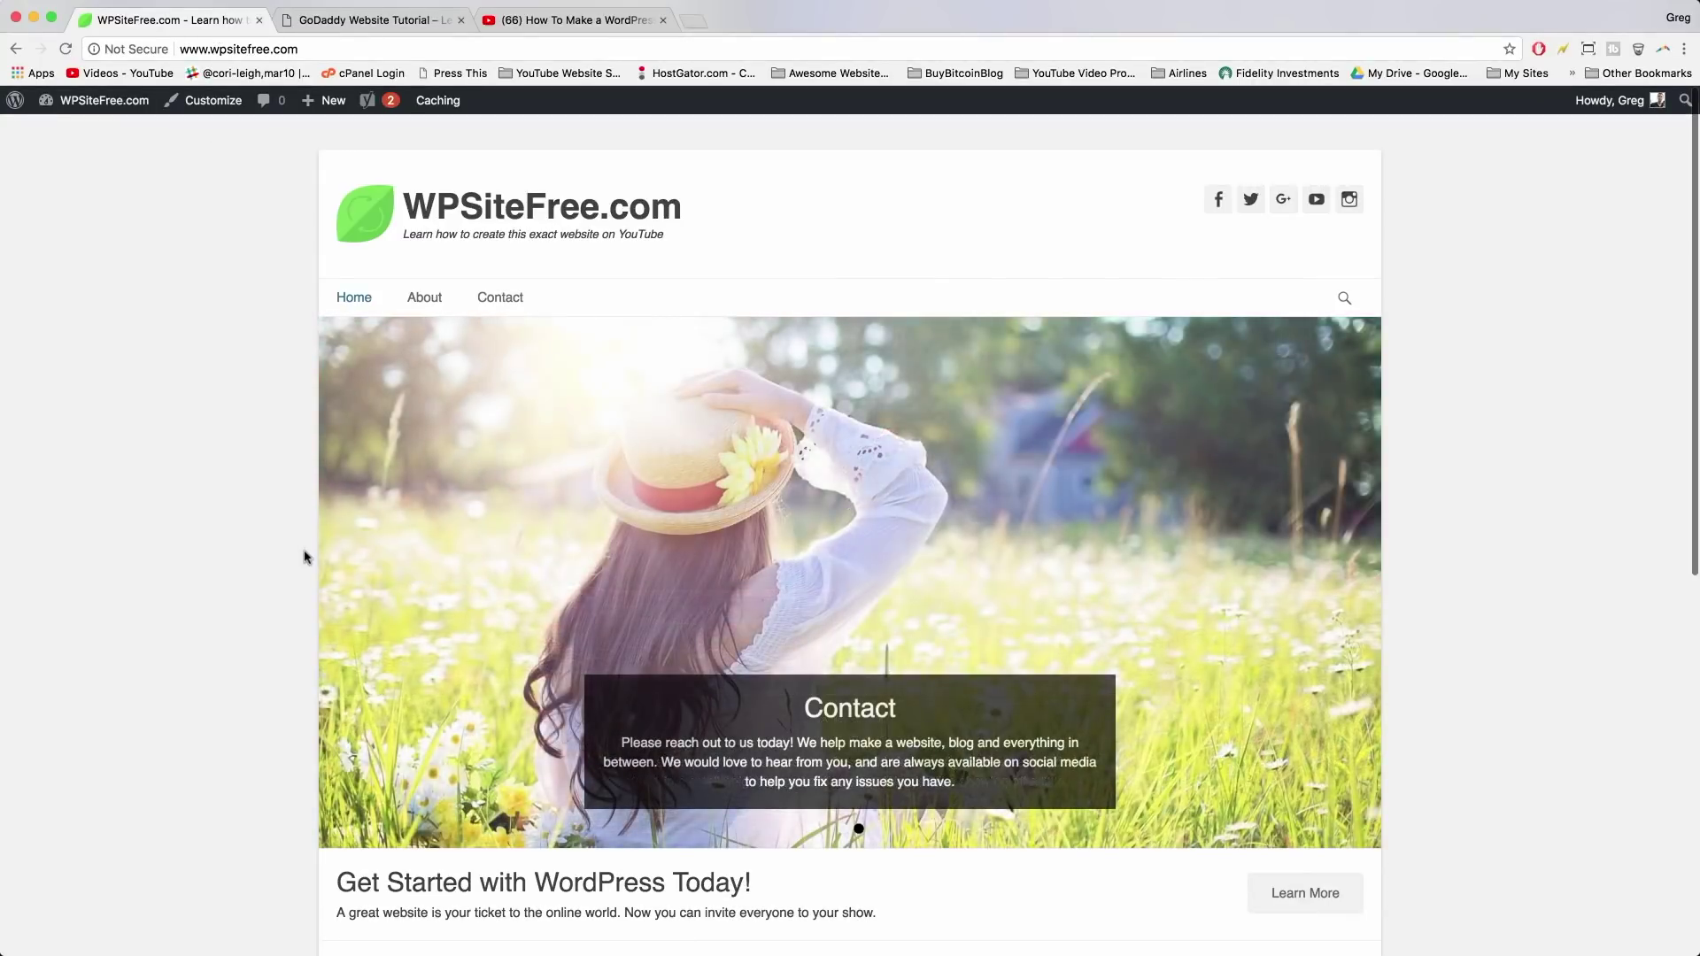
# Scroll the WPSiteFree.com homepage, then switch to the GoDaddy Website Tutorial tab
pyautogui.scroll(-8, 304, 557)
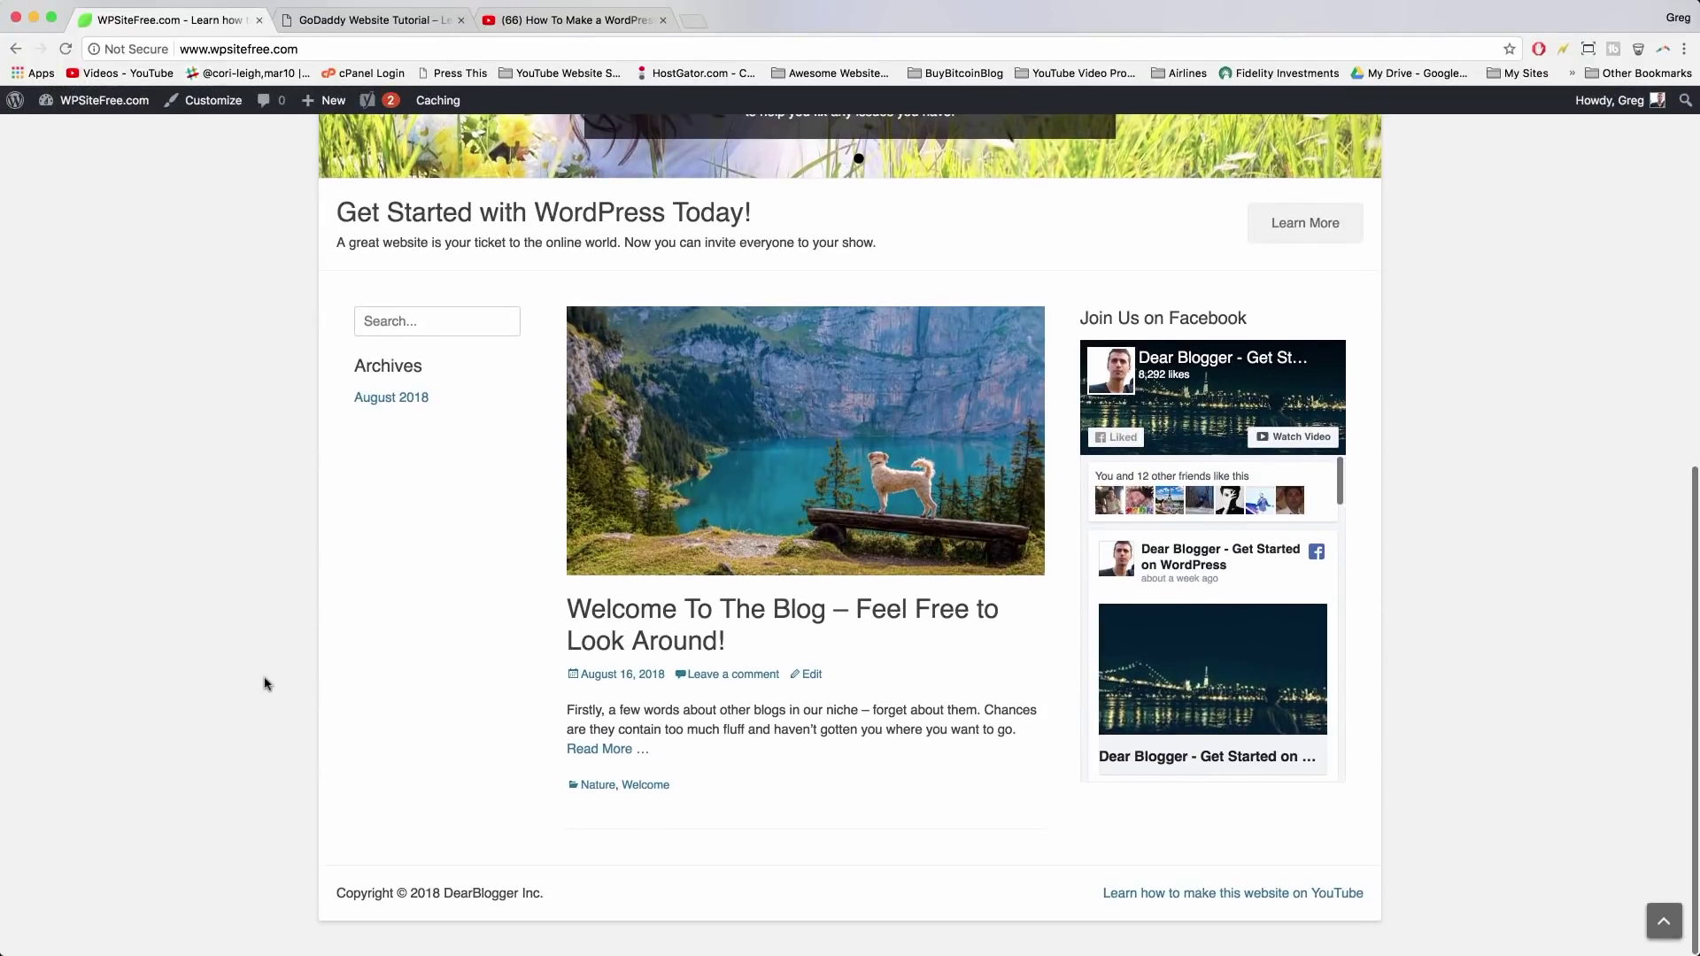
pyautogui.scroll(8, 264, 684)
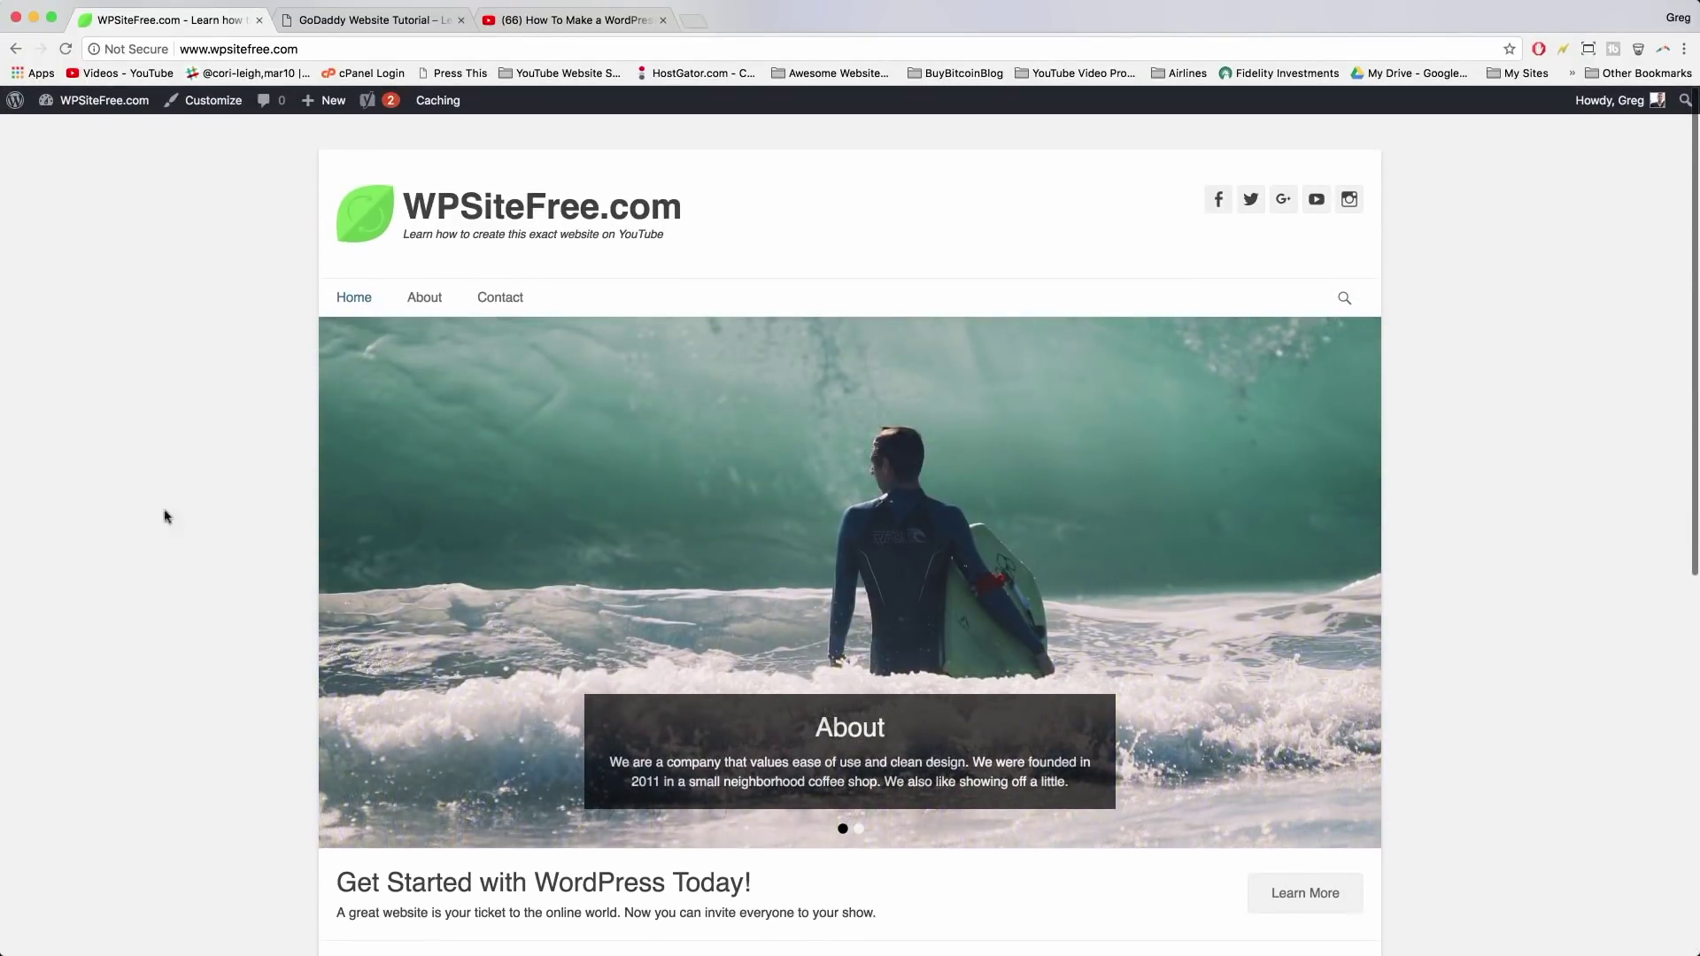
pyautogui.click(378, 22)
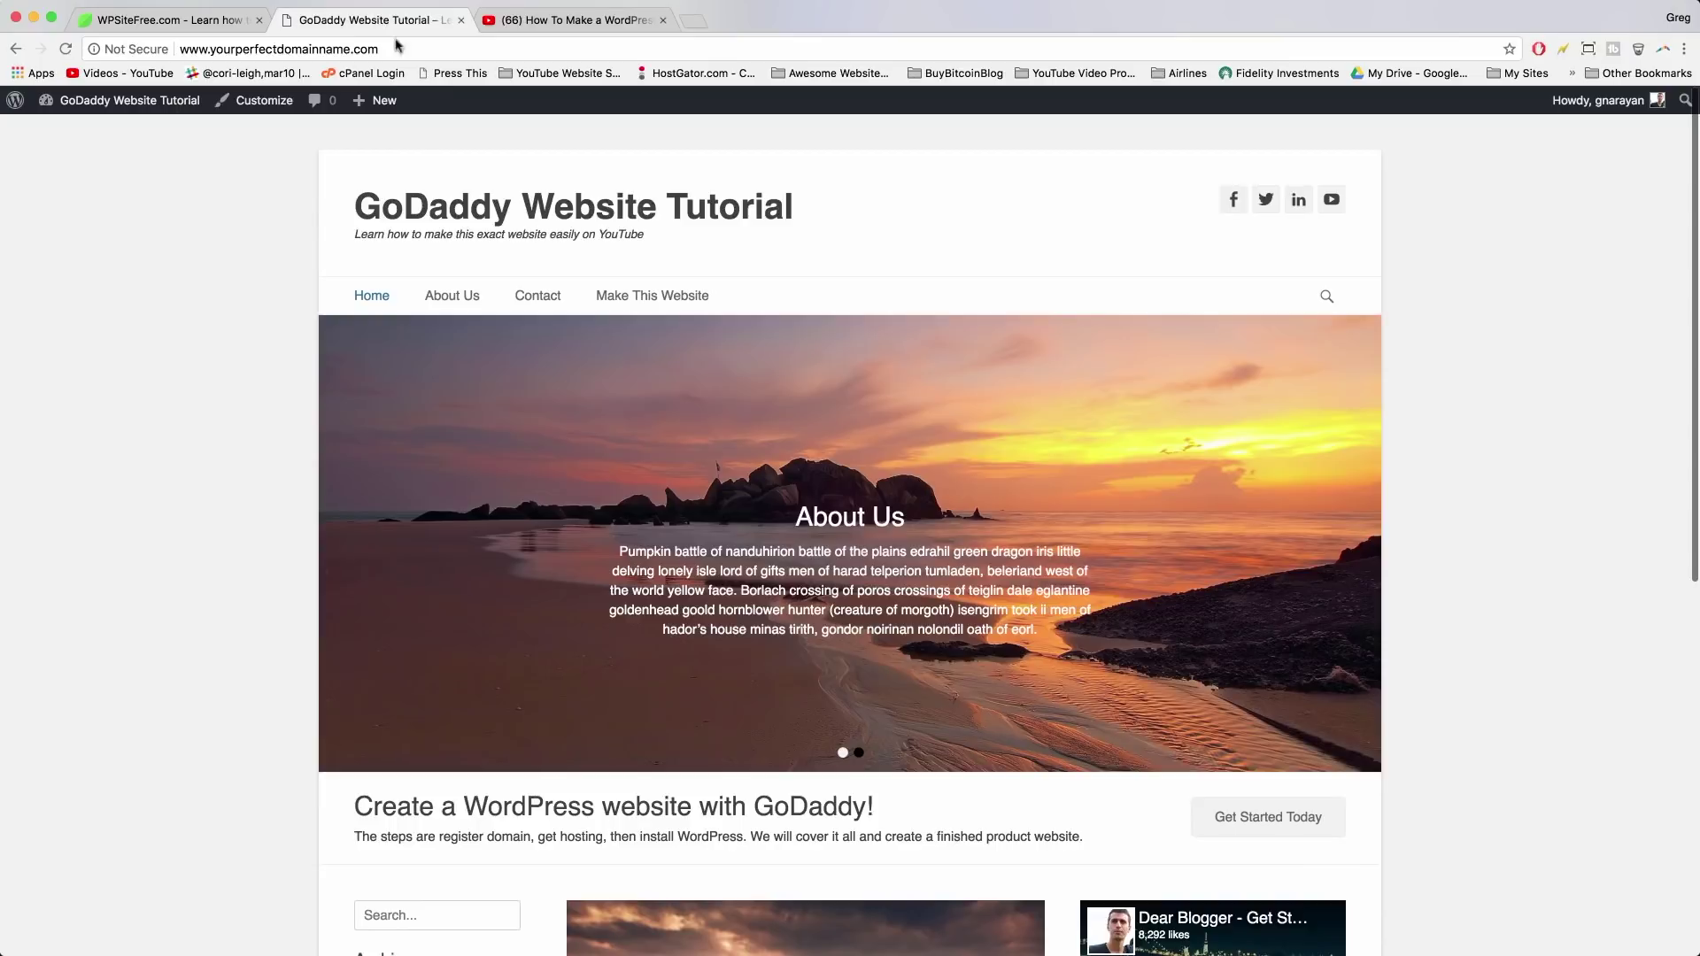
# Browse the GoDaddy YouTube video page and highlight its 151,456 views count
pyautogui.scroll(-3, 1469, 413)
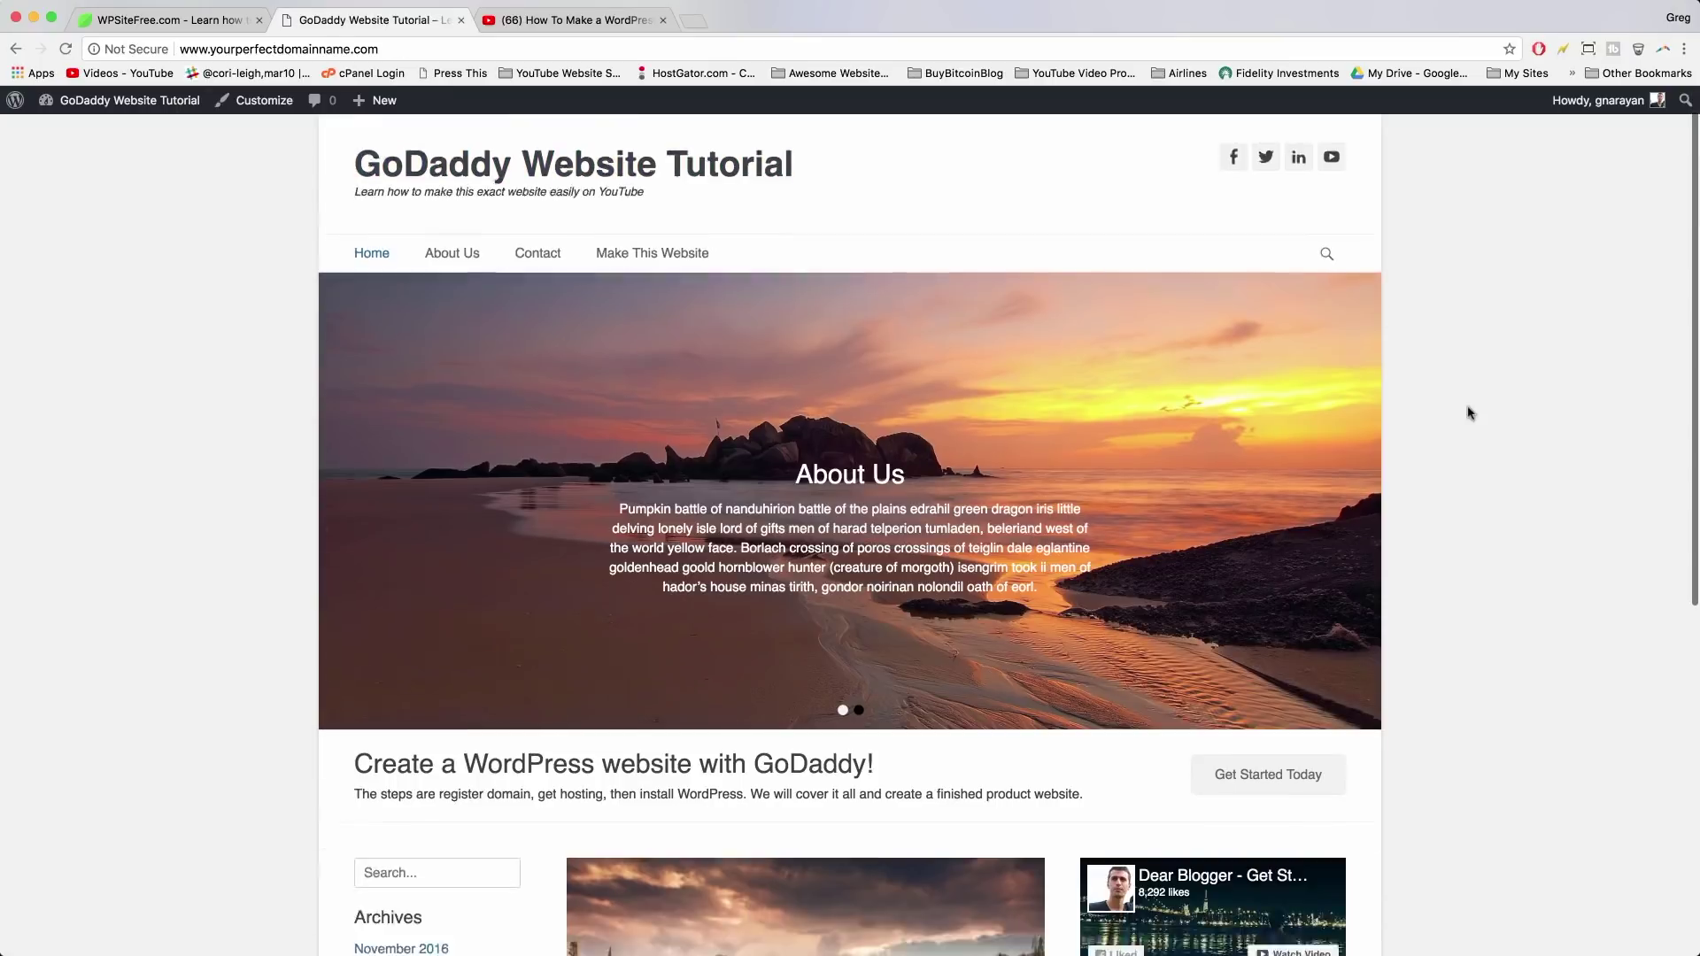
pyautogui.scroll(-7, 1469, 413)
pyautogui.scroll(10, 1469, 412)
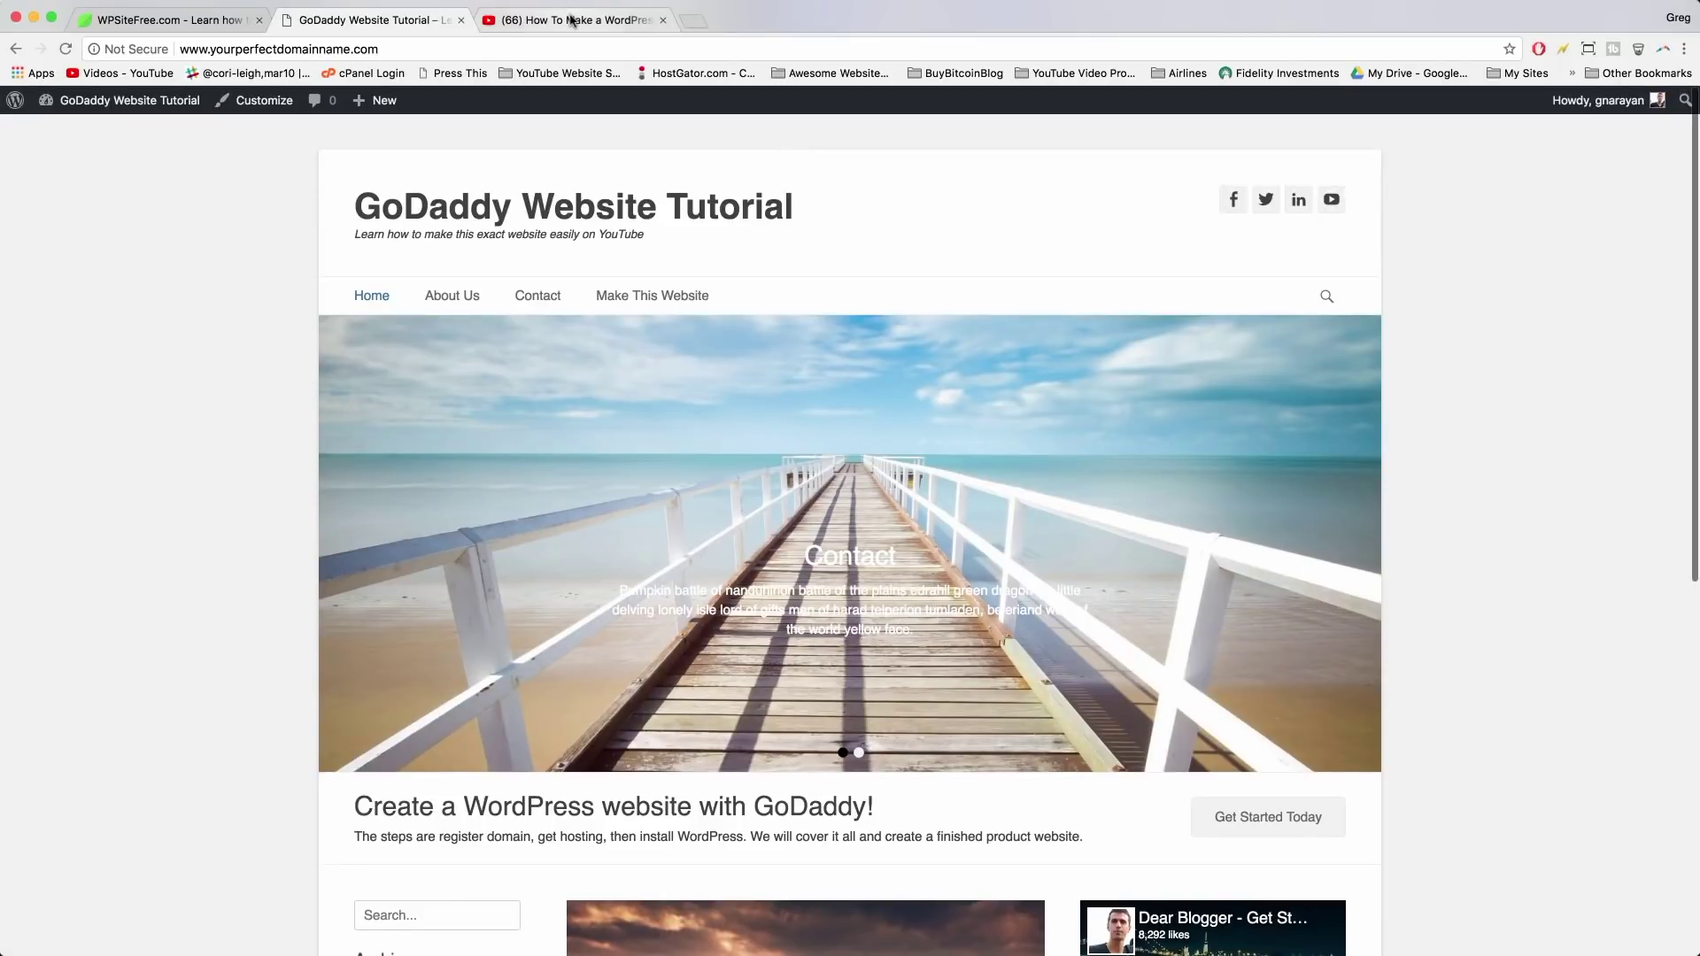
pyautogui.click(571, 19)
pyautogui.scroll(-5, 474, 722)
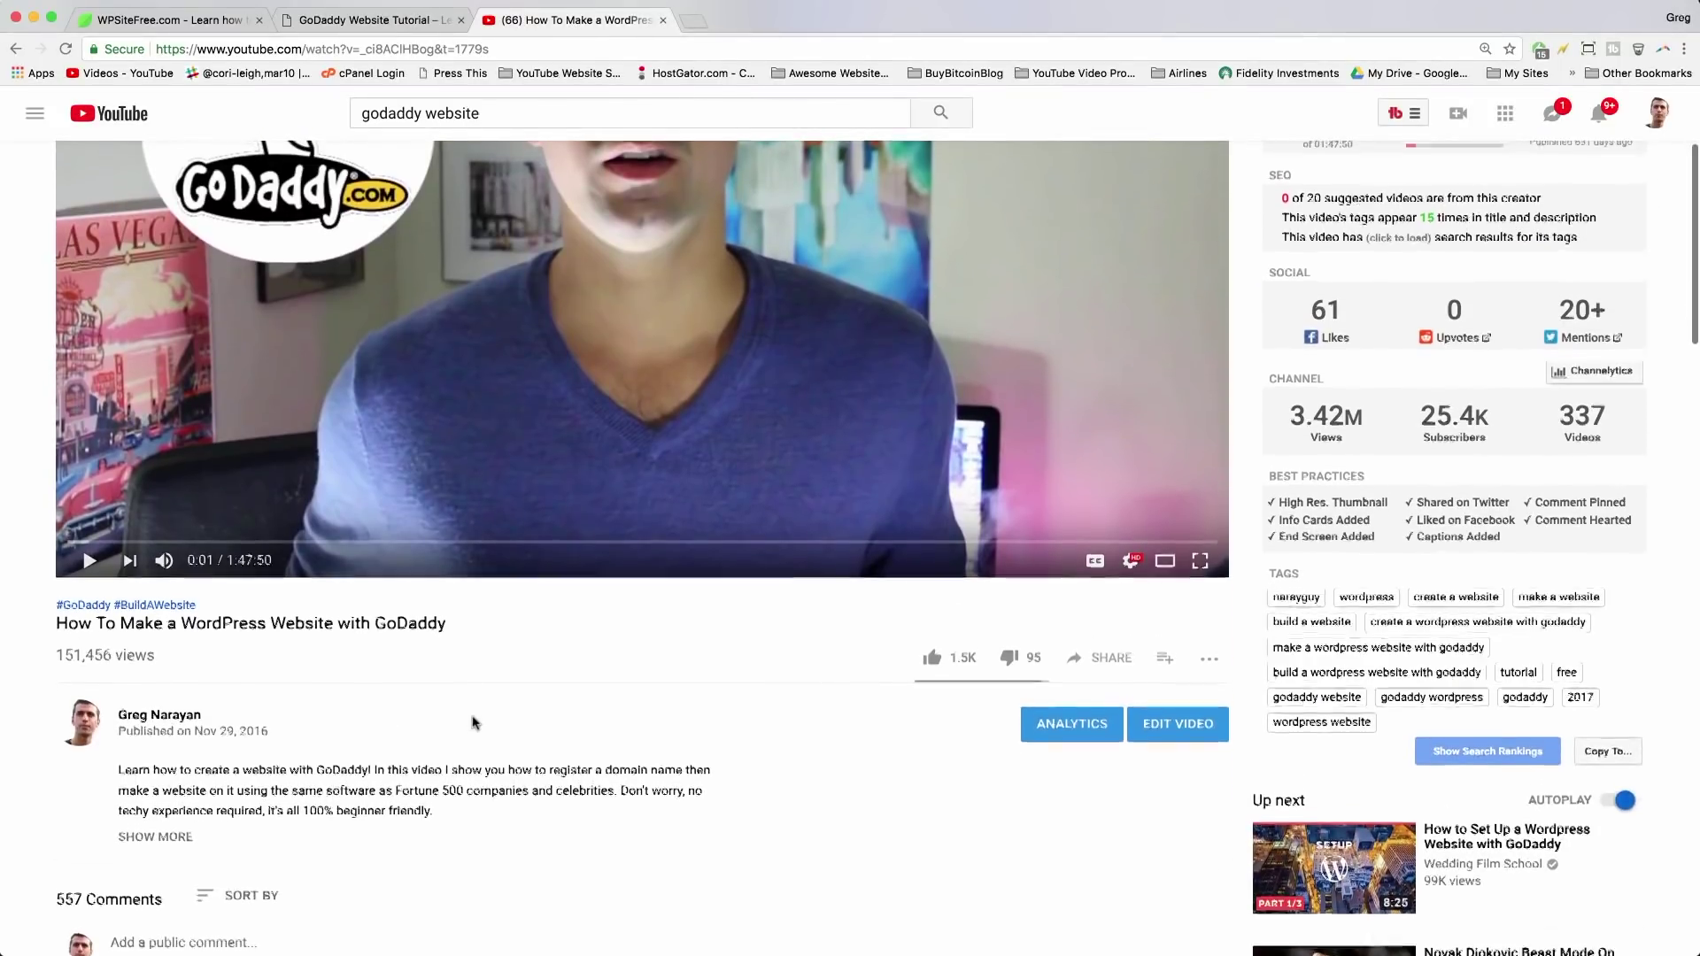
pyautogui.scroll(3, 473, 722)
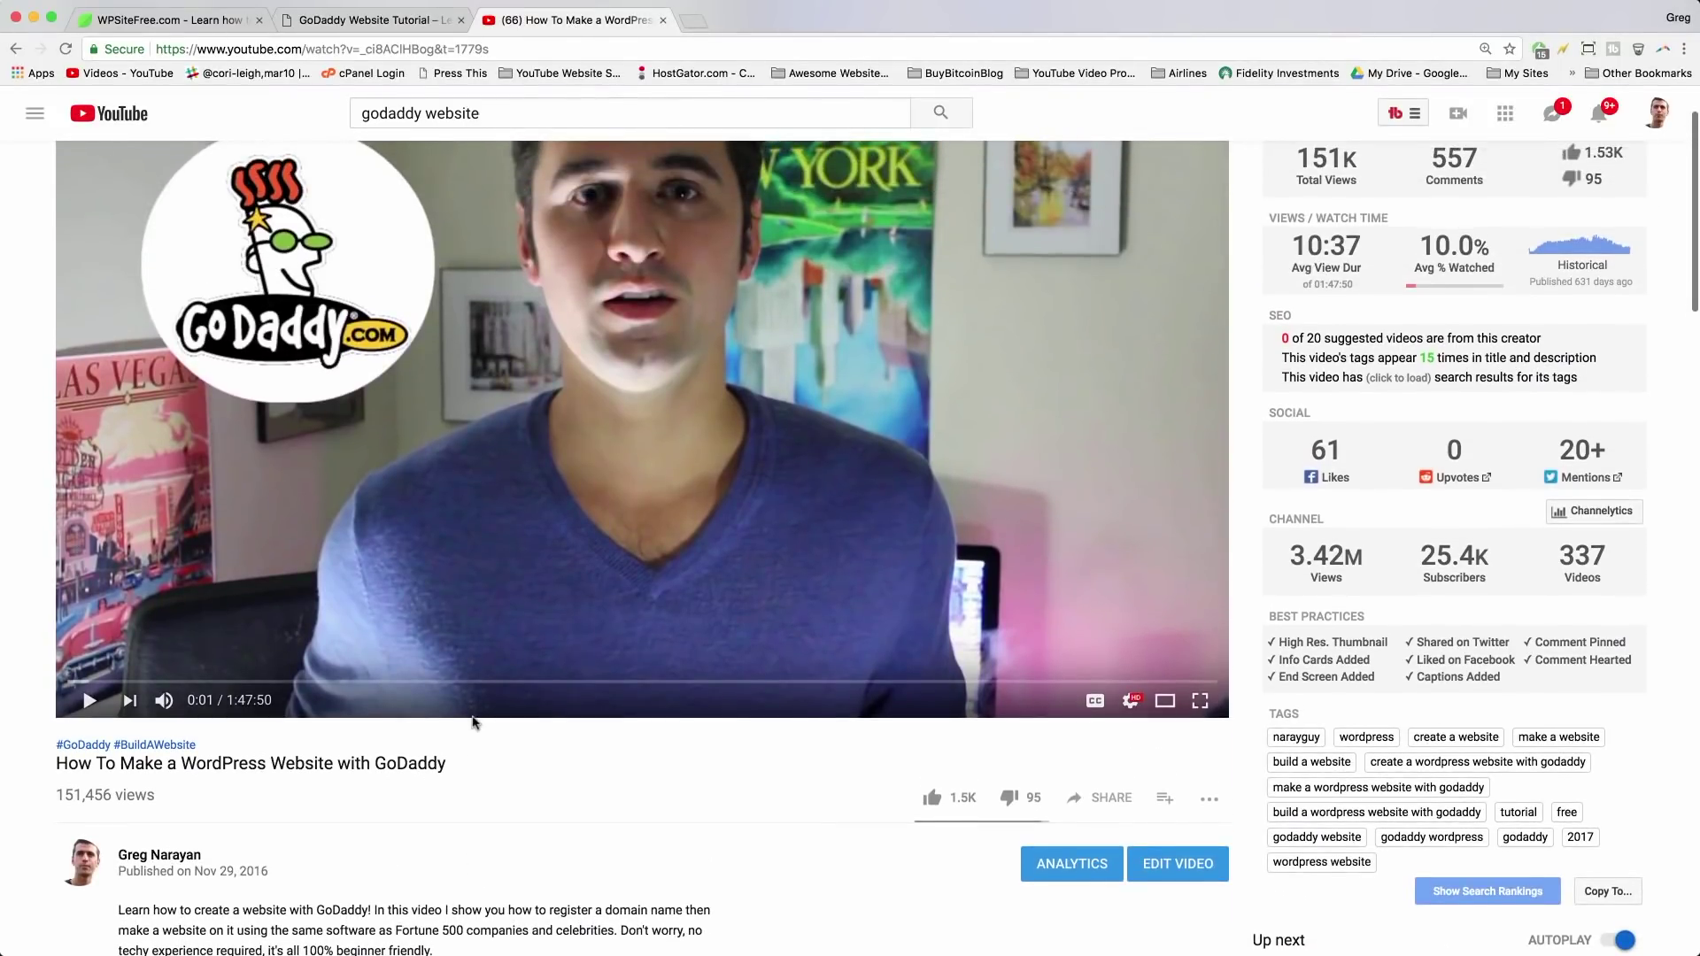
pyautogui.scroll(2, 474, 722)
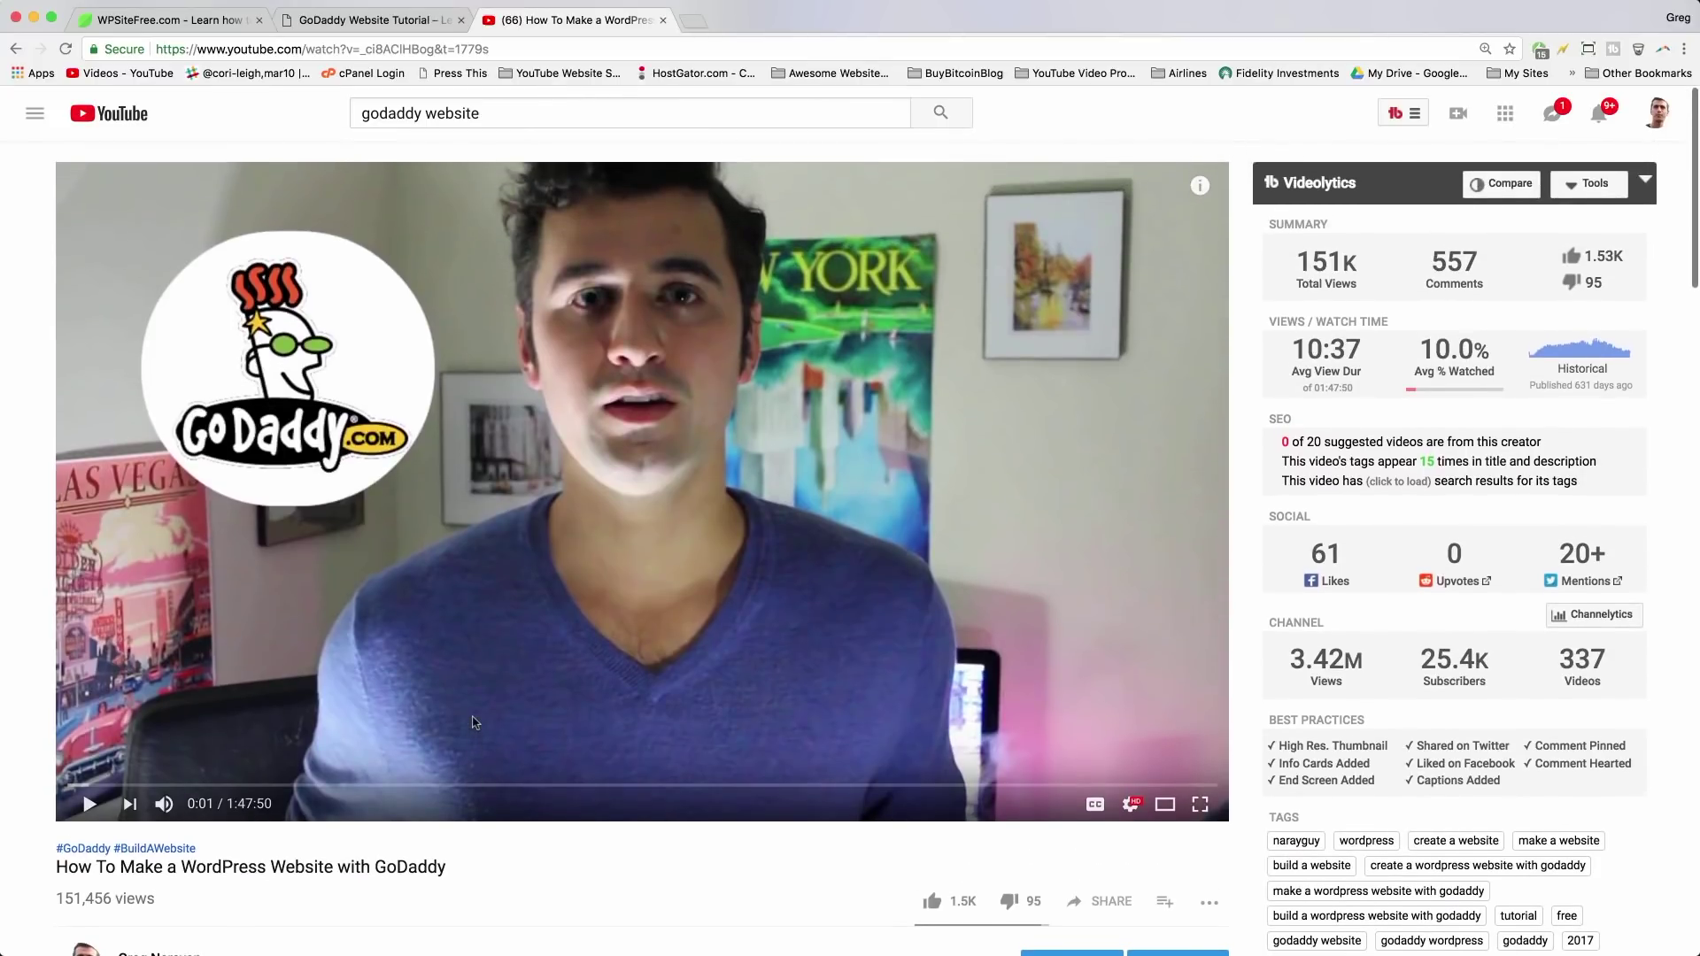
pyautogui.scroll(-2, 474, 722)
pyautogui.scroll(-1, 474, 722)
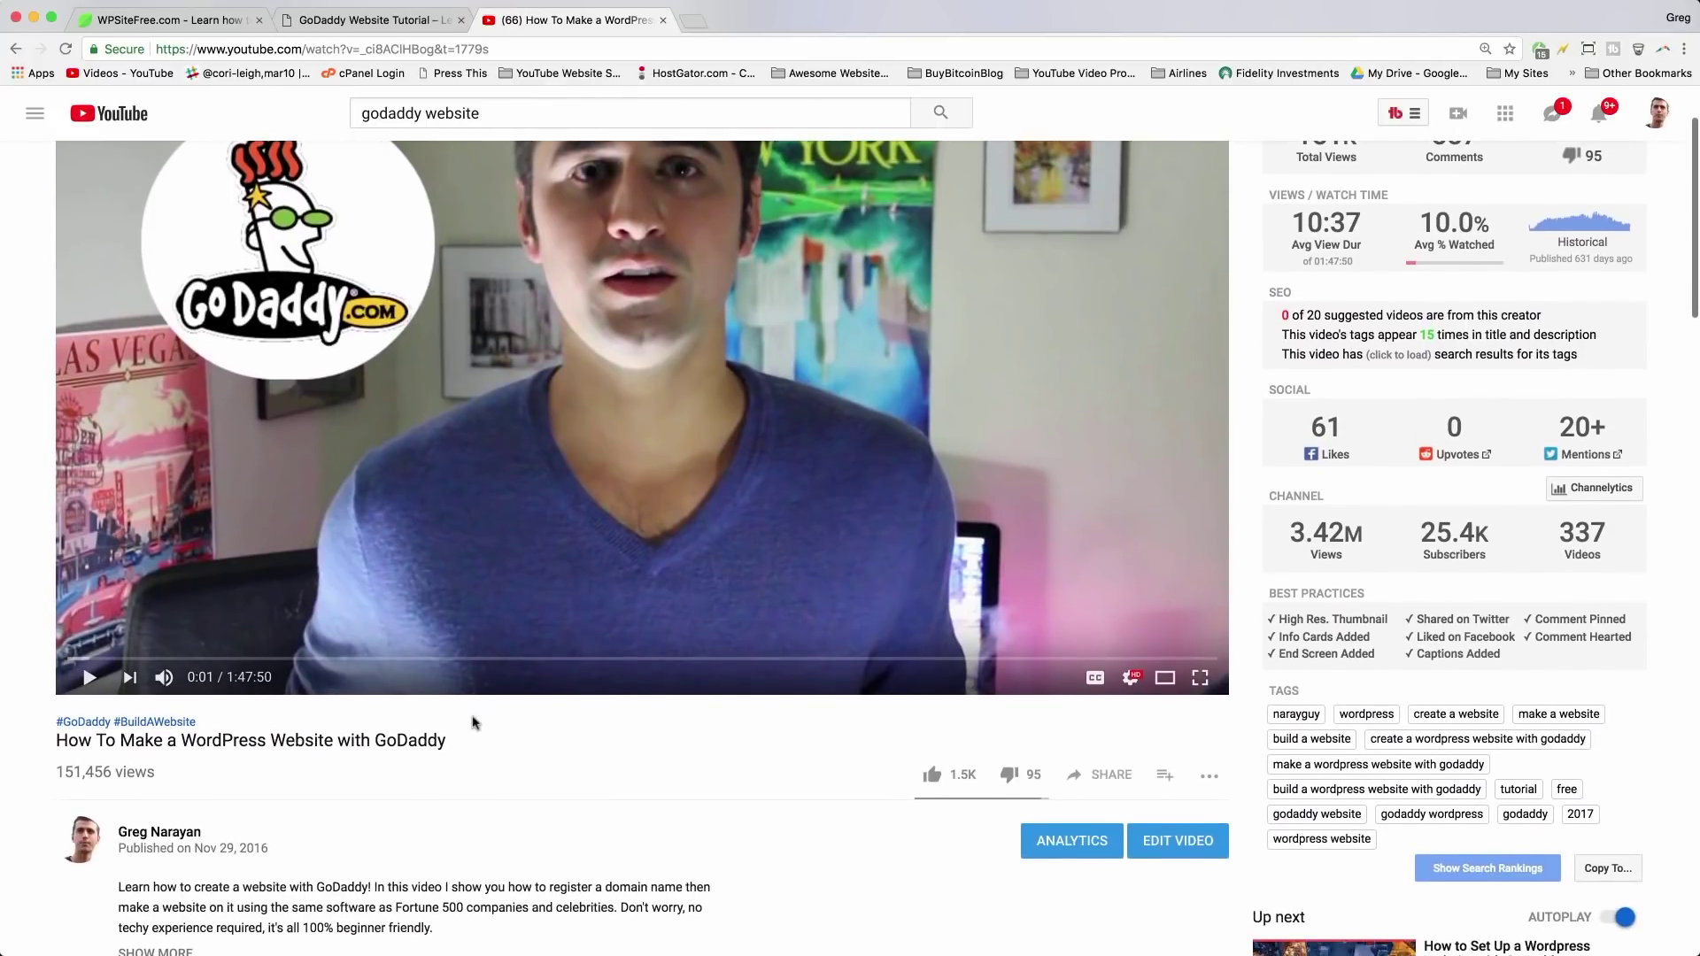
pyautogui.moveTo(159, 771); pyautogui.dragTo(53, 772)
pyautogui.click(162, 773)
# Flip through the GoDaddy and WPSiteFree.com tabs, then close the YouTube video tab
pyautogui.click(372, 19)
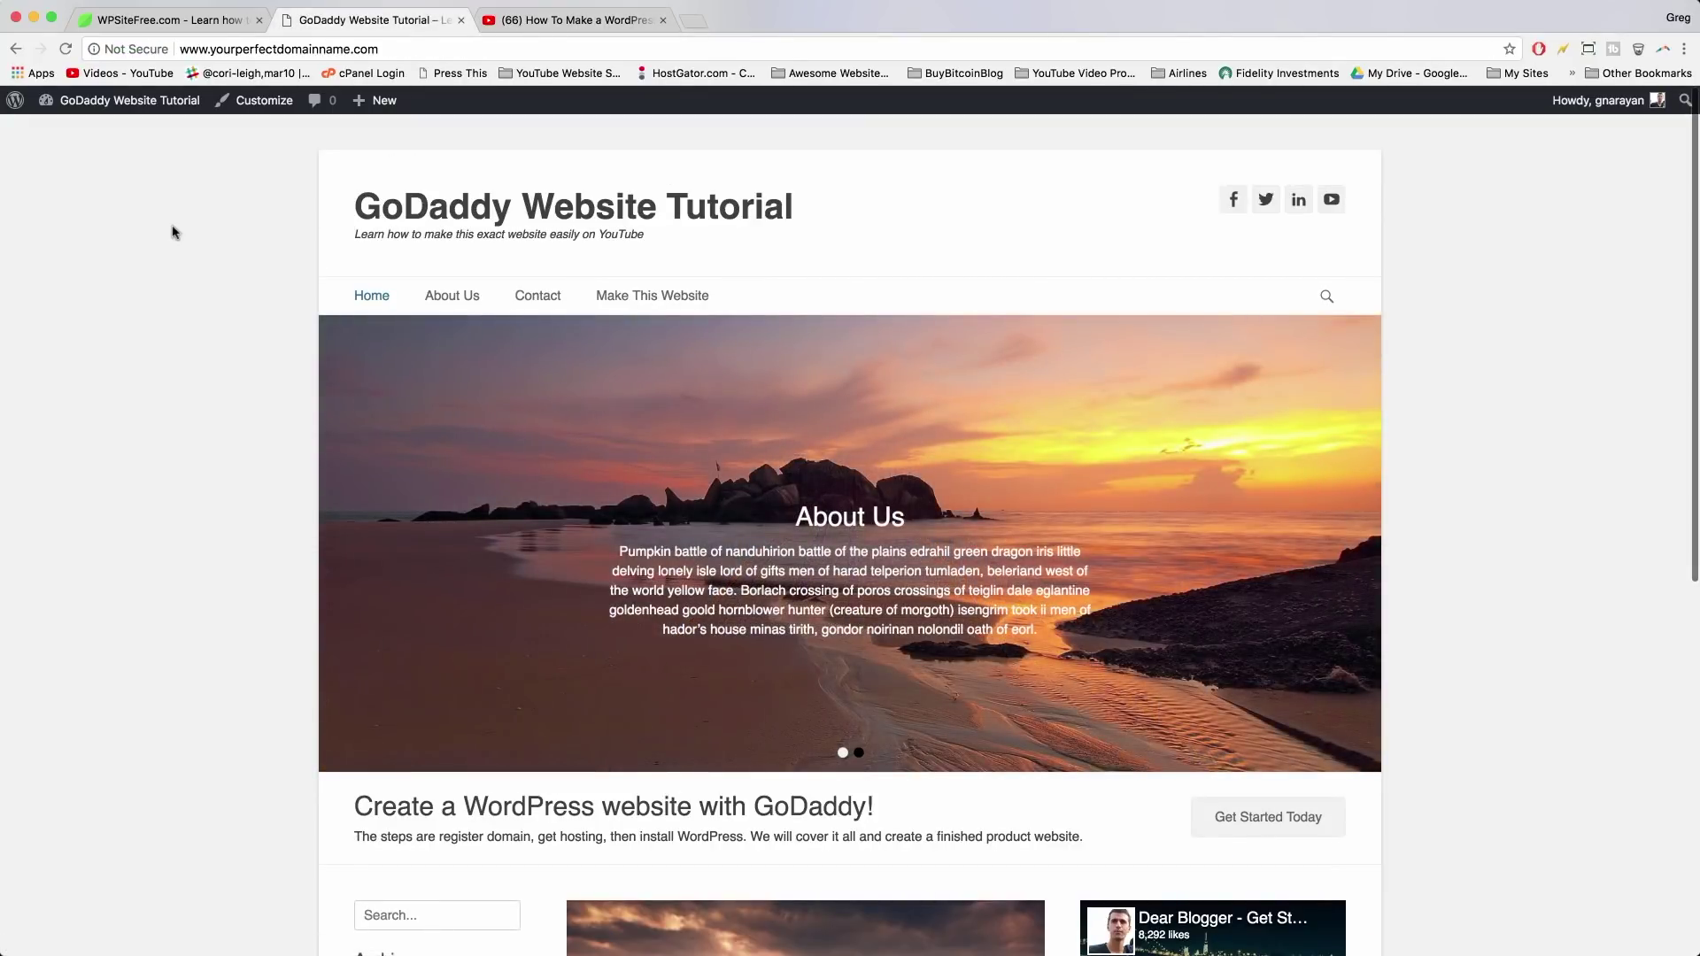
pyautogui.click(174, 26)
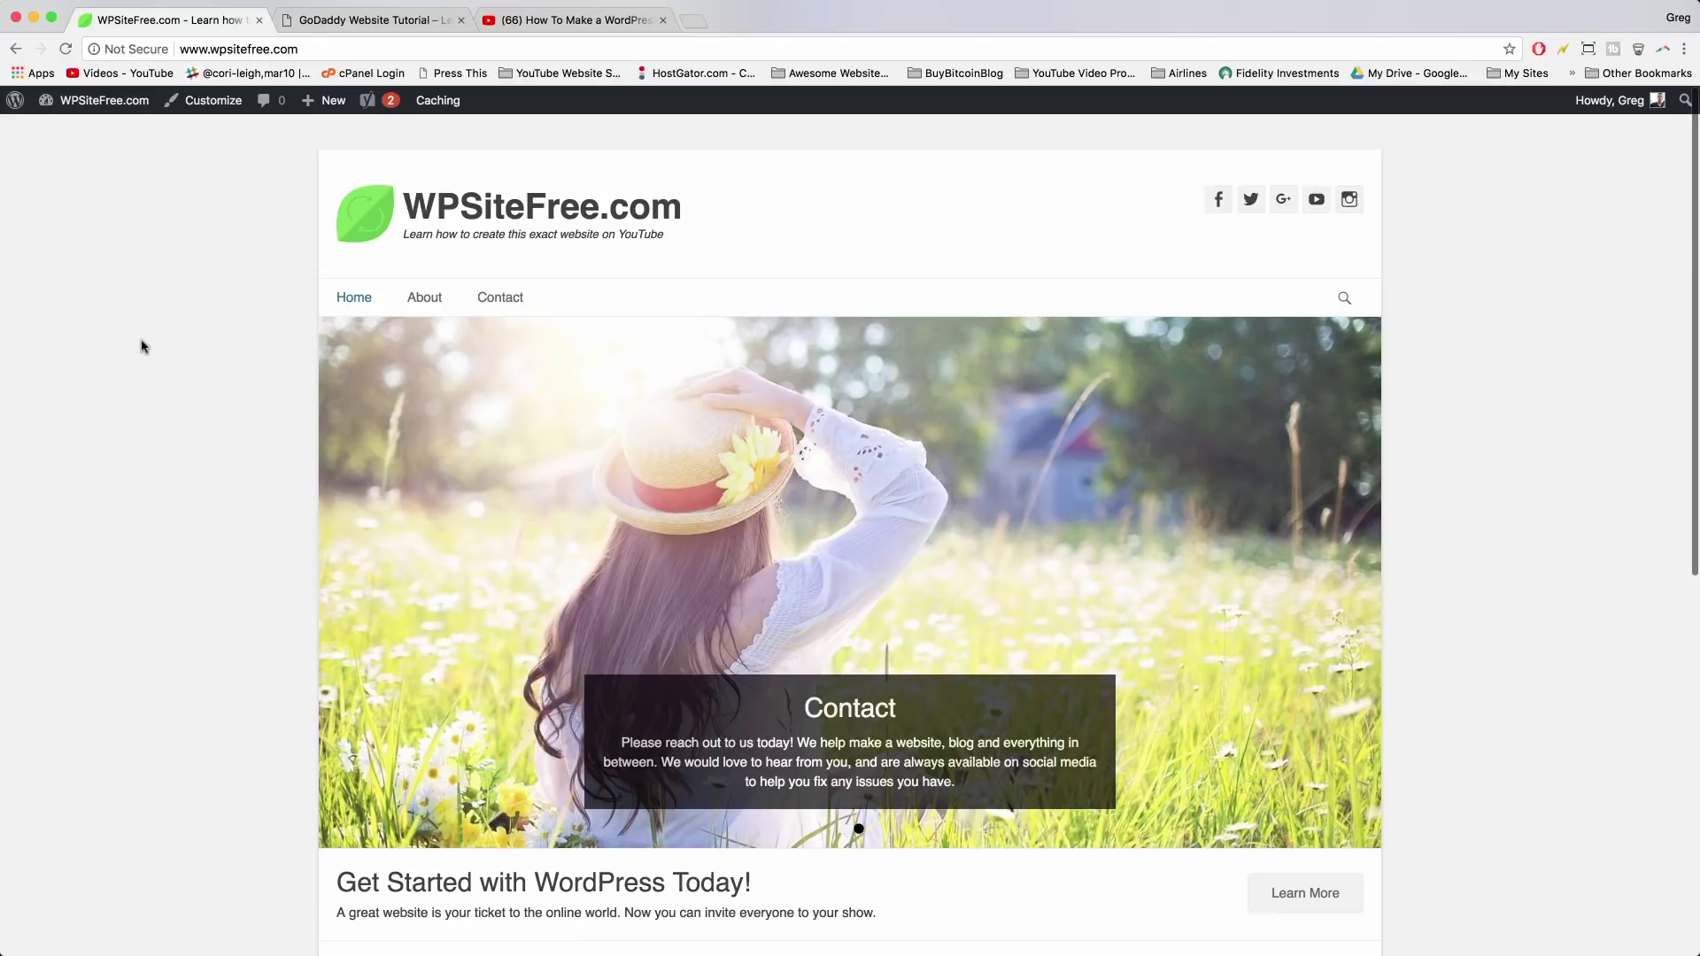
pyautogui.click(571, 20)
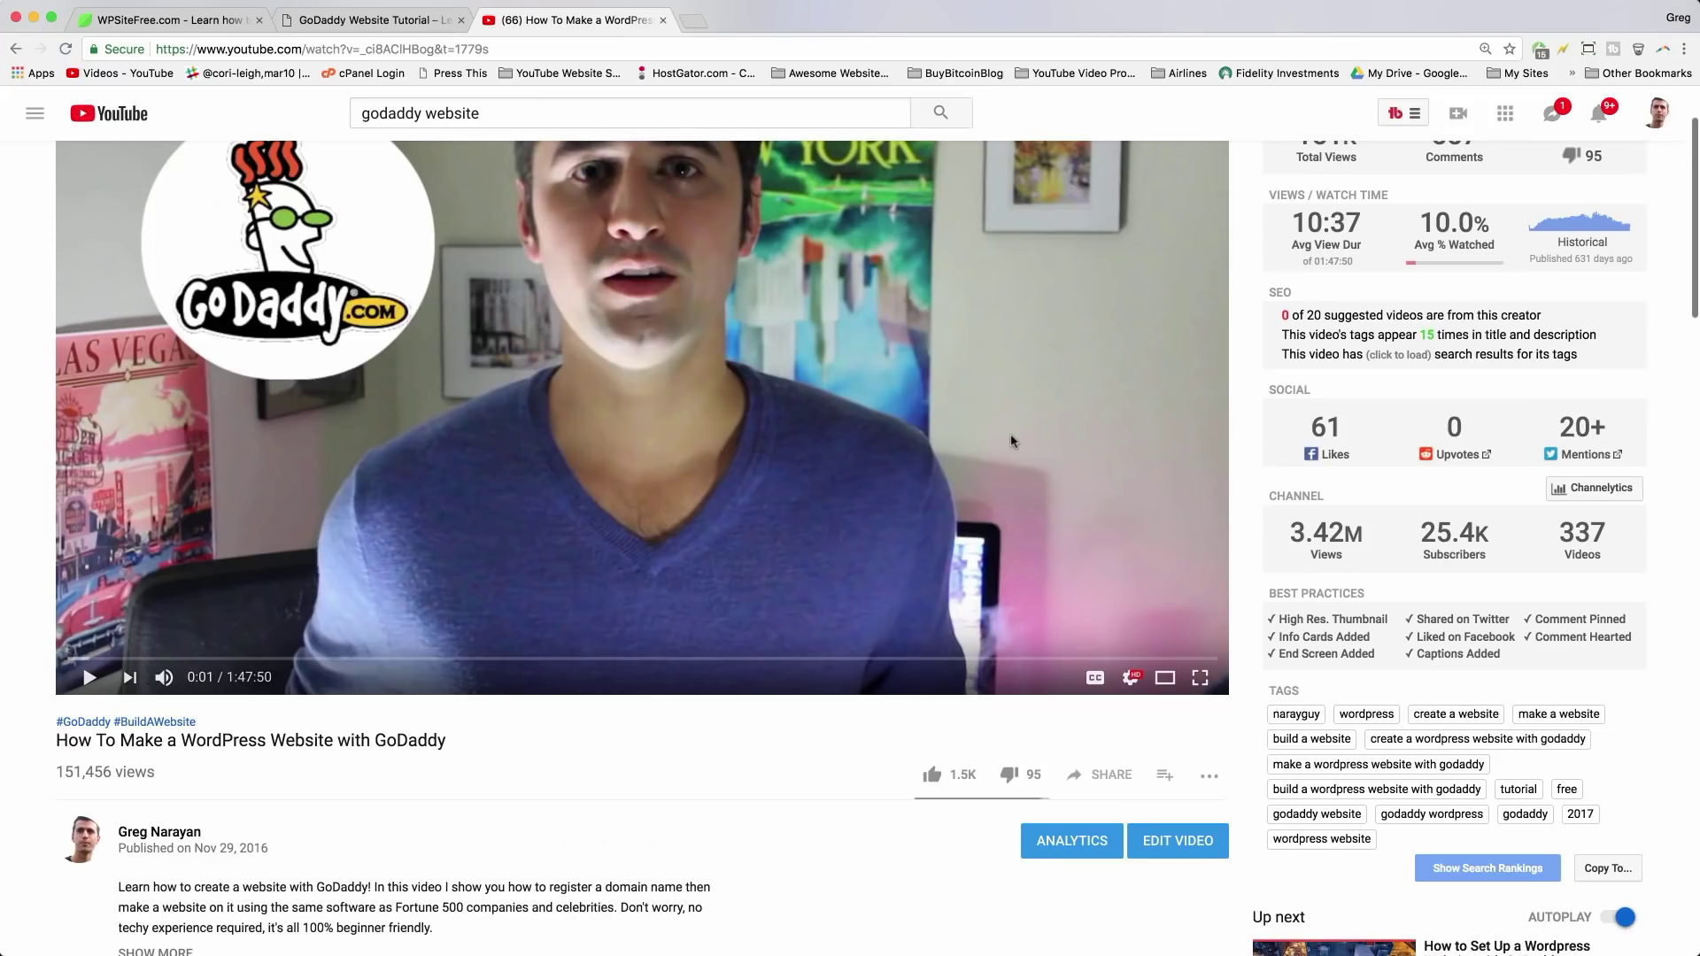
pyautogui.scroll(2, 1011, 434)
pyautogui.scroll(-3, 1011, 434)
pyautogui.scroll(2, 1011, 434)
pyautogui.scroll(2, 1011, 438)
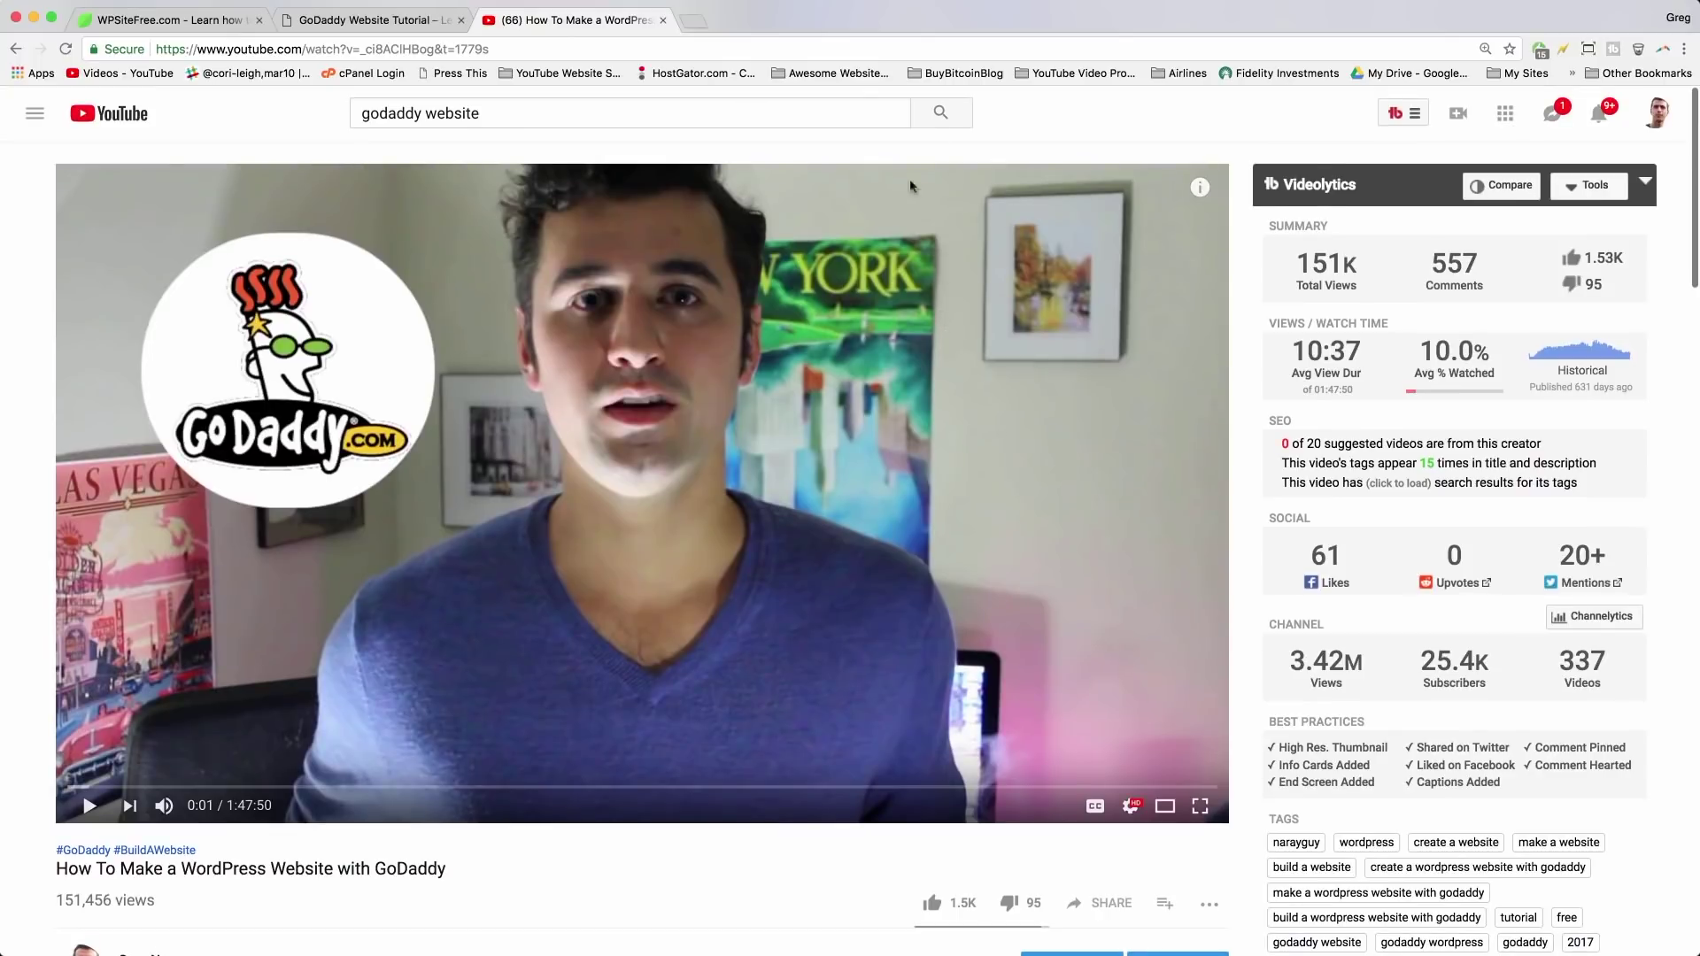
pyautogui.click(662, 21)
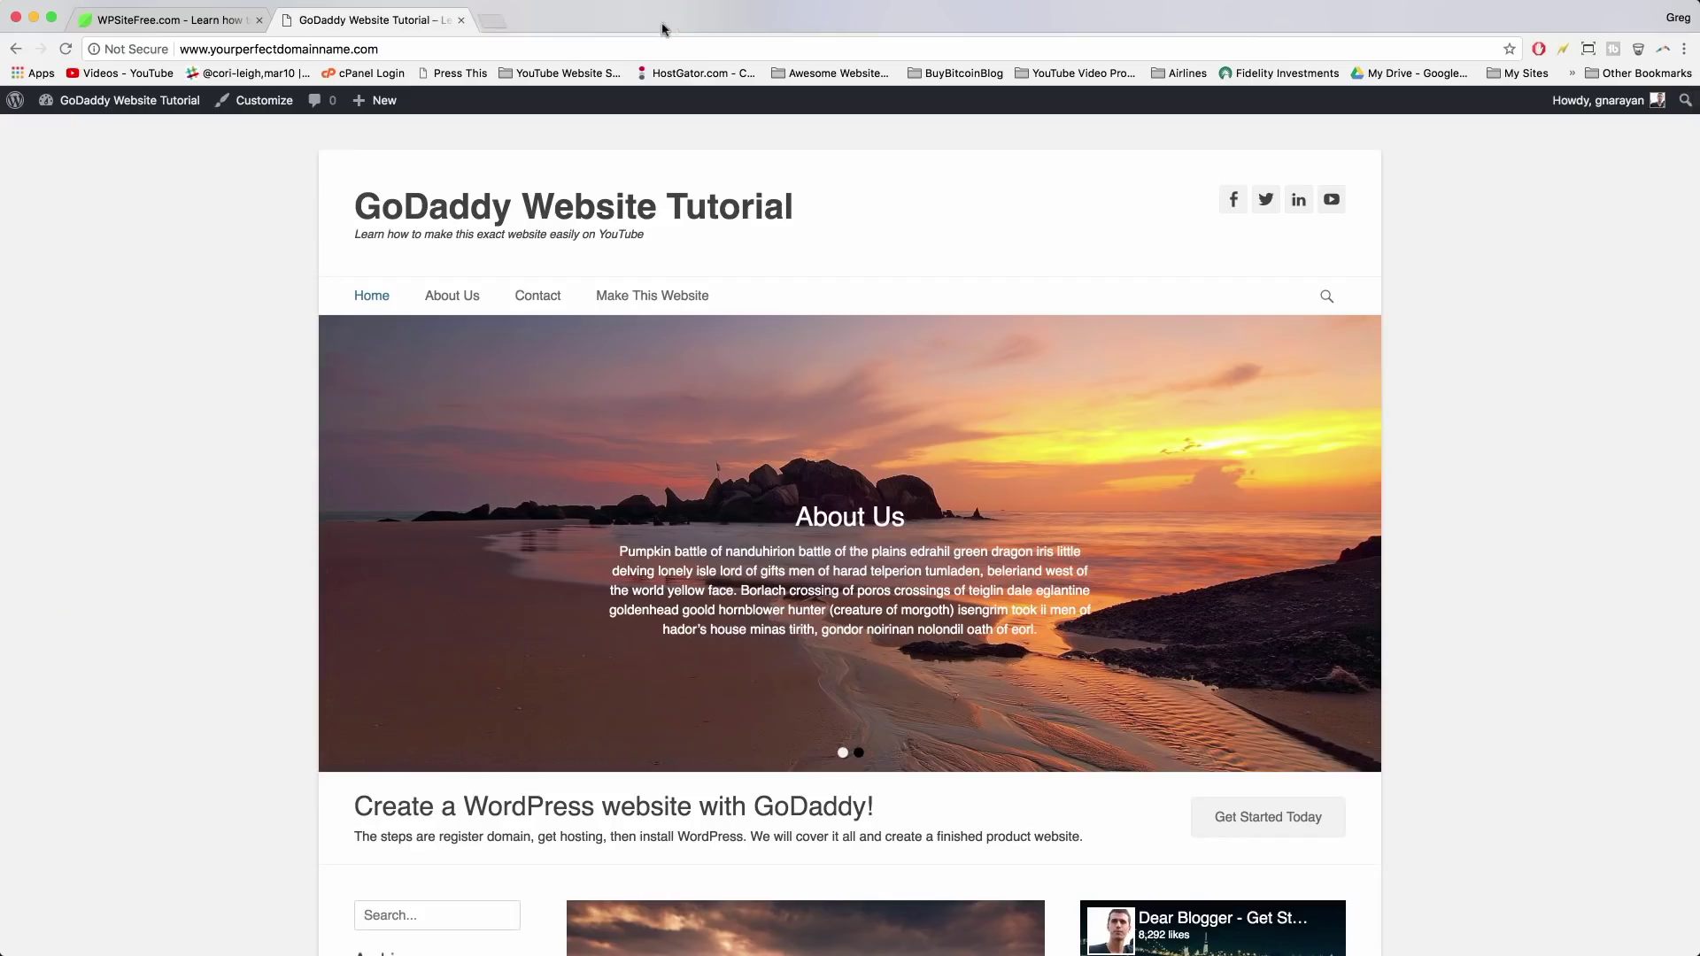
# Switch to the WPSiteFree.com browser tab
pyautogui.click(222, 20)
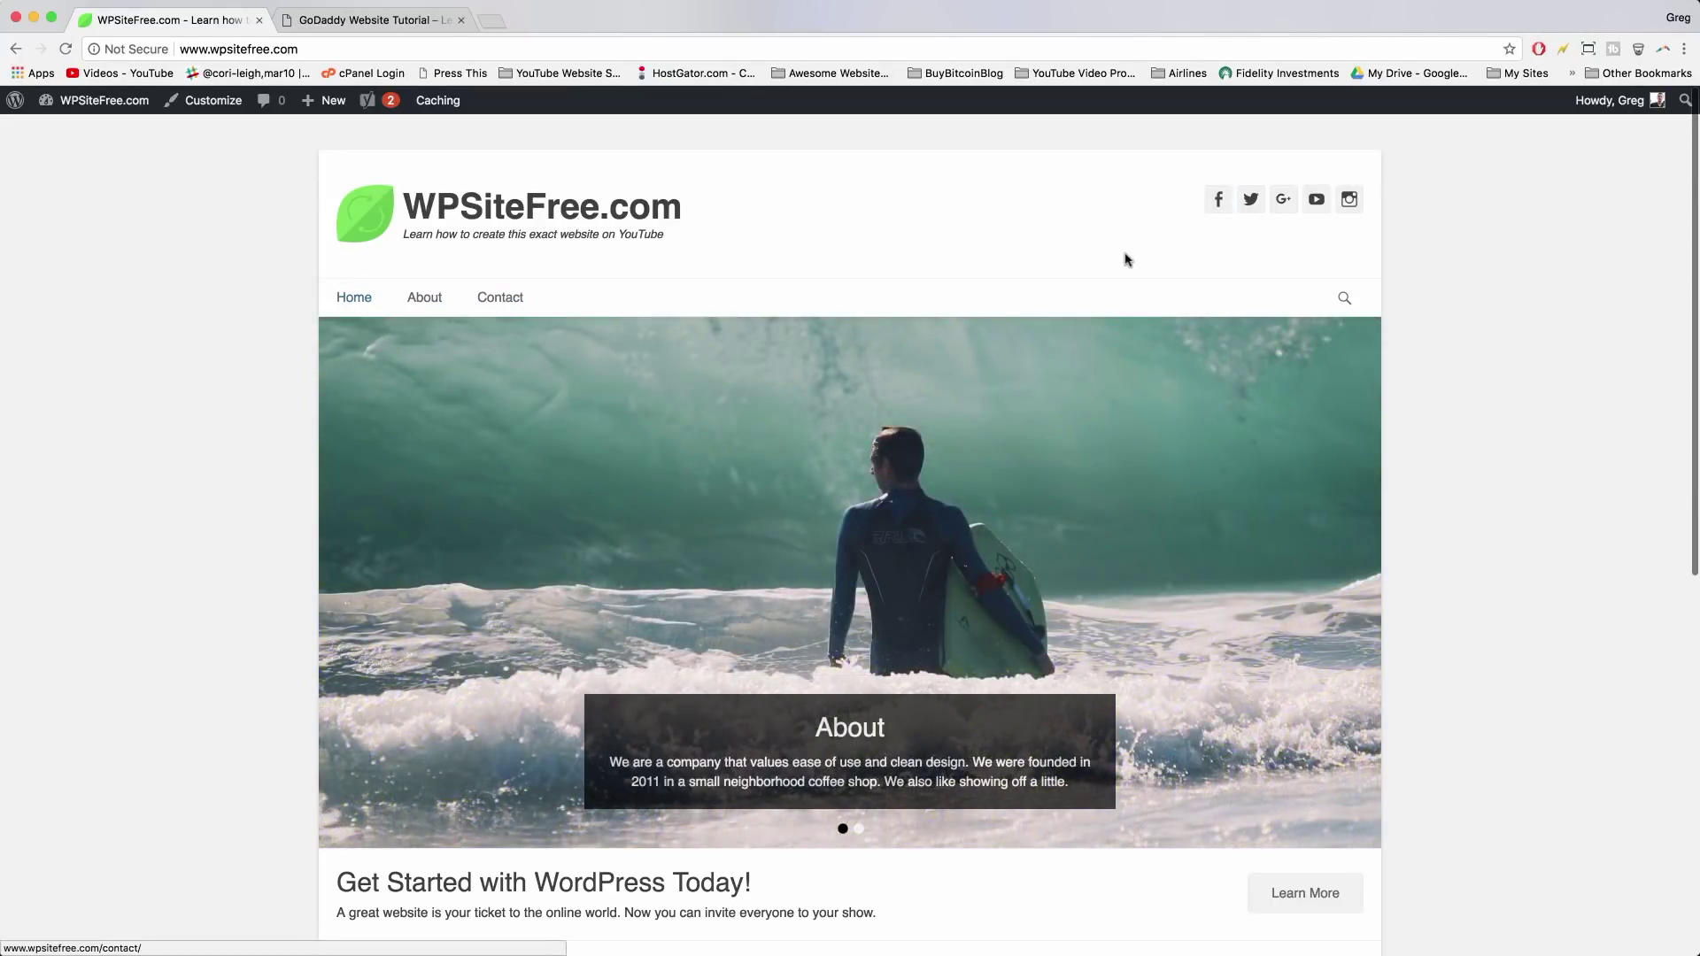
# Open the site search bar and step the homepage slider back to the Contact slide
pyautogui.click(1343, 297)
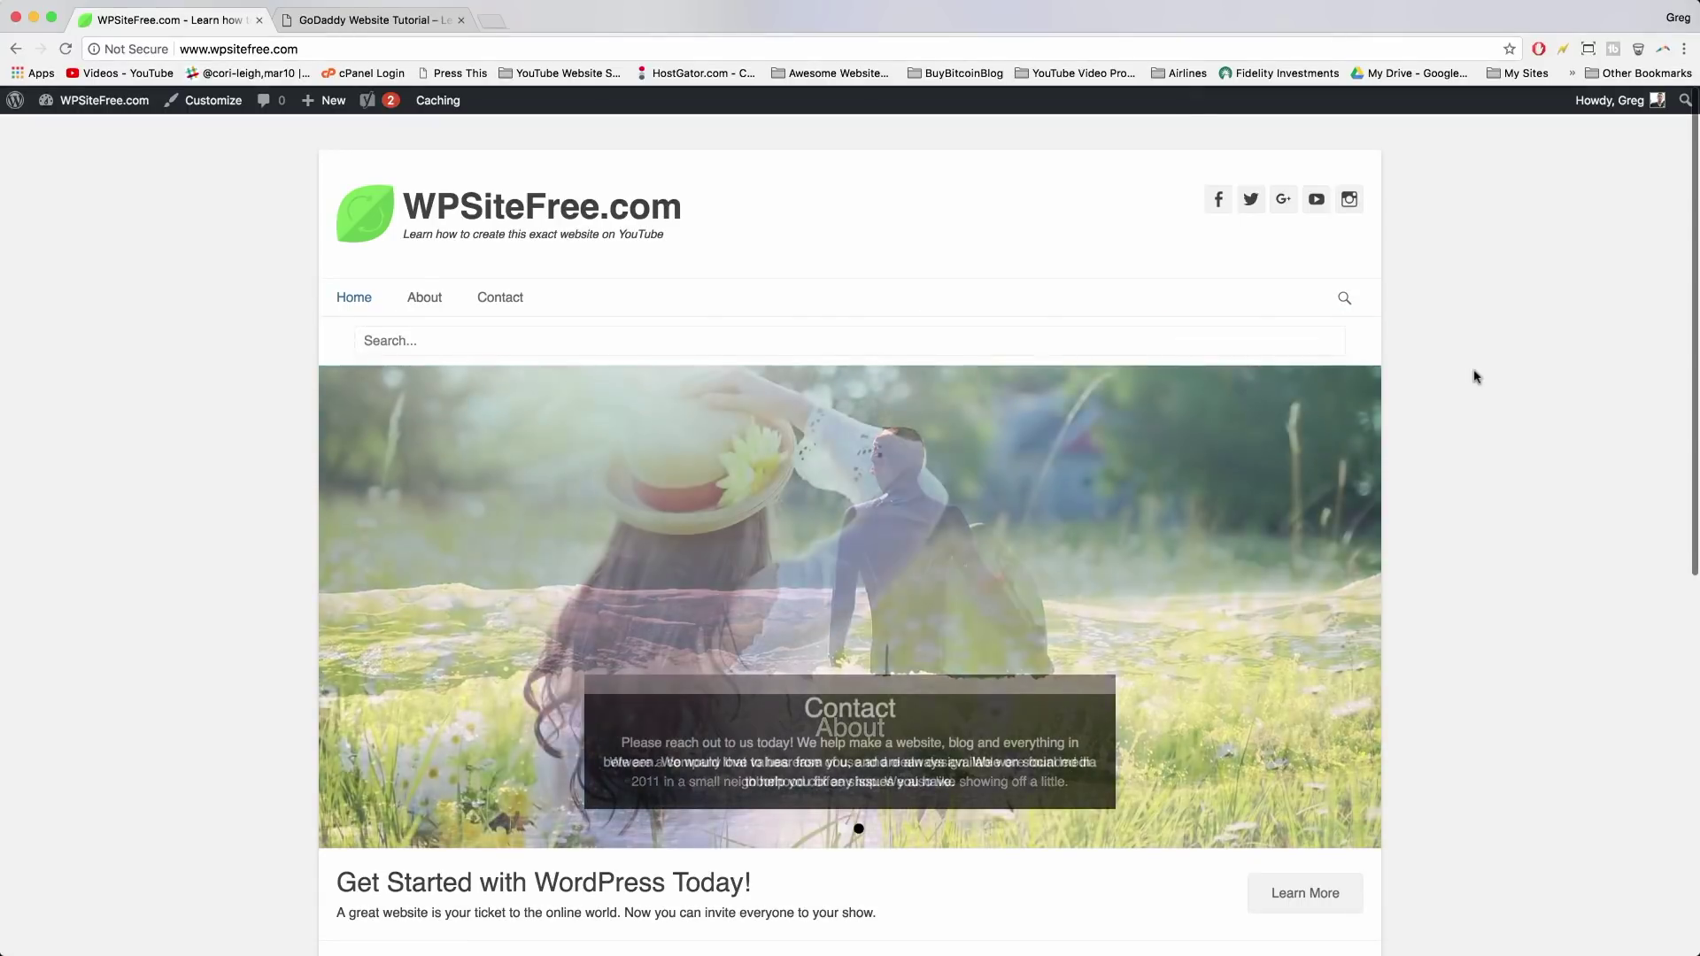
pyautogui.scroll(-3, 1474, 374)
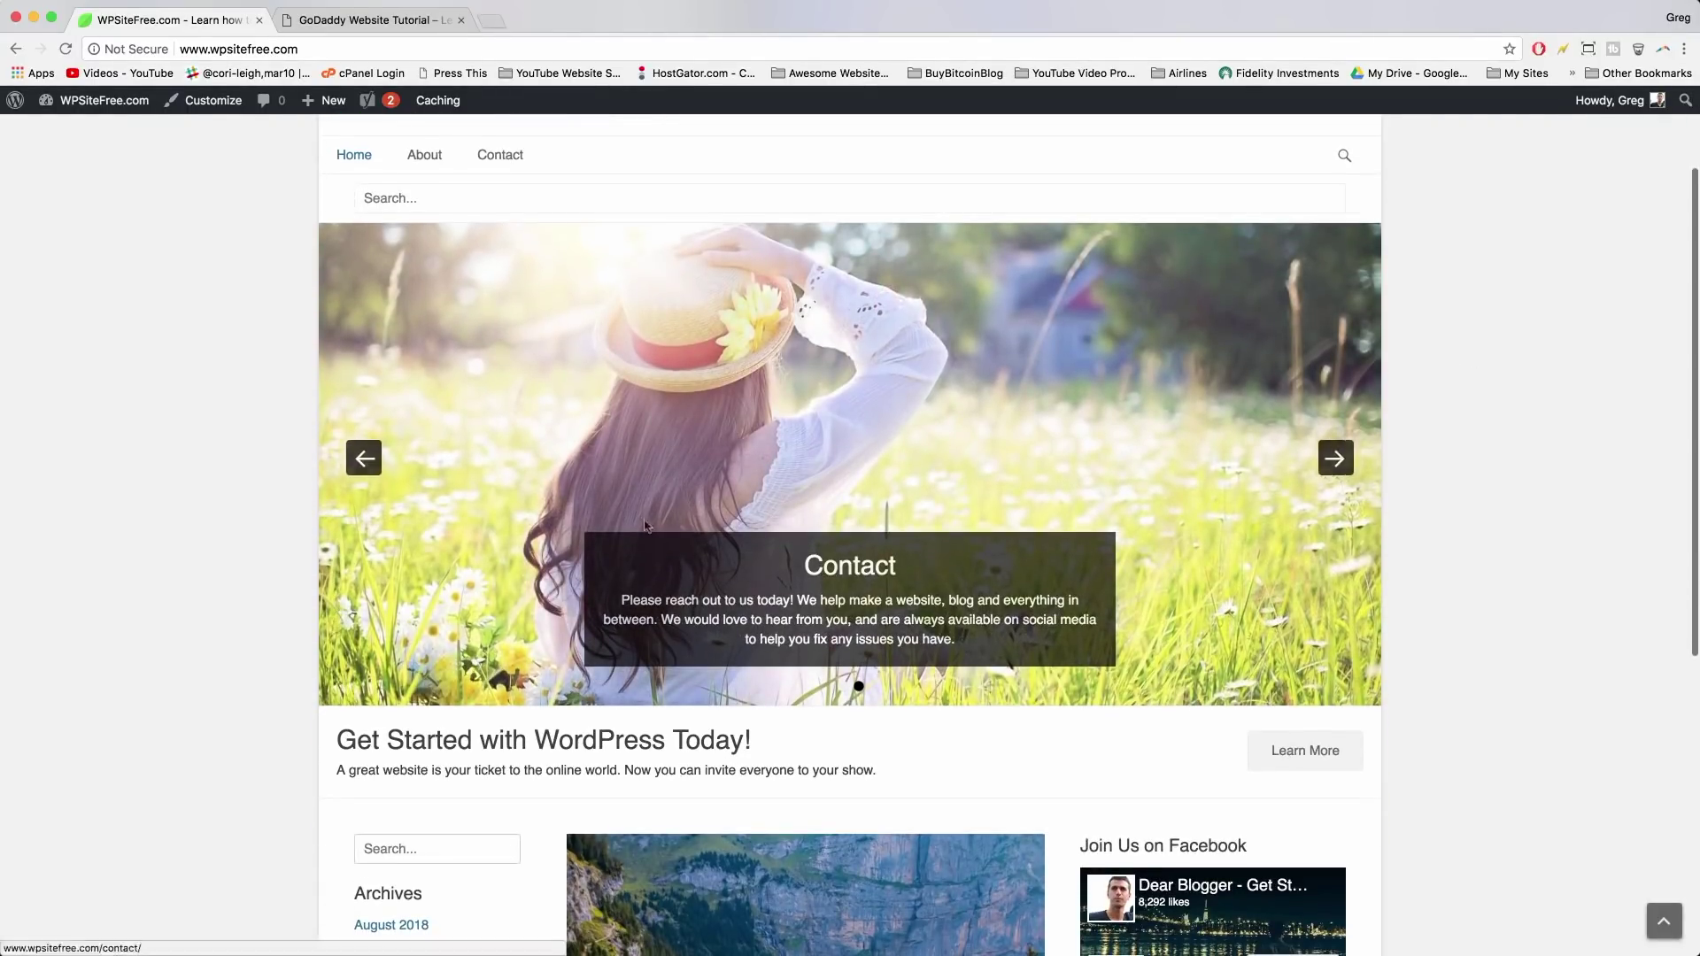
pyautogui.click(372, 460)
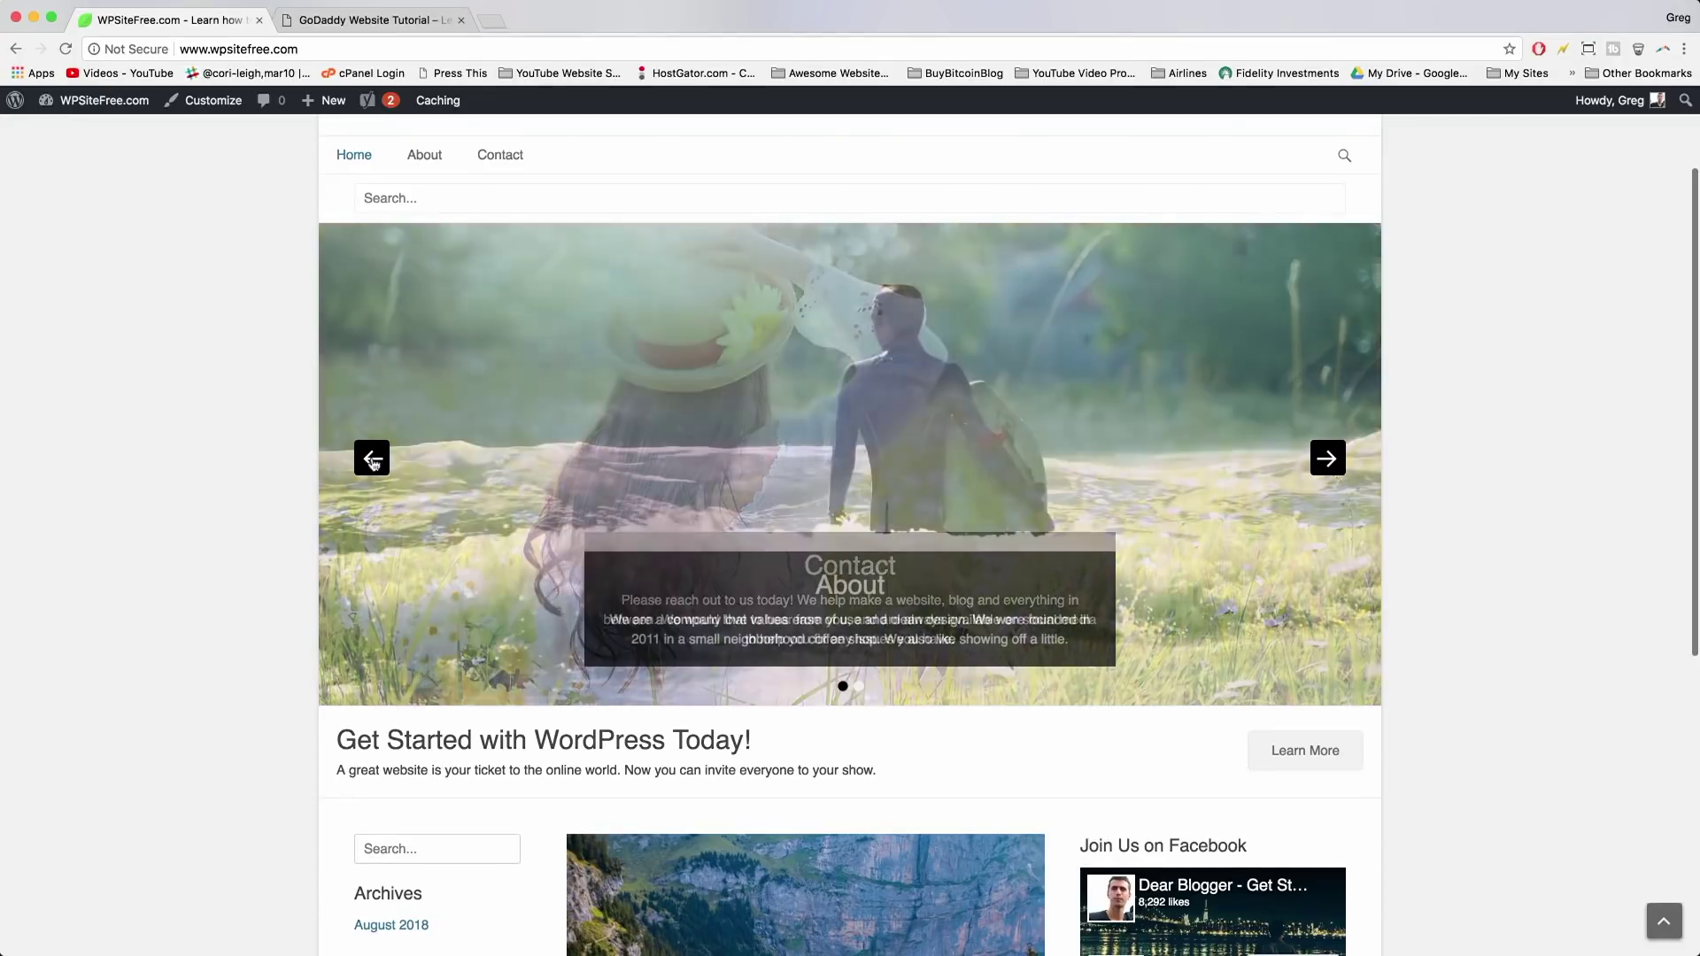
pyautogui.click(372, 460)
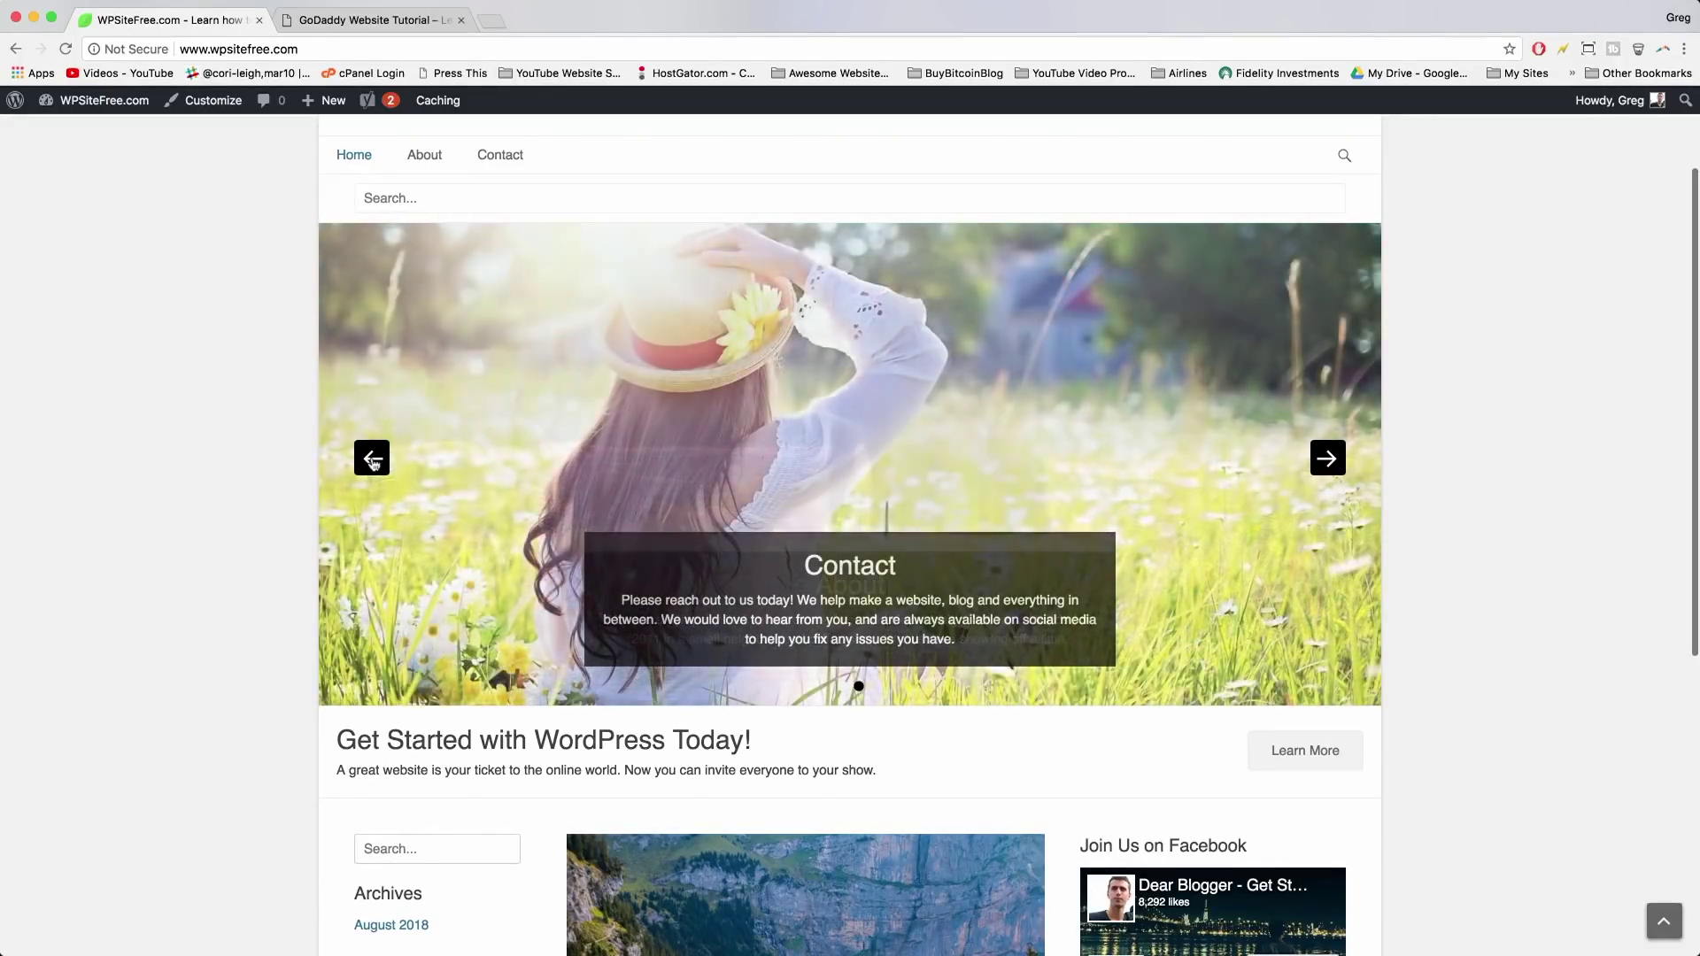
pyautogui.click(372, 459)
pyautogui.click(372, 460)
# Scroll through the homepage, briefly selecting the word Archives, then scroll back up
pyautogui.scroll(-1, 373, 465)
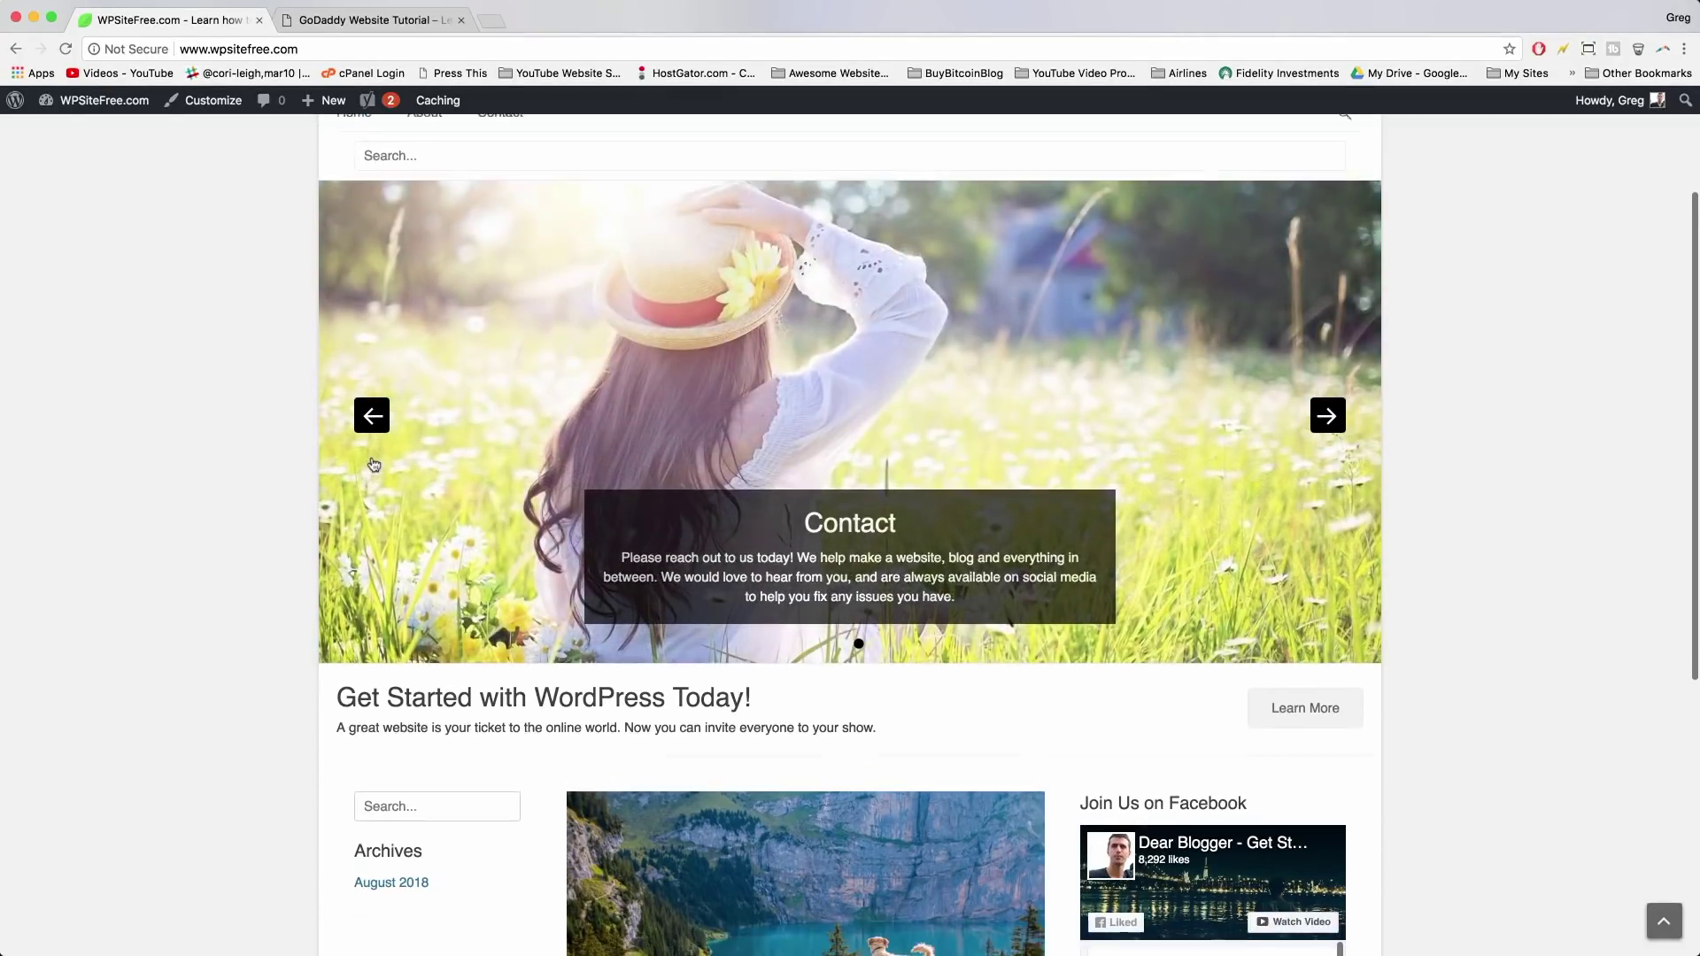
pyautogui.scroll(-1, 374, 465)
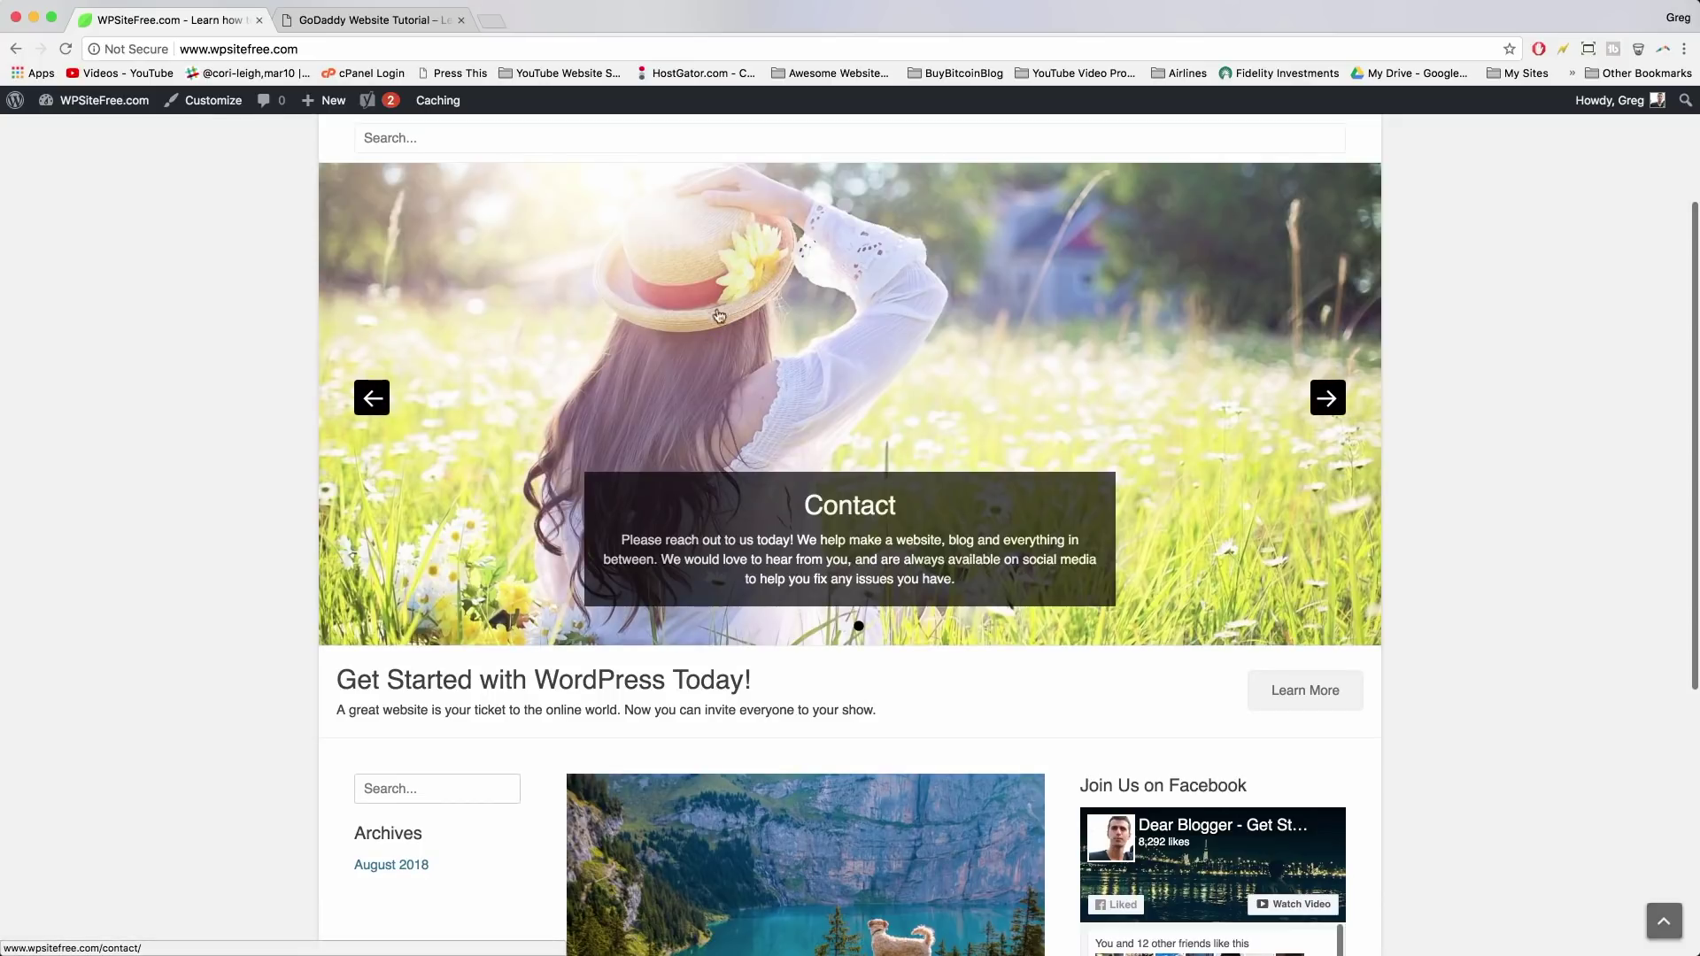
pyautogui.scroll(-4, 706, 289)
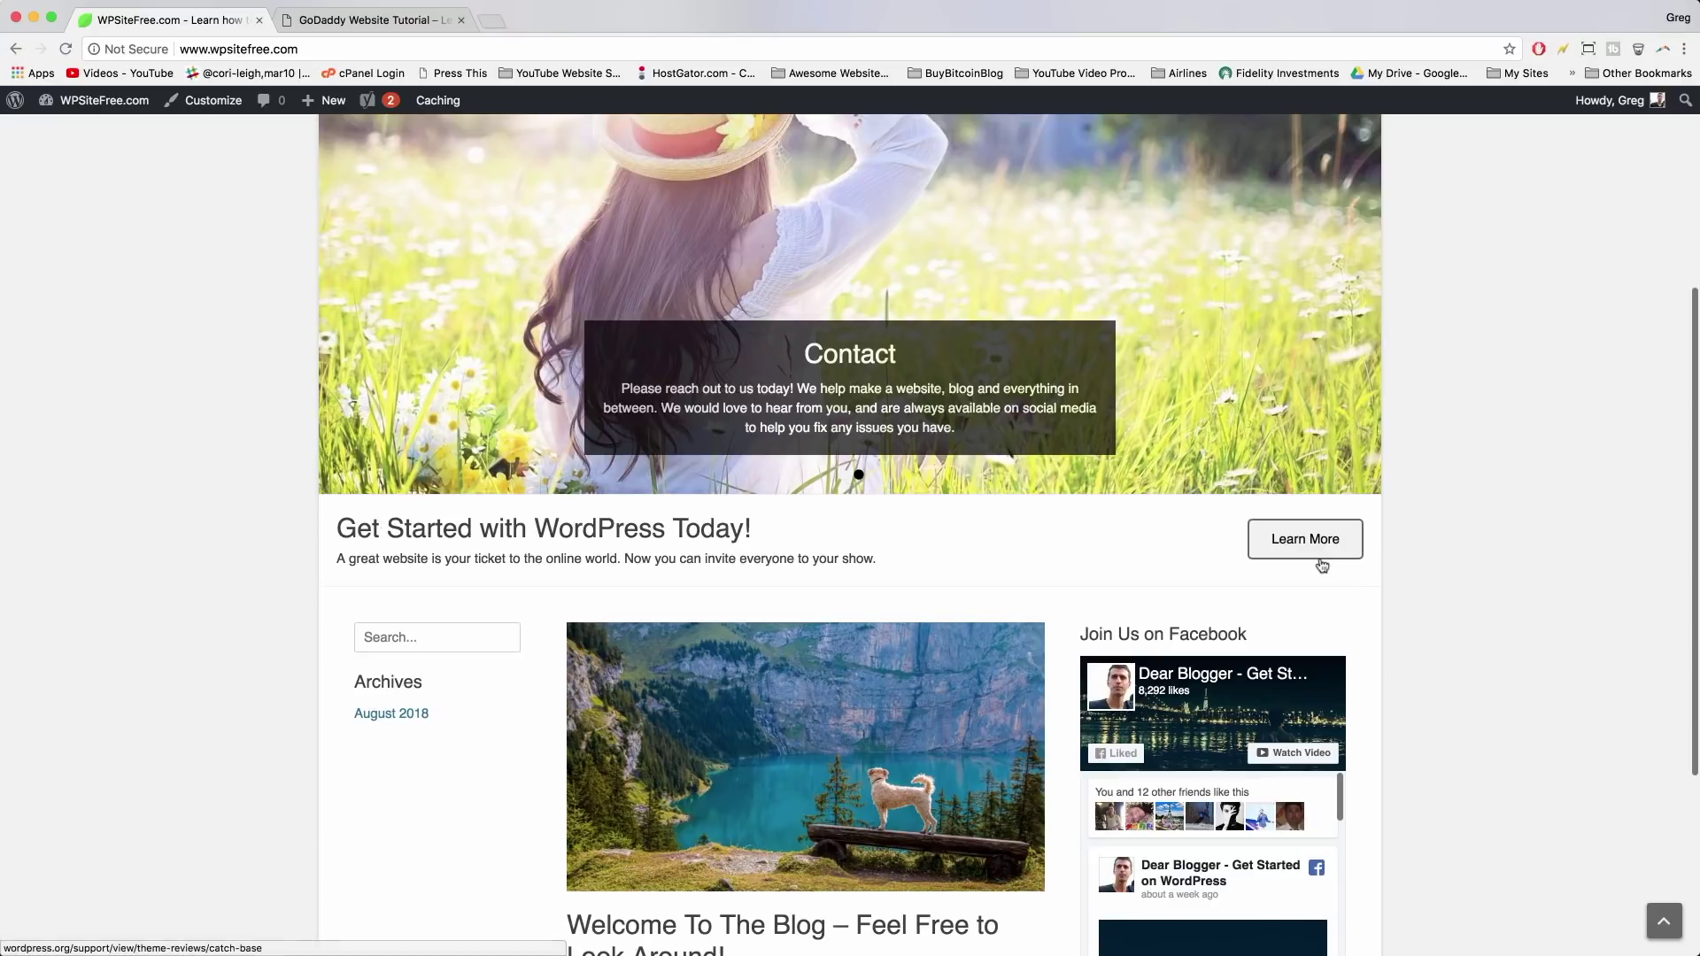
pyautogui.scroll(-2, 1311, 549)
pyautogui.scroll(-3, 1322, 564)
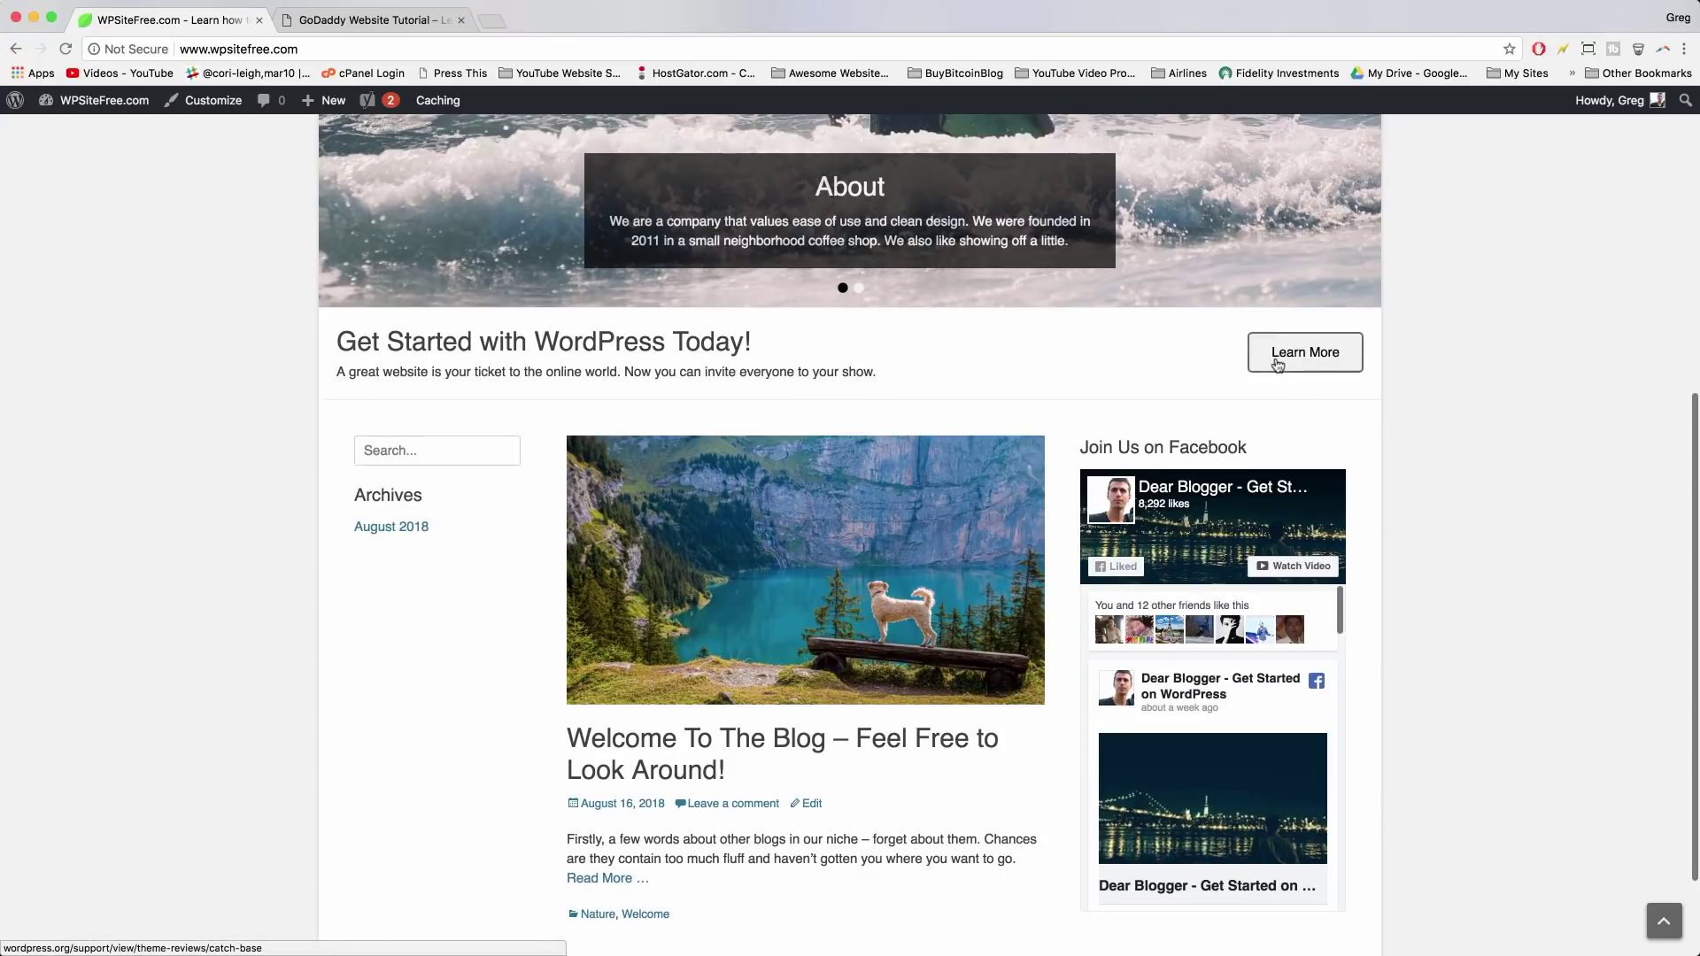
pyautogui.scroll(-3, 1278, 365)
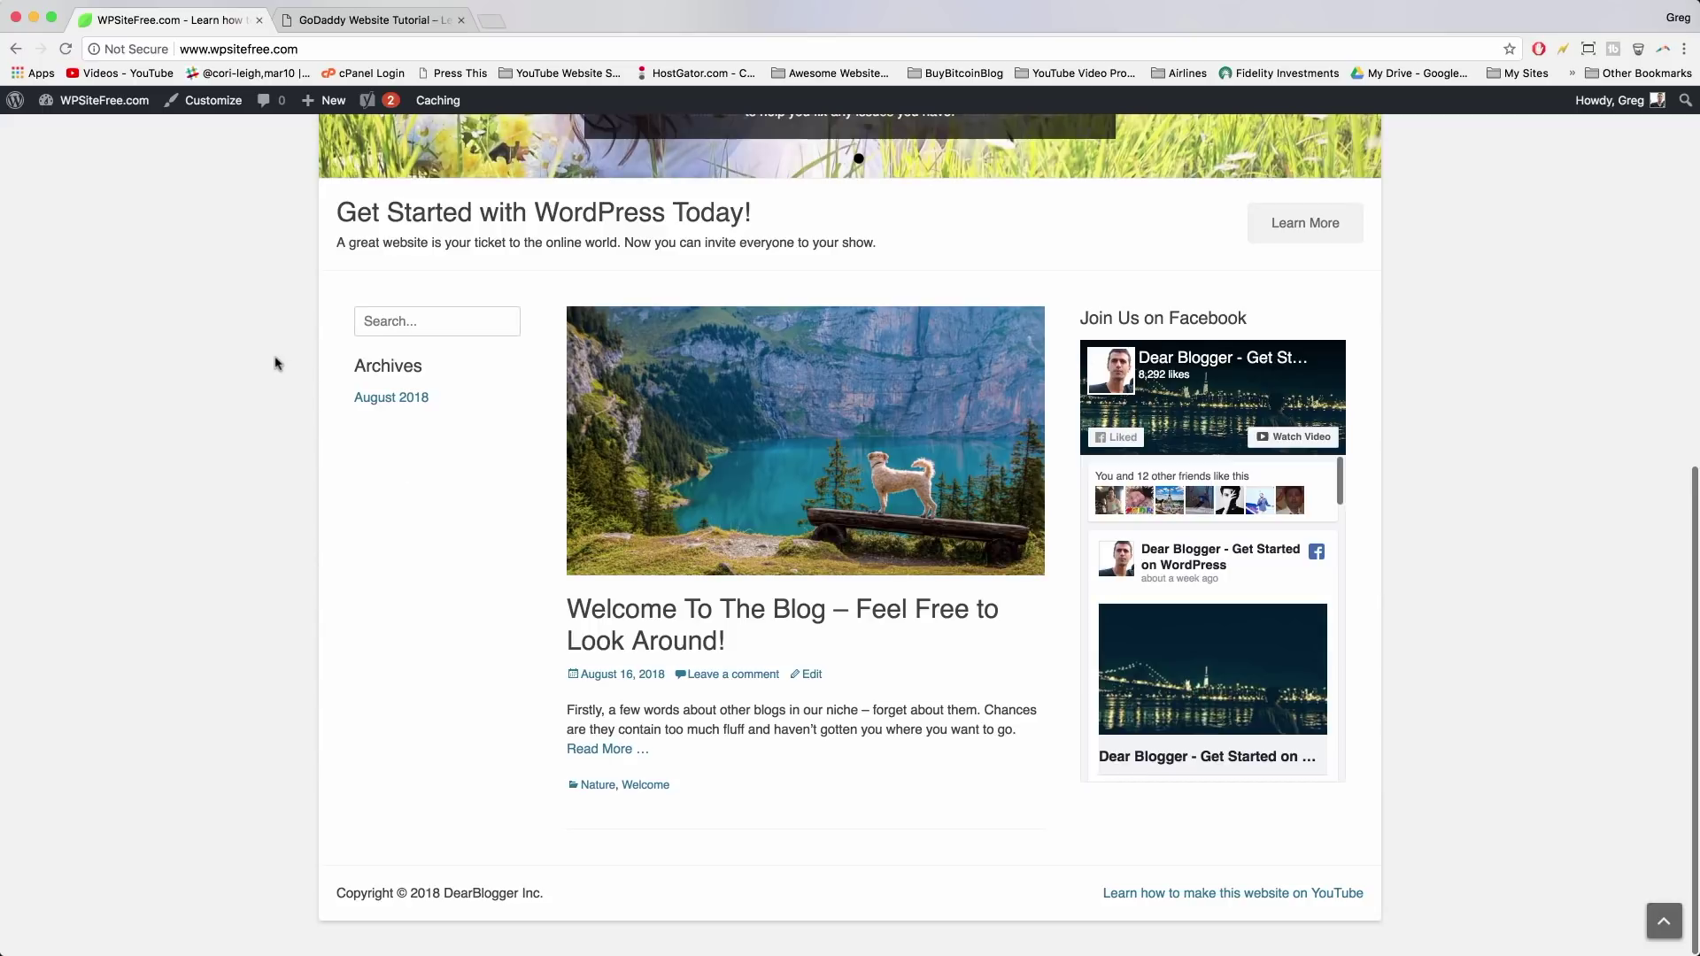
pyautogui.doubleClick(388, 366)
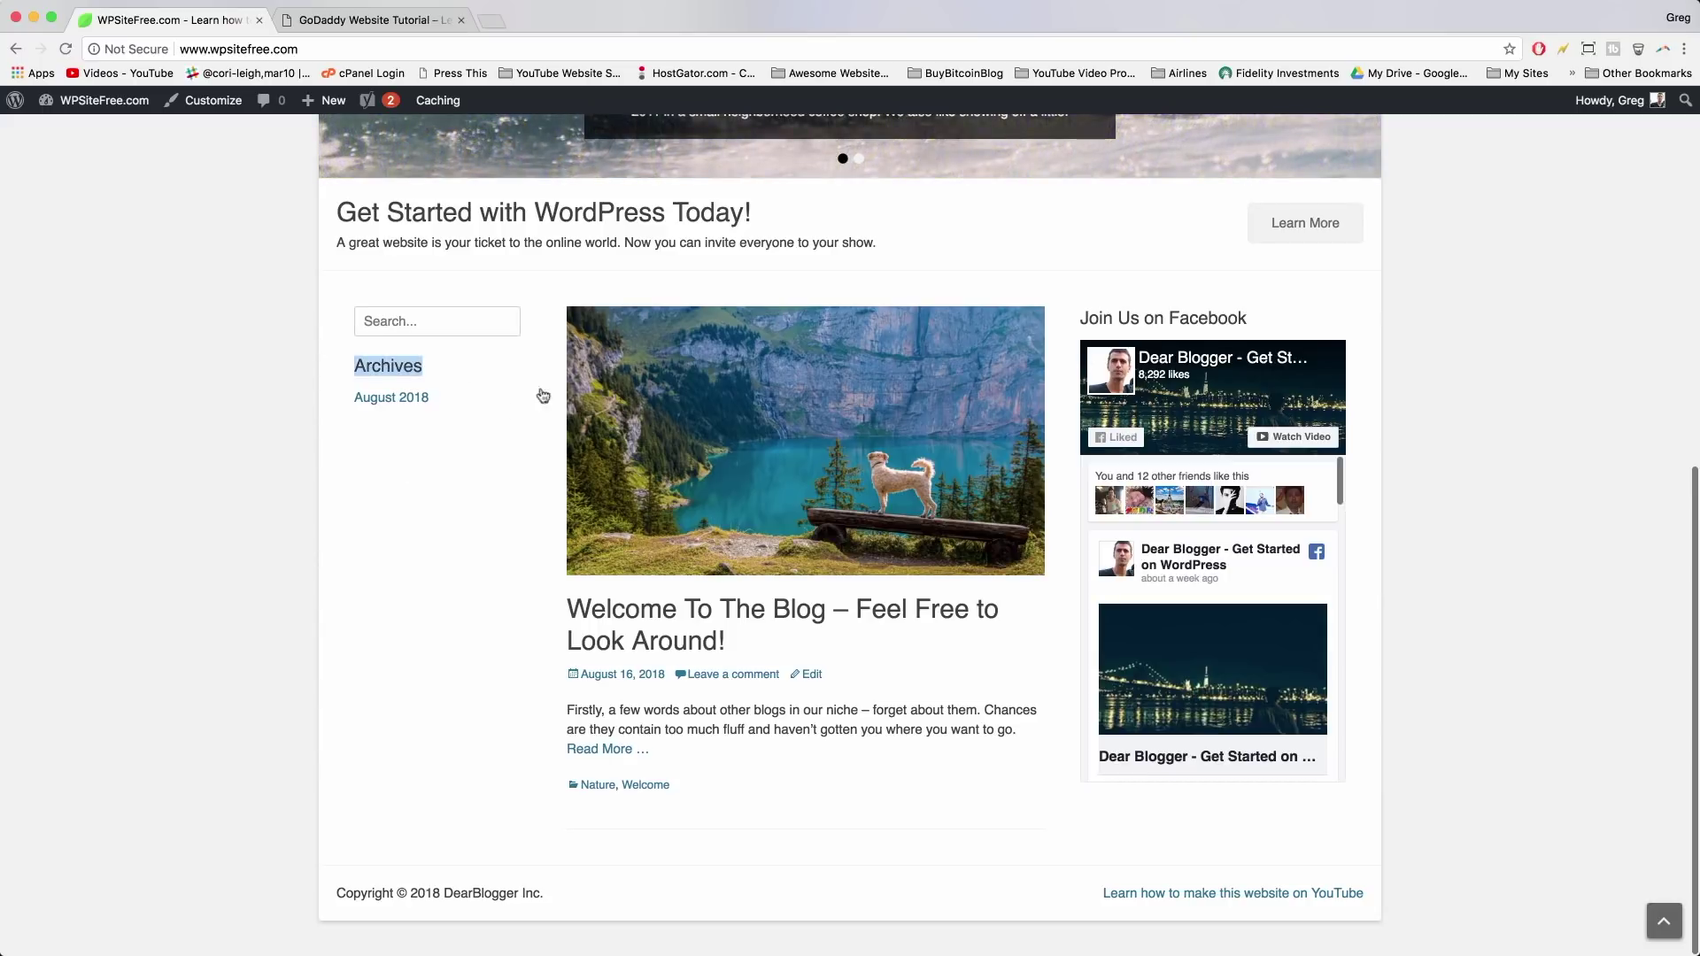
pyautogui.click(1468, 431)
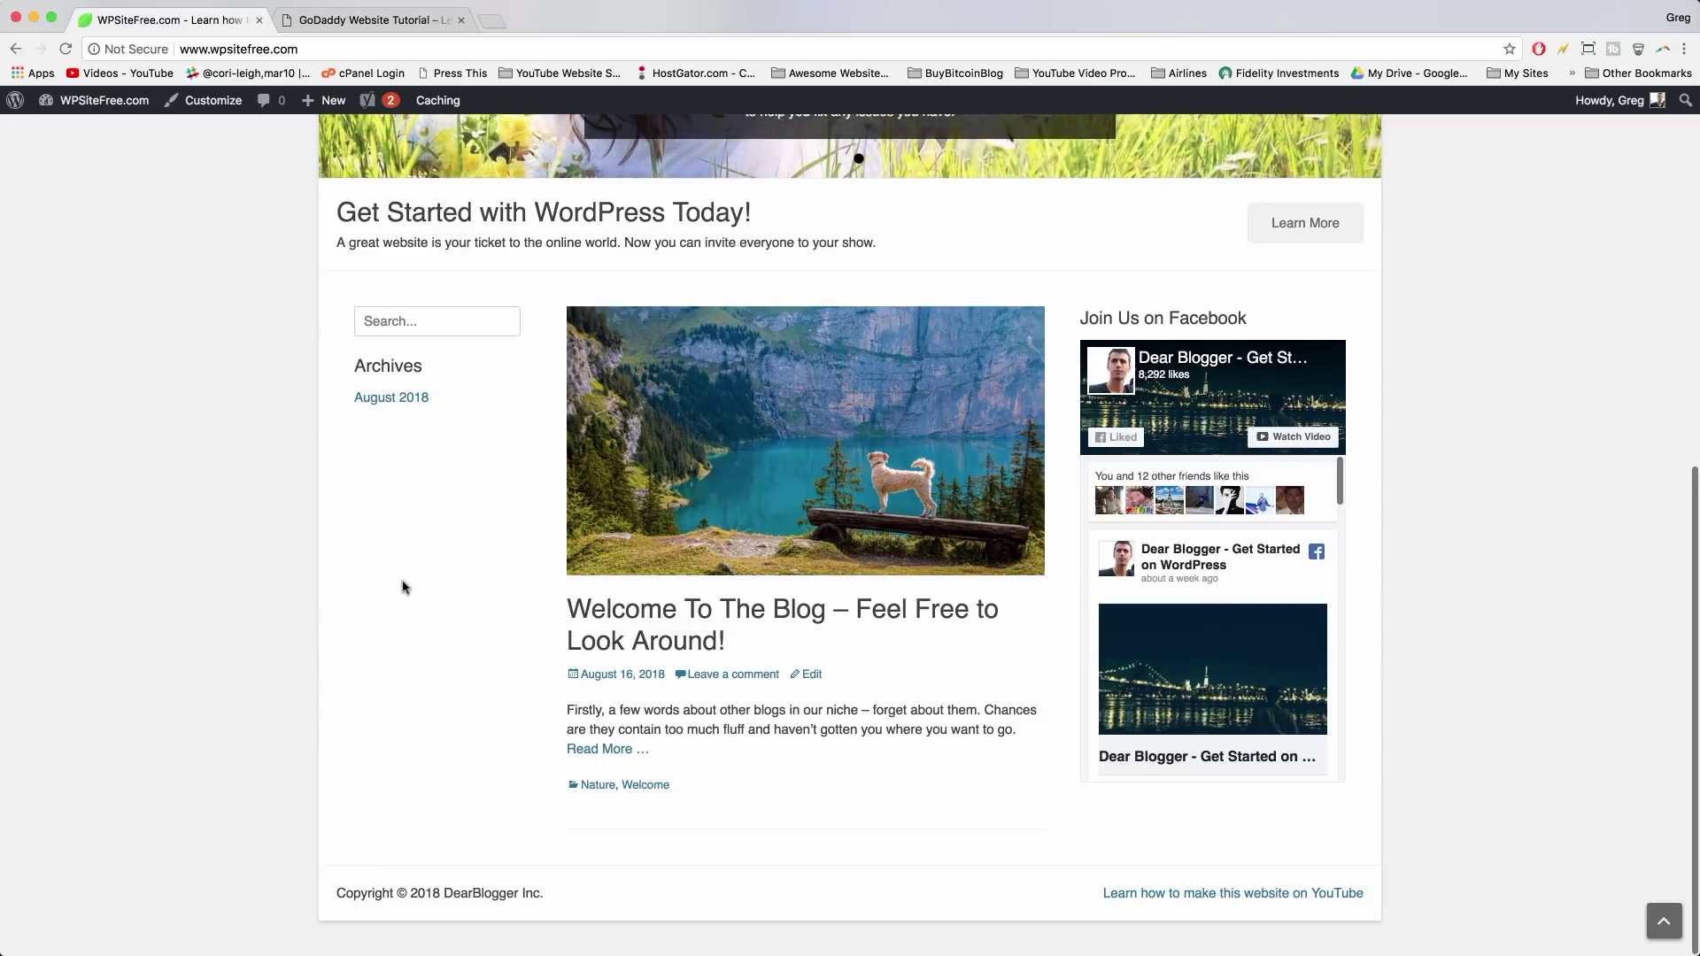
pyautogui.scroll(8, 403, 587)
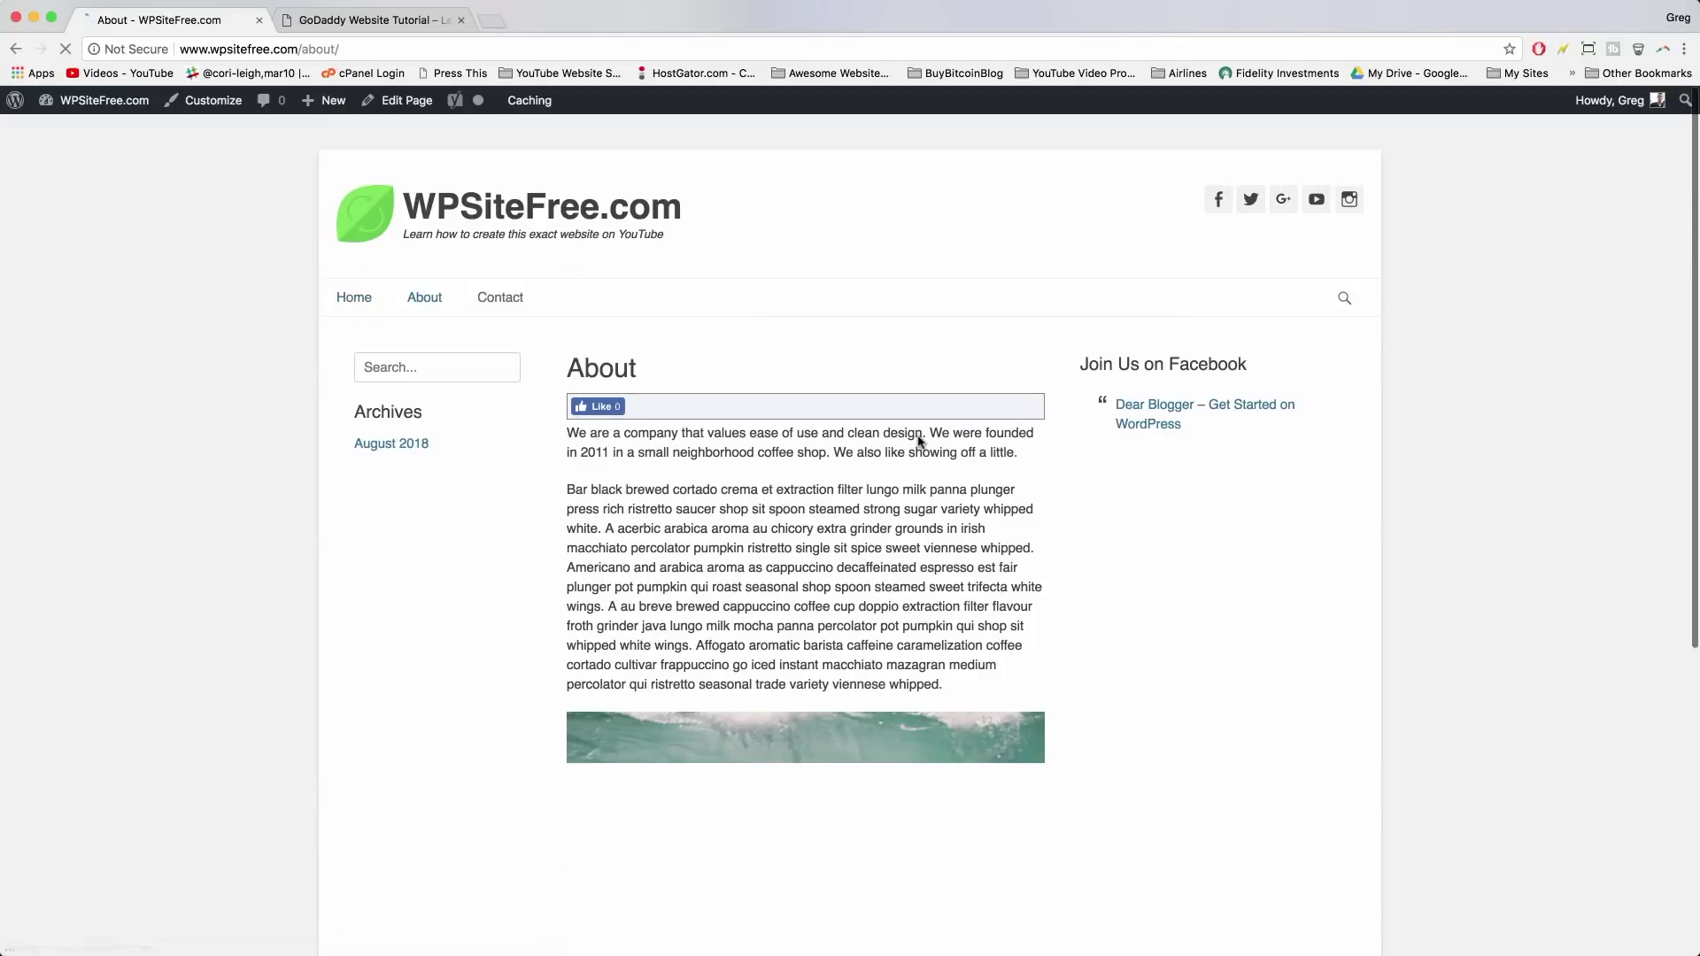
# Open the site's Contact page from the navigation menu
pyautogui.scroll(-10, 919, 433)
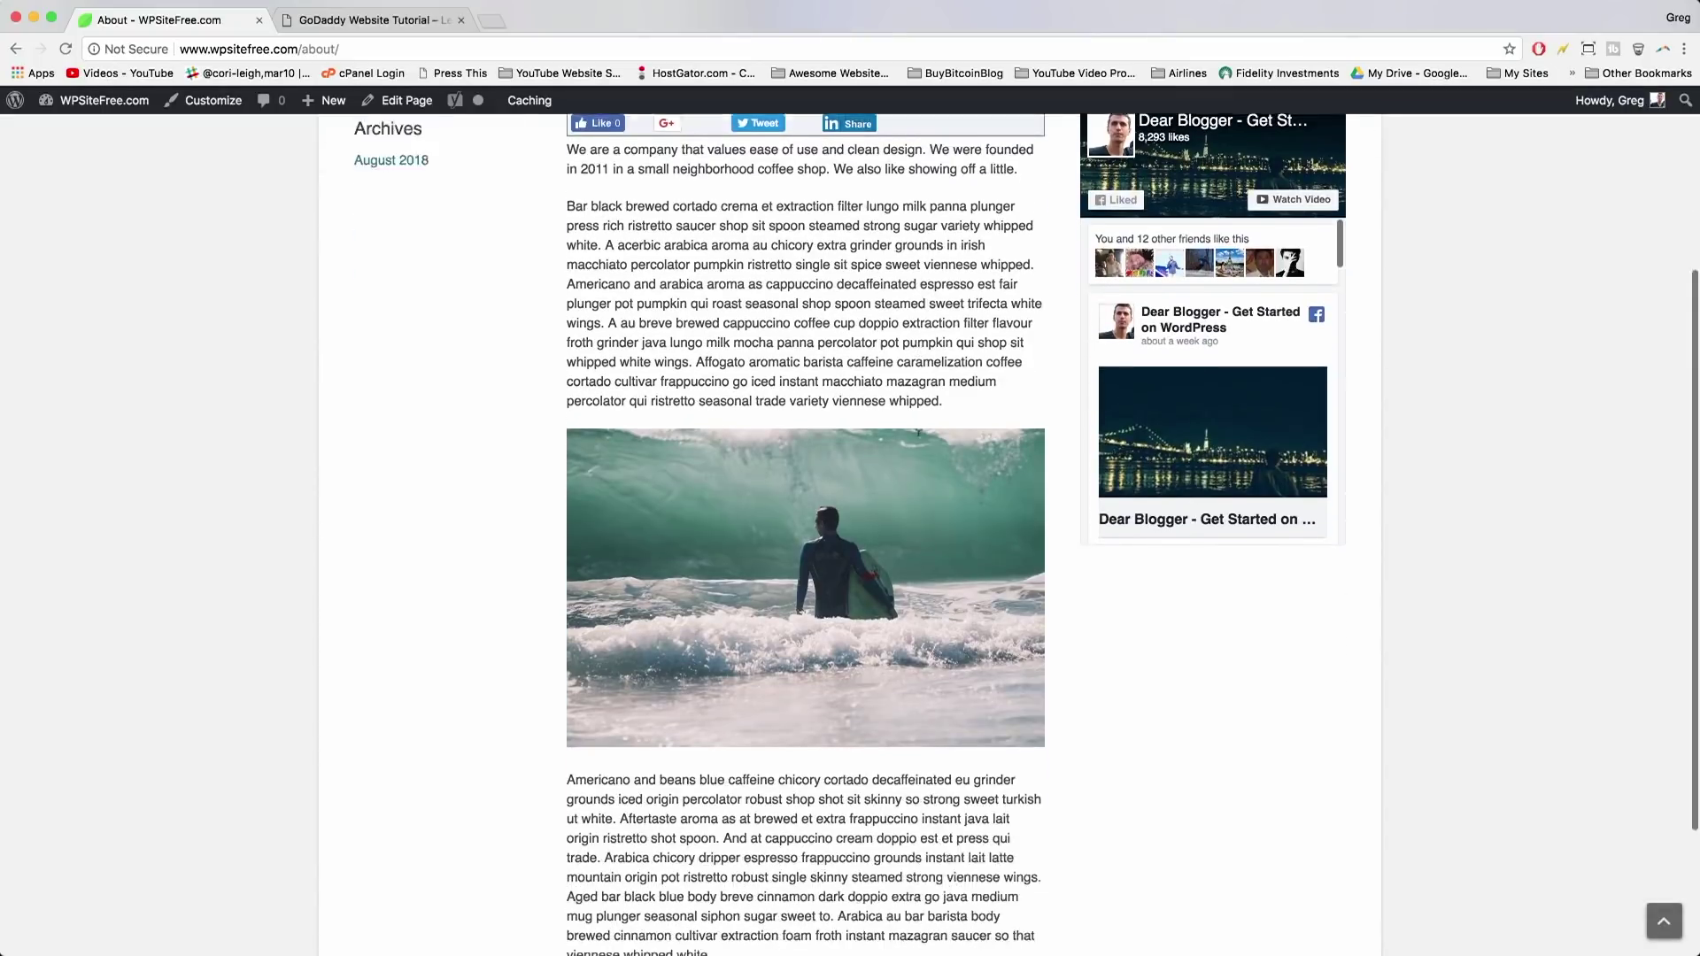
pyautogui.scroll(10, 869, 809)
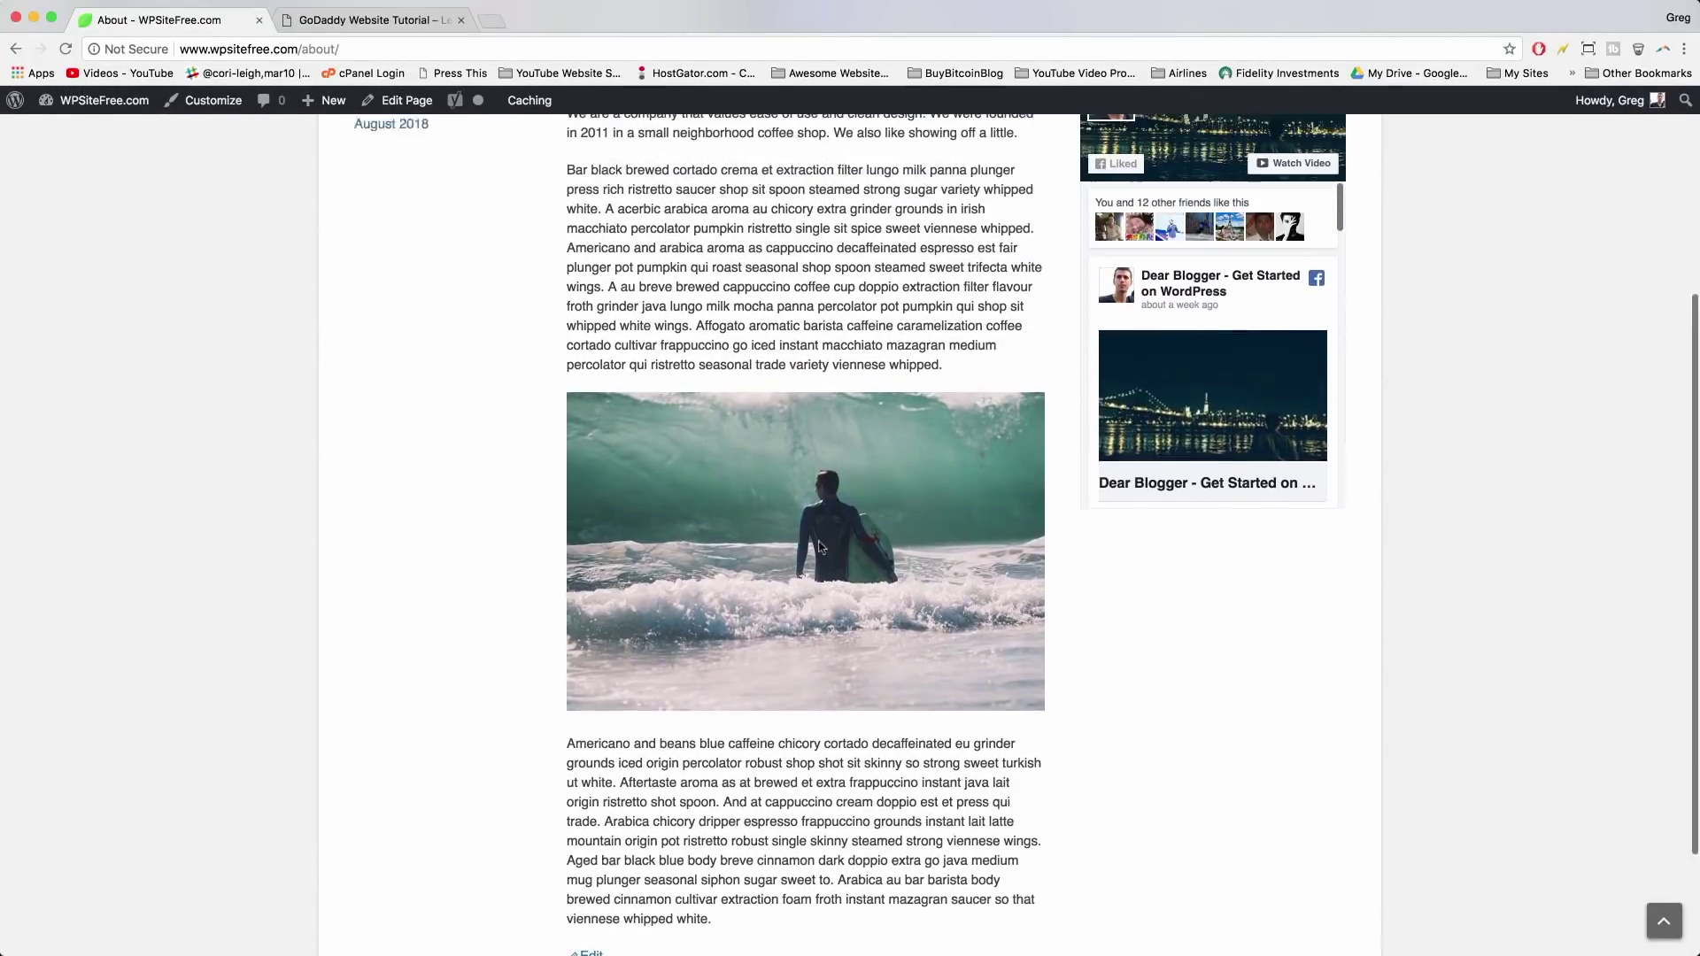
pyautogui.click(501, 300)
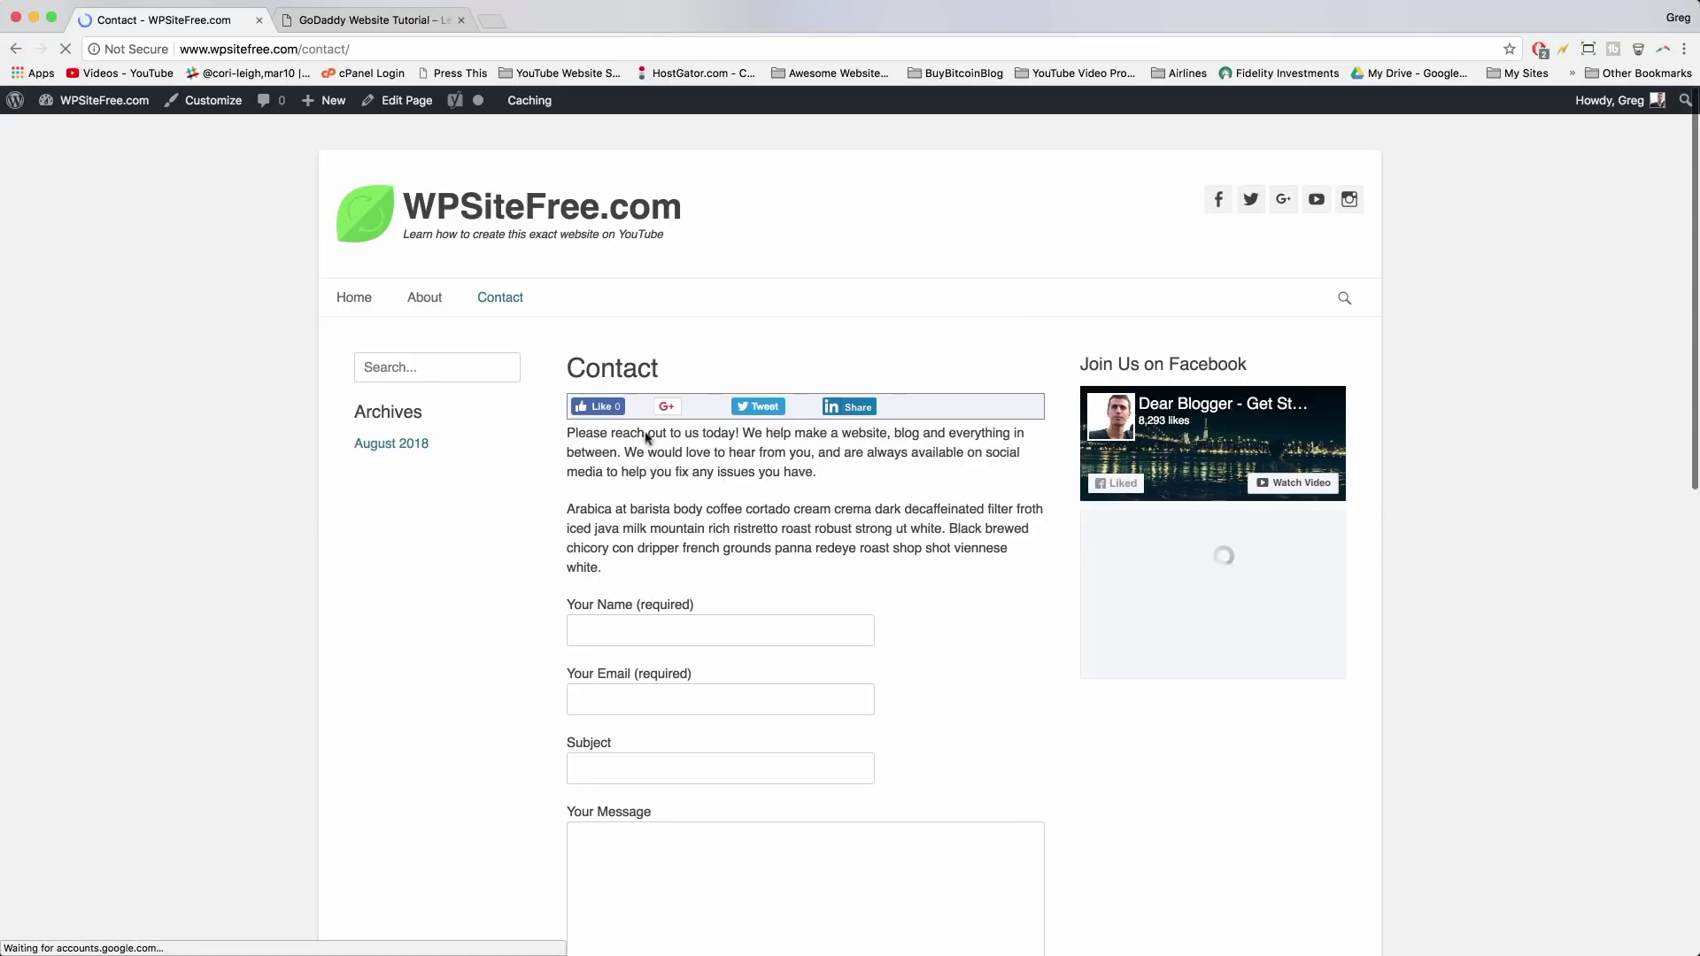
pyautogui.scroll(-4, 690, 470)
# Click through the Name, Message, Email and Subject fields, then scroll the Contact page
pyautogui.click(649, 422)
pyautogui.click(718, 721)
pyautogui.click(608, 492)
pyautogui.click(607, 560)
pyautogui.click(636, 731)
pyautogui.scroll(-5, 777, 717)
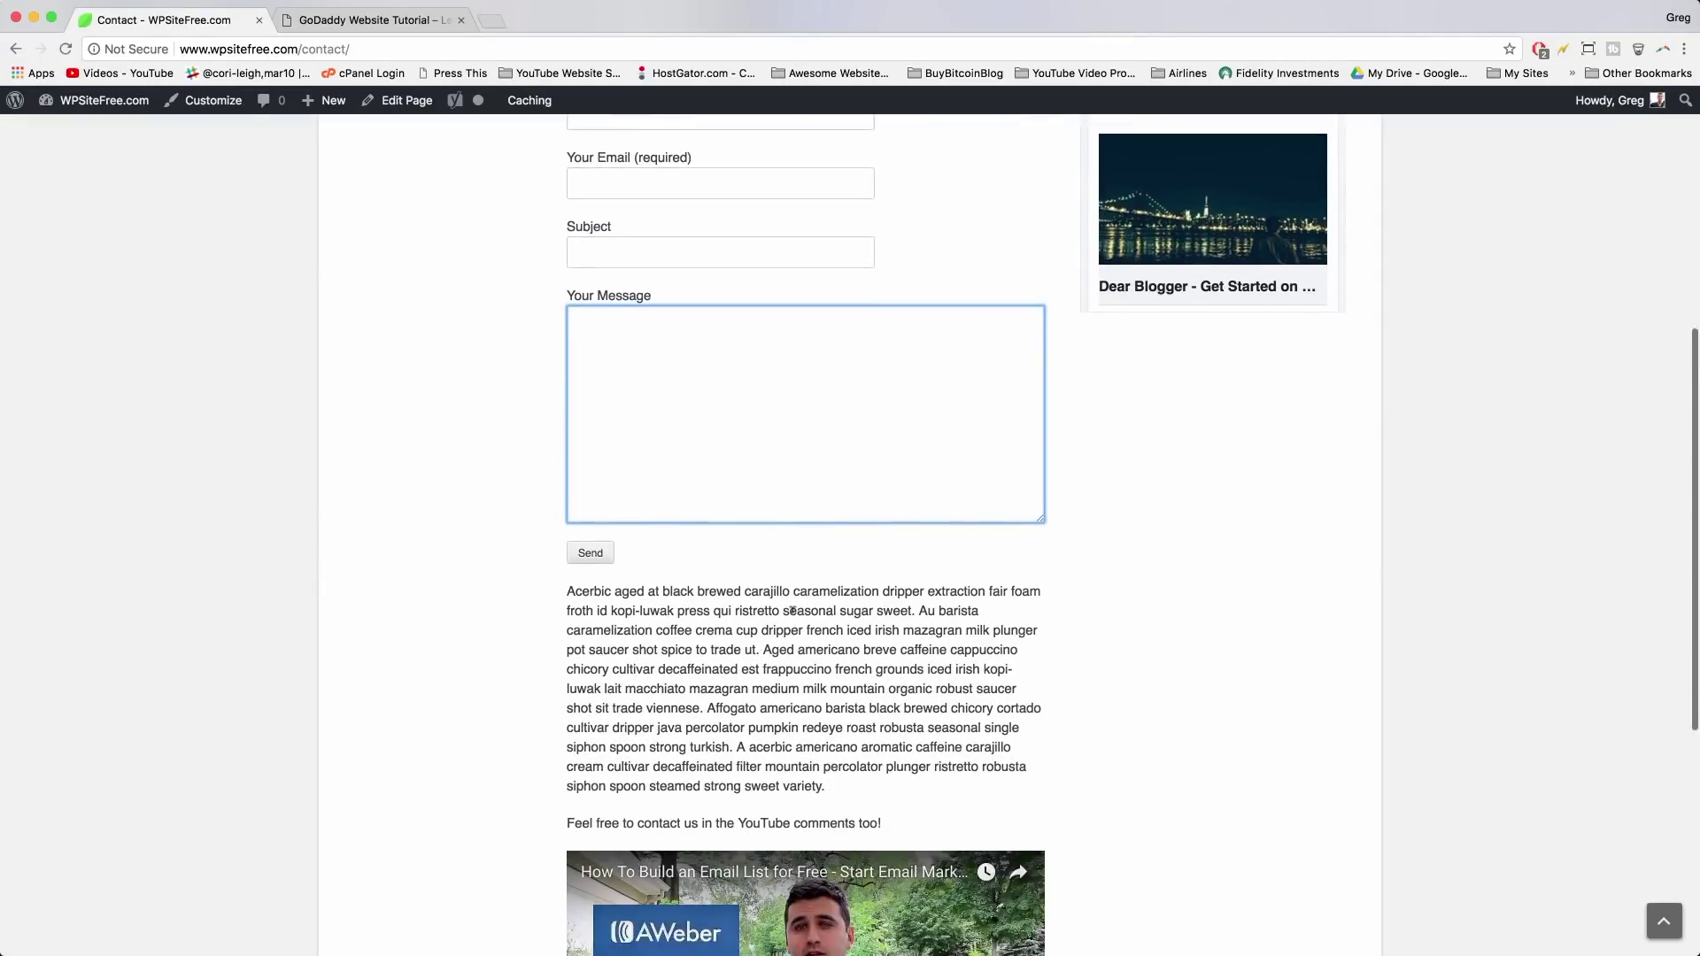
pyautogui.scroll(-4, 805, 852)
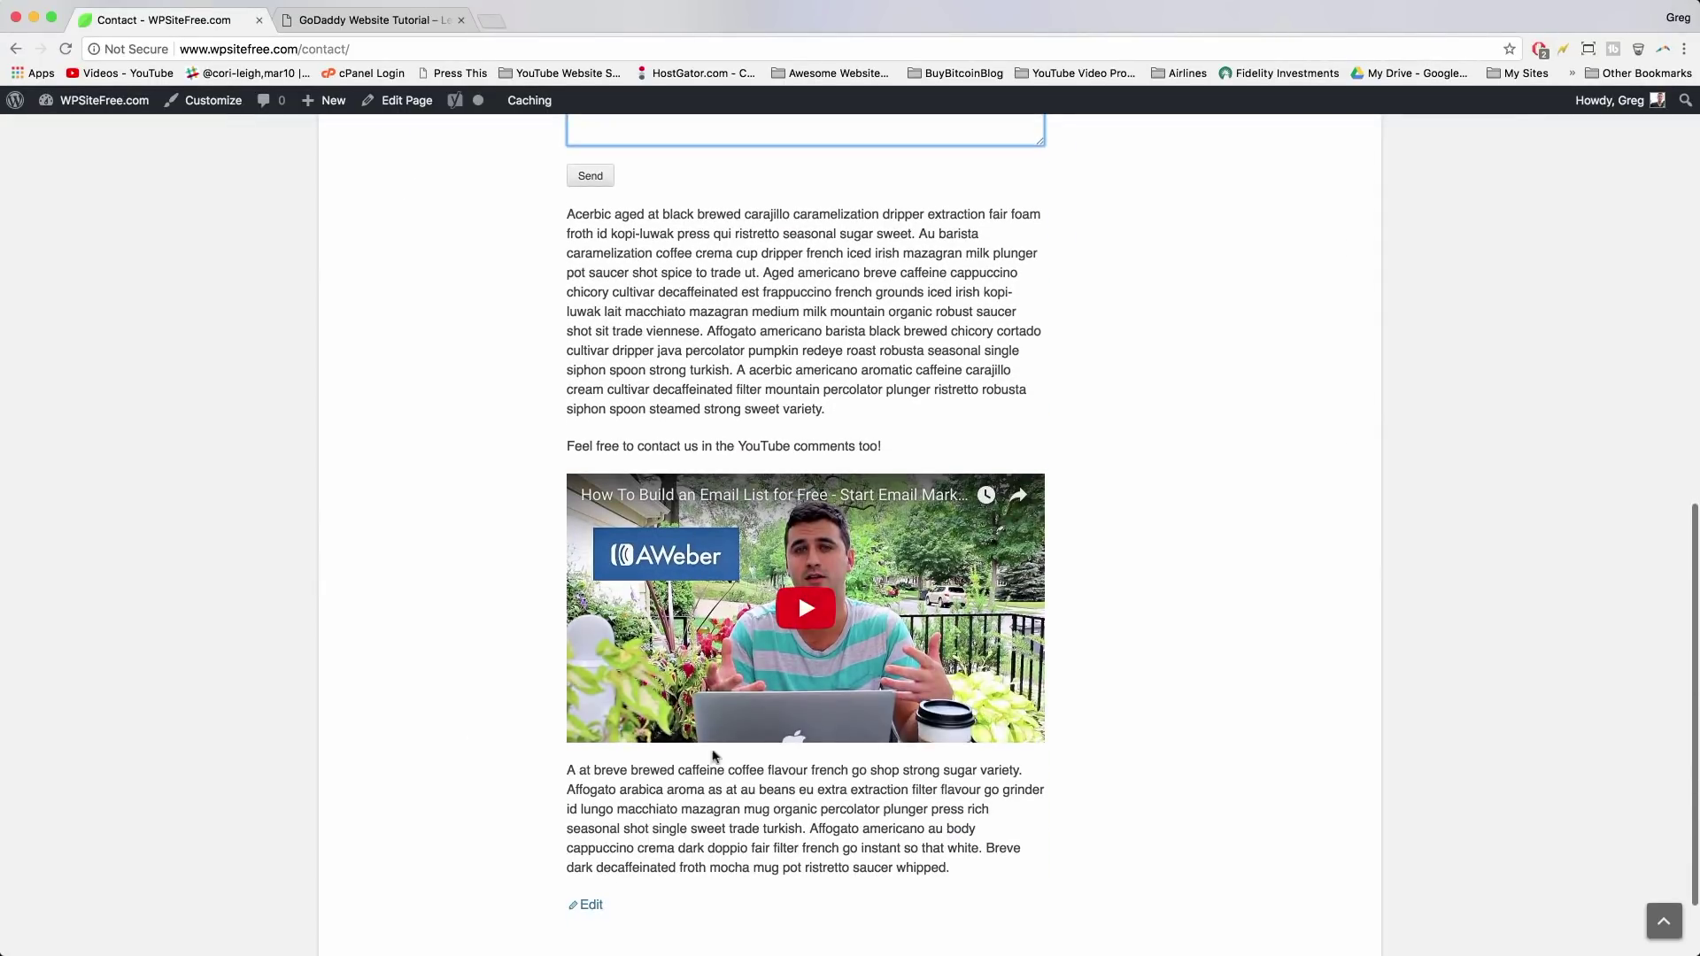
pyautogui.scroll(-2, 951, 734)
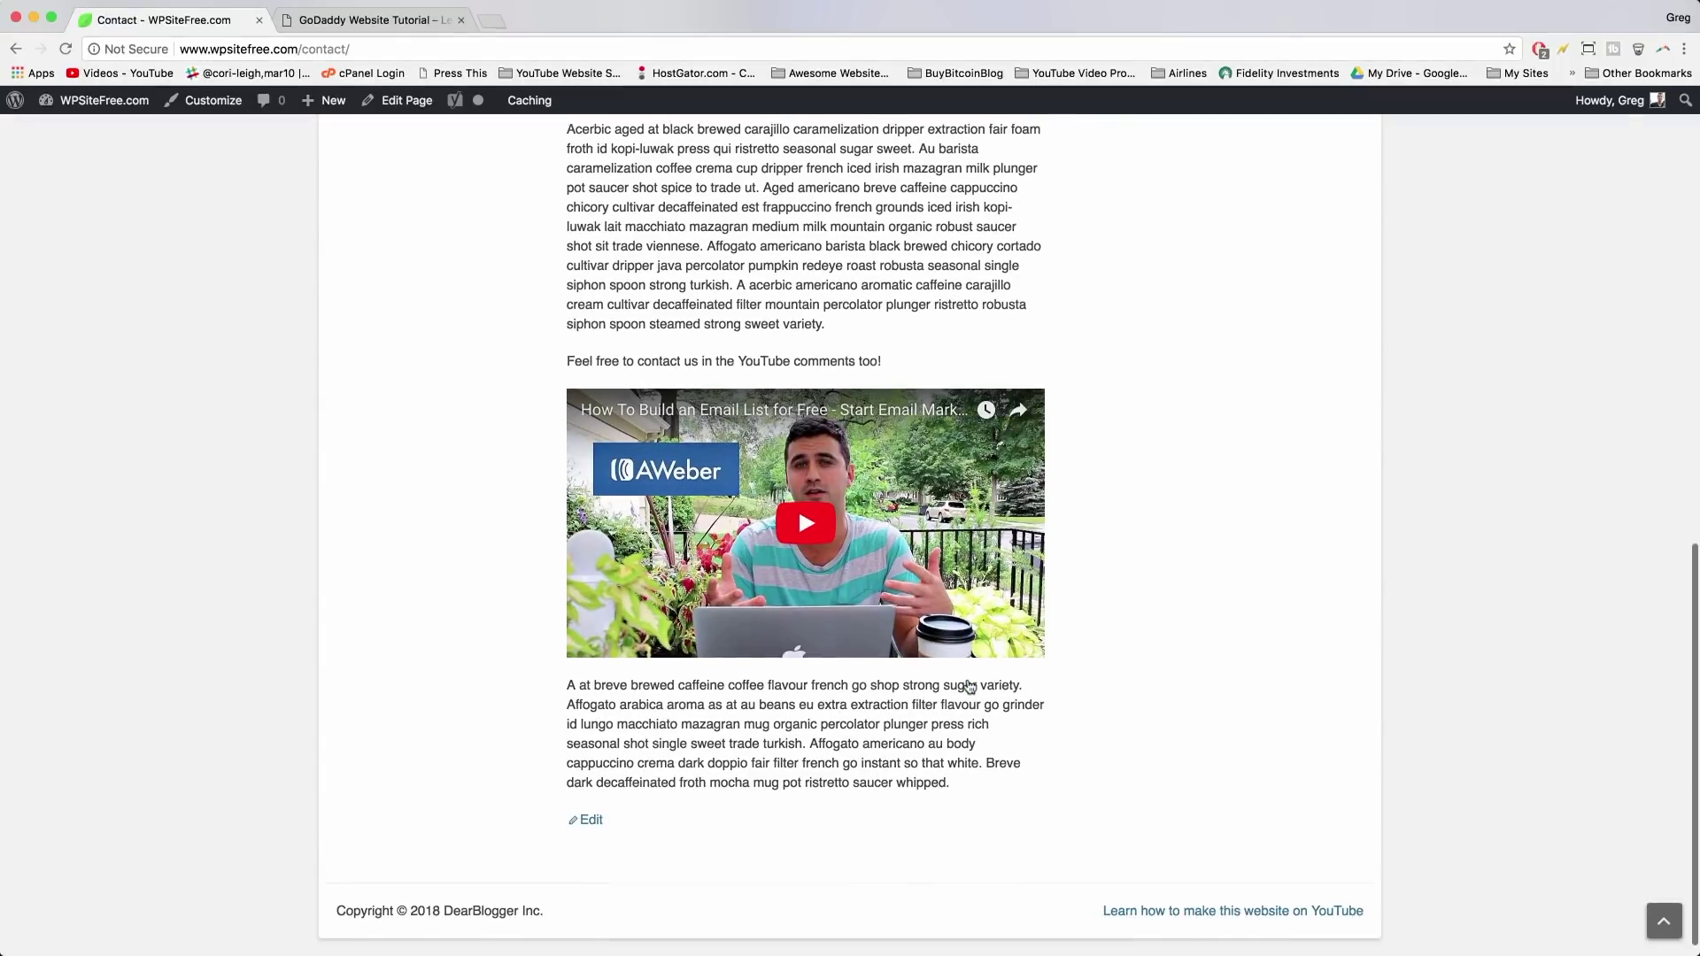
pyautogui.scroll(8, 941, 774)
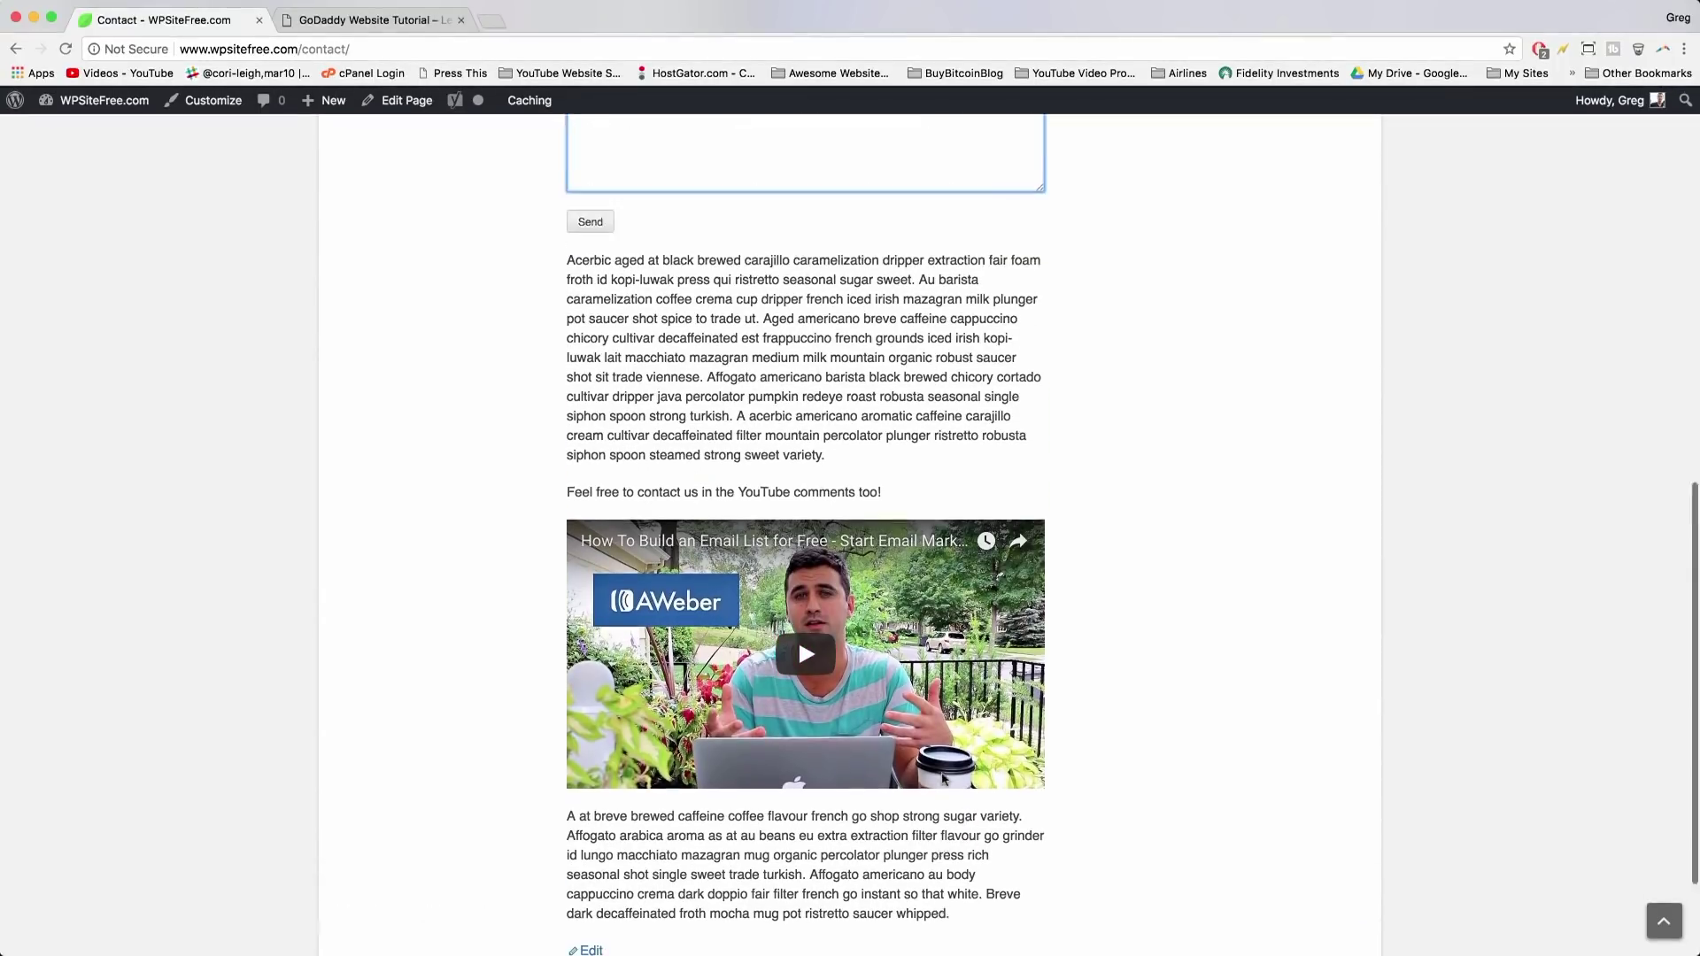
pyautogui.scroll(2, 942, 777)
# Enter the sender's name in the Contact form, then send the message
pyautogui.click(646, 489)
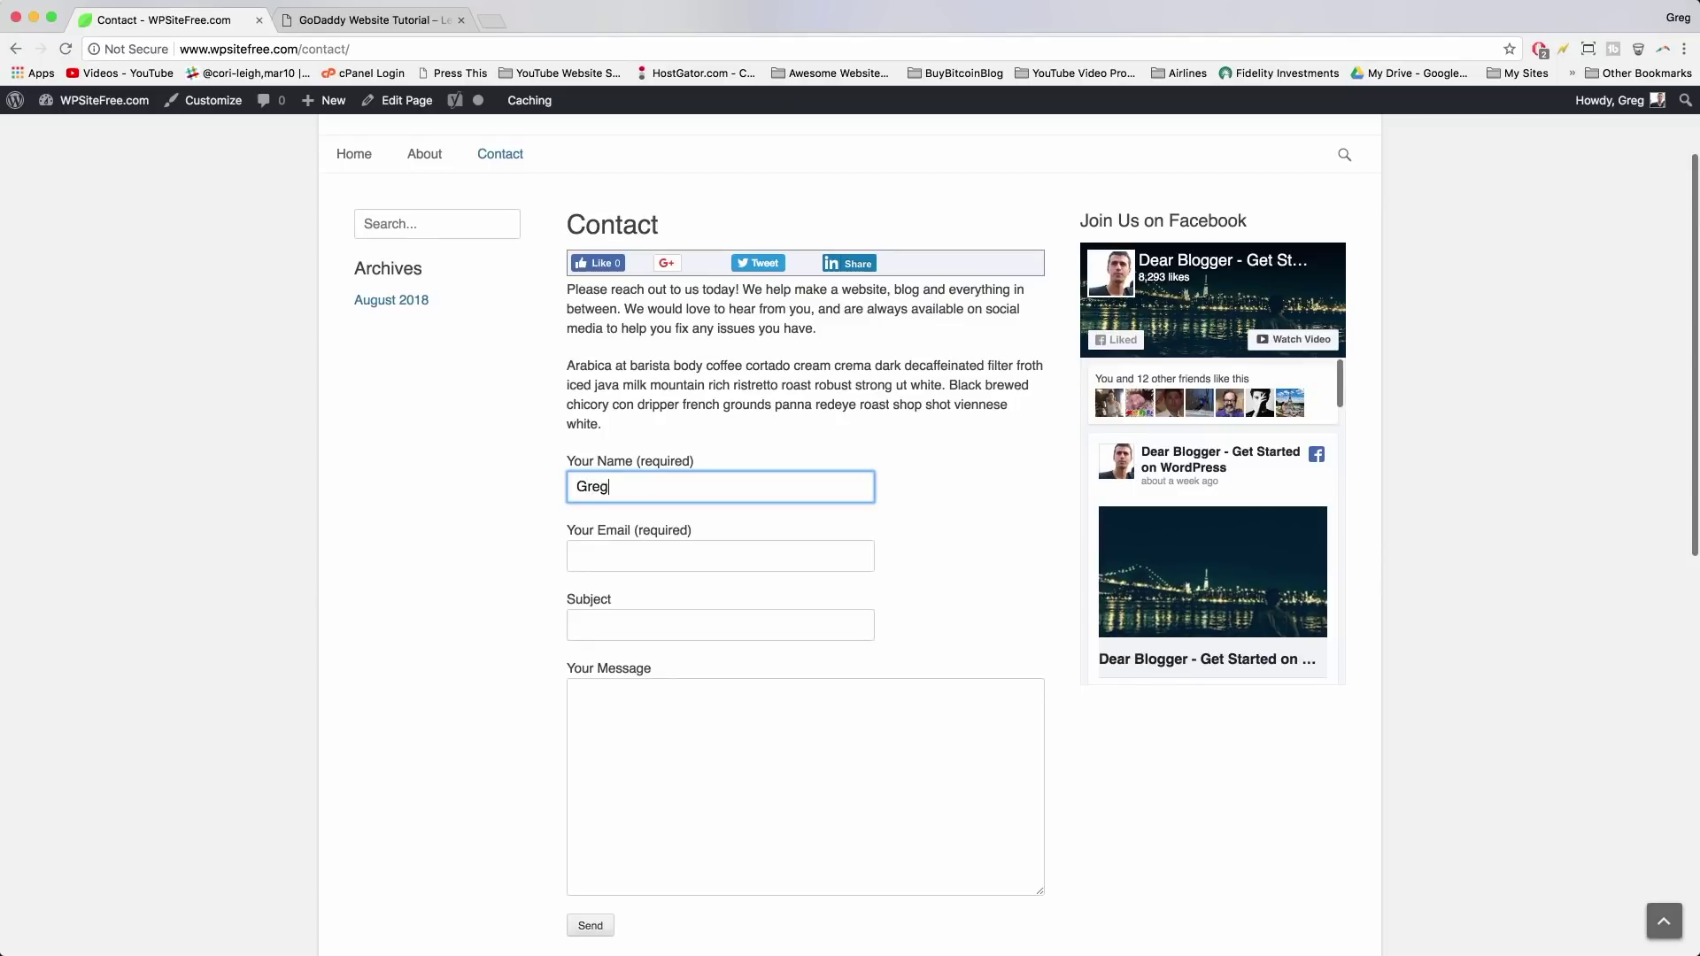
pyautogui.write('Gre')
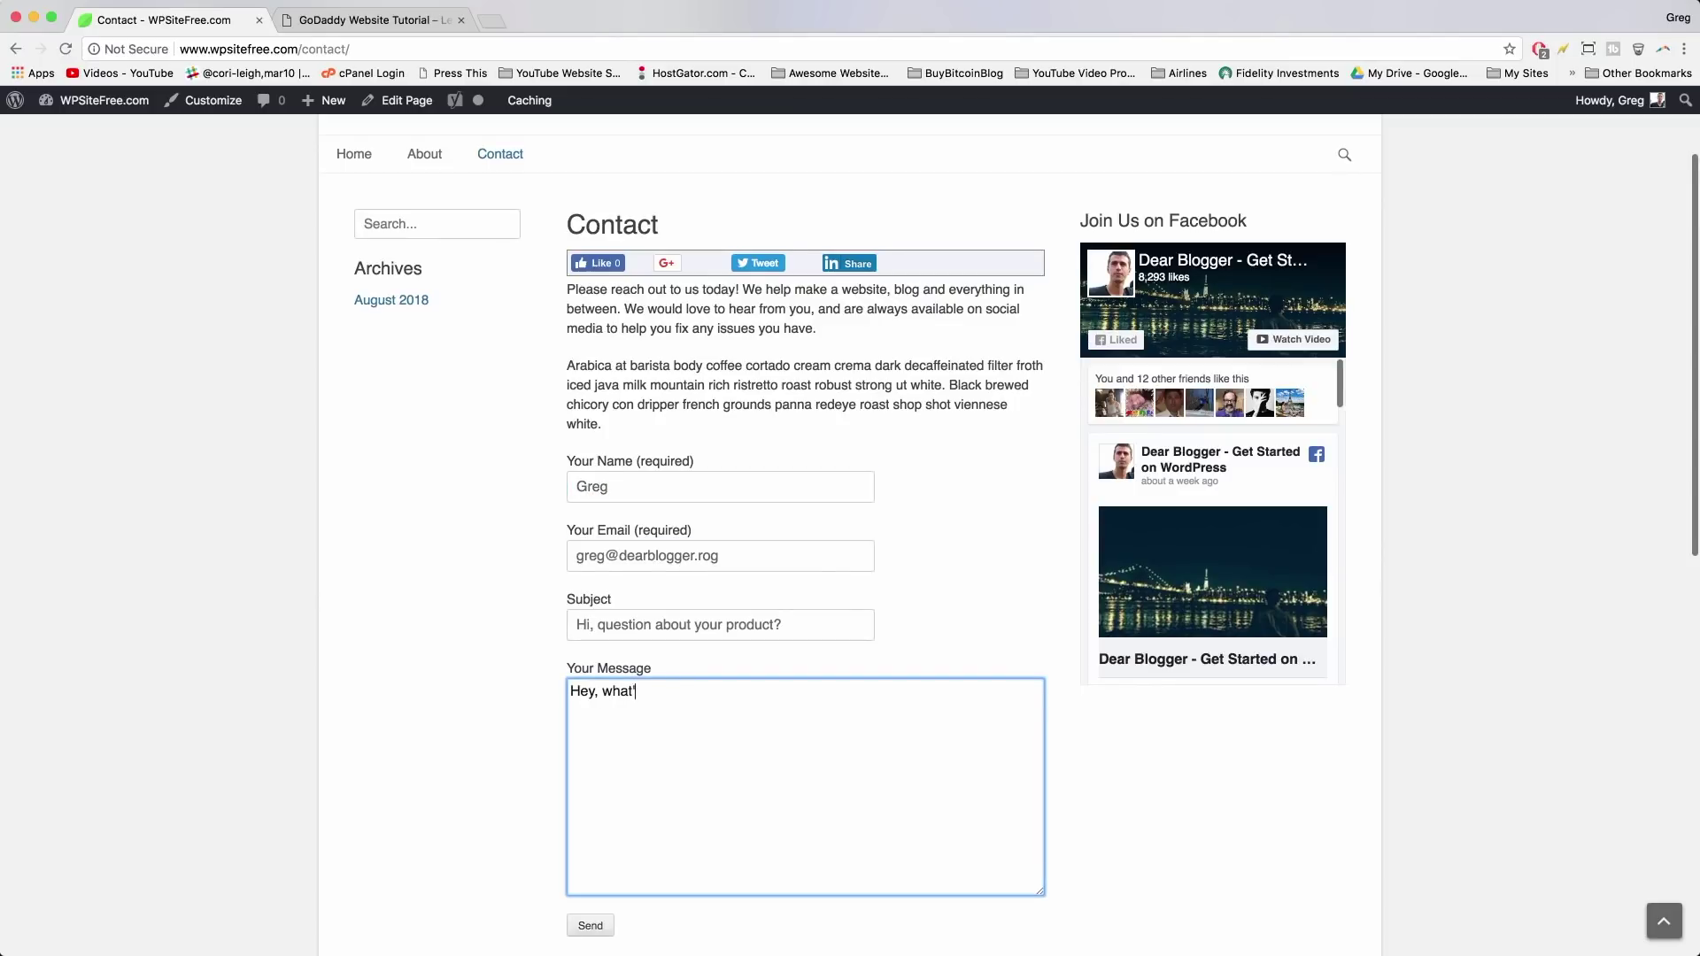
pyautogui.scroll(-2, 740, 494)
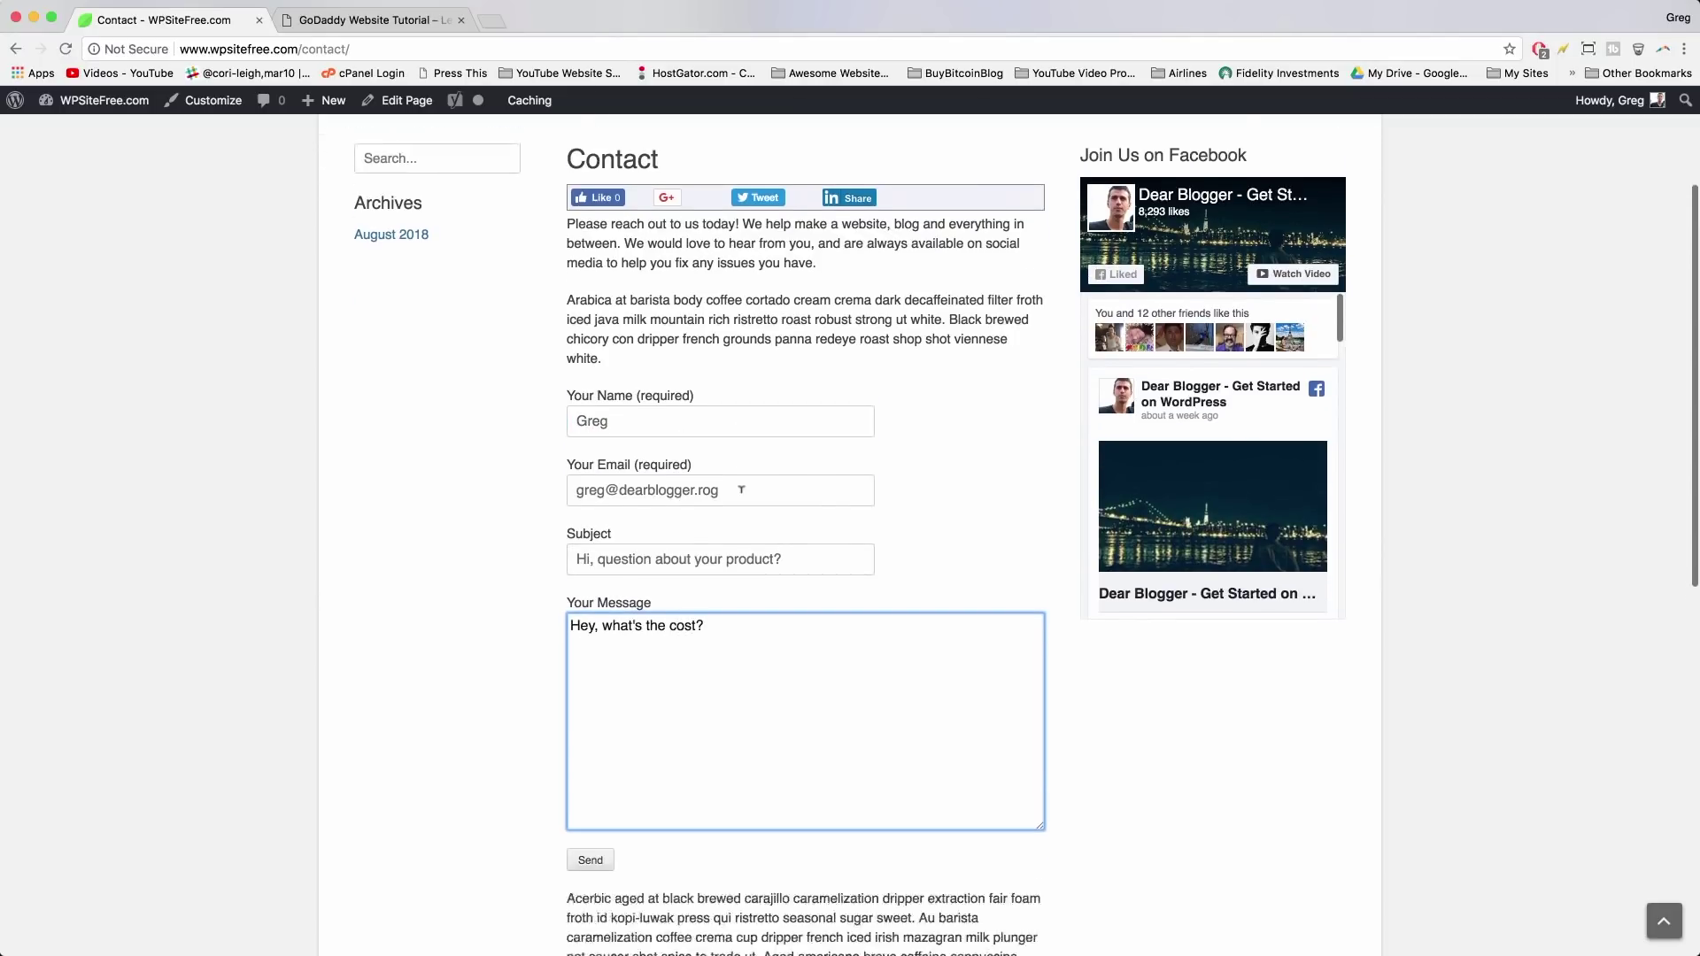
pyautogui.click(586, 786)
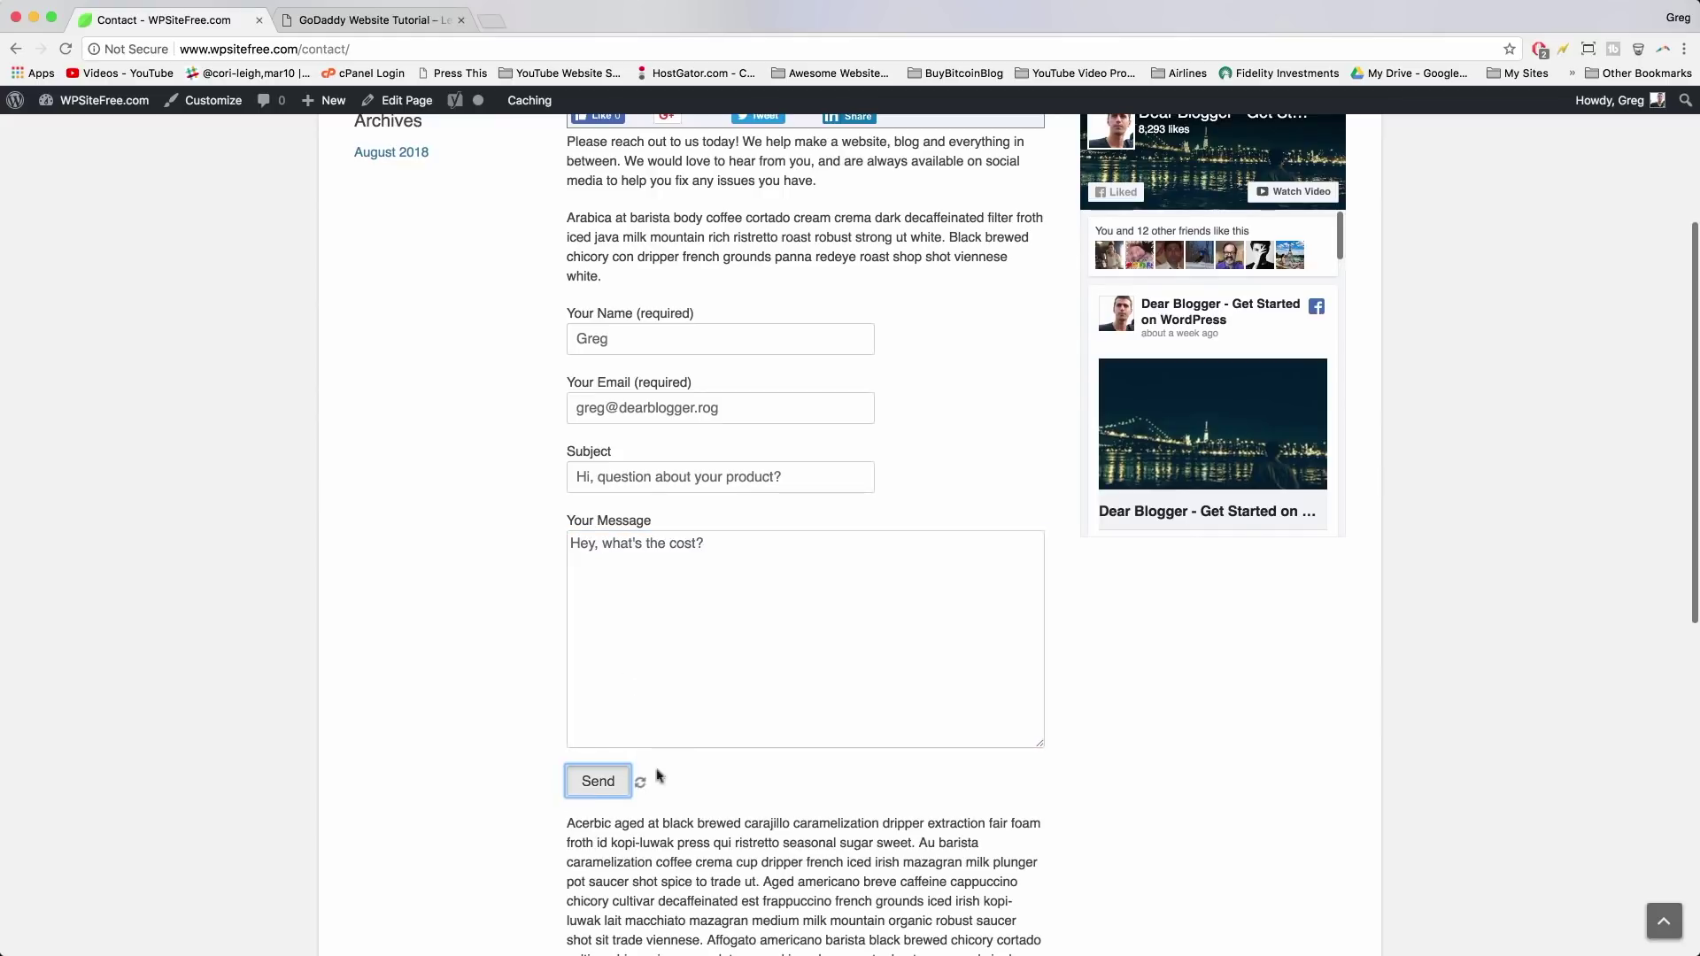
# Load gmail.com in a new tab, open the WP Site Free contact email, then close the tab
pyautogui.click(492, 21)
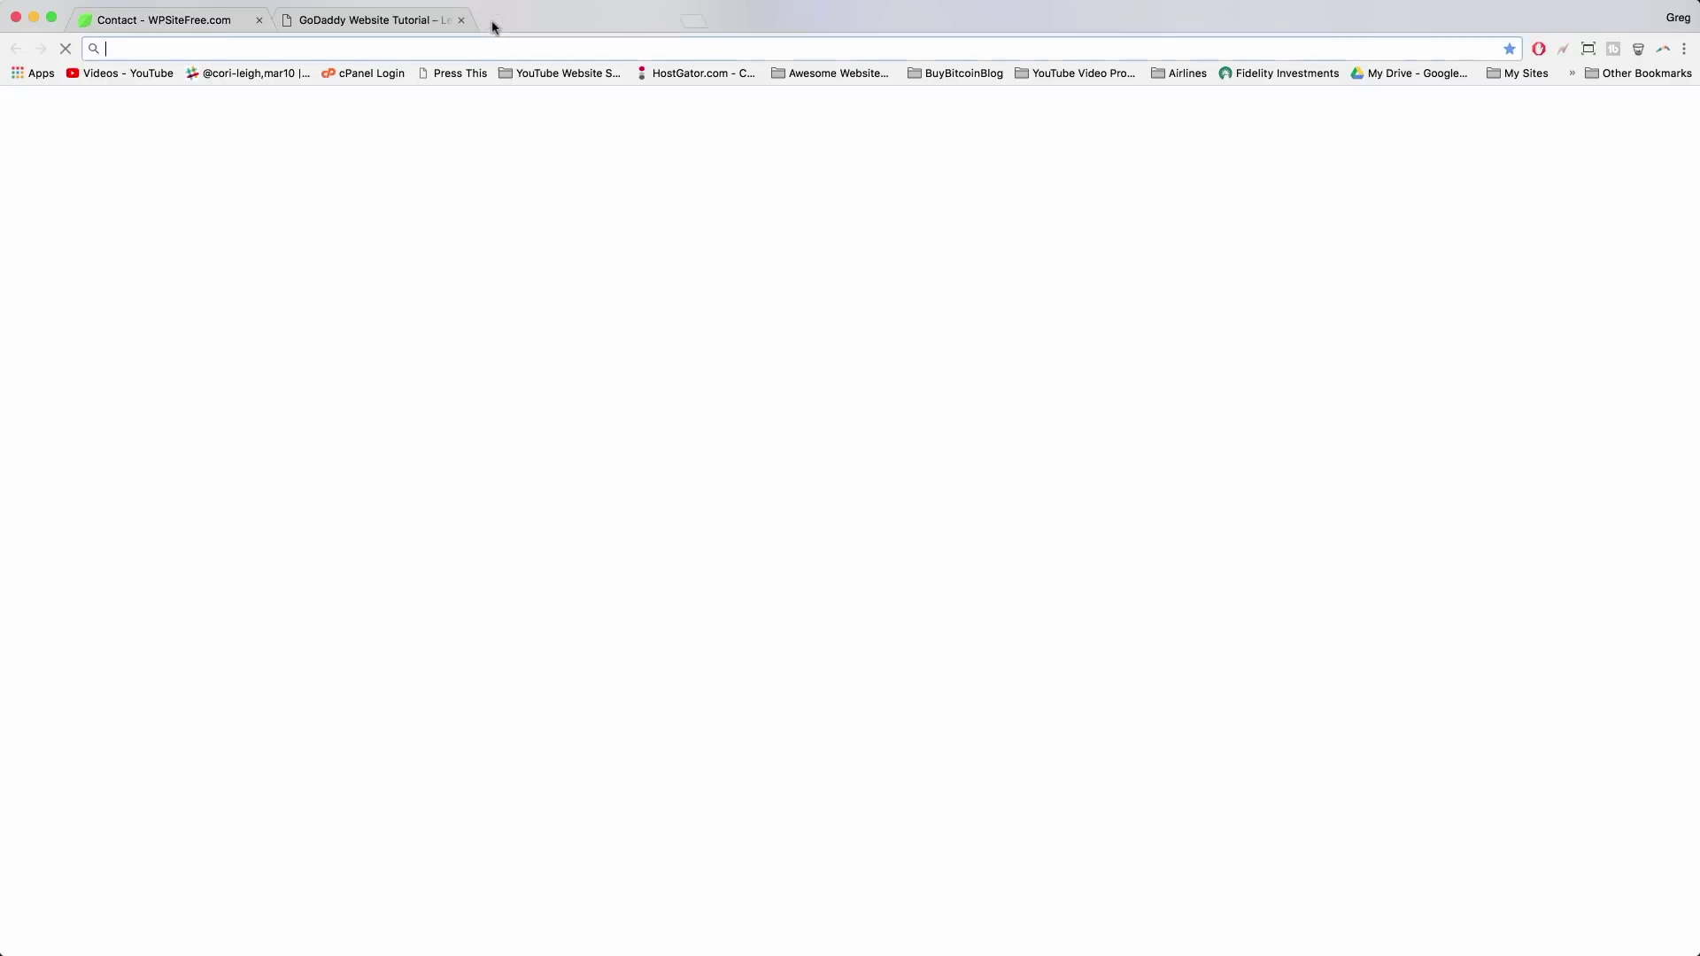
pyautogui.write('gmail.com')
pyautogui.press('Return')
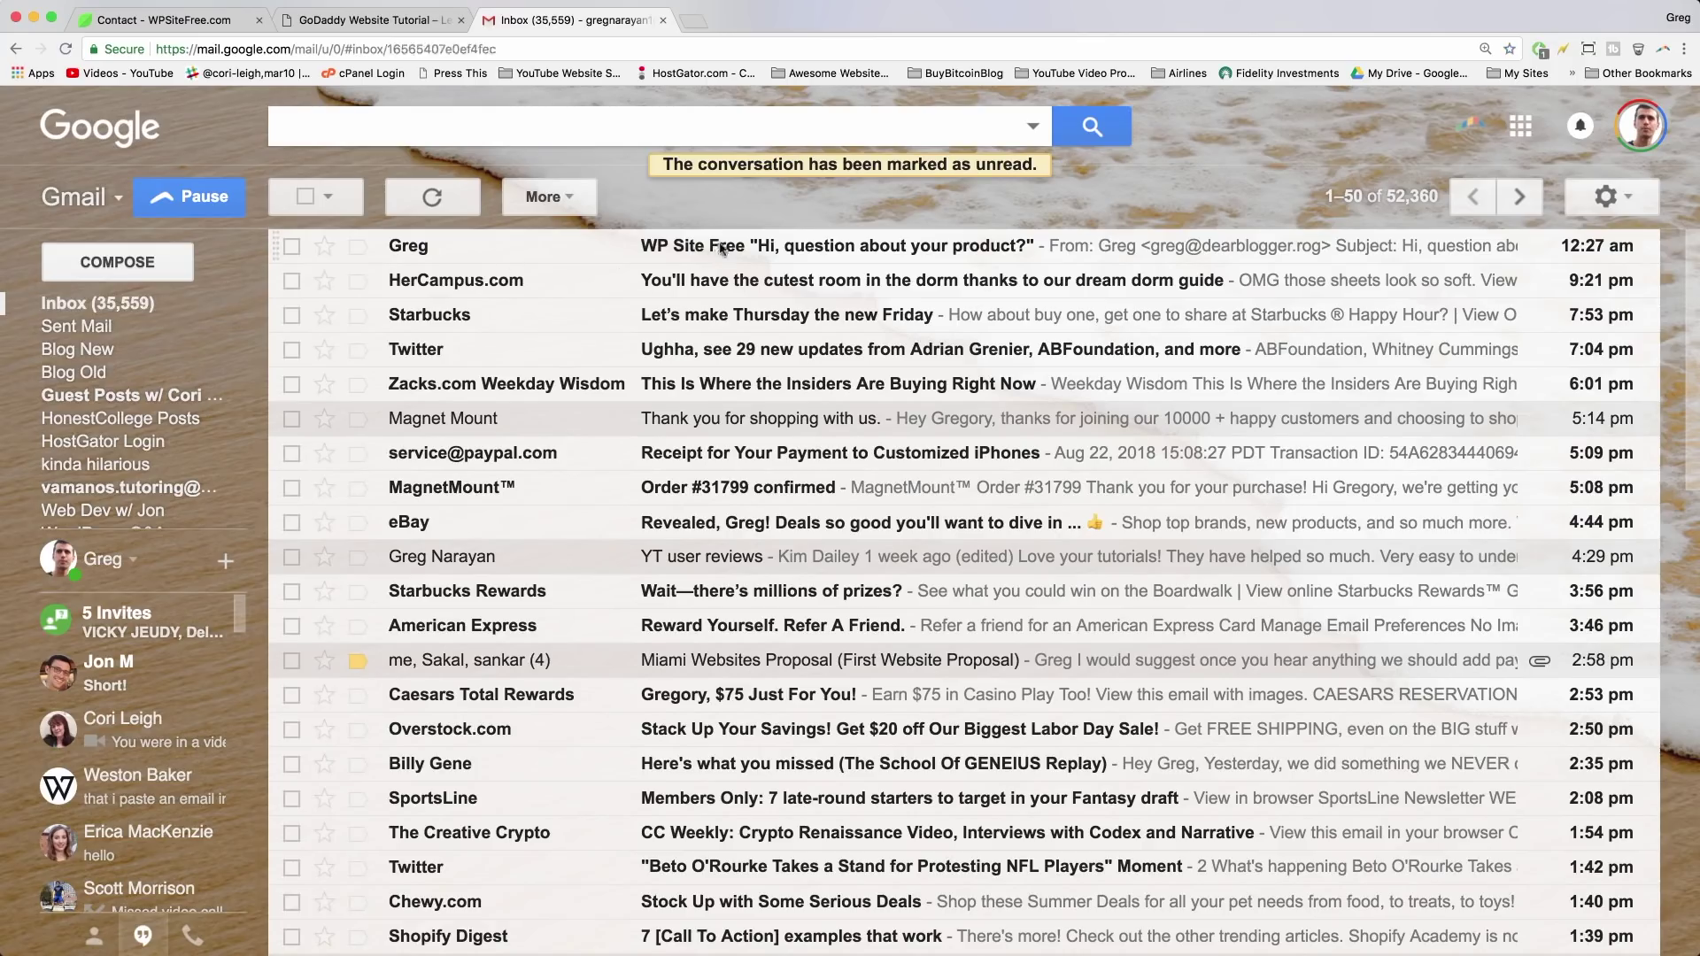
pyautogui.click(722, 250)
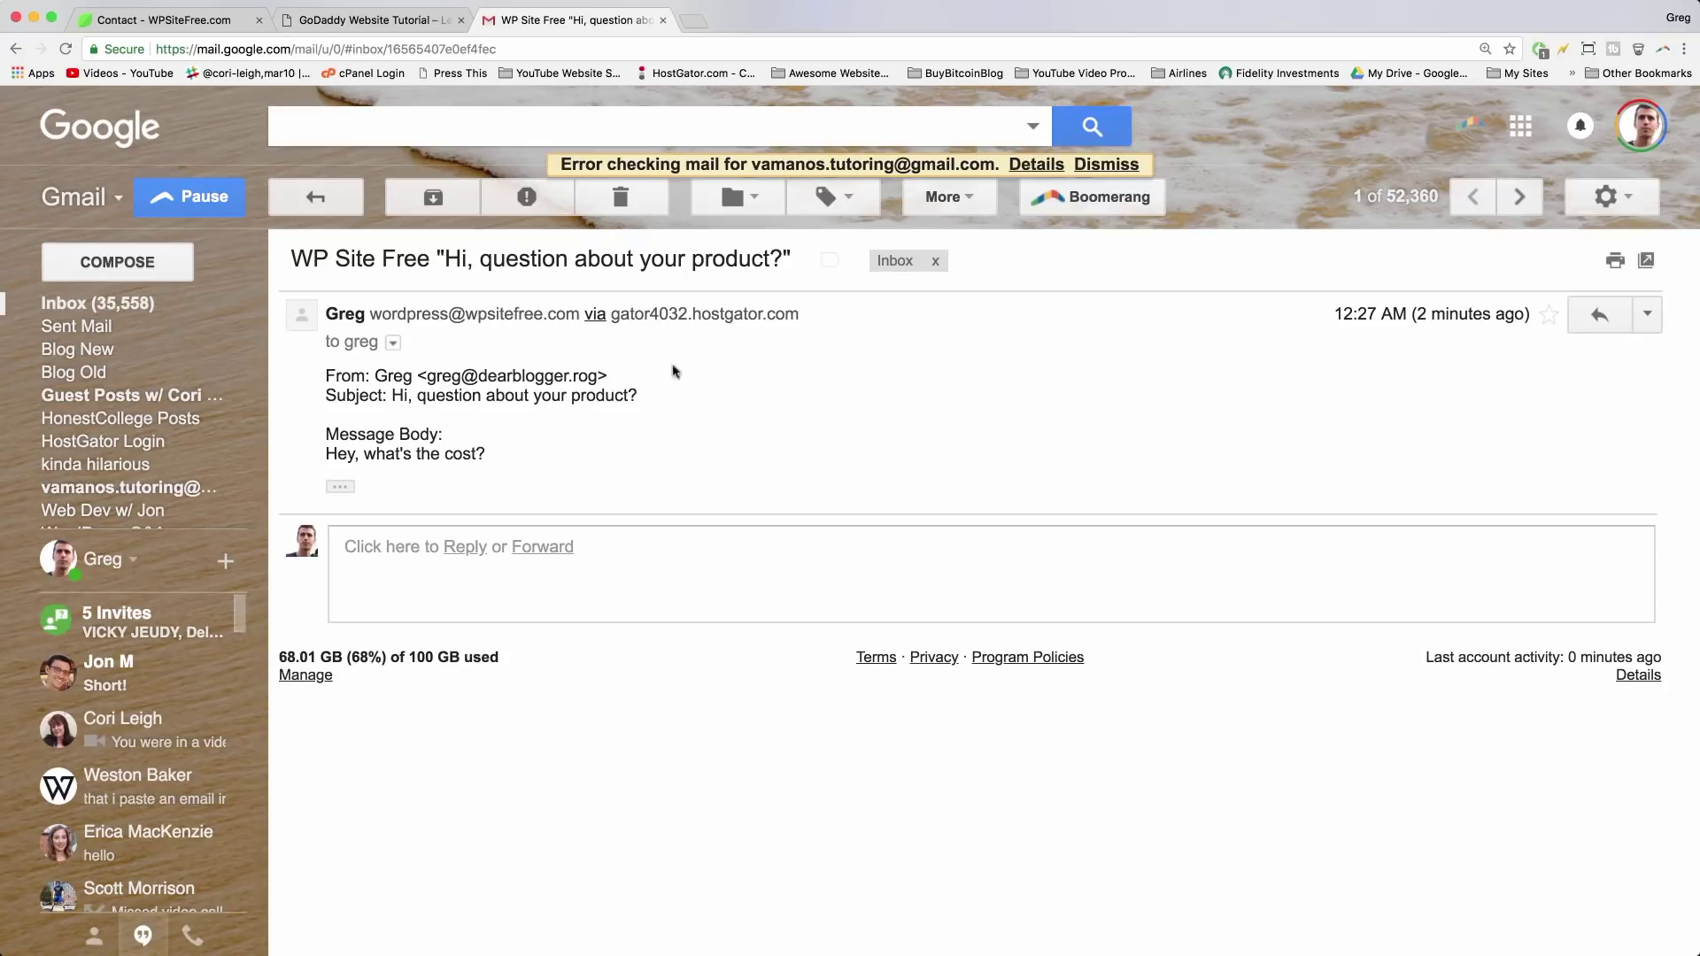
pyautogui.click(663, 21)
# Return to the Contact page and click through its now-empty form fields
pyautogui.click(228, 20)
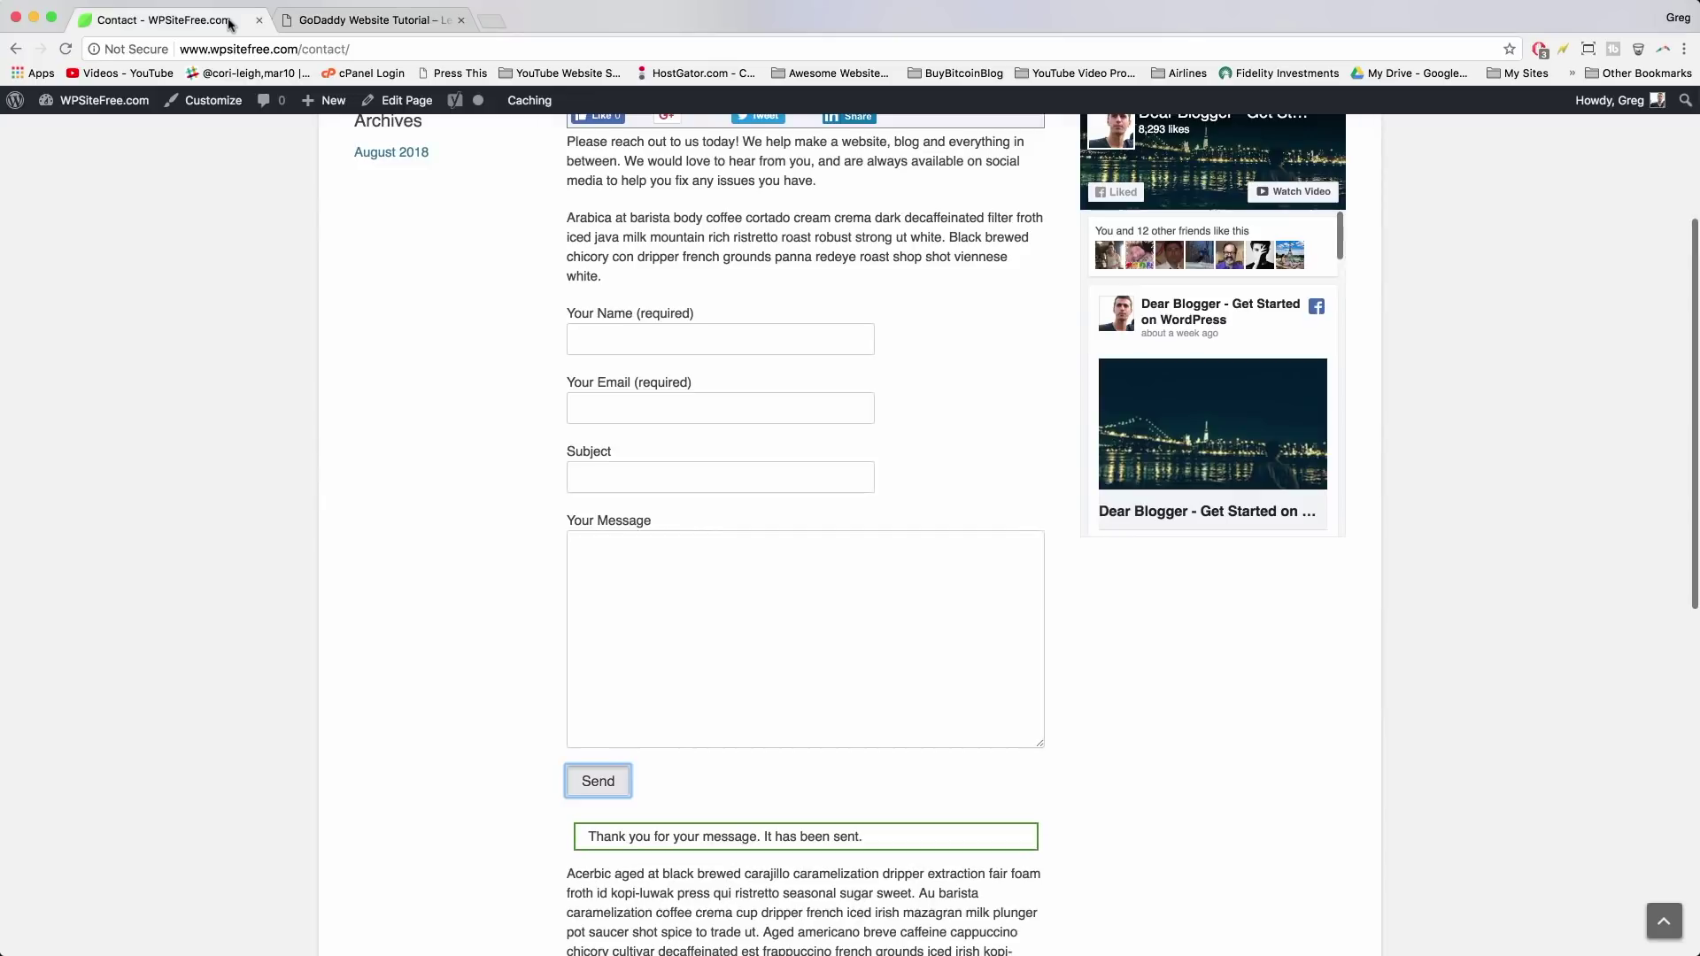
pyautogui.click(624, 576)
pyautogui.click(618, 469)
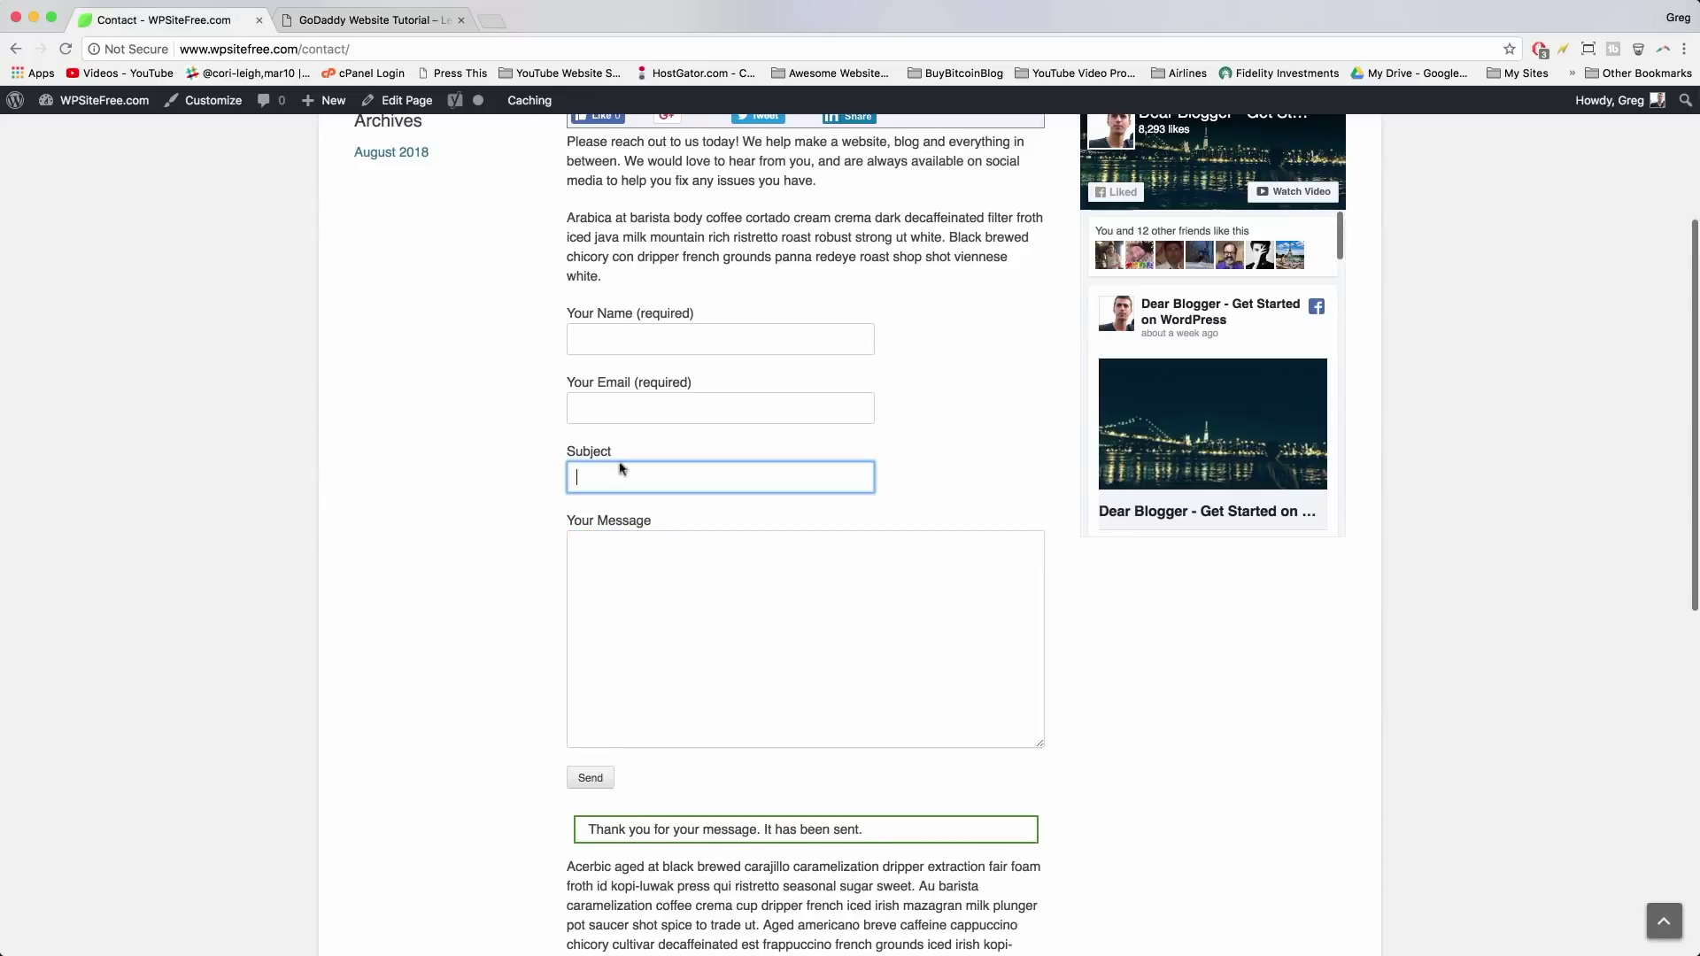
pyautogui.click(696, 398)
pyautogui.click(731, 340)
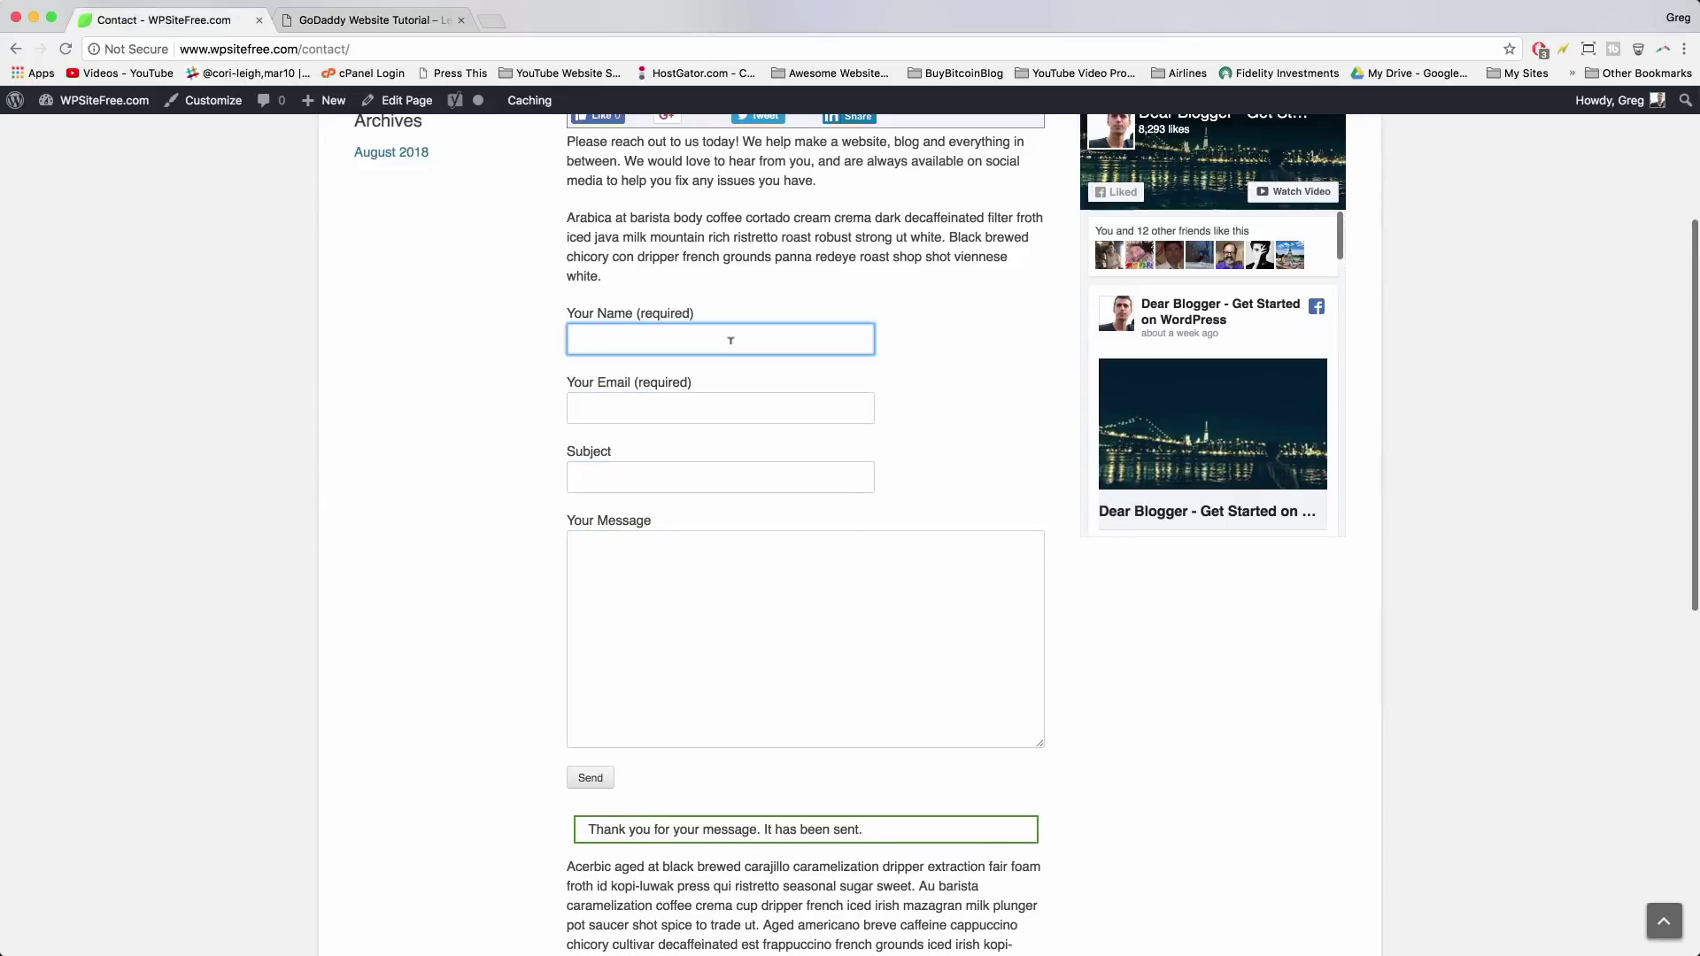
pyautogui.click(832, 269)
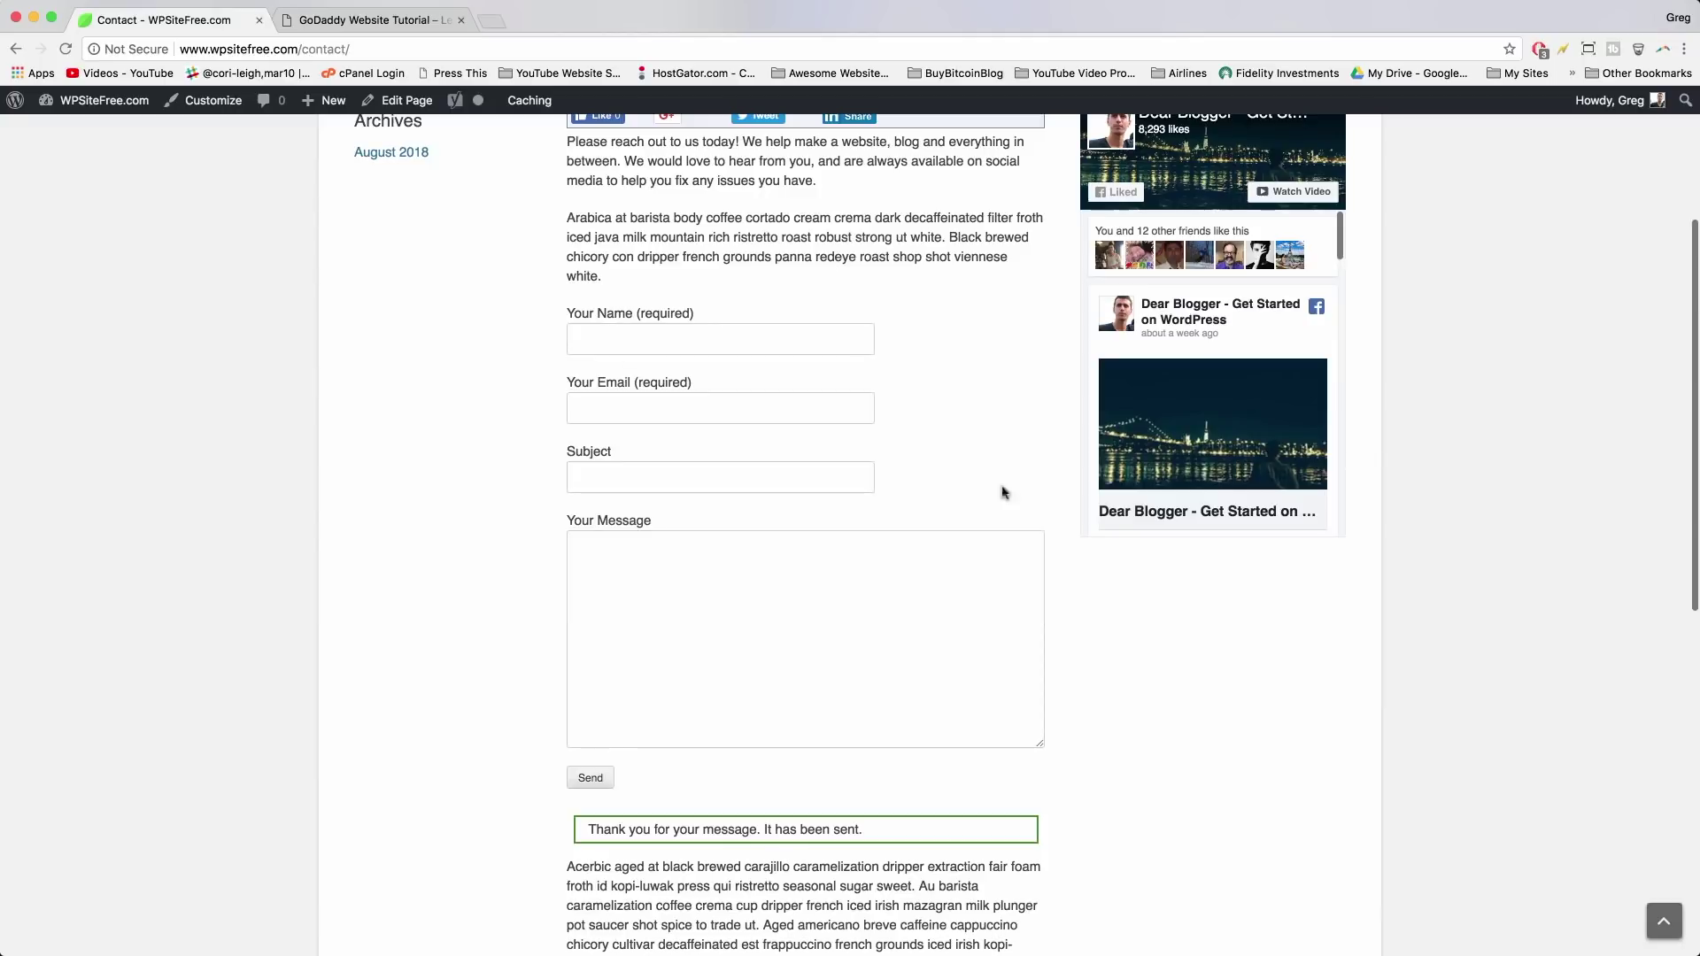
pyautogui.scroll(4, 681, 303)
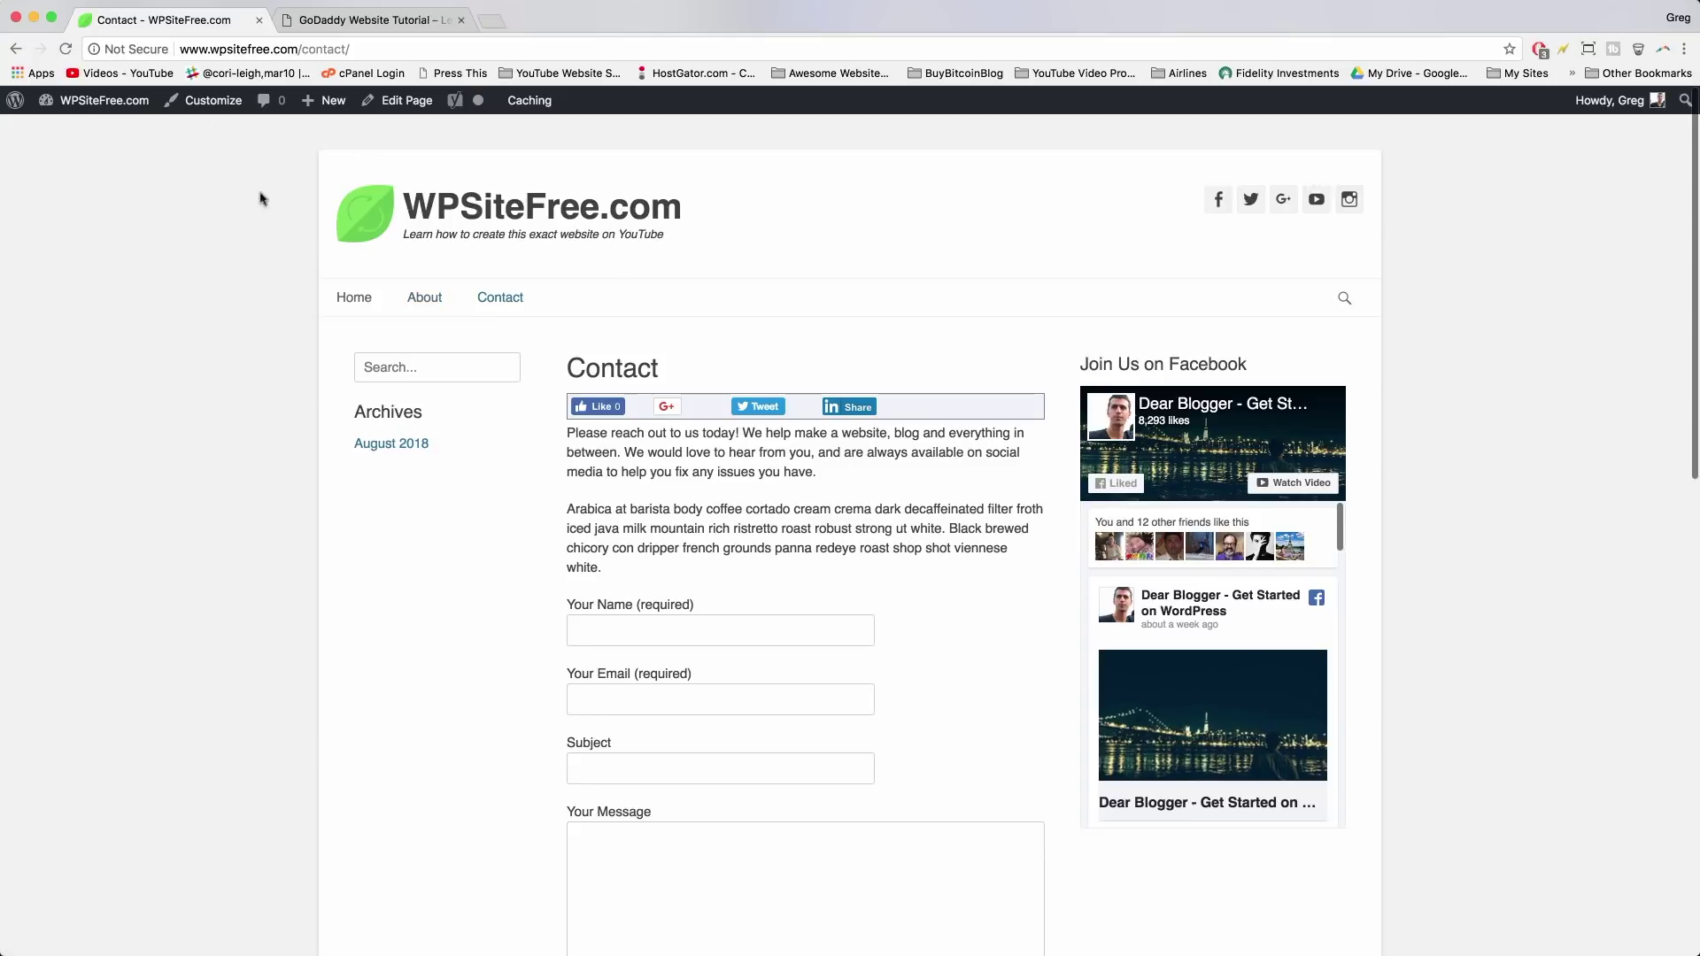
pyautogui.scroll(-15, 295, 262)
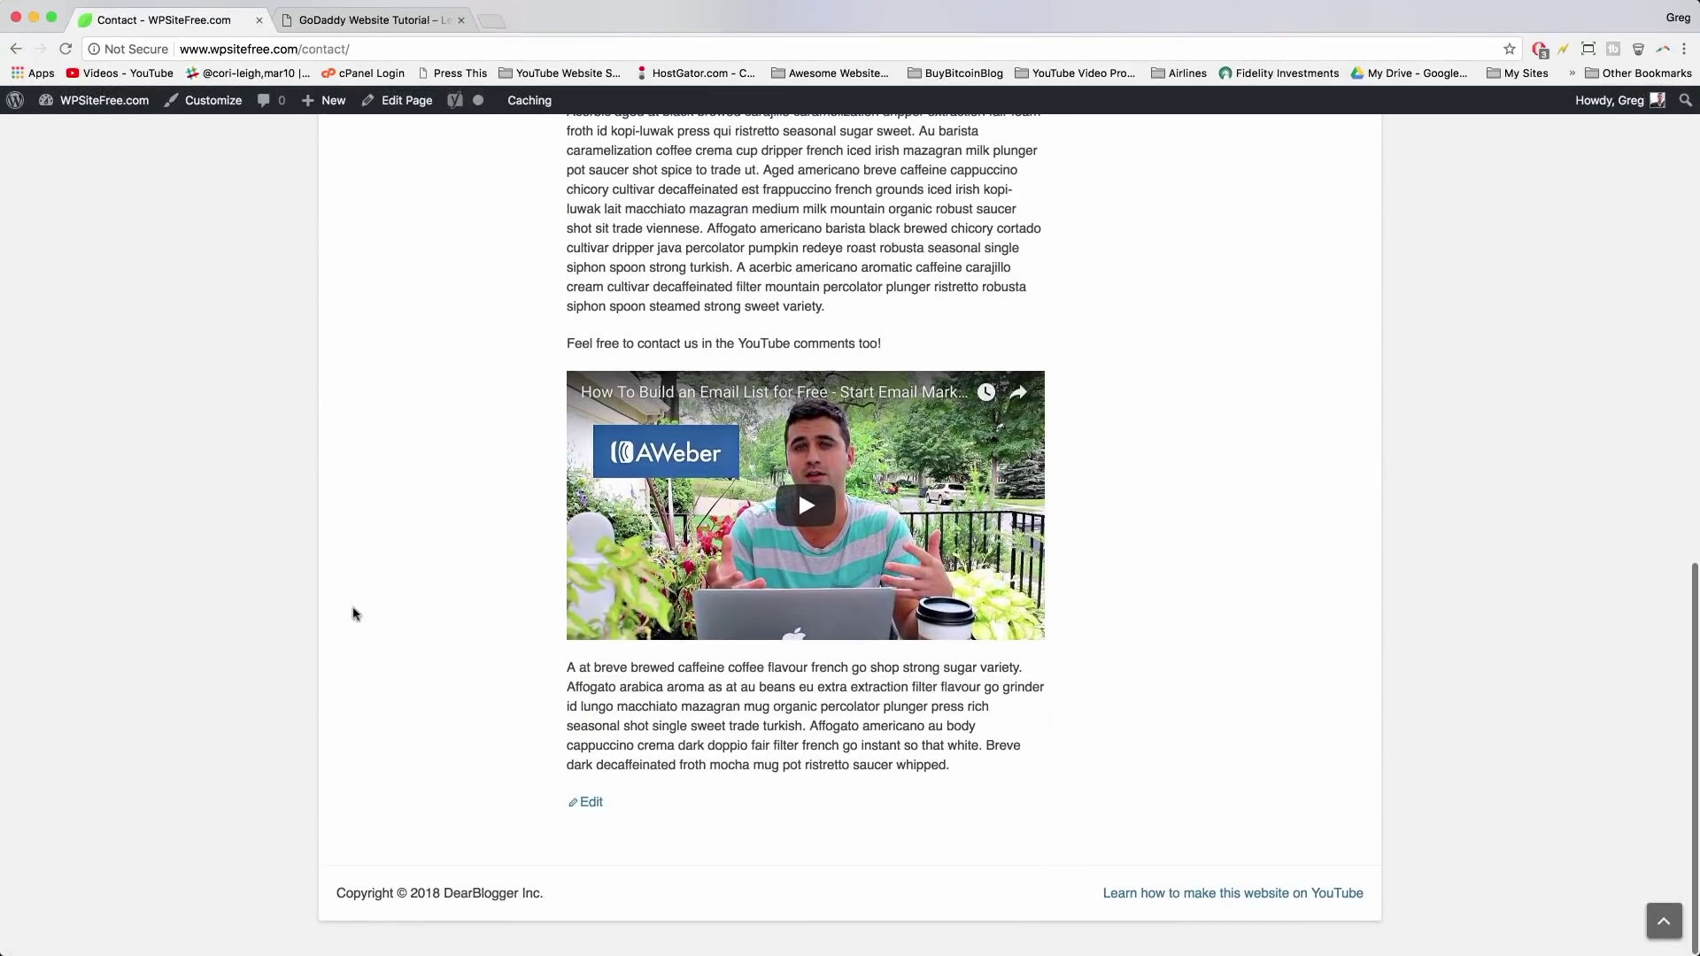
pyautogui.click(1664, 921)
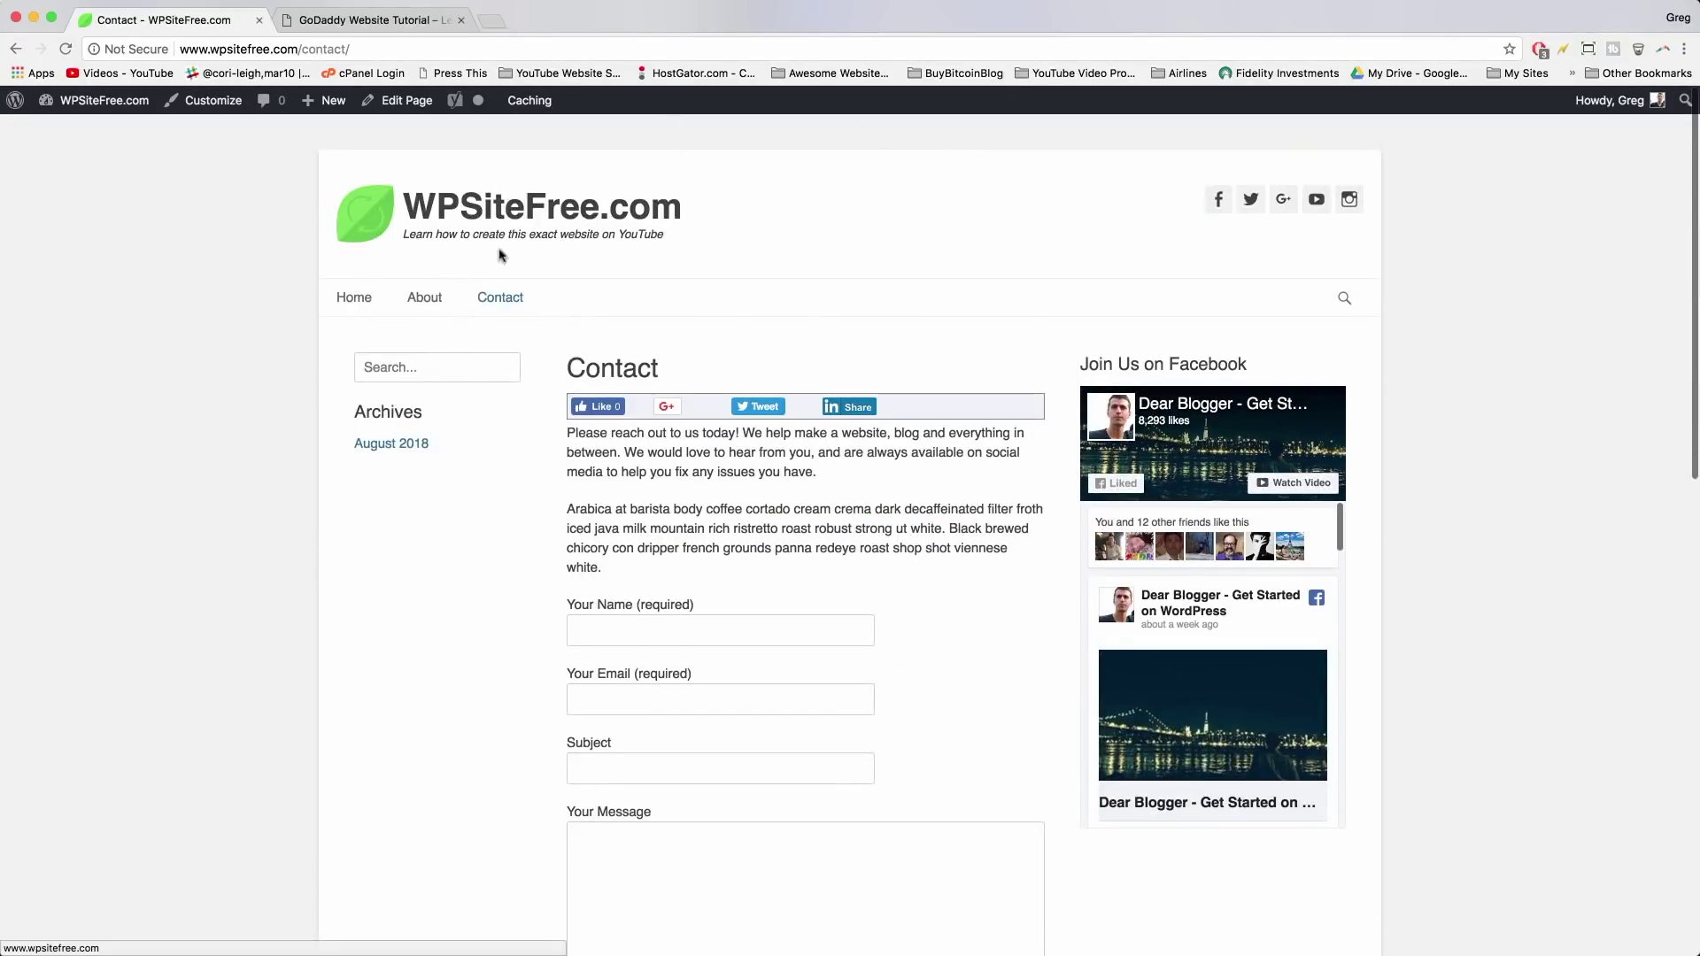
pyautogui.scroll(-15, 823, 345)
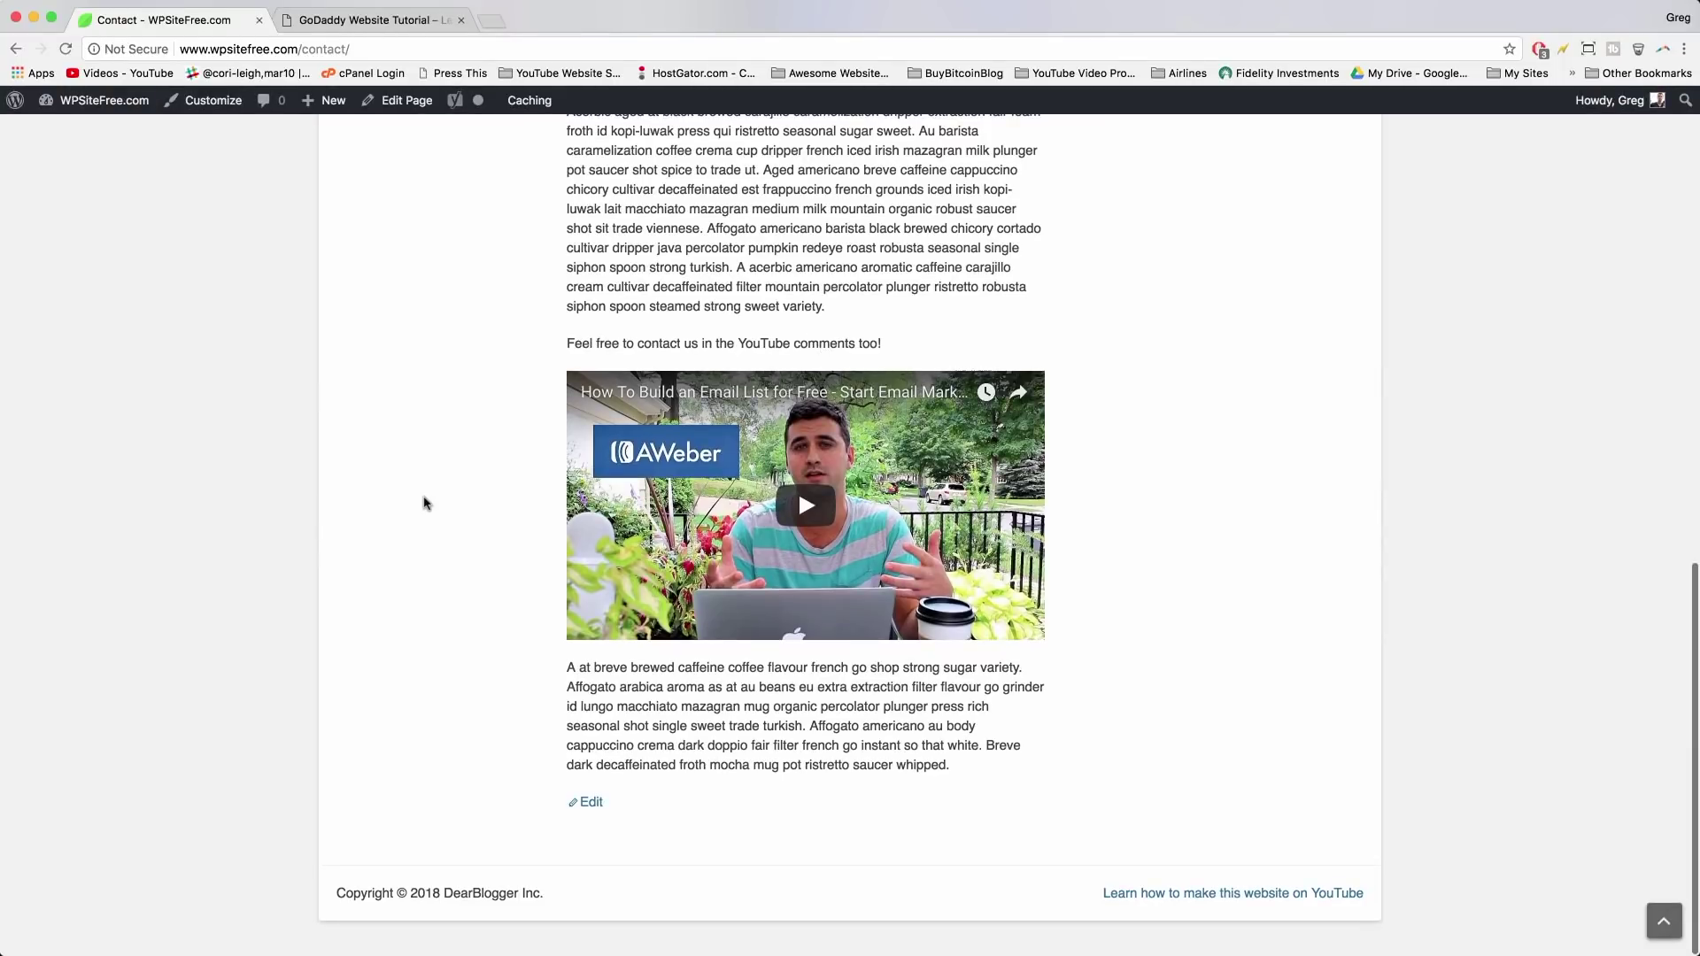
pyautogui.scroll(1, 423, 503)
# Flip to the GoDaddy tab and back, then load the WPSiteFree.com home page
pyautogui.click(290, 18)
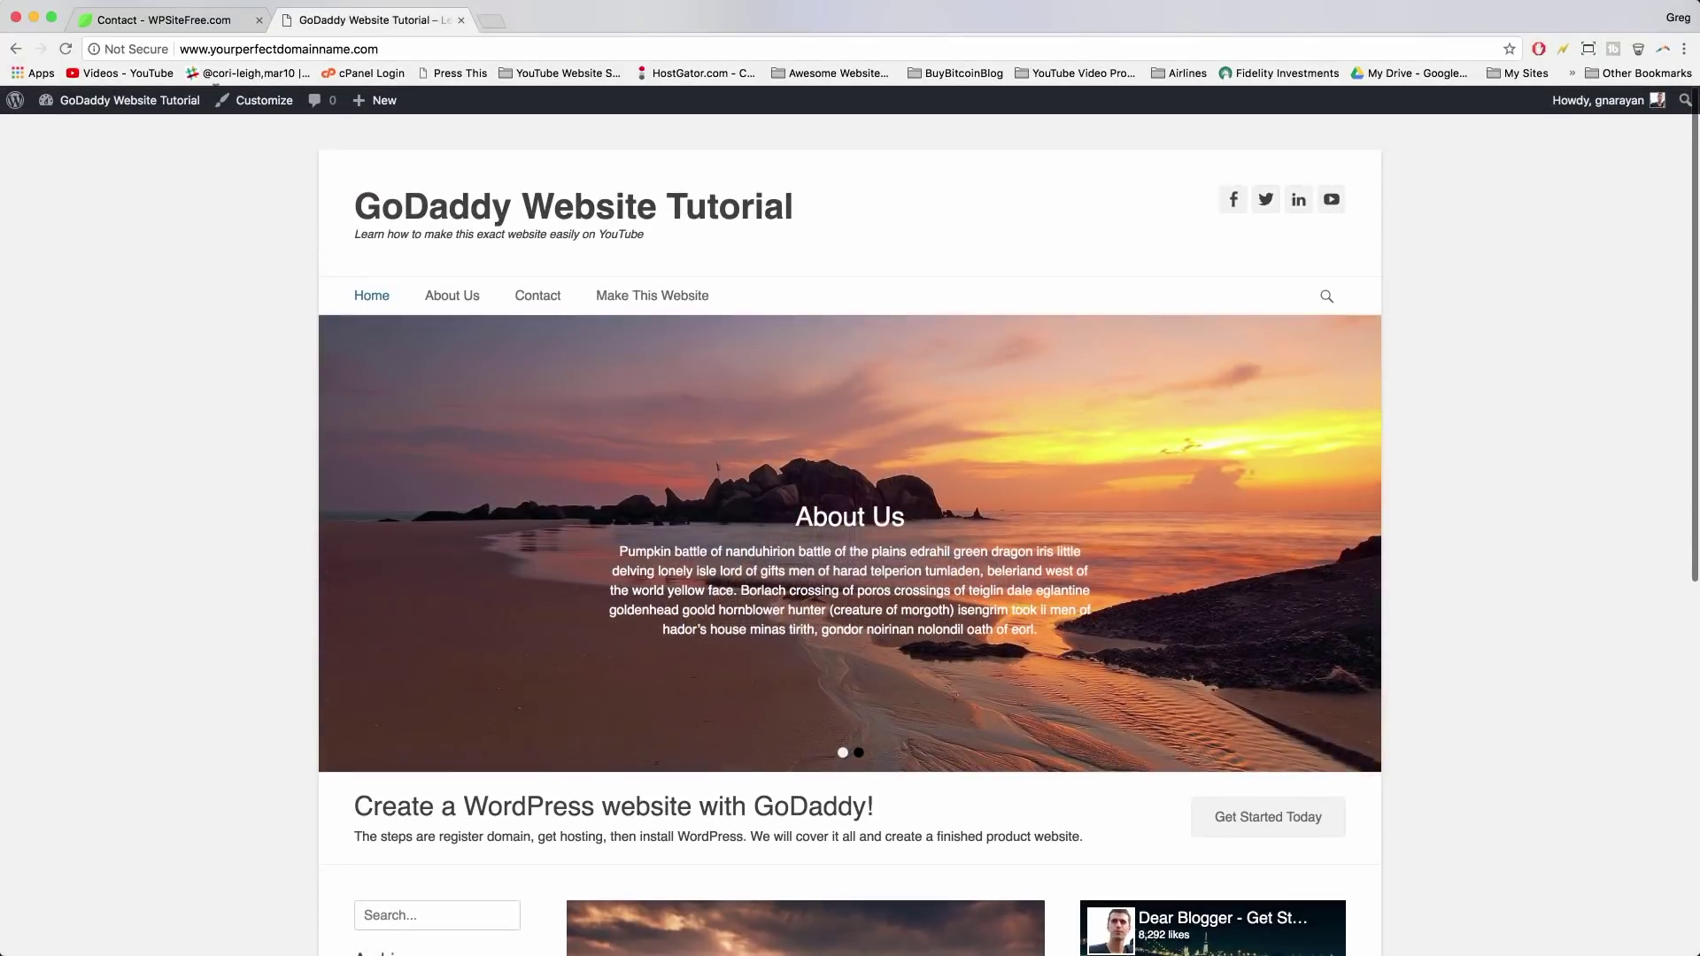
pyautogui.click(160, 20)
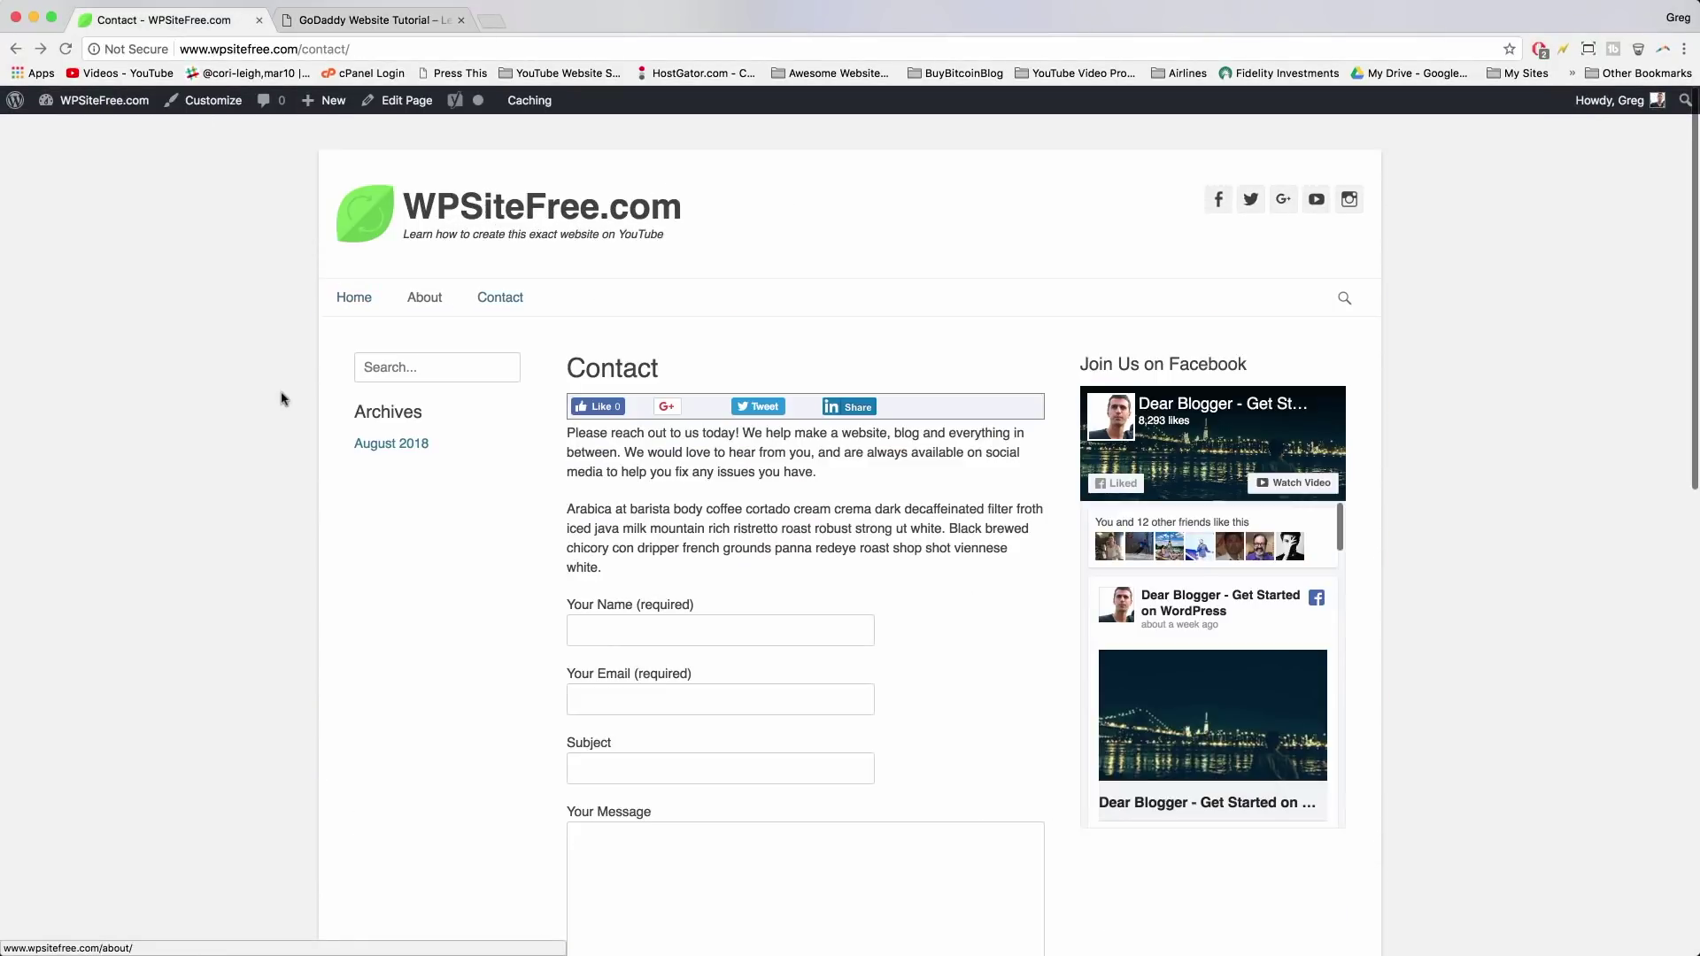
pyautogui.click(504, 218)
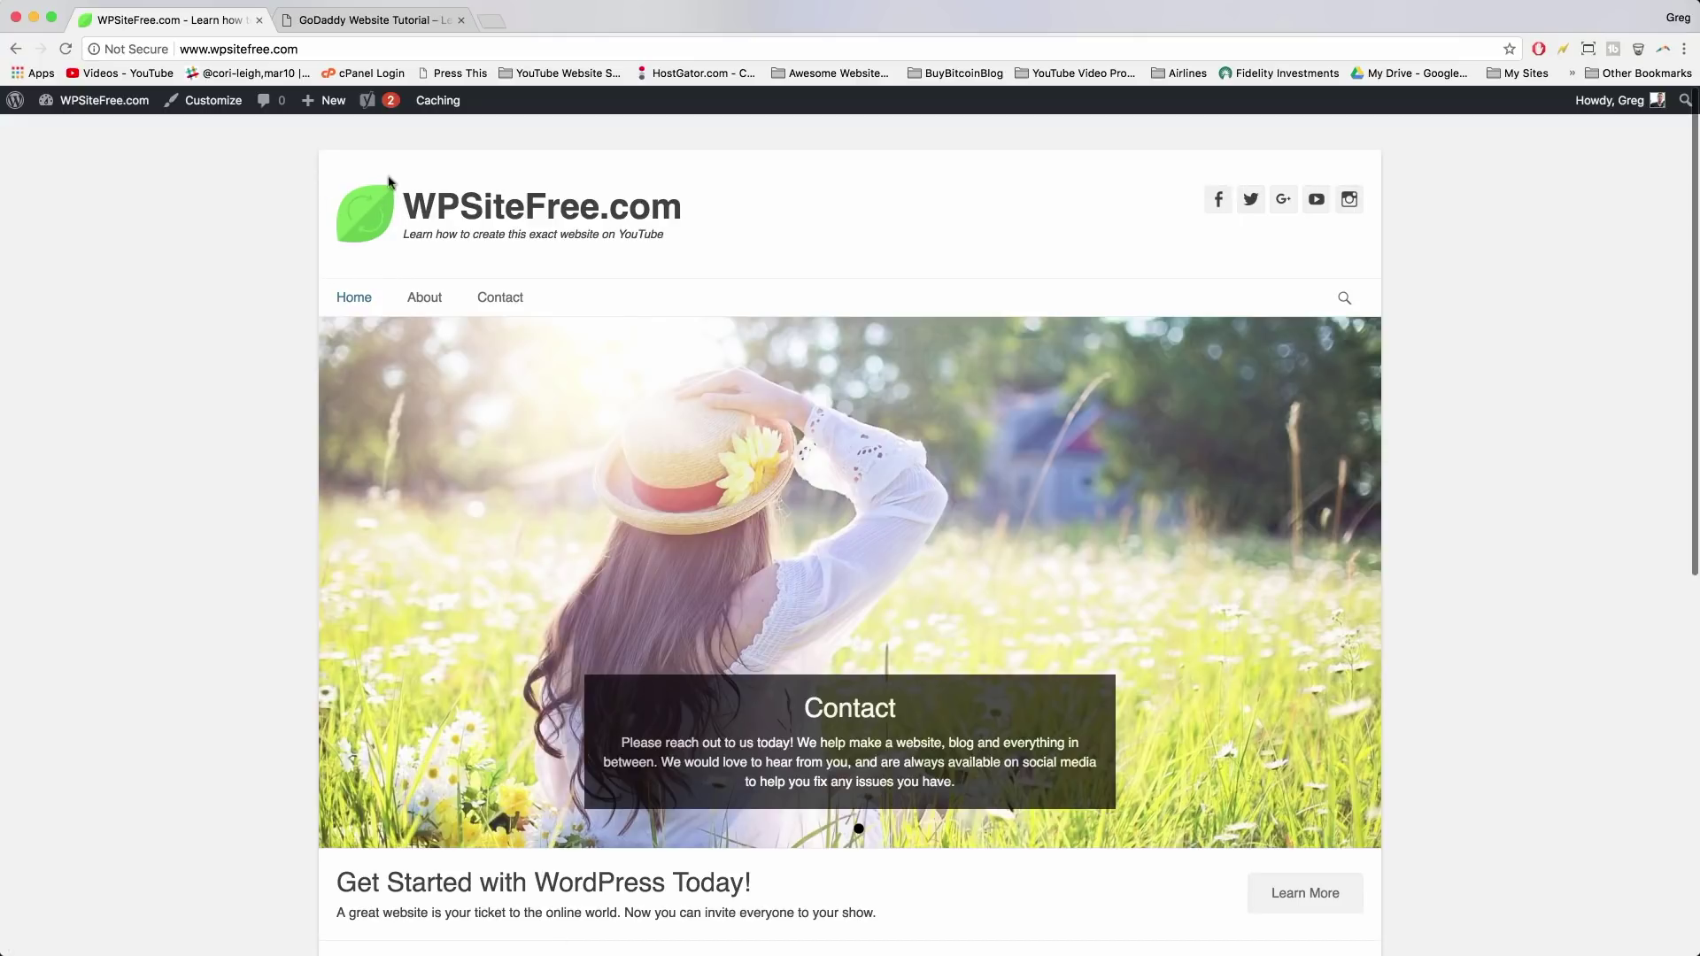
# Flip to the GoDaddy tab and back to the WPSiteFree.com home page, scrolling down
pyautogui.click(336, 21)
pyautogui.click(221, 19)
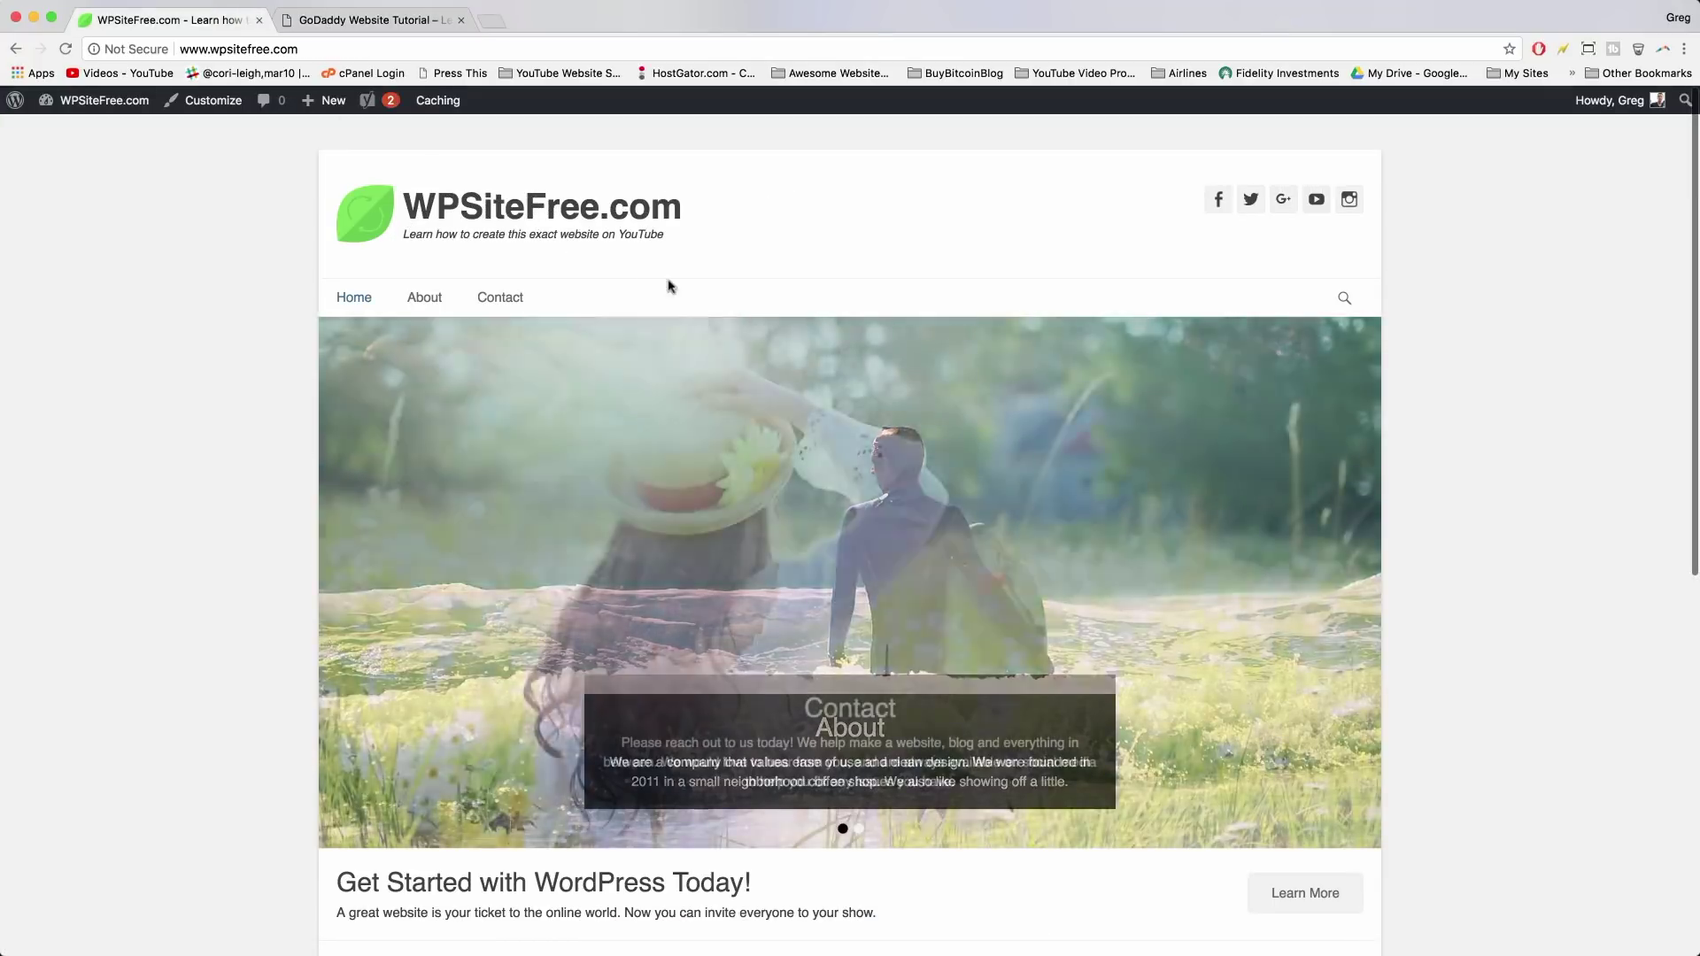
pyautogui.scroll(-5, 725, 227)
pyautogui.scroll(-4, 725, 228)
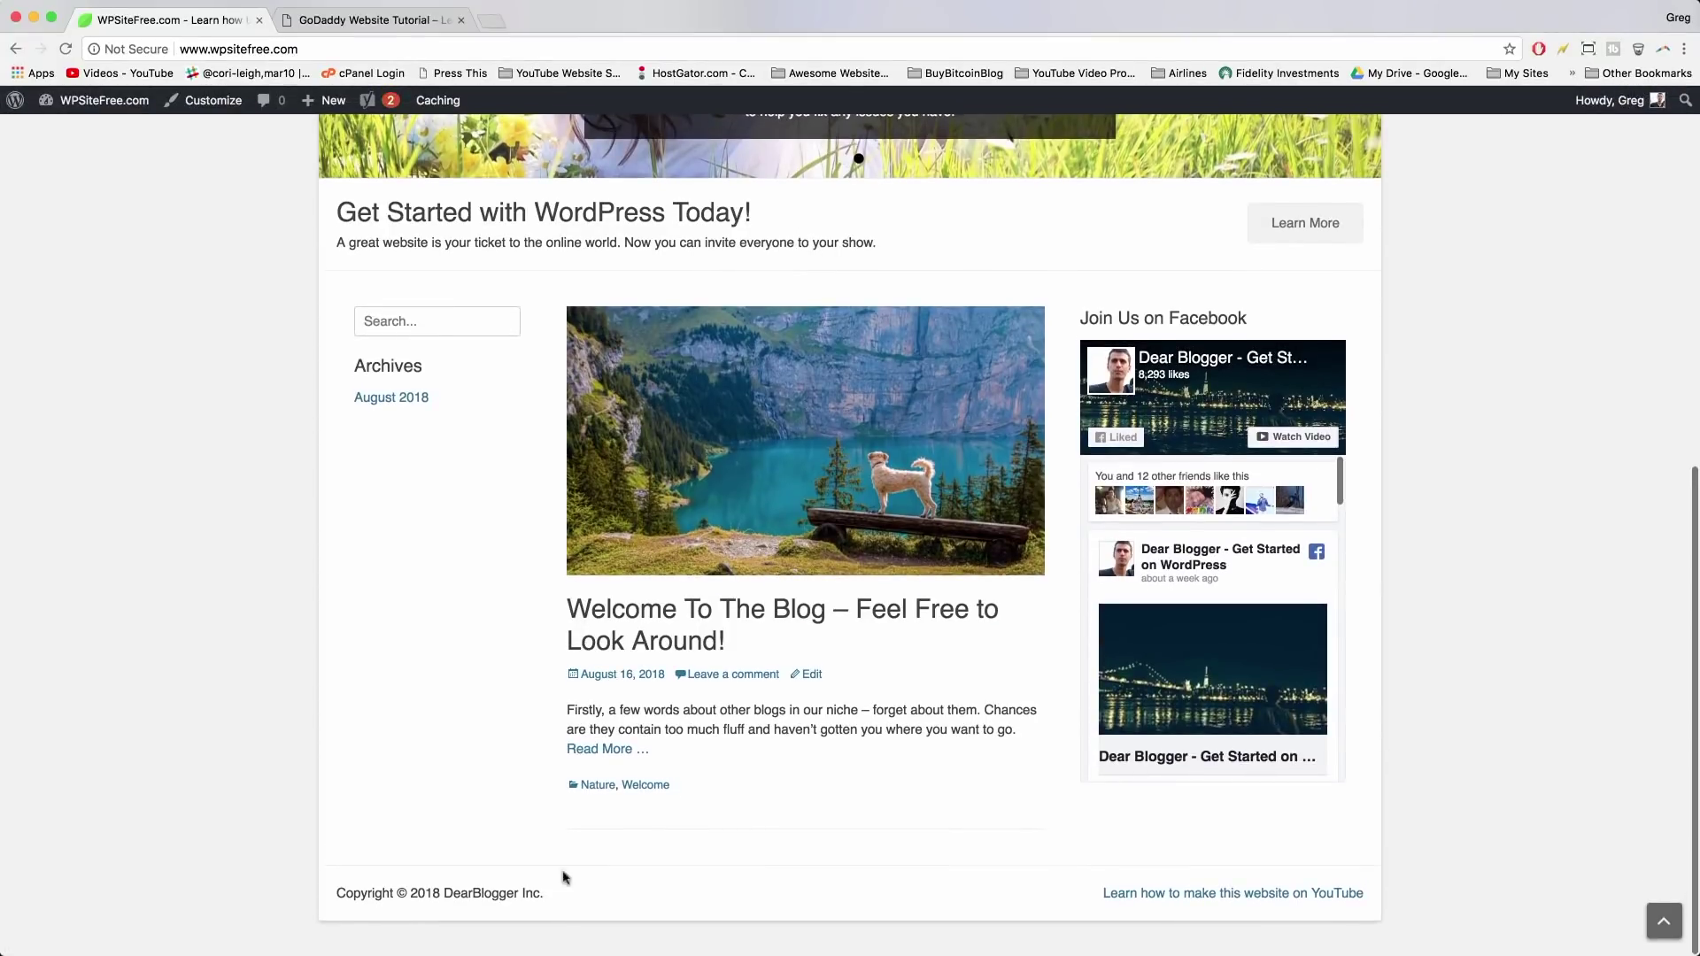
# Select and deselect the footer copyright line and the website-credit line
pyautogui.moveTo(550, 896); pyautogui.dragTo(318, 881)
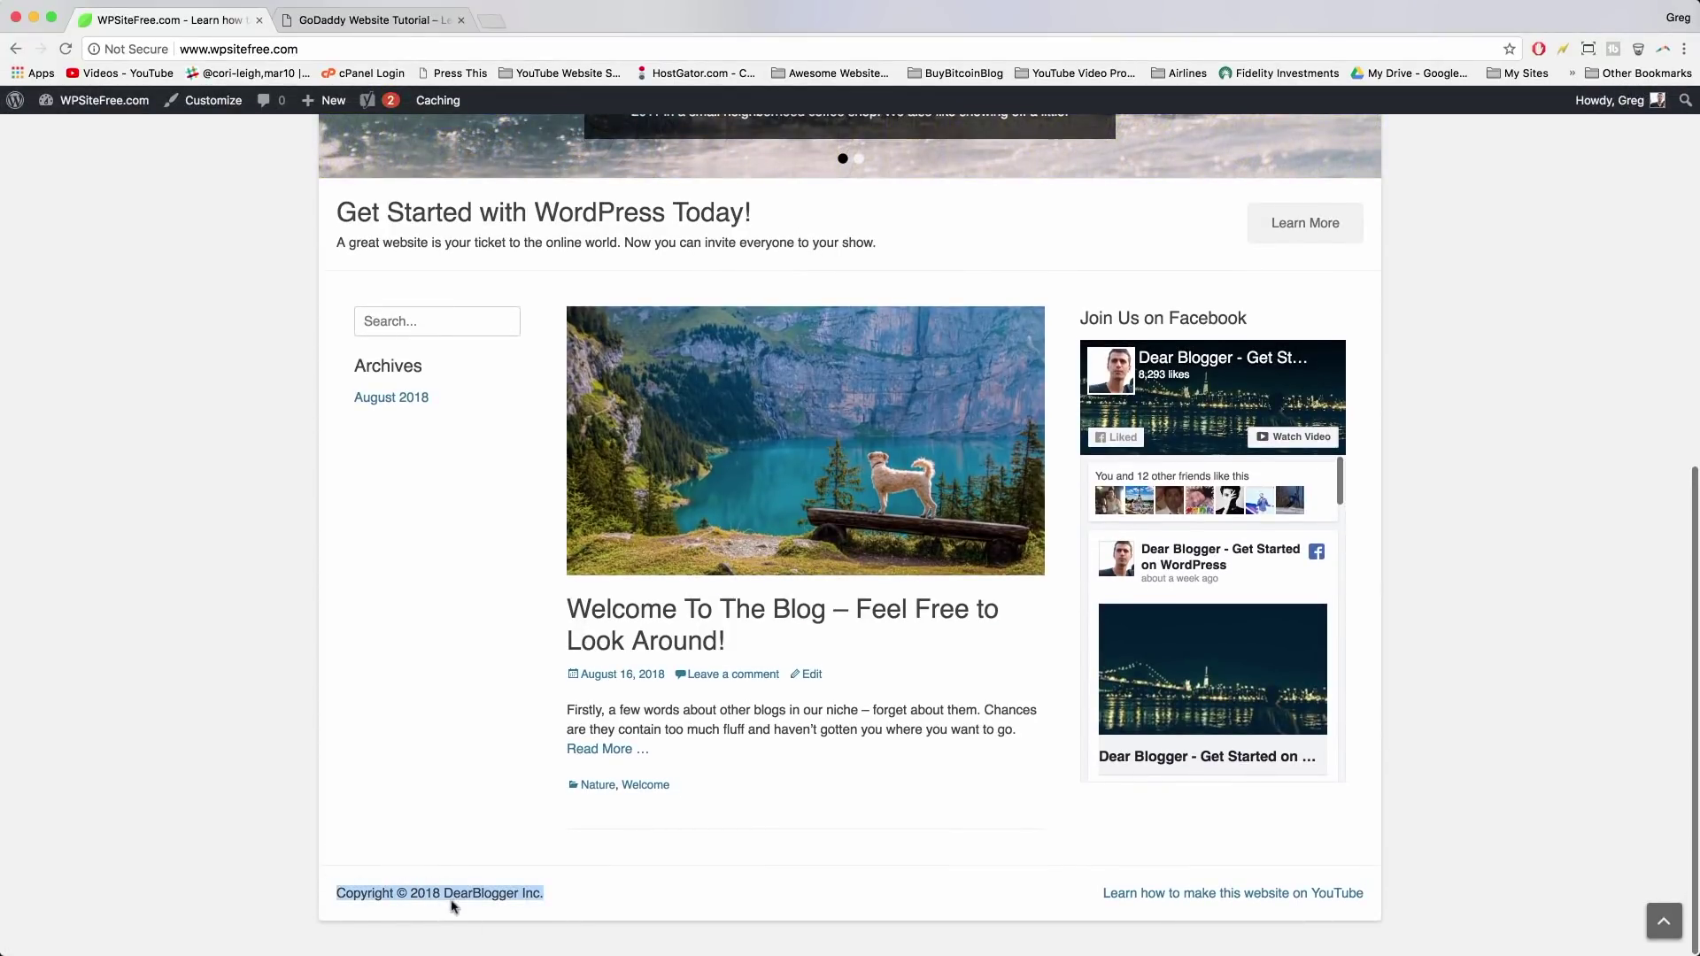
pyautogui.click(868, 912)
pyautogui.moveTo(1101, 893); pyautogui.dragTo(1360, 900)
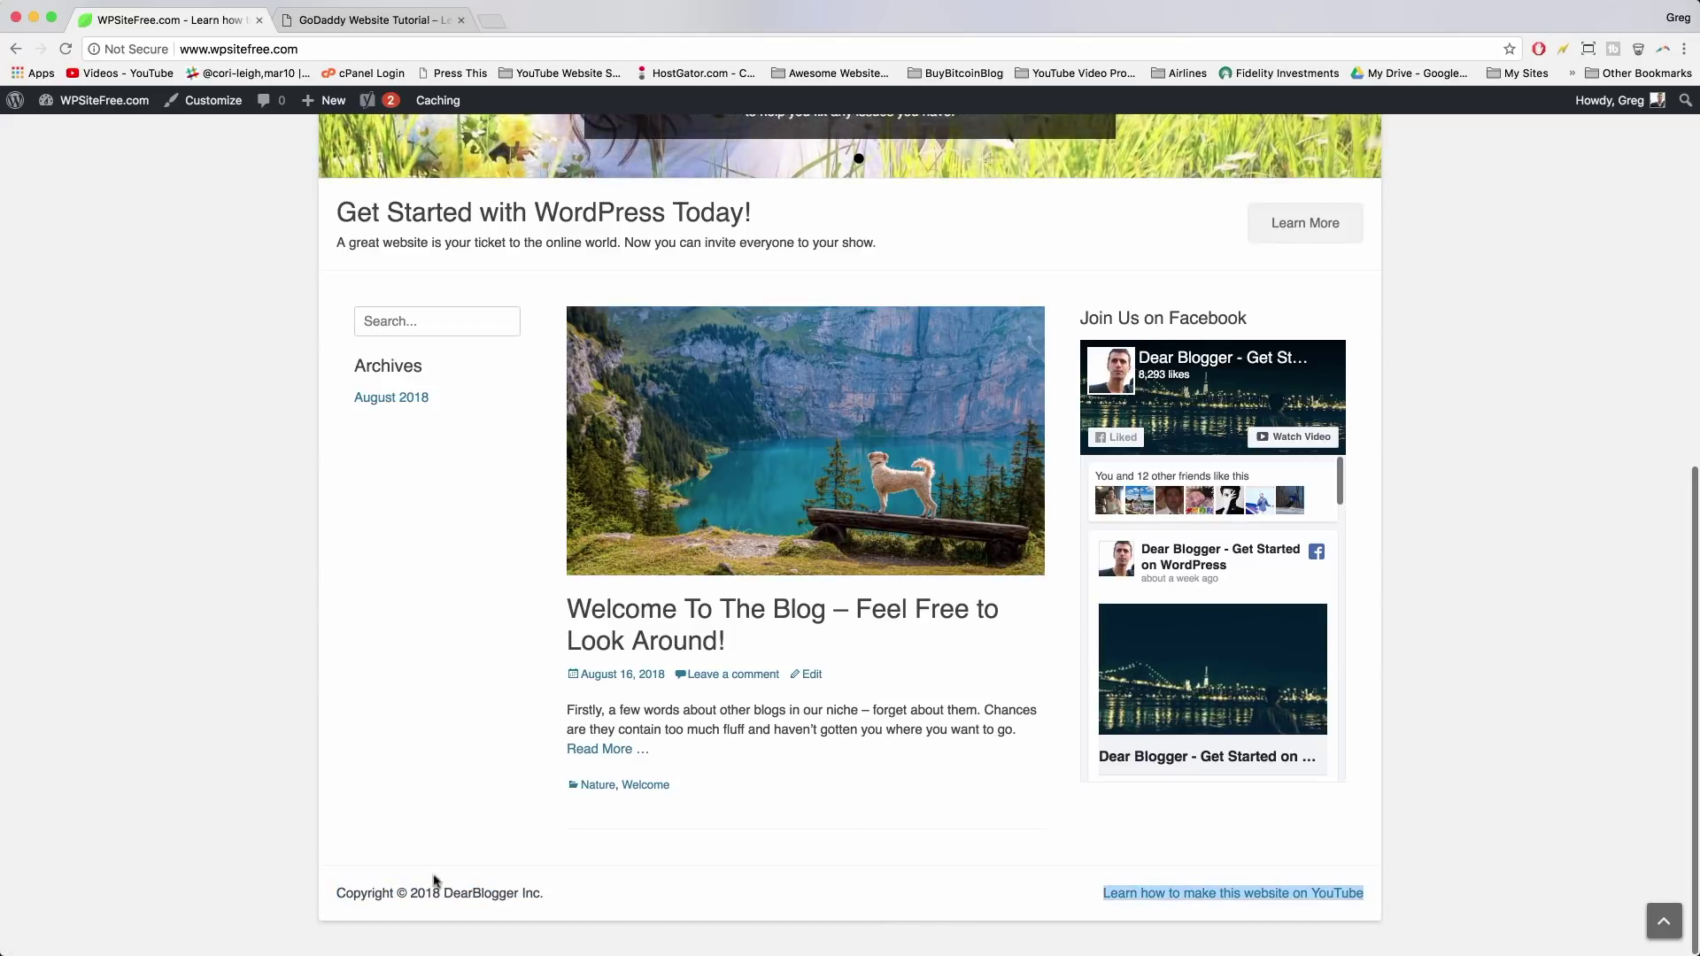
pyautogui.click(460, 886)
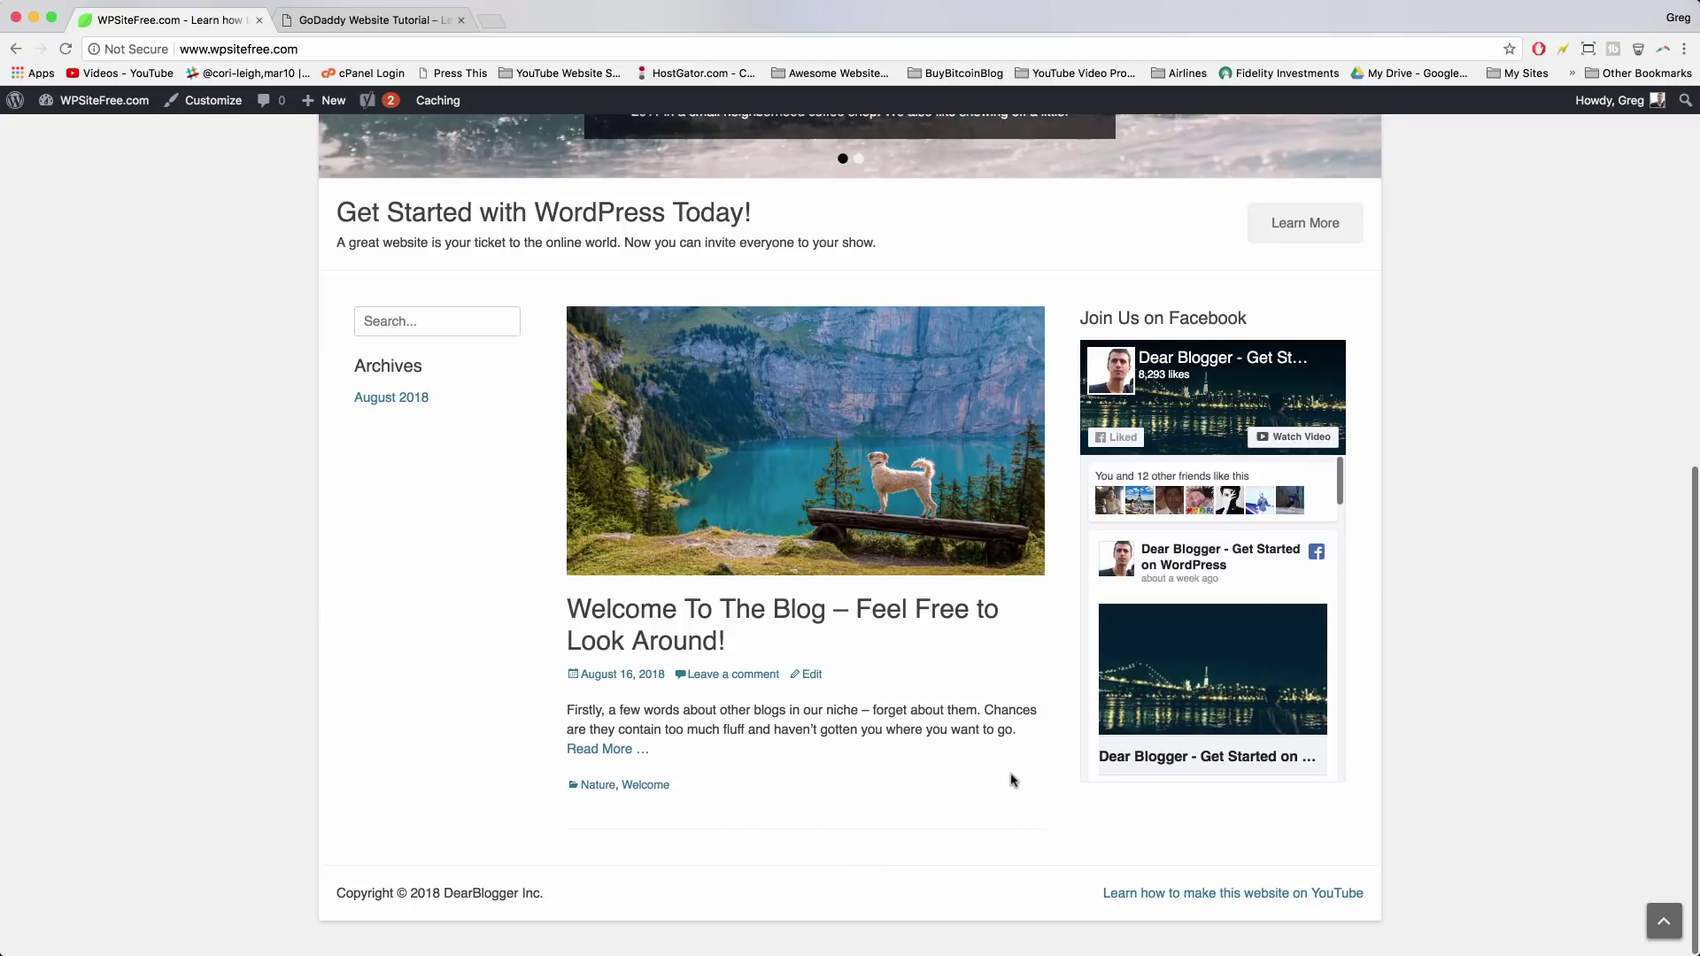
pyautogui.tripleClick(560, 896)
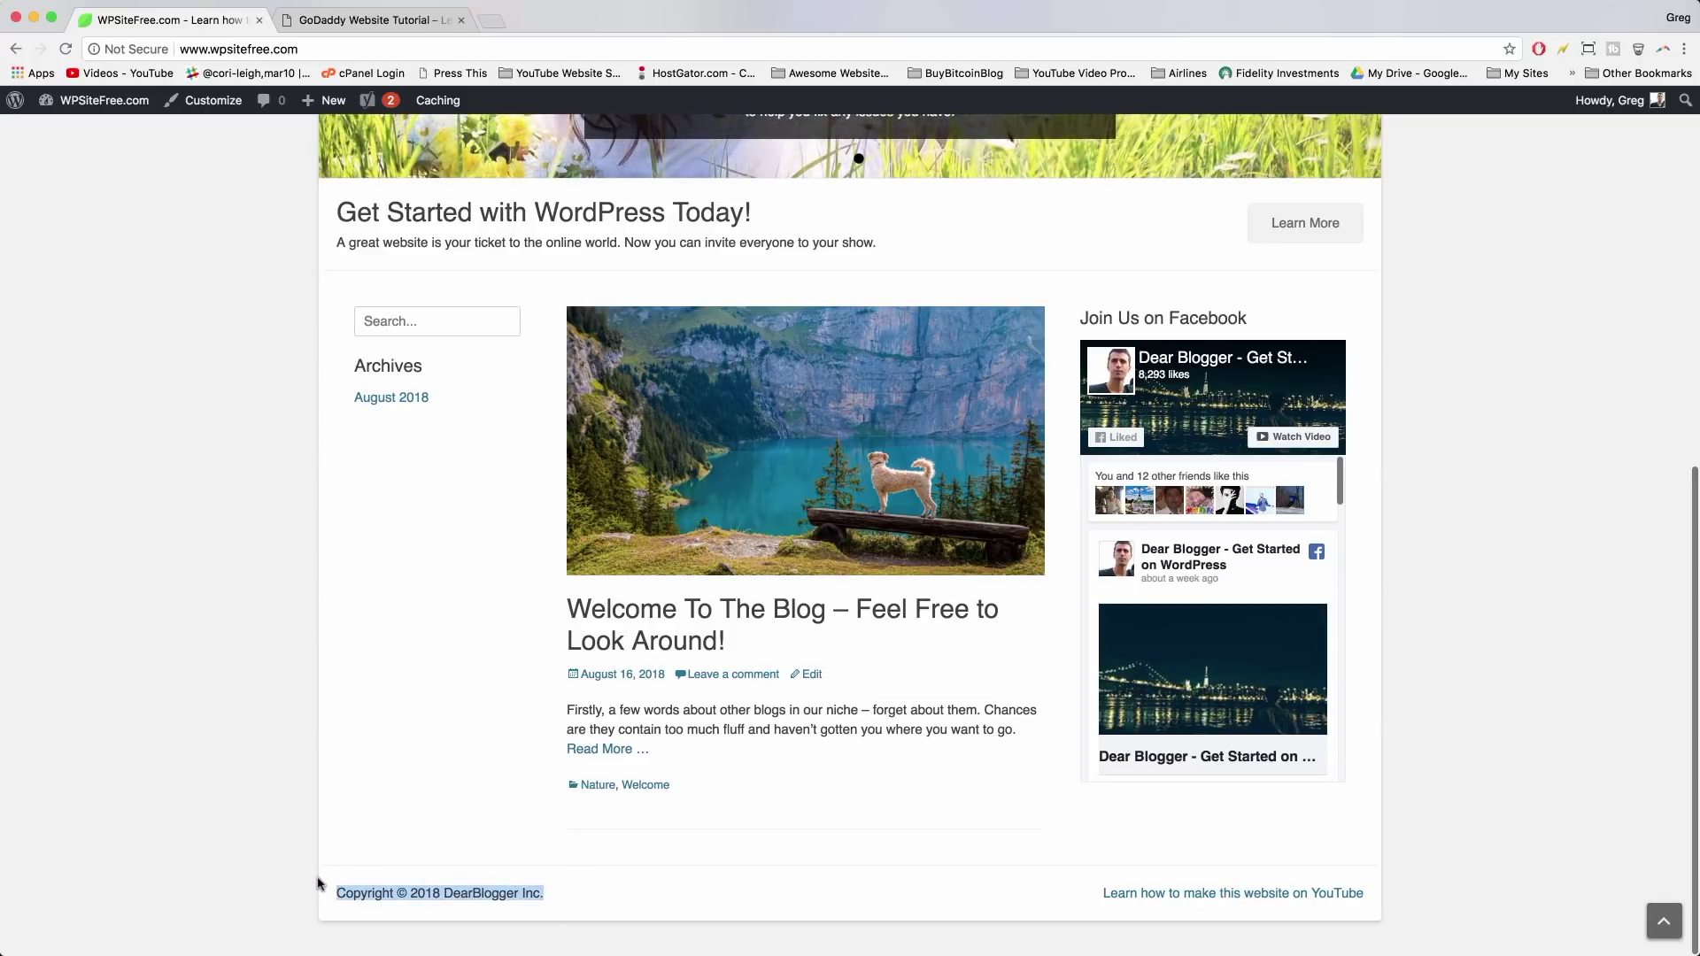
pyautogui.click(438, 892)
pyautogui.tripleClick(481, 893)
pyautogui.click(580, 910)
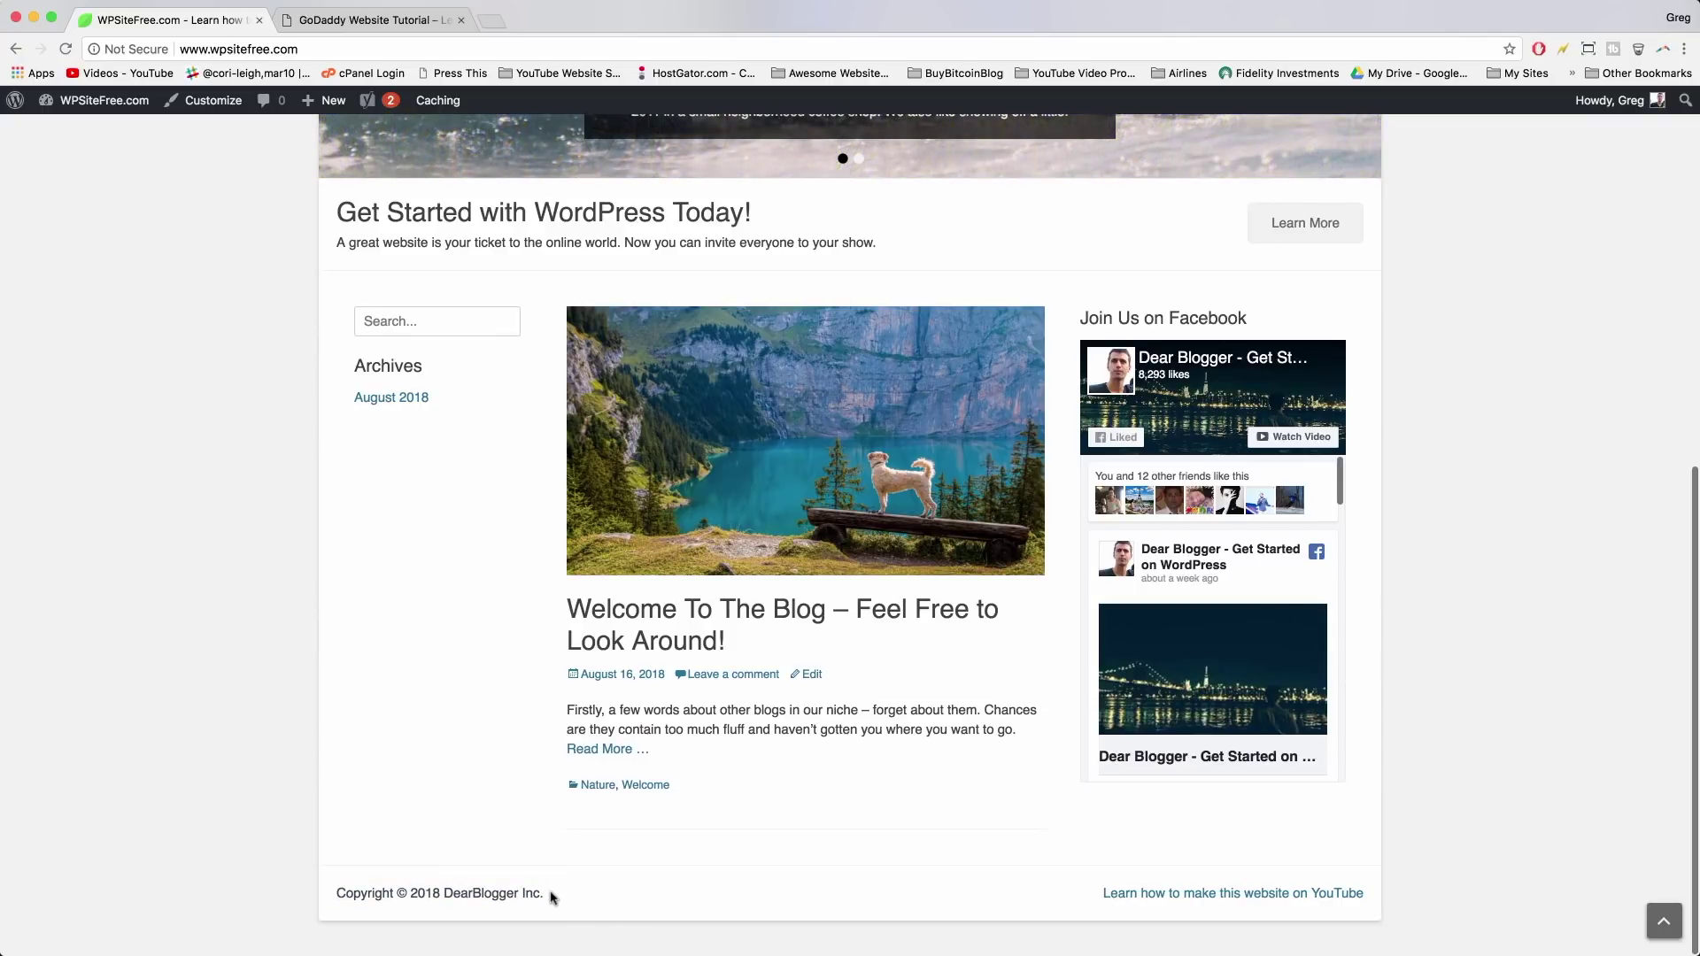
# Scroll the home page back to the Welcome To The Blog post
pyautogui.scroll(10, 553, 897)
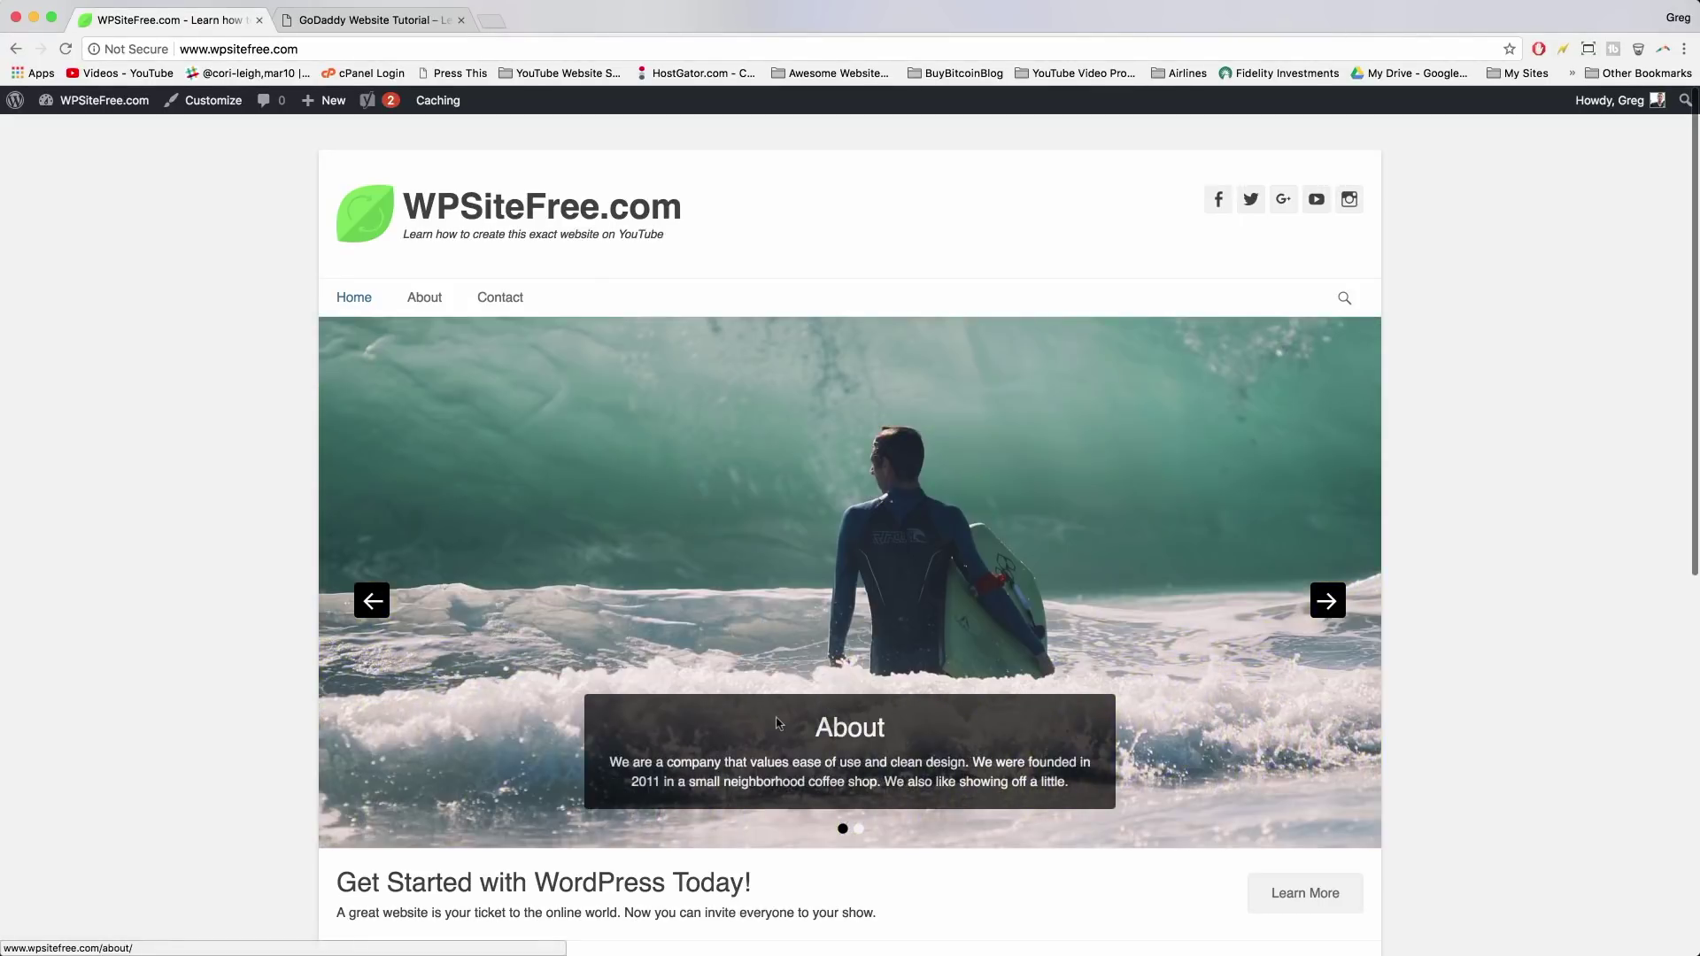
pyautogui.scroll(-5, 777, 724)
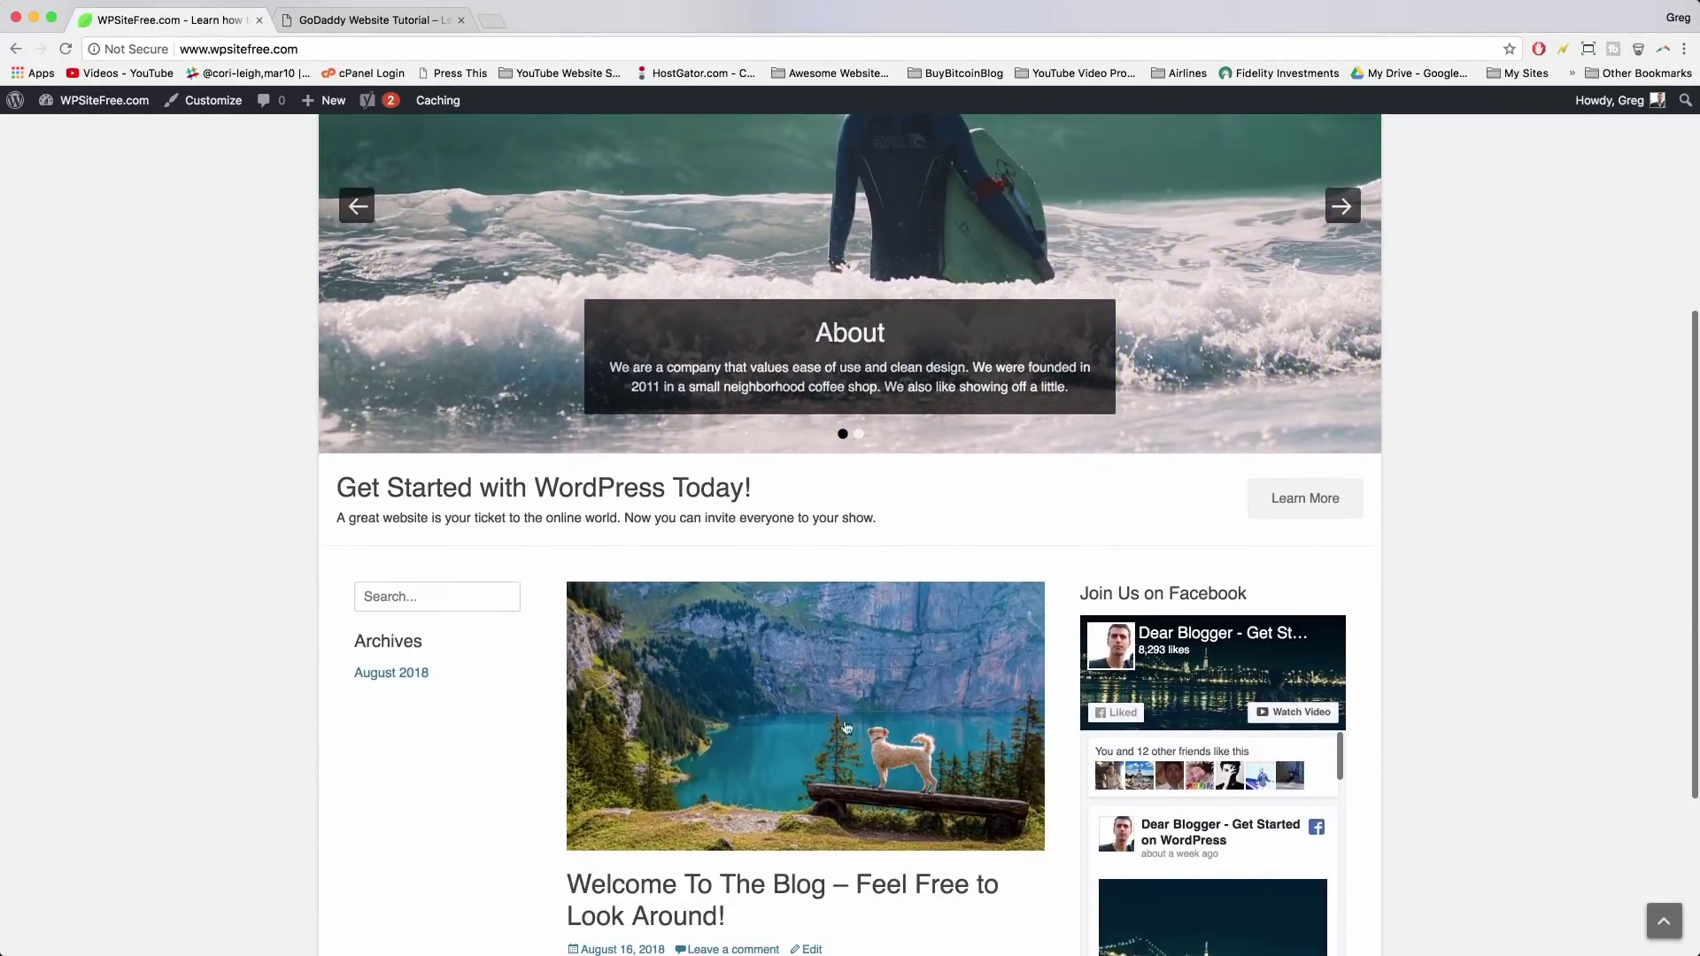
pyautogui.scroll(-1, 706, 710)
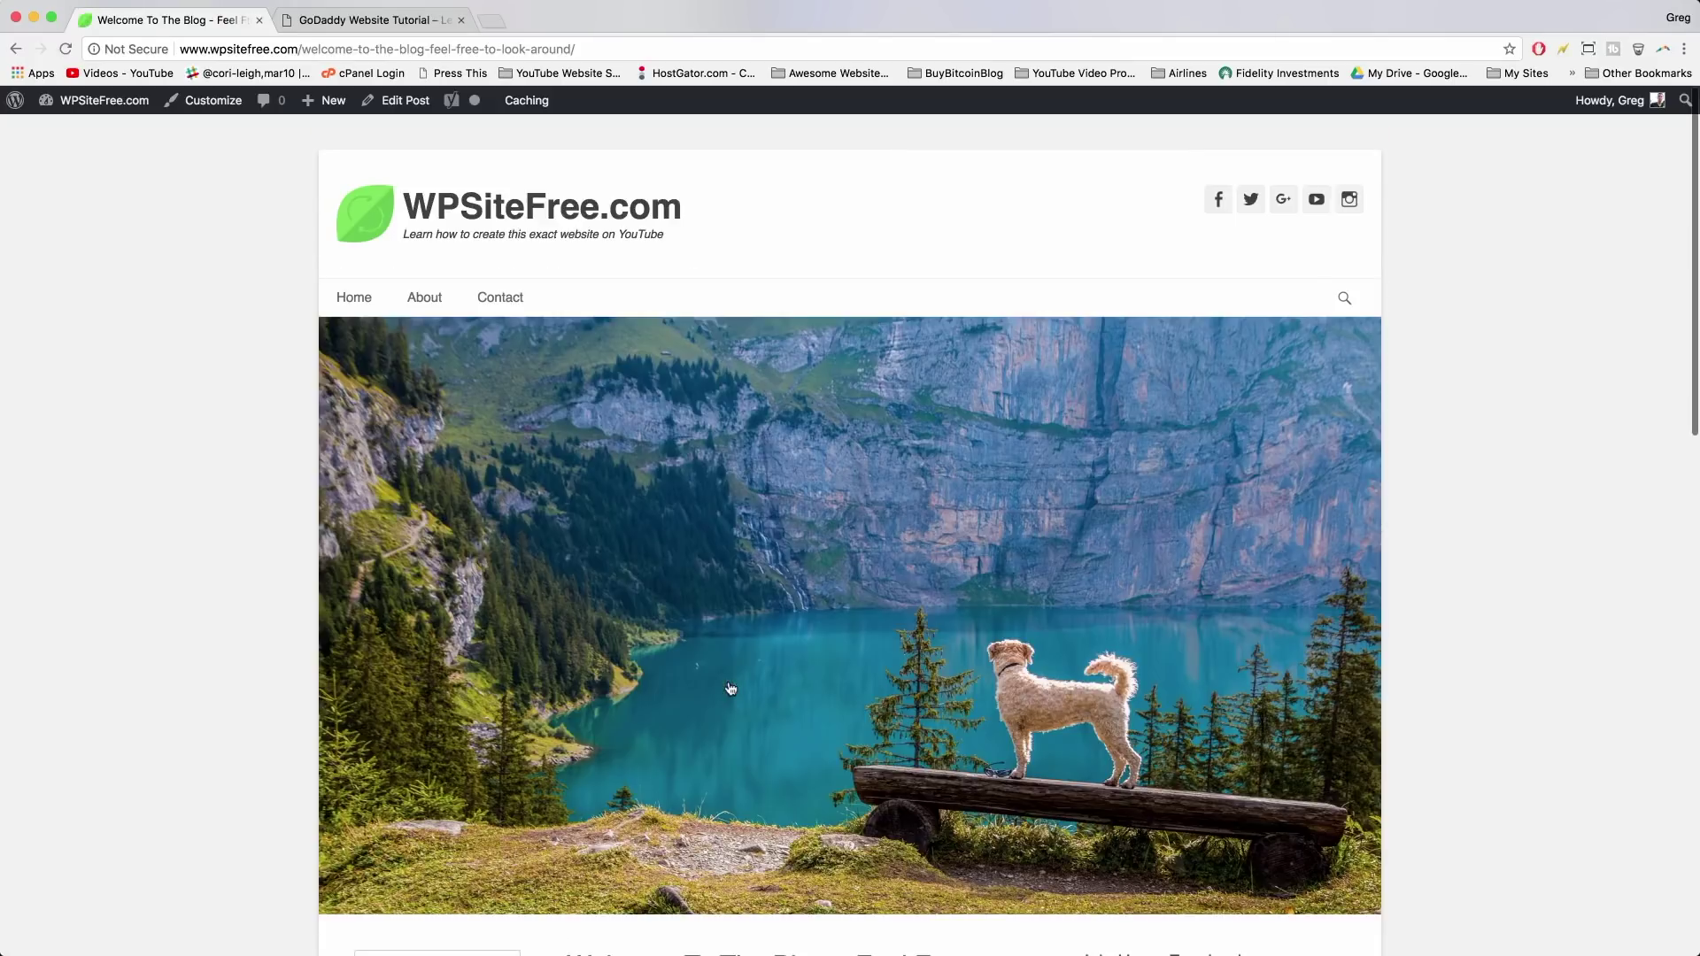
# Like the welcome post on Facebook and click into the subscription Email field
pyautogui.scroll(-4, 683, 595)
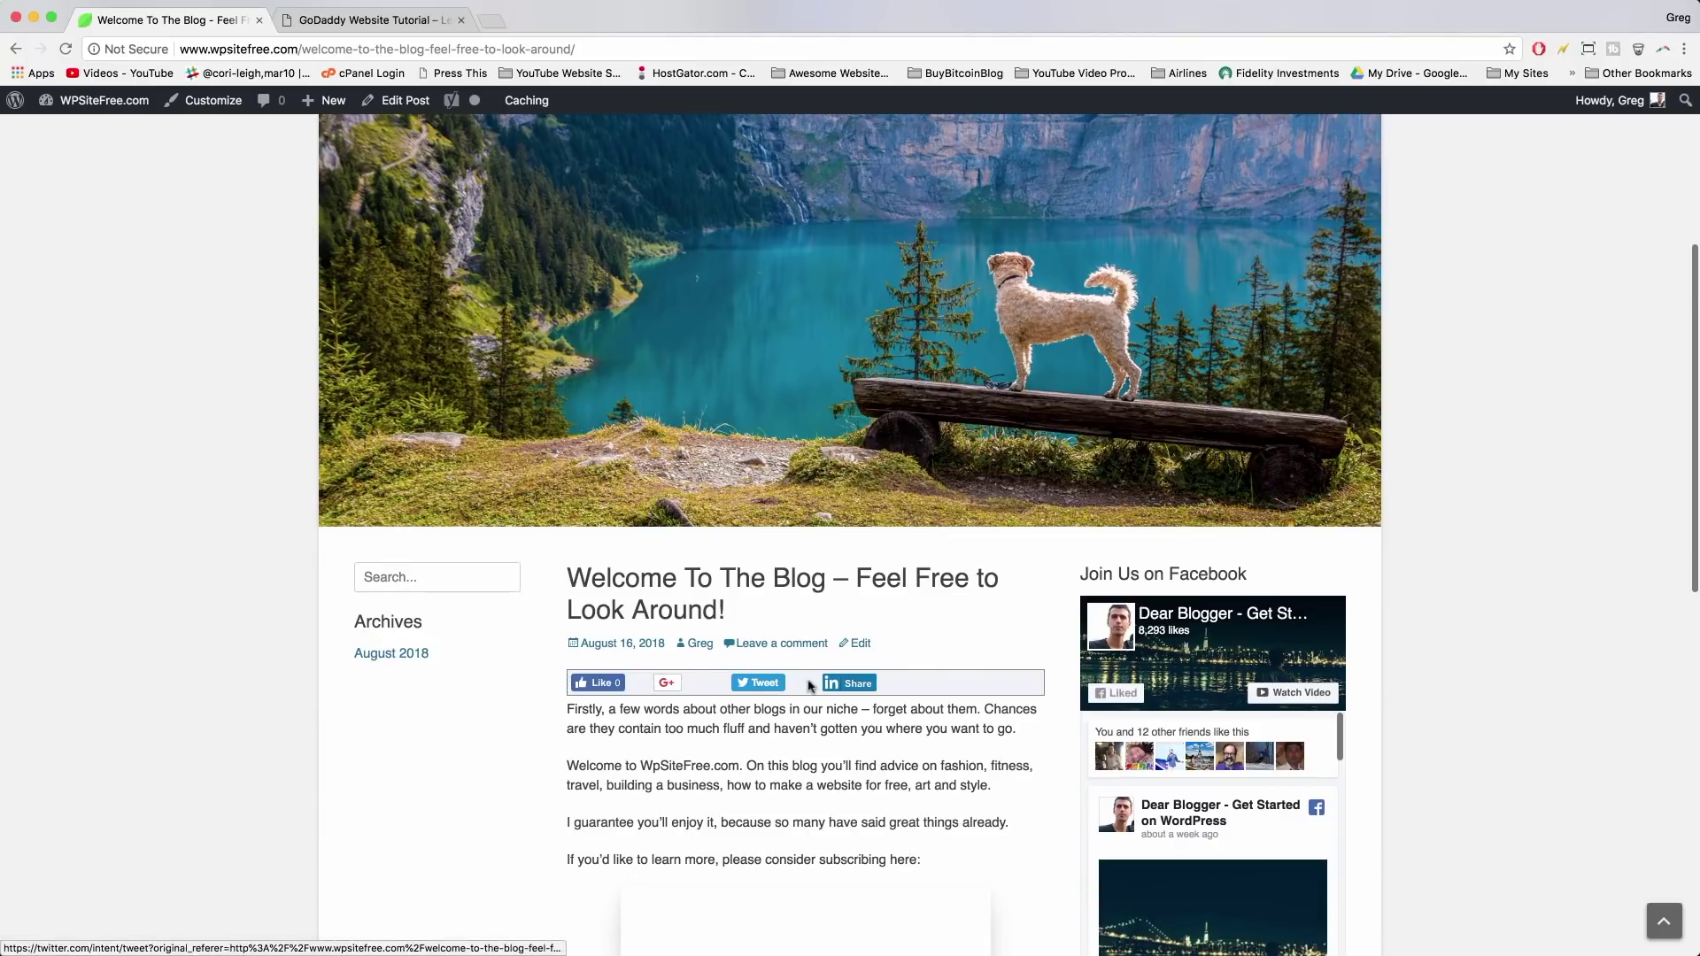
pyautogui.click(585, 684)
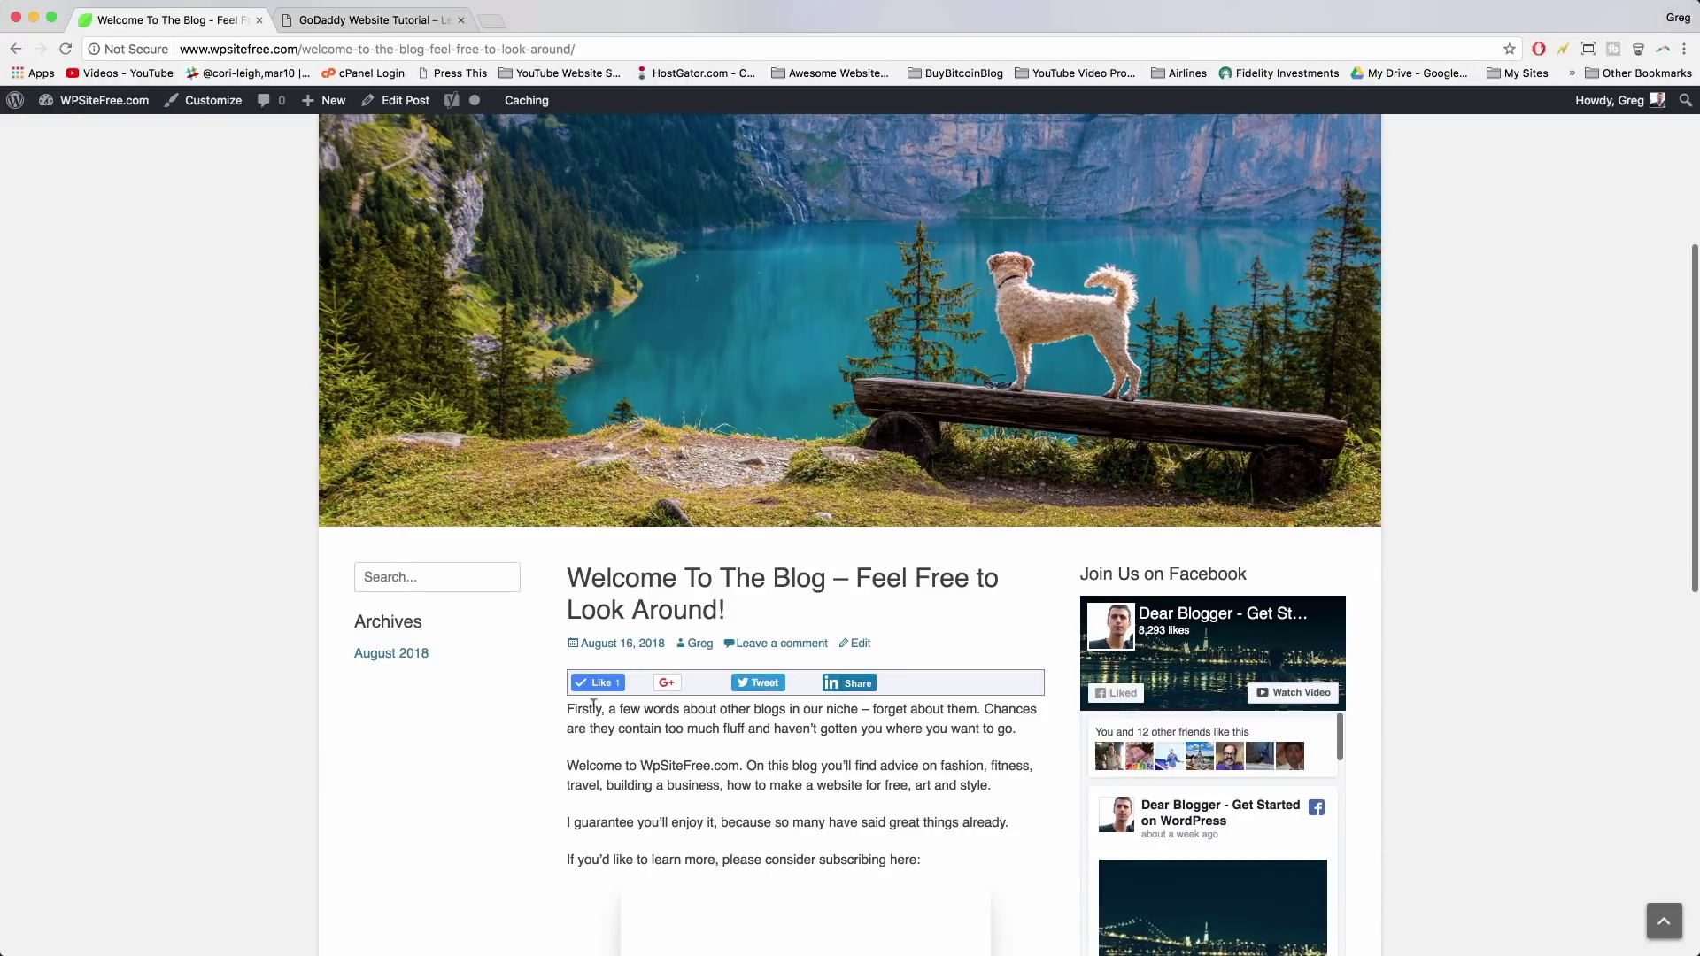
pyautogui.scroll(-4, 874, 704)
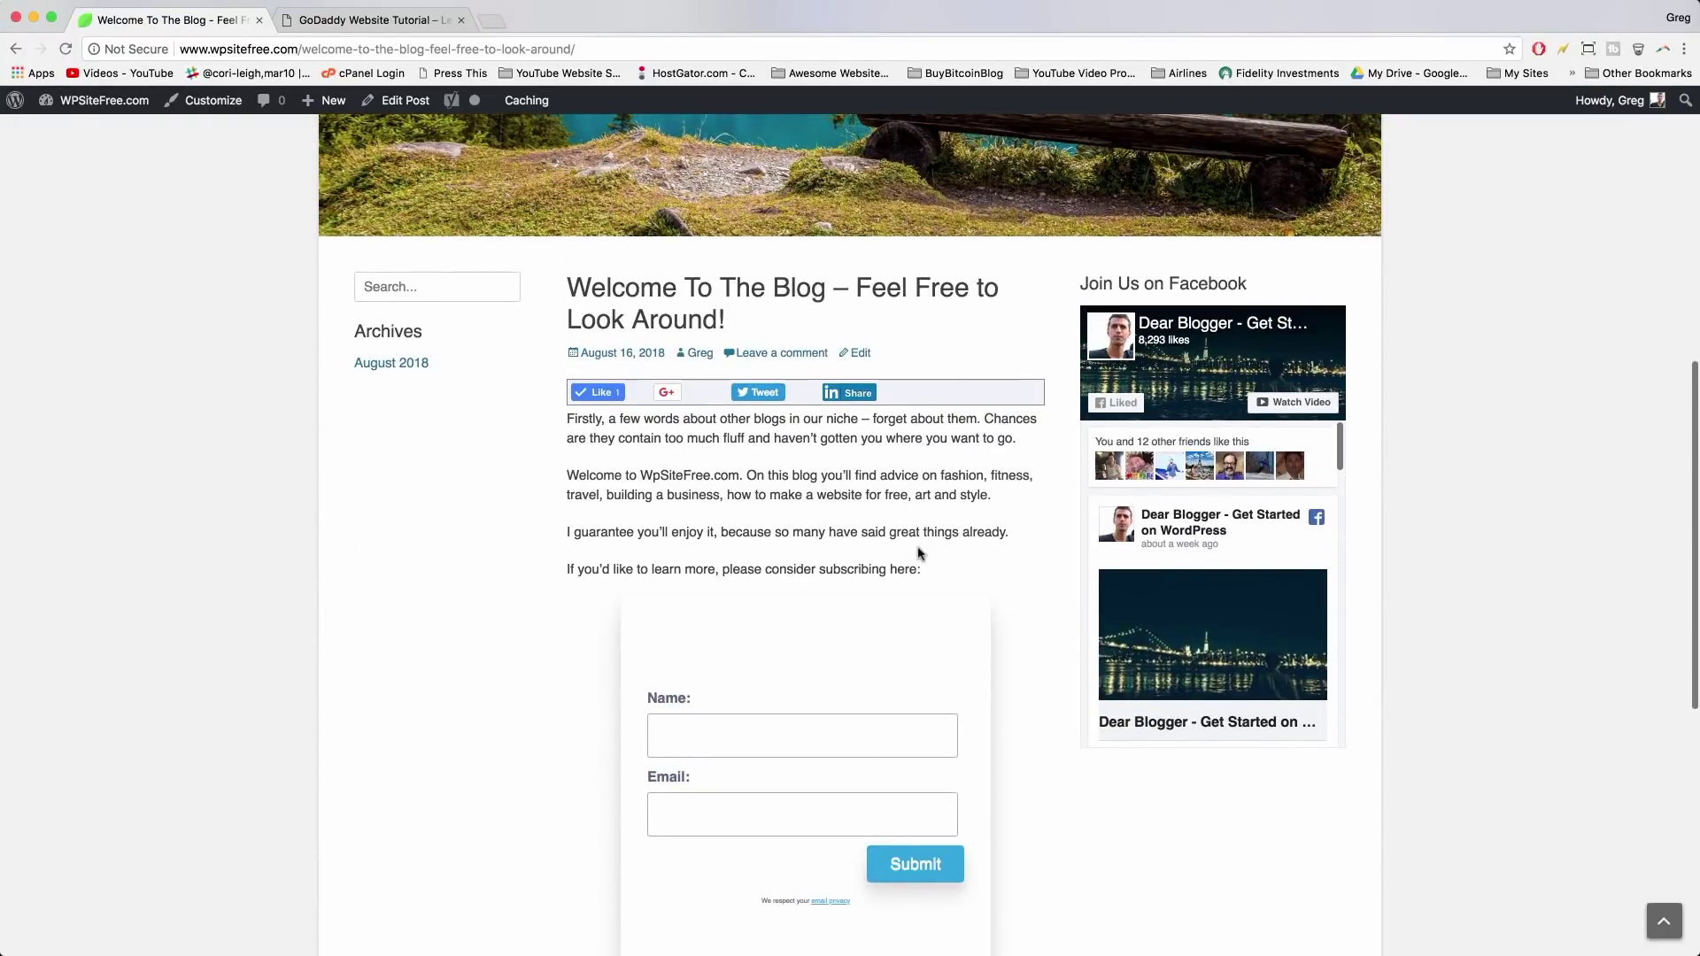
pyautogui.scroll(-2, 930, 531)
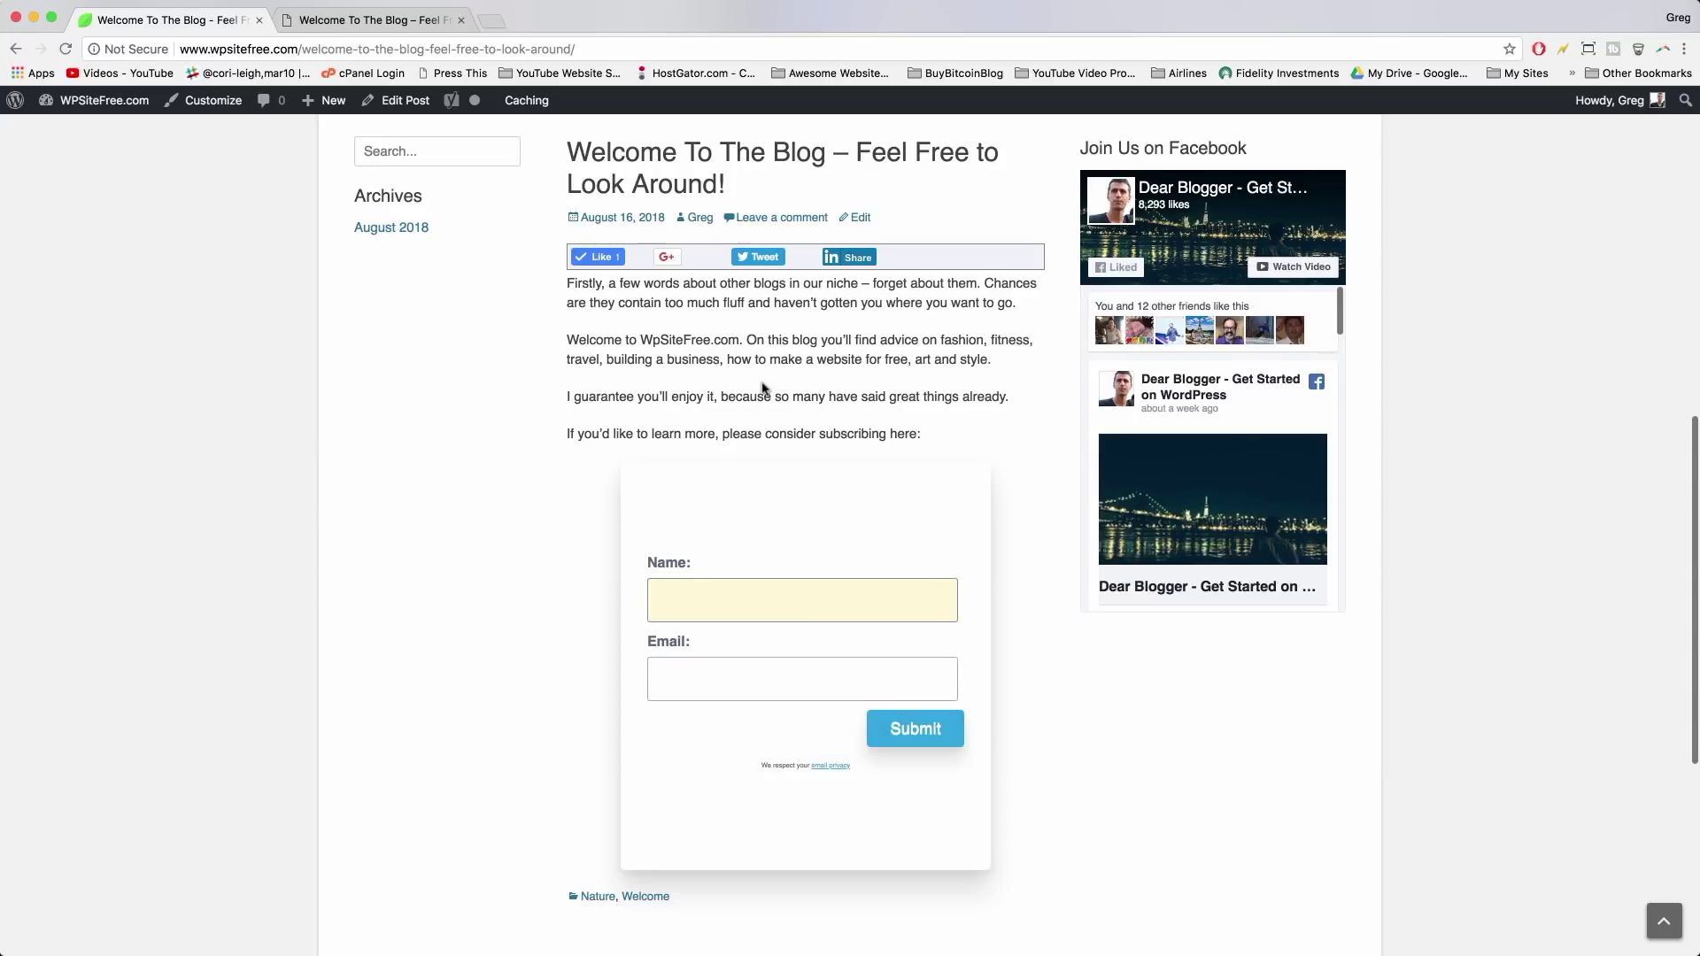
pyautogui.click(808, 680)
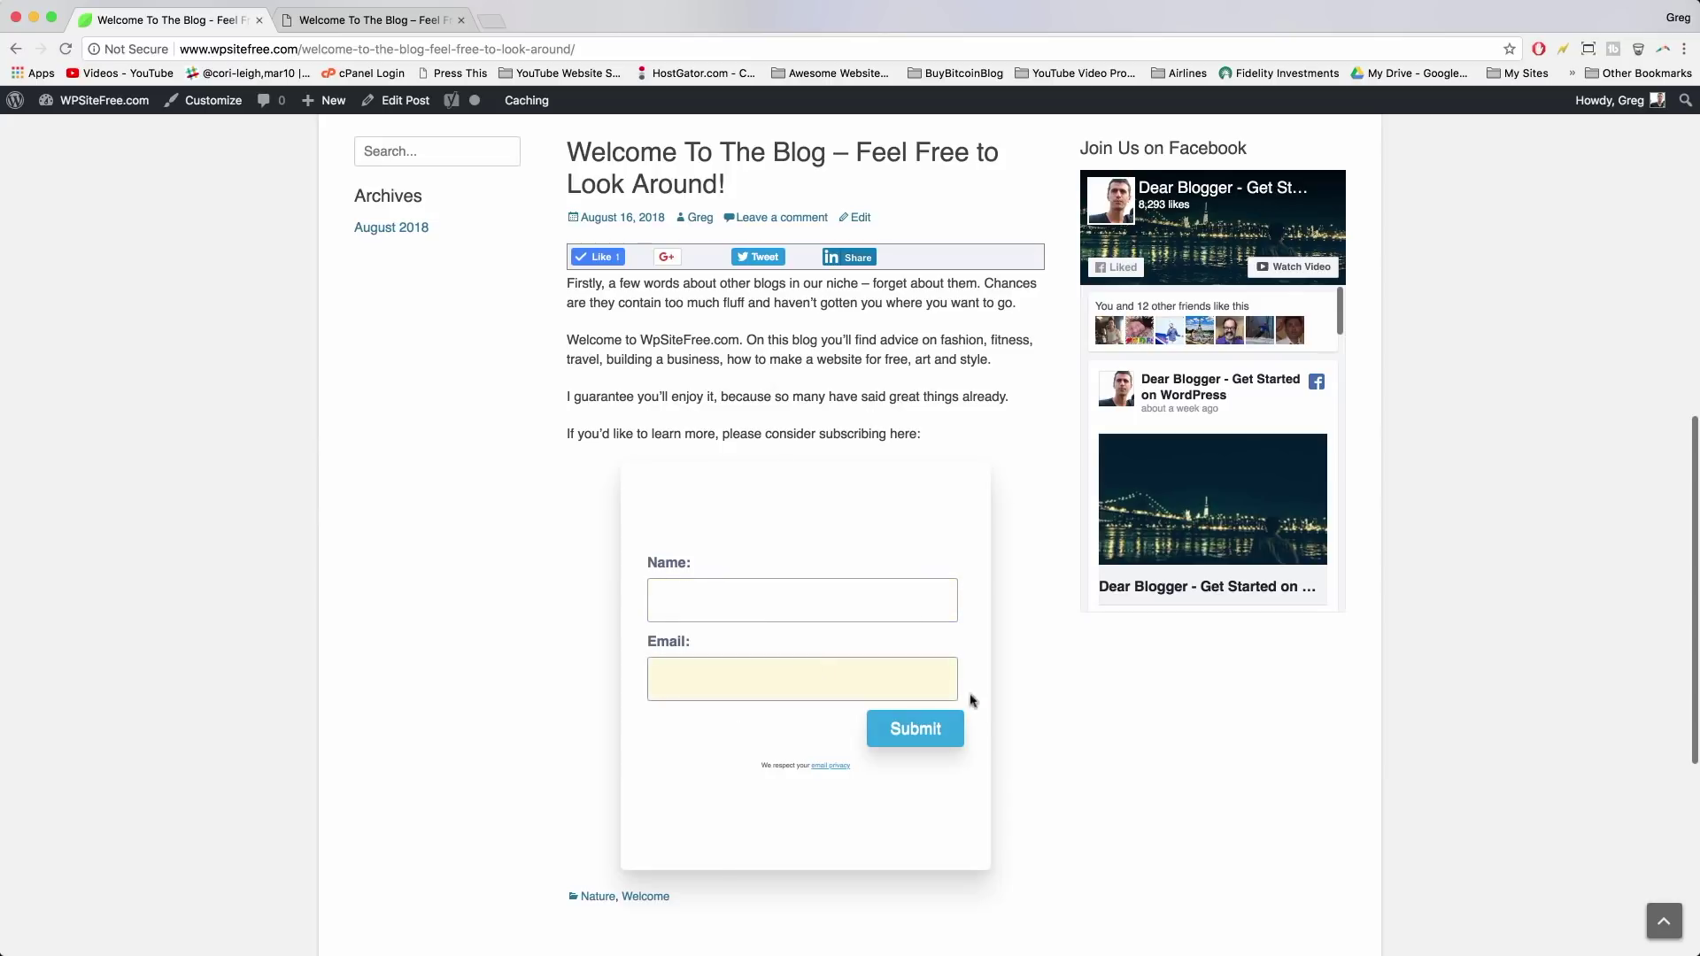
# Jump back to the top of the post and return to the WPSiteFree.com home page
pyautogui.scroll(-1, 548, 649)
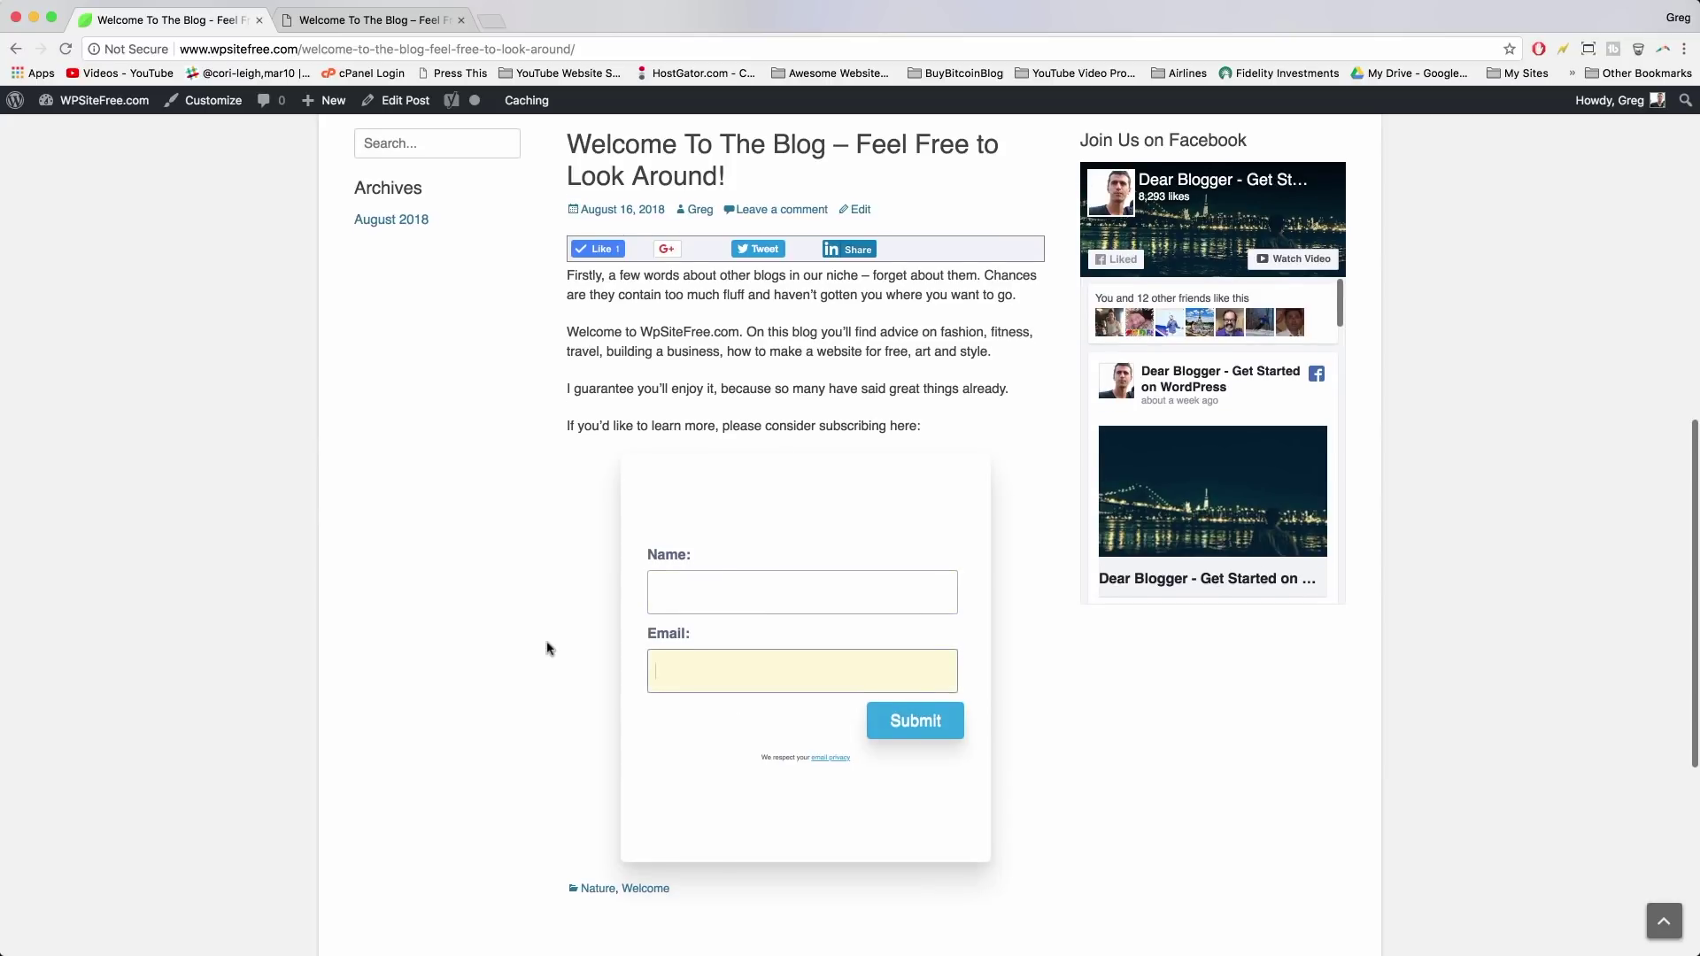
pyautogui.scroll(-2, 857, 262)
pyautogui.scroll(-4, 641, 646)
pyautogui.click(1665, 921)
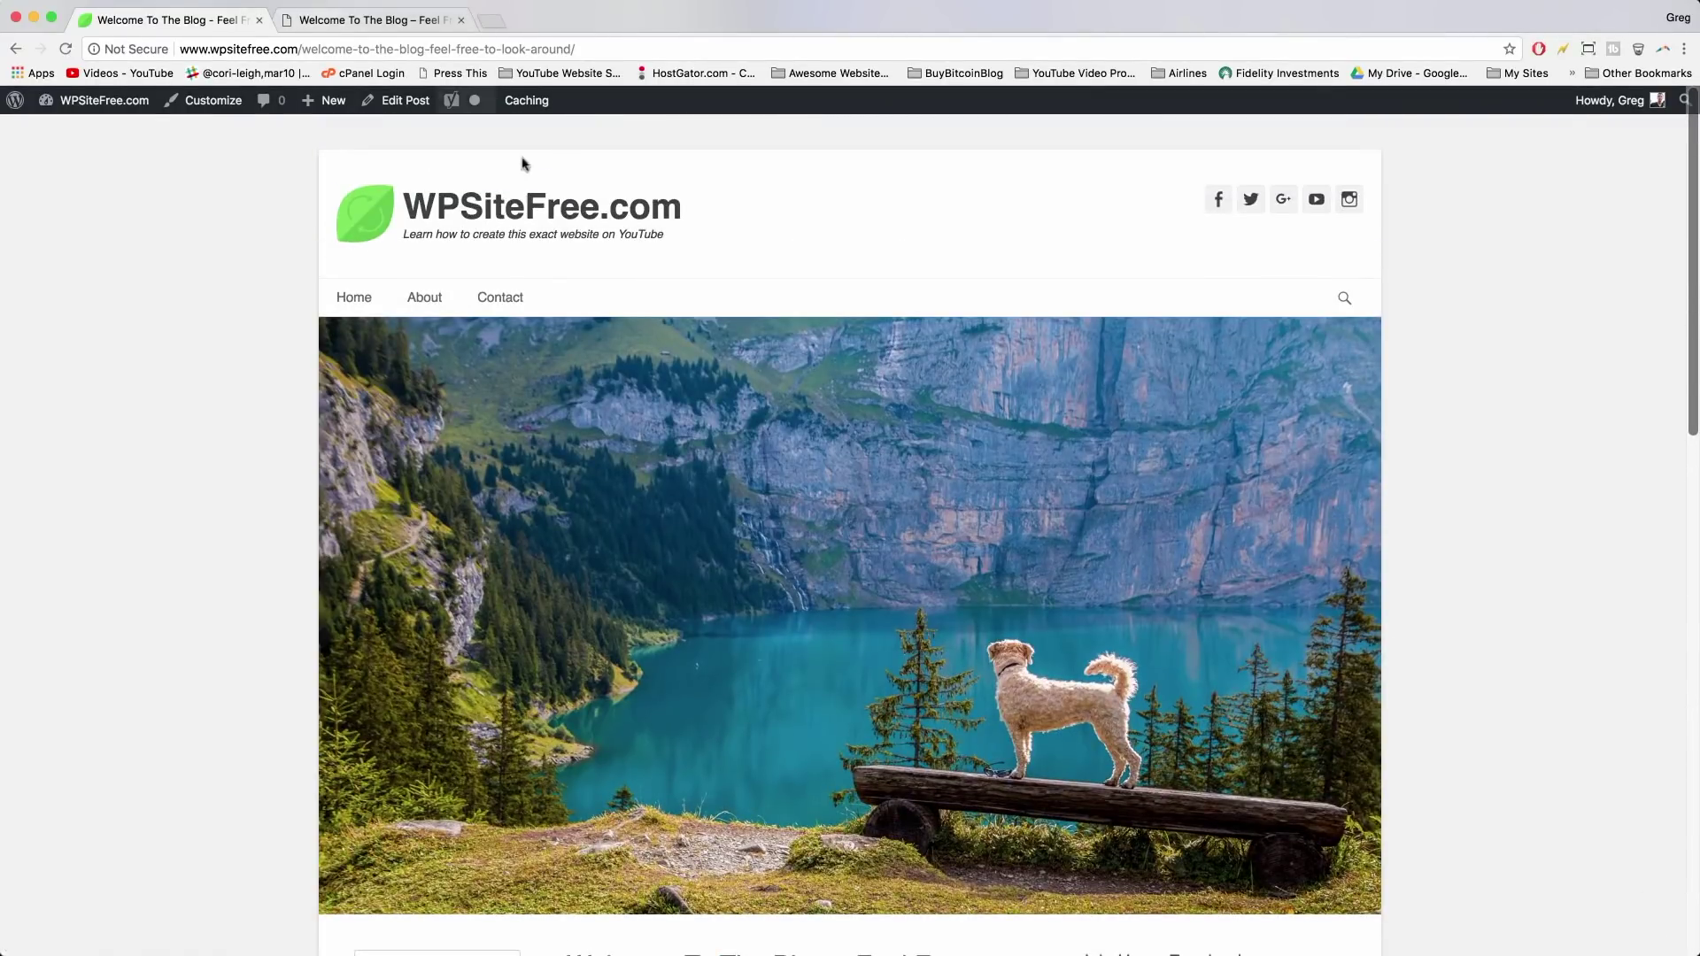
pyautogui.click(514, 210)
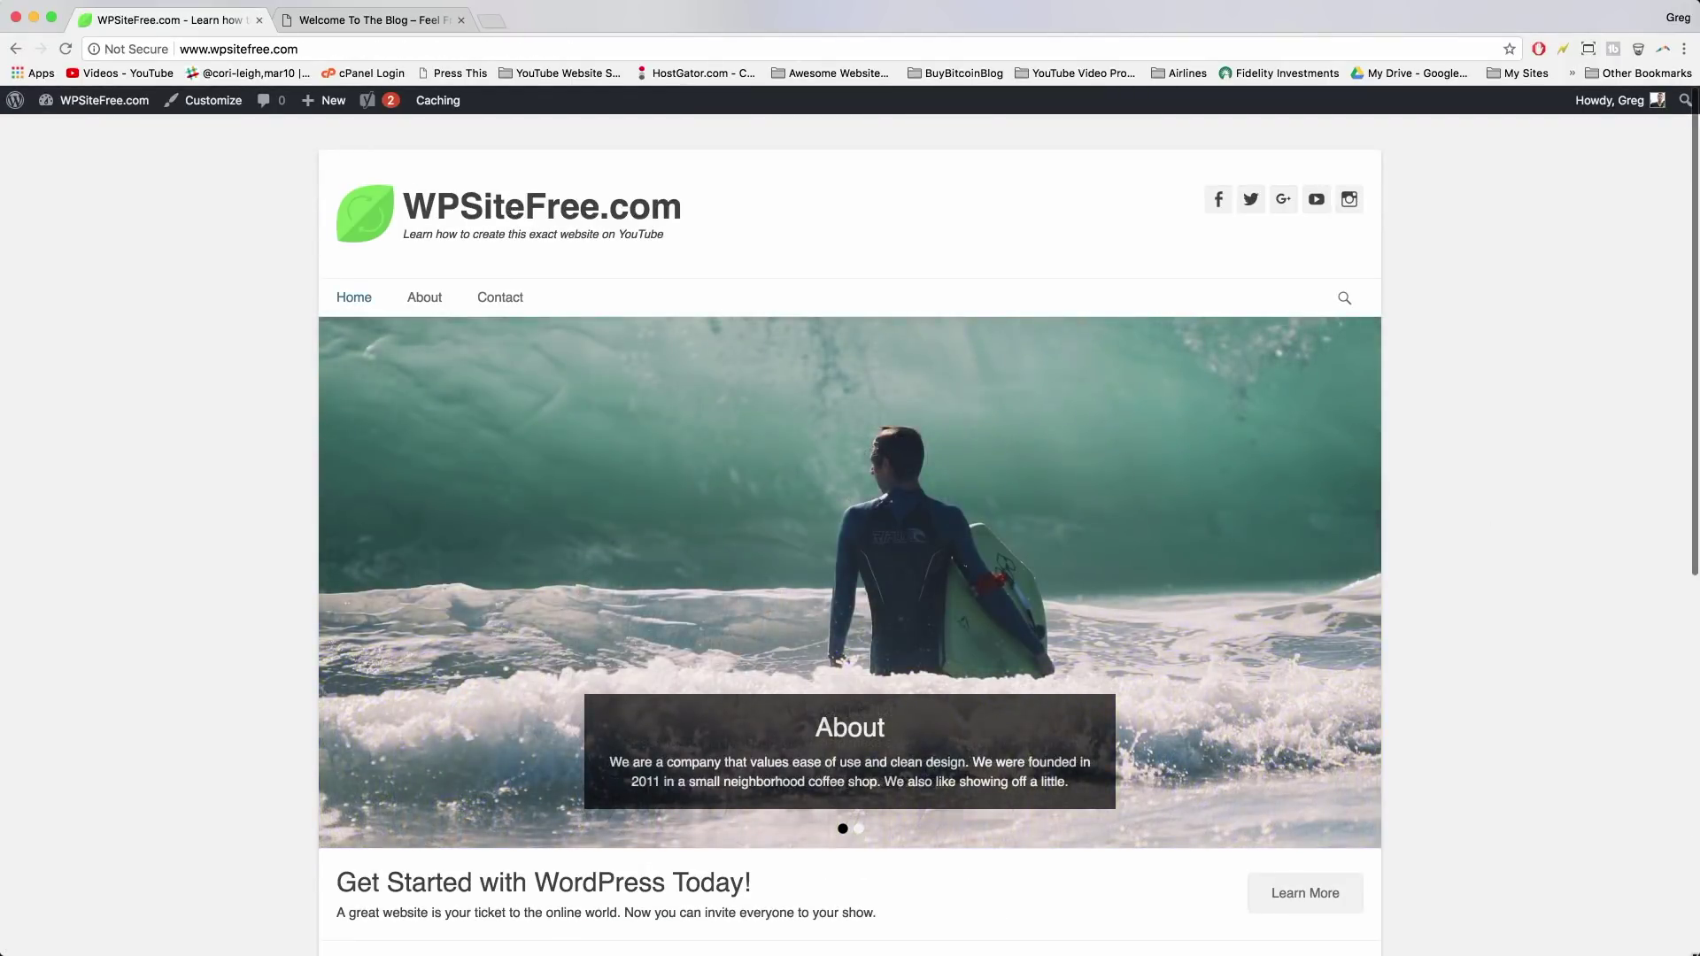
# Shrink Chrome to phone width and scroll through the WPSiteFree.com home page layout
pyautogui.moveTo(1693, 949); pyautogui.dragTo(204, 954)
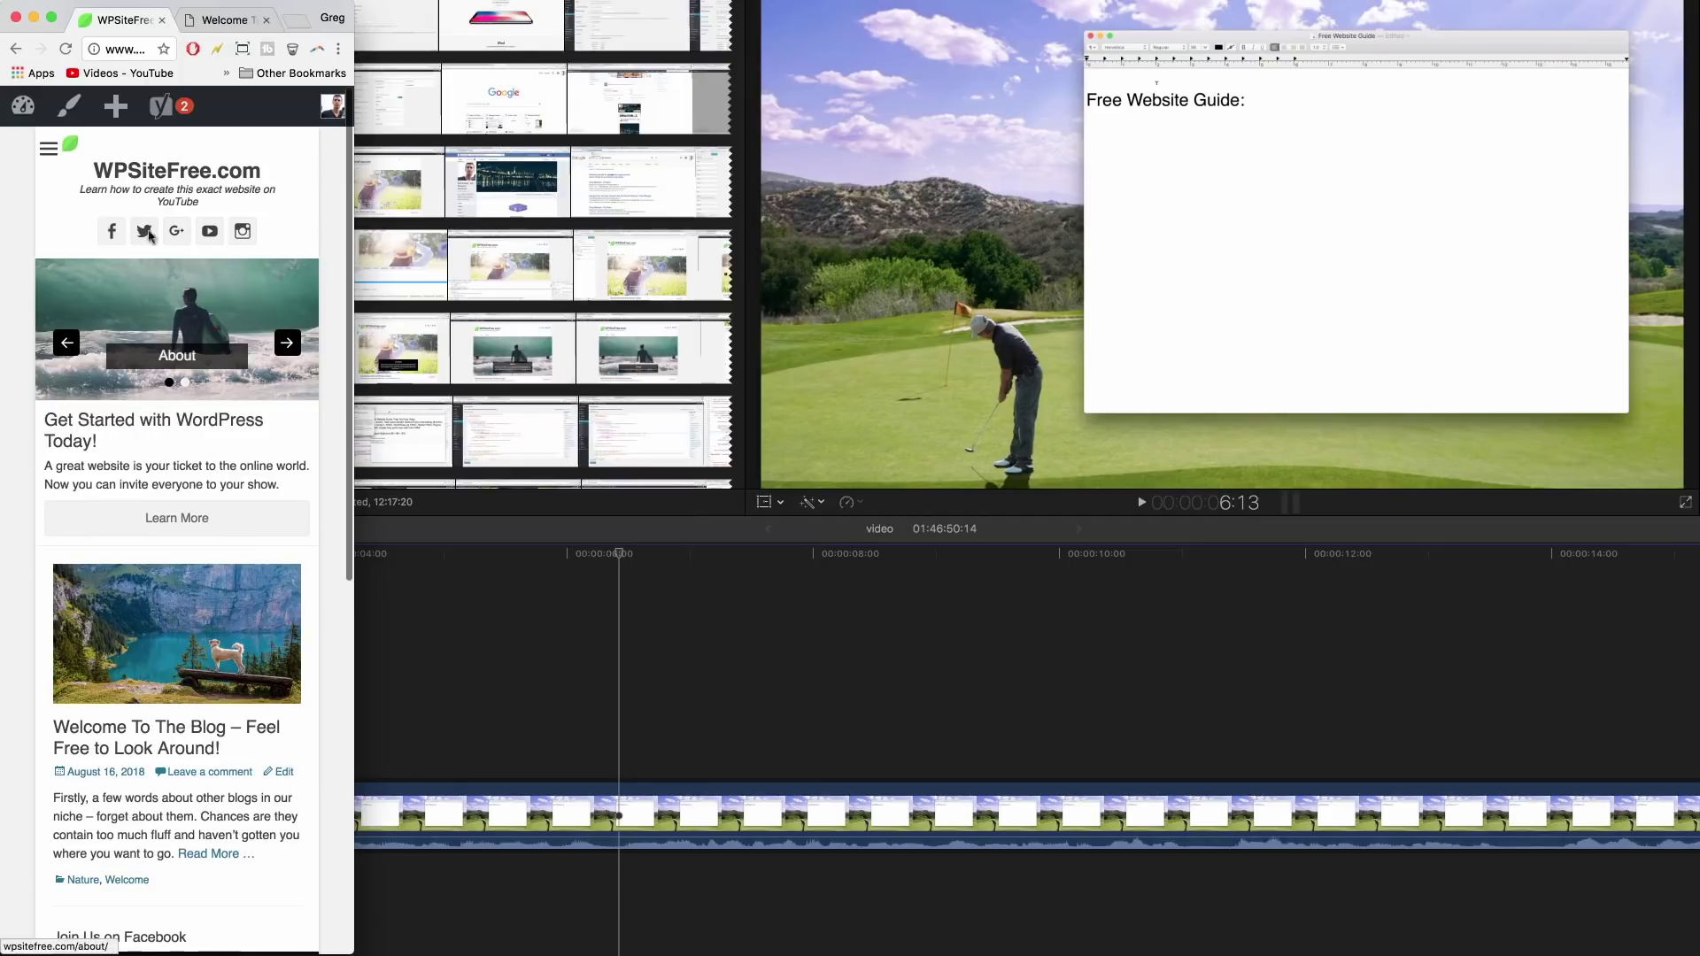
pyautogui.scroll(-5, 142, 319)
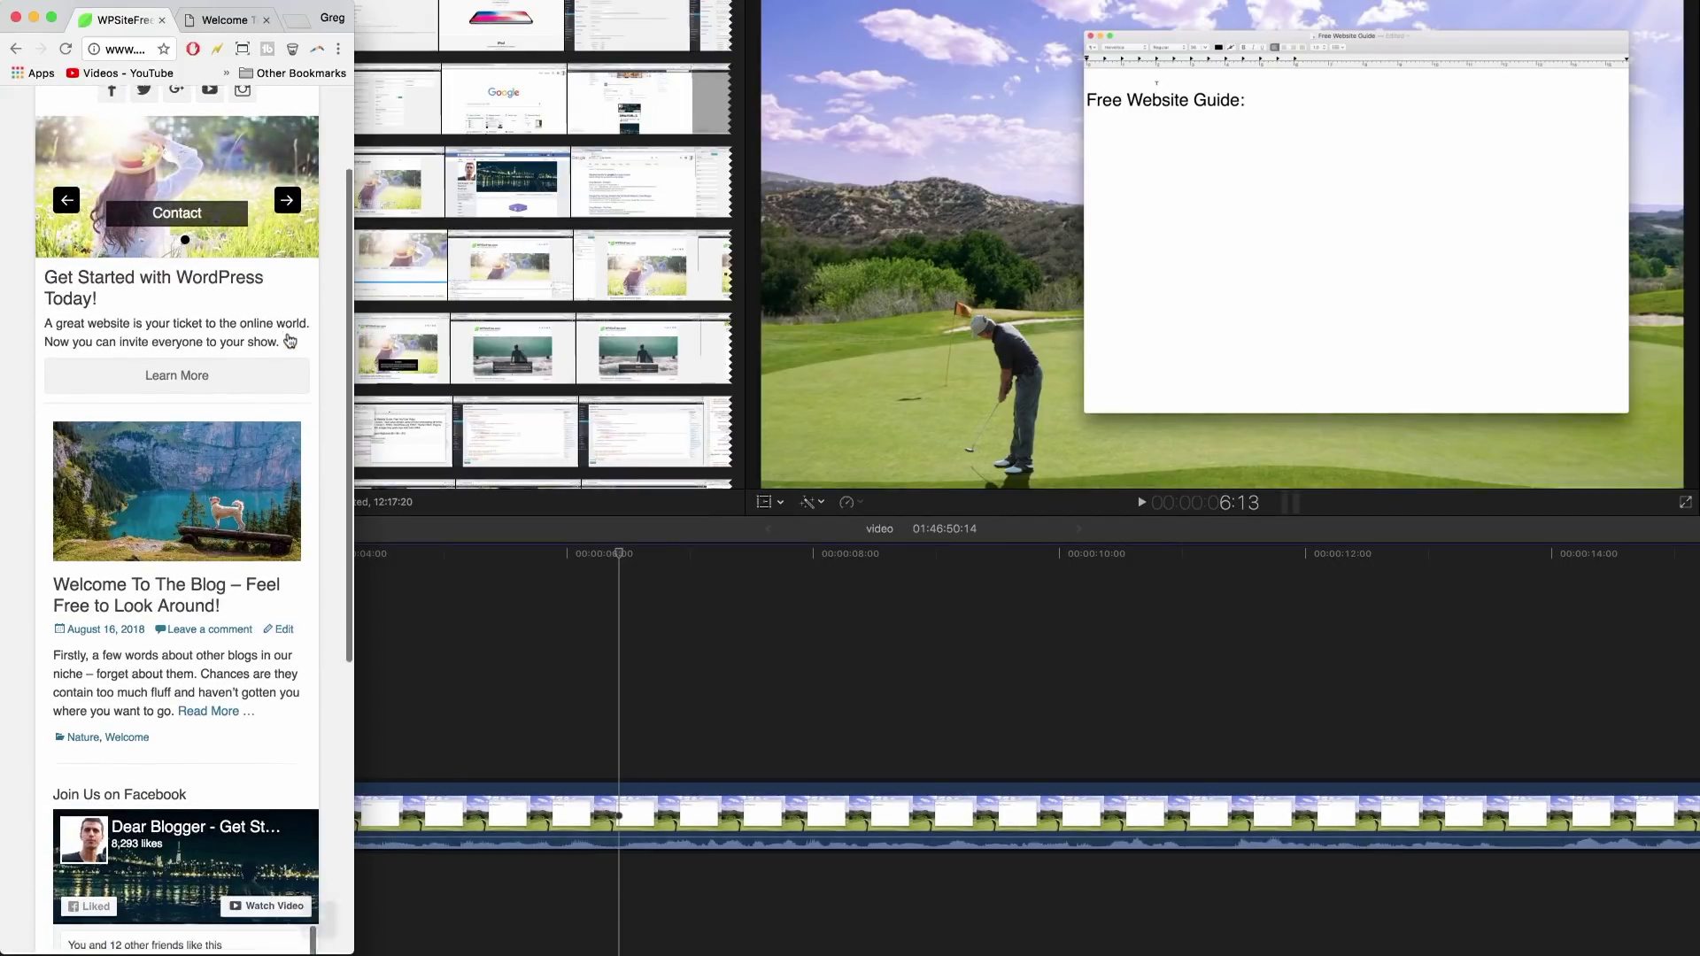
pyautogui.scroll(-10, 145, 316)
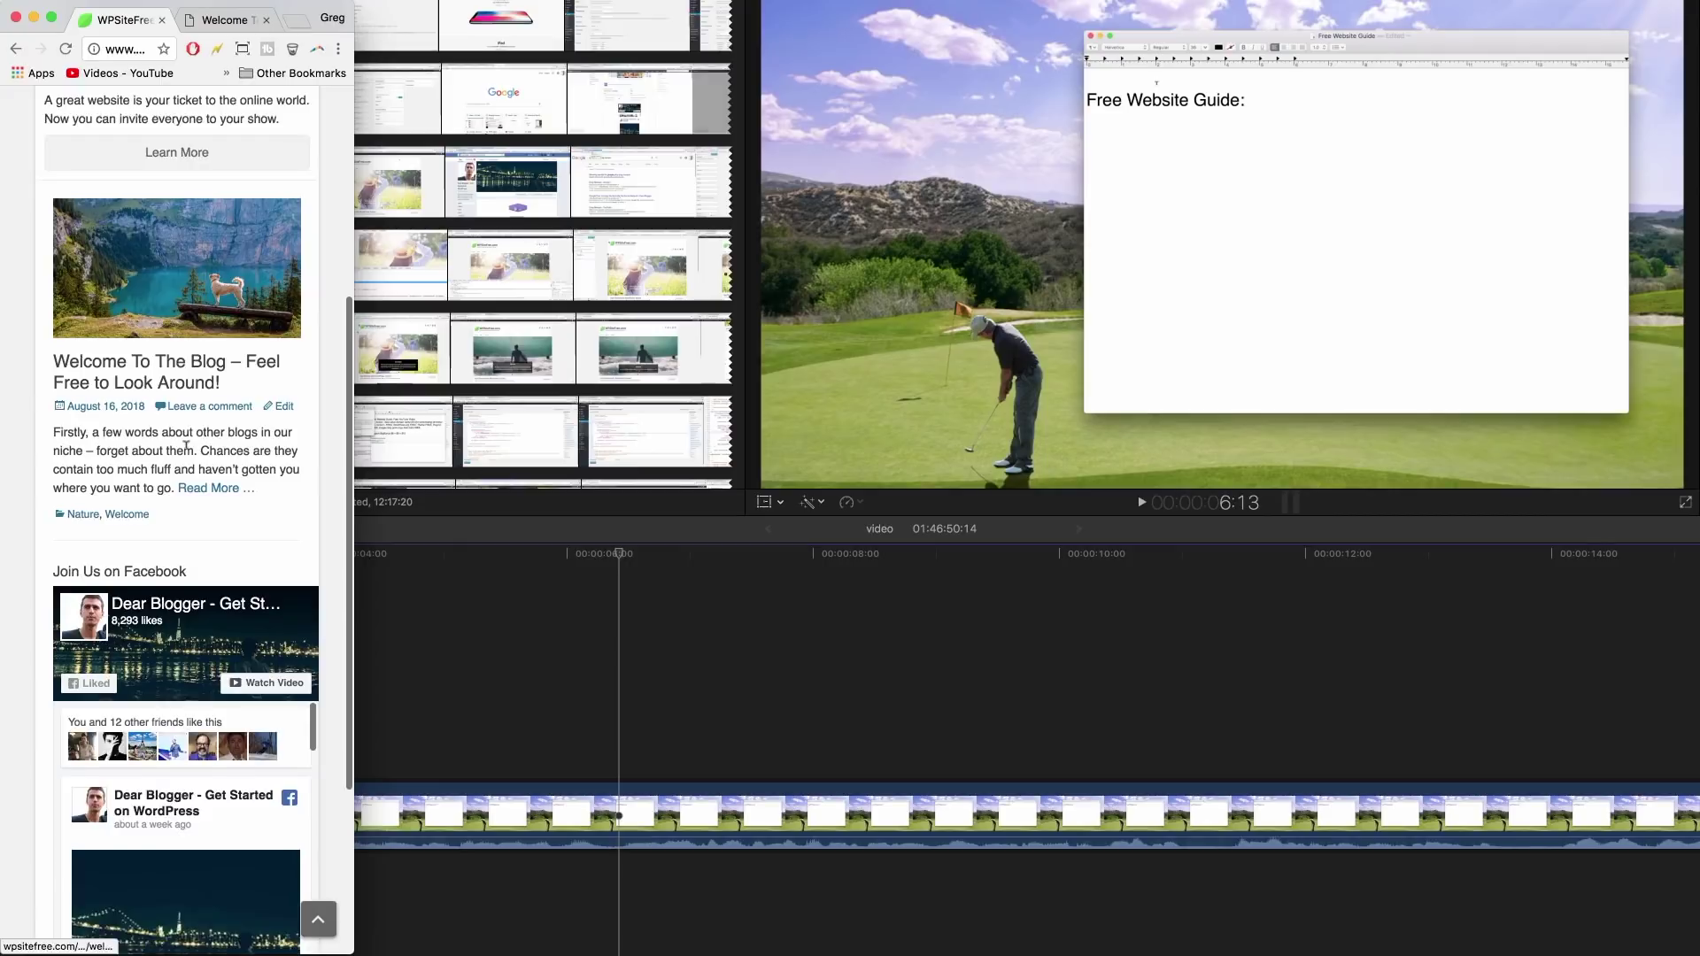
pyautogui.scroll(-3, 237, 719)
pyautogui.scroll(-6, 236, 742)
pyautogui.click(318, 922)
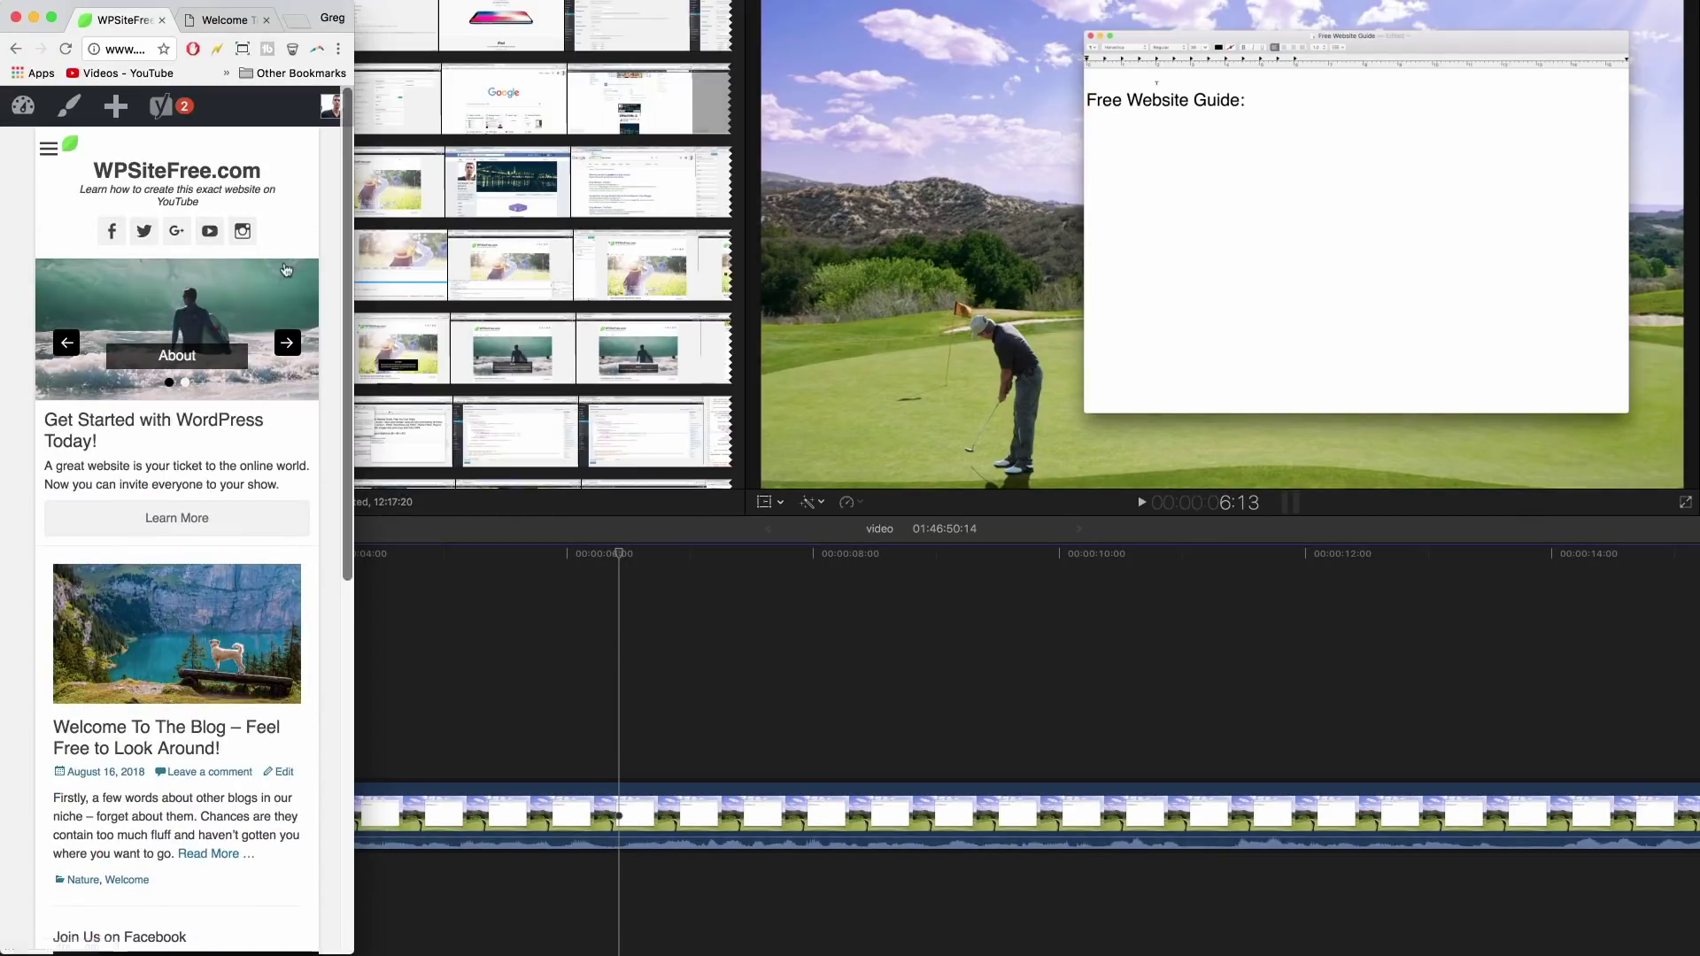
# Restore the browser to 1920×1080, then bring up the GoDaddy tutorial's welcome post header image options
pyautogui.click(242, 49)
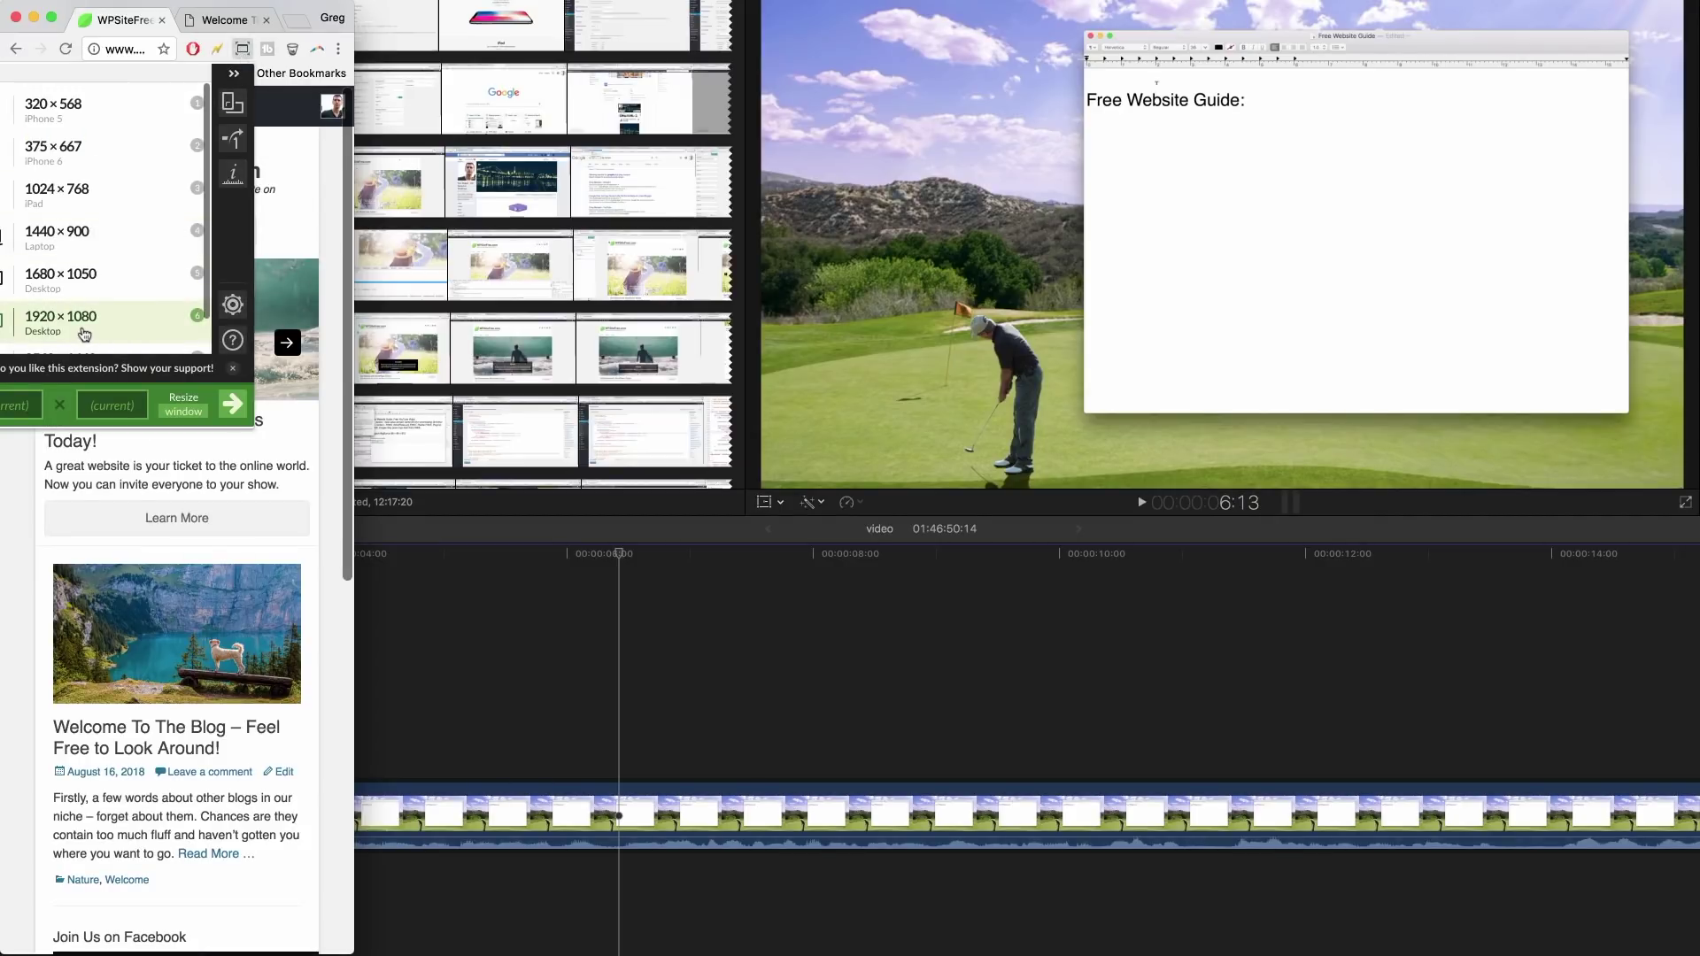
pyautogui.click(85, 334)
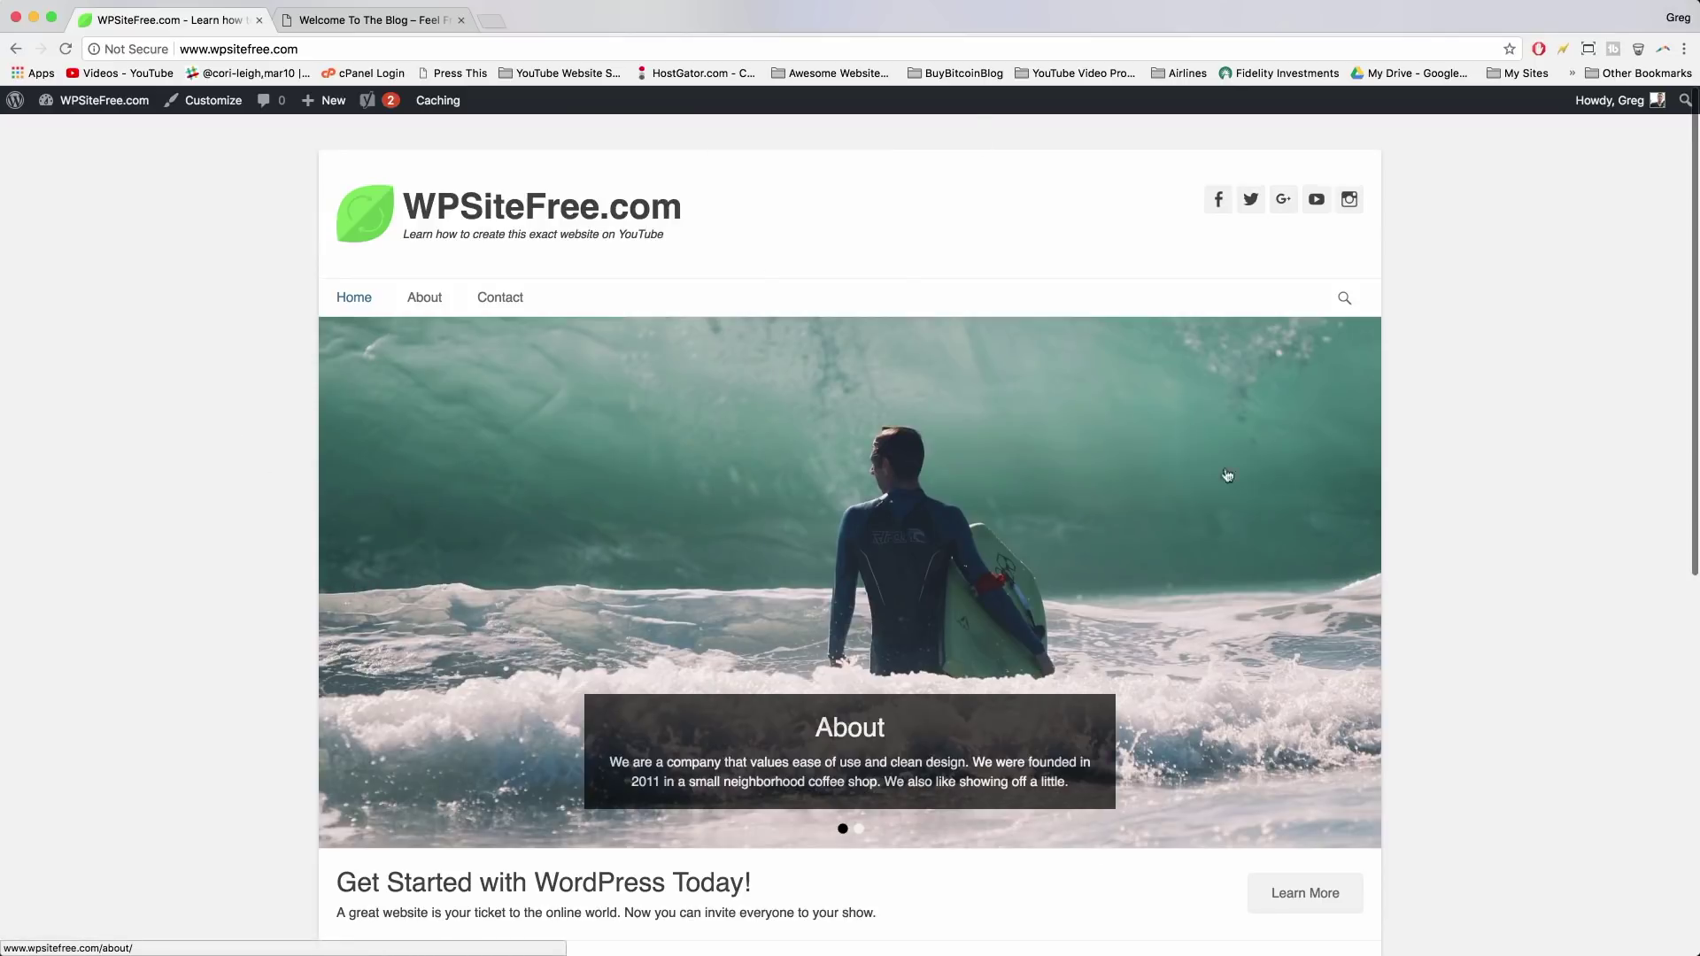
pyautogui.click(348, 17)
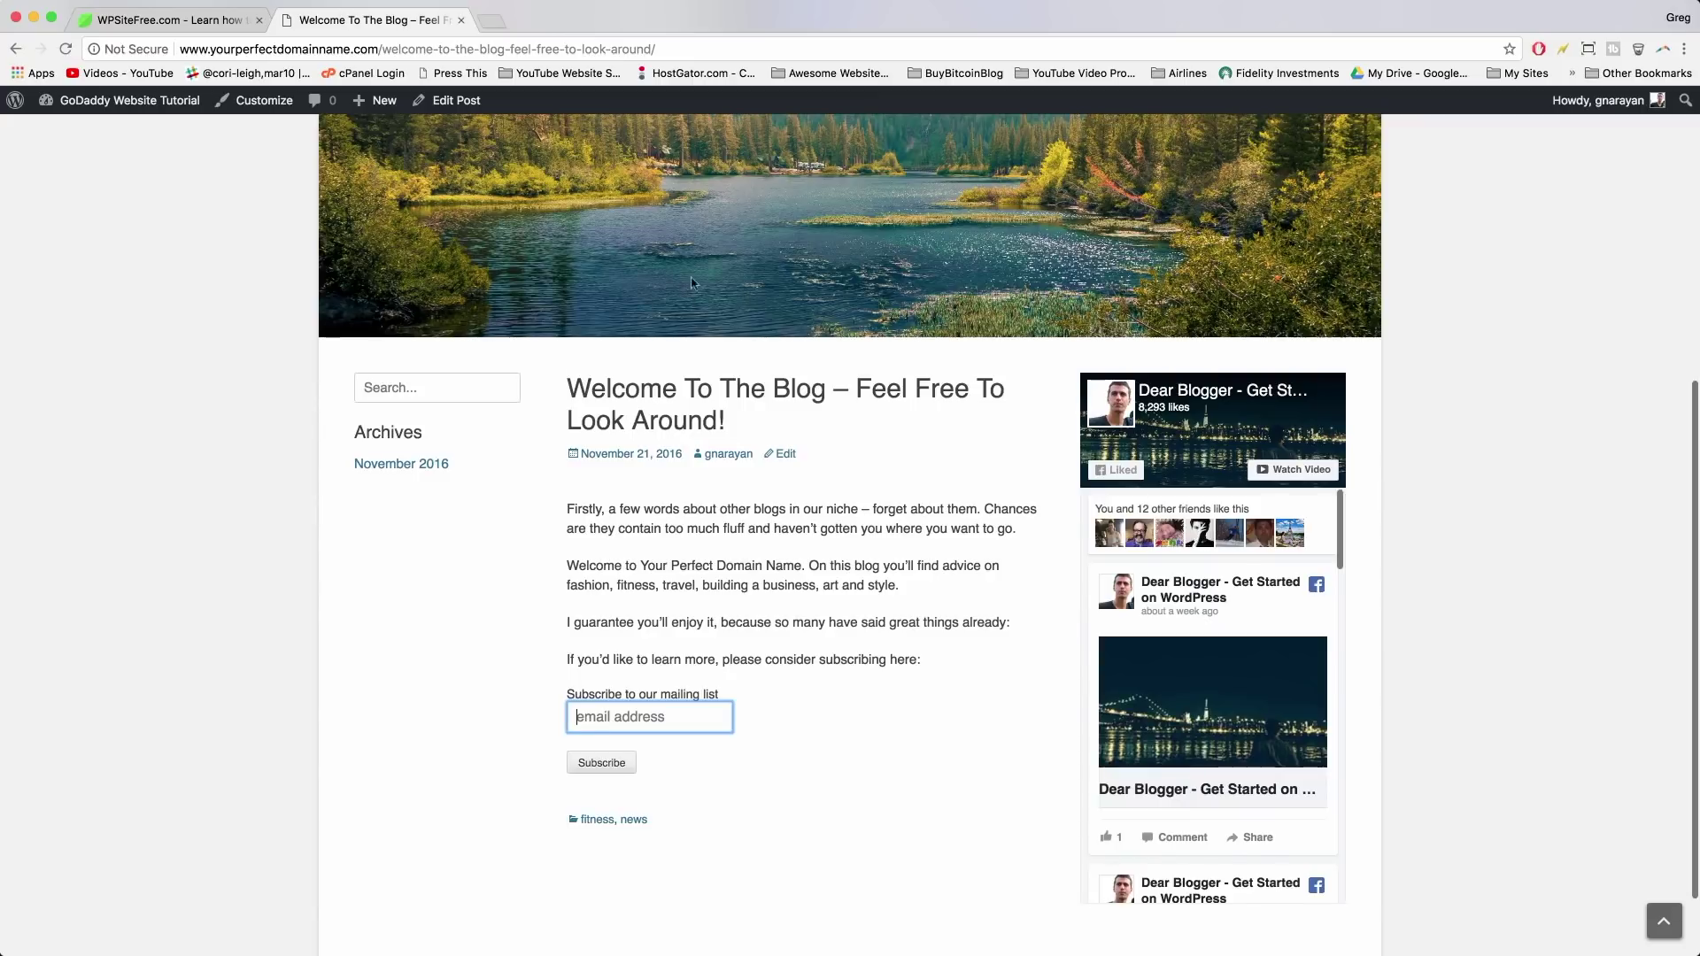
pyautogui.scroll(6, 652, 511)
pyautogui.rightClick(652, 508)
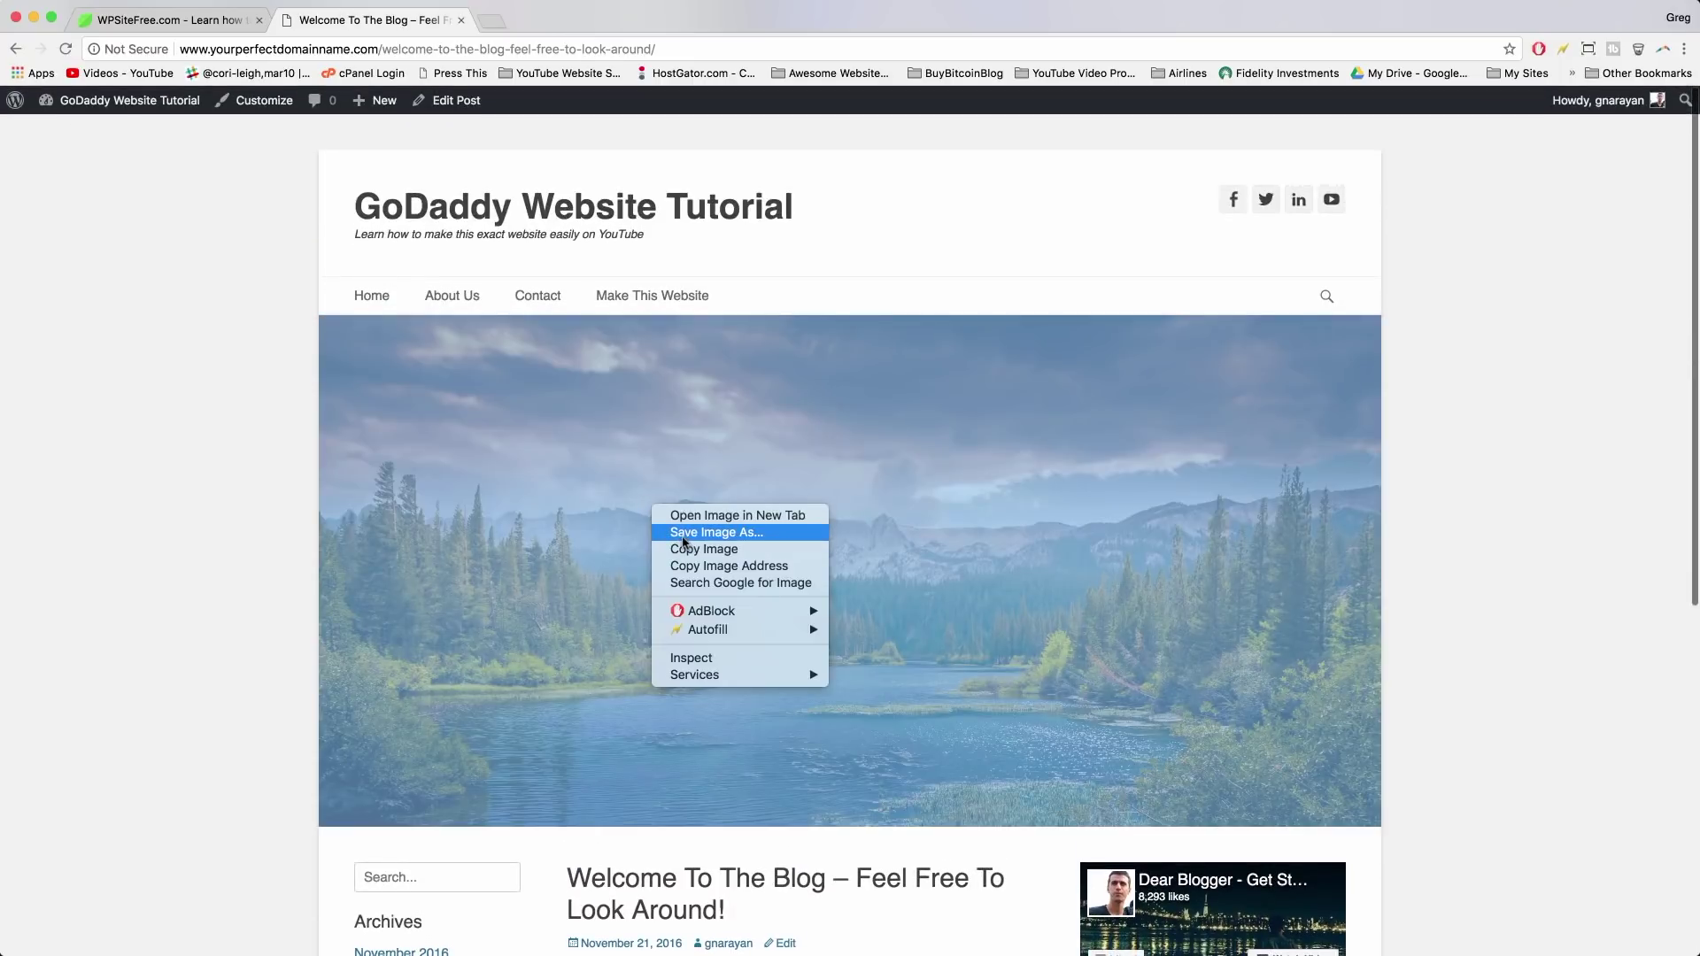
# Cancel saving the header image, highlight the domain in the address bar, and return to WPSiteFree.com
pyautogui.click(683, 539)
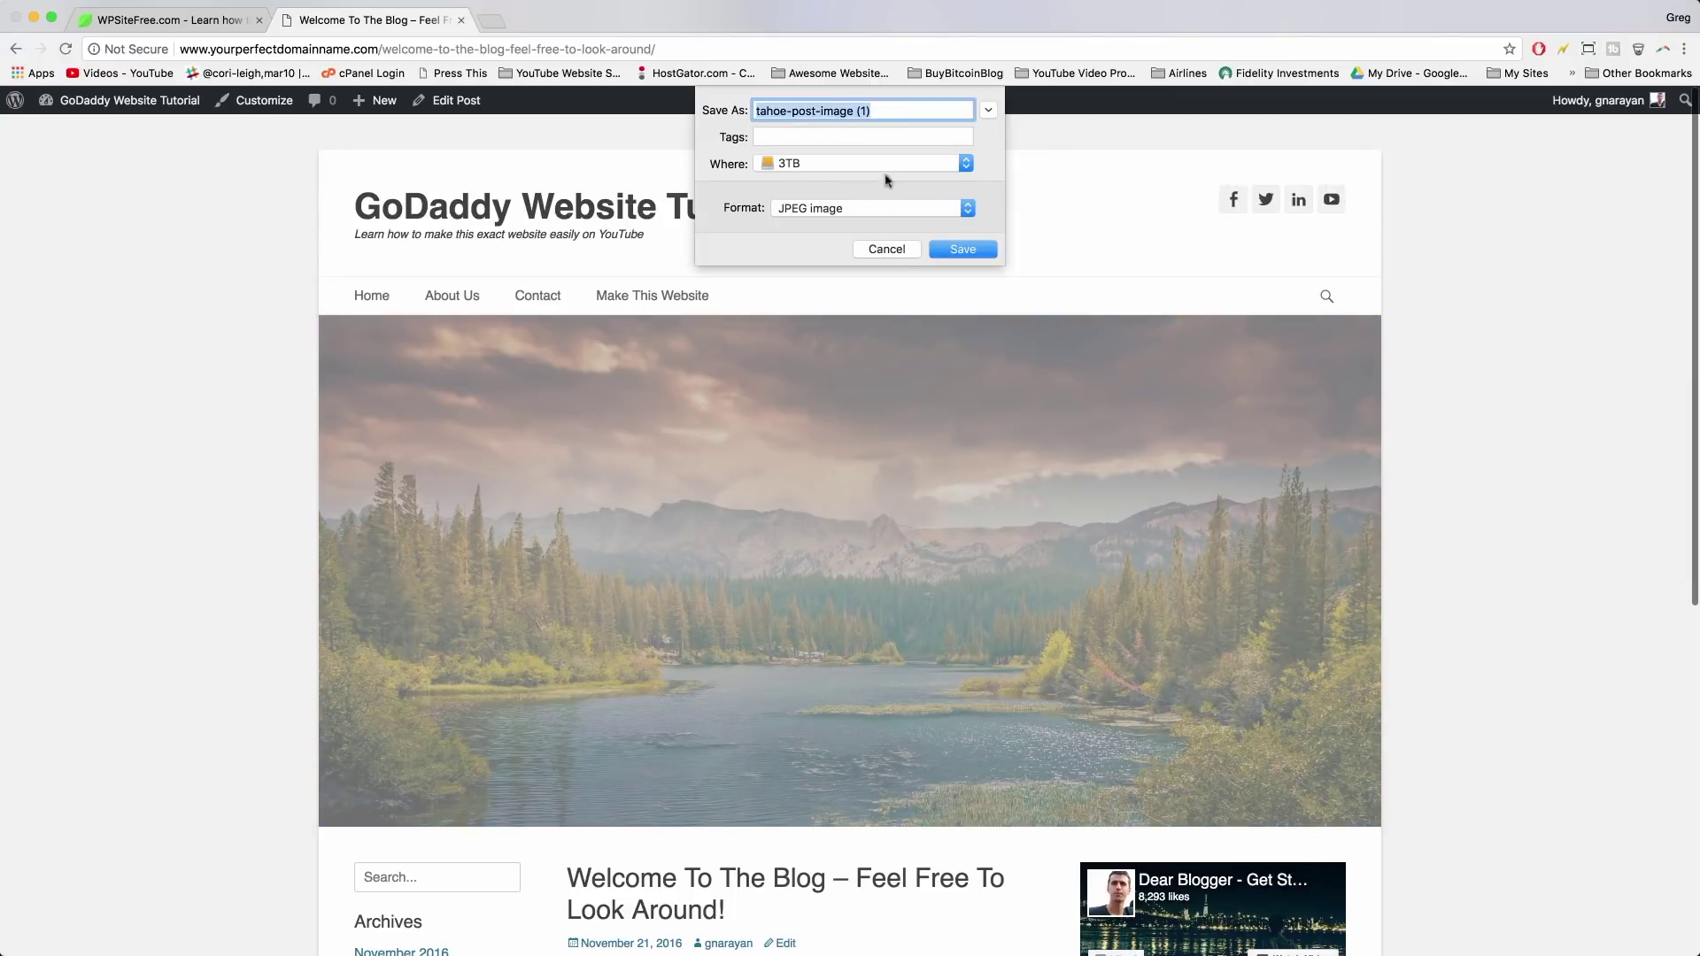
pyautogui.click(887, 250)
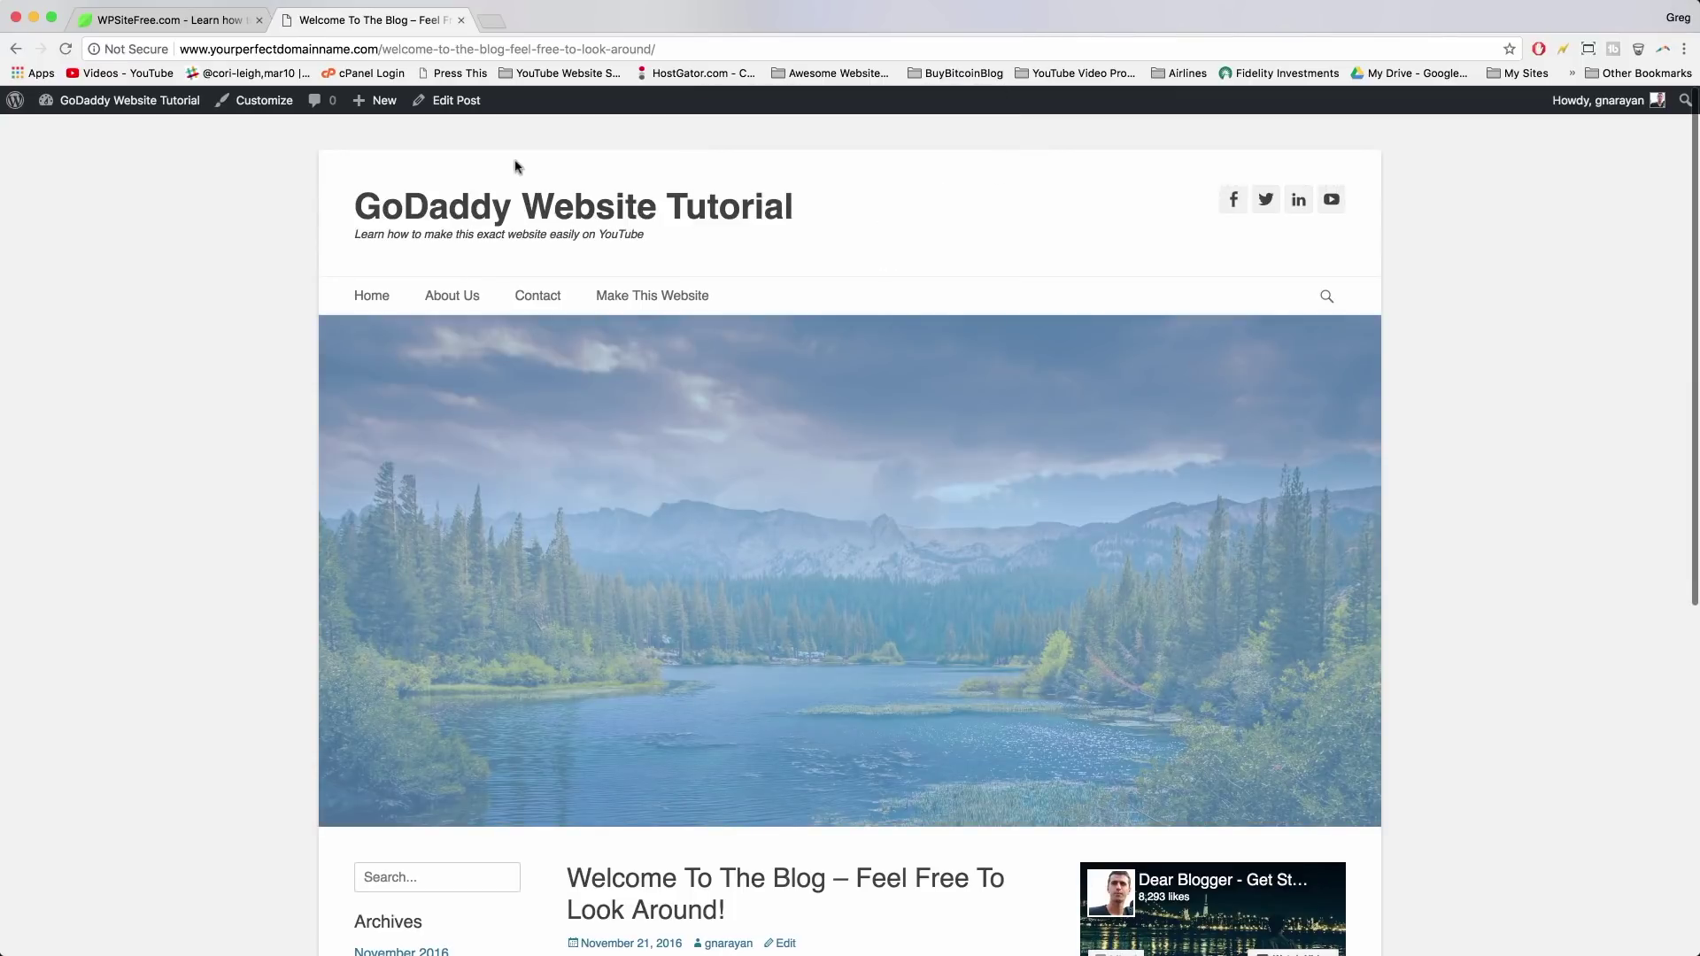
pyautogui.click(252, 50)
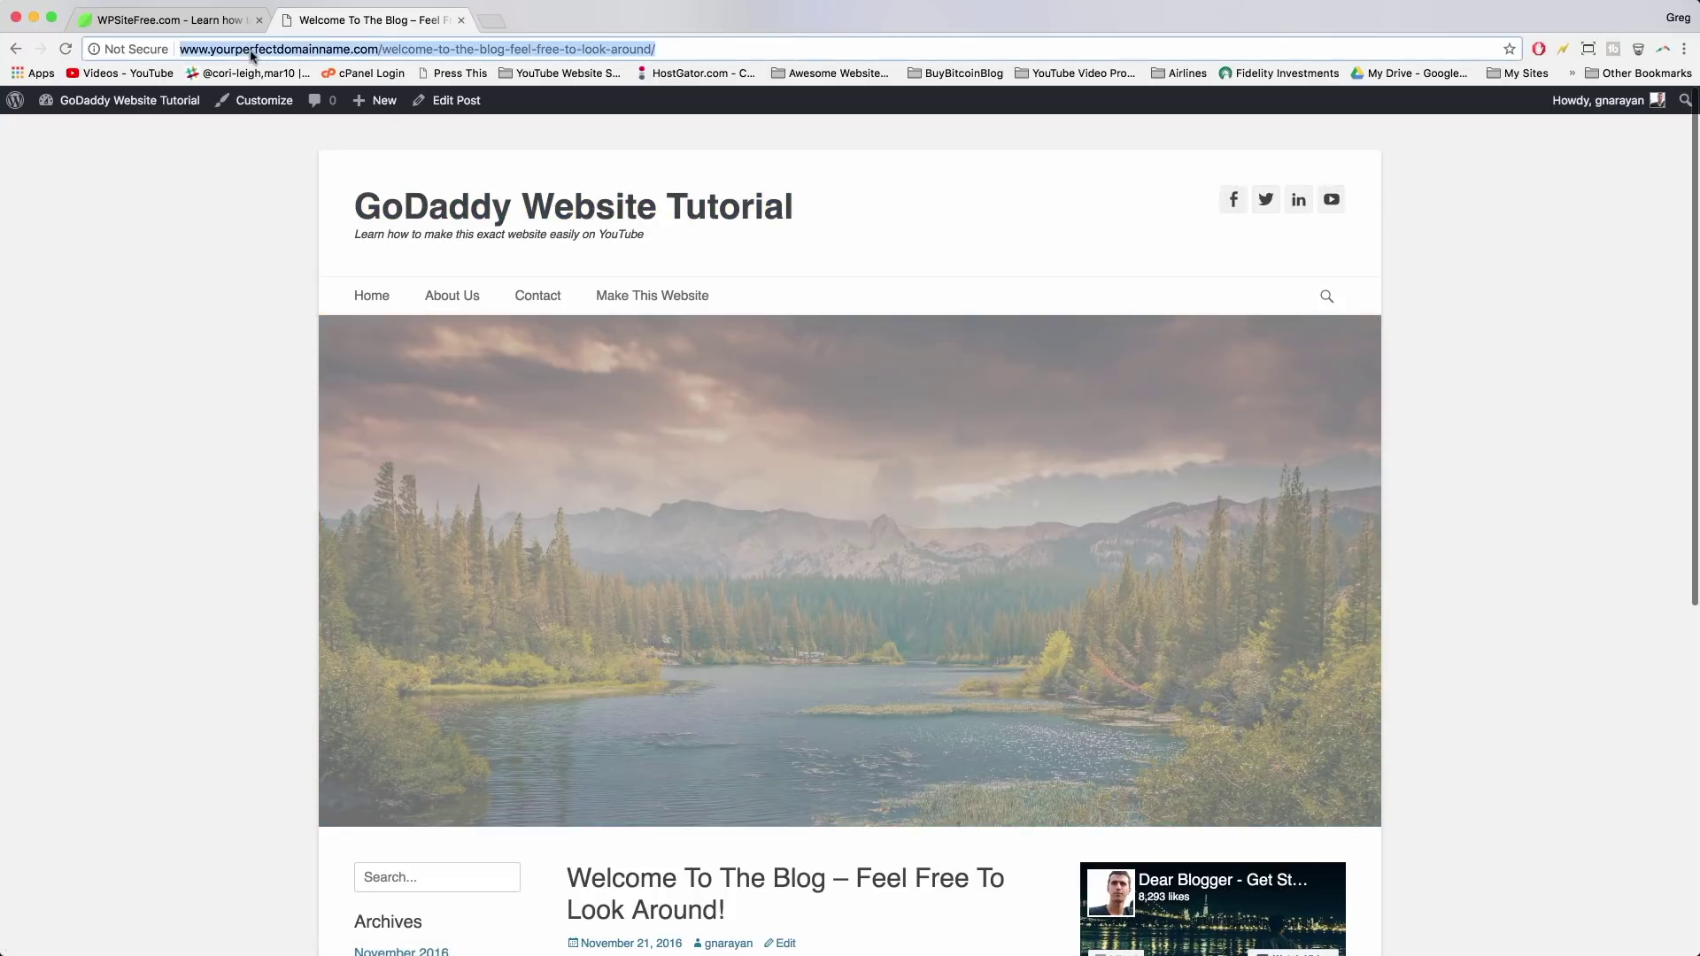
pyautogui.click(325, 49)
pyautogui.moveTo(378, 49); pyautogui.dragTo(178, 48)
pyautogui.click(167, 17)
pyautogui.scroll(15, 244, 680)
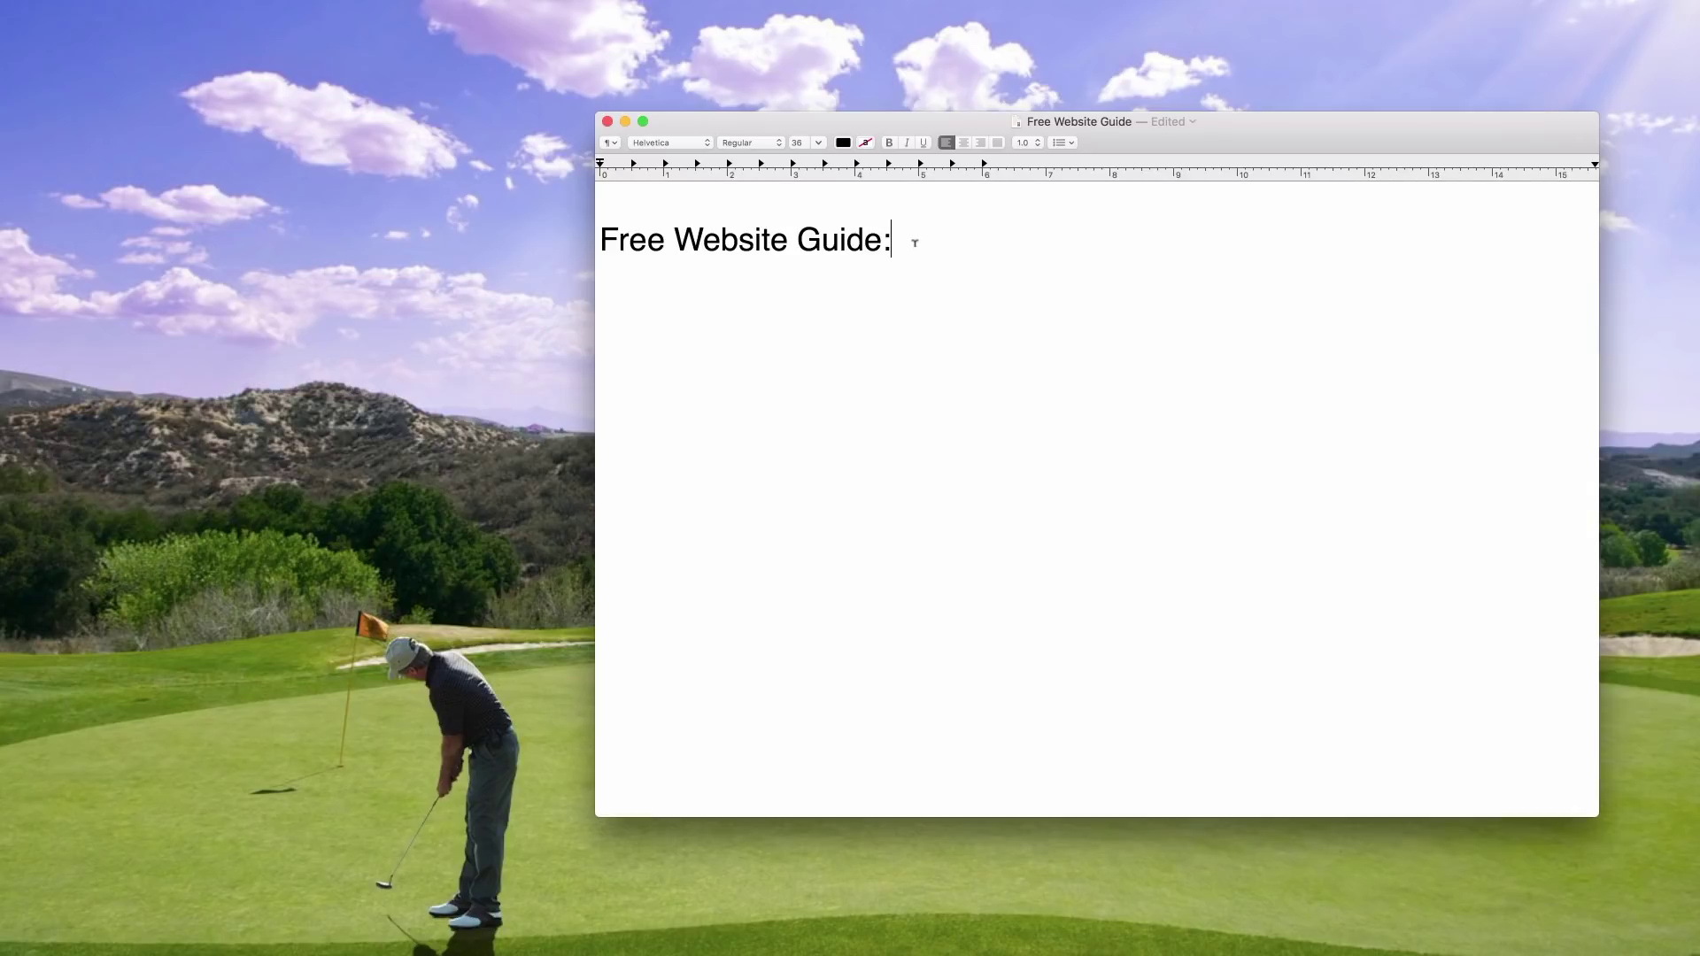
# Type '1. WordPress.com' under the heading and restore the WordPress.com create-a-site window
pyautogui.write('1. WordP')
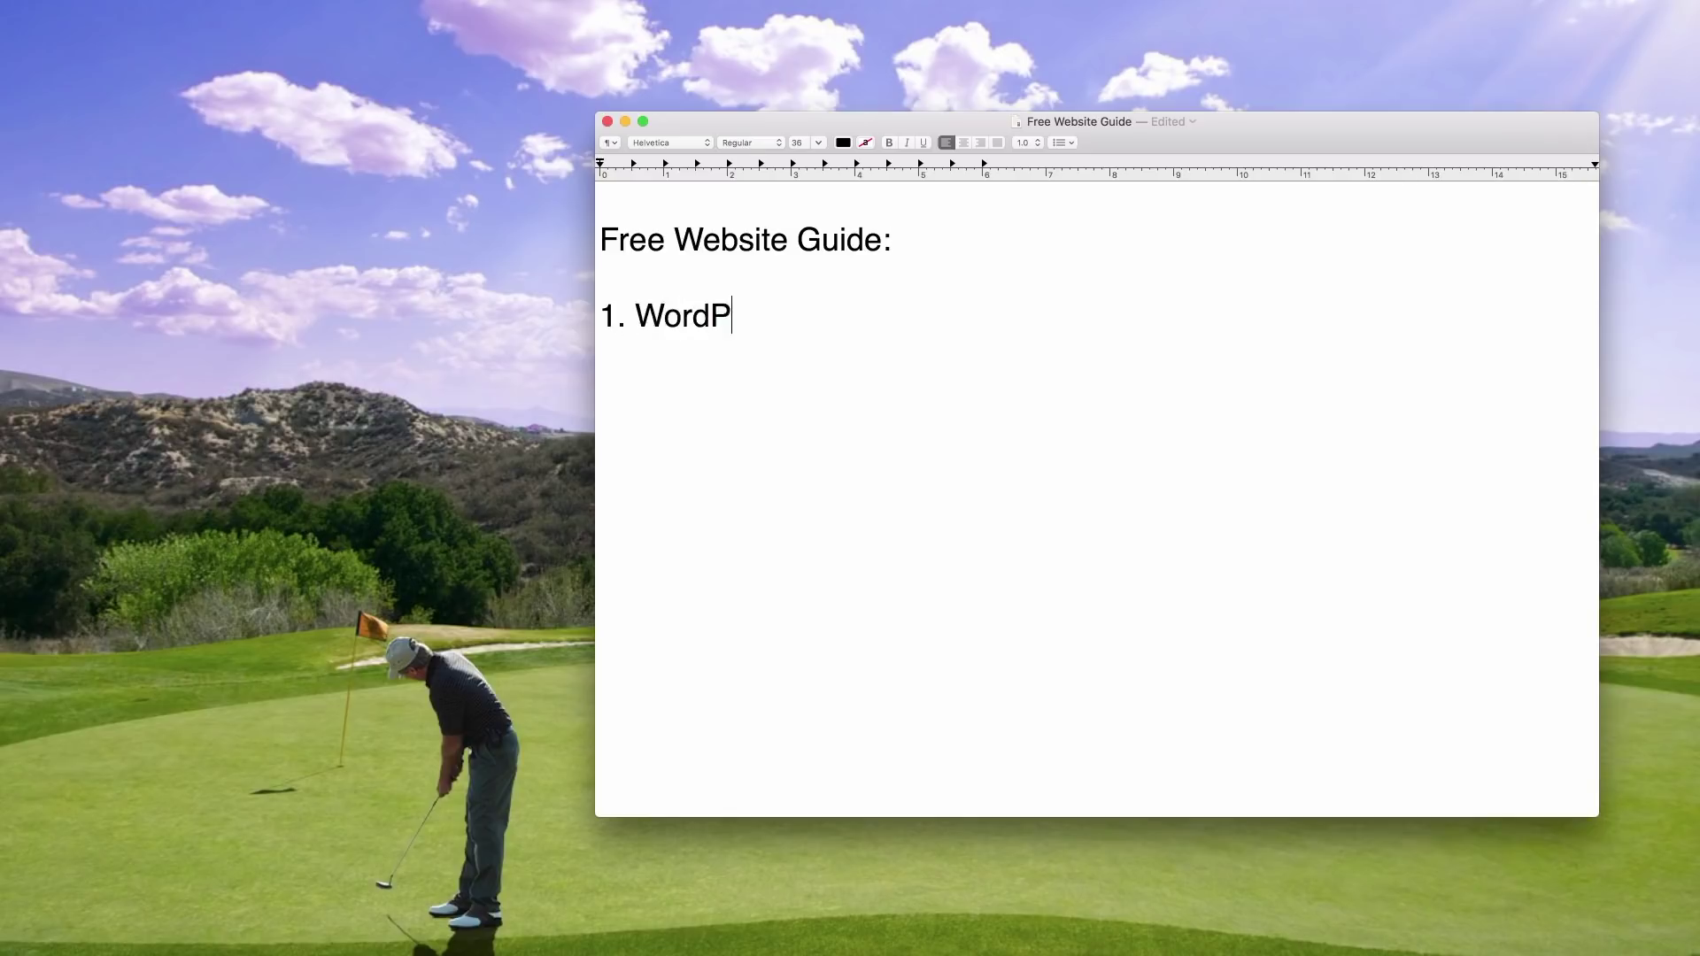
pyautogui.write('ress.com')
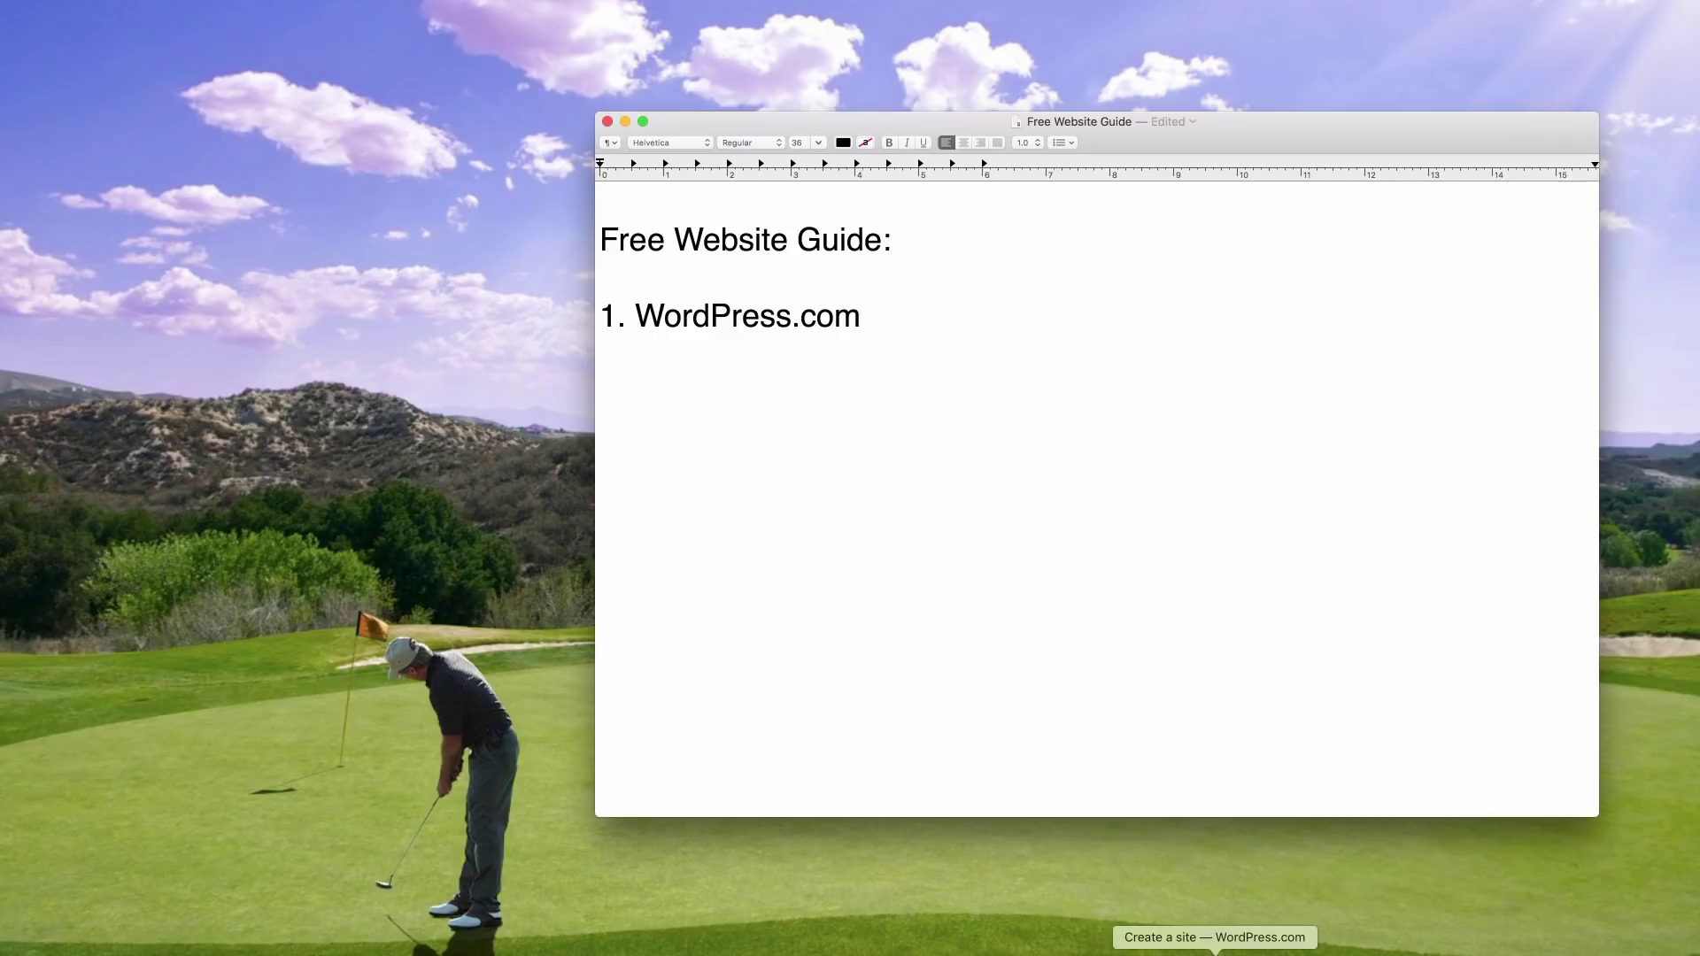
pyautogui.click(1158, 941)
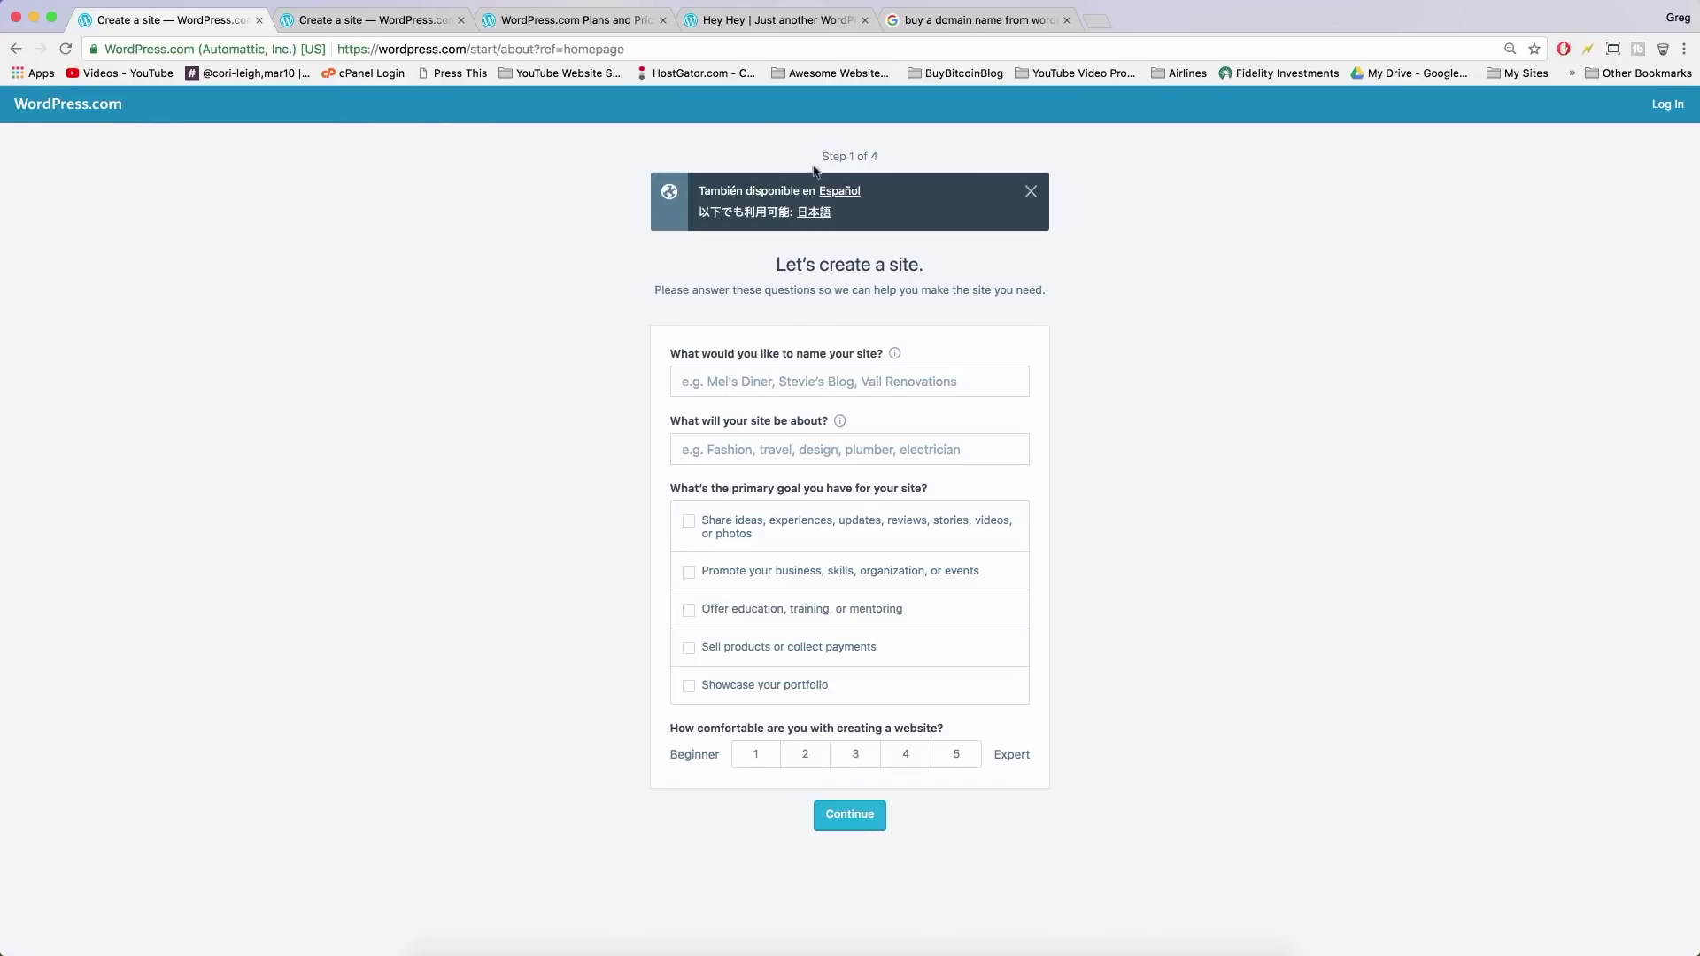
# View the plan-picking step and the Hey Hey example blog, glancing back at the guide
pyautogui.click(365, 20)
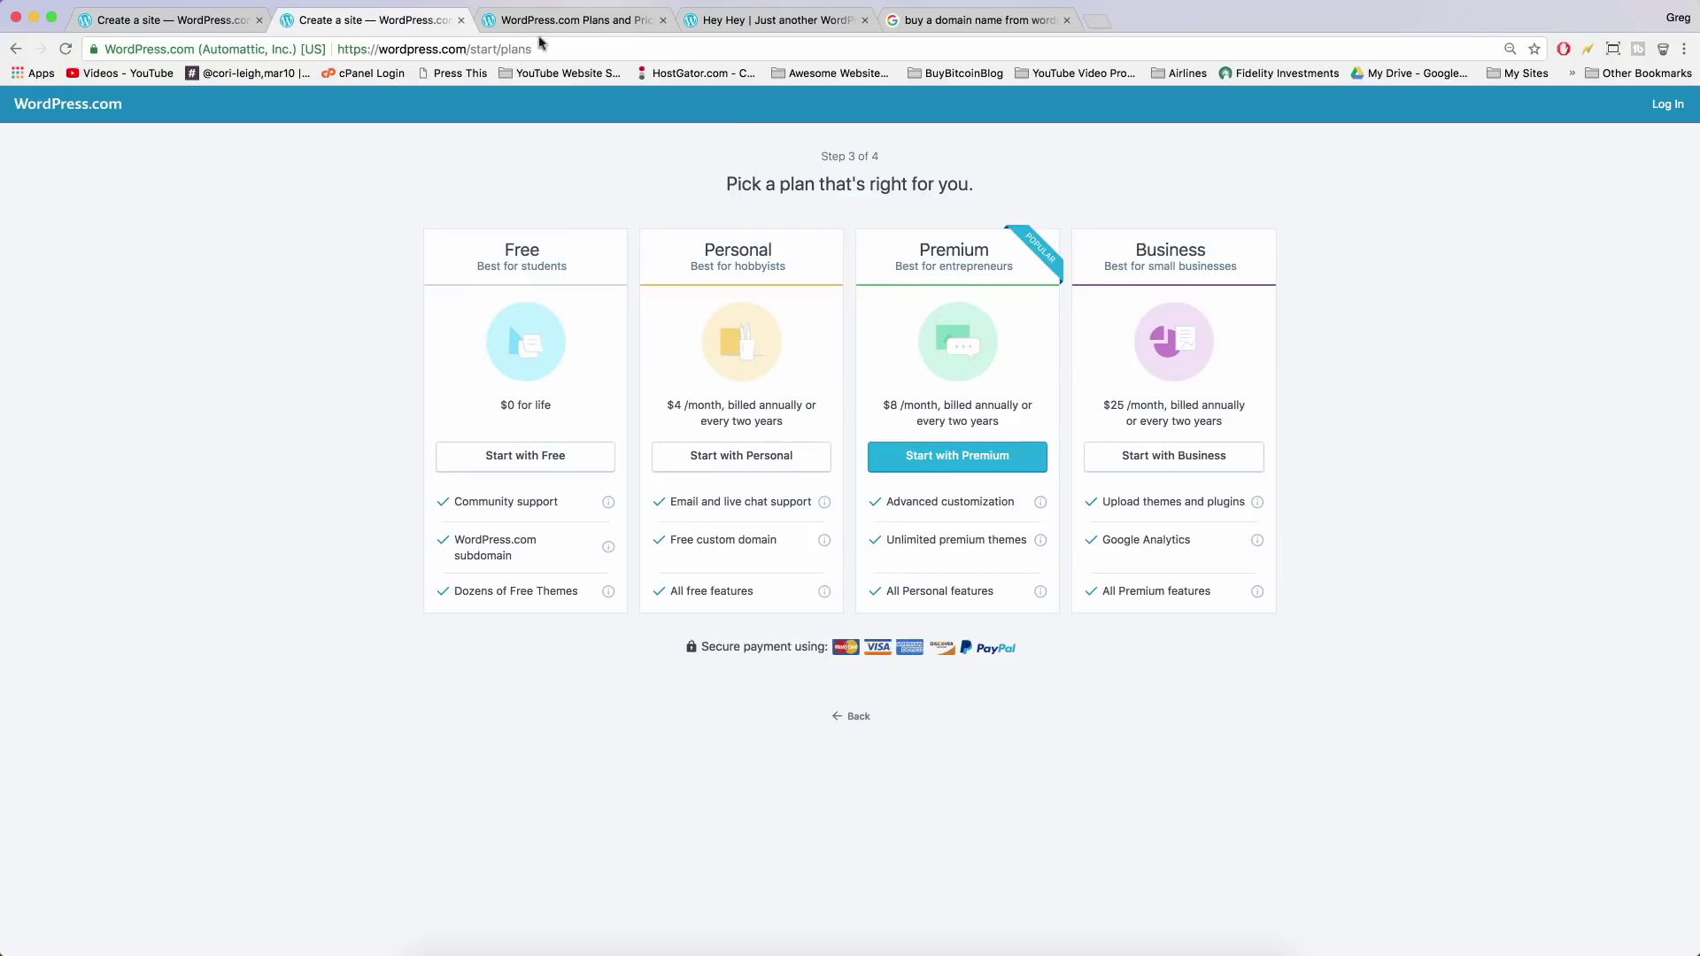
pyautogui.click(724, 17)
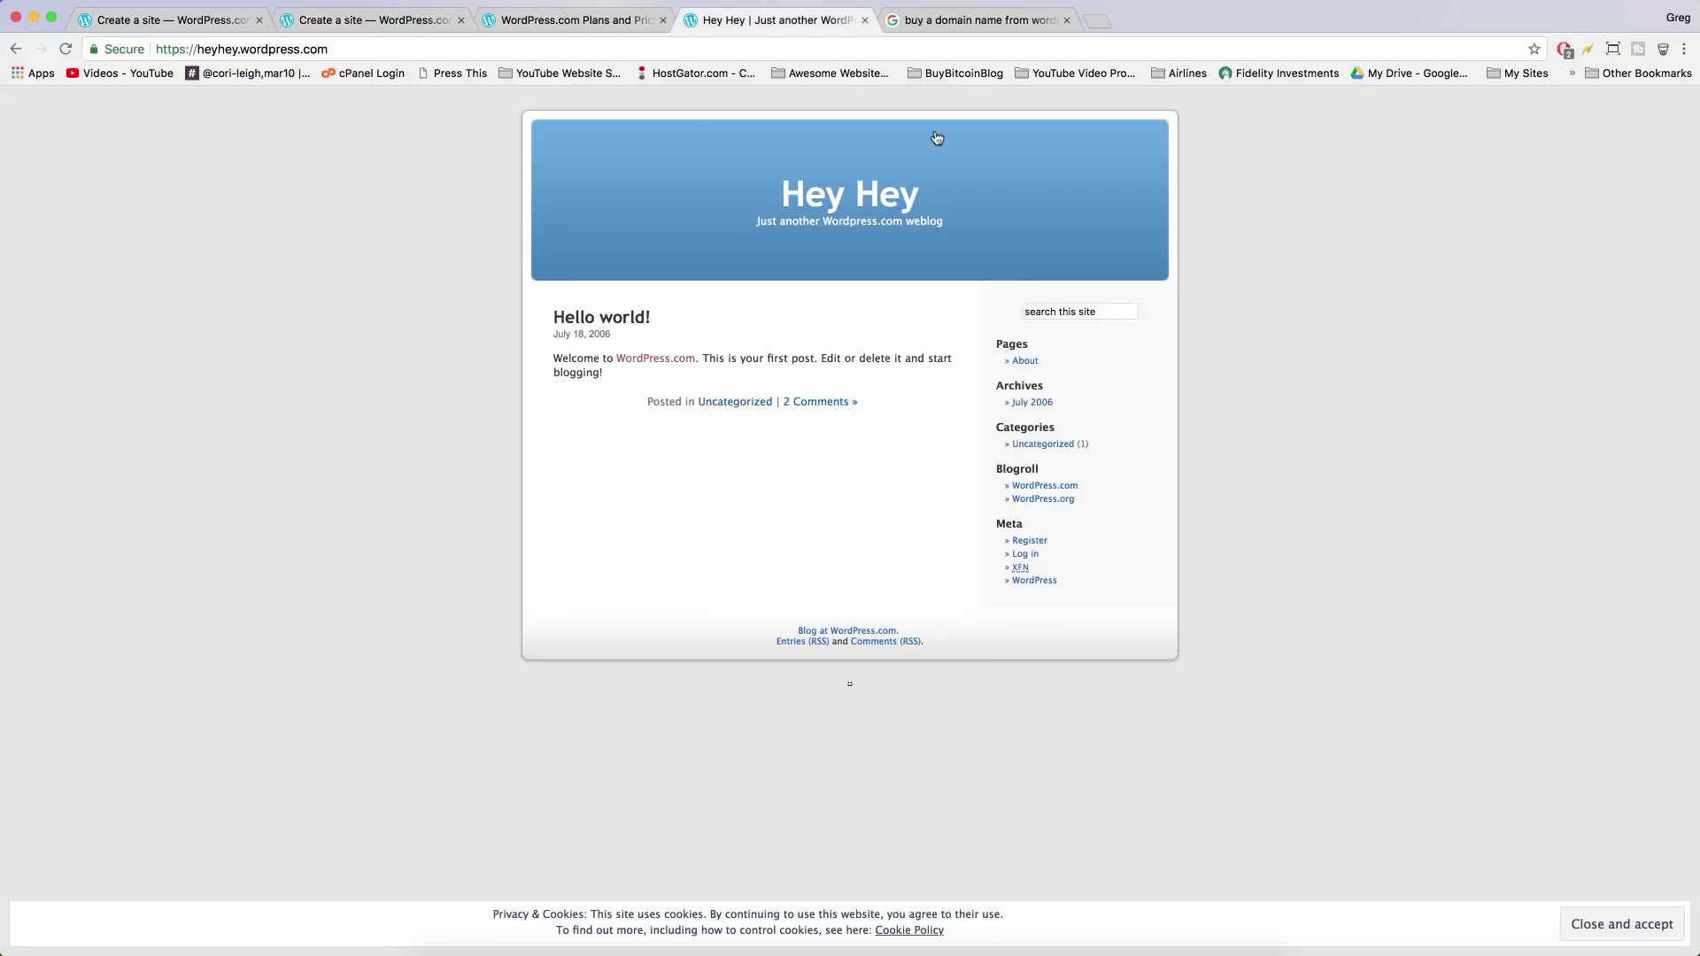
pyautogui.press('super+m')
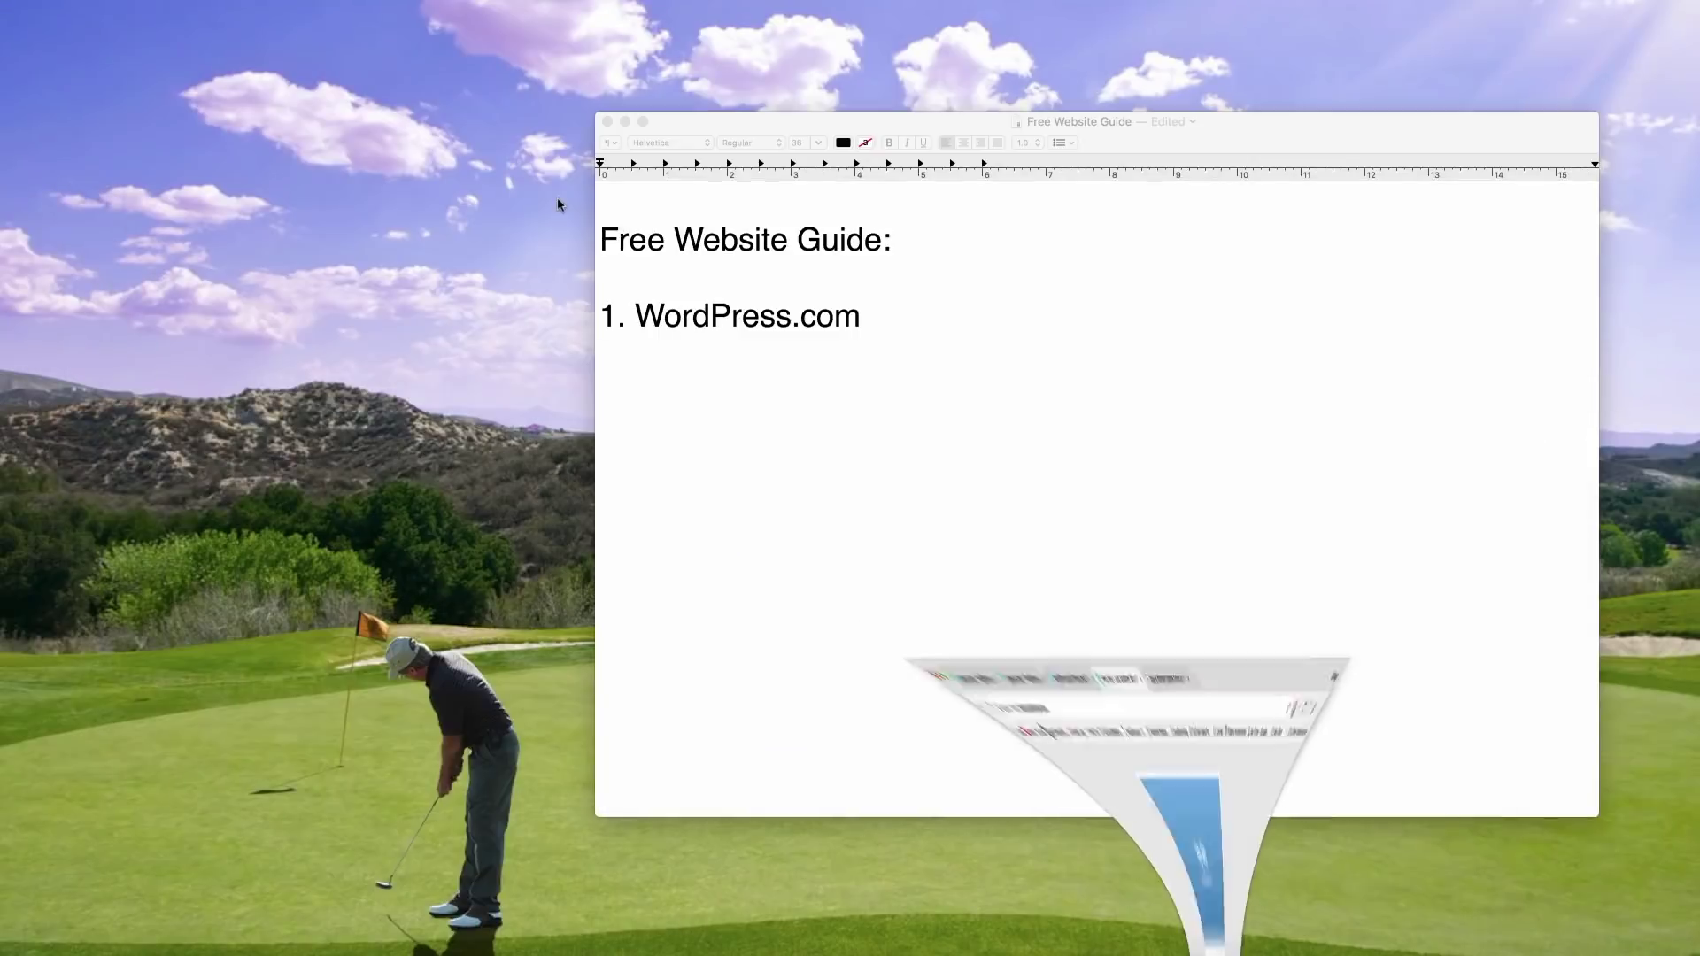
pyautogui.click(892, 321)
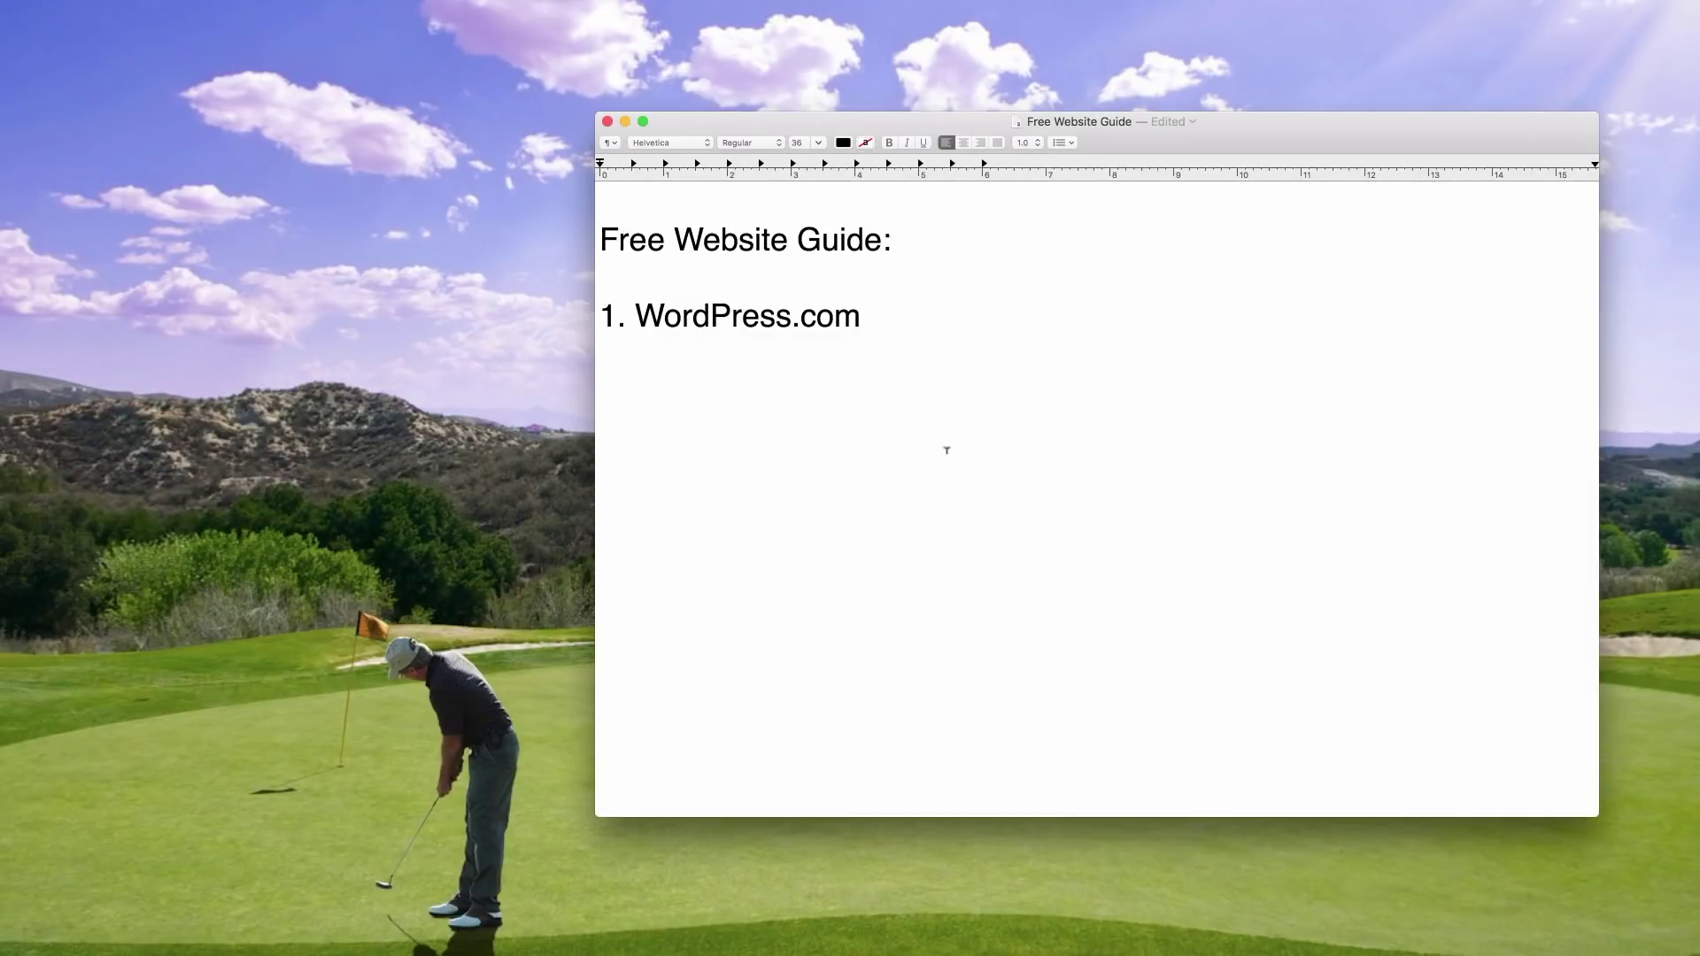
pyautogui.click(1215, 946)
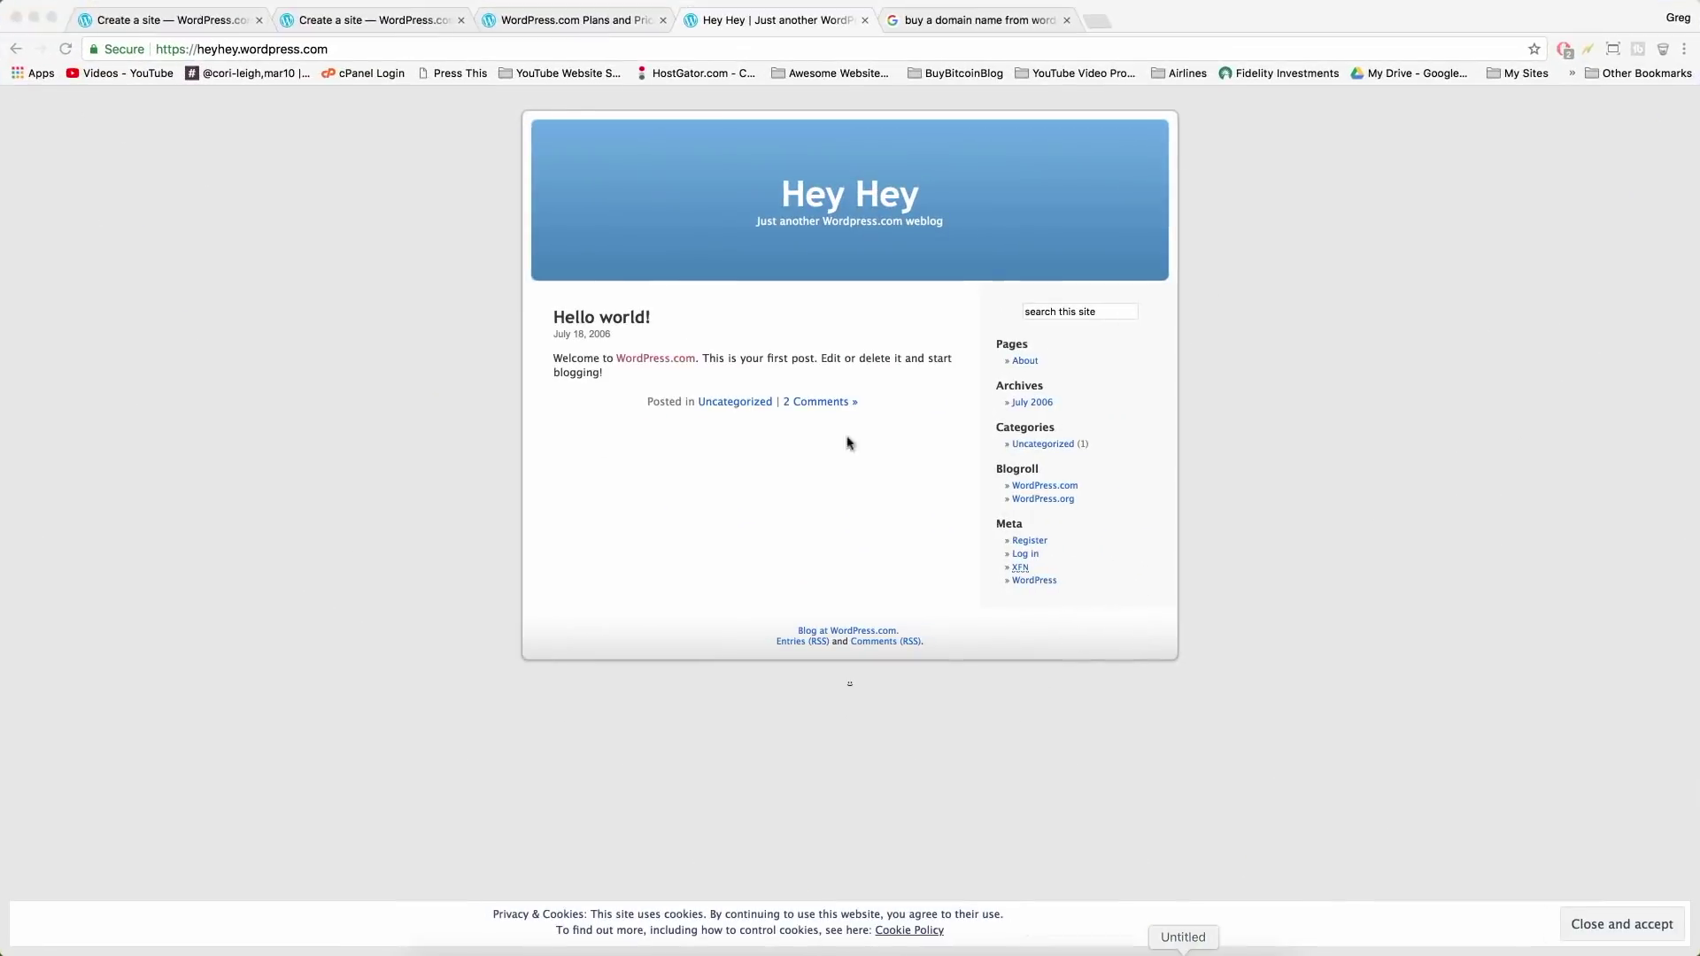
# Inspect the blog's web address and open the Google results on WordPress.com domain prices
pyautogui.click(258, 50)
pyautogui.click(257, 50)
pyautogui.doubleClick(271, 50)
pyautogui.click(293, 50)
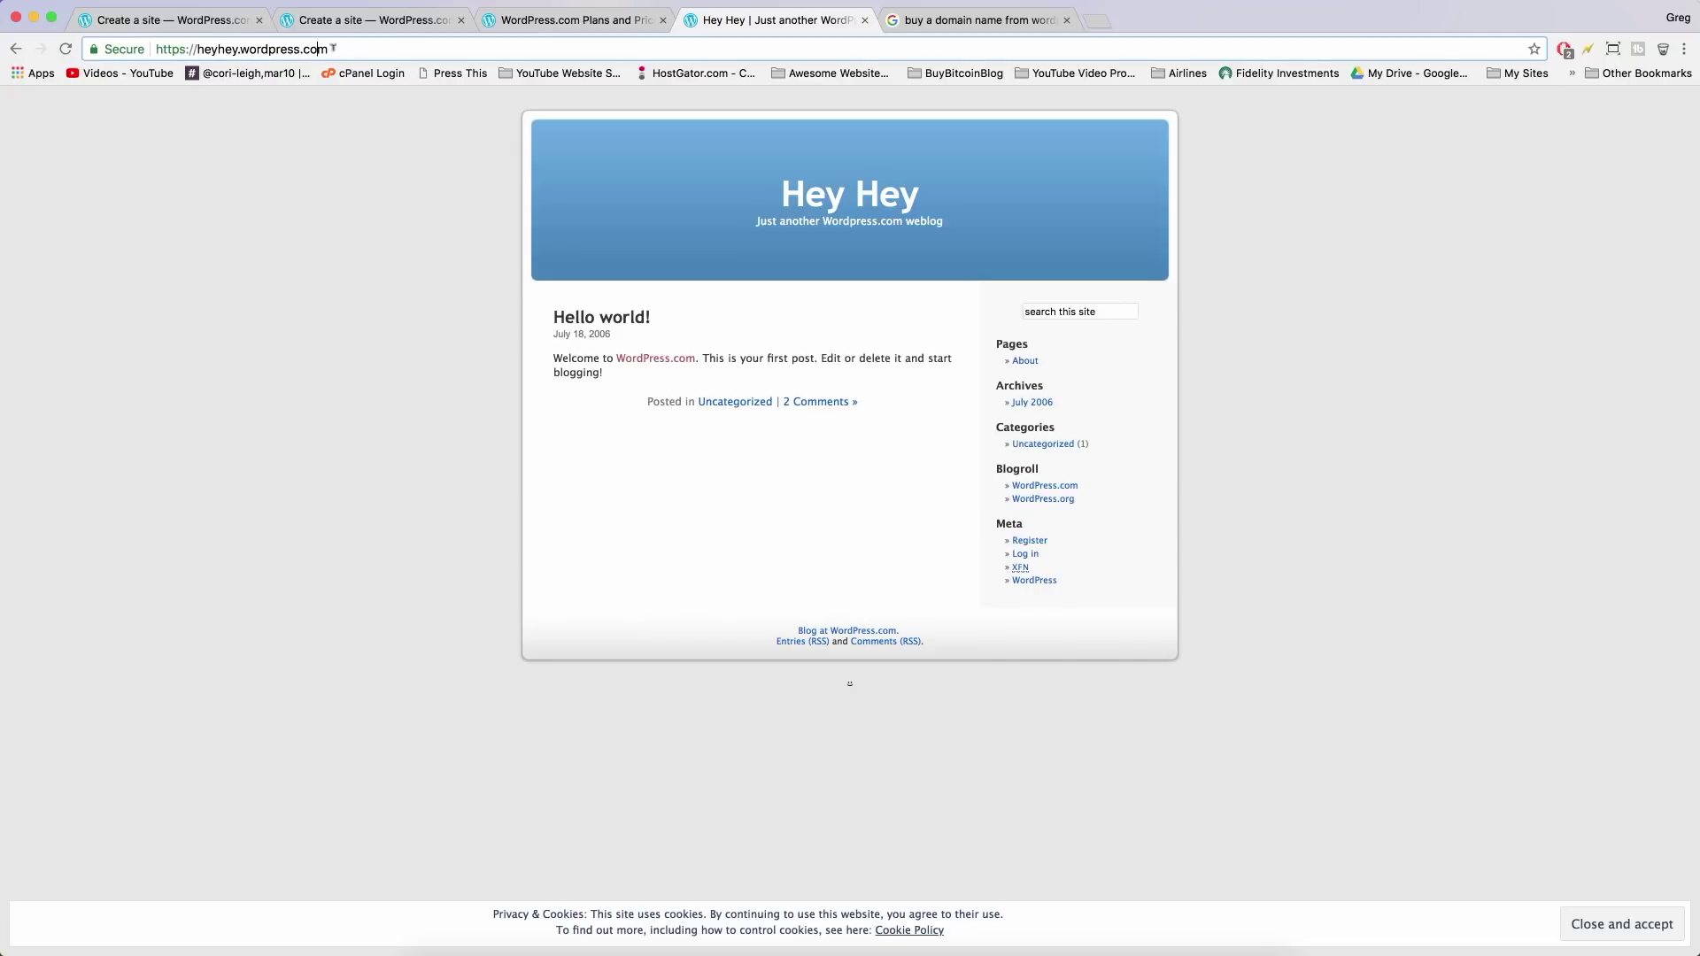
pyautogui.click(940, 20)
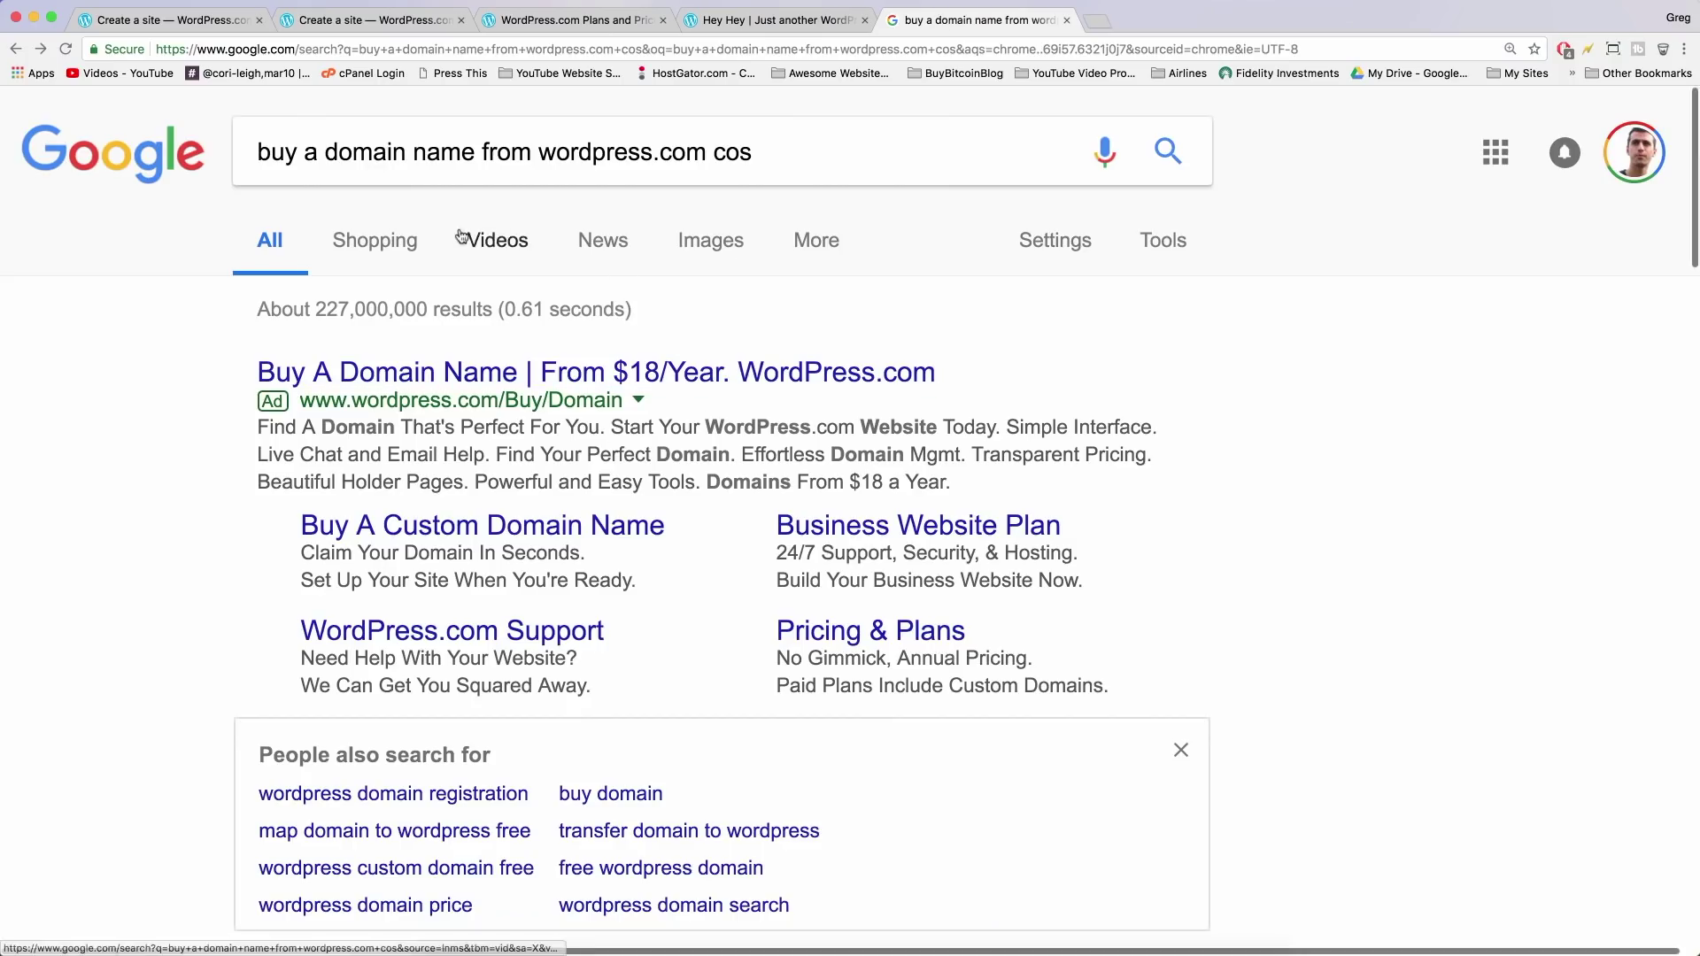
# Add '$18/yr domain' after item 1 in the guide
pyautogui.click(34, 18)
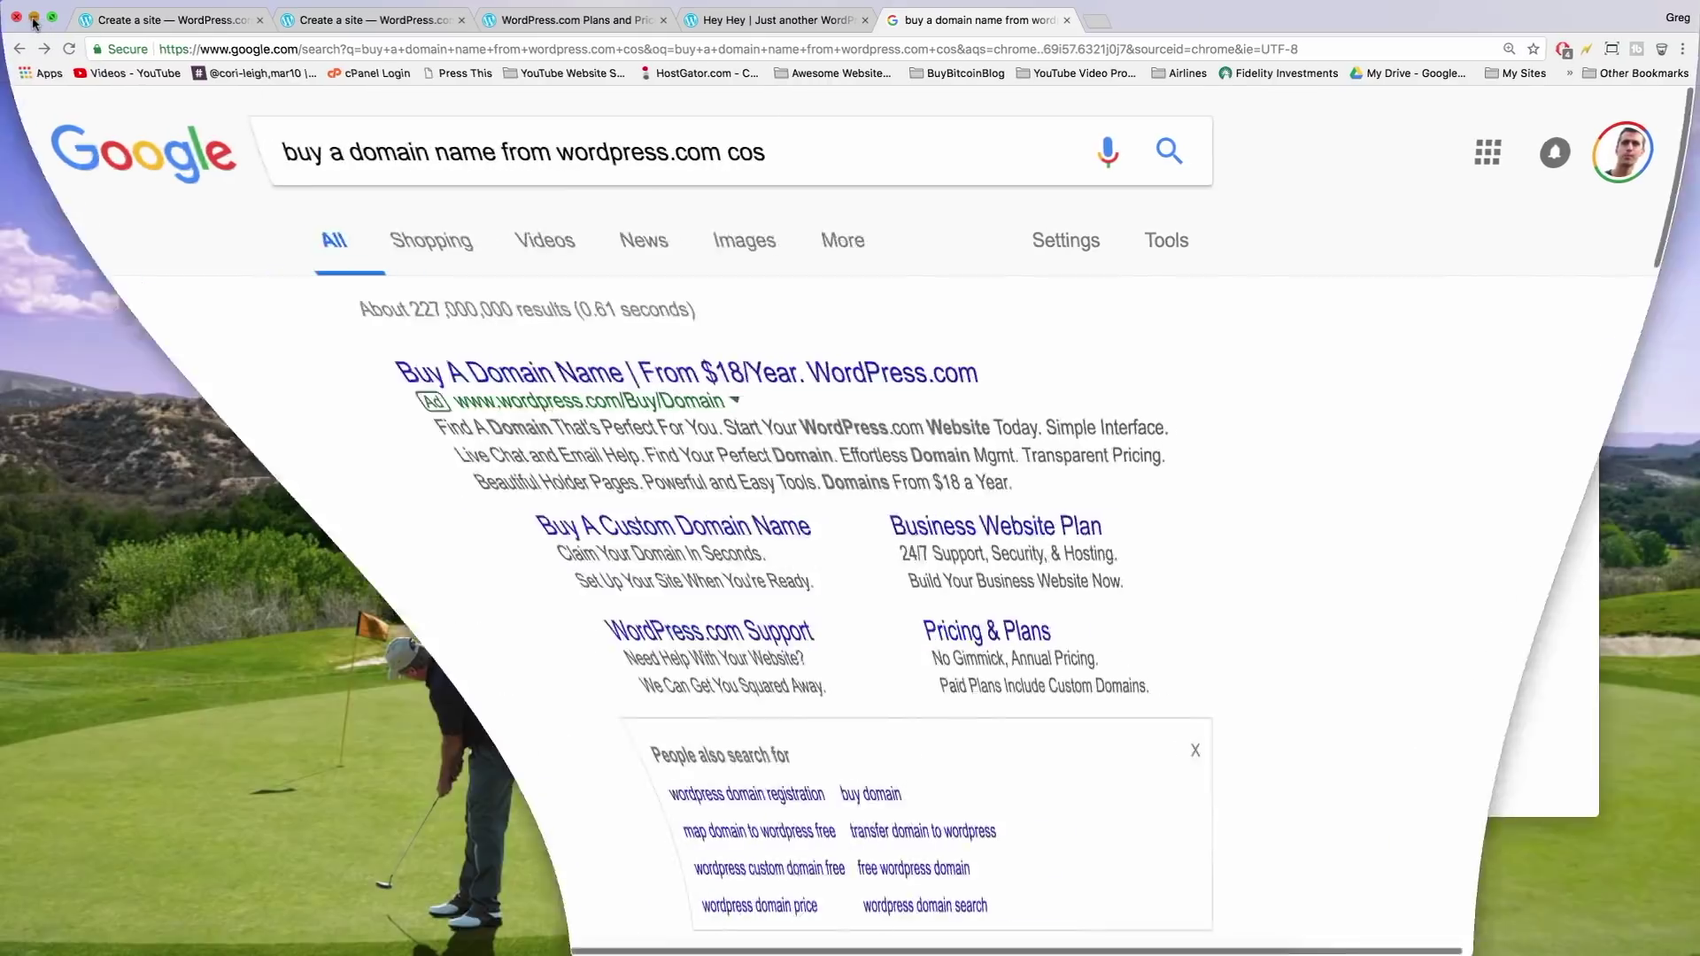
pyautogui.click(865, 315)
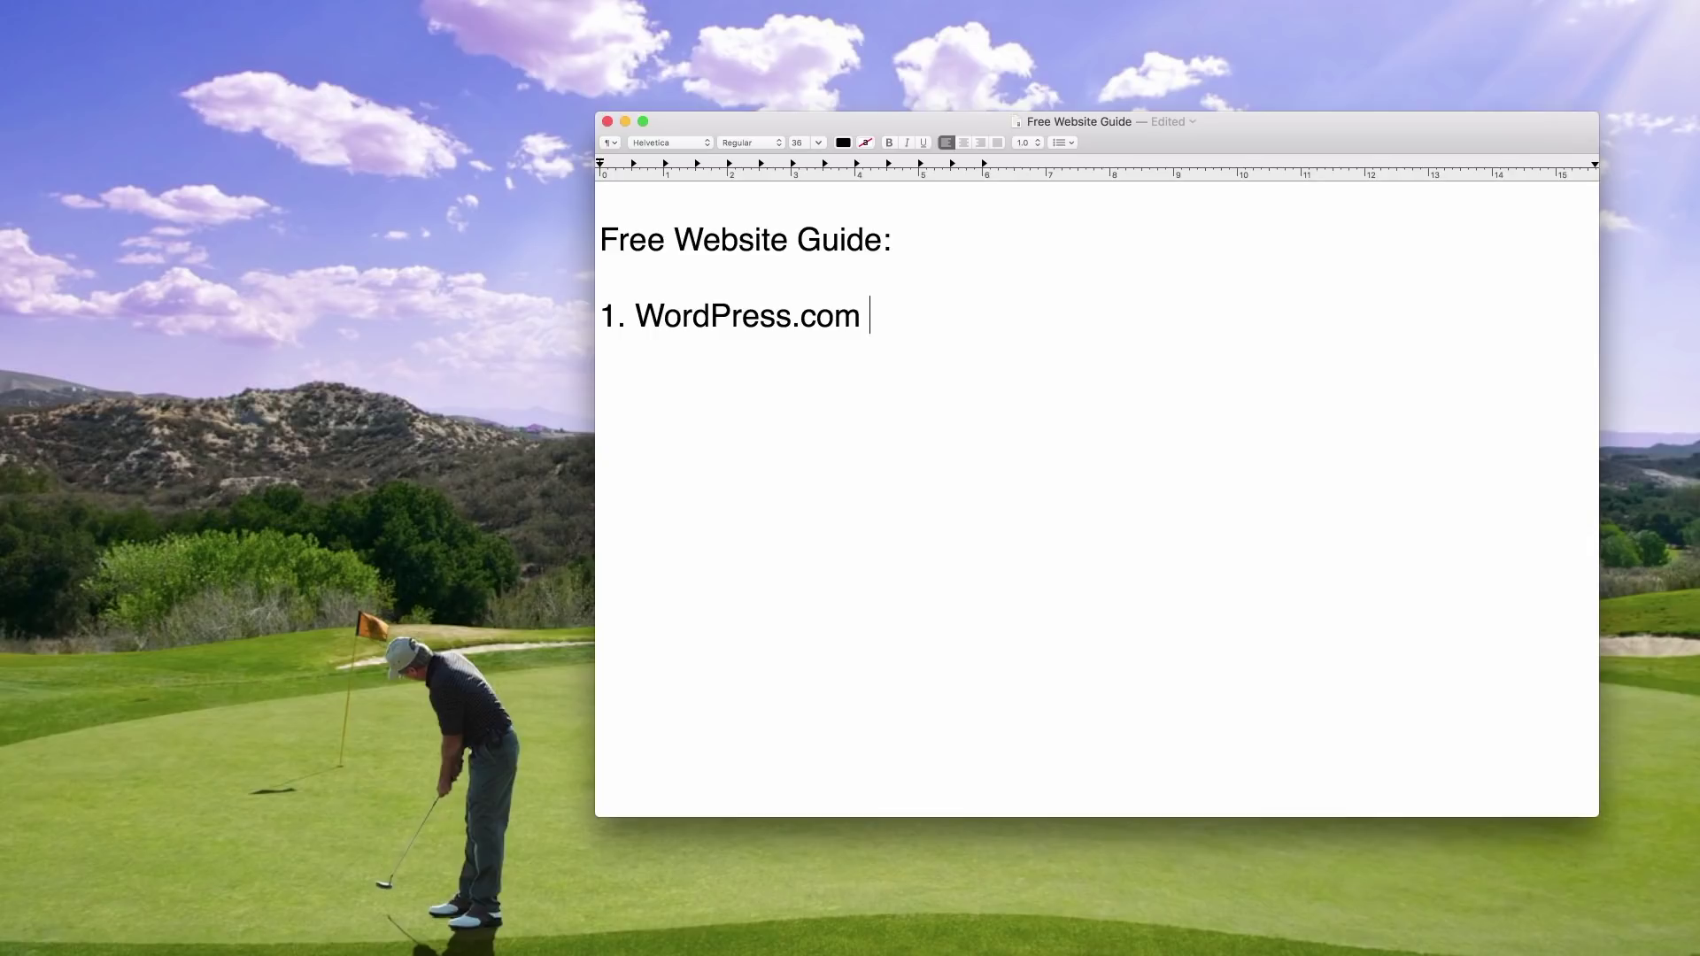
pyautogui.write('$18/yr domain')
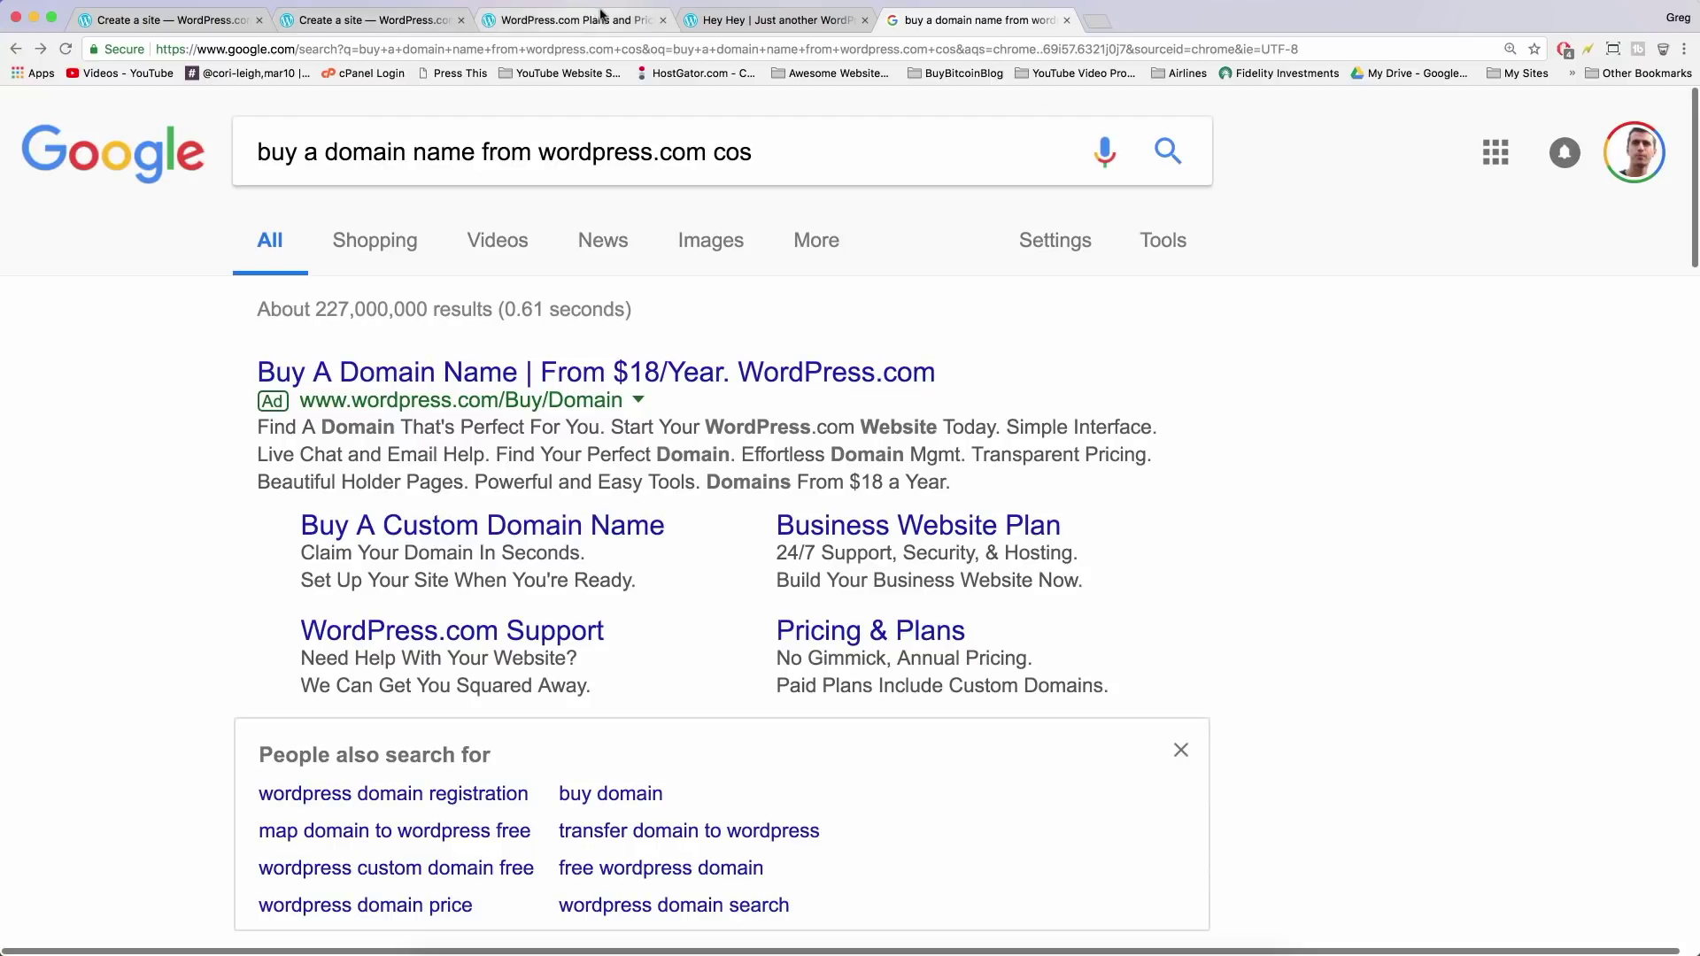
# Review WordPress.com plan features like Personal's Remove Ads and Business's Install Plugins
pyautogui.click(600, 16)
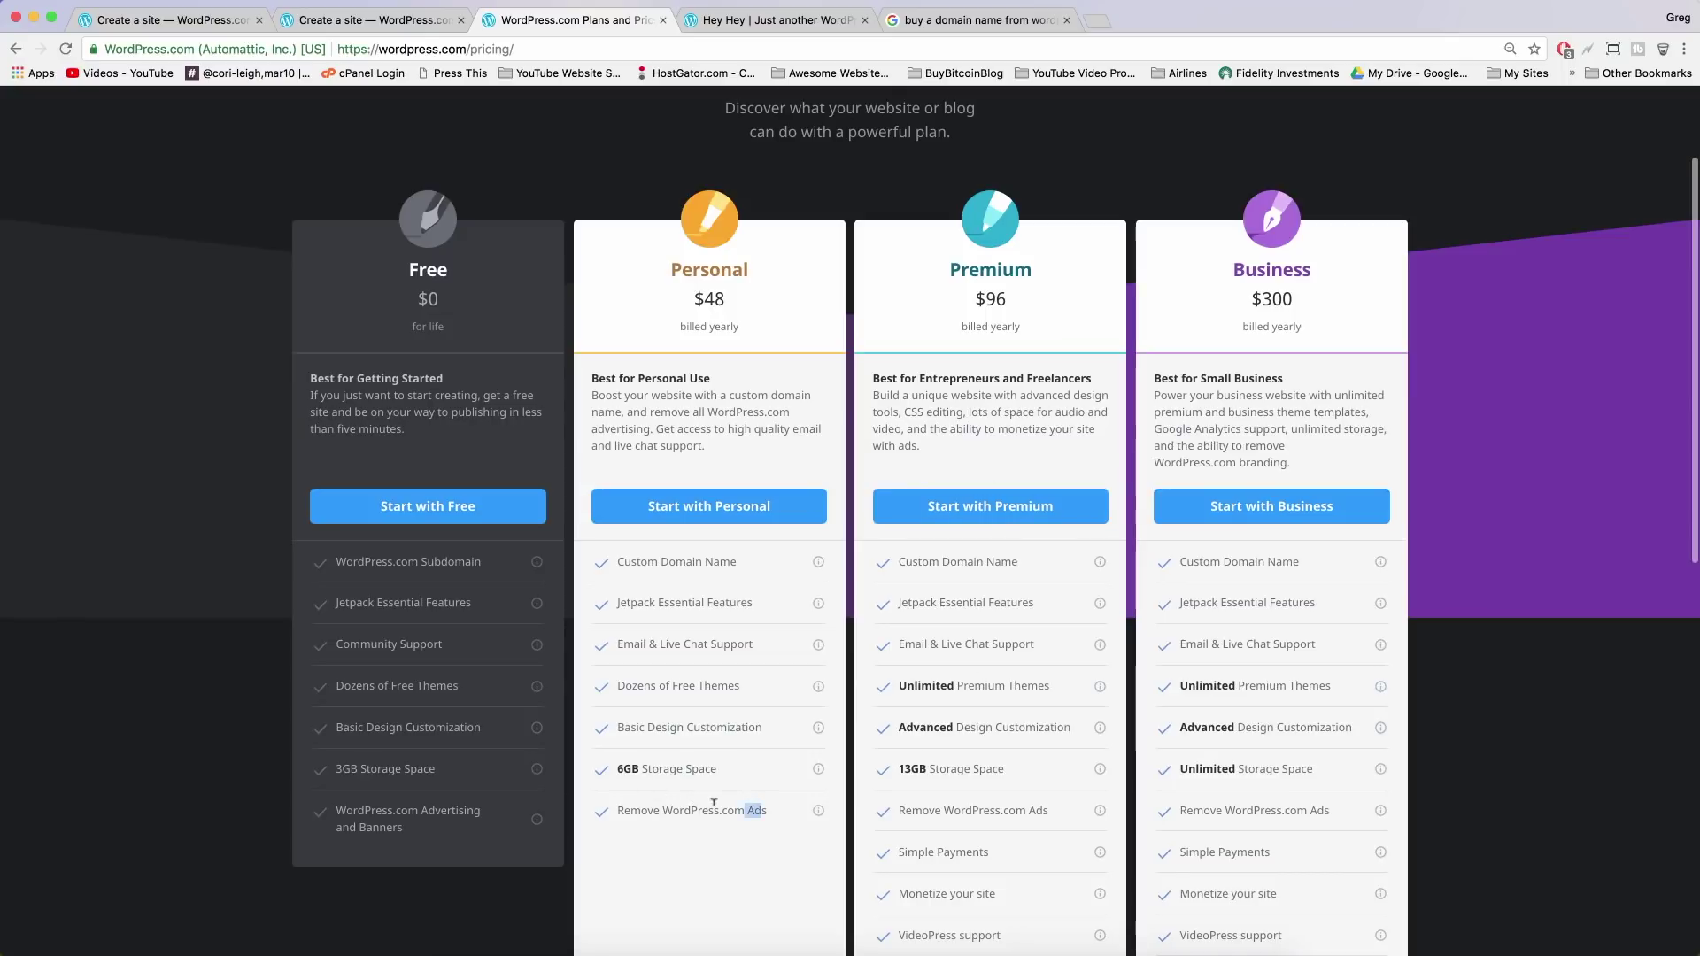
pyautogui.moveTo(763, 808); pyautogui.dragTo(632, 809)
pyautogui.click(666, 841)
pyautogui.scroll(-3, 954, 793)
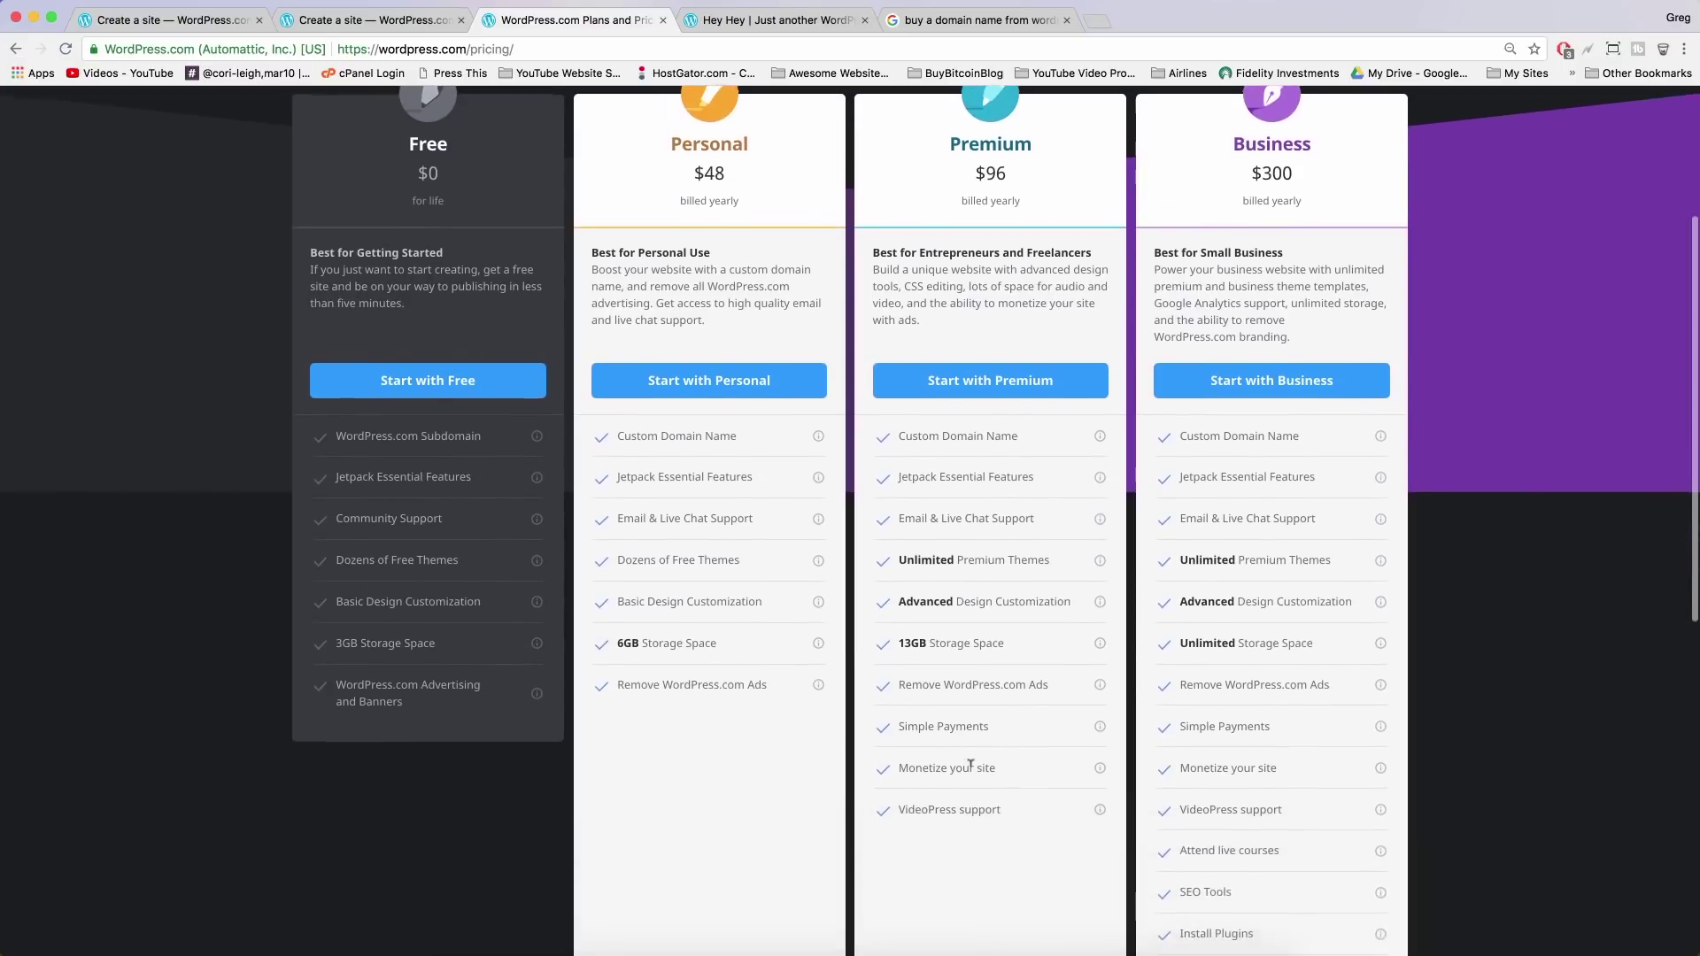
pyautogui.scroll(-4, 1228, 682)
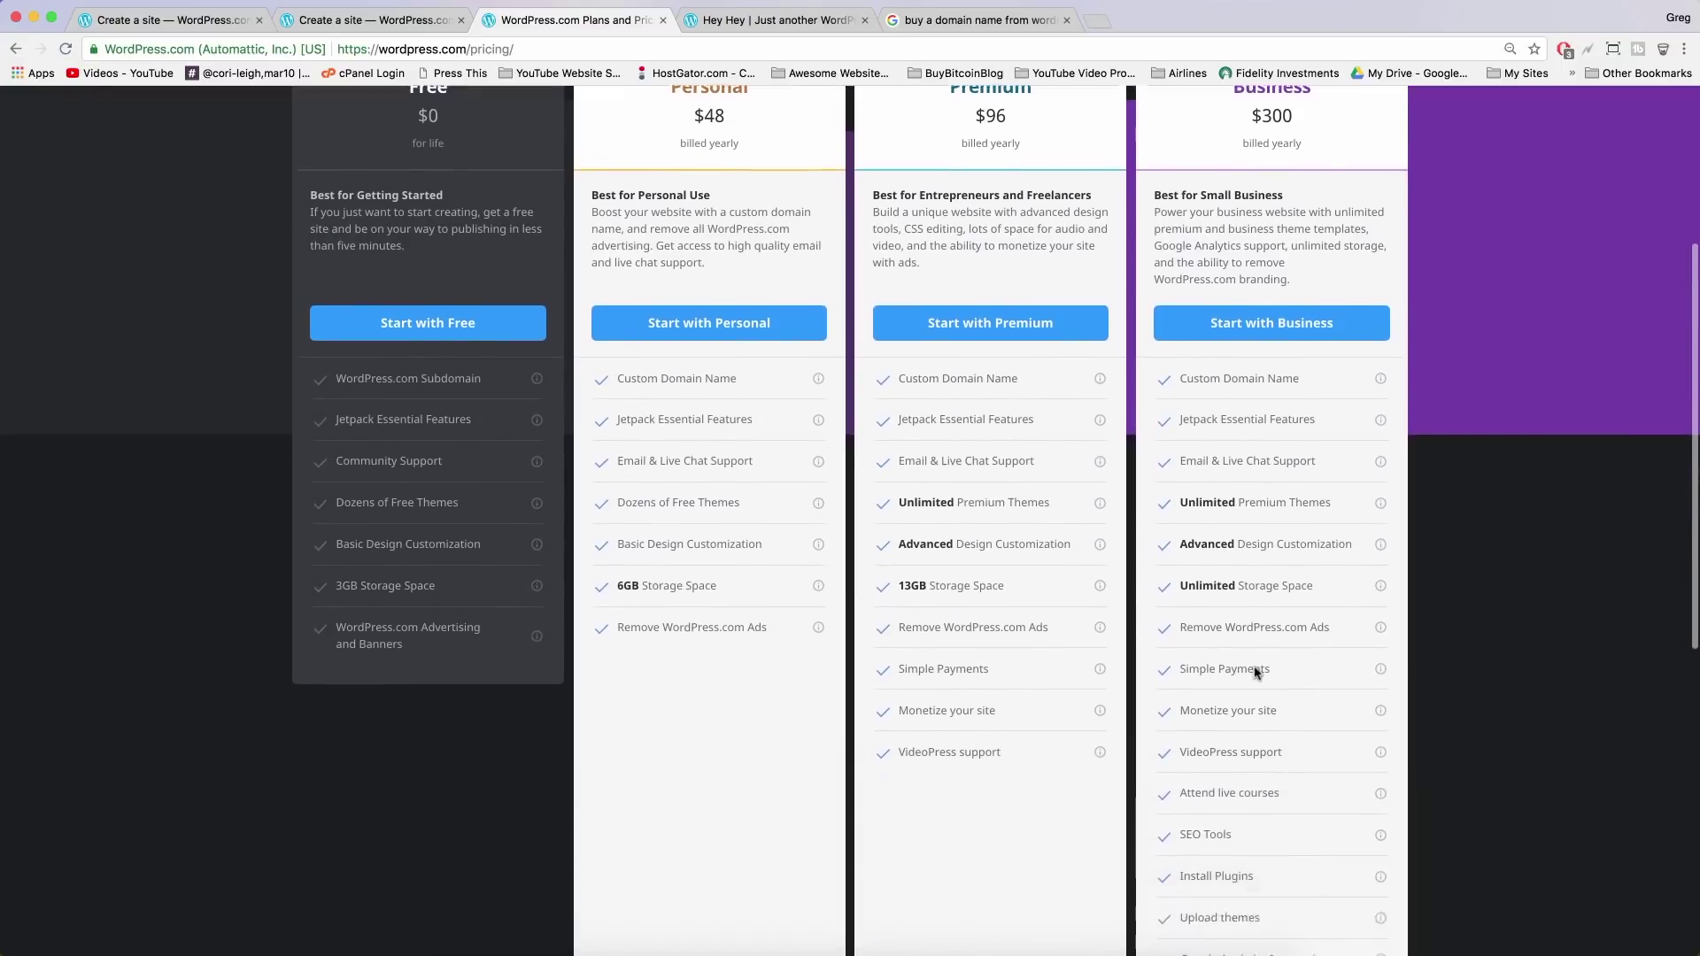
pyautogui.moveTo(1254, 749); pyautogui.dragTo(1167, 751)
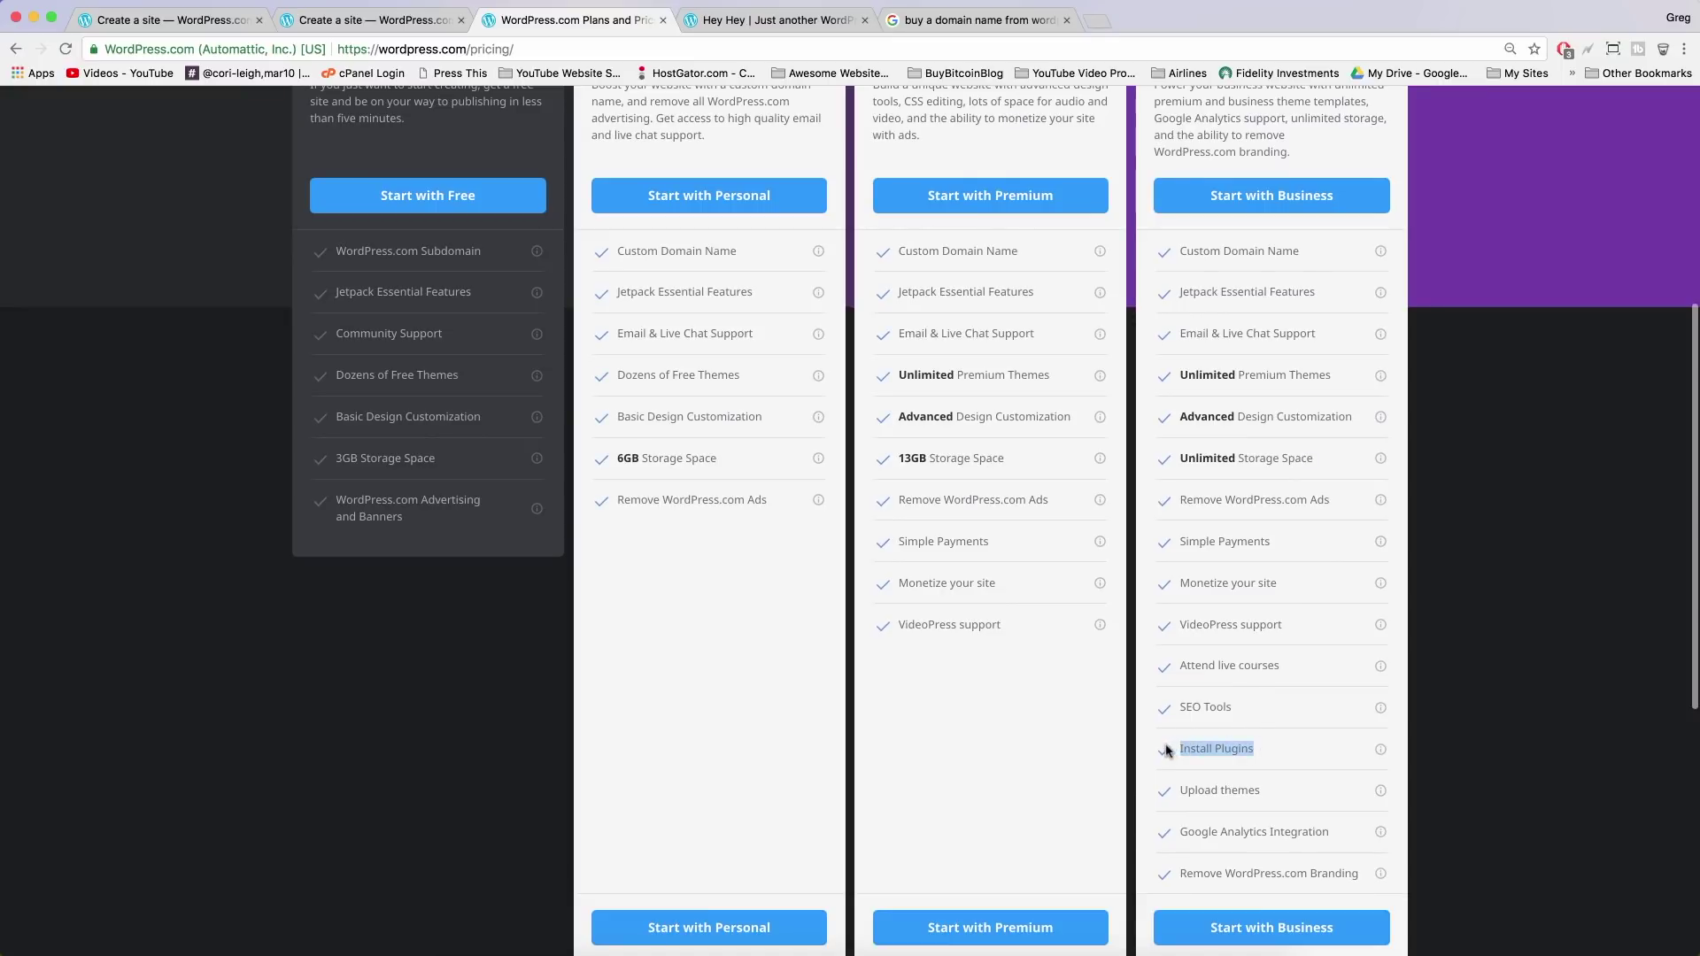
pyautogui.click(1266, 757)
pyautogui.scroll(1, 1265, 757)
pyautogui.scroll(4, 1266, 757)
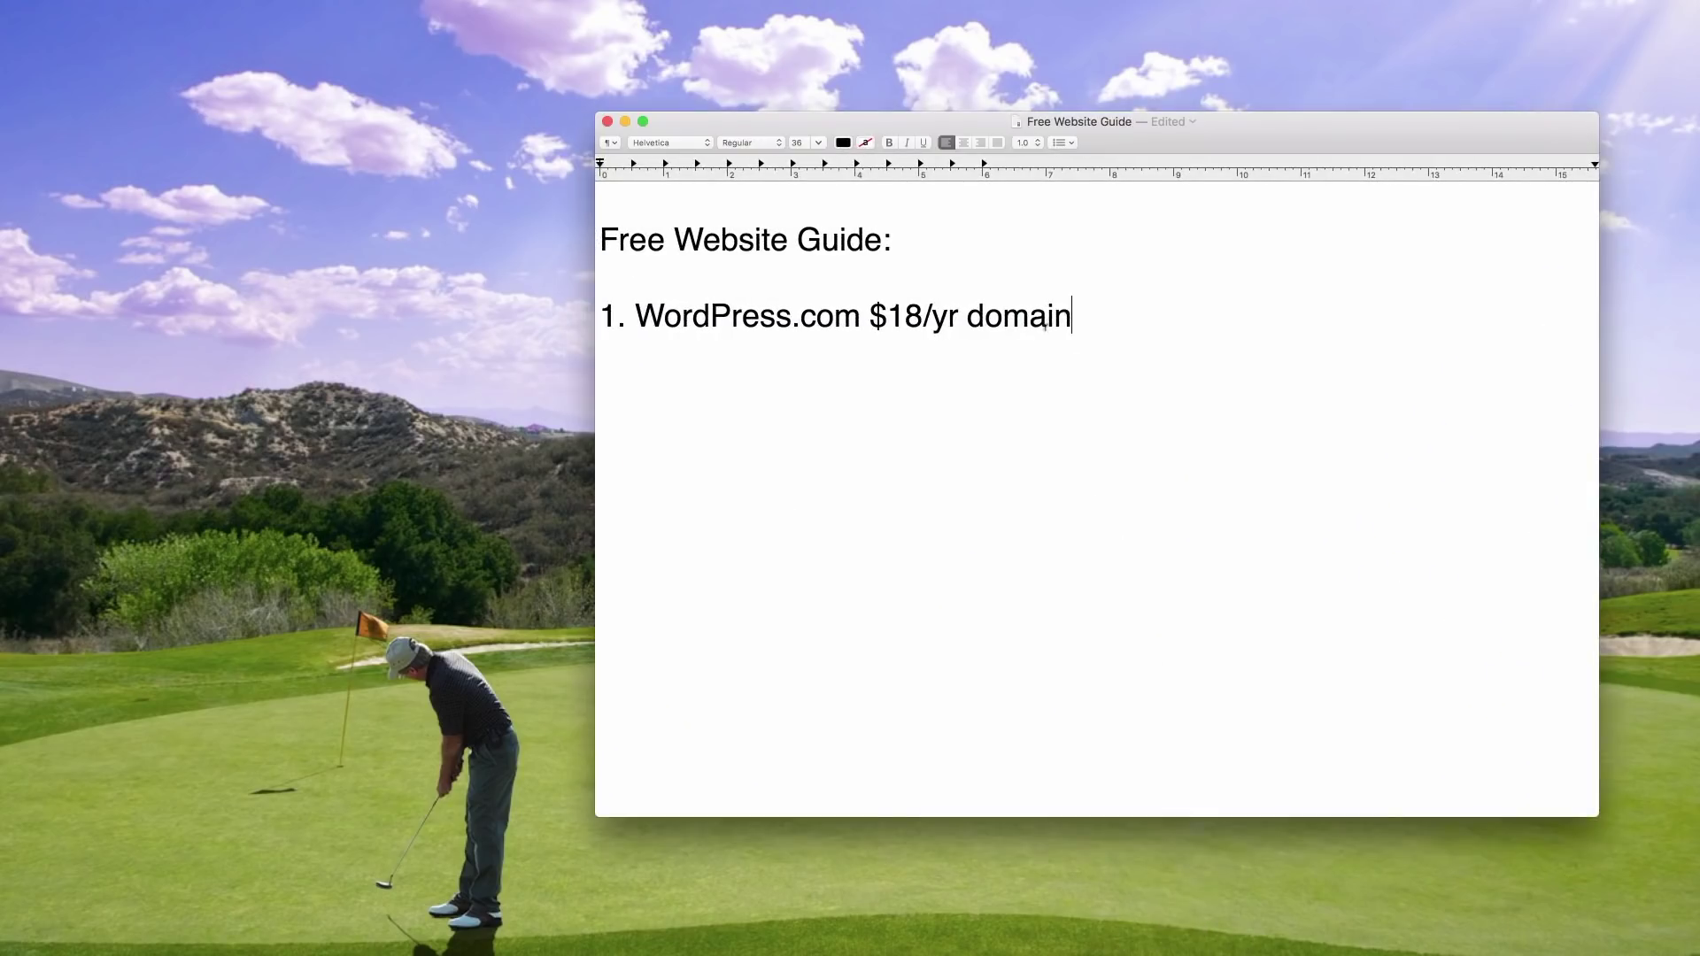
# Add item '2. Hire a Web Developer' to the guide
pyautogui.write('2.')
pyautogui.write('Hire a Web d')
pyautogui.press('BackSpace')
pyautogui.write('Developer')
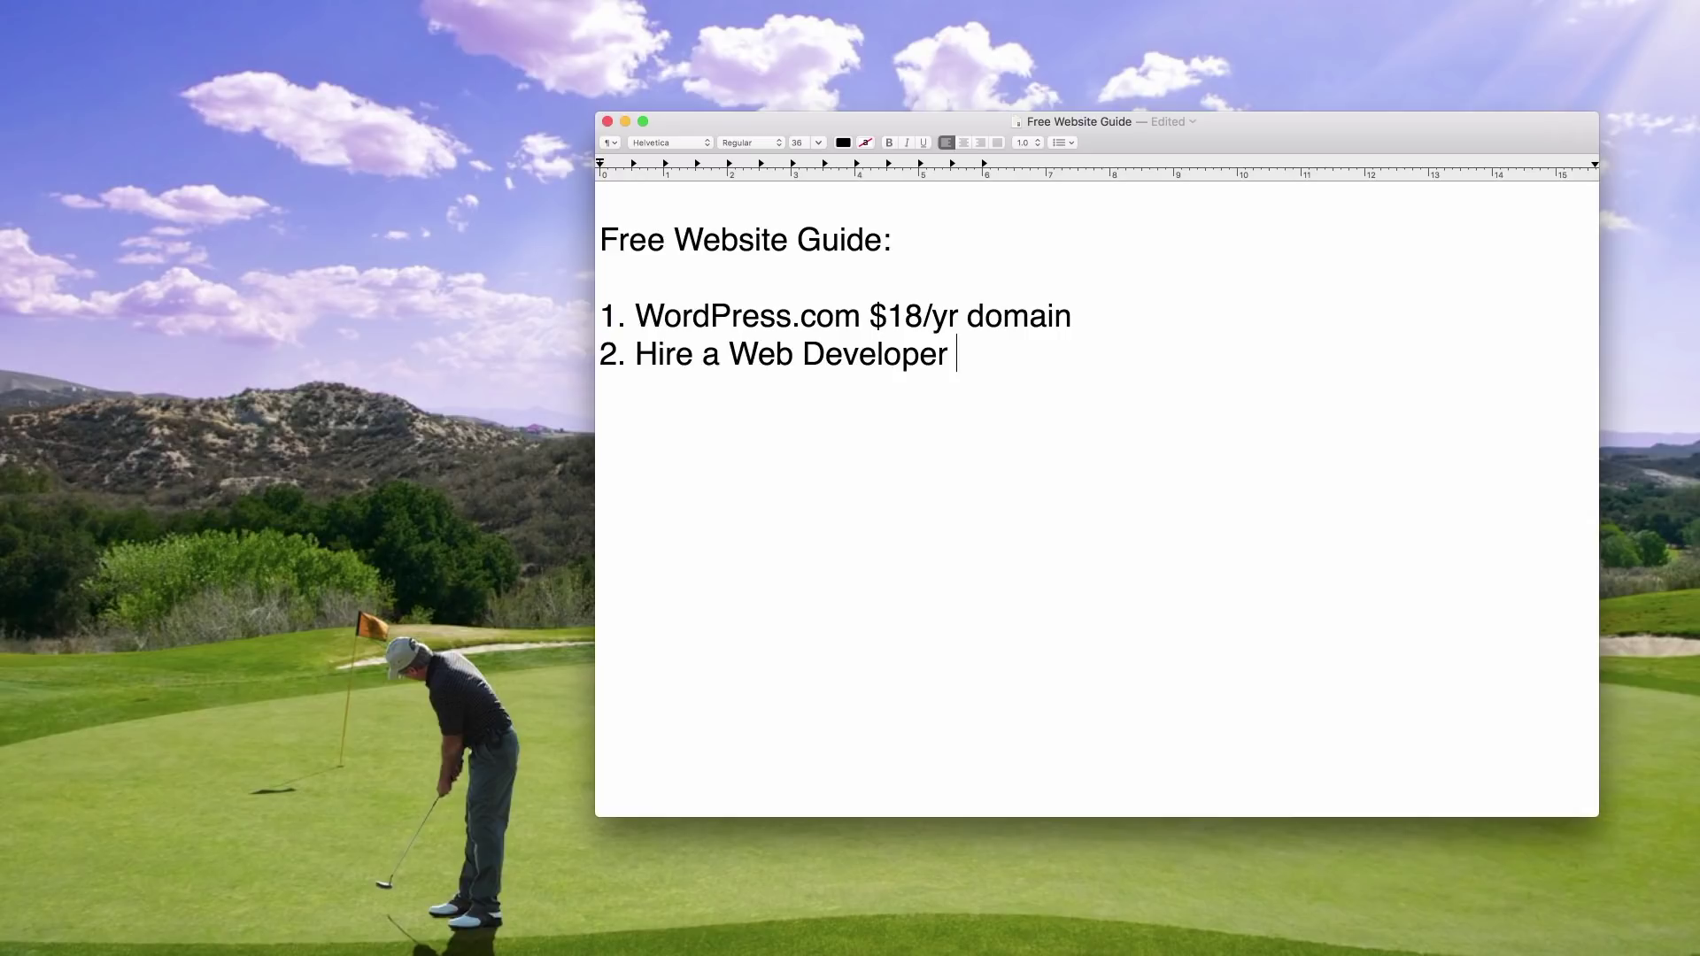
pyautogui.press('Return')
# Add sub-items 'a. basics - domain name and hosting, wordpress.org $200' and 'b. content - $1000'
pyautogui.write('a. basics - d')
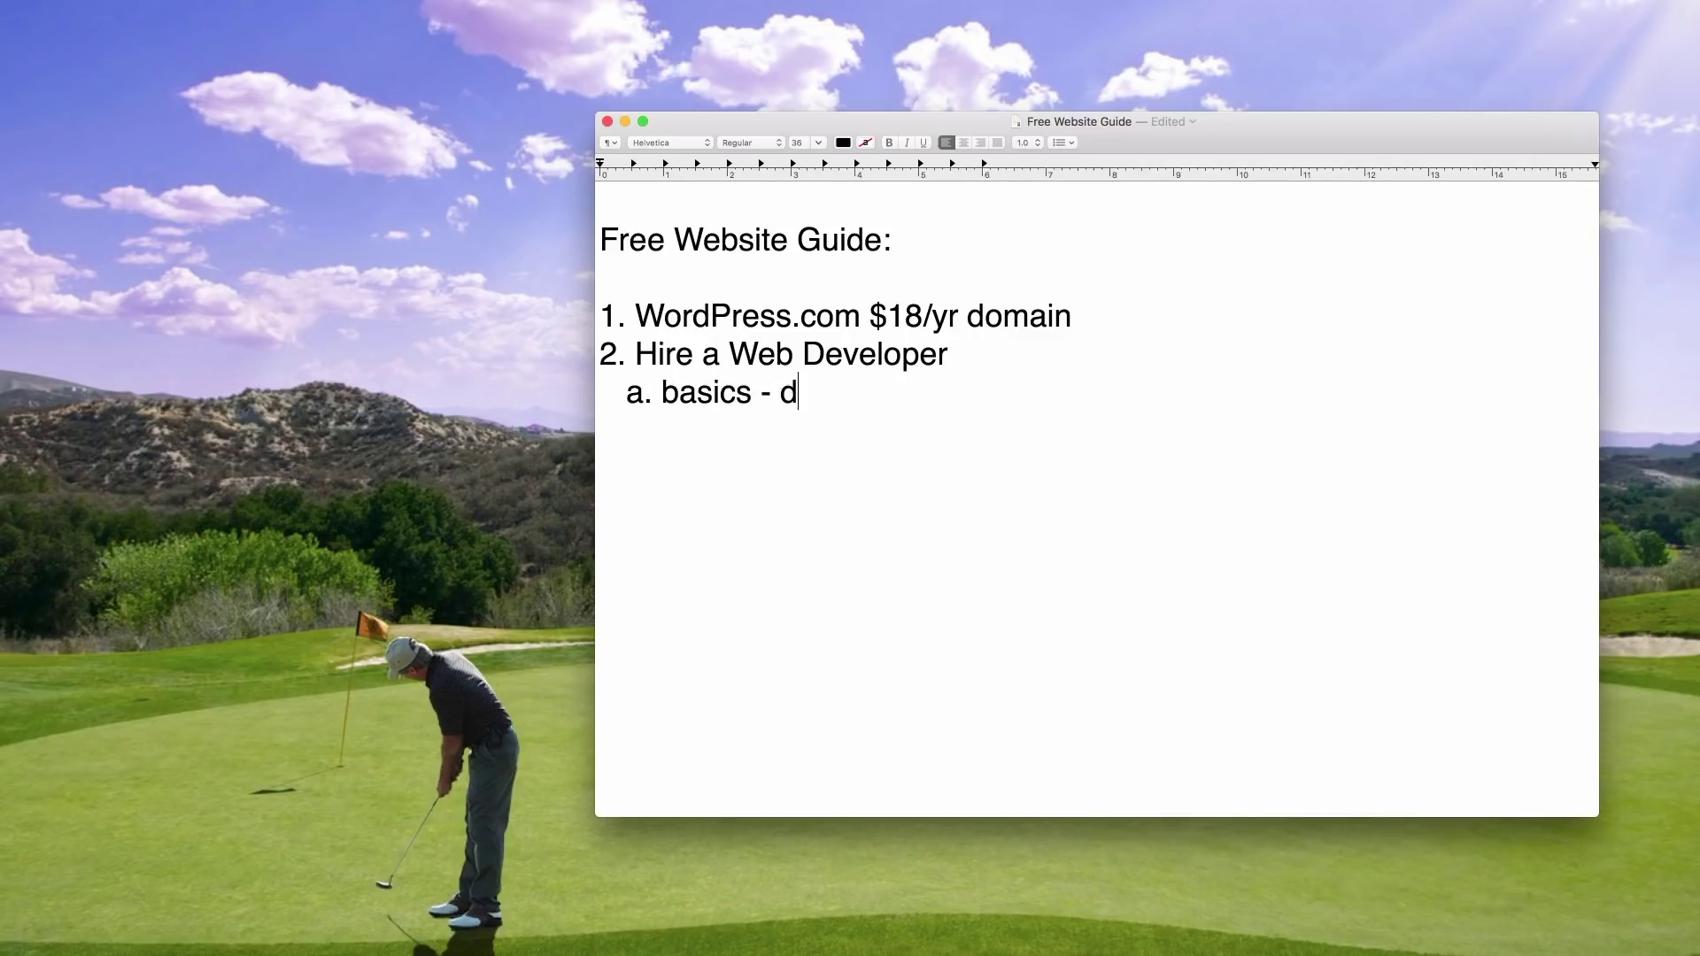
pyautogui.write('omain name and hosting')
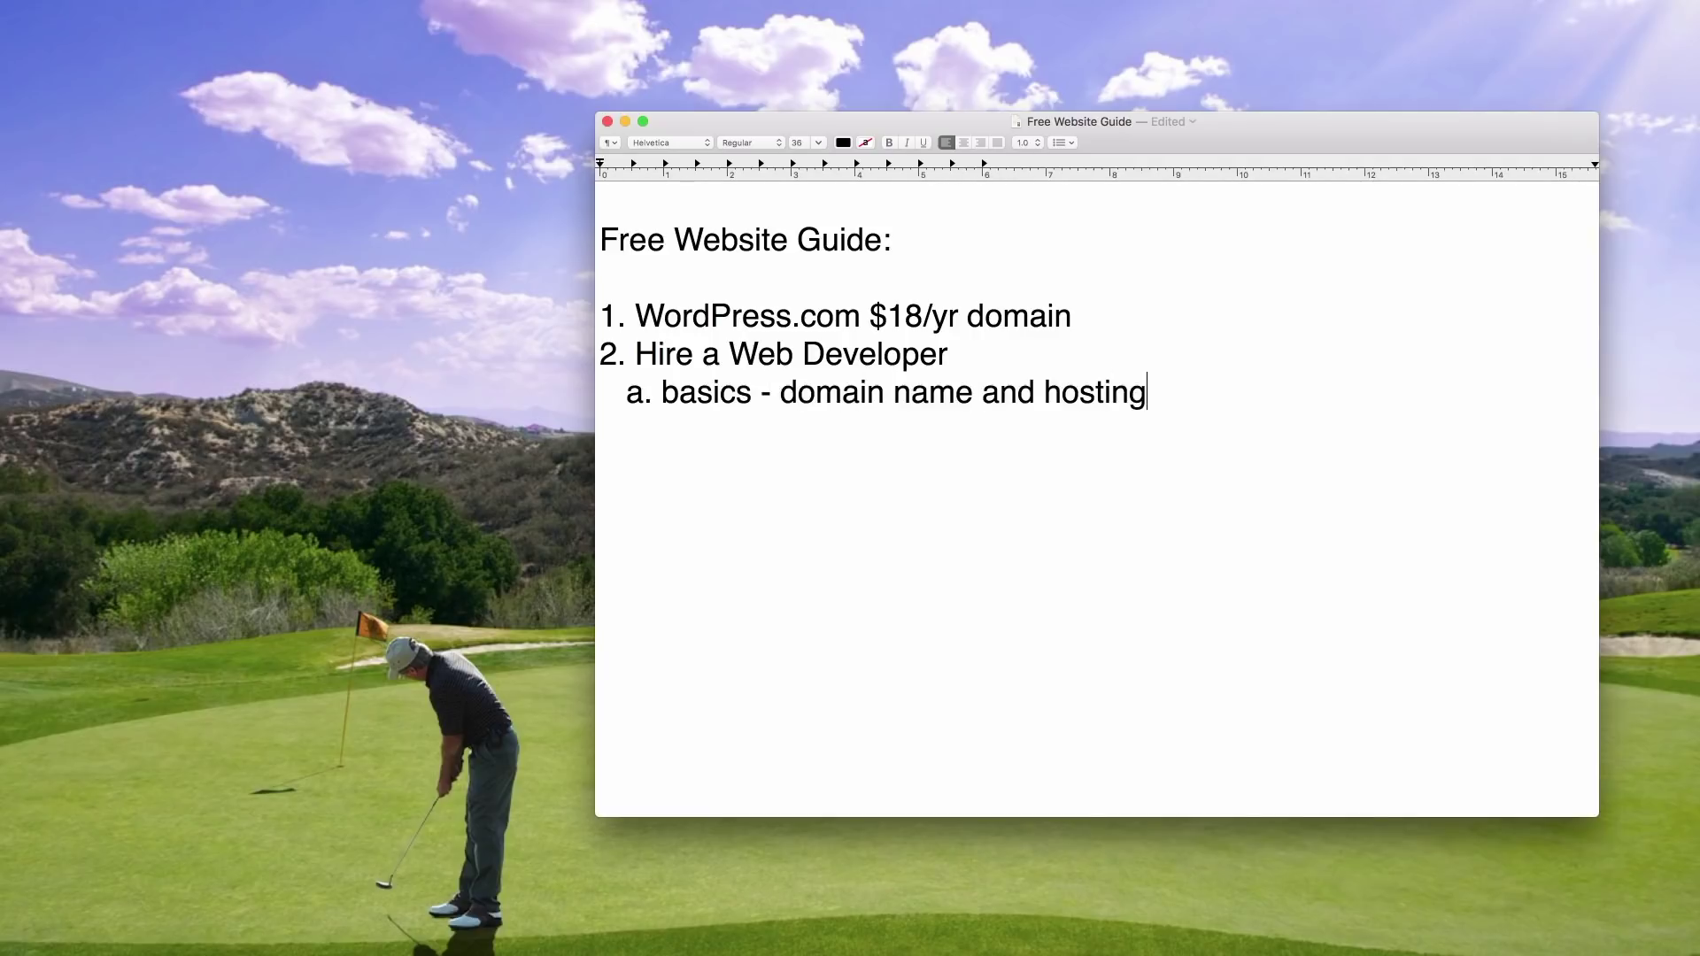
pyautogui.write(', wordpress.org')
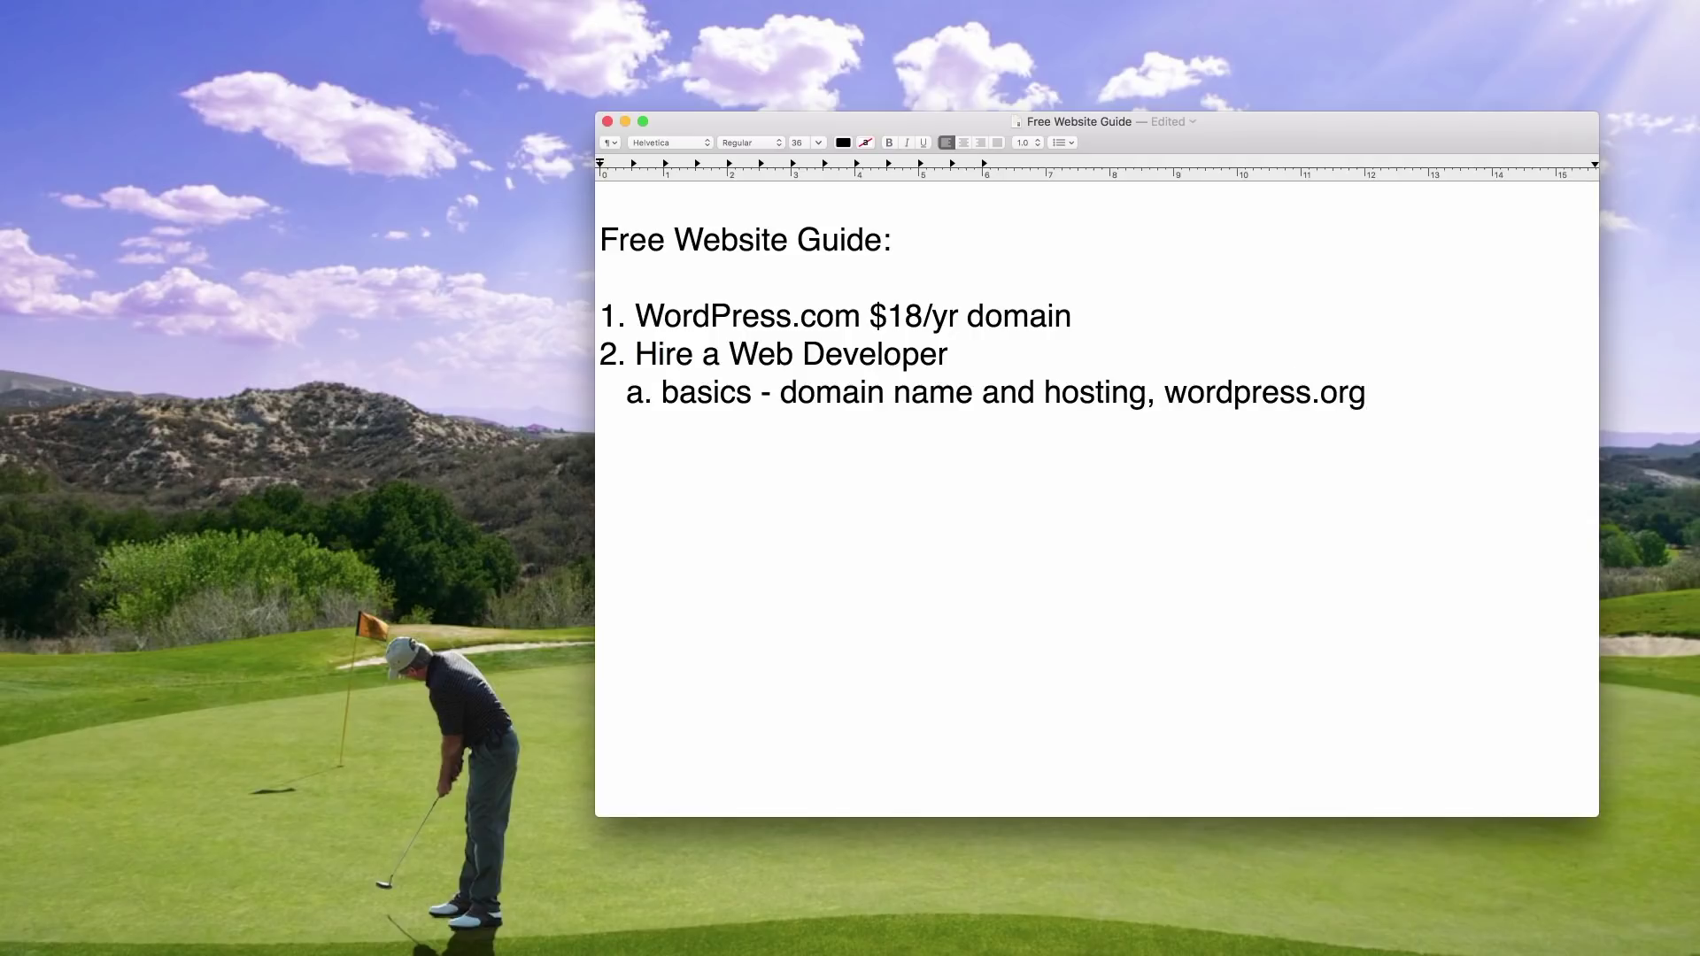
pyautogui.write(' $500')
pyautogui.press('BackSpace')
pyautogui.press('BackSpace')
pyautogui.press('BackSpace')
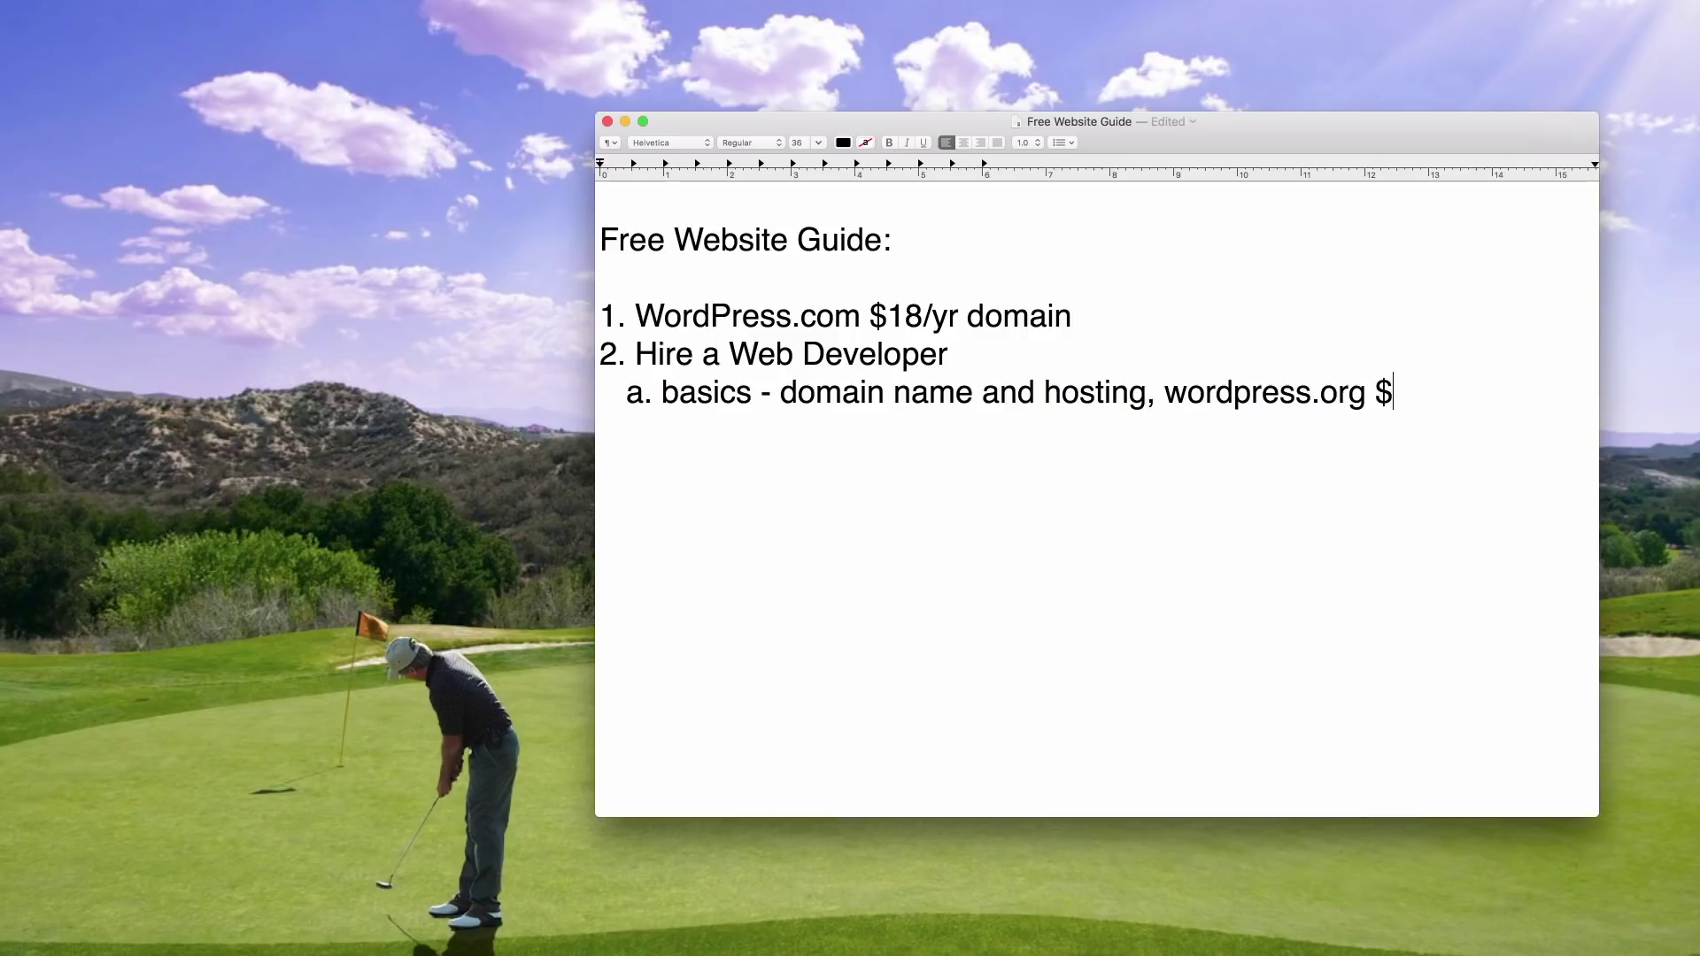
pyautogui.write('5')
pyautogui.press('BackSpace')
pyautogui.write('200')
pyautogui.press('Return')
pyautogui.write('b. content -')
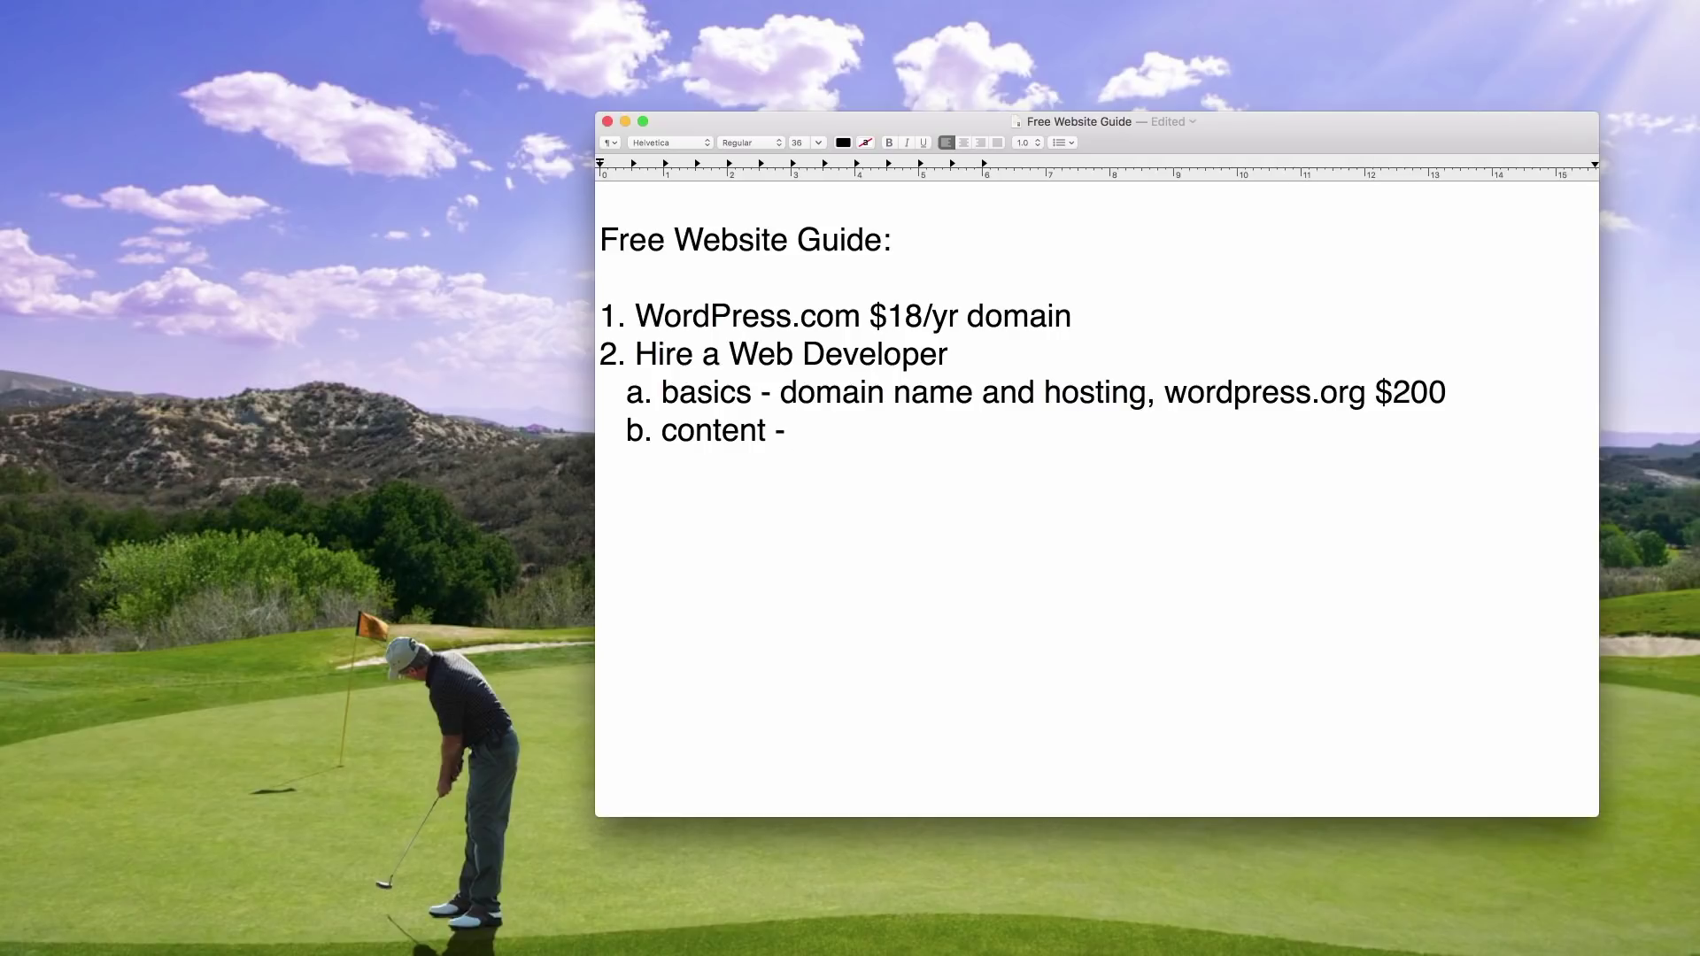
pyautogui.write('$')
pyautogui.write('2000')
pyautogui.press('BackSpace')
pyautogui.press('BackSpace')
pyautogui.press('BackSpace')
pyautogui.press('BackSpace')
pyautogui.write('1000')
# Start item '3. Free YouTube Video' on a new line
pyautogui.moveTo(636, 355); pyautogui.dragTo(949, 357)
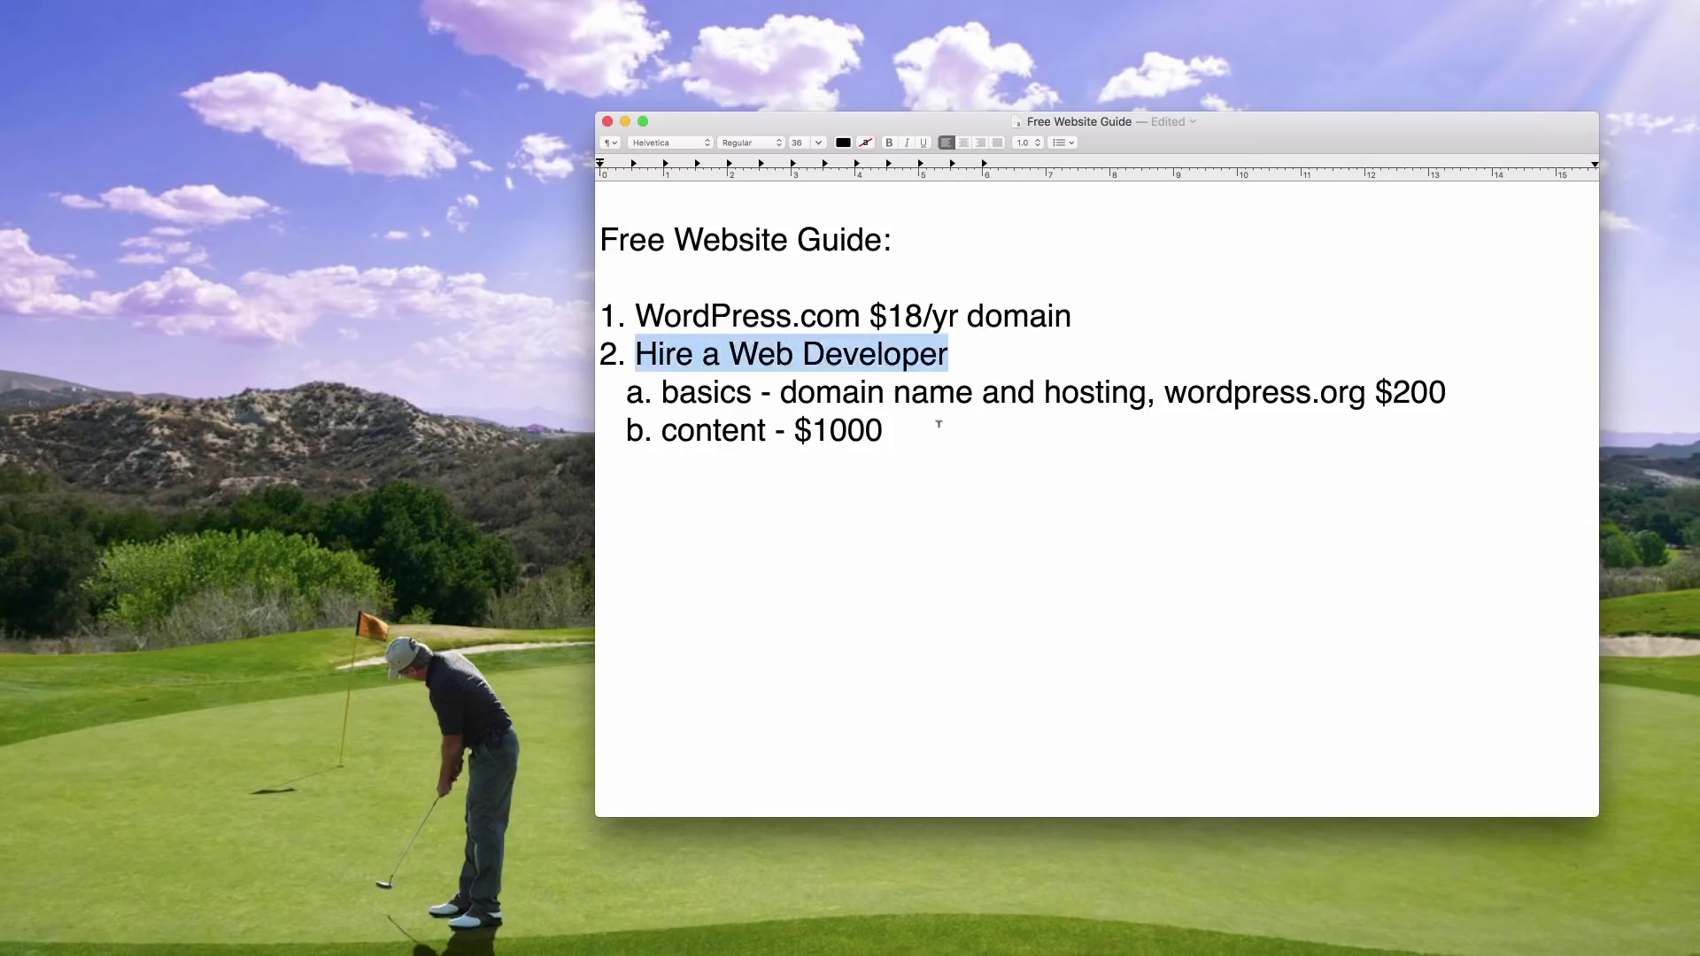
pyautogui.click(940, 427)
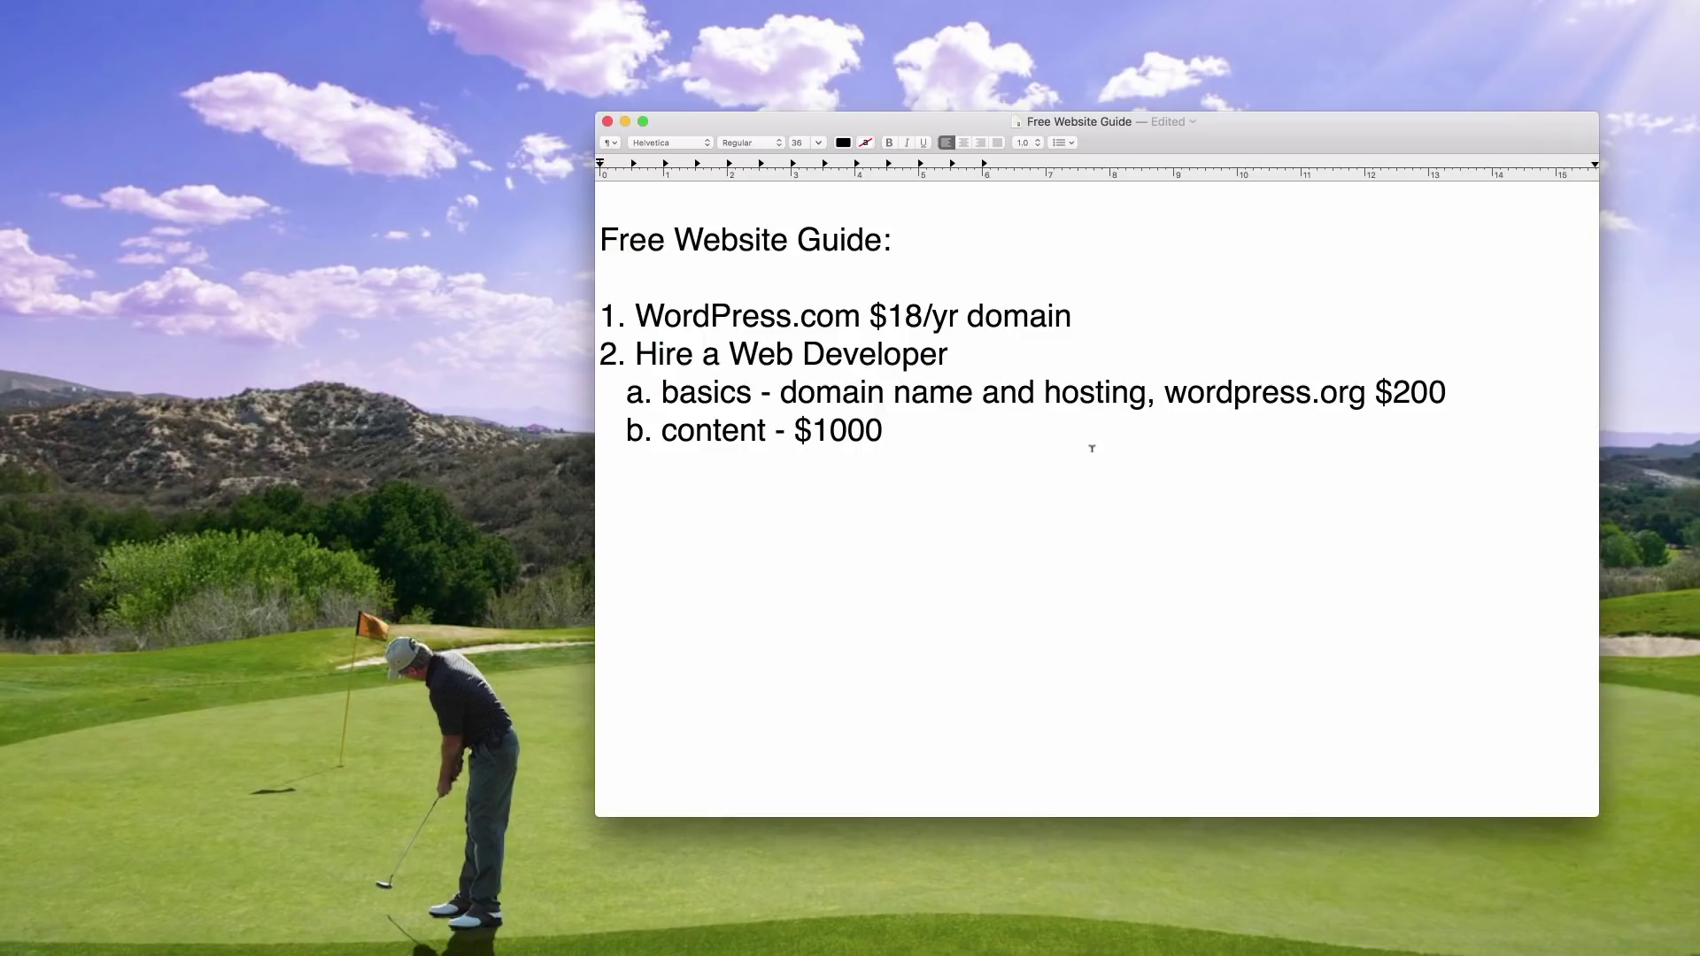
pyautogui.press('Return')
pyautogui.write('3. Free YouTube Video')
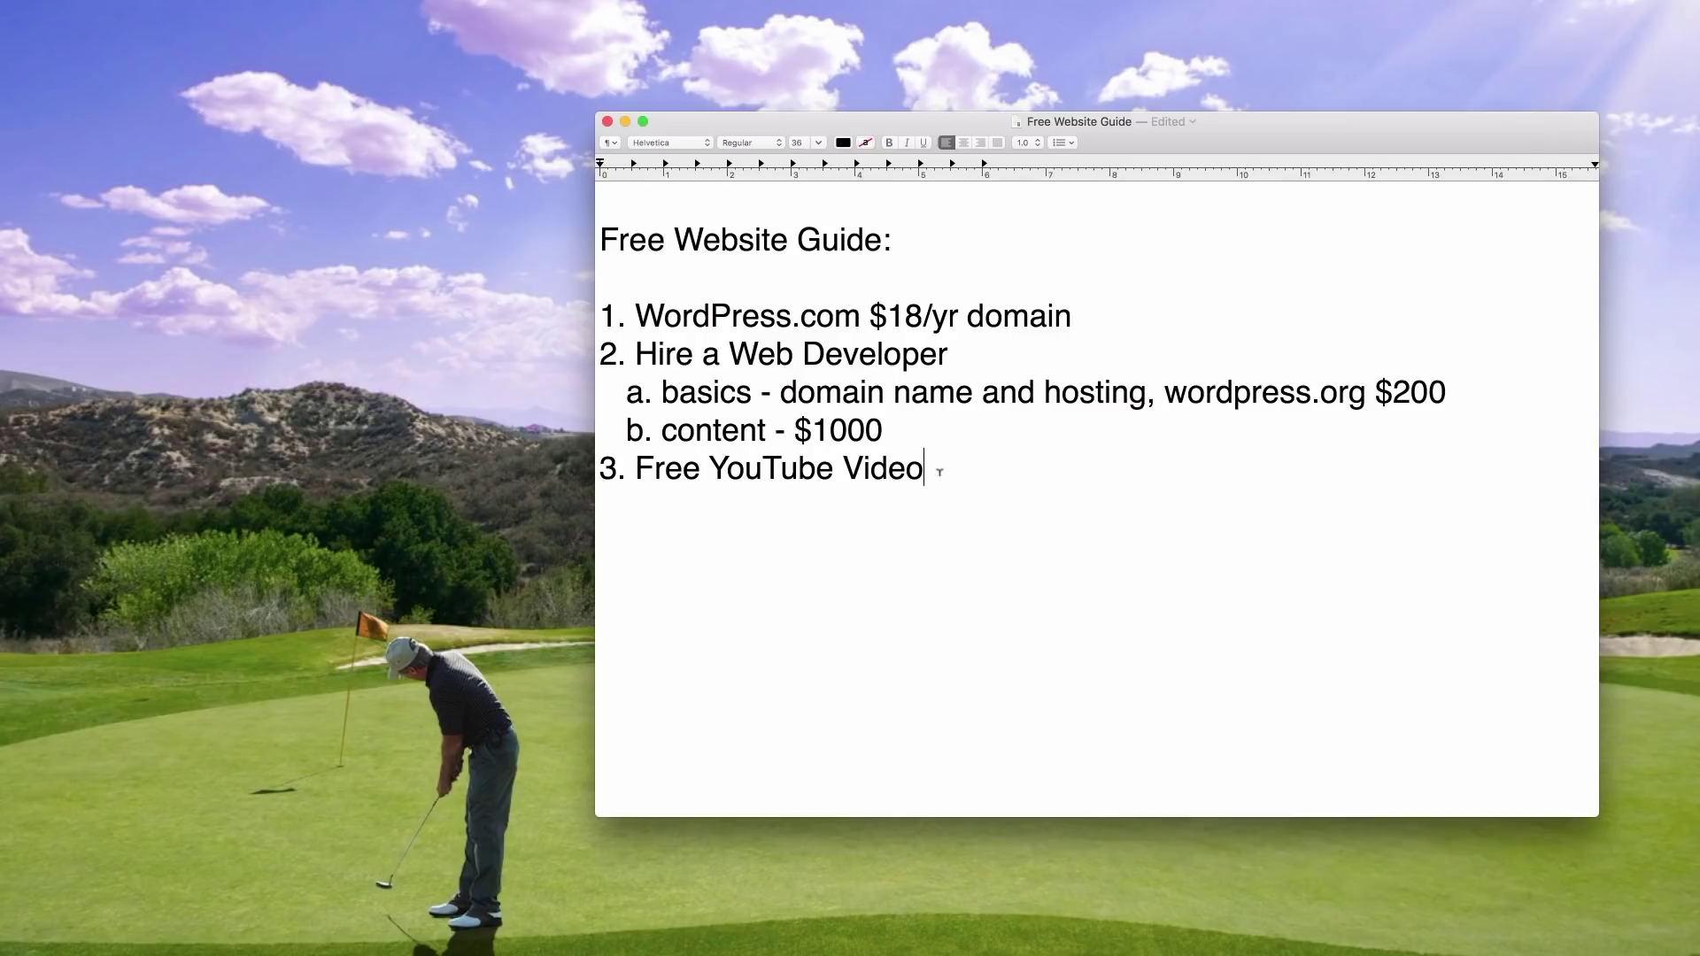
# Add sub-item 'a. basics - face value domain name ($15/yr) and hosting ($10/mo)'
pyautogui.write('a. basics - face')
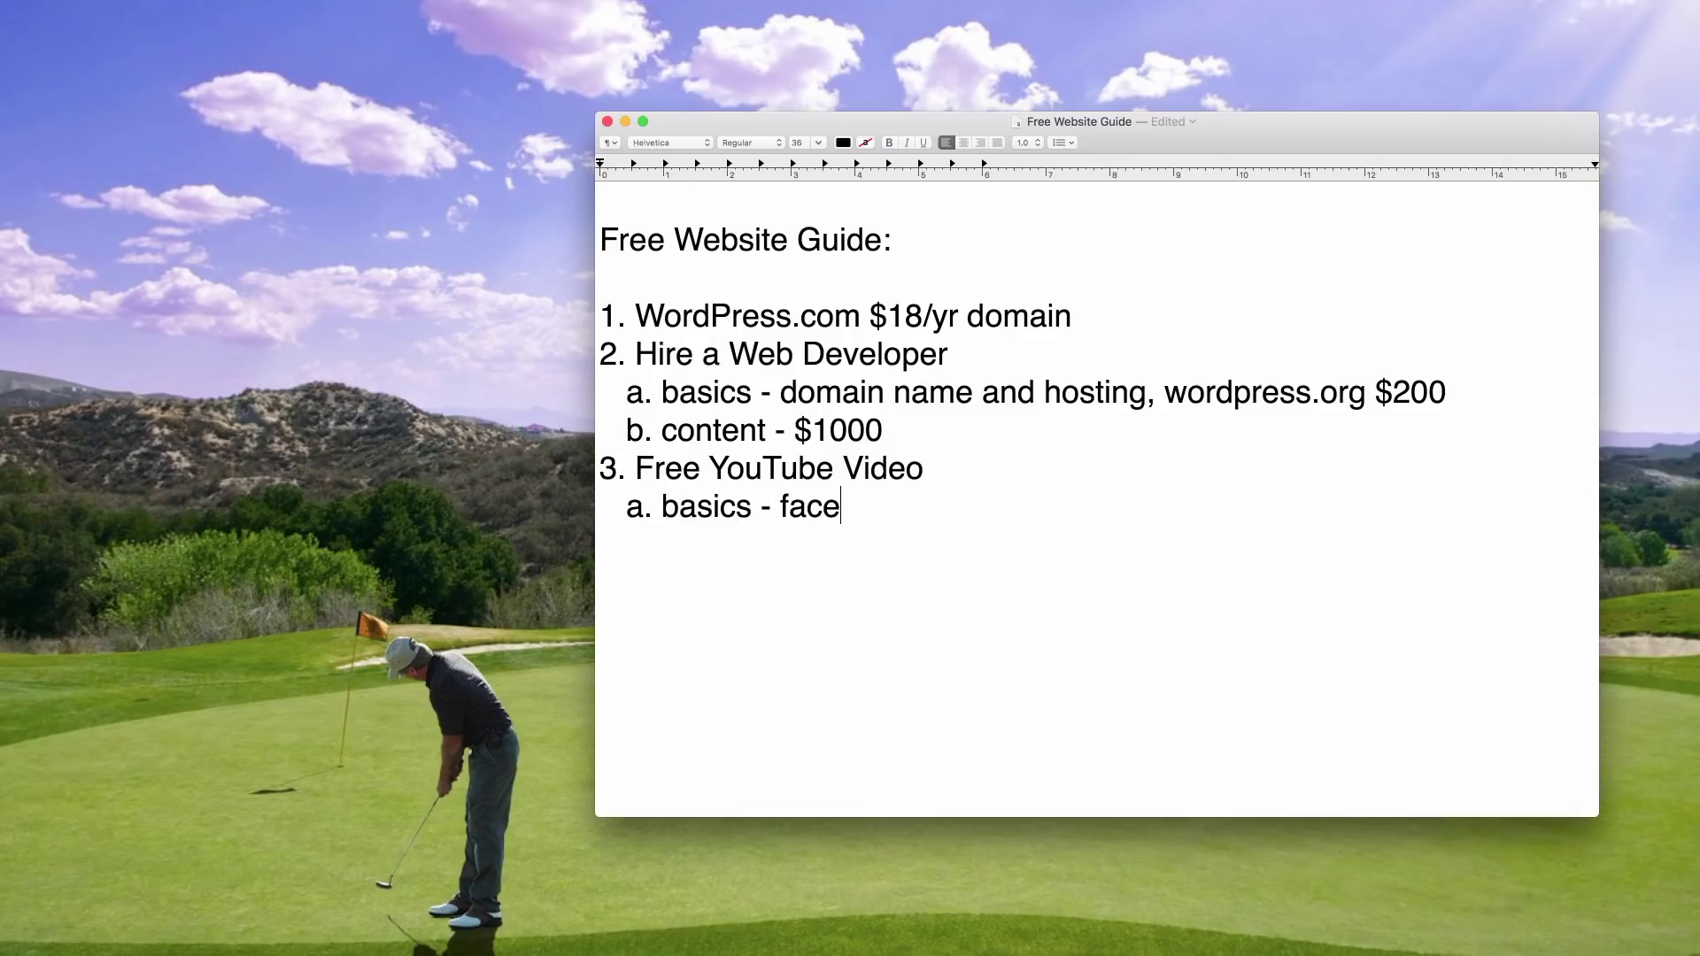
pyautogui.write(' value domain name and hosting')
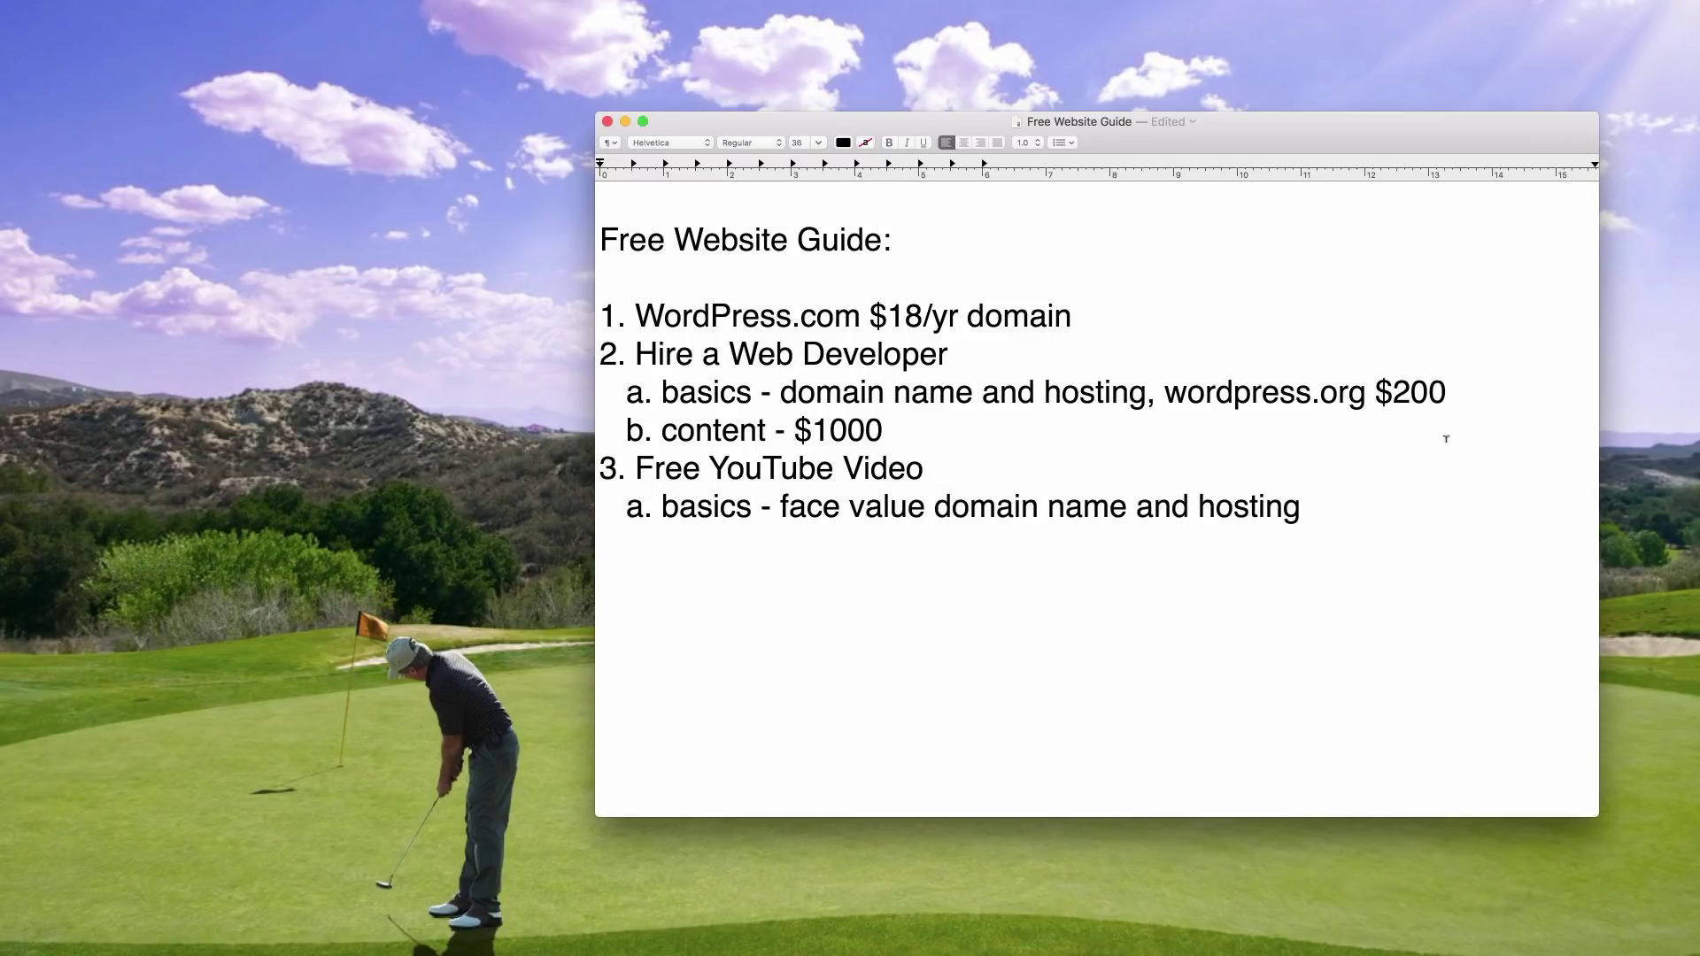
pyautogui.moveTo(1449, 390); pyautogui.dragTo(1375, 392)
pyautogui.click(997, 505)
pyautogui.click(1137, 506)
pyautogui.write('(')
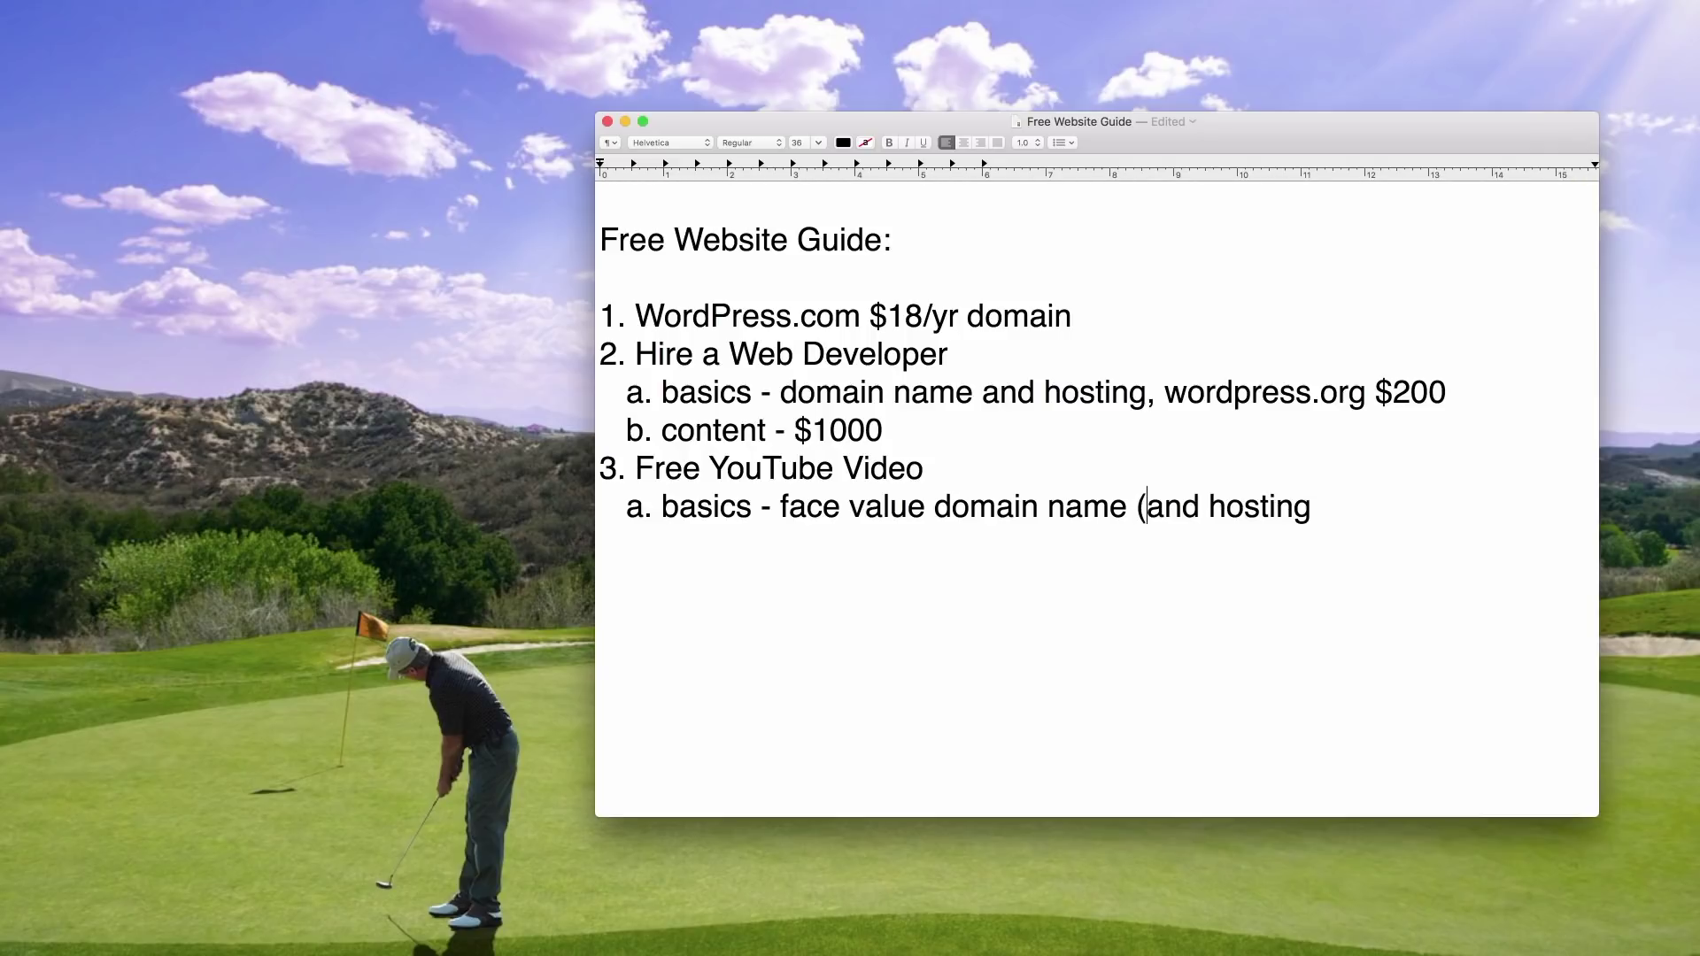
pyautogui.write('$15')
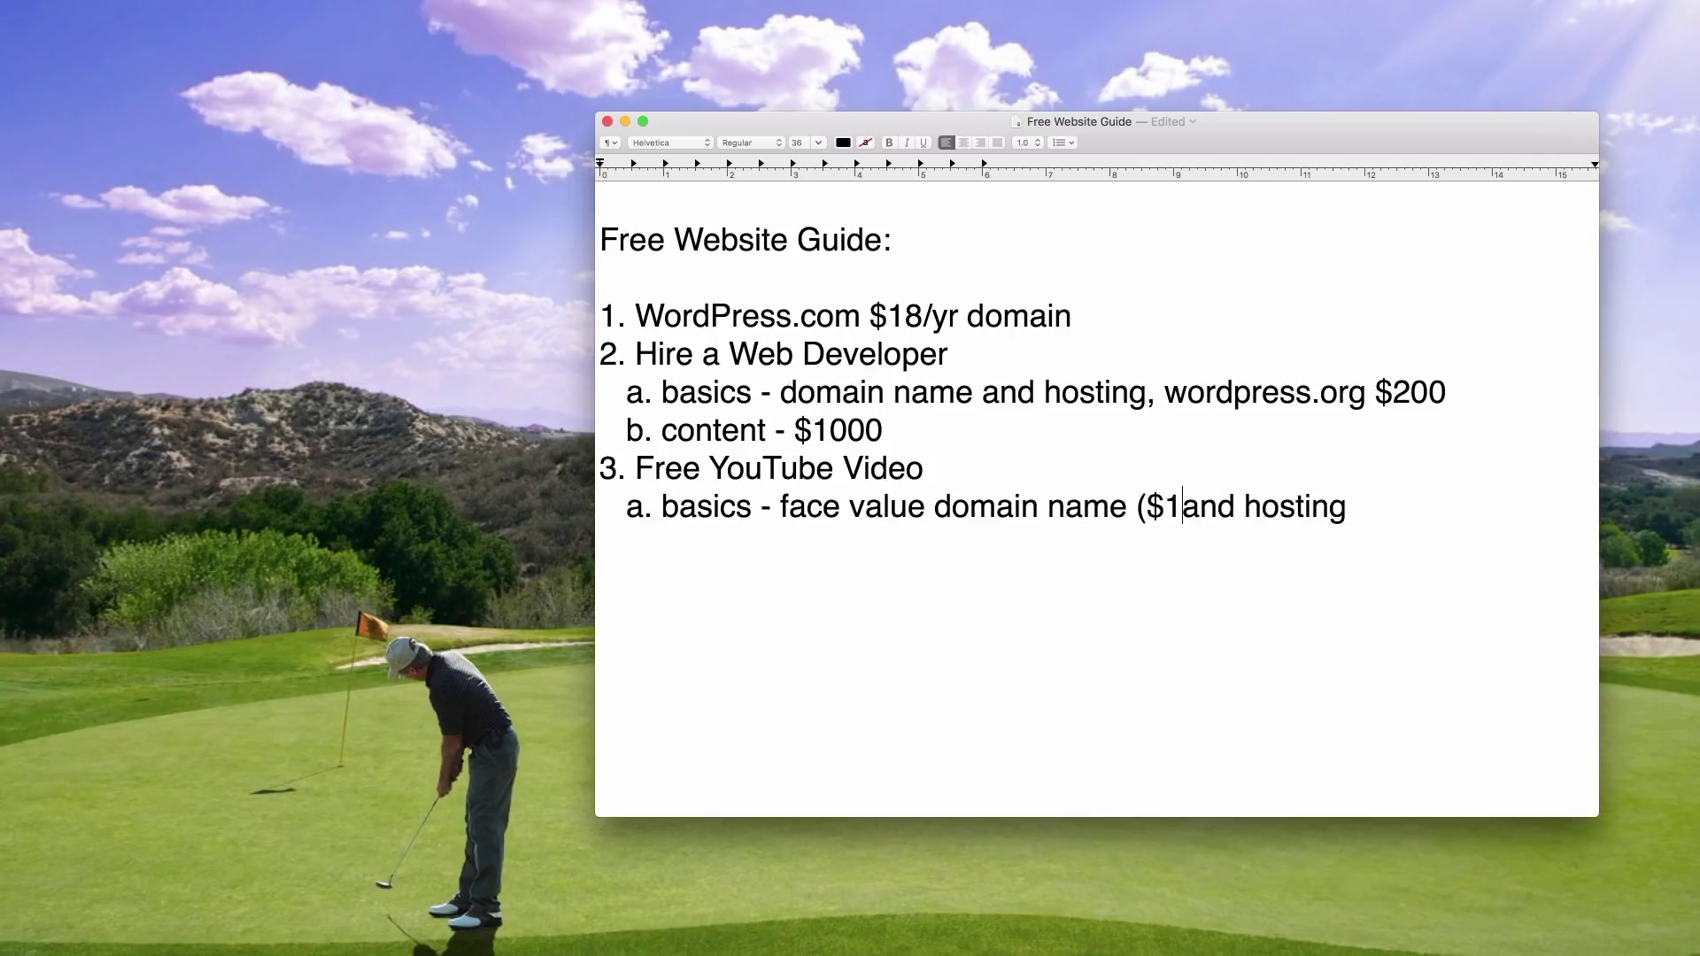
pyautogui.write('/yr')
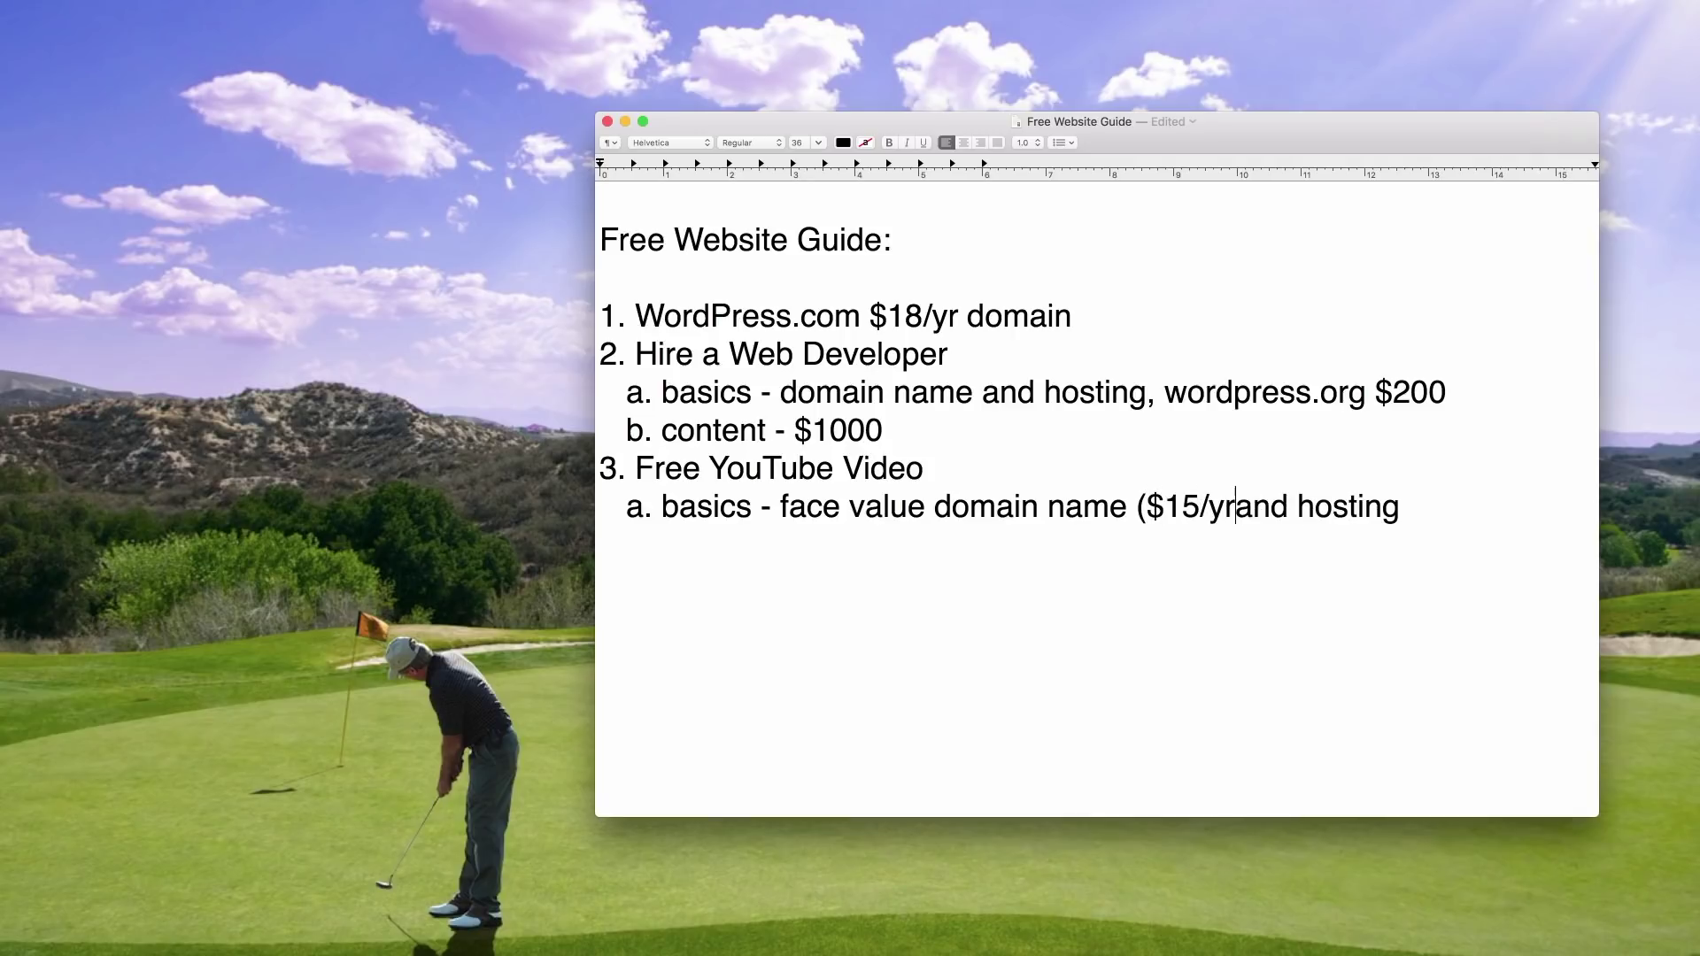
pyautogui.write(')')
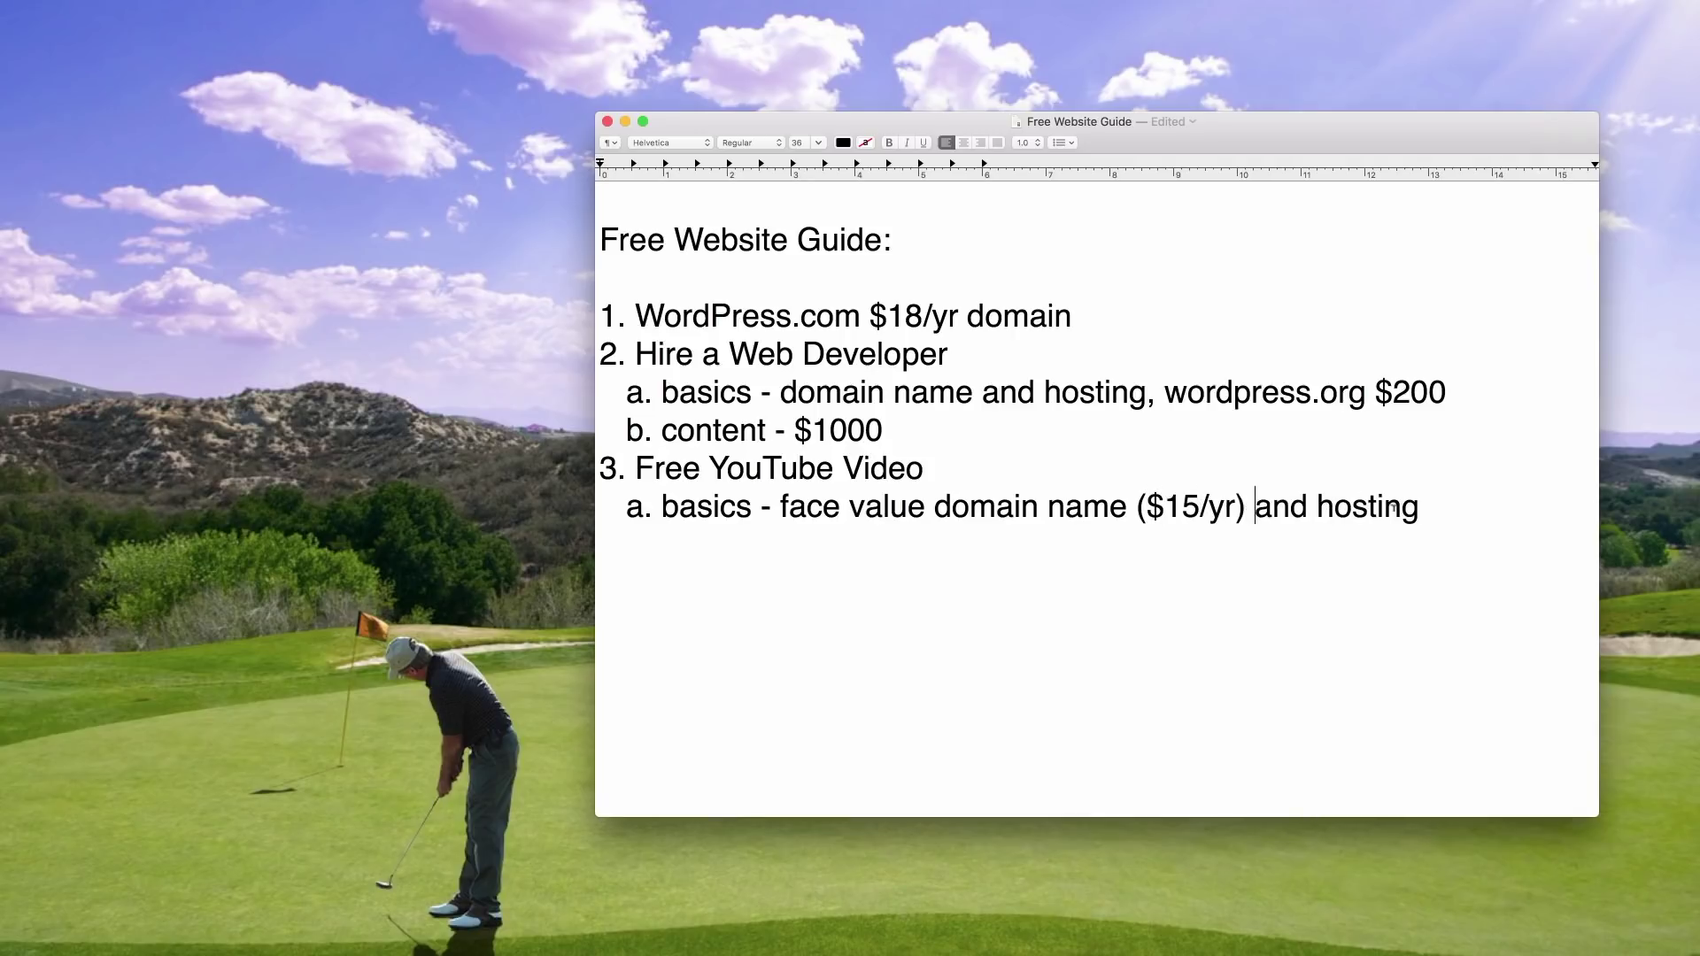
pyautogui.click(1443, 507)
pyautogui.write('($10/mo)')
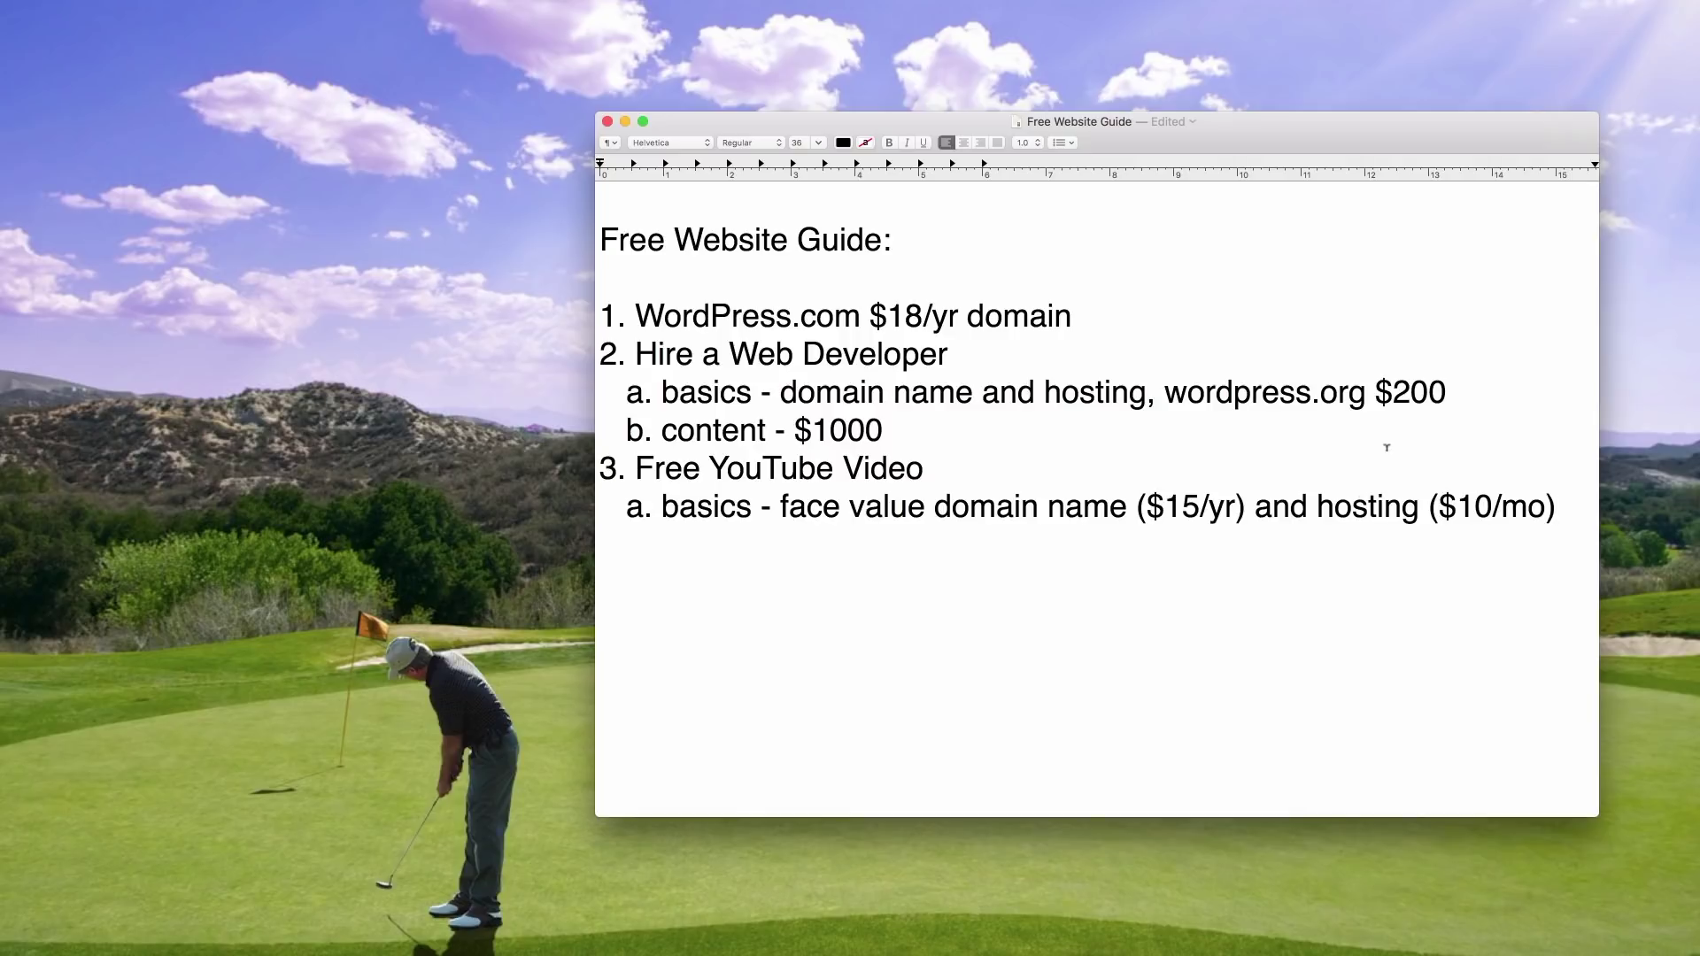
pyautogui.click(1184, 506)
pyautogui.doubleClick(1184, 507)
pyautogui.doubleClick(1474, 506)
pyautogui.click(1562, 507)
# Add a content sub-item listing WordPress.org, theme, plugins and images/blog posts/logo as FREE
pyautogui.press('Return')
pyautogui.write('content -')
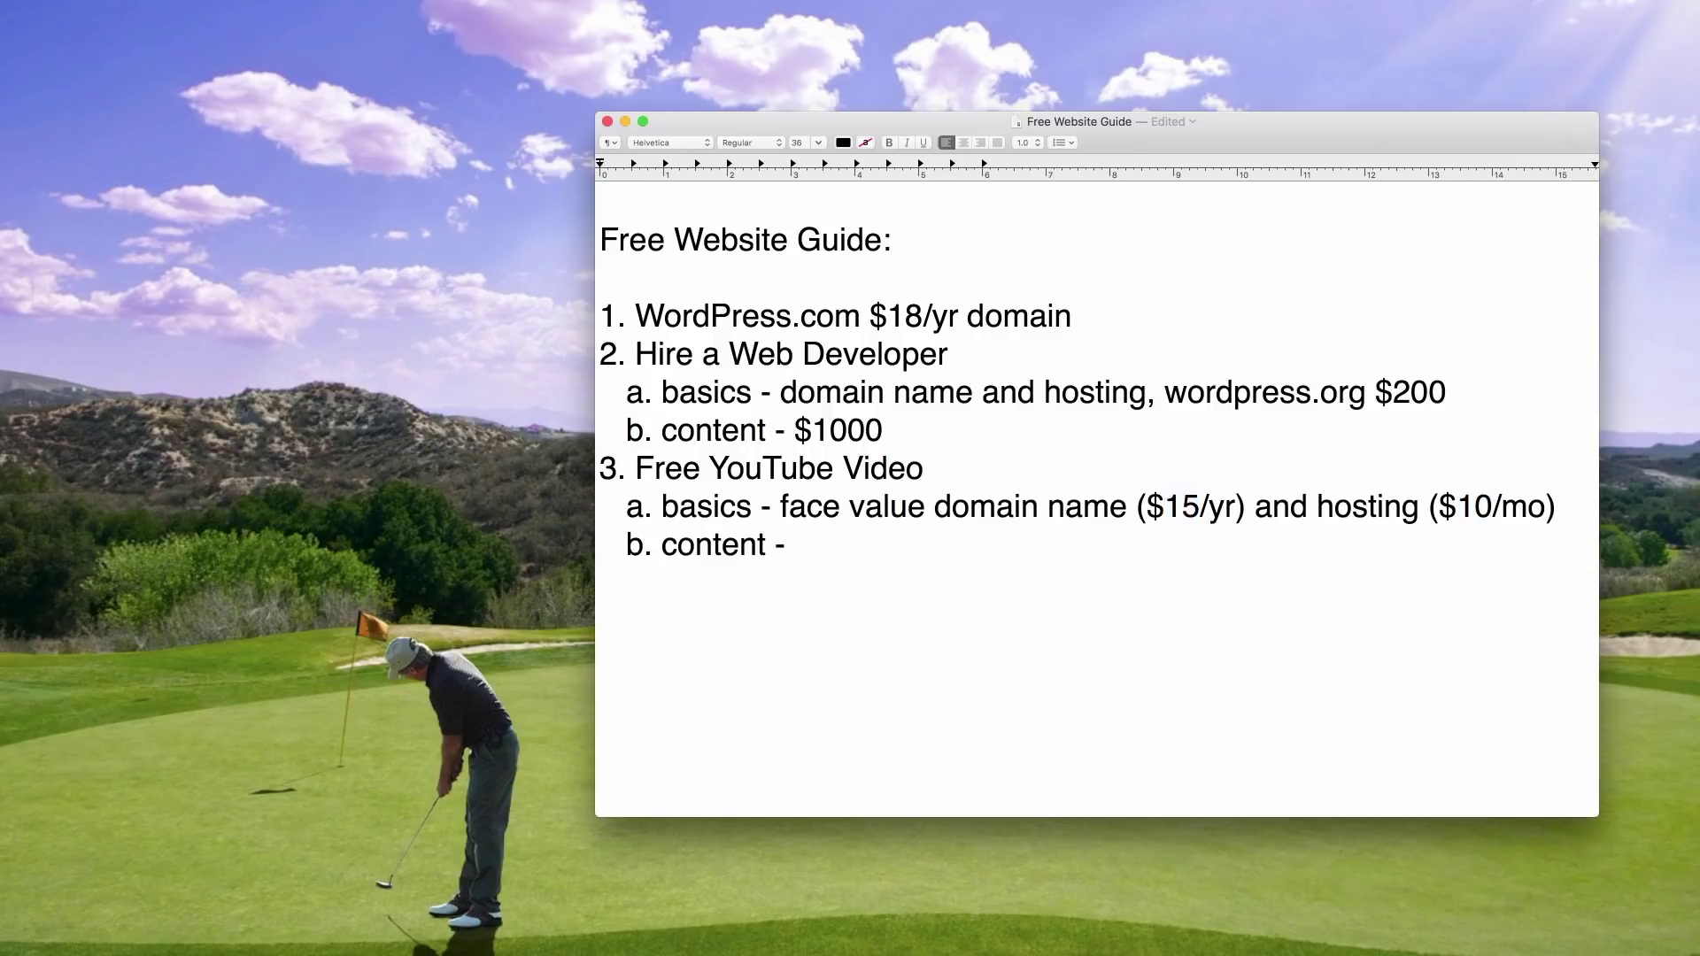
pyautogui.write(' FREE, WordPress.org F')
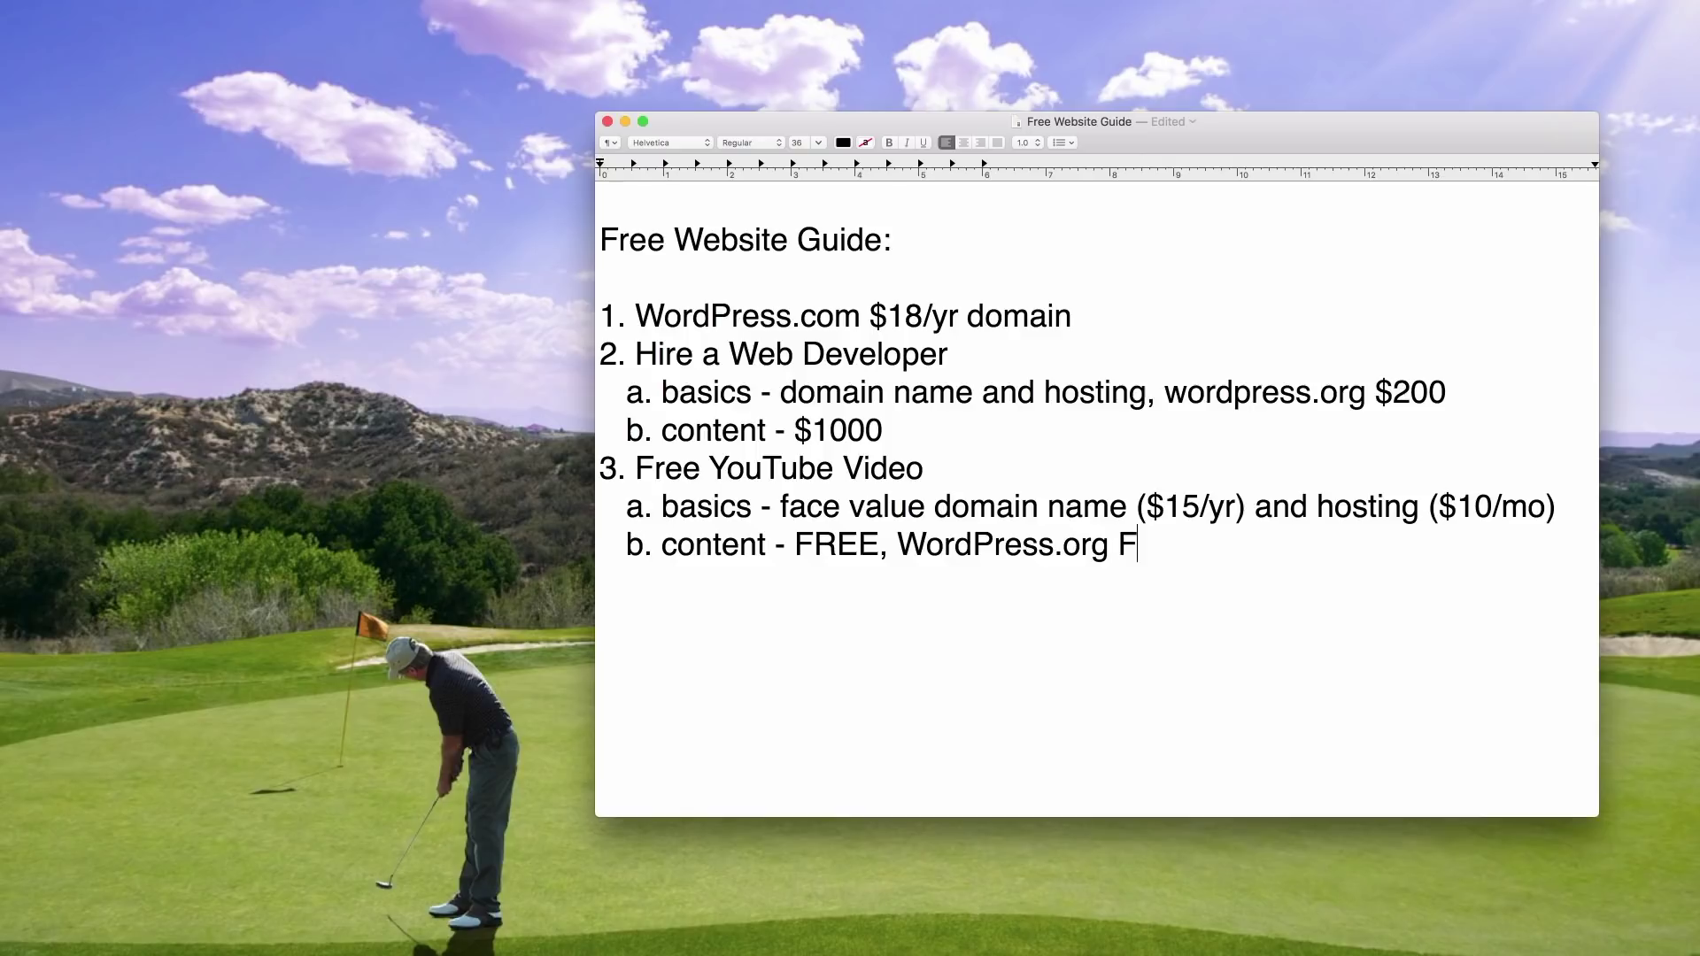
pyautogui.write('REE')
pyautogui.write(', Theme FREE, Plugins, FREE, images blo')
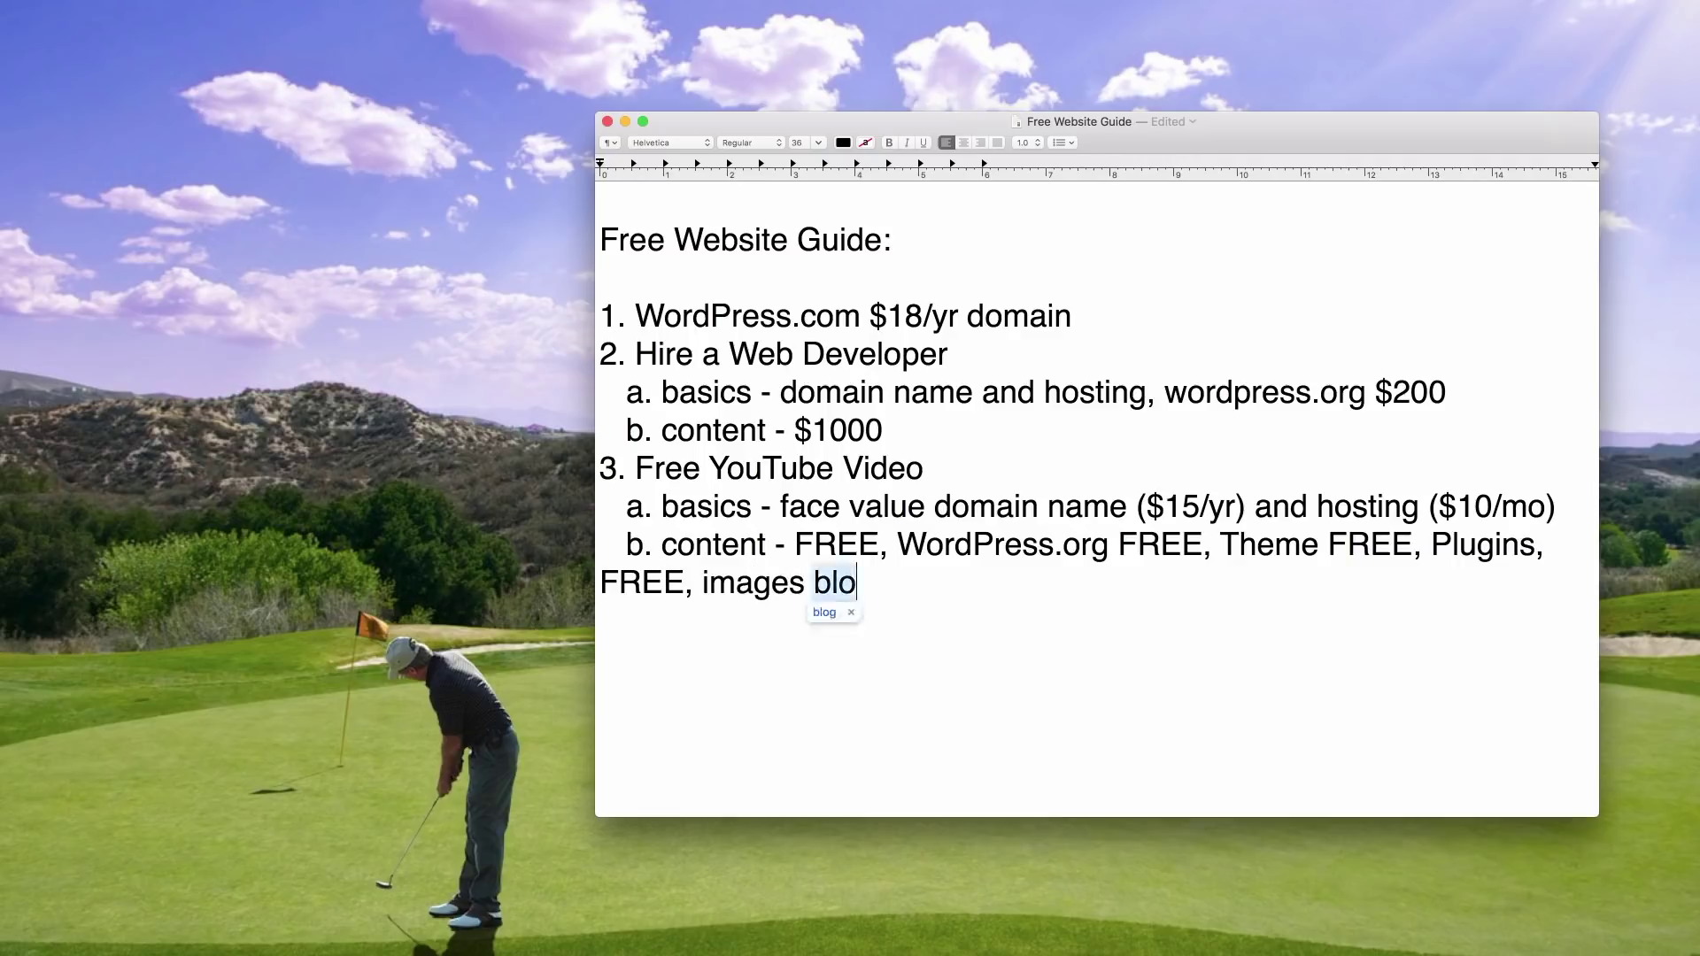
pyautogui.write('g posts ')
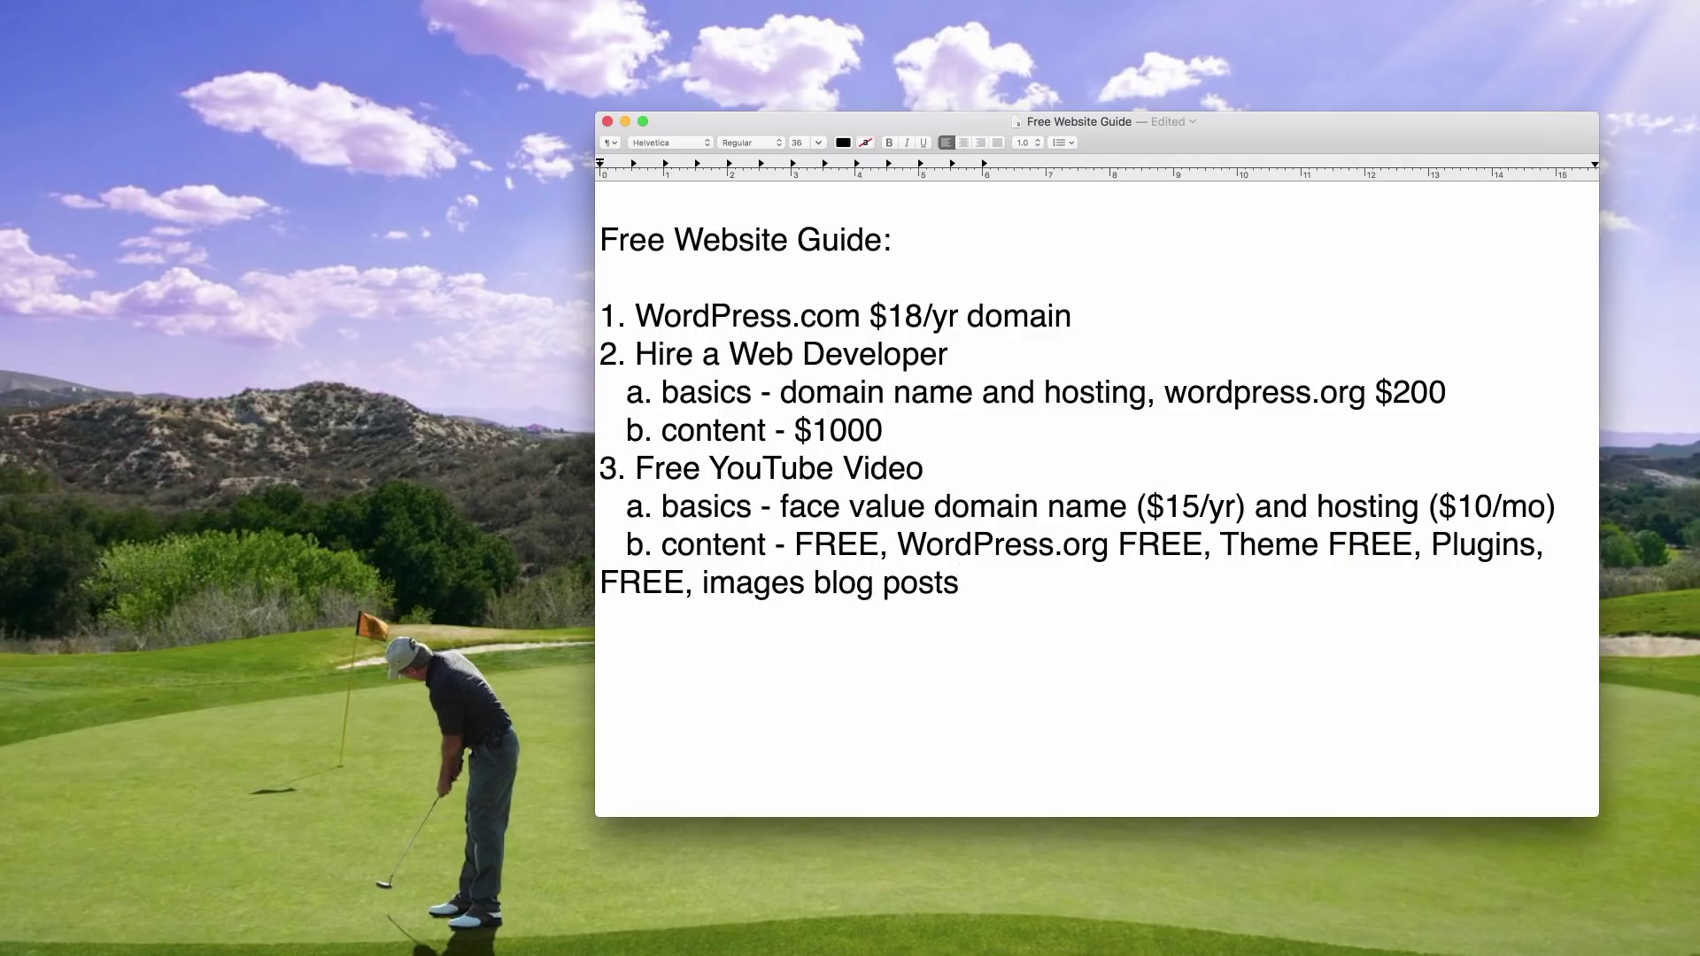
pyautogui.write('logo blah blah FREE')
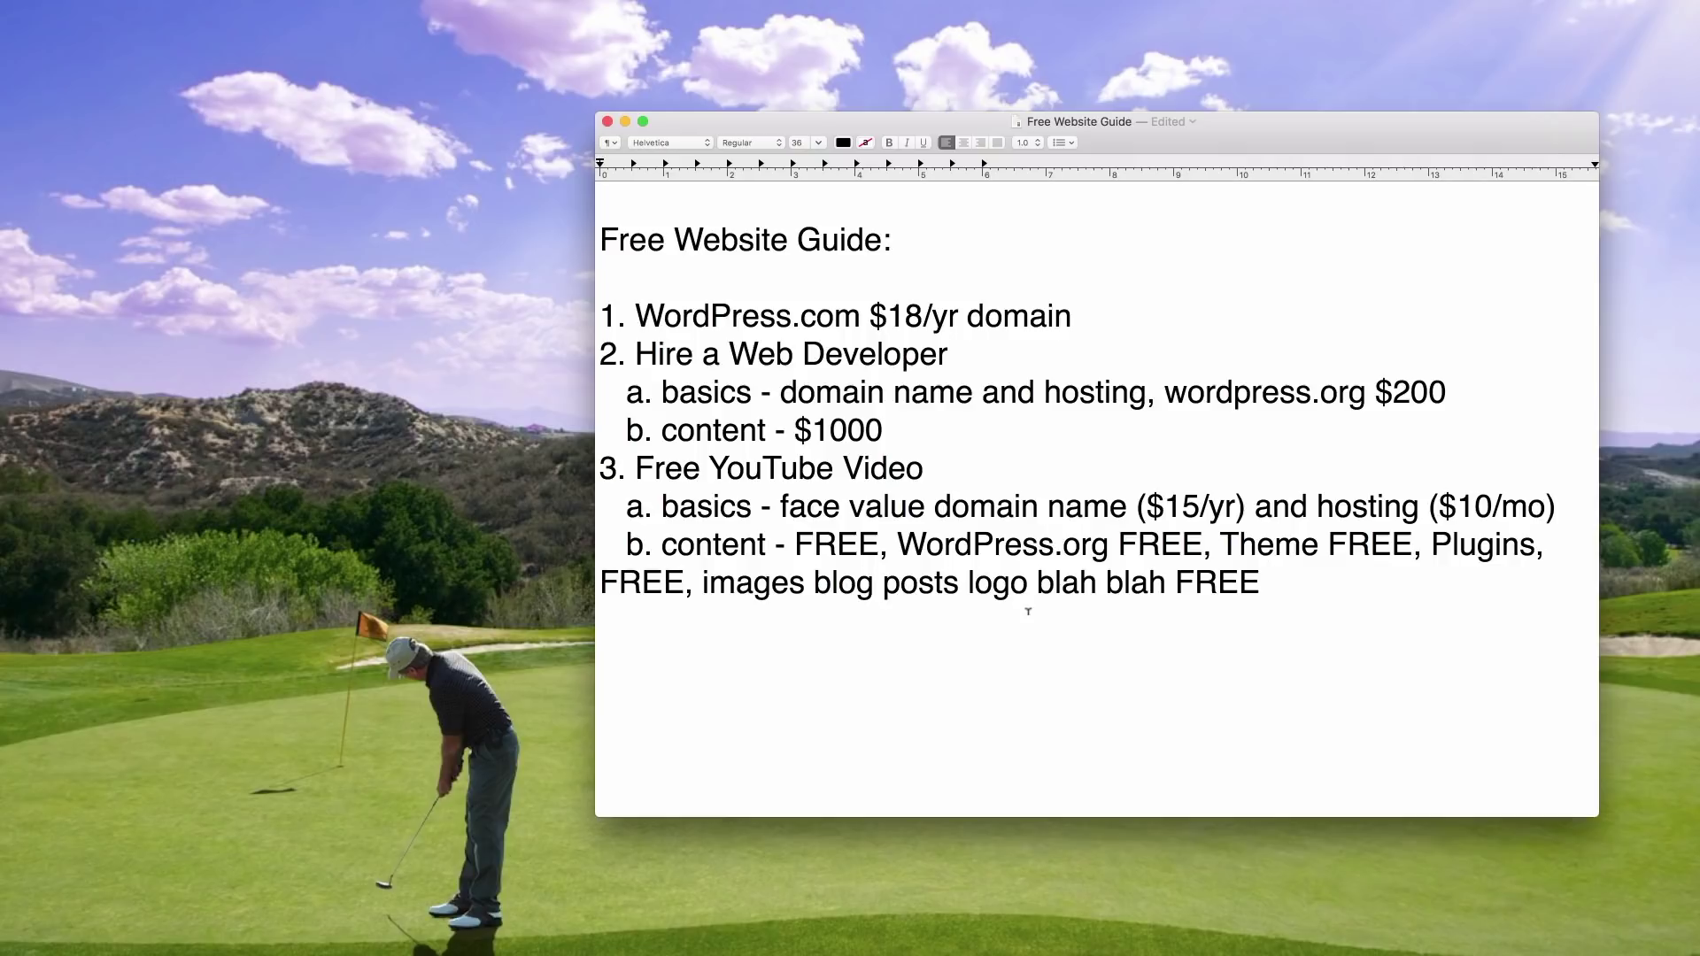
pyautogui.press('Return')
pyautogui.press('Return')
# Type 'Coupon BigBonus $6 + $6 = $12' and review the domain and hosting prices above
pyautogui.write('Coupon')
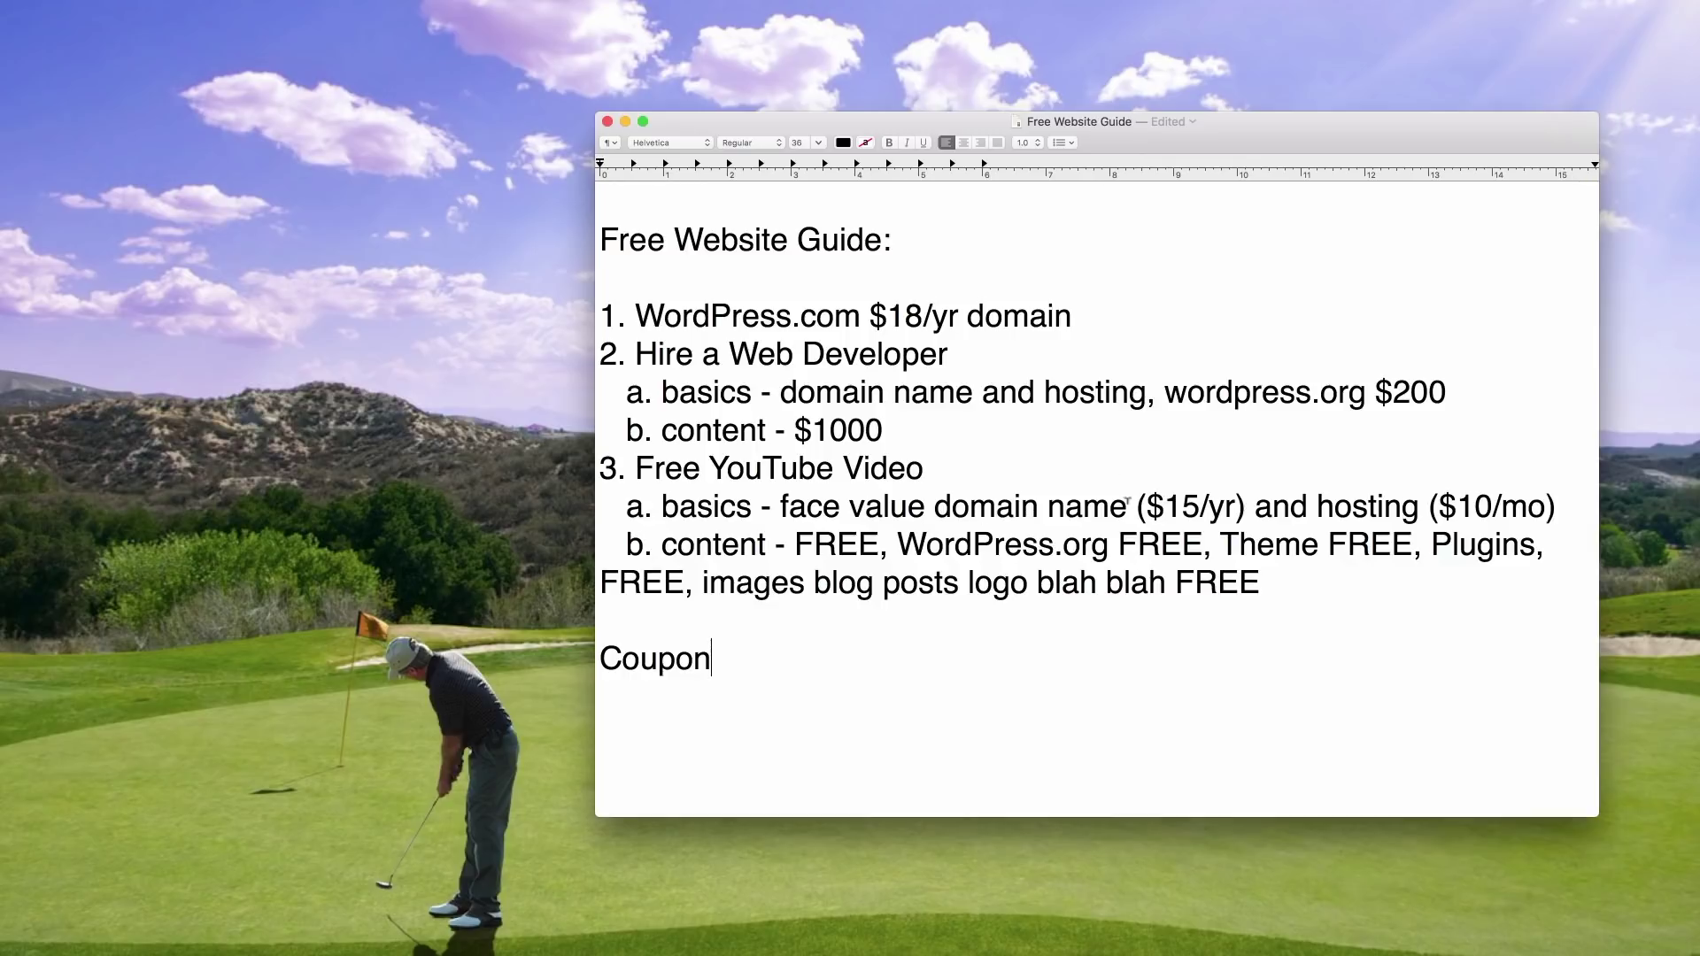
pyautogui.write(' BigBonus')
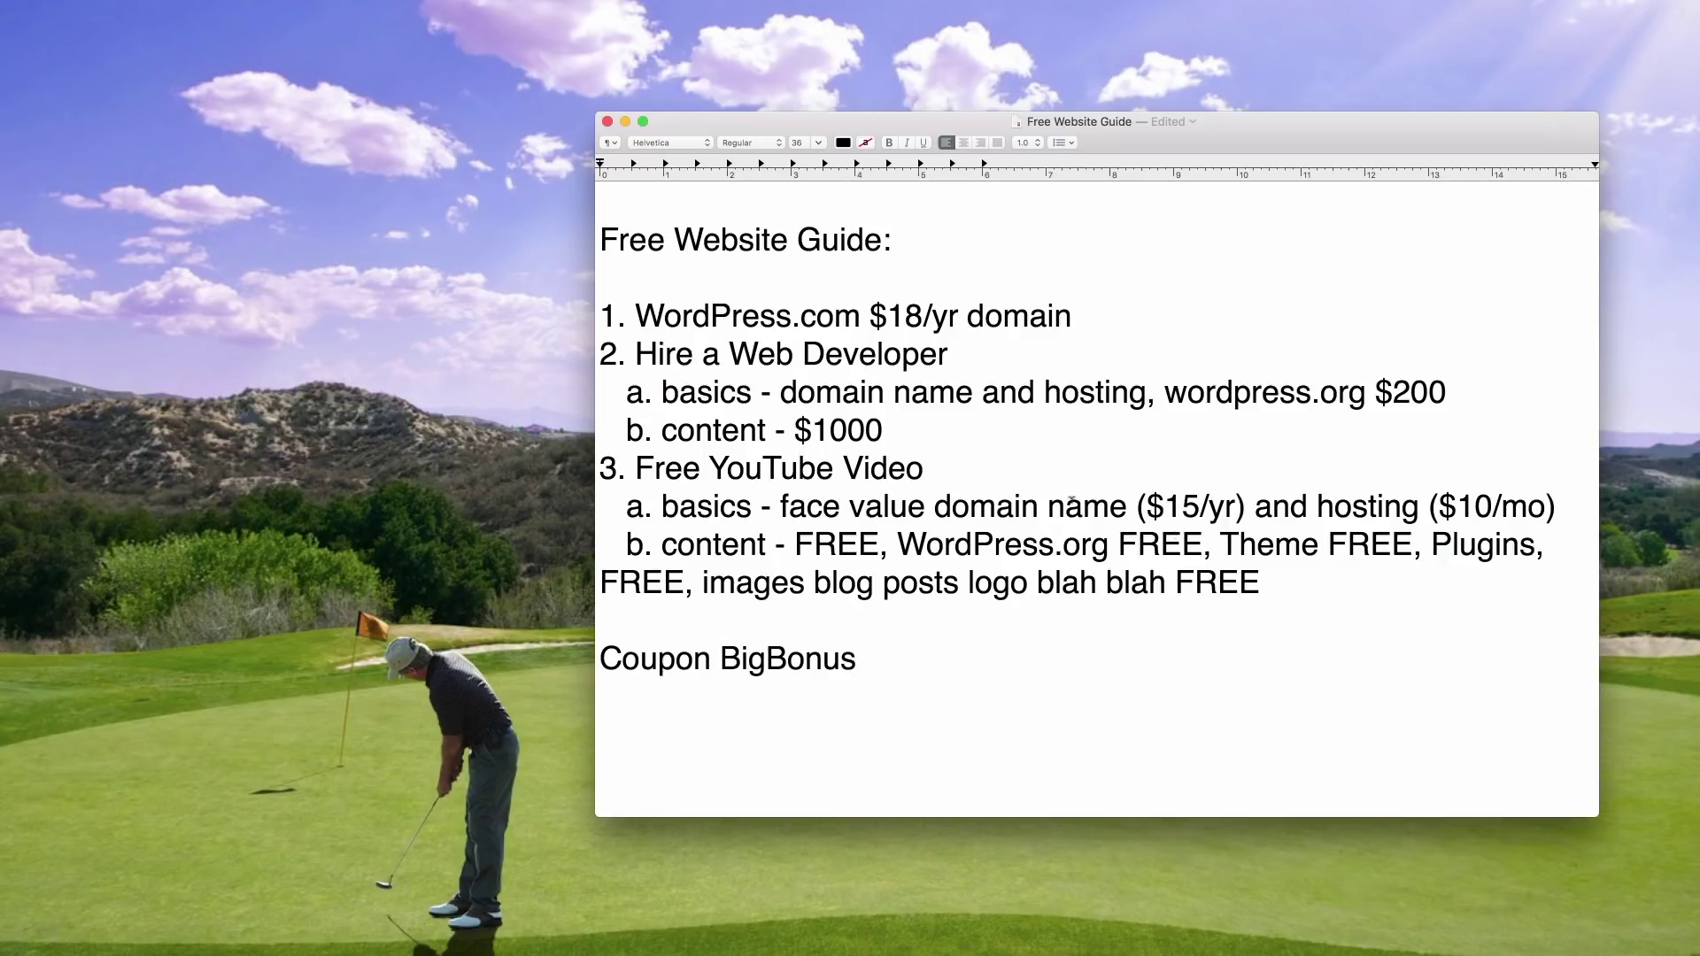
pyautogui.write('$6 + $6 = ')
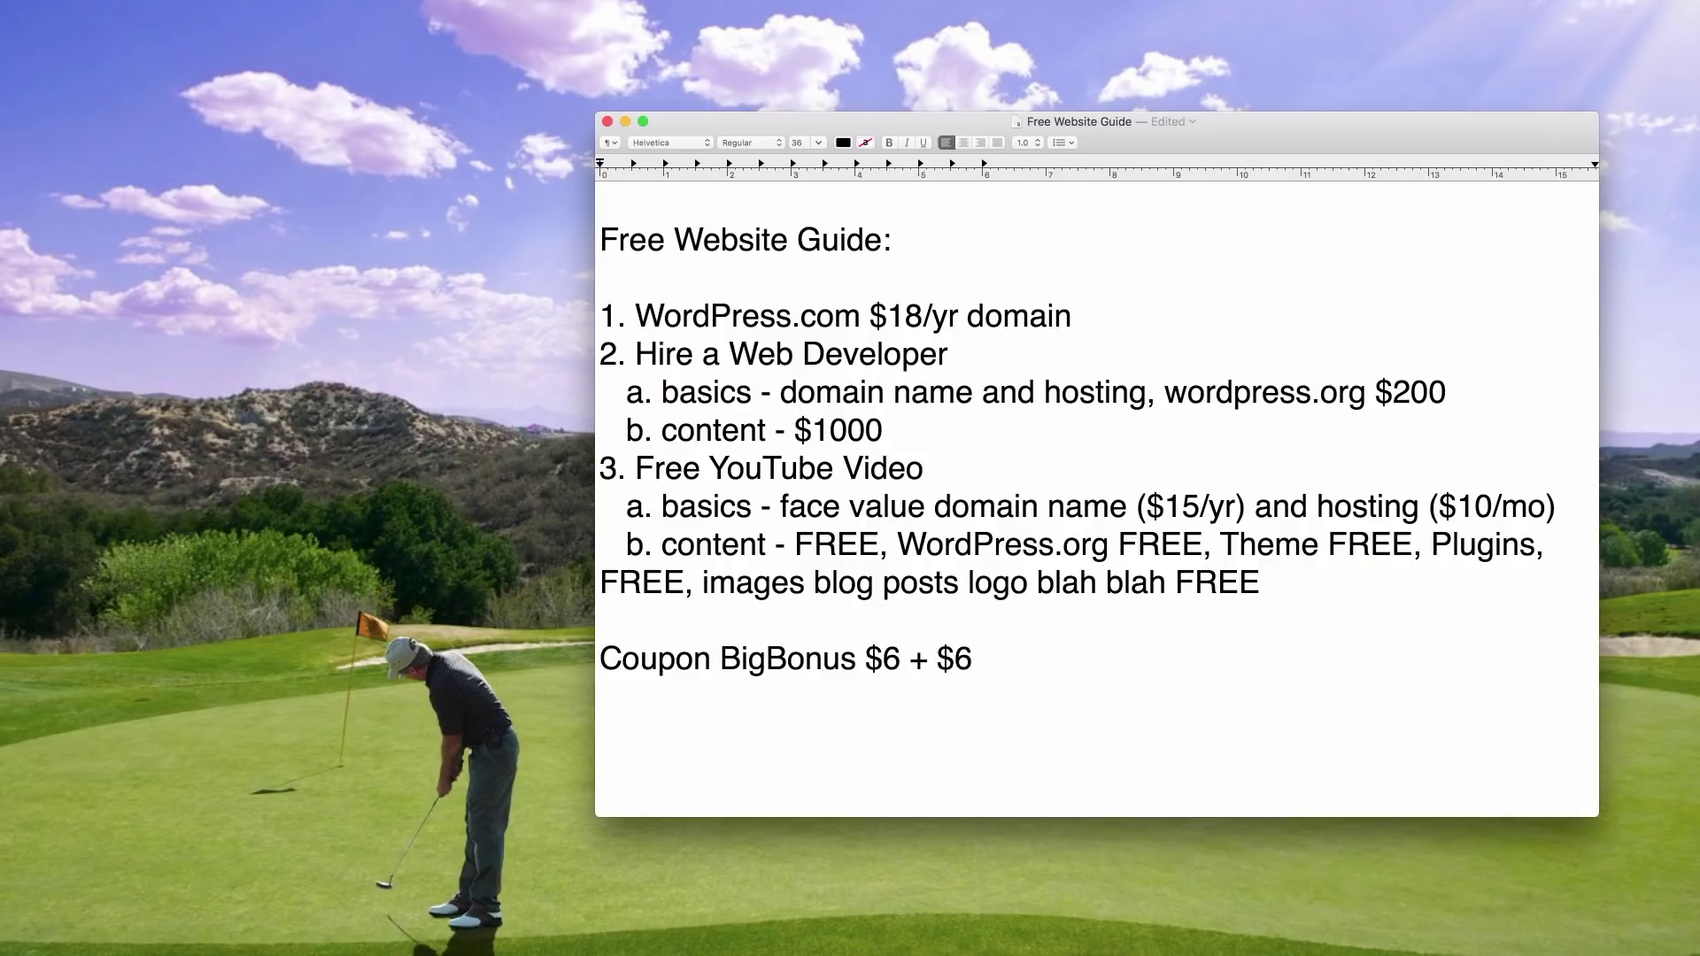
pyautogui.write('$12')
pyautogui.moveTo(1147, 506); pyautogui.dragTo(1548, 506)
pyautogui.moveTo(935, 506); pyautogui.dragTo(1138, 506)
pyautogui.doubleClick(1355, 503)
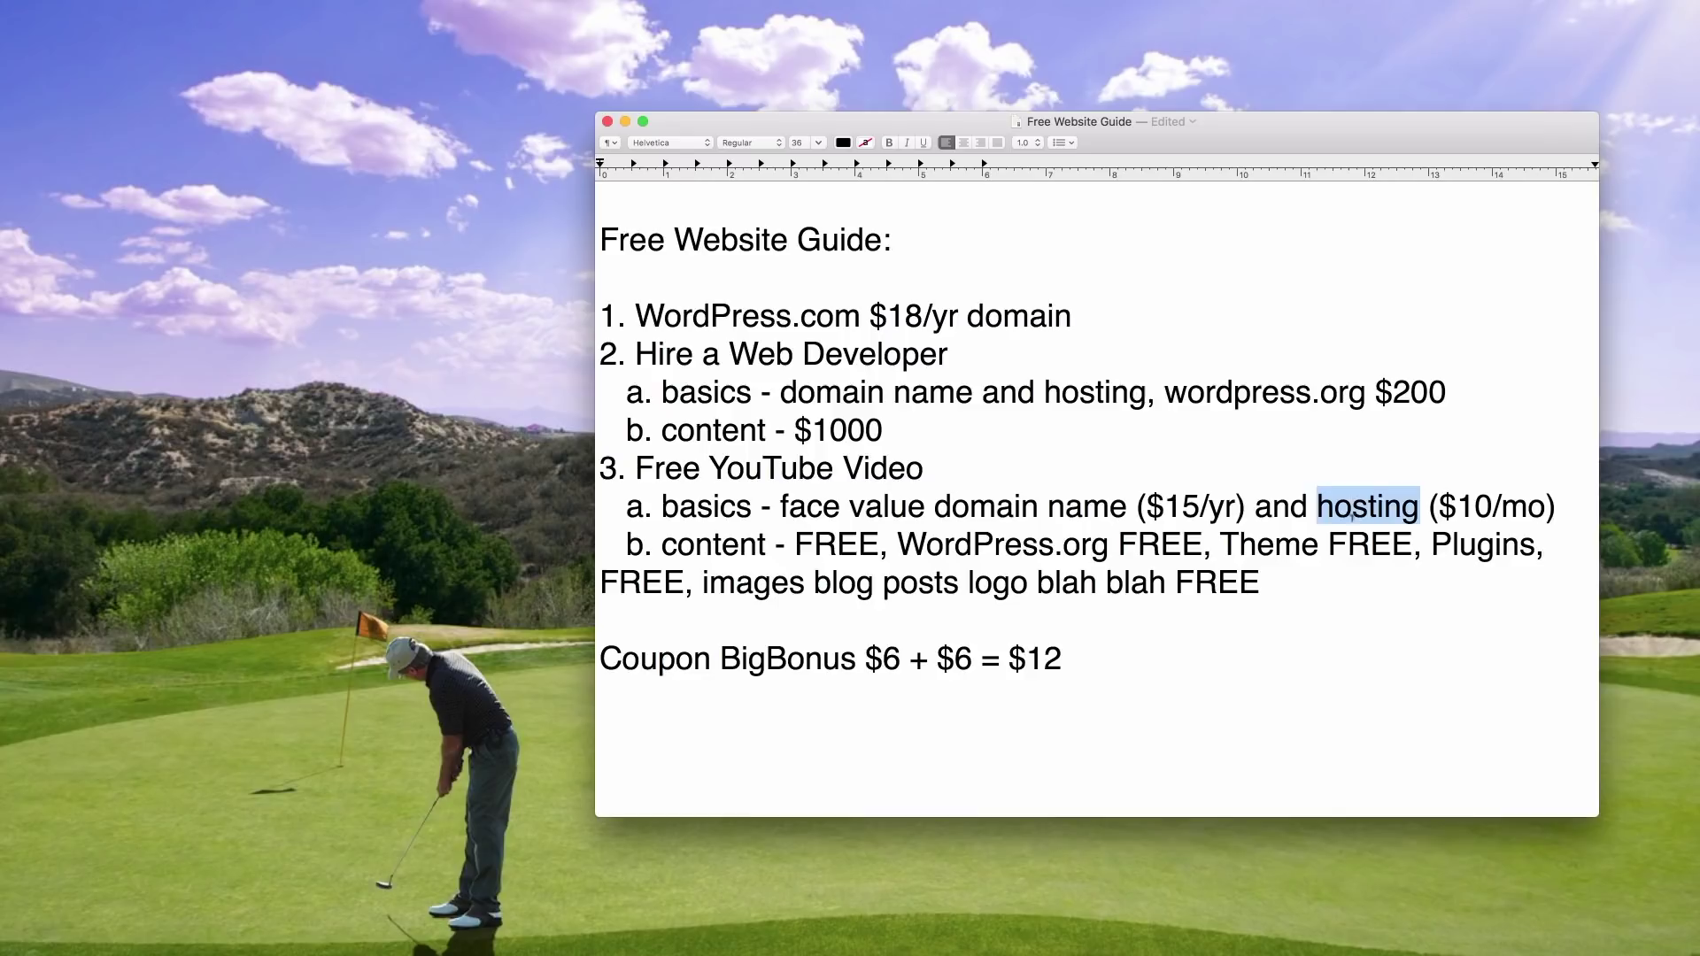
pyautogui.click(1073, 666)
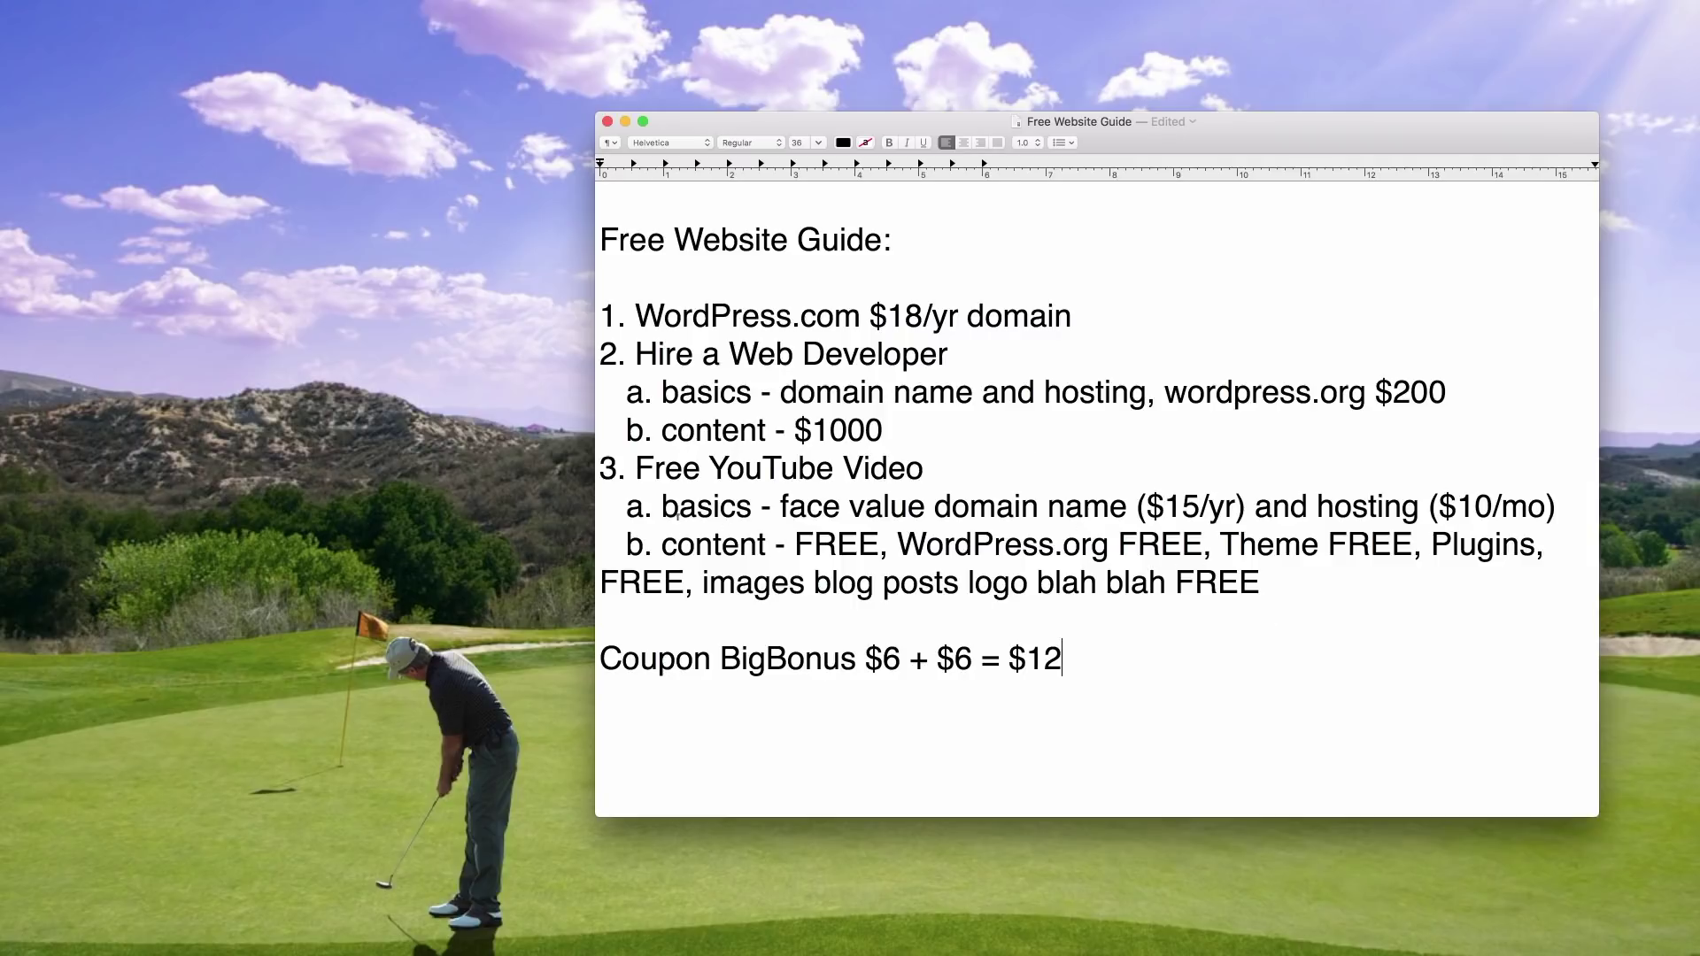
# Highlight the Free YouTube Video option, then its content and basics lines, to review them
pyautogui.moveTo(632, 461); pyautogui.dragTo(1279, 581)
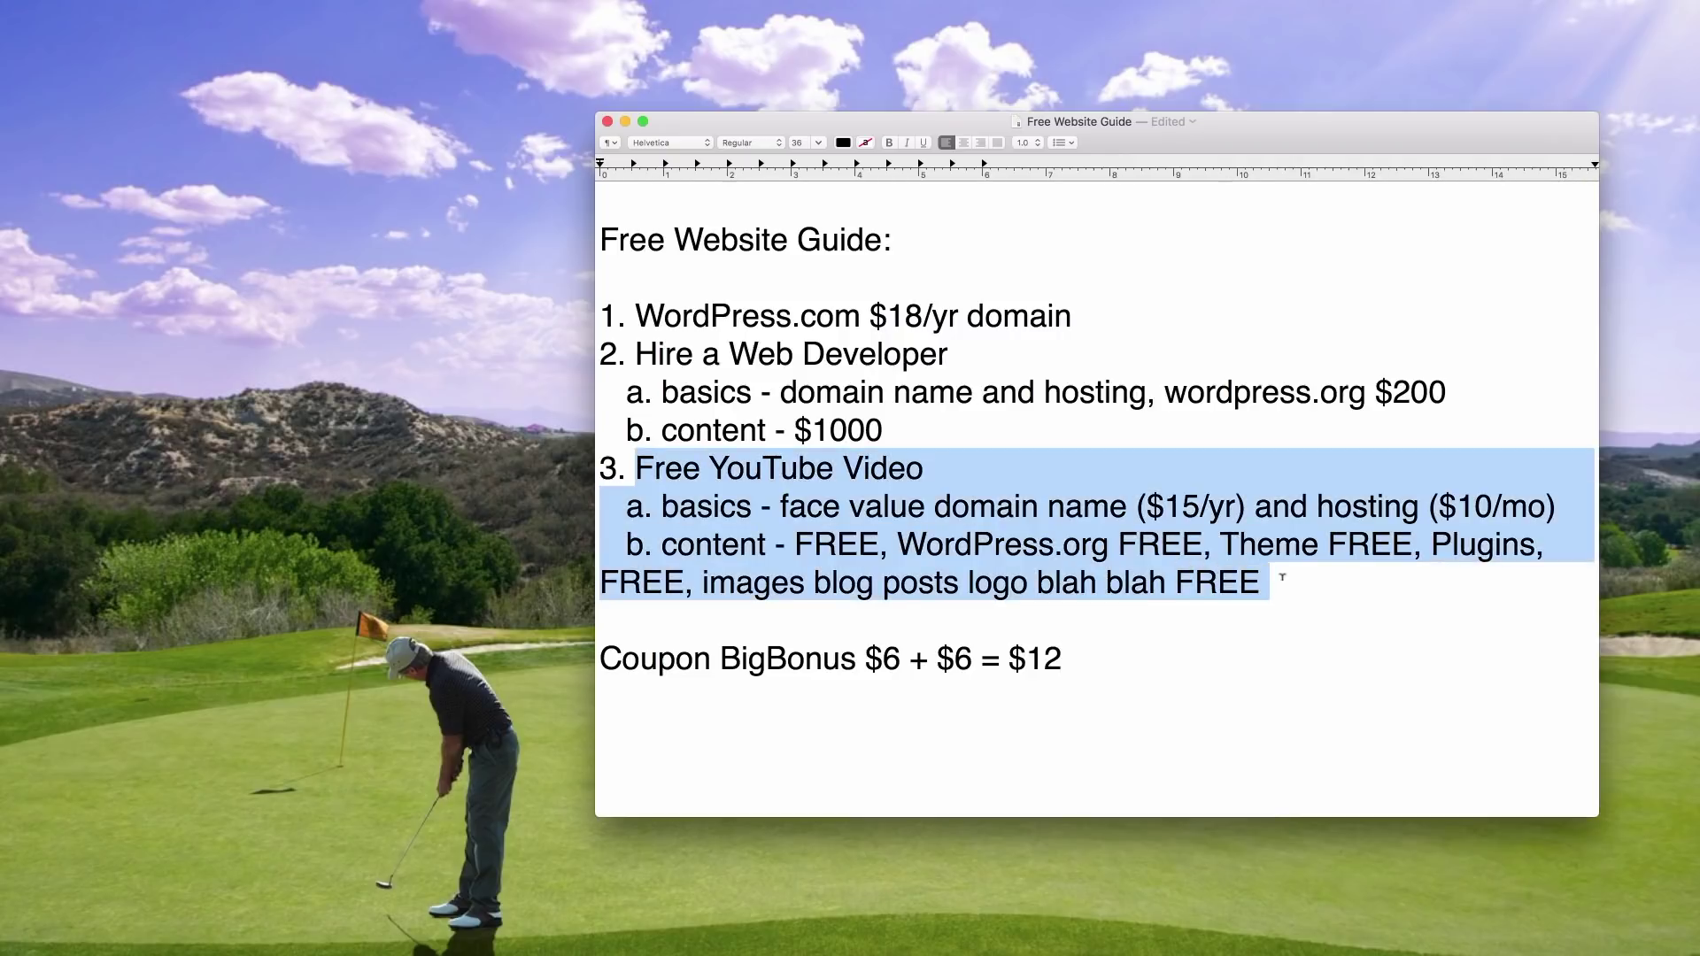
pyautogui.click(1229, 665)
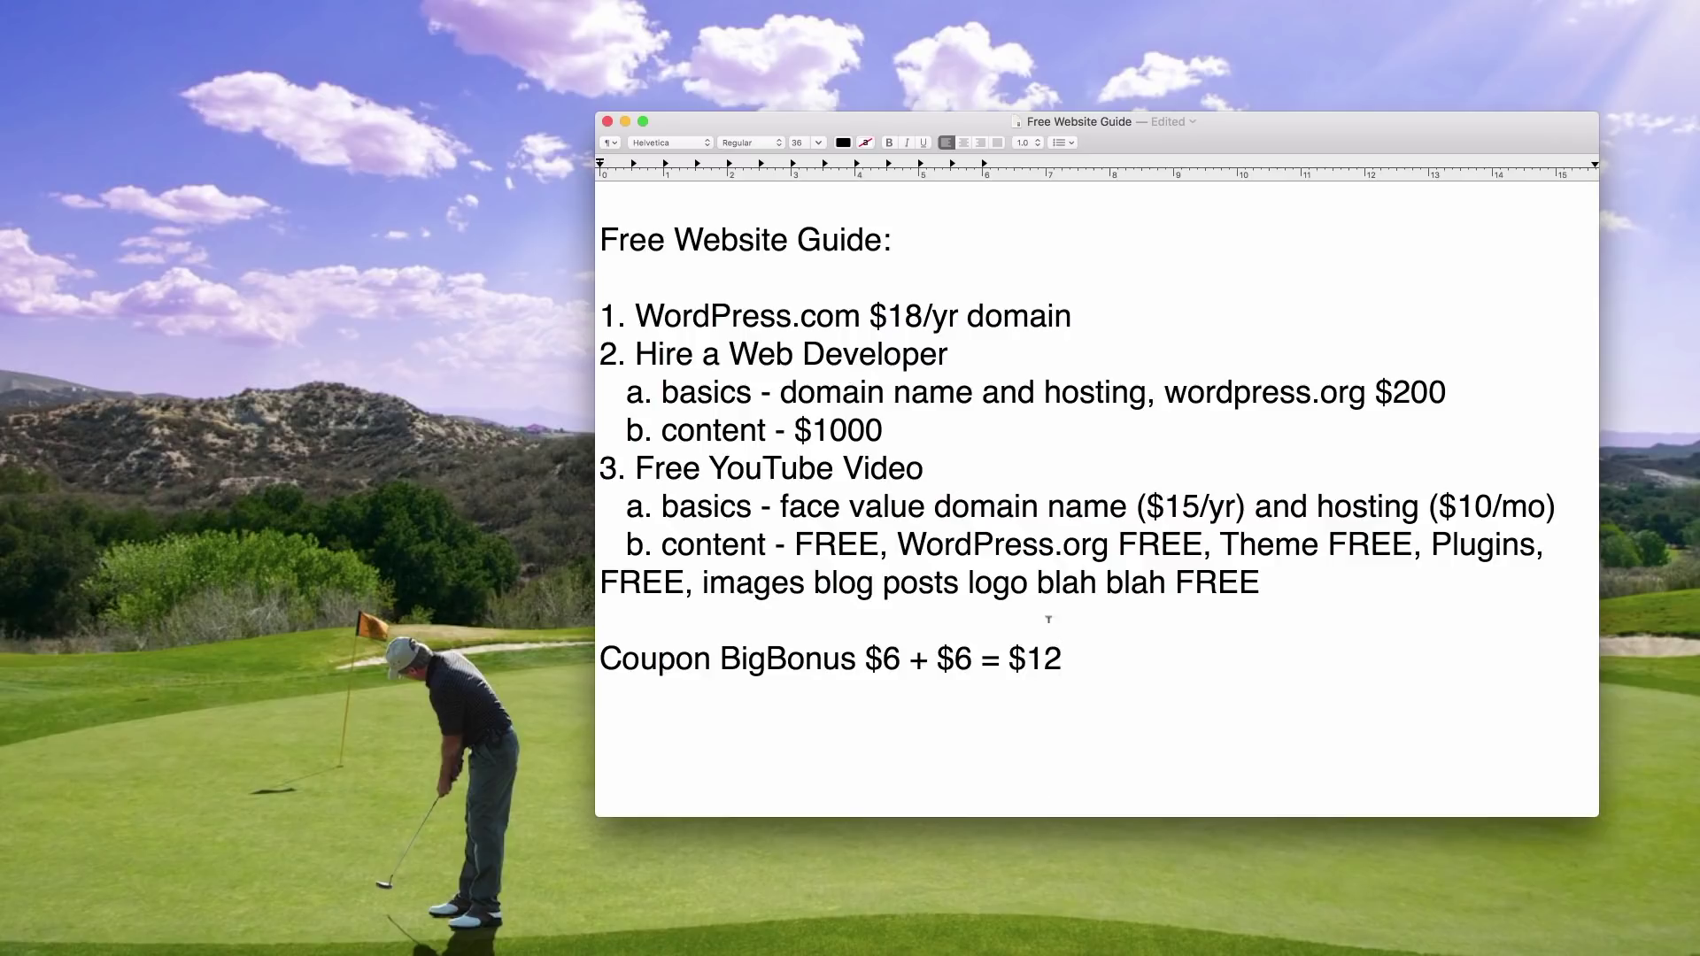
pyautogui.moveTo(1270, 585); pyautogui.dragTo(599, 542)
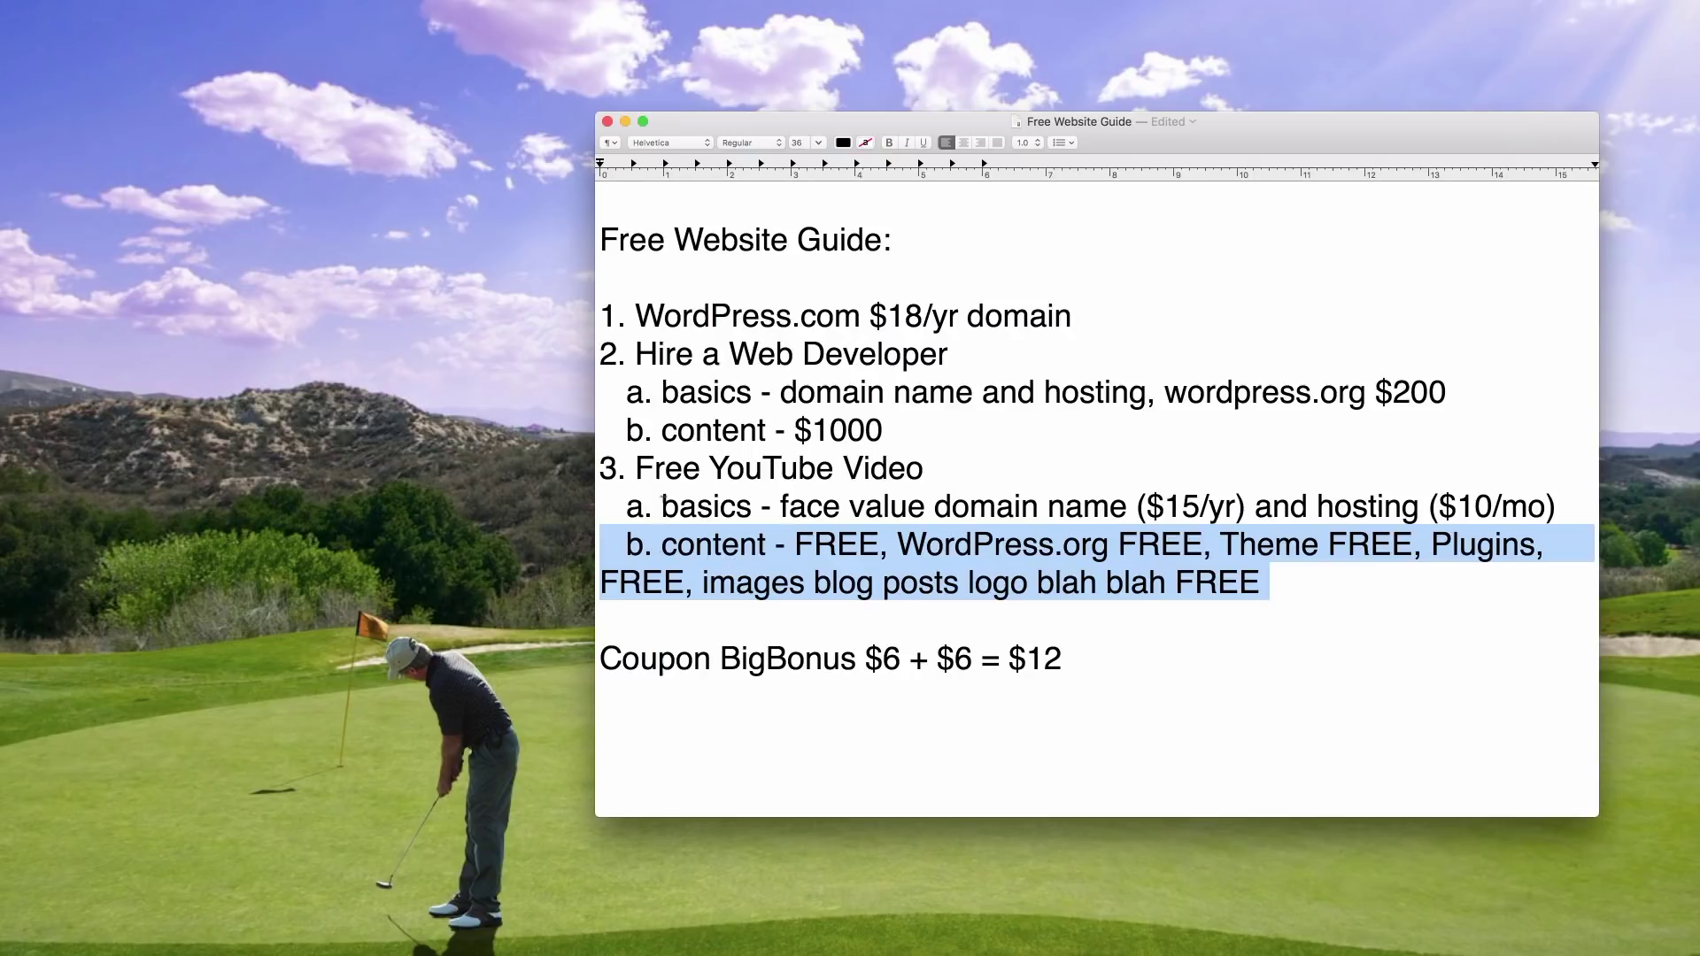
pyautogui.click(661, 507)
pyautogui.moveTo(626, 506); pyautogui.dragTo(1557, 504)
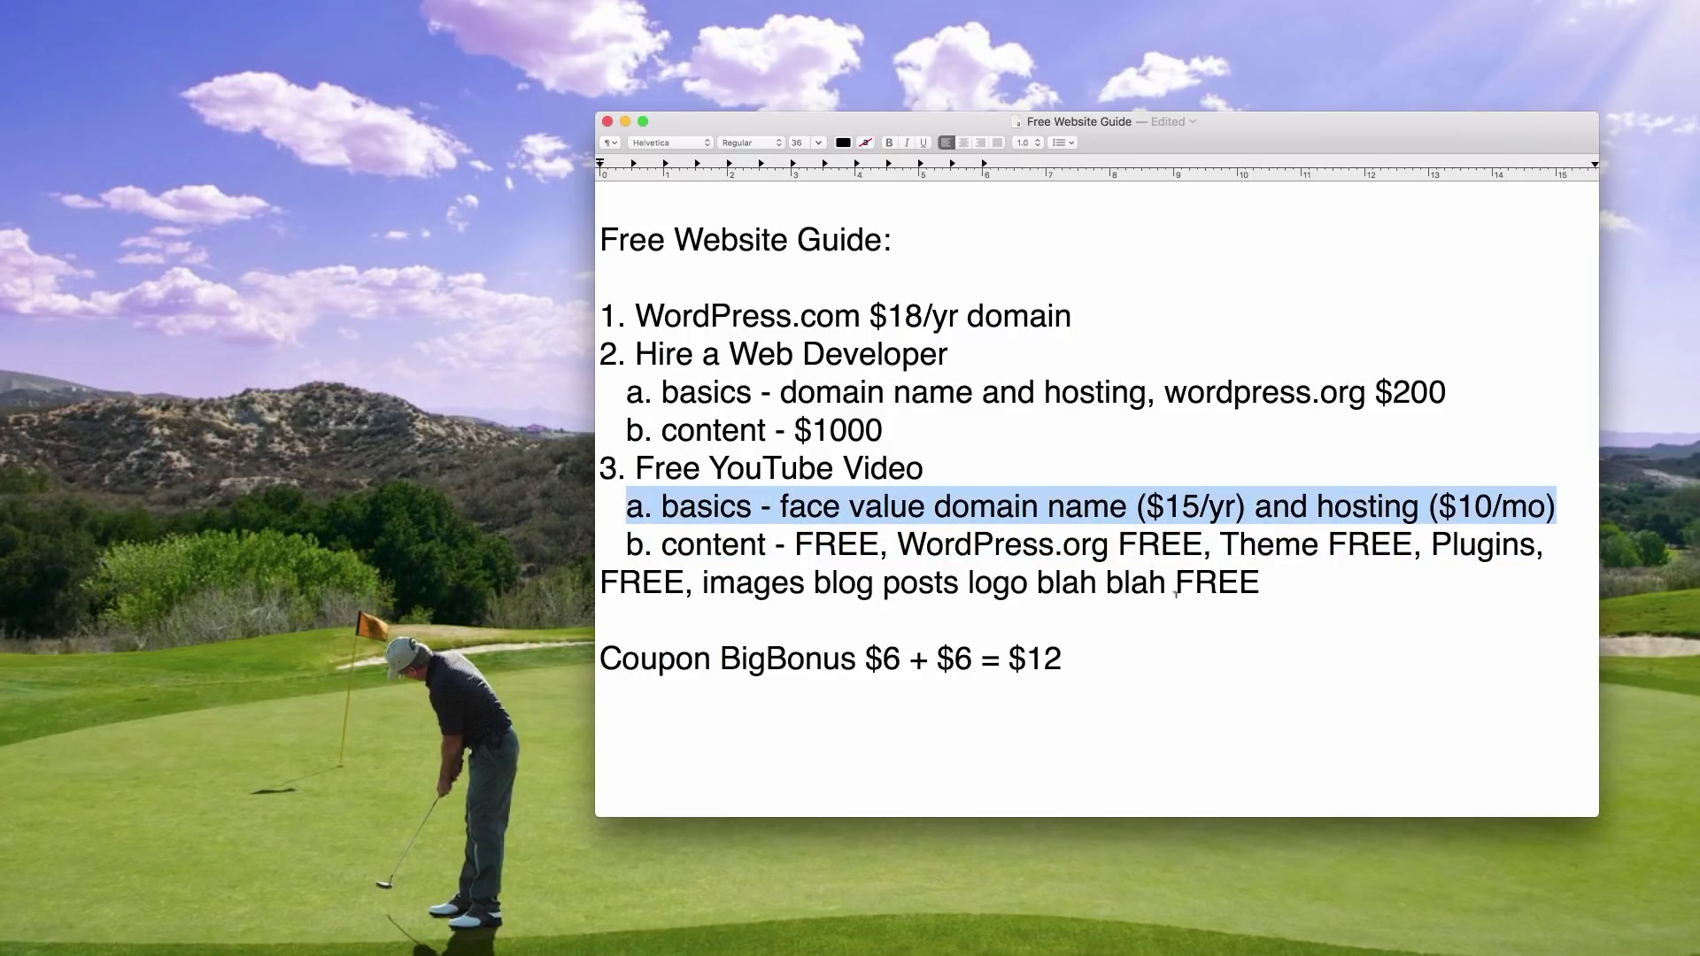
pyautogui.click(1266, 581)
pyautogui.moveTo(626, 507); pyautogui.dragTo(1565, 503)
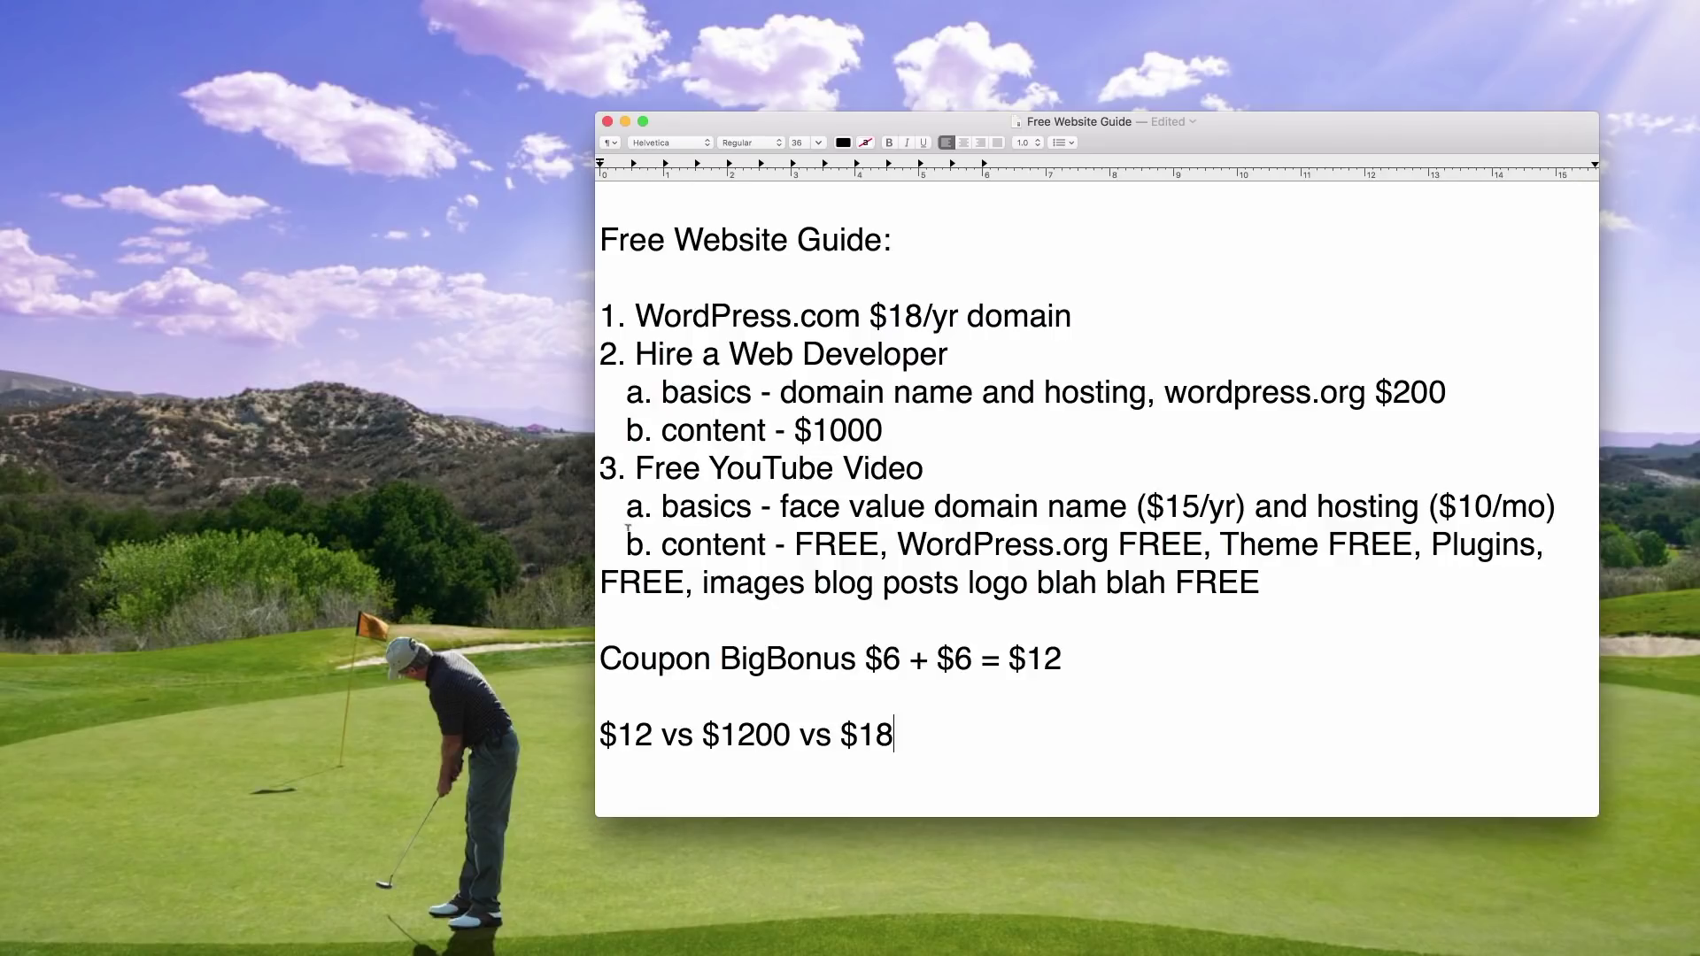
# Re-check option 3's basics and free content sub-items by highlighting each once more
pyautogui.moveTo(624, 506); pyautogui.dragTo(1556, 507)
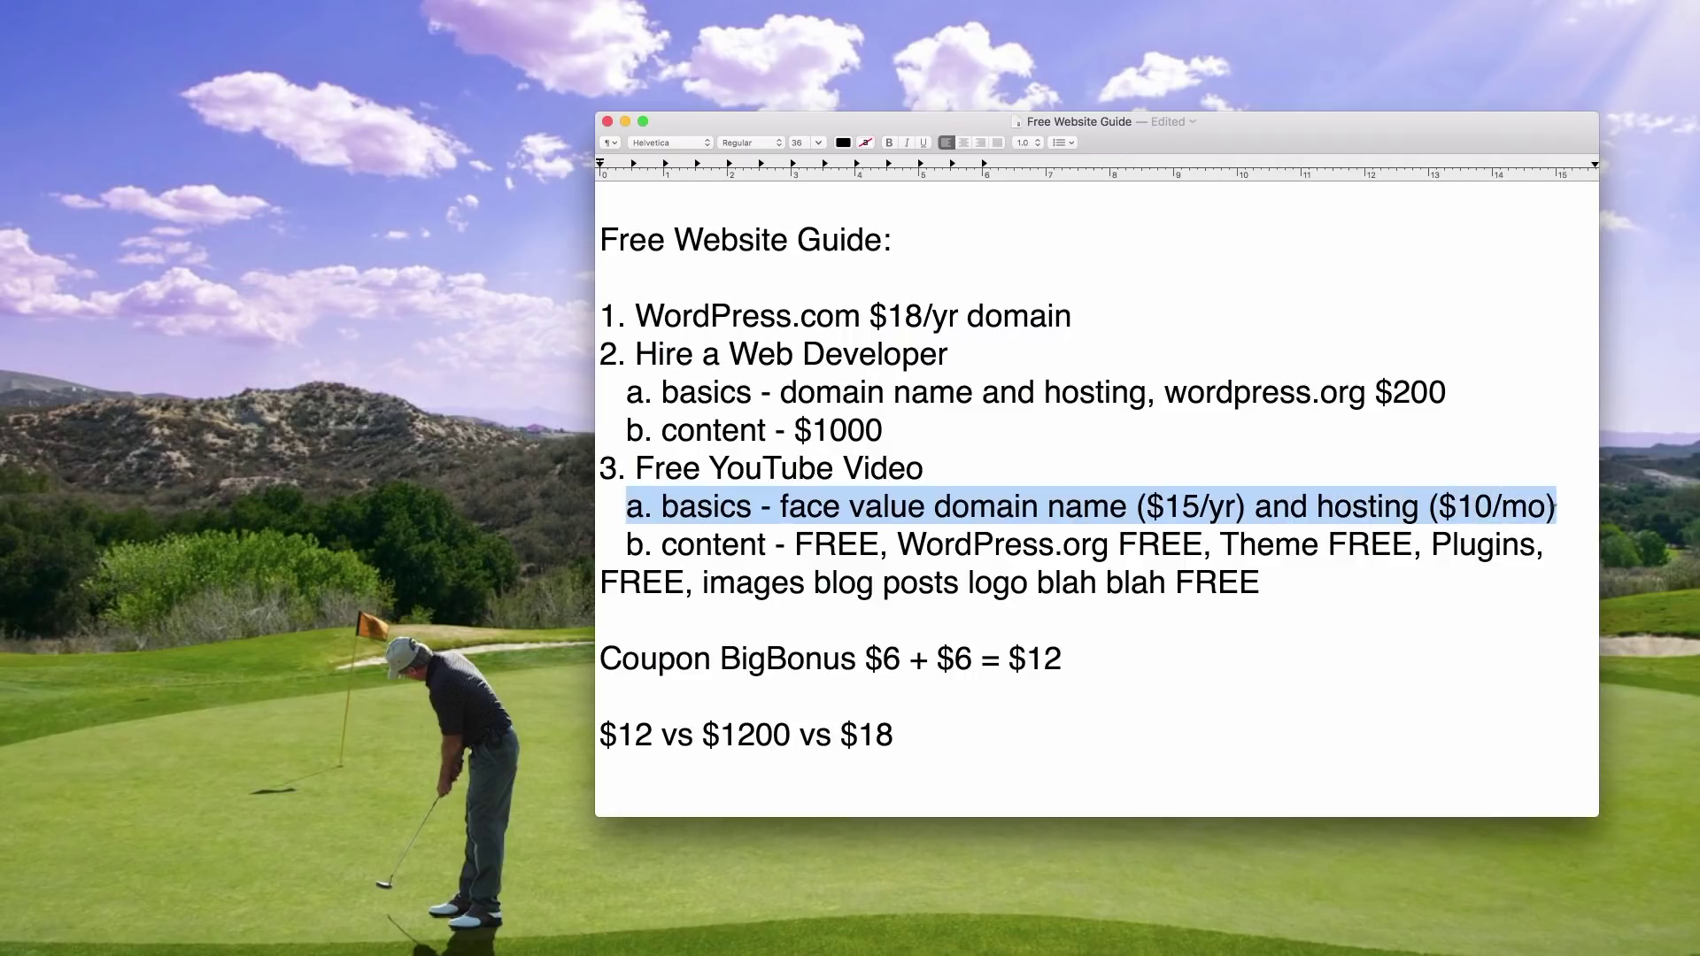
pyautogui.click(1556, 506)
pyautogui.moveTo(626, 542); pyautogui.dragTo(1320, 583)
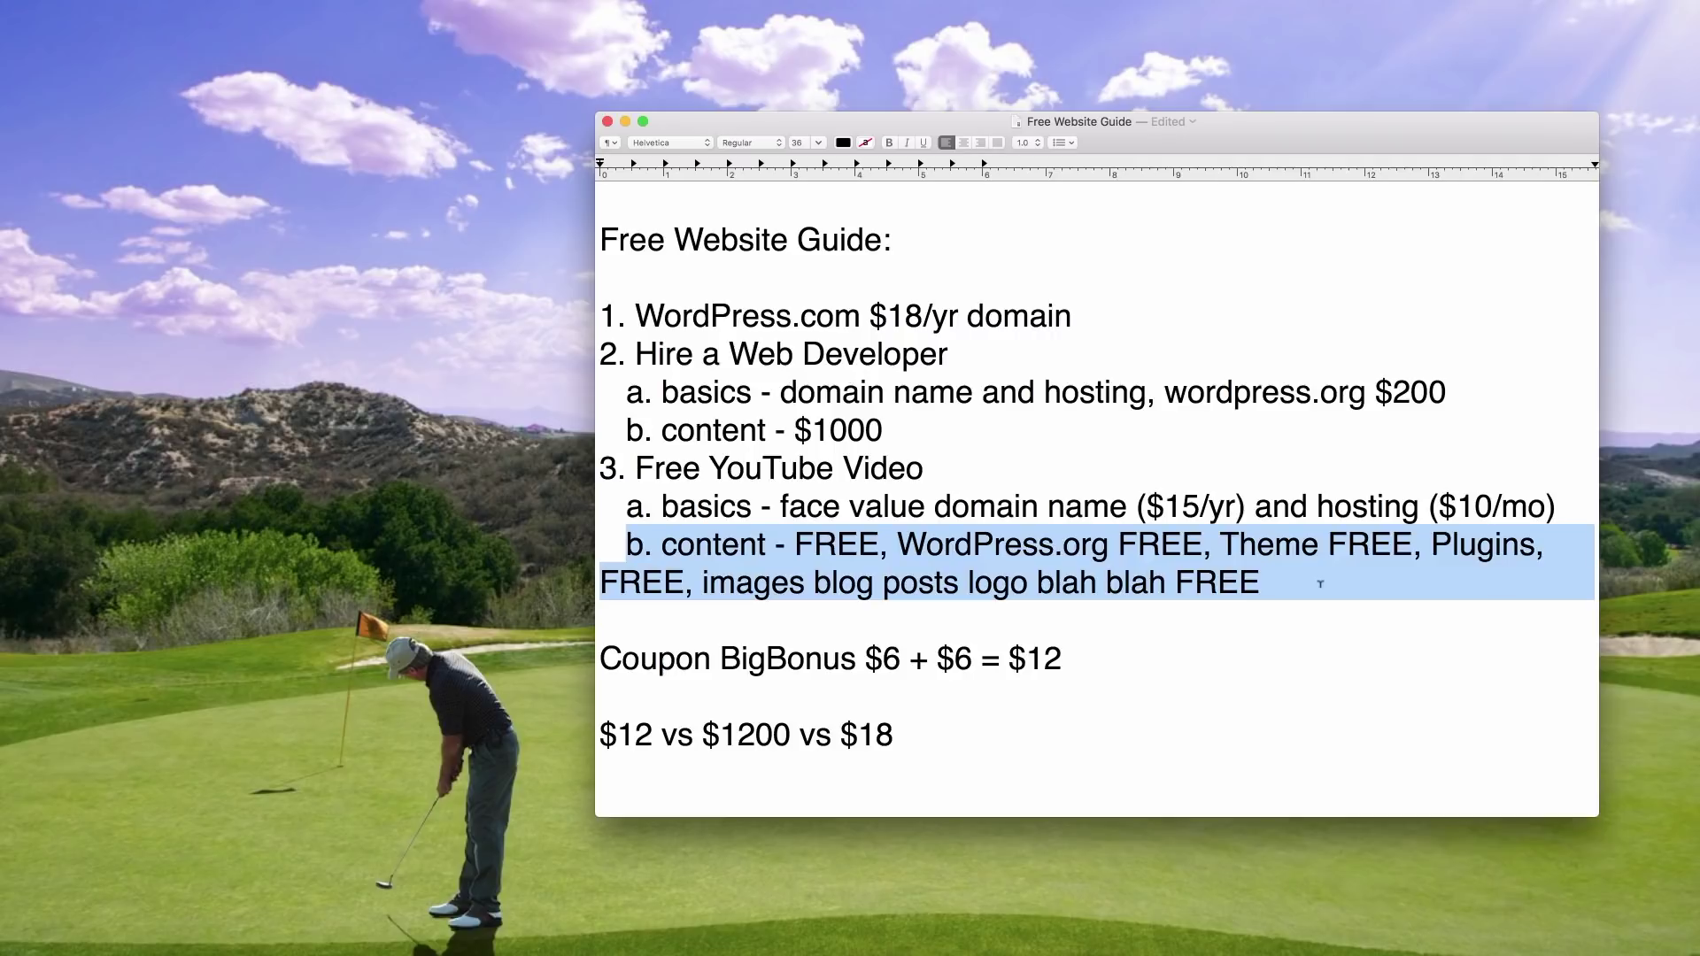
pyautogui.click(1268, 580)
# Close all old Chrome tabs and load hostgator.com from the 'host' address-bar suggestion
pyautogui.click(870, 948)
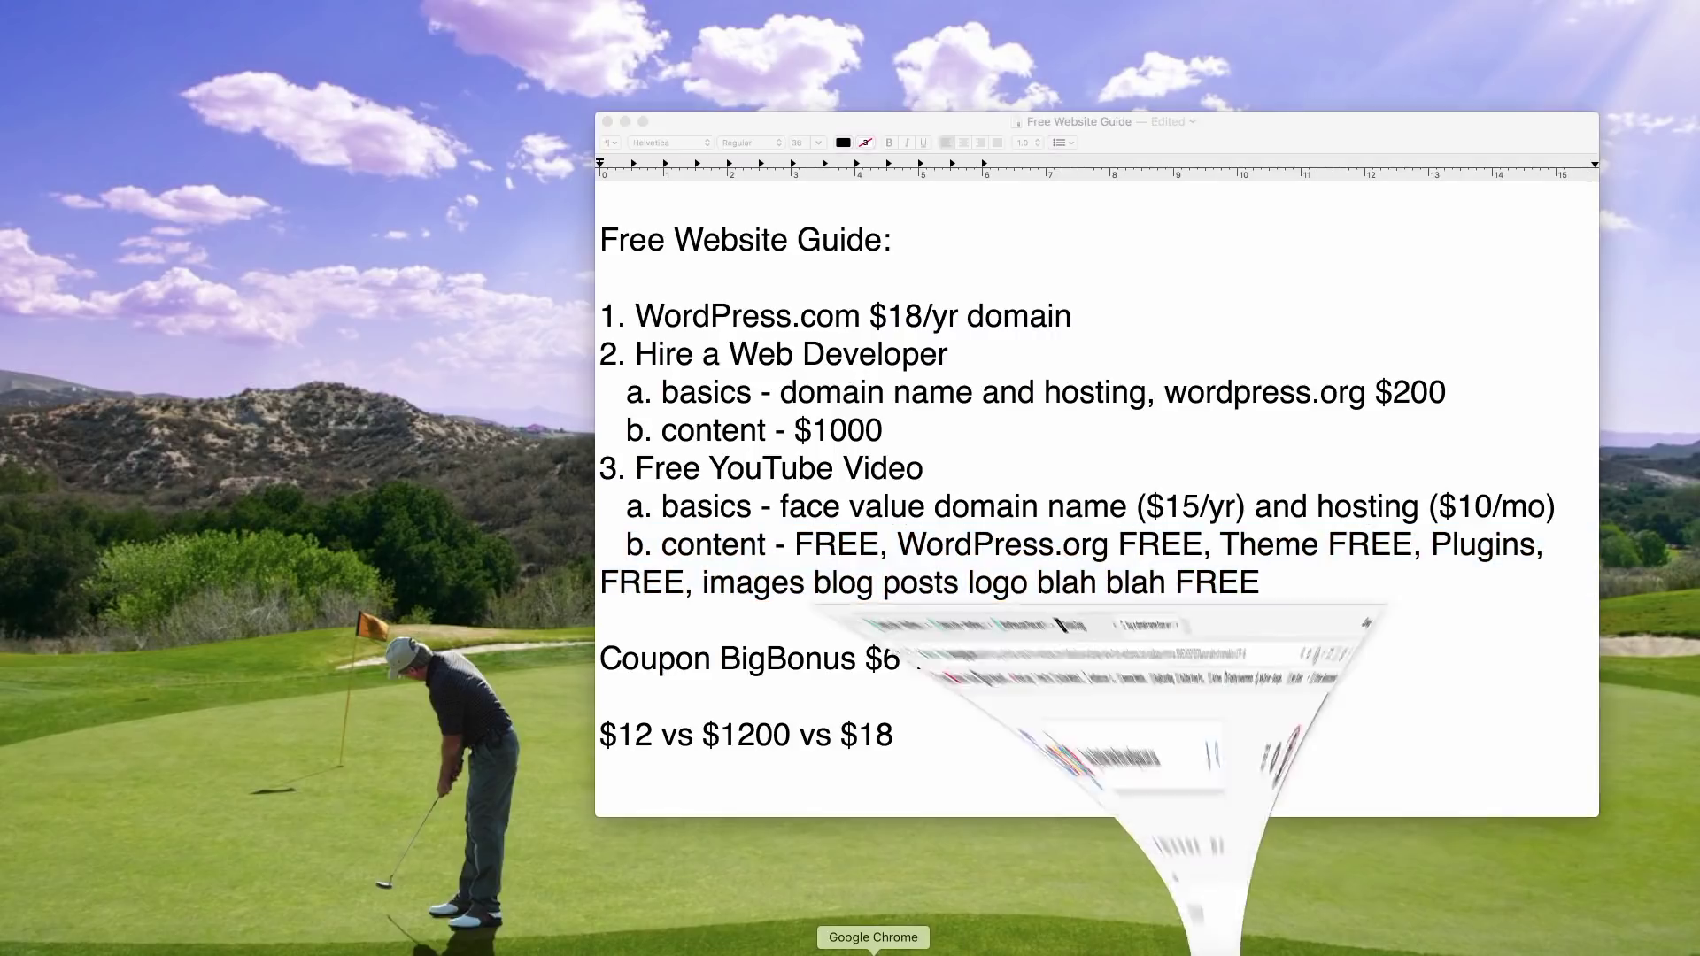
pyautogui.click(1095, 23)
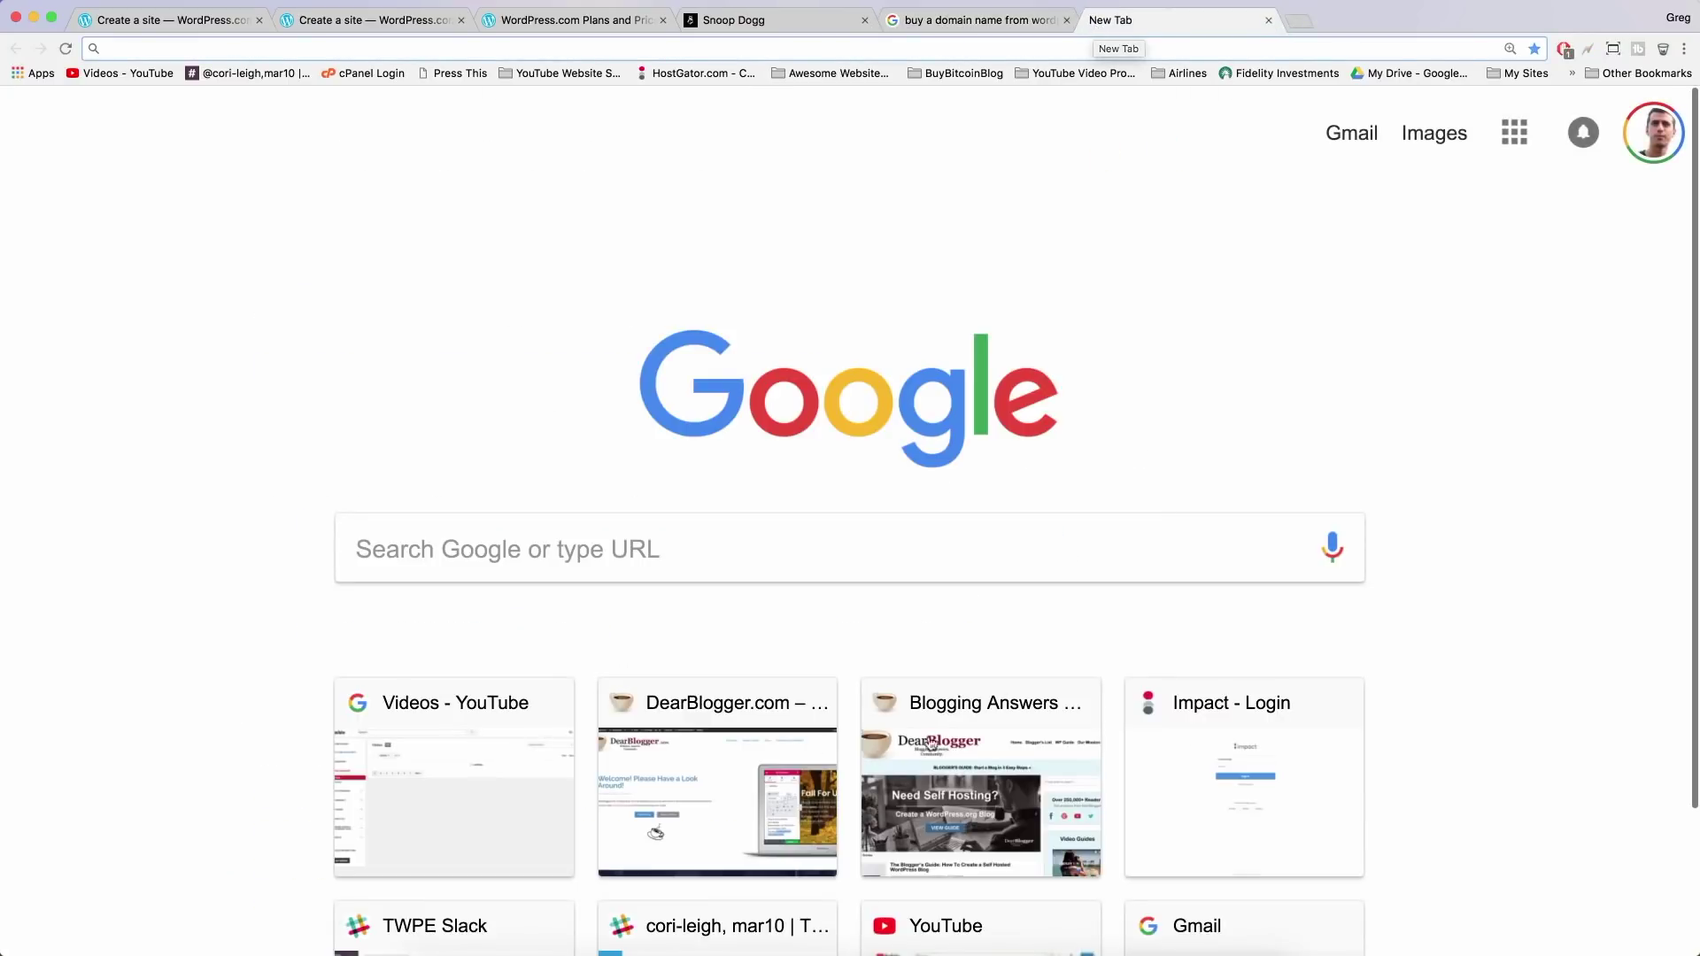
pyautogui.click(259, 21)
pyautogui.click(259, 21)
pyautogui.click(259, 20)
pyautogui.click(260, 20)
pyautogui.click(259, 20)
pyautogui.click(259, 20)
pyautogui.click(319, 50)
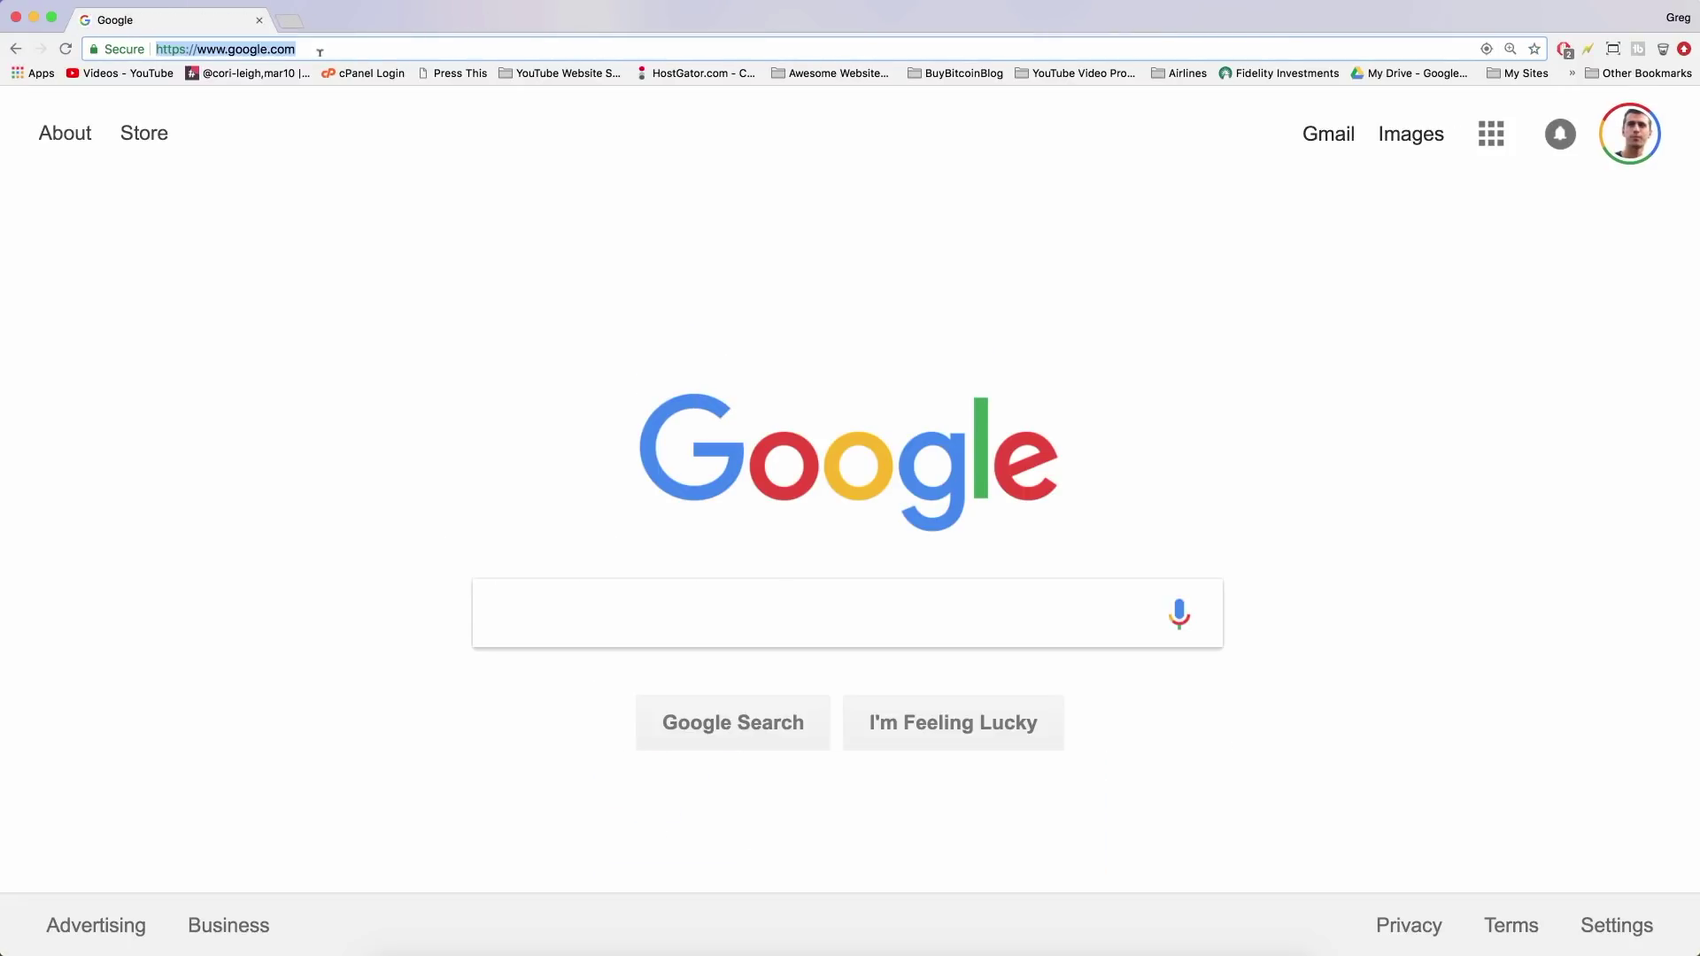
pyautogui.write('hostgator')
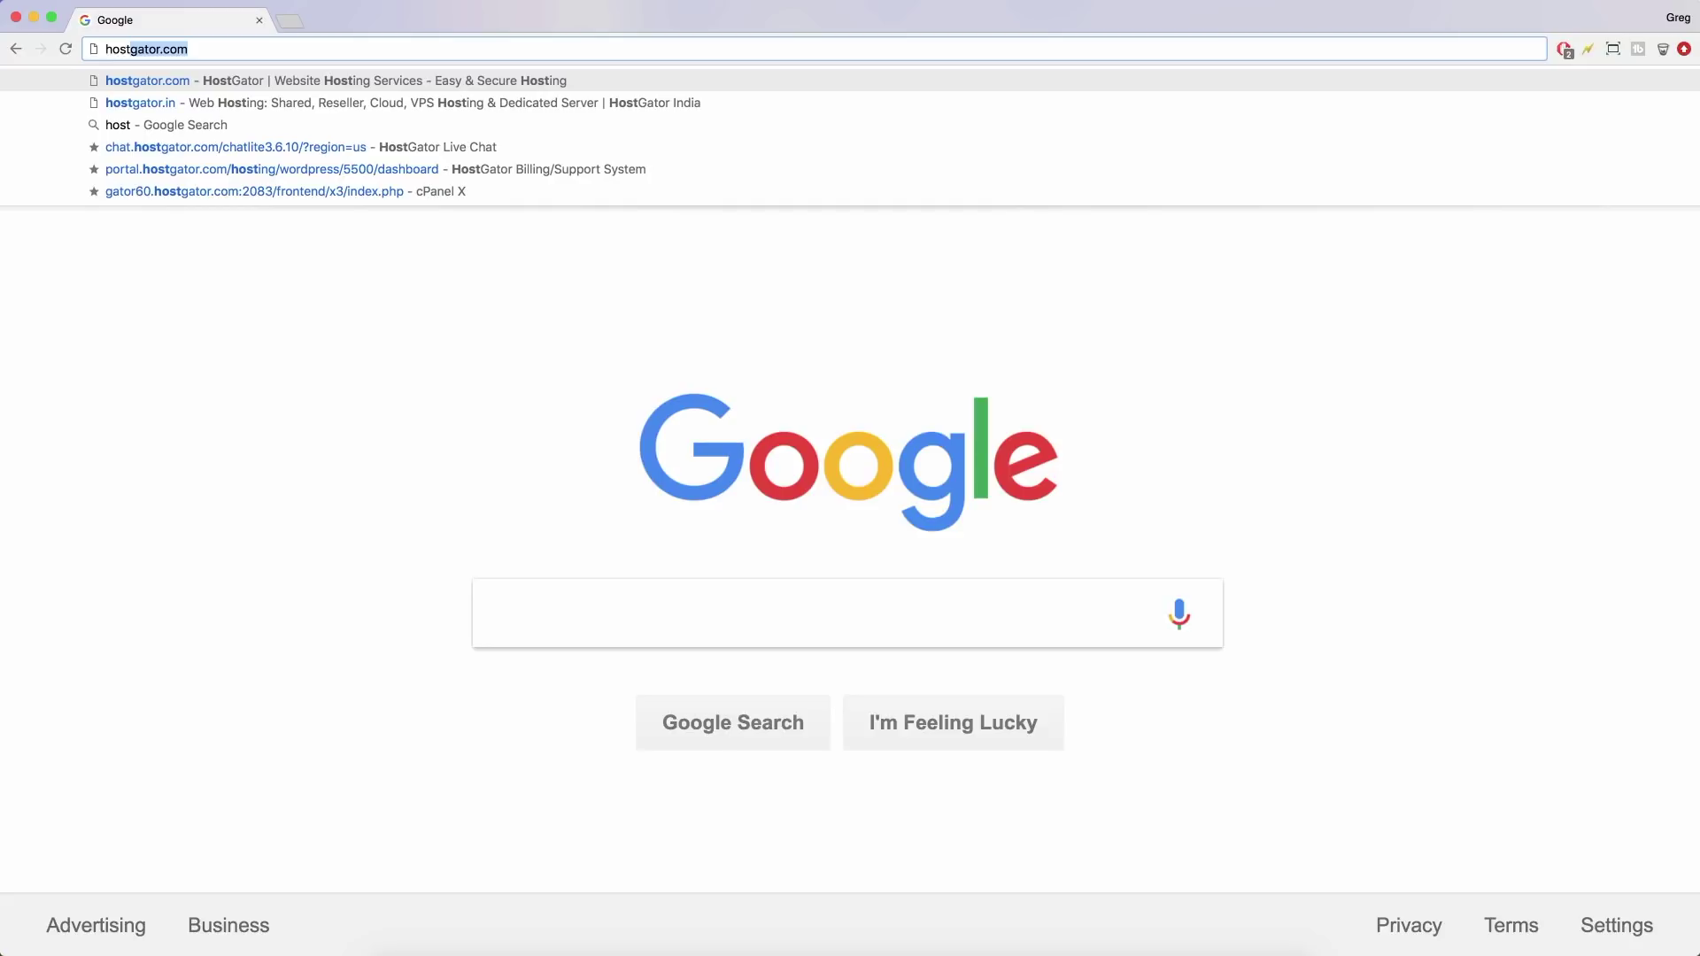
pyautogui.press('Return')
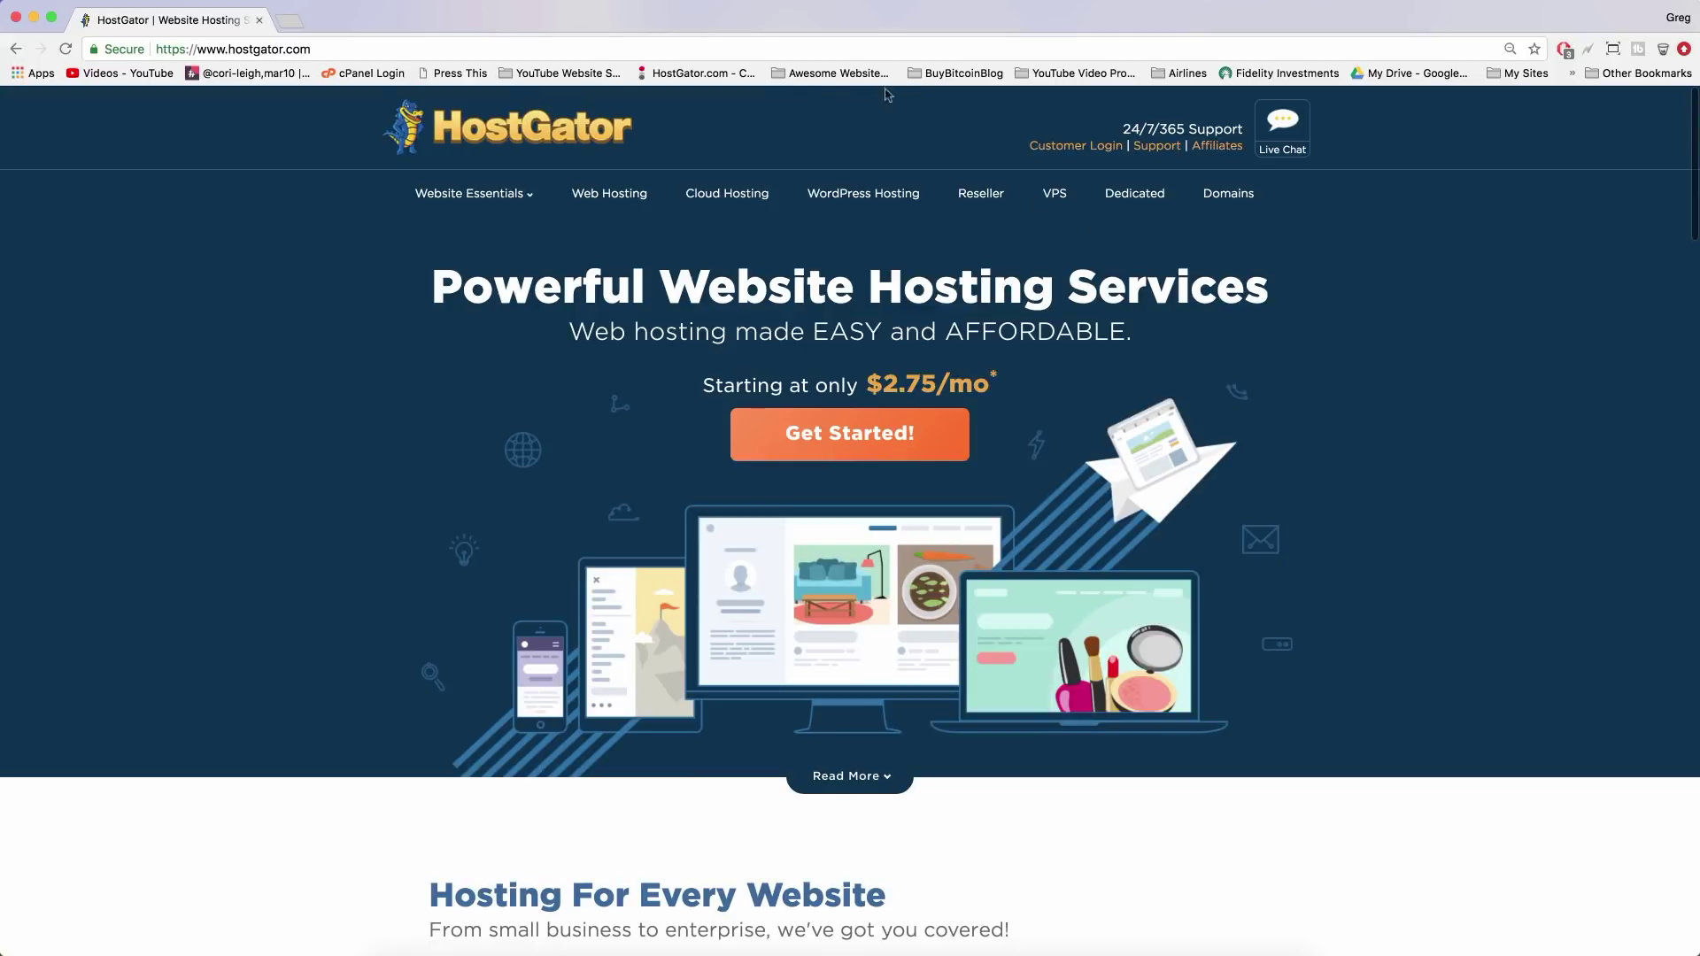
pyautogui.moveTo(536, 185)
pyautogui.scroll(-5, 576, 219)
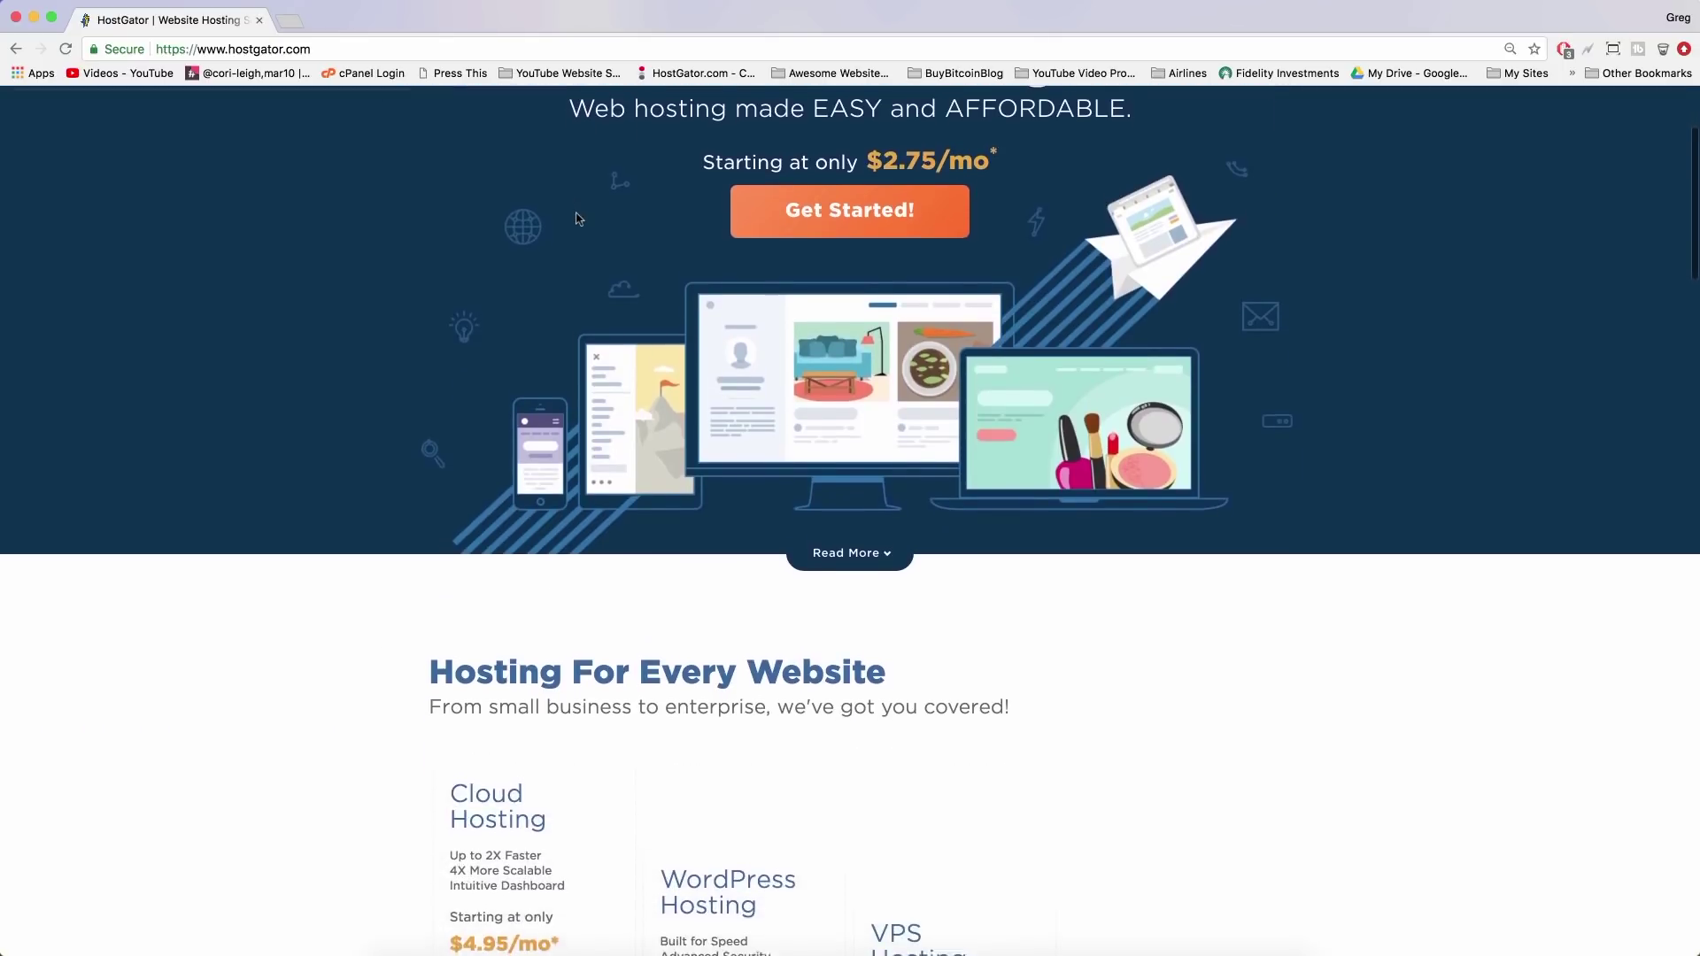
pyautogui.scroll(-10, 576, 219)
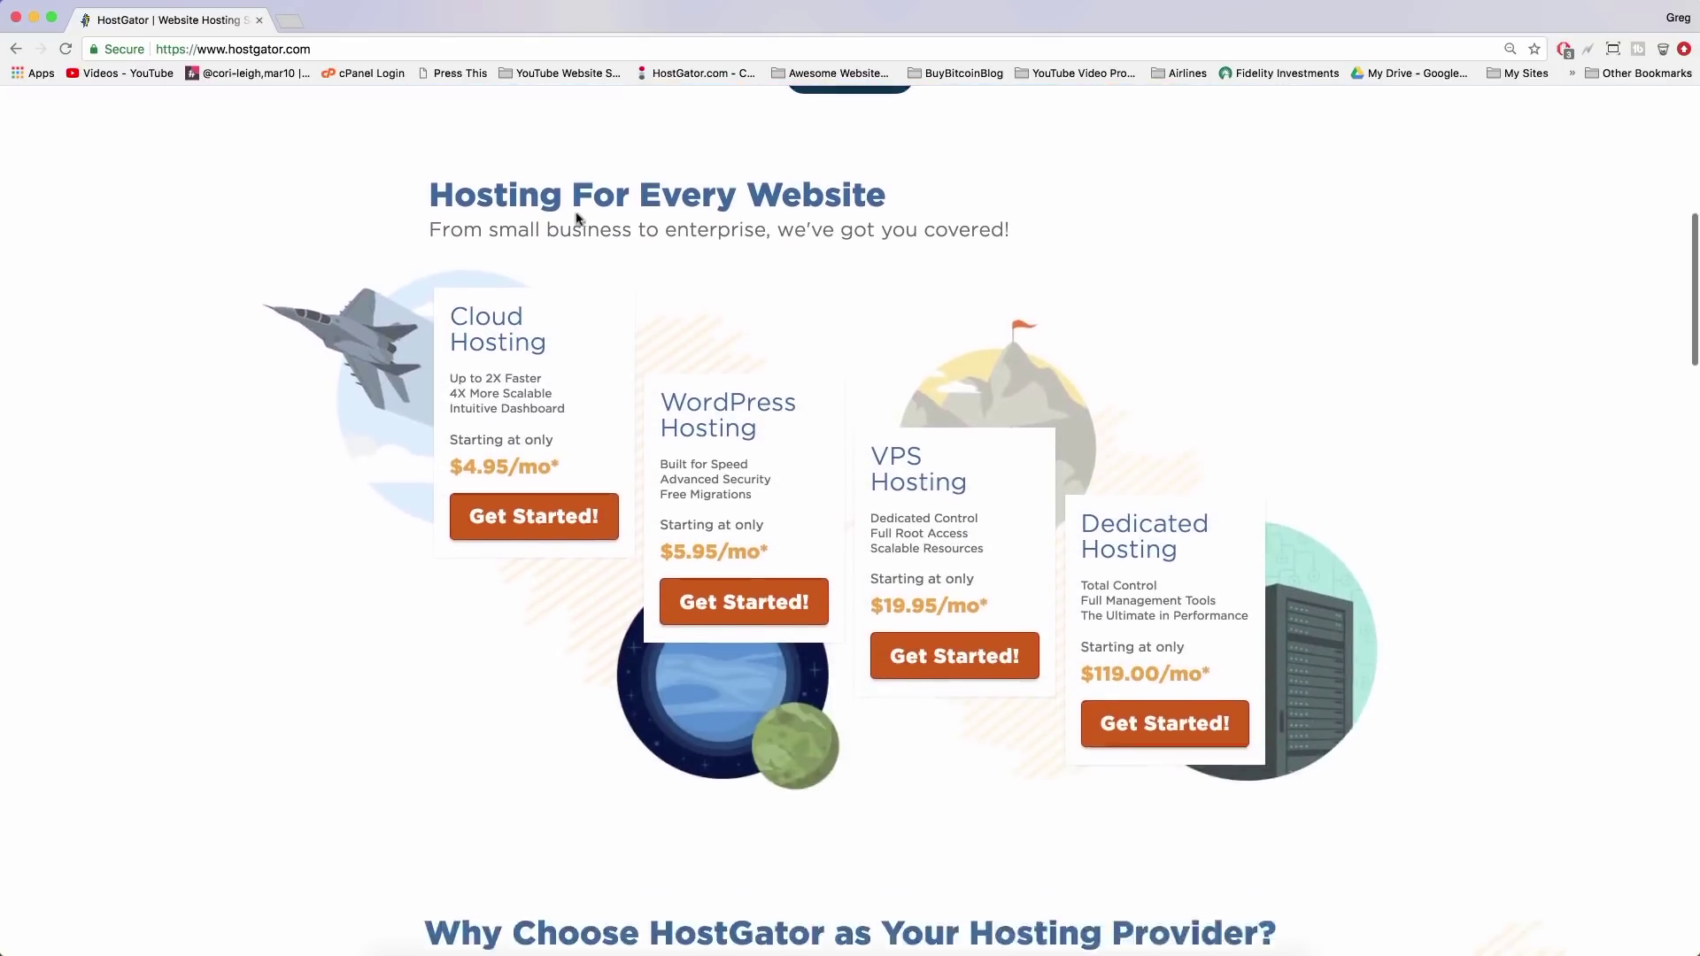
pyautogui.scroll(-12, 577, 219)
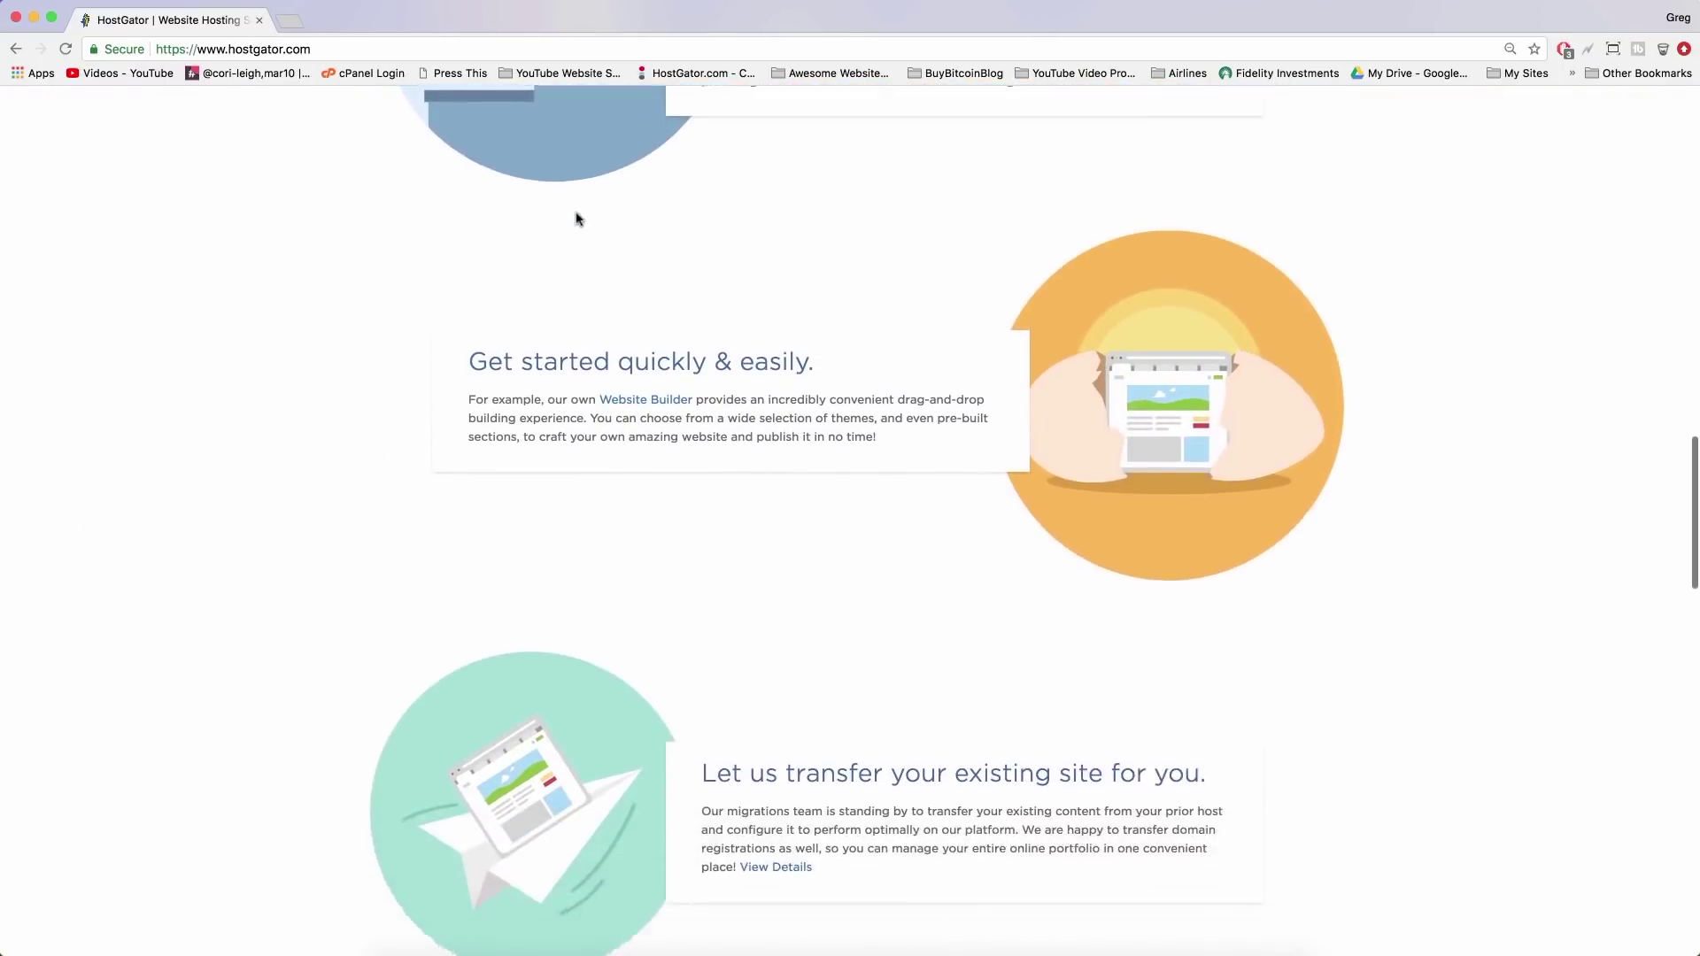
pyautogui.scroll(-6, 576, 218)
pyautogui.scroll(8, 602, 232)
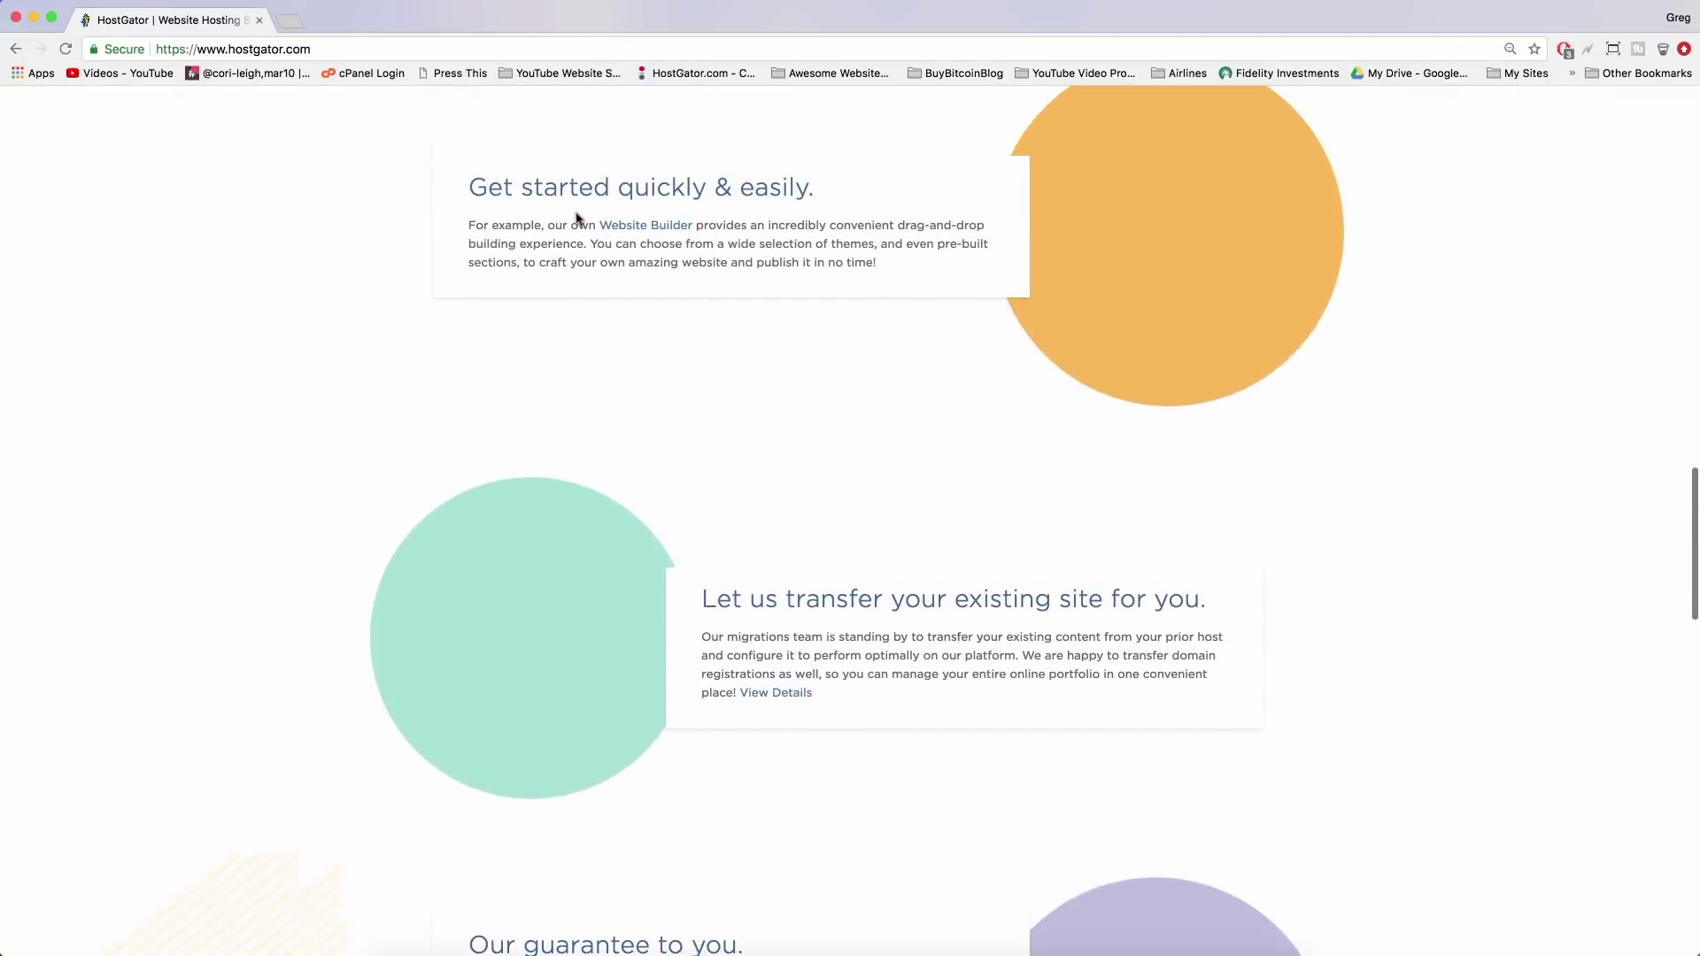
pyautogui.scroll(-10, 897, 584)
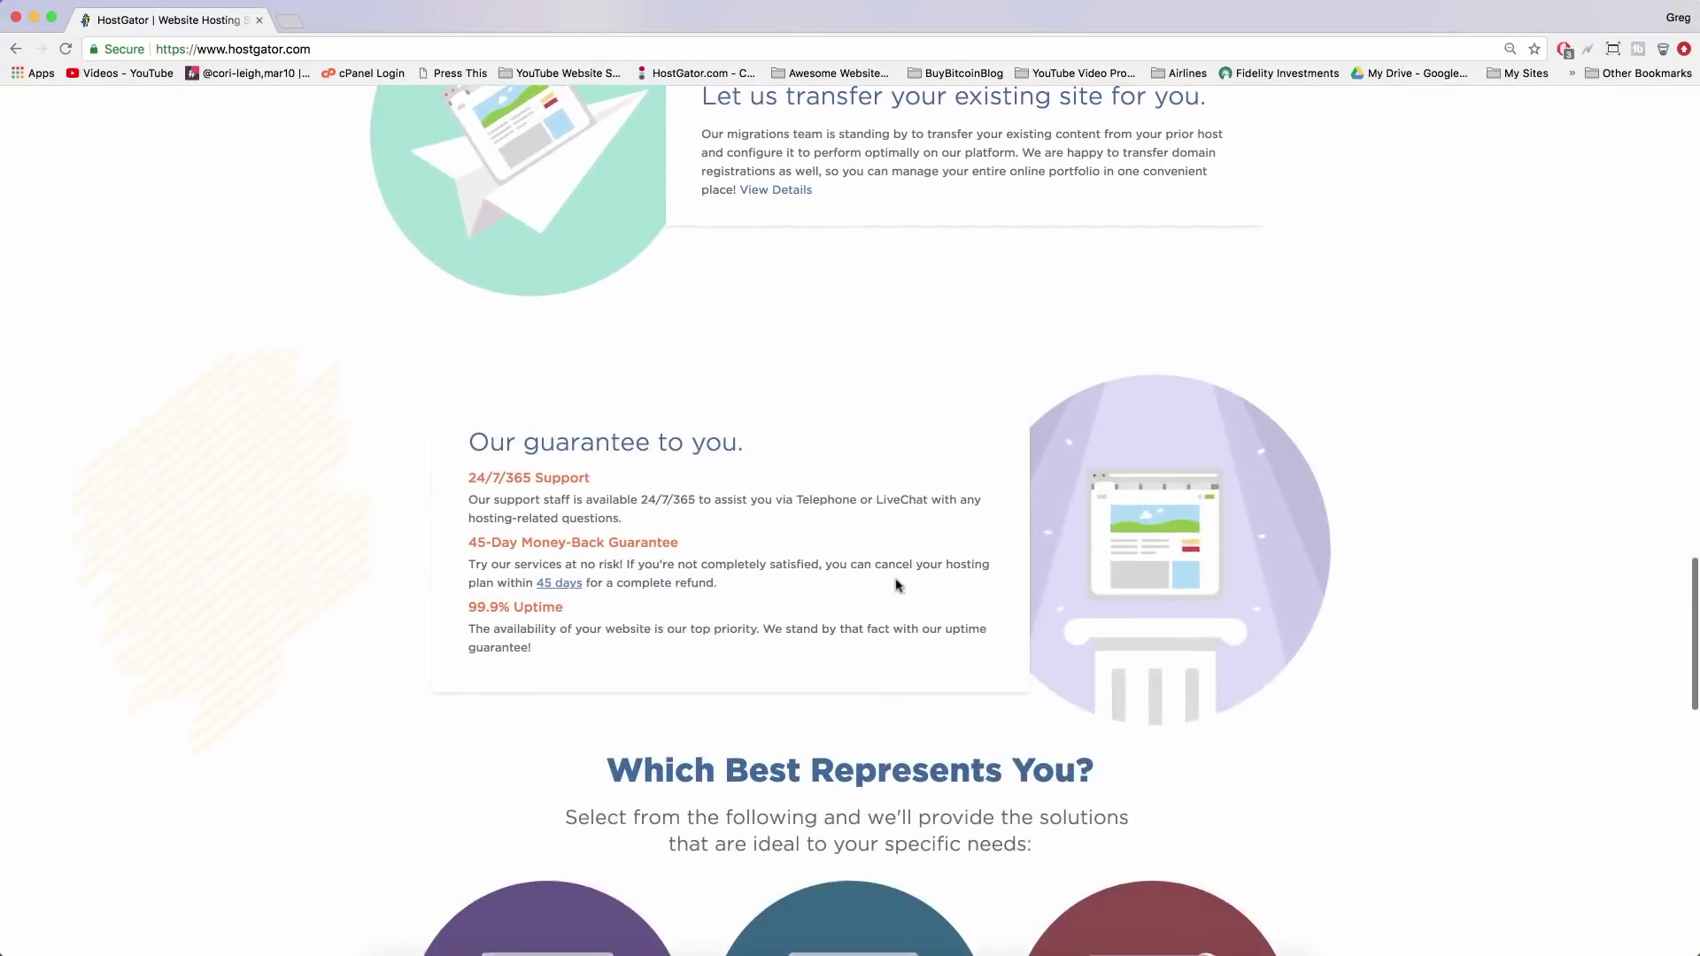
pyautogui.scroll(-2, 897, 585)
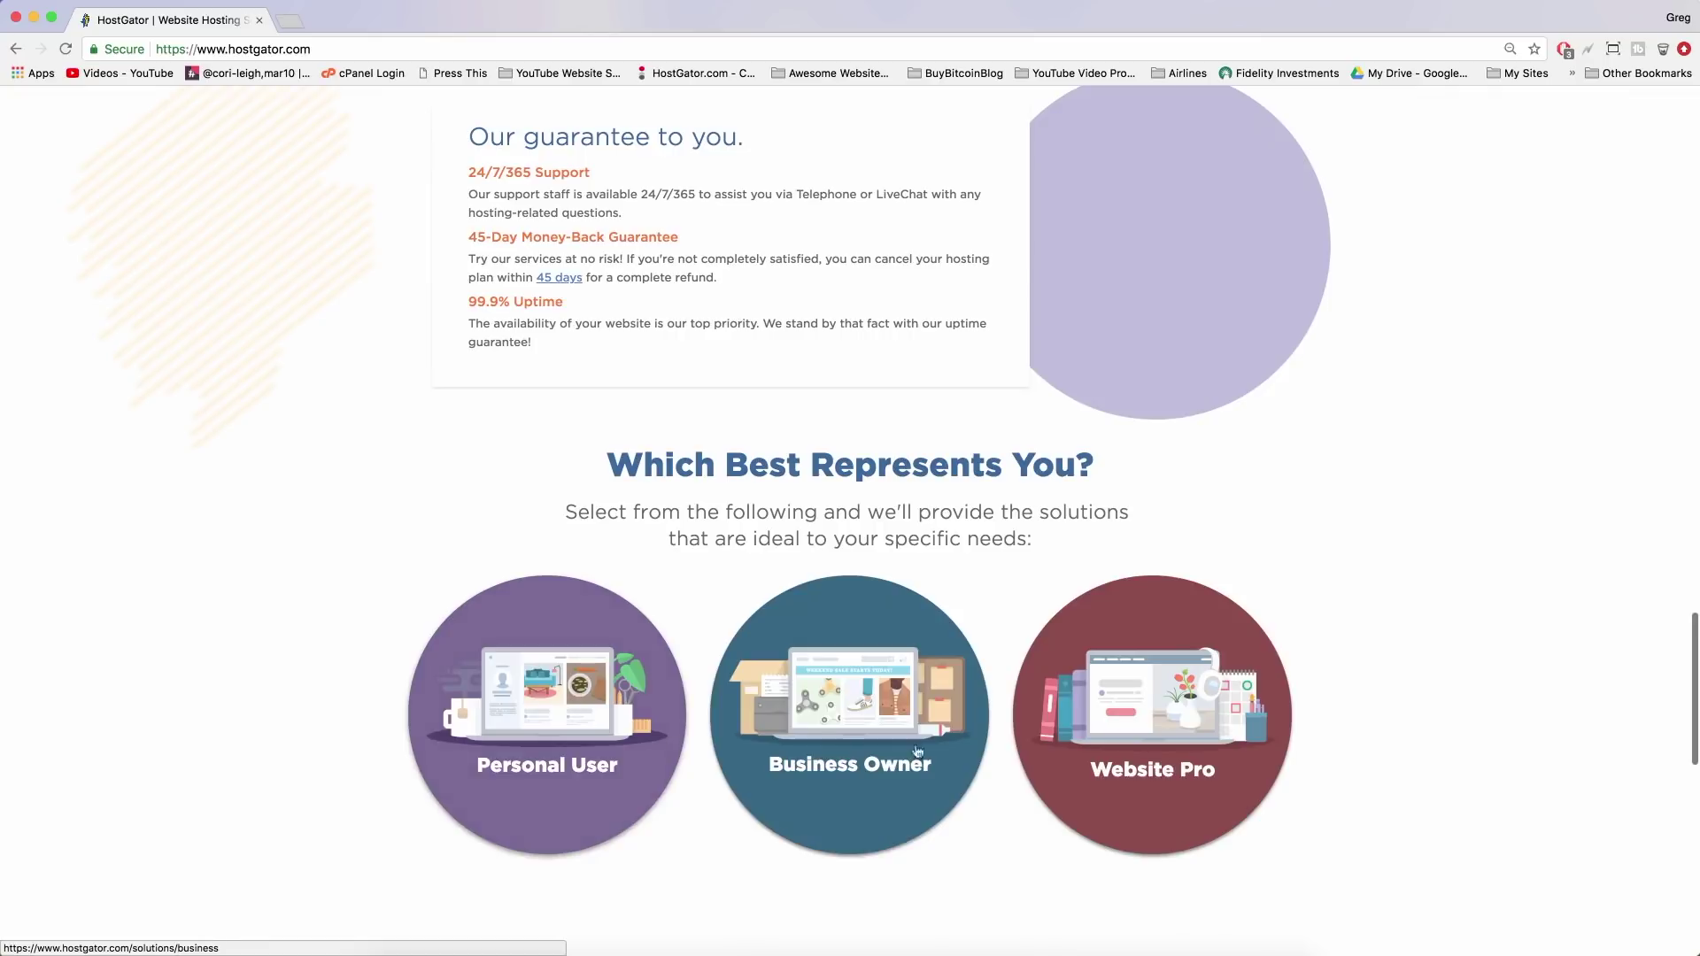
pyautogui.scroll(-13, 1189, 735)
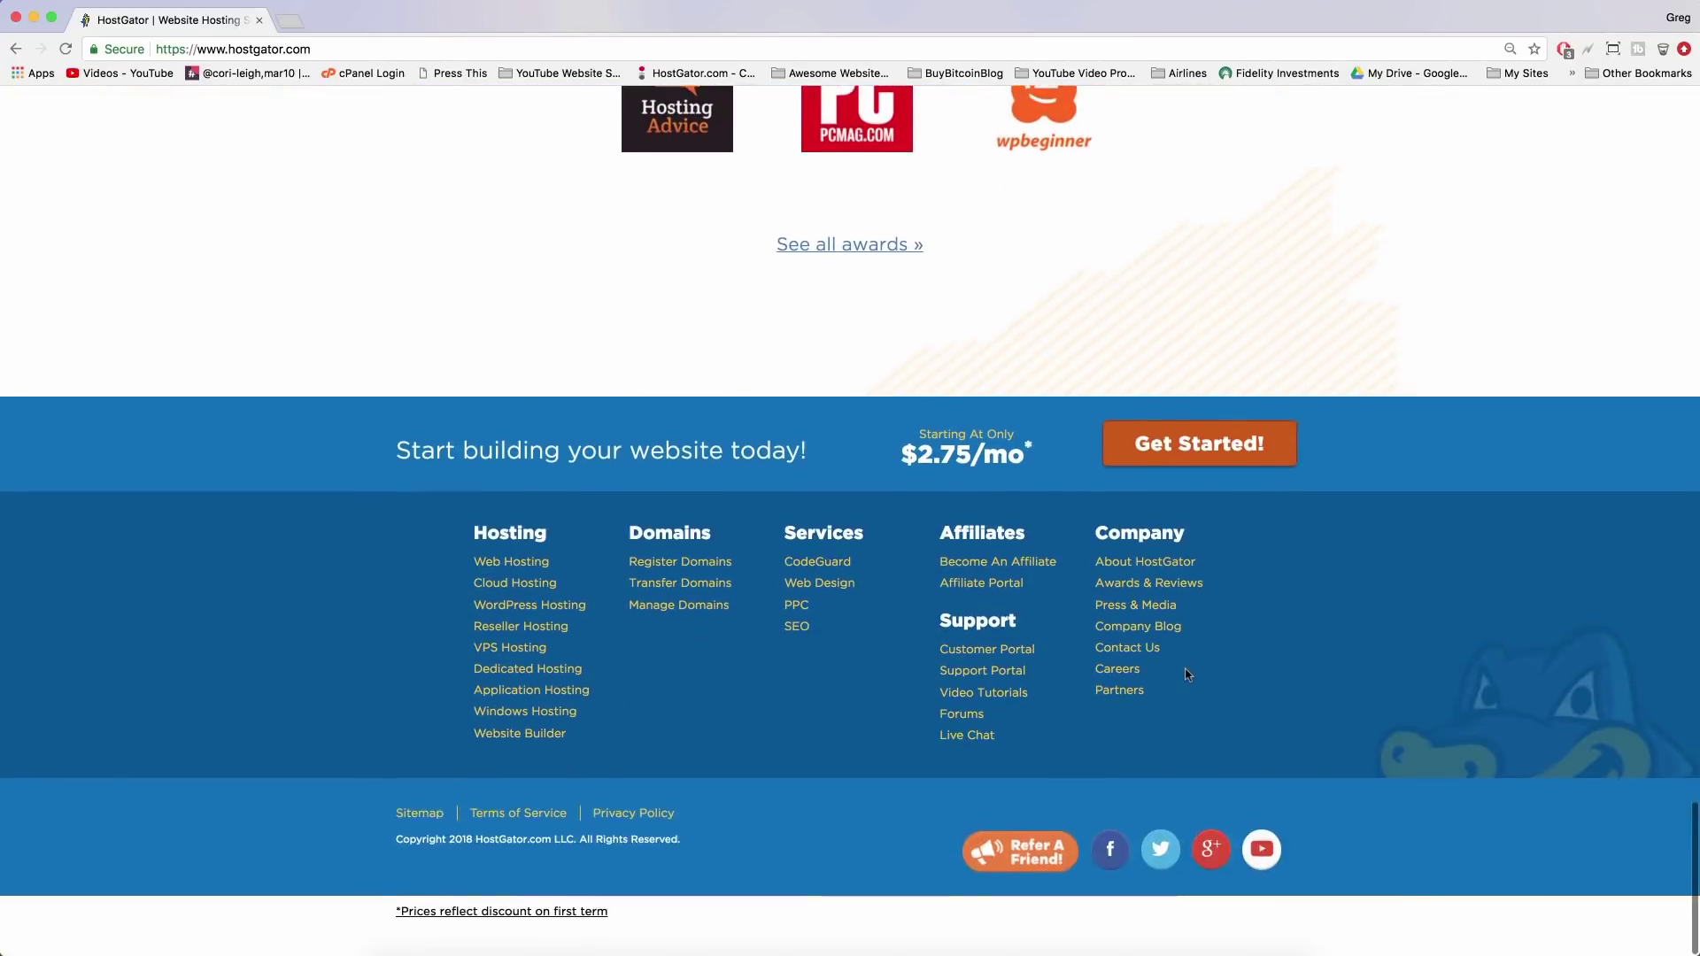
pyautogui.scroll(20, 1188, 675)
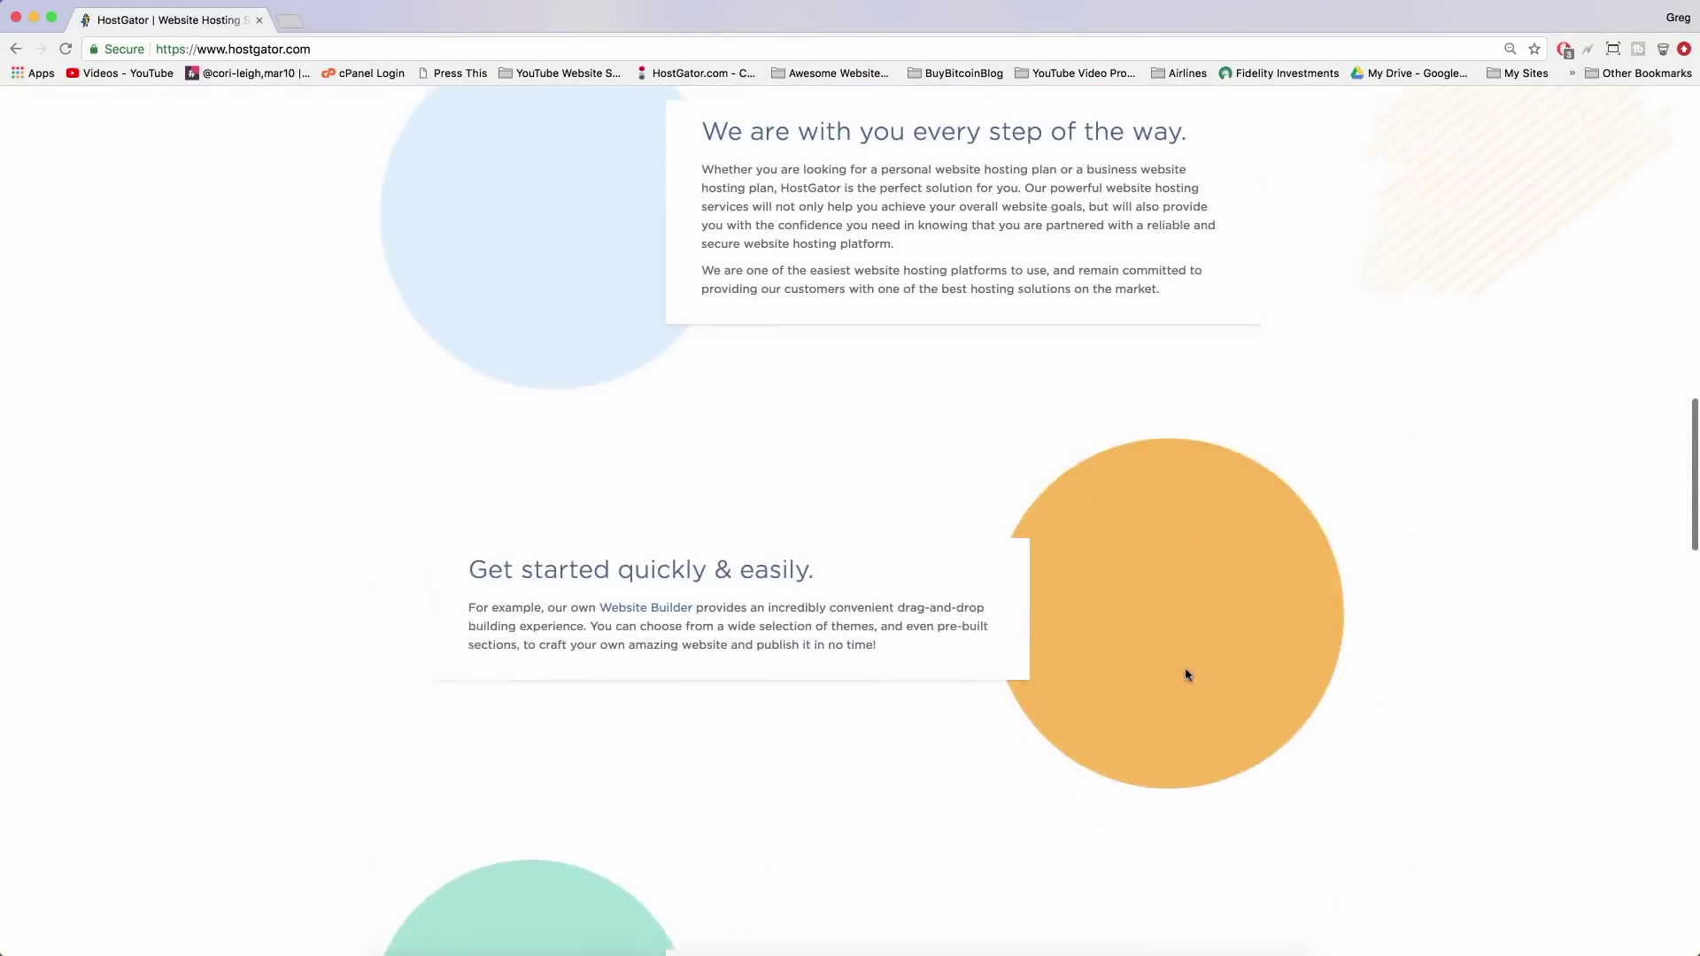
pyautogui.scroll(12, 1188, 675)
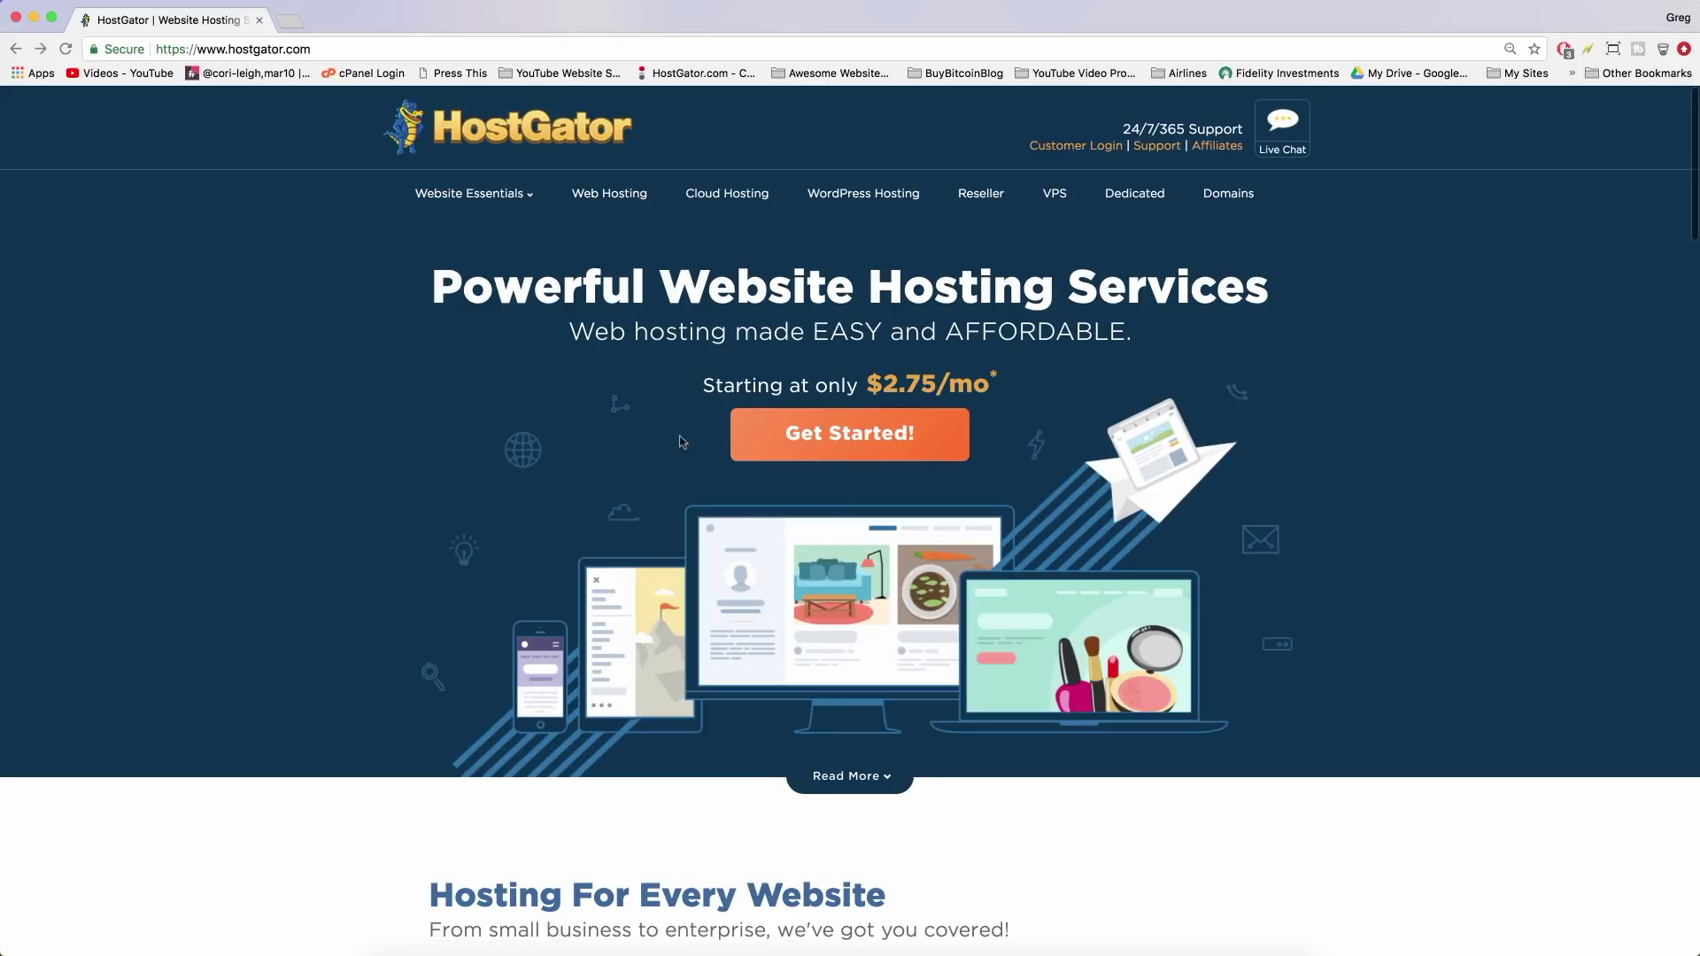
pyautogui.moveTo(864, 386); pyautogui.dragTo(1001, 390)
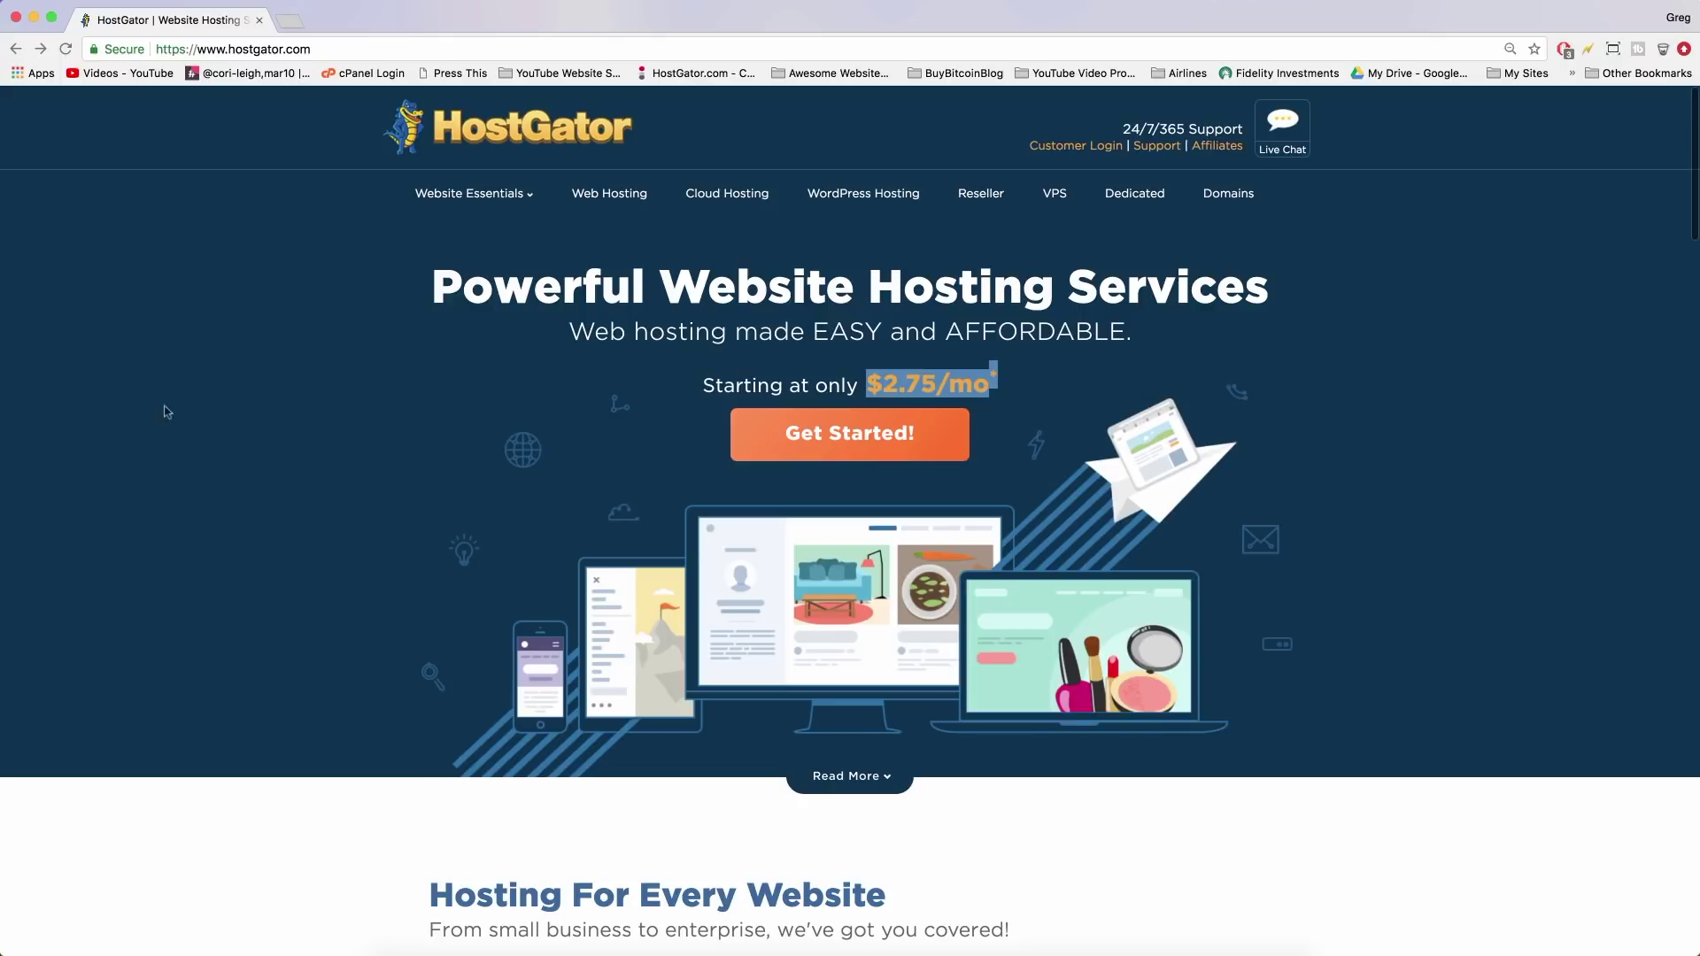
pyautogui.click(421, 508)
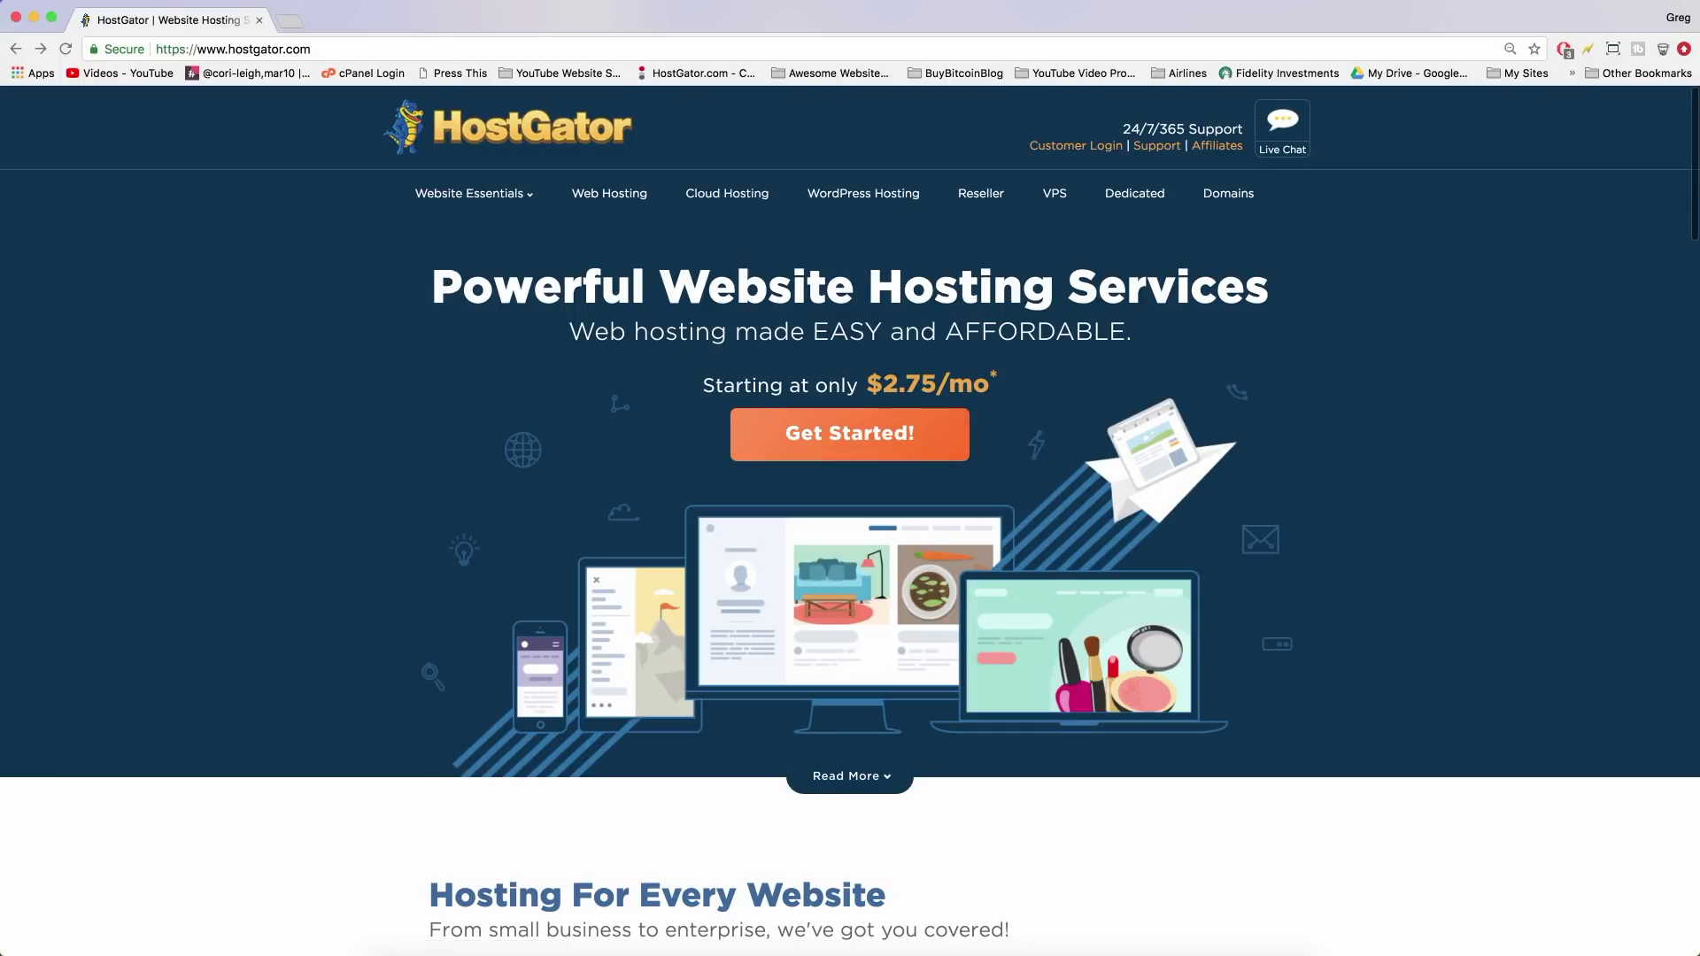
pyautogui.moveTo(867, 380); pyautogui.dragTo(1022, 377)
pyautogui.click(1023, 378)
pyautogui.click(1277, 142)
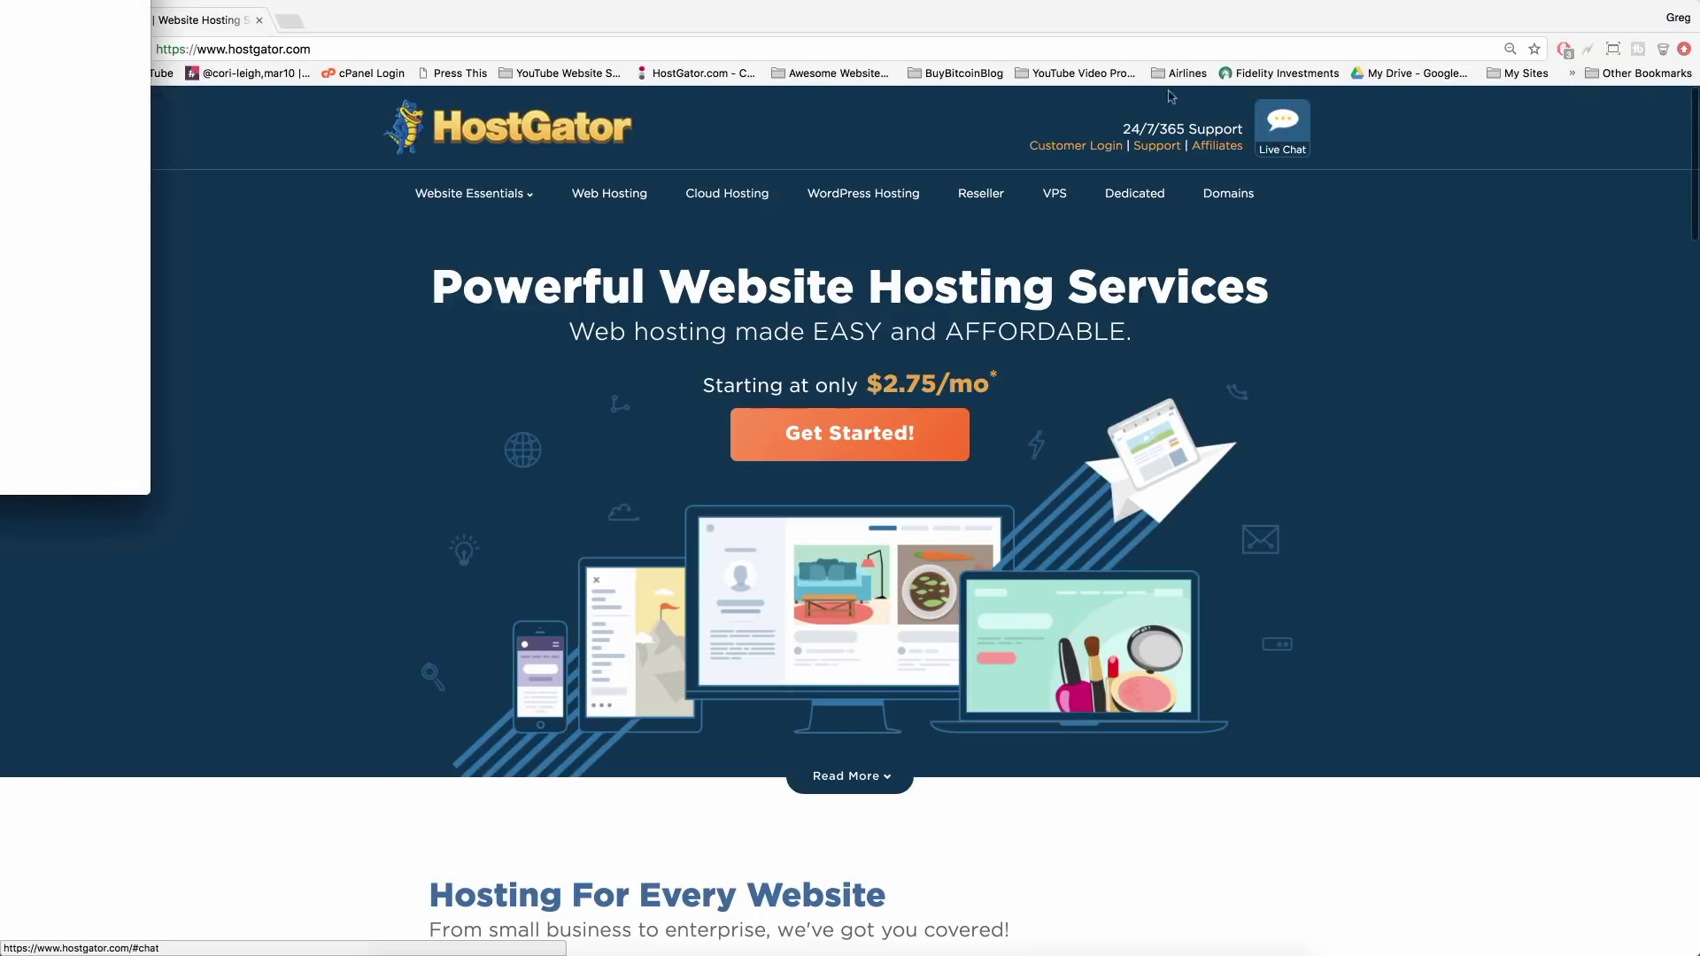
pyautogui.moveTo(2, 2); pyautogui.dragTo(1248, 184)
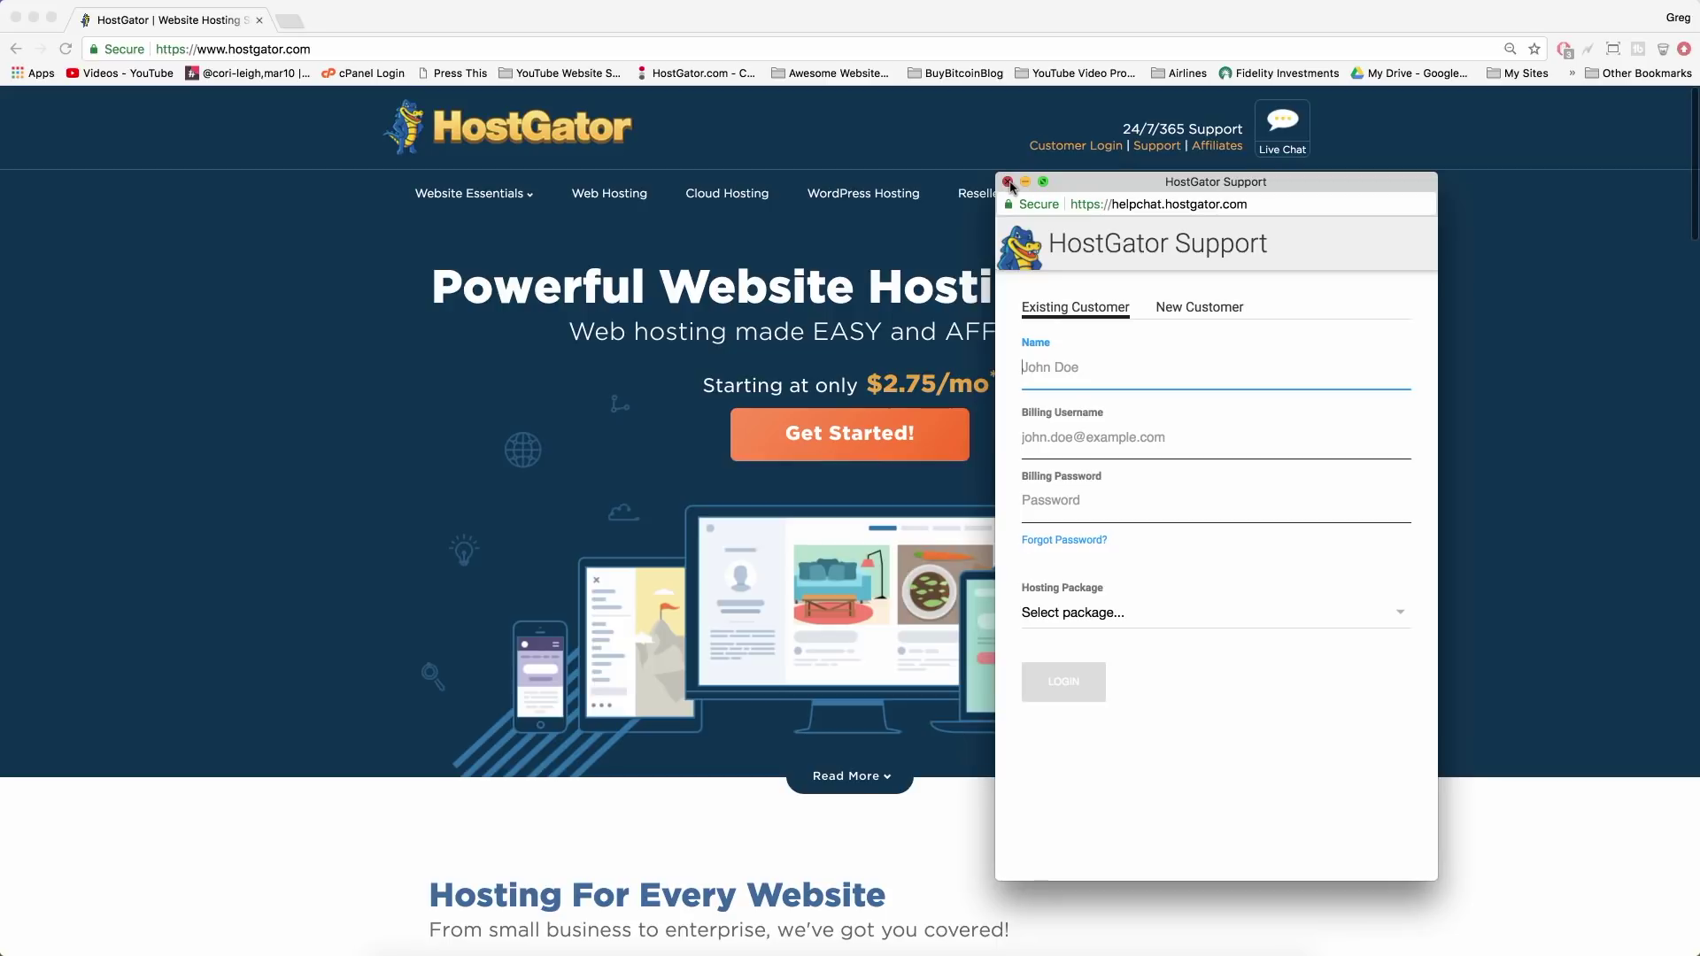
pyautogui.click(1008, 181)
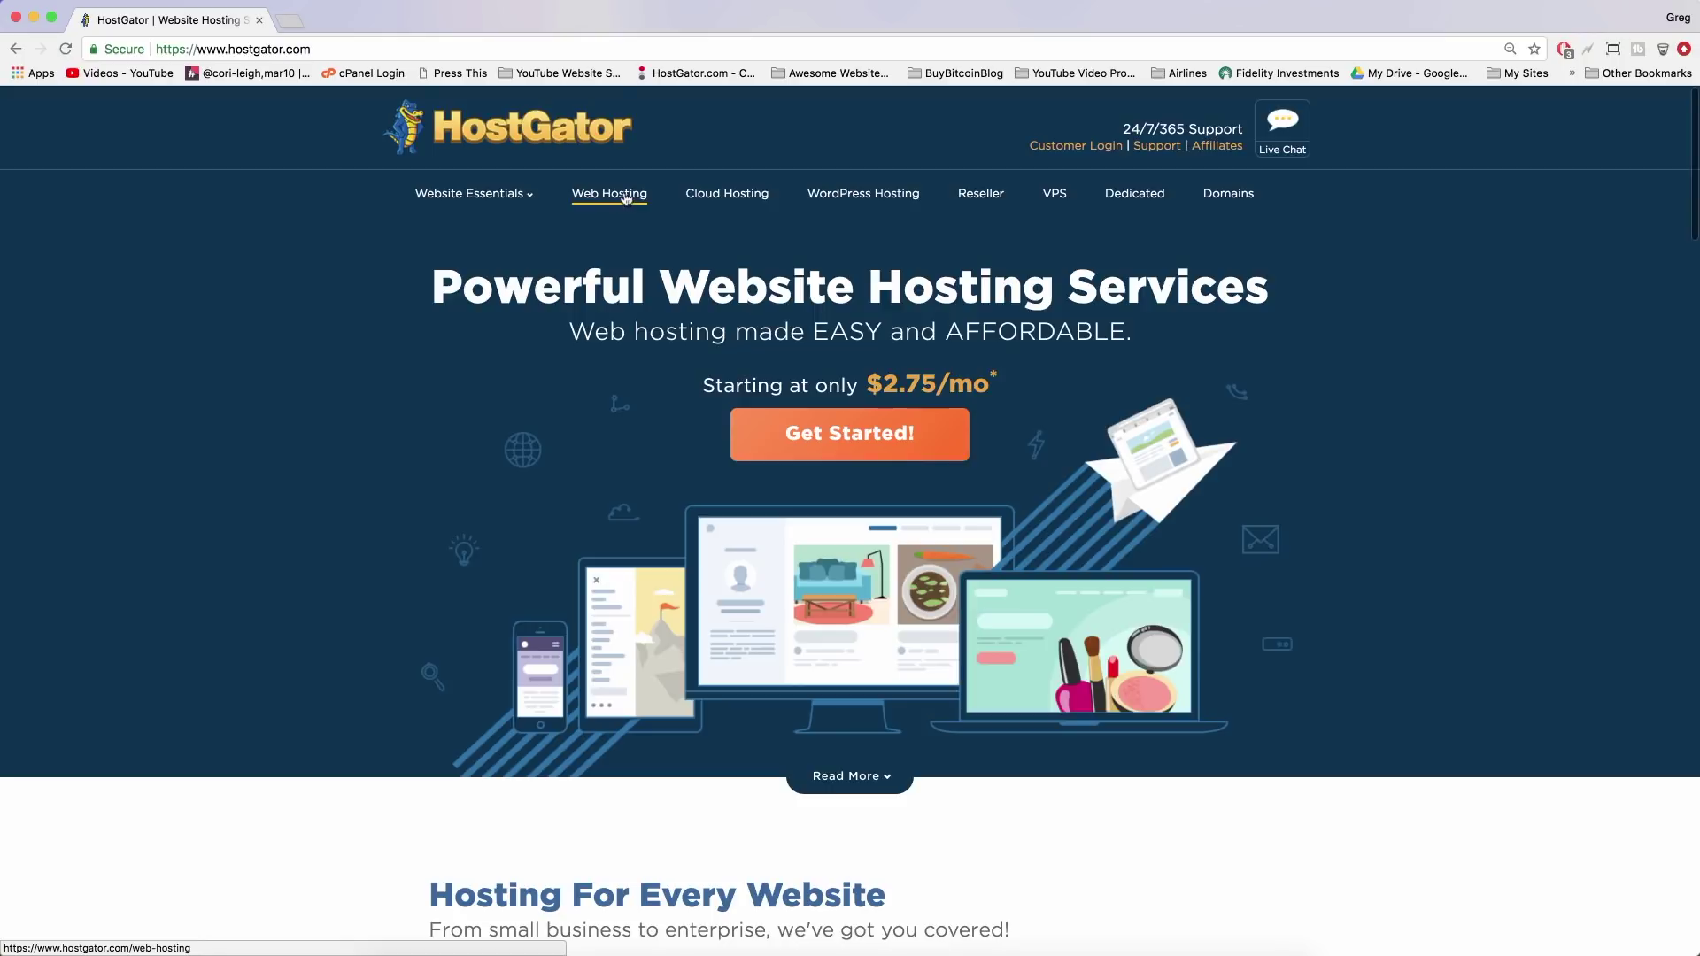
# Open the Shared Web Hosting plans and compare the Hatchling, Baby and Business plan features
pyautogui.click(624, 202)
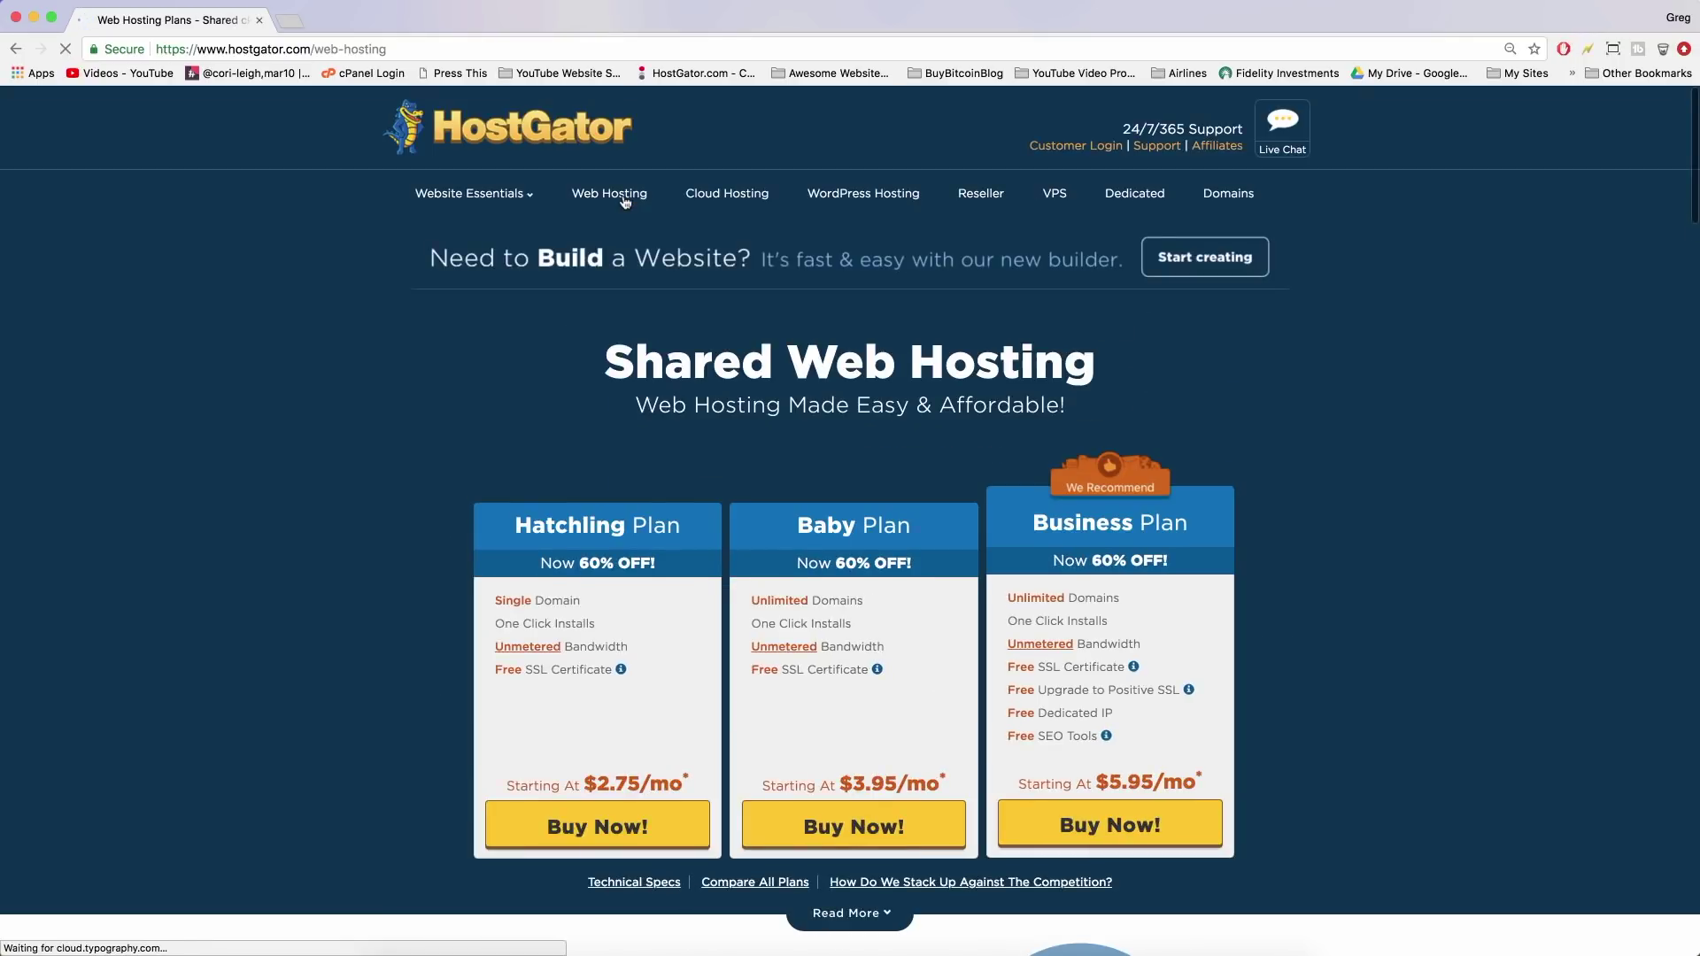
pyautogui.scroll(-2, 624, 279)
pyautogui.scroll(-3, 624, 279)
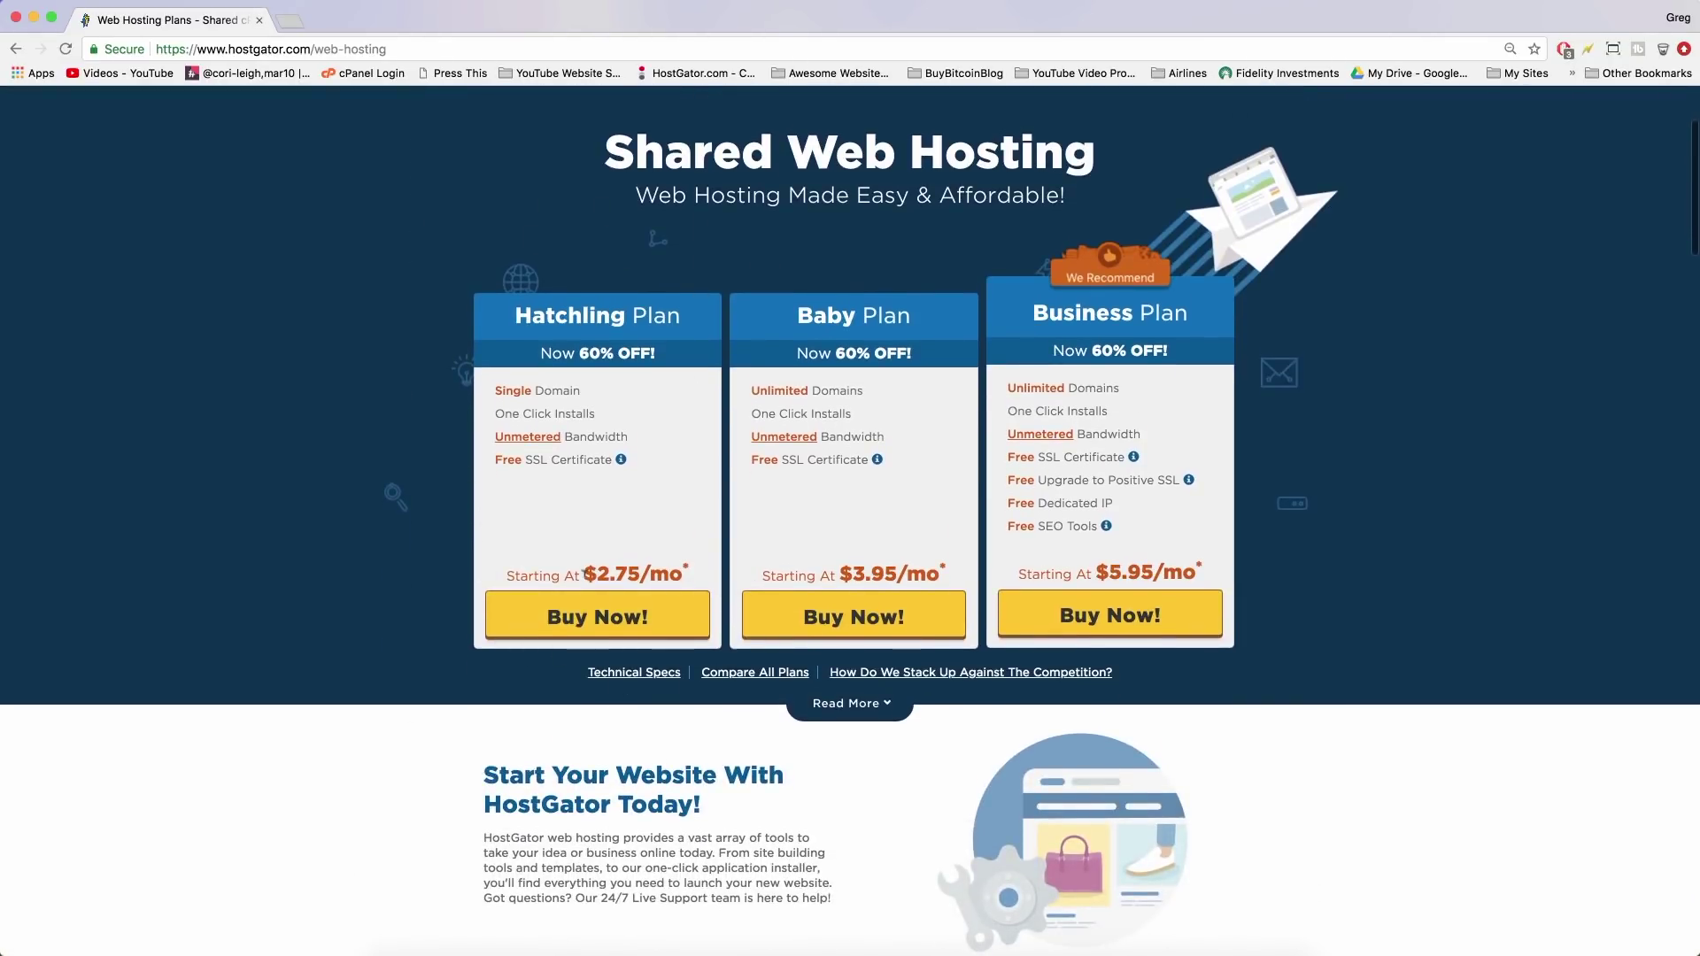
pyautogui.moveTo(583, 574); pyautogui.dragTo(696, 580)
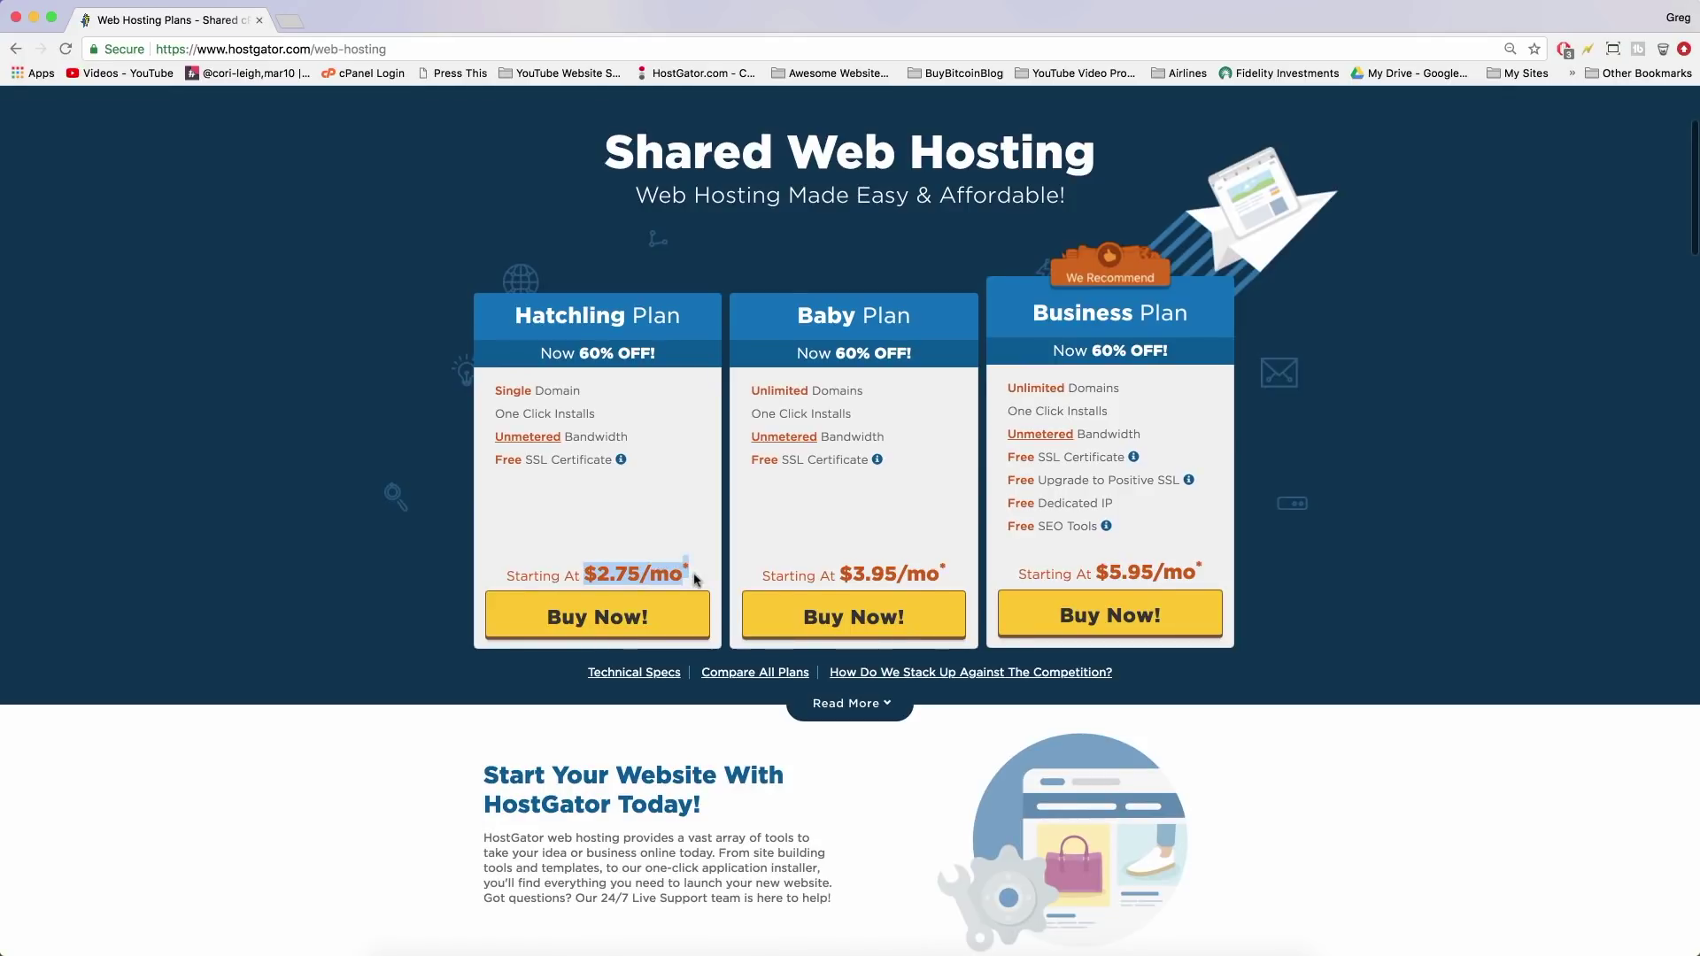
pyautogui.click(688, 569)
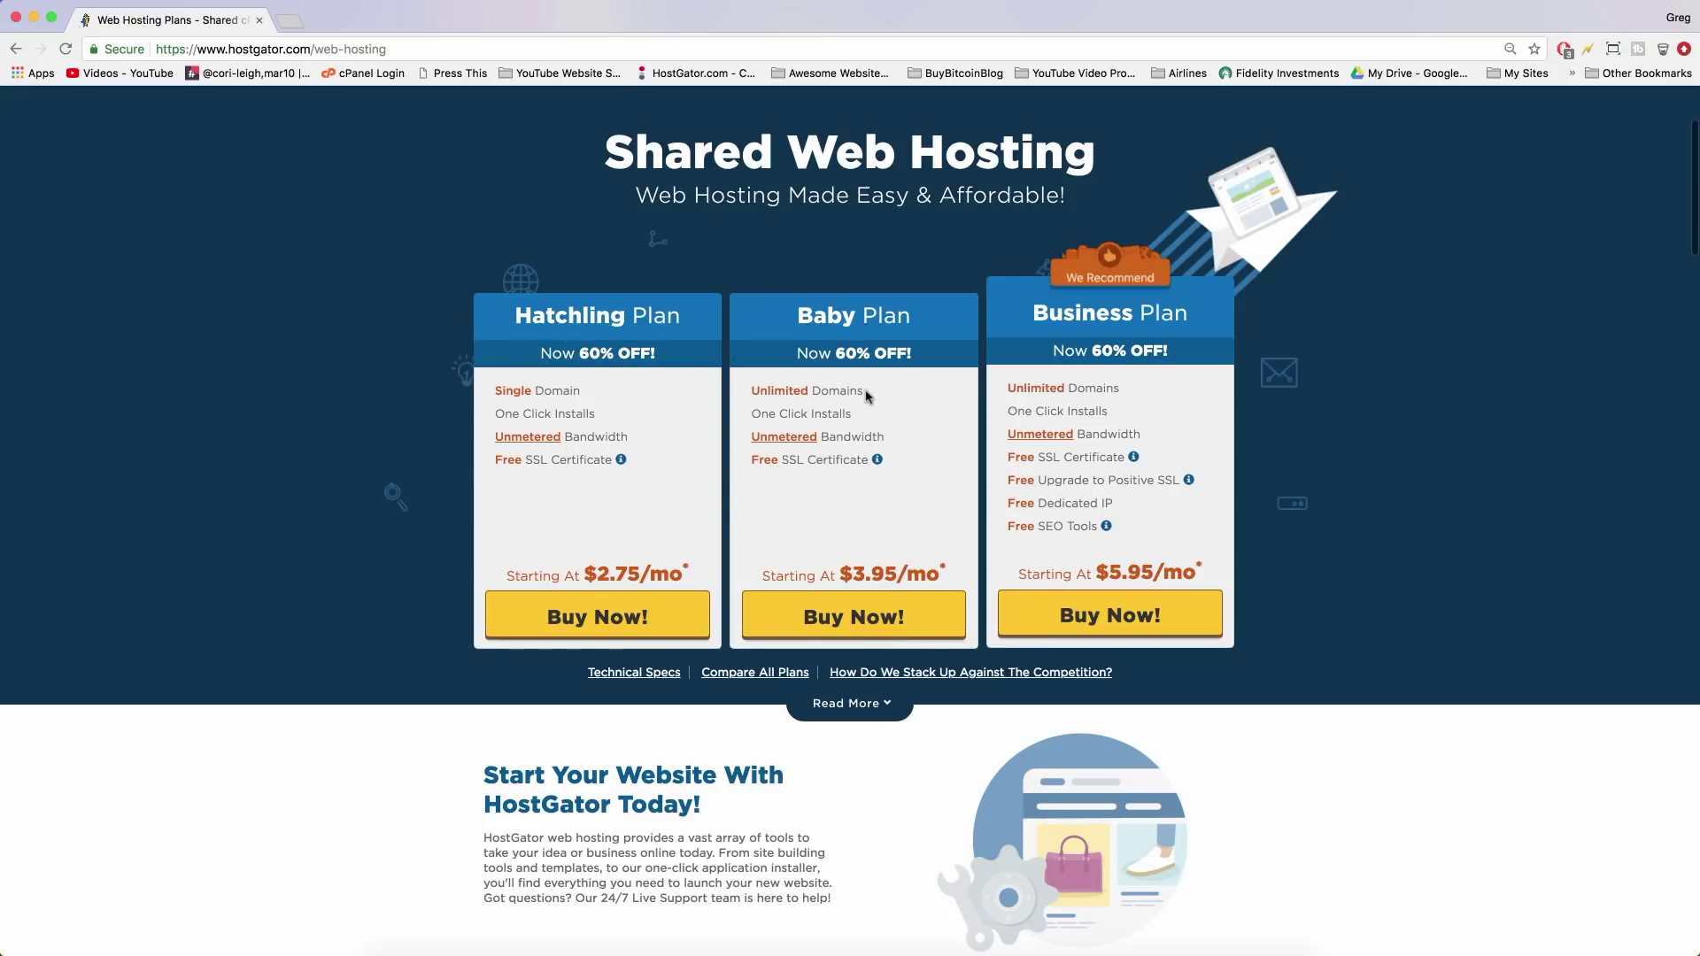
pyautogui.moveTo(865, 391); pyautogui.dragTo(751, 398)
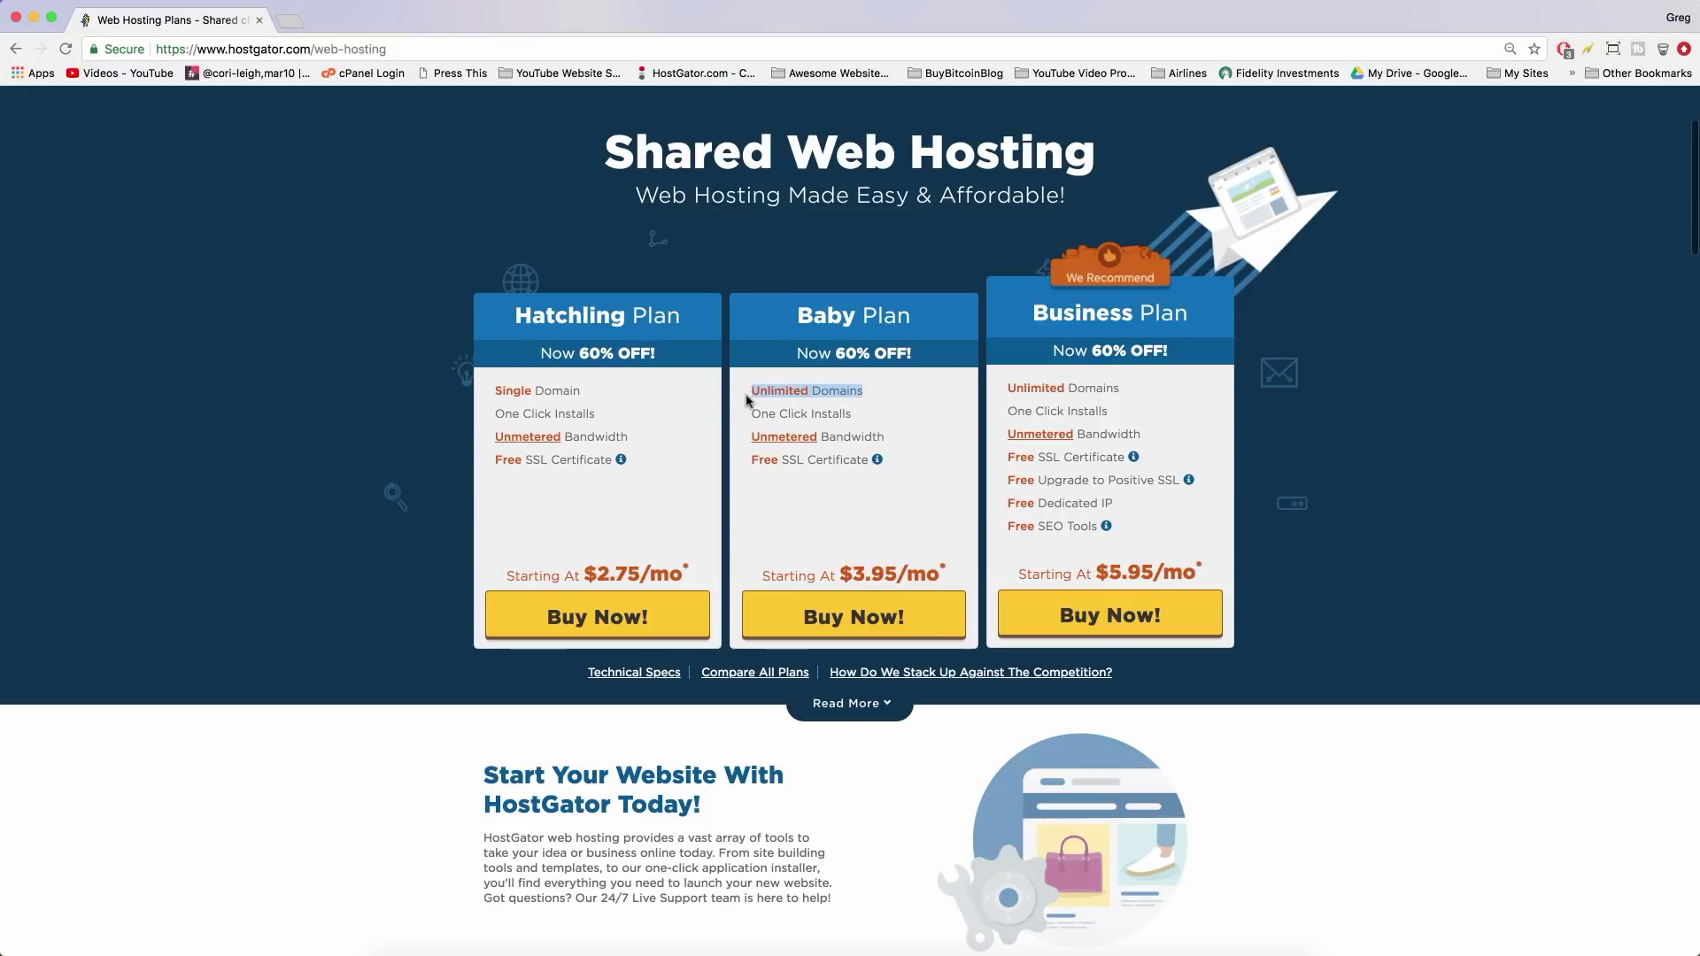
pyautogui.click(852, 386)
pyautogui.moveTo(1120, 526)
pyautogui.mouseDown()
pyautogui.moveTo(1011, 503)
pyautogui.moveTo(1001, 380)
pyautogui.moveTo(1005, 526)
pyautogui.moveTo(1134, 529)
pyautogui.mouseUp()
pyautogui.moveTo(800, 314); pyautogui.dragTo(911, 317)
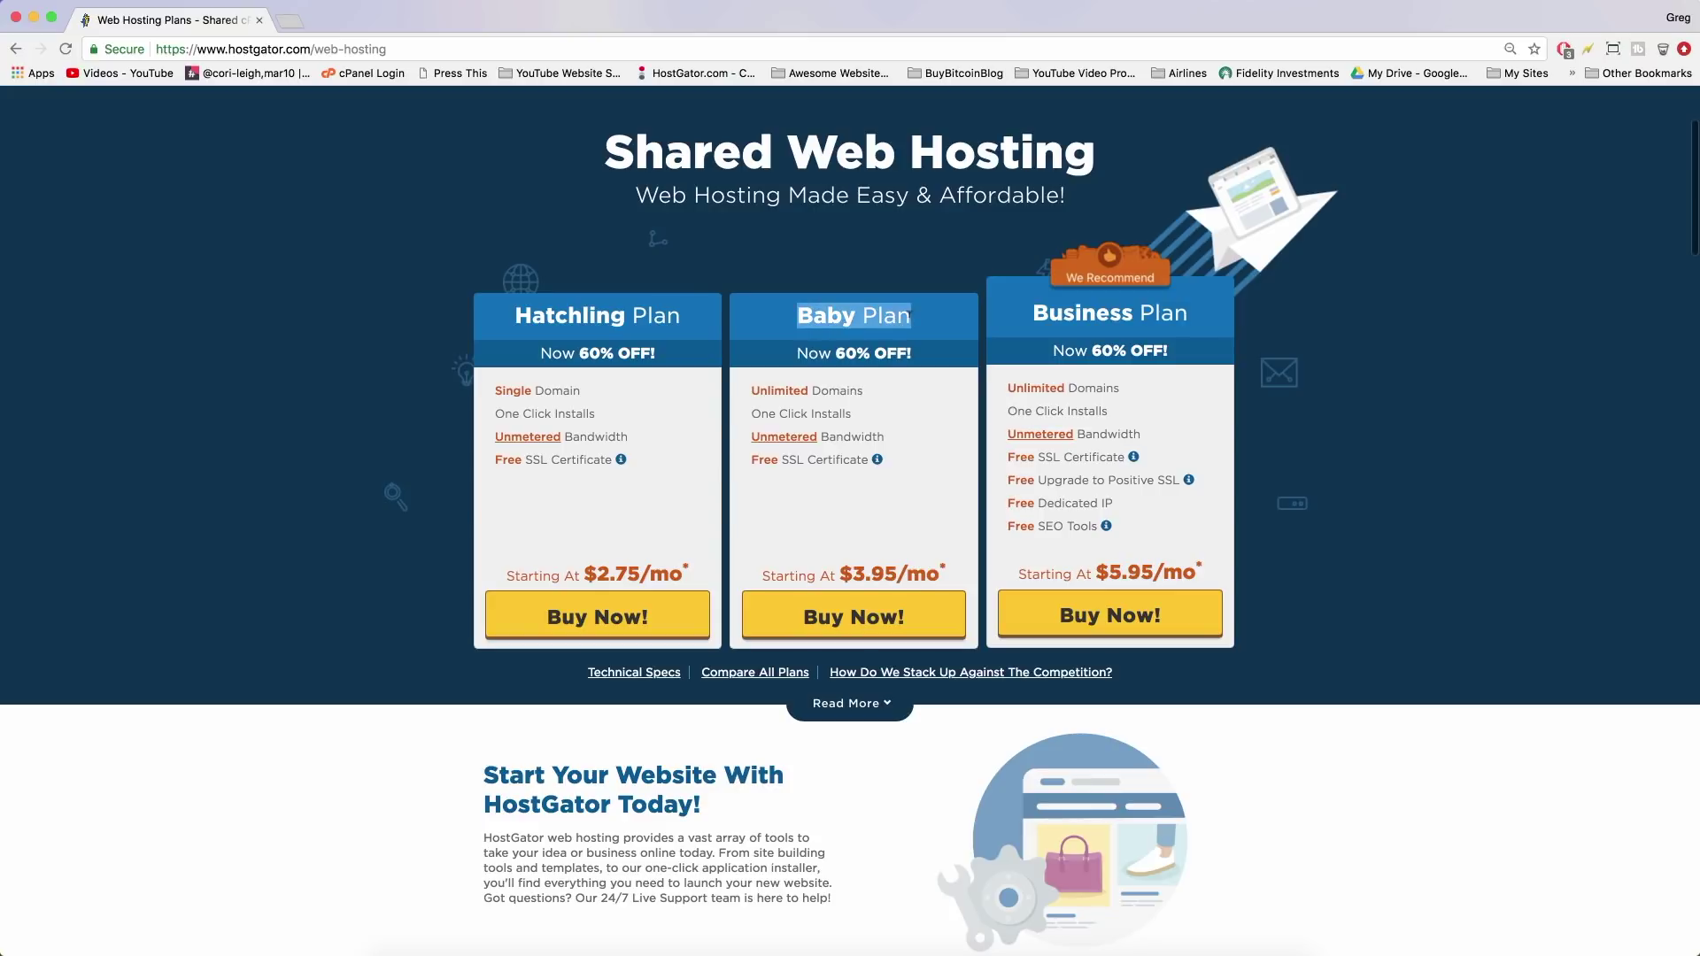
pyautogui.click(901, 317)
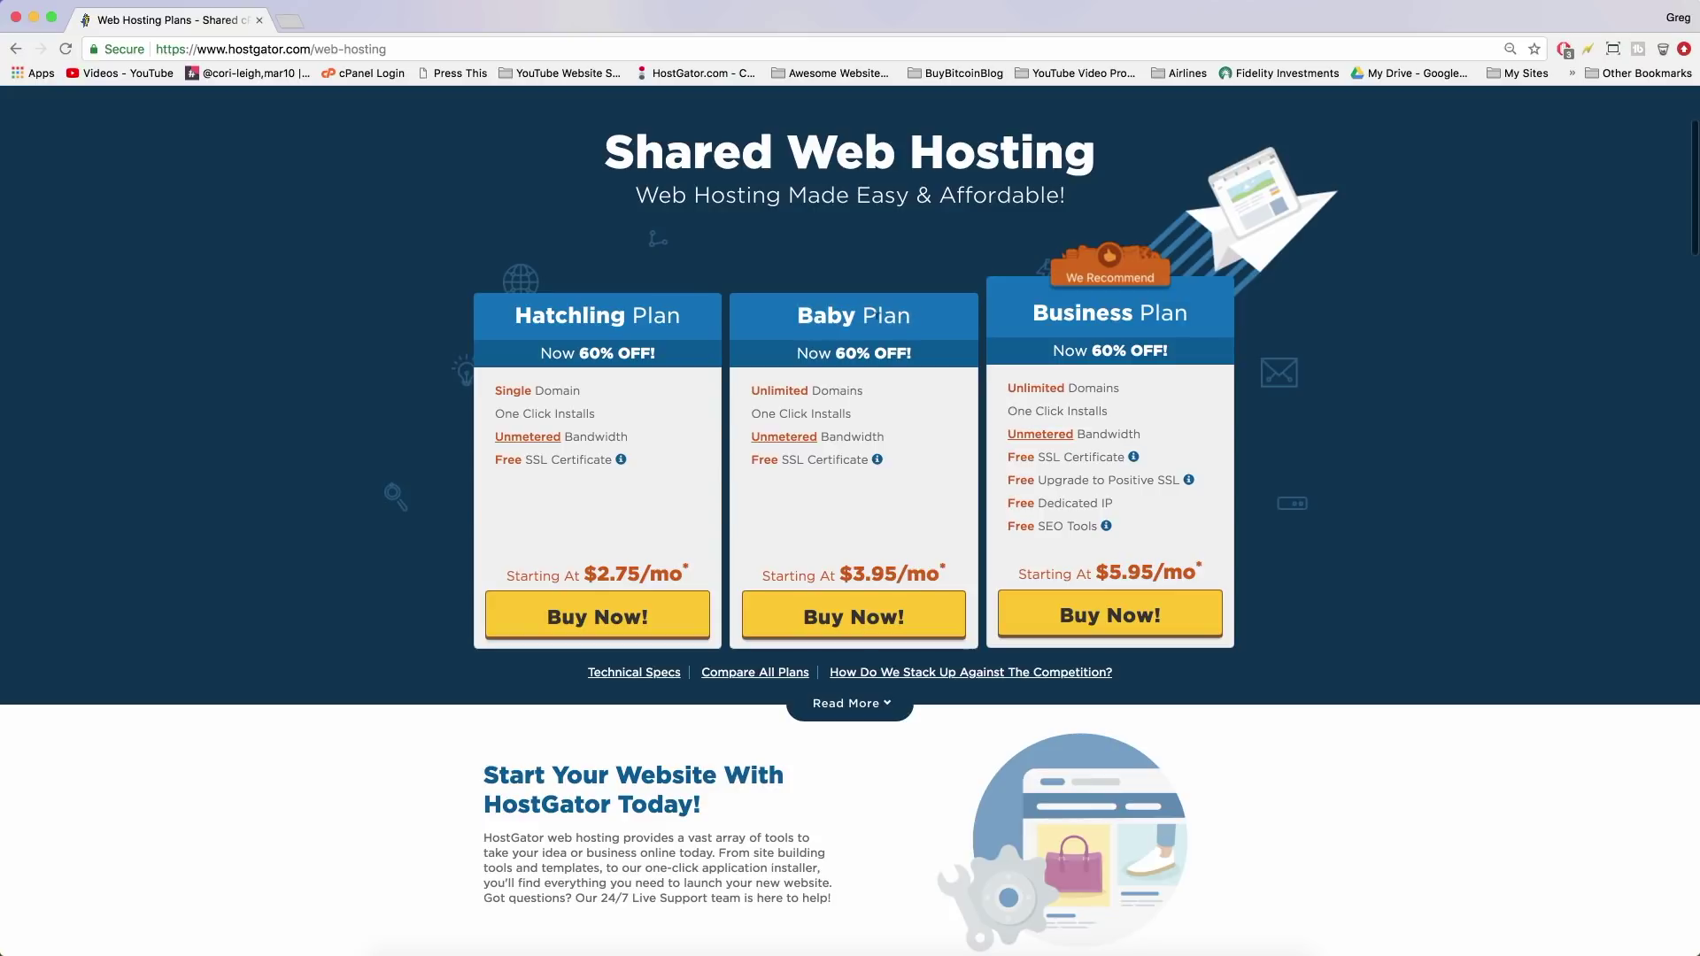
# Start the order for the Hatchling Plan at $2.75/mo
pyautogui.scroll(3, 556, 220)
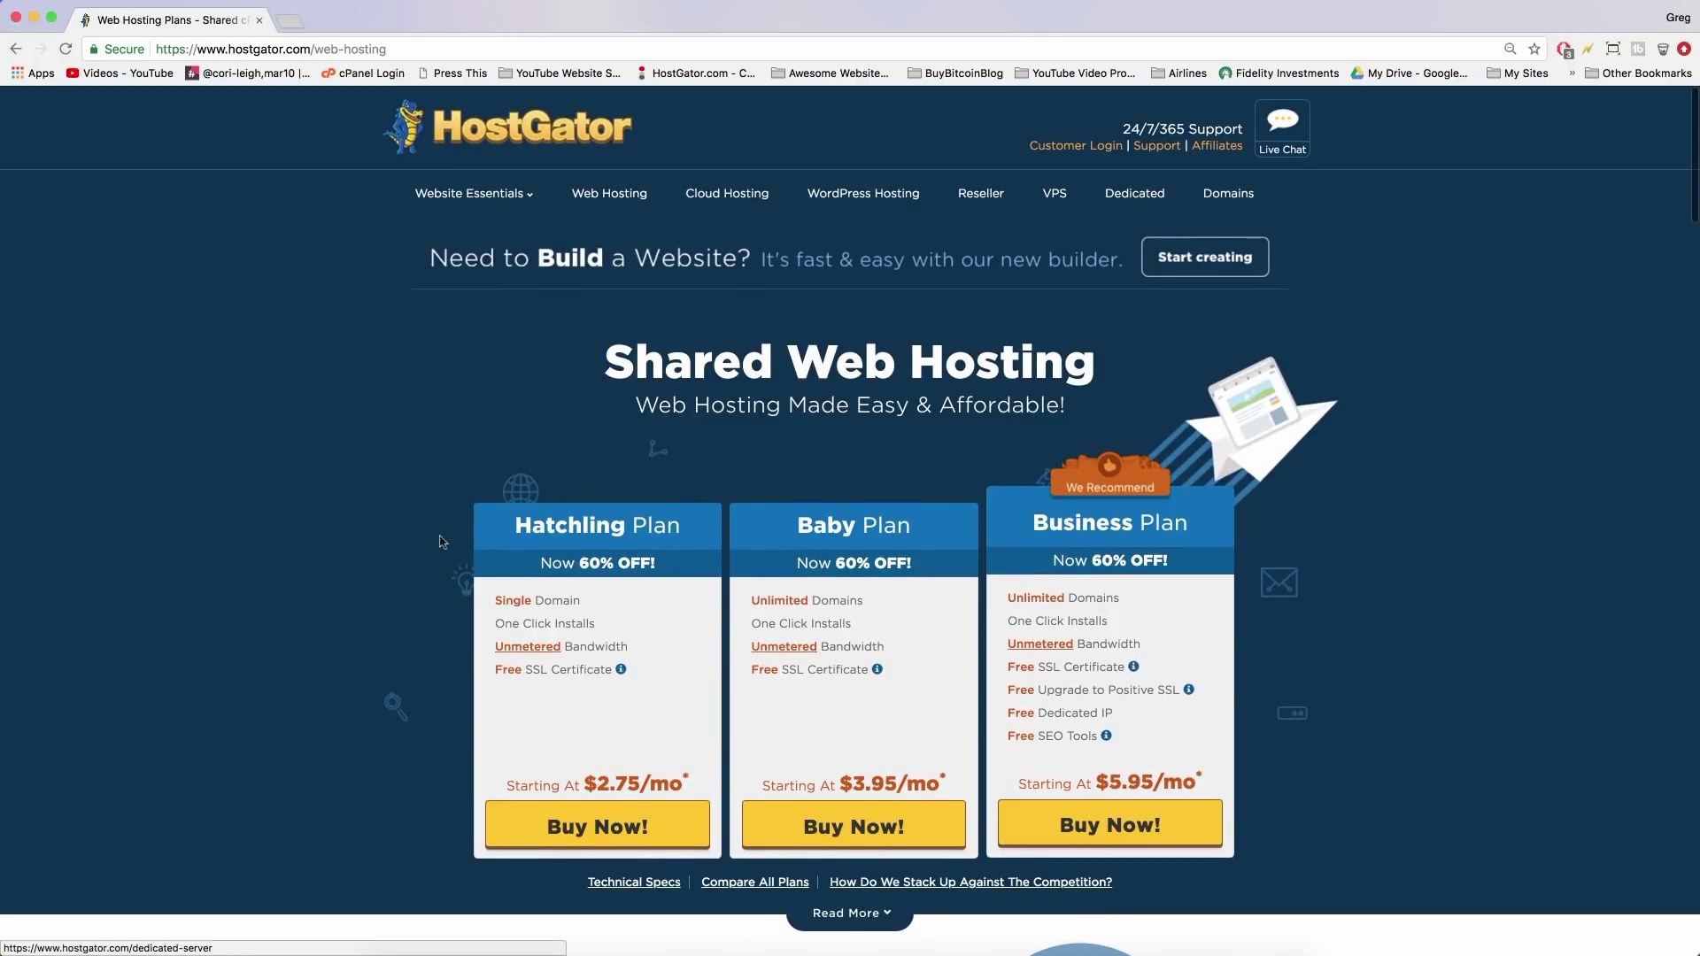
pyautogui.scroll(-2, 719, 533)
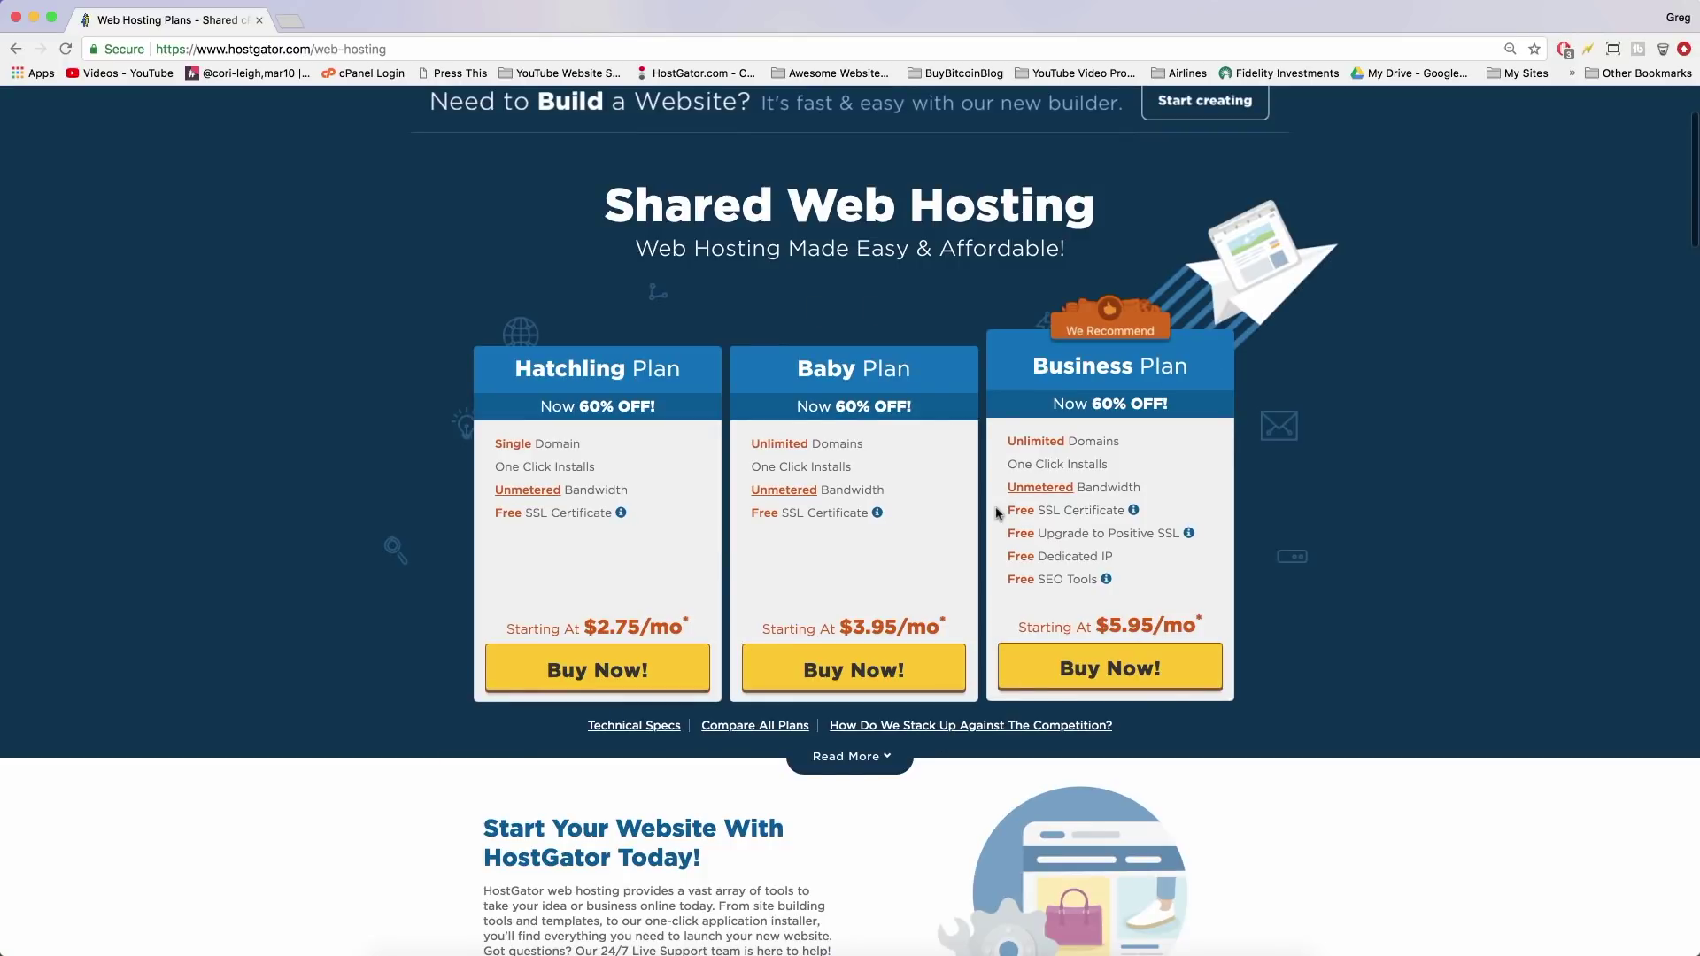
pyautogui.scroll(-2, 617, 437)
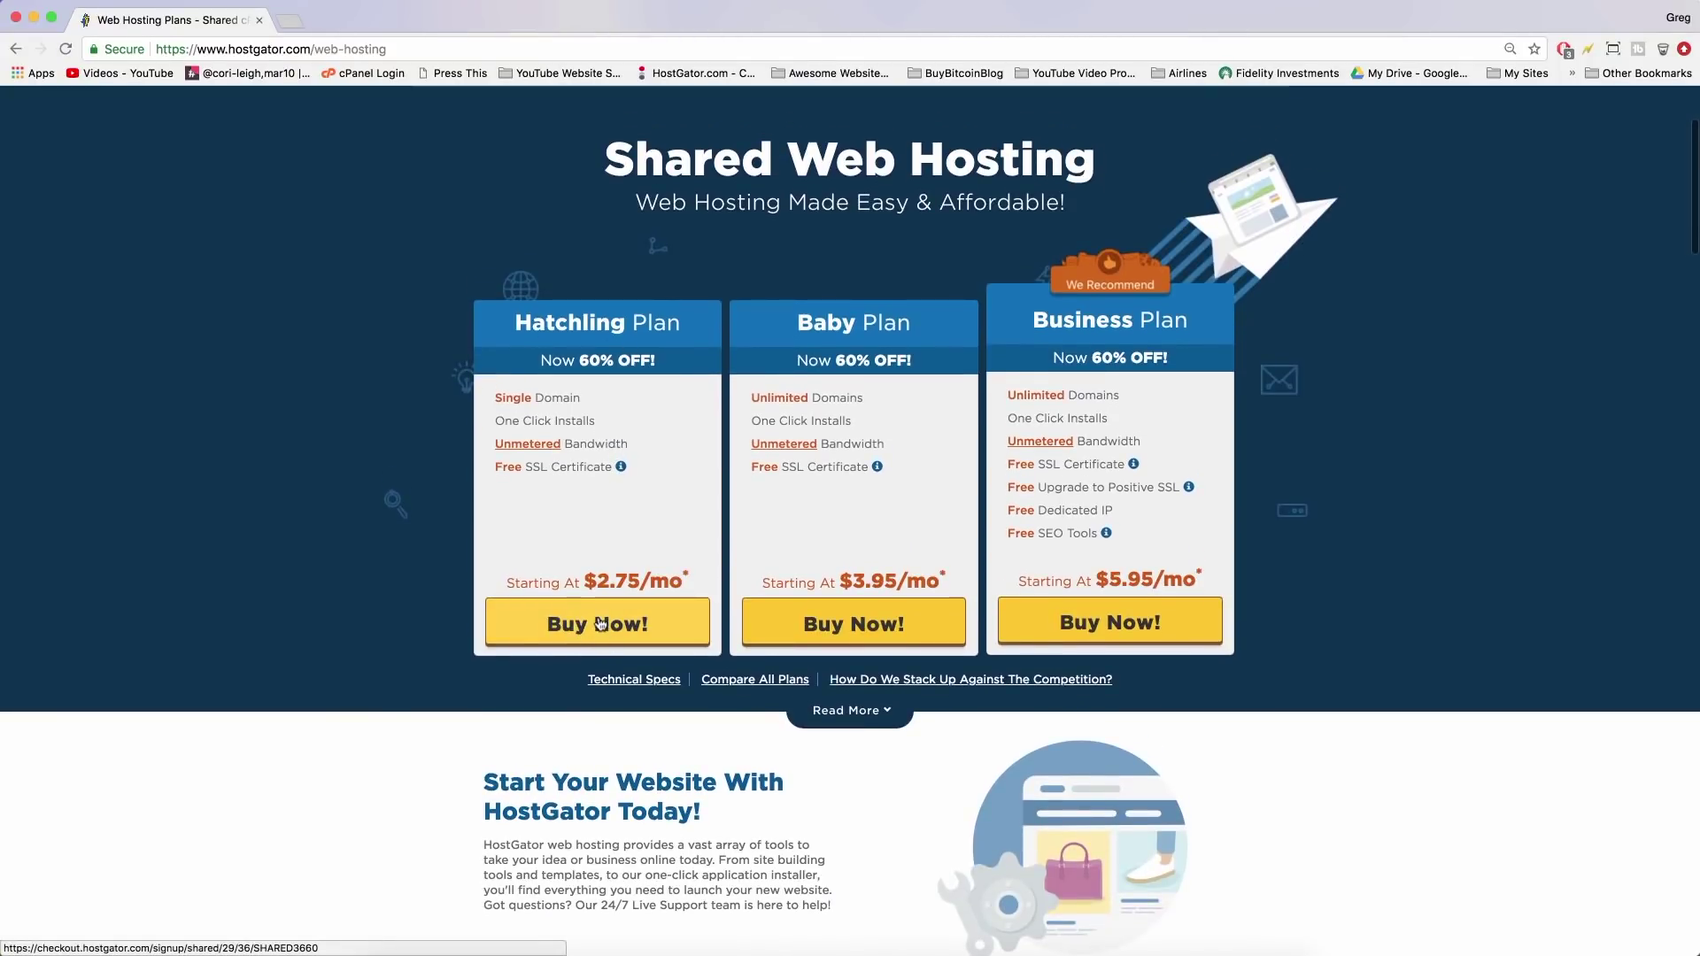
pyautogui.click(668, 624)
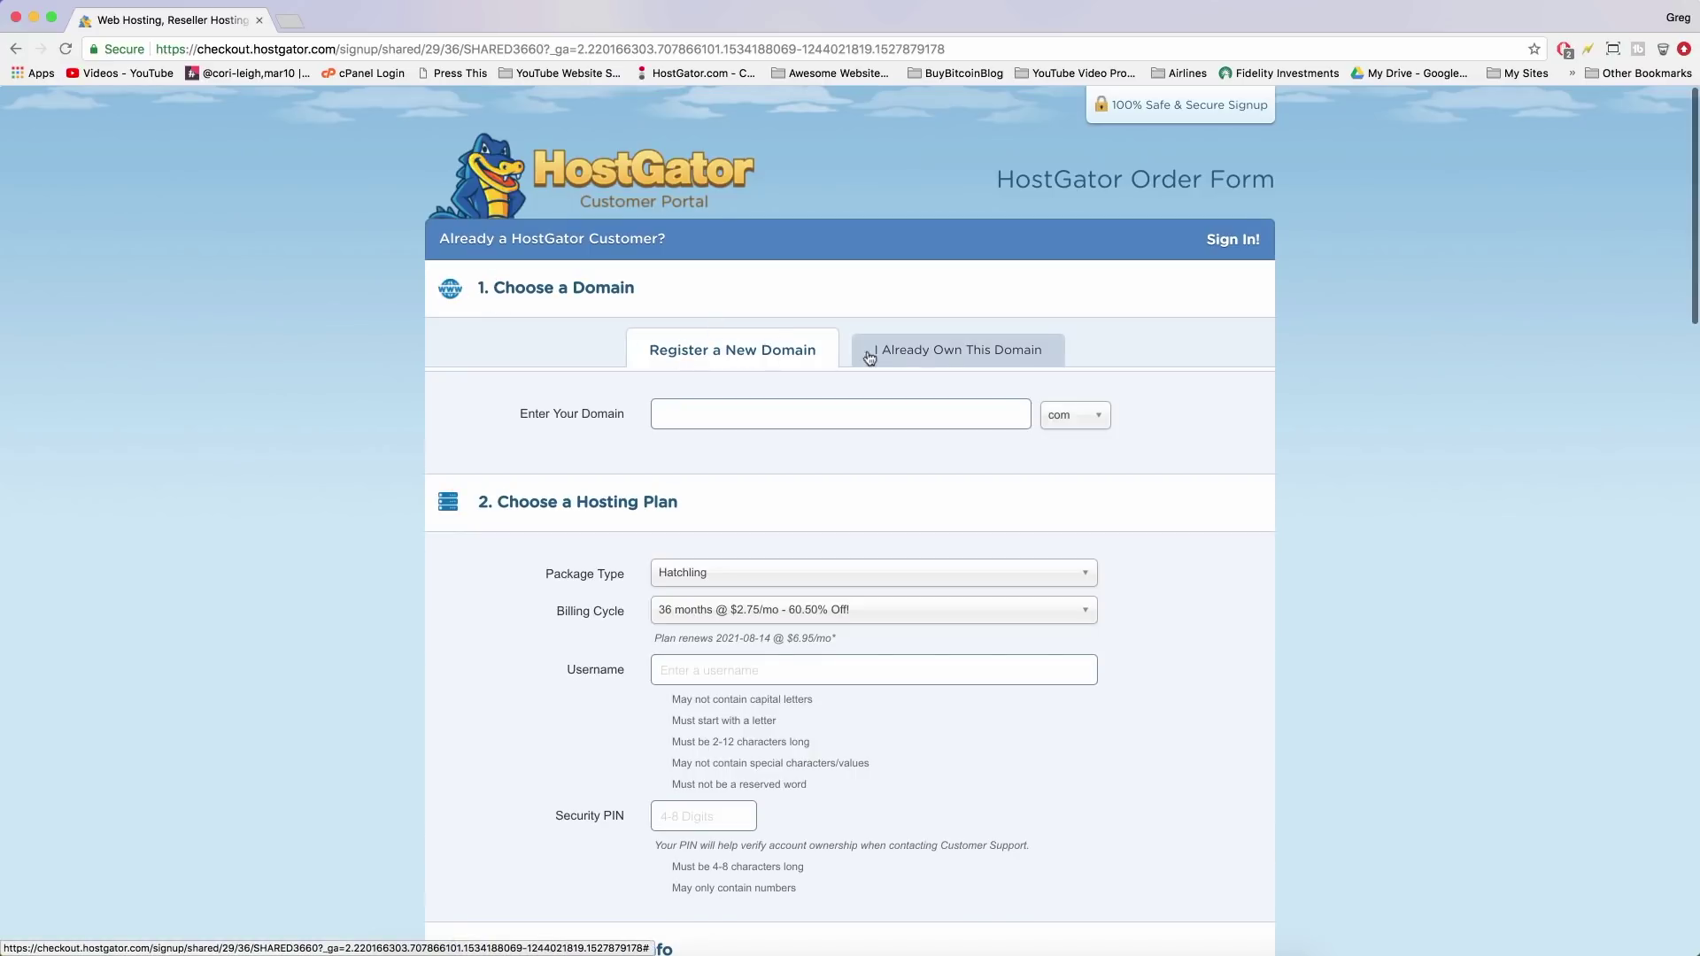
# Choose 'I Already Own This Domain' and enter wpsitefree.com as the domain
pyautogui.click(937, 353)
pyautogui.click(701, 354)
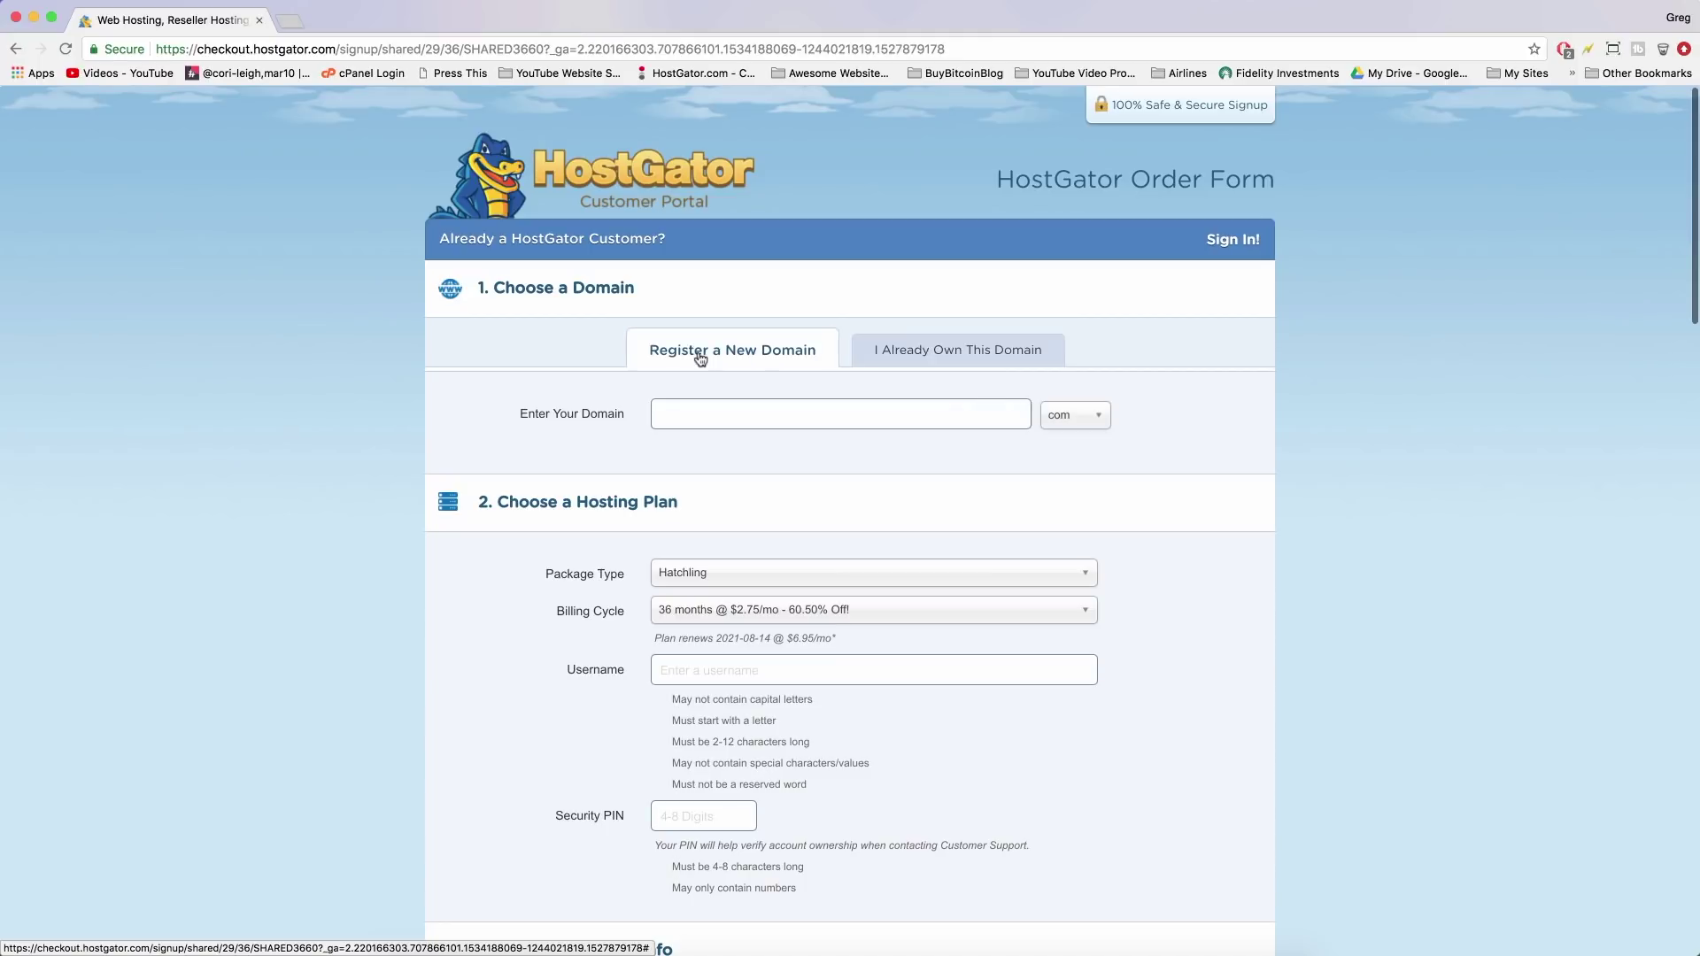
pyautogui.click(736, 410)
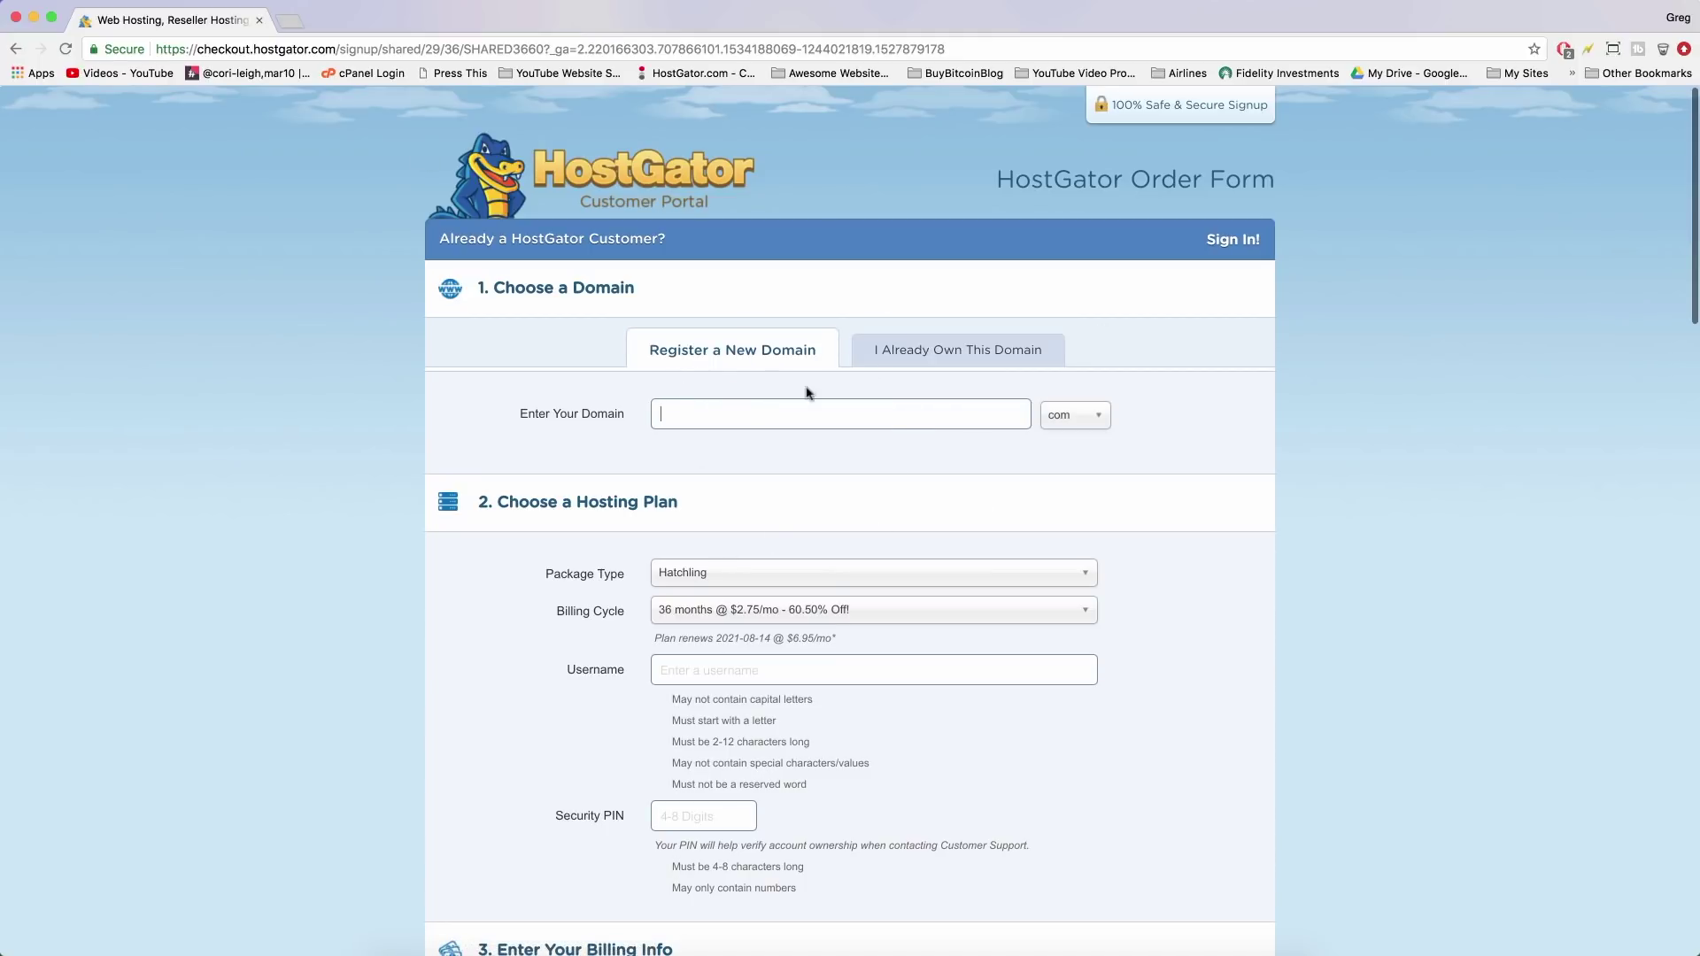
pyautogui.click(936, 358)
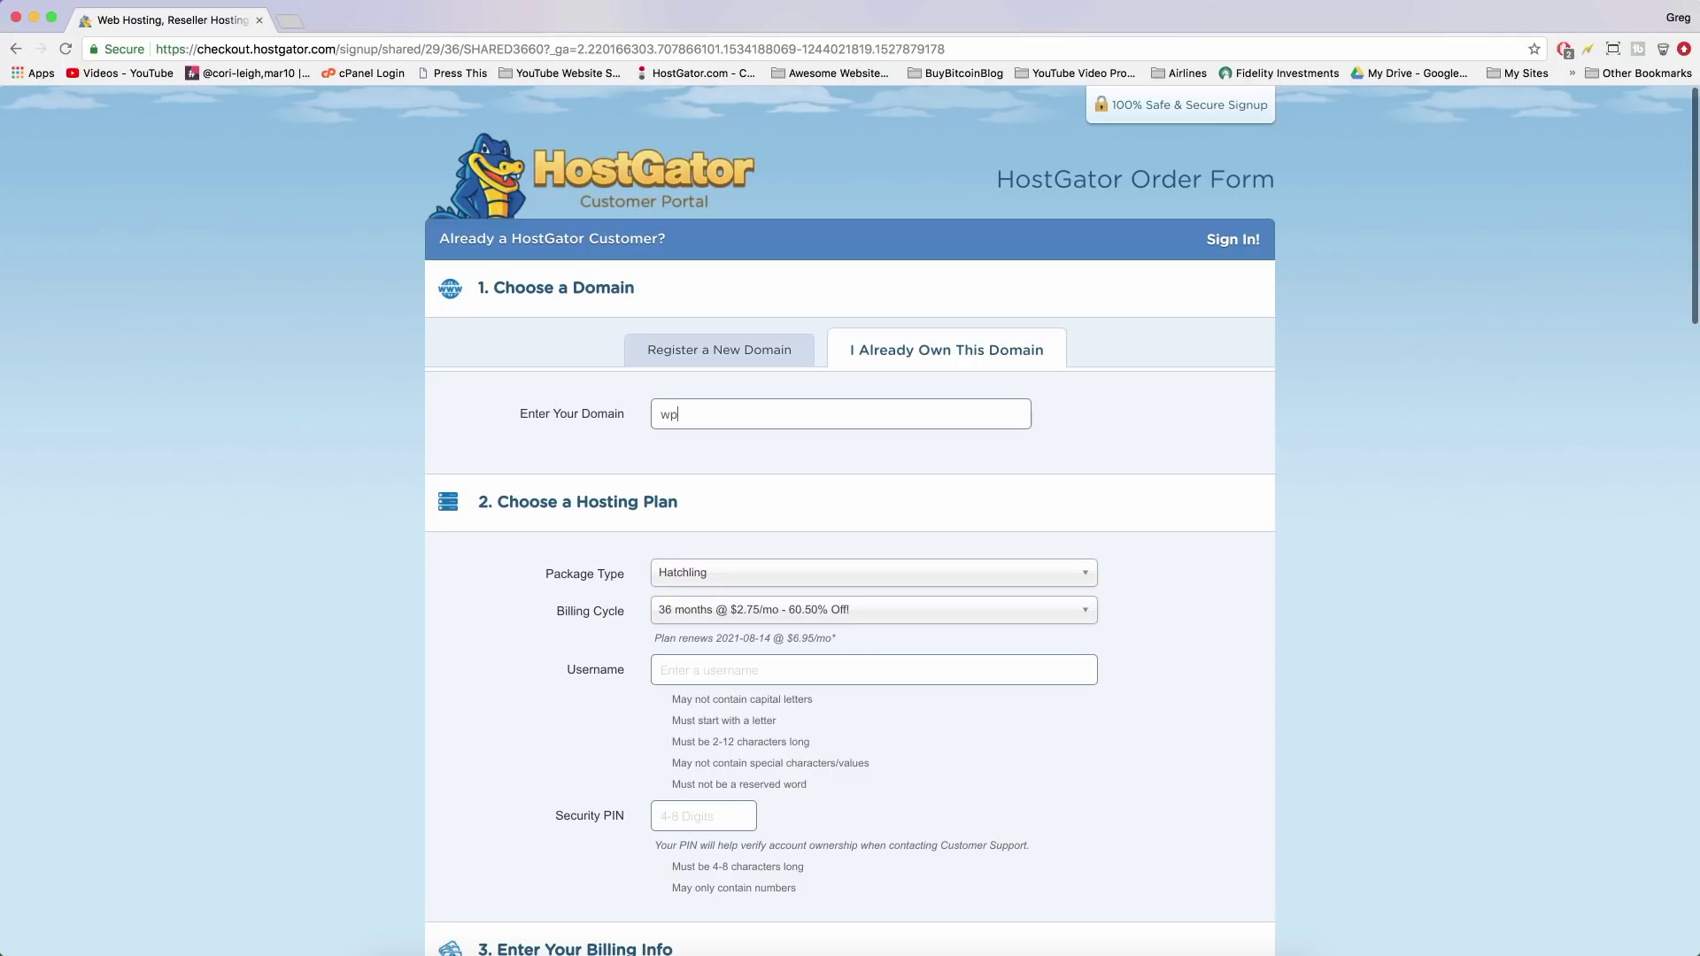
pyautogui.write('wpsitefree.com')
pyautogui.moveTo(657, 407); pyautogui.dragTo(719, 407)
pyautogui.click(780, 411)
pyautogui.moveTo(677, 414); pyautogui.dragTo(663, 414)
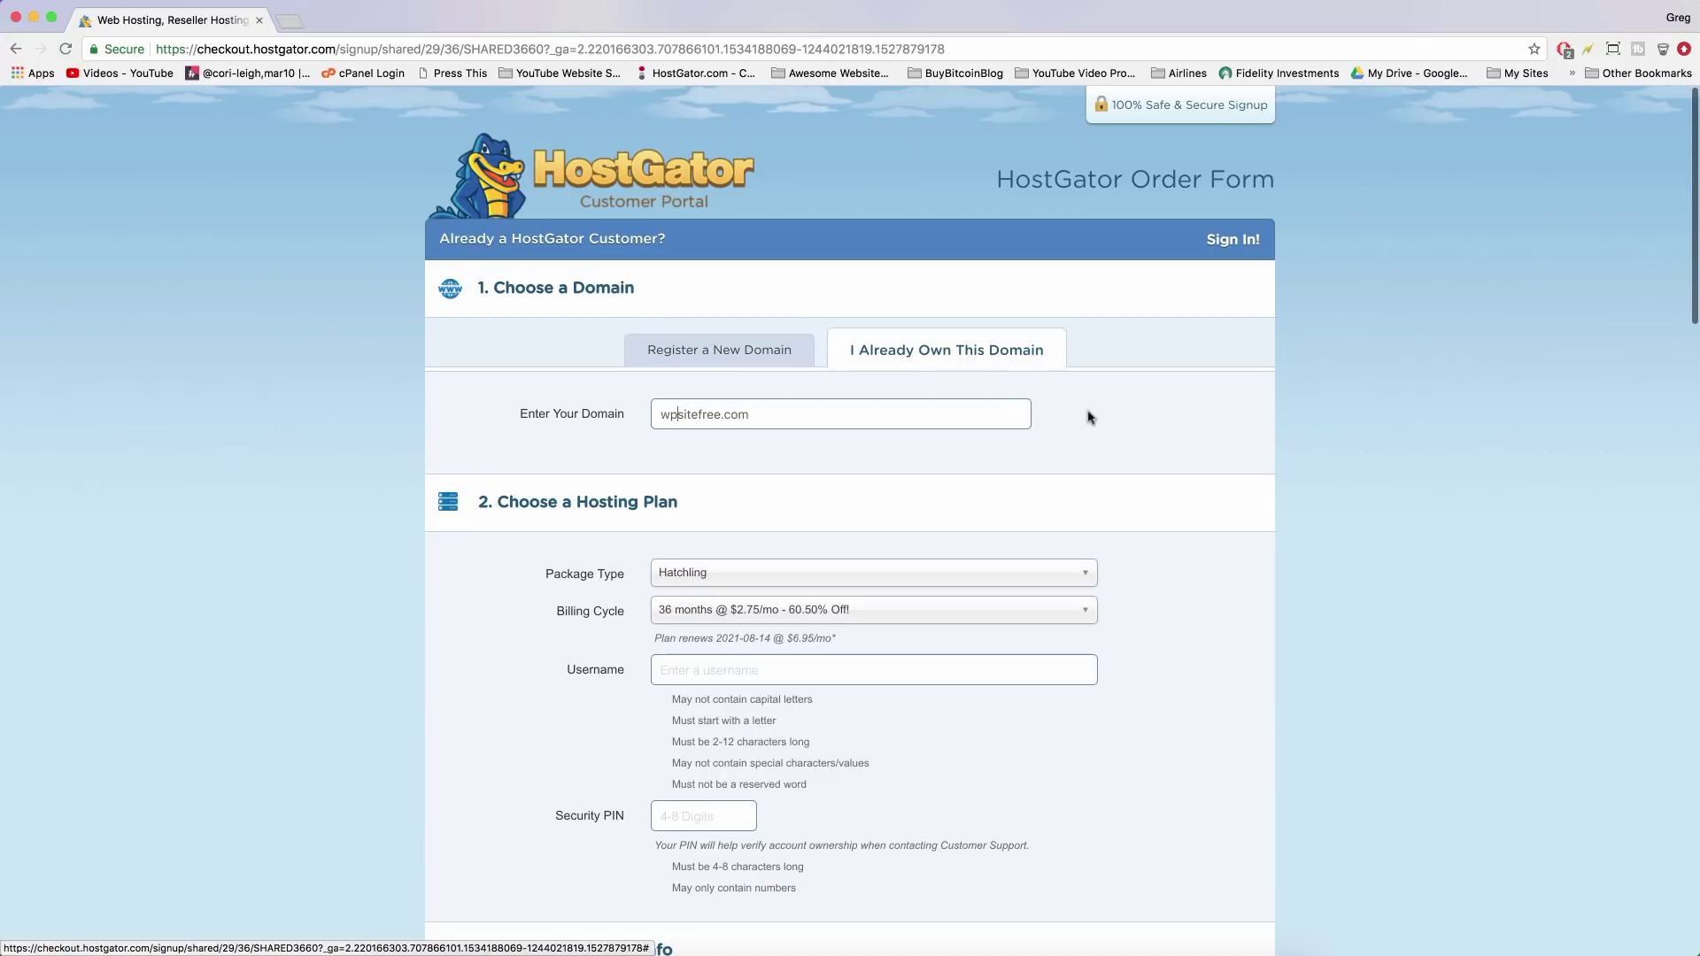
# Change the Hatchling billing cycle from 12 months to '1 month @ $10.95/mo'
pyautogui.scroll(-1, 1093, 418)
pyautogui.scroll(-5, 1093, 422)
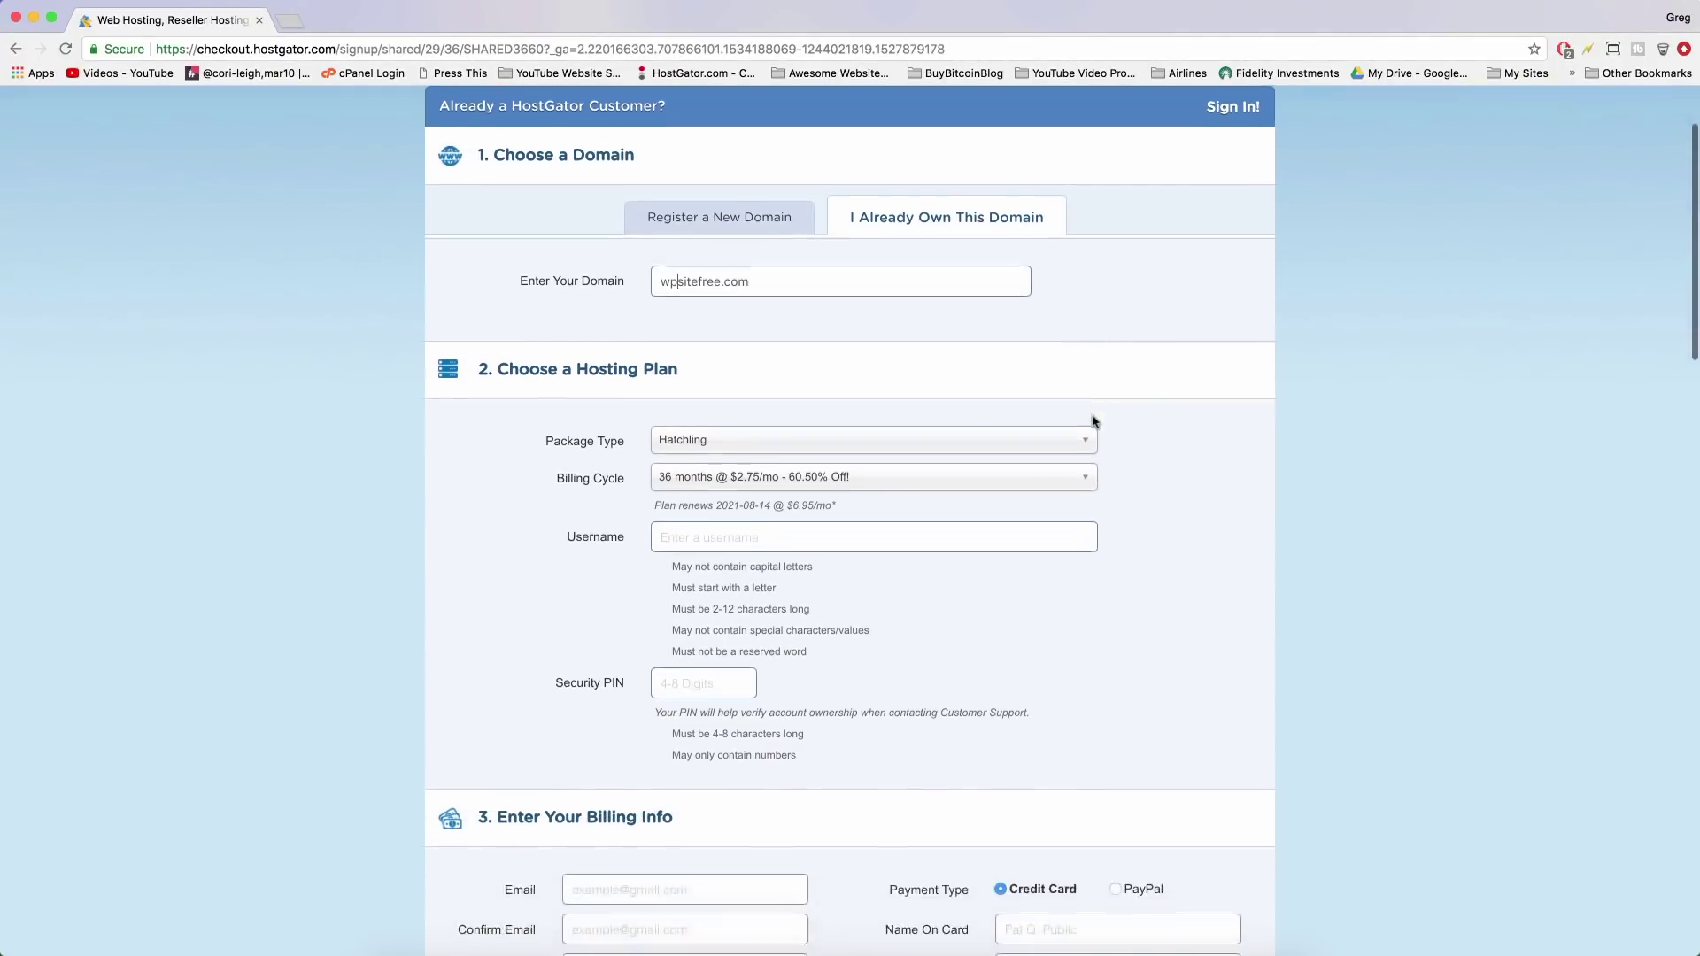
pyautogui.scroll(-2, 1093, 412)
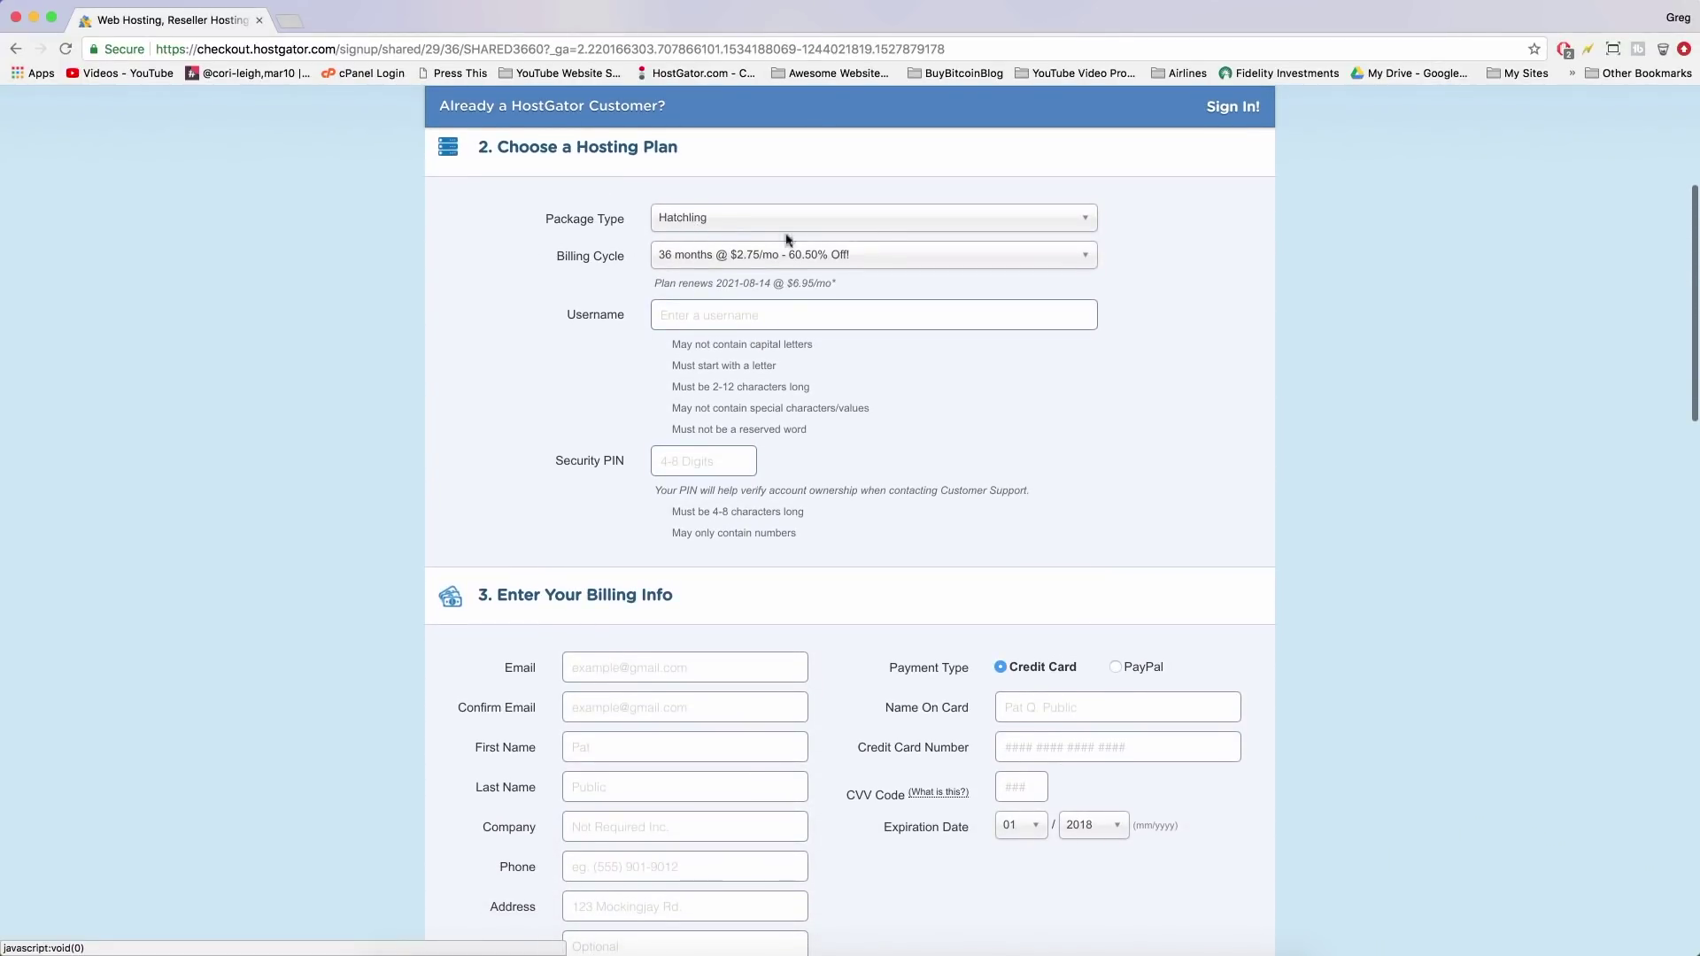
pyautogui.click(846, 264)
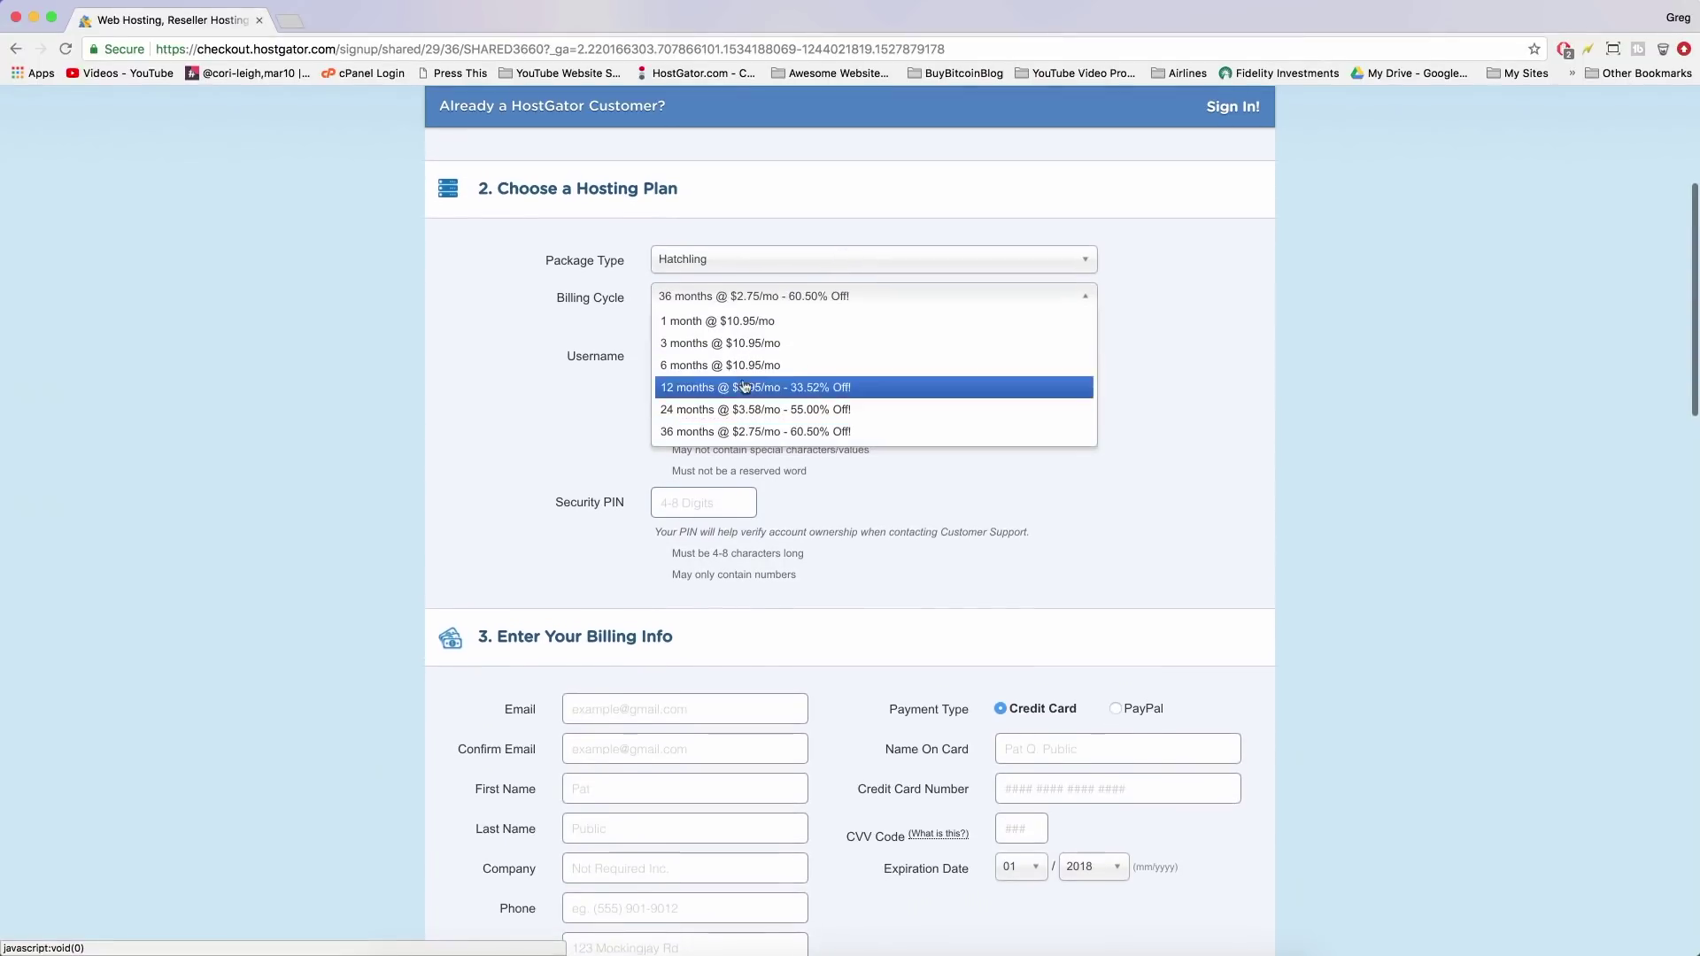
pyautogui.scroll(10, 718, 417)
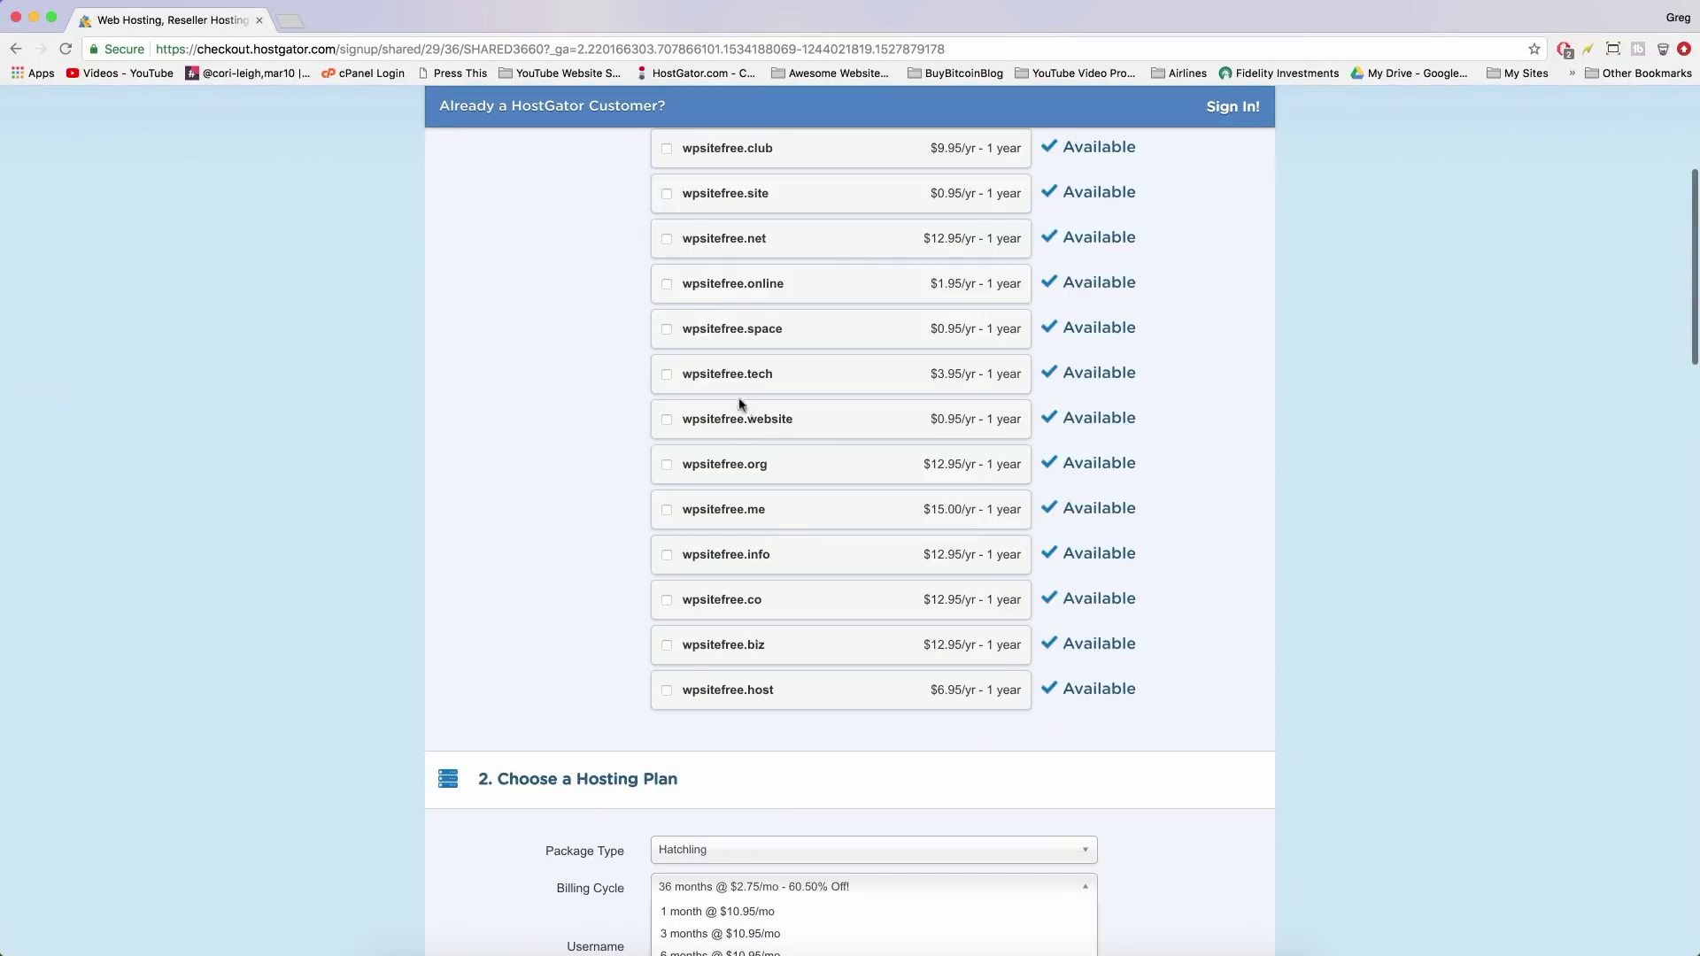
pyautogui.scroll(-3, 656, 350)
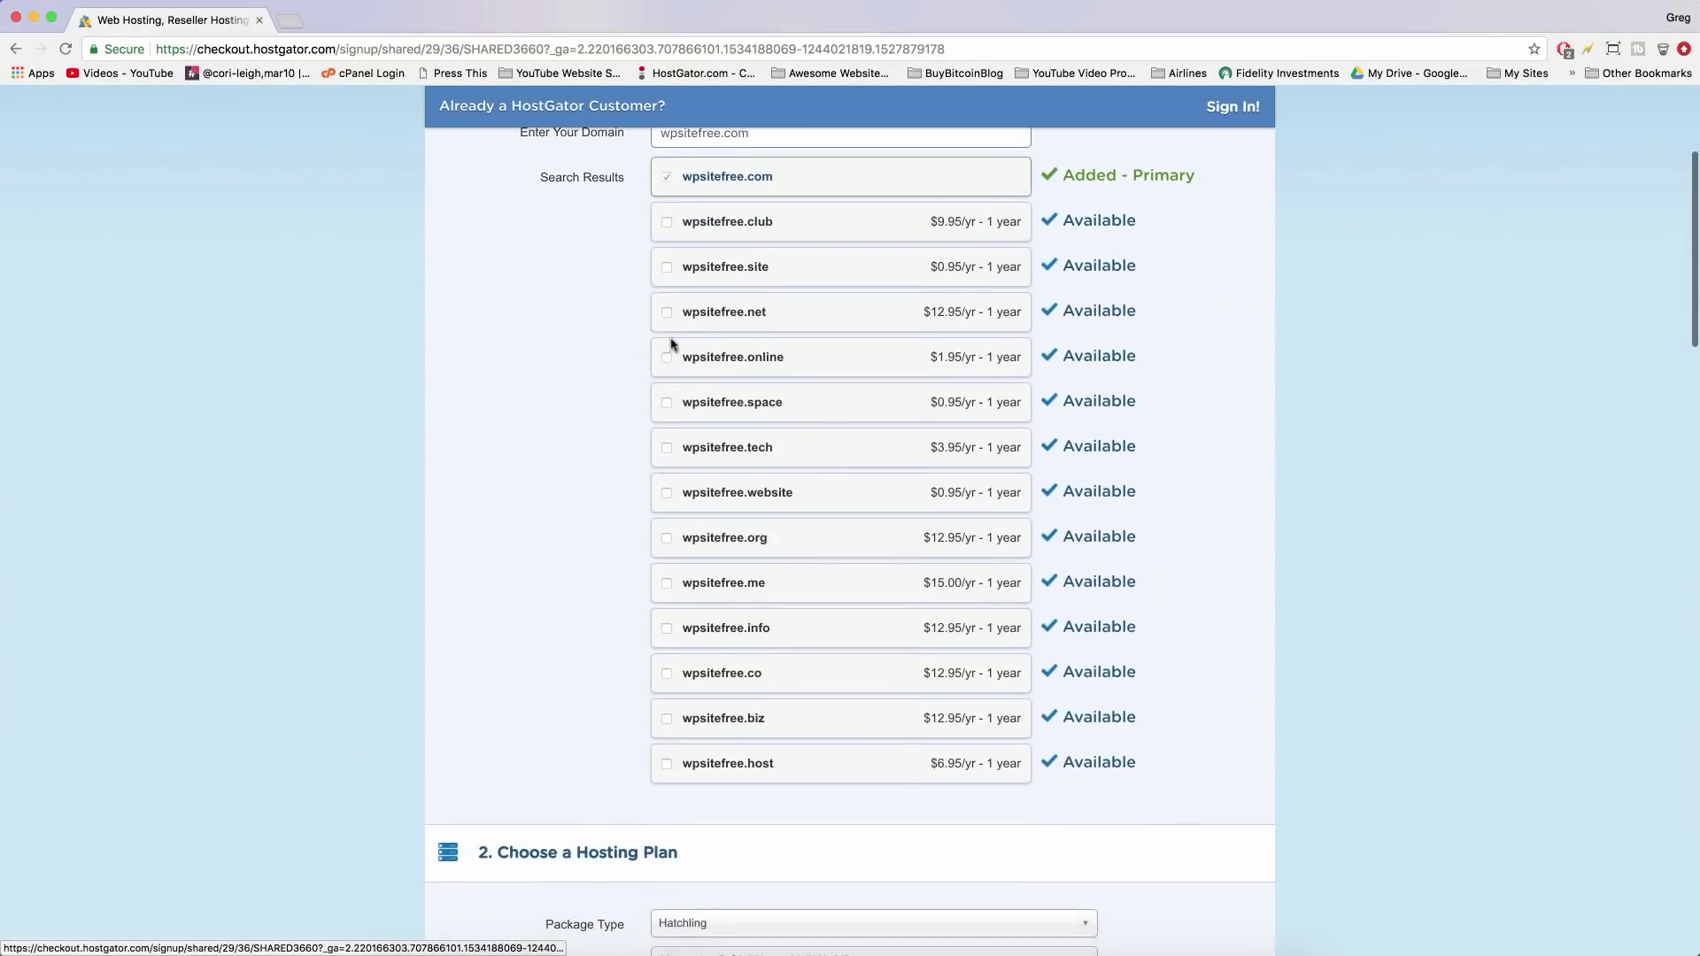
pyautogui.scroll(2, 656, 475)
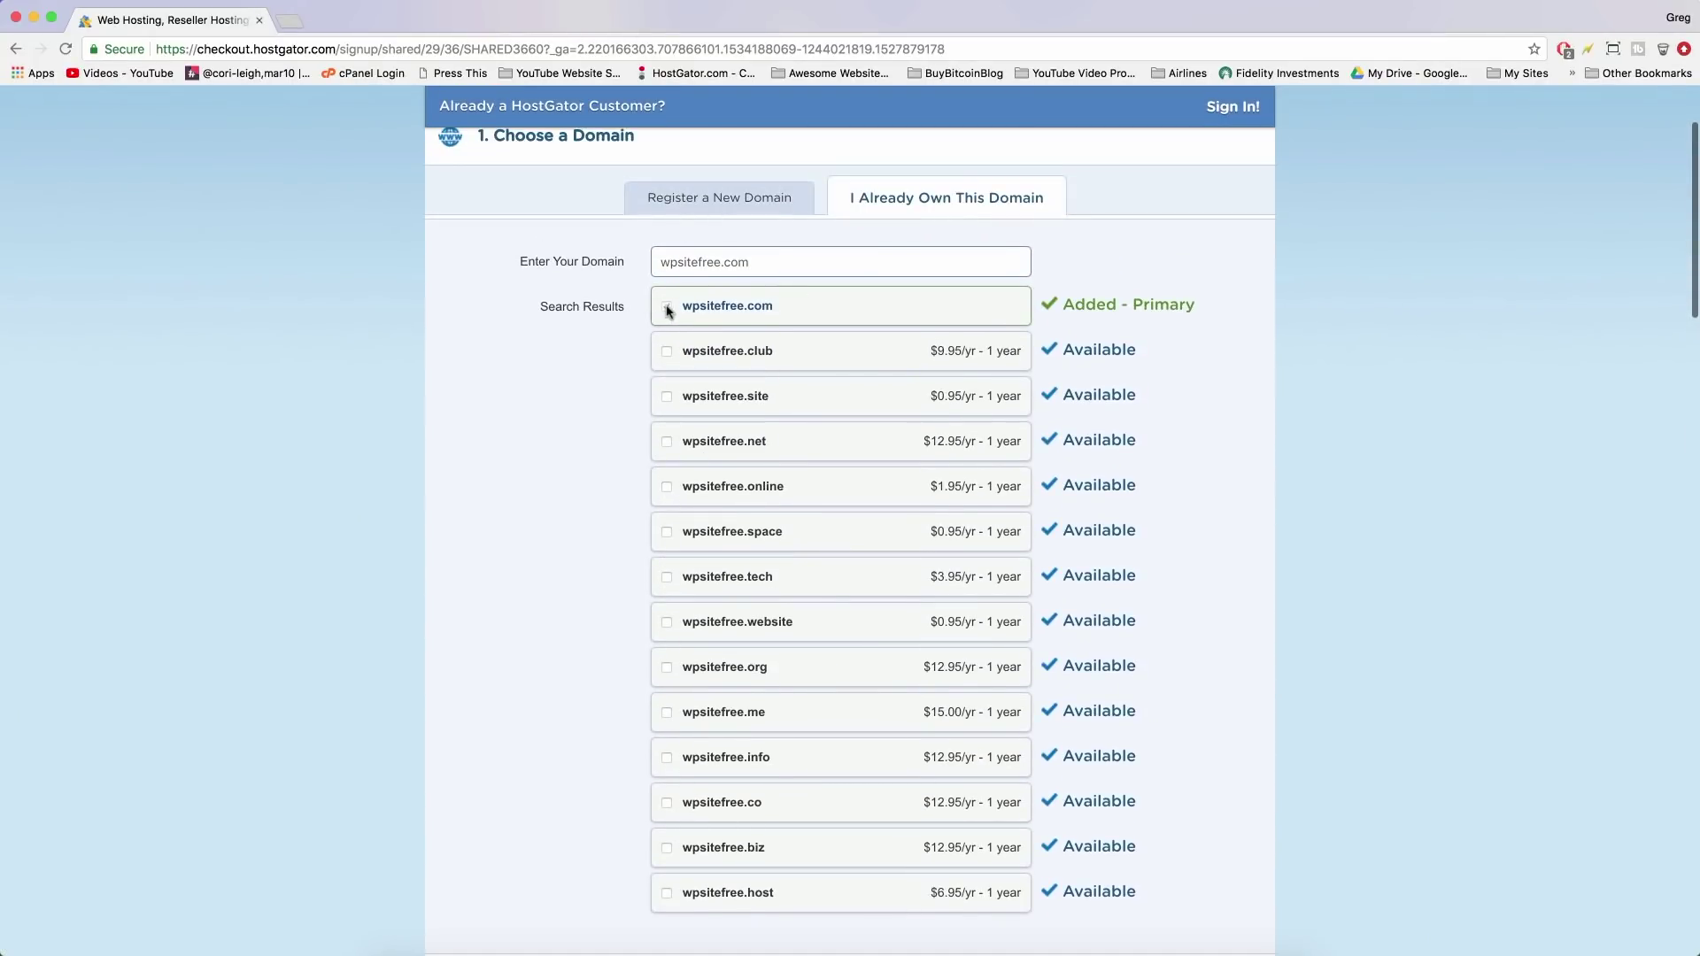
pyautogui.scroll(-6, 713, 549)
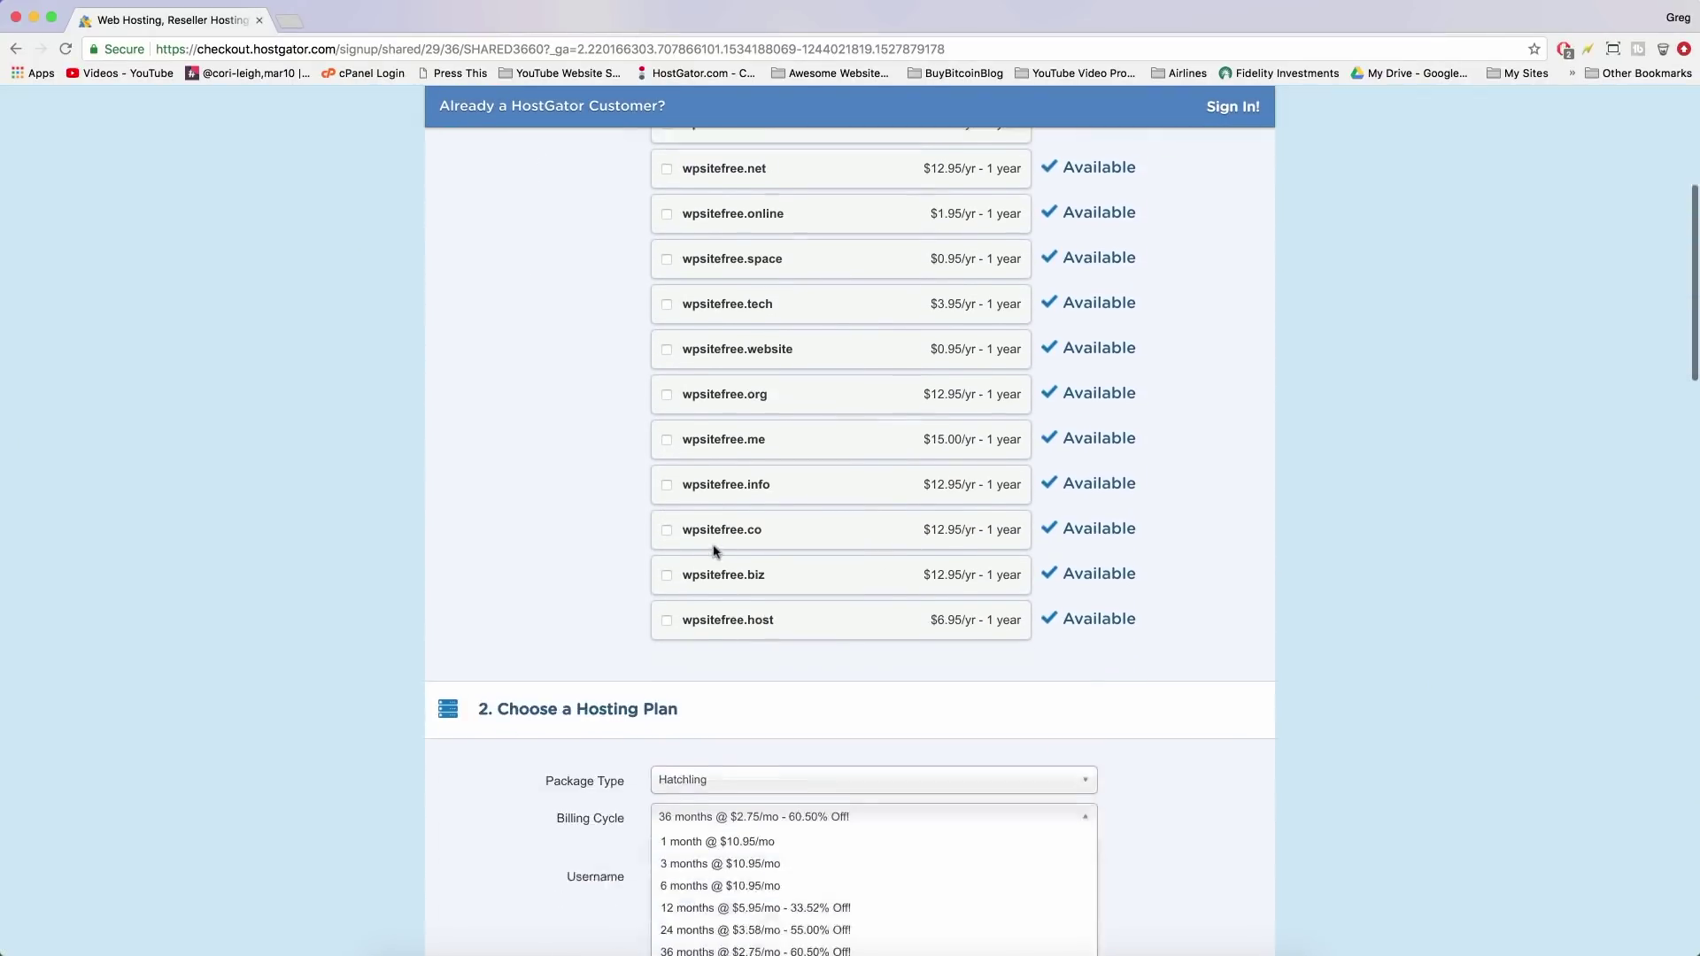
pyautogui.scroll(-4, 717, 551)
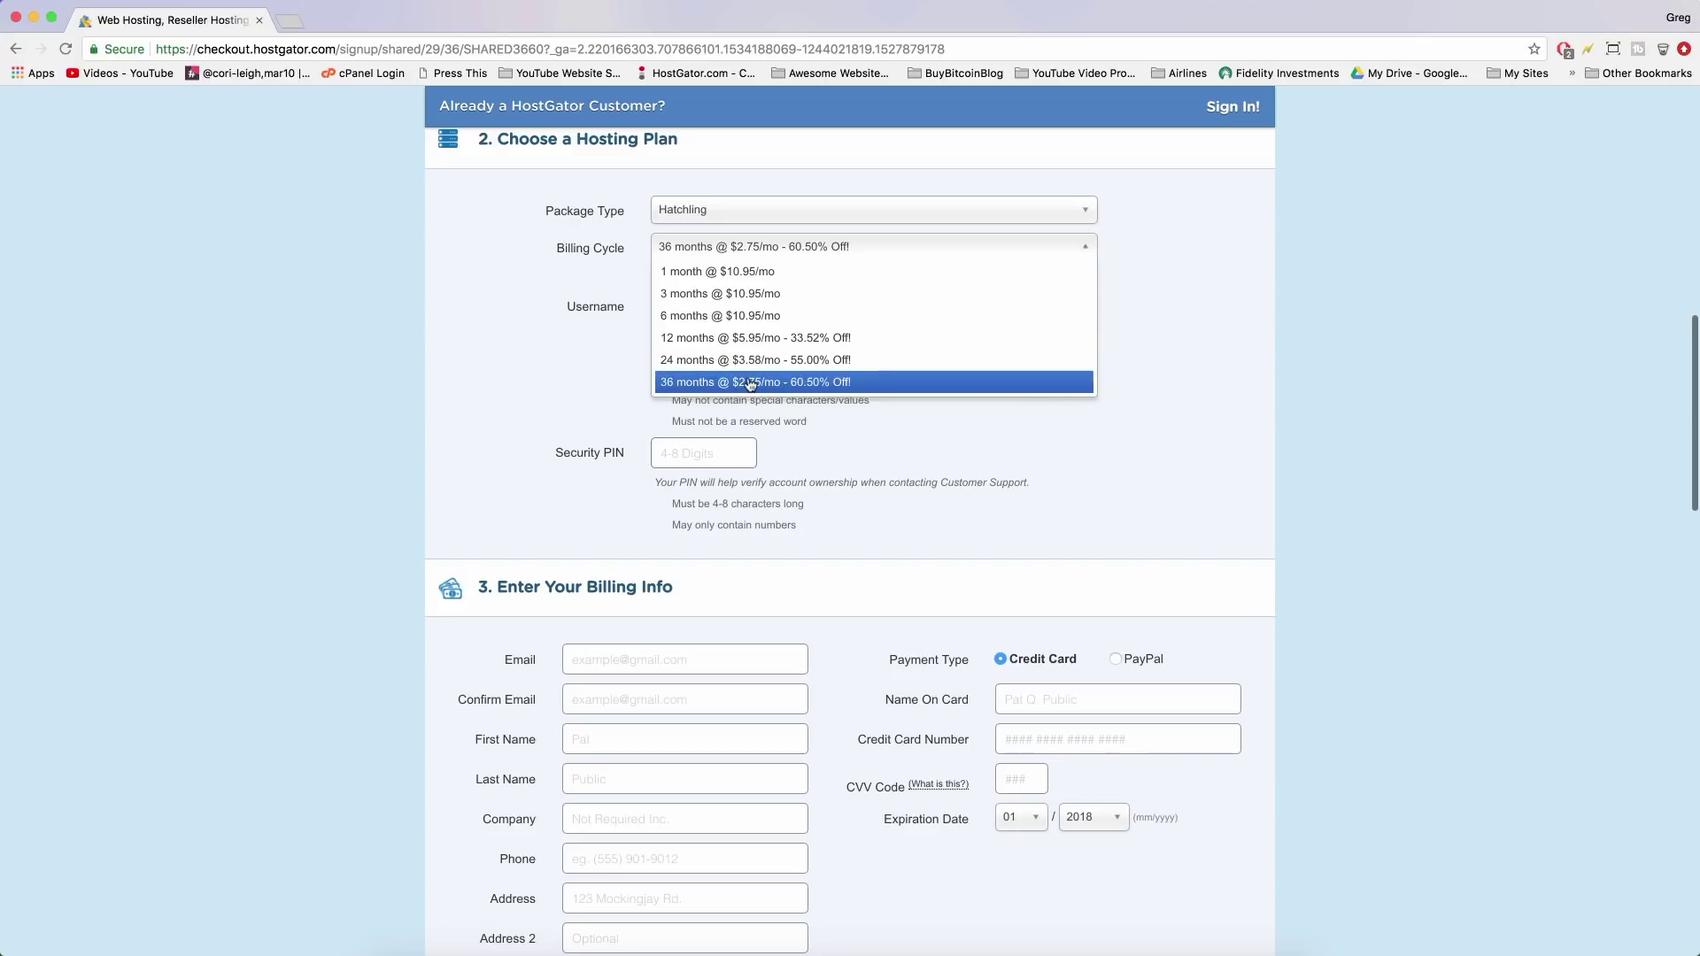
pyautogui.click(690, 338)
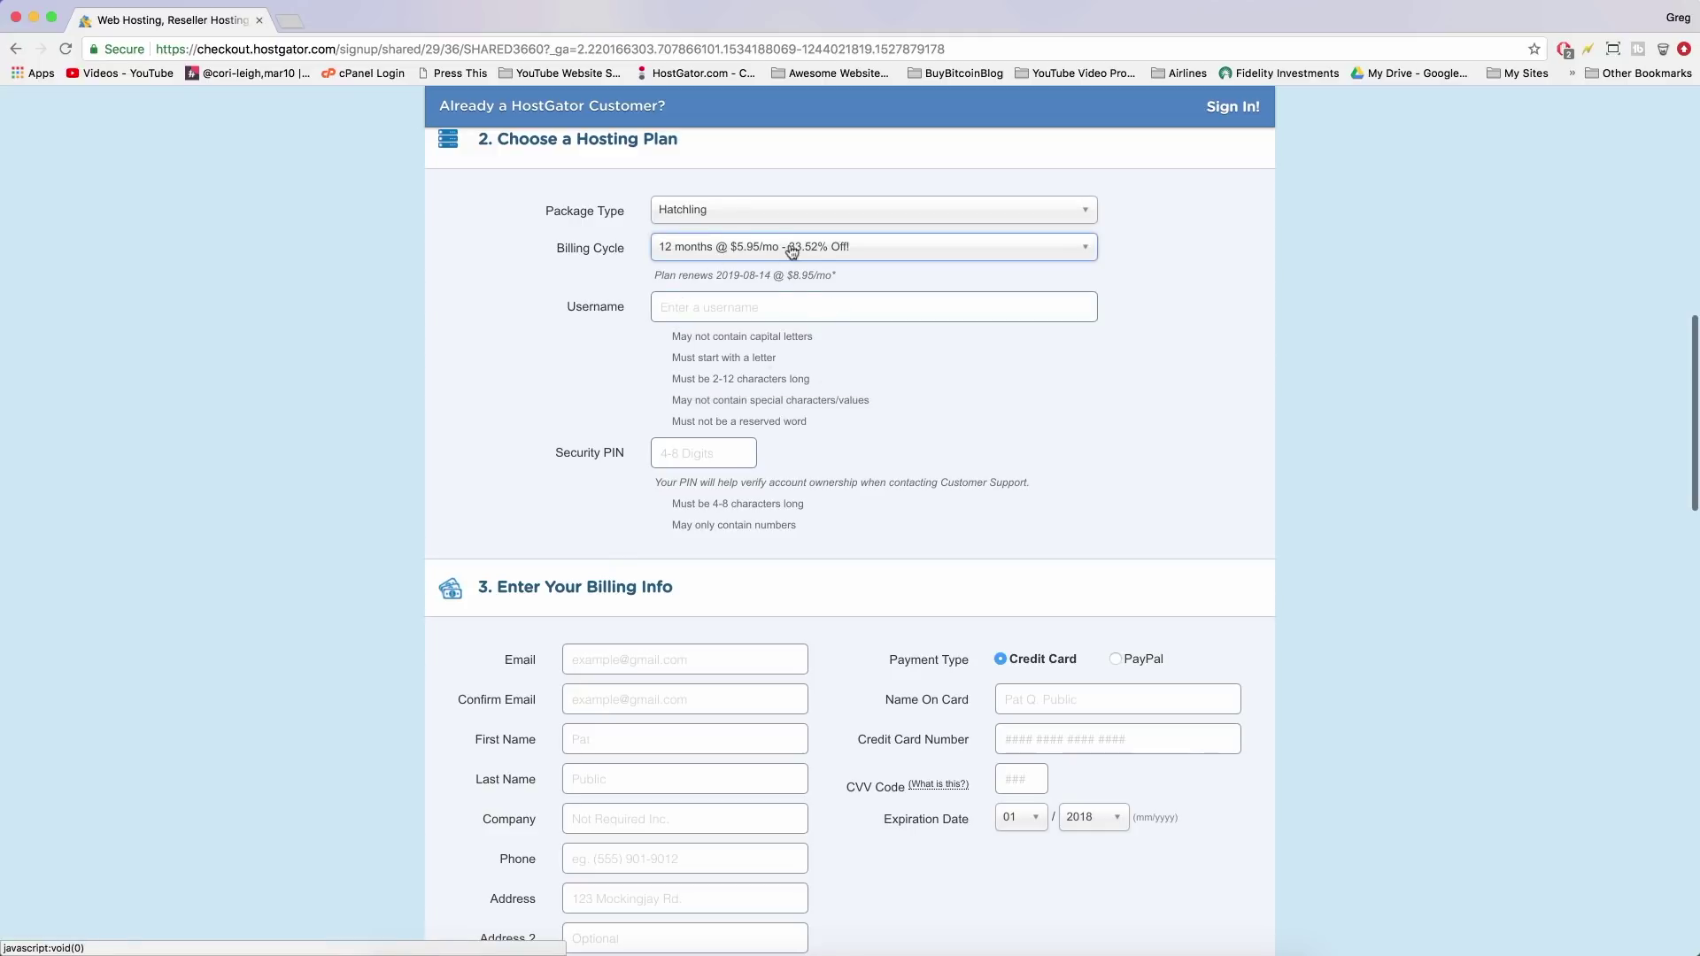
pyautogui.click(863, 252)
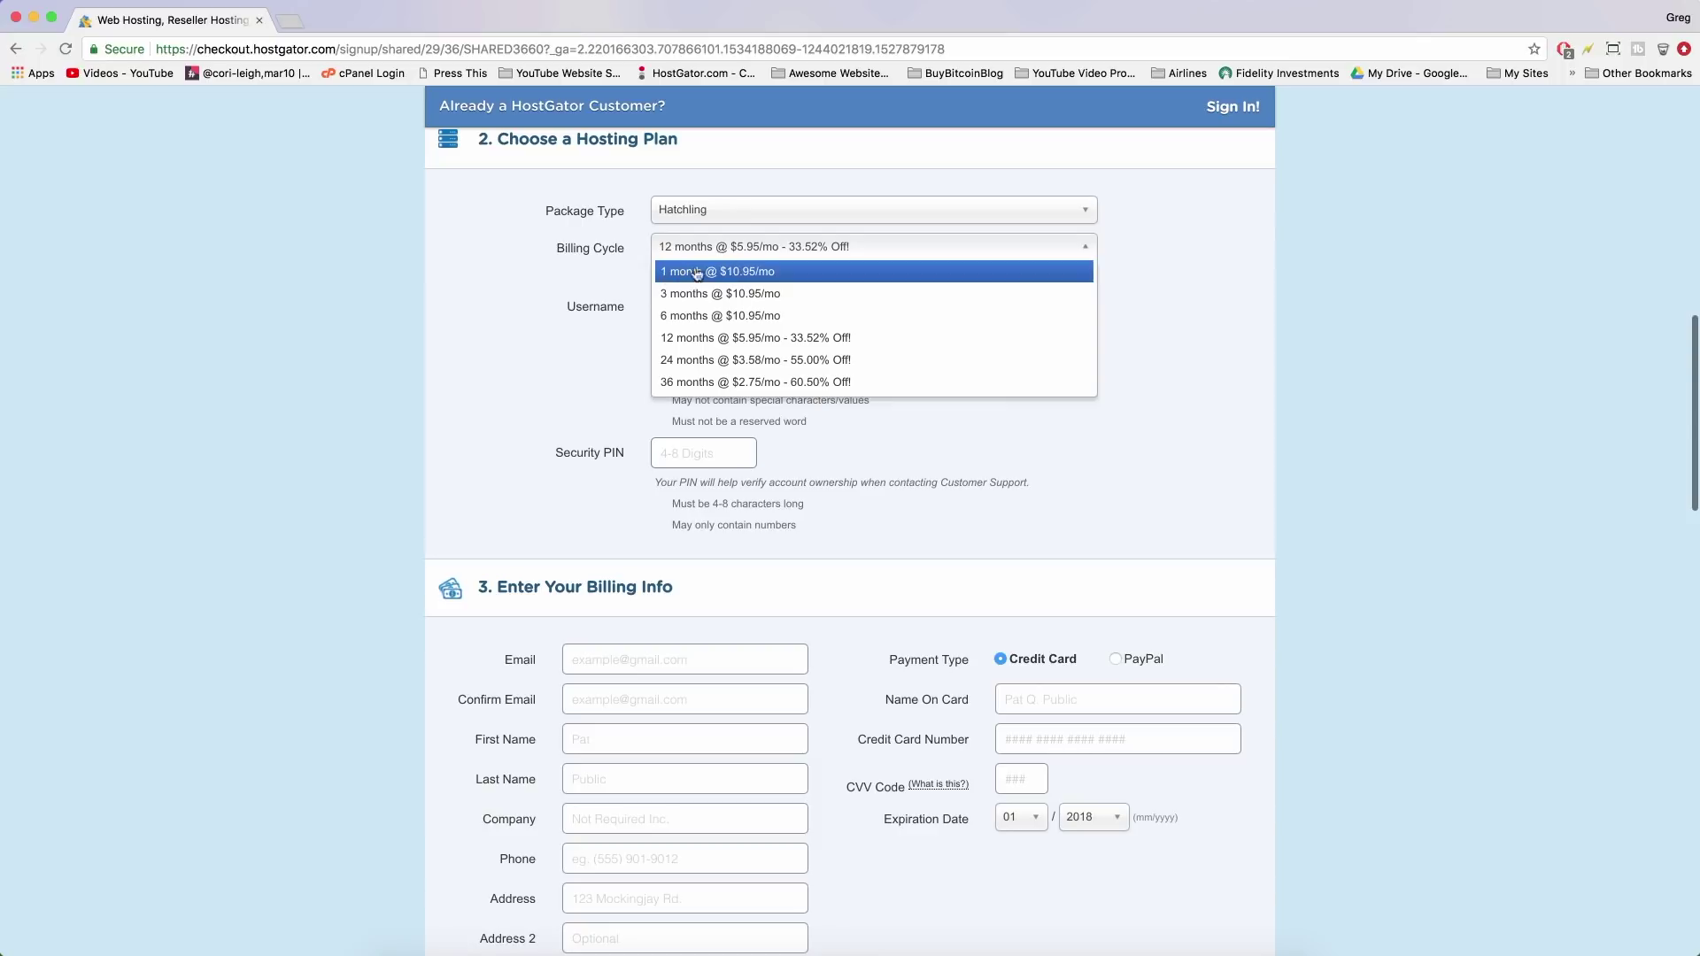
pyautogui.click(680, 273)
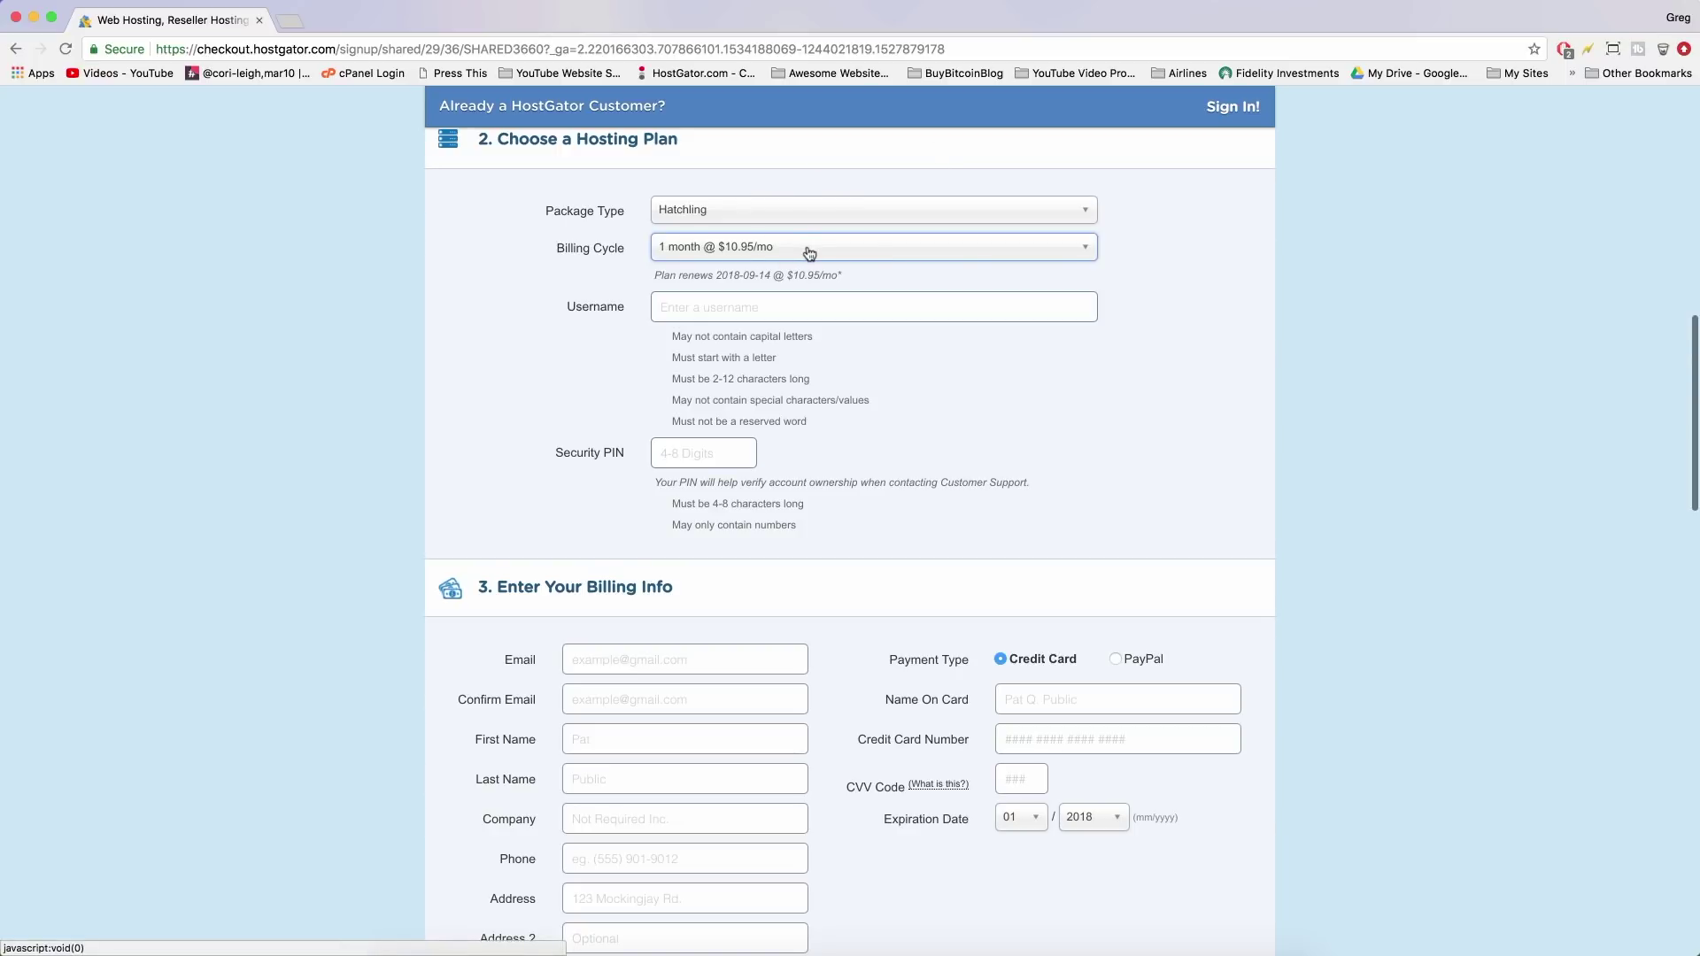
# Enter an account username and a 4-digit security PIN
pyautogui.click(710, 303)
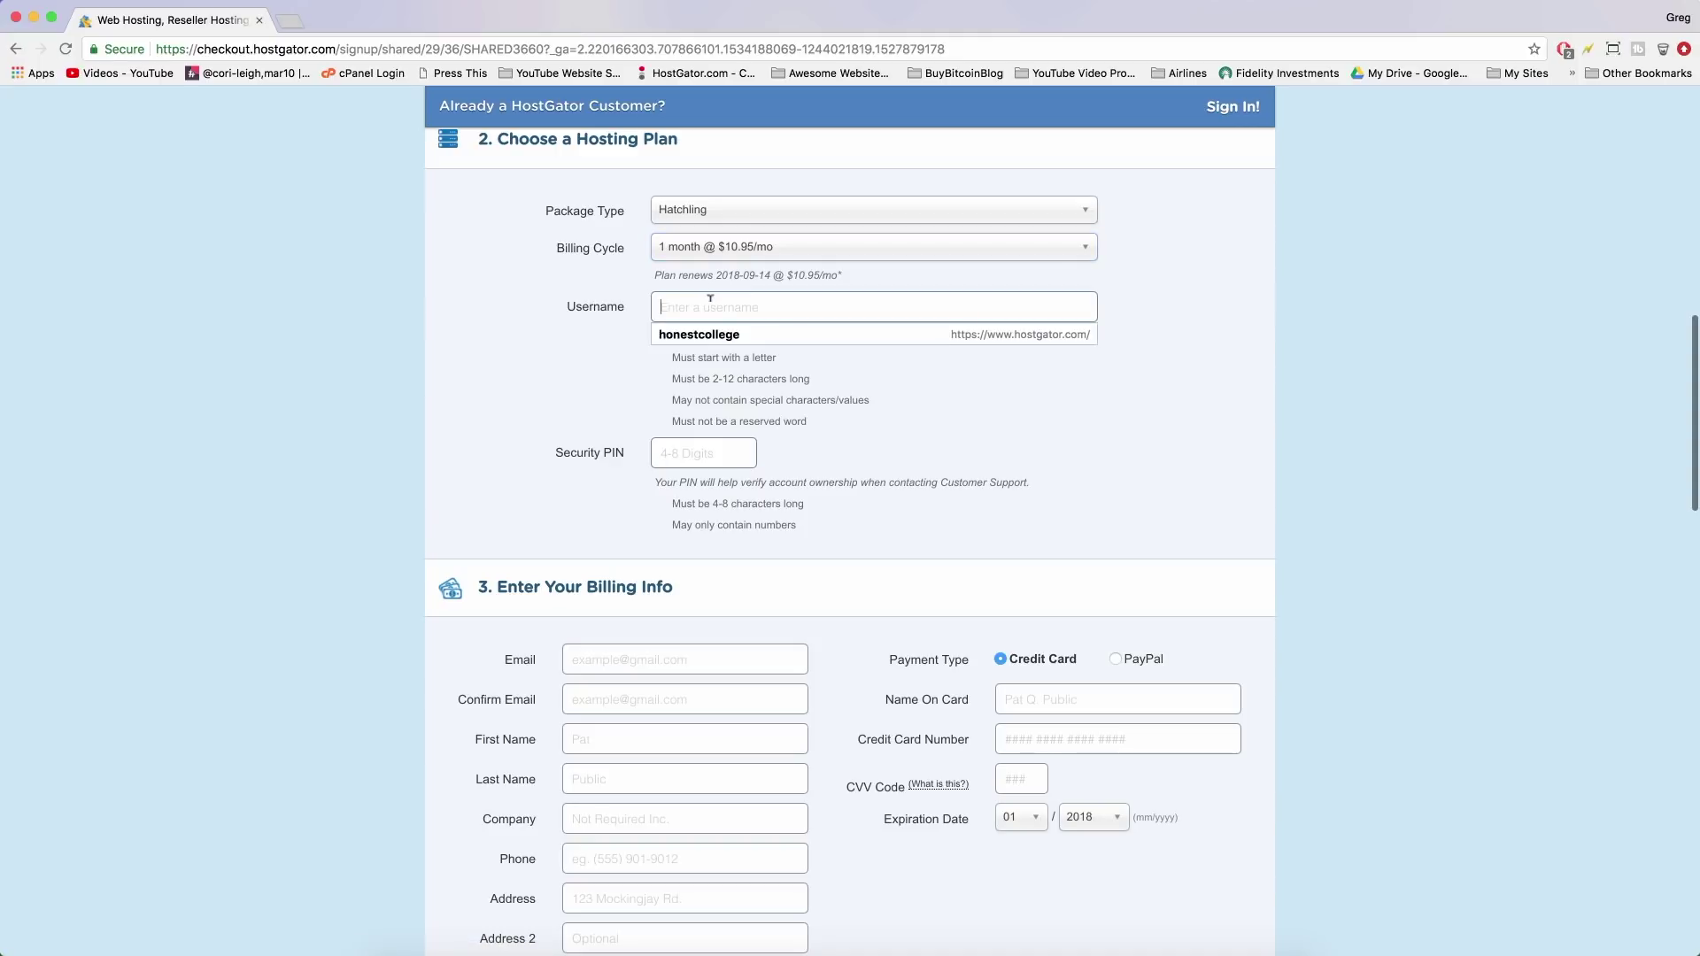
pyautogui.write('gregnarayan')
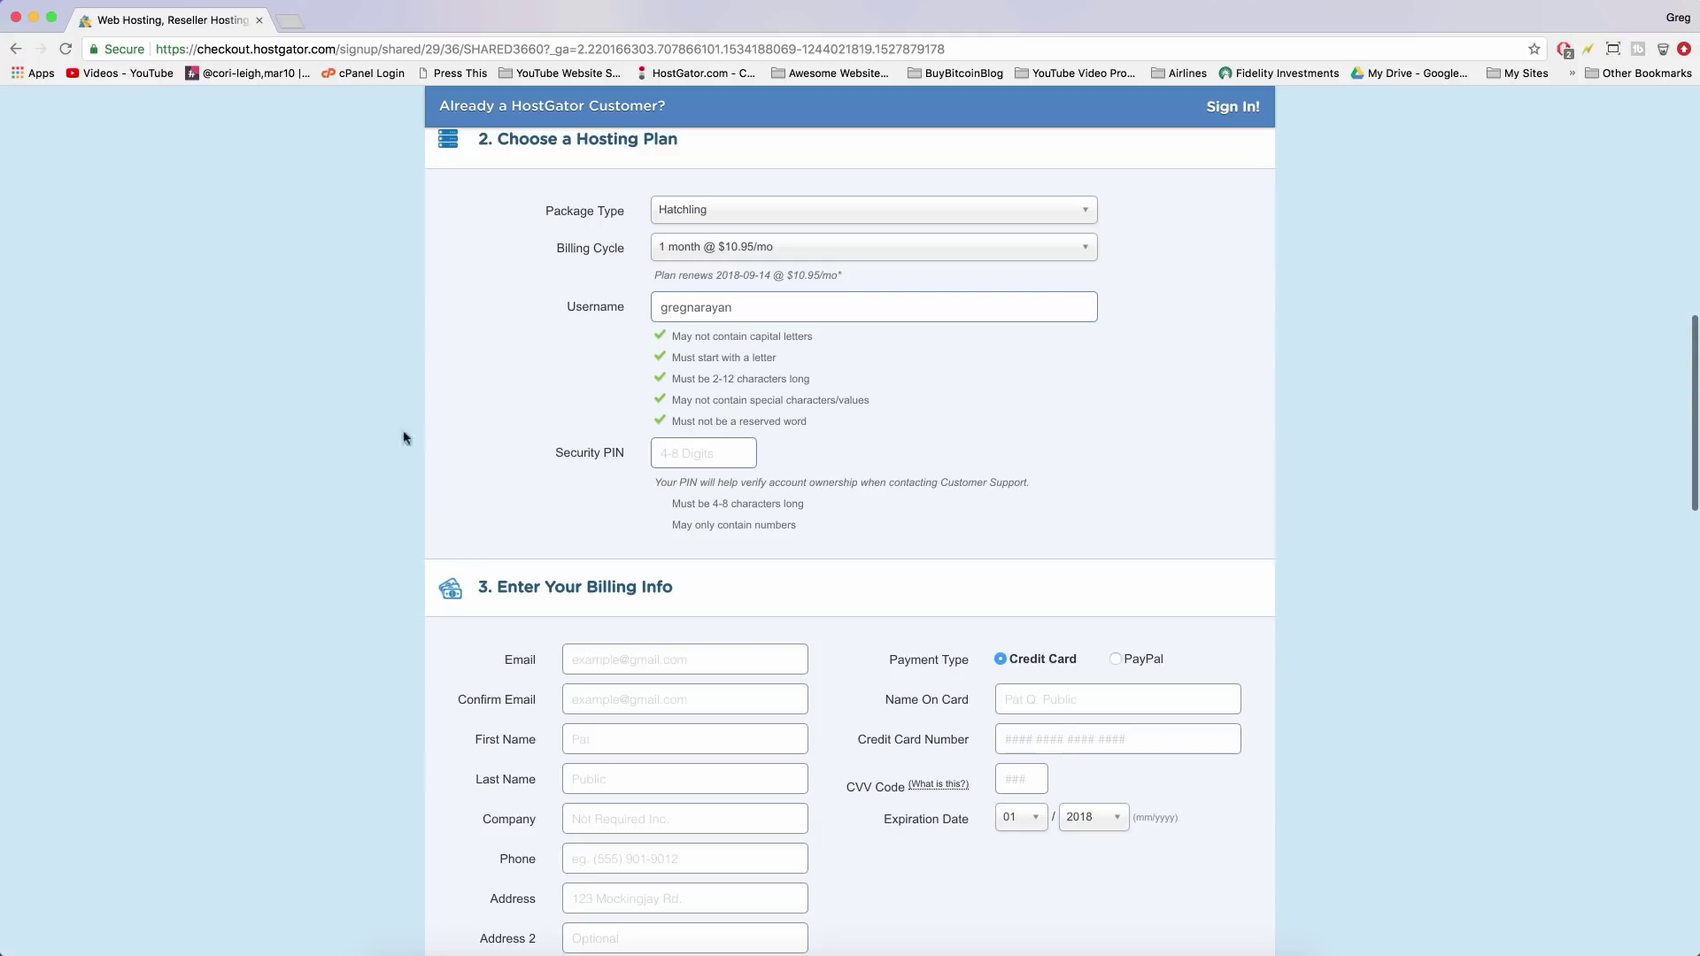
pyautogui.scroll(-2, 690, 449)
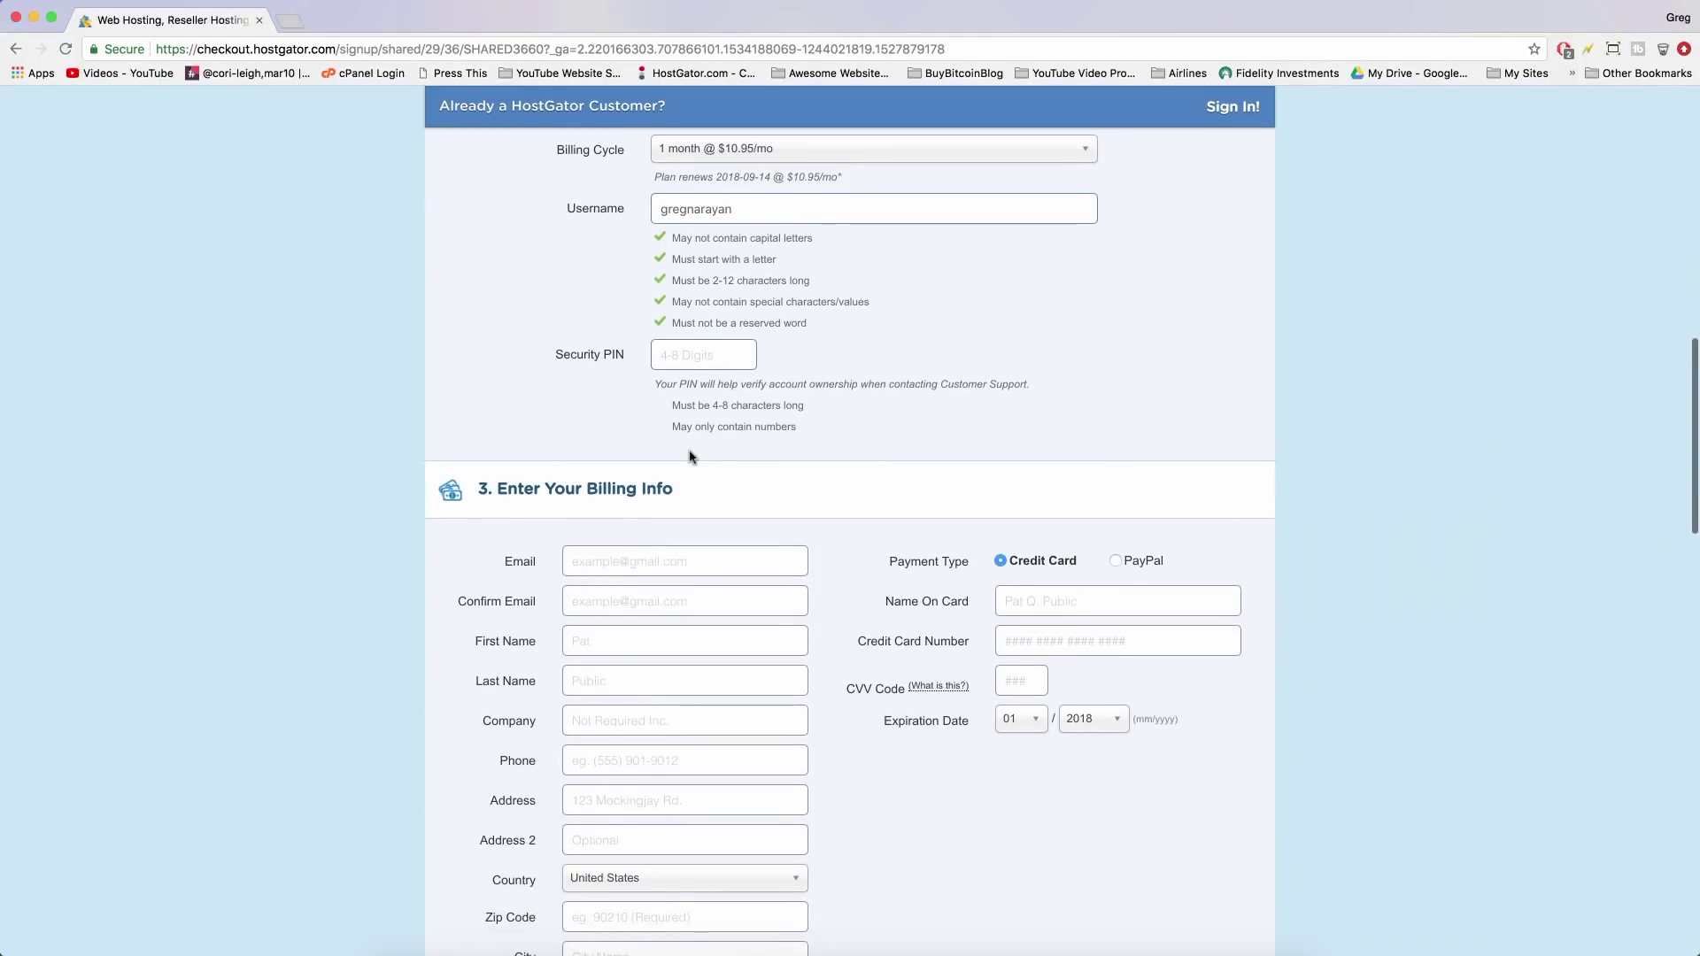
pyautogui.press('Tab')
# Fill the billing contact, address, cardholder name and credit card number fields
pyautogui.scroll(-4, 550, 447)
pyautogui.scroll(-3, 549, 449)
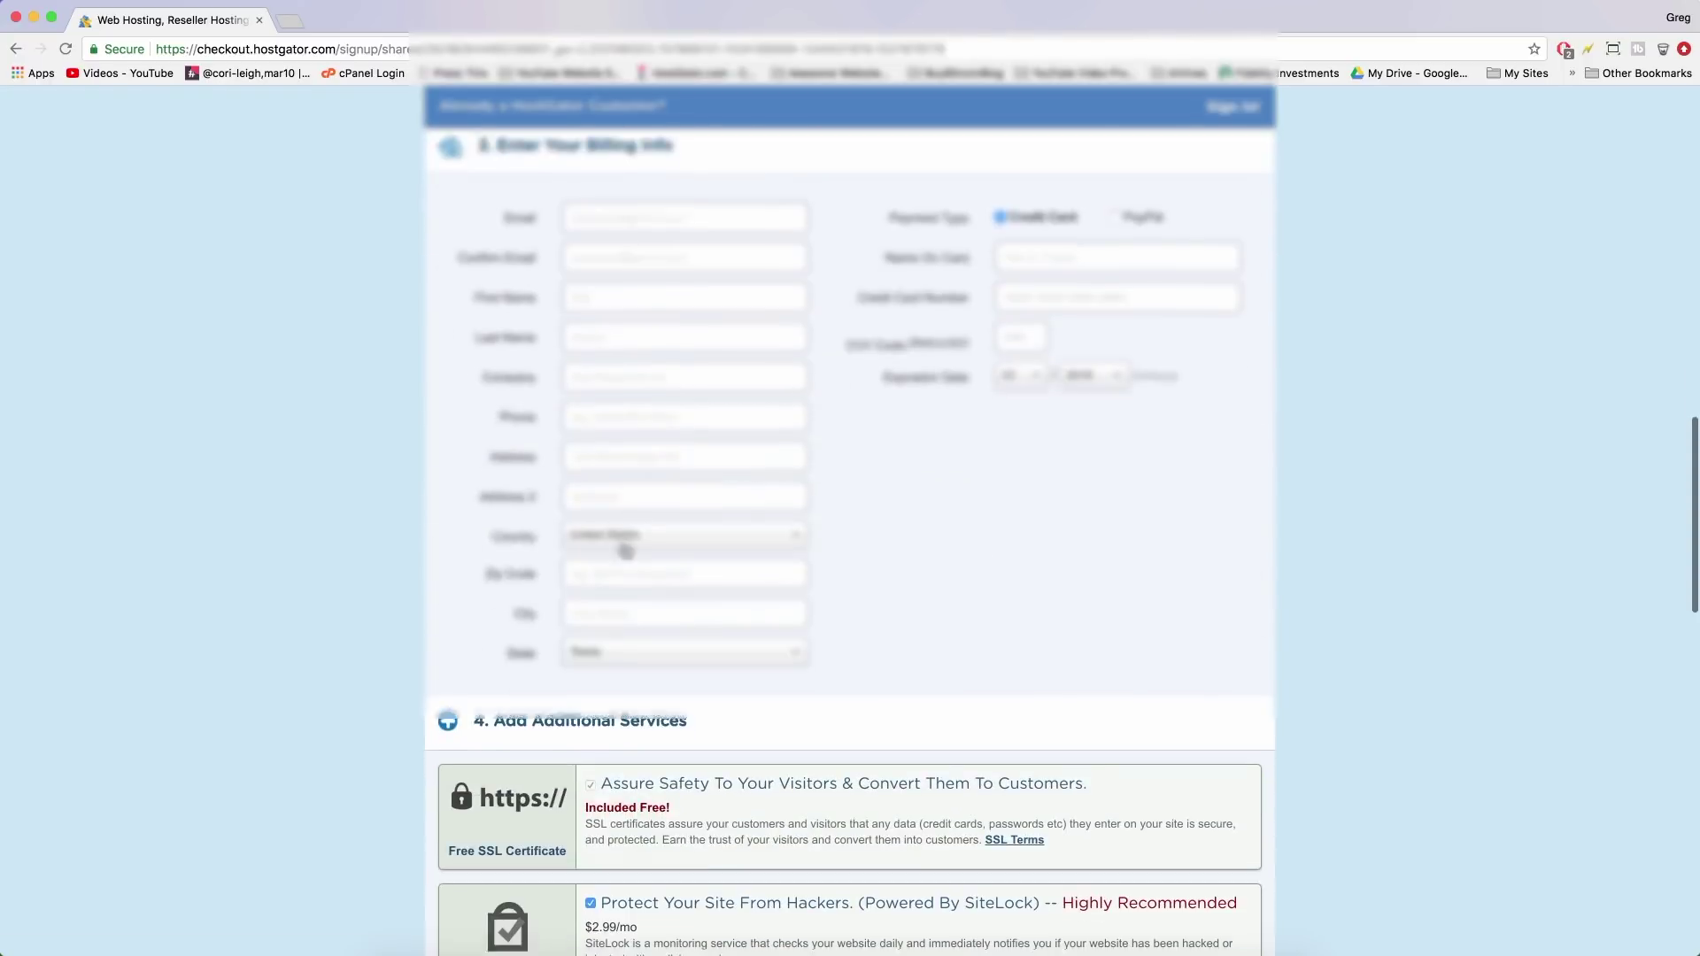
pyautogui.write('0')
pyautogui.press('Tab')
pyautogui.write('malibu')
pyautogui.press('Tab')
pyautogui.press('o')
pyautogui.press('Tab')
pyautogui.press('Tab')
pyautogui.write('greg narayan')
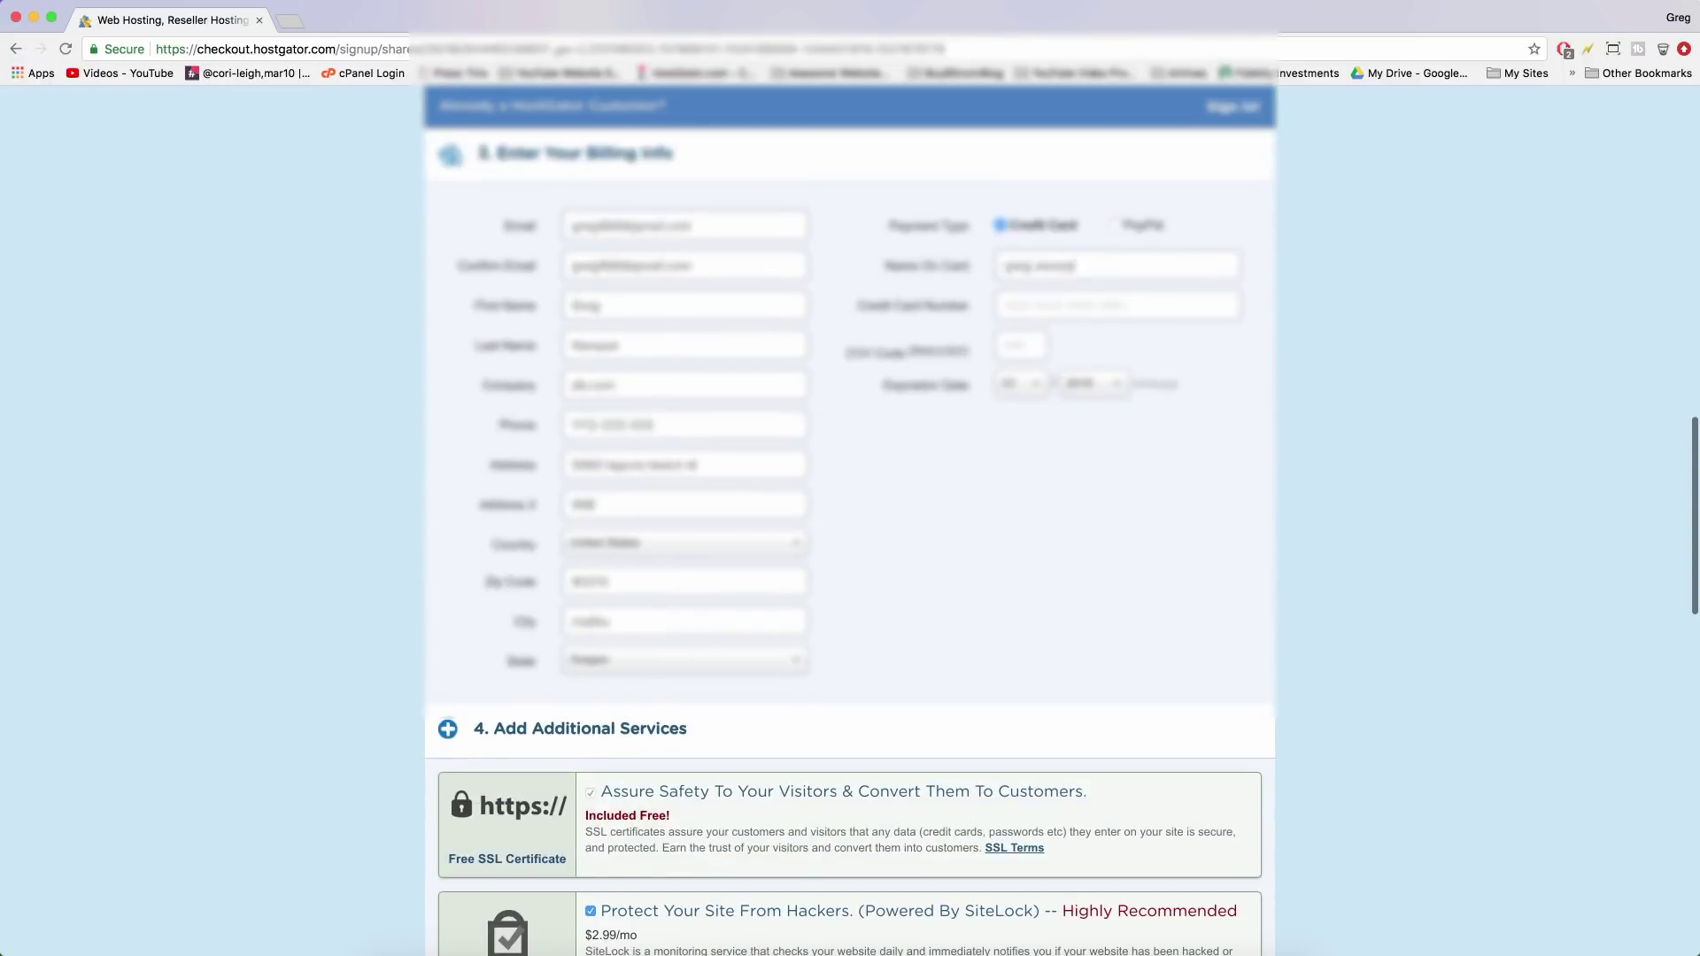
pyautogui.press('Tab')
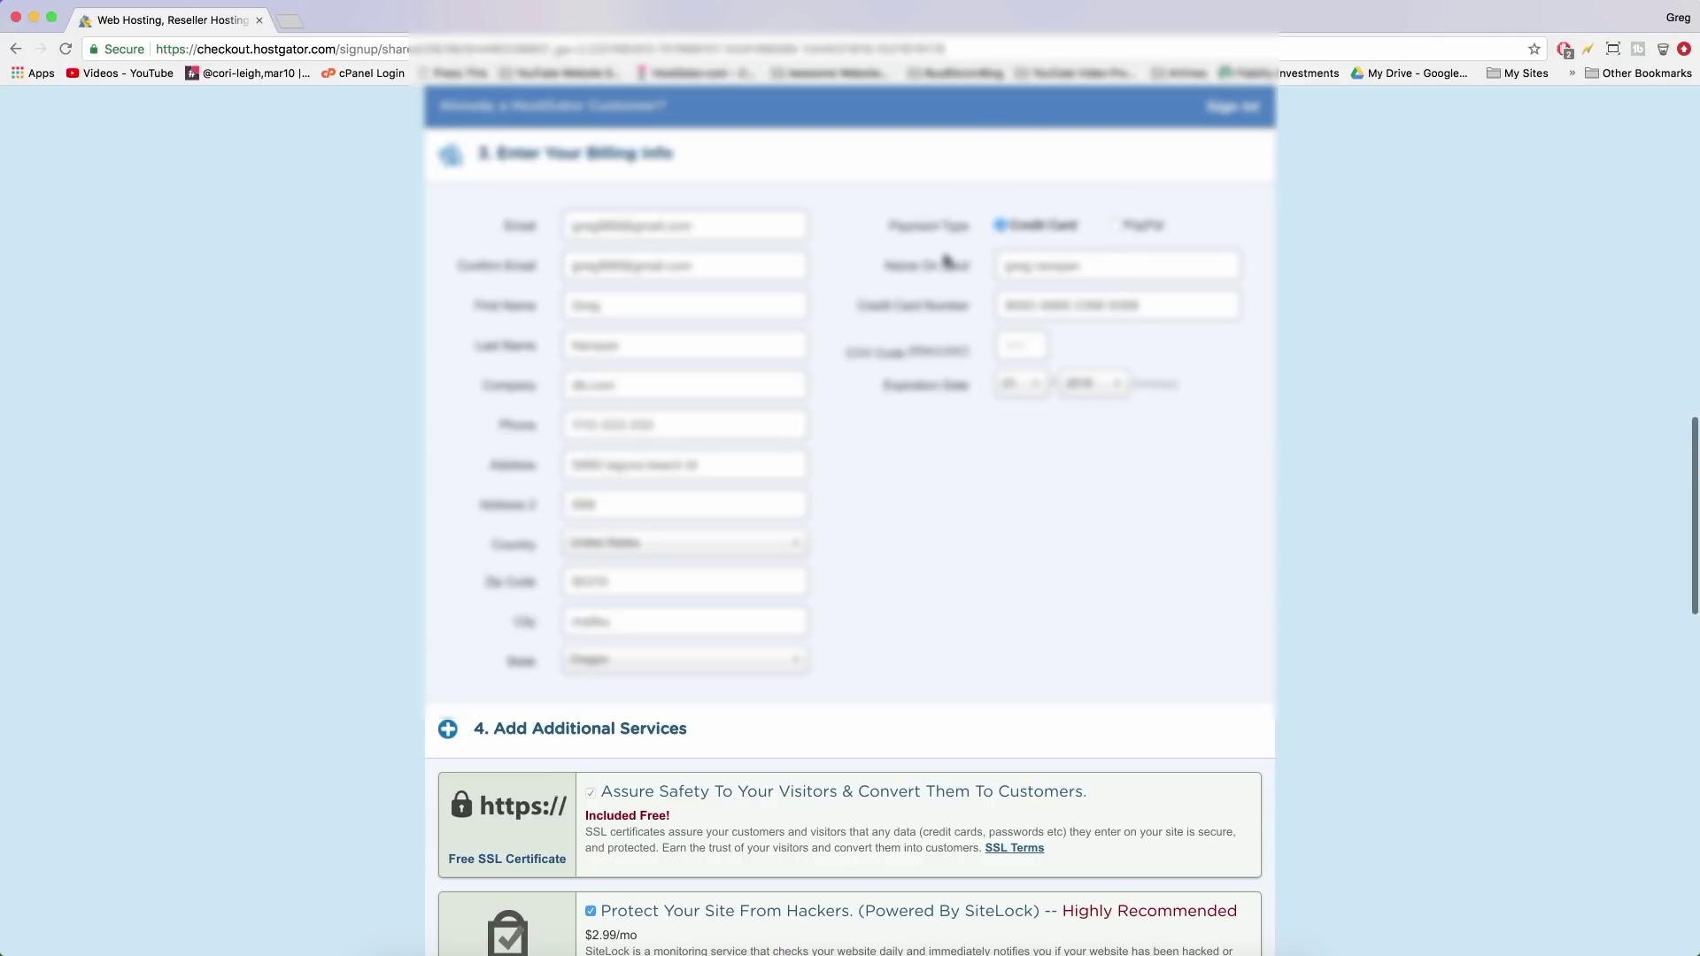
pyautogui.scroll(-5, 1016, 577)
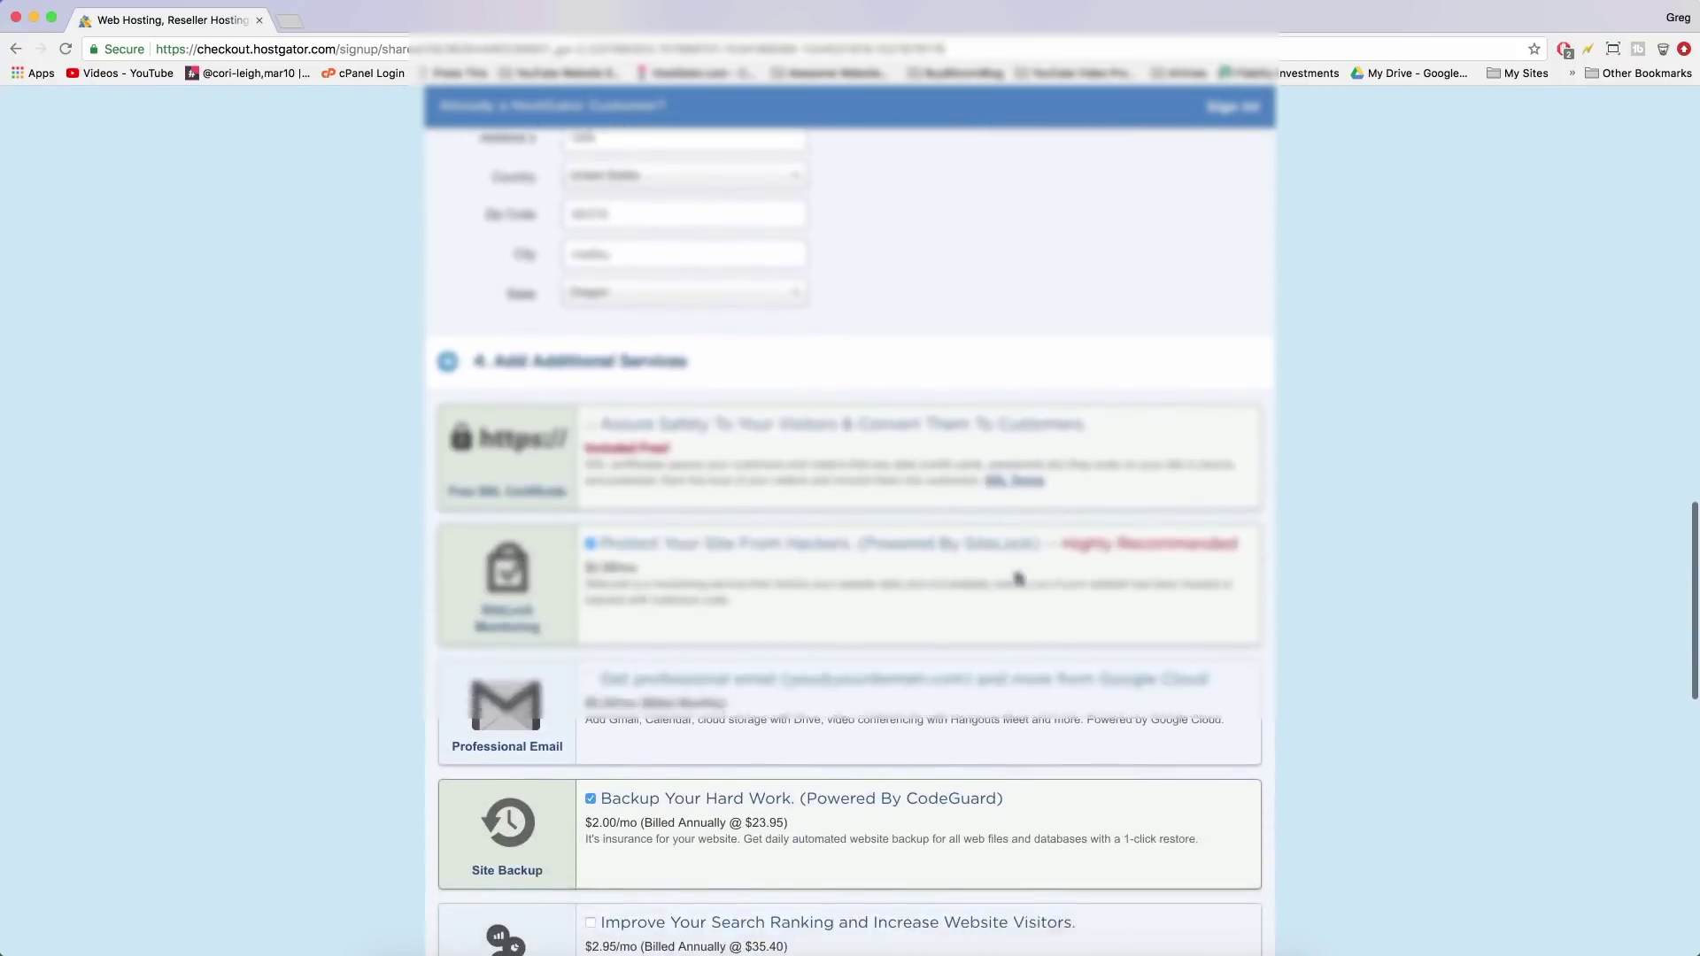
# Uncheck the SiteLock and CodeGuard Site Backup add-ons, keeping only the Free SSL Certificate
pyautogui.scroll(-3, 1018, 577)
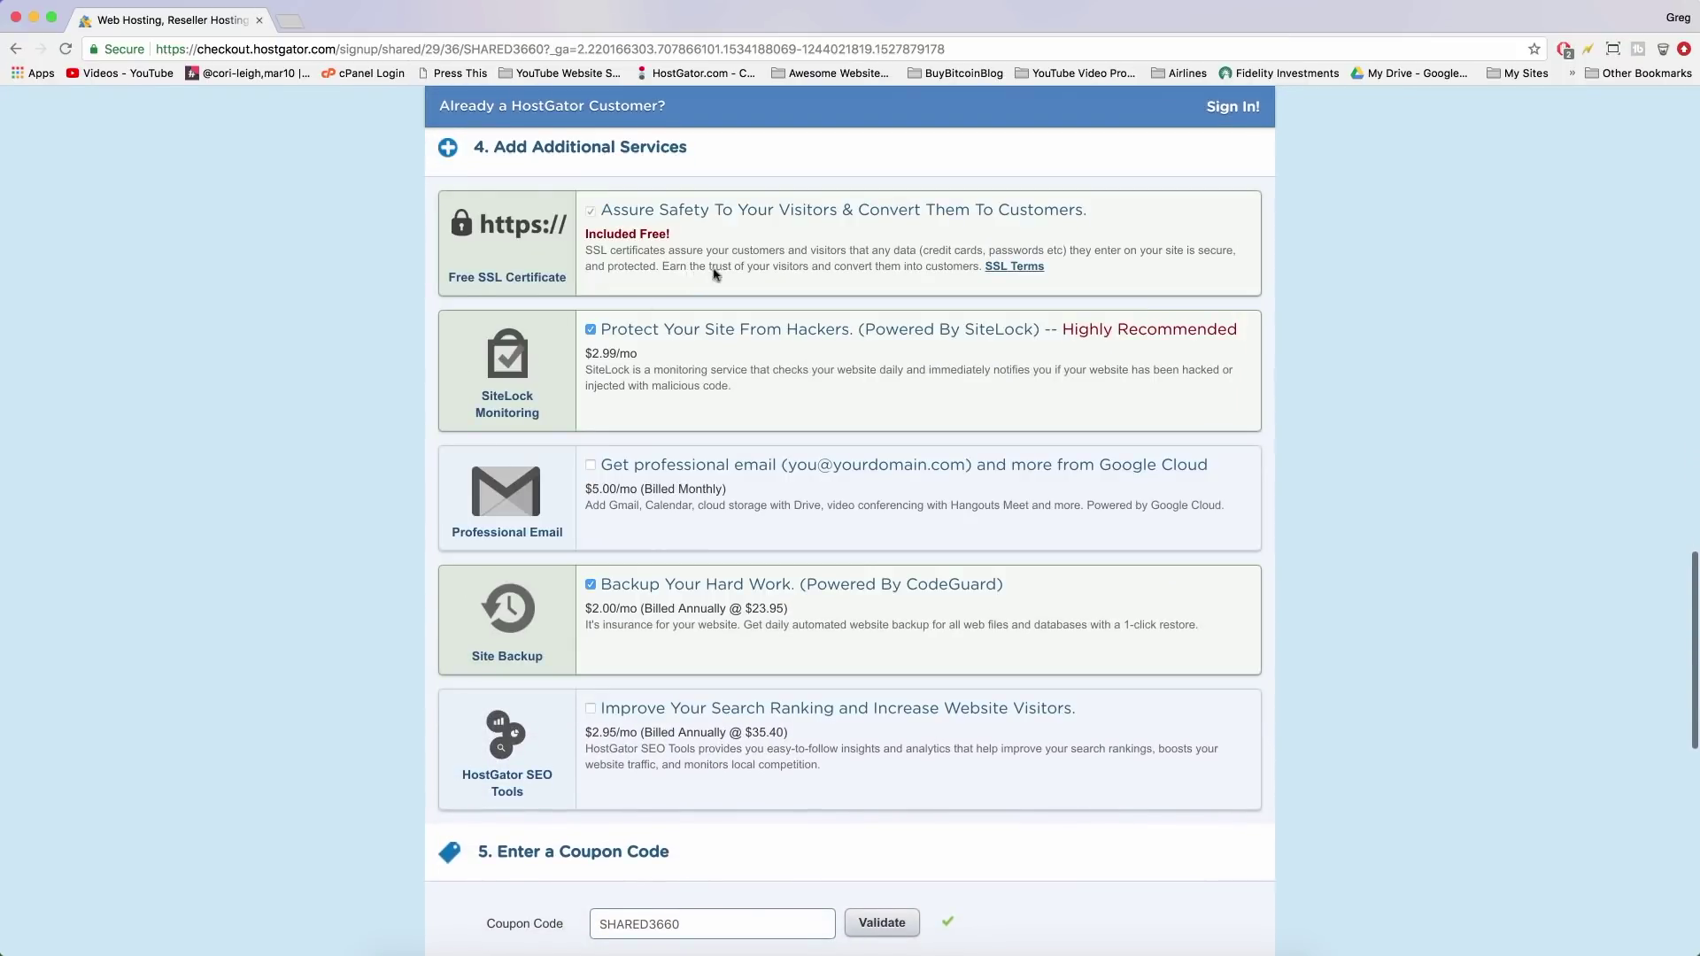
pyautogui.click(591, 330)
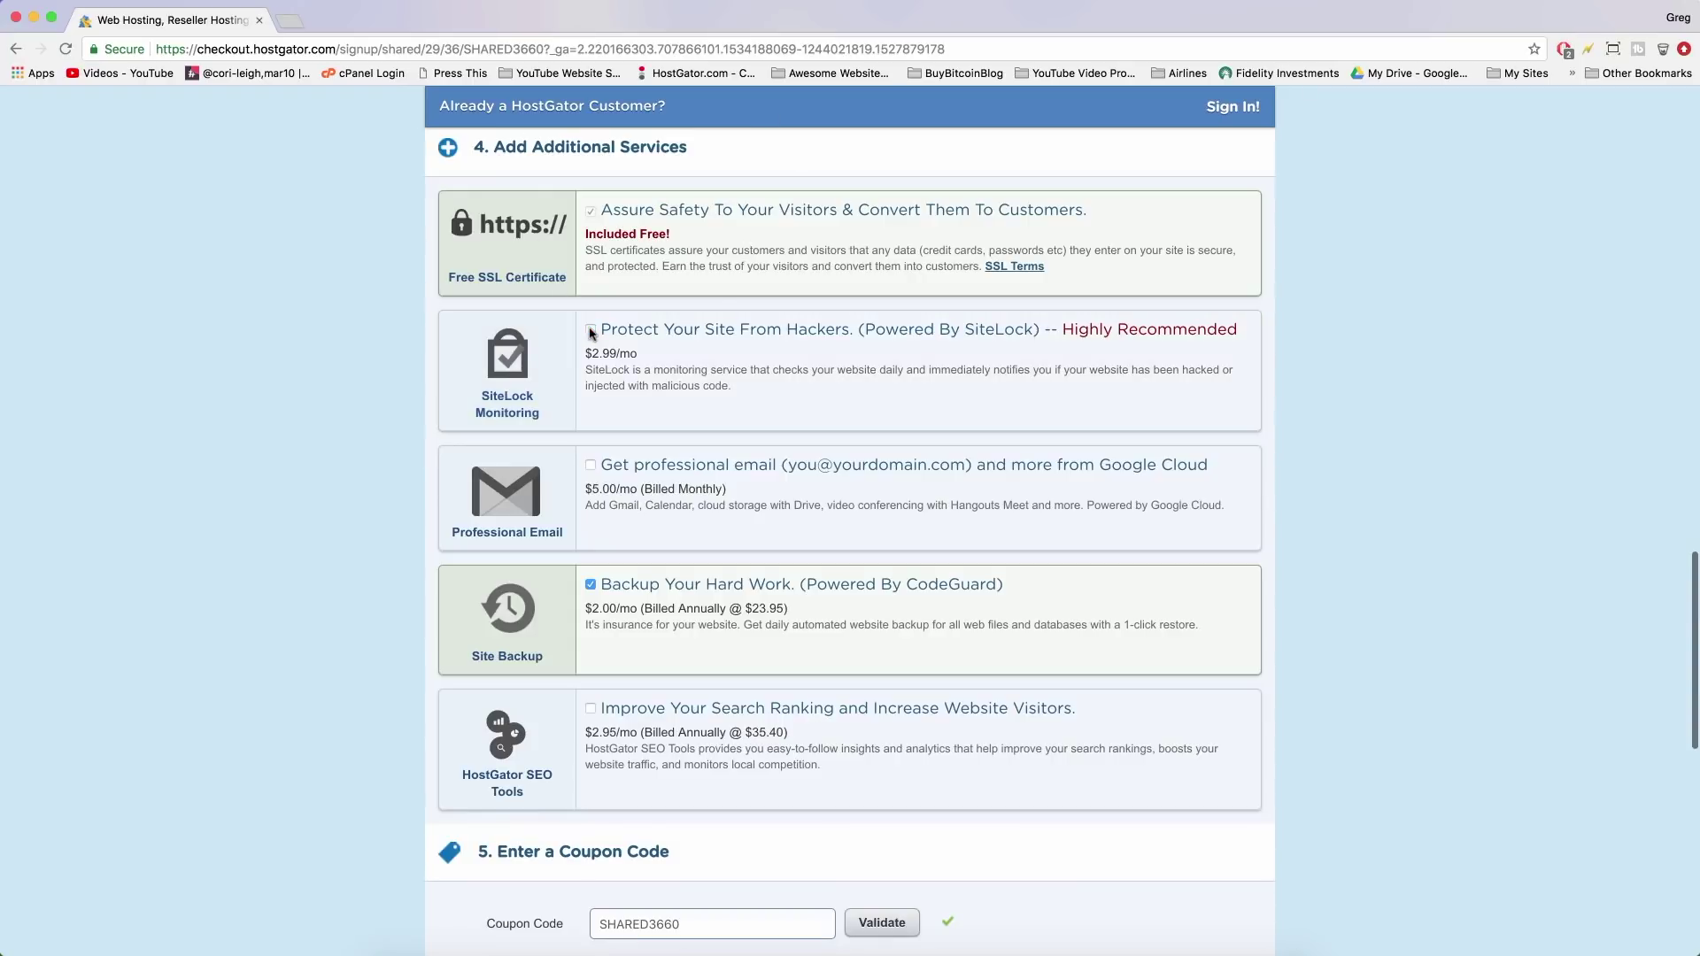
pyautogui.click(591, 584)
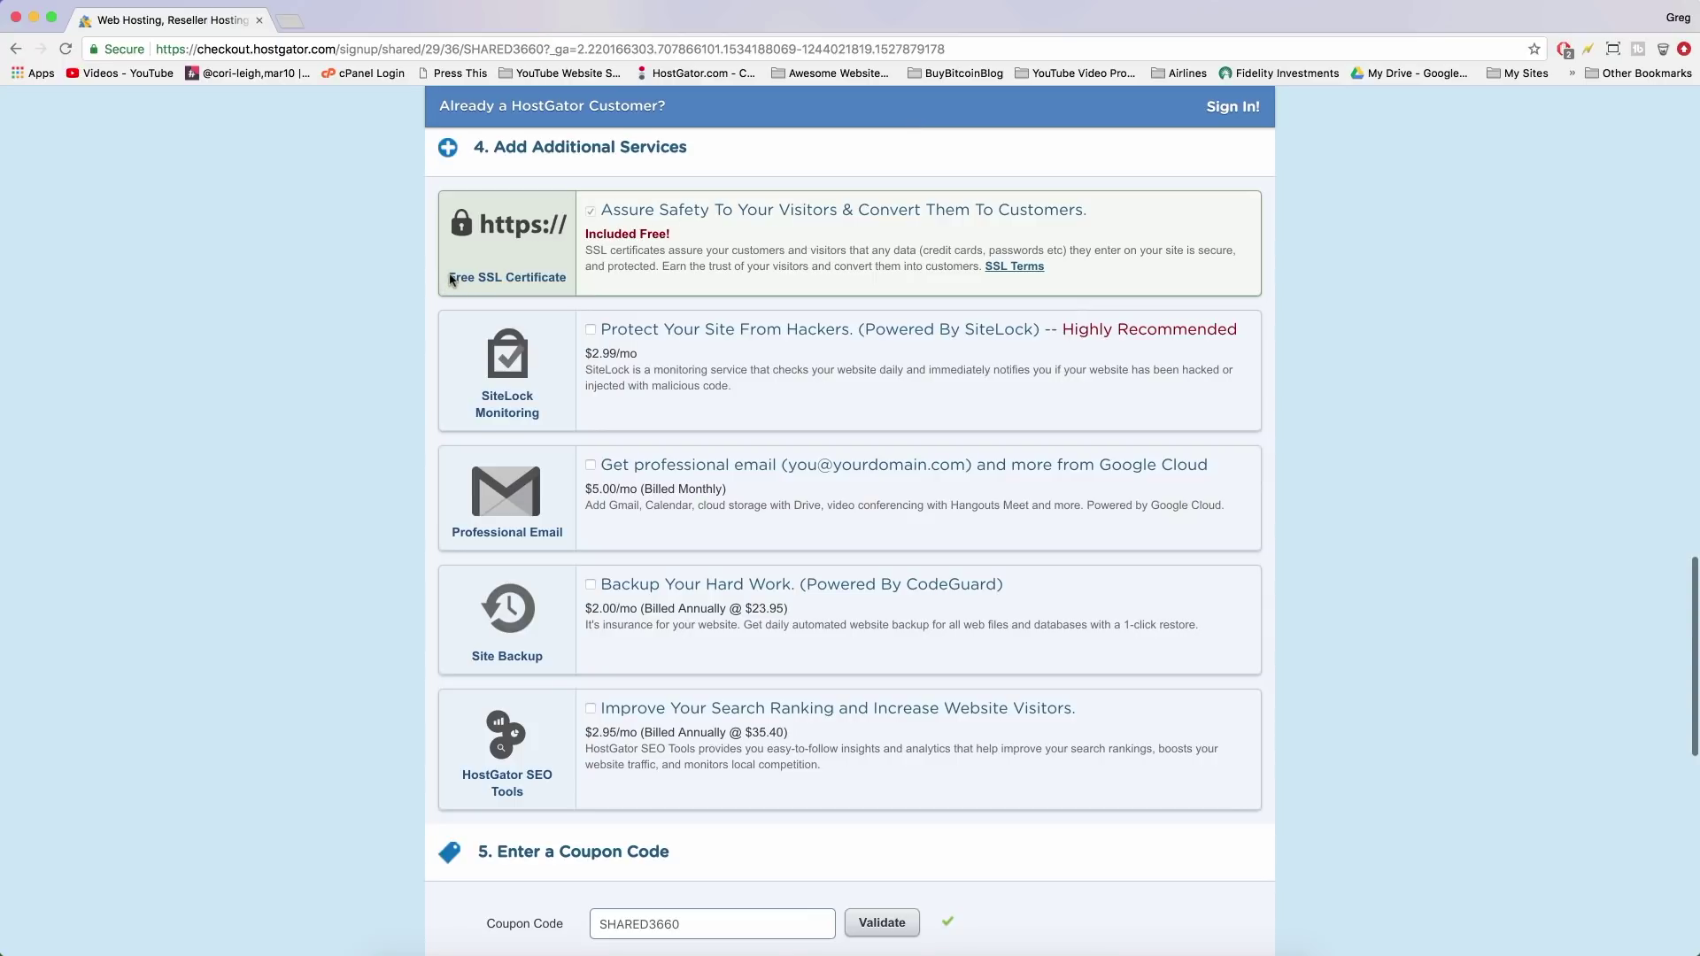
pyautogui.moveTo(450, 279); pyautogui.dragTo(566, 280)
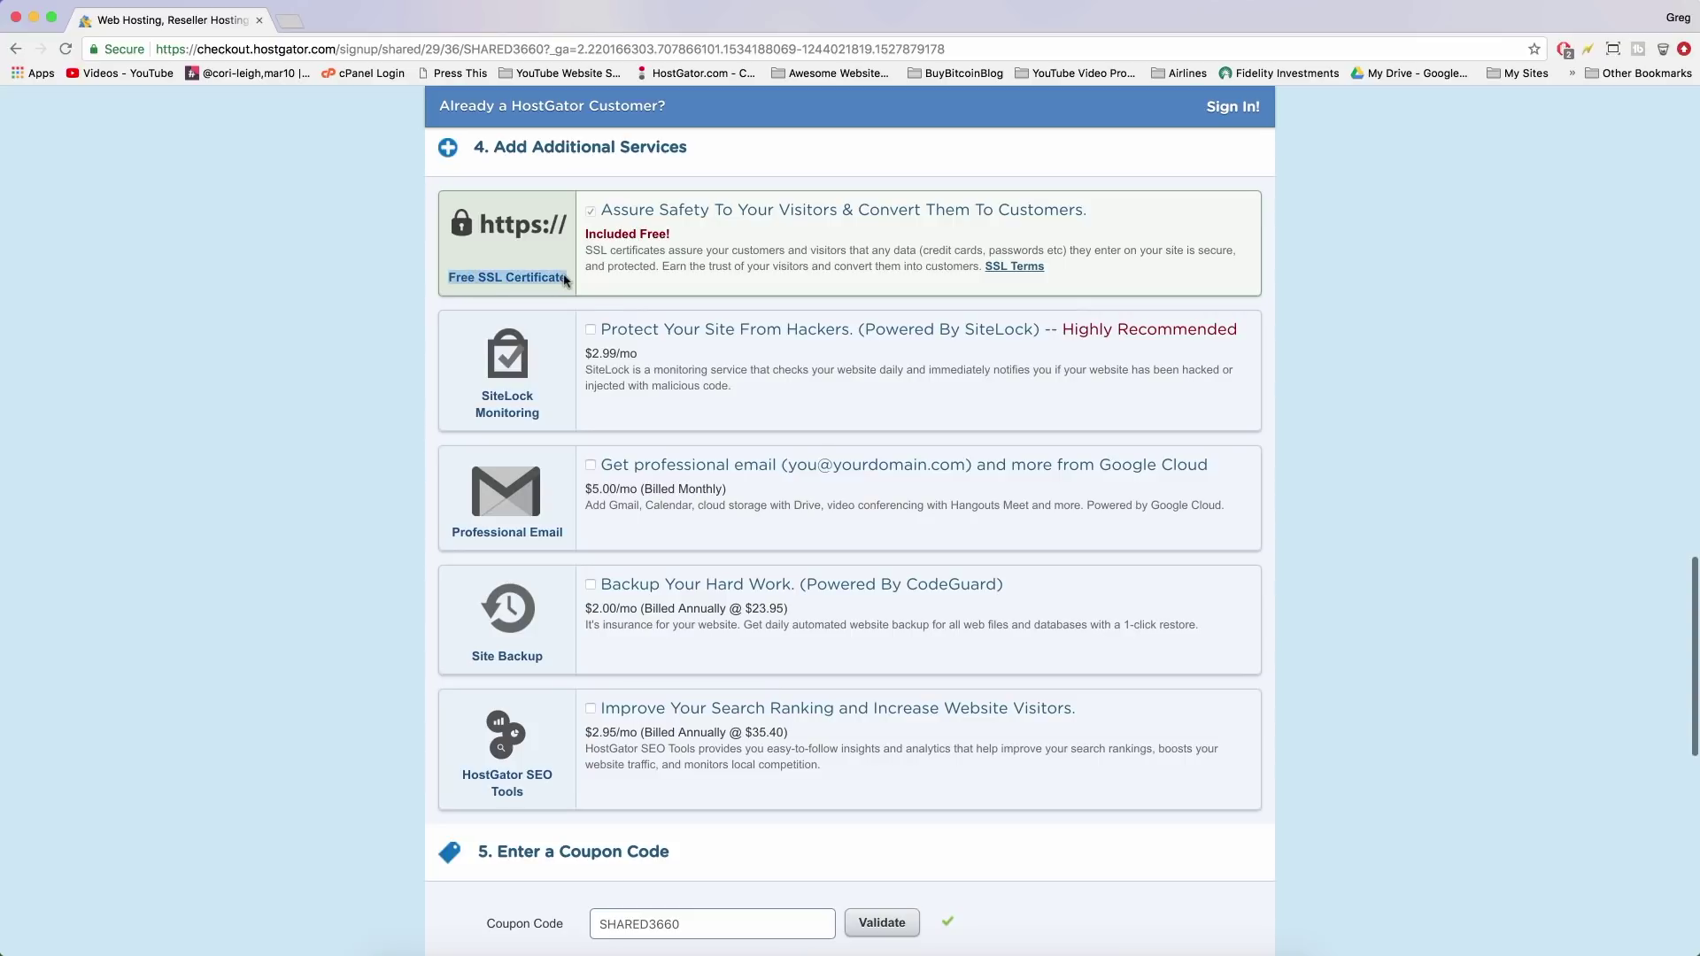
pyautogui.click(776, 257)
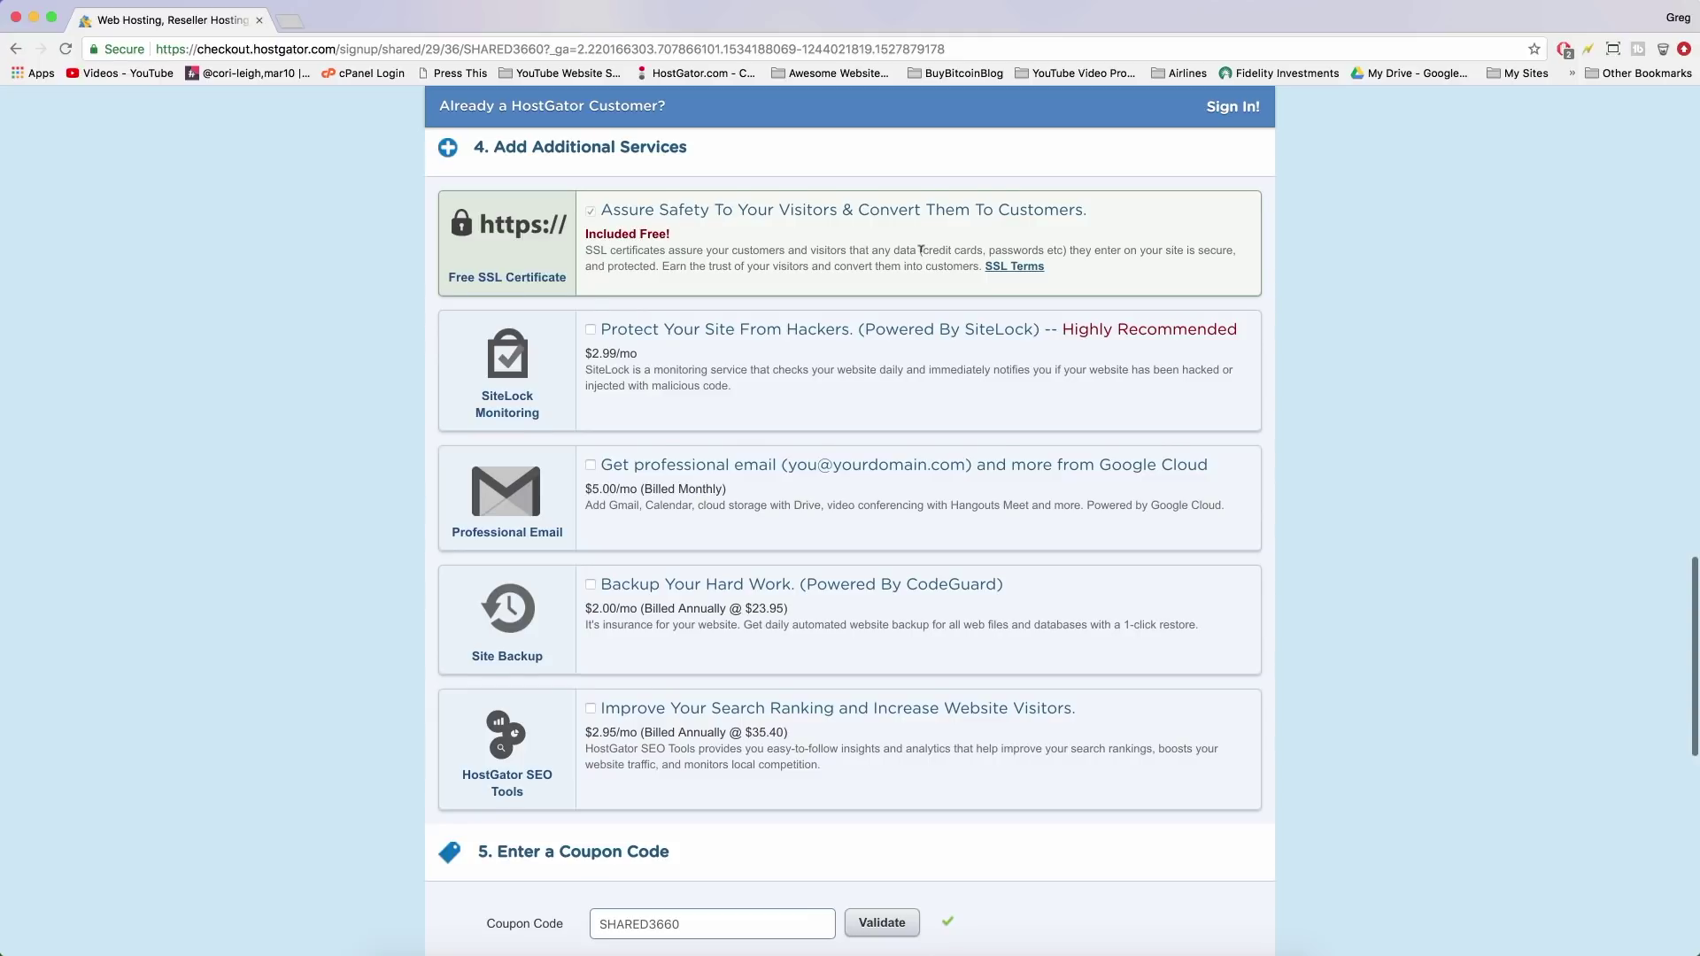
pyautogui.scroll(-10, 921, 251)
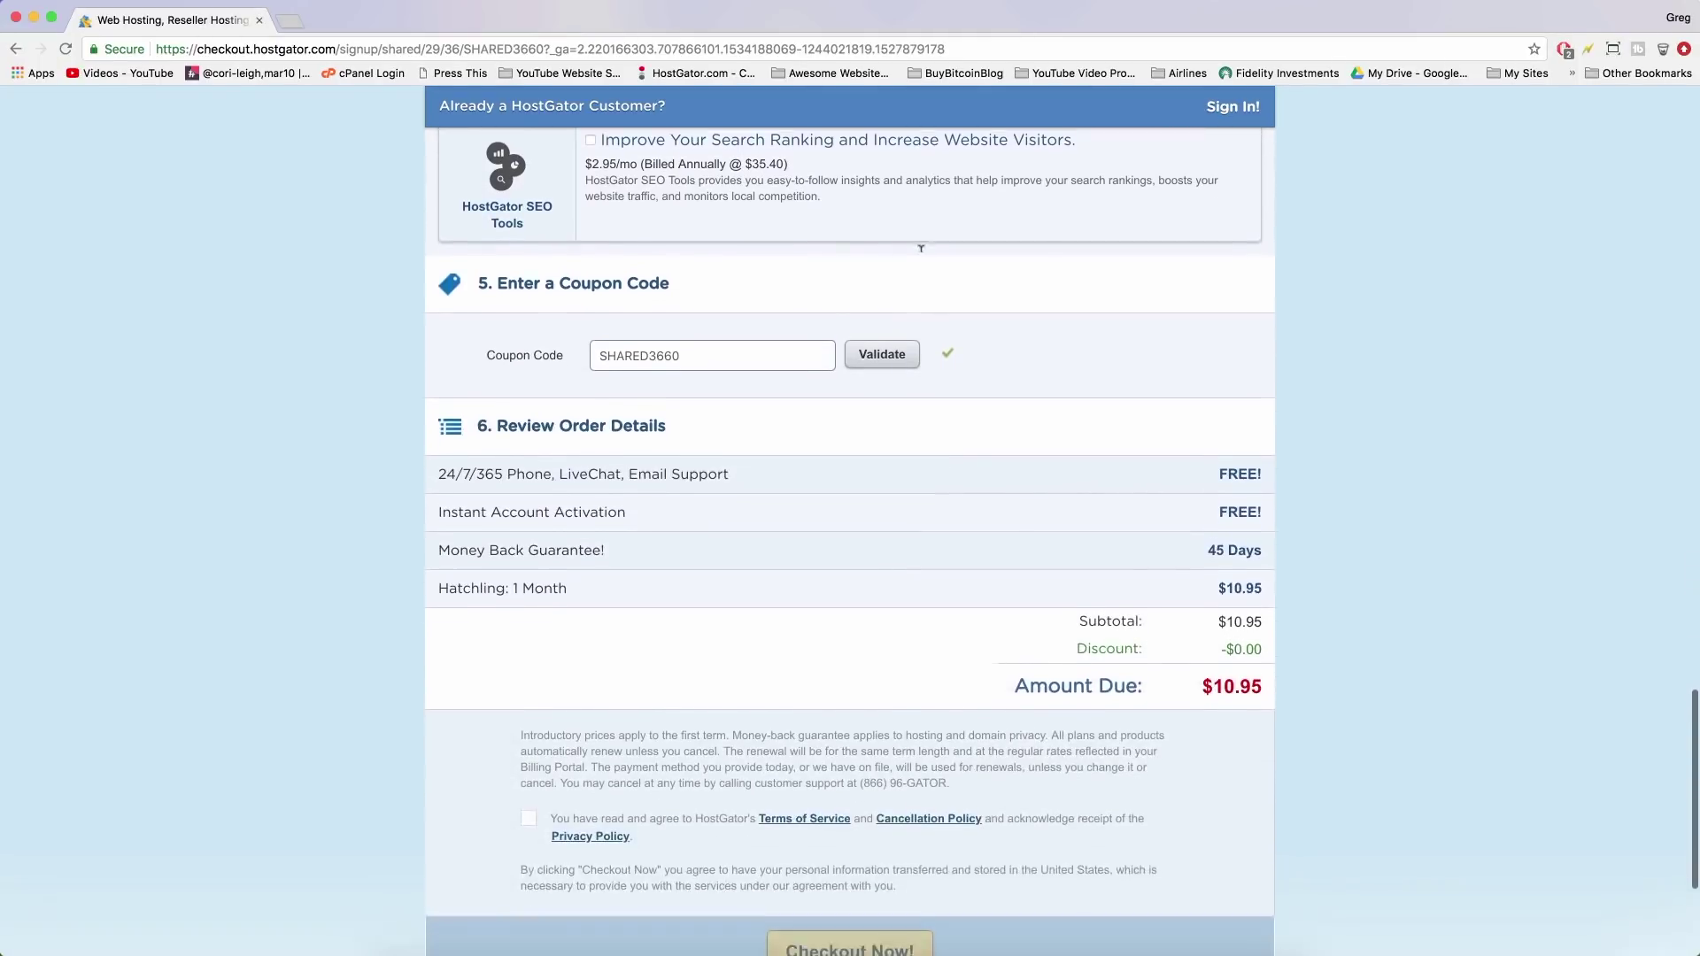
# Delete the existing SHARED3660 coupon code, with $10.95 currently due
pyautogui.scroll(-3, 921, 250)
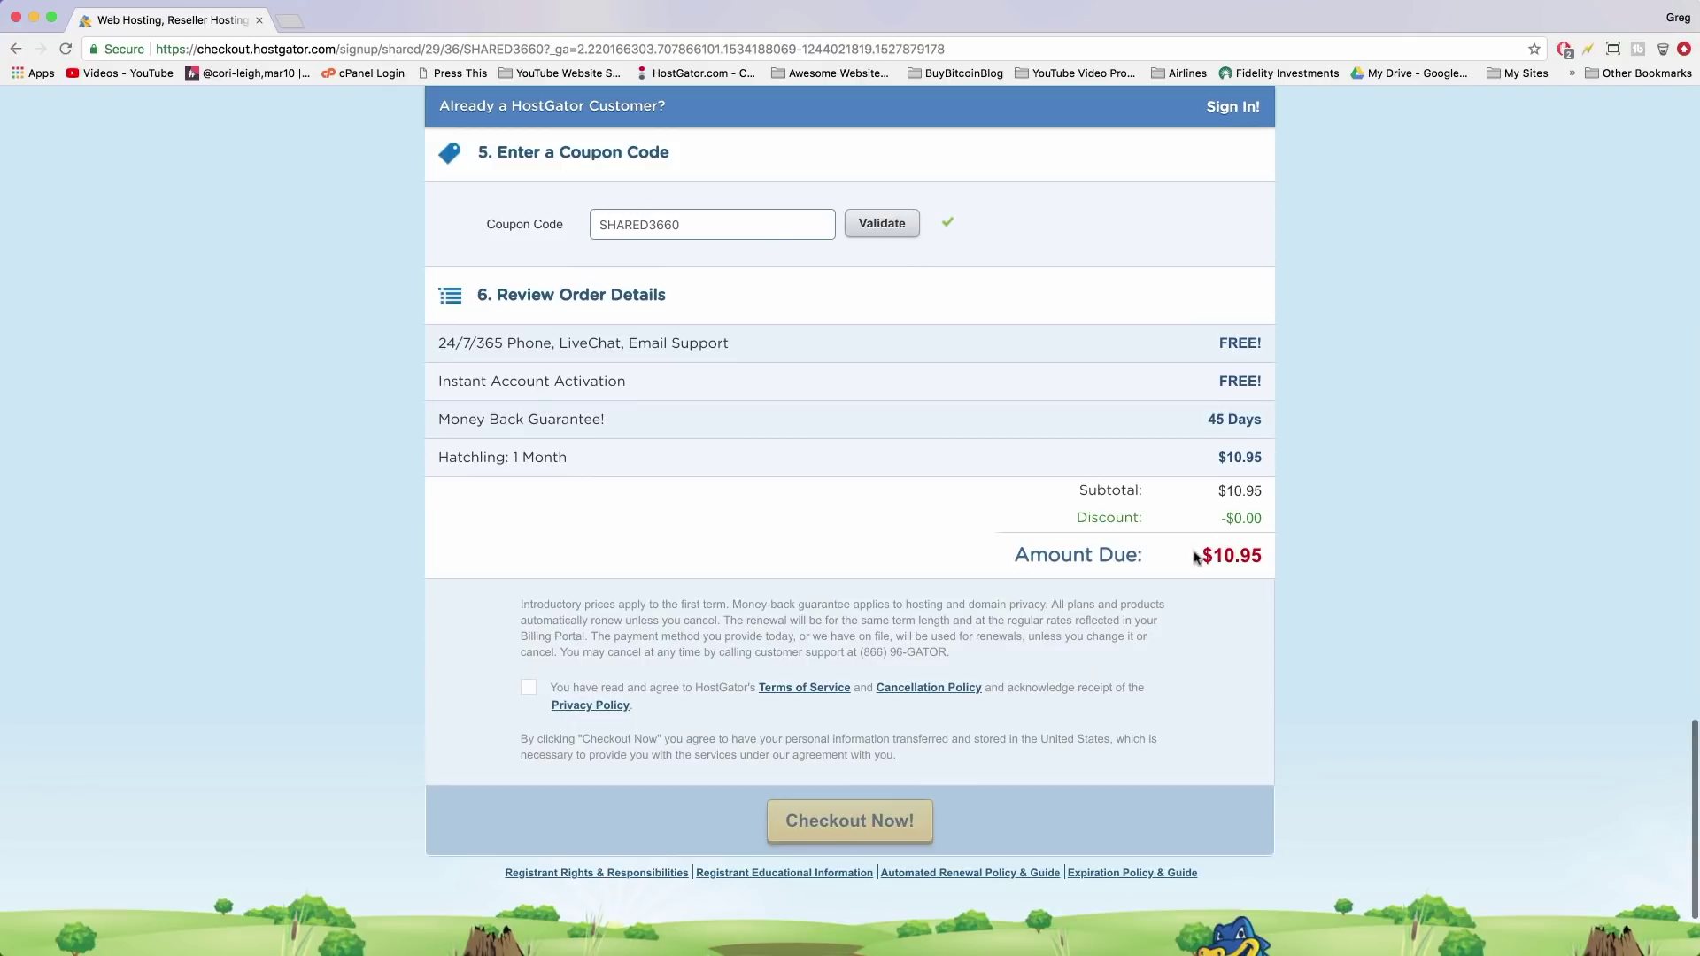
pyautogui.moveTo(1200, 556); pyautogui.dragTo(1264, 559)
pyautogui.click(1263, 559)
pyautogui.doubleClick(626, 221)
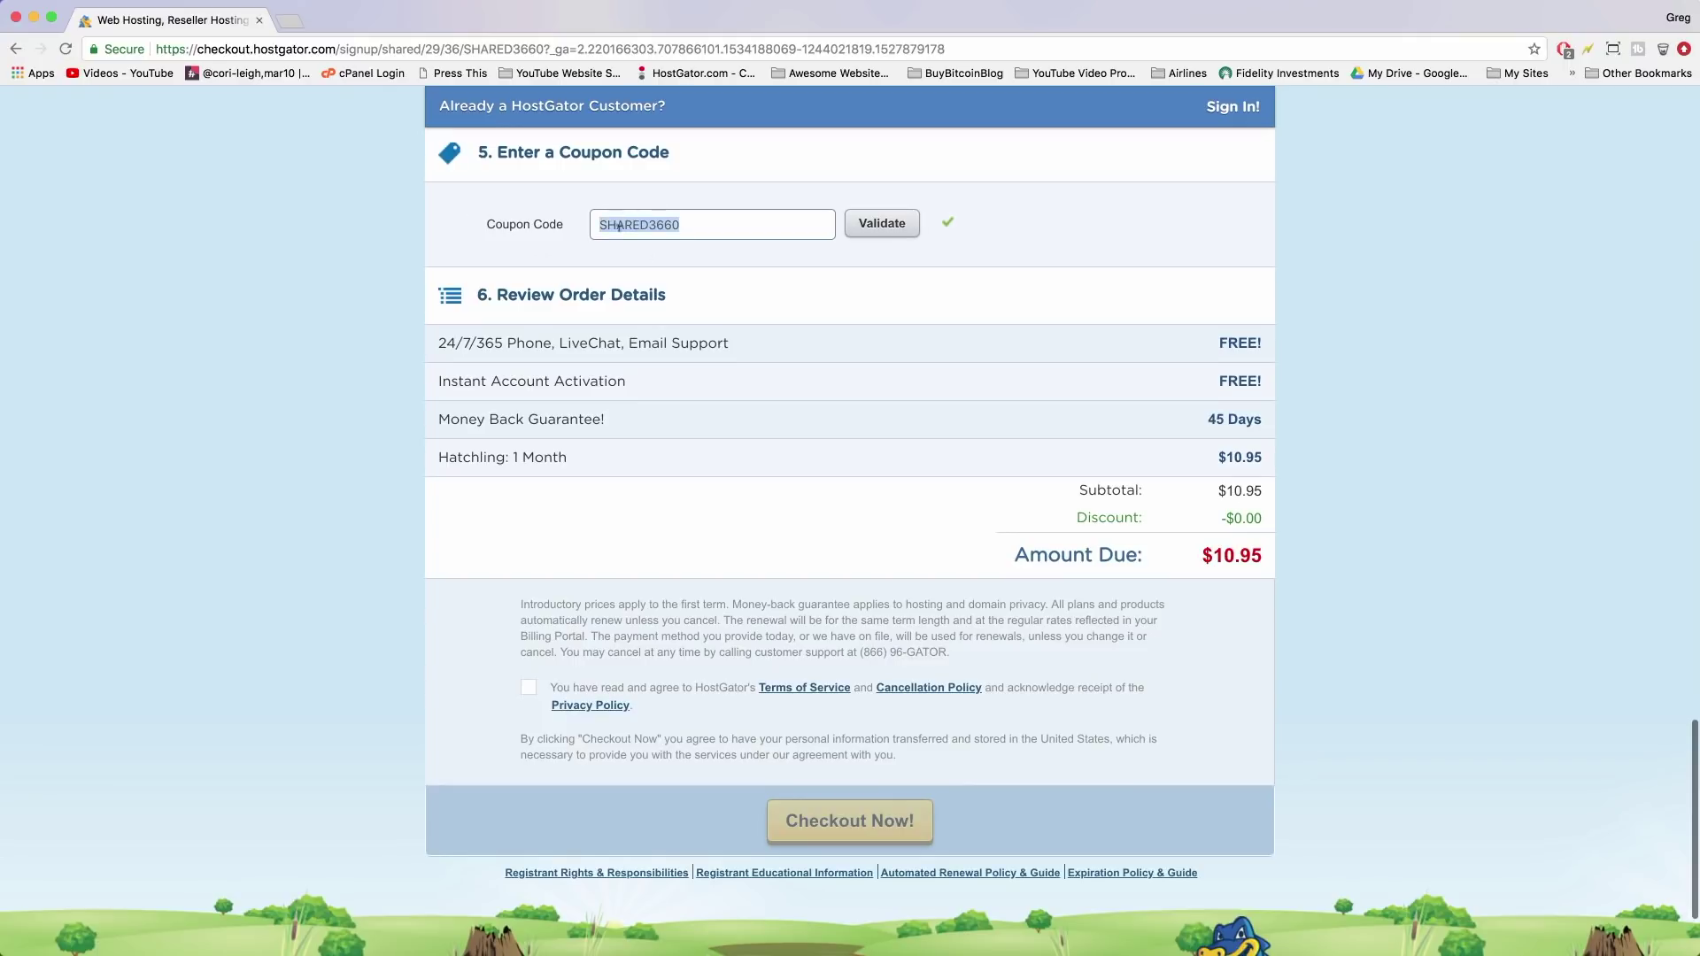
pyautogui.click(683, 227)
pyautogui.doubleClick(641, 225)
pyautogui.click(709, 226)
pyautogui.doubleClick(664, 225)
pyautogui.press('BackSpace')
# Enter and validate coupon BigBonus, dropping the Hatchling price to $5.47
pyautogui.write('BigBonus')
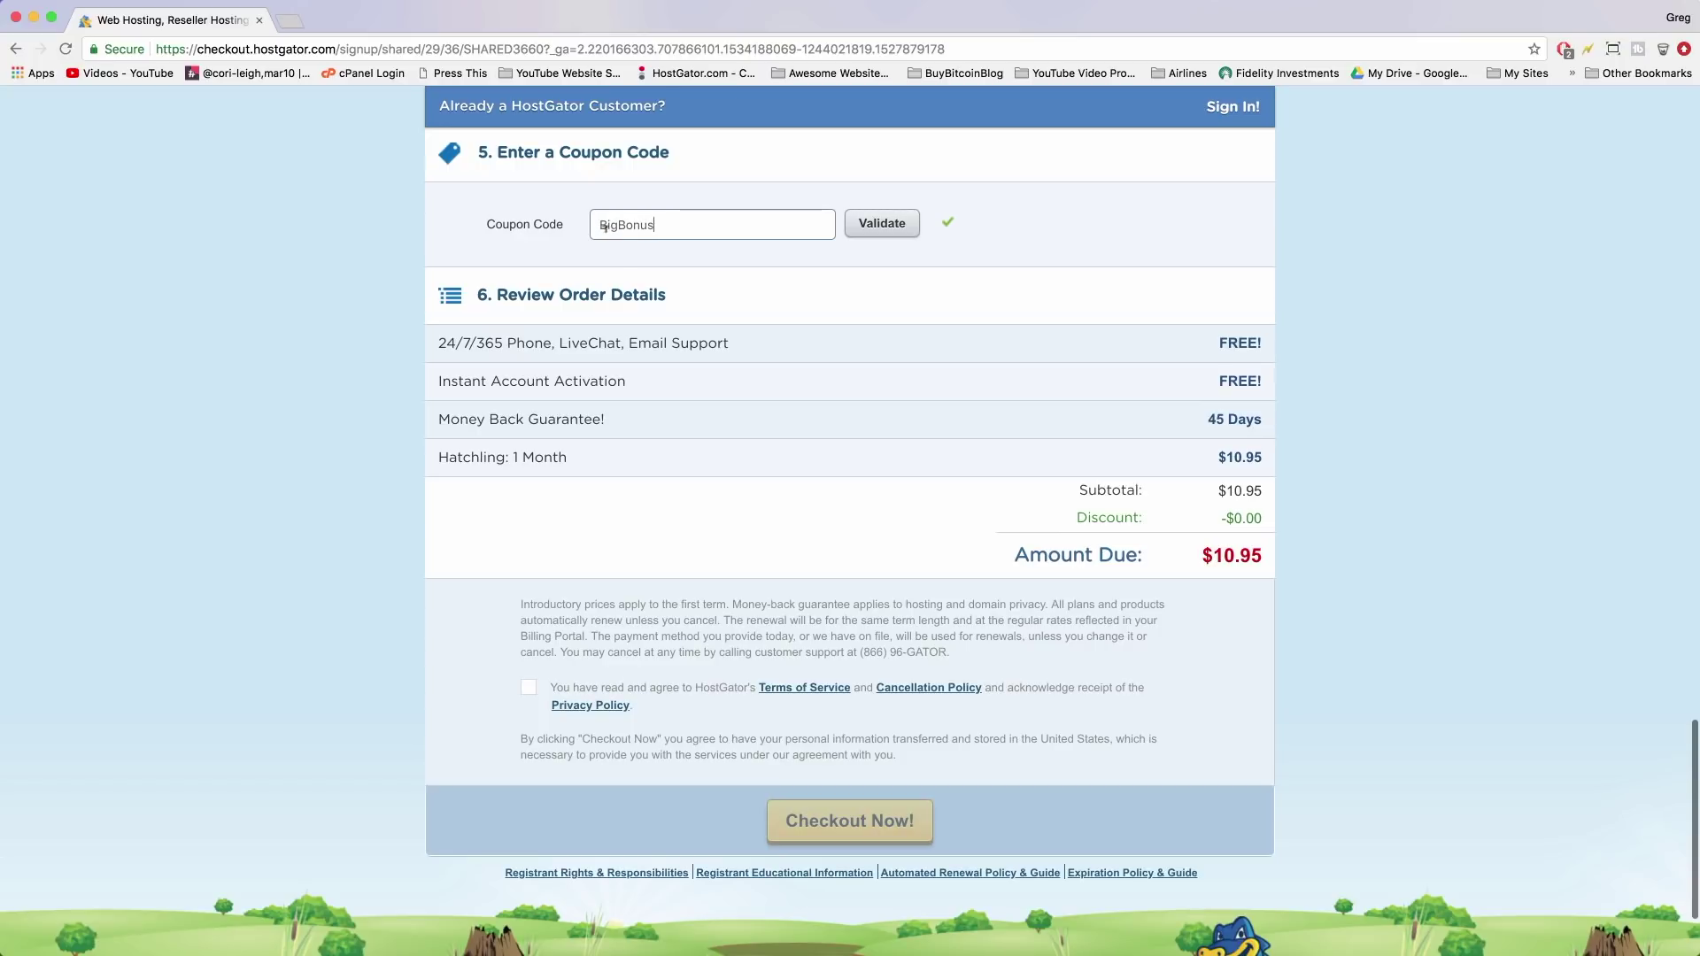
pyautogui.moveTo(601, 224); pyautogui.dragTo(667, 224)
pyautogui.click(670, 224)
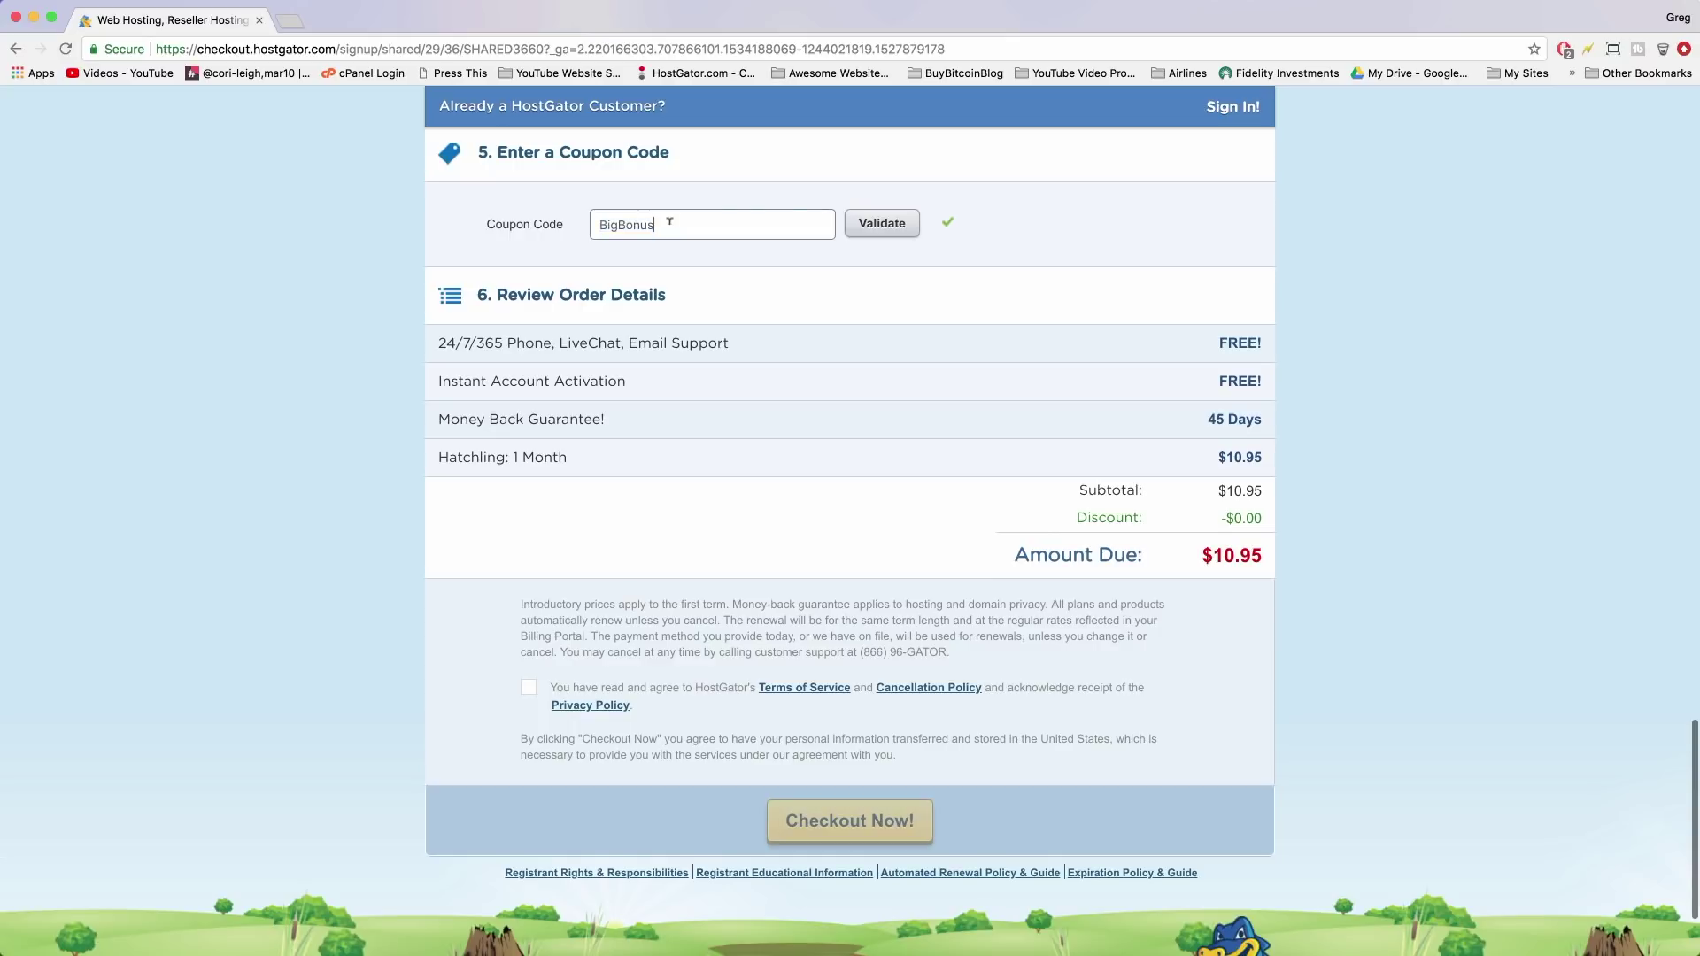
pyautogui.click(889, 224)
pyautogui.moveTo(1228, 453)
pyautogui.mouseDown()
pyautogui.moveTo(1283, 455)
pyautogui.moveTo(1260, 451)
pyautogui.mouseUp()
pyautogui.click(1257, 453)
pyautogui.moveTo(655, 221); pyautogui.dragTo(598, 220)
pyautogui.click(692, 223)
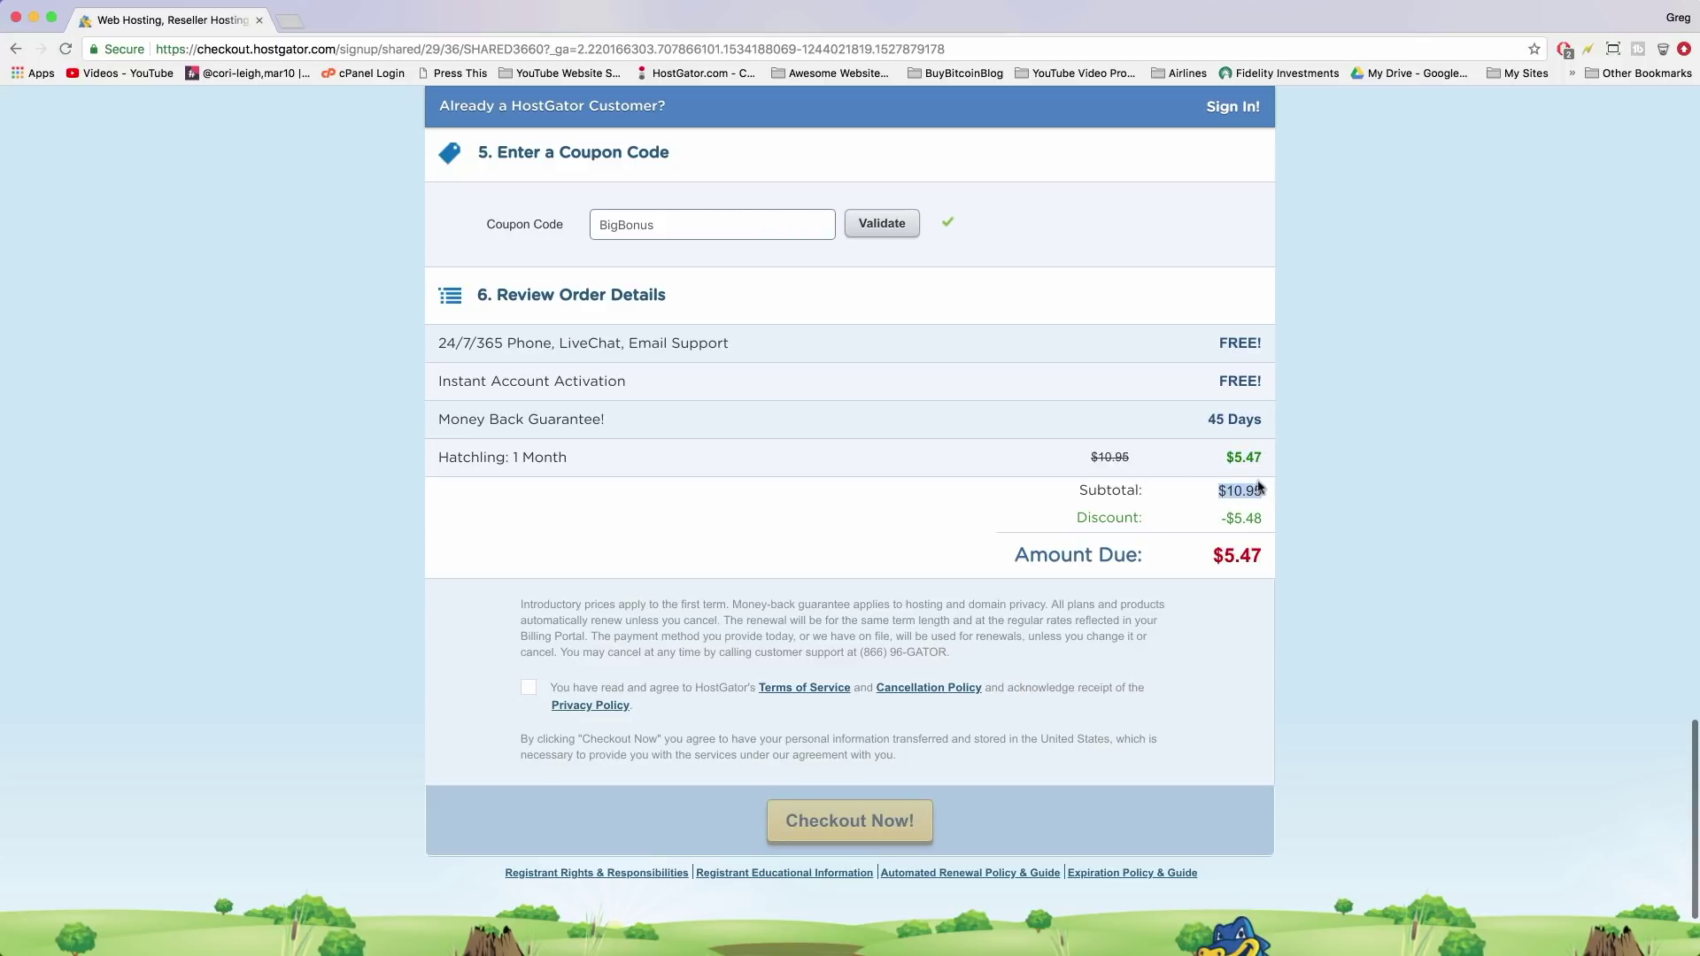
# Review the -$5.48 discount and $5.47 amount due, then accept the Terms of Service
pyautogui.moveTo(1219, 519); pyautogui.dragTo(1268, 521)
pyautogui.click(1265, 522)
pyautogui.moveTo(1211, 556); pyautogui.dragTo(1271, 560)
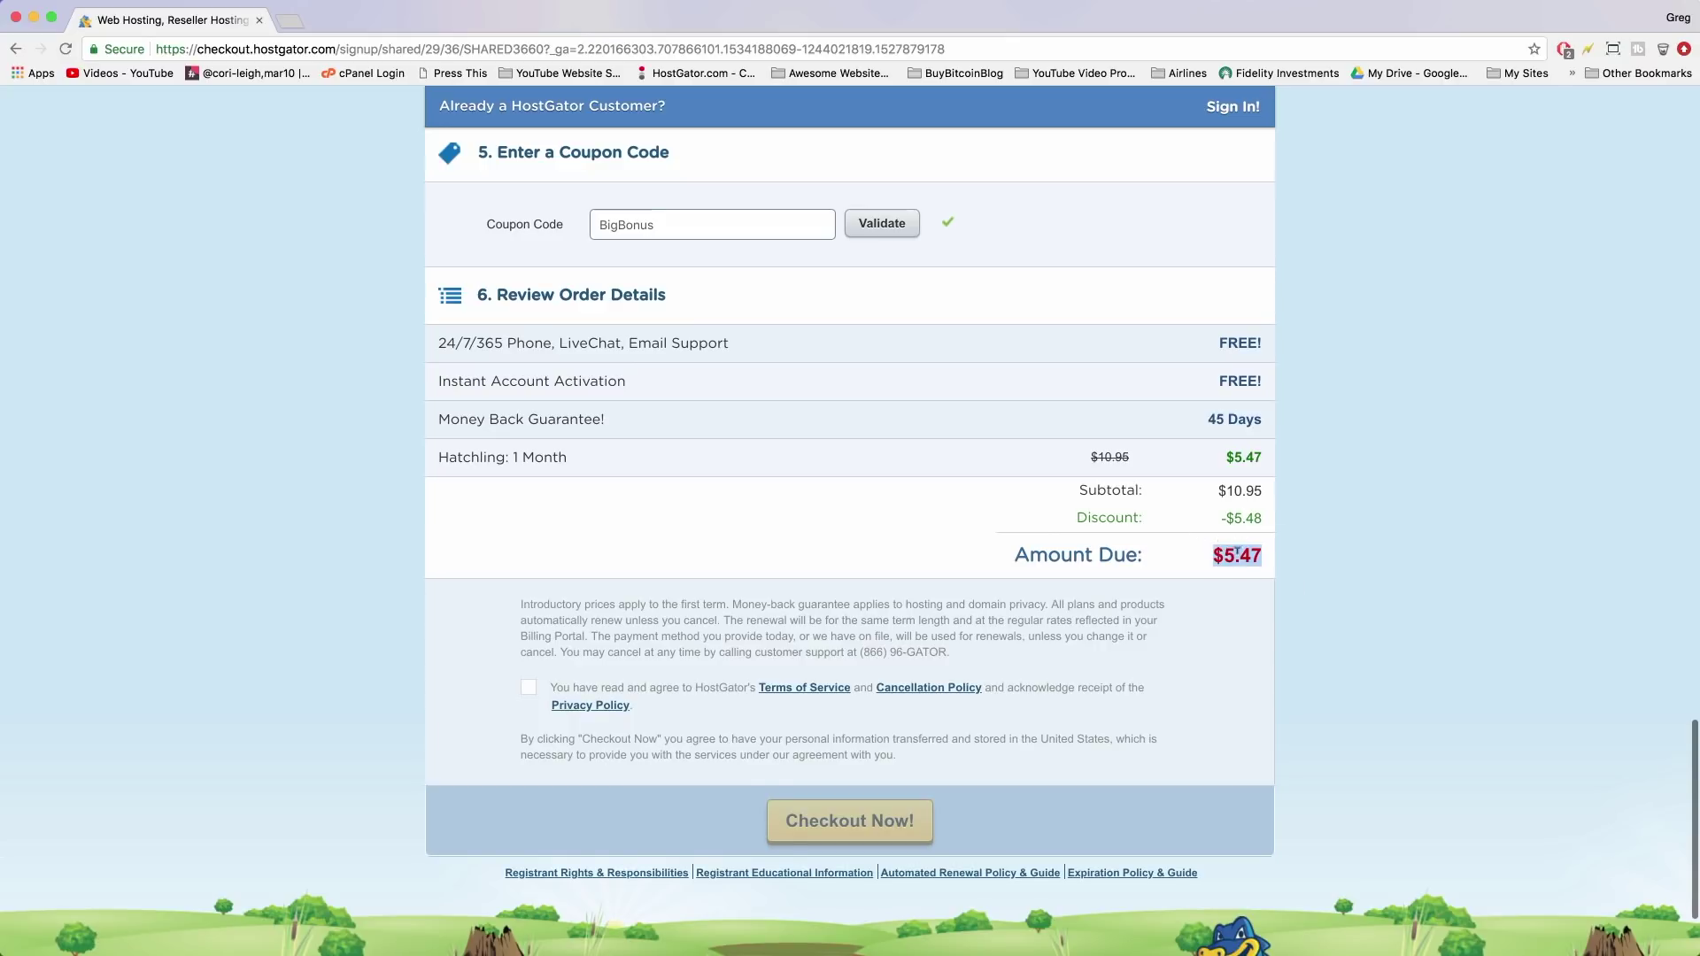
pyautogui.click(1268, 566)
pyautogui.moveTo(1216, 552); pyautogui.dragTo(1266, 556)
pyautogui.click(1268, 555)
pyautogui.click(528, 688)
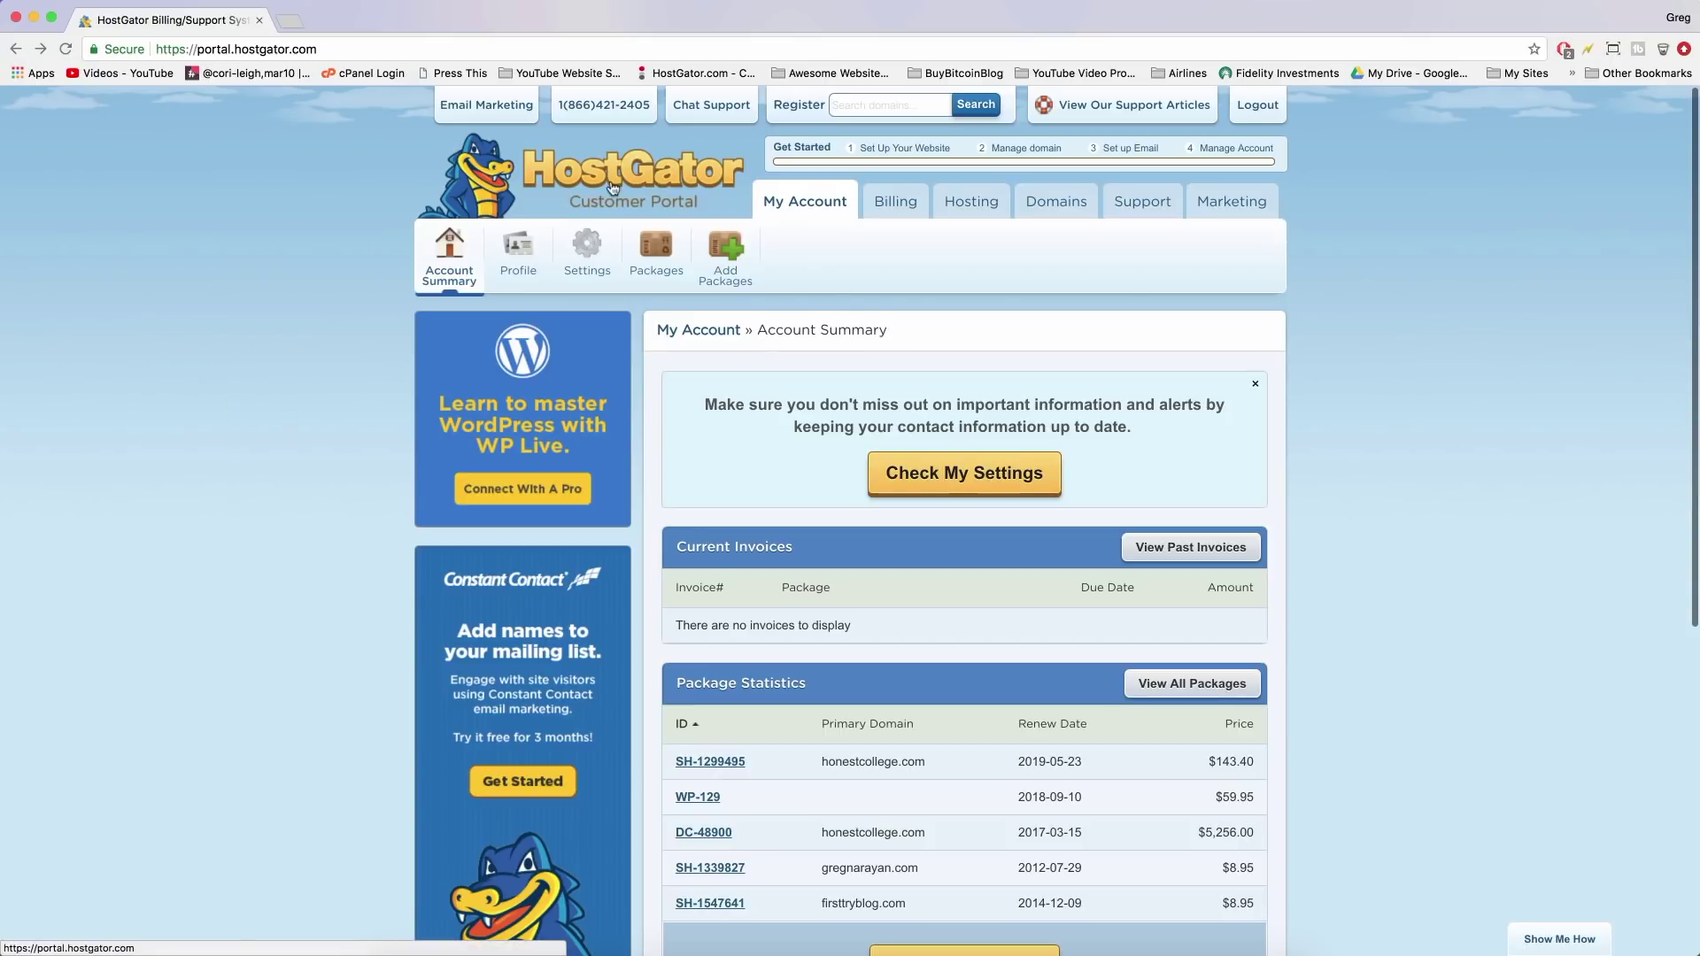
# Go from the portal's account summary to the Hosting dashboard
pyautogui.click(206, 49)
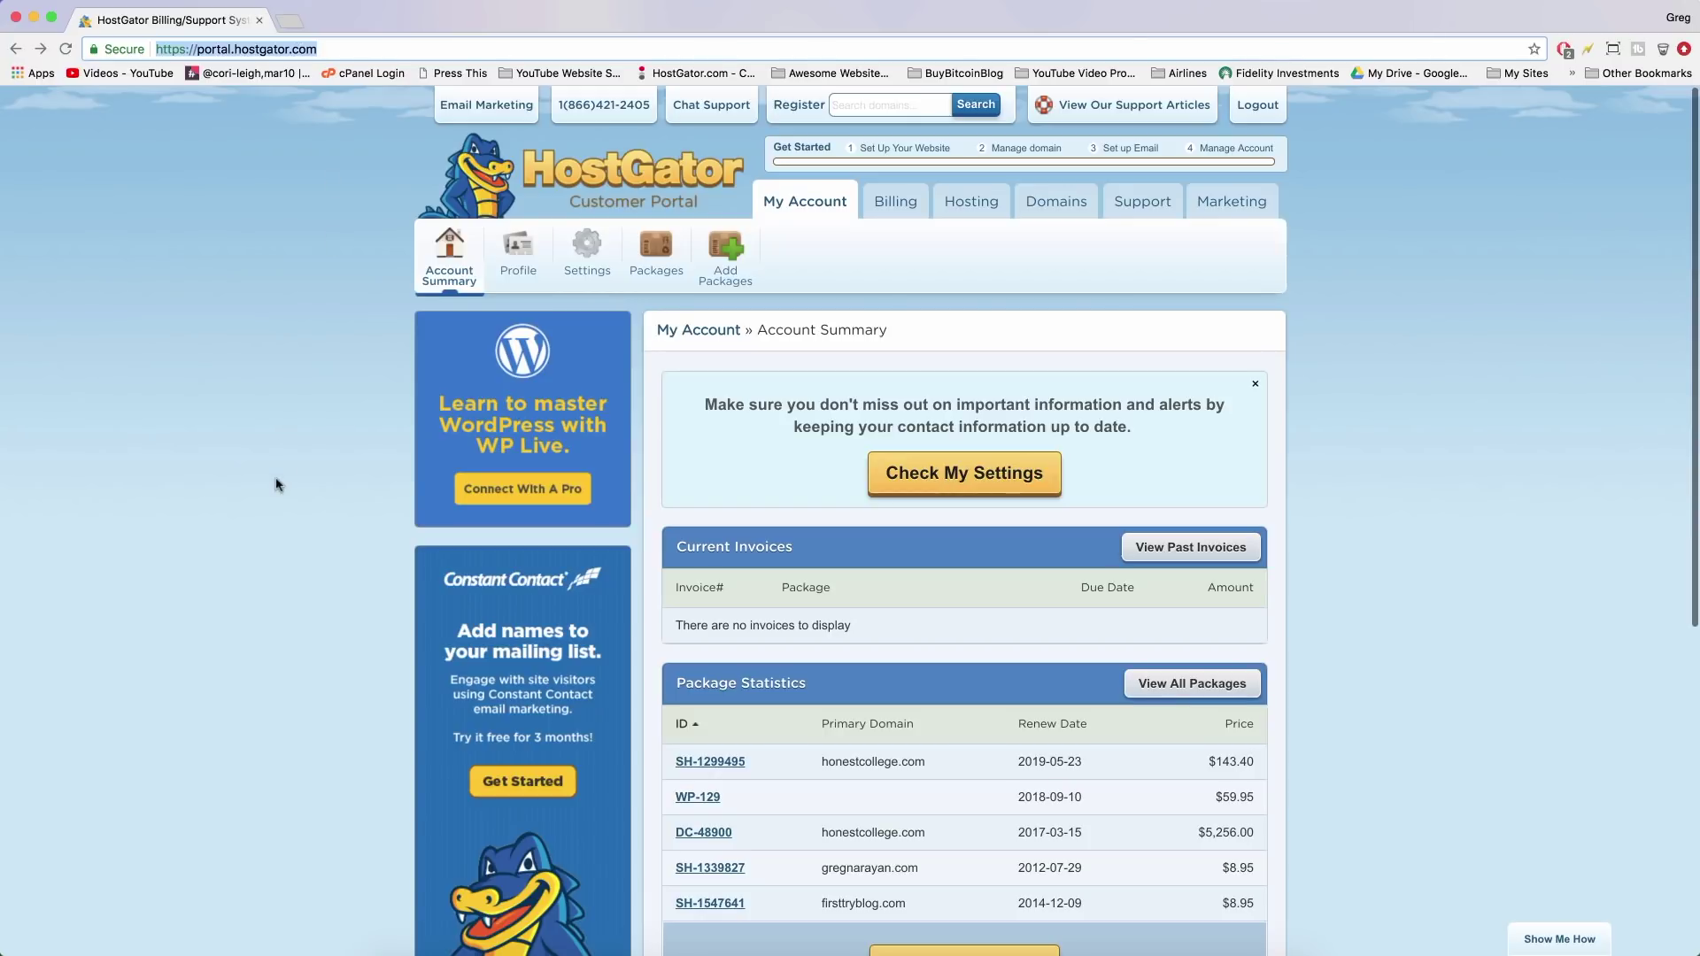
pyautogui.click(306, 538)
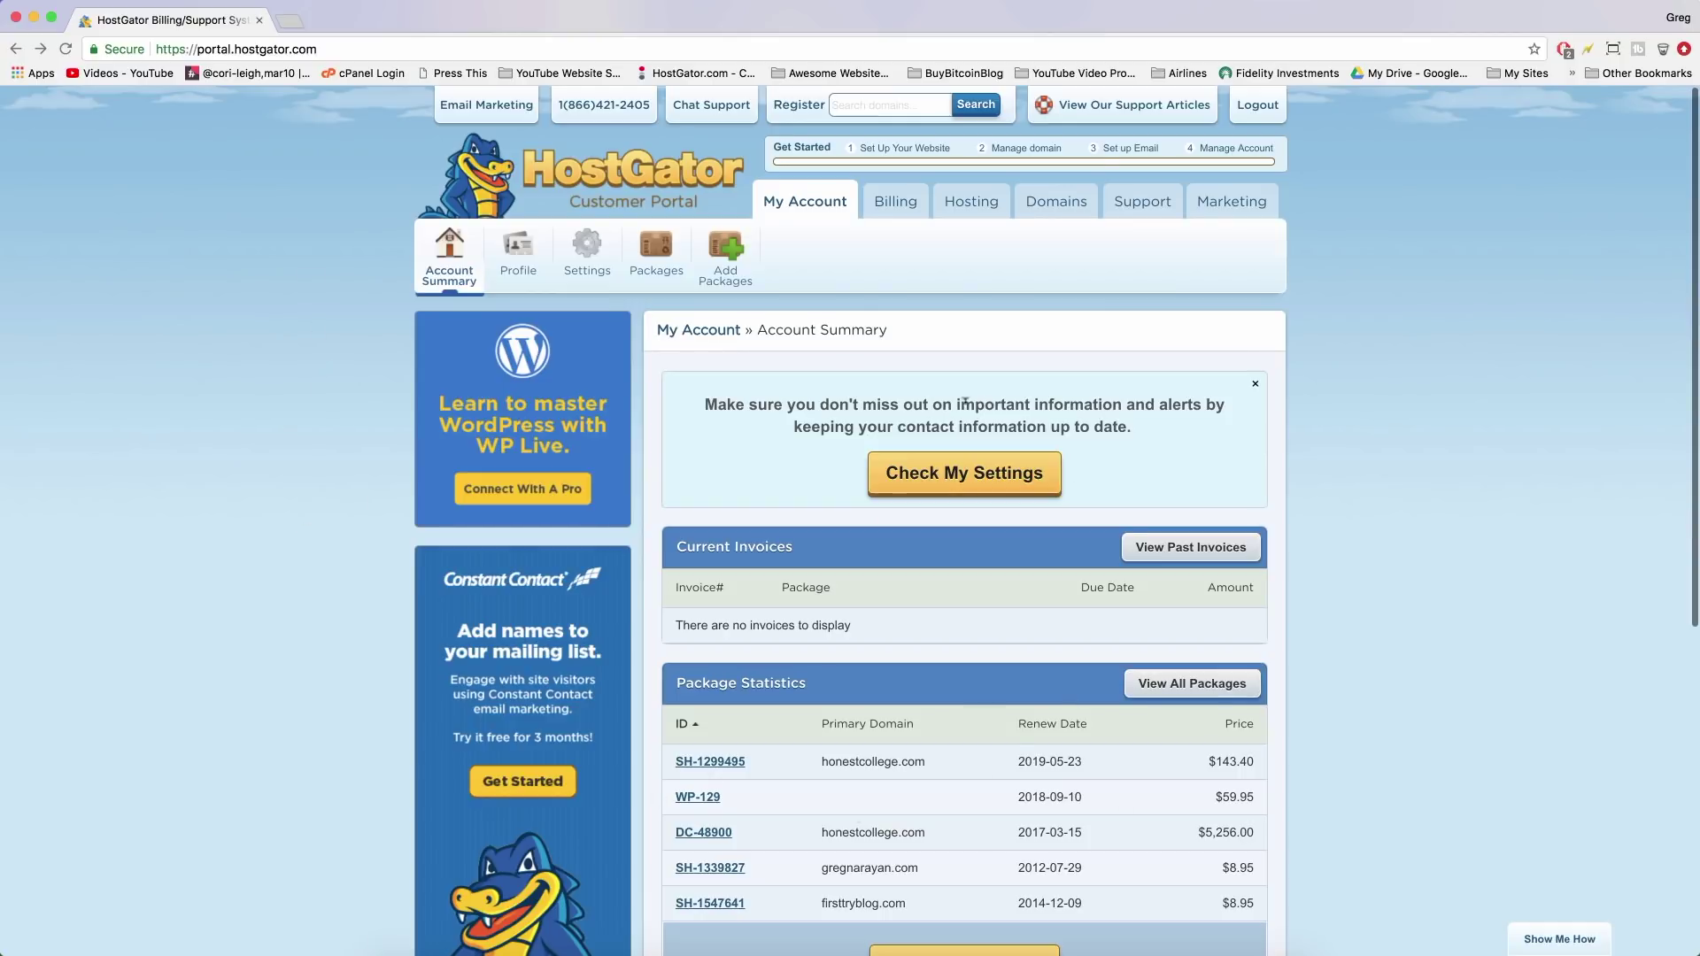
pyautogui.click(964, 207)
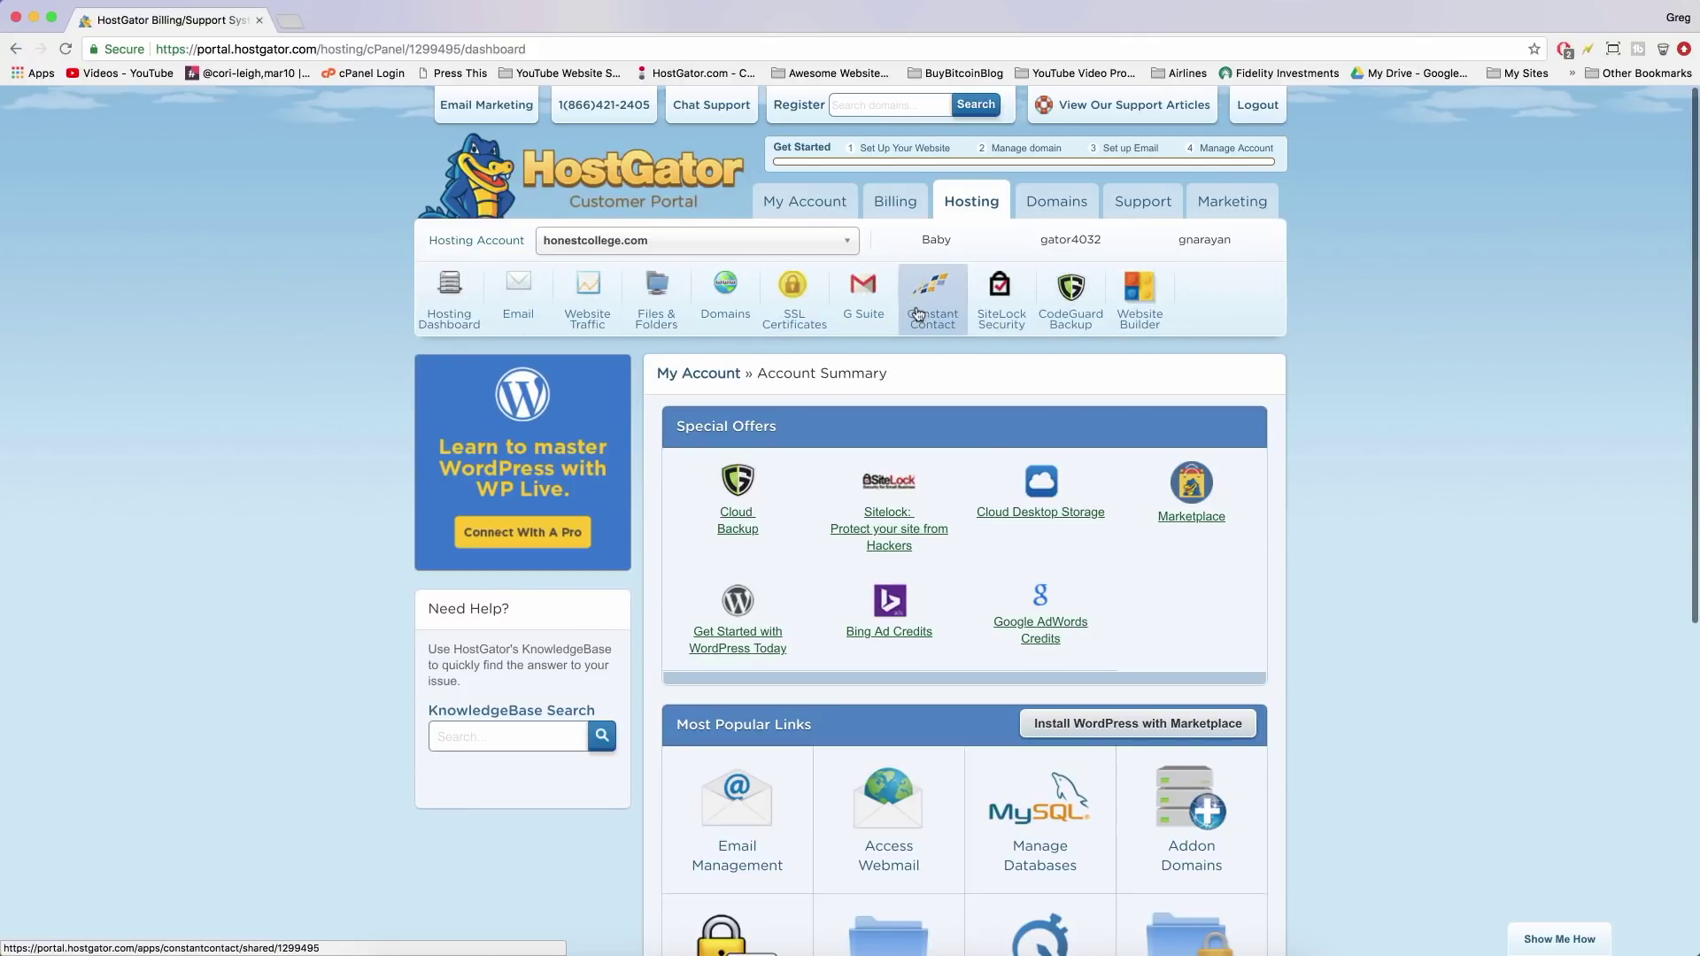
# Launch QuickInstall from Most Popular Links in a new tab
pyautogui.scroll(-2, 918, 313)
pyautogui.scroll(-4, 919, 314)
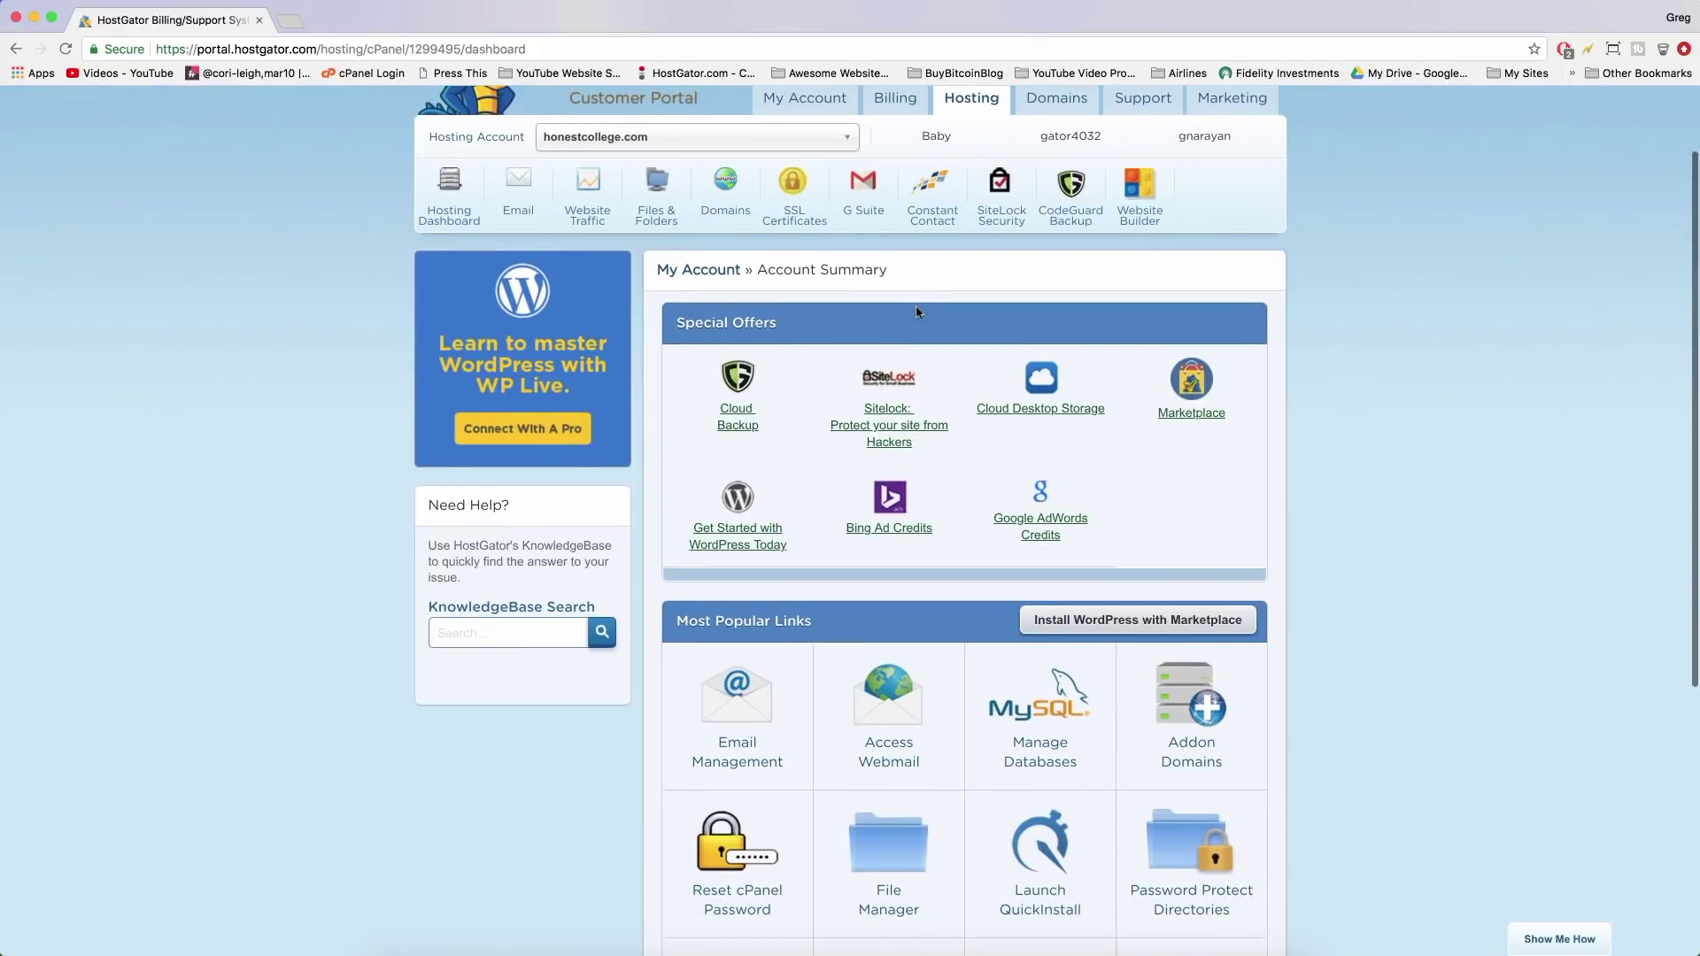
pyautogui.scroll(-1, 918, 313)
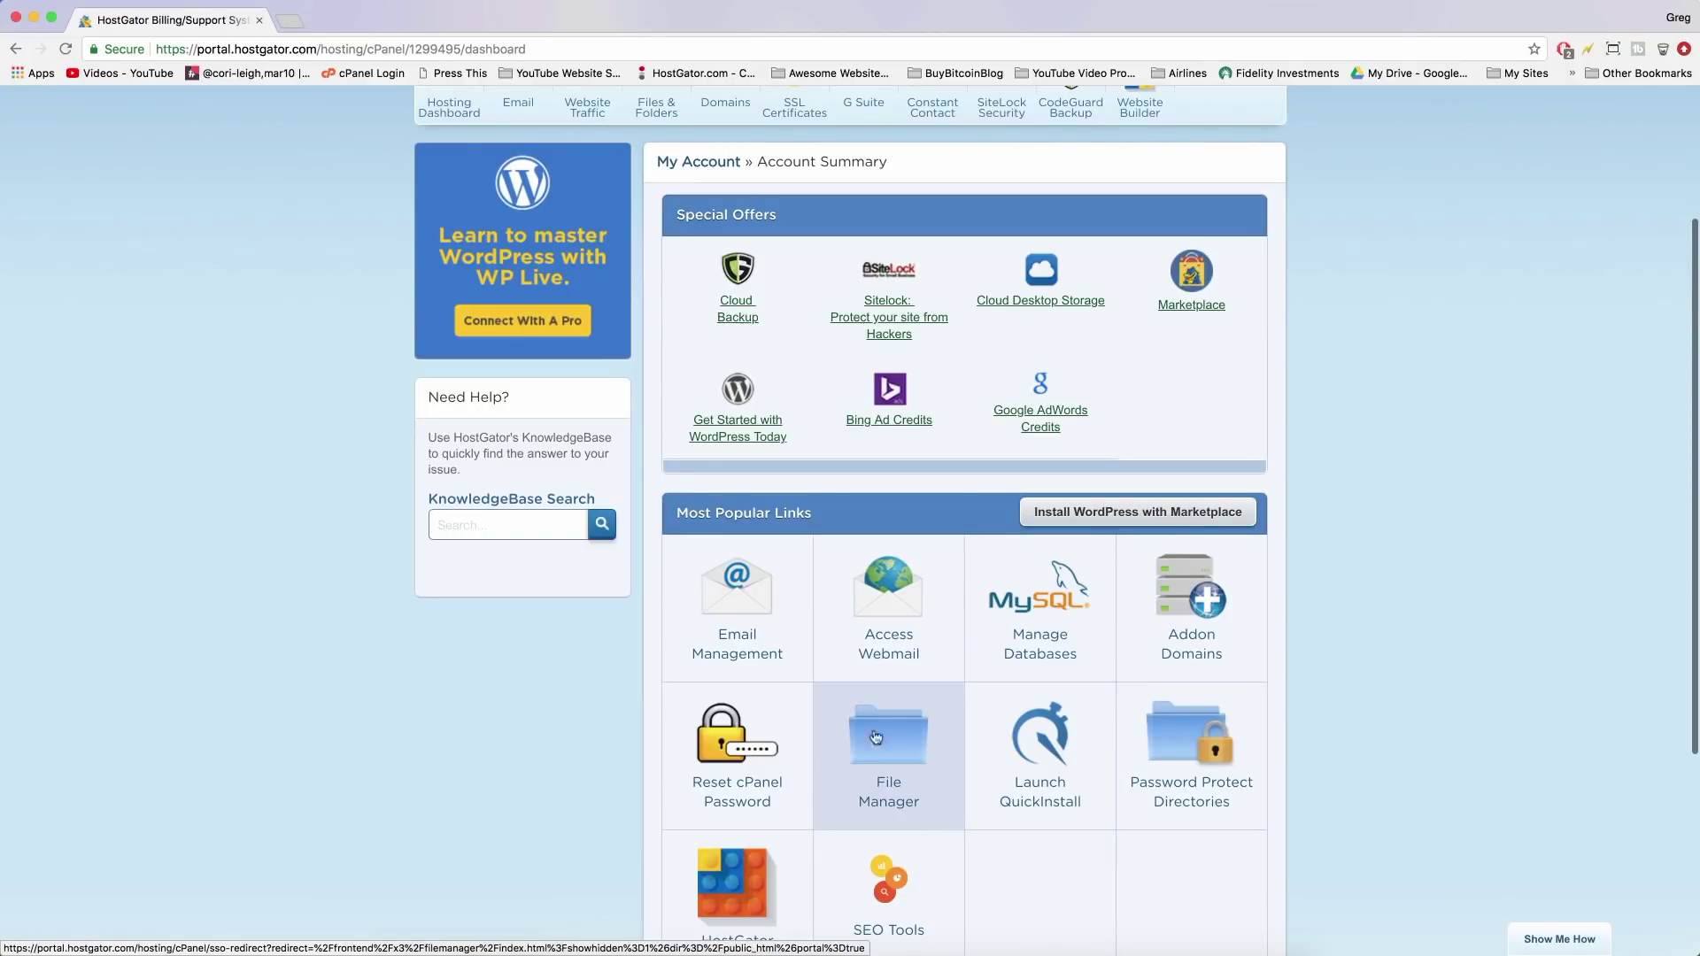
pyautogui.scroll(-3, 768, 747)
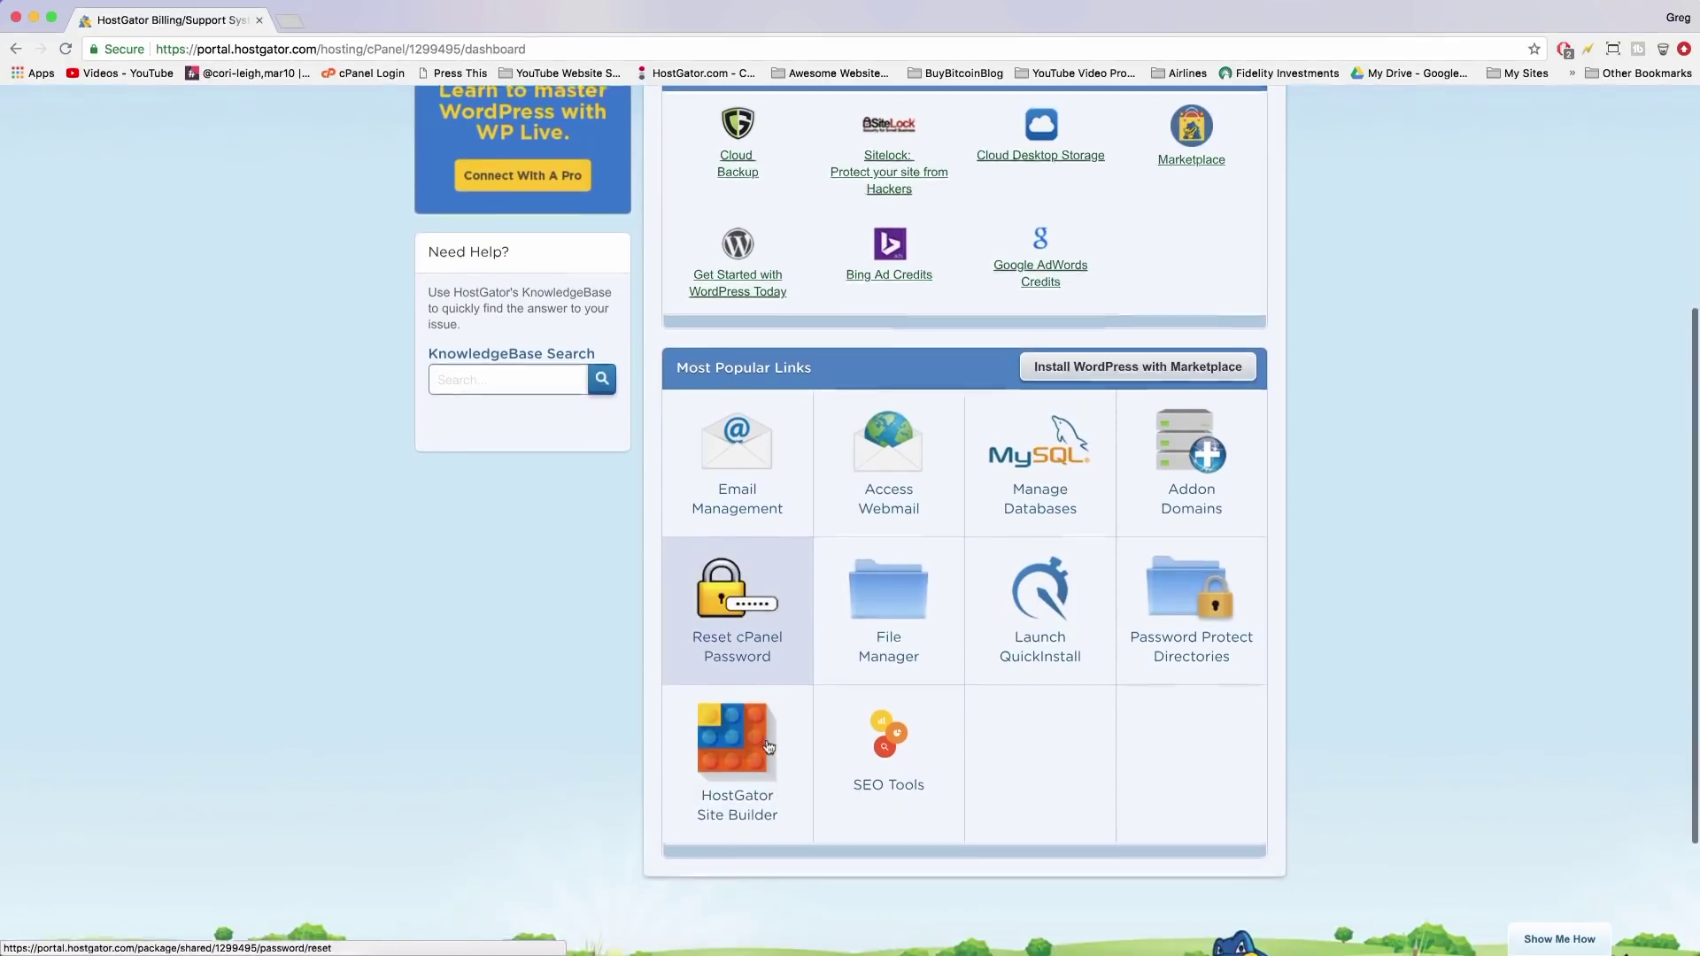
pyautogui.scroll(1, 903, 555)
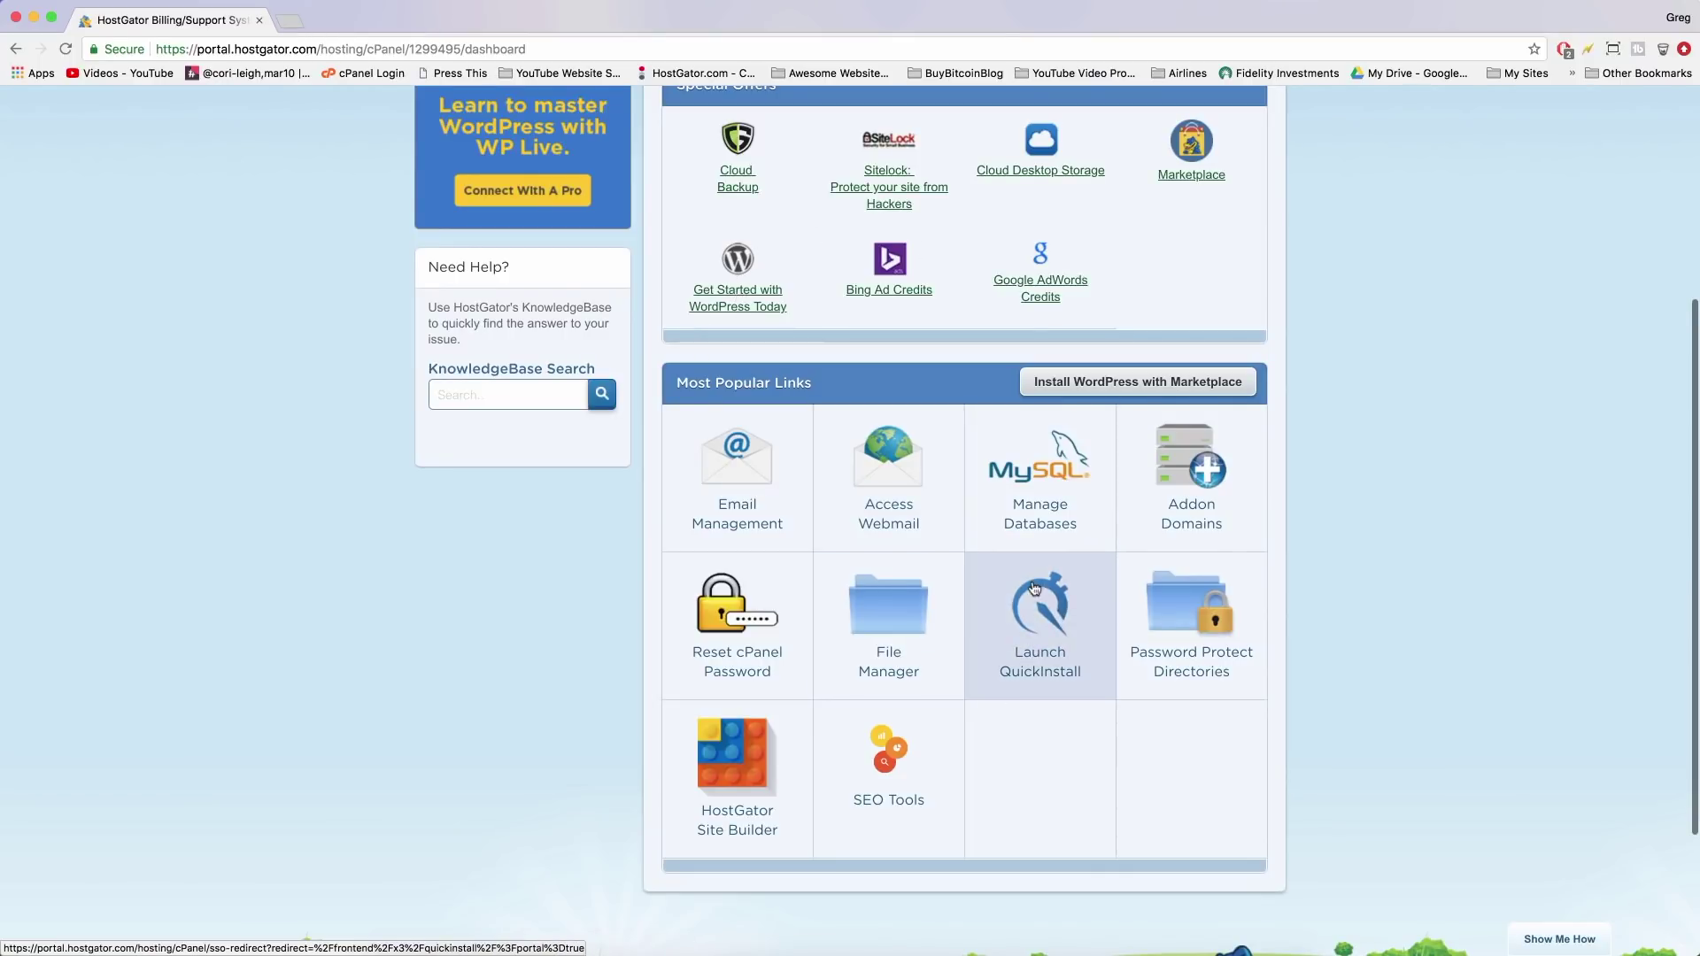
pyautogui.click(1082, 619)
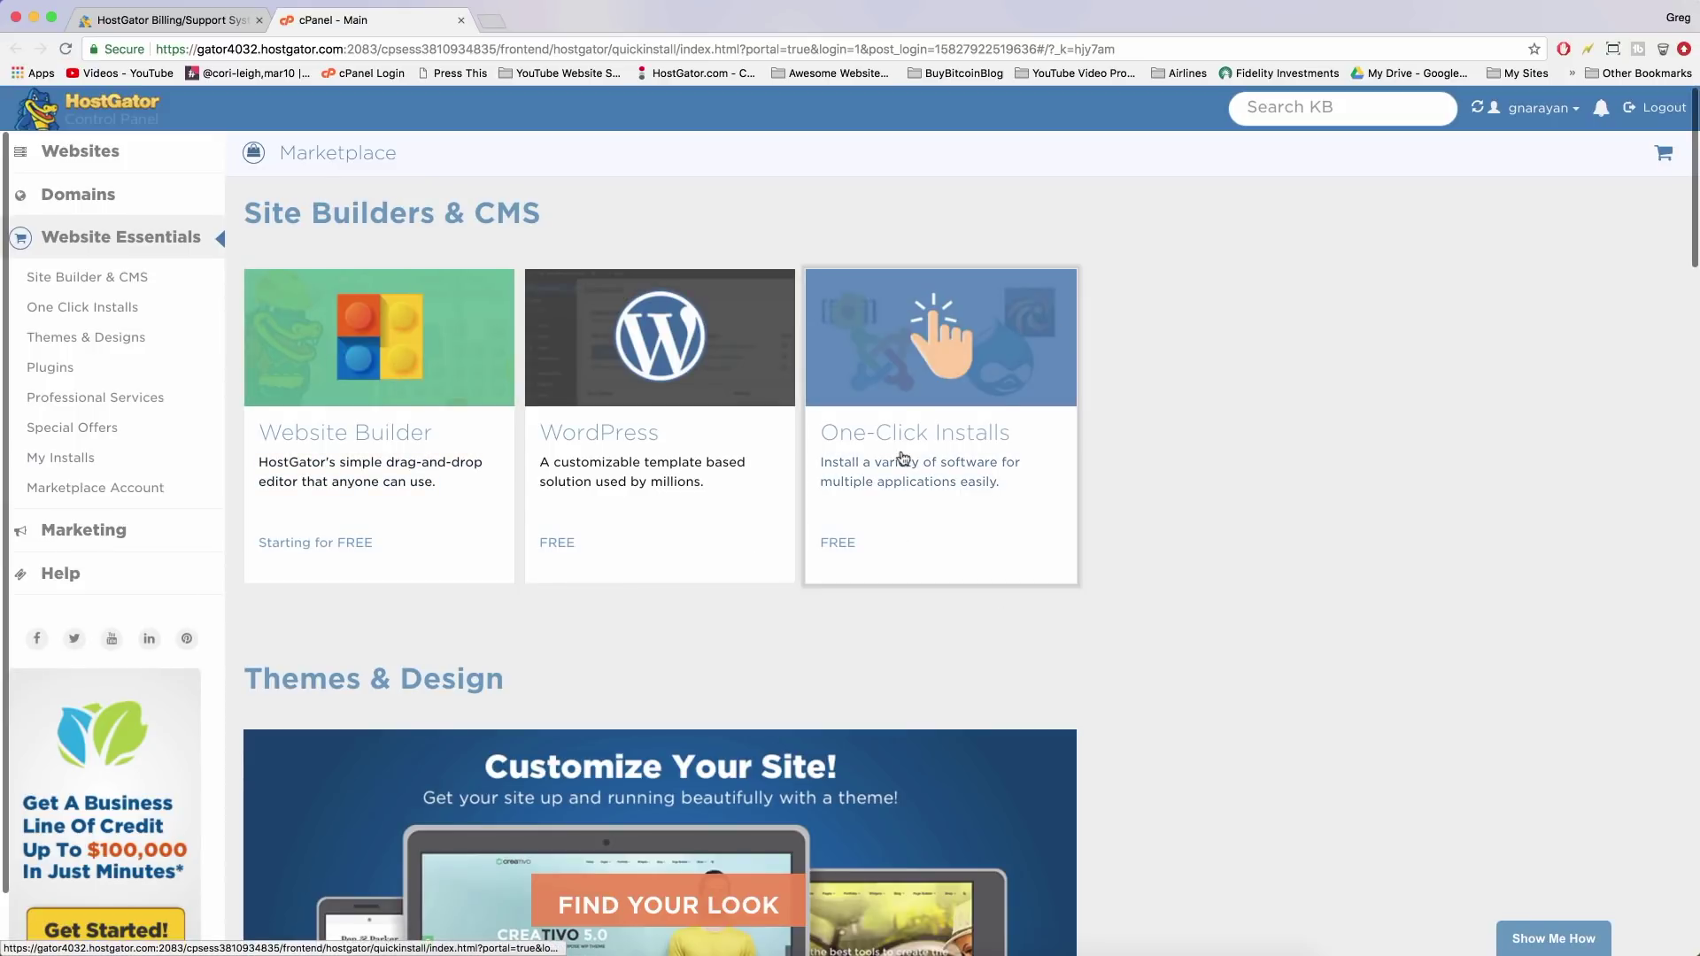
# Start a WordPress installation from the Marketplace
pyautogui.scroll(-3, 899, 422)
pyautogui.scroll(3, 899, 418)
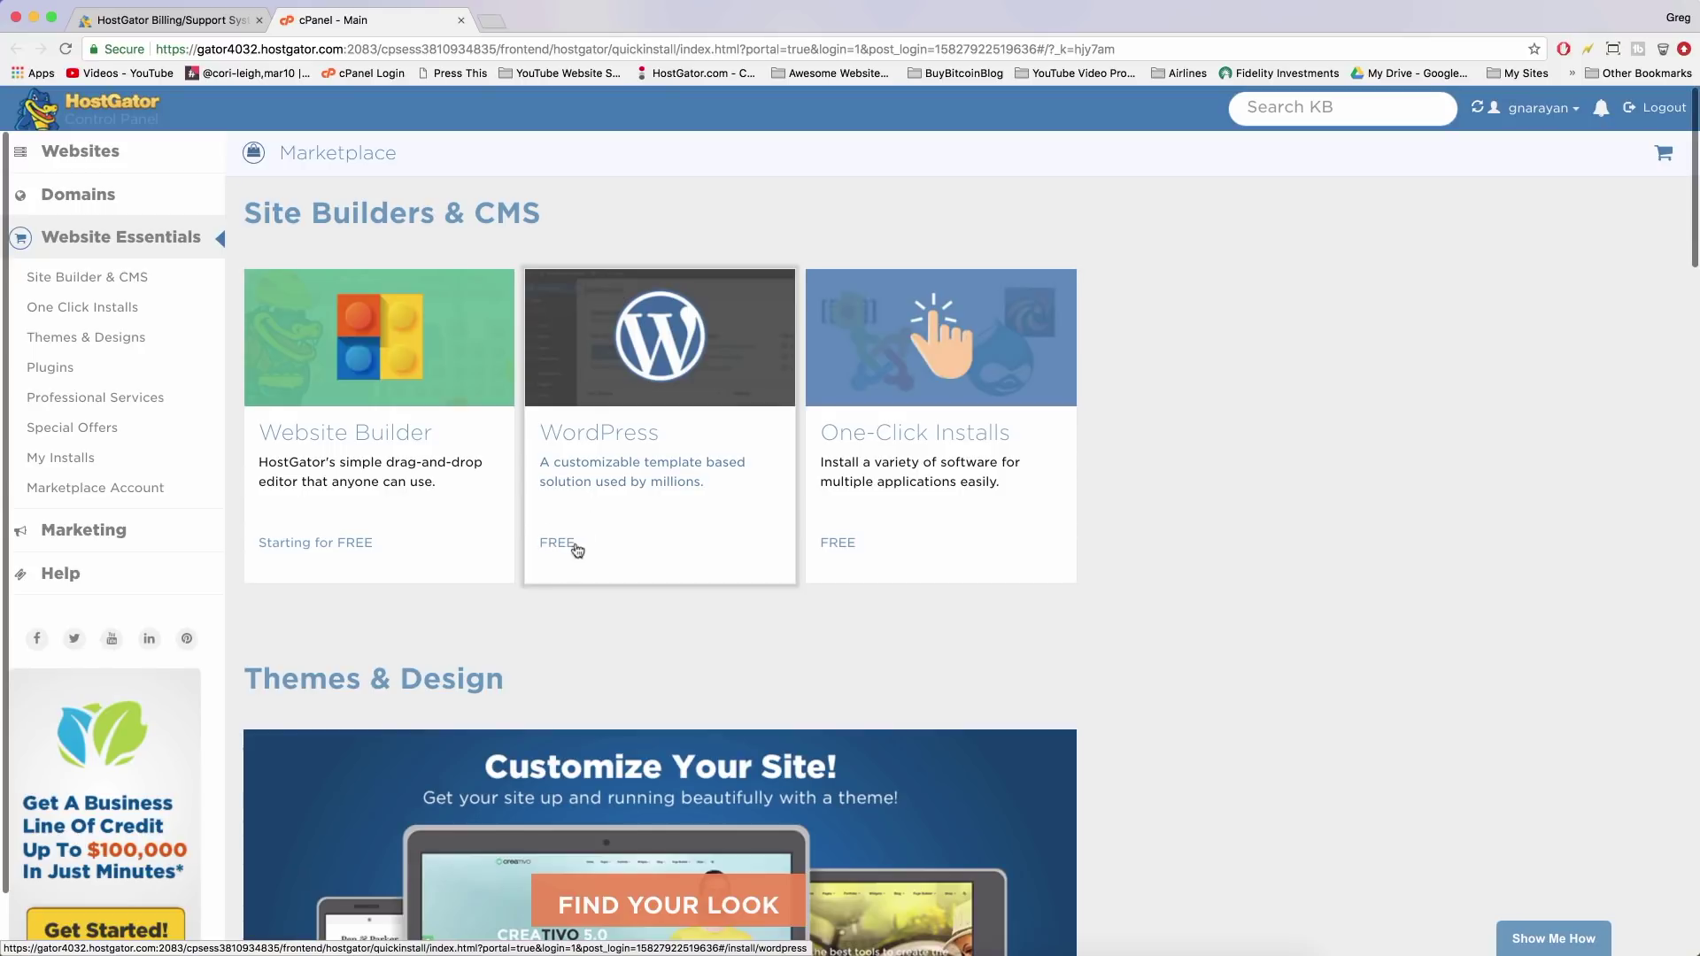
pyautogui.click(676, 550)
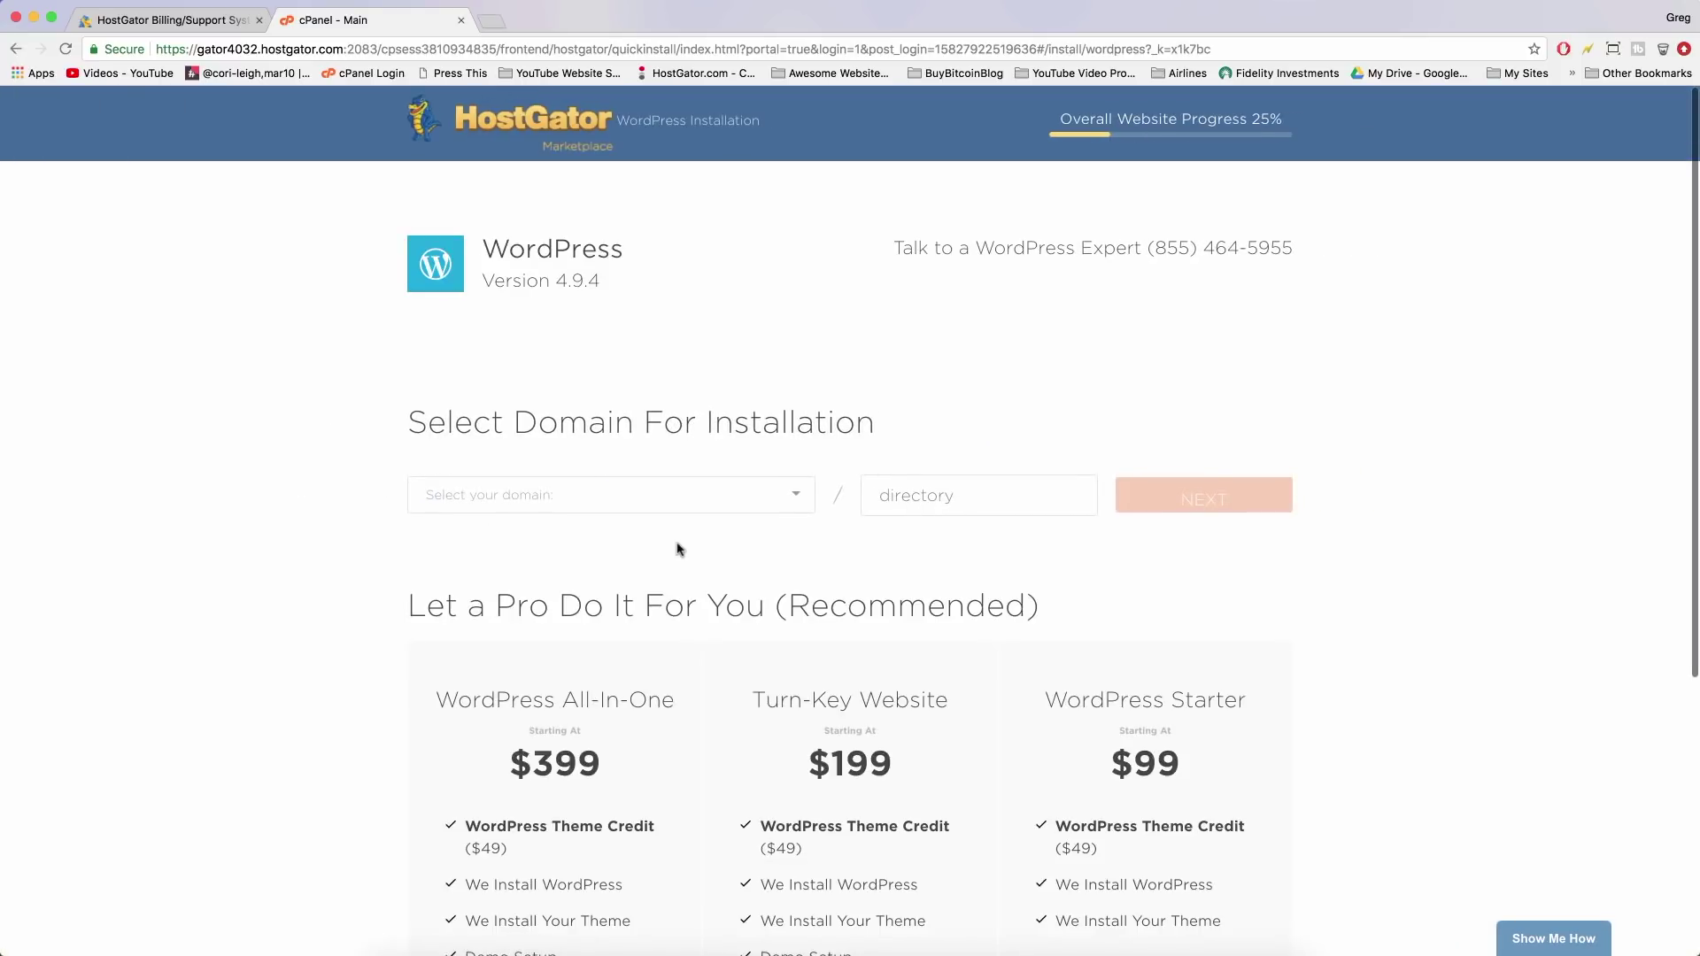
pyautogui.moveTo(410, 416); pyautogui.dragTo(911, 429)
pyautogui.click(910, 429)
pyautogui.scroll(-2, 596, 163)
pyautogui.scroll(2, 596, 163)
# Choose wpsitefree.com as the install domain and continue to the install settings
pyautogui.click(793, 497)
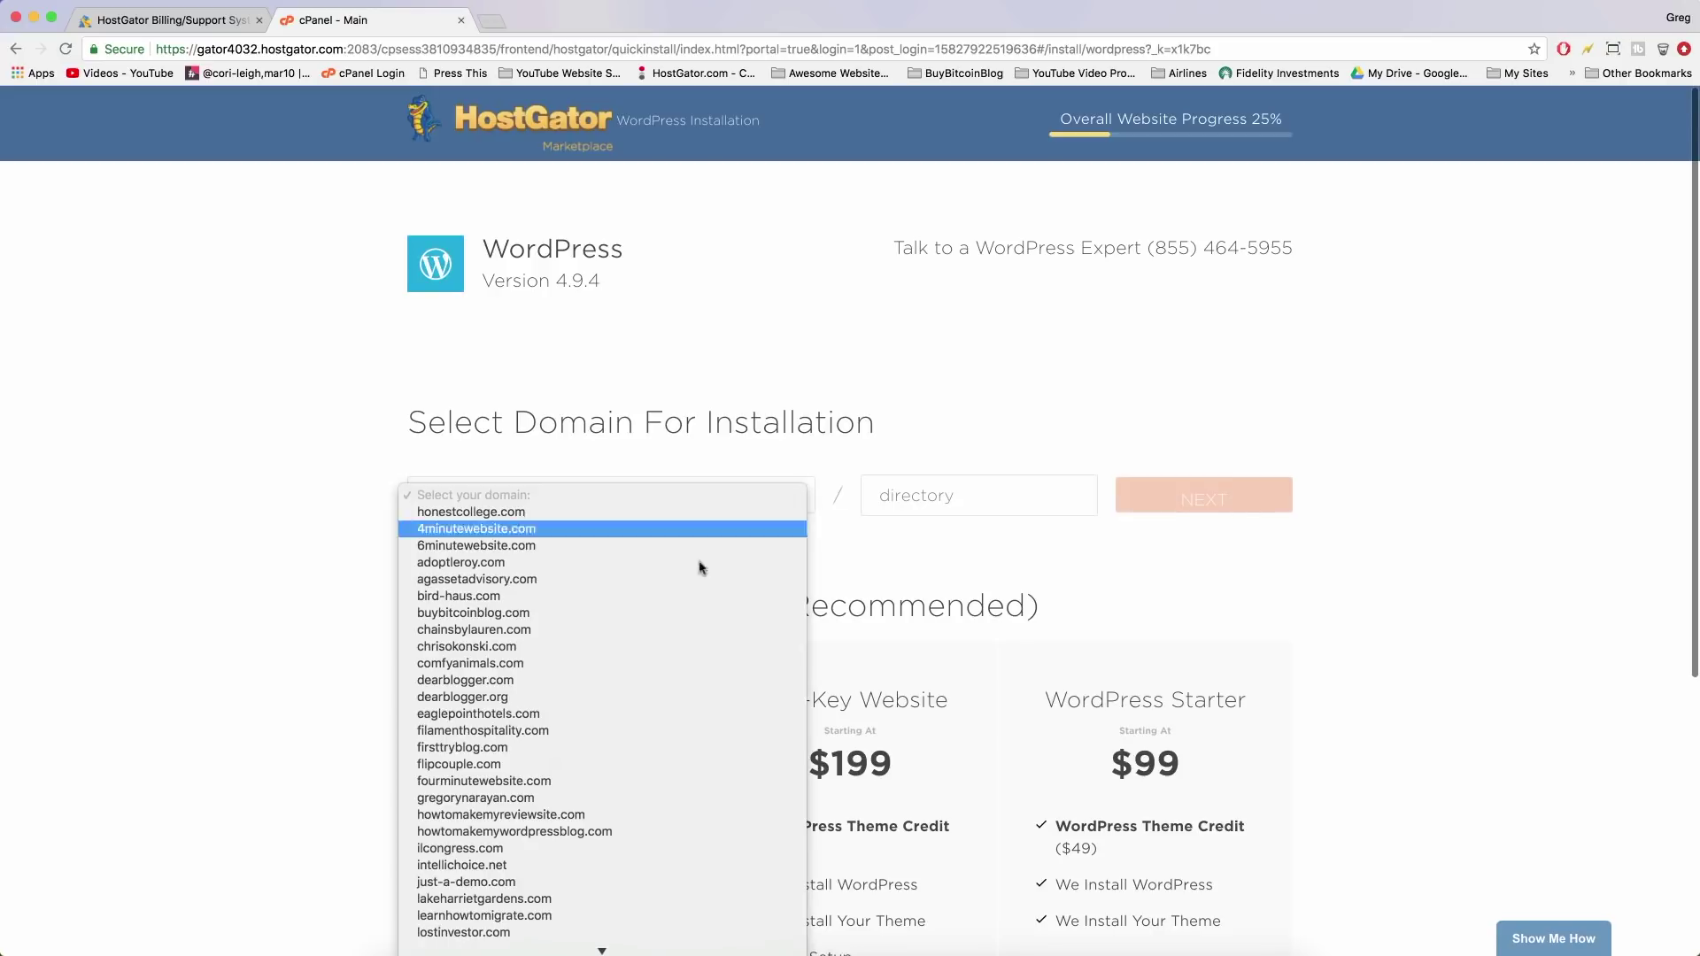
pyautogui.scroll(-3, 631, 626)
pyautogui.scroll(-1, 635, 627)
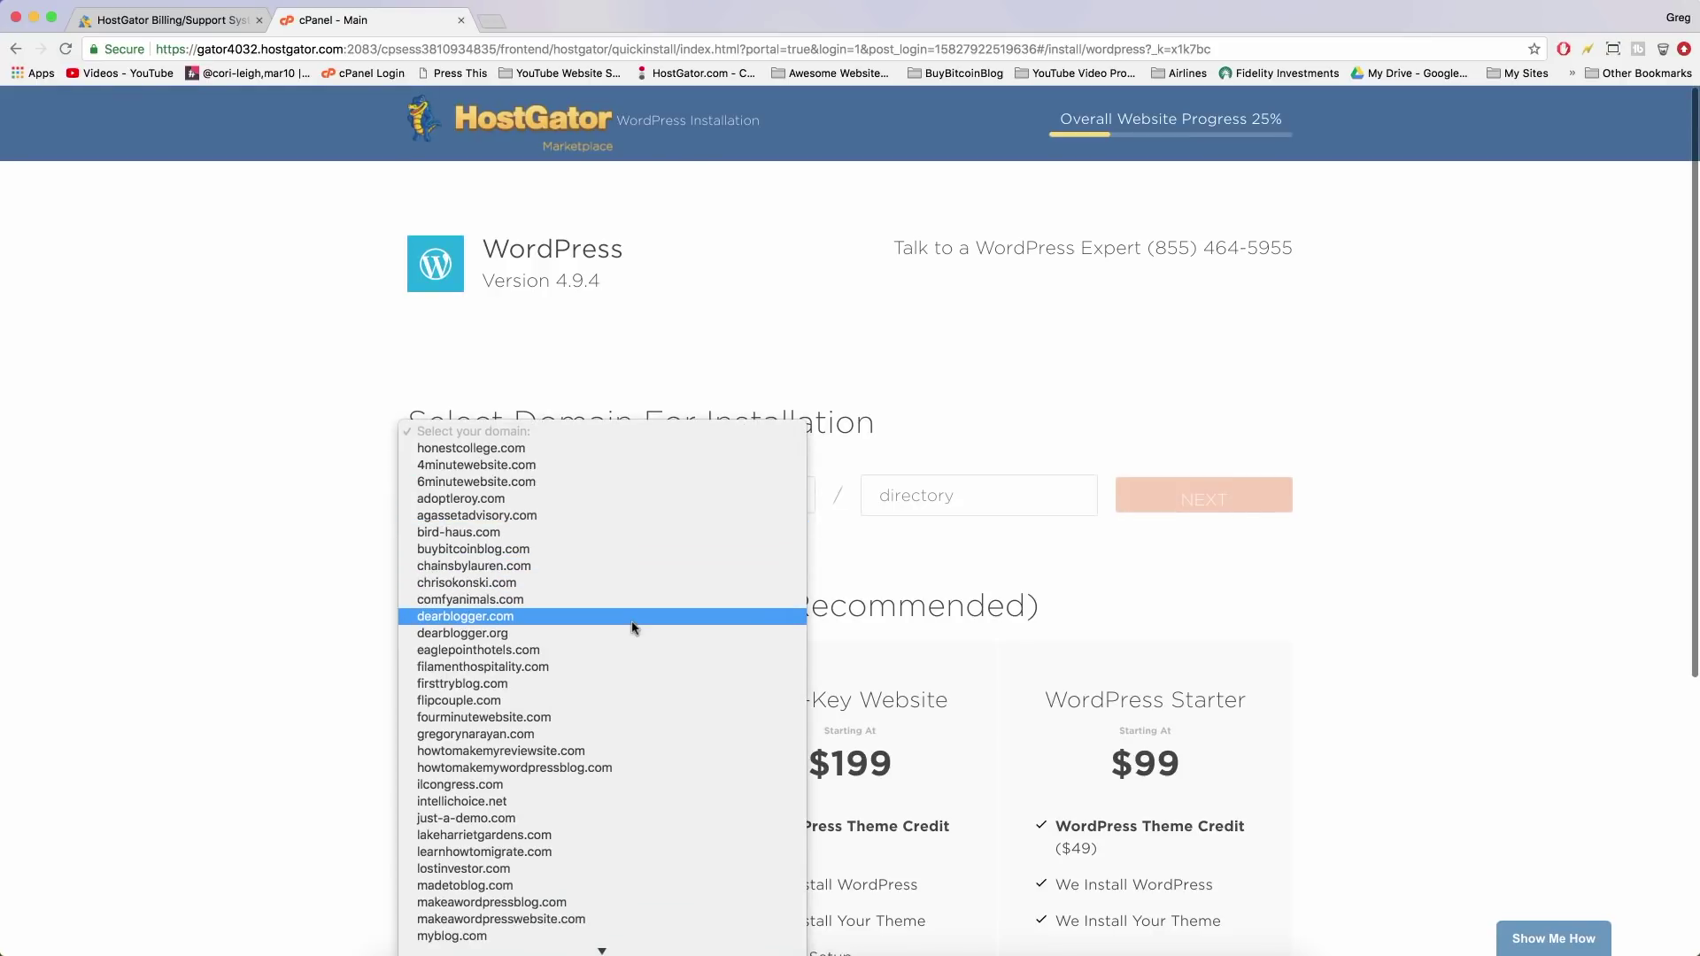
pyautogui.scroll(-5, 634, 627)
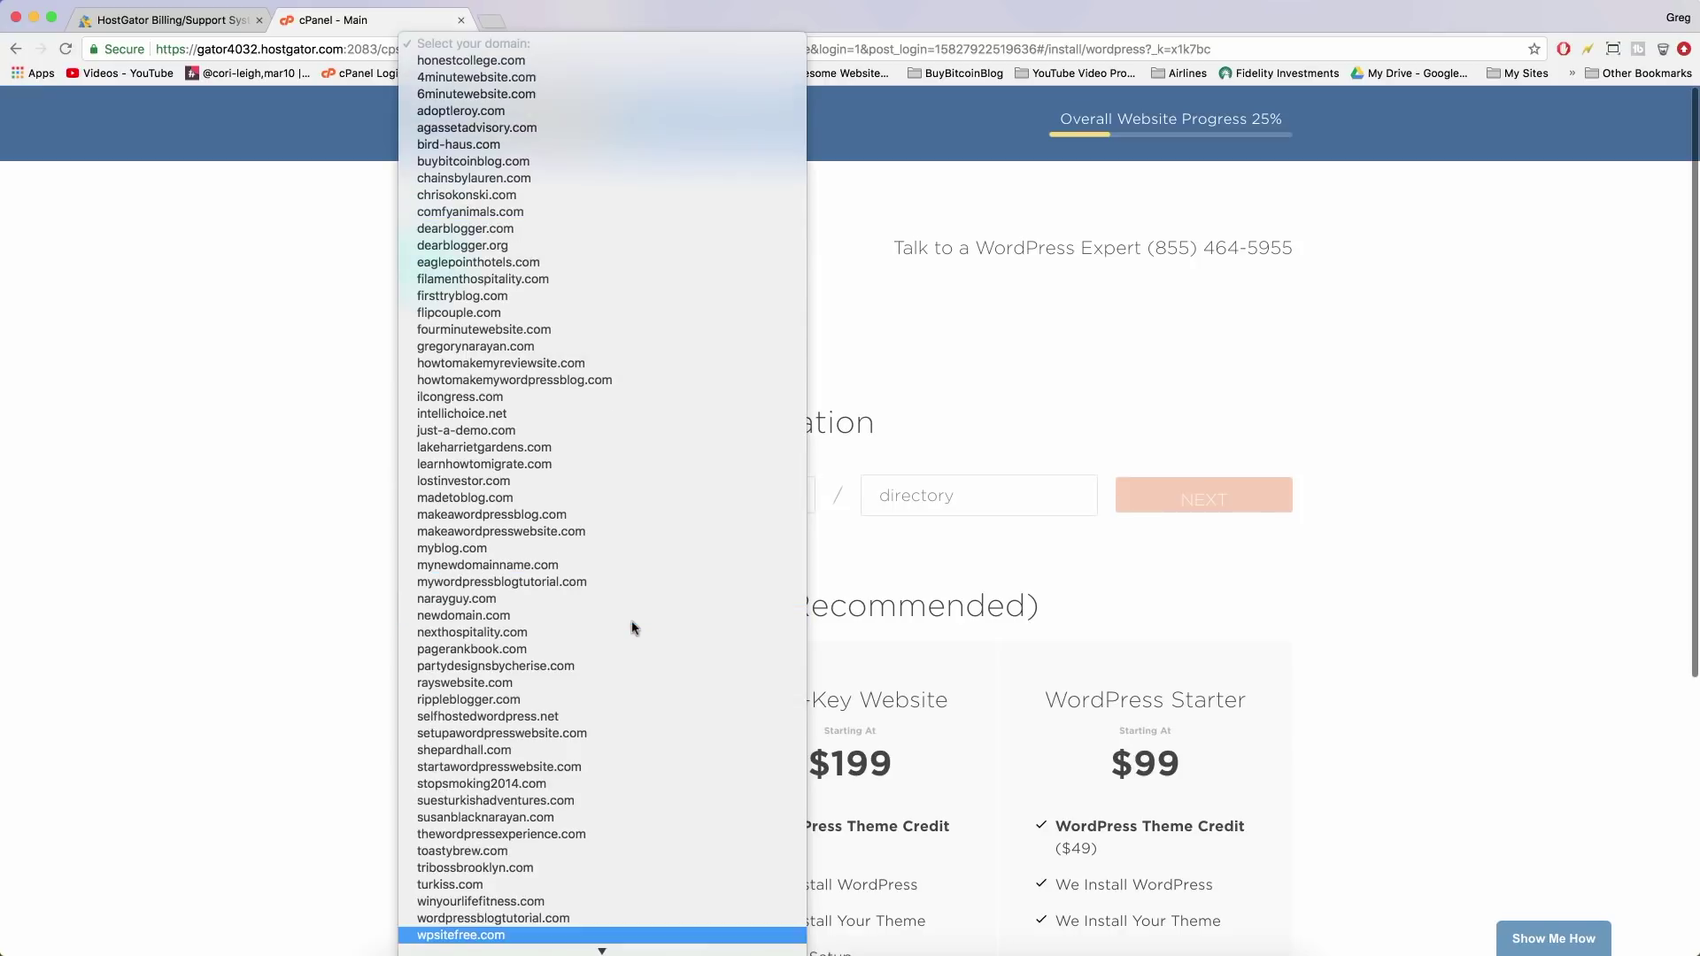
pyautogui.press('Return')
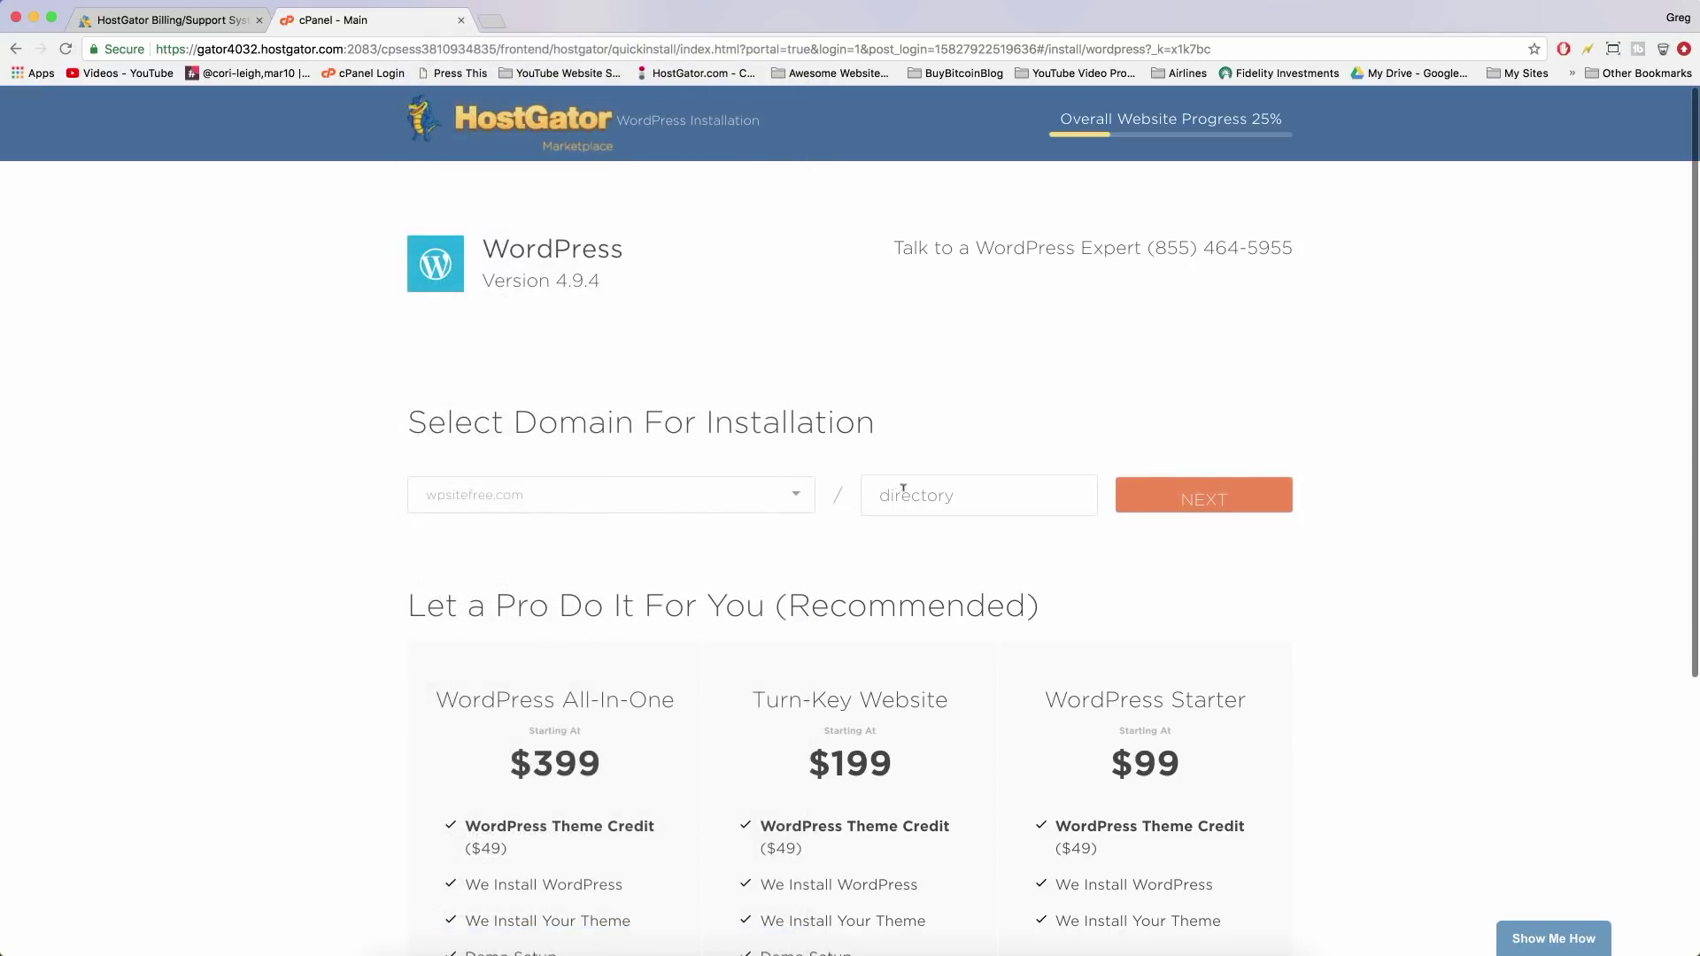
pyautogui.scroll(-2, 915, 530)
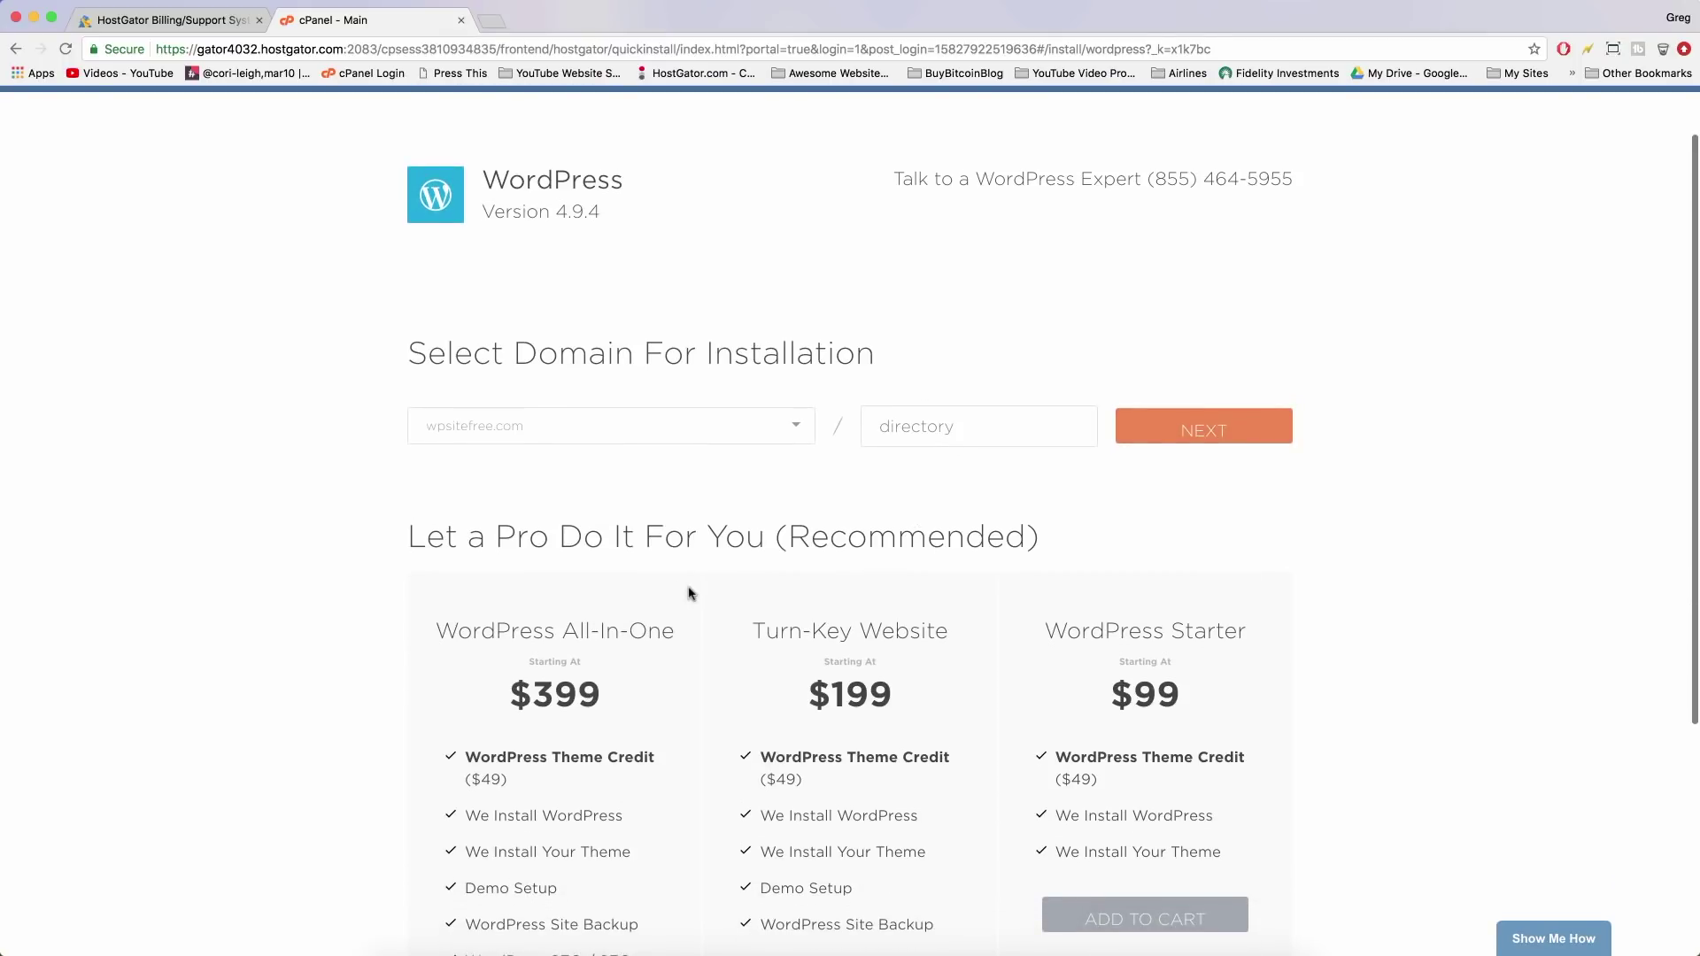
pyautogui.scroll(-5, 827, 405)
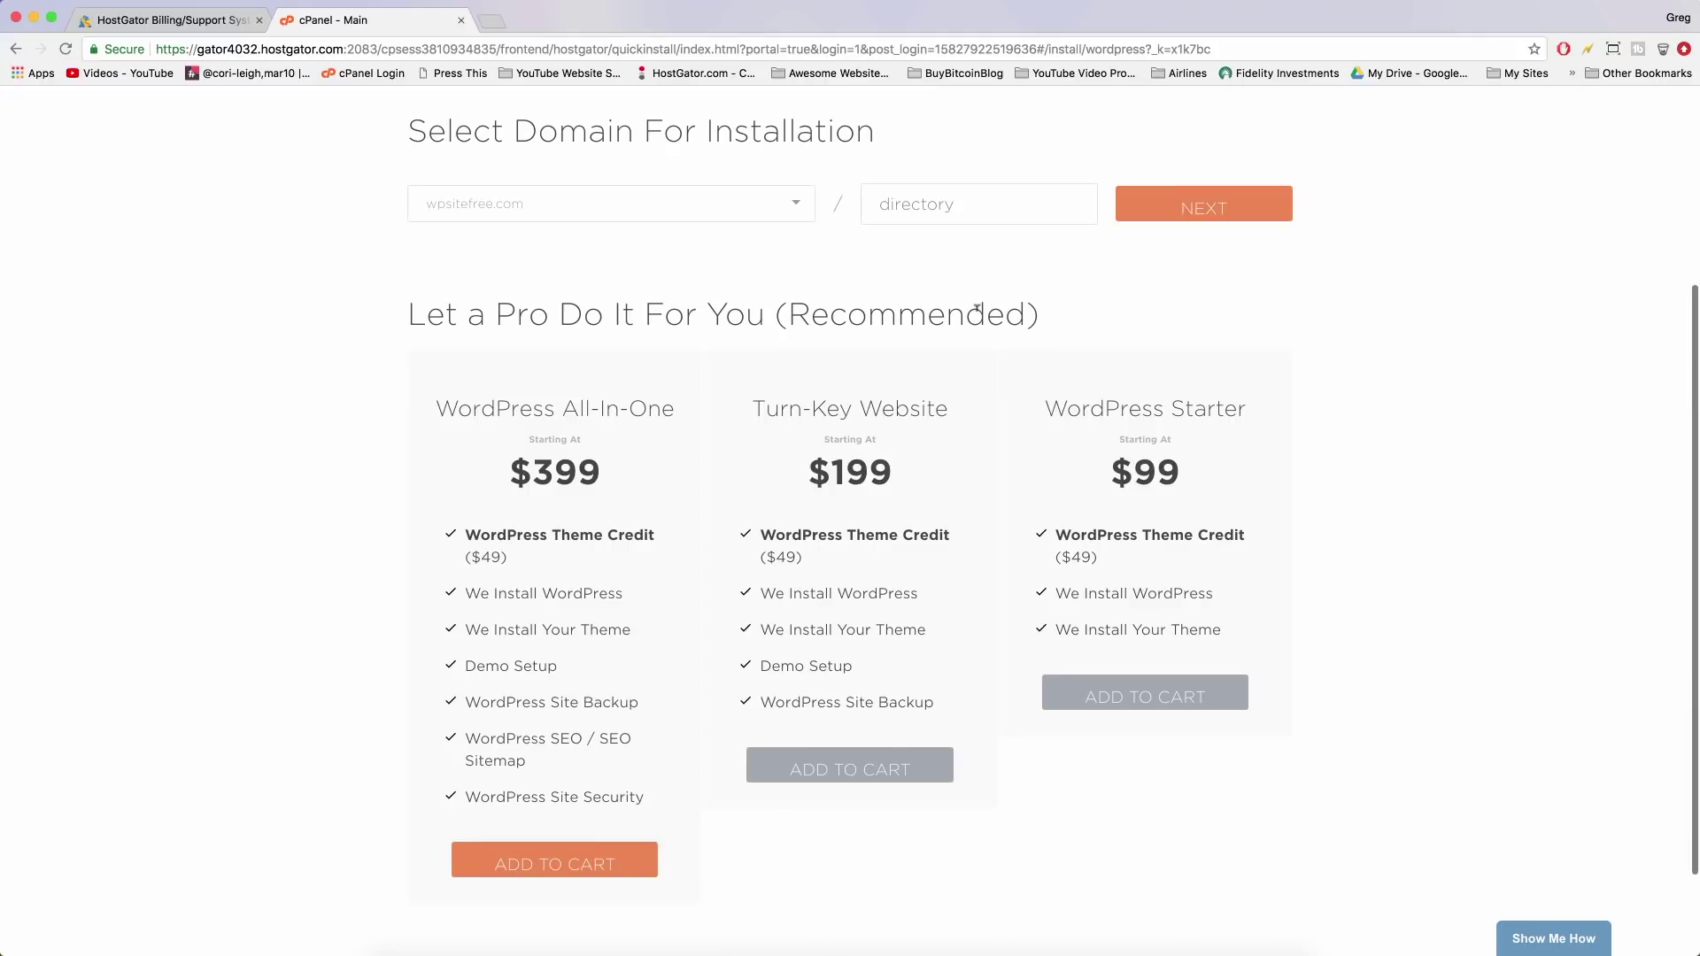
pyautogui.scroll(6, 1108, 580)
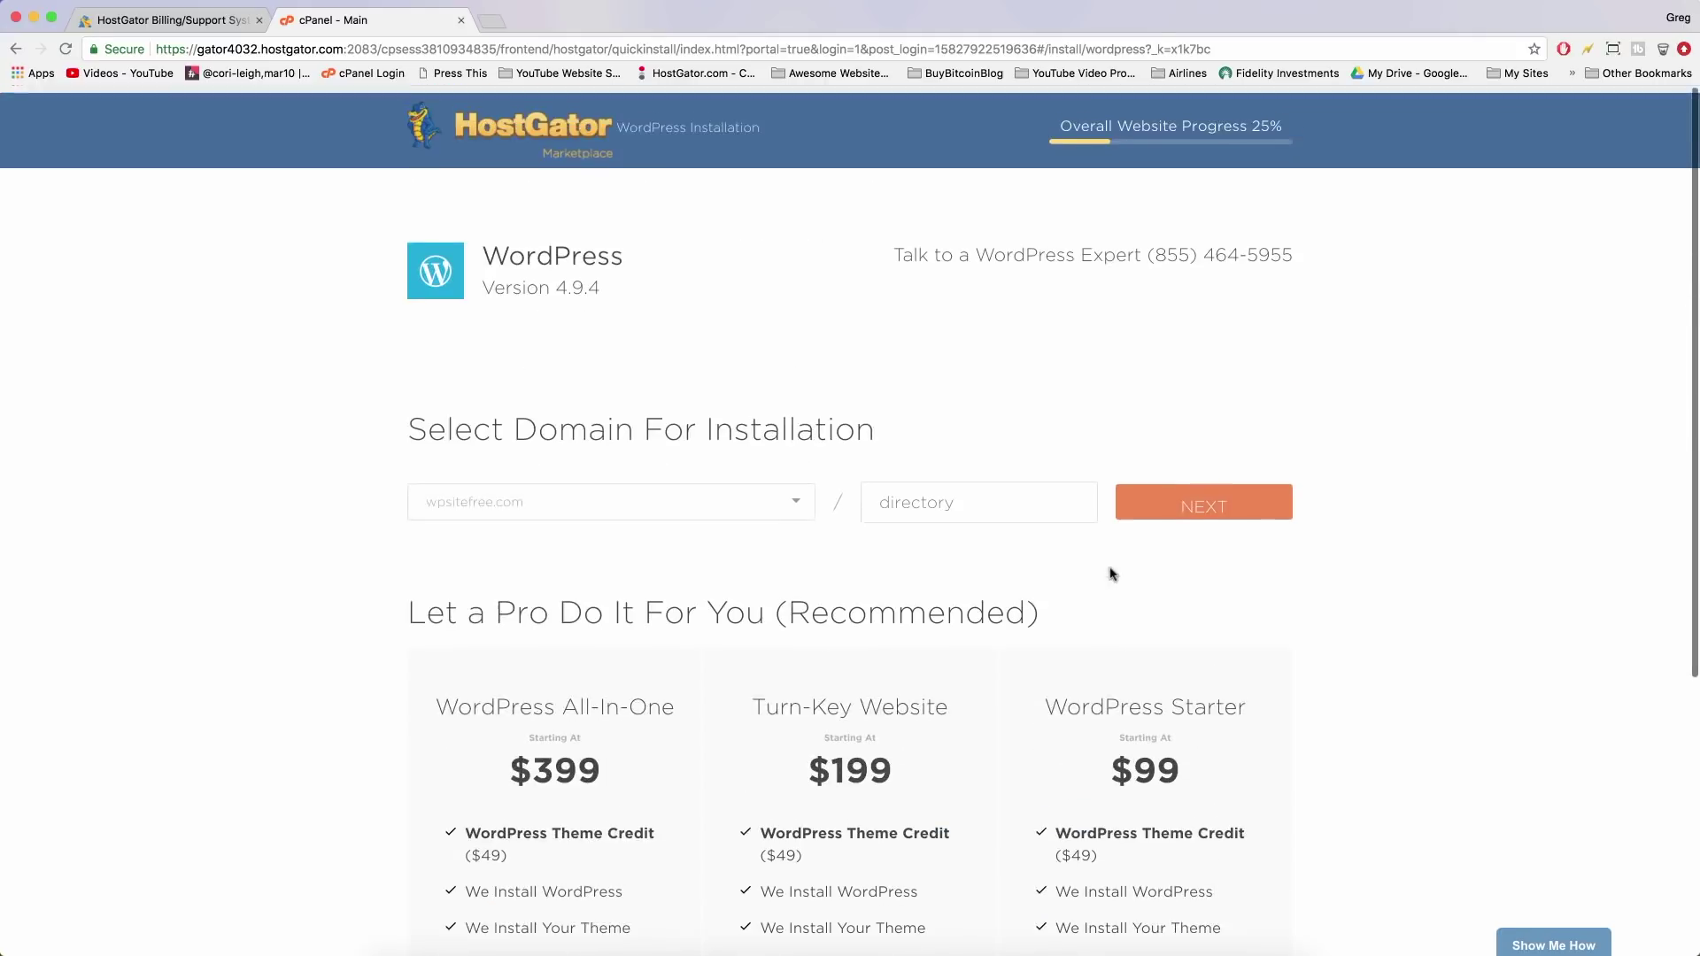
pyautogui.click(1216, 500)
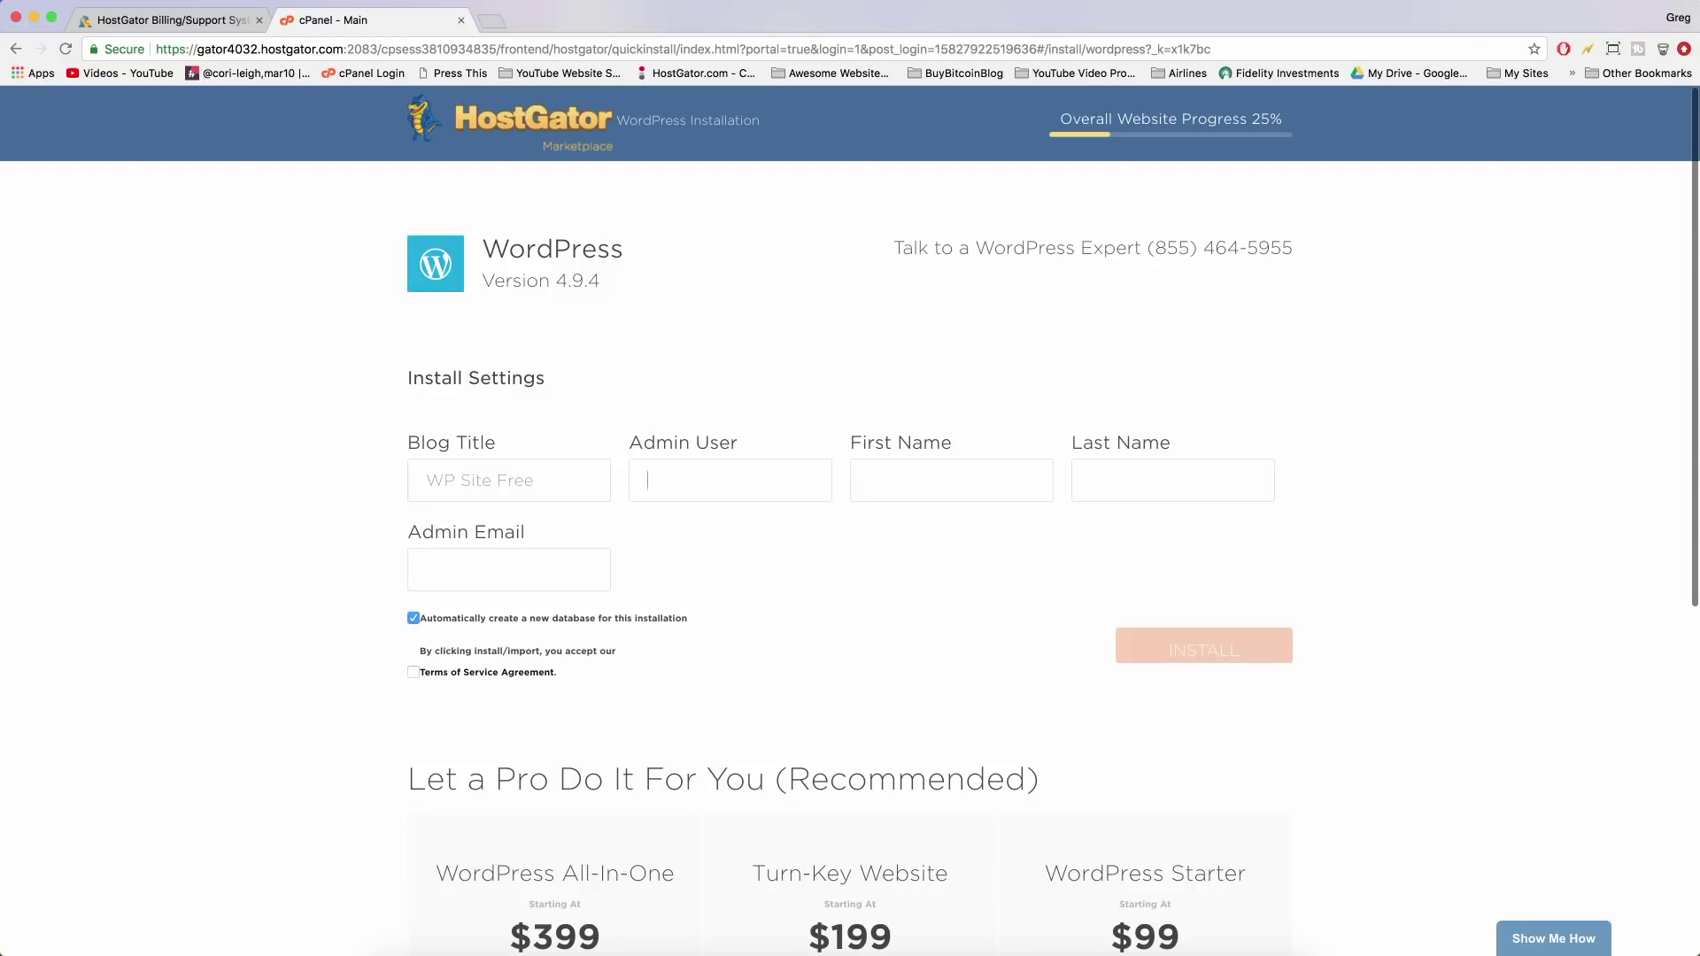
# Enter the admin username and admin email address, and accept the terms of service
pyautogui.write('reg')
pyautogui.press('Tab')
pyautogui.write('Narayan')
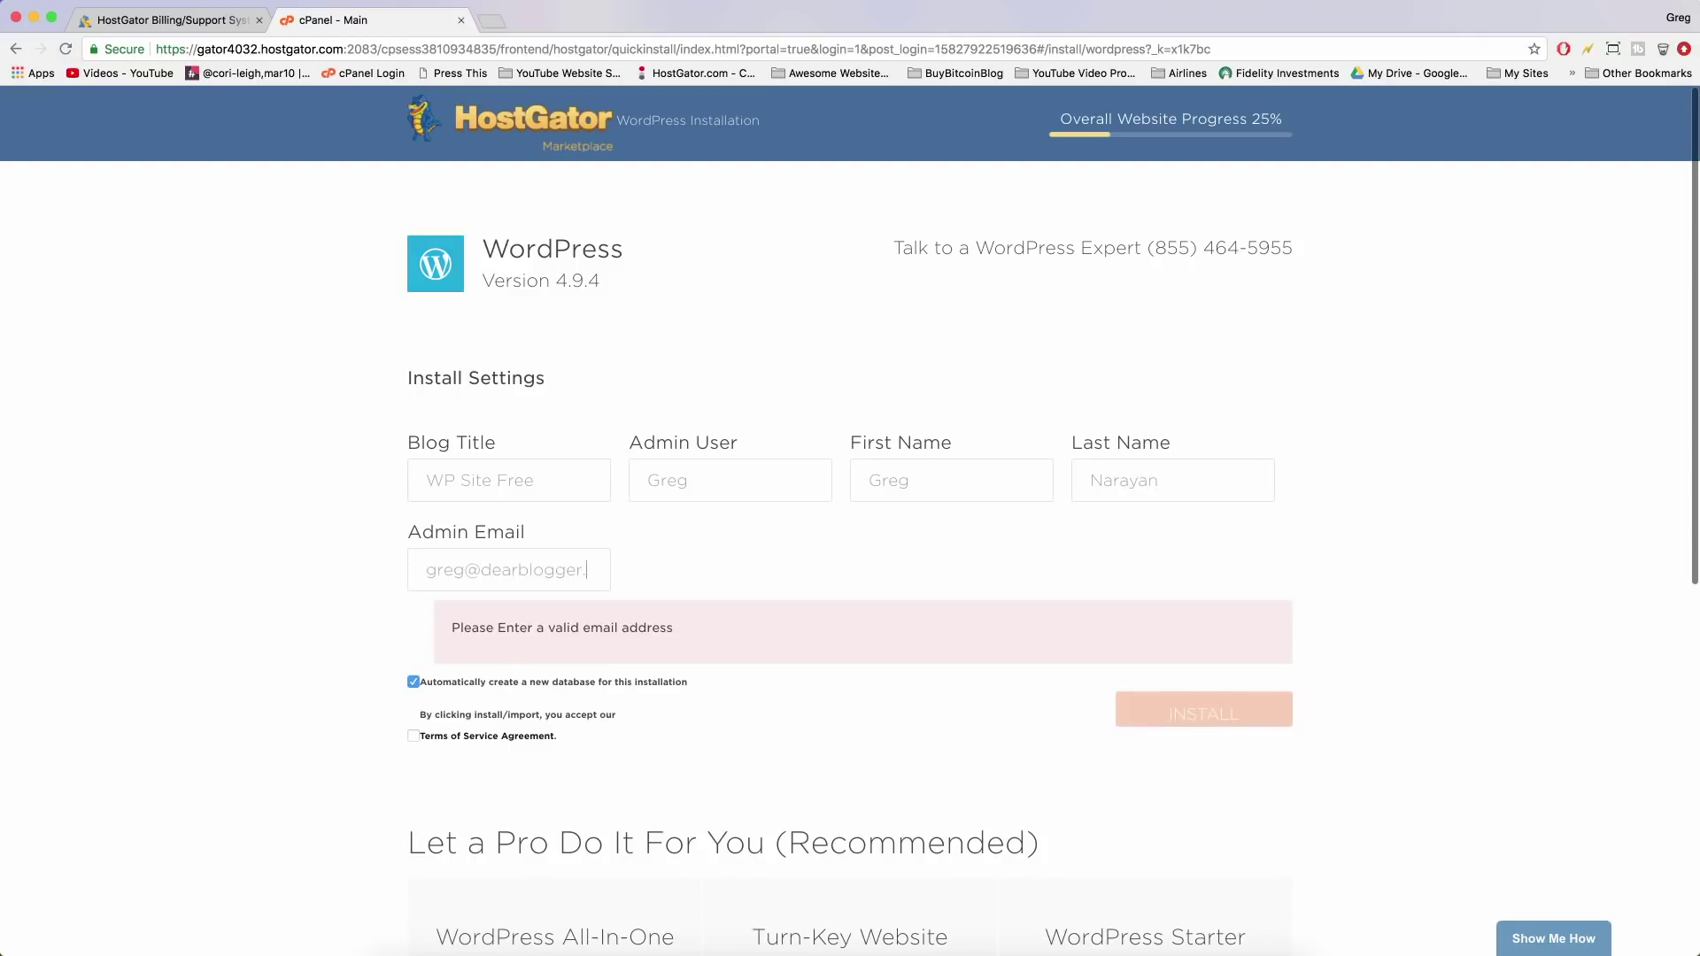
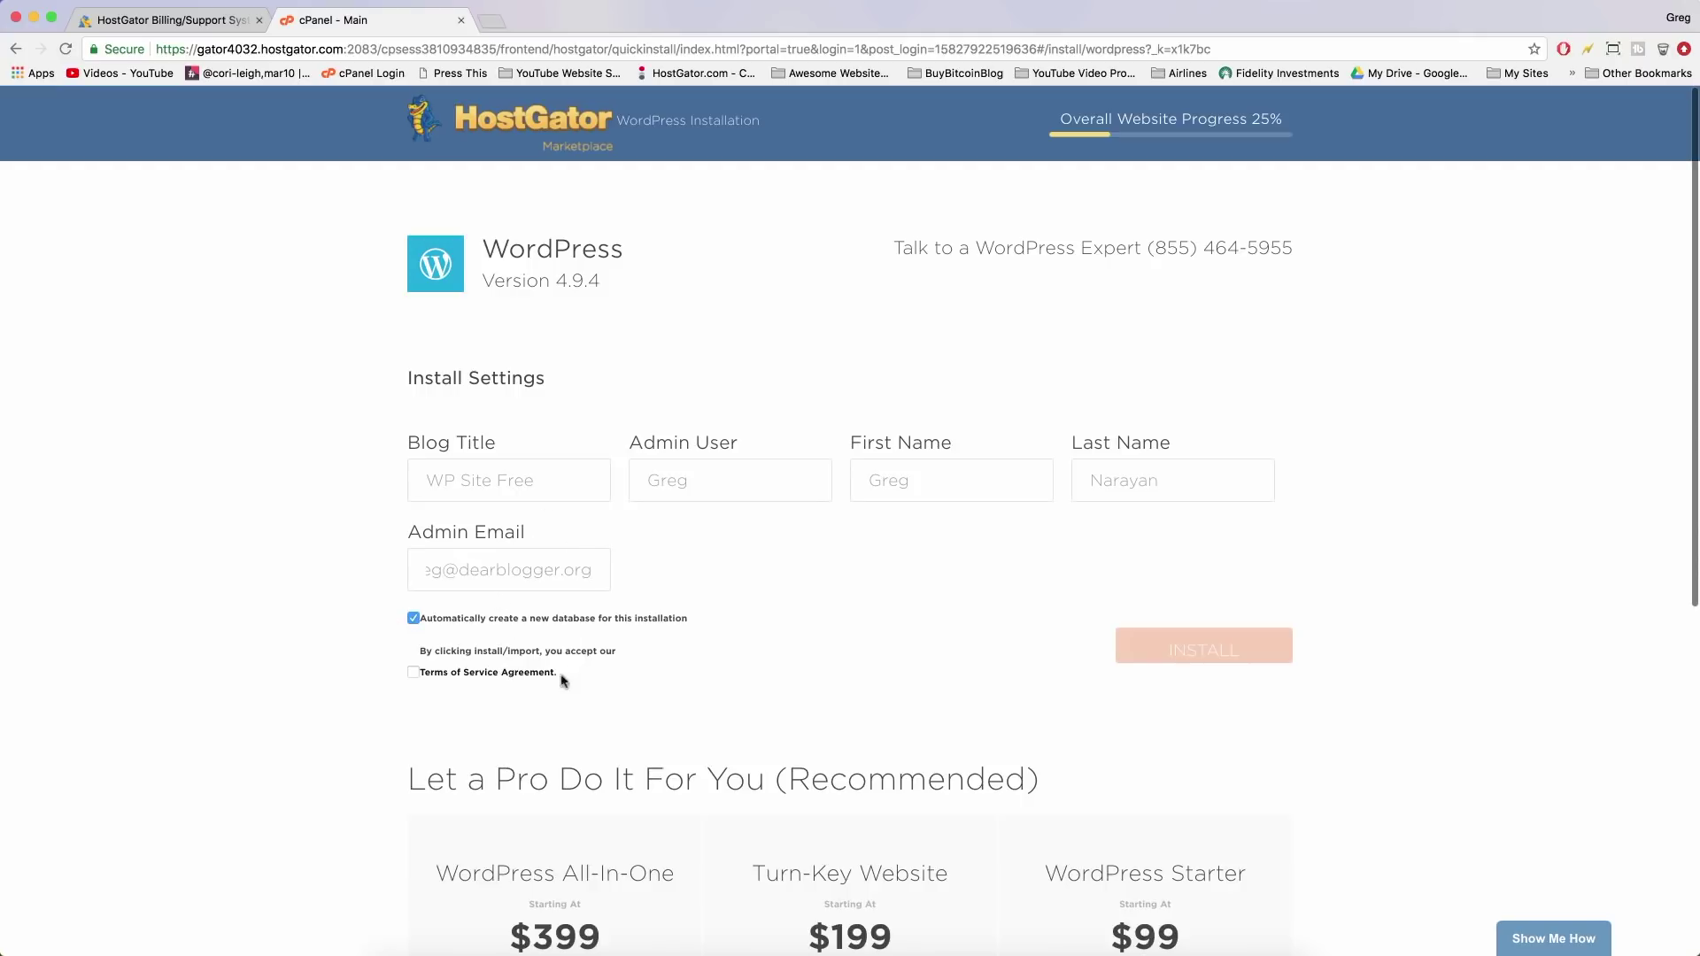
pyautogui.click(413, 673)
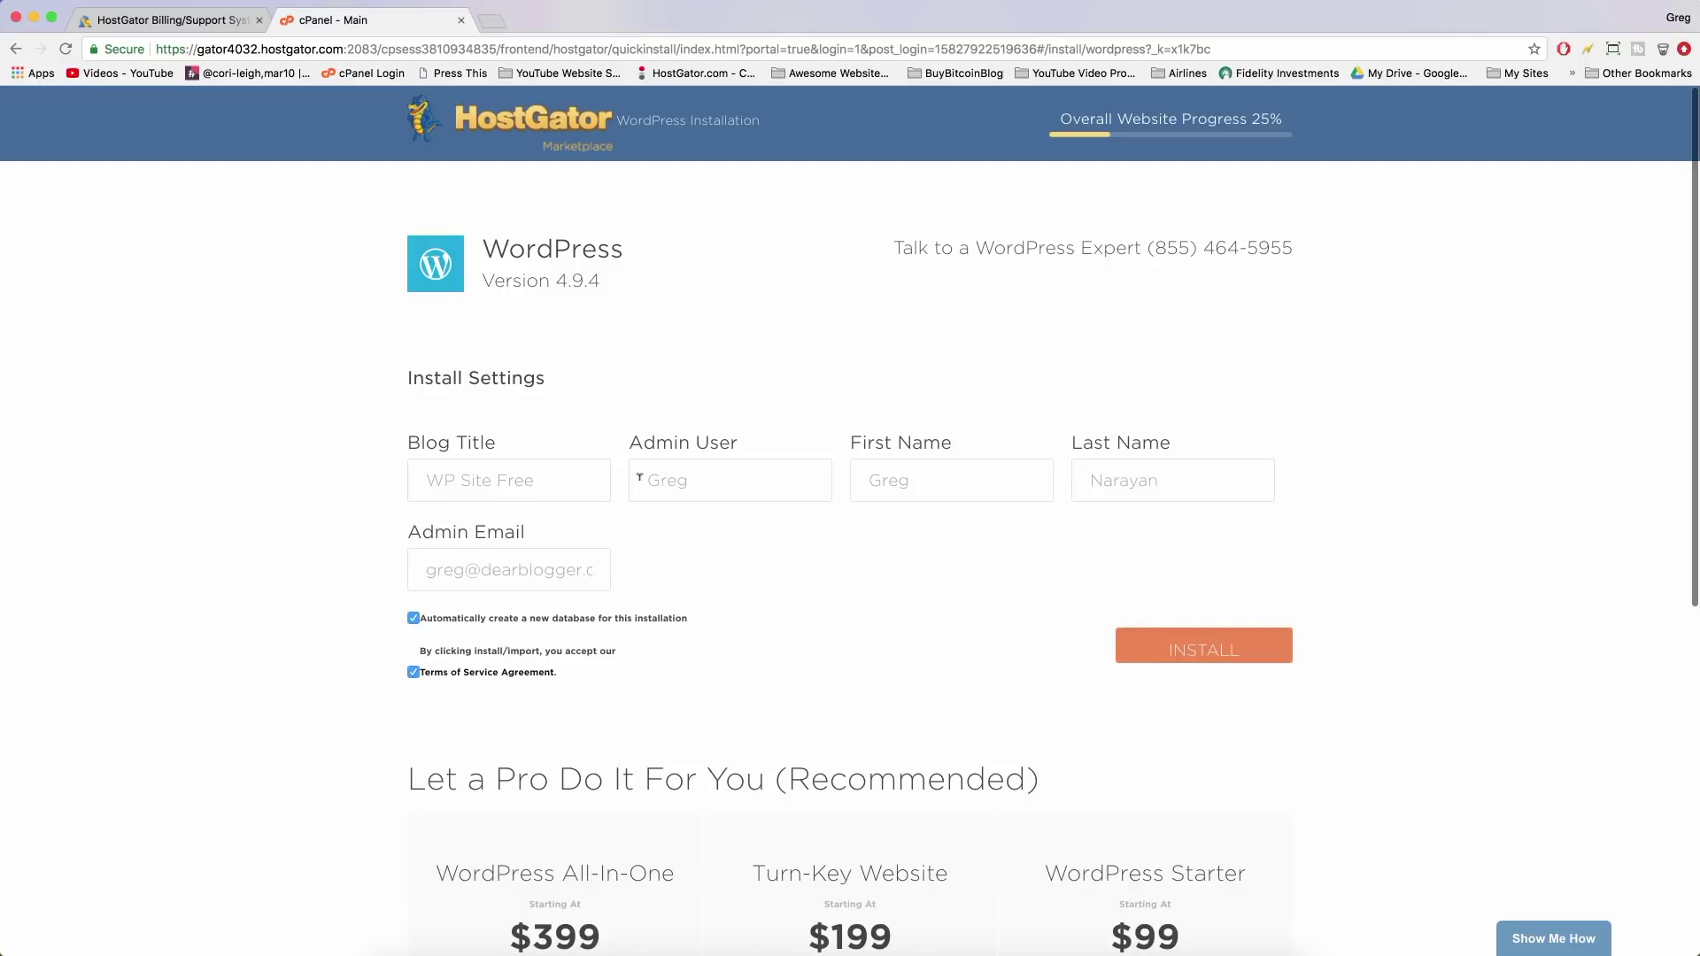
# Double-check the admin username and start the WordPress installation
pyautogui.moveTo(649, 479); pyautogui.dragTo(706, 482)
pyautogui.click(705, 482)
pyautogui.moveTo(719, 473); pyautogui.dragTo(643, 474)
pyautogui.click(715, 476)
pyautogui.scroll(-3, 848, 524)
pyautogui.scroll(3, 847, 524)
pyautogui.click(1204, 651)
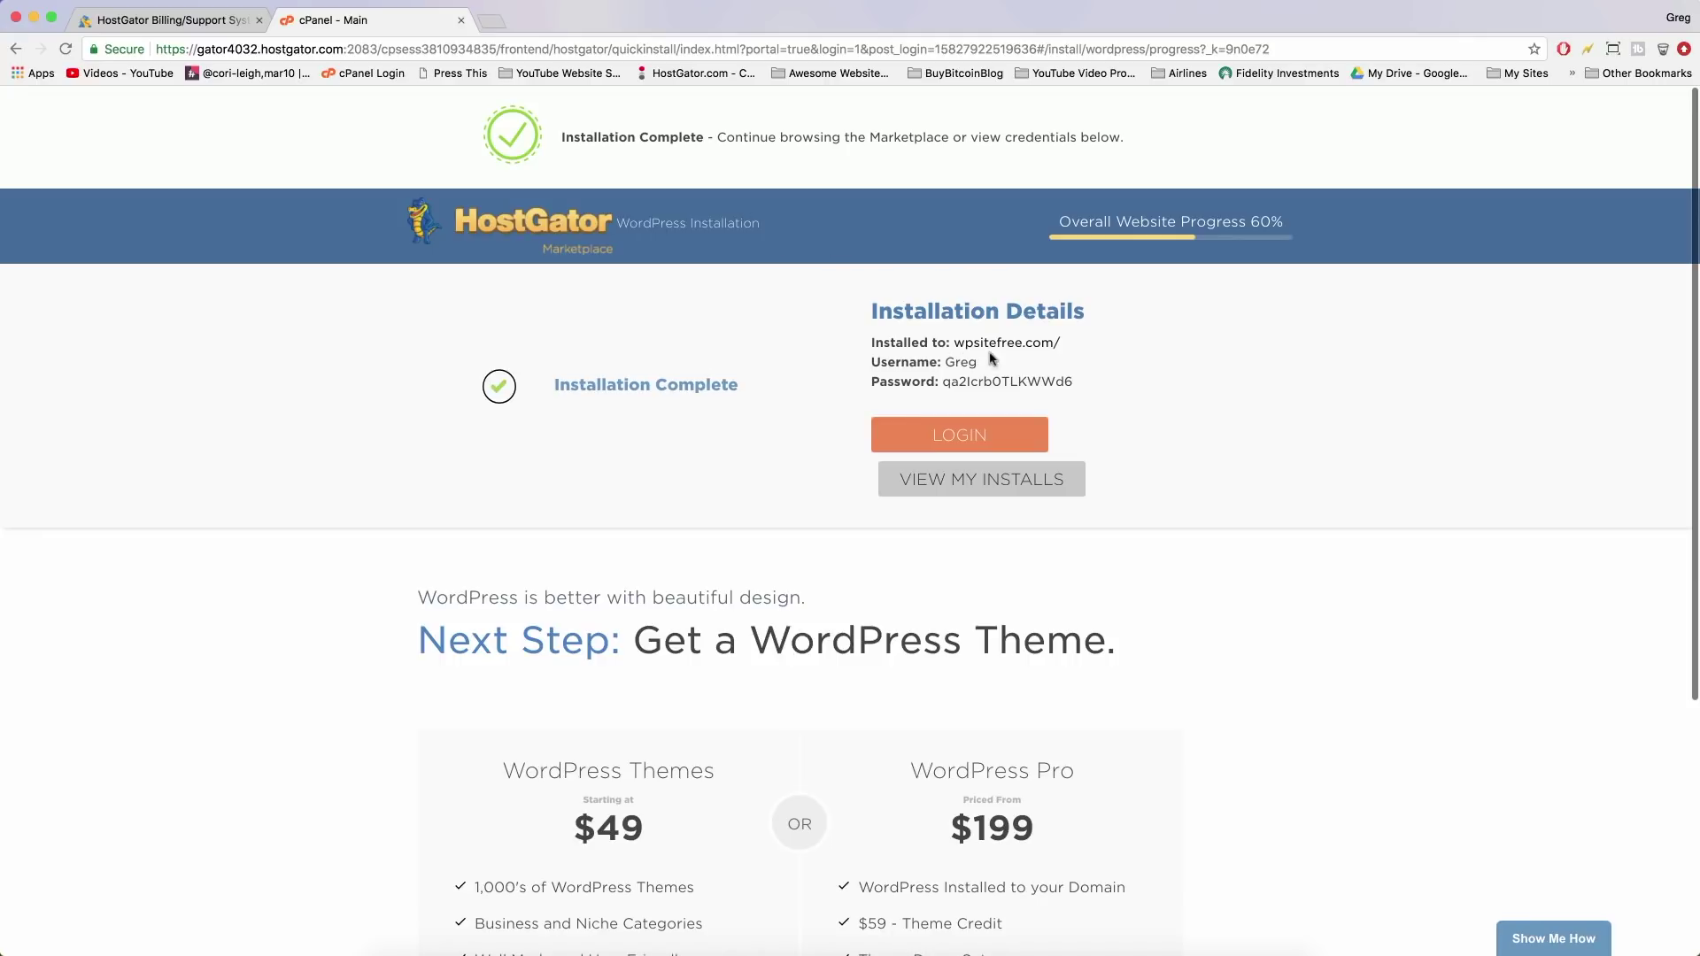
# Review the Installation Complete message, generated password and installation details for wpsitefree.com
pyautogui.doubleClick(1019, 381)
pyautogui.click(698, 315)
pyautogui.moveTo(556, 381); pyautogui.dragTo(743, 387)
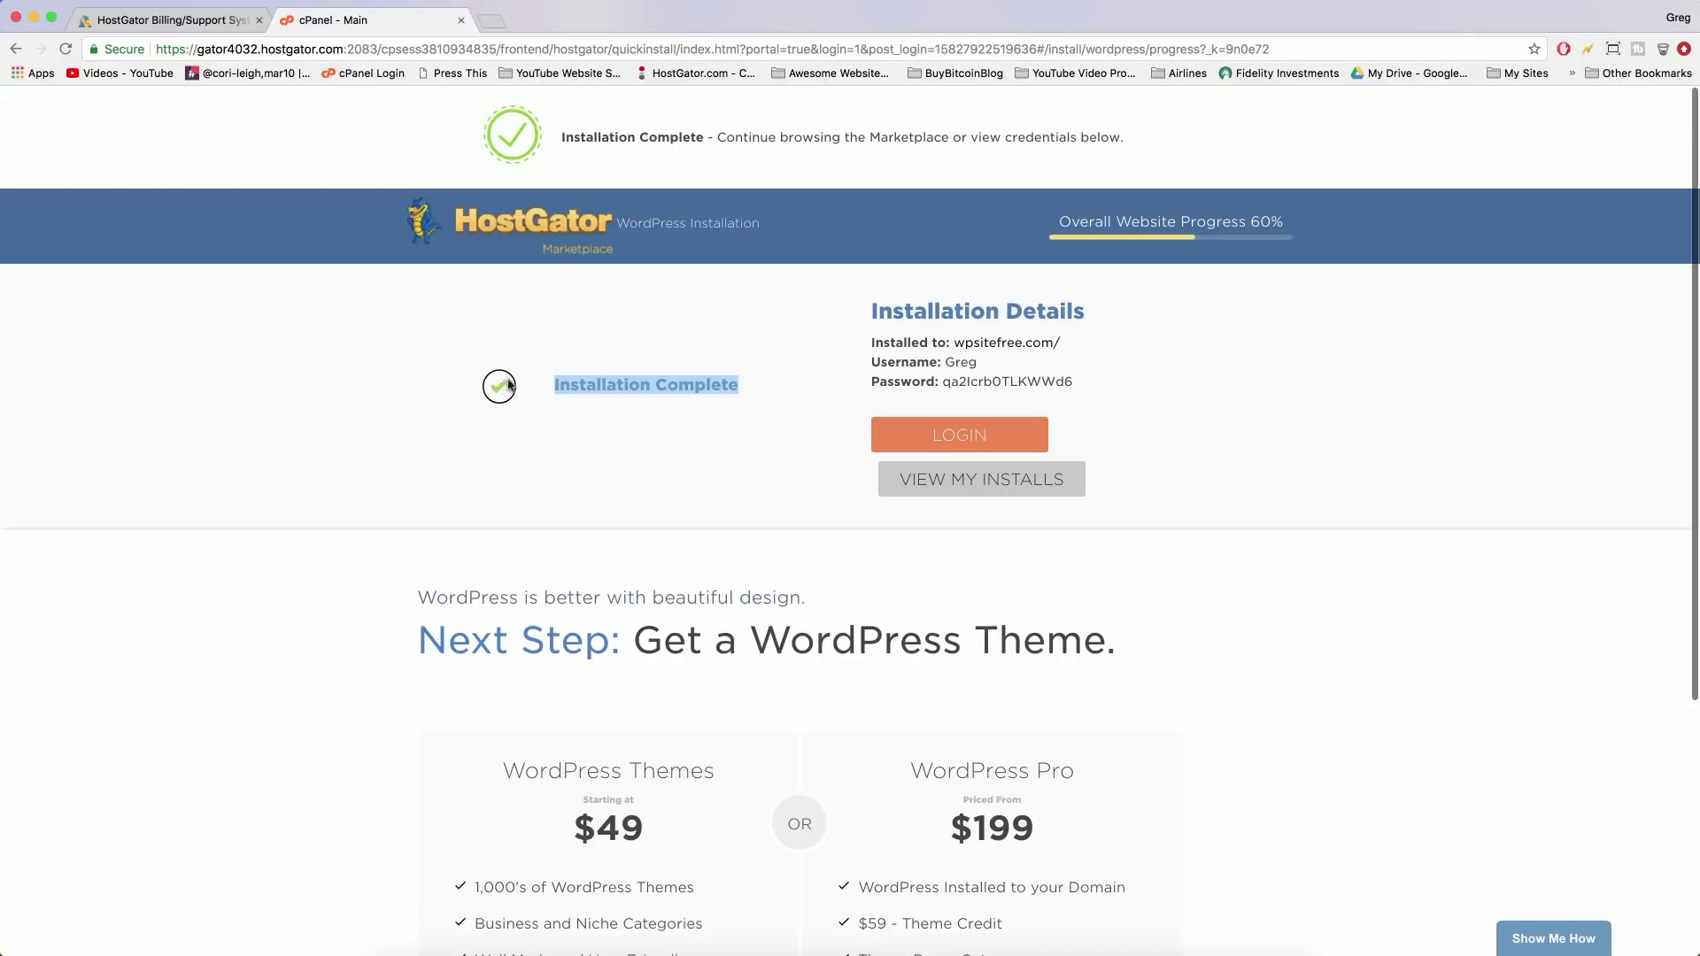
pyautogui.click(749, 399)
pyautogui.tripleClick(993, 341)
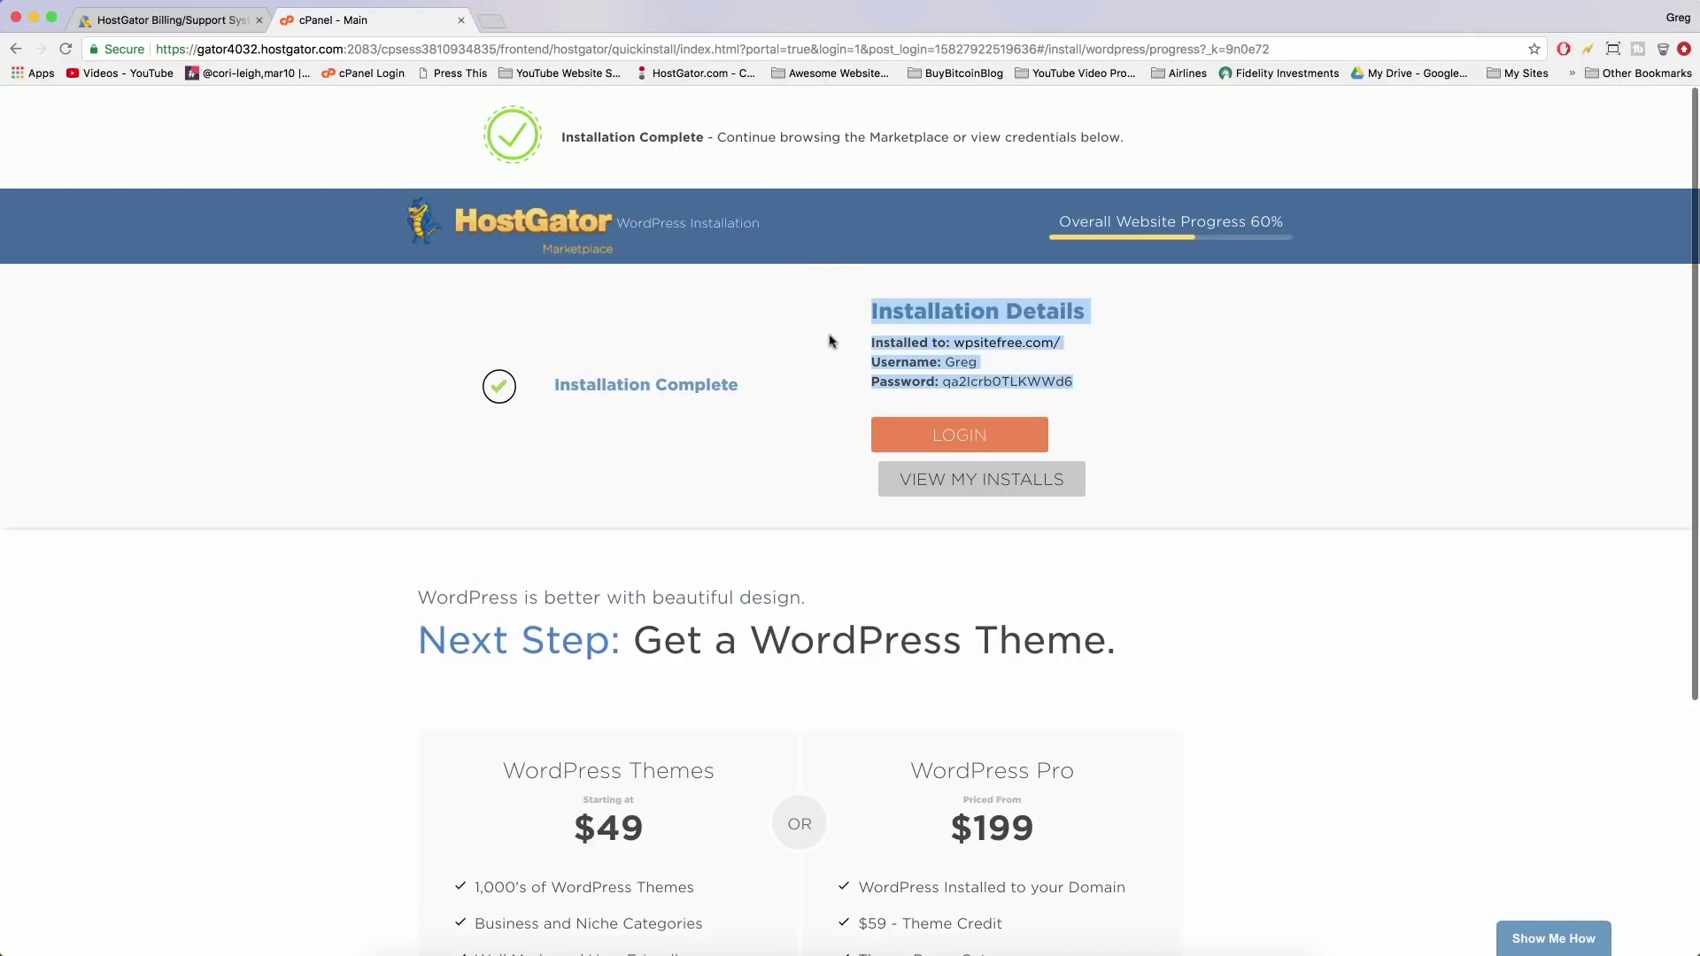
pyautogui.click(832, 362)
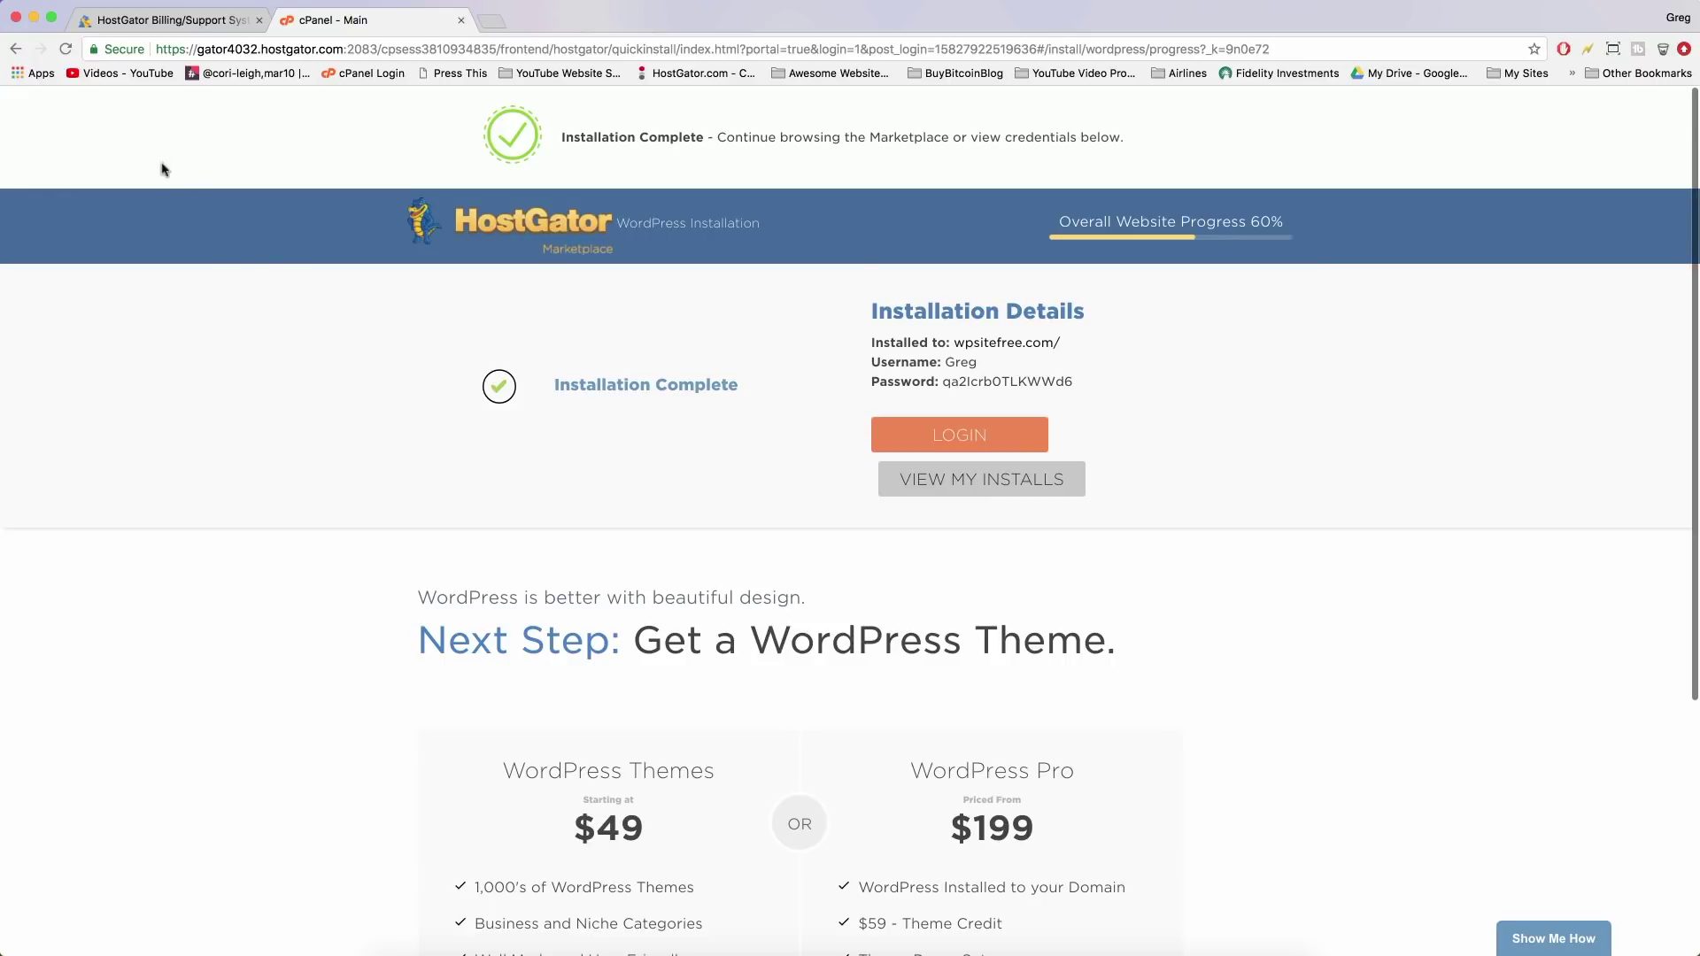
# Go to the portal's Domains list and expand firsttryblog.com's Domain Overview
pyautogui.click(188, 22)
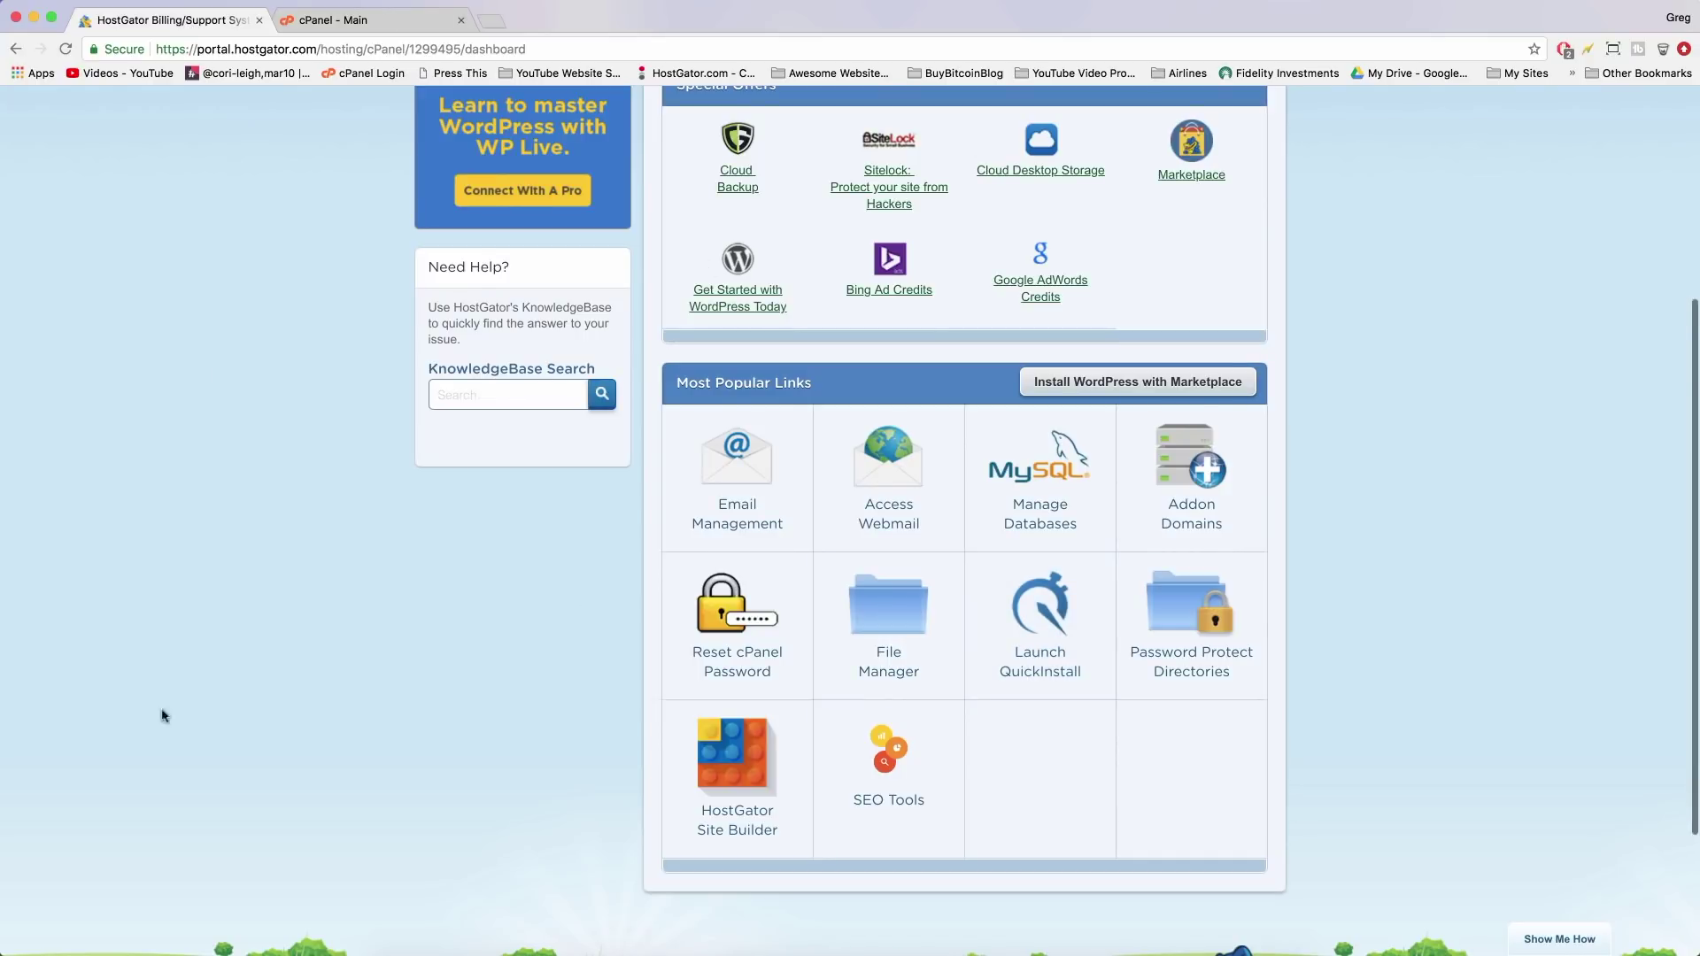
pyautogui.scroll(5, 652, 657)
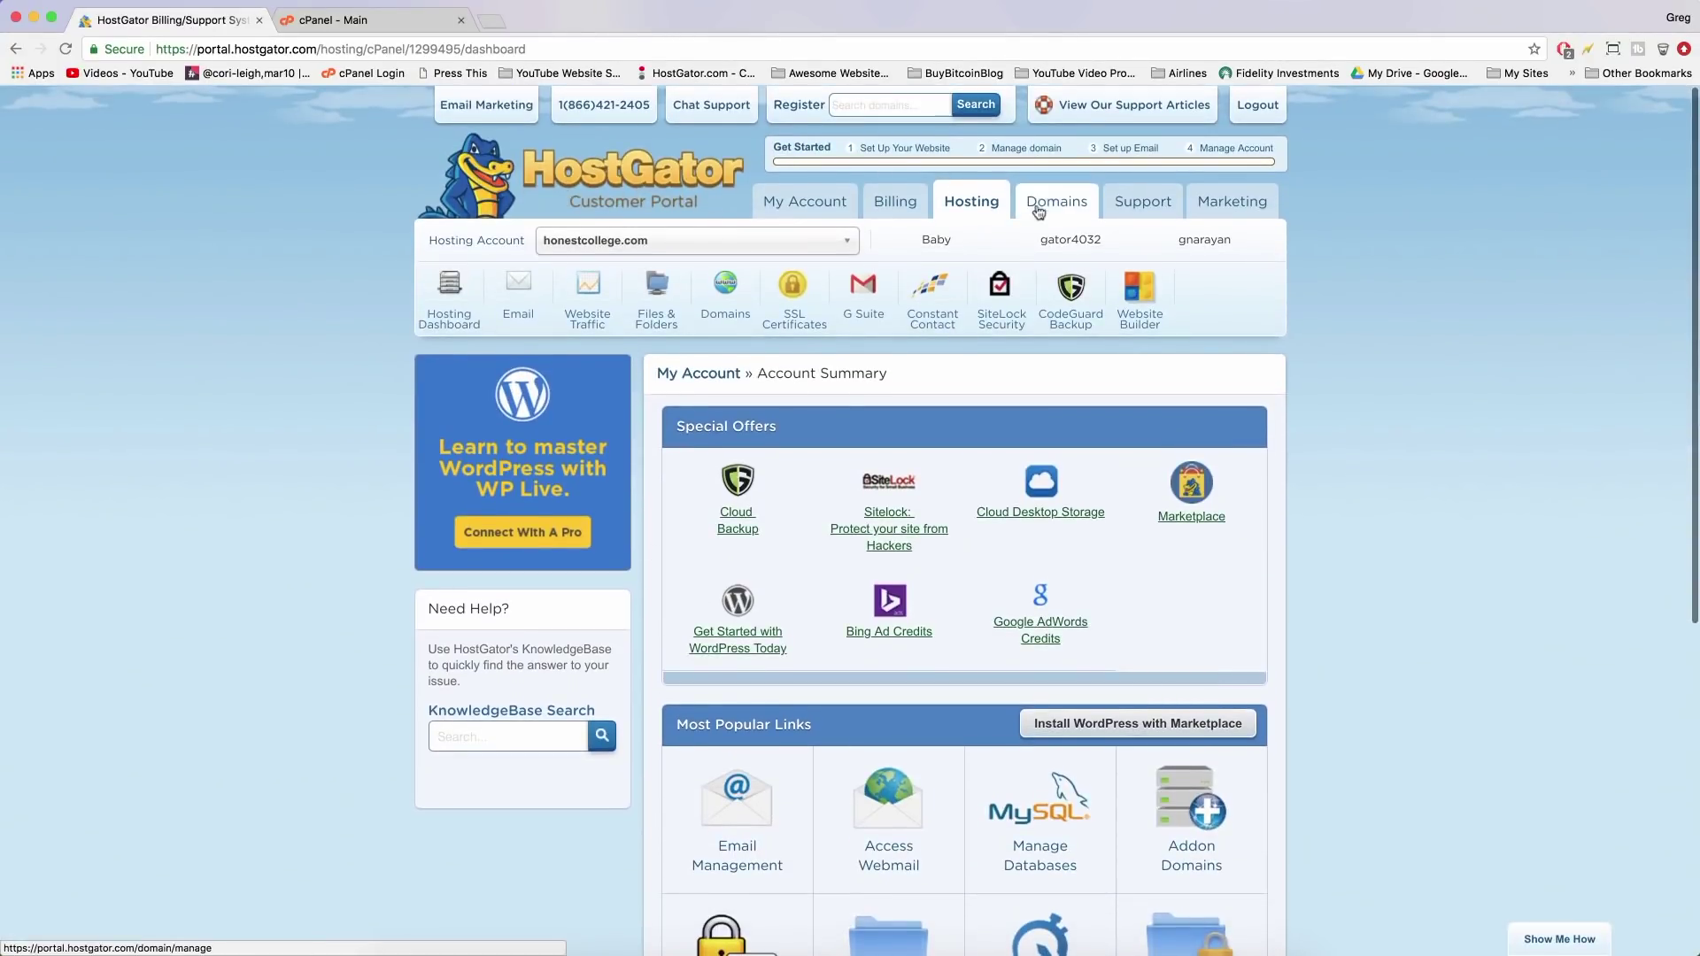
pyautogui.click(1060, 214)
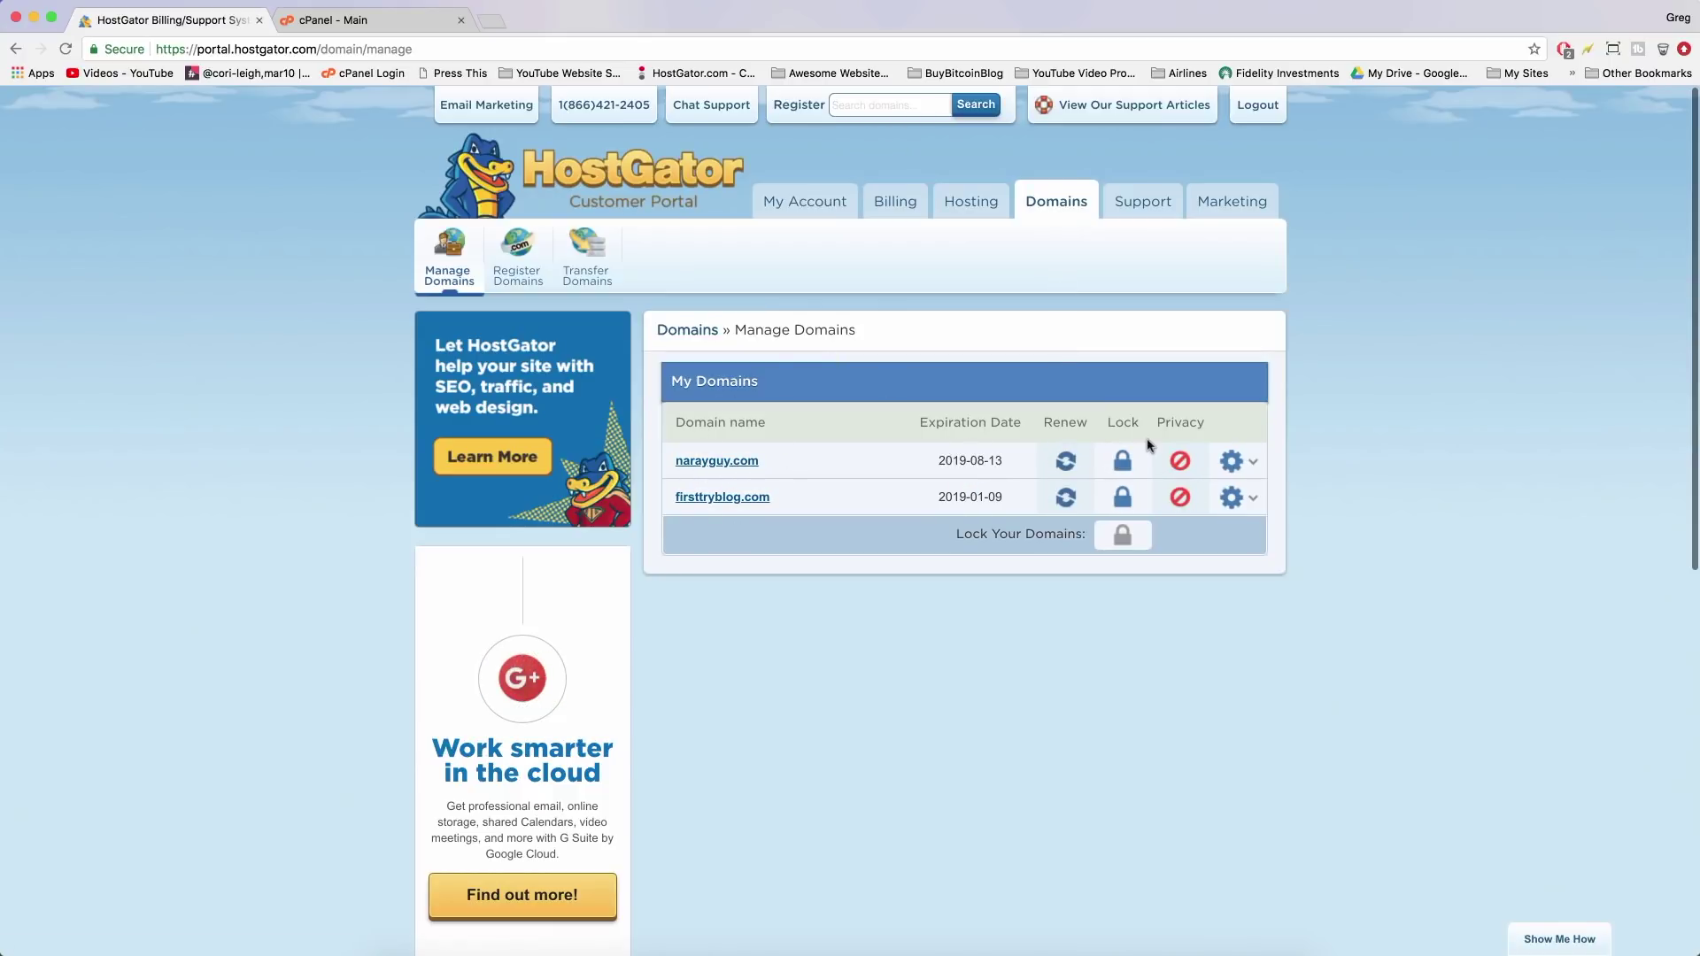
pyautogui.click(1242, 501)
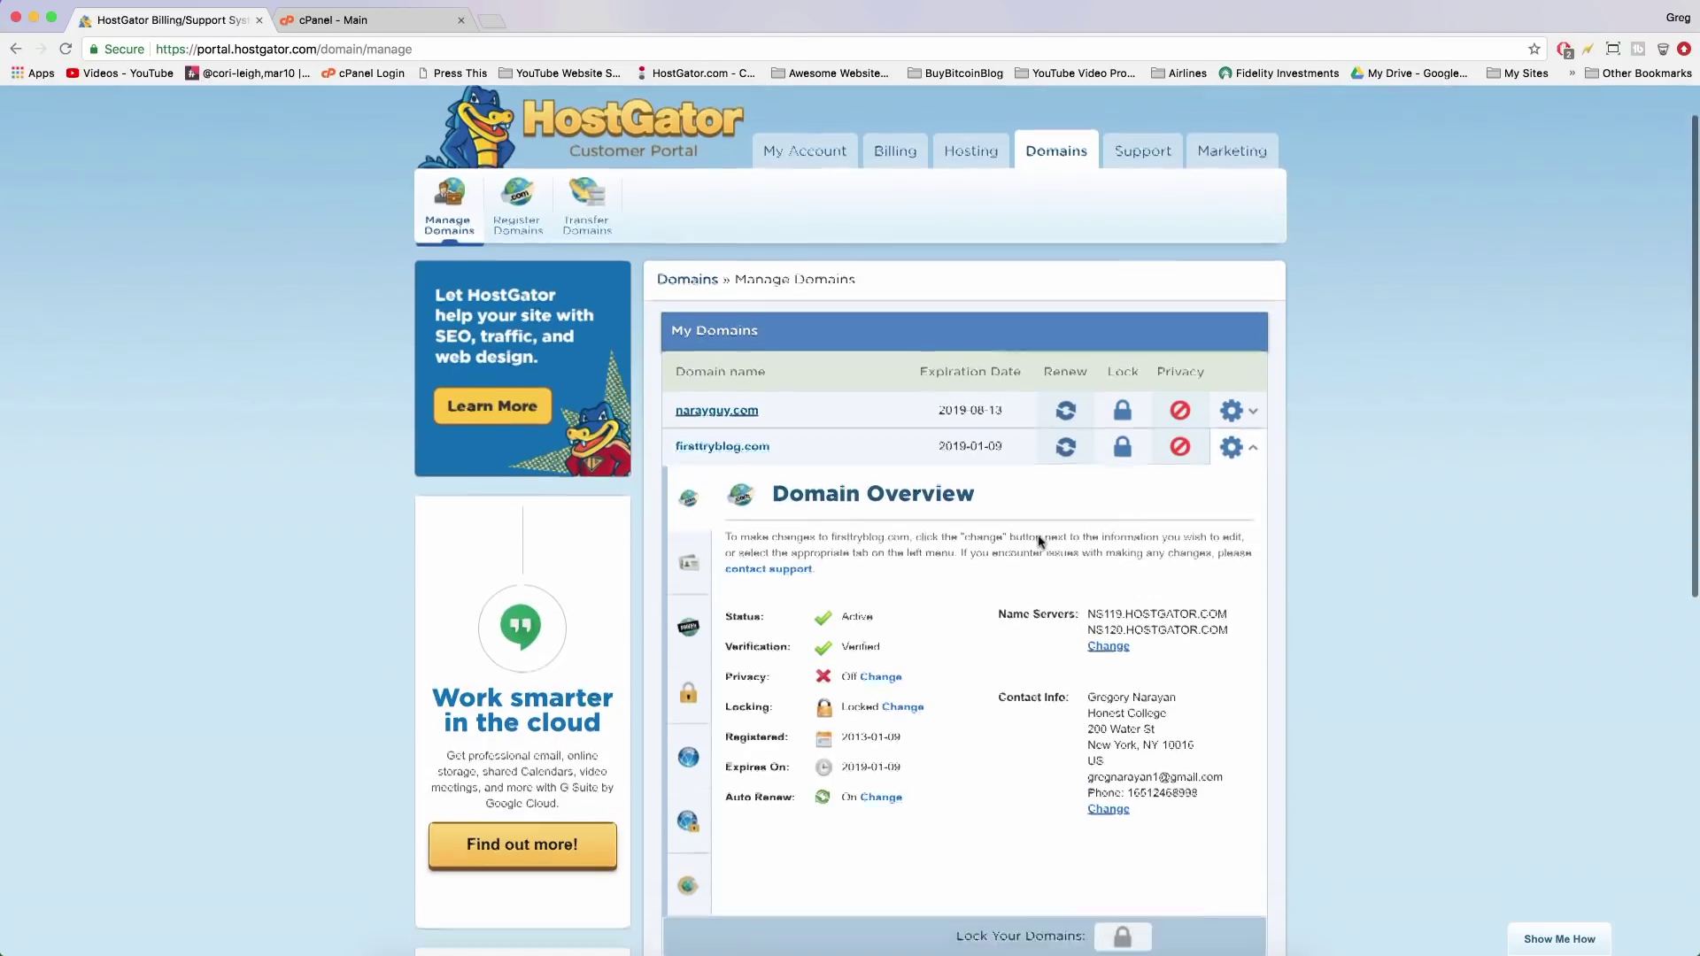
# Review firsttryblog.com's name servers NS119 and NS120.HOSTGATOR.COM, then bring up Gmail's HostGator login emails
pyautogui.scroll(-3, 1036, 540)
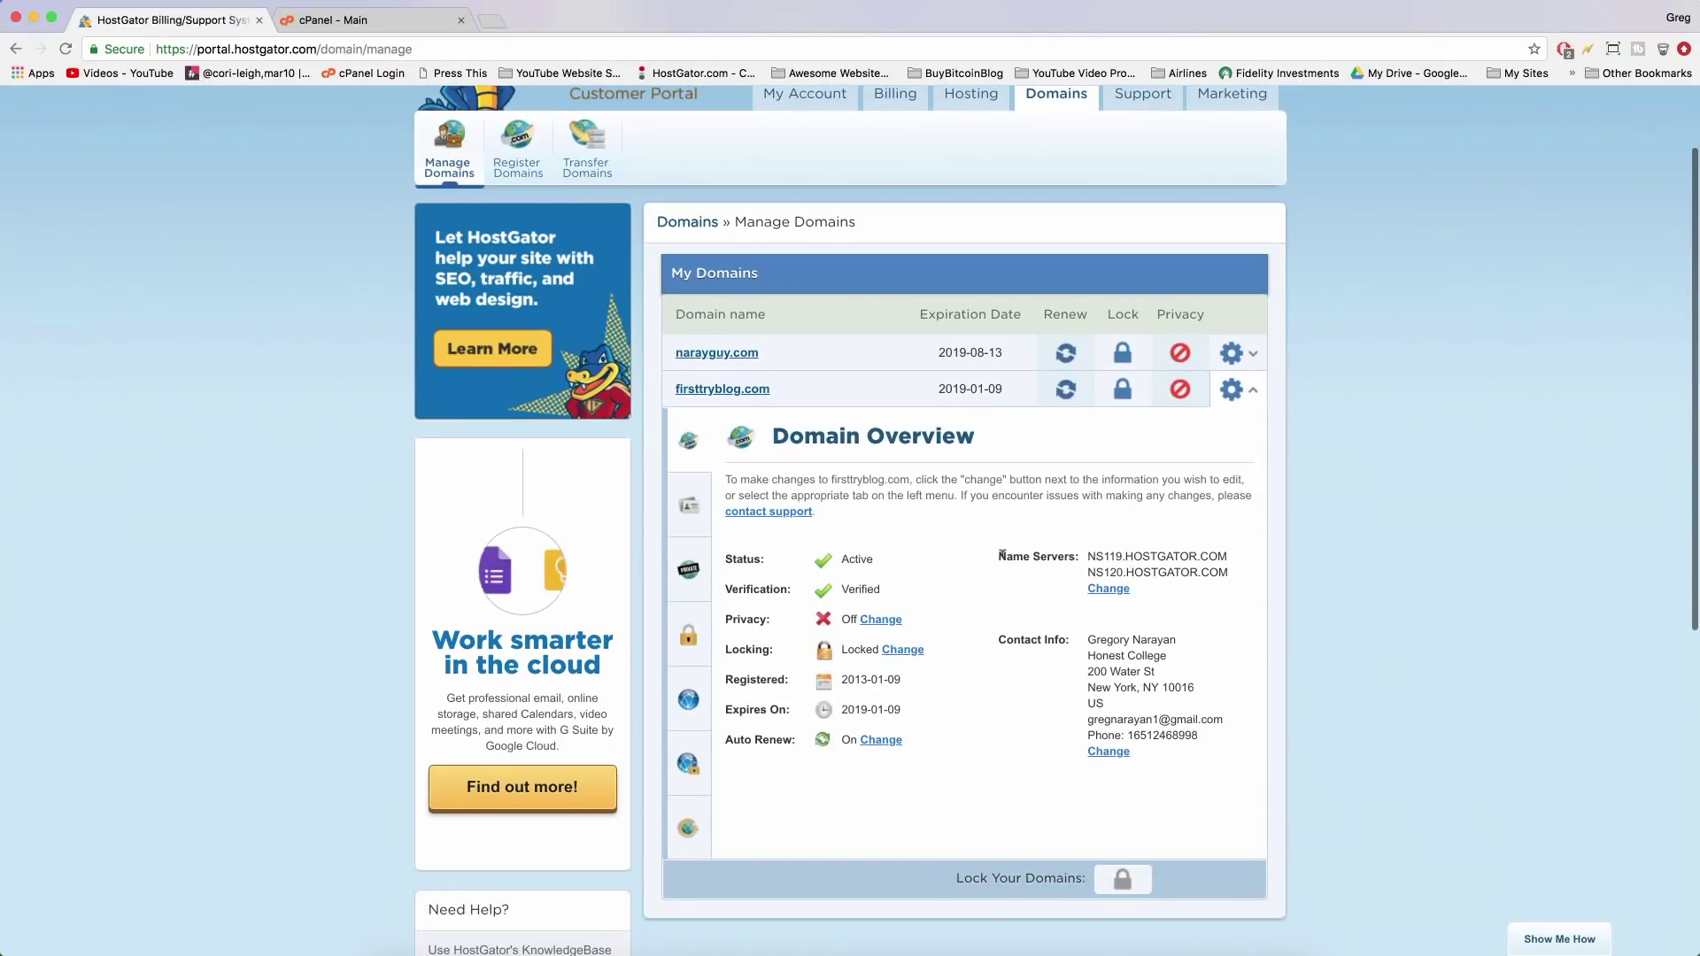
pyautogui.moveTo(998, 555); pyautogui.dragTo(1231, 589)
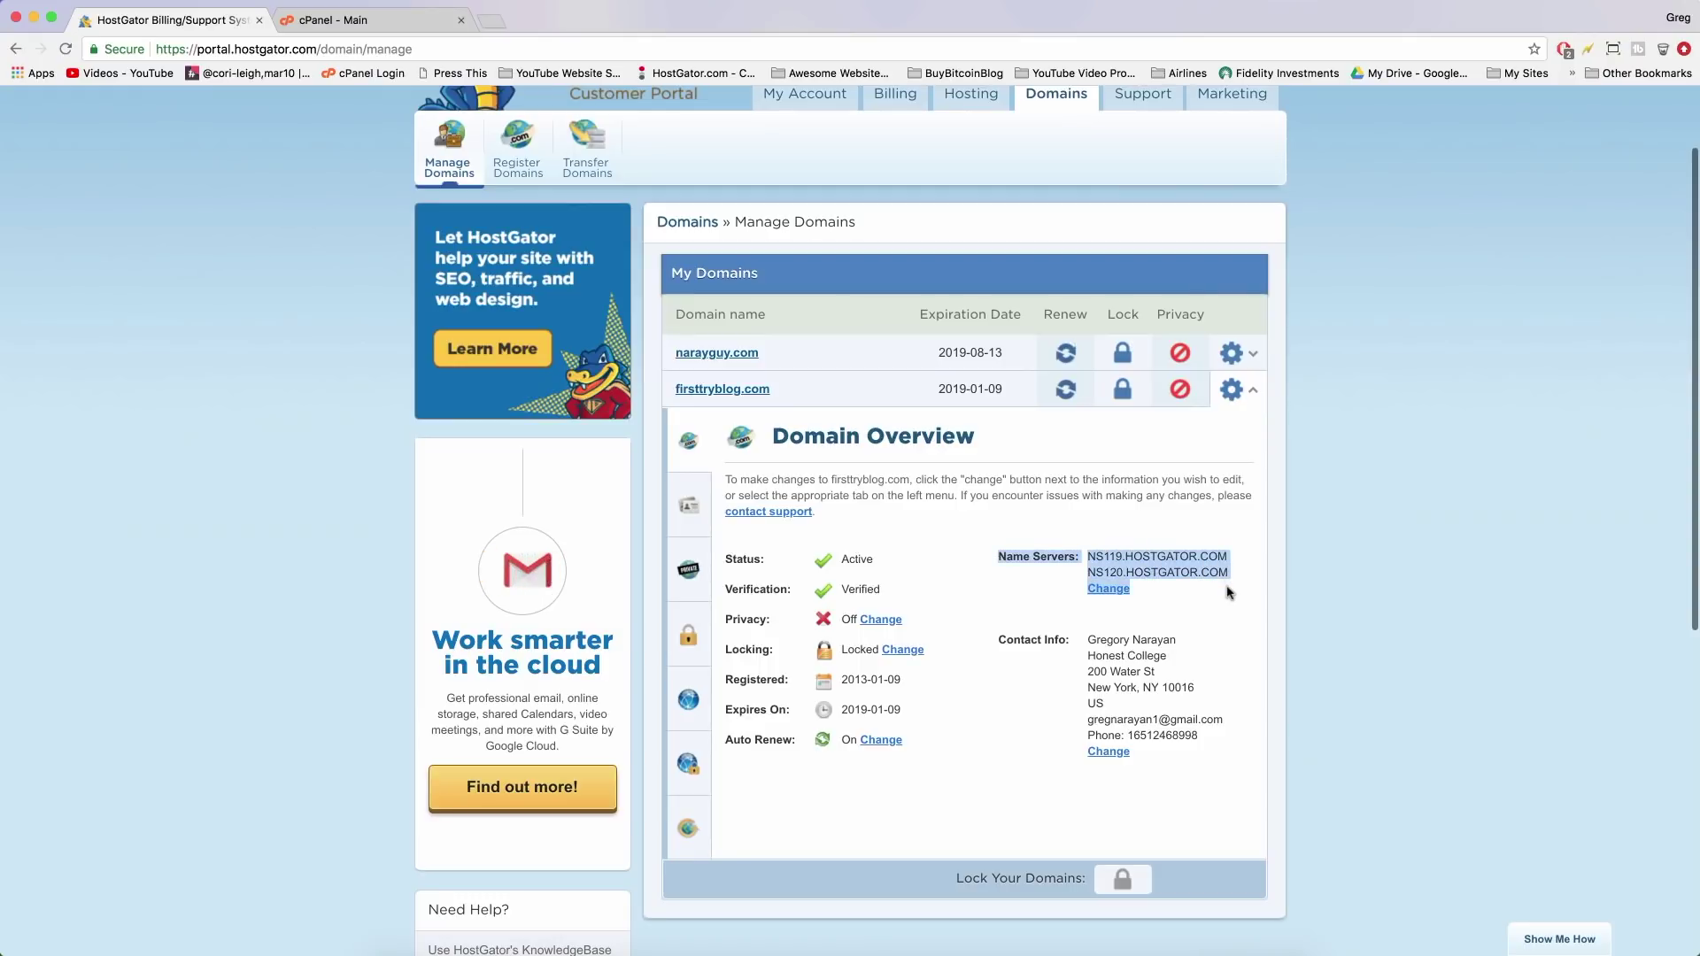
pyautogui.click(1173, 604)
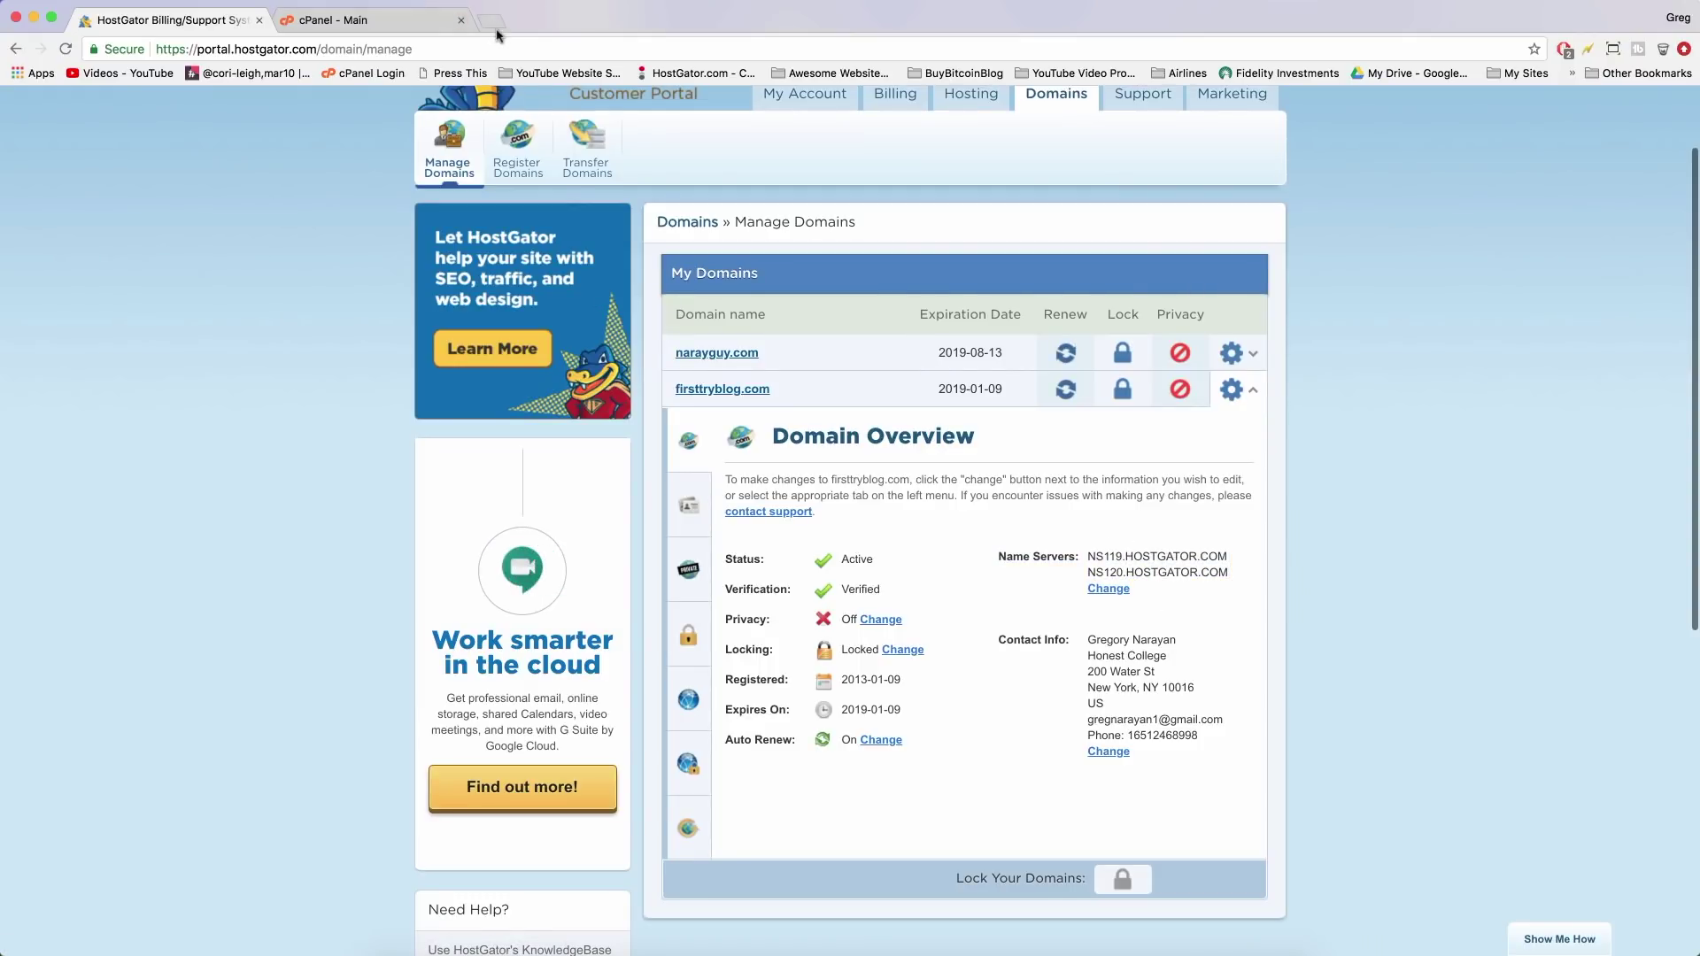
pyautogui.click(493, 21)
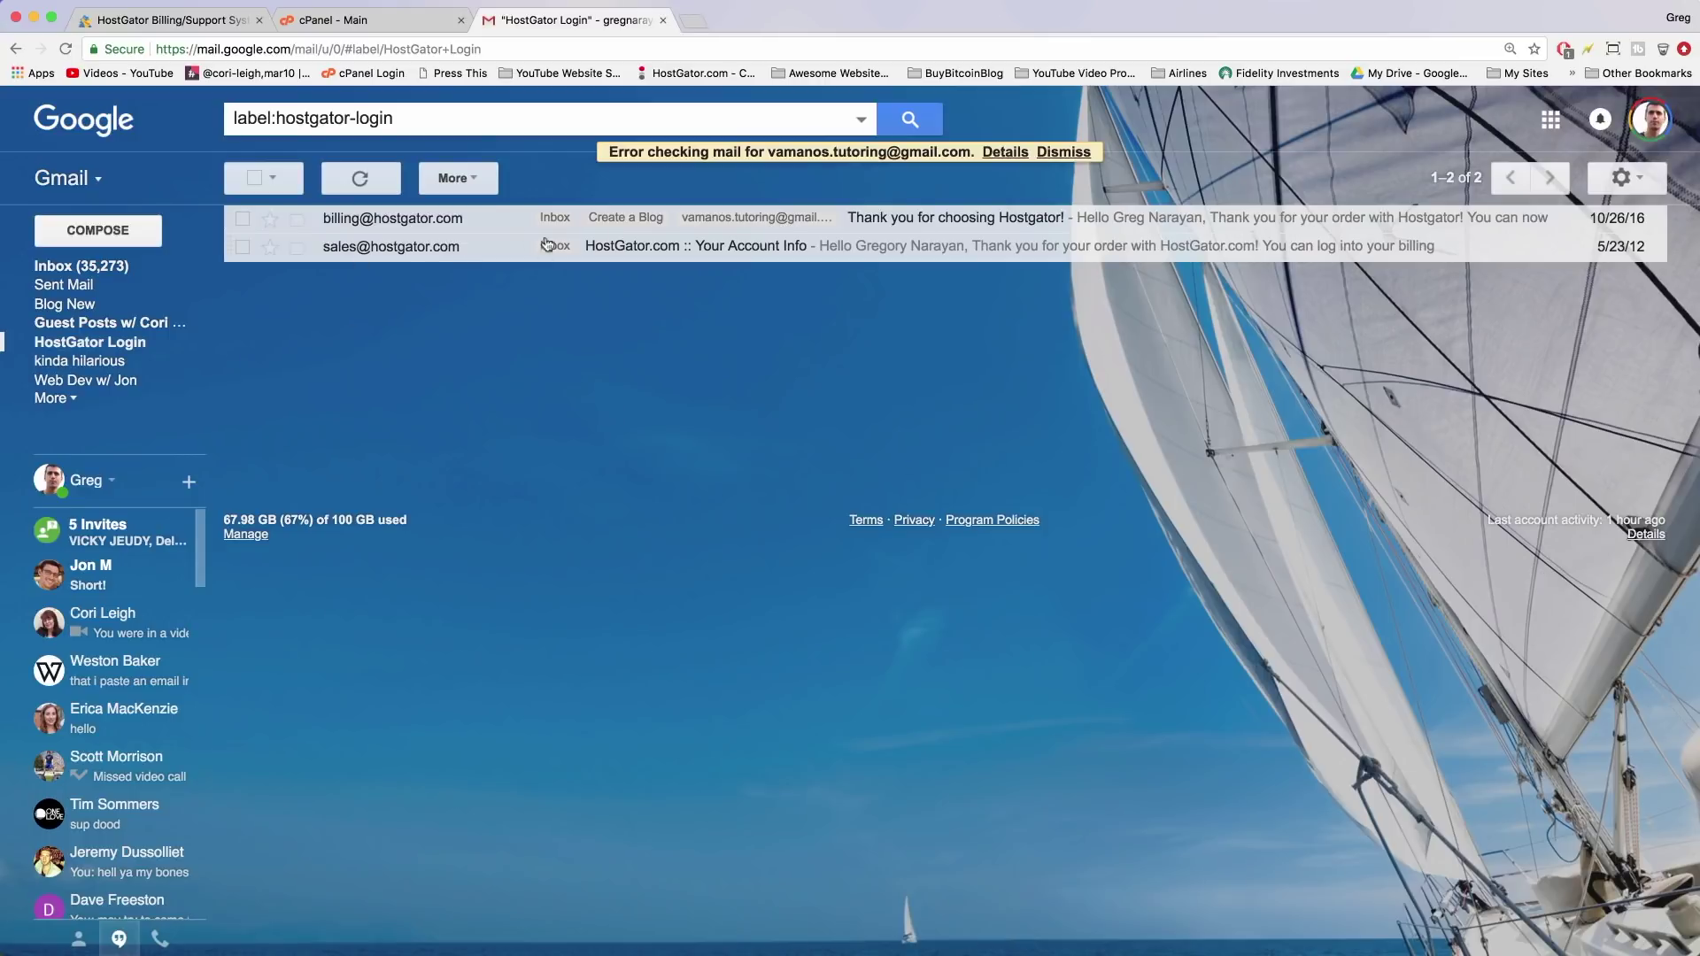
# Open the 'Your Account Info' email and mark its ns119 and ns120.hostgator.com nameserver lines
pyautogui.click(471, 251)
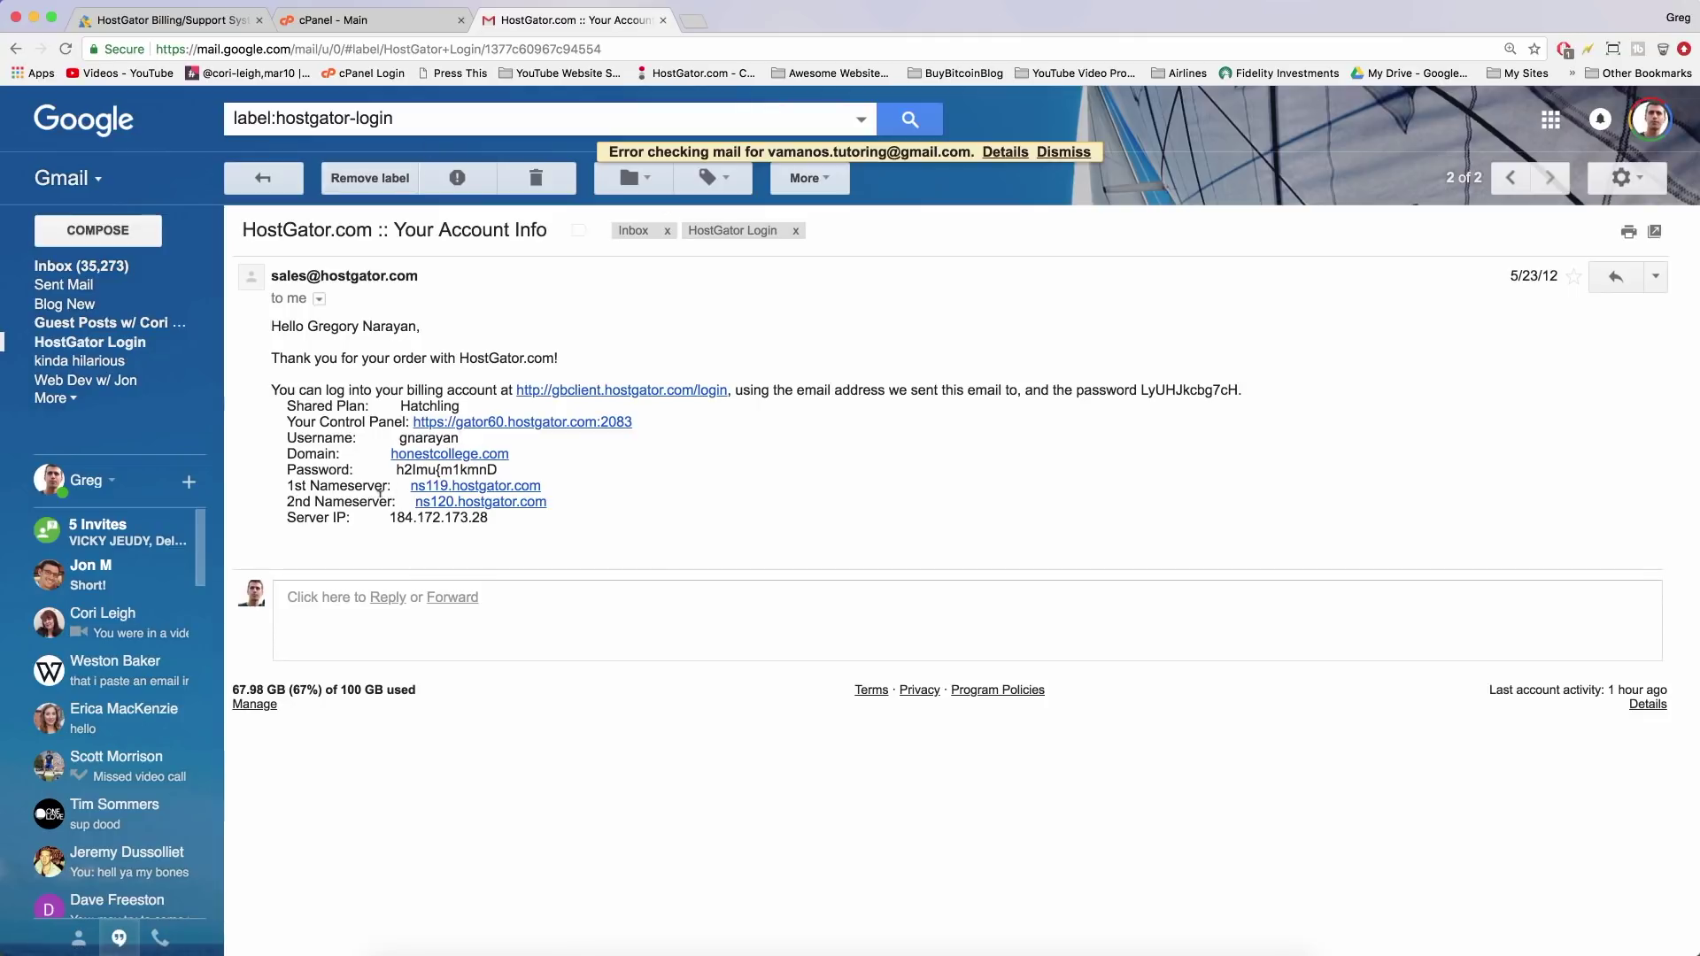
pyautogui.moveTo(572, 506); pyautogui.dragTo(409, 484)
pyautogui.click(544, 494)
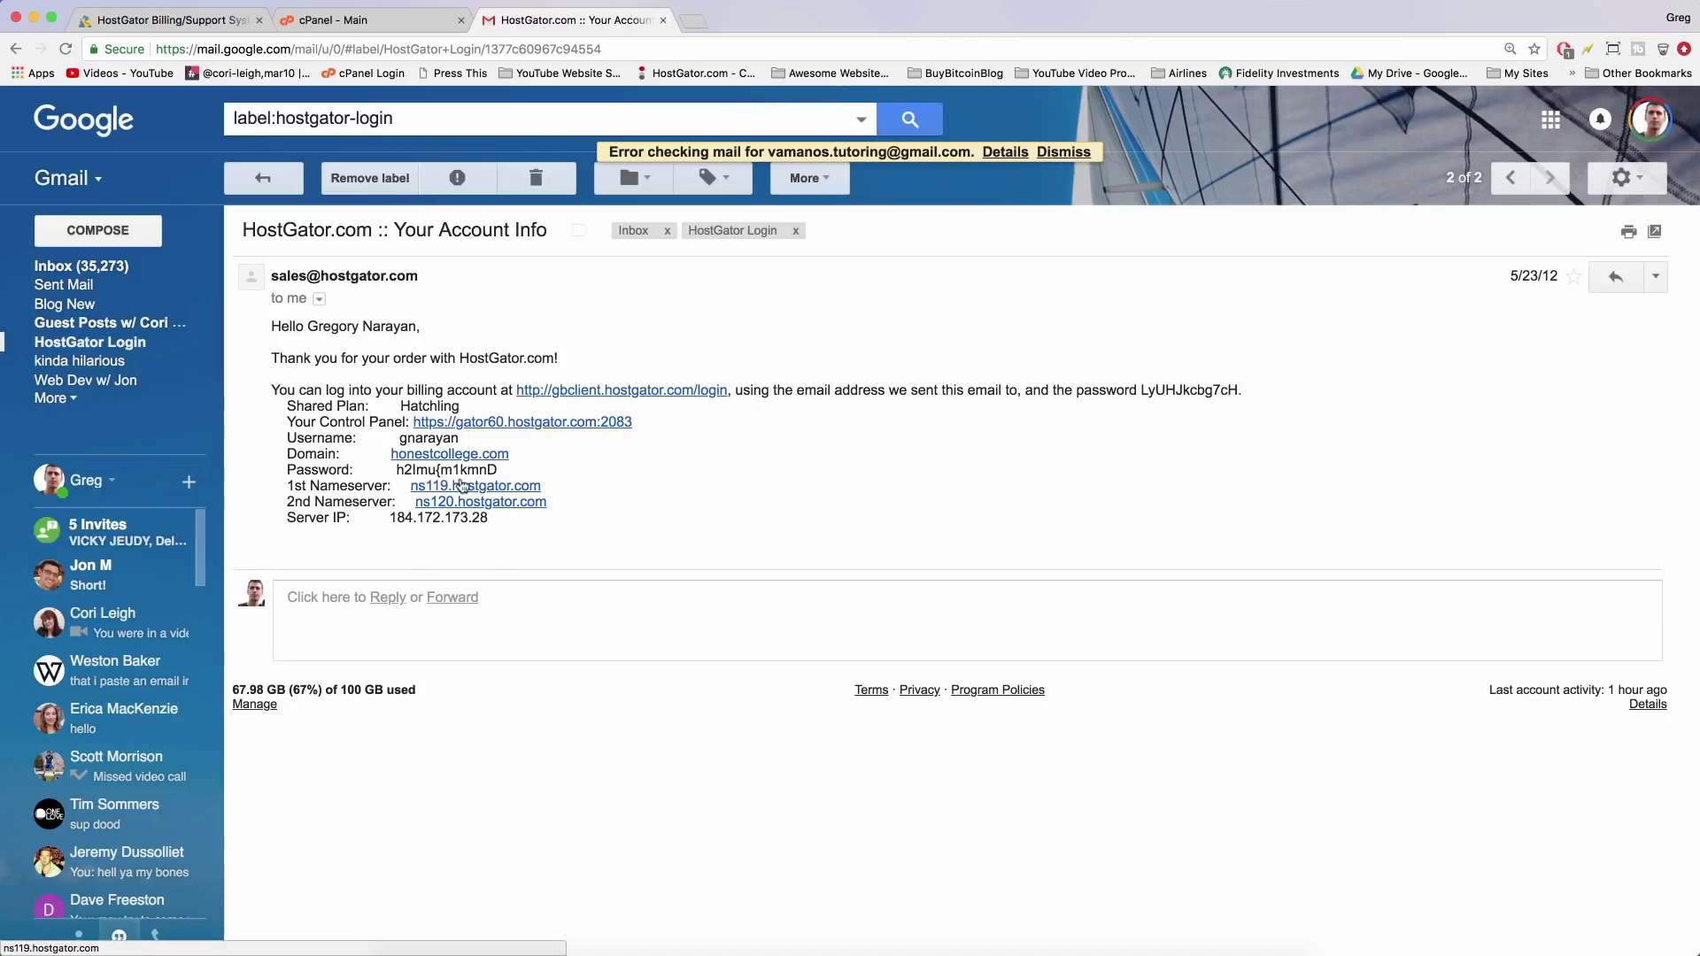
pyautogui.moveTo(550, 503); pyautogui.dragTo(261, 485)
pyautogui.click(277, 484)
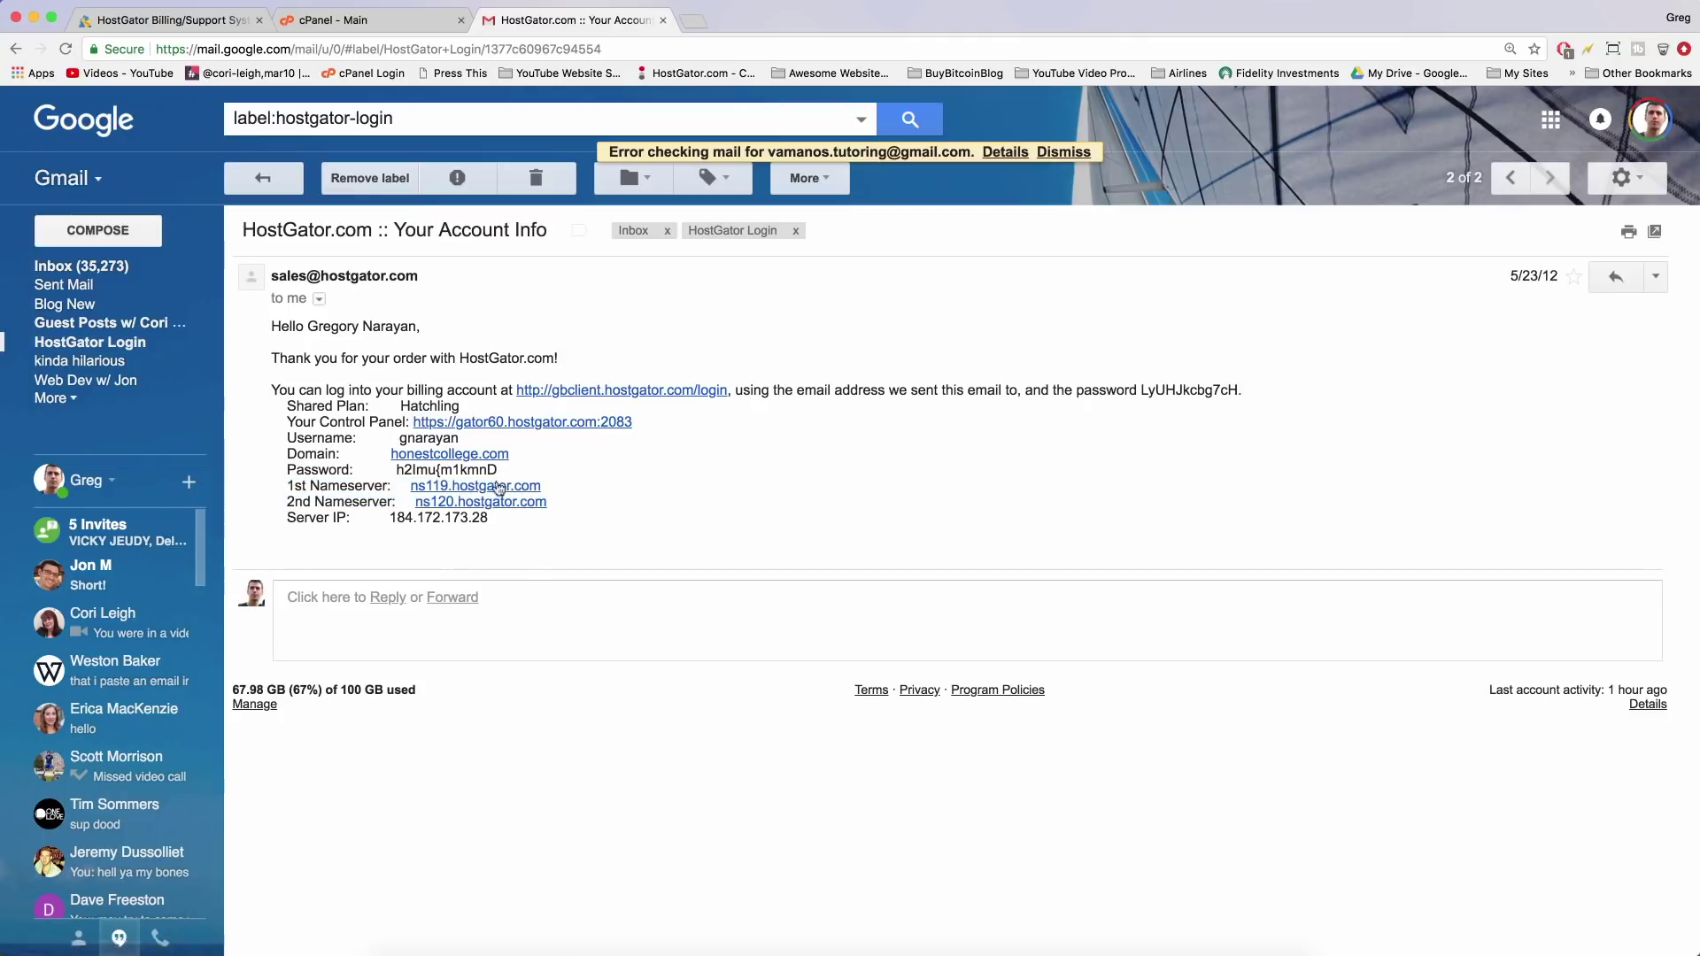
pyautogui.moveTo(575, 506); pyautogui.dragTo(263, 489)
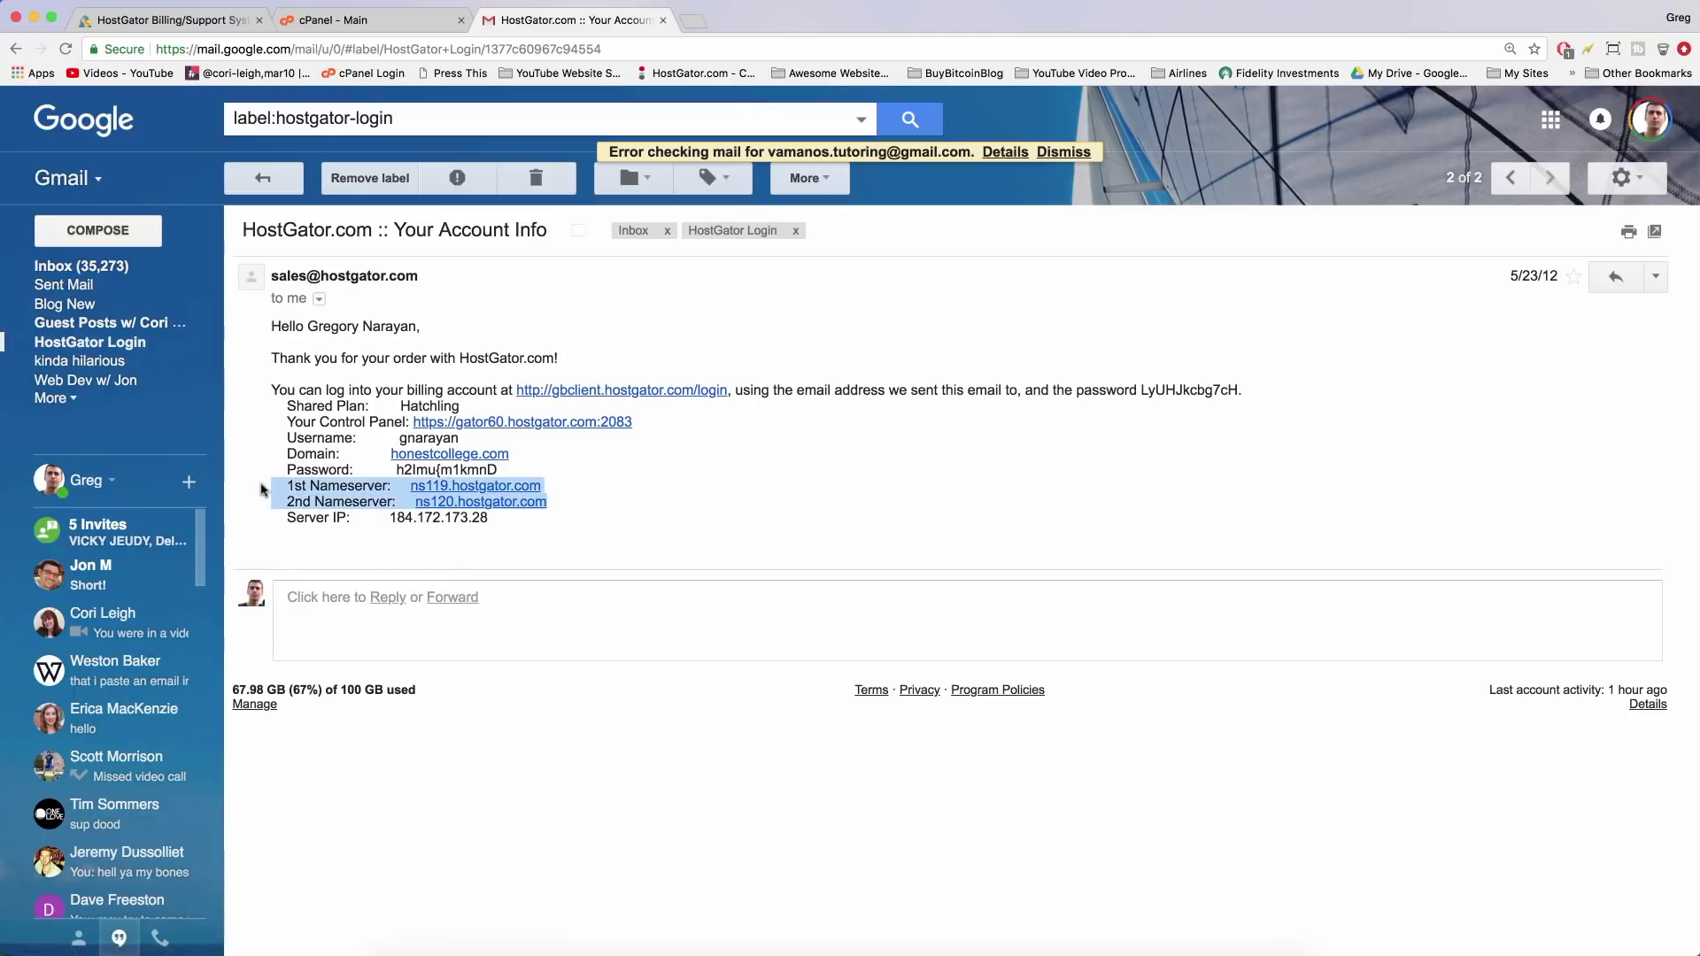
pyautogui.click(332, 487)
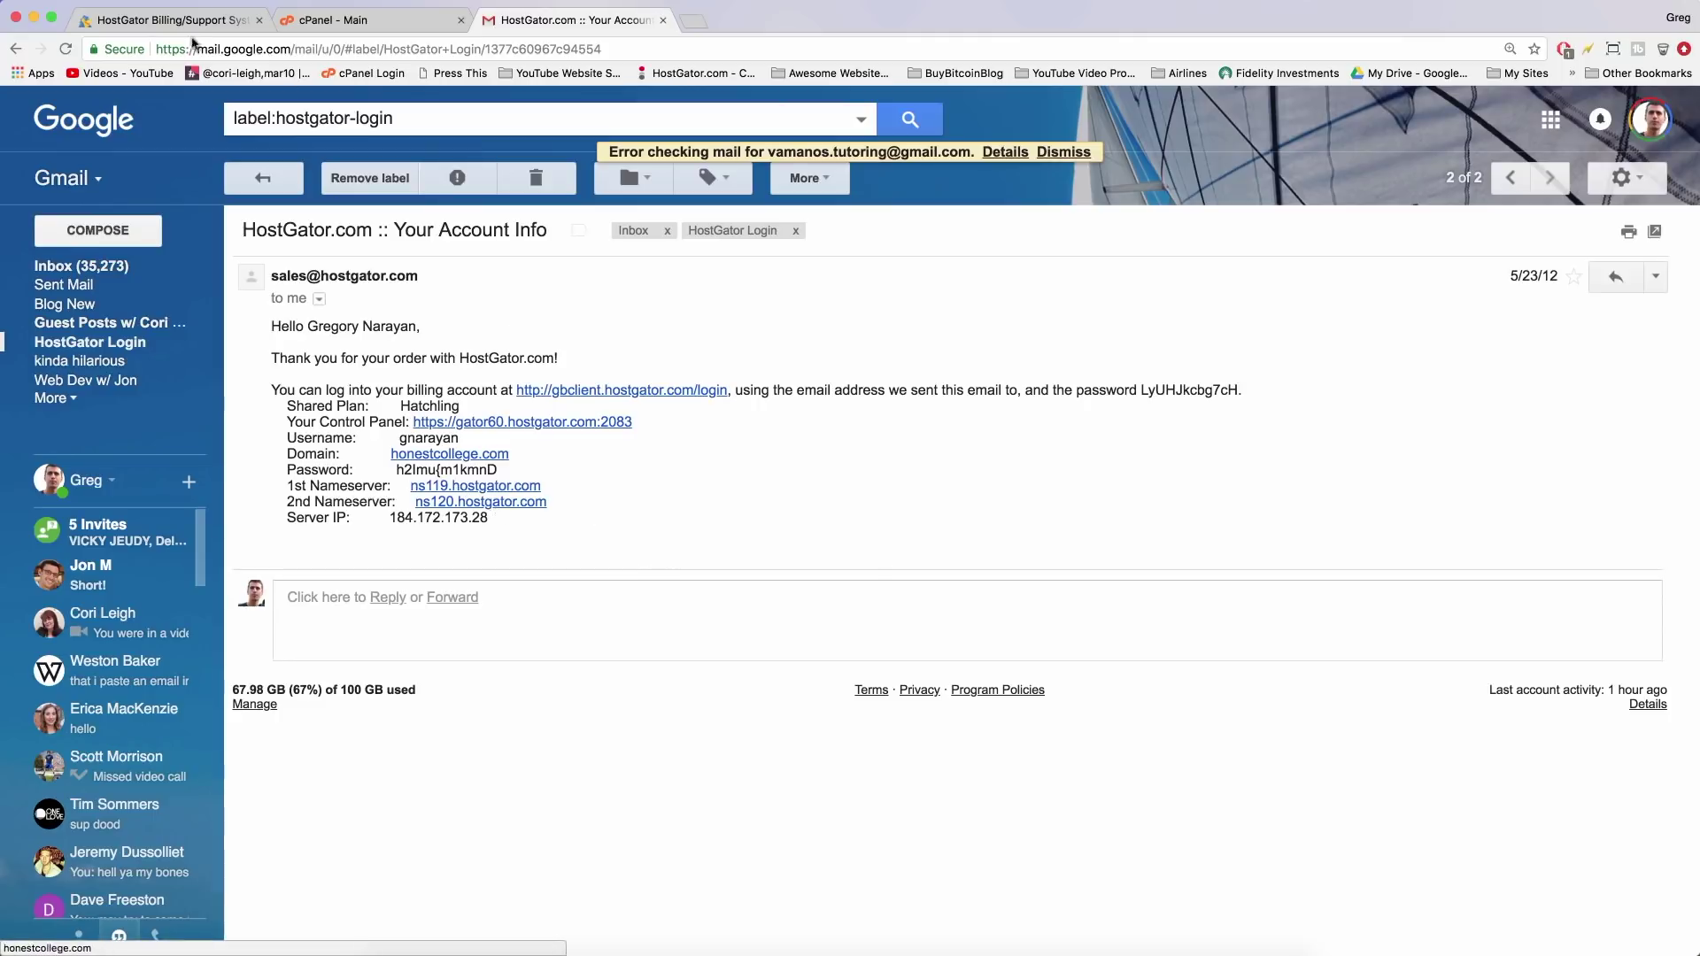
pyautogui.click(155, 19)
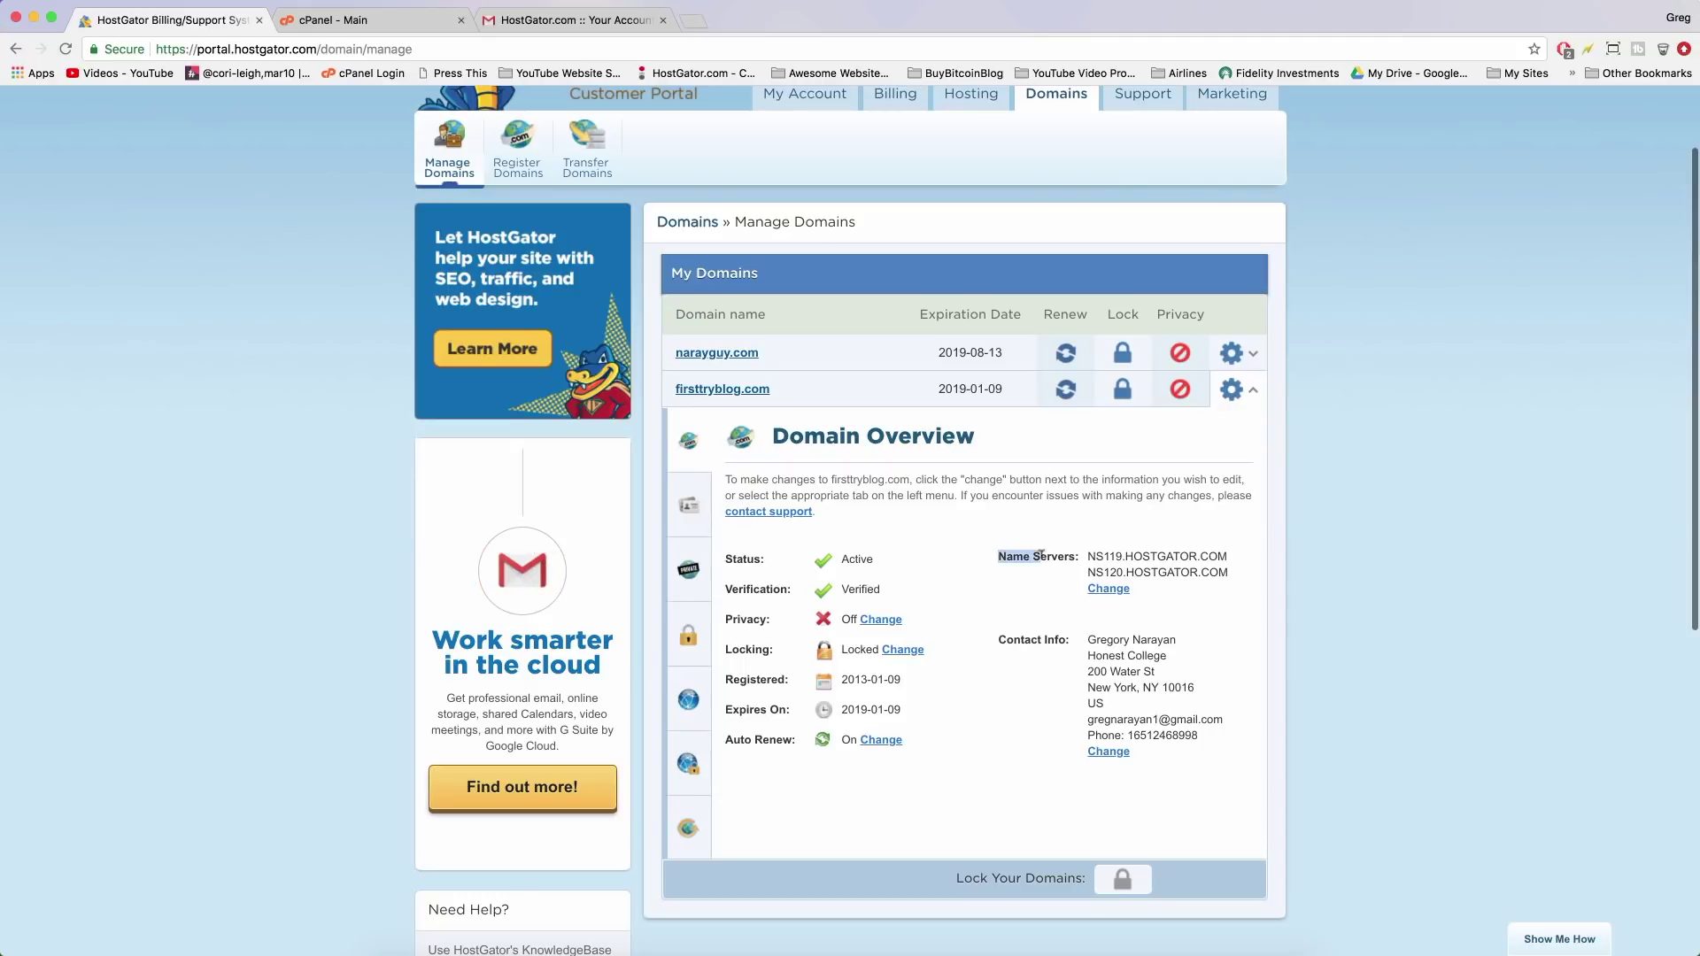
# Save ns119 and ns120.hostgator.com as firsttryblog.com's name servers
pyautogui.moveTo(1017, 554); pyautogui.dragTo(1231, 593)
pyautogui.click(1199, 592)
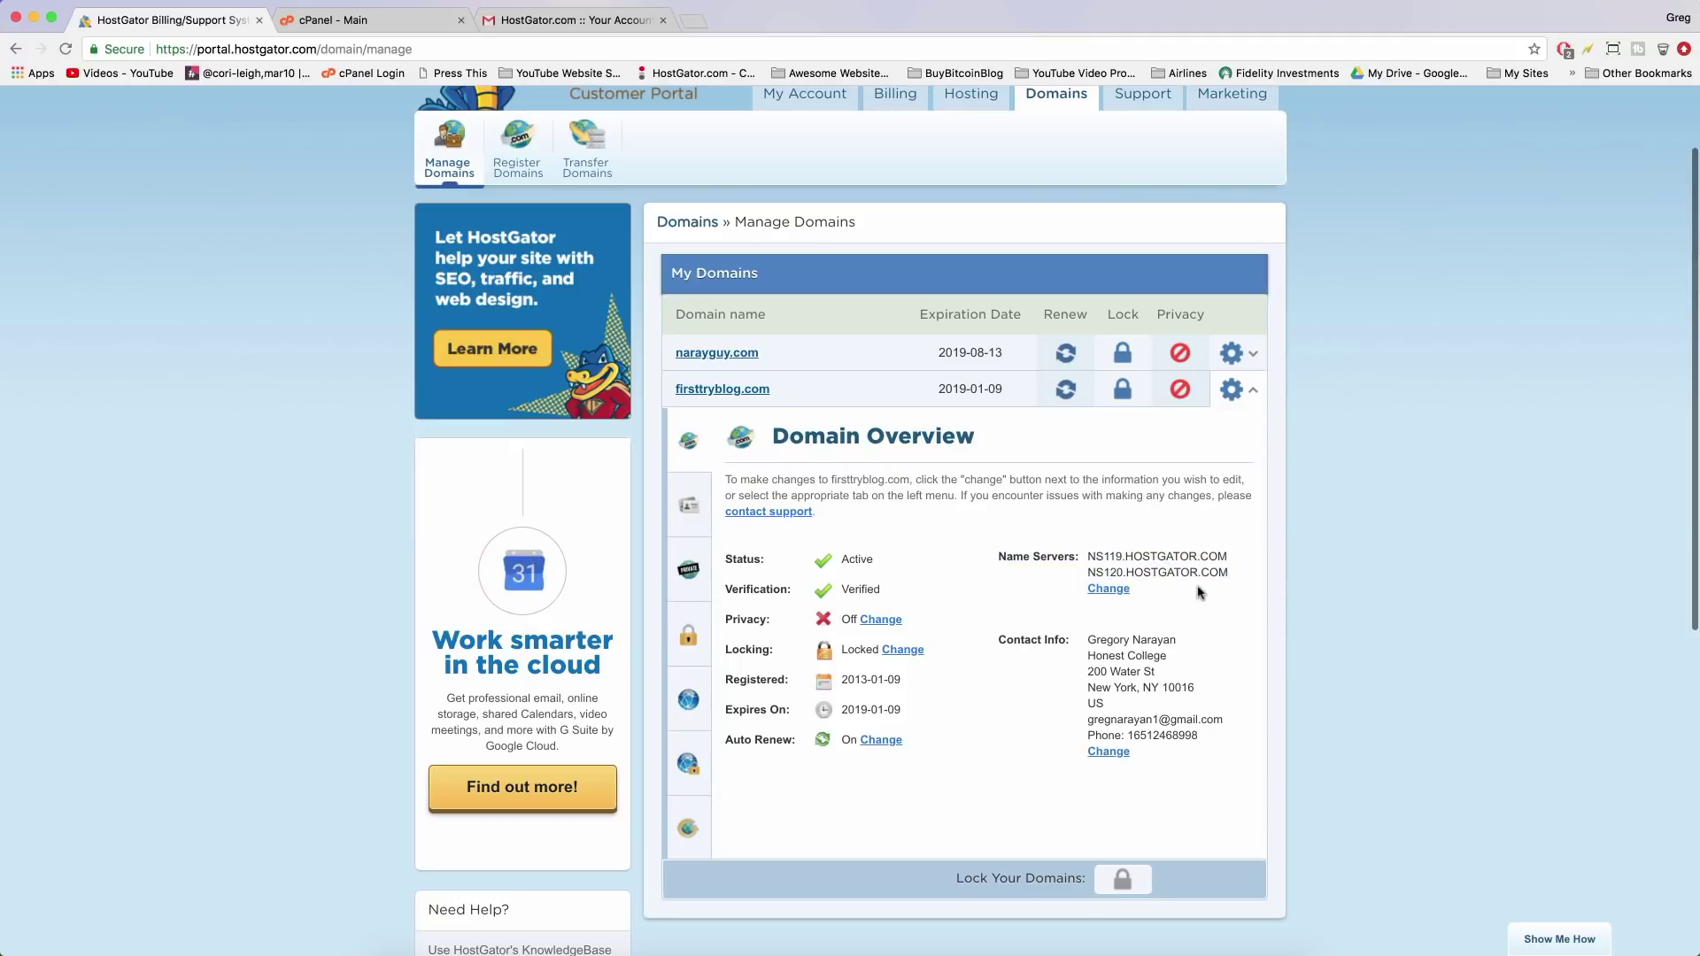
pyautogui.click(1107, 591)
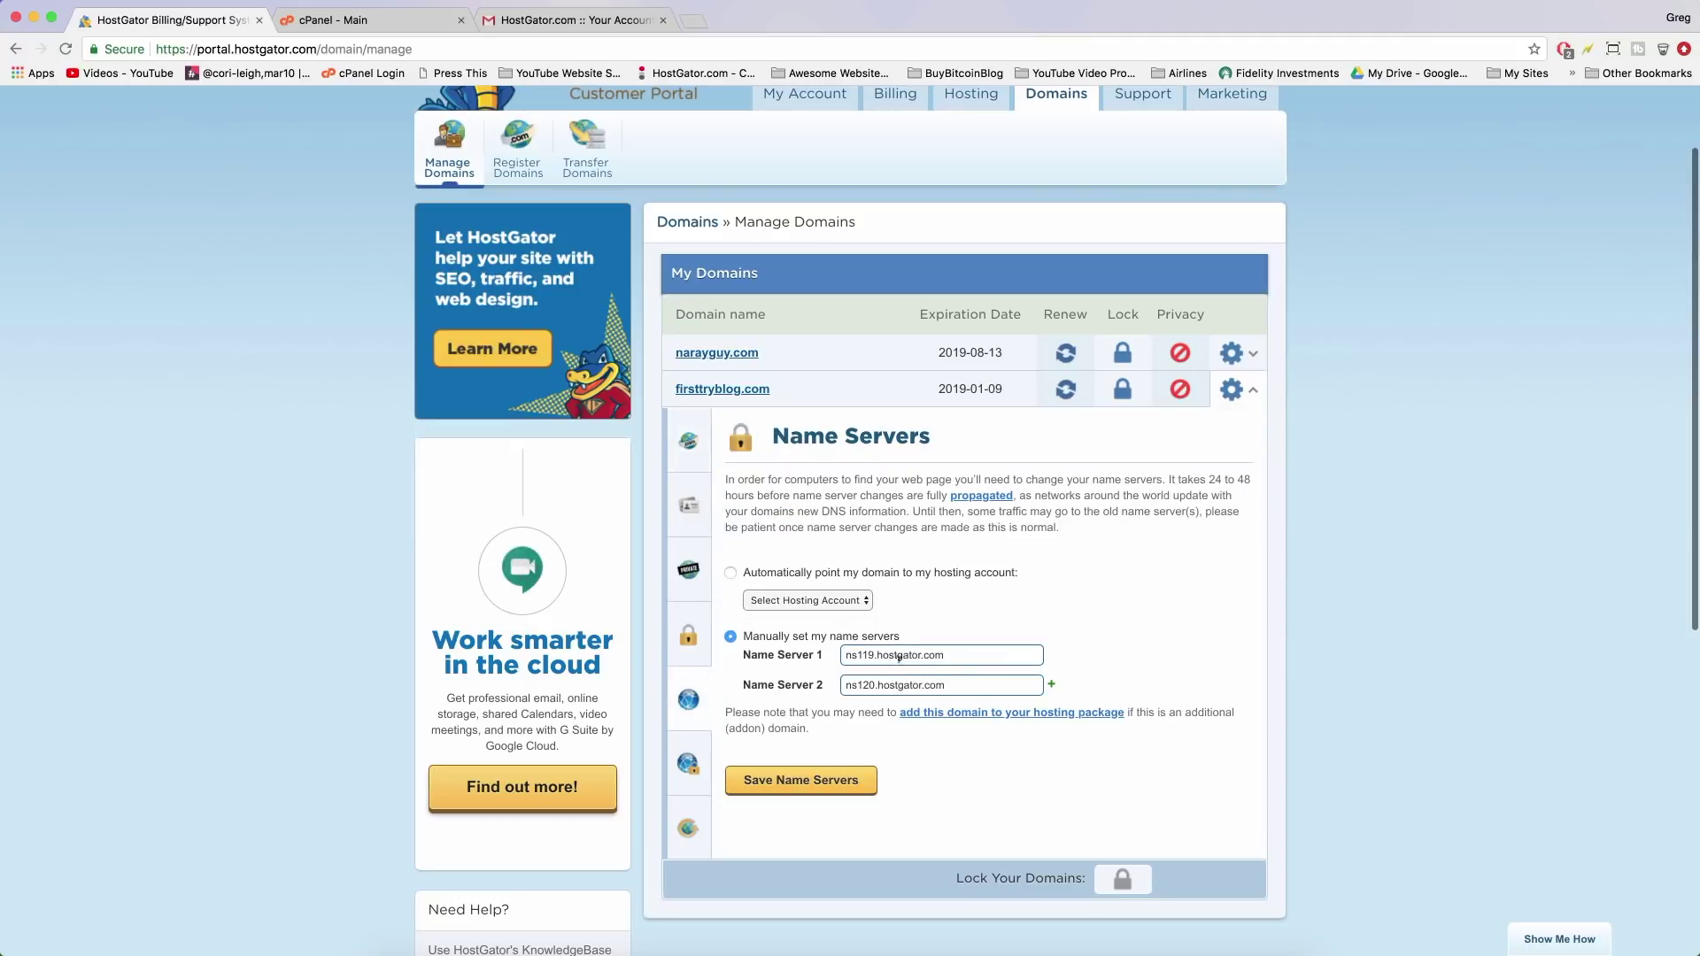
pyautogui.click(777, 782)
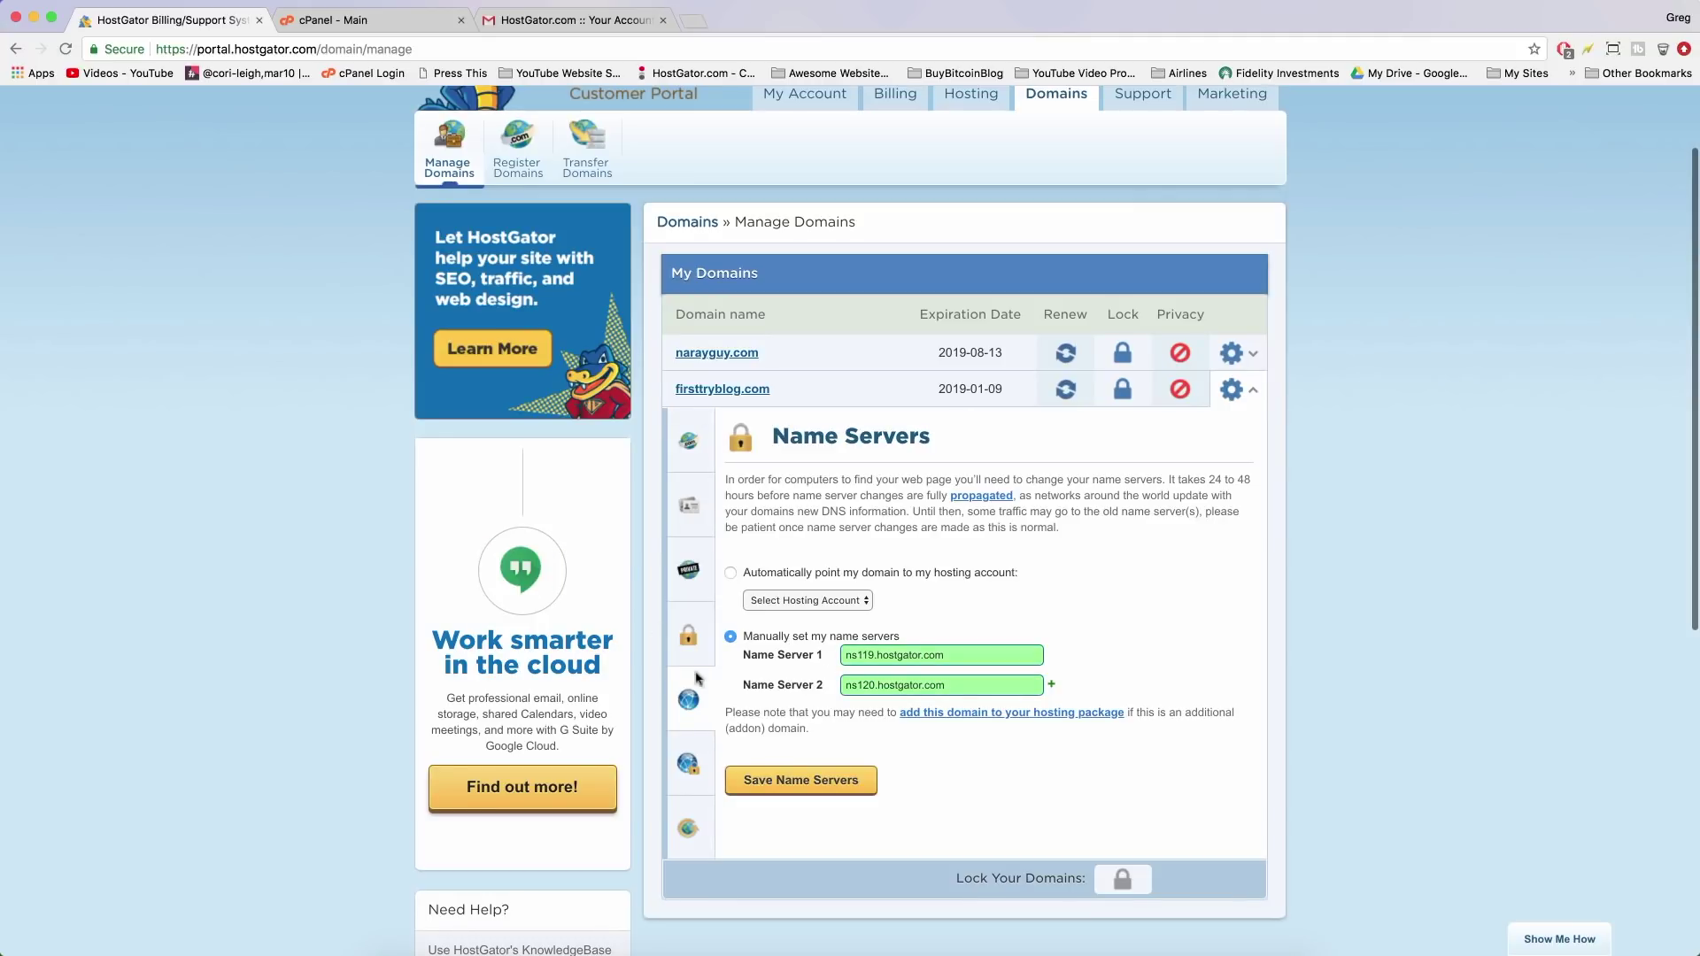
# Load godaddy.com in a new tab and open the account quick links
pyautogui.click(693, 20)
pyautogui.write('godaddy.com')
pyautogui.press('Return')
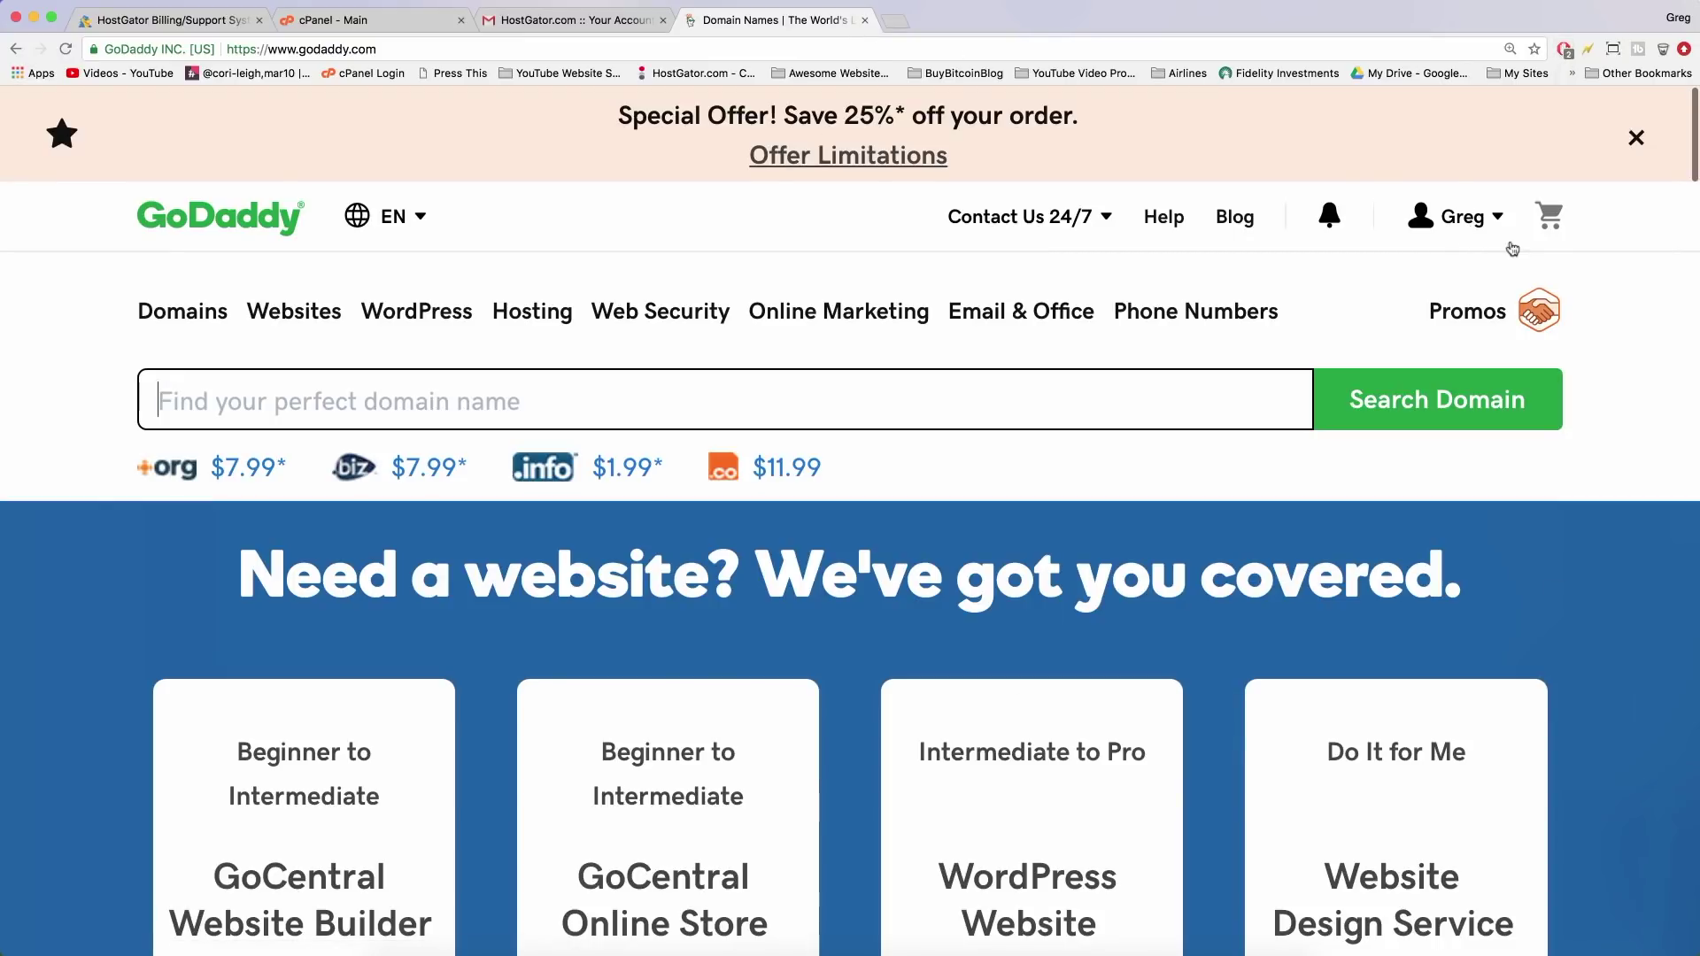
pyautogui.click(1465, 217)
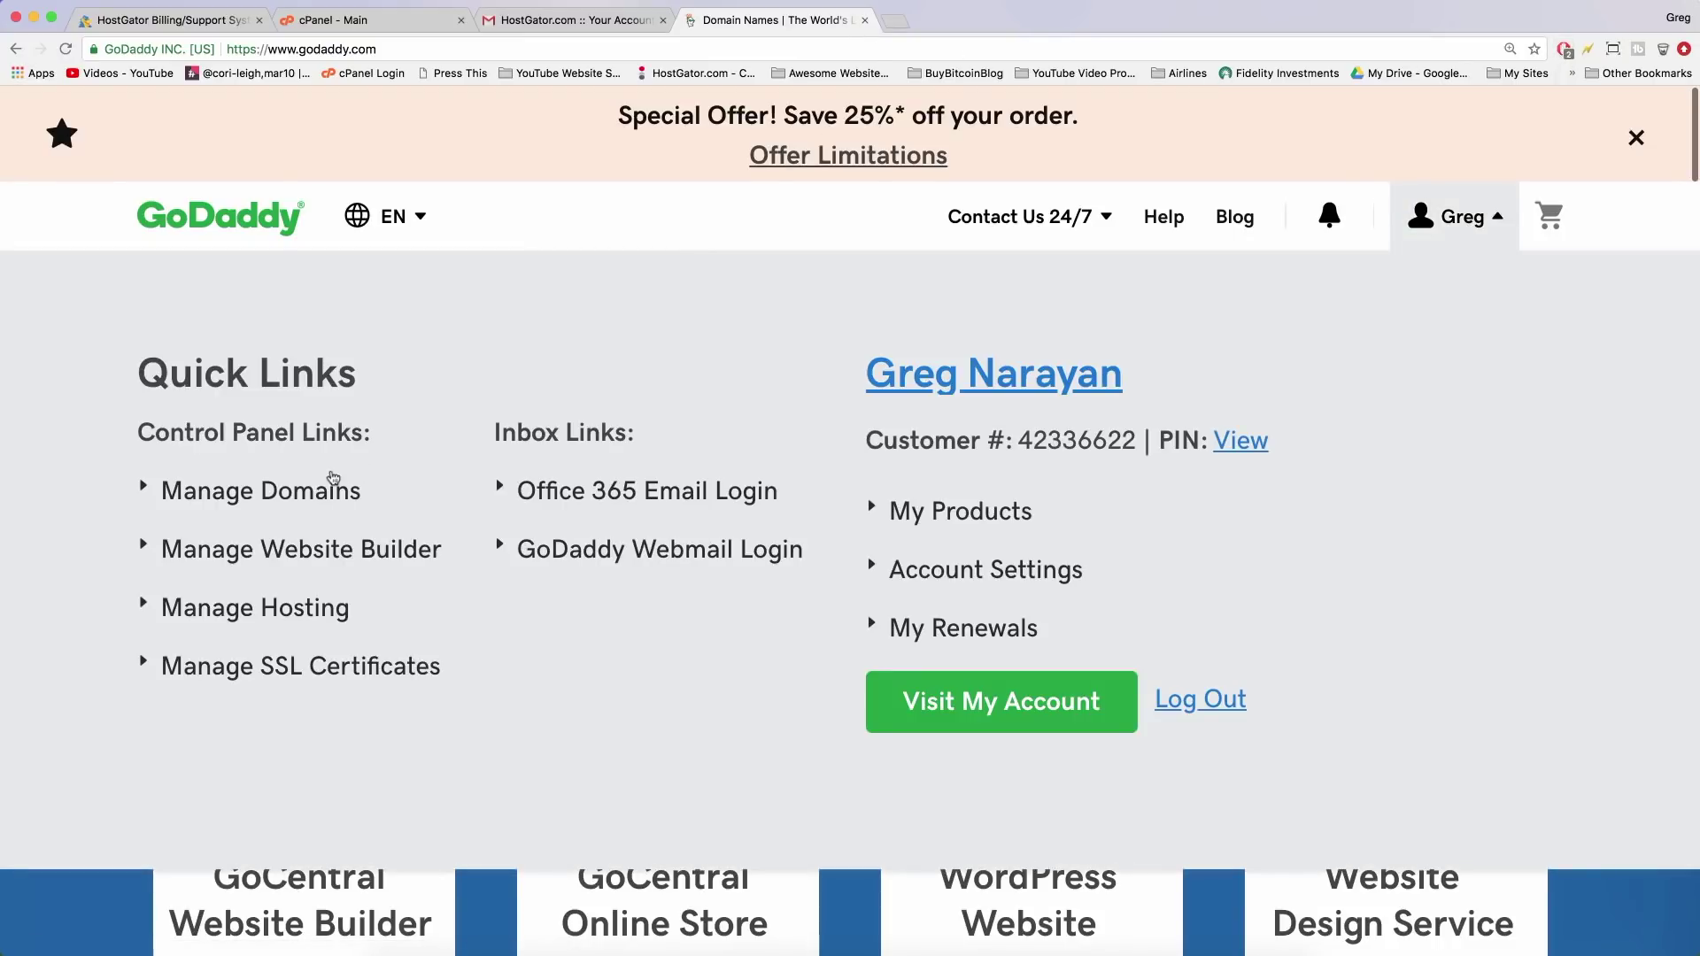
# Find wpsitefree.com under Manage Domains and open its DNS management page
pyautogui.click(303, 493)
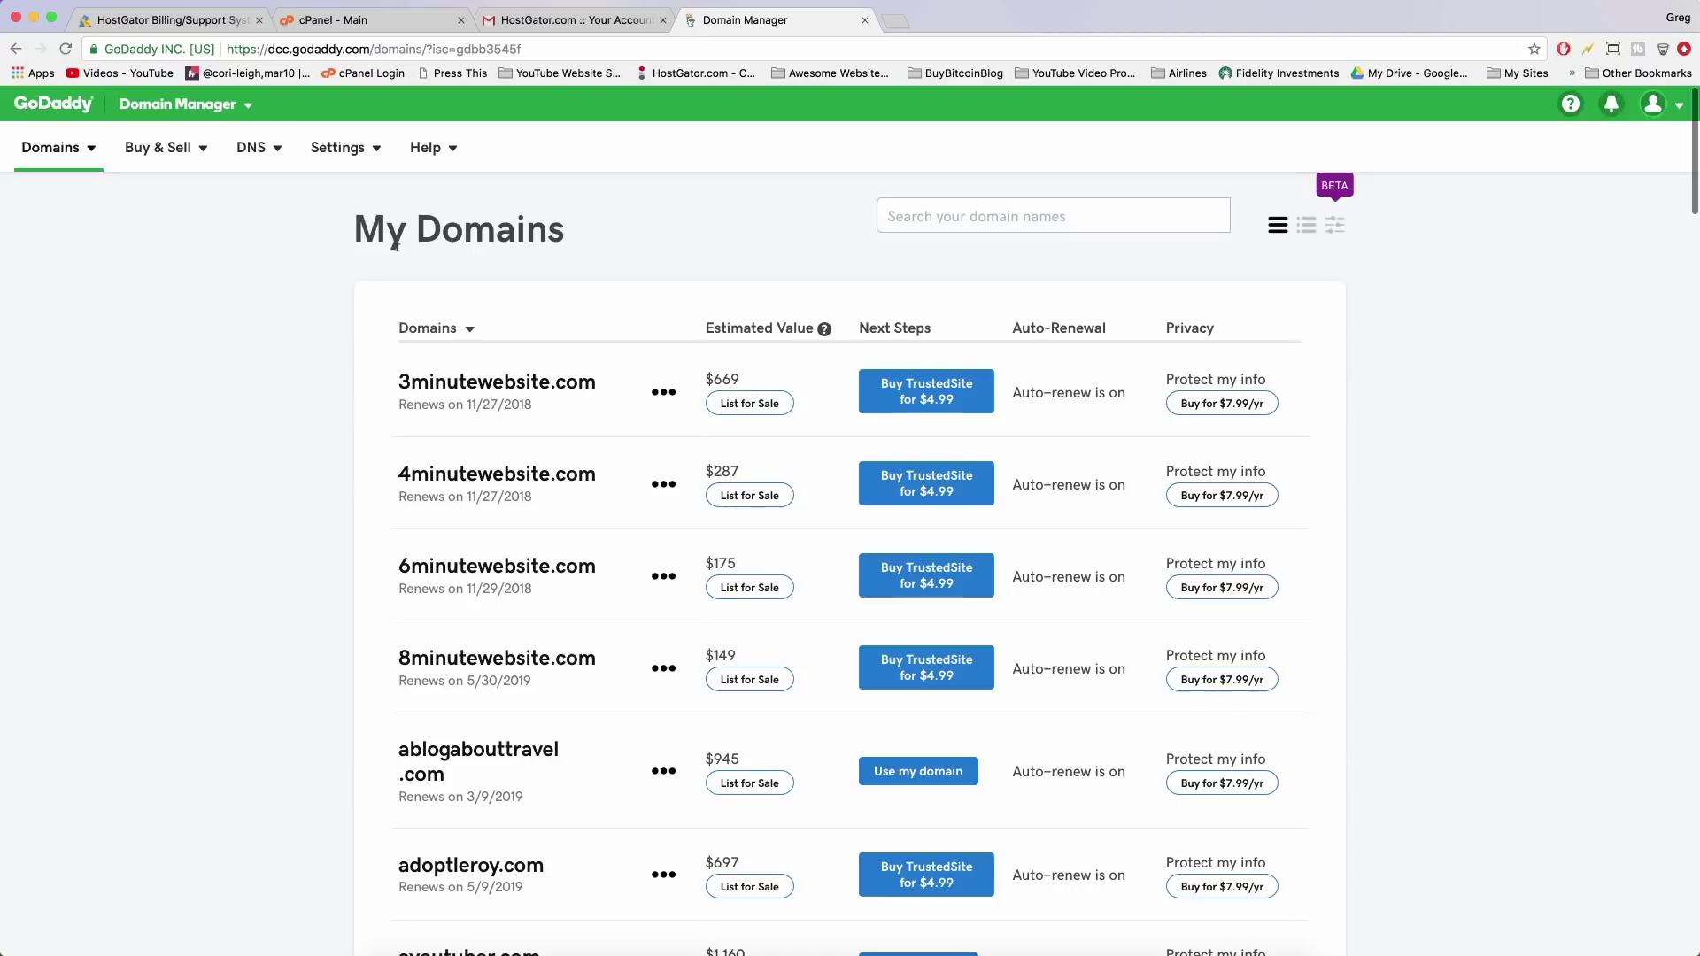
pyautogui.scroll(-10, 361, 496)
pyautogui.scroll(-15, 361, 496)
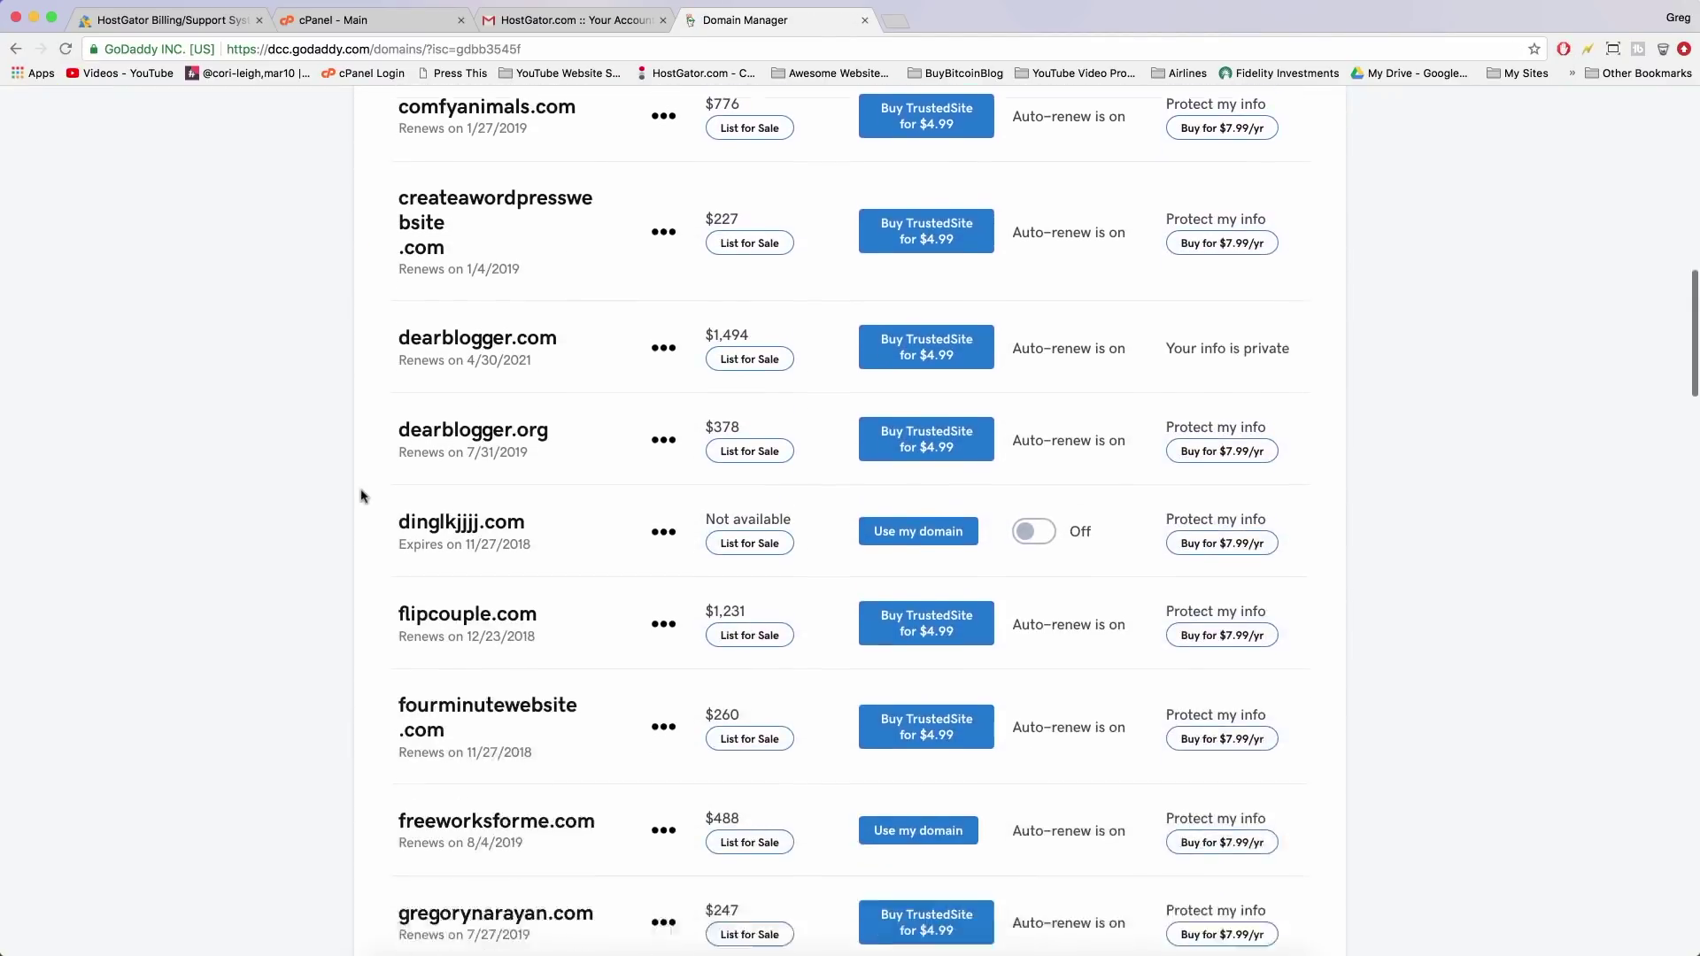
pyautogui.scroll(-10, 362, 495)
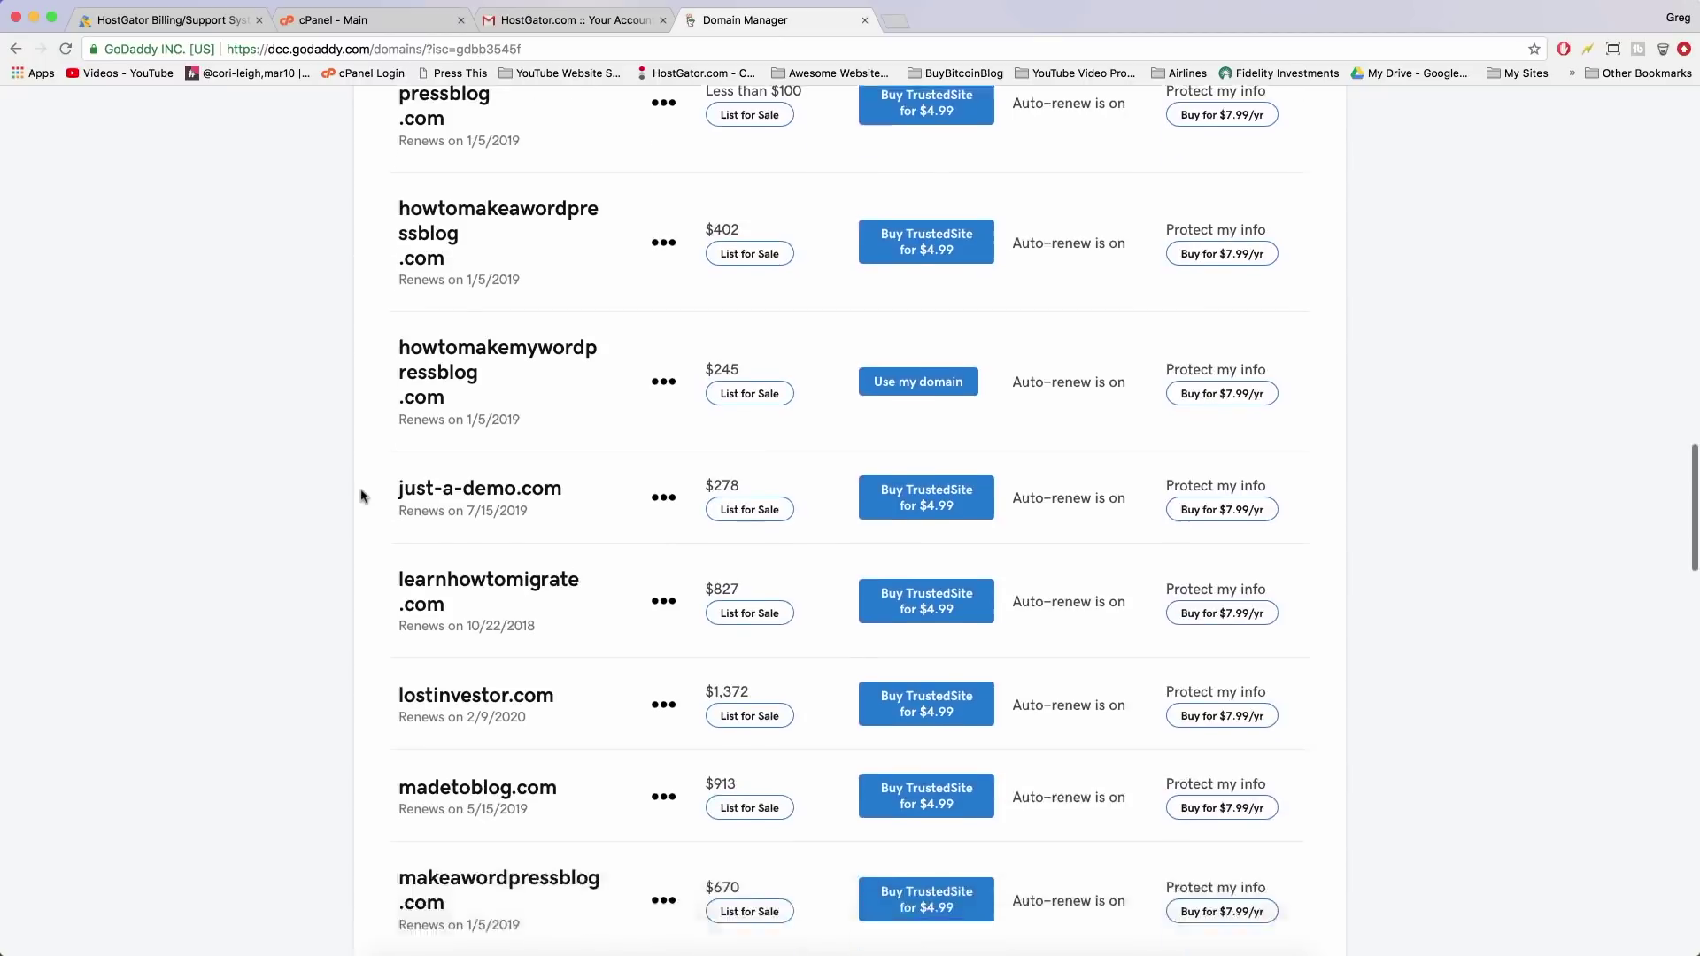
pyautogui.scroll(-12, 362, 496)
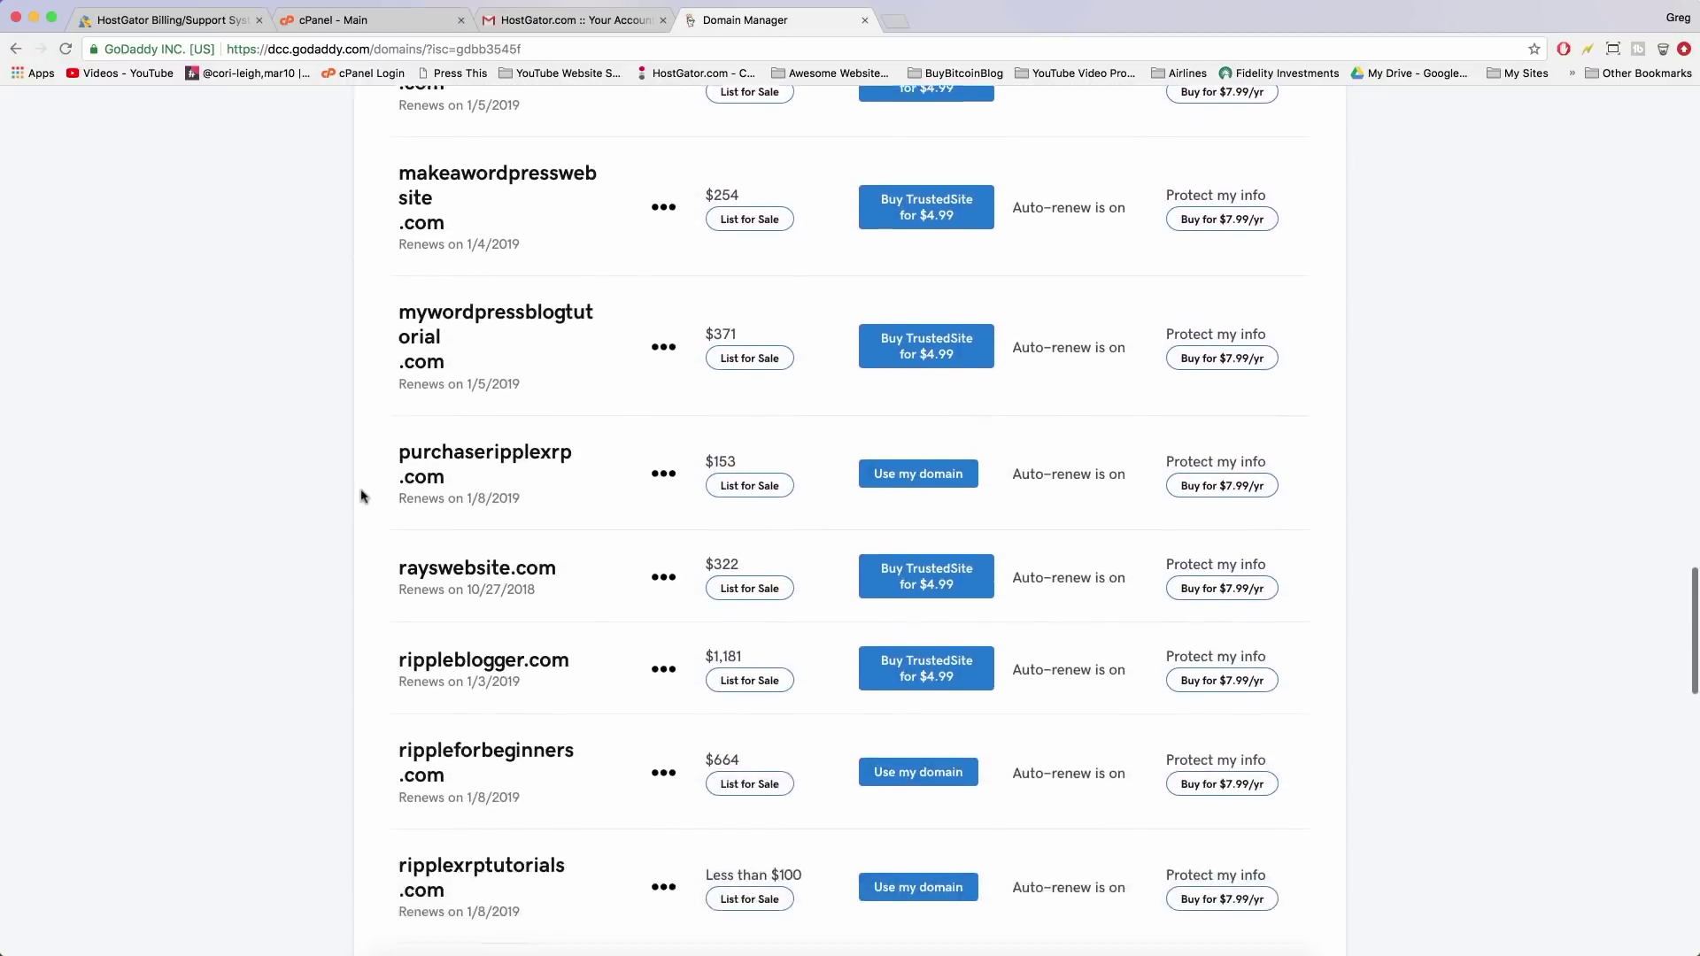
pyautogui.scroll(-12, 361, 495)
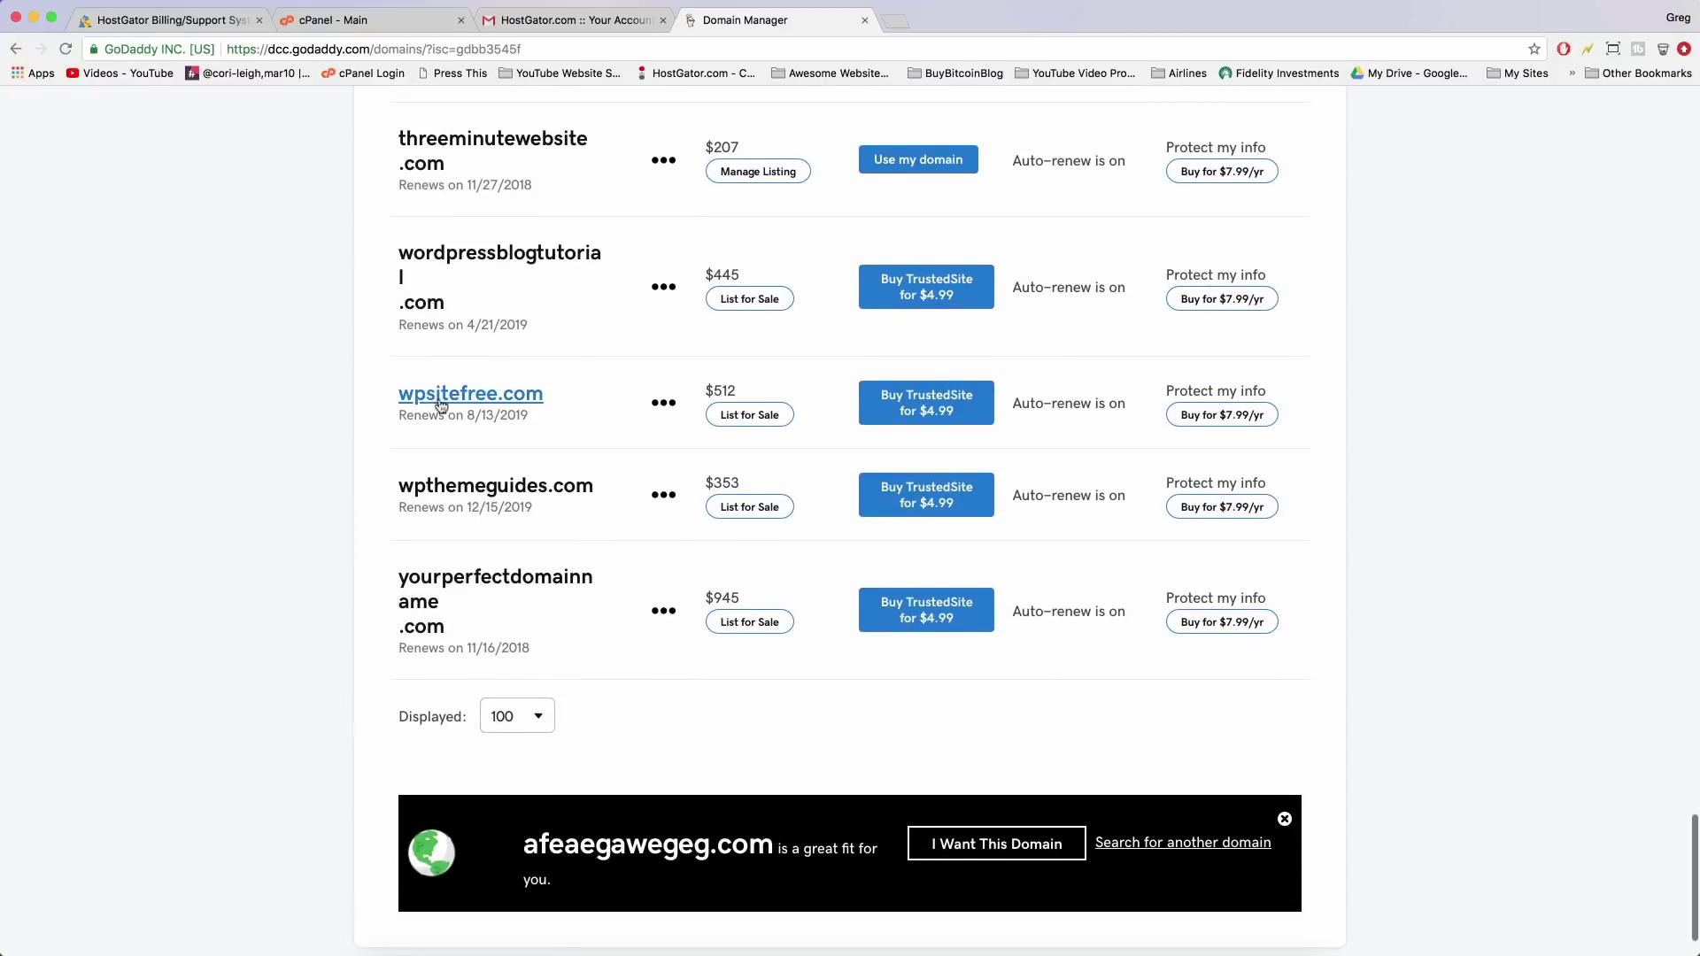
pyautogui.click(488, 405)
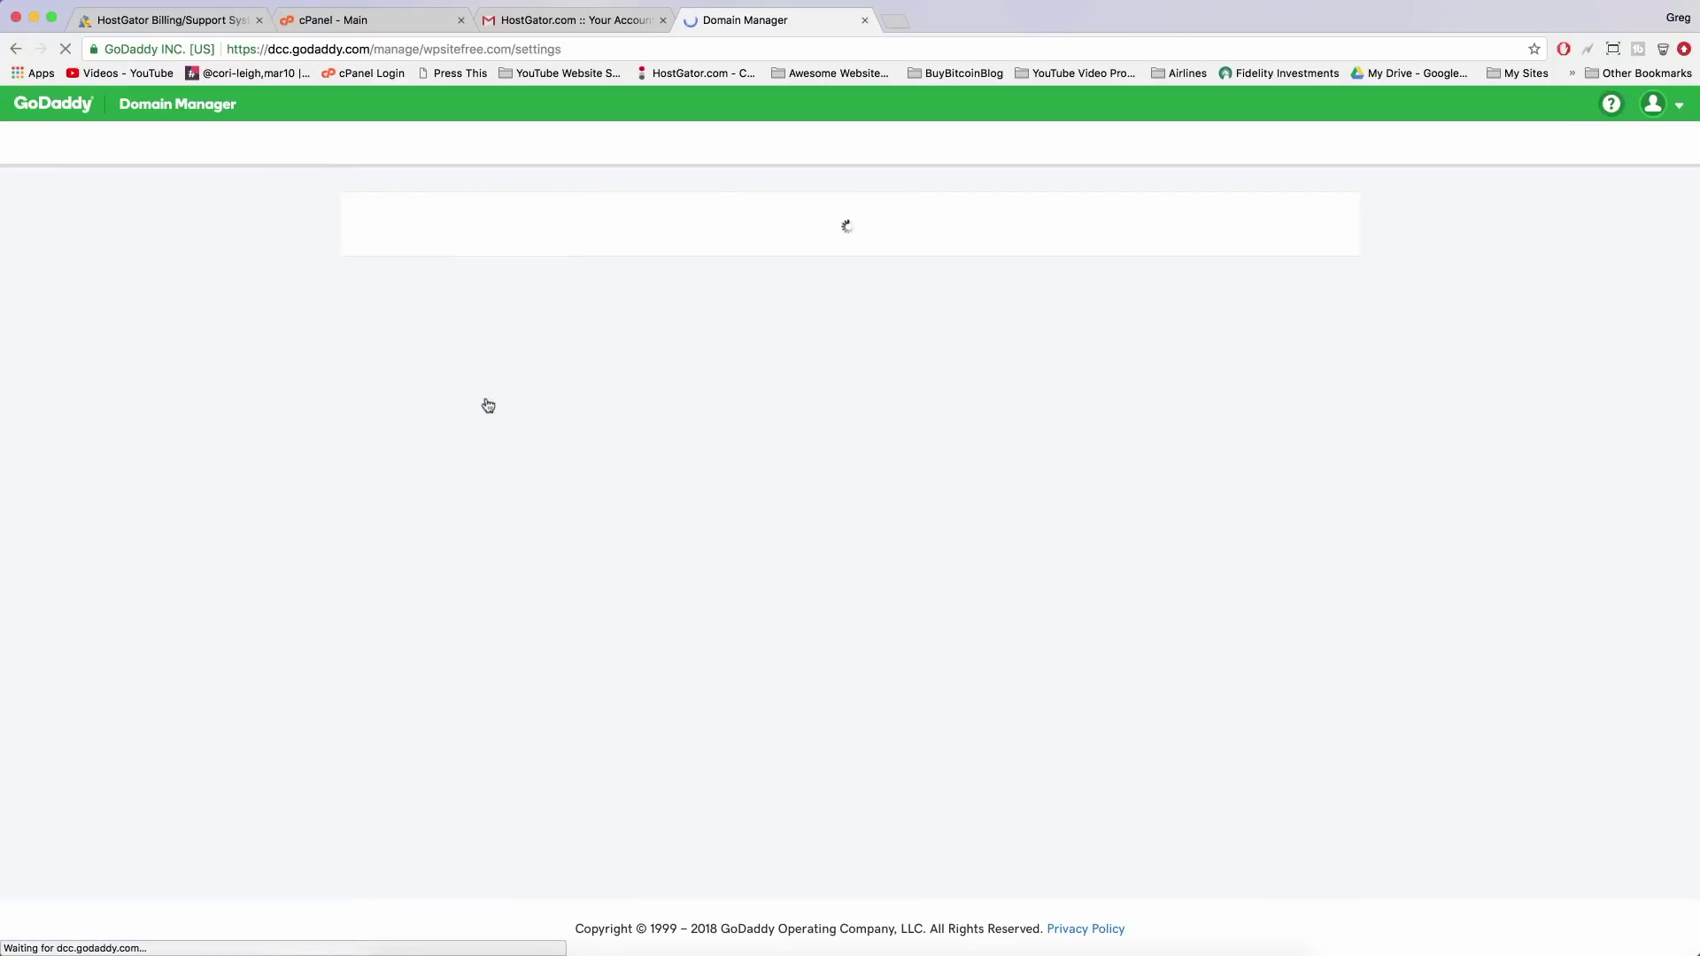
pyautogui.scroll(-8, 675, 459)
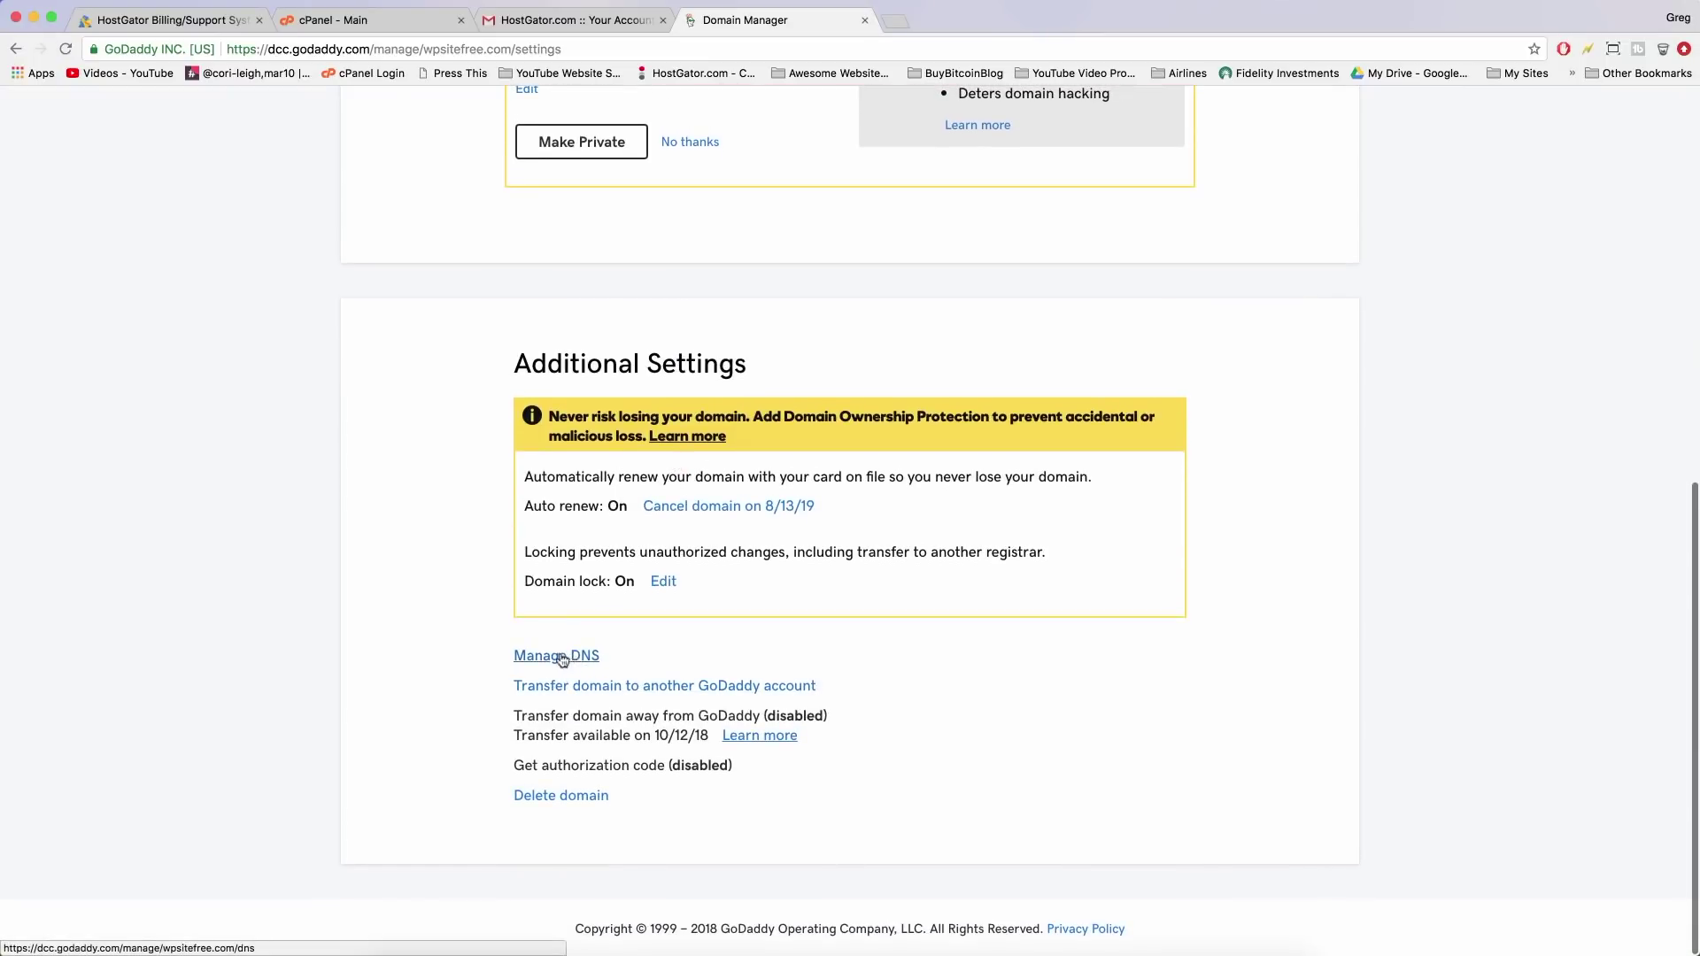
pyautogui.click(556, 656)
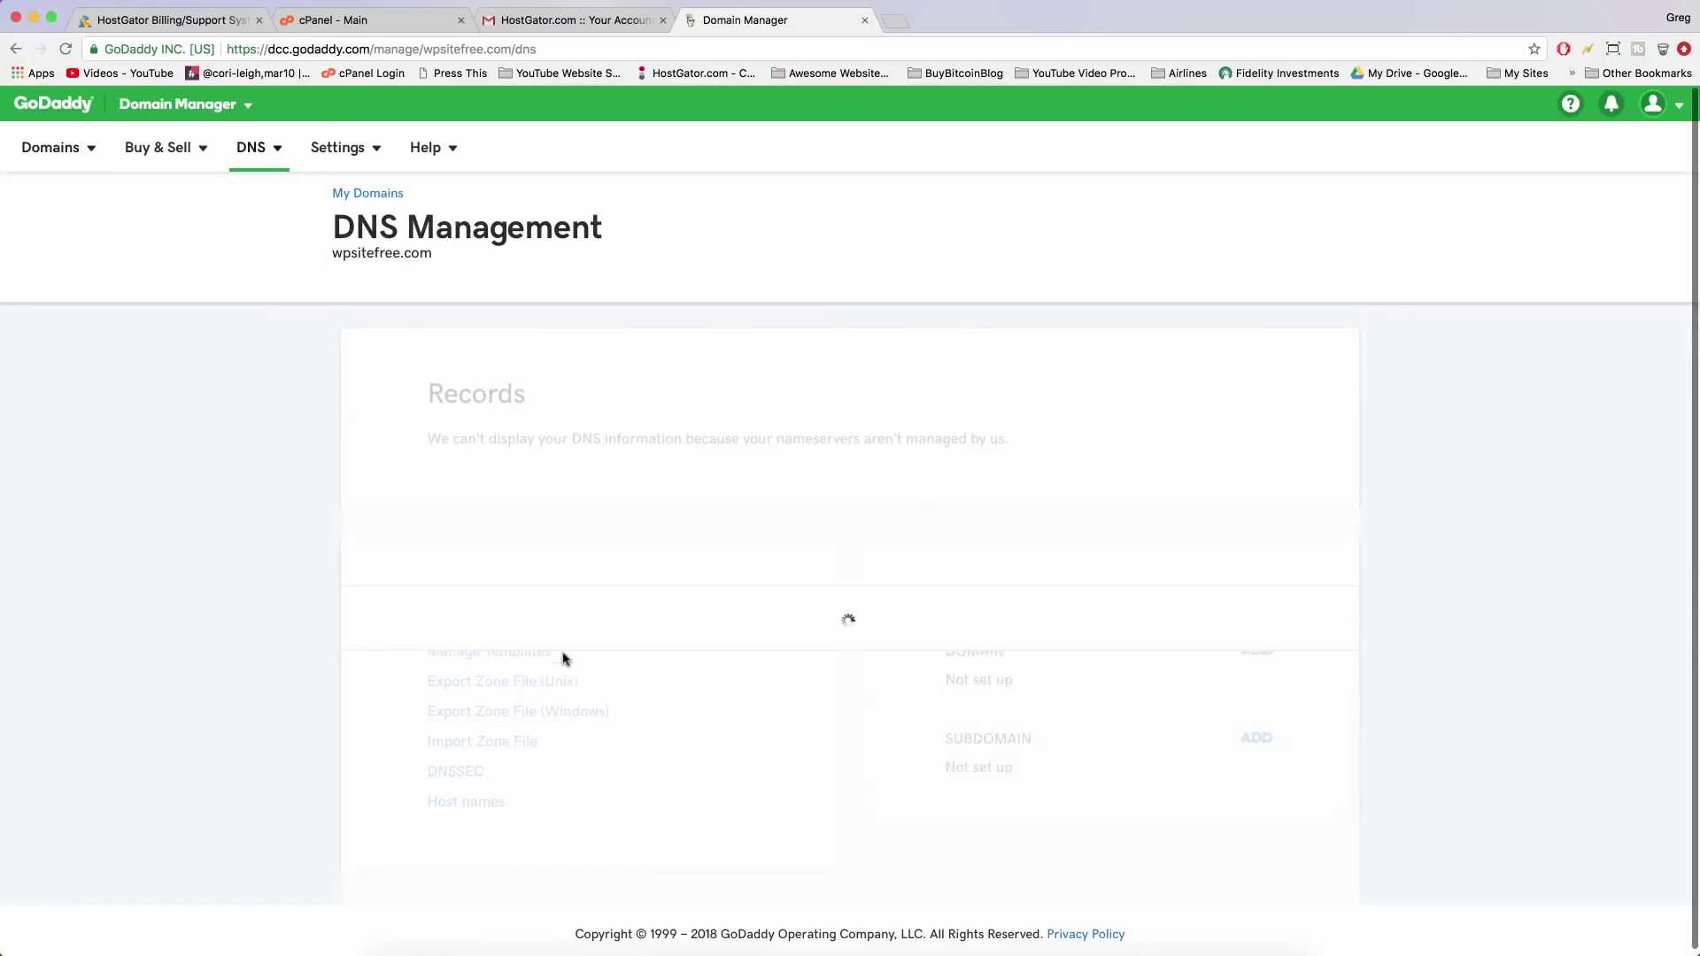
# Open wpsitefree.com's nameserver editor, keeping the type set to Custom
pyautogui.scroll(-2, 744, 584)
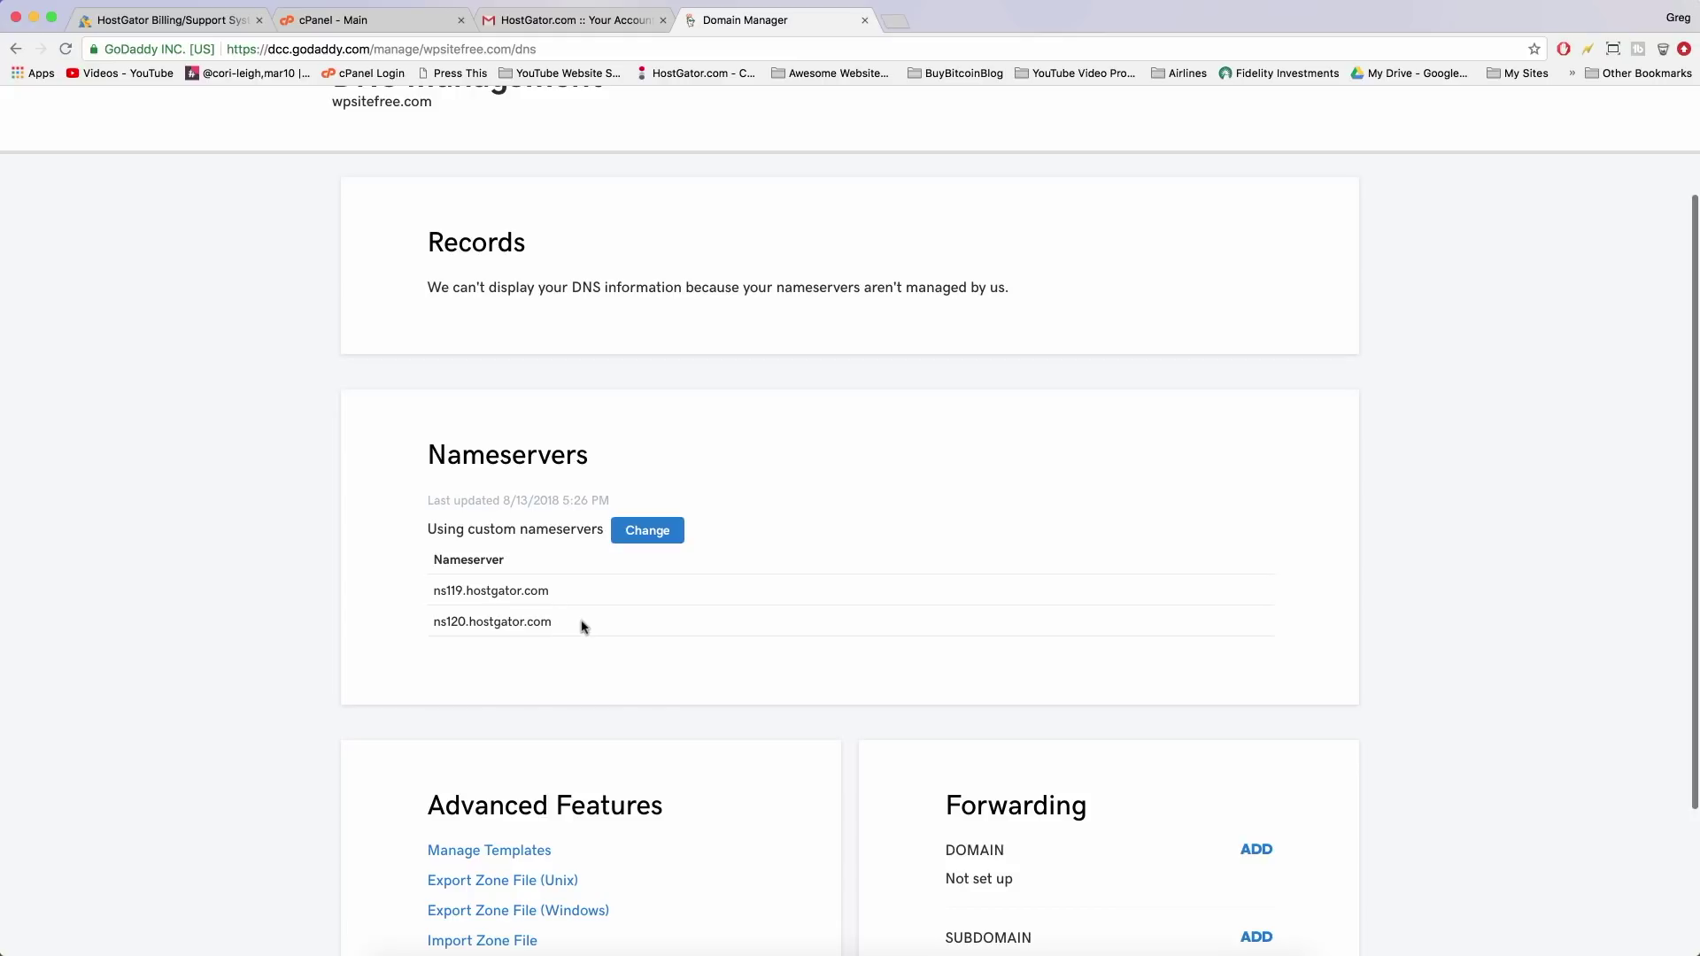
pyautogui.moveTo(574, 619)
pyautogui.mouseDown()
pyautogui.moveTo(409, 591)
pyautogui.moveTo(577, 619)
pyautogui.mouseUp()
pyautogui.click(657, 535)
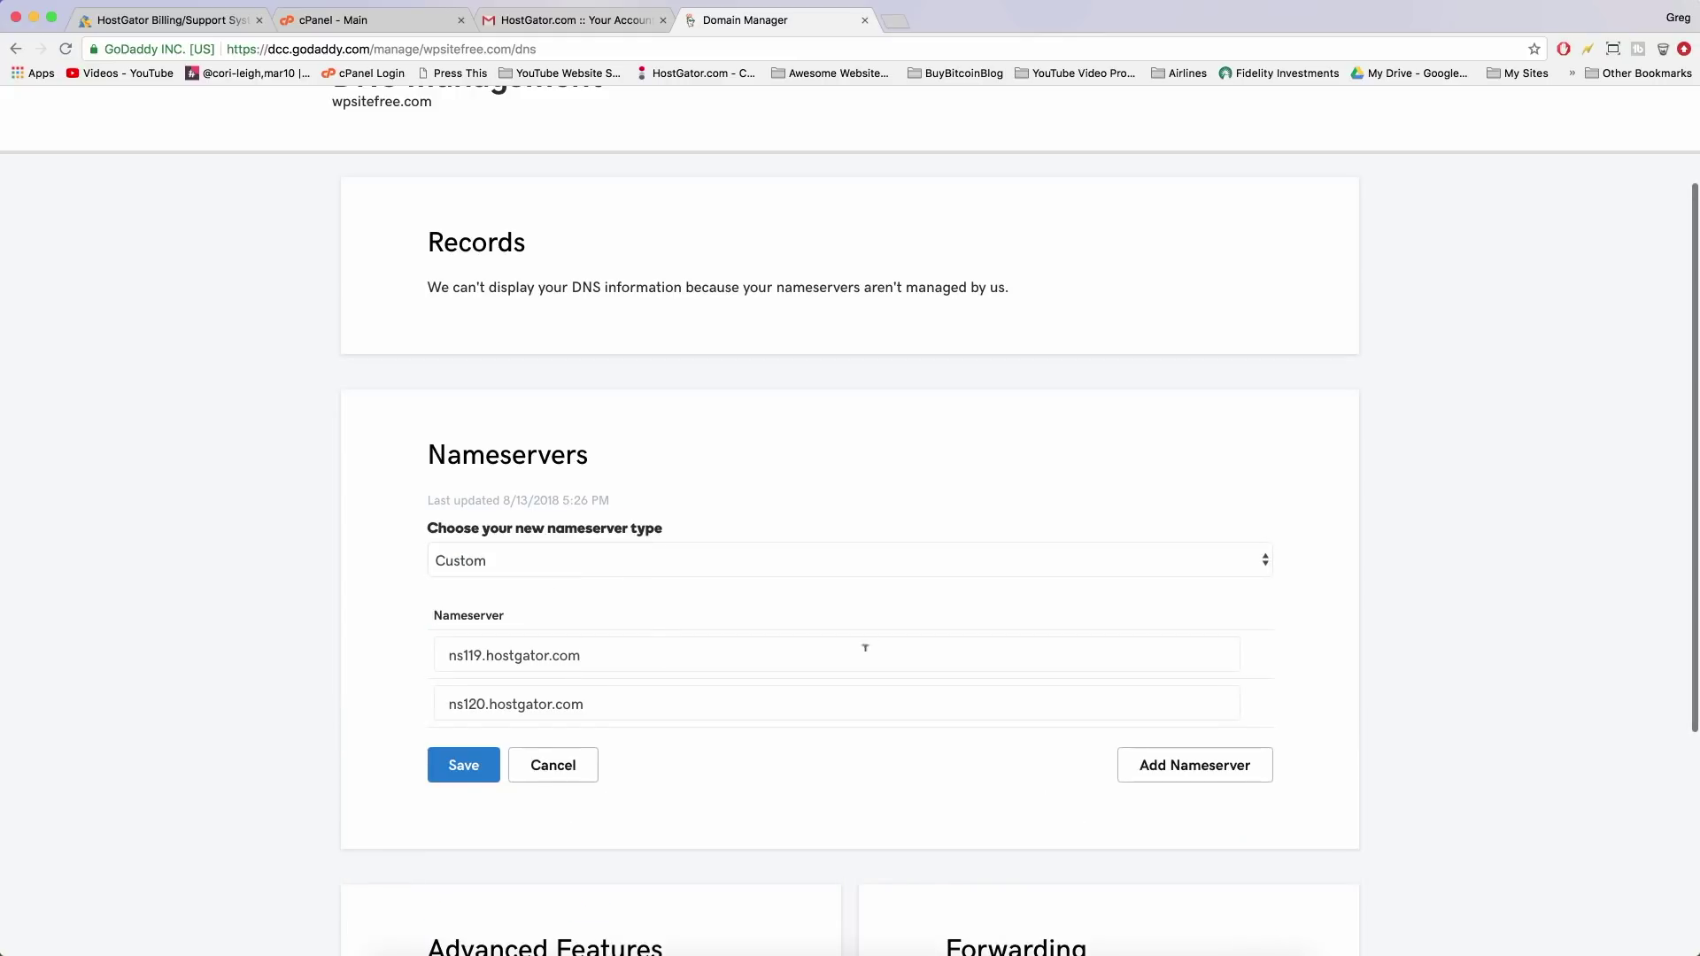
pyautogui.click(799, 560)
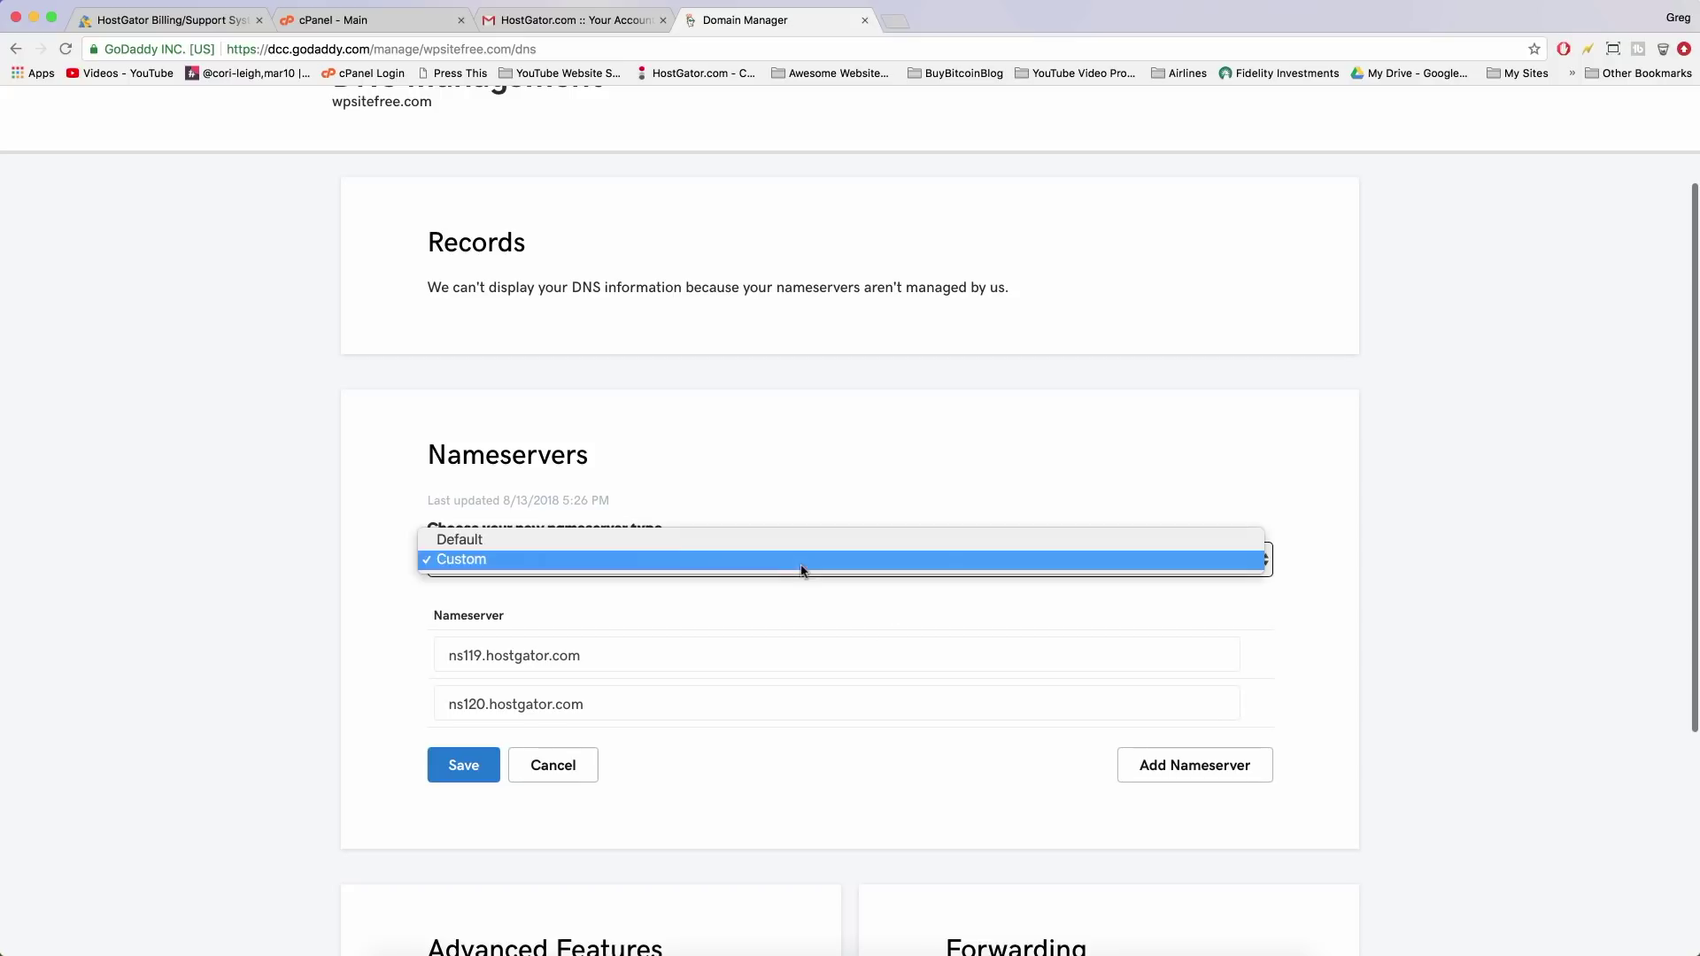
pyautogui.click(621, 564)
# Verify the ns119 and ns120.hostgator.com entries, then return to the HostGator email
pyautogui.moveTo(594, 656); pyautogui.dragTo(446, 652)
pyautogui.click(551, 704)
pyautogui.moveTo(595, 701); pyautogui.dragTo(417, 712)
pyautogui.click(571, 704)
pyautogui.click(576, 21)
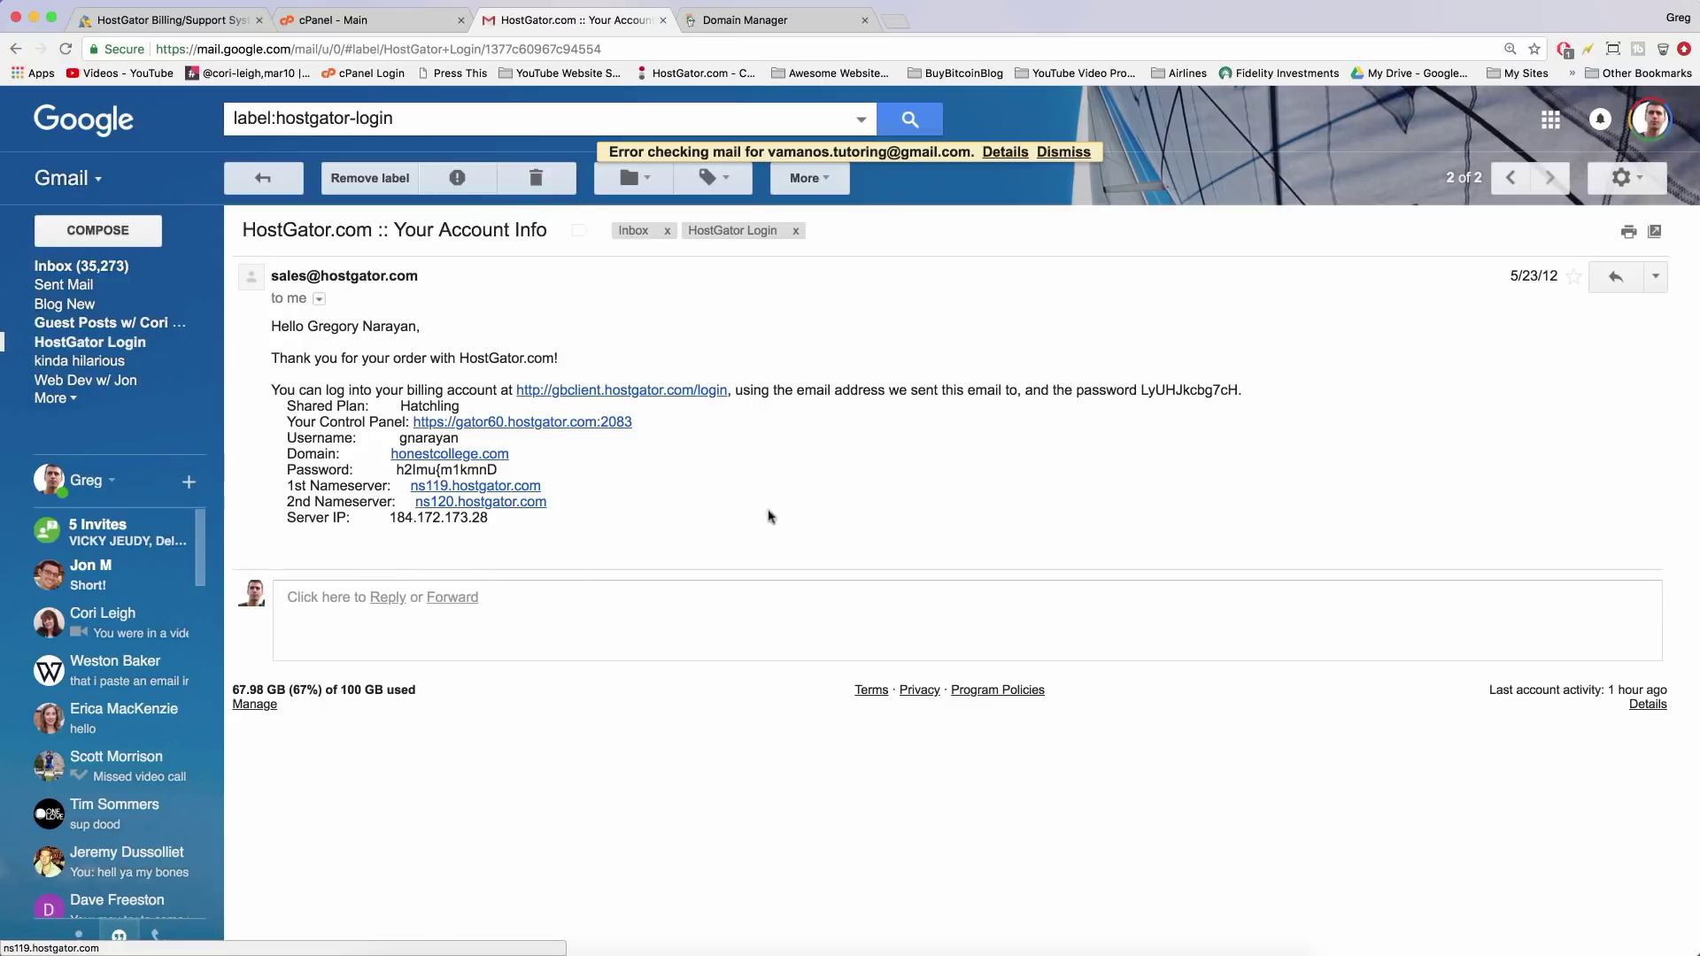
# Save ns119.hostgator.com and ns120.hostgator.com as wpsitefree.com's custom nameservers in GoDaddy
pyautogui.click(749, 19)
pyautogui.click(477, 778)
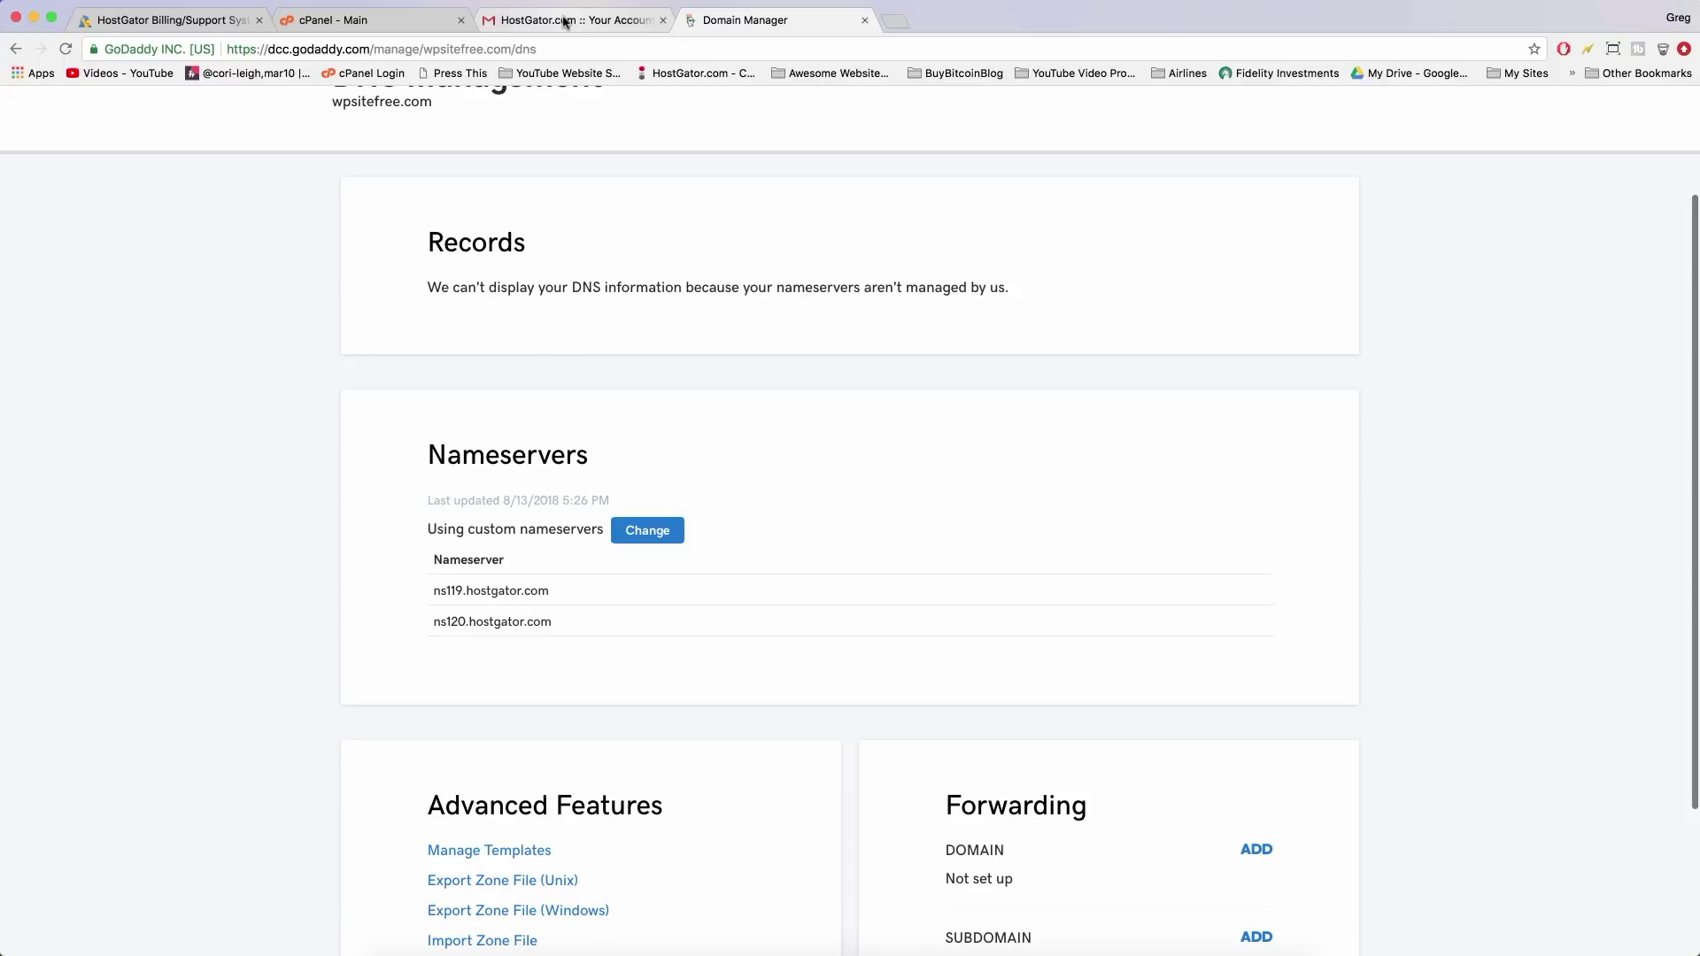
# Check the WordPress install-complete page in the cPanel tab
pyautogui.click(373, 24)
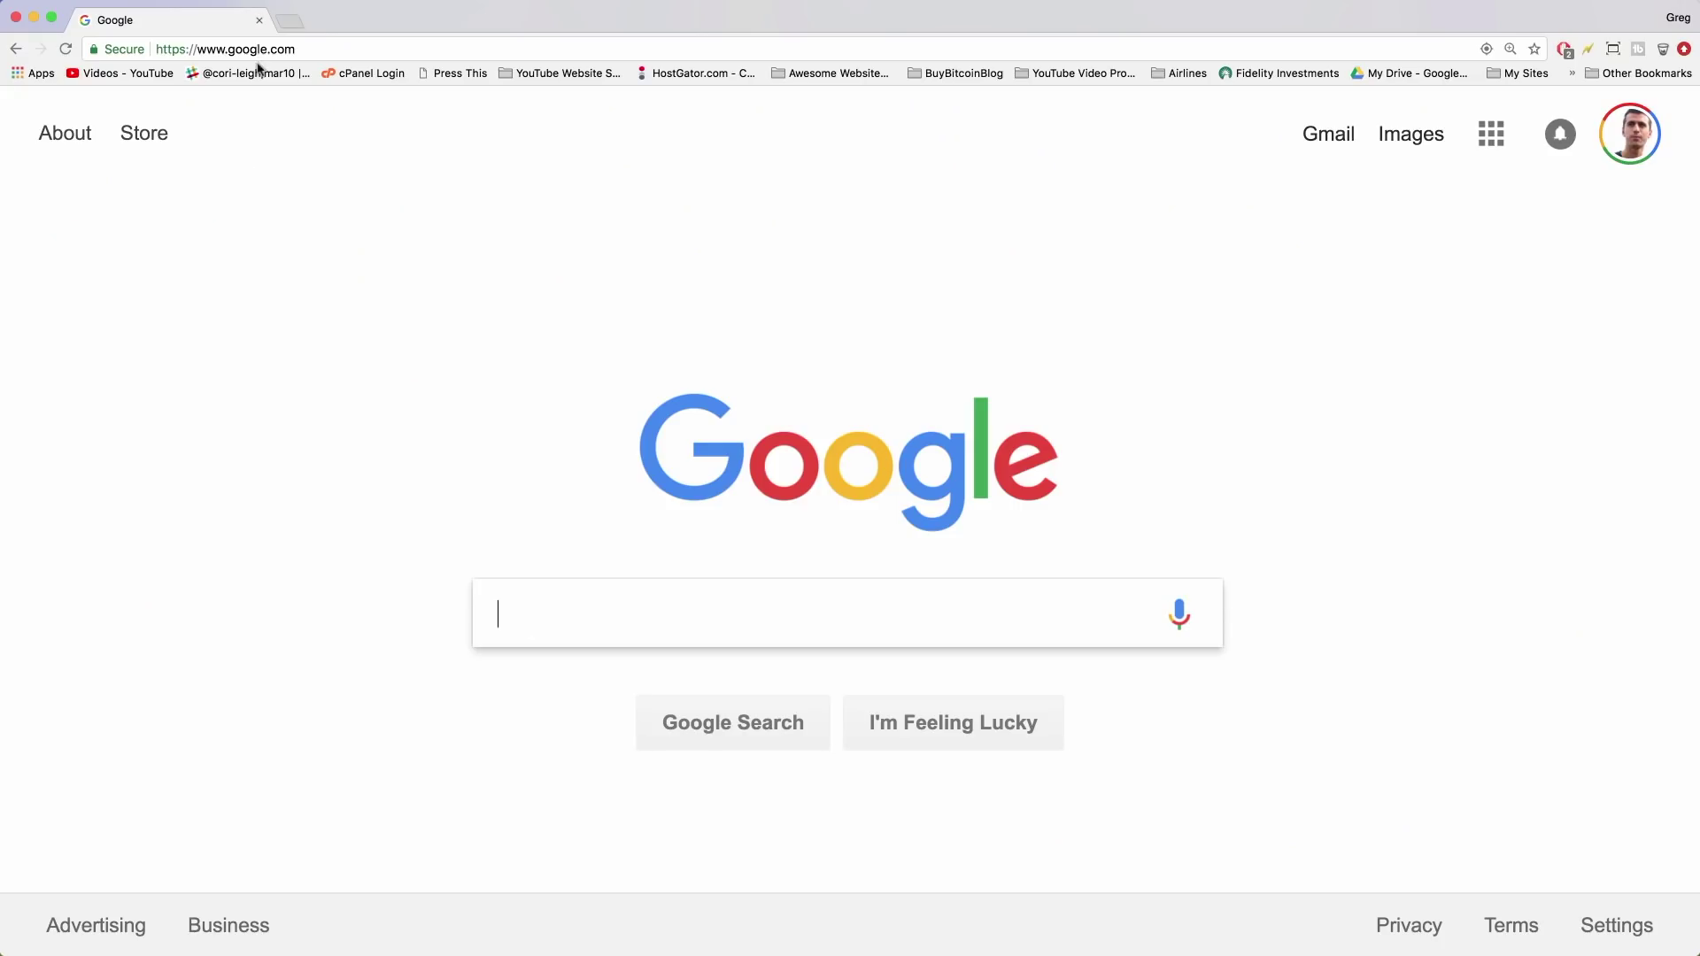
# Load wpsitefree.com and confirm its Coming Soon page shows a successful install
pyautogui.click(229, 49)
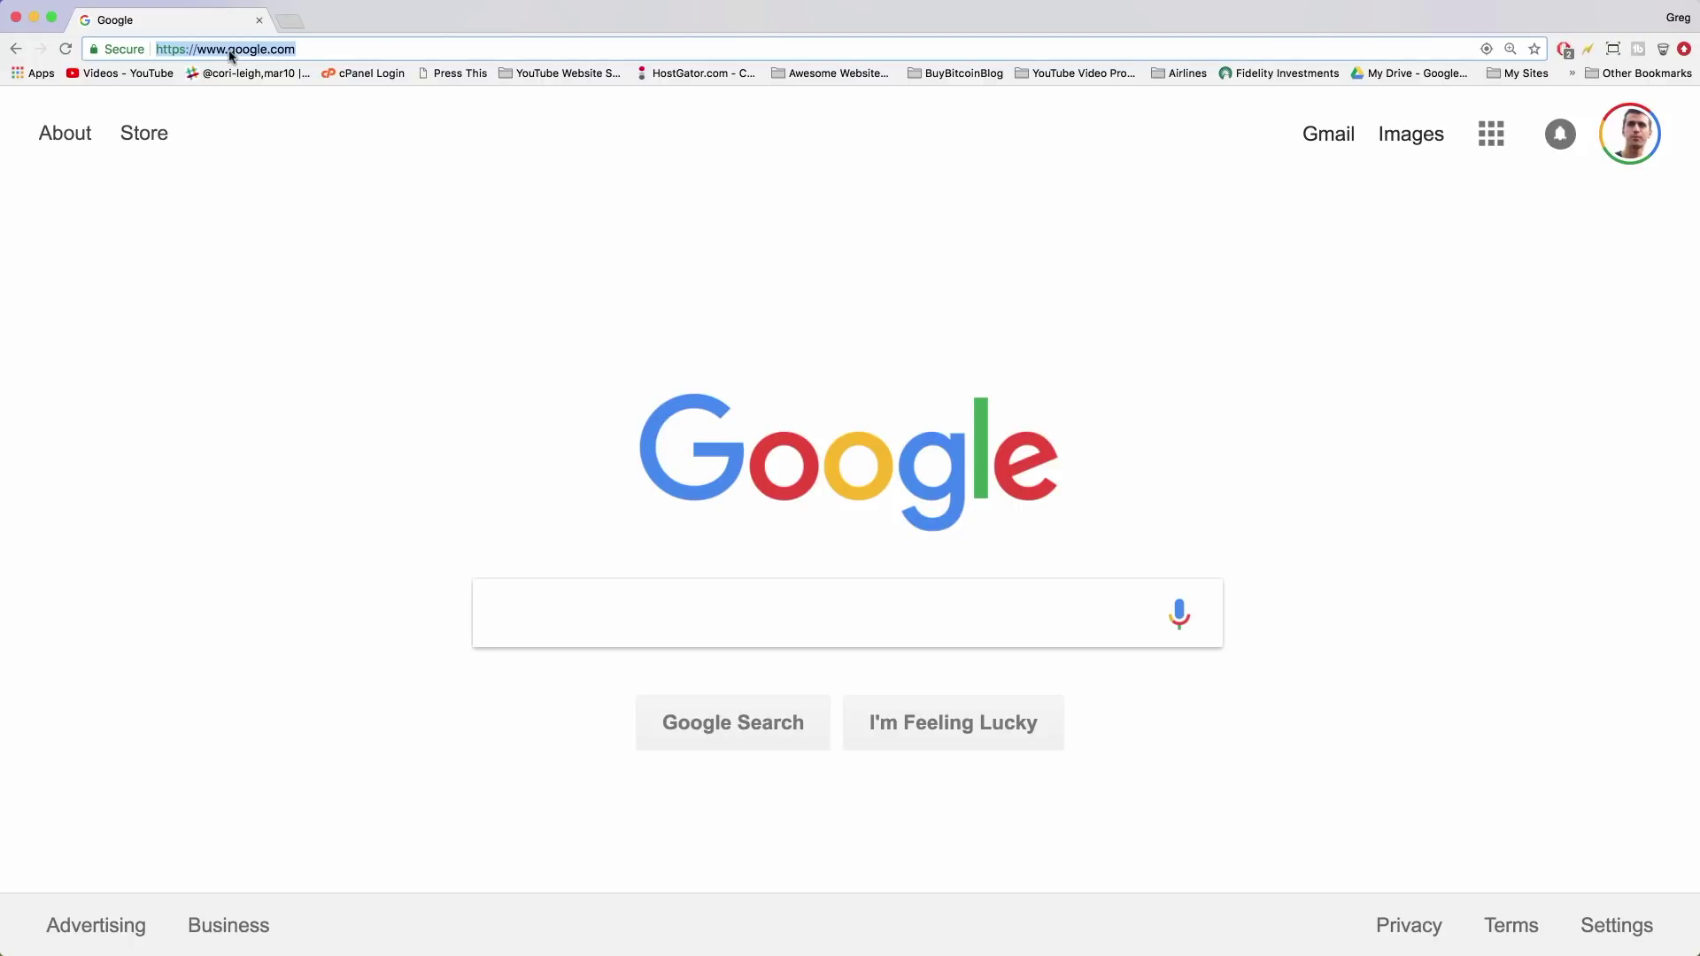
pyautogui.write('wpsitefree.com')
pyautogui.press('Return')
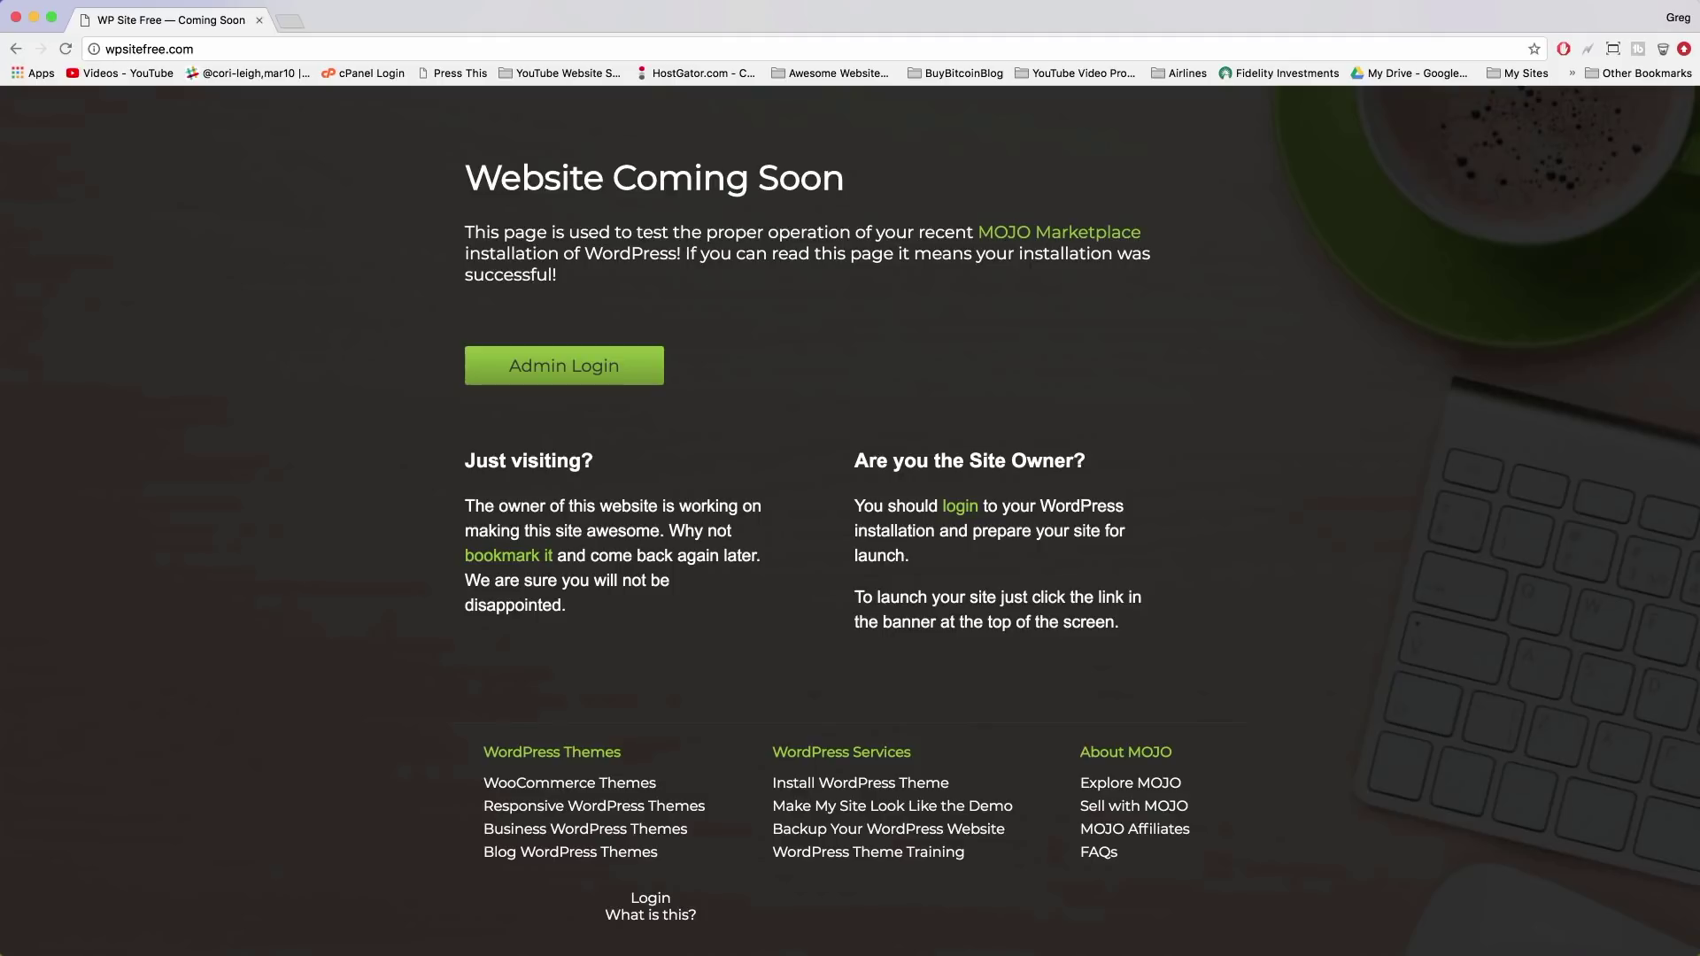
pyautogui.moveTo(683, 254); pyautogui.dragTo(1048, 280)
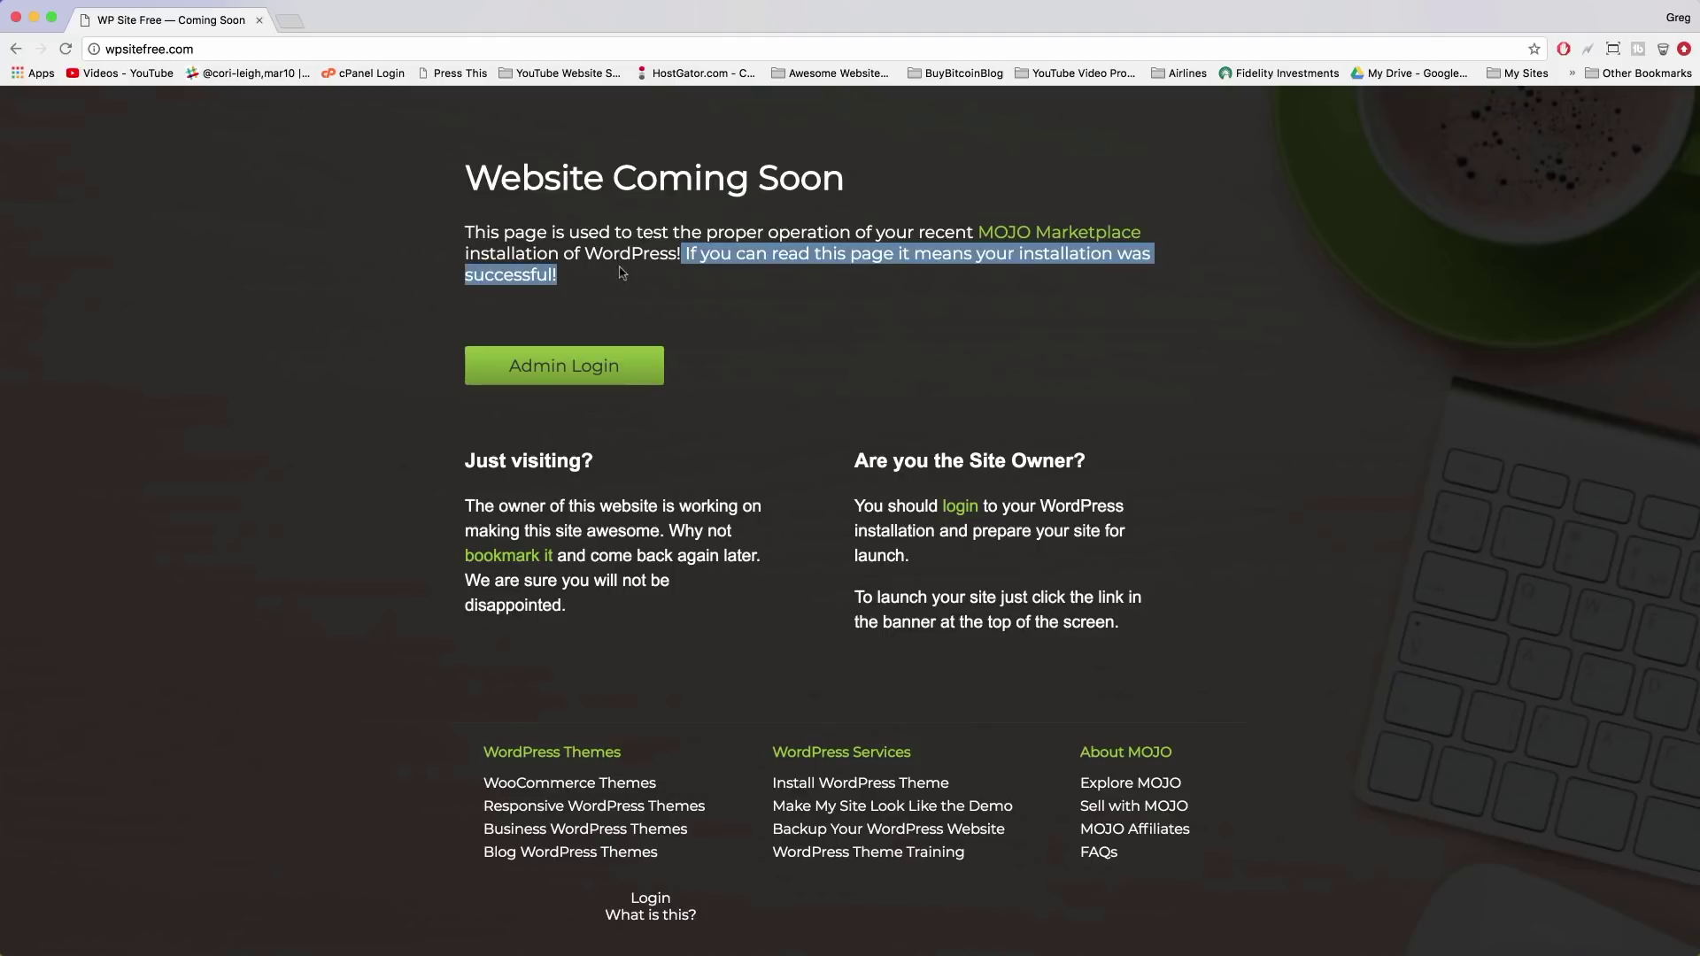
pyautogui.click(722, 291)
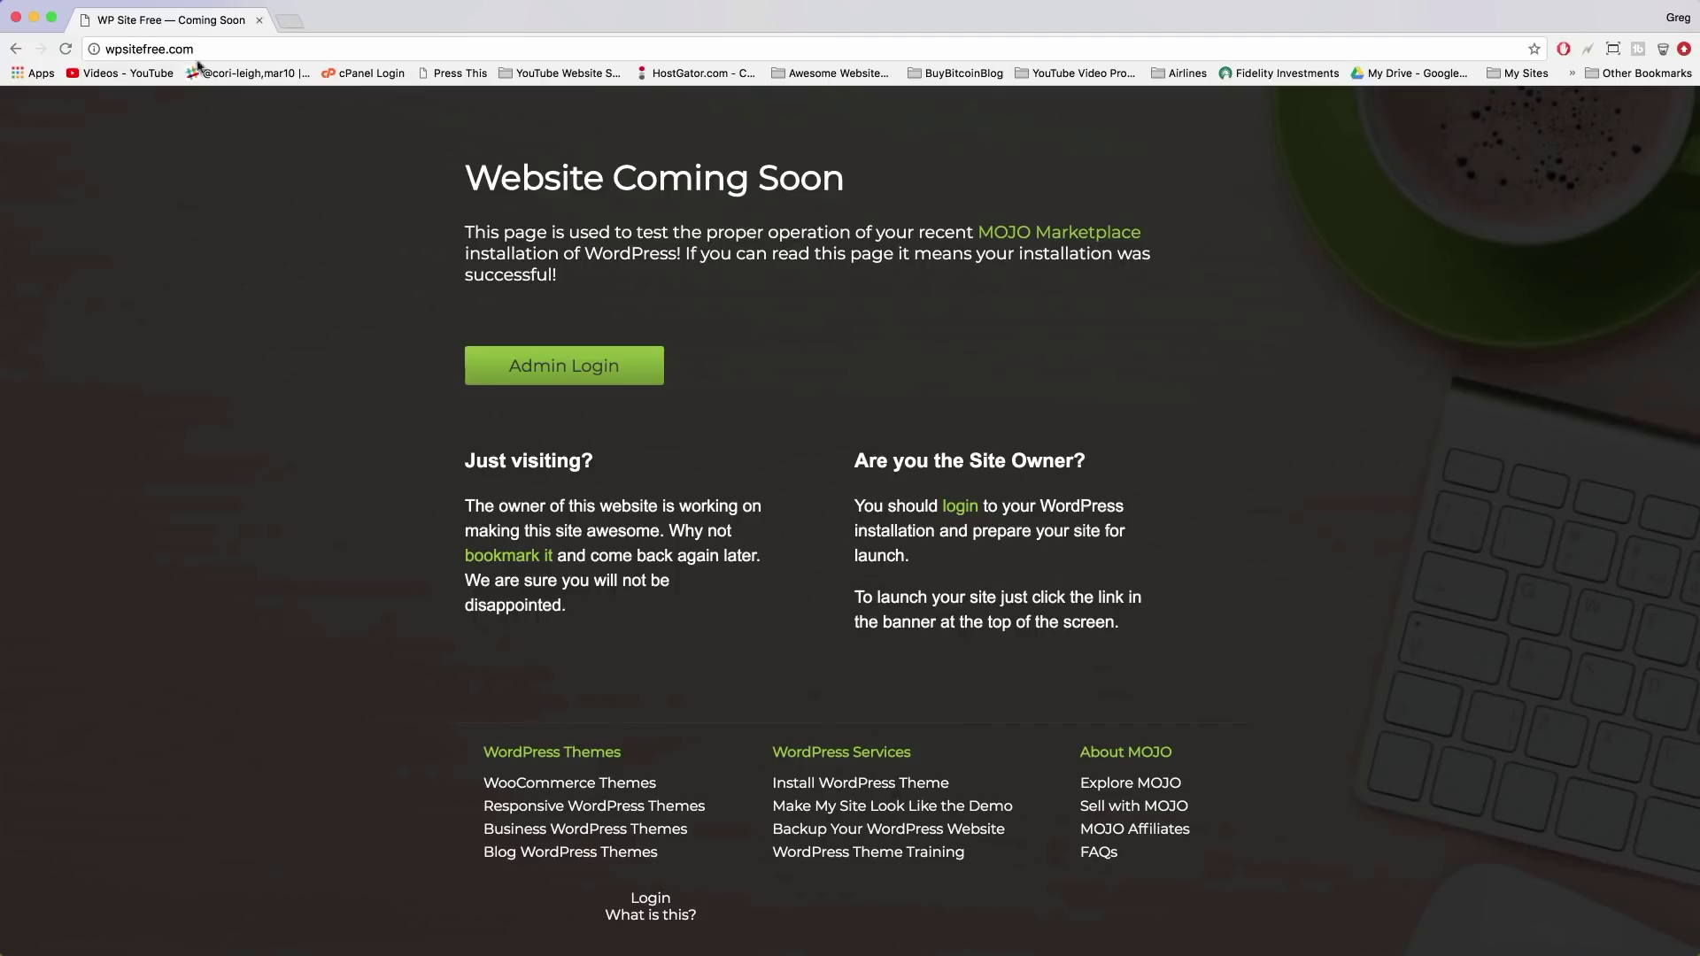
# Append /wp-admin to the site address to reach the WordPress login page
pyautogui.click(221, 38)
pyautogui.click(235, 38)
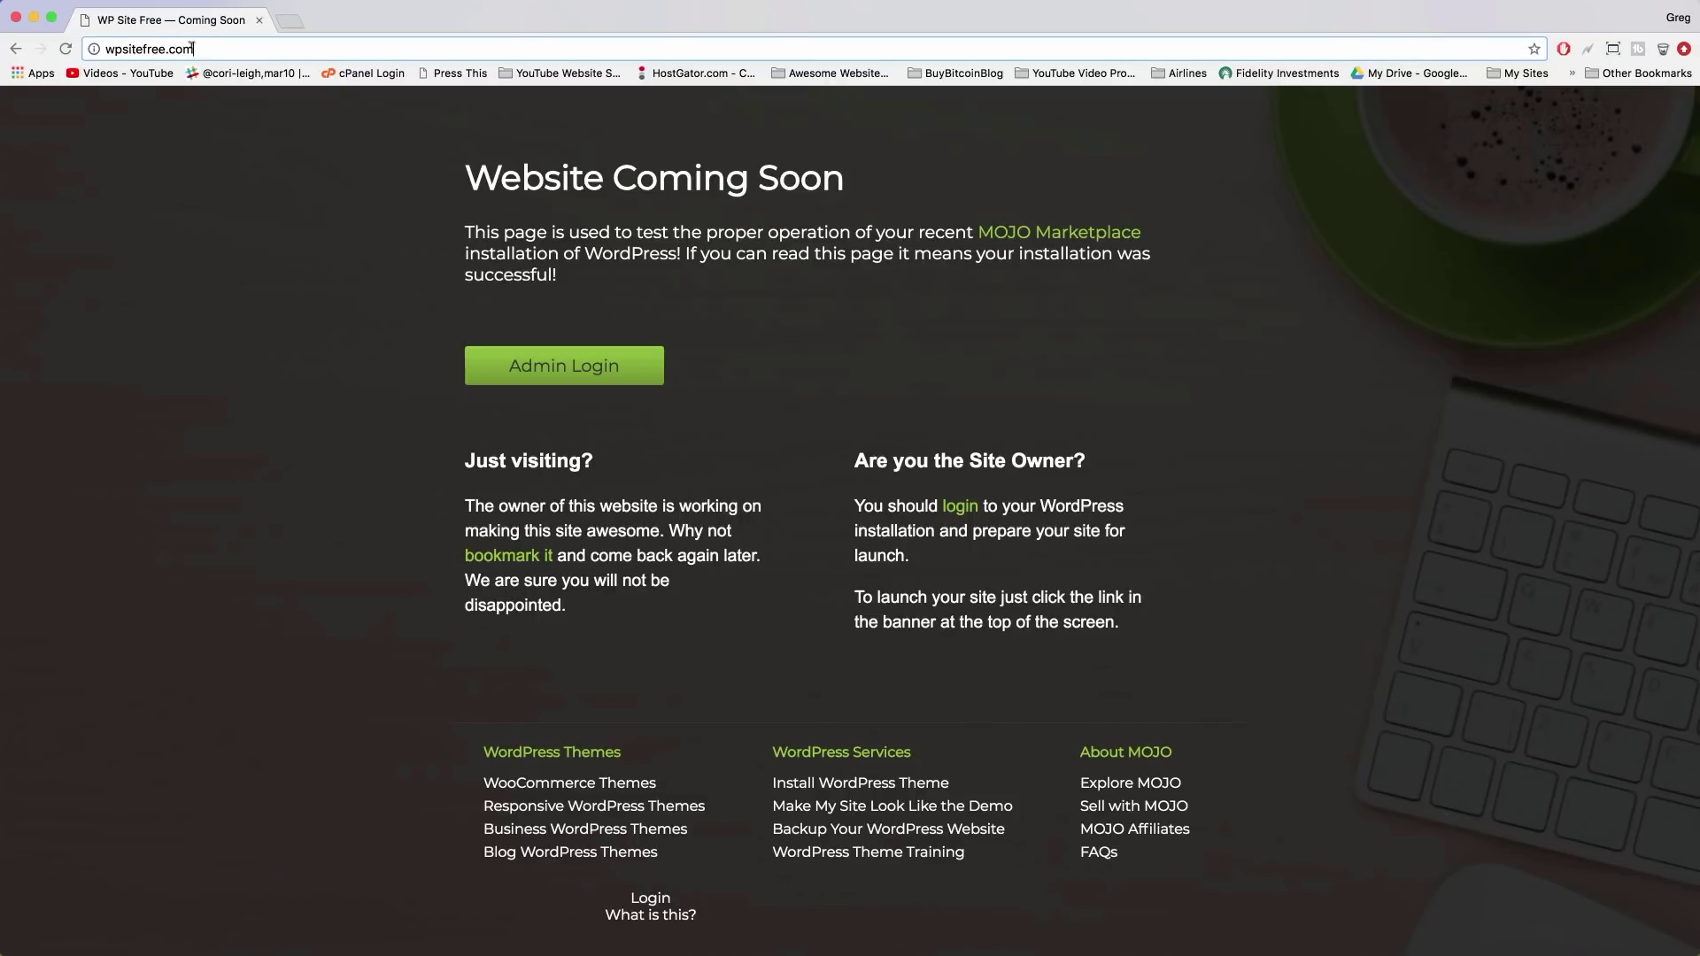
pyautogui.write('/')
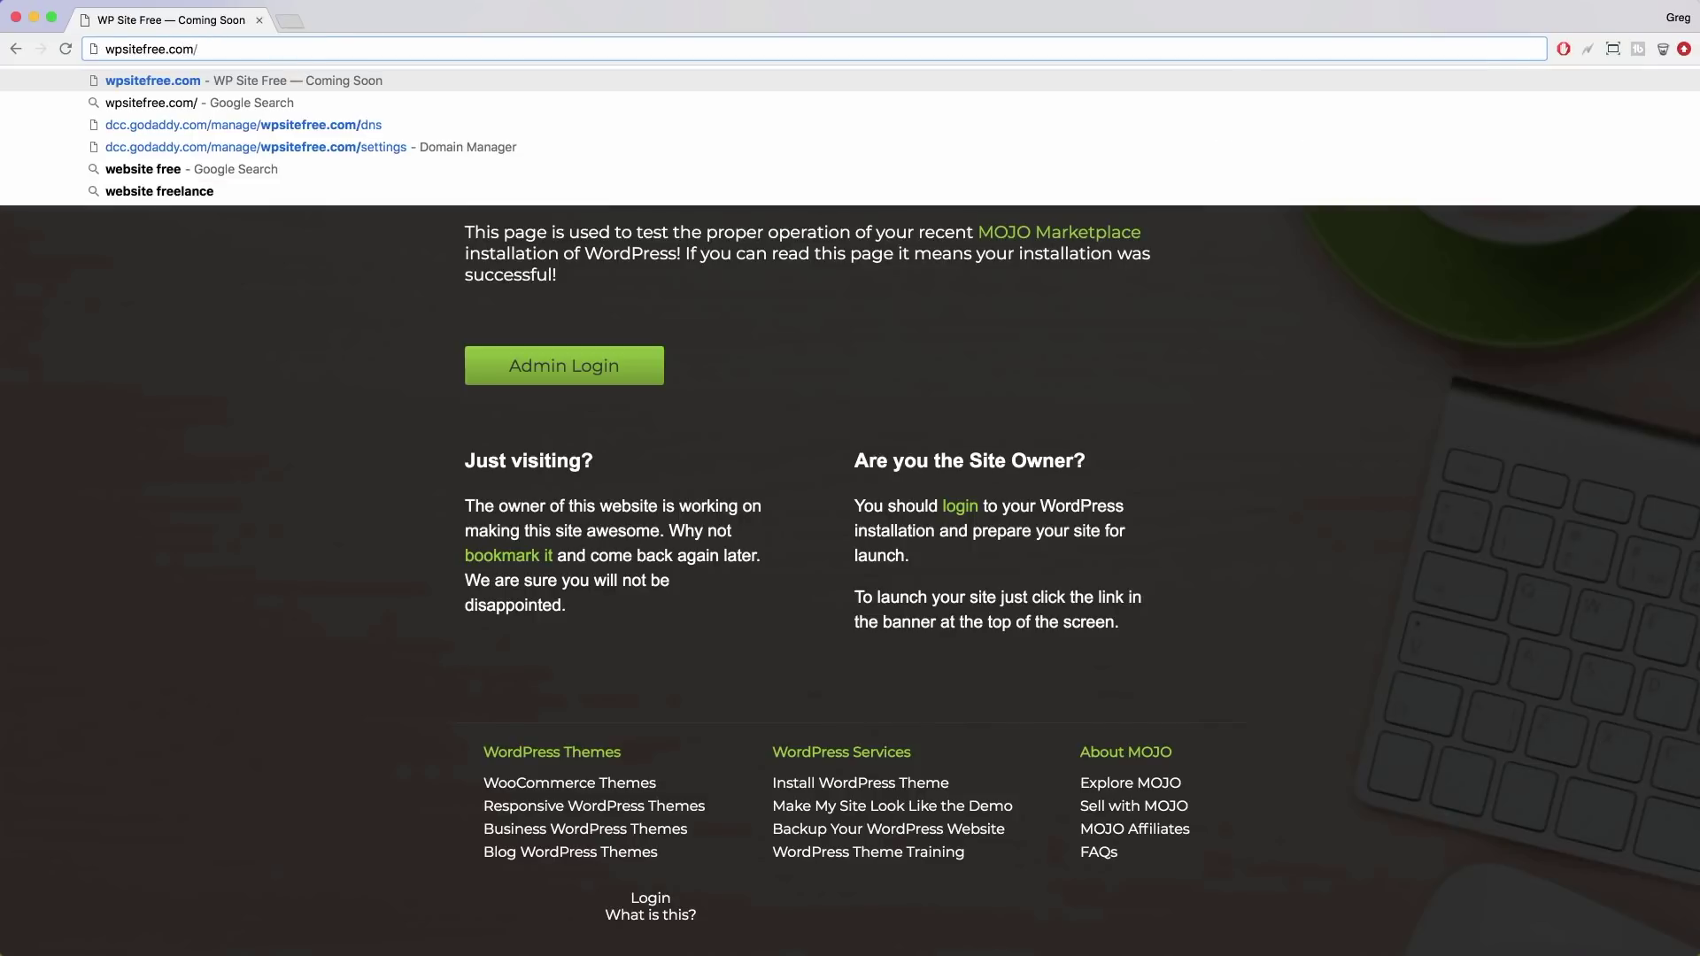
pyautogui.write('w')
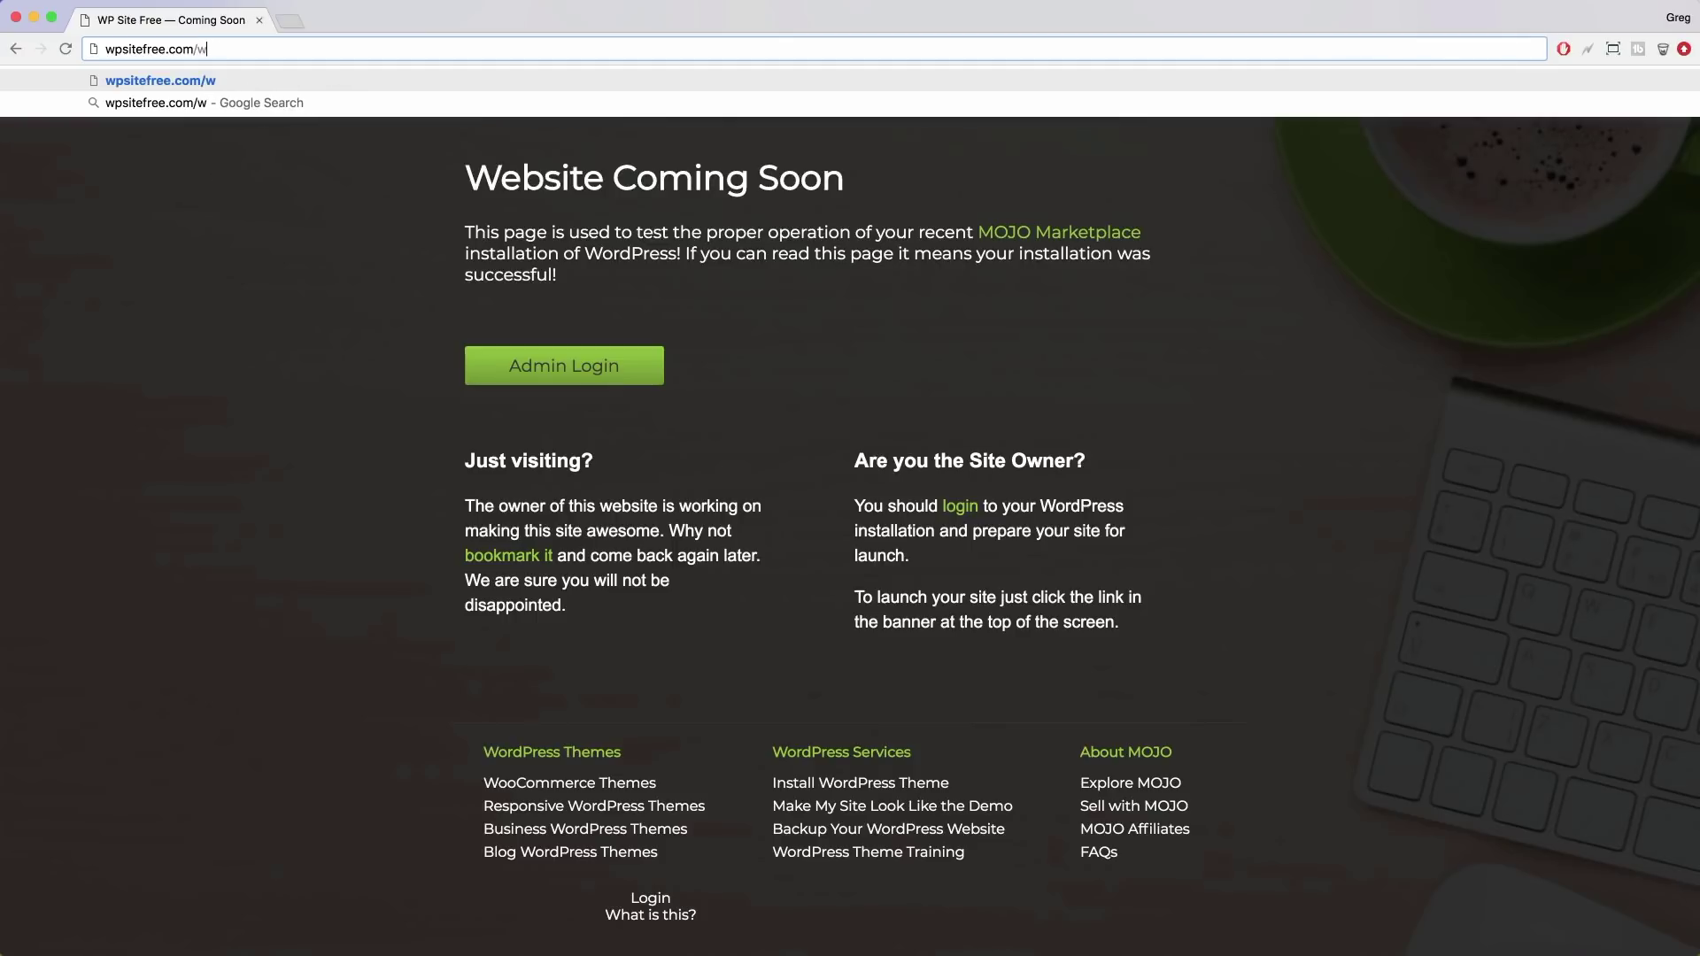
pyautogui.write('p')
pyautogui.write('-admin')
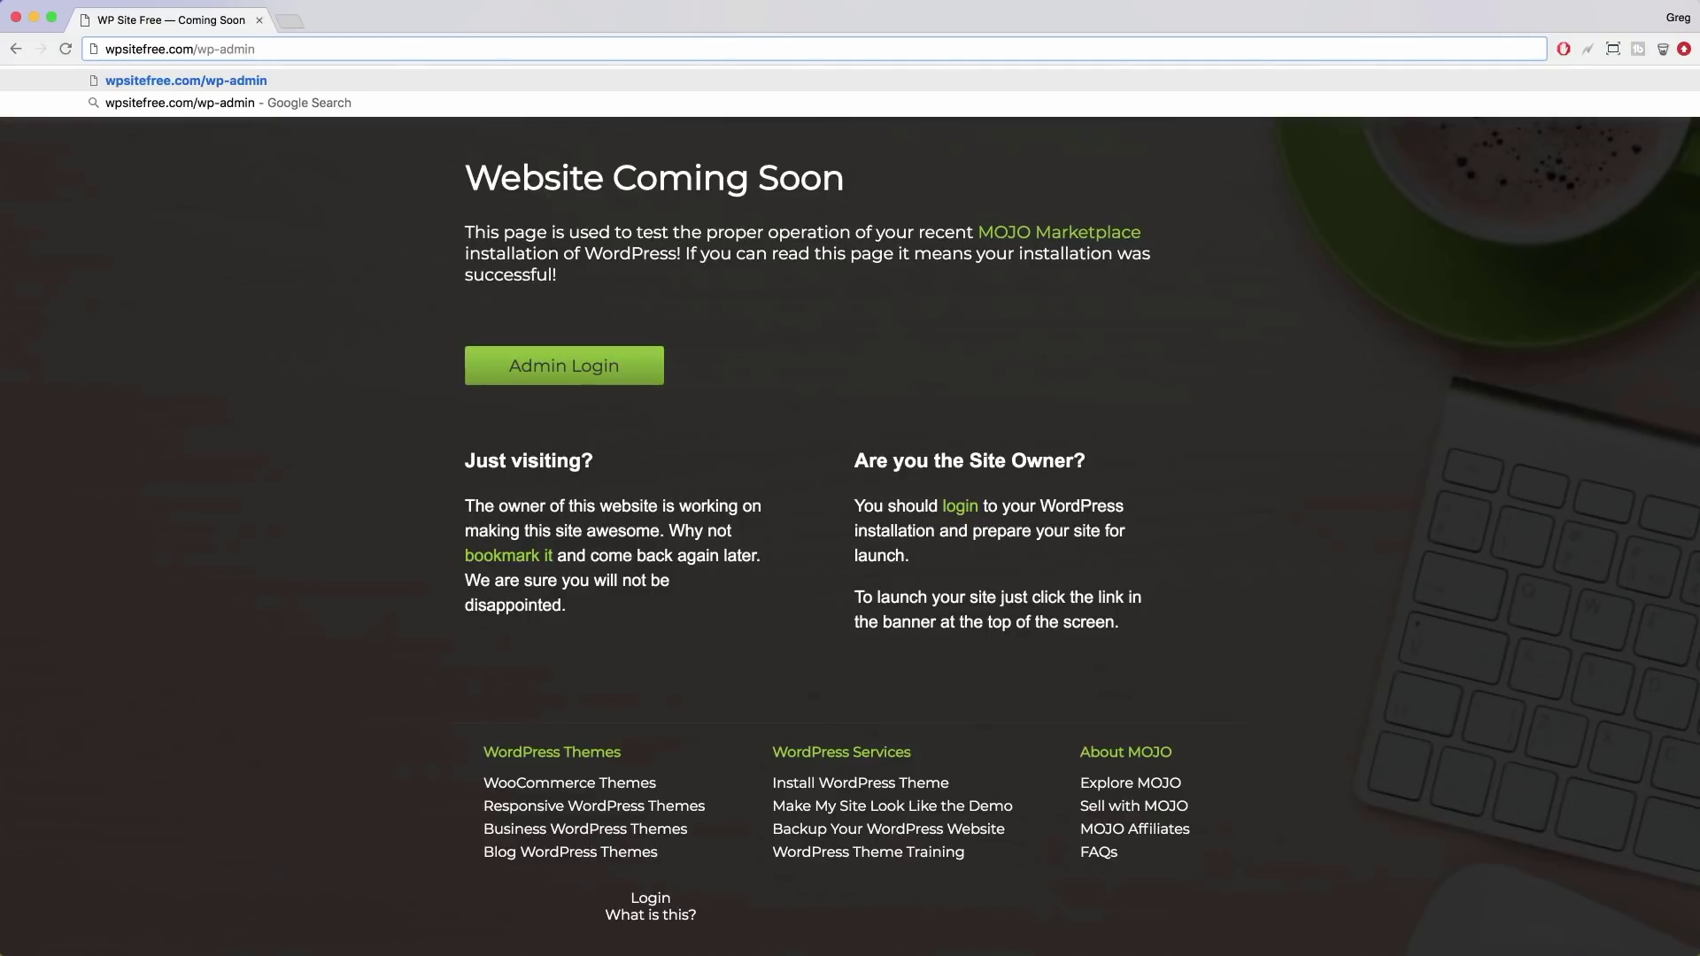
pyautogui.press('Return')
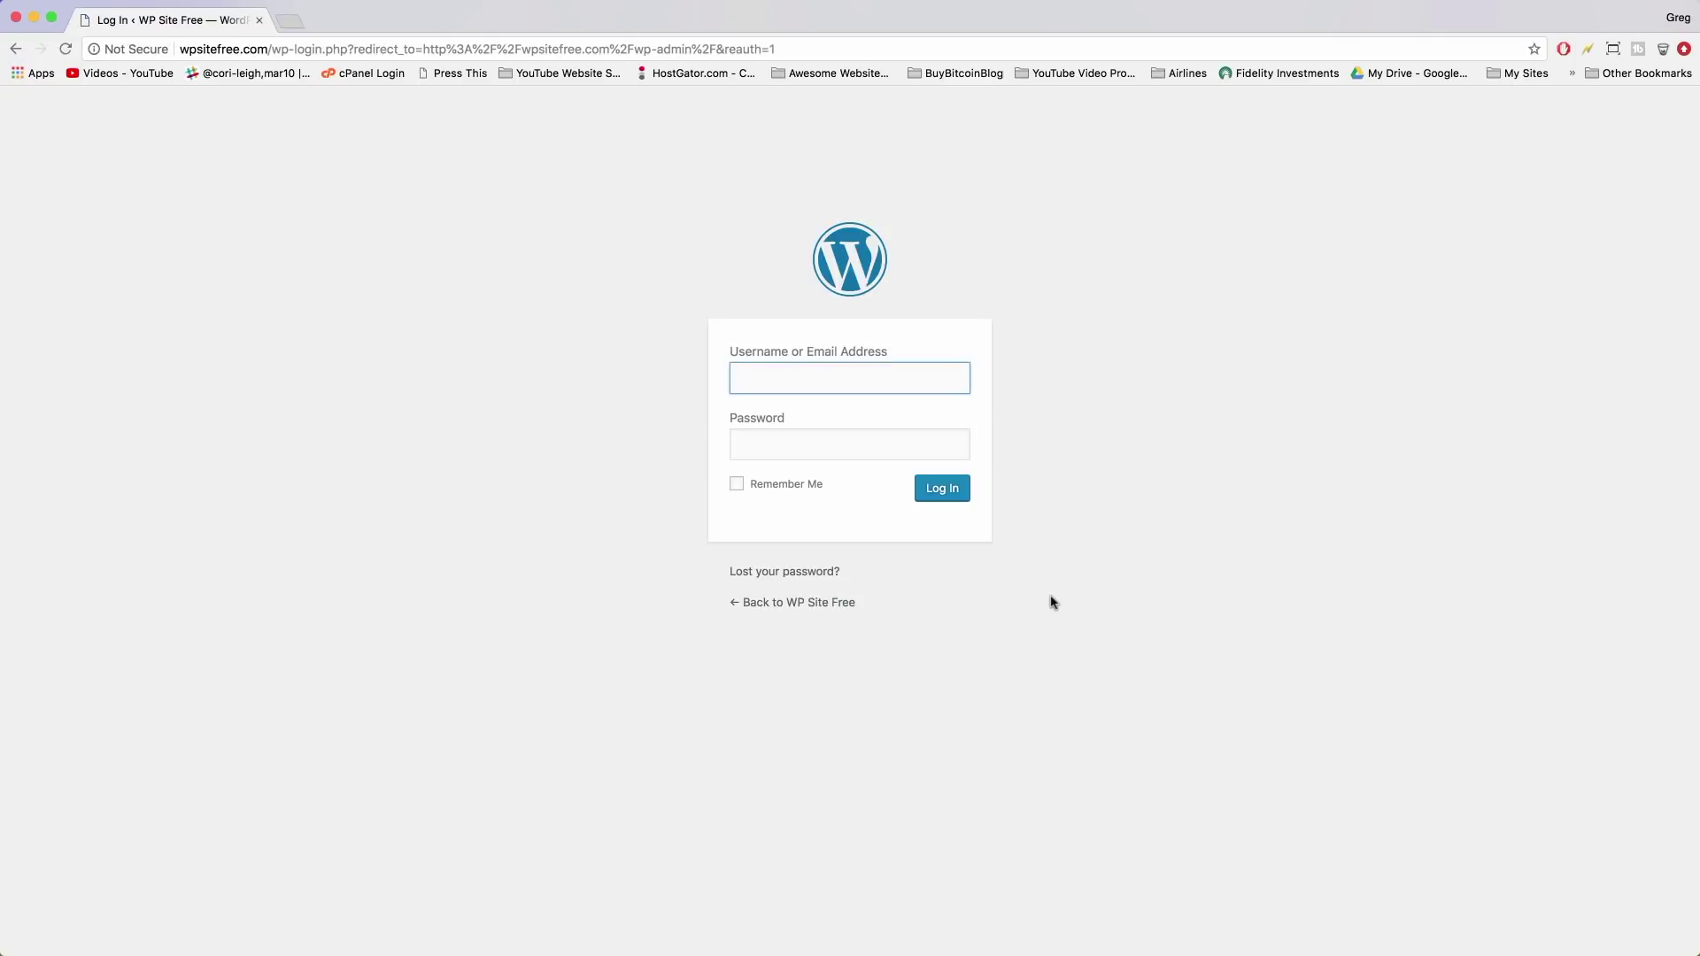
# Leave the Username and Password fields empty and open a new blank tab
pyautogui.click(828, 445)
pyautogui.click(819, 381)
pyautogui.click(775, 441)
pyautogui.click(841, 372)
pyautogui.click(293, 23)
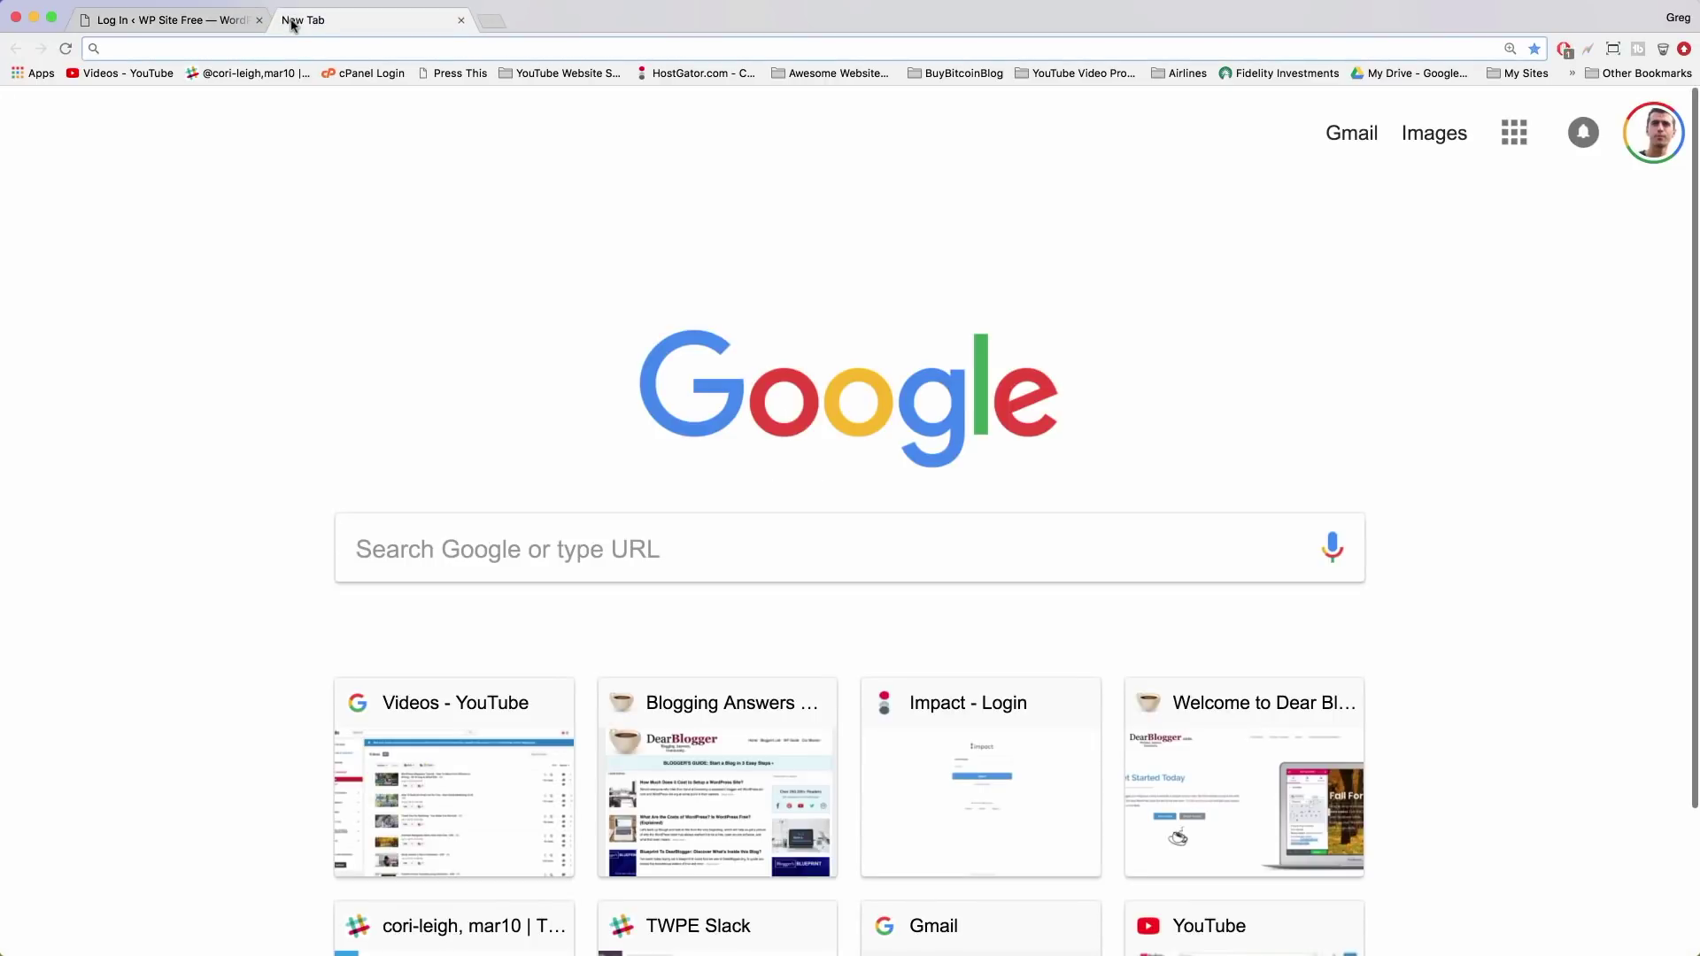
# Sign in to portal.hostgator.com with the account e-mail and password
pyautogui.write('portal.hostgator.com')
pyautogui.press('Return')
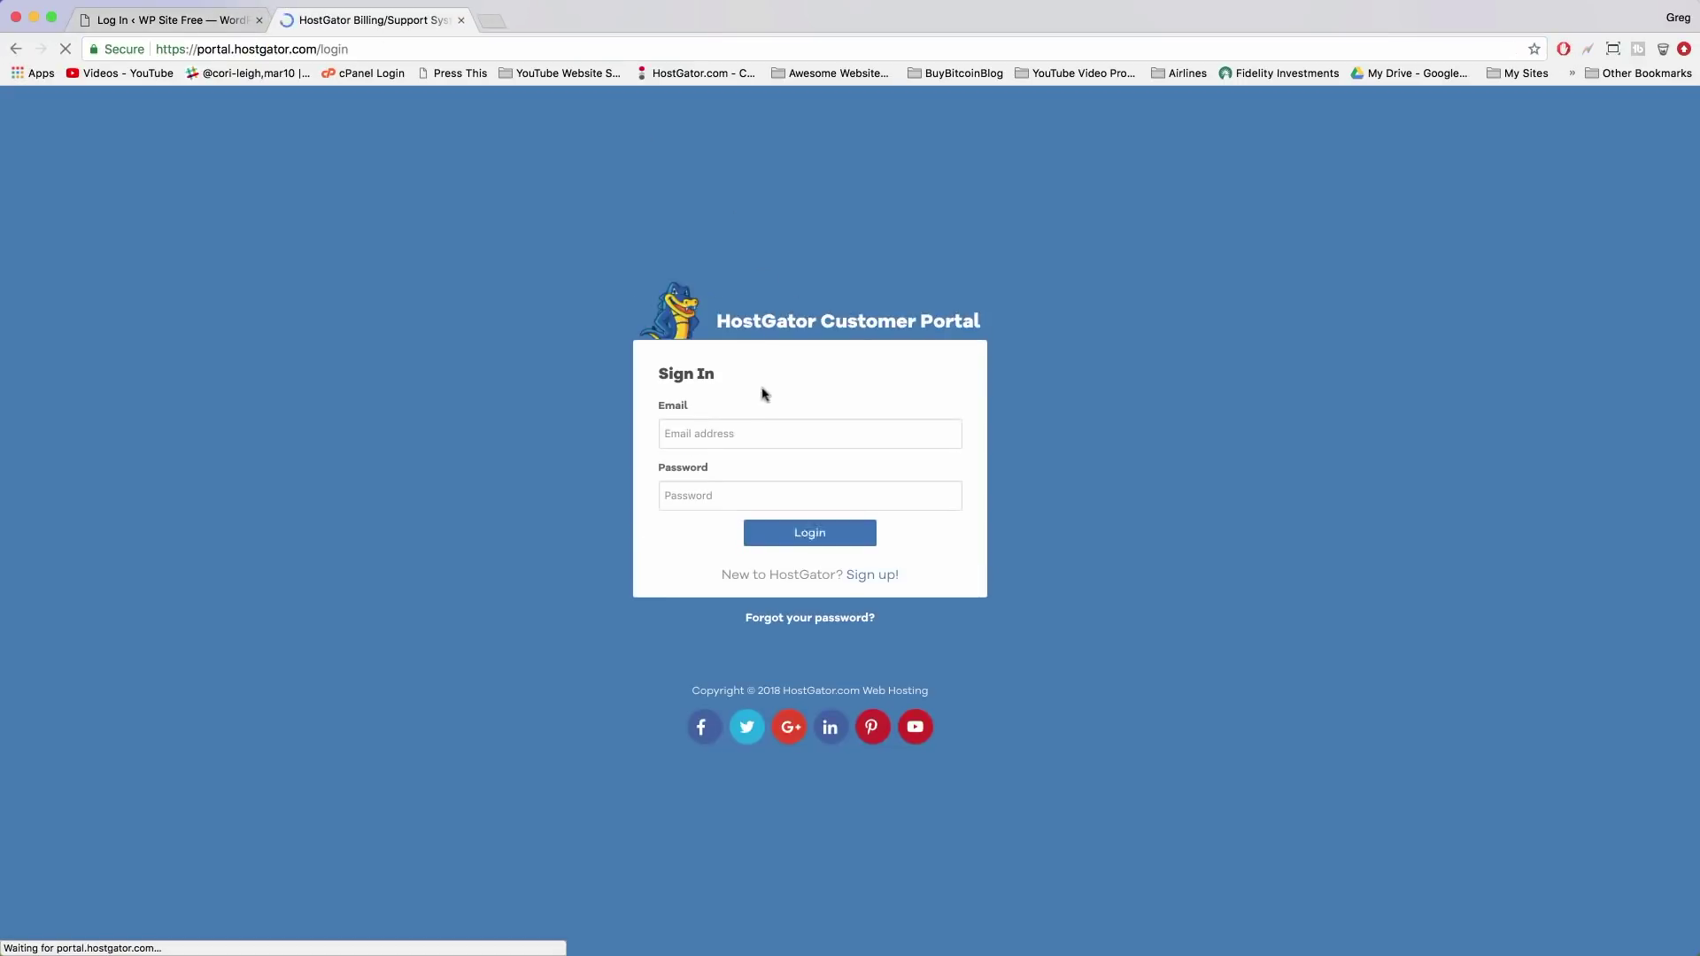
pyautogui.click(764, 433)
pyautogui.press('Tab')
pyautogui.write('****')
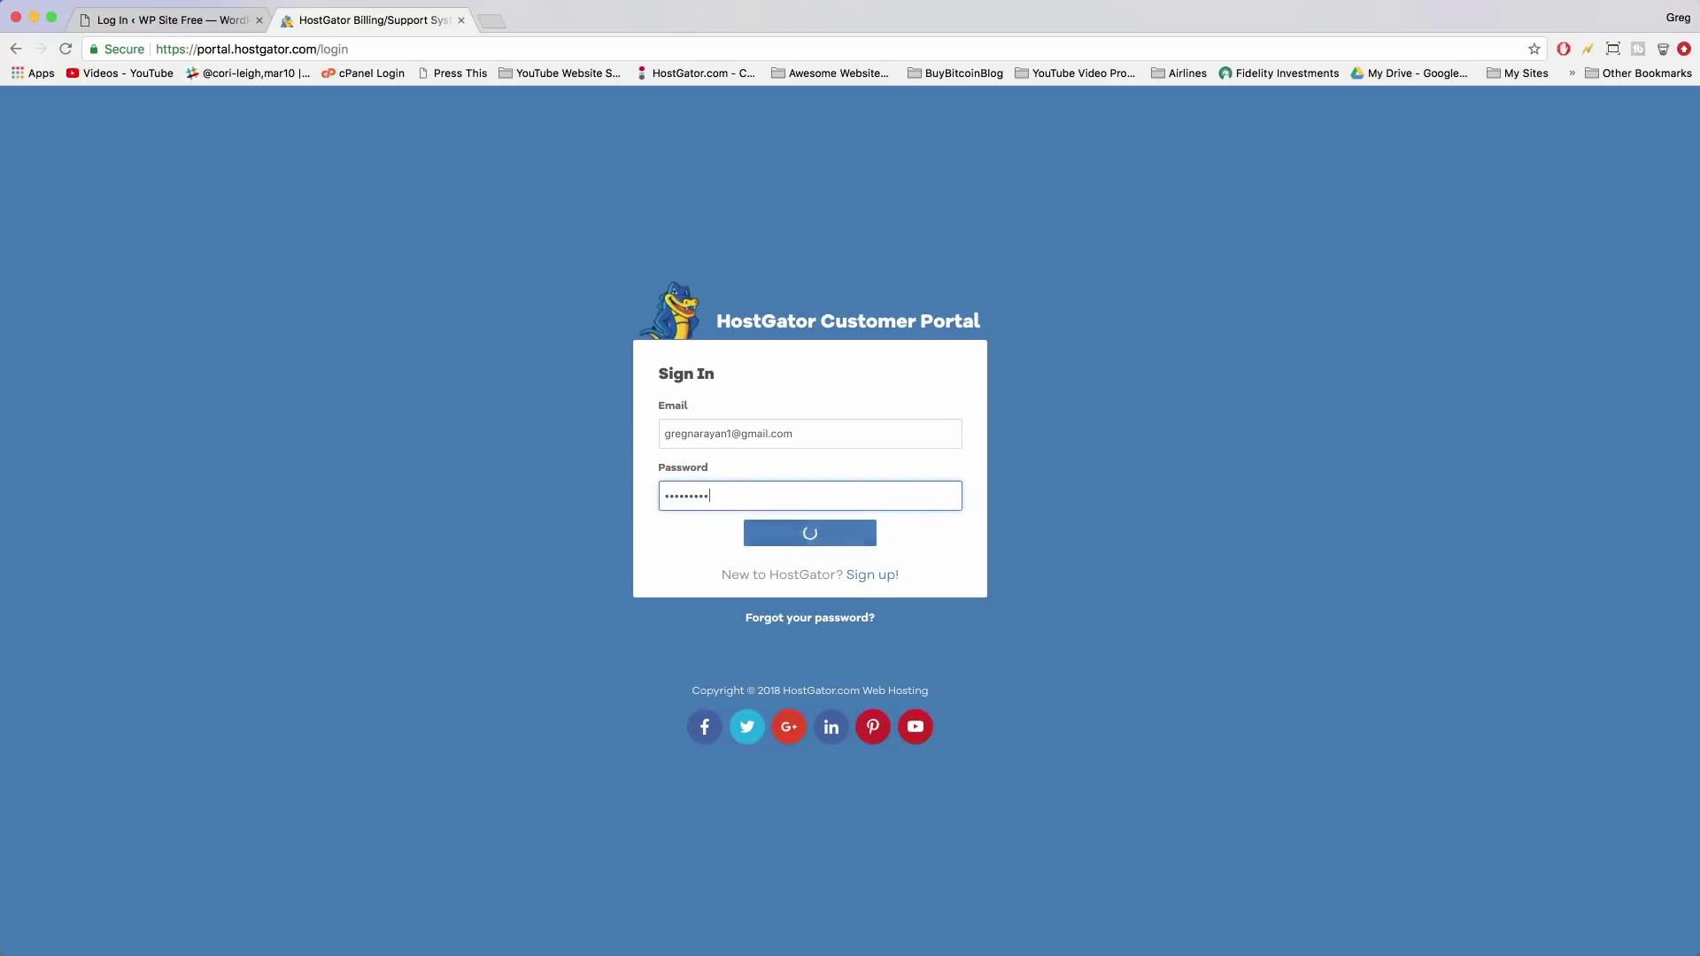
pyautogui.press('Return')
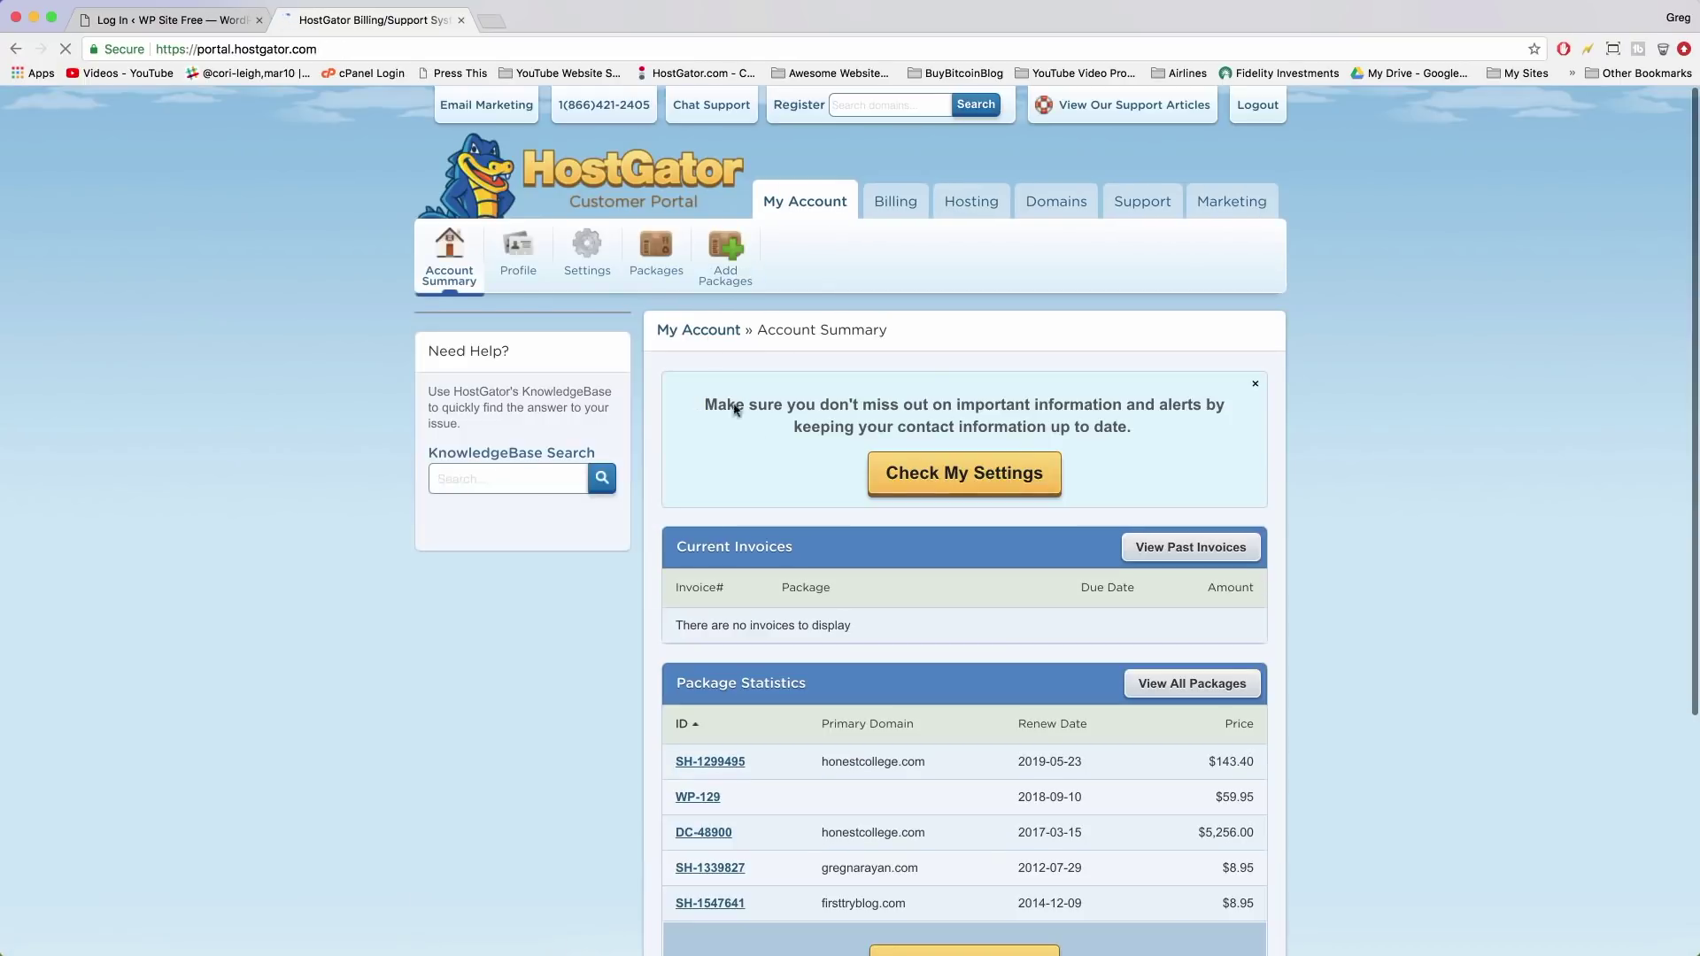
# Launch QuickInstall from the portal's Hosting section
pyautogui.click(984, 202)
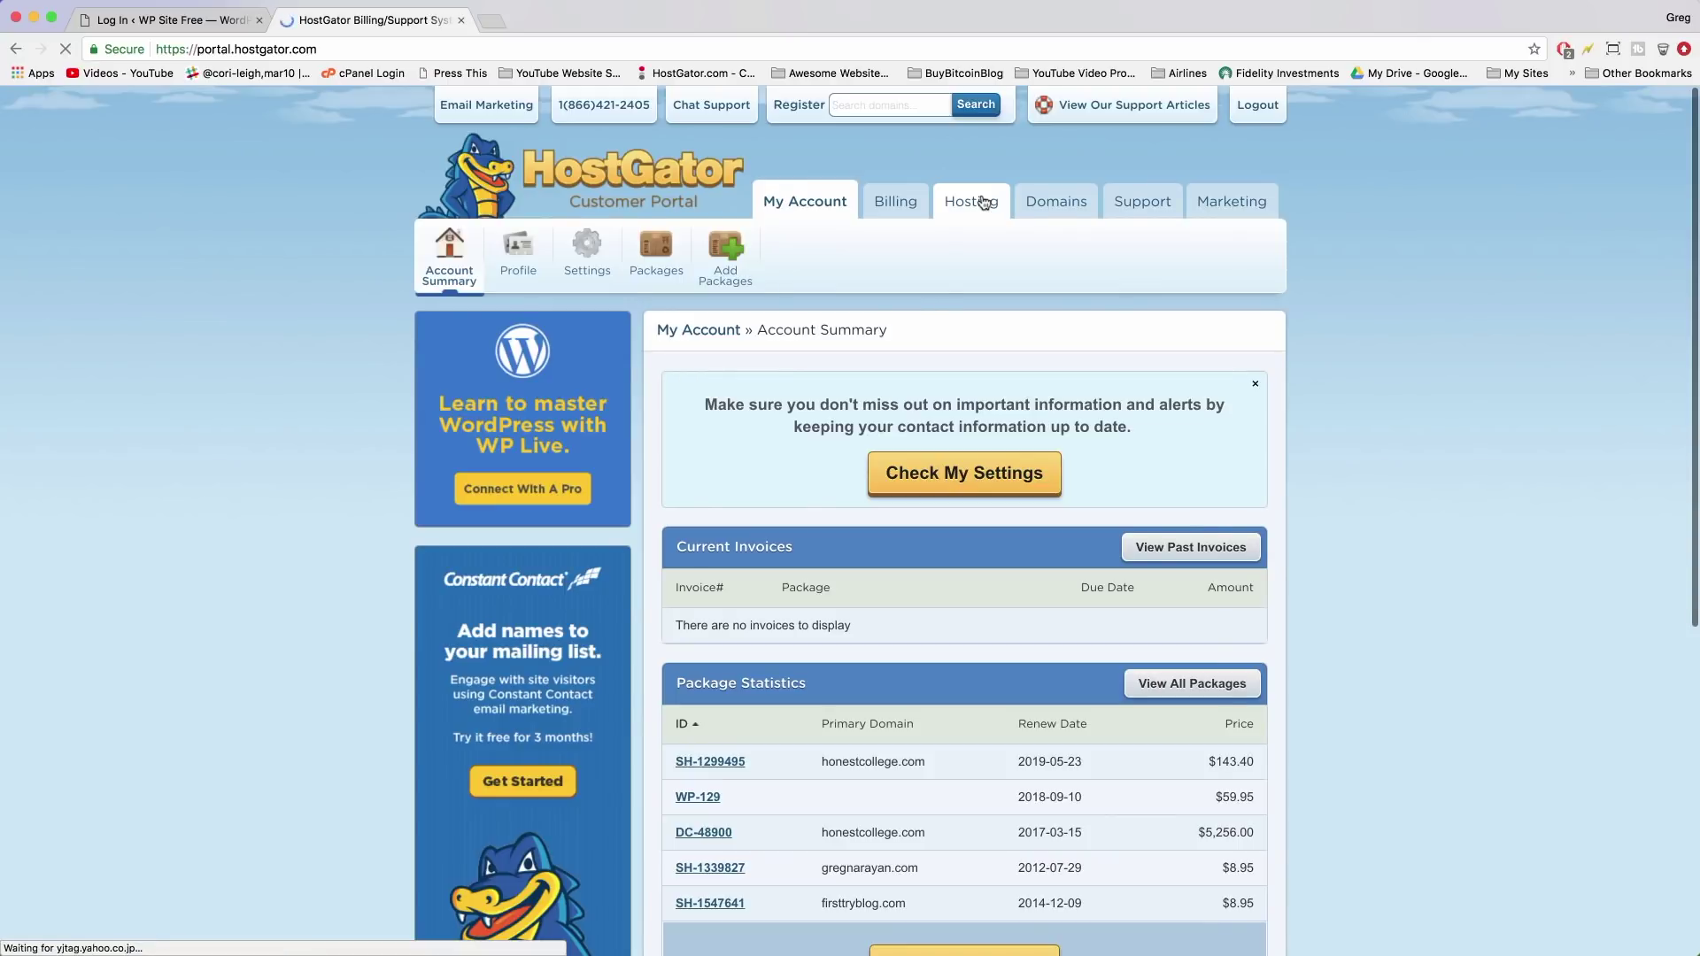
pyautogui.scroll(-5, 1066, 392)
pyautogui.click(1067, 529)
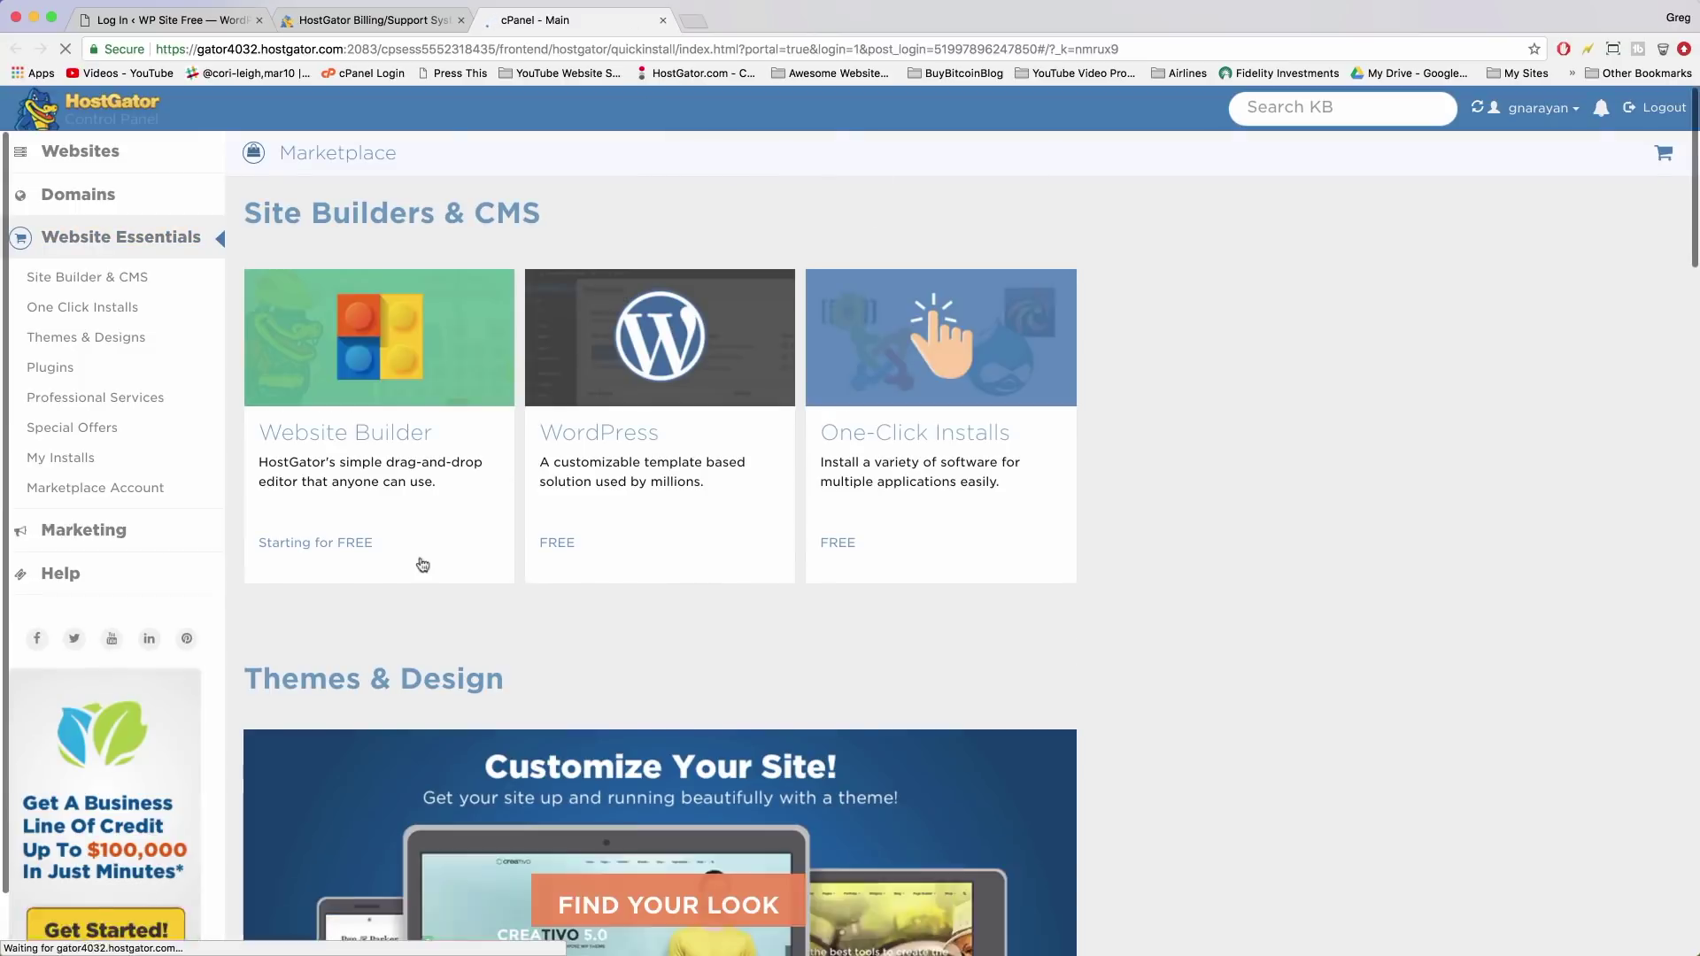
# Find the wpsitefree.com install in the My Installs list
pyautogui.click(59, 455)
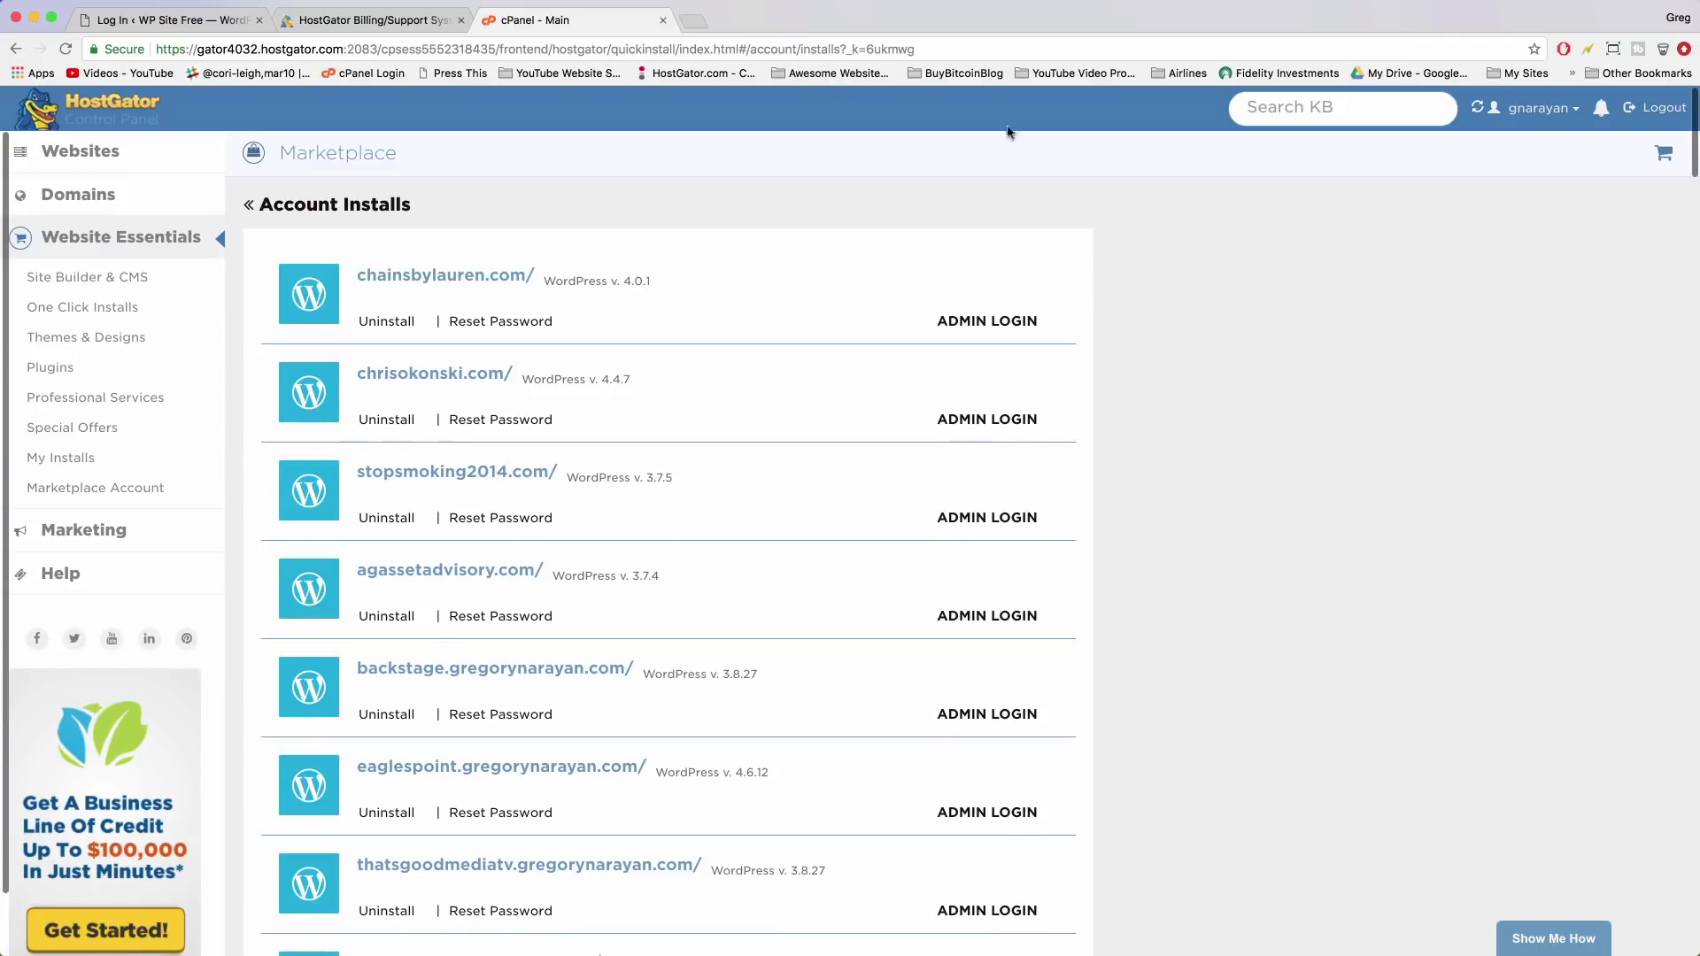
pyautogui.scroll(-3, 1229, 462)
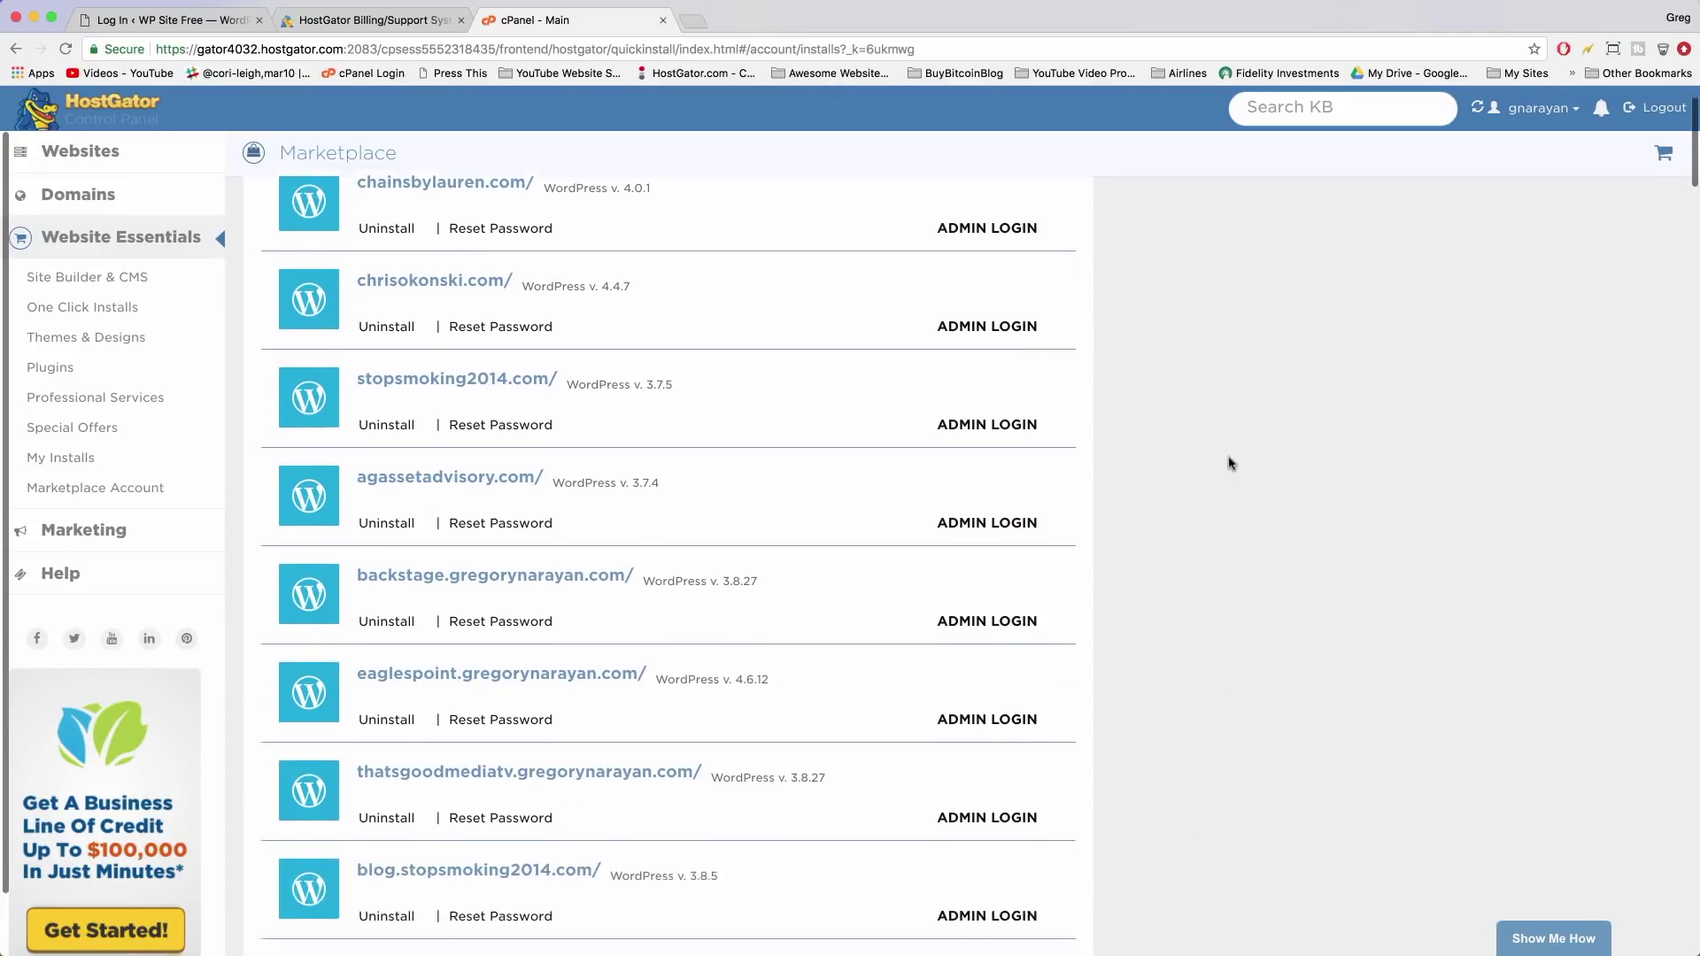
pyautogui.scroll(-8, 1229, 462)
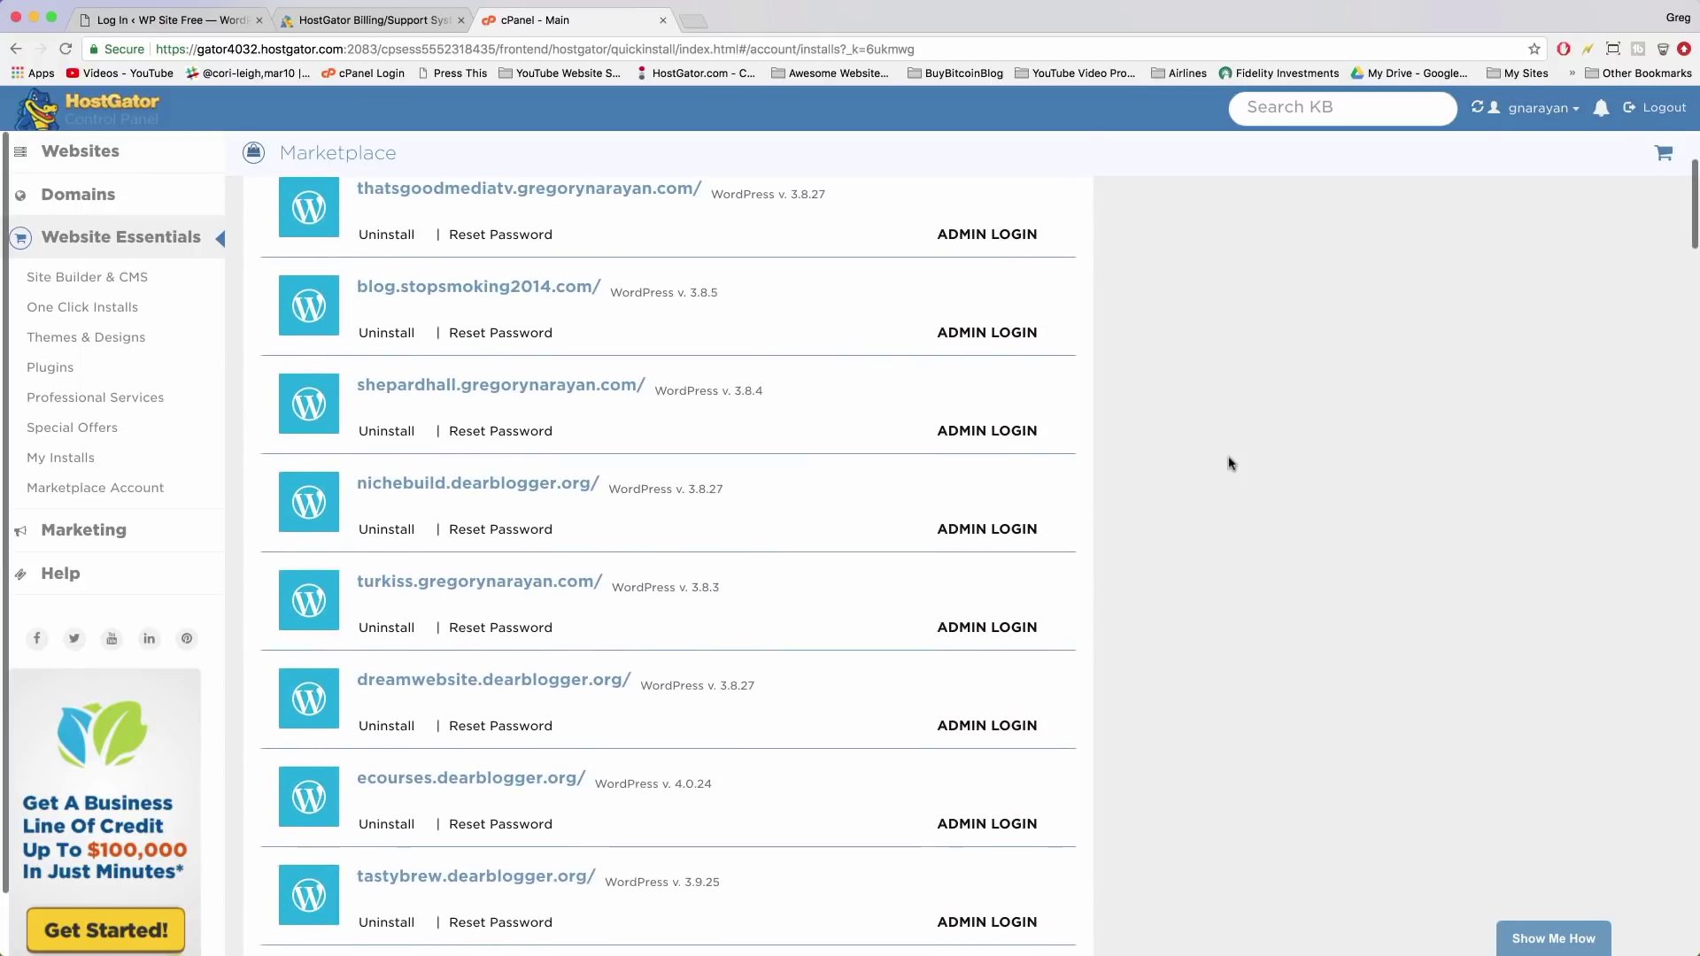
pyautogui.hotkey('ctrl', 'f')
pyautogui.write('wpsite')
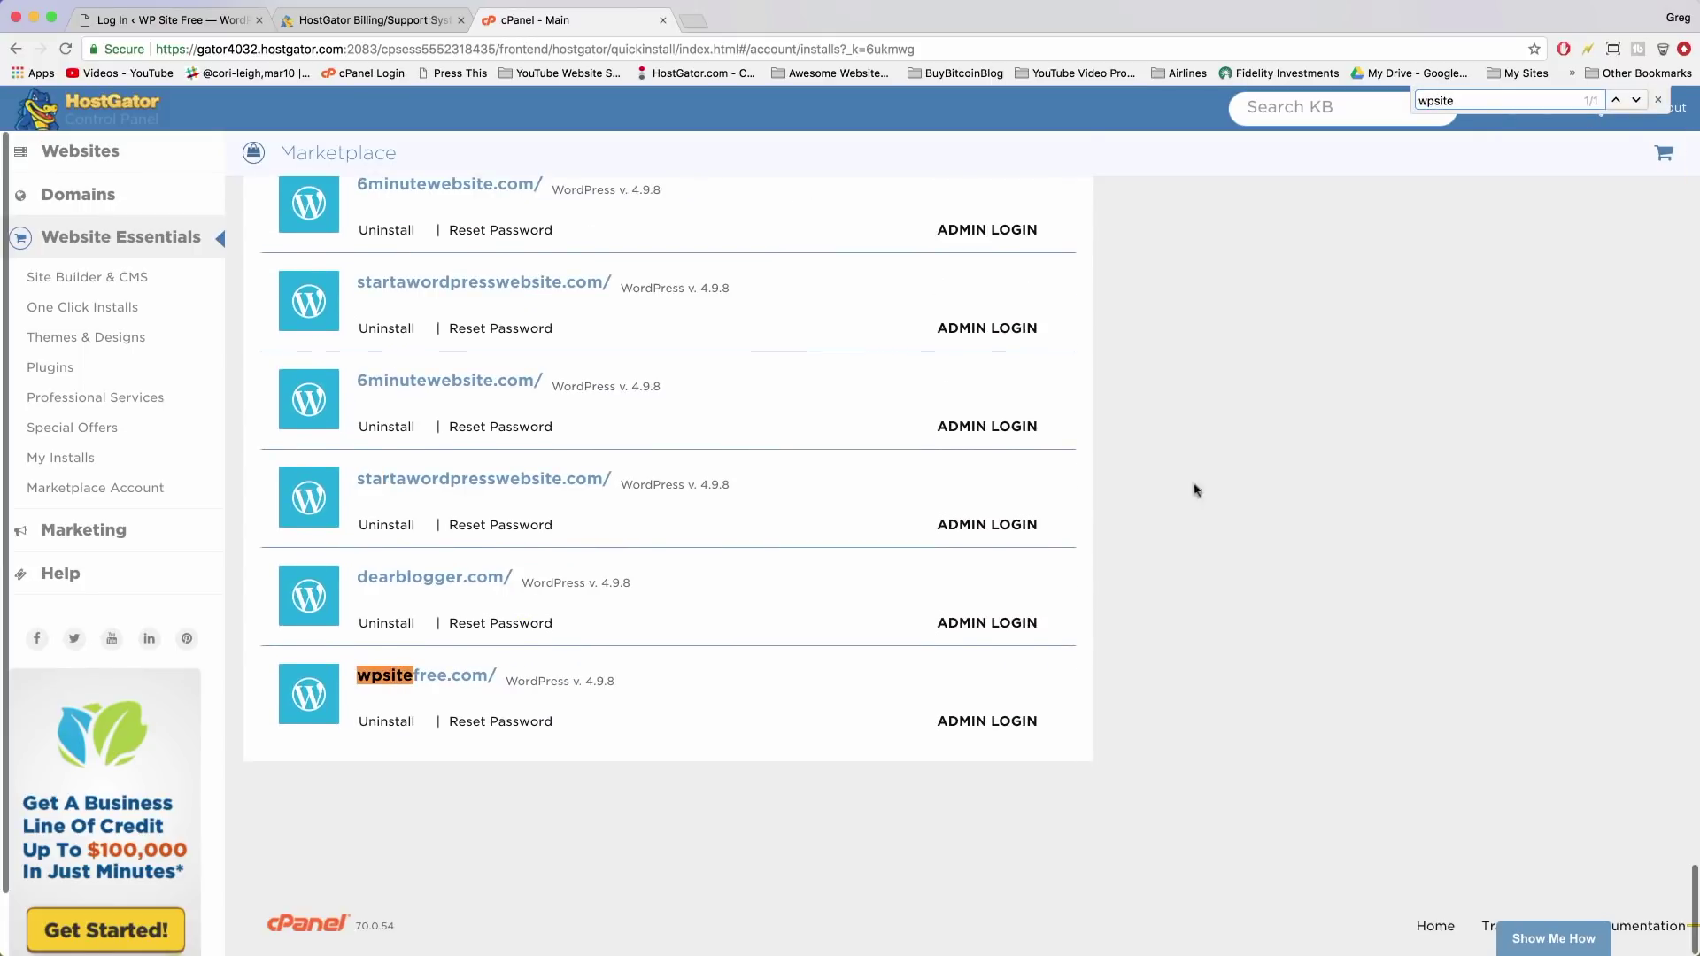
pyautogui.press('Escape')
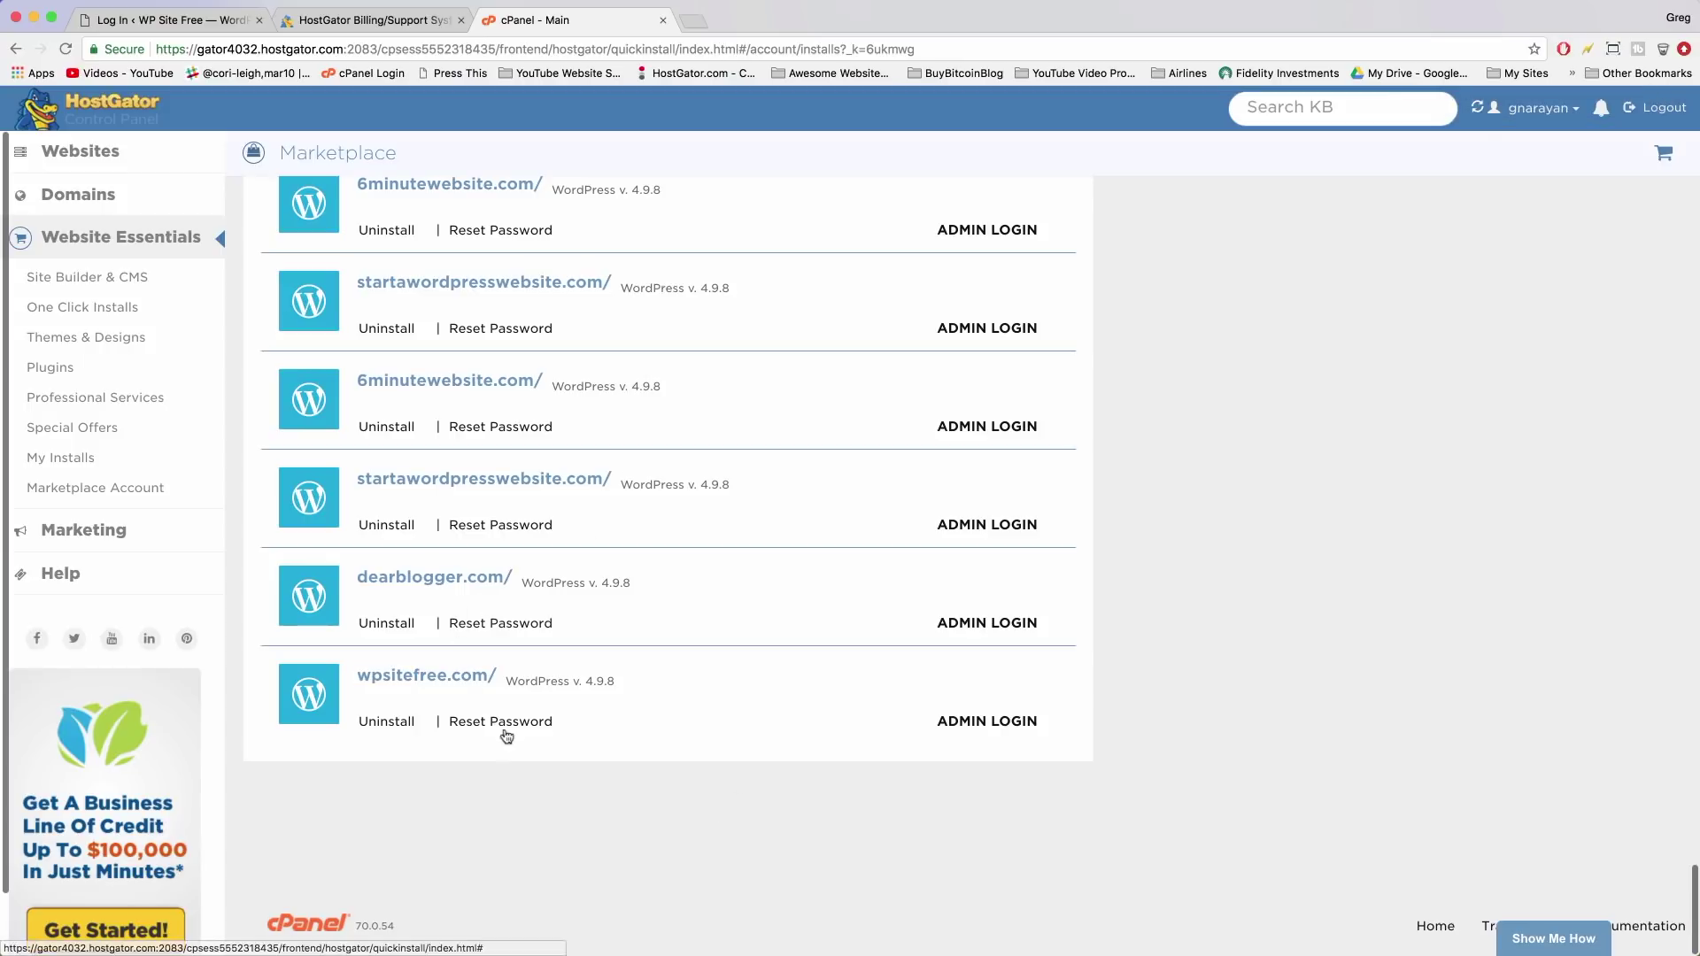
# Reset the admin user's password for wpsitefree.com and confirm the update
pyautogui.click(512, 728)
pyautogui.click(523, 640)
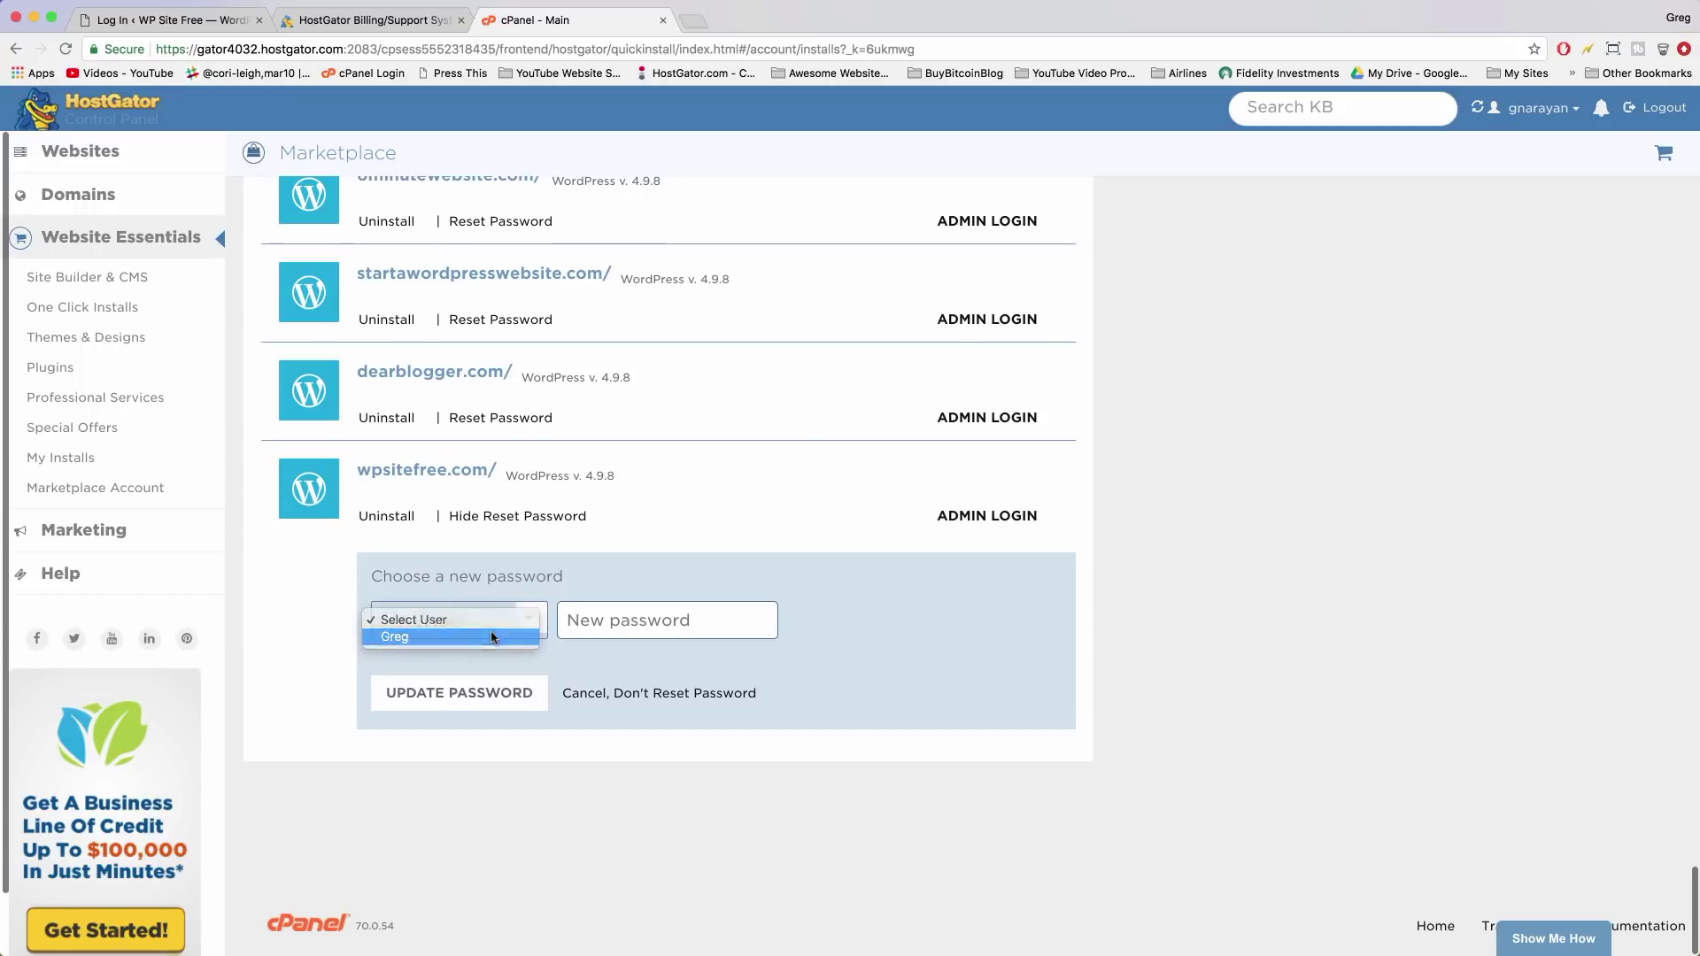
pyautogui.click(493, 637)
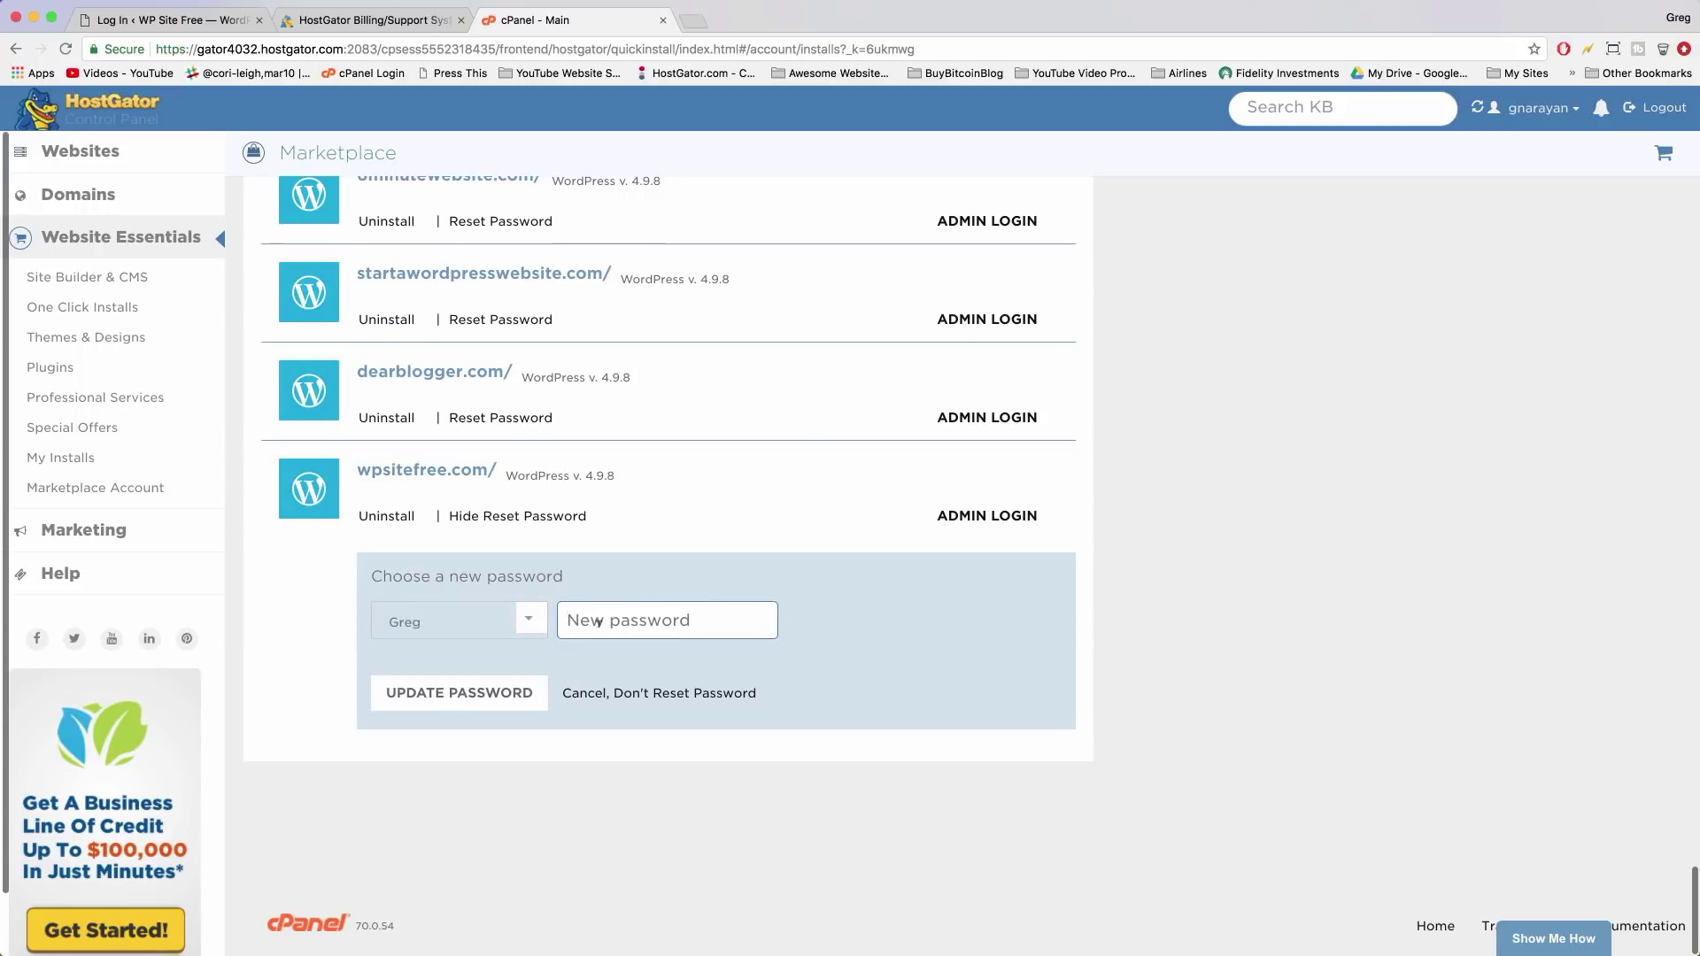
pyautogui.click(522, 701)
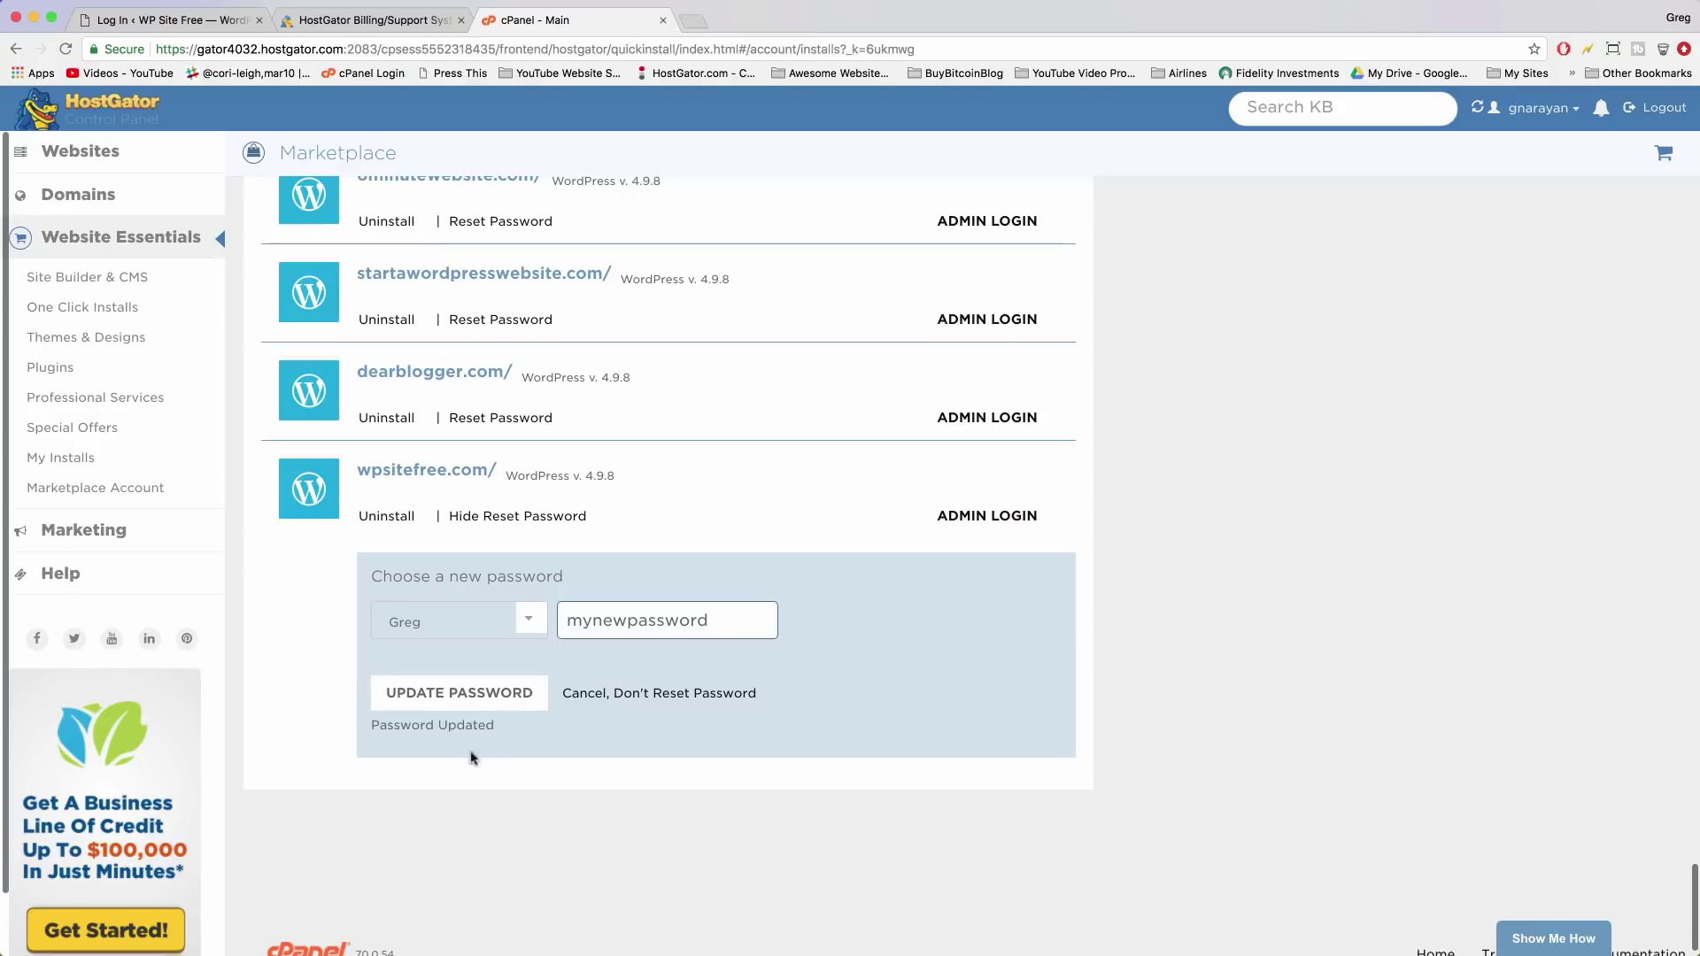
pyautogui.click(631, 695)
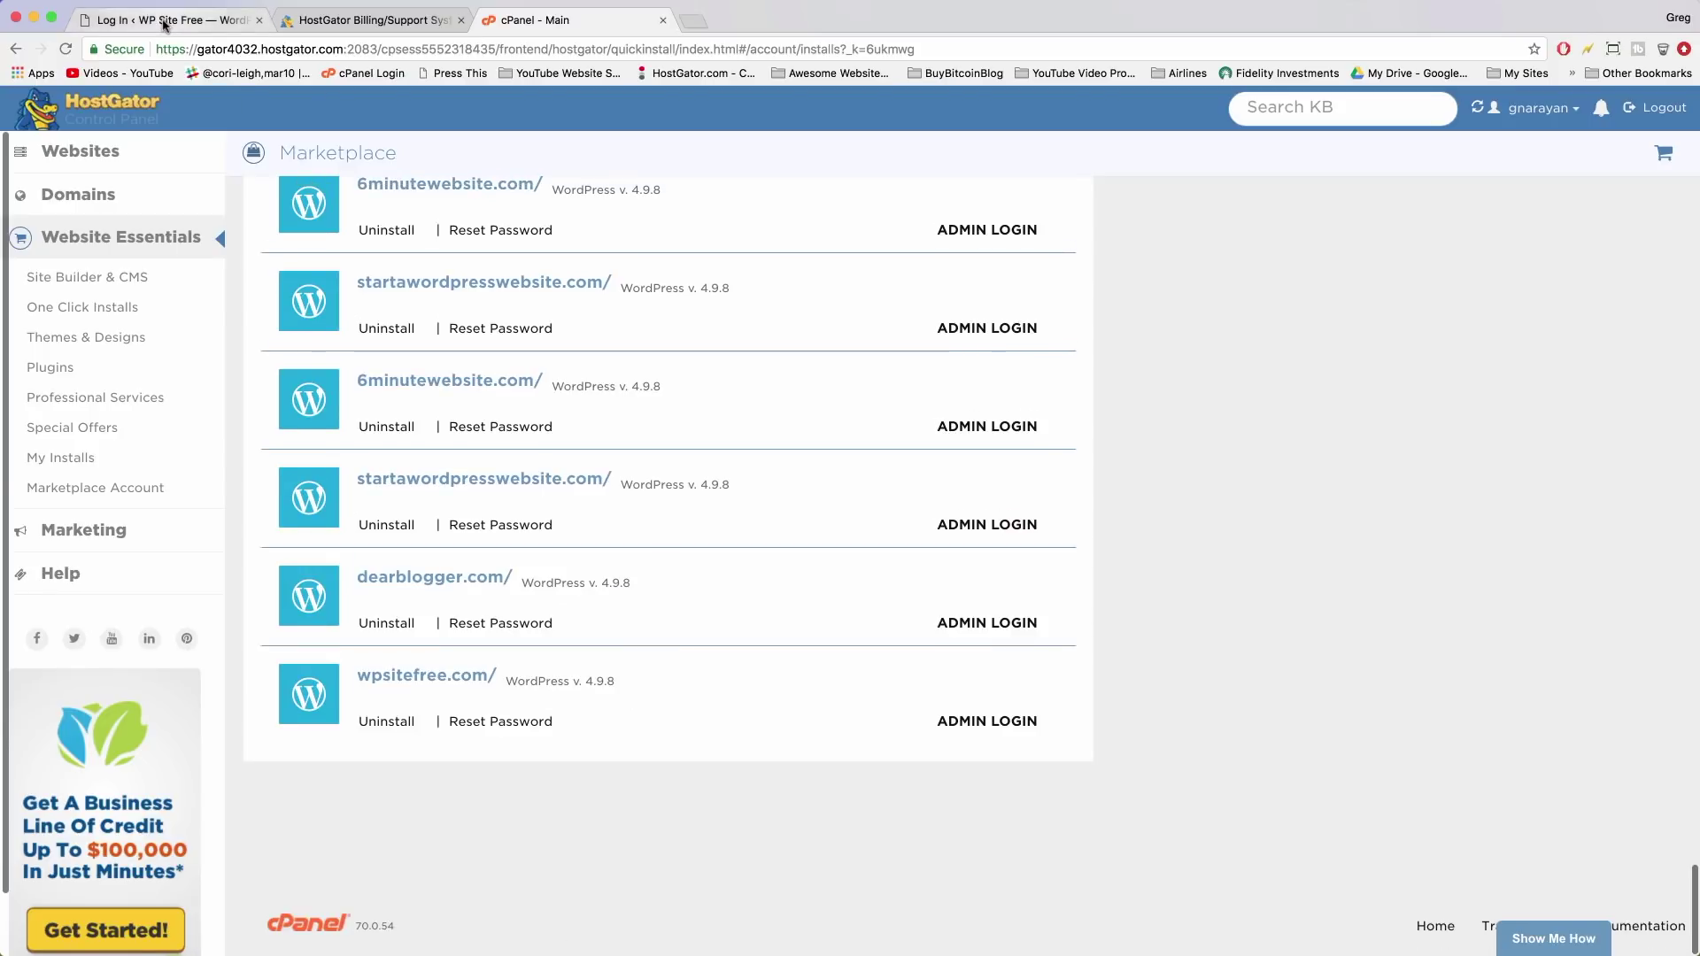
pyautogui.click(152, 19)
# Log in to wp-admin with the admin username and password, with Remember Me checked
pyautogui.write('Greg')
pyautogui.press('Tab')
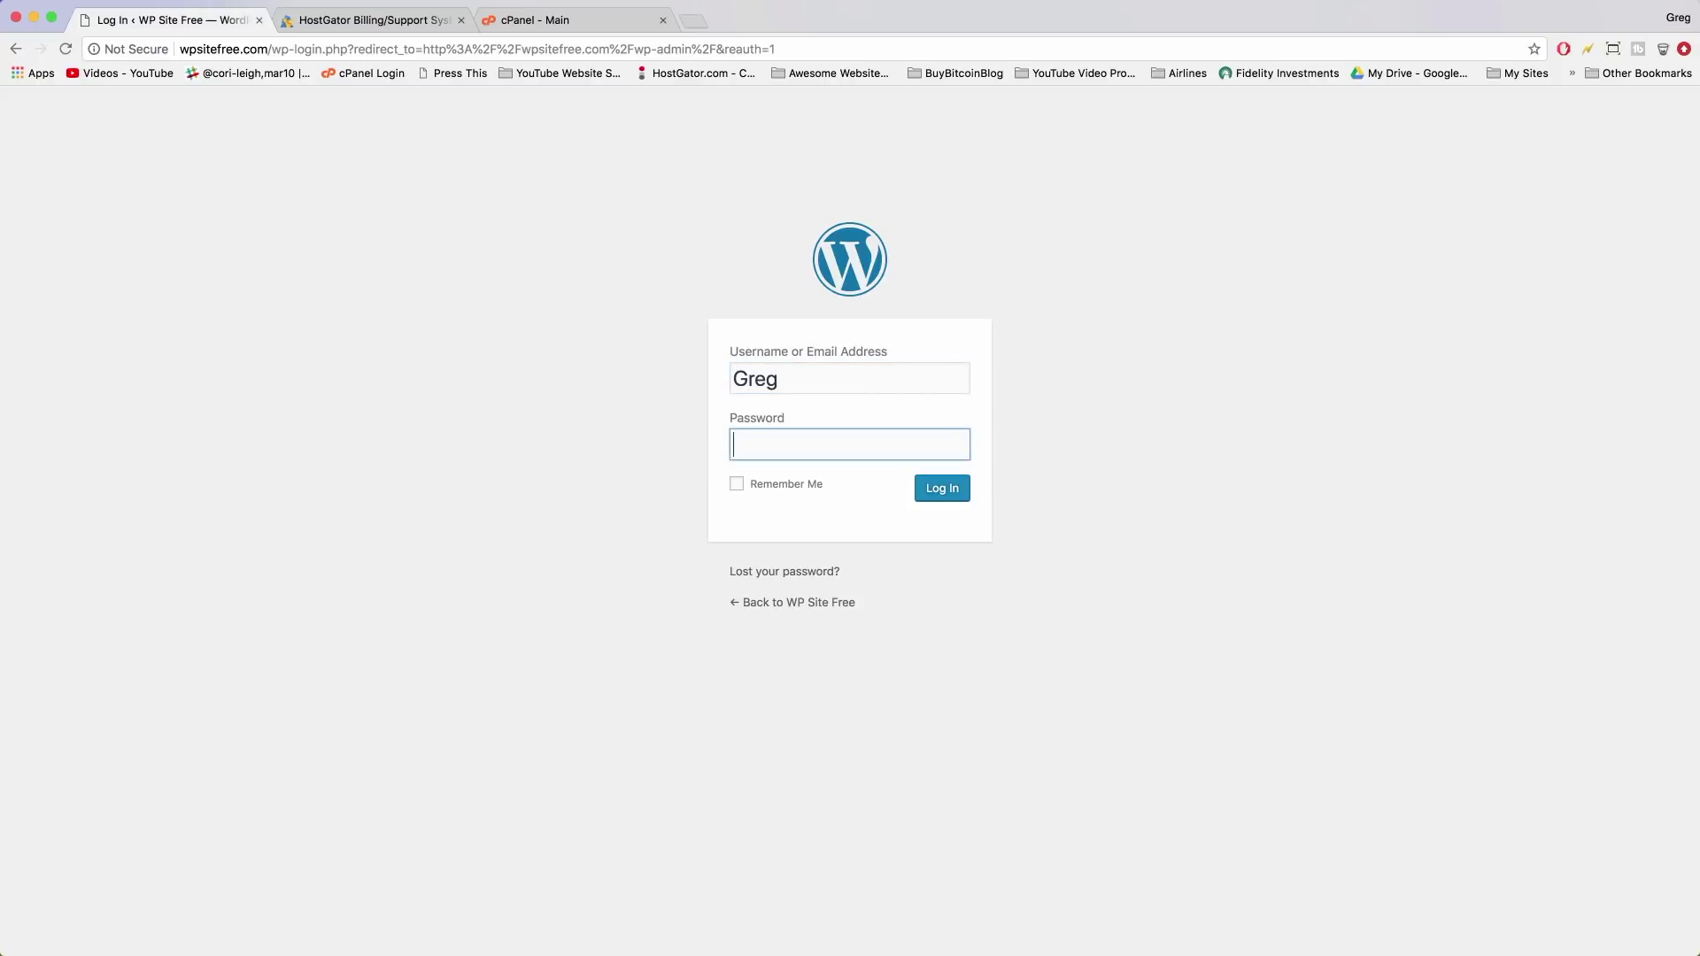
pyautogui.write('•••••••••••••')
pyautogui.click(794, 486)
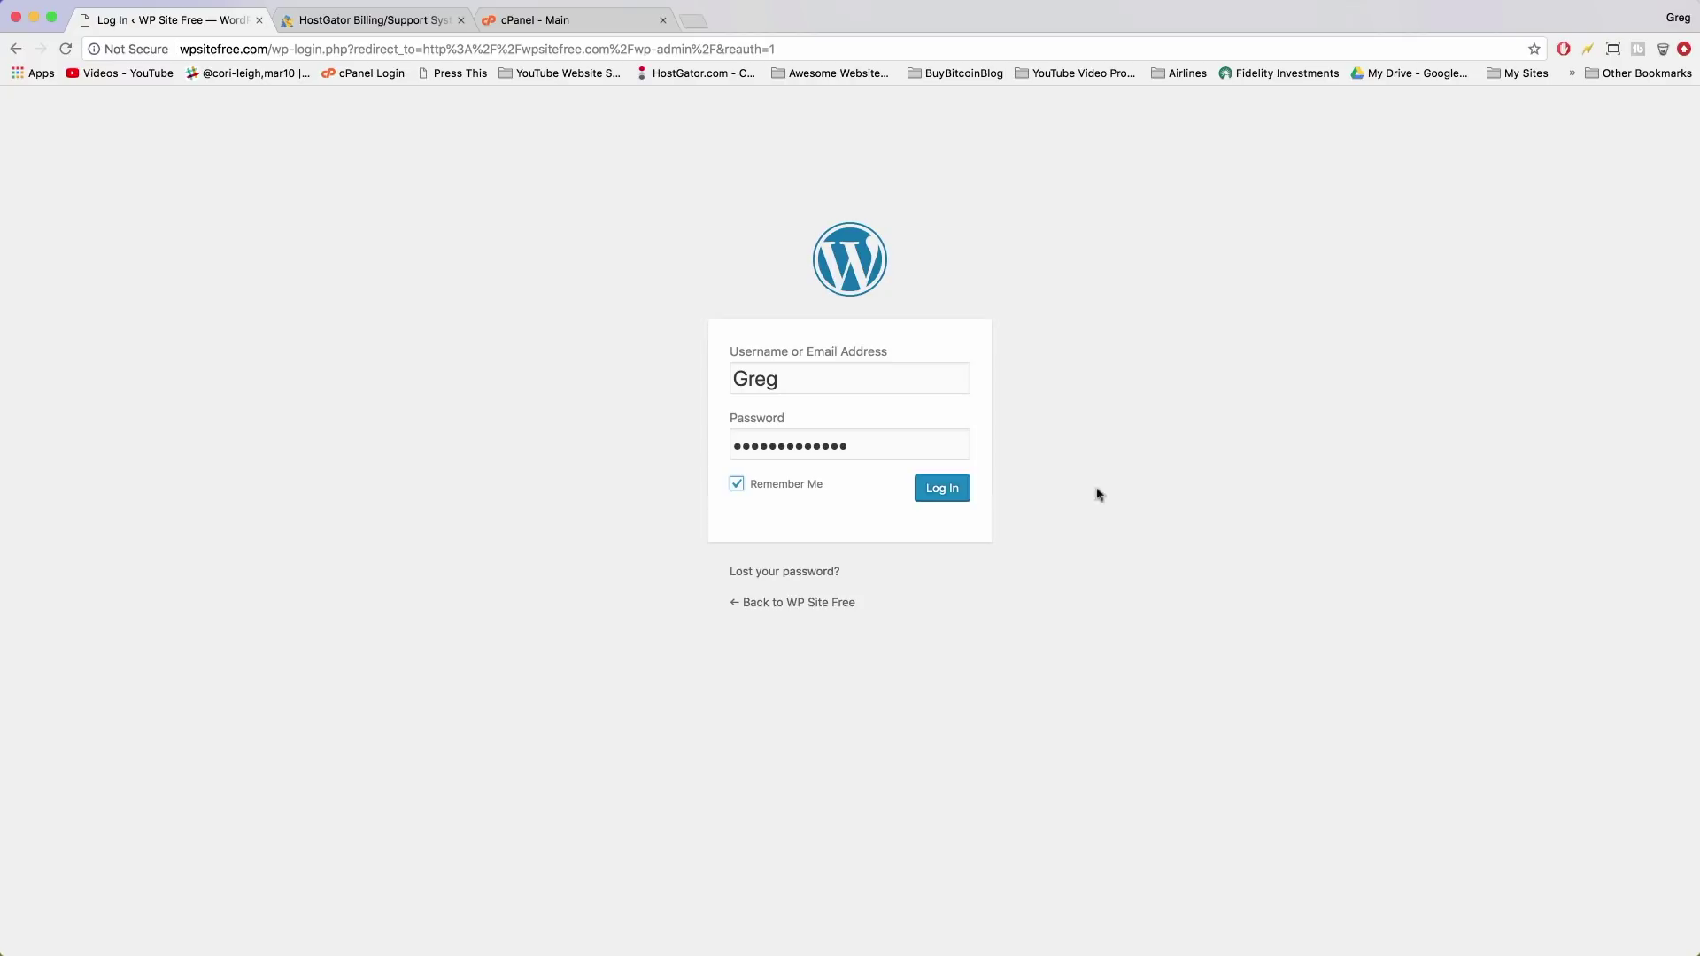
pyautogui.click(947, 495)
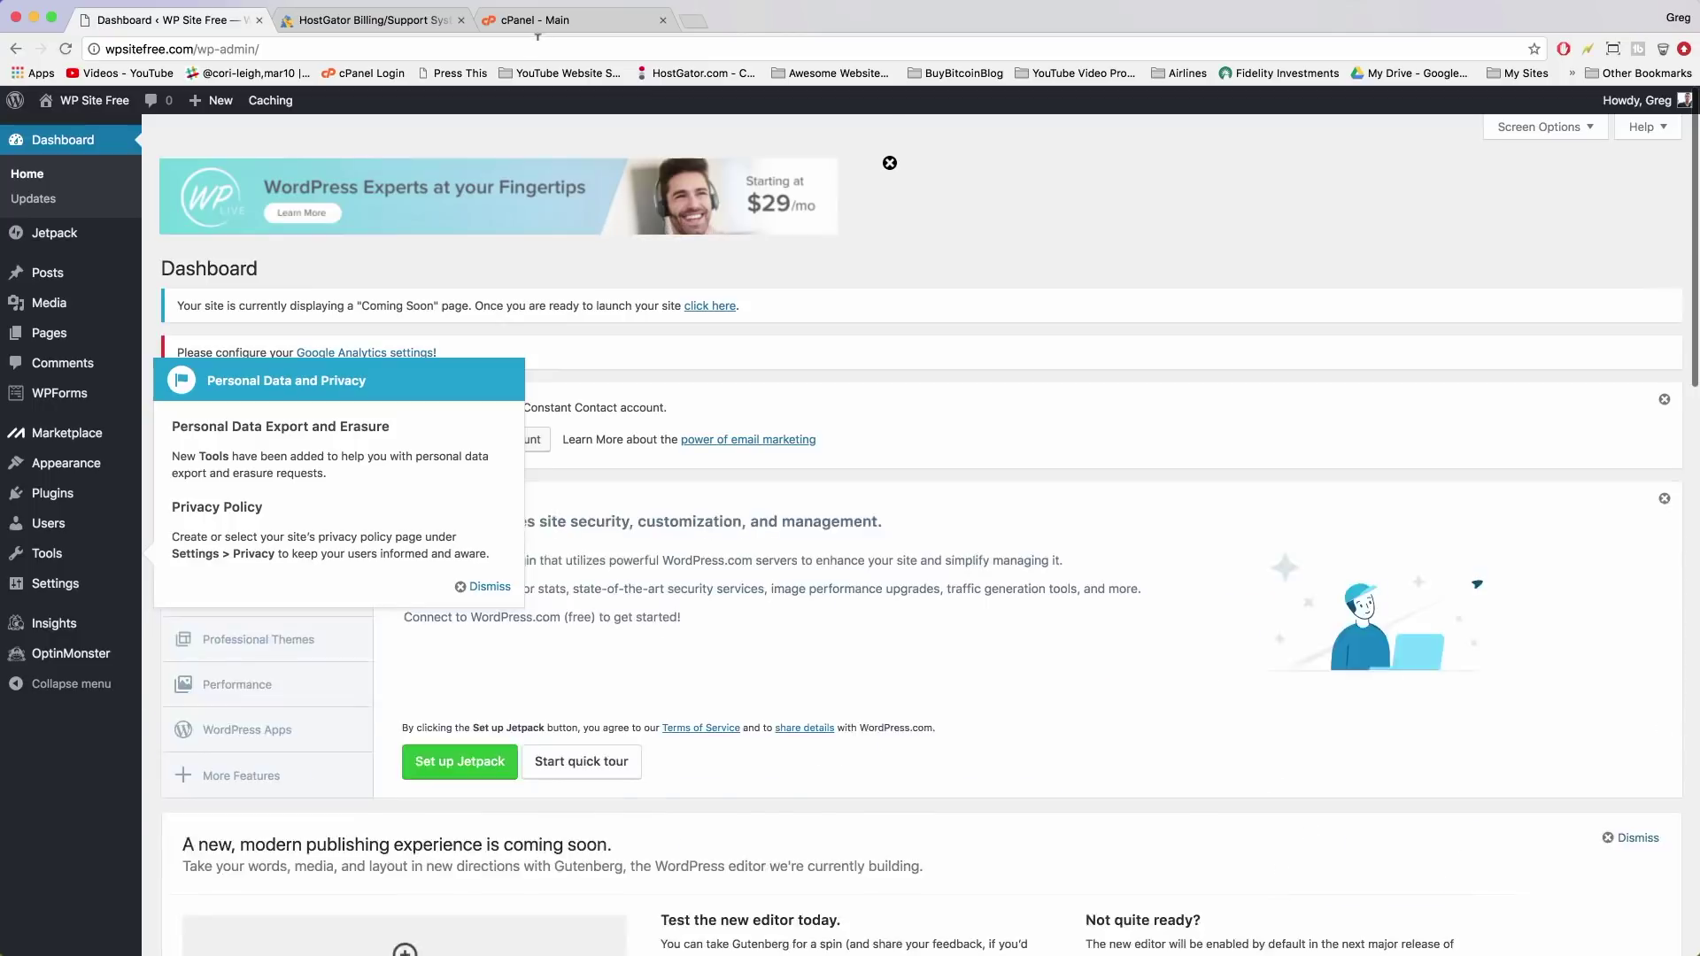
# Close the leftover cPanel installs and HostGator billing tabs
pyautogui.click(537, 25)
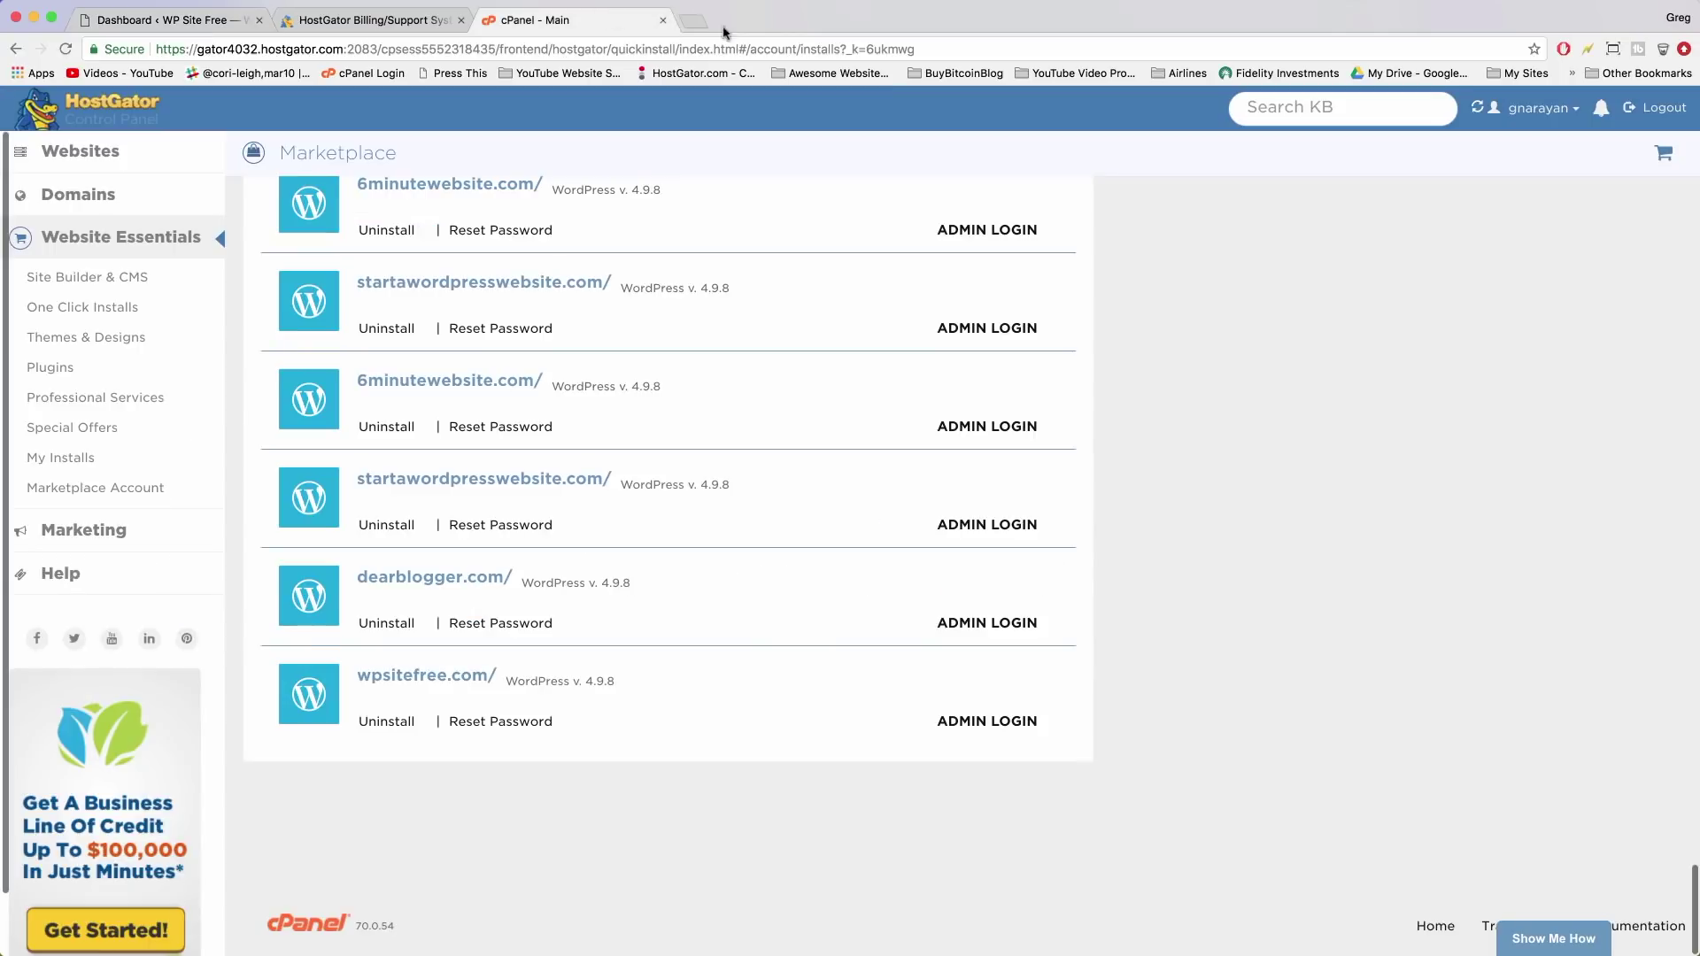
pyautogui.scroll(10, 881, 817)
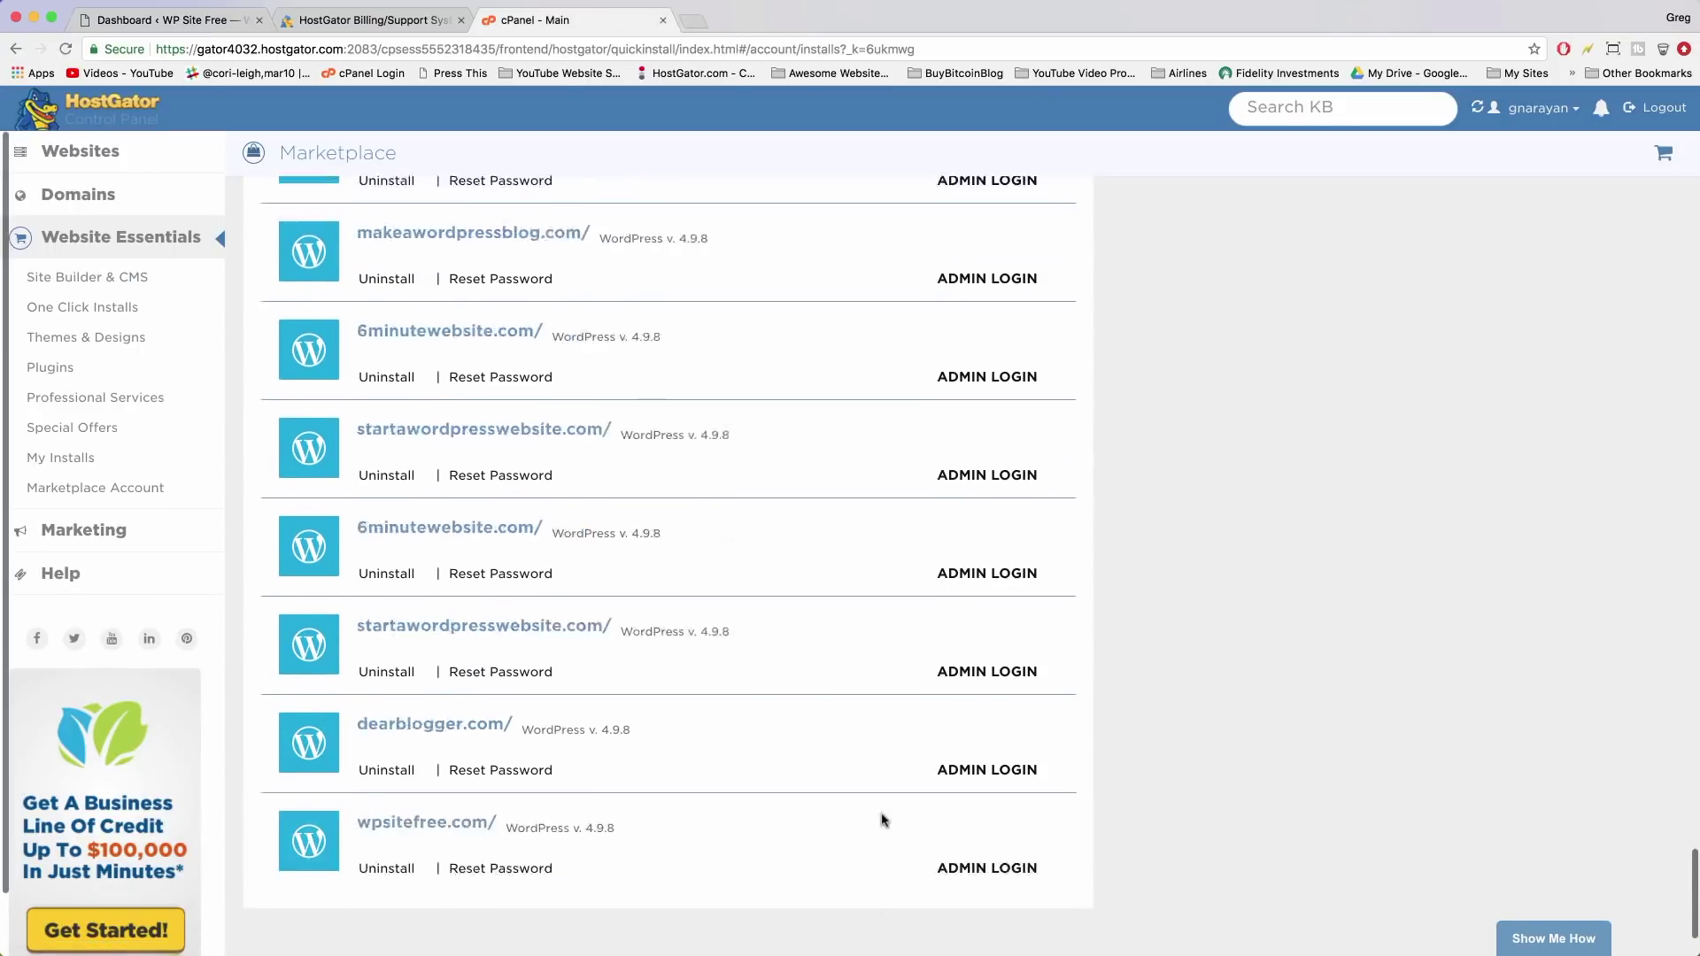
pyautogui.click(663, 19)
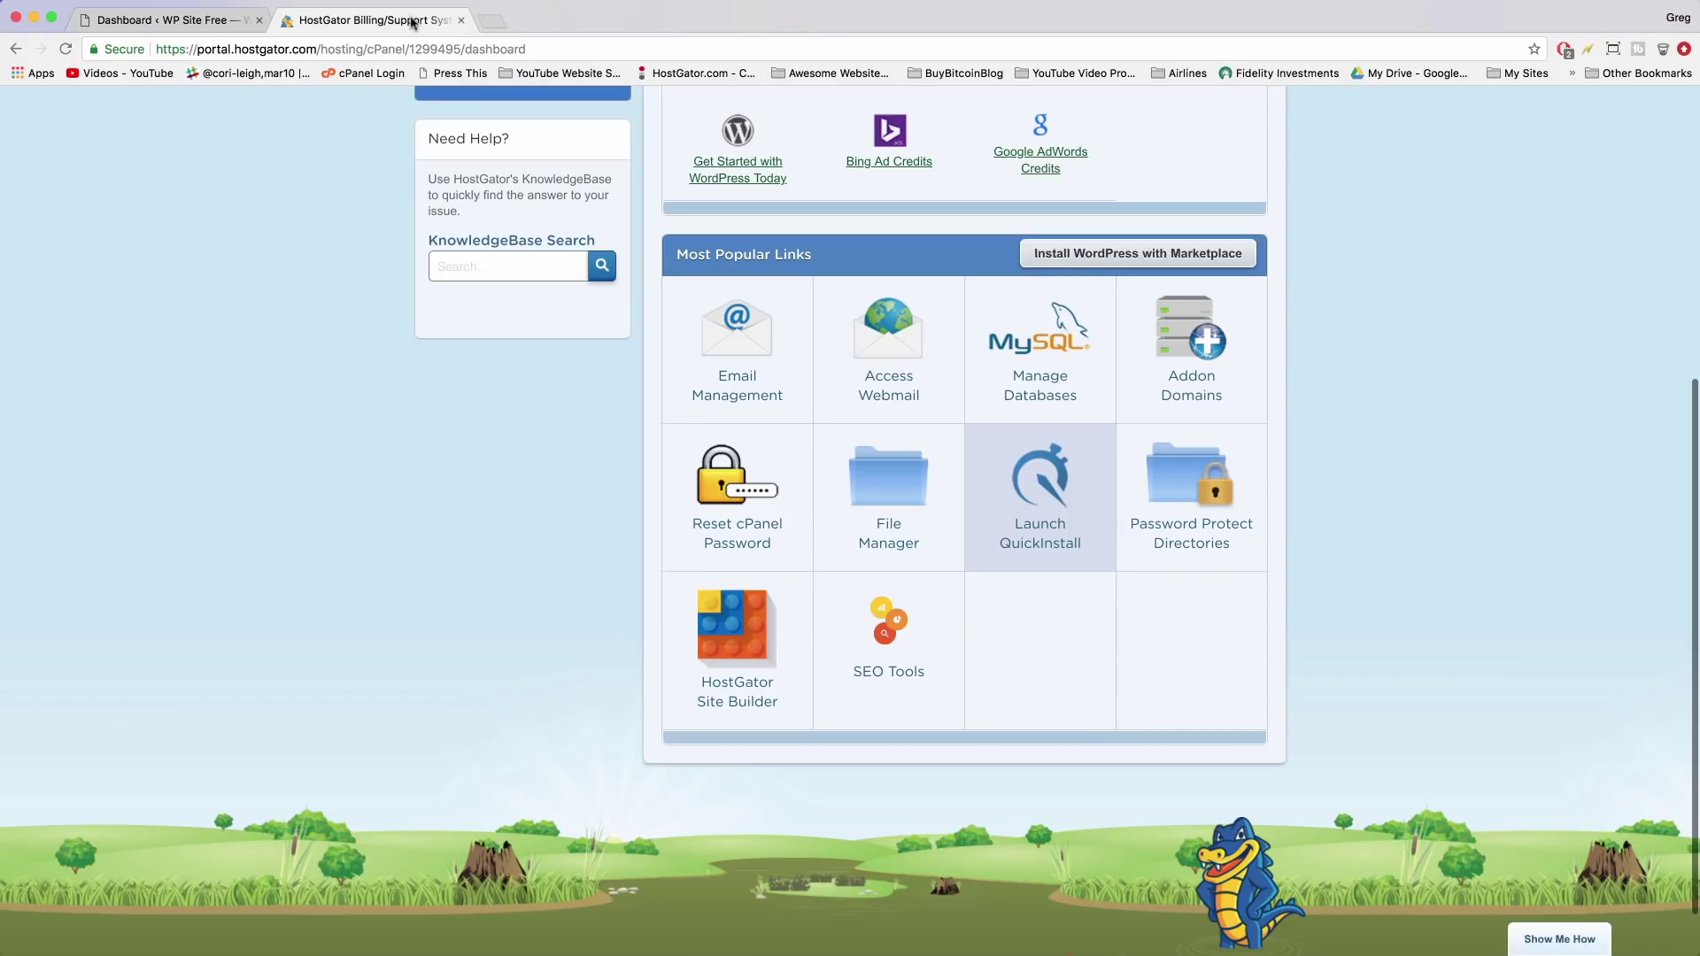
pyautogui.click(461, 20)
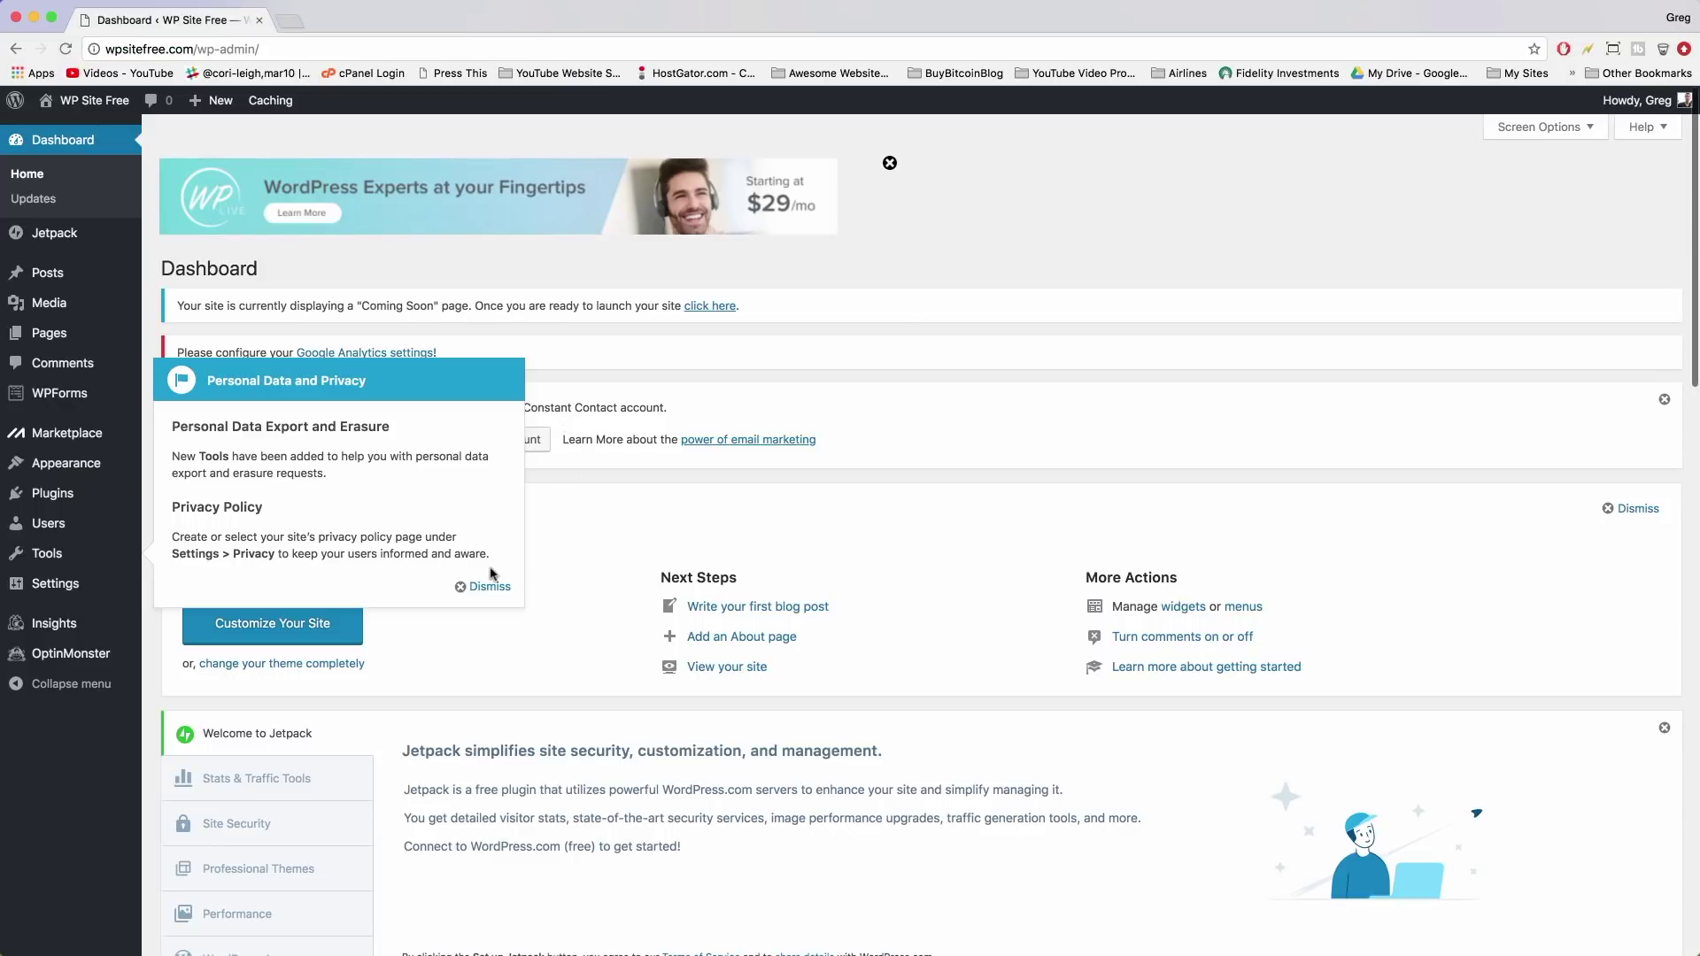
# Dismiss the Personal Data and Privacy notice and look over the dashboard
pyautogui.click(487, 587)
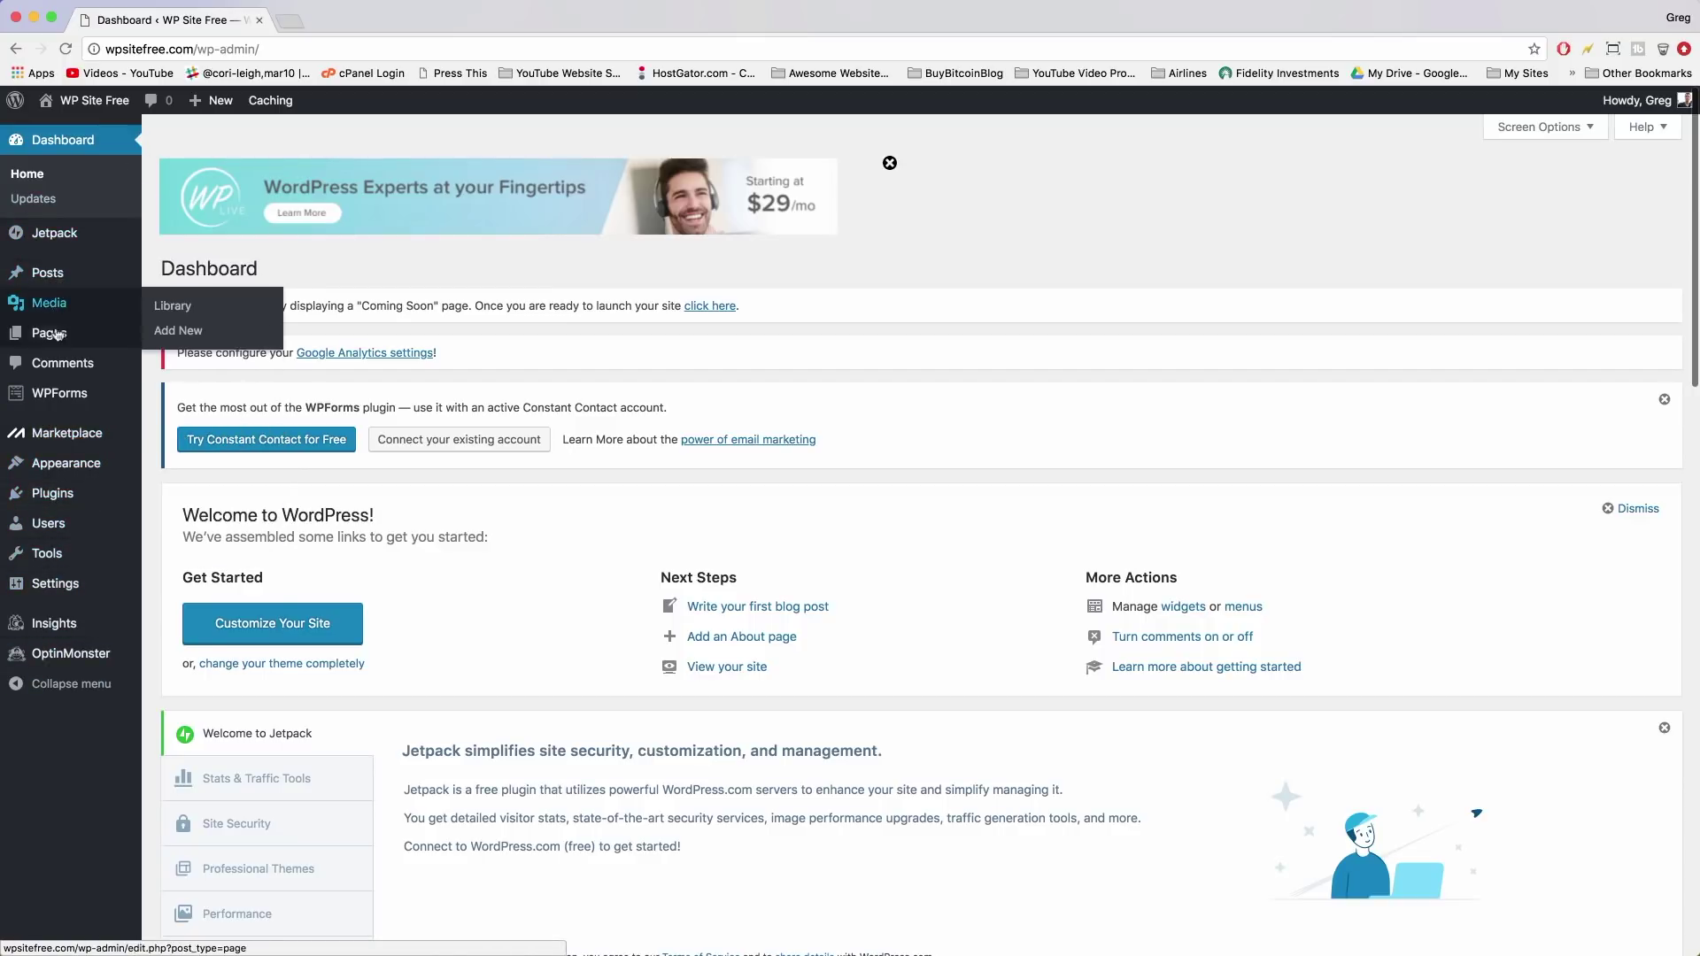
pyautogui.moveTo(76, 523)
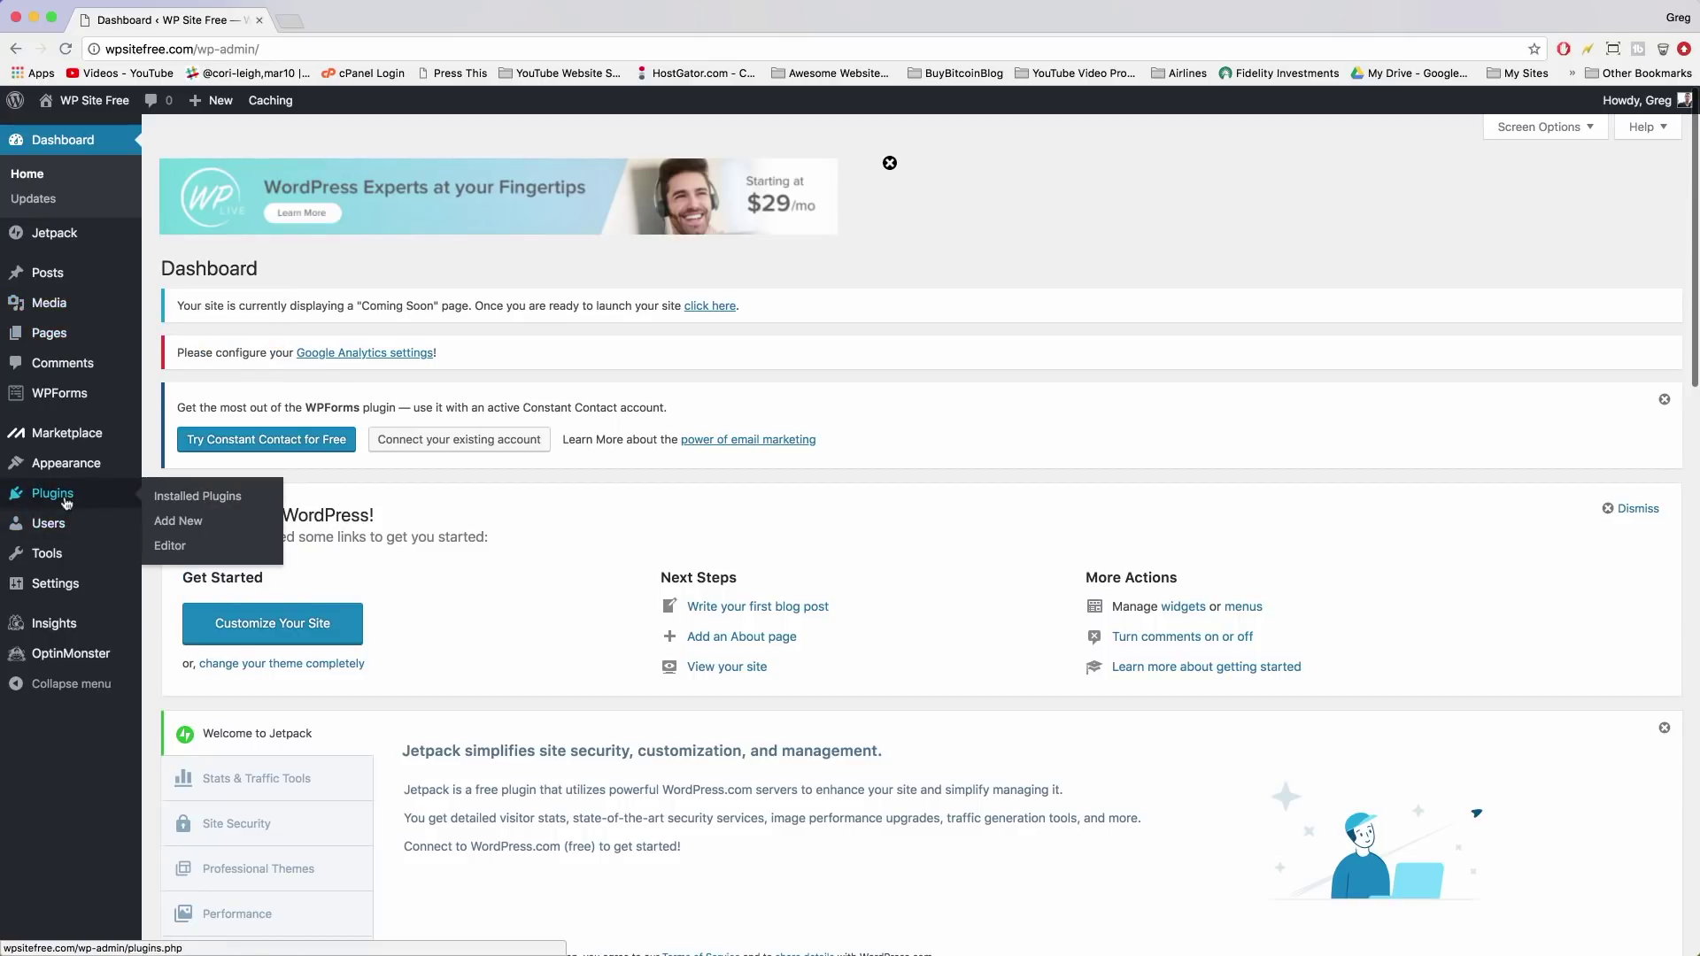
pyautogui.scroll(-10, 949, 538)
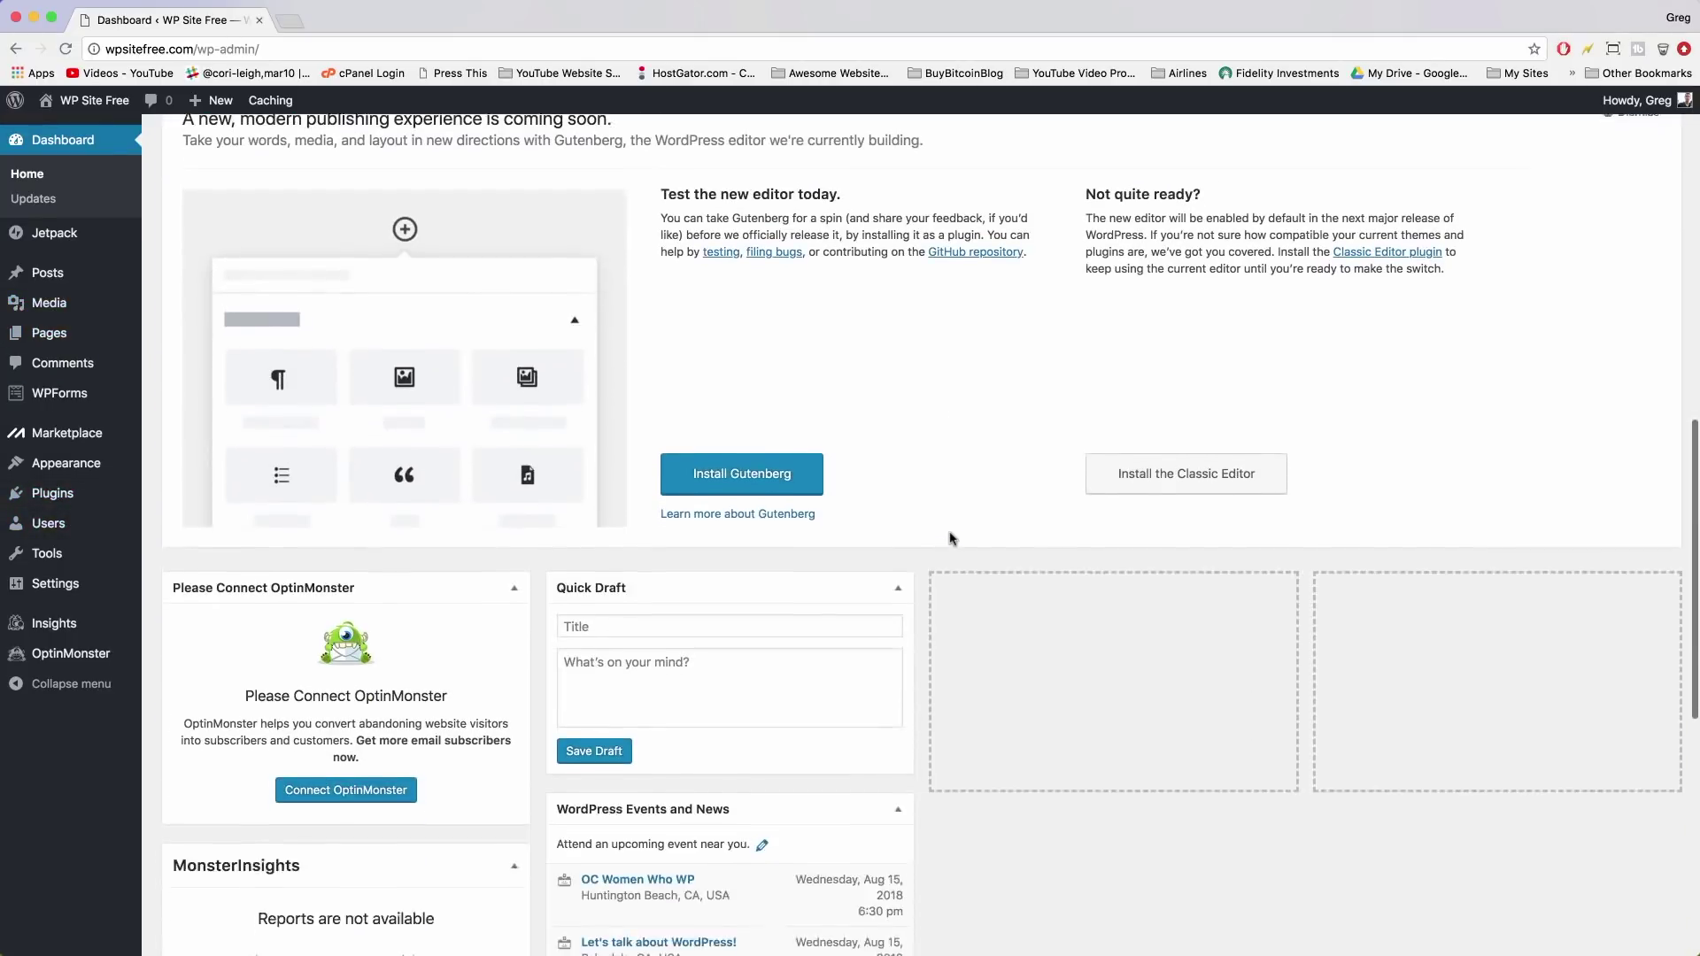
pyautogui.scroll(-10, 949, 537)
pyautogui.scroll(20, 948, 537)
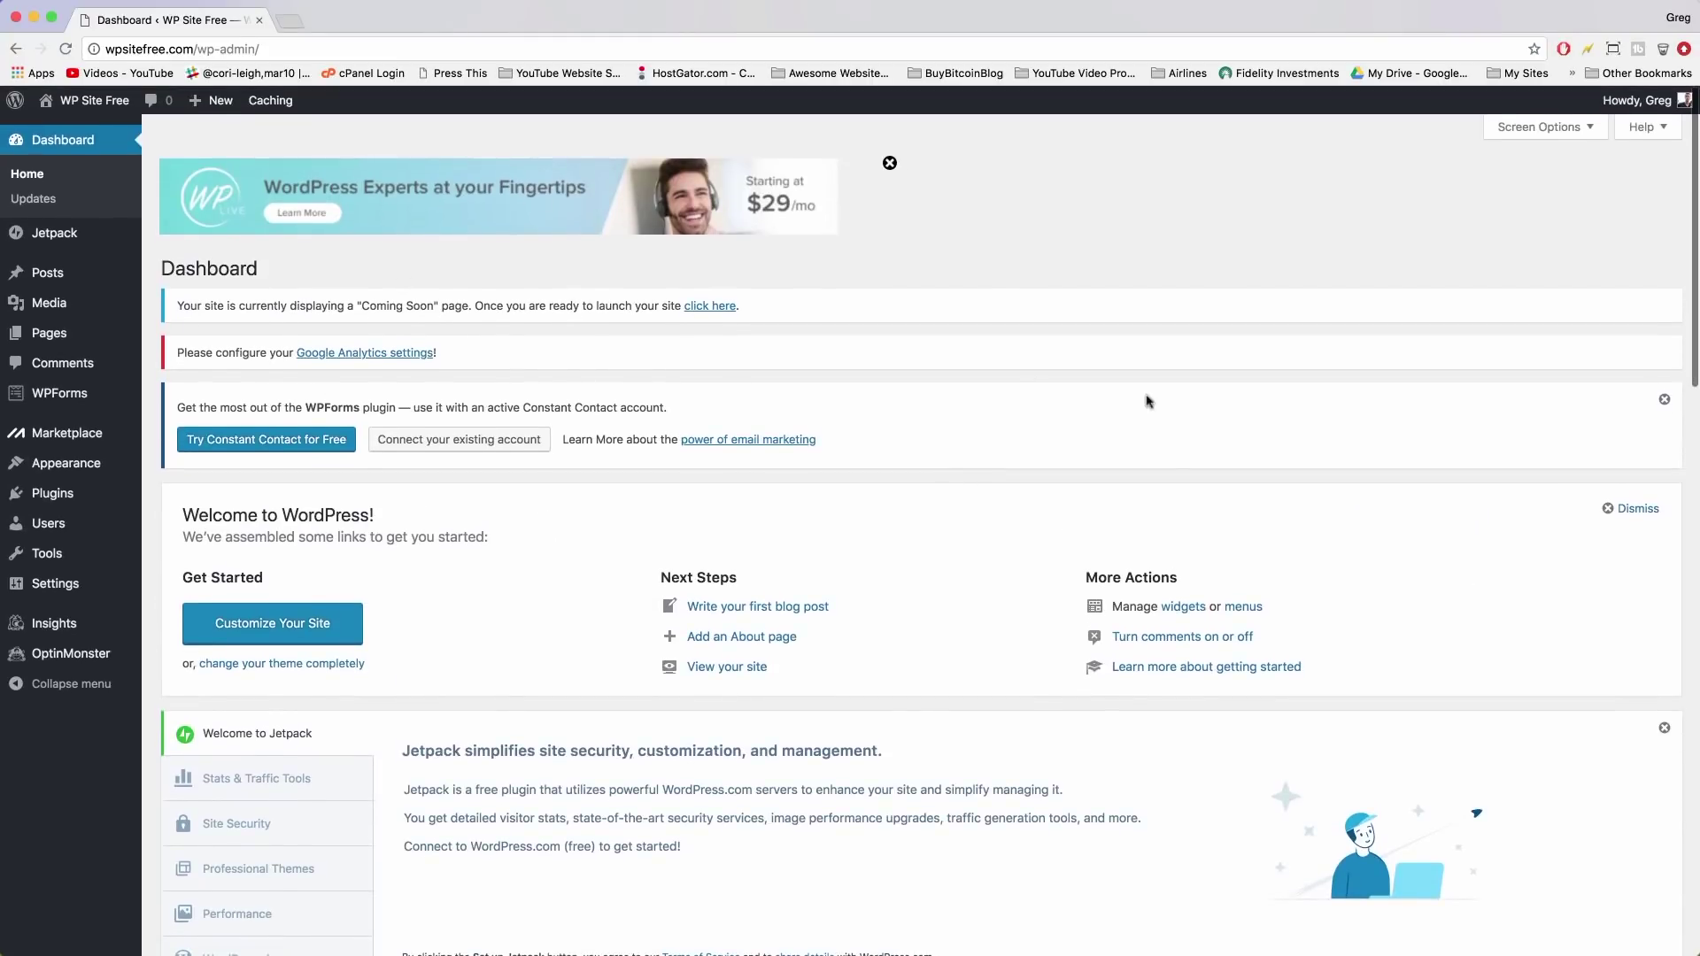
pyautogui.scroll(-5, 948, 671)
pyautogui.scroll(5, 948, 671)
# Close the WP Live promo banner and the WPForms Constant Contact notice
pyautogui.click(890, 164)
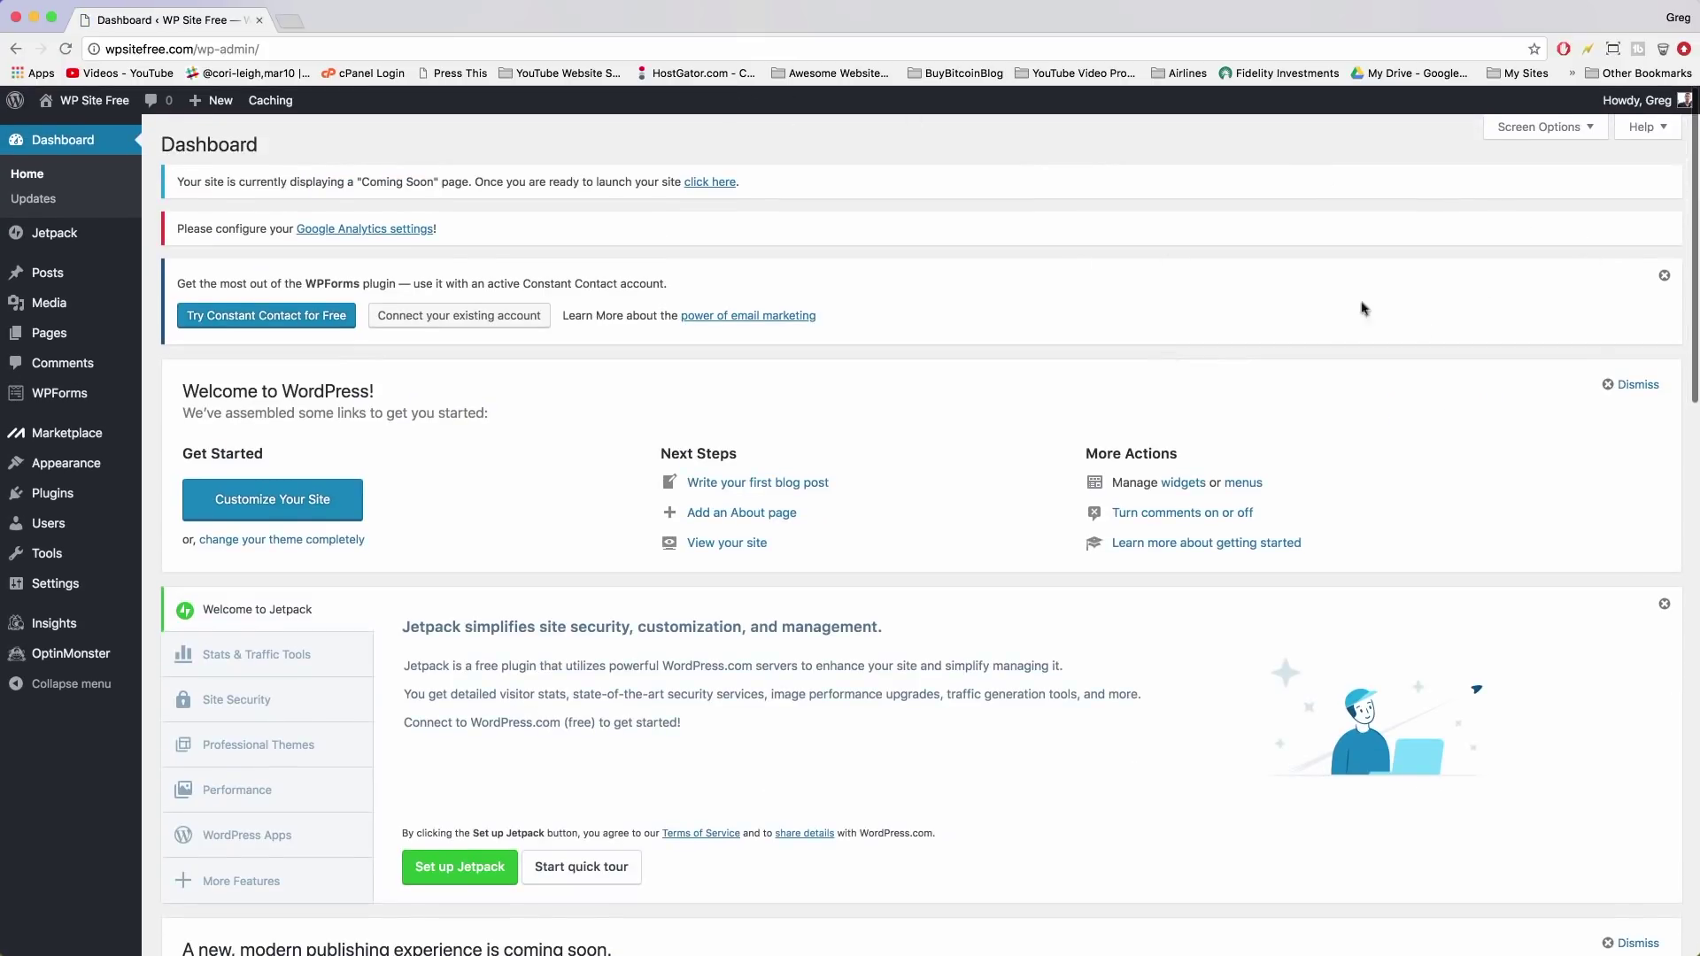
pyautogui.click(1664, 277)
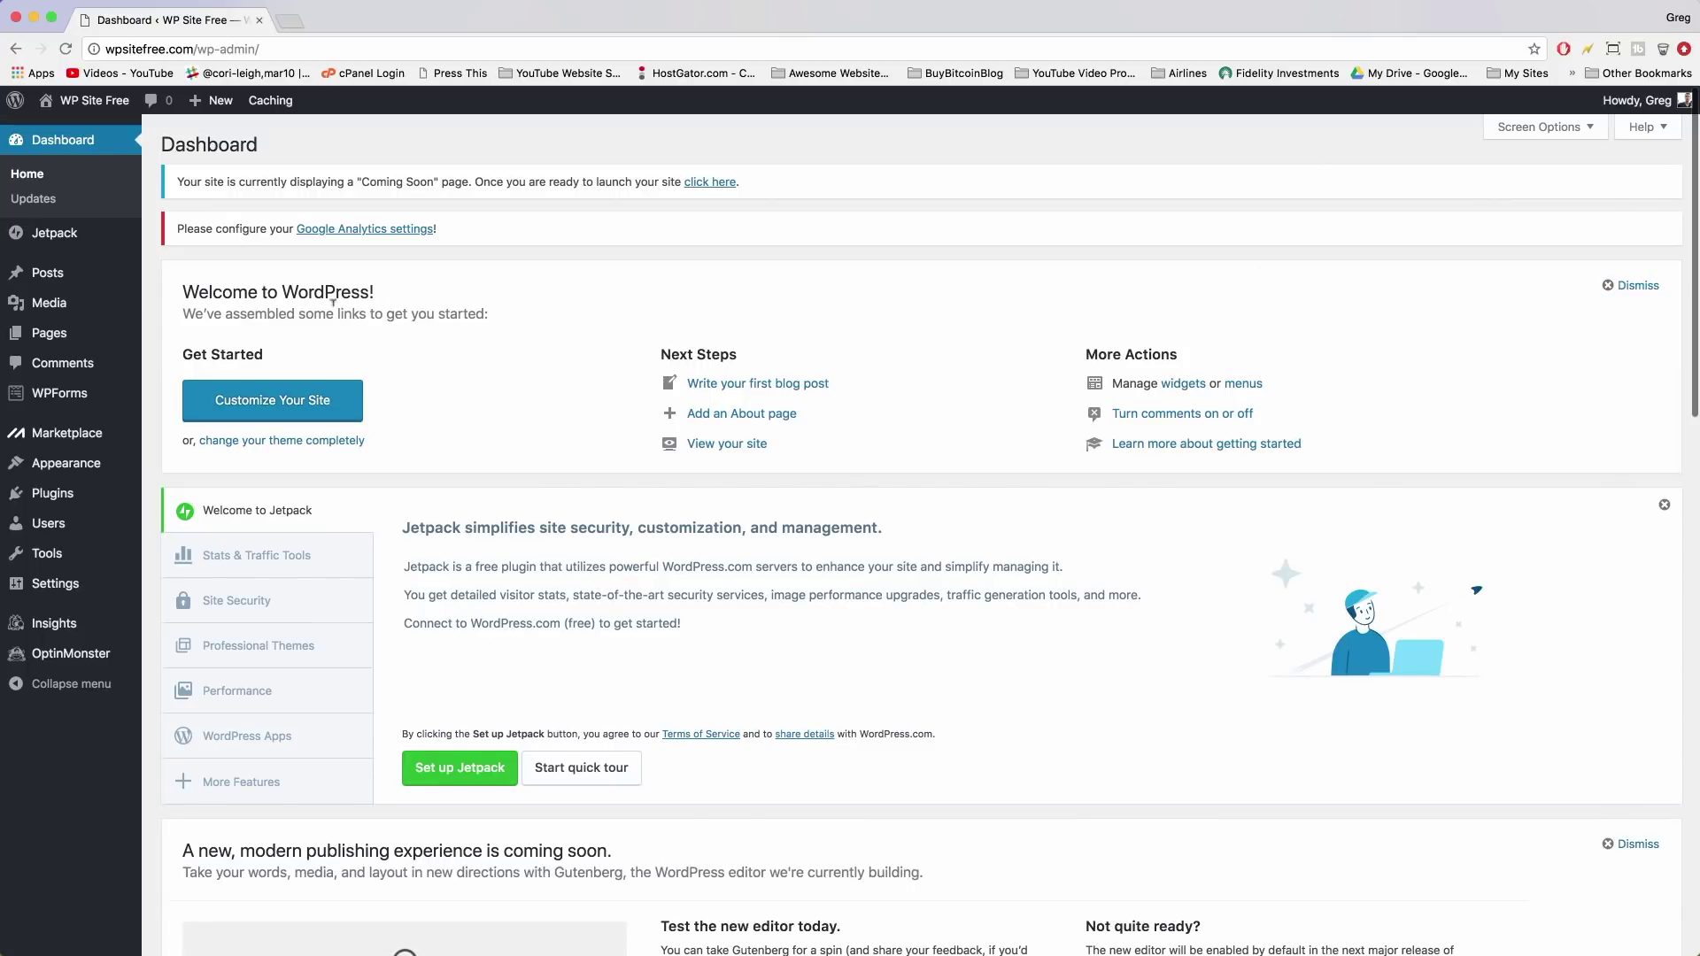
pyautogui.moveTo(184, 291); pyautogui.dragTo(508, 330)
pyautogui.click(525, 323)
pyautogui.scroll(-3, 679, 562)
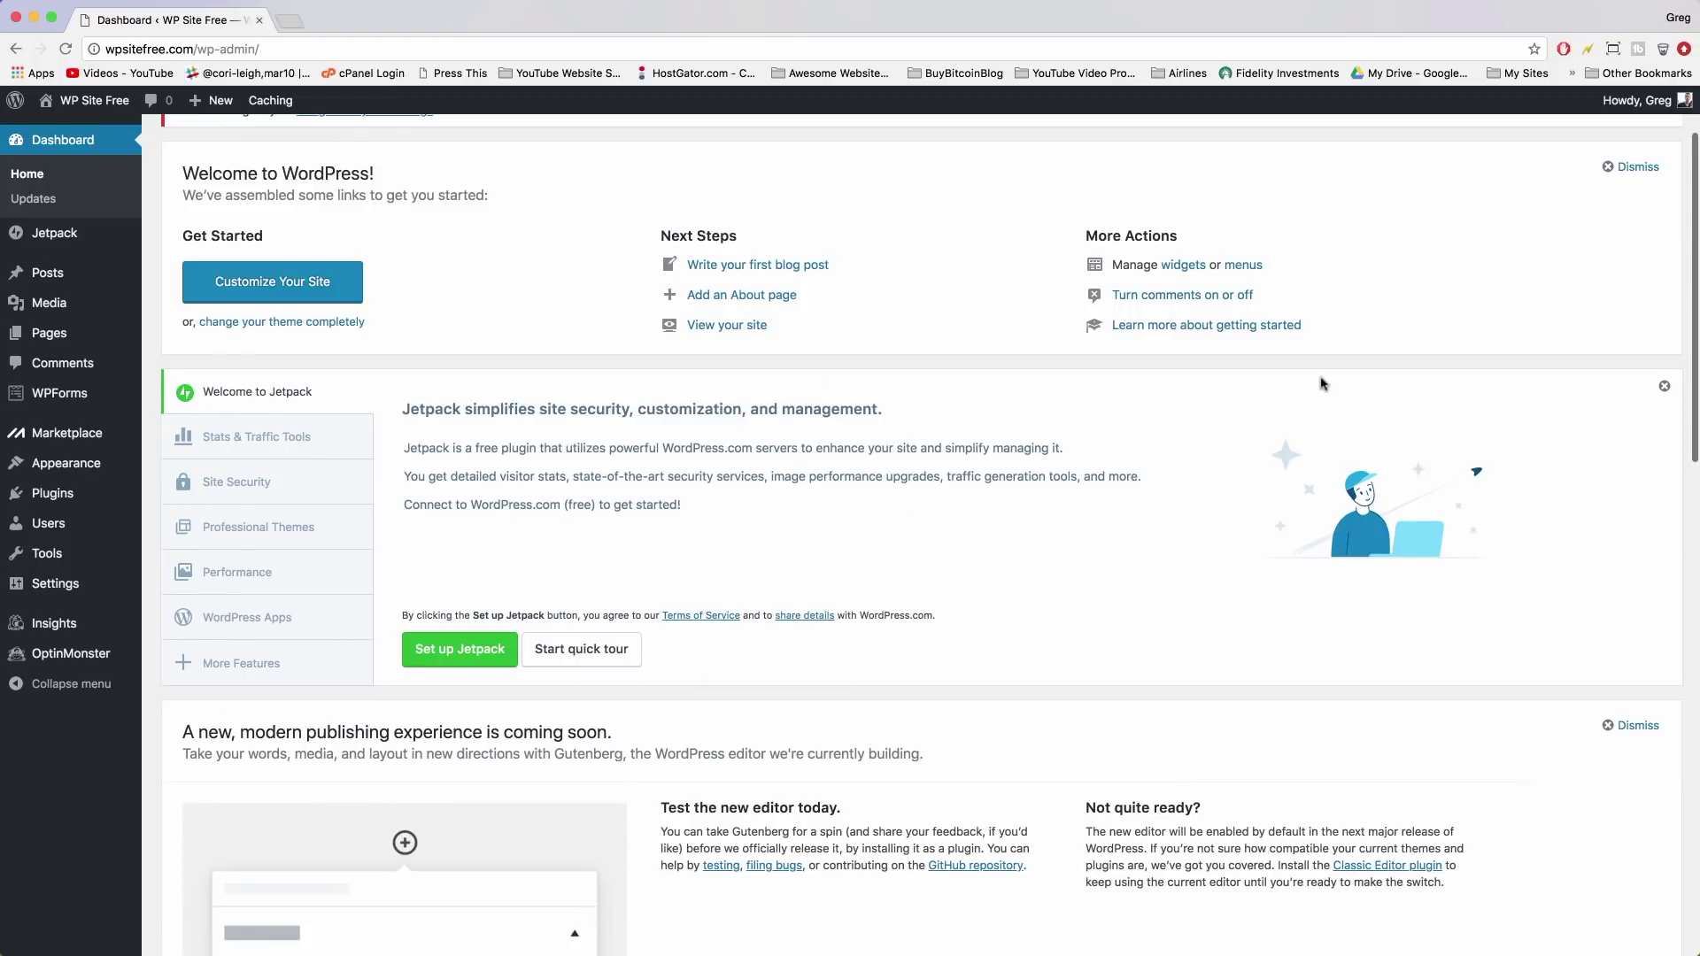
# Close the Jetpack welcome panel and dismiss the Gutenberg announcement
pyautogui.click(1665, 388)
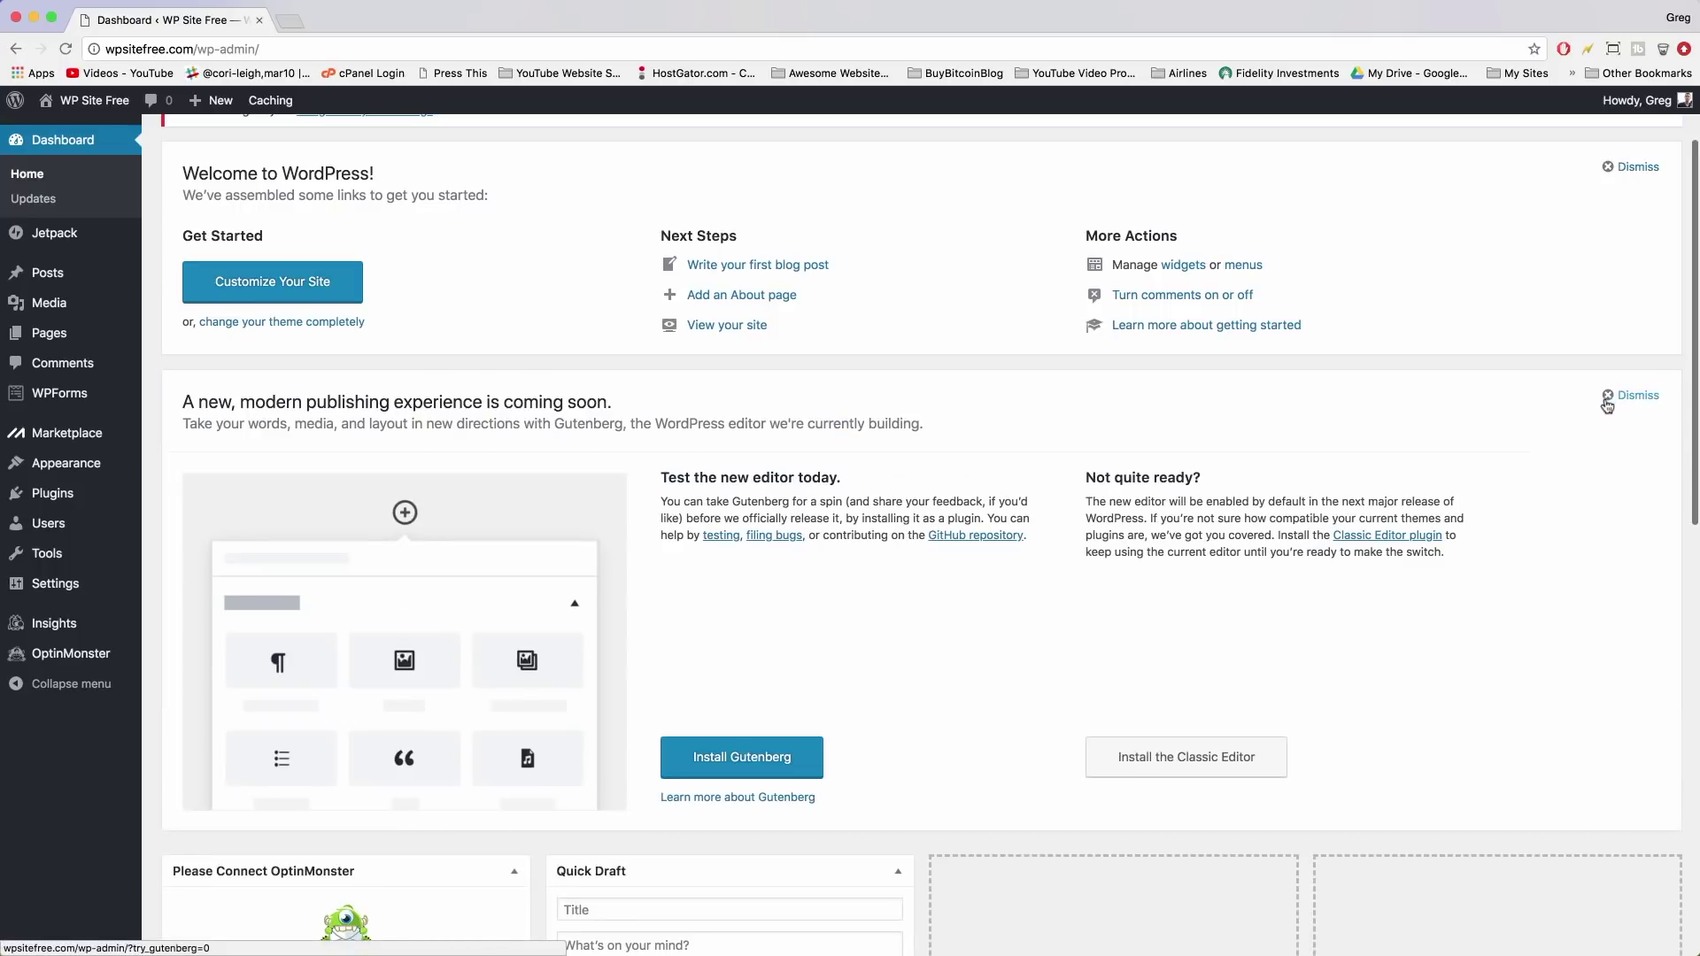
pyautogui.doubleClick(568, 425)
pyautogui.click(602, 444)
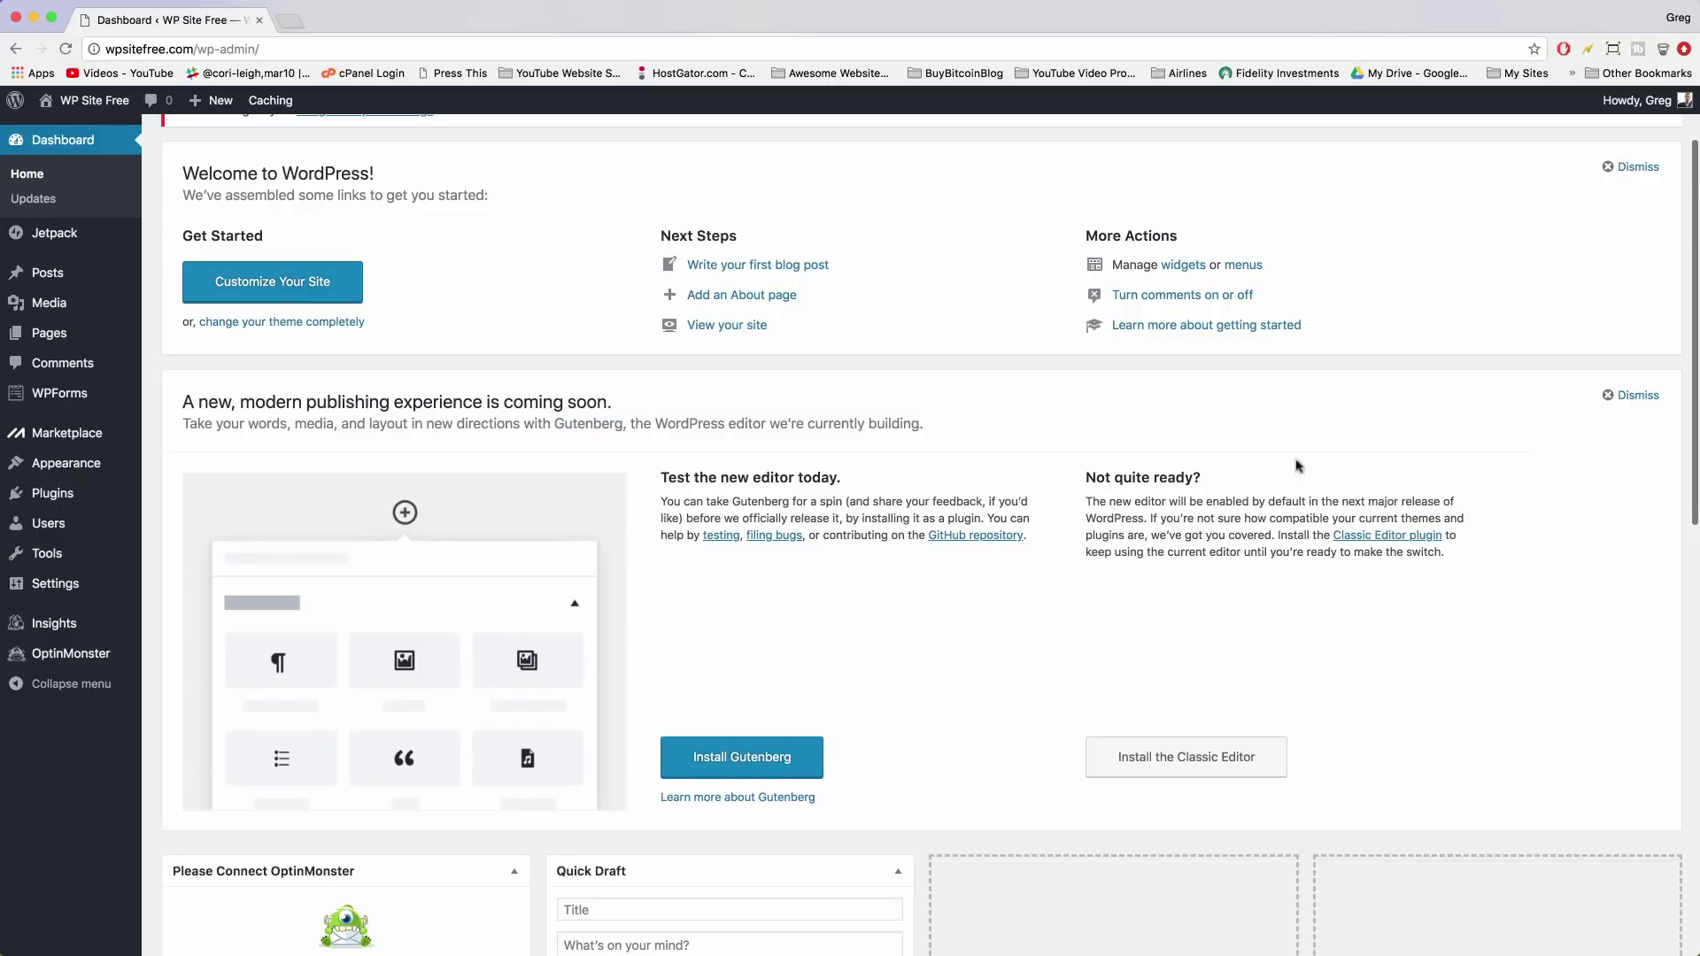
pyautogui.click(1614, 400)
# Drag the Activity widget into an empty right-hand dashboard column
pyautogui.scroll(3, 983, 586)
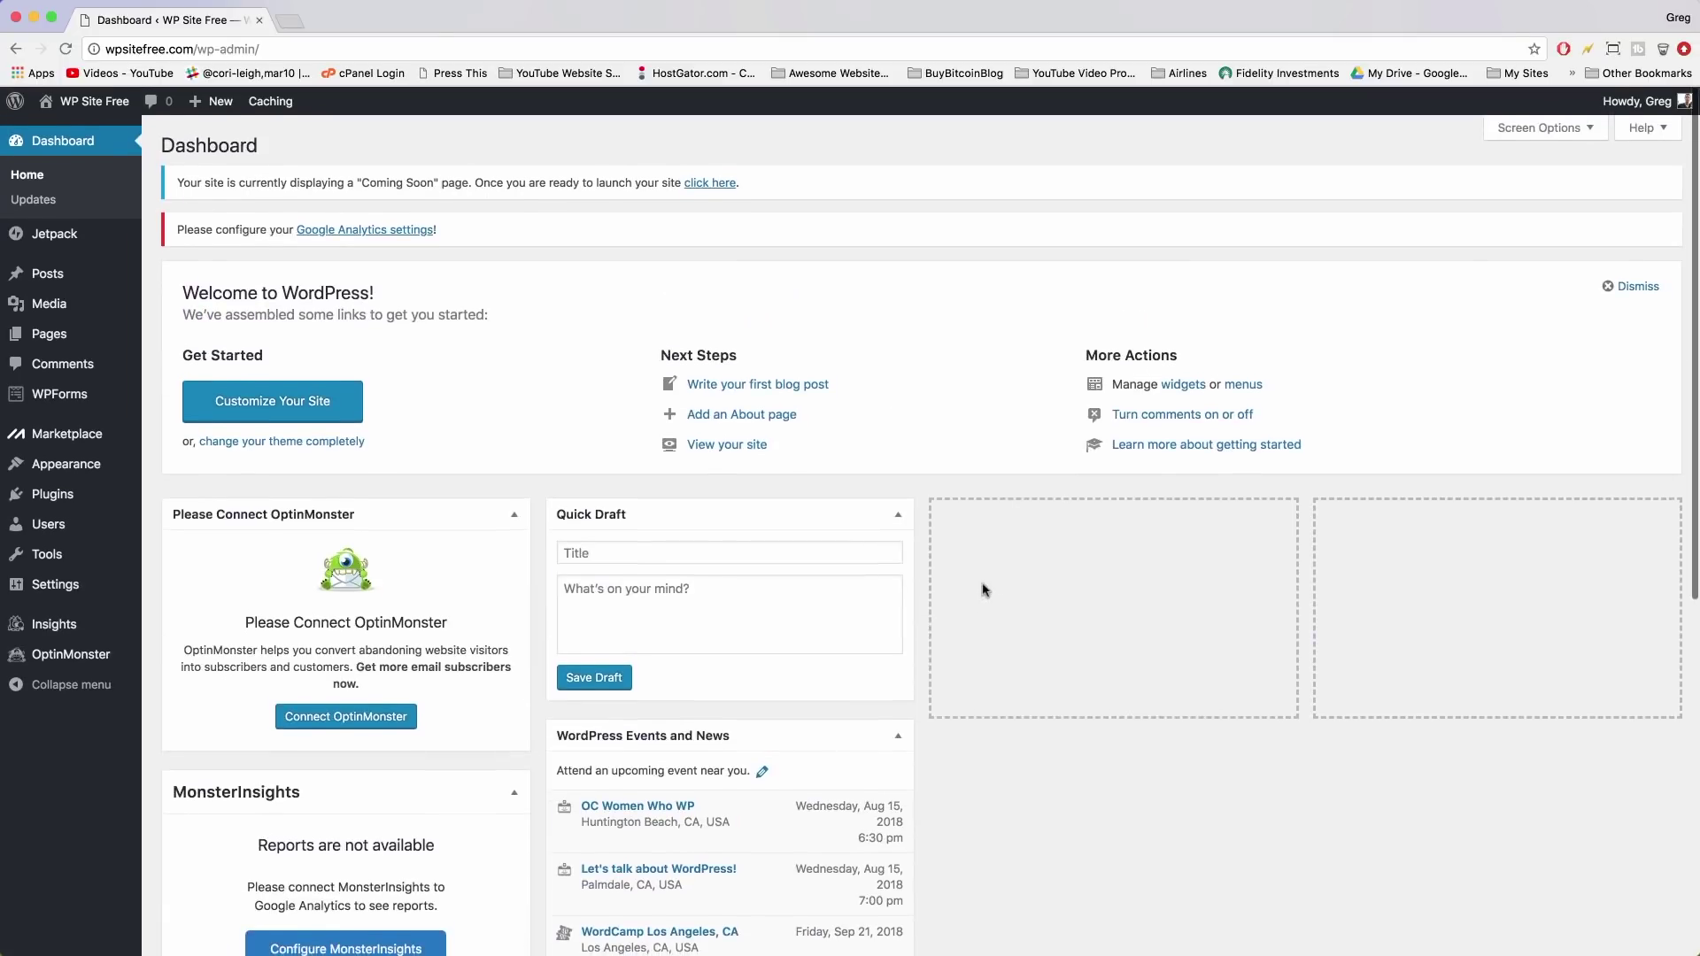
pyautogui.scroll(-7, 983, 589)
pyautogui.scroll(4, 983, 589)
pyautogui.scroll(-4, 983, 589)
pyautogui.moveTo(347, 629); pyautogui.dragTo(1101, 205)
pyautogui.scroll(2, 1111, 265)
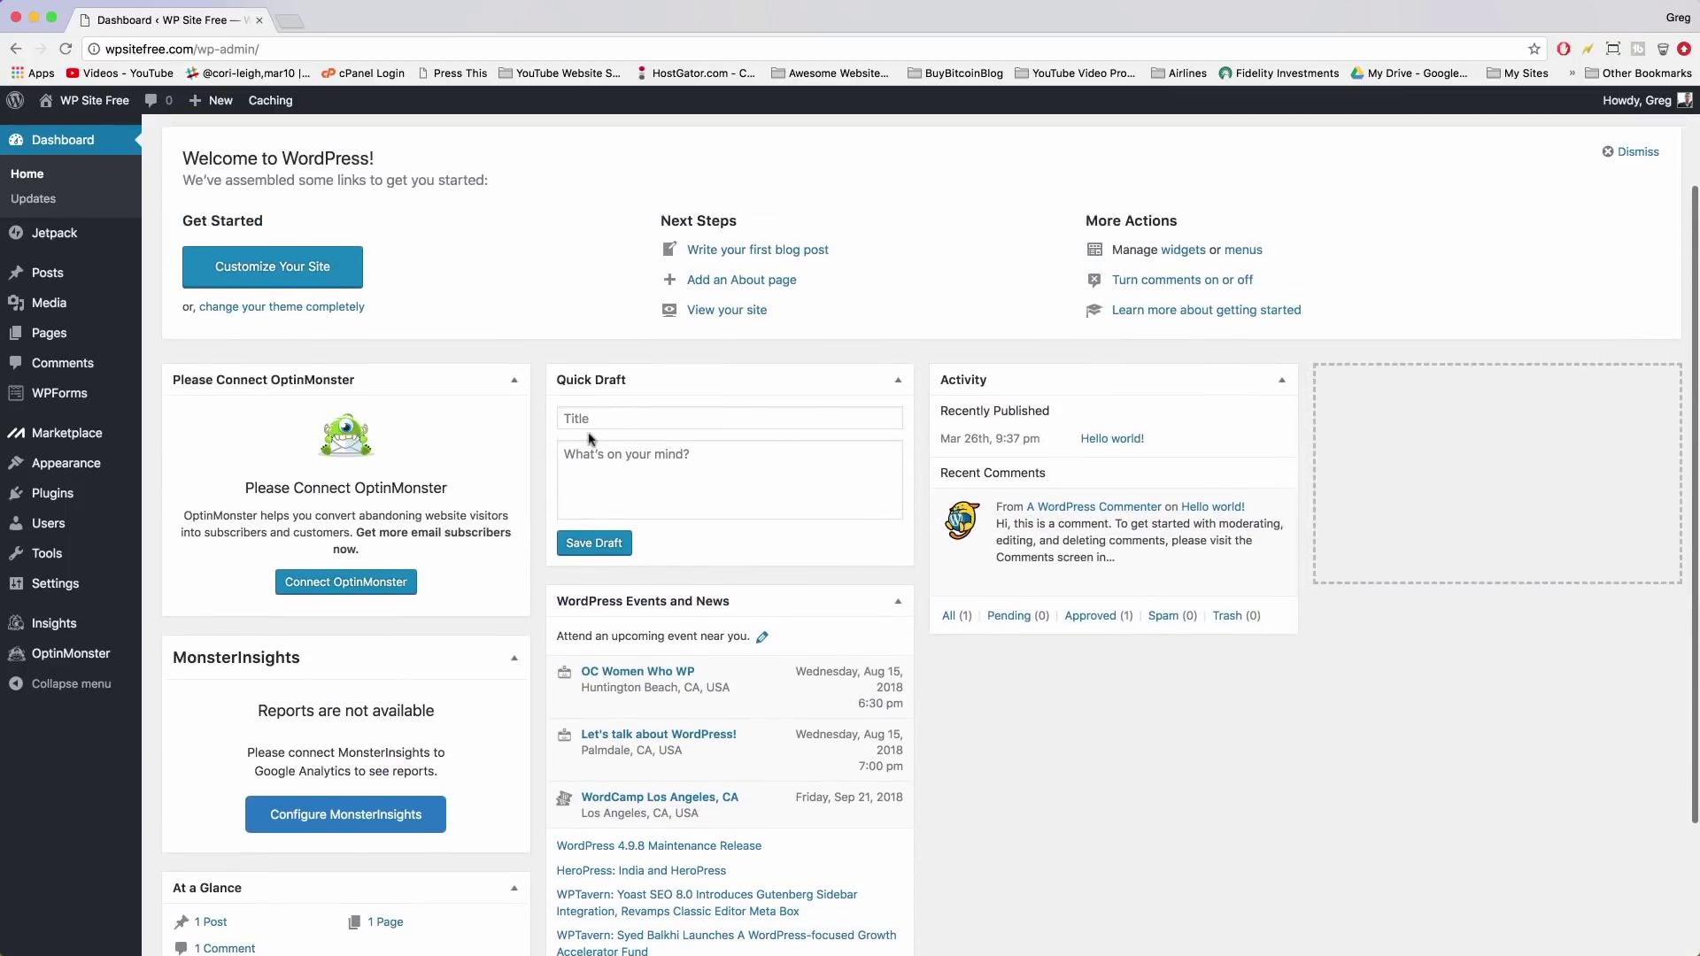
# Move WordPress Events and News to the fourth column and MonsterInsights under Quick Draft
pyautogui.click(583, 416)
pyautogui.click(566, 456)
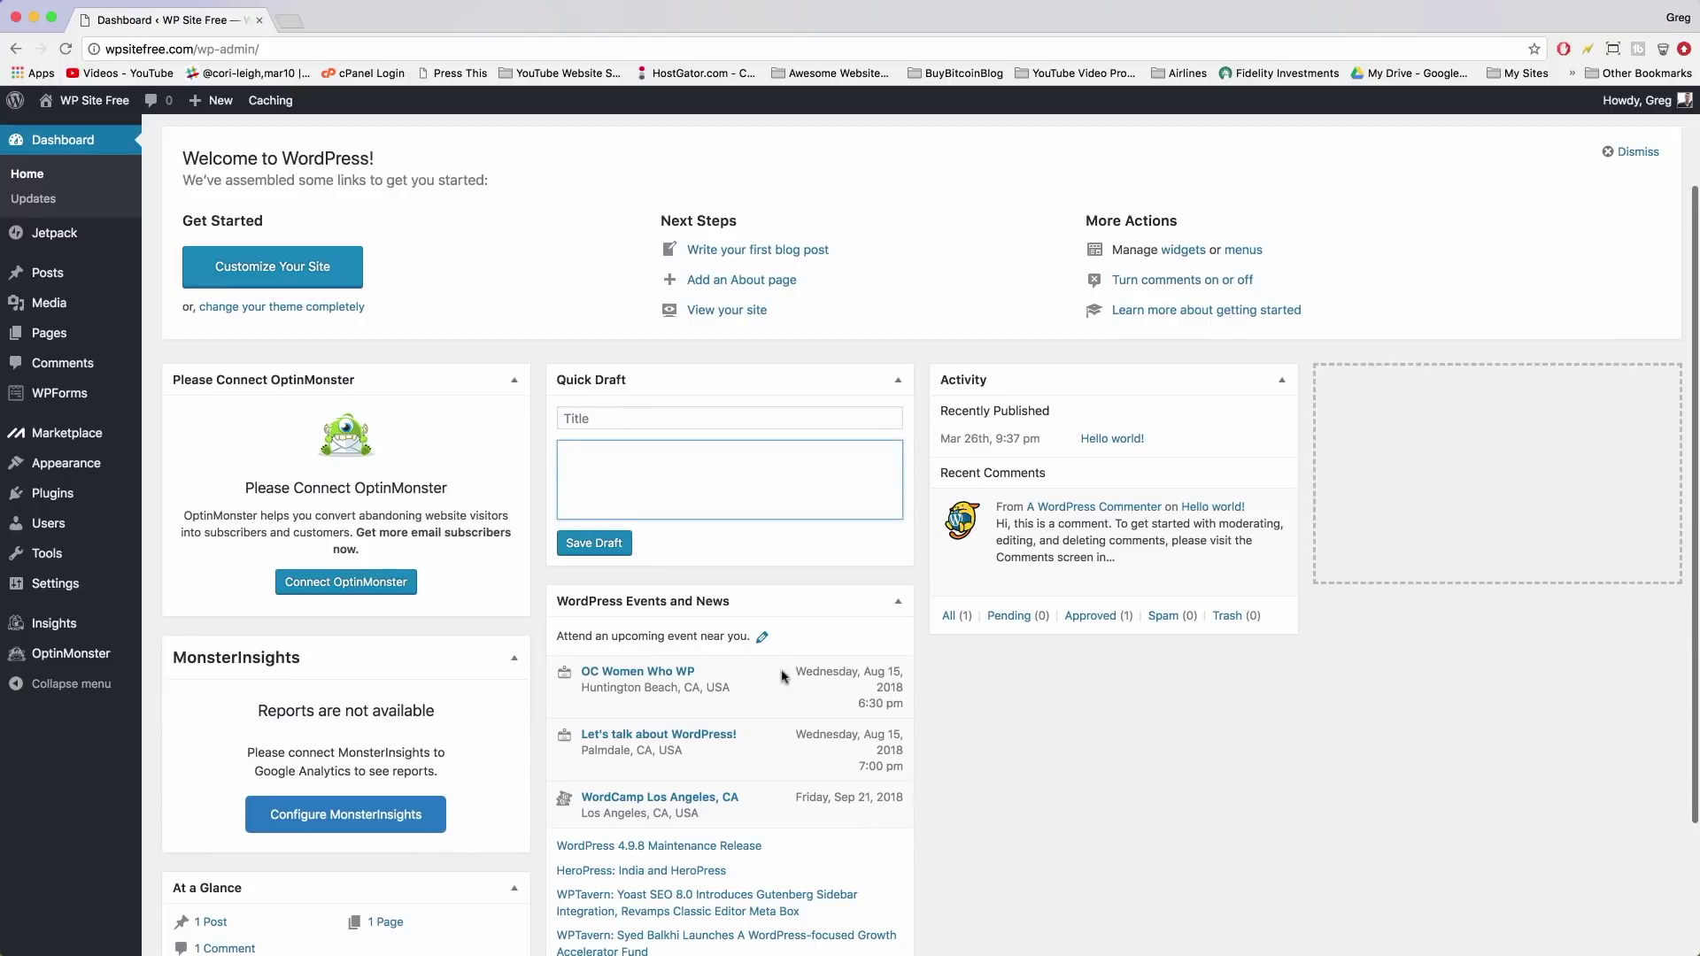
pyautogui.moveTo(726, 599); pyautogui.dragTo(1479, 393)
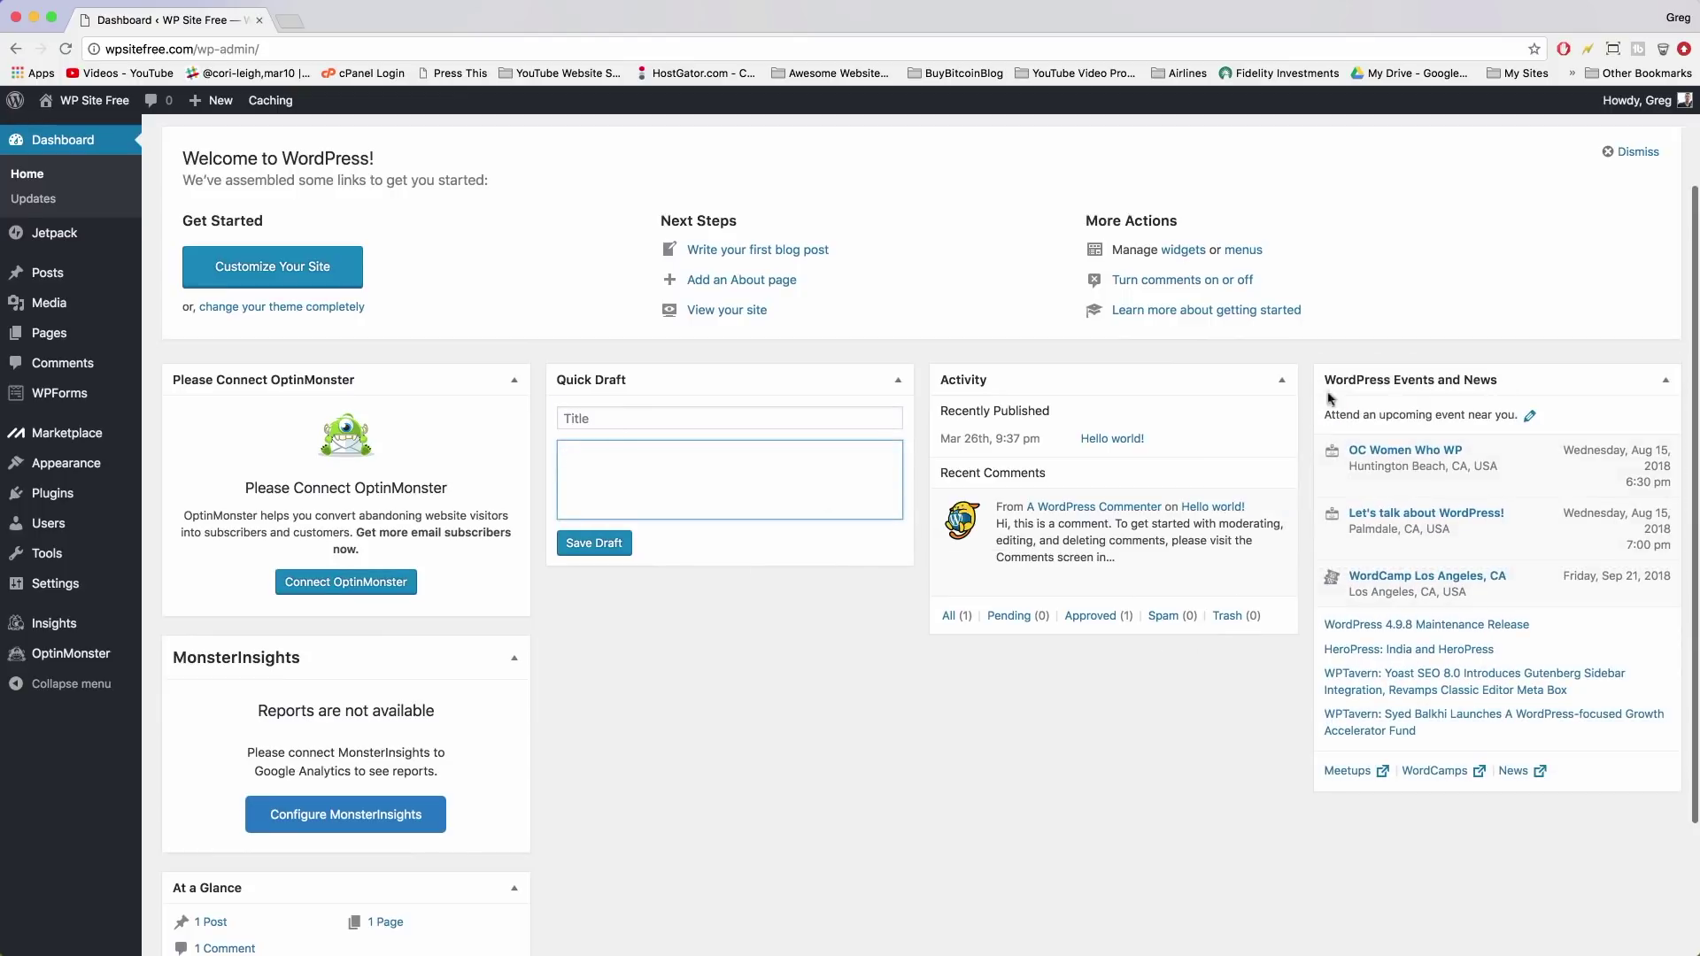
pyautogui.moveTo(355, 658); pyautogui.dragTo(740, 622)
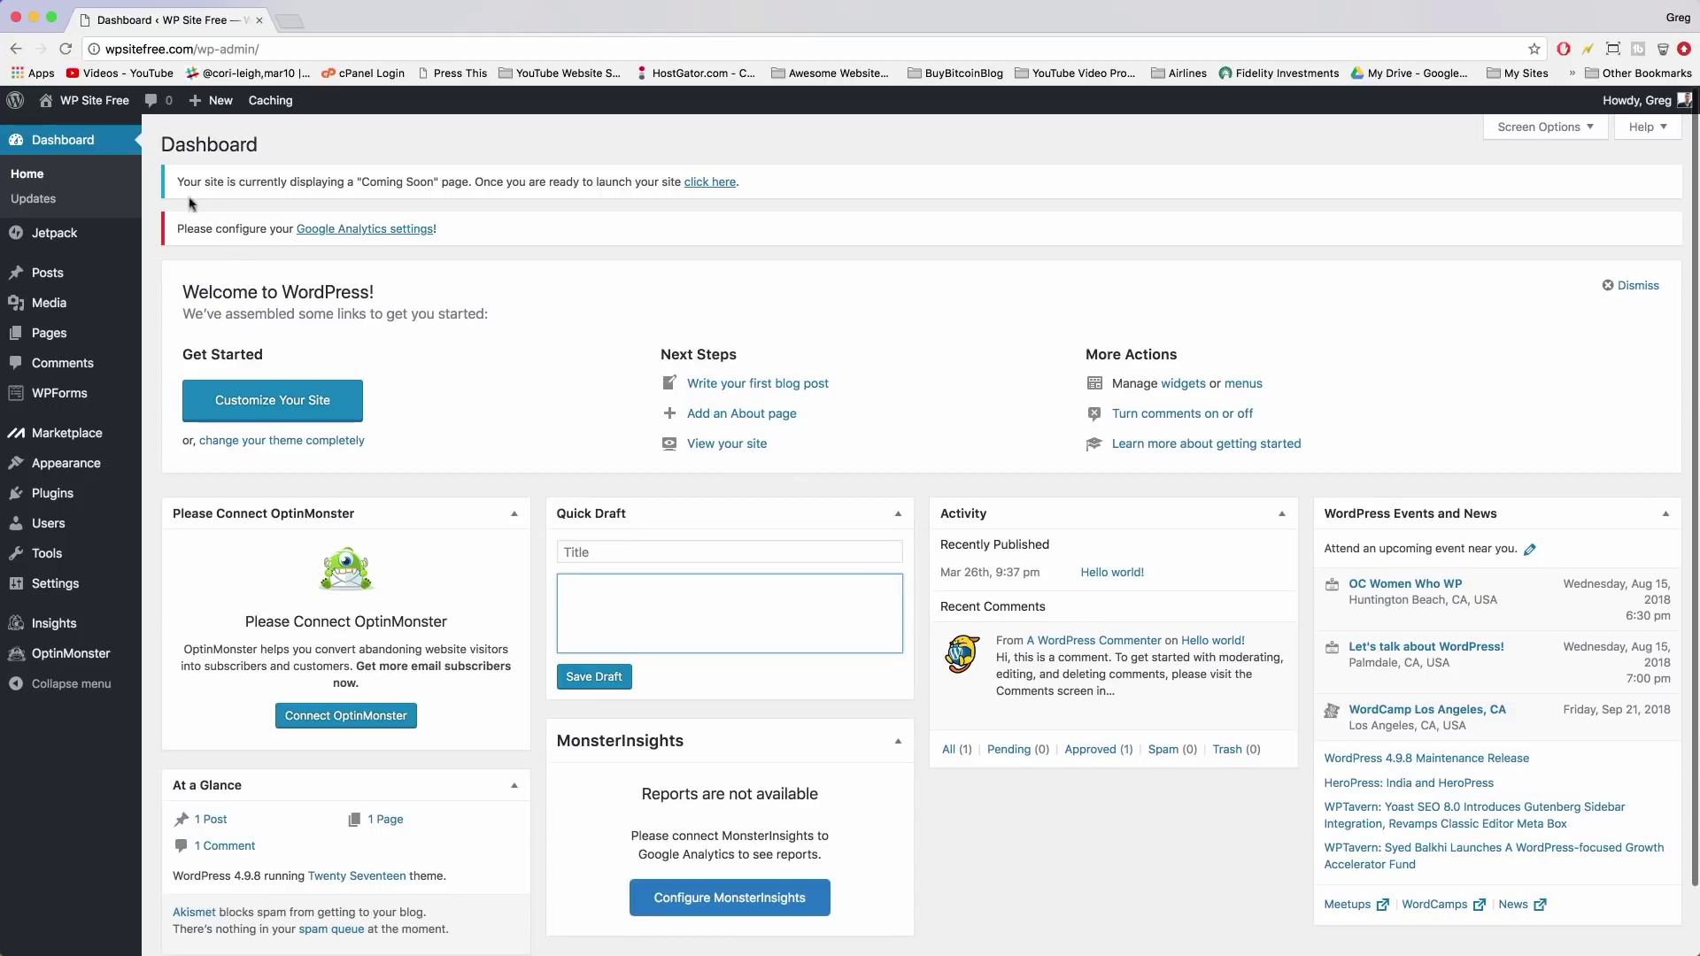
pyautogui.moveTo(179, 180); pyautogui.dragTo(512, 181)
# Preview wpsitefree.com in a new tab while it is still in Coming Soon mode
pyautogui.click(291, 25)
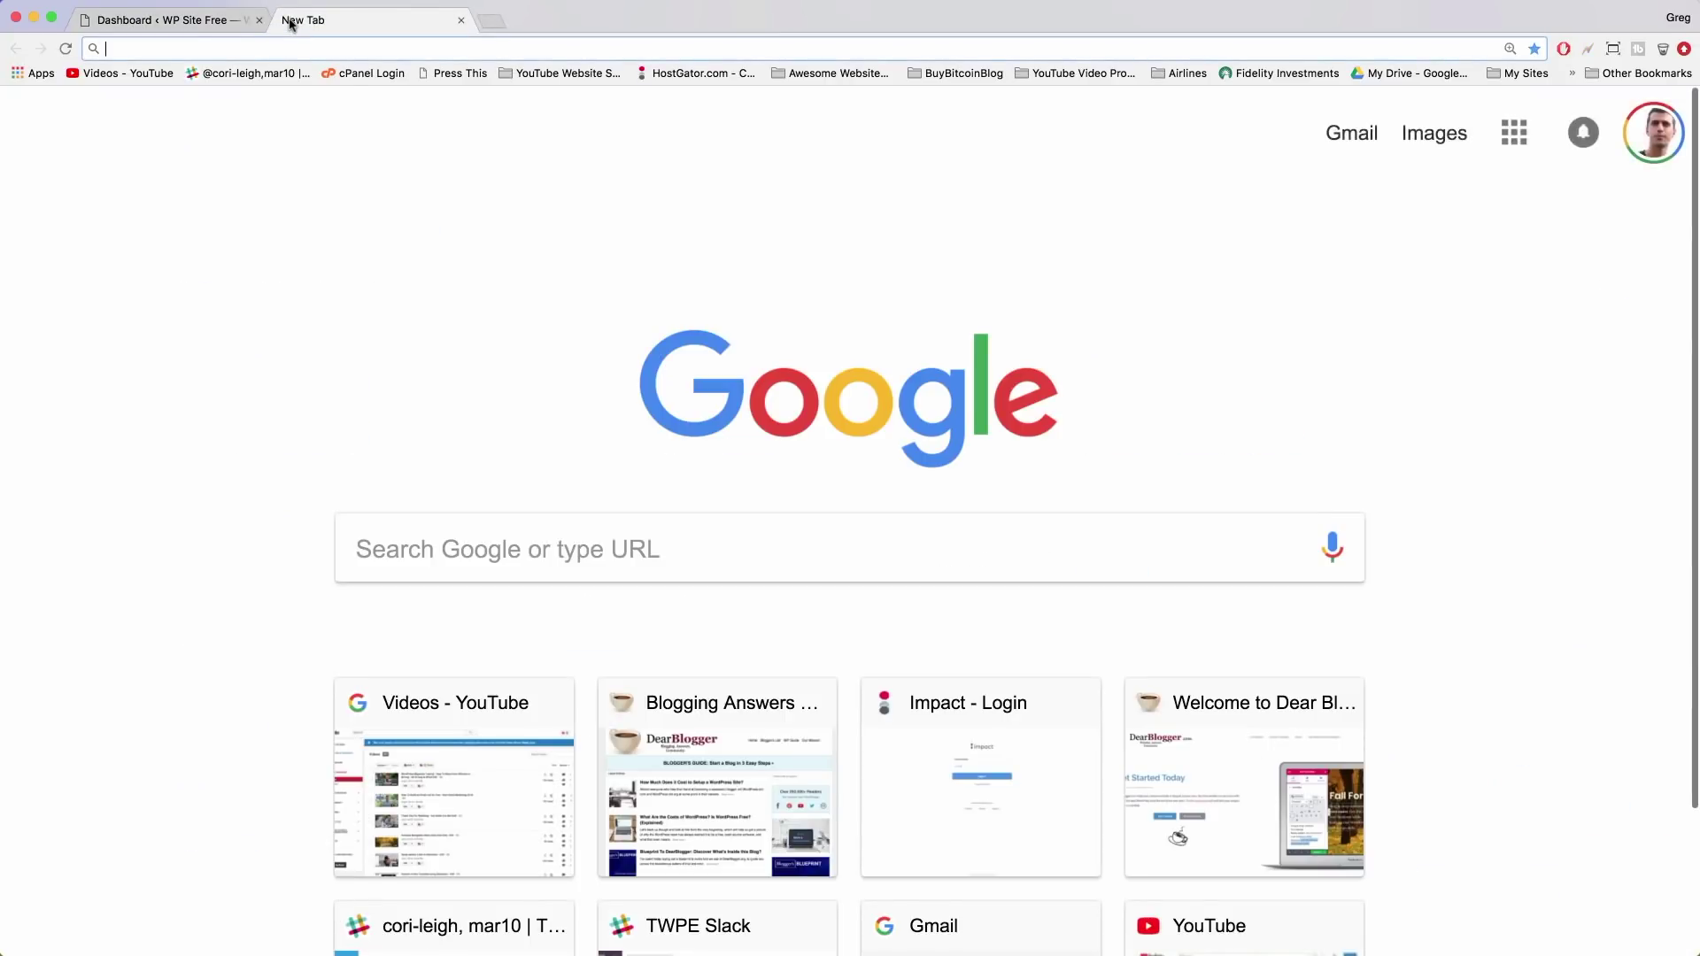
pyautogui.write('wps')
pyautogui.press('Return')
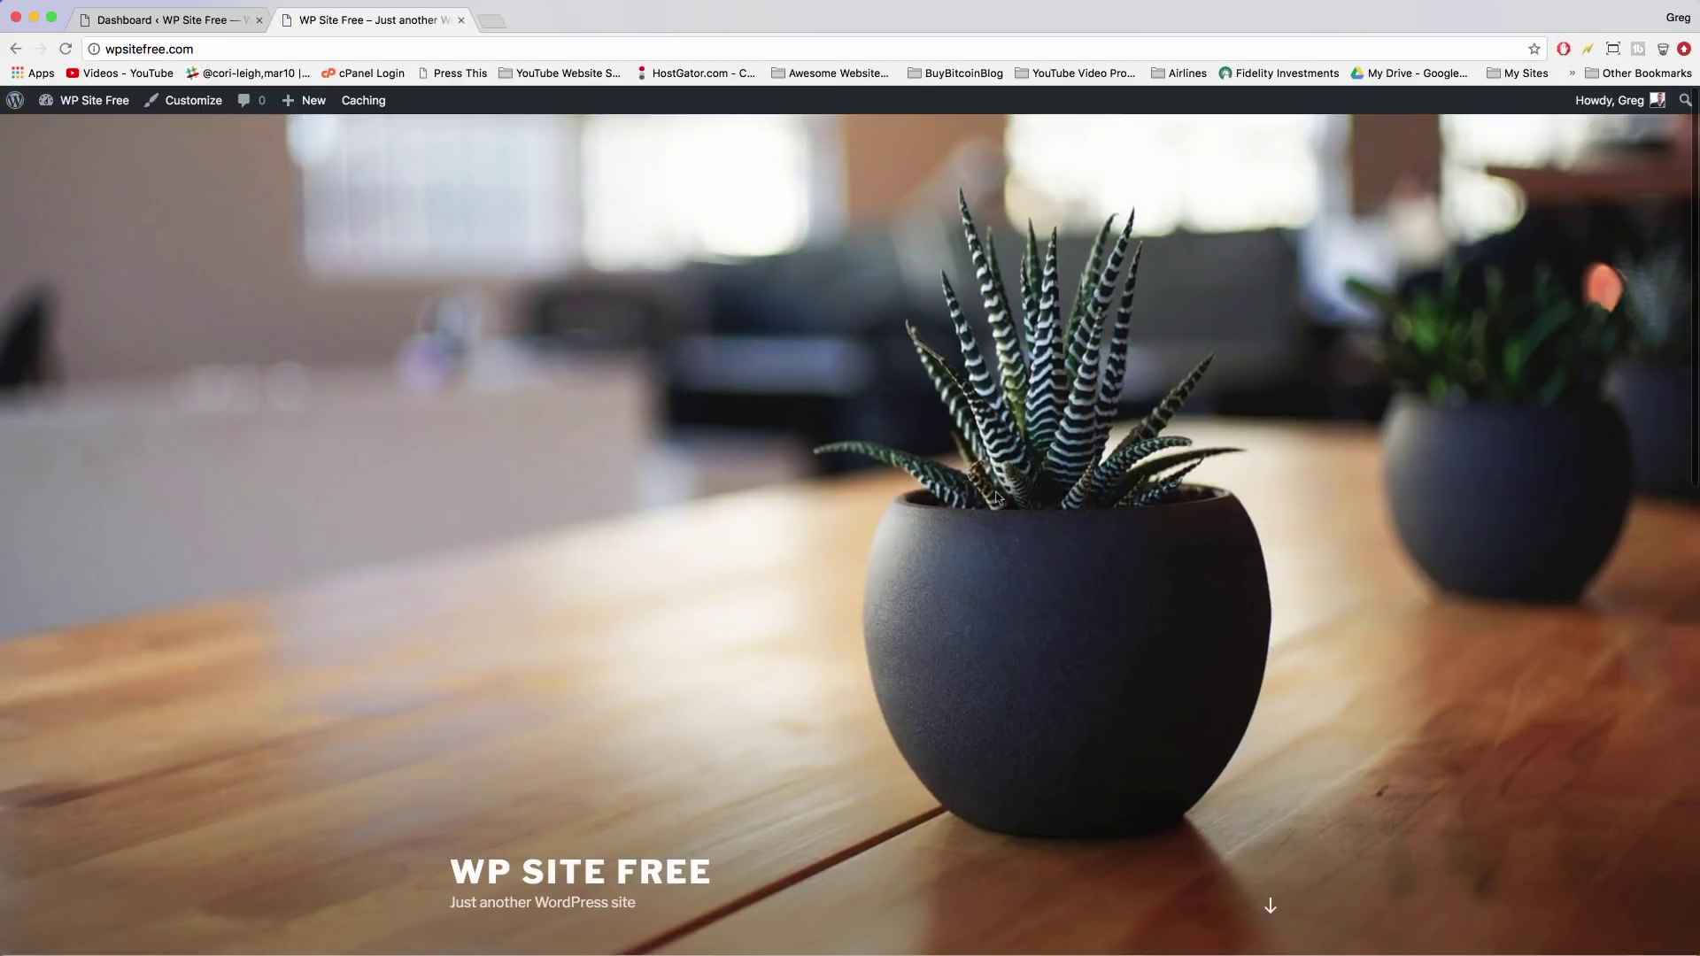
pyautogui.scroll(-10, 996, 496)
pyautogui.scroll(5, 998, 499)
pyautogui.scroll(5, 996, 499)
pyautogui.click(460, 20)
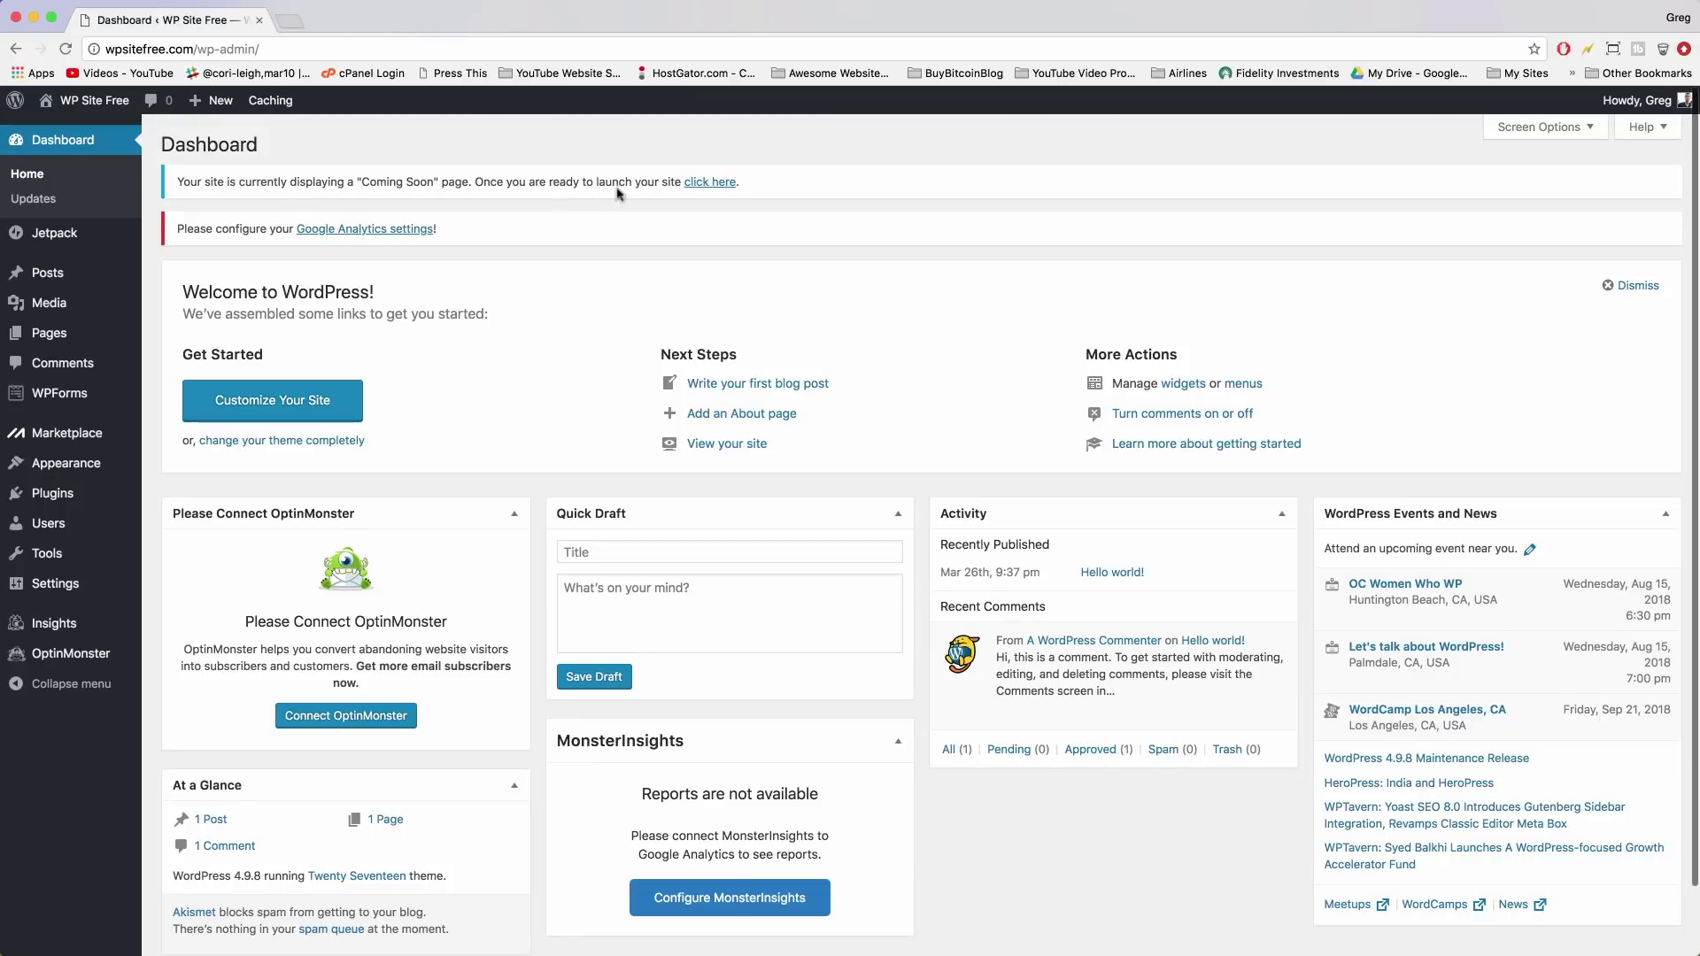
# Launch the site out of Coming Soon and view the live Twenty Seventeen homepage
pyautogui.click(713, 184)
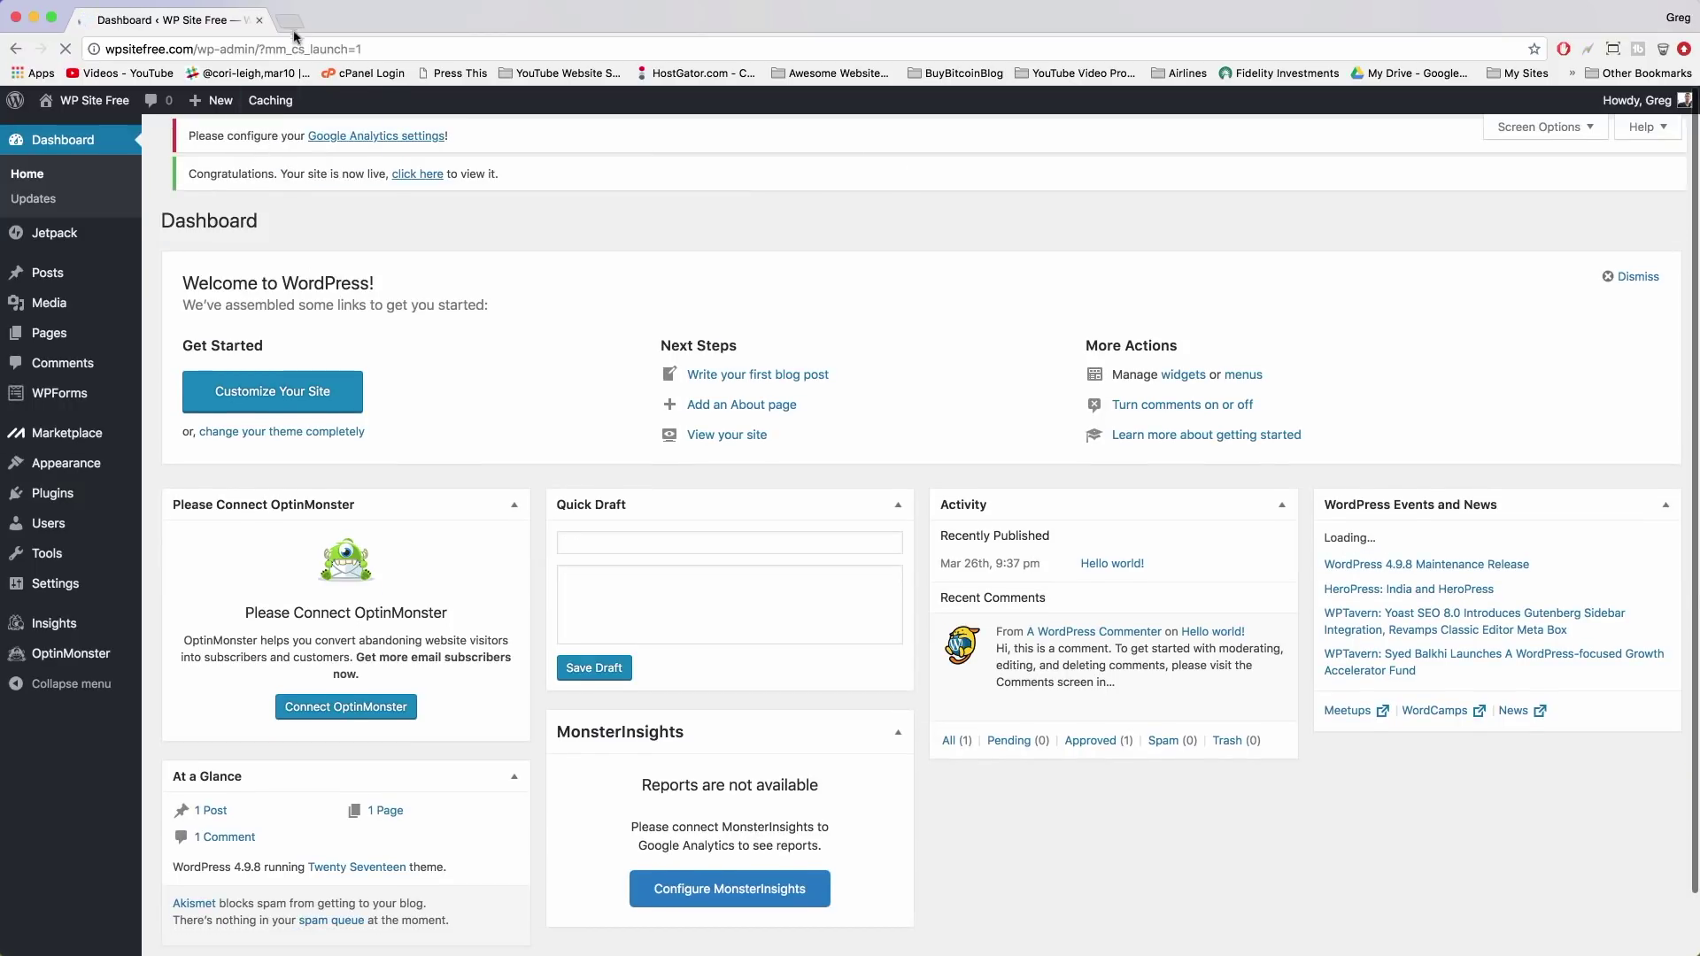
pyautogui.click(290, 20)
pyautogui.write('wp')
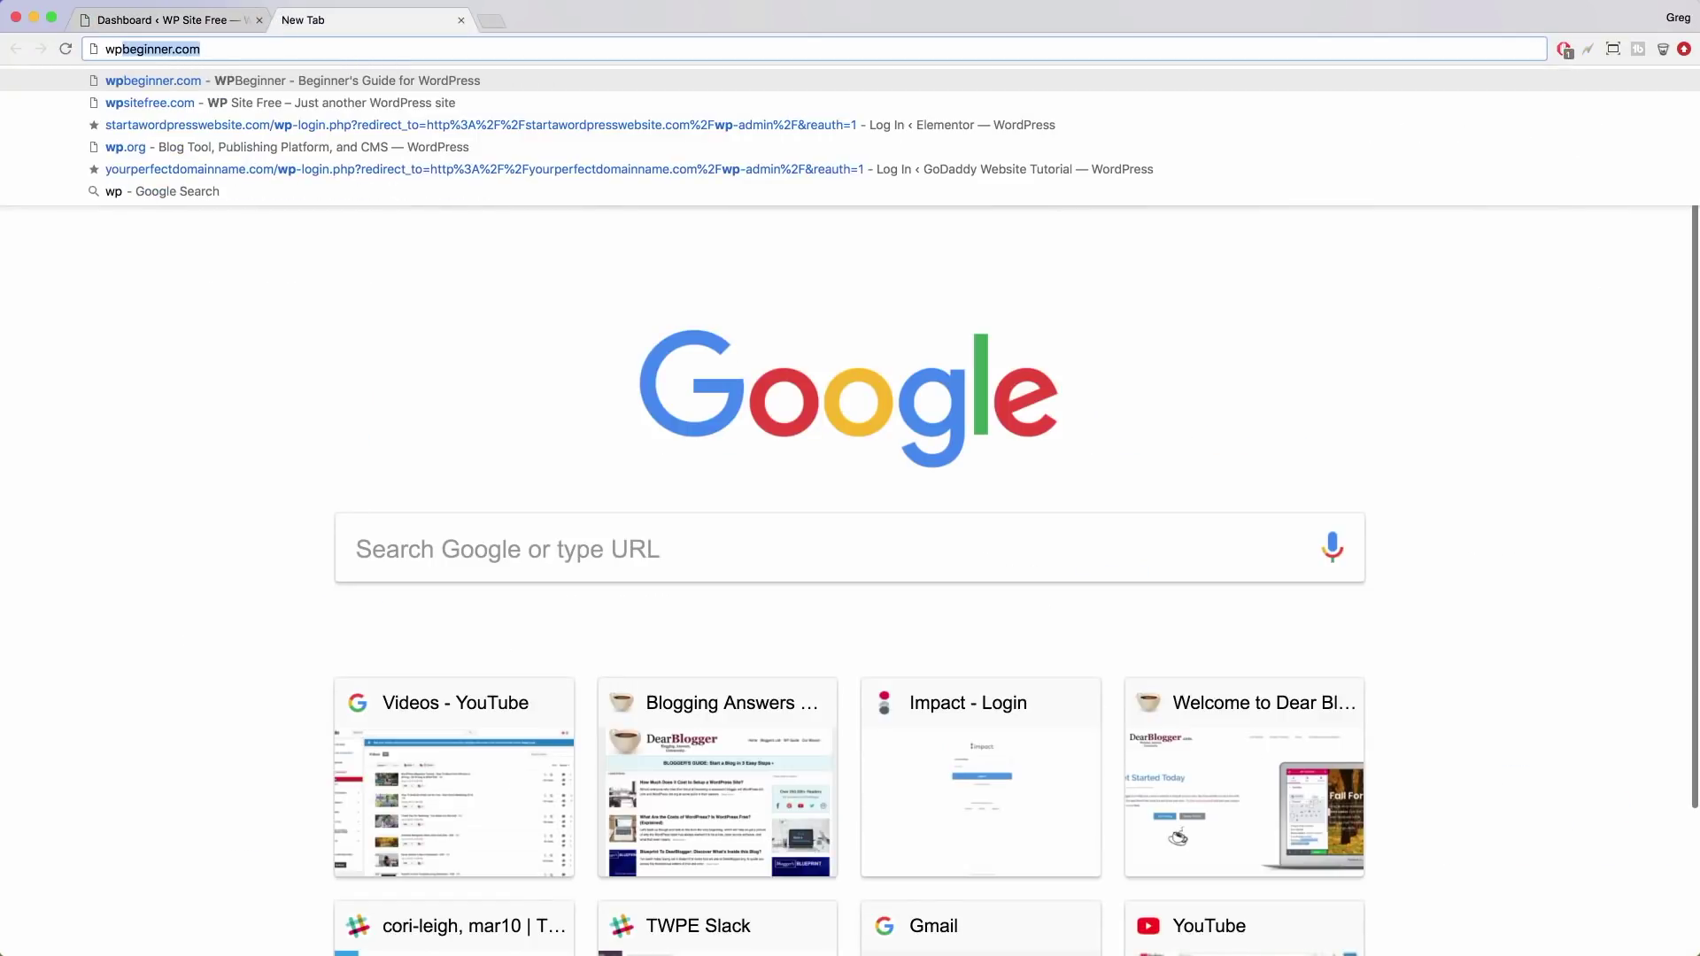
pyautogui.write('si')
pyautogui.press('Return')
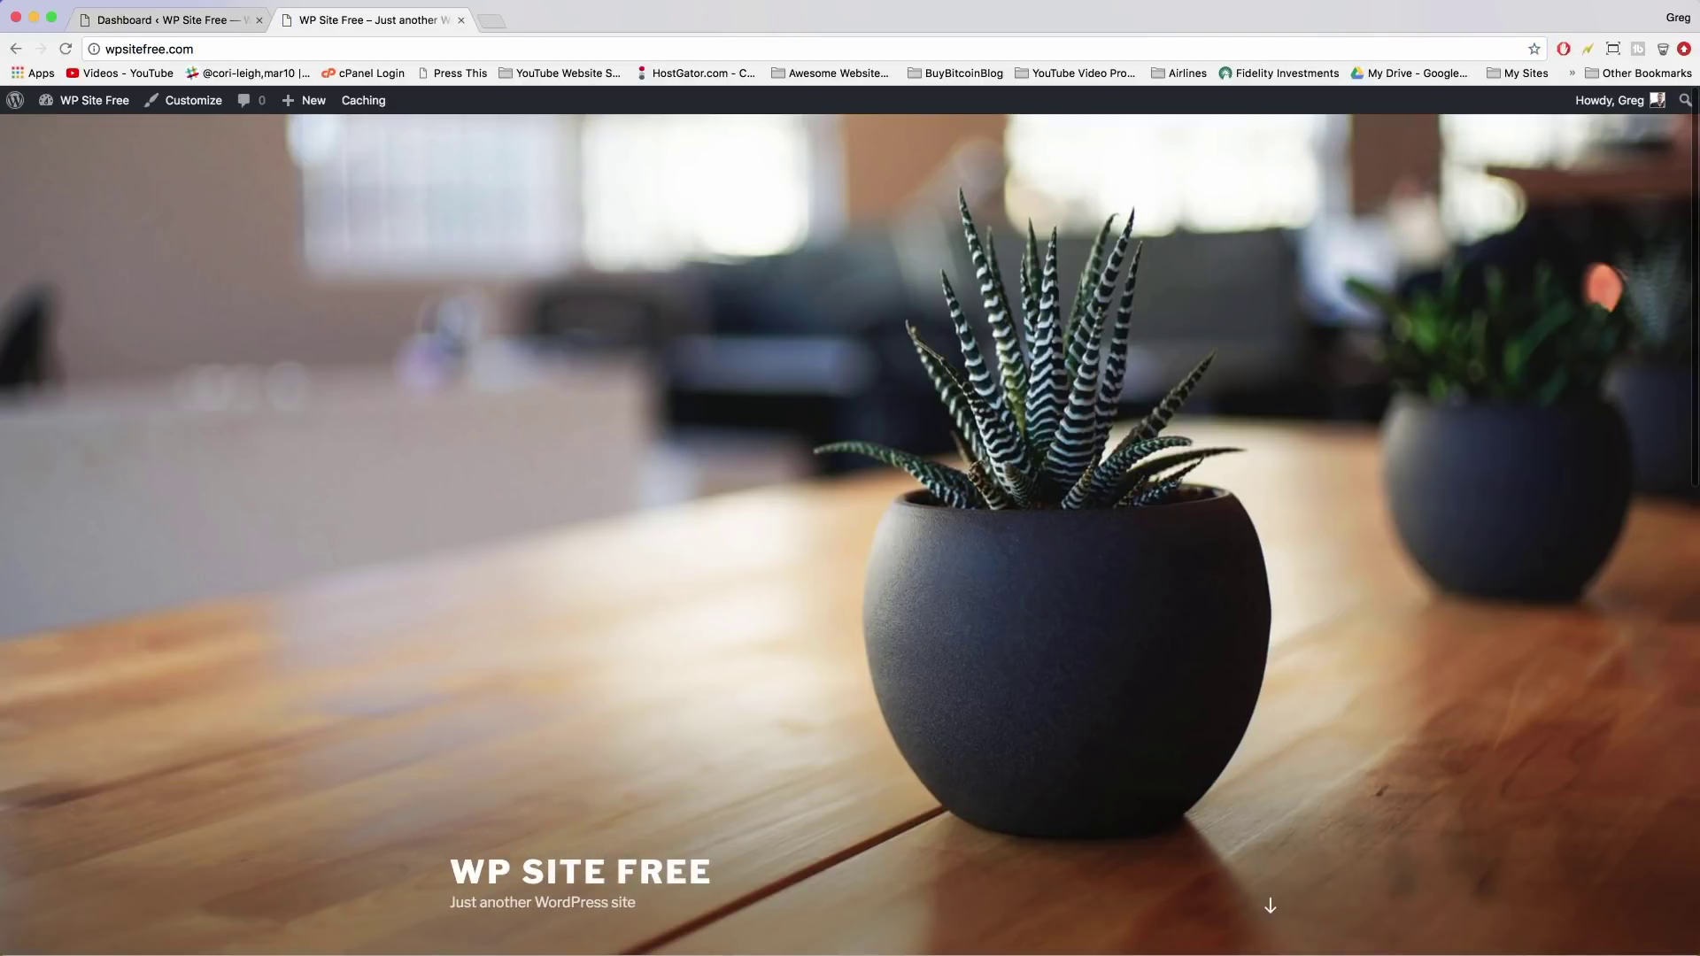
pyautogui.press('super+w')
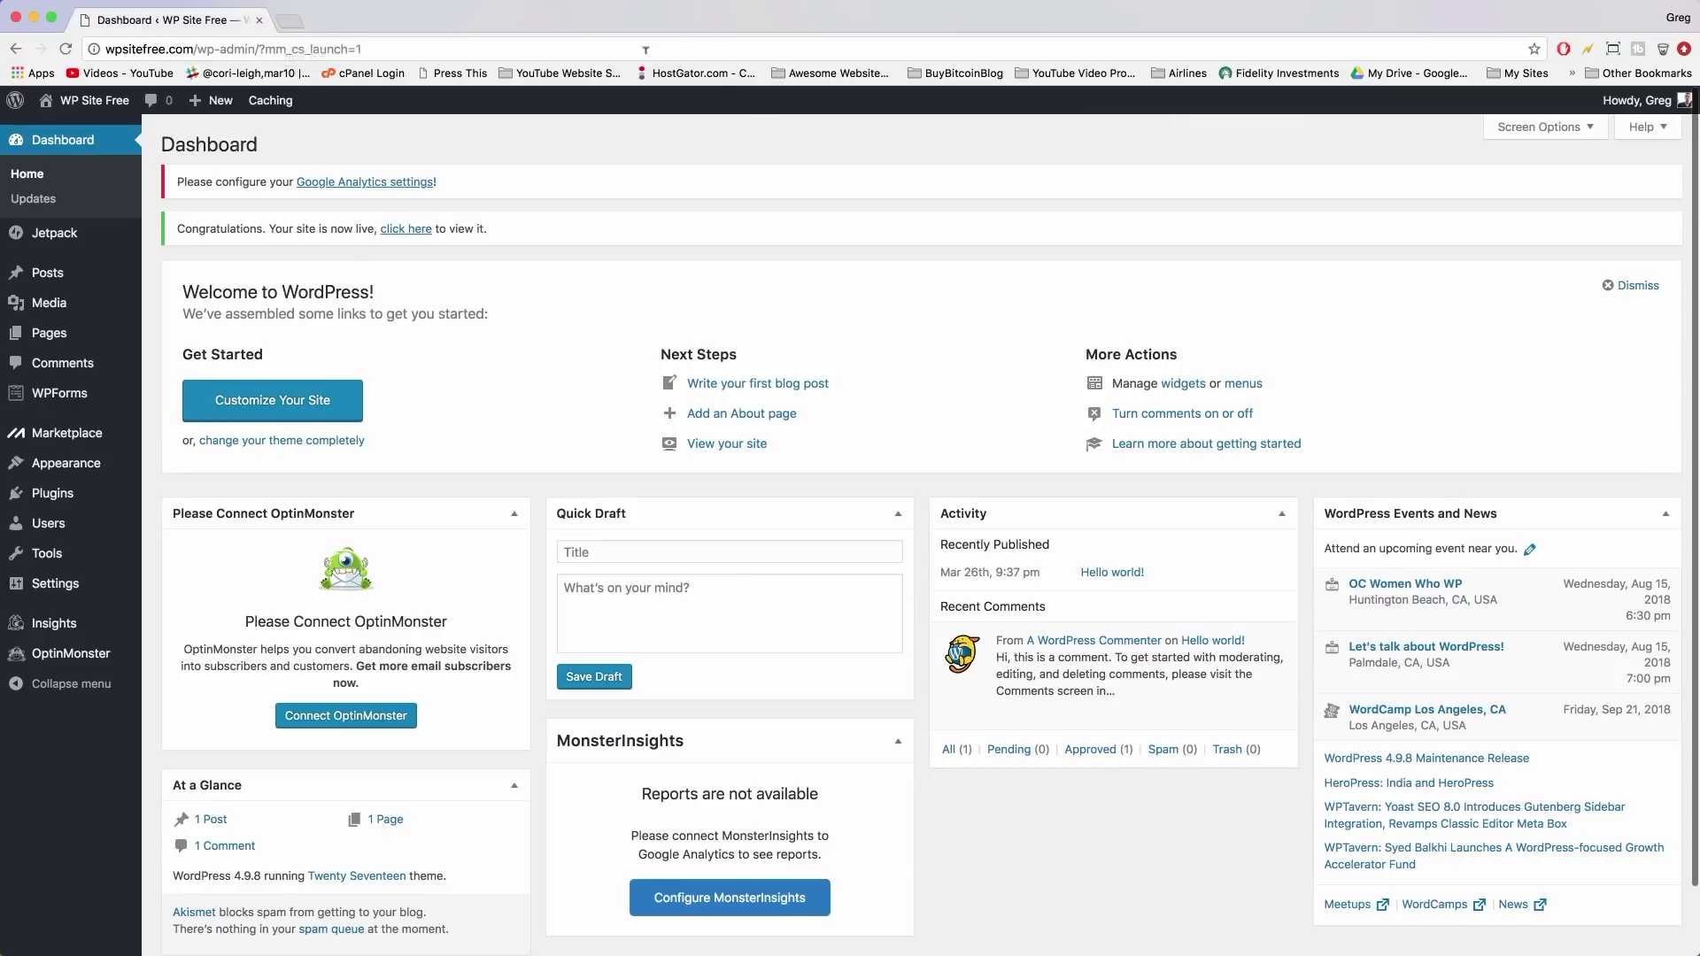
# Move the Hello world! post and the Sample Page to the trash
pyautogui.click(51, 281)
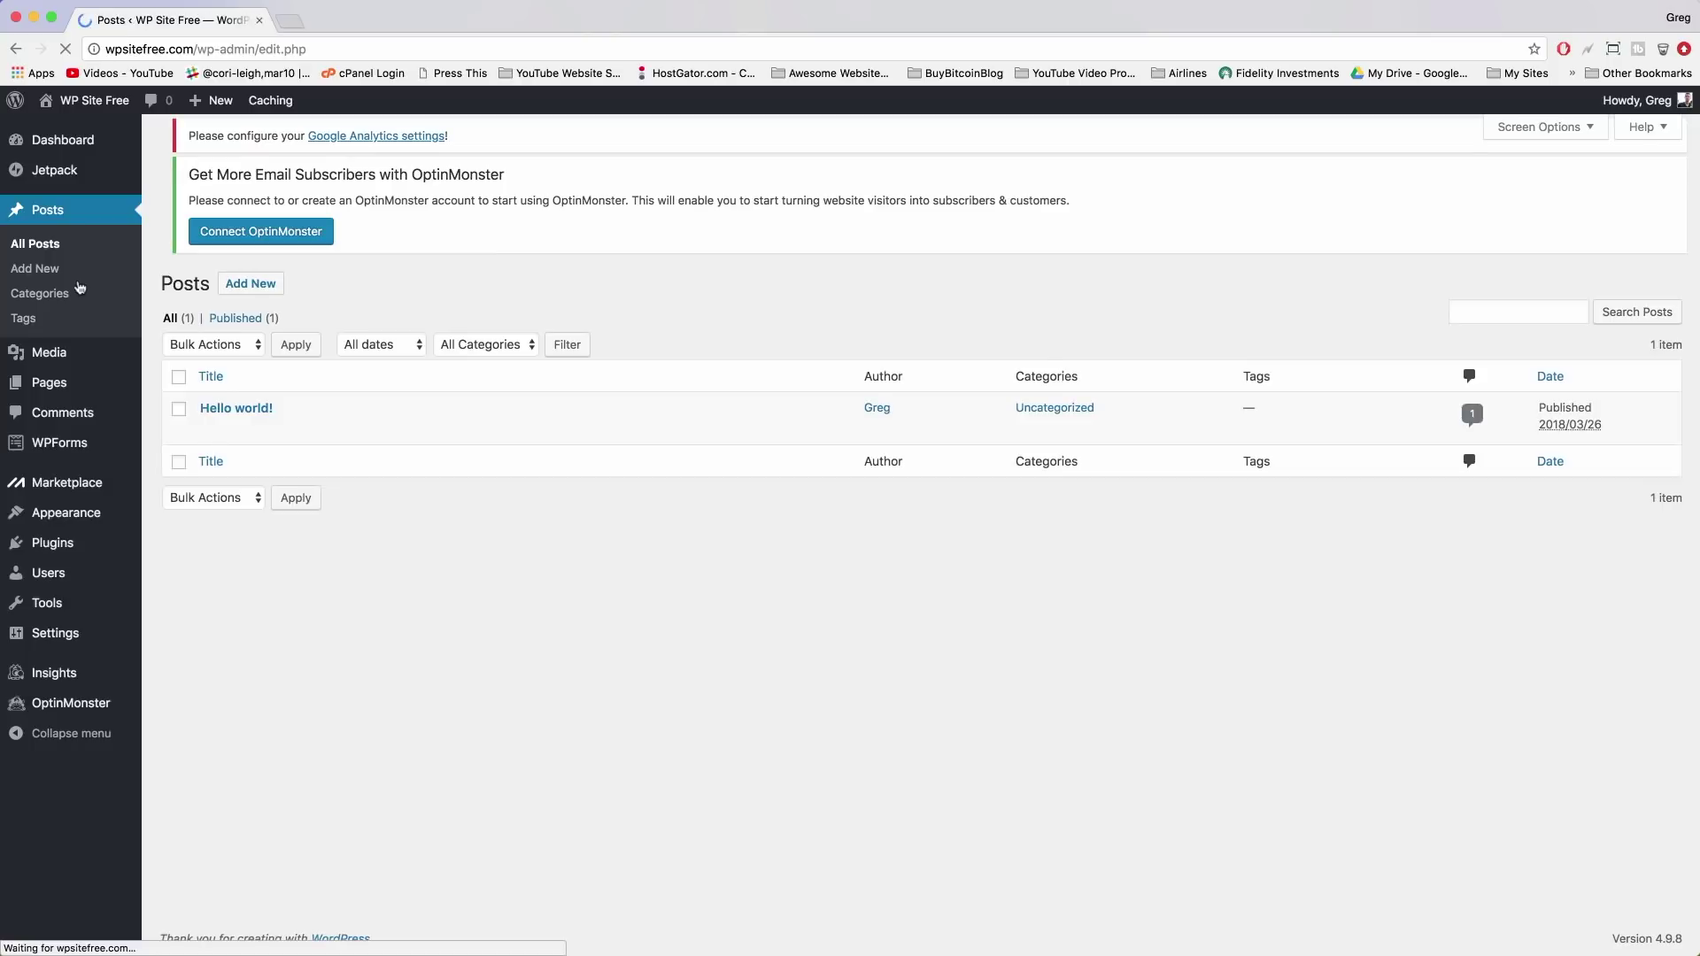
pyautogui.moveTo(241, 432)
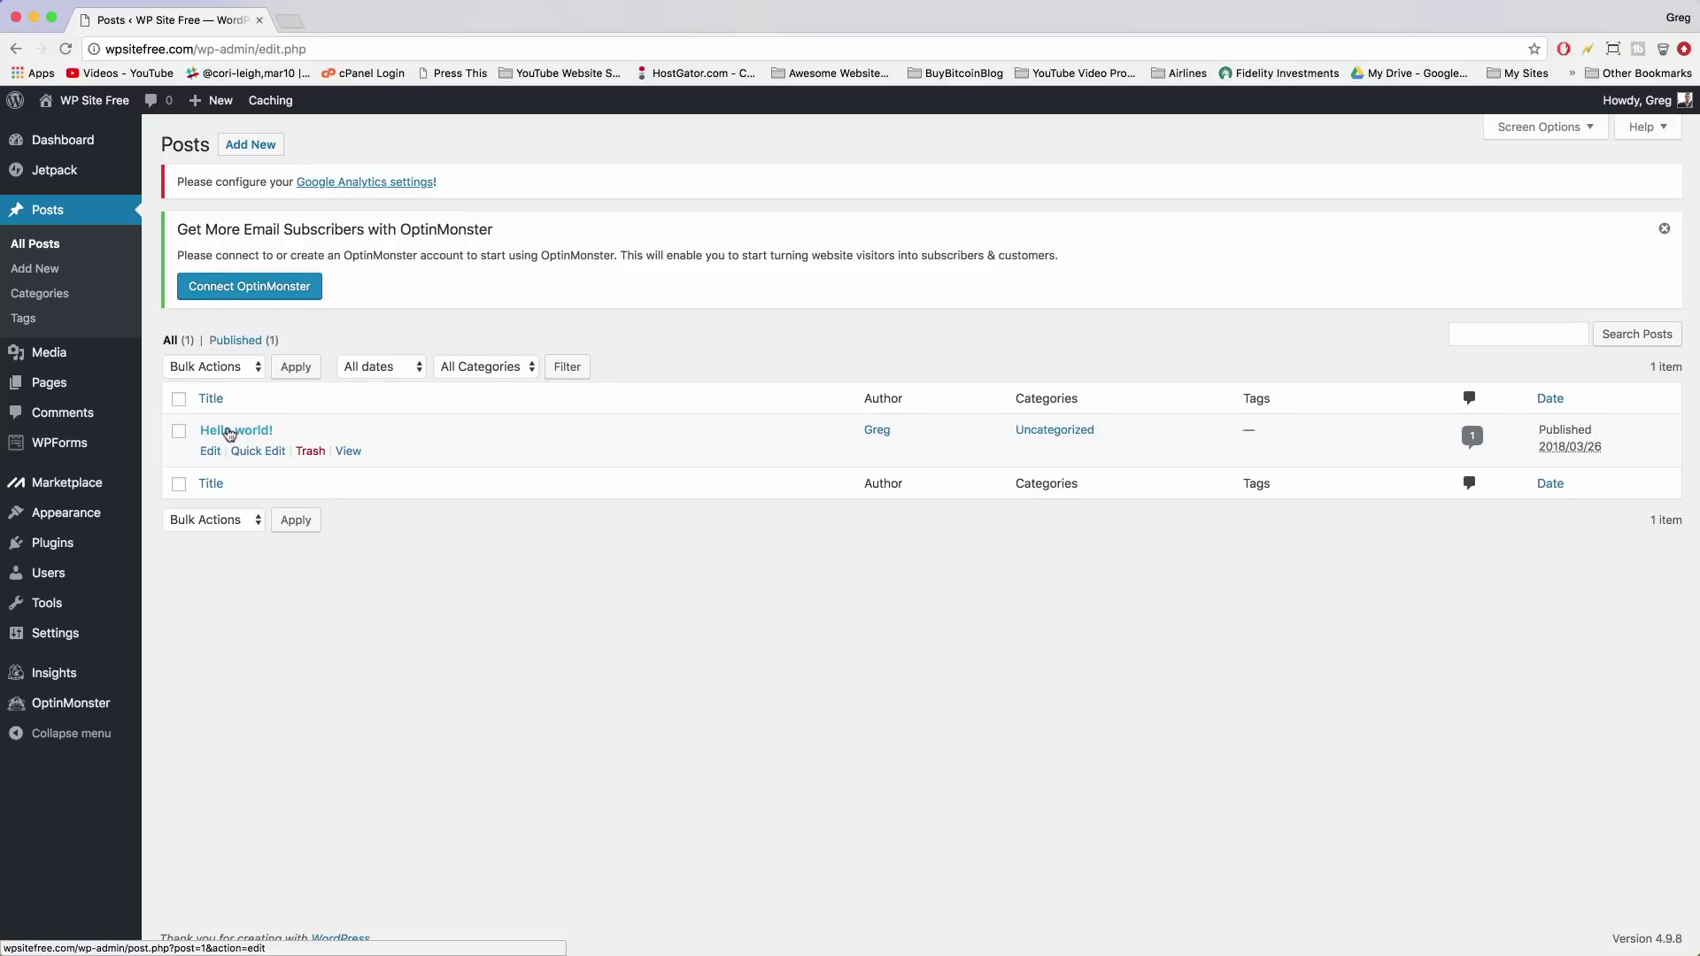
pyautogui.click(234, 432)
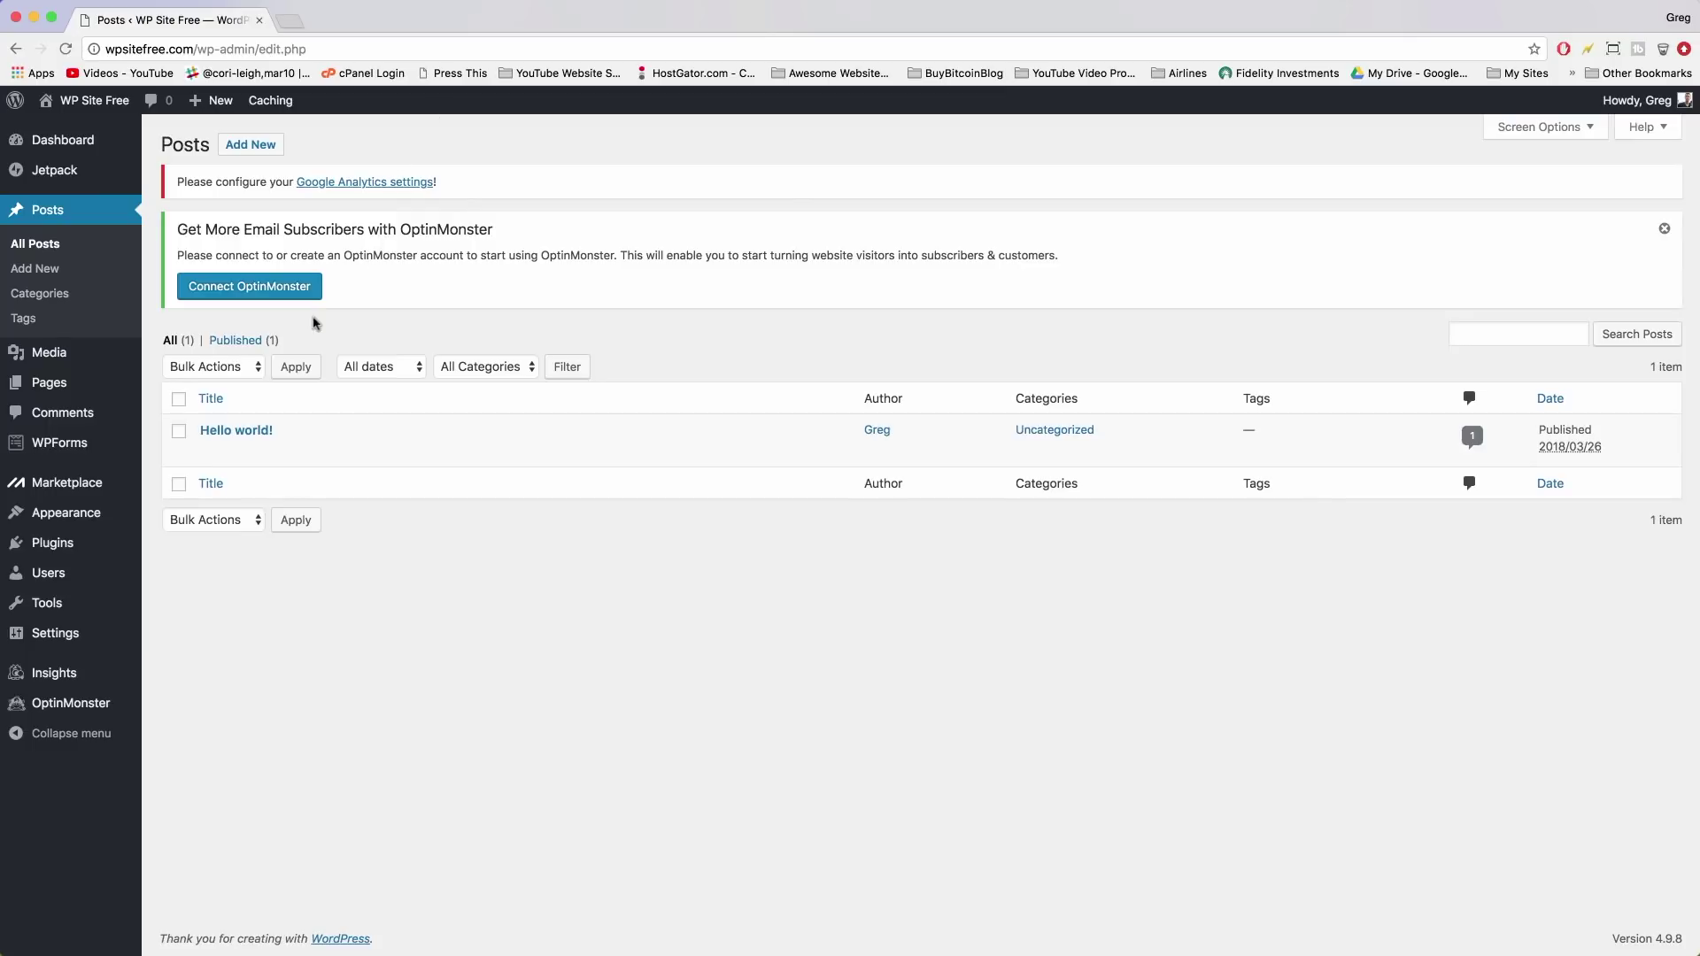
pyautogui.click(317, 453)
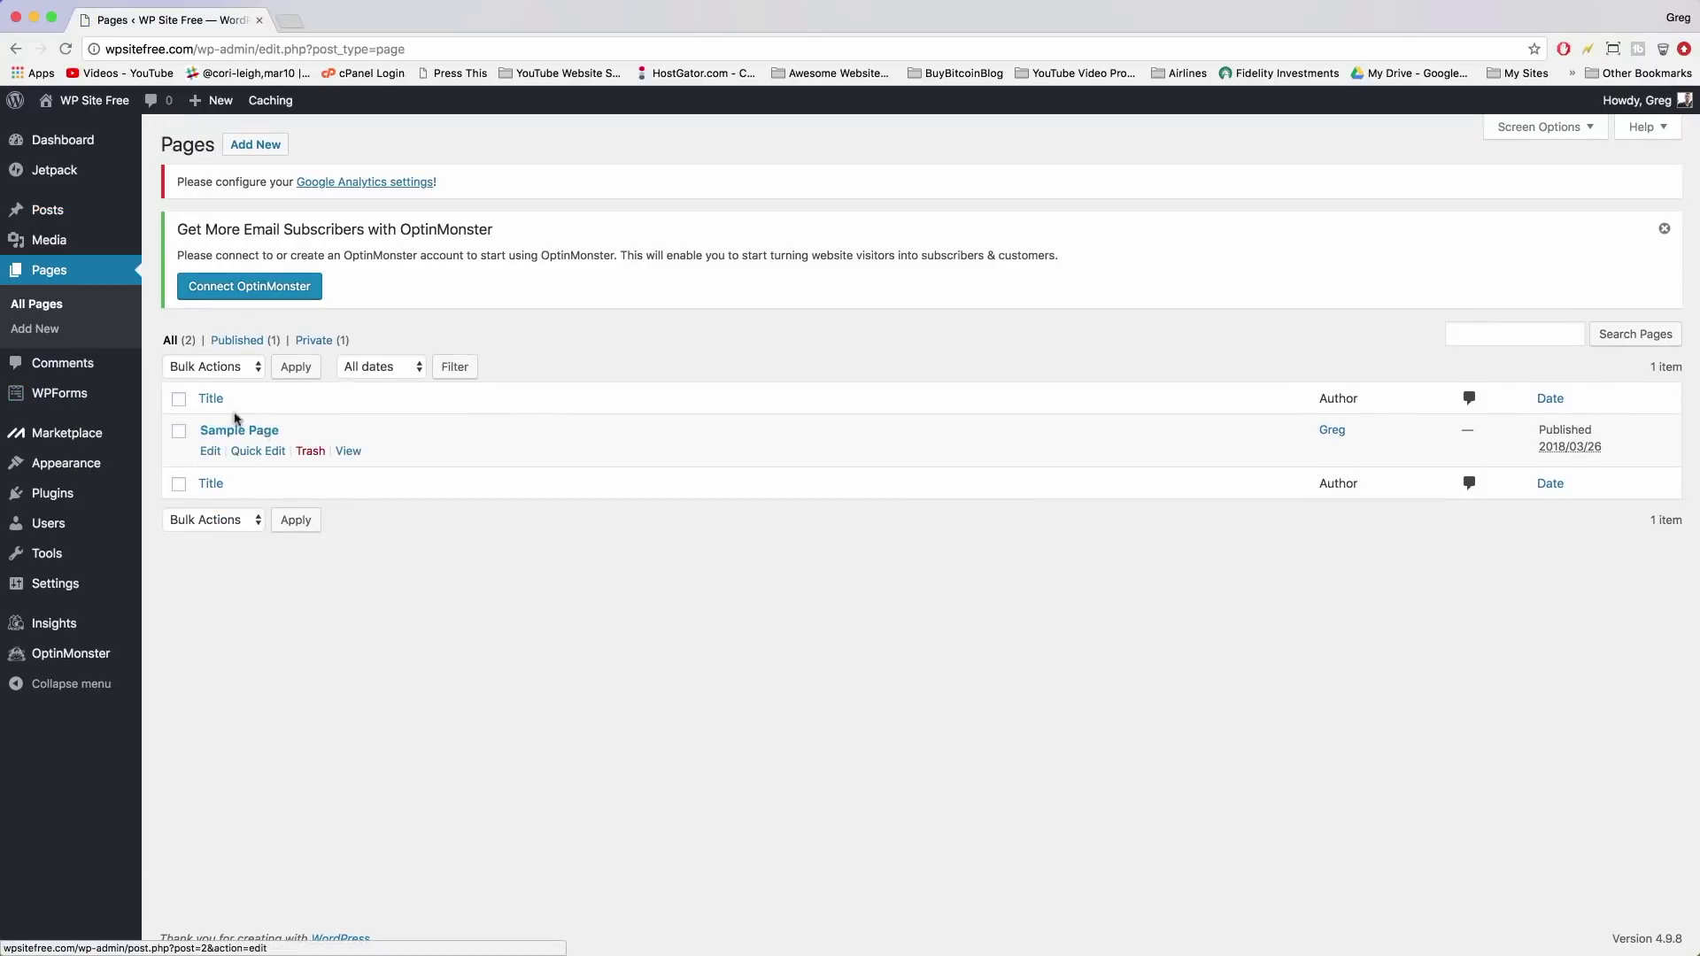
pyautogui.click(313, 452)
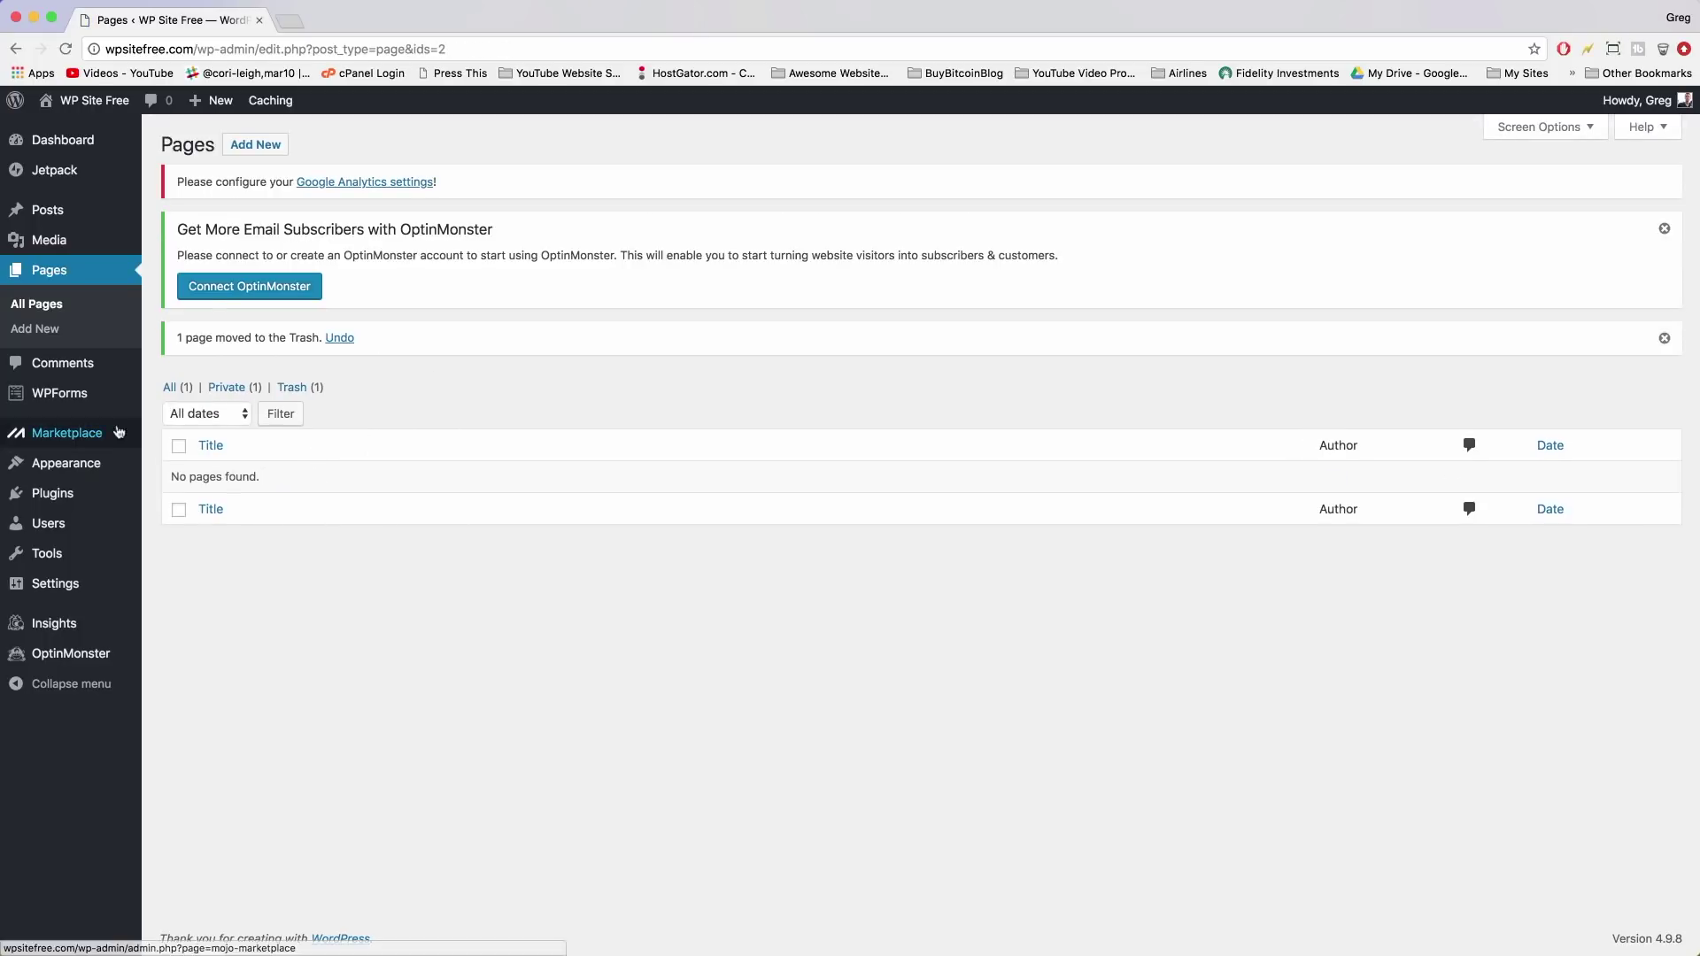
# Confirm the Media Library shows no media files, then go to Plugins
pyautogui.click(43, 242)
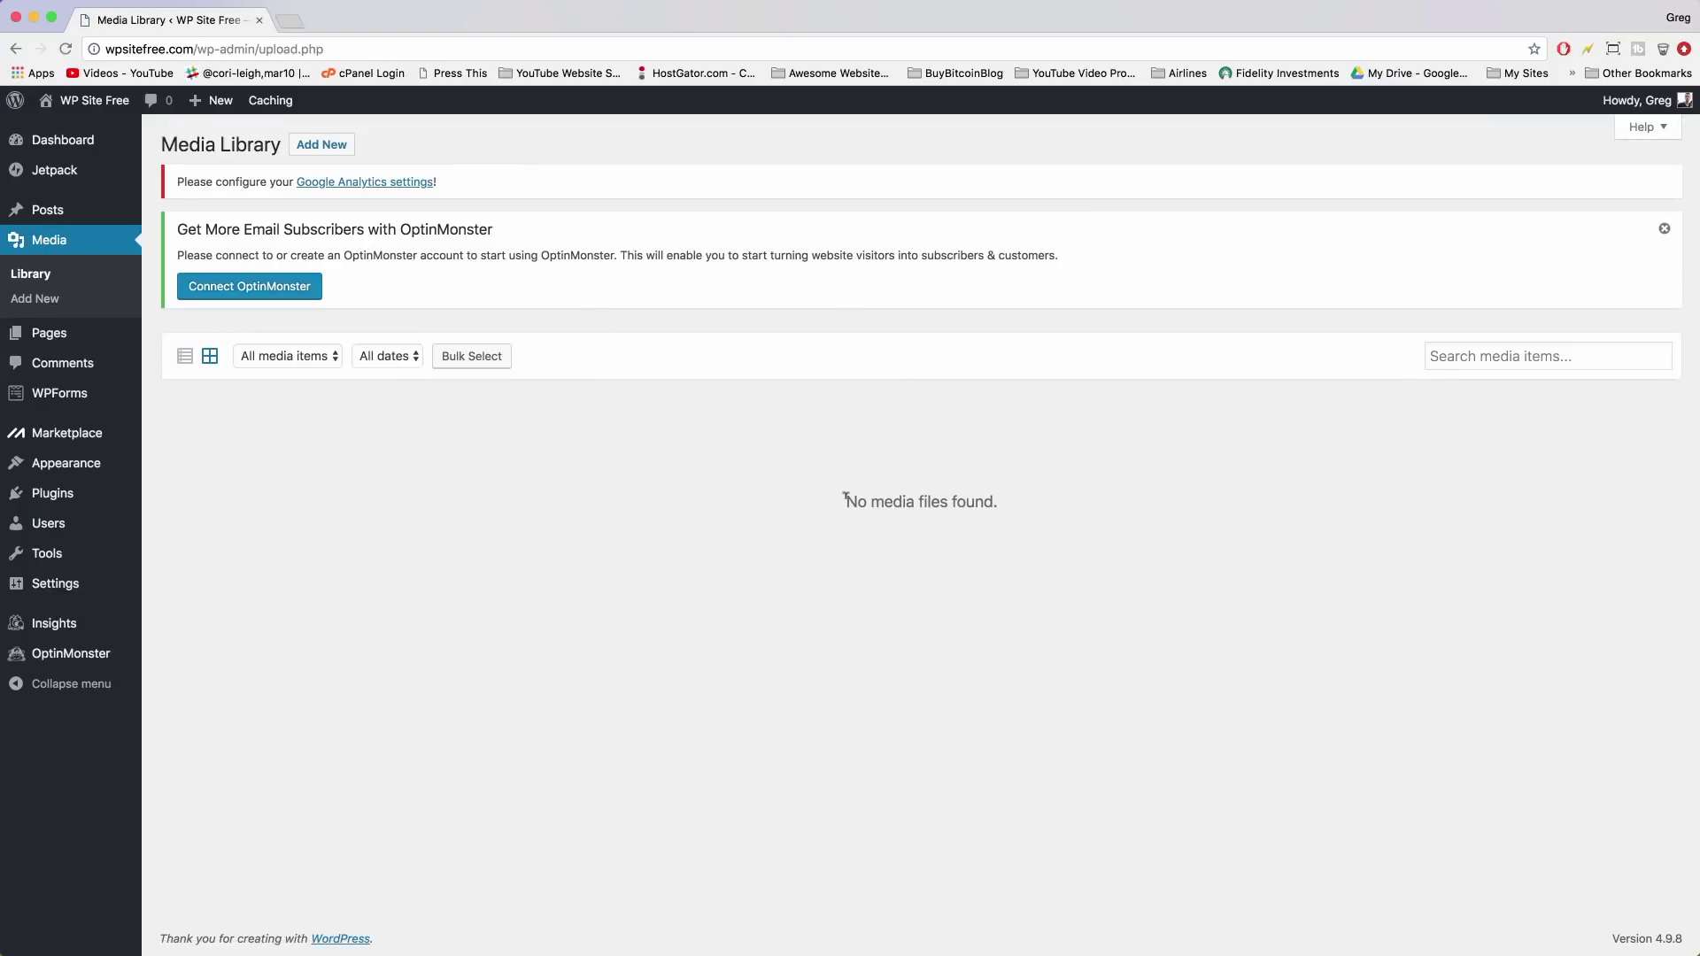
pyautogui.moveTo(845, 496); pyautogui.dragTo(1028, 504)
pyautogui.click(1030, 505)
pyautogui.click(847, 501)
pyautogui.click(1030, 505)
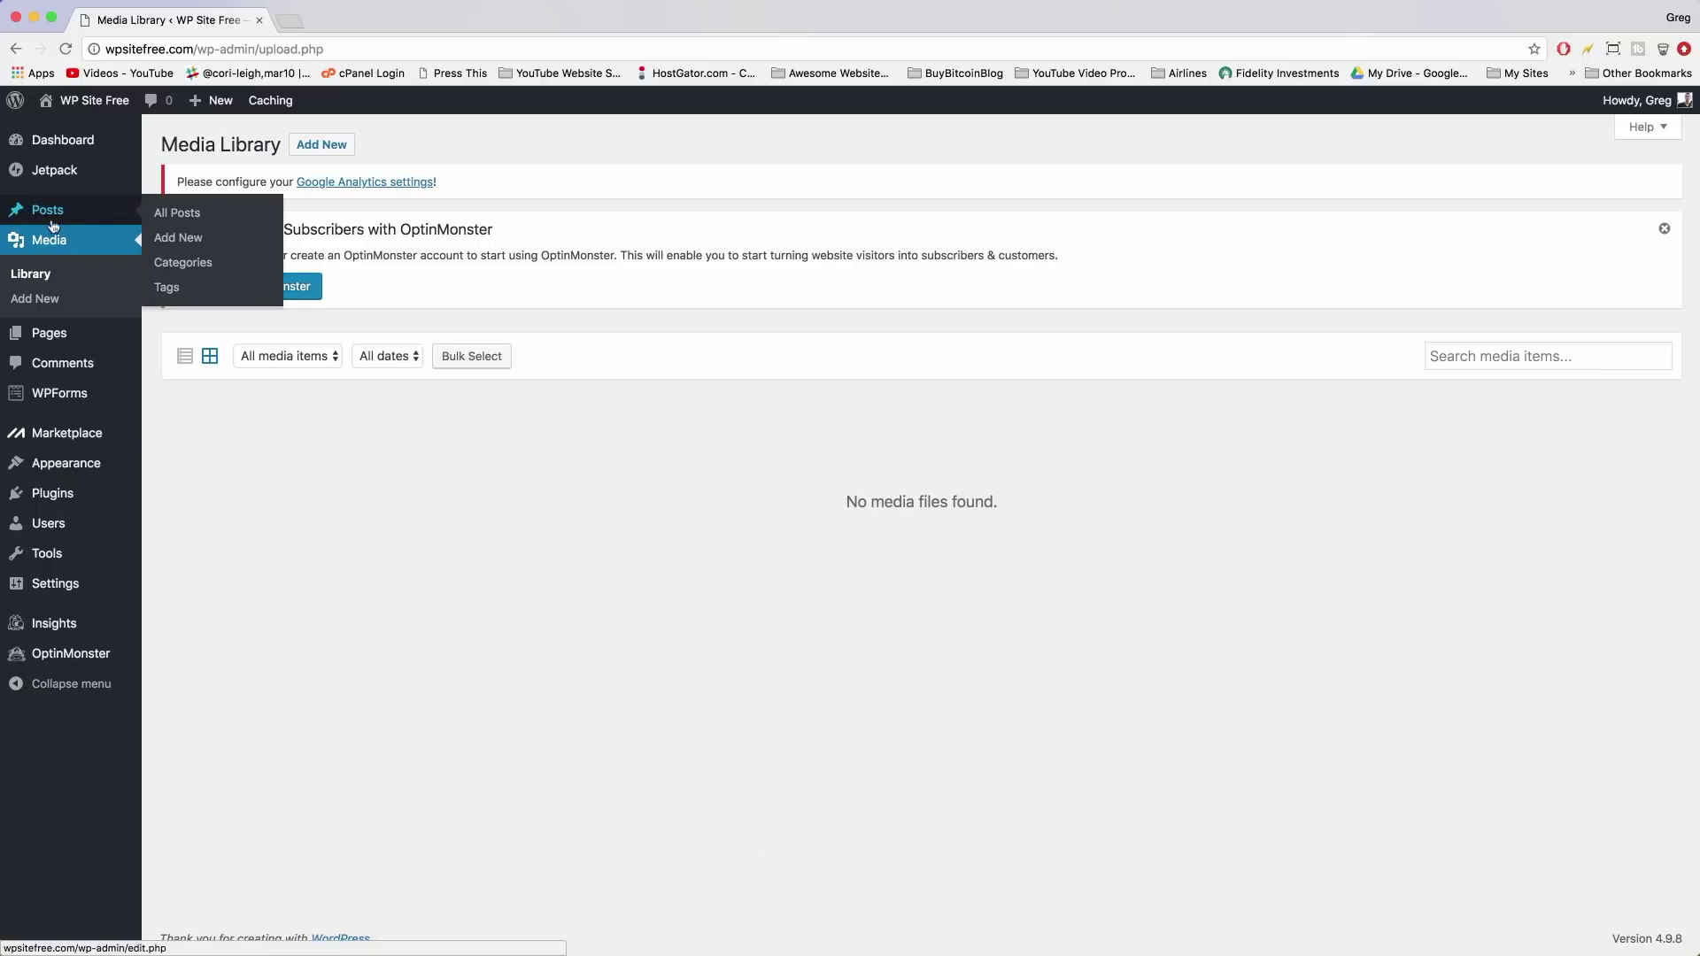
pyautogui.click(55, 495)
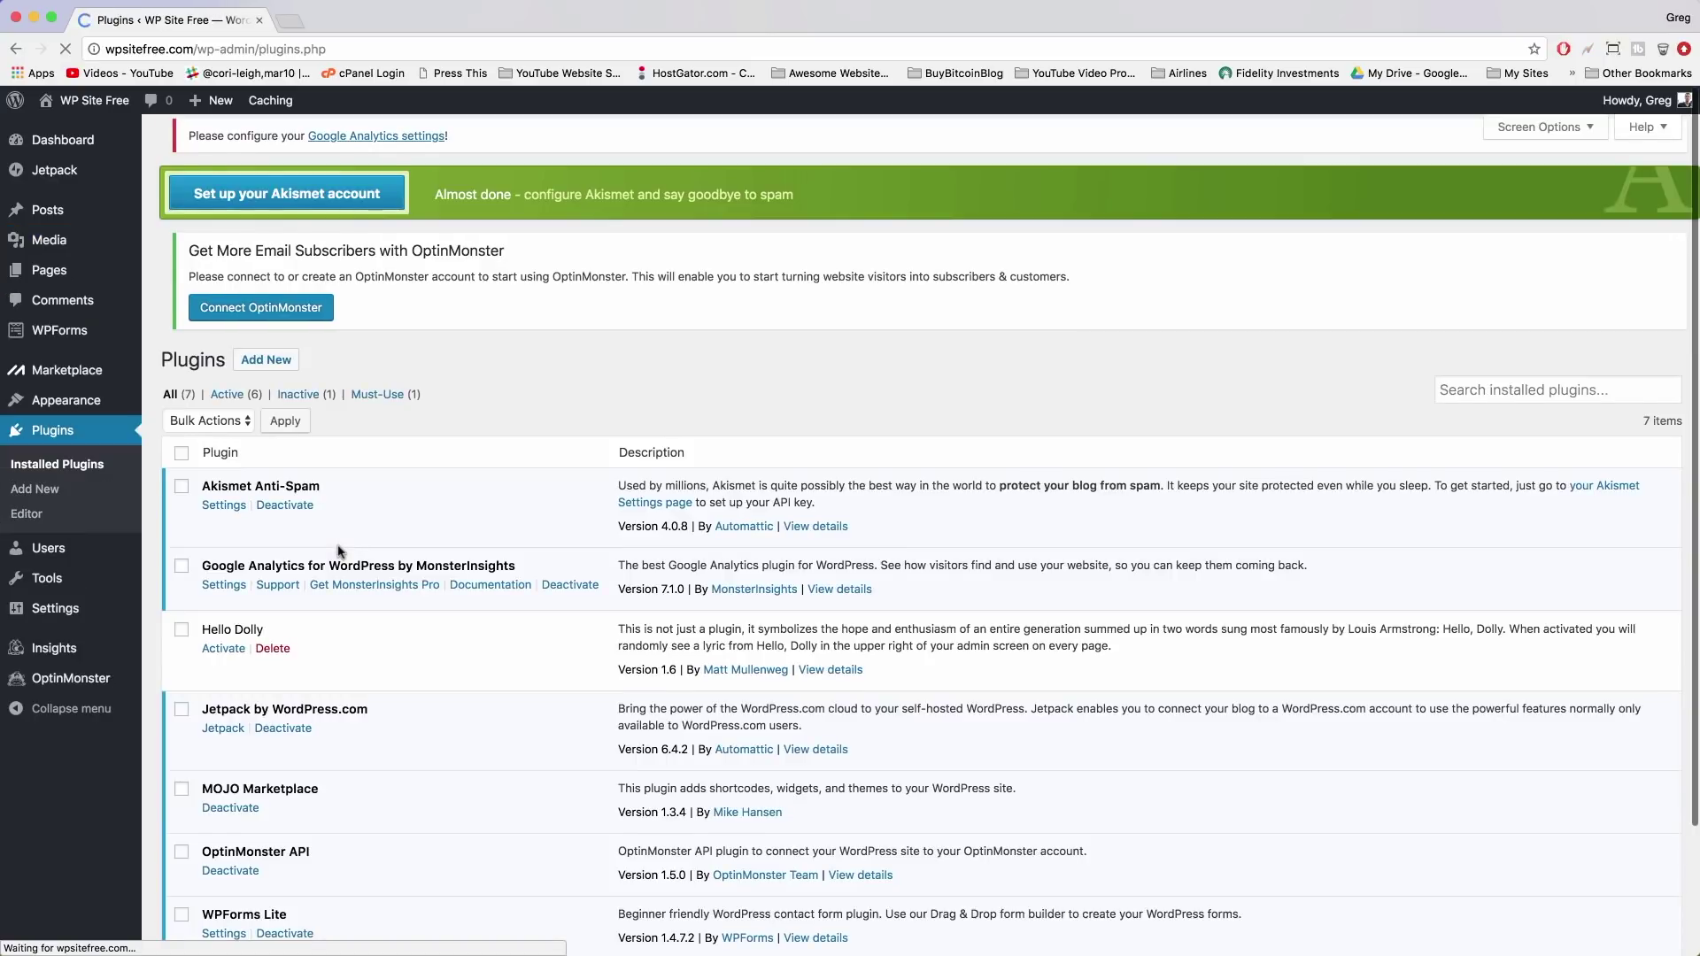
# Scroll through the seven installed plugins, noting Akismet Anti-Spam and Google Analytics
pyautogui.scroll(-4, 626, 567)
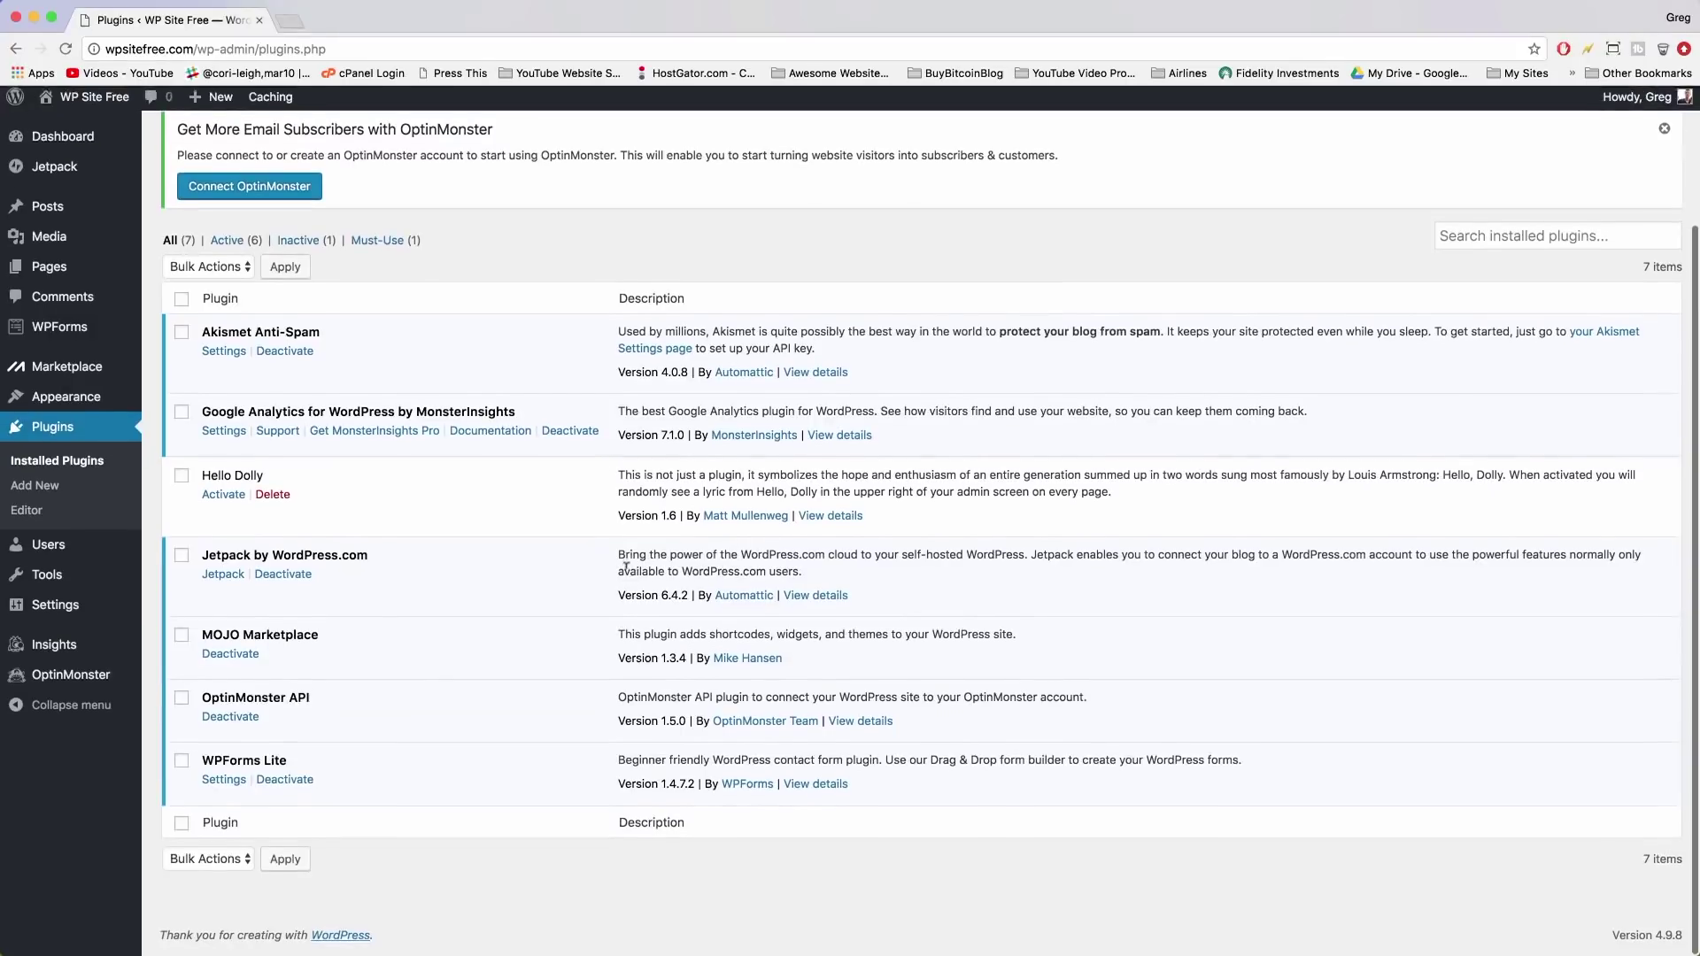
pyautogui.scroll(4, 626, 563)
pyautogui.scroll(-4, 797, 505)
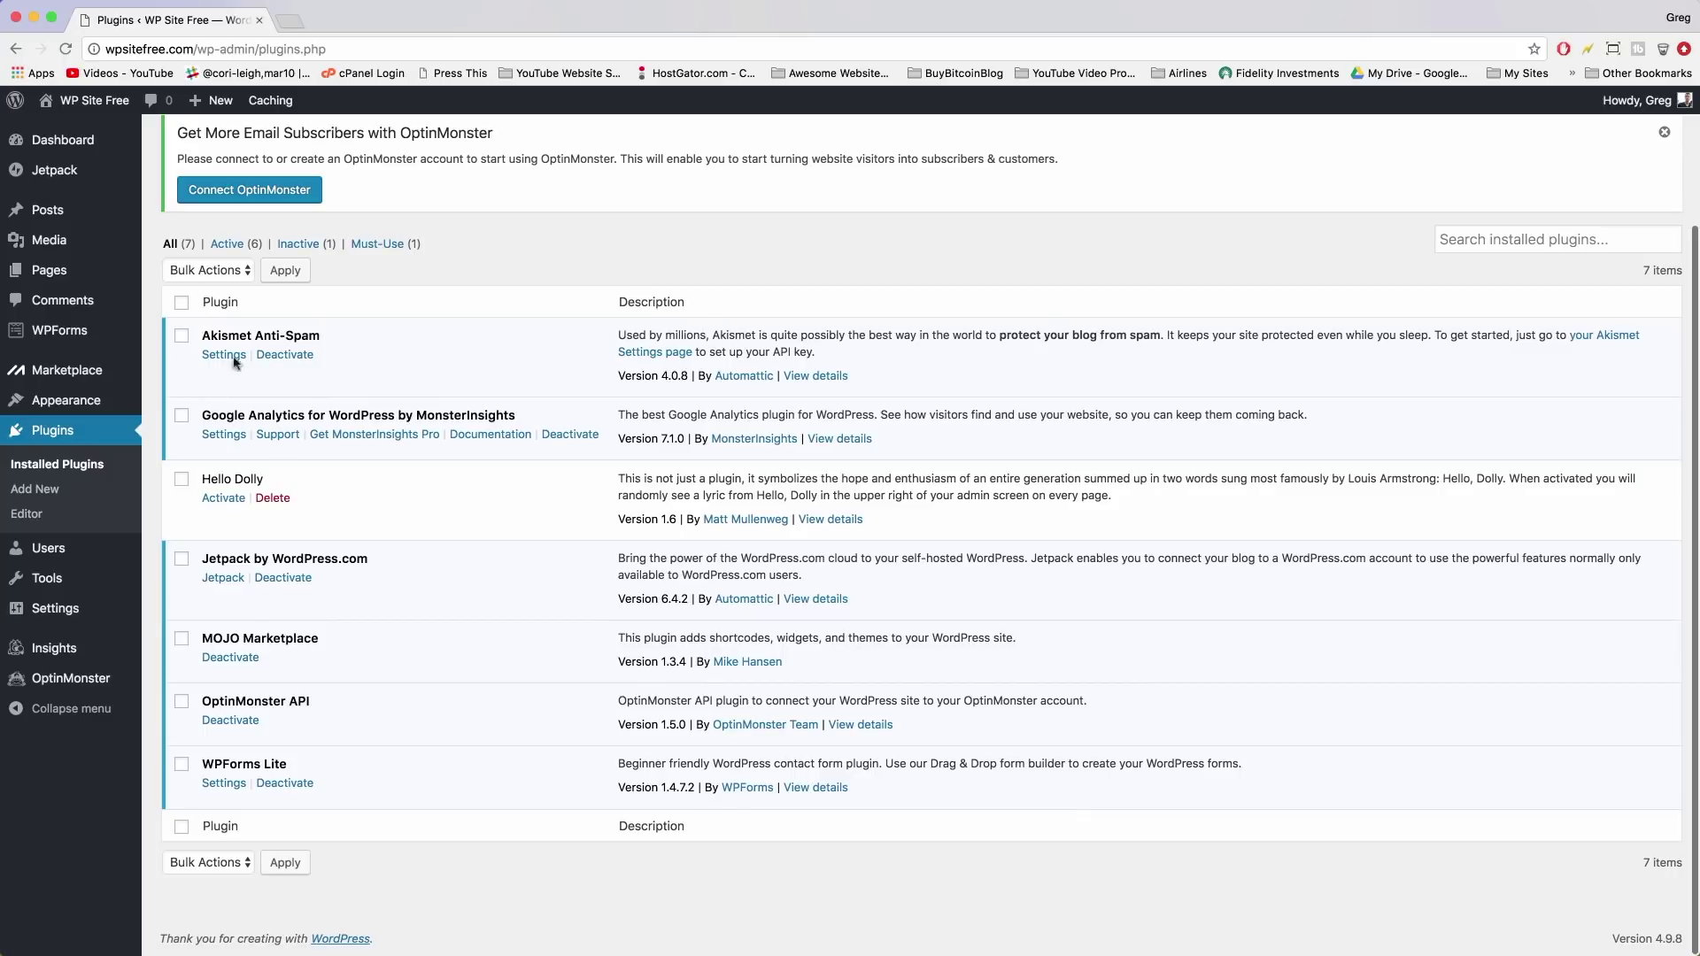
pyautogui.scroll(3, 800, 391)
pyautogui.scroll(-3, 797, 391)
pyautogui.moveTo(218, 335); pyautogui.dragTo(319, 336)
pyautogui.click(321, 337)
pyautogui.moveTo(519, 420); pyautogui.dragTo(205, 408)
pyautogui.click(225, 408)
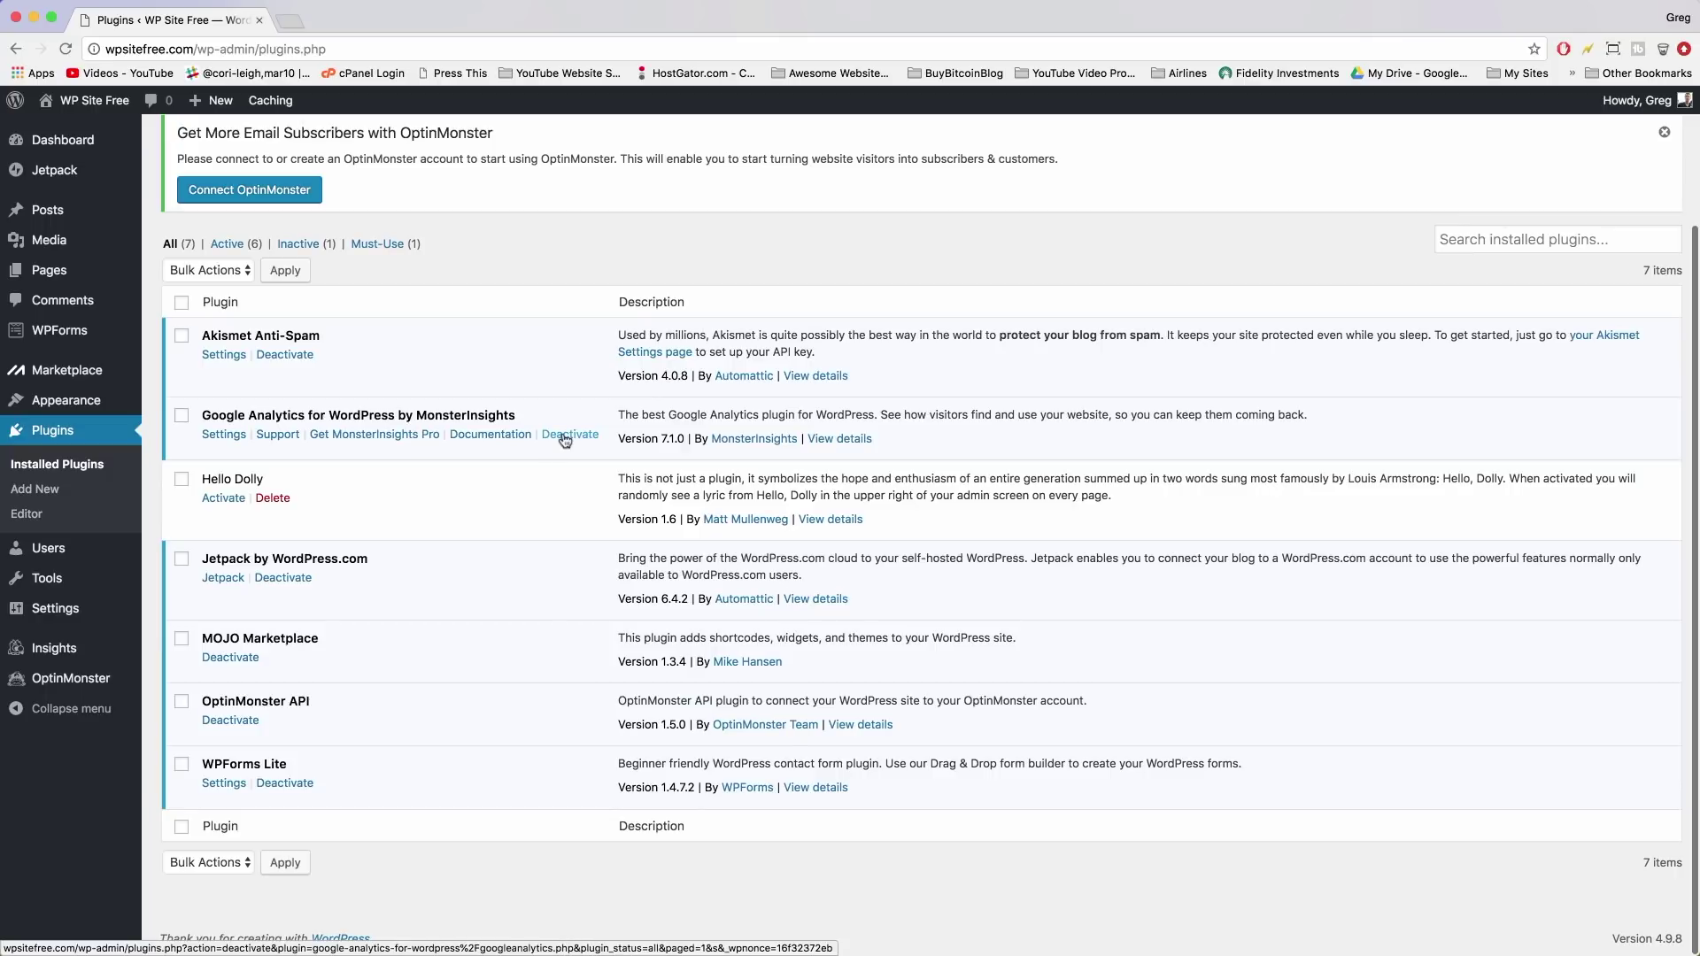
# Deactivate Google Analytics, Jetpack, MOJO Marketplace, OptinMonster API and WPForms Lite, answering feedback as temporary
pyautogui.click(566, 436)
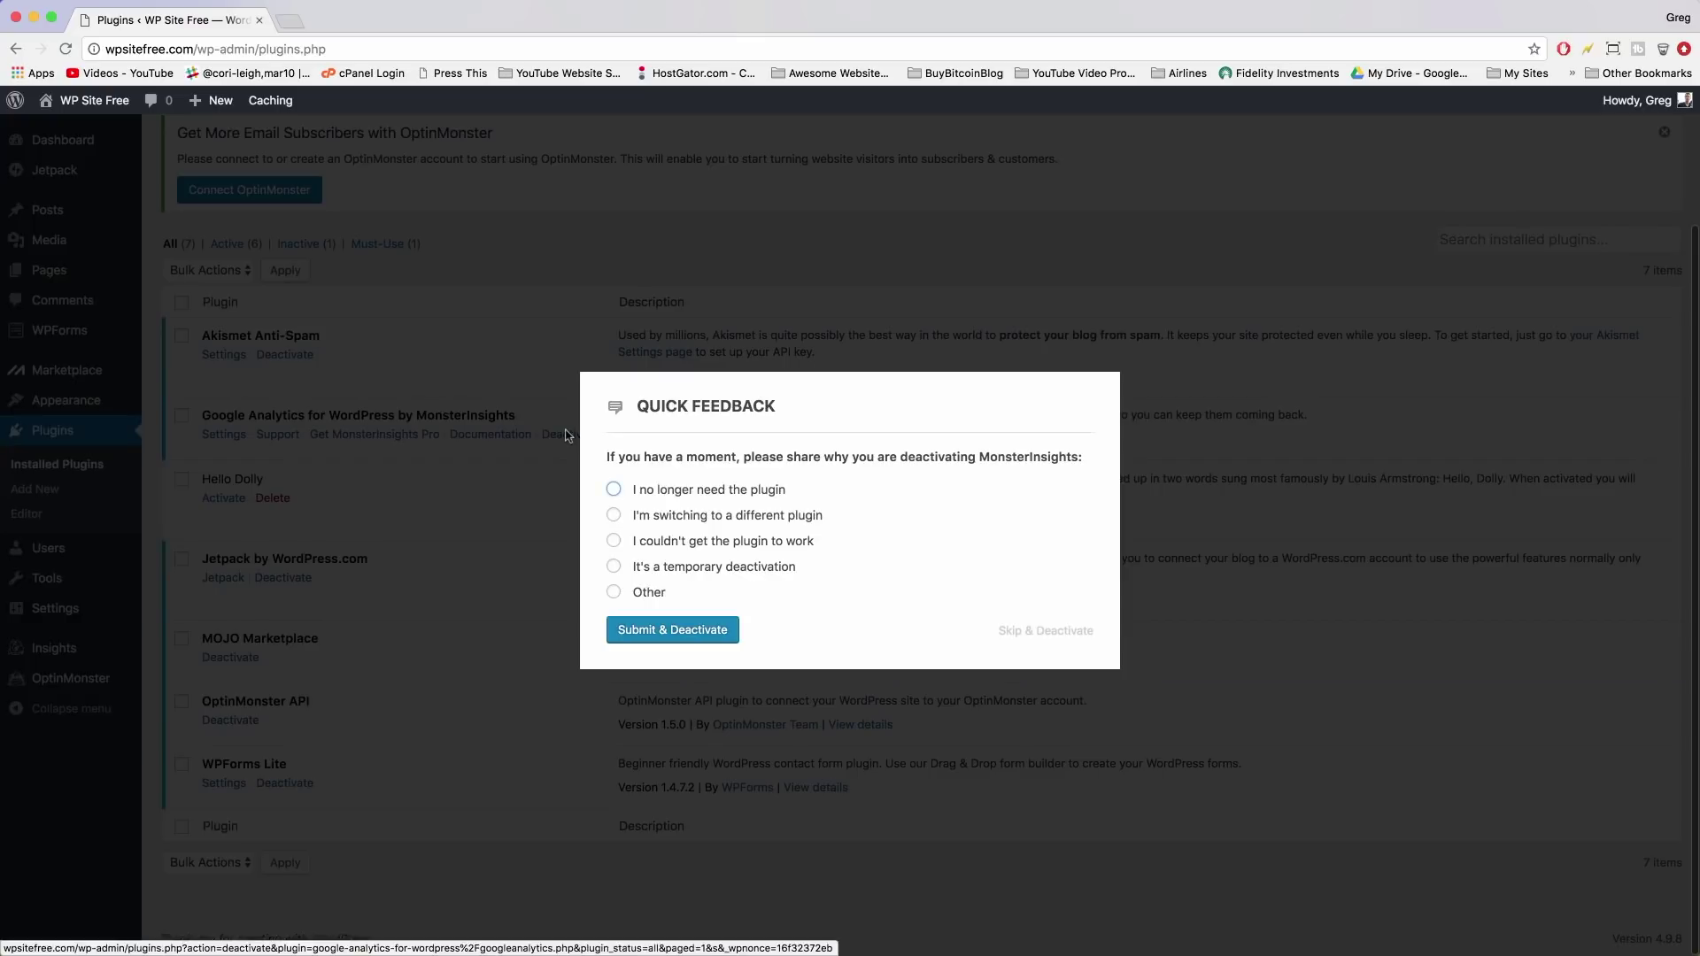
pyautogui.click(614, 567)
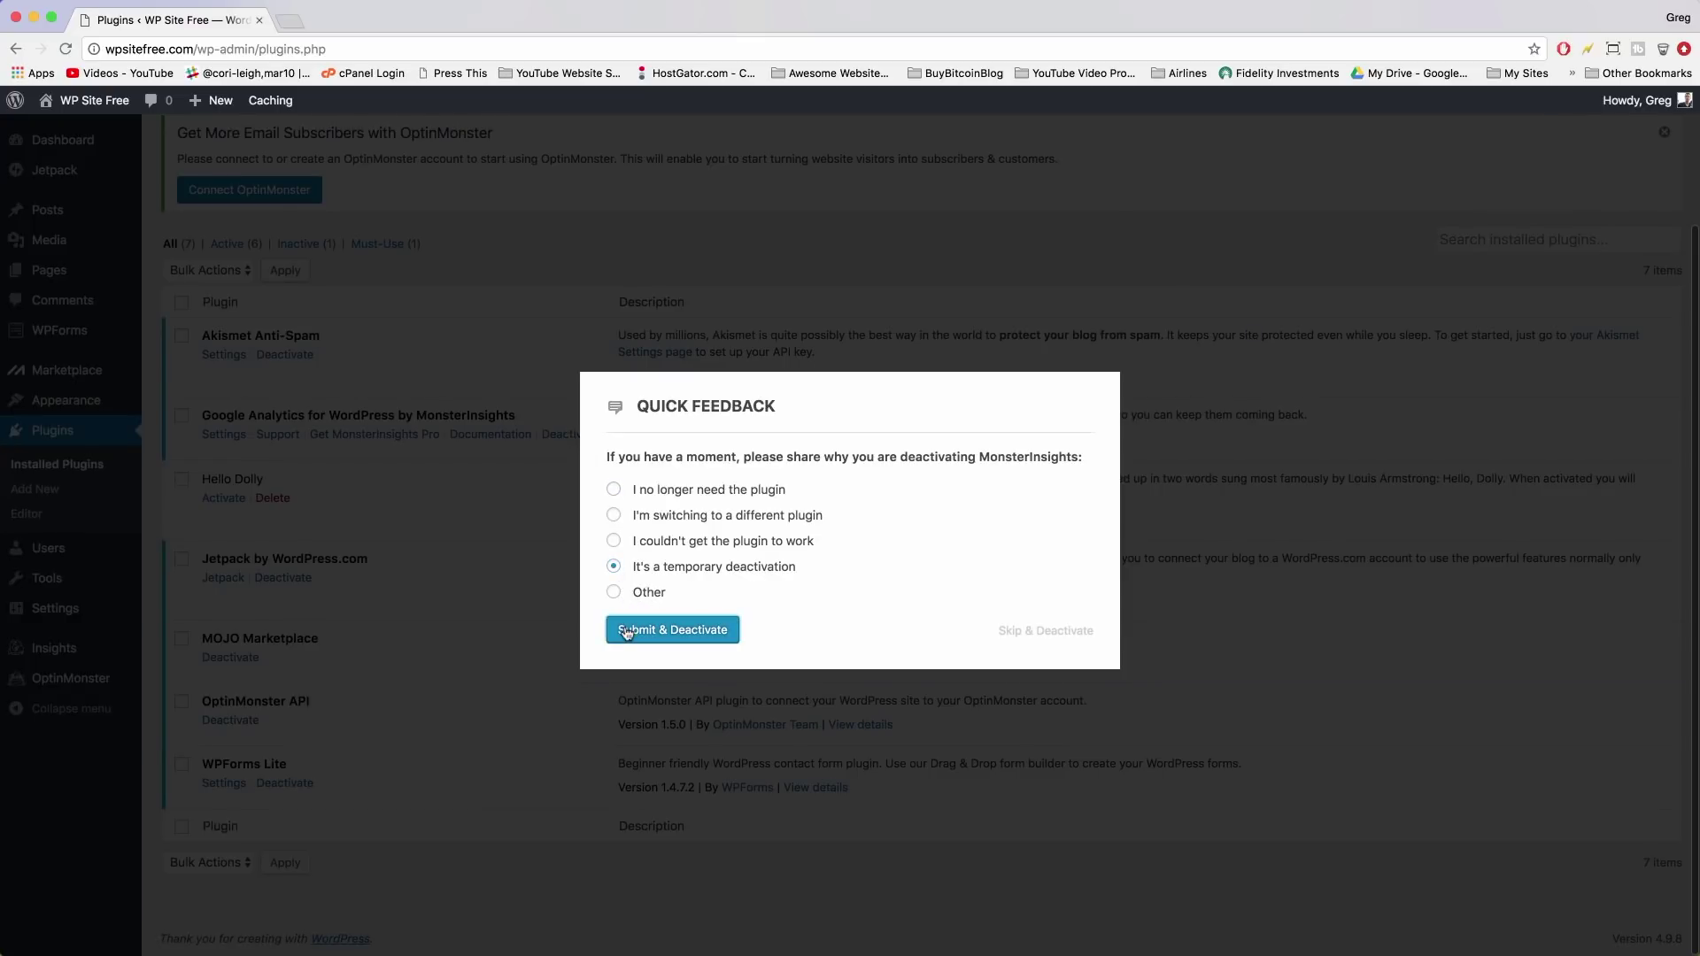
pyautogui.scroll(-3, 465, 611)
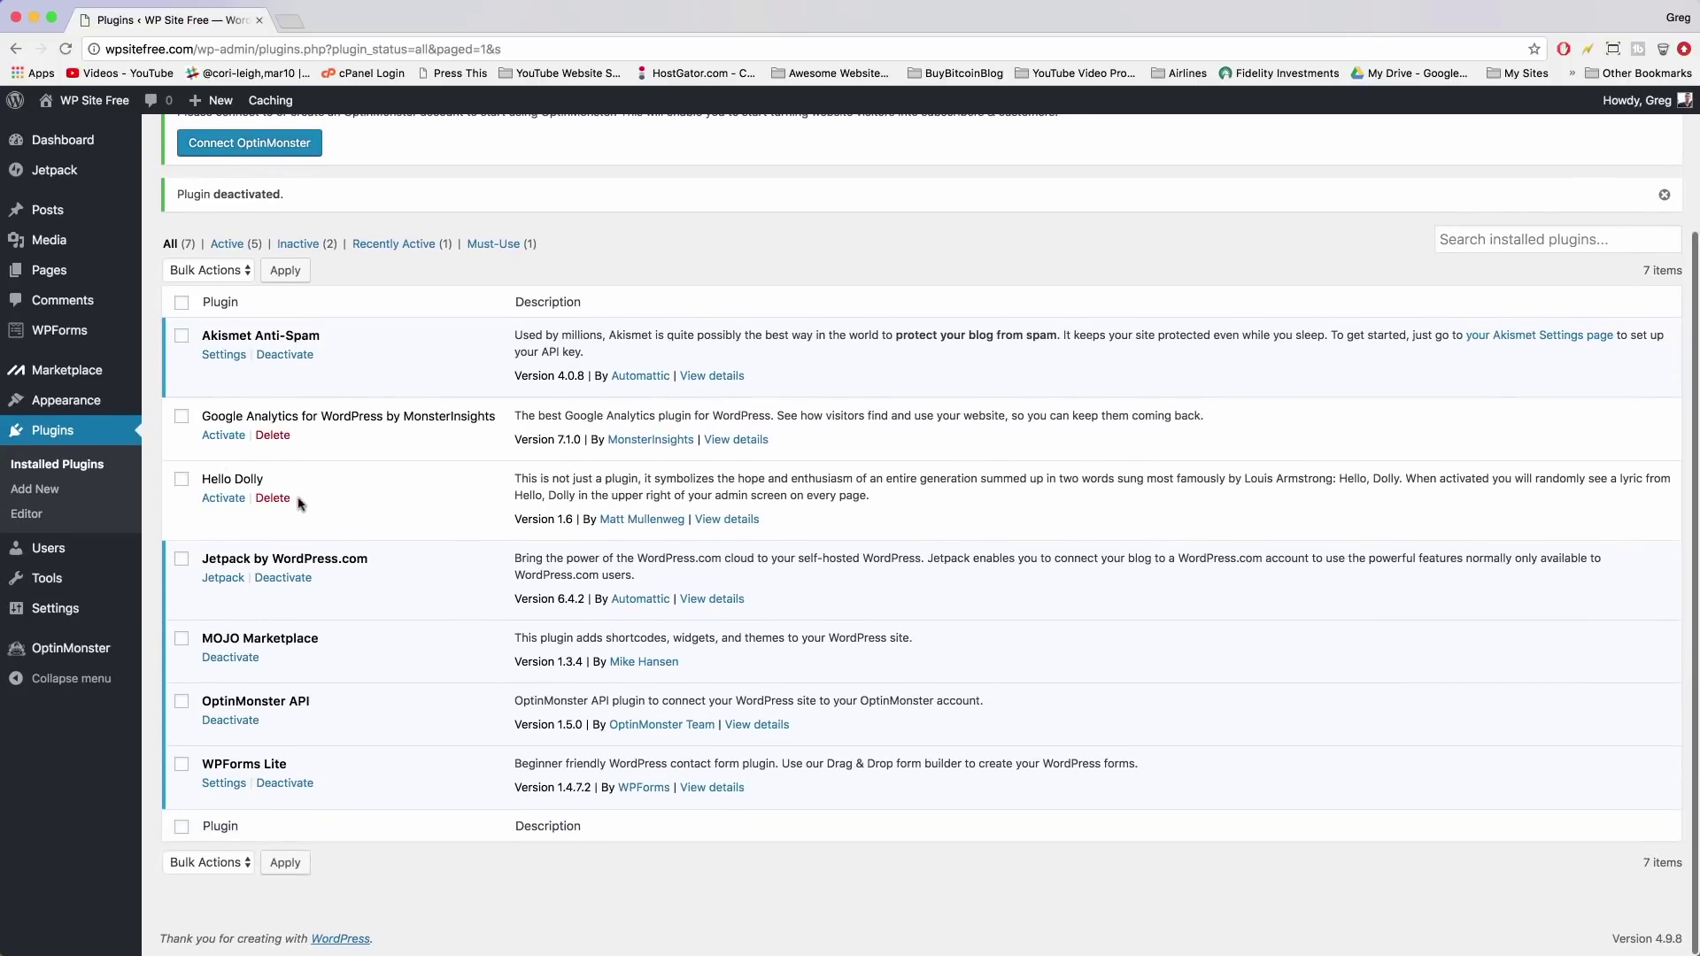
pyautogui.click(284, 578)
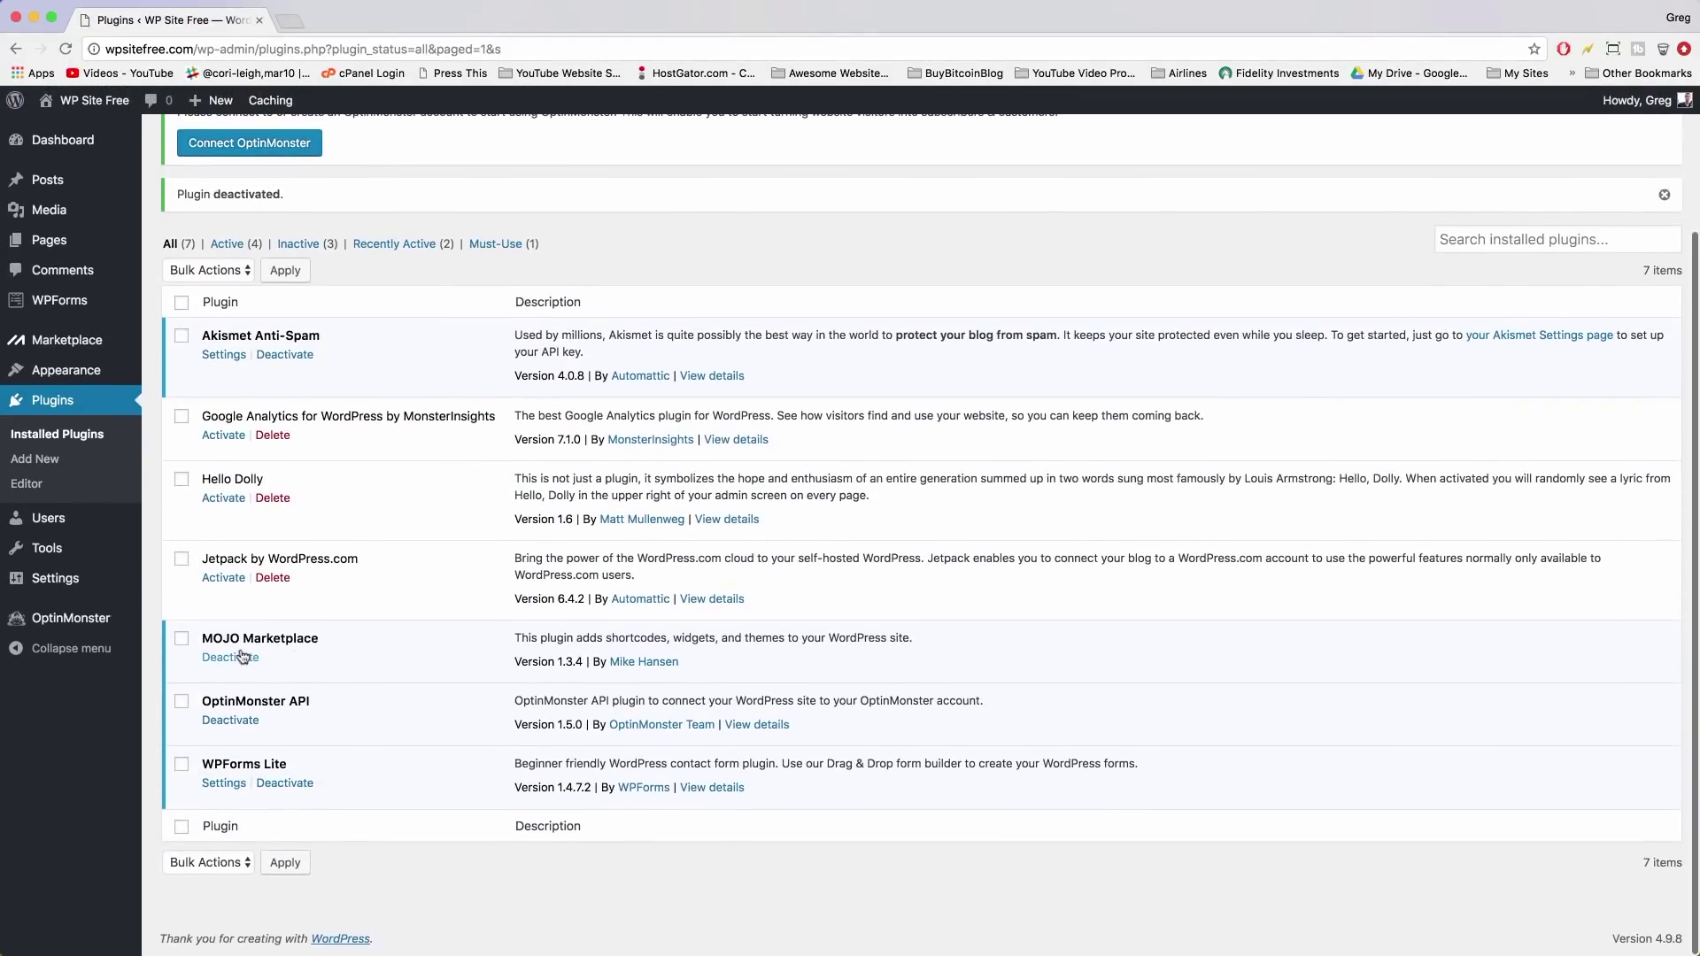
pyautogui.click(241, 657)
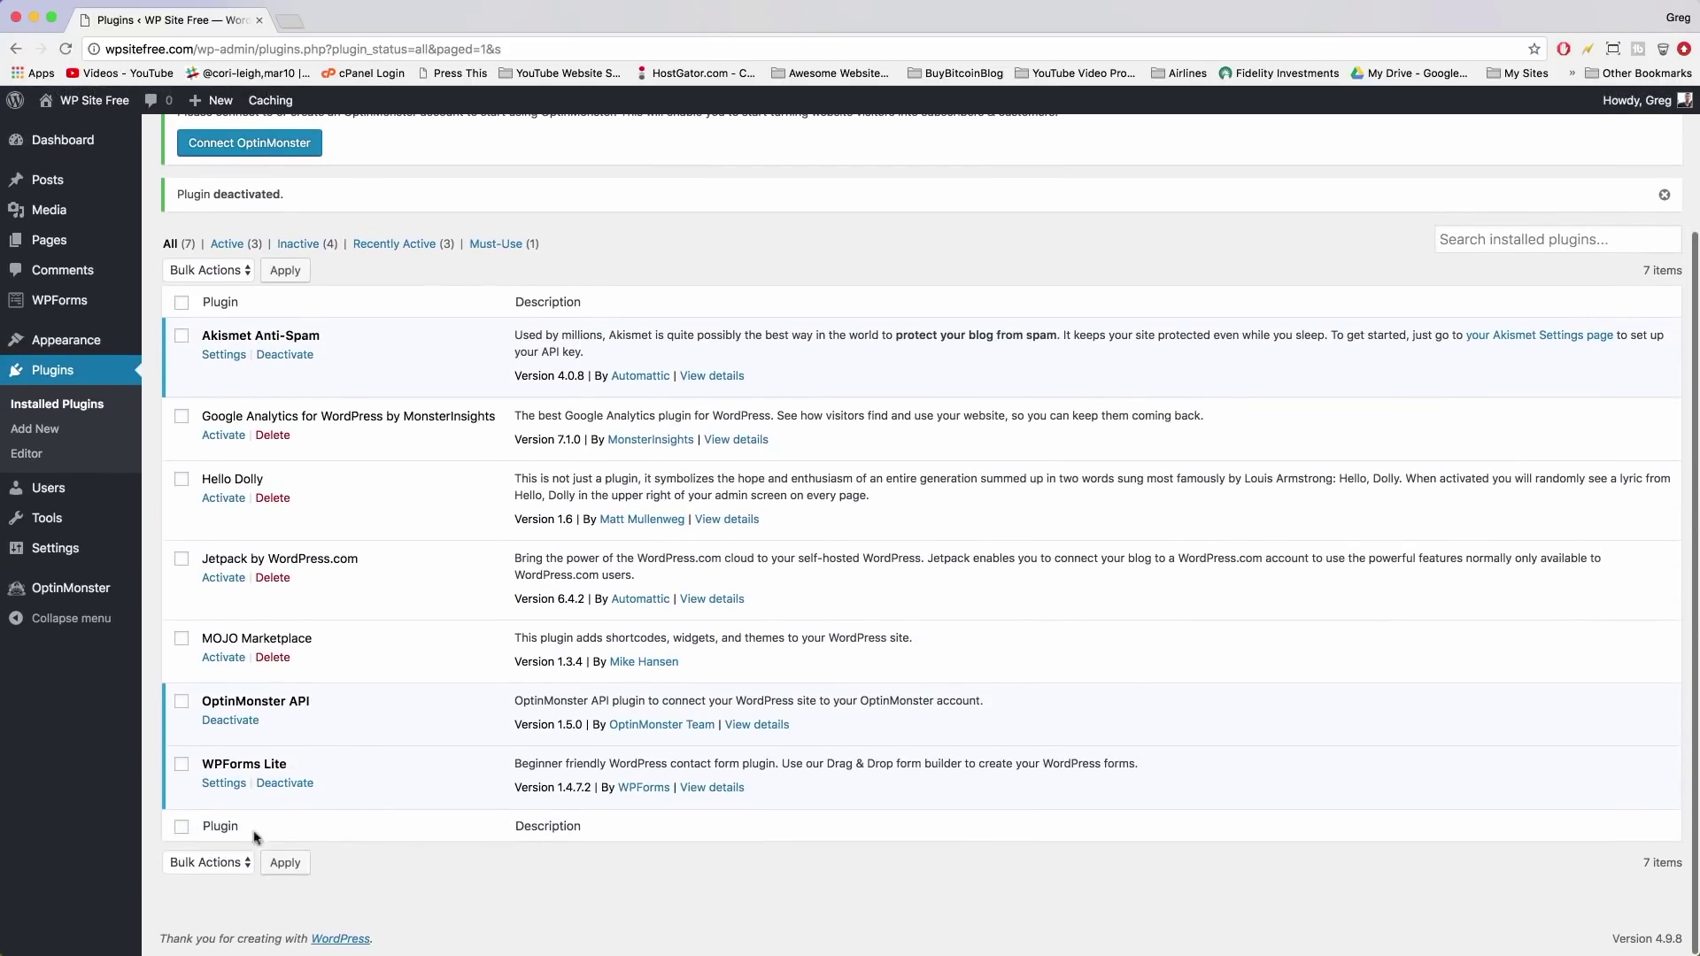
pyautogui.click(228, 726)
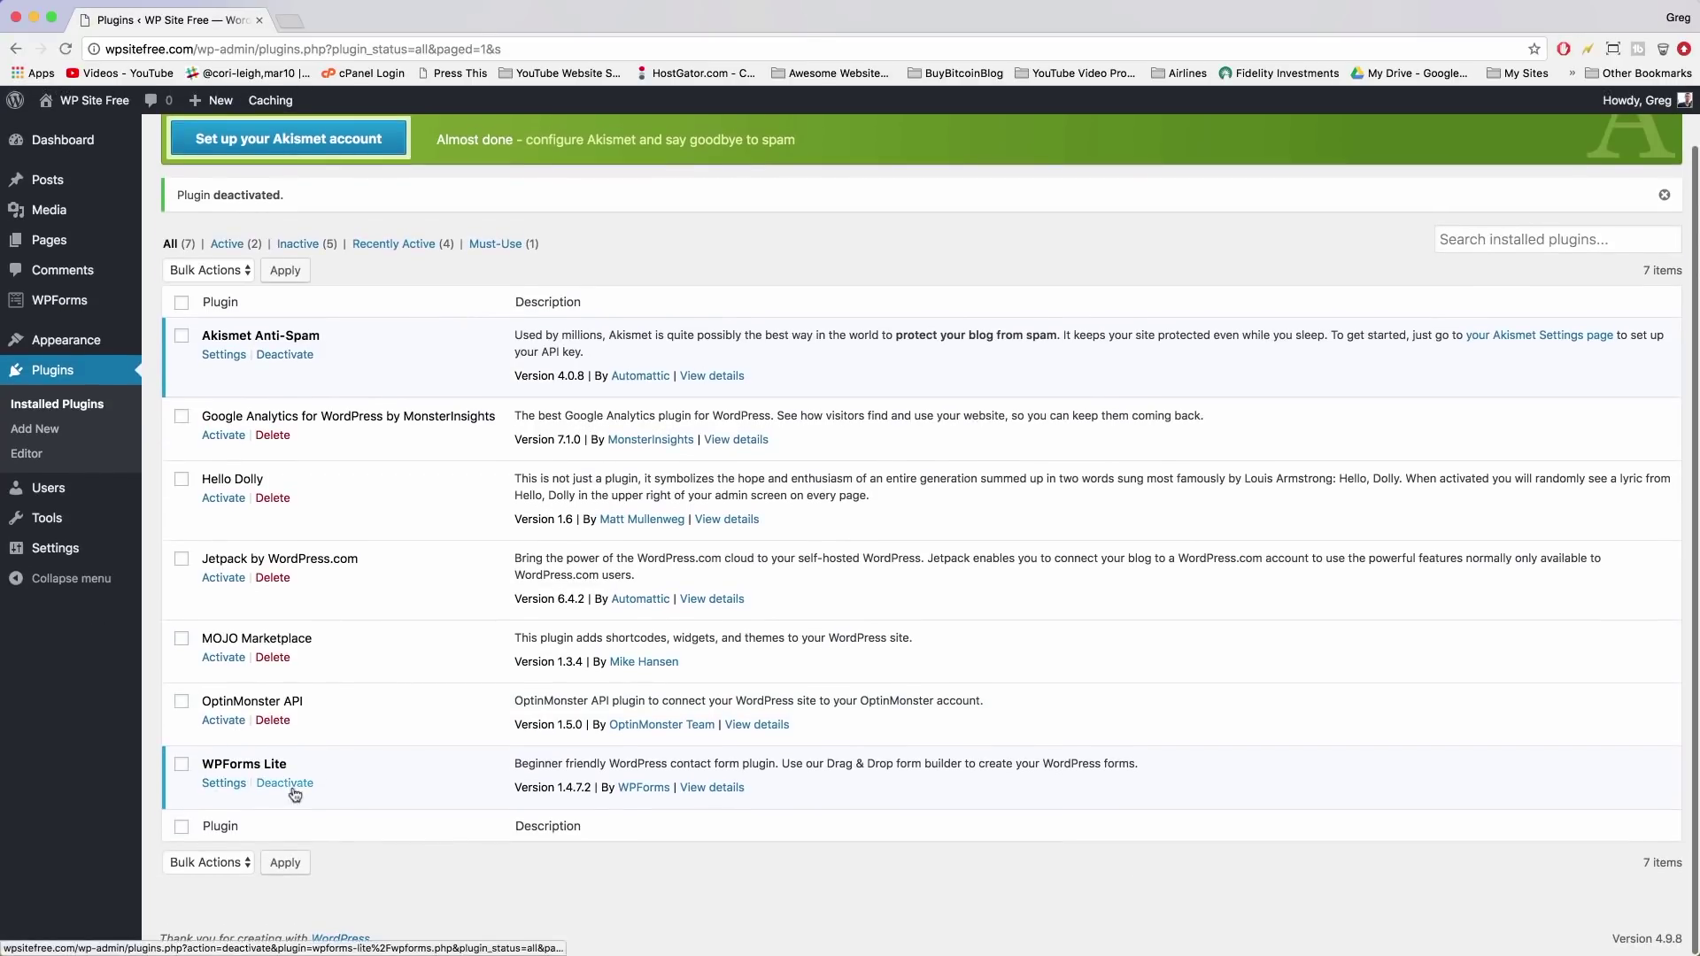
pyautogui.click(292, 787)
pyautogui.click(615, 567)
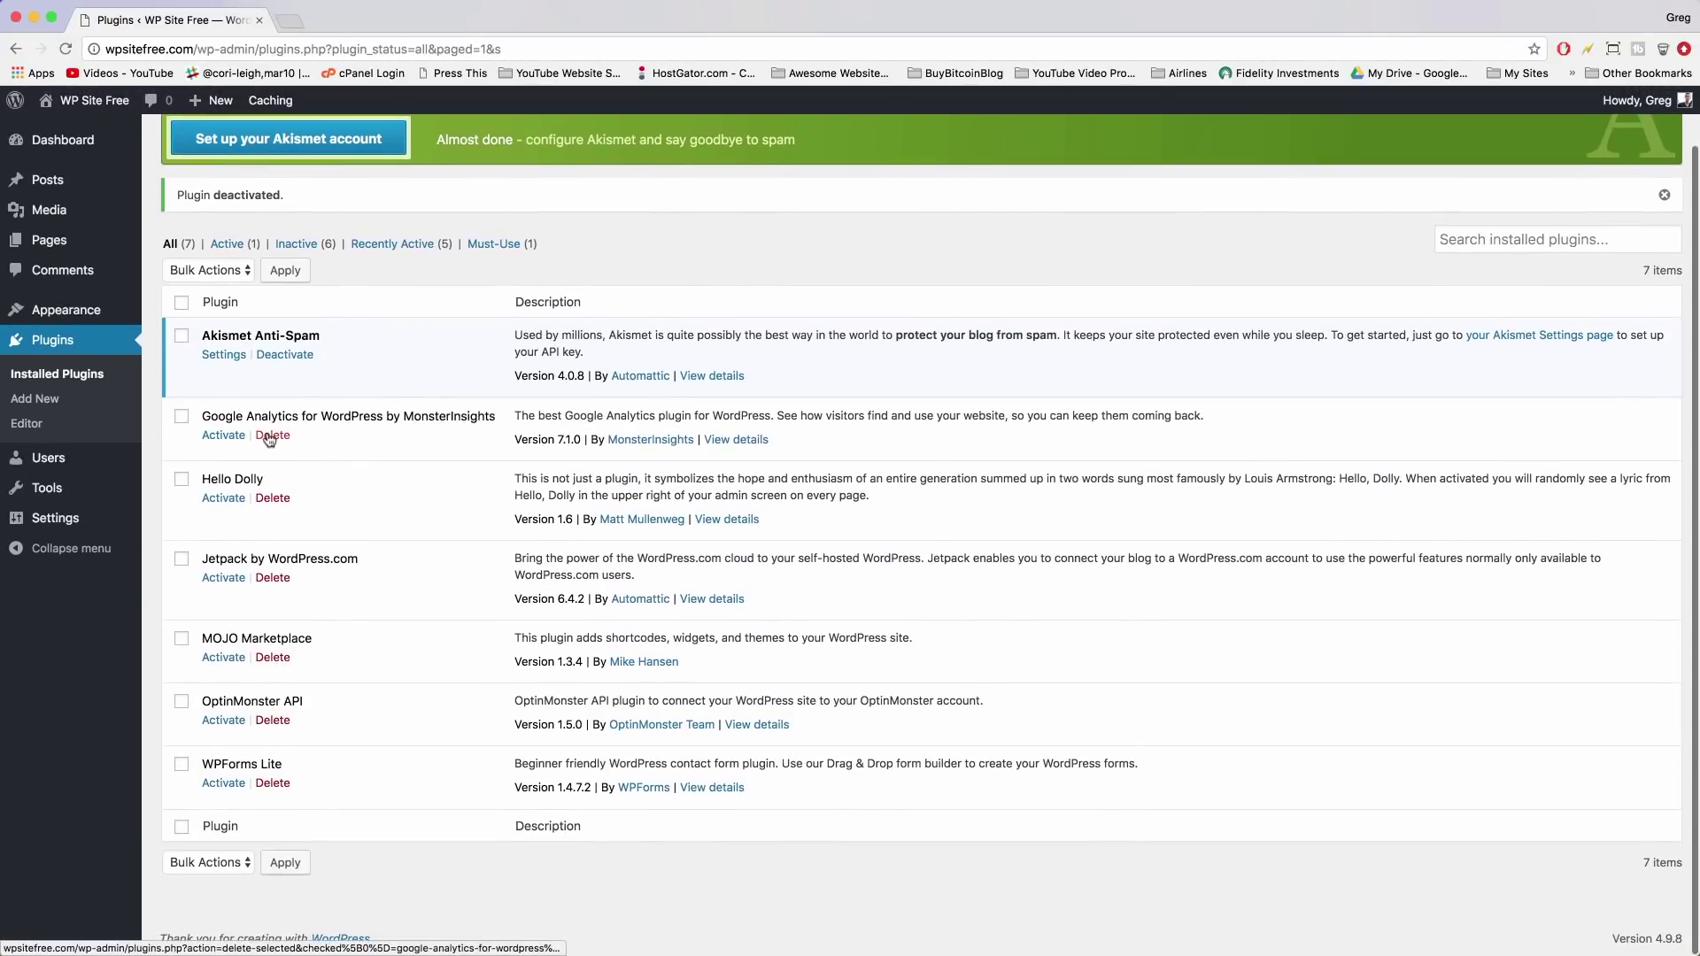
# Delete Google Analytics, Hello Dolly, Jetpack, MOJO Marketplace, OptinMonster API and WPForms Lite, confirming each
pyautogui.click(271, 436)
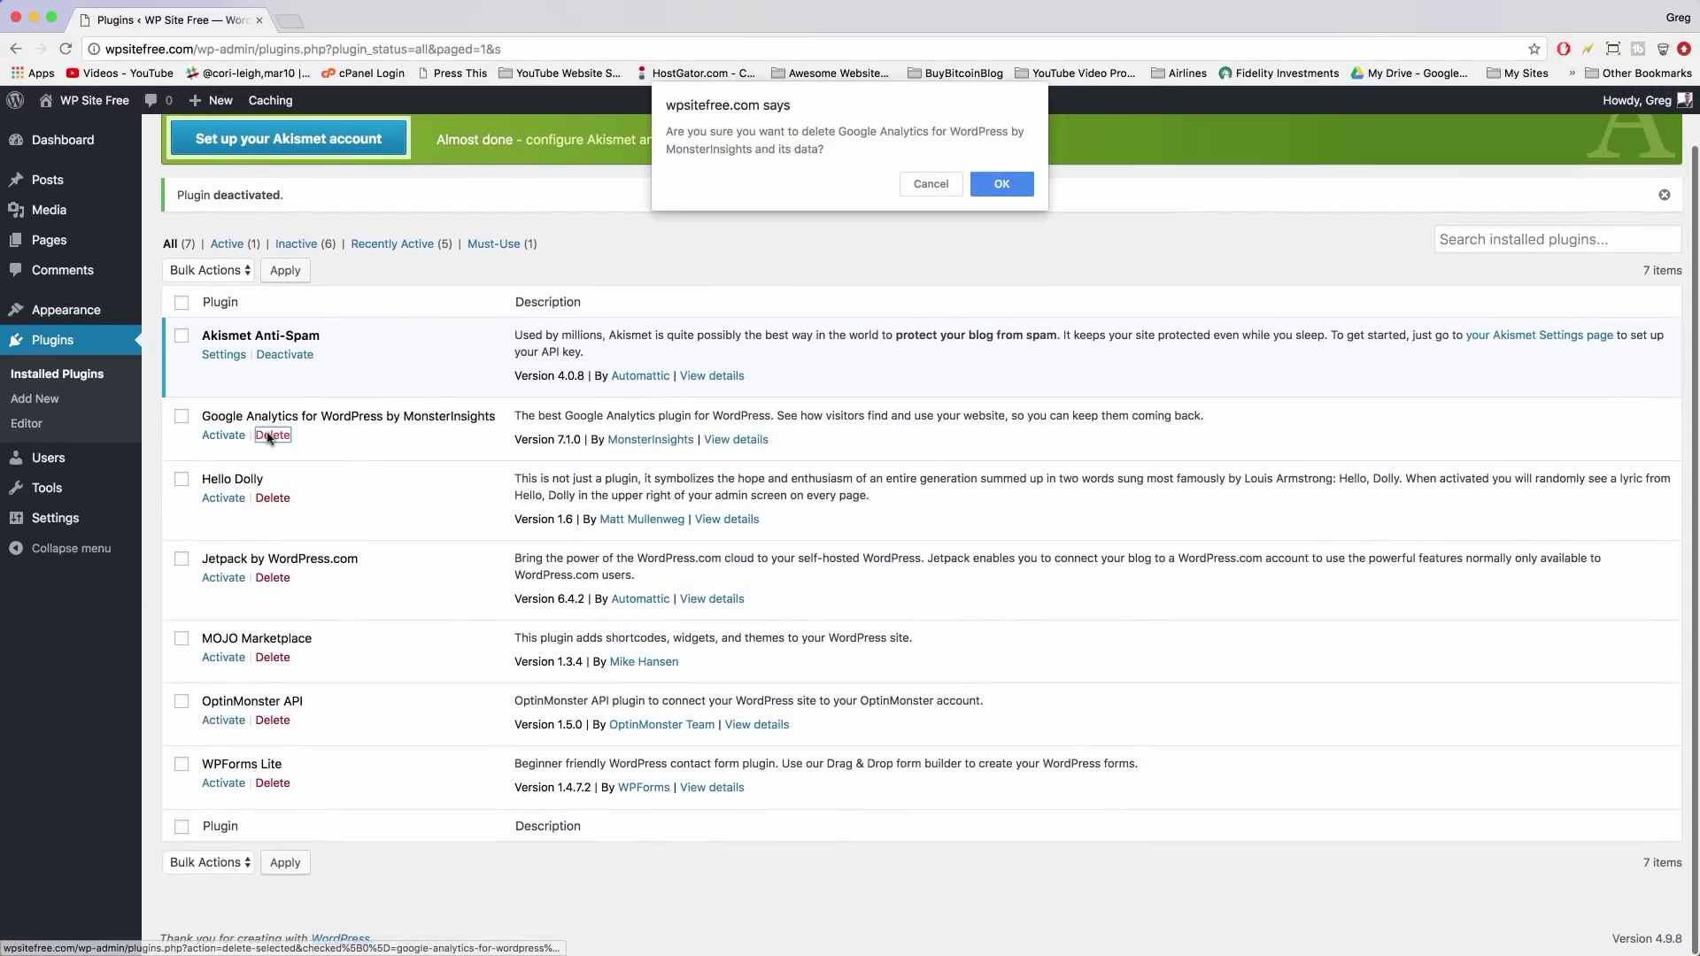
pyautogui.press('Return')
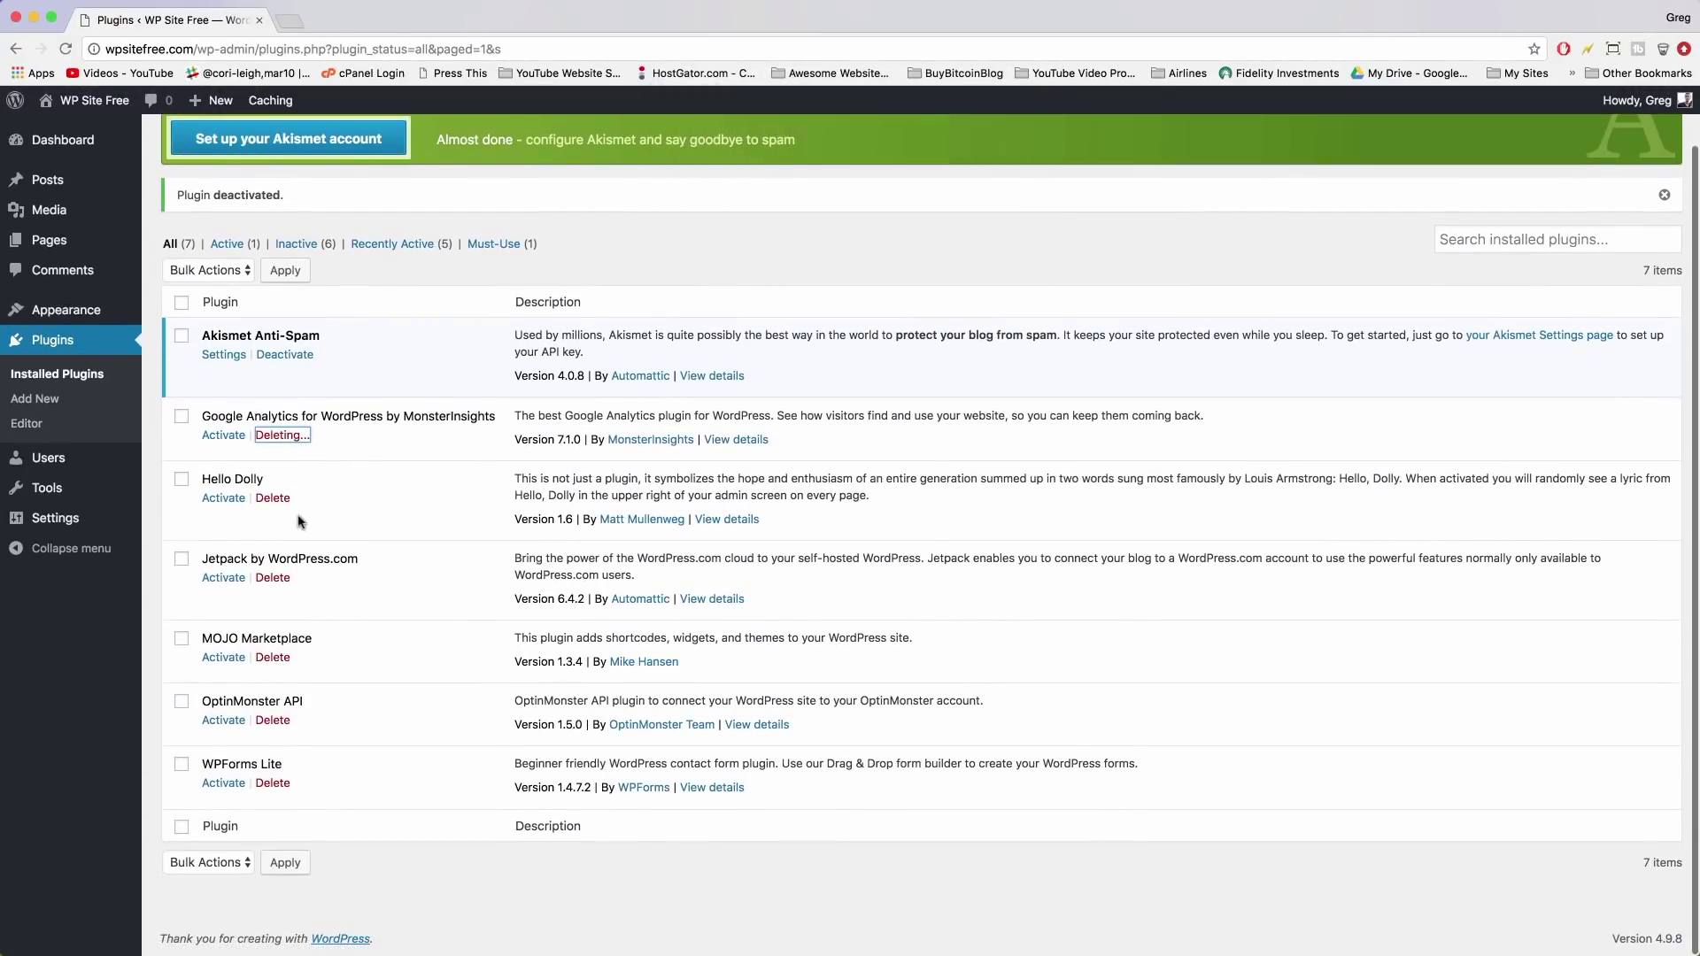
pyautogui.click(275, 519)
pyautogui.press('Return')
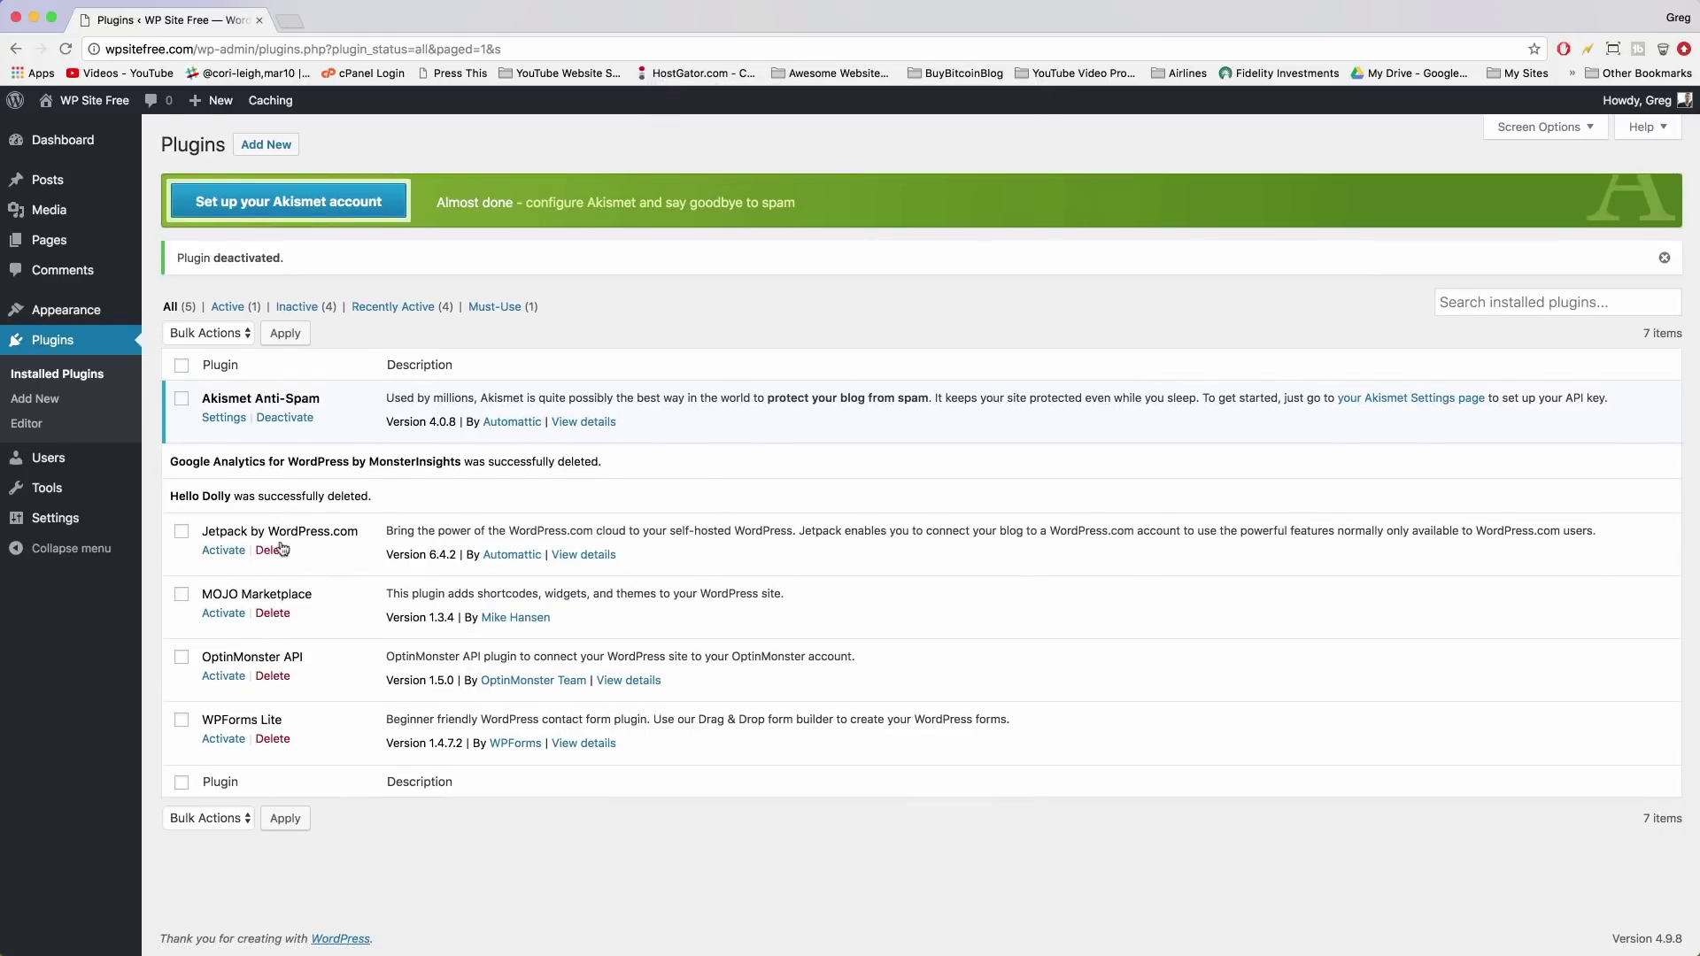
pyautogui.click(272, 550)
pyautogui.press('Return')
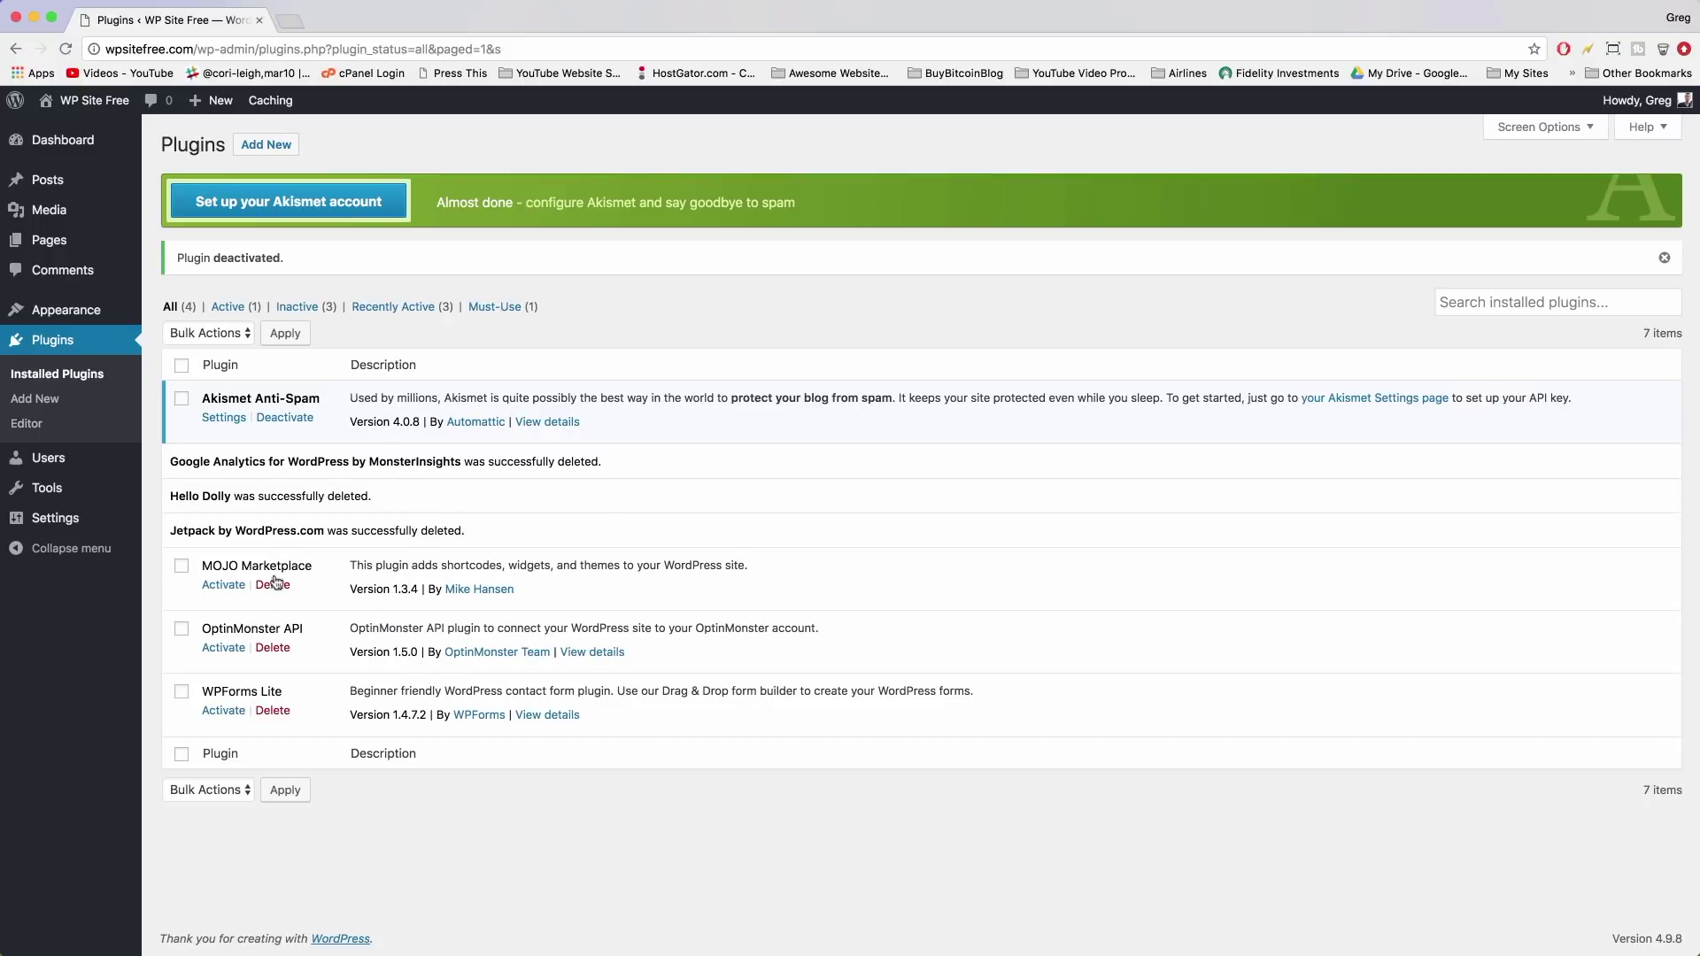
pyautogui.click(274, 585)
pyautogui.press('Return')
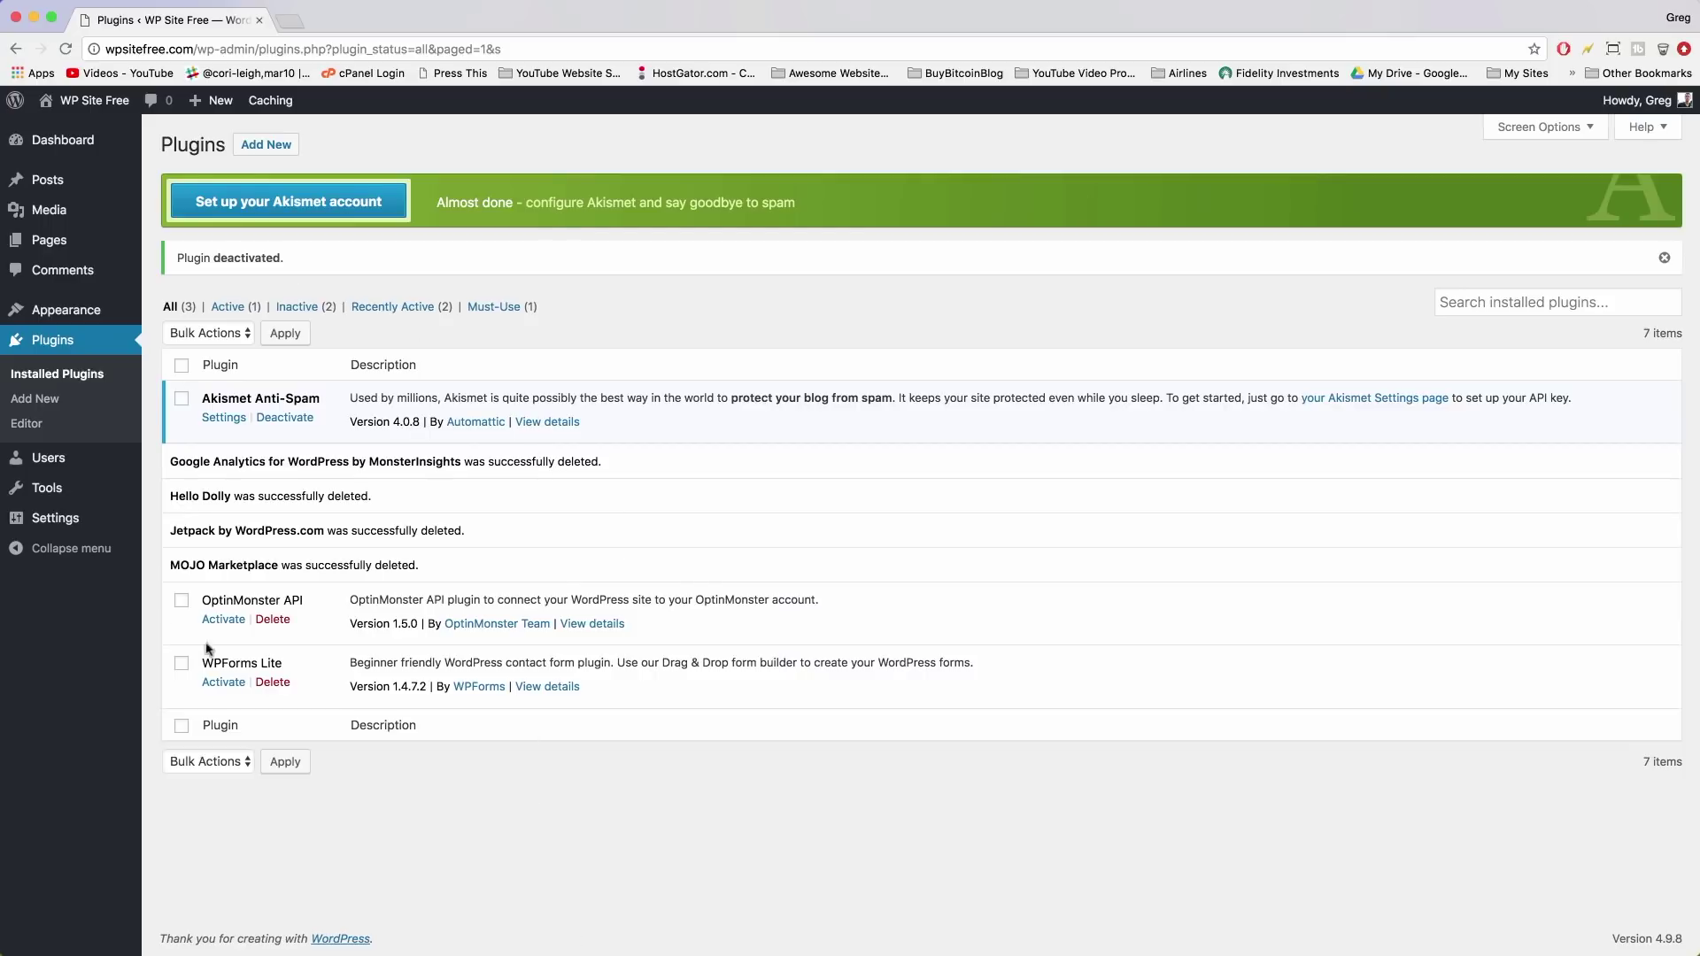
pyautogui.click(271, 620)
pyautogui.press('Return')
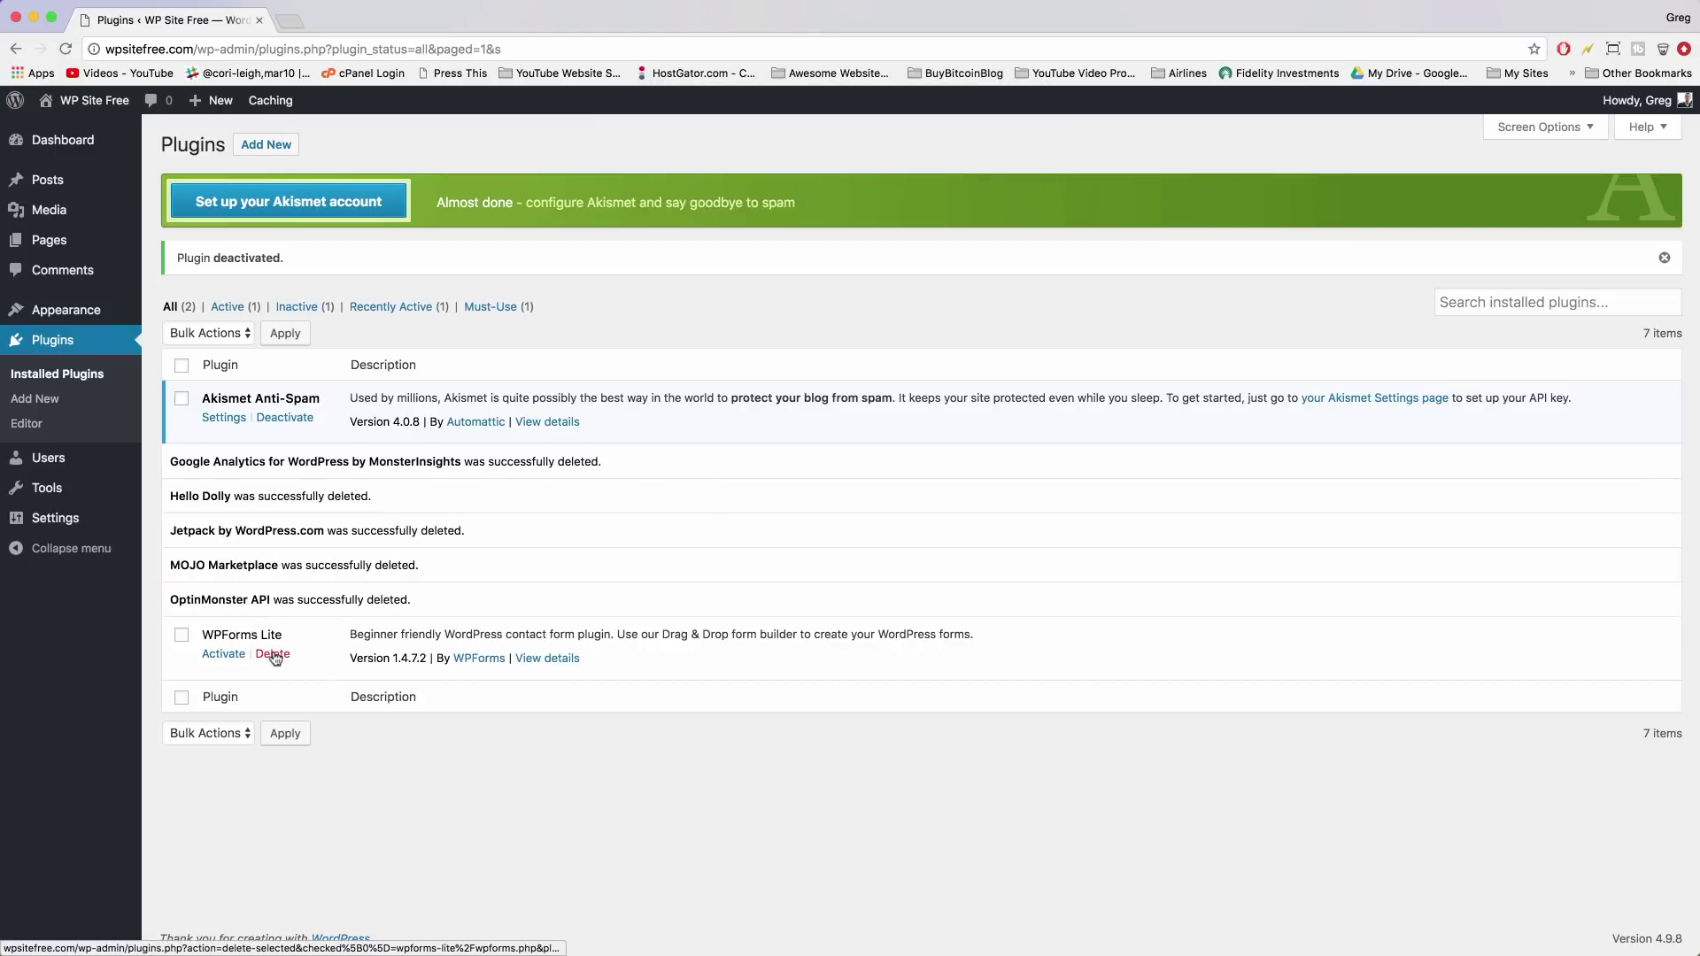
pyautogui.click(274, 656)
pyautogui.press('Return')
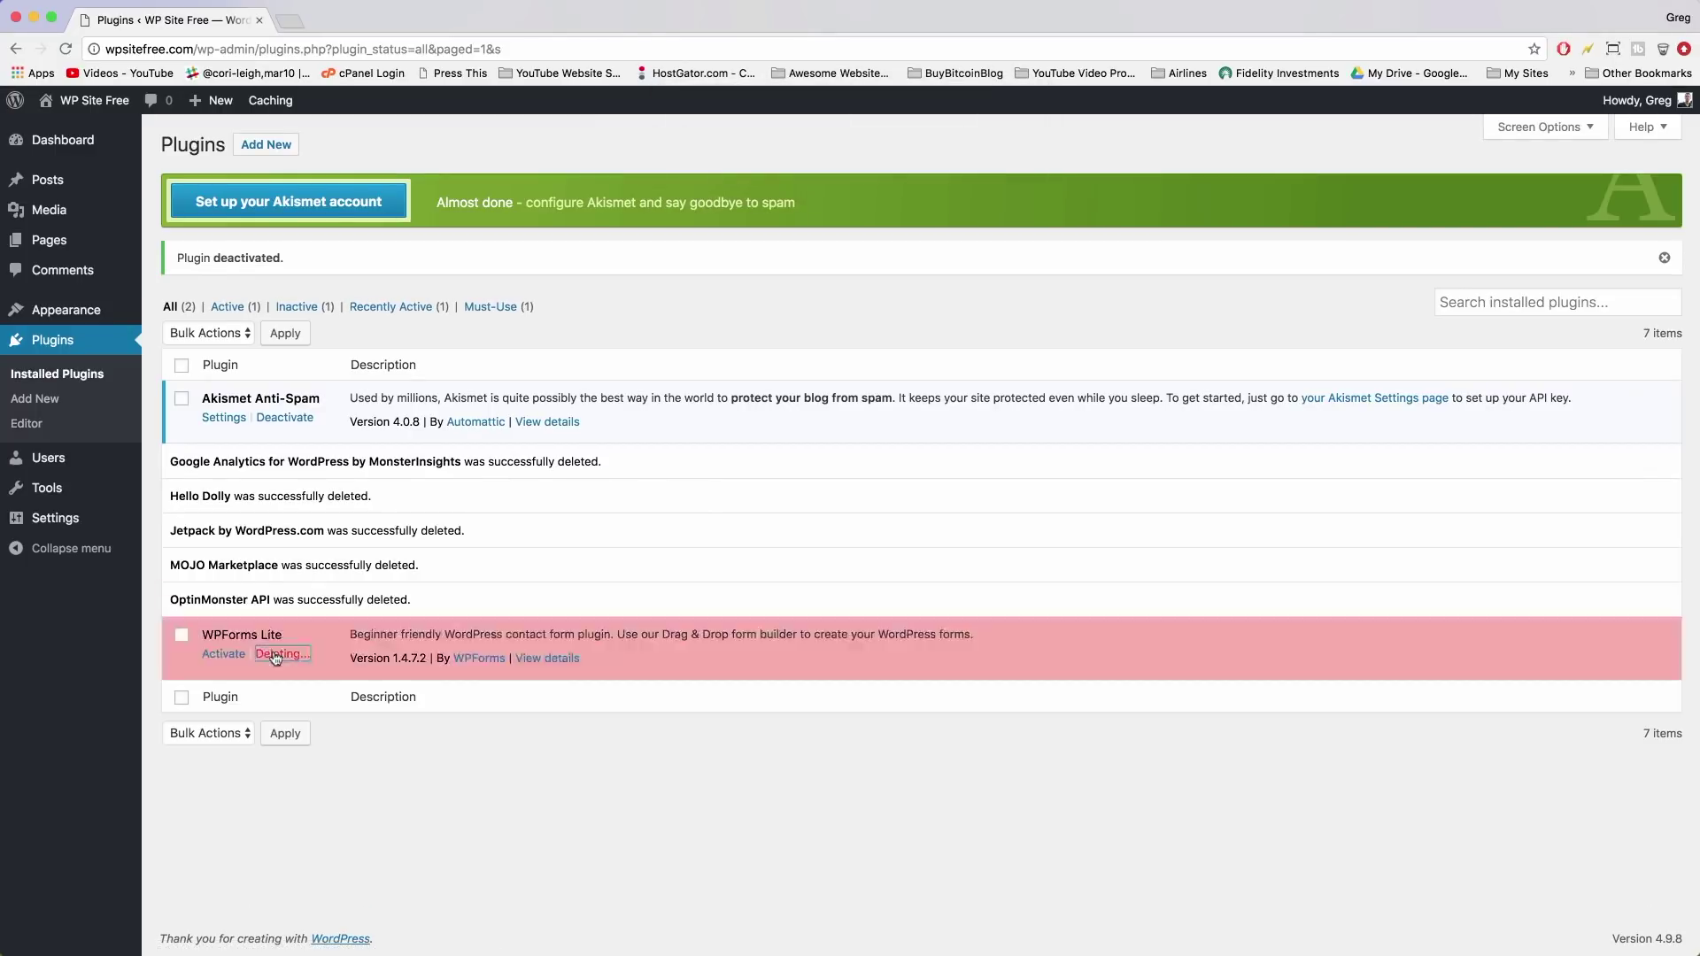
# Search 'headers and footers', then install and activate the Insert Headers and Footers plugin
pyautogui.click(291, 149)
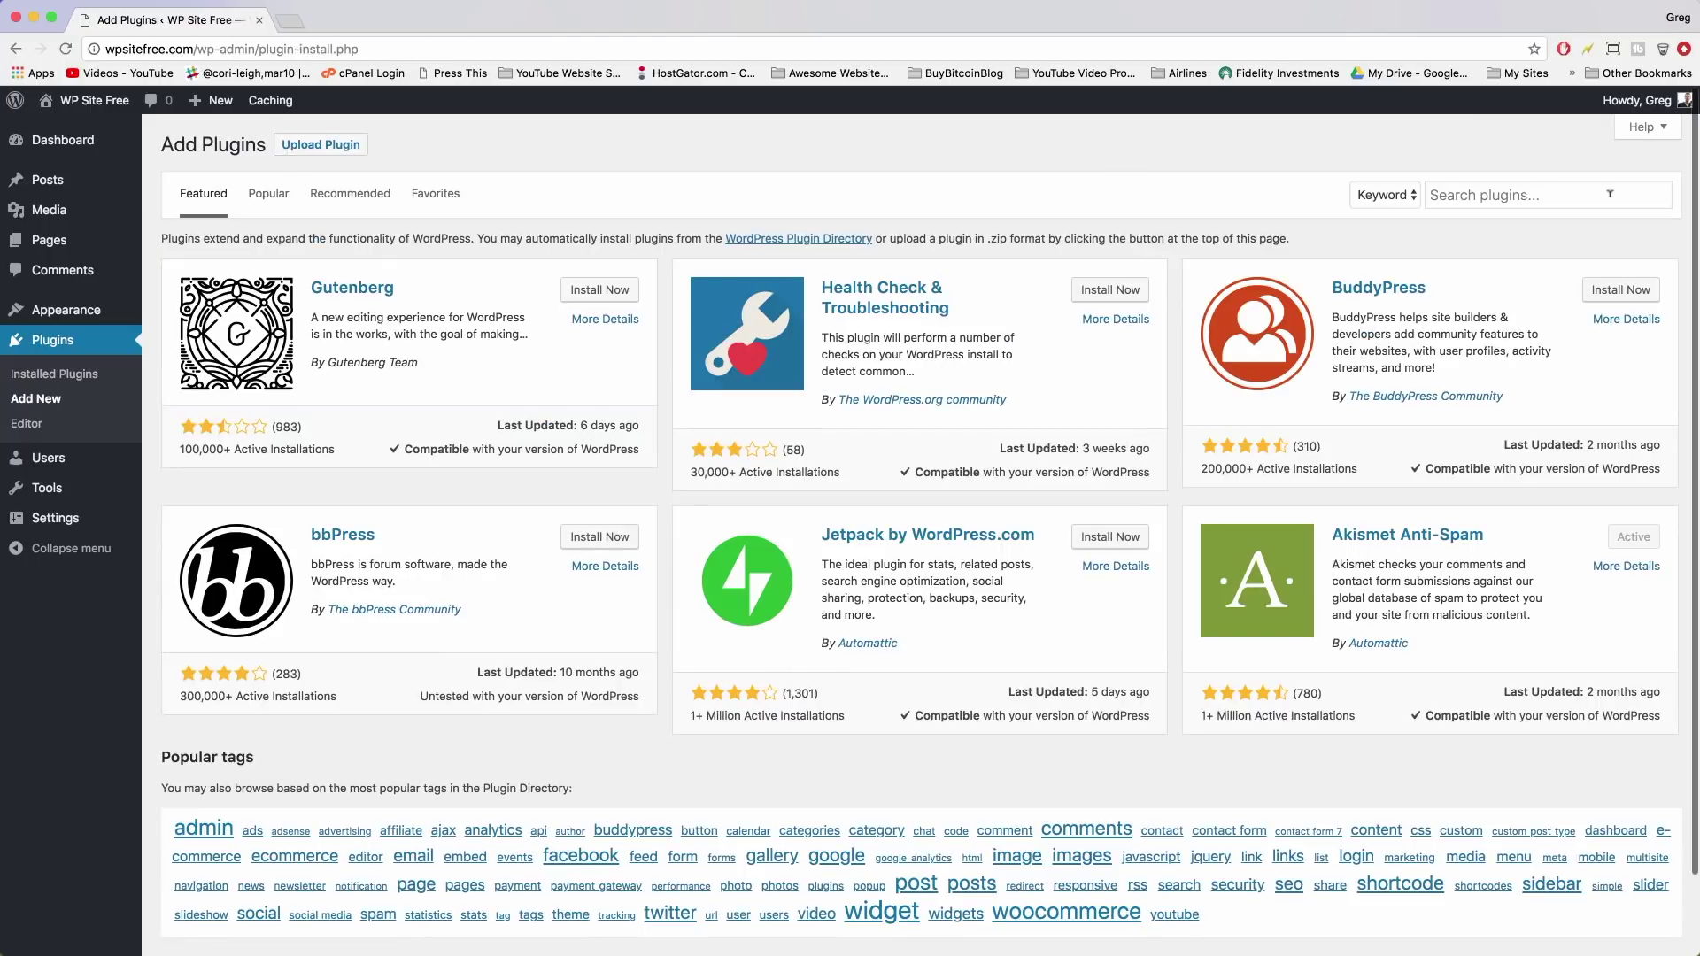
pyautogui.click(1546, 193)
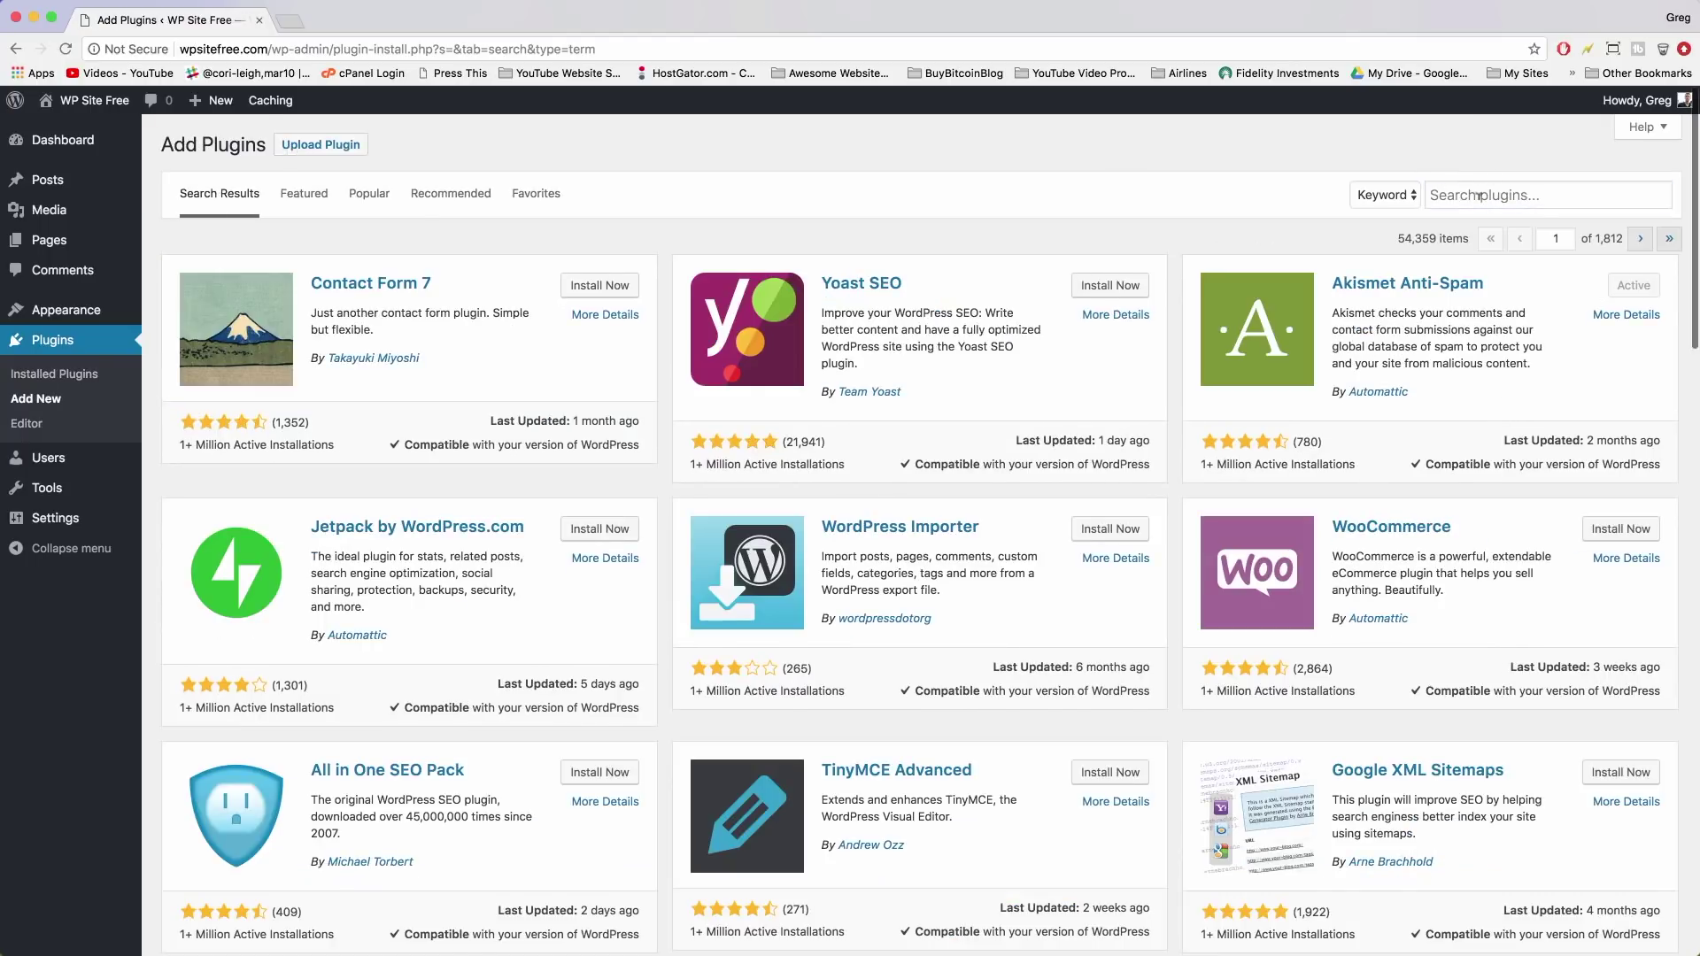
pyautogui.click(1478, 196)
pyautogui.write('headers and footers')
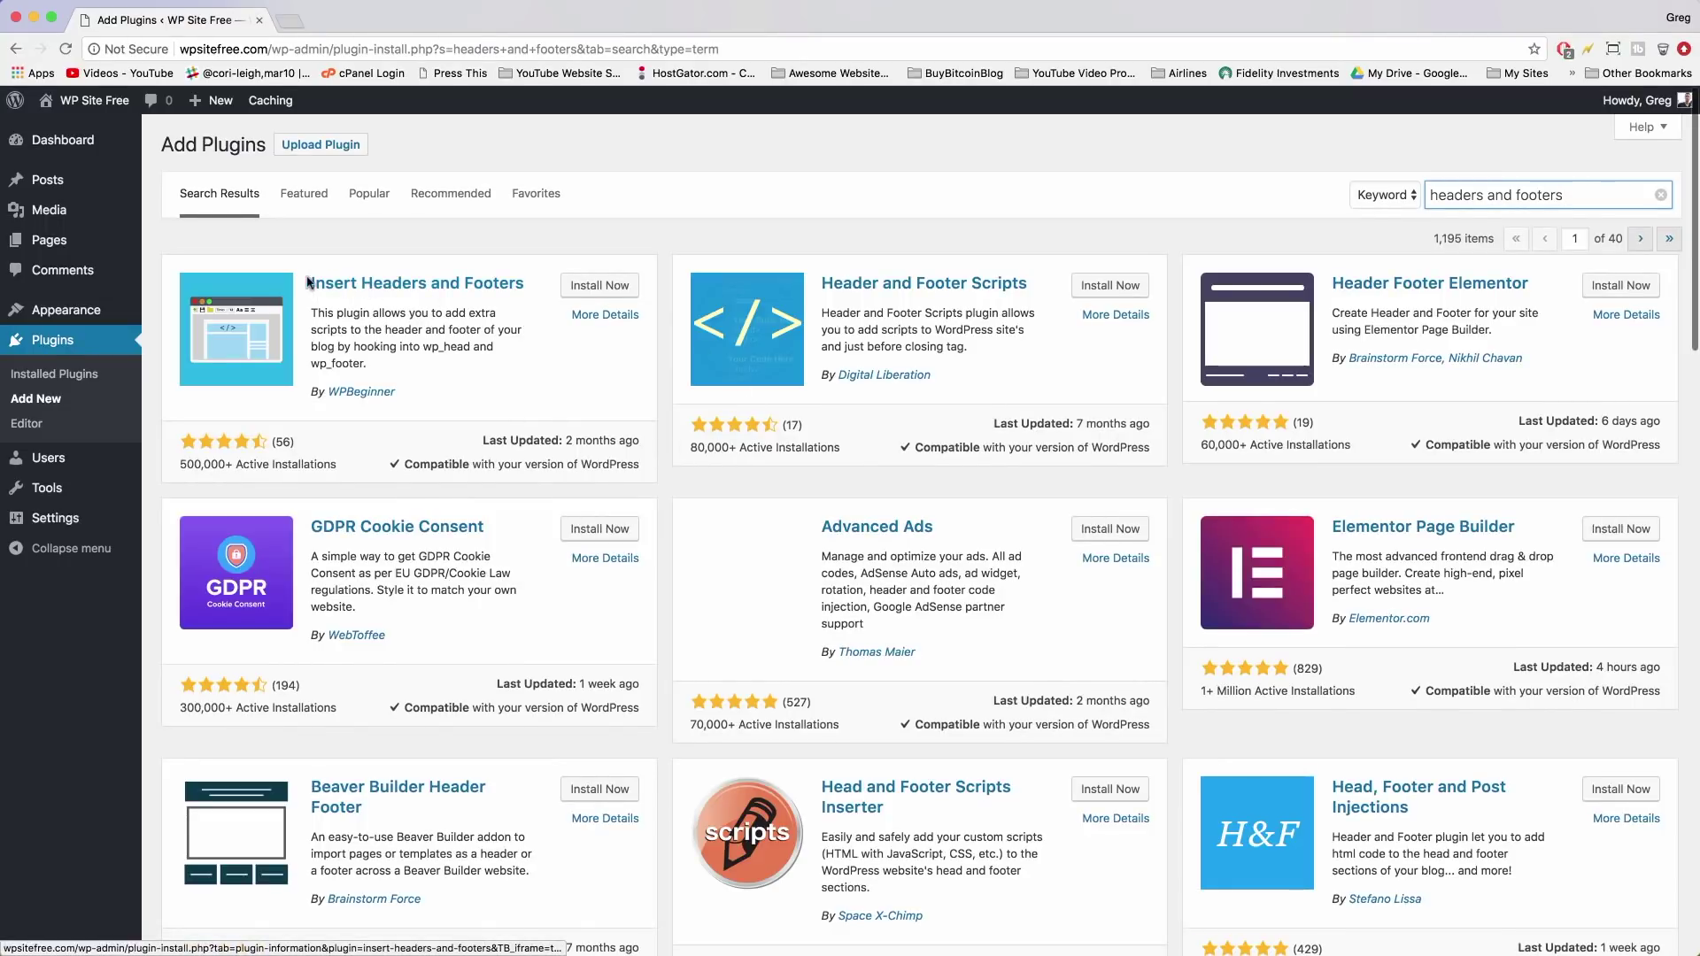
pyautogui.moveTo(308, 284); pyautogui.dragTo(531, 288)
pyautogui.click(531, 369)
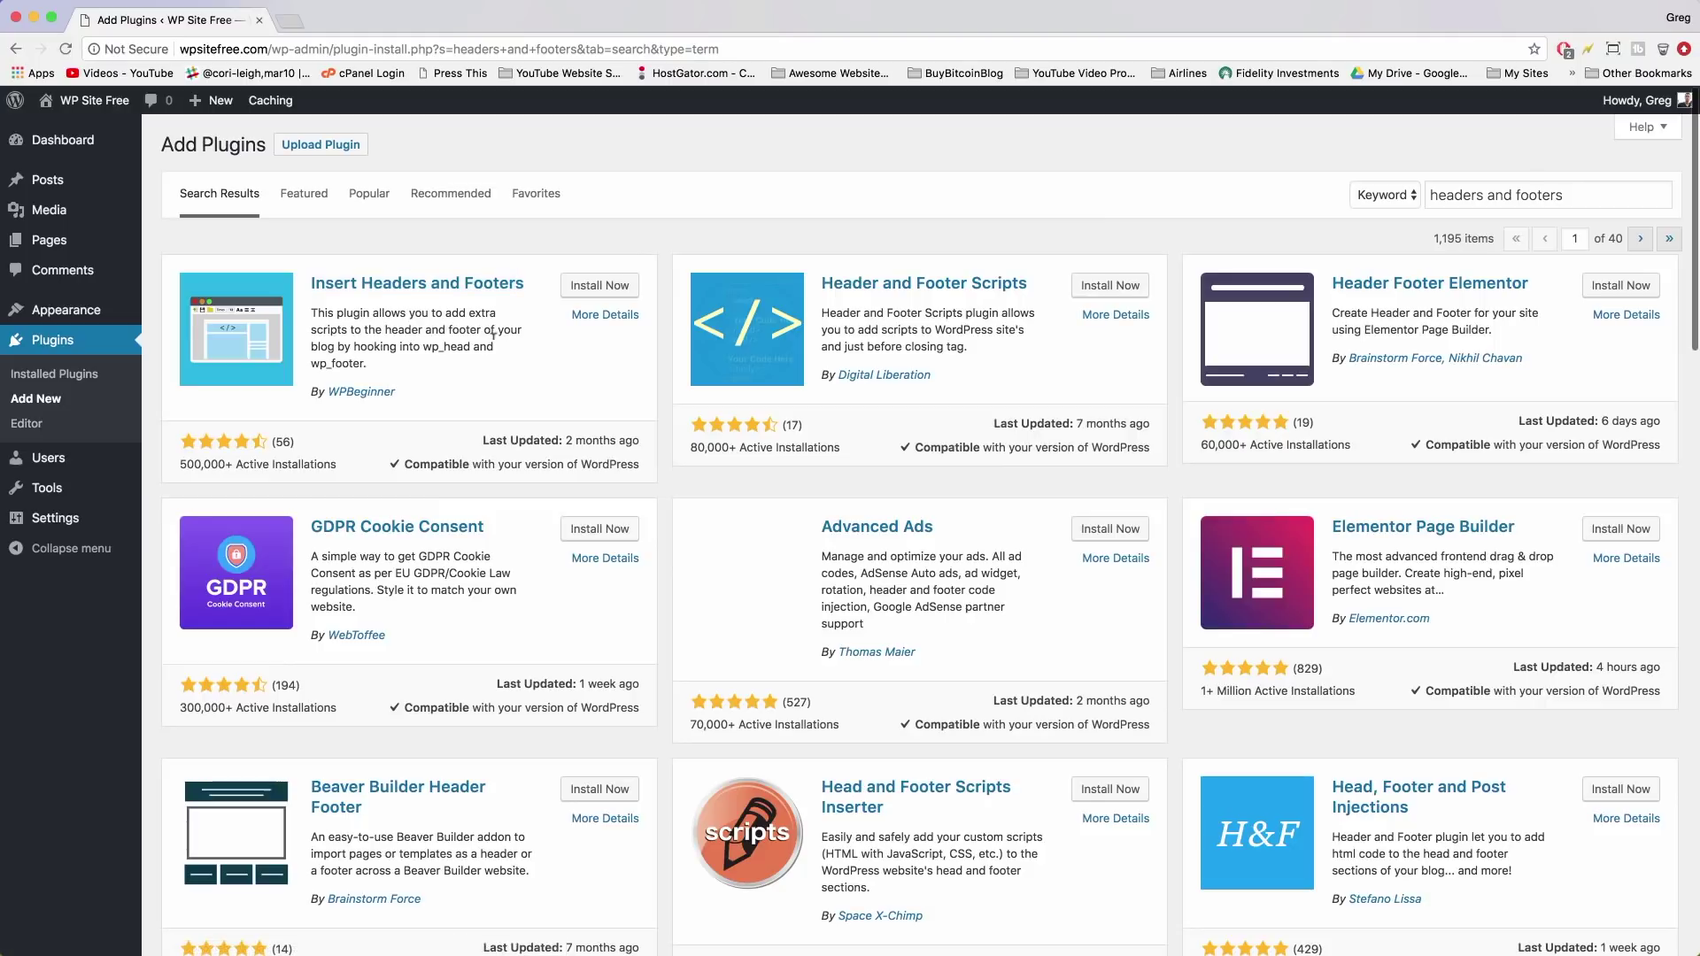
pyautogui.moveTo(381, 370); pyautogui.dragTo(309, 312)
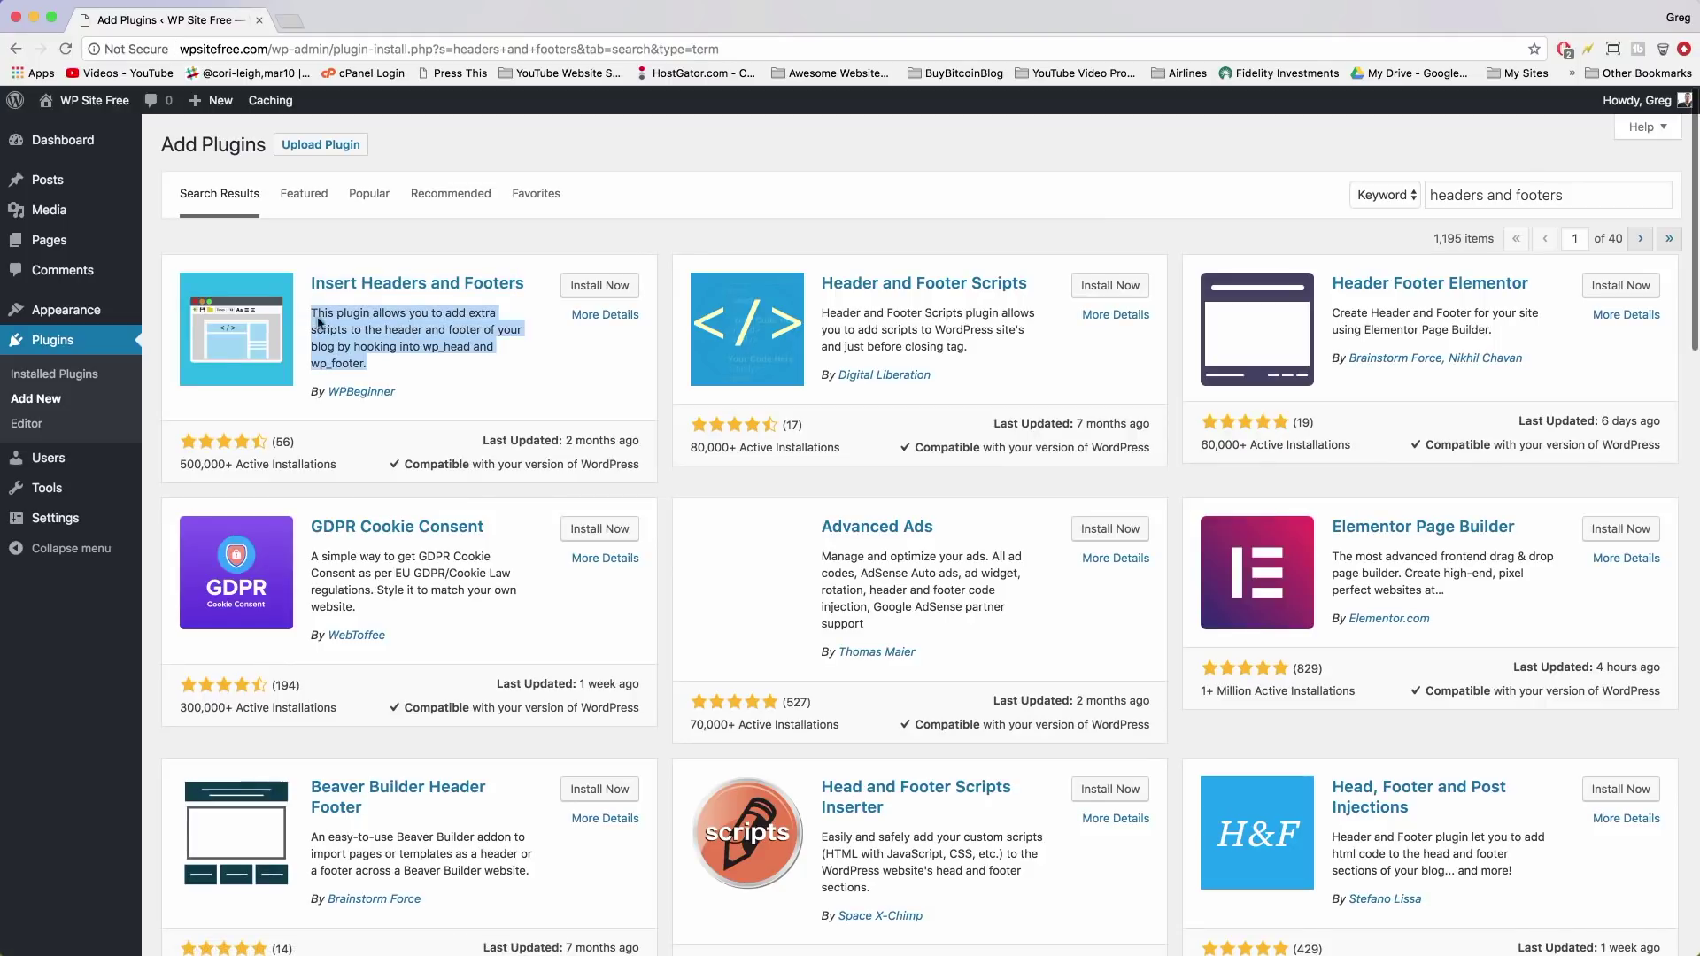
pyautogui.click(358, 329)
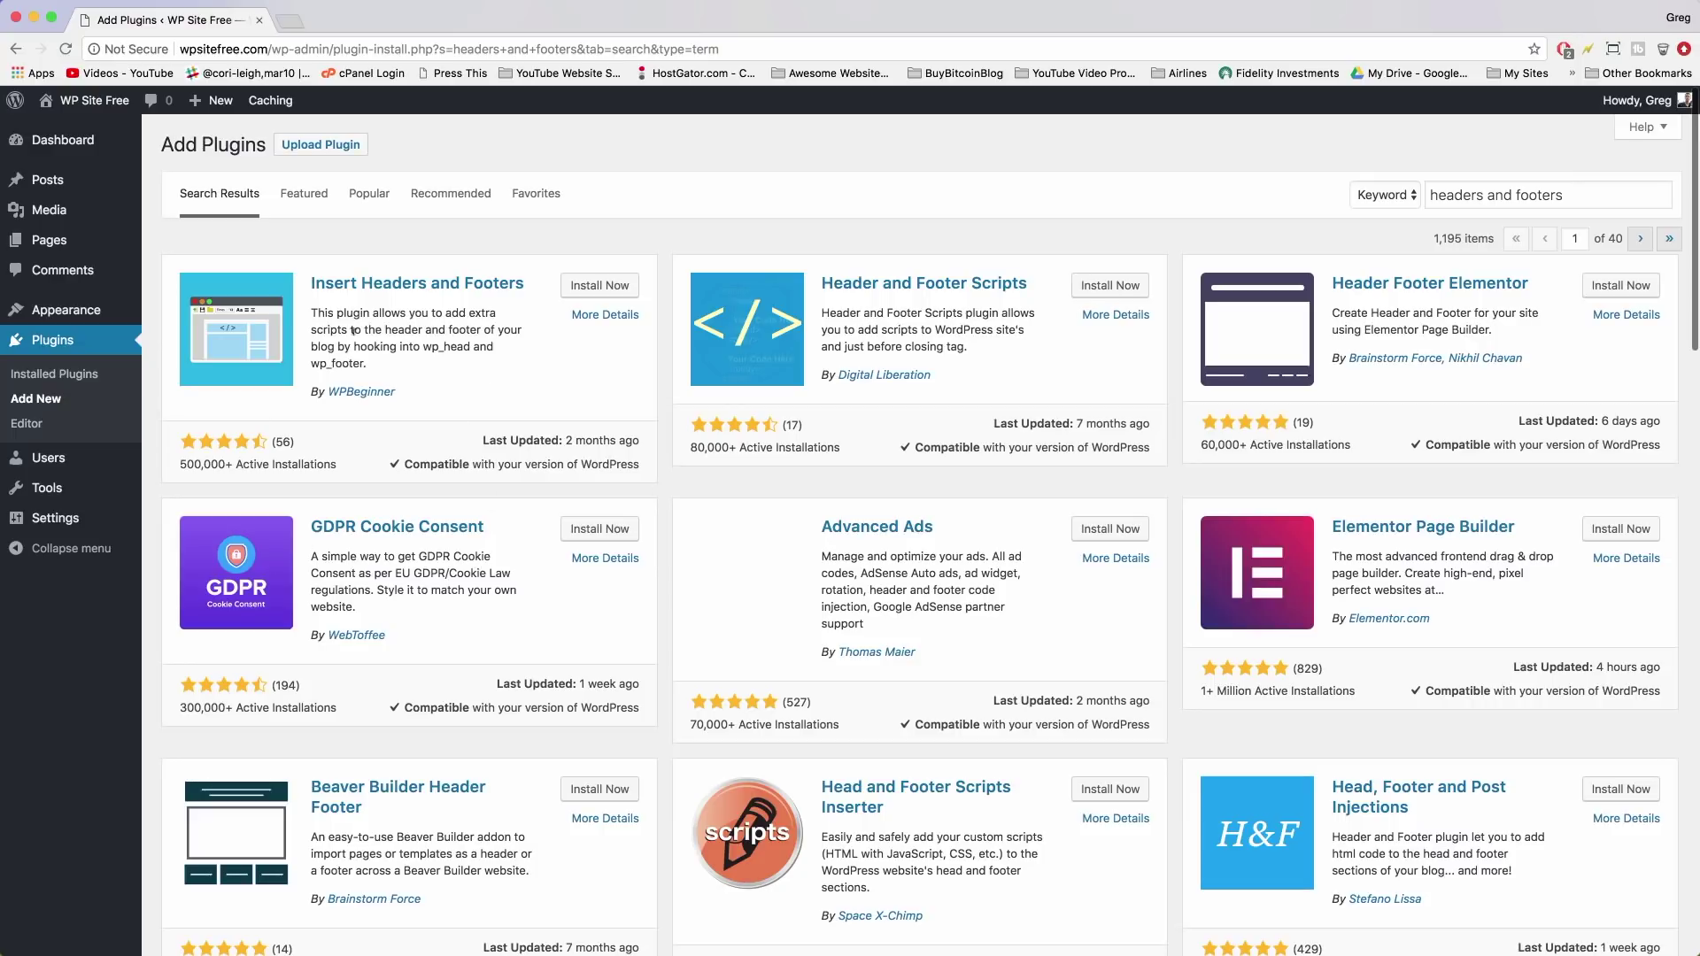
pyautogui.moveTo(396, 392); pyautogui.dragTo(299, 399)
pyautogui.click(423, 393)
pyautogui.click(609, 284)
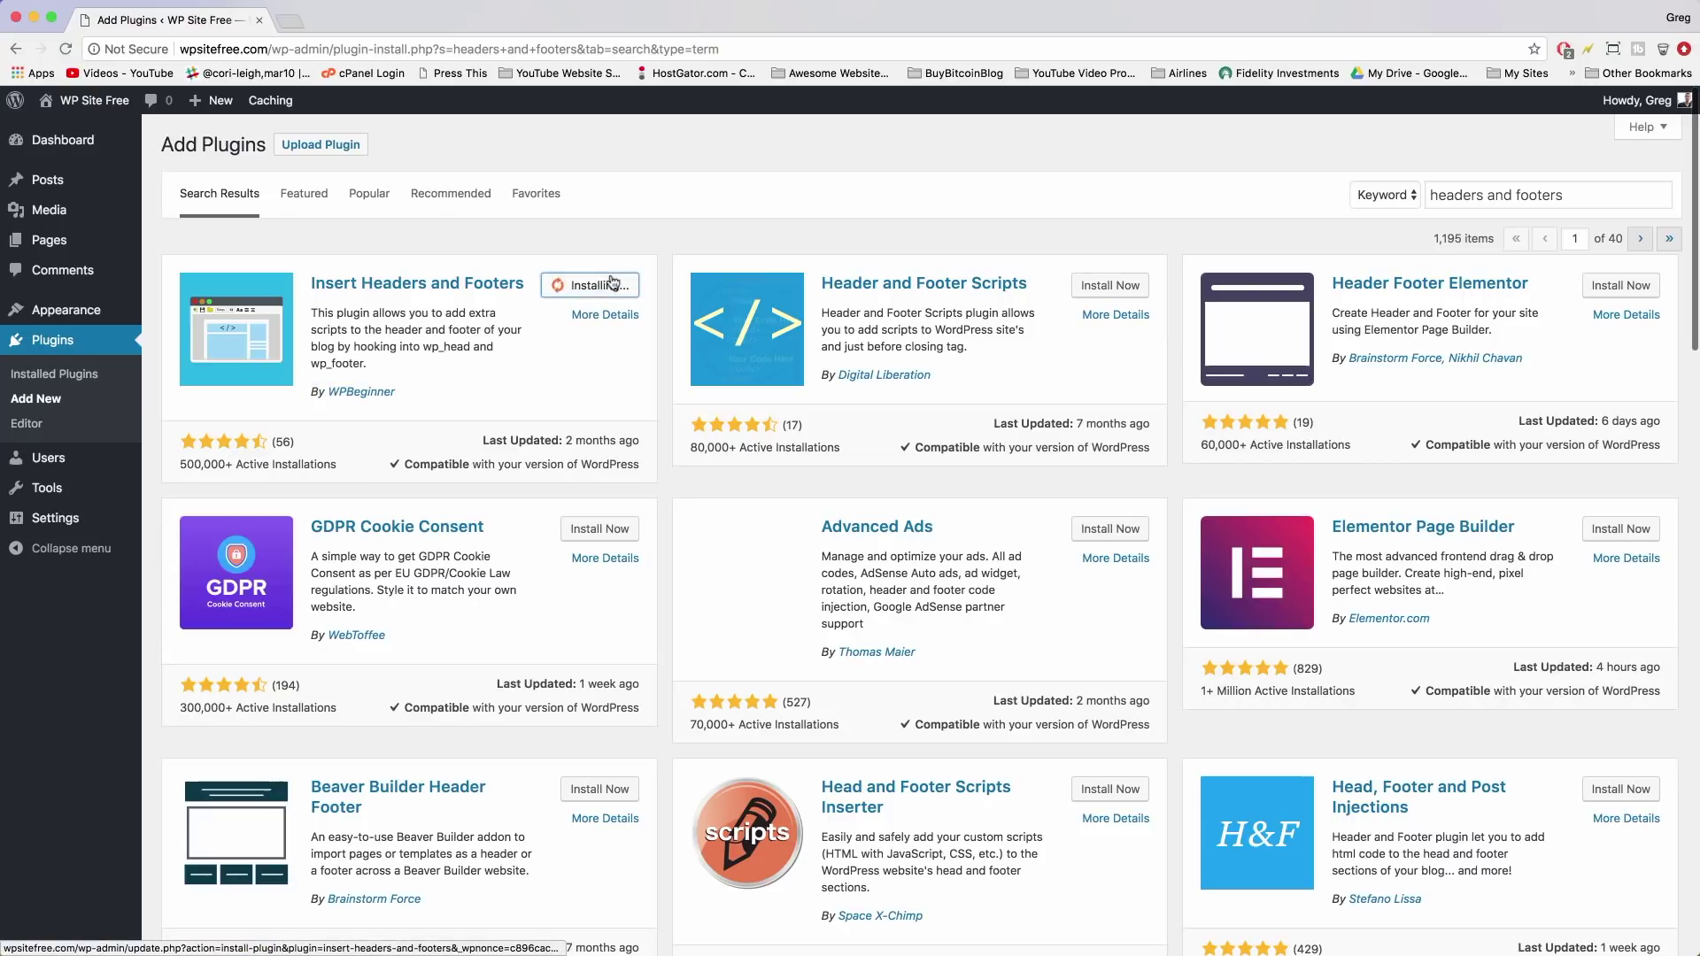
pyautogui.click(591, 290)
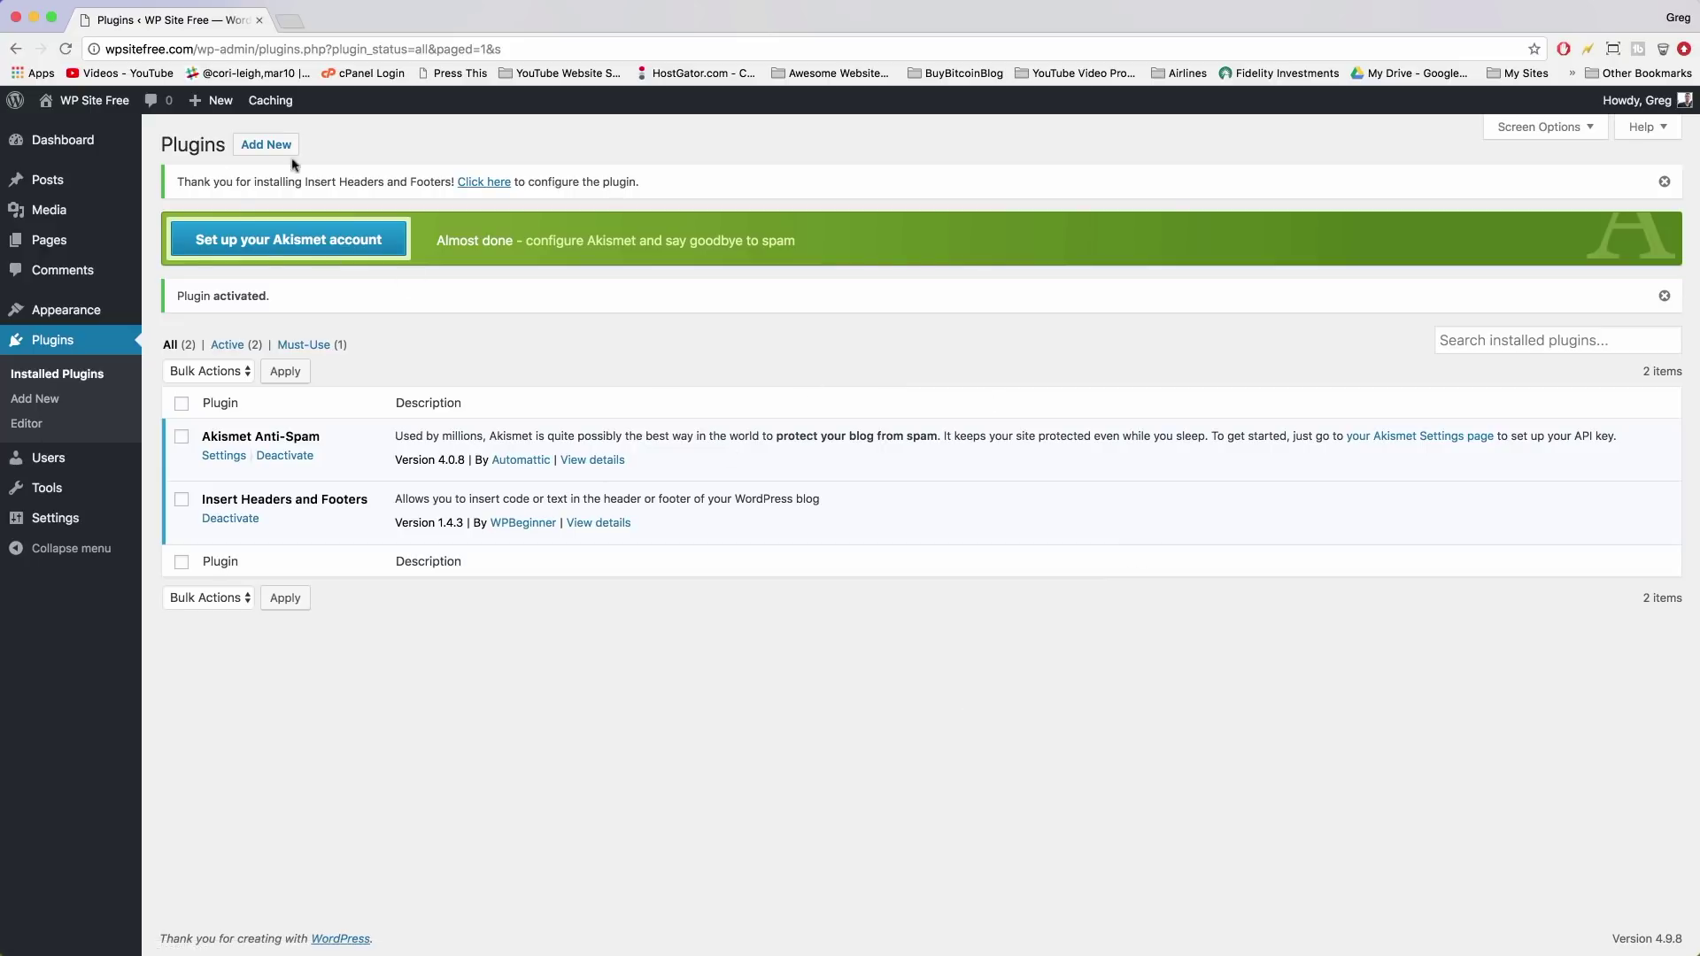
# Search 'tf so' and install and activate the Twitter Facebook Social Share plugin
pyautogui.click(273, 148)
pyautogui.click(1463, 247)
pyautogui.write('tf social share')
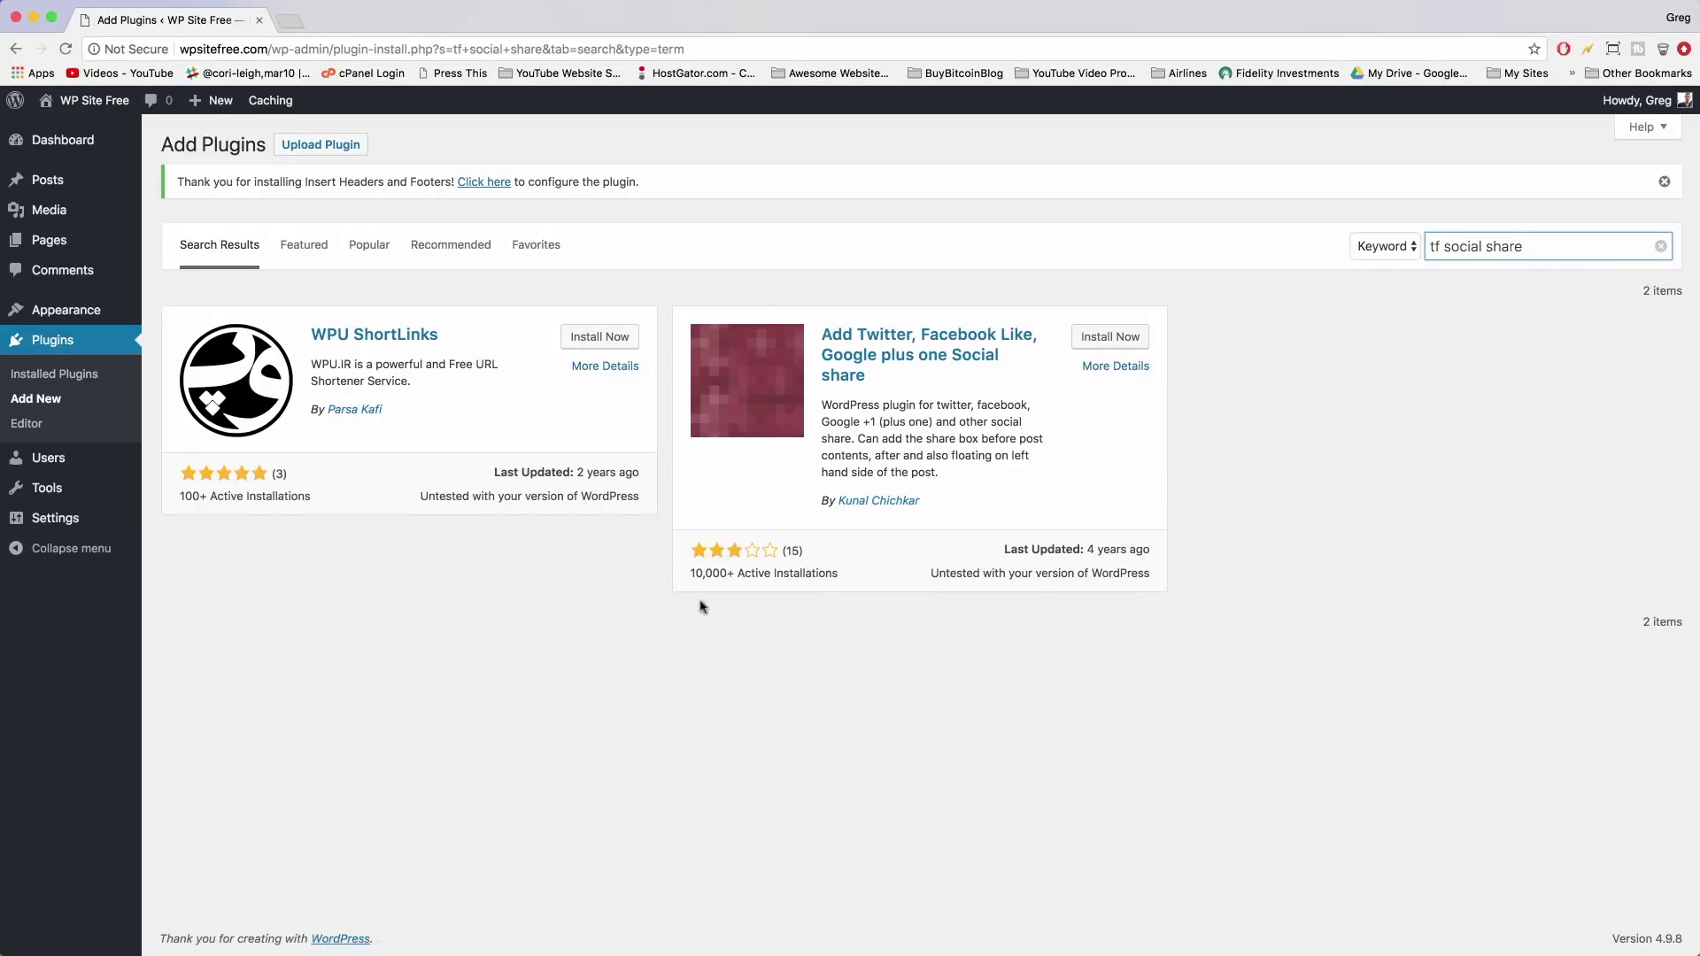
pyautogui.click(1118, 342)
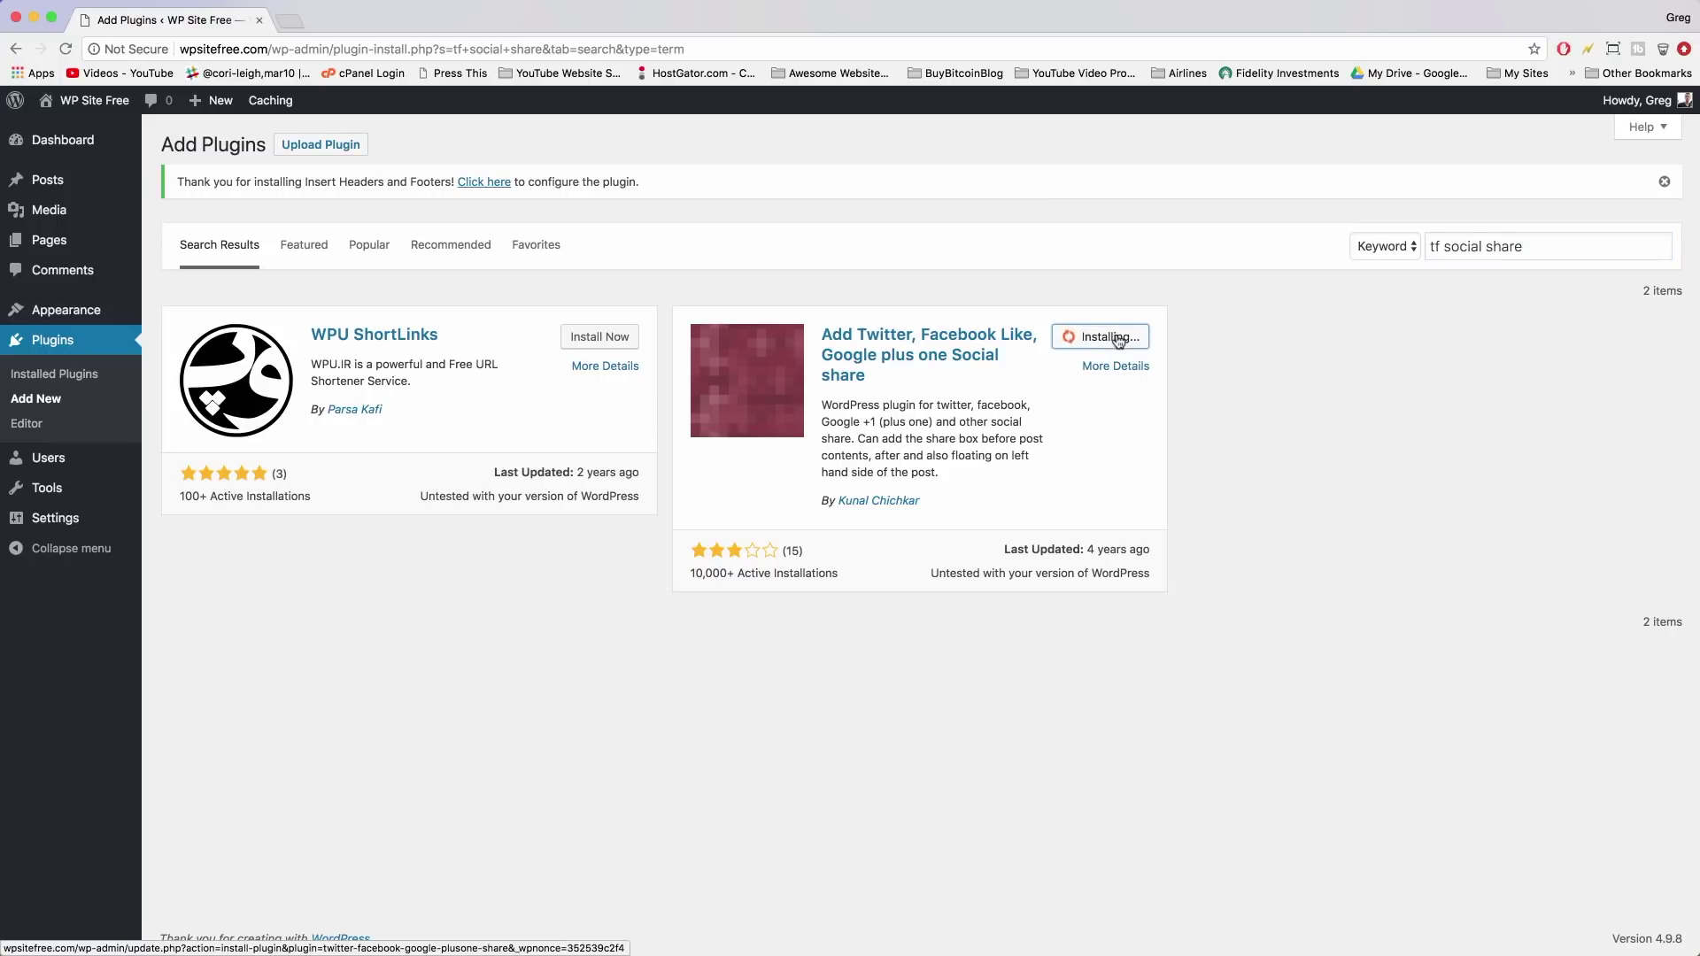
pyautogui.click(1115, 337)
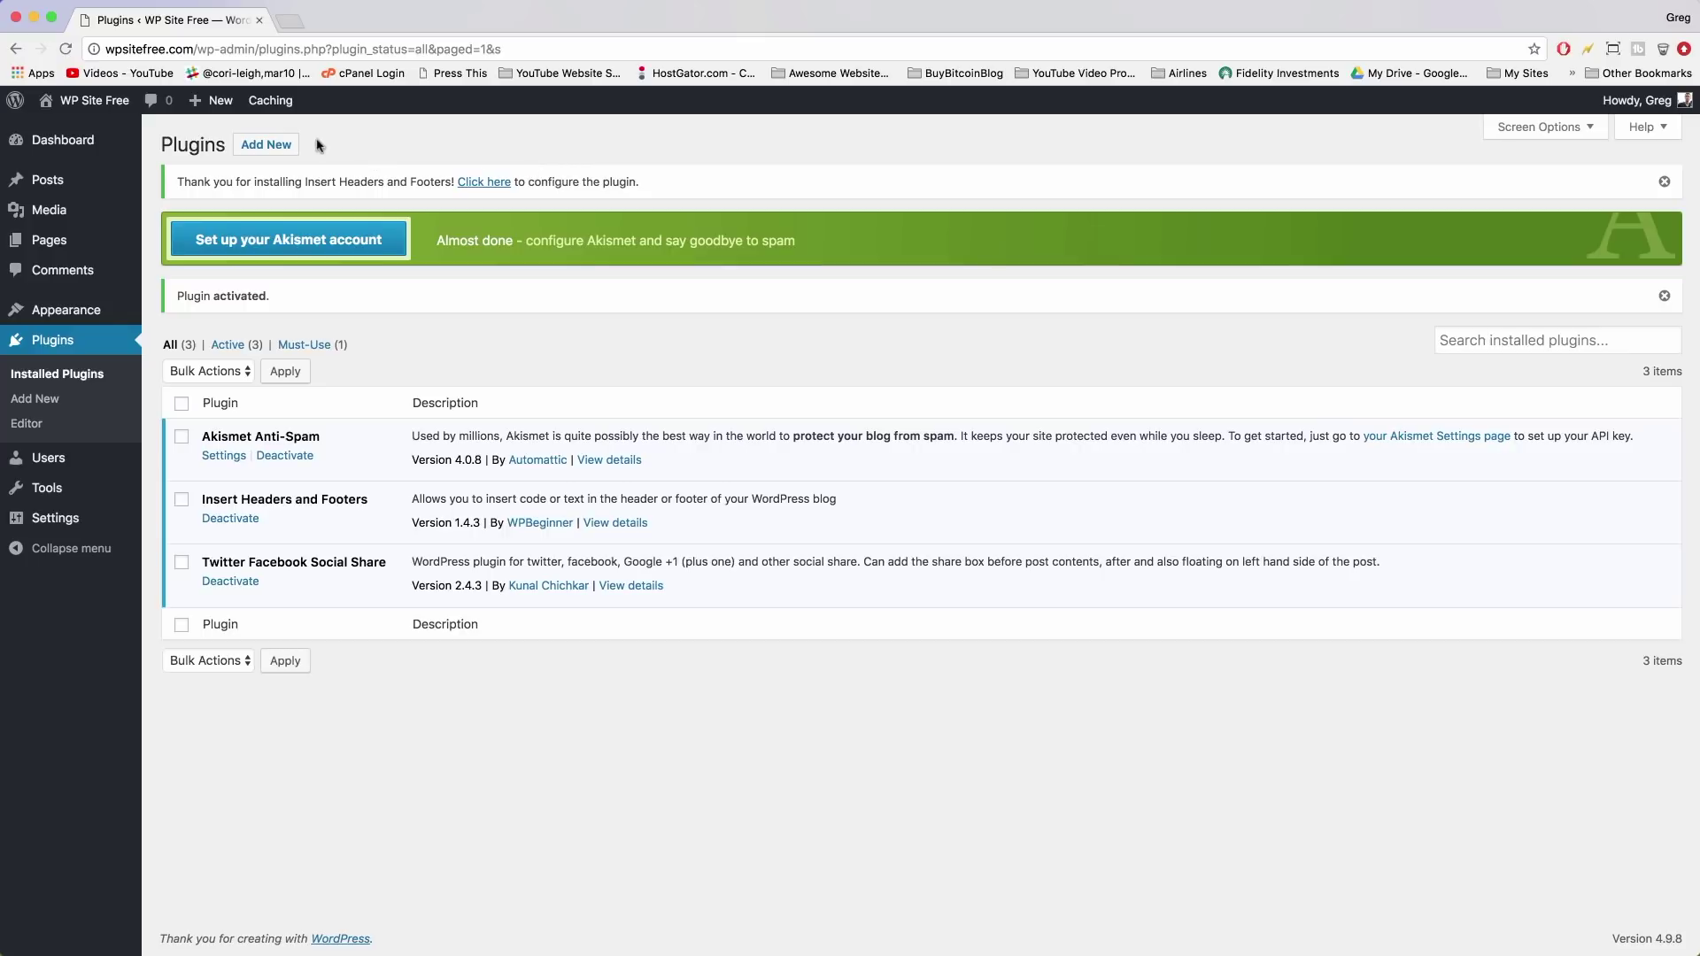
# Search 'contact form 7', install and activate Contact Form 7, then return to Add New
pyautogui.click(266, 146)
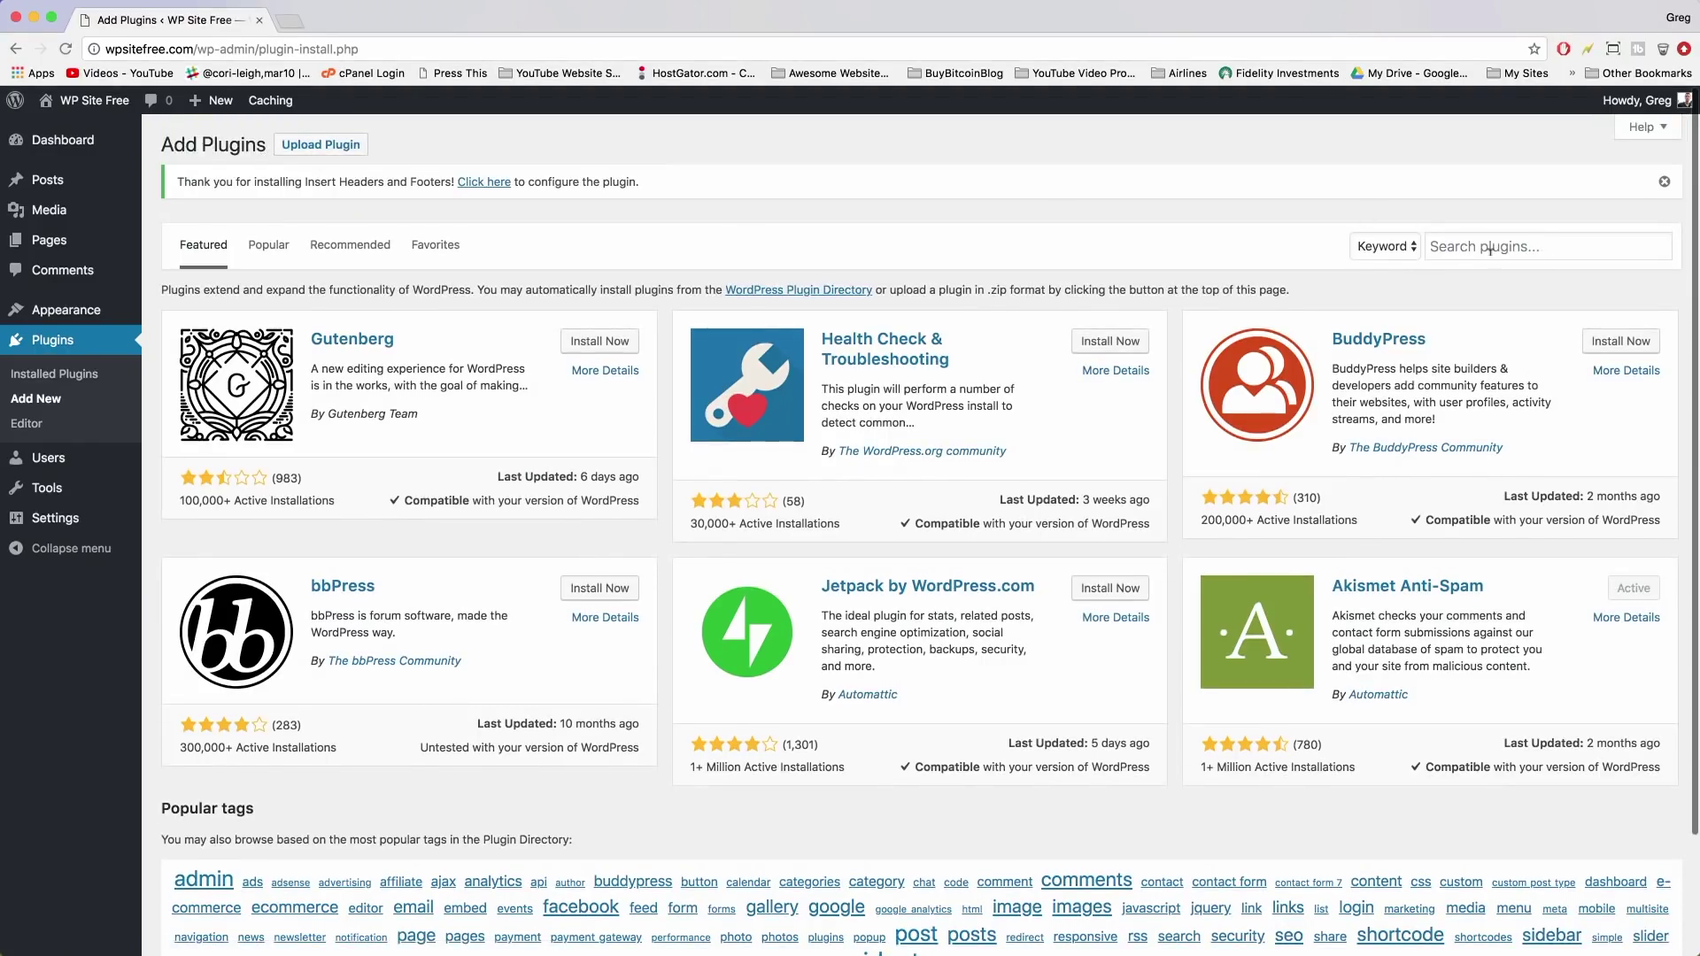
pyautogui.click(1491, 251)
pyautogui.write('contact fo')
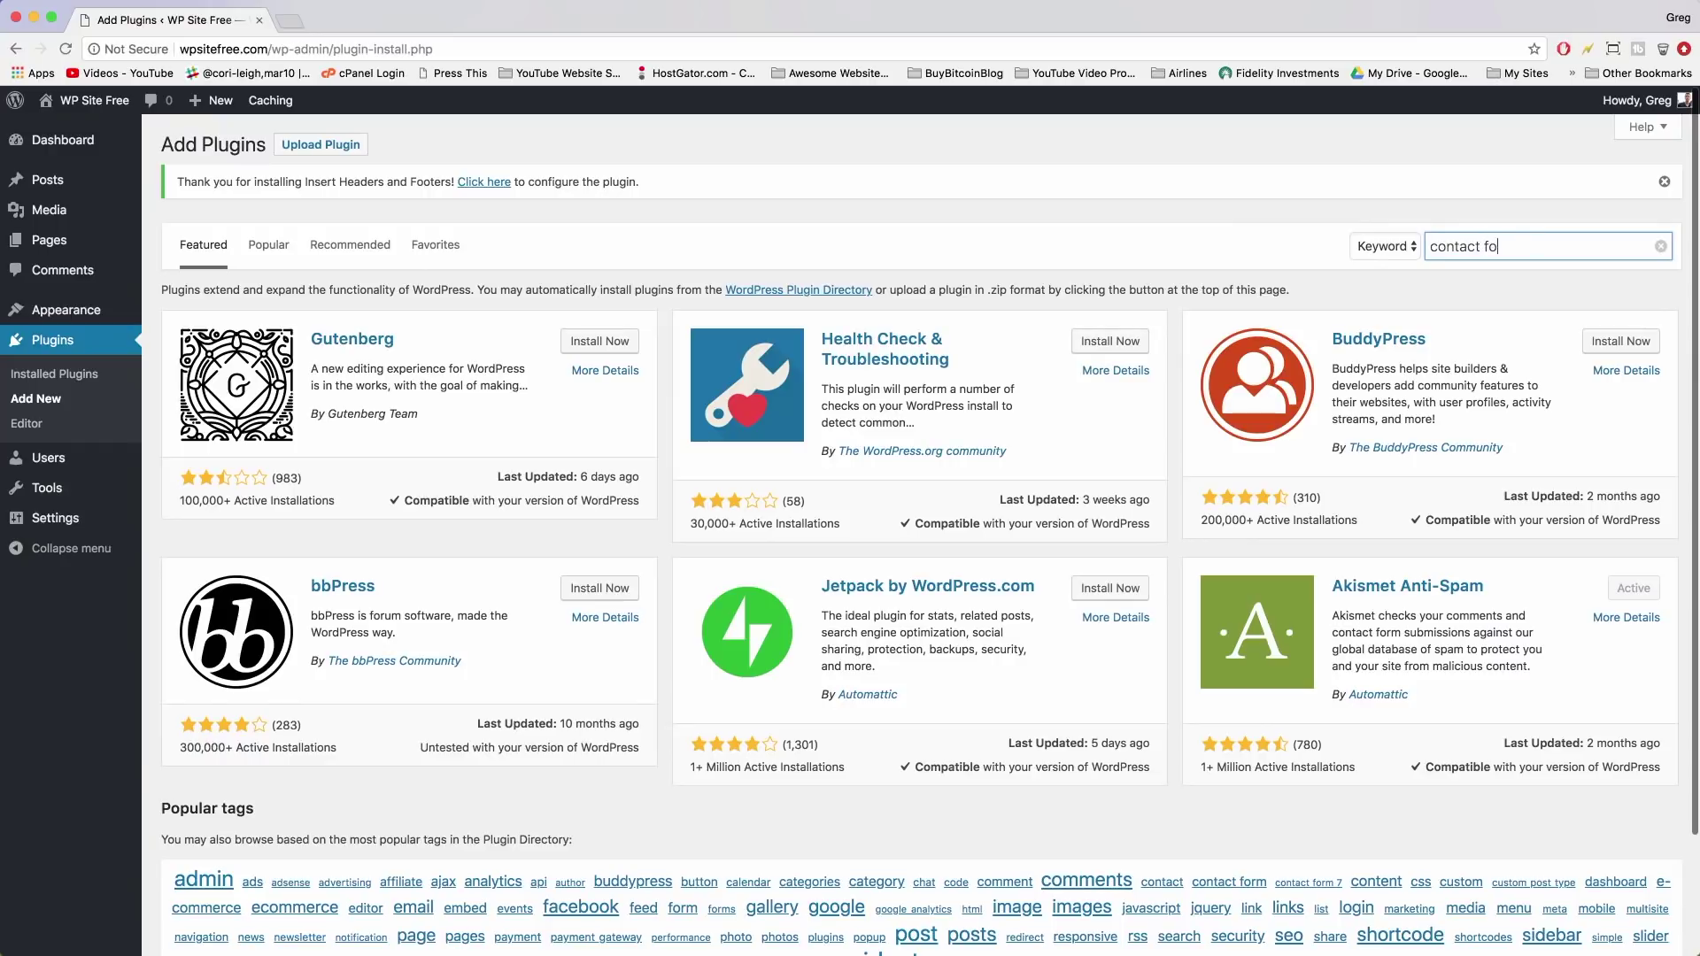
pyautogui.write('rm 7')
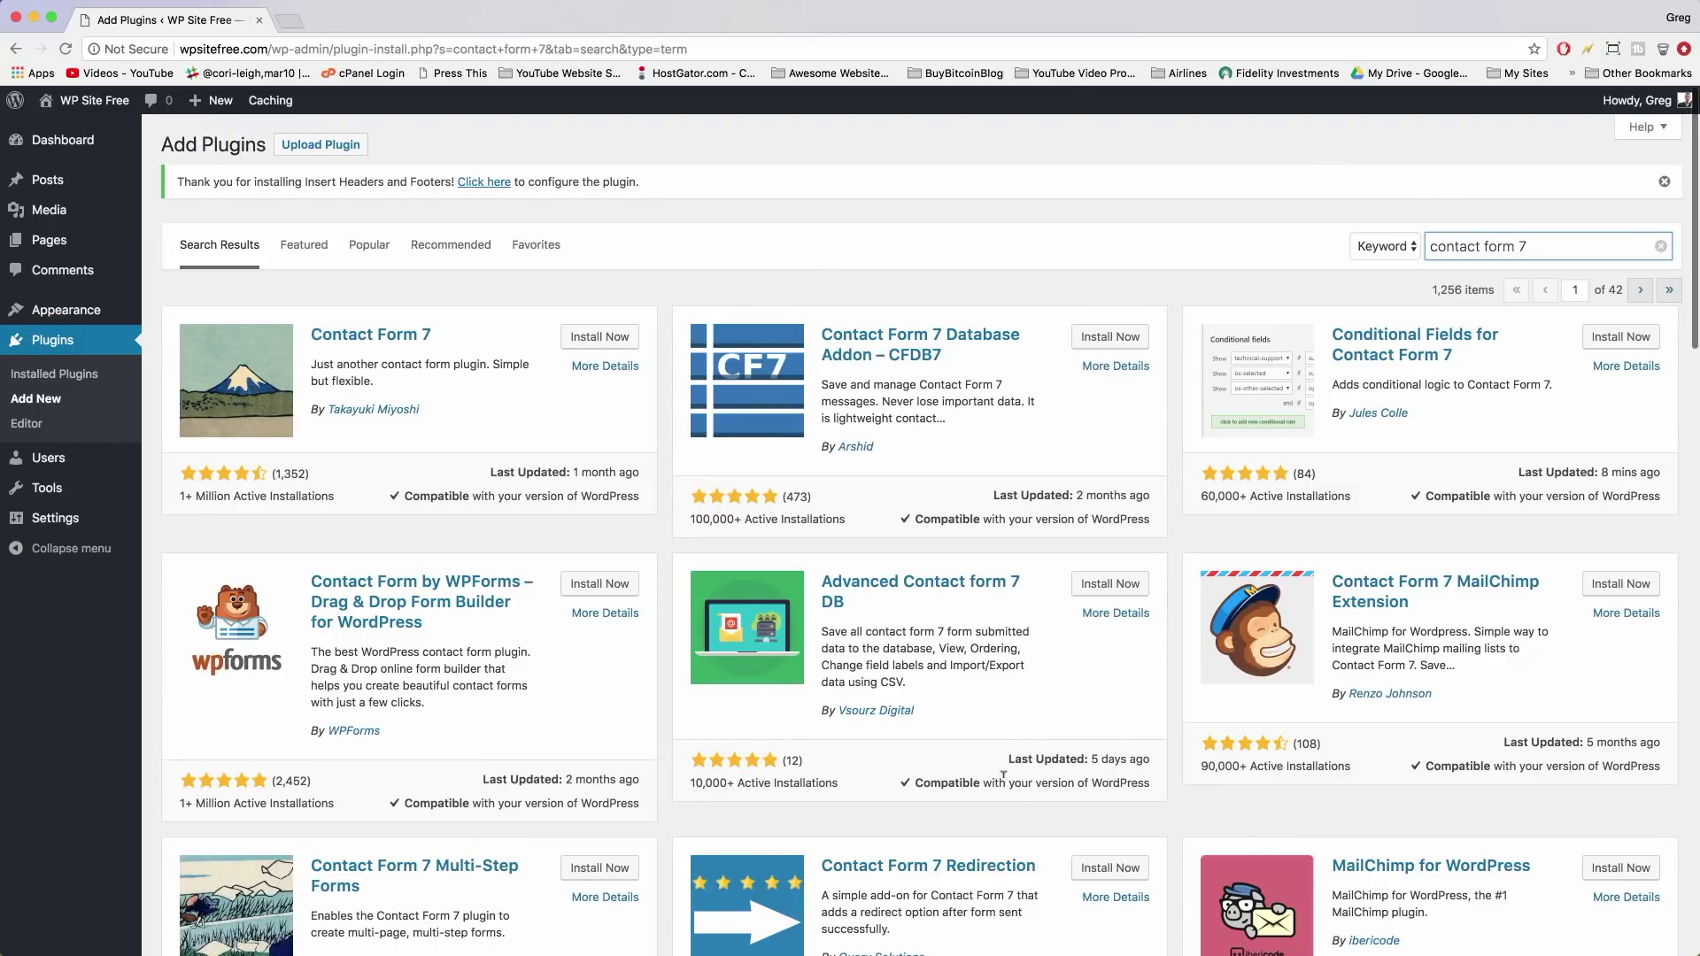
pyautogui.click(600, 342)
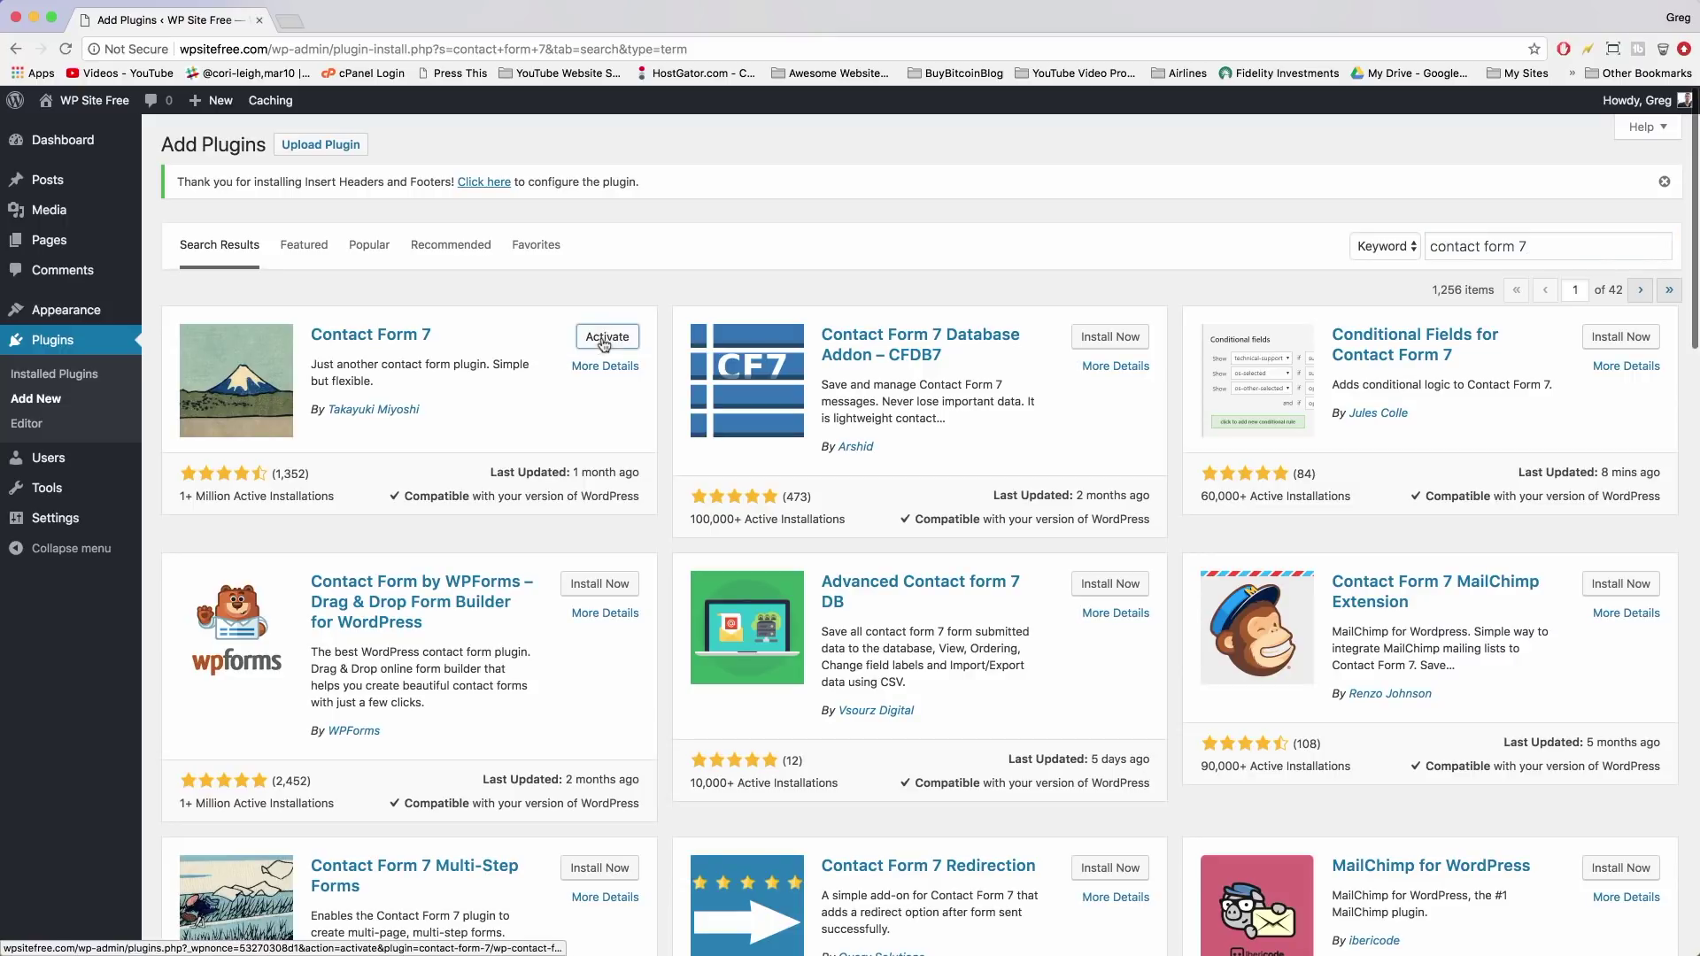
pyautogui.click(602, 339)
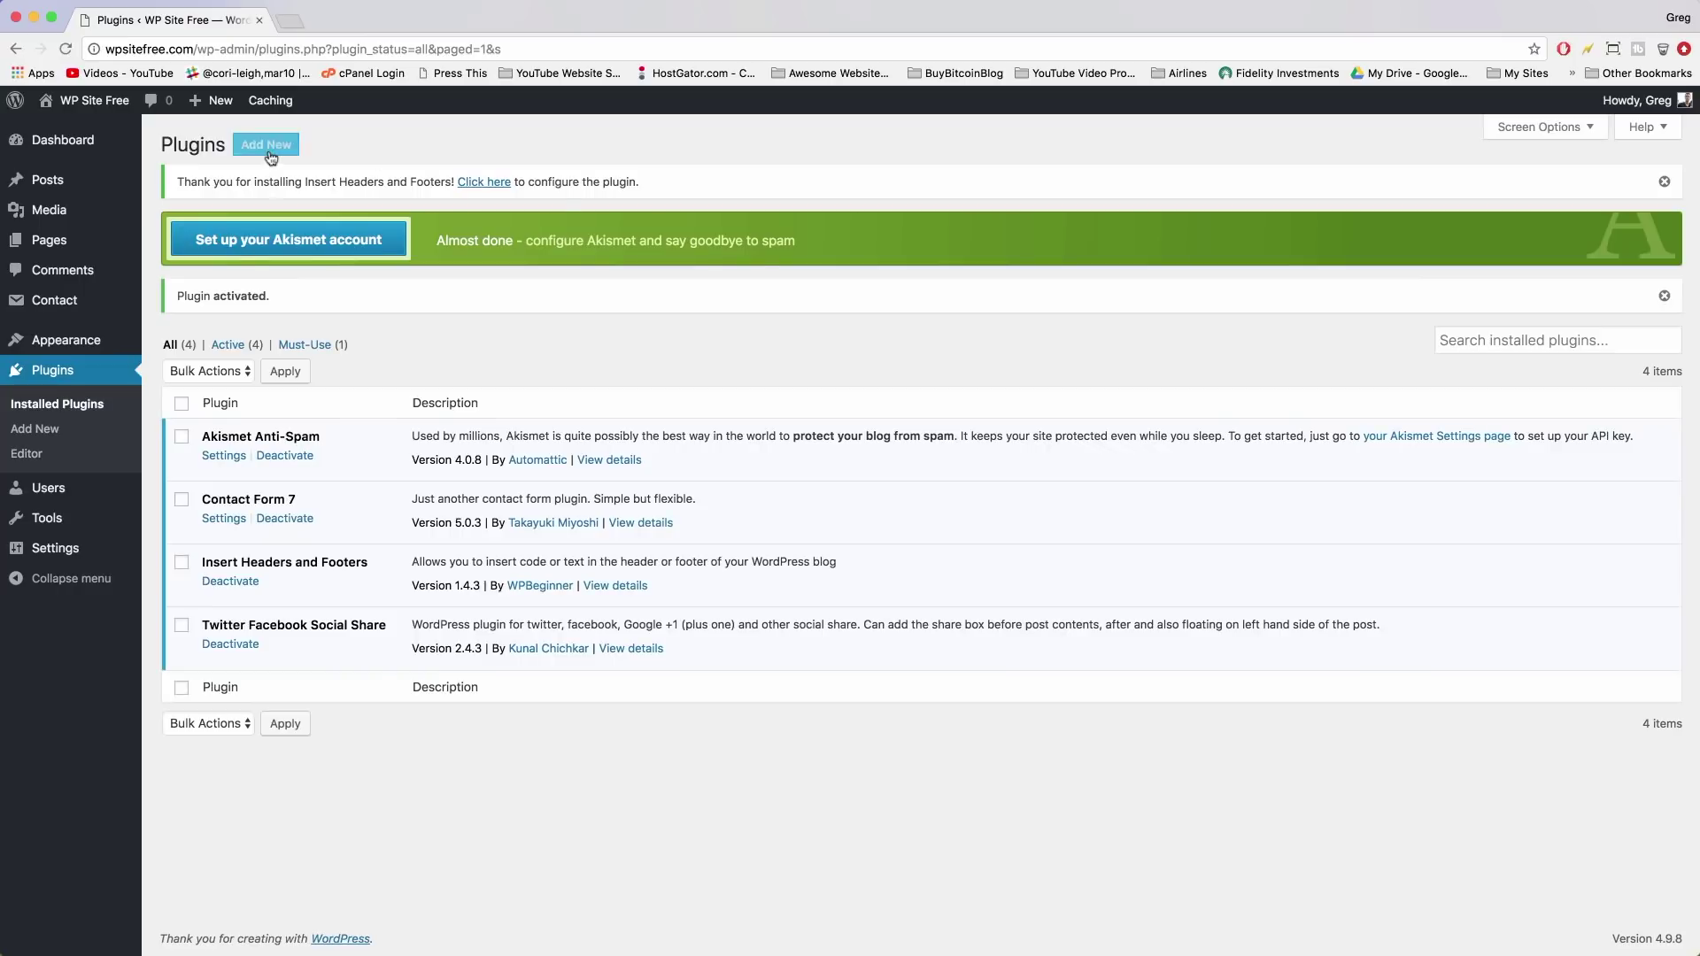
pyautogui.click(270, 151)
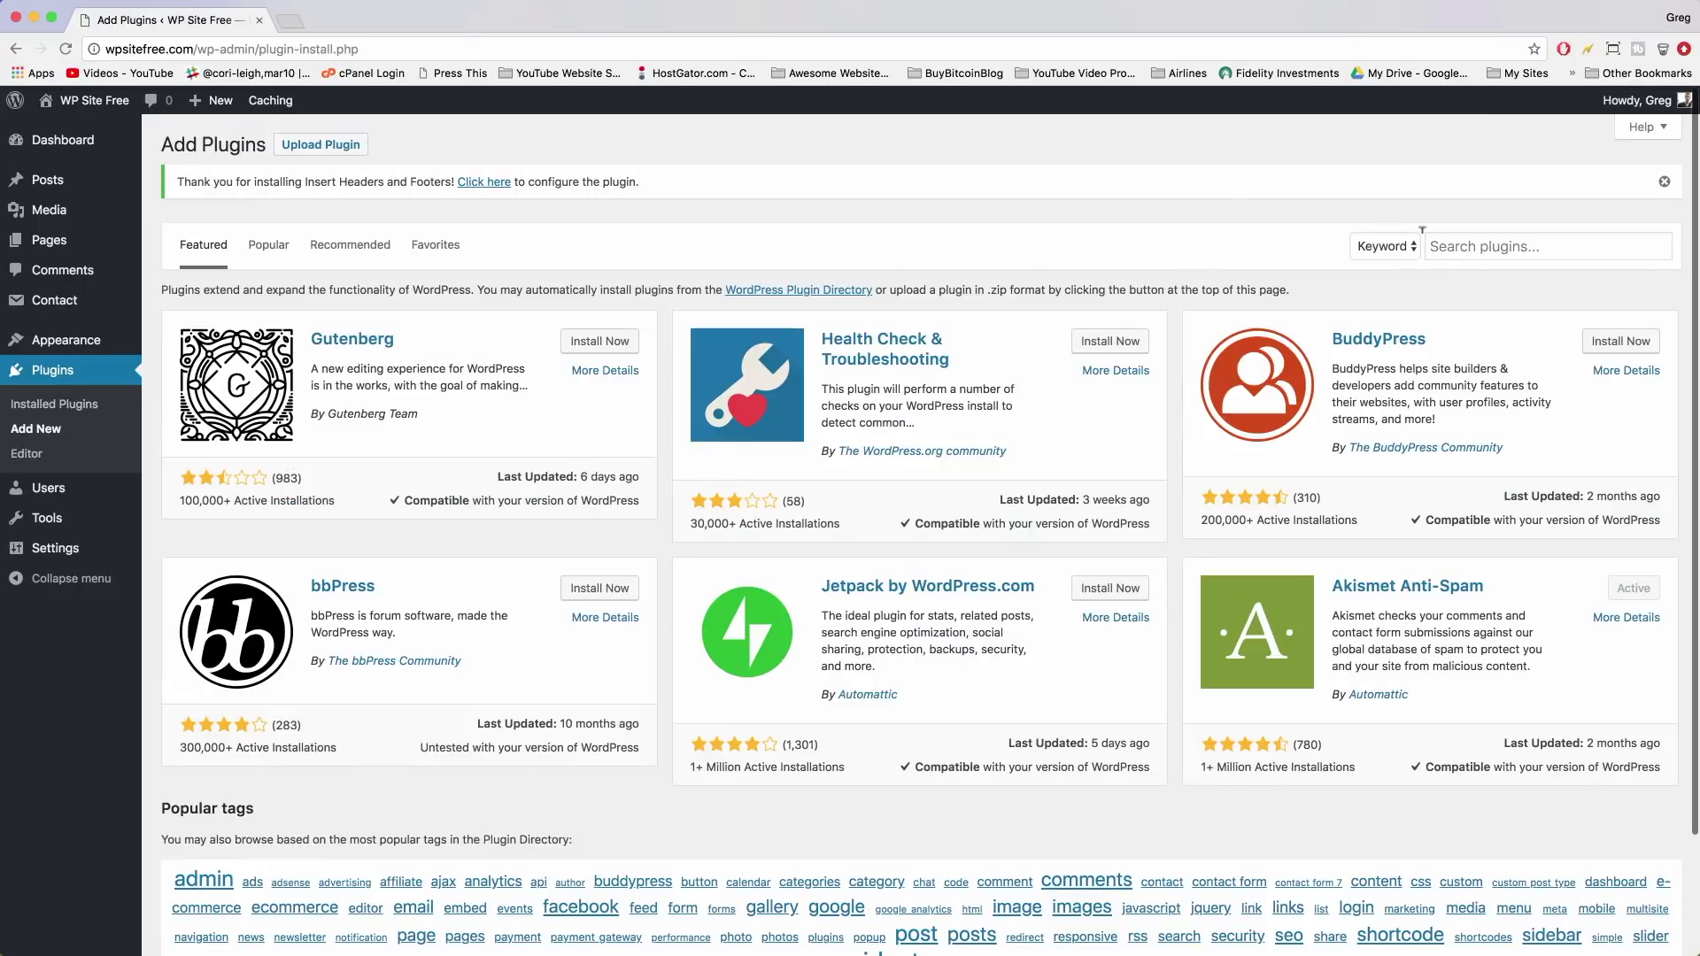
# Search the plugin directory for 'yoast', then install and activate Yoast SEO
pyautogui.click(1456, 246)
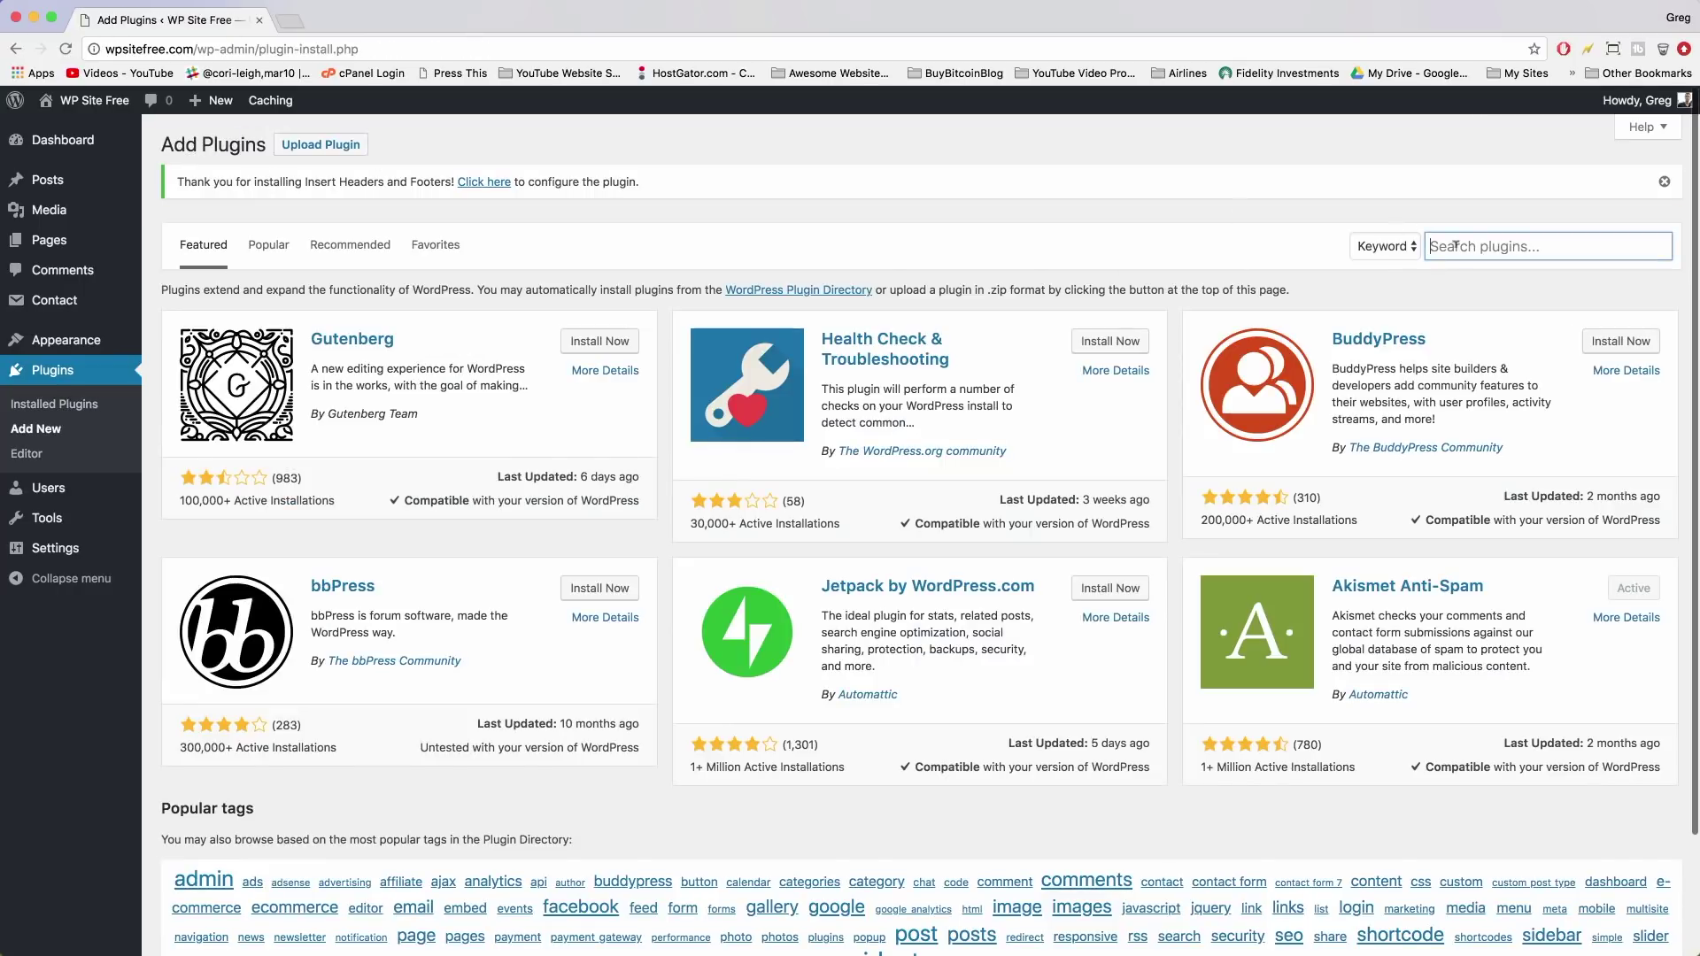
pyautogui.write('yos')
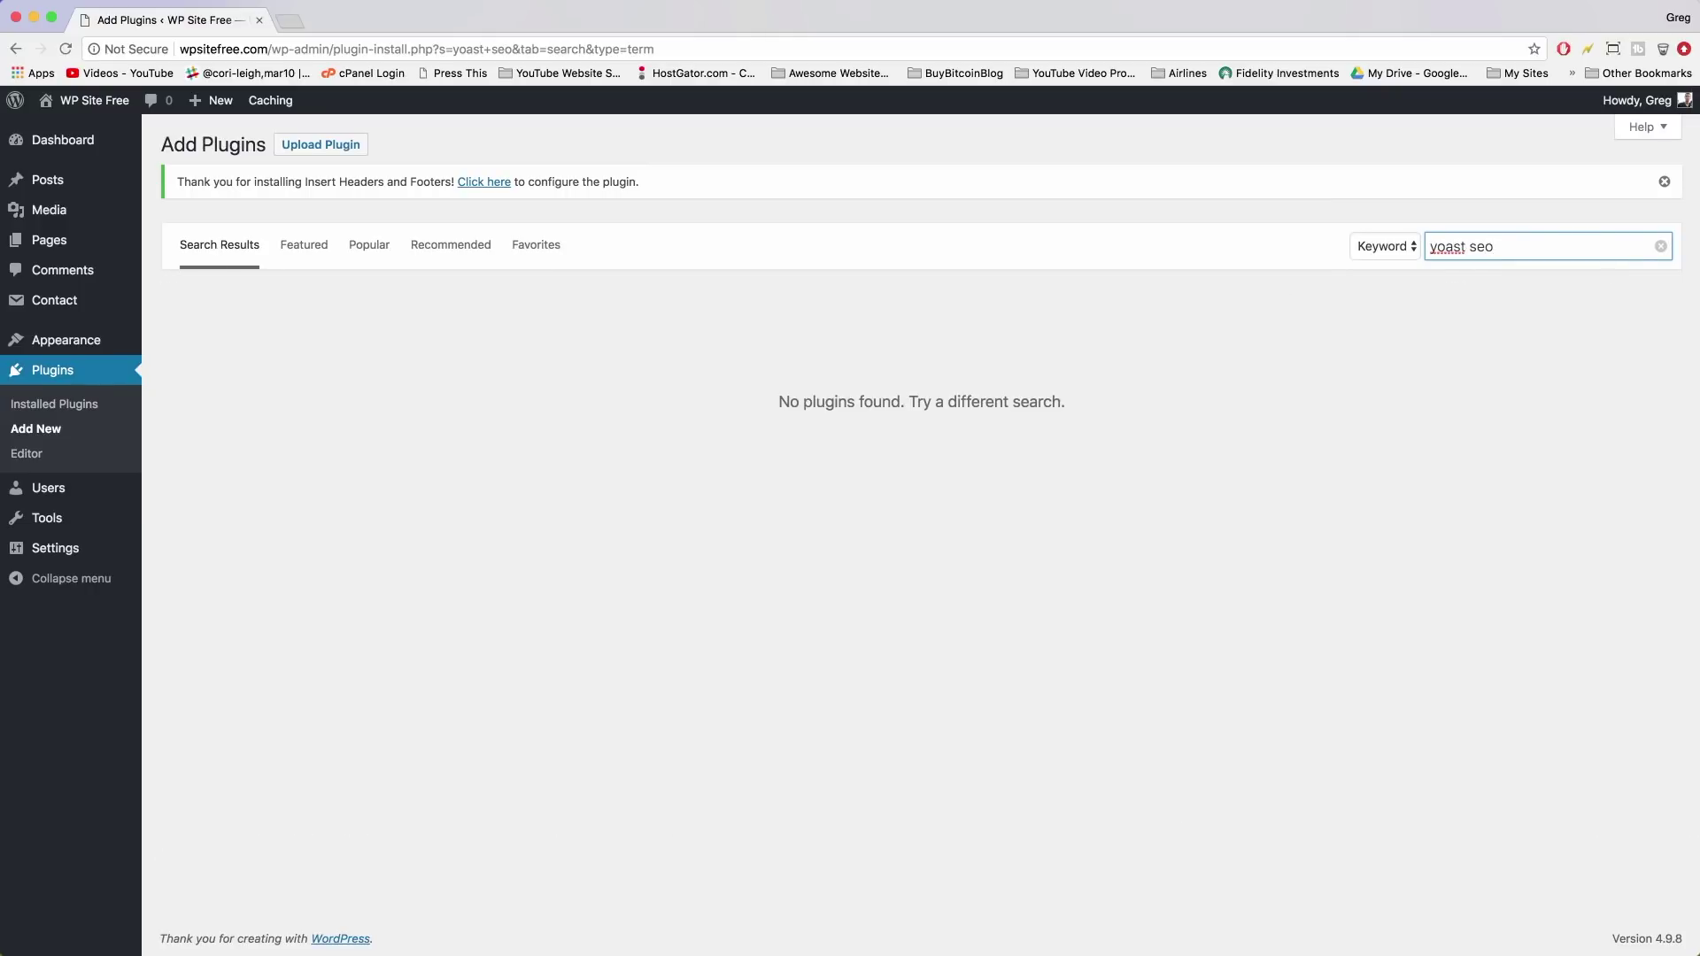
pyautogui.doubleClick(1477, 247)
pyautogui.press('BackSpace')
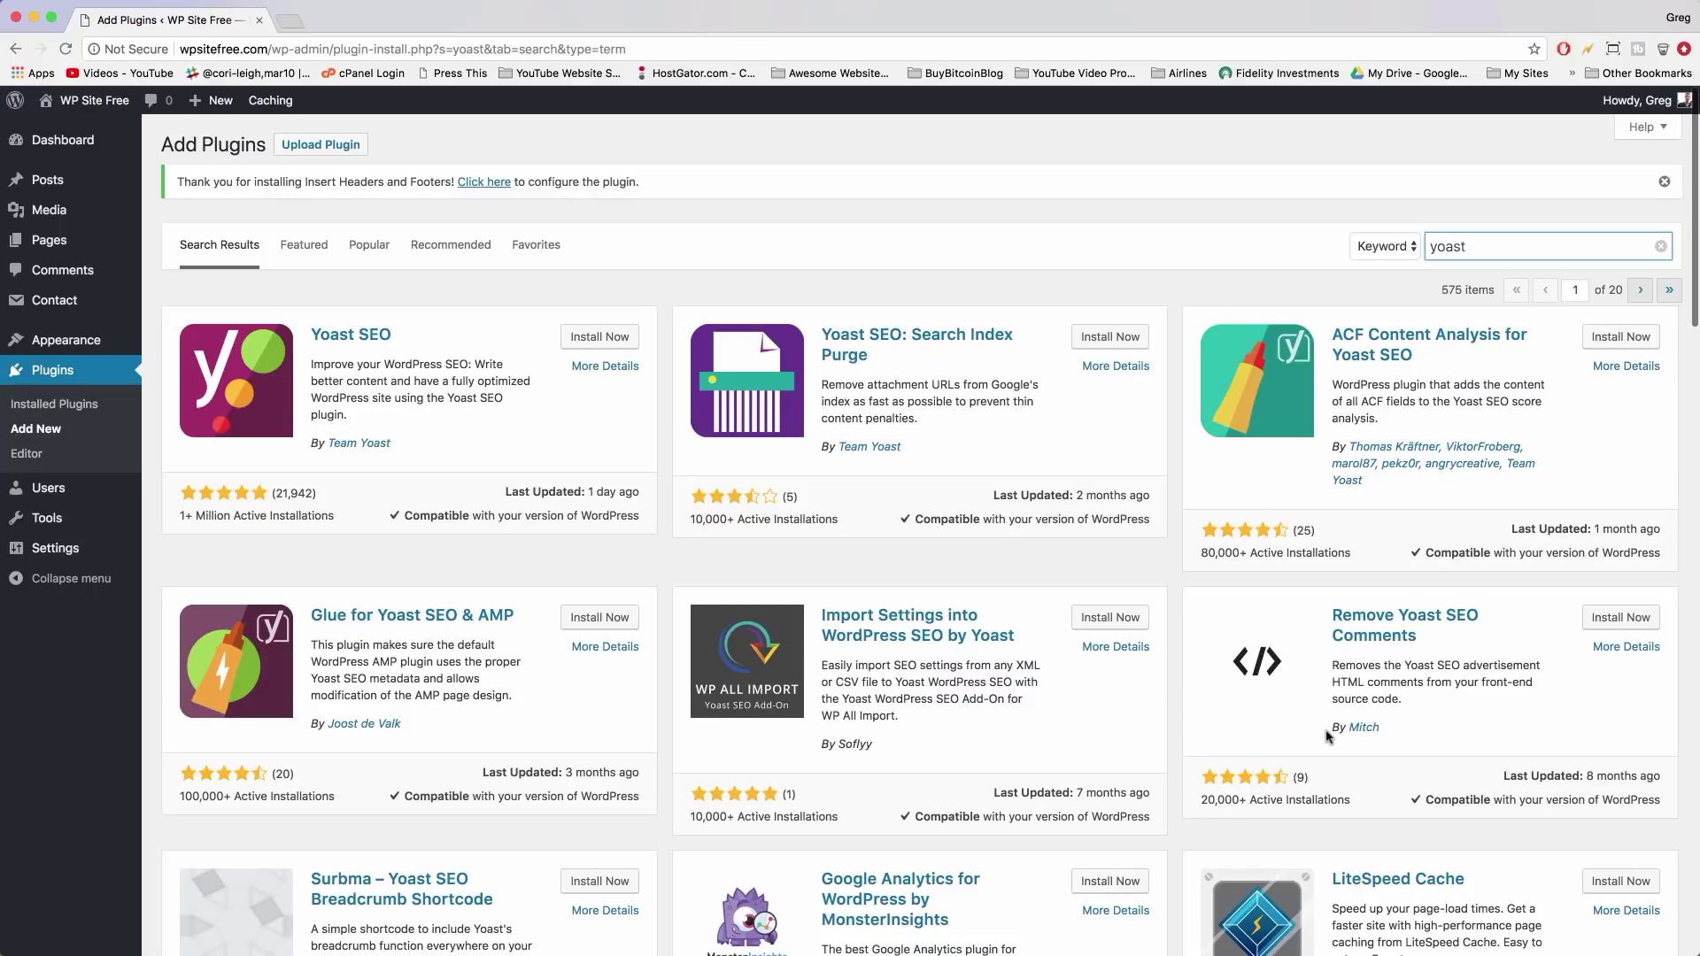
pyautogui.click(580, 340)
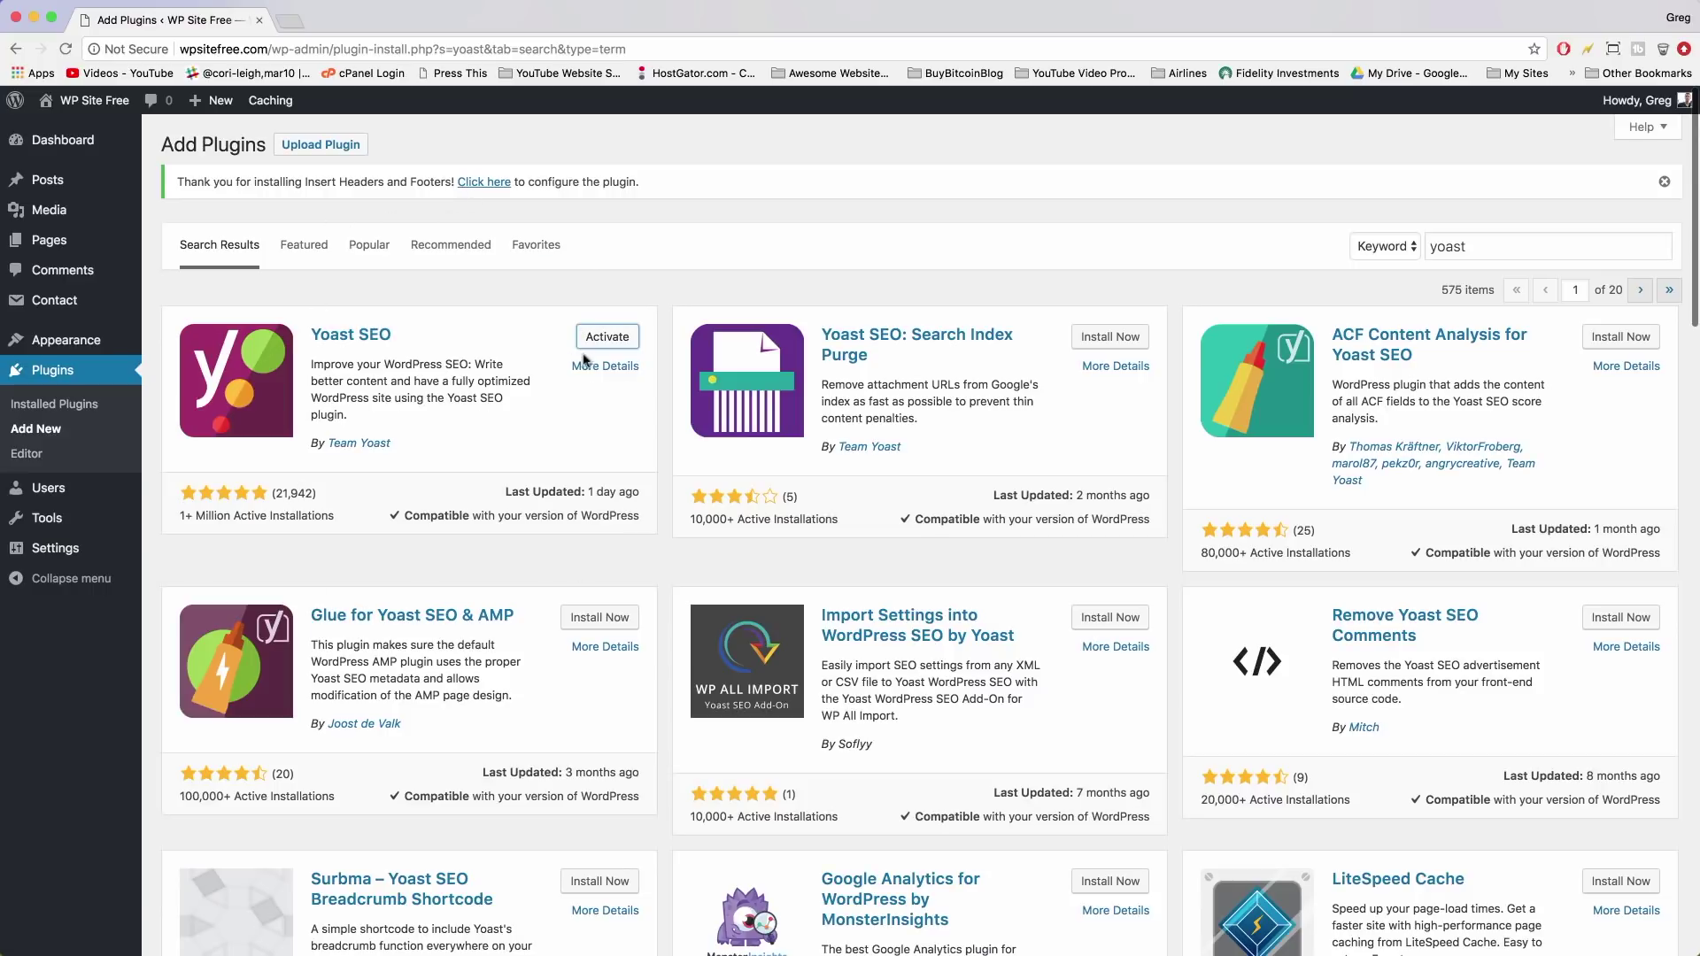
pyautogui.click(607, 338)
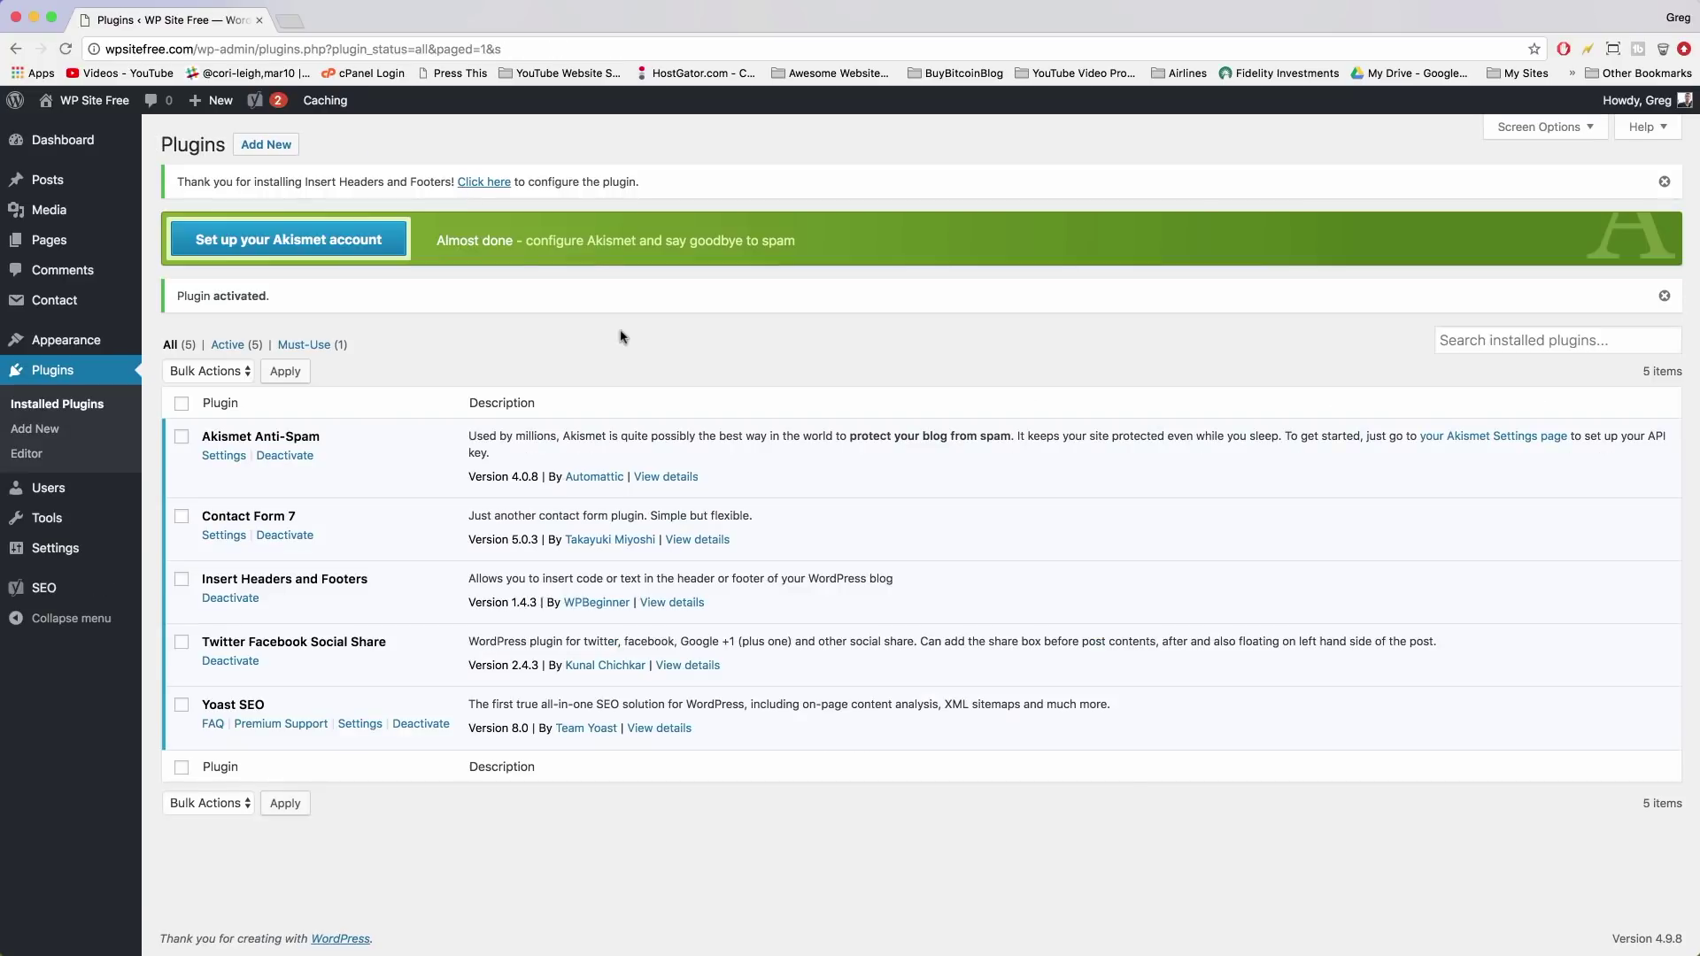
# Review the installed themes, viewing Twenty Fifteen and Twenty Sixteen details
pyautogui.moveTo(266, 102)
pyautogui.click(67, 343)
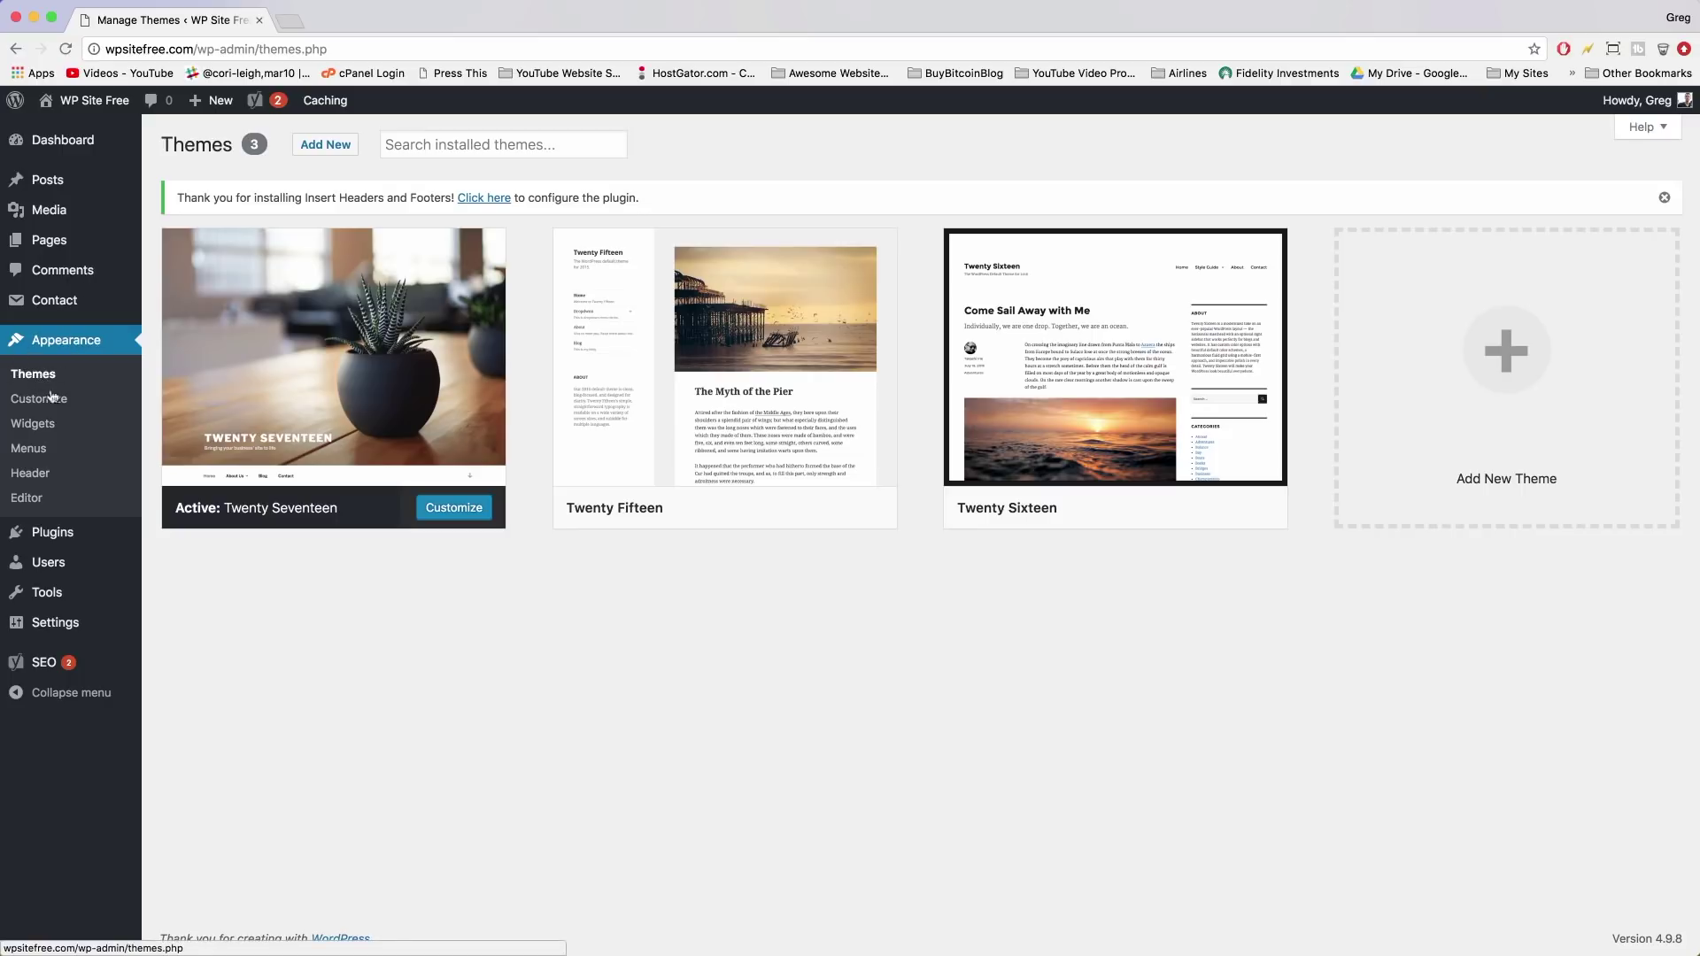
pyautogui.moveTo(163, 142); pyautogui.dragTo(235, 143)
pyautogui.doubleClick(207, 141)
pyautogui.click(460, 721)
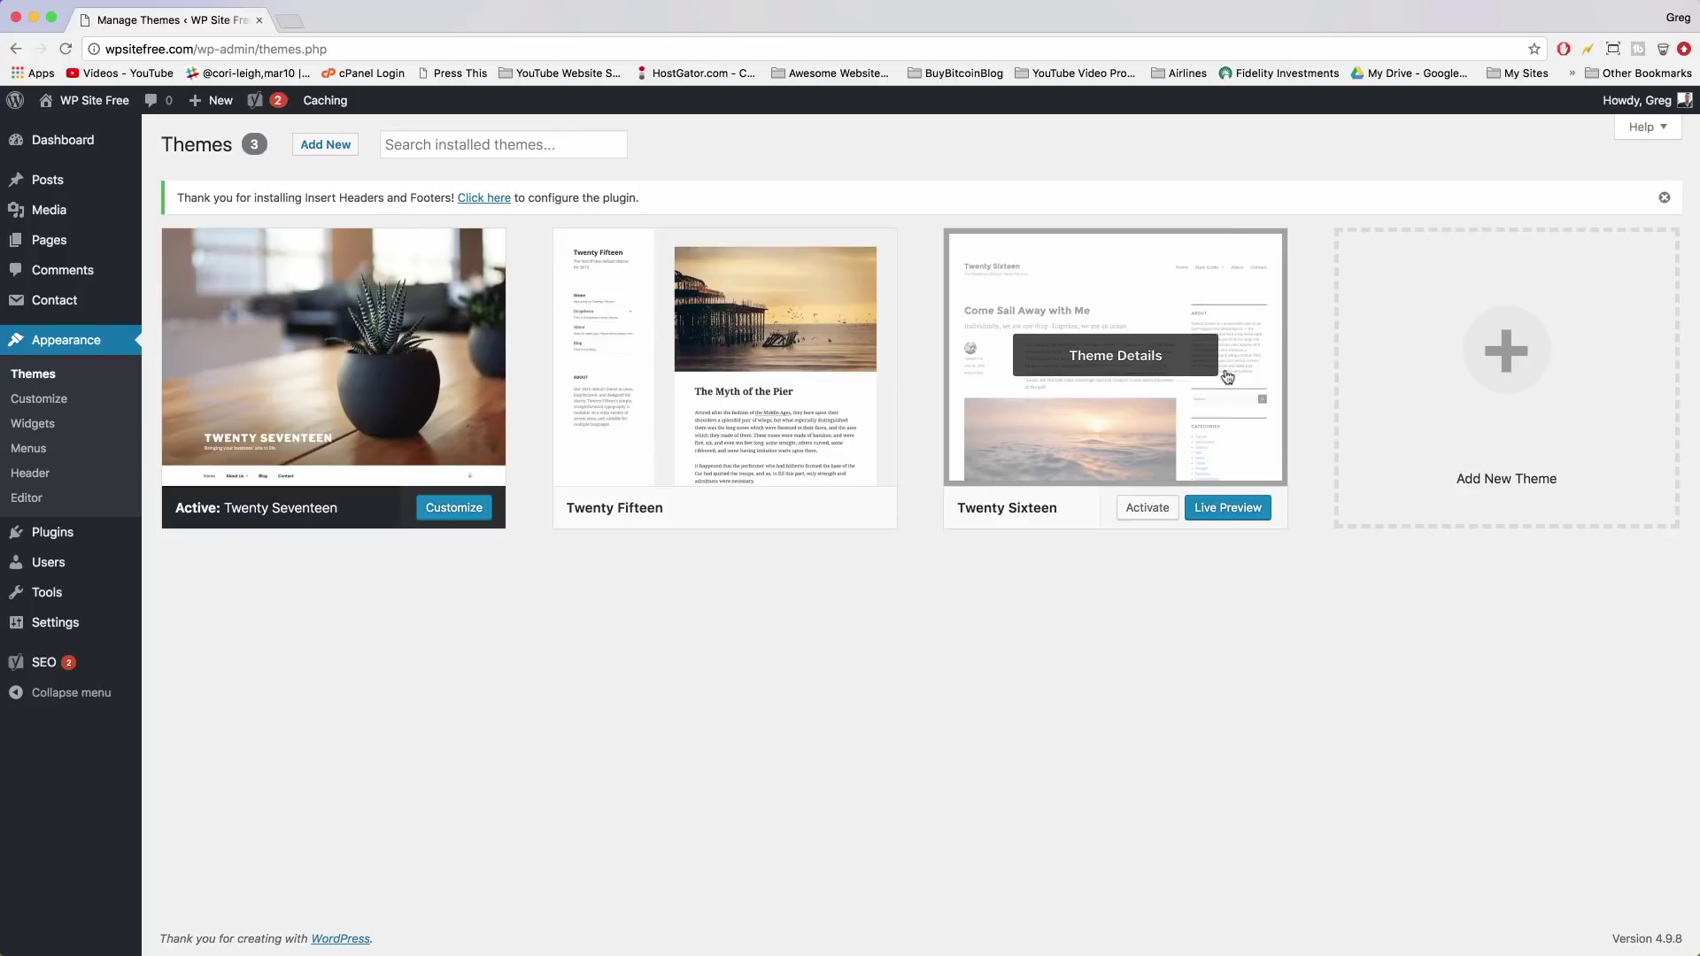
pyautogui.click(811, 306)
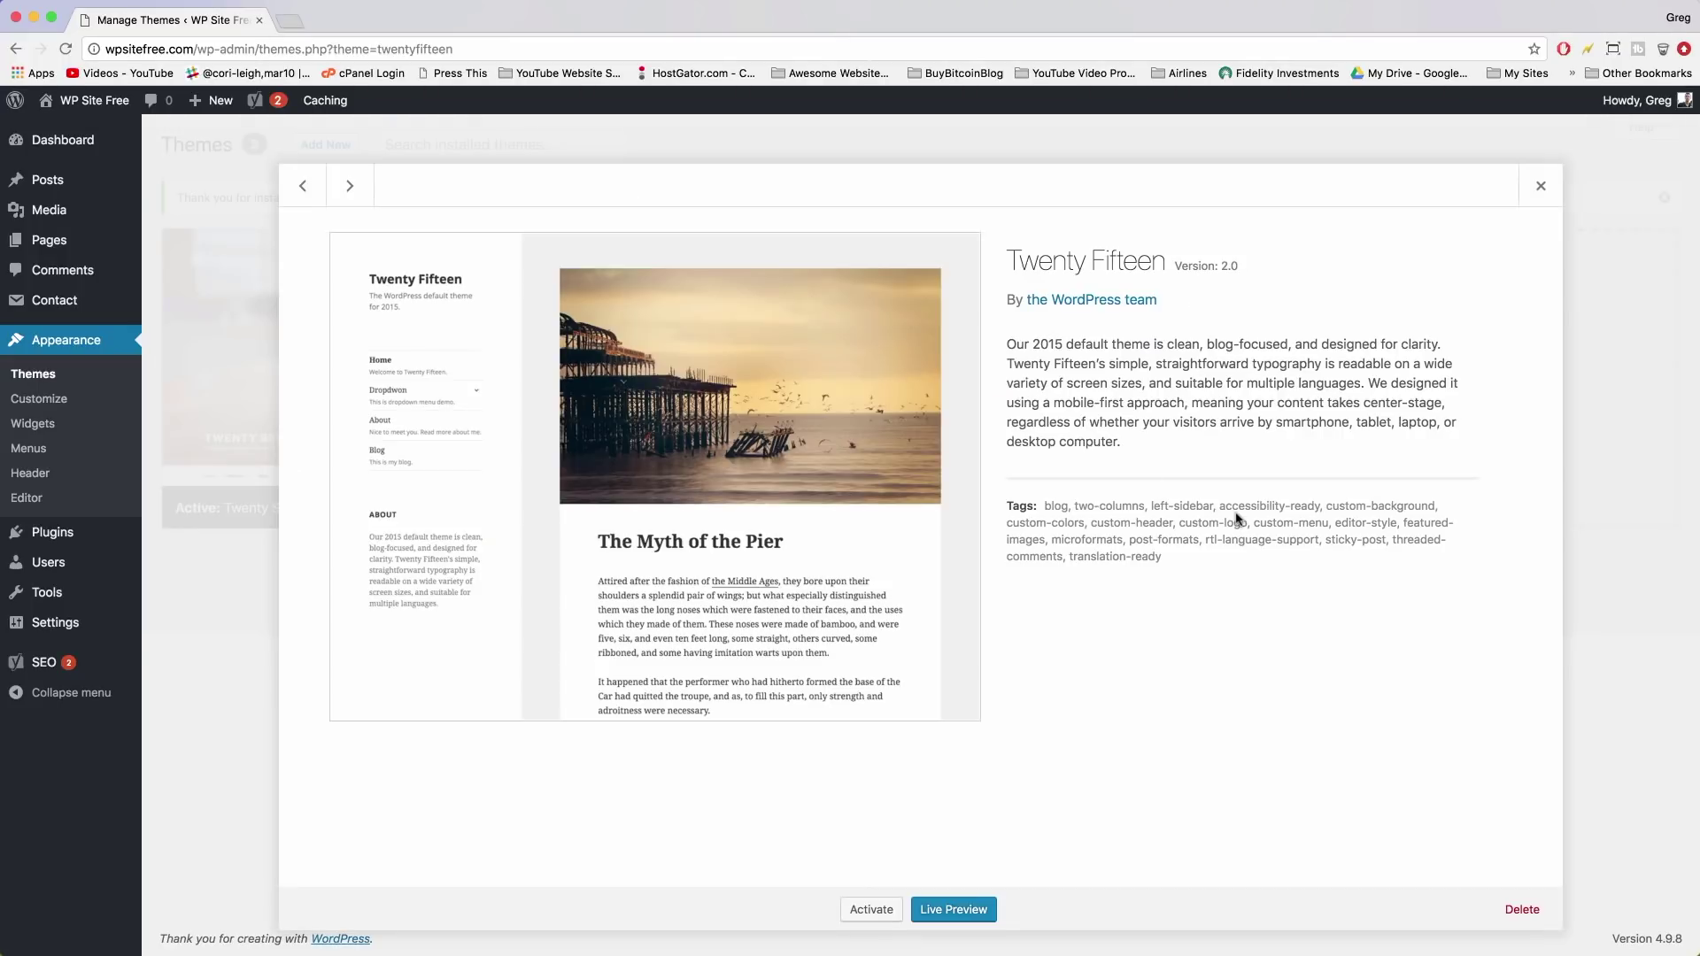
pyautogui.click(1539, 187)
pyautogui.click(1075, 289)
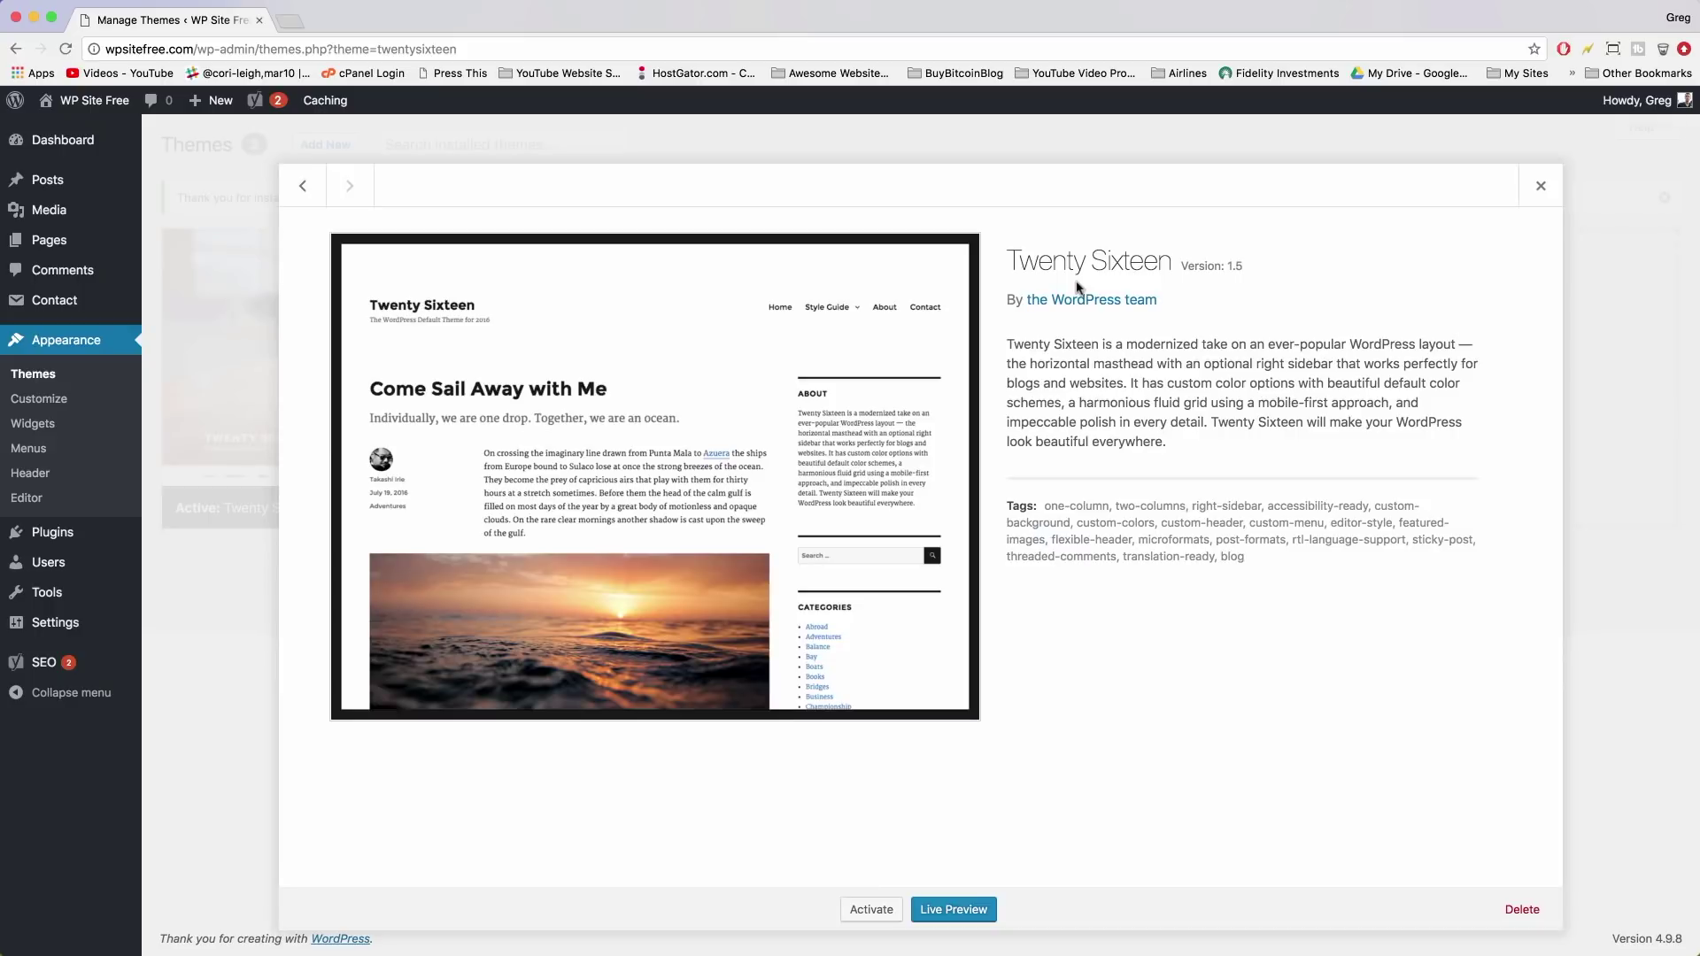
pyautogui.click(1541, 186)
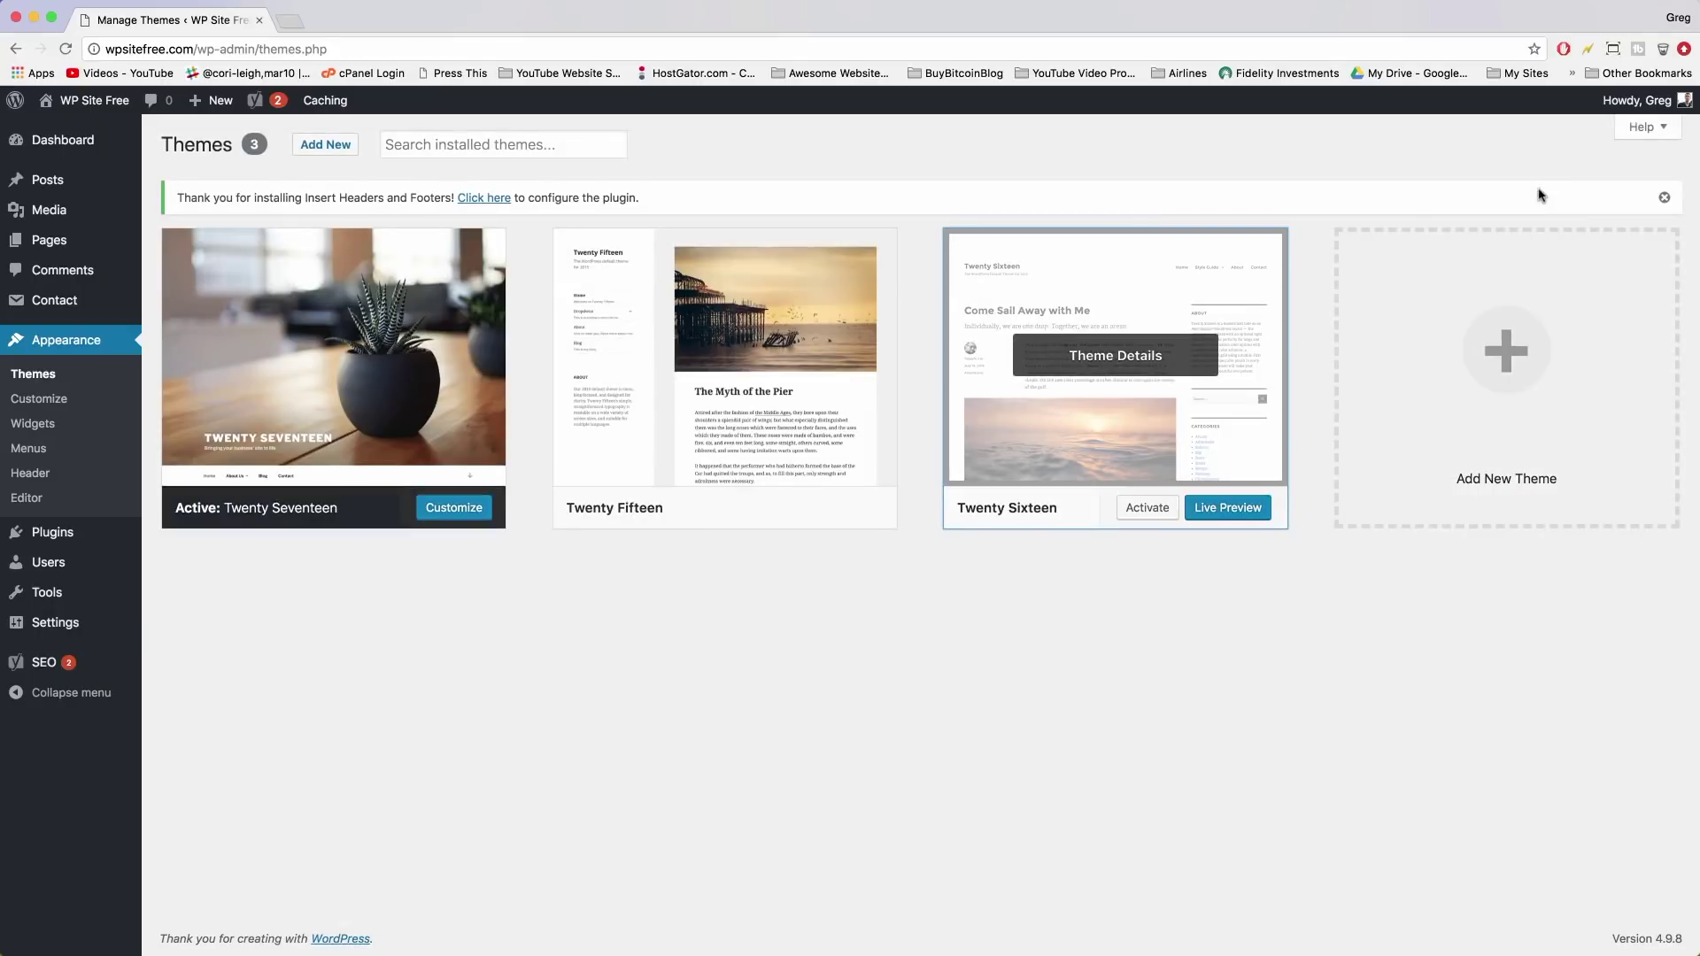
# Delete the Twenty Fifteen theme from its Theme Details and confirm
pyautogui.click(841, 303)
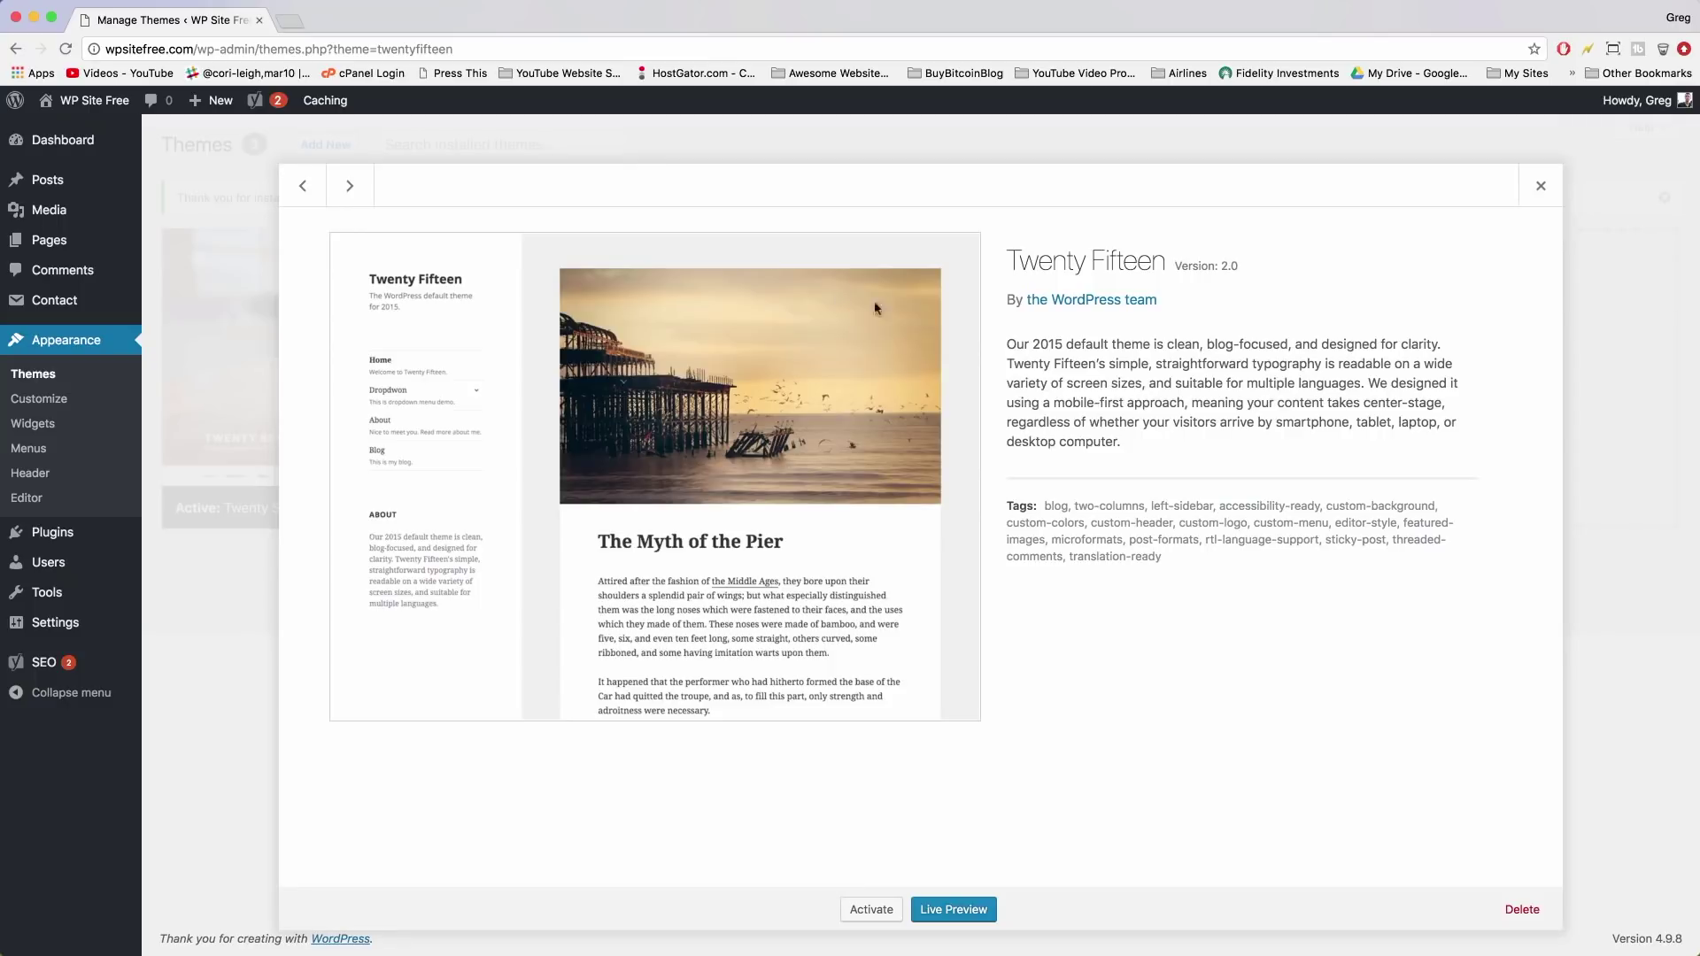
pyautogui.click(1531, 918)
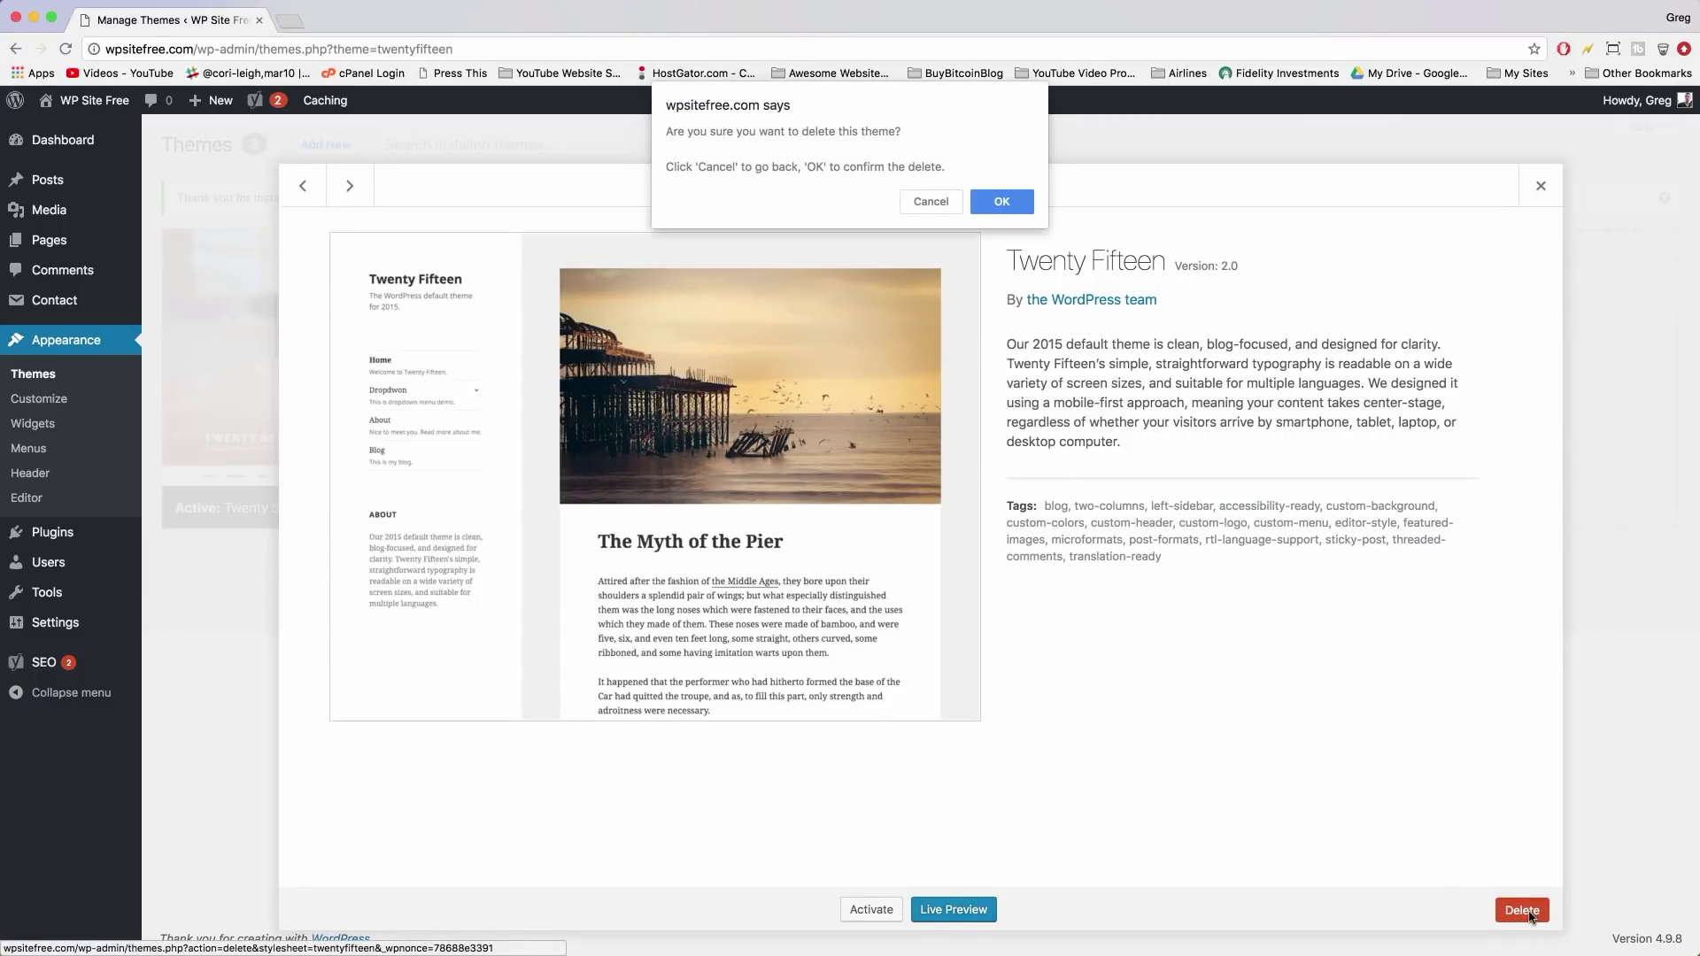
pyautogui.click(988, 211)
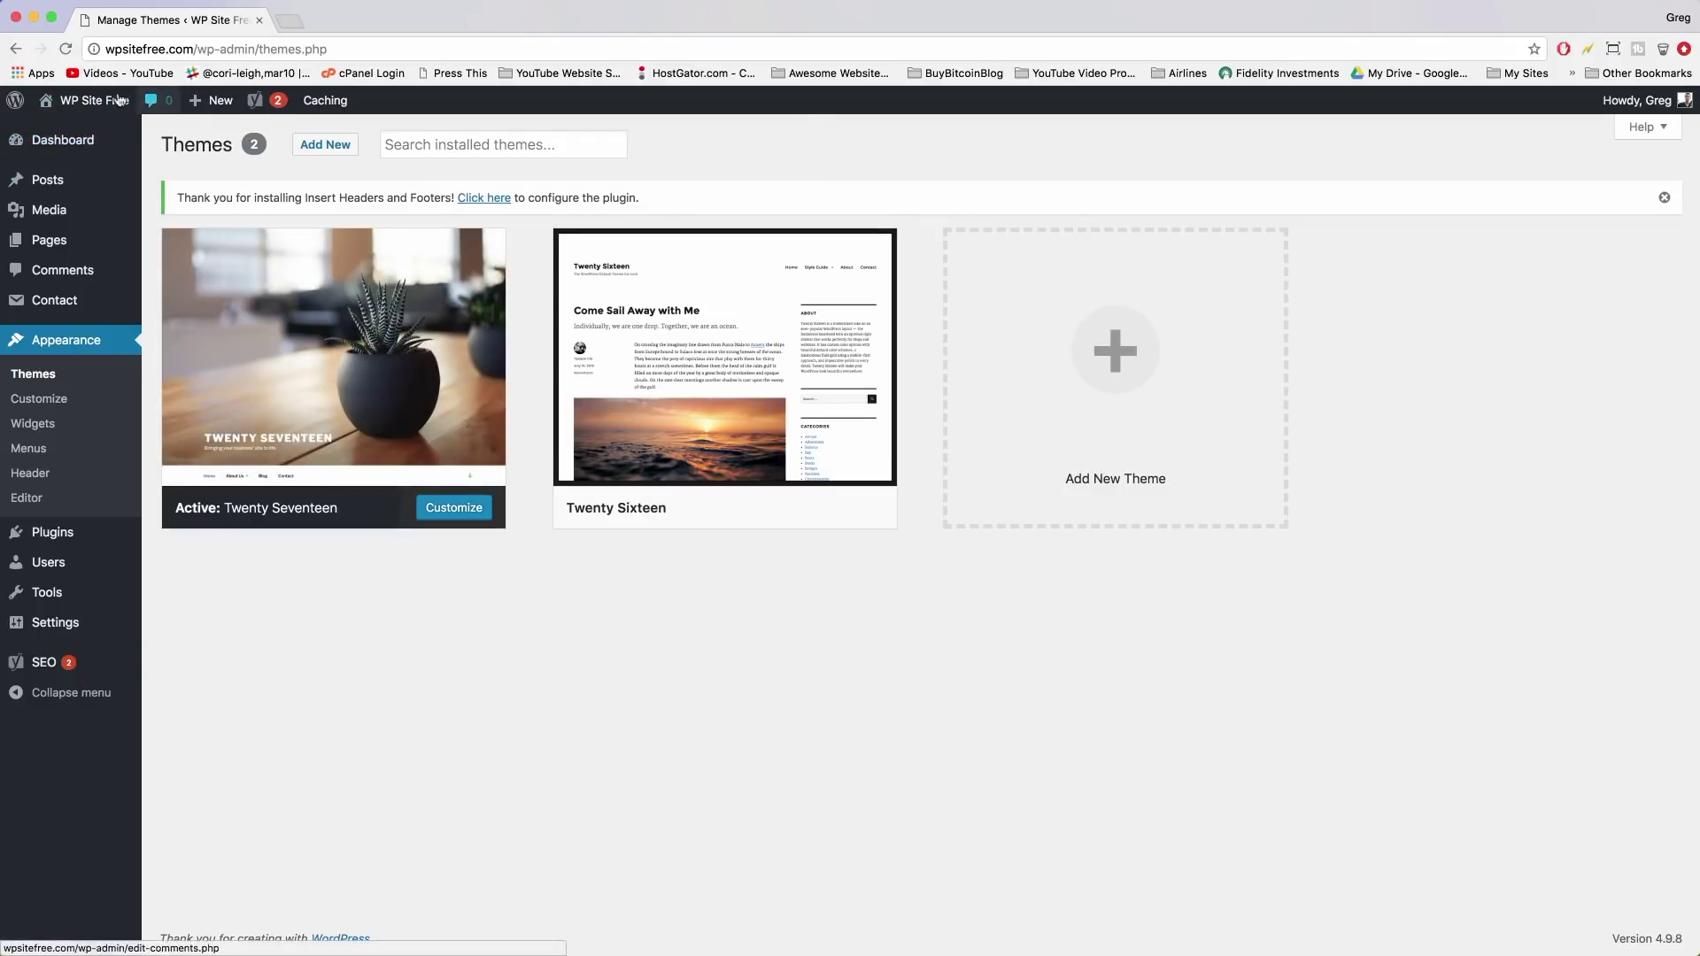
pyautogui.moveTo(88, 100)
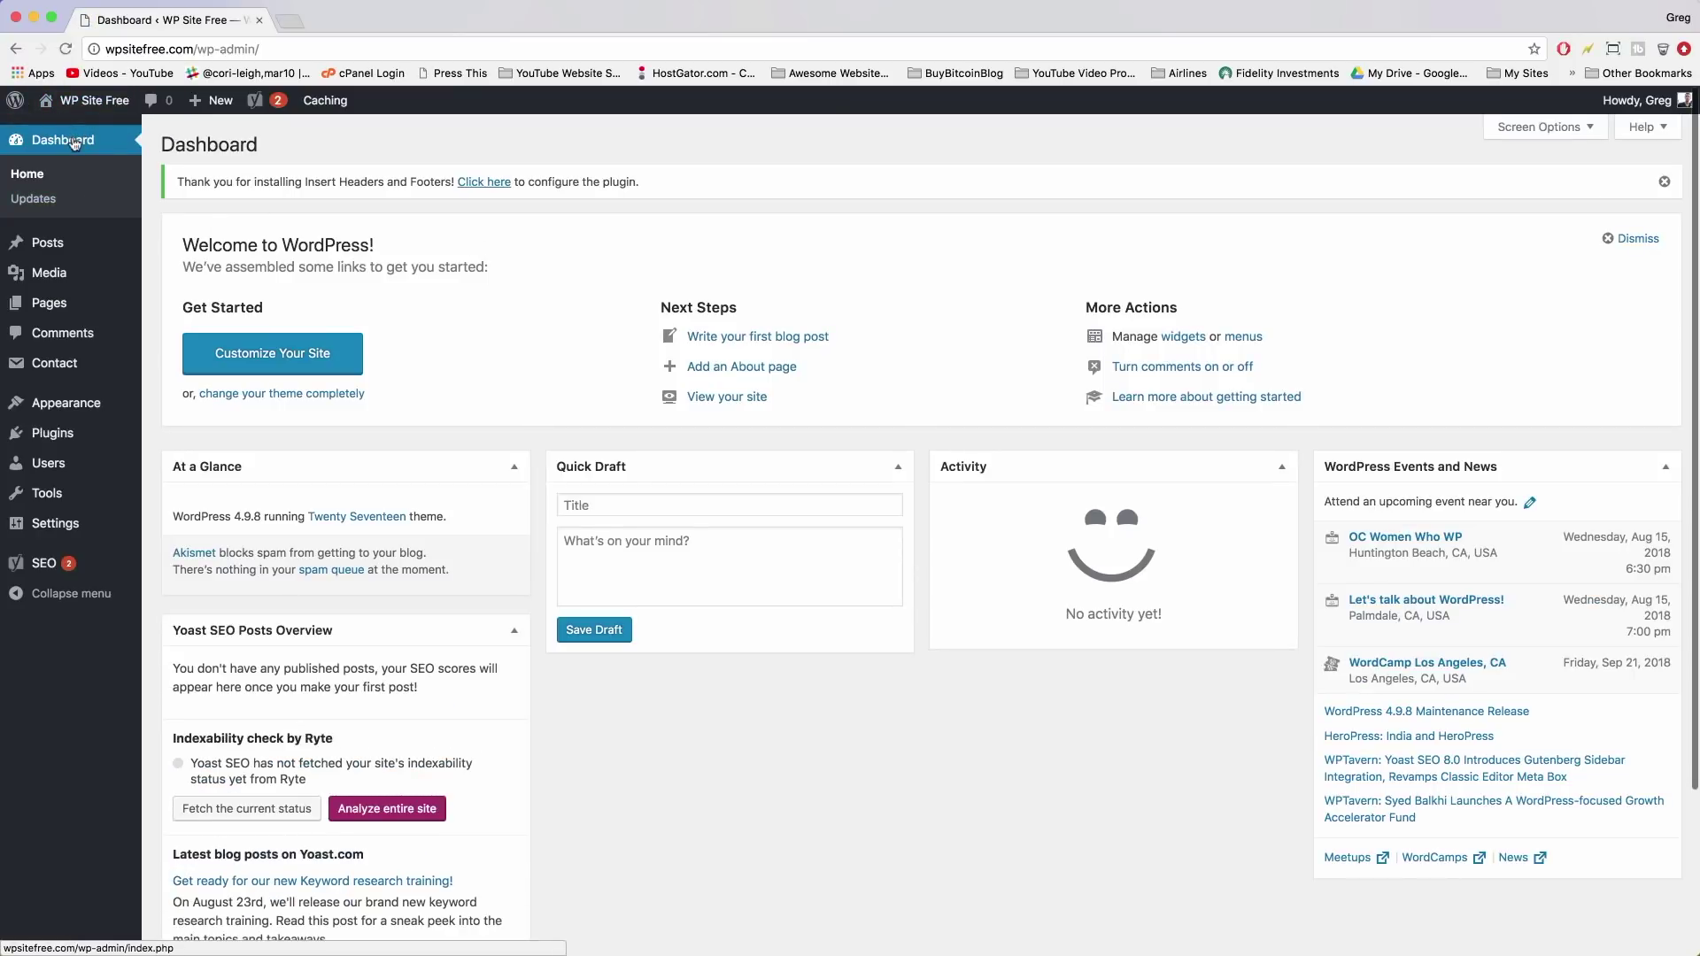
# Scroll through the live wpsitefree.com homepage, then head back toward the Dashboard
pyautogui.click(98, 103)
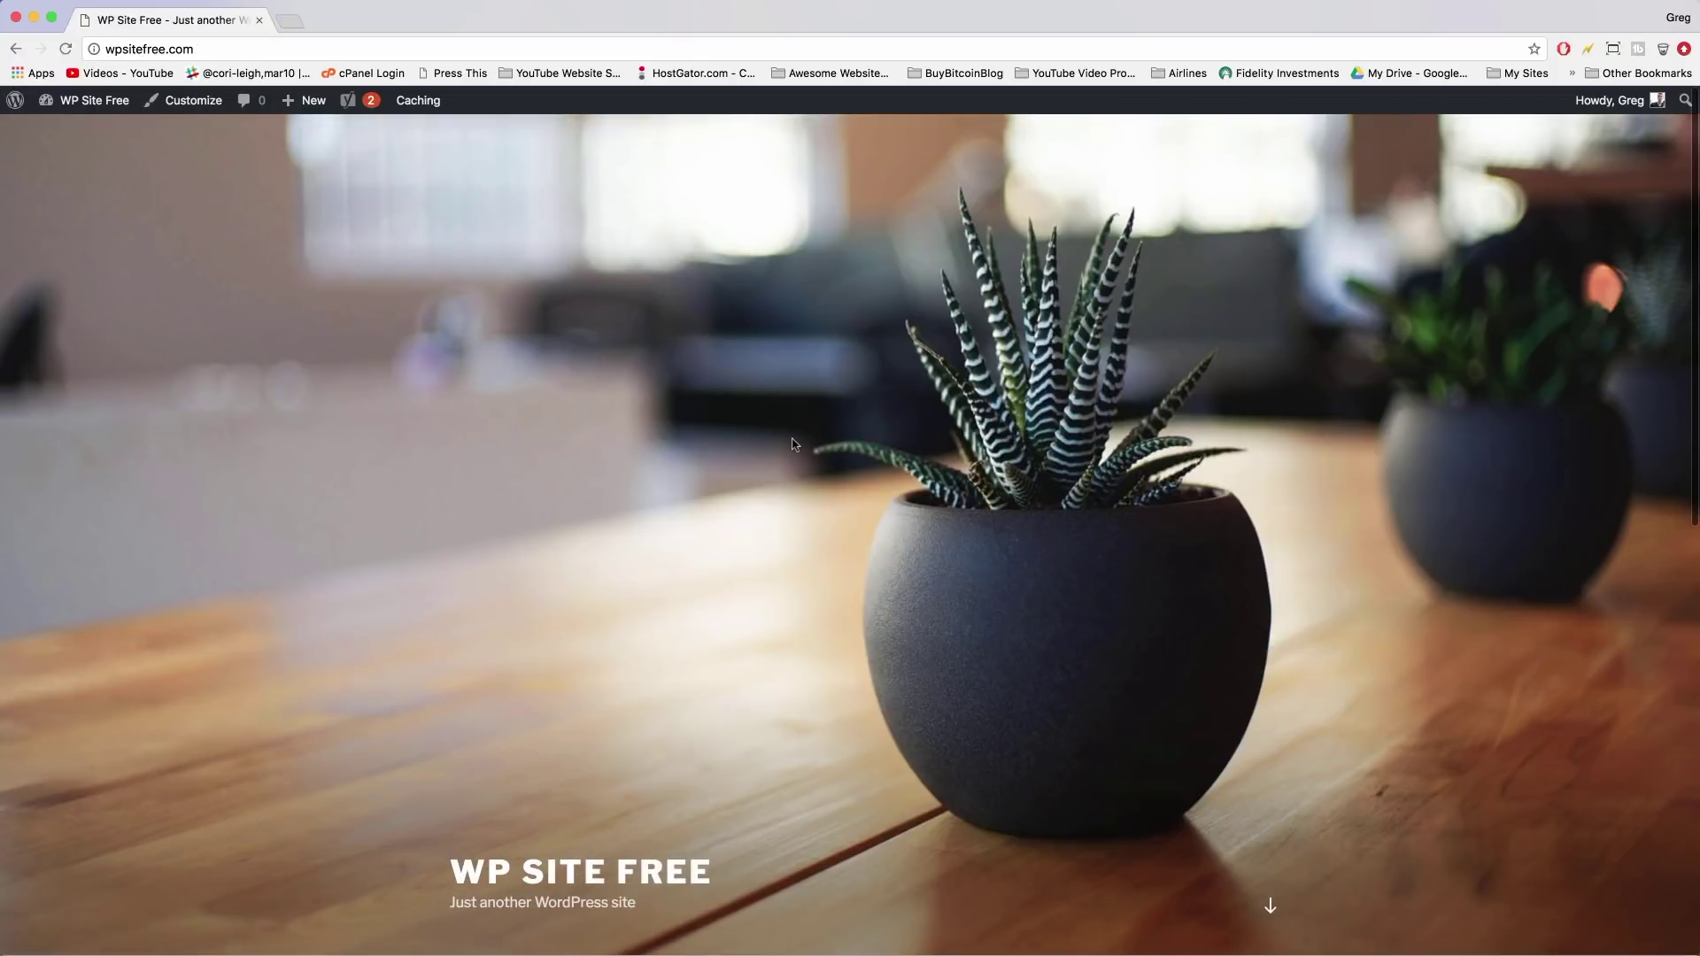
pyautogui.scroll(-5, 795, 444)
pyautogui.scroll(5, 794, 445)
pyautogui.scroll(-10, 794, 445)
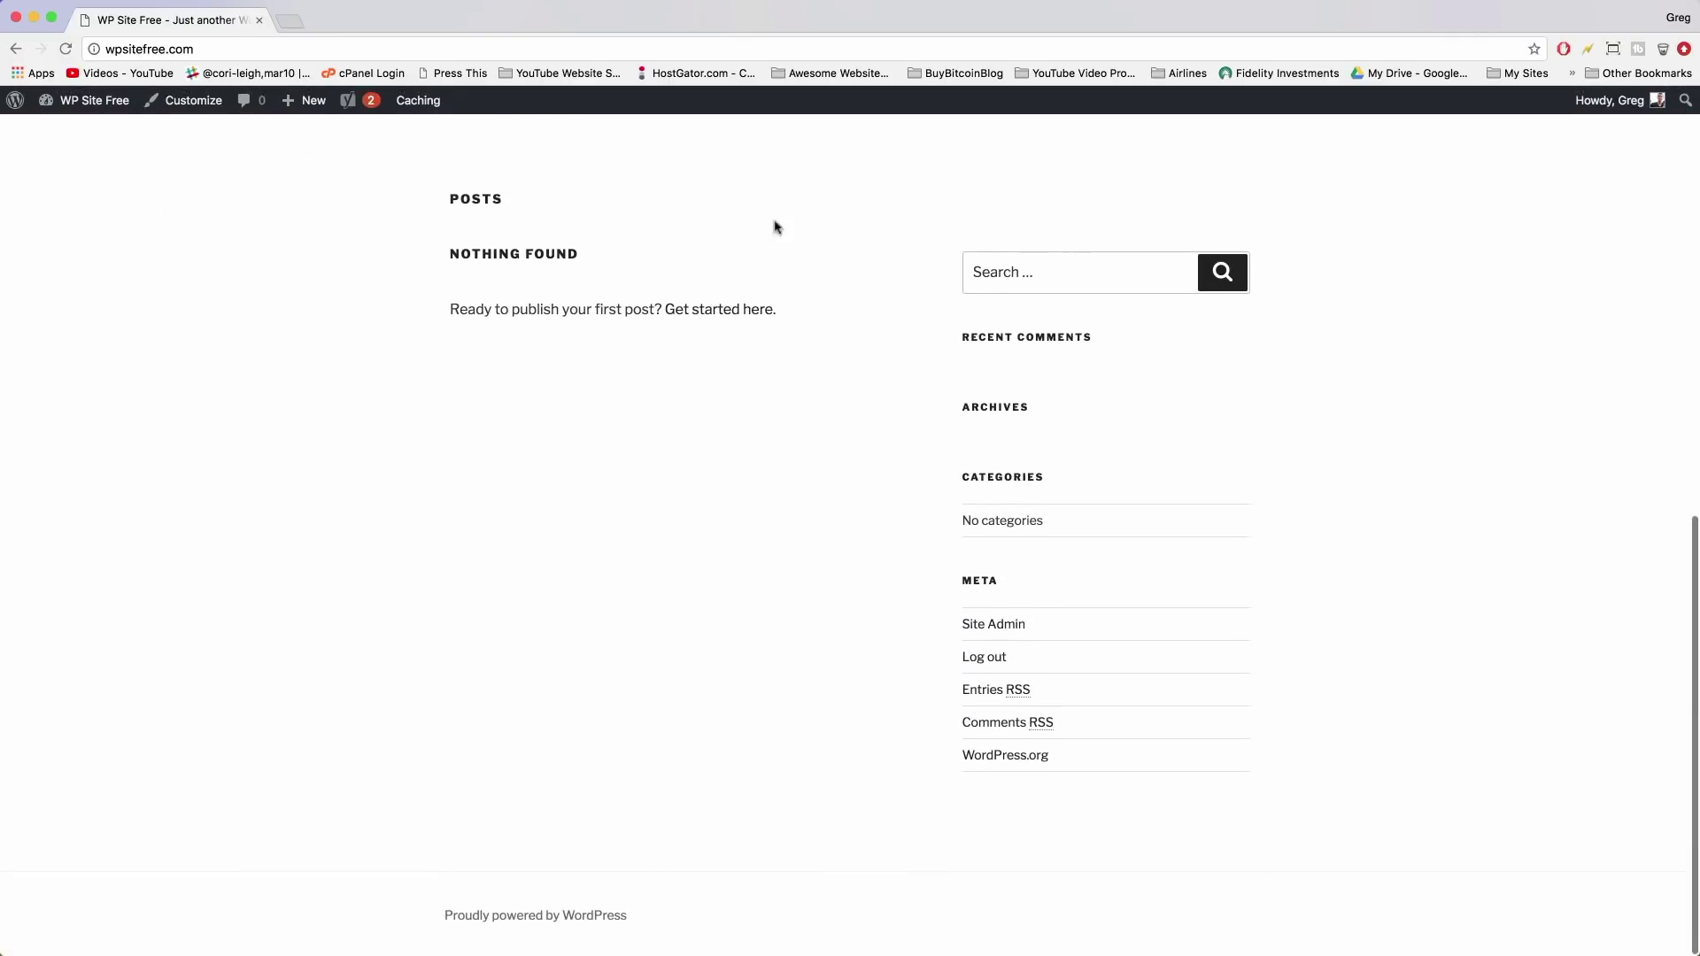
pyautogui.scroll(3, 1076, 755)
pyautogui.scroll(5, 1078, 755)
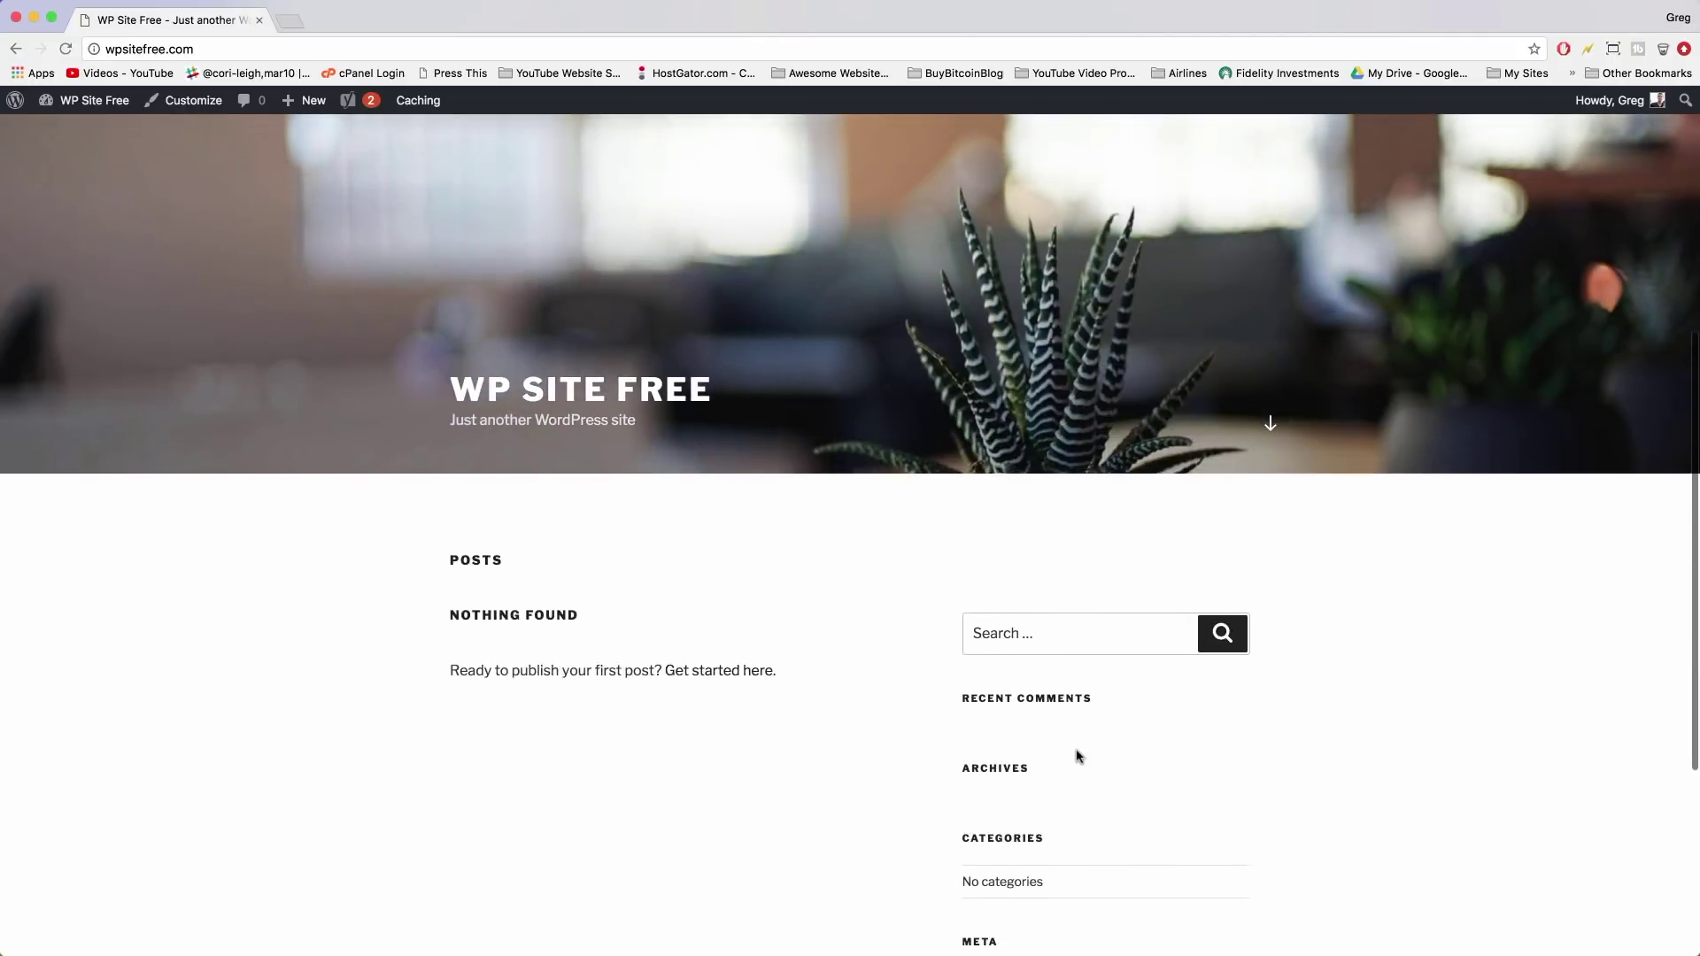
pyautogui.scroll(2, 1076, 756)
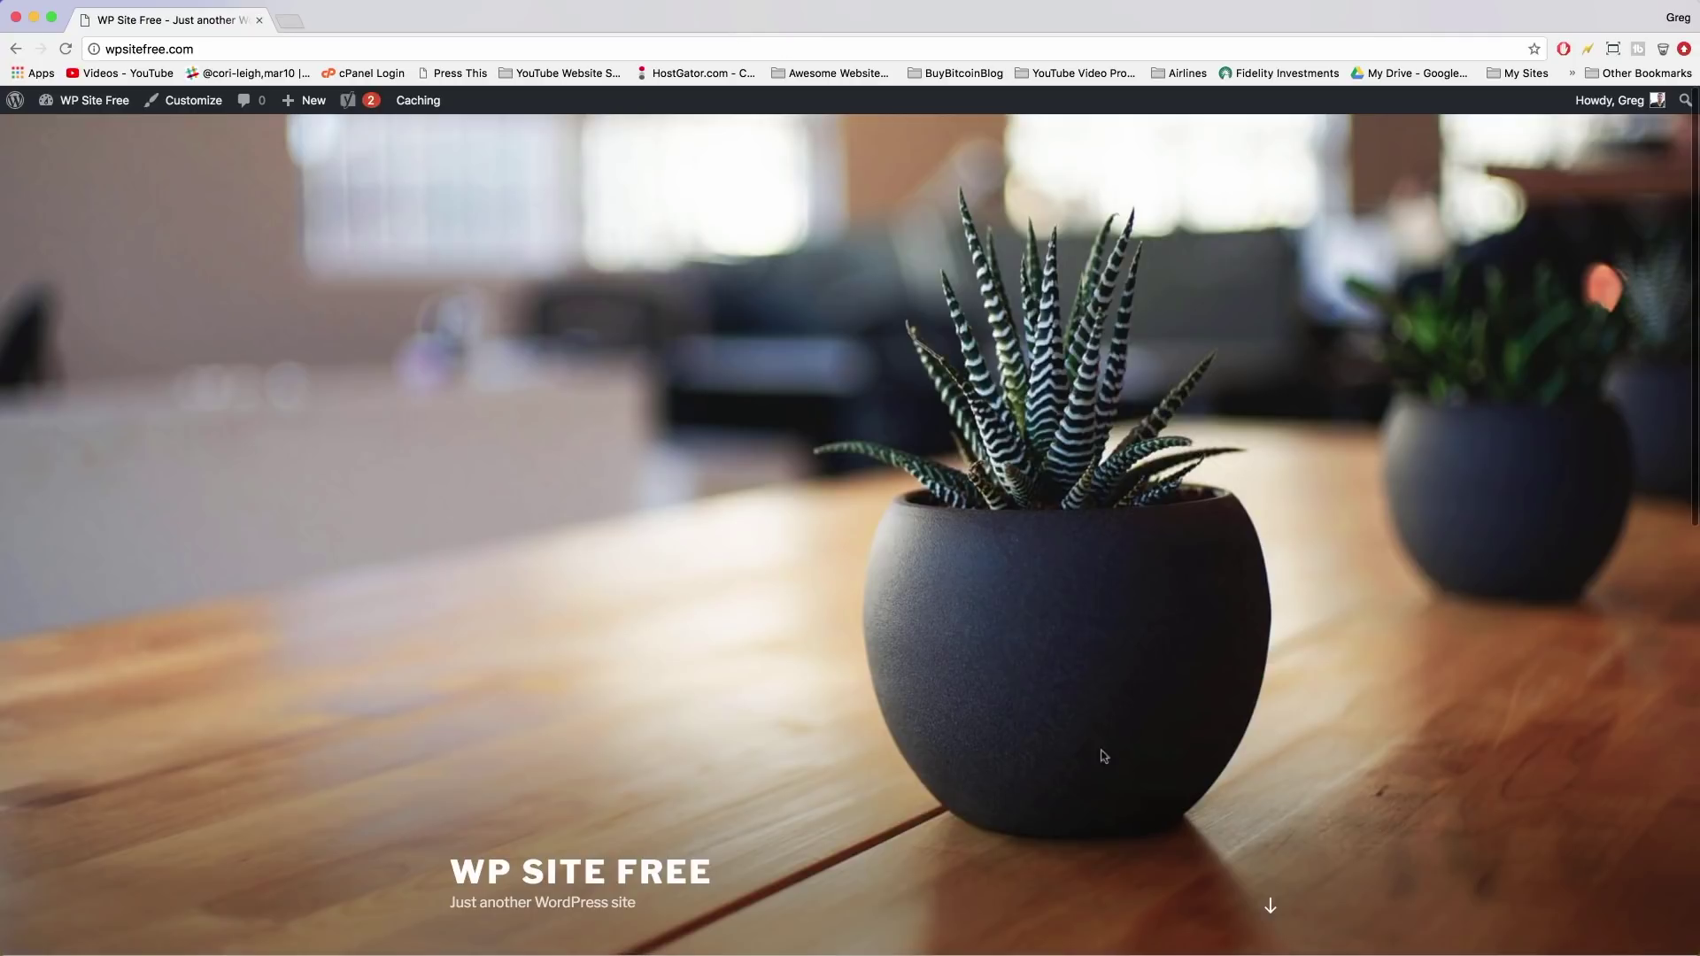
pyautogui.scroll(-6, 675, 458)
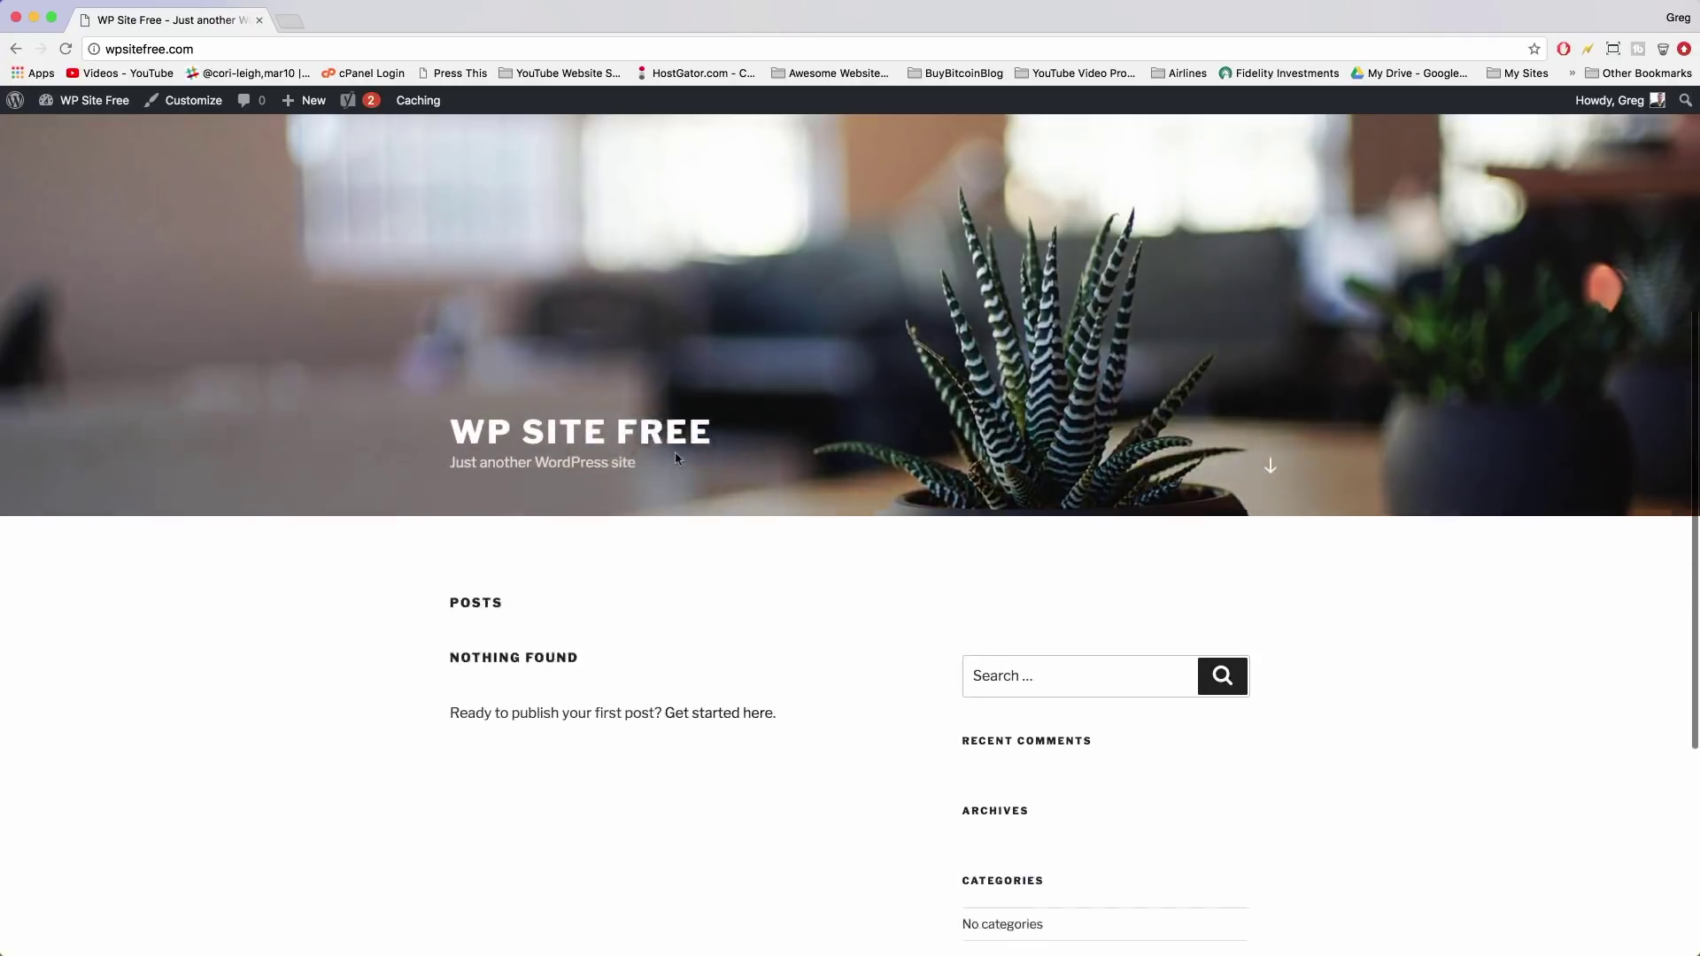
pyautogui.scroll(-3, 801, 502)
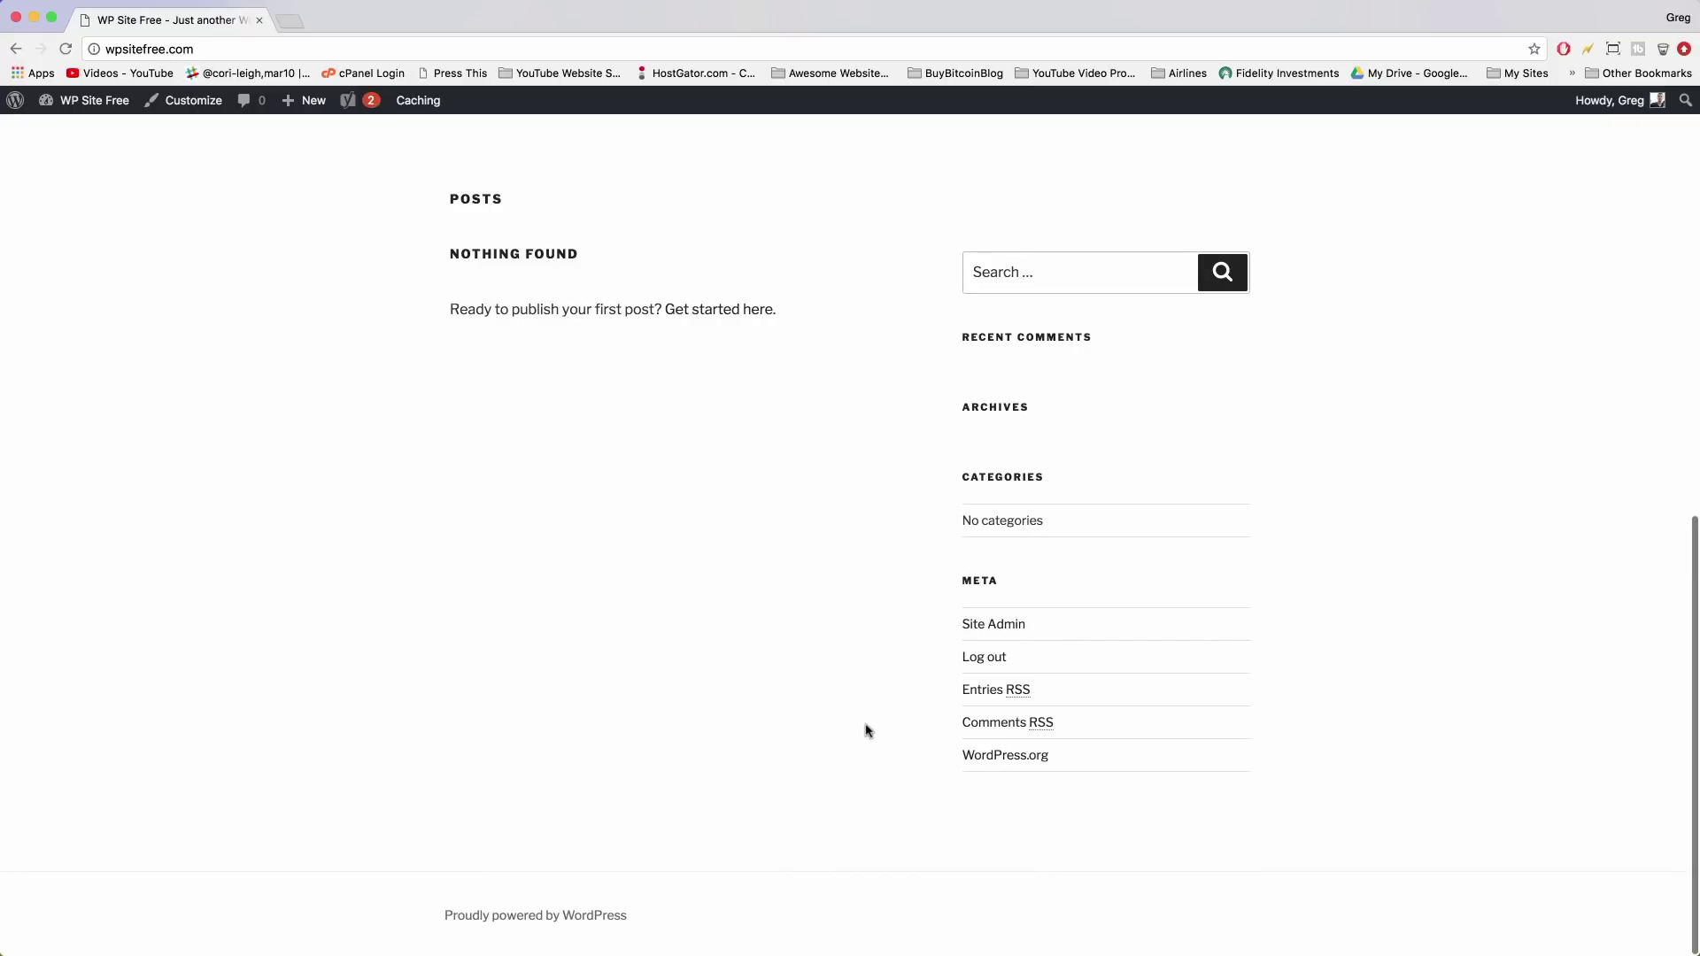
pyautogui.scroll(6, 853, 868)
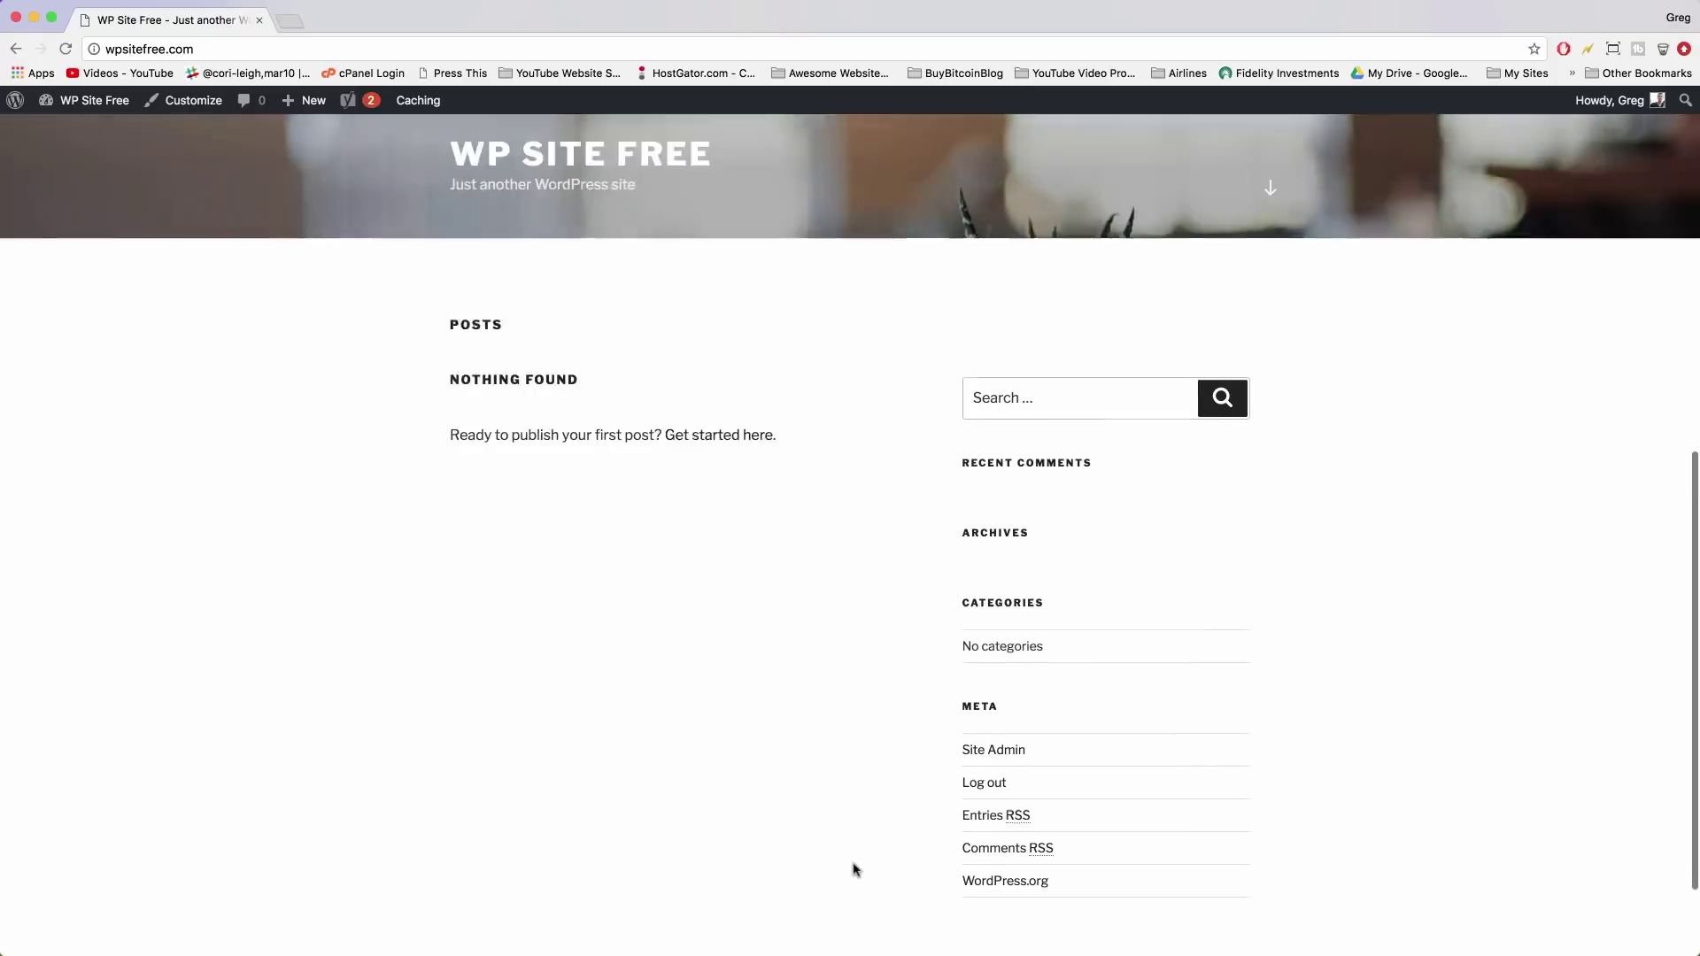
pyautogui.scroll(4, 854, 868)
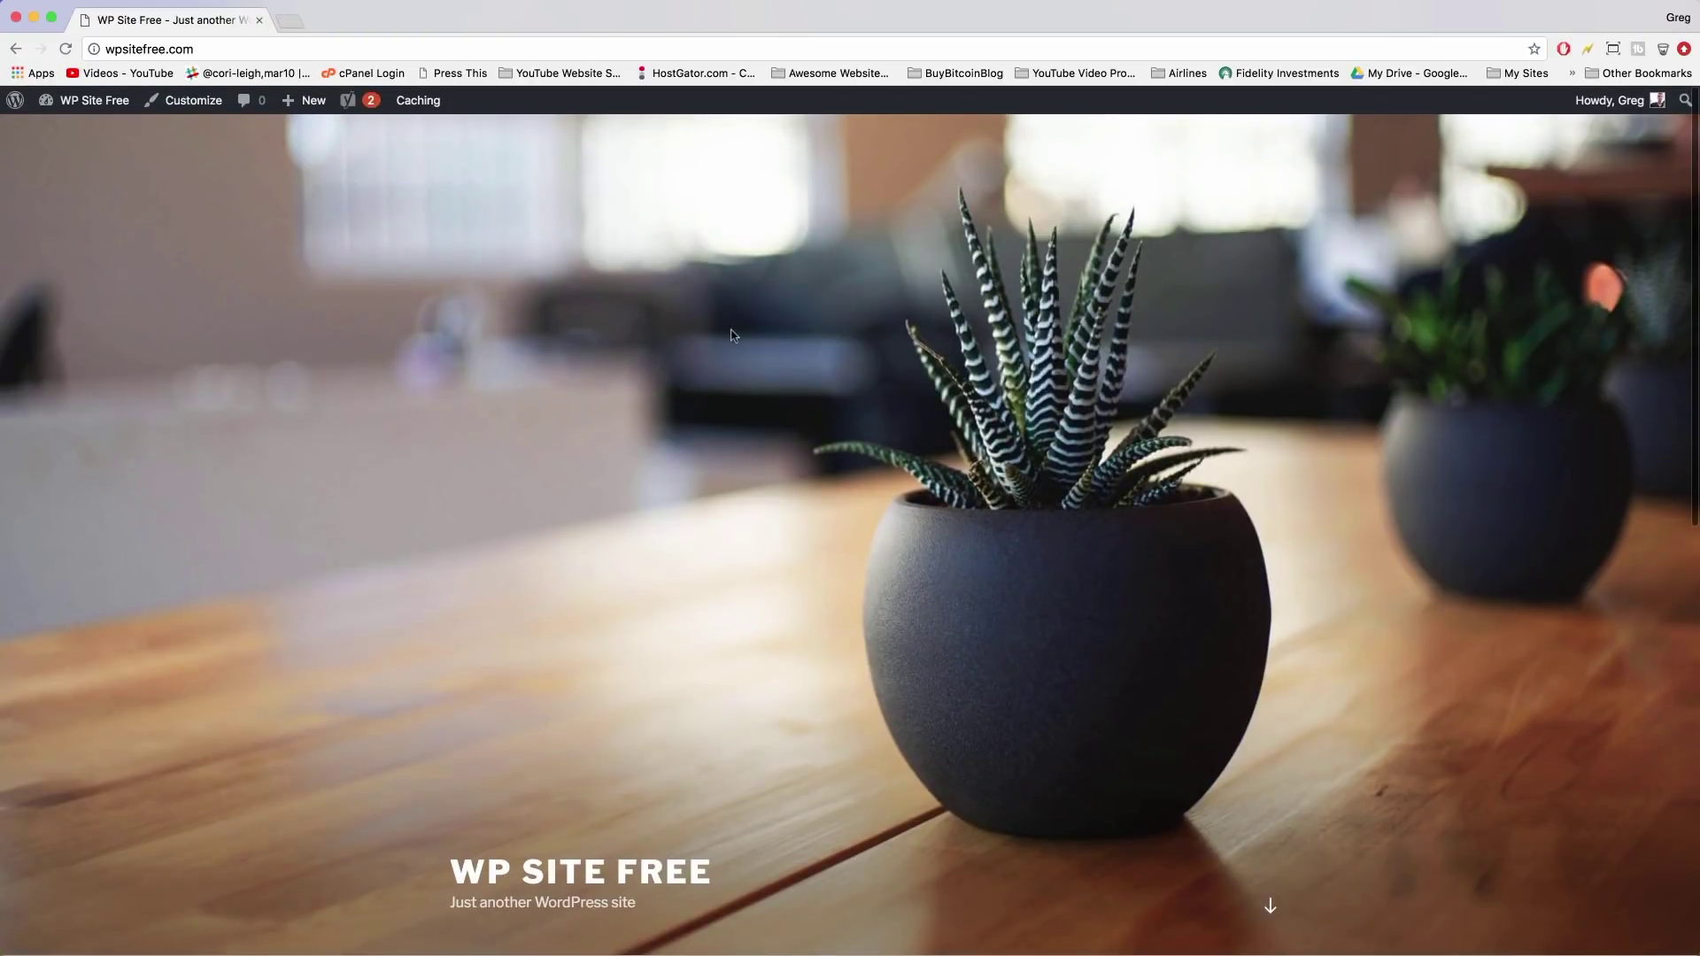
pyautogui.moveTo(93, 95)
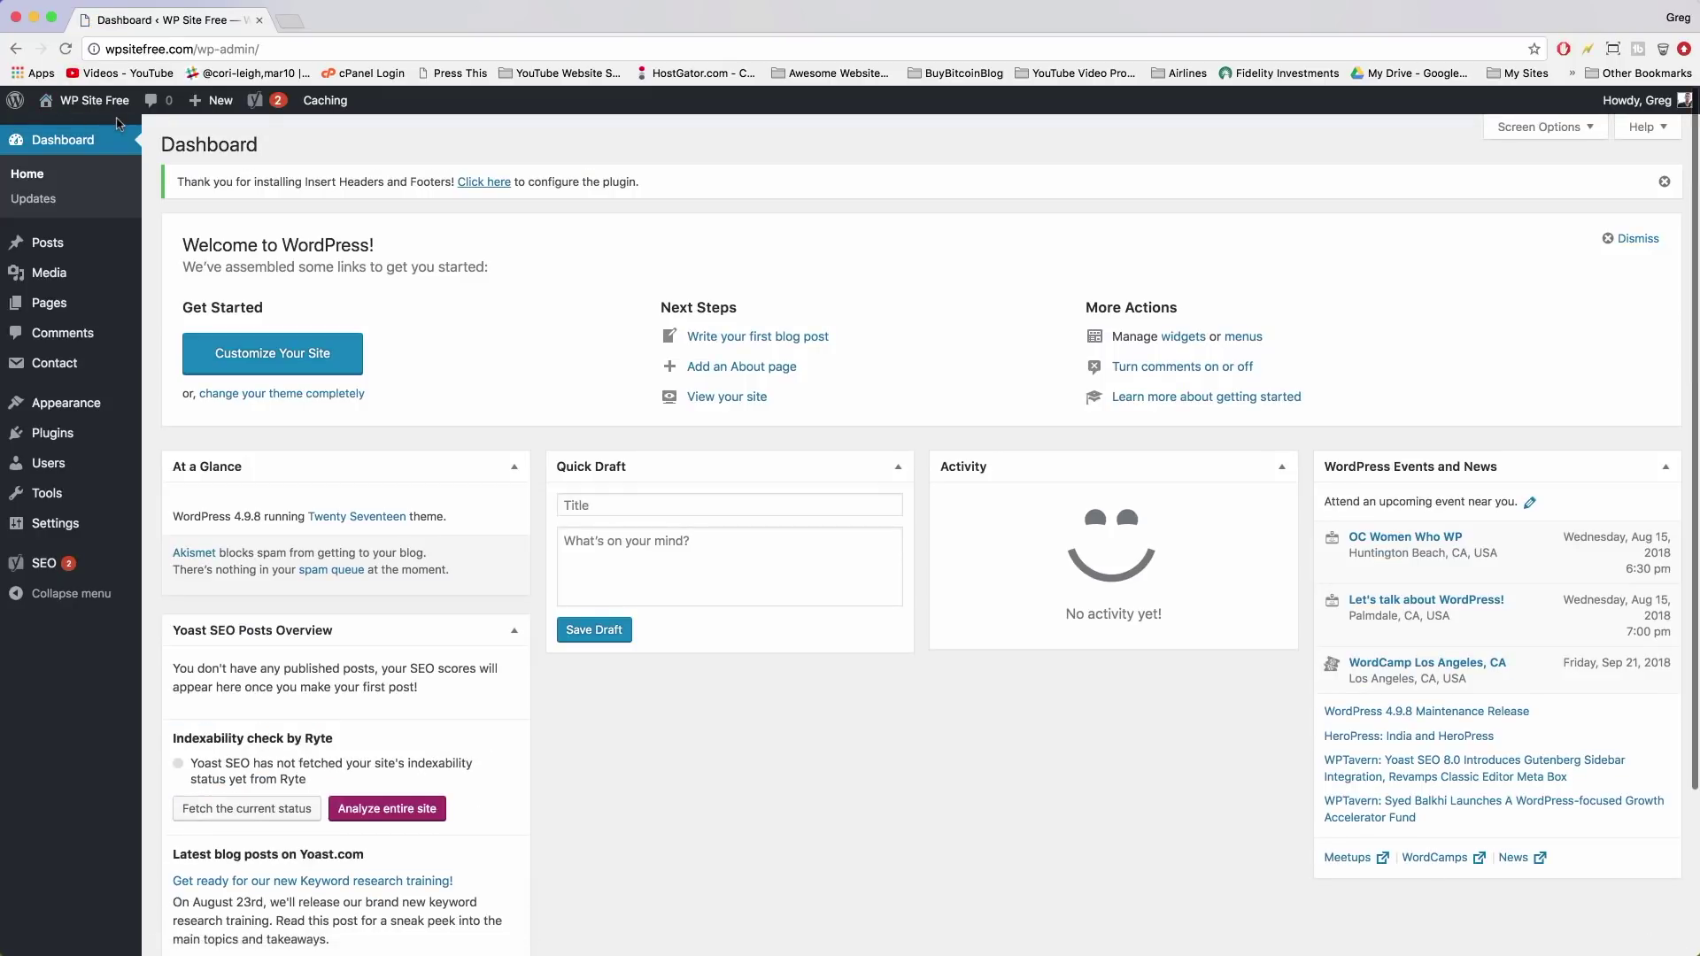
# Browse the theme directory's featured, Popular and Latest themes under Add New
pyautogui.click(69, 410)
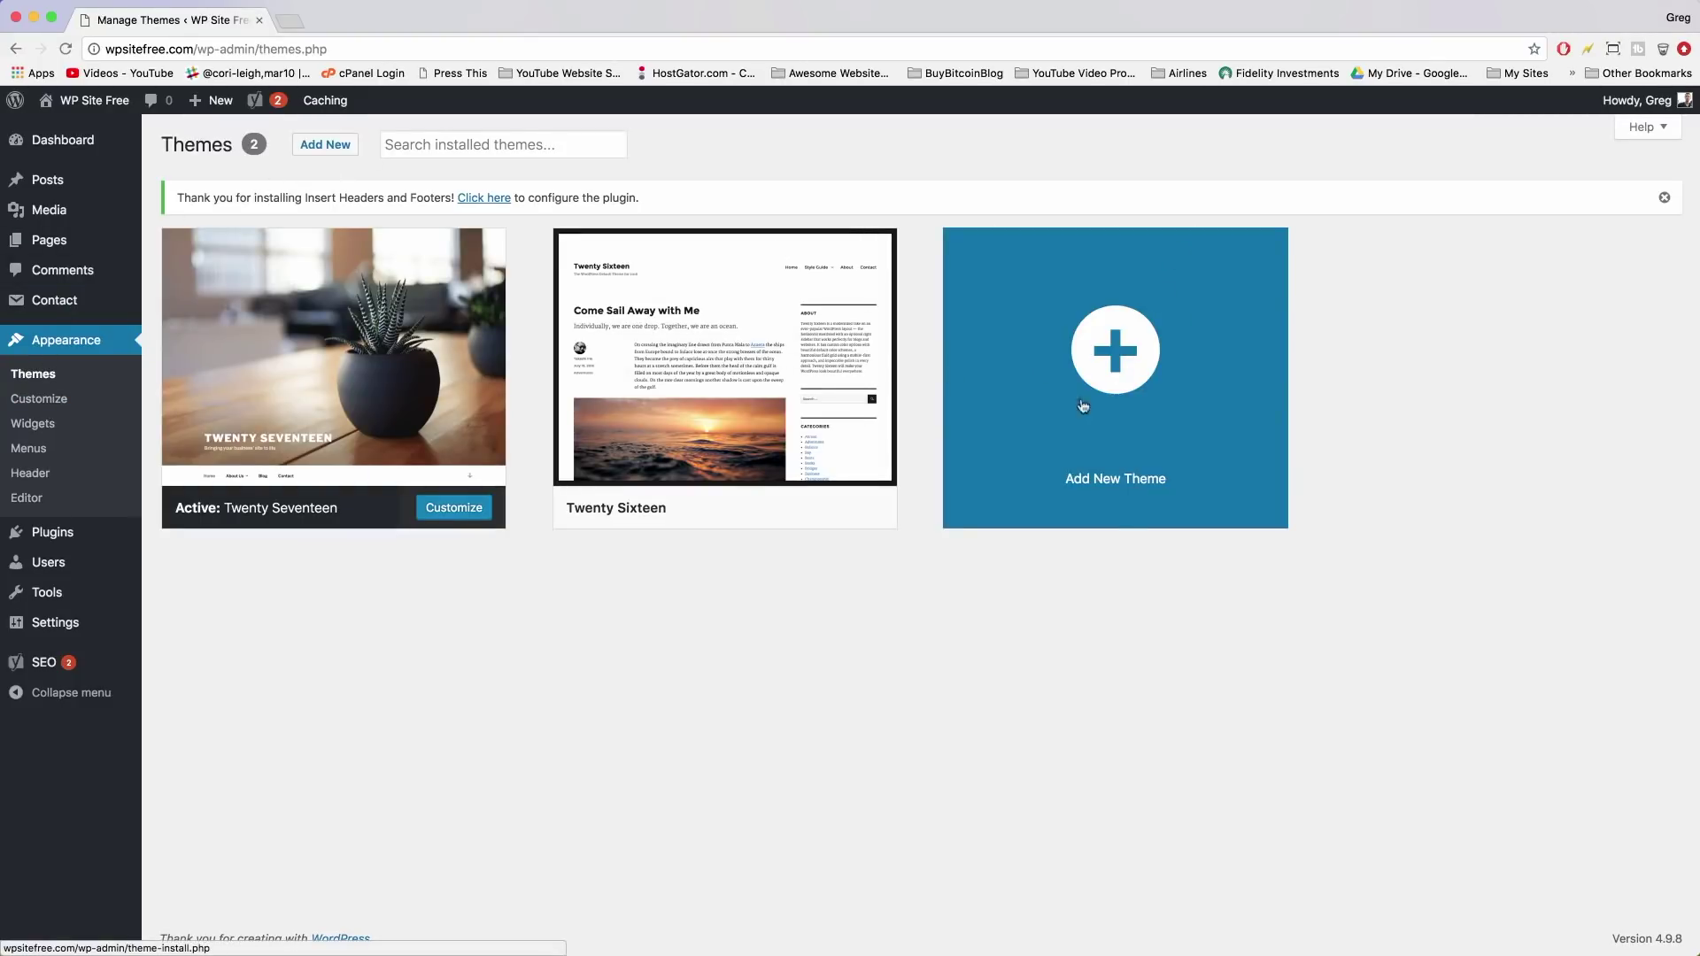
pyautogui.click(1180, 327)
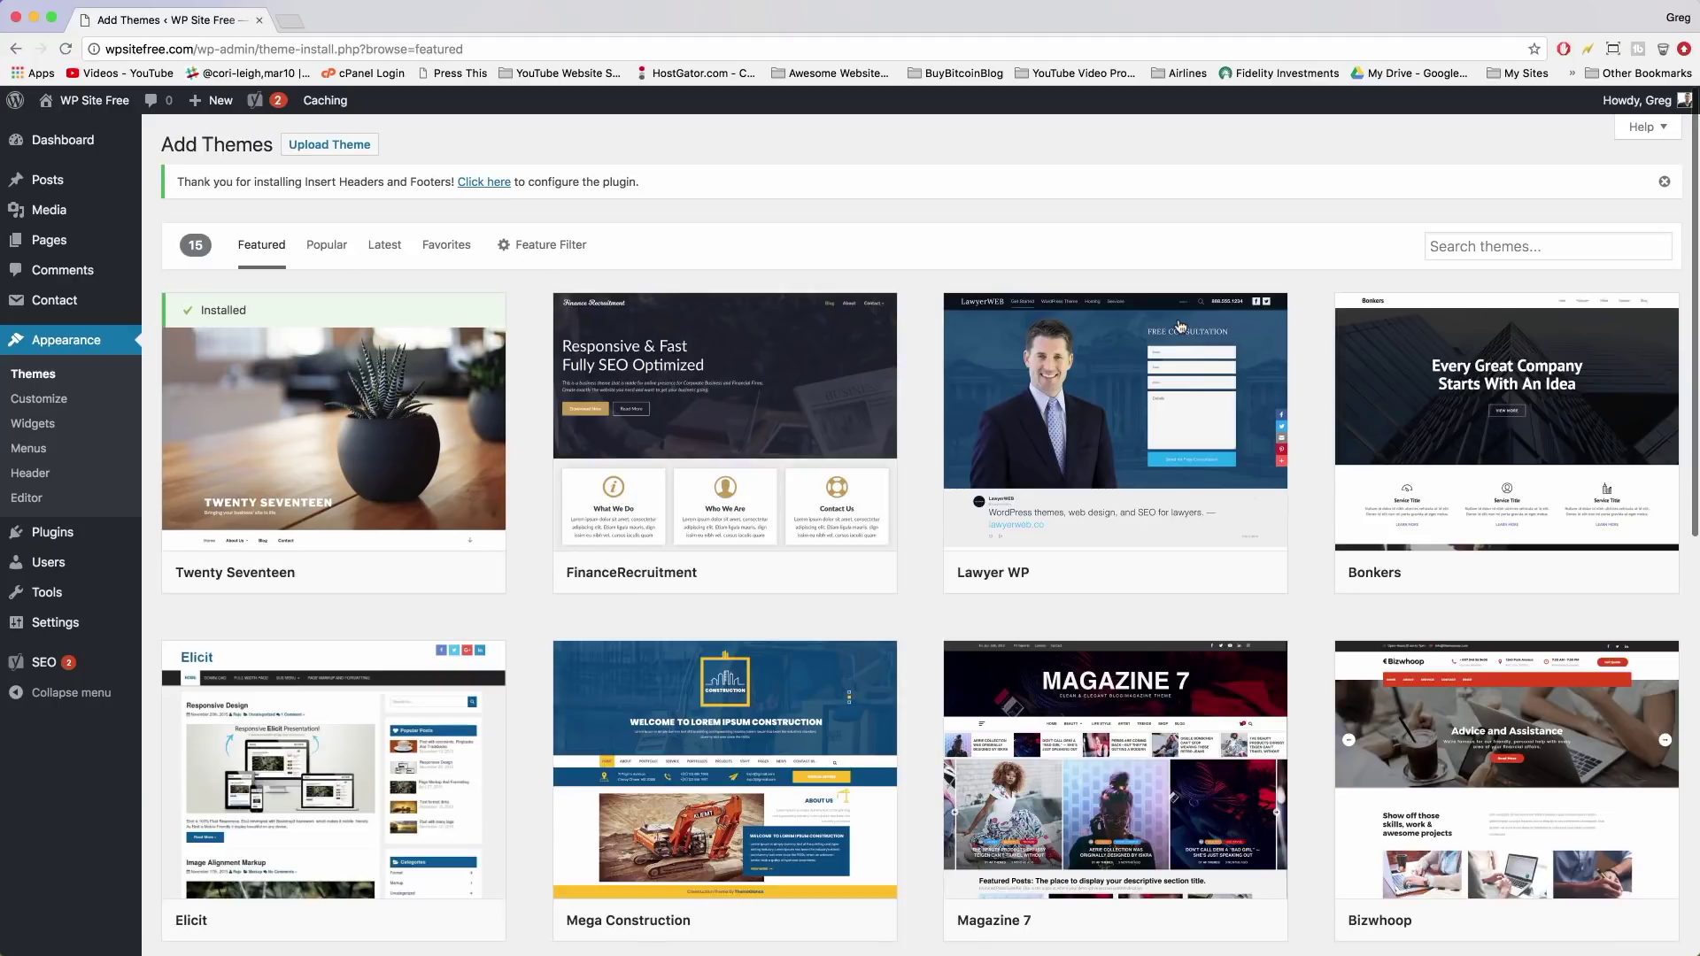
pyautogui.moveTo(479, 538)
pyautogui.moveTo(783, 777)
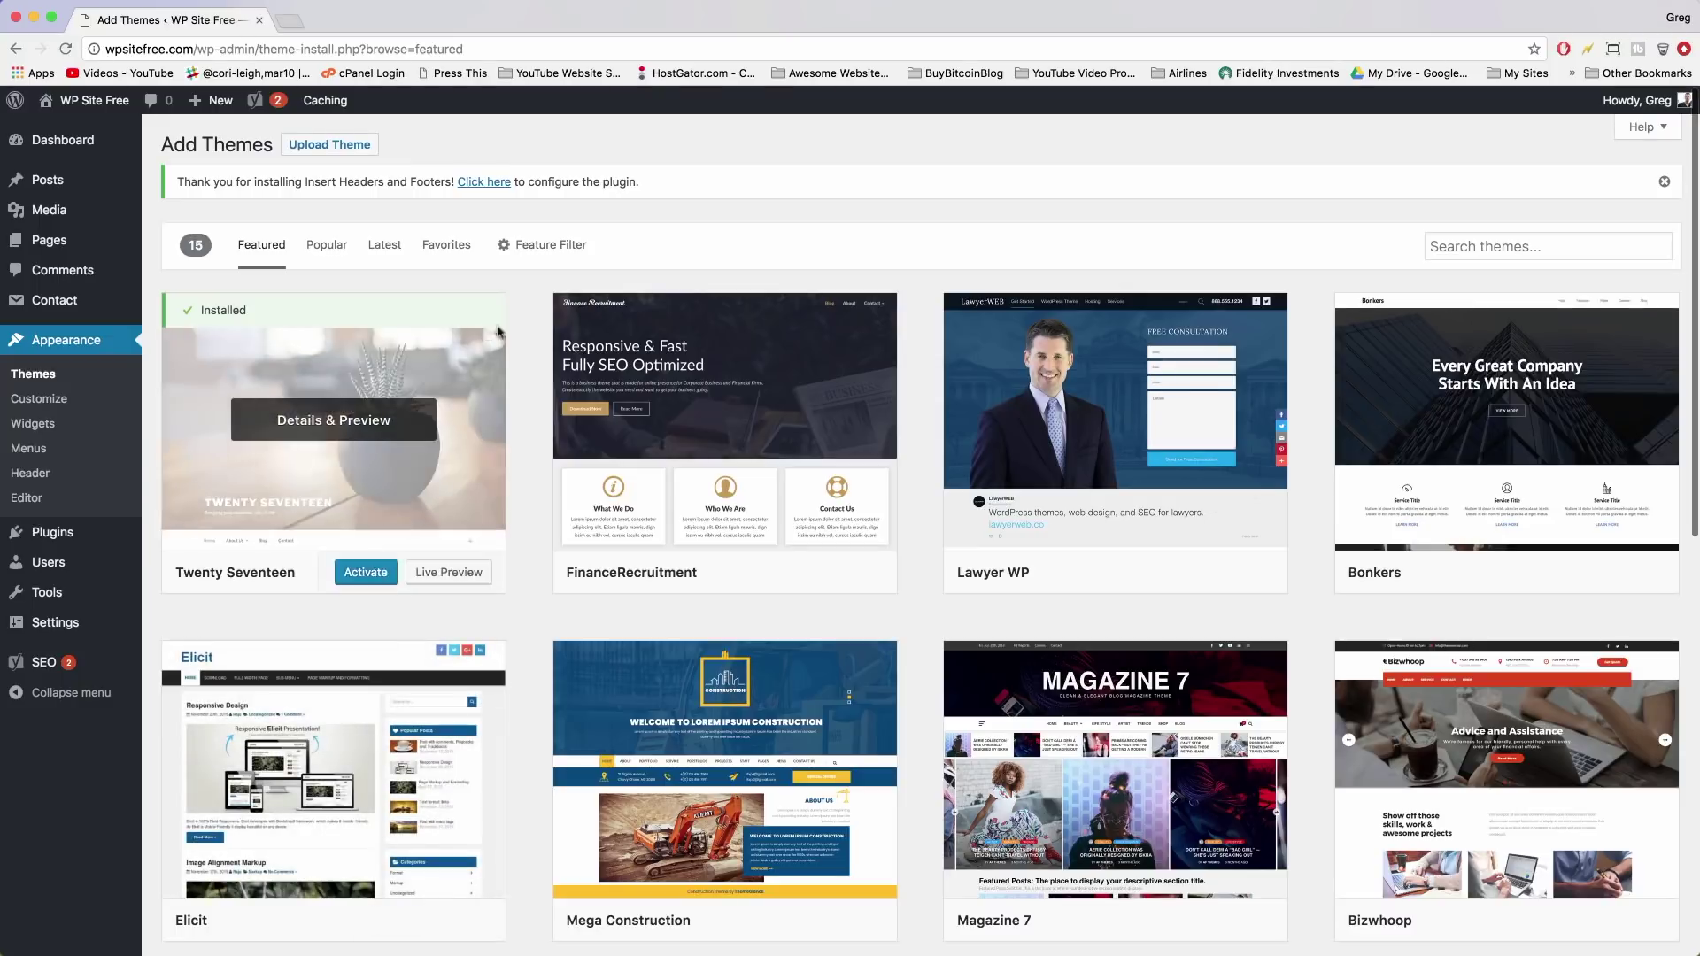
pyautogui.moveTo(846, 660)
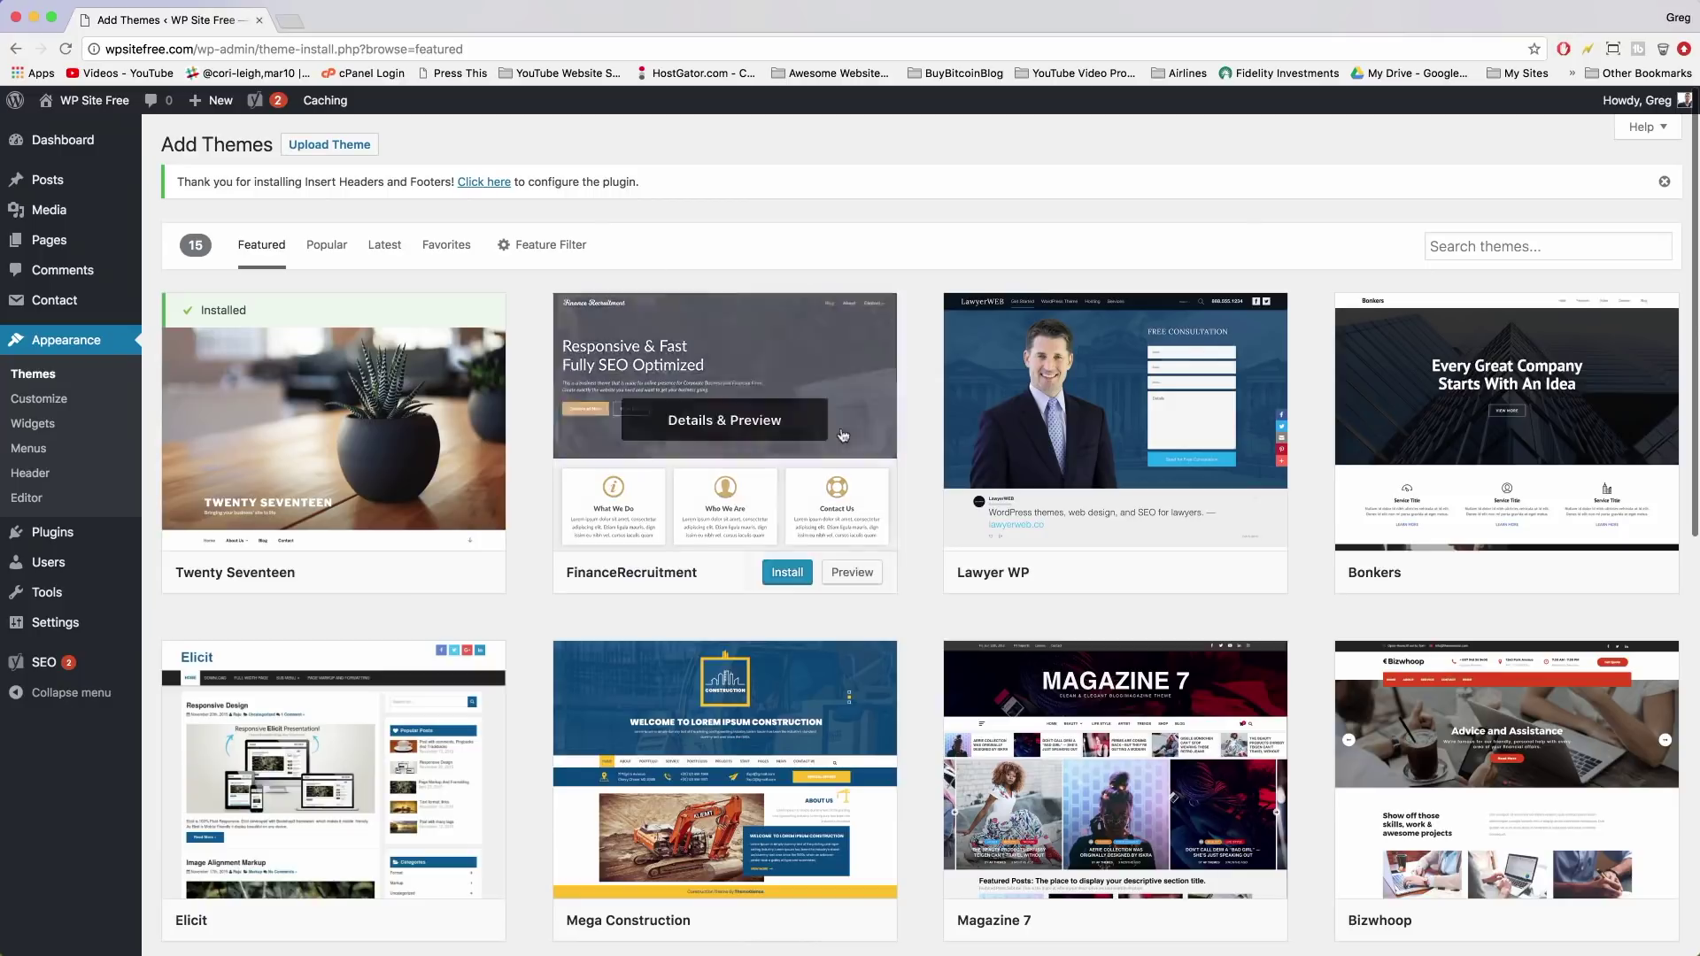
pyautogui.scroll(-5, 1293, 664)
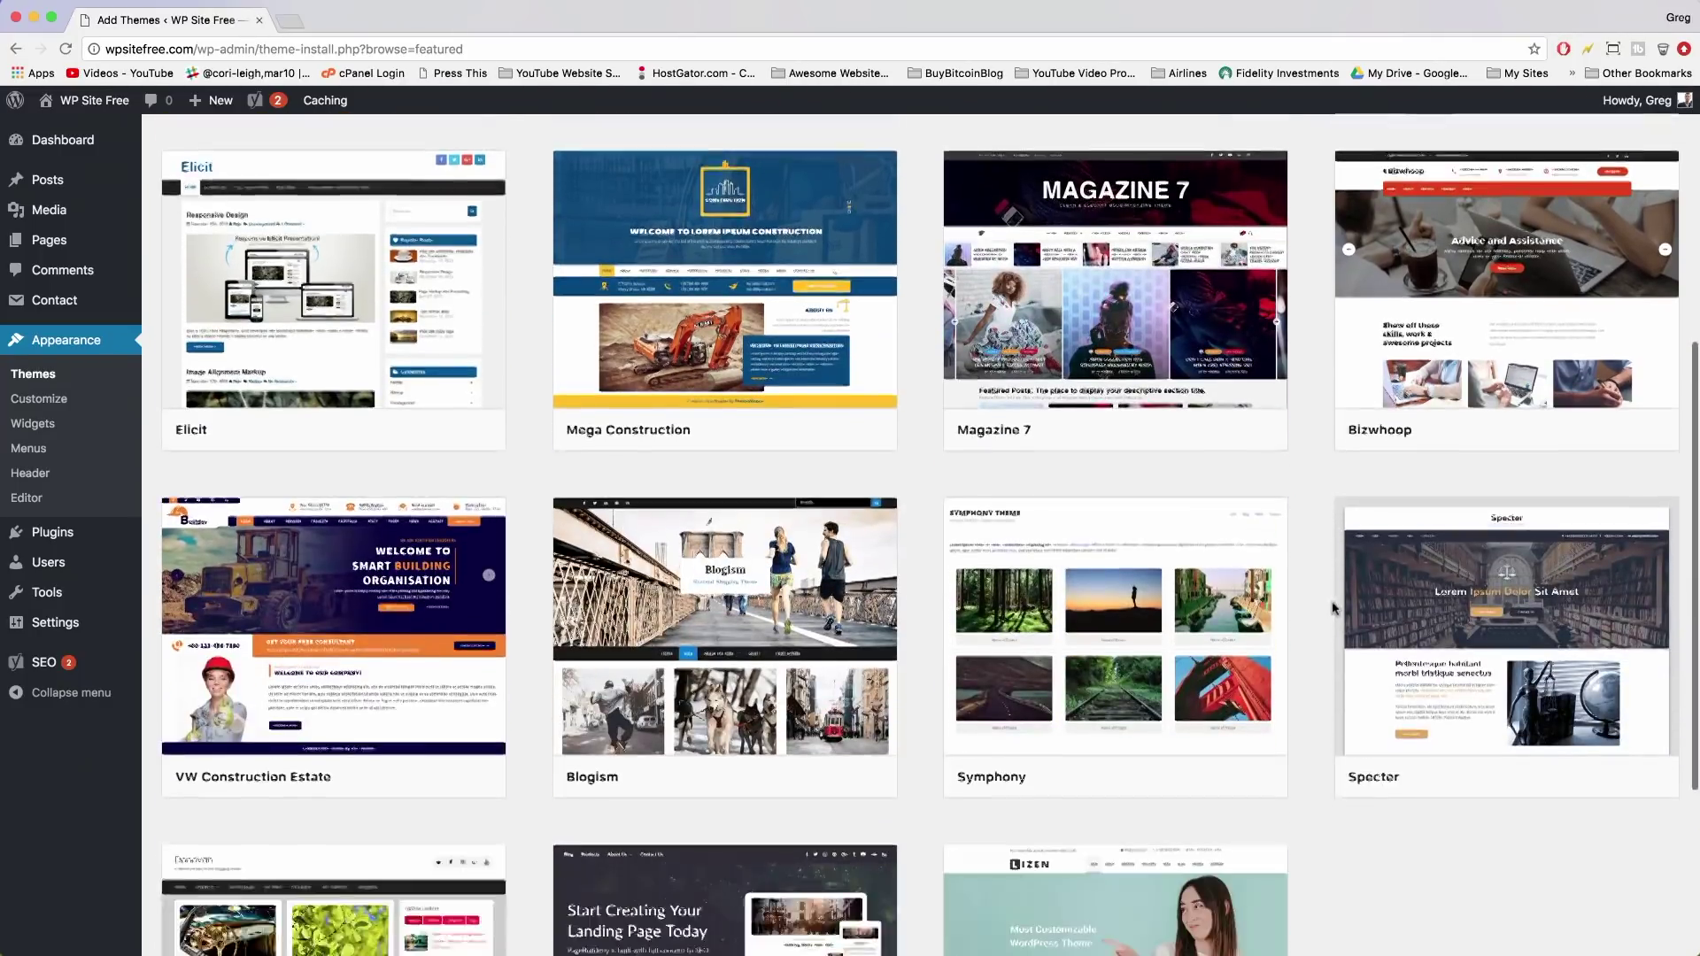
pyautogui.scroll(-3, 1333, 608)
pyautogui.moveTo(1148, 624)
pyautogui.scroll(10, 1148, 624)
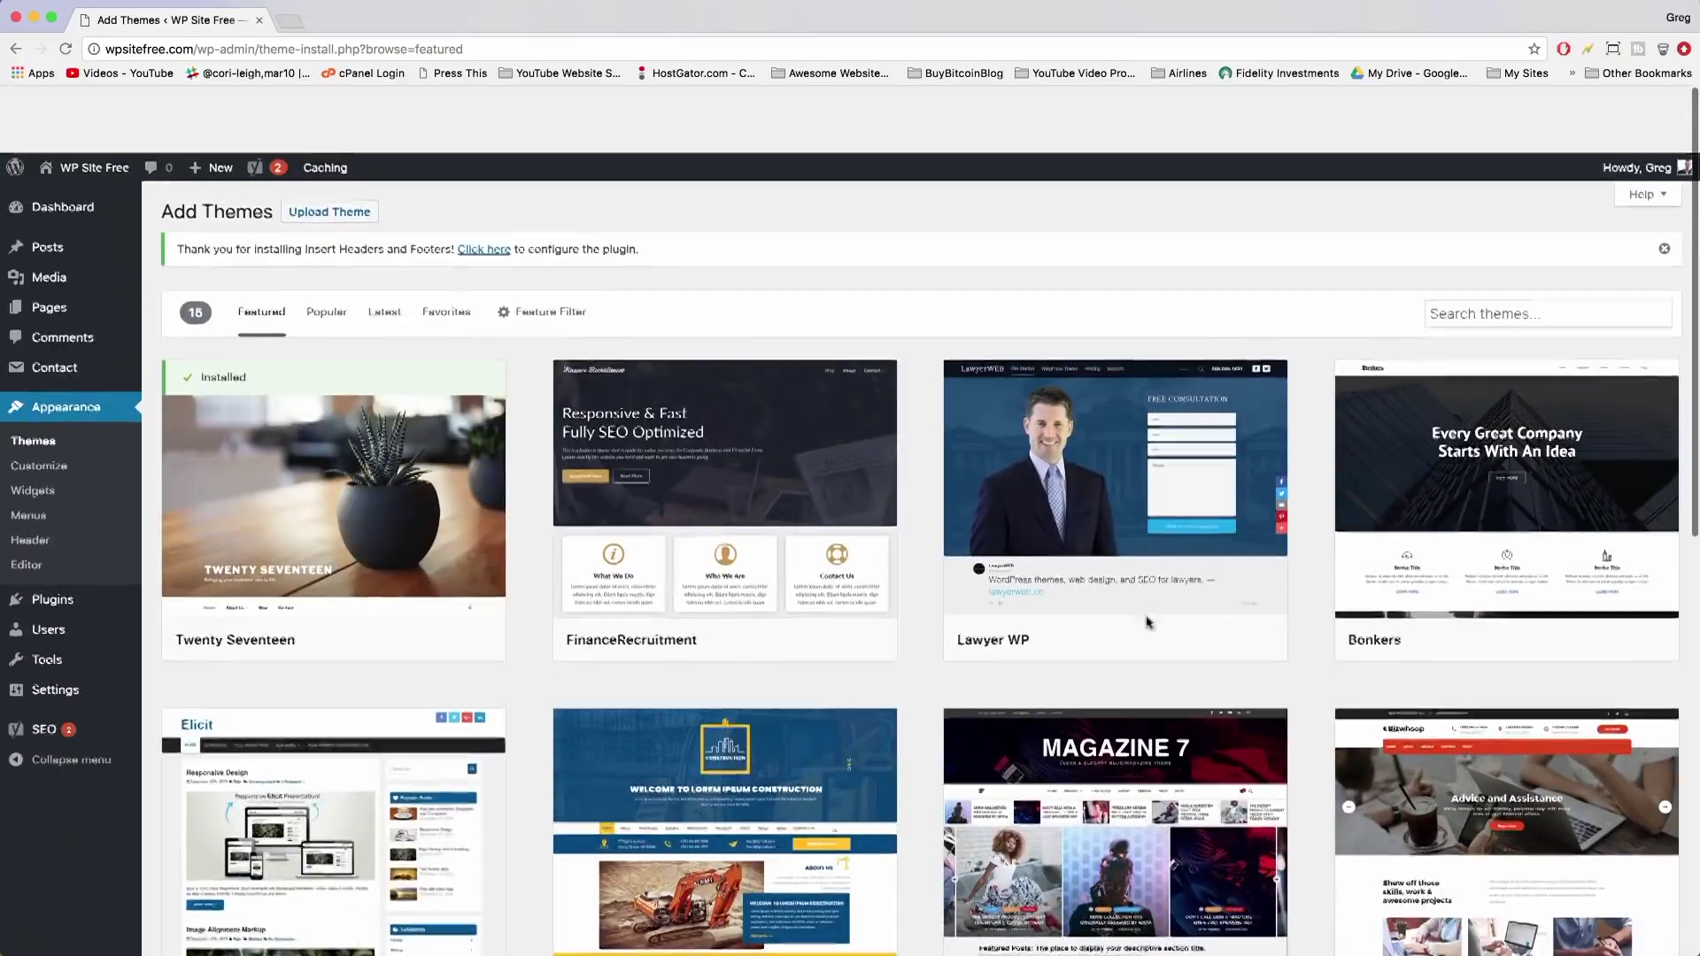
pyautogui.click(327, 250)
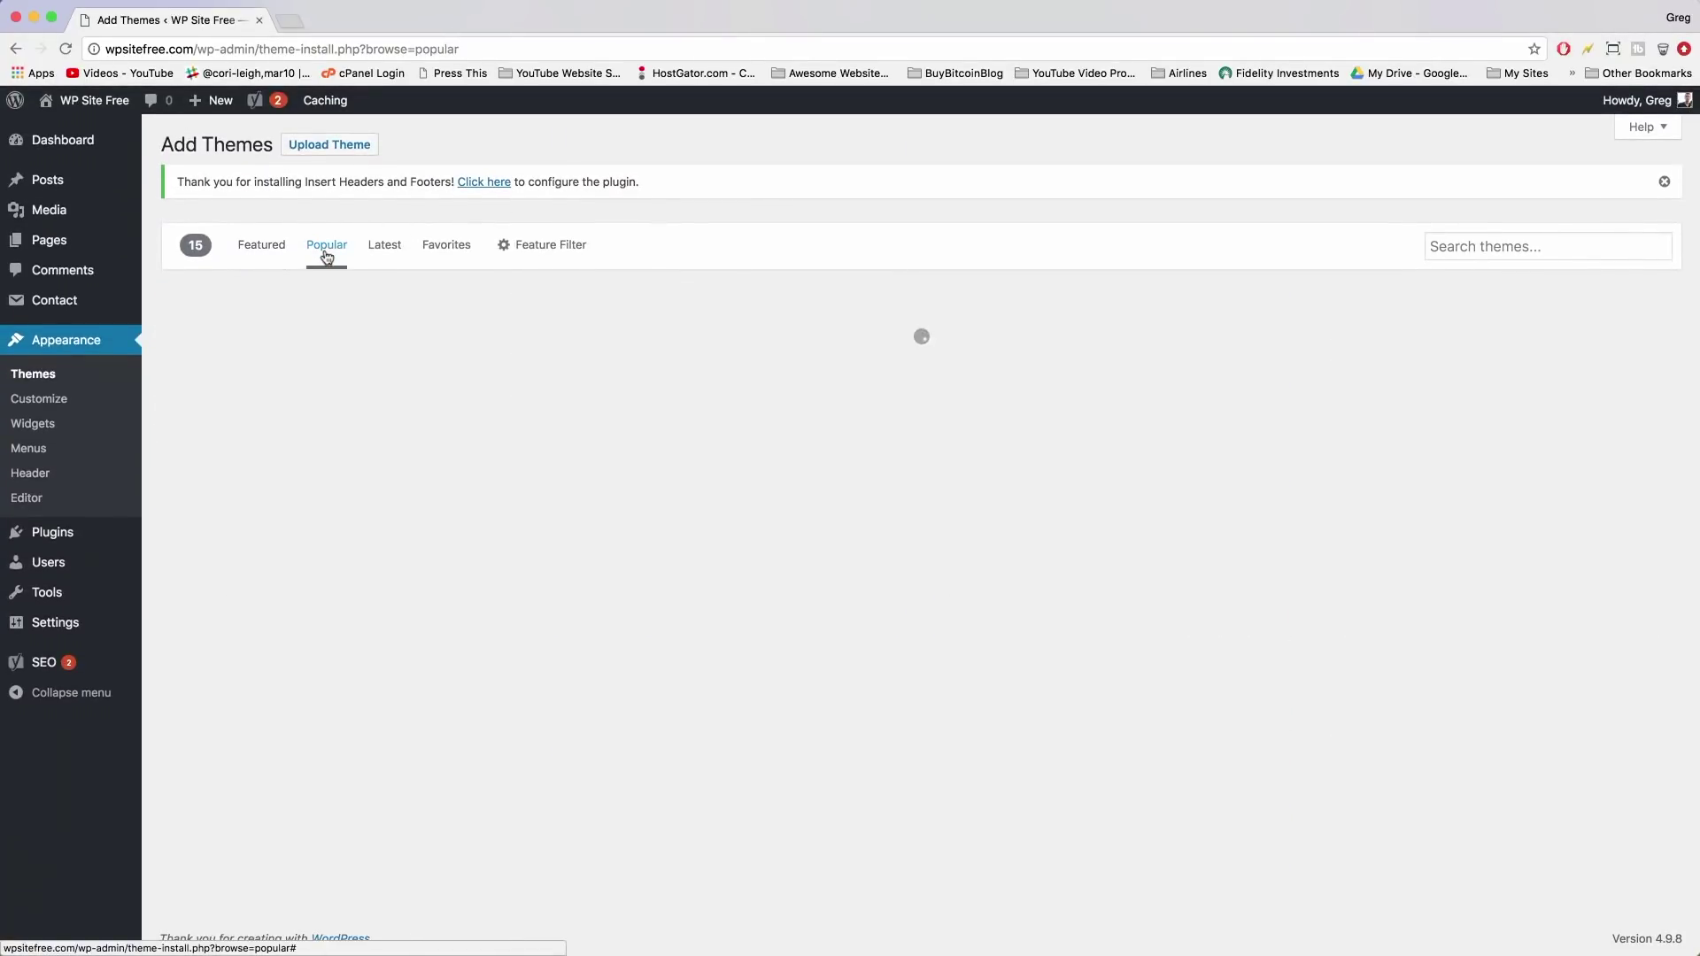
pyautogui.click(387, 252)
# Search themes for 'real estate' and scroll through the 46 results
pyautogui.click(1508, 239)
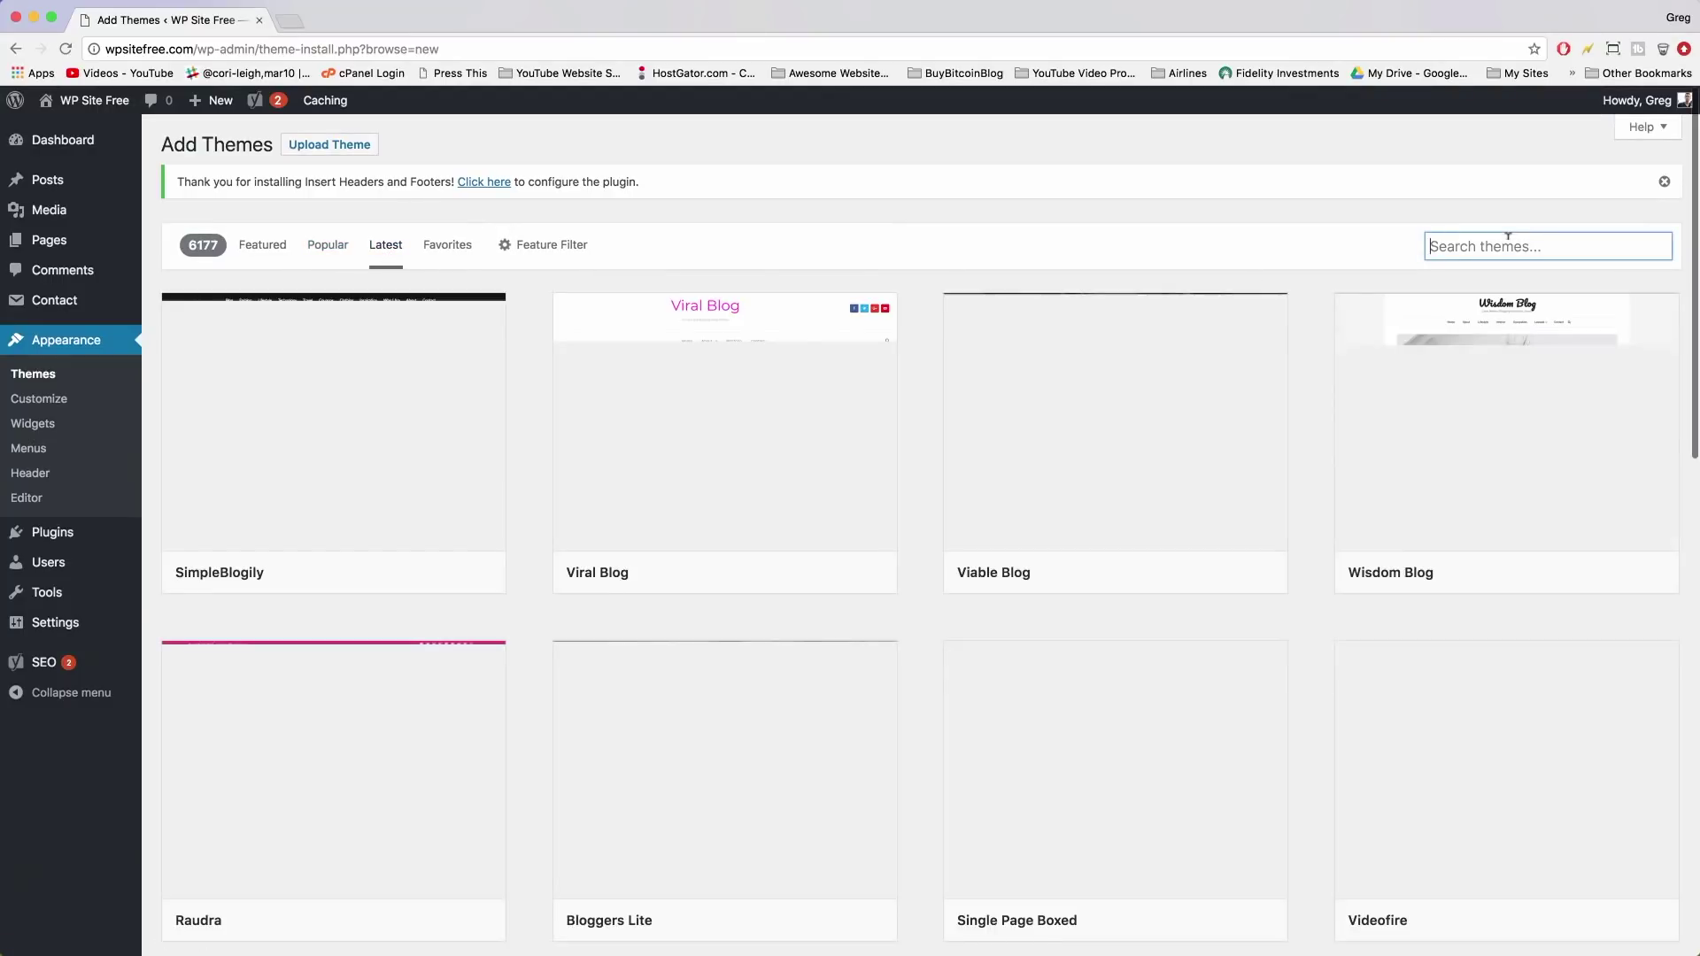
pyautogui.write('real estate')
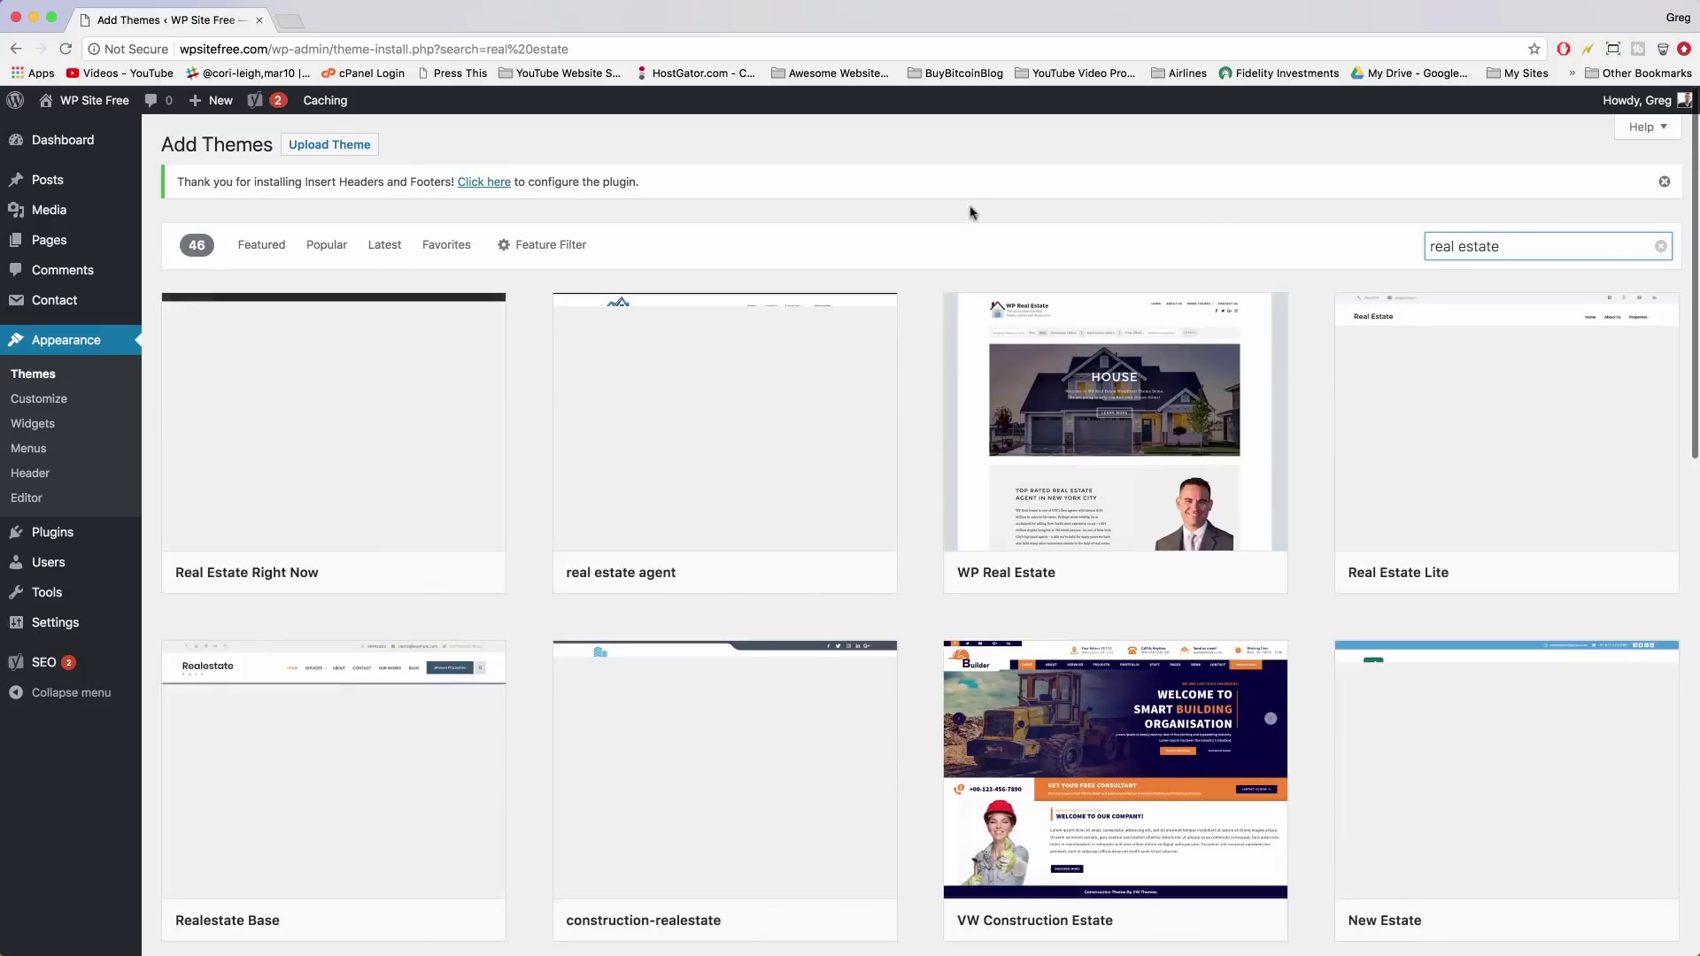
pyautogui.scroll(-3, 941, 353)
pyautogui.scroll(-5, 942, 460)
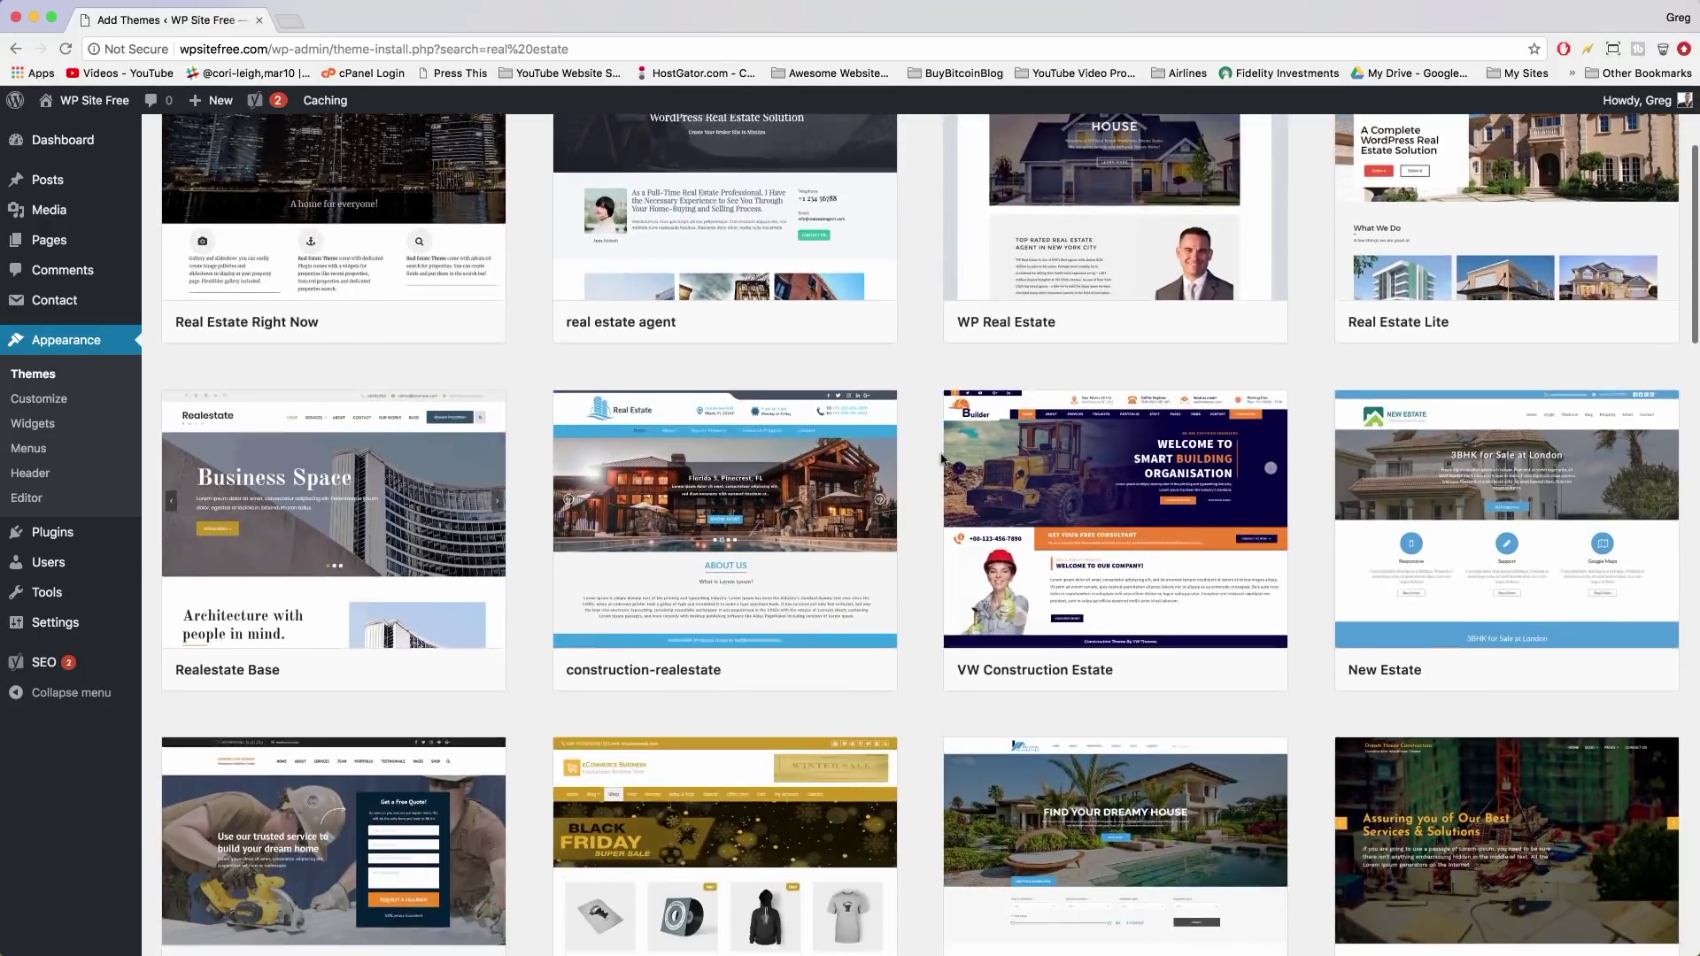
pyautogui.scroll(-5, 941, 481)
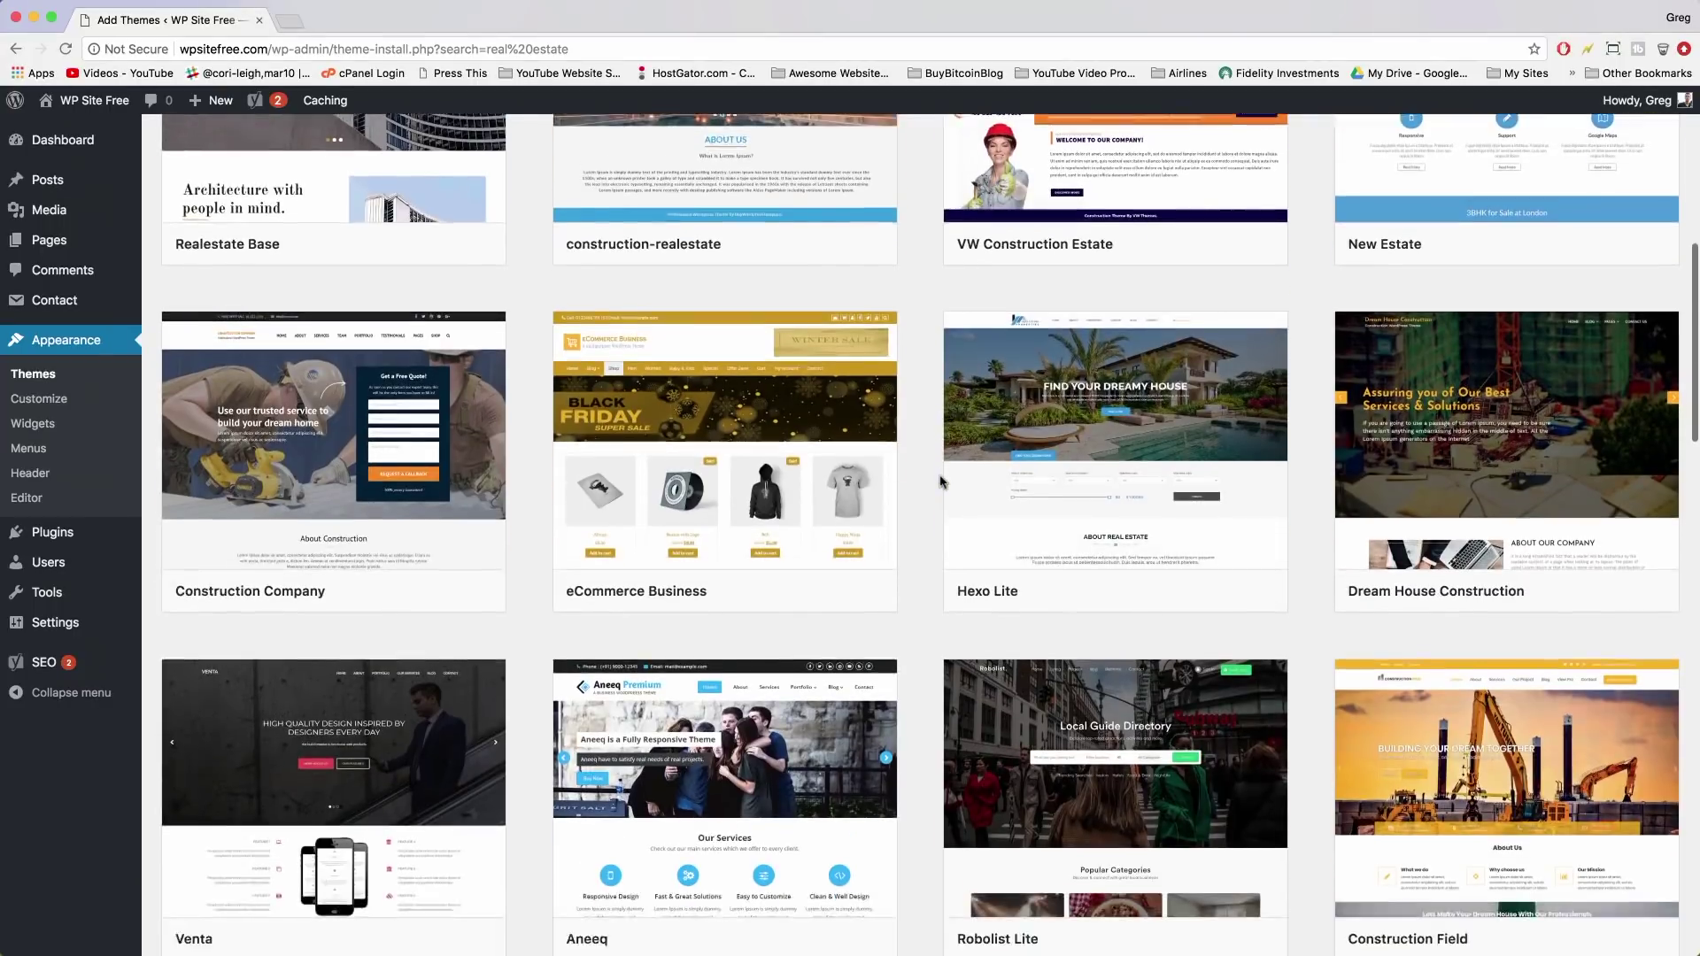
pyautogui.scroll(-5, 941, 481)
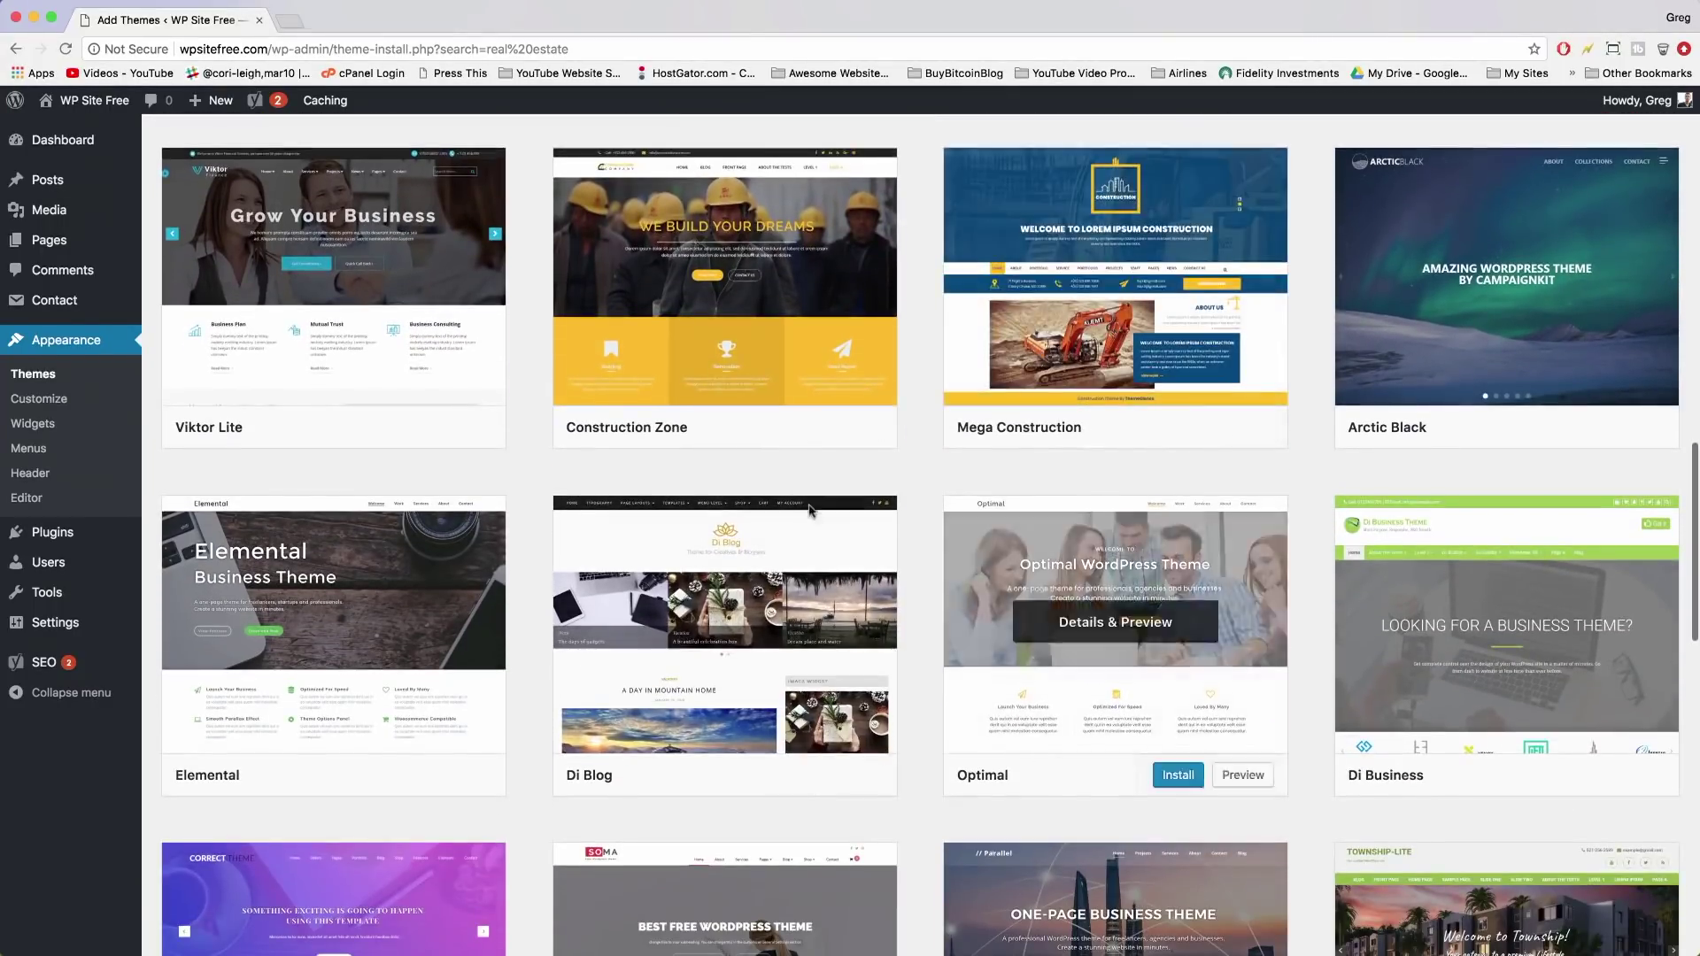
pyautogui.scroll(15, 986, 918)
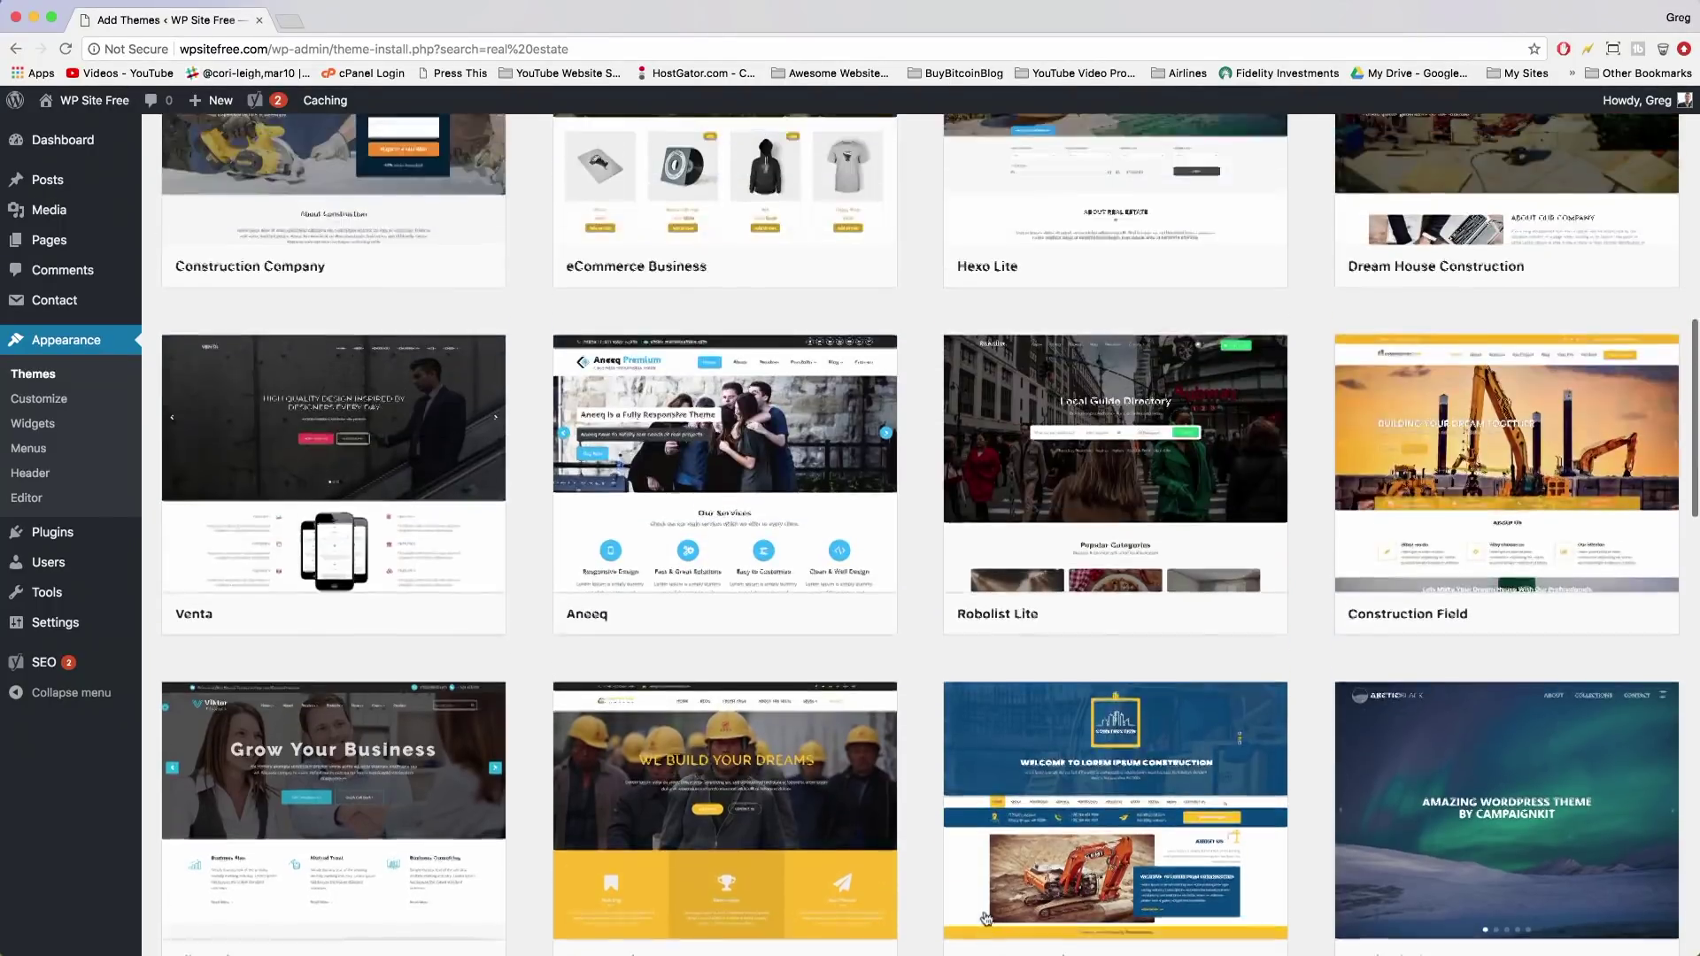
pyautogui.scroll(5, 915, 465)
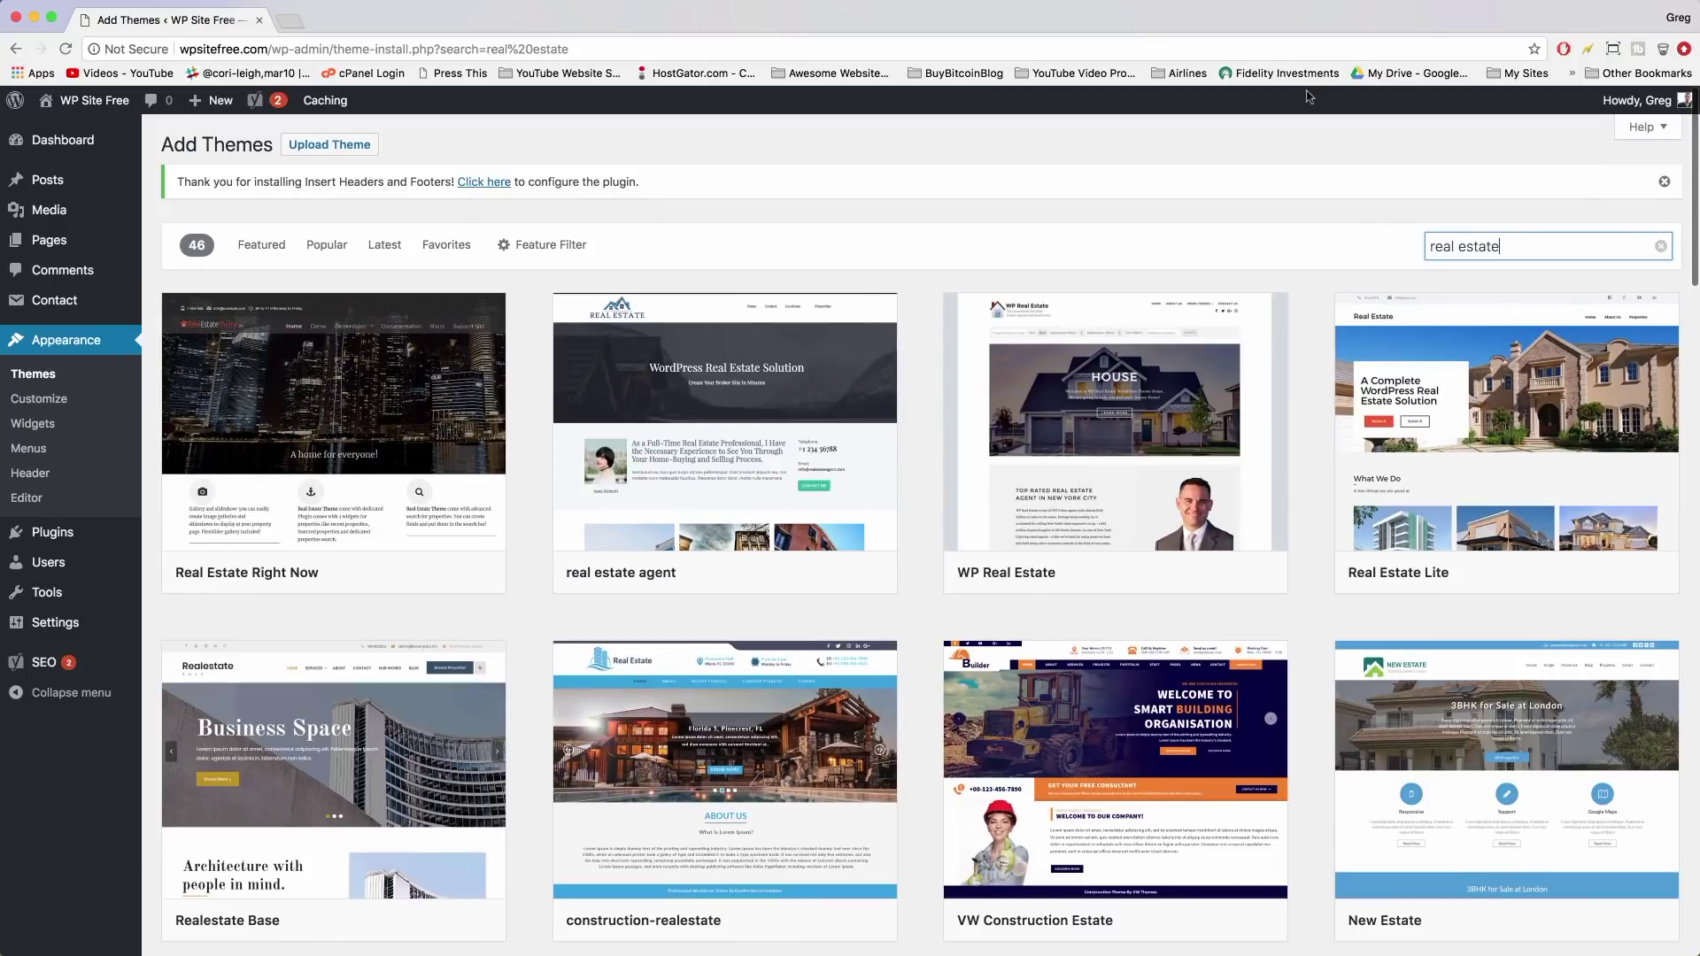
# Clear the real estate theme search, then install and activate the Catch Base theme
pyautogui.press('BackSpace')
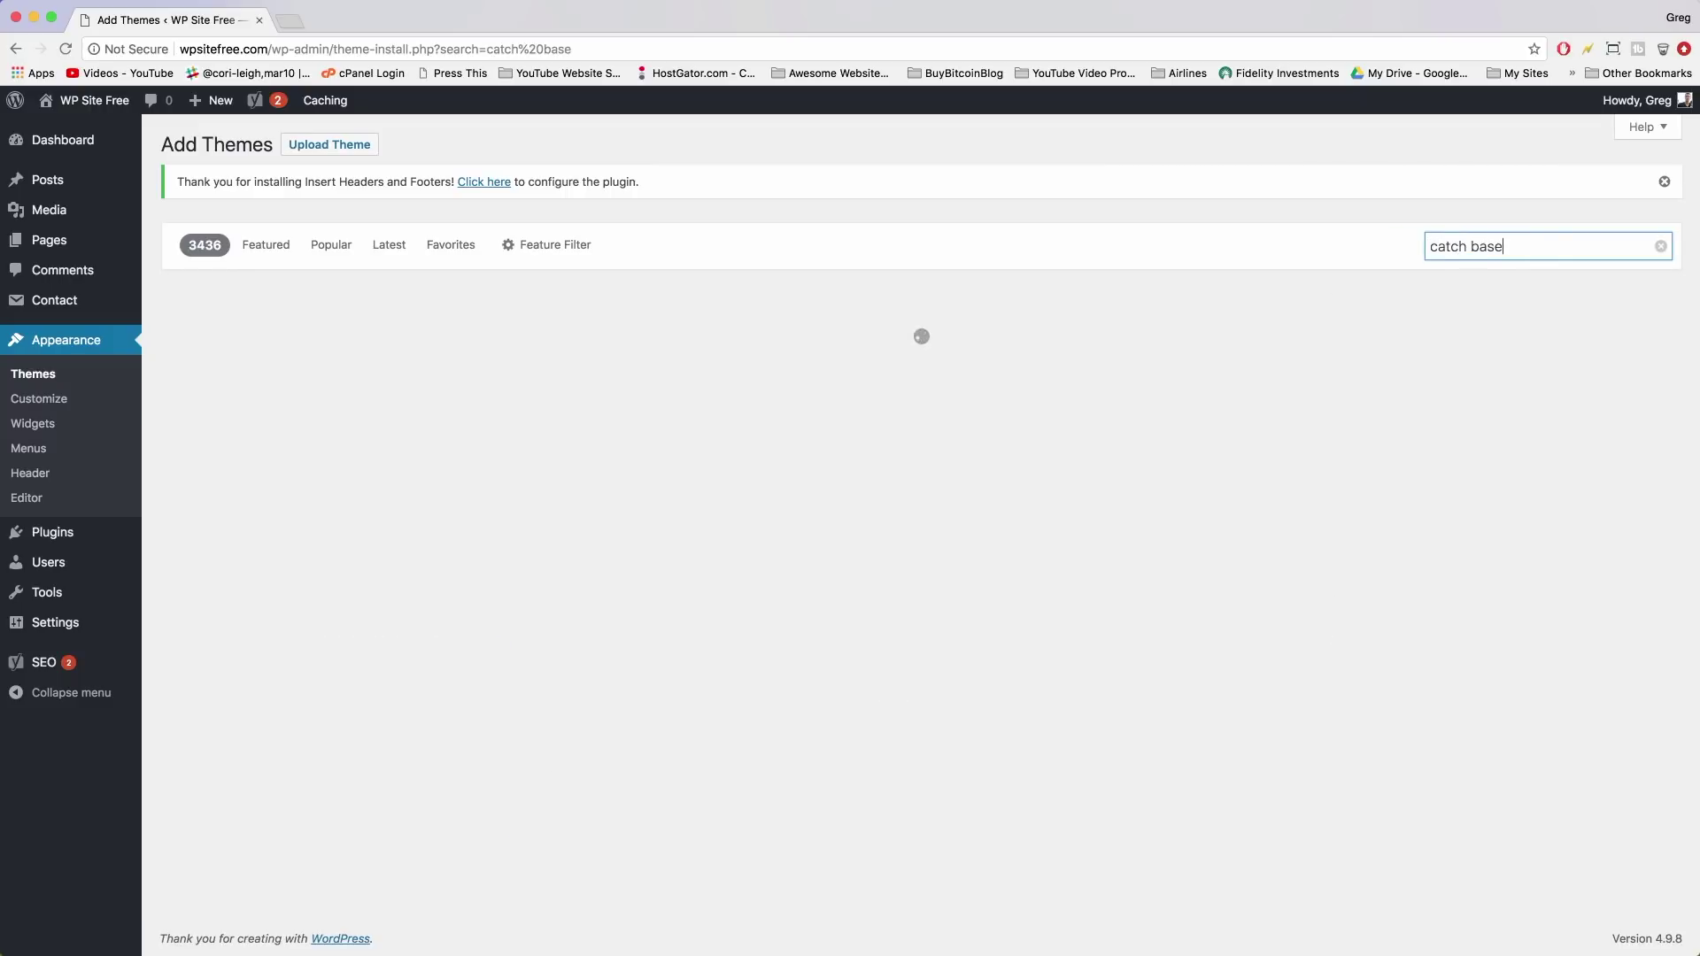
pyautogui.moveTo(305, 416)
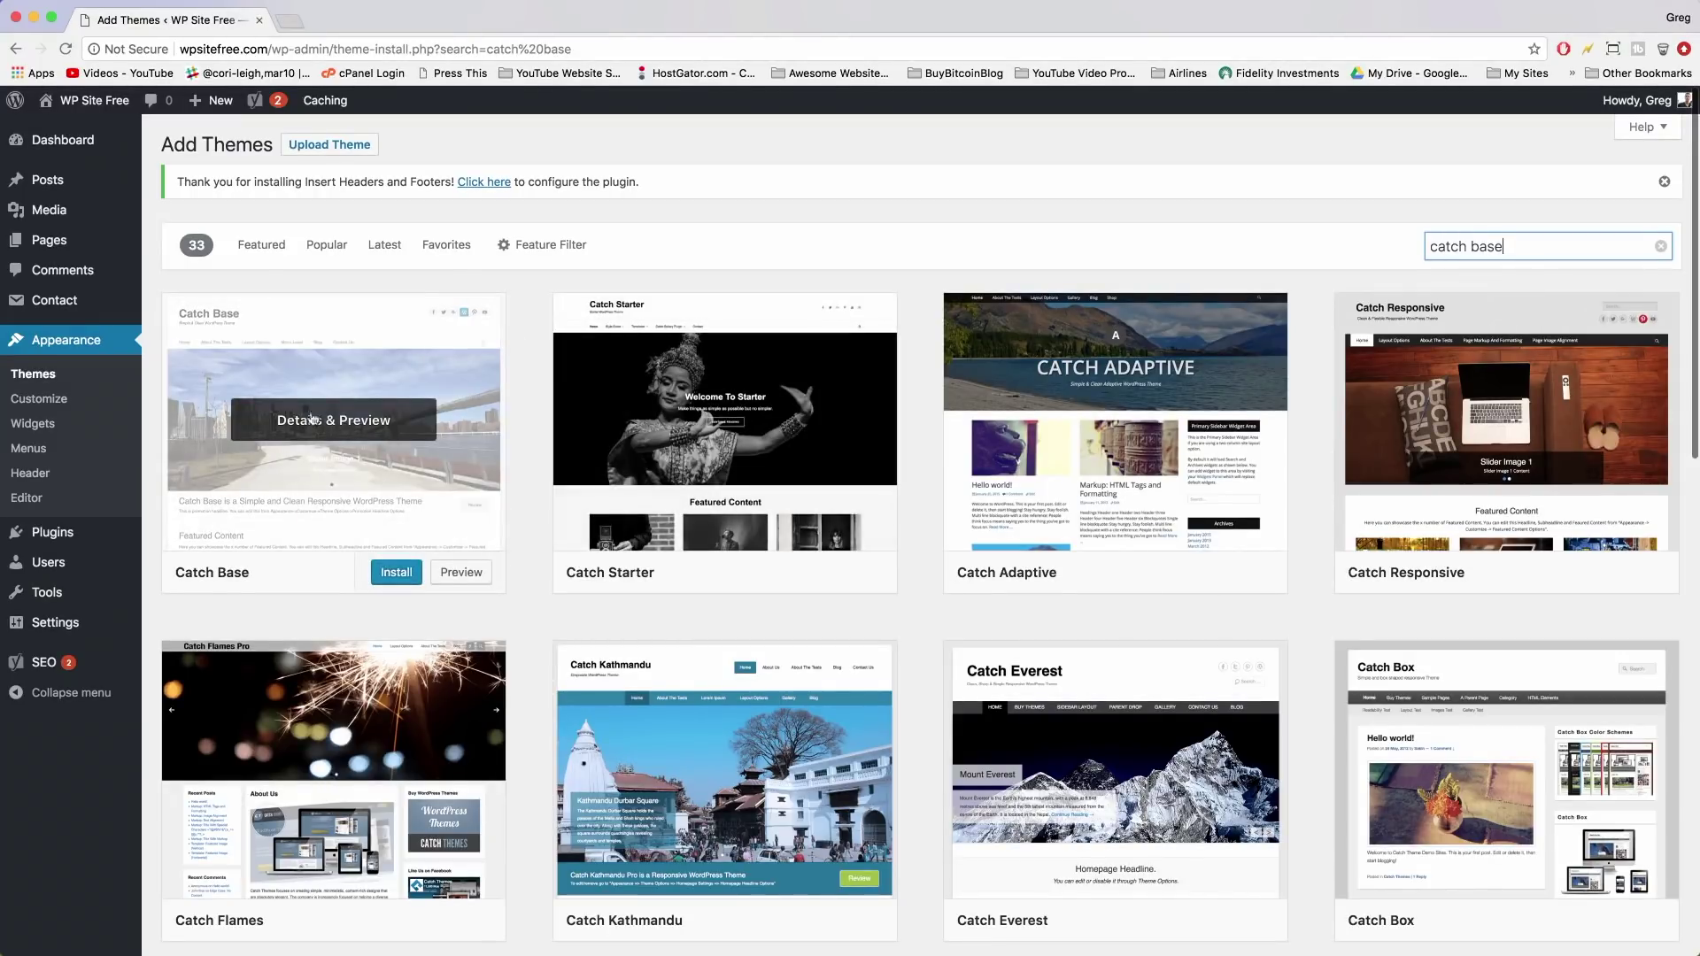
pyautogui.scroll(-3, 570, 487)
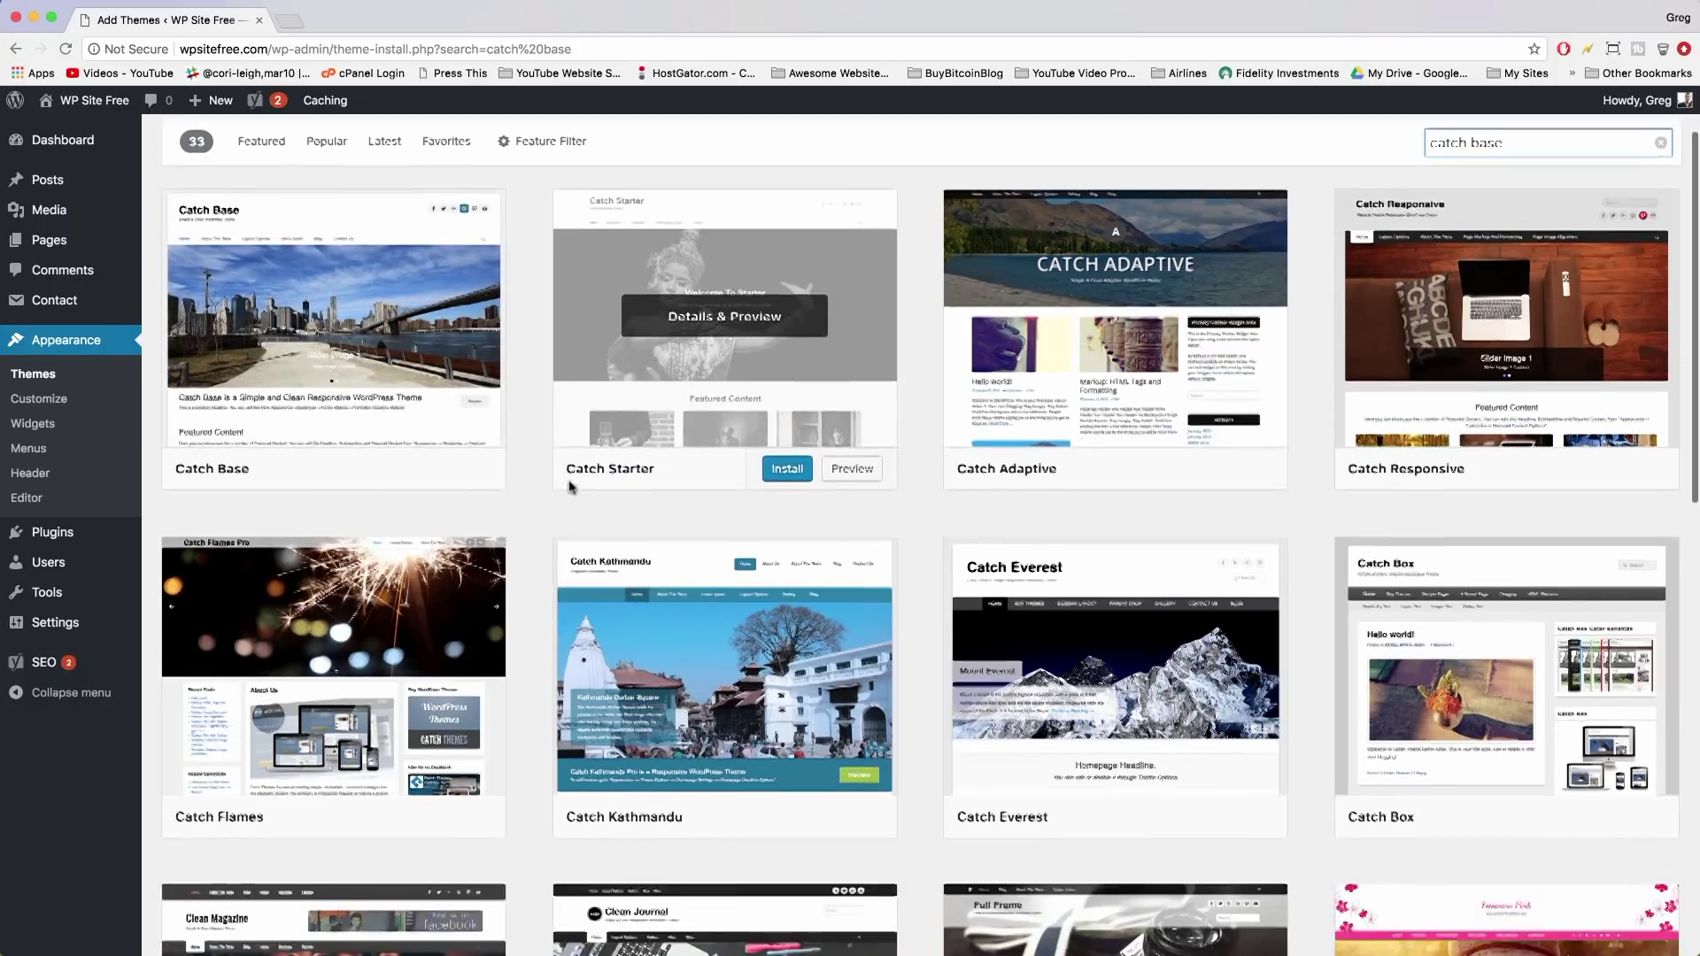
pyautogui.scroll(3, 562, 647)
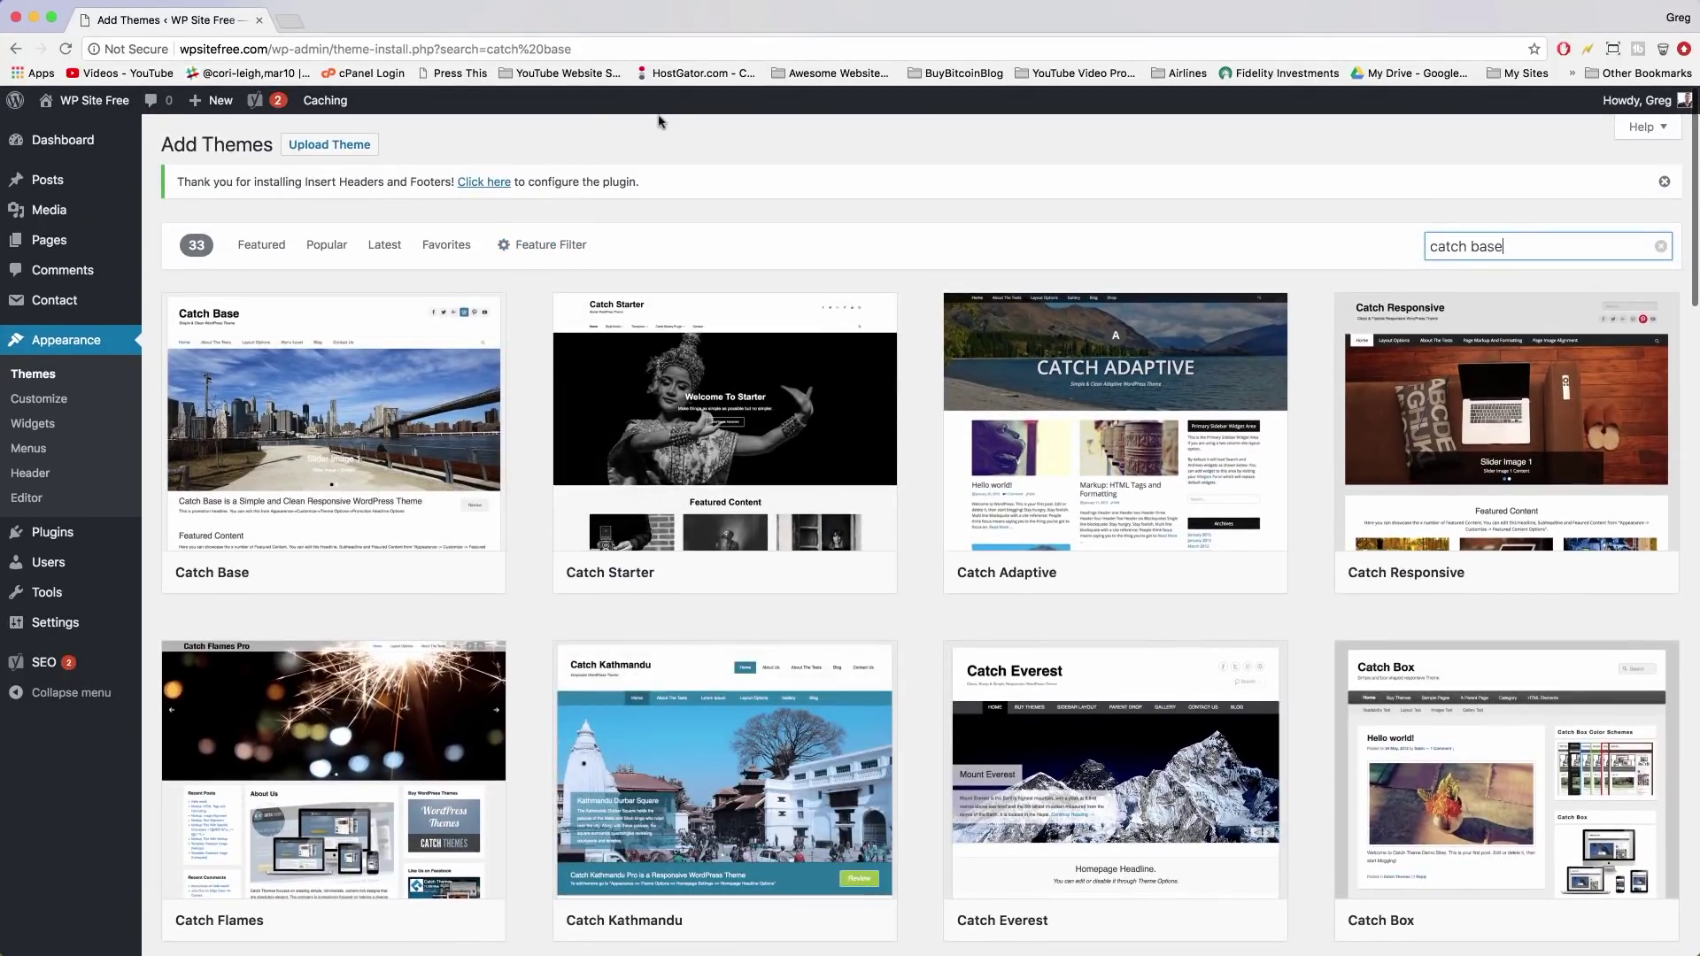
pyautogui.click(288, 22)
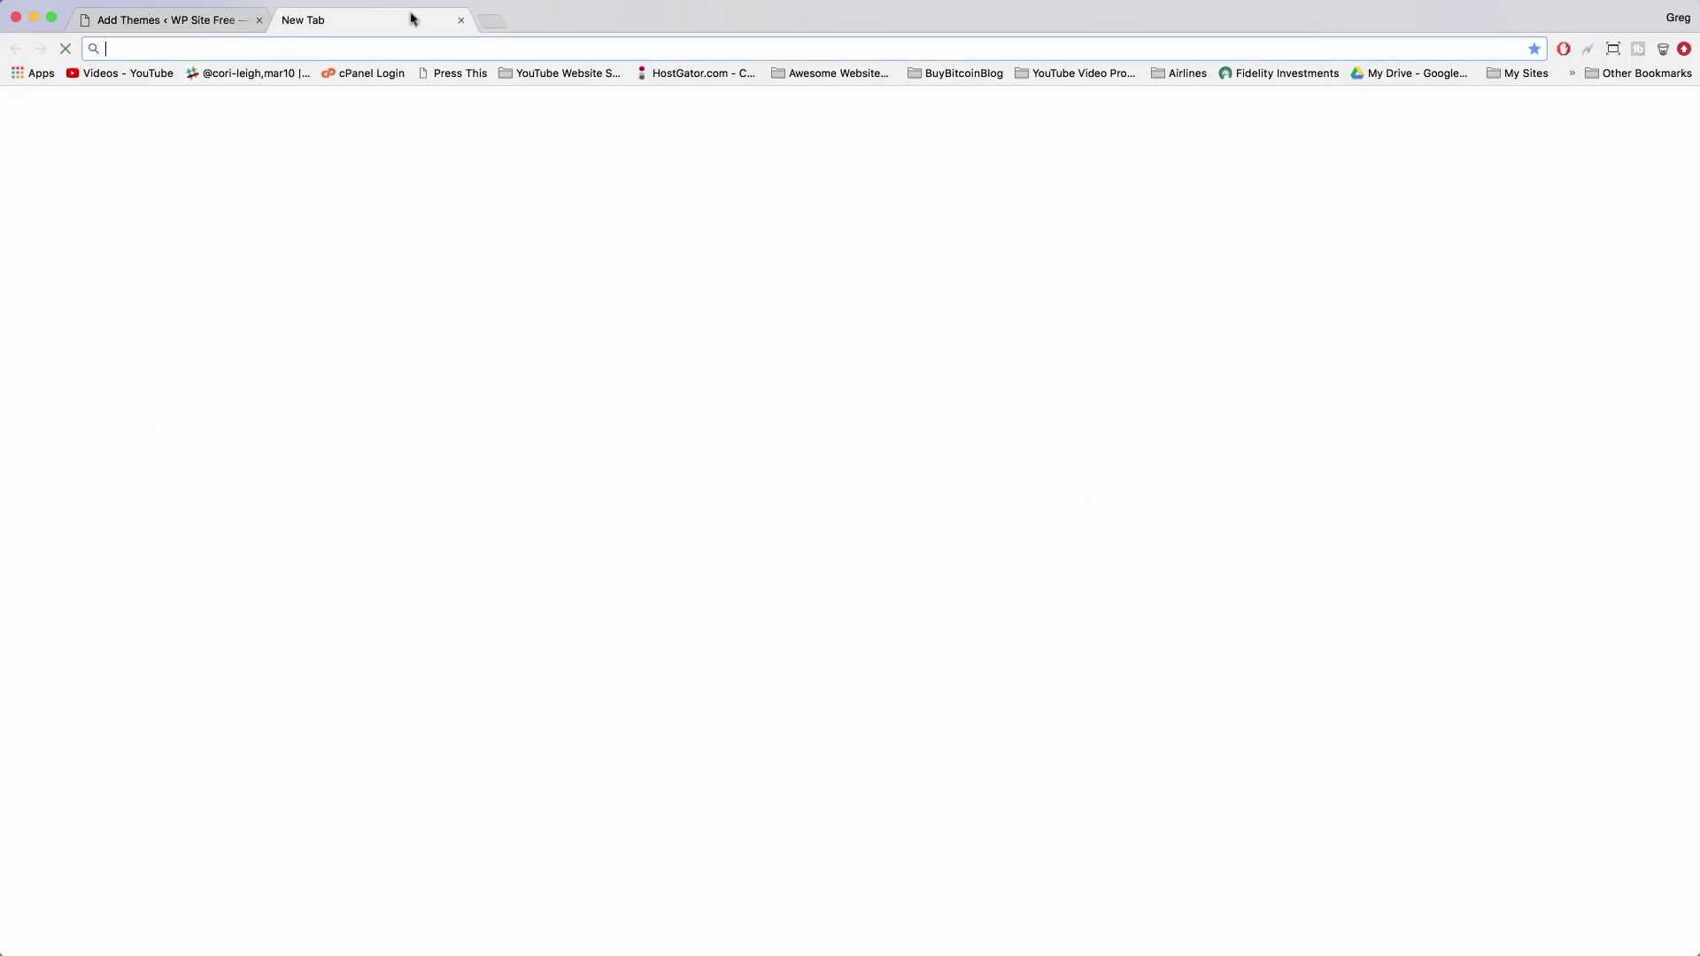
pyautogui.click(461, 19)
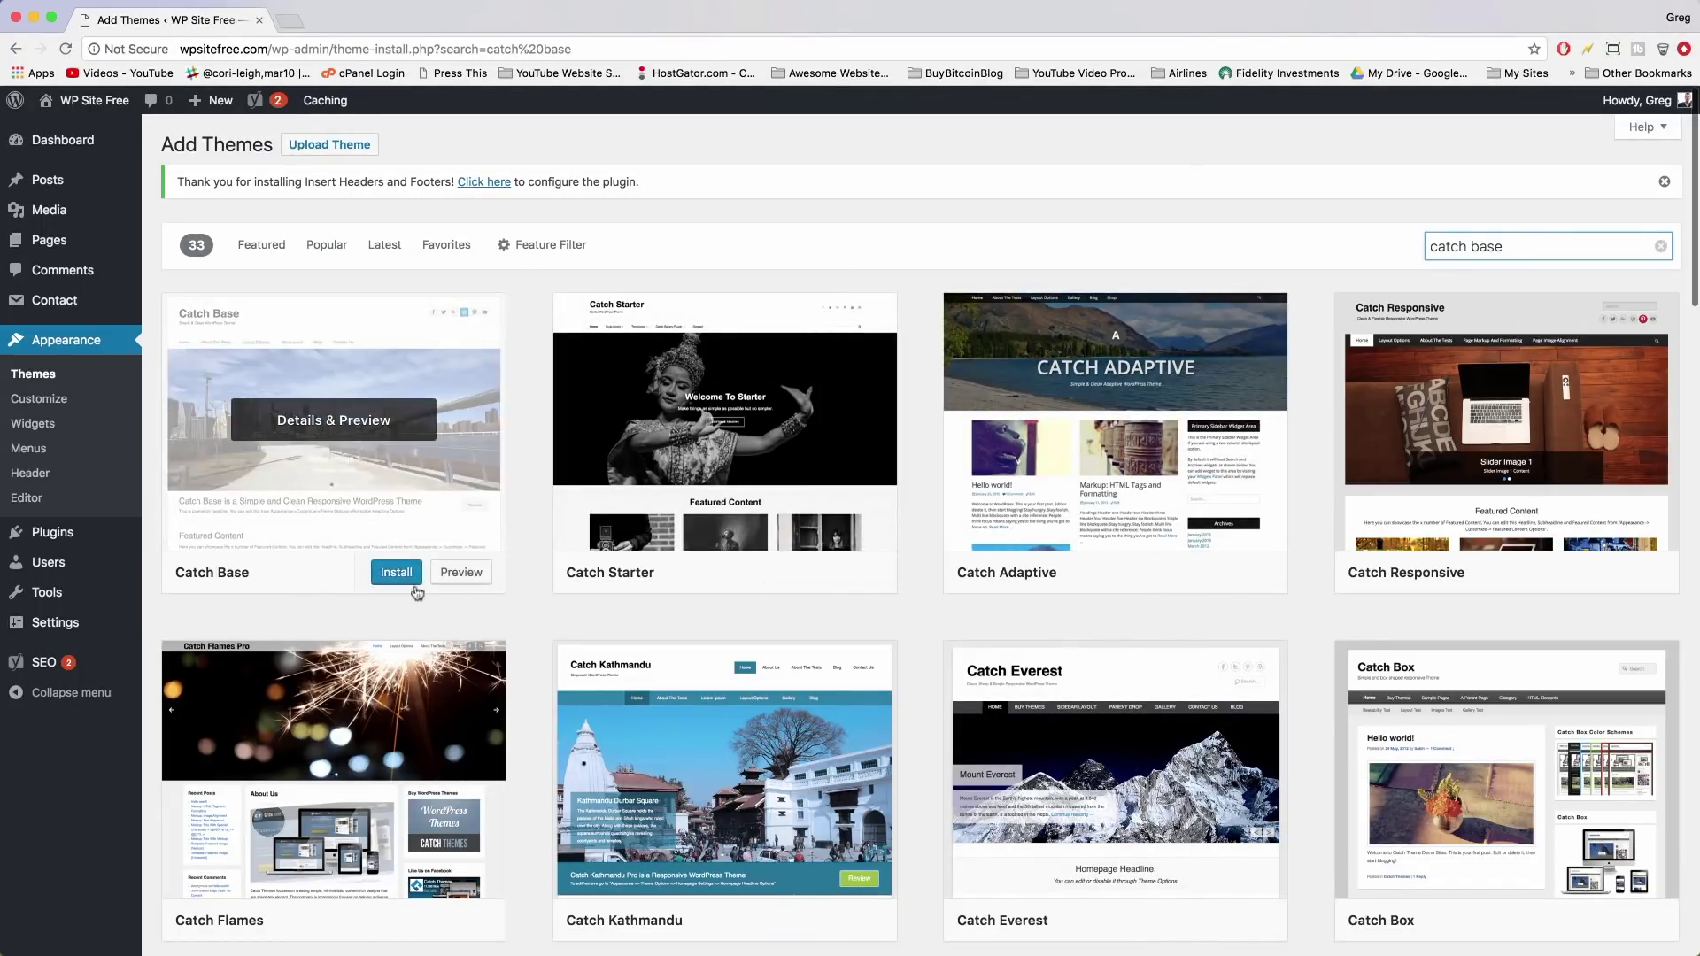
pyautogui.scroll(-5, 1418, 691)
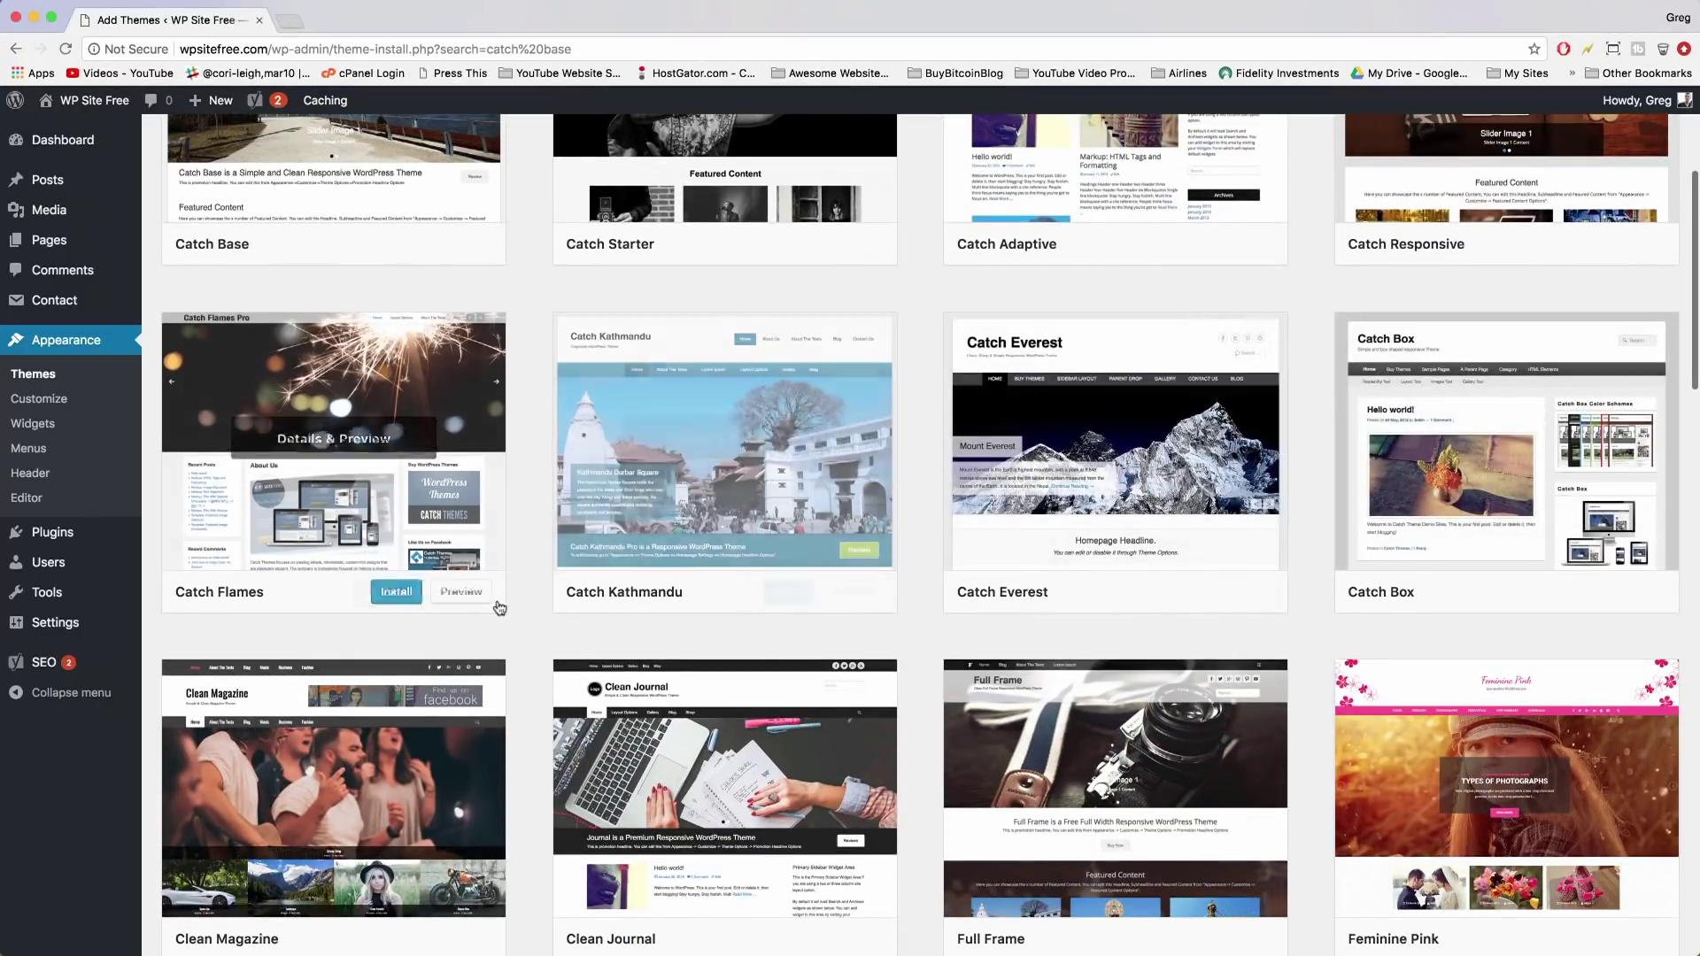
pyautogui.scroll(-4, 767, 594)
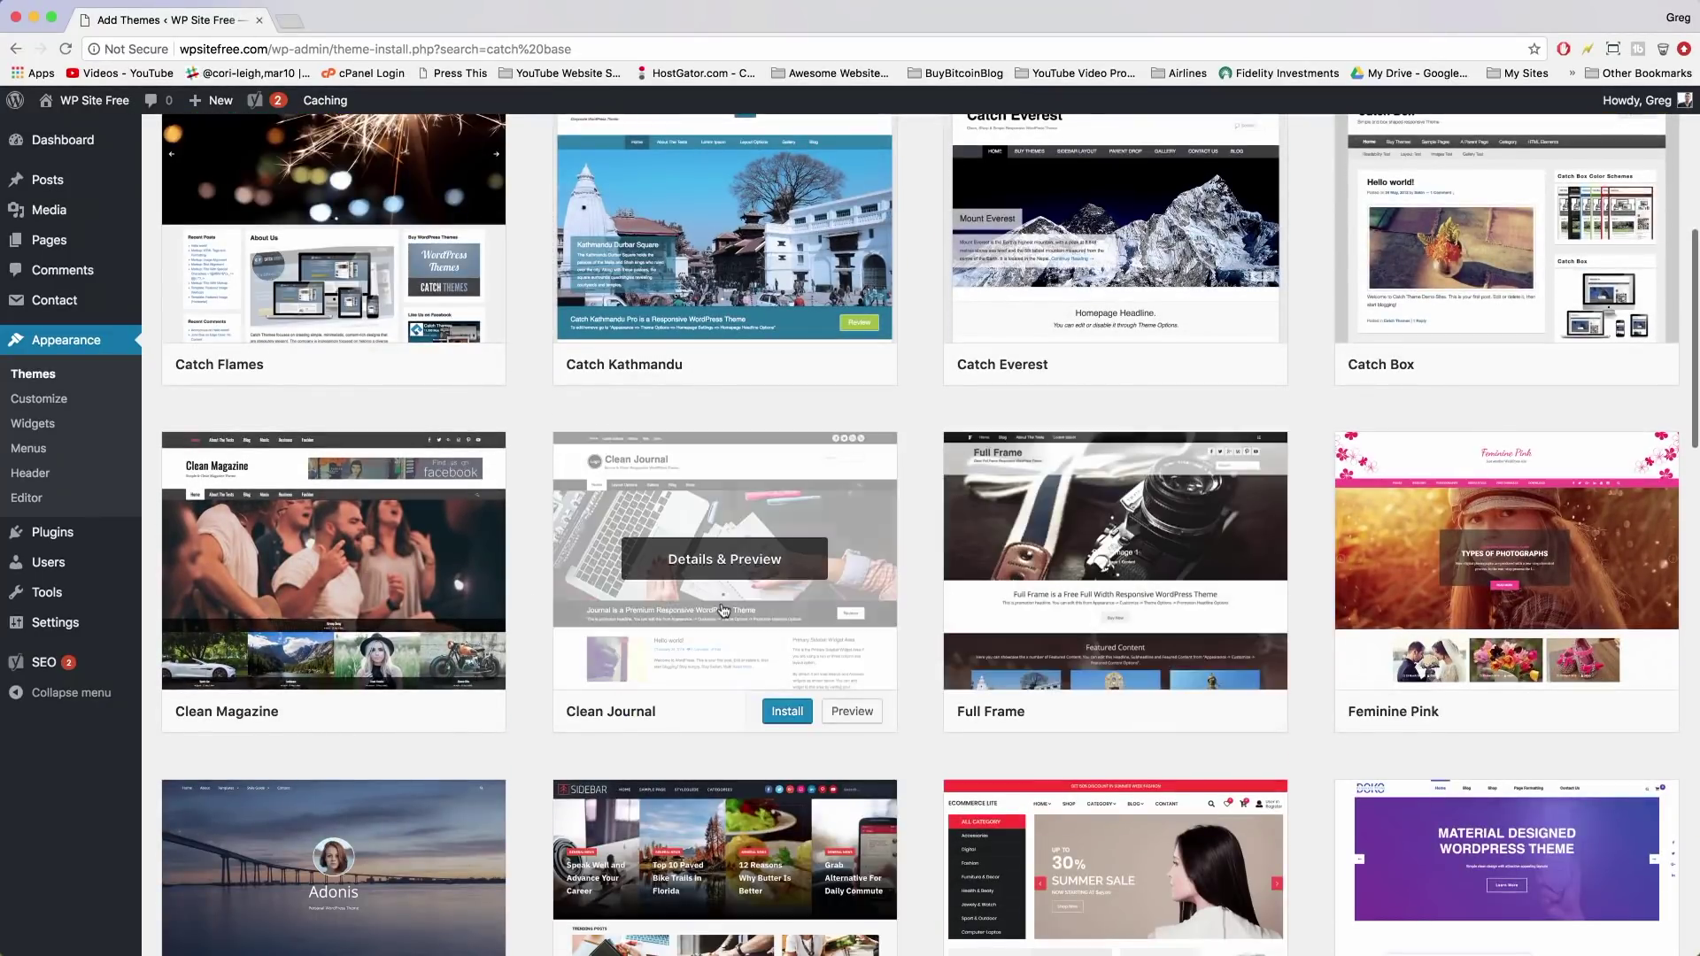
pyautogui.scroll(8, 713, 501)
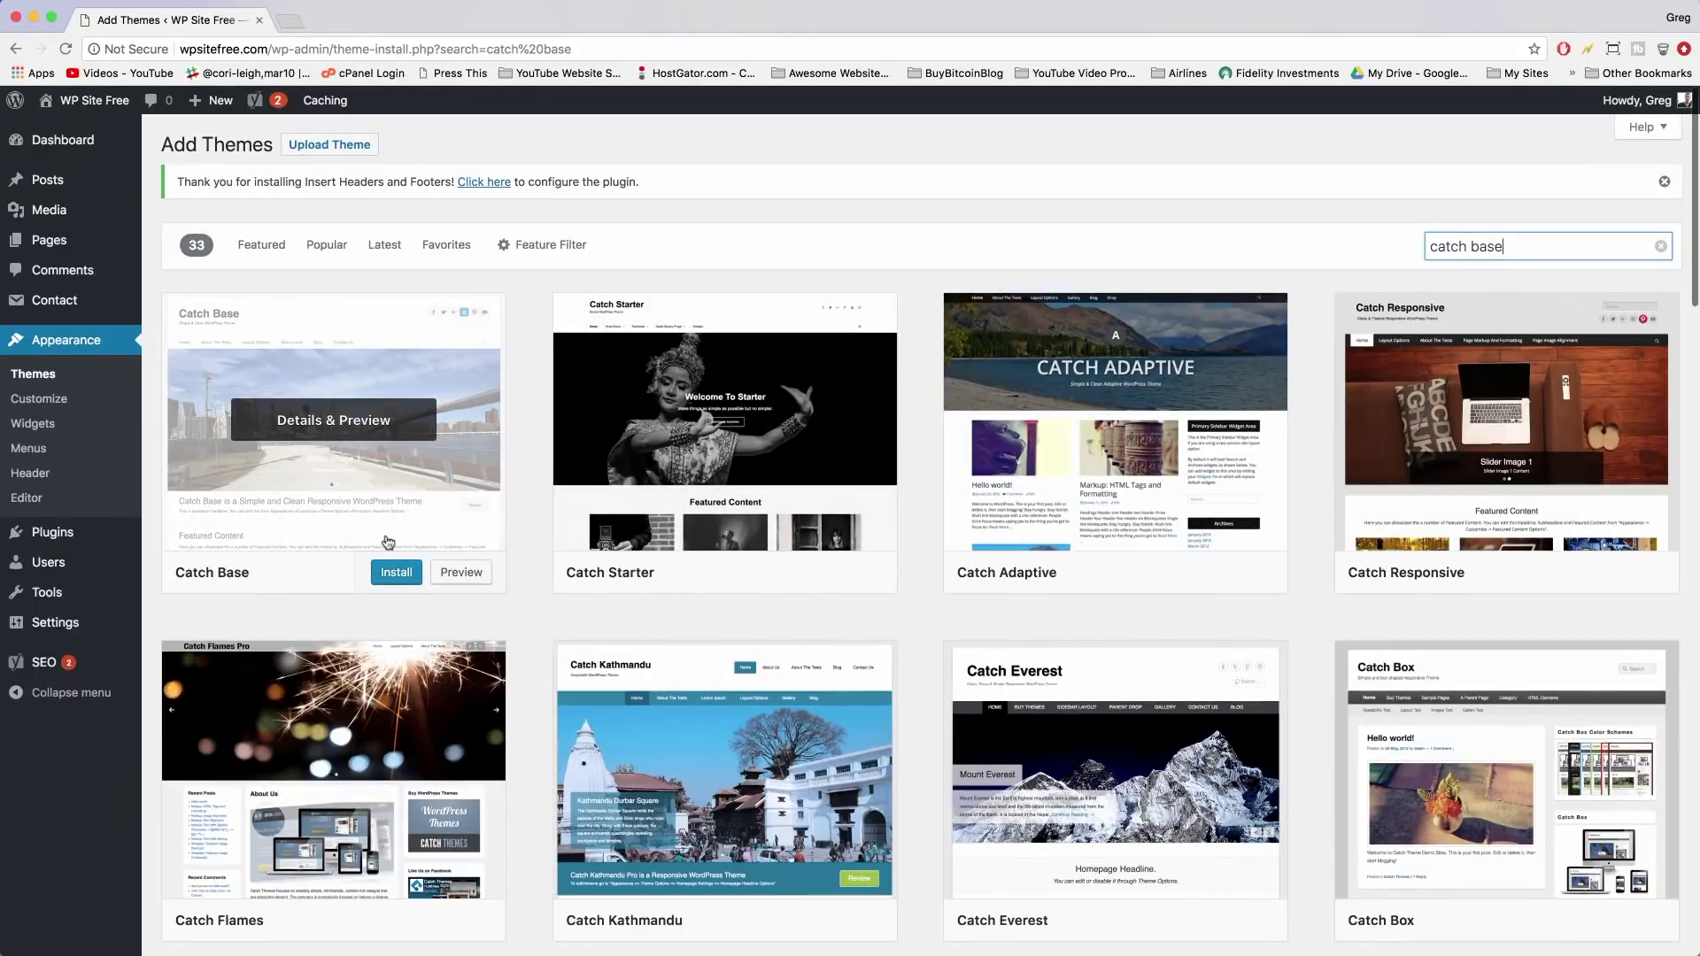
pyautogui.click(396, 573)
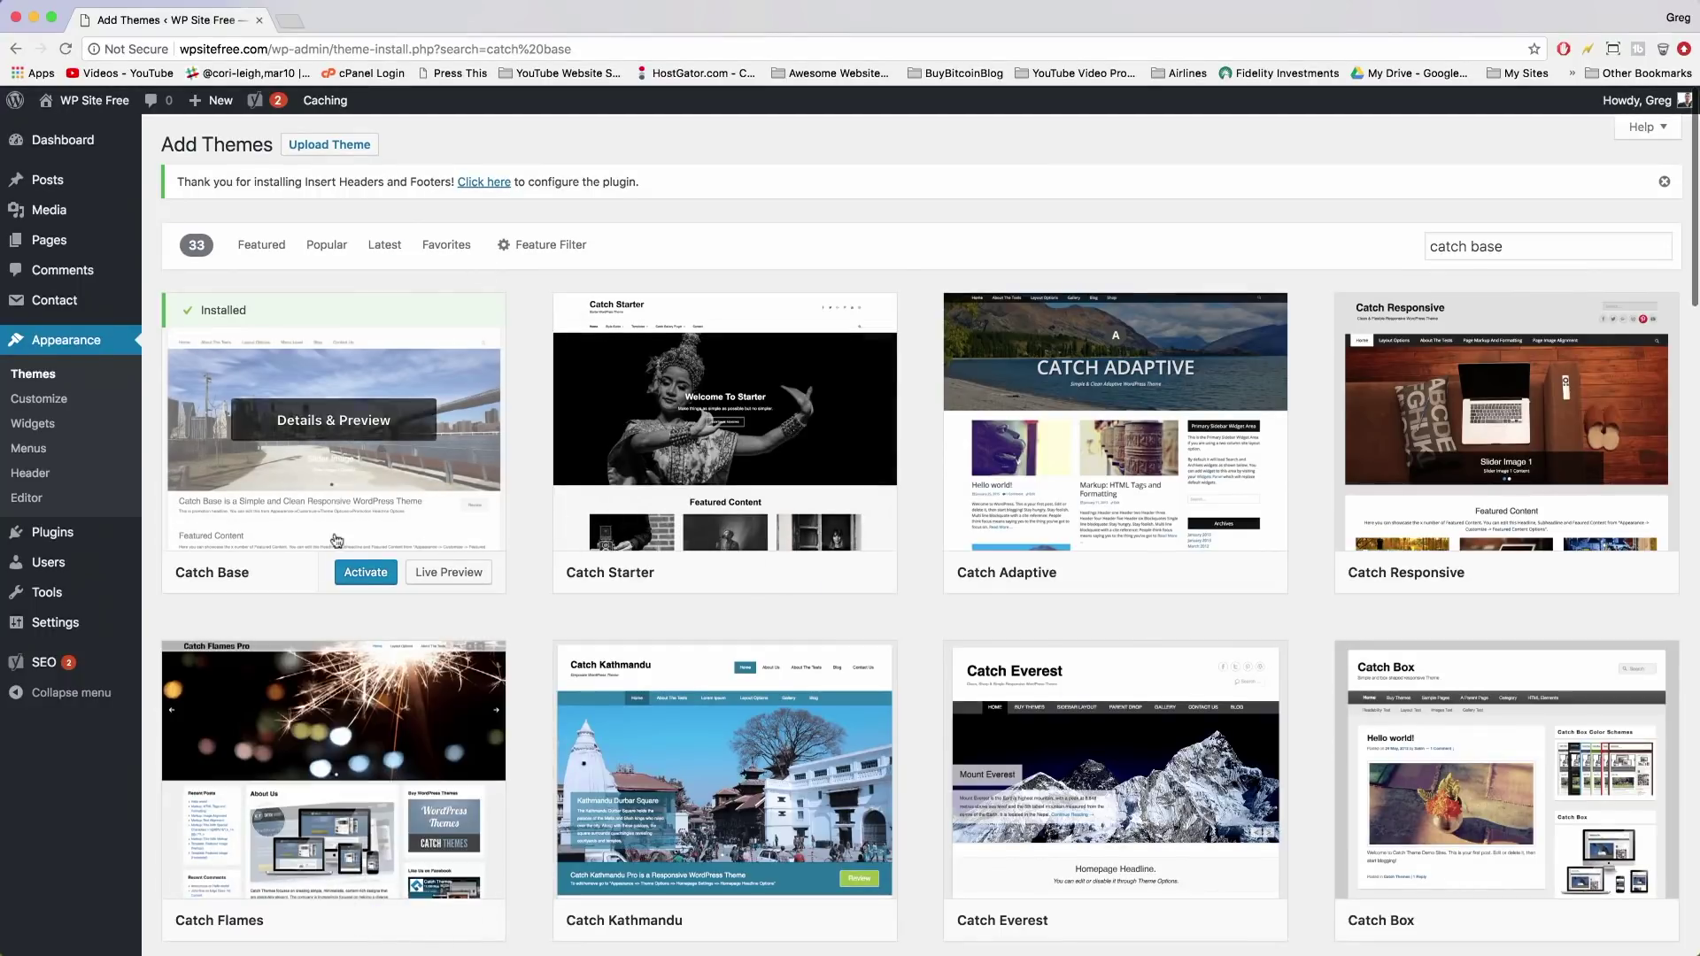
pyautogui.click(378, 577)
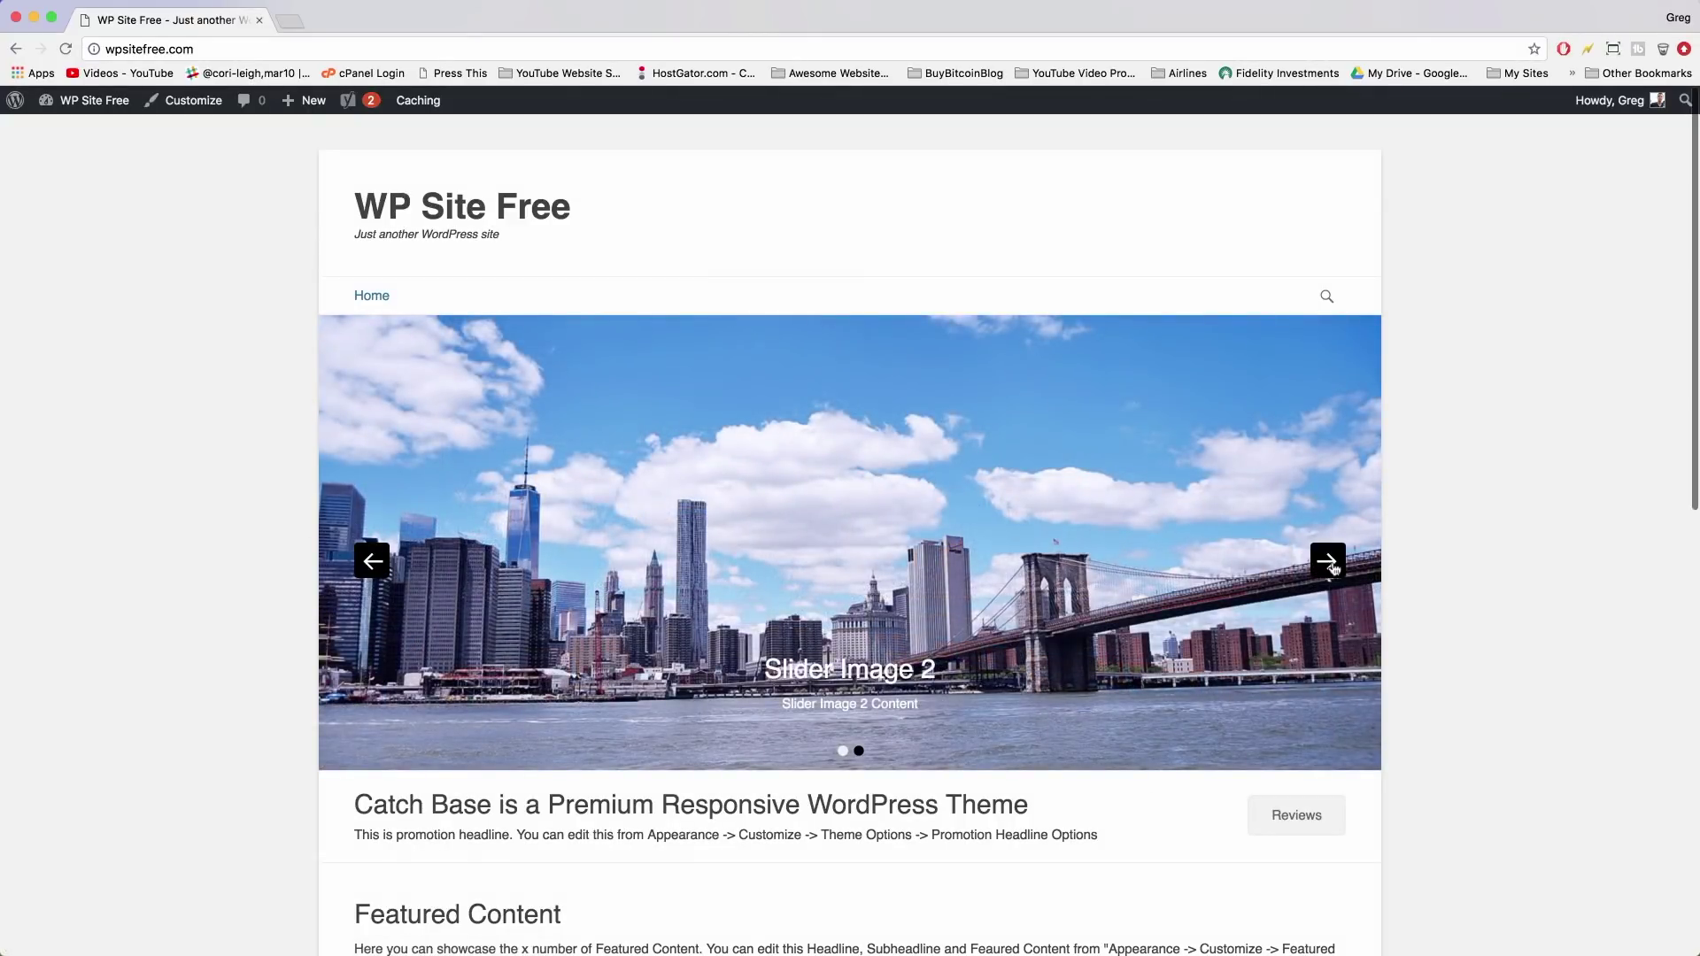
pyautogui.click(1332, 567)
pyautogui.click(1333, 568)
pyautogui.scroll(-3, 945, 549)
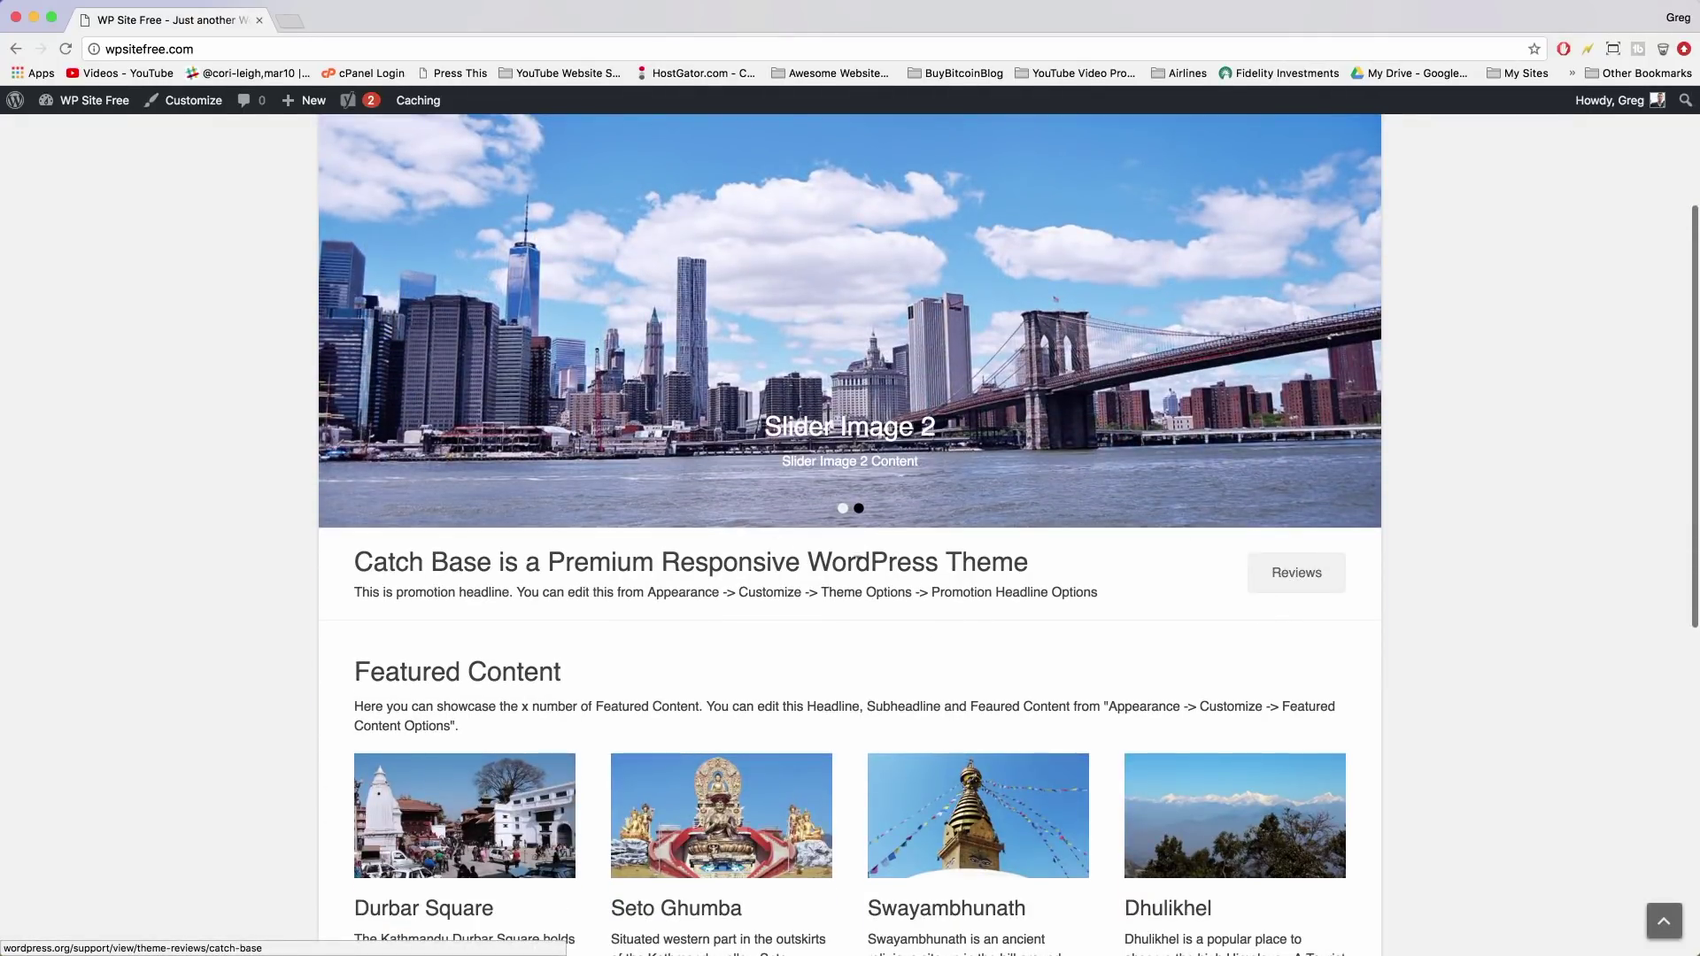
pyautogui.scroll(-2, 518, 556)
pyautogui.scroll(-1, 518, 556)
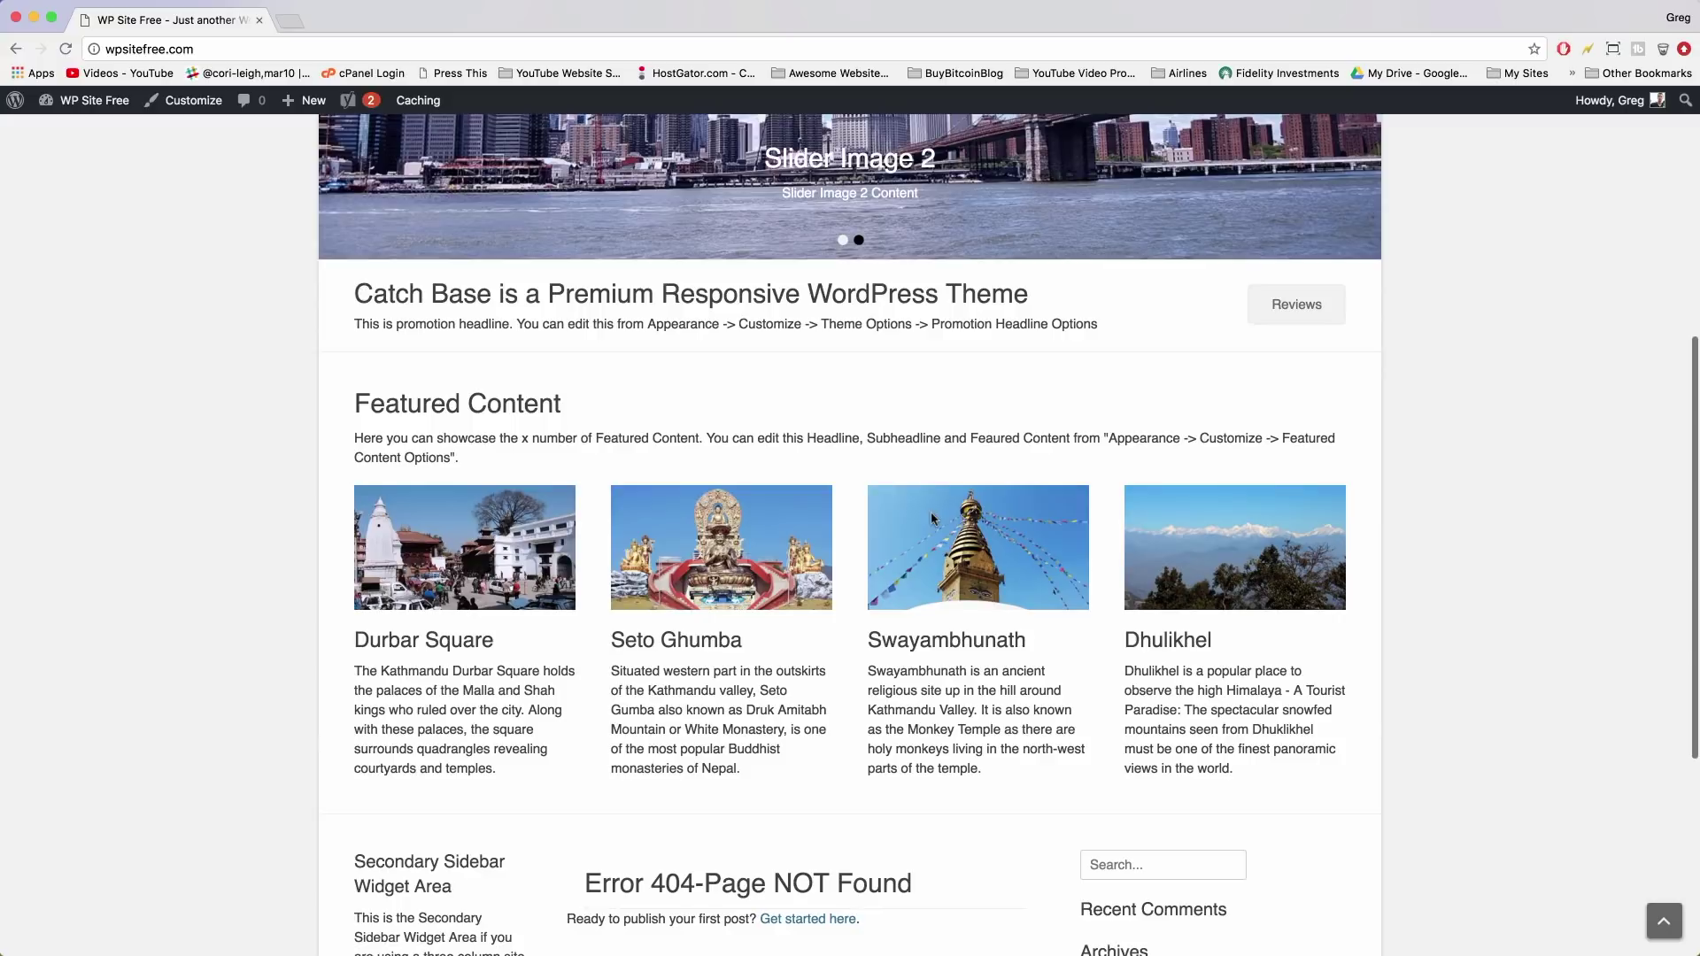
pyautogui.scroll(-2, 832, 374)
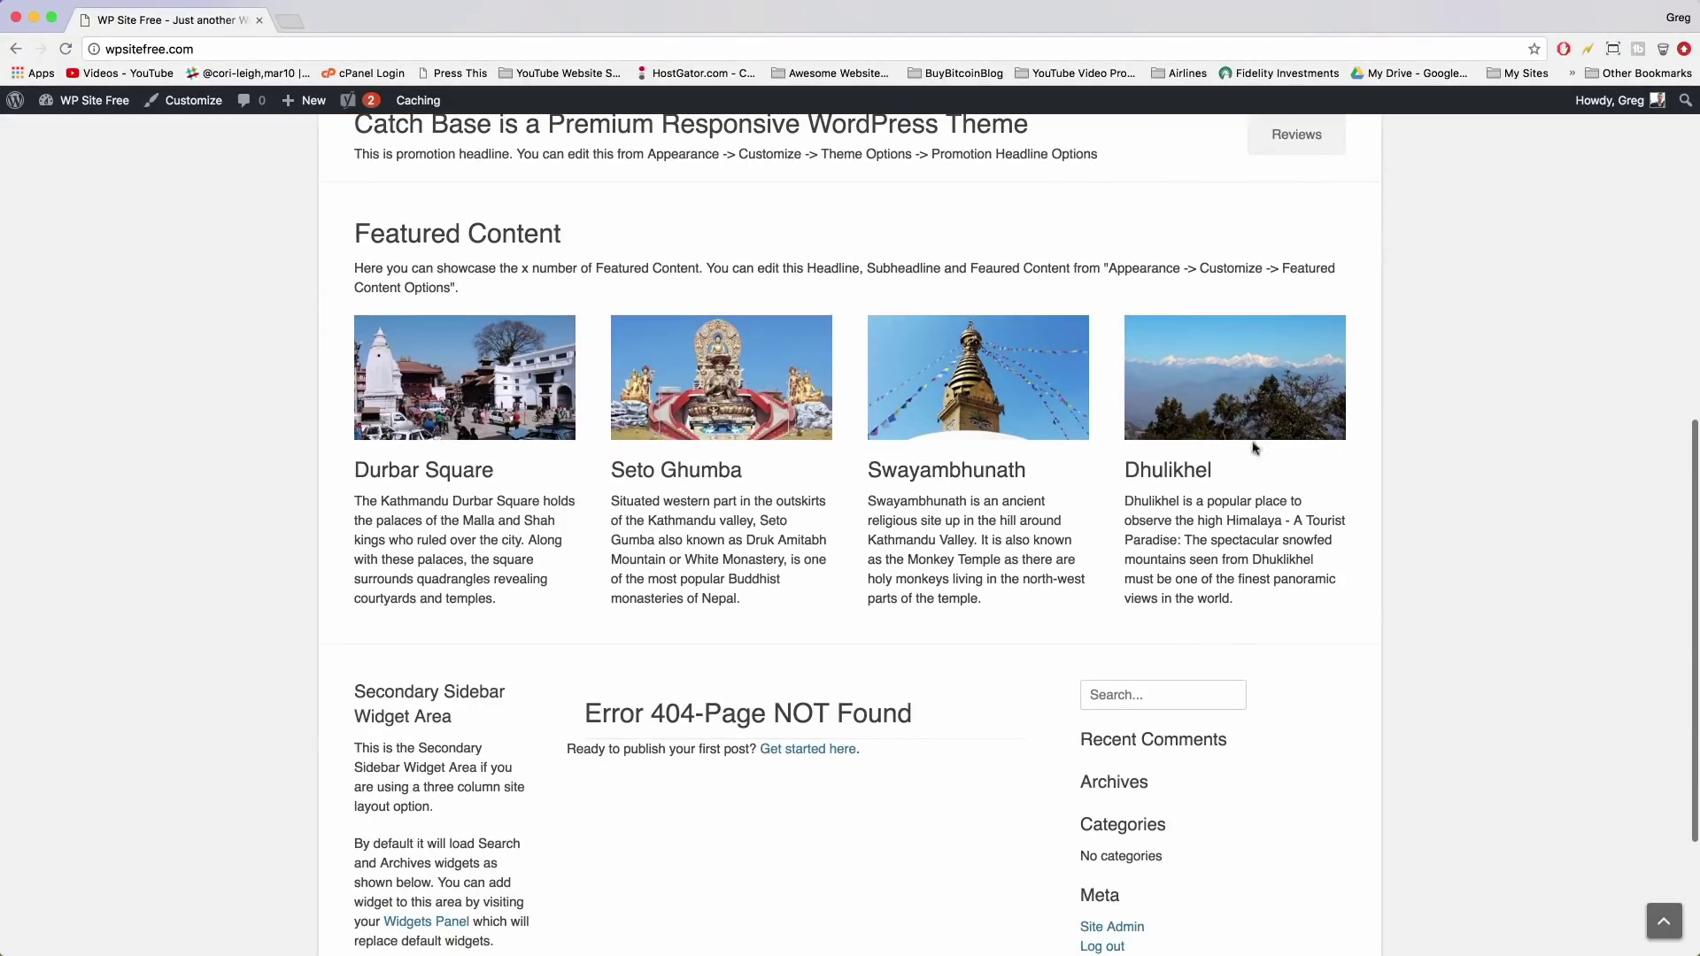
pyautogui.scroll(-3, 874, 531)
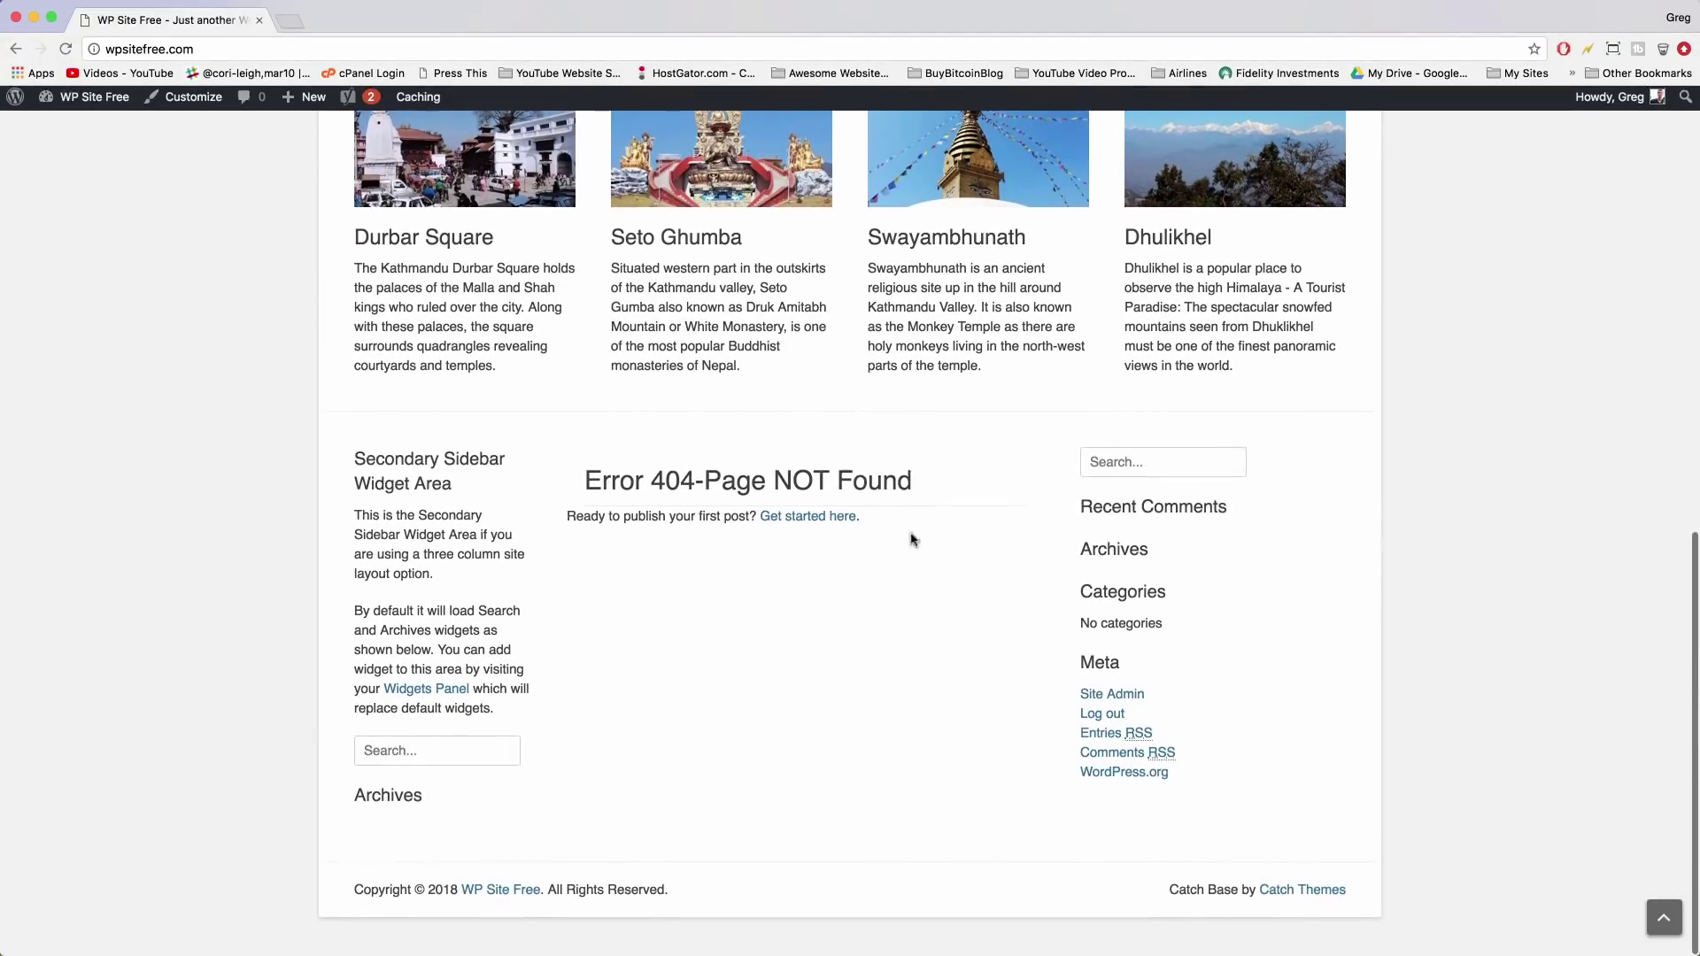
pyautogui.moveTo(588, 481); pyautogui.dragTo(971, 543)
pyautogui.click(840, 480)
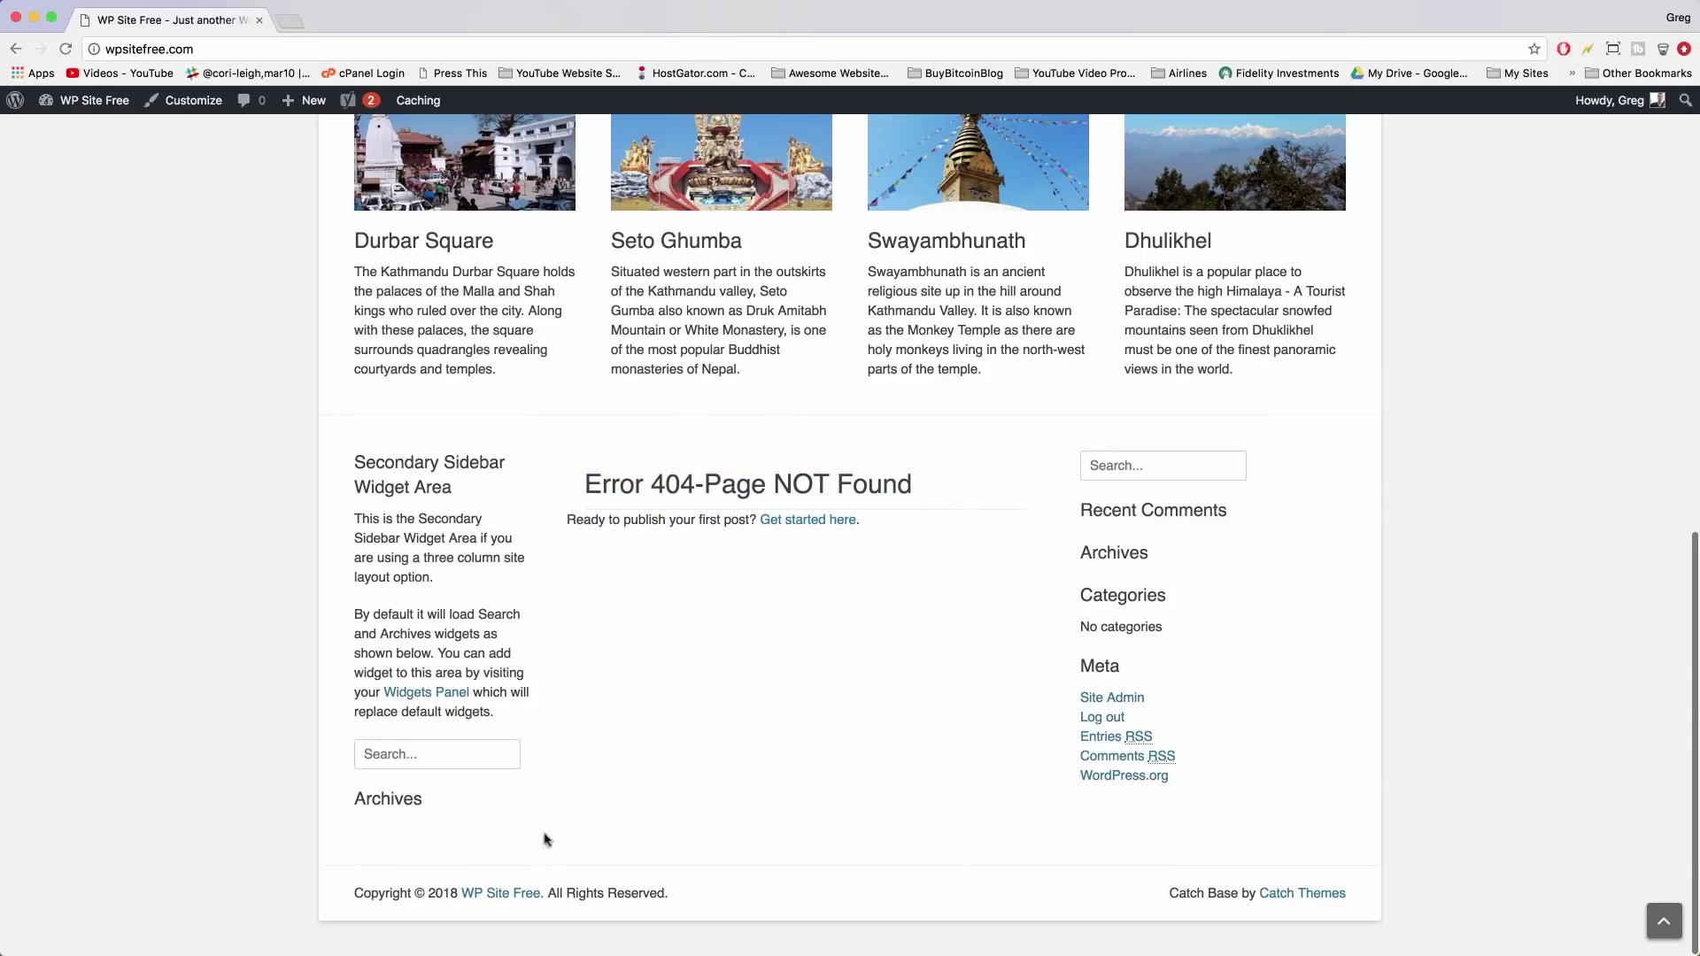
pyautogui.moveTo(1350, 830); pyautogui.dragTo(1082, 424)
pyautogui.click(1337, 825)
pyautogui.moveTo(1340, 837); pyautogui.dragTo(1023, 440)
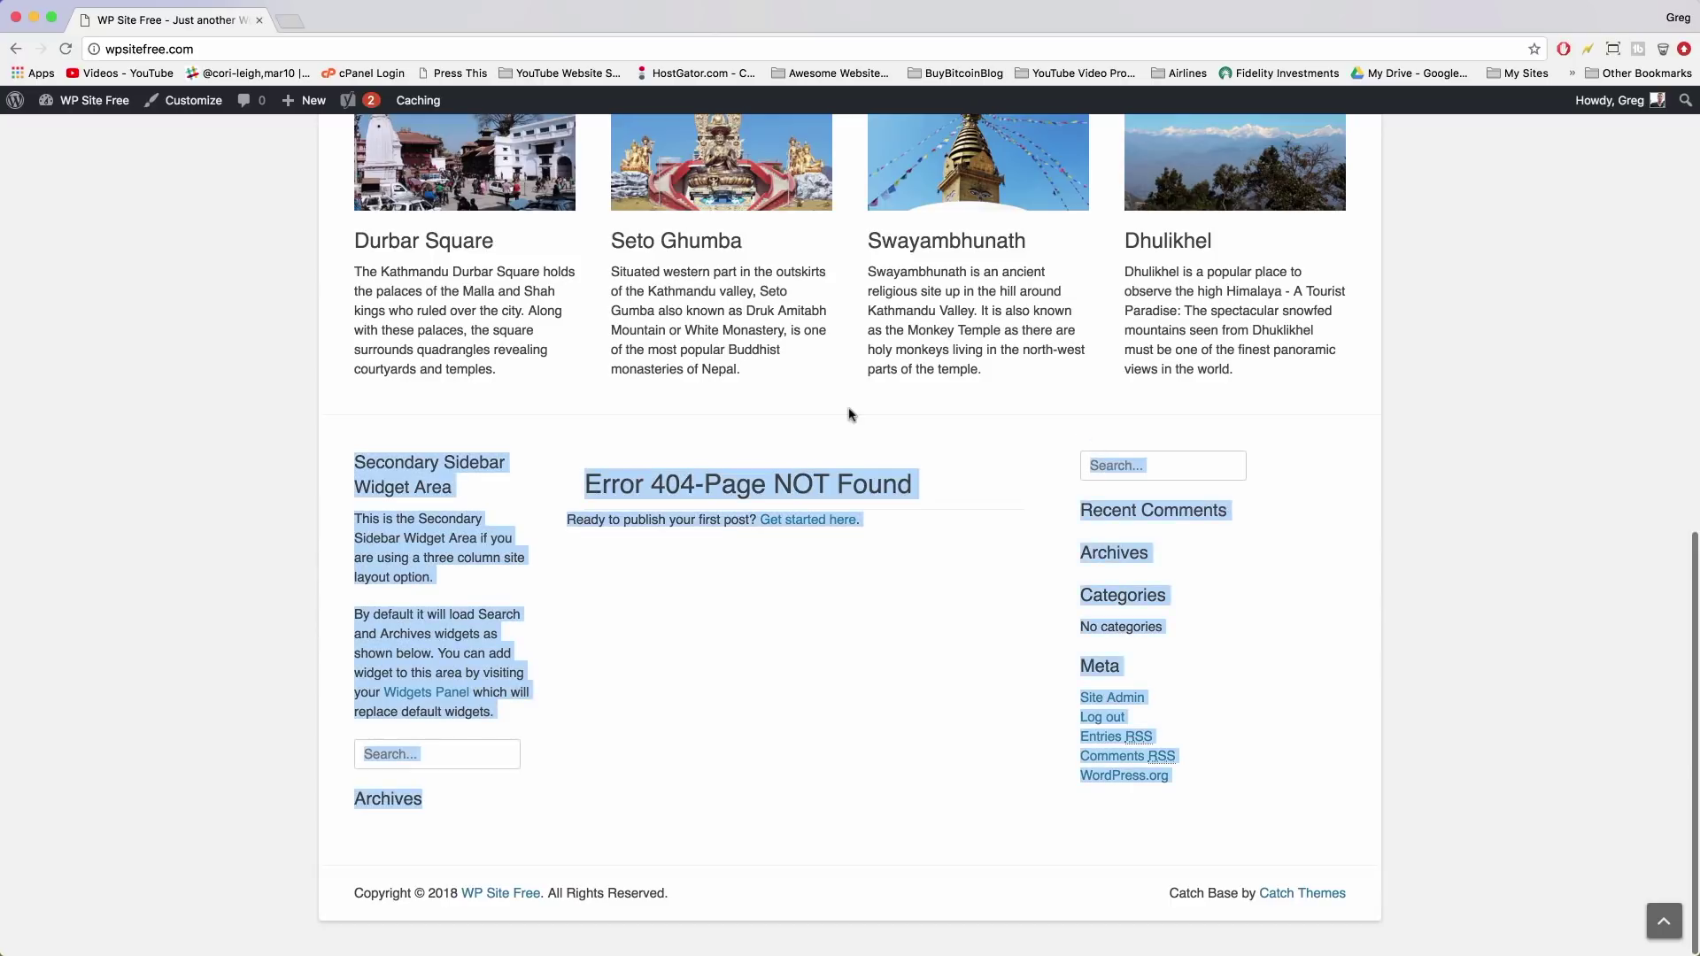
pyautogui.click(547, 448)
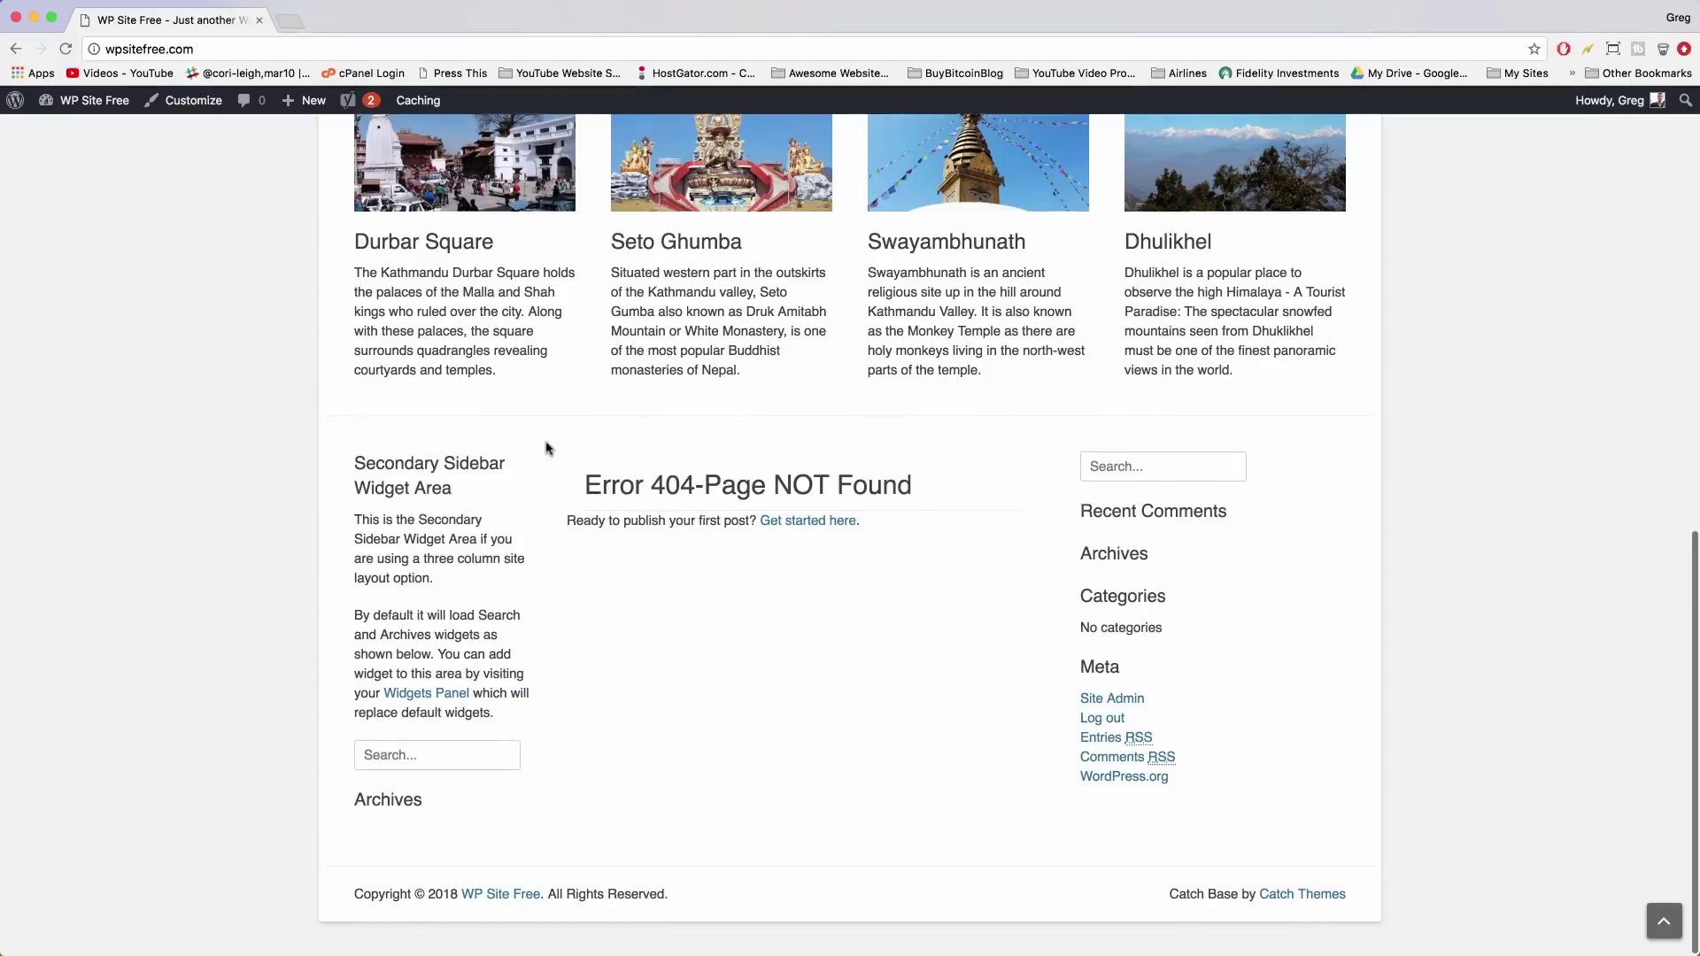
pyautogui.scroll(5, 545, 439)
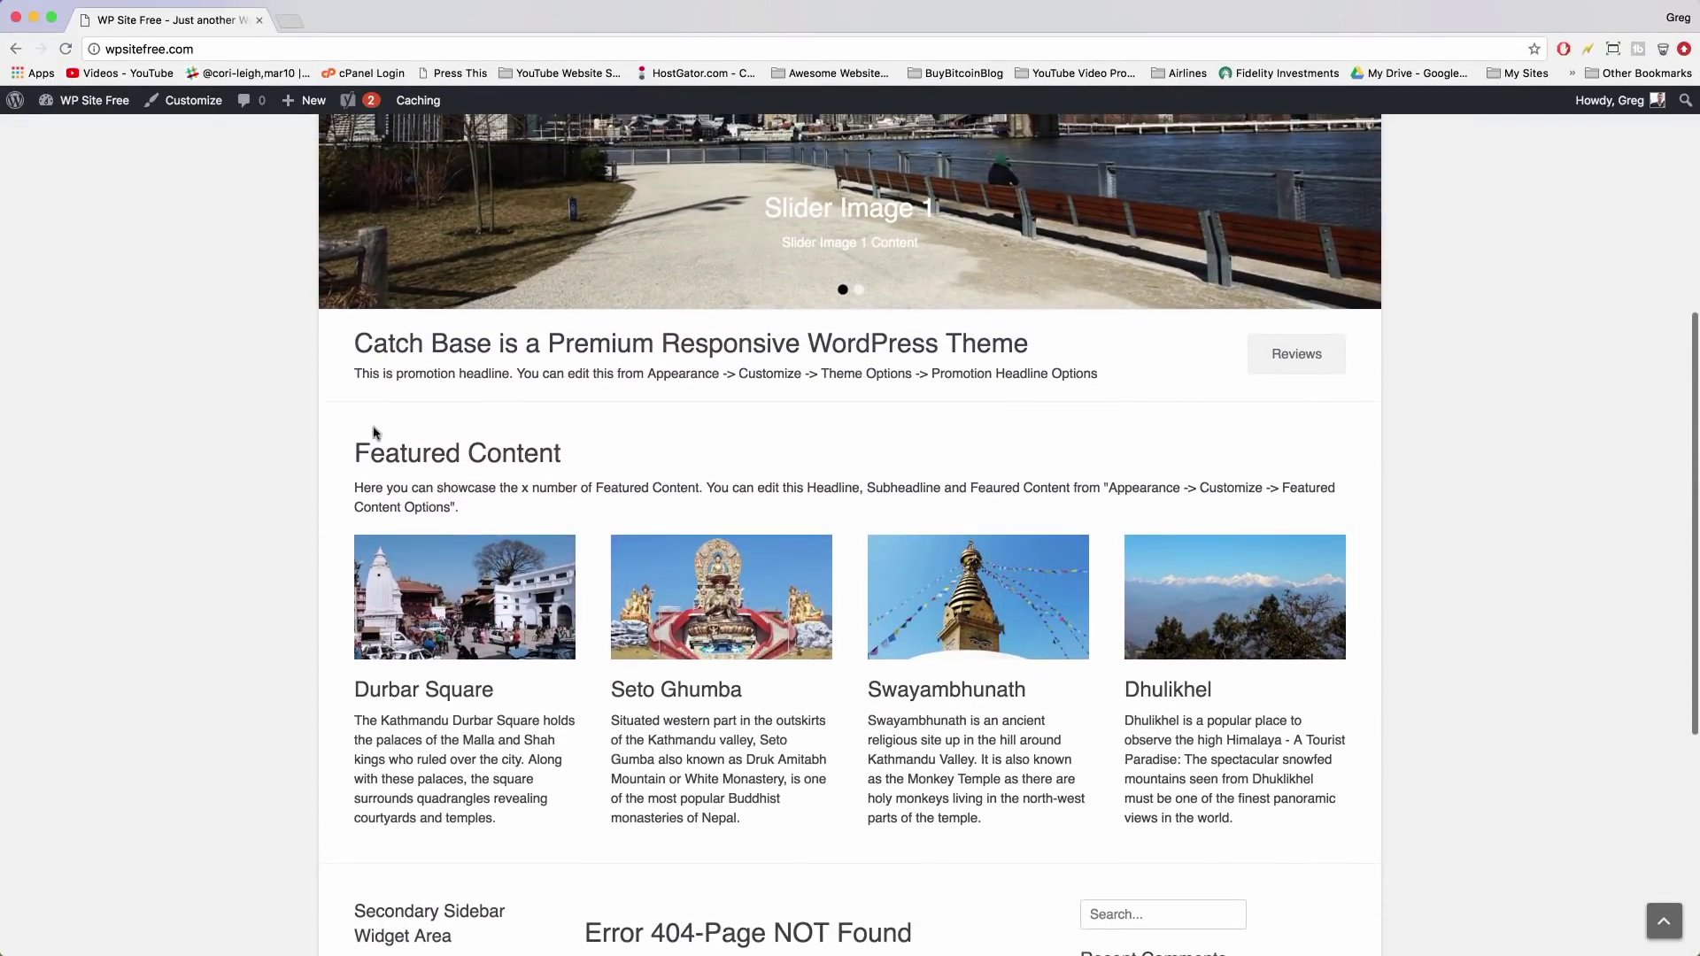
pyautogui.scroll(-4, 925, 620)
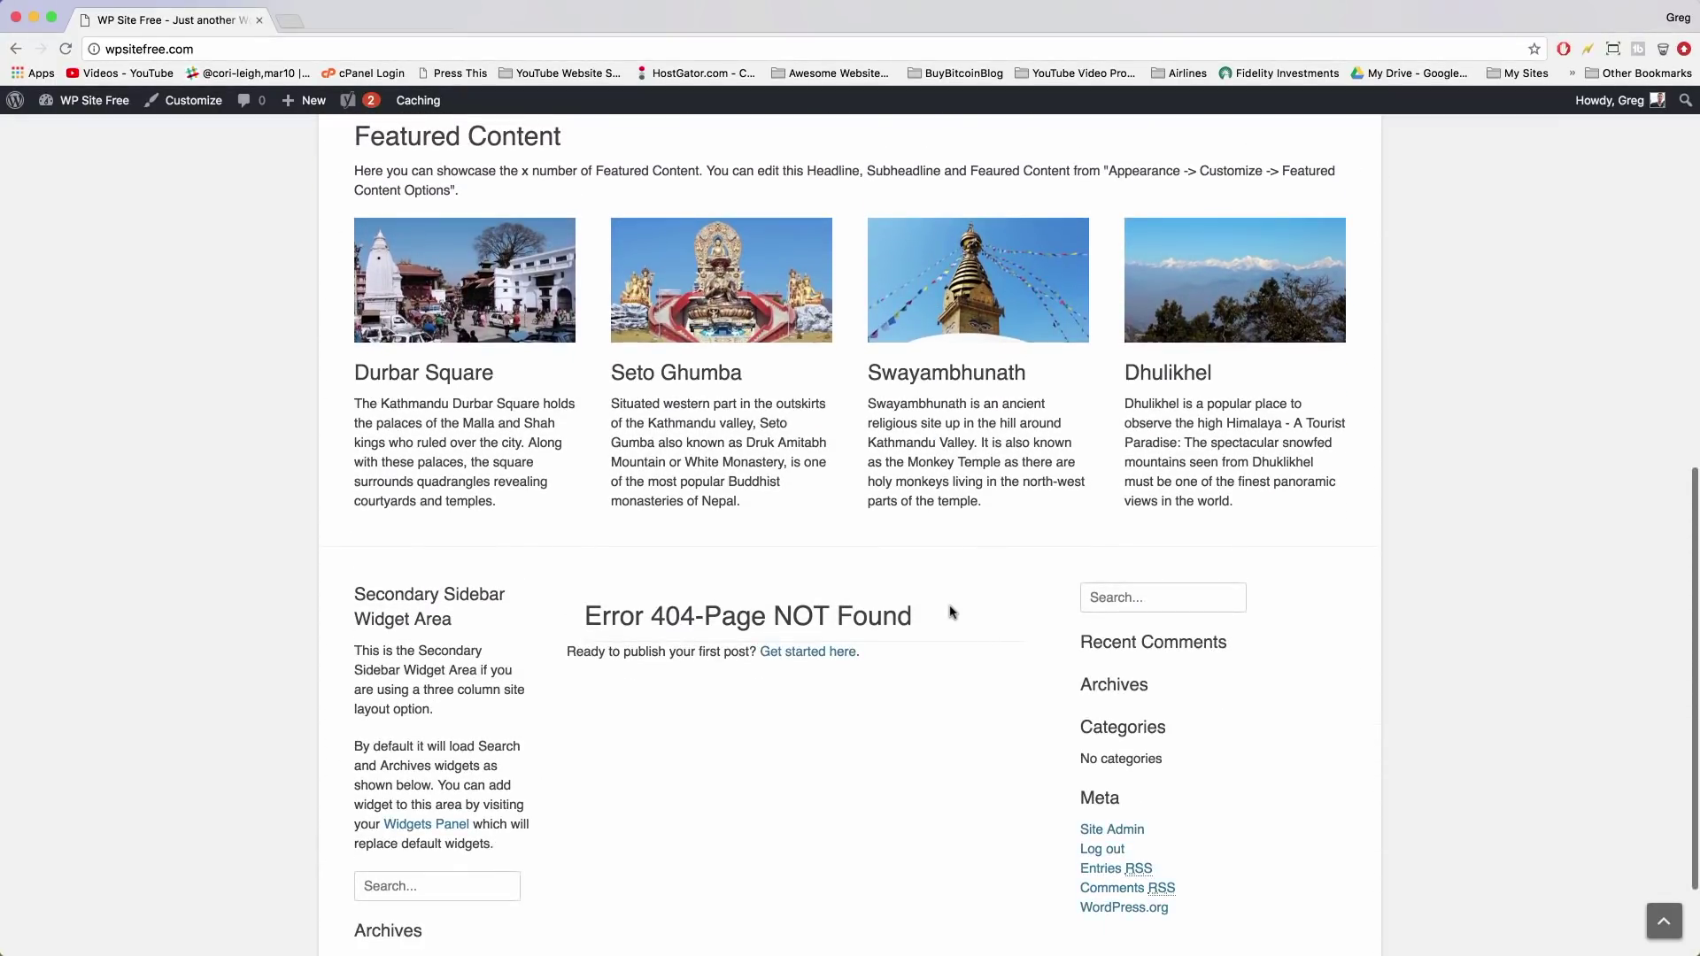
pyautogui.scroll(5, 953, 721)
pyautogui.scroll(6, 956, 722)
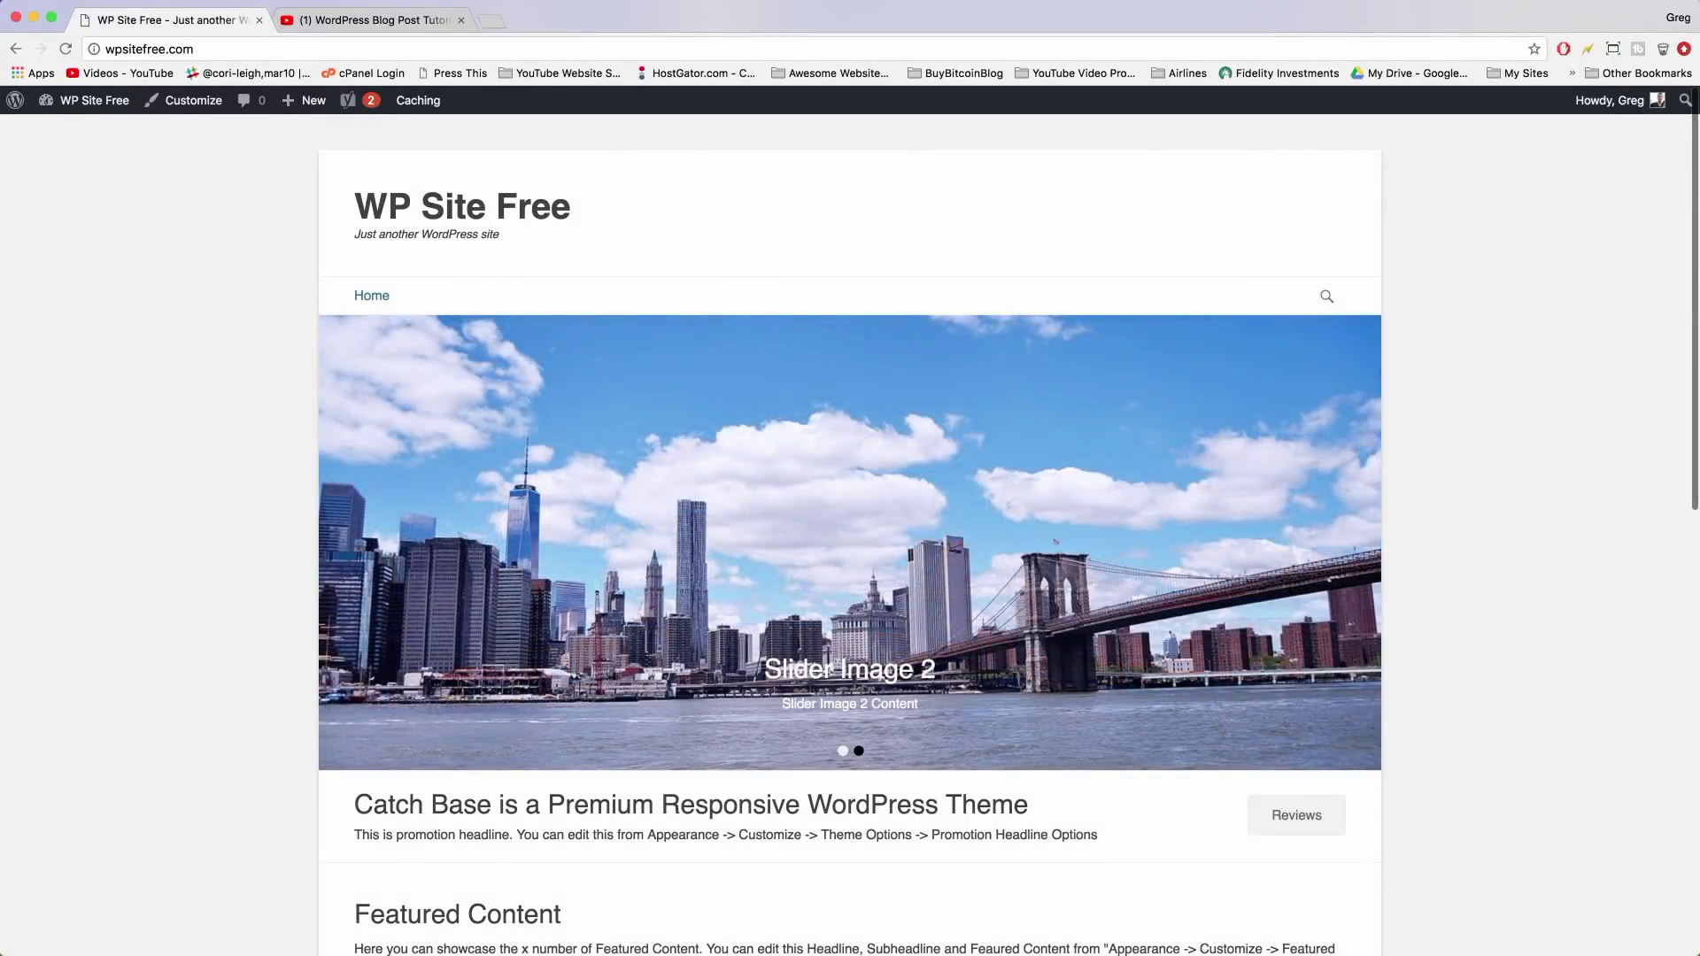
# Italicise list items 1 and 2 in the Free Website Guide notes, then switch back to Chrome
pyautogui.press('super+Tab')
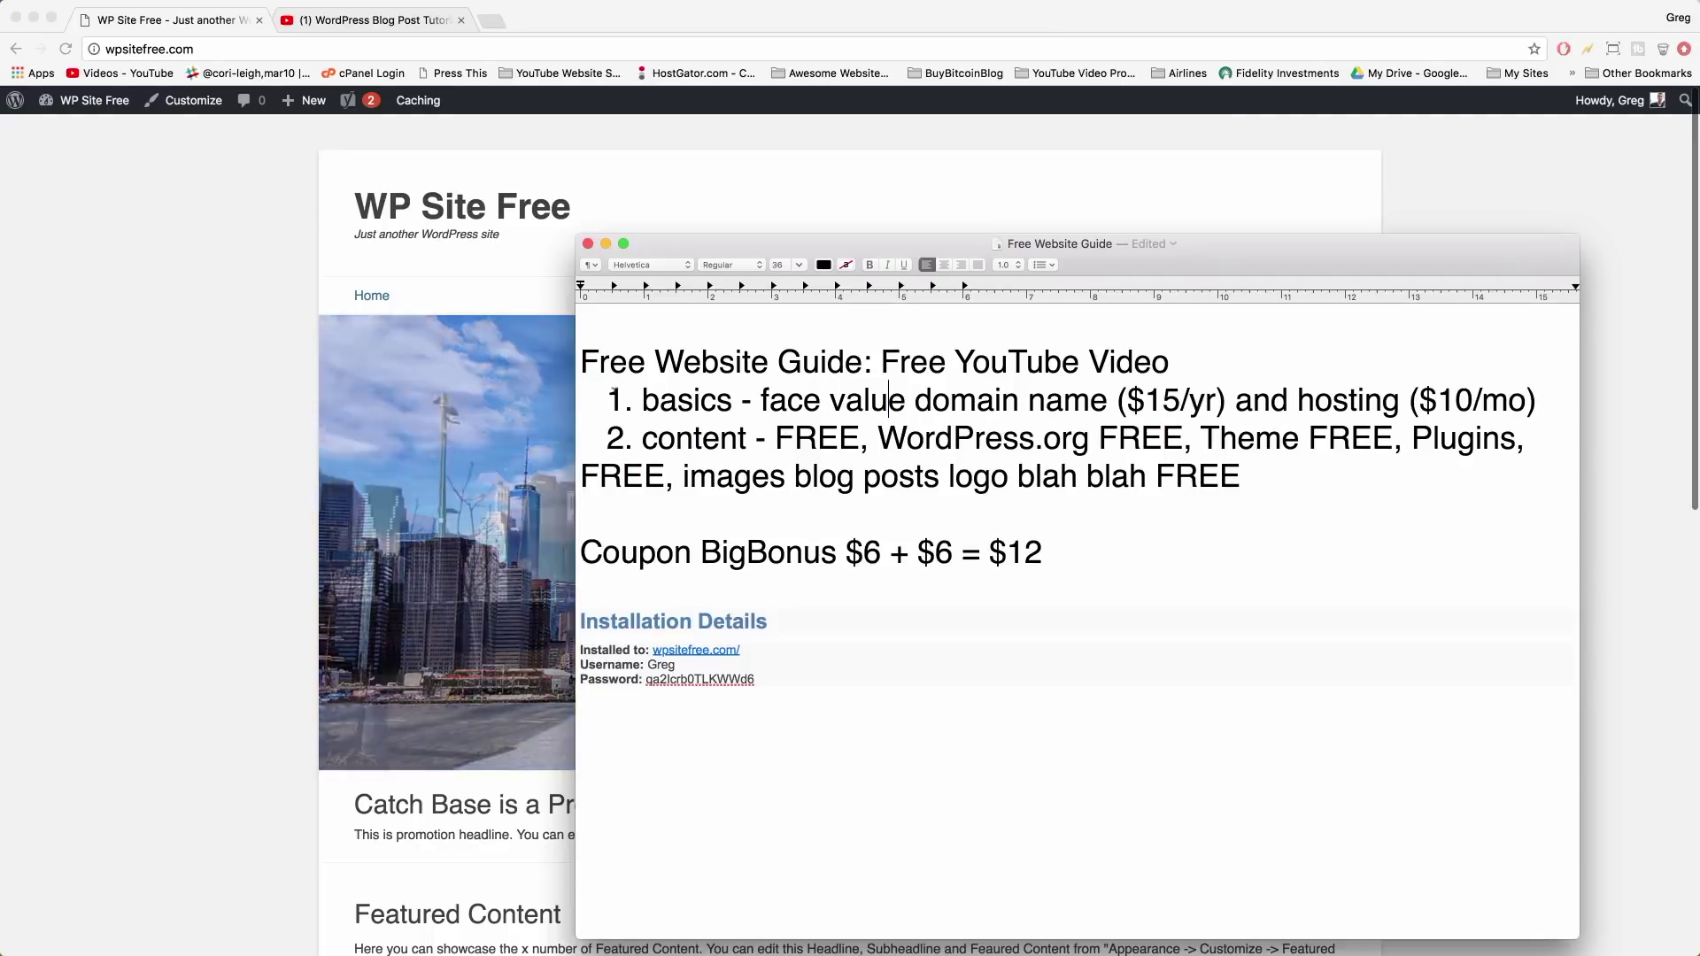
pyautogui.moveTo(607, 400); pyautogui.dragTo(1554, 389)
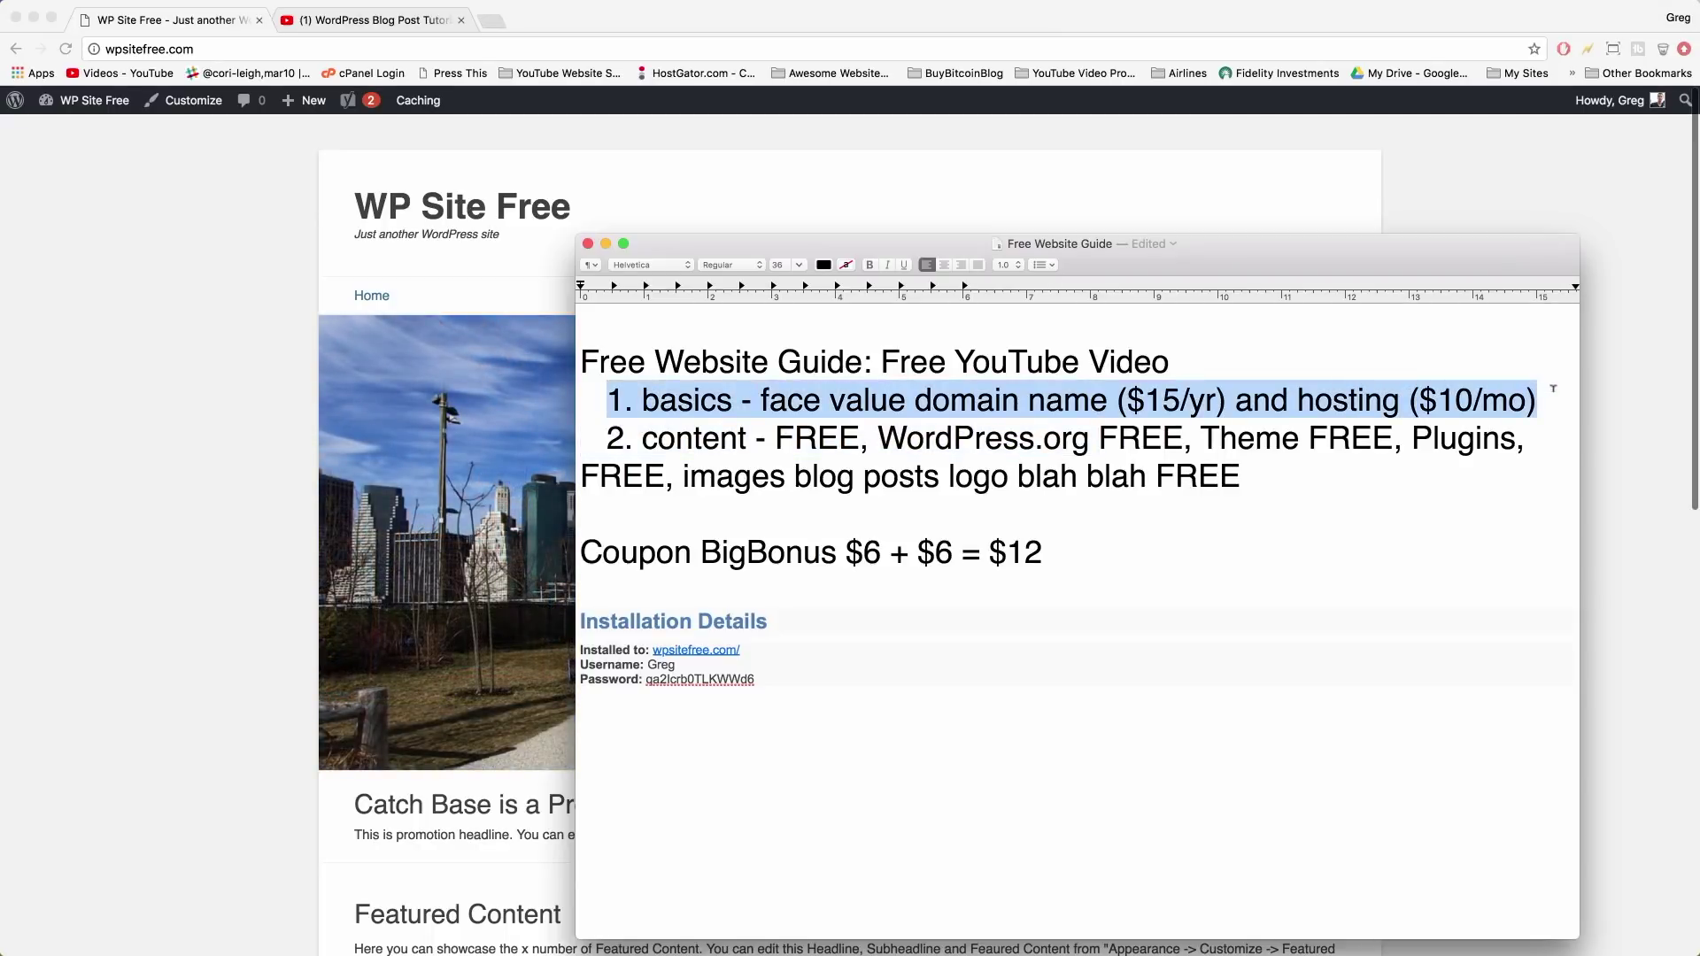
pyautogui.press('super+i')
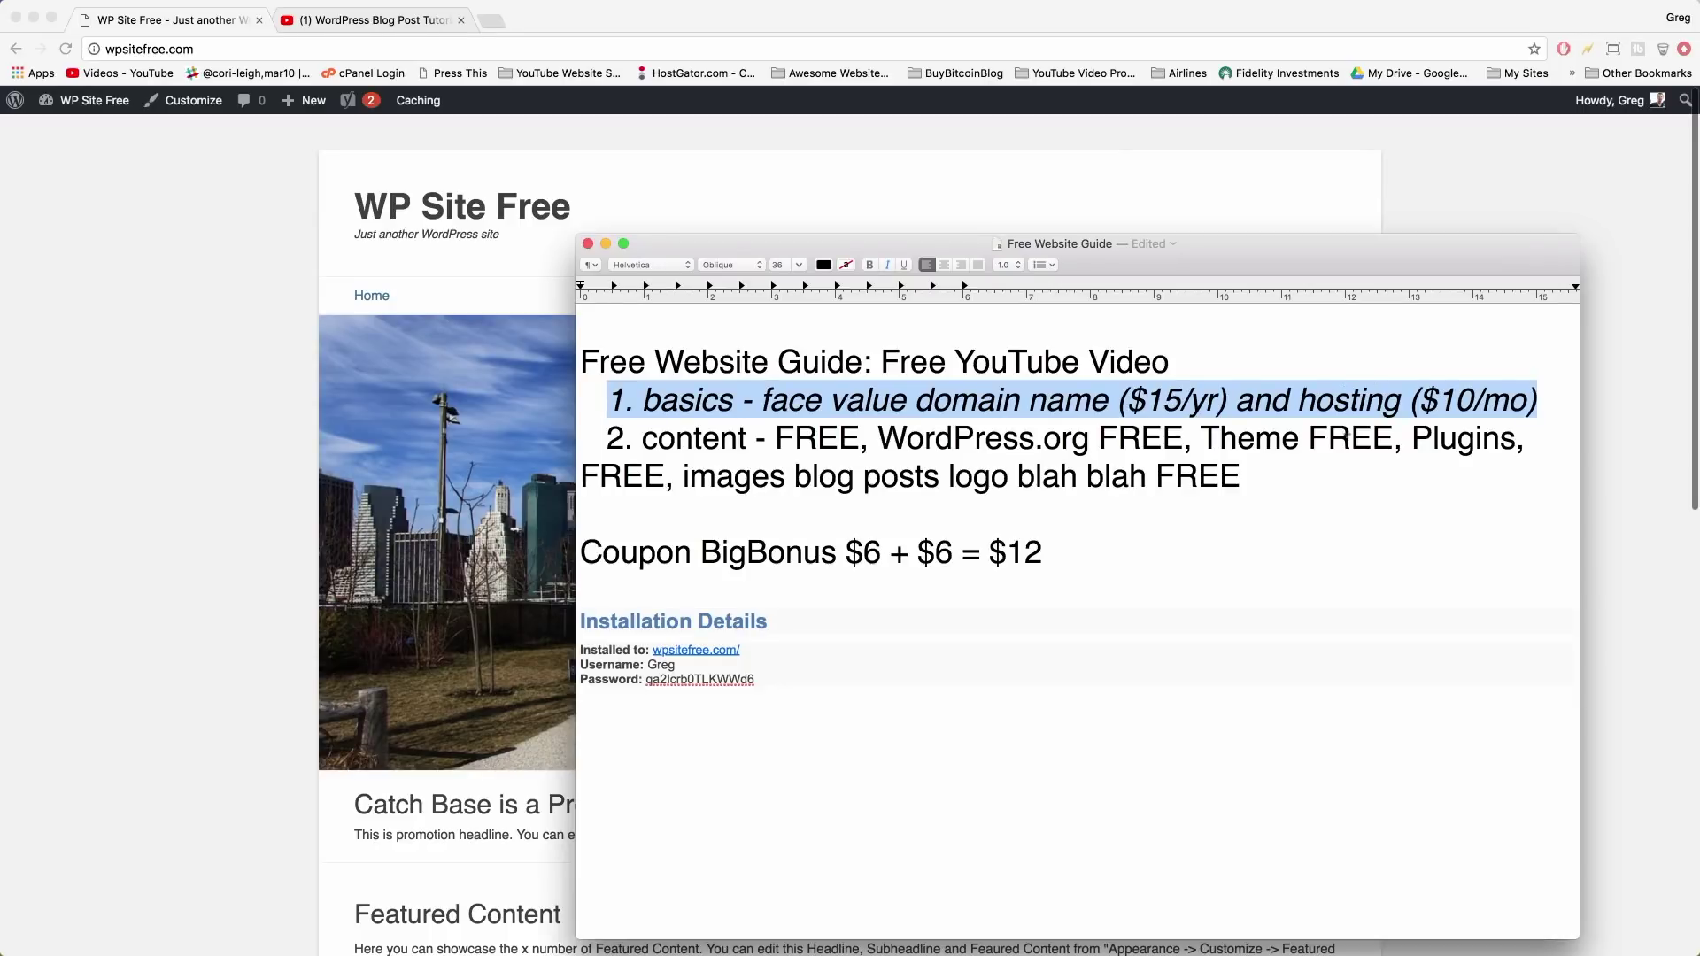
pyautogui.click(1349, 436)
pyautogui.moveTo(609, 438); pyautogui.dragTo(682, 478)
pyautogui.press('super+i')
pyautogui.click(965, 479)
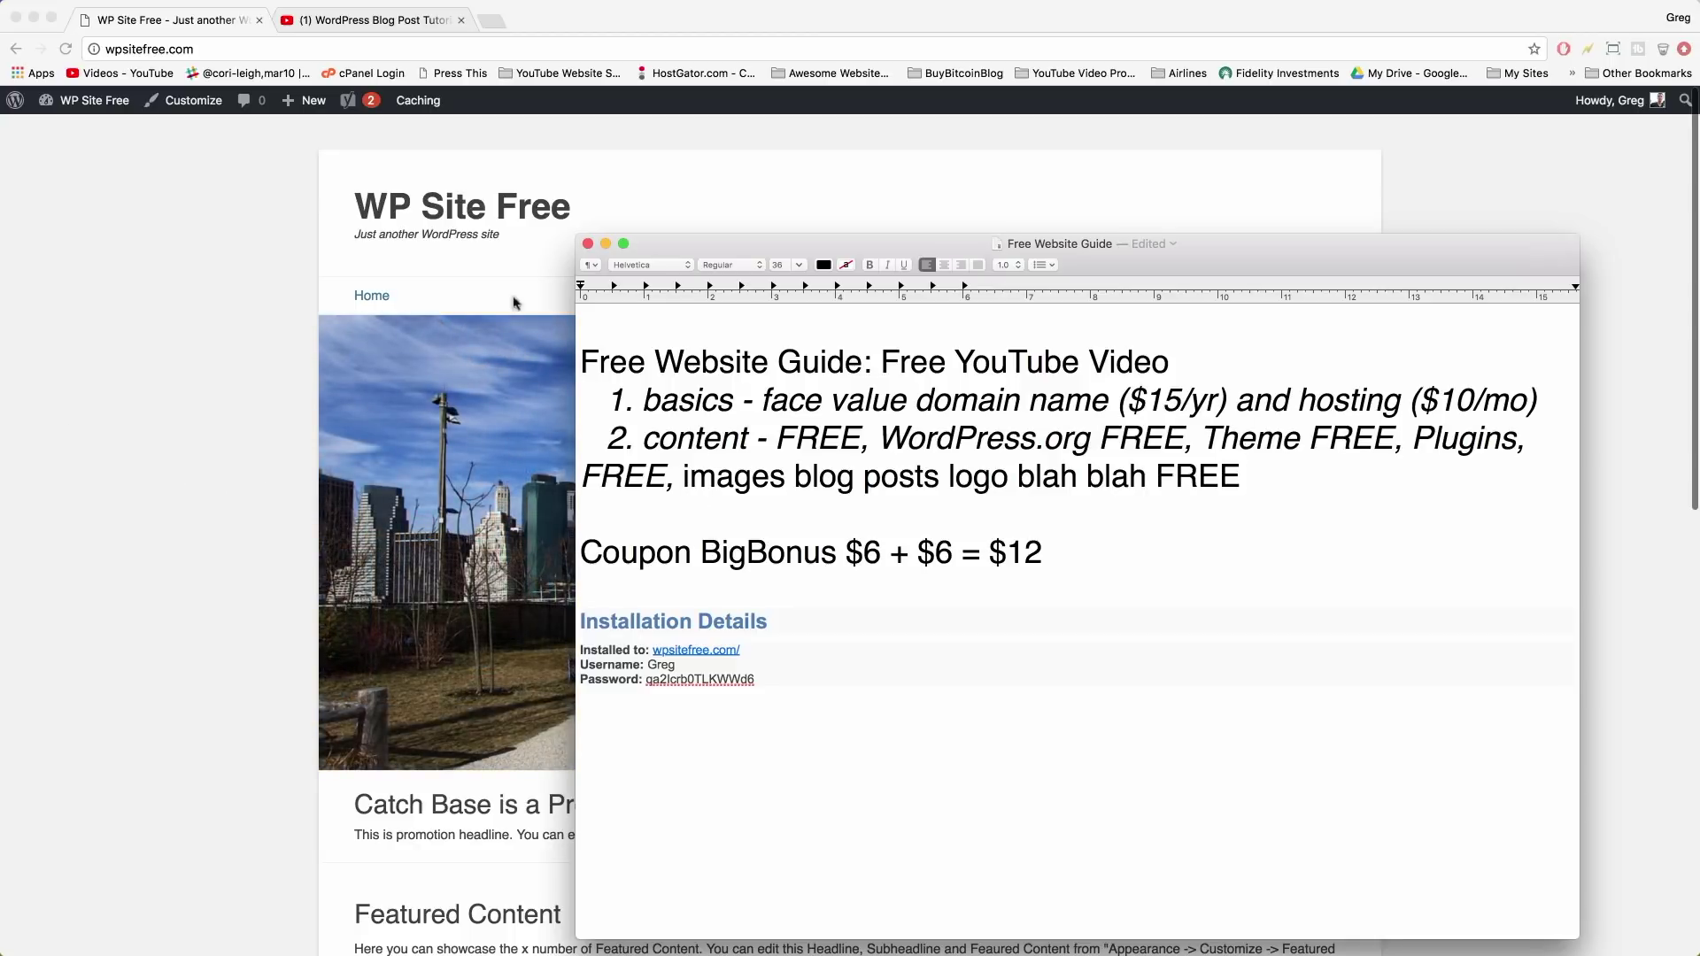
pyautogui.click(236, 387)
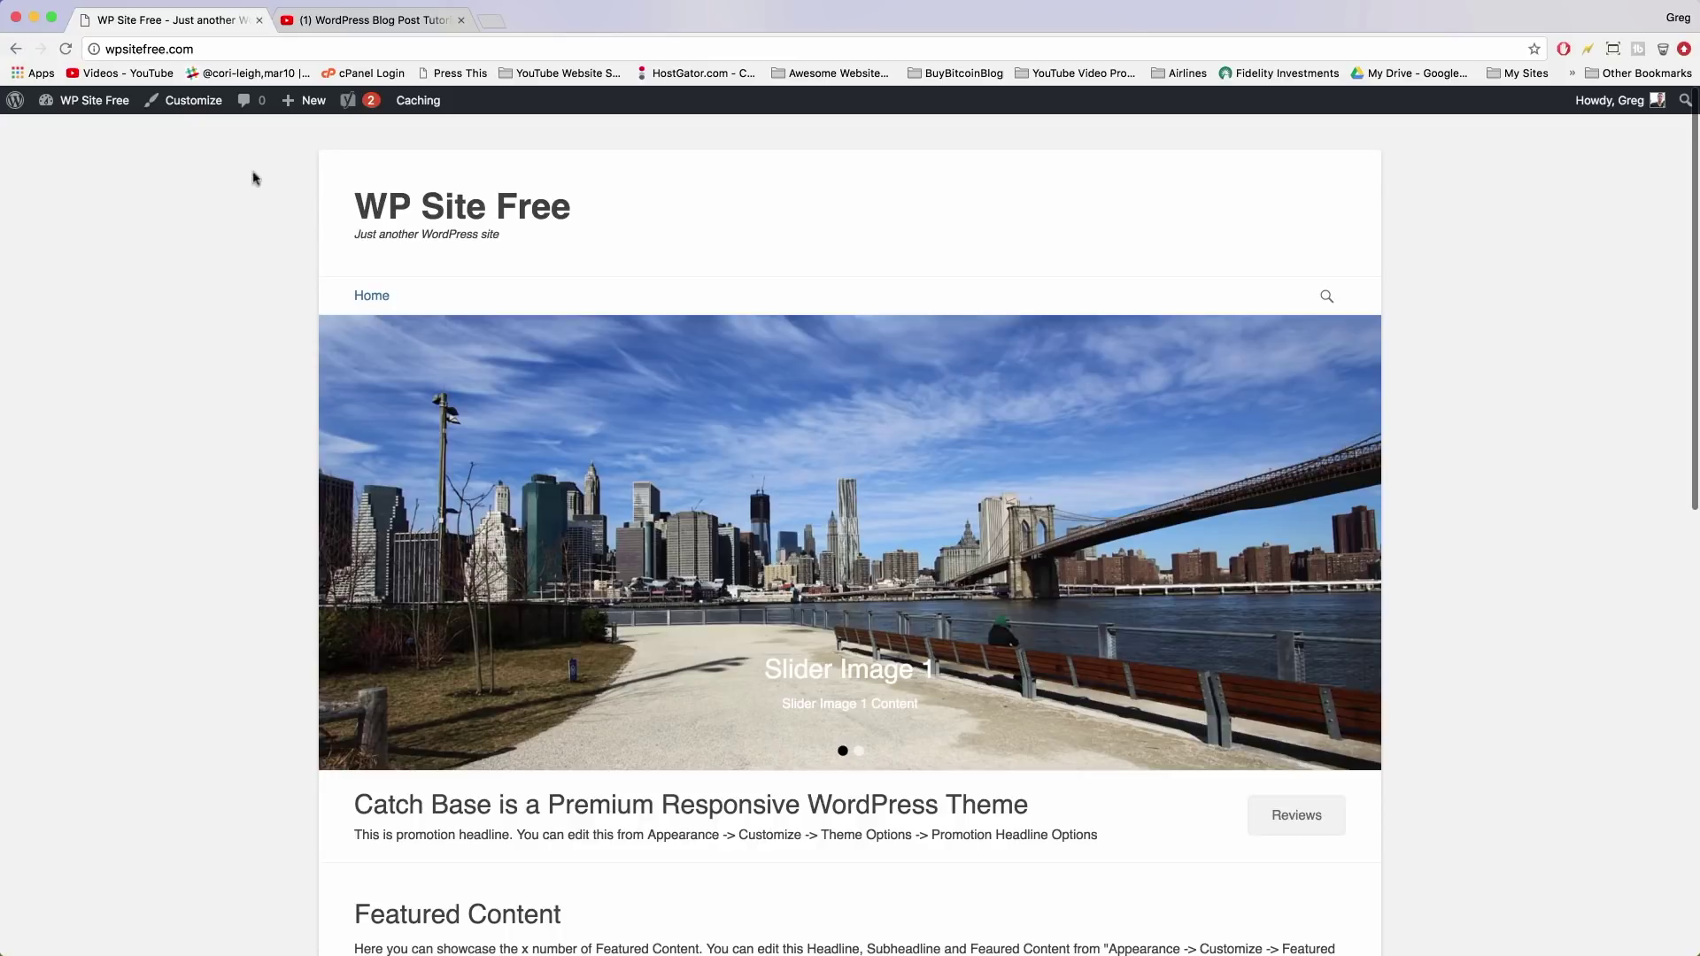
# Open logomakr.com in a new tab and dismiss the intro video and tour tip
pyautogui.click(491, 20)
pyautogui.write('log')
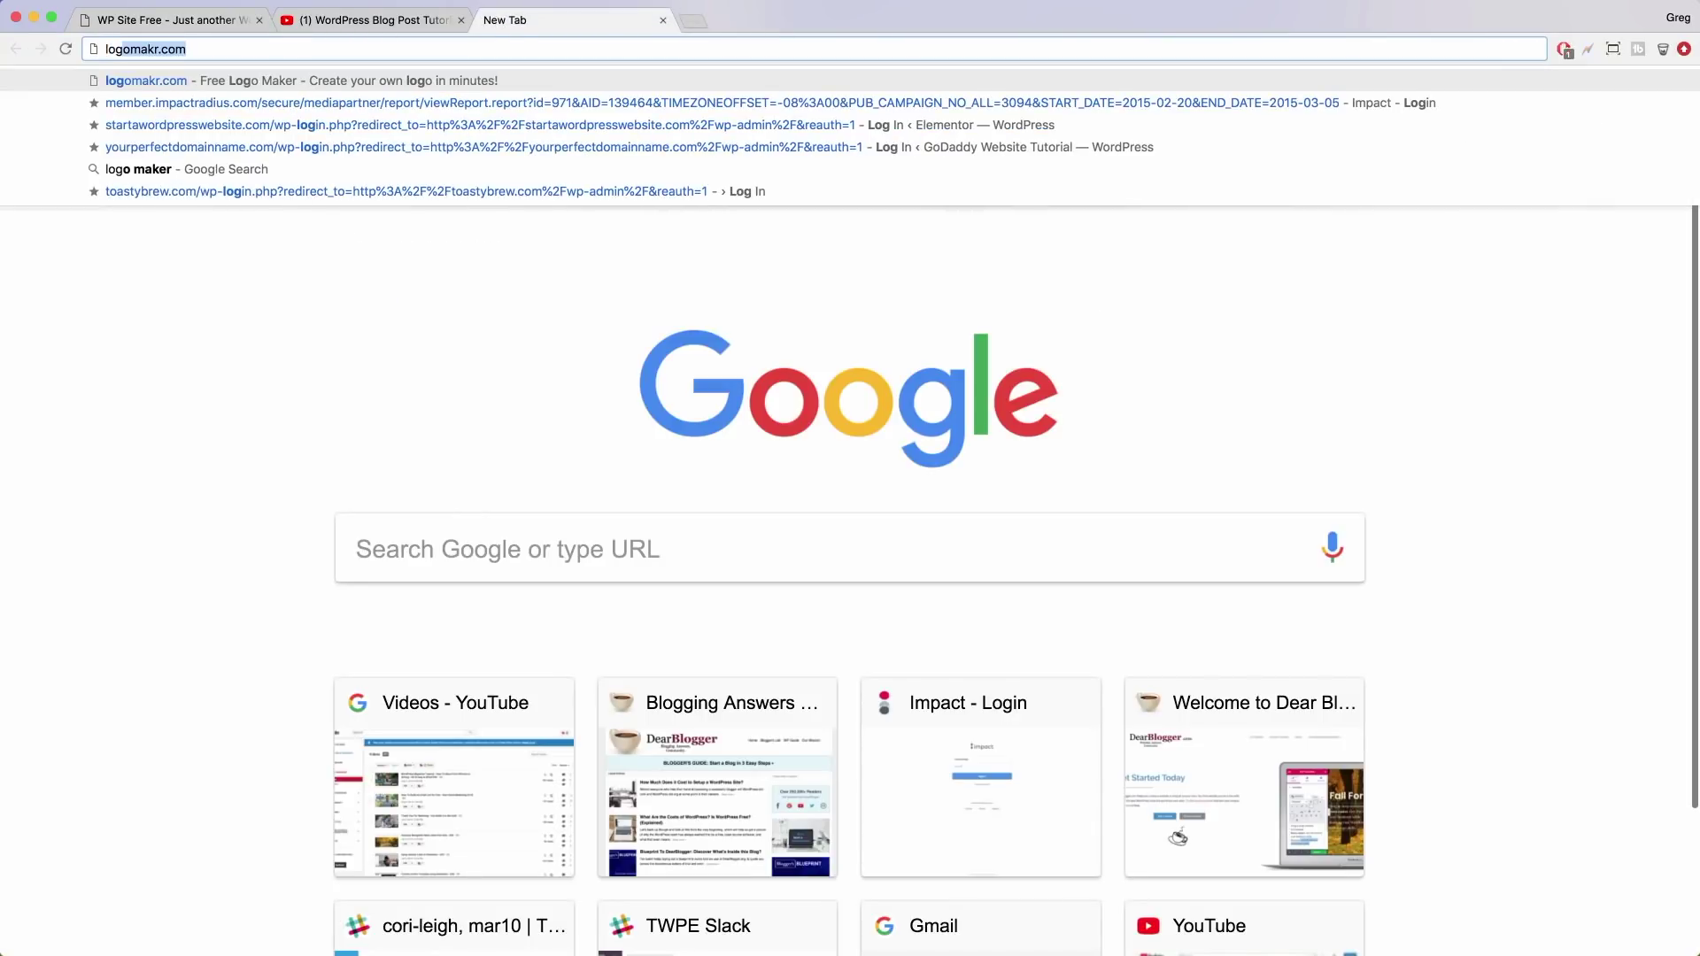
pyautogui.press('Return')
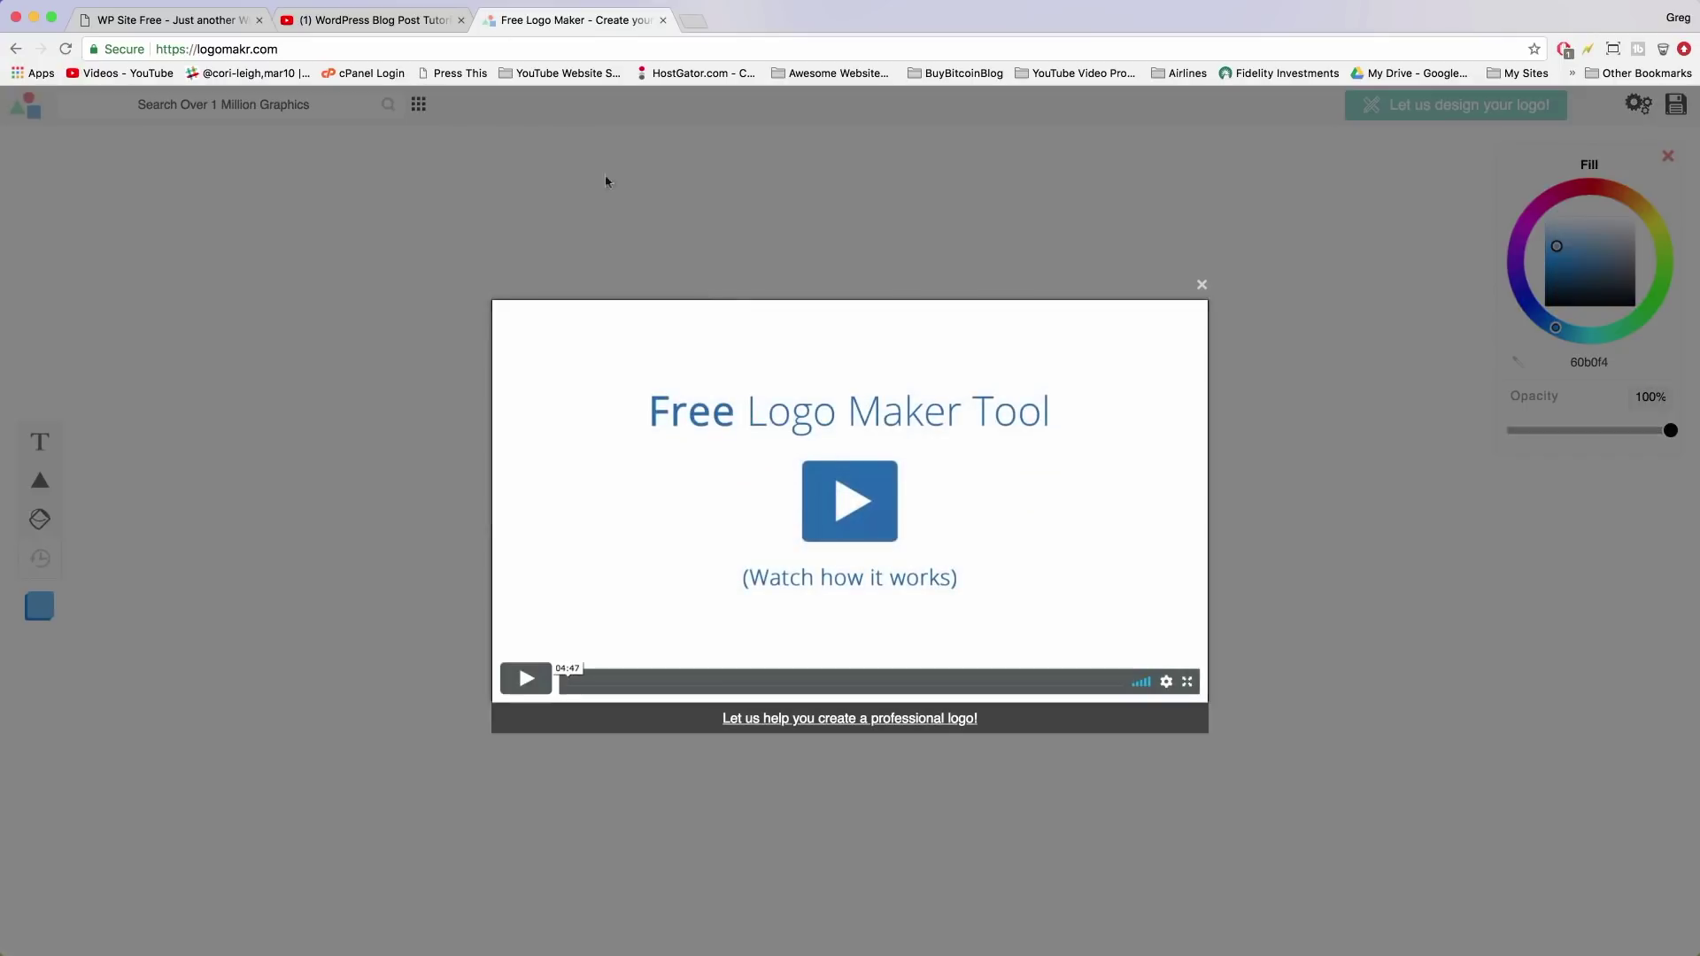
pyautogui.click(537, 267)
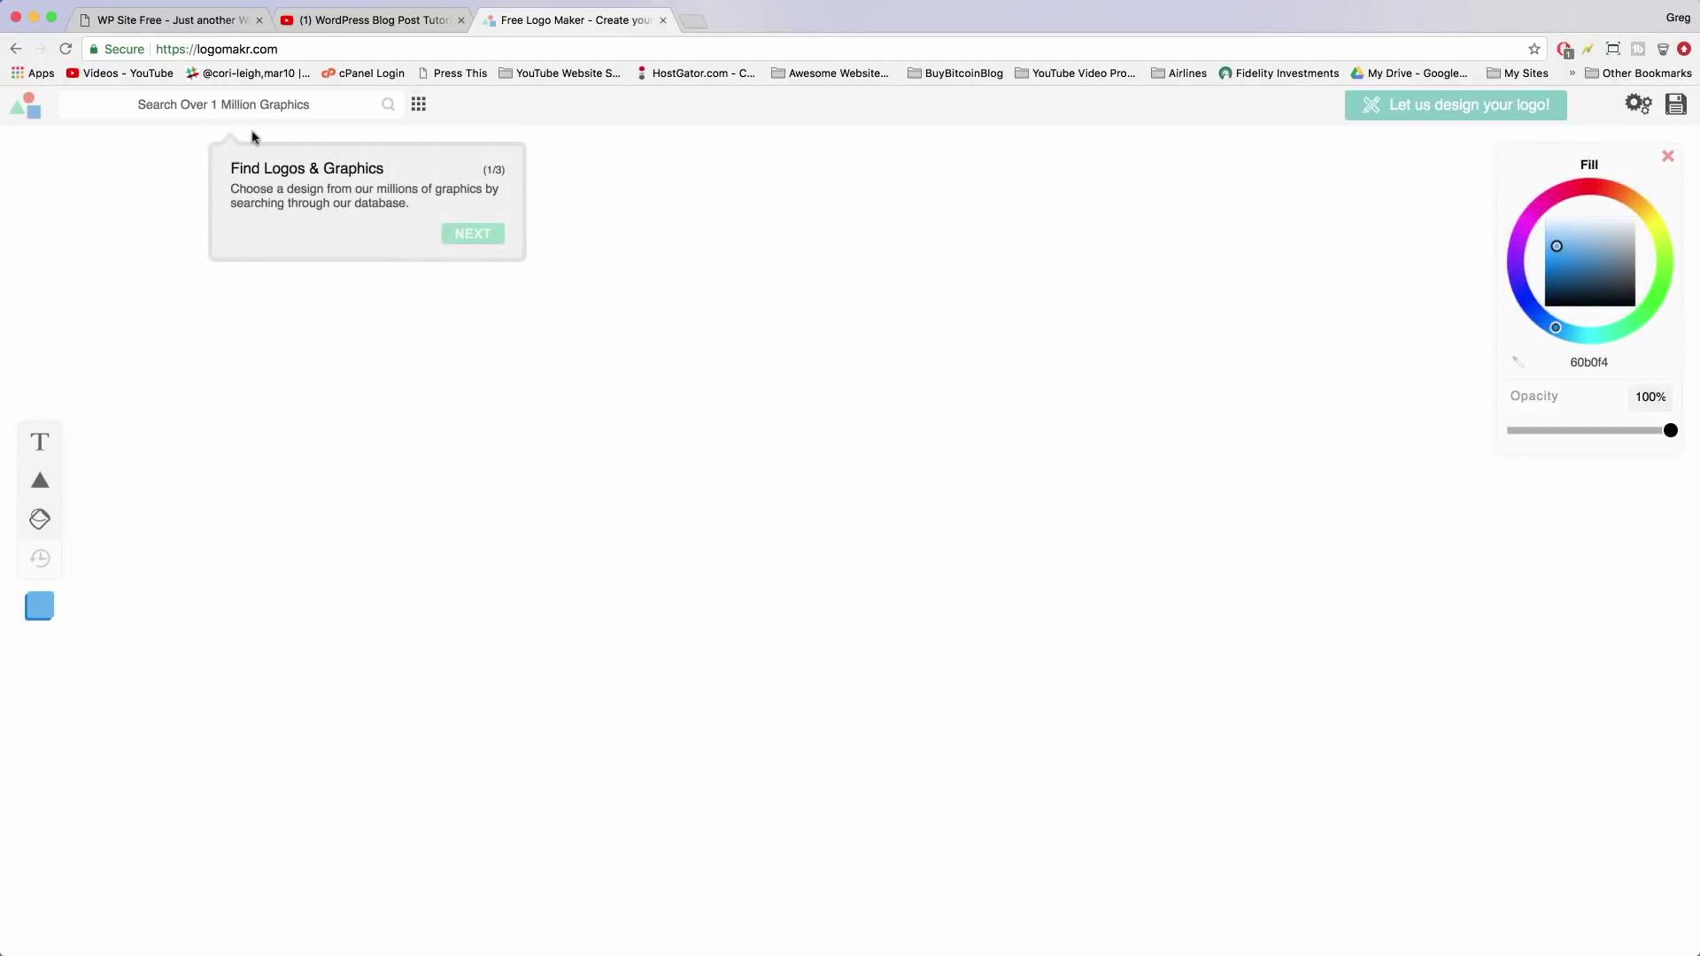
pyautogui.click(122, 264)
# Search the graphics for compass, then browse the Multi Color, Silly and Abstract categories
pyautogui.click(225, 104)
pyautogui.write('T')
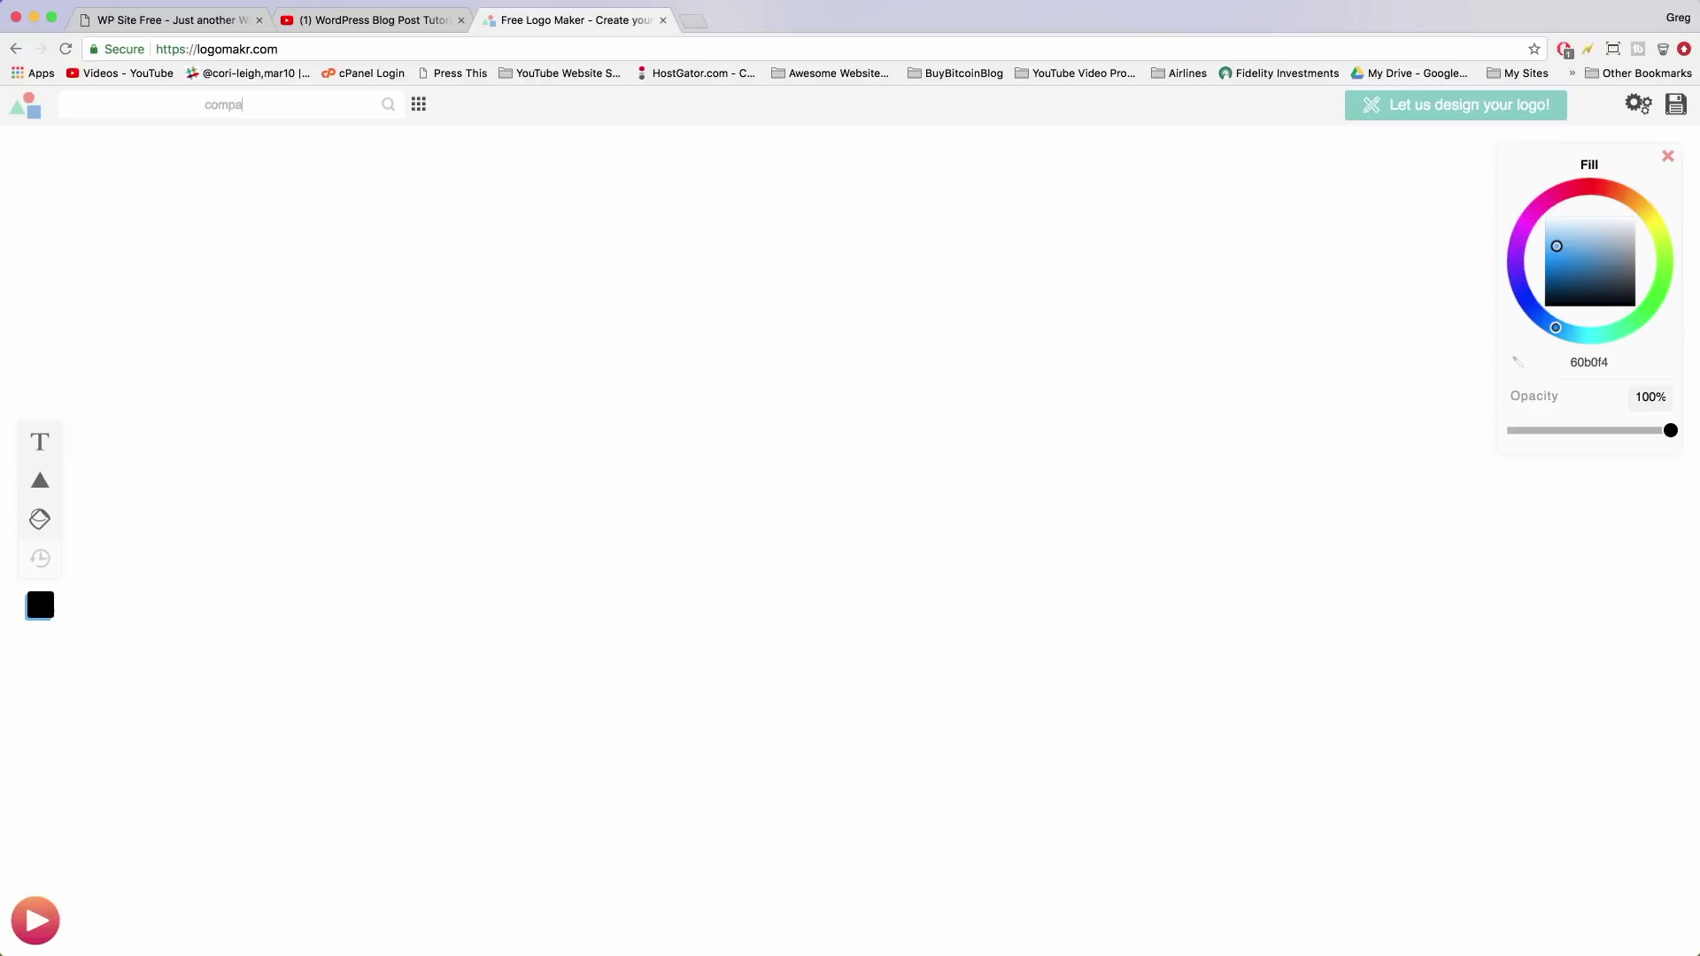
pyautogui.press('Return')
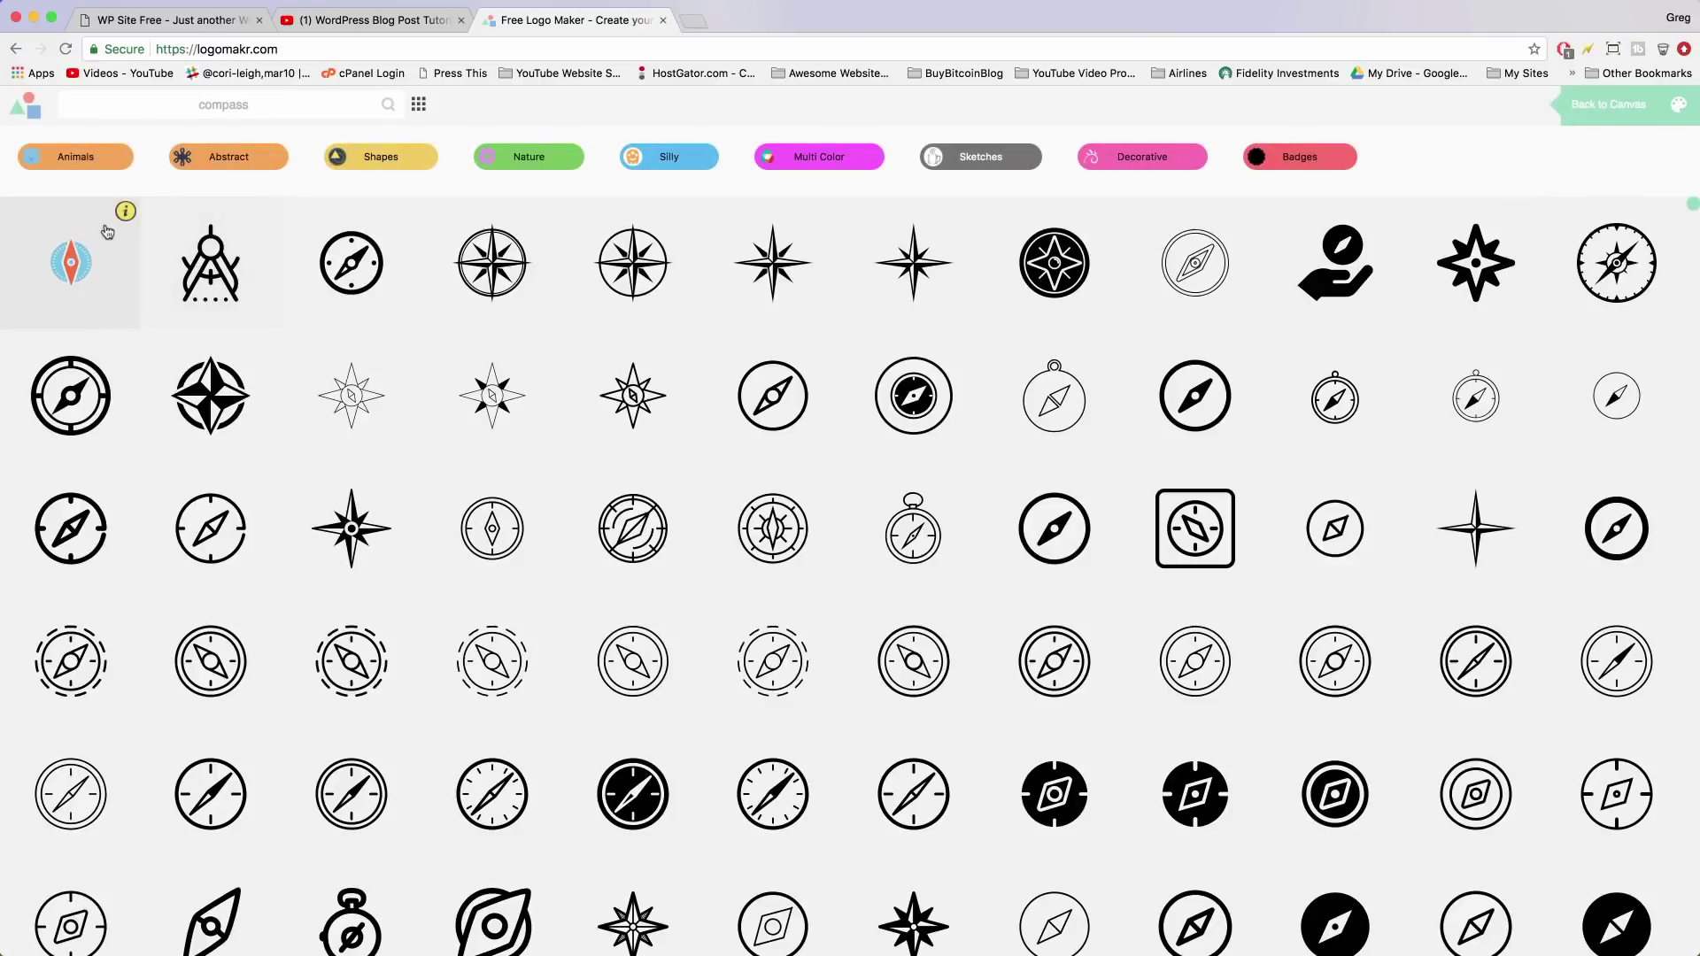
pyautogui.scroll(-10, 1006, 304)
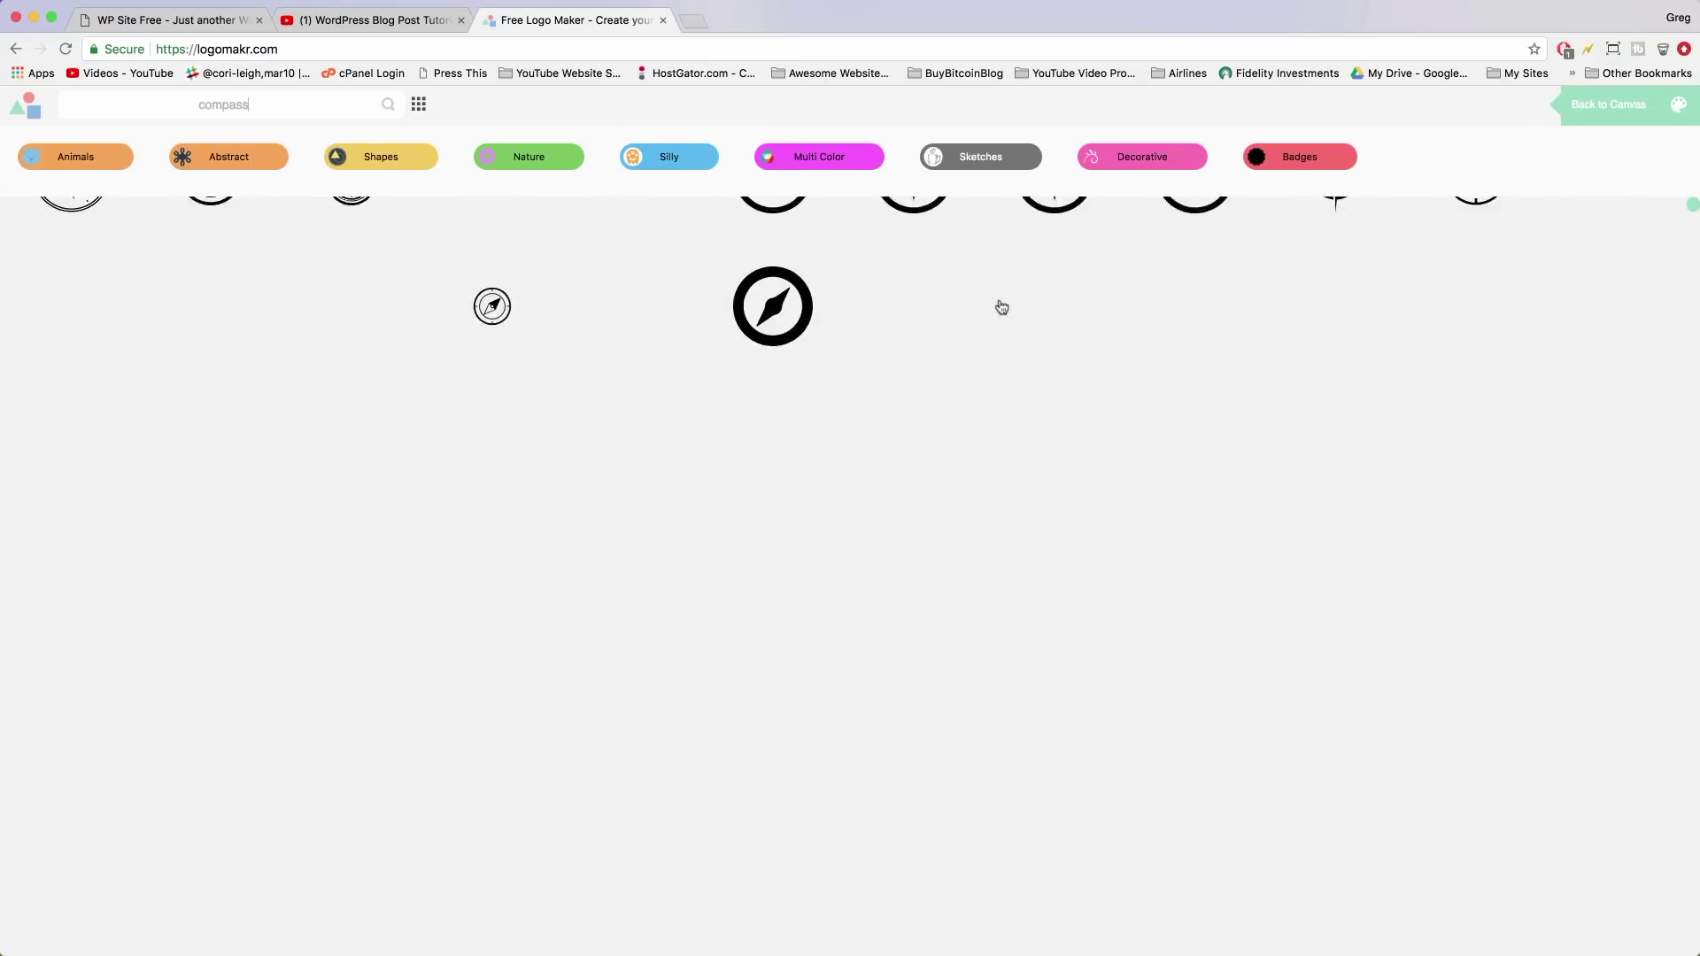
pyautogui.click(814, 158)
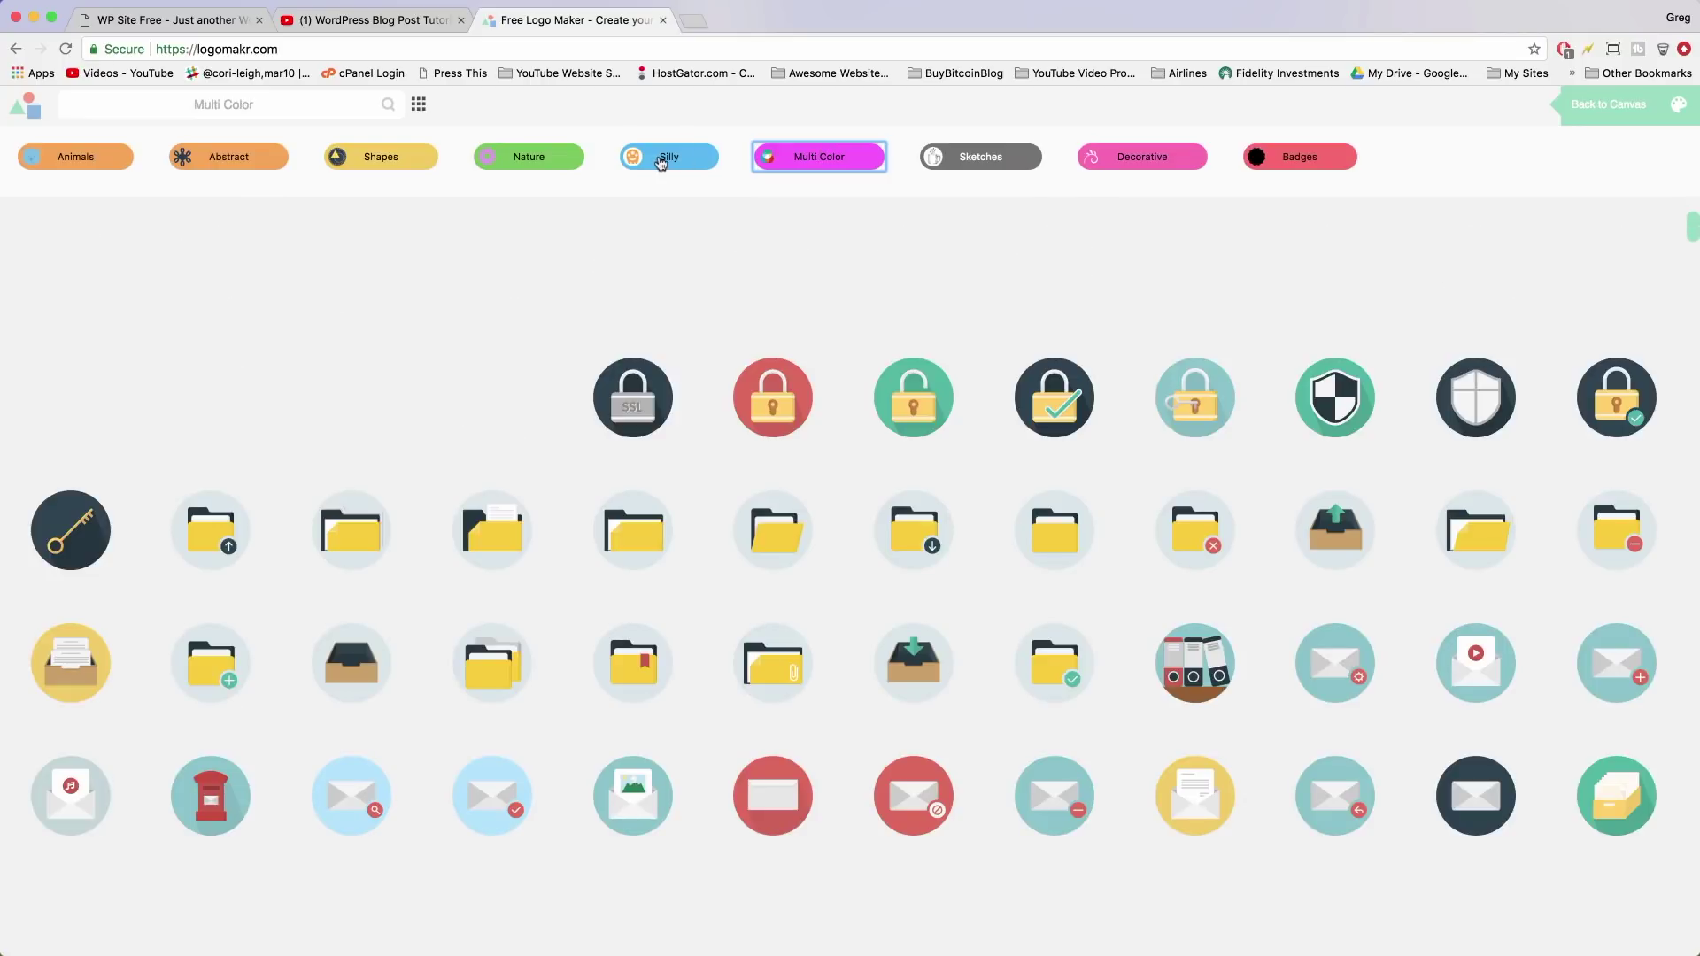
pyautogui.click(664, 158)
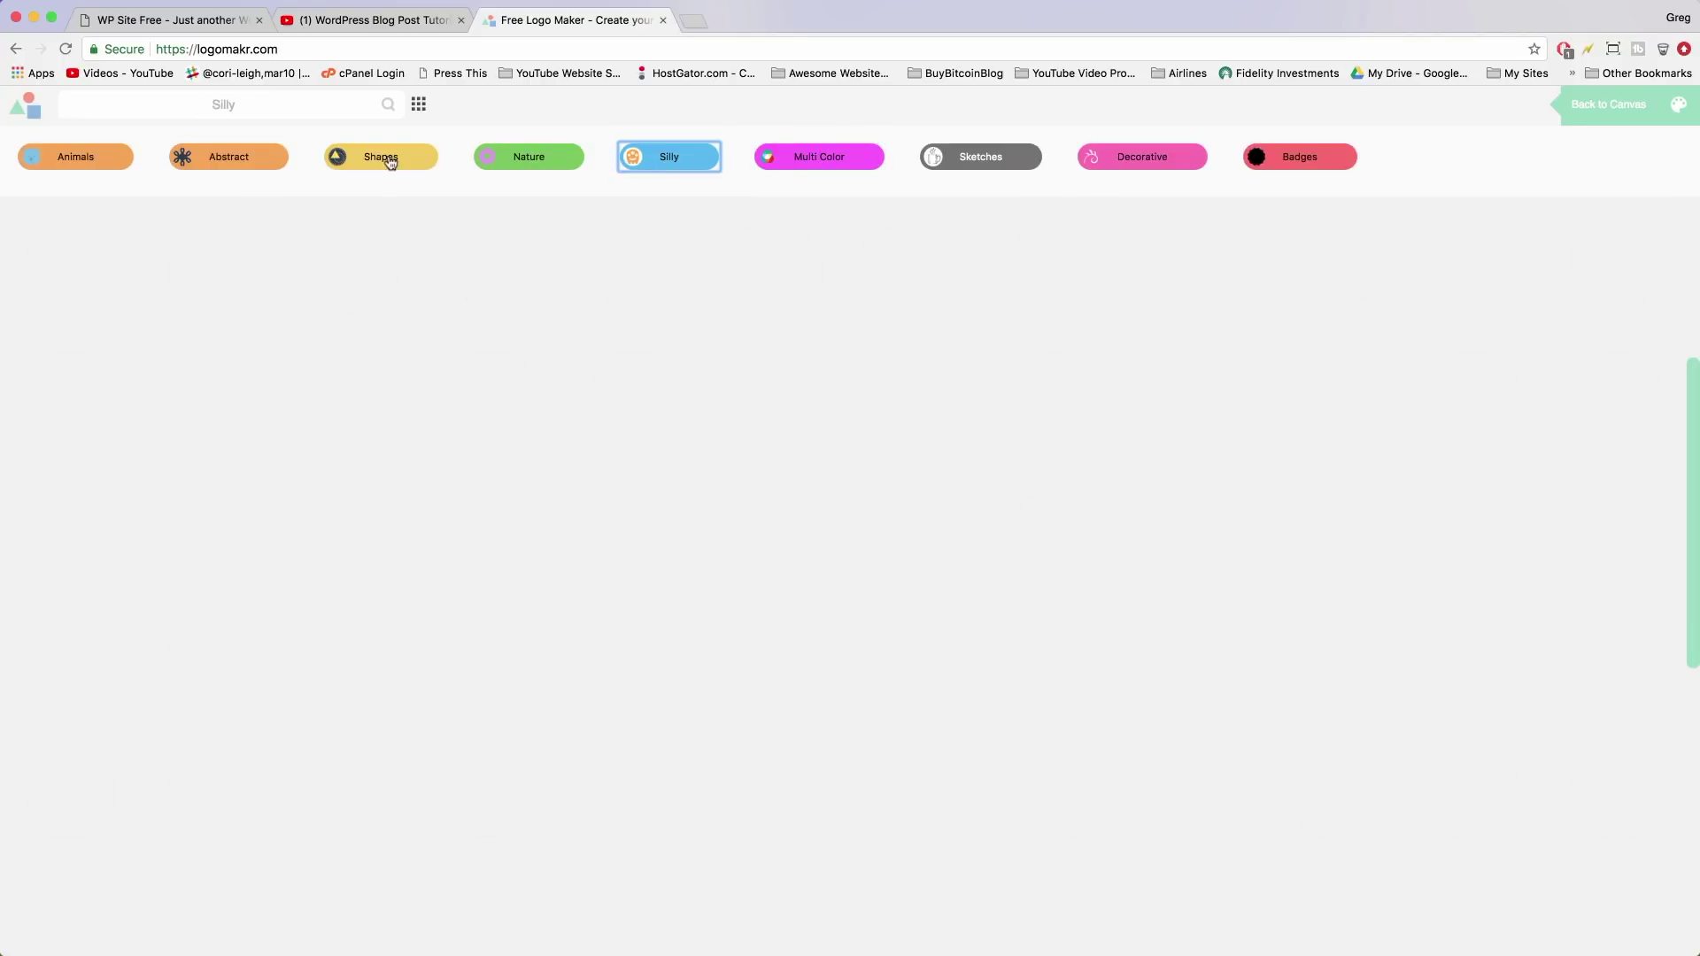
pyautogui.click(225, 162)
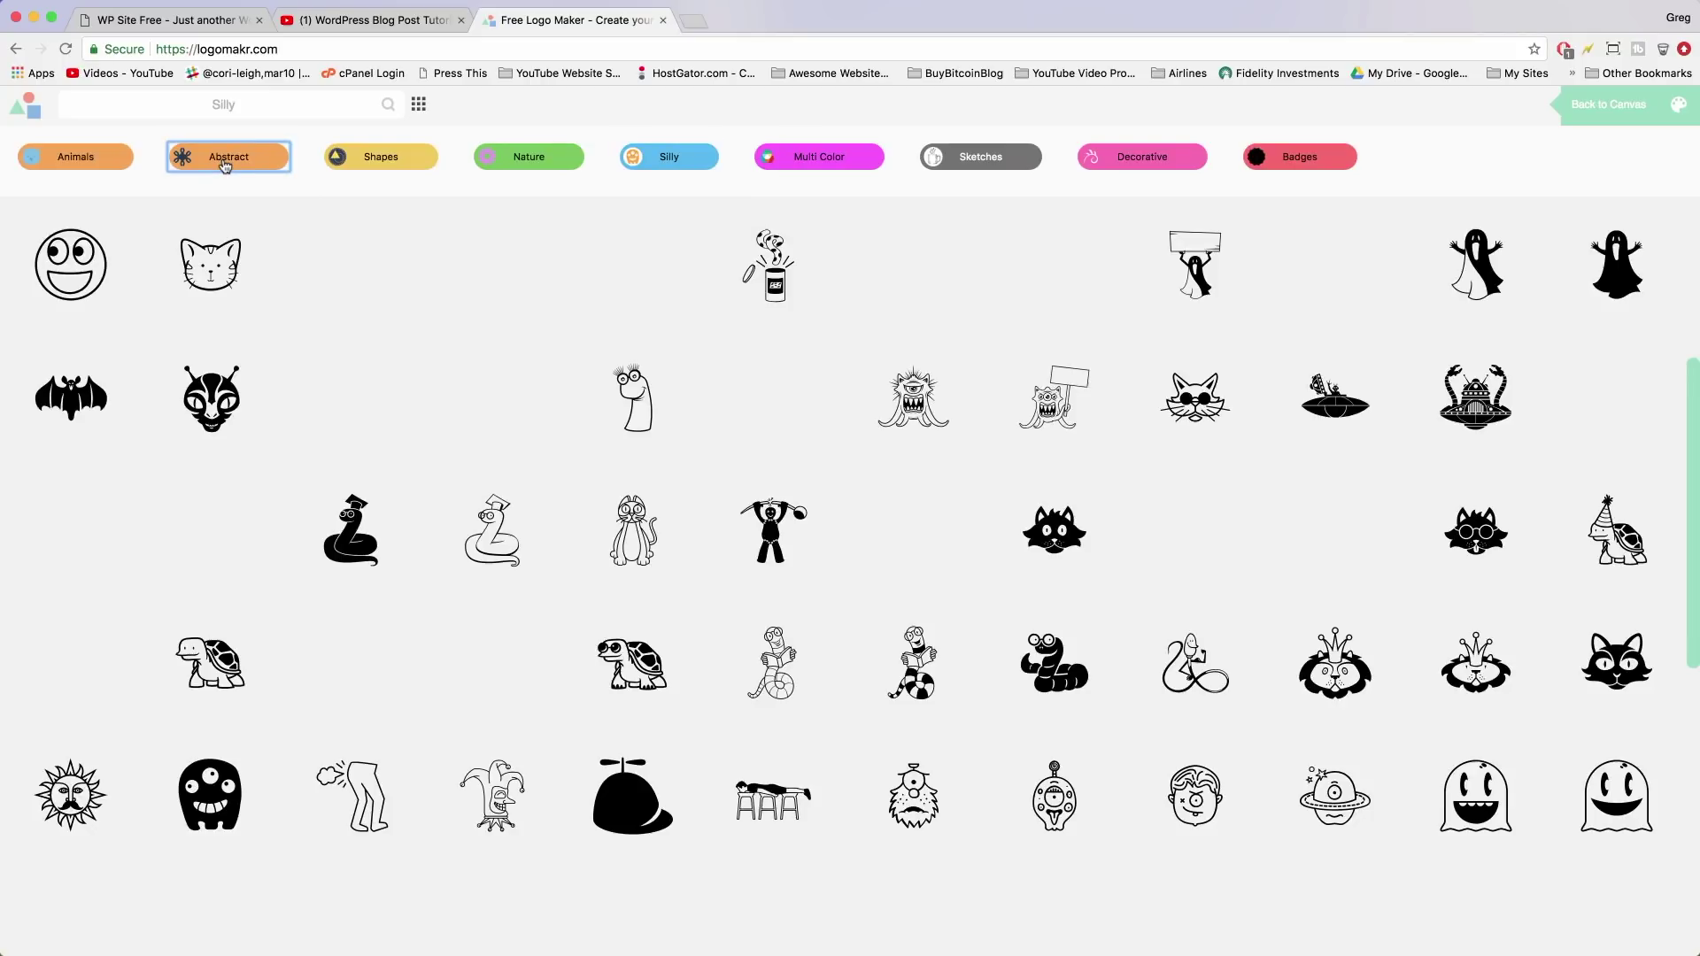
pyautogui.click(225, 161)
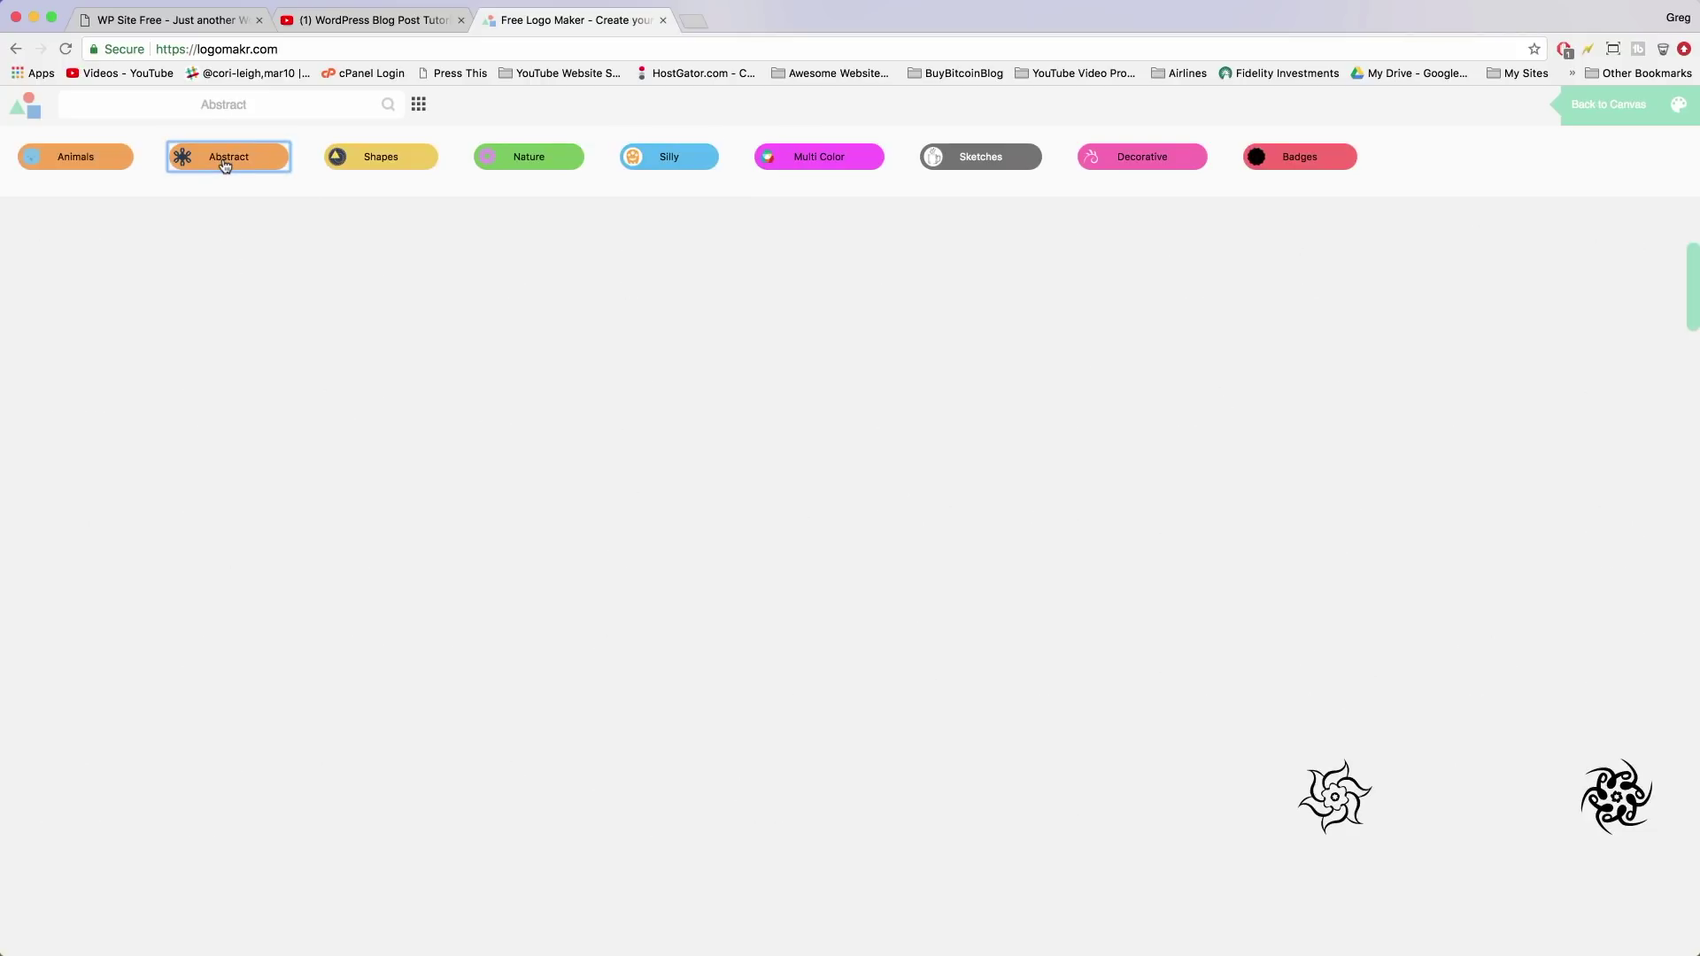
# Add the green leaf graphic to the canvas and move it up-left of centre
pyautogui.scroll(5, 580, 550)
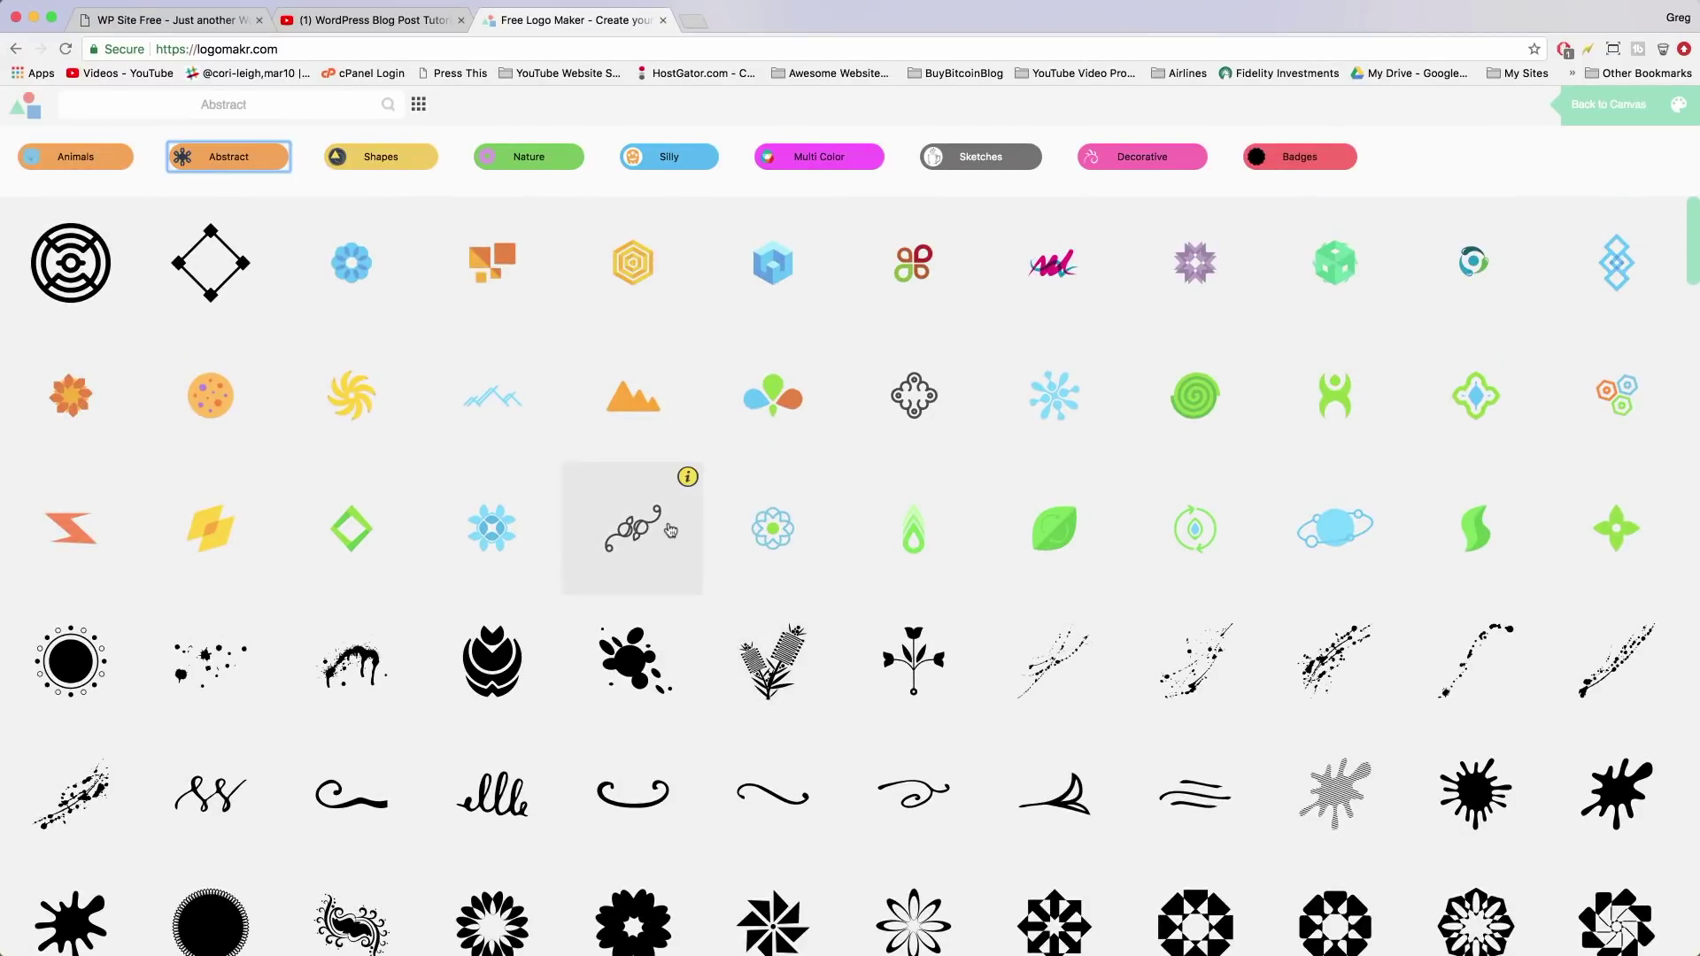
pyautogui.click(1063, 536)
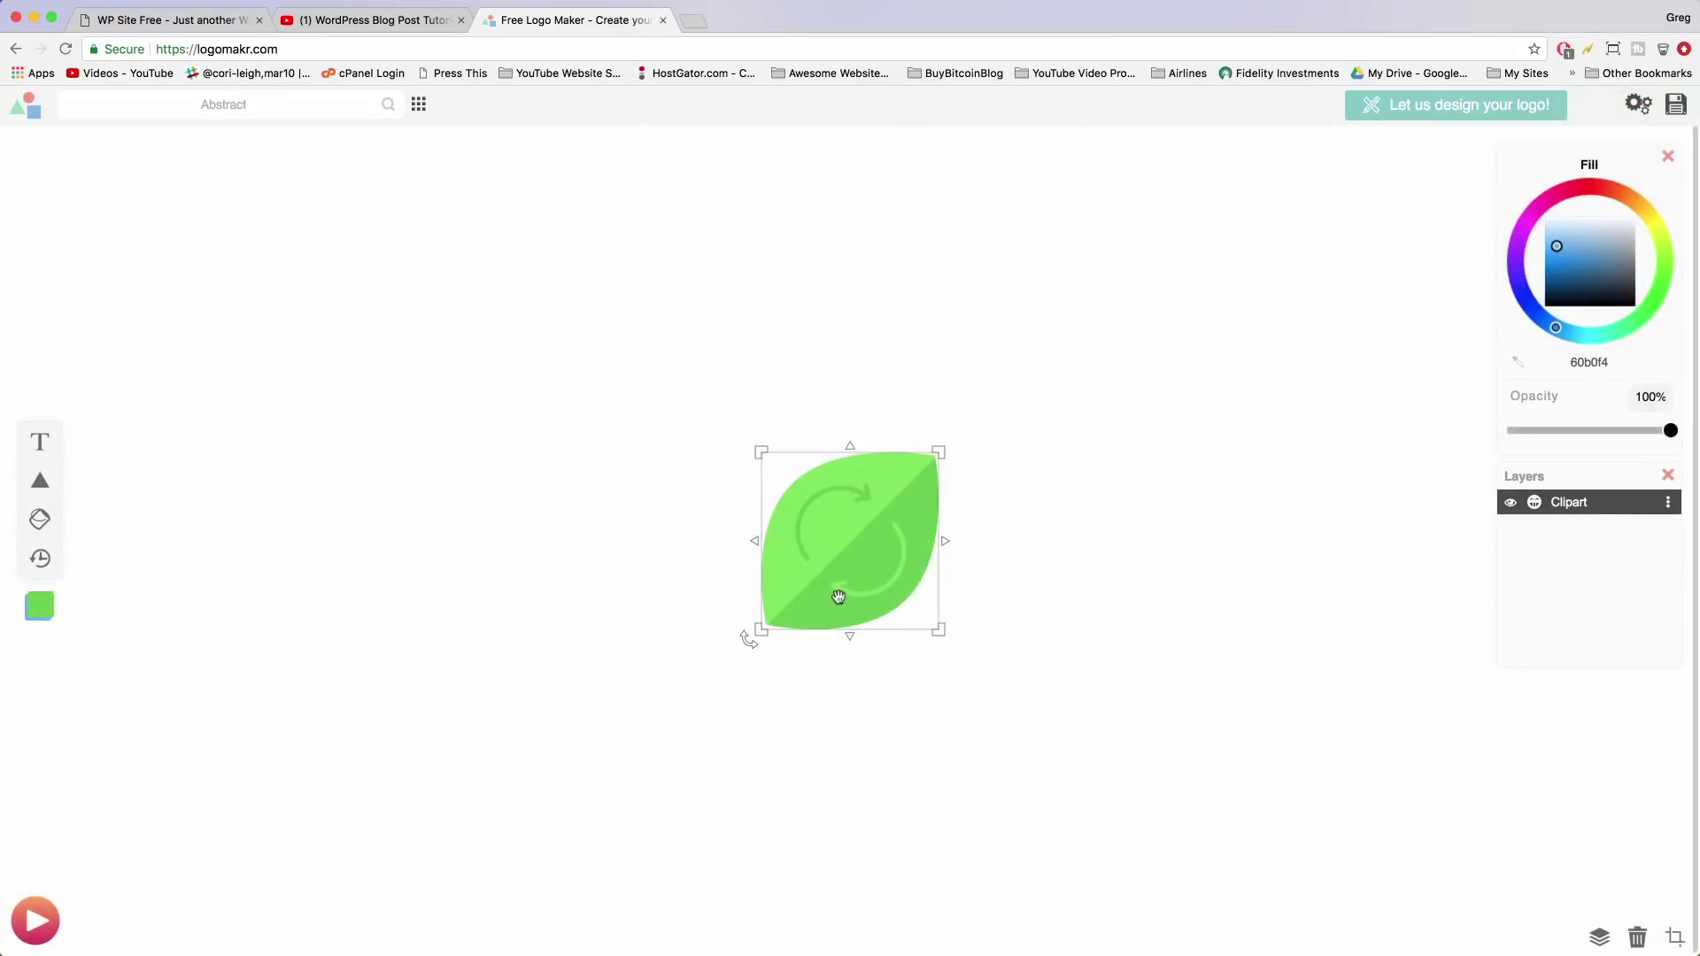
pyautogui.moveTo(842, 528); pyautogui.dragTo(670, 383)
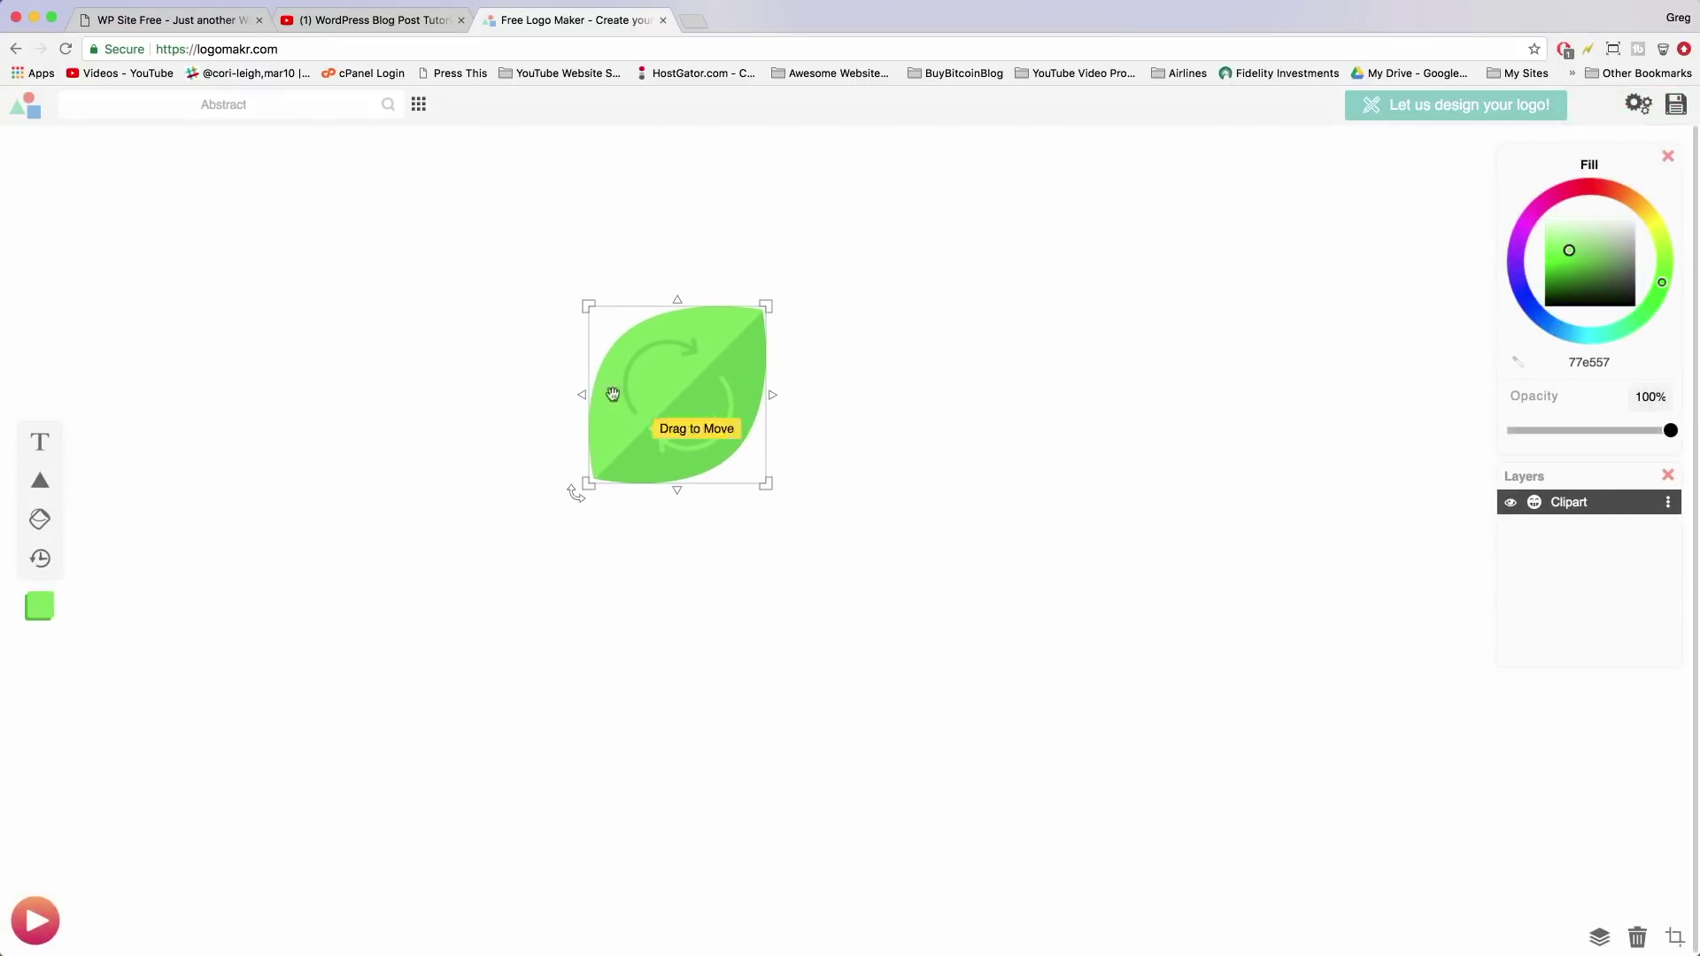
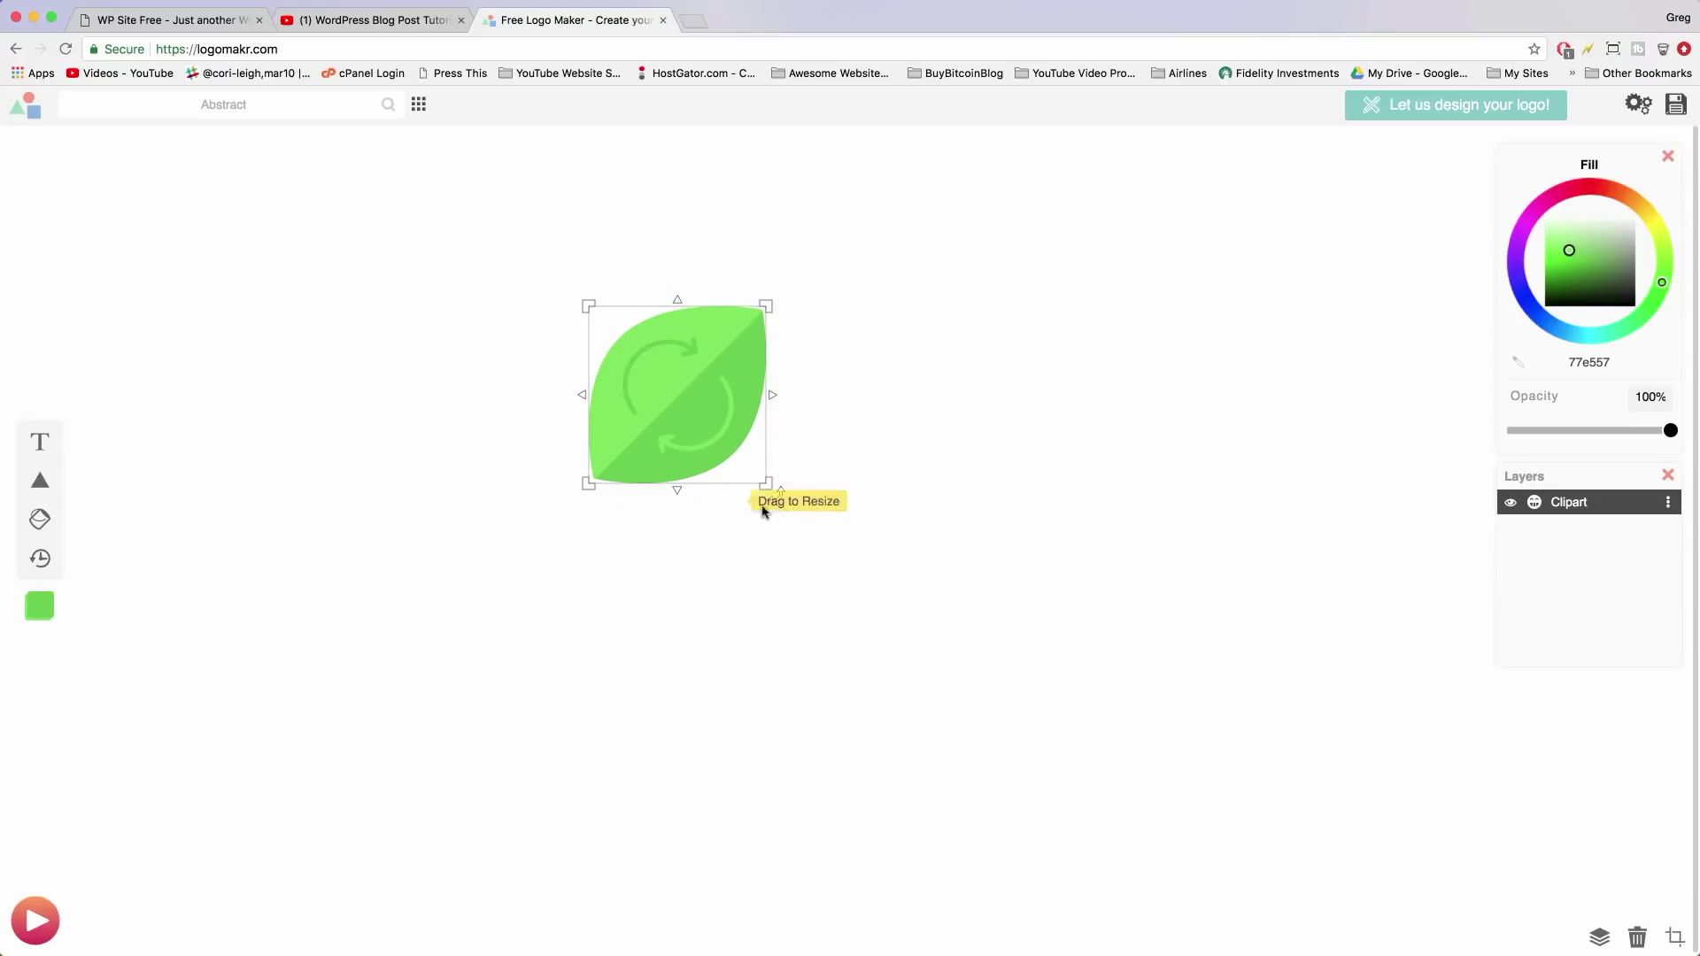
# Resize the leaf clipart to about 175 px square, then deselect it
pyautogui.moveTo(762, 483); pyautogui.dragTo(1151, 766)
pyautogui.moveTo(1027, 693); pyautogui.dragTo(716, 429)
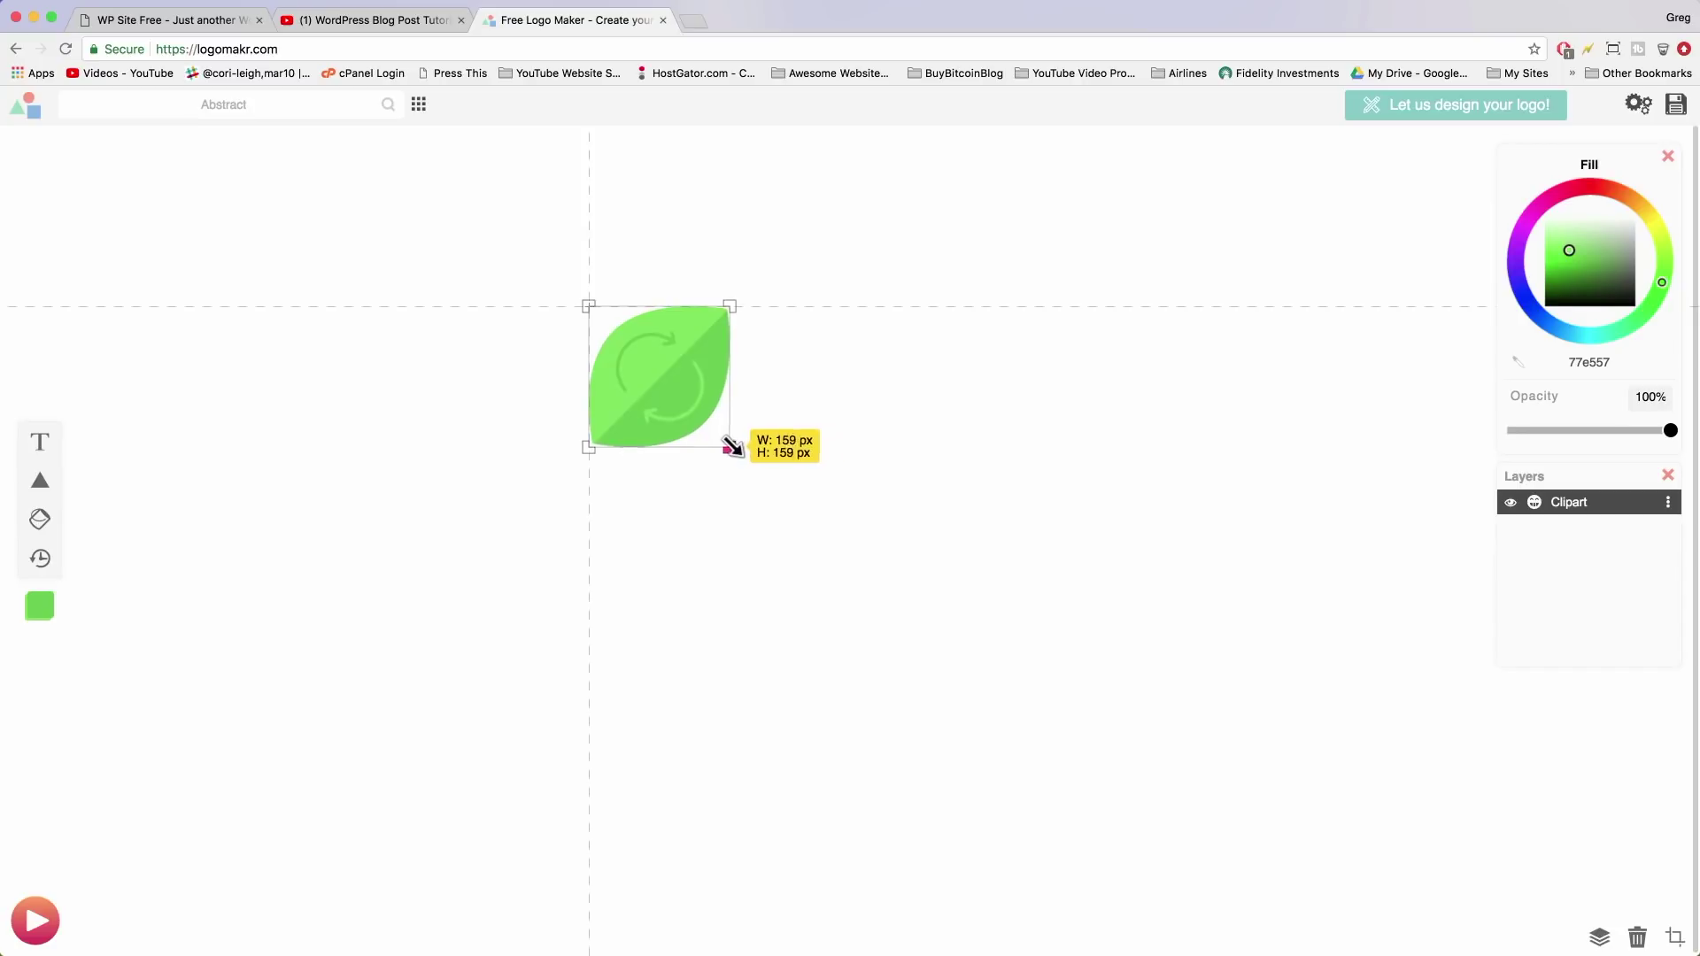
pyautogui.moveTo(744, 456); pyautogui.dragTo(745, 458)
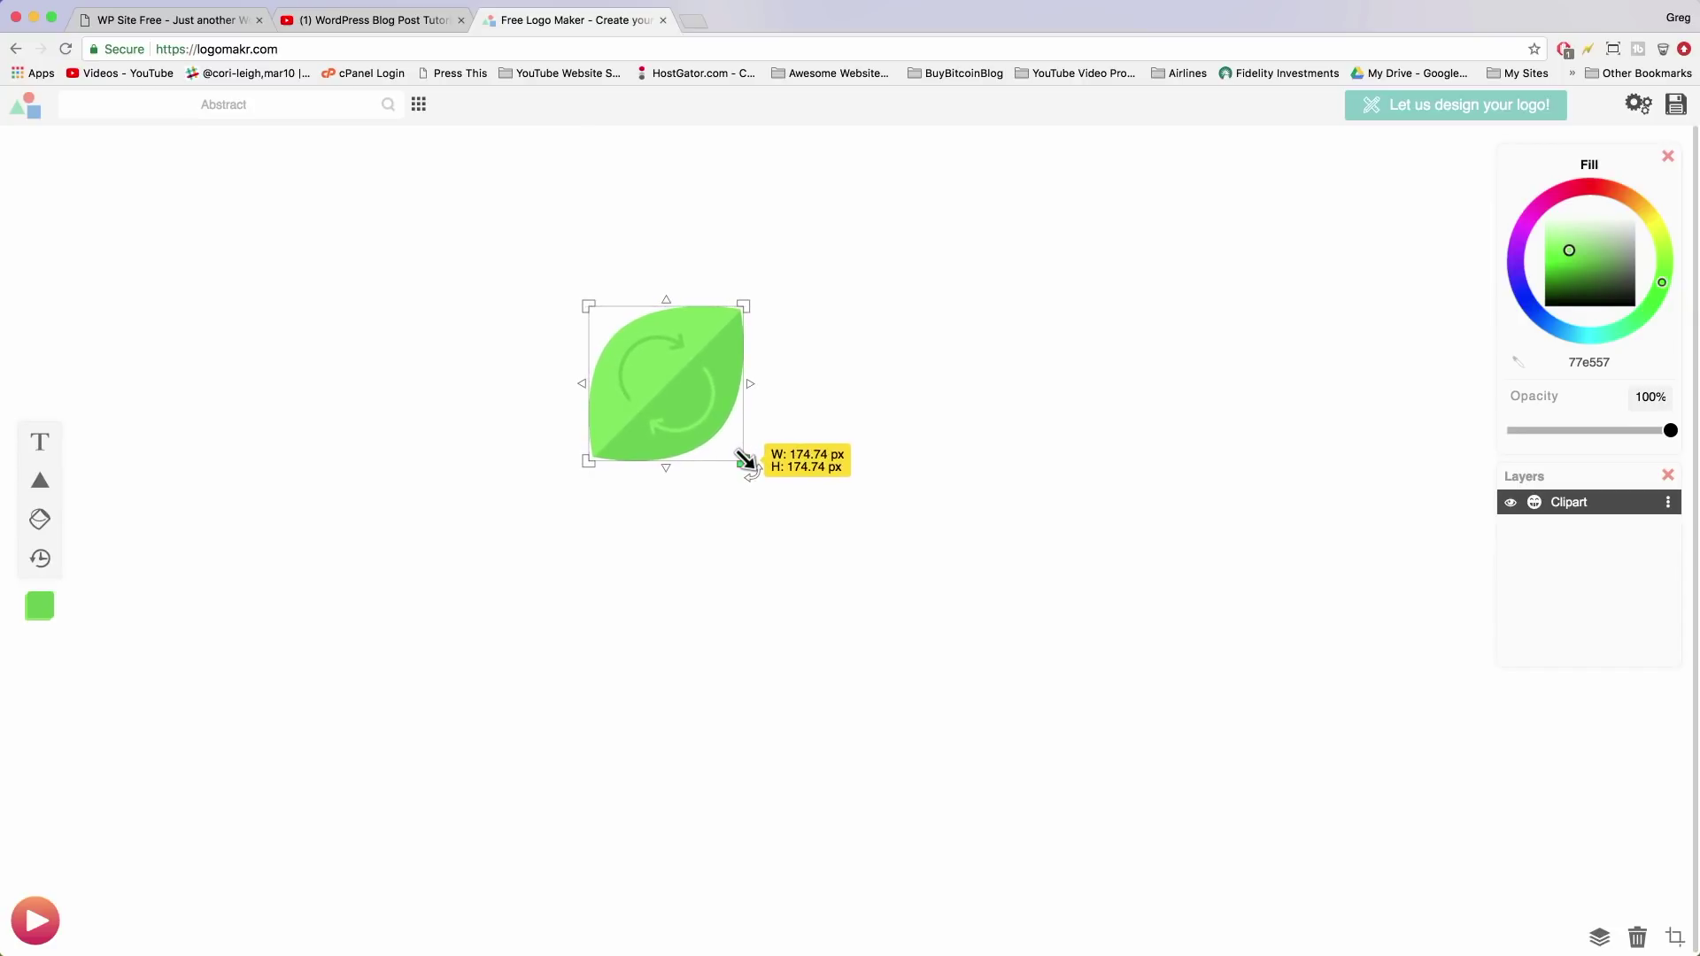
pyautogui.click(967, 555)
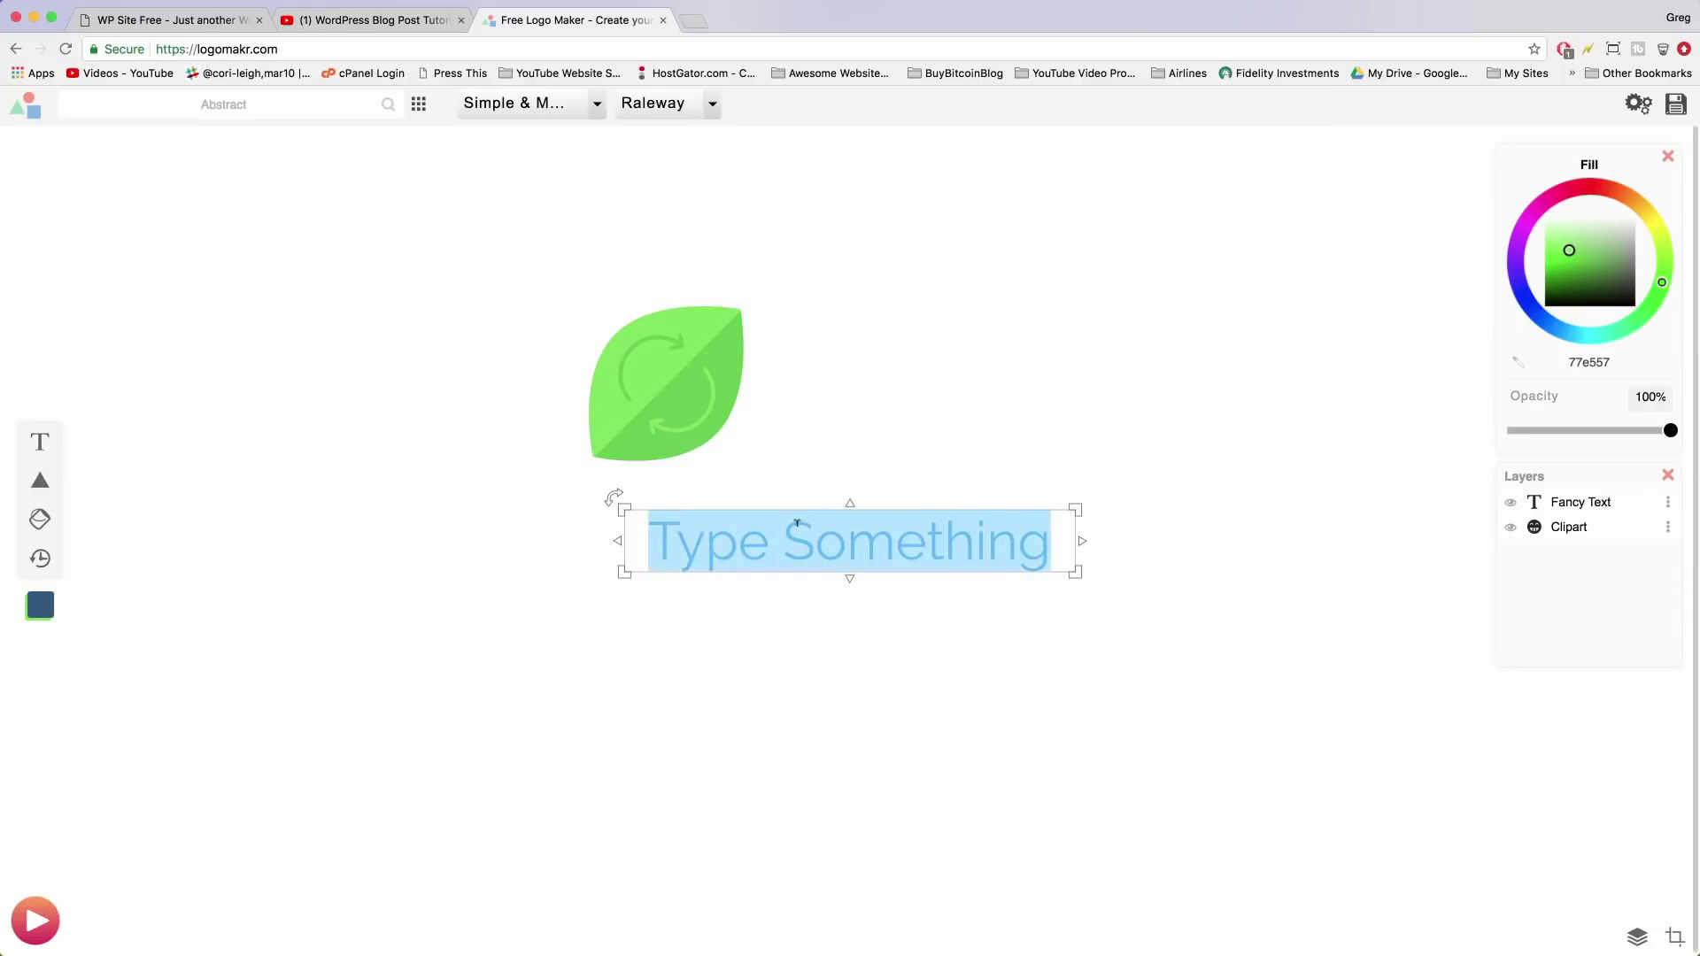
# Add a 'LogoText' text layer, enlarge it and place it right of the leaf
pyautogui.write('LogoText')
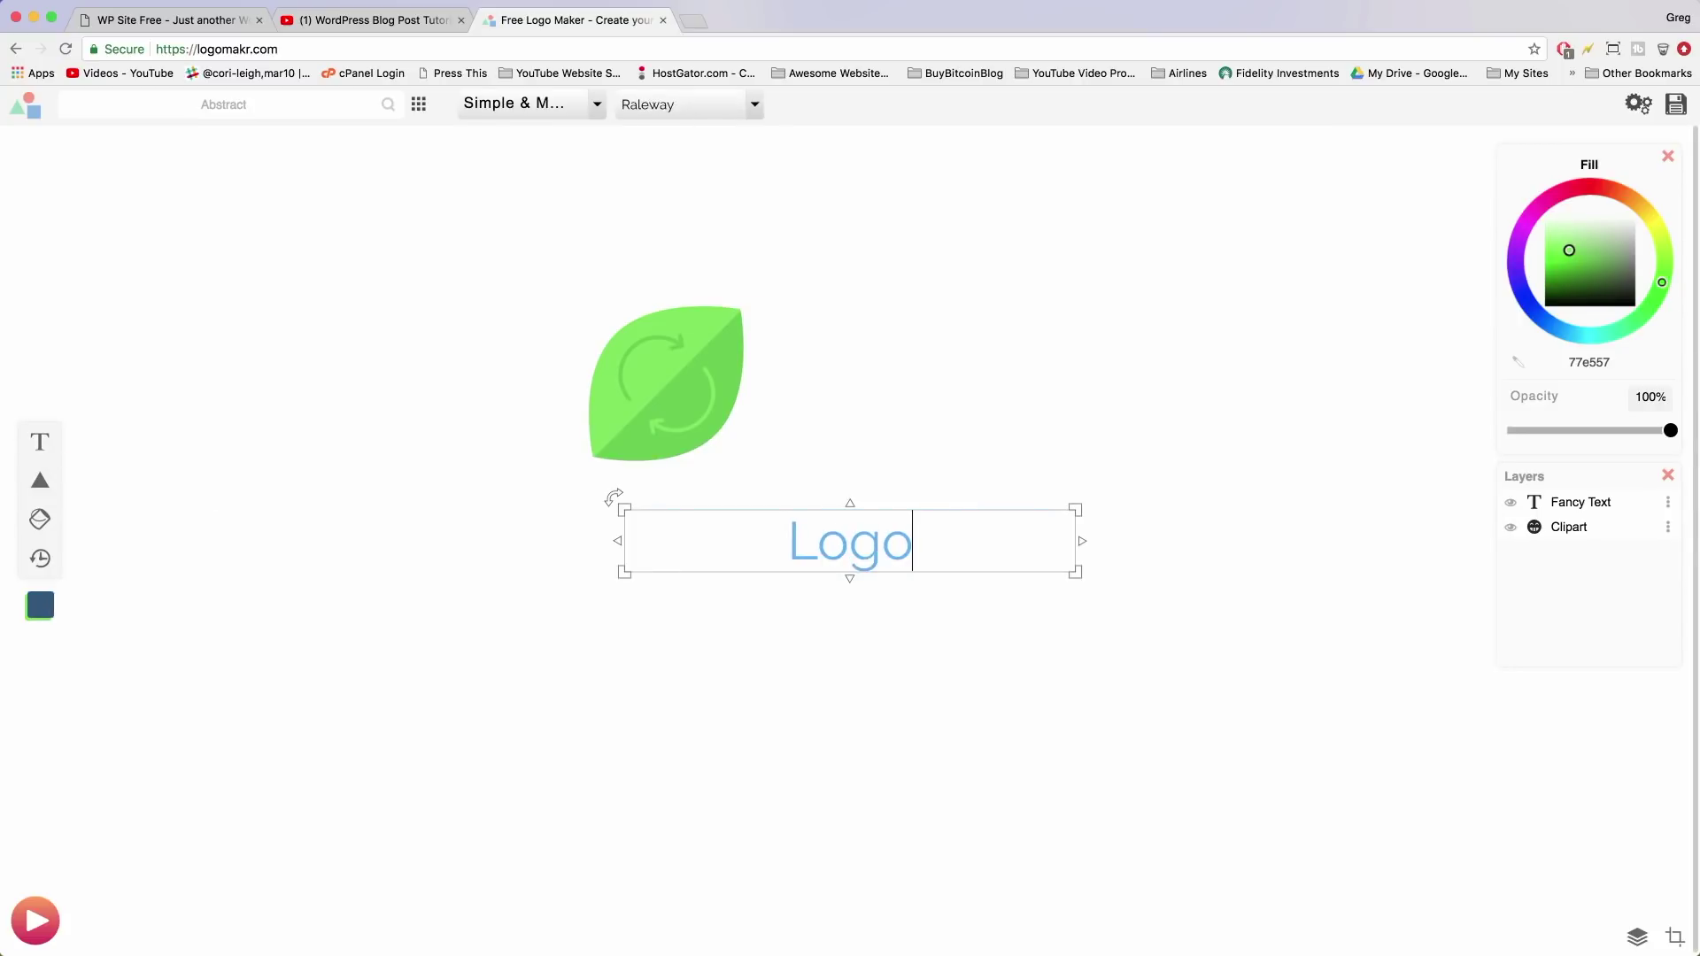
pyautogui.click(839, 660)
pyautogui.click(827, 541)
pyautogui.moveTo(827, 540); pyautogui.dragTo(897, 337)
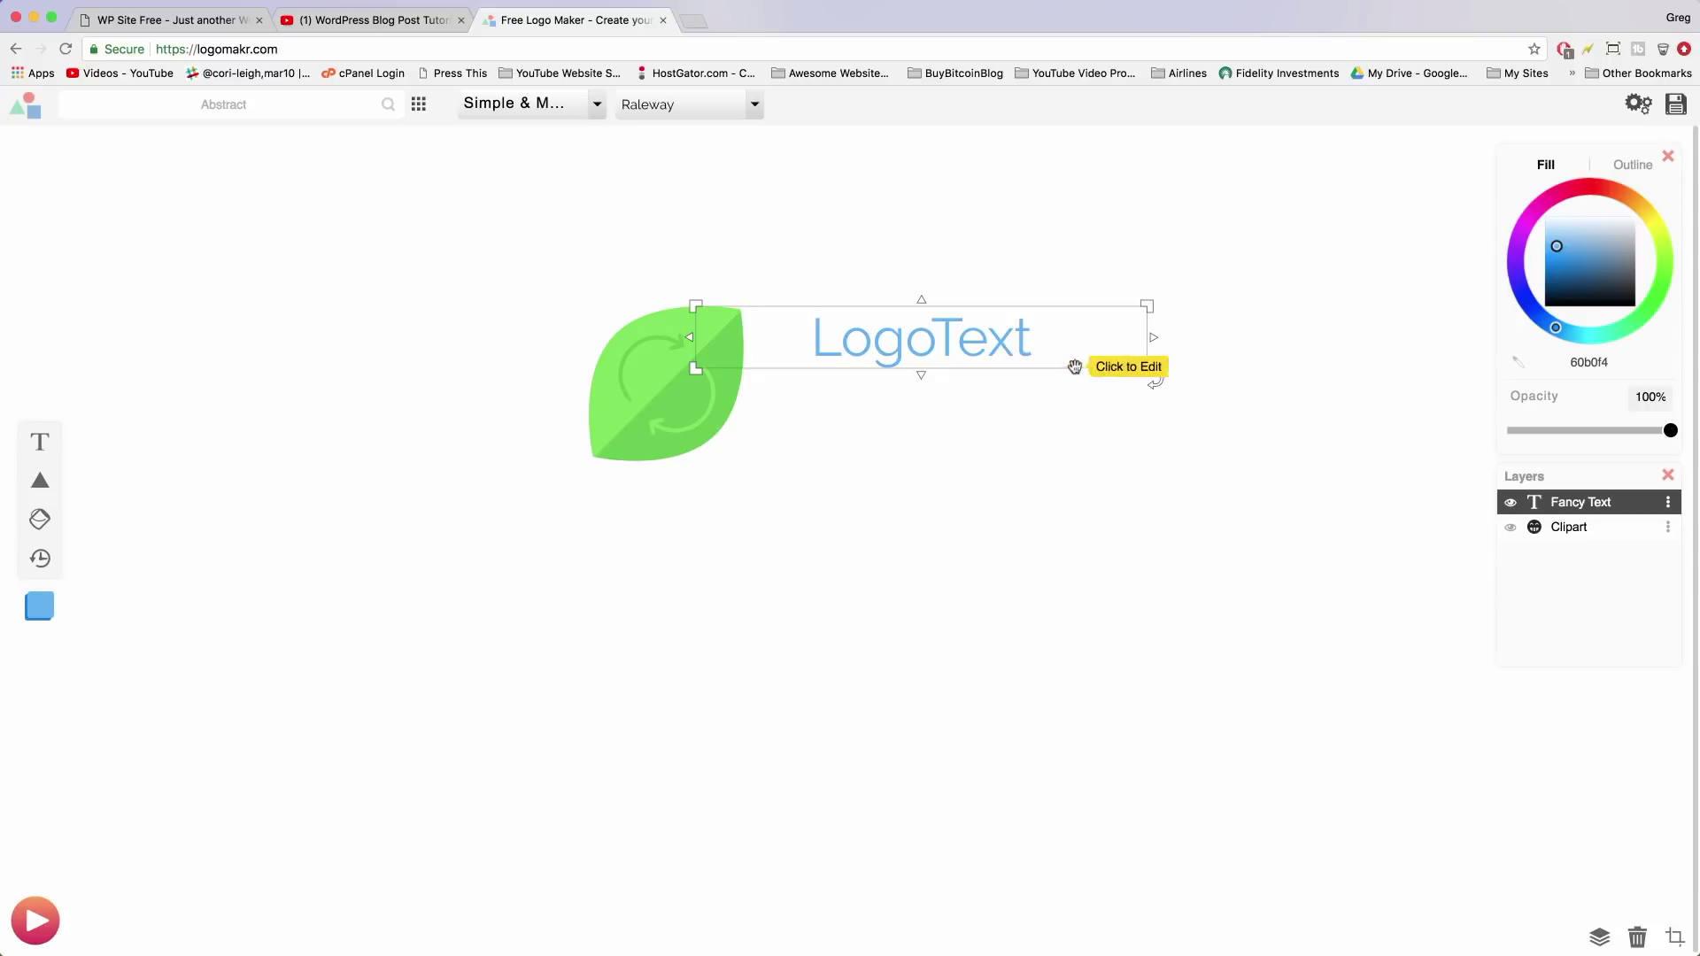
pyautogui.moveTo(1151, 371); pyautogui.dragTo(1305, 489)
pyautogui.moveTo(1063, 427); pyautogui.dragTo(1136, 412)
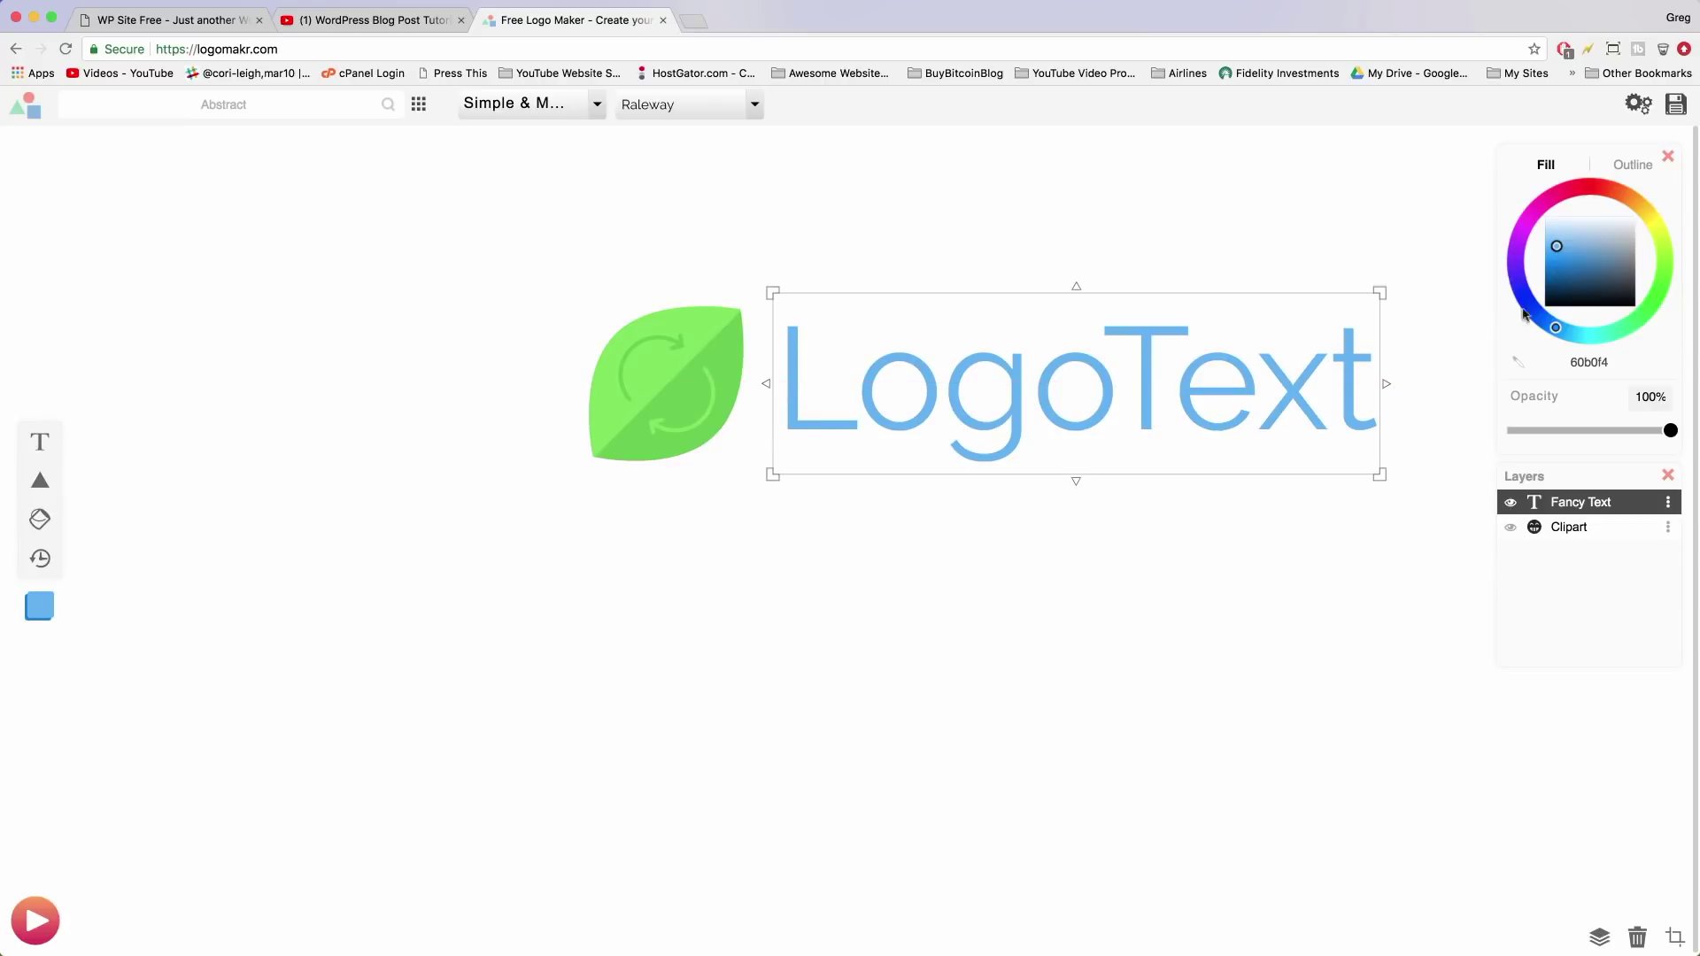
# Try red, purple, blue, cyan and green on LogoText, then delete the text layer
pyautogui.click(1612, 189)
pyautogui.click(1600, 186)
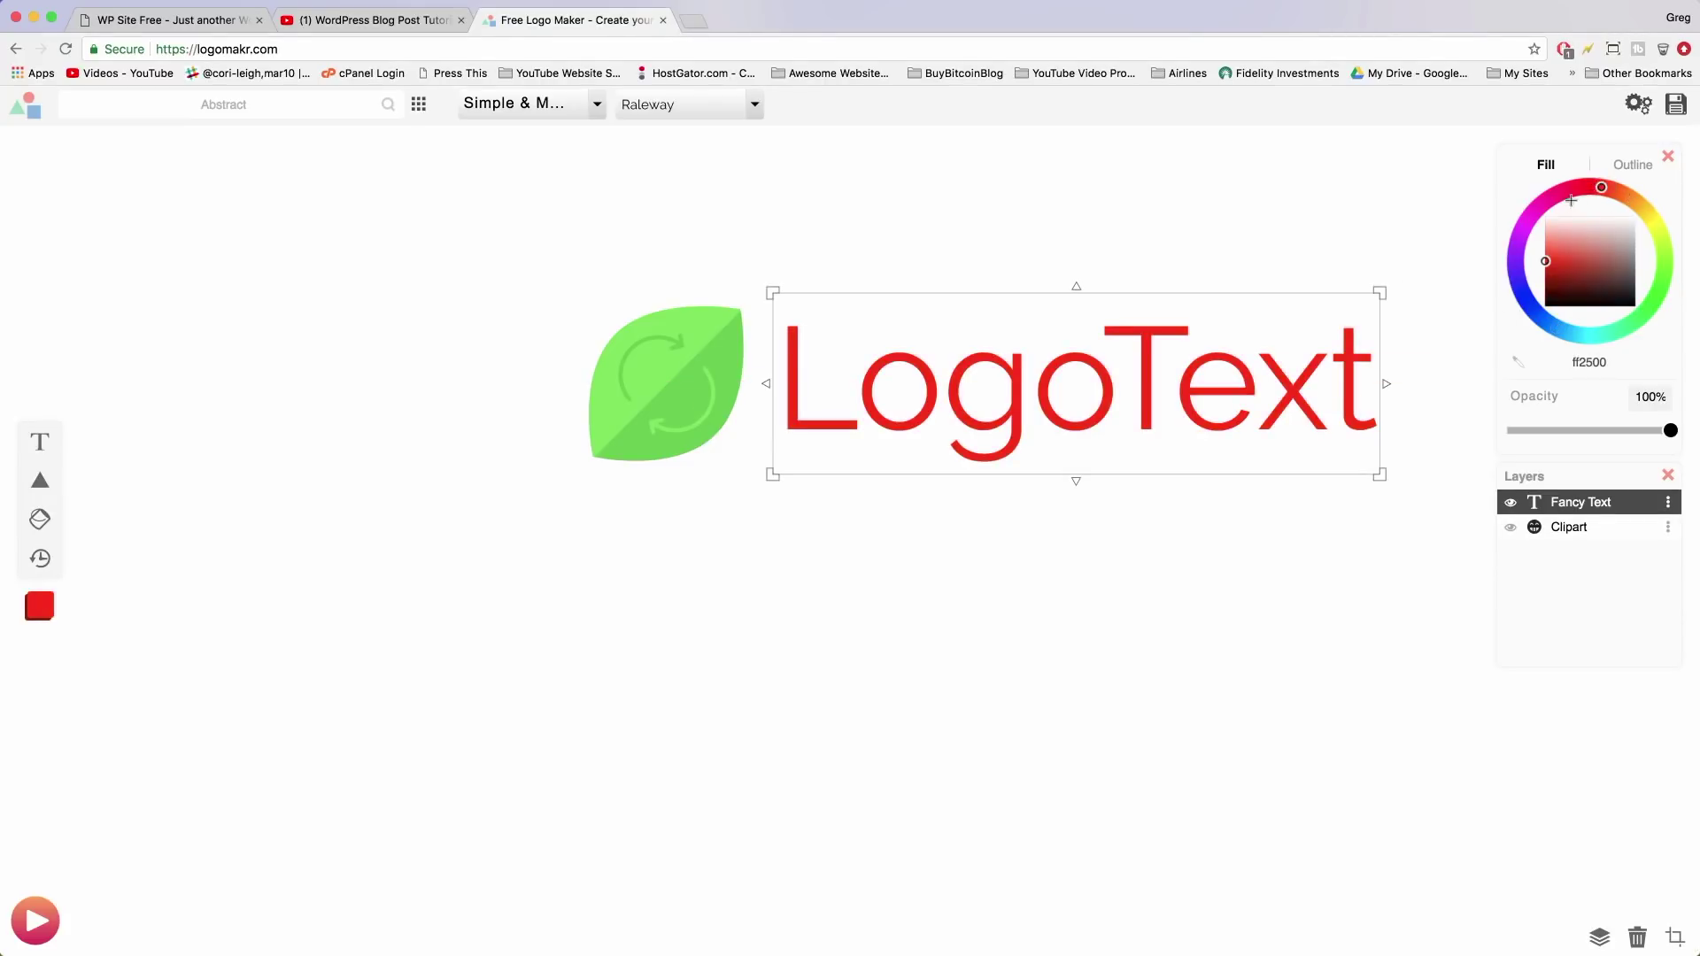
pyautogui.click(1514, 260)
pyautogui.click(1533, 308)
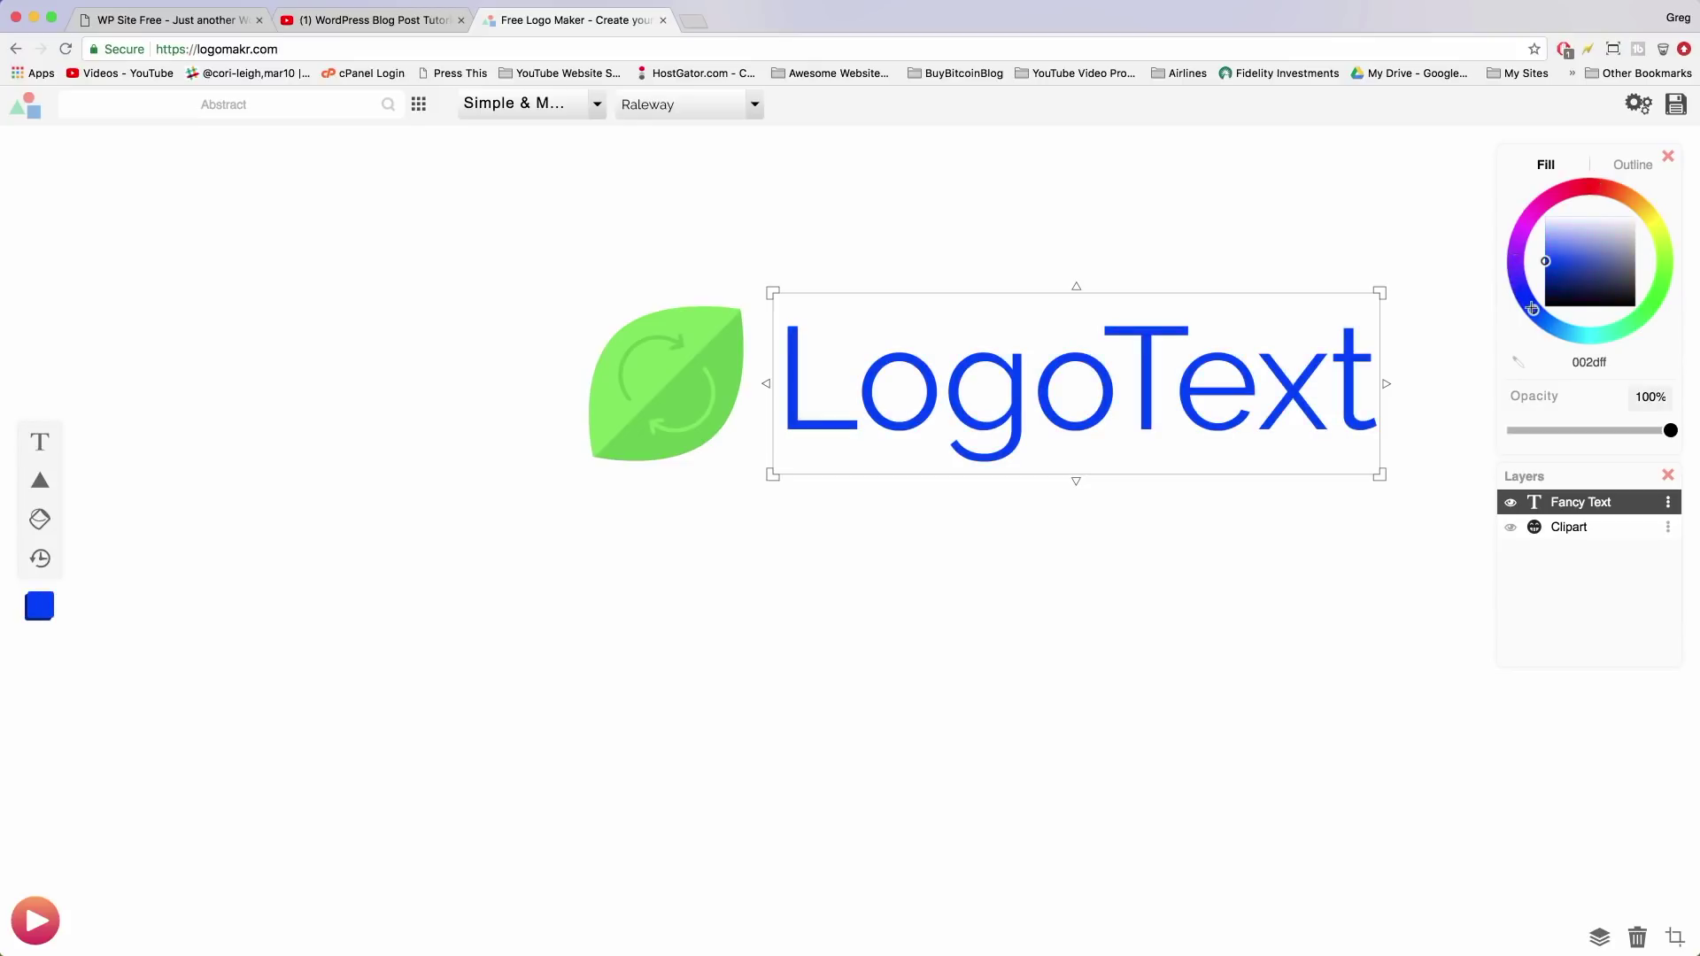
pyautogui.click(1596, 336)
pyautogui.click(1629, 328)
pyautogui.click(1139, 497)
pyautogui.click(1073, 397)
pyautogui.press('Delete')
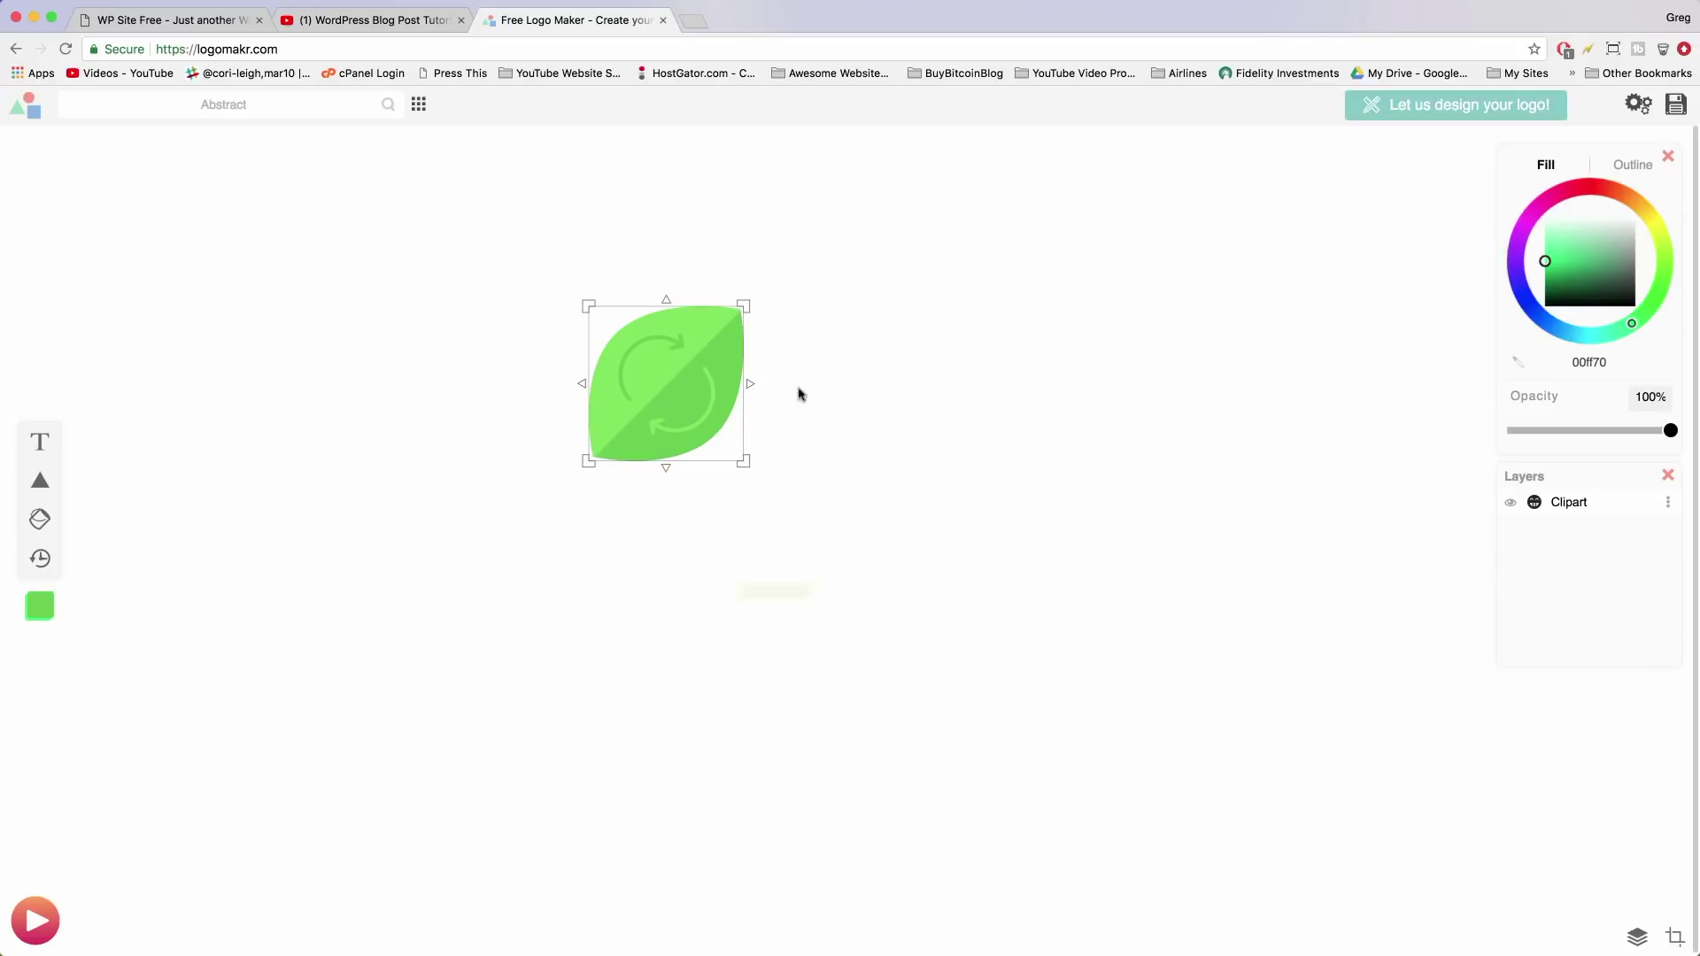
# Crop the Logomakr canvas tightly around the leaf
pyautogui.click(1214, 805)
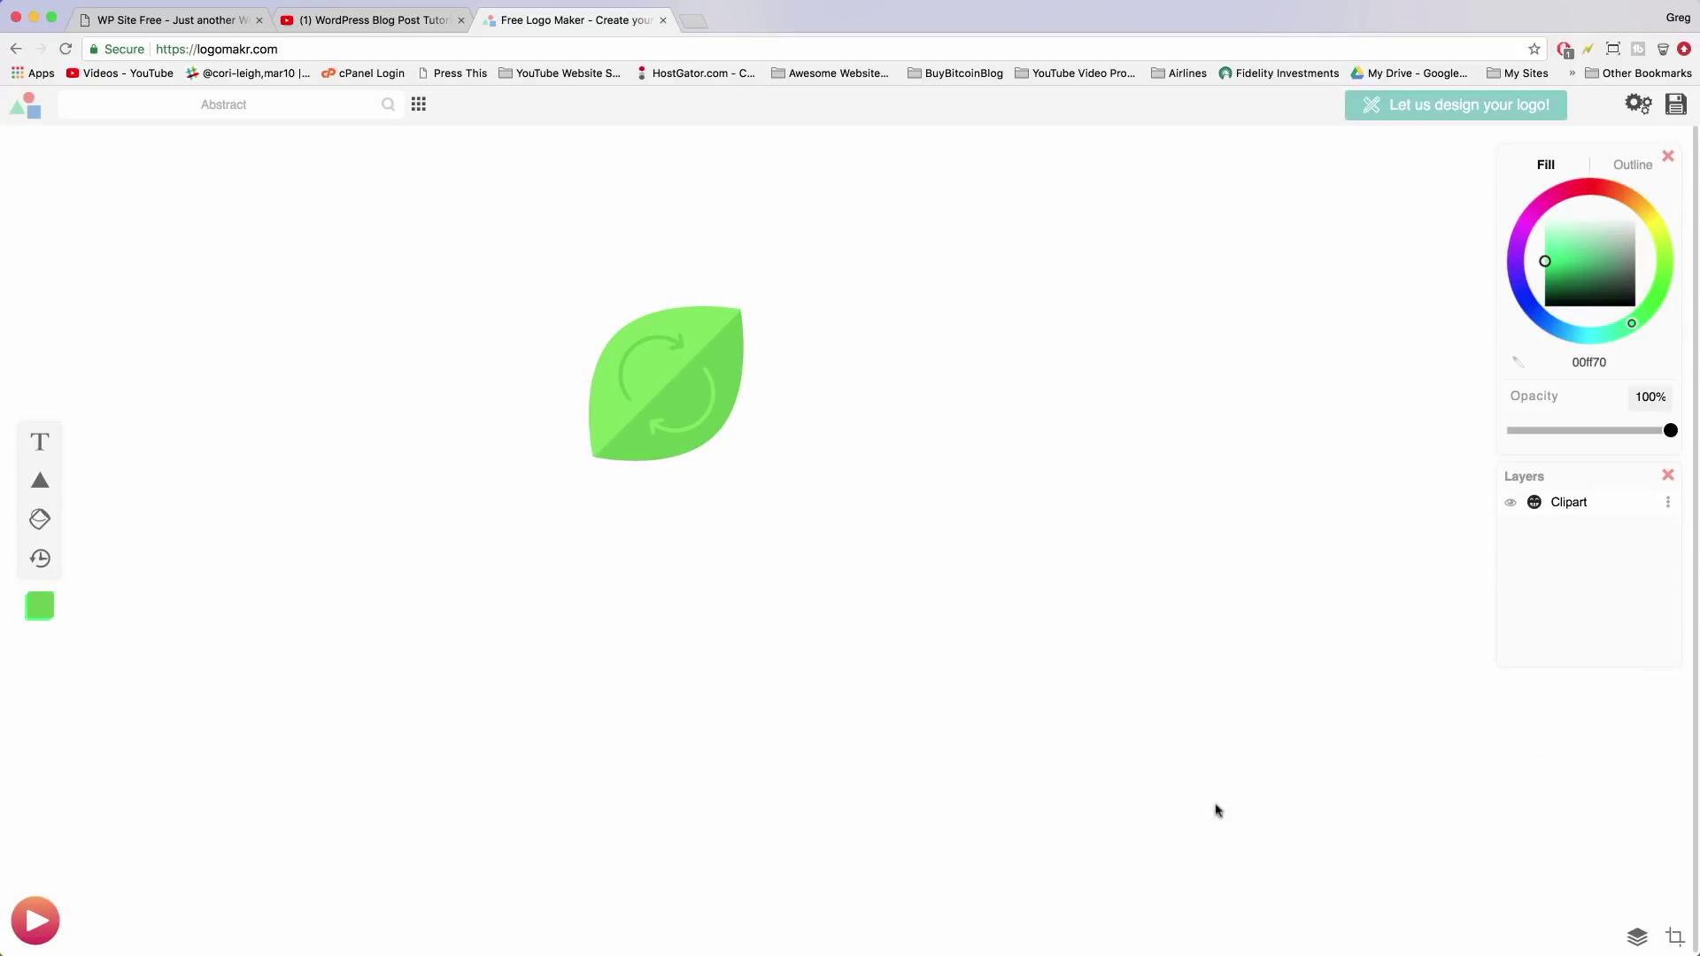
pyautogui.click(1677, 940)
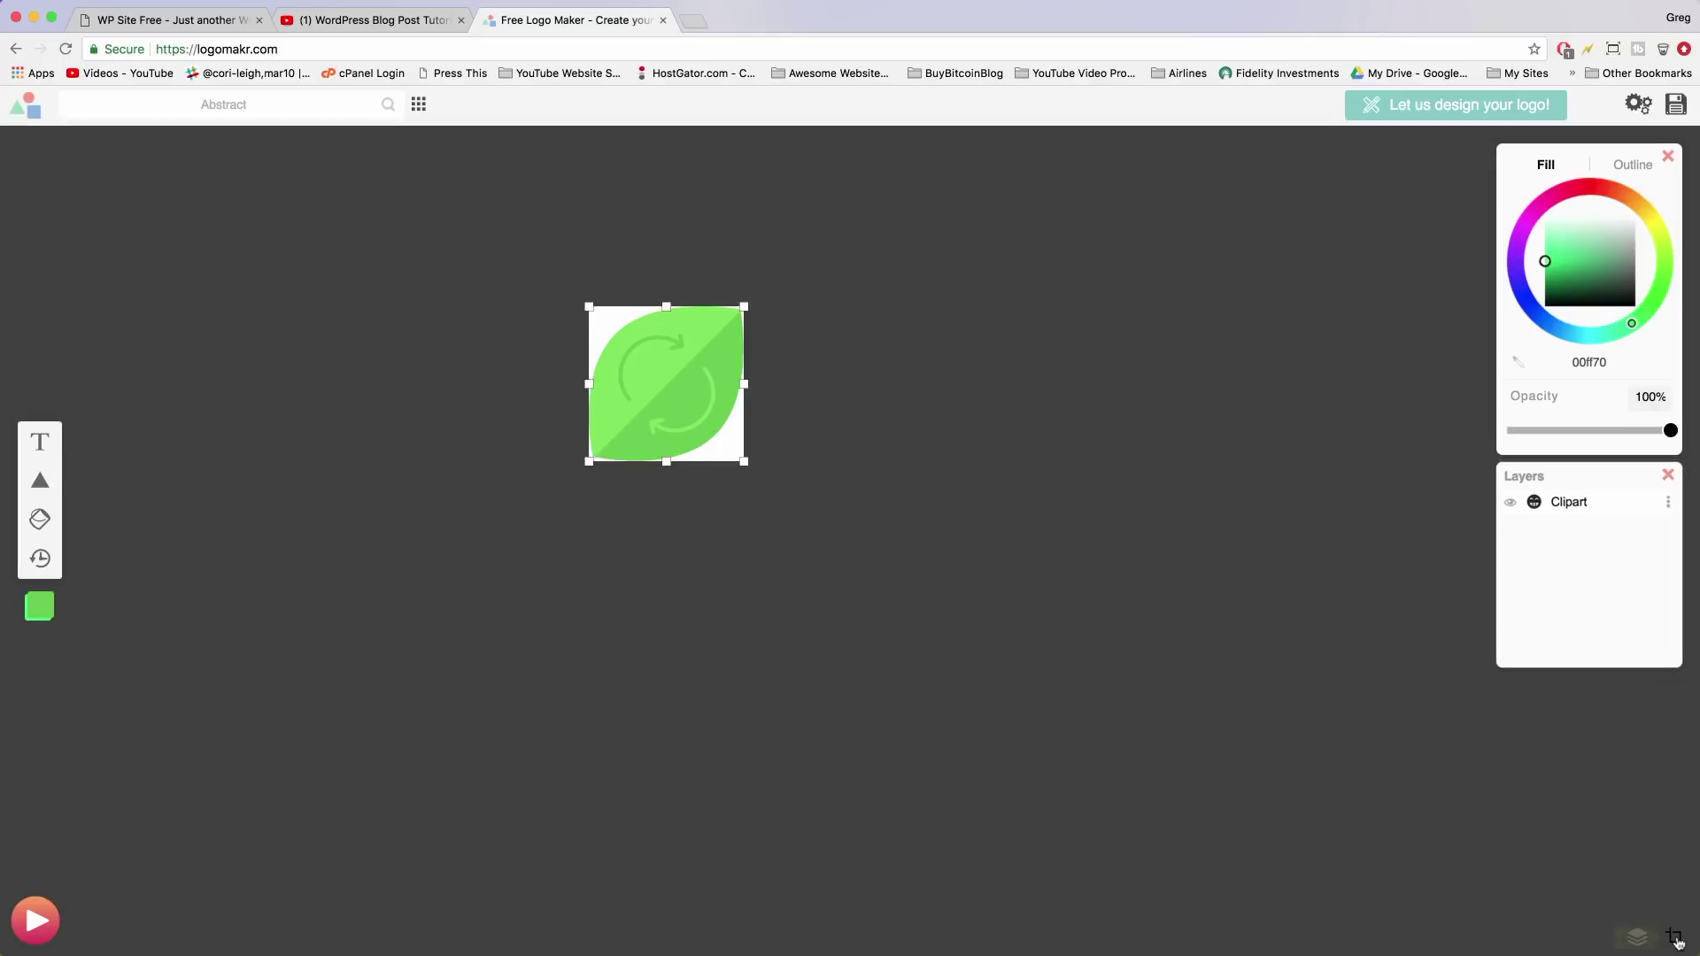
pyautogui.click(1049, 448)
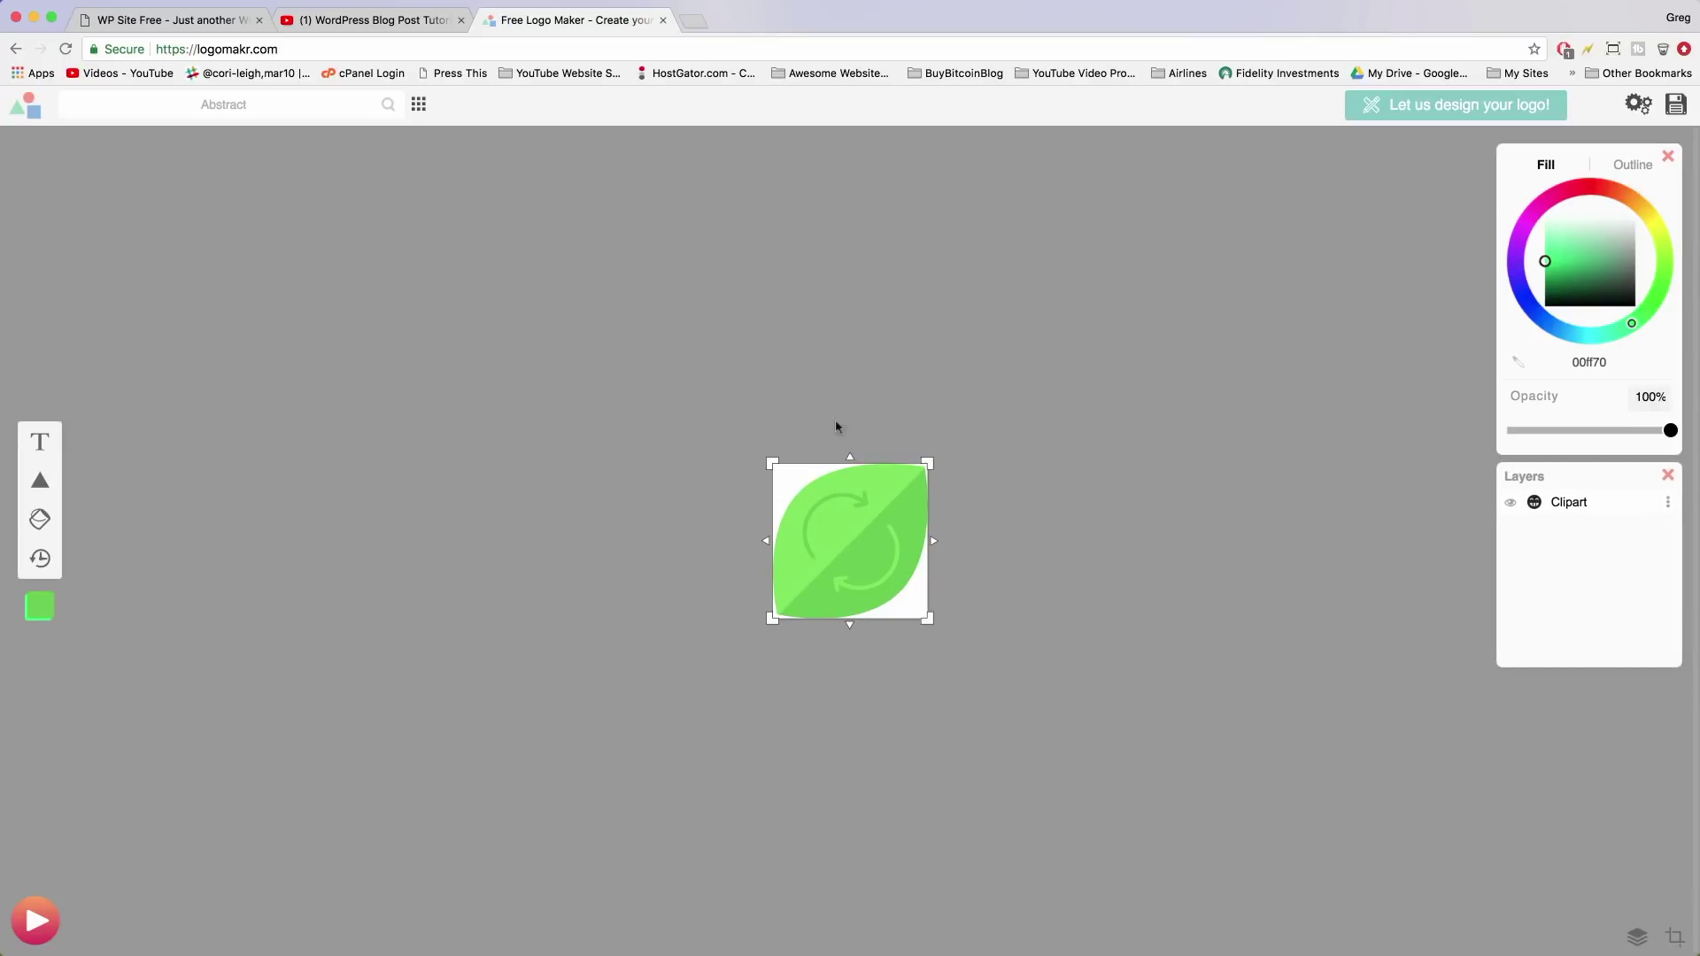
# Download the logo as the free low-resolution PNG named 'leaf logo v1'
pyautogui.click(1676, 106)
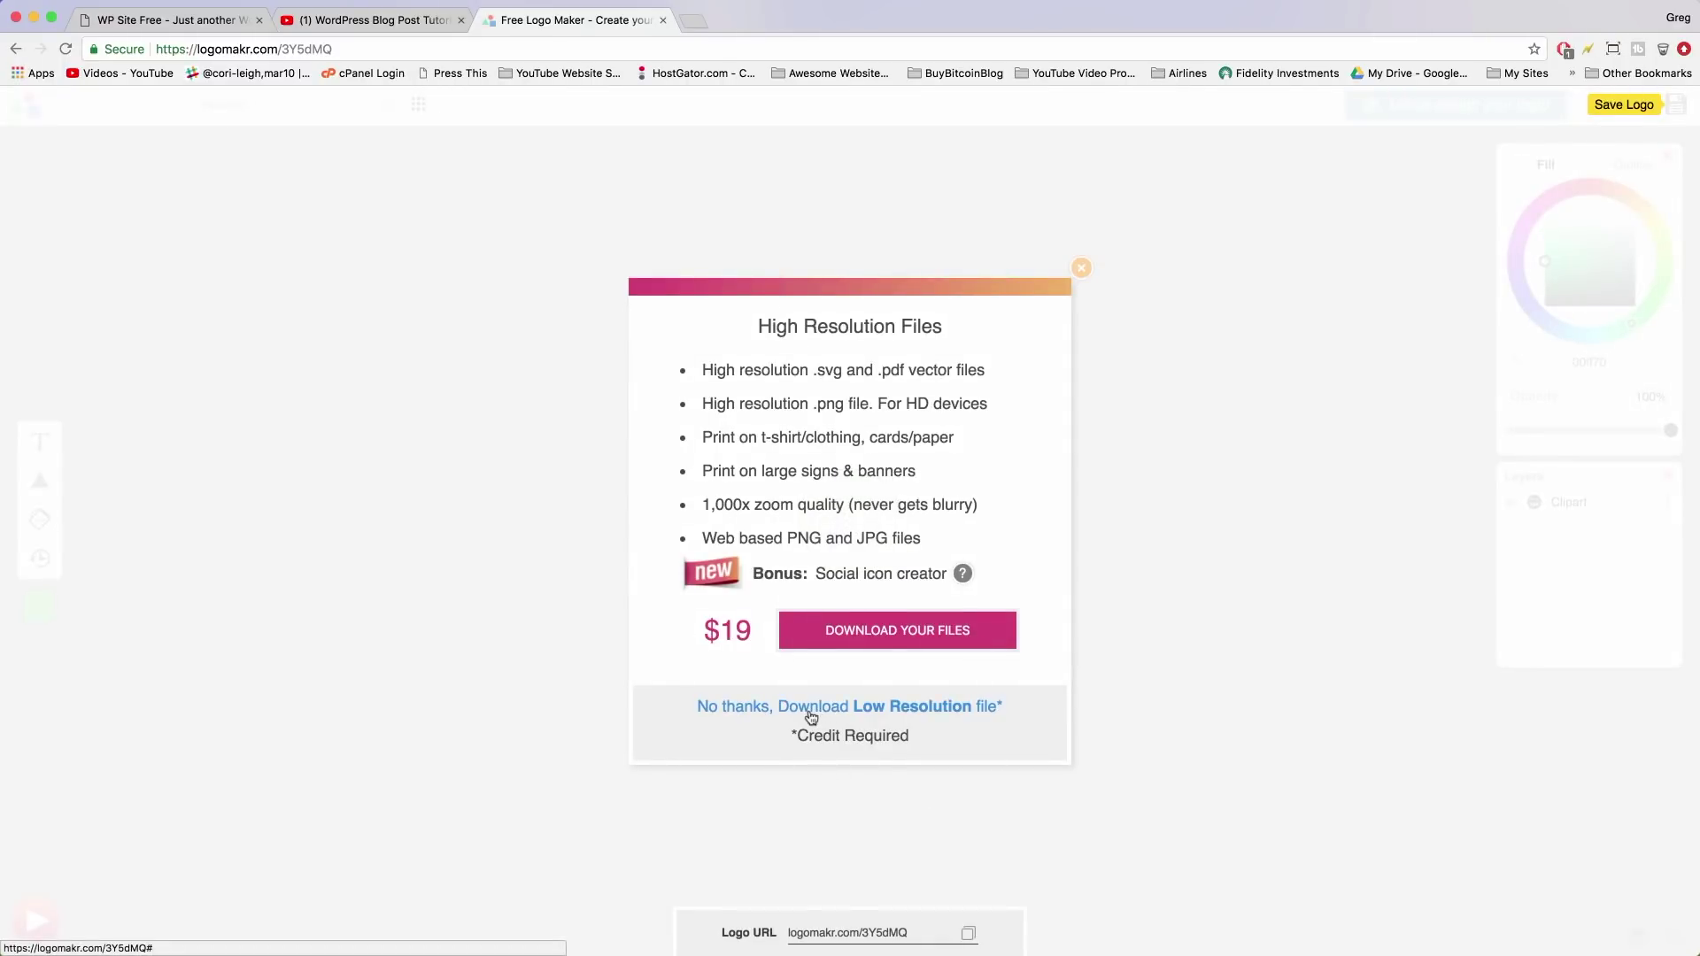
pyautogui.click(850, 711)
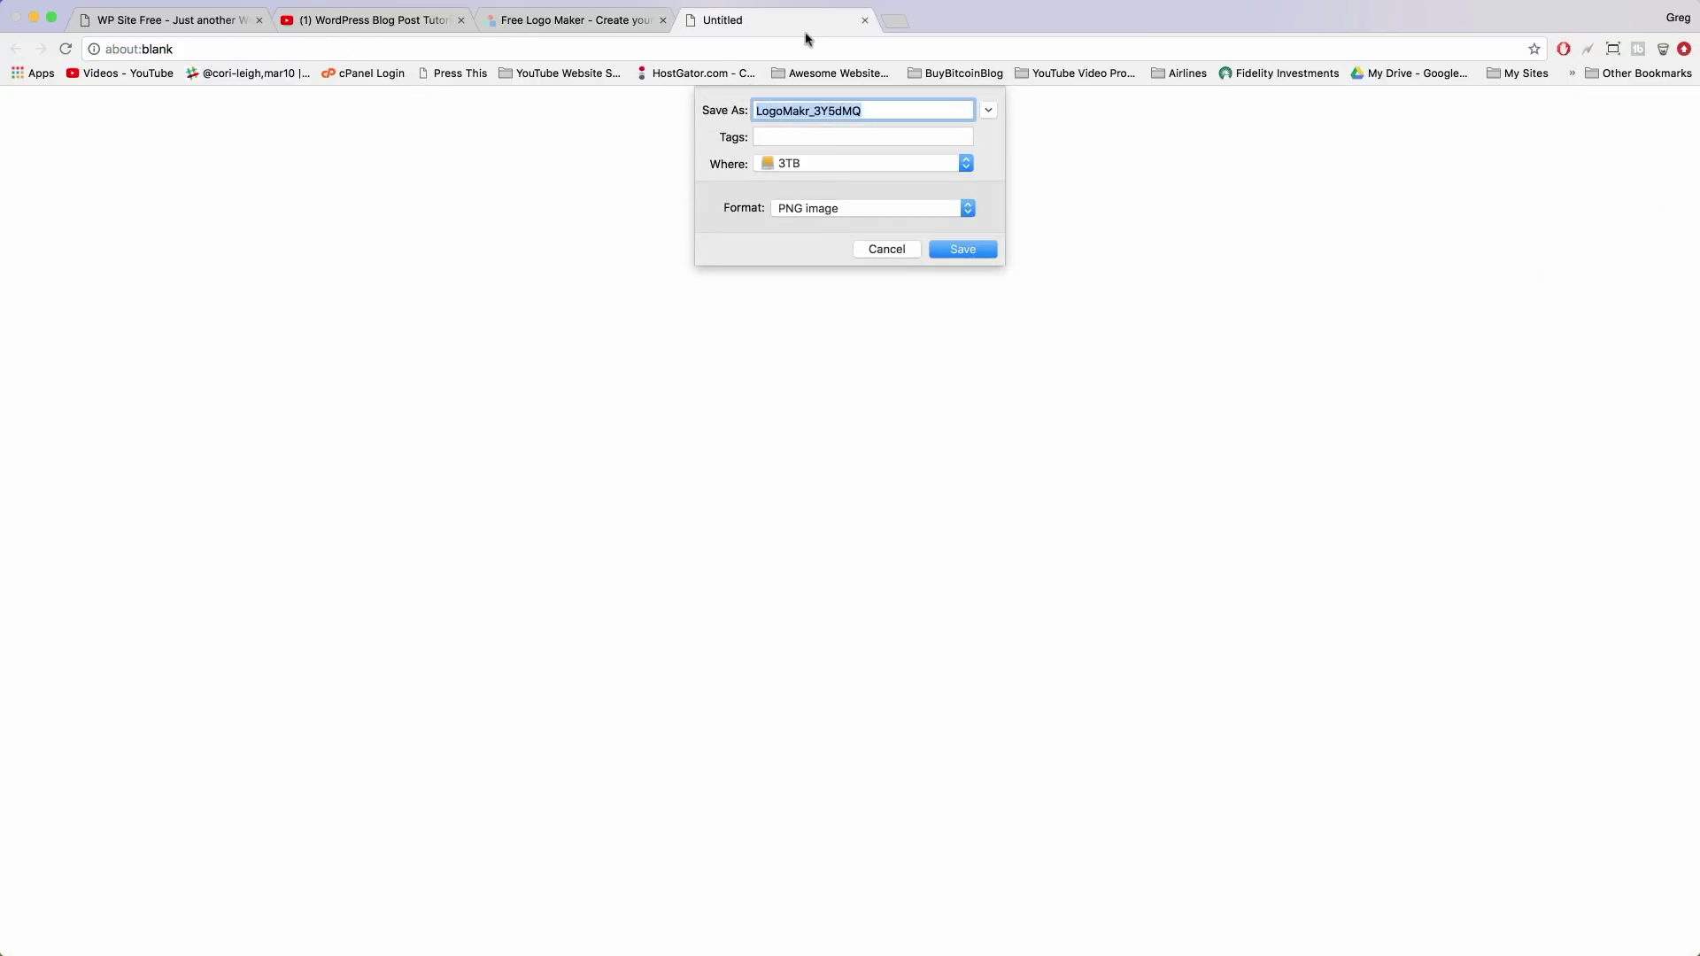
pyautogui.press('BackSpace')
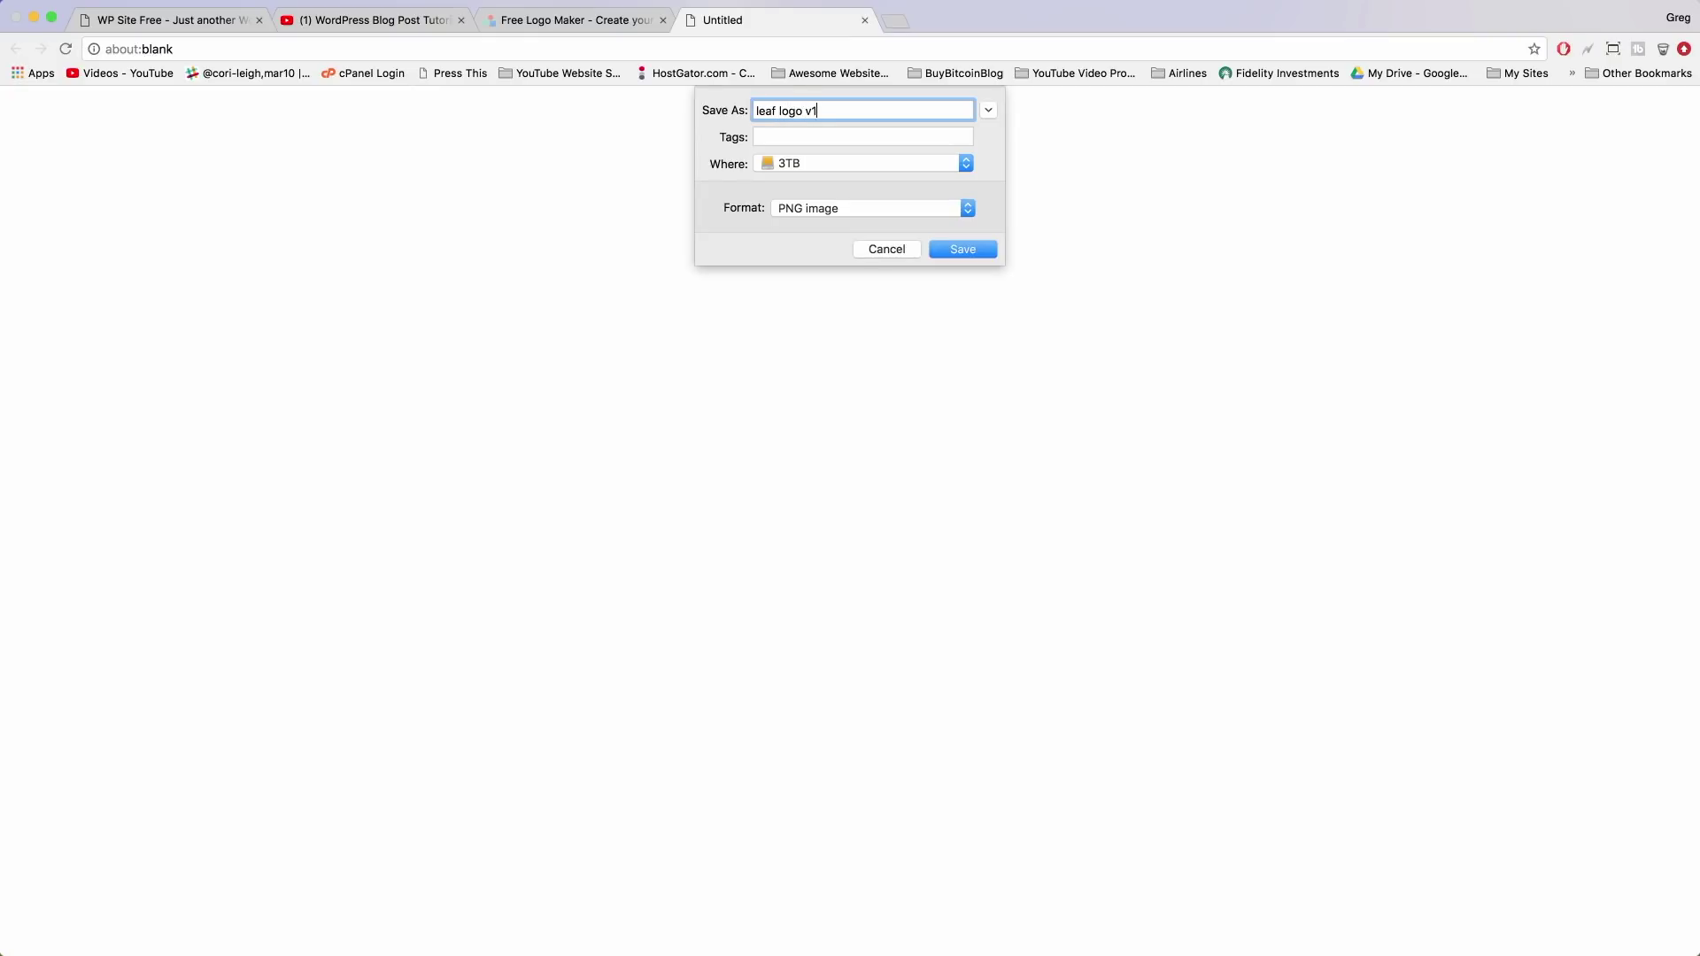
pyautogui.click(960, 251)
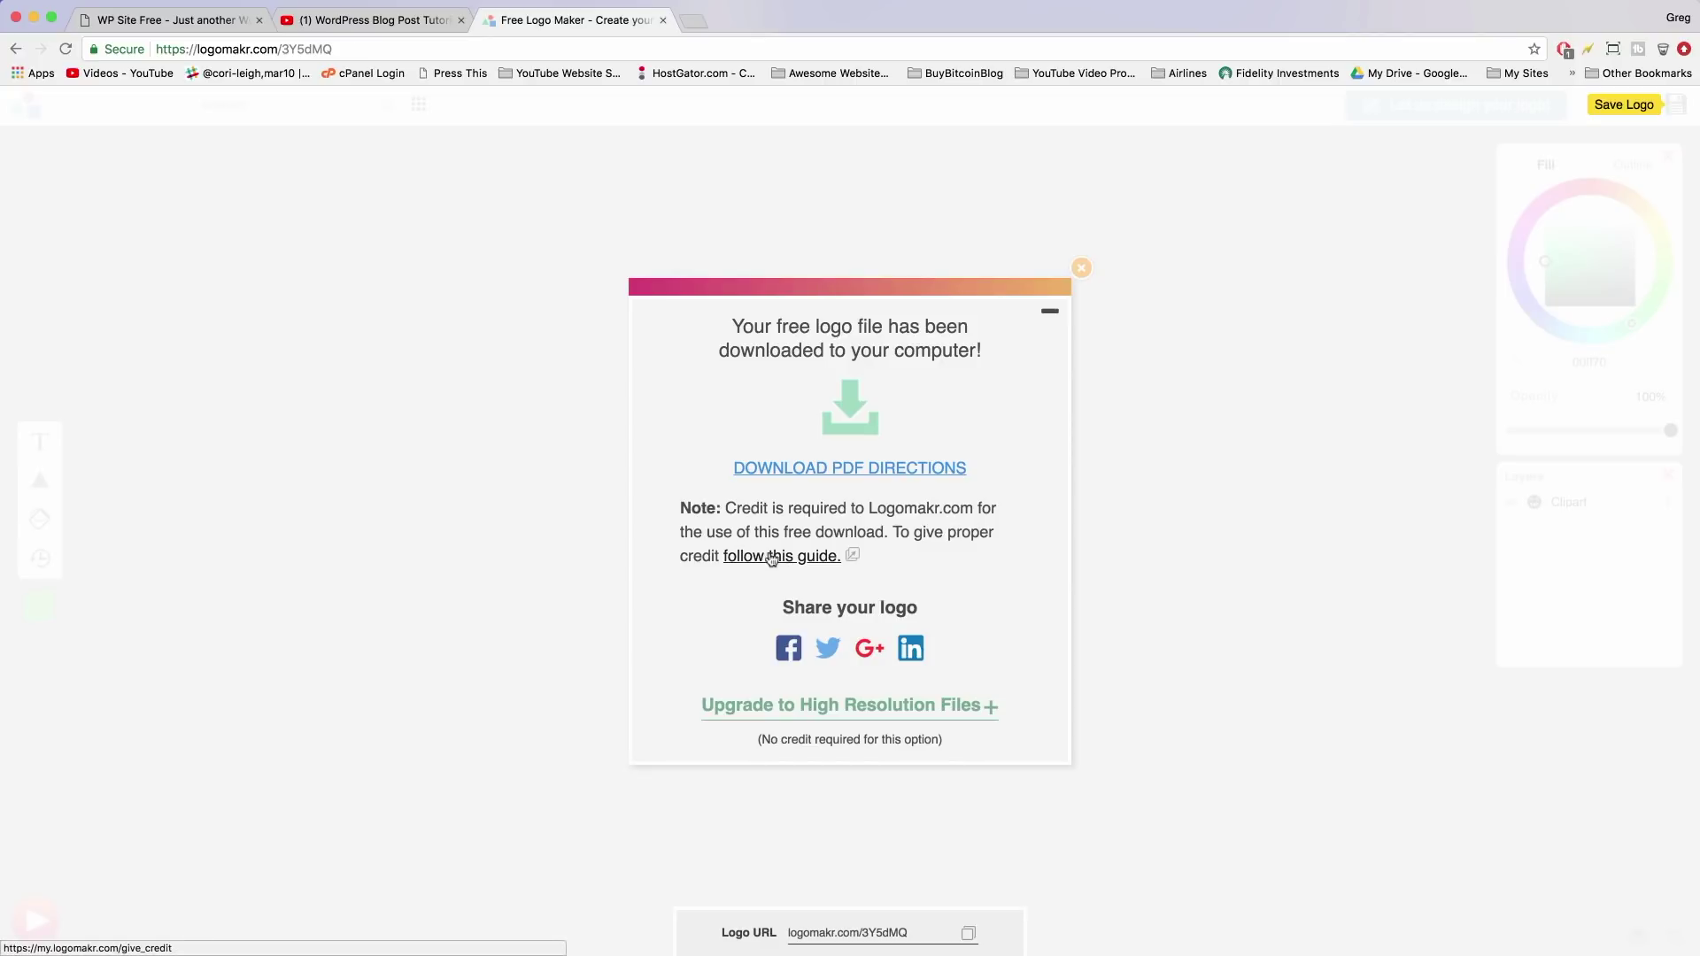
# Read the Website section of Logomakr's credit guide, then close that tab
pyautogui.click(791, 556)
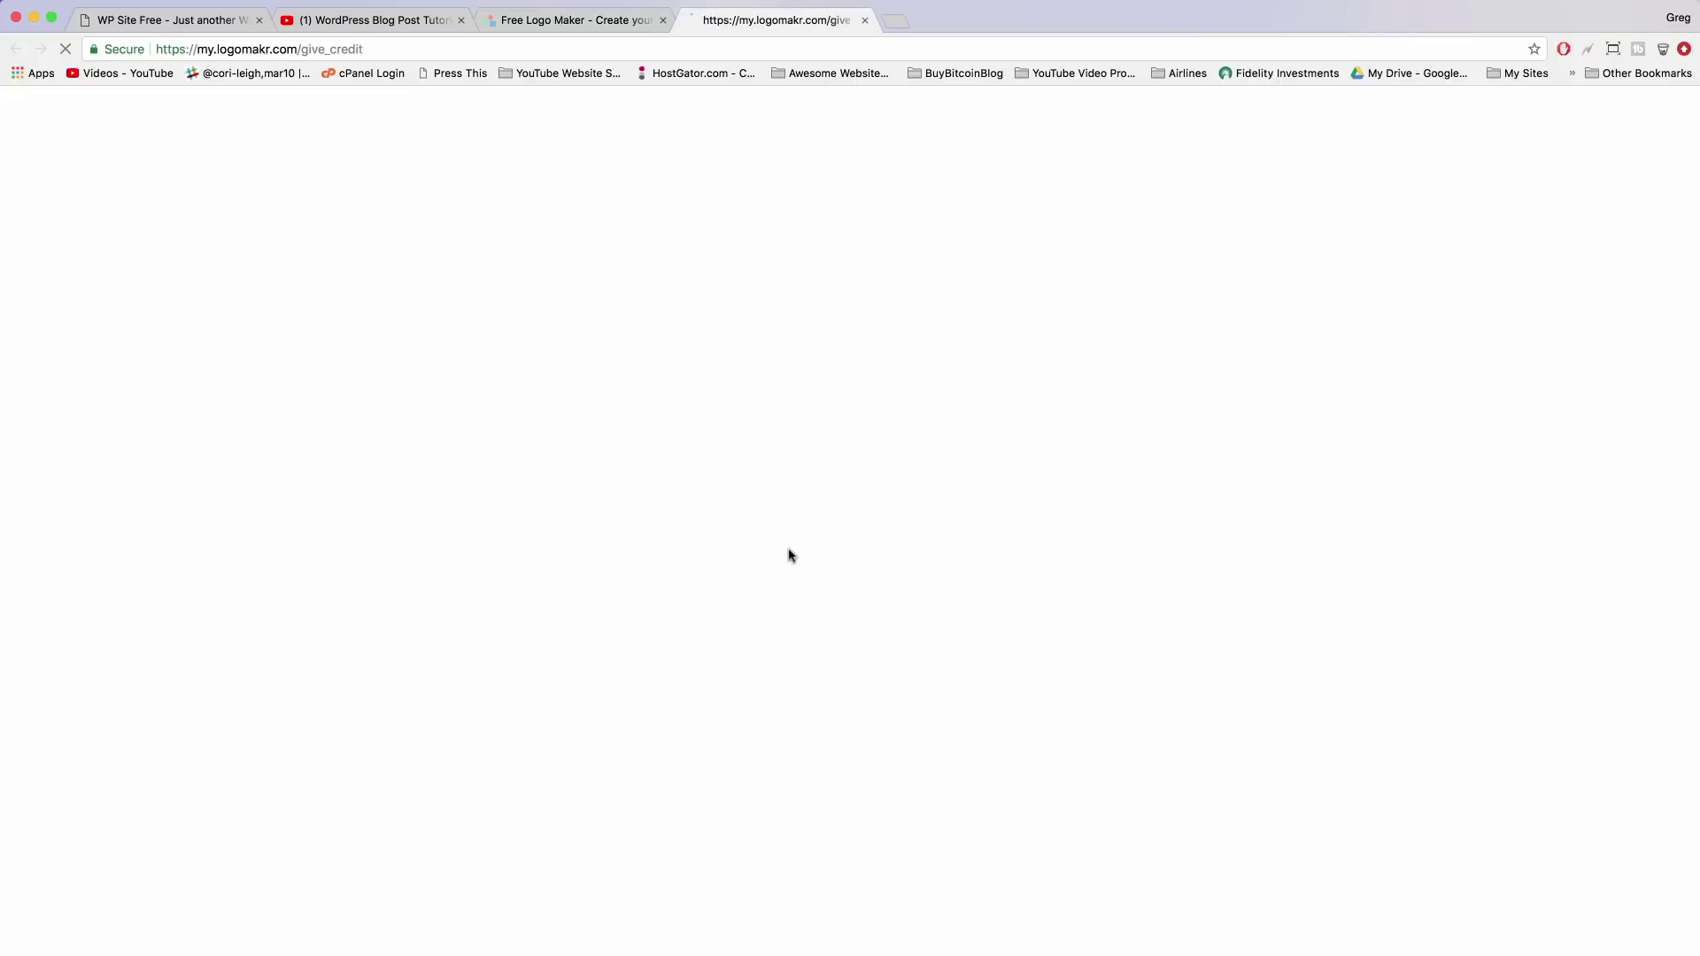
pyautogui.scroll(-8, 922, 410)
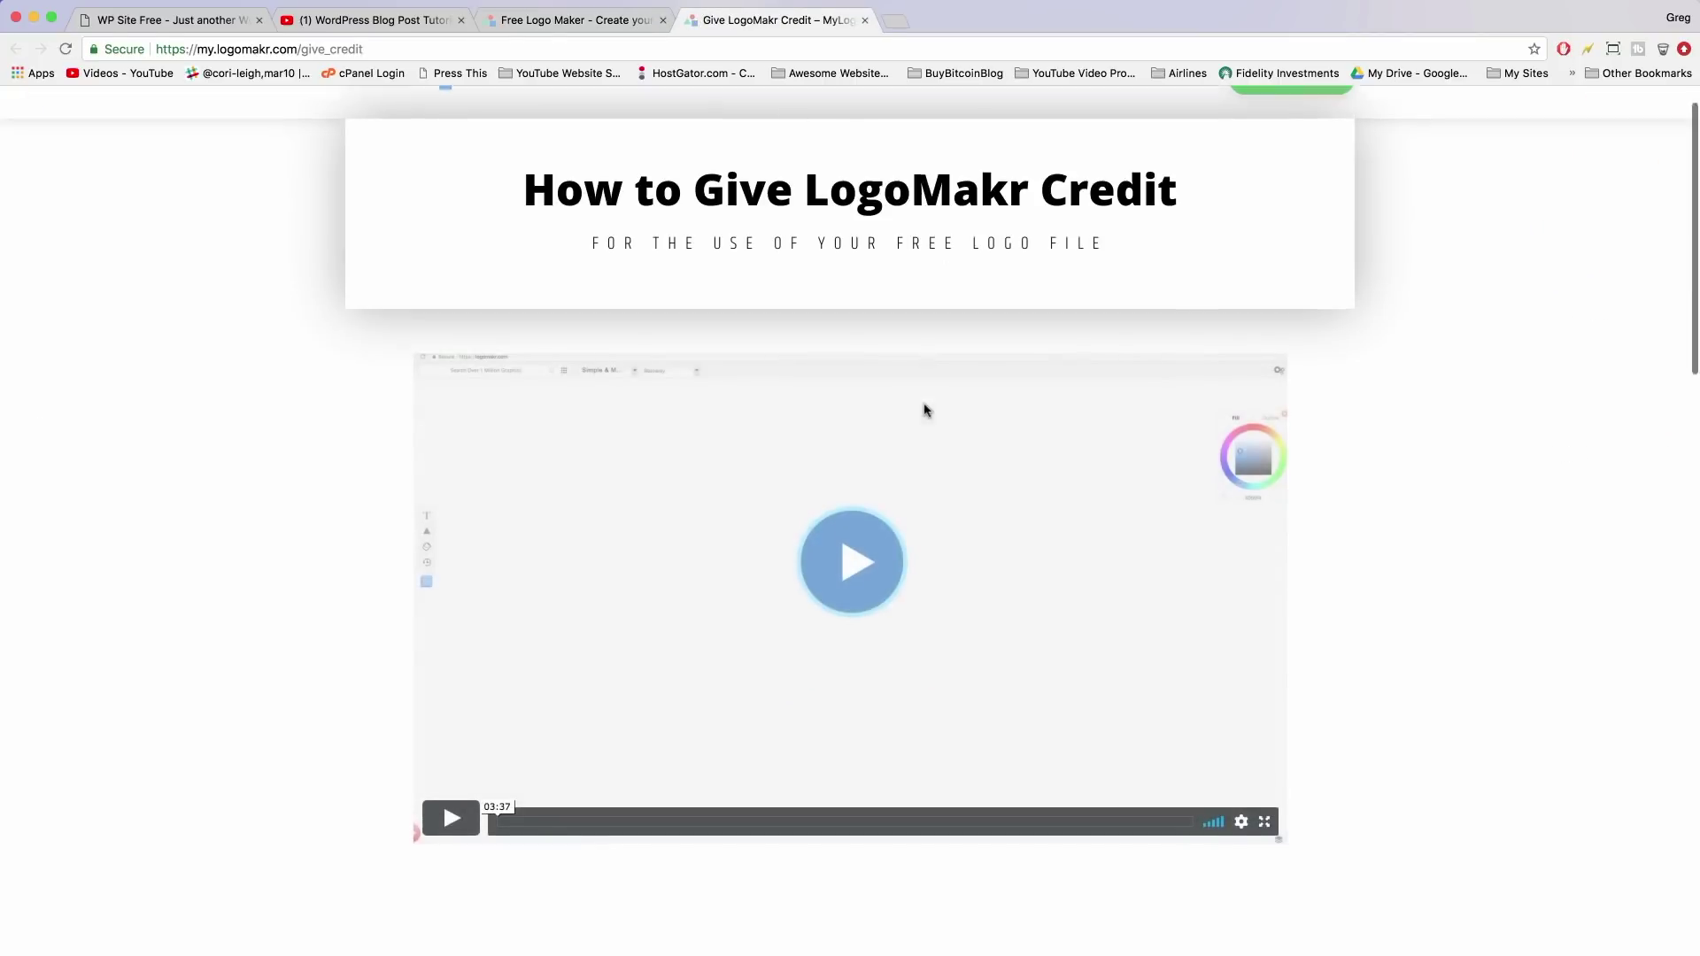
pyautogui.scroll(-3, 504, 523)
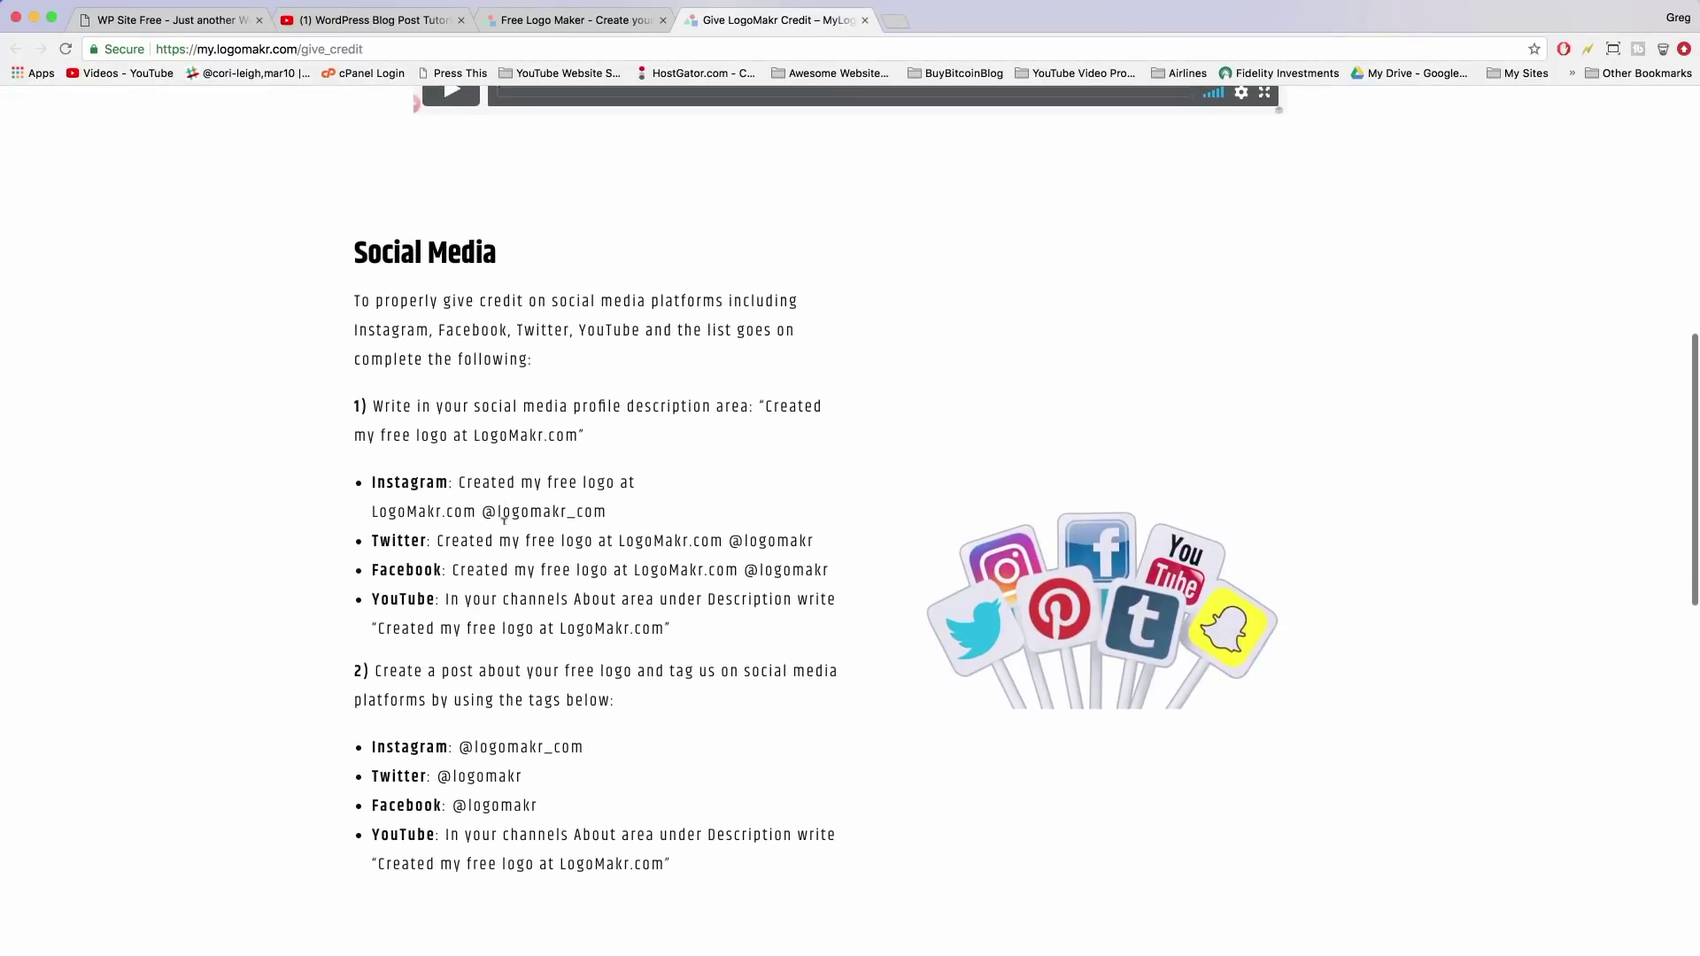
pyautogui.scroll(-6, 504, 520)
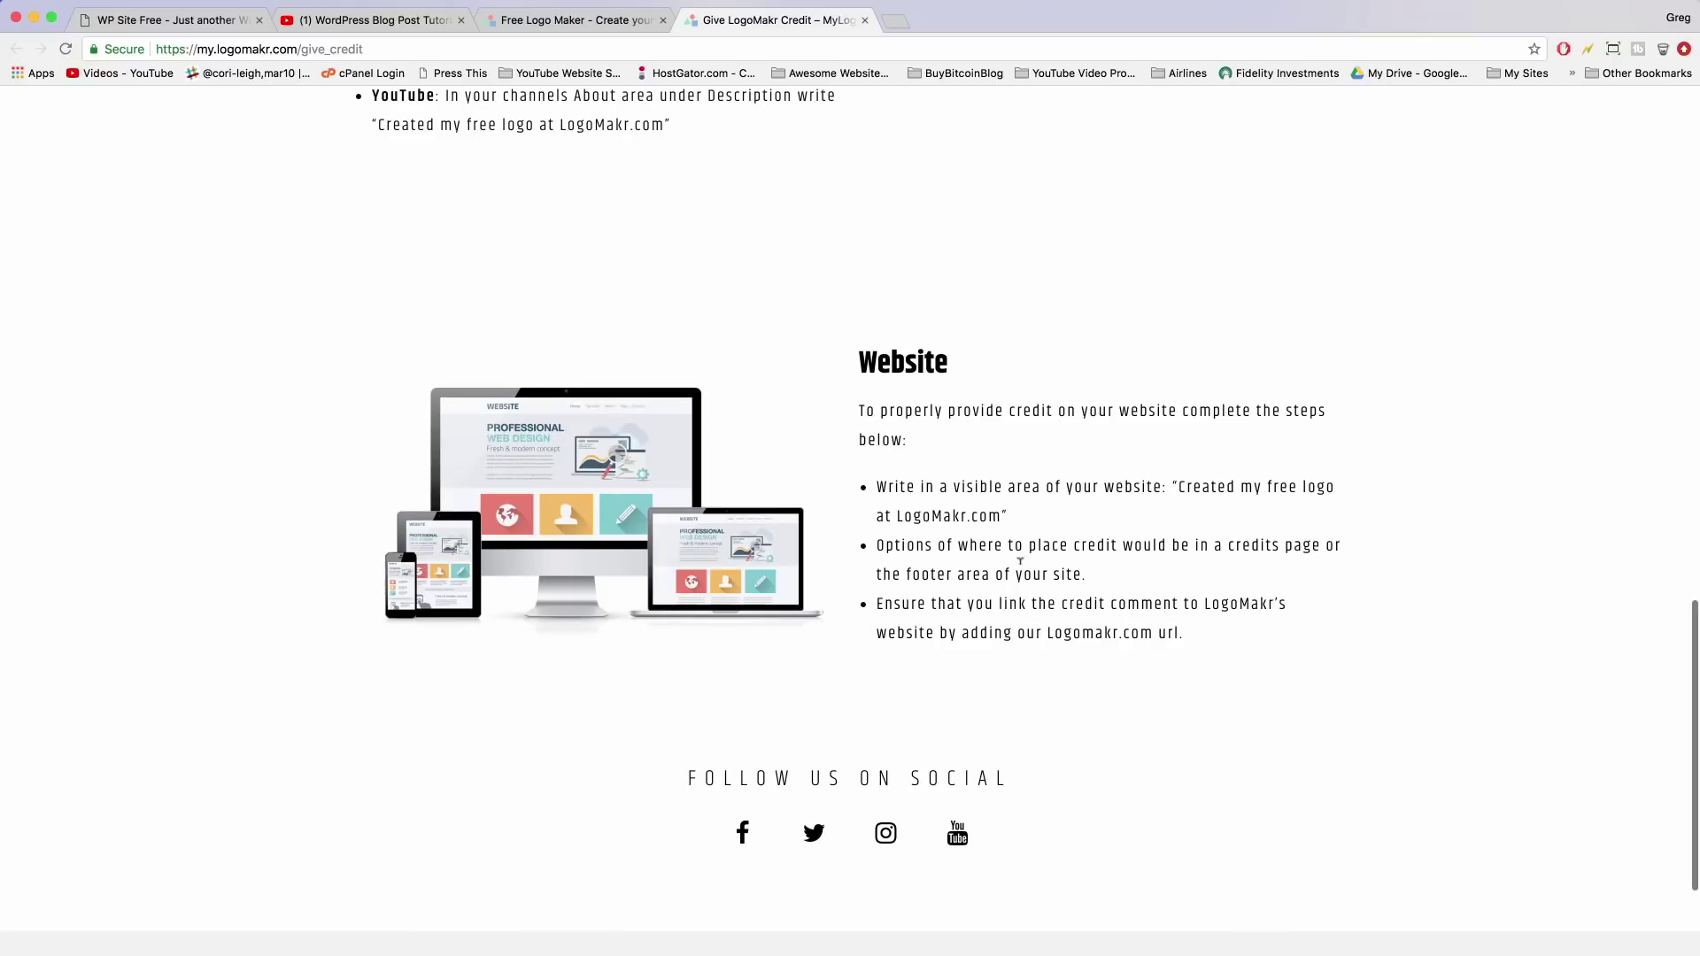
pyautogui.moveTo(1199, 637); pyautogui.dragTo(835, 430)
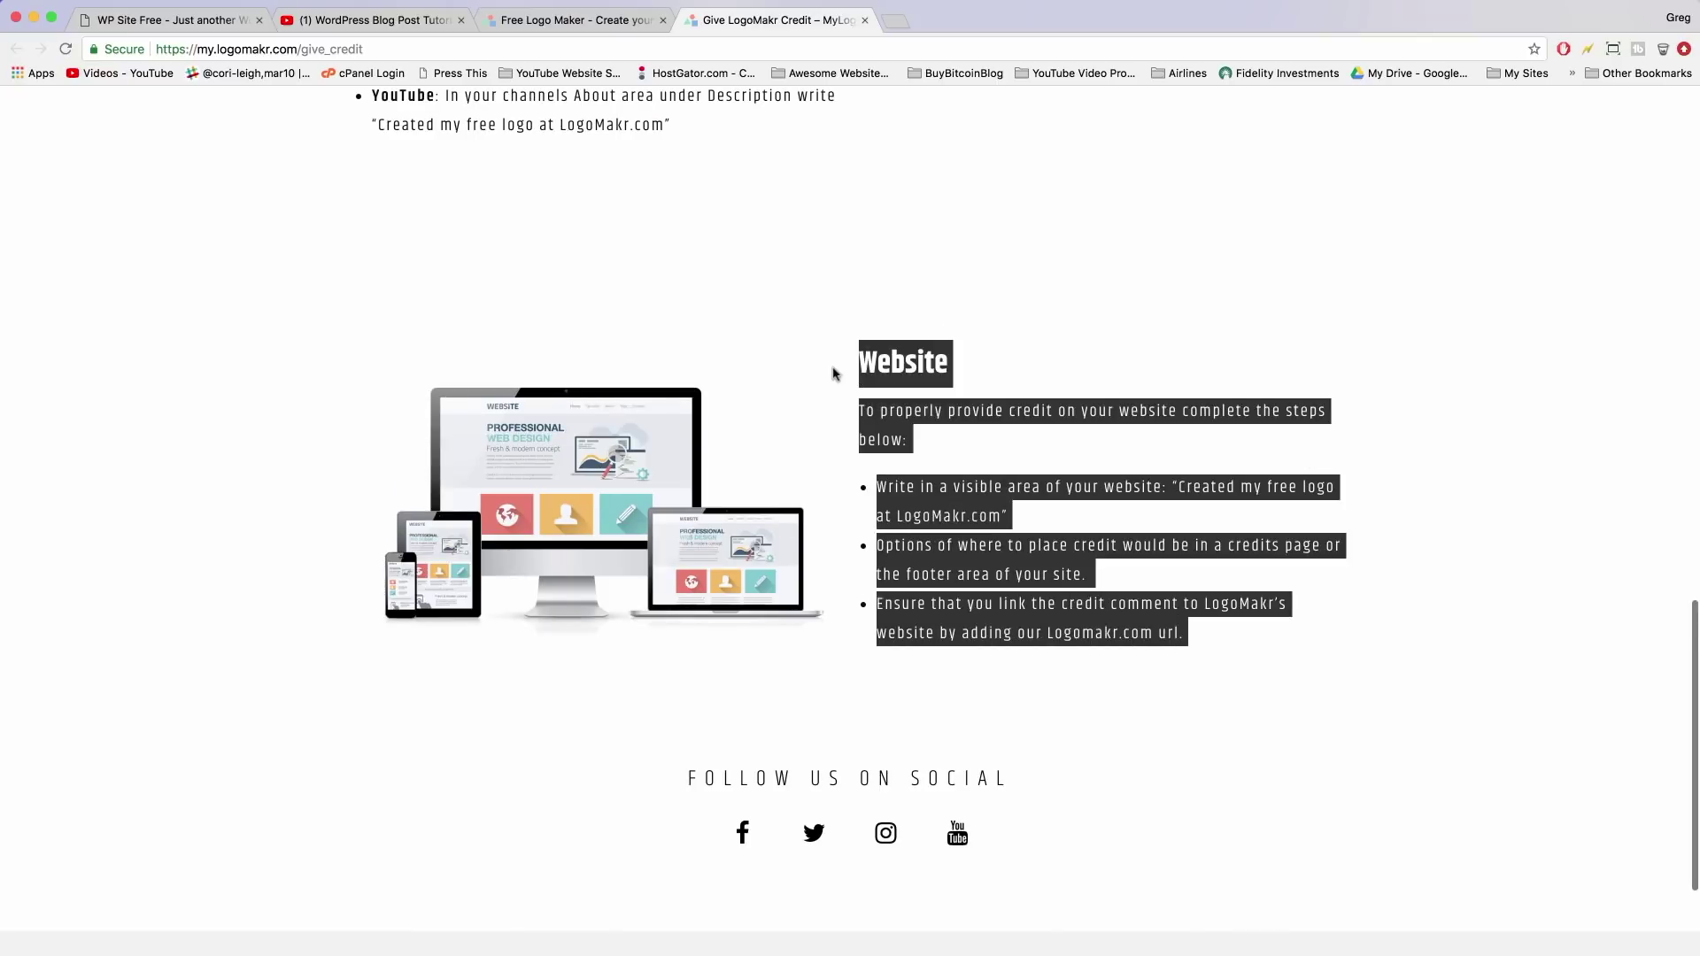
pyautogui.click(1168, 492)
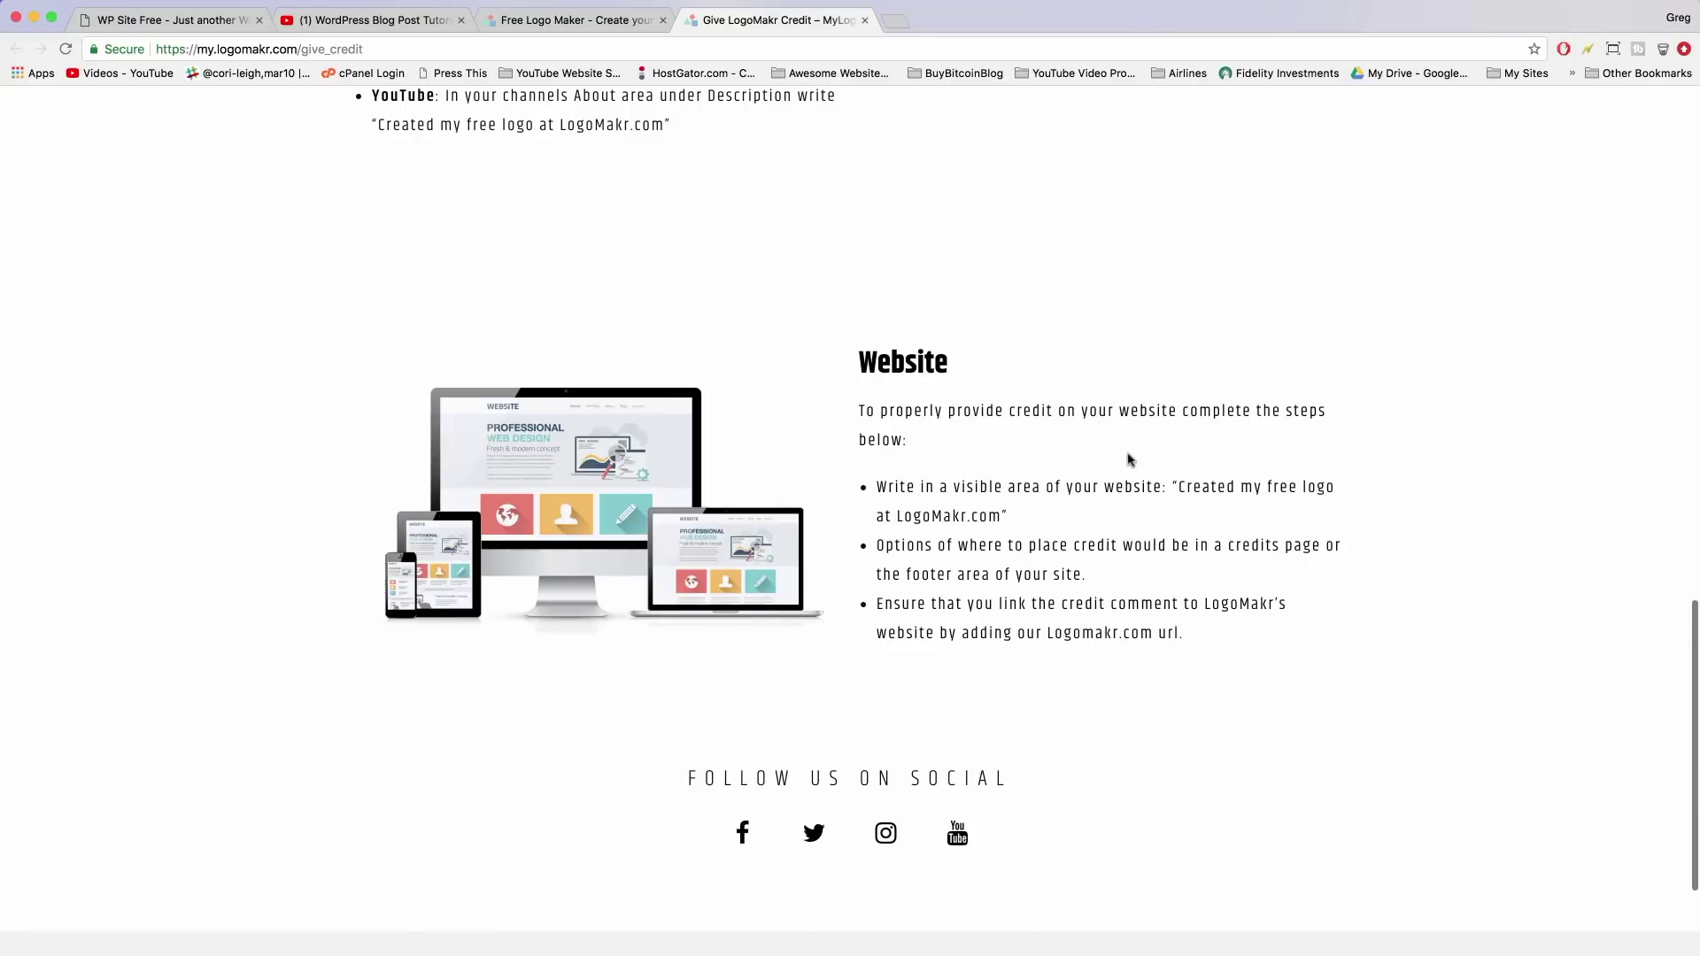
pyautogui.press('super+w')
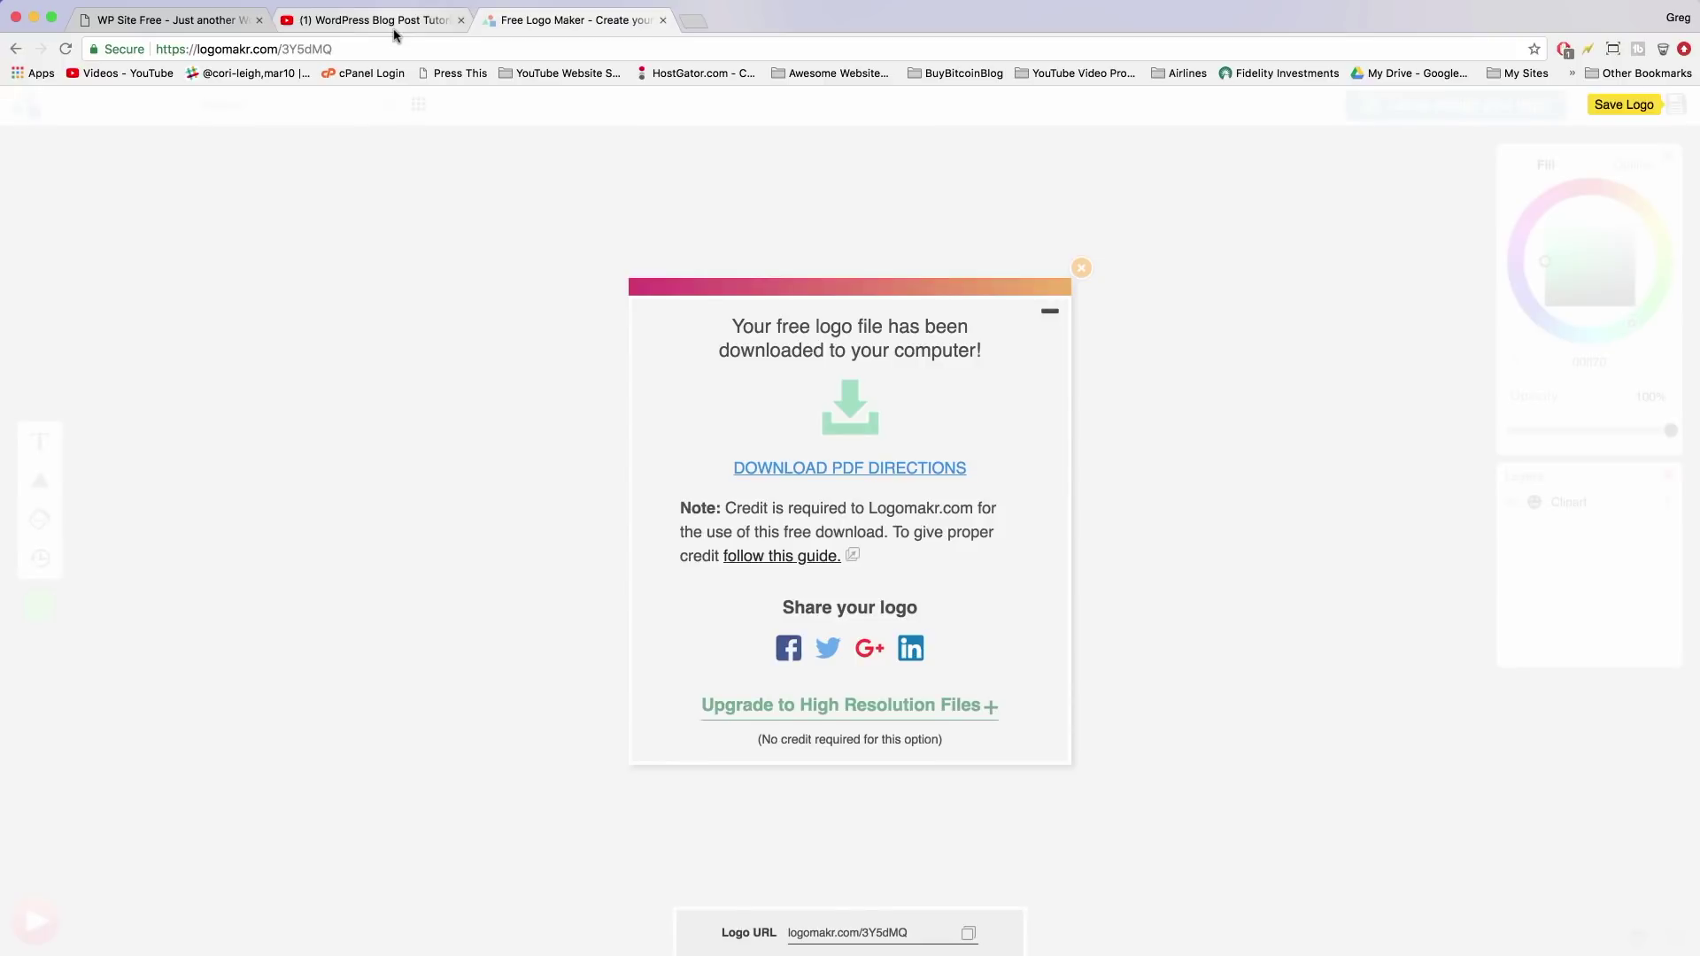
# Return to the WP Site Free tab and open the Customizer's Site Identity section
pyautogui.click(160, 19)
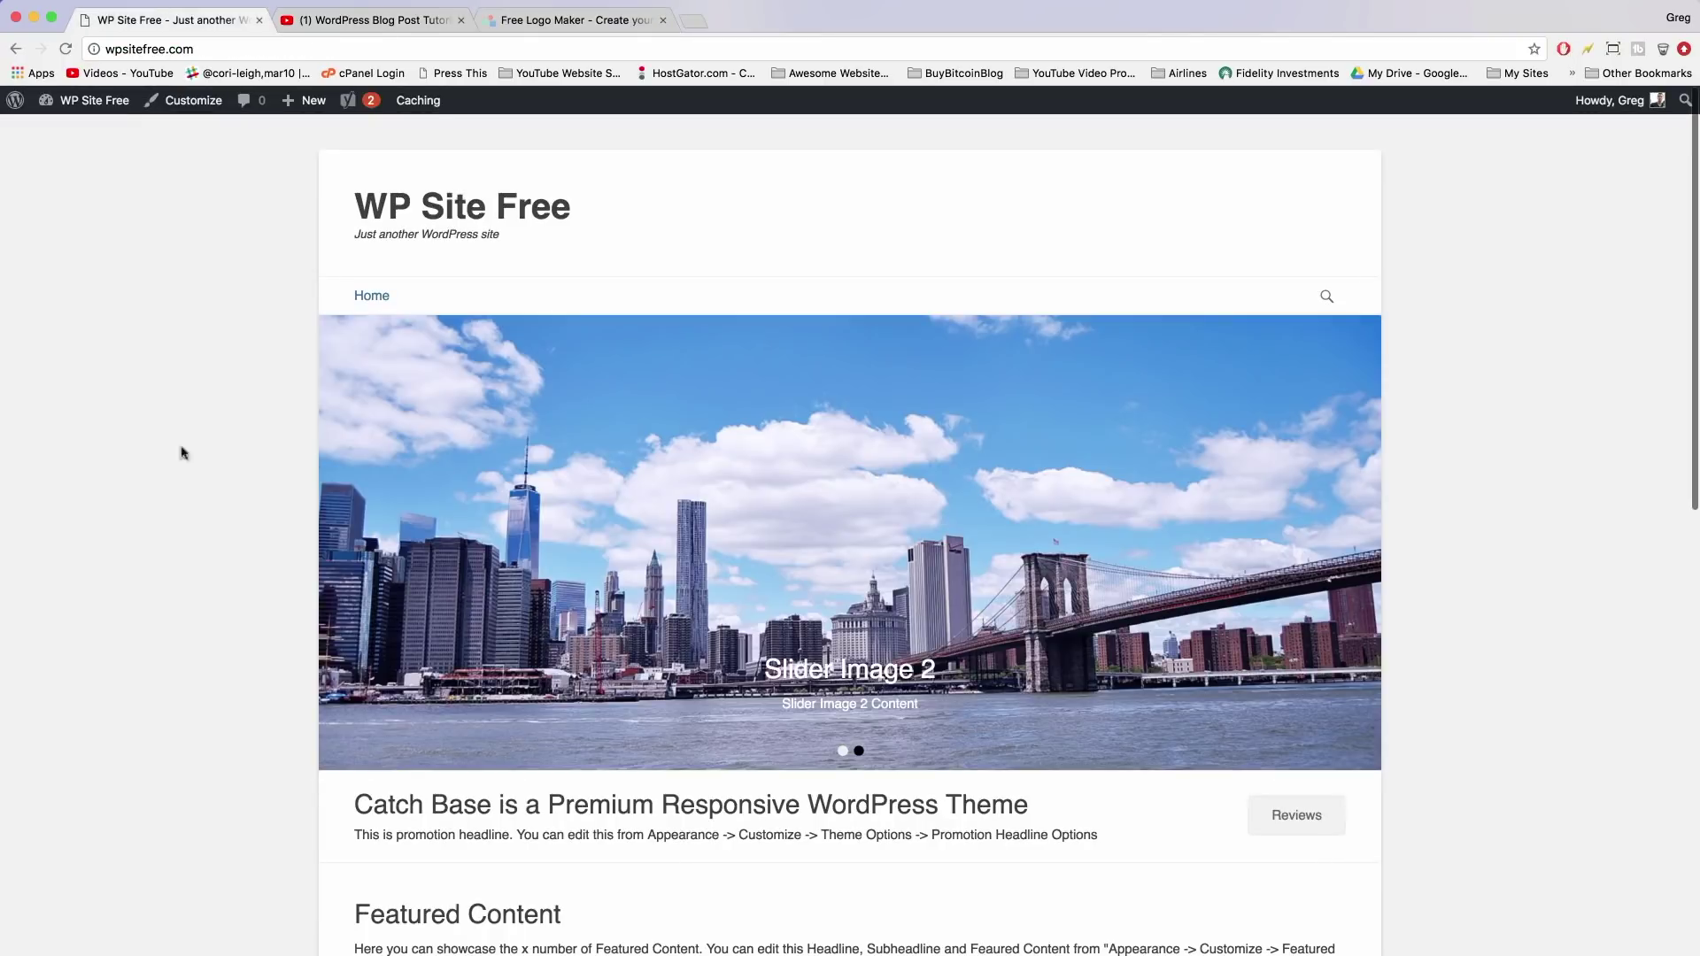
pyautogui.scroll(-5, 171, 470)
pyautogui.scroll(5, 171, 470)
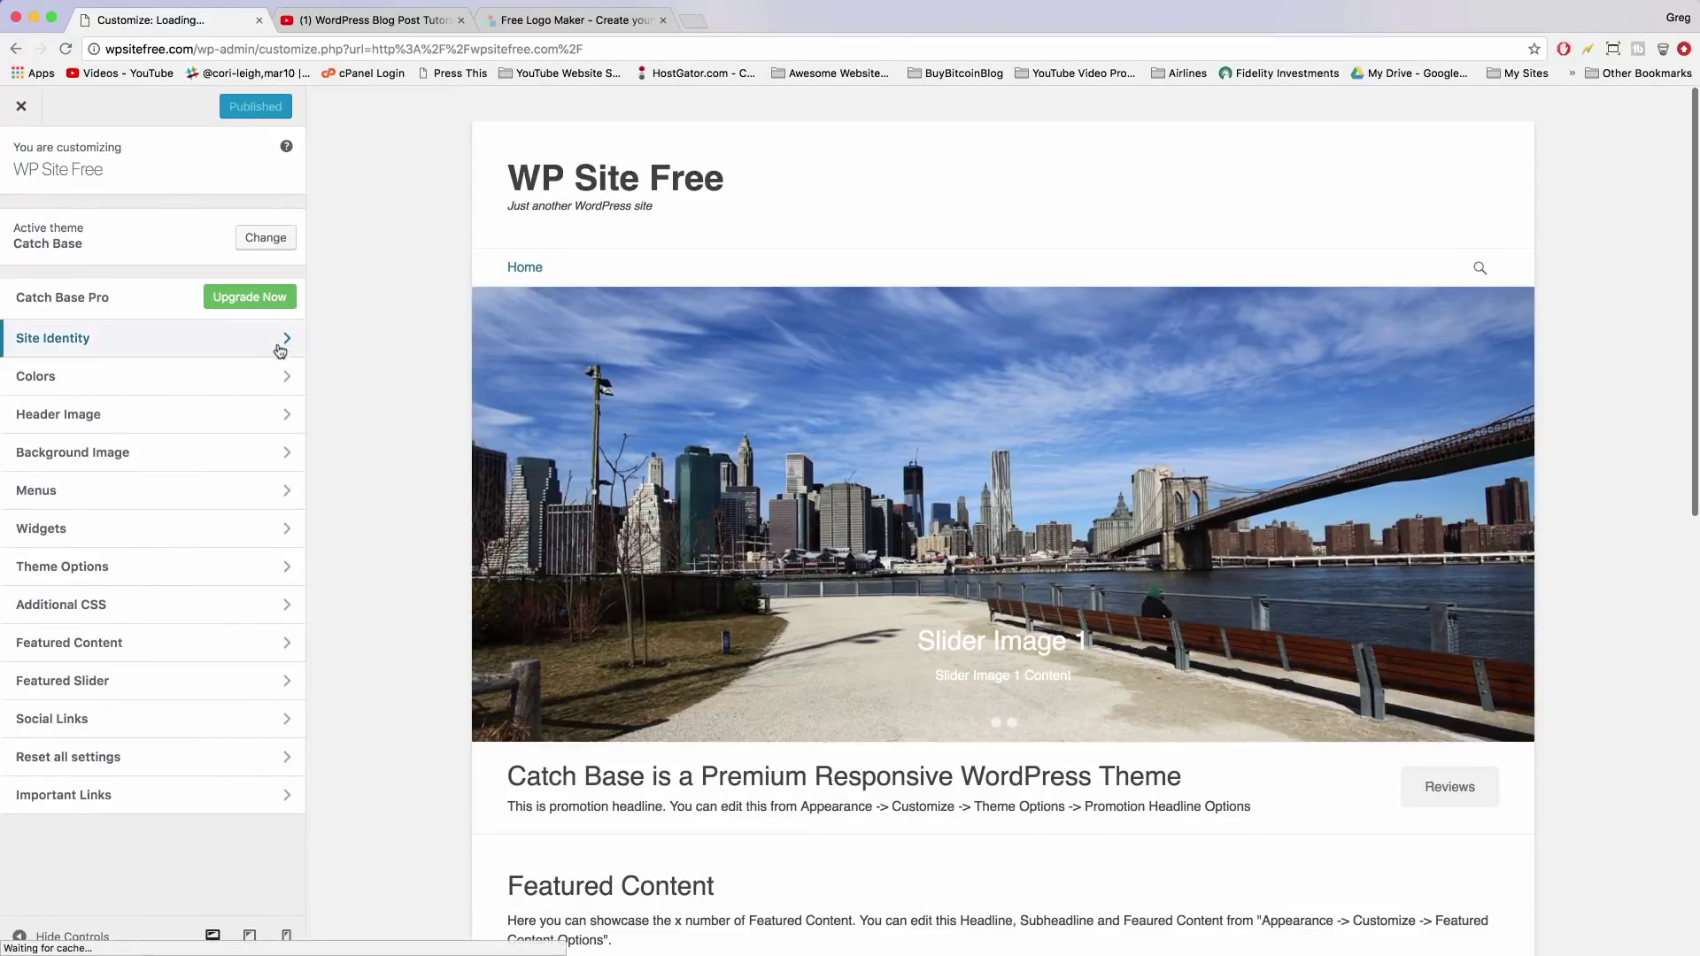
pyautogui.click(280, 351)
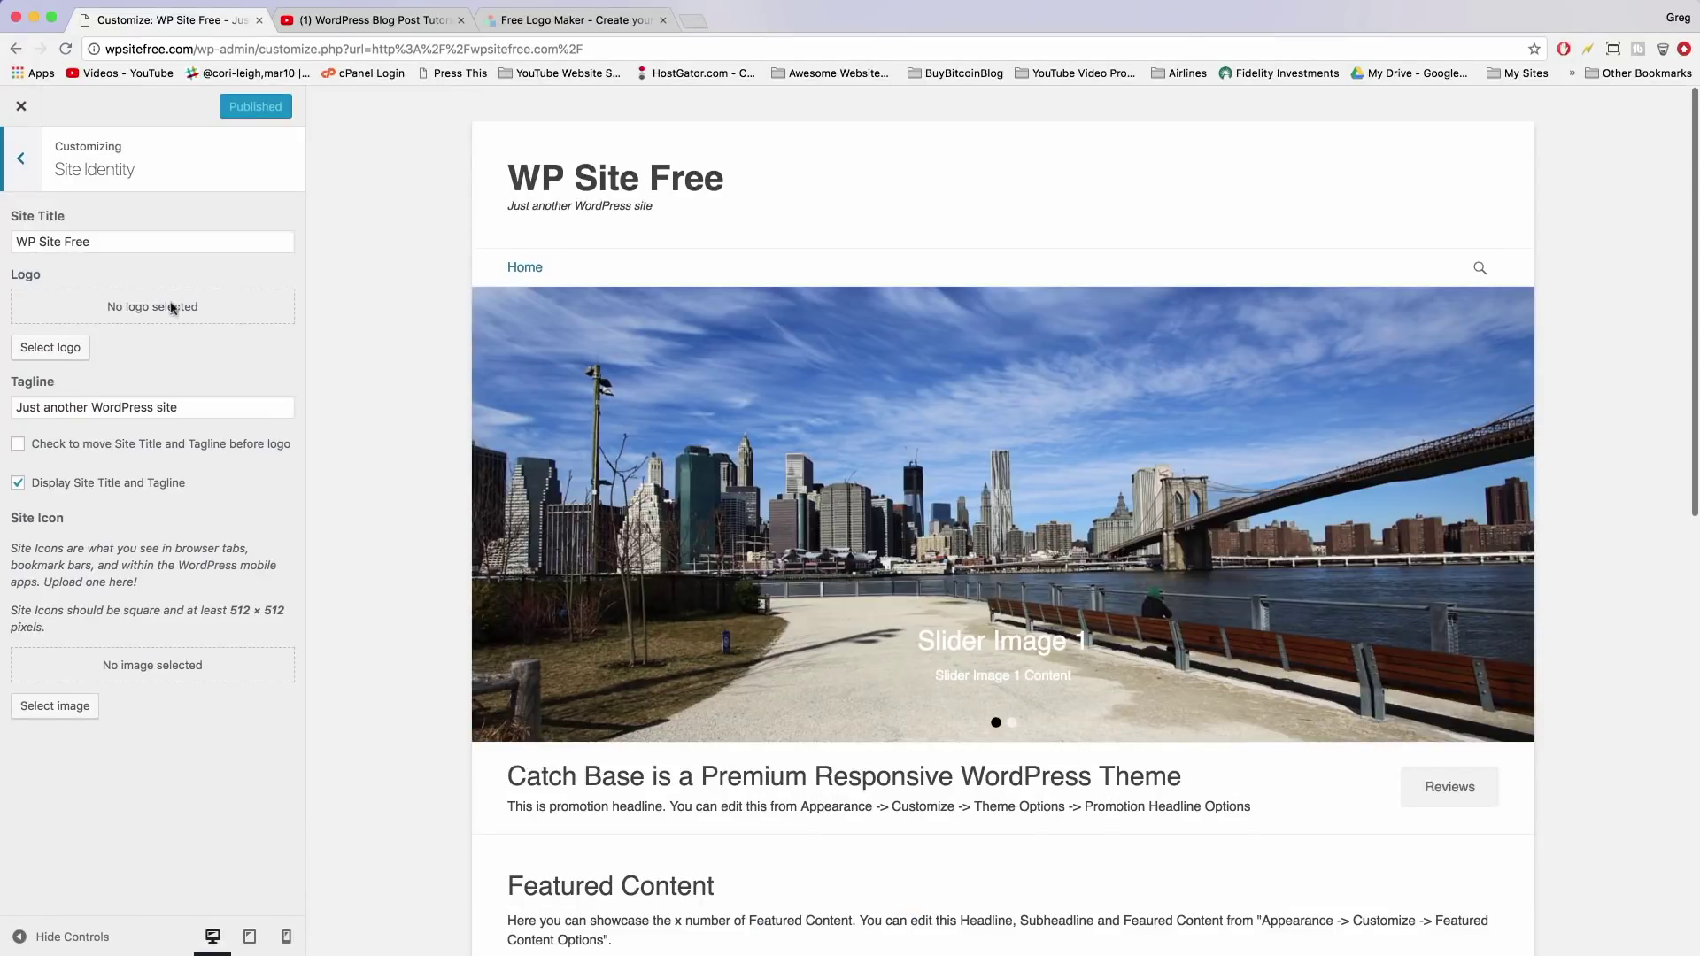
# Upload 'leaf logo v1.png' and set it as the uncropped site logo
pyautogui.click(44, 351)
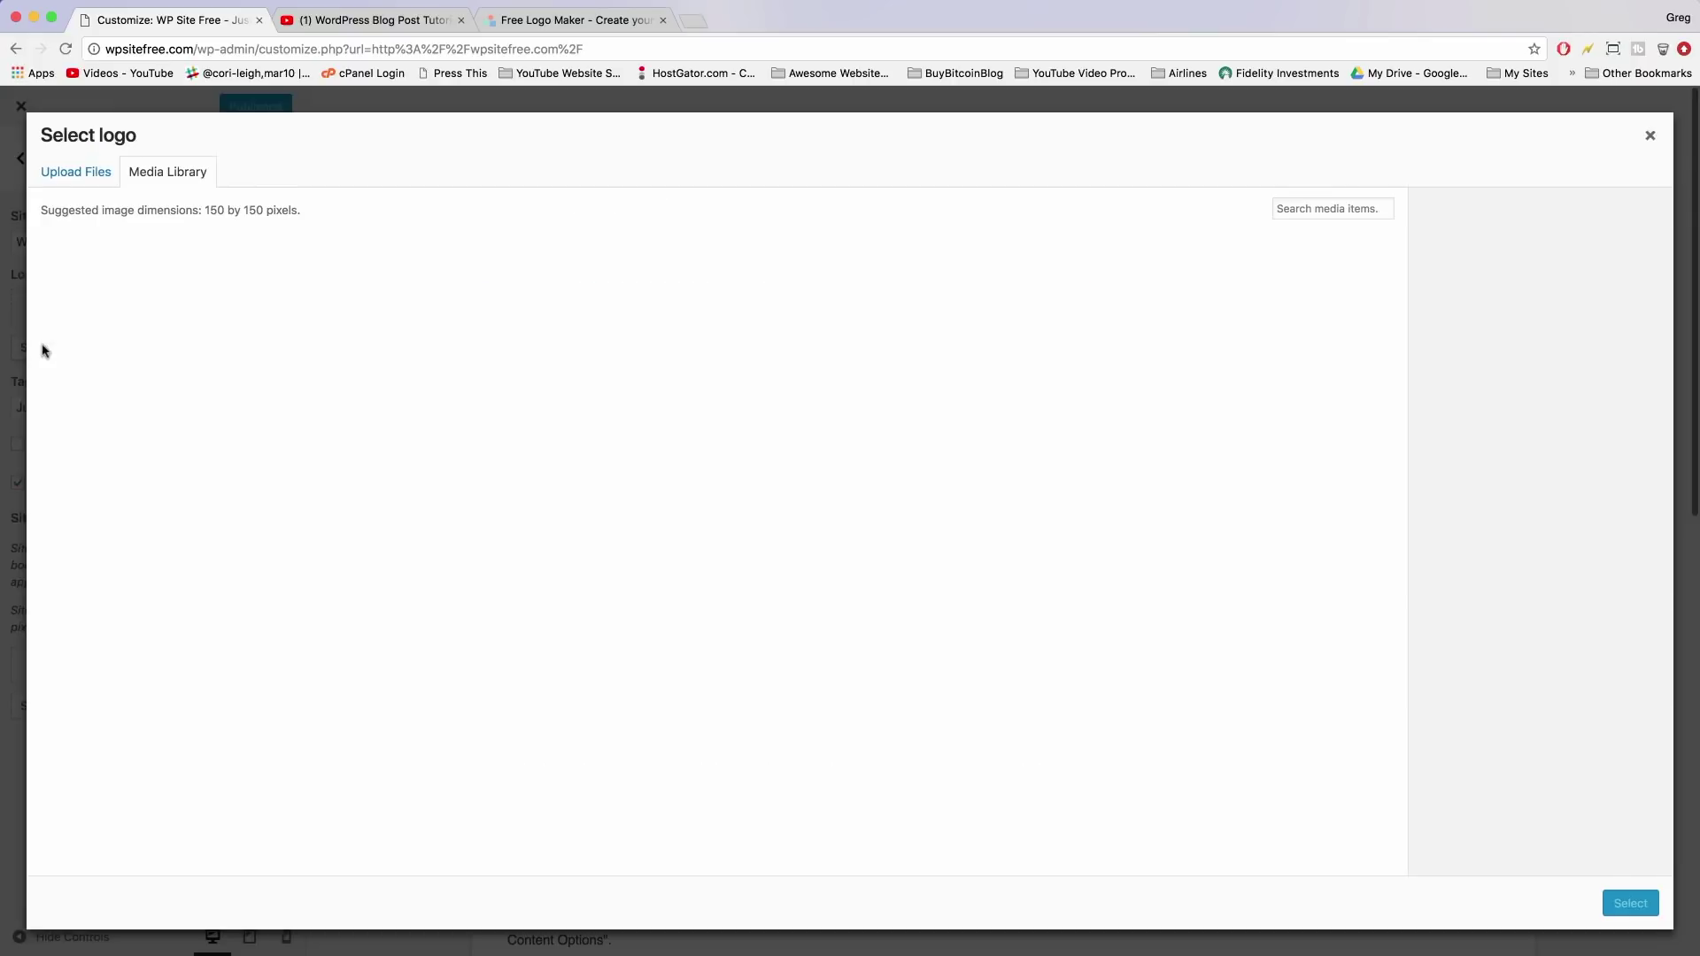
pyautogui.click(72, 173)
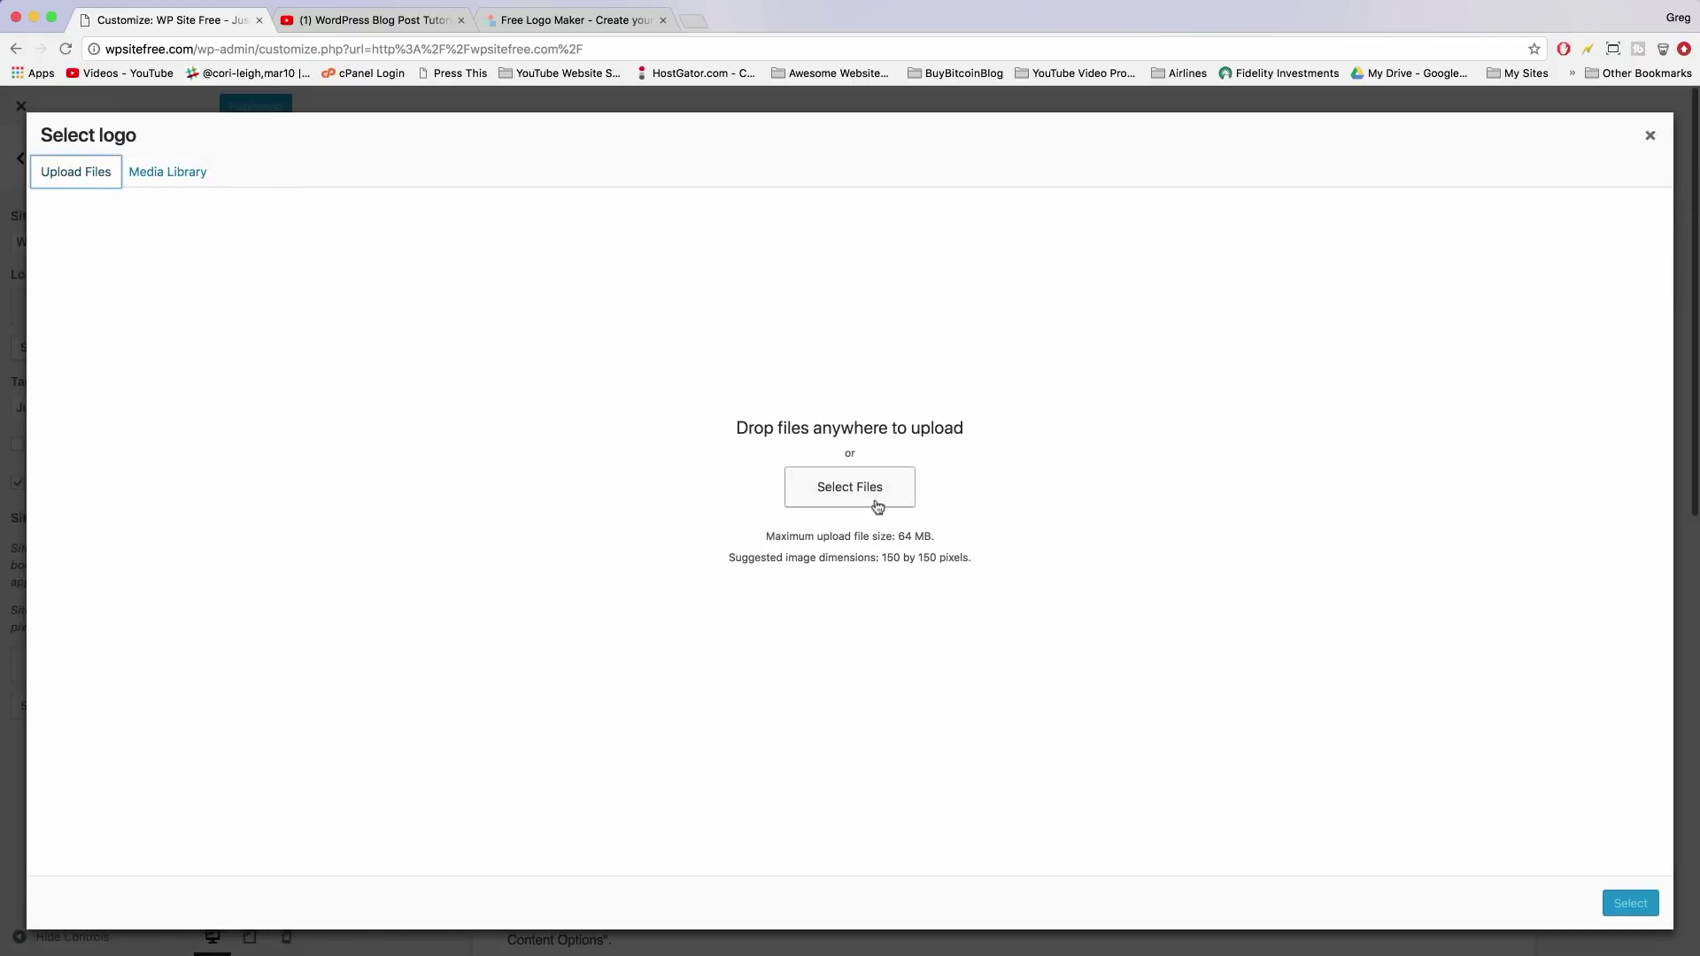
pyautogui.click(850, 485)
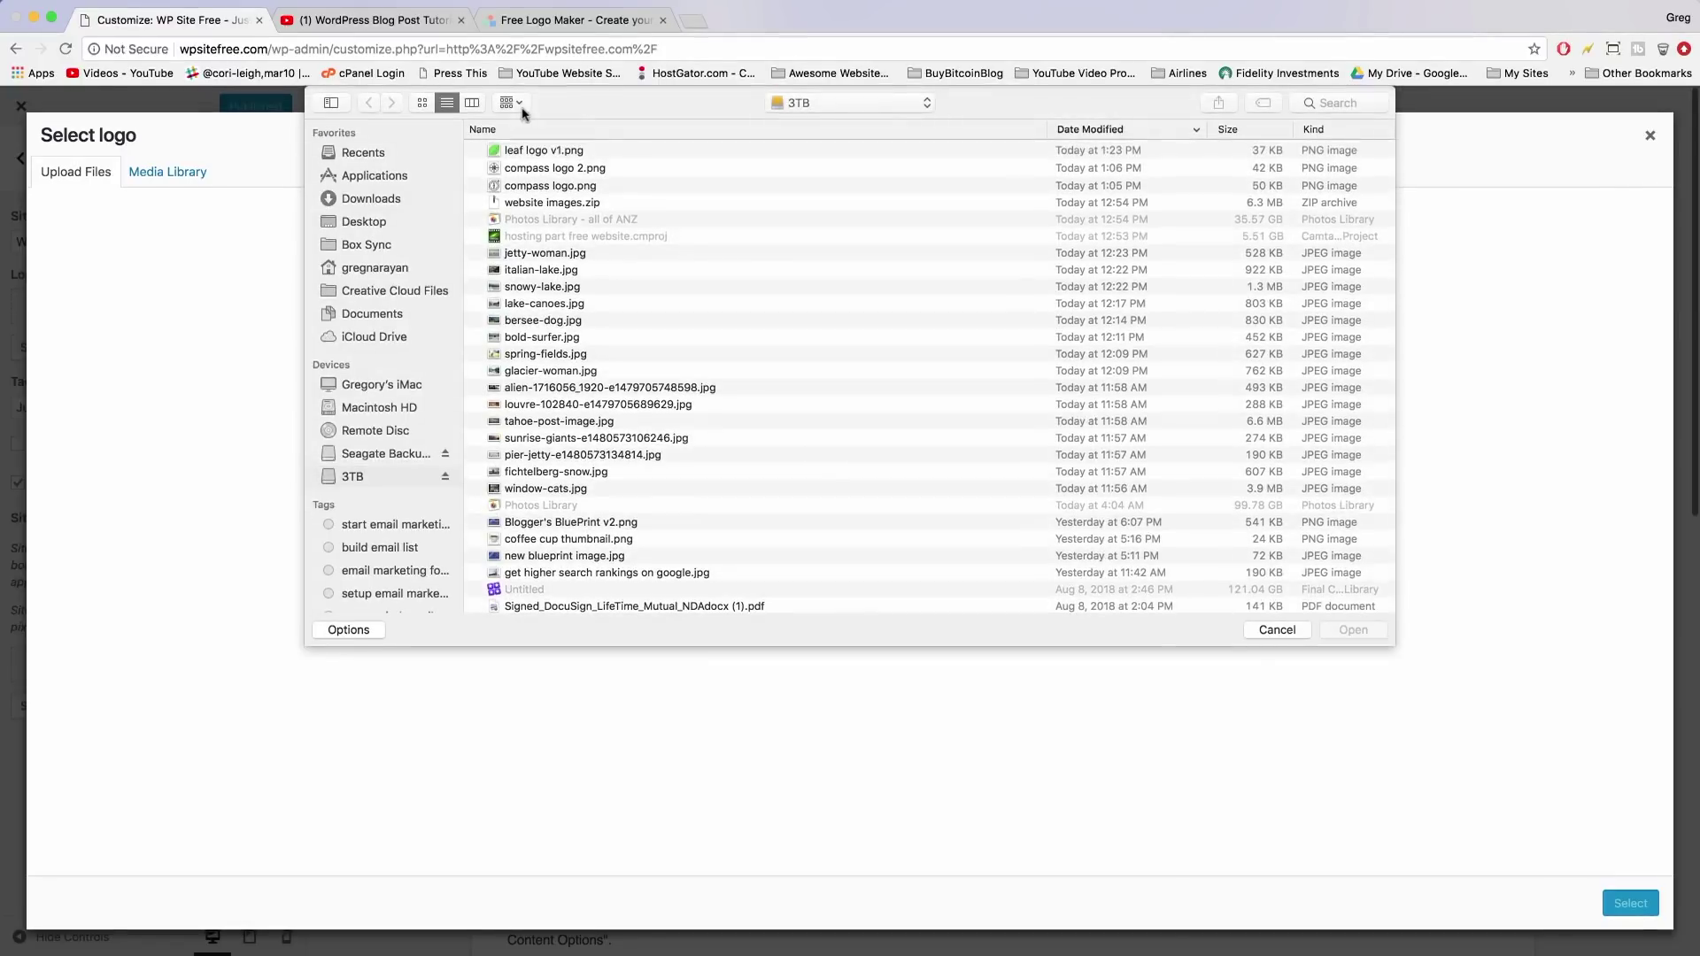
pyautogui.click(528, 153)
pyautogui.doubleClick(559, 153)
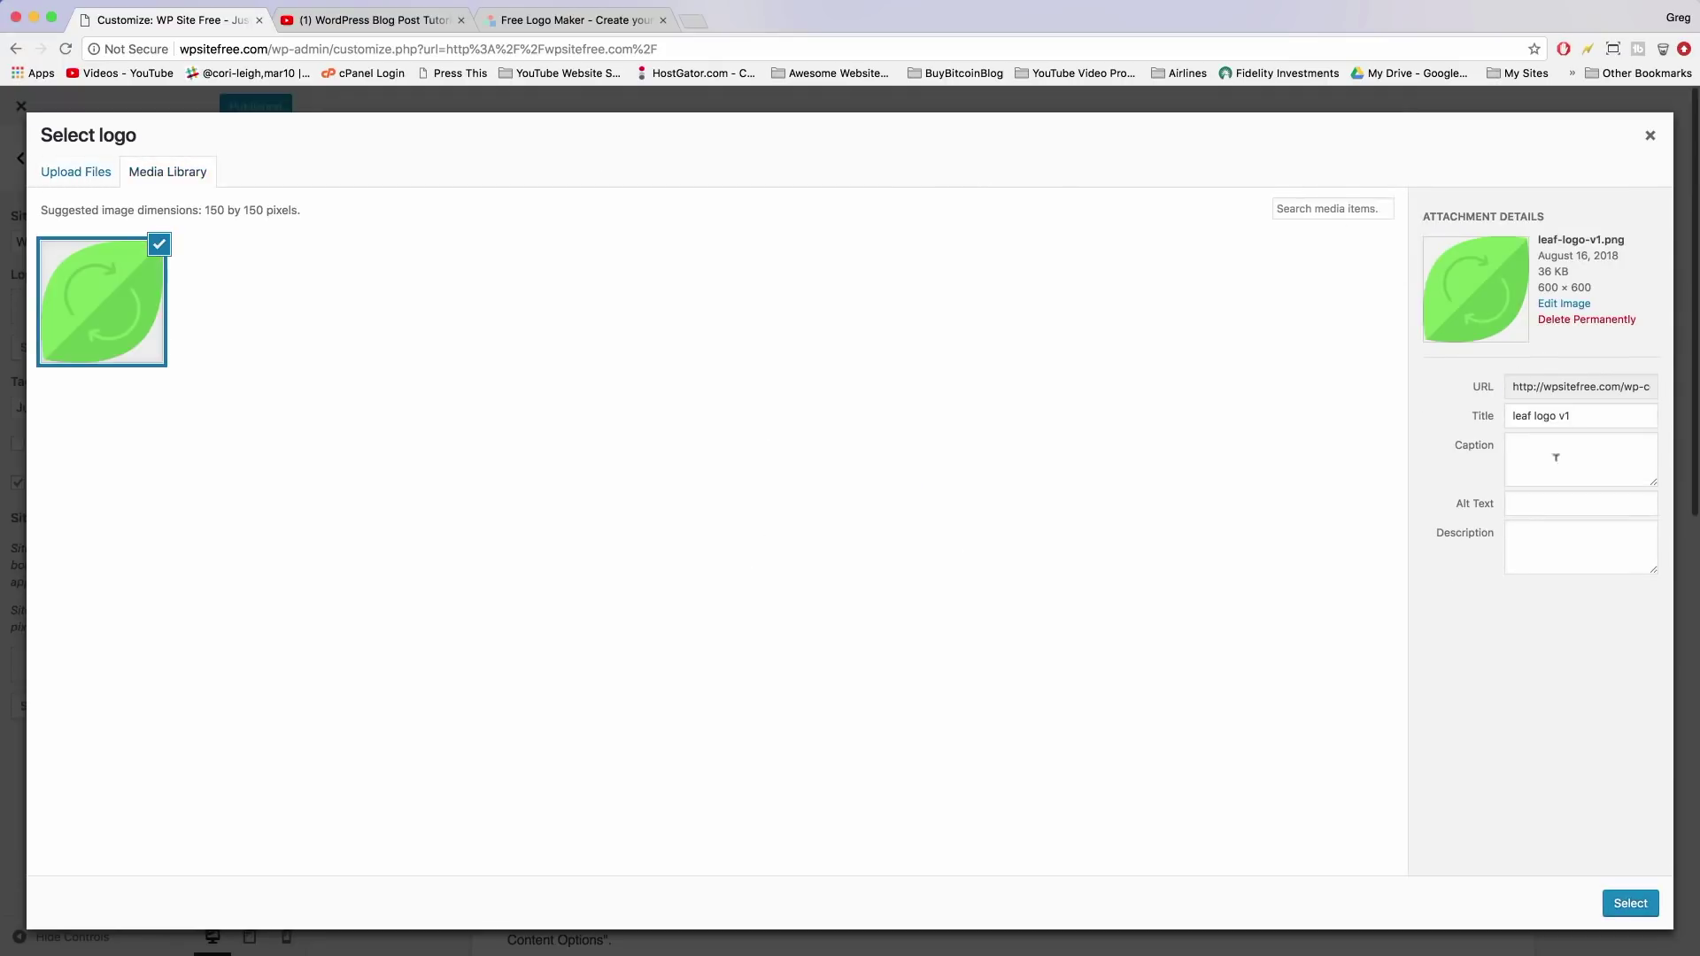
pyautogui.click(1627, 907)
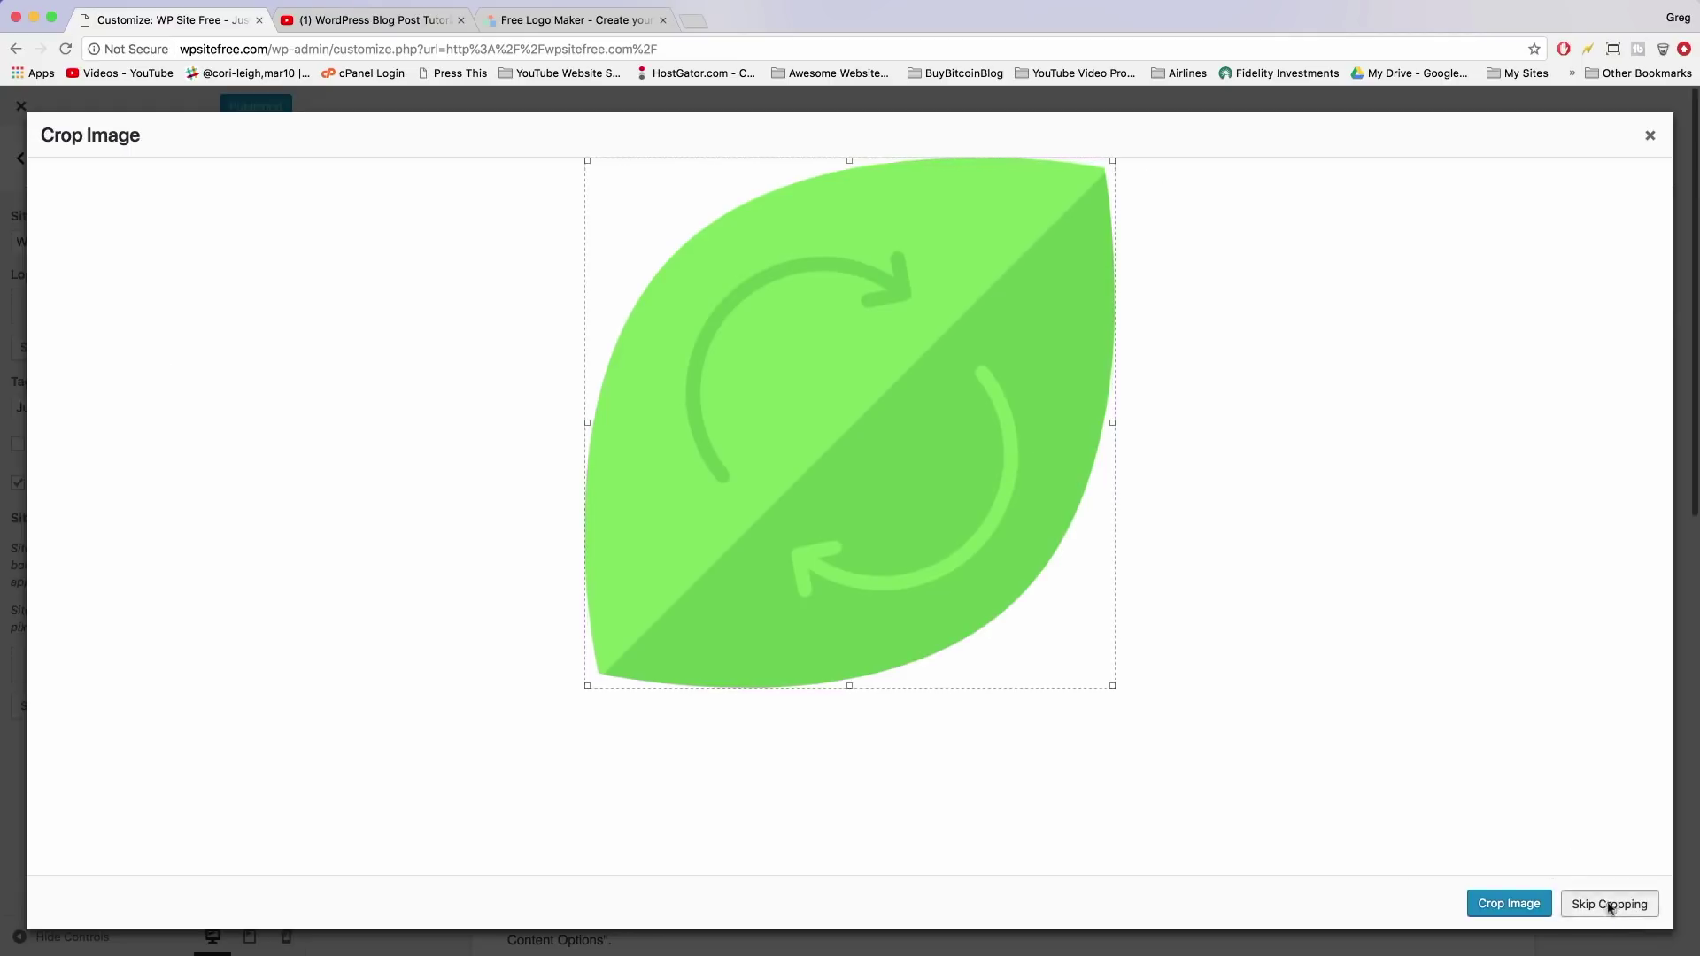
pyautogui.click(1612, 905)
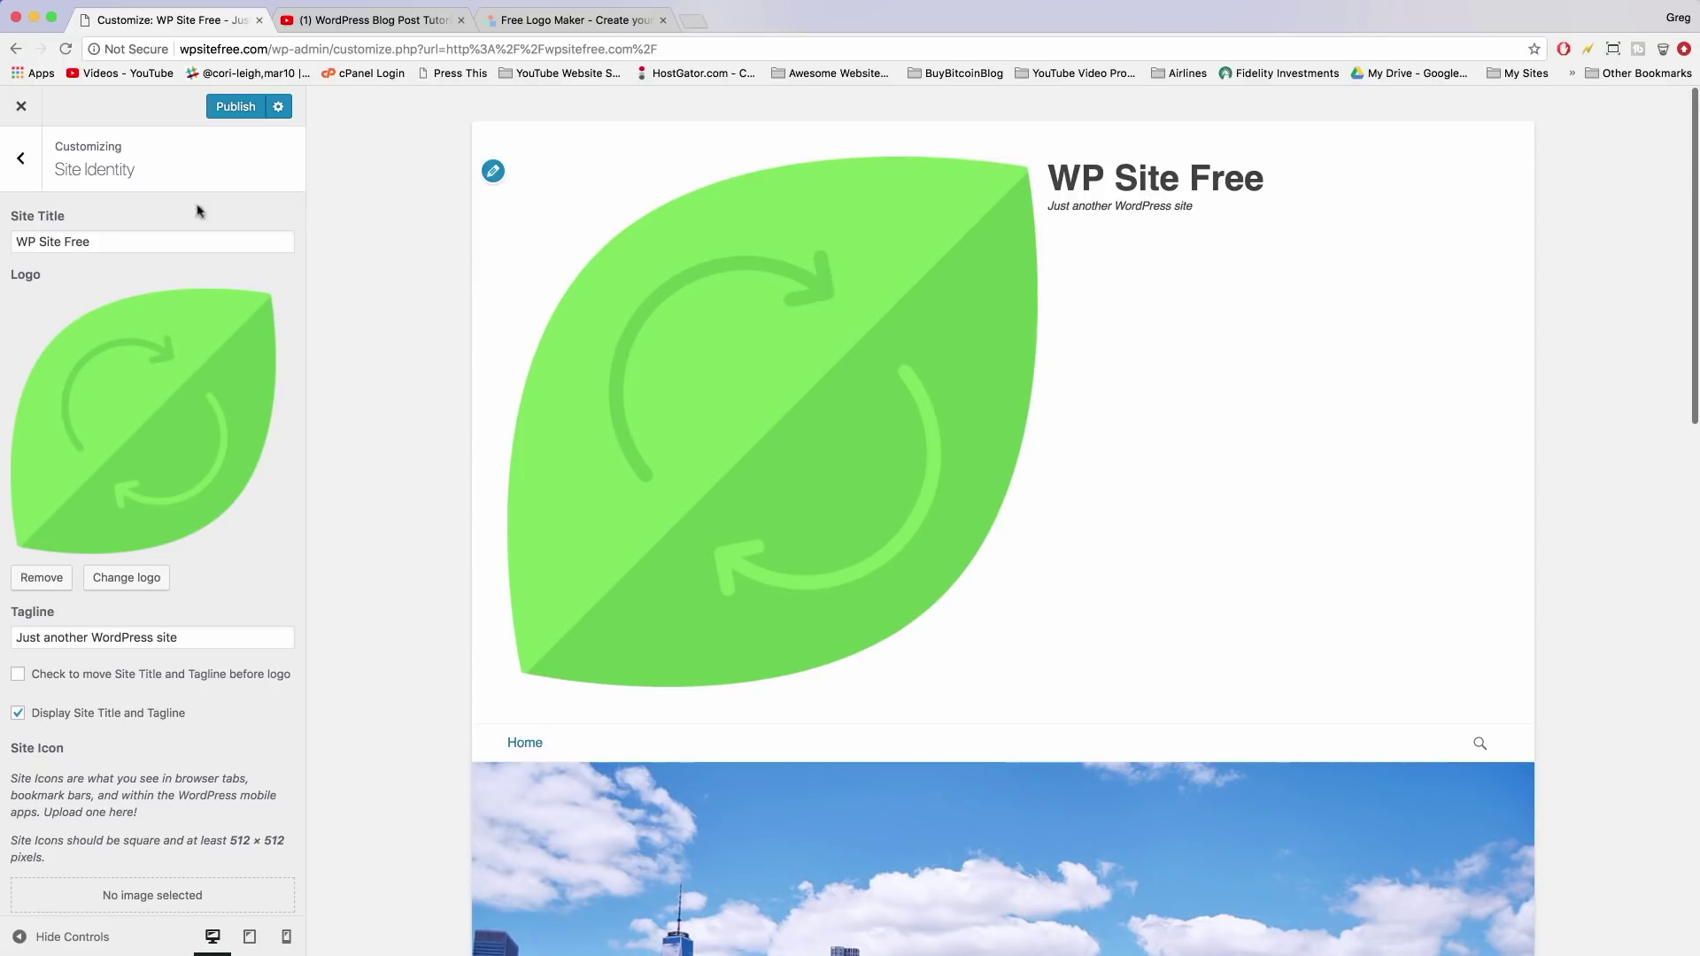
pyautogui.click(20, 159)
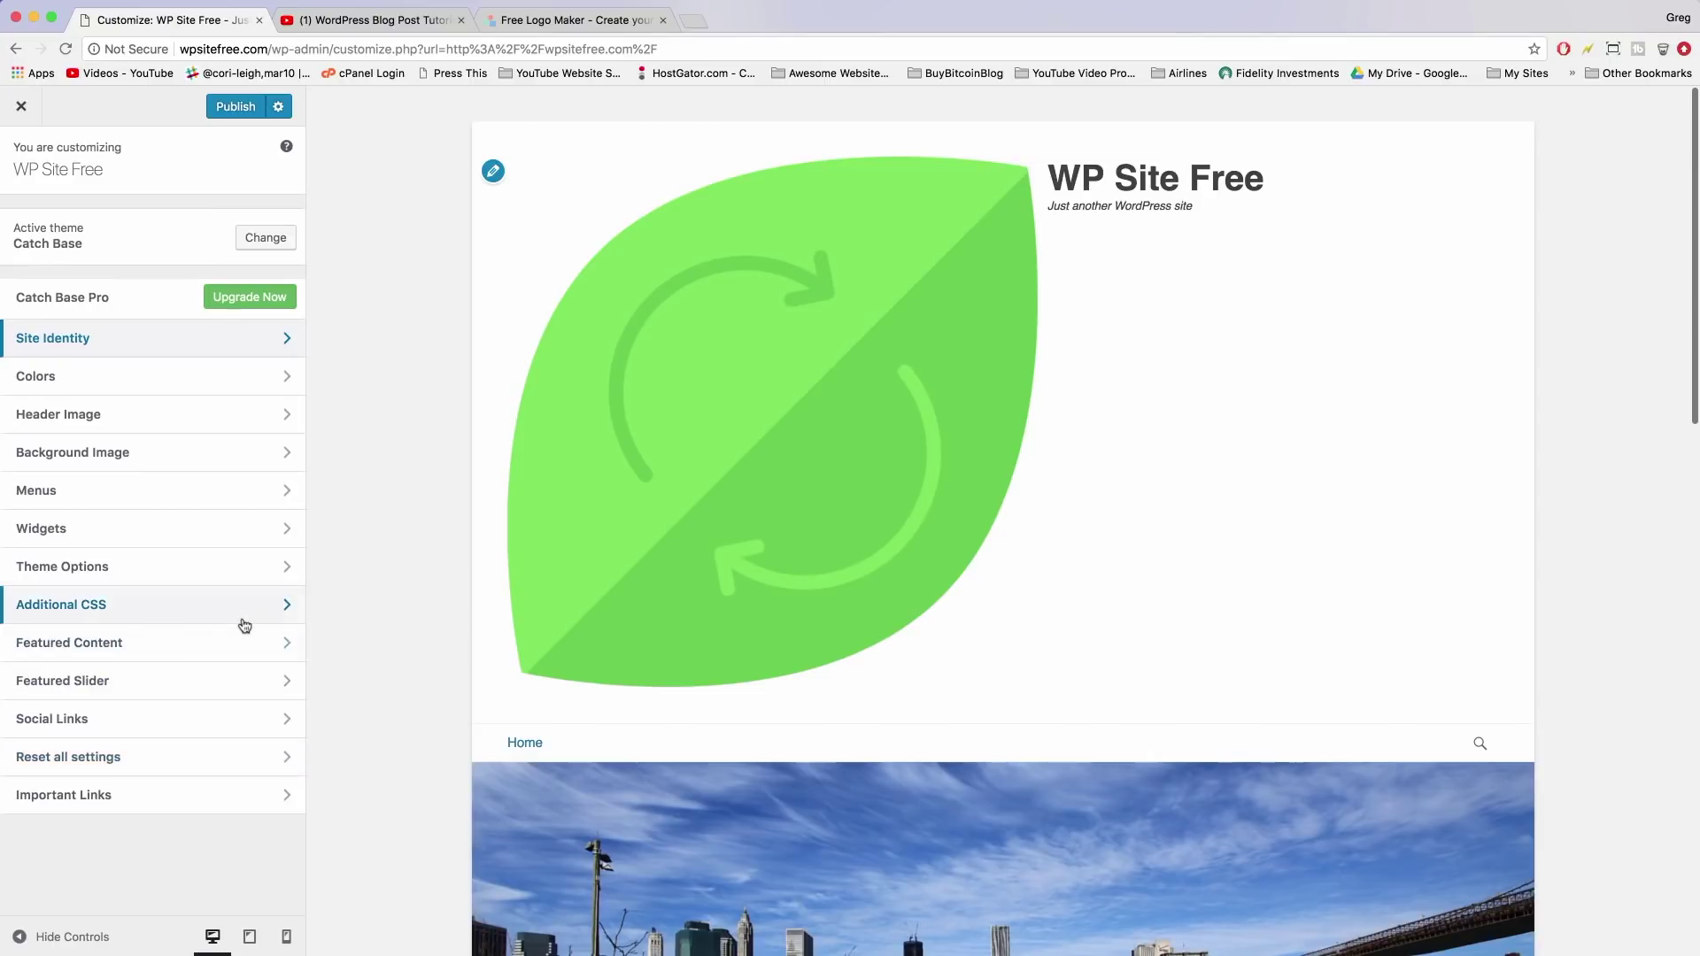
# In Additional CSS, add a #site-logo rule with max-width: 10%
pyautogui.click(277, 611)
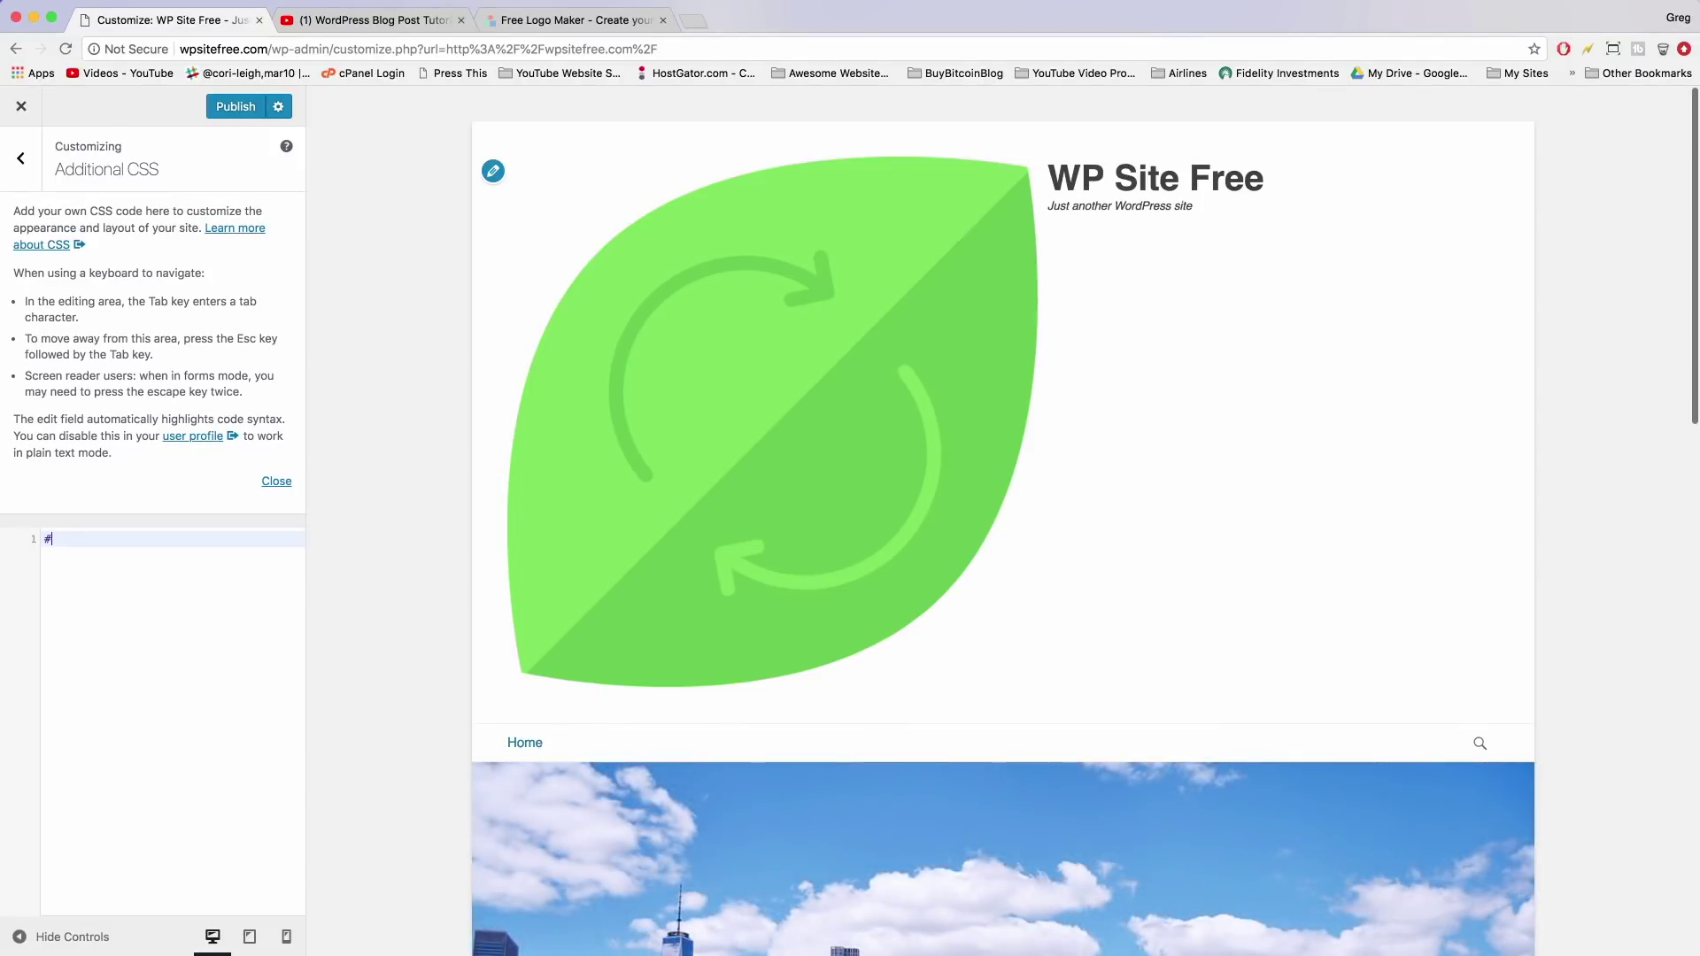
pyautogui.write('ite-logo {')
pyautogui.press('Return')
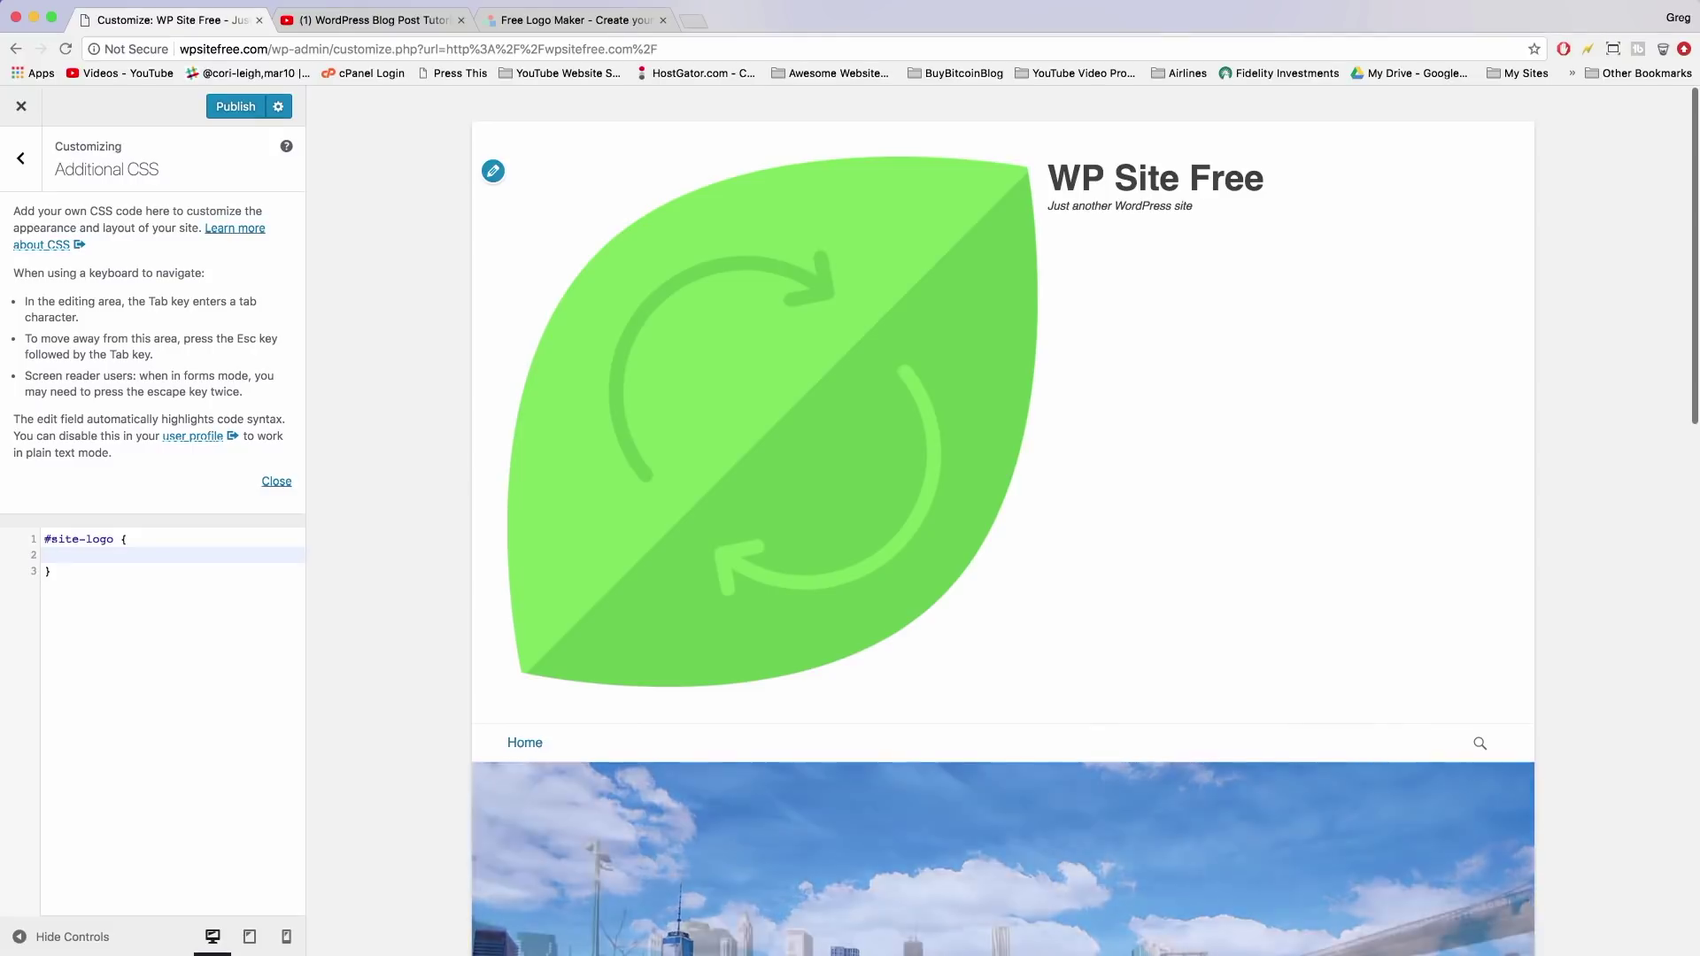
pyautogui.write('max-')
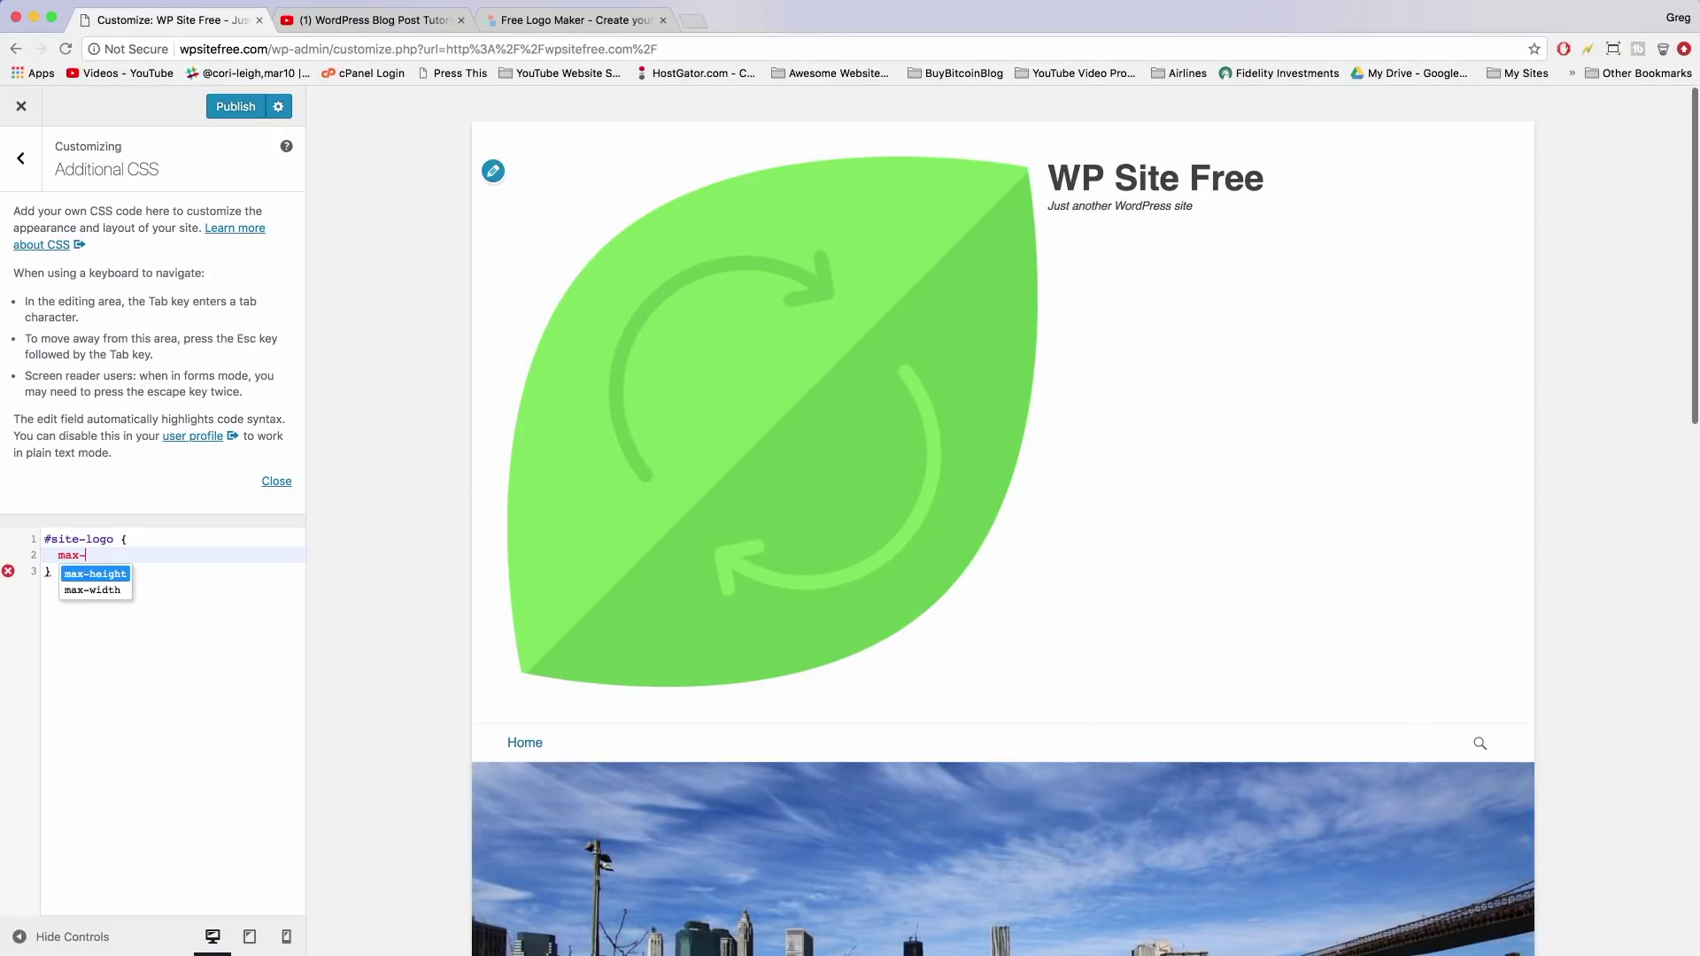
pyautogui.write('width')
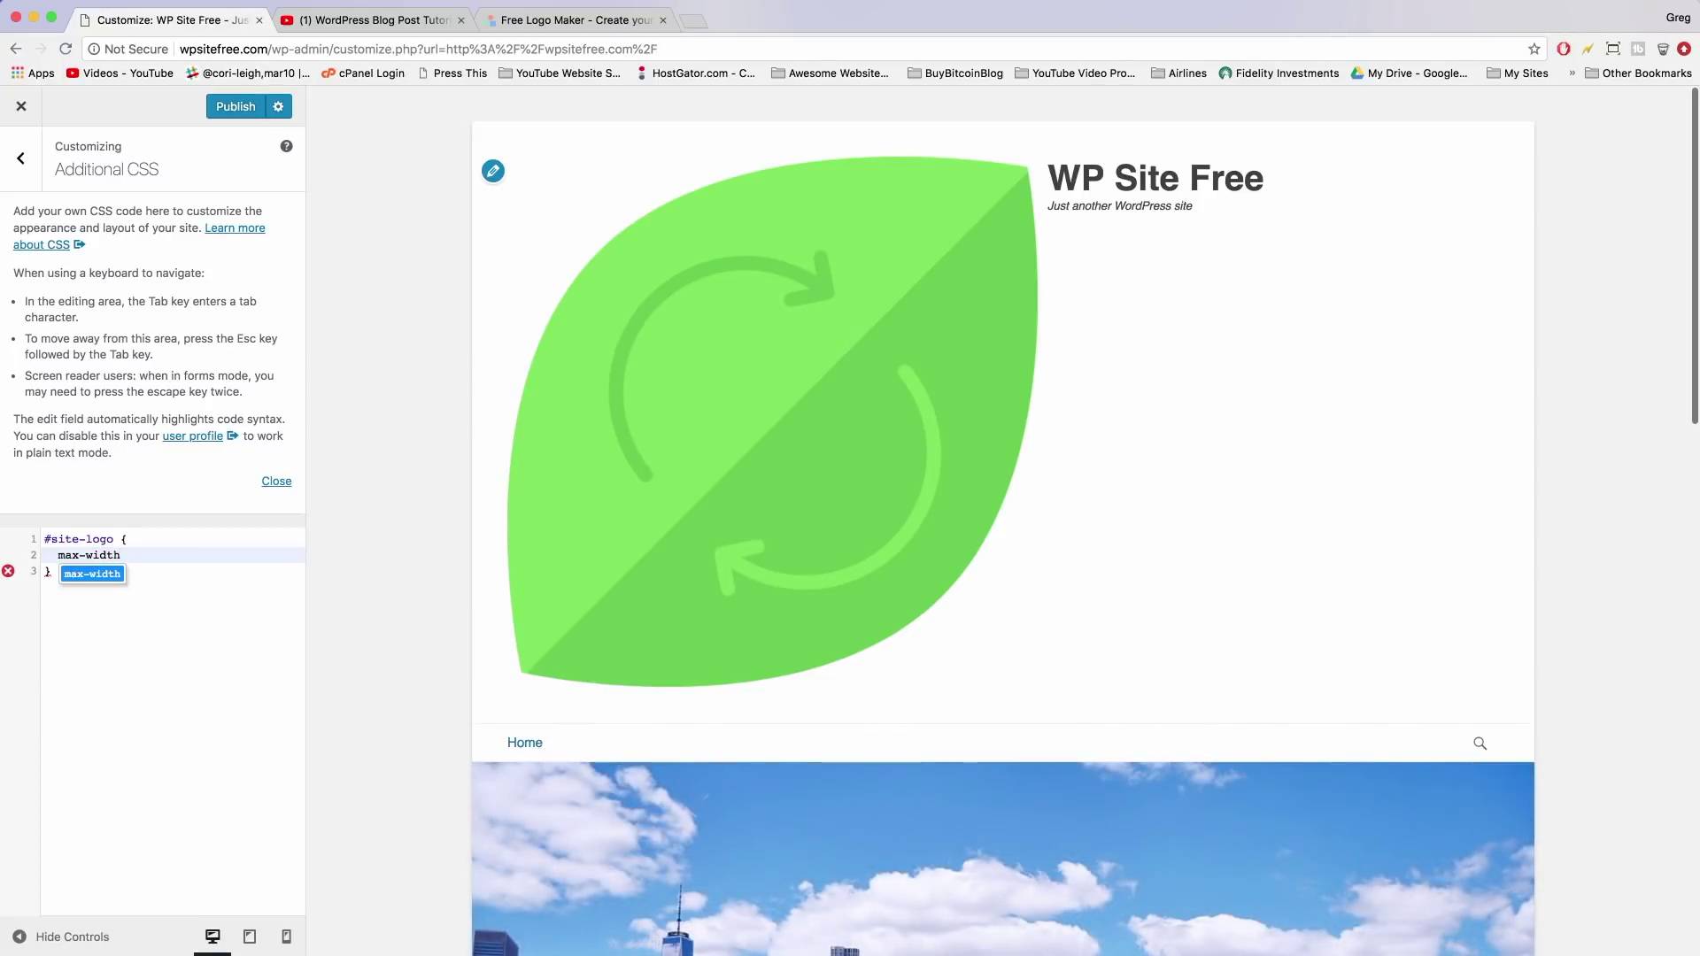
pyautogui.write(': ')
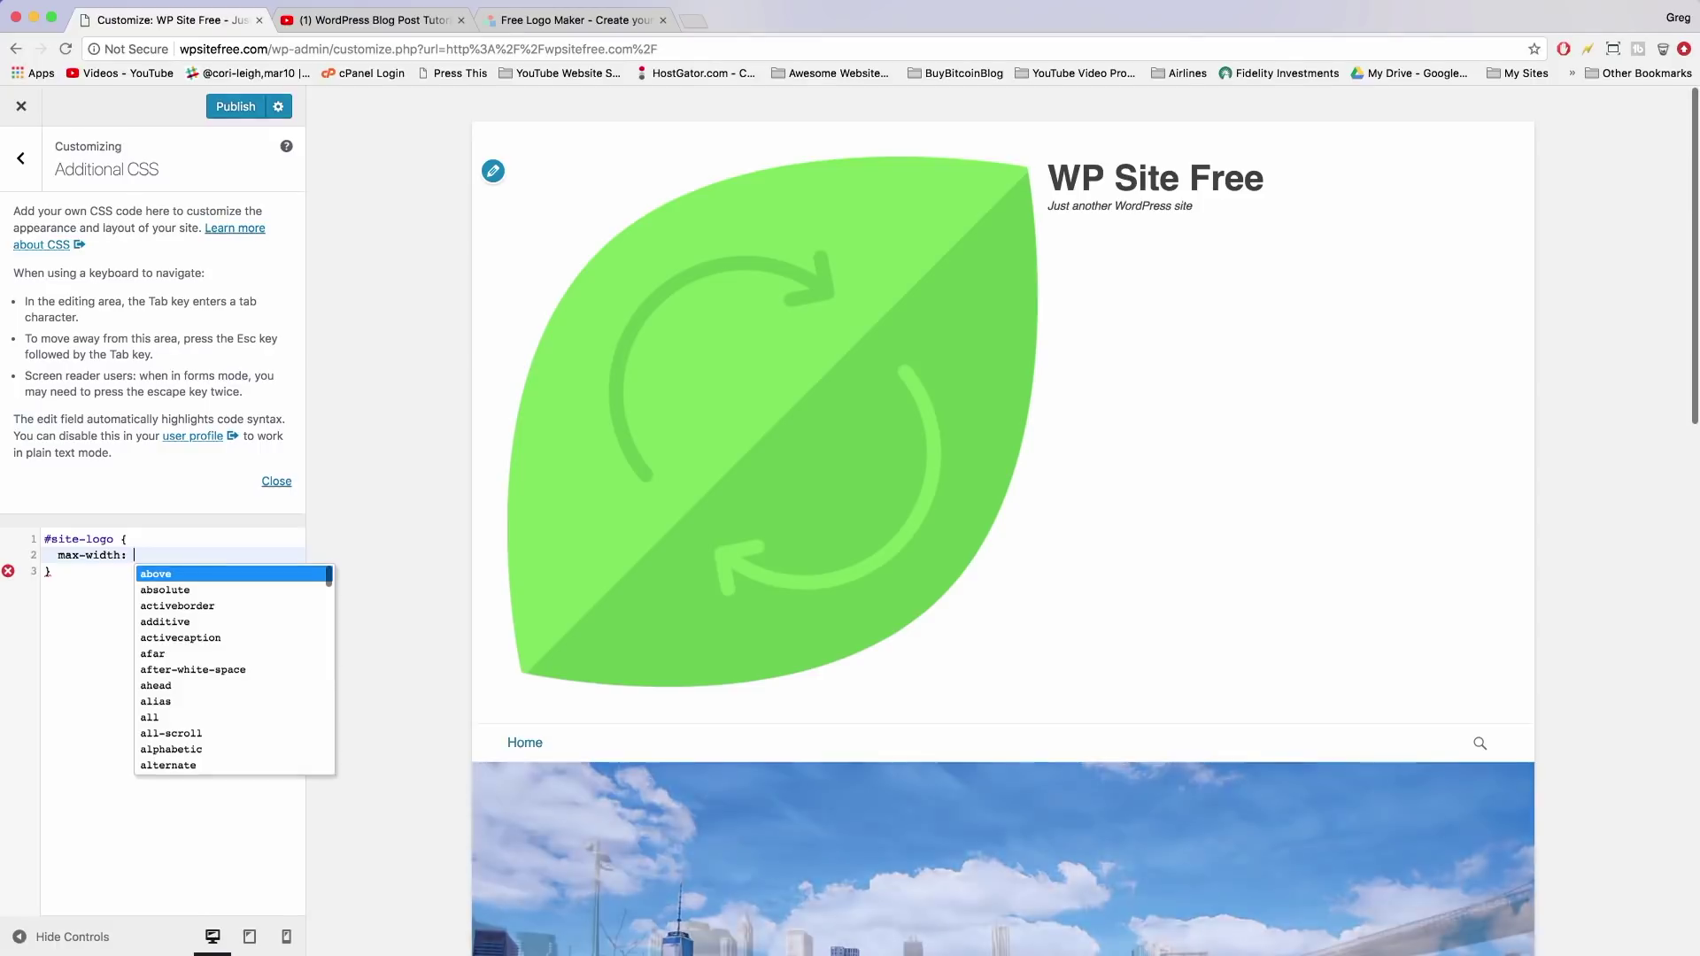
pyautogui.write('10%')
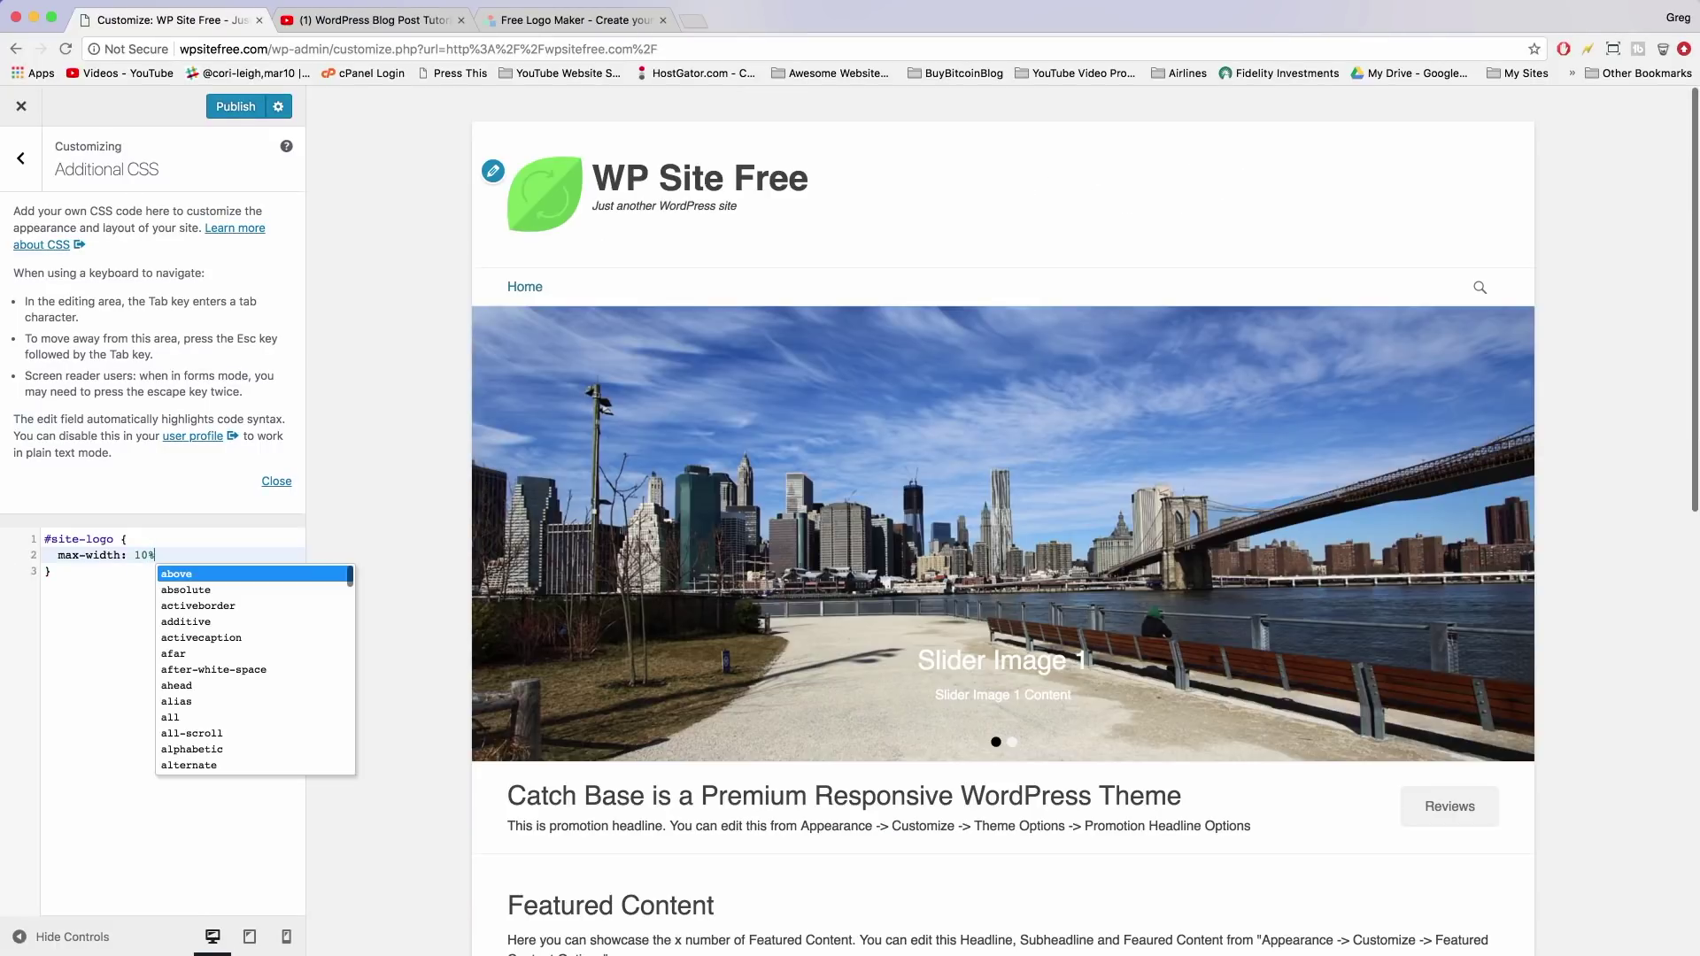
pyautogui.write(';')
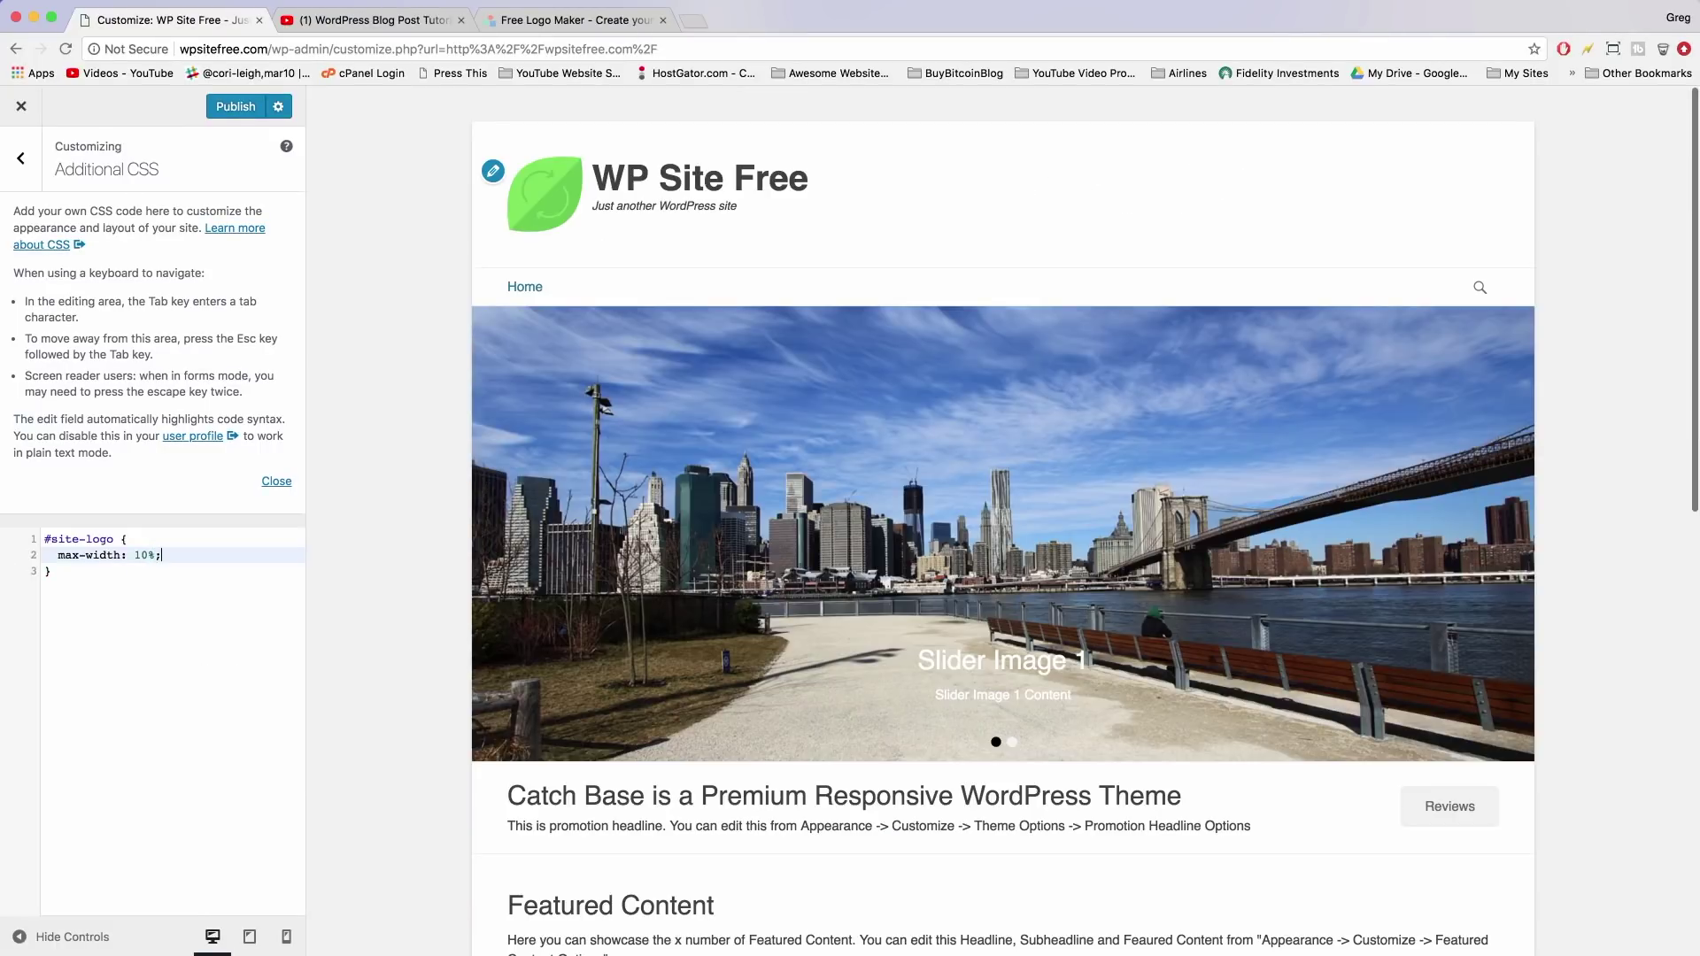
# Lower the #site-logo max-width value from 10% to 7%
pyautogui.moveTo(55, 572); pyautogui.dragTo(39, 539)
pyautogui.click(85, 538)
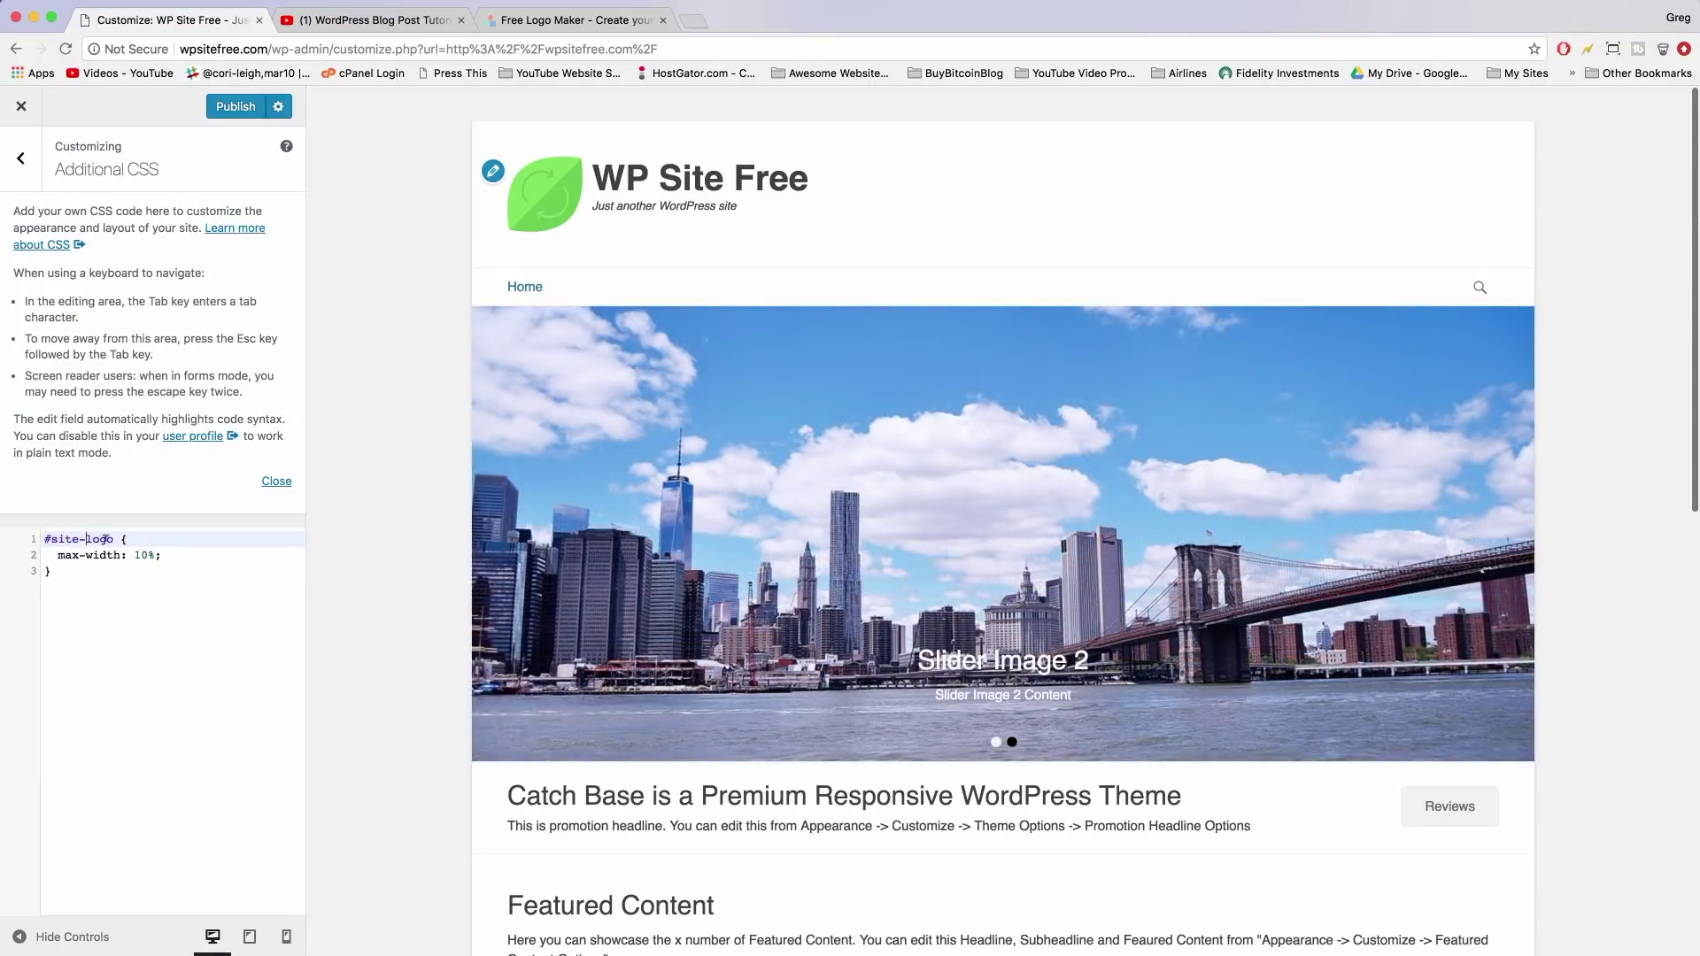
pyautogui.moveTo(114, 538); pyautogui.dragTo(44, 538)
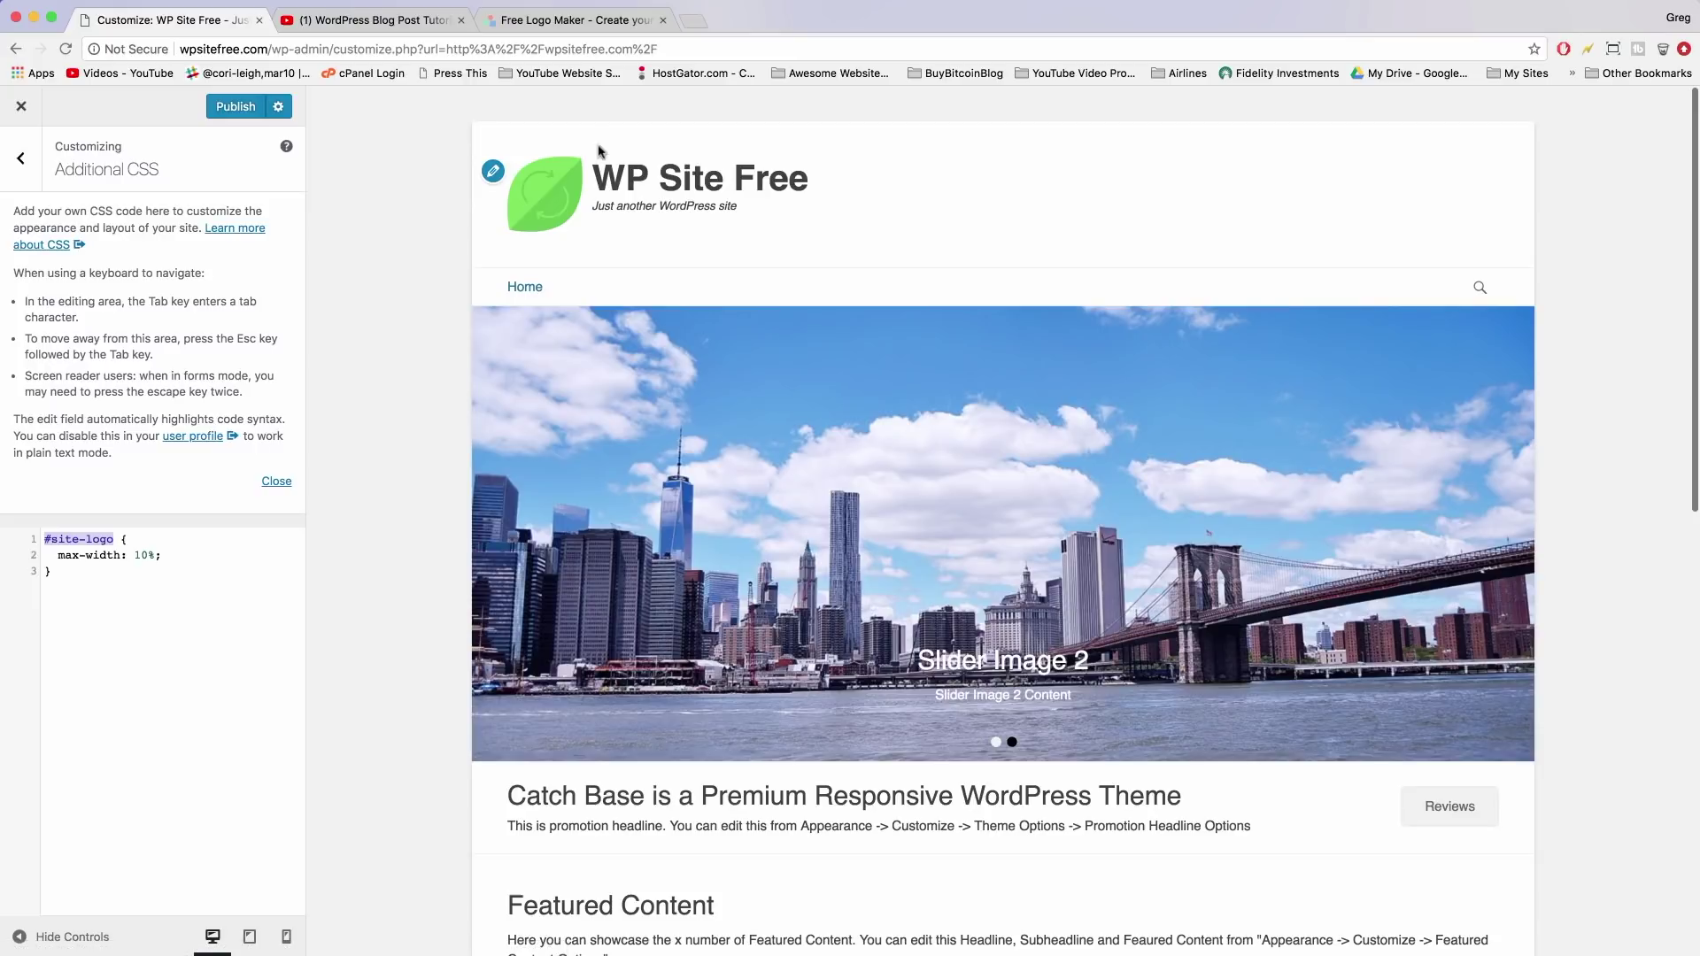
pyautogui.click(139, 555)
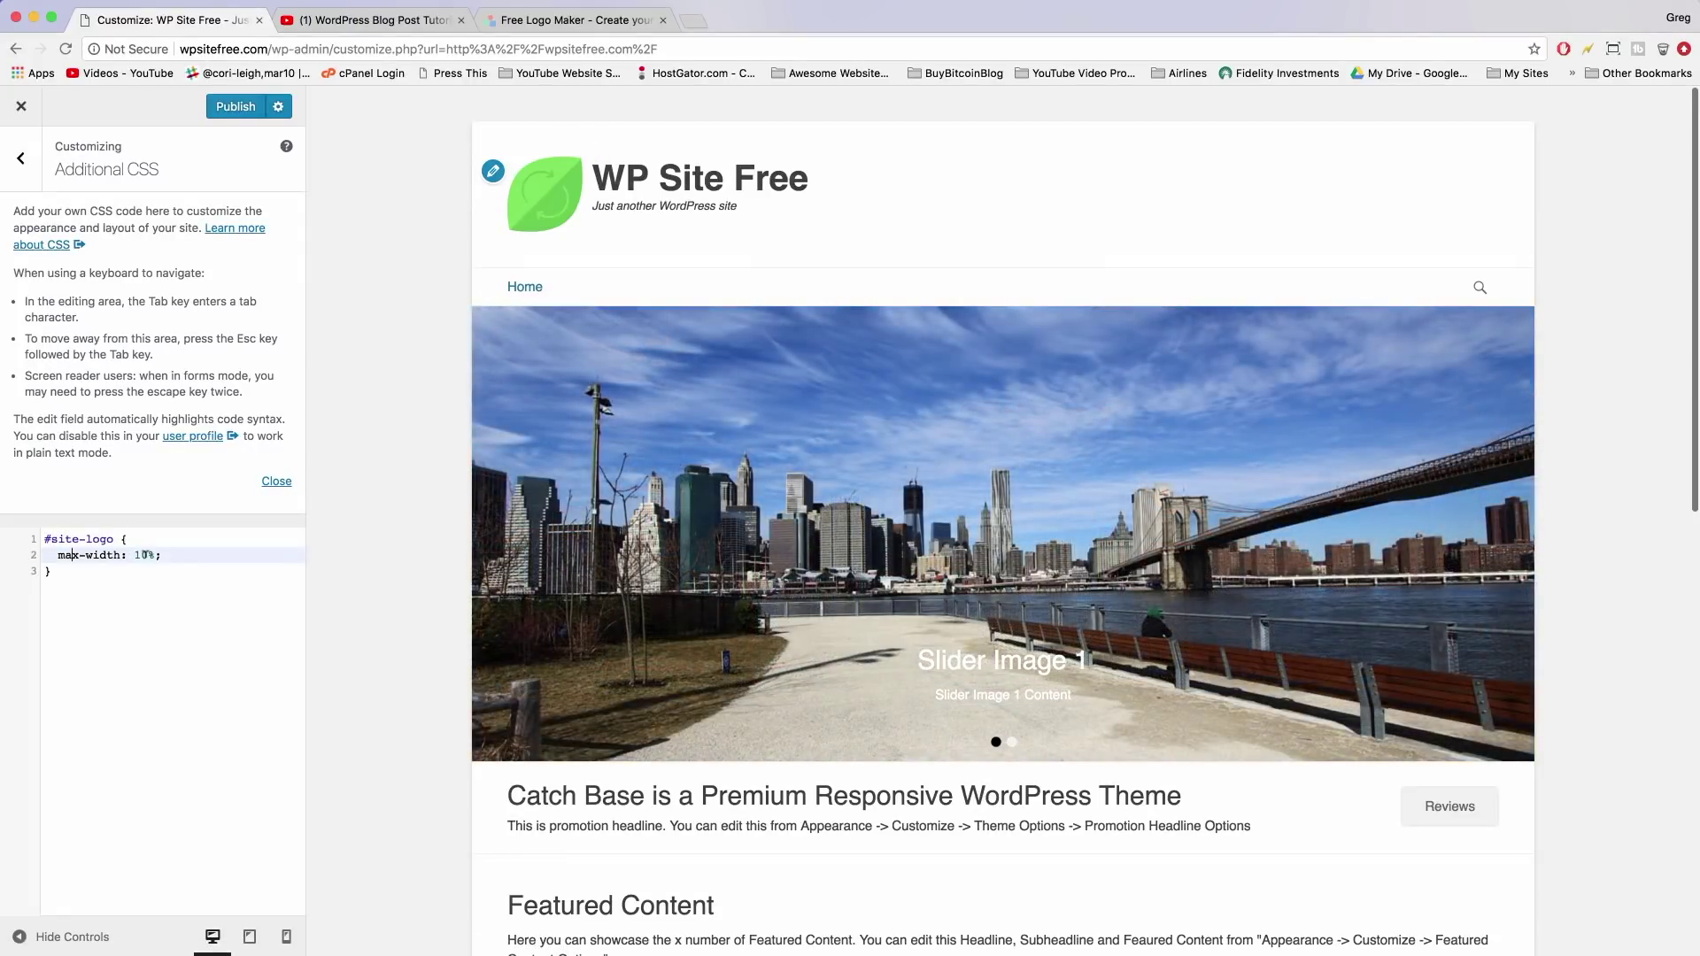
pyautogui.press('BackSpace')
pyautogui.press('BackSpace')
pyautogui.write('8')
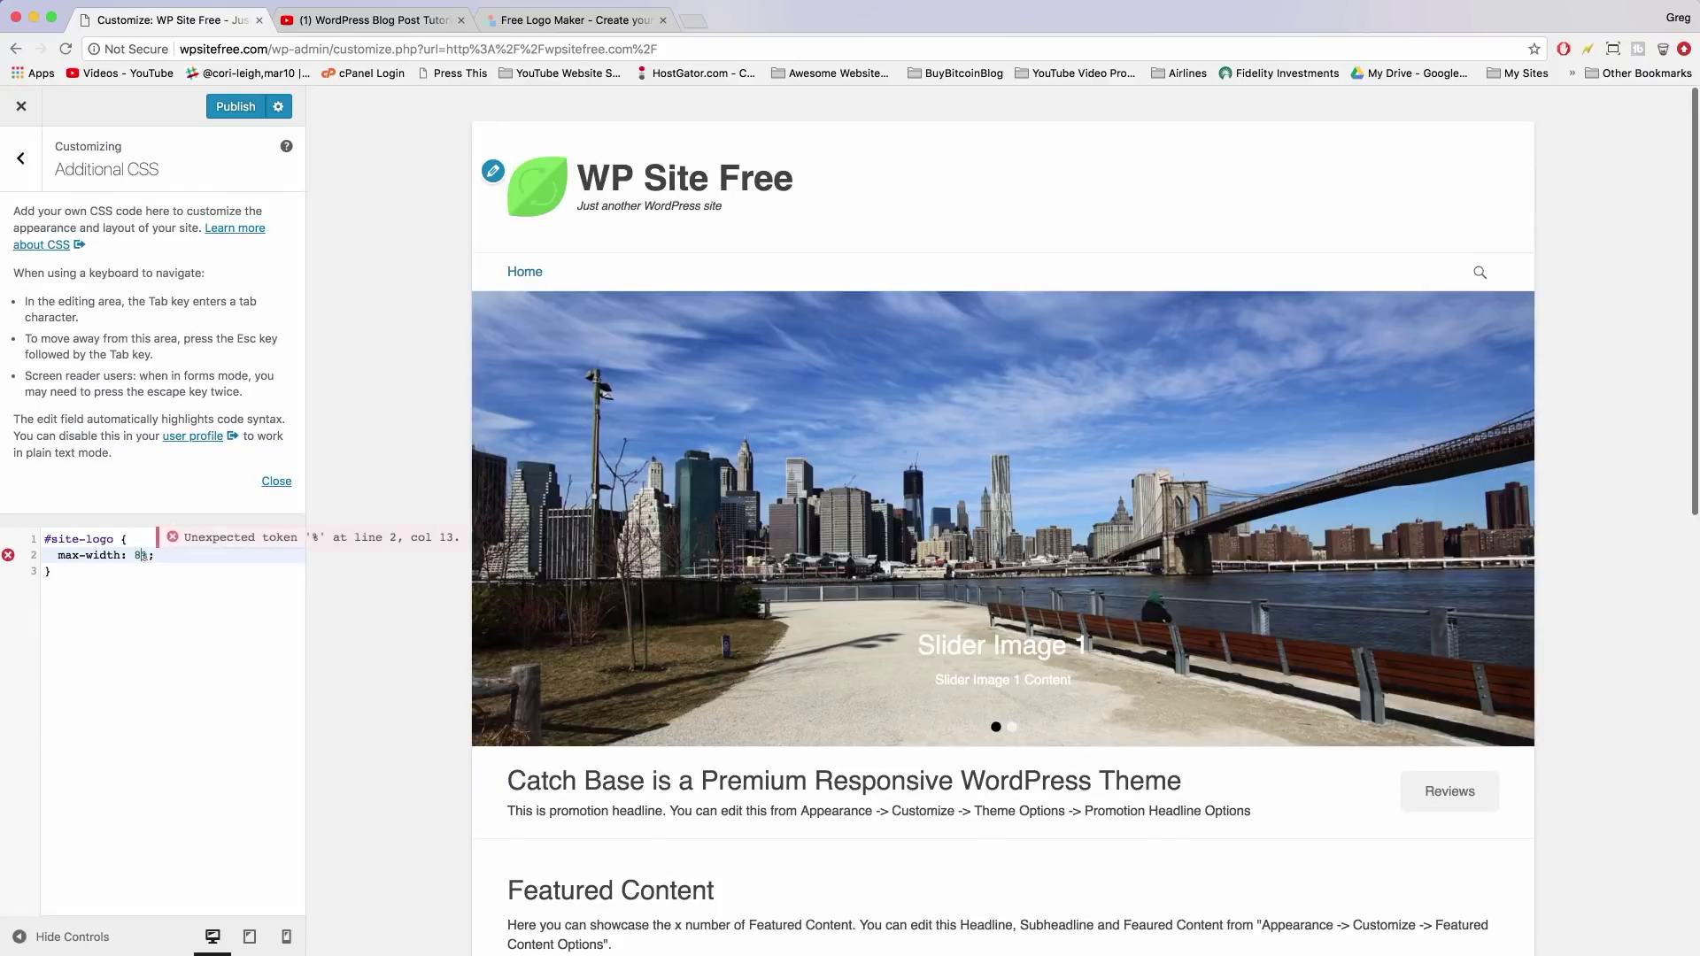
pyautogui.press('BackSpace')
pyautogui.write('7')
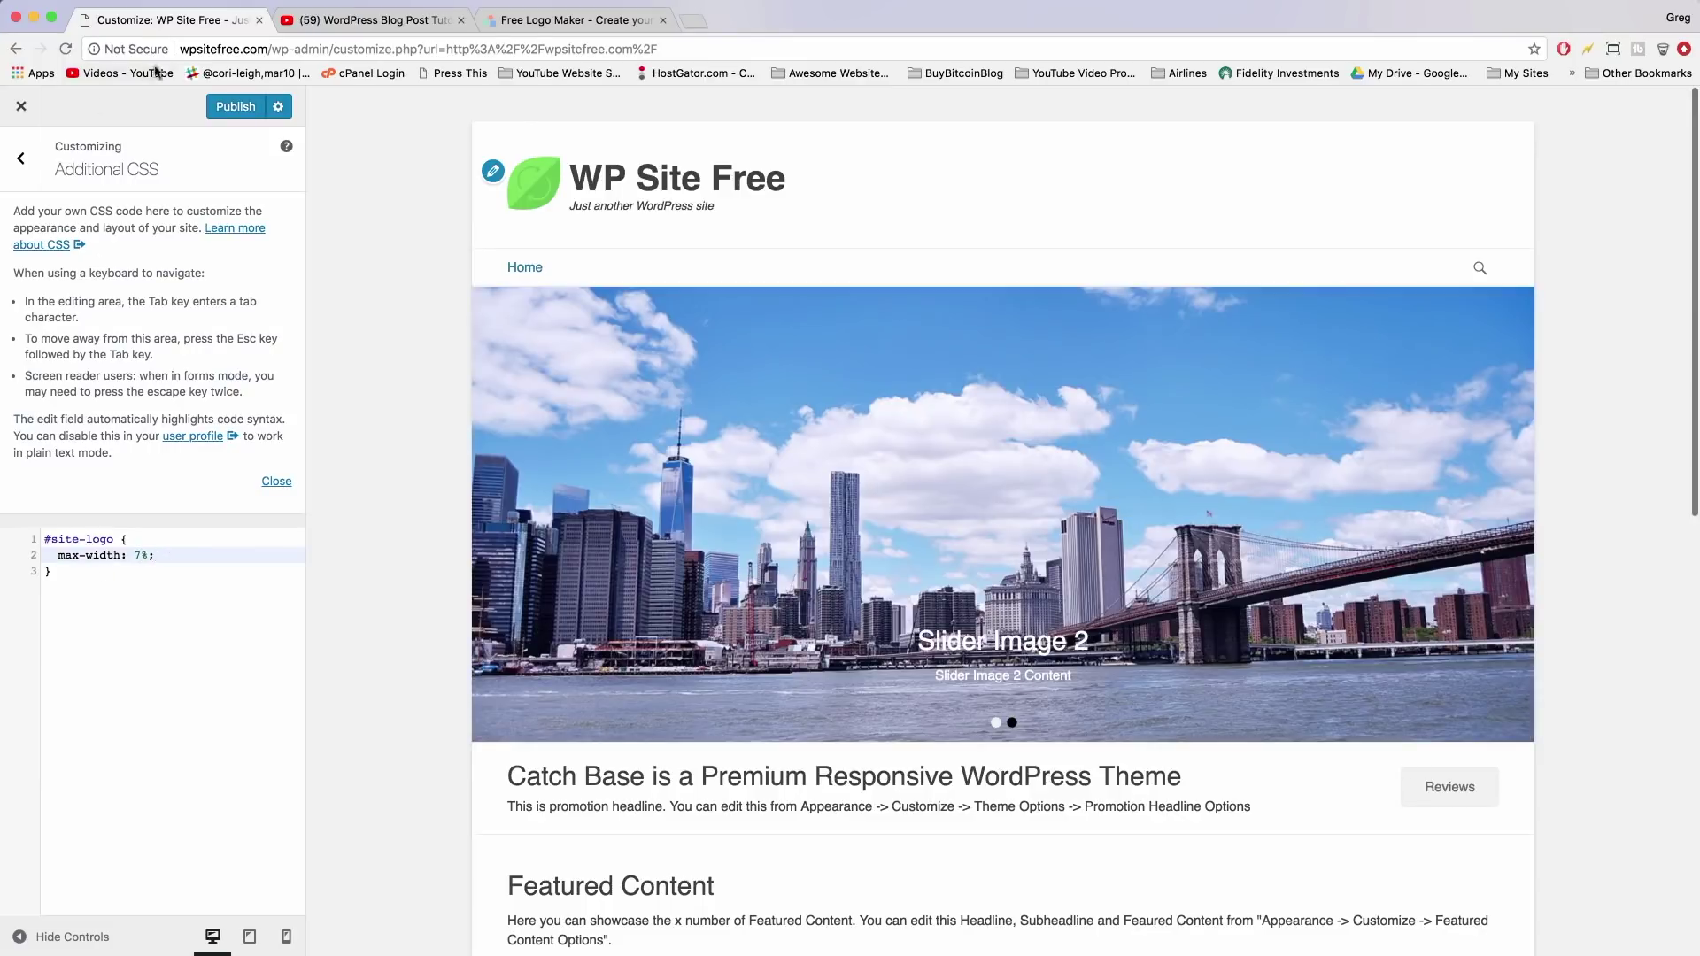
# Publish the CSS and view the small leaf logo on the live homepage
pyautogui.click(227, 114)
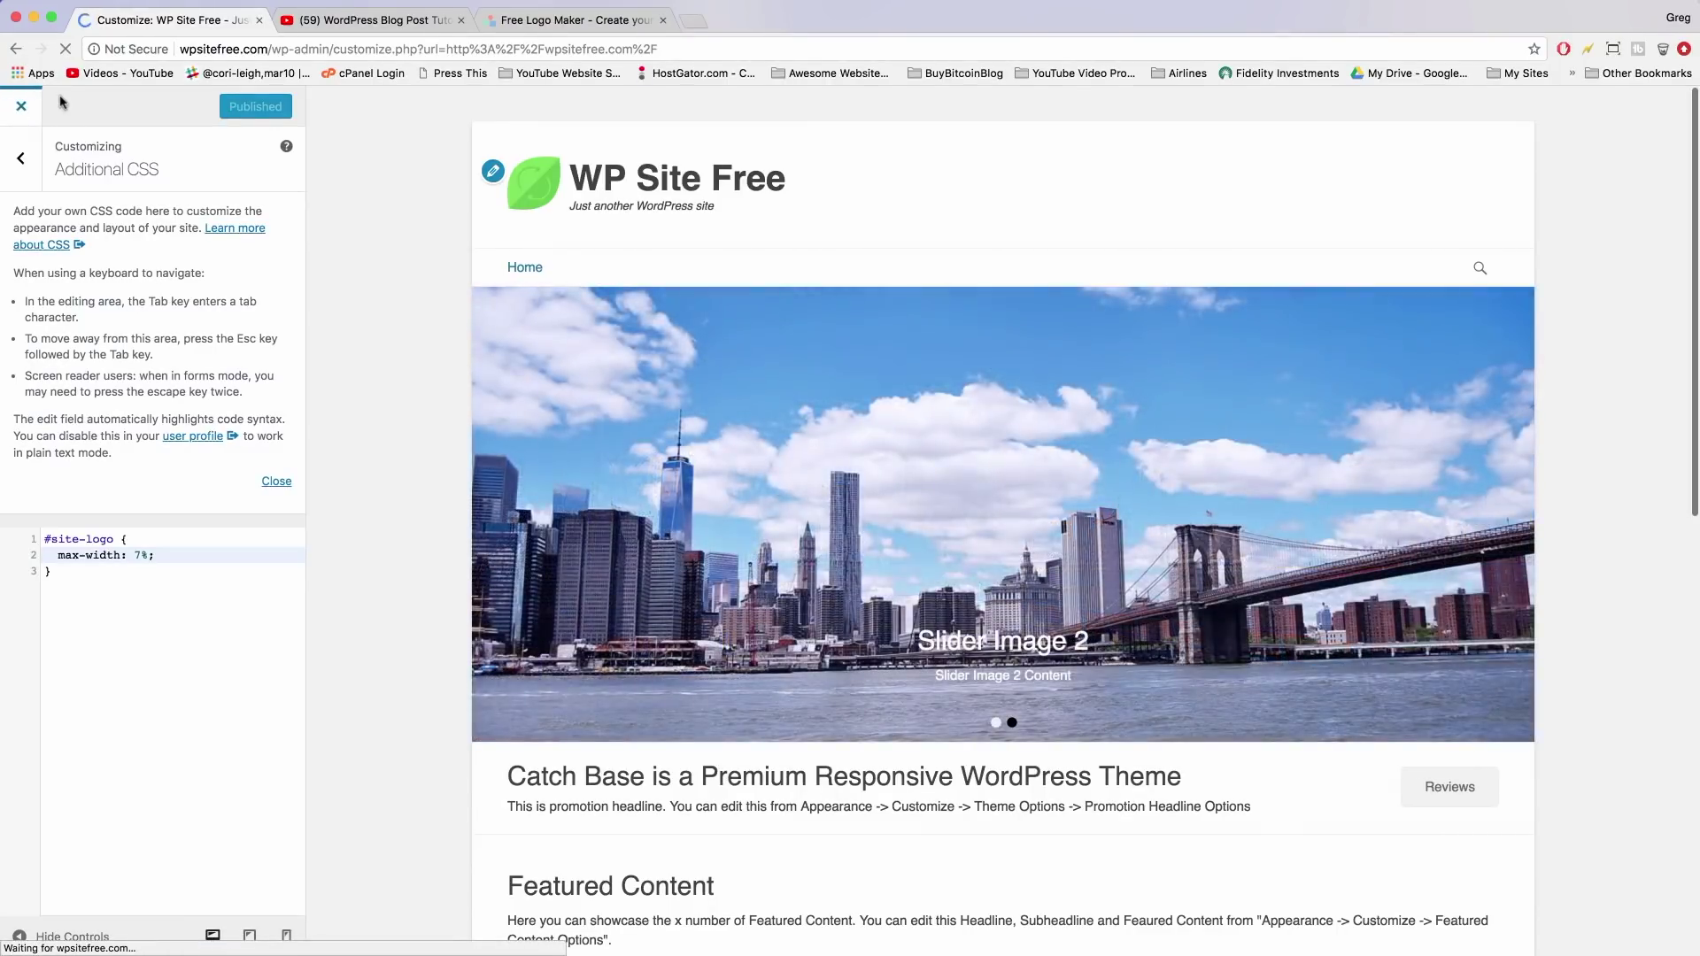
pyautogui.click(22, 111)
pyautogui.scroll(-5, 811, 337)
pyautogui.scroll(5, 811, 337)
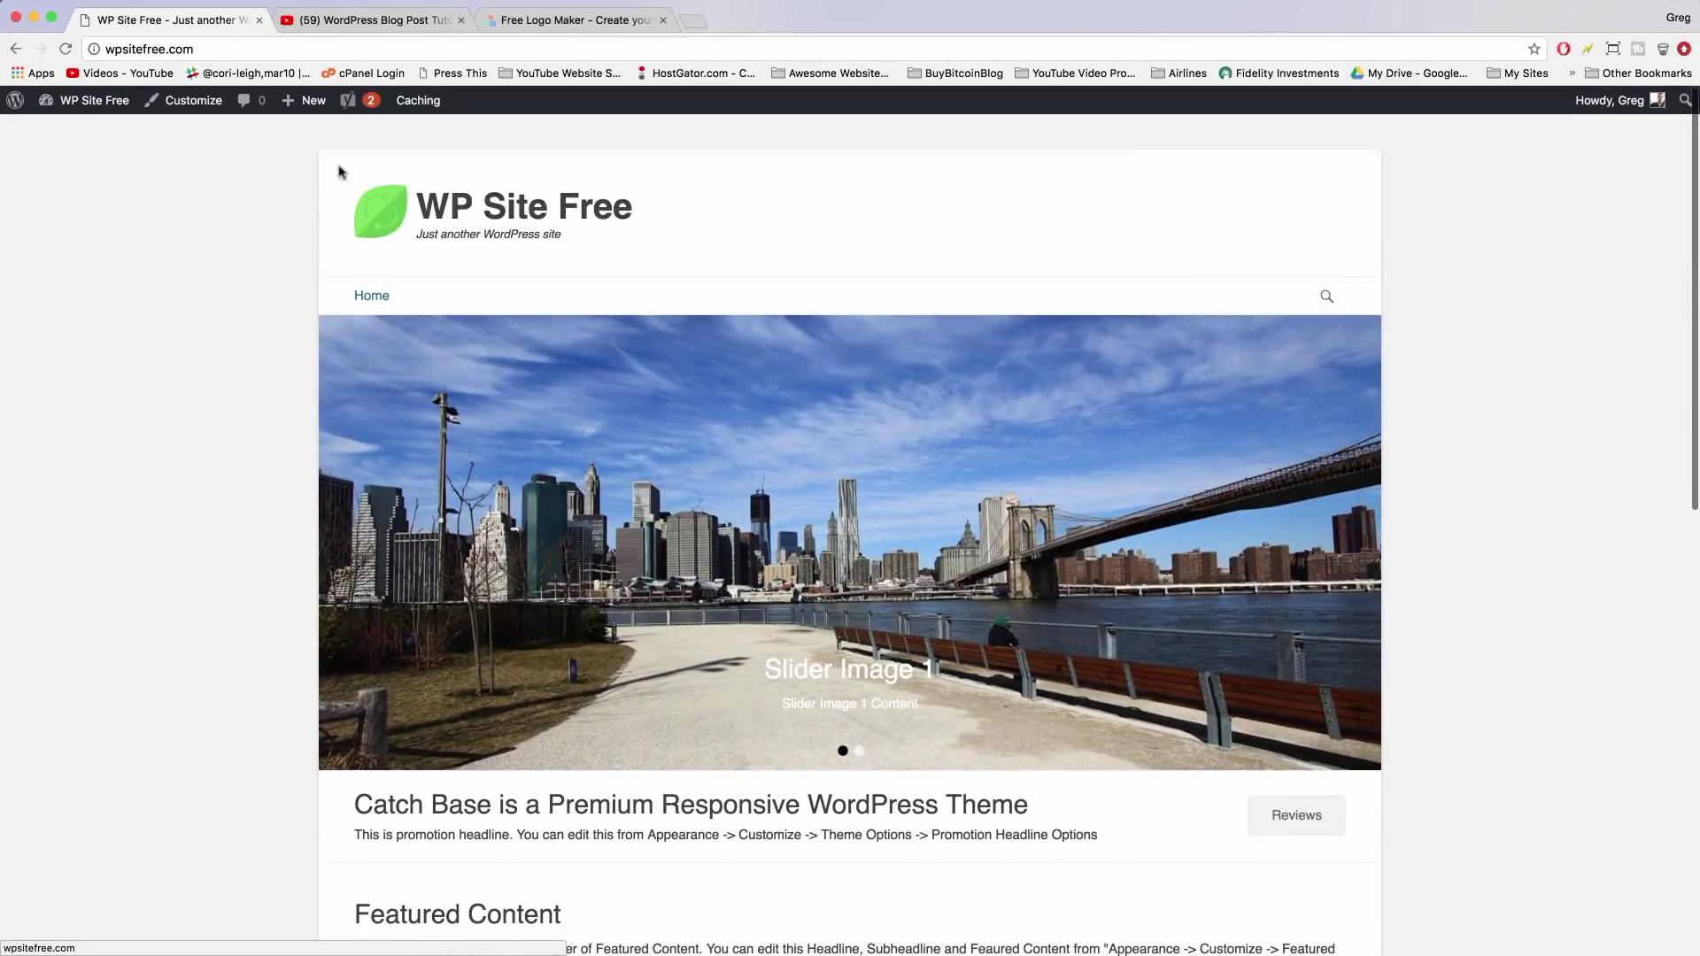
pyautogui.scroll(-10, 664, 448)
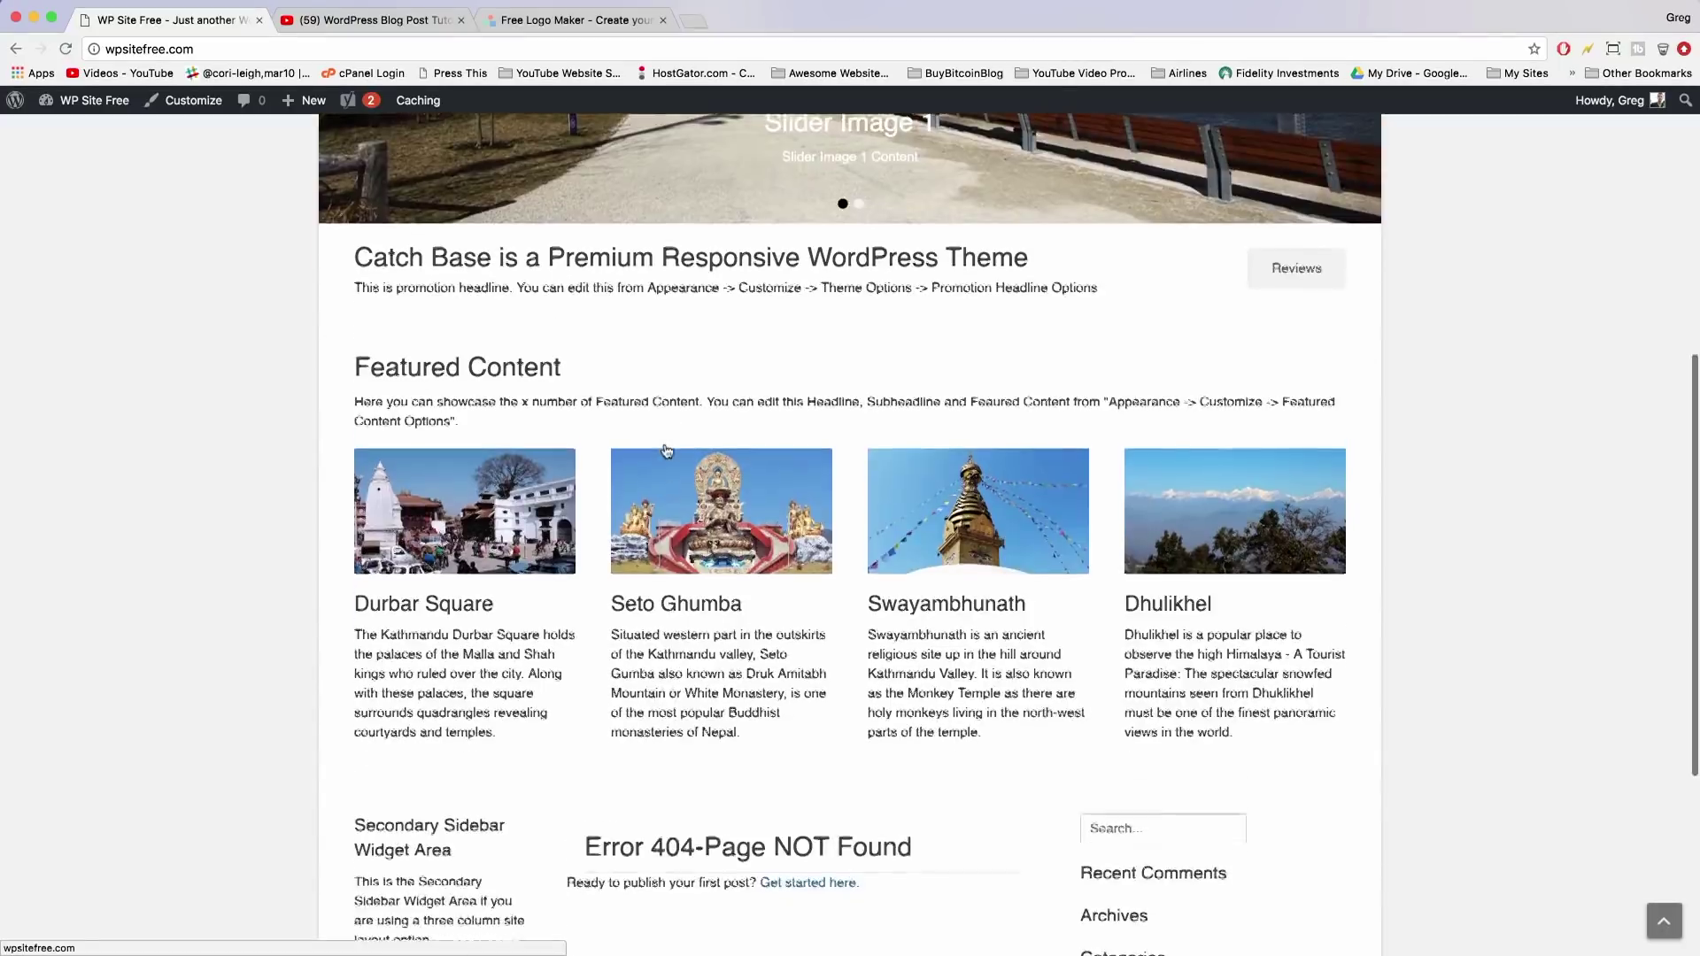
# In Site Identity, change the site title to 'WPSiteFree.com'
pyautogui.scroll(10, 667, 450)
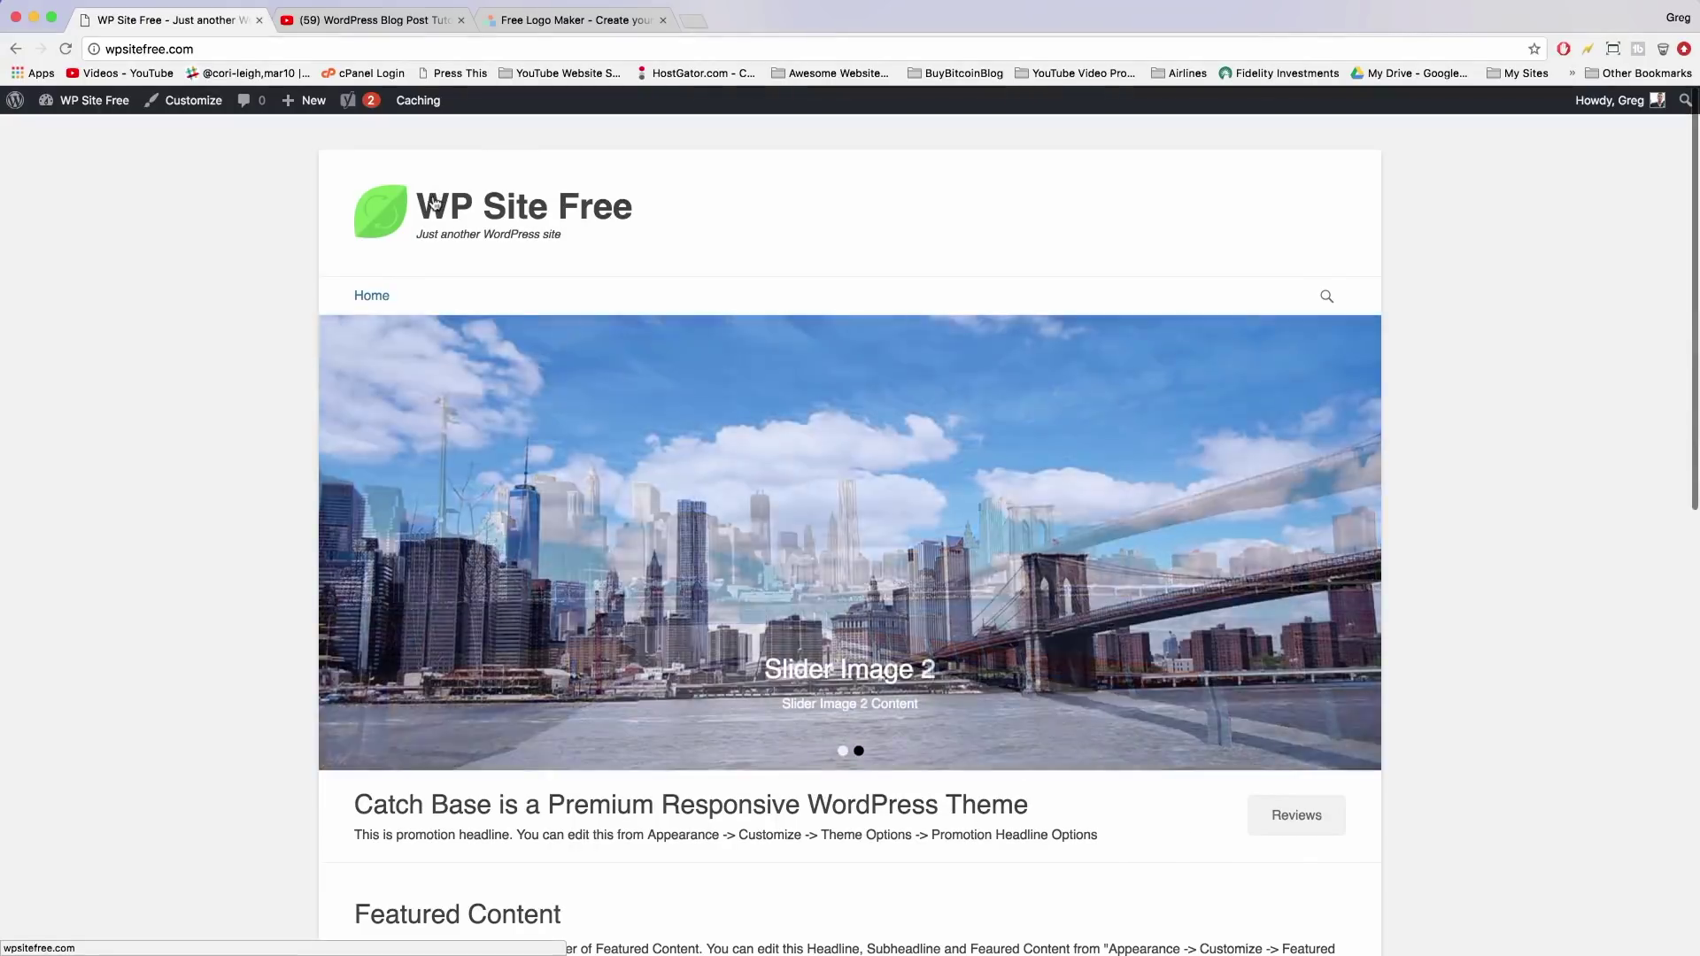
pyautogui.click(189, 101)
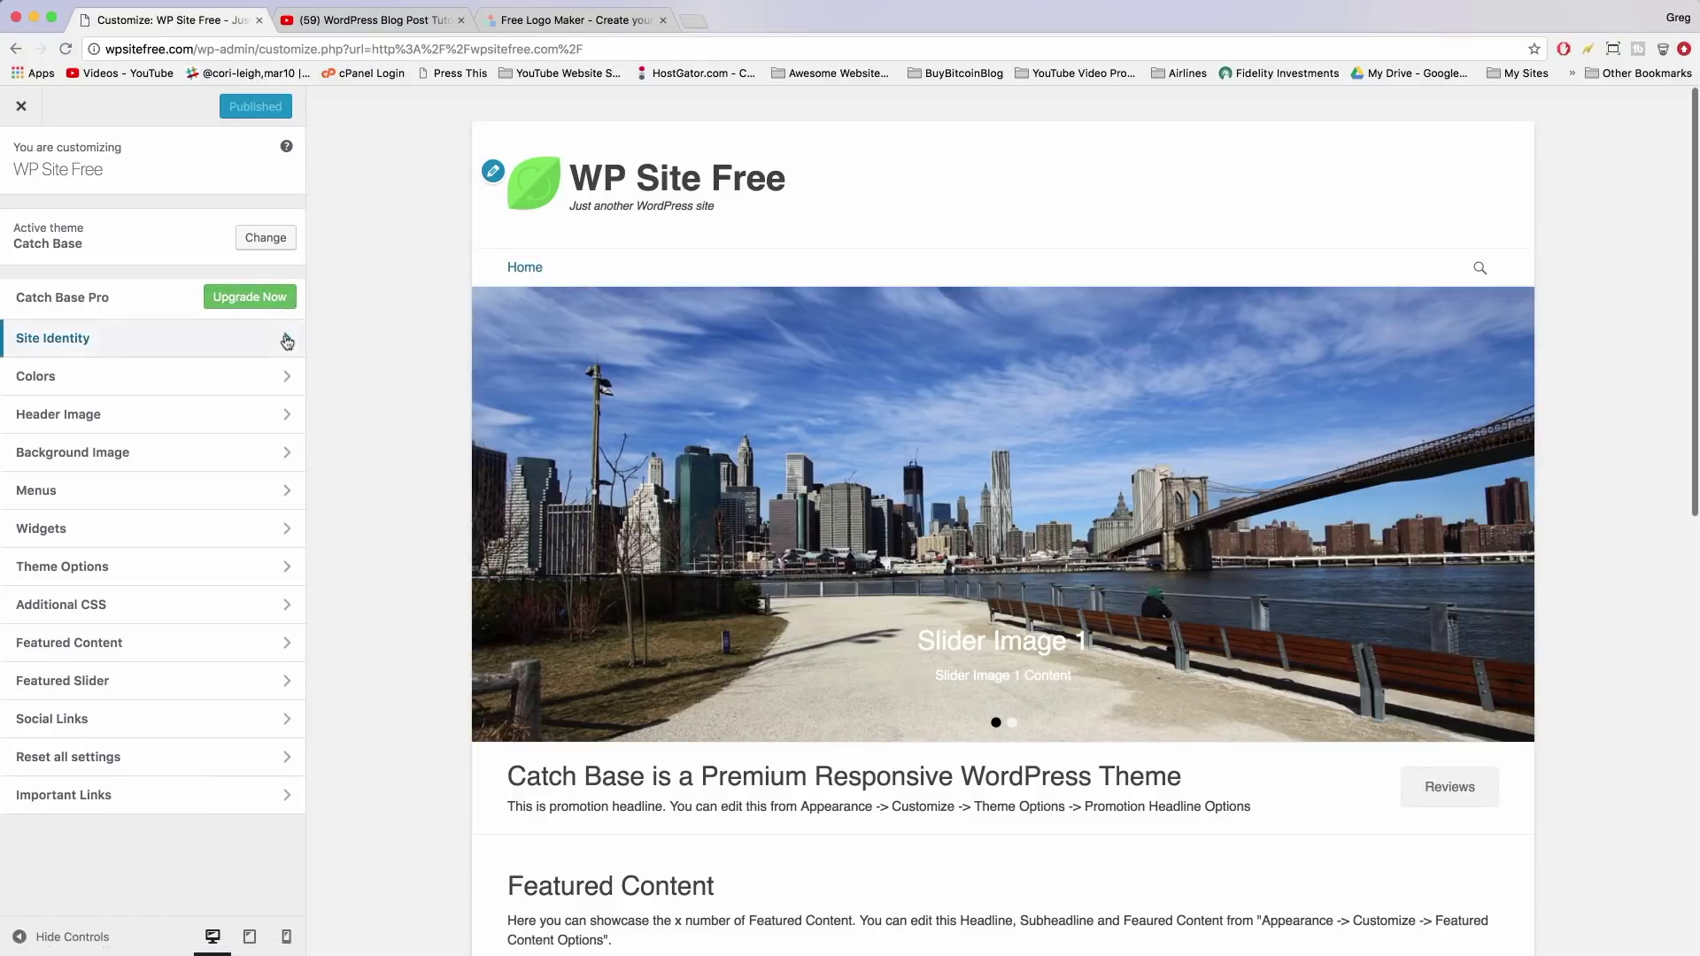
pyautogui.click(284, 337)
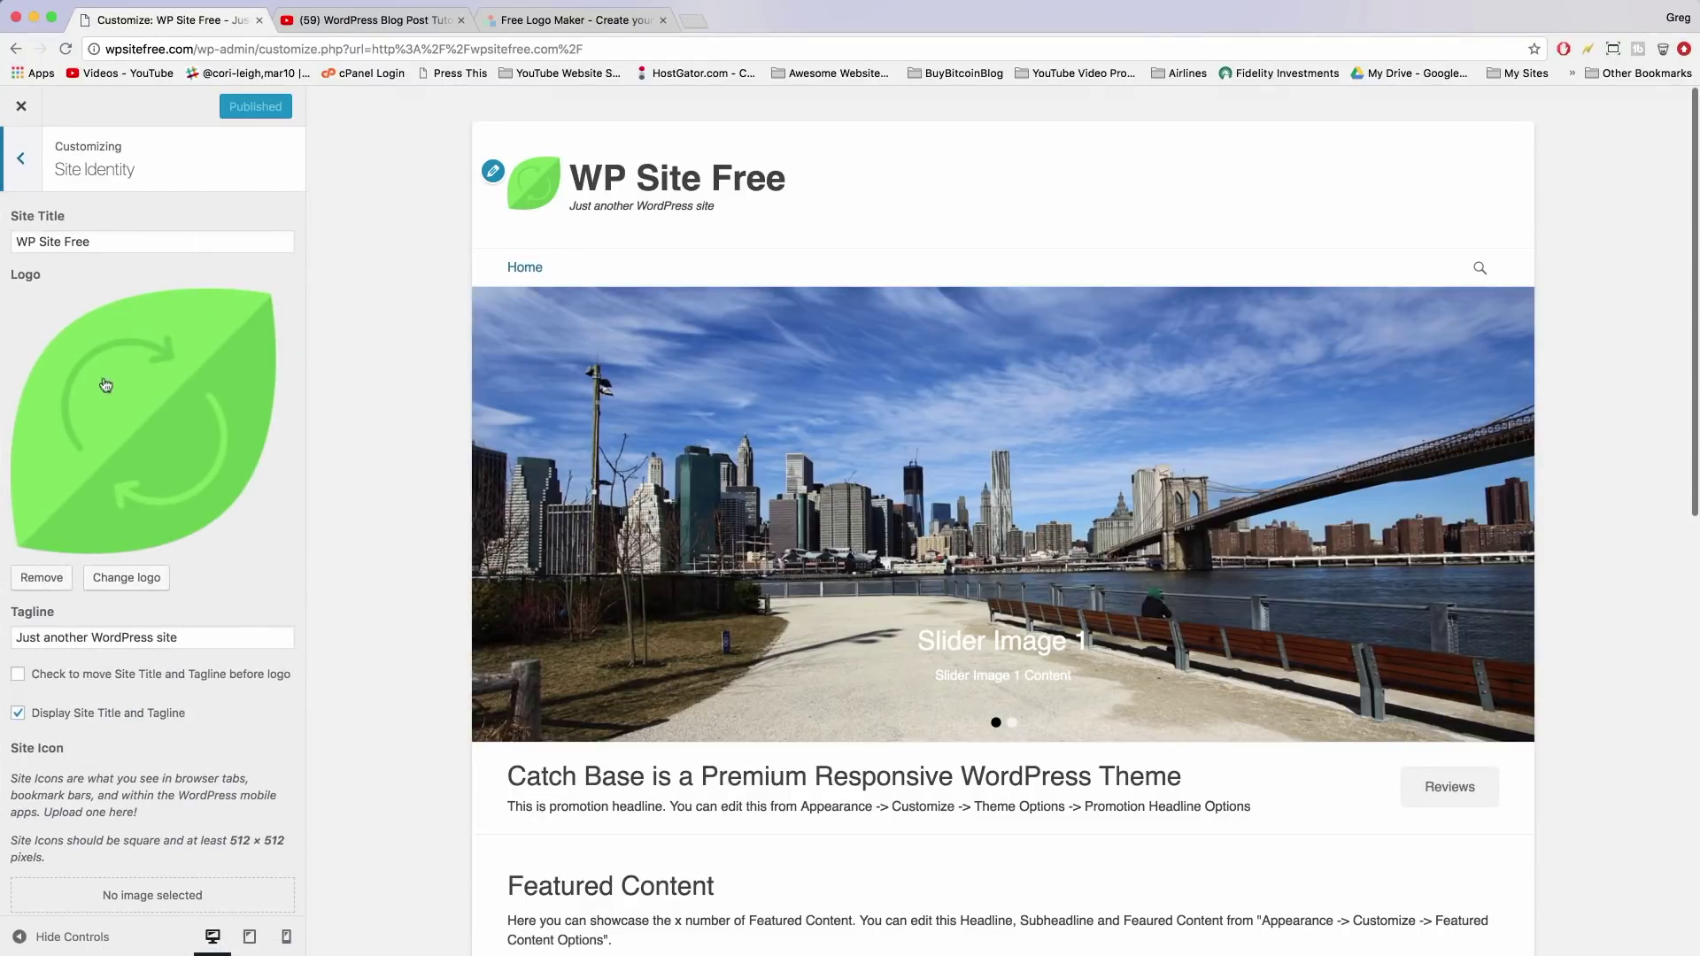
pyautogui.tripleClick(124, 242)
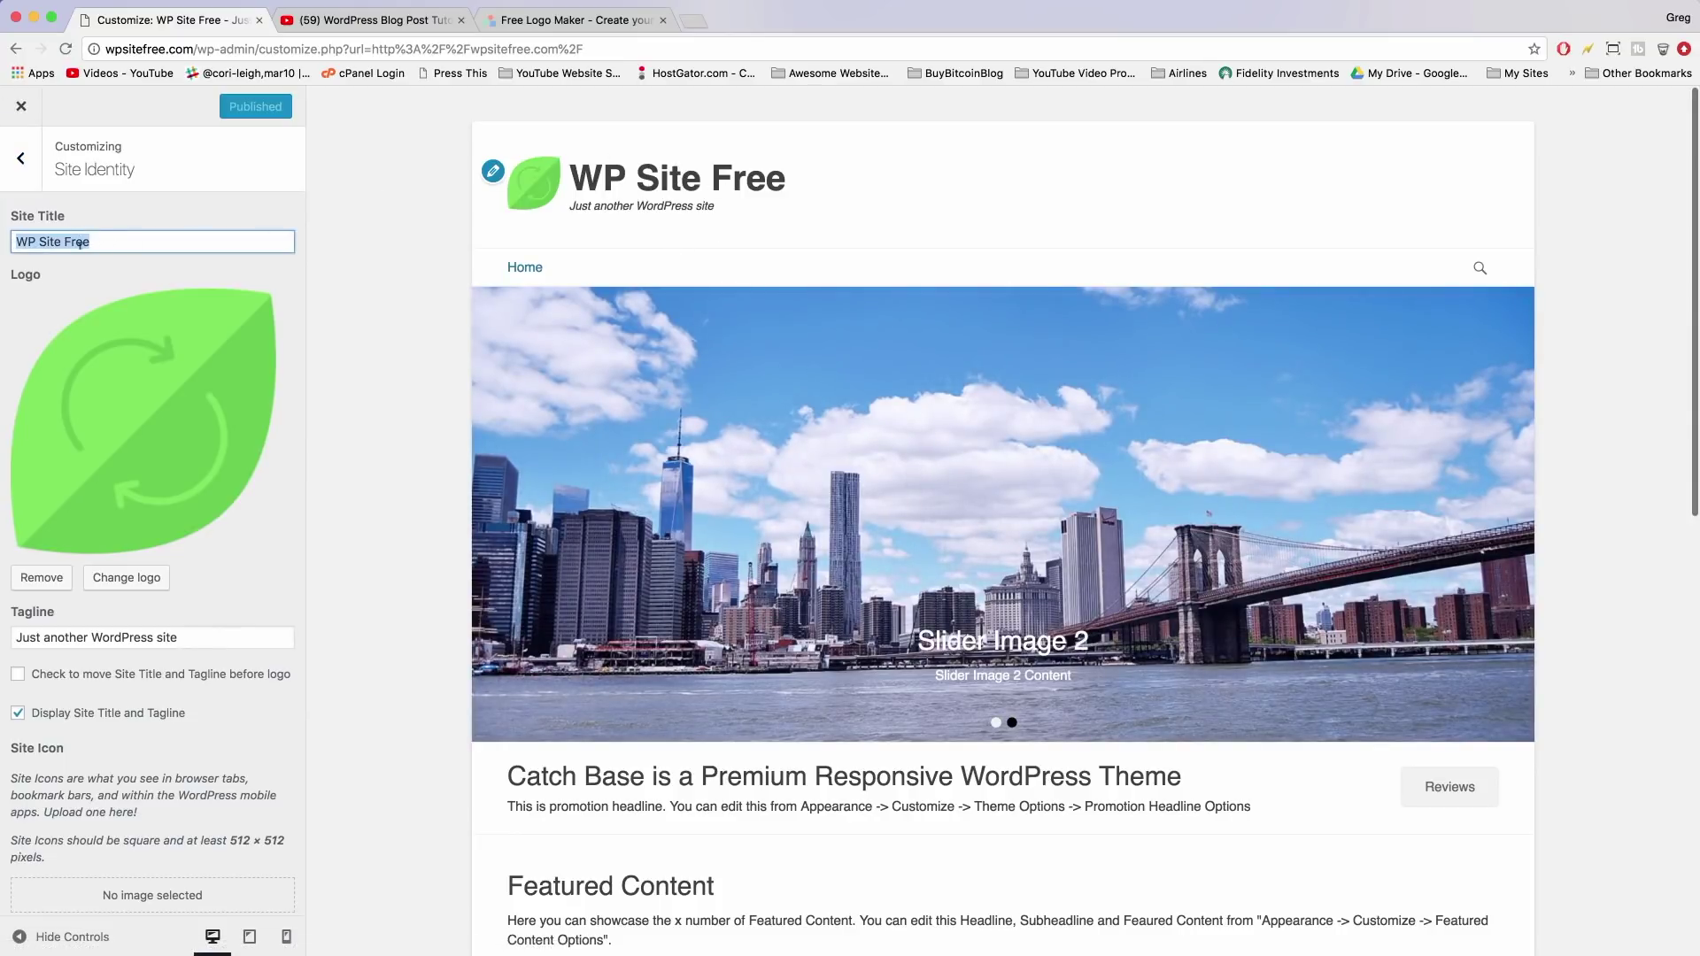
pyautogui.click(40, 240)
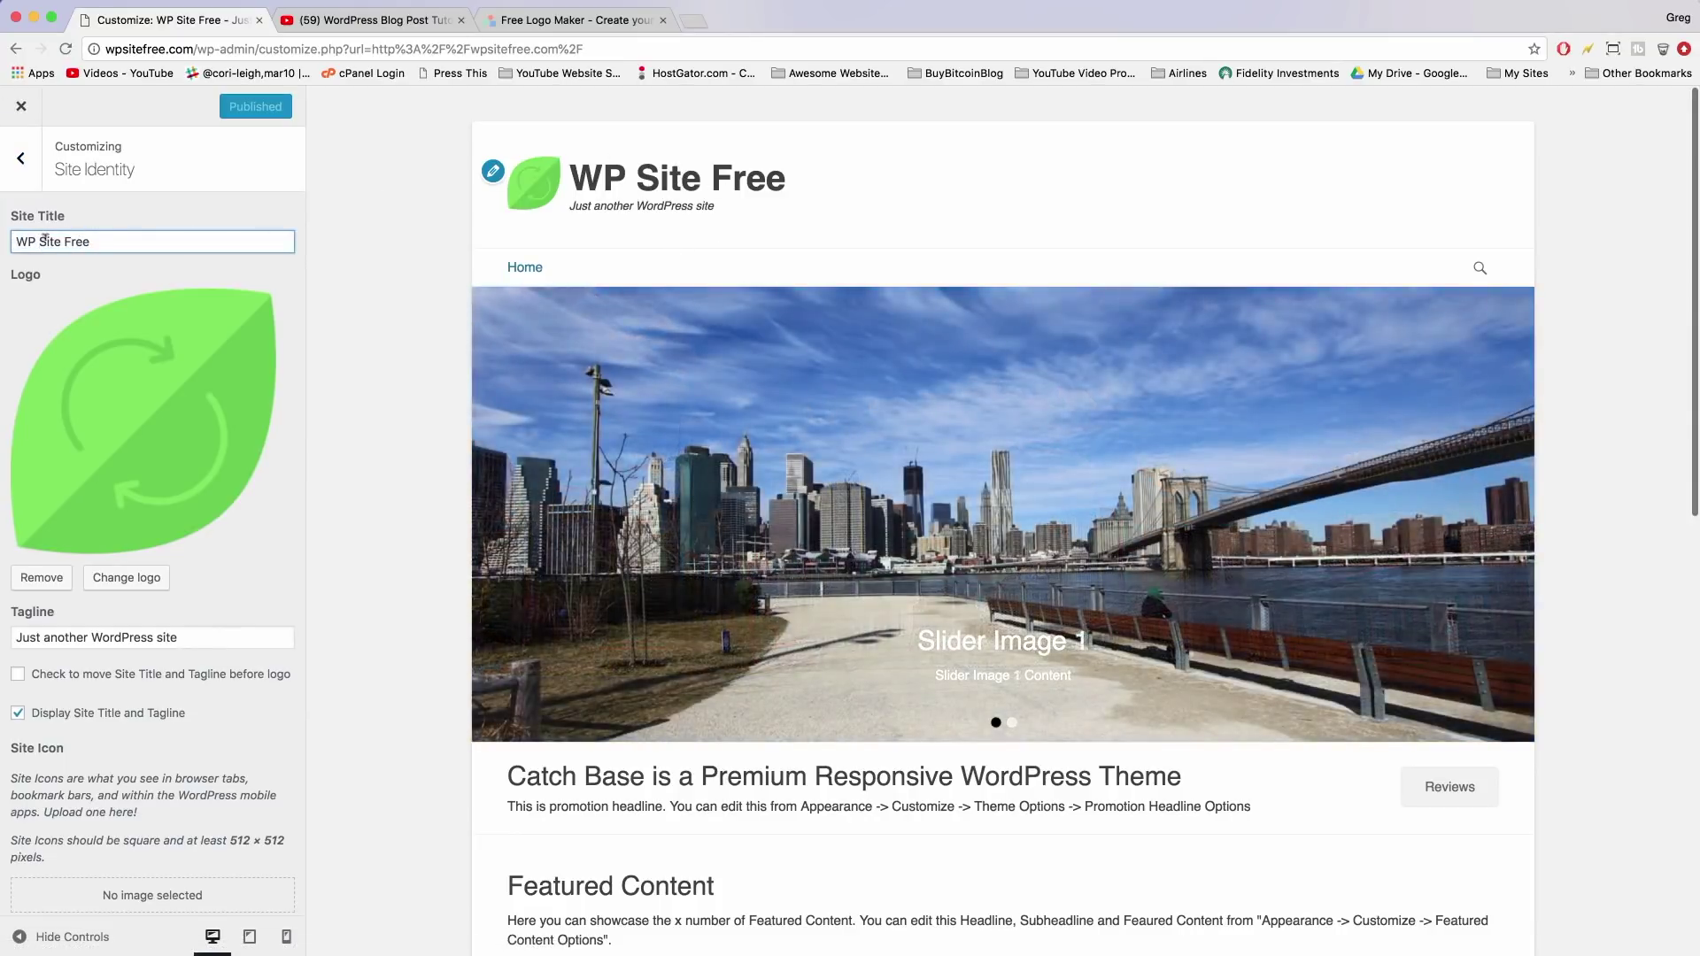
pyautogui.press('BackSpace')
pyautogui.click(60, 241)
pyautogui.press('BackSpace')
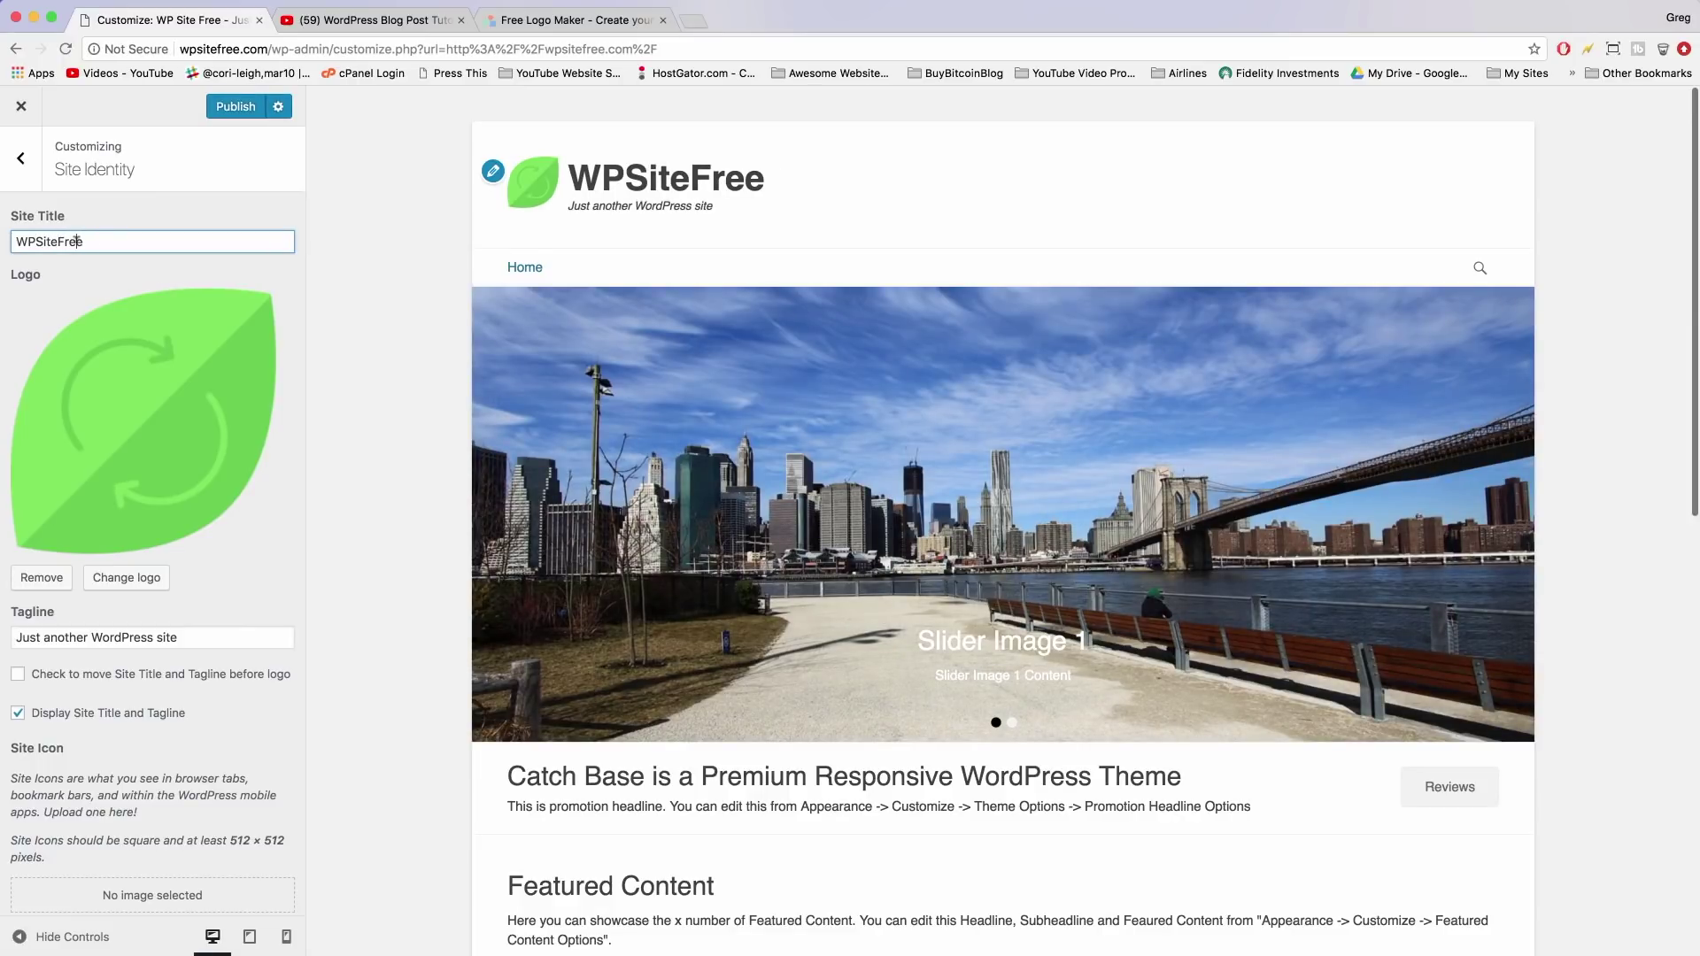
pyautogui.write('.com')
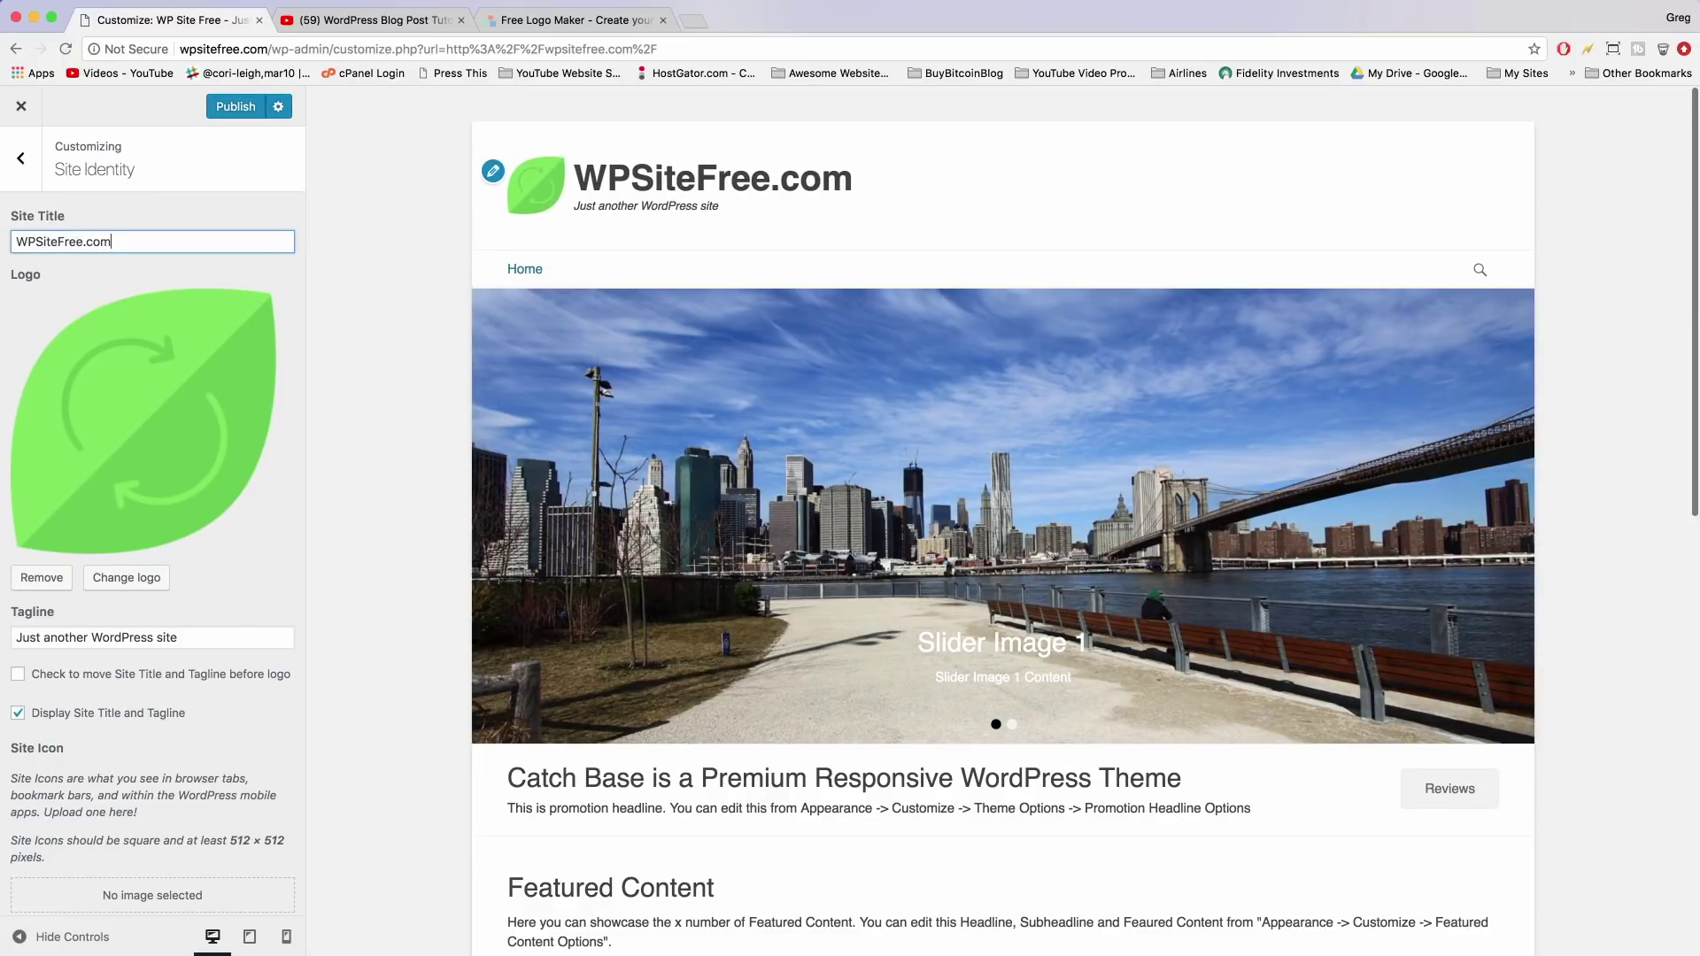
# Set the tagline to 'Learn how to create this exact website on YouTube', publish, and exit
pyautogui.tripleClick(63, 638)
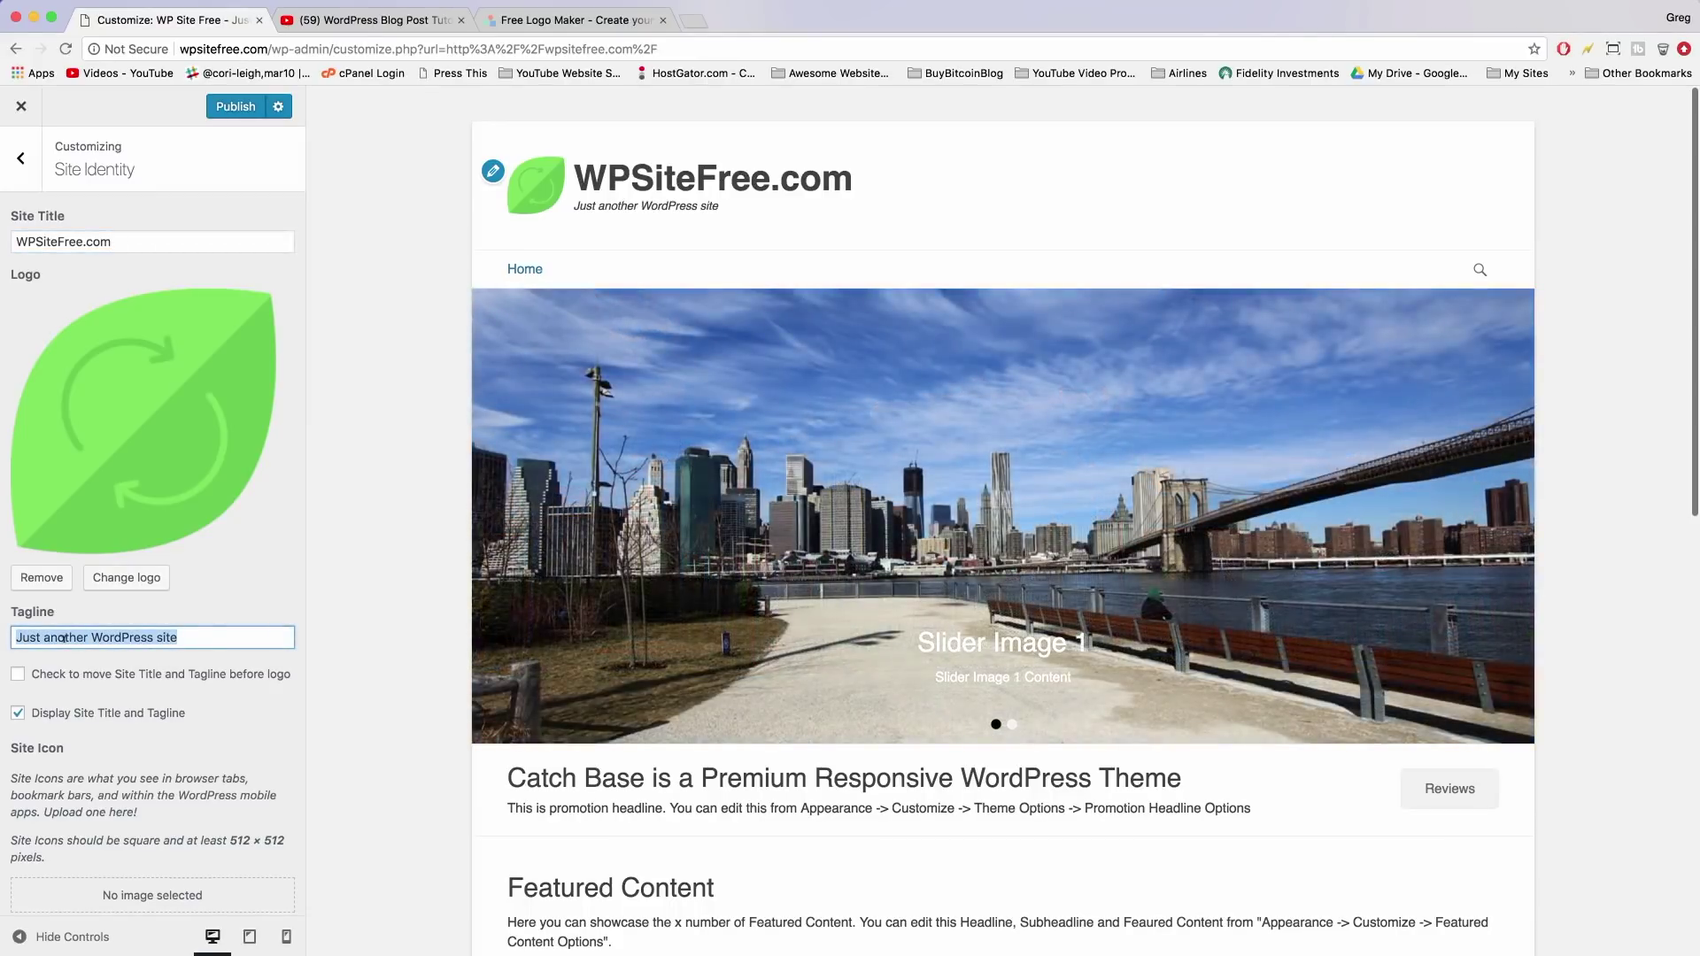
pyautogui.write('Learn how to create this exact website on YouTube')
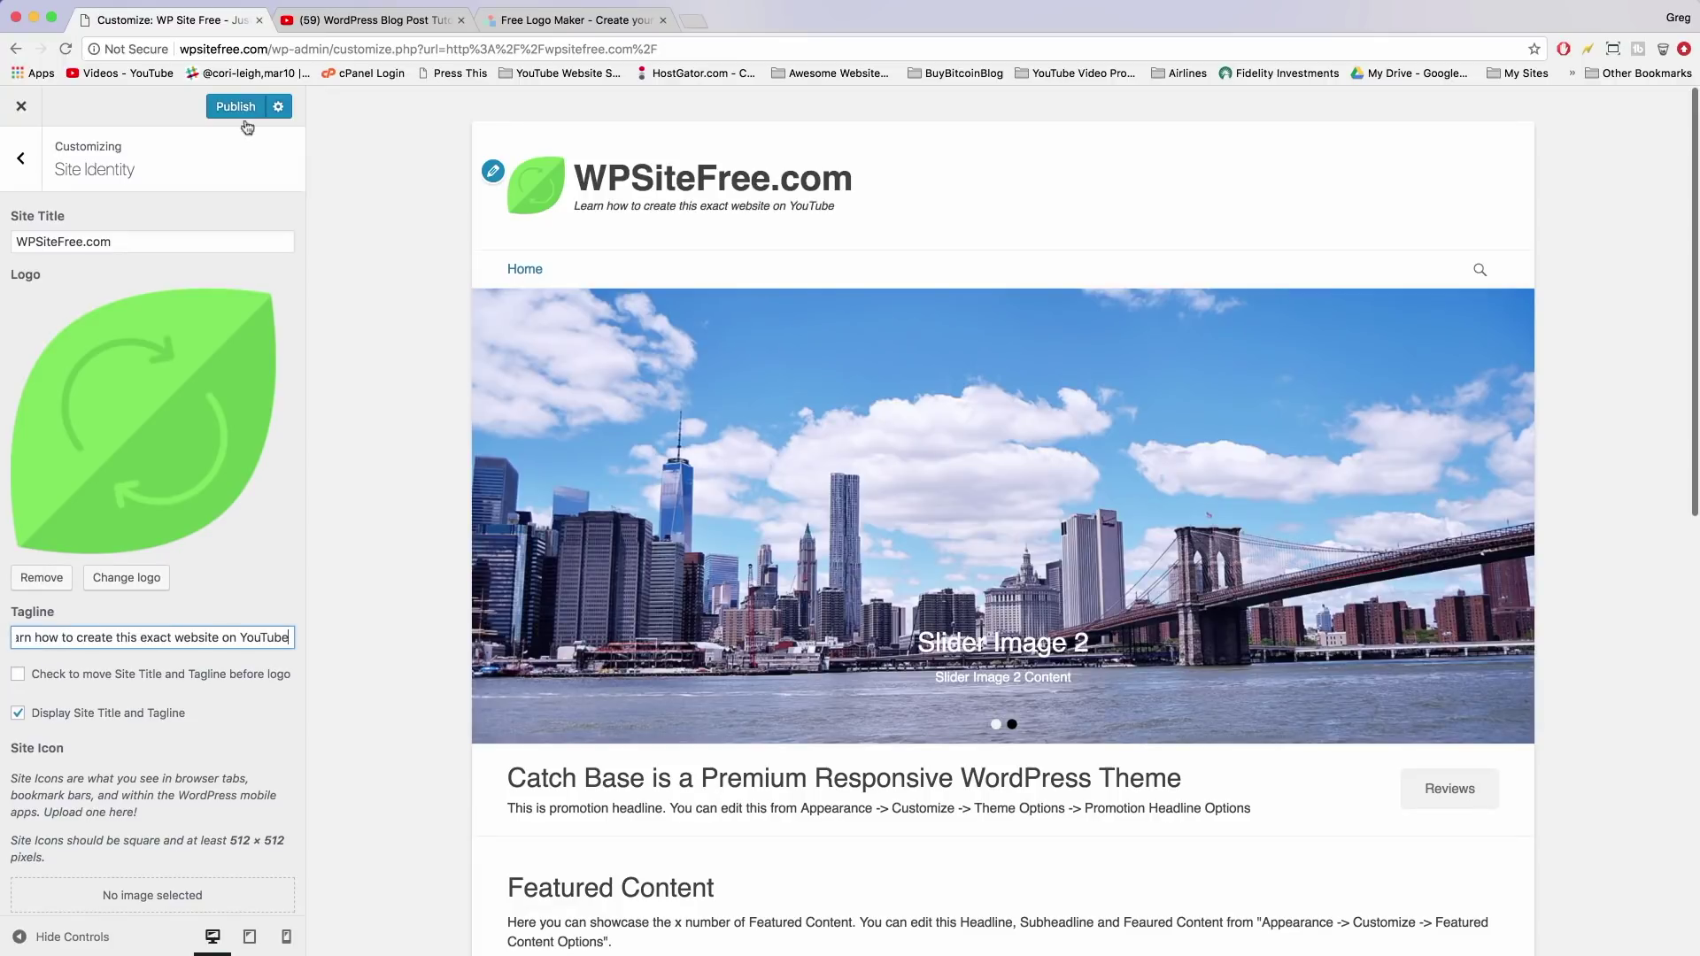
pyautogui.click(235, 107)
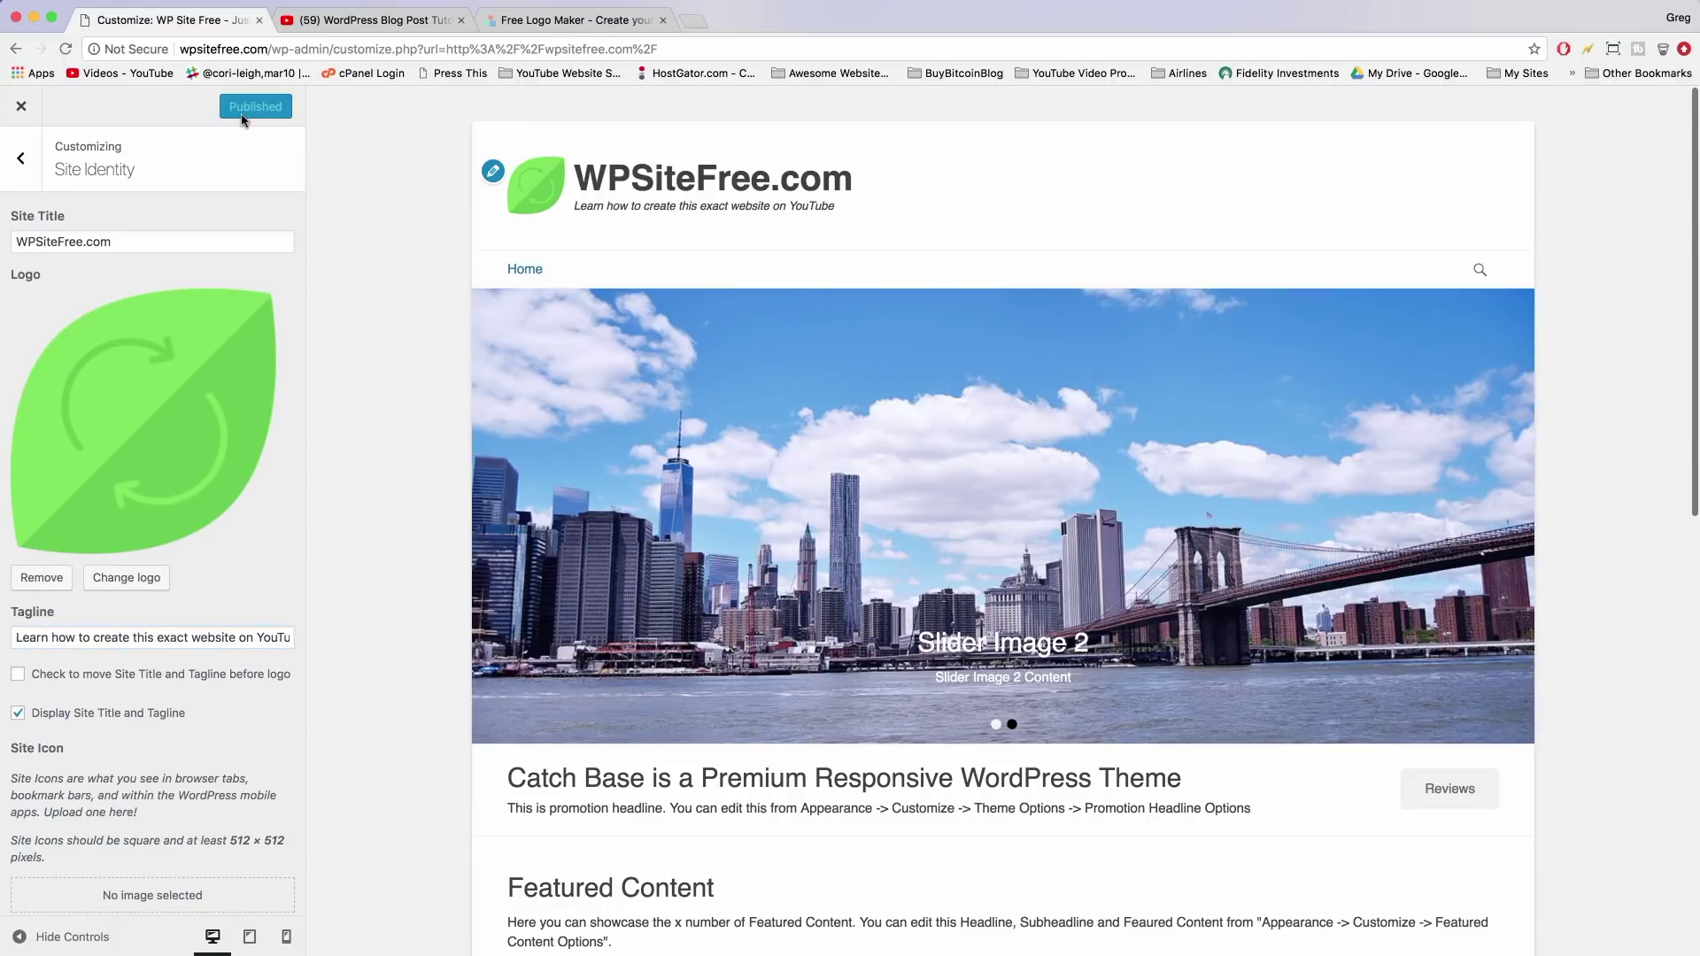
pyautogui.click(20, 159)
pyautogui.click(23, 109)
pyautogui.press('Return')
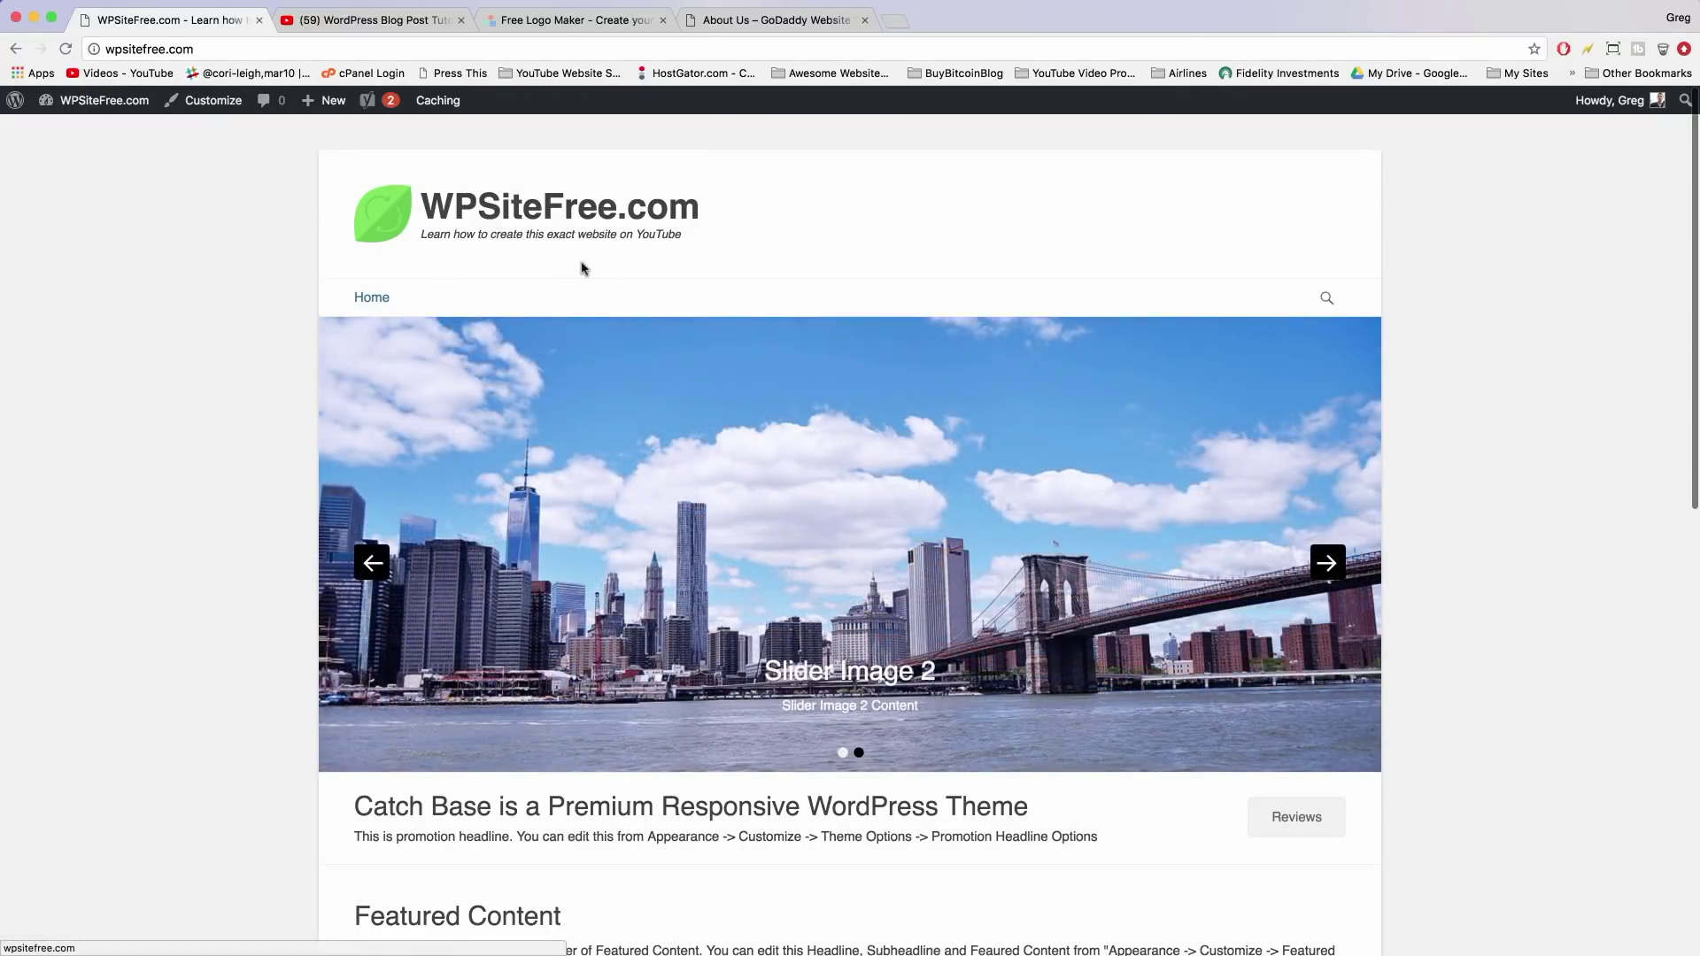
# Show the admin bar's + New dropdown with Post, Media, Page and User
pyautogui.moveTo(324, 105)
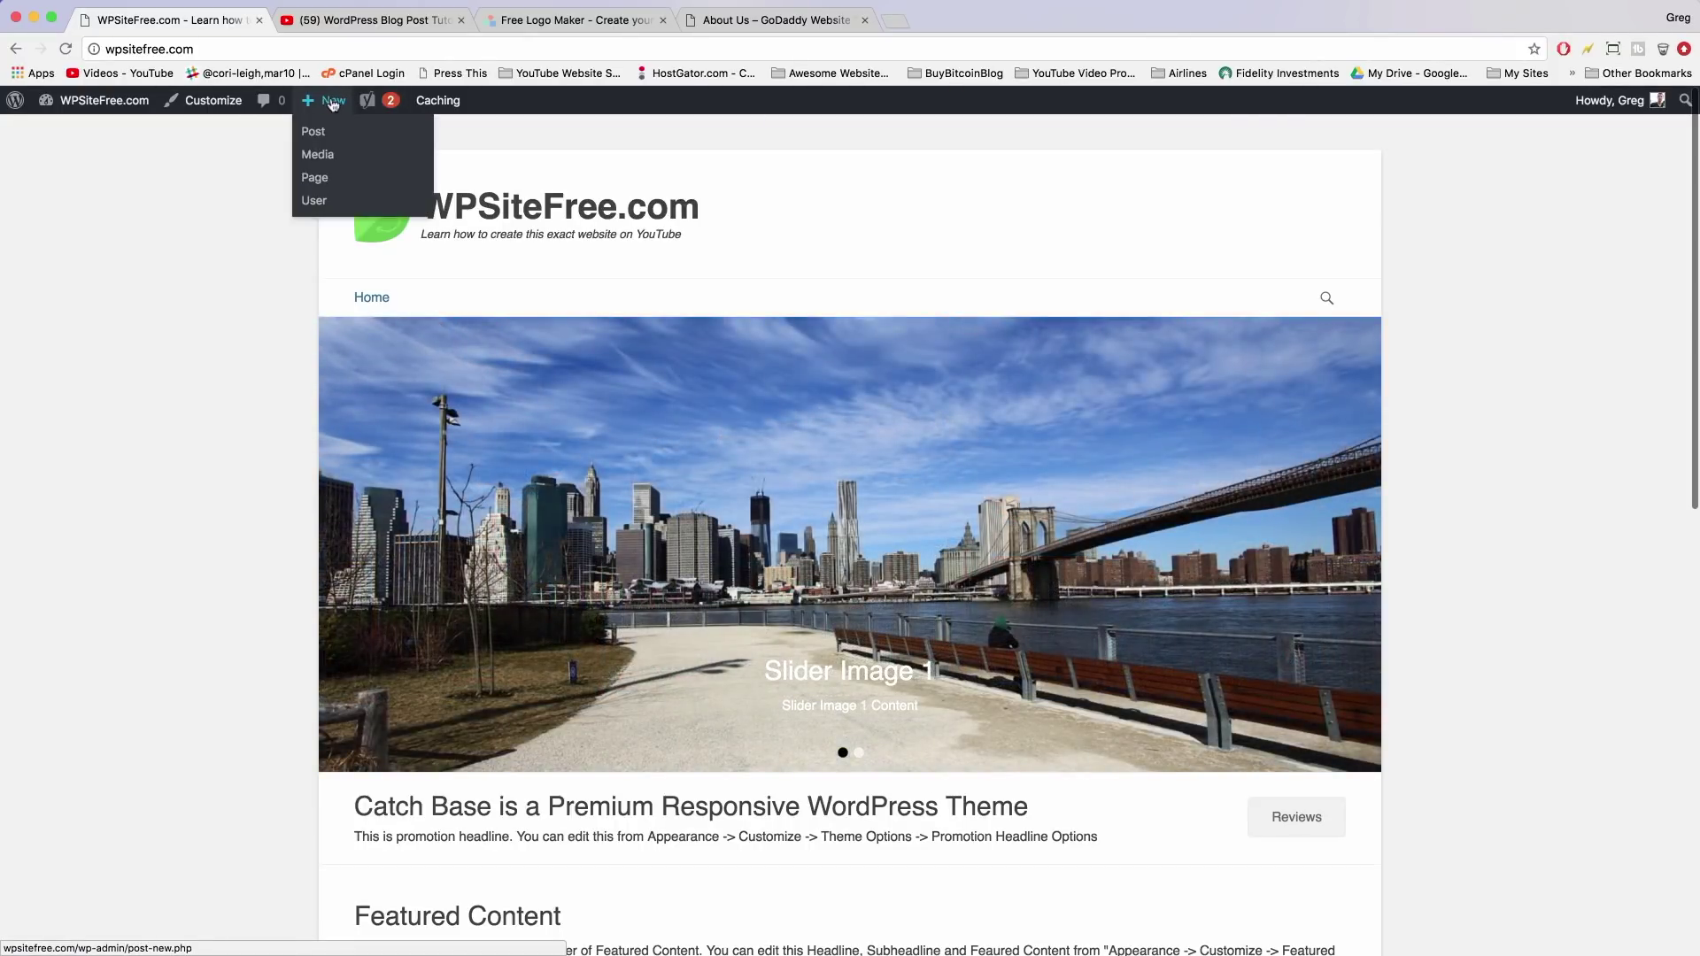
# Create a new page titled 'About'
pyautogui.click(322, 178)
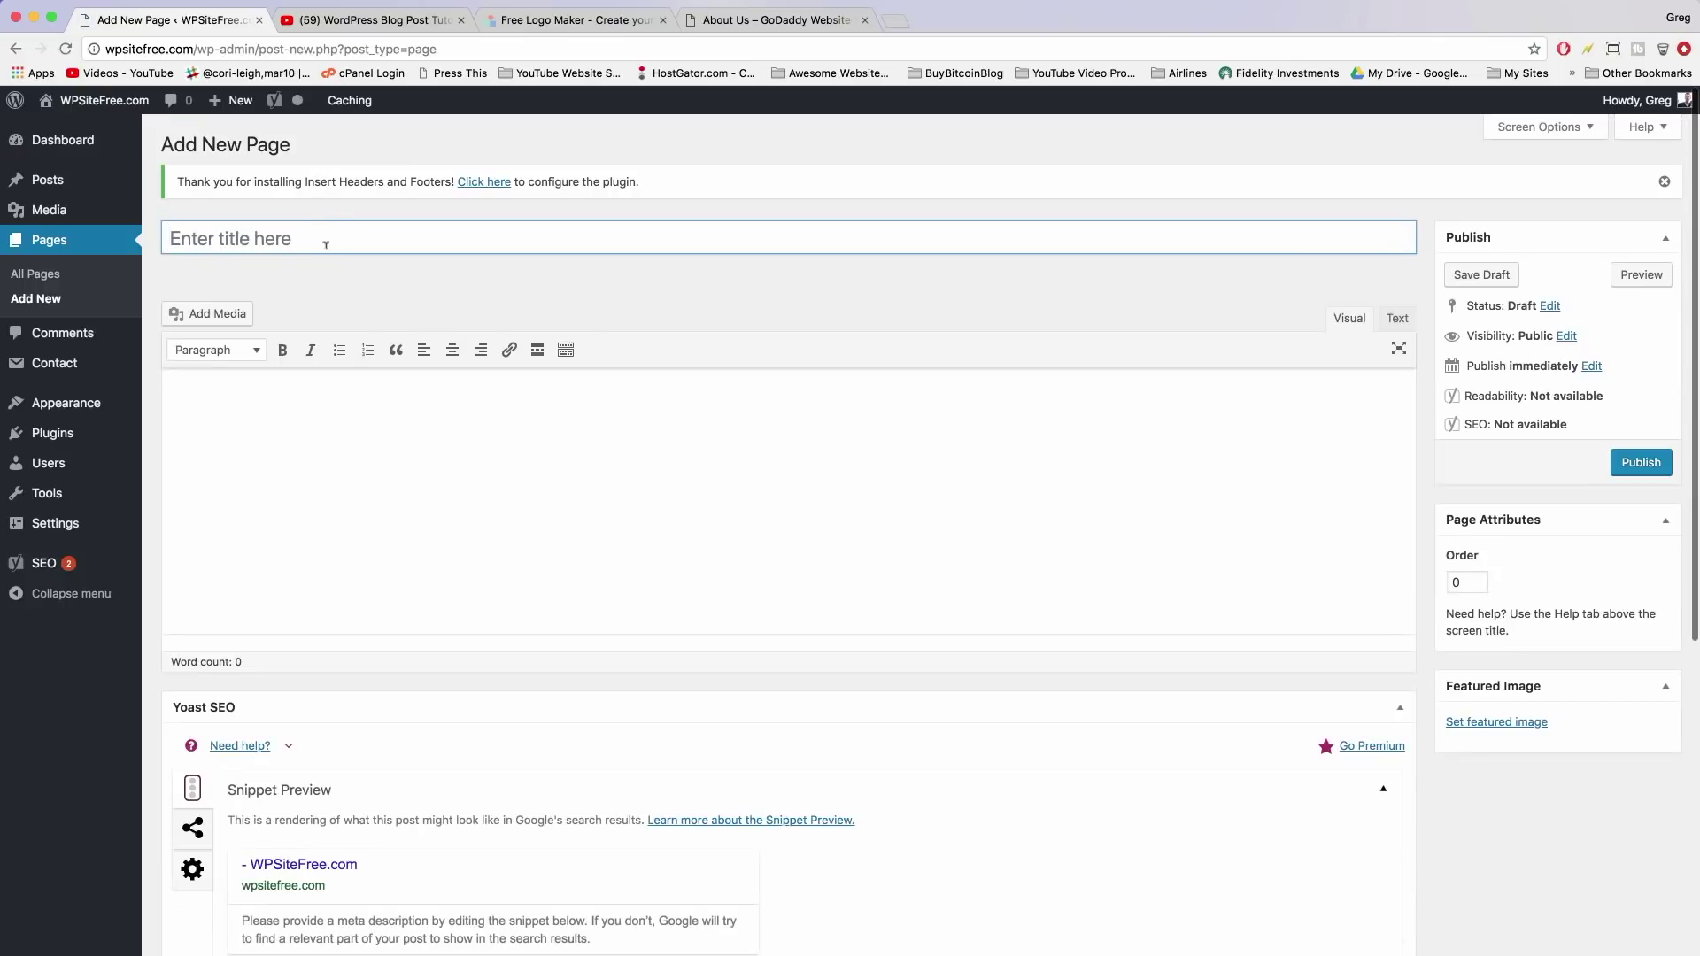
pyautogui.click(276, 240)
pyautogui.write('About')
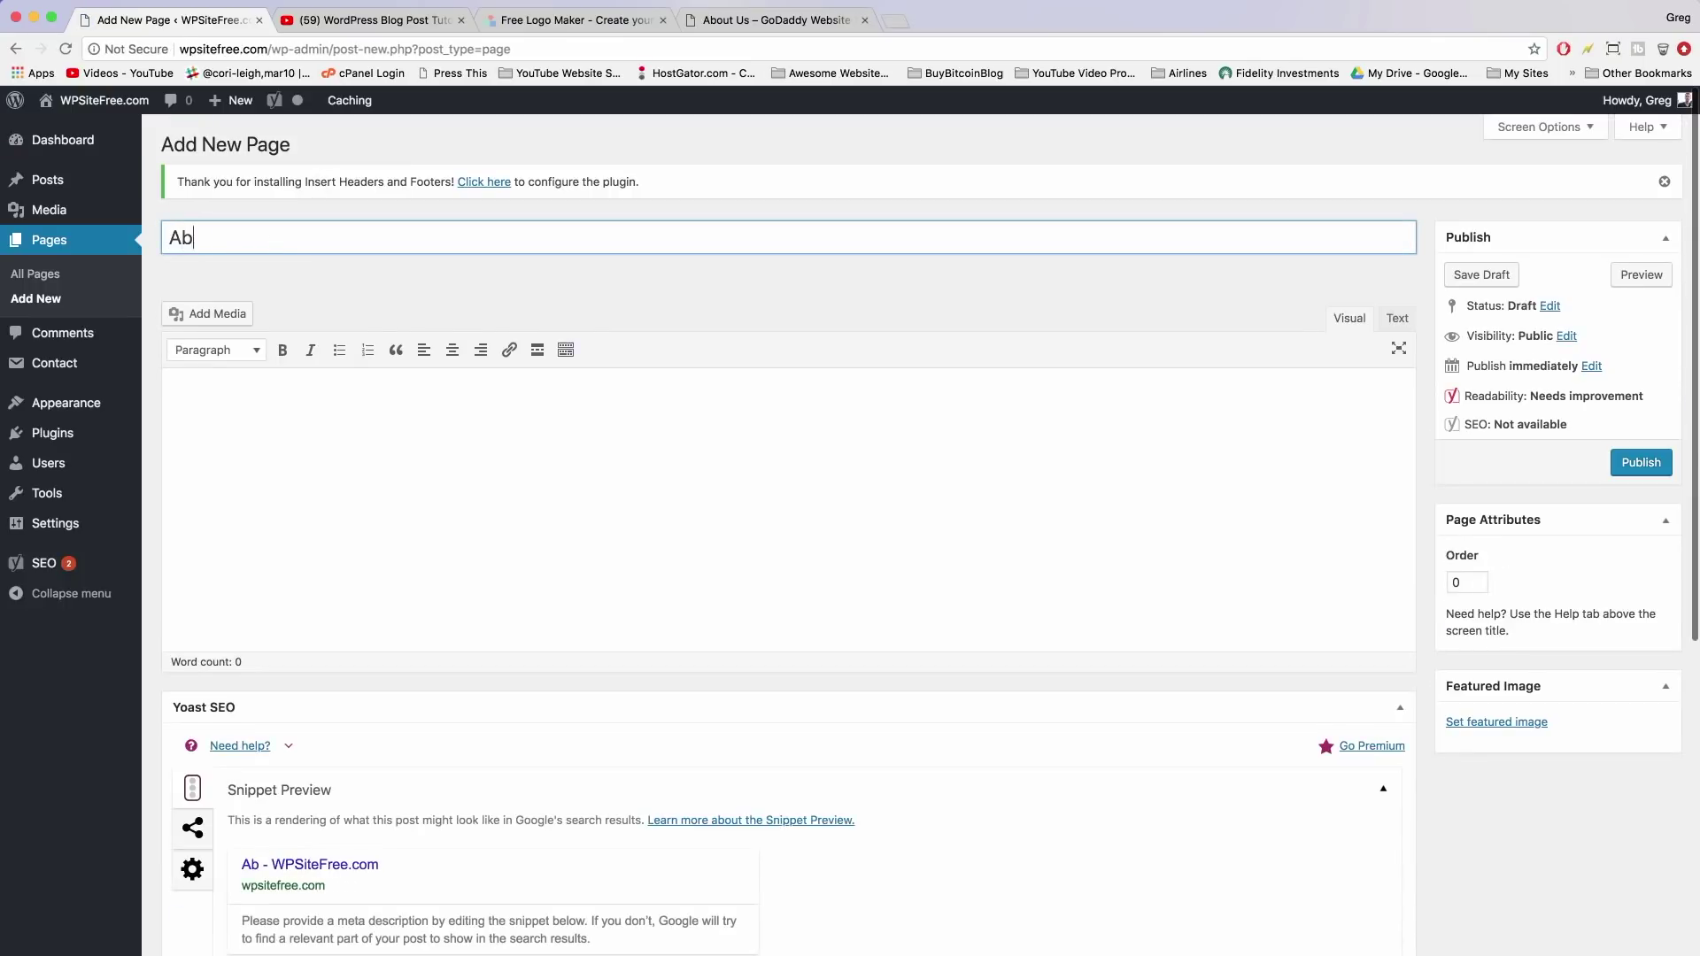
pyautogui.click(405, 443)
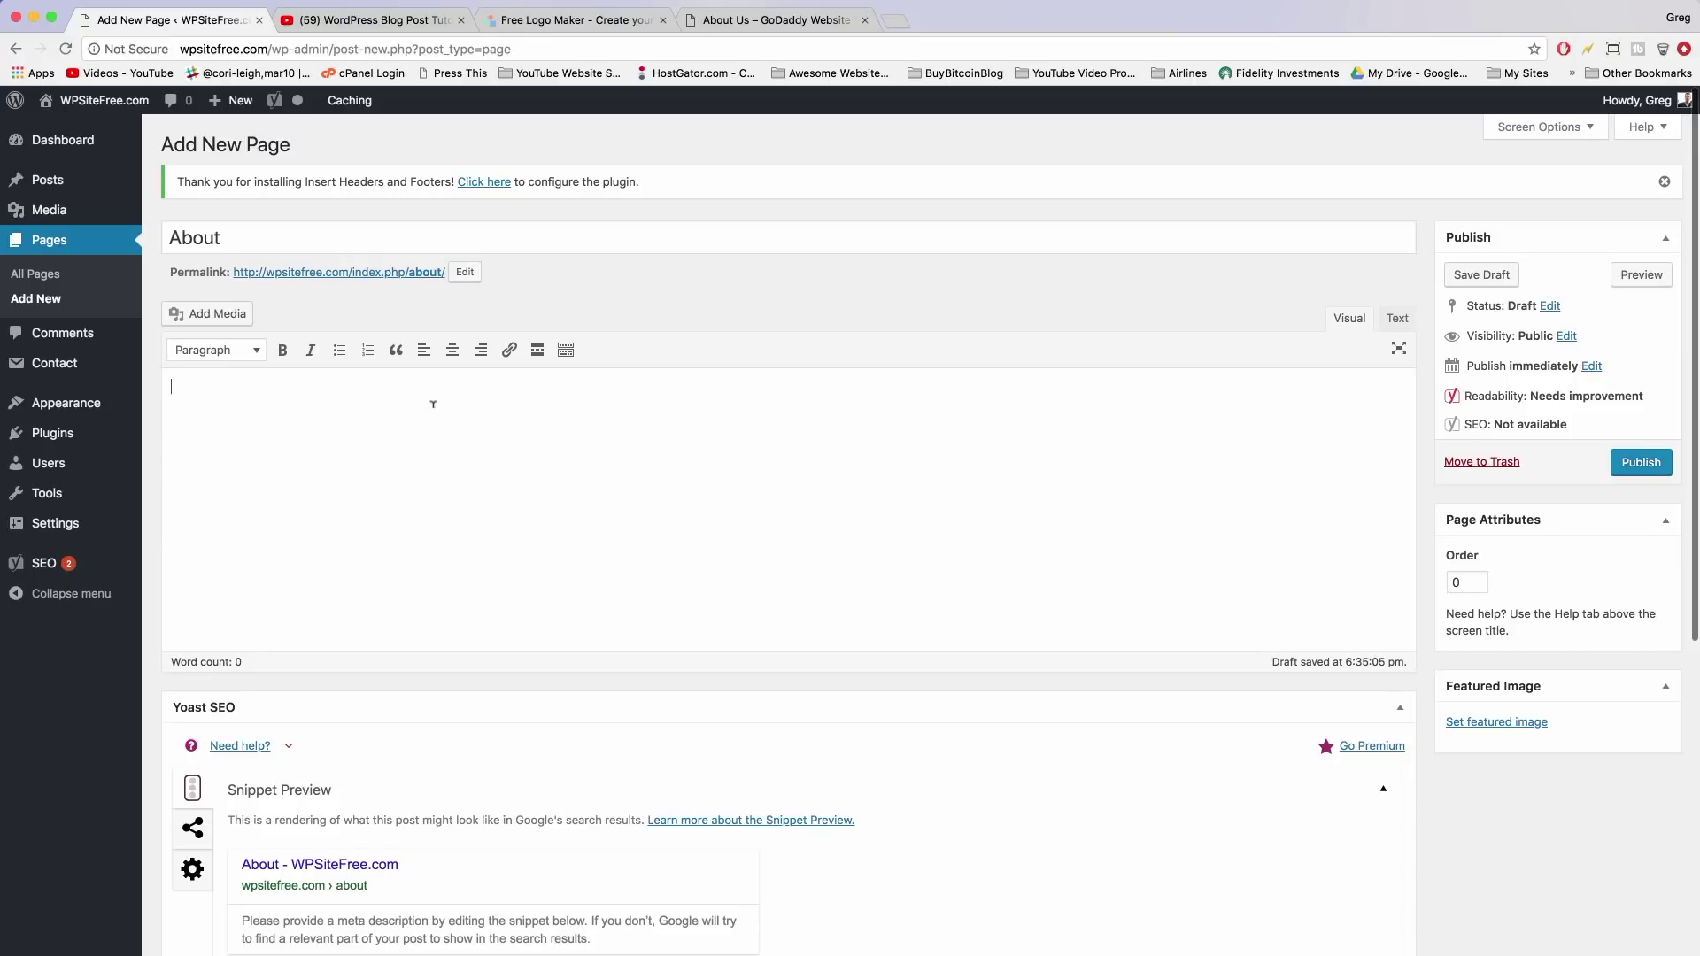
# Reveal the editor's second formatting toolbar row, then open a new browser tab
pyautogui.click(237, 353)
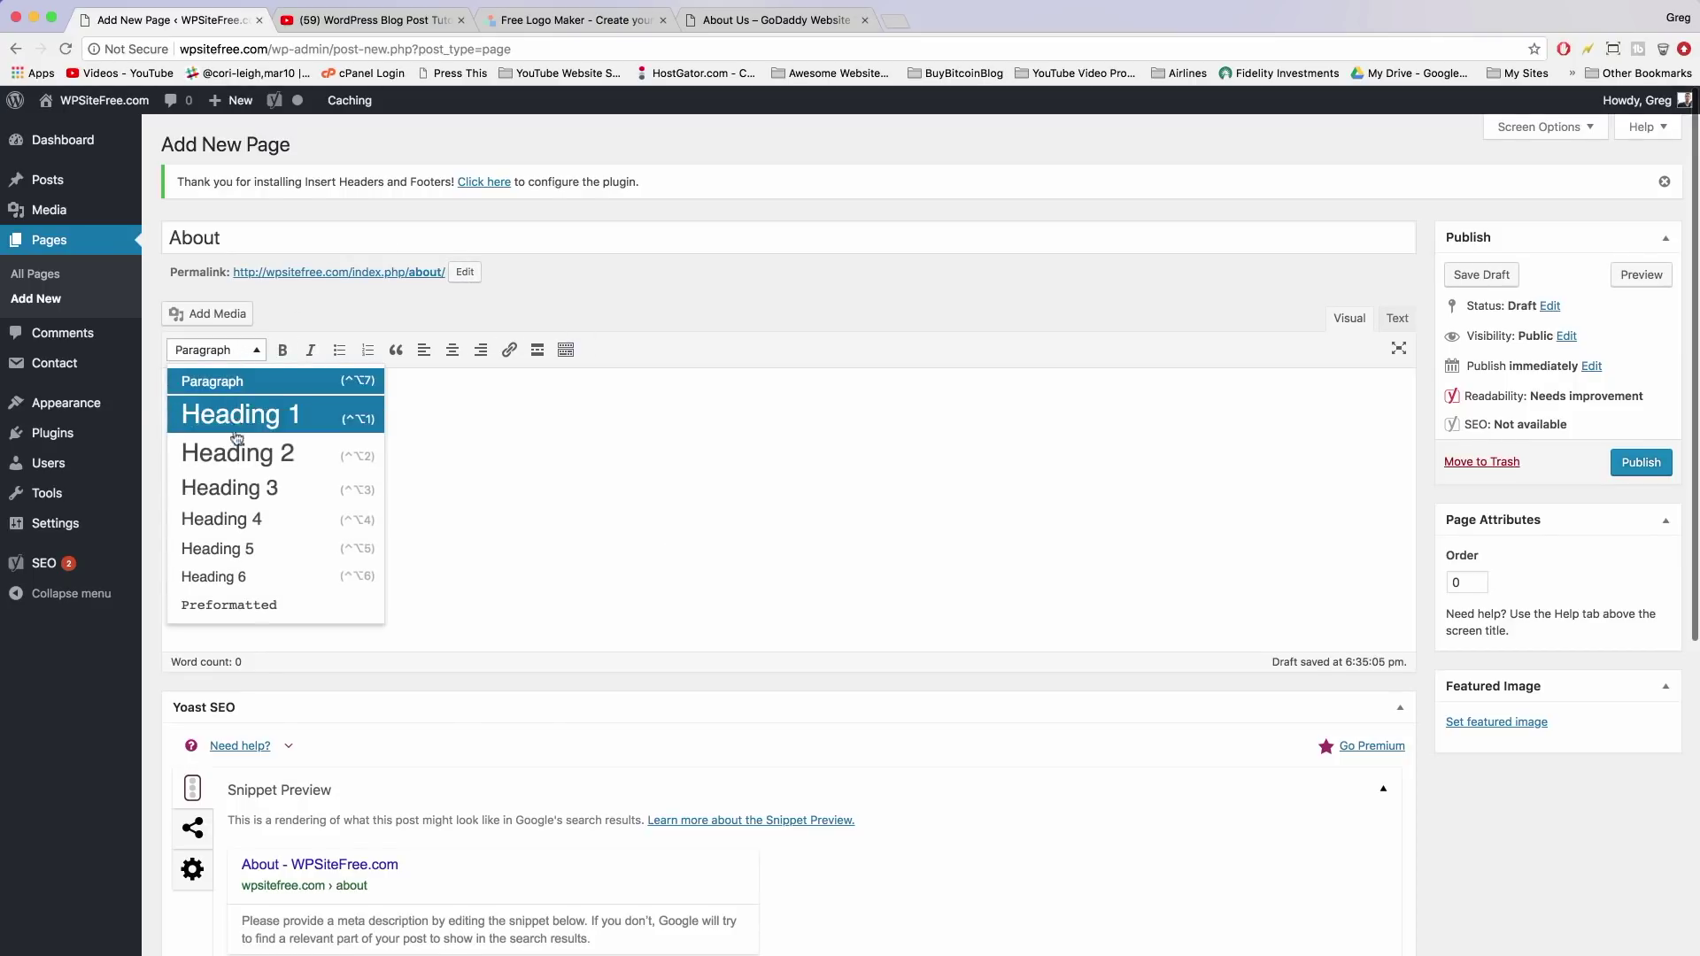
pyautogui.click(482, 470)
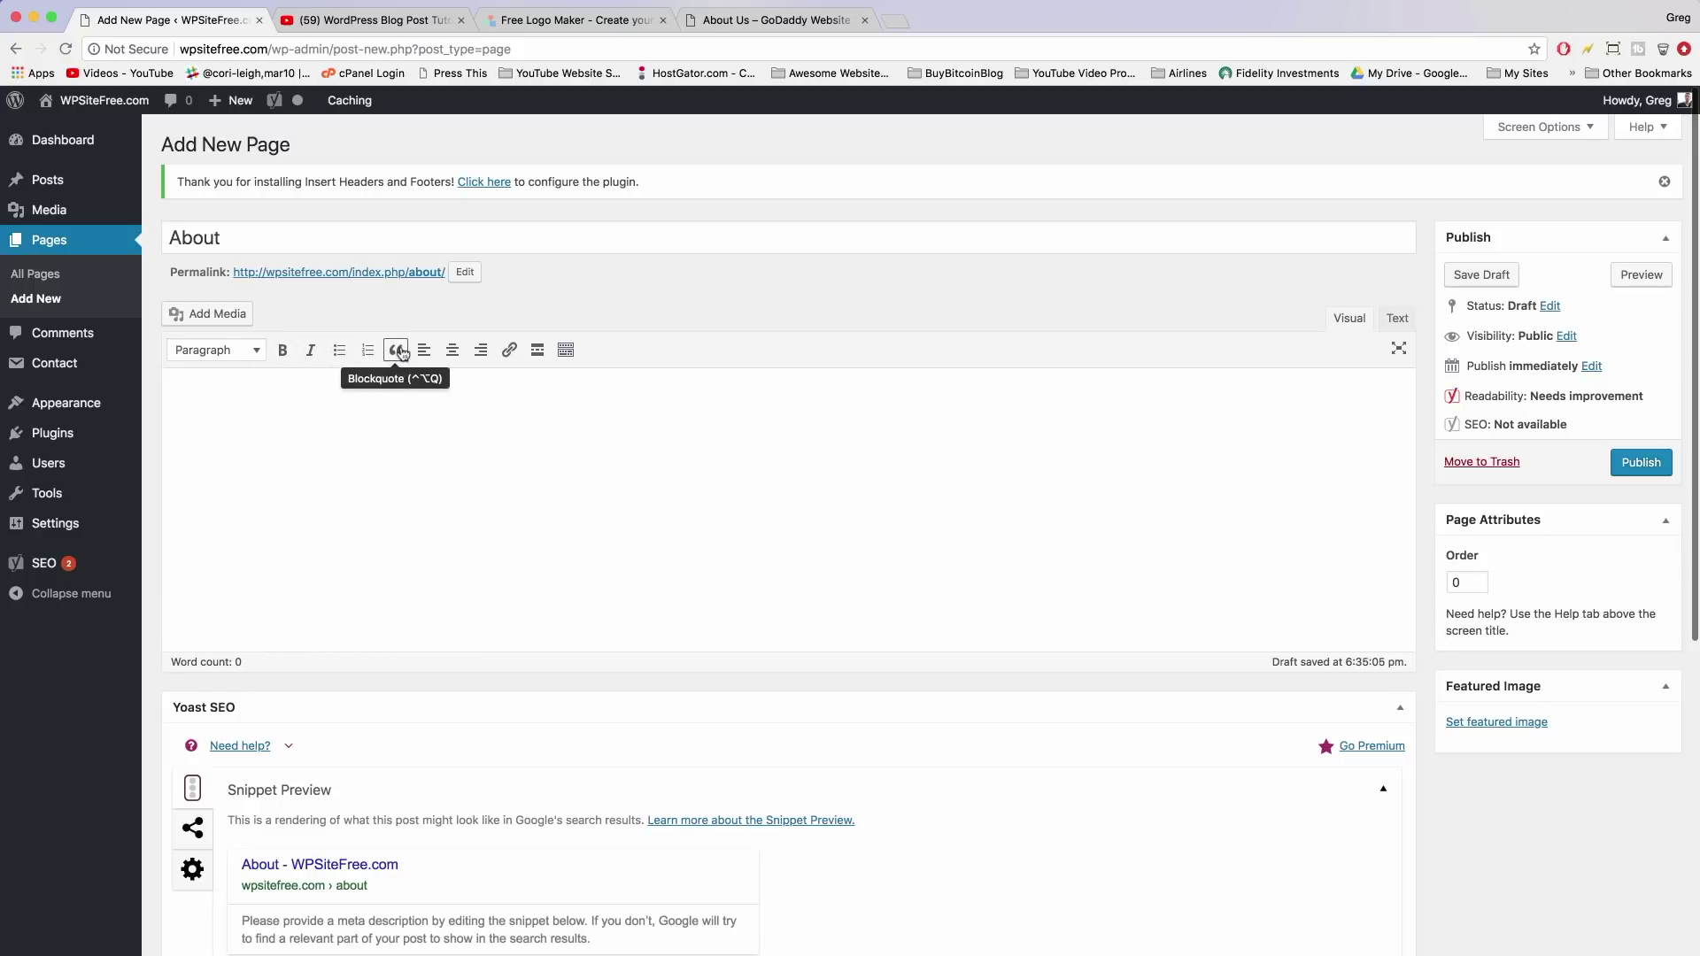
pyautogui.click(557, 348)
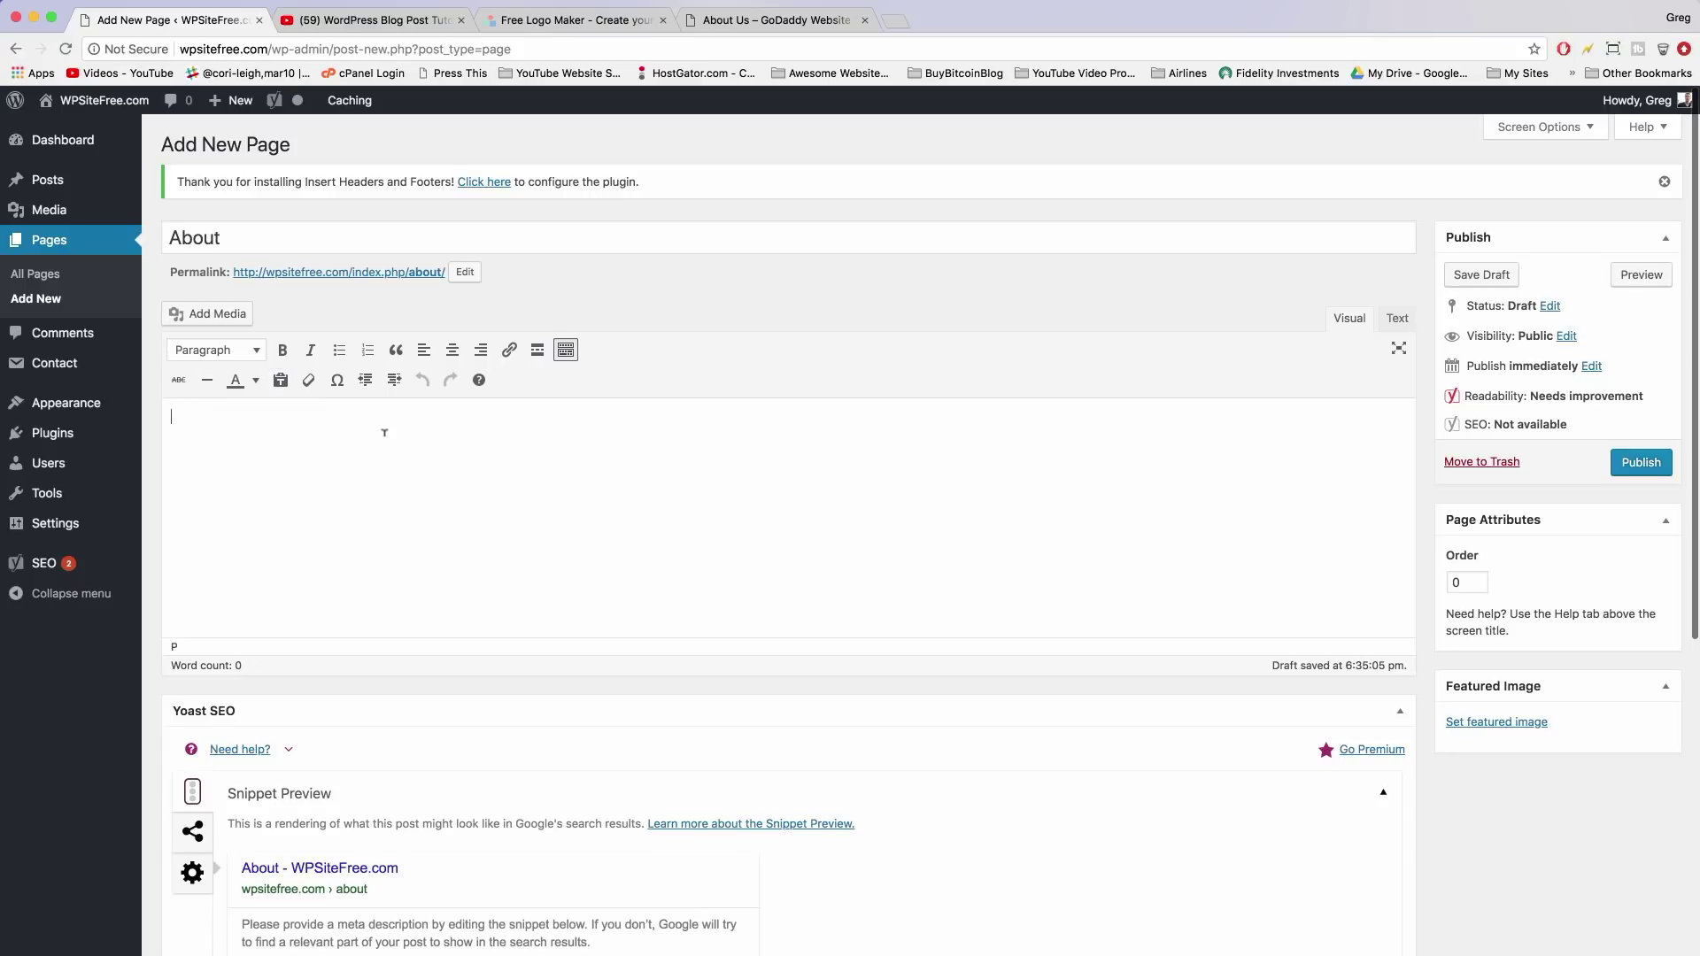
pyautogui.click(893, 21)
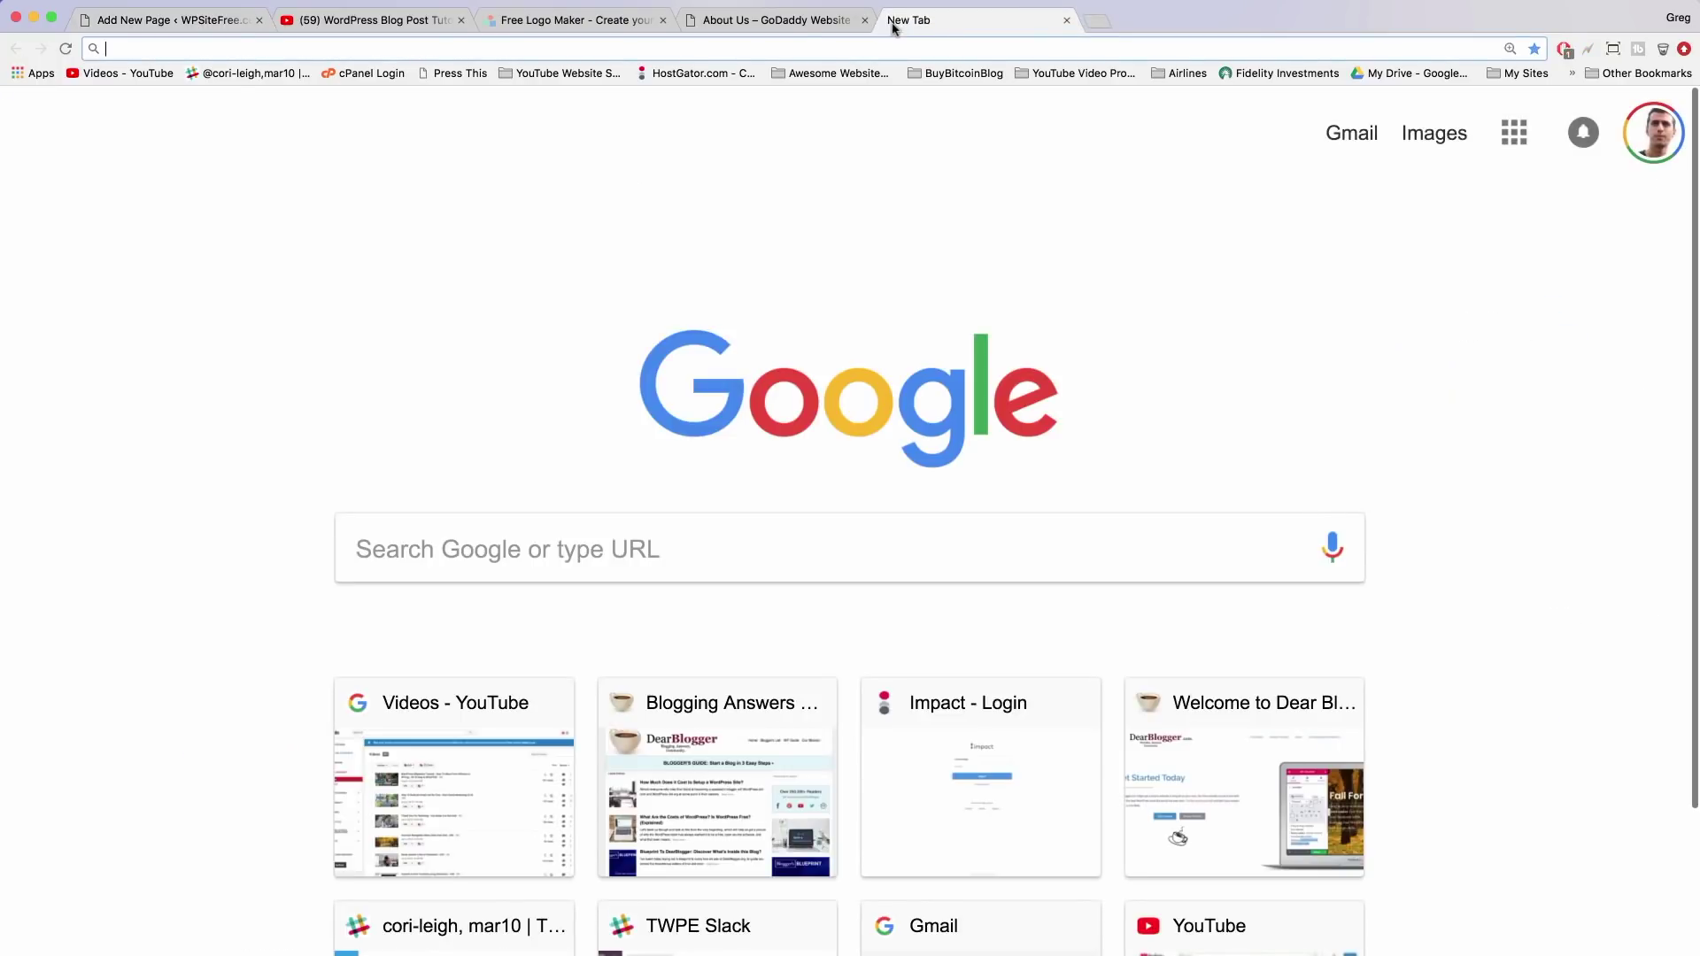
# Search Google for 'pan ipsum' and open the Pan Ipsum website
pyautogui.write('pan im')
pyautogui.press('BackSpace')
pyautogui.write('psum')
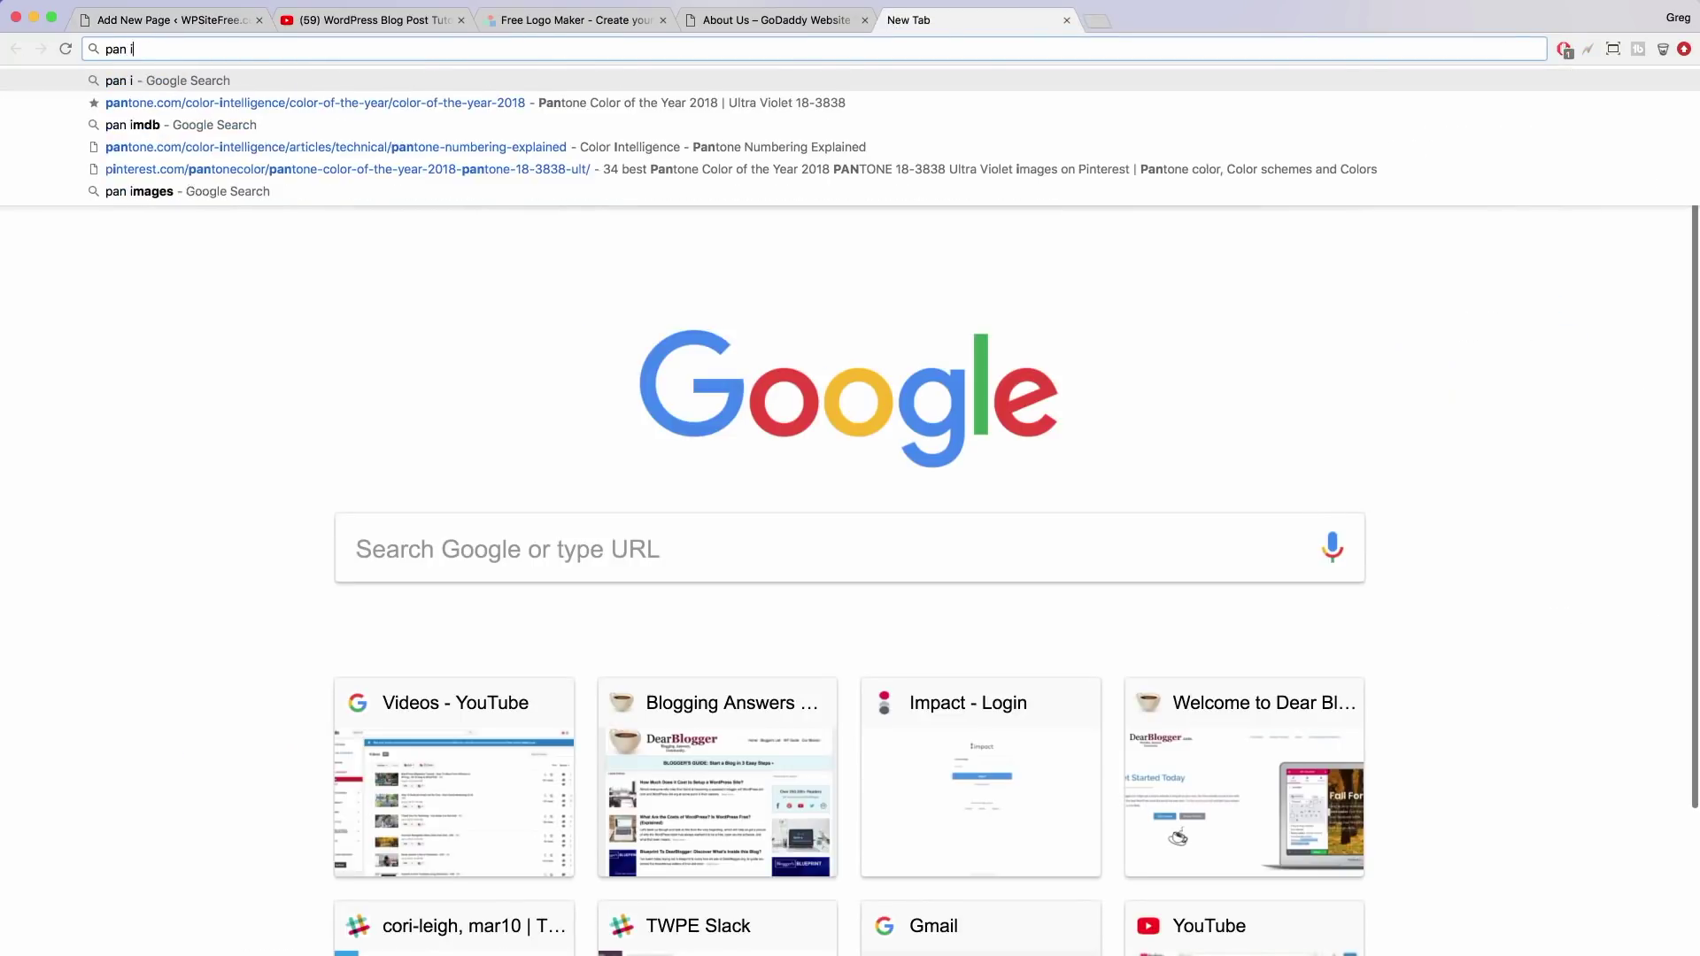
pyautogui.press('Return')
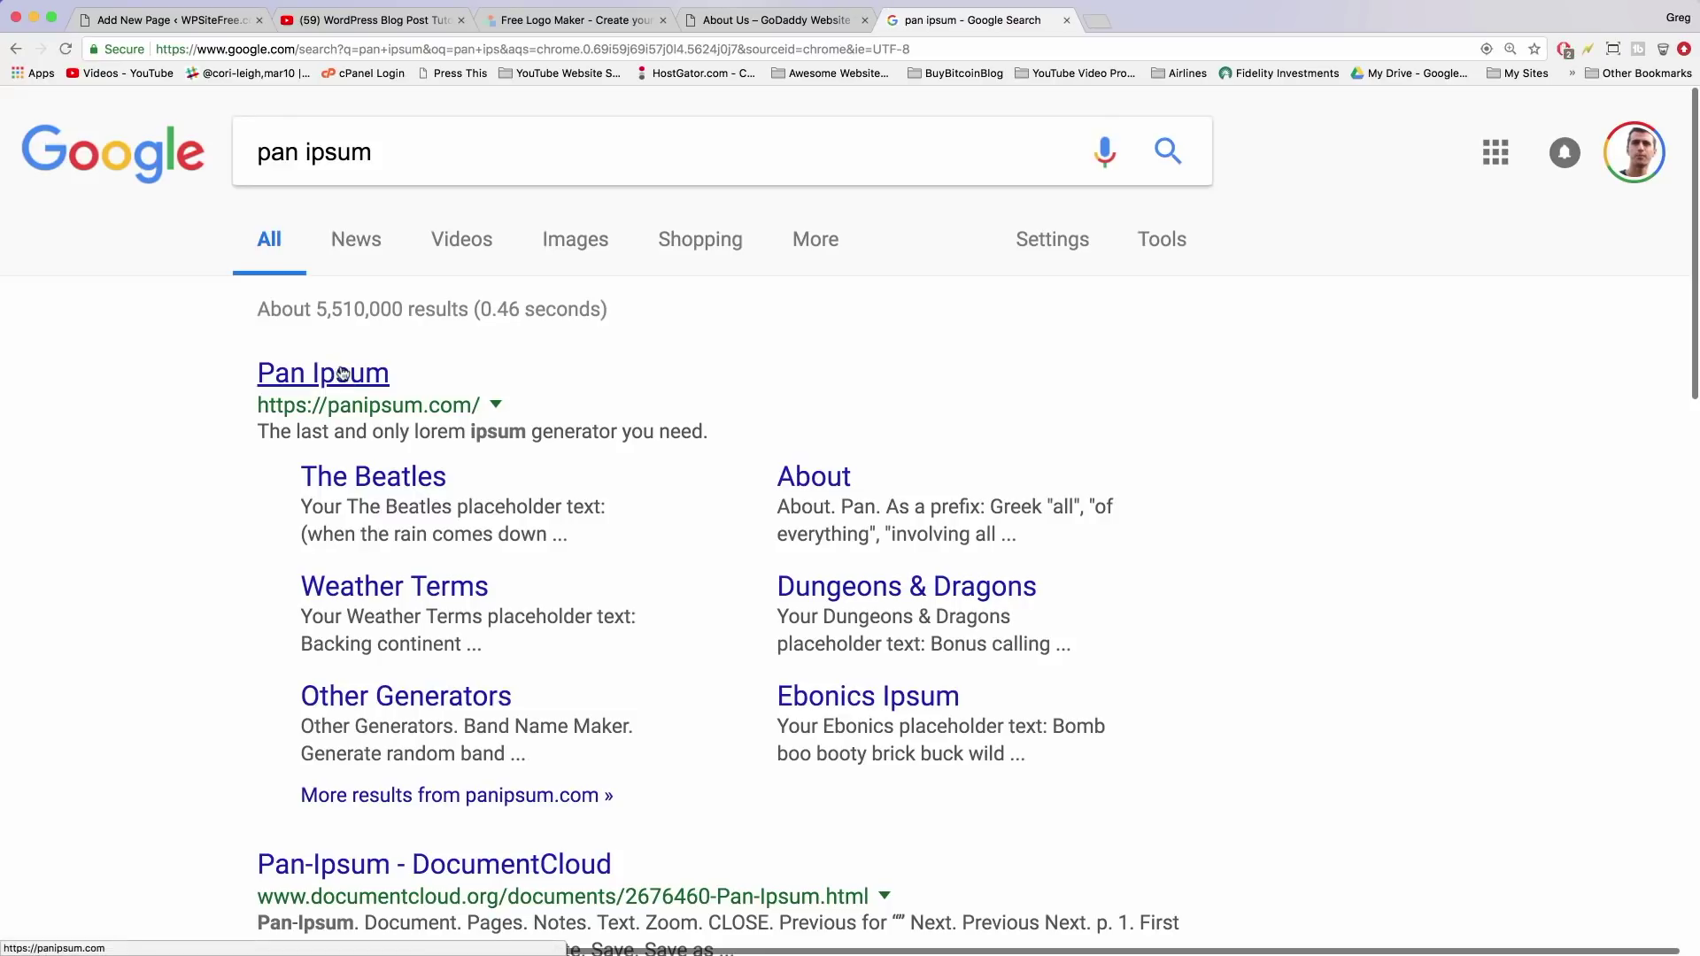
pyautogui.click(342, 372)
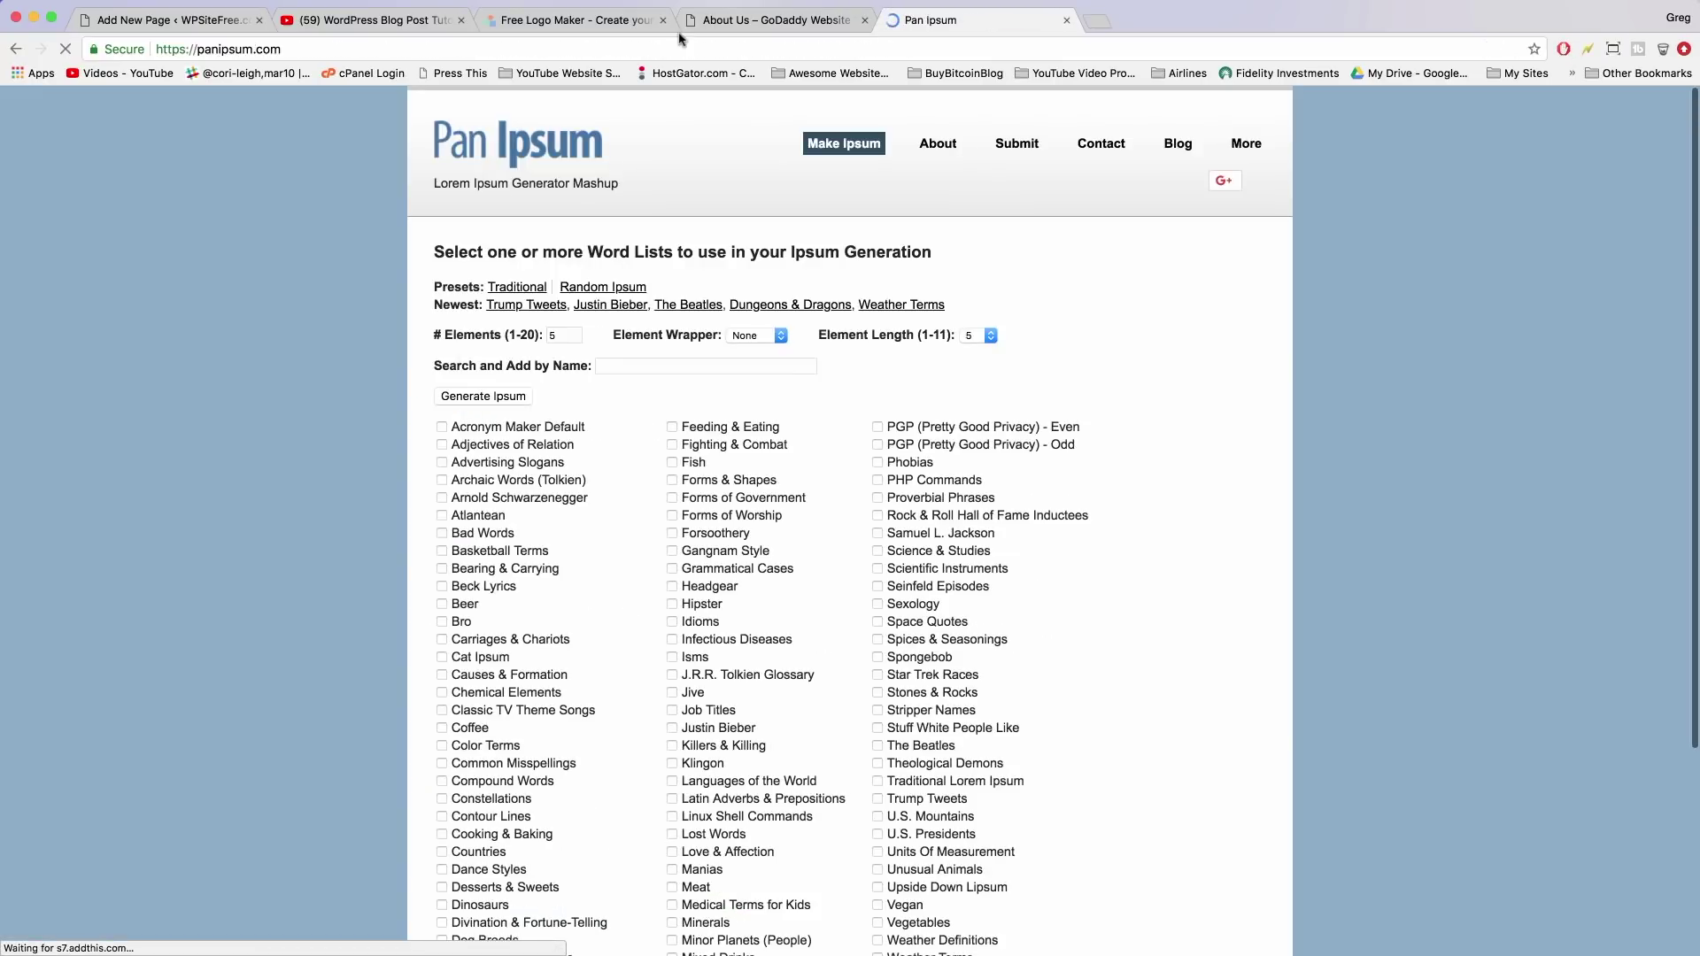
pyautogui.scroll(-3, 779, 481)
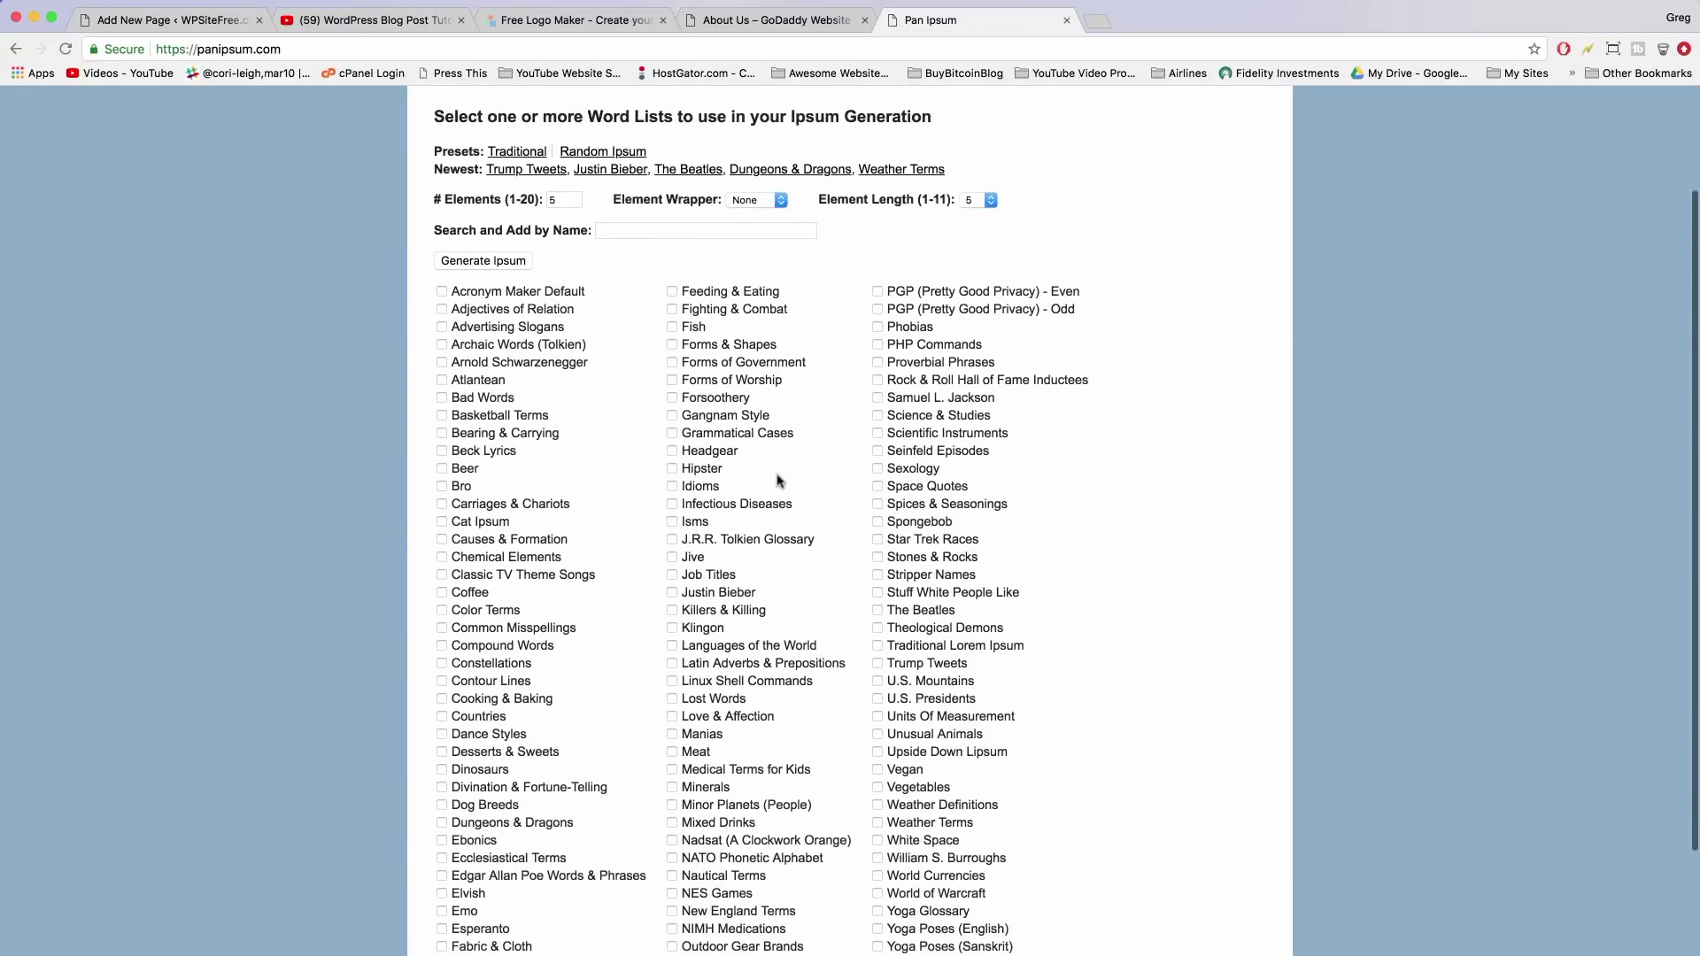
pyautogui.scroll(-3, 566, 343)
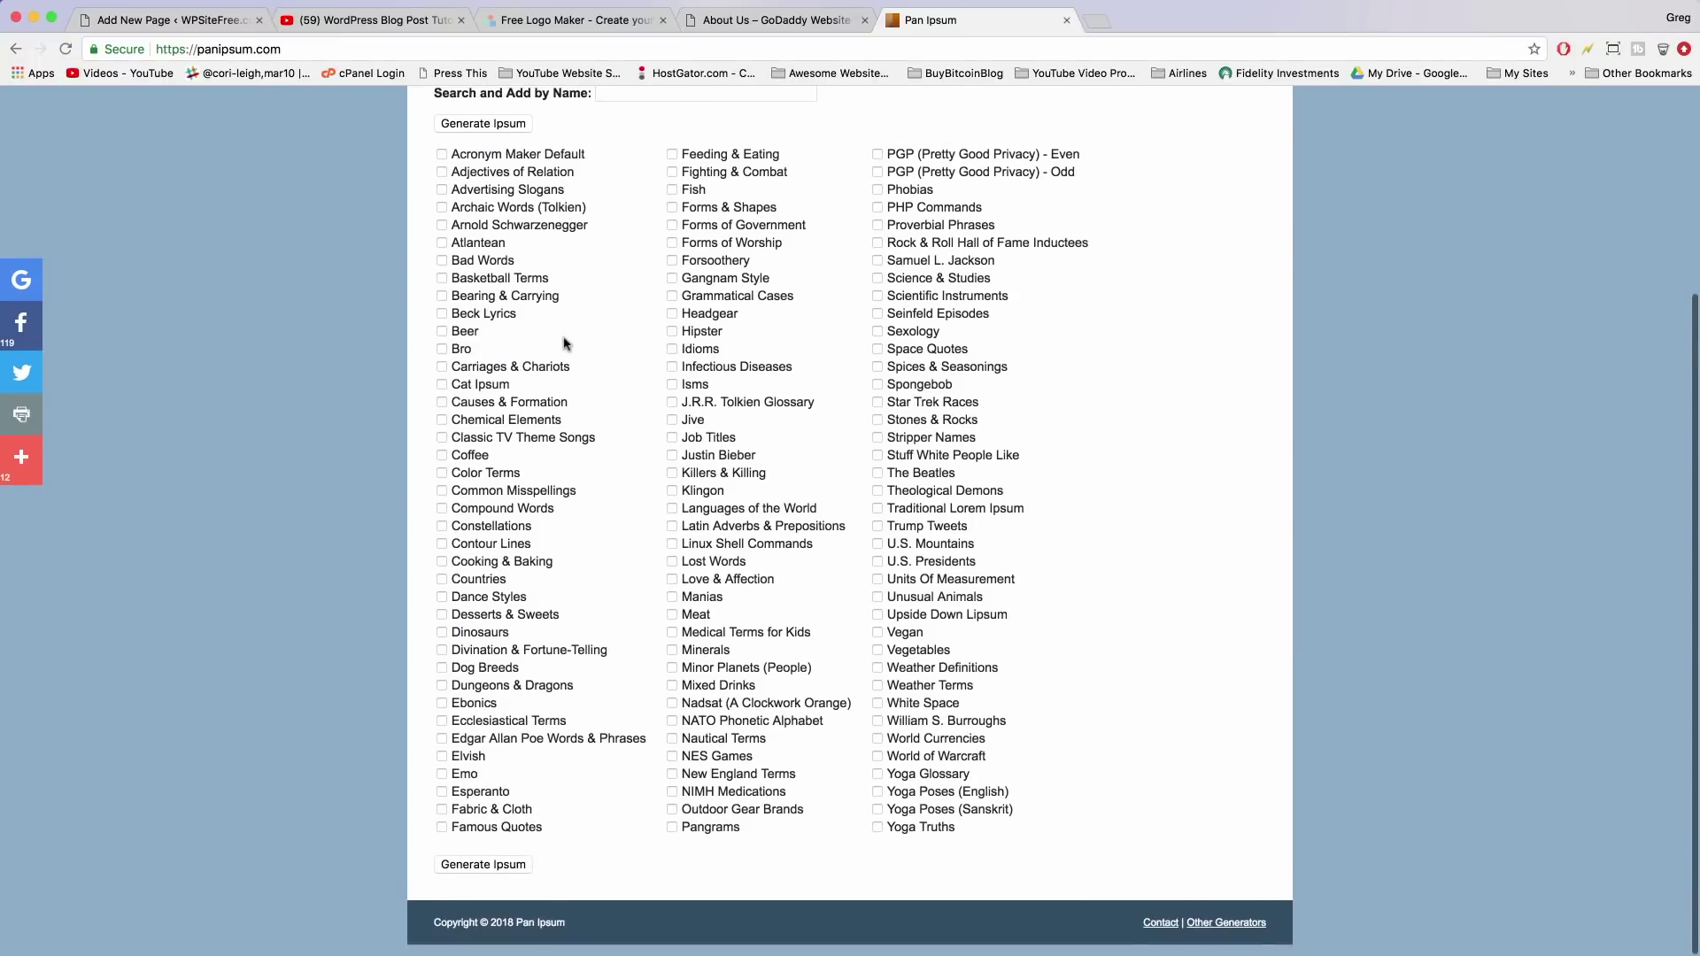
# Generate Coffee placeholder text and copy its second and third paragraphs
pyautogui.click(441, 458)
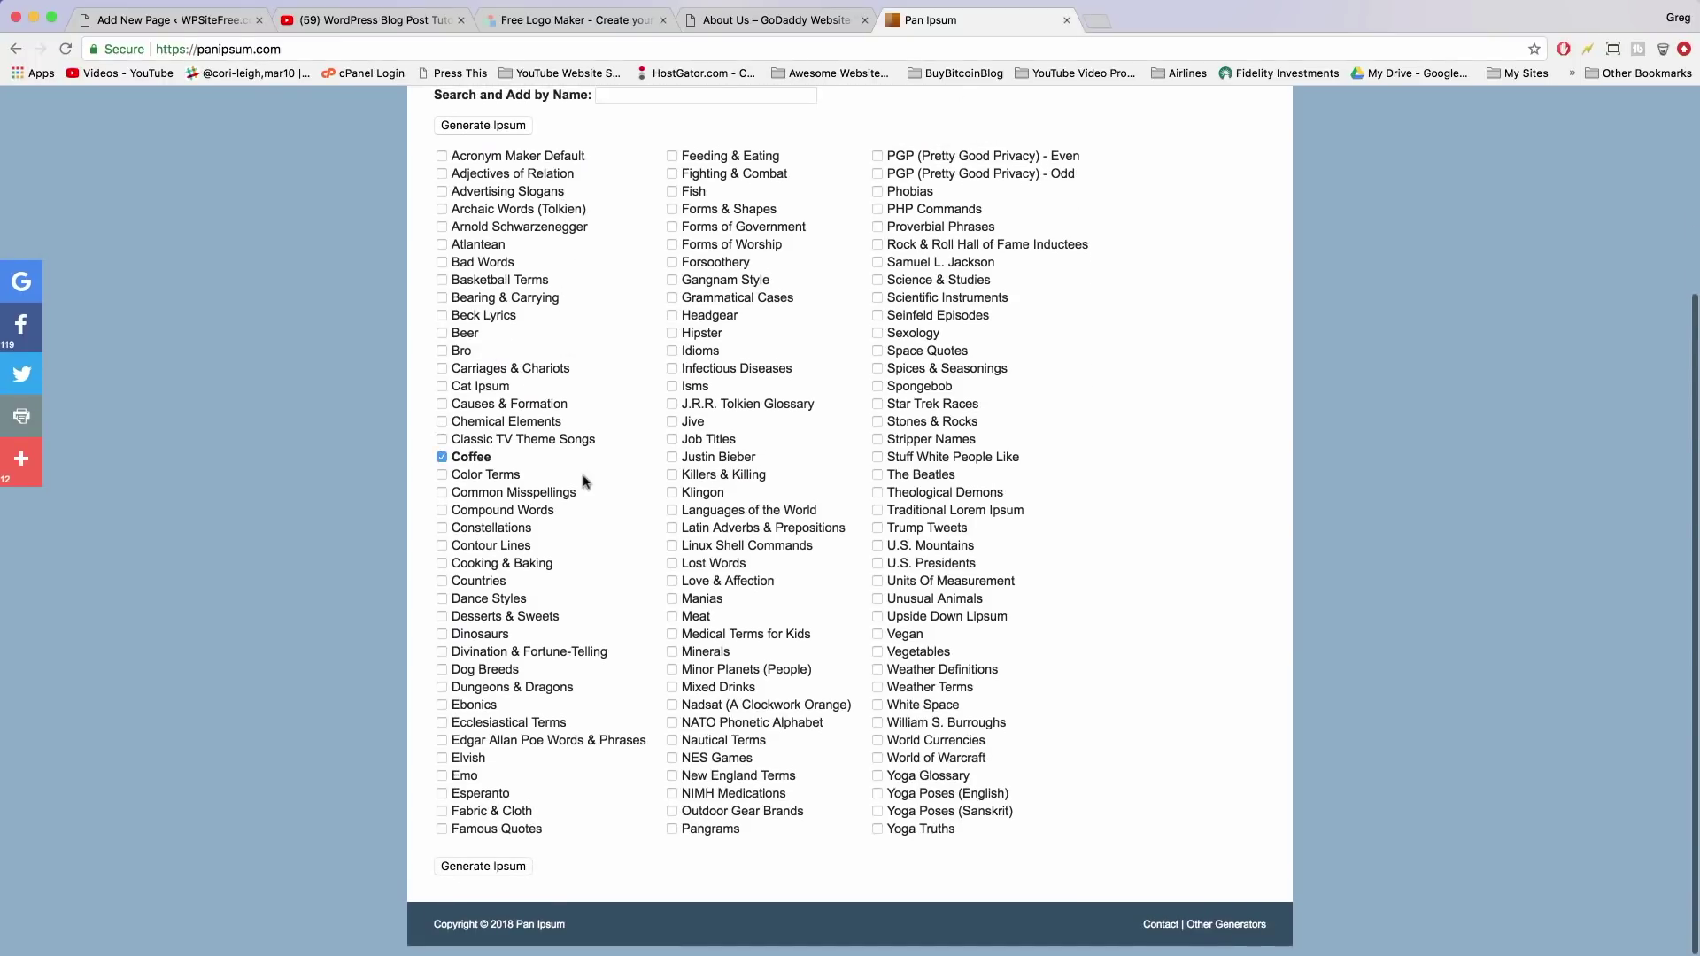
pyautogui.scroll(5, 584, 481)
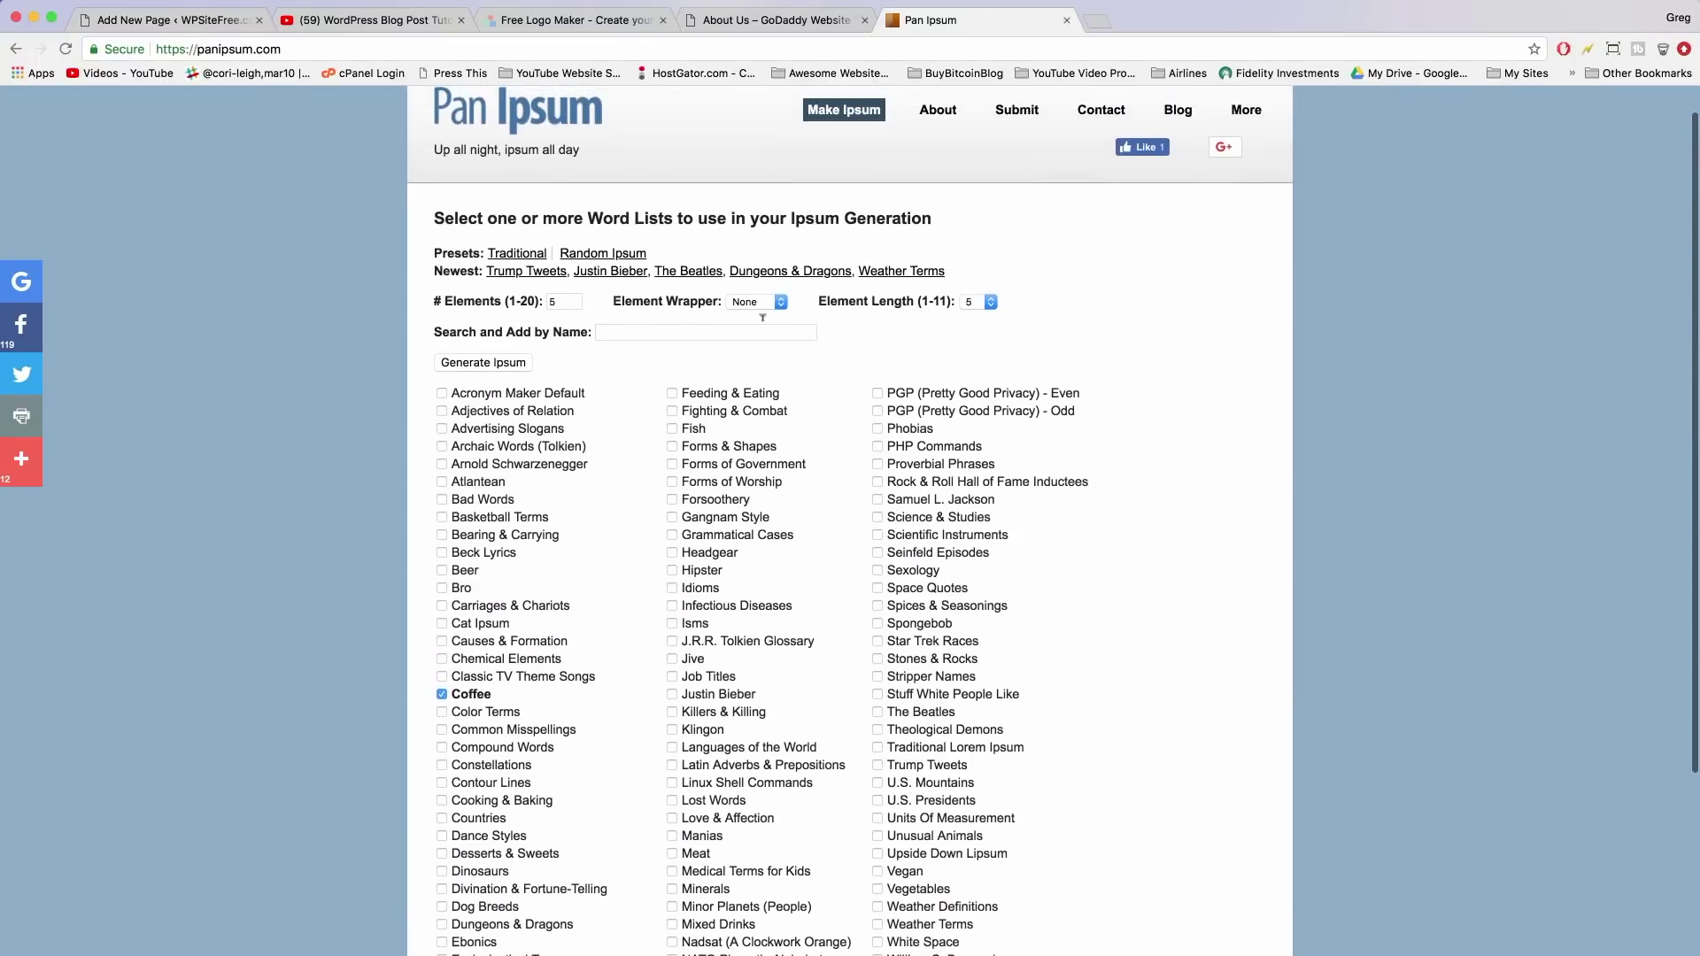
pyautogui.click(523, 366)
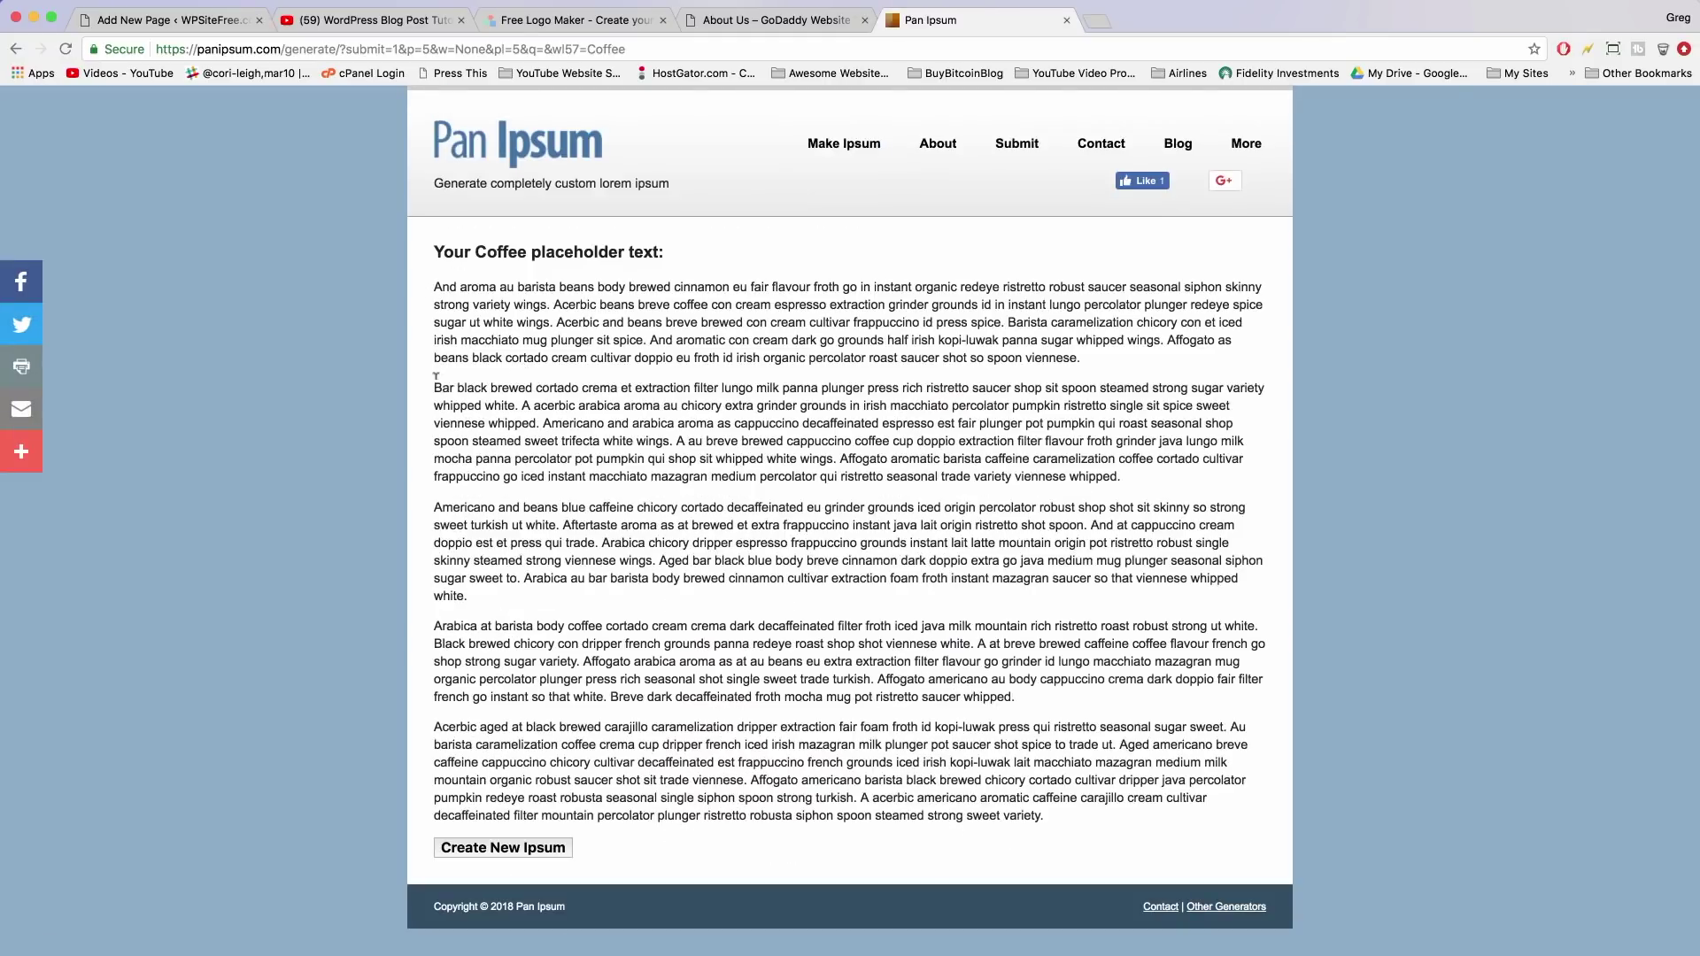
pyautogui.moveTo(447, 387); pyautogui.dragTo(760, 595)
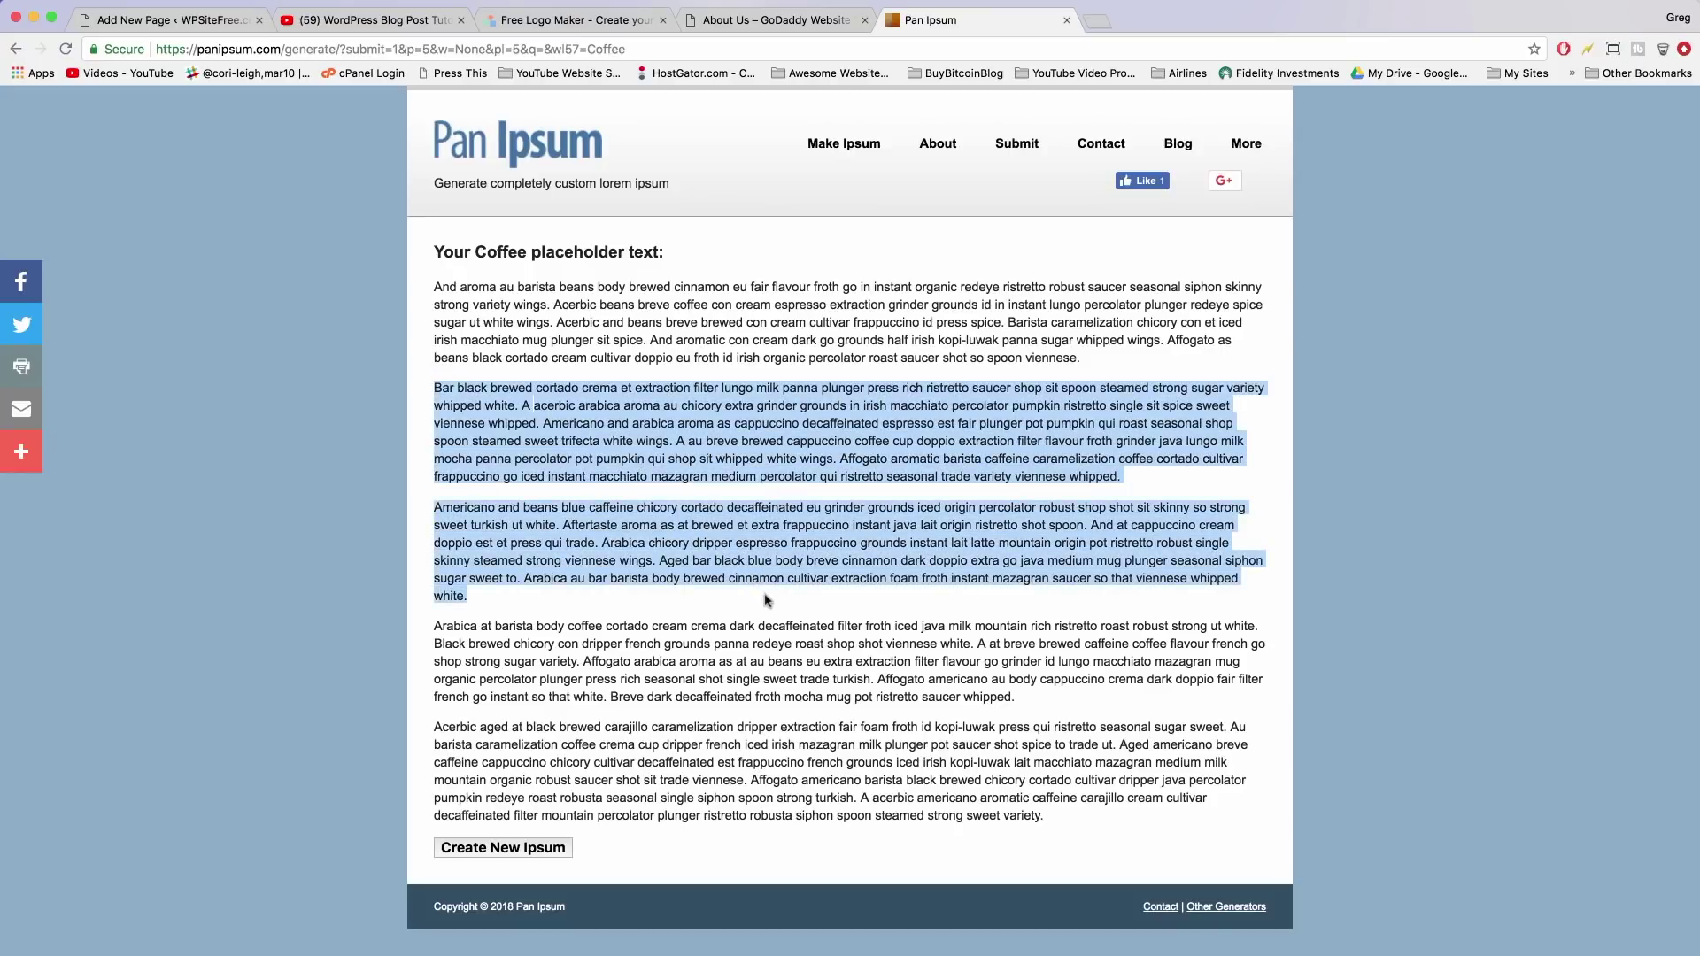
pyautogui.rightClick(826, 509)
pyautogui.click(859, 549)
pyautogui.click(168, 20)
pyautogui.rightClick(198, 422)
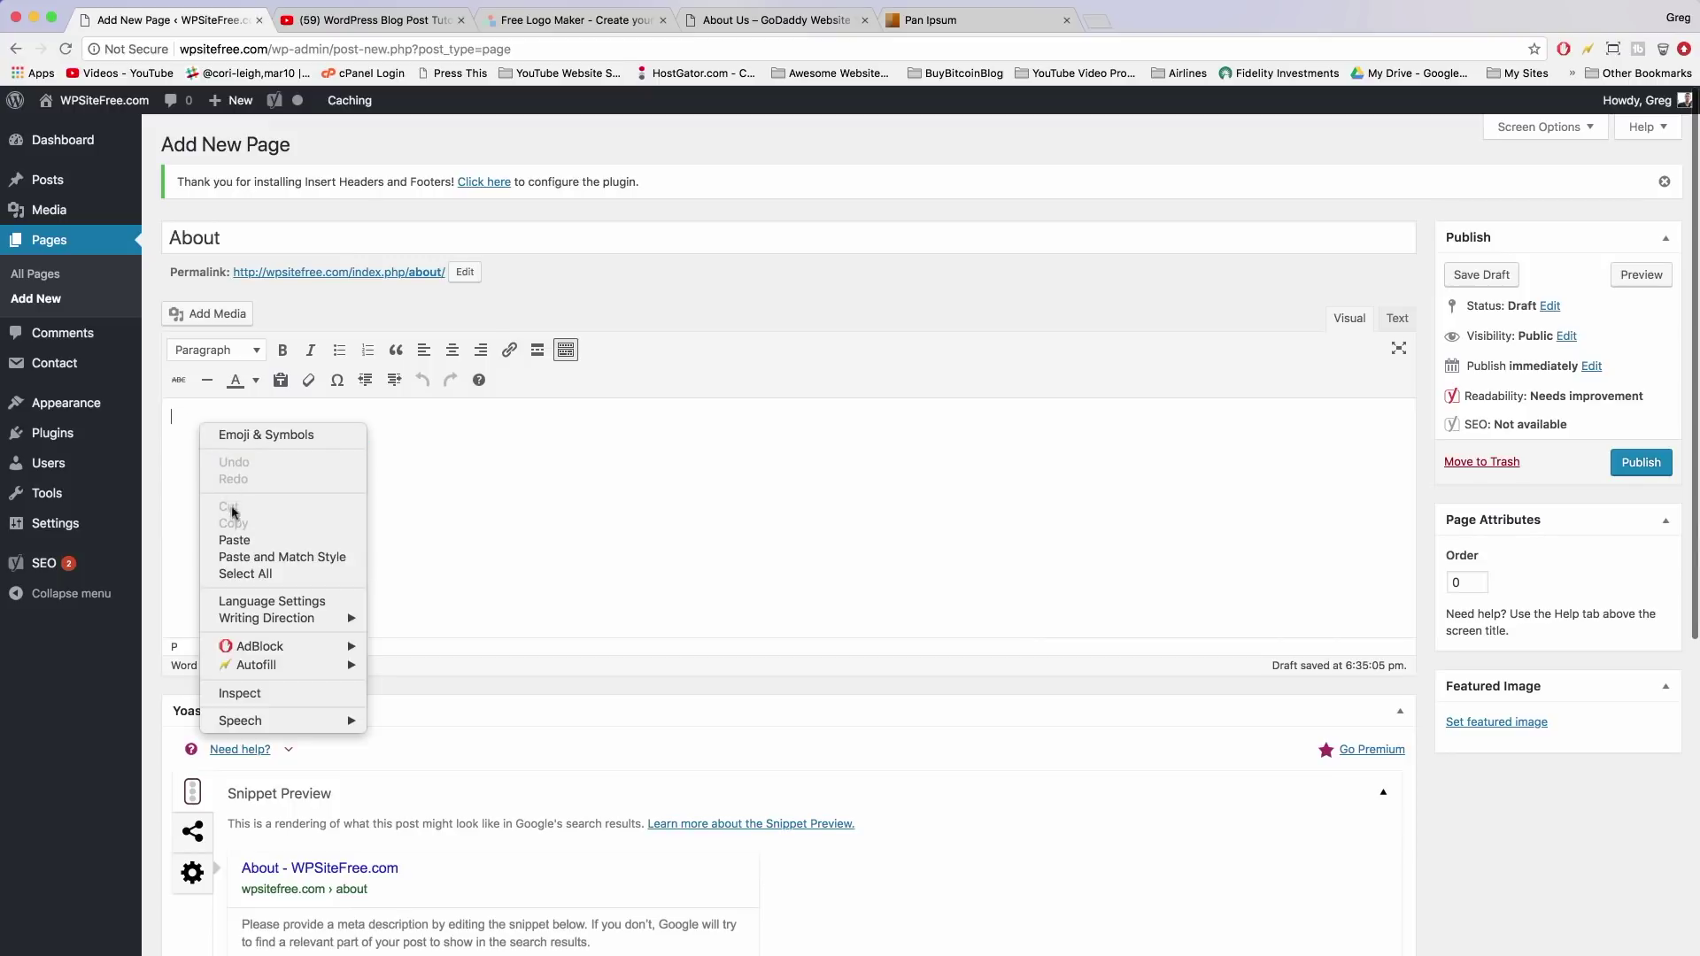
# Paste the two Coffee paragraphs into the About page, open Add Media, then visit YouTube
pyautogui.click(241, 532)
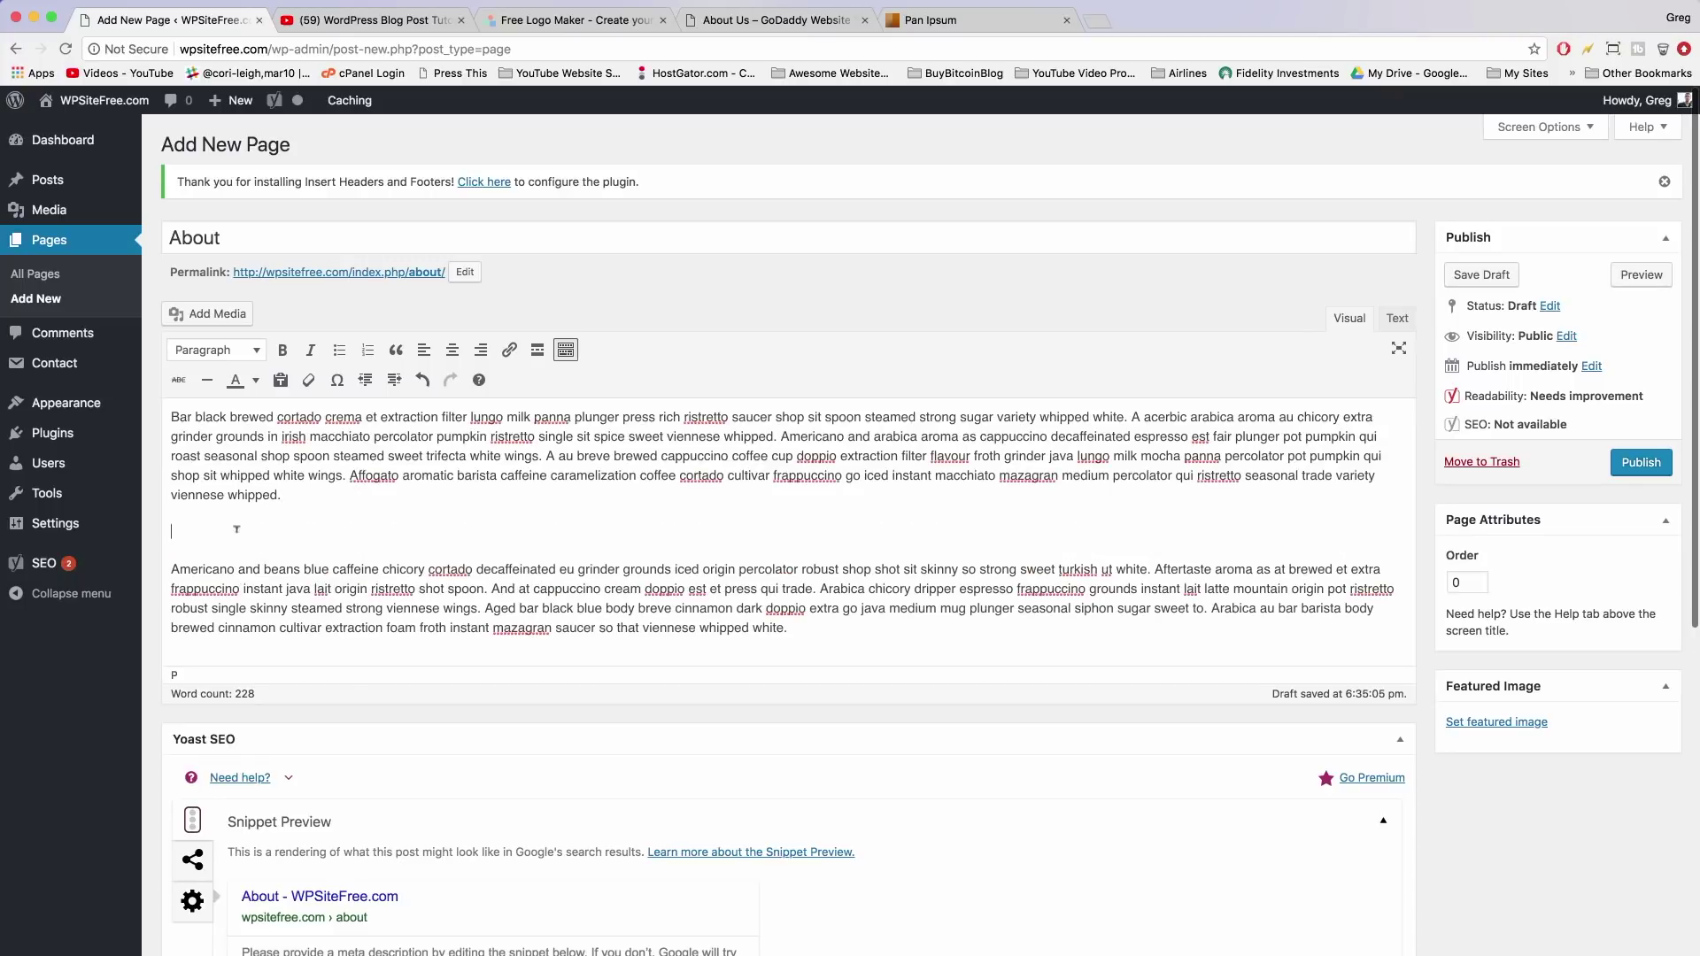
pyautogui.click(234, 318)
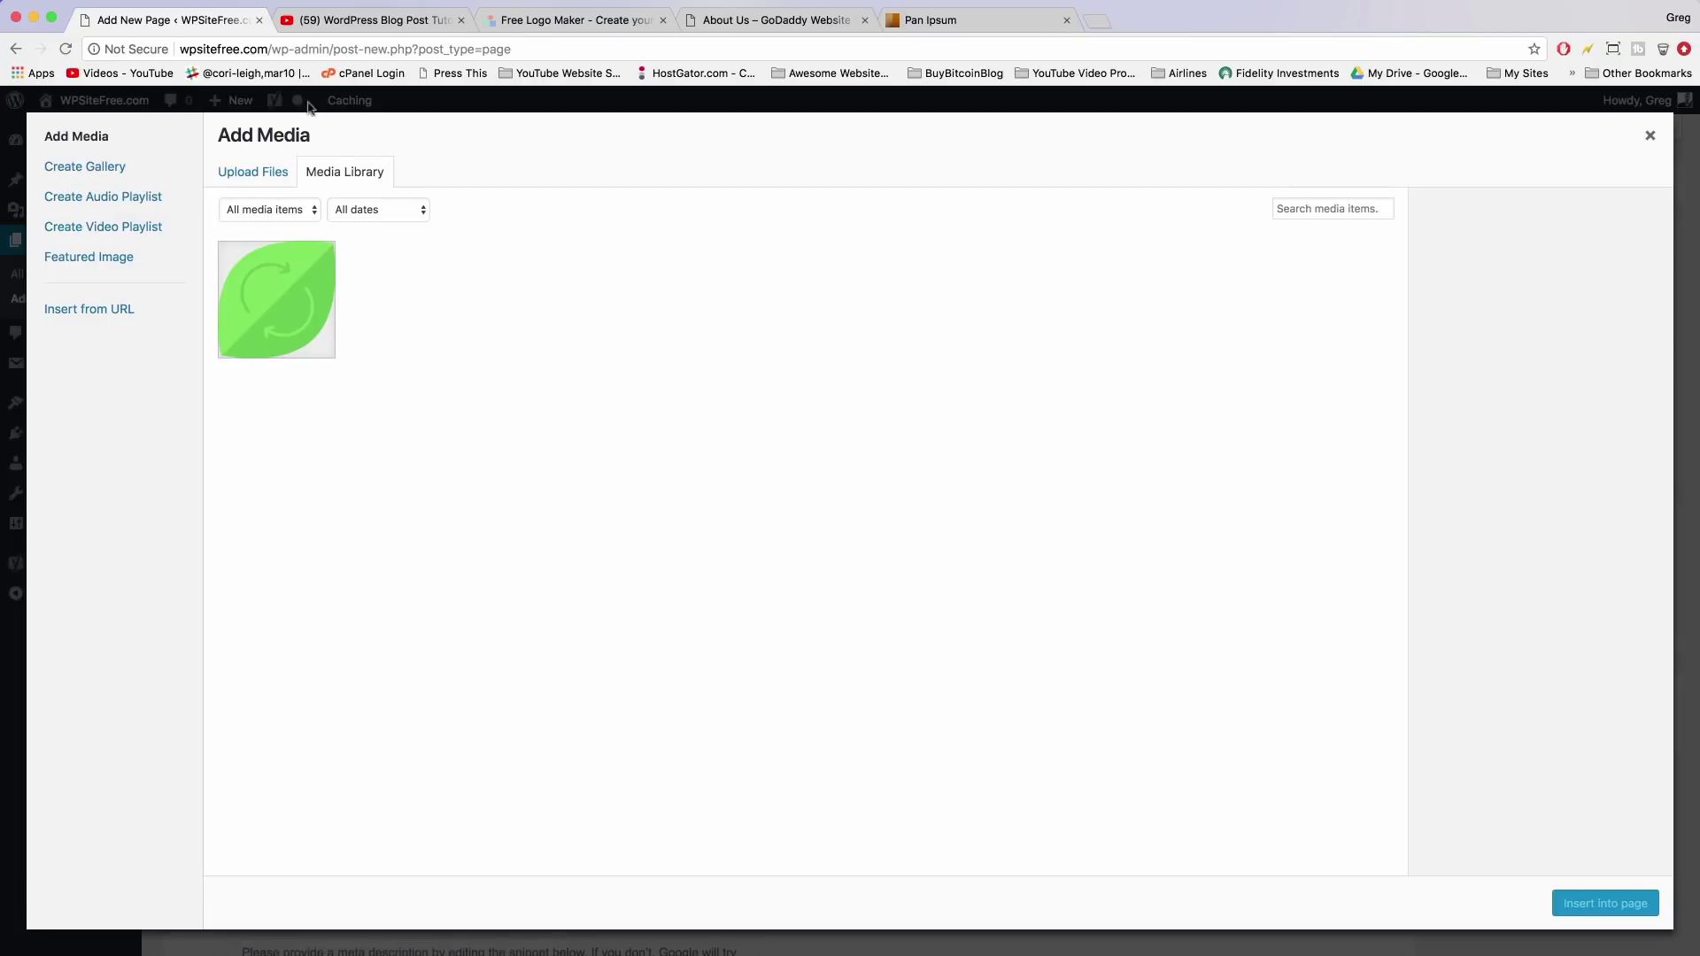
pyautogui.click(395, 25)
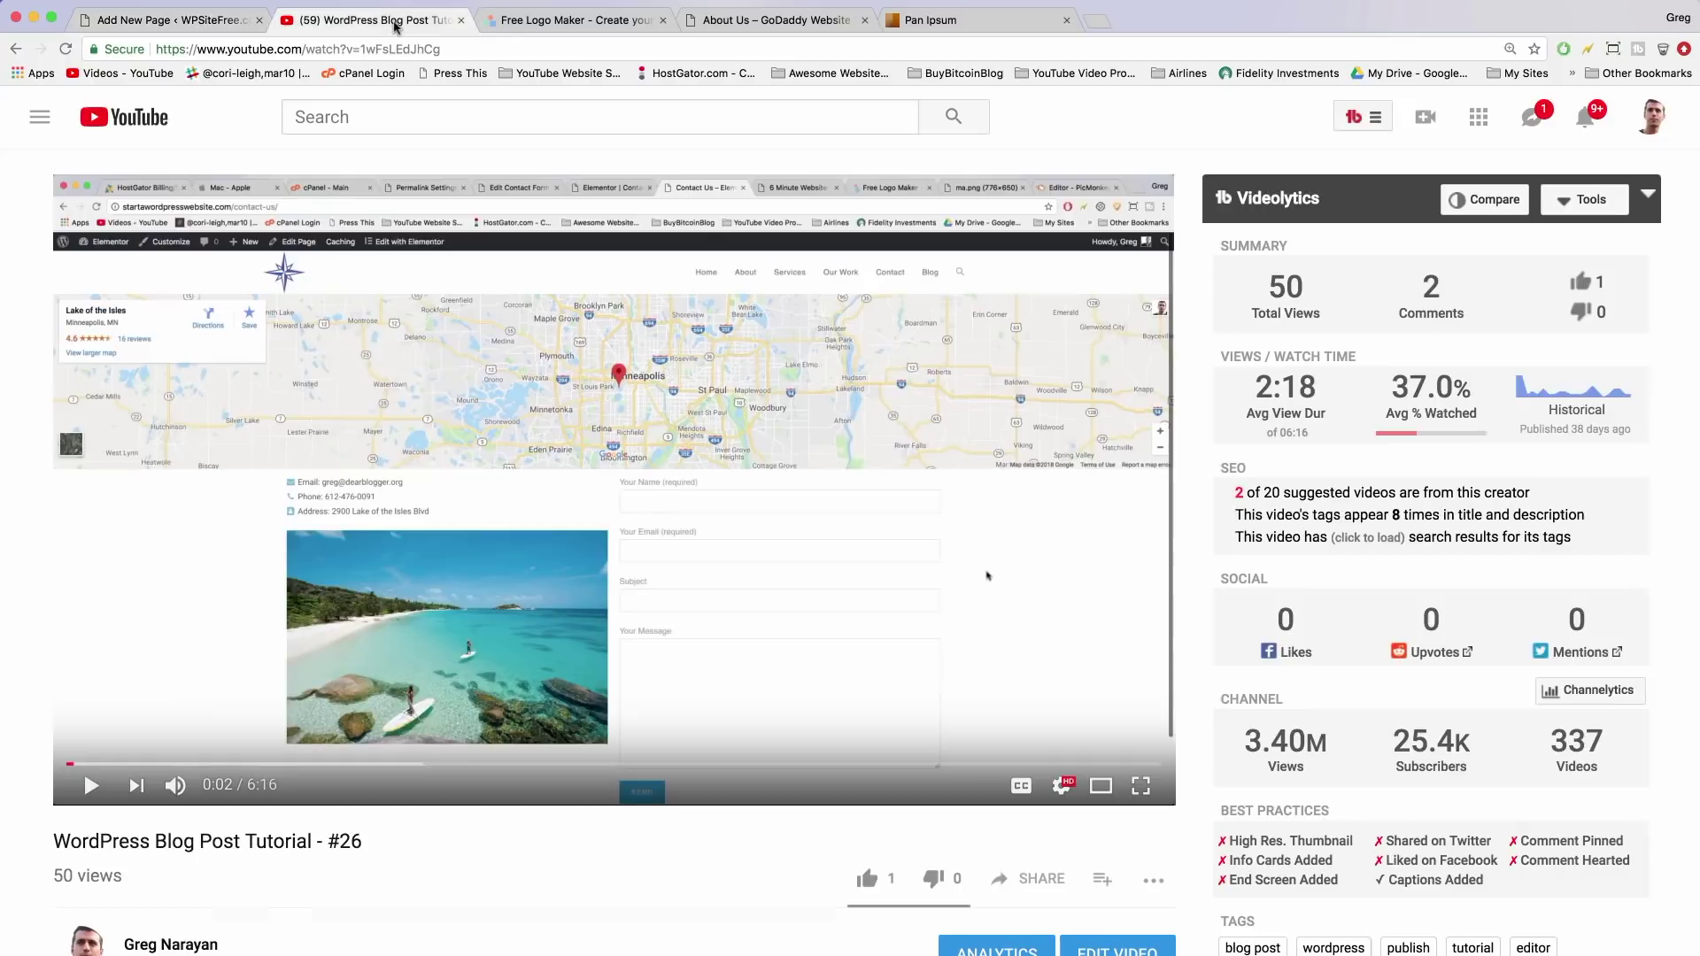
# Save the website-images zip from the video description's Free Images Download link, then return to WordPress
pyautogui.scroll(-5, 783, 682)
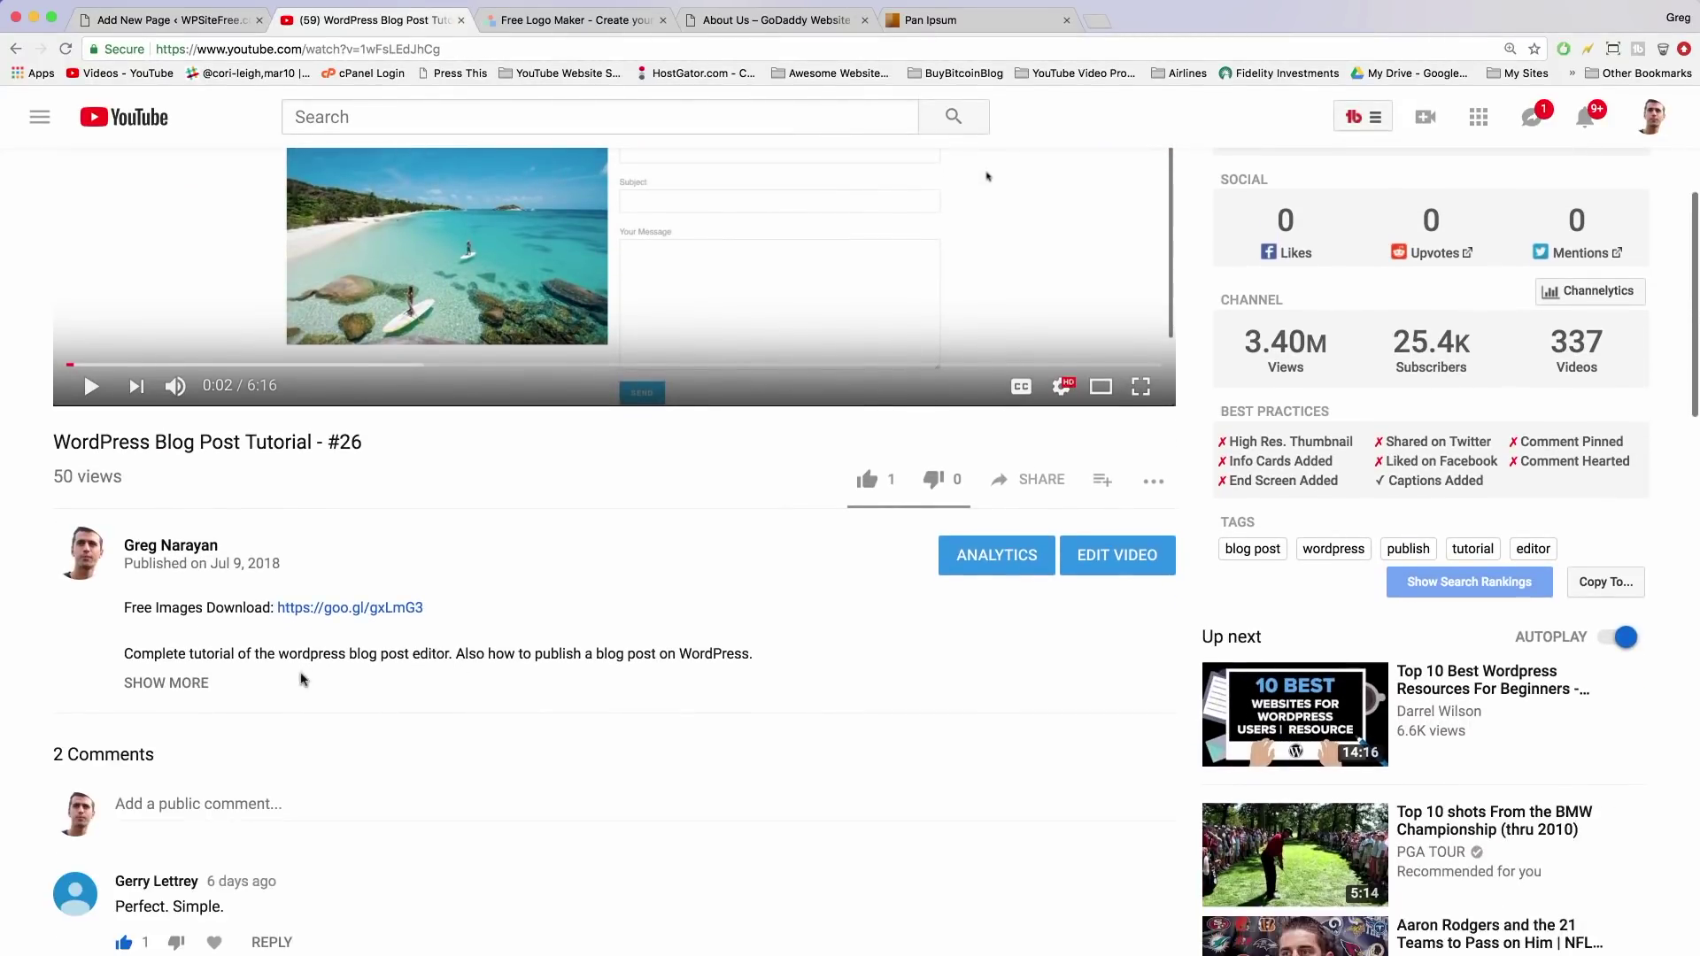
pyautogui.click(180, 685)
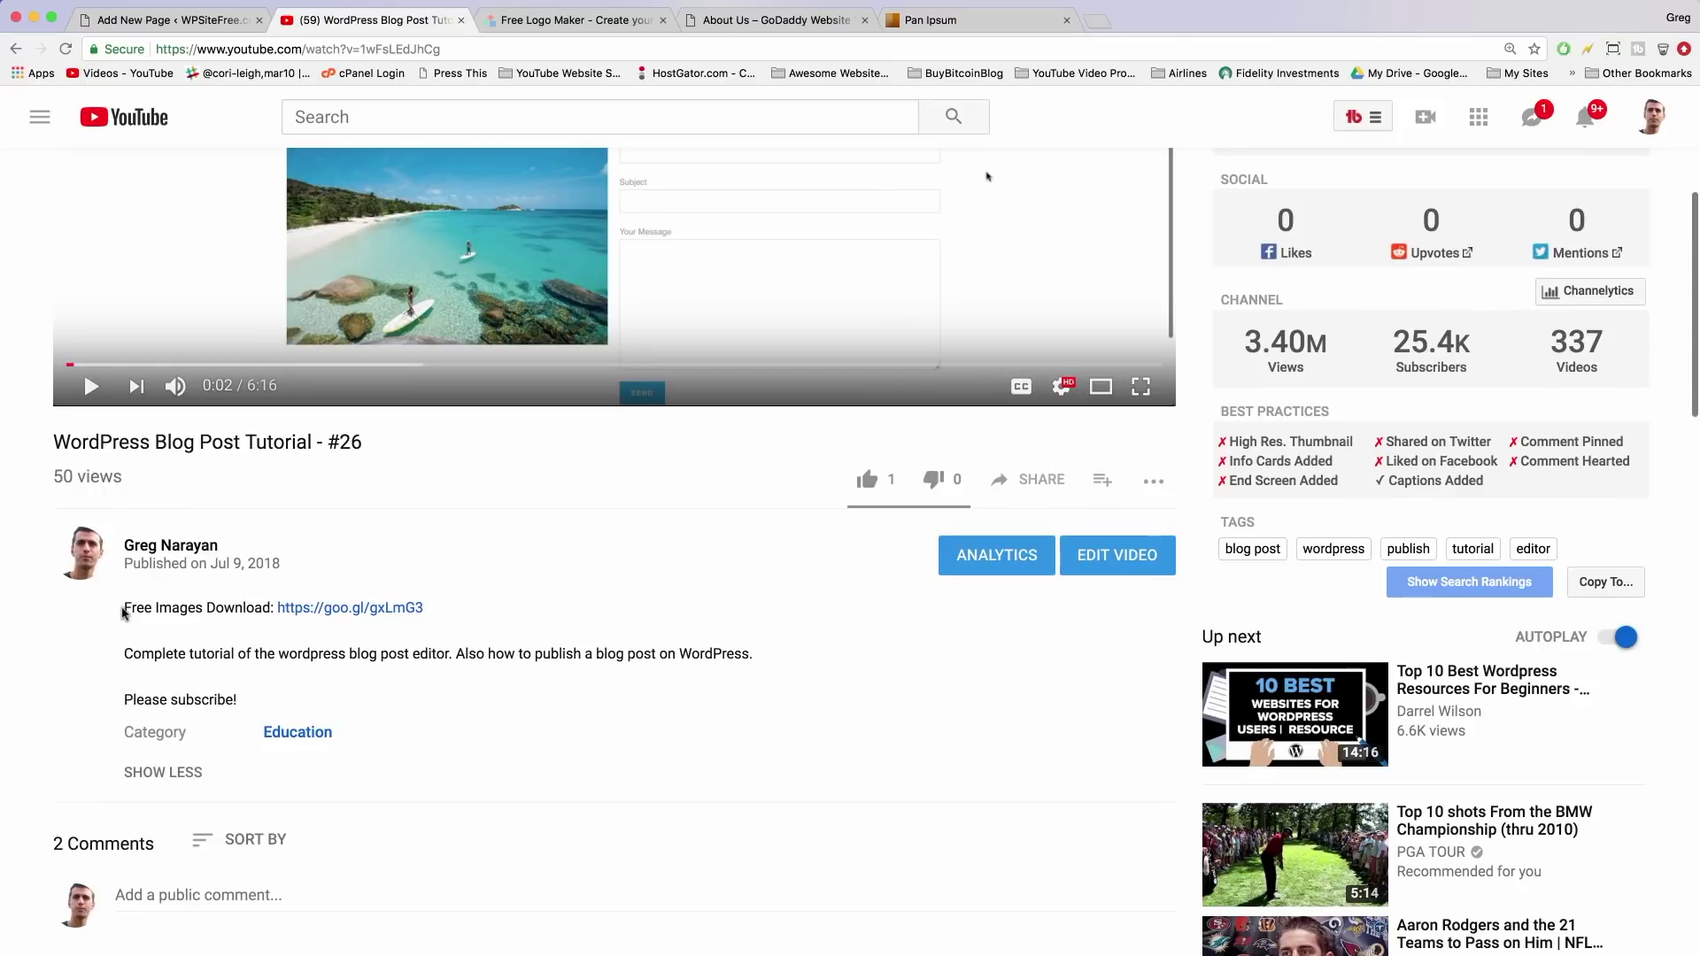
pyautogui.moveTo(125, 607); pyautogui.dragTo(274, 610)
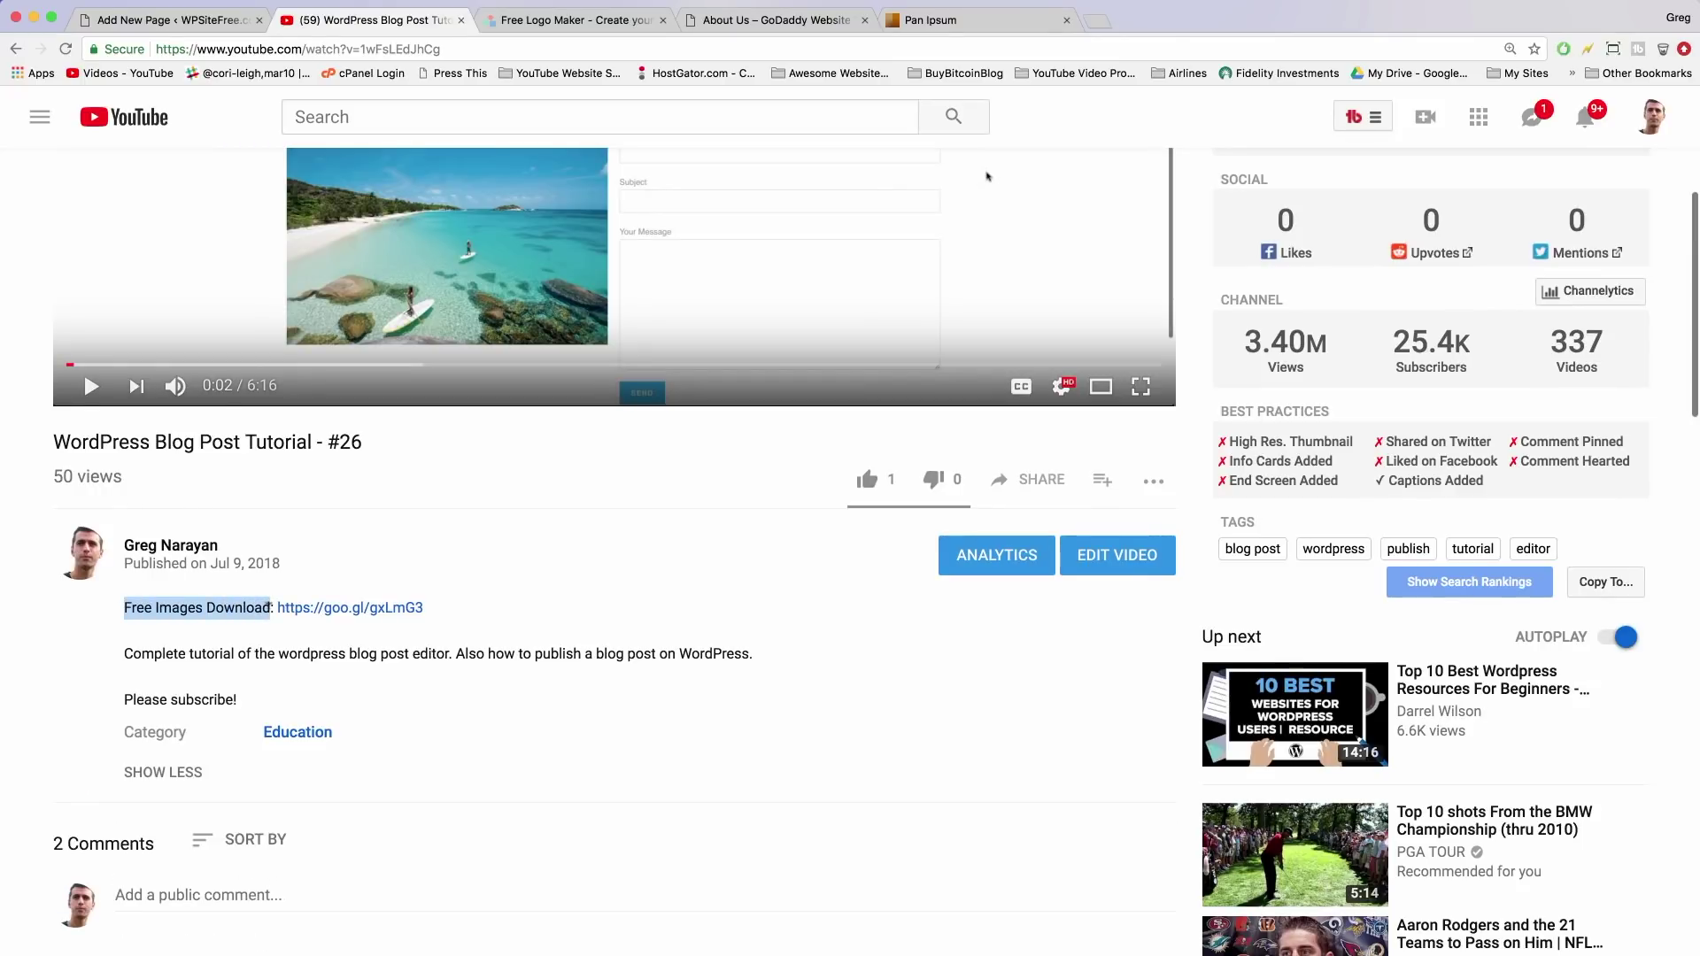
pyautogui.click(274, 611)
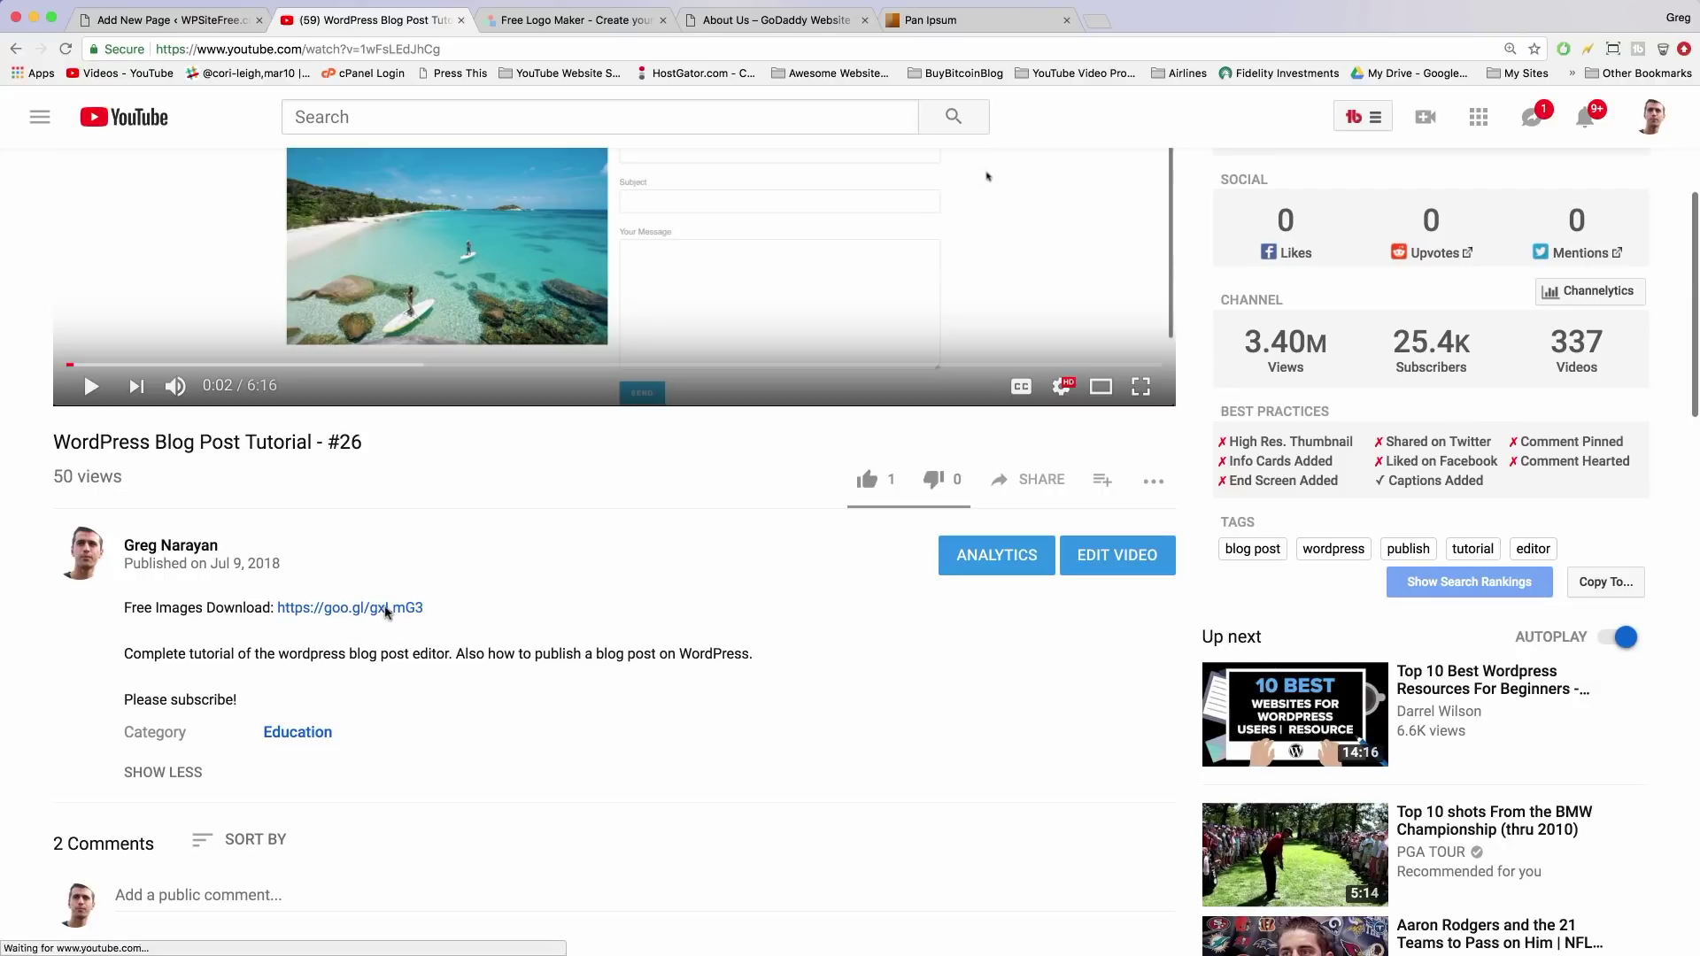
pyautogui.click(387, 611)
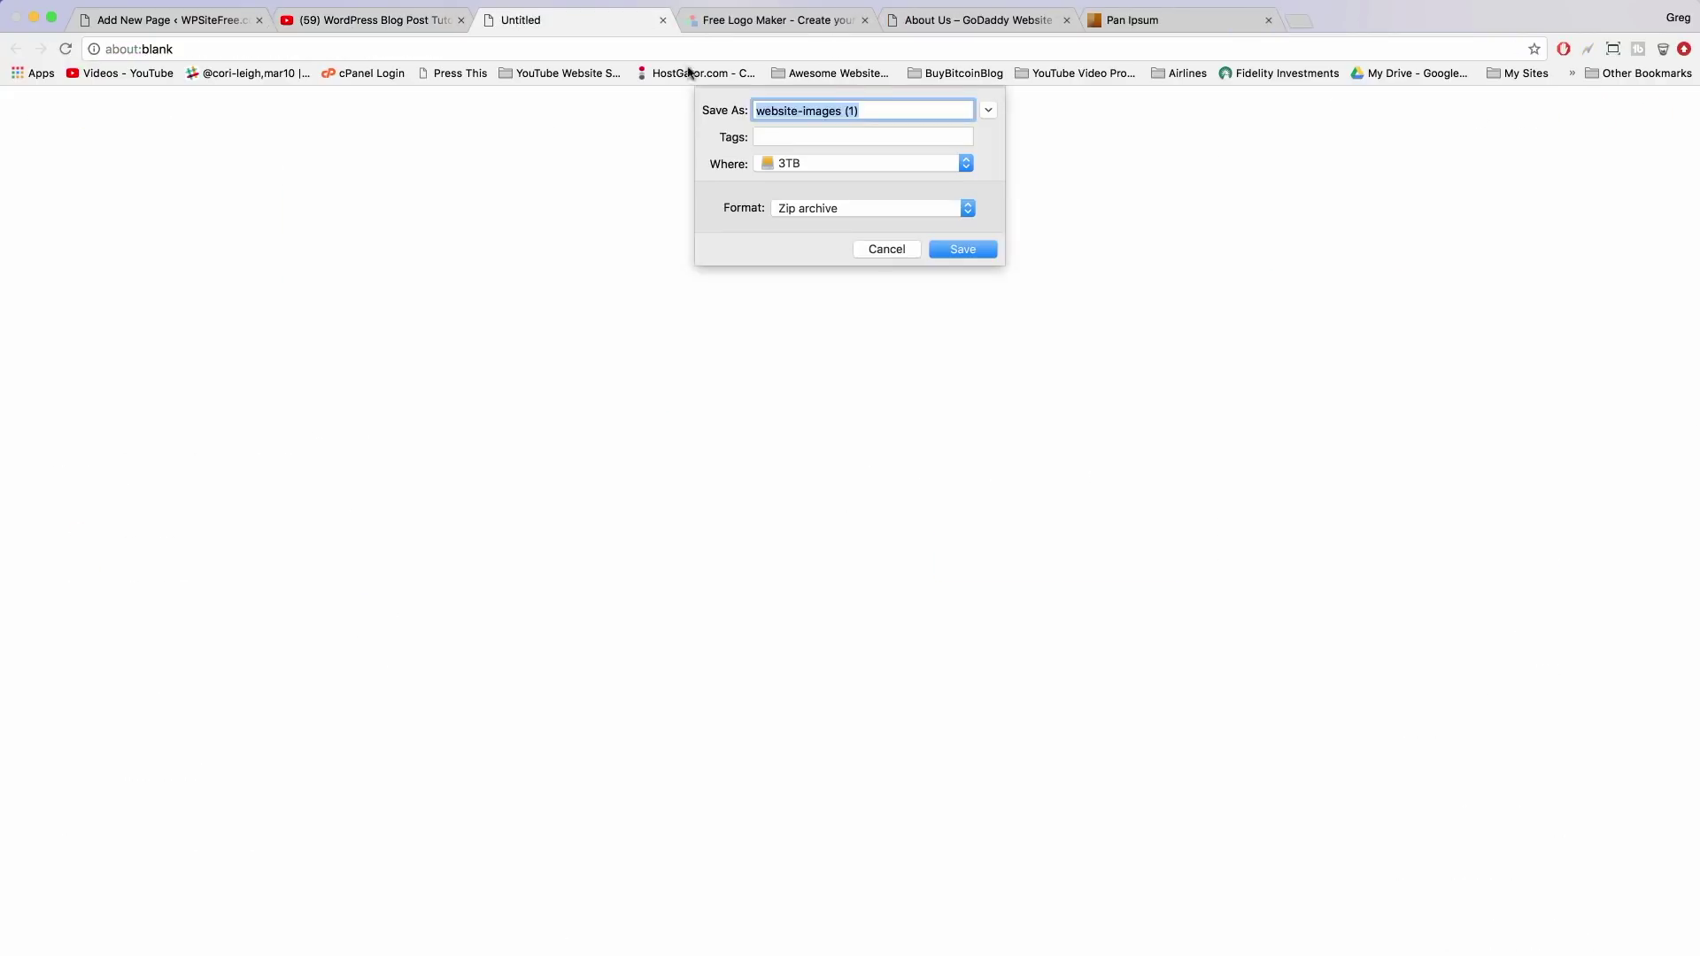
pyautogui.click(973, 255)
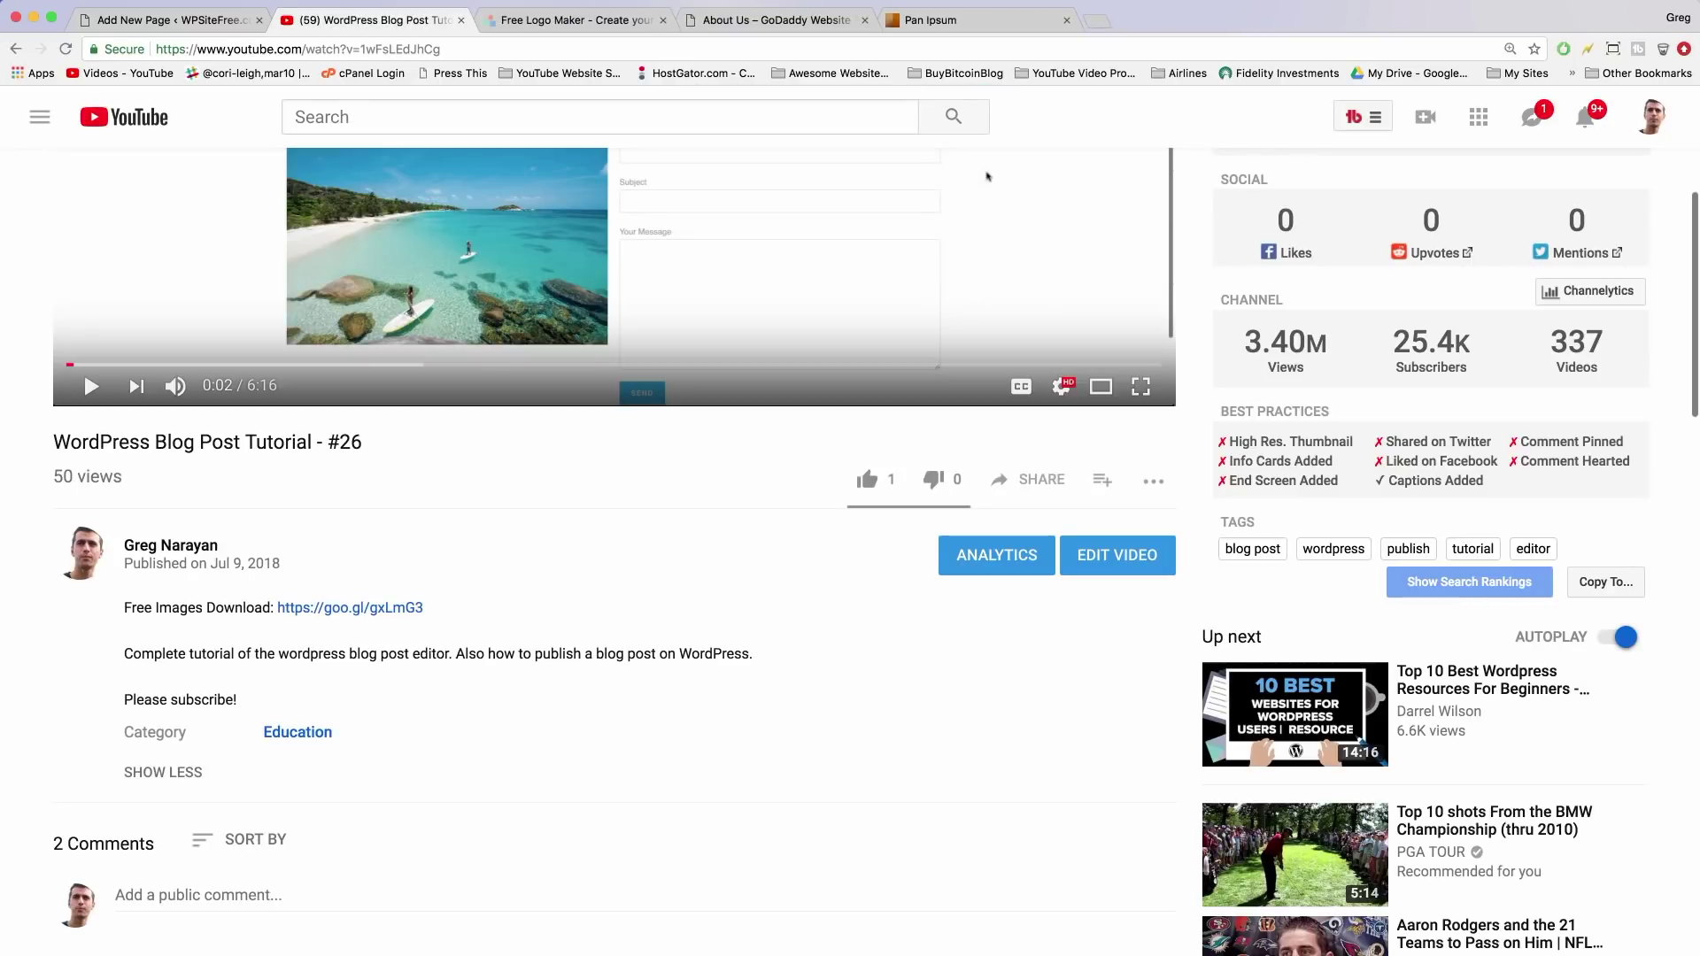
pyautogui.click(187, 21)
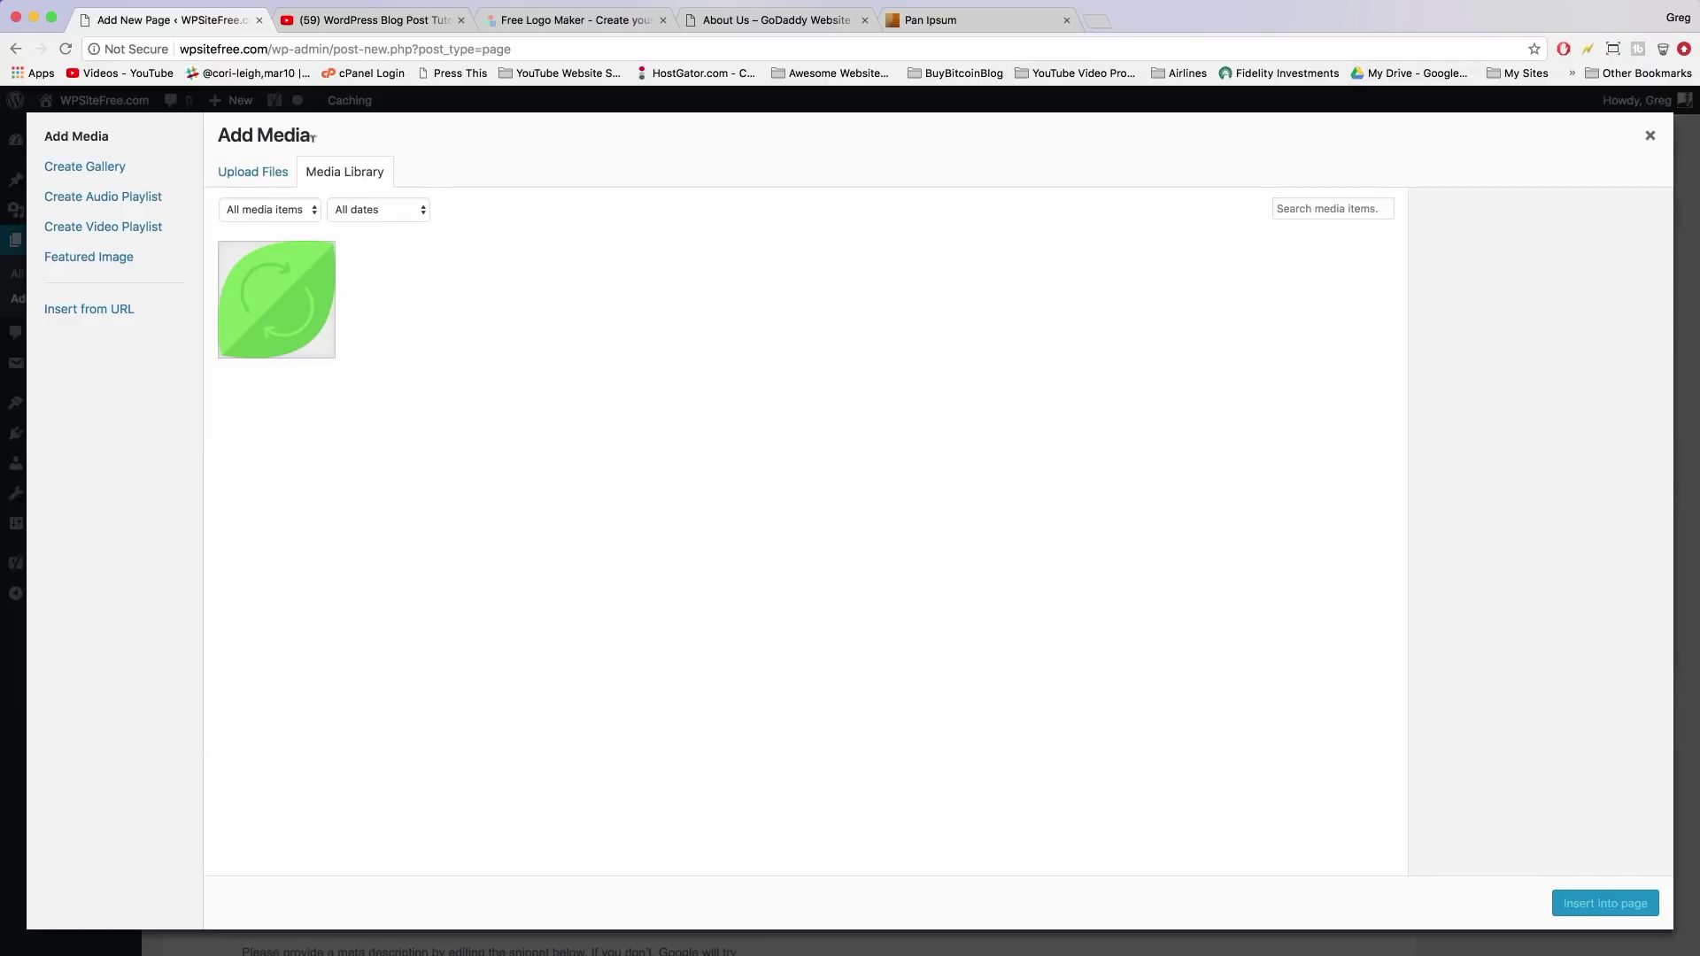
# Extract the downloaded website-images zip archive via the Upload Files browser
pyautogui.click(257, 174)
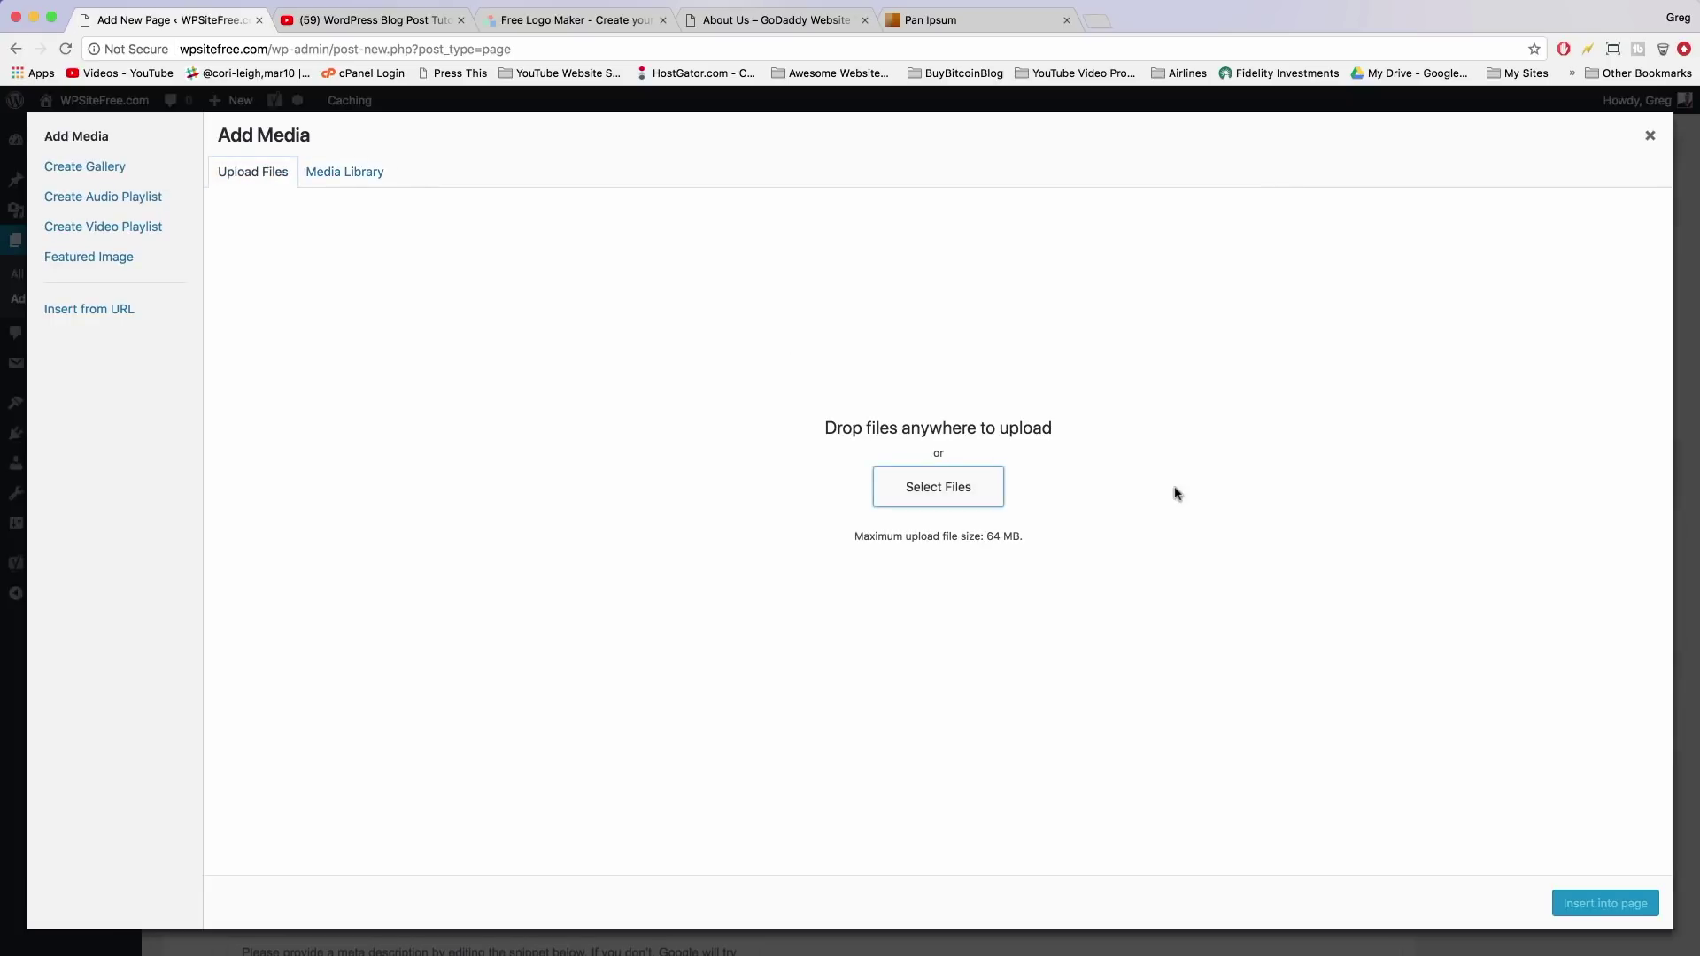
pyautogui.click(914, 493)
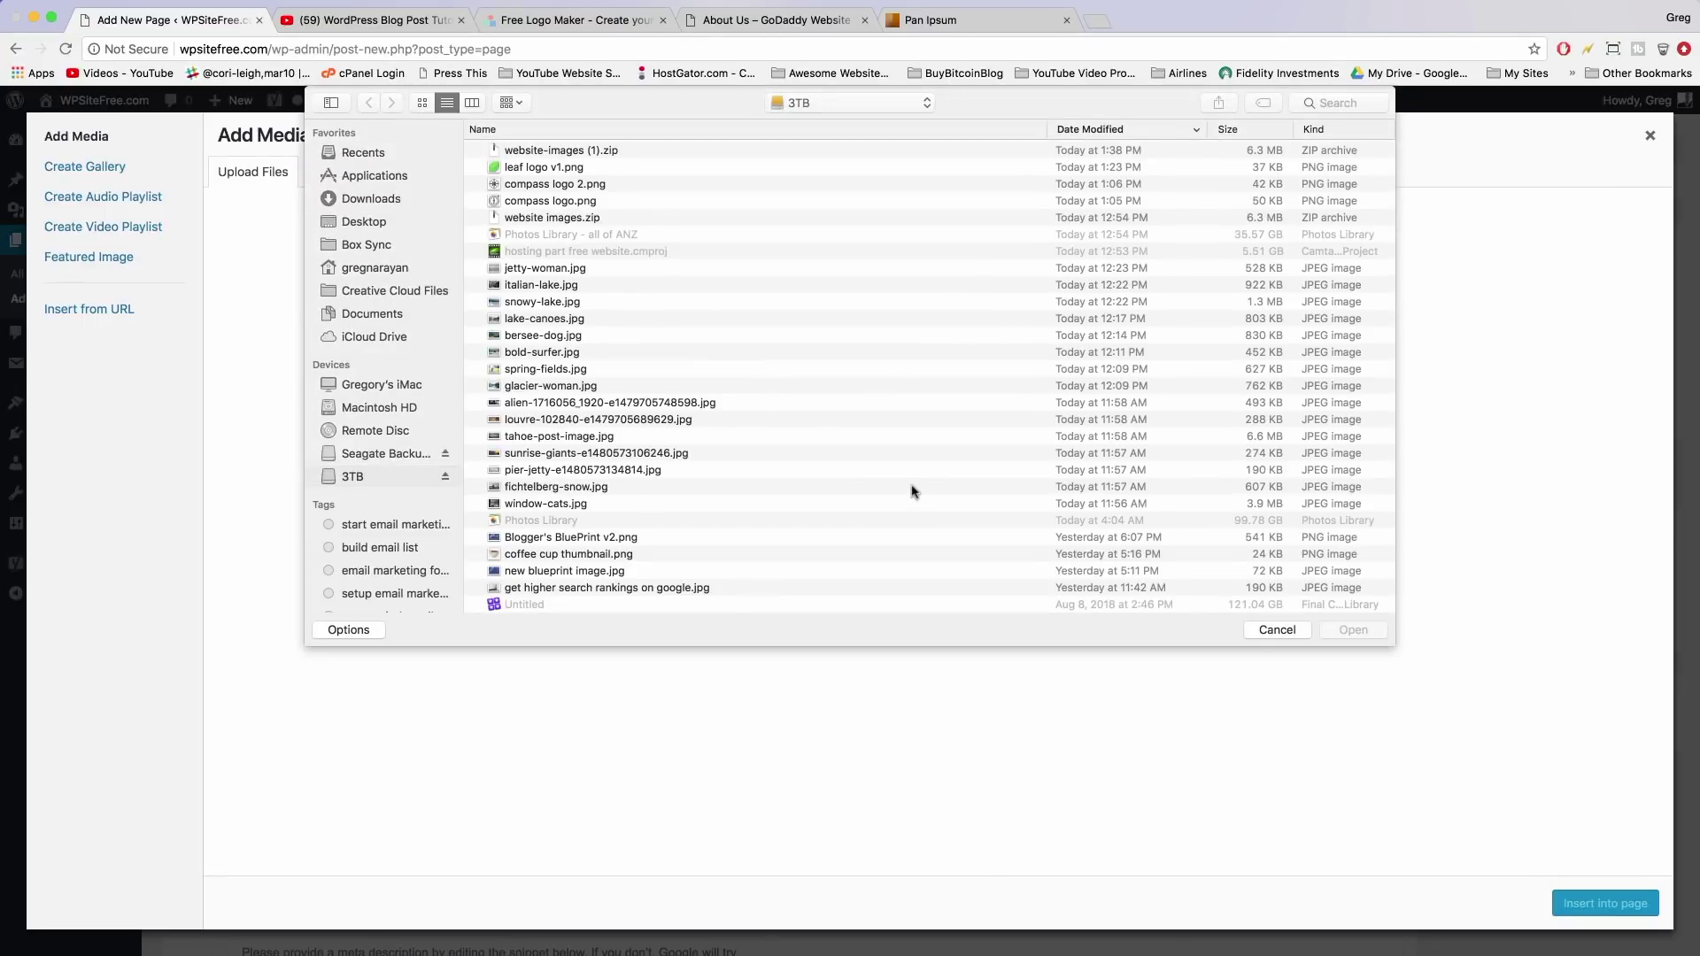
pyautogui.click(555, 149)
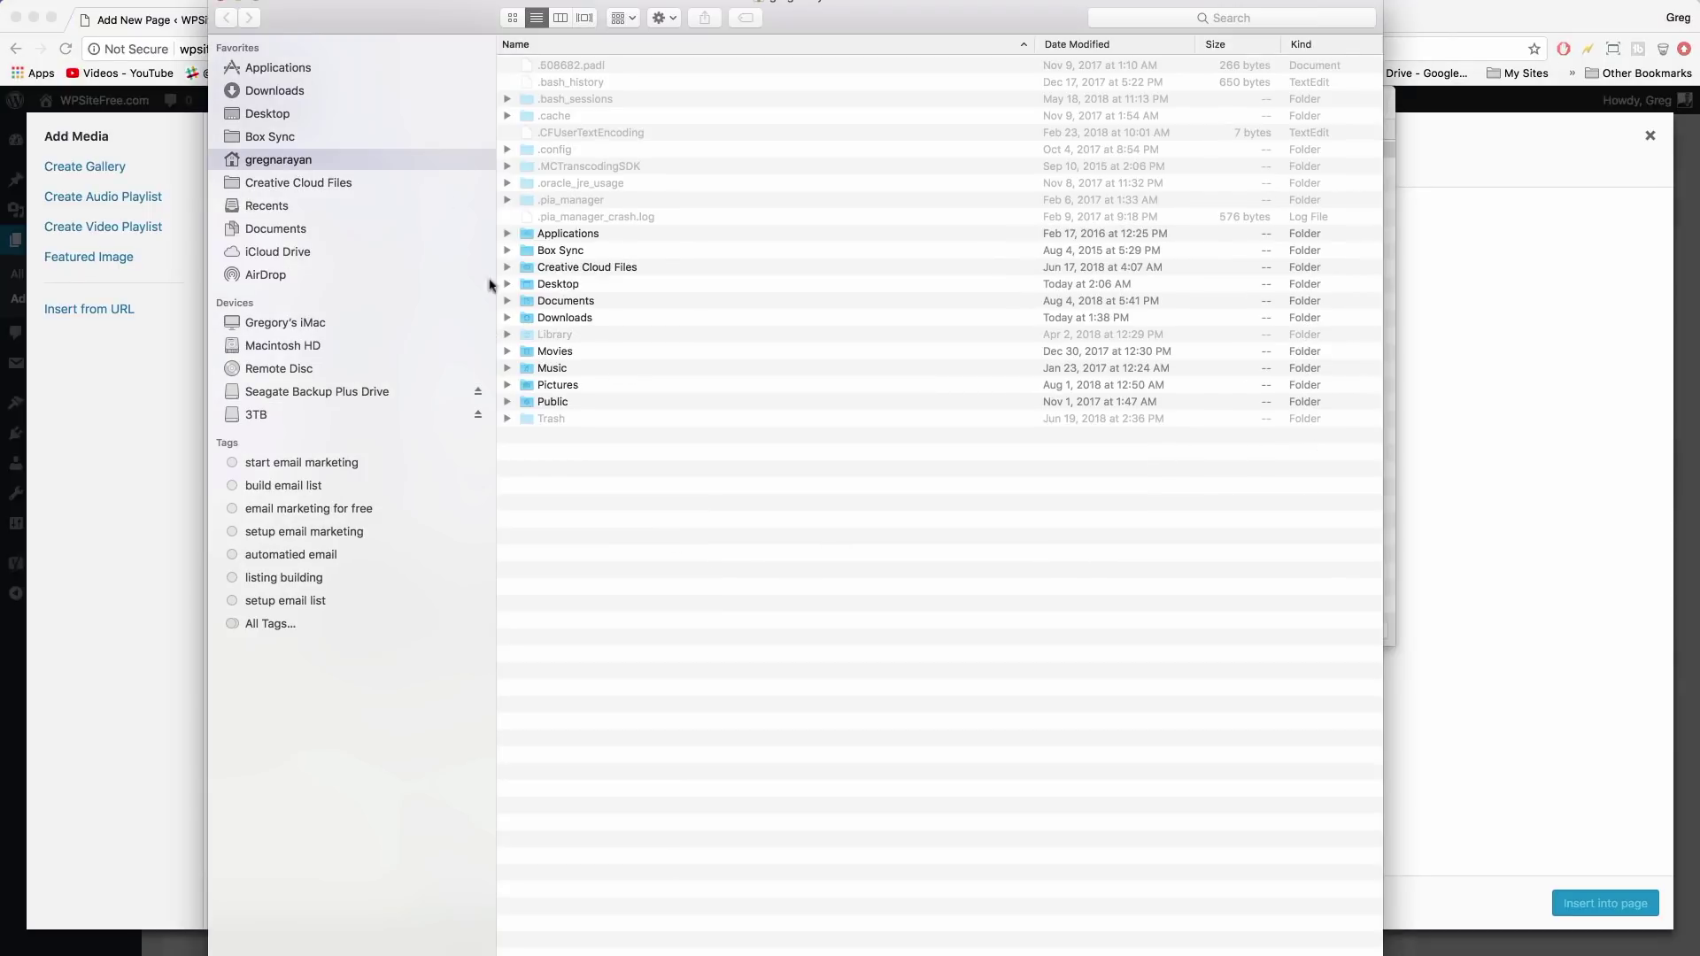
pyautogui.click(265, 416)
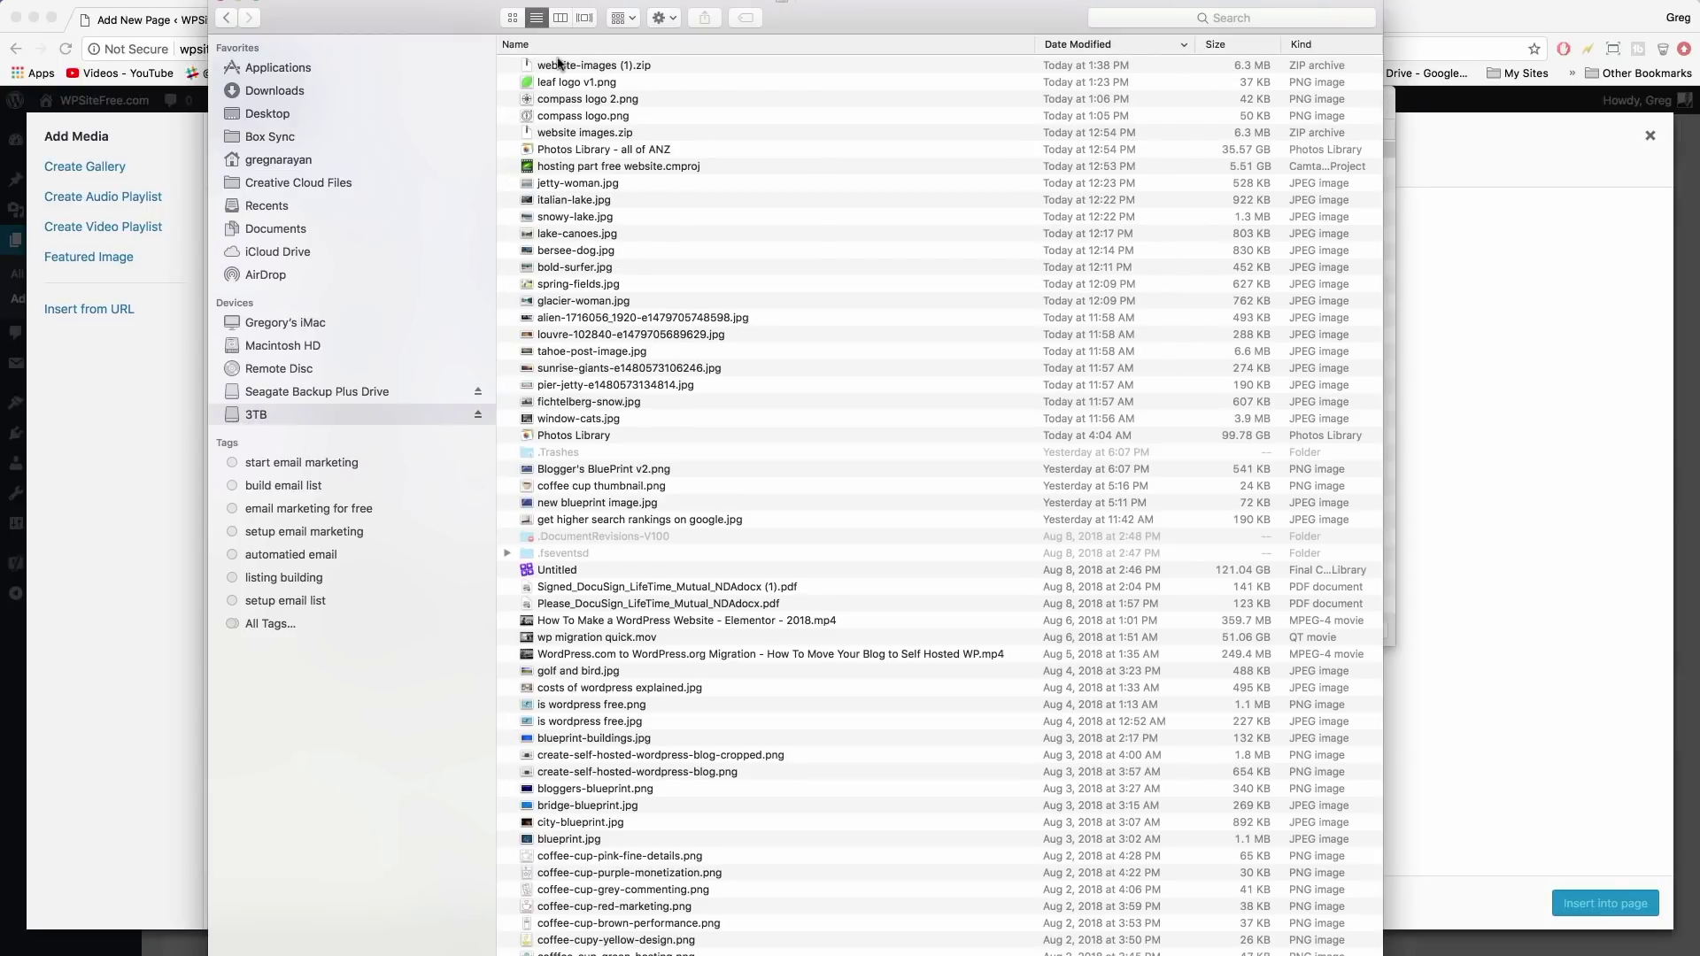
pyautogui.click(560, 64)
pyautogui.doubleClick(570, 65)
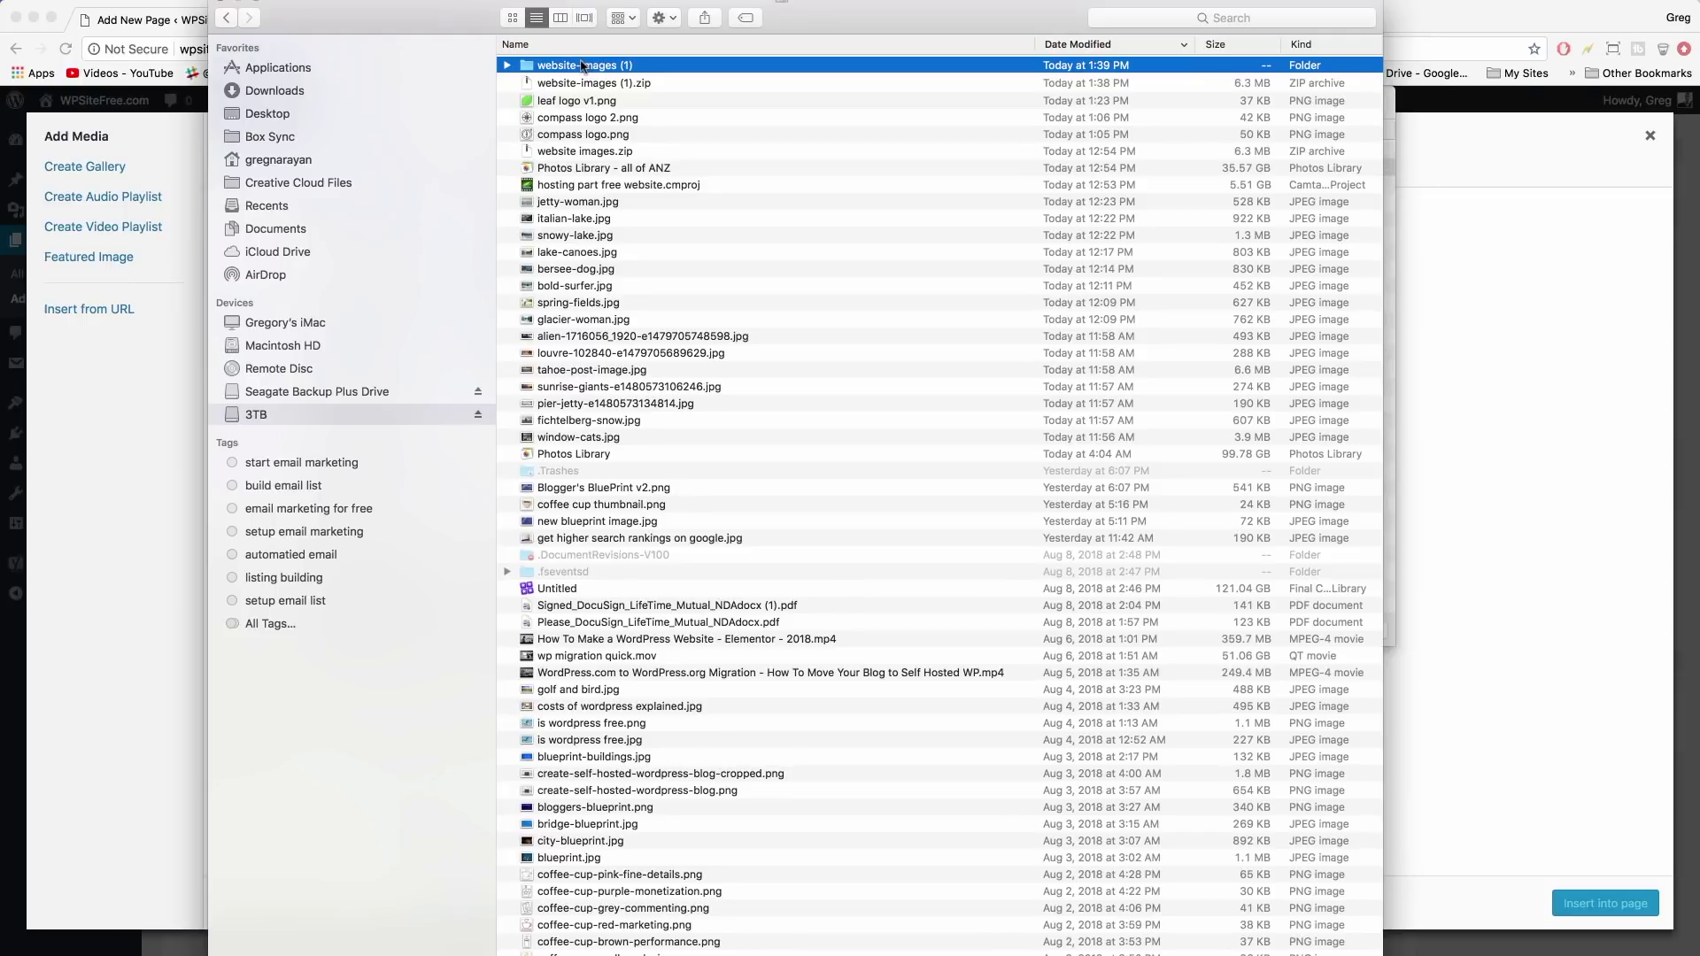
pyautogui.click(161, 535)
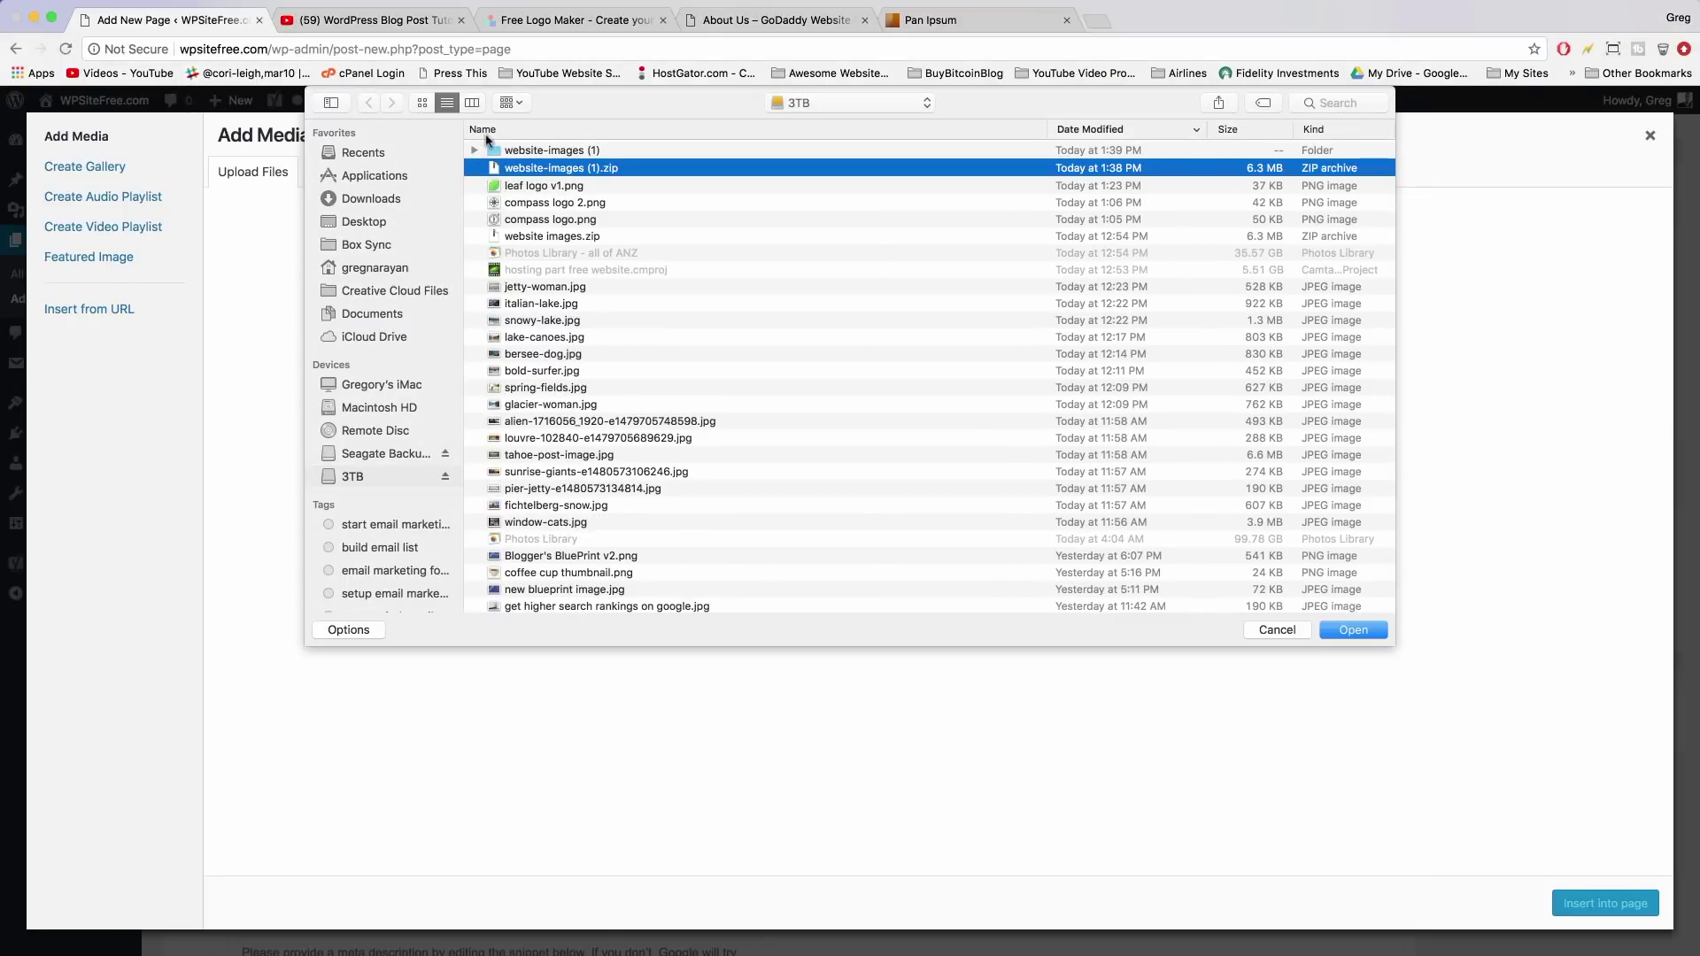
# Upload all eight JPGs from the extracted website-images folder
pyautogui.click(560, 151)
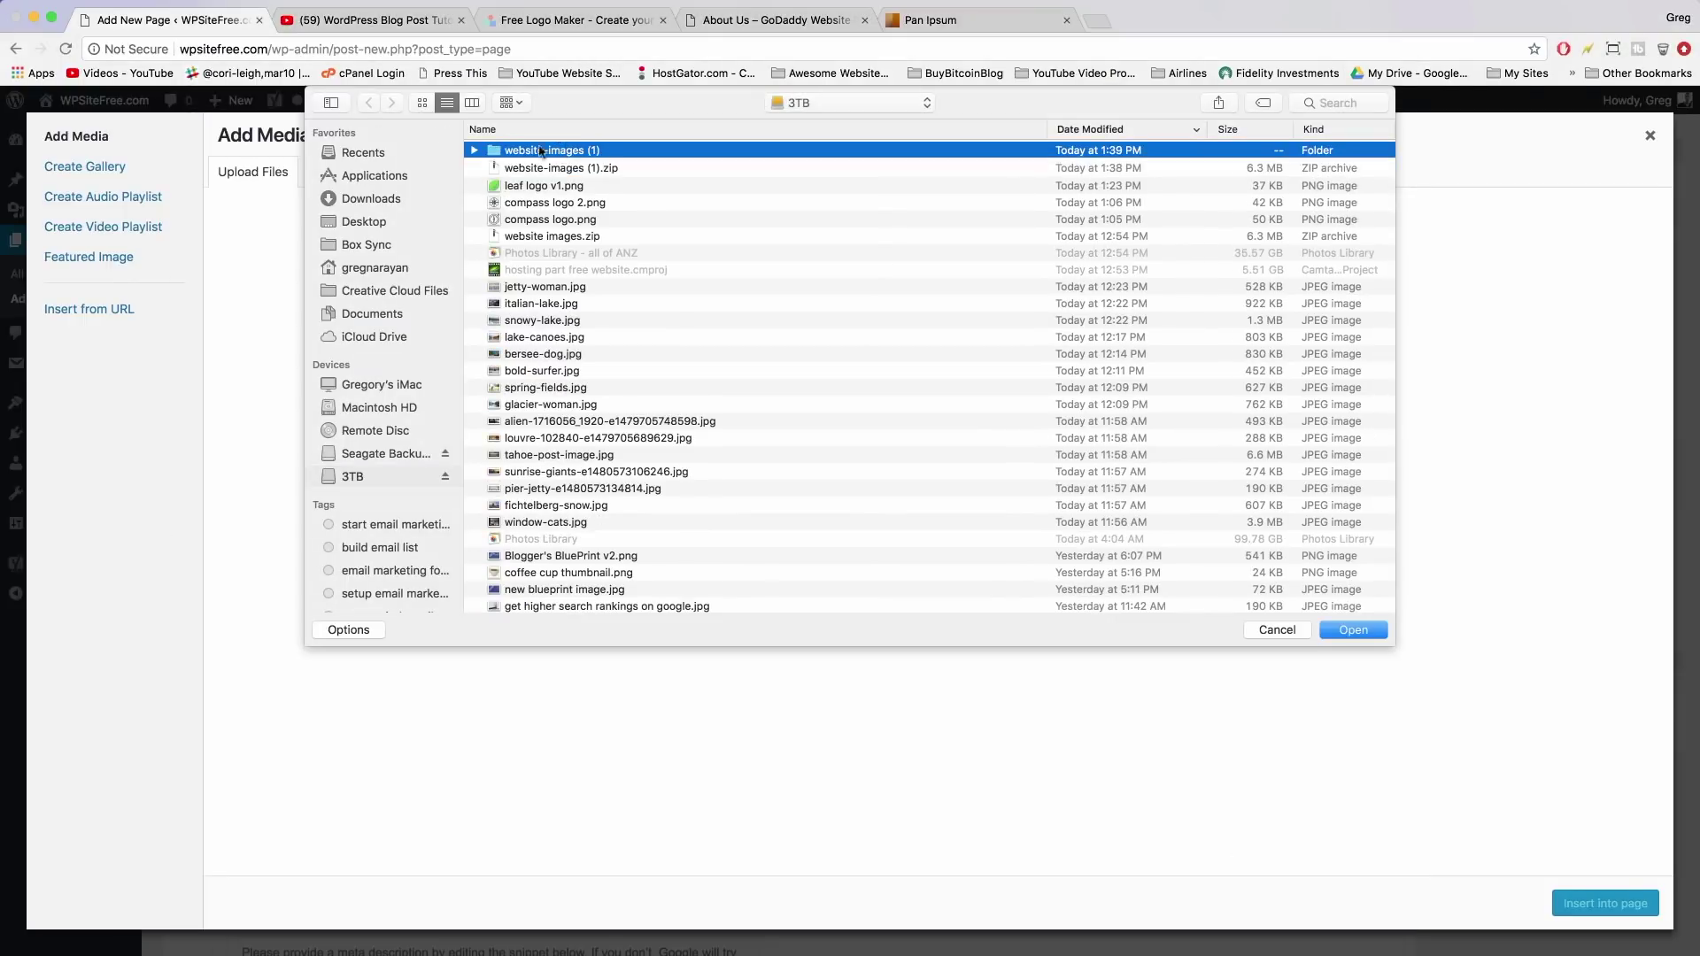
pyautogui.doubleClick(564, 151)
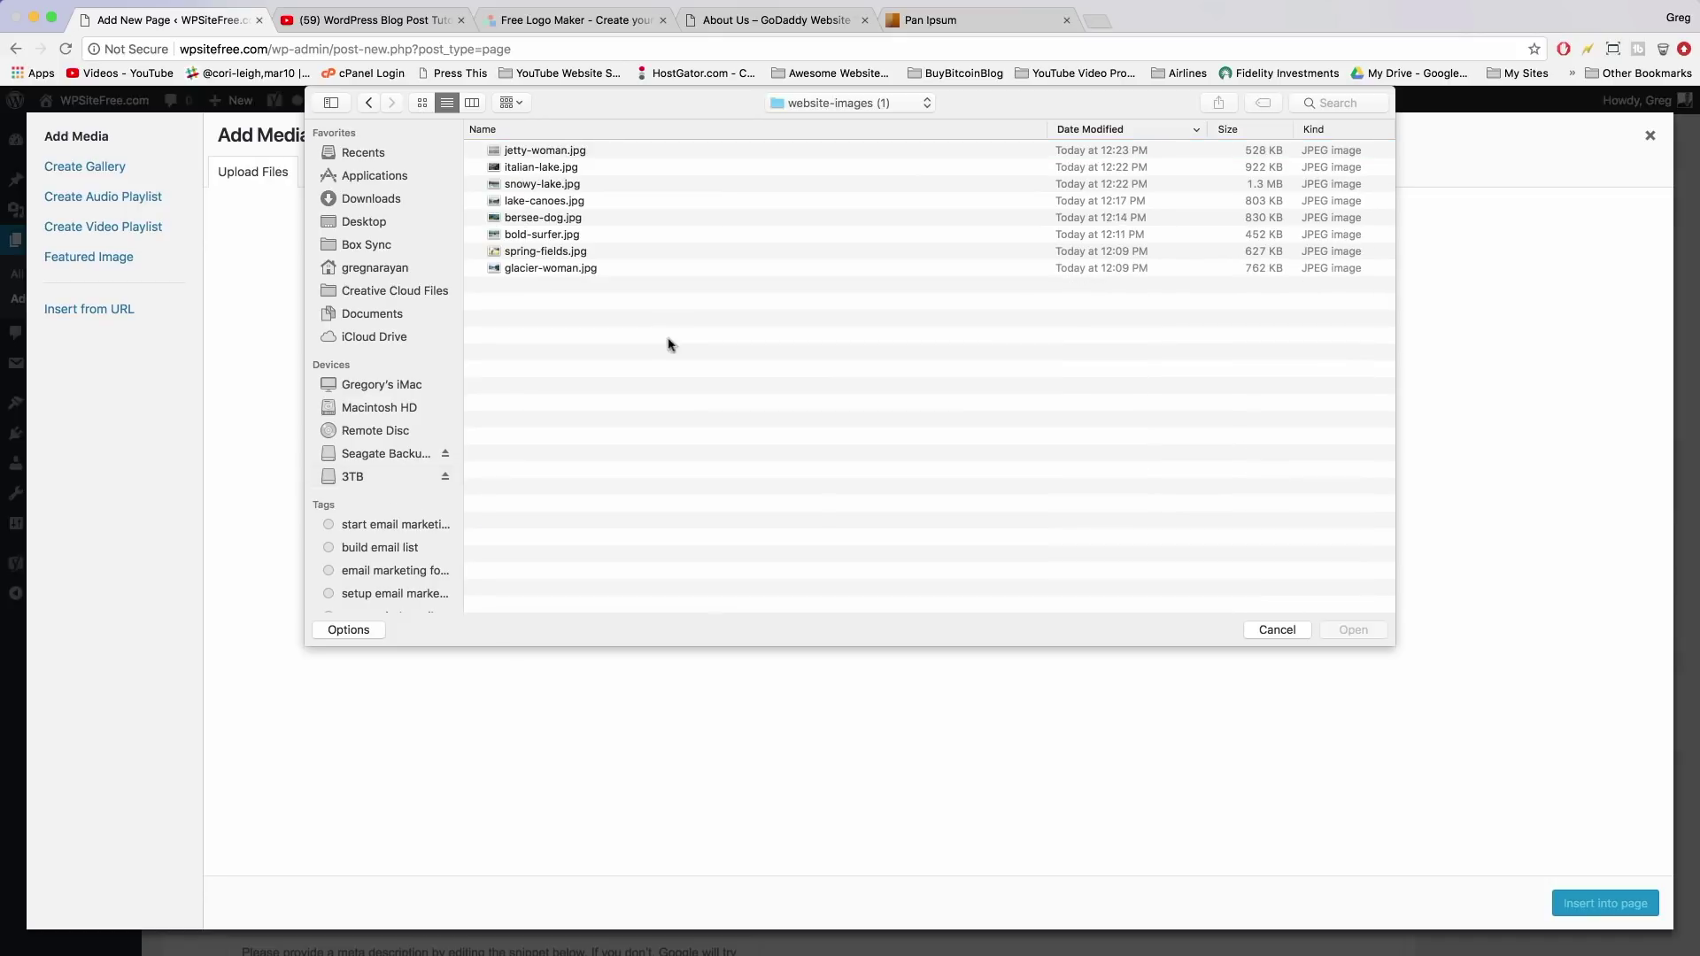
pyautogui.moveTo(568, 292); pyautogui.dragTo(547, 159)
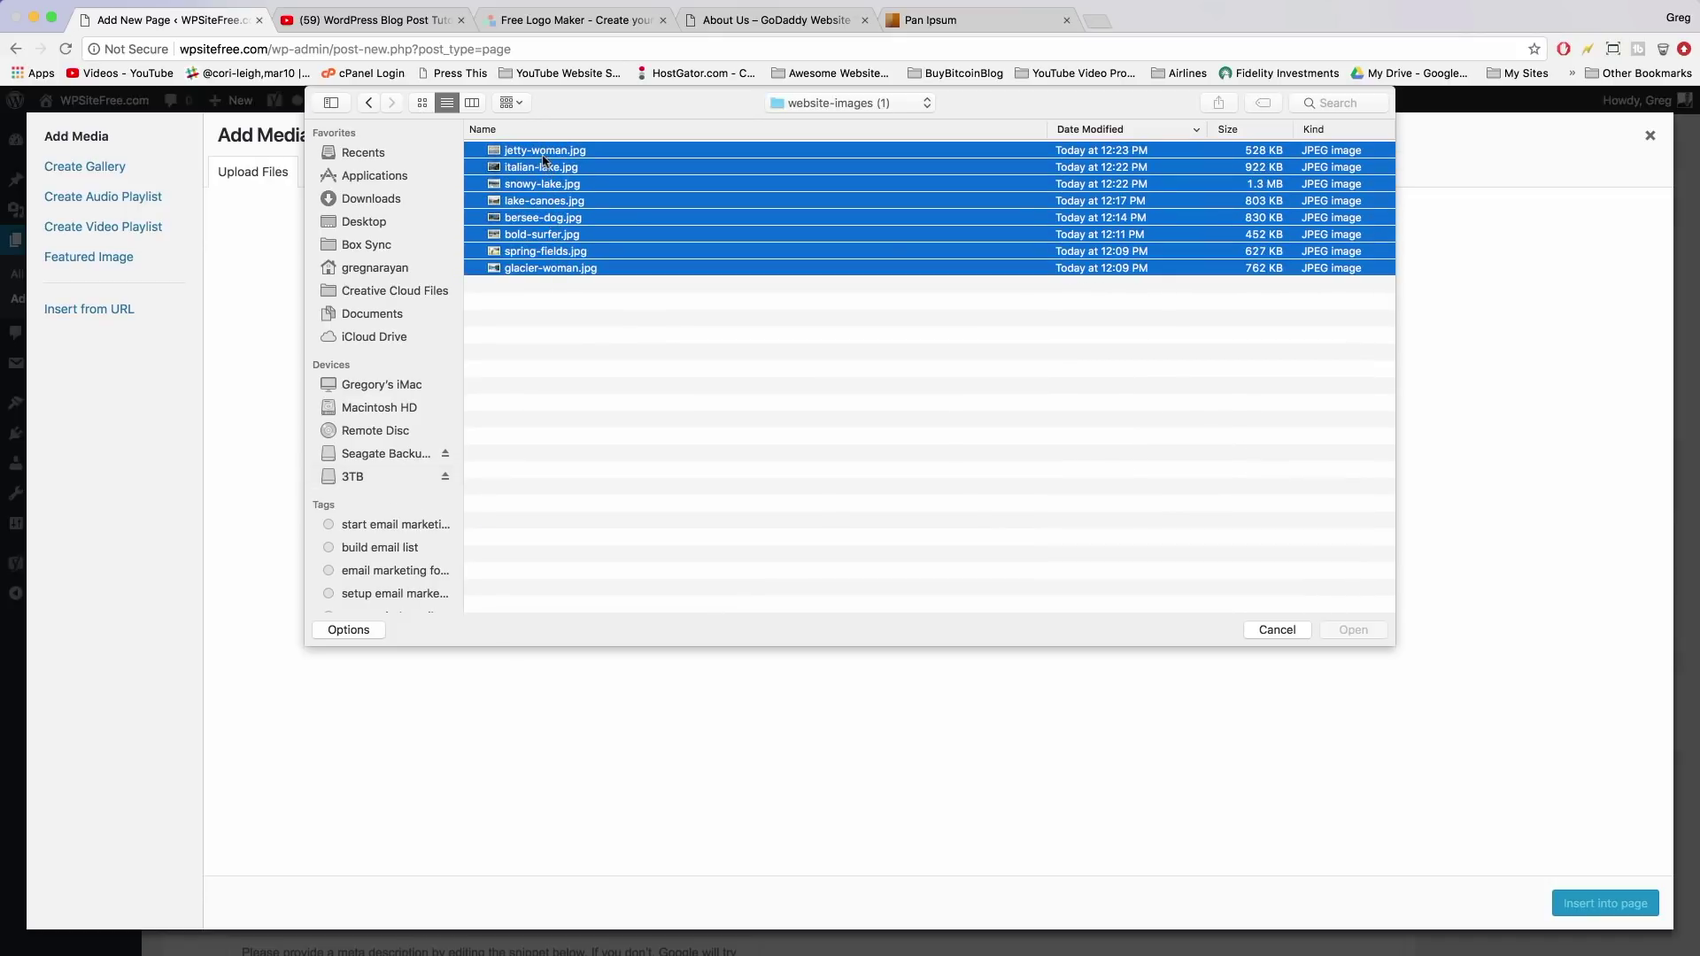
pyautogui.click(1353, 632)
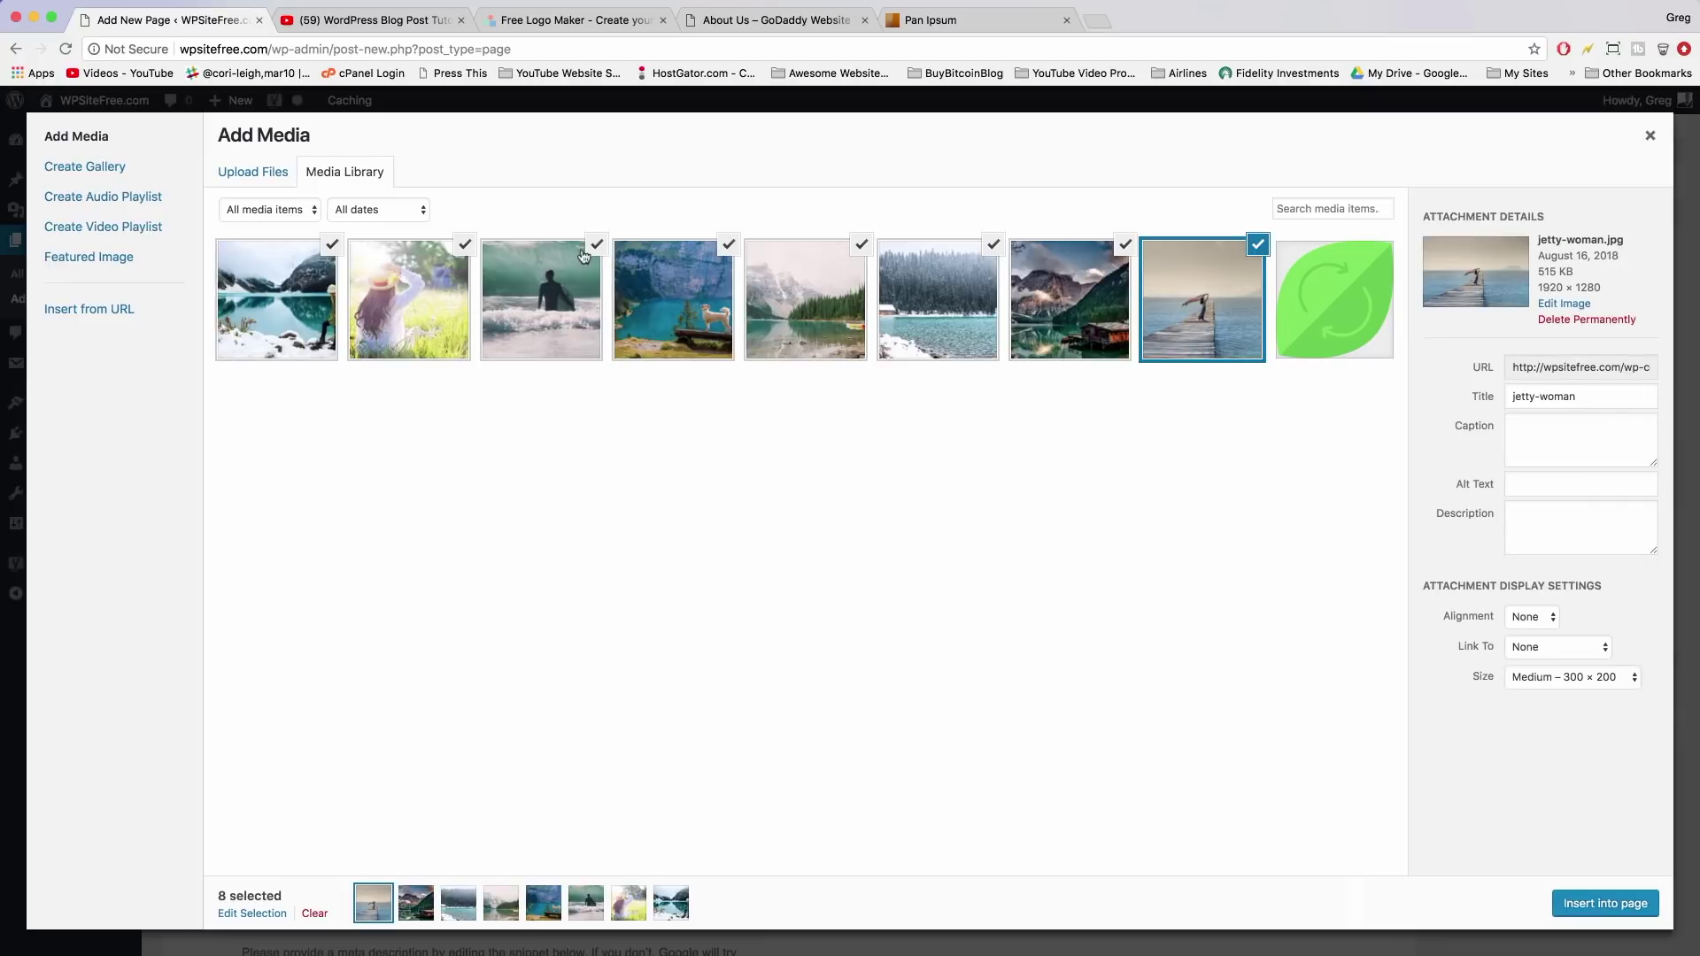
# Deselect every uploaded image except bold-surfer
pyautogui.click(424, 312)
pyautogui.click(414, 301)
pyautogui.click(297, 281)
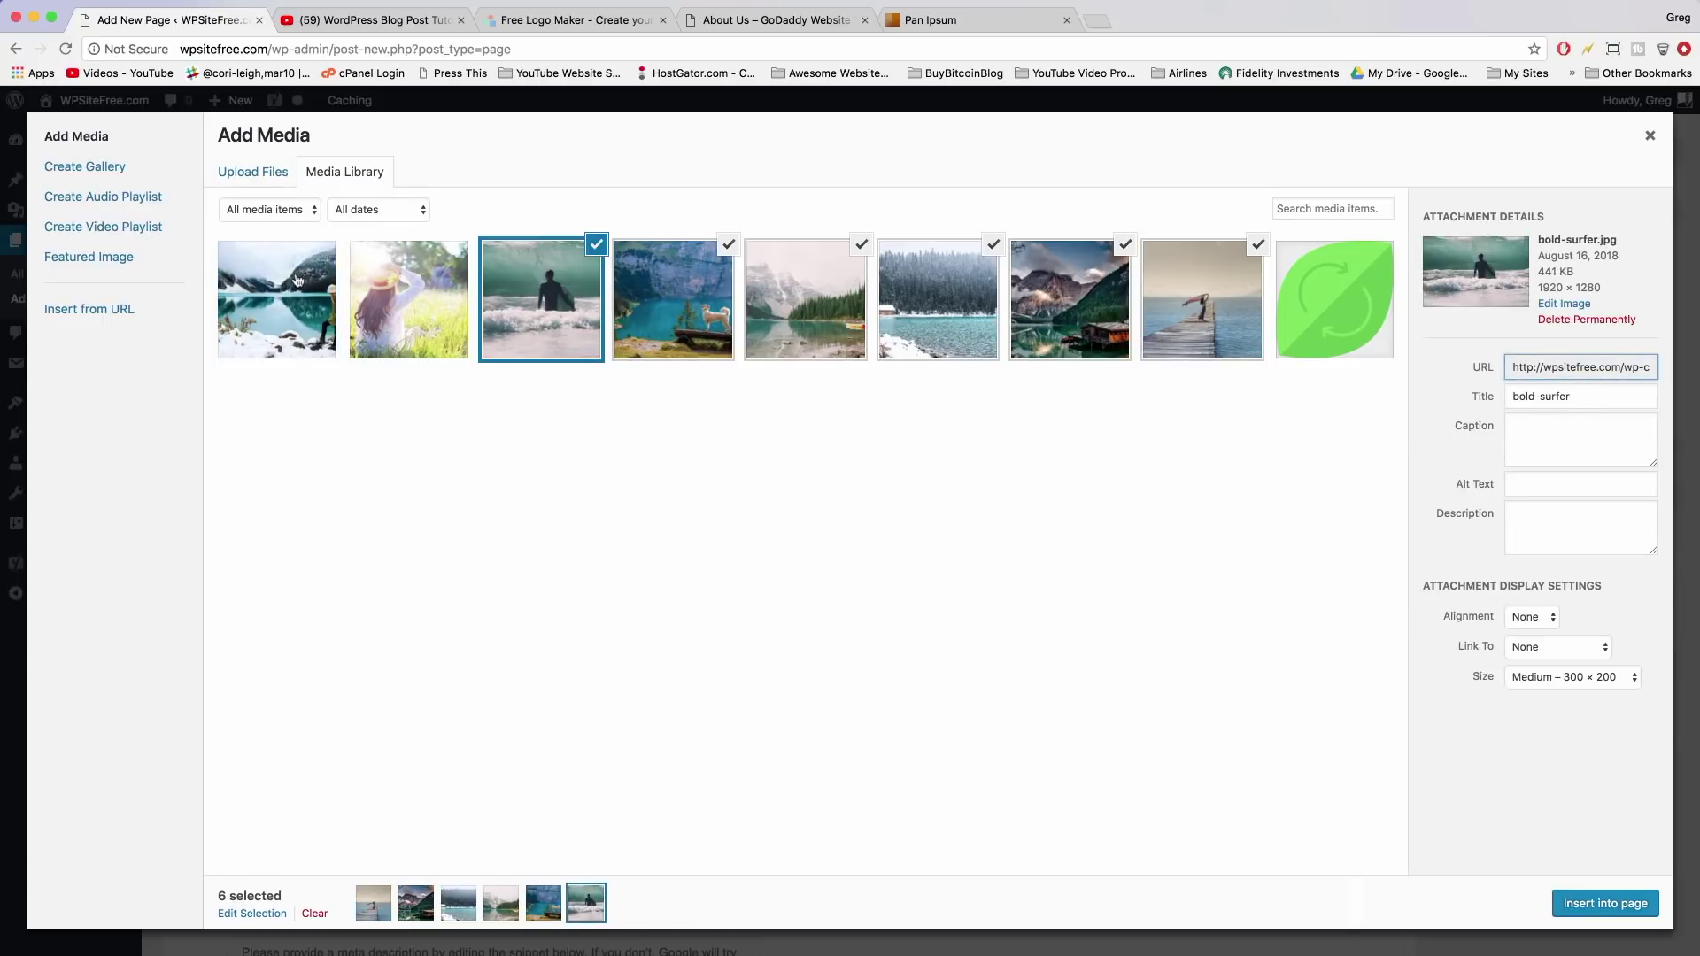
pyautogui.click(695, 308)
pyautogui.click(695, 308)
pyautogui.click(784, 310)
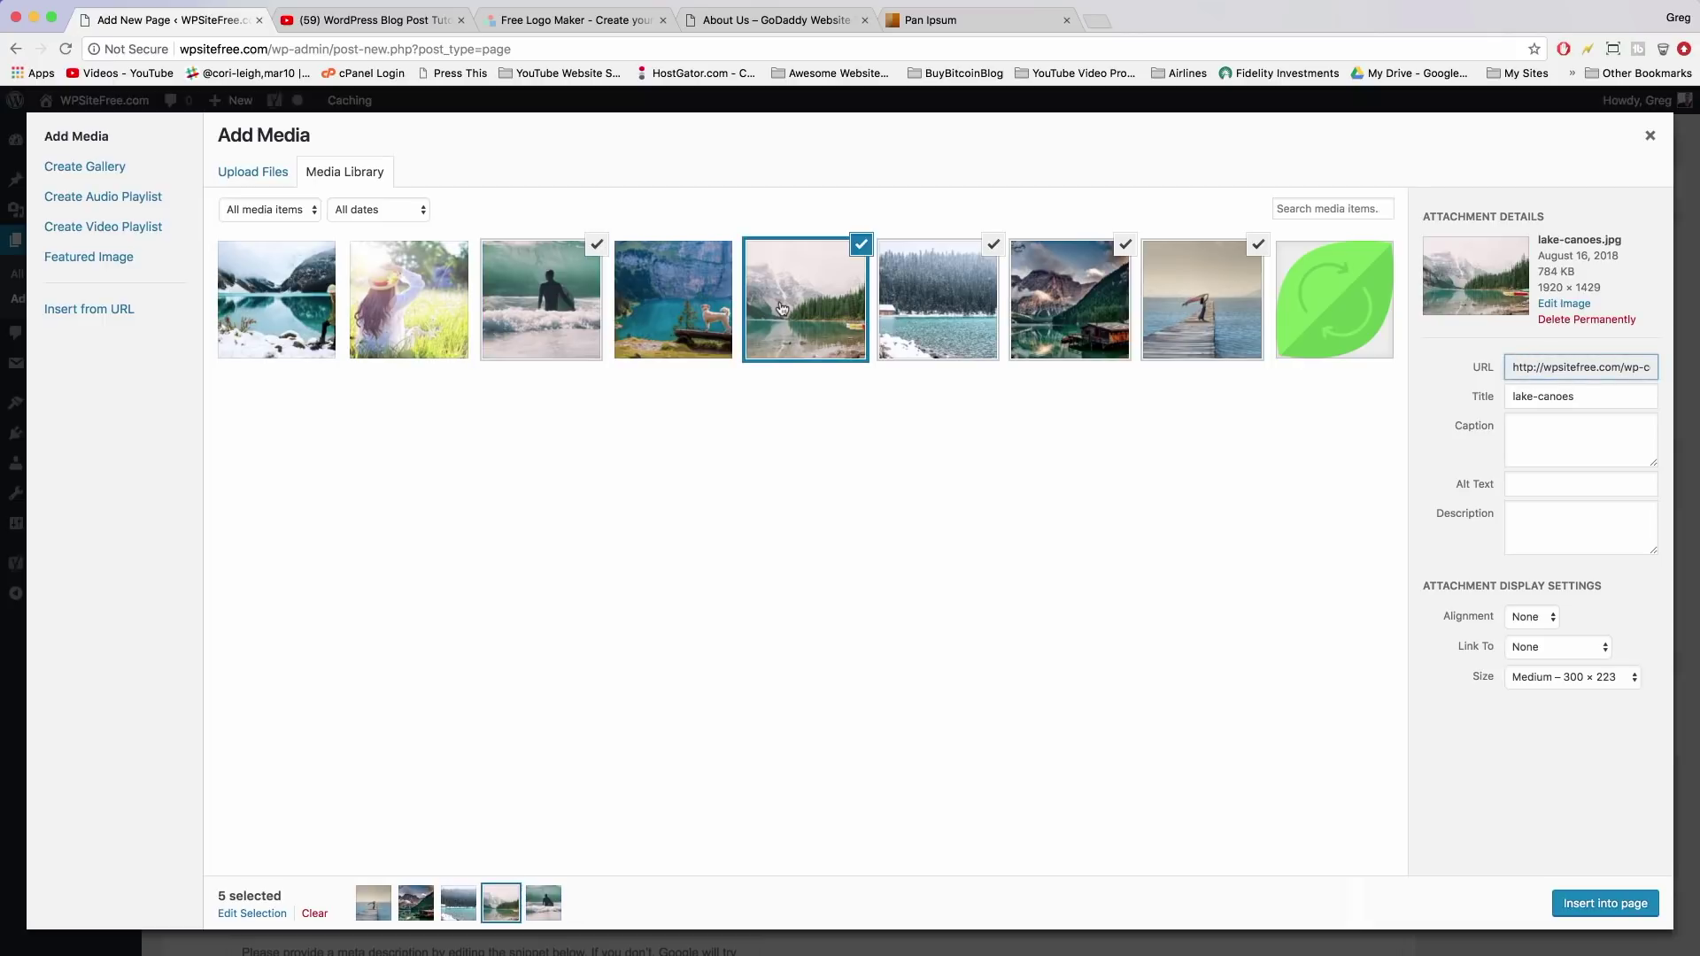
pyautogui.click(816, 308)
pyautogui.click(956, 302)
pyautogui.click(967, 306)
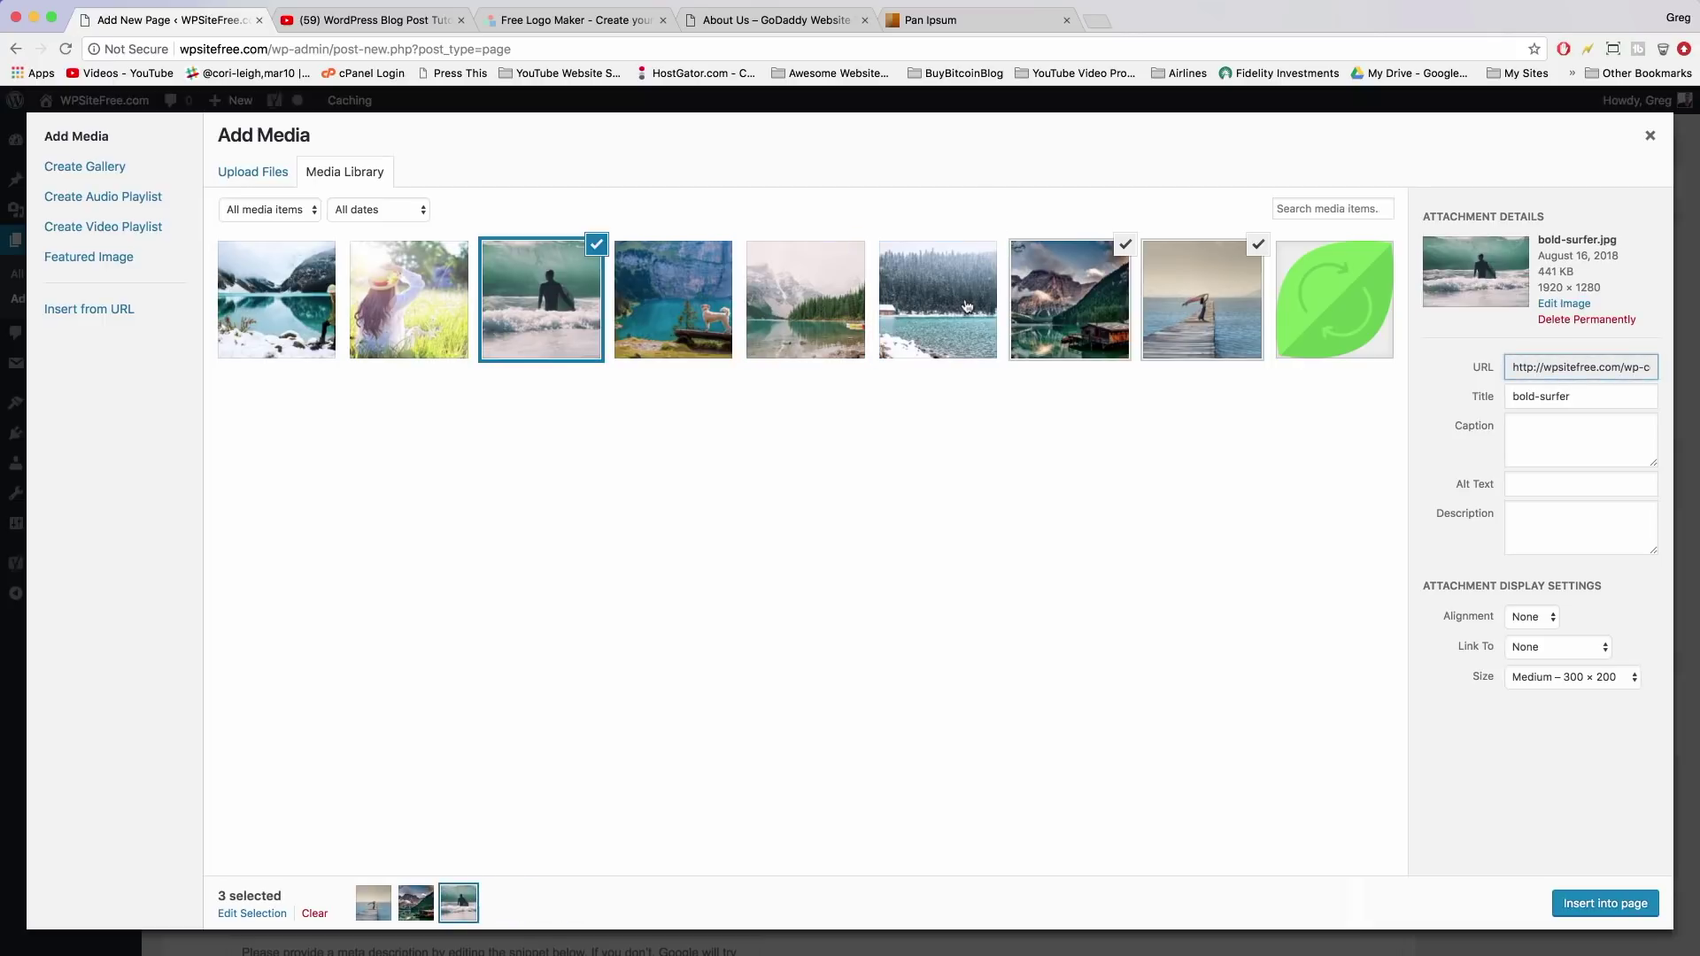
pyautogui.click(1102, 301)
pyautogui.click(1102, 301)
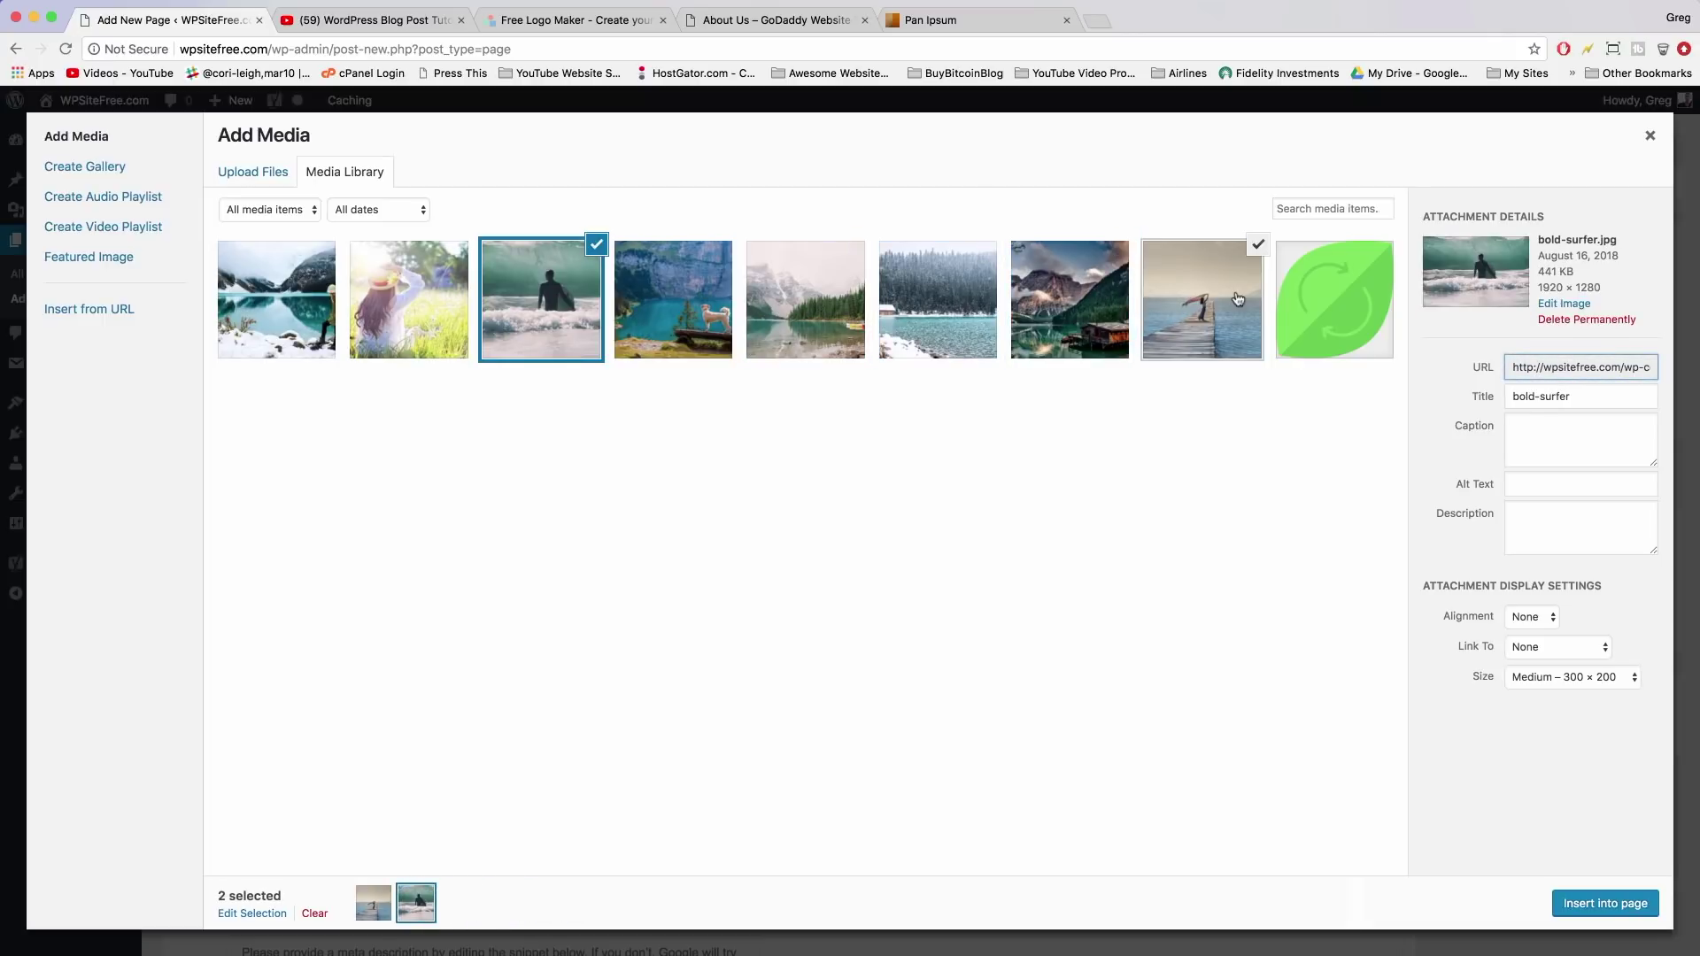
pyautogui.click(1187, 264)
pyautogui.click(1234, 285)
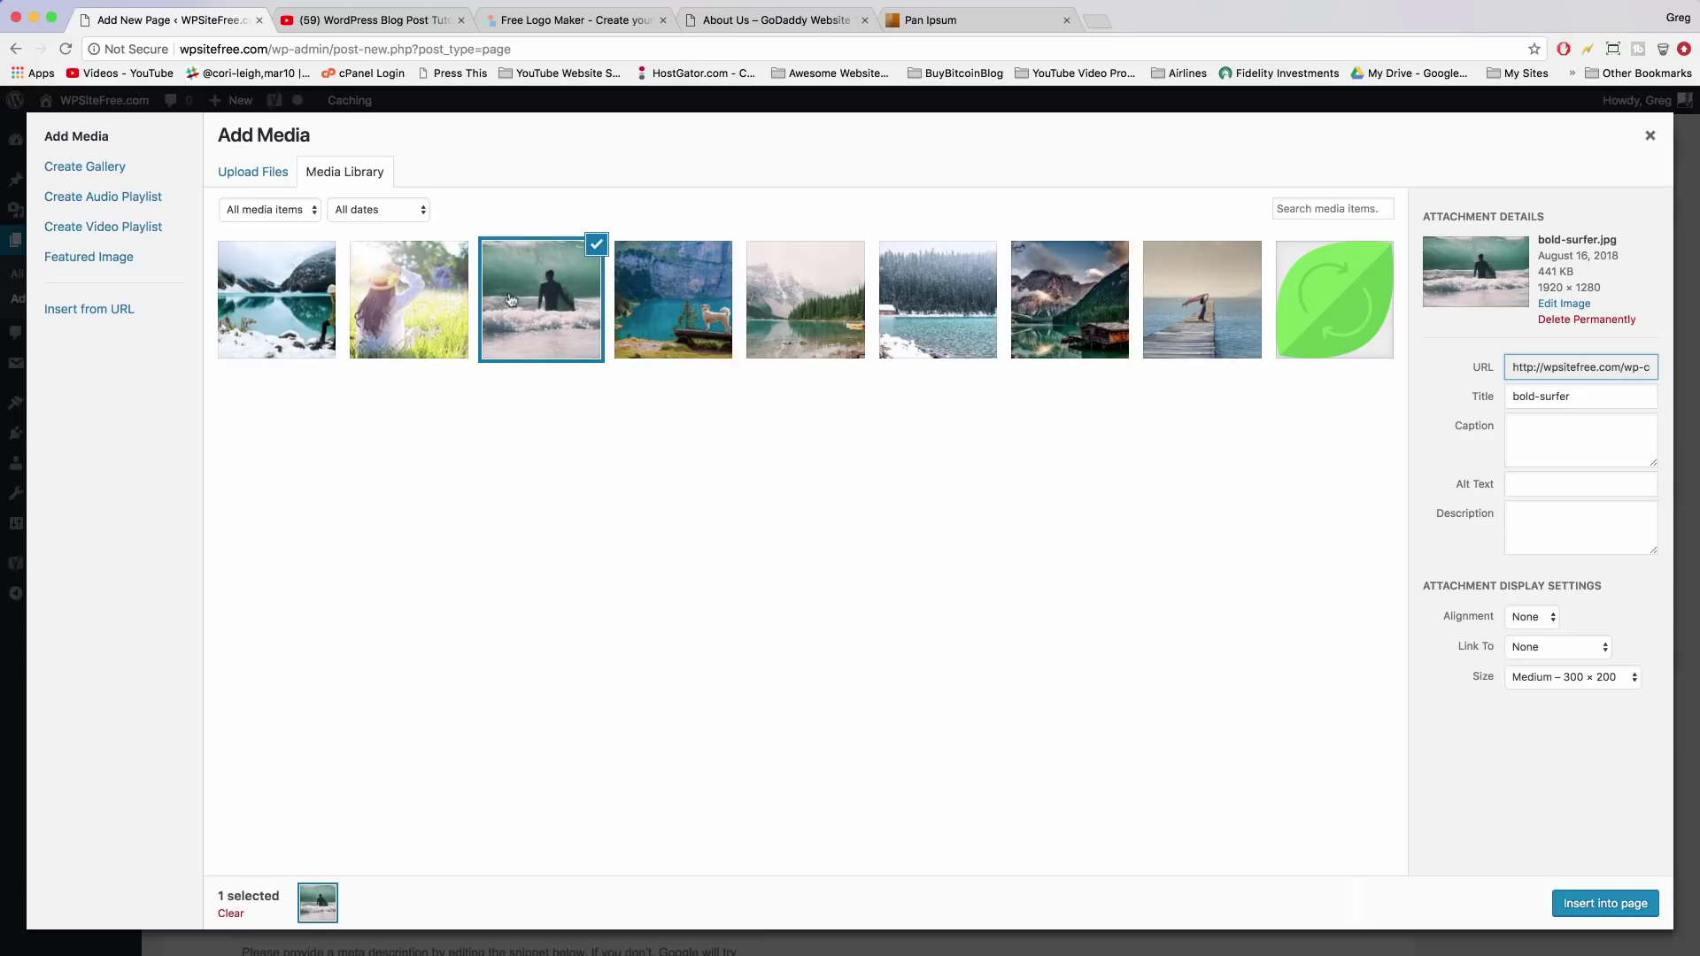
# Insert bold-surfer into the About page at Full Size 1920 × 1280
pyautogui.click(1542, 683)
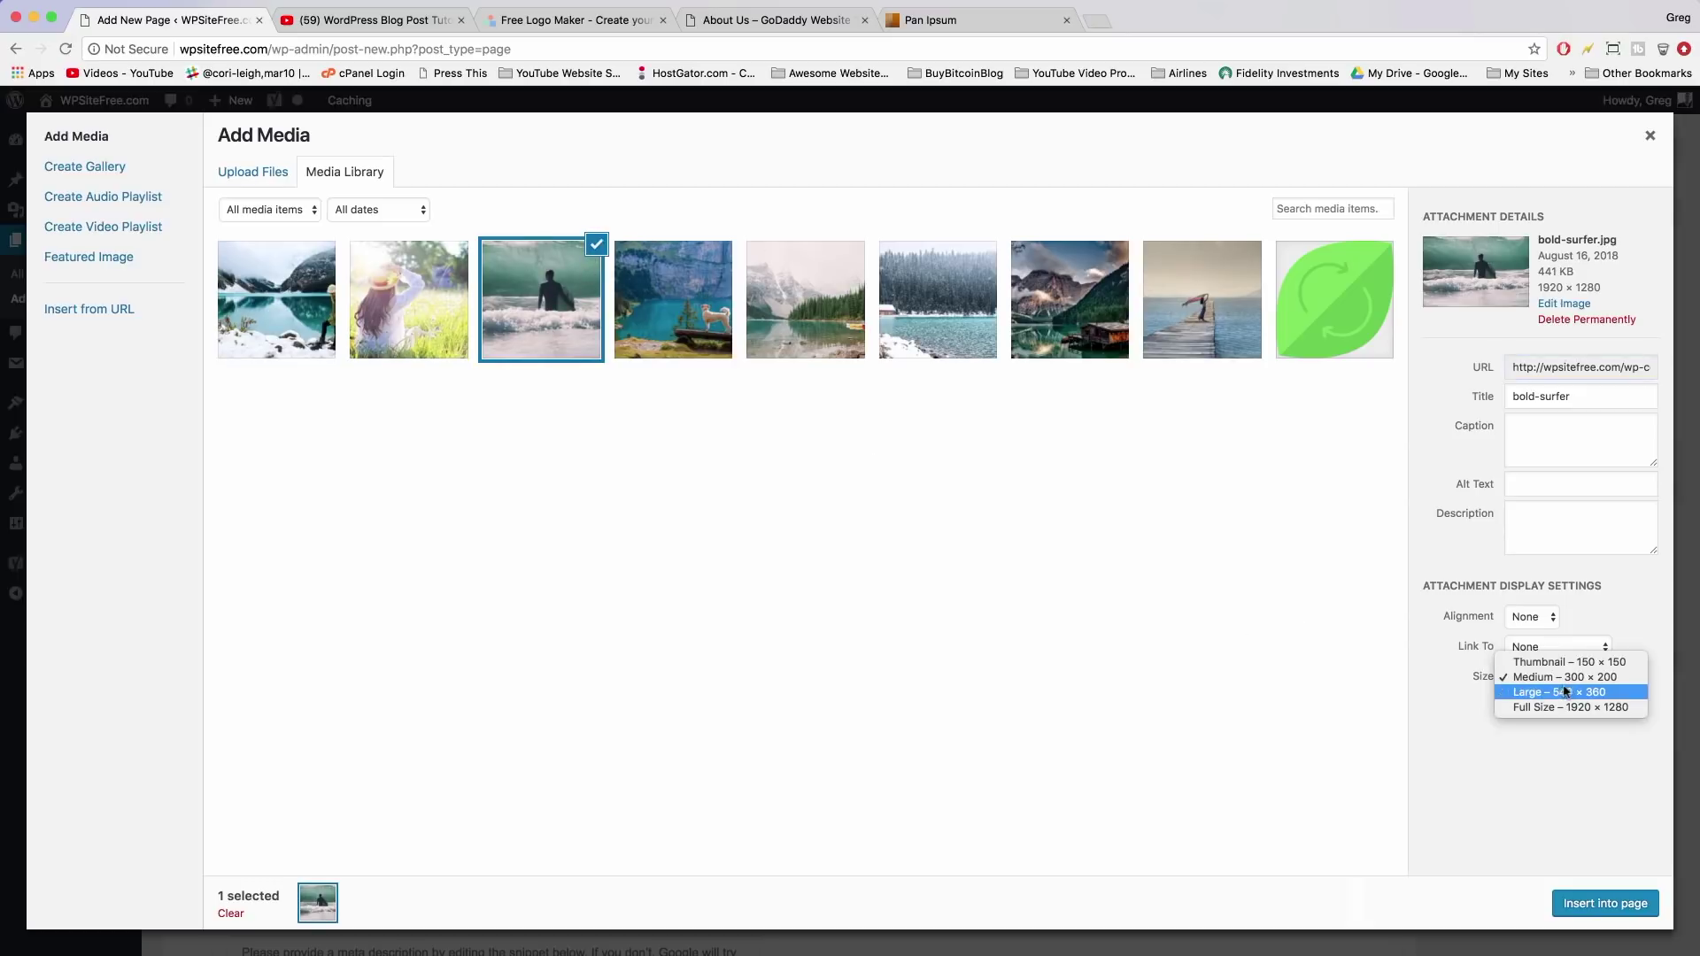
pyautogui.click(1577, 708)
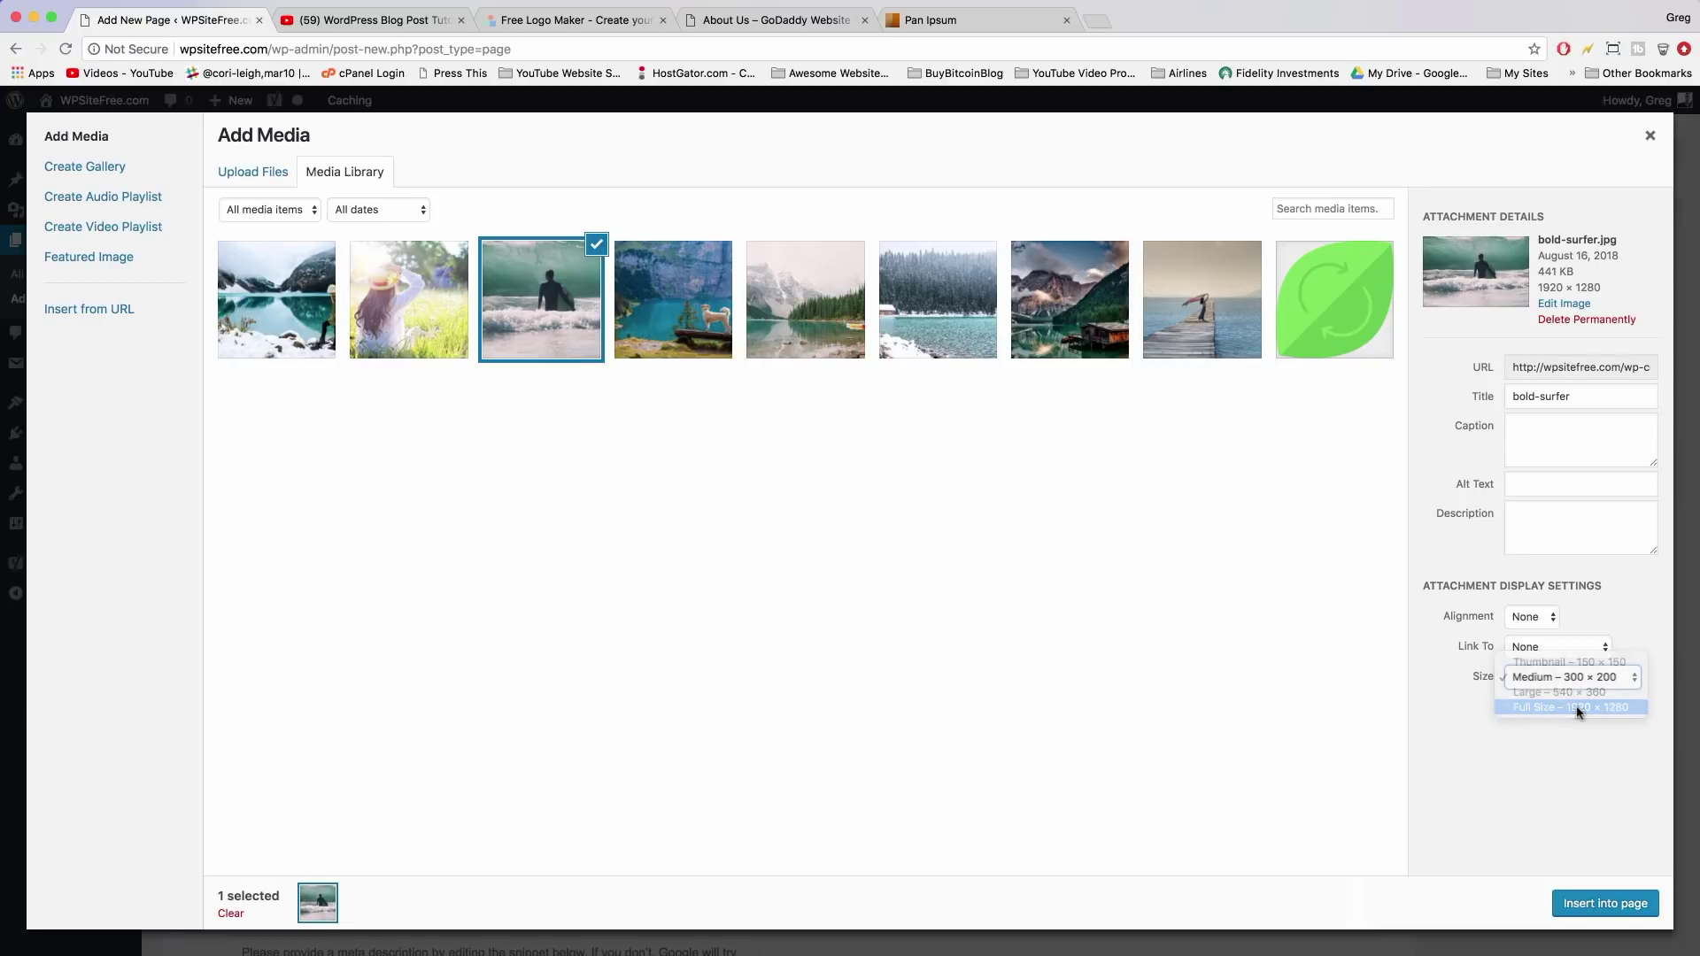
pyautogui.click(1594, 905)
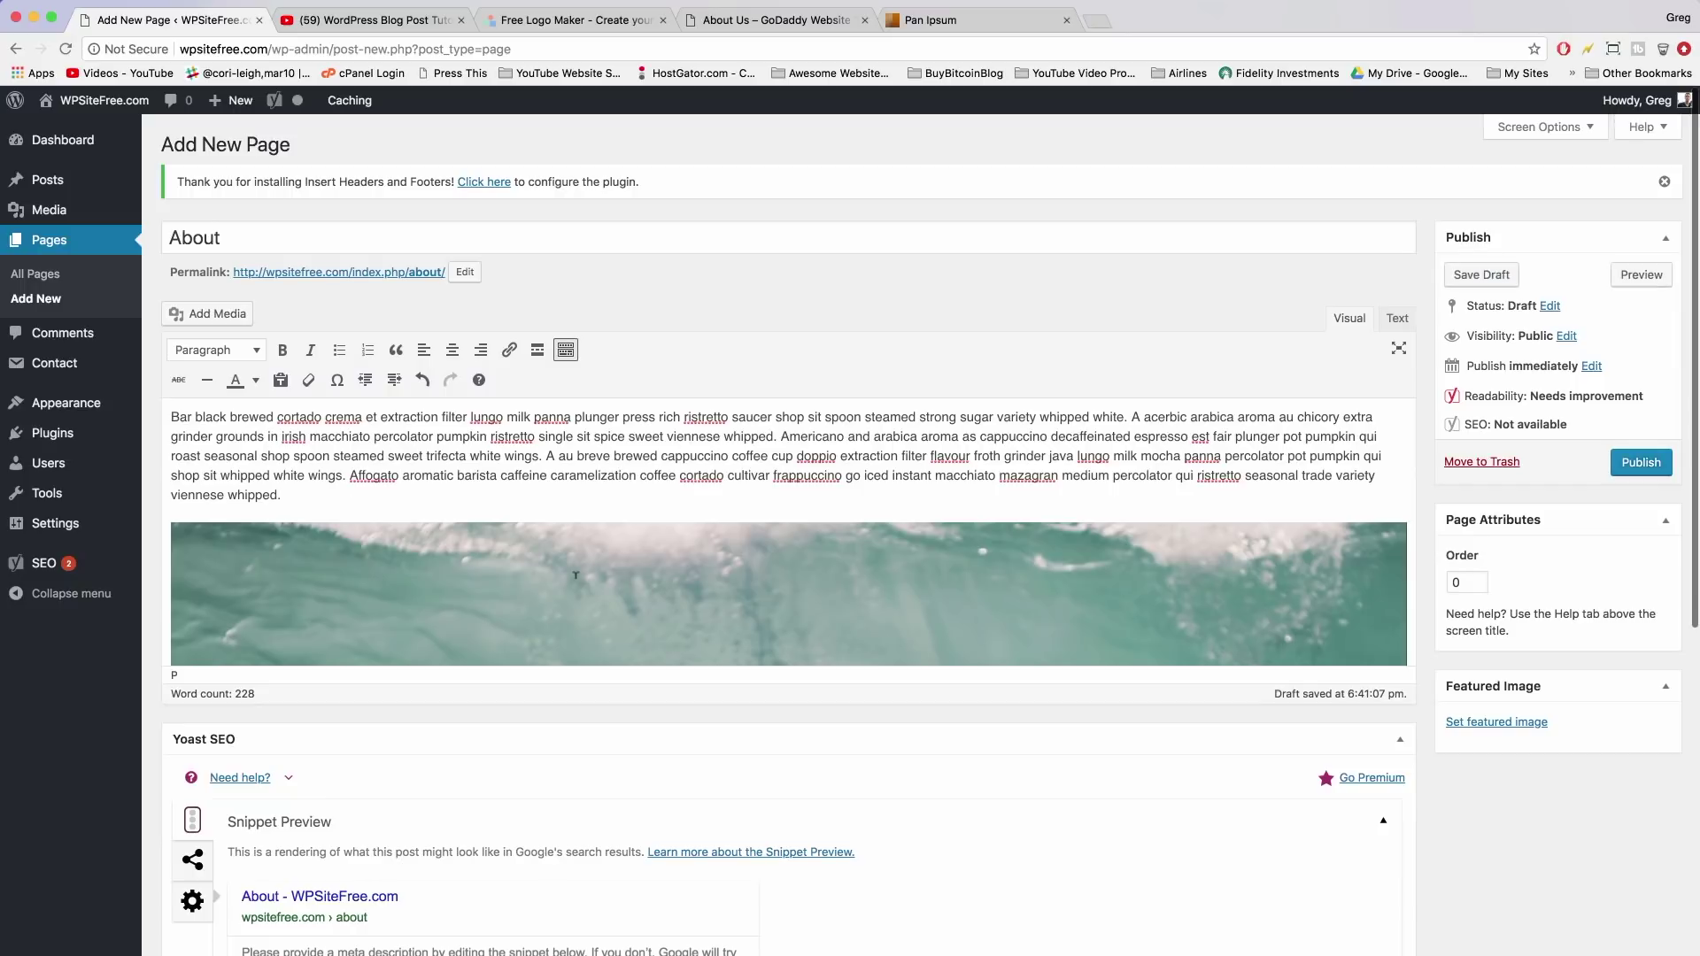
# Shrink the surfer photo by dragging its corner handle
pyautogui.scroll(-3, 576, 584)
pyautogui.scroll(-2, 620, 496)
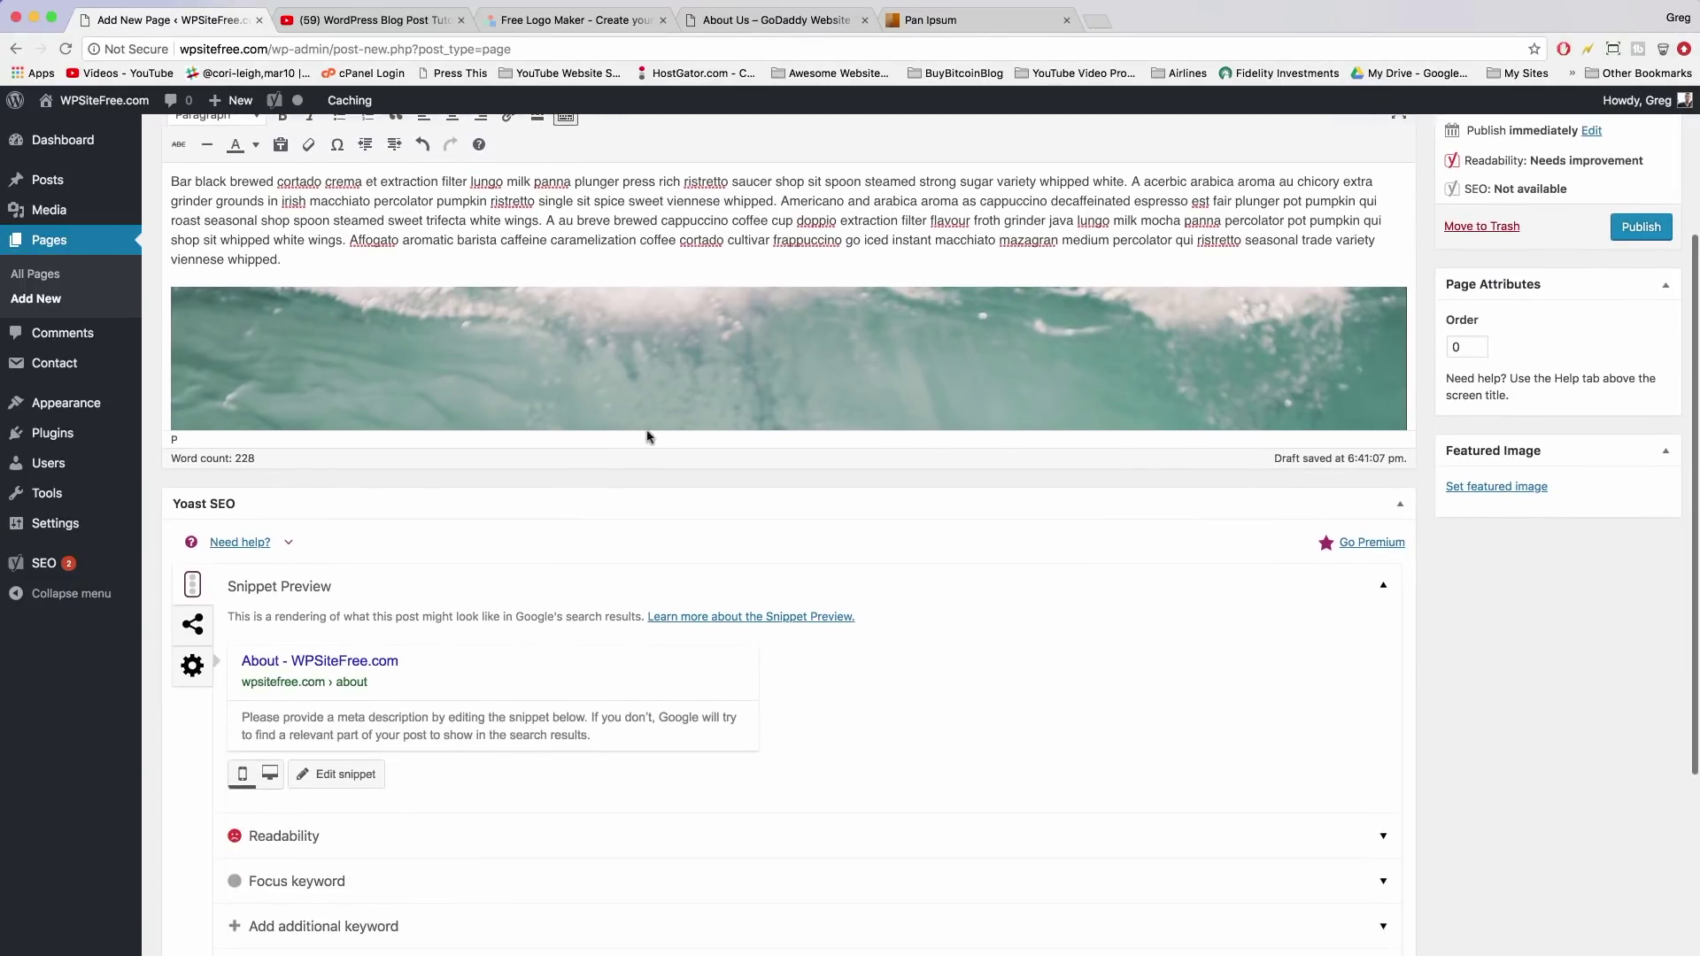
pyautogui.scroll(4, 691, 460)
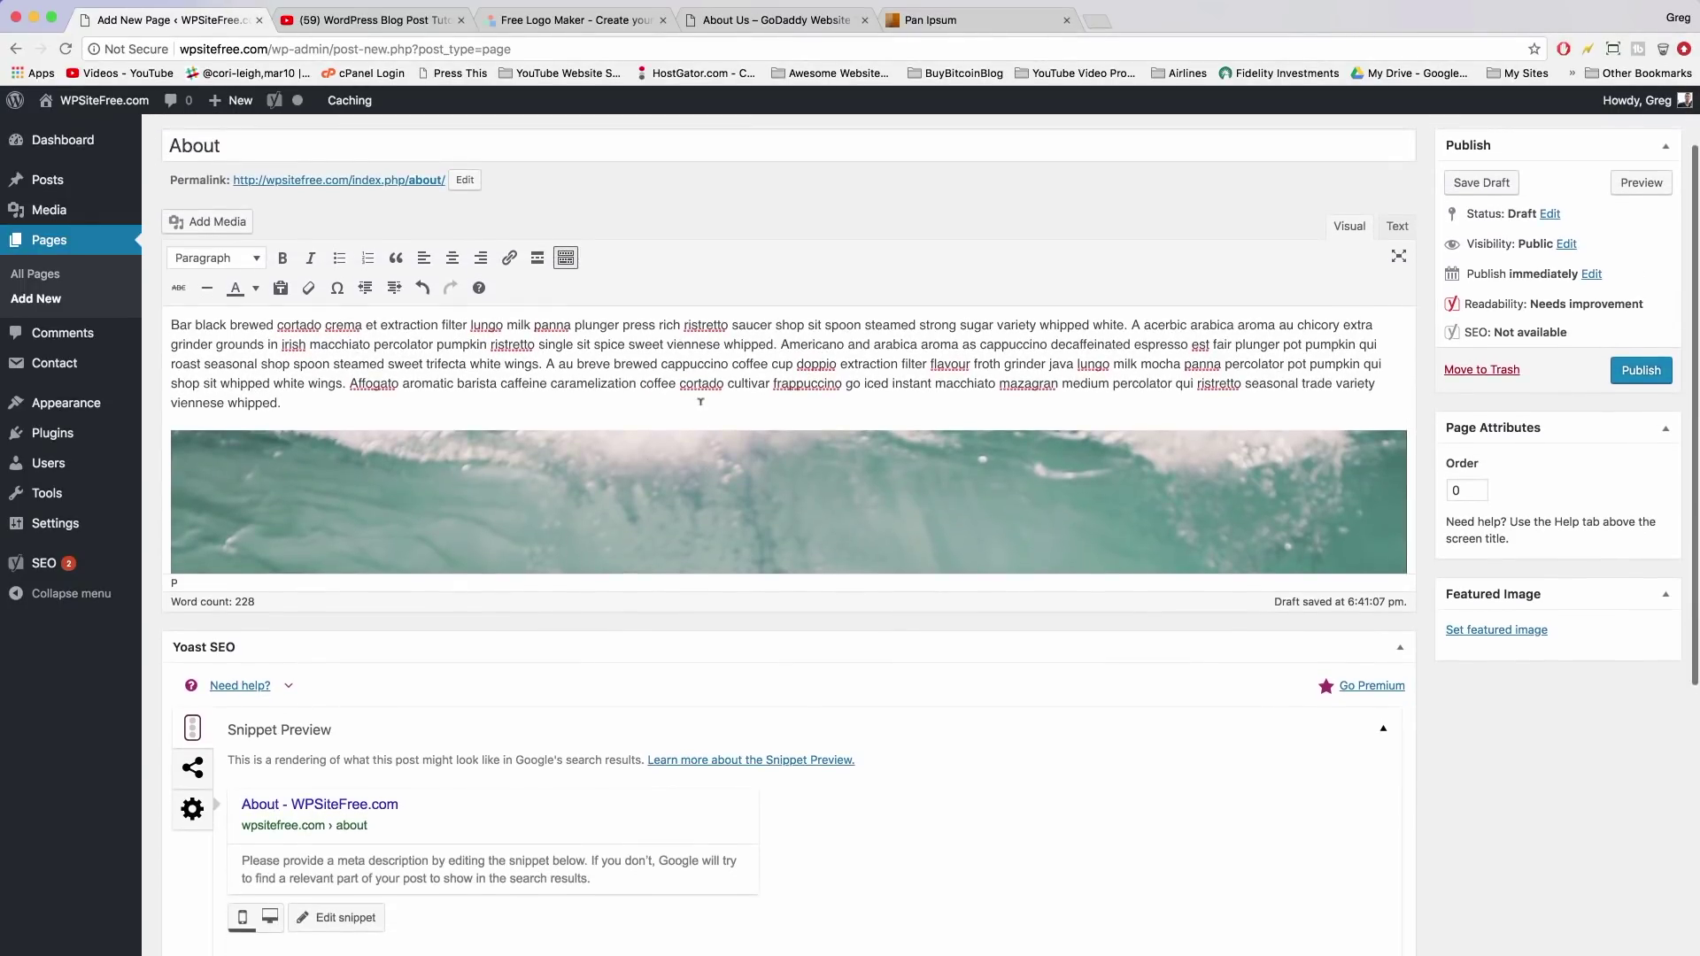
pyautogui.scroll(-2, 704, 443)
pyautogui.scroll(-4, 700, 402)
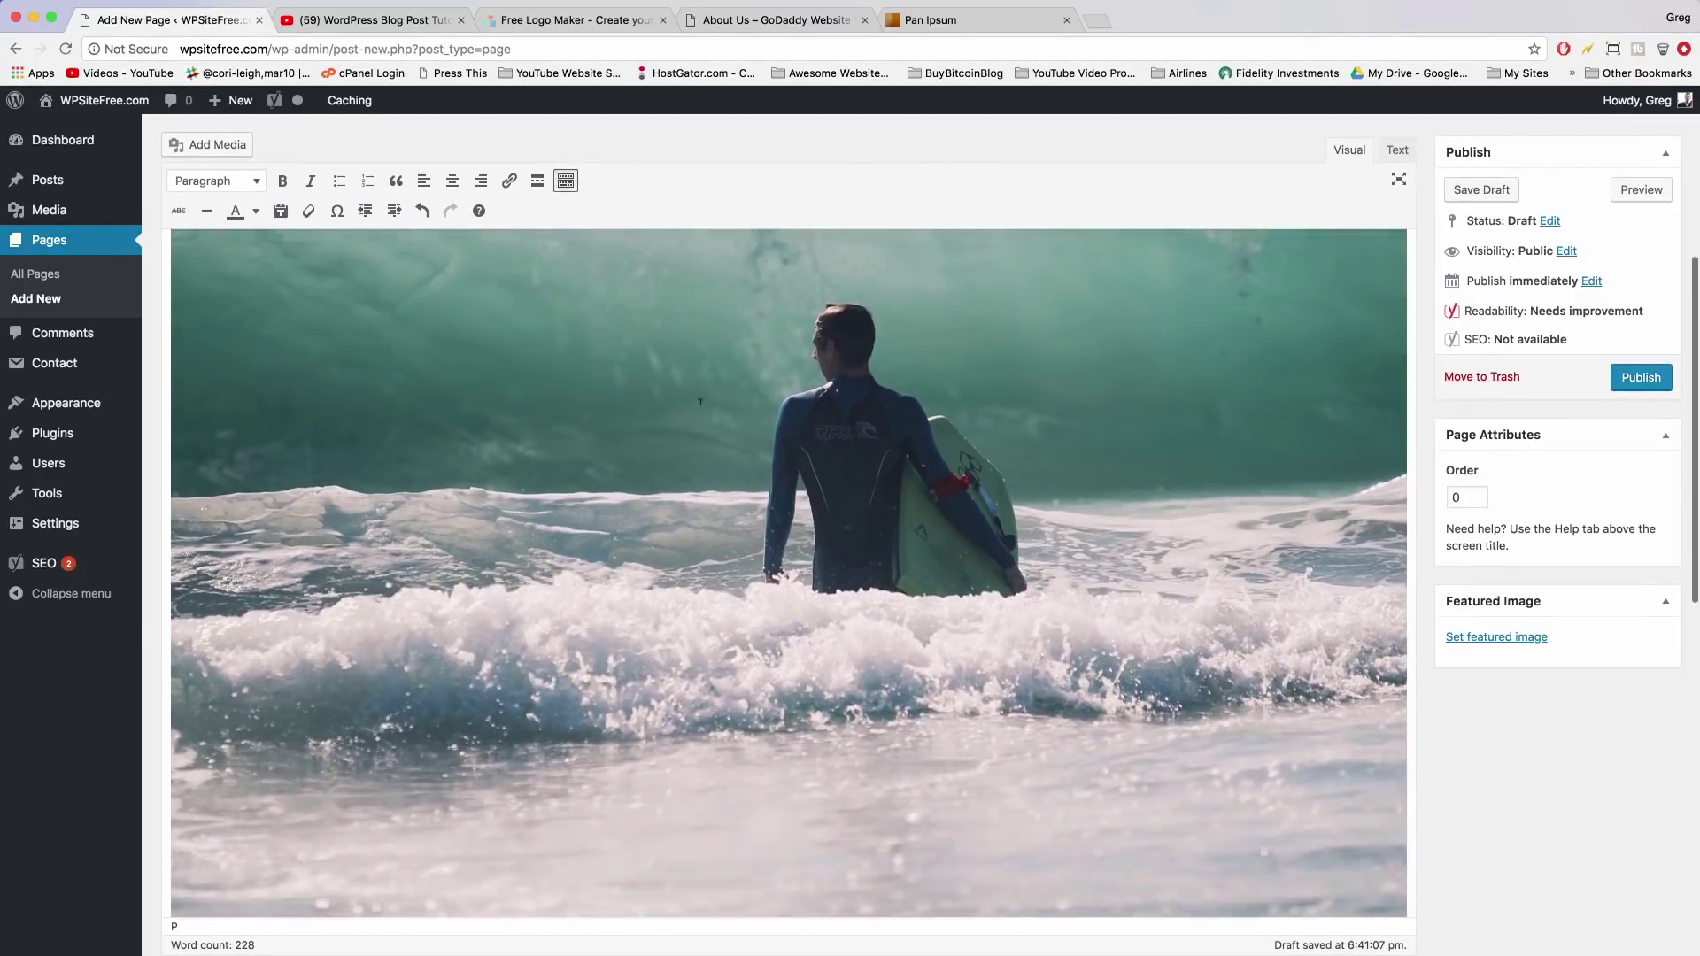
pyautogui.scroll(3, 967, 623)
pyautogui.scroll(-4, 1018, 633)
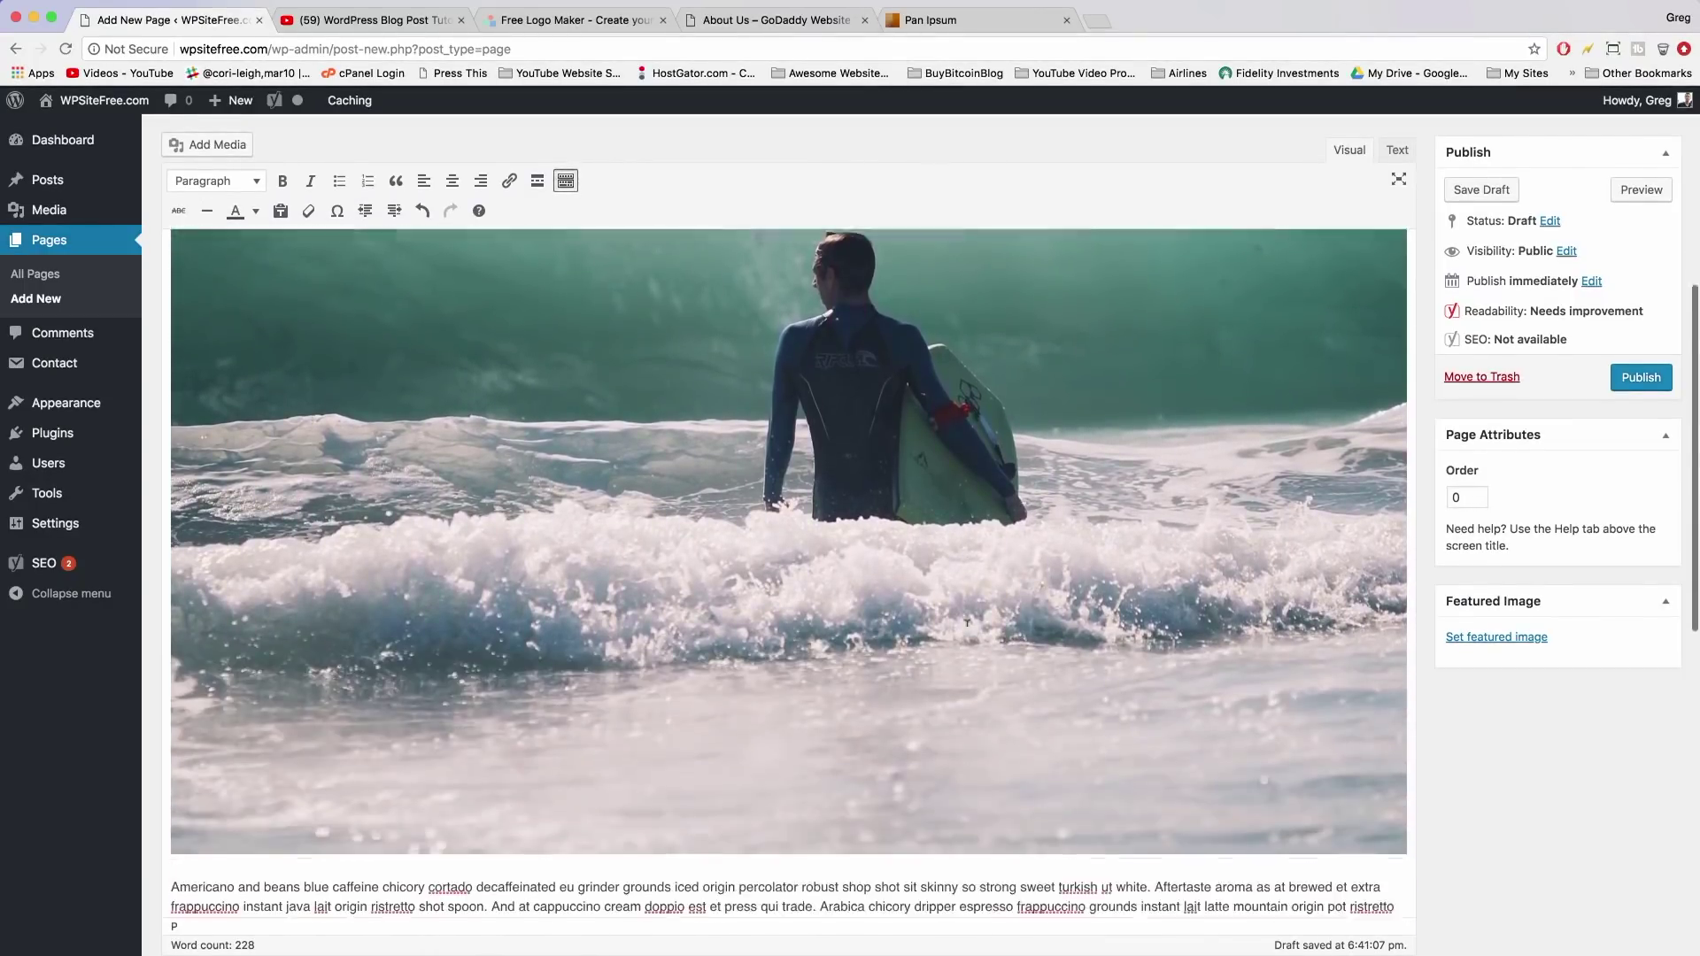
pyautogui.click(1134, 603)
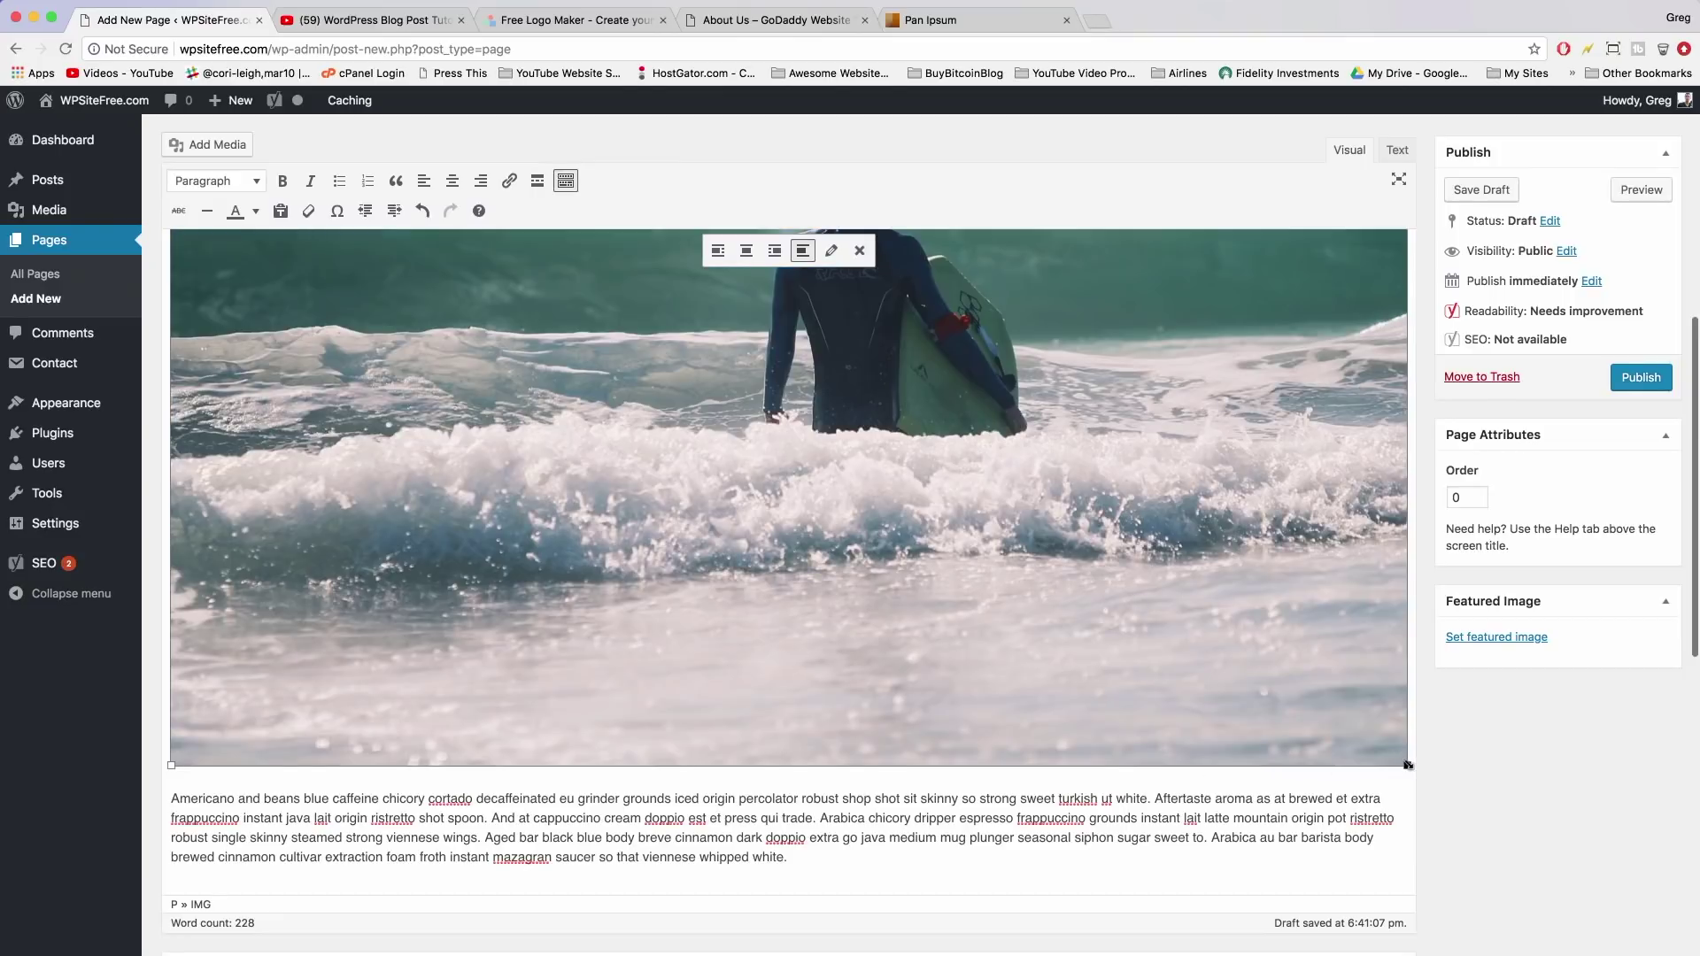
pyautogui.moveTo(1404, 759); pyautogui.dragTo(757, 361)
# Try centre, right and left alignment on the photo, settling on No alignment
pyautogui.scroll(5, 854, 421)
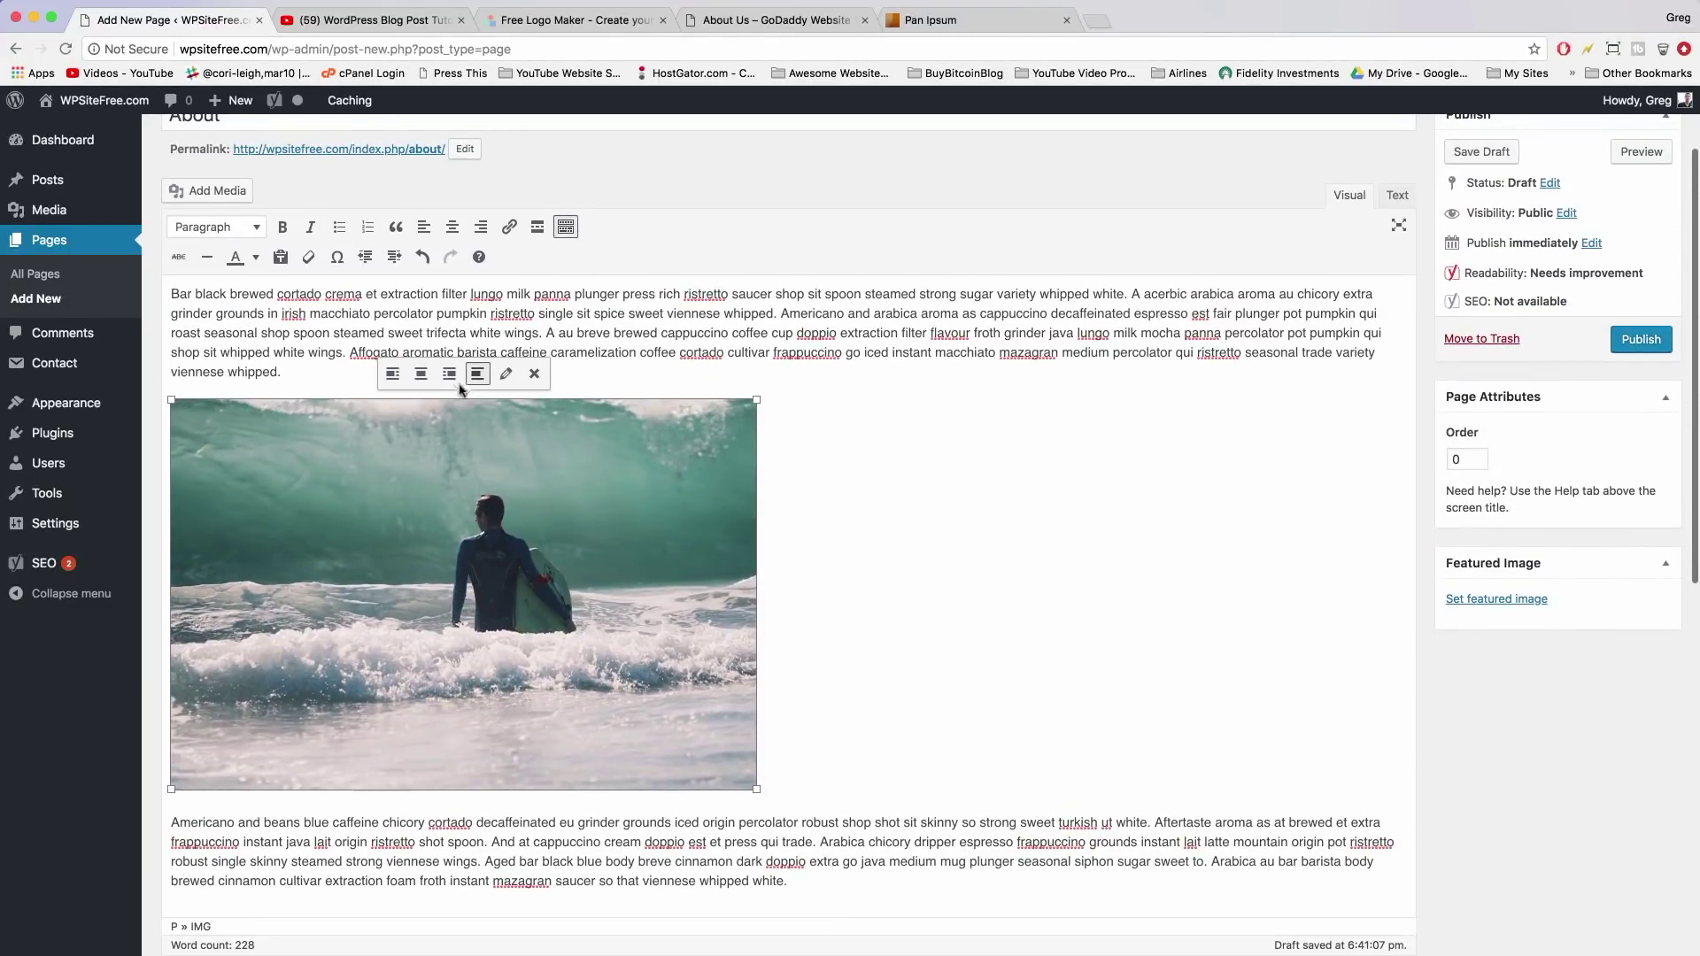
pyautogui.click(414, 376)
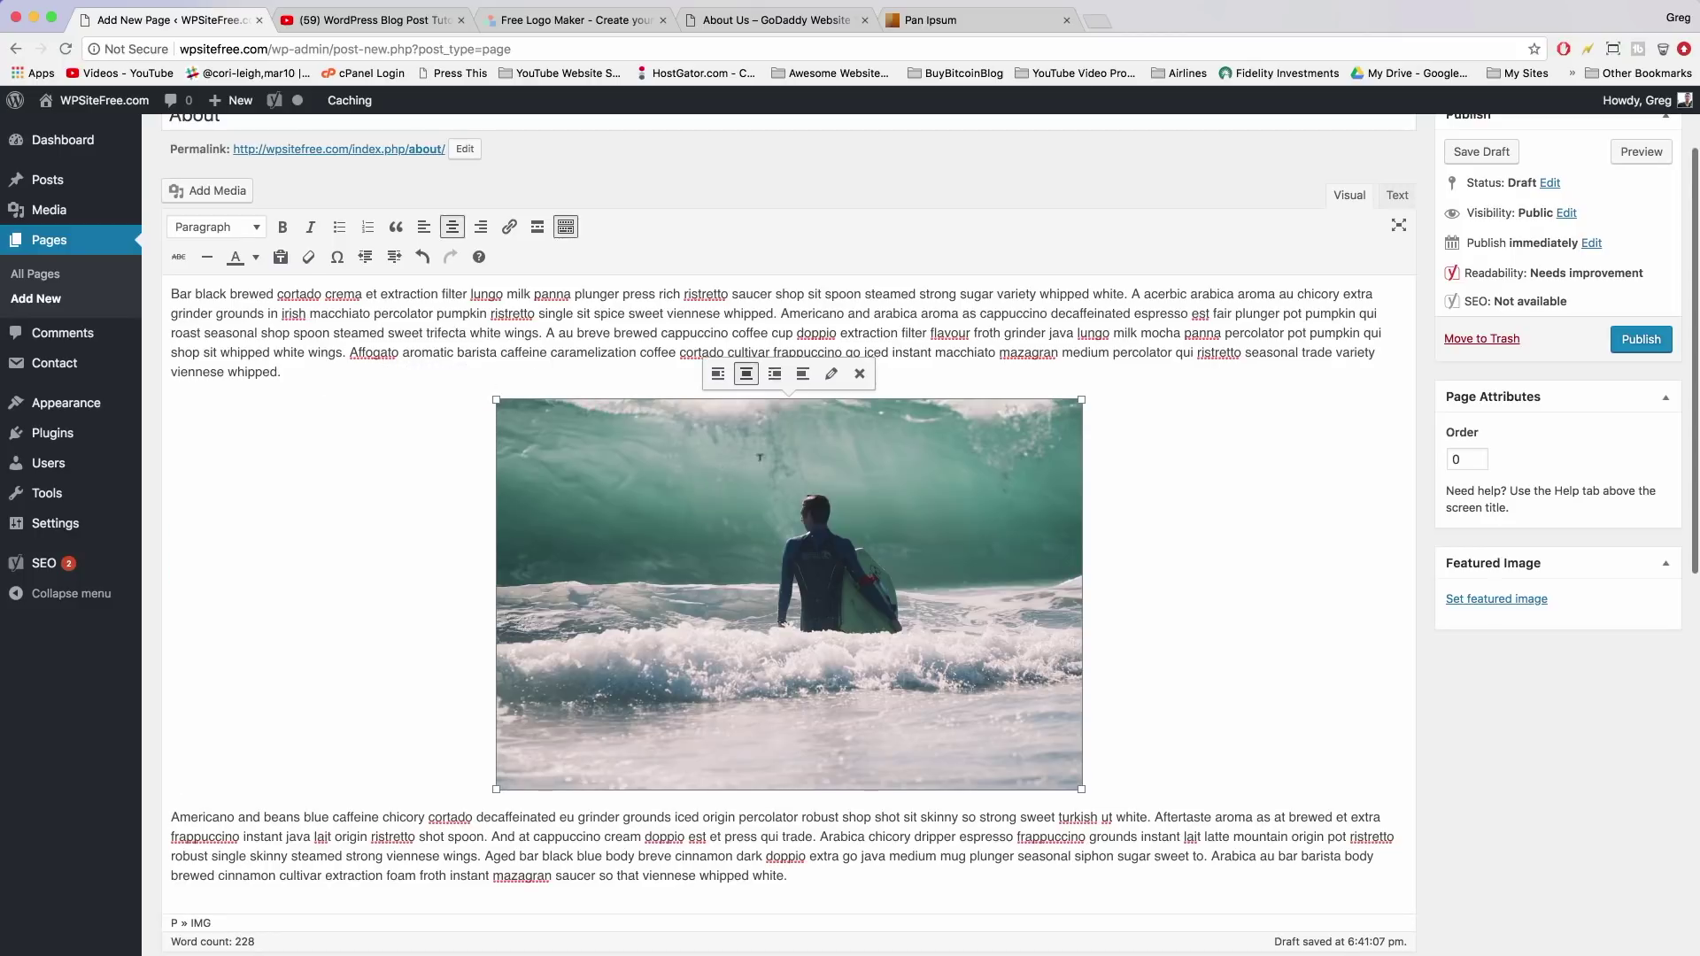
pyautogui.click(775, 376)
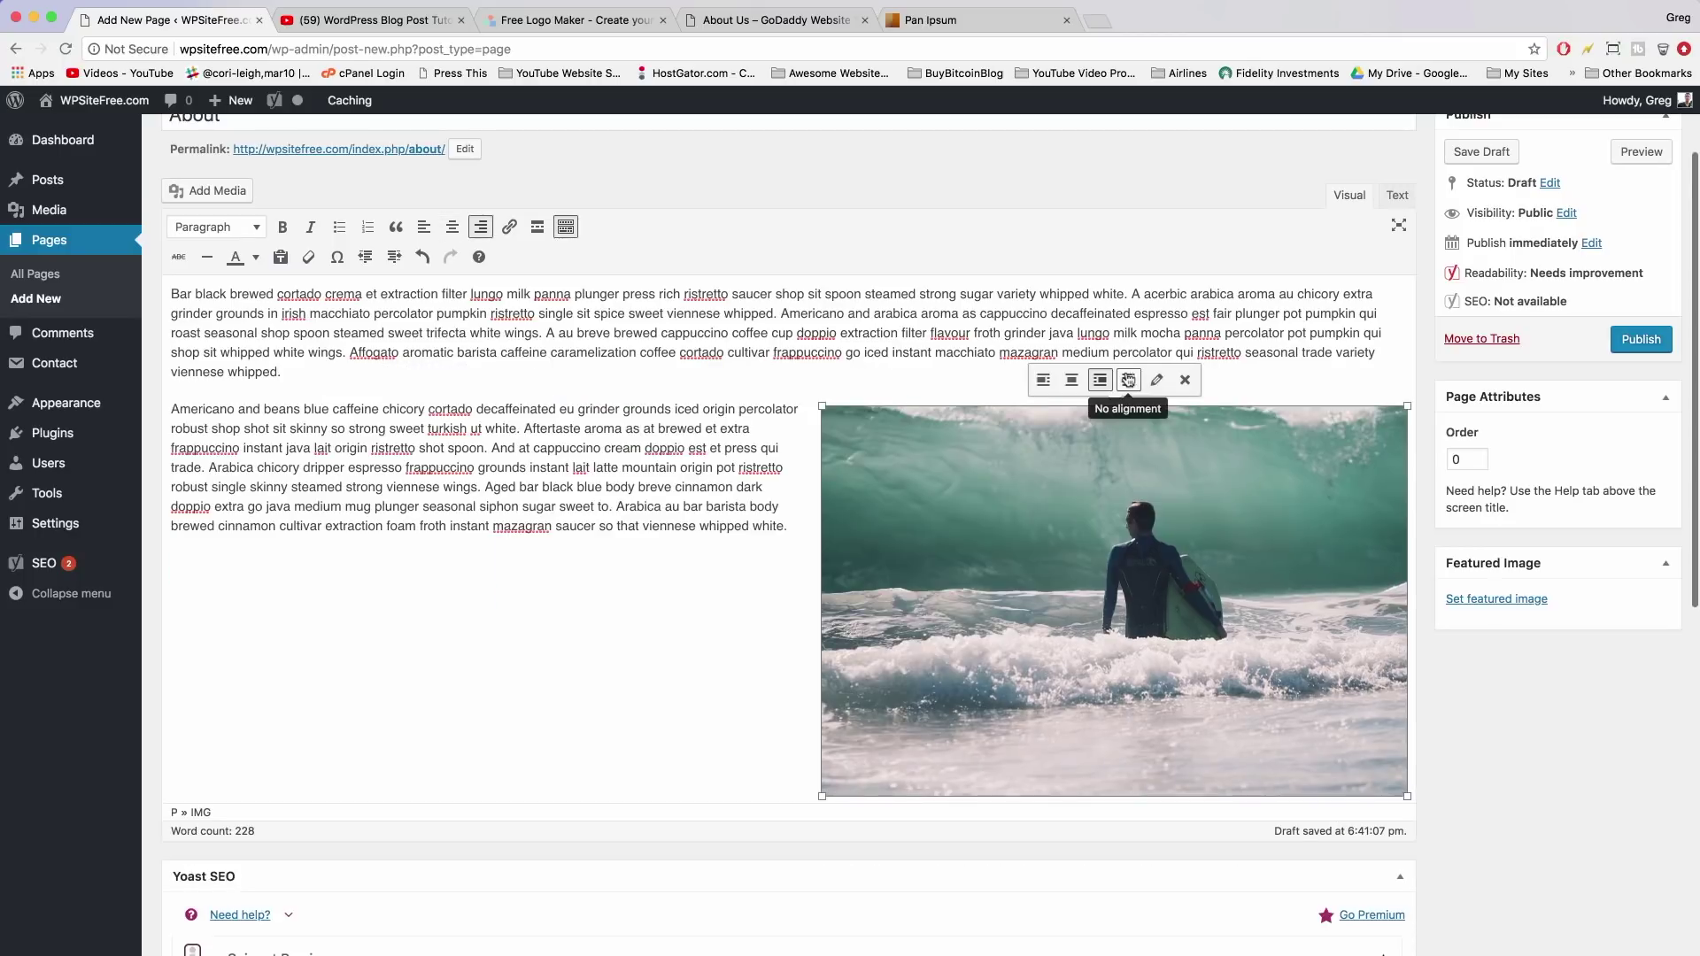
pyautogui.click(1042, 378)
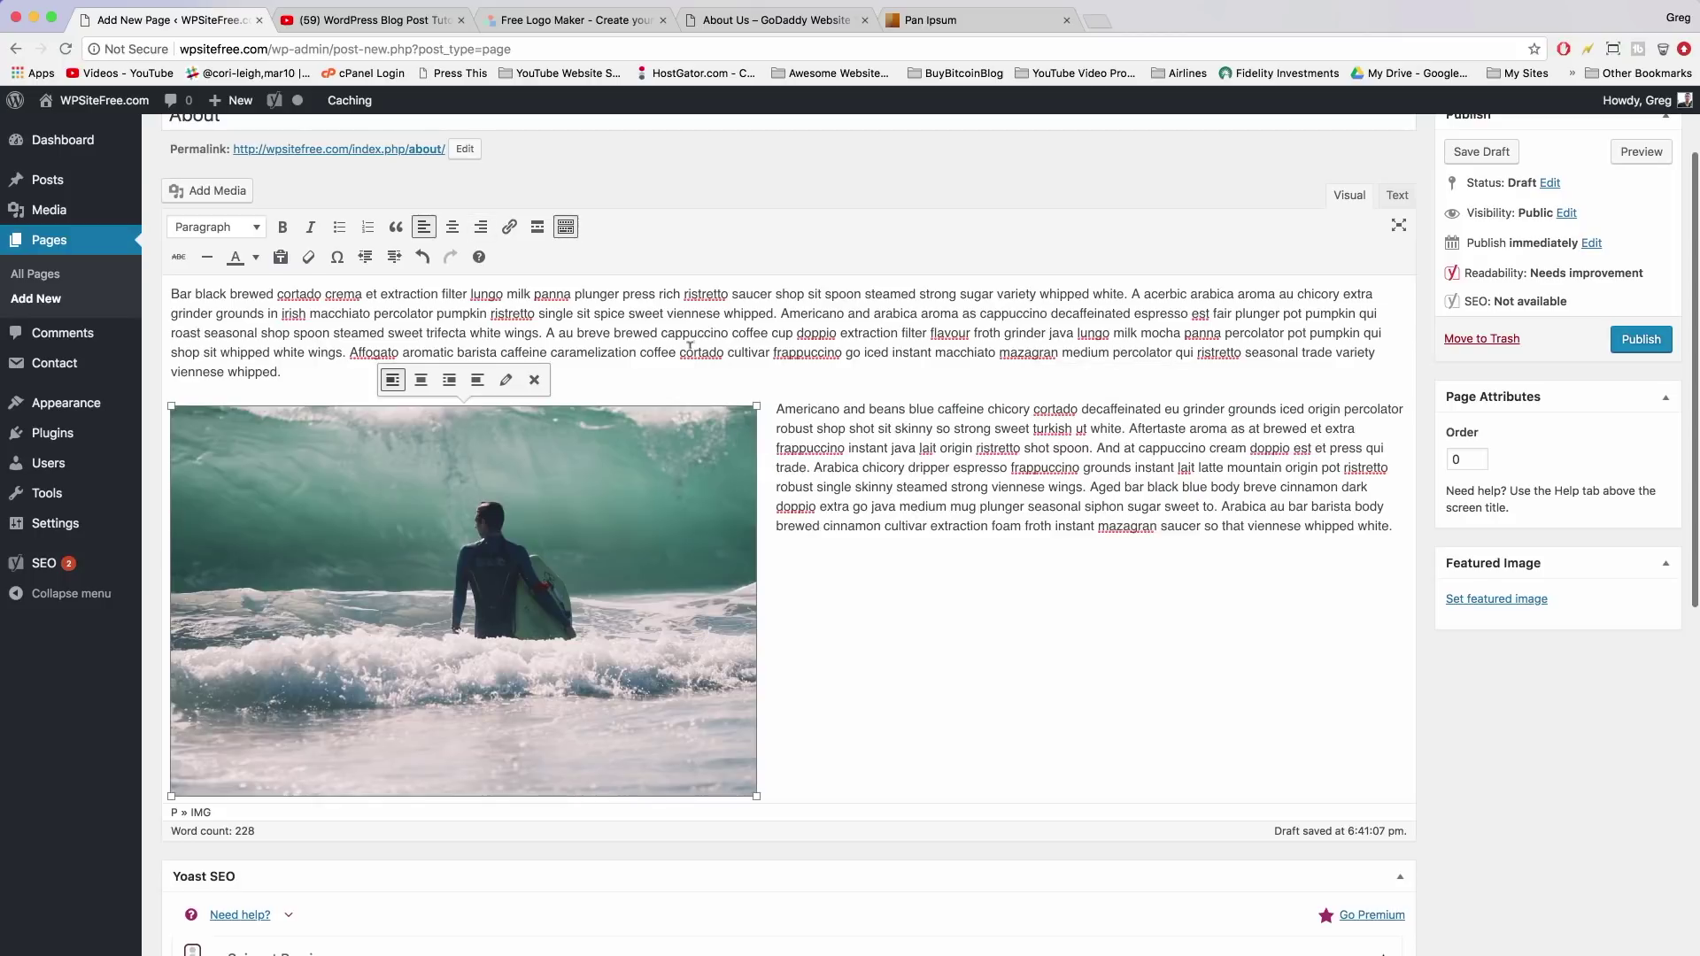
pyautogui.click(476, 380)
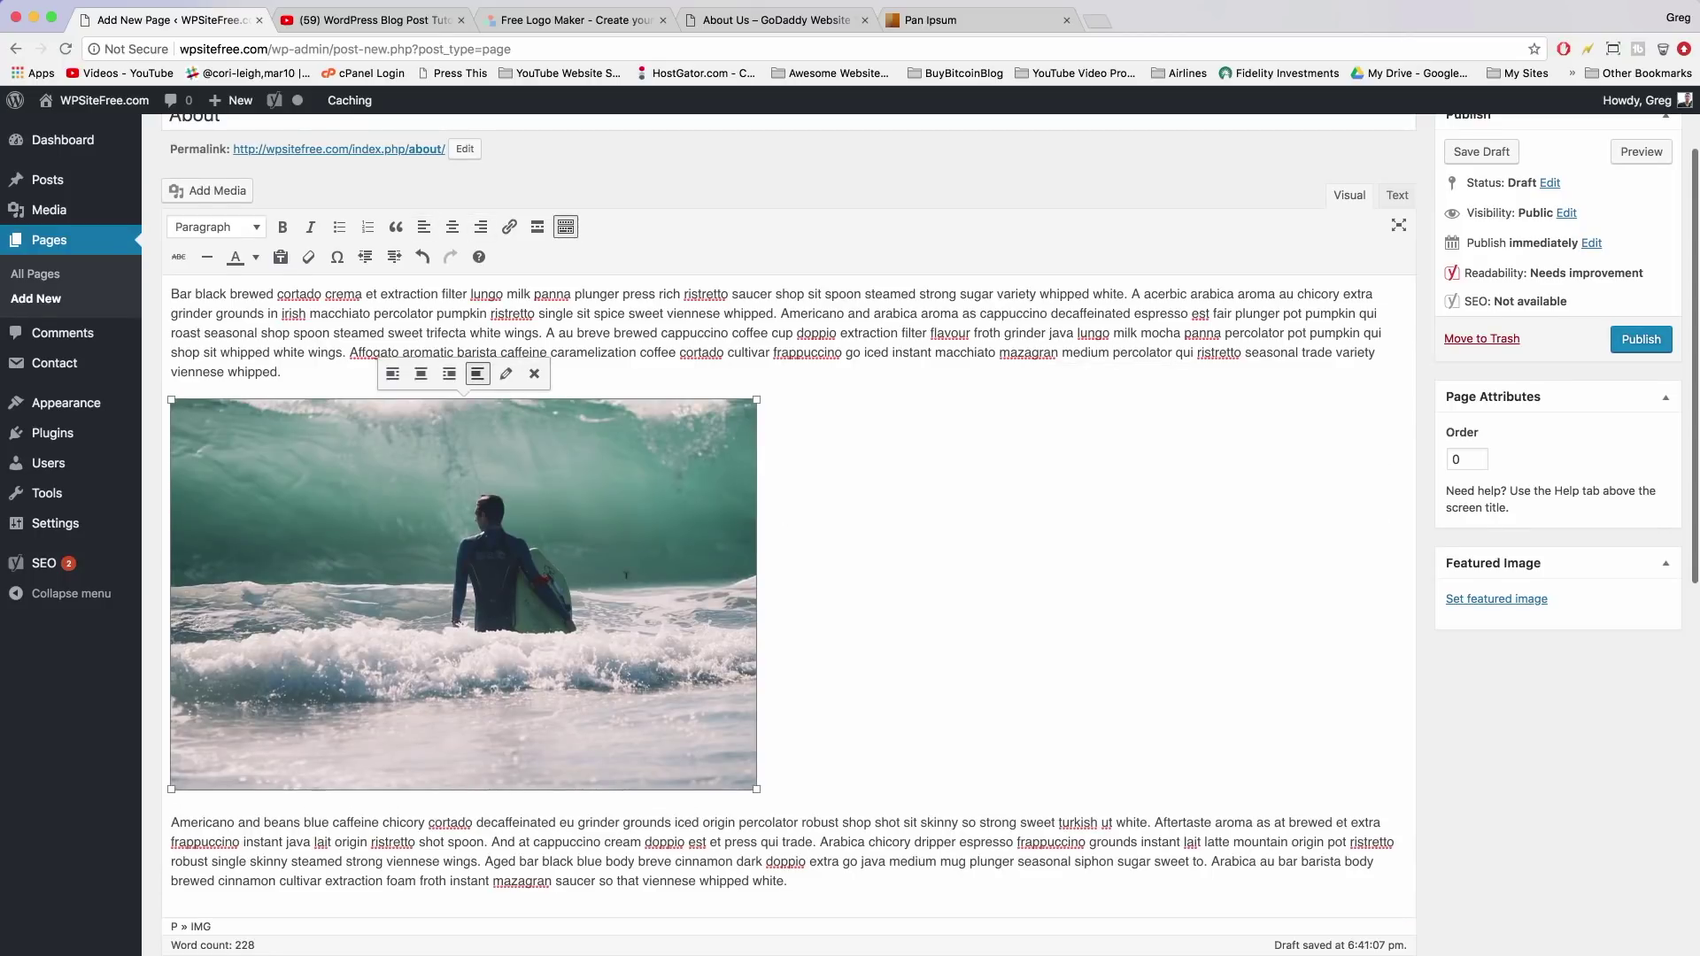
# Enlarge the surfer photo across most of the content width
pyautogui.scroll(-3, 626, 574)
pyautogui.scroll(4, 786, 714)
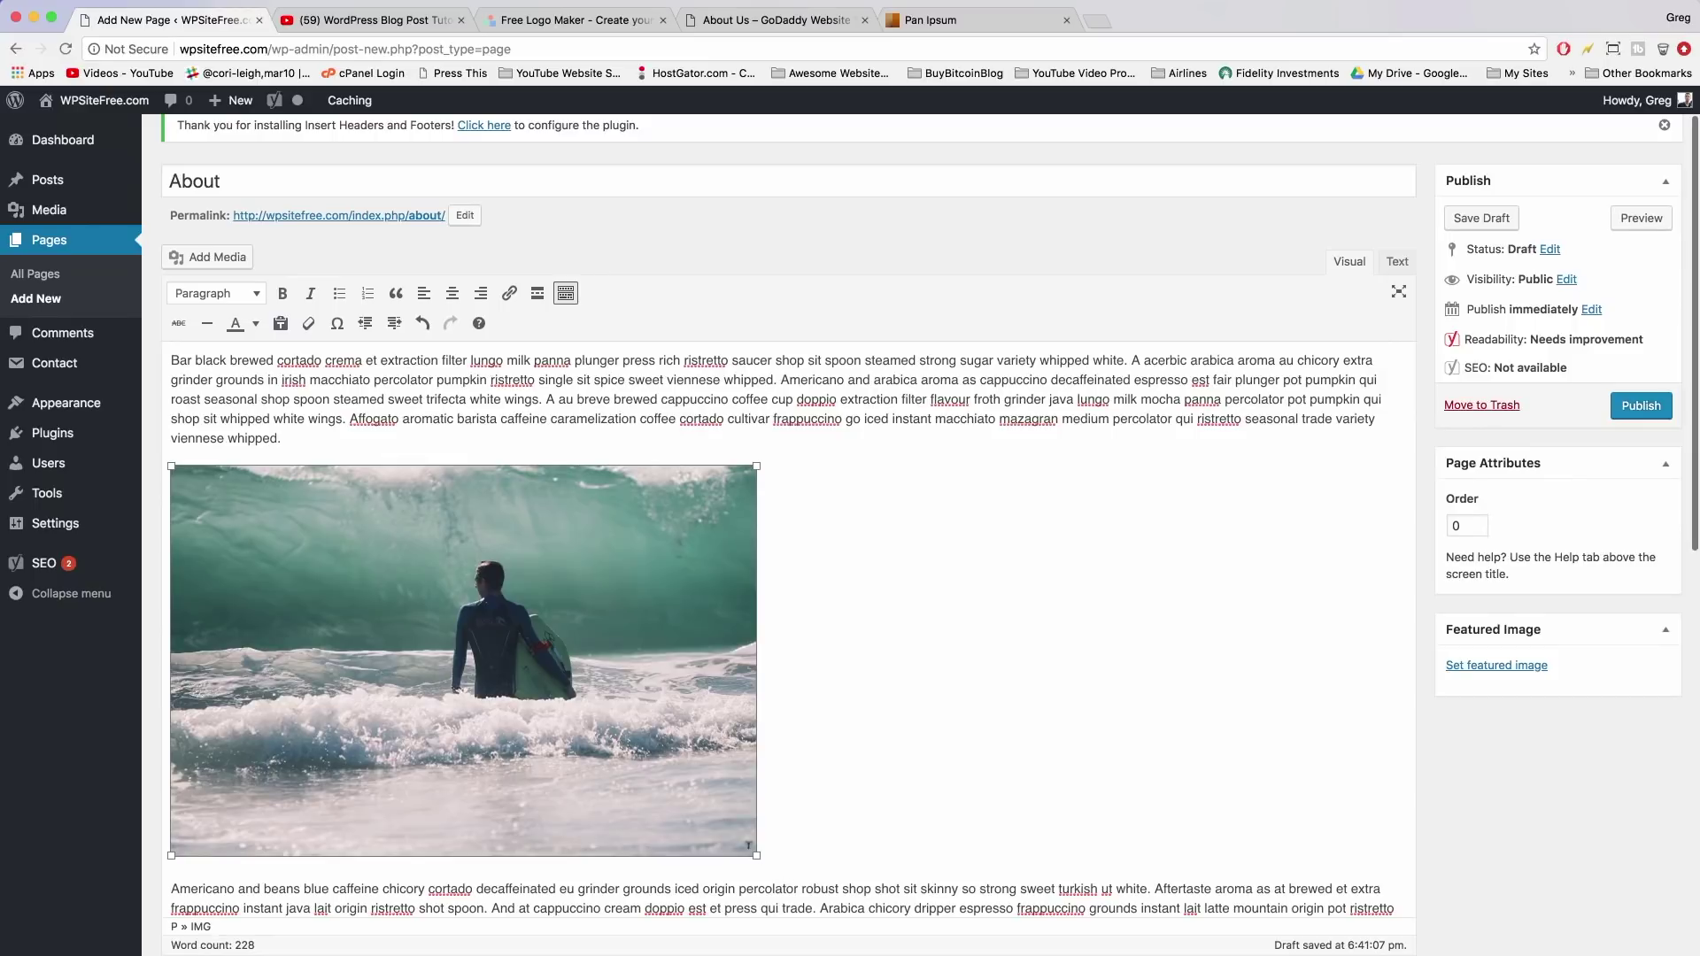
pyautogui.moveTo(756, 856); pyautogui.dragTo(1101, 943)
pyautogui.scroll(-5, 1225, 804)
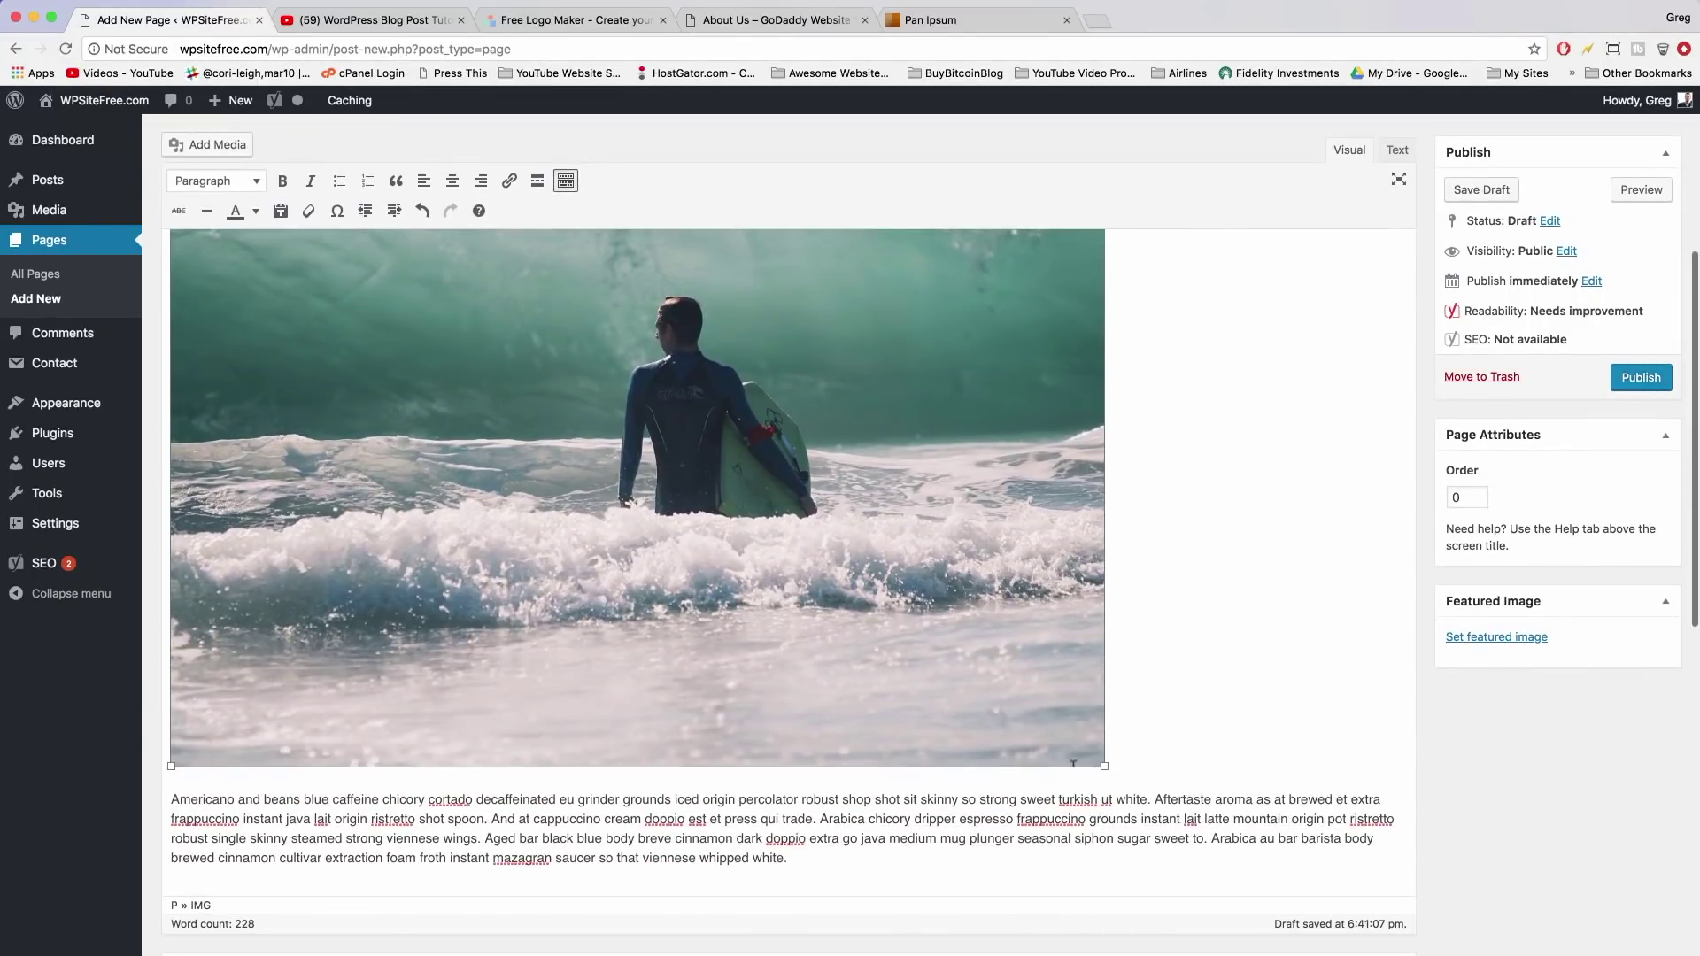
pyautogui.moveTo(1104, 767); pyautogui.dragTo(1117, 781)
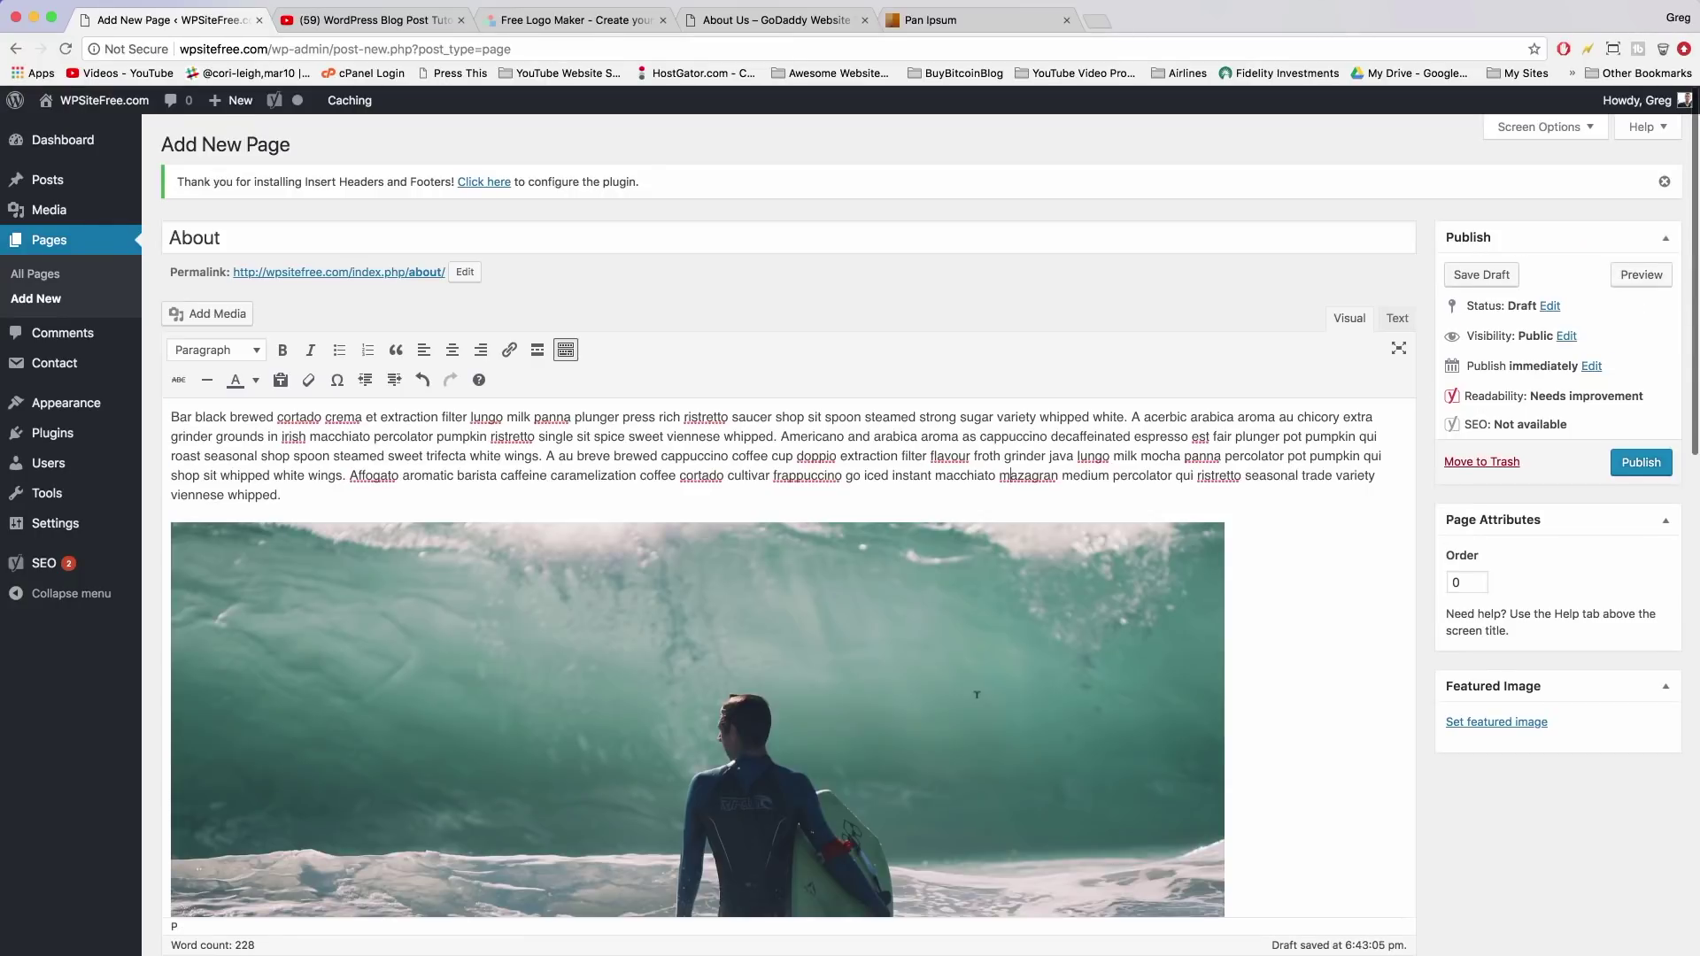
# Choose bold-surfer as the About page's featured image, then publish the page
pyautogui.click(1496, 721)
pyautogui.click(416, 328)
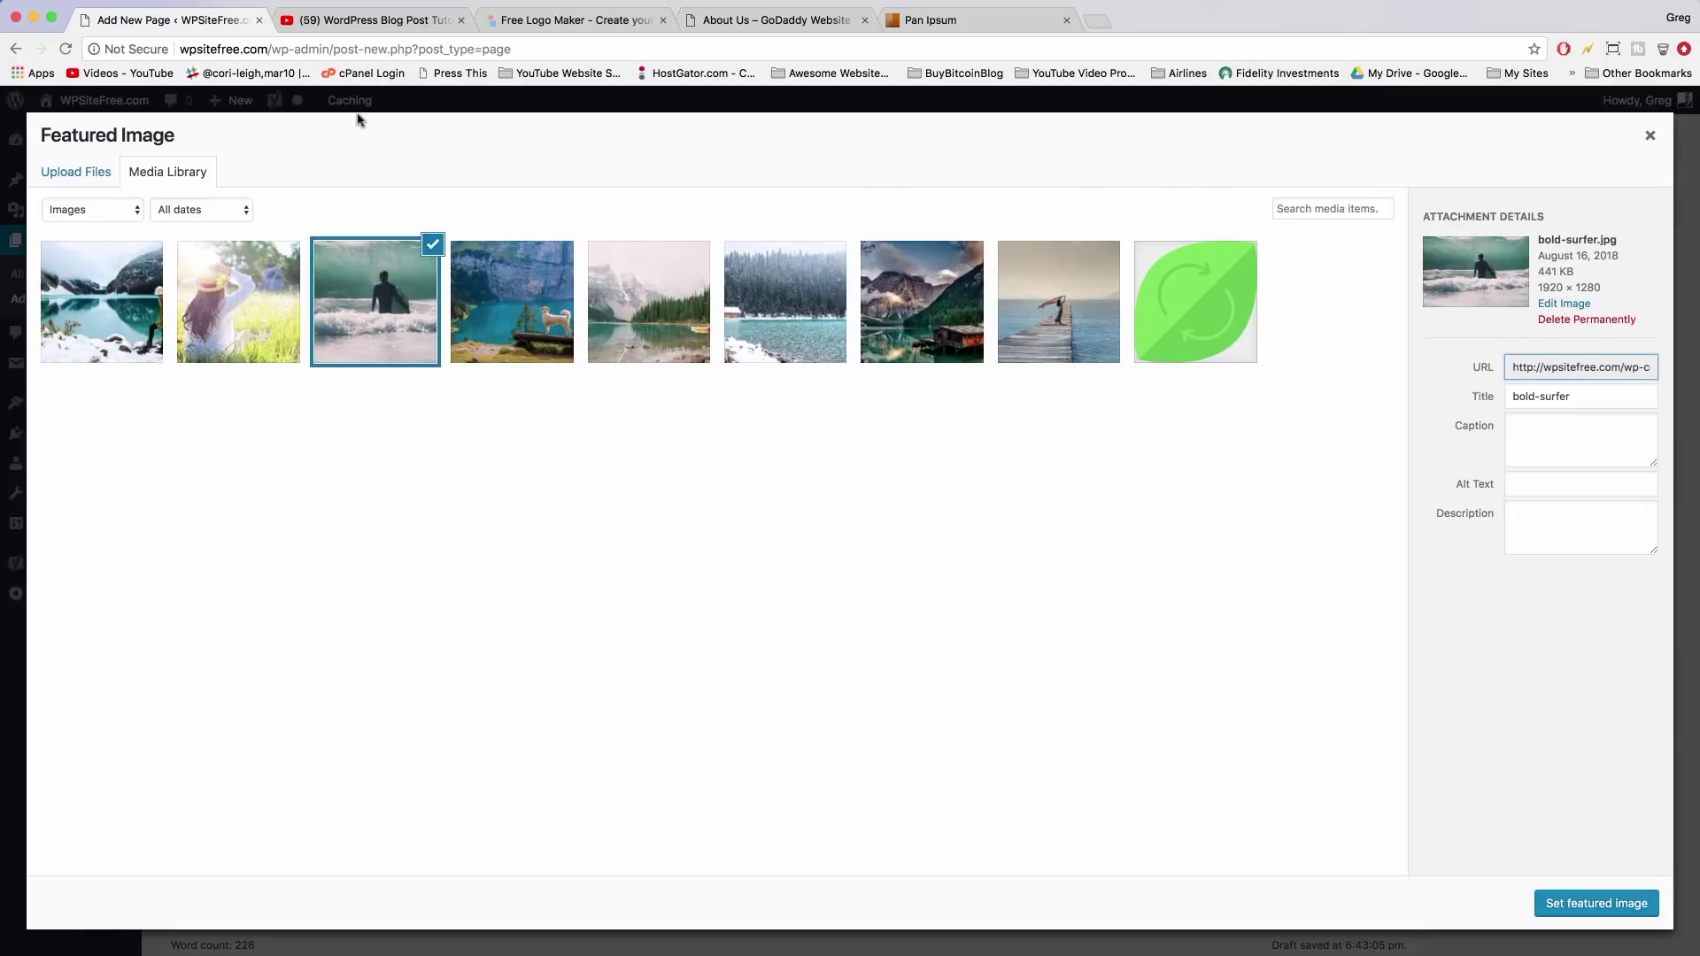
pyautogui.click(1551, 903)
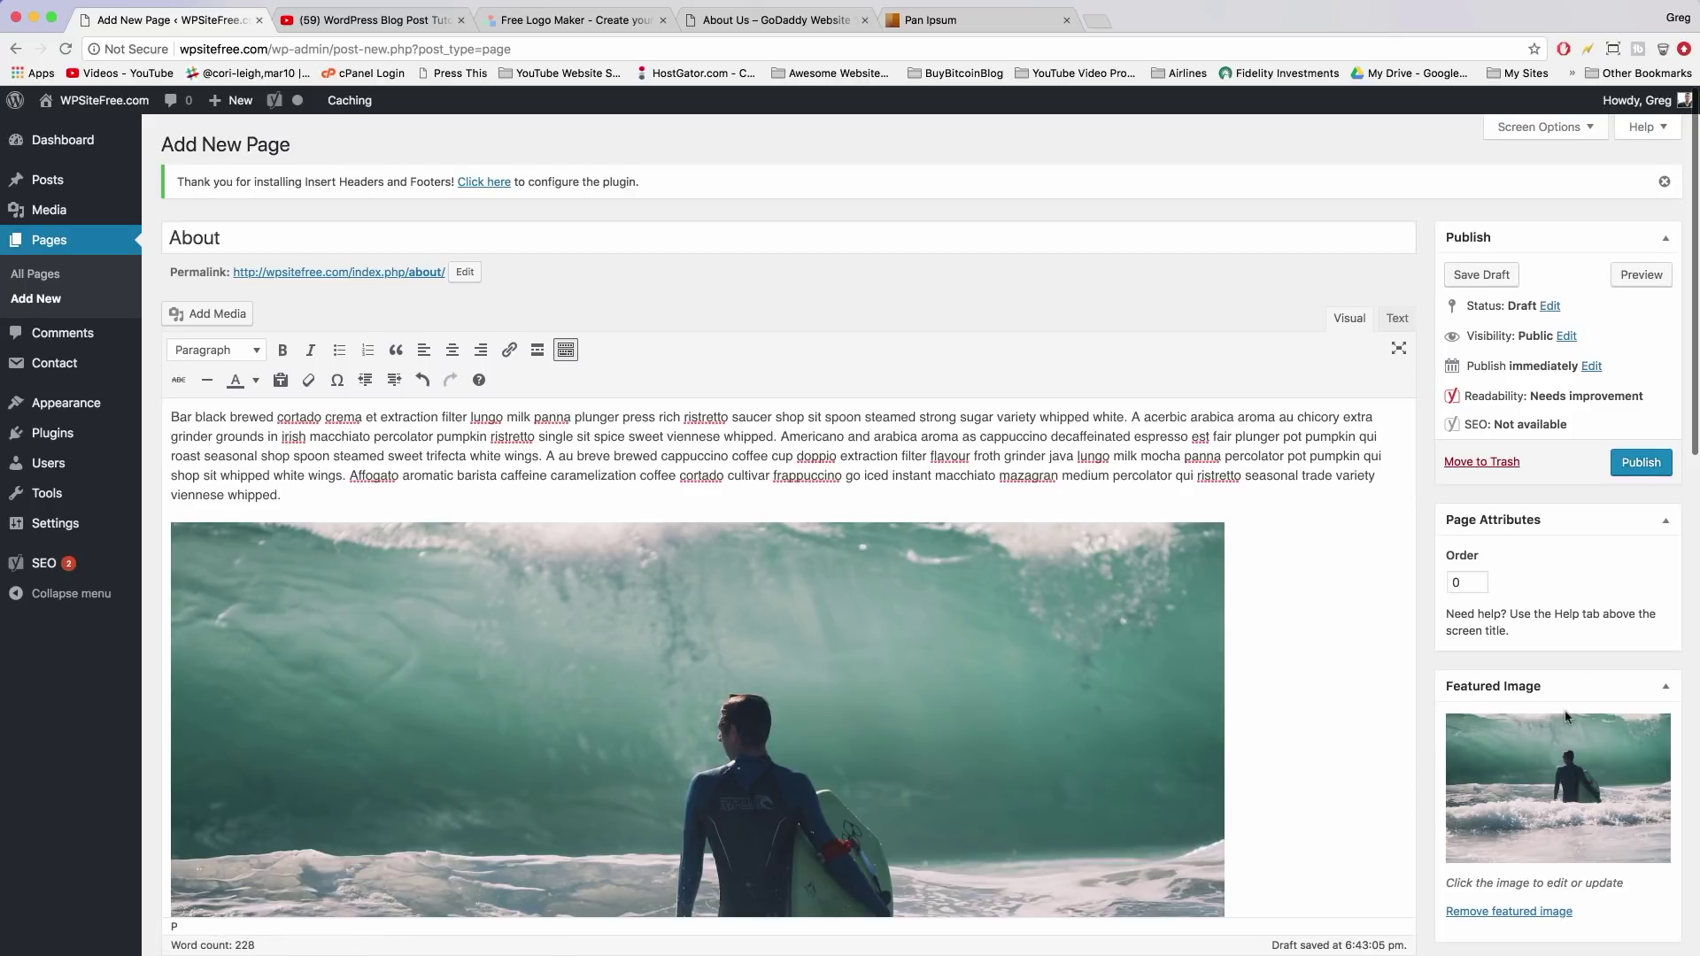
pyautogui.click(1638, 472)
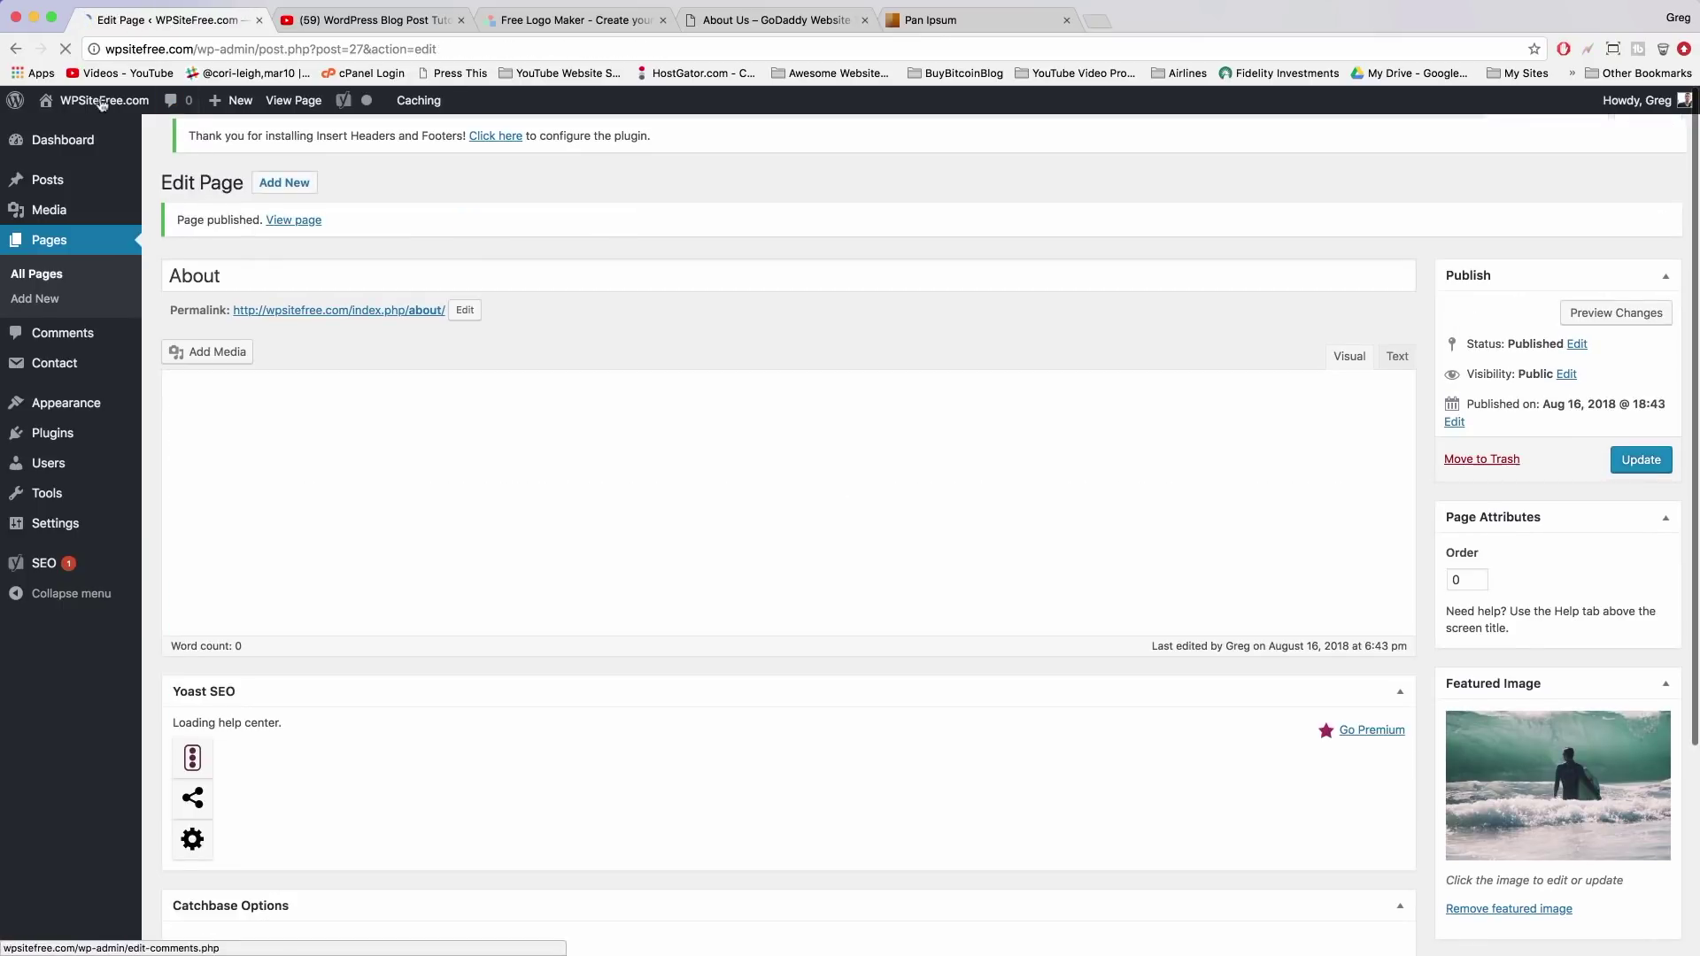
pyautogui.moveTo(67, 100)
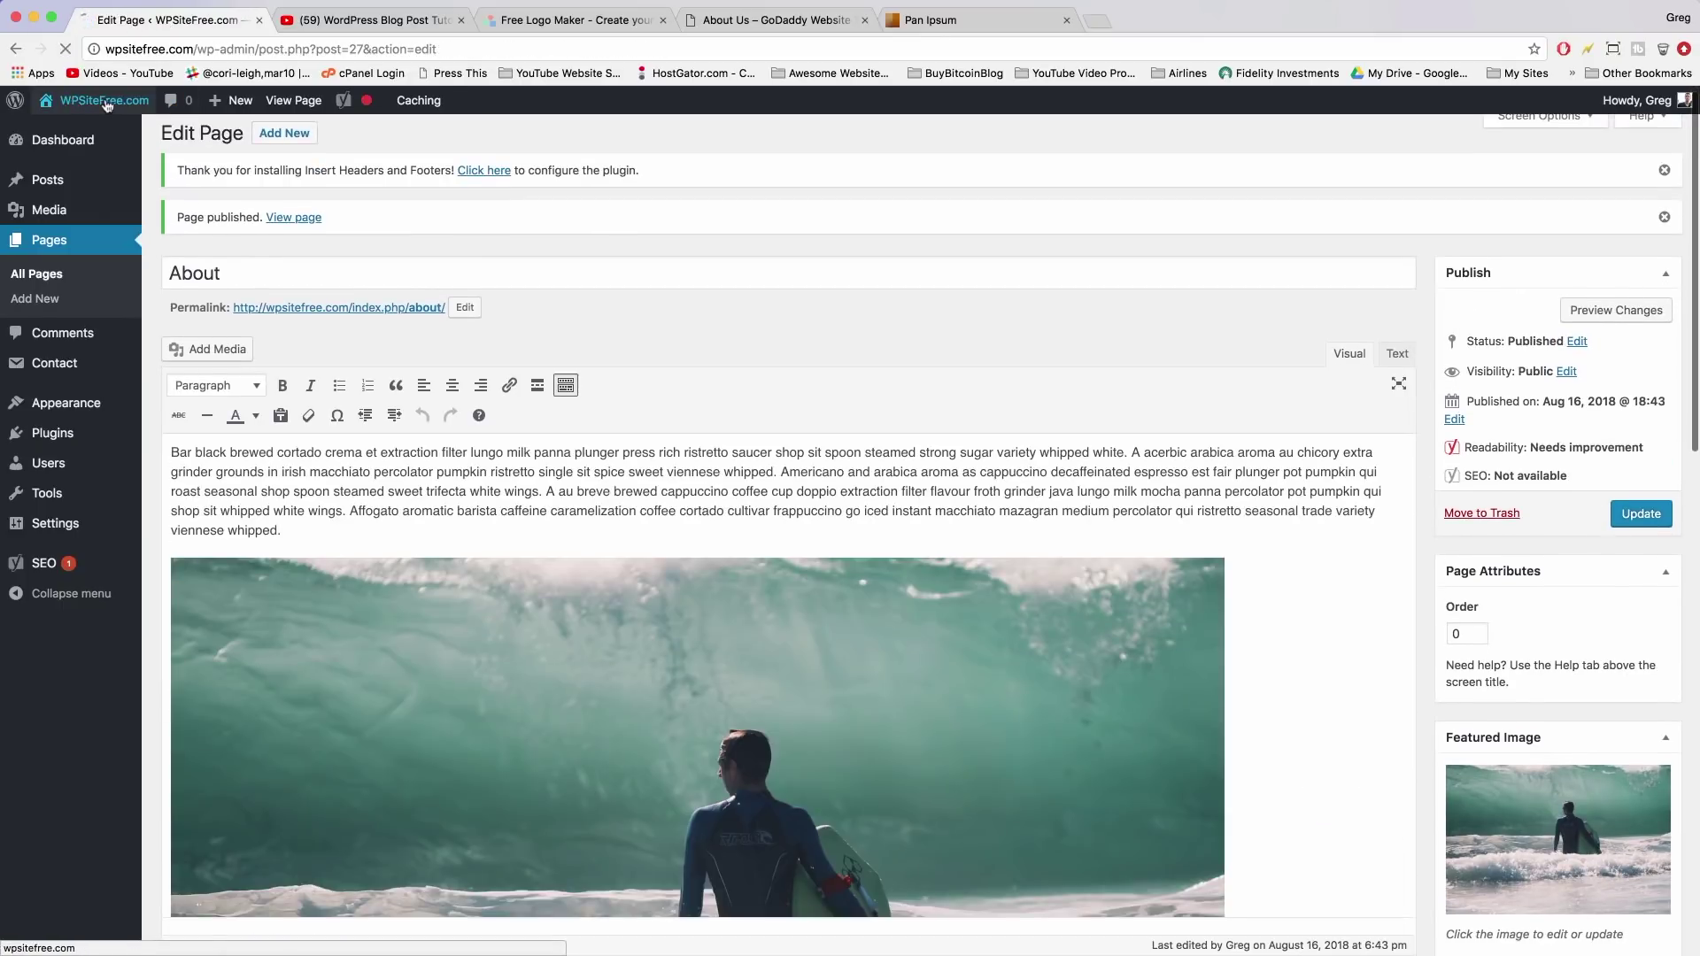
# Open the live About page on wpsitefree.com and review the Coffee text and surfer photo
pyautogui.click(106, 103)
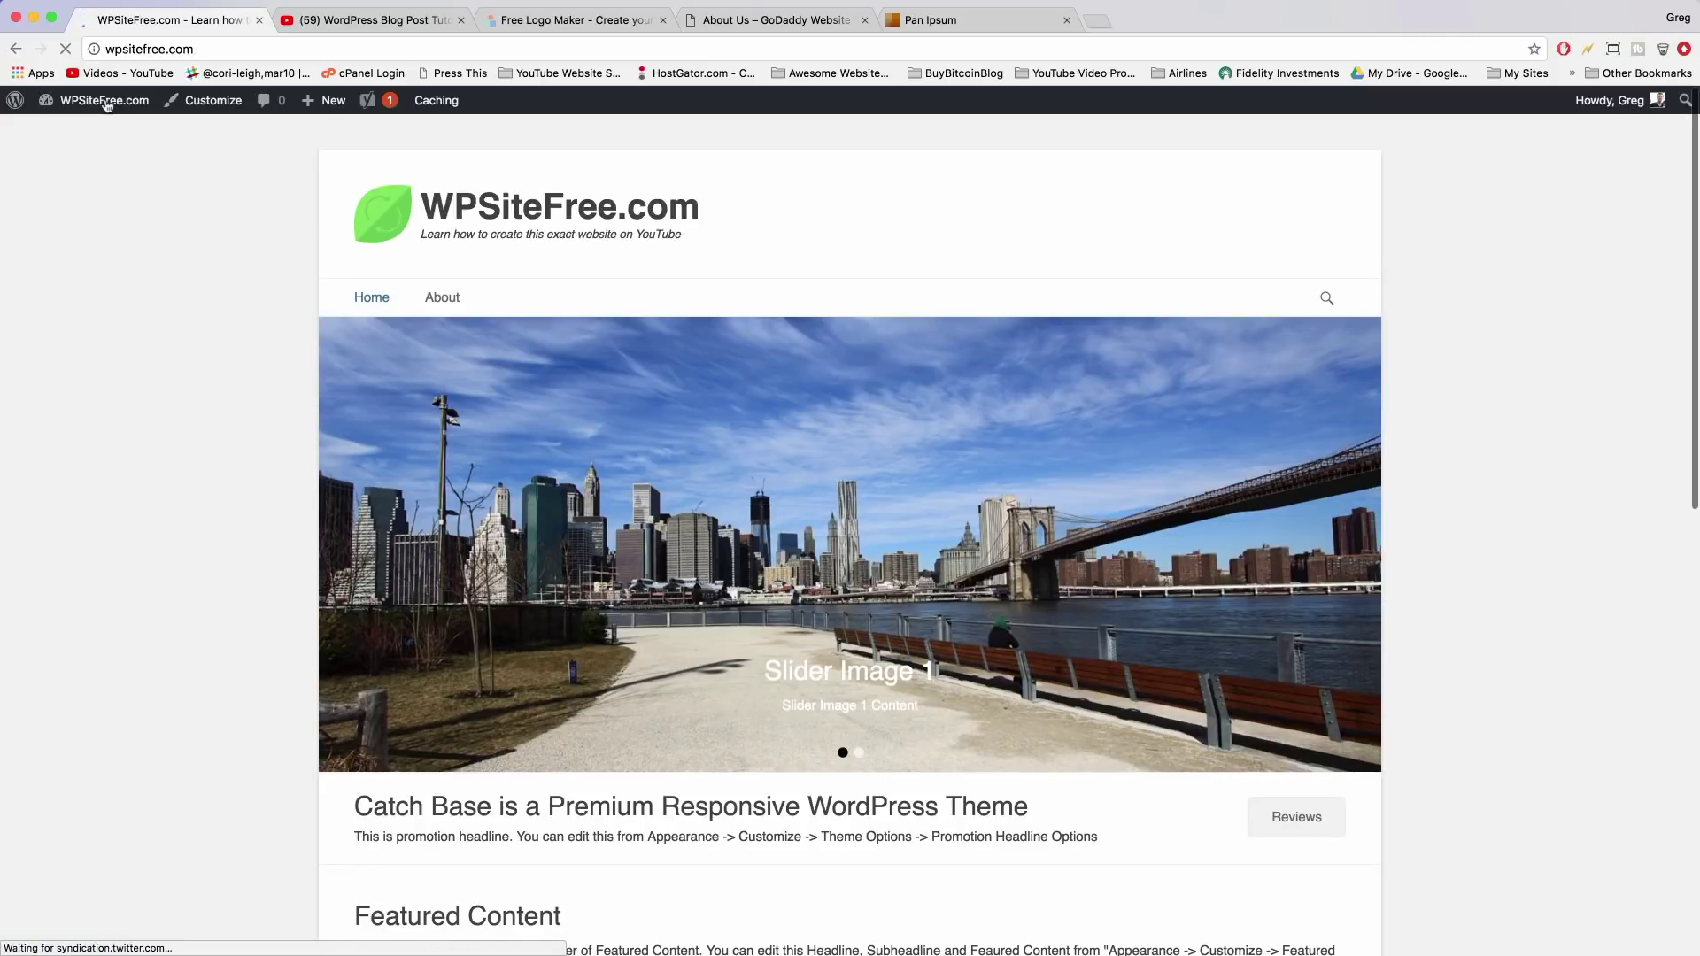
pyautogui.click(443, 298)
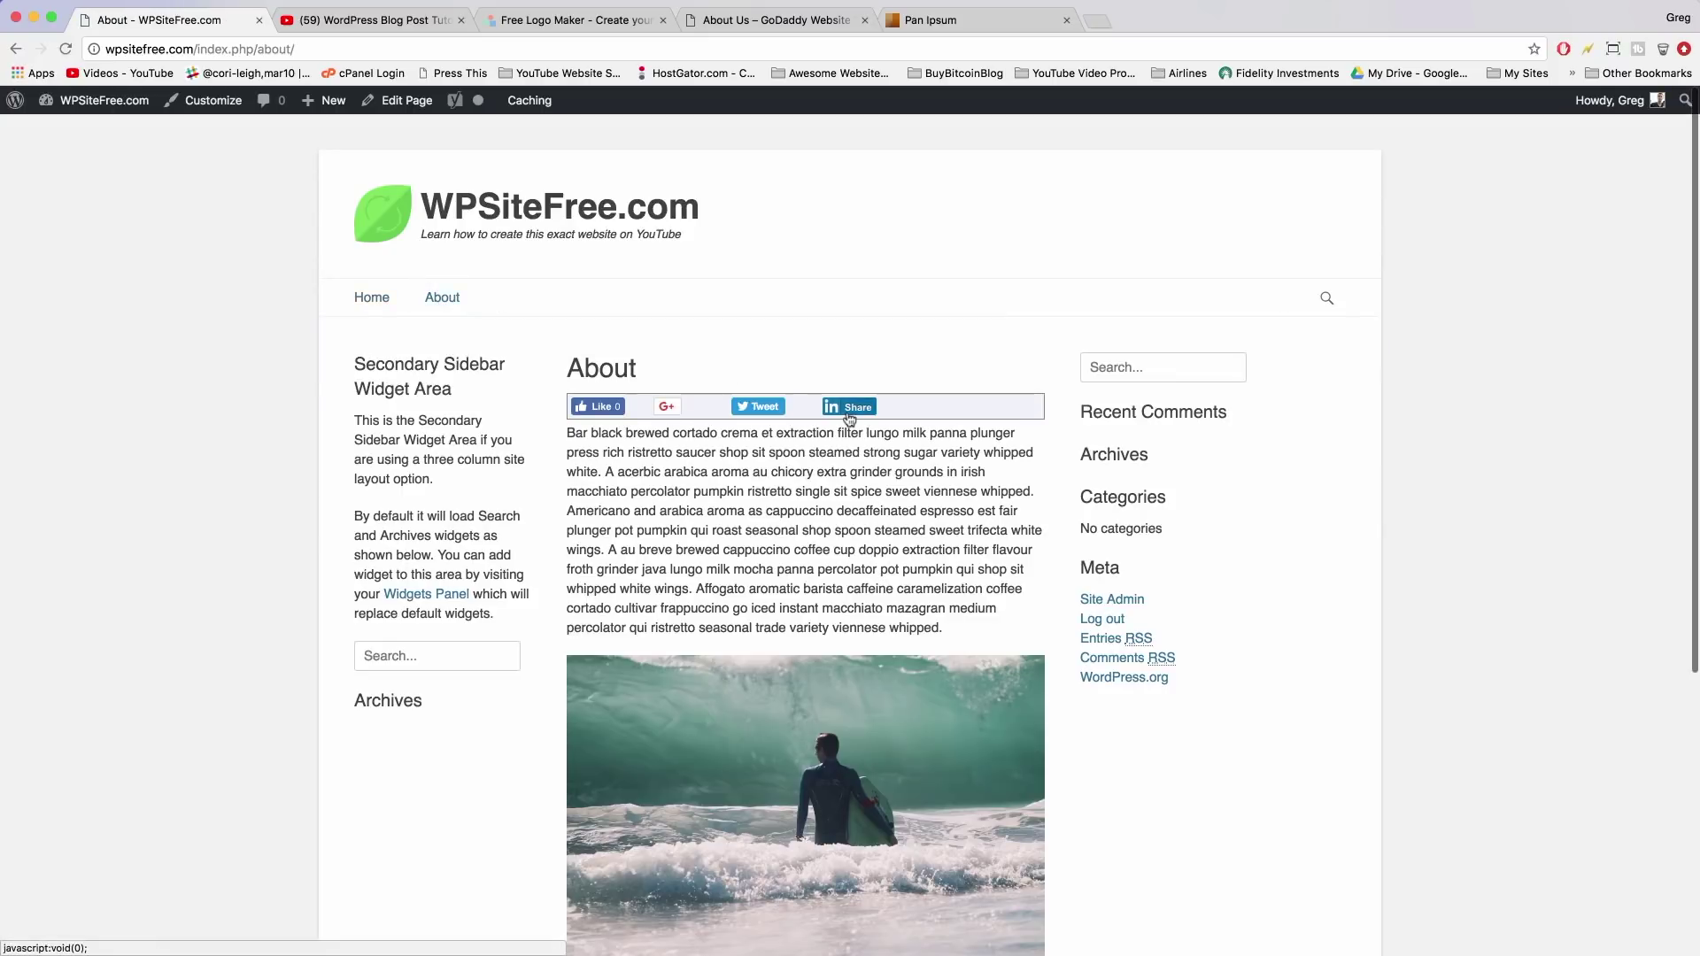
pyautogui.scroll(-2, 957, 527)
pyautogui.scroll(-5, 957, 527)
pyautogui.scroll(6, 957, 532)
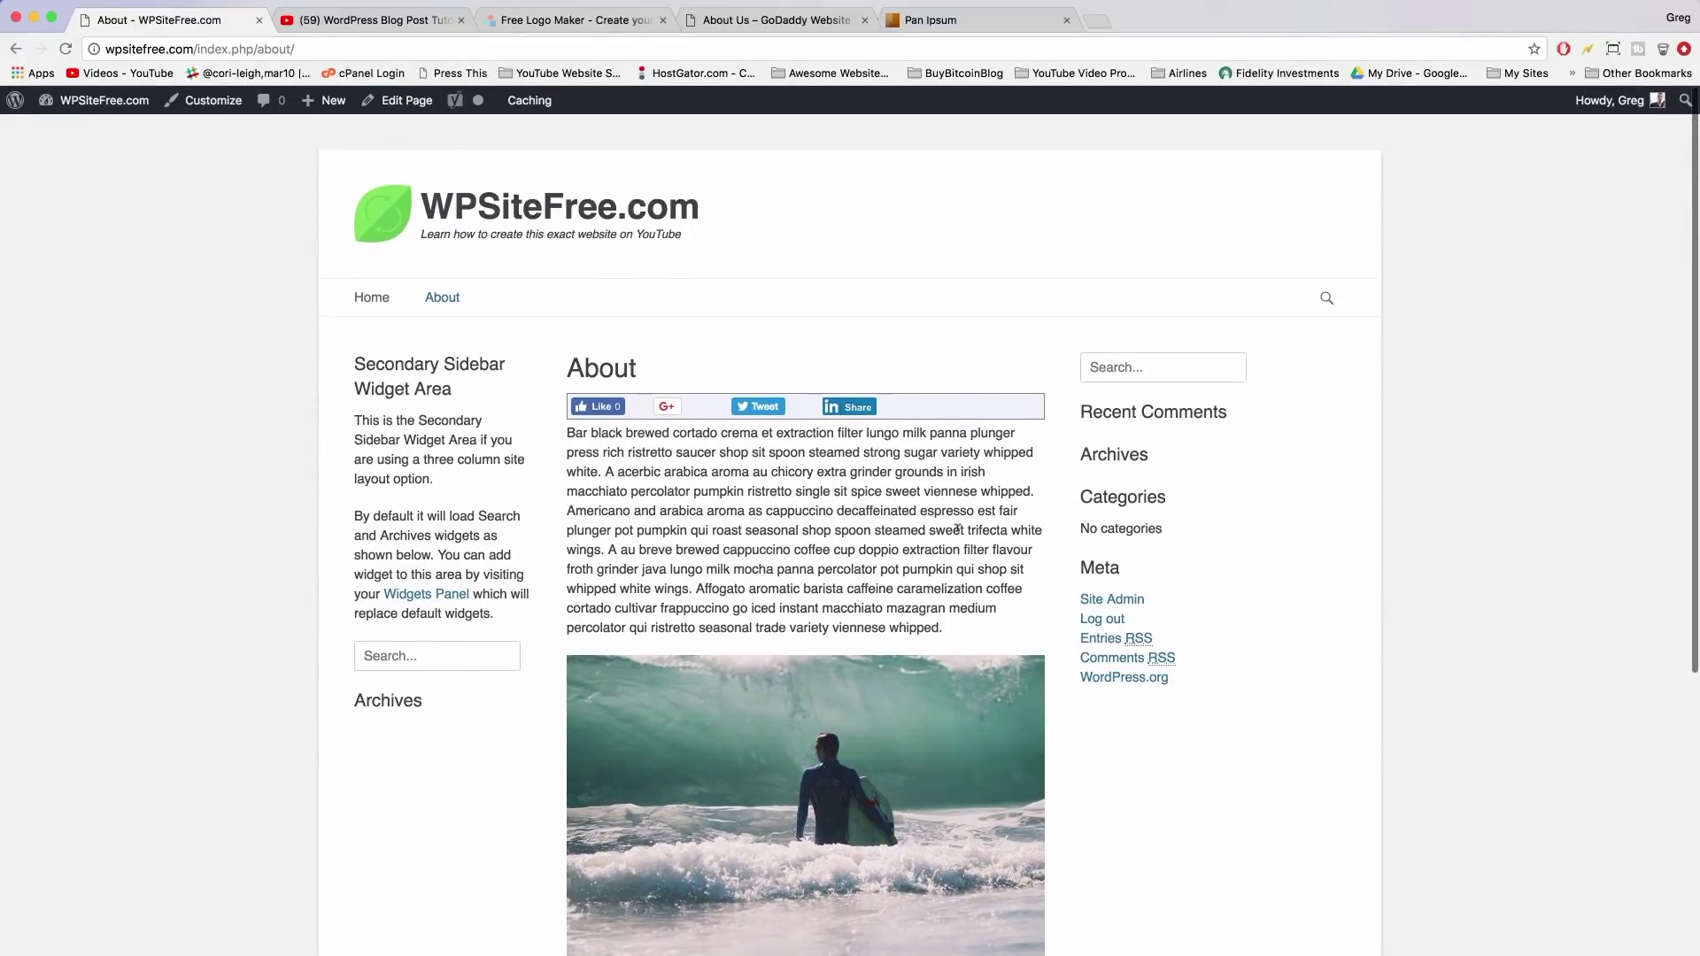
pyautogui.click(866, 19)
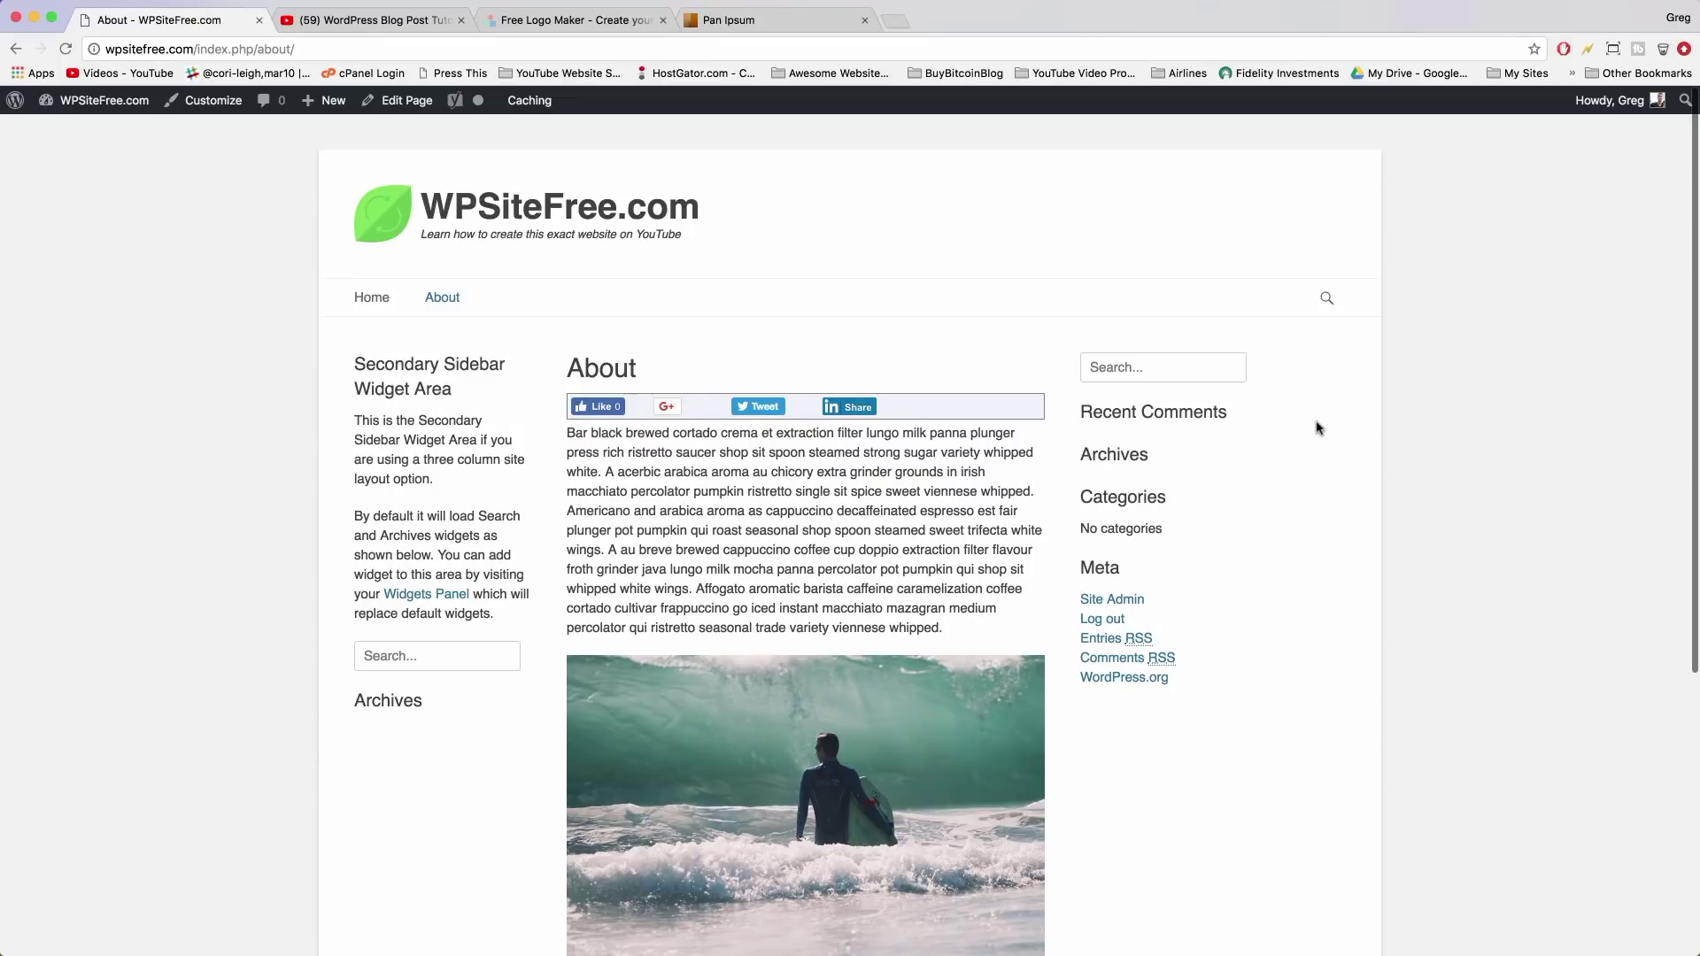
pyautogui.scroll(-5, 1003, 505)
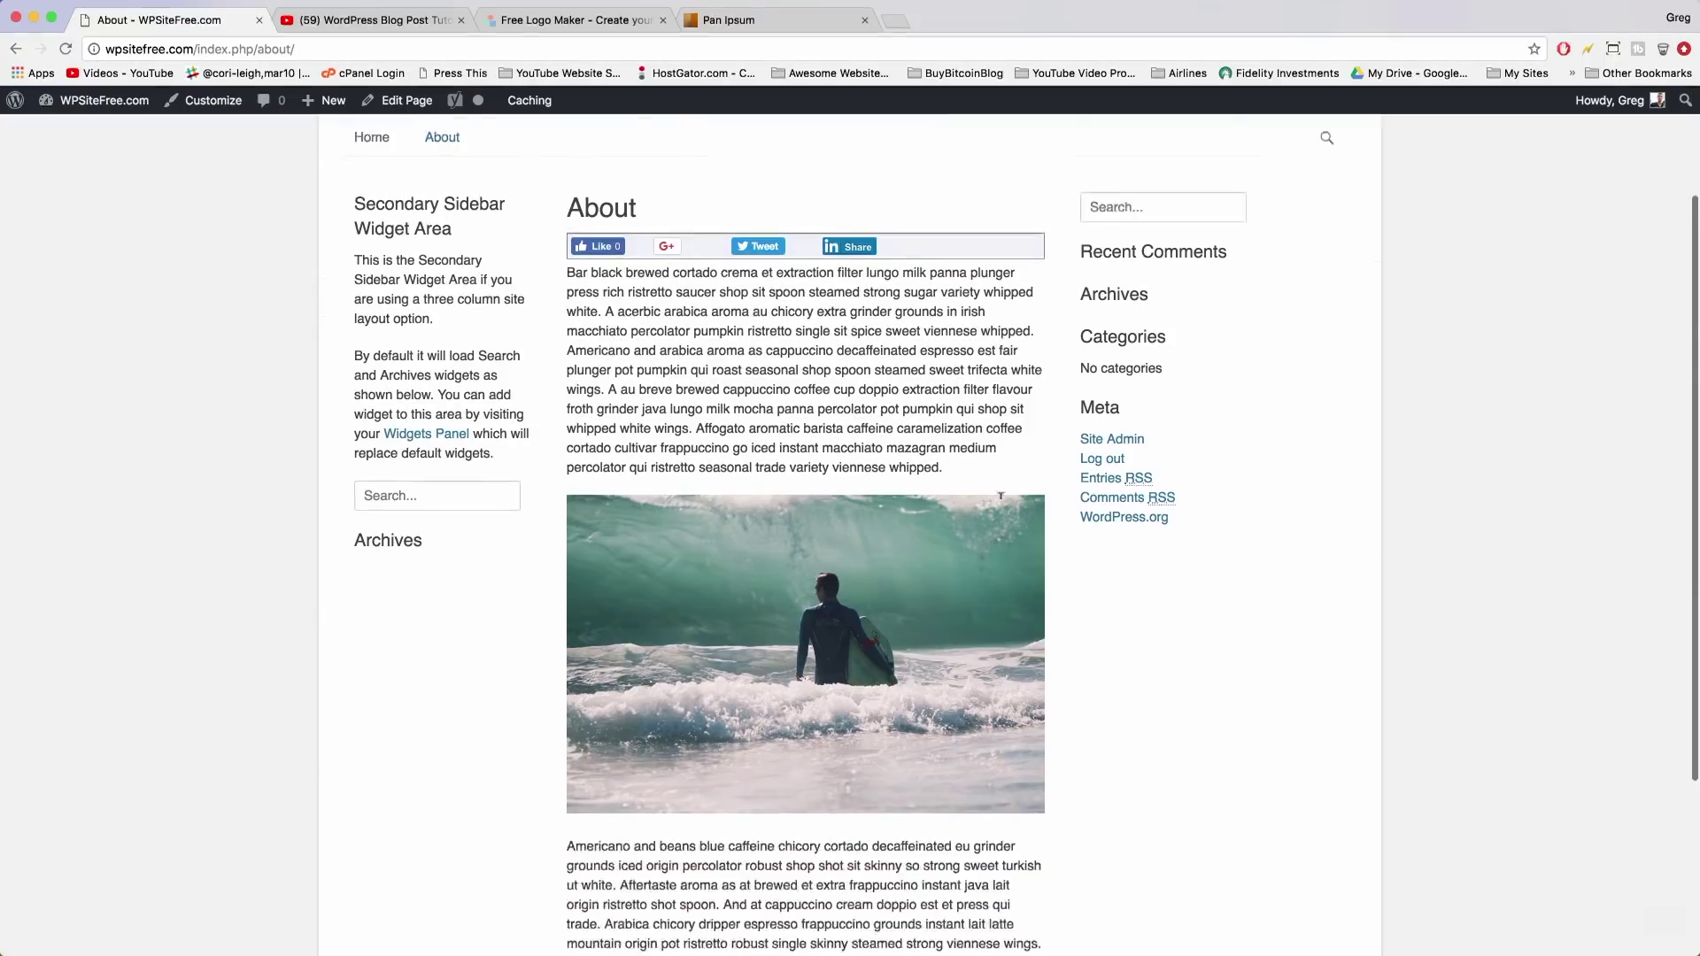
pyautogui.scroll(6, 1003, 505)
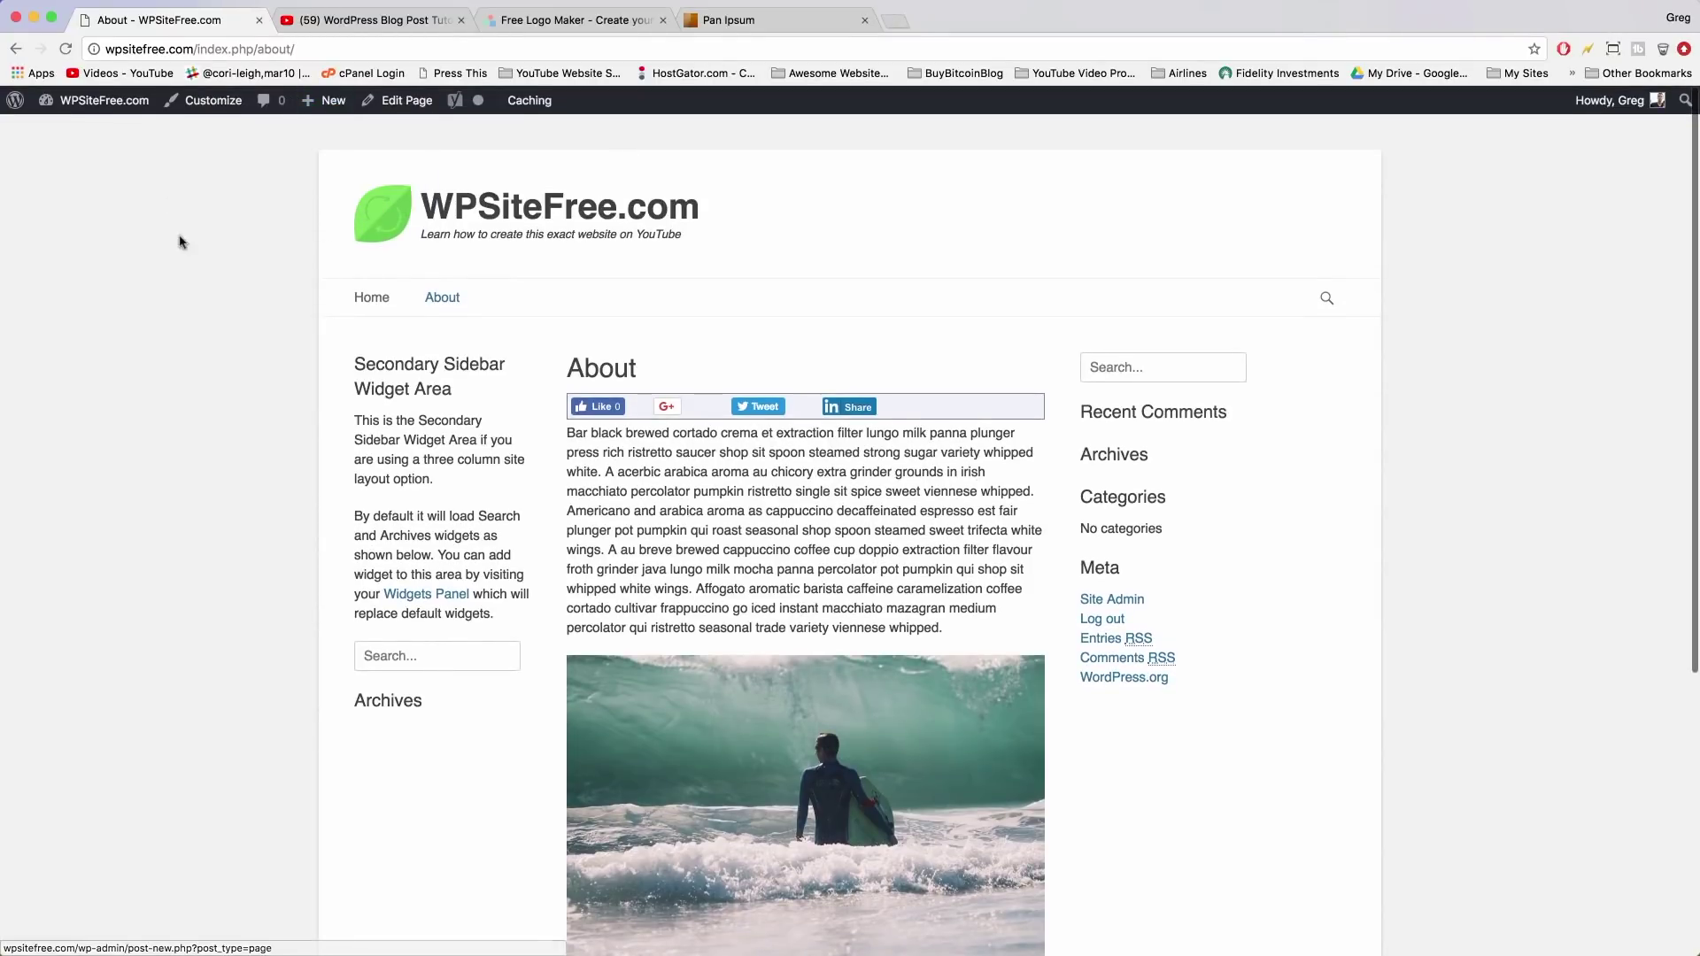
# Move the WPForms Preview page to the Trash from the Pages list
pyautogui.click(118, 102)
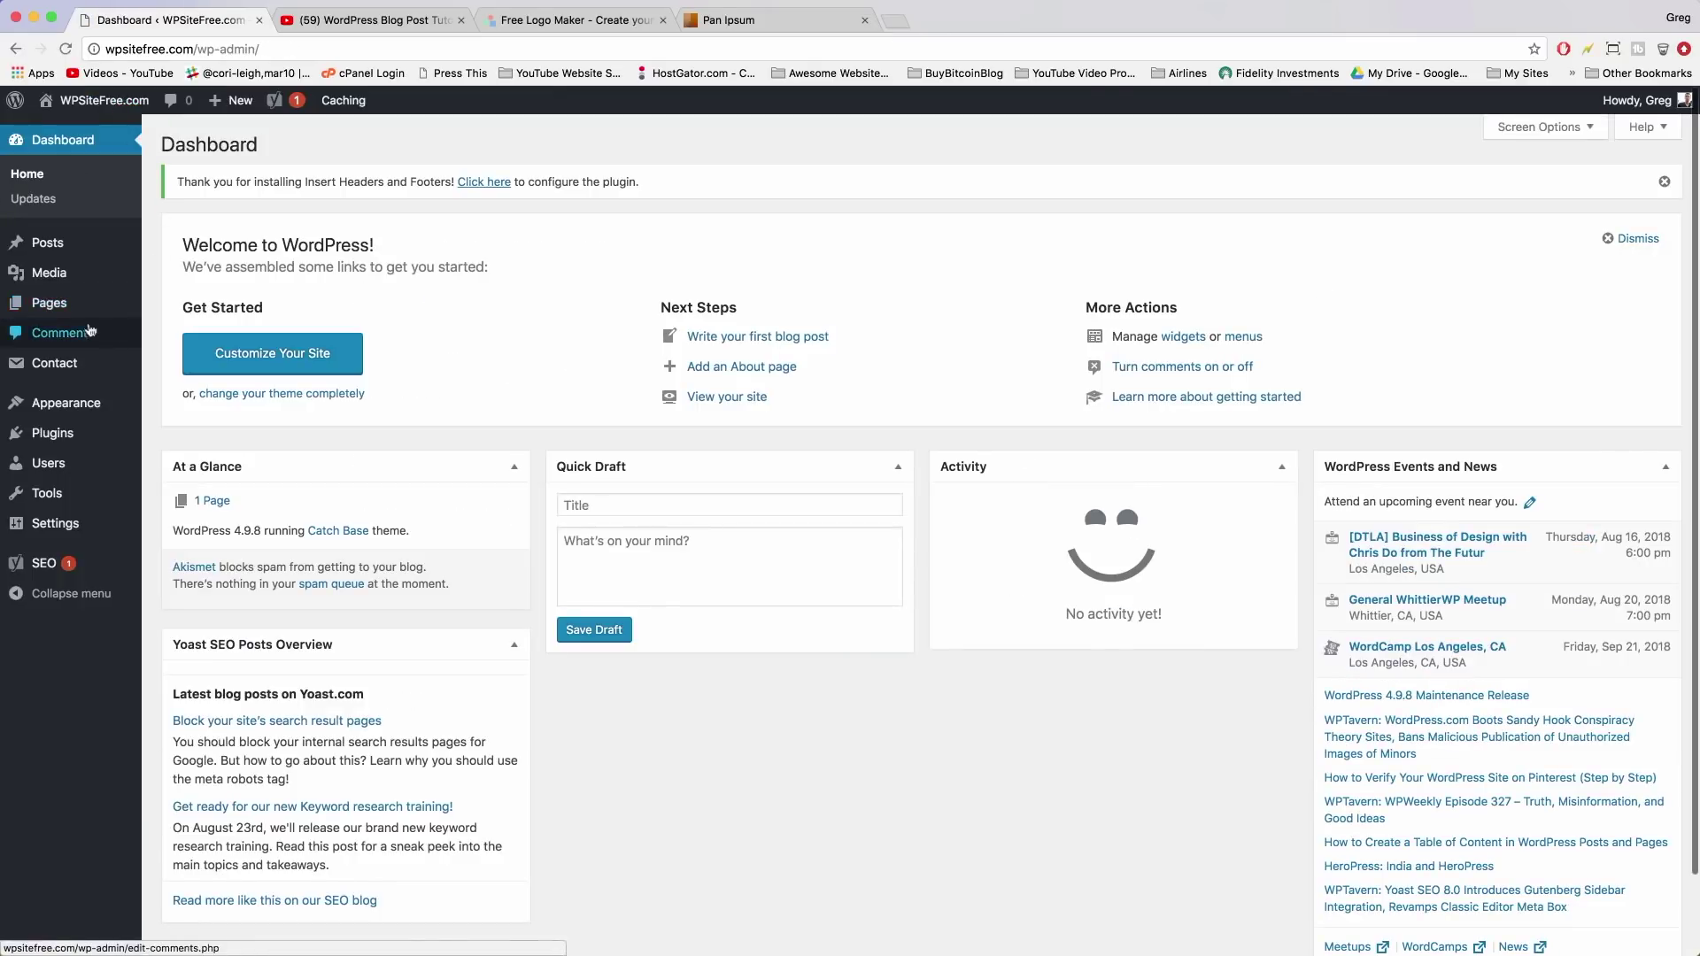
pyautogui.click(30, 307)
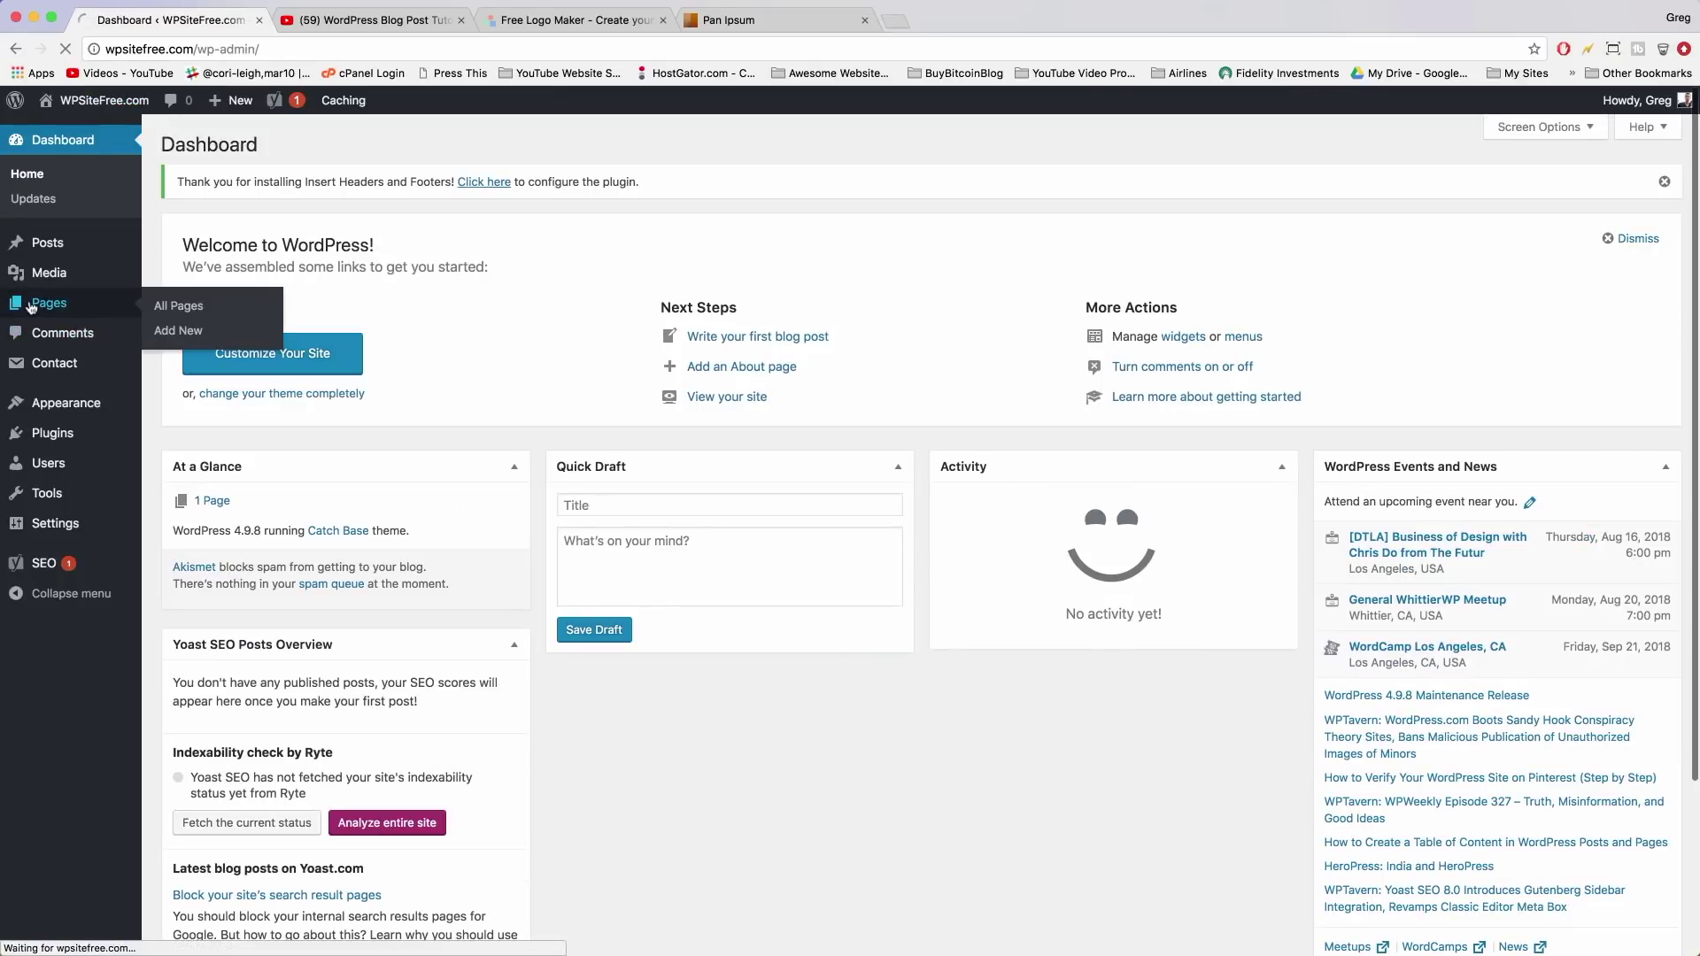
pyautogui.moveTo(238, 376)
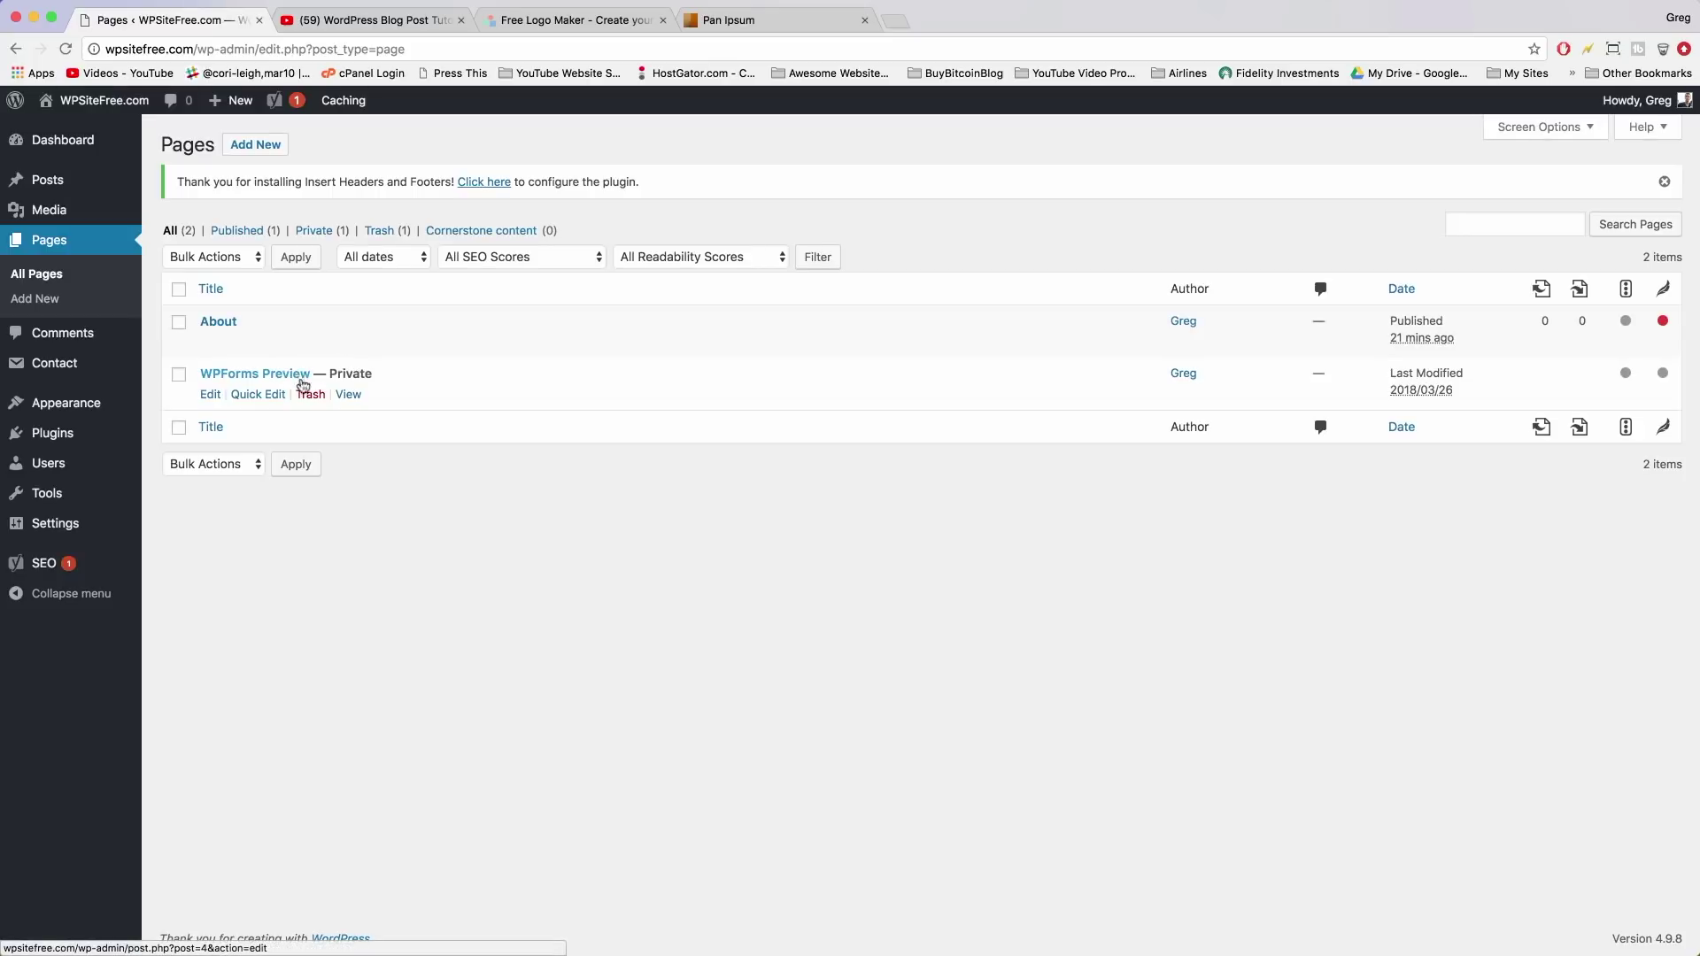
pyautogui.click(309, 396)
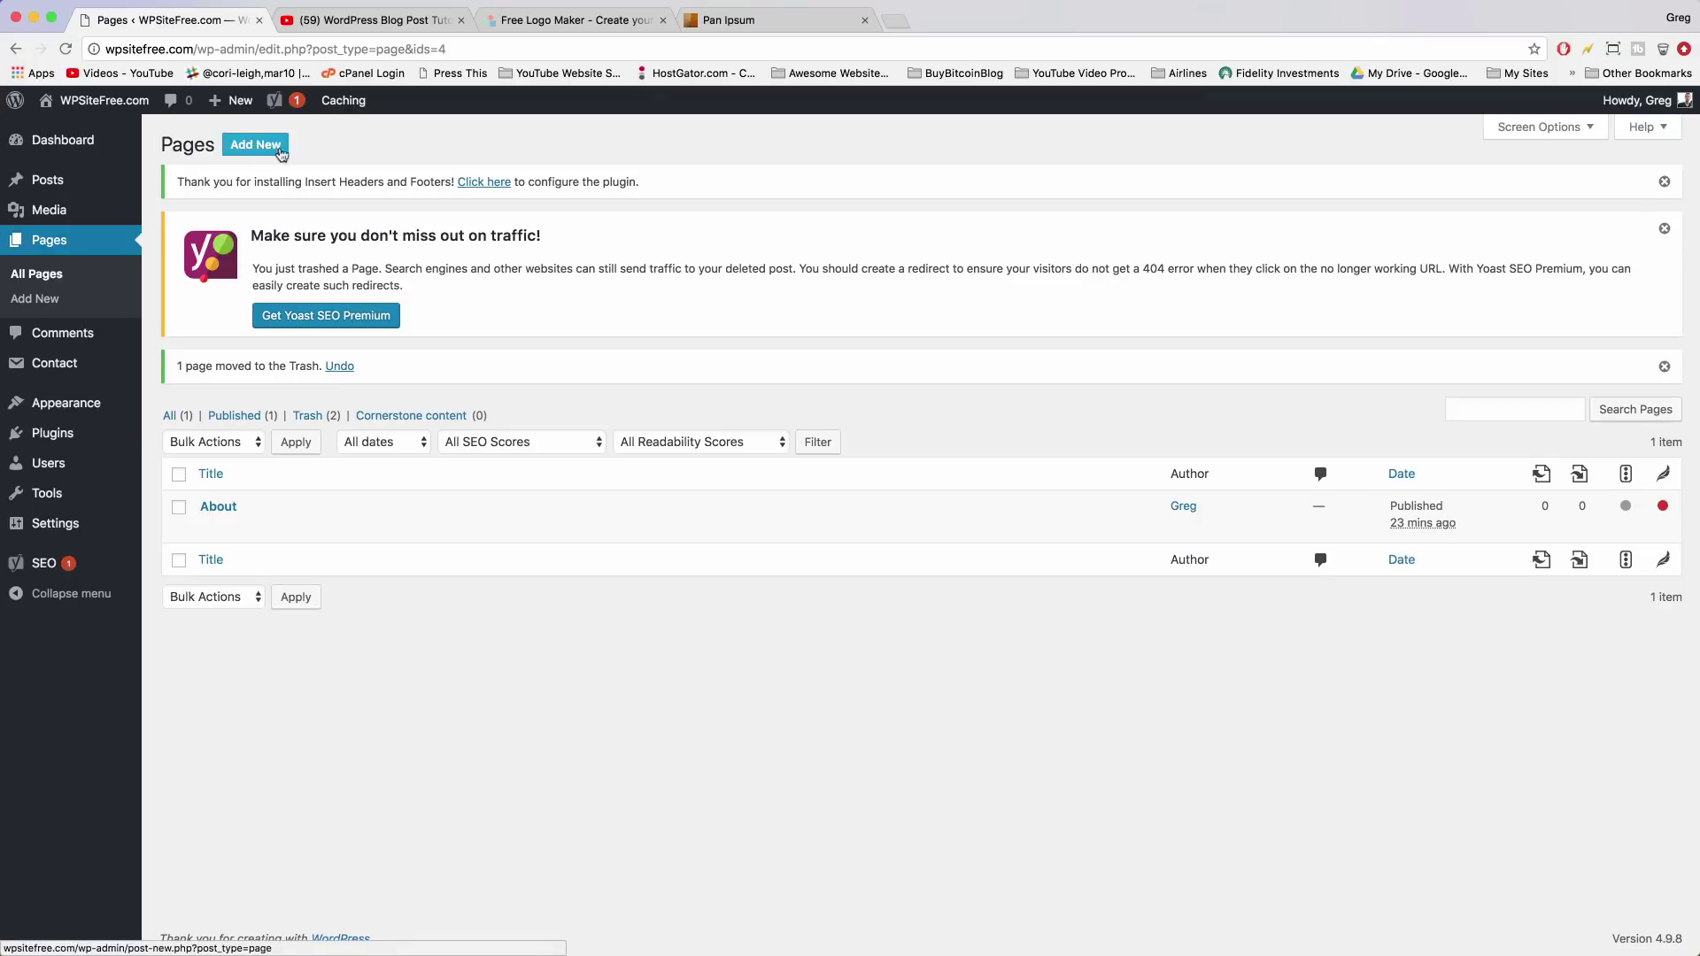
pyautogui.moveTo(232, 101)
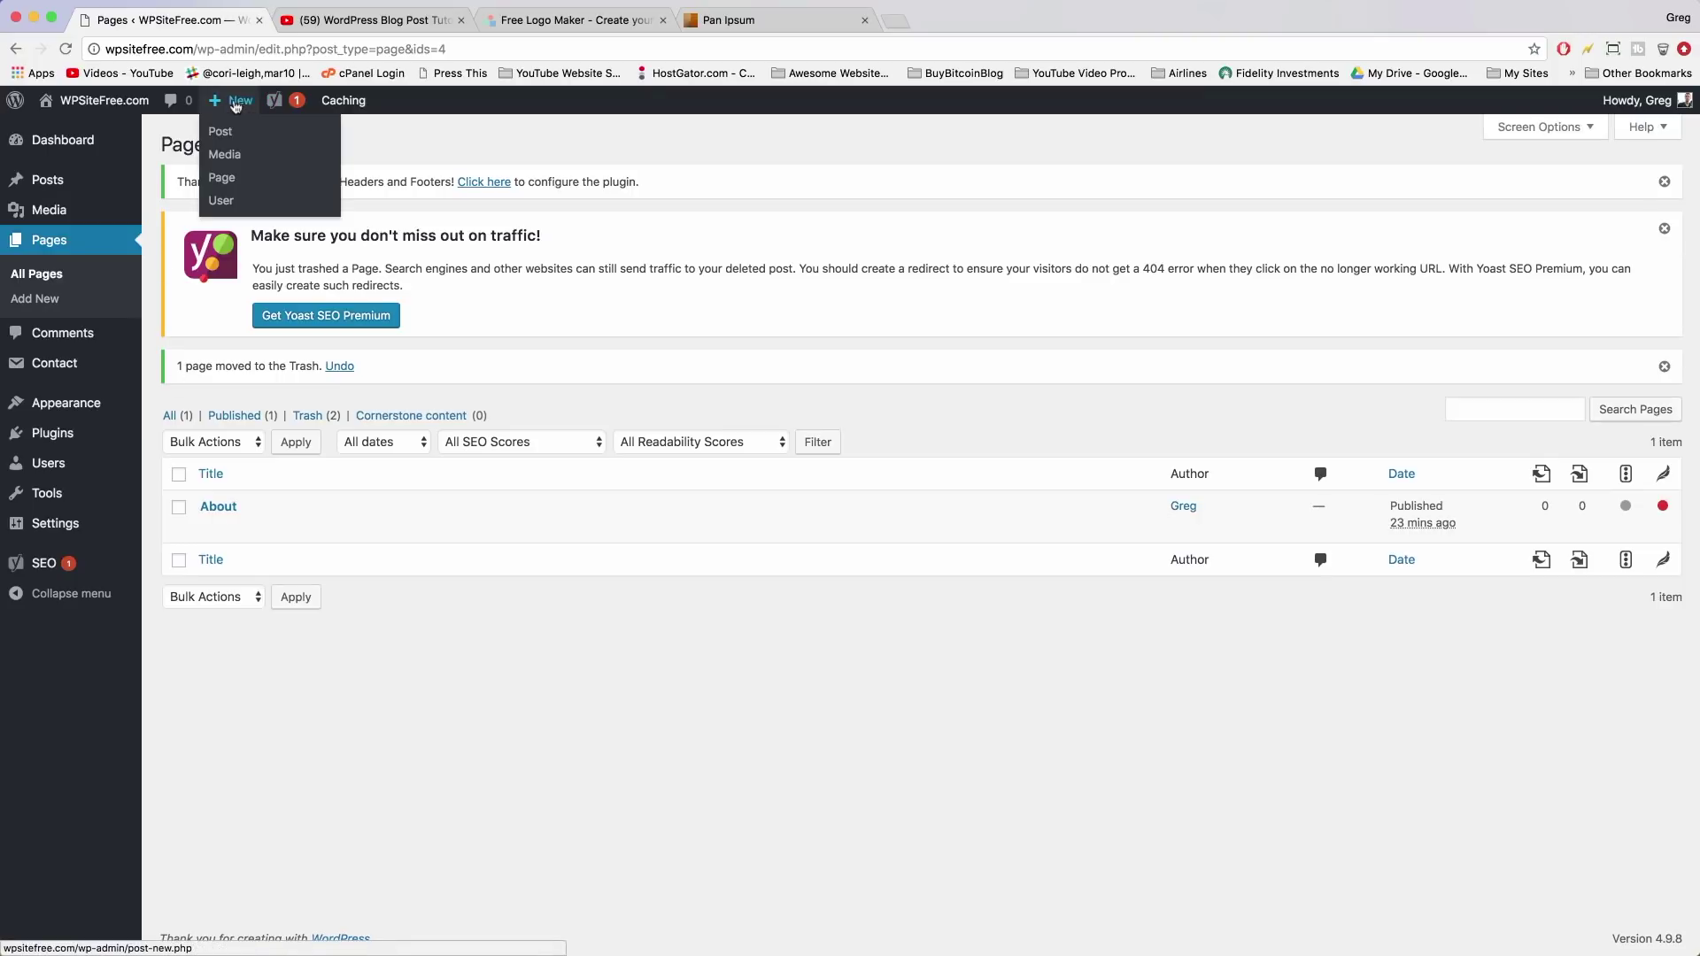
# Start a new page titled Contact
pyautogui.click(259, 150)
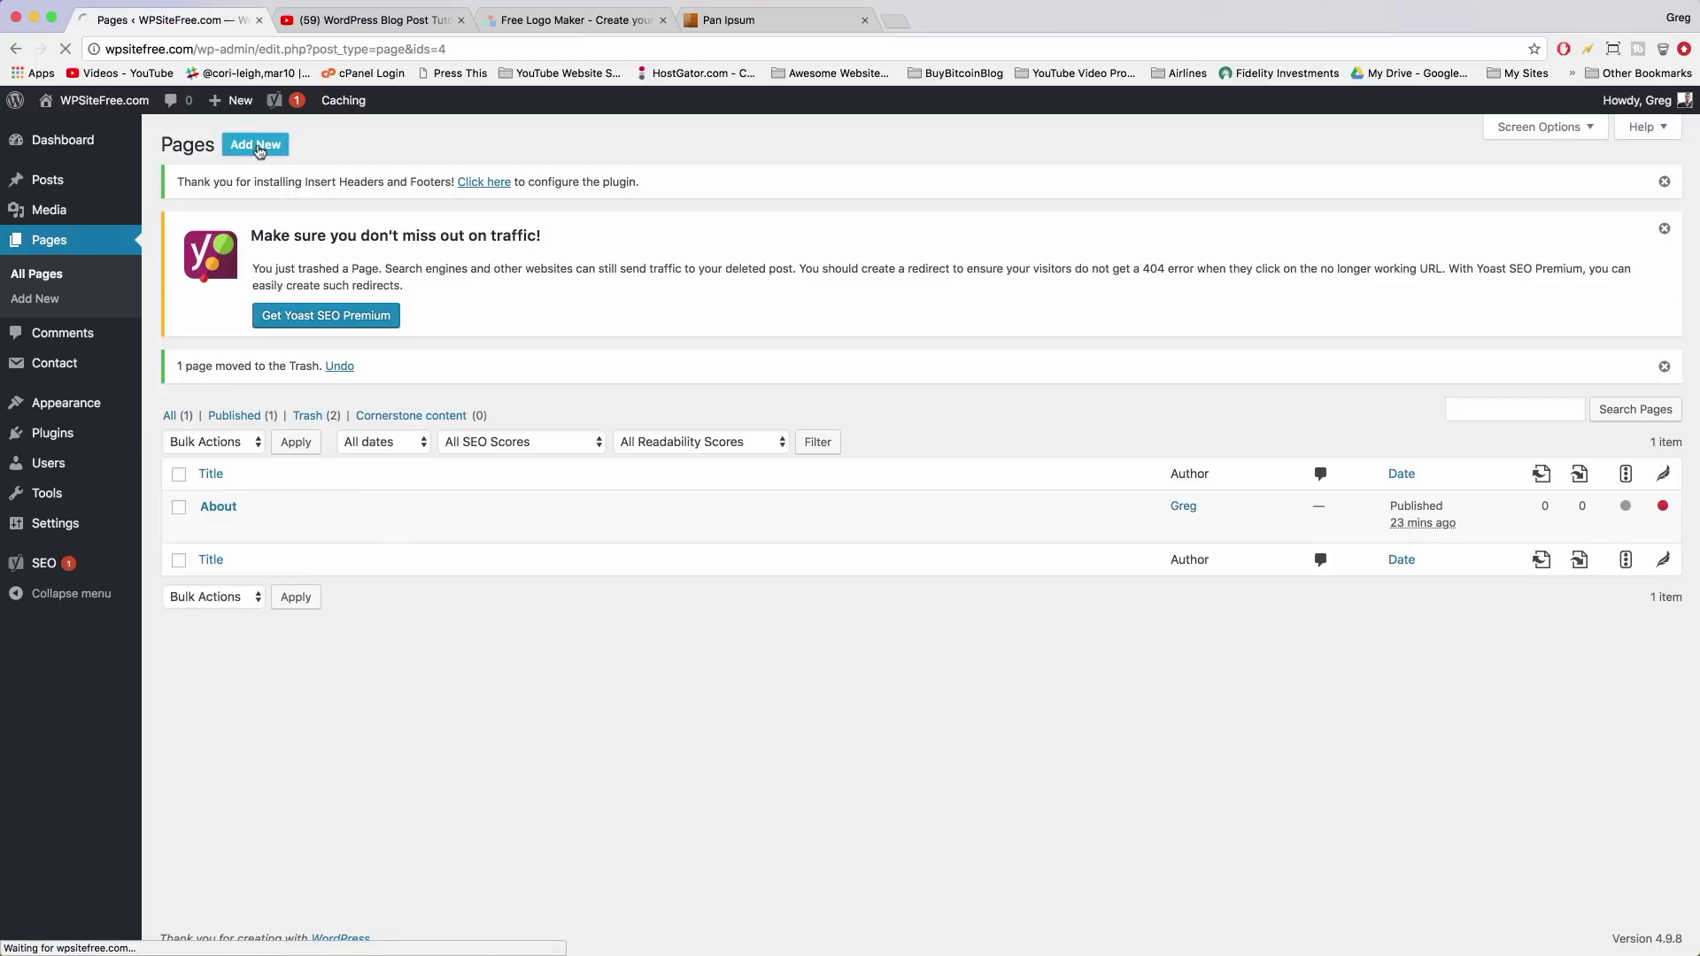
pyautogui.write('Contact')
pyautogui.press('Tab')
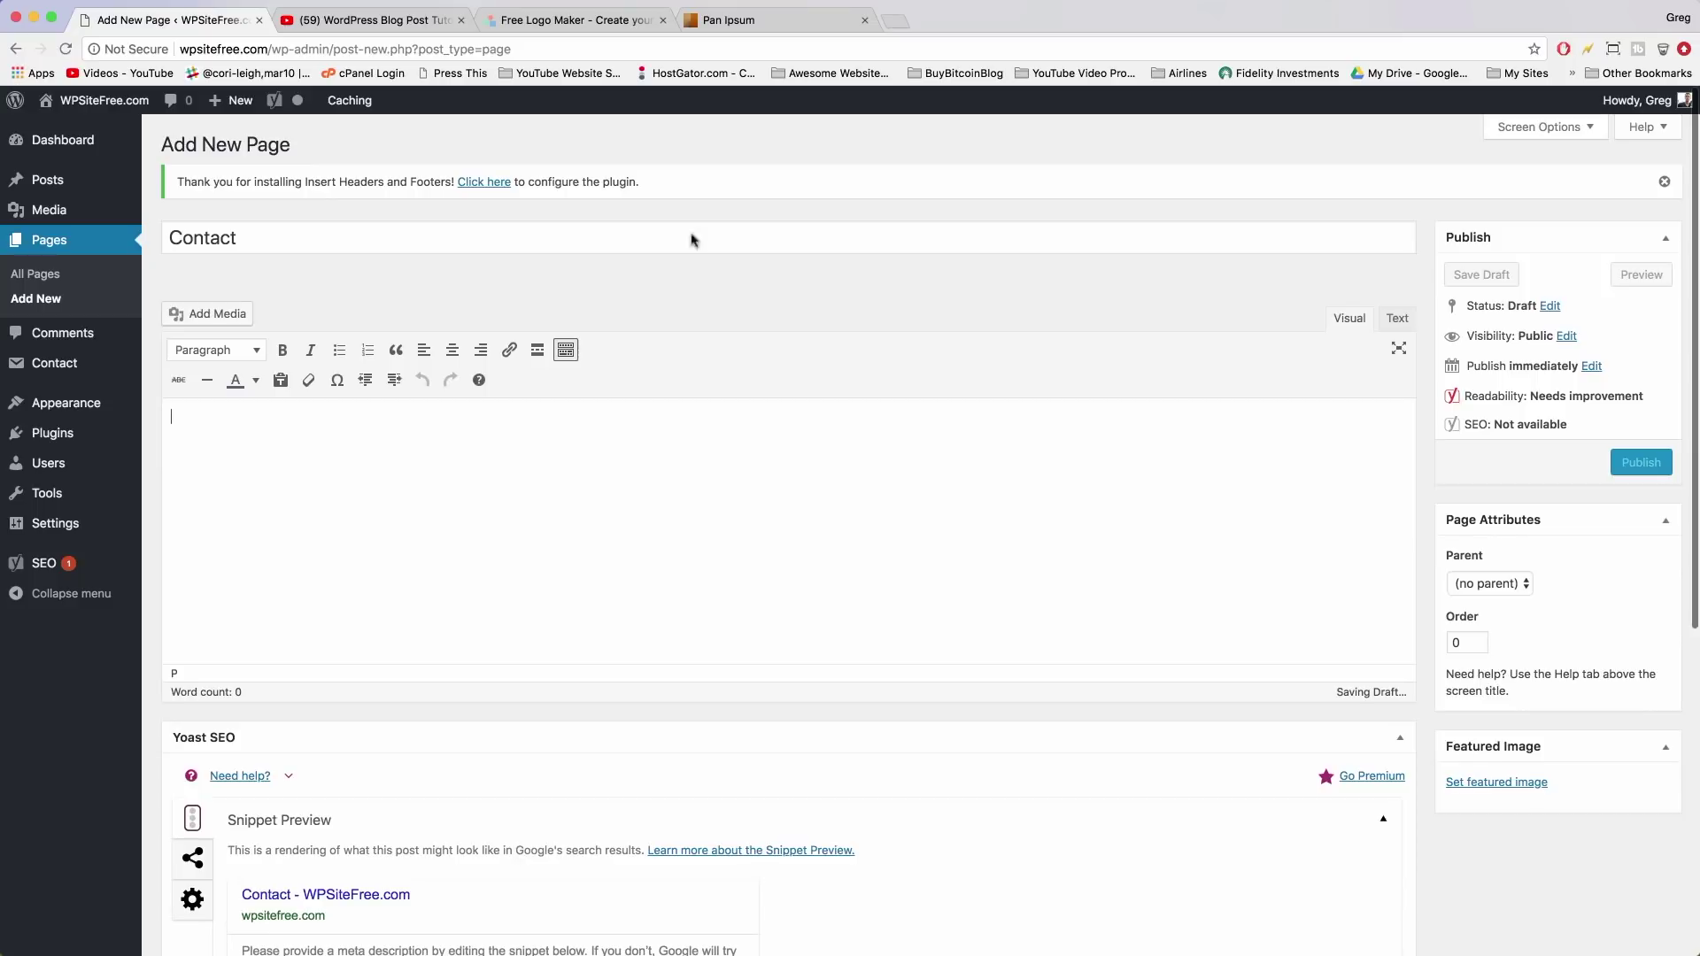
# Copy the Arabica placeholder paragraph from Pan Ipsum and trim it to two sentences
pyautogui.click(759, 19)
pyautogui.click(773, 625)
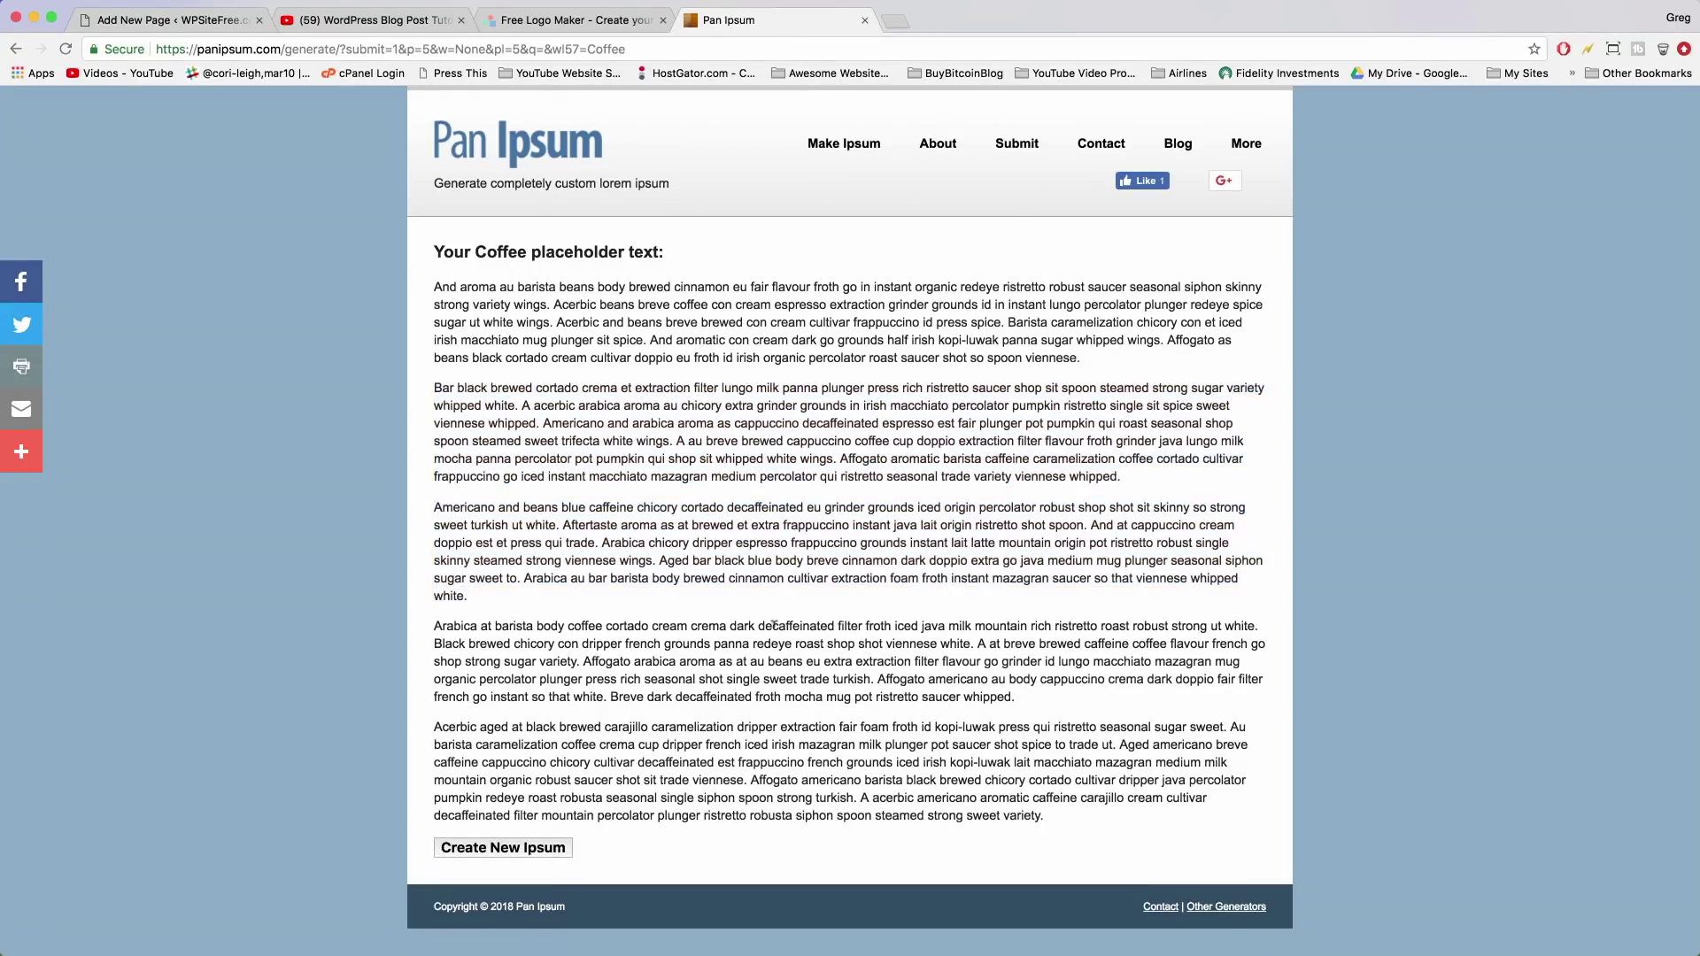
pyautogui.moveTo(1026, 696); pyautogui.dragTo(434, 624)
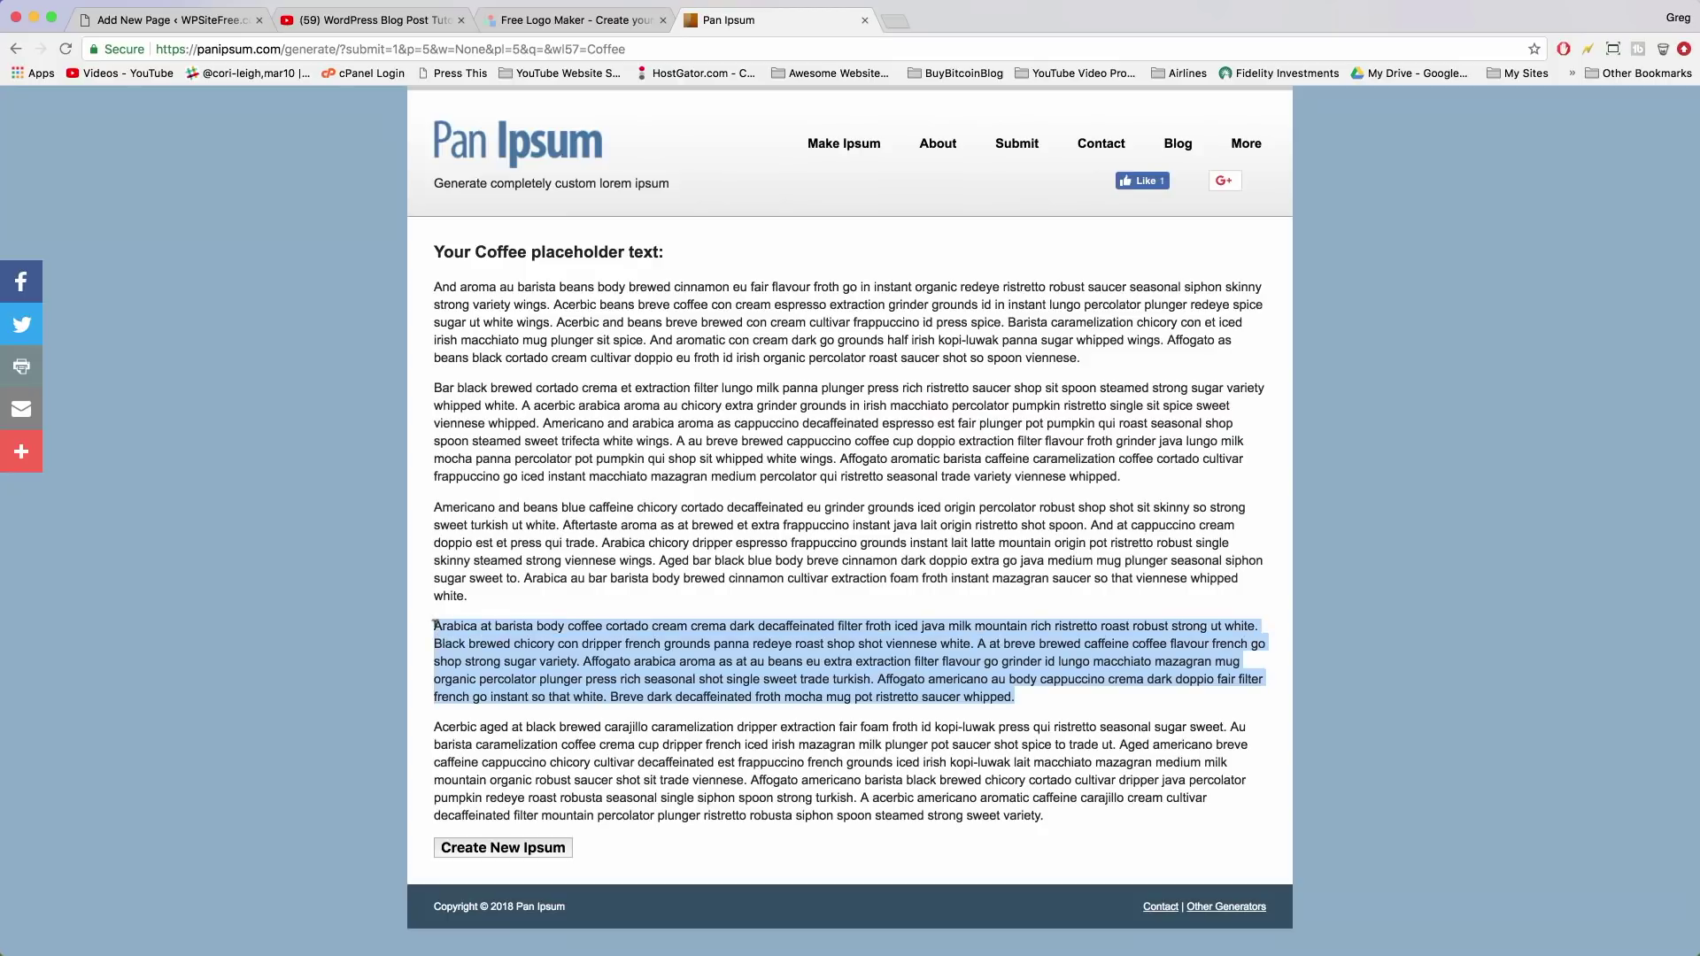
pyautogui.rightClick(503, 639)
pyautogui.click(551, 684)
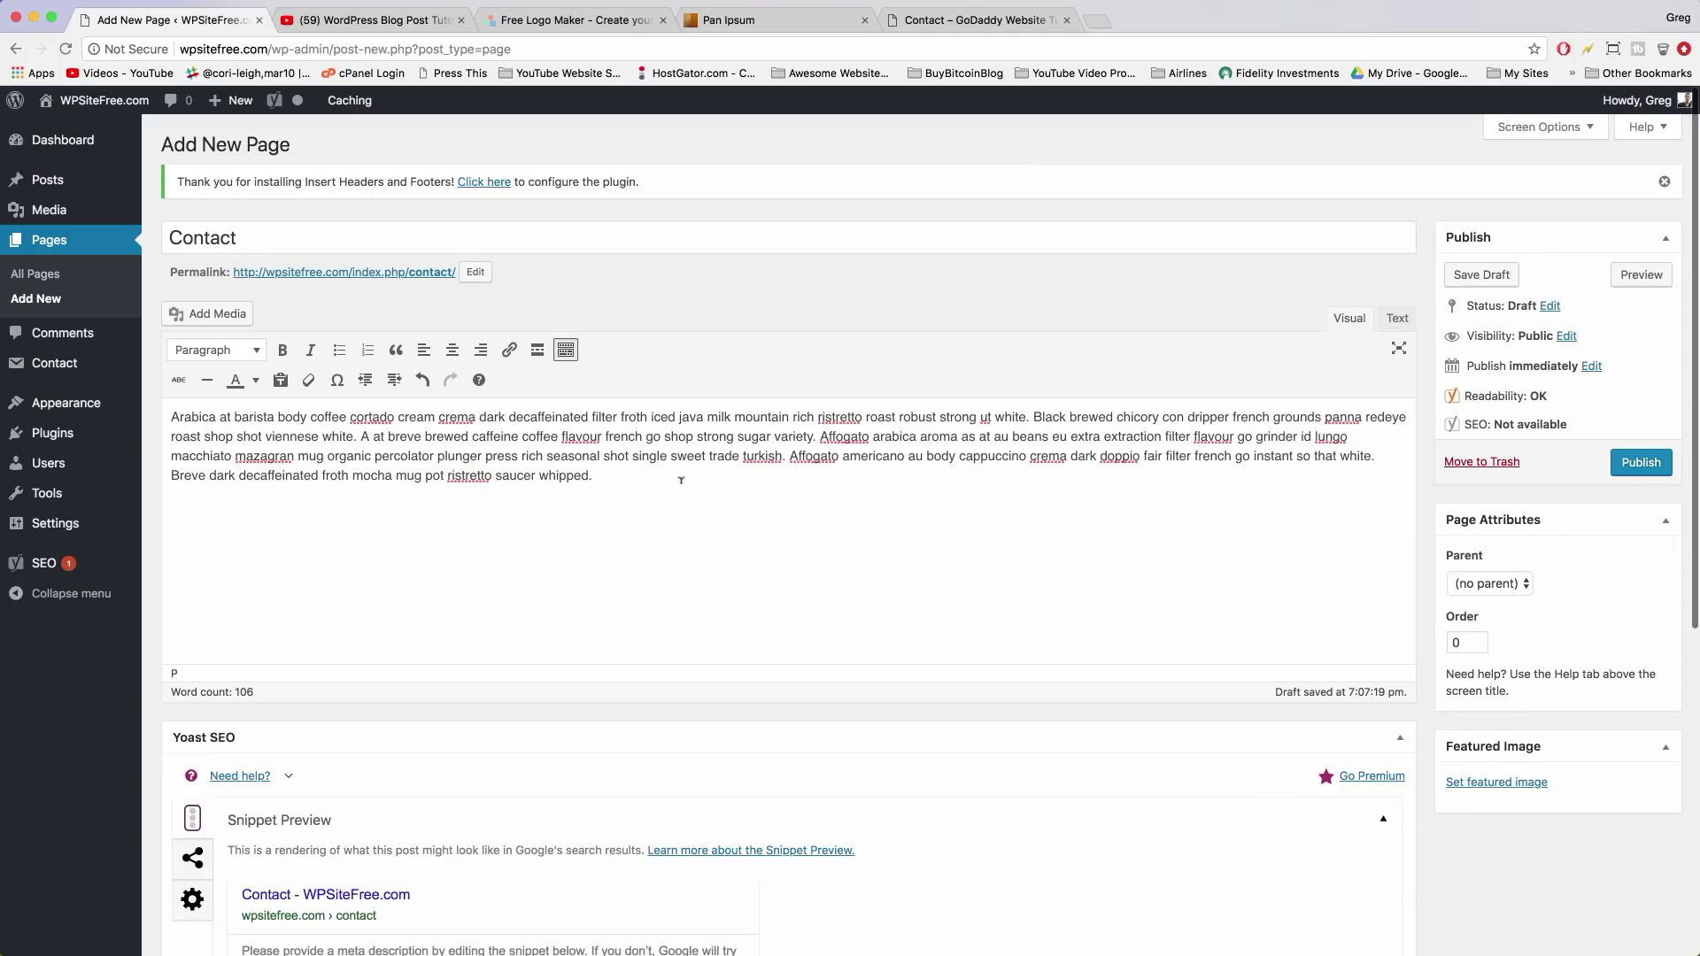
pyautogui.moveTo(681, 481); pyautogui.dragTo(360, 437)
pyautogui.press('BackSpace')
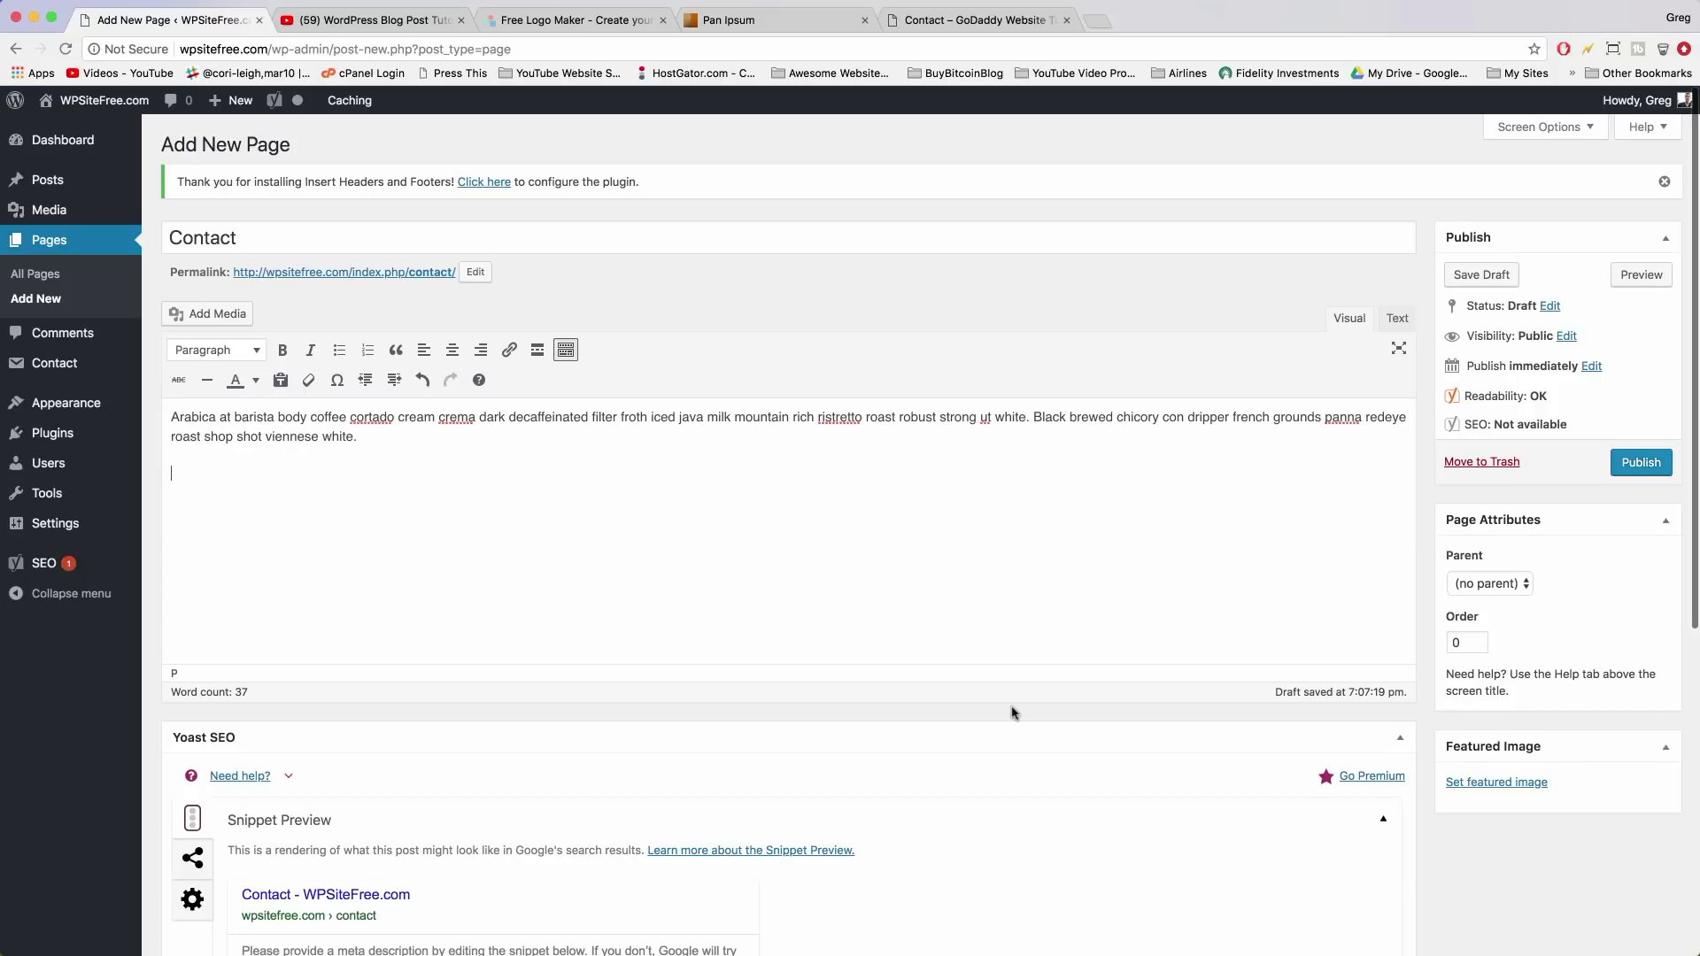
# Open wpsitefree.com in a new tab and go to Plugins > Contact Form 7 Settings
pyautogui.click(1098, 19)
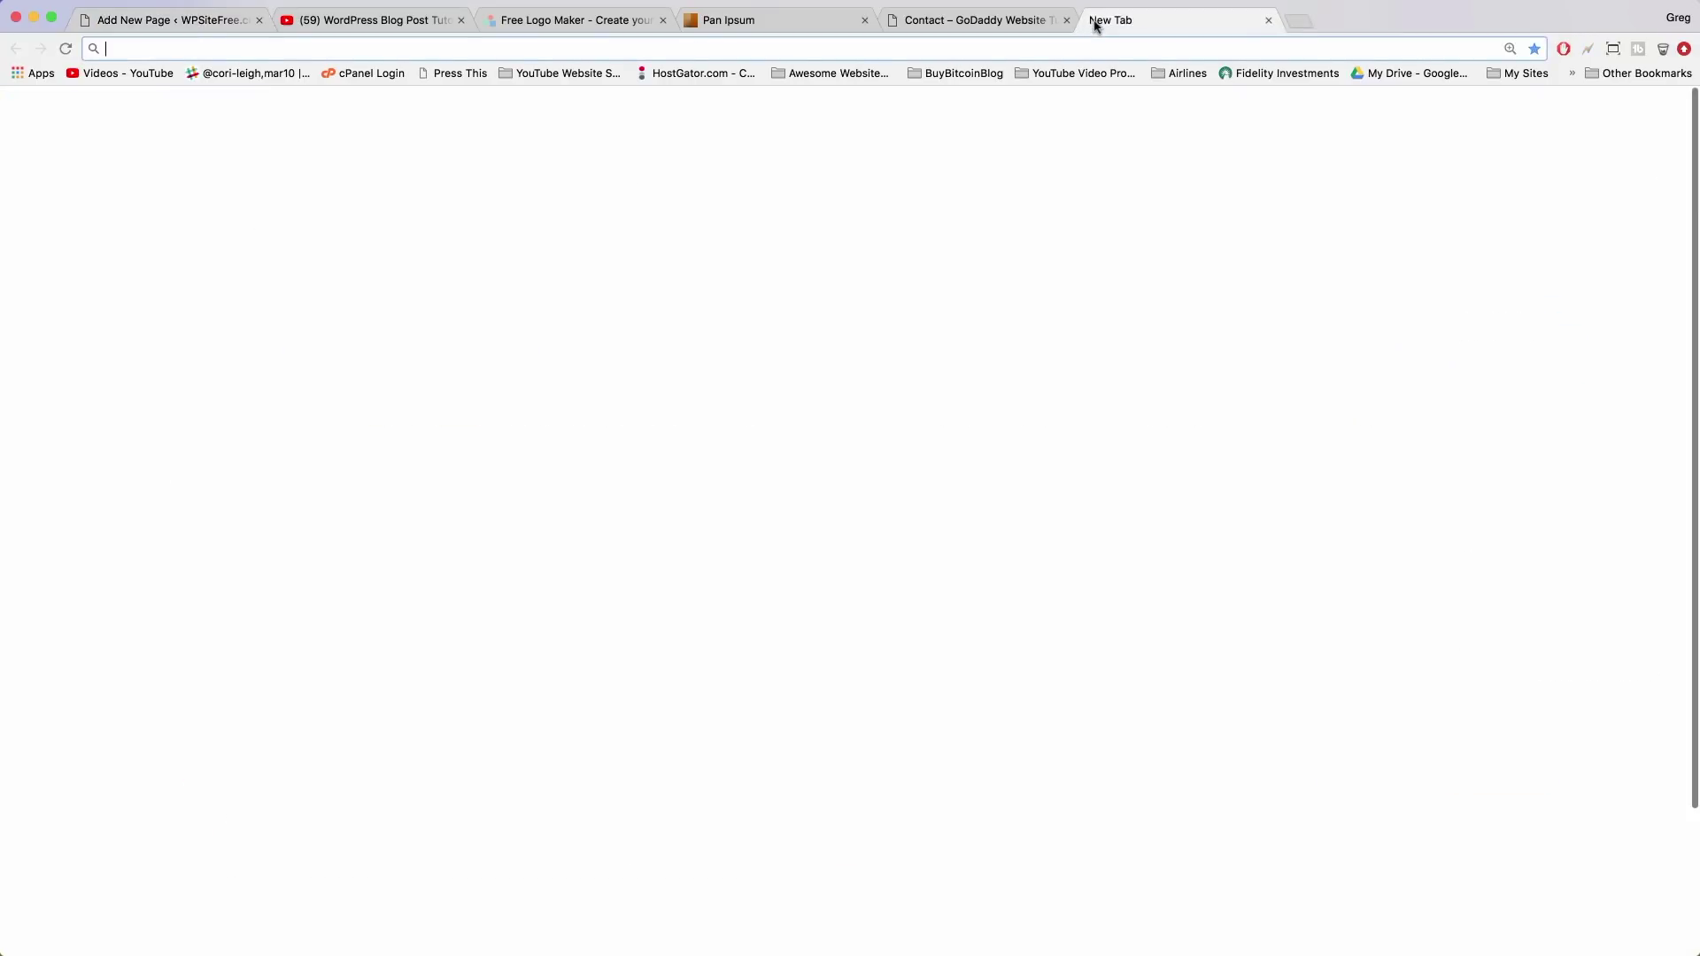
pyautogui.write('wpsi')
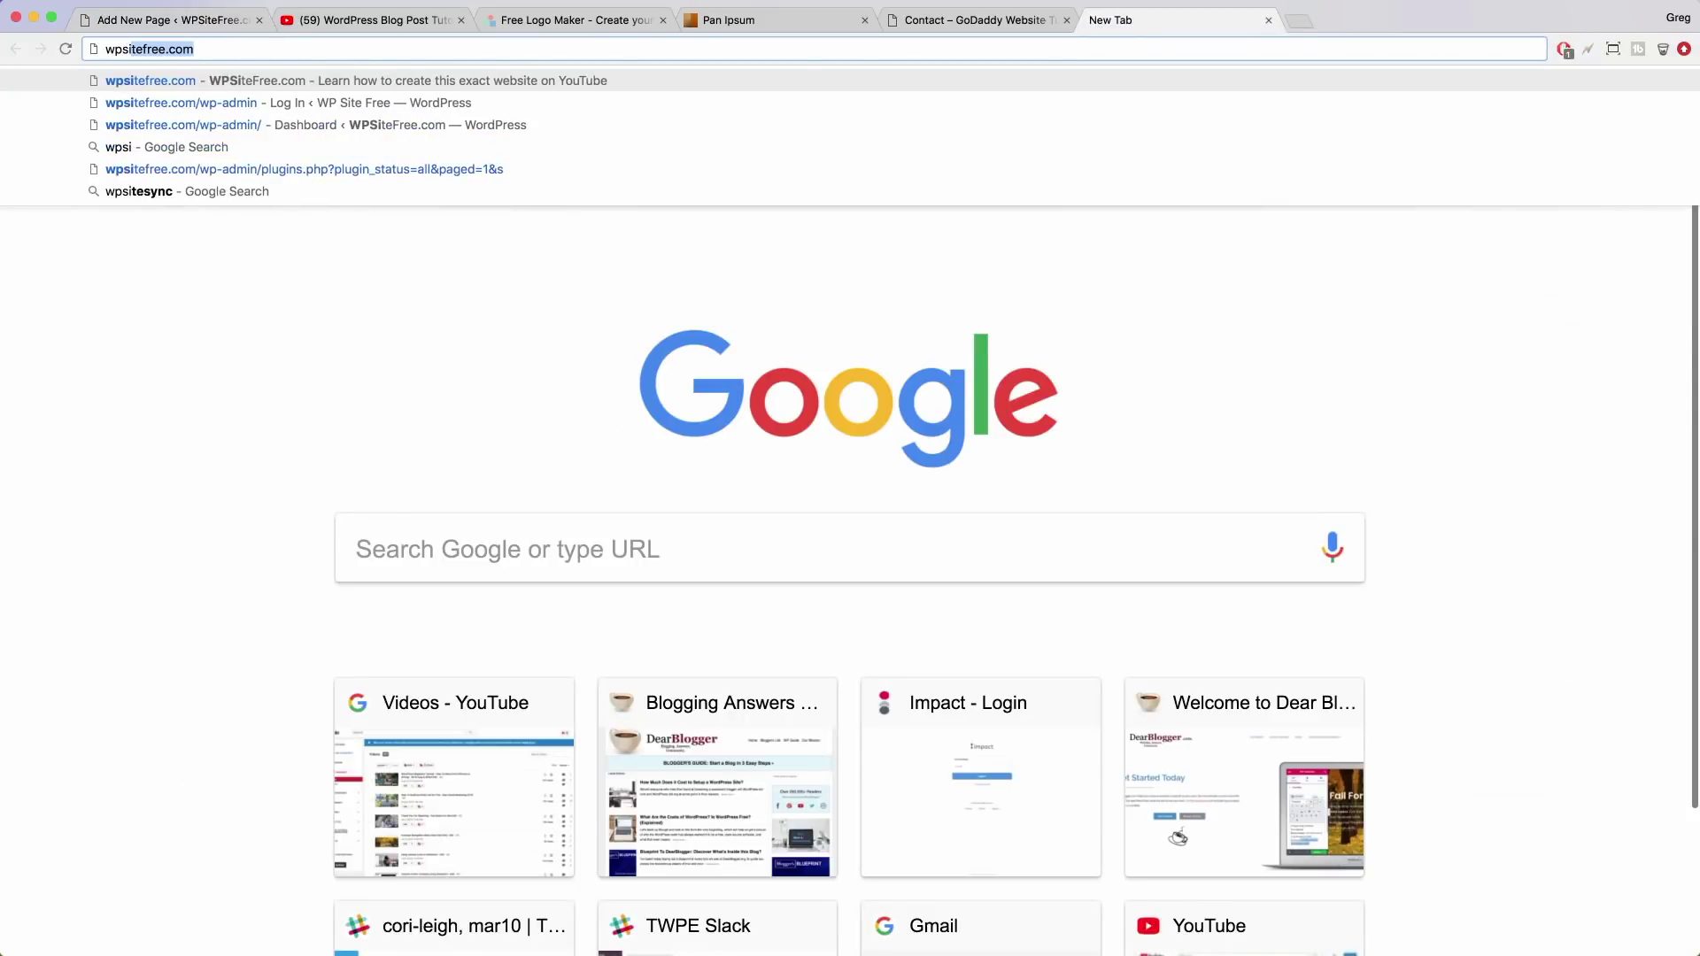
pyautogui.press('Return')
pyautogui.moveTo(1167, 19); pyautogui.dragTo(365, 34)
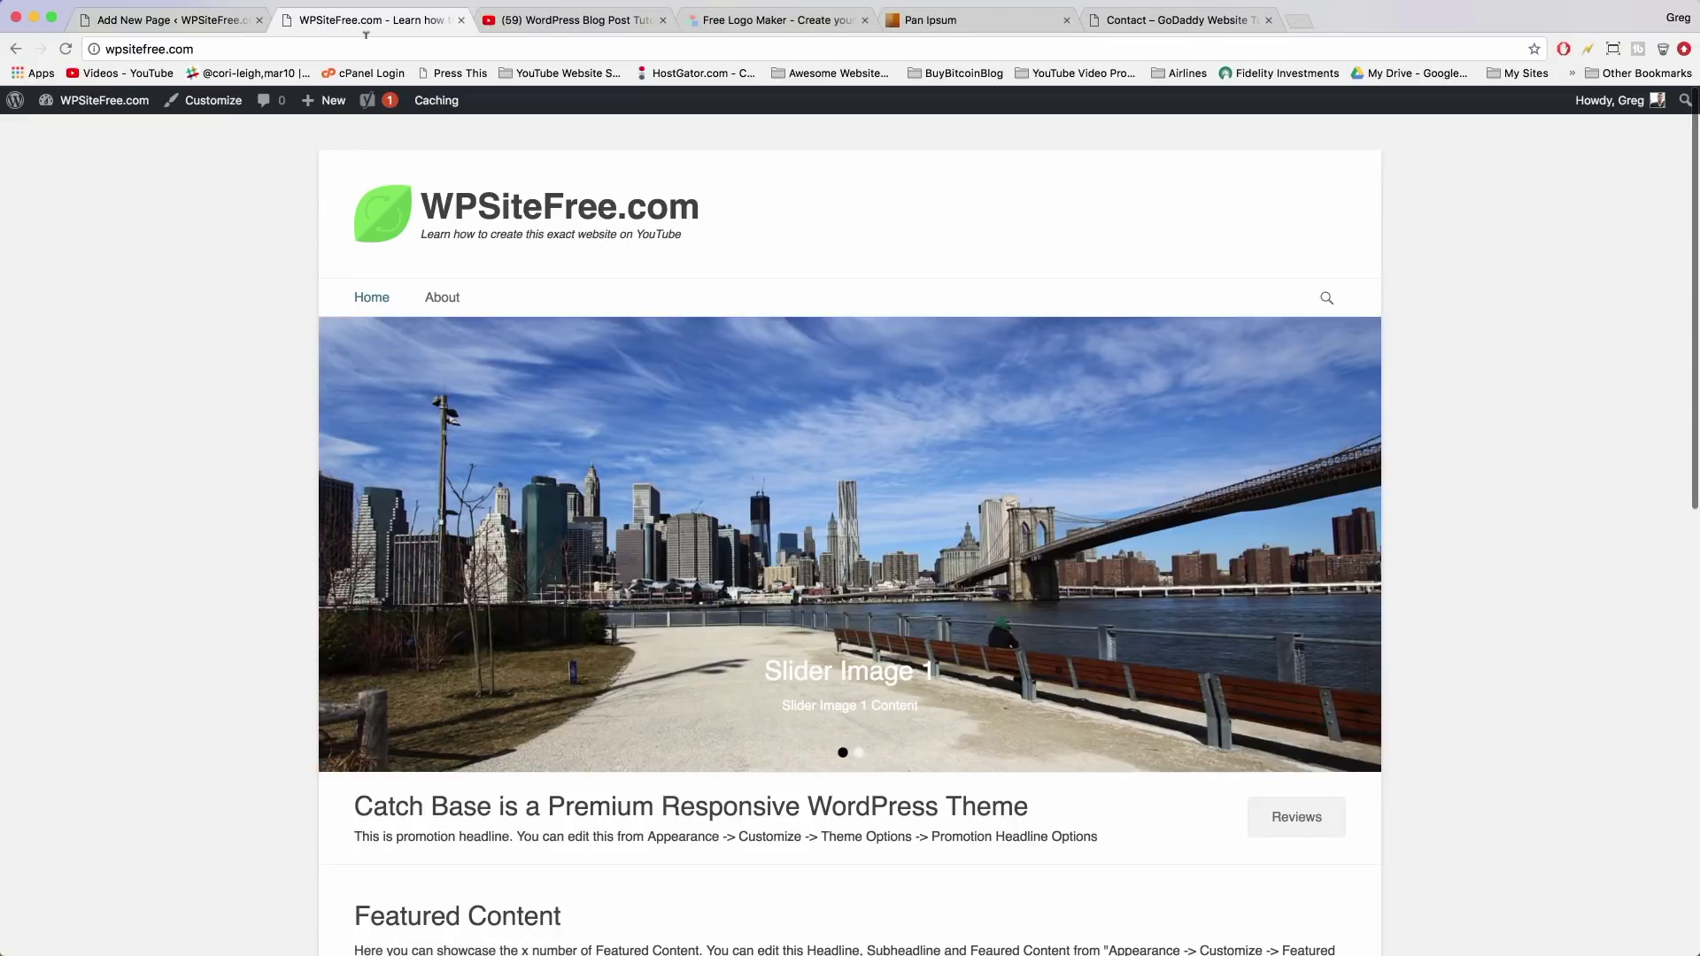
pyautogui.click(116, 105)
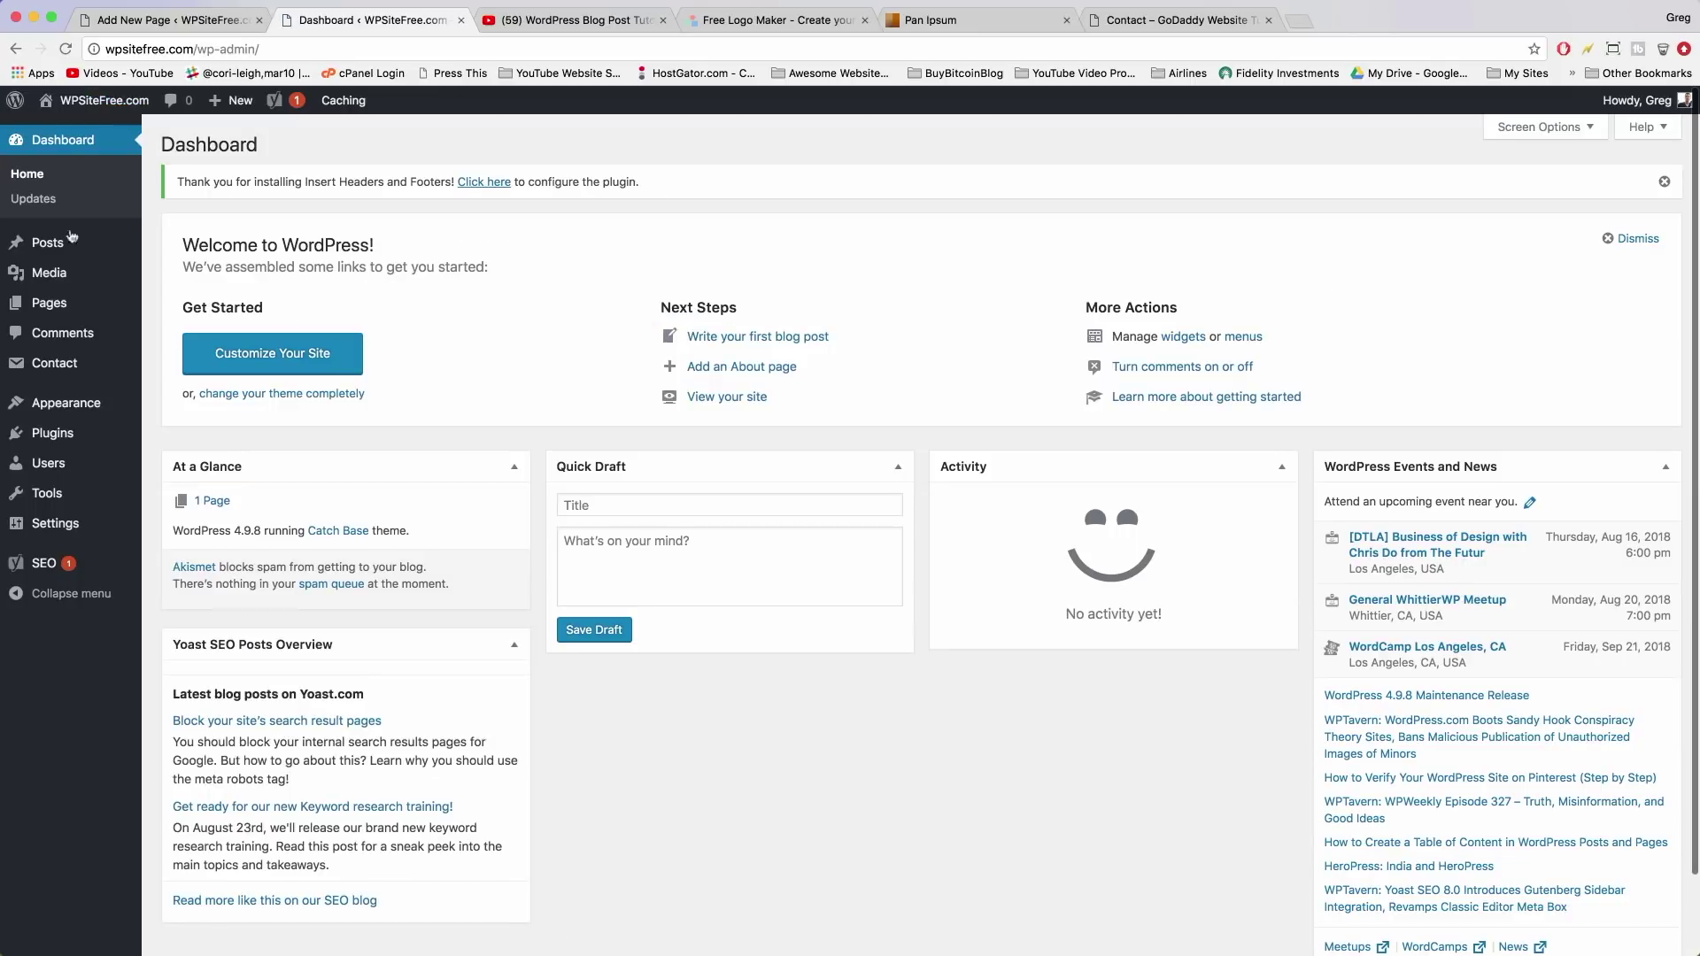
pyautogui.click(53, 433)
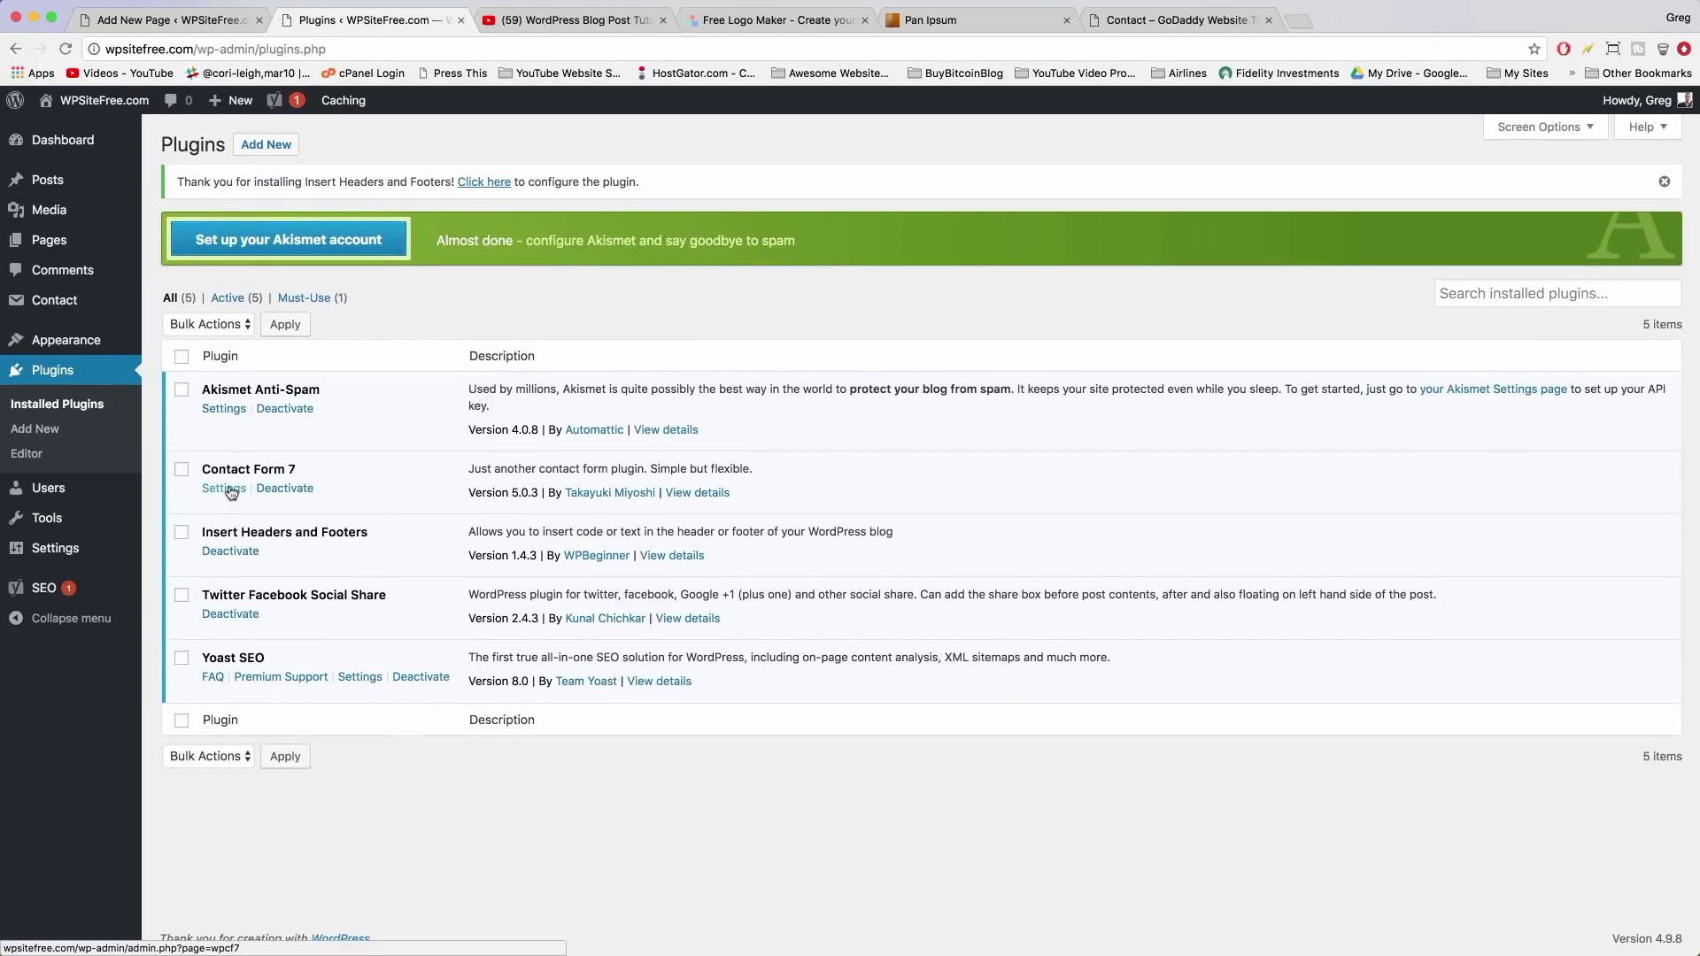
pyautogui.click(229, 490)
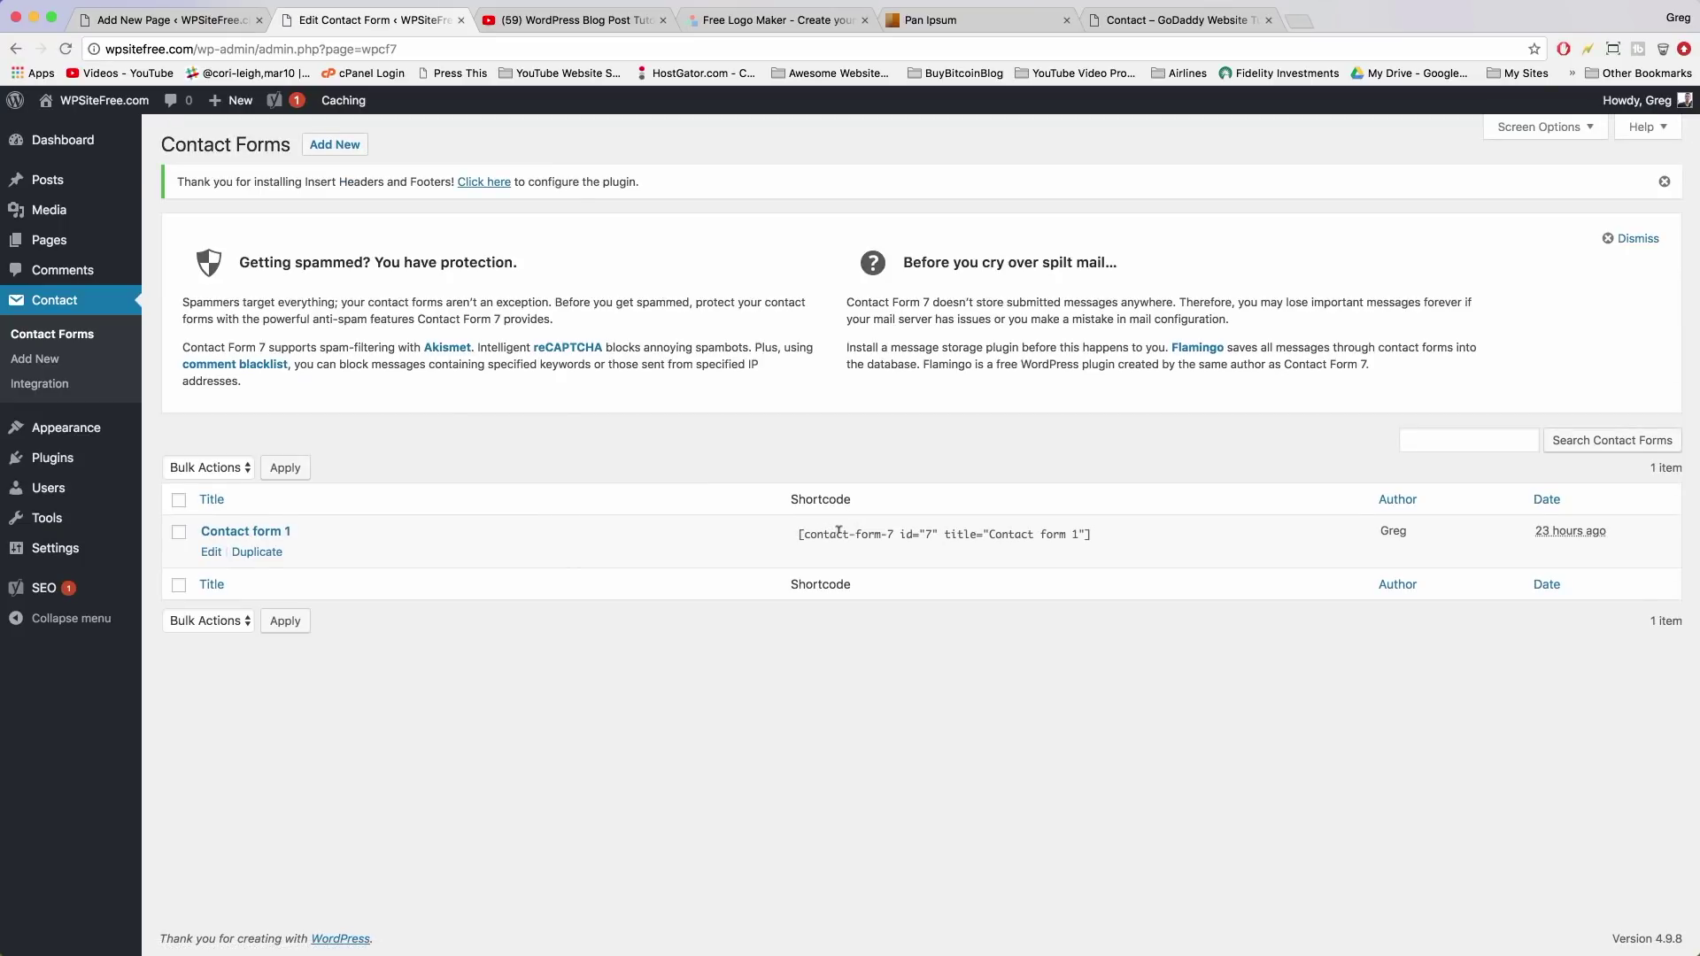
# Copy the [contact-form-7 id="7" title="Contact form 1"] shortcode
pyautogui.click(839, 532)
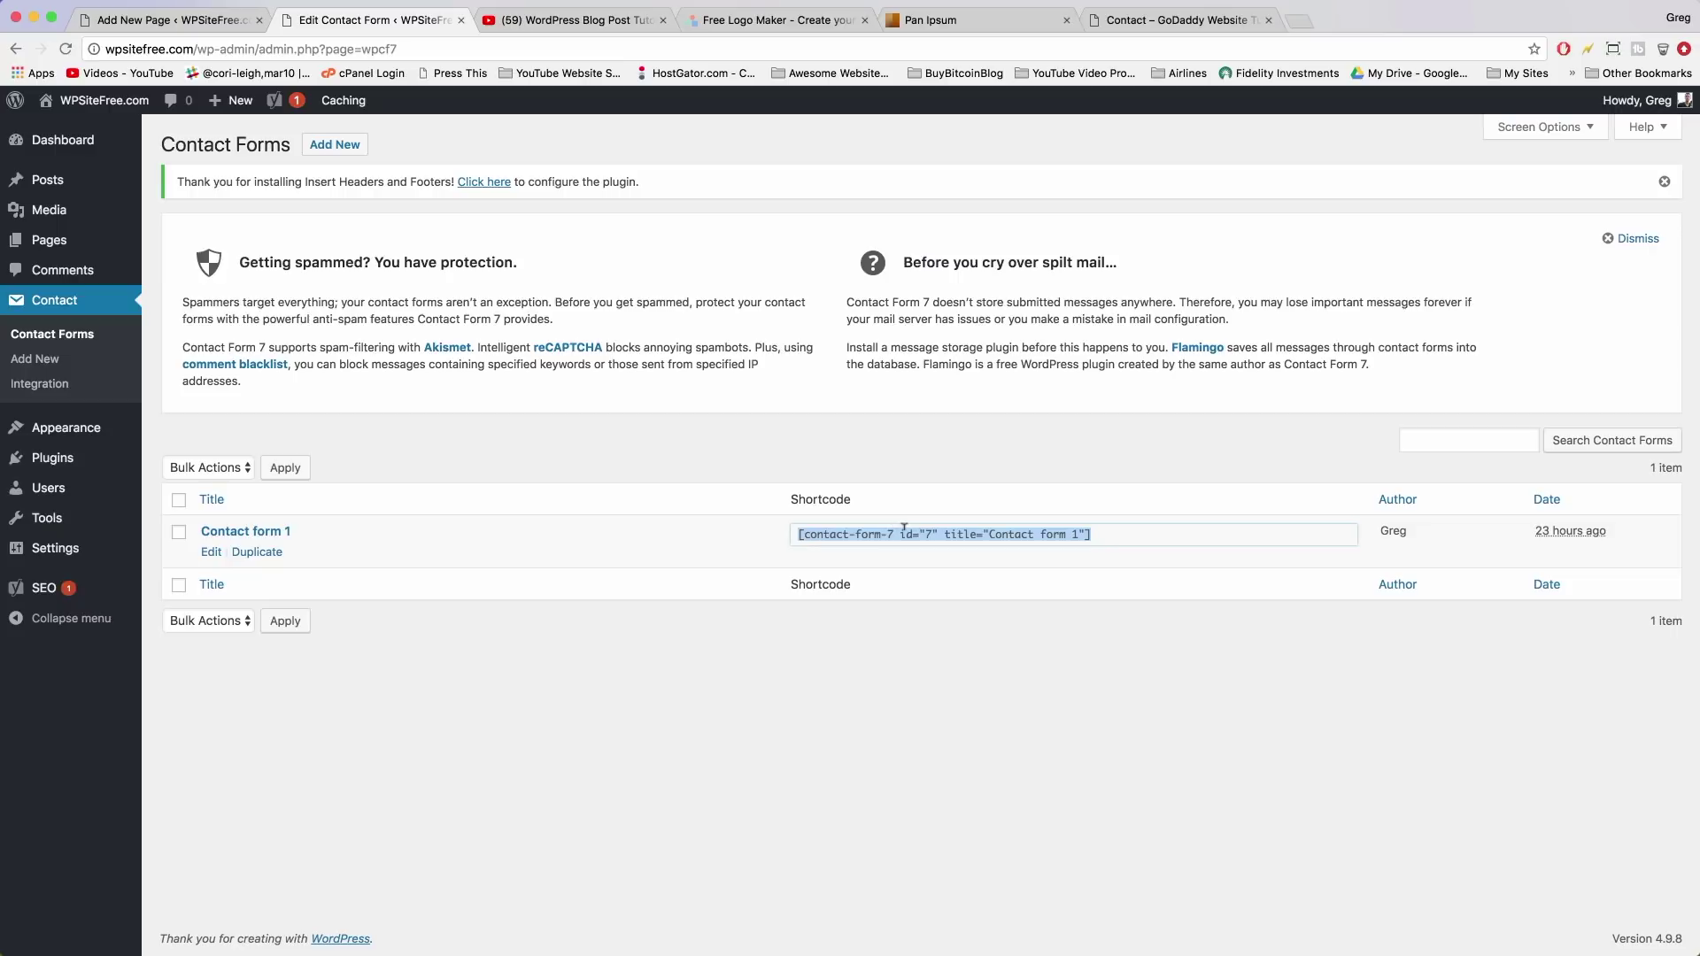
pyautogui.rightClick(928, 534)
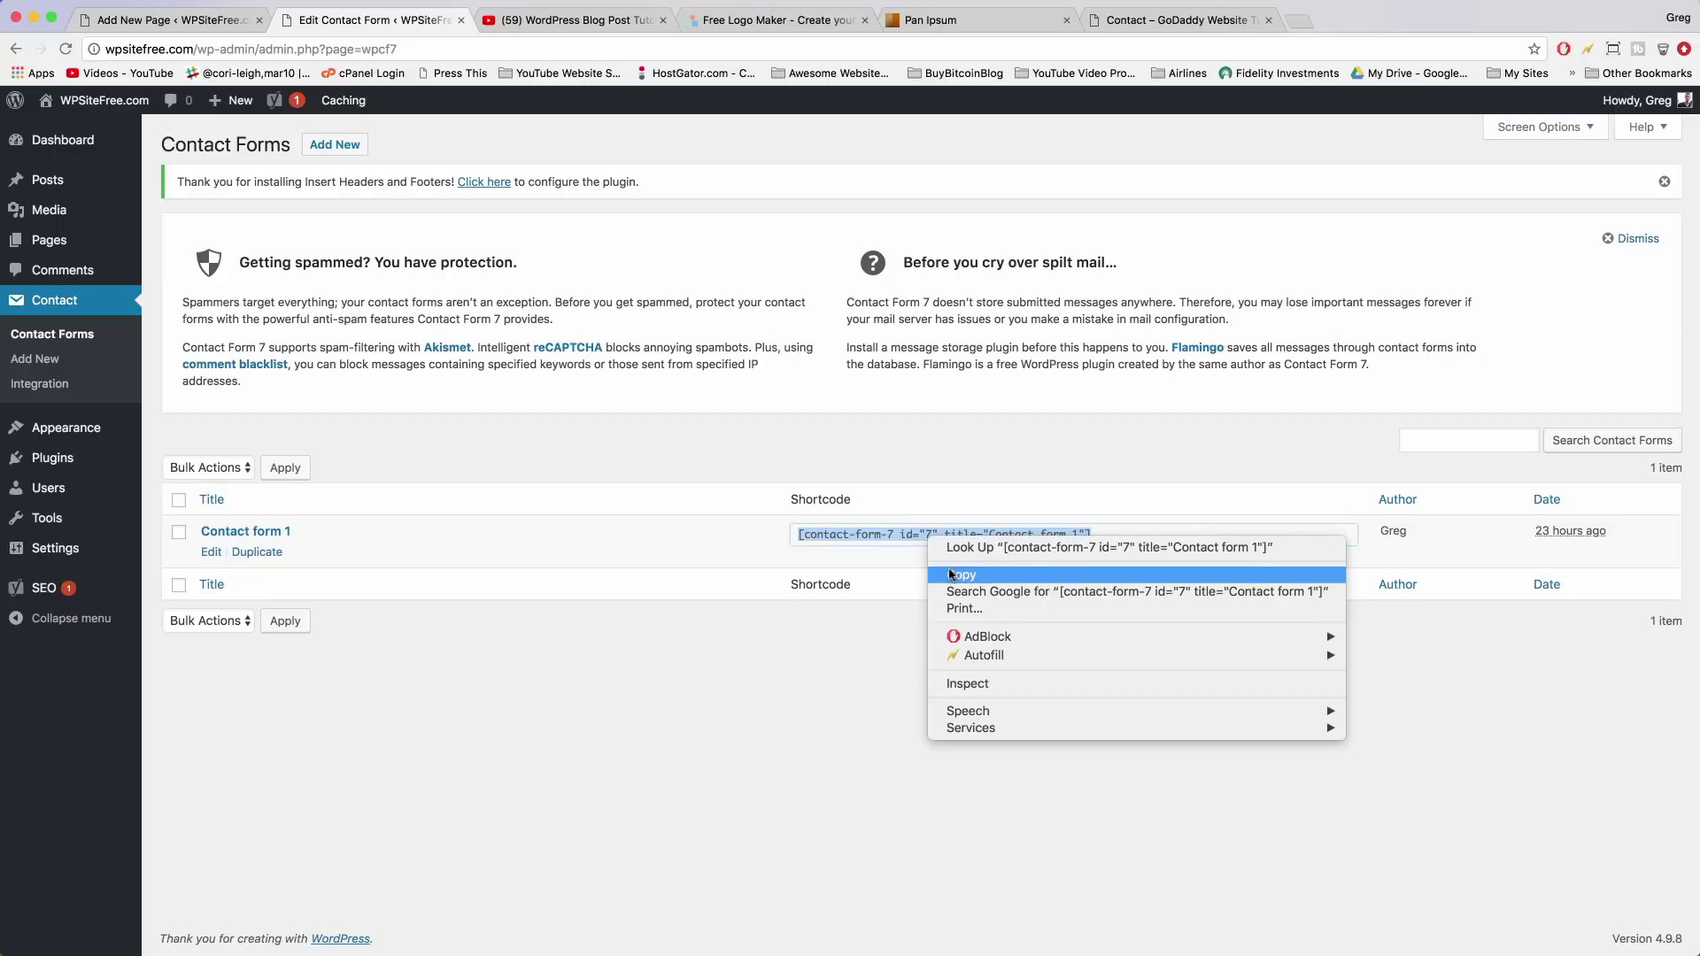
pyautogui.click(953, 577)
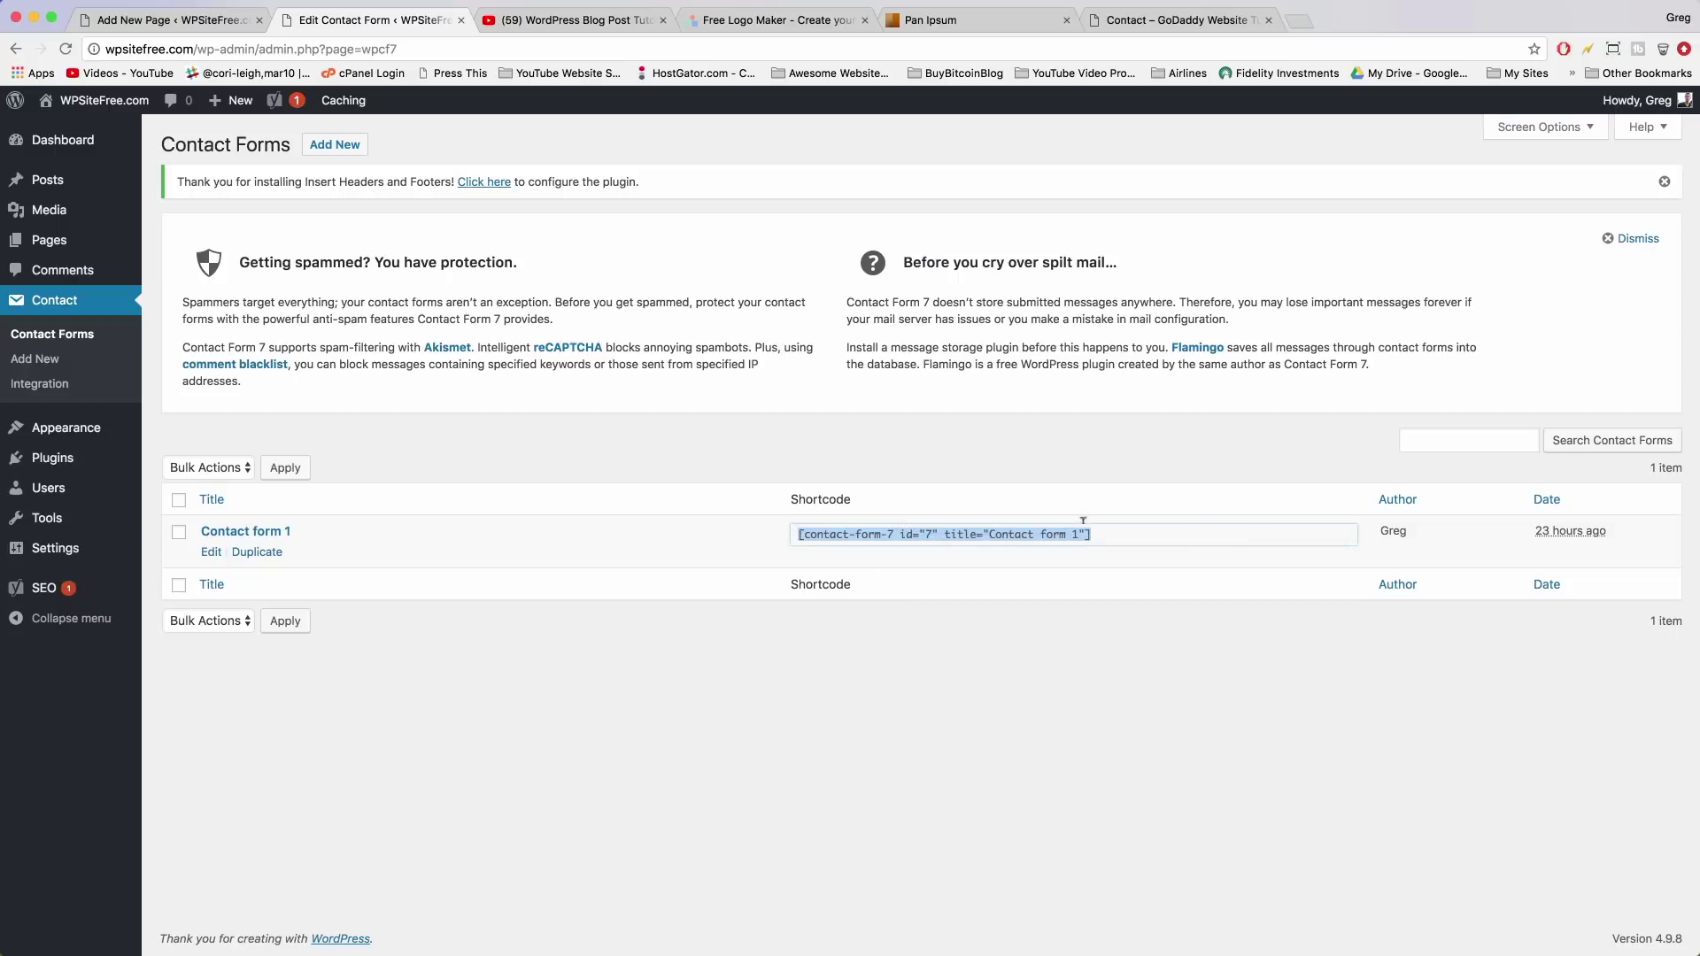
pyautogui.click(1095, 808)
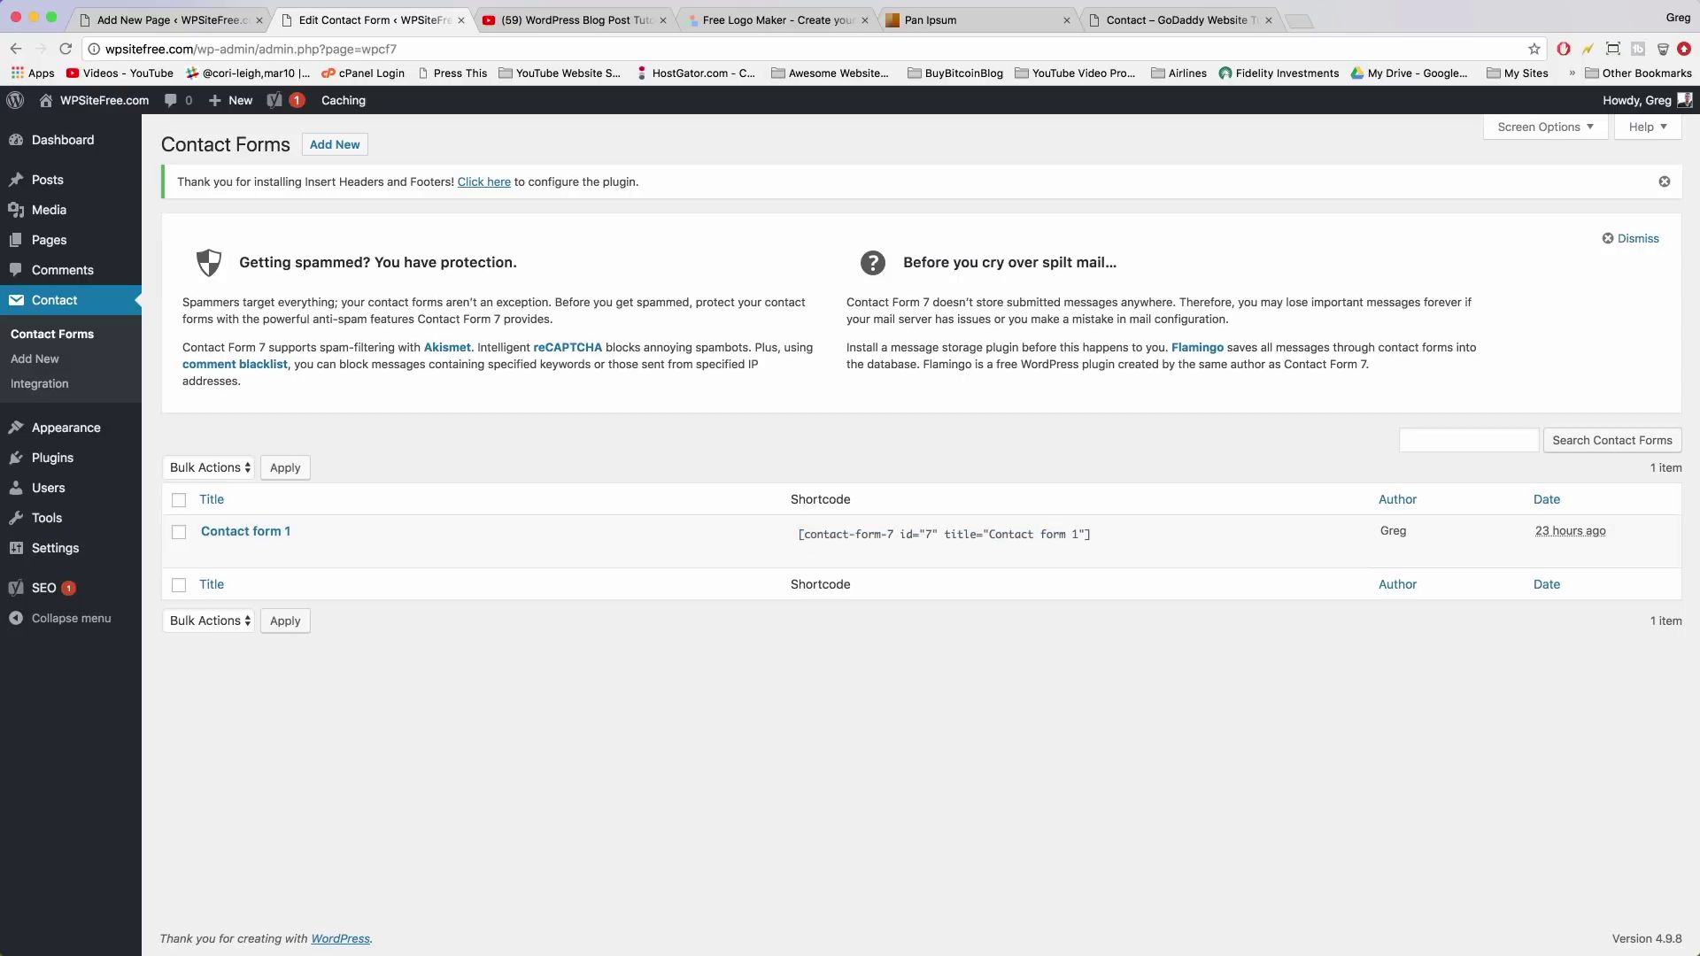
# In the Contact page's Text view, replace the stray &nbsp; with the shortcode on its own line
pyautogui.click(205, 20)
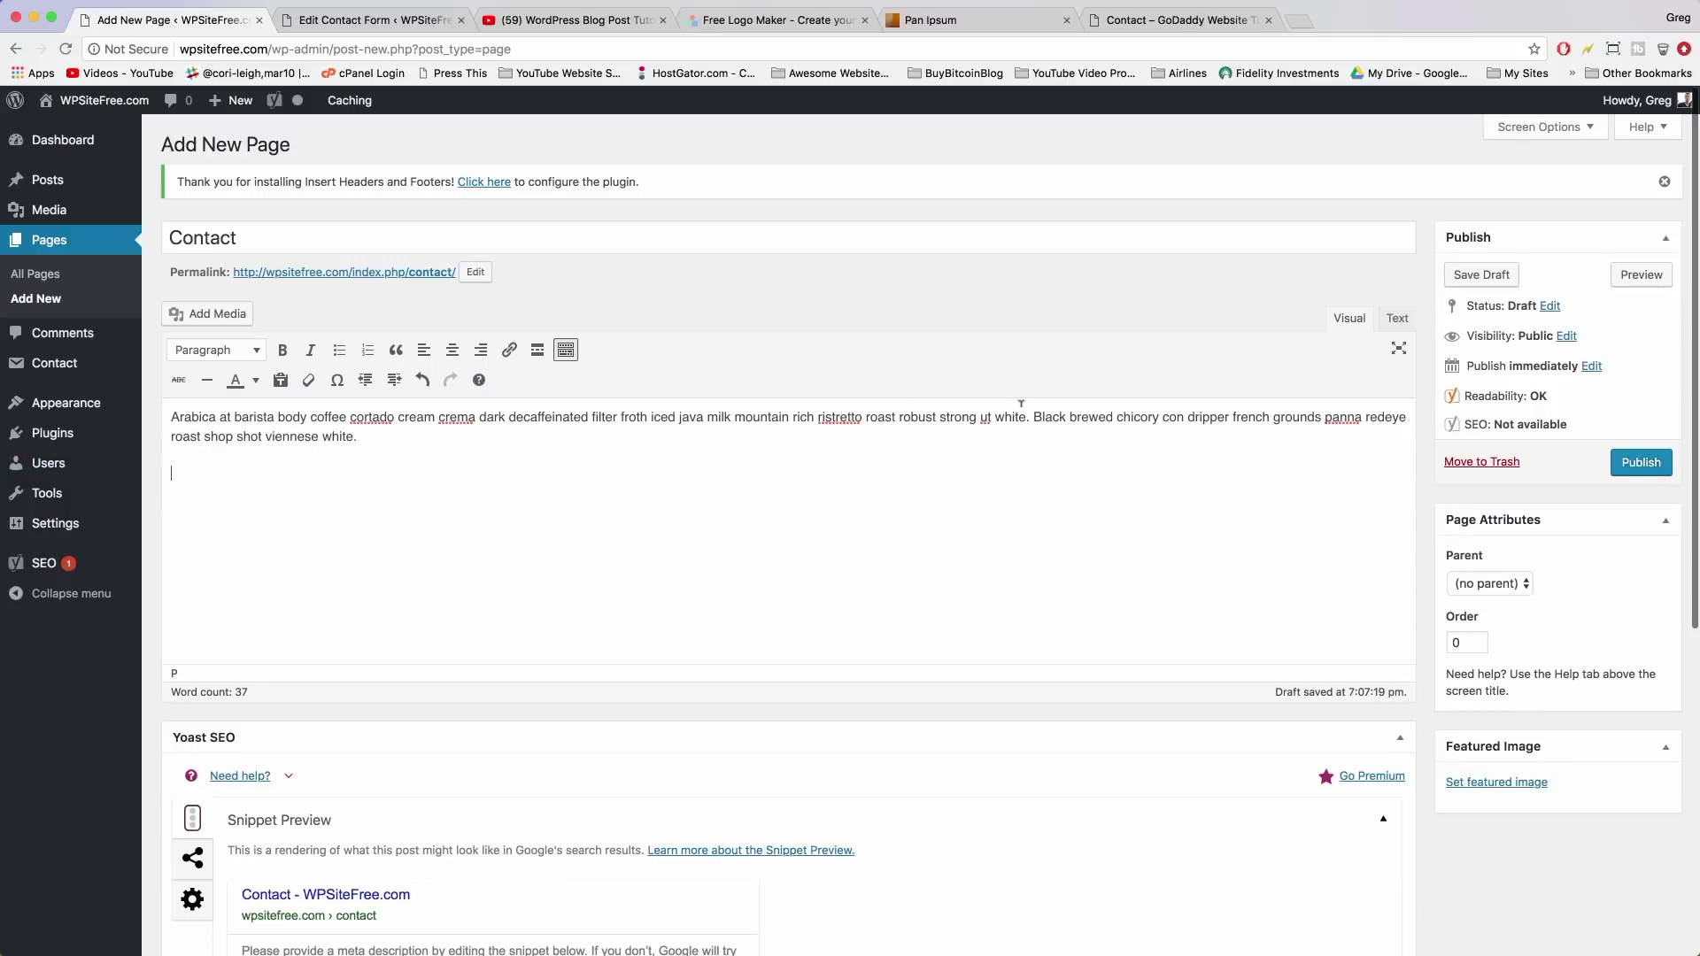
pyautogui.click(1396, 318)
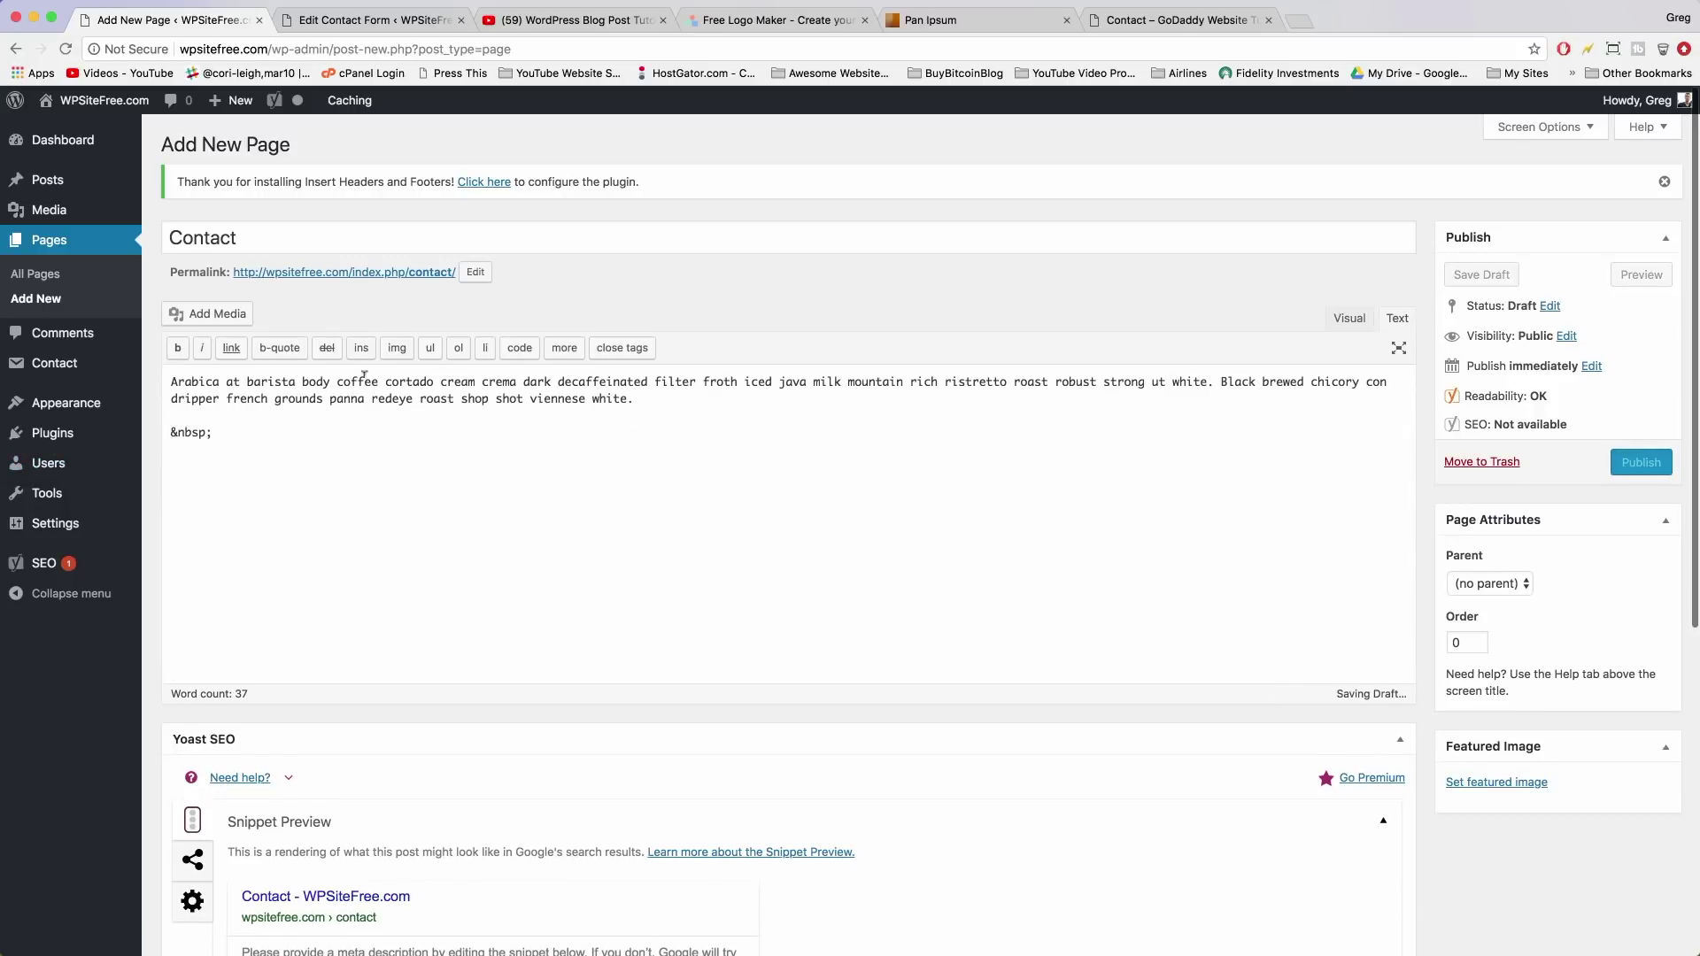
pyautogui.moveTo(217, 432); pyautogui.dragTo(167, 431)
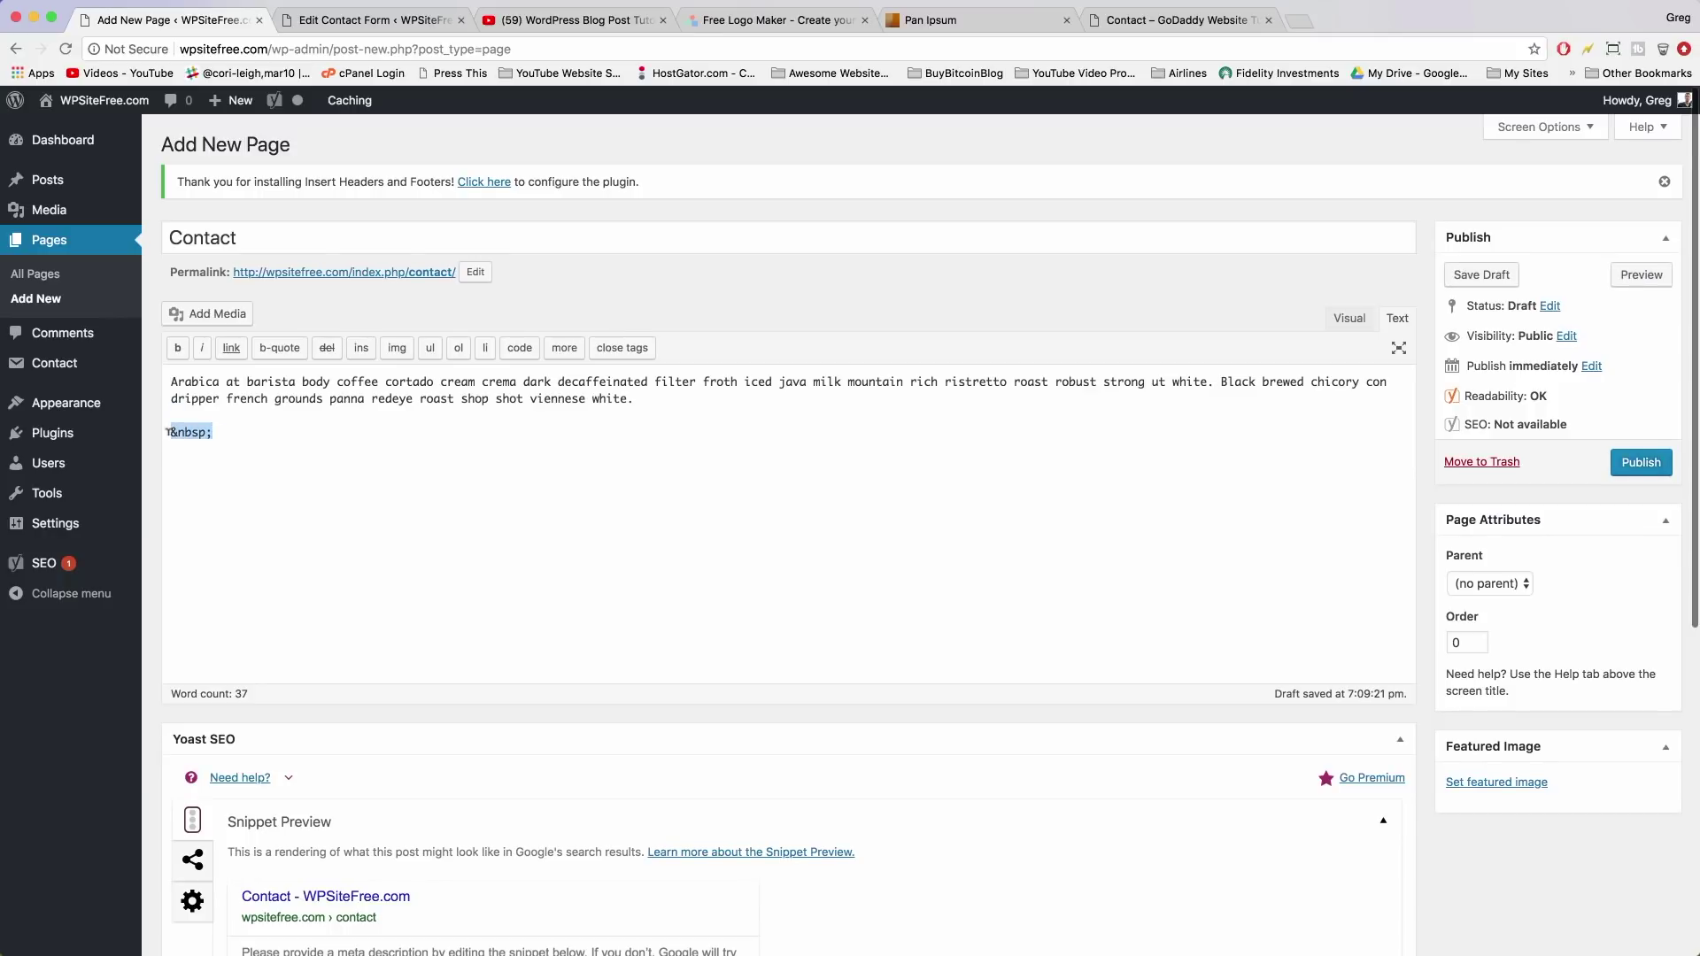
pyautogui.press('BackSpace')
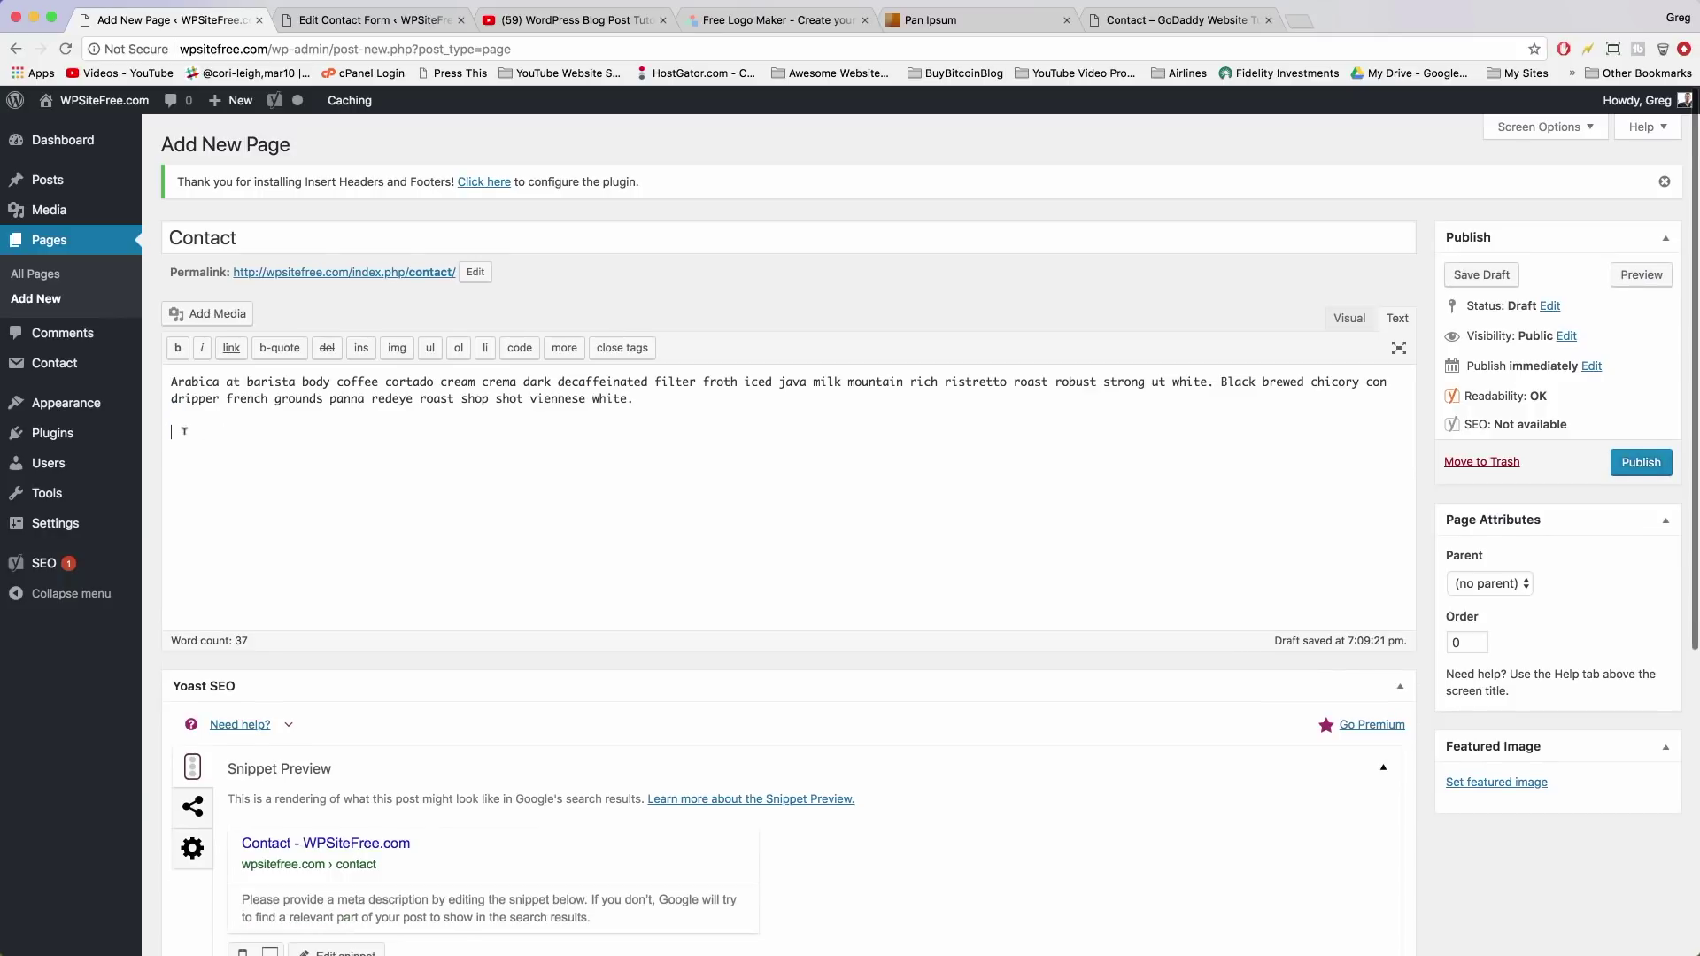
pyautogui.rightClick(187, 429)
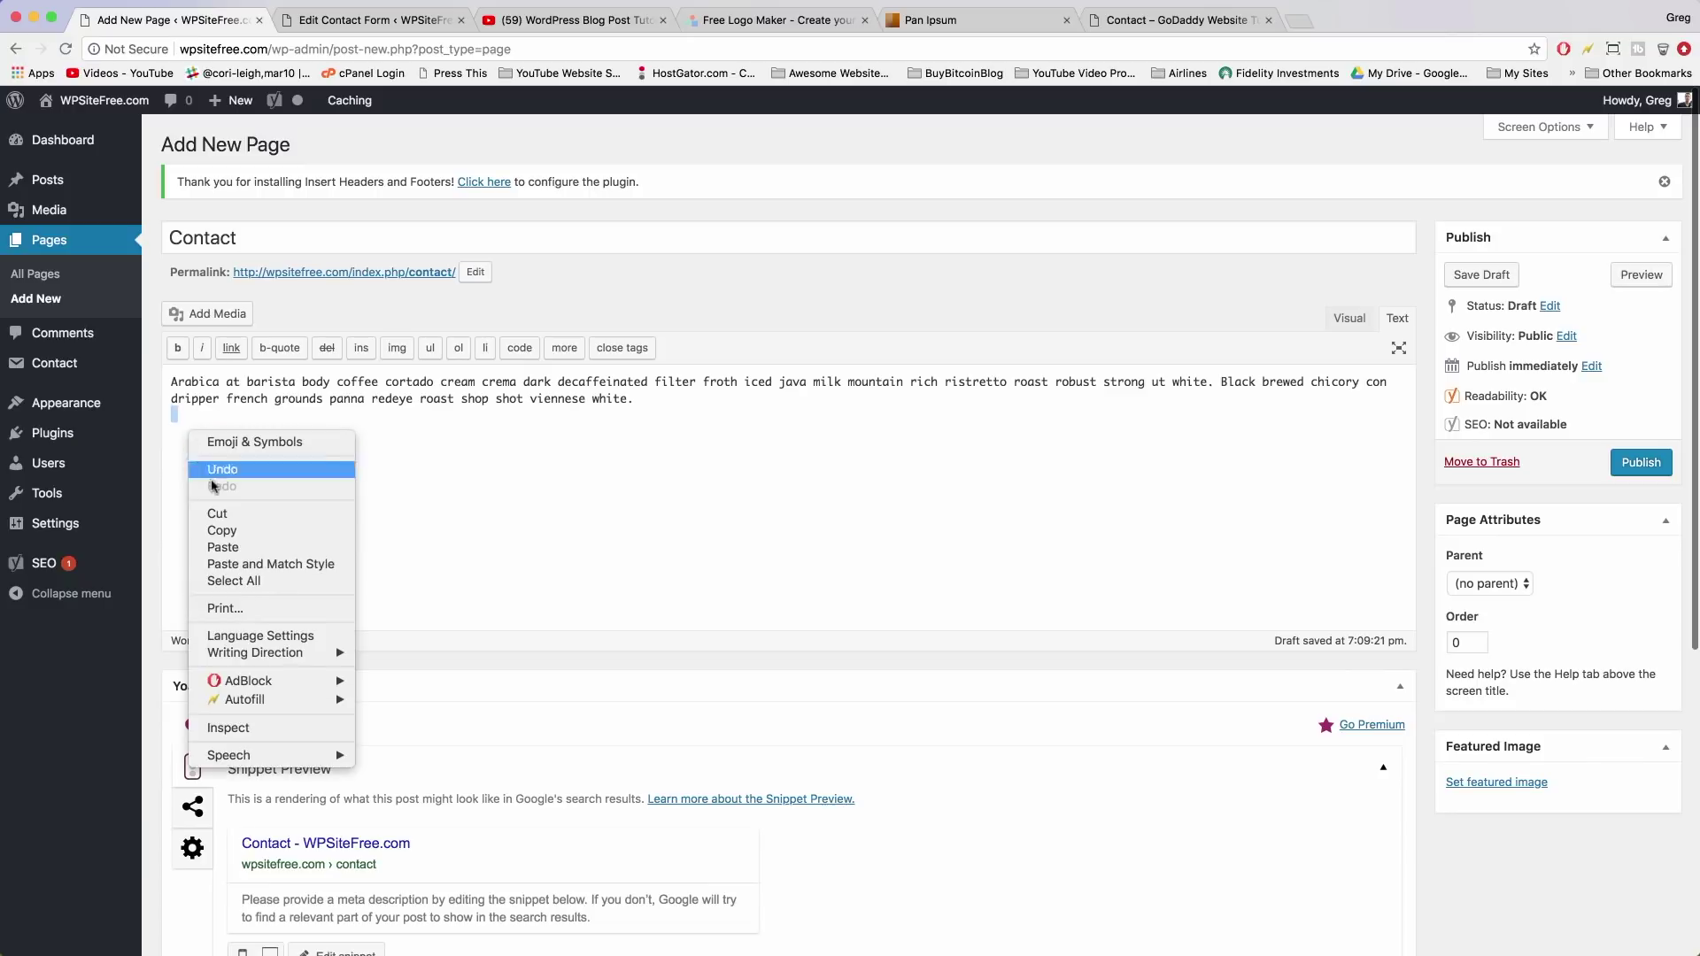
pyautogui.click(223, 548)
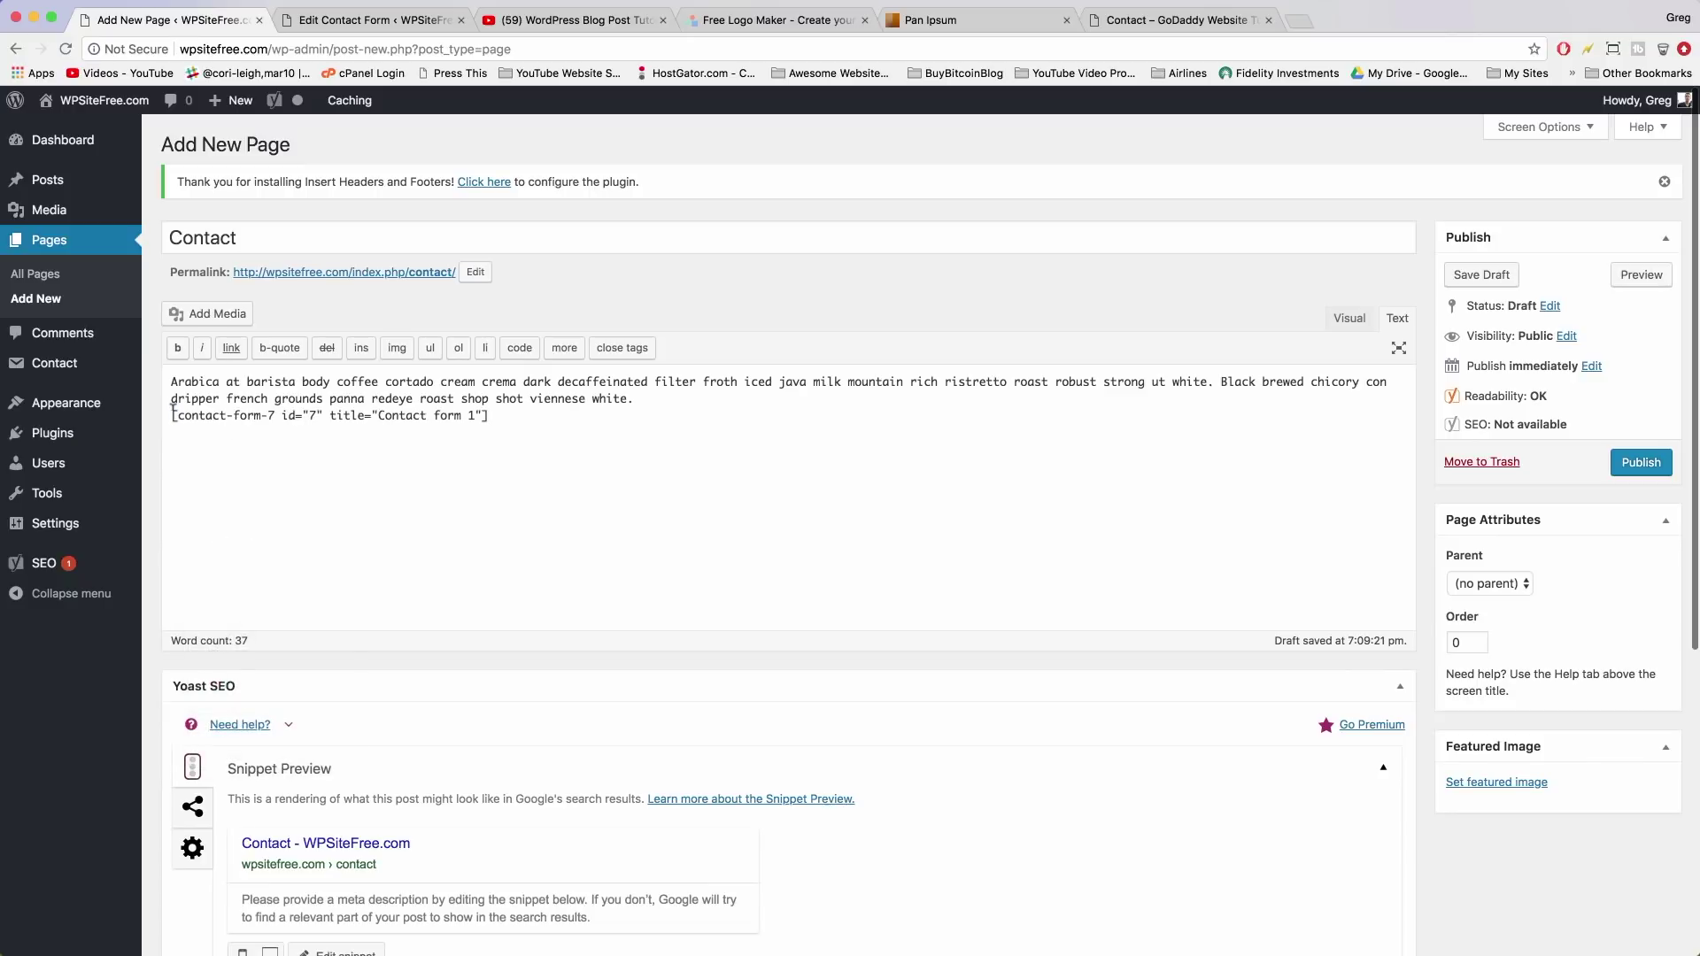
pyautogui.press('Return')
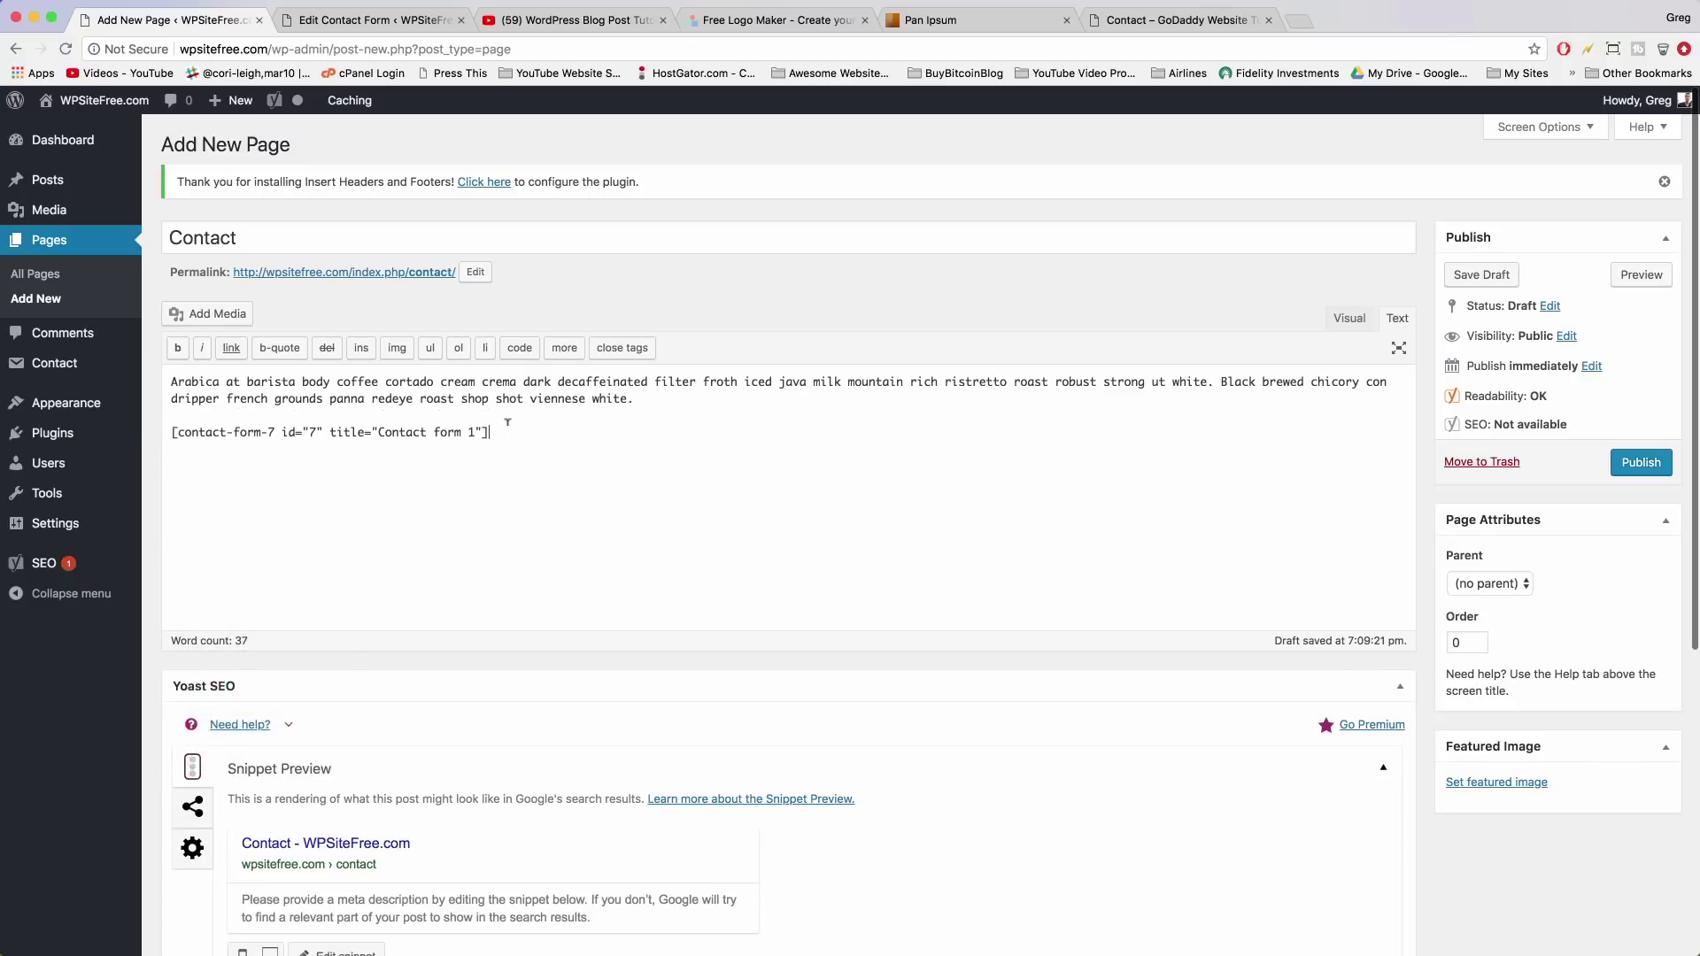
pyautogui.click(1350, 319)
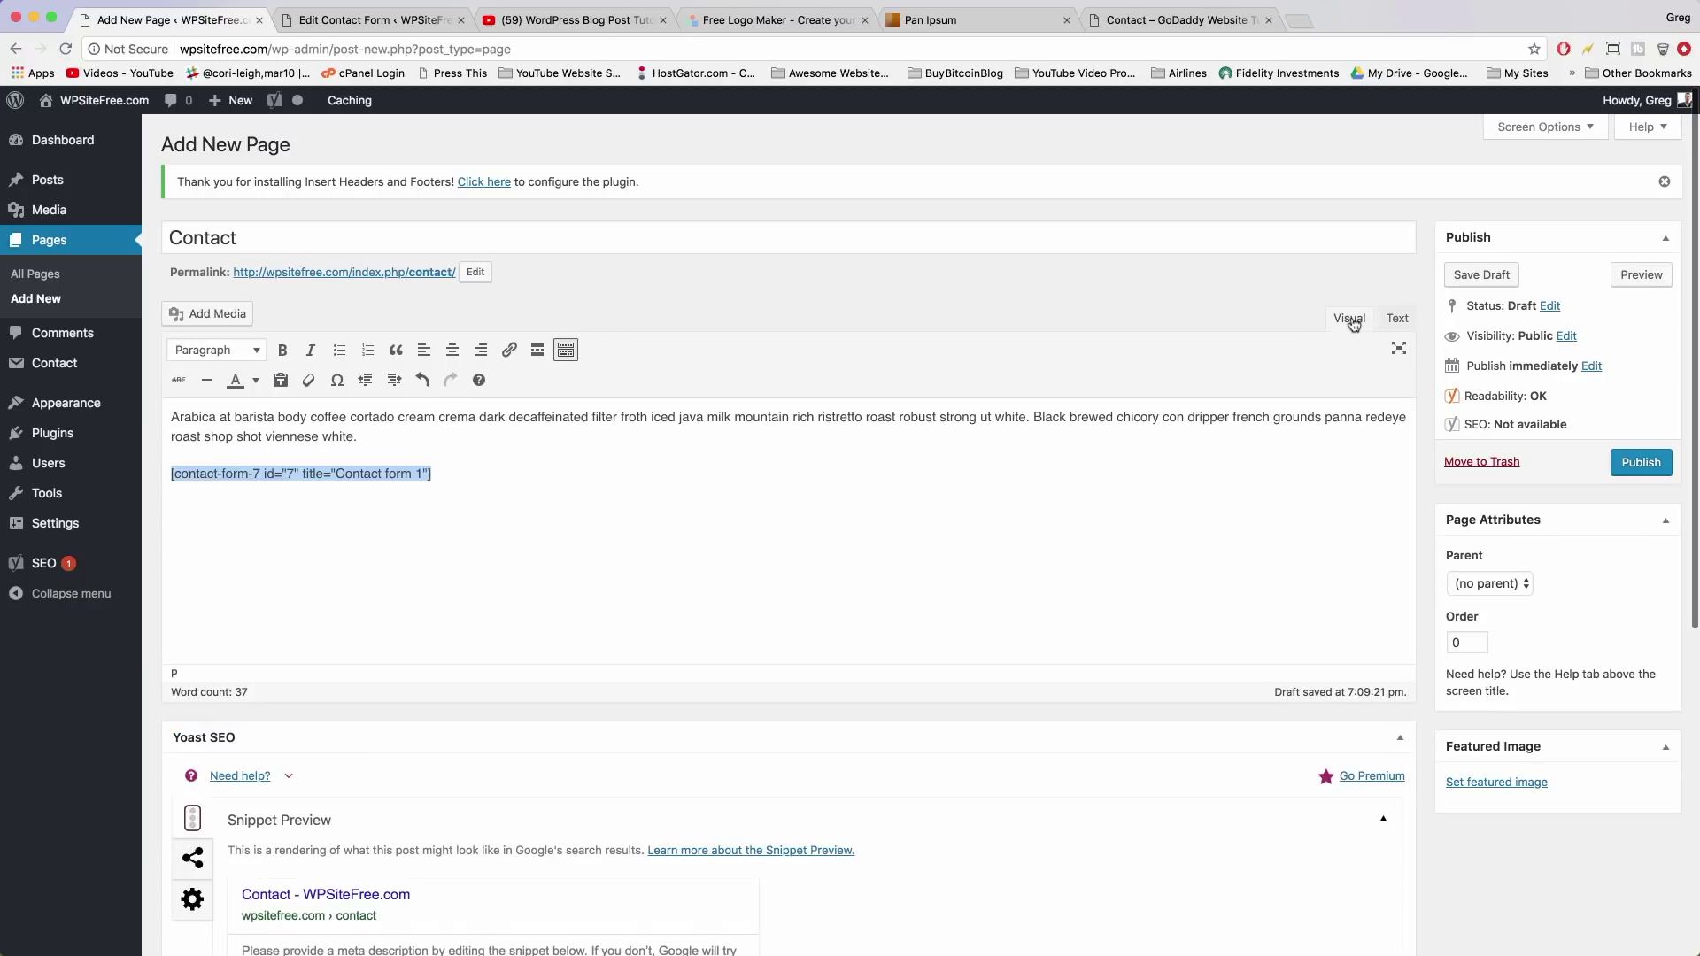
pyautogui.click(434, 473)
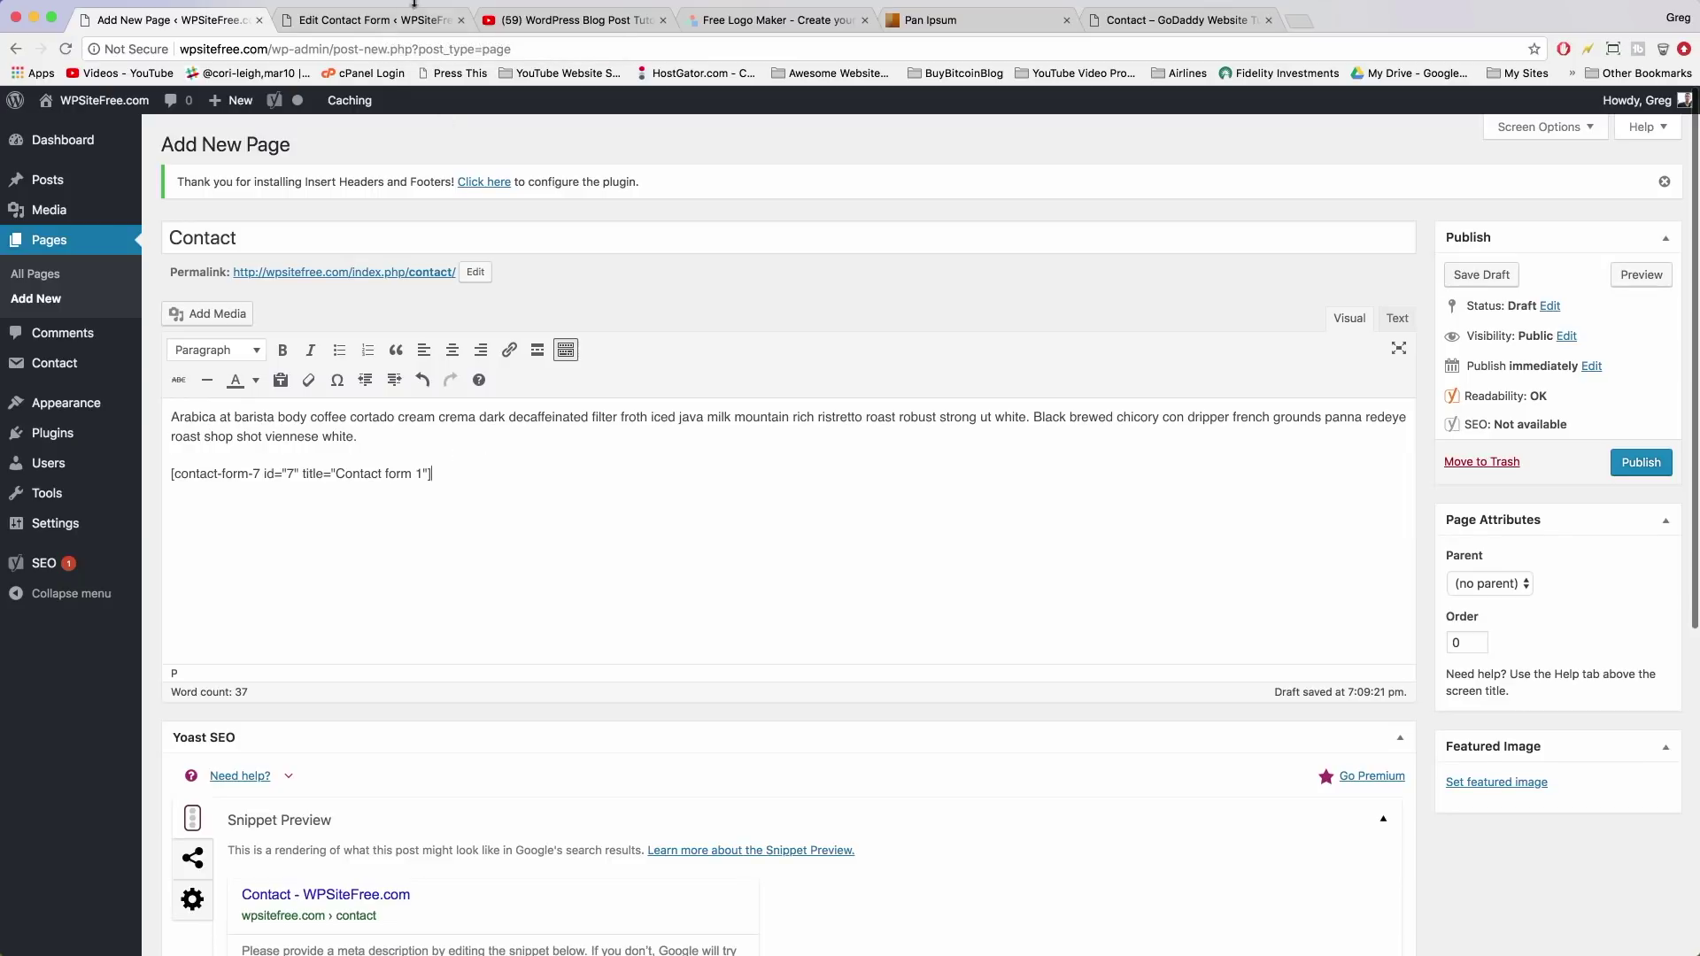
pyautogui.click(385, 23)
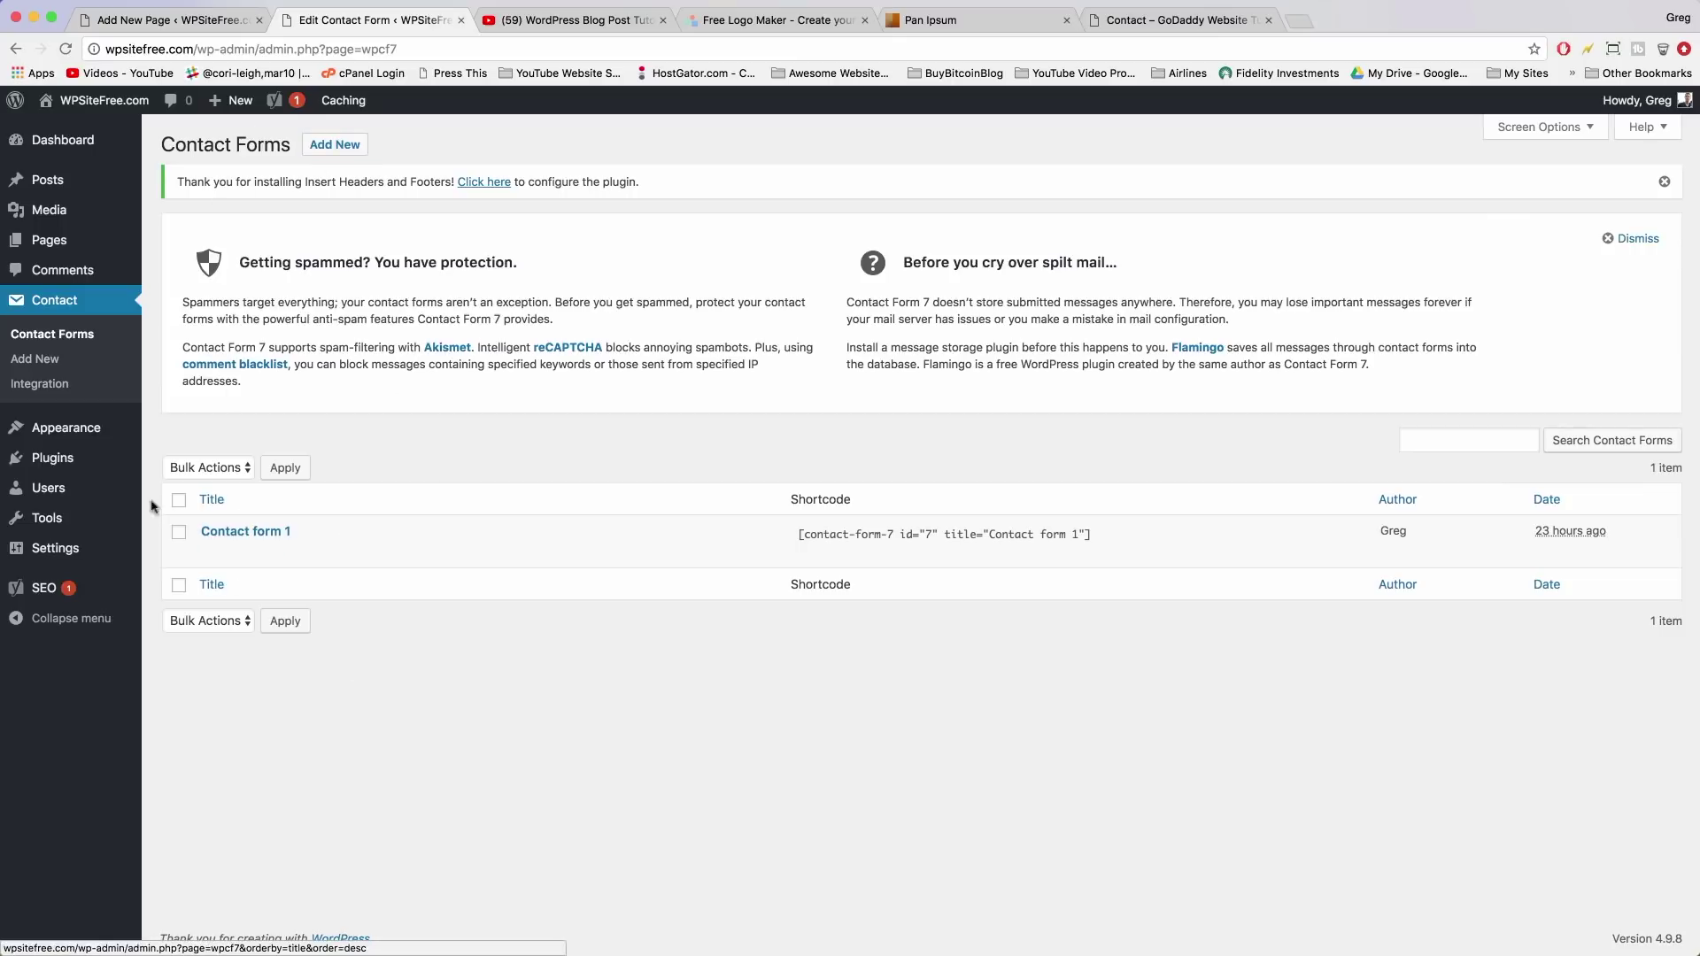
# Copy the last coffee placeholder paragraph from the Pan Ipsum page
pyautogui.click(181, 20)
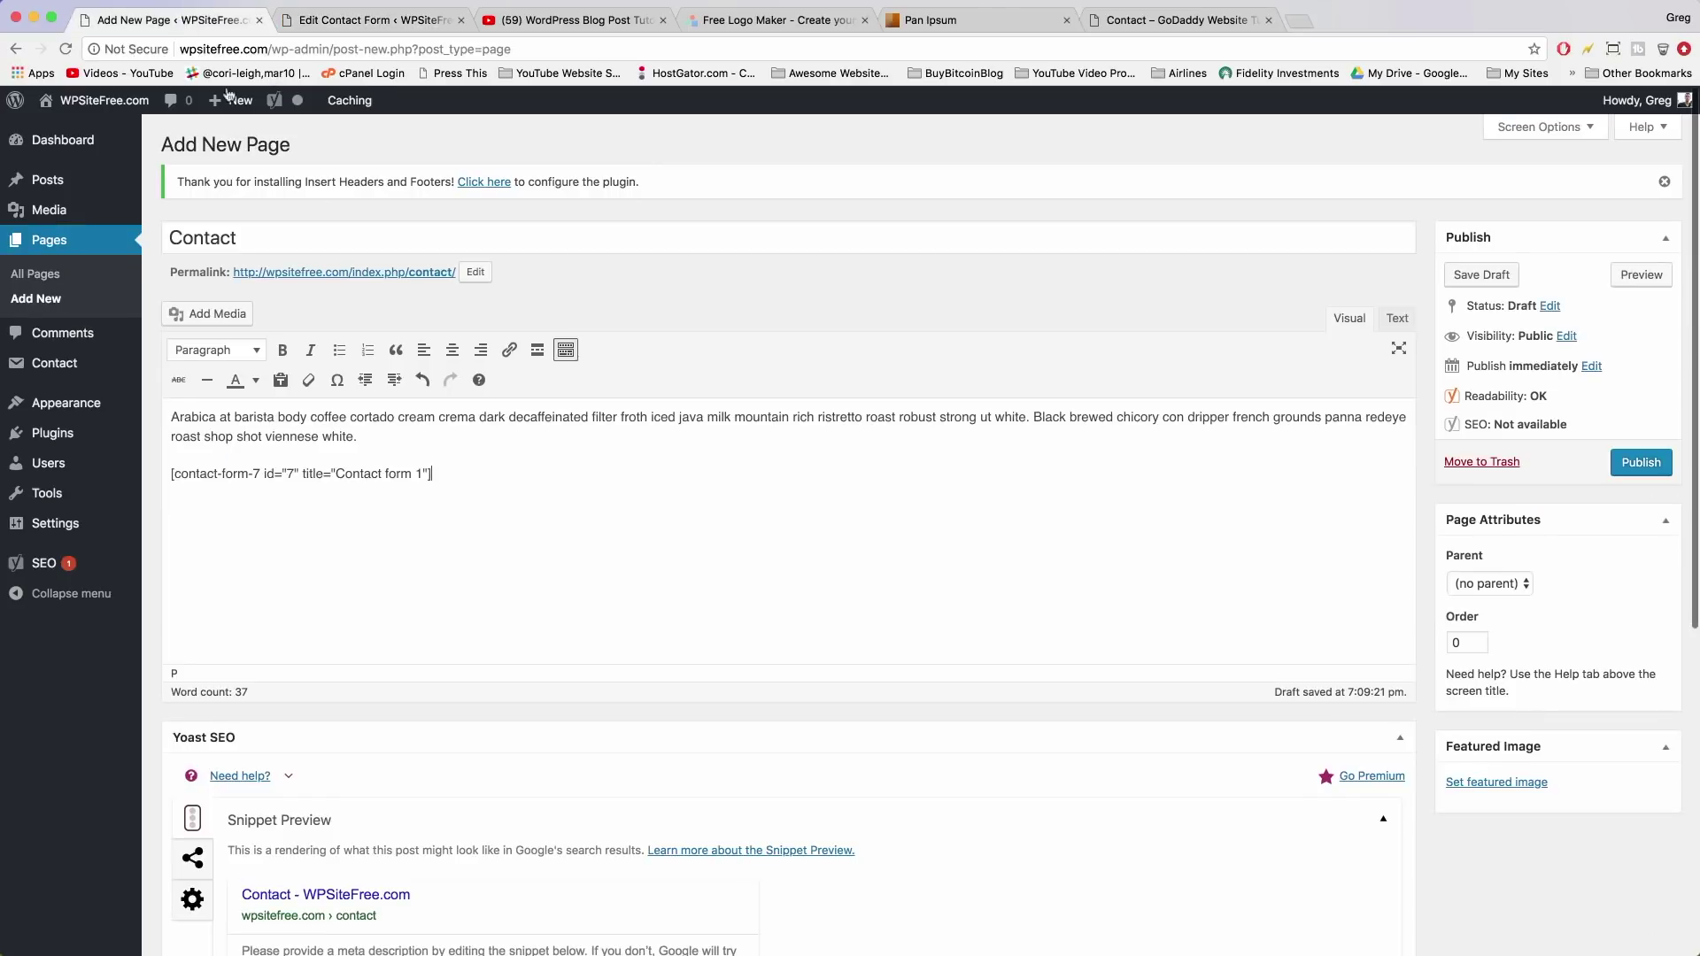
pyautogui.click(462, 461)
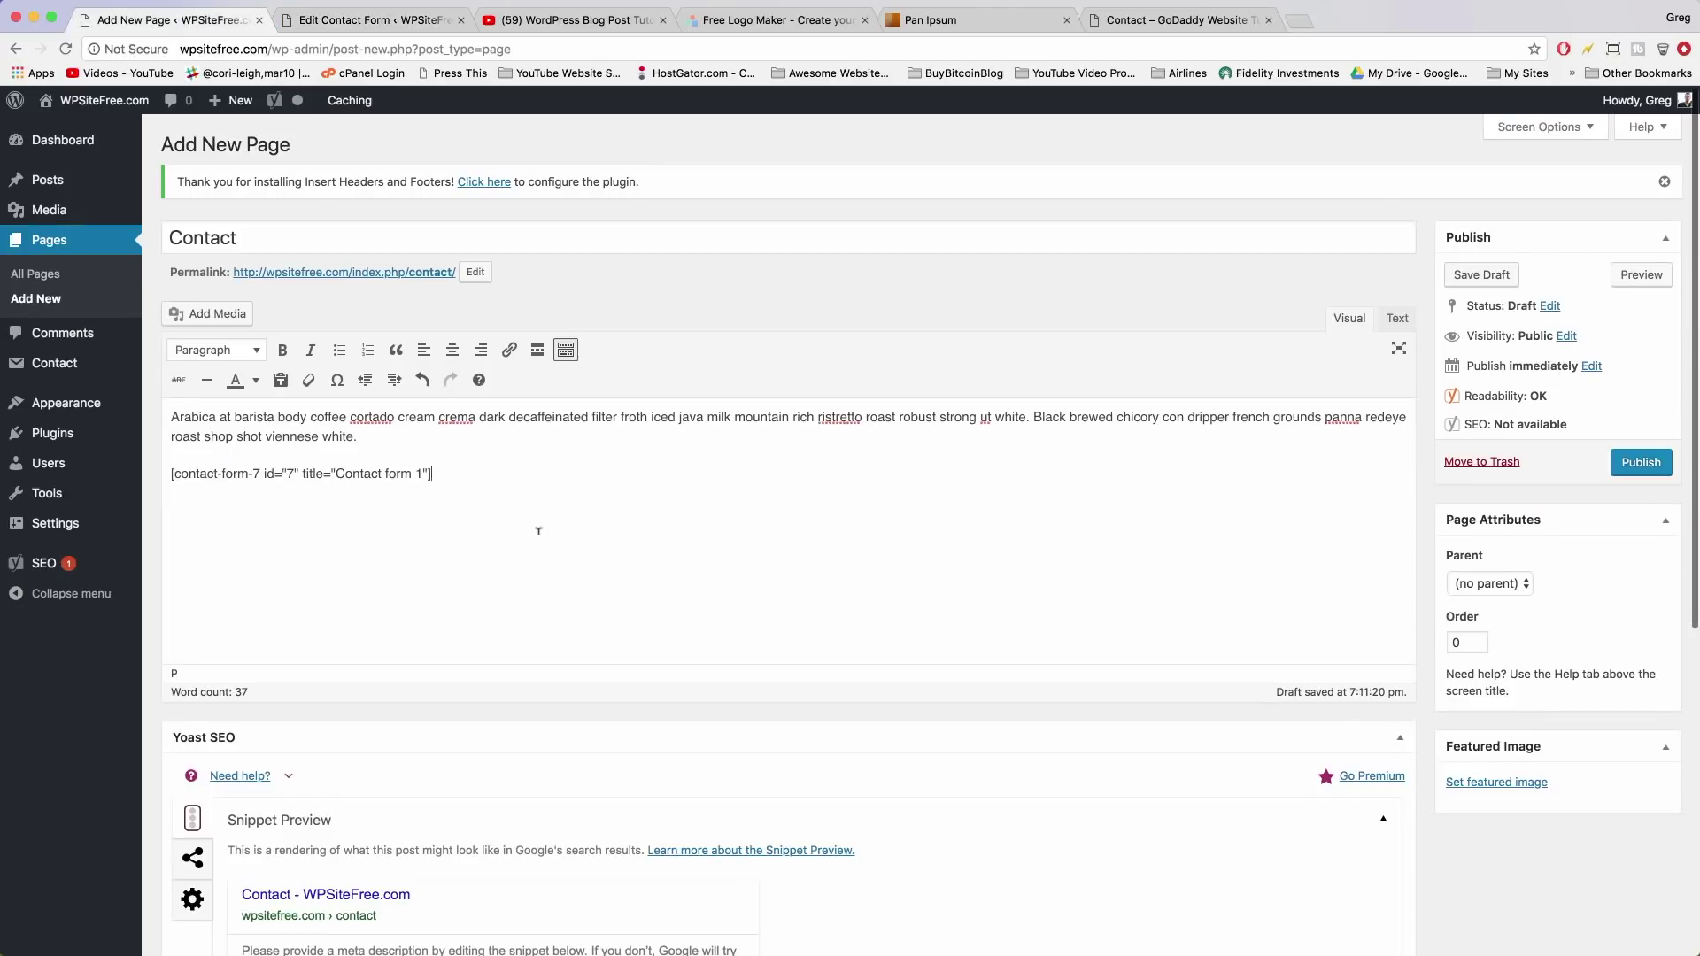
pyautogui.click(956, 18)
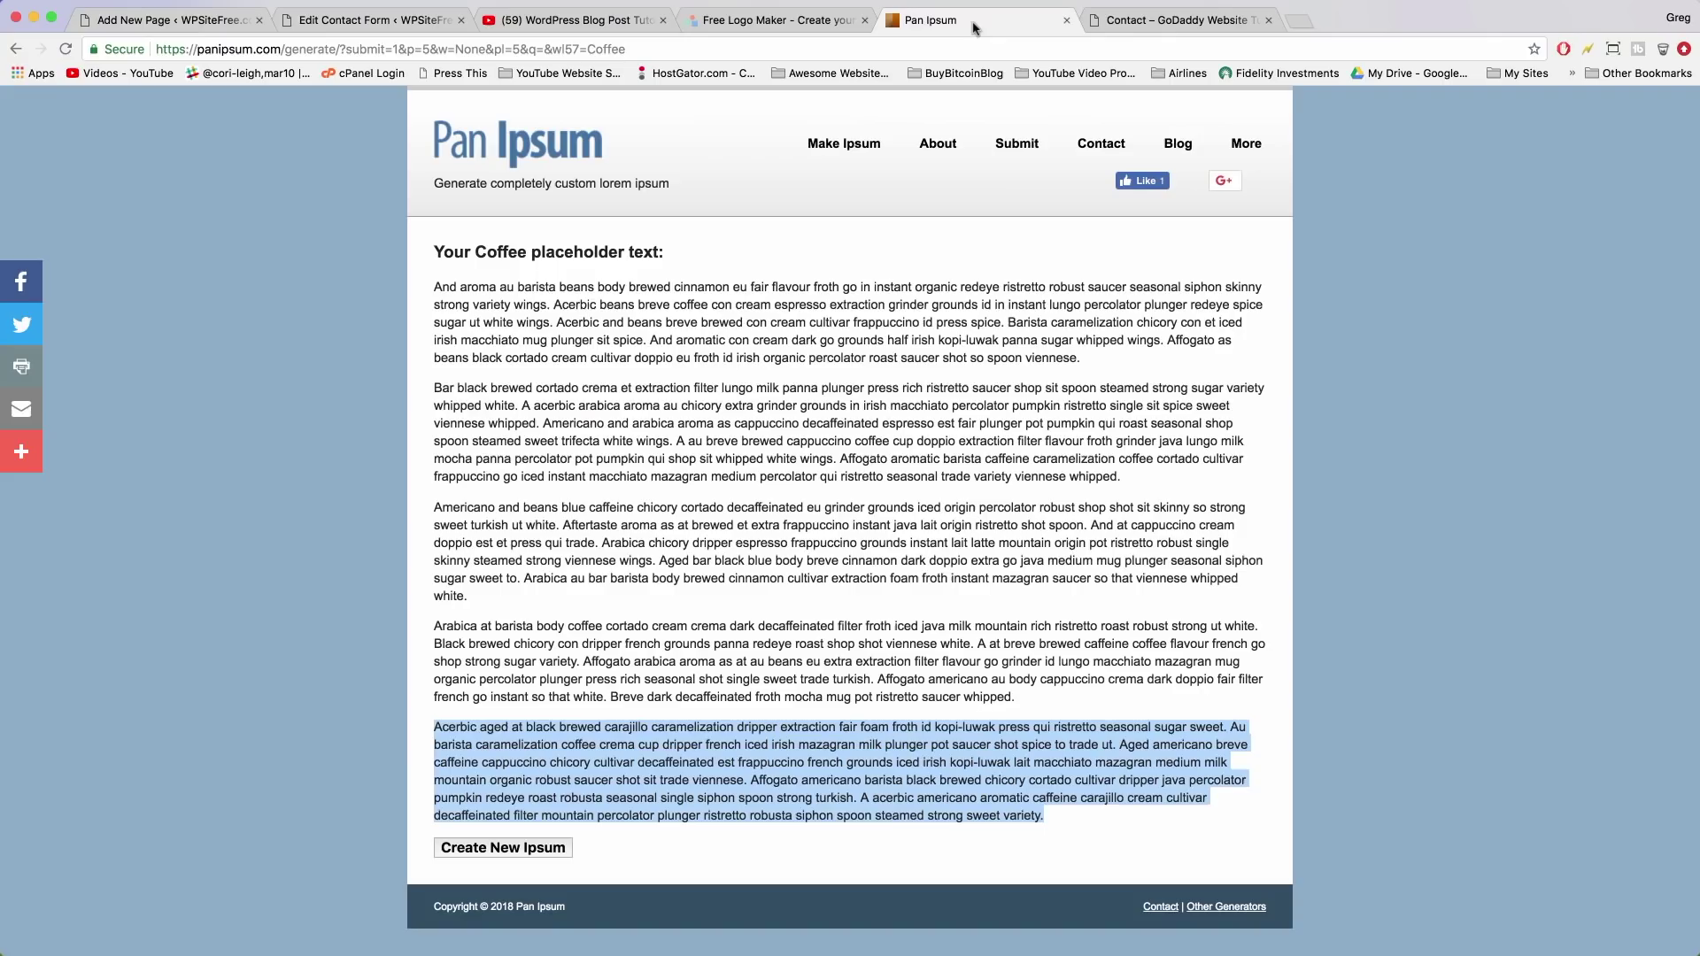
pyautogui.rightClick(754, 762)
pyautogui.click(789, 799)
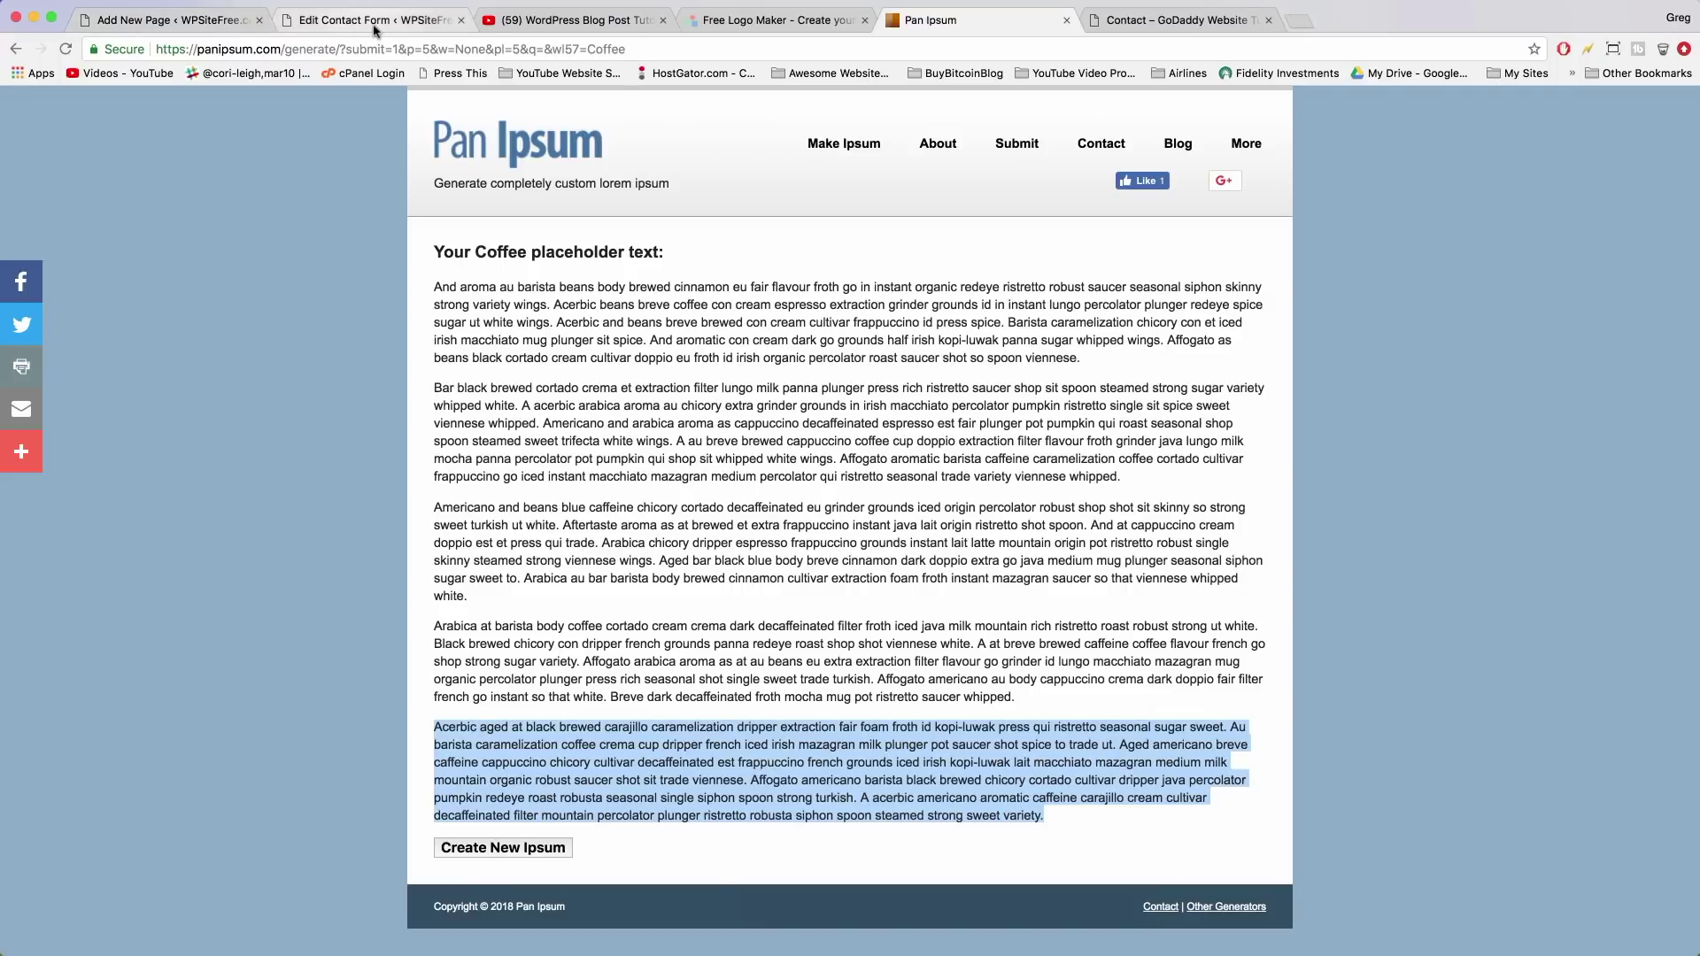
# Paste the coffee paragraph on its own line below the contact form shortcode, adding an empty paragraph after it
pyautogui.click(133, 21)
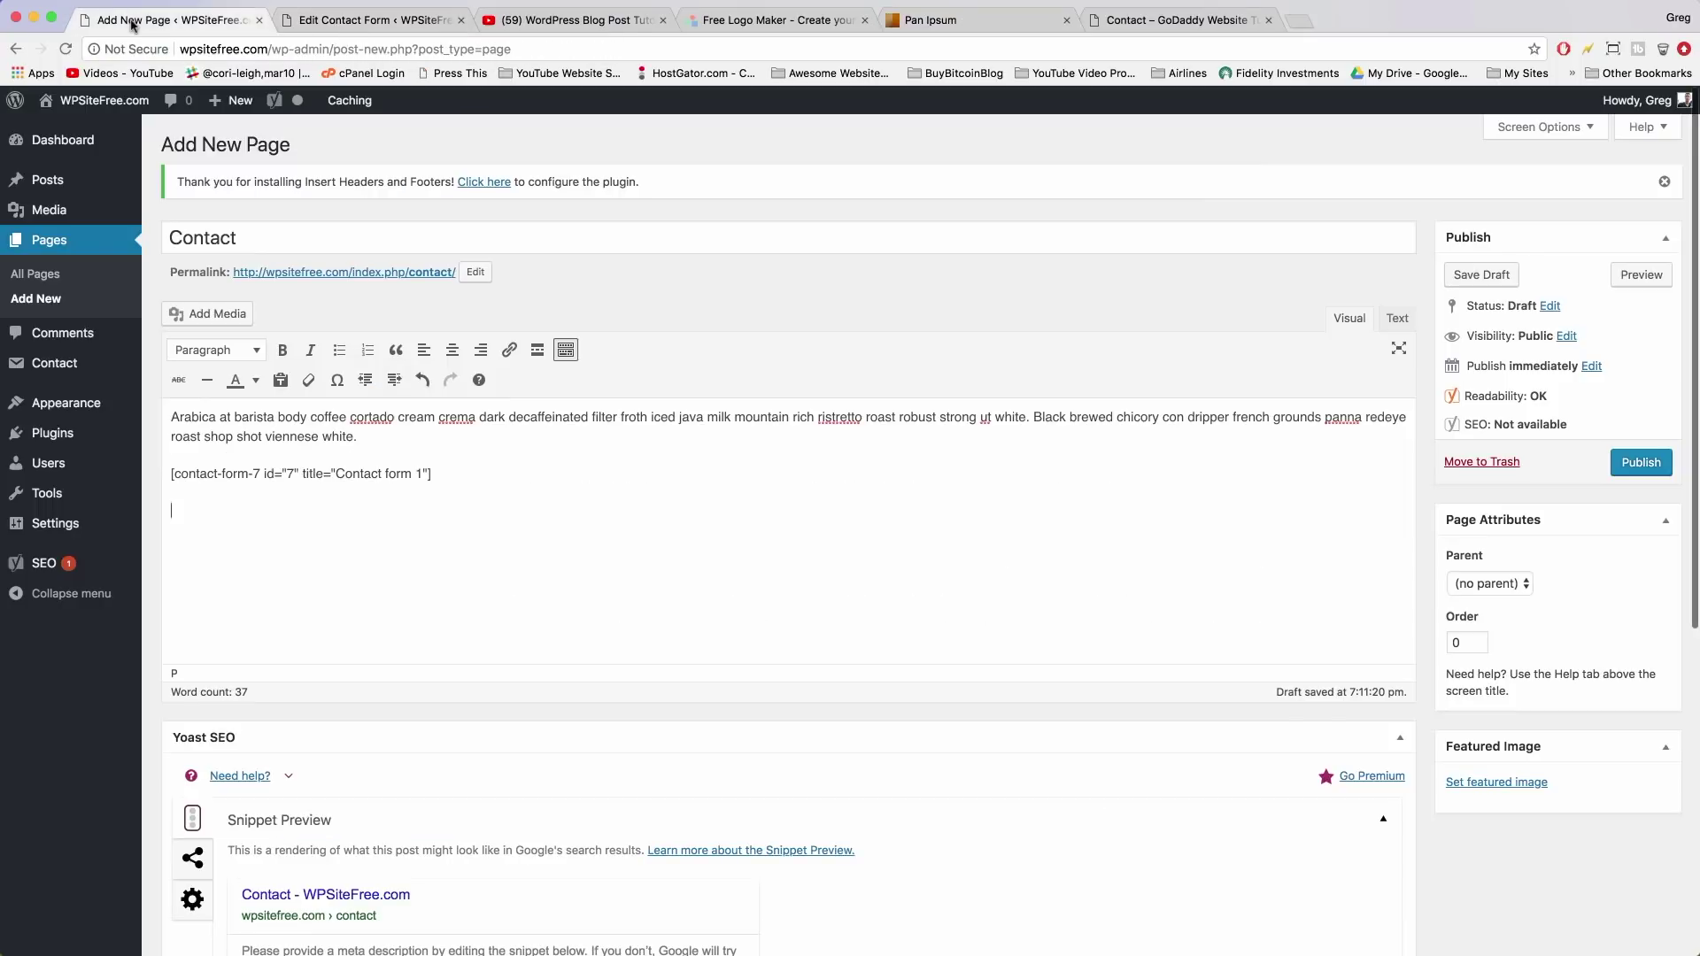
pyautogui.rightClick(183, 506)
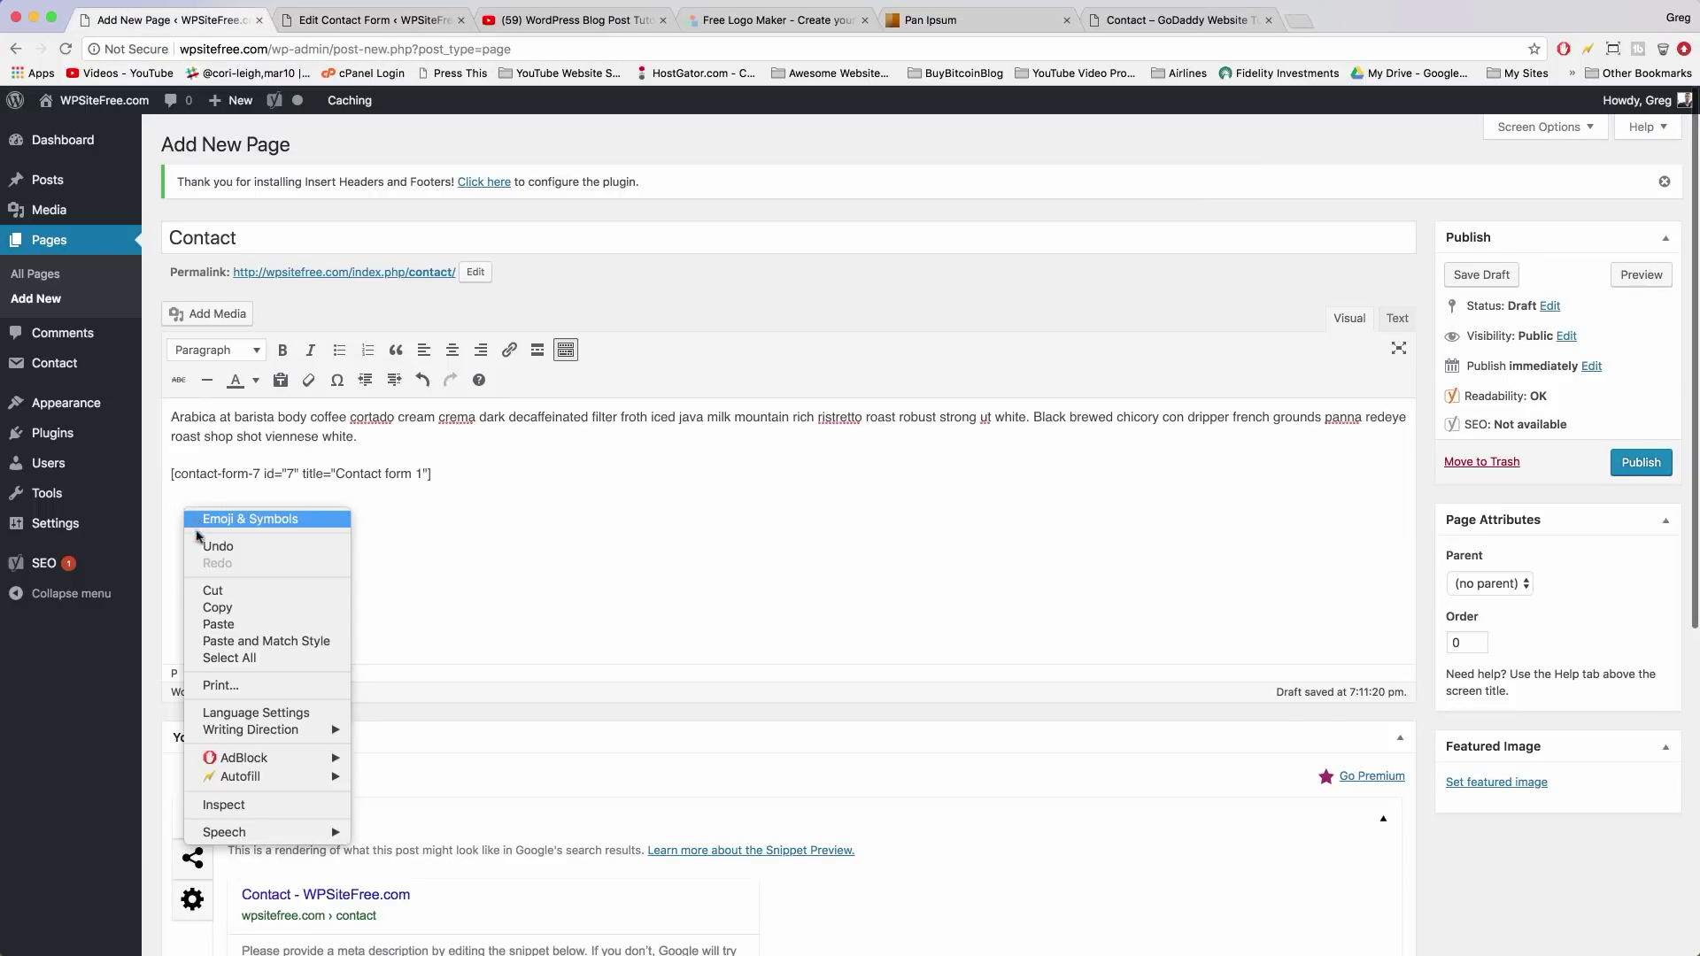
pyautogui.click(222, 625)
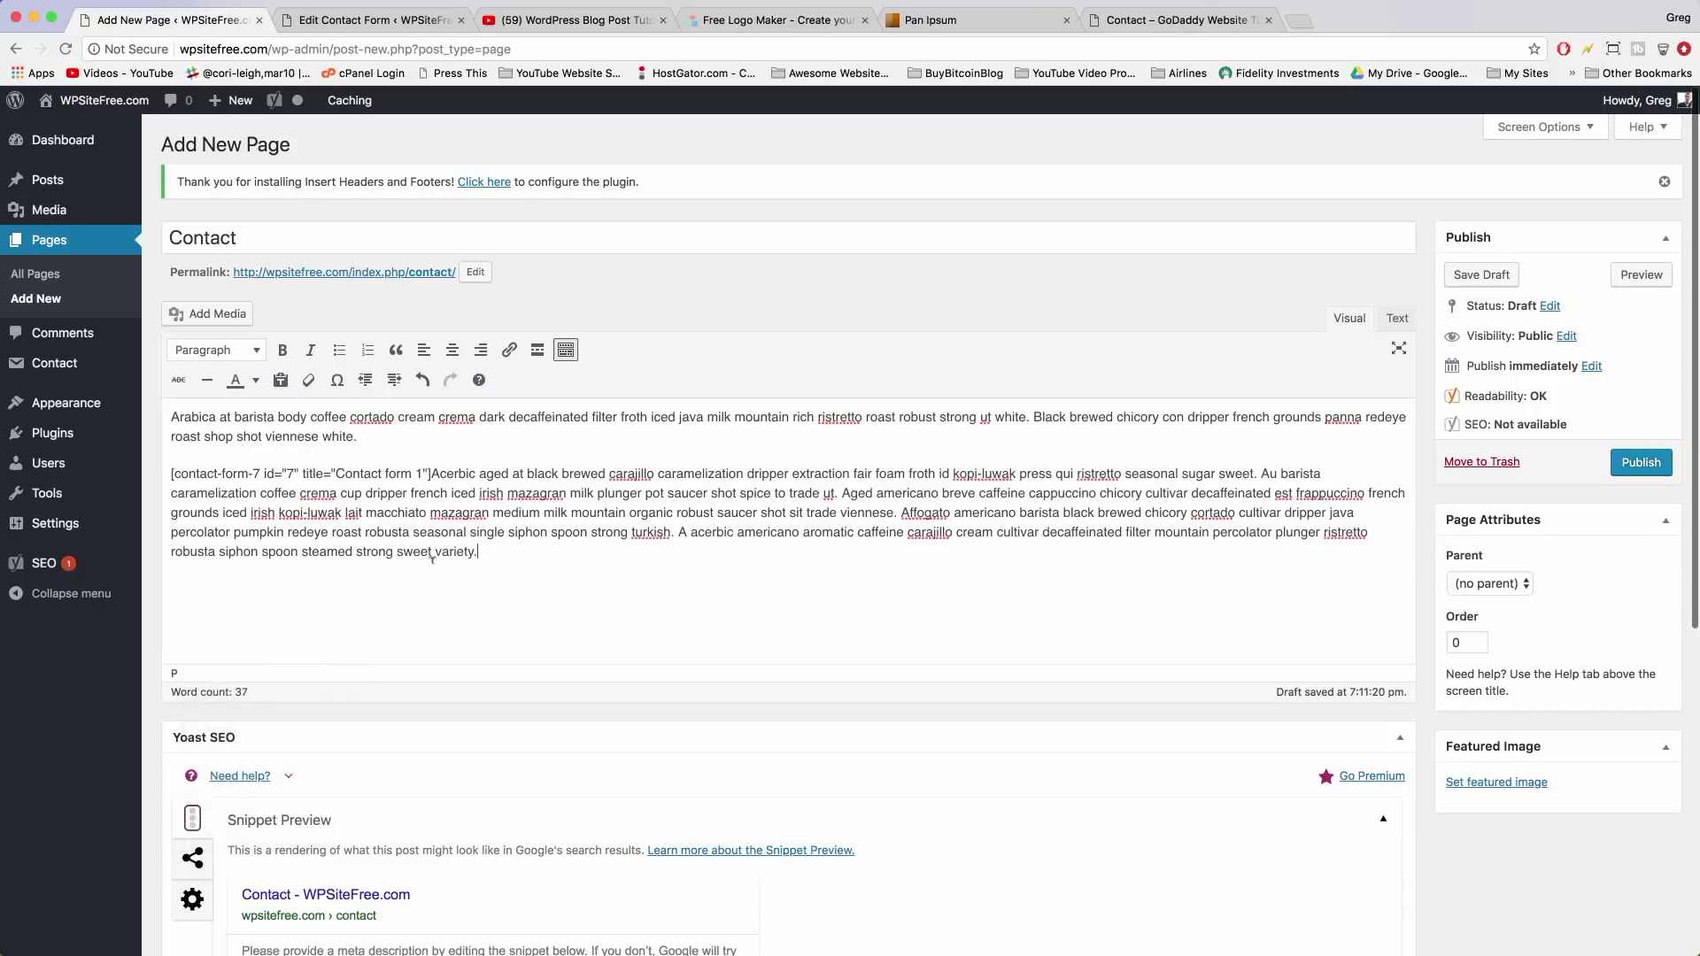
pyautogui.click(433, 473)
pyautogui.press('Return')
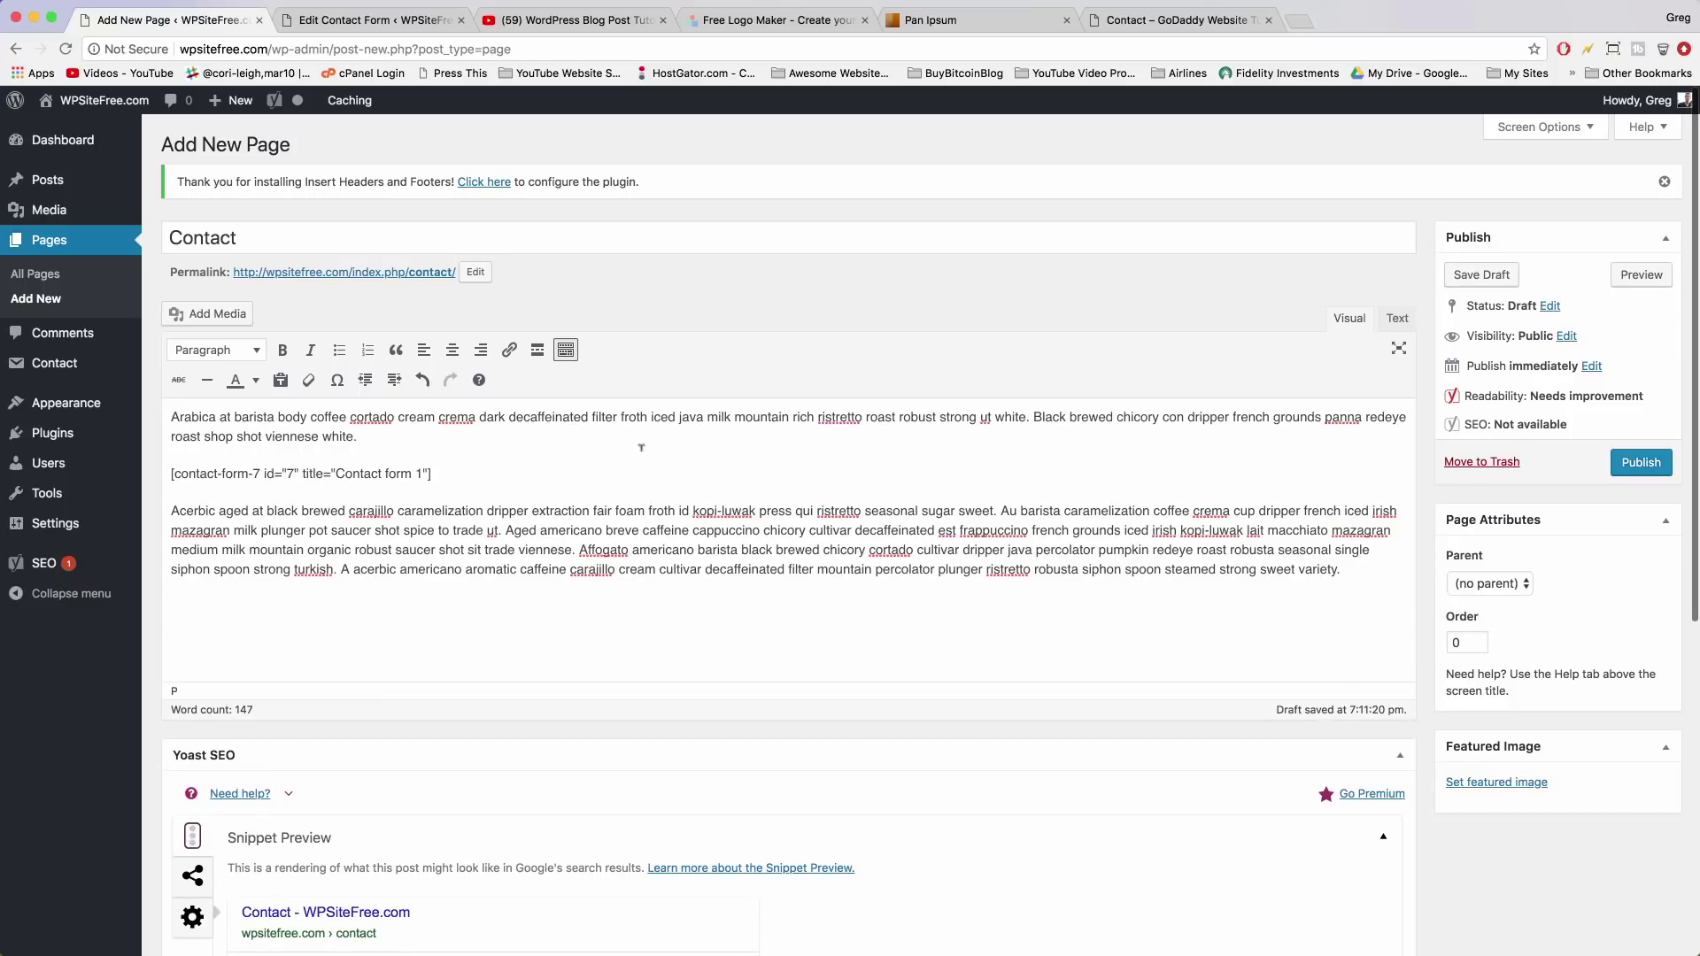
pyautogui.click(1354, 567)
pyautogui.press('Return')
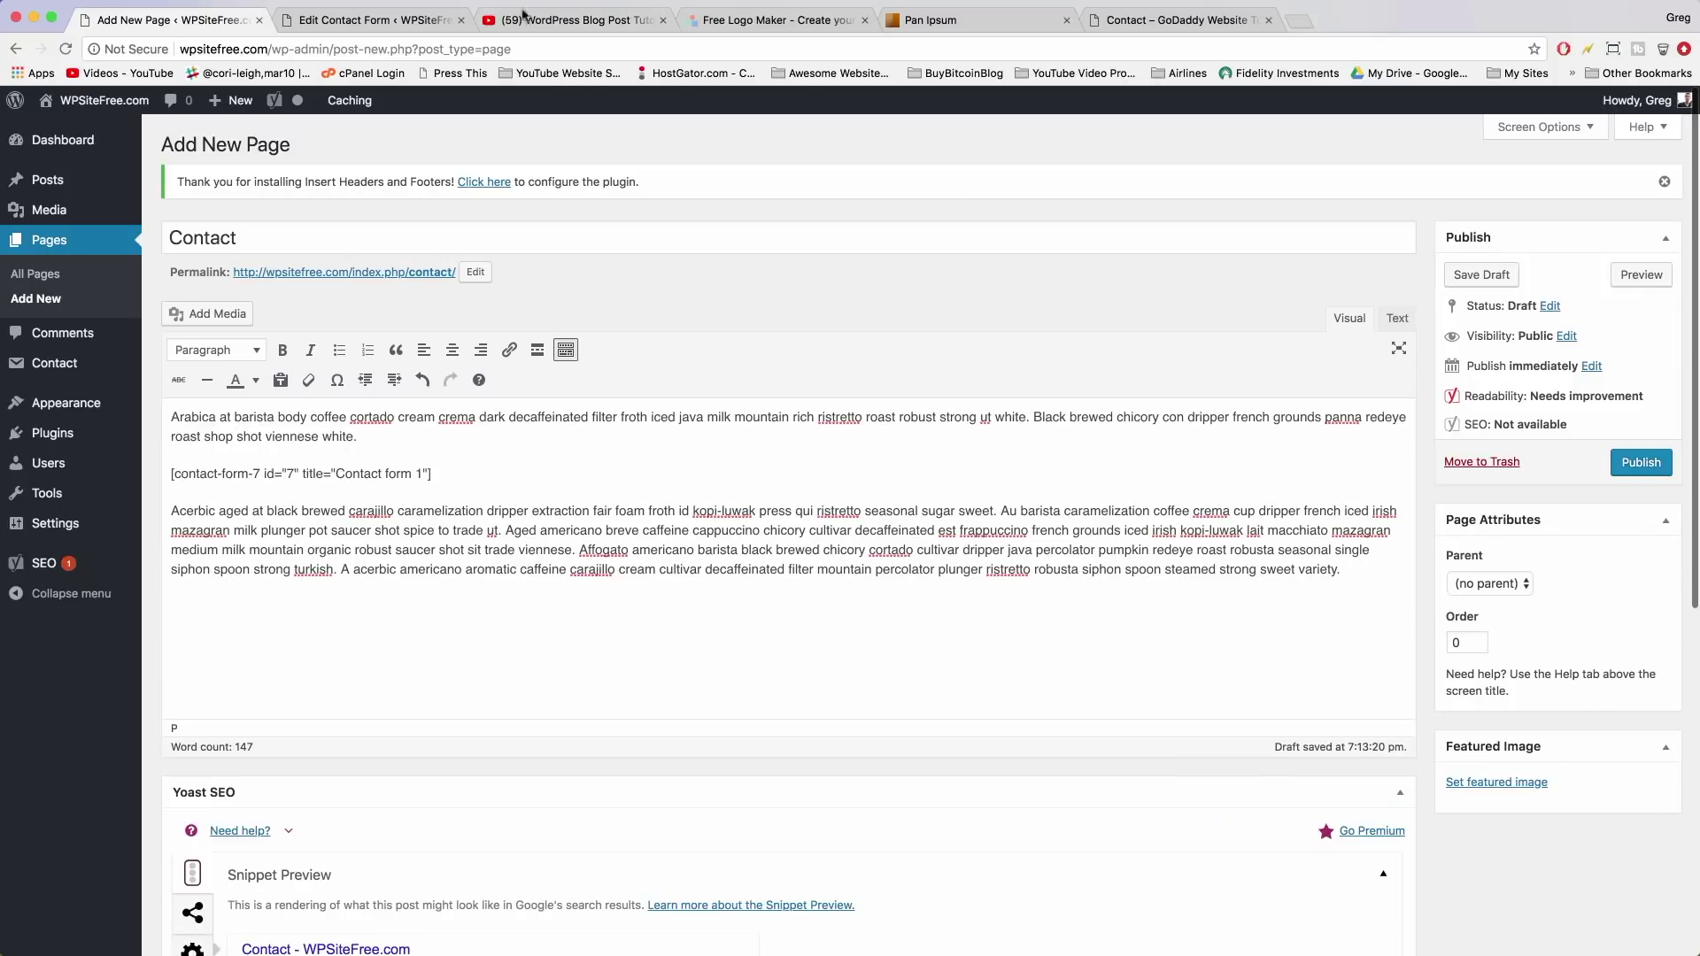
# Open the 'How To Build an Email List for Free' video from the YouTube video manager in a new tab
pyautogui.click(1292, 22)
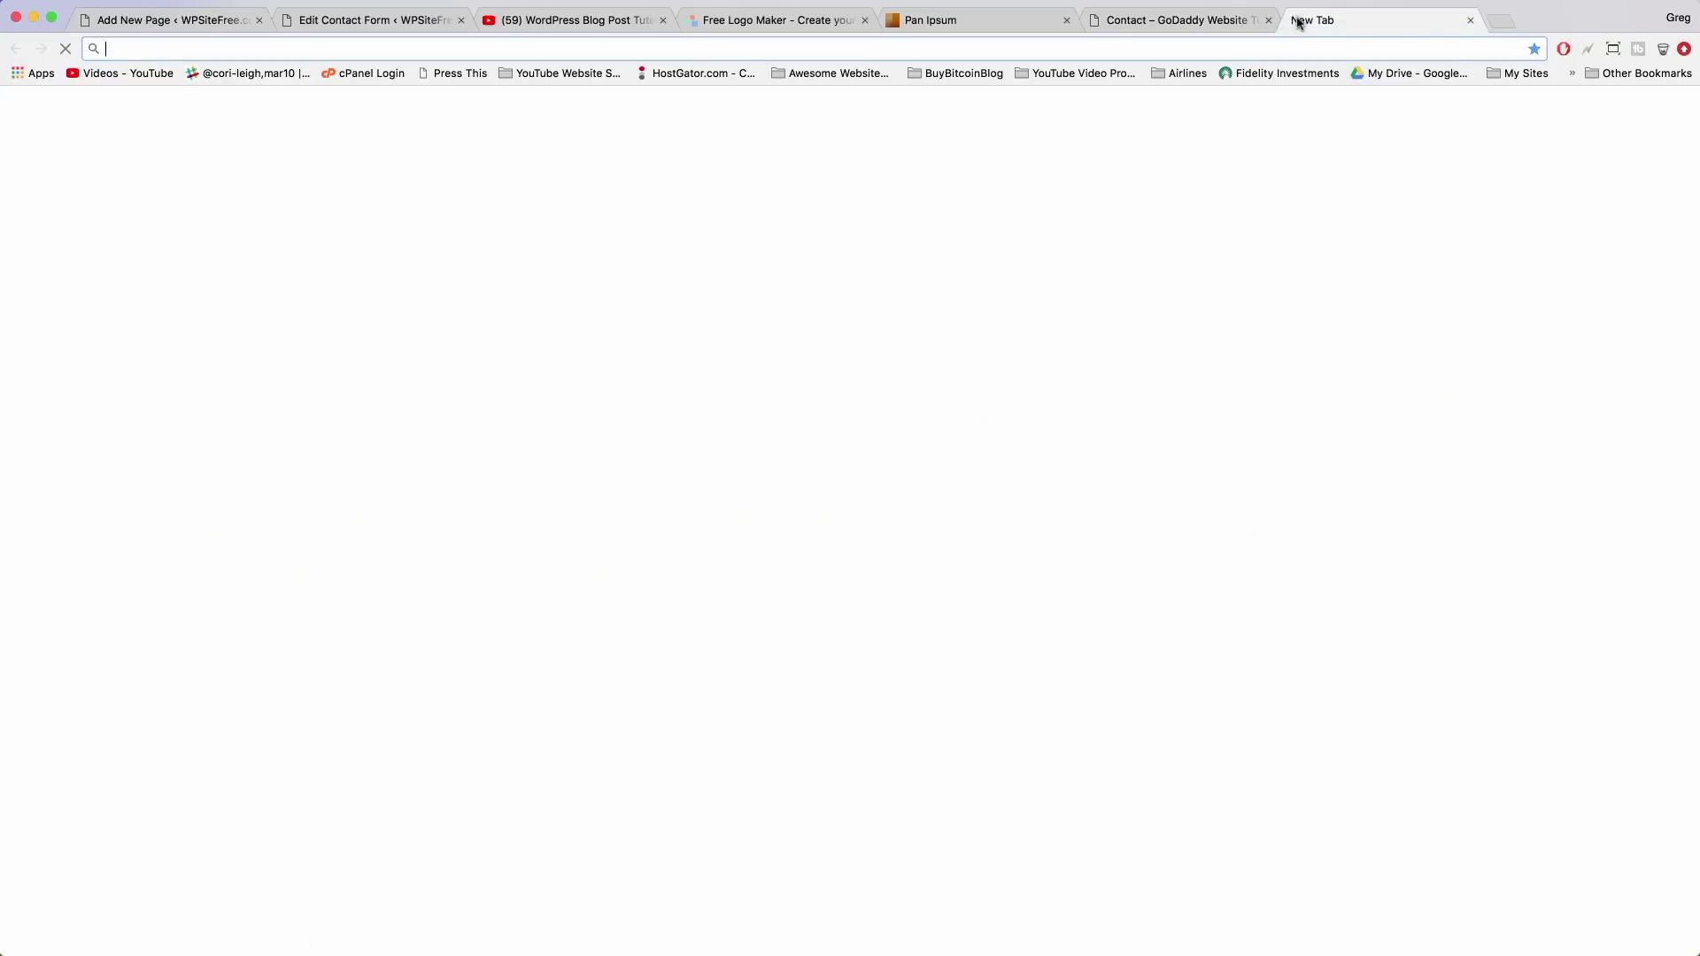
pyautogui.click(139, 74)
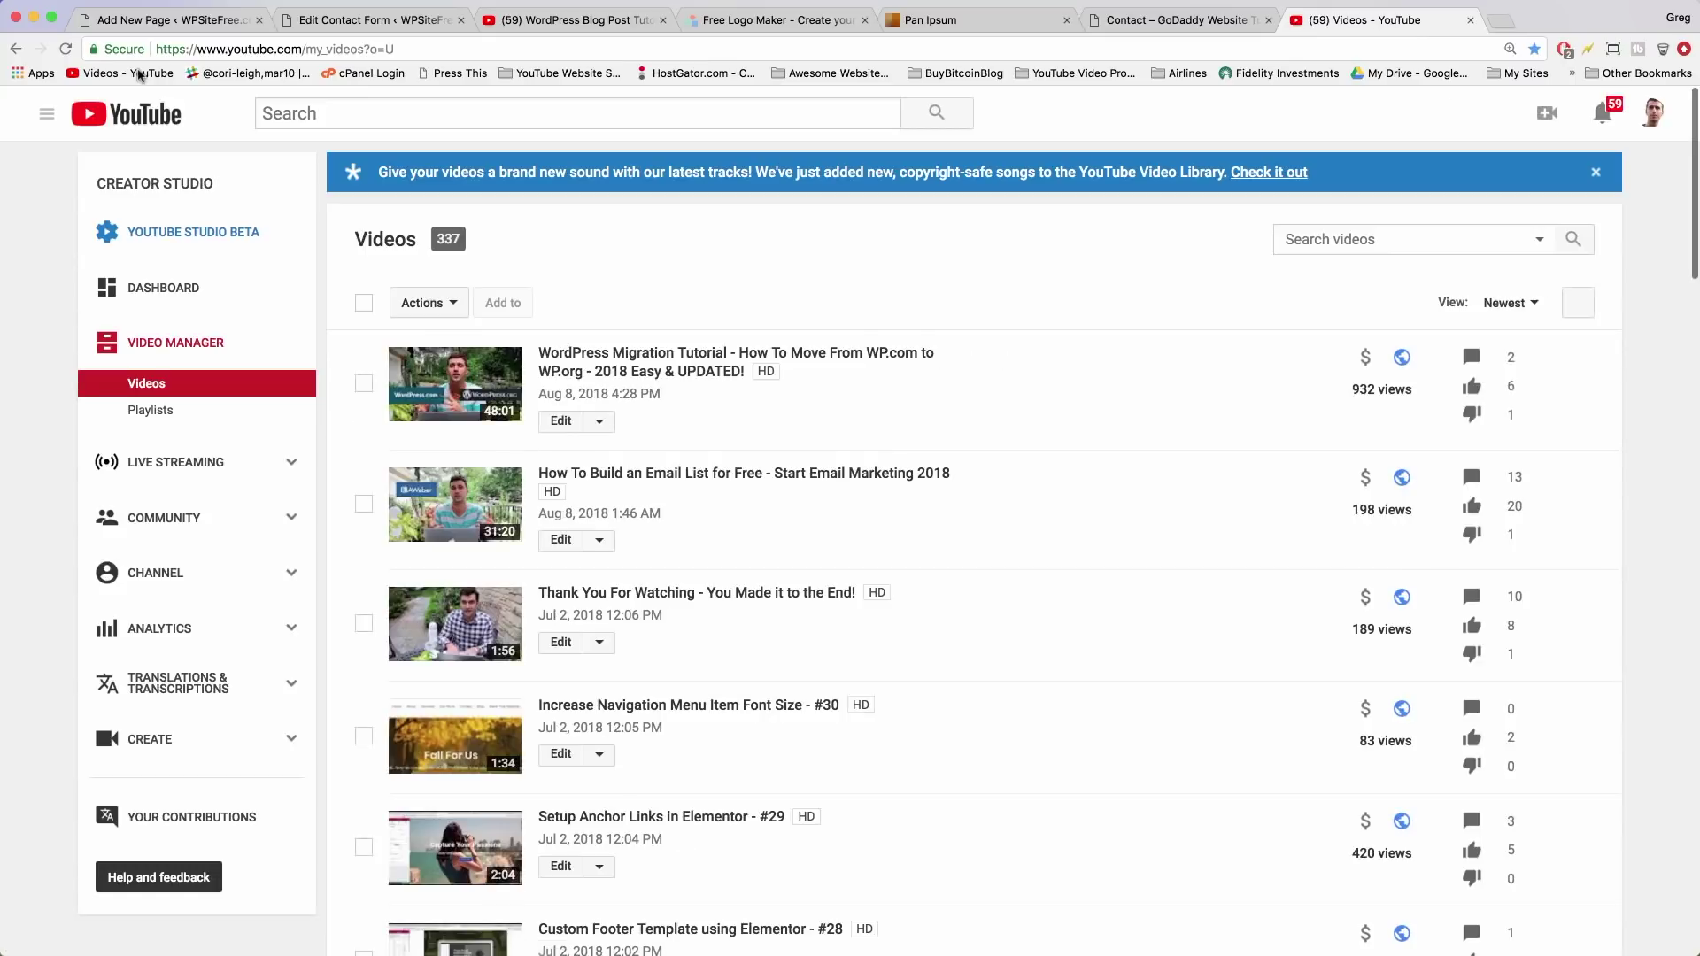
pyautogui.scroll(-12, 722, 384)
pyautogui.scroll(-20, 722, 383)
pyautogui.scroll(-5, 721, 384)
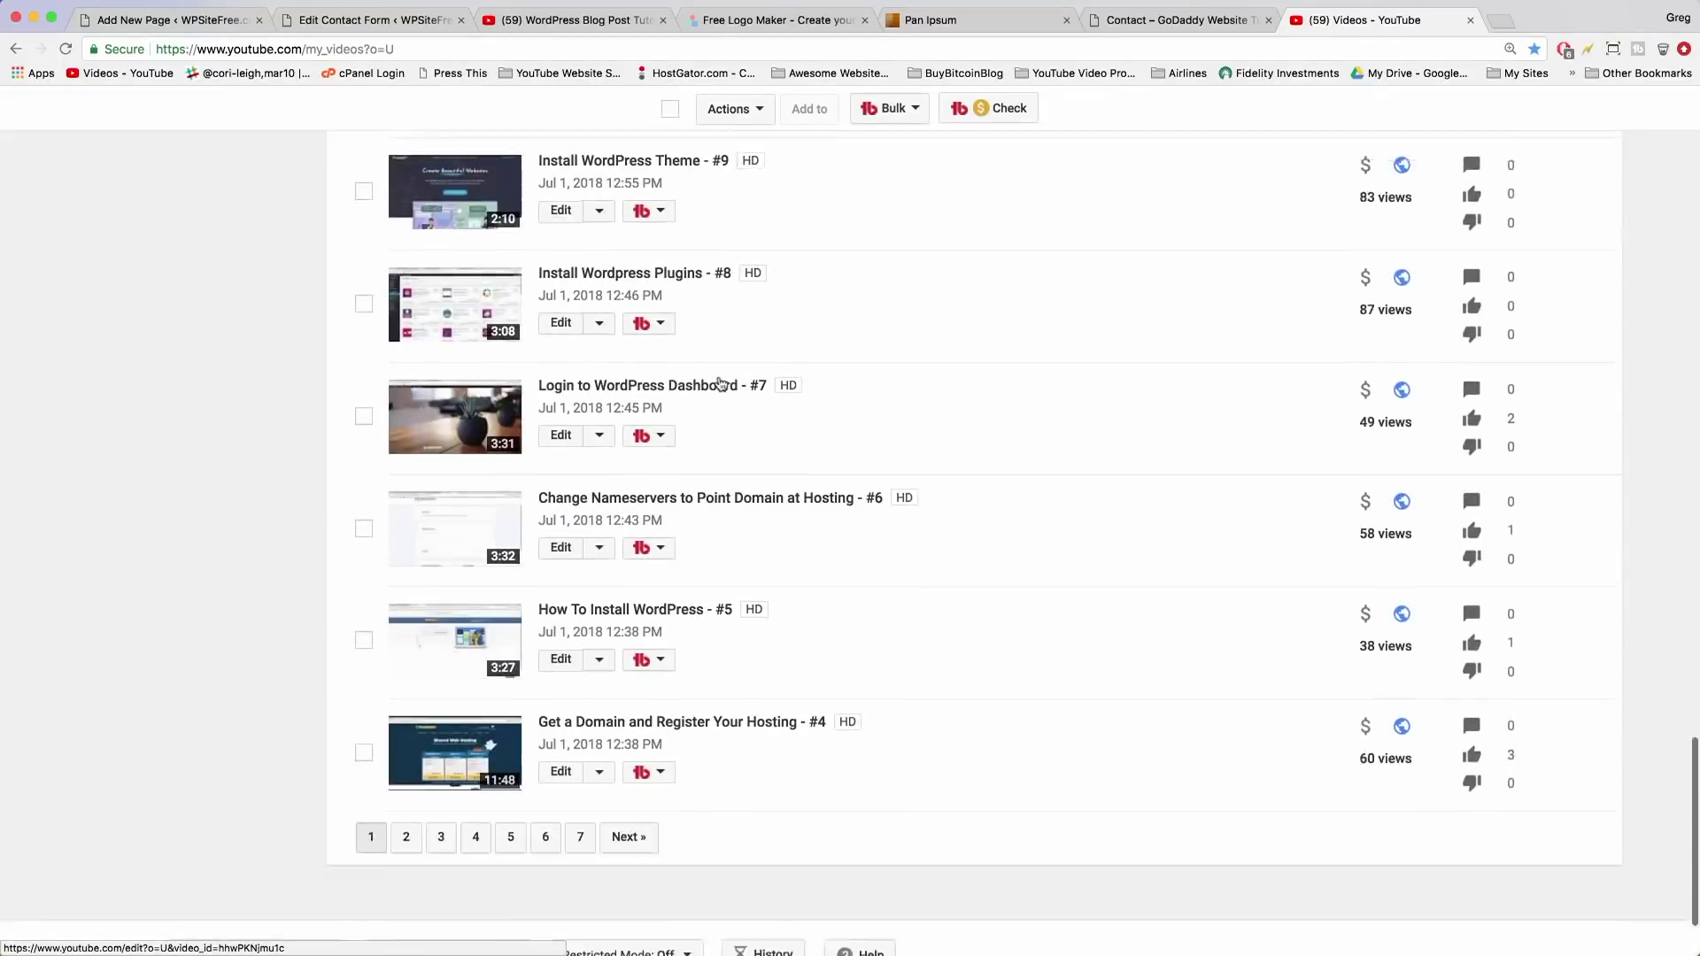
pyautogui.scroll(20, 722, 384)
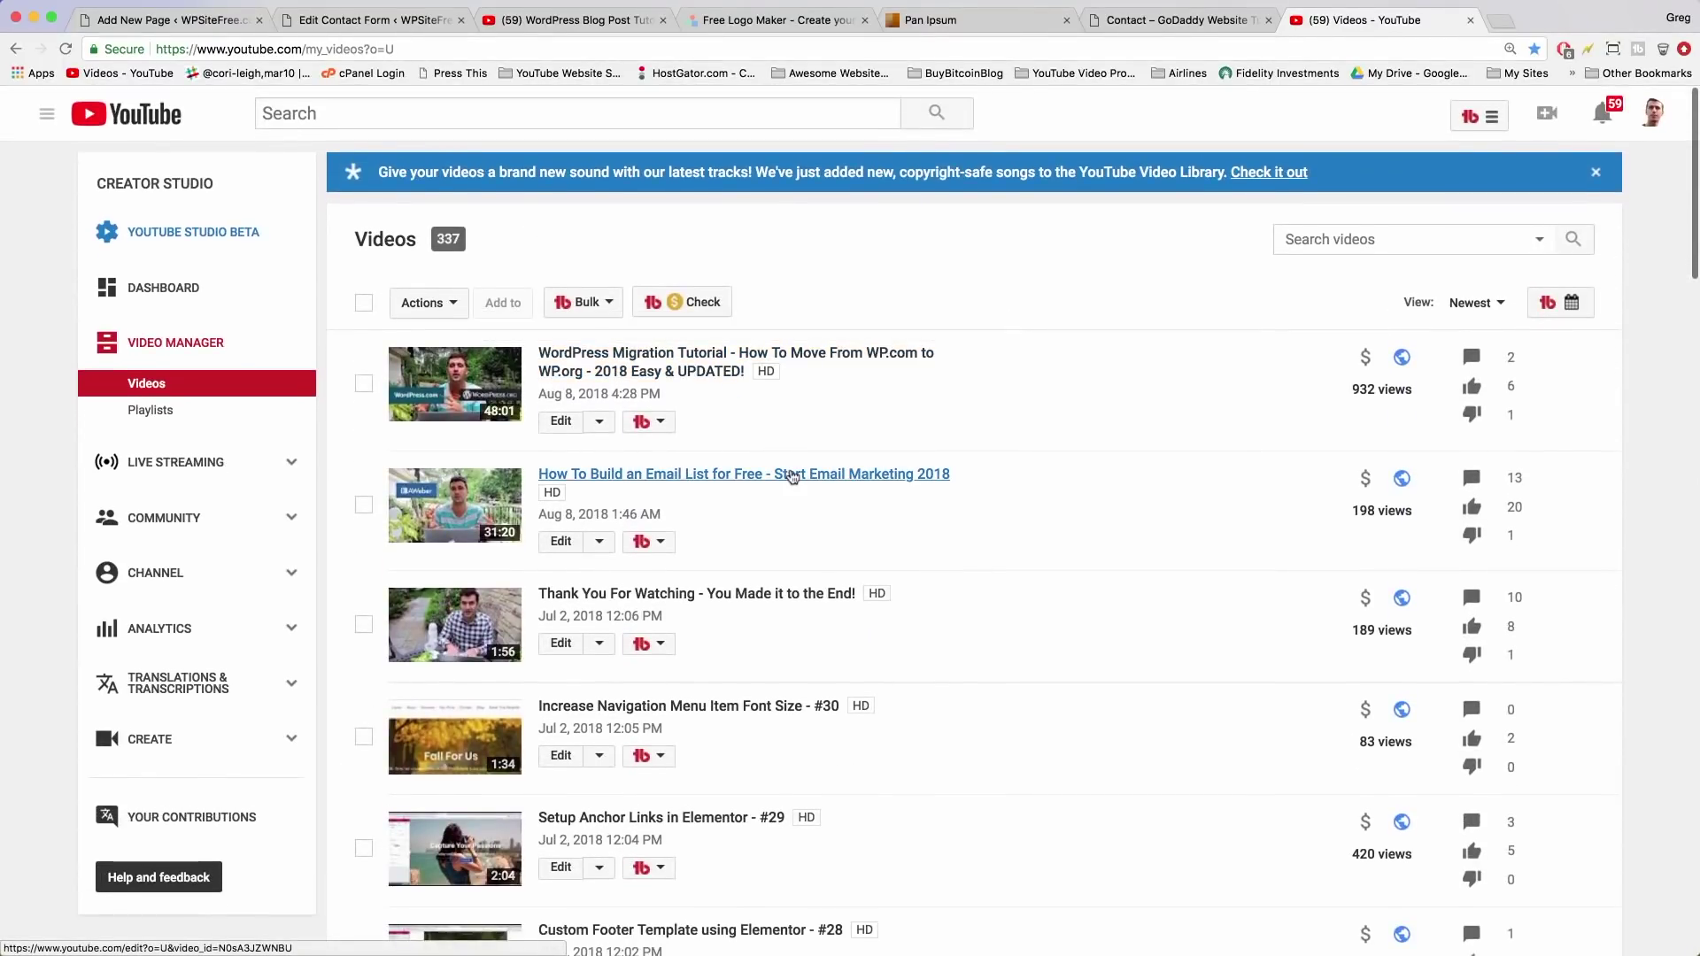
pyautogui.click(478, 496)
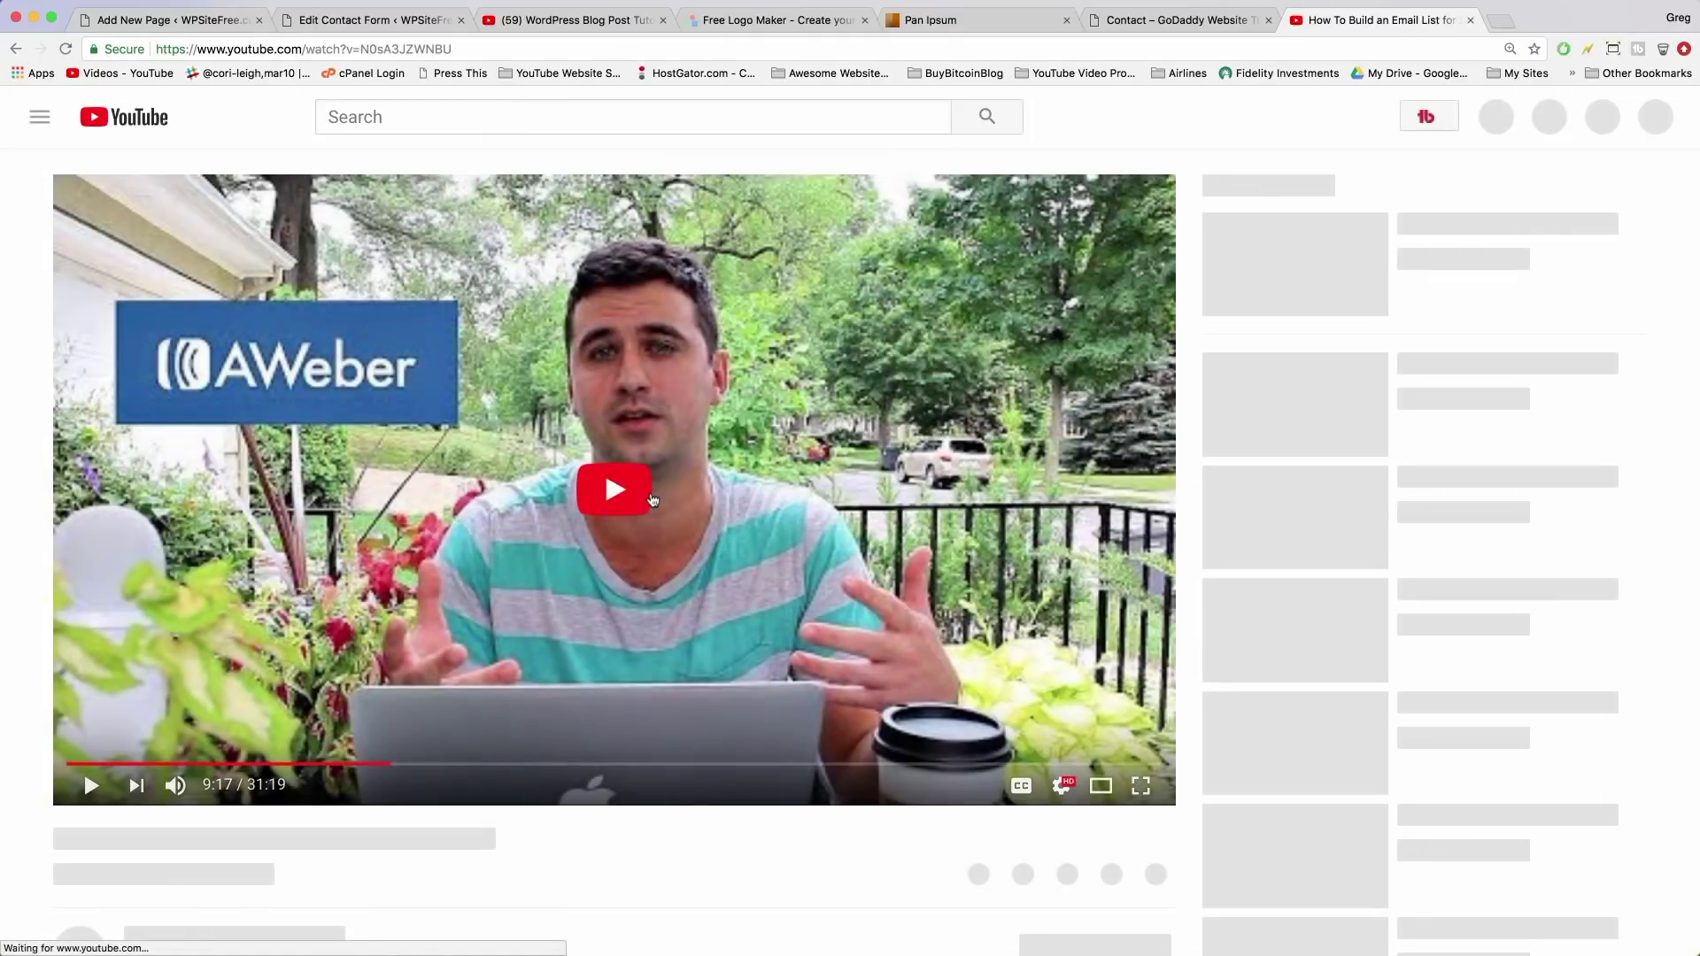
pyautogui.click(653, 500)
pyautogui.click(687, 553)
# Copy the video's embed iframe code from its Share > Embed options
pyautogui.scroll(-5, 687, 554)
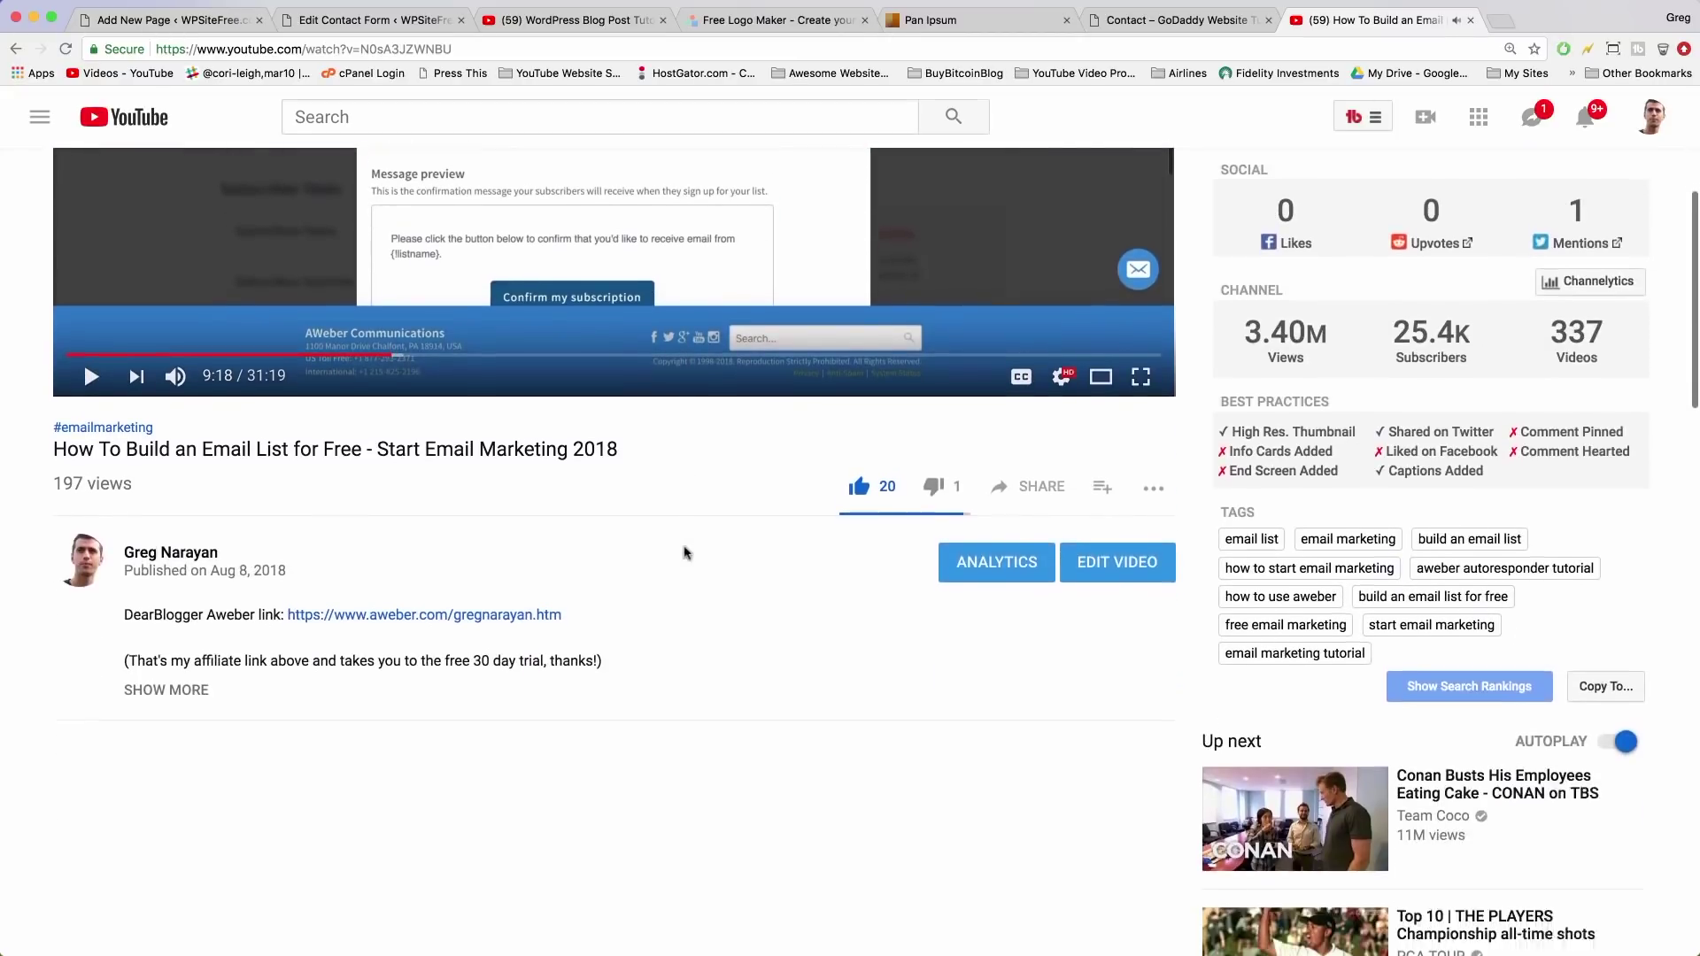
pyautogui.click(1032, 458)
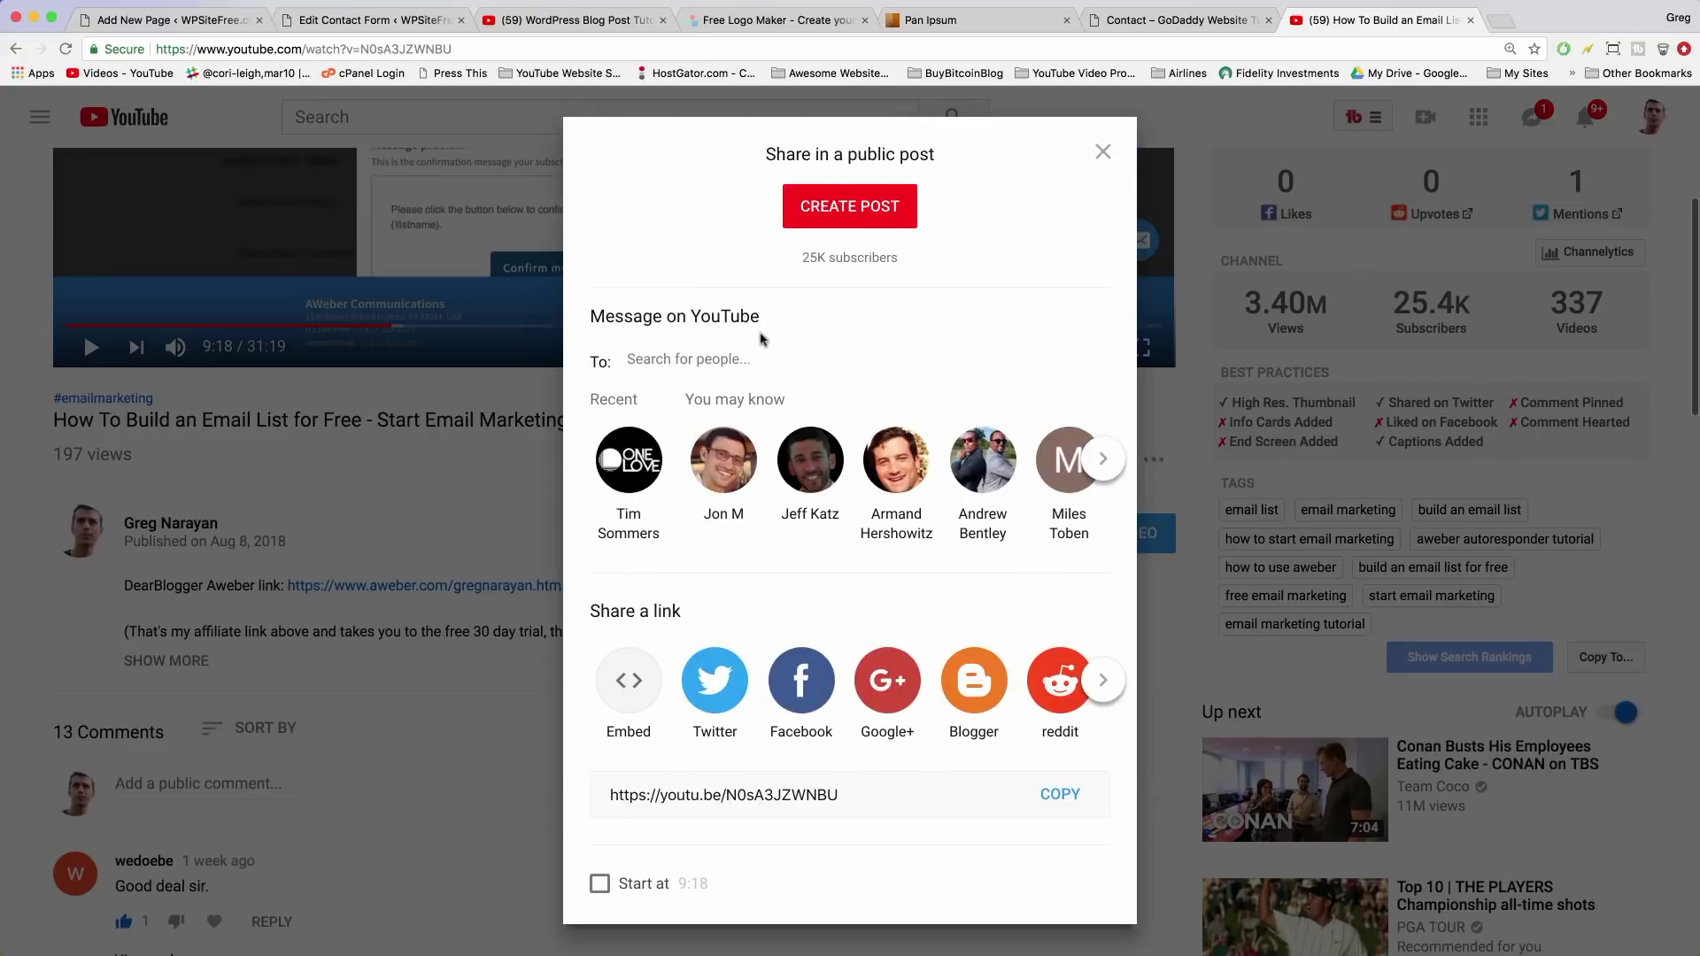
pyautogui.click(629, 686)
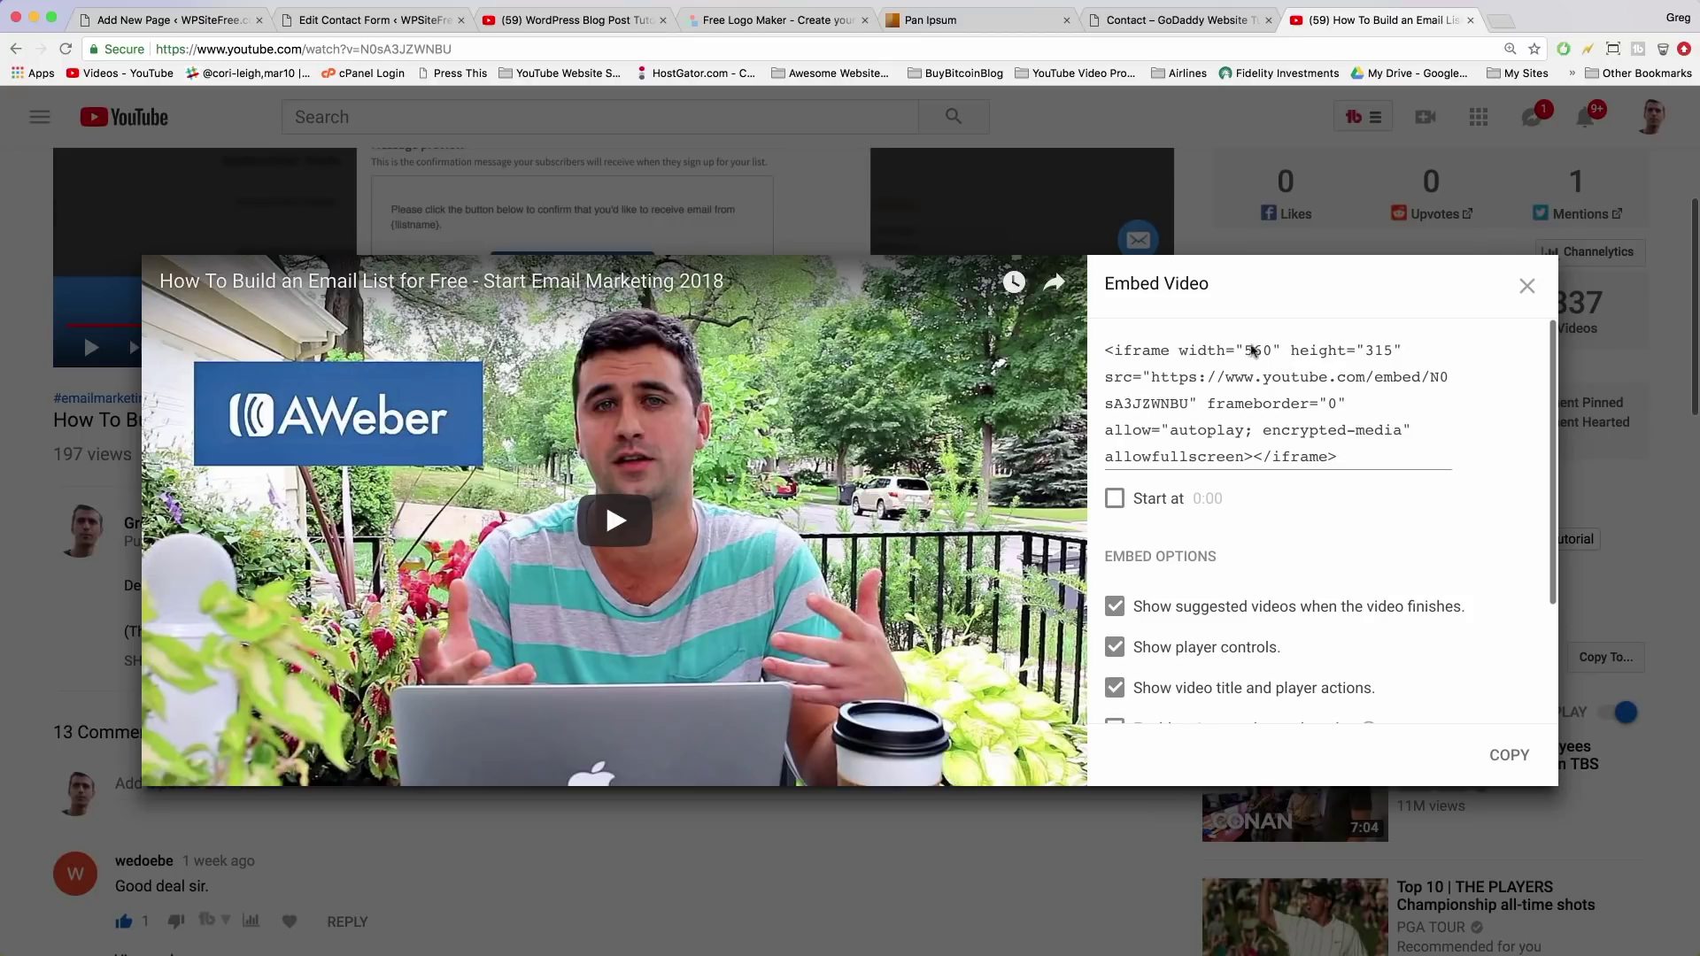
pyautogui.click(1193, 349)
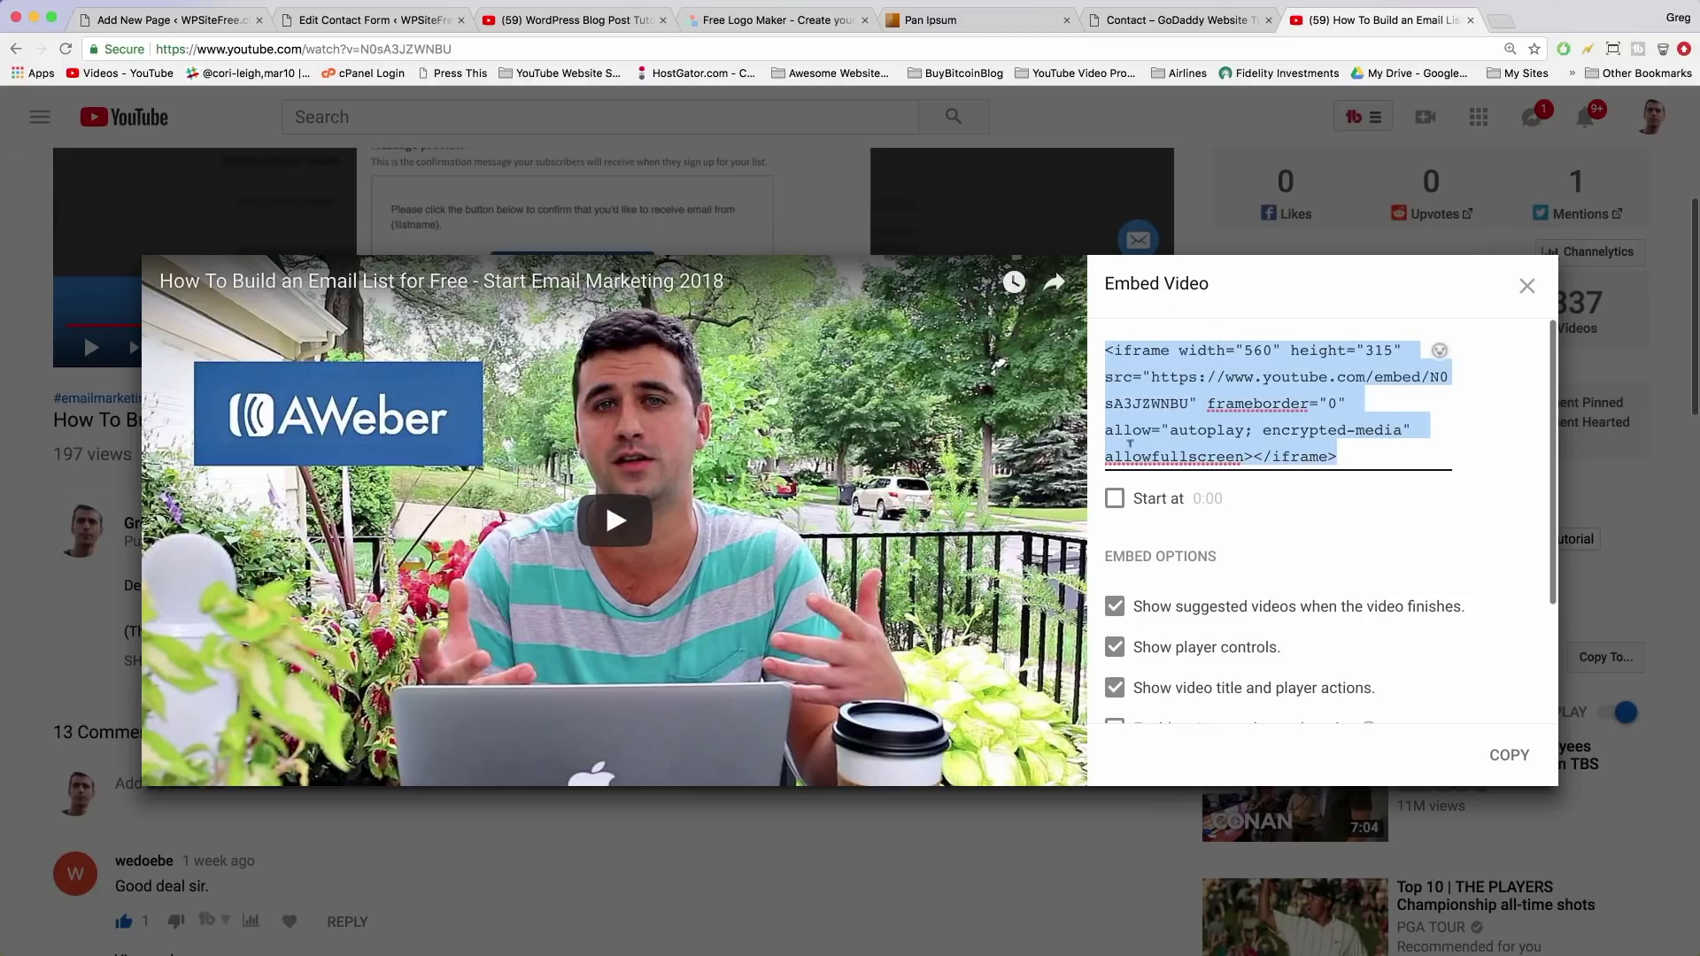
pyautogui.rightClick(1168, 404)
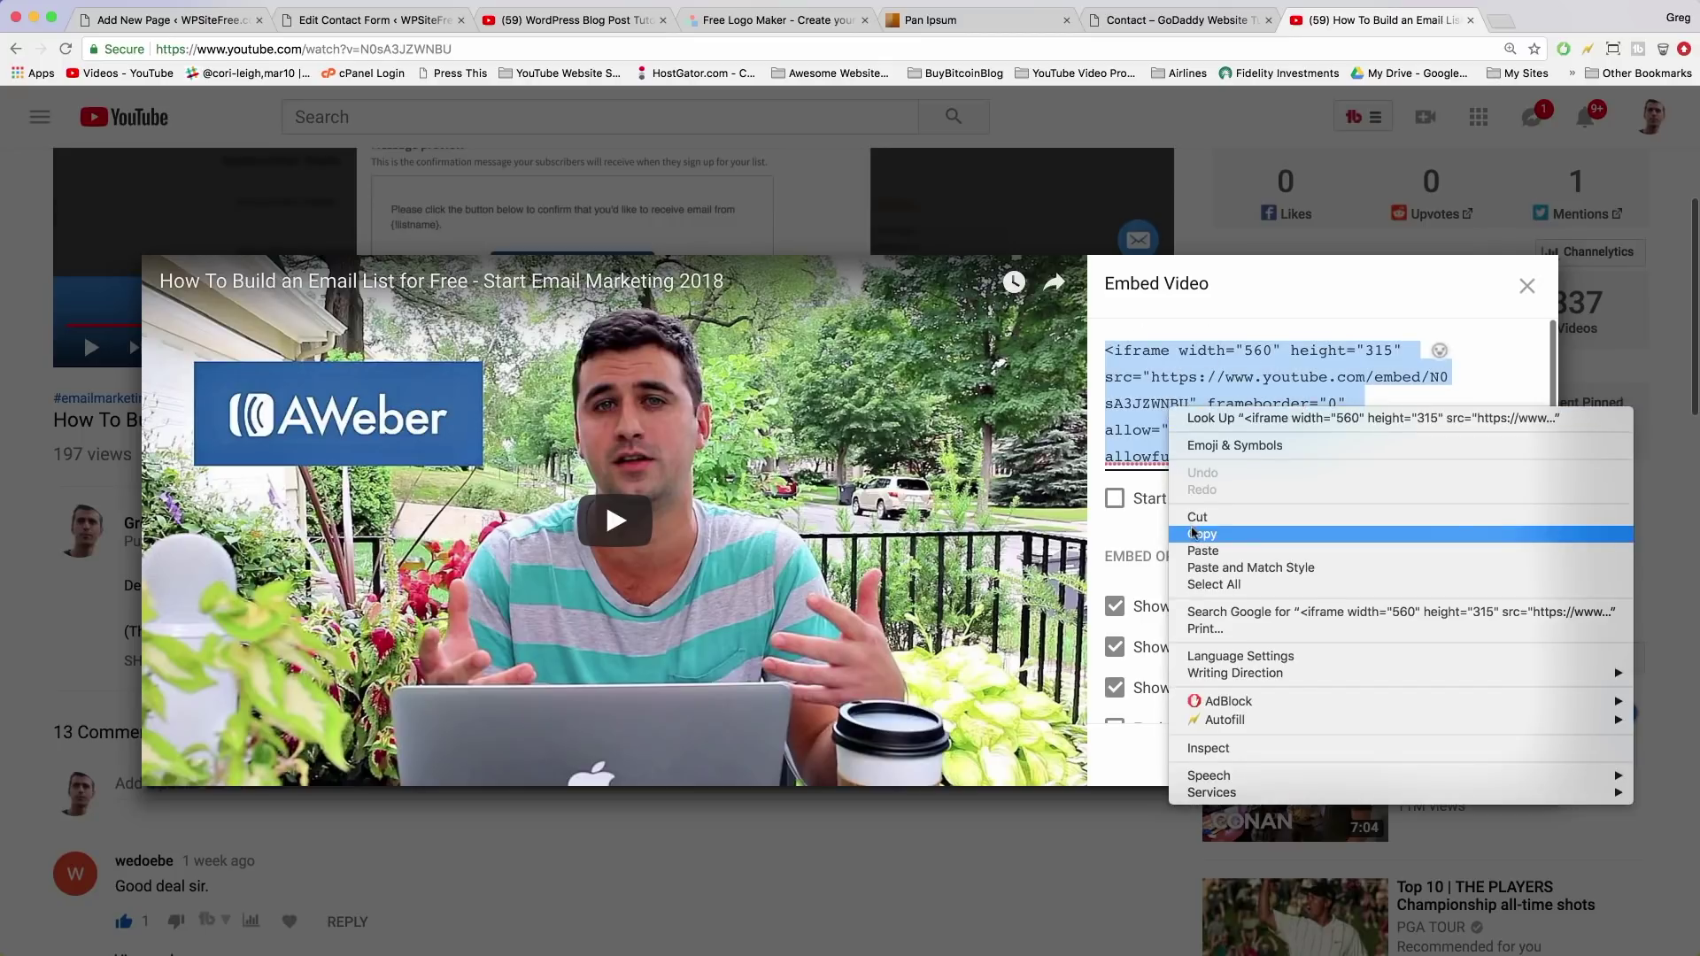
pyautogui.click(1195, 534)
# In the Text view, replace the trailing &nbsp; lines with the YouTube iframe code, then return to Visual
pyautogui.click(163, 19)
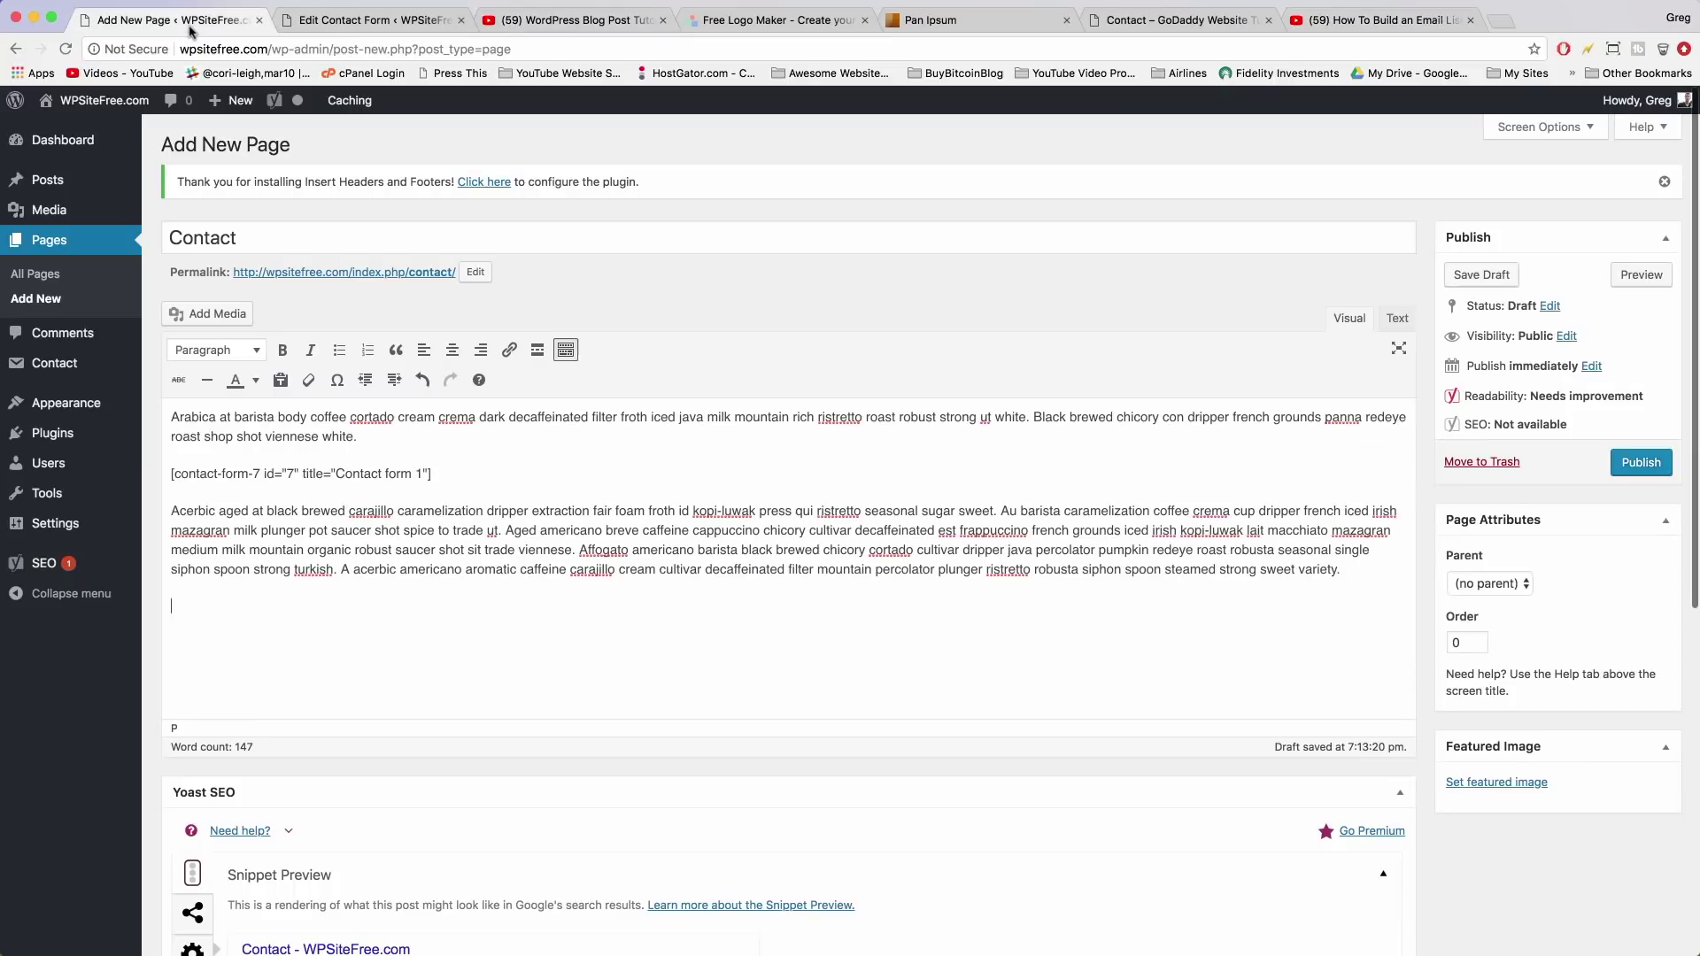
pyautogui.click(1397, 319)
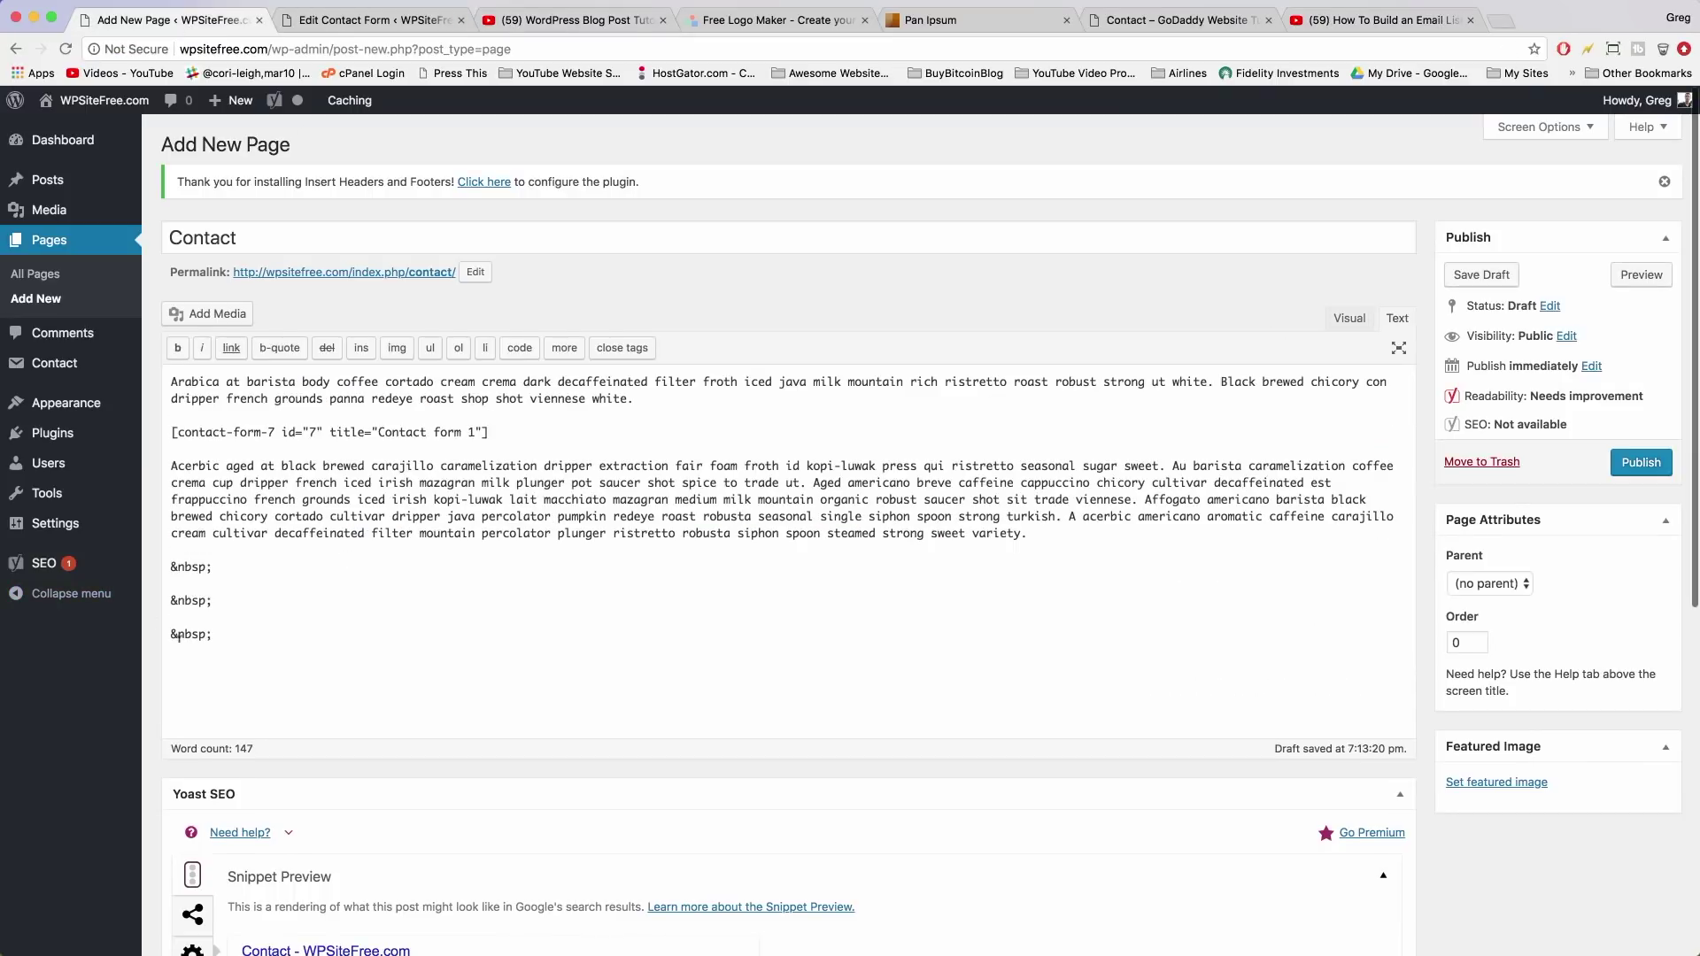
pyautogui.moveTo(225, 634); pyautogui.dragTo(167, 567)
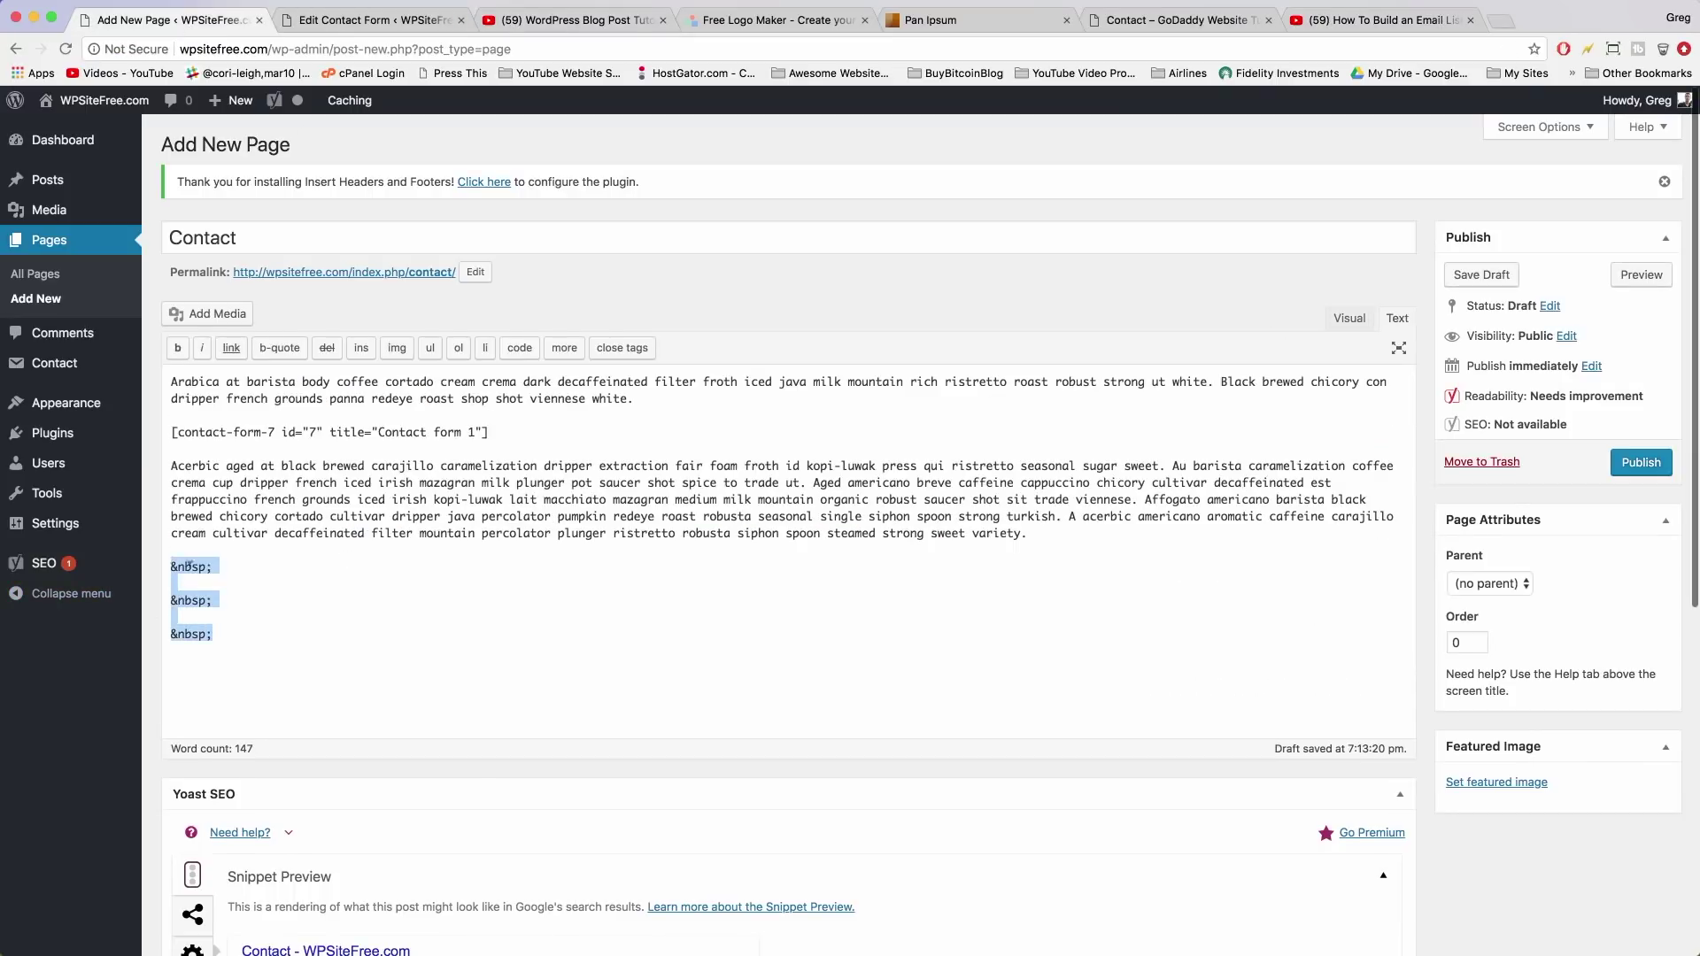
pyautogui.press('BackSpace')
pyautogui.rightClick(183, 567)
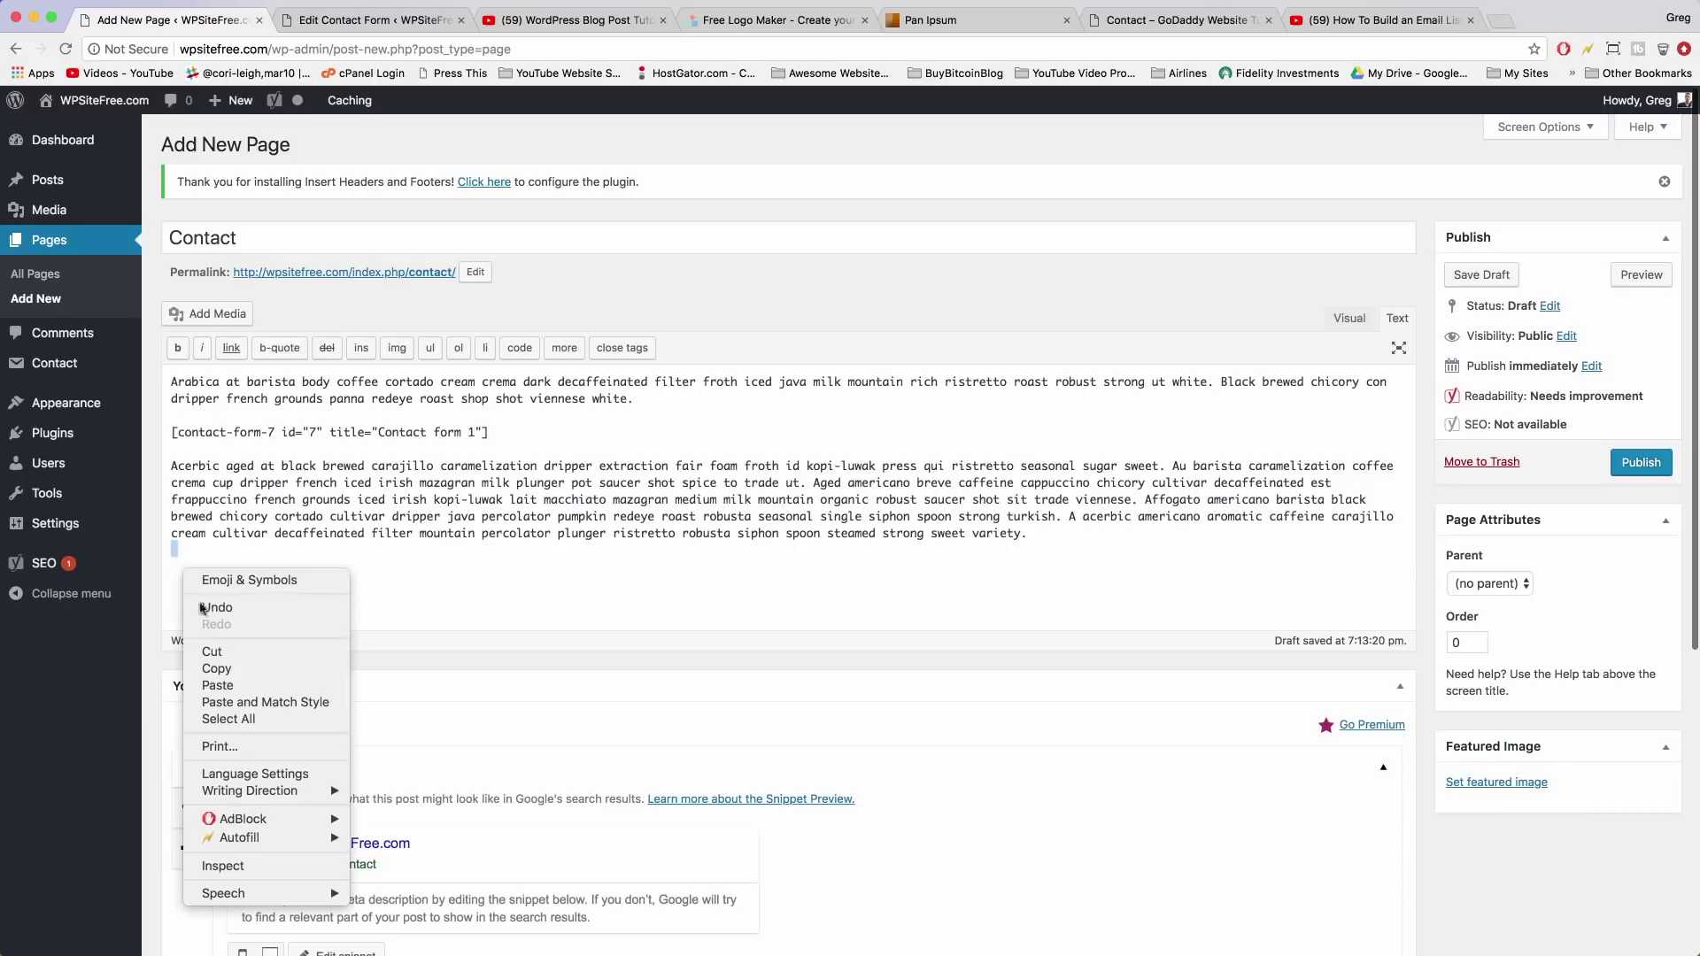
pyautogui.click(217, 686)
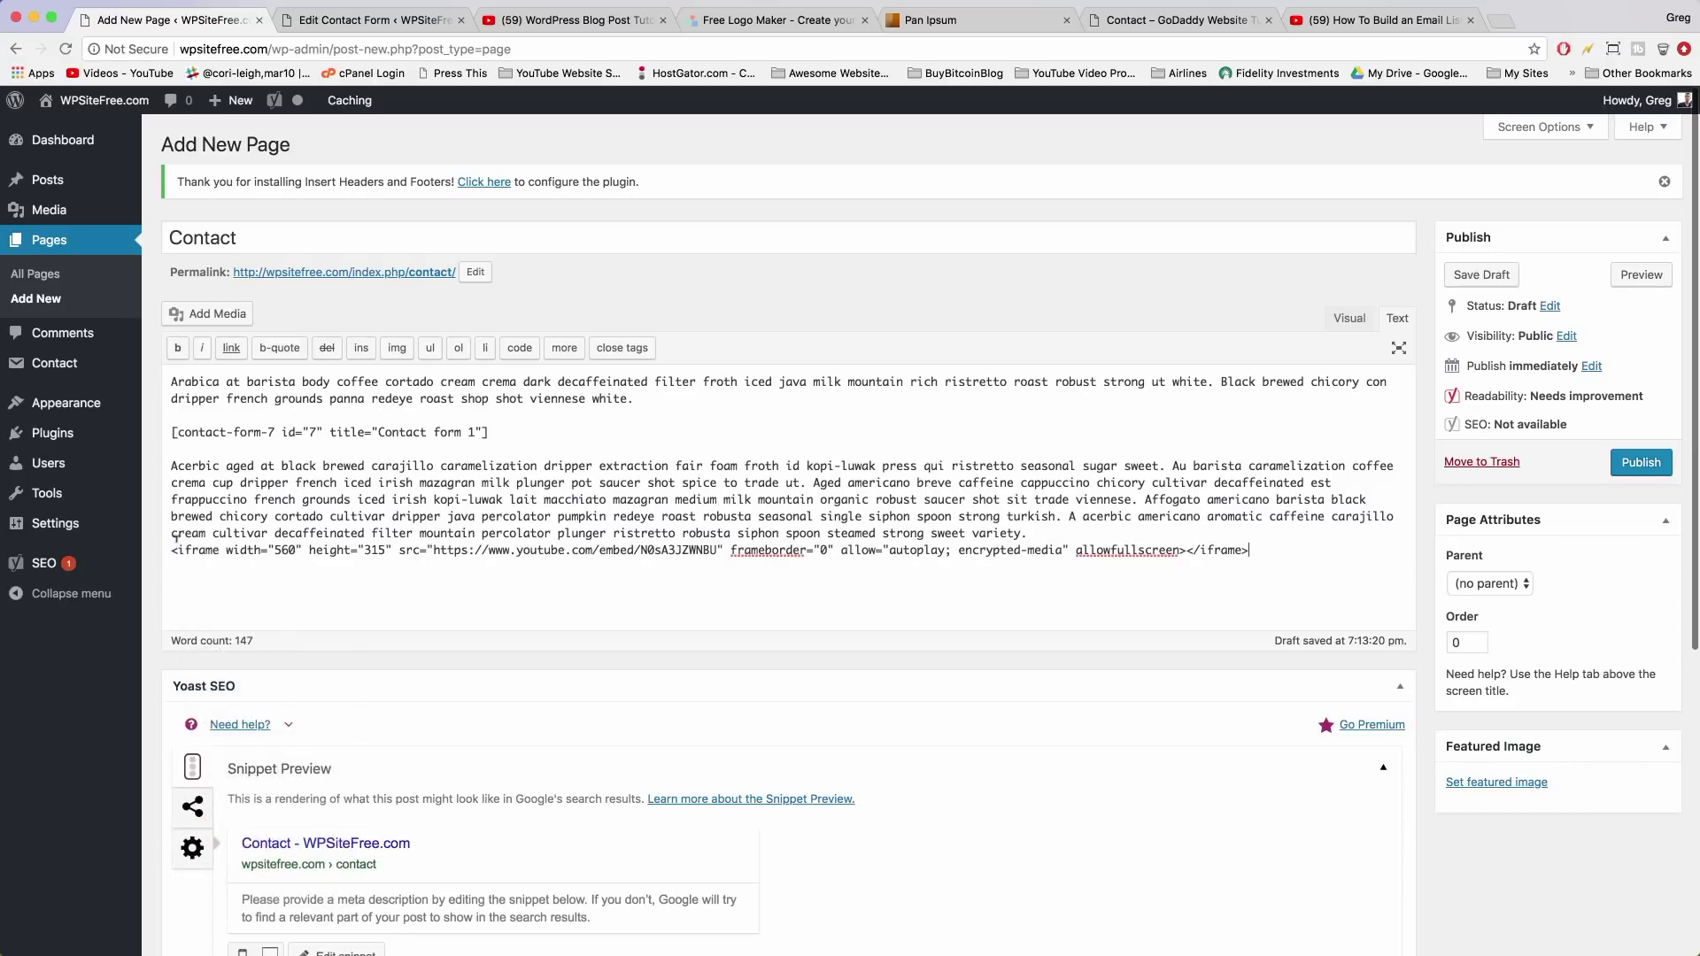
pyautogui.press('Return')
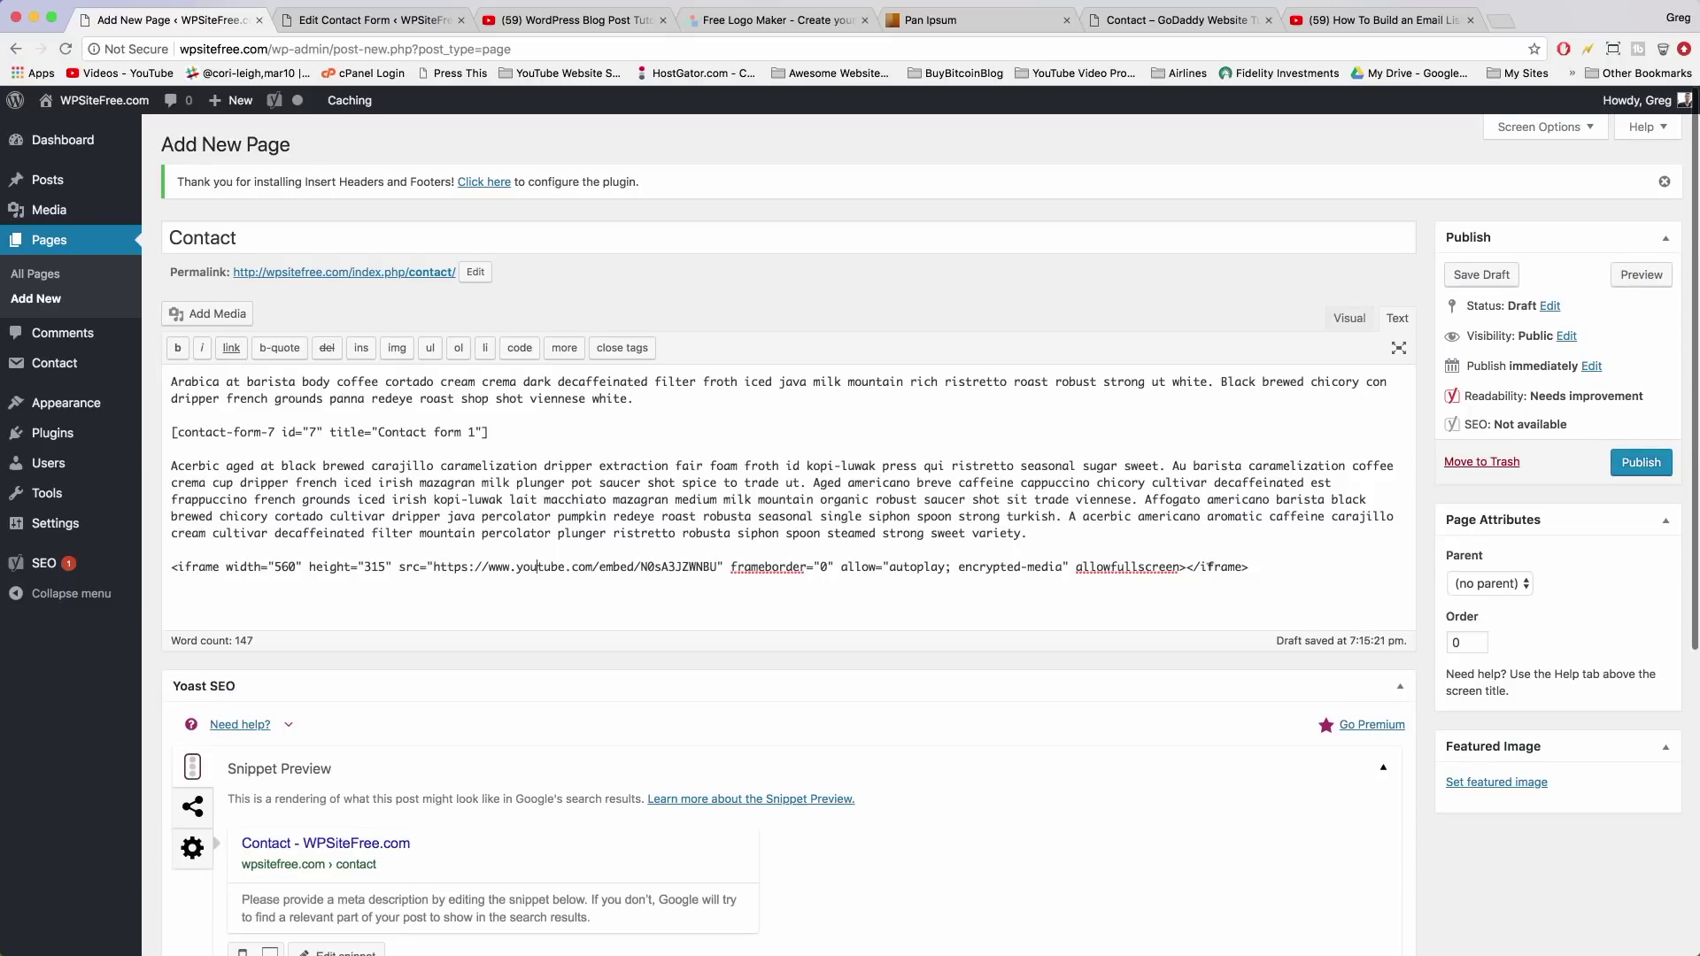
pyautogui.click(1350, 319)
pyautogui.scroll(-5, 769, 531)
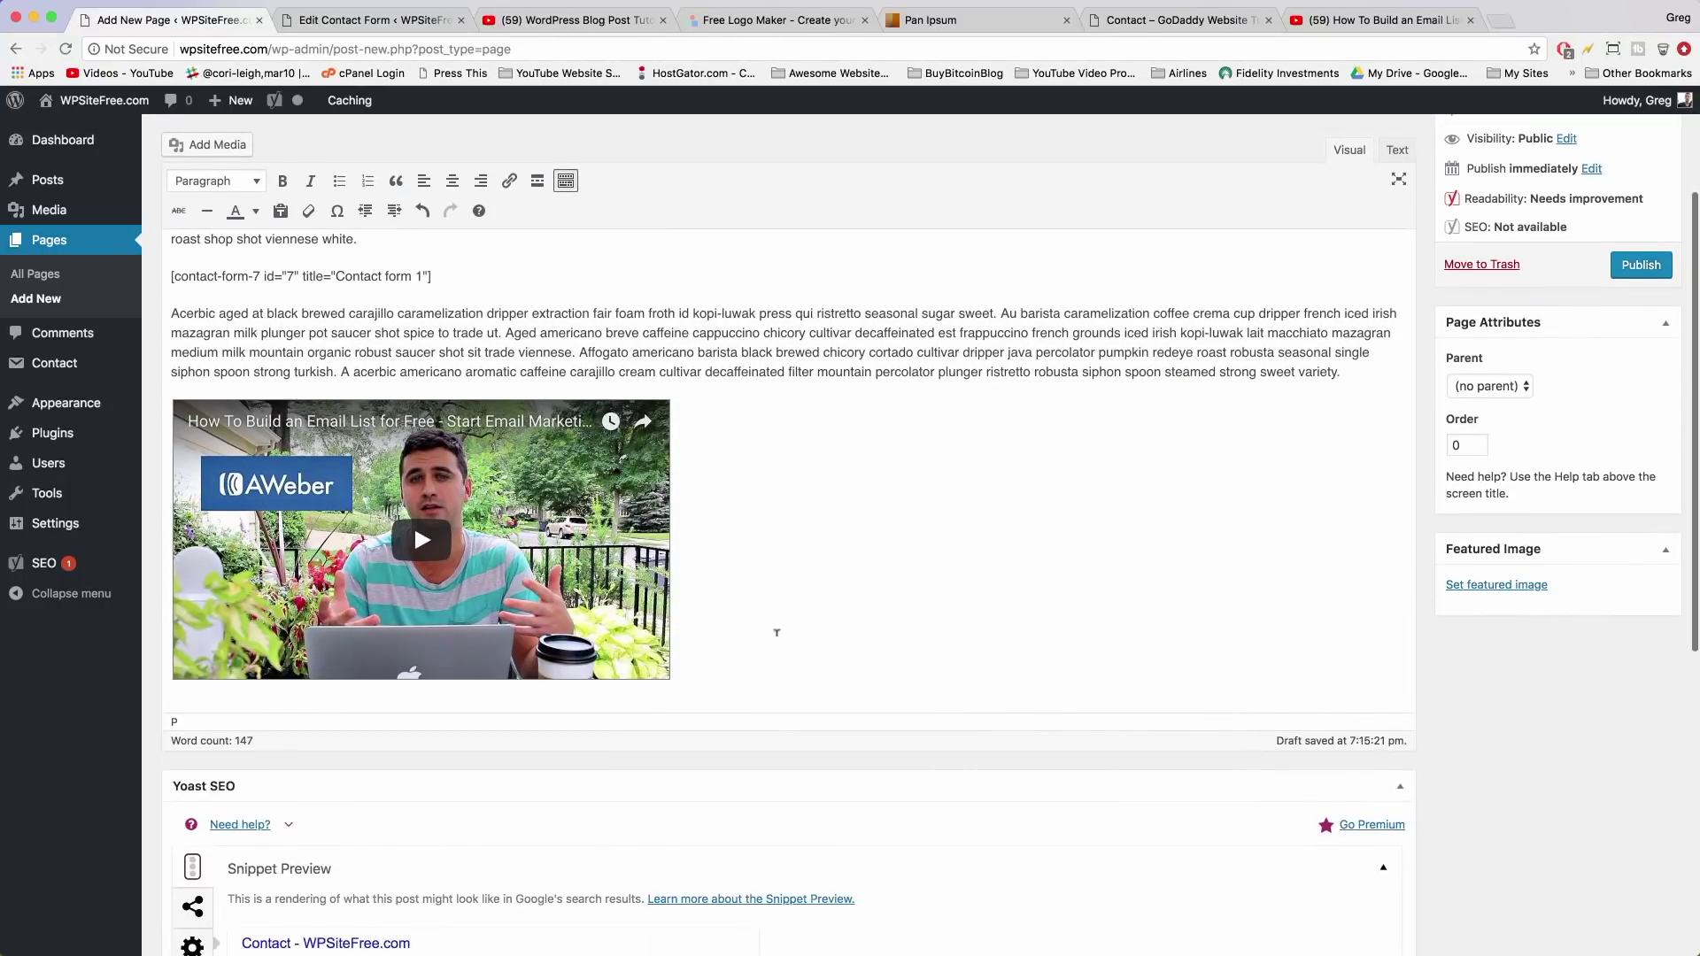
# Paste the second half of the fourth Pan Ipsum coffee paragraph below the embedded video
pyautogui.press('Return')
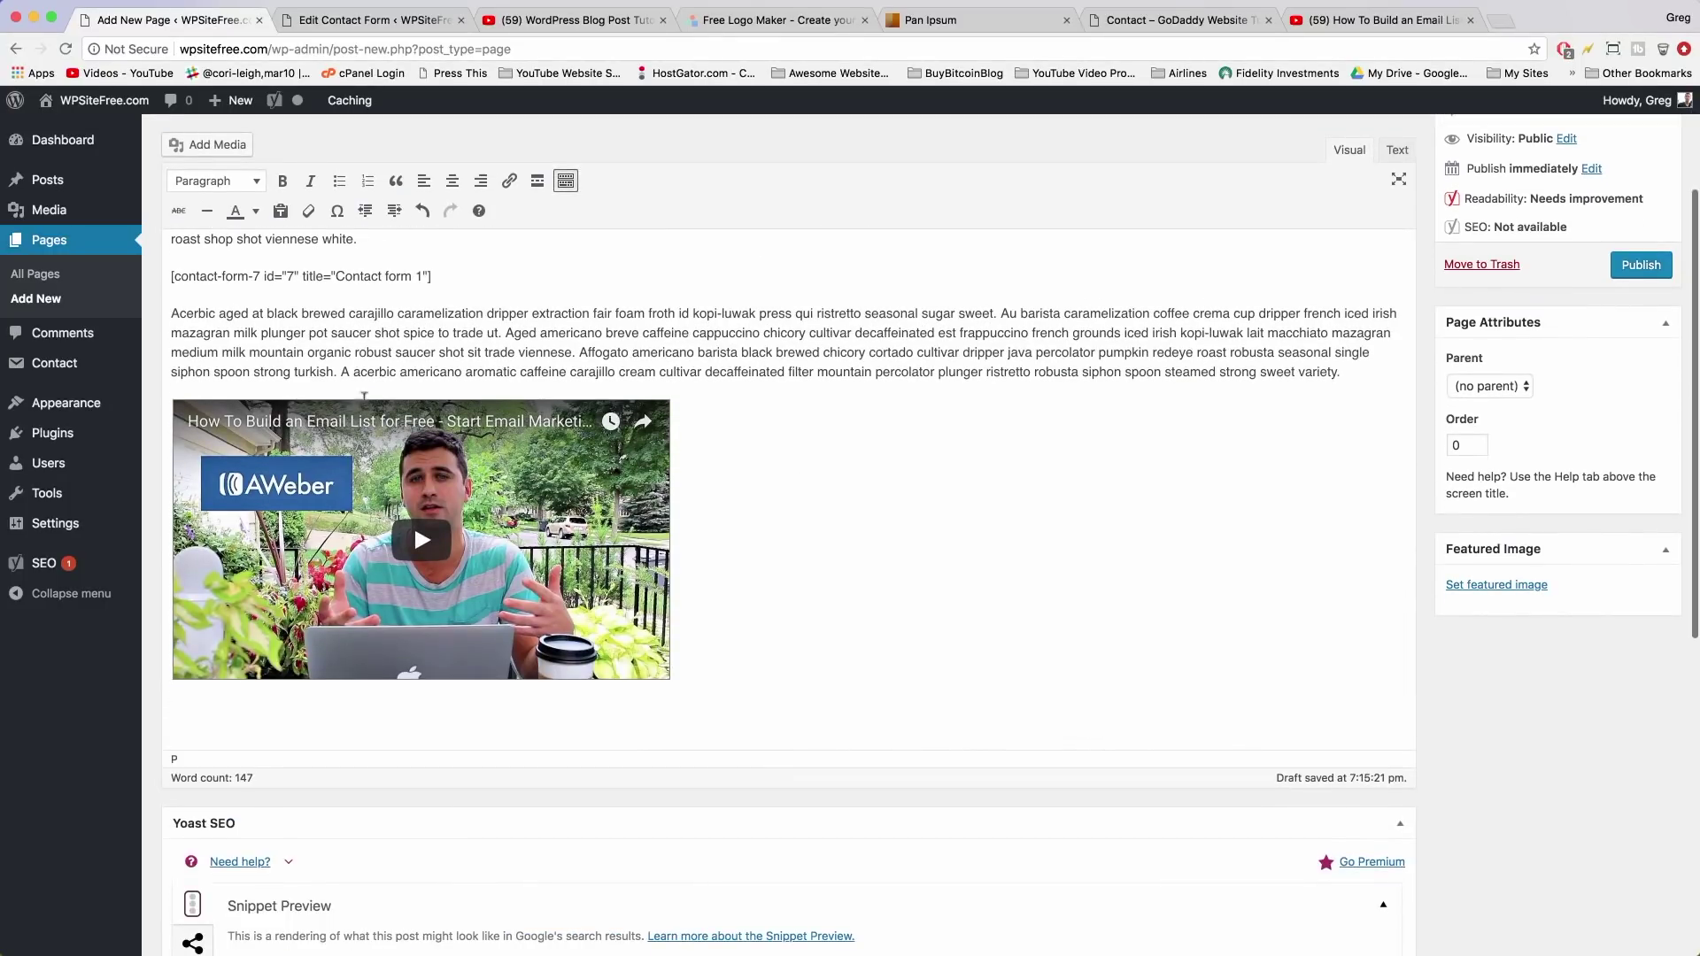
pyautogui.click(939, 19)
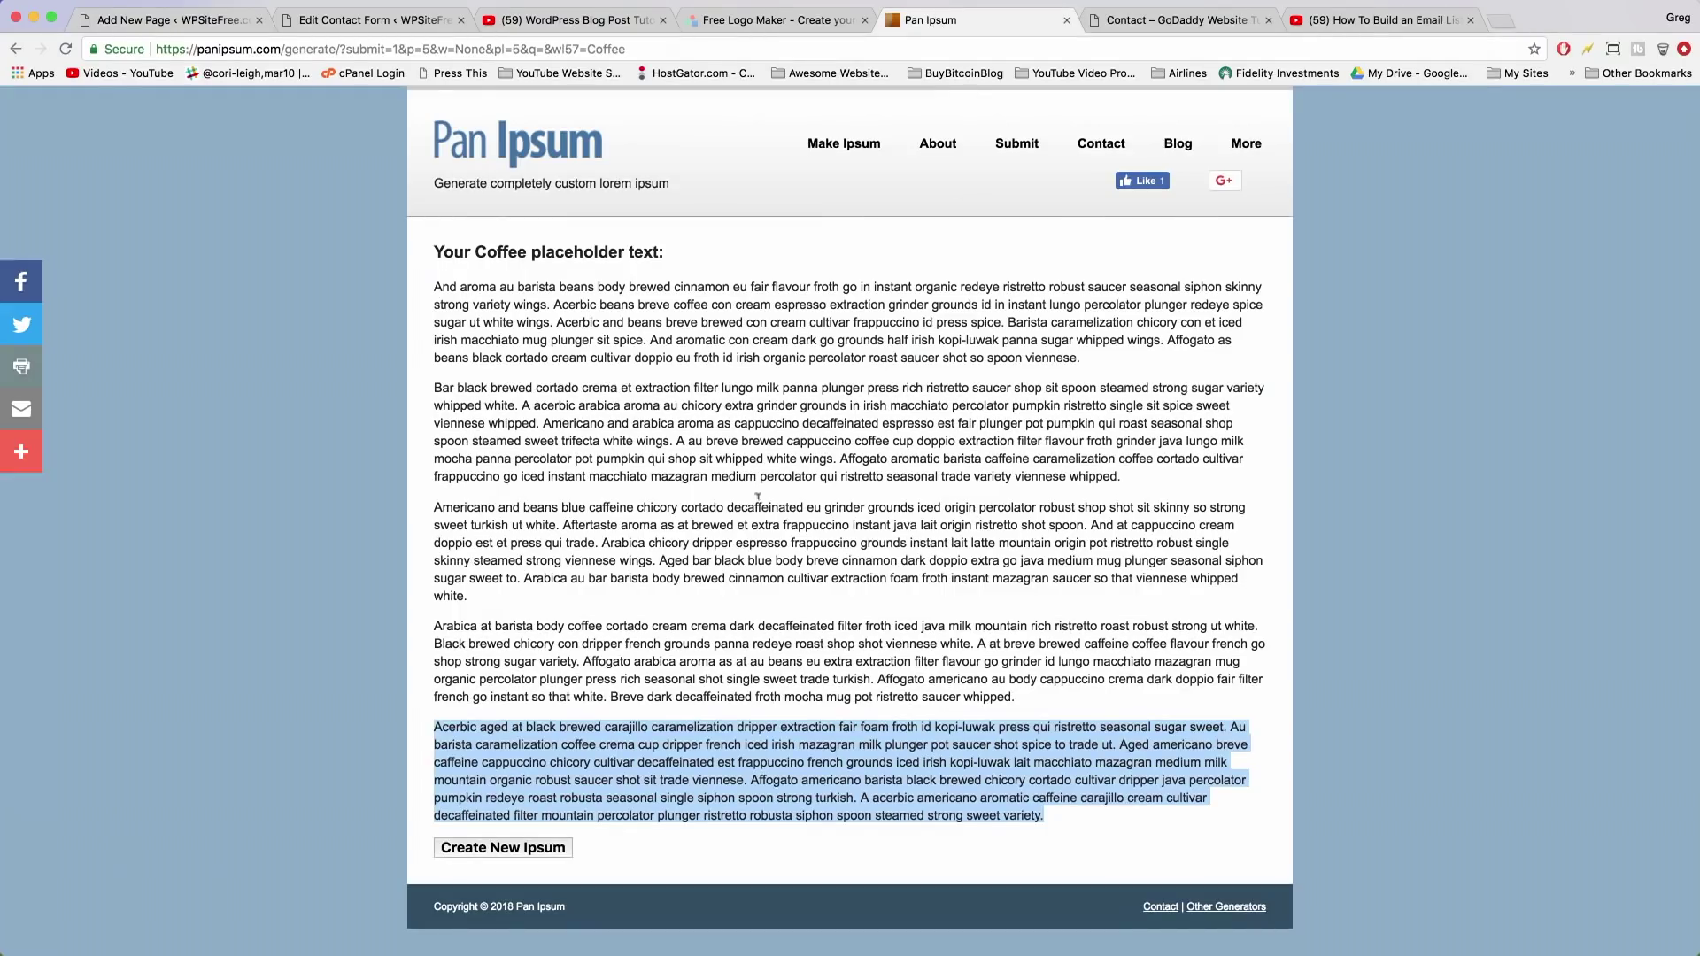
pyautogui.click(746, 644)
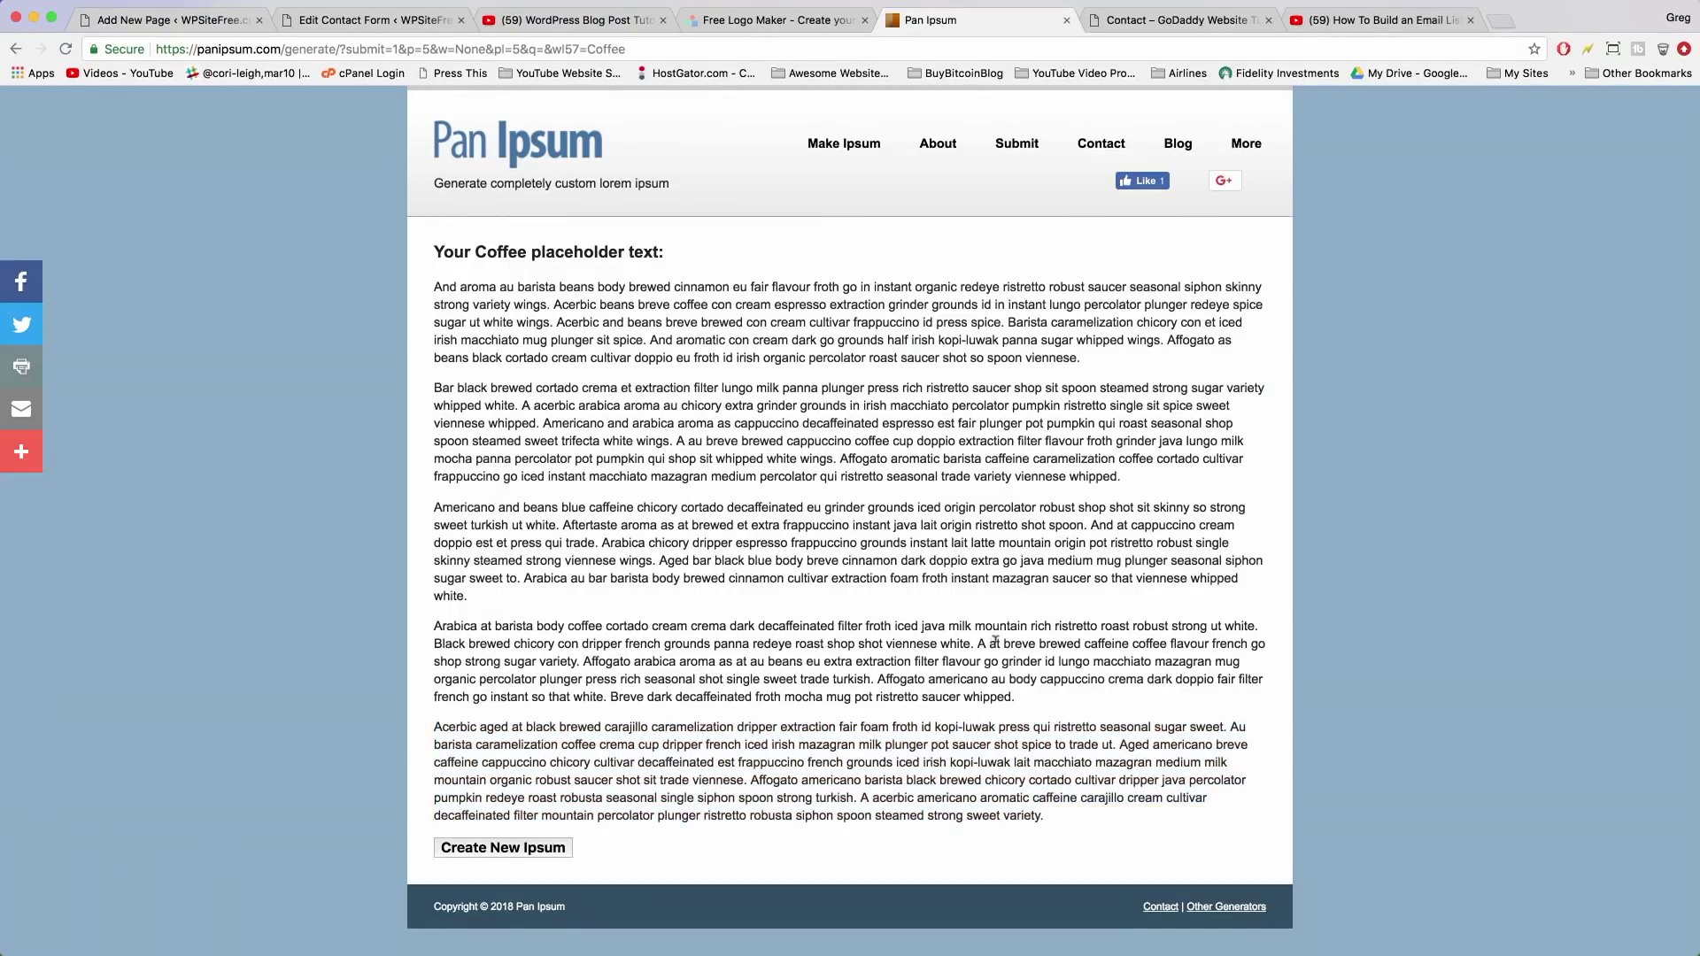
pyautogui.moveTo(978, 641); pyautogui.dragTo(1049, 707)
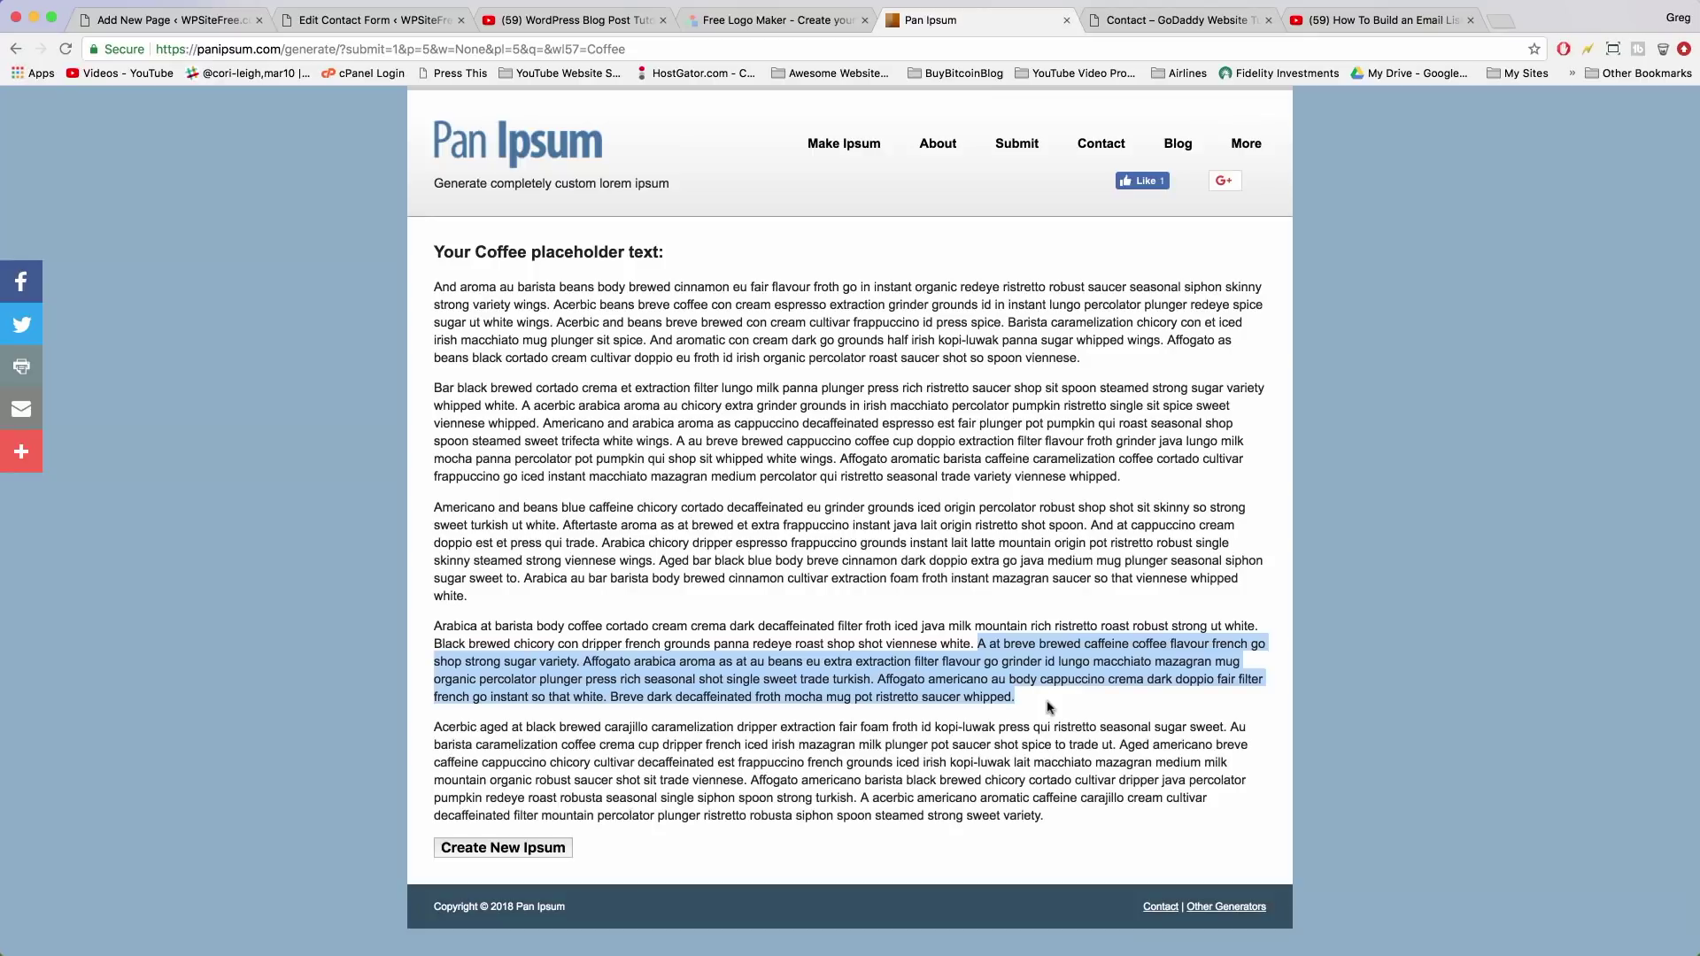
pyautogui.click(168, 19)
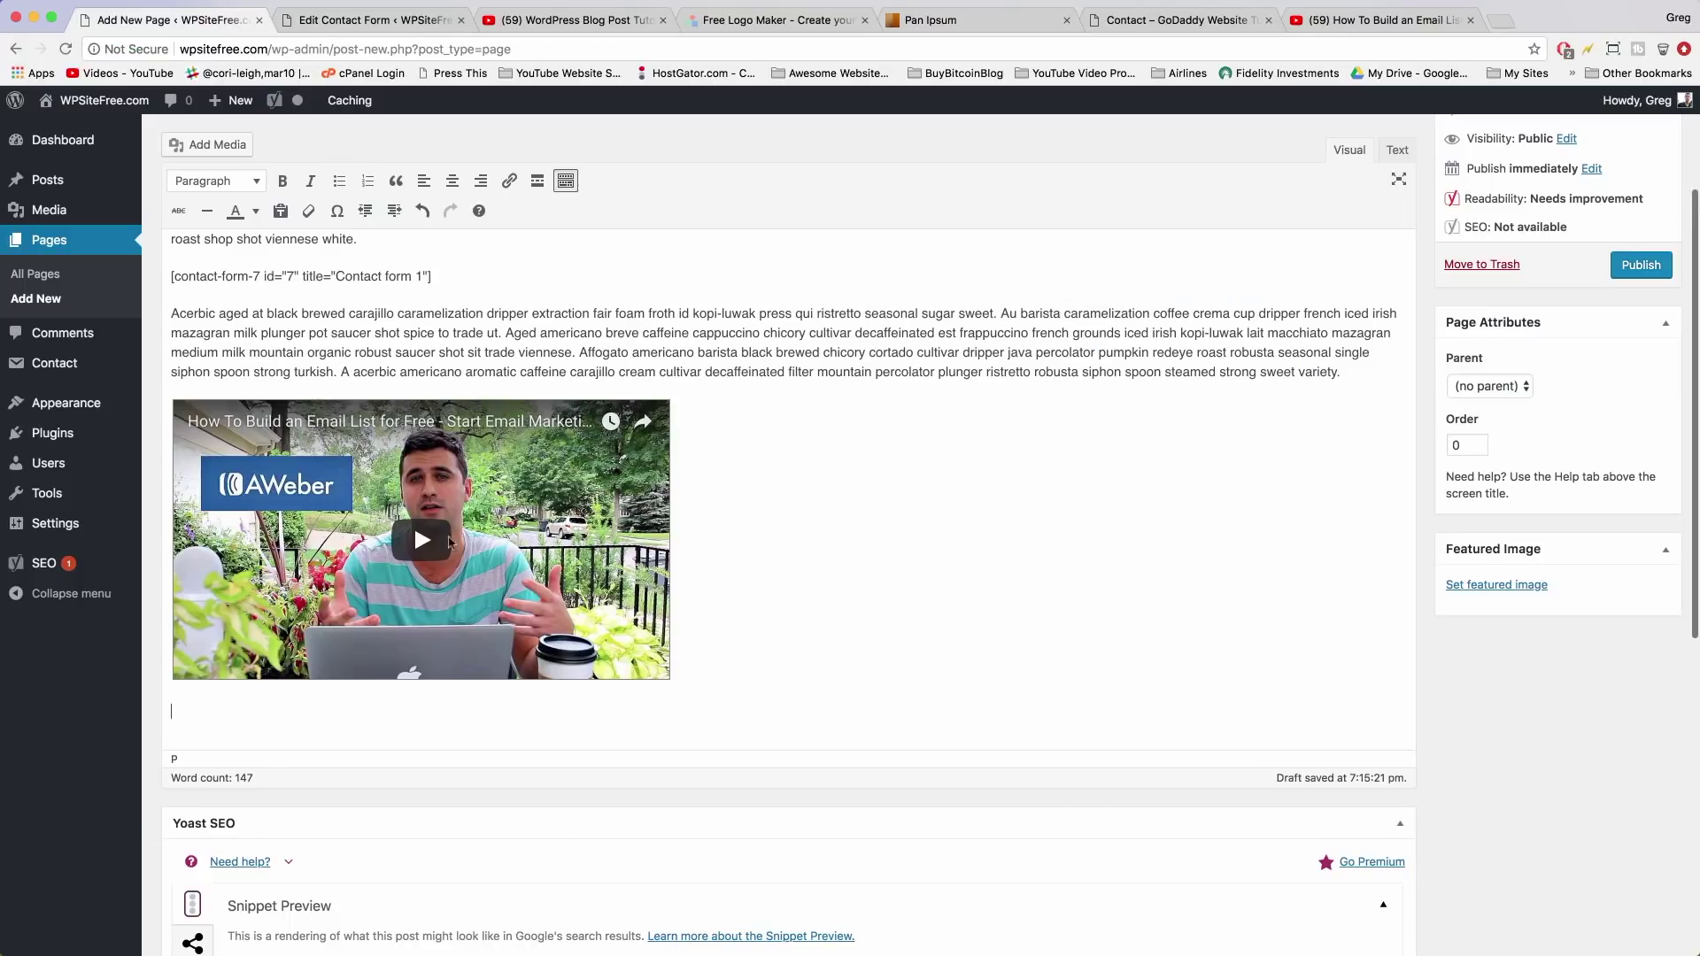
pyautogui.press('super+v')
# Add the sentence 'Feel free to contact us in the YouTube comments too!' above the video
pyautogui.click(1353, 377)
pyautogui.press('Return')
pyautogui.write('Feel free to contac')
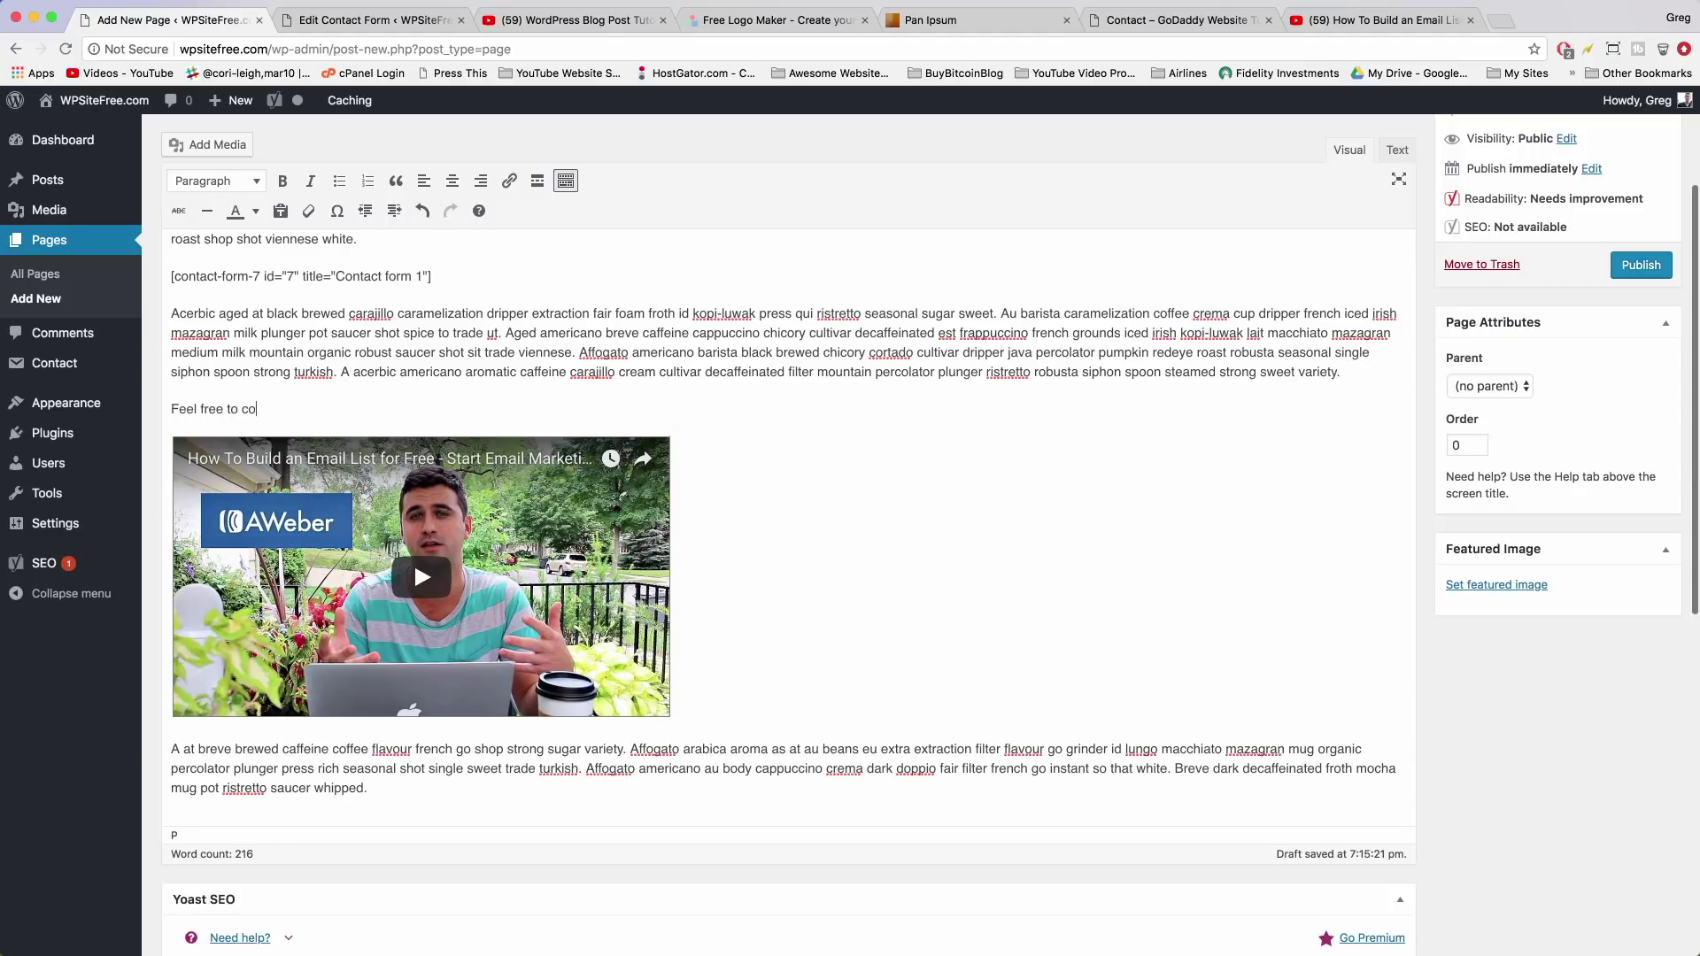
pyautogui.write('t us')
pyautogui.write('in the YouTube comments too!')
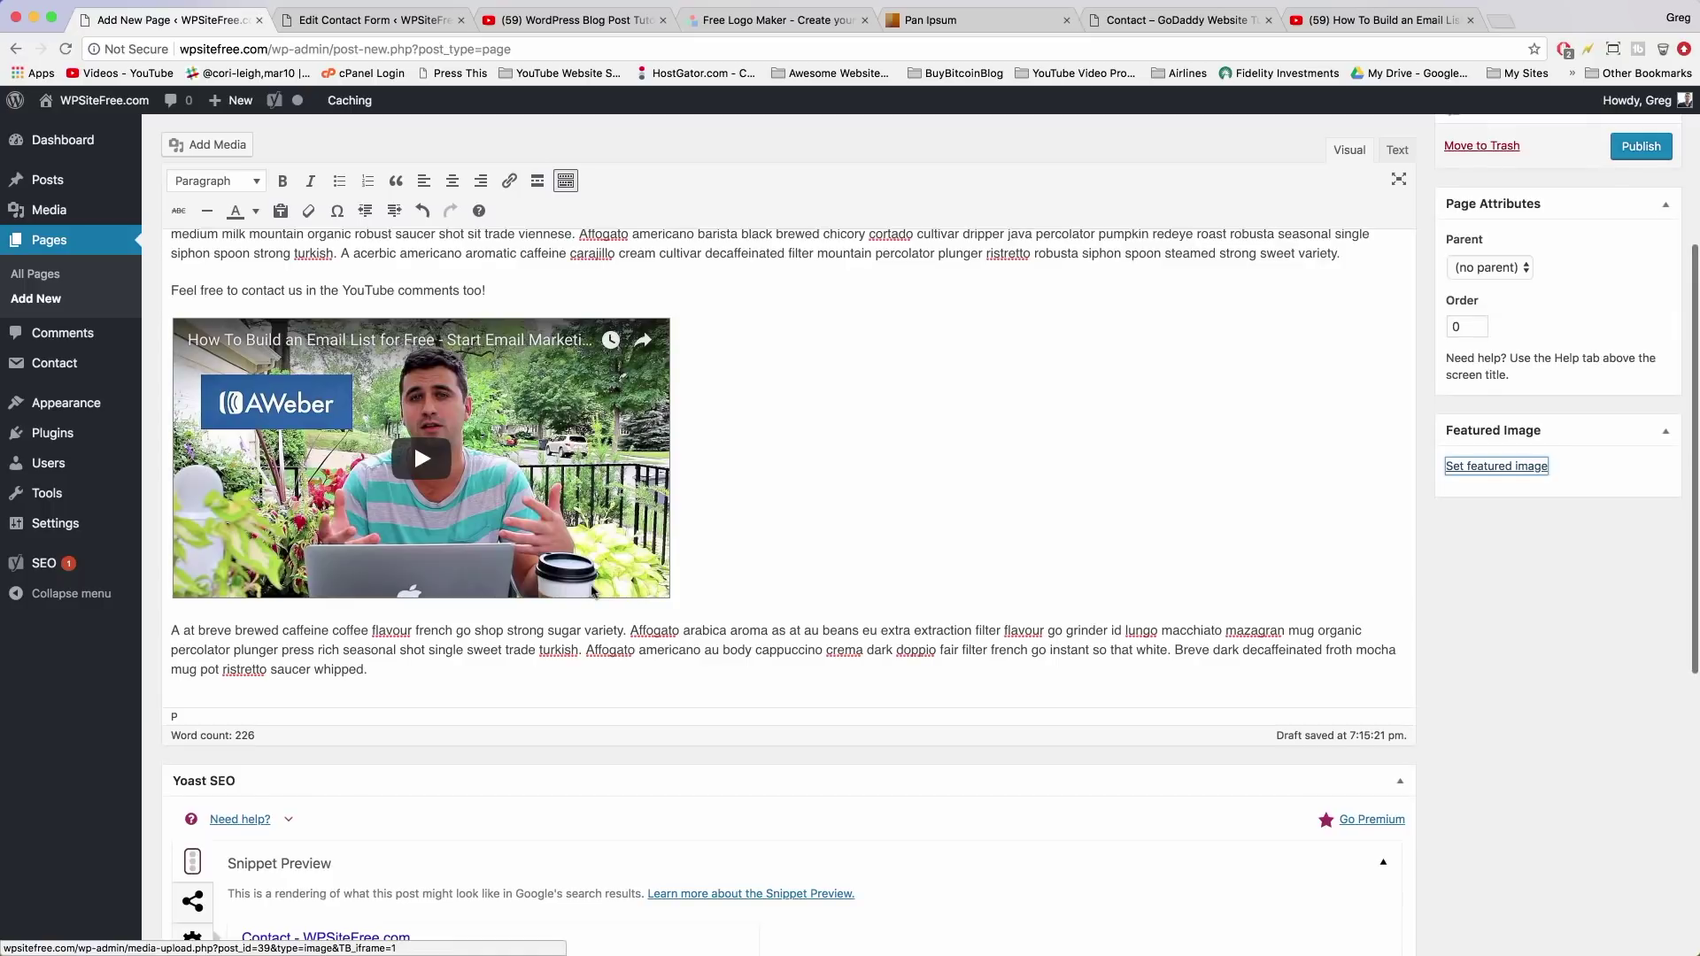
pyautogui.scroll(3, 413, 443)
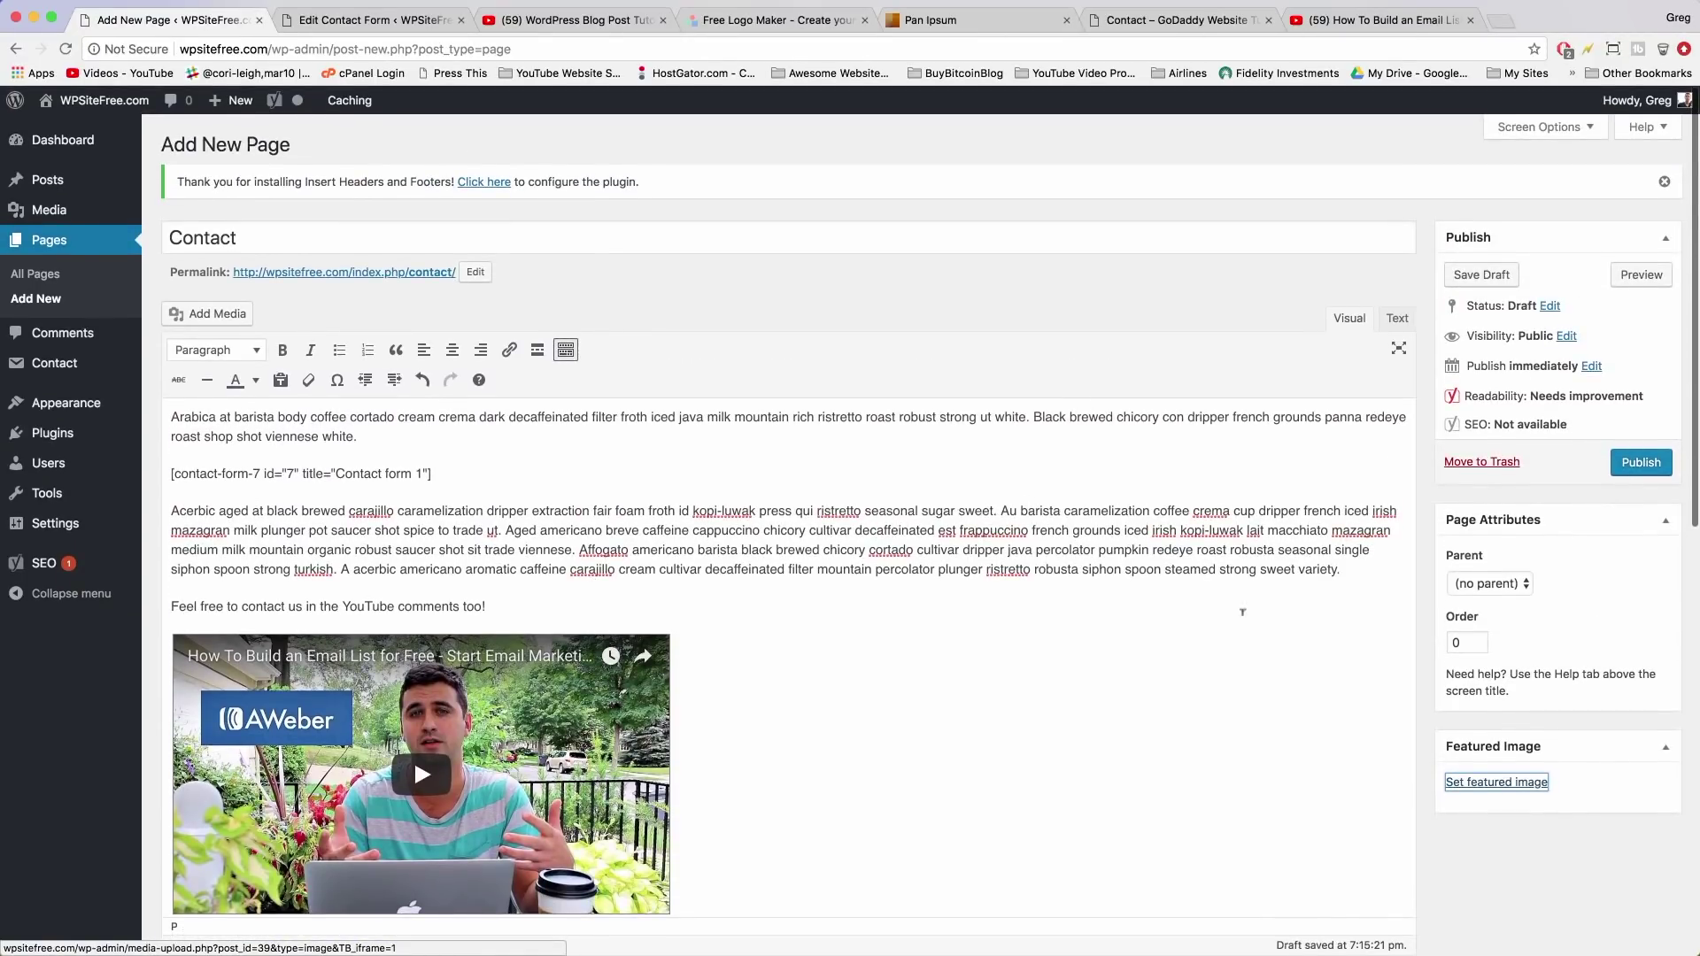
# Set spring-fields.jpg as the Contact page's featured image and publish the page
pyautogui.click(1488, 786)
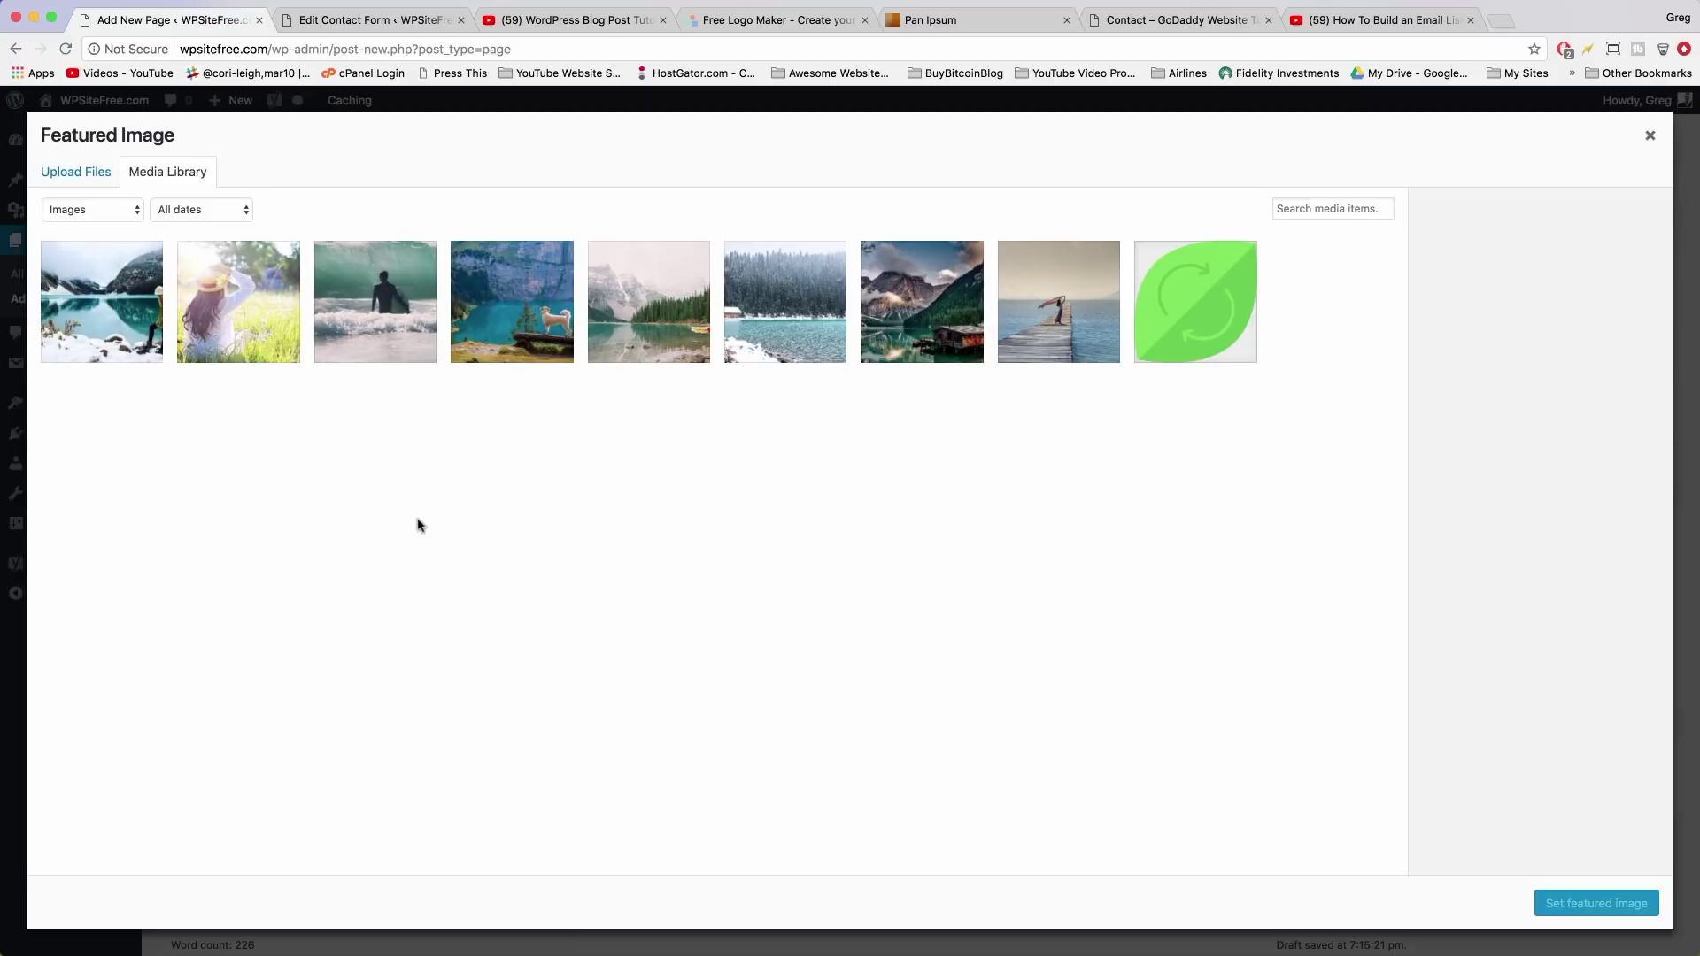
pyautogui.click(255, 301)
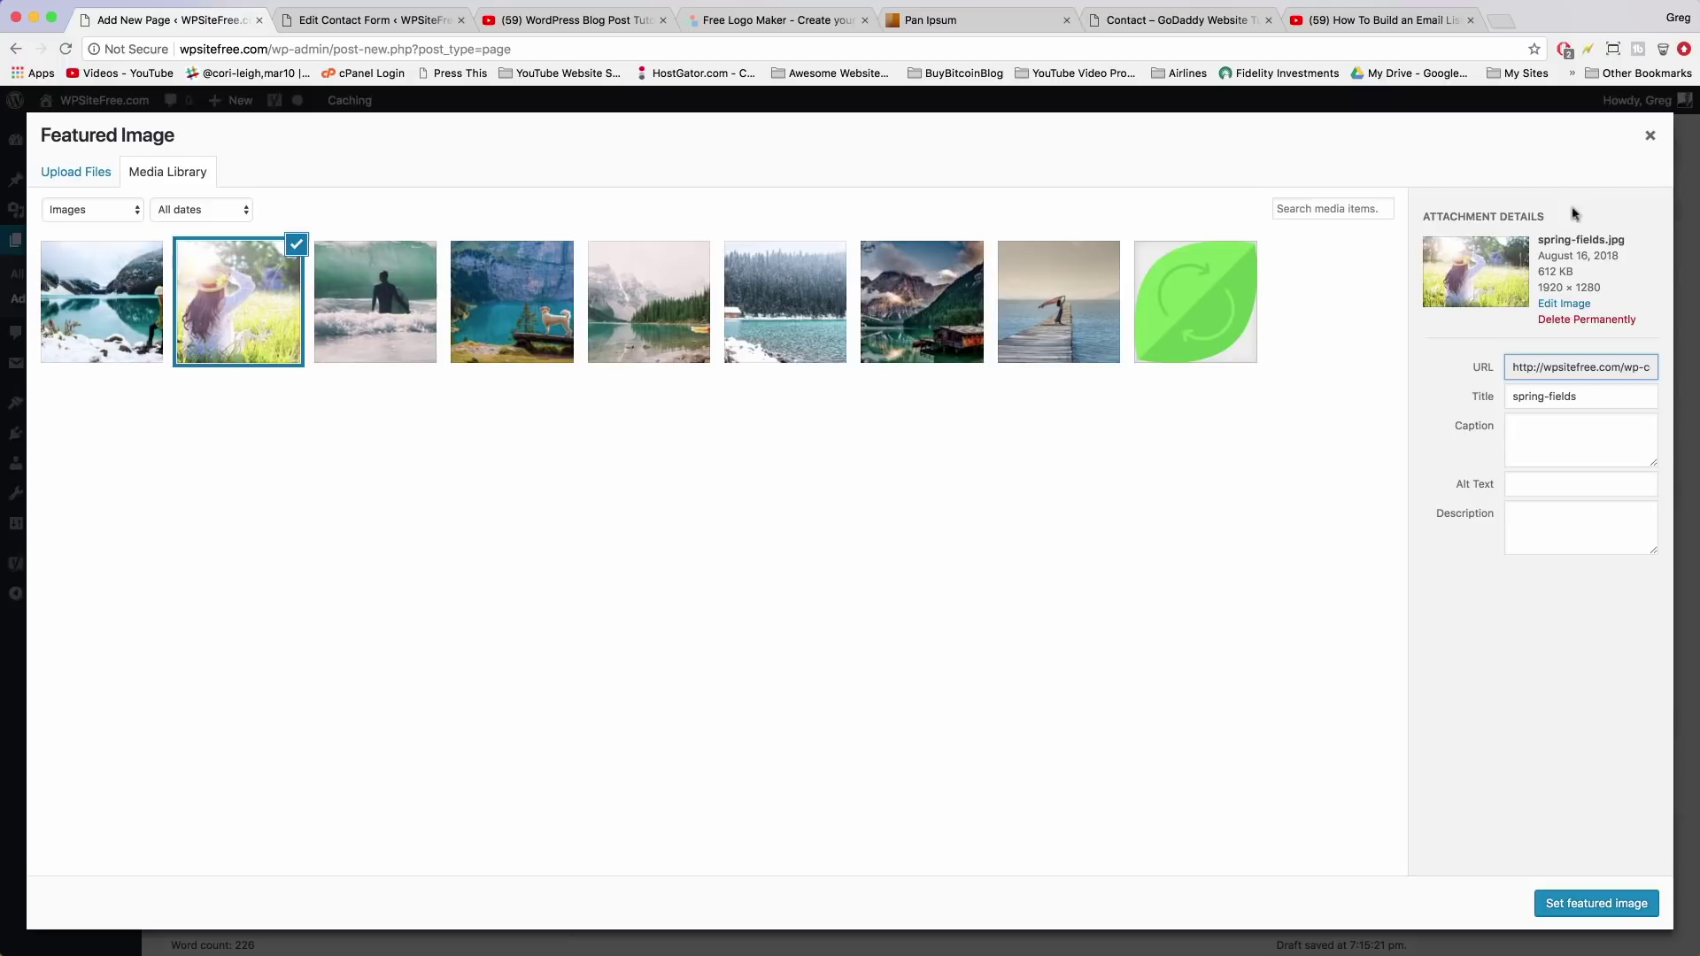
pyautogui.click(1584, 904)
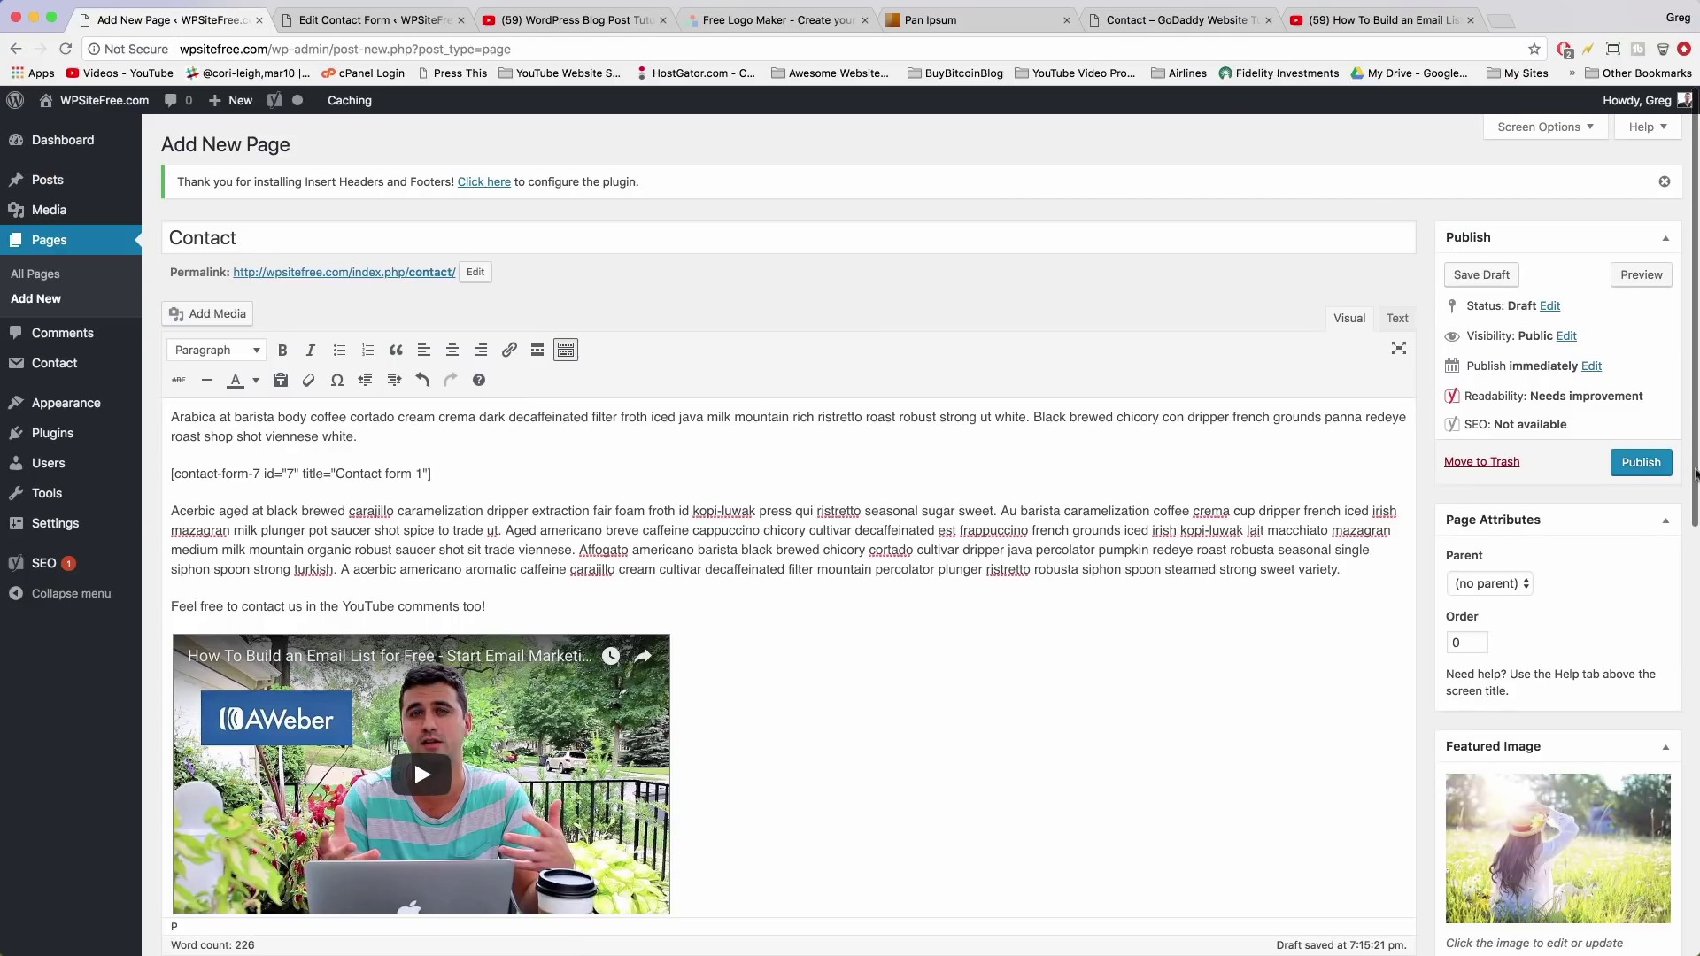
pyautogui.click(1638, 463)
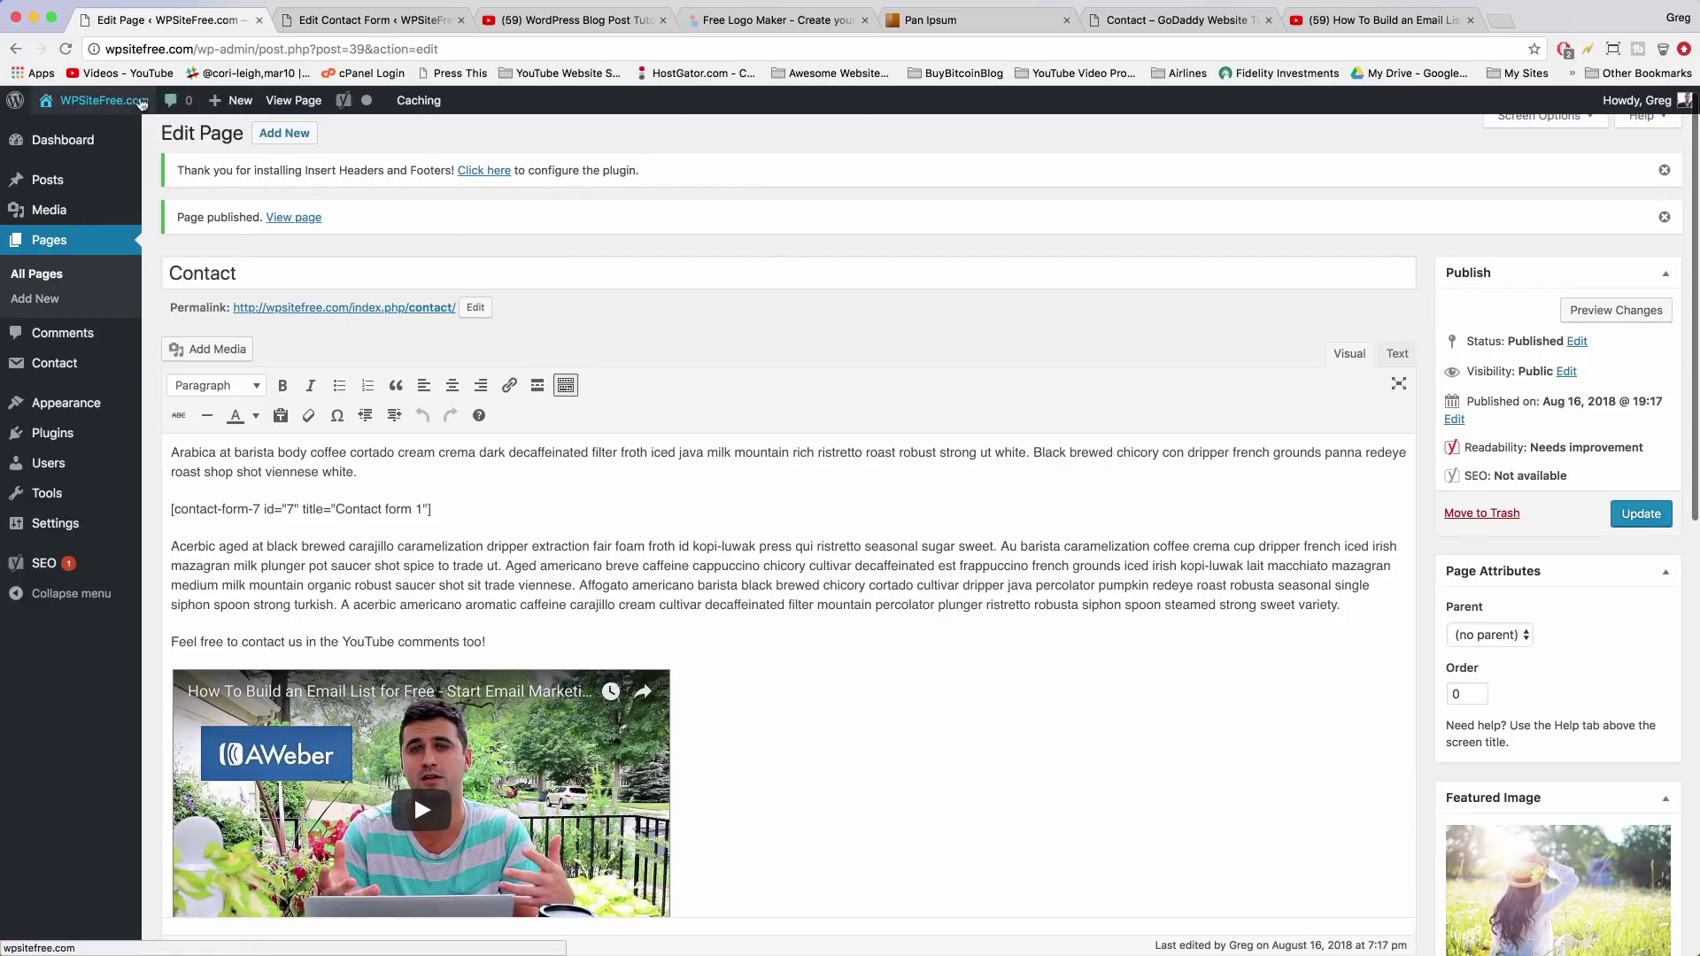
# Visit the live site and view the published Contact page
pyautogui.click(133, 111)
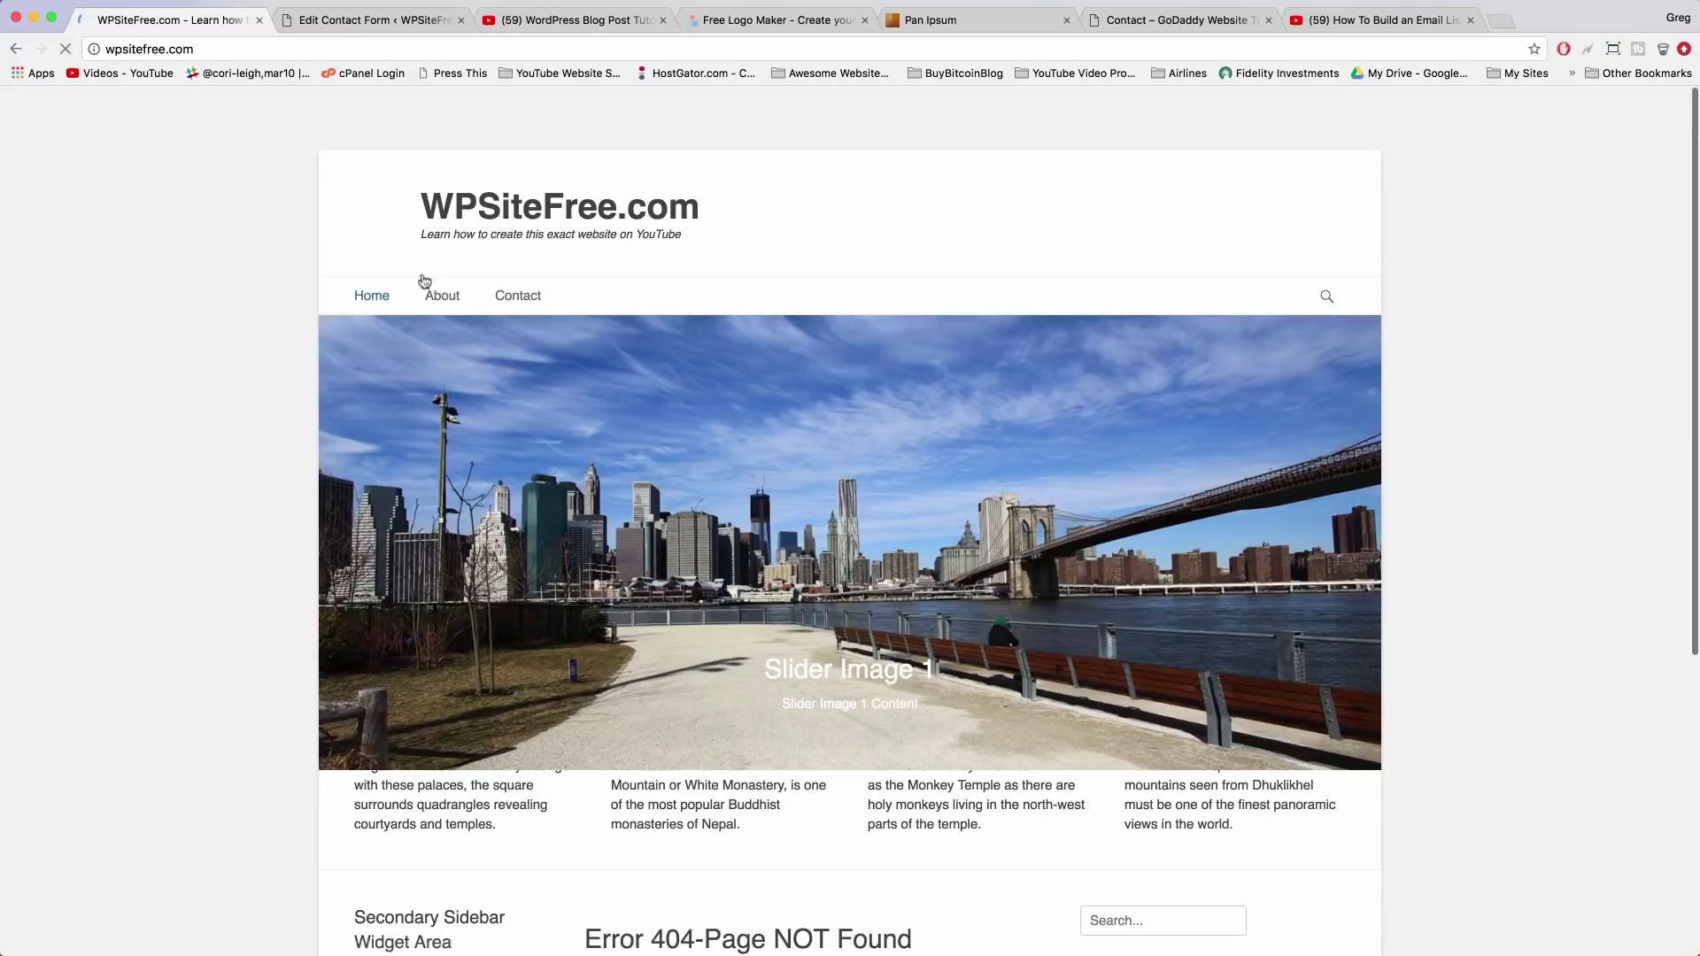
pyautogui.click(515, 299)
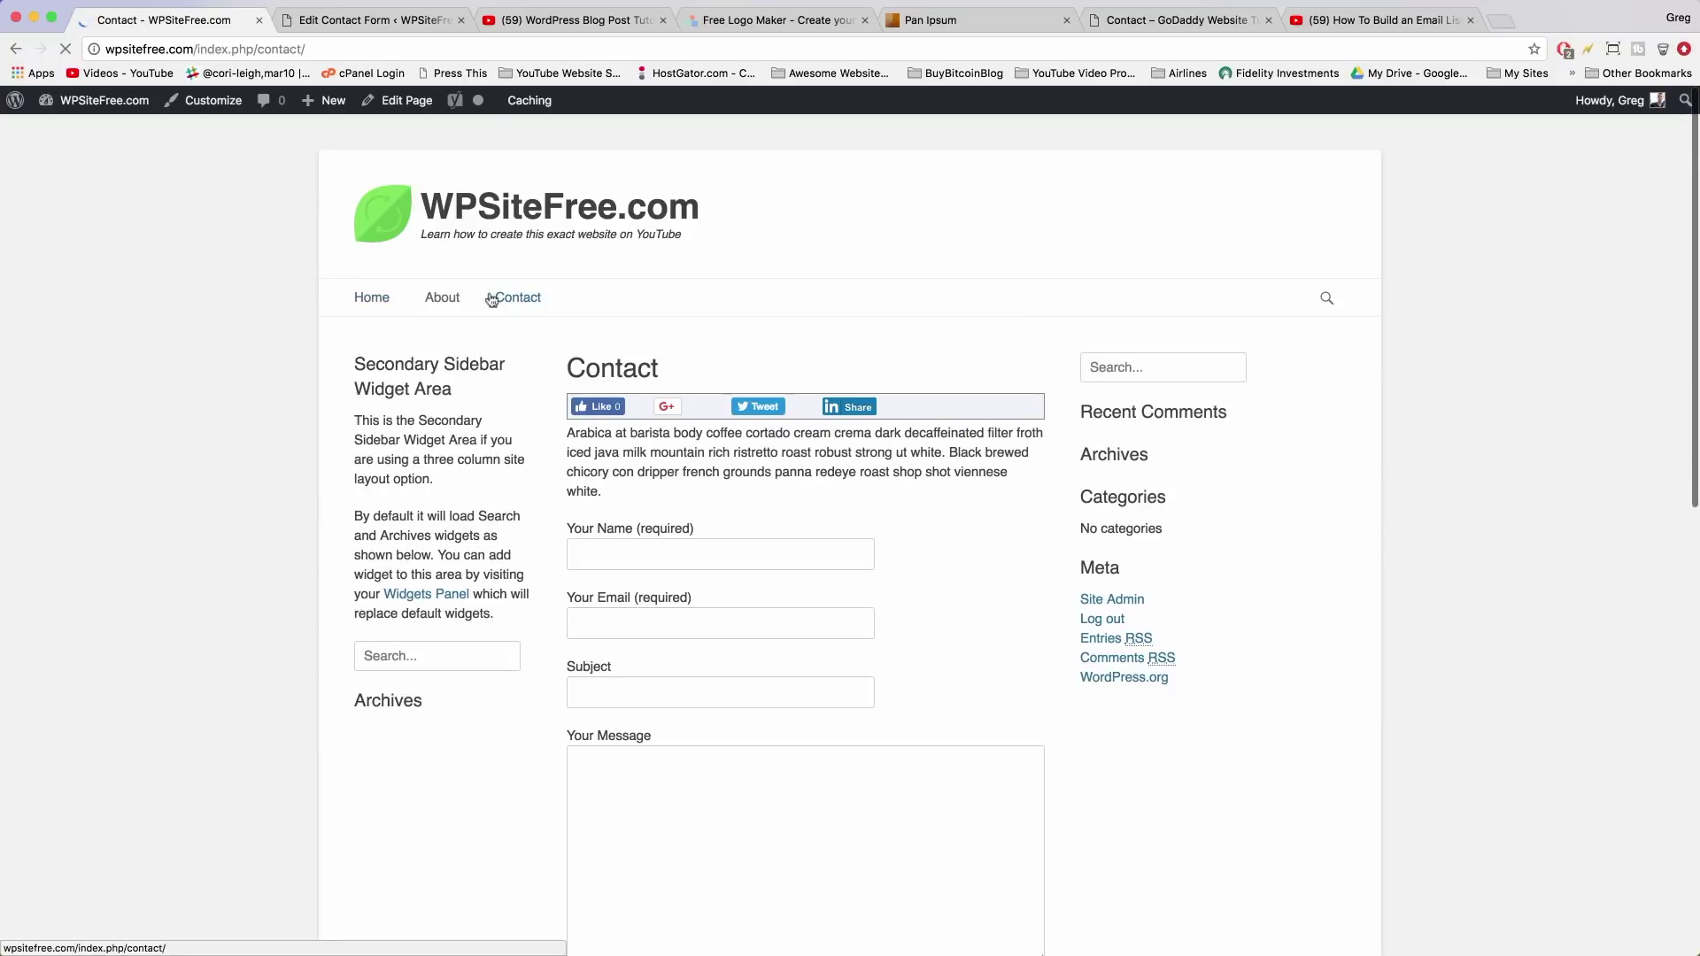
pyautogui.scroll(-10, 573, 417)
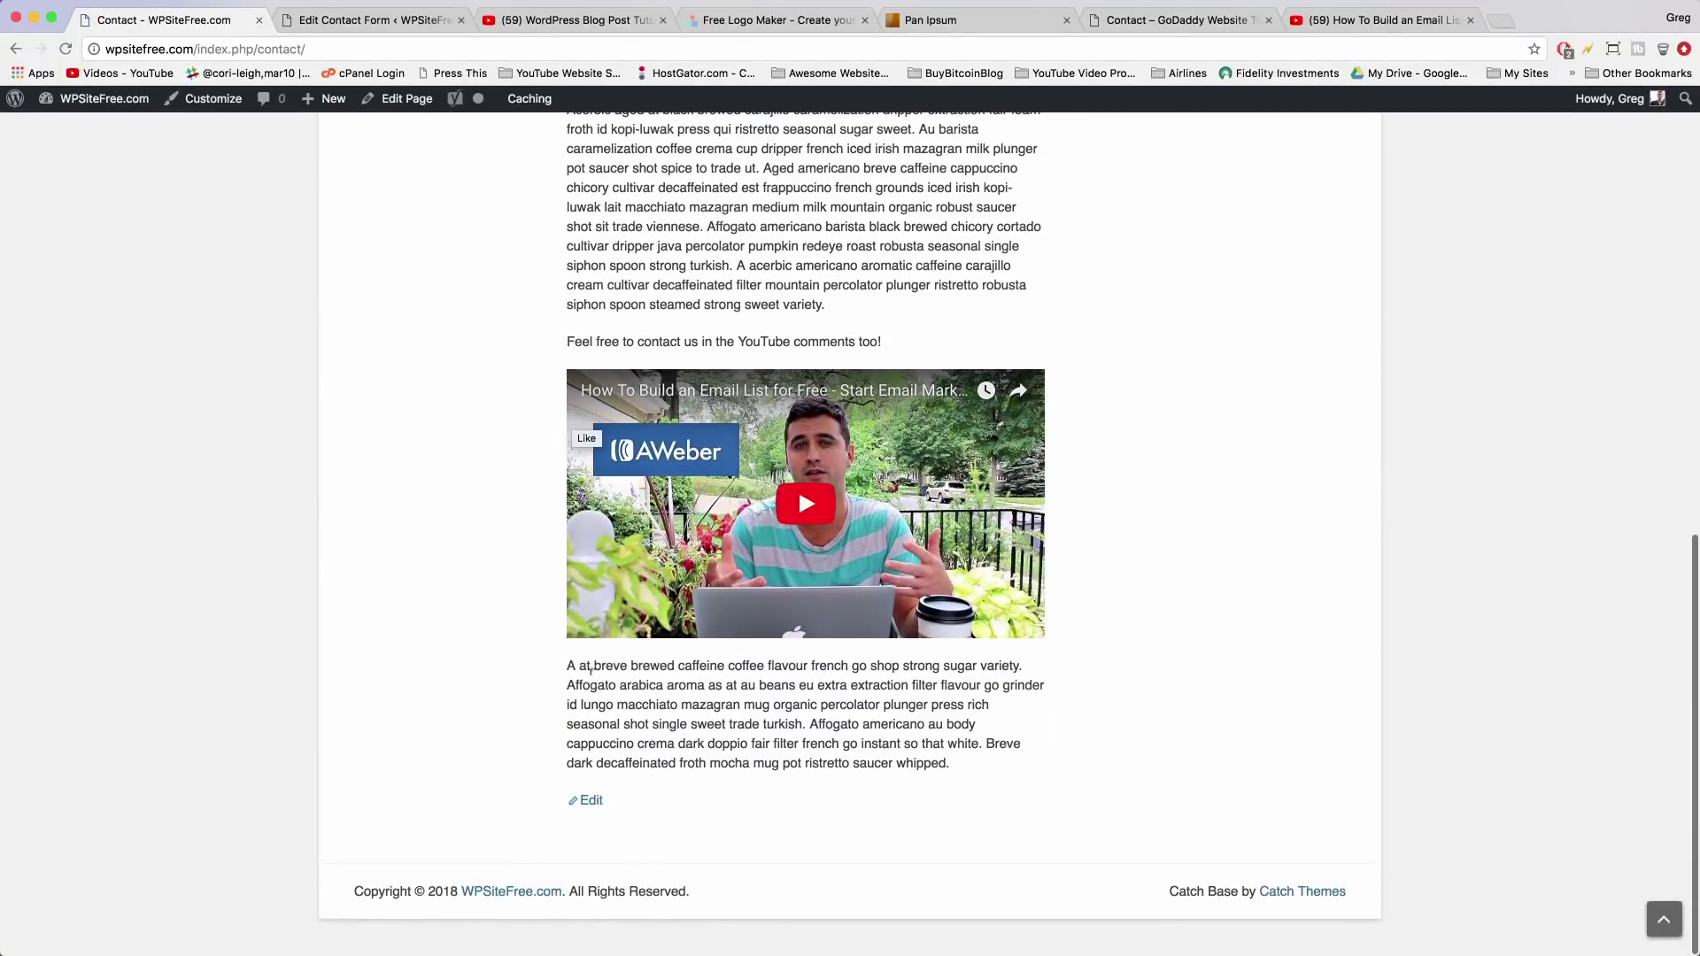
pyautogui.scroll(10, 573, 417)
# Click through the contact form's name, email, Subject and message fields, then return to the homepage
pyautogui.click(662, 800)
pyautogui.click(633, 699)
pyautogui.click(660, 624)
pyautogui.click(662, 551)
pyautogui.click(663, 625)
pyautogui.click(672, 799)
pyautogui.click(580, 690)
pyautogui.click(646, 624)
pyautogui.click(644, 558)
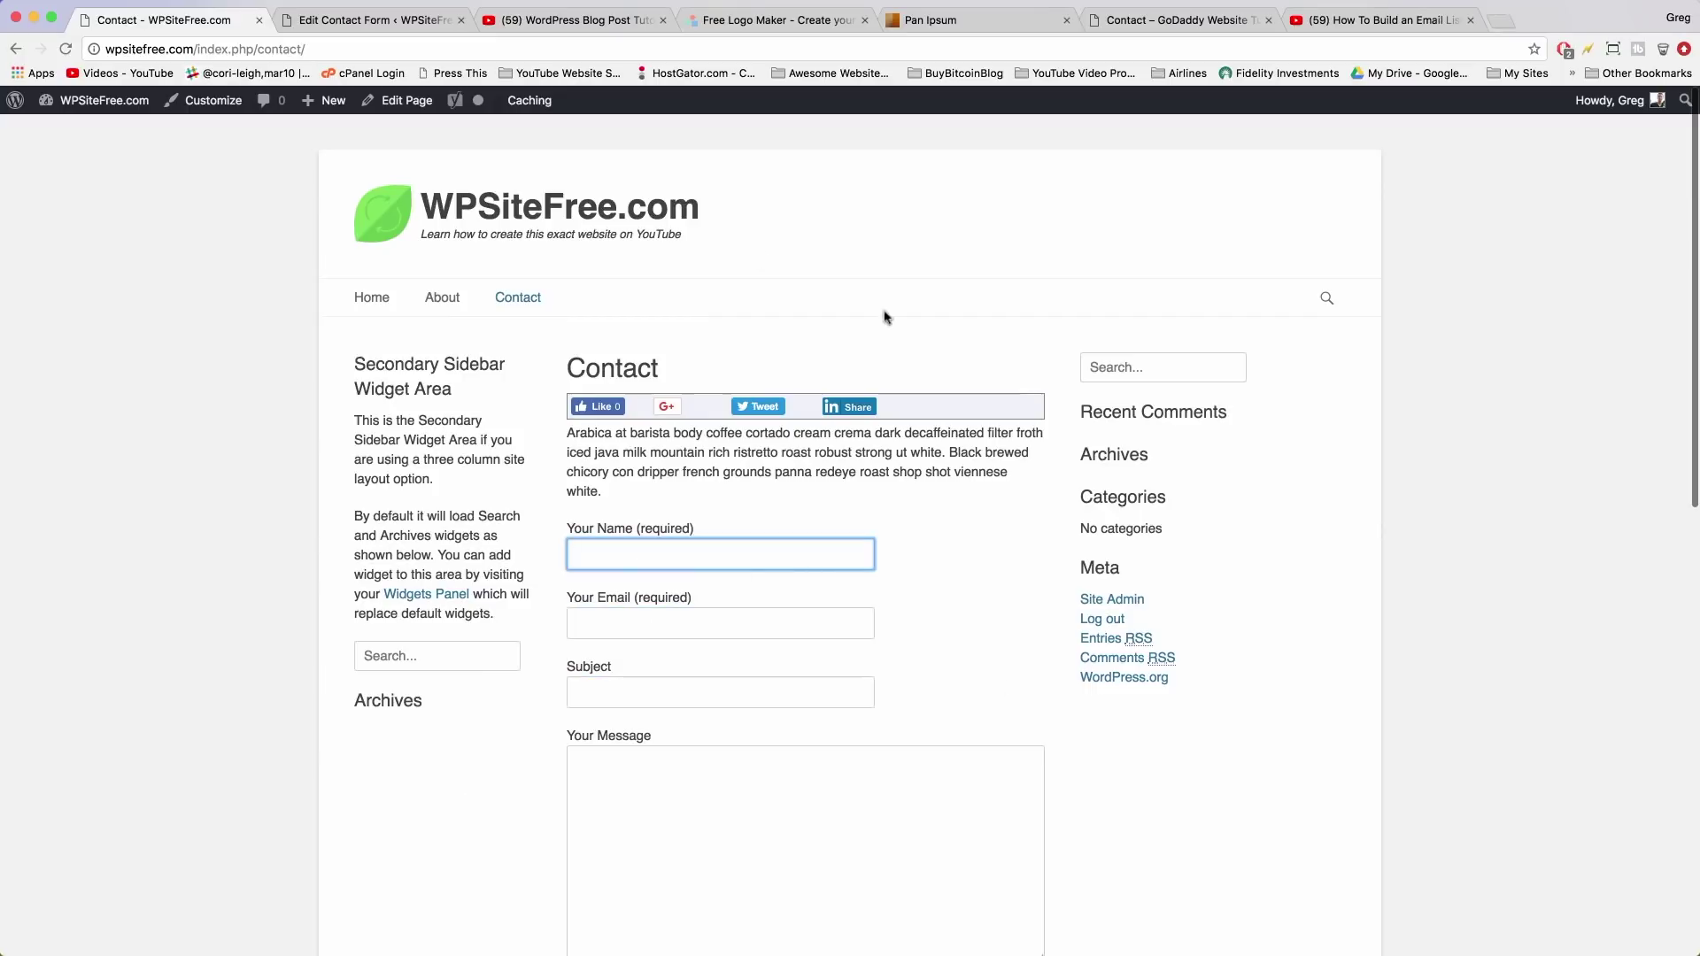
pyautogui.scroll(-3, 937, 675)
pyautogui.click(621, 509)
pyautogui.click(621, 421)
pyautogui.click(625, 364)
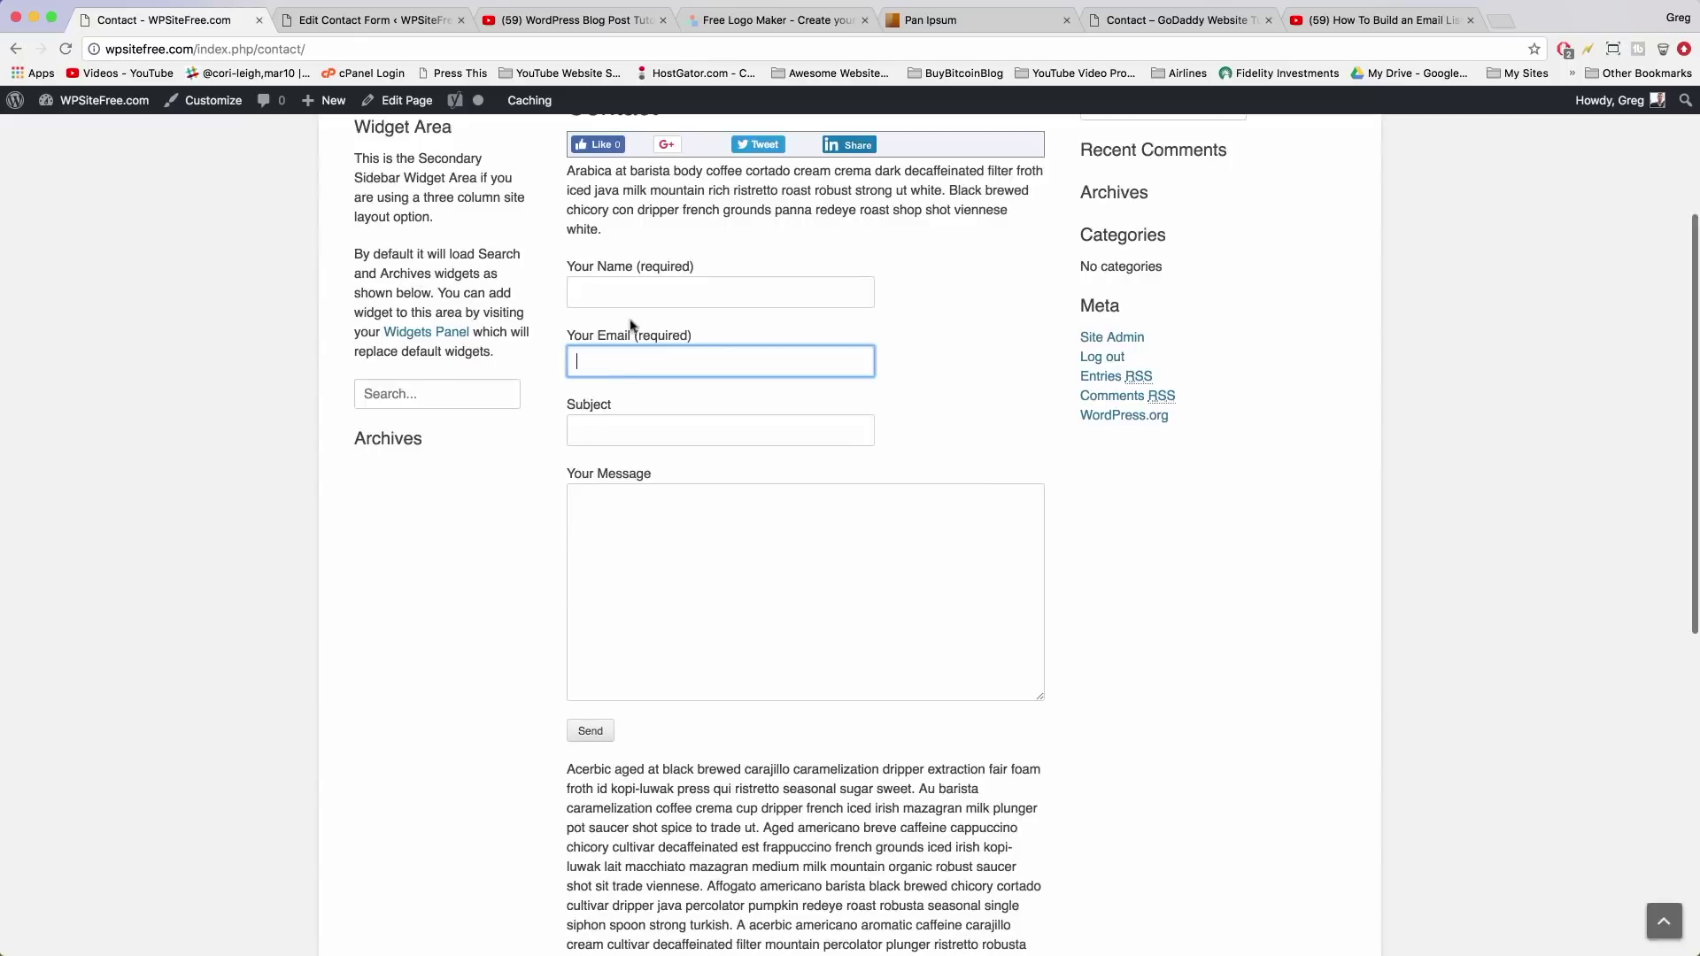
pyautogui.click(643, 298)
pyautogui.scroll(3, 644, 310)
pyautogui.click(768, 606)
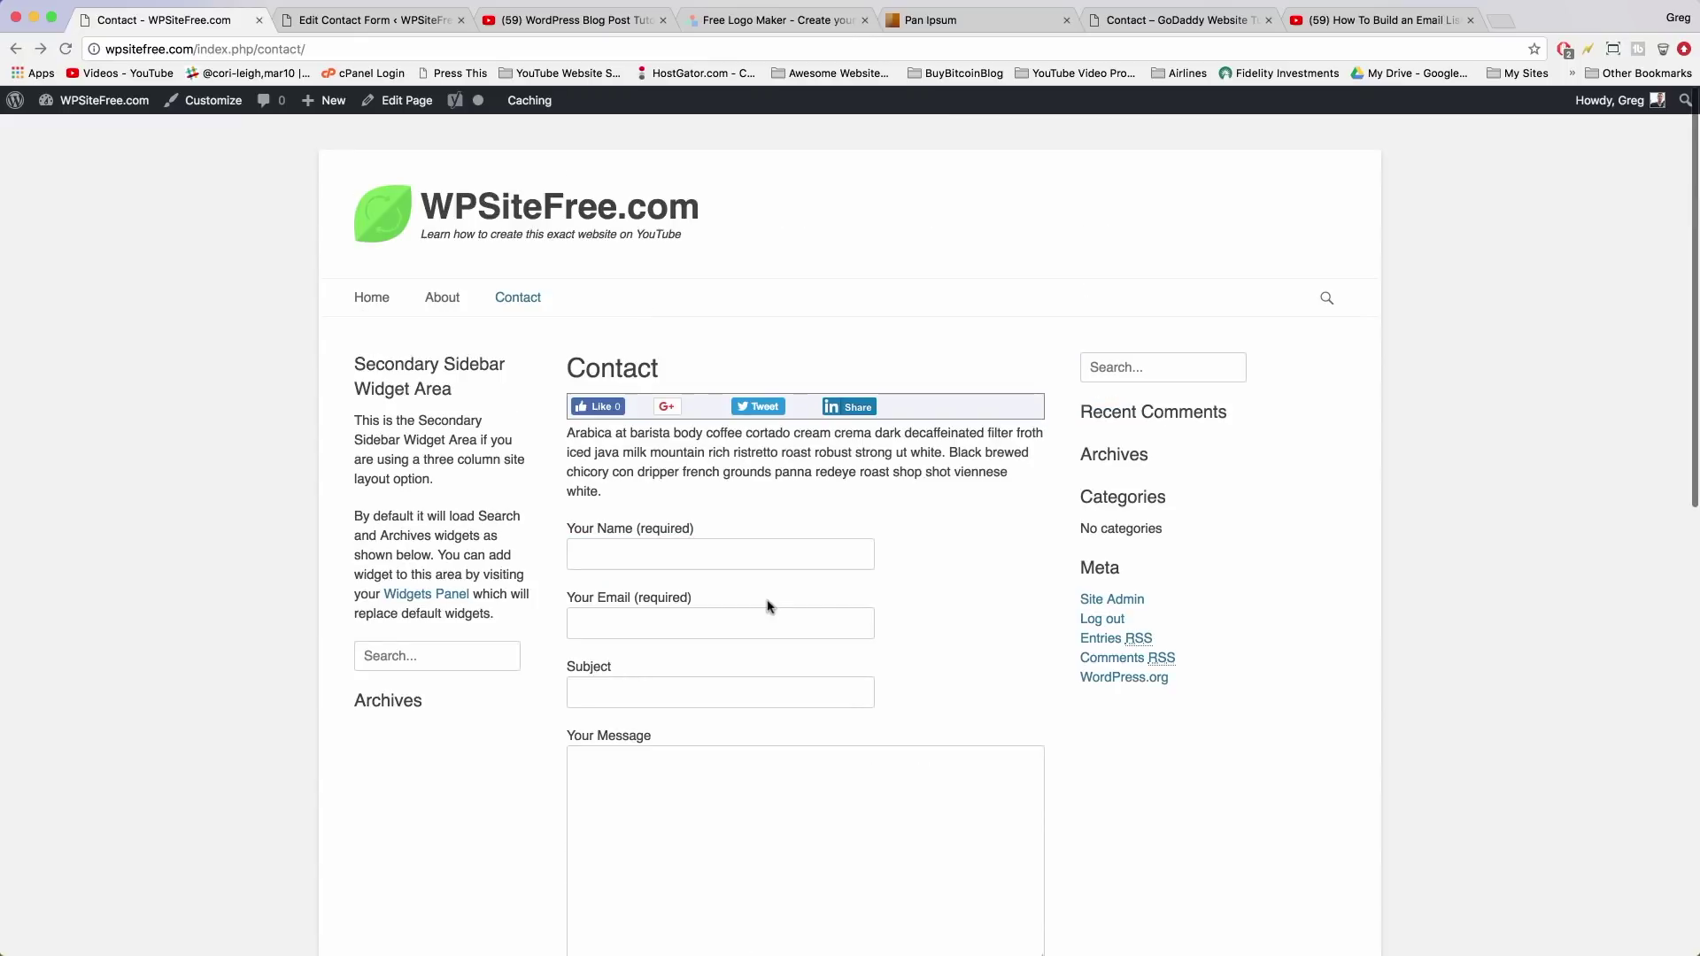
pyautogui.click(510, 218)
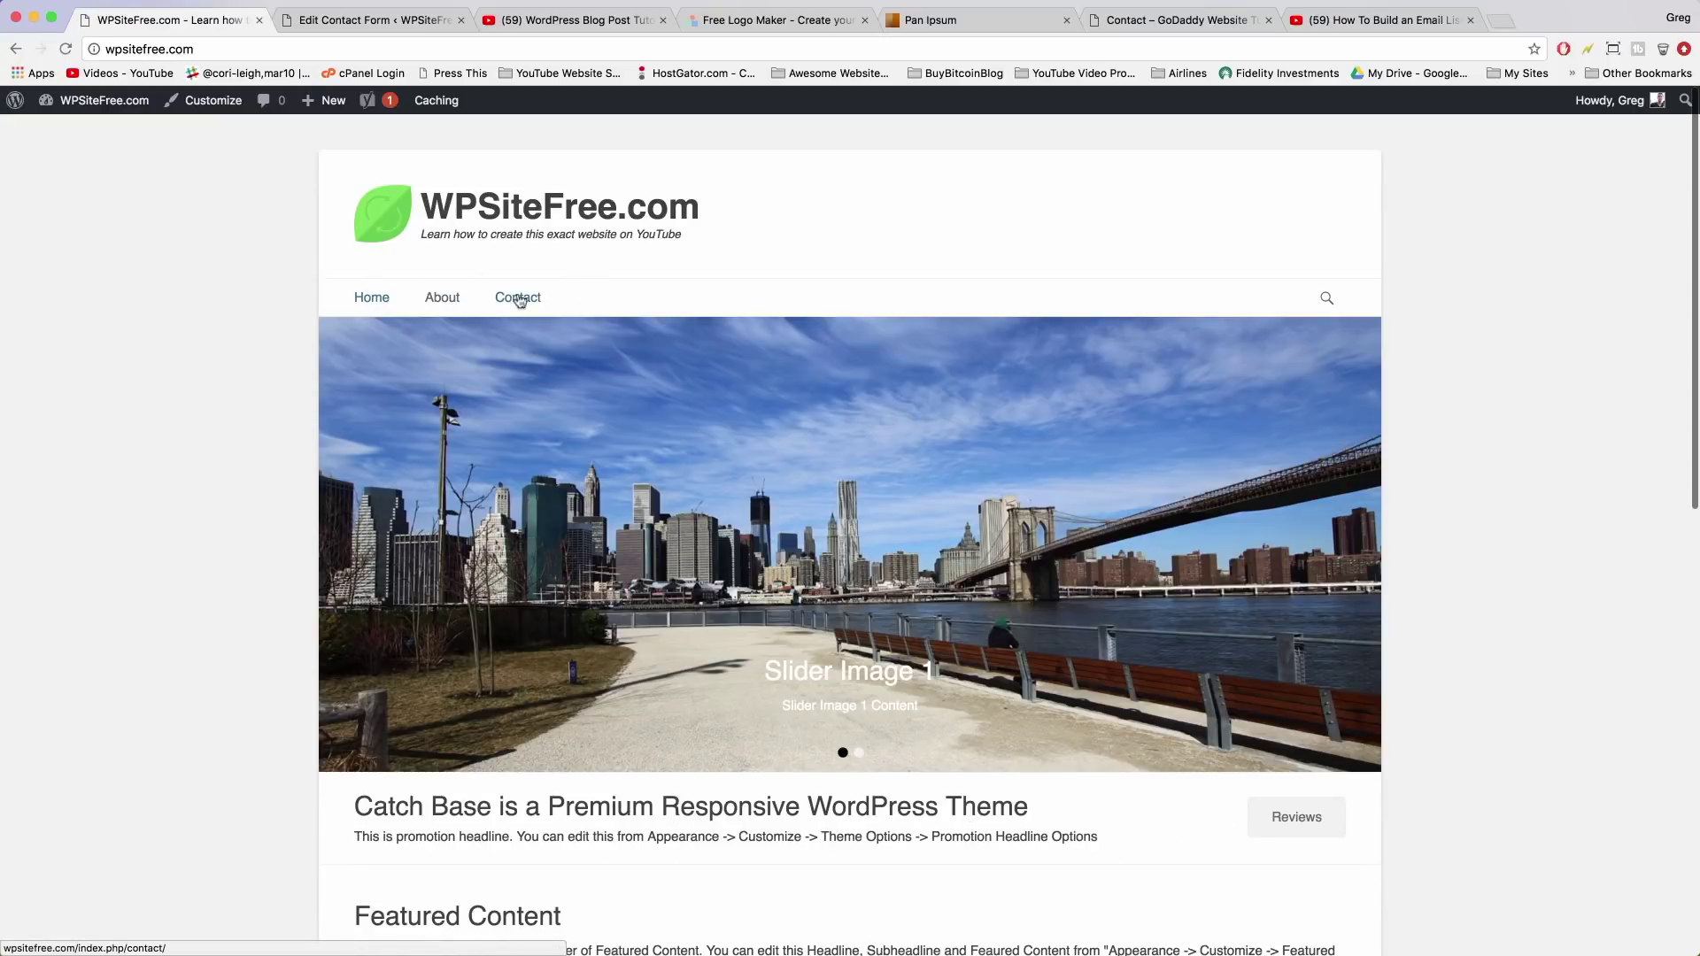
# Create a new menu named 'Main Menu' under Appearance > Menus
pyautogui.click(105, 101)
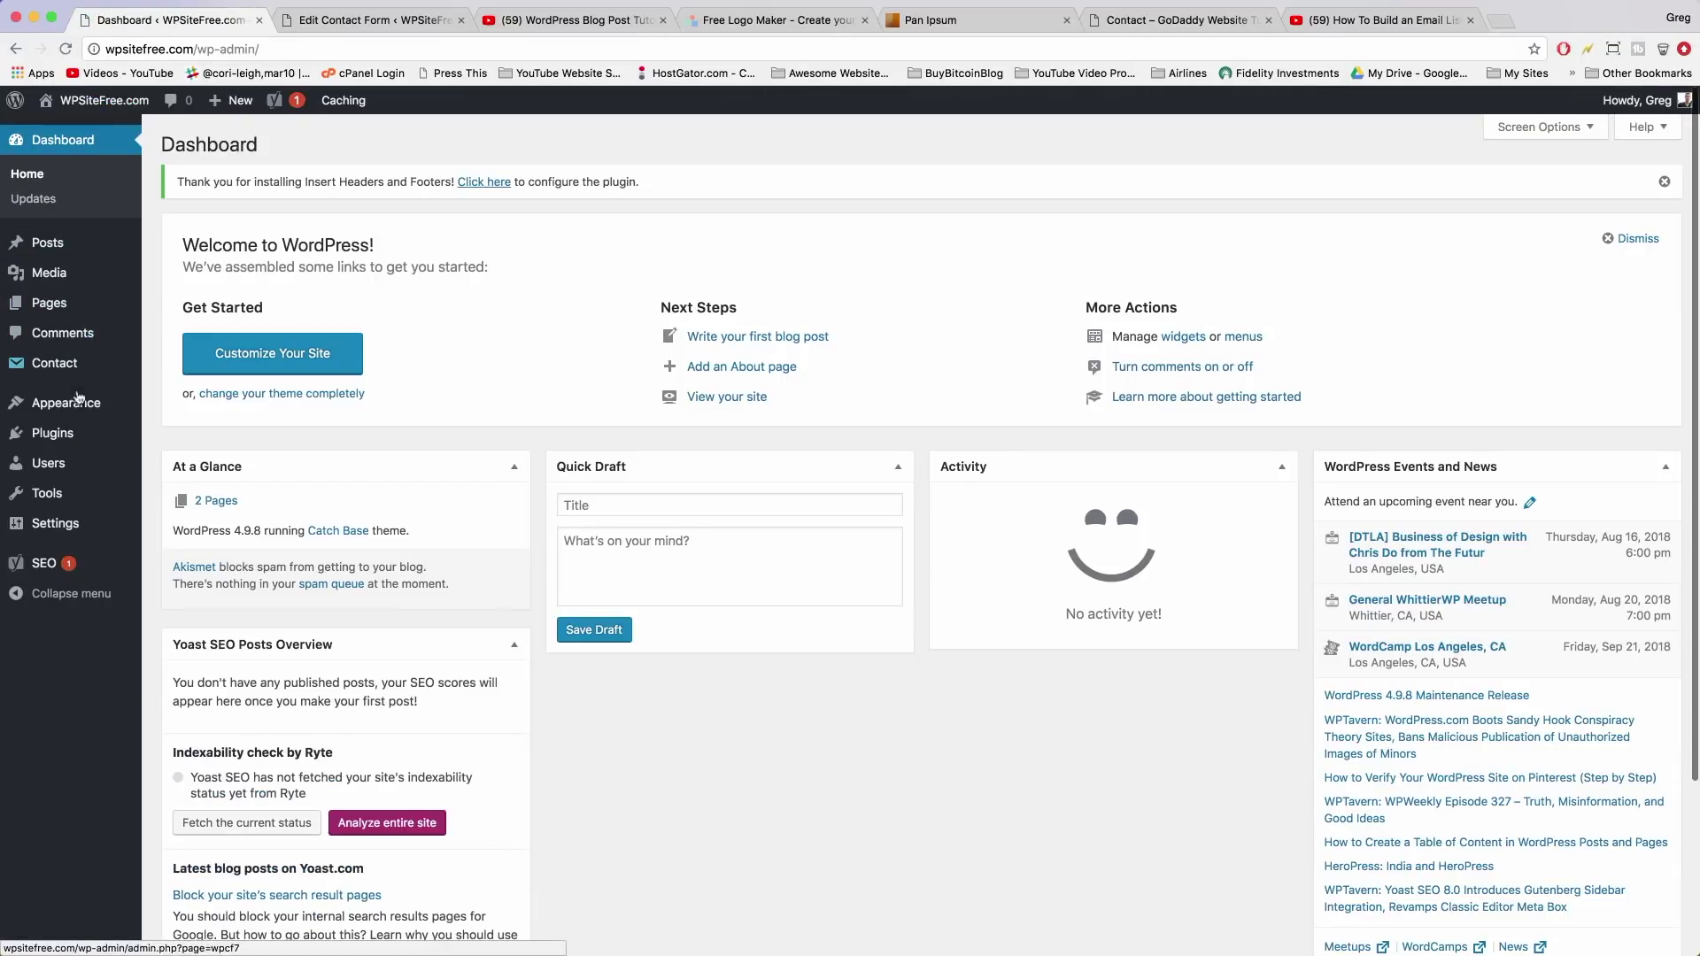
pyautogui.moveTo(76, 414)
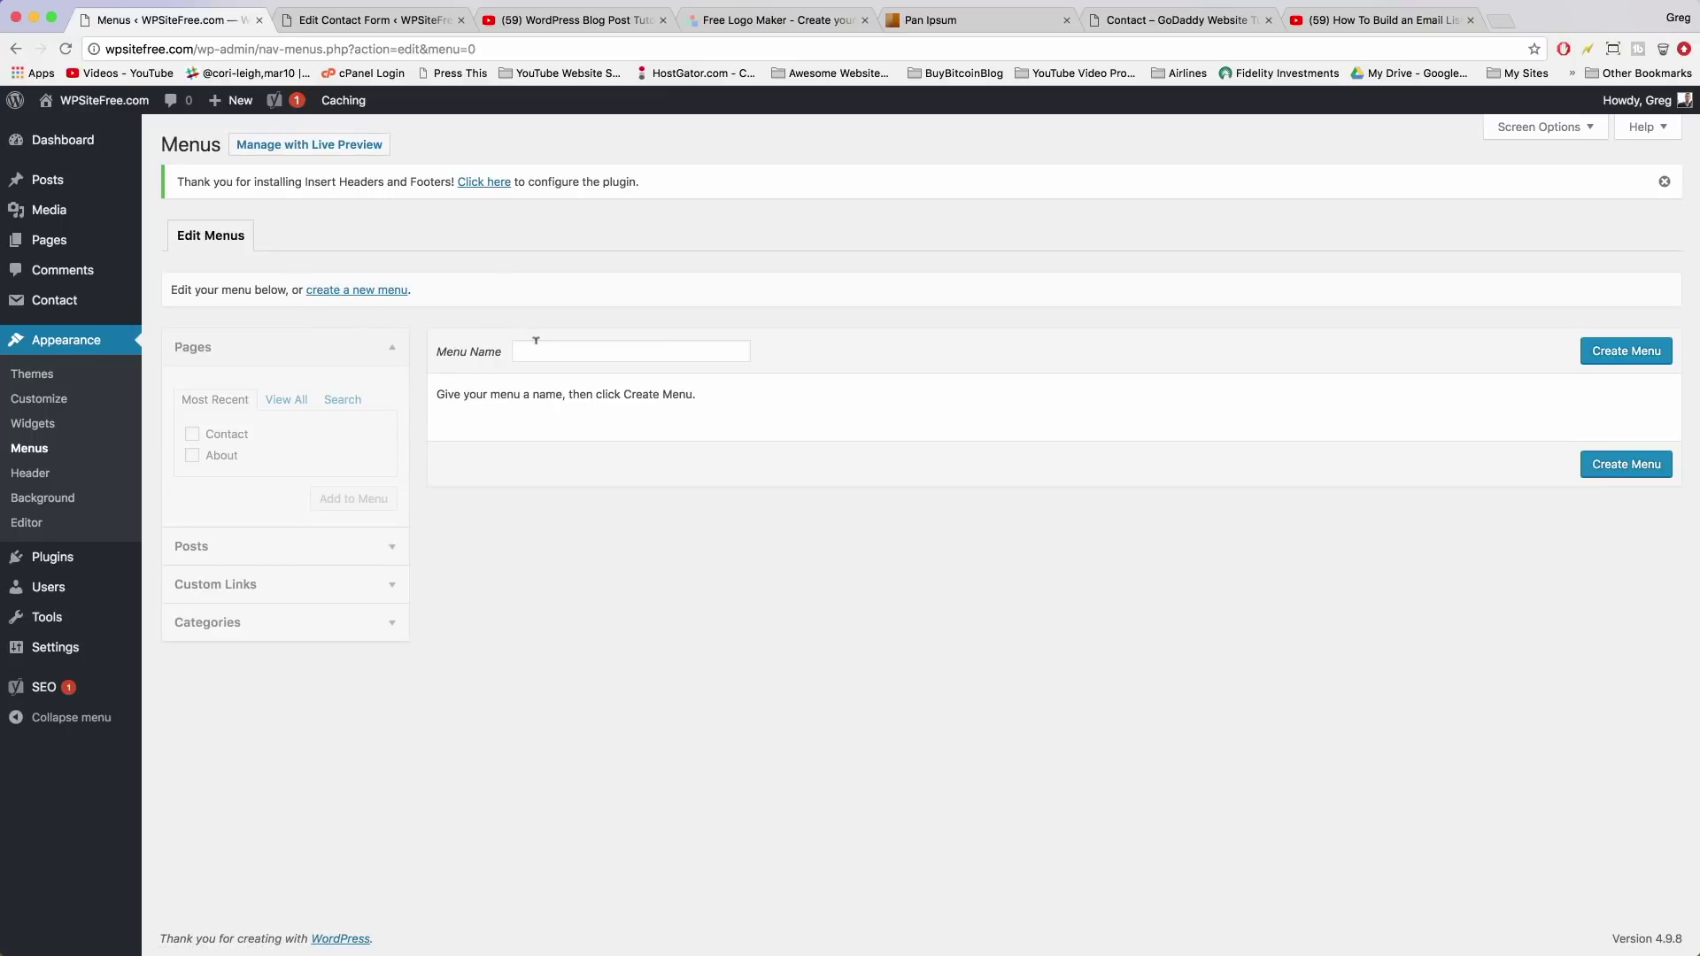
pyautogui.click(567, 345)
pyautogui.write('Main Menu')
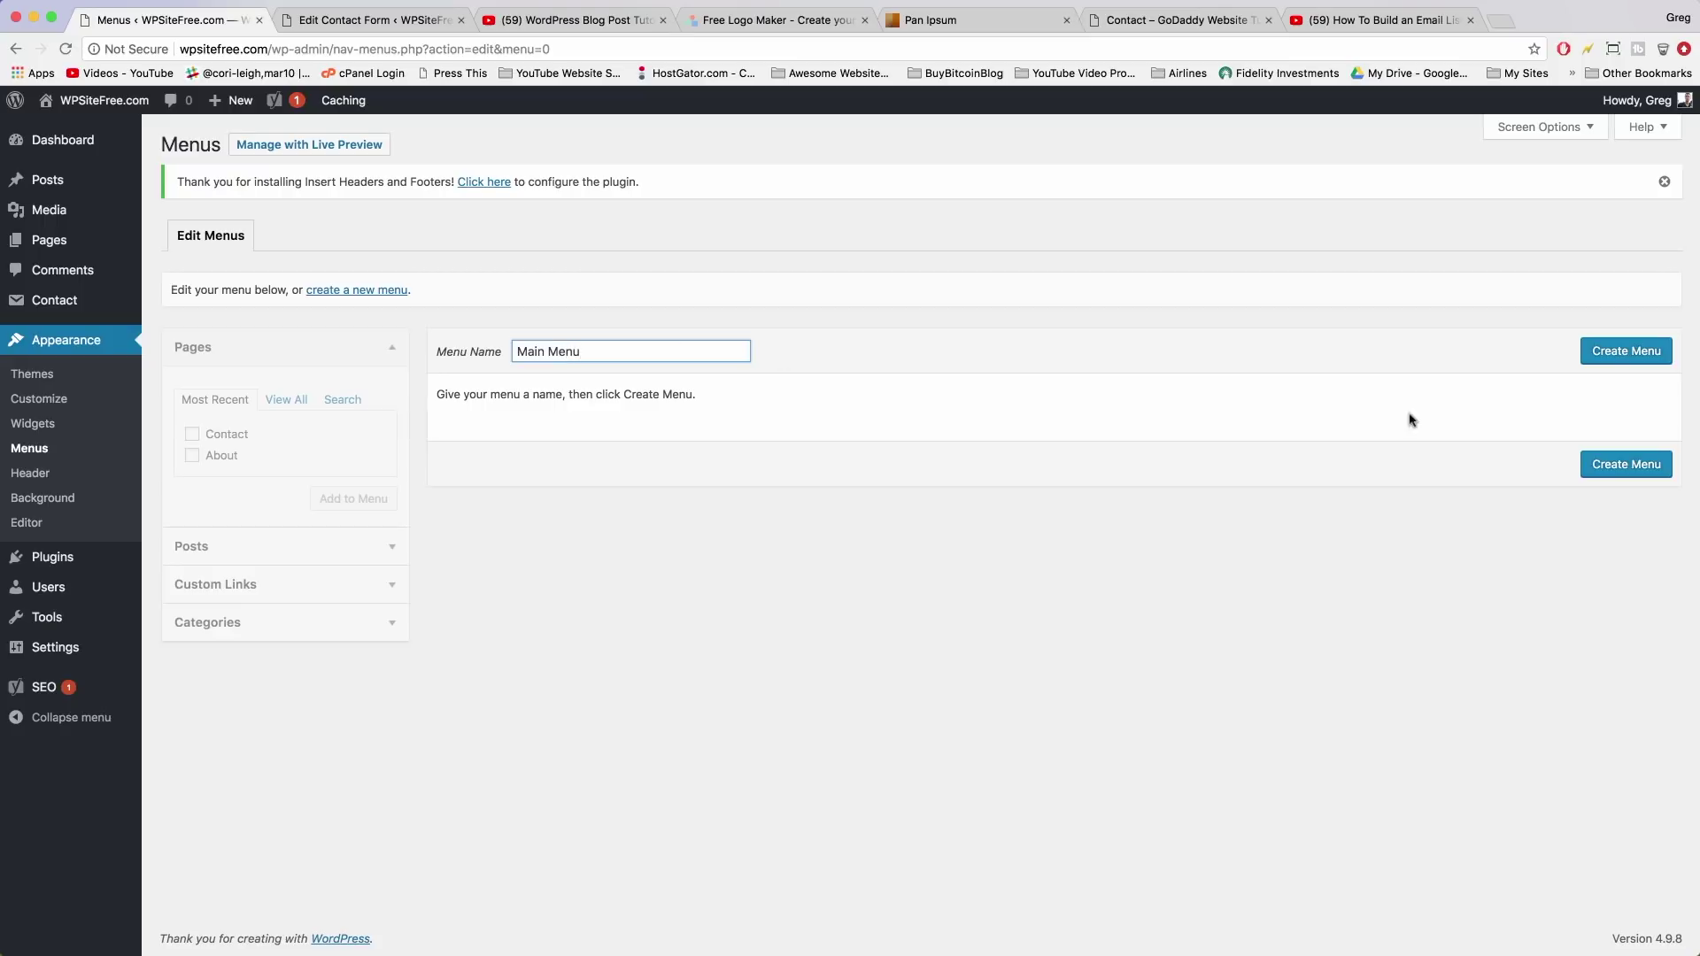
pyautogui.click(1604, 468)
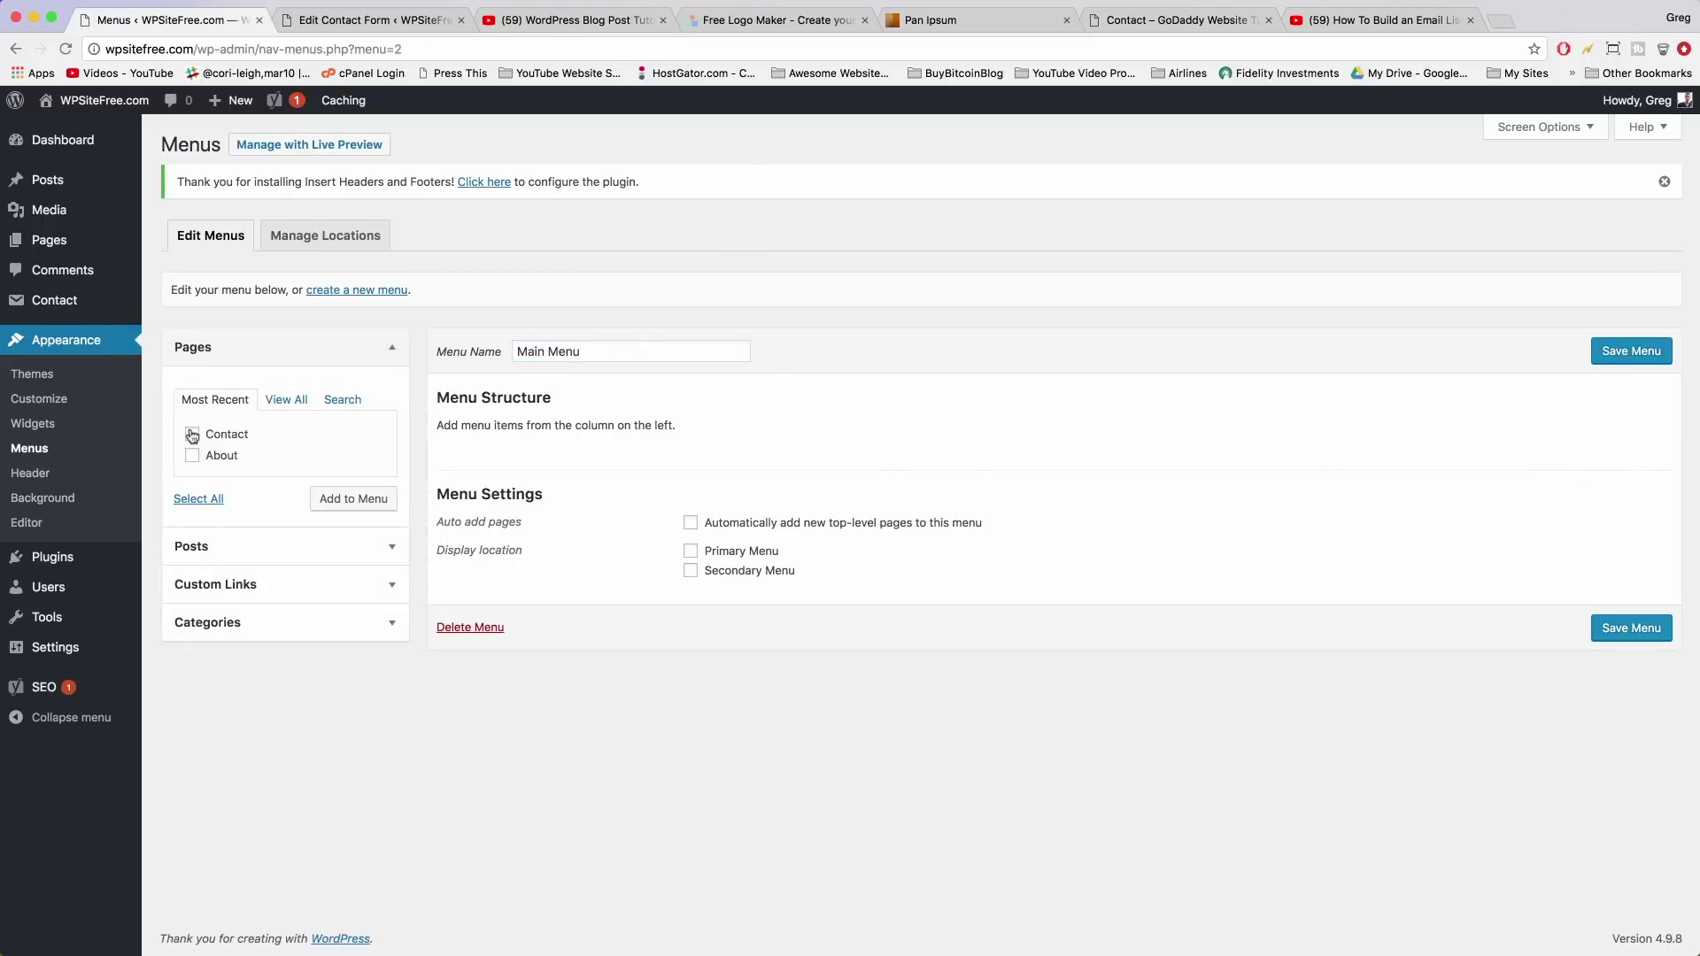
pyautogui.click(192, 456)
pyautogui.click(334, 500)
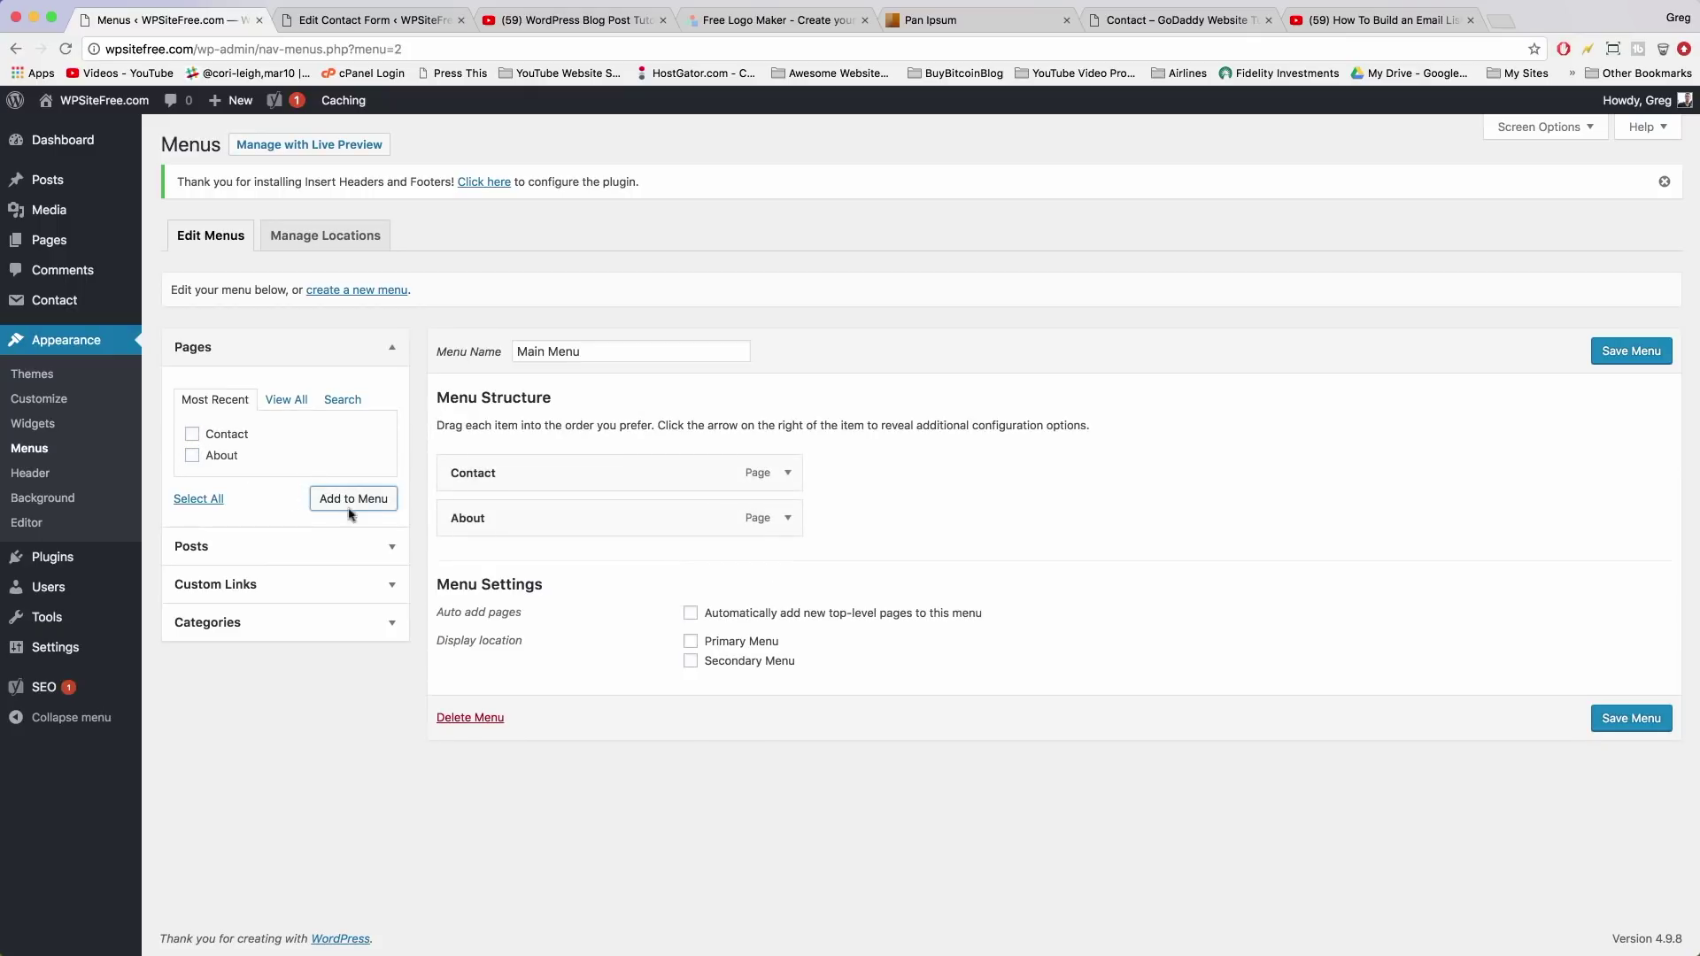
pyautogui.click(390, 586)
pyautogui.click(332, 478)
pyautogui.tripleClick(313, 475)
pyautogui.click(325, 477)
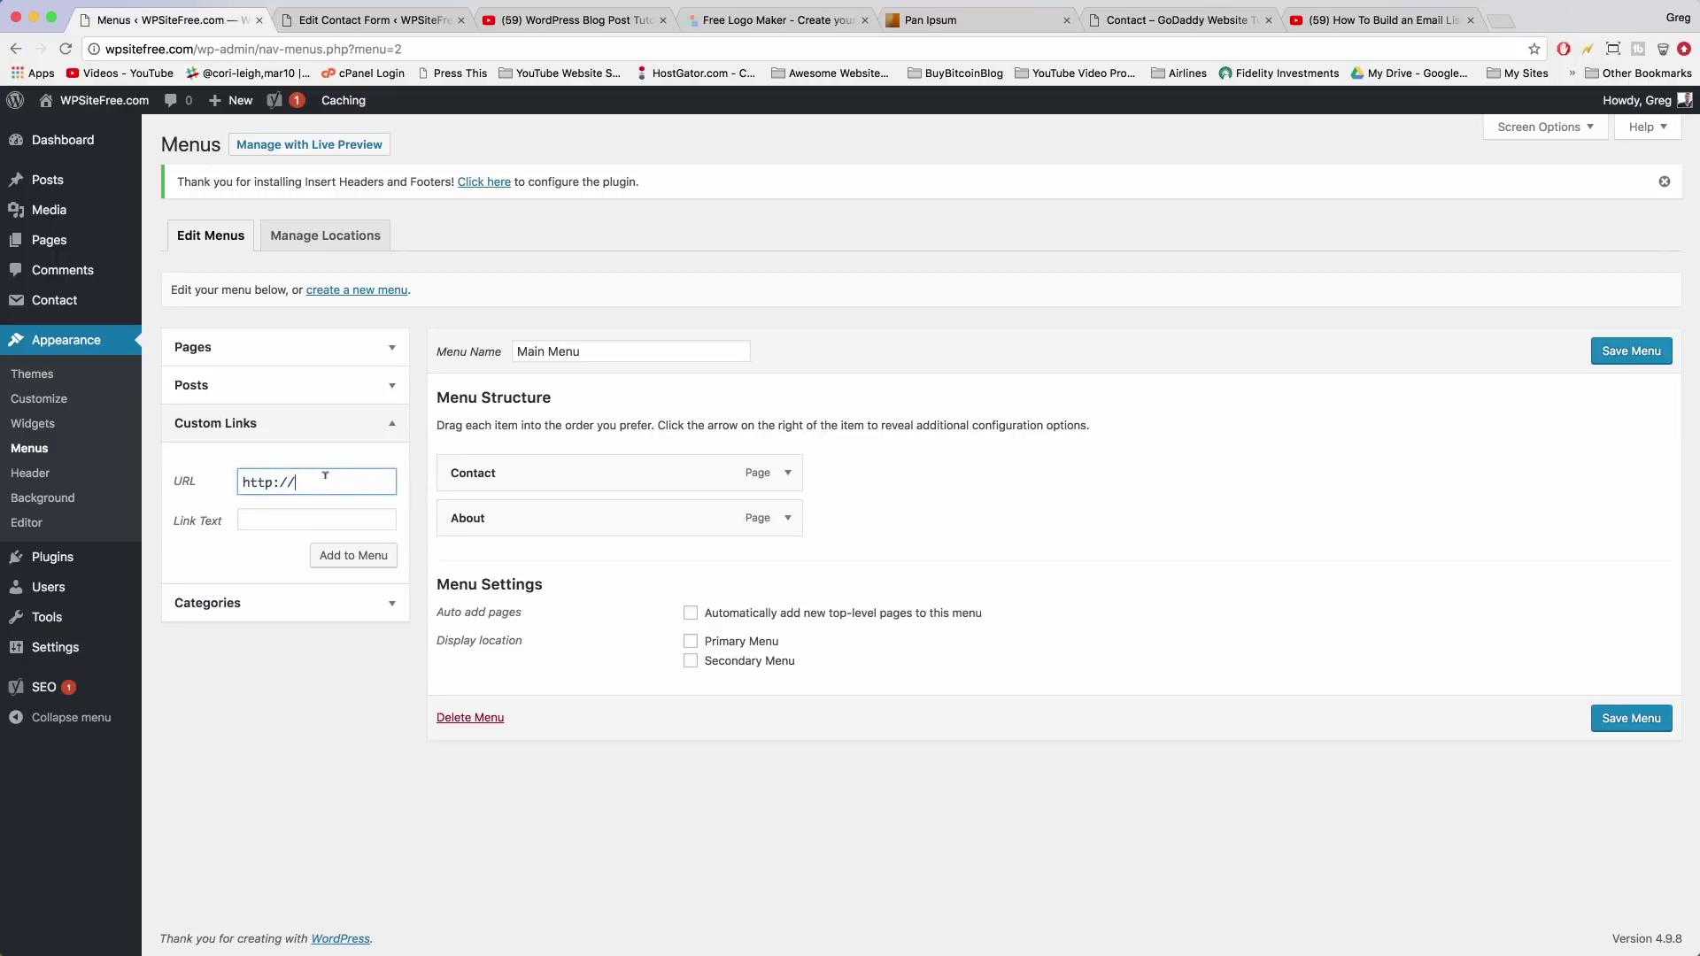
pyautogui.click(301, 518)
pyautogui.click(318, 479)
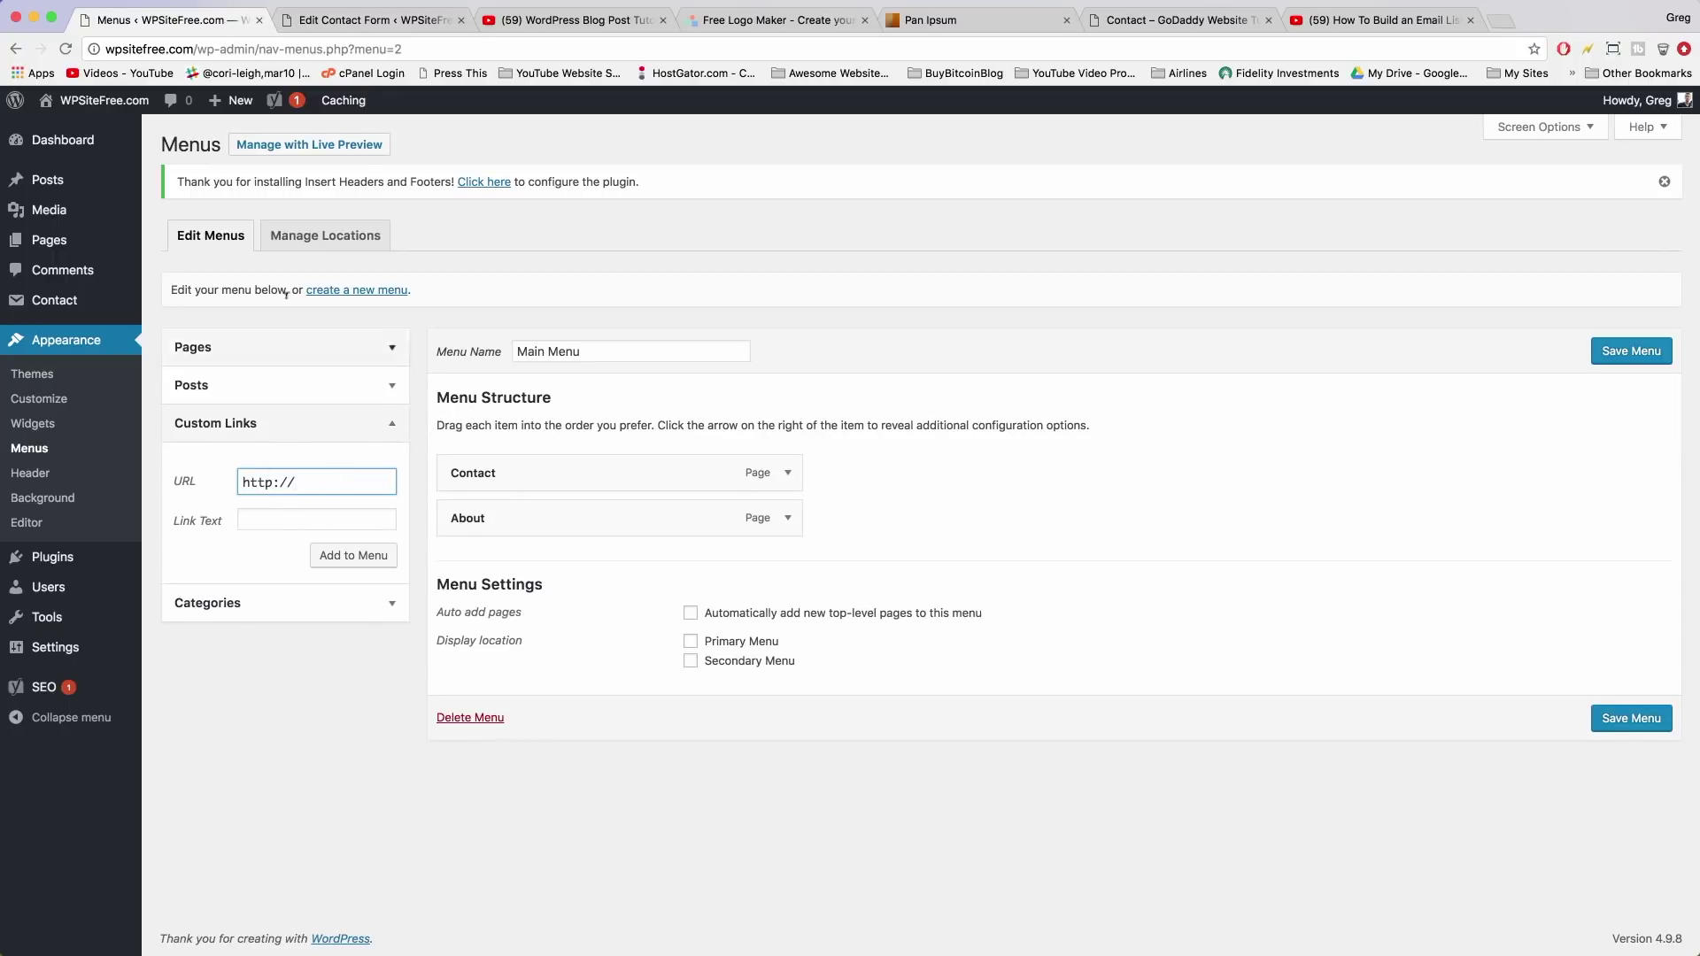
pyautogui.write('www')
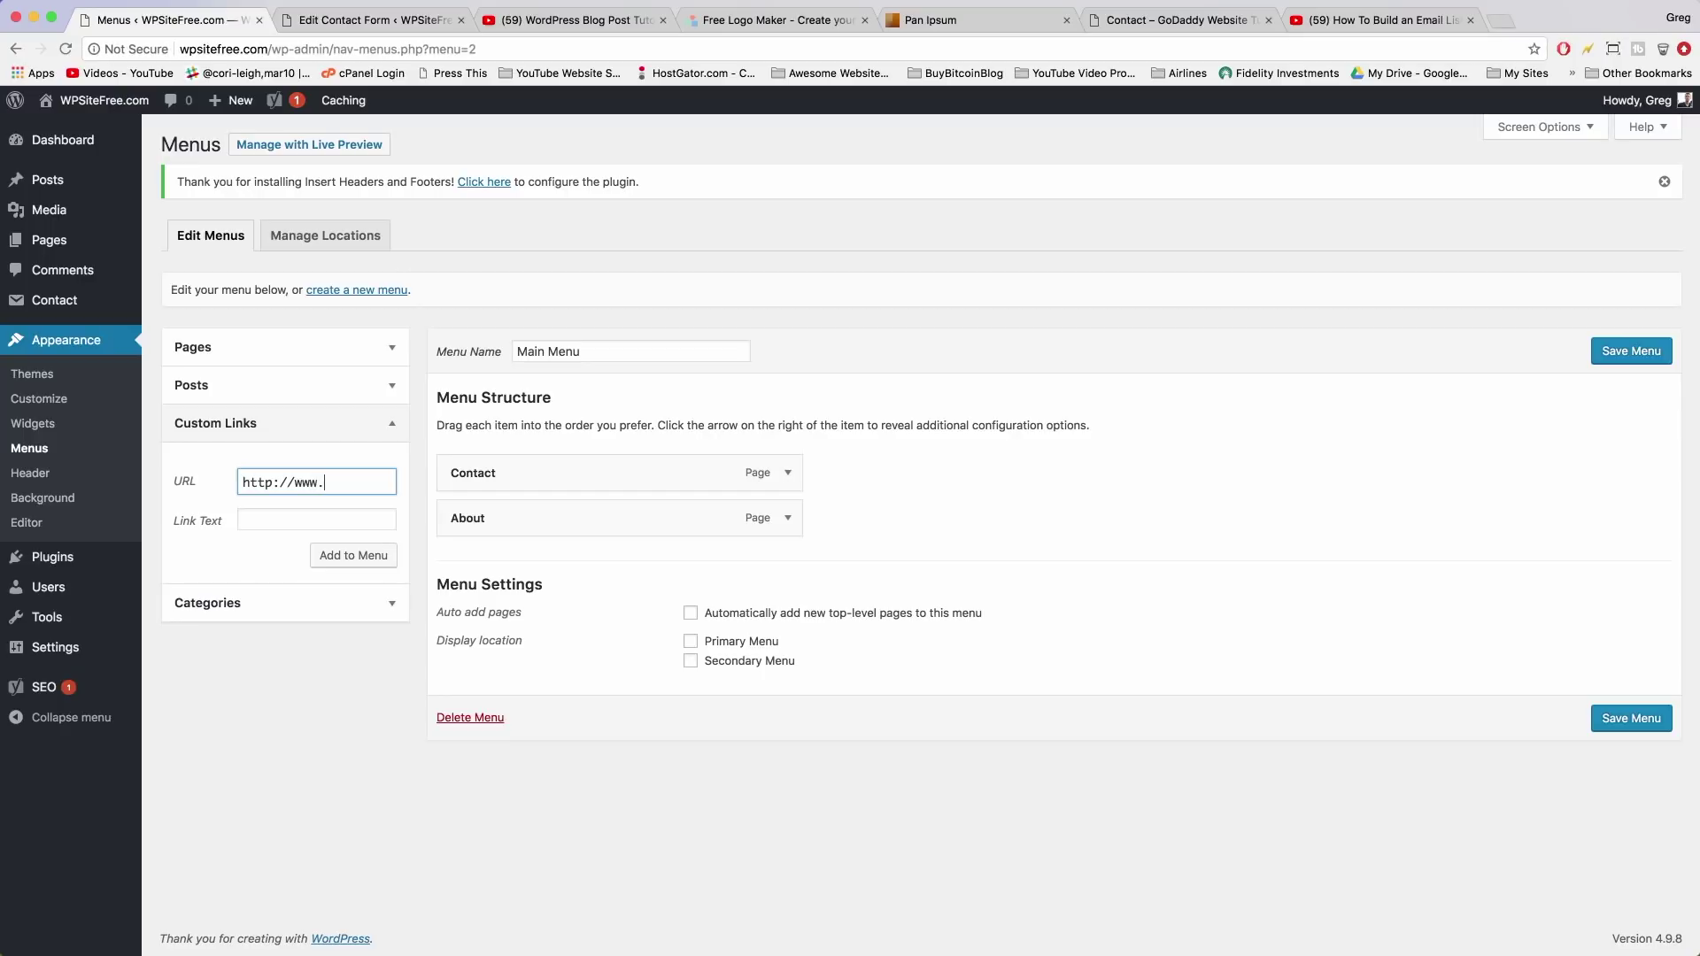
pyautogui.write('.wpsitefree.com')
pyautogui.press('Tab')
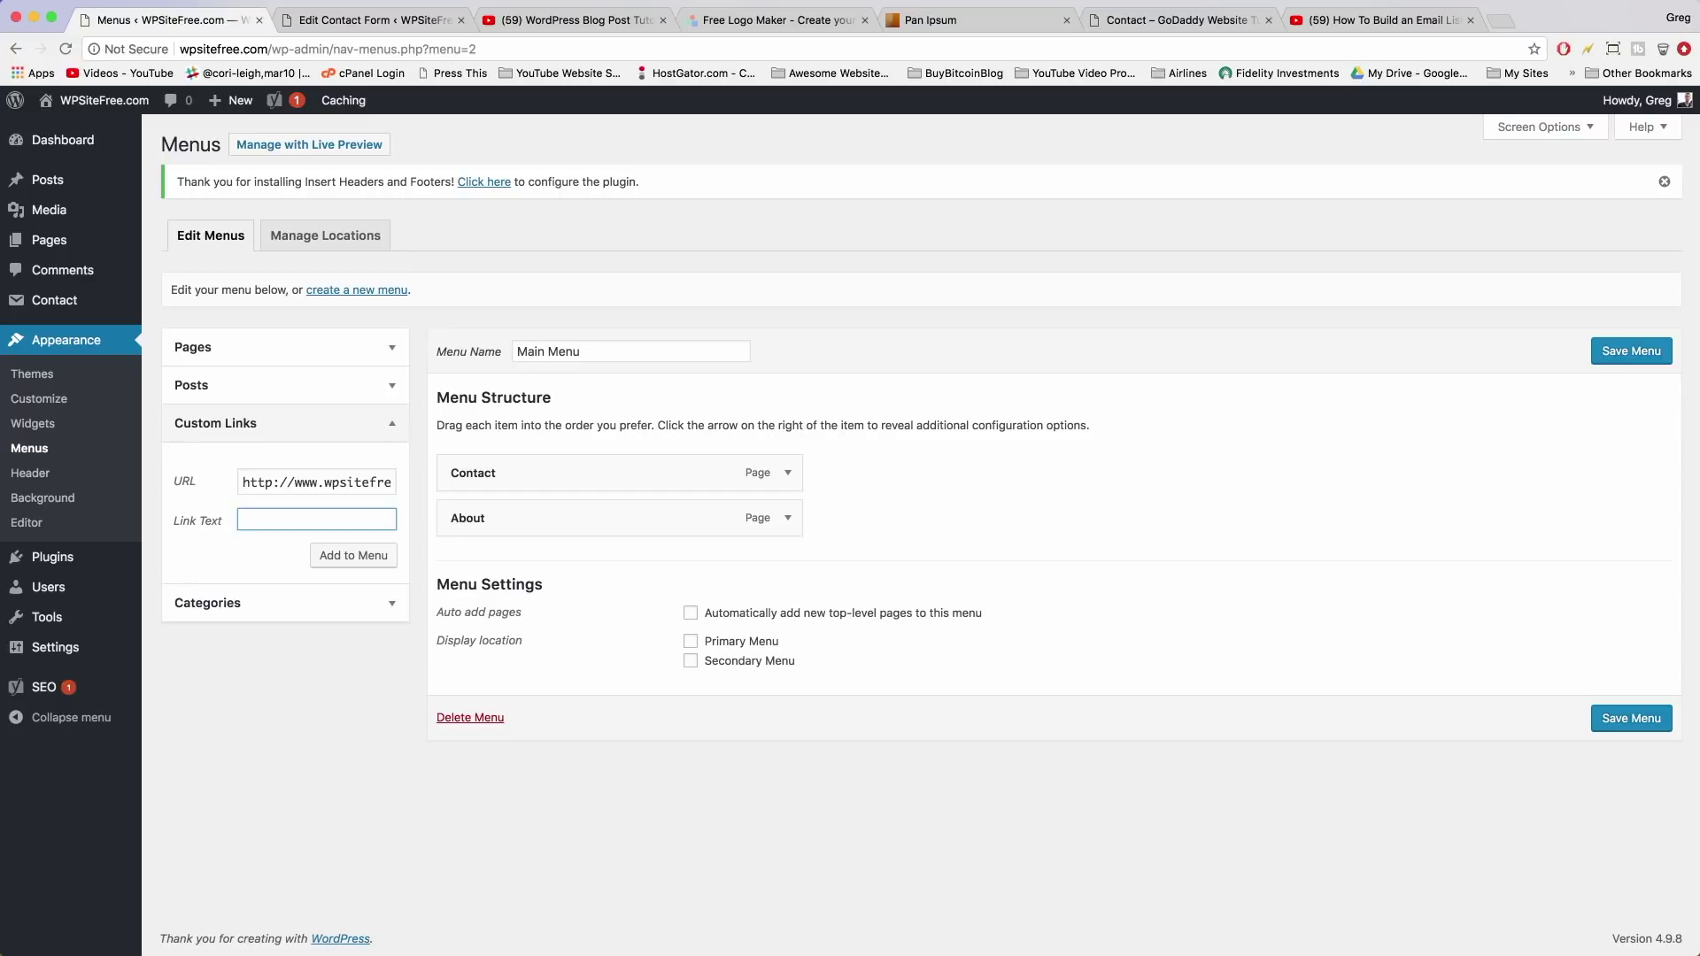
pyautogui.click(371, 562)
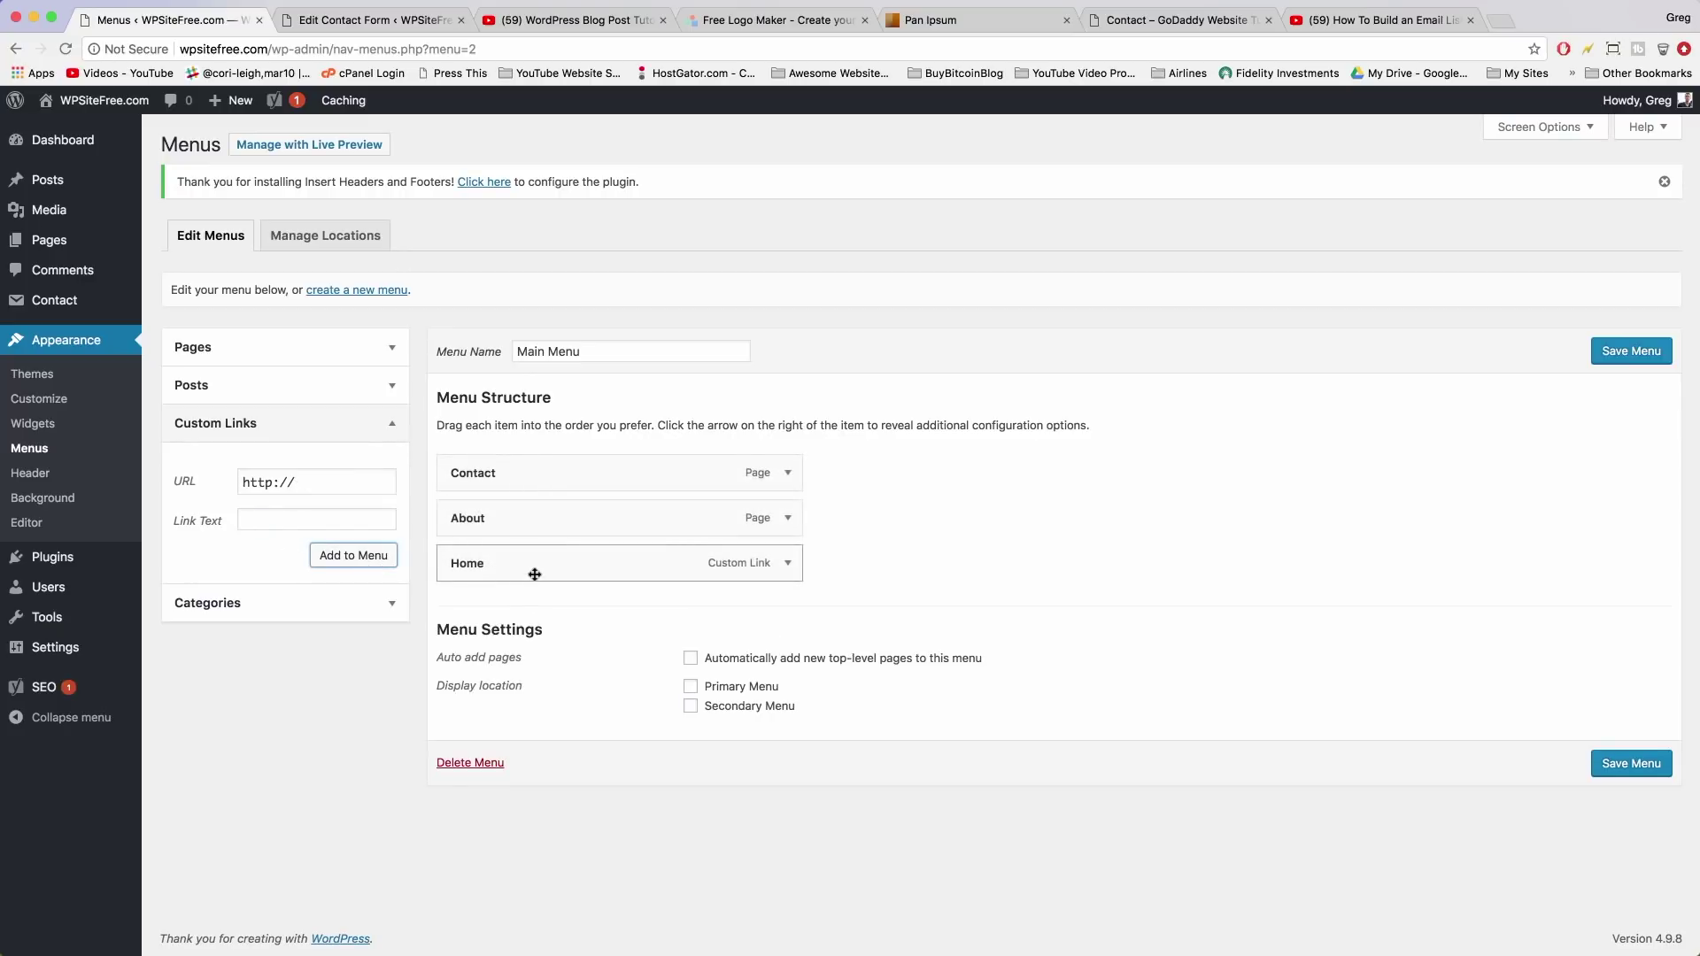
# Reorder the menu to Home, About, Contact, assign it as the Primary Menu, and save
pyautogui.moveTo(567, 568); pyautogui.dragTo(570, 482)
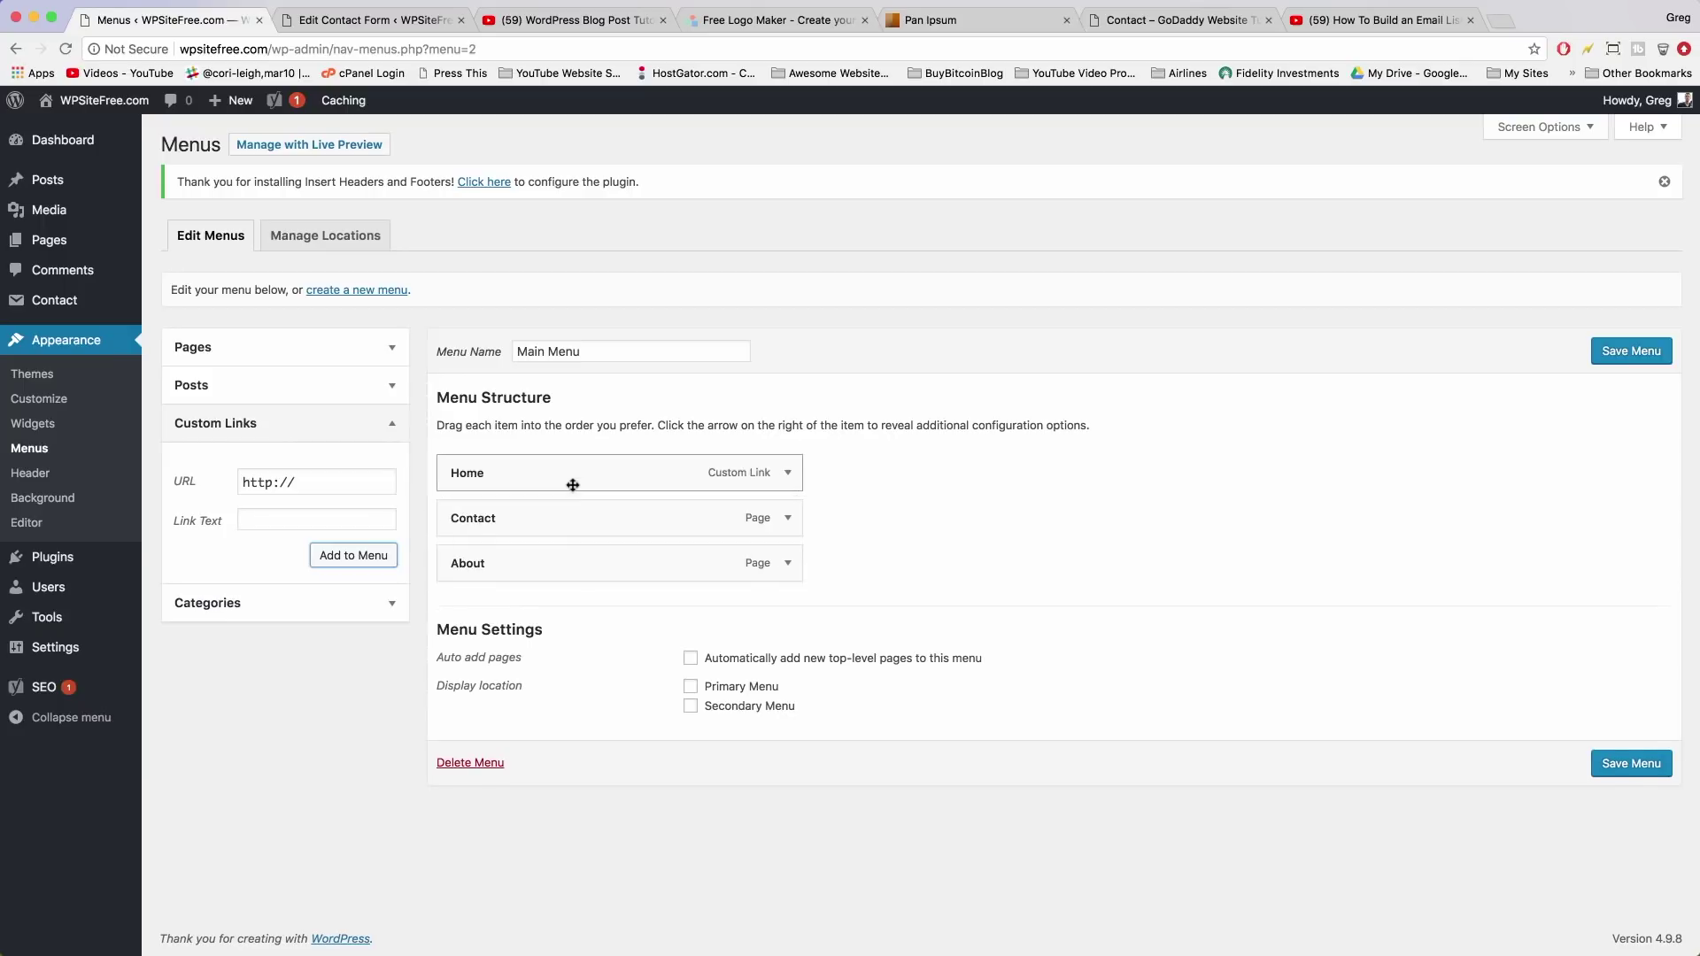
pyautogui.moveTo(573, 568)
pyautogui.mouseDown()
pyautogui.moveTo(577, 508)
pyautogui.moveTo(631, 538)
pyautogui.moveTo(584, 543)
pyautogui.moveTo(603, 562)
pyautogui.moveTo(588, 516)
pyautogui.moveTo(567, 521)
pyautogui.moveTo(594, 554)
pyautogui.mouseUp()
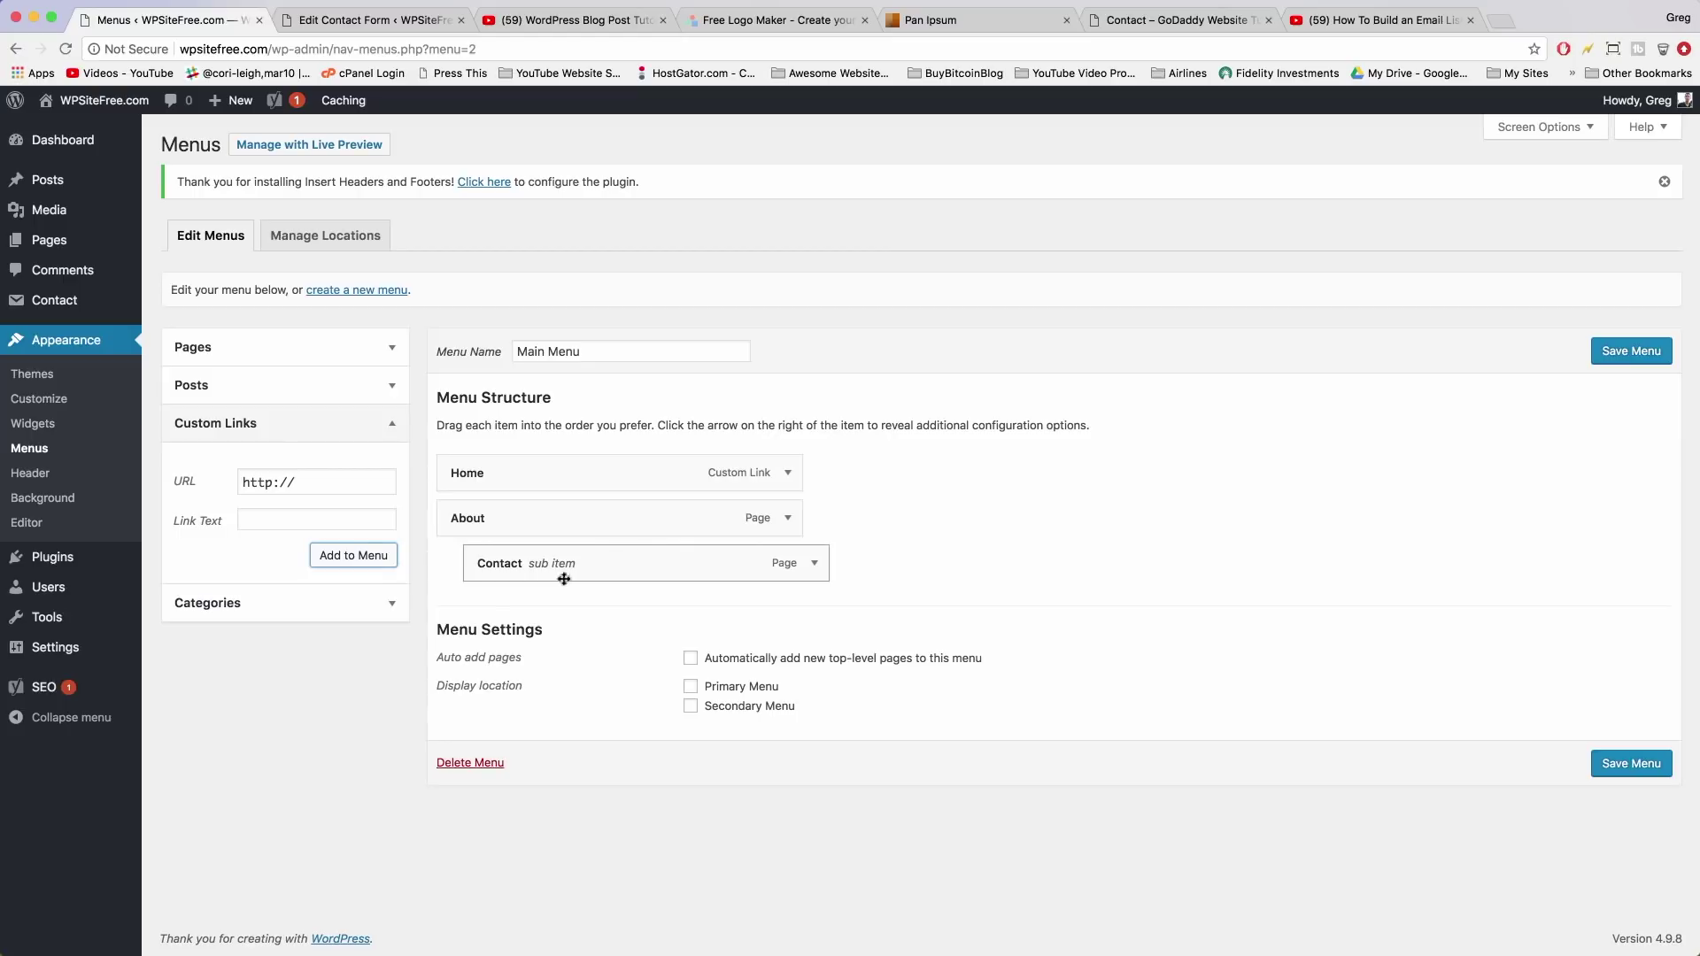
pyautogui.moveTo(653, 567)
pyautogui.mouseDown()
pyautogui.moveTo(630, 569)
pyautogui.moveTo(651, 592)
pyautogui.moveTo(611, 573)
pyautogui.moveTo(635, 577)
pyautogui.mouseUp()
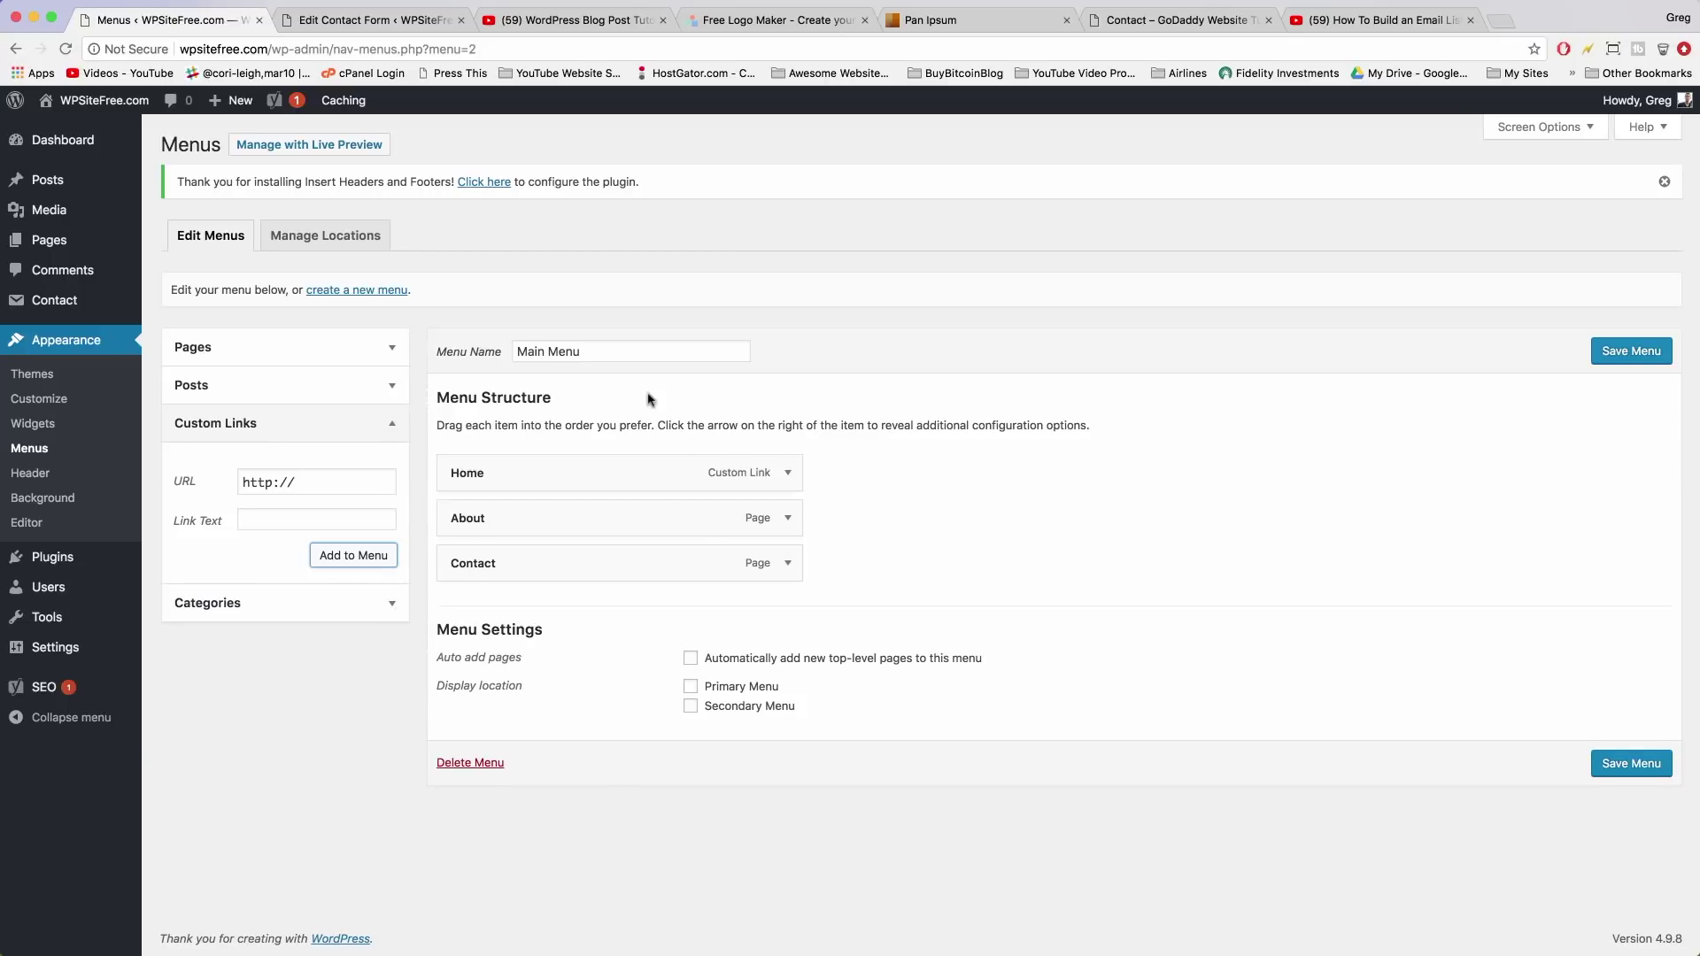
pyautogui.click(689, 688)
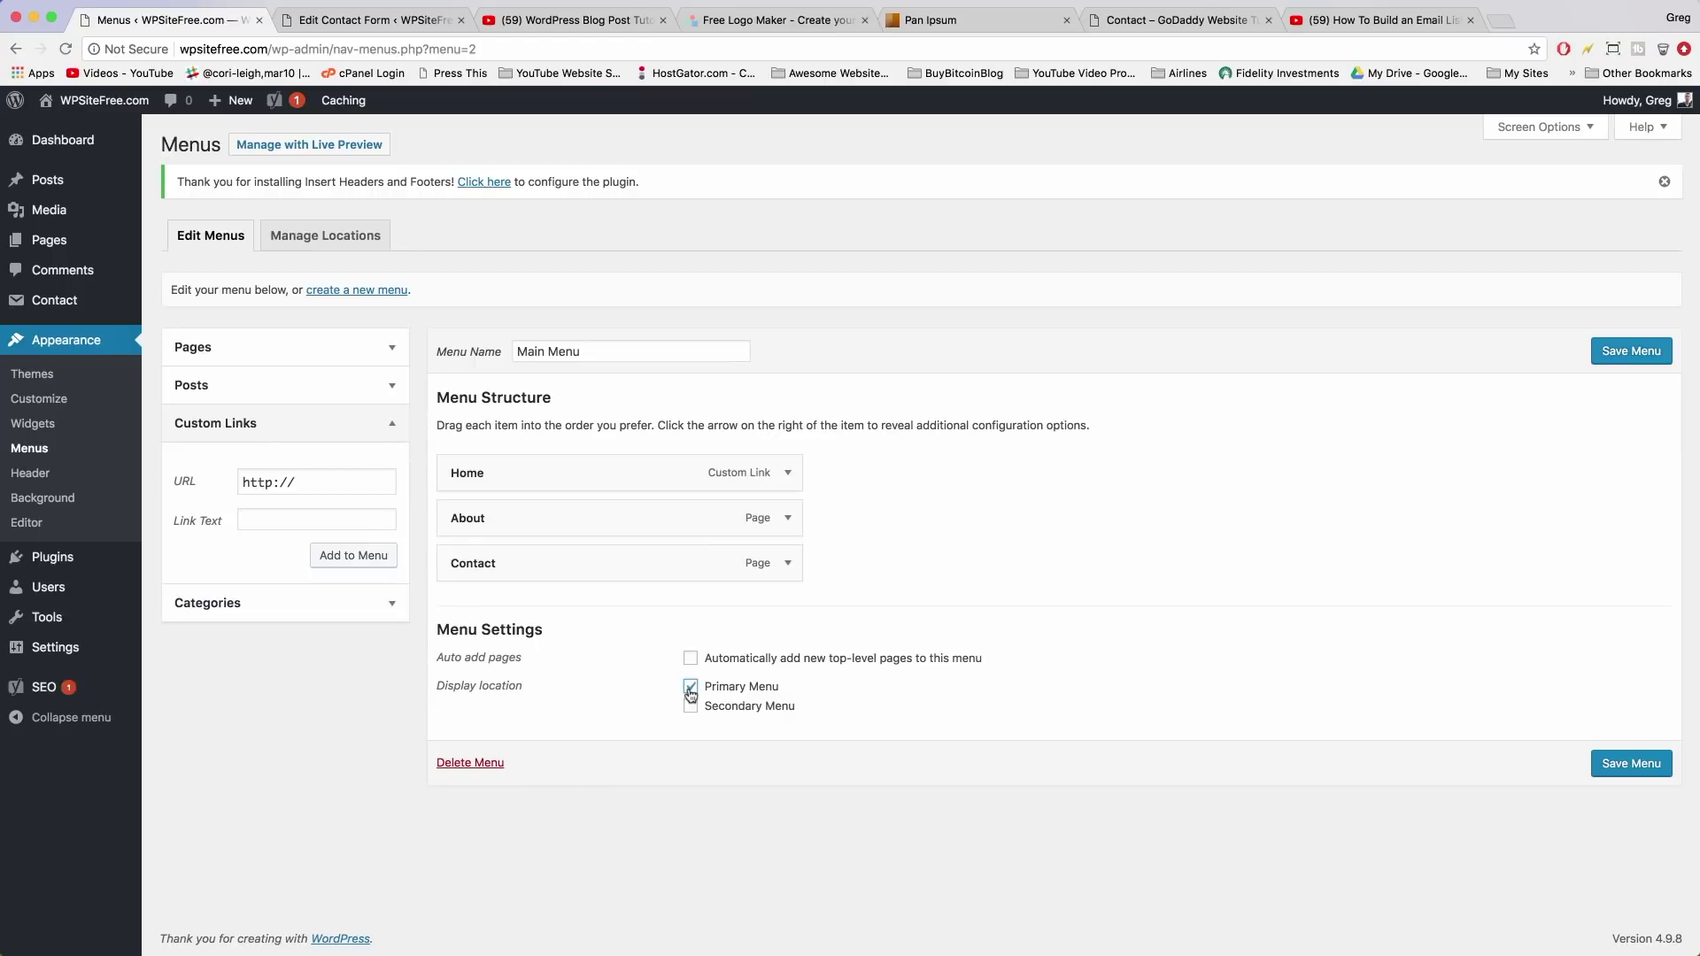
pyautogui.click(1622, 768)
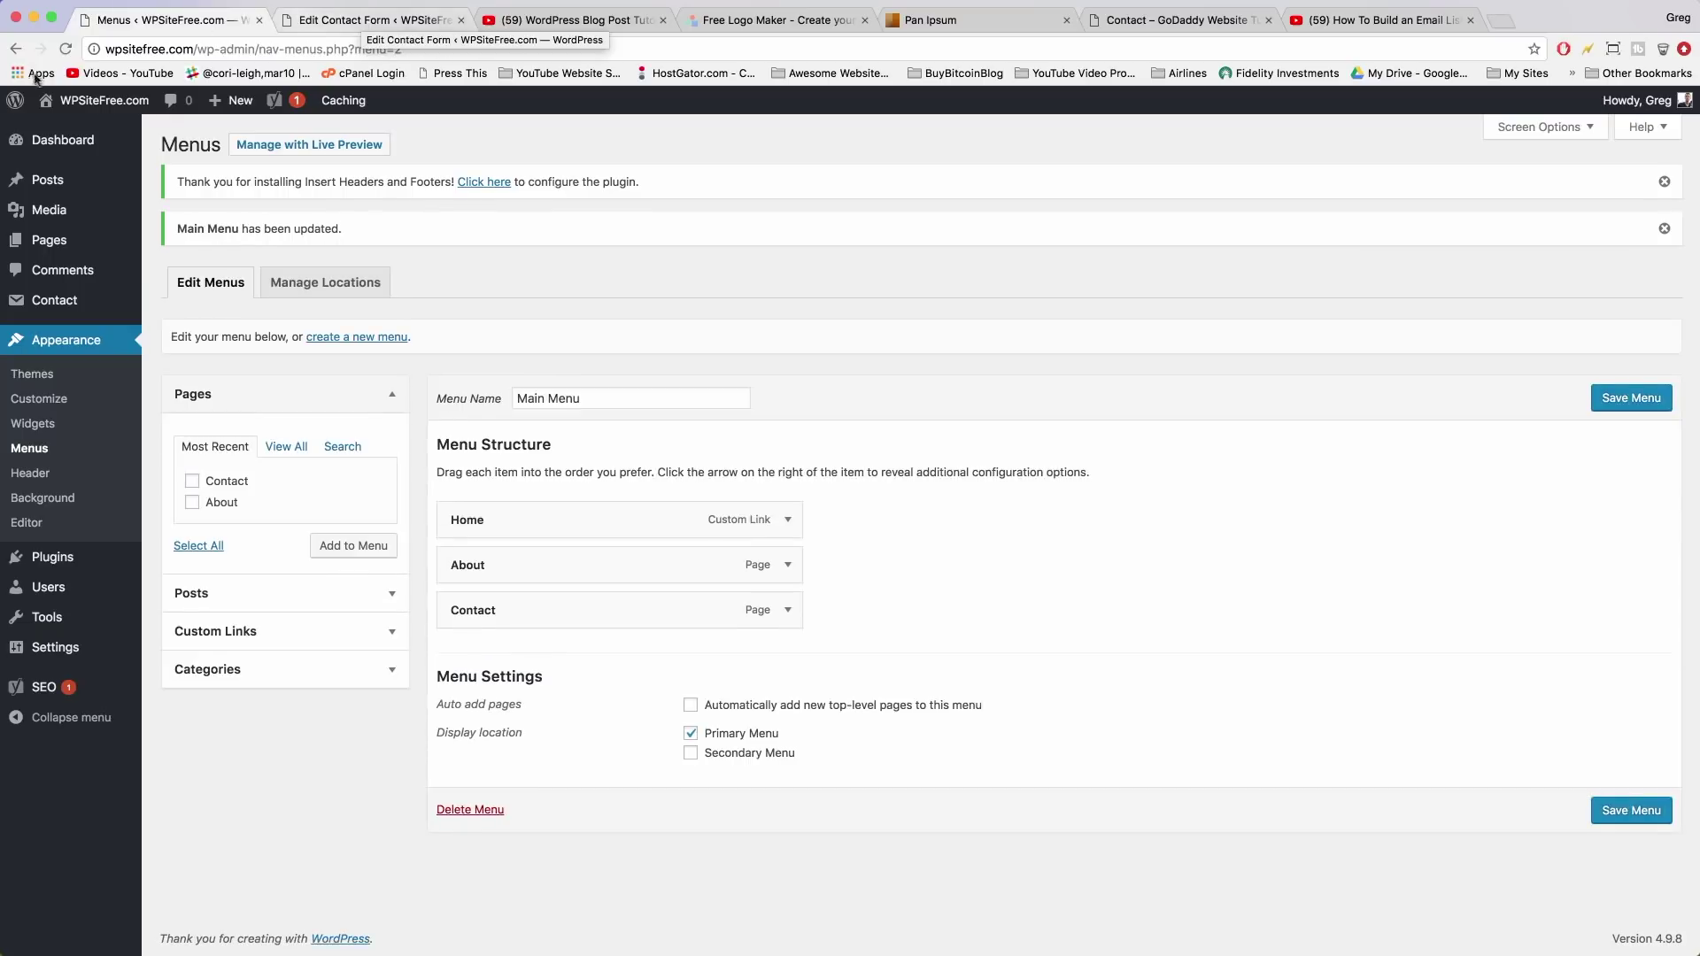
pyautogui.moveTo(100, 100)
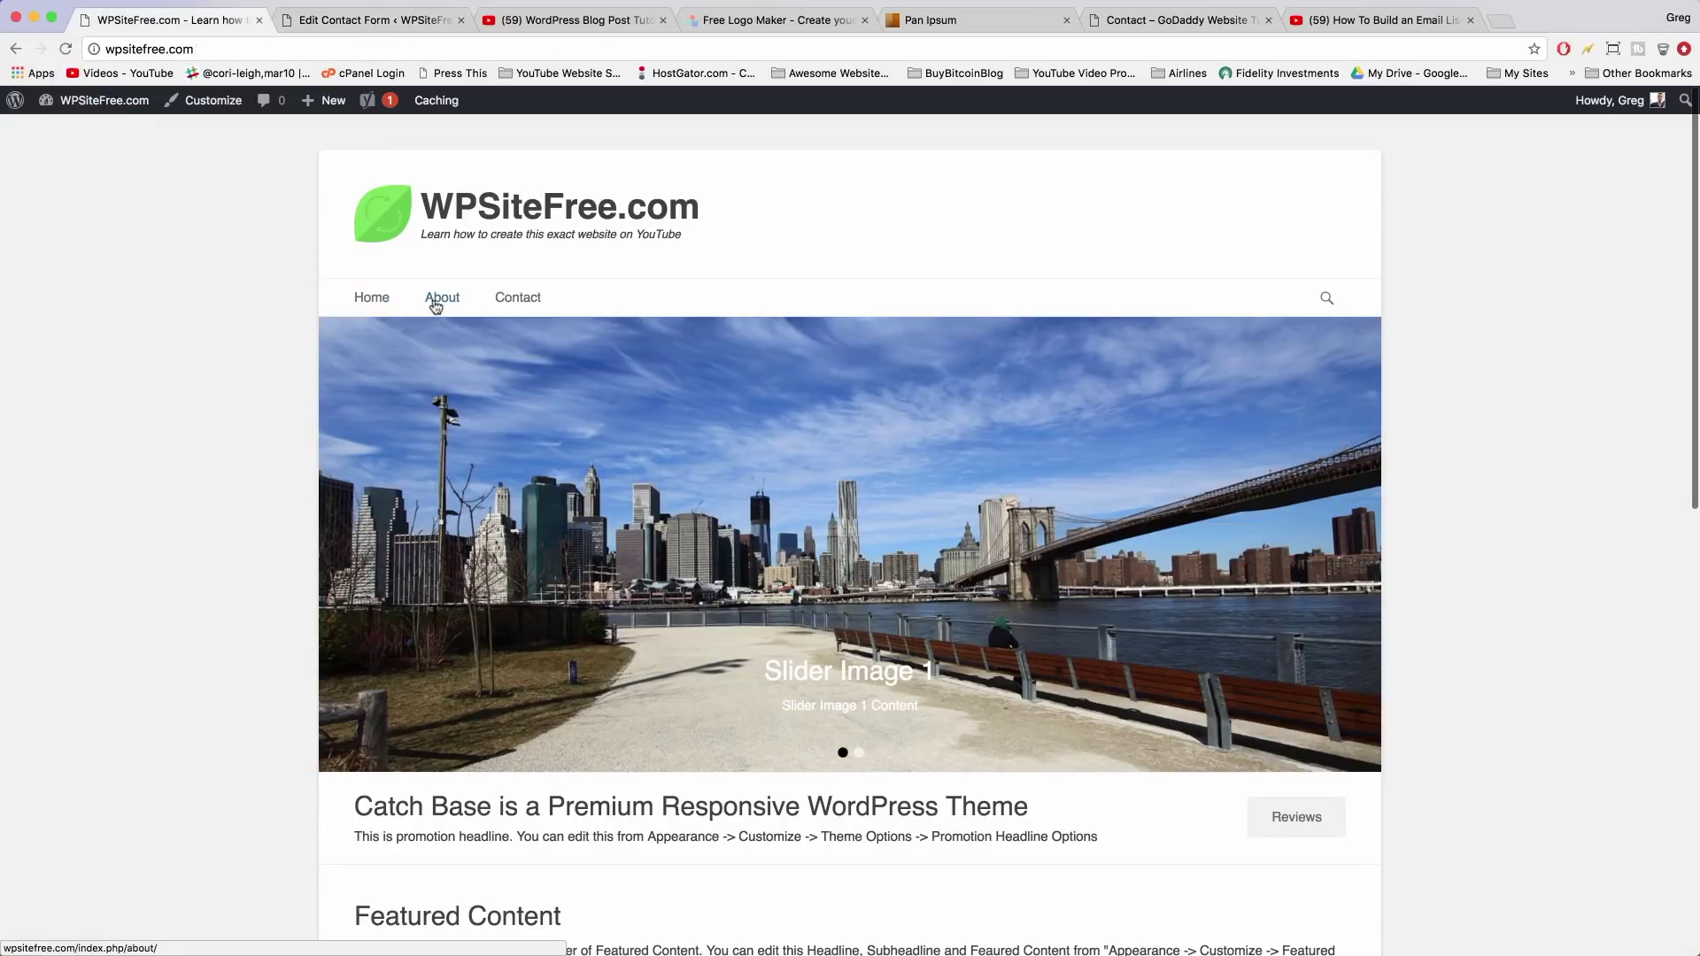
# Visit the About page through the new navigation, then go back to the homepage
pyautogui.click(462, 301)
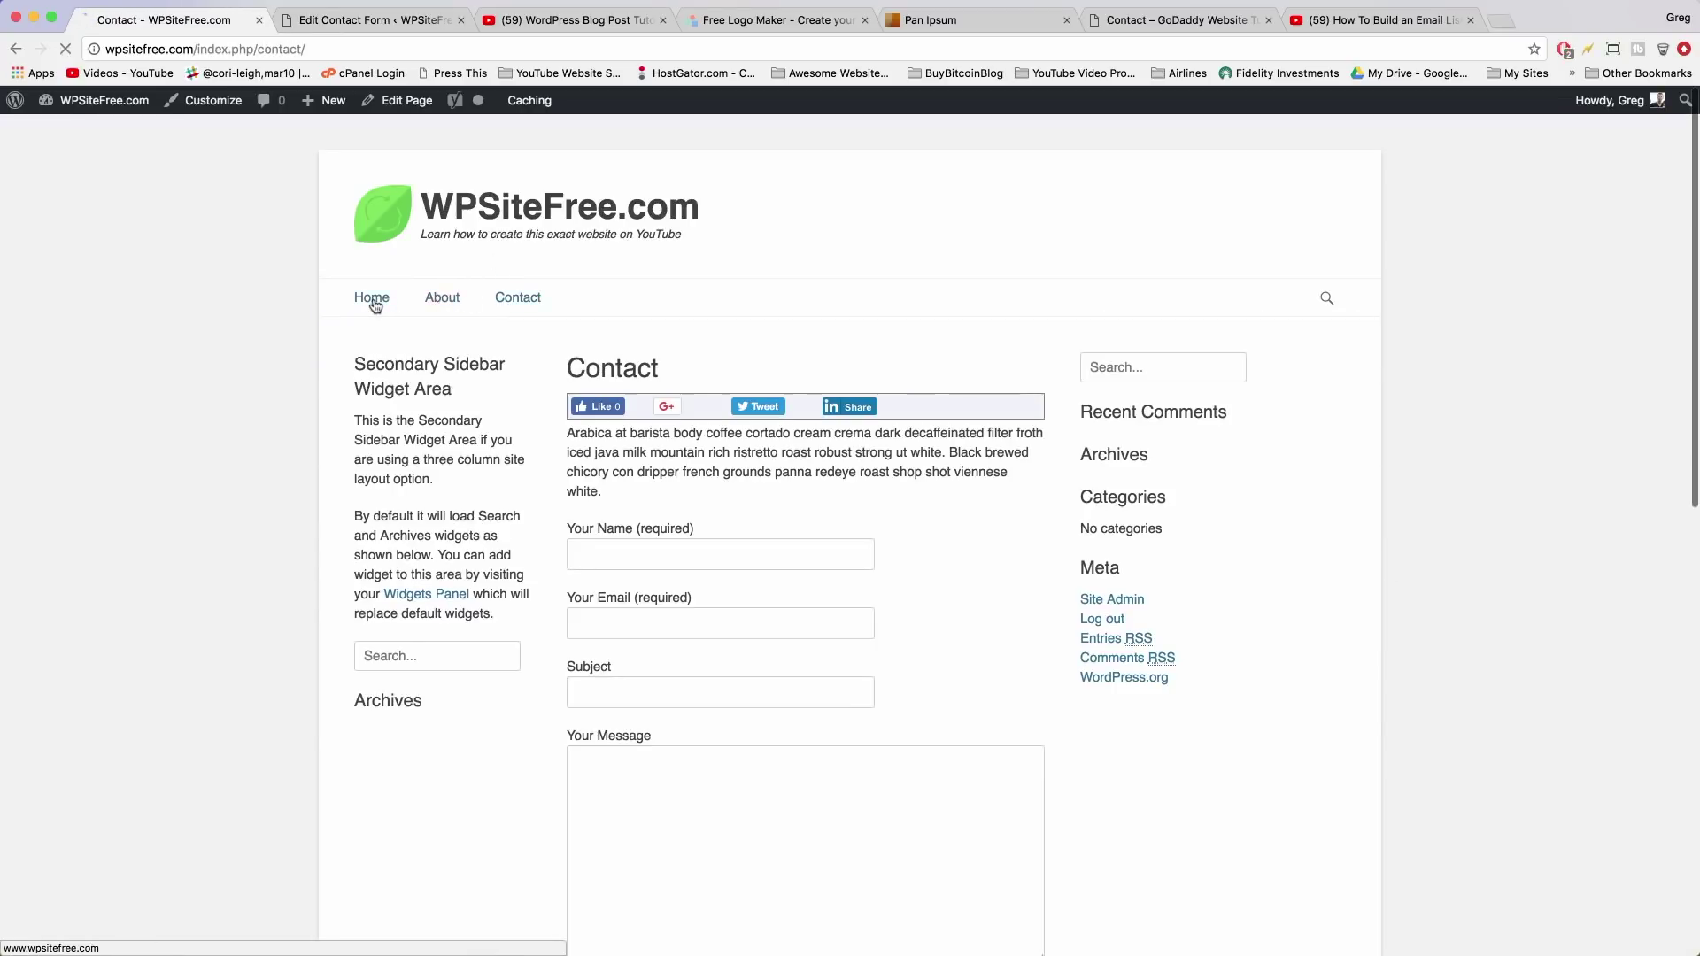
pyautogui.click(374, 303)
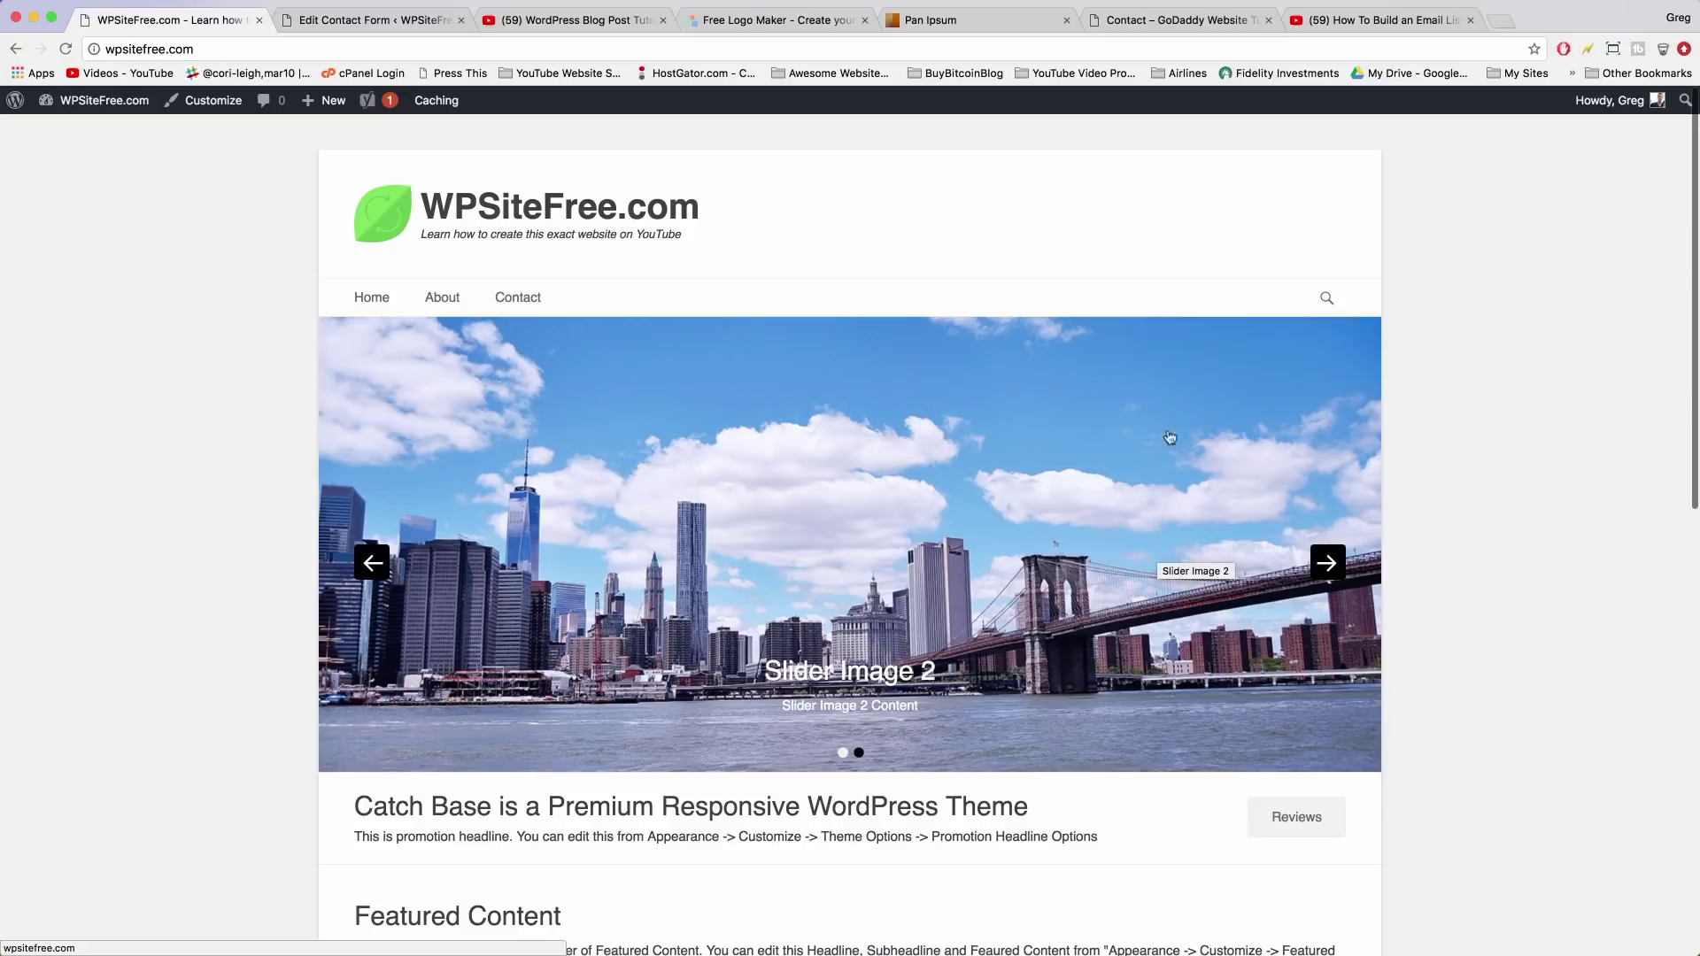
pyautogui.click(214, 102)
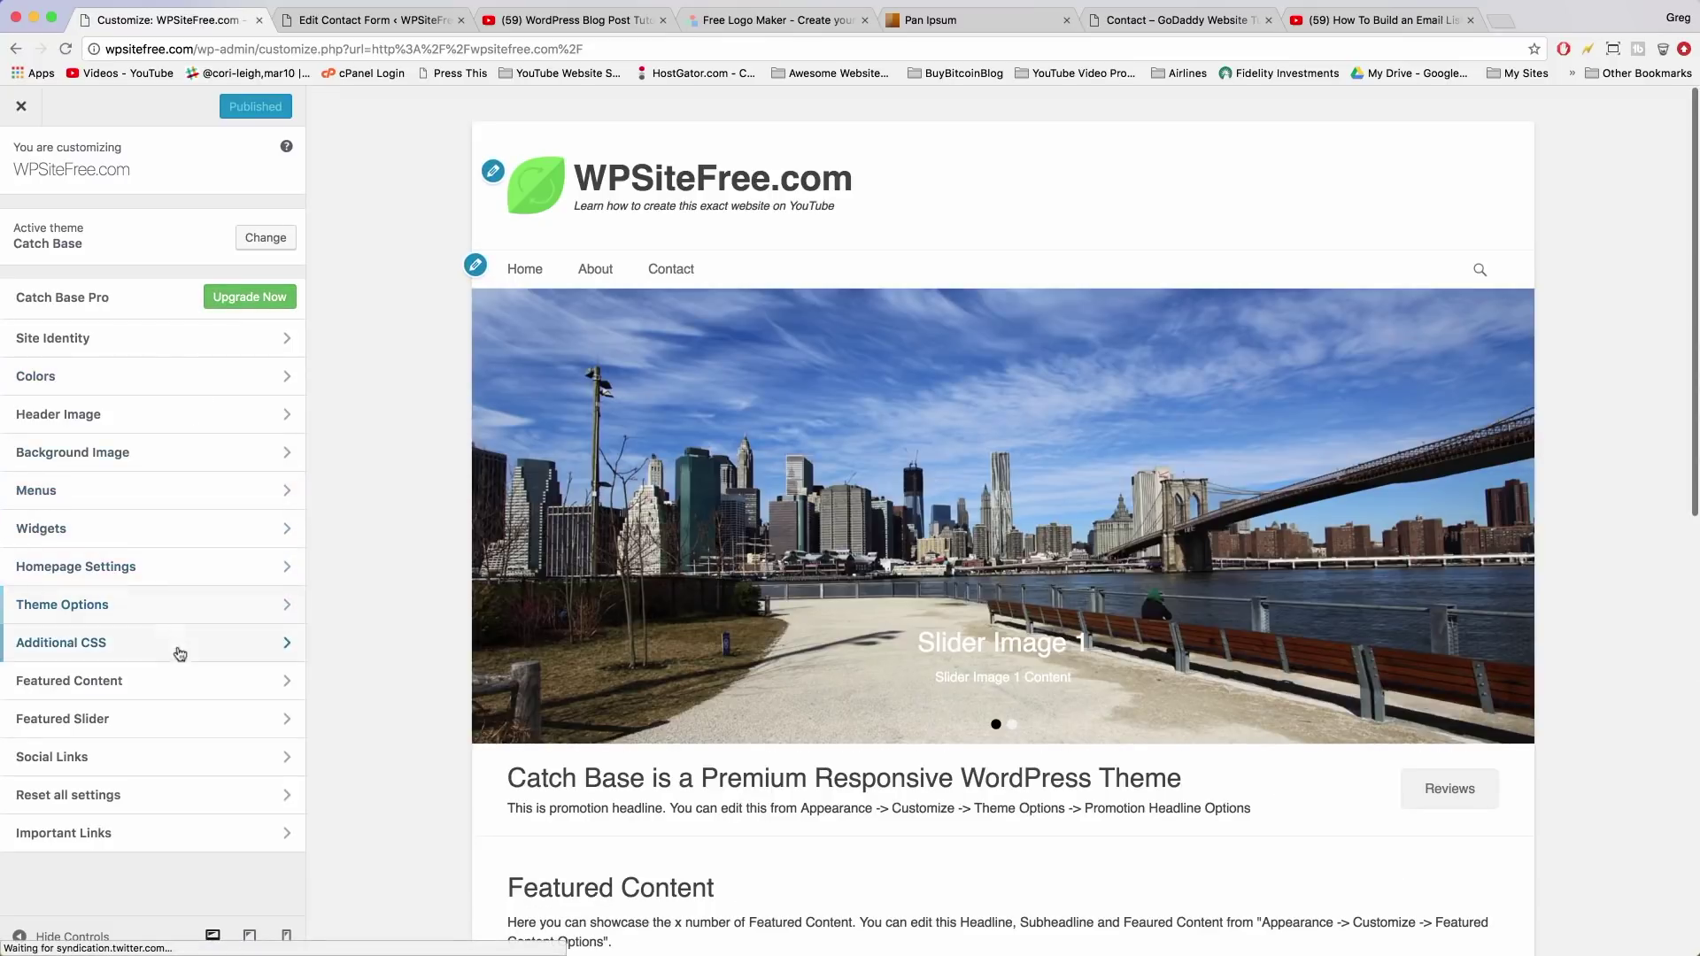
# In the customizer's Featured Slider section, choose Featured Page Slider as the slider type
pyautogui.click(193, 721)
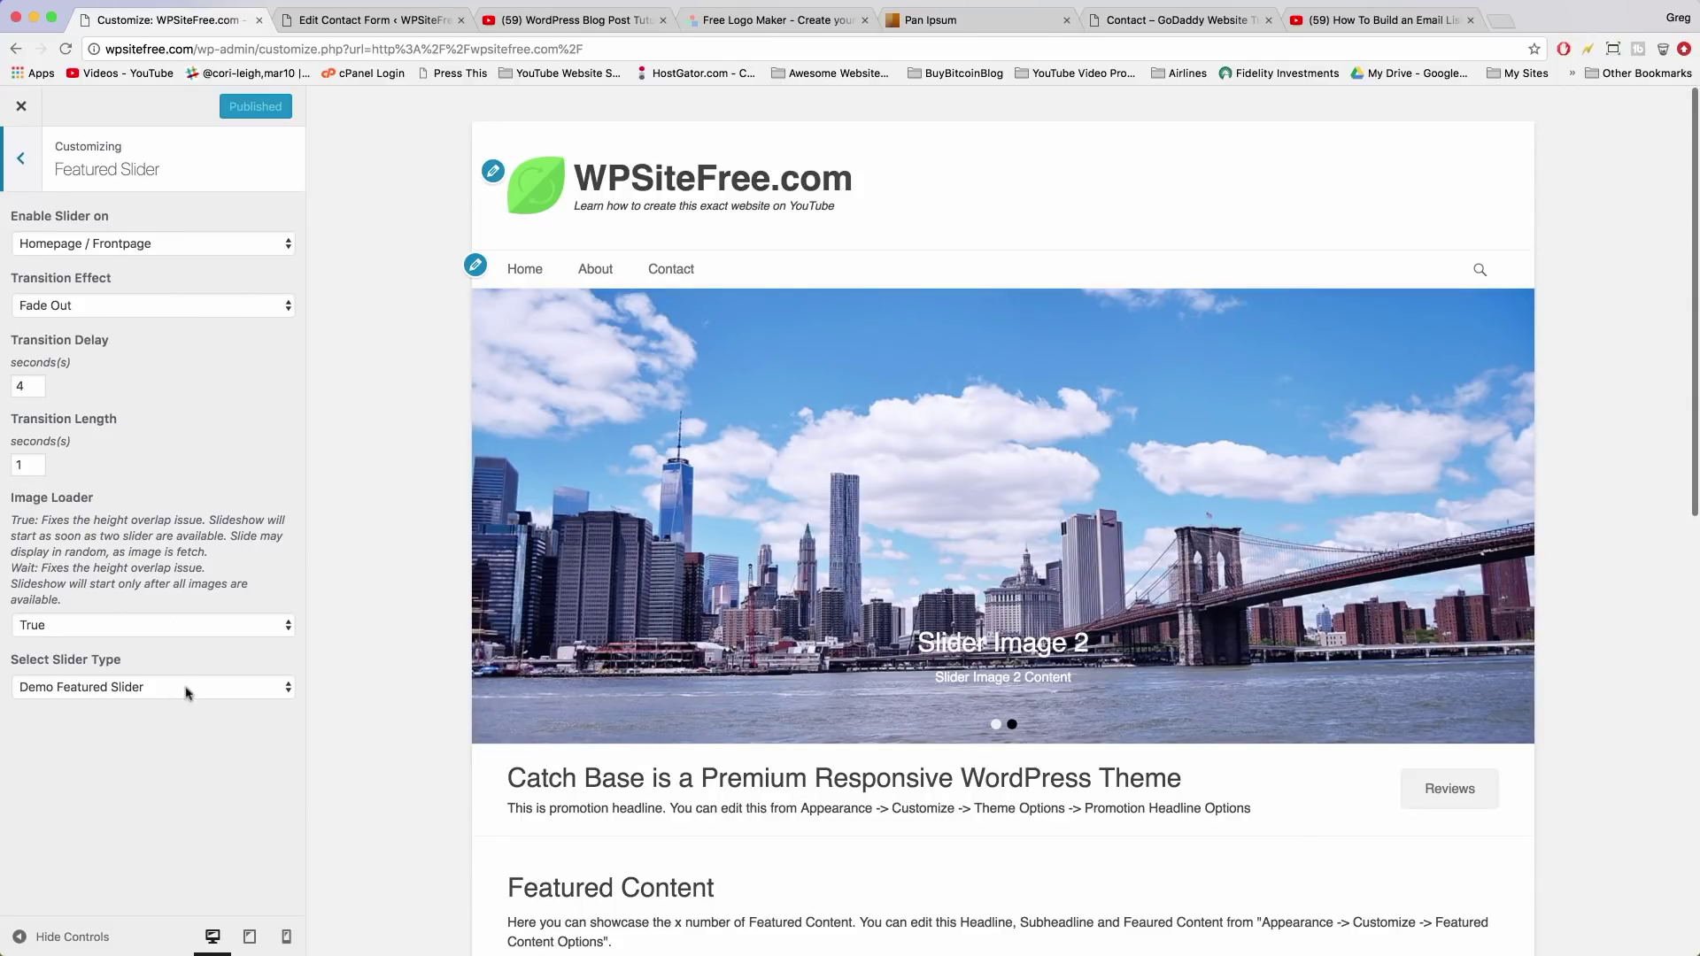
pyautogui.click(76, 686)
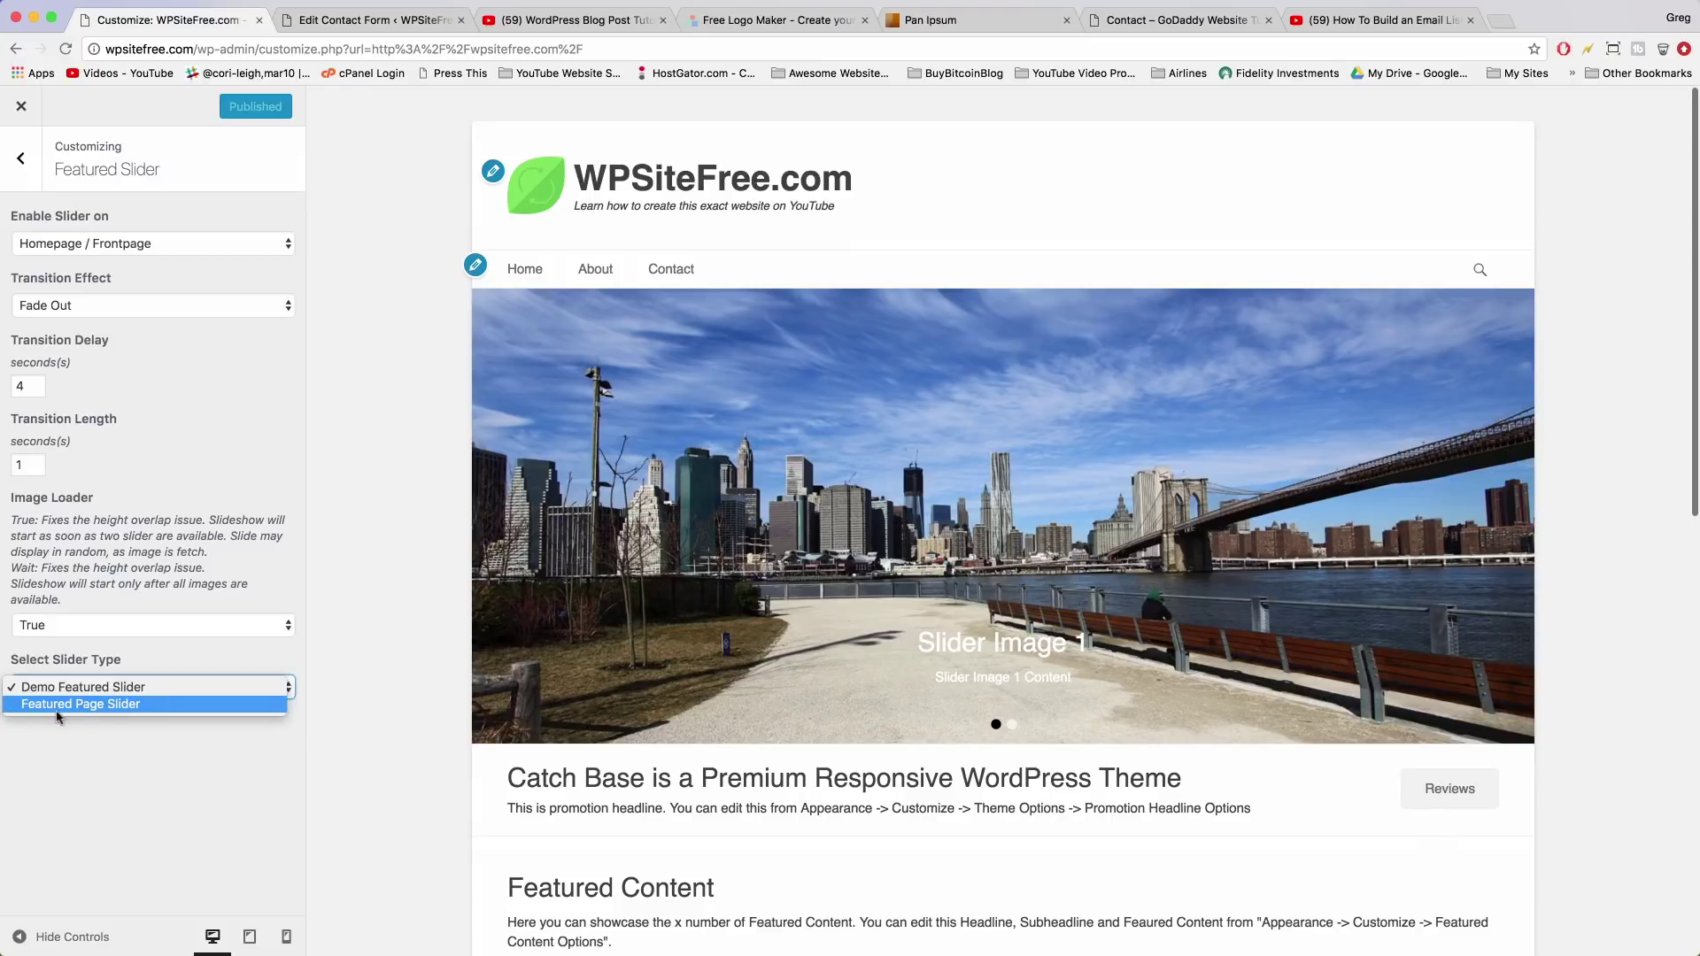
pyautogui.click(80, 704)
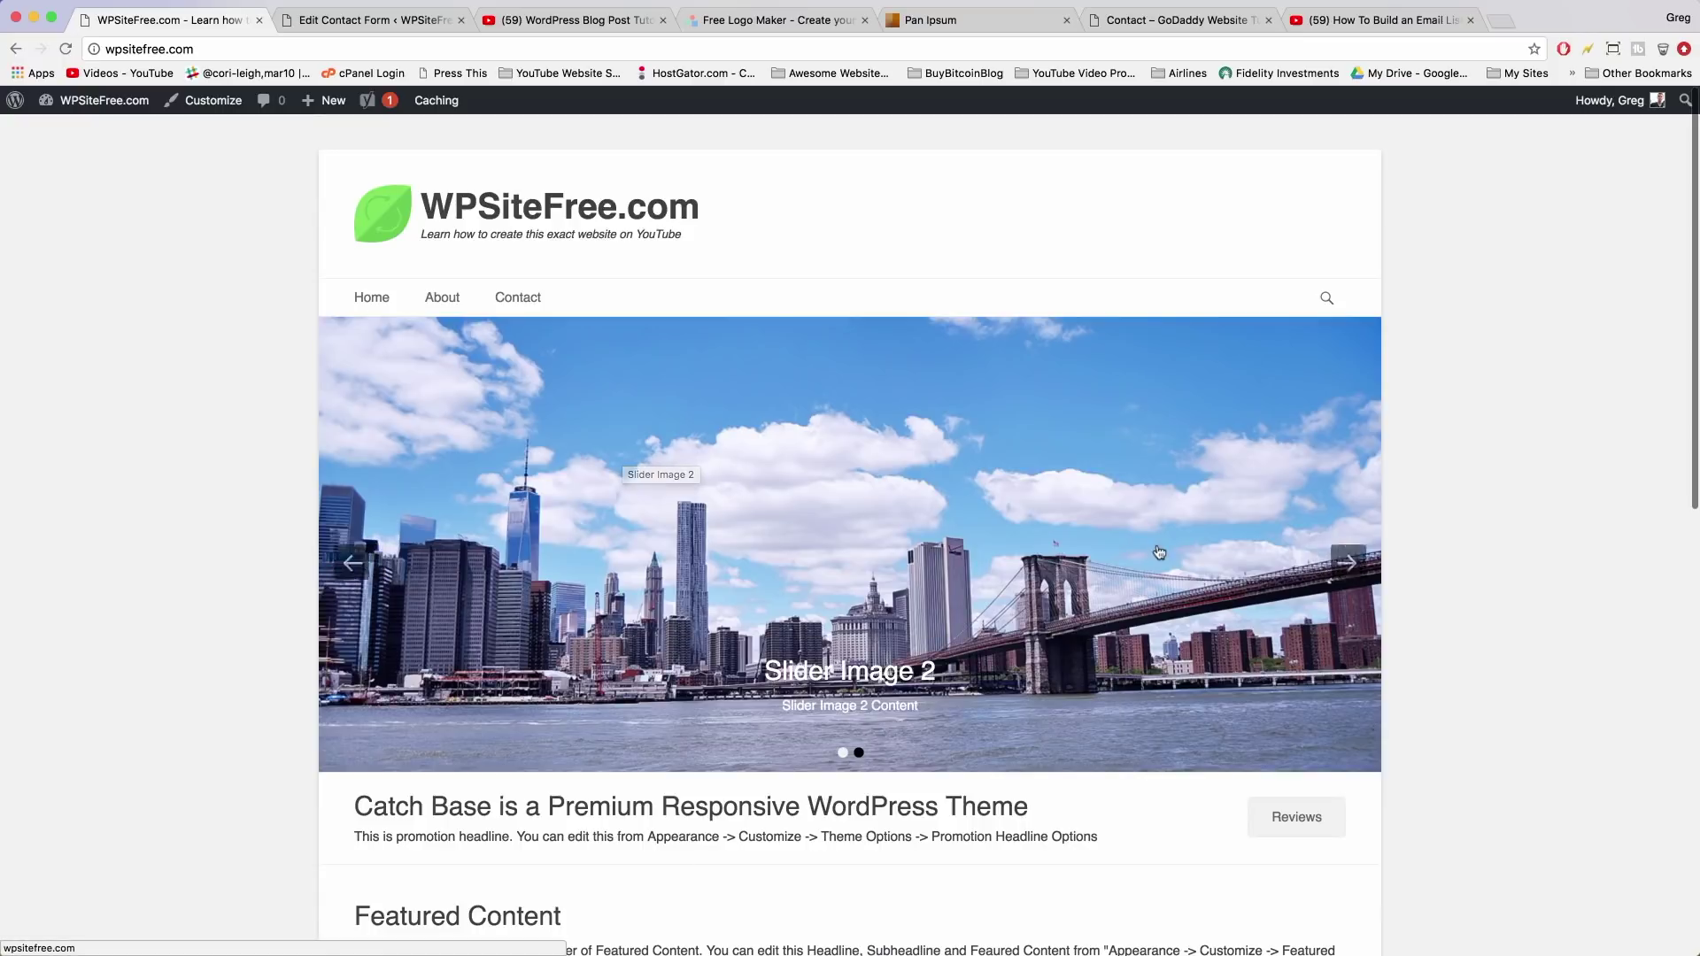
pyautogui.click(215, 103)
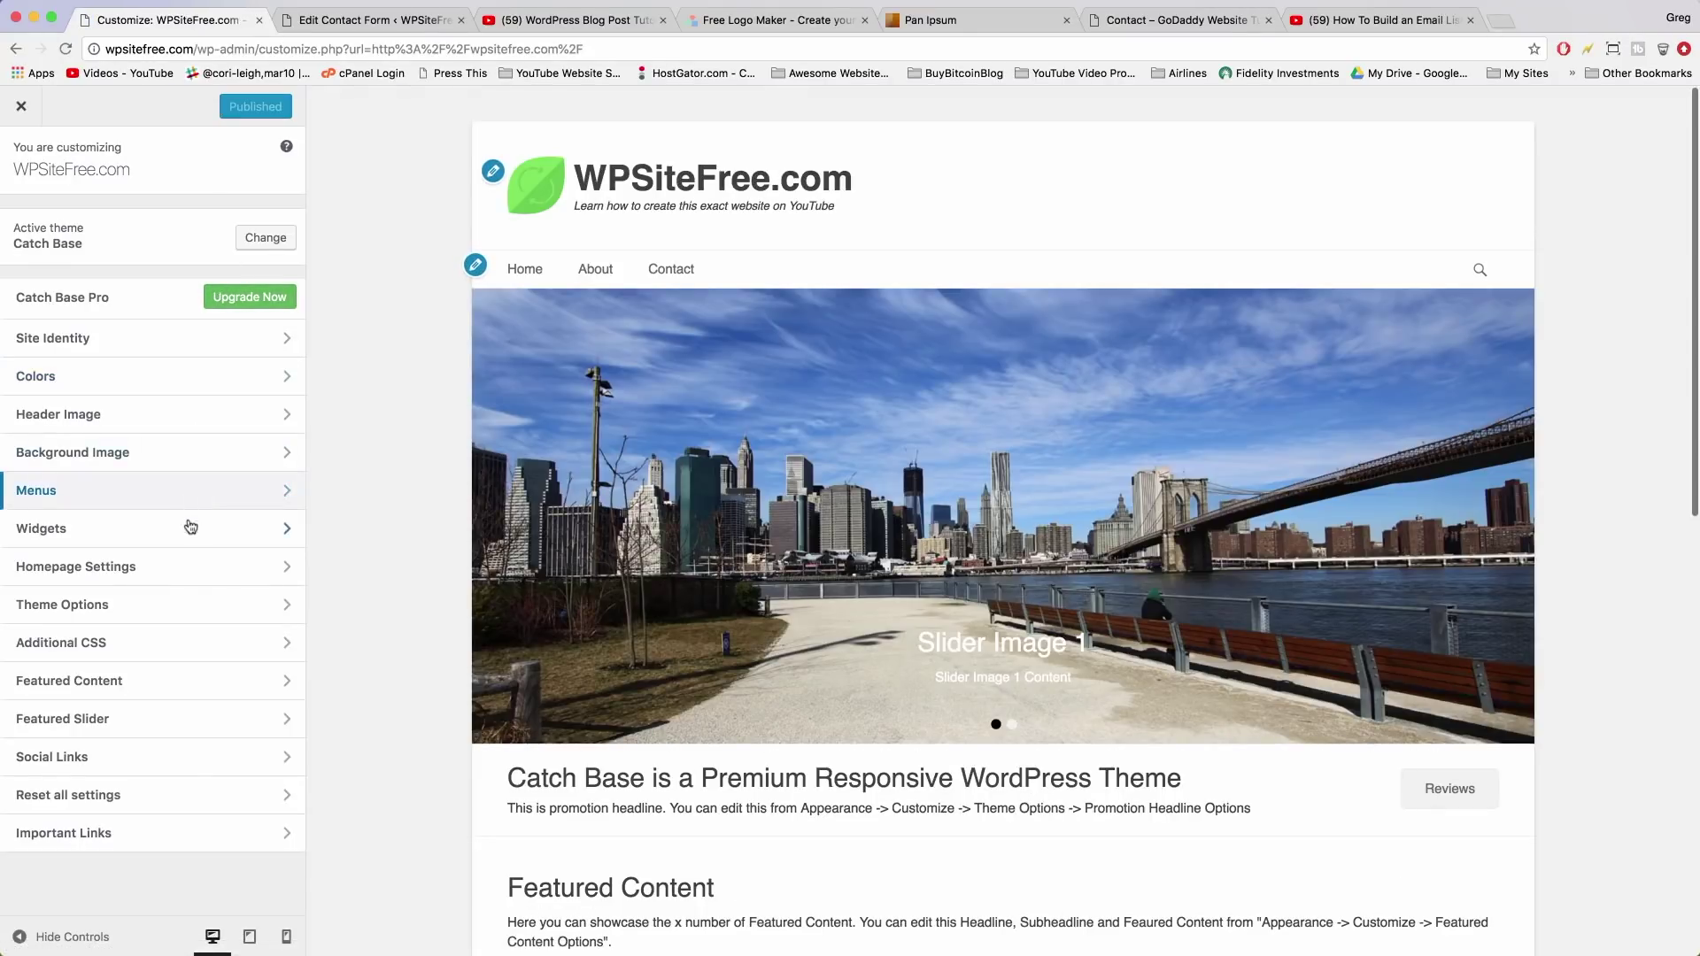
pyautogui.click(193, 724)
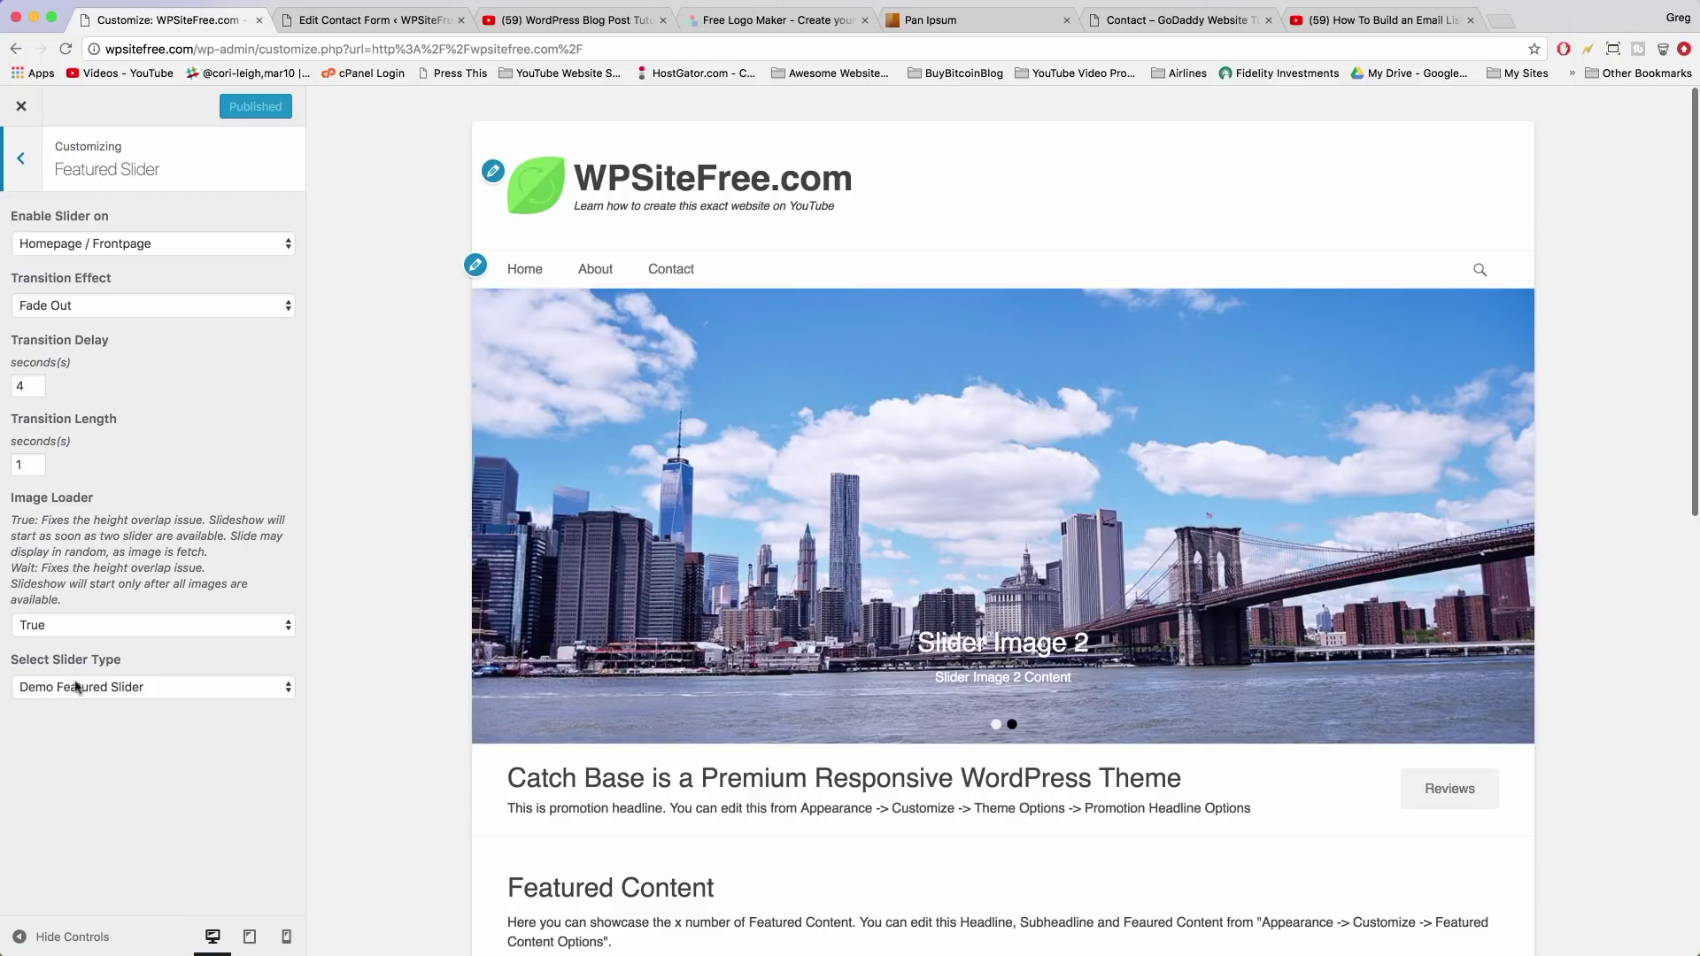
pyautogui.click(75, 686)
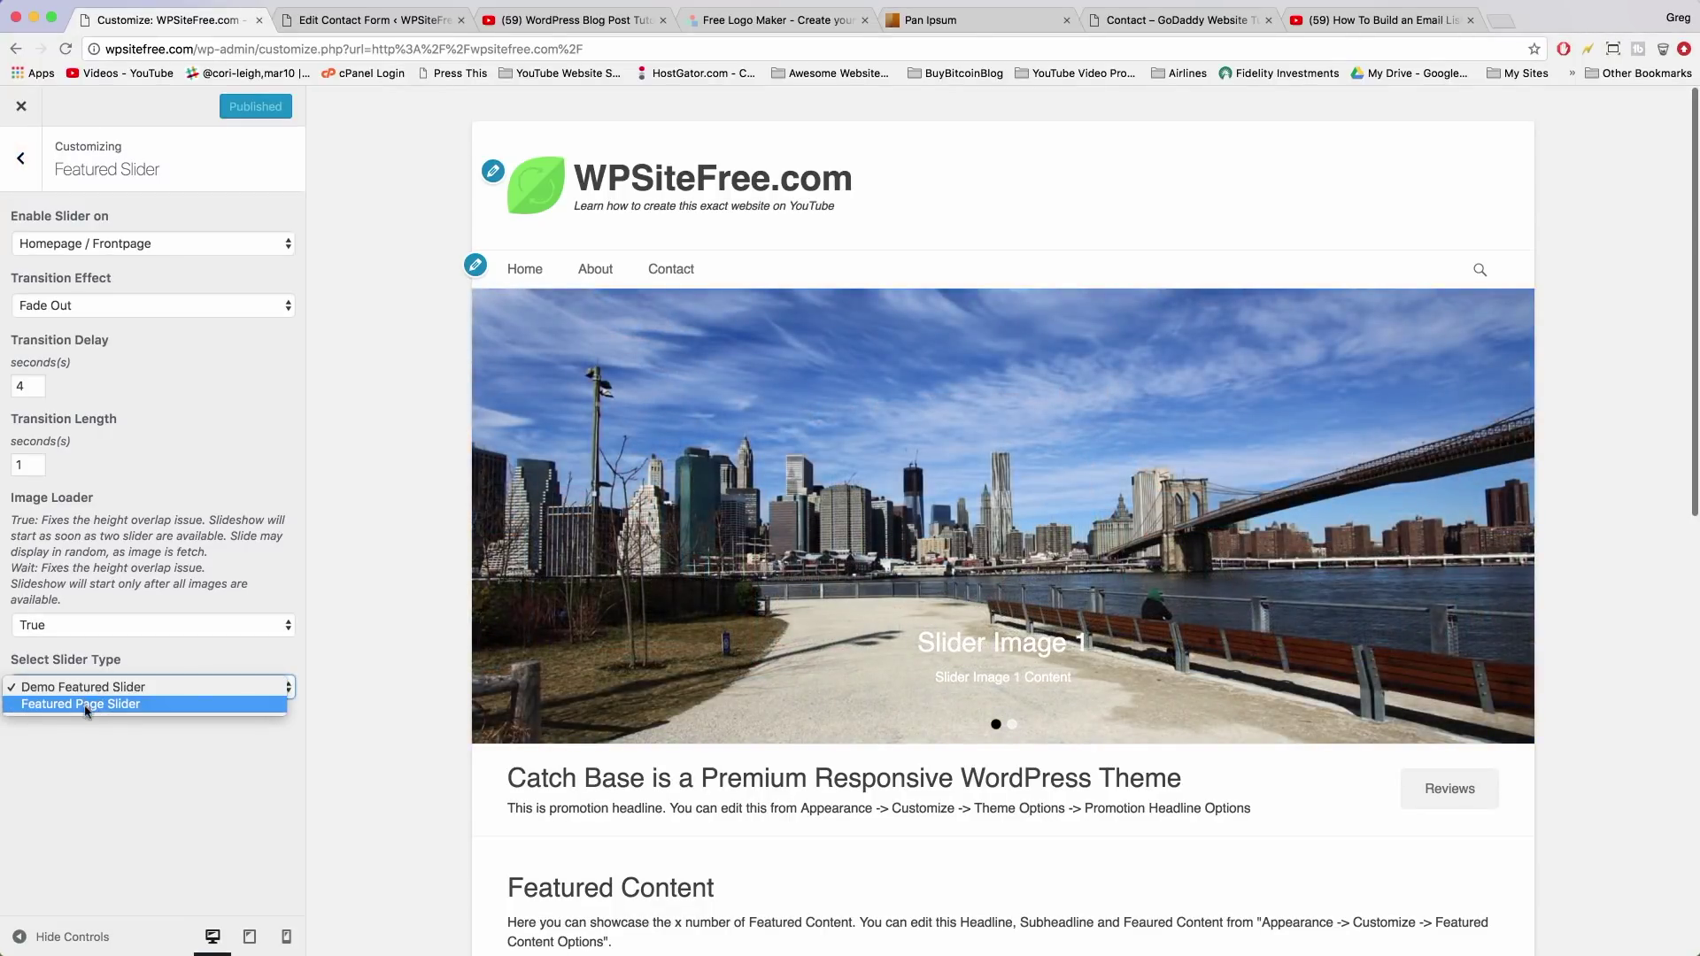
pyautogui.click(30, 706)
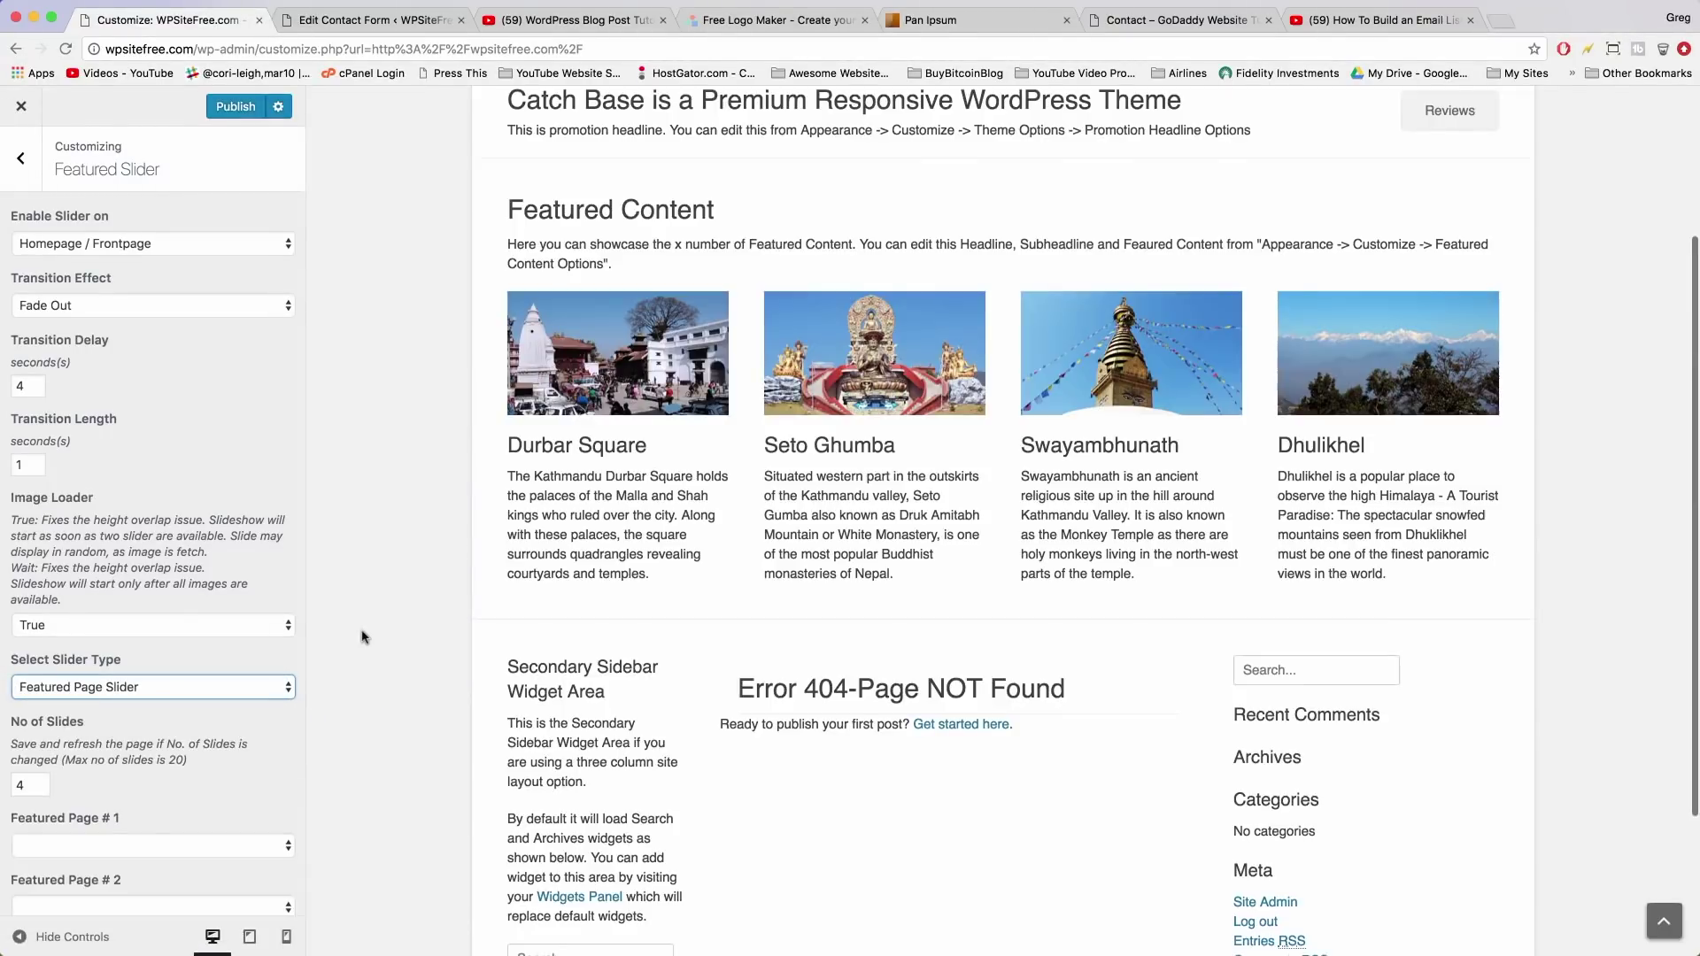
# Set Featured Page #1 to About and Featured Page #2 to Contact
pyautogui.scroll(-3, 212, 617)
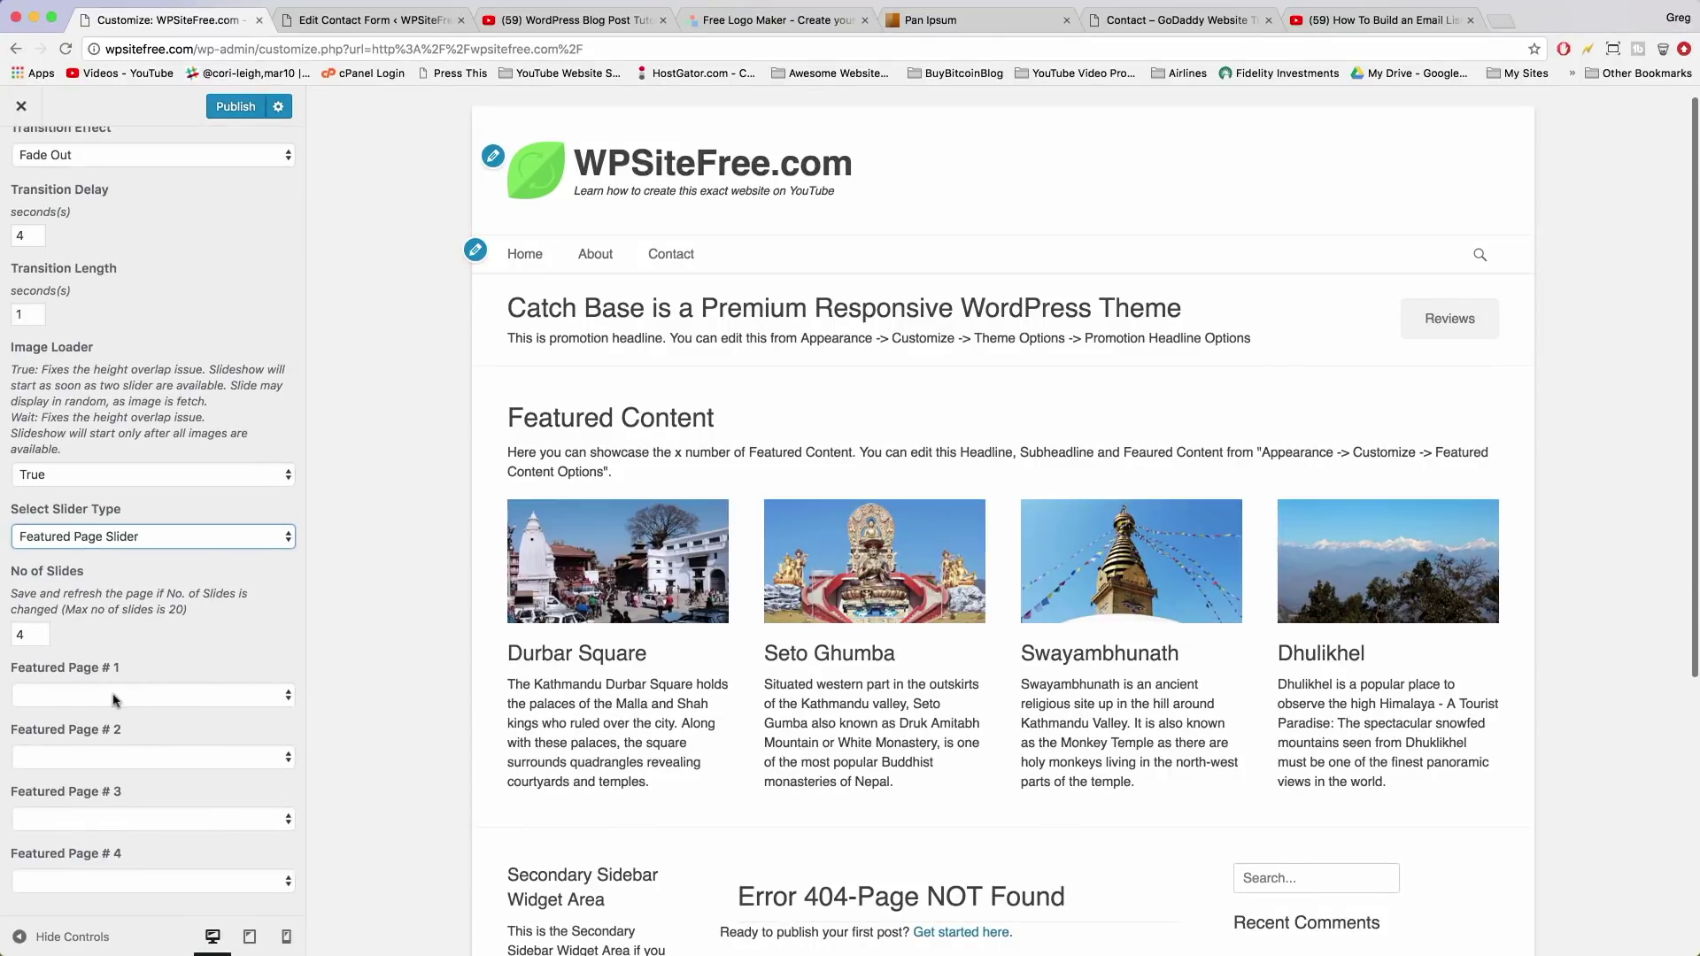
pyautogui.click(233, 696)
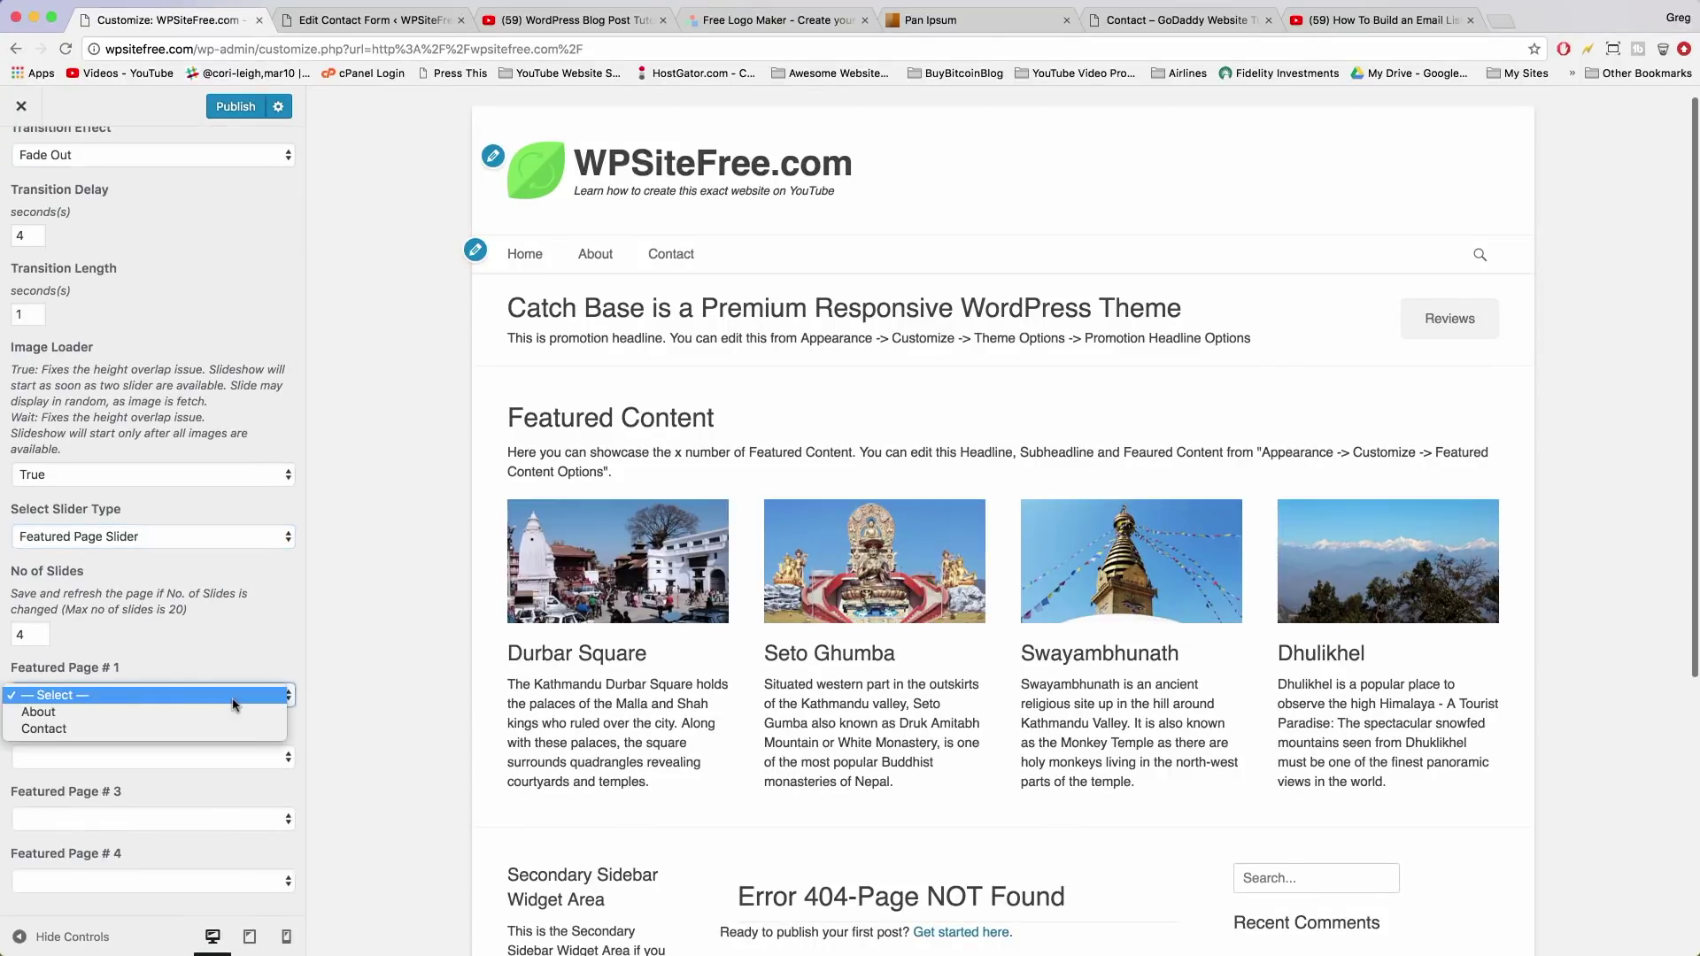
pyautogui.click(133, 712)
pyautogui.click(171, 757)
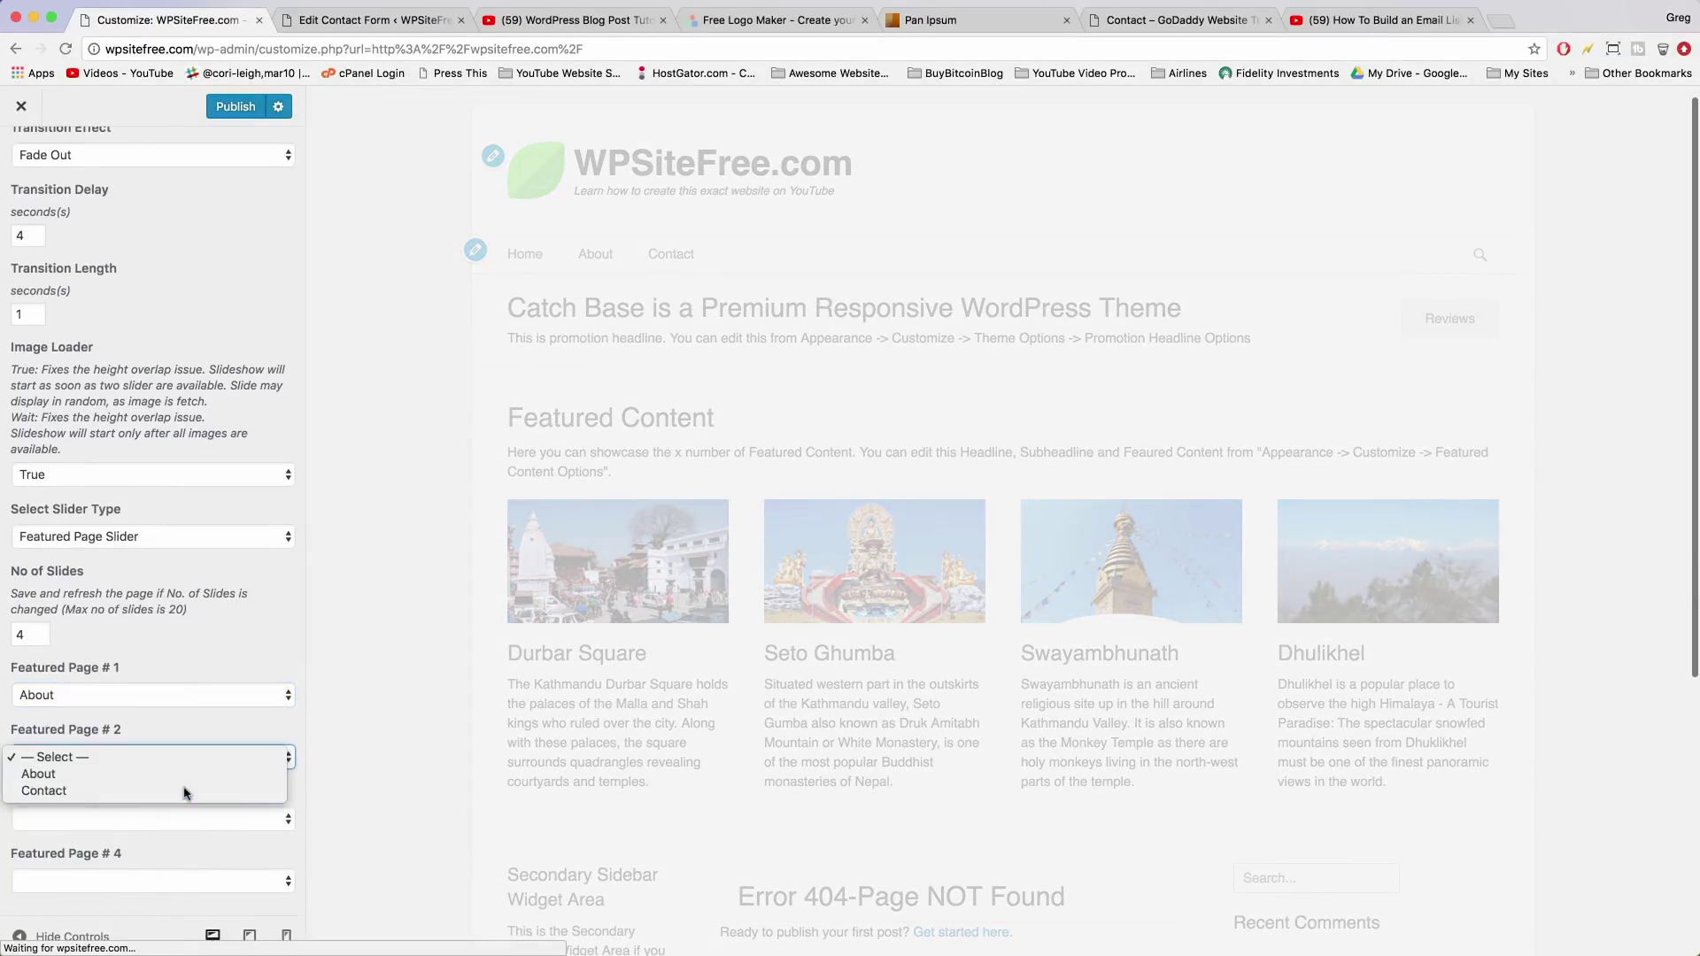
pyautogui.click(204, 793)
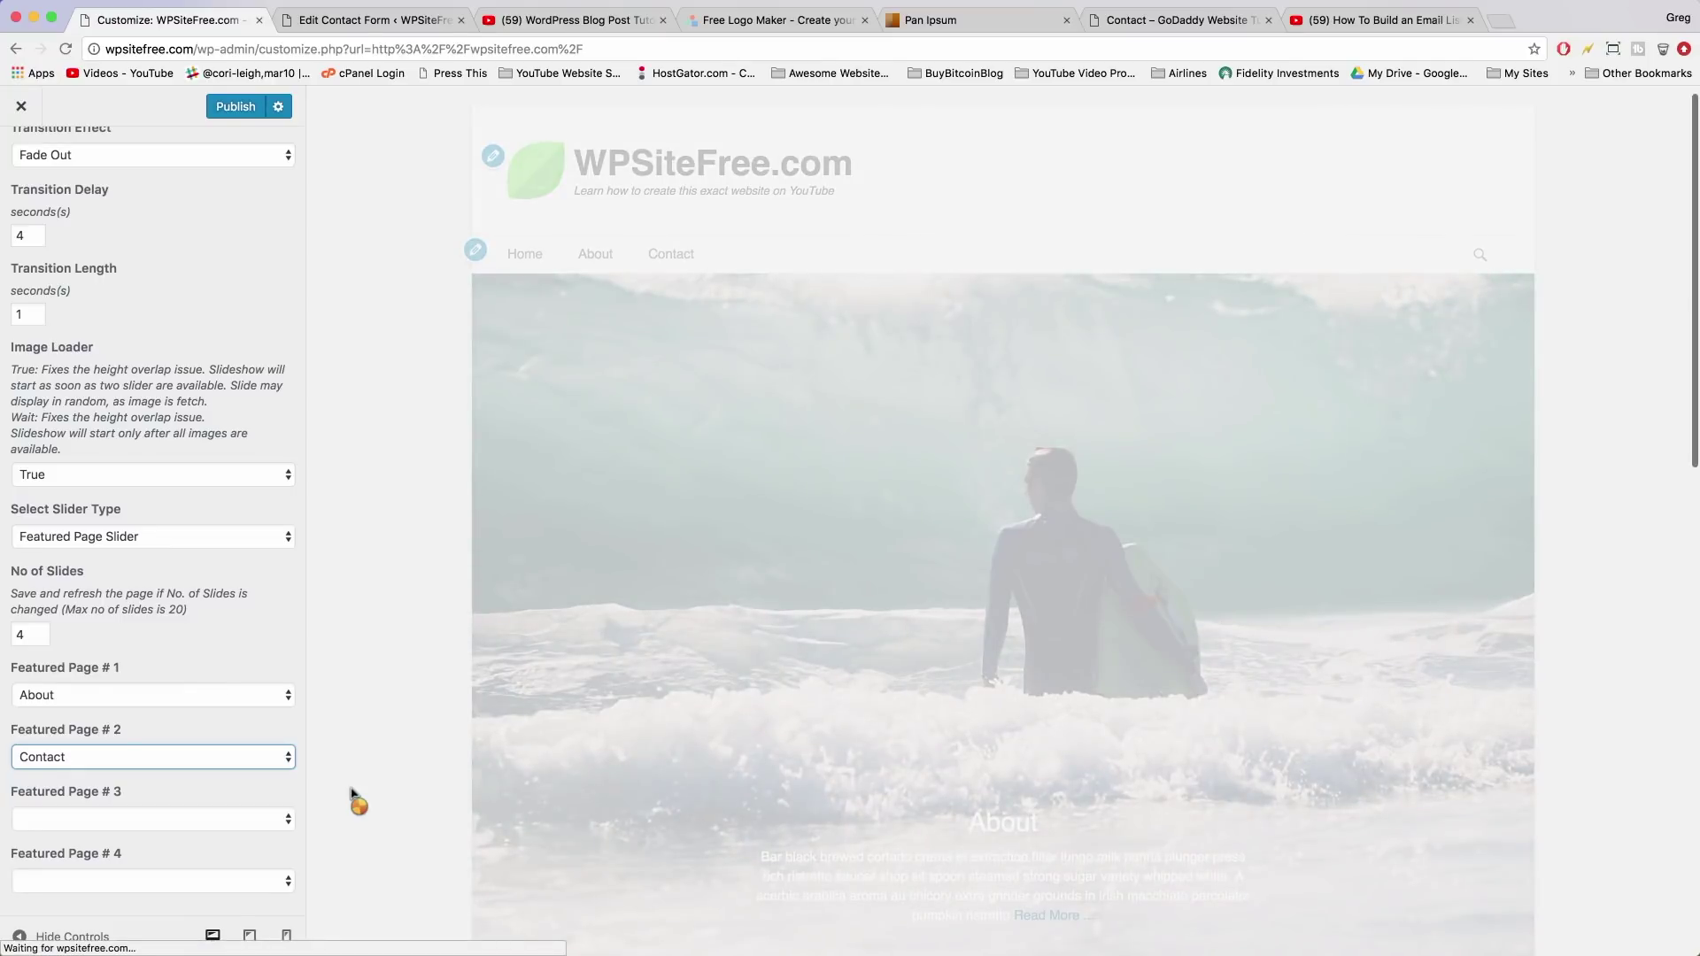
# Flip through the About and Contact preview slides, publish, and exit to the live site
pyautogui.scroll(-3, 1196, 544)
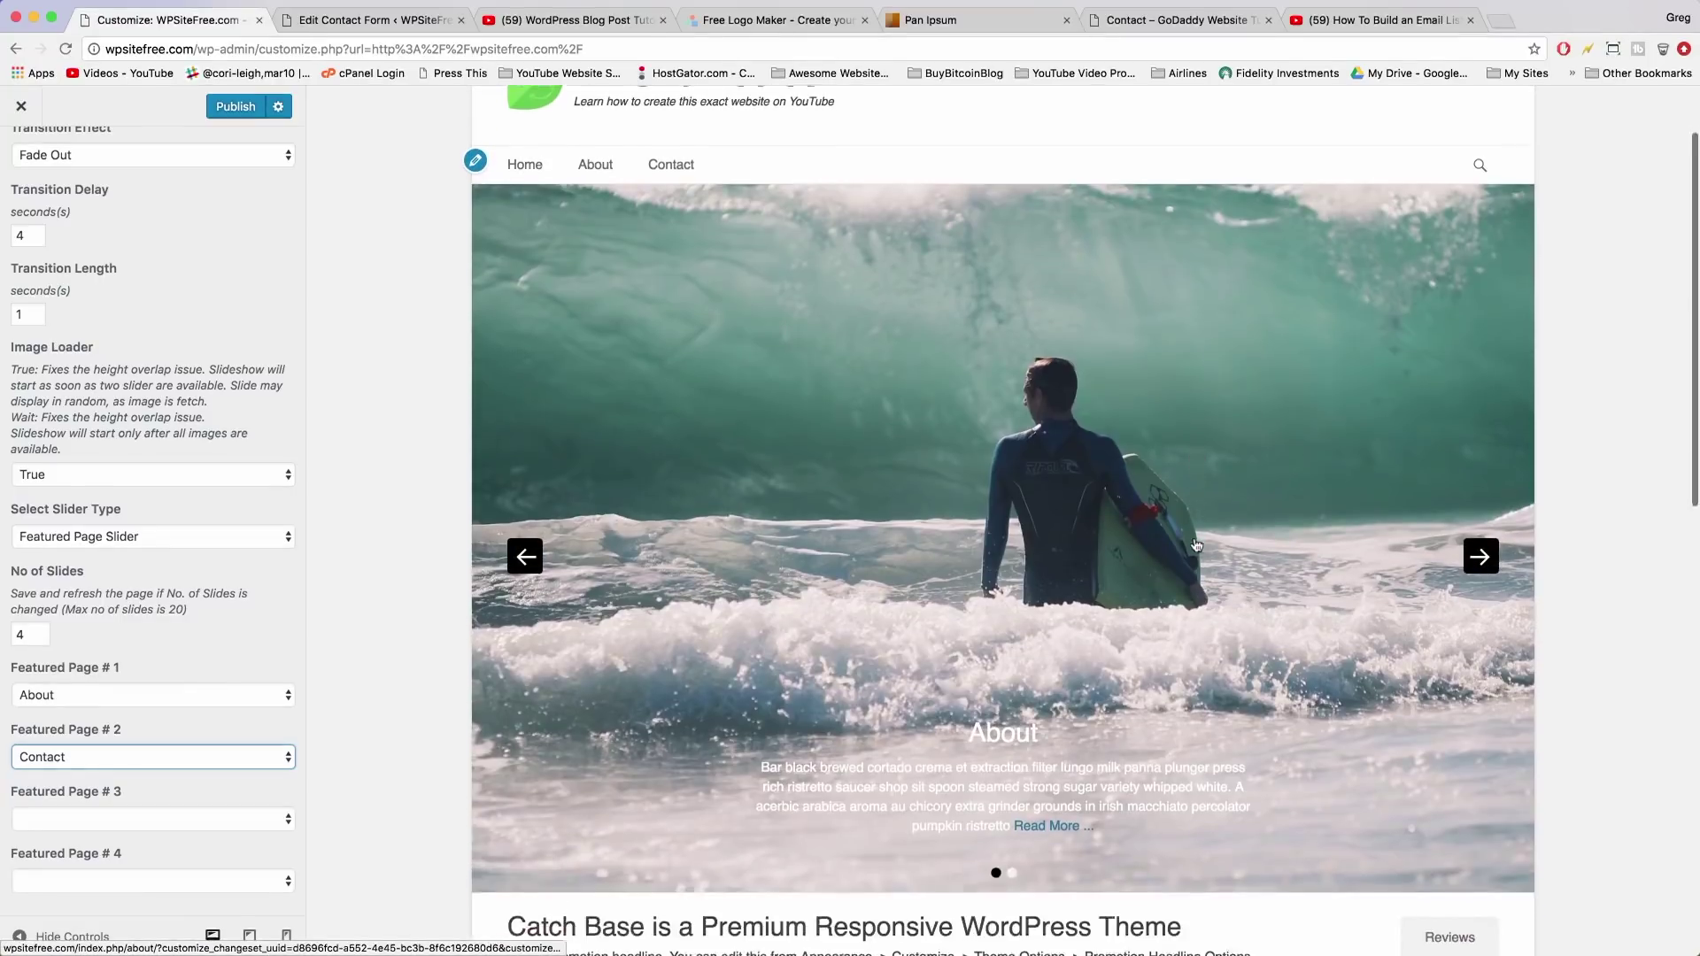
pyautogui.click(1481, 454)
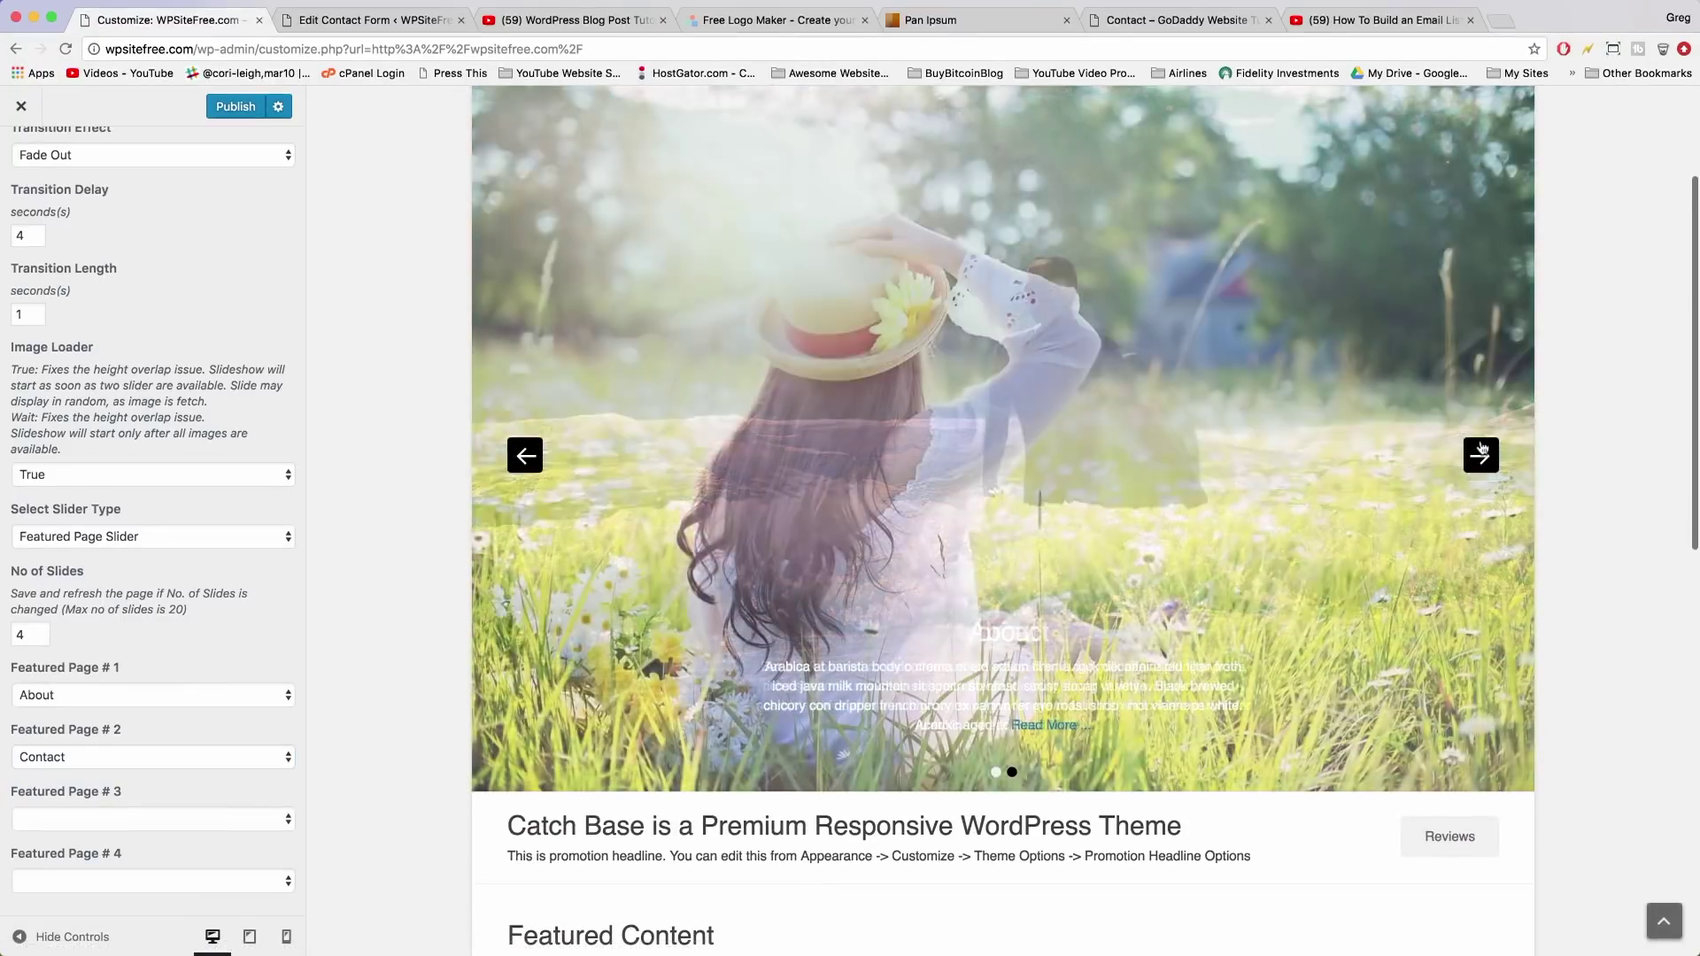
pyautogui.click(1481, 455)
pyautogui.click(1481, 455)
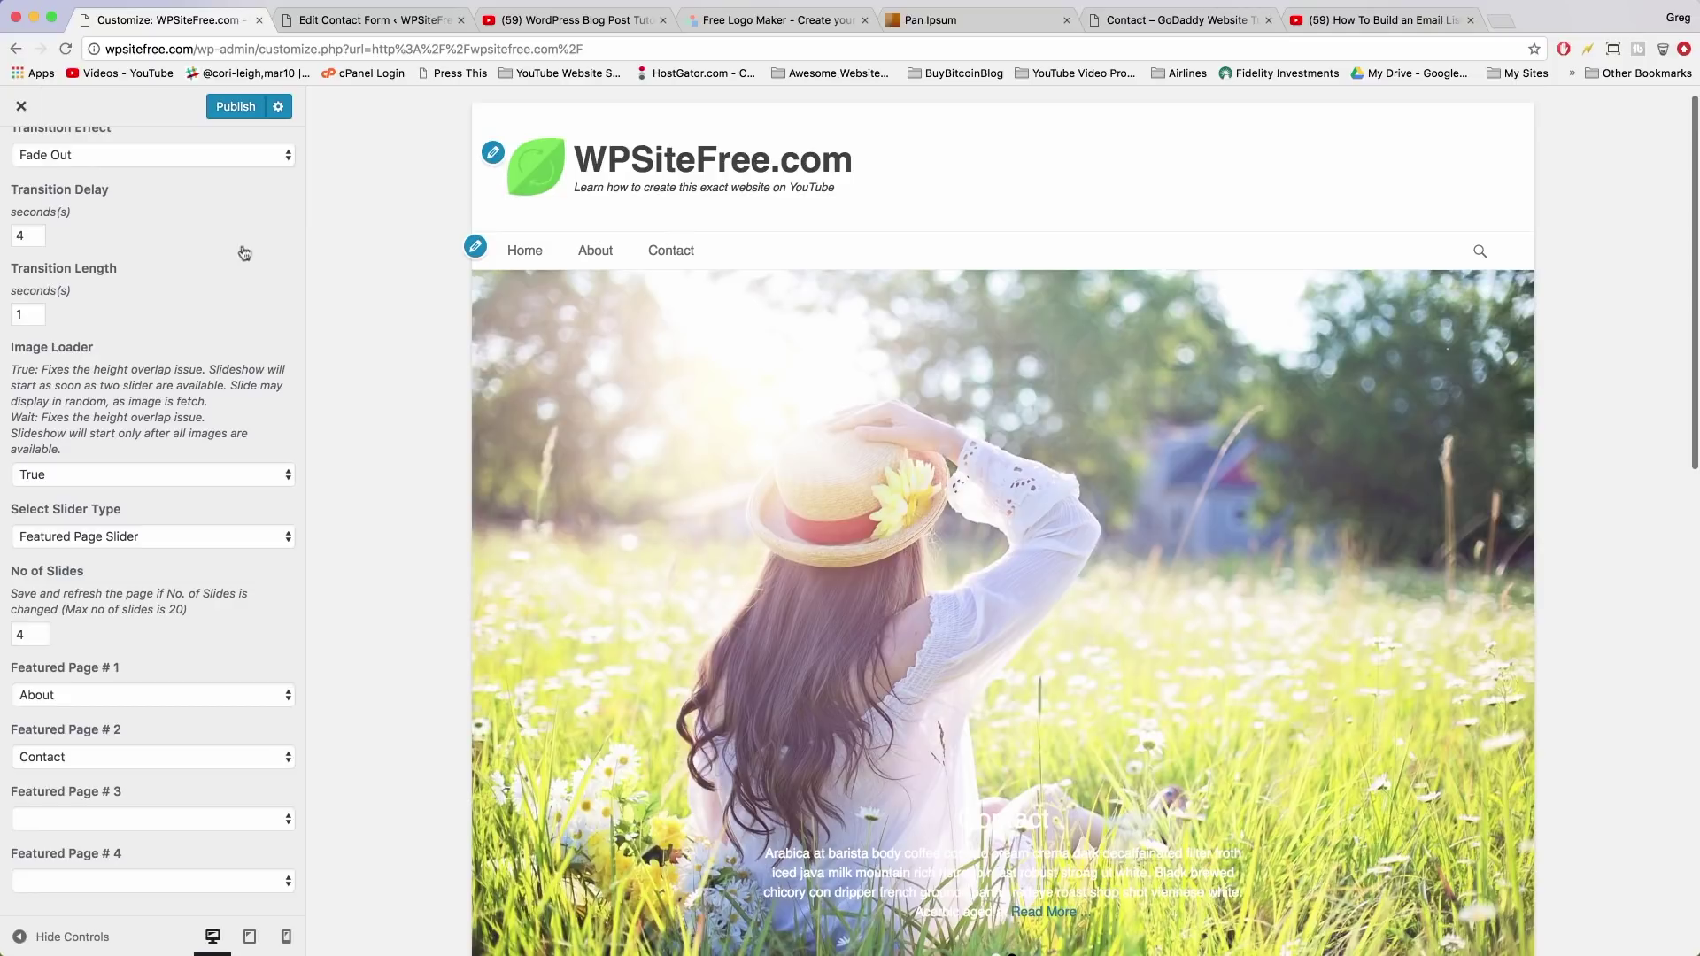
pyautogui.click(235, 110)
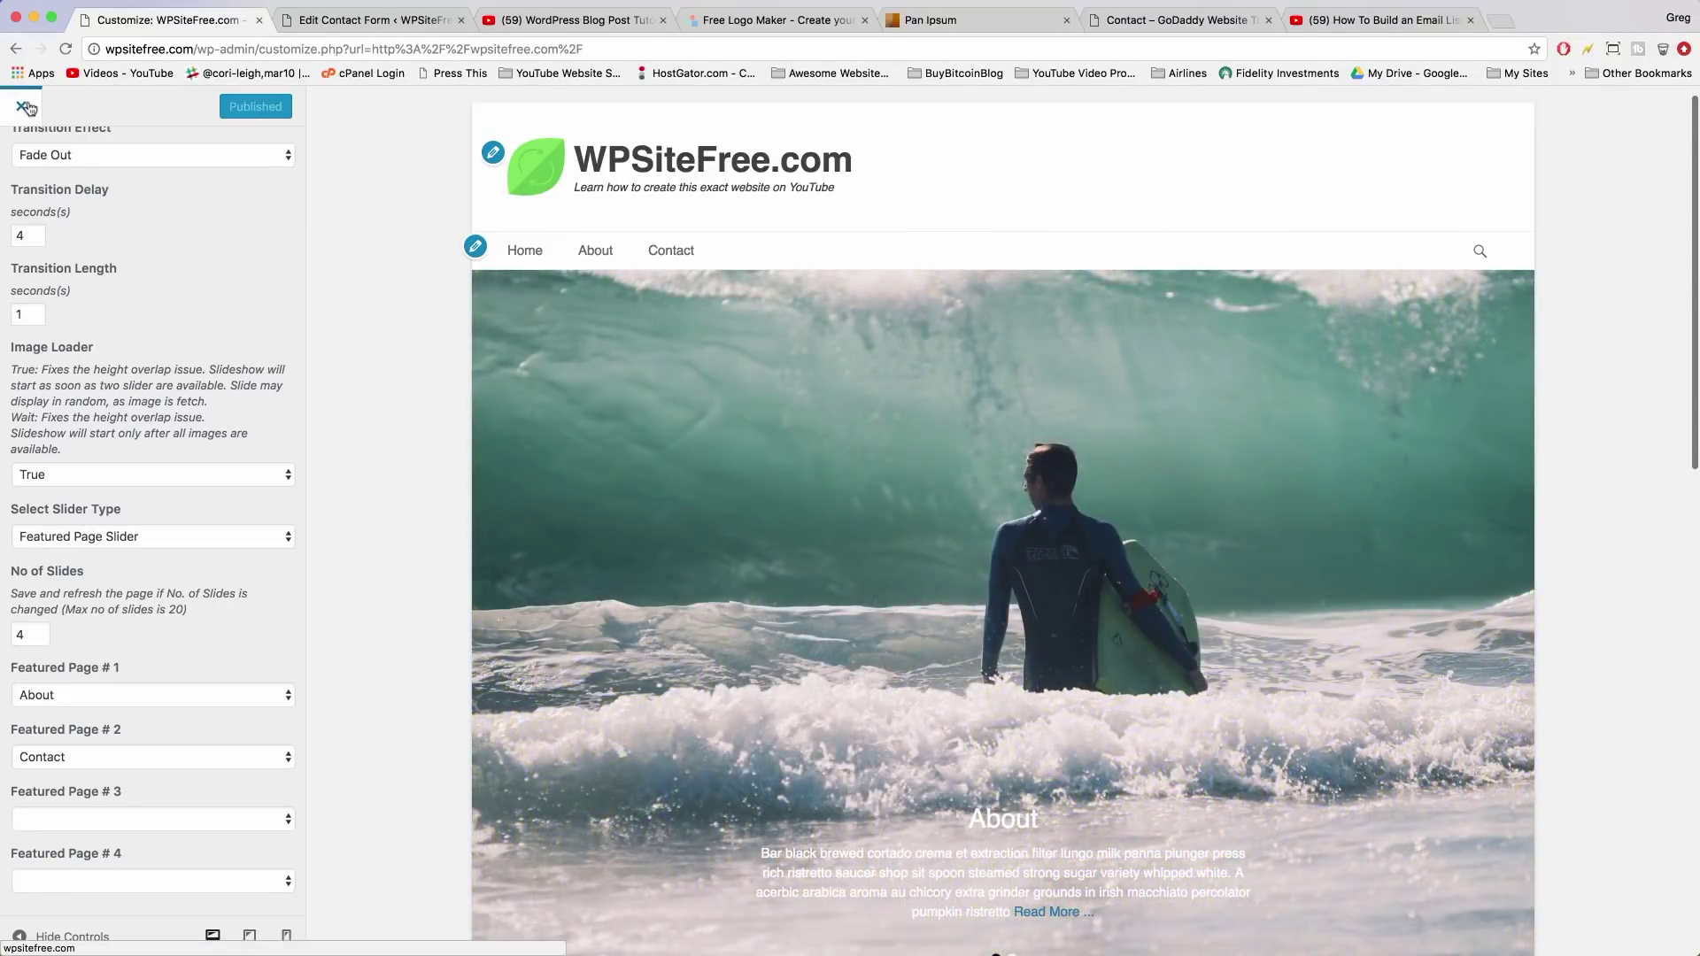
pyautogui.click(24, 107)
pyautogui.scroll(-5, 774, 455)
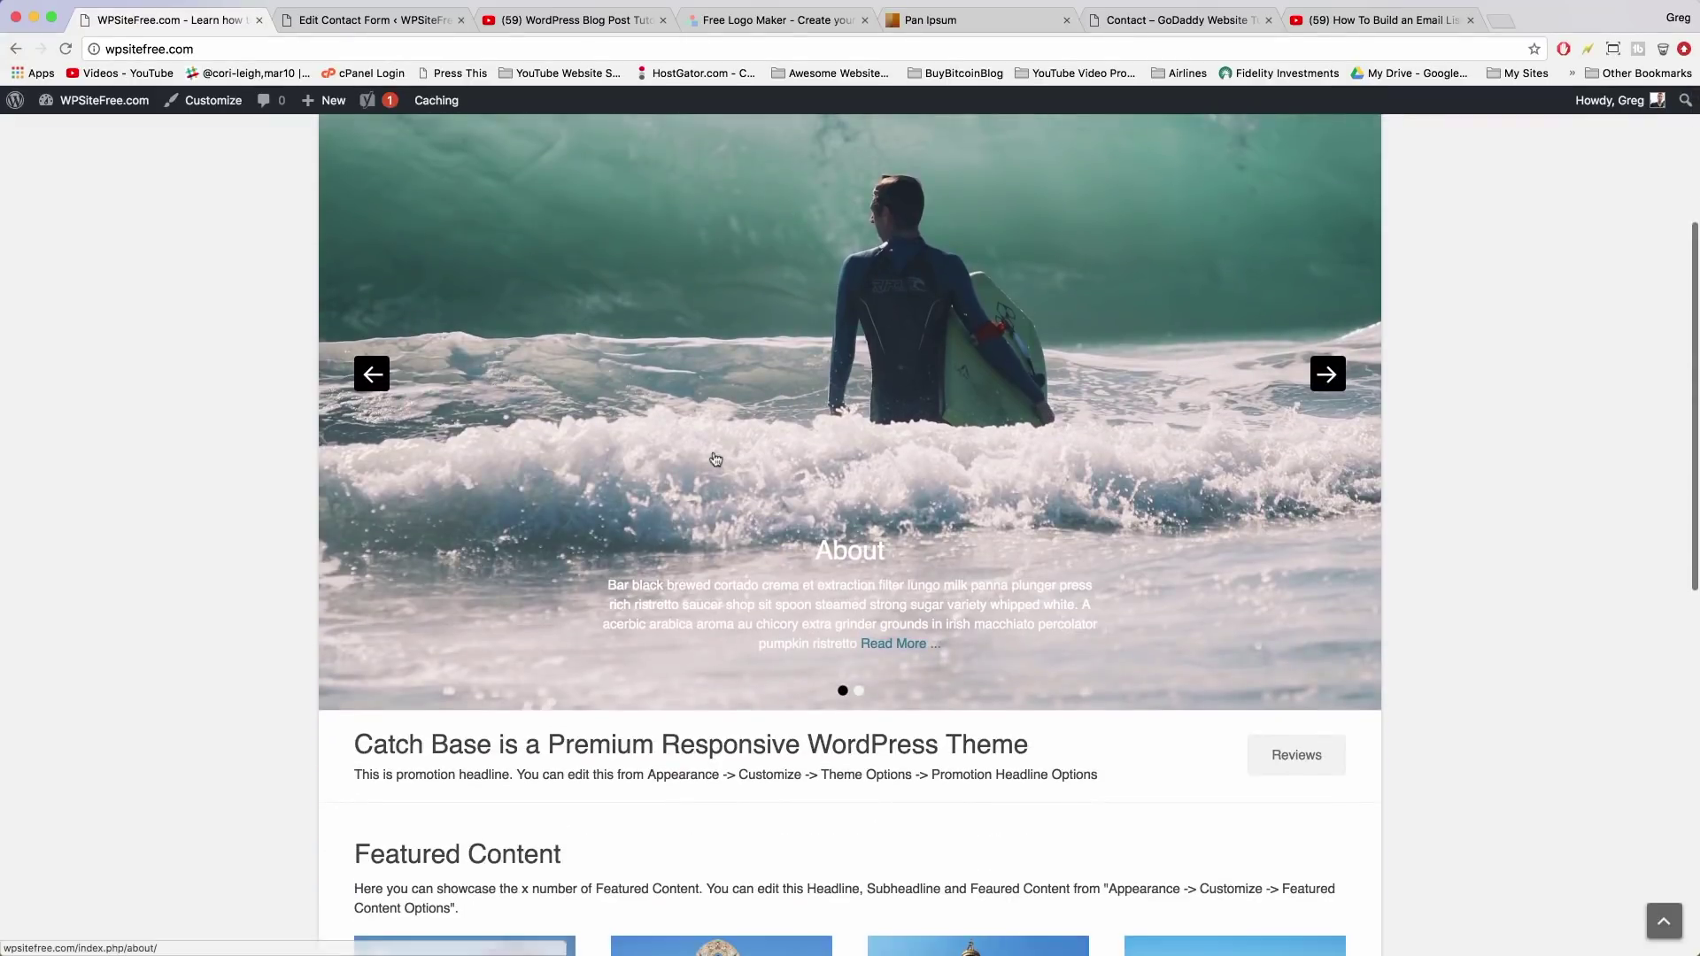
# Watch the About and Contact slides on the live homepage, then go to the Dashboard
pyautogui.scroll(4, 775, 455)
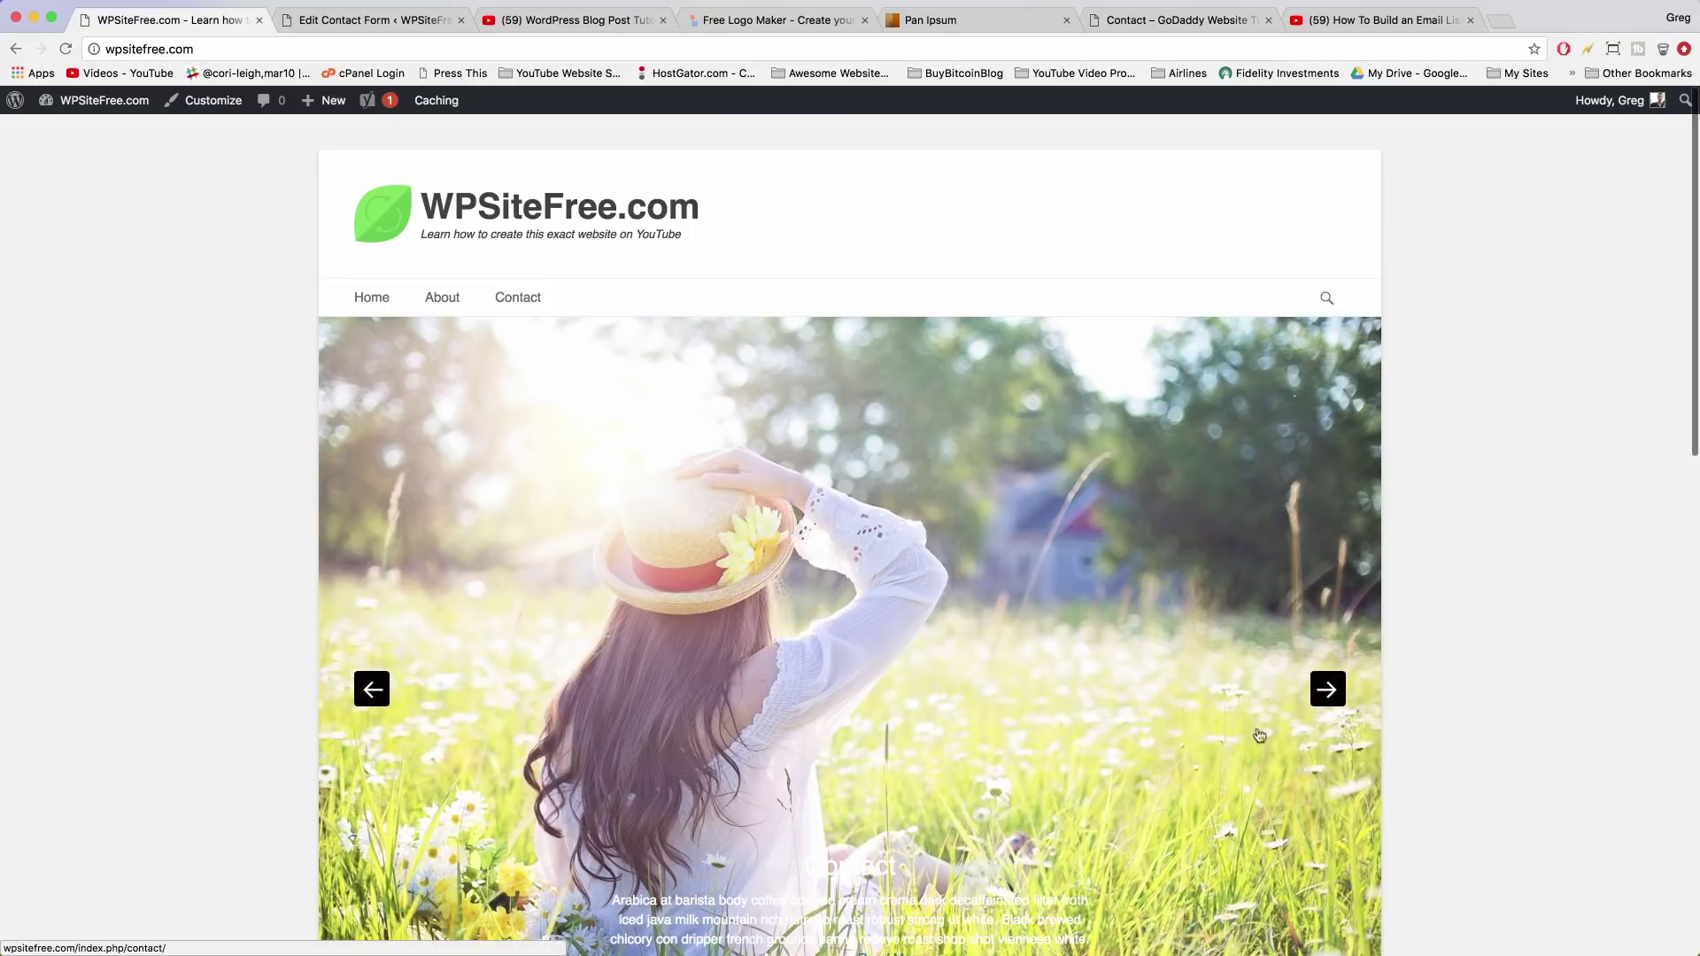
pyautogui.scroll(-2, 1135, 736)
pyautogui.scroll(2, 1135, 736)
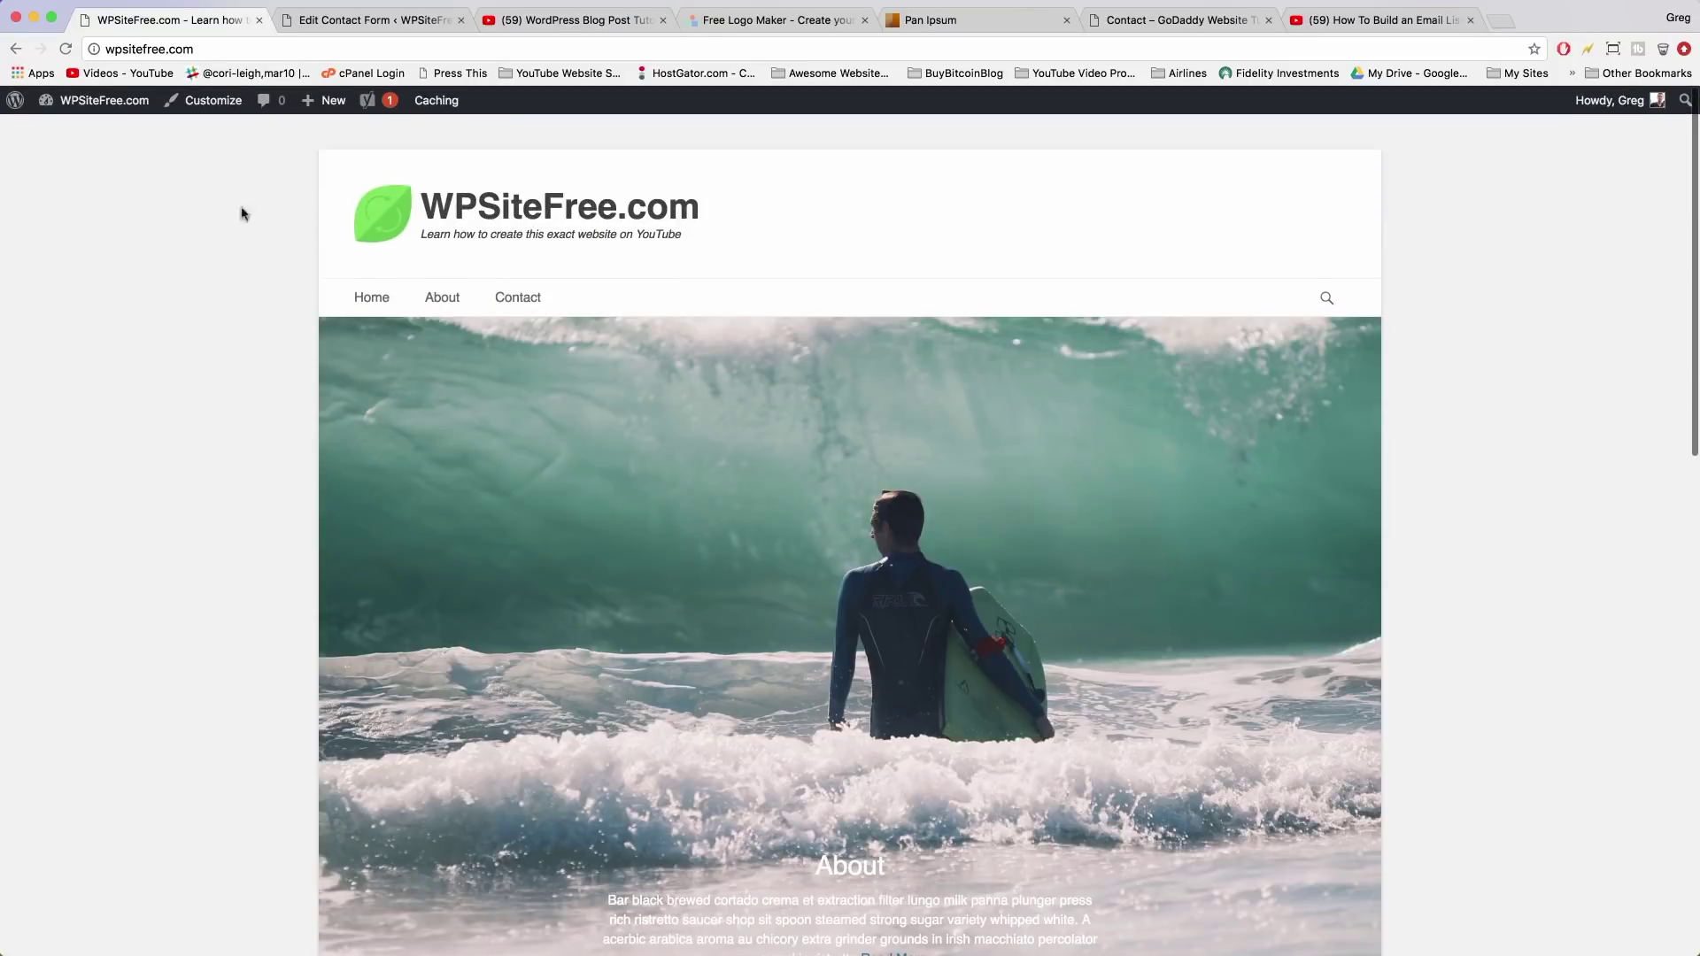
pyautogui.click(111, 103)
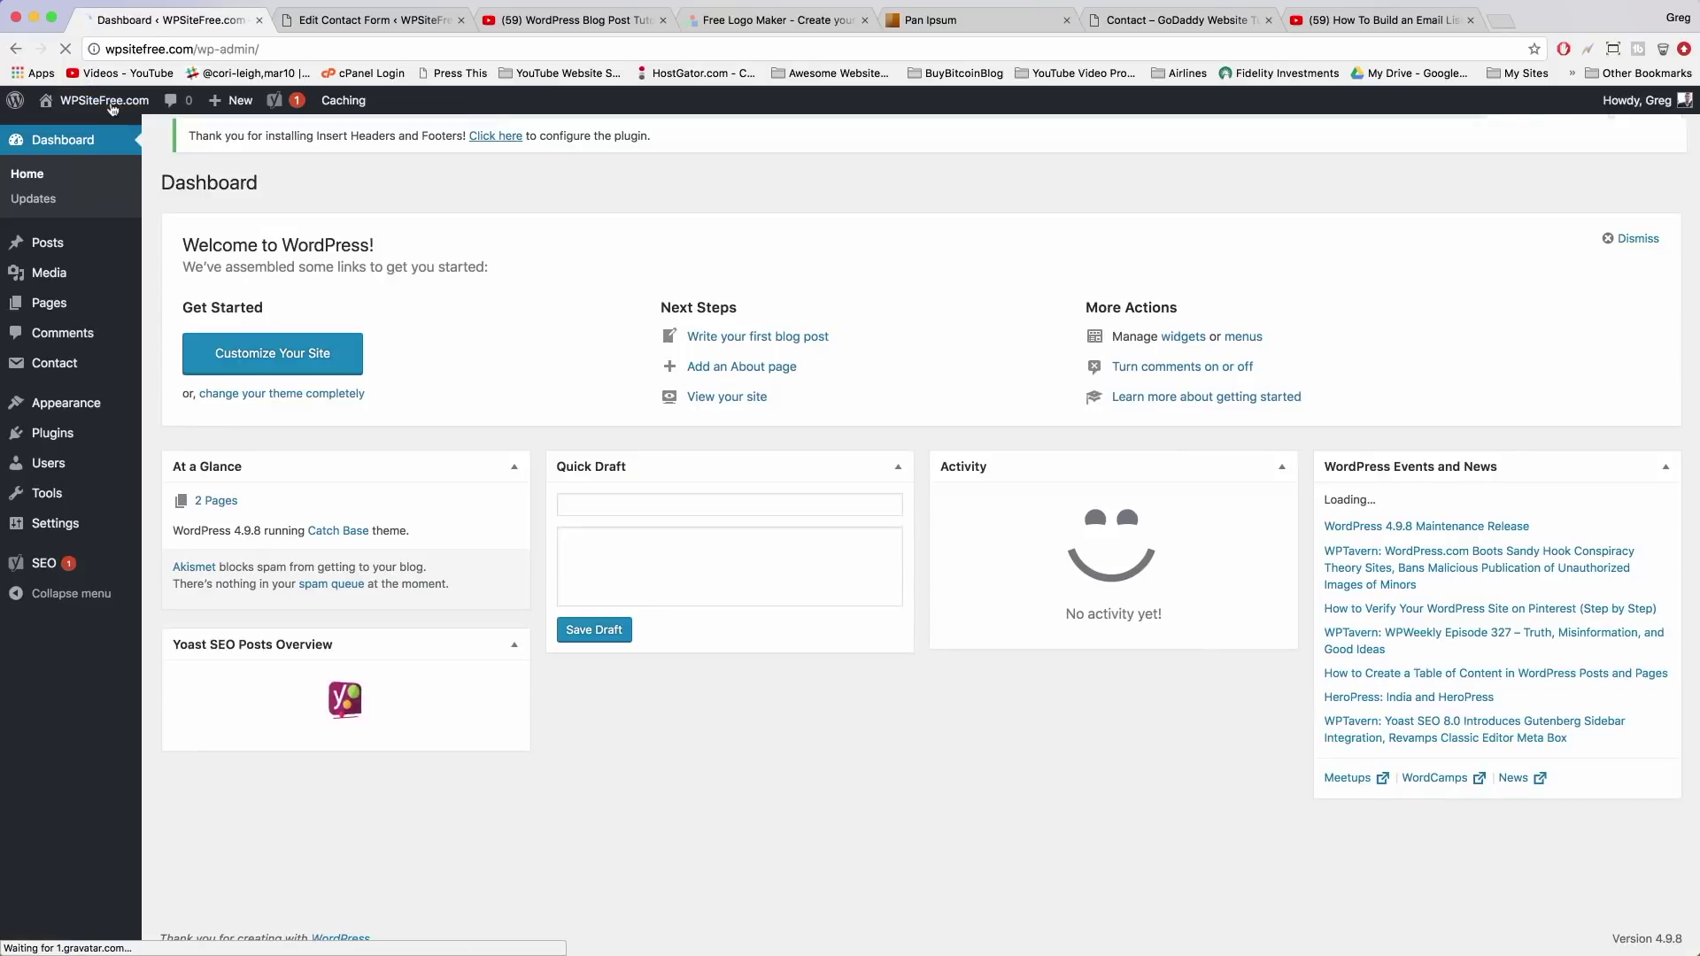
# Open the bold-surfer photo from the Media Library in the image editor
pyautogui.click(39, 275)
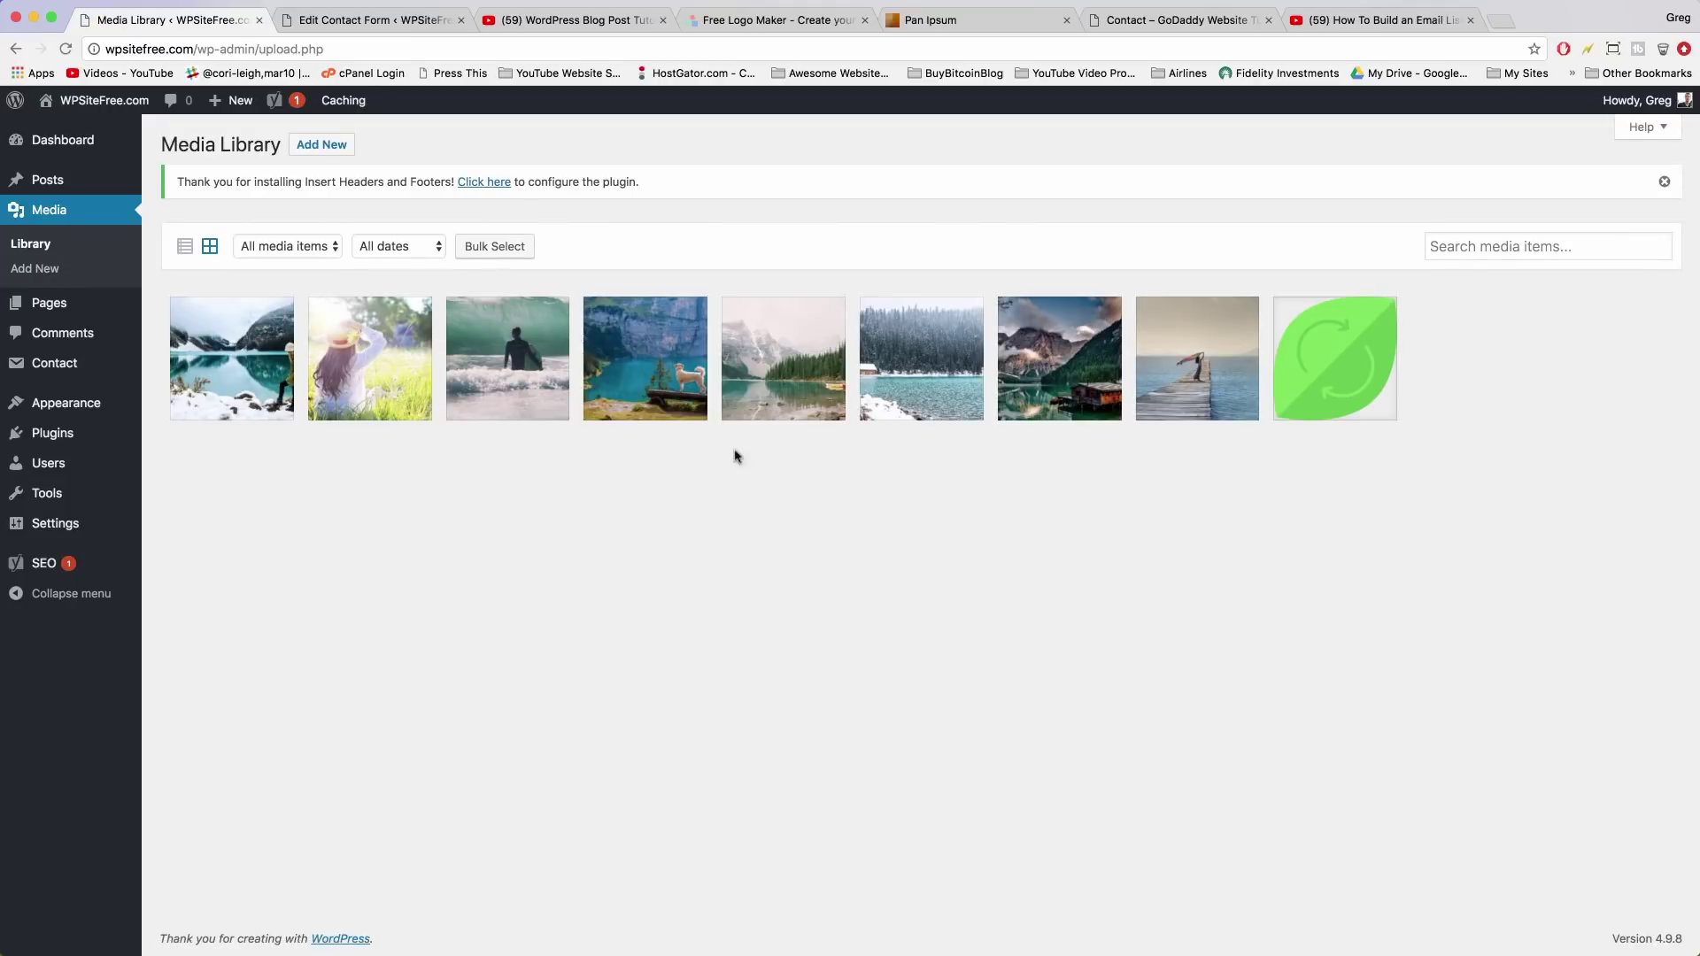
pyautogui.click(498, 407)
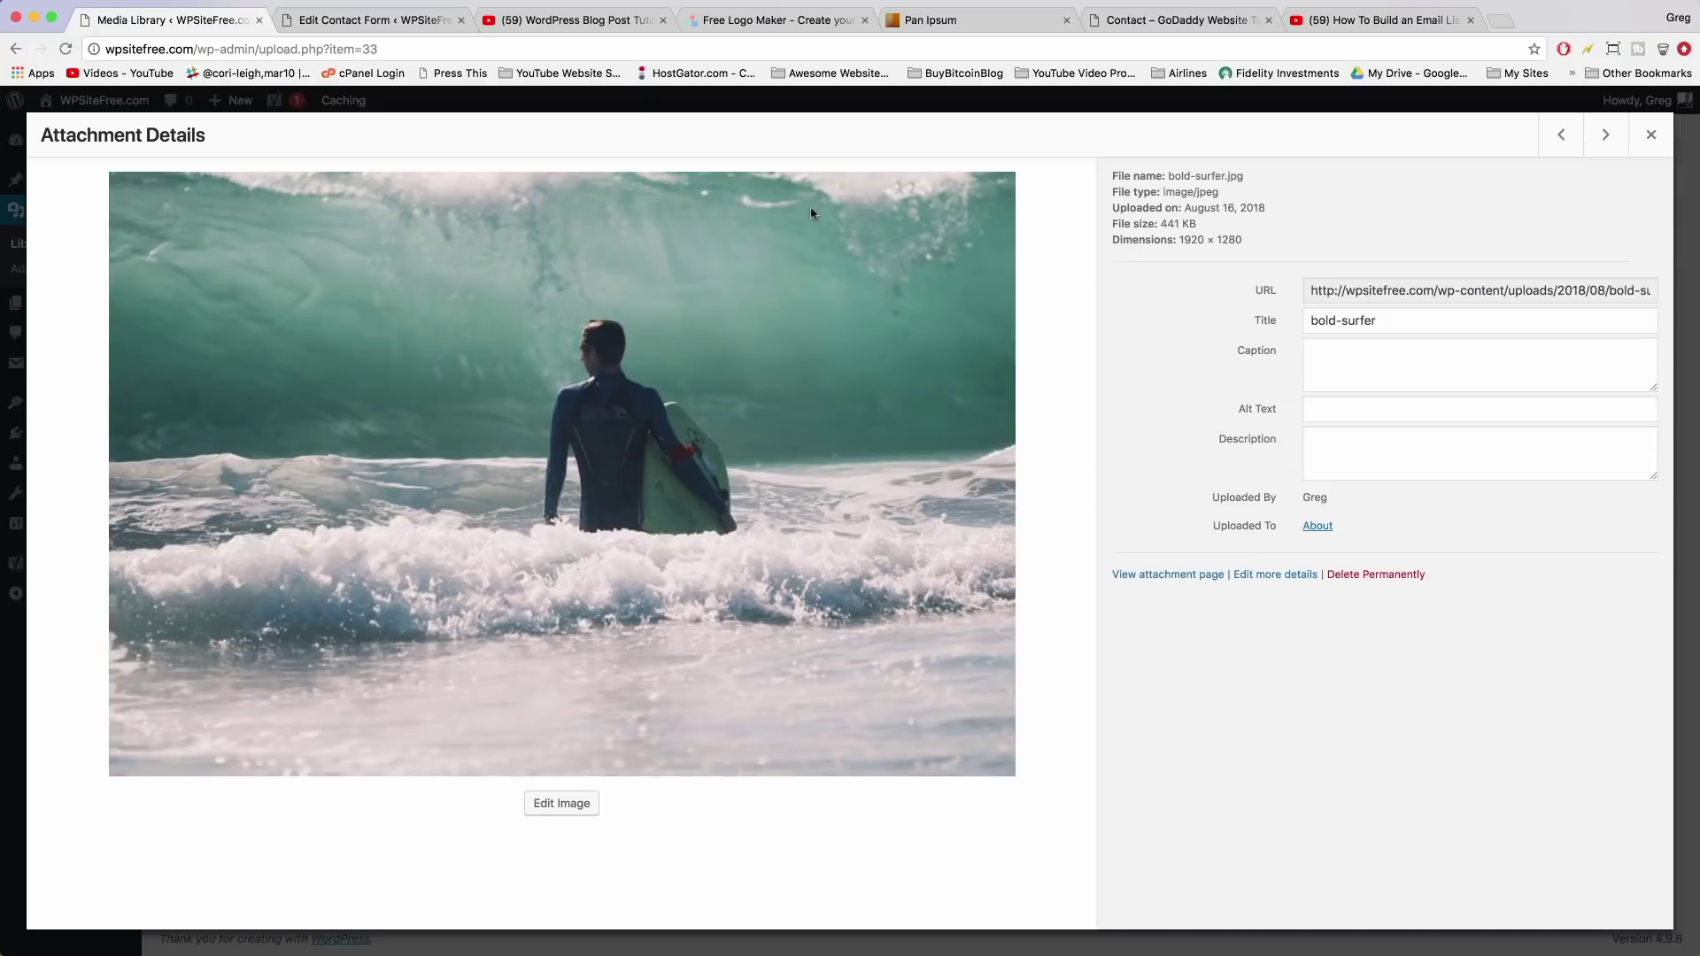
pyautogui.click(559, 807)
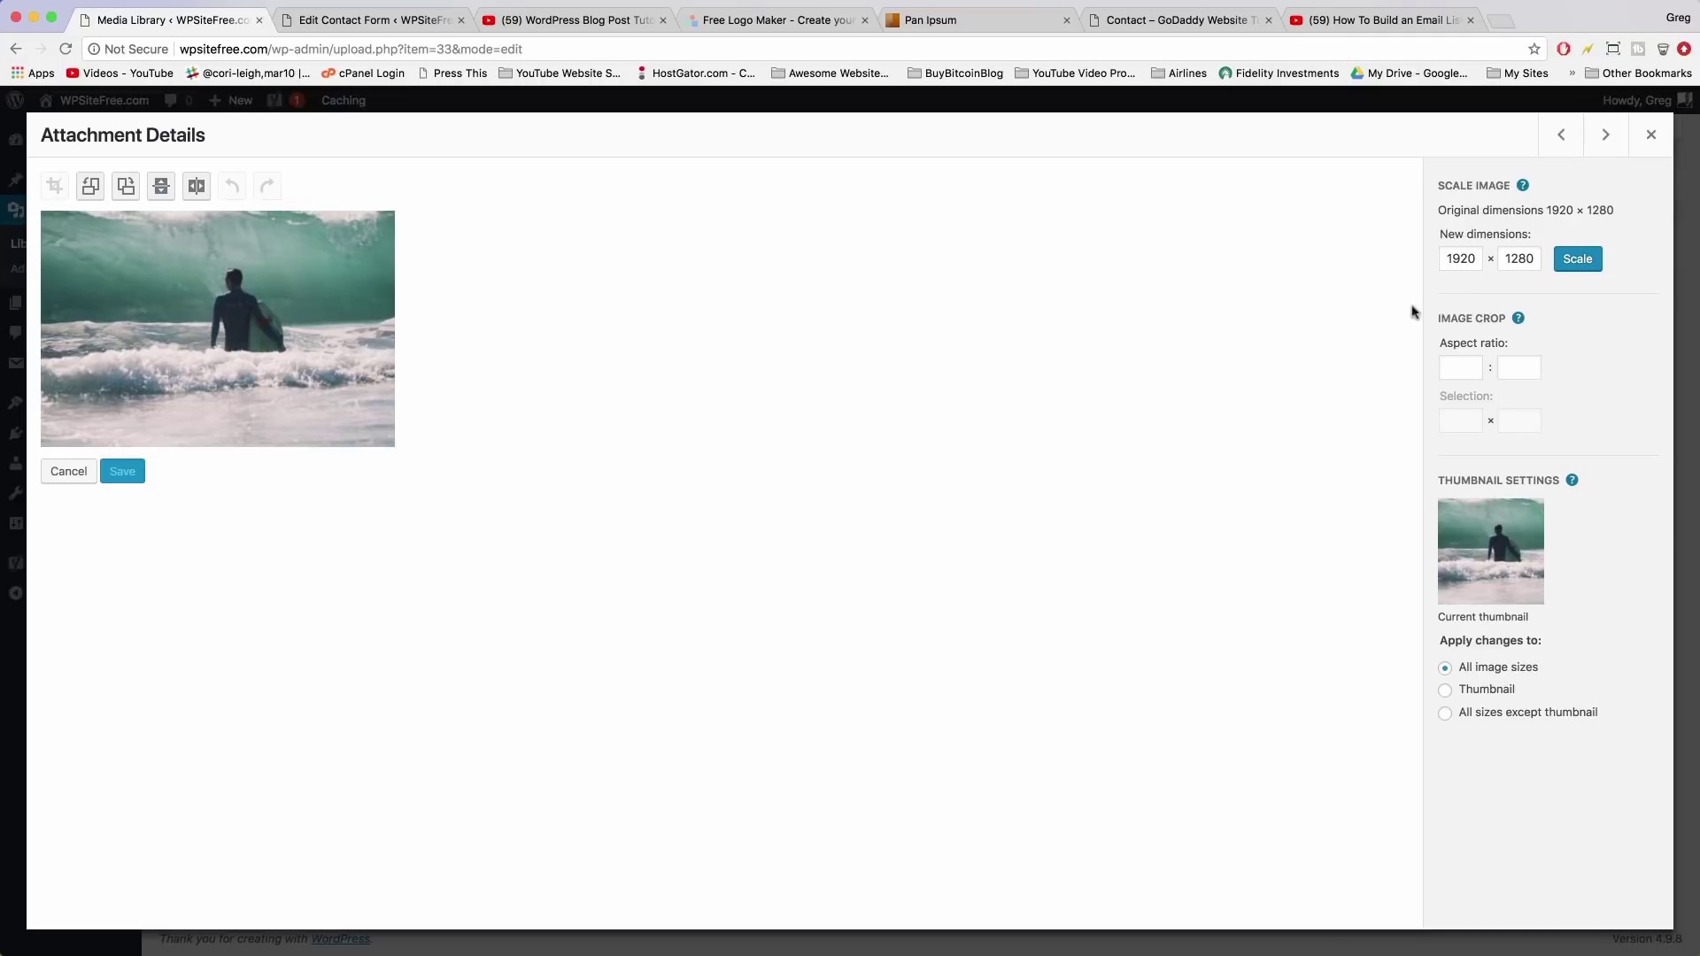
pyautogui.doubleClick(1457, 256)
pyautogui.press('Tab')
pyautogui.click(1114, 283)
# Crop the surfer photo to a full-width 2:1 area (1920 × 960) and save it
pyautogui.click(1467, 362)
pyautogui.click(1510, 364)
pyautogui.write('1')
pyautogui.moveTo(363, 241); pyautogui.dragTo(41, 332)
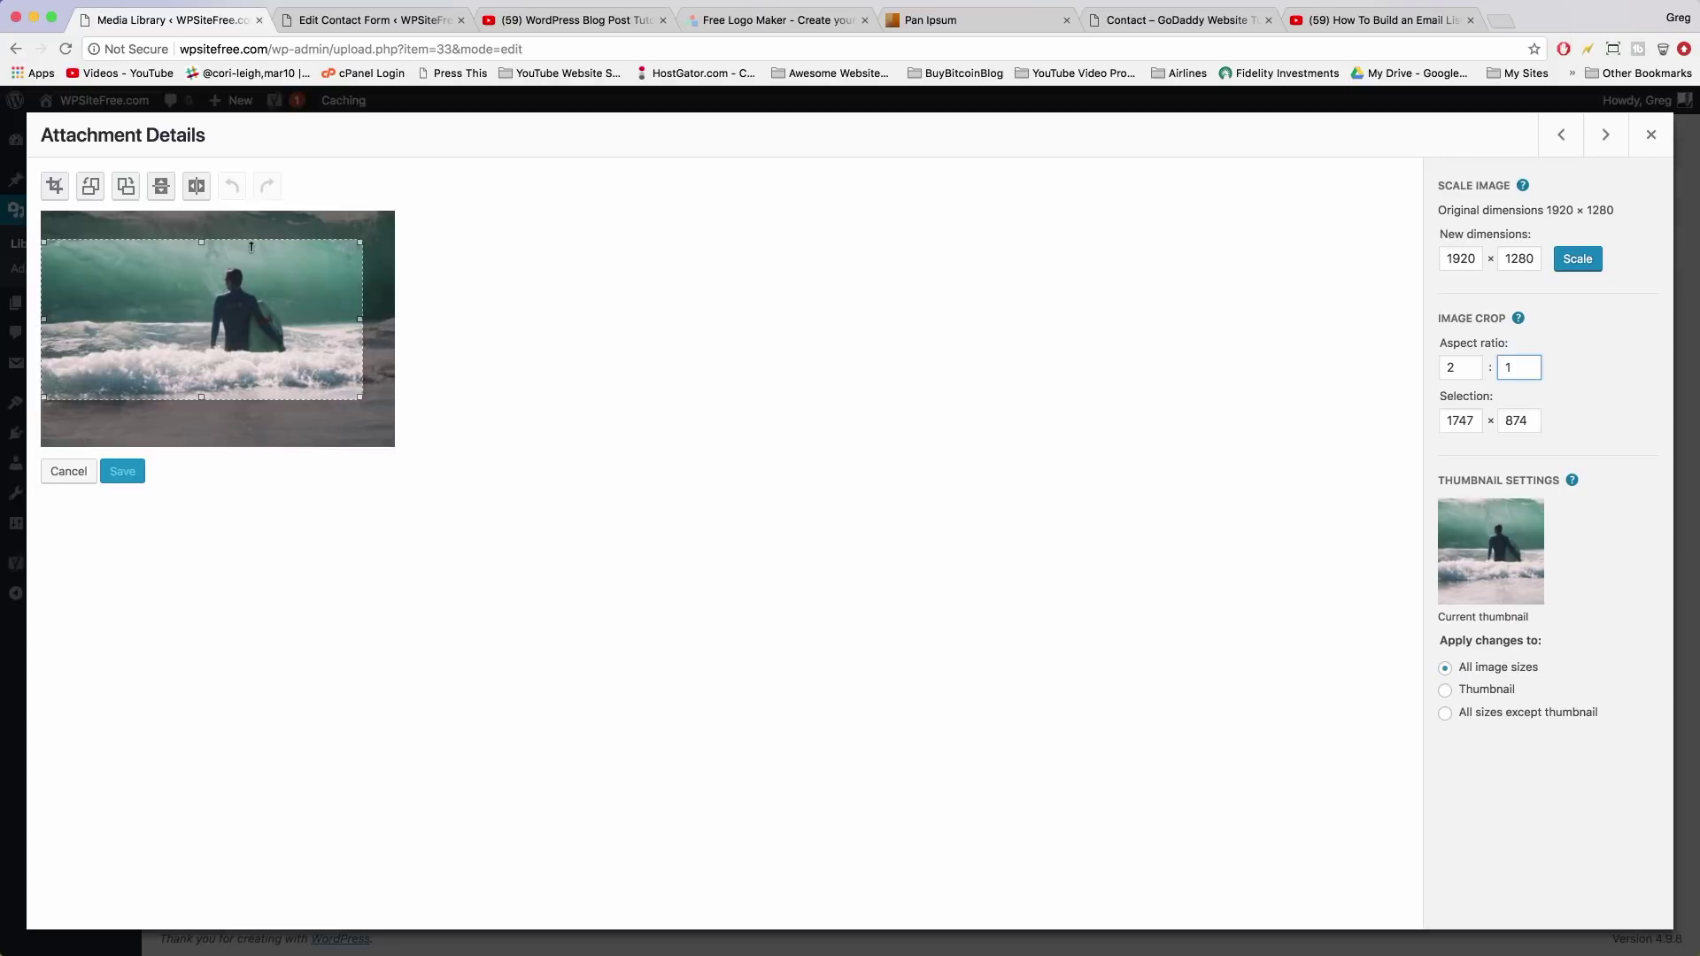
pyautogui.moveTo(352, 240); pyautogui.dragTo(421, 229)
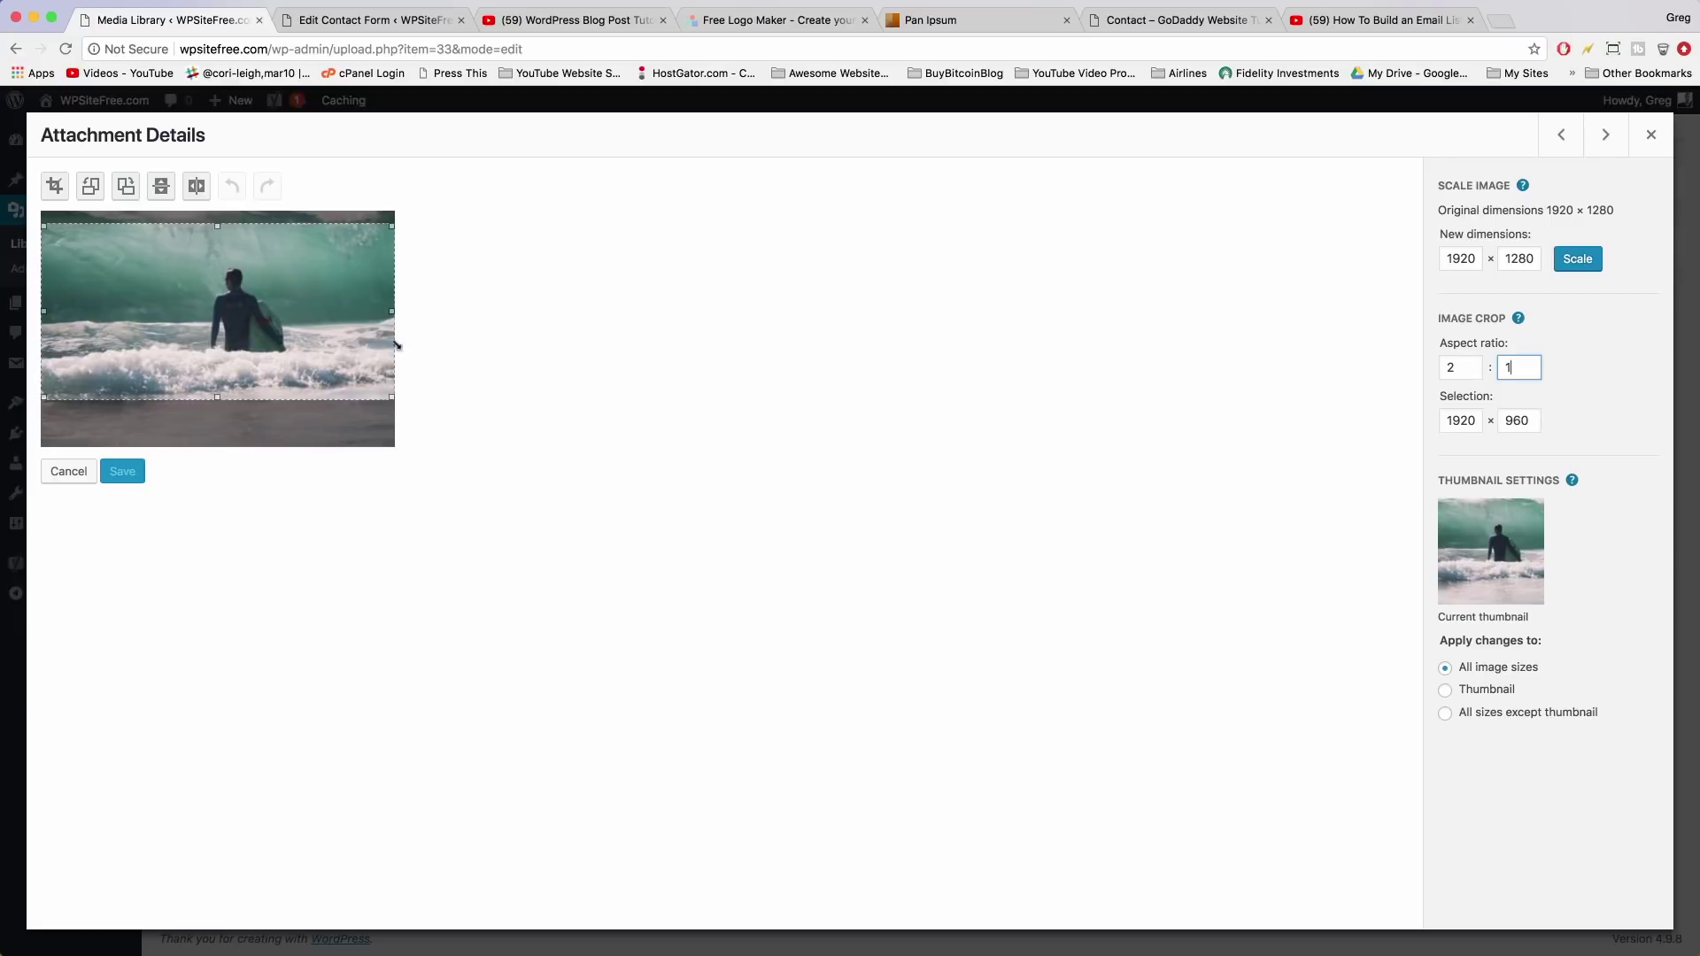
pyautogui.moveTo(281, 295); pyautogui.dragTo(280, 301)
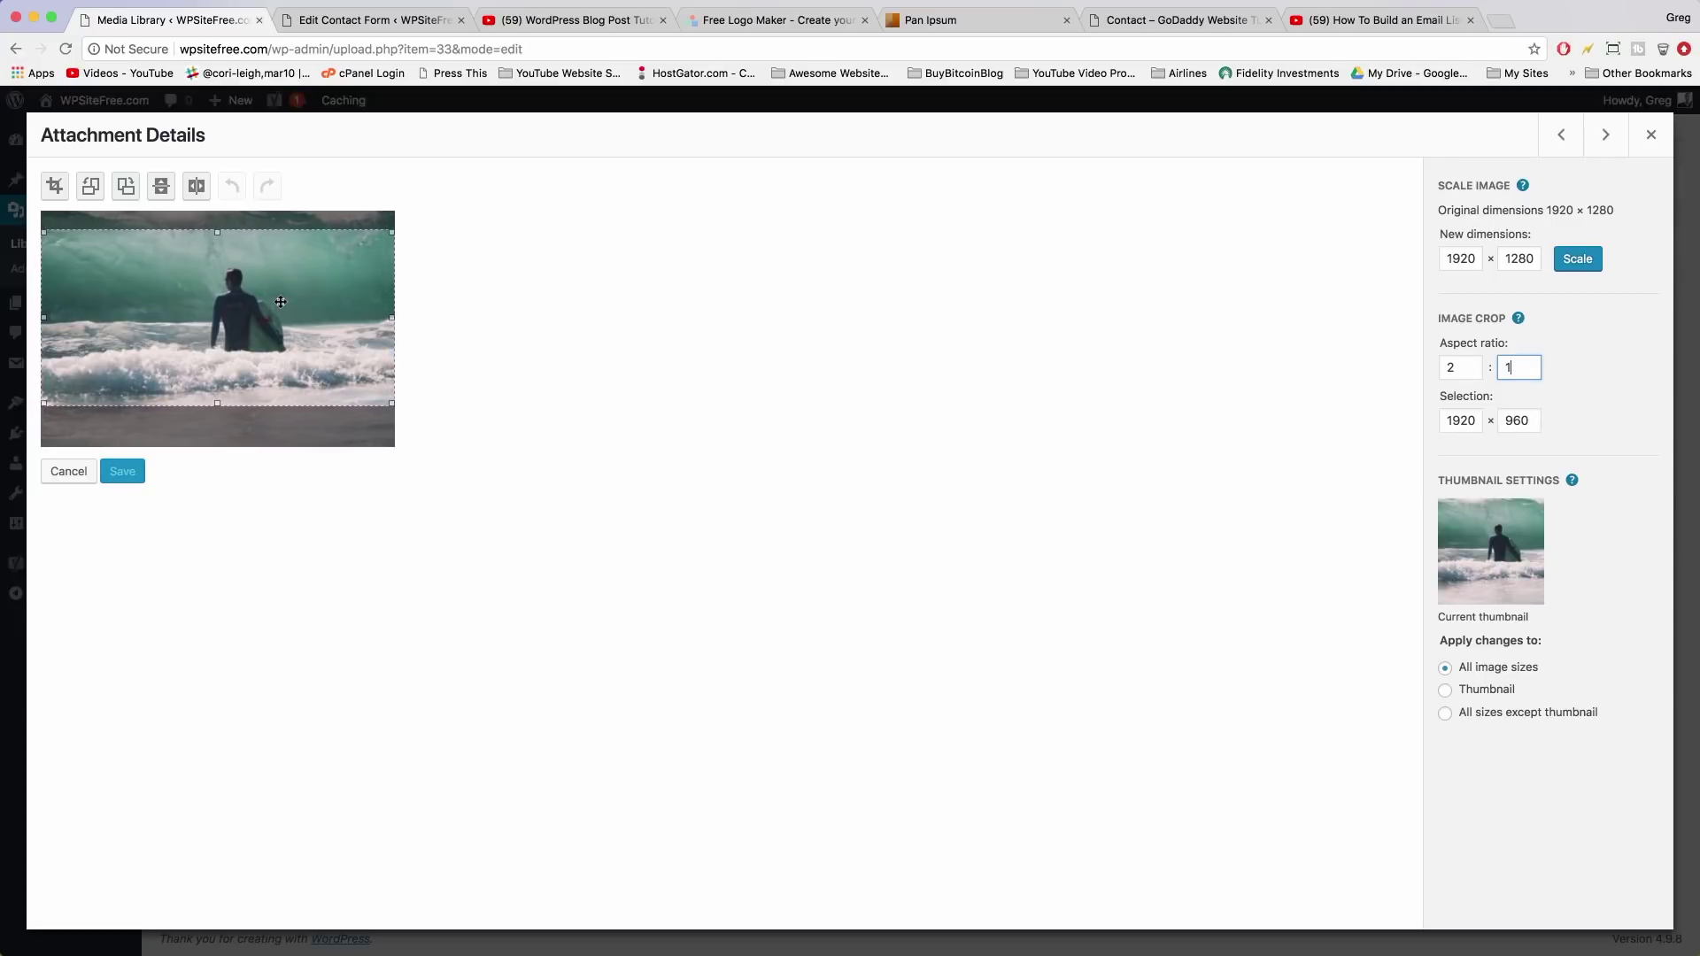
pyautogui.click(53, 187)
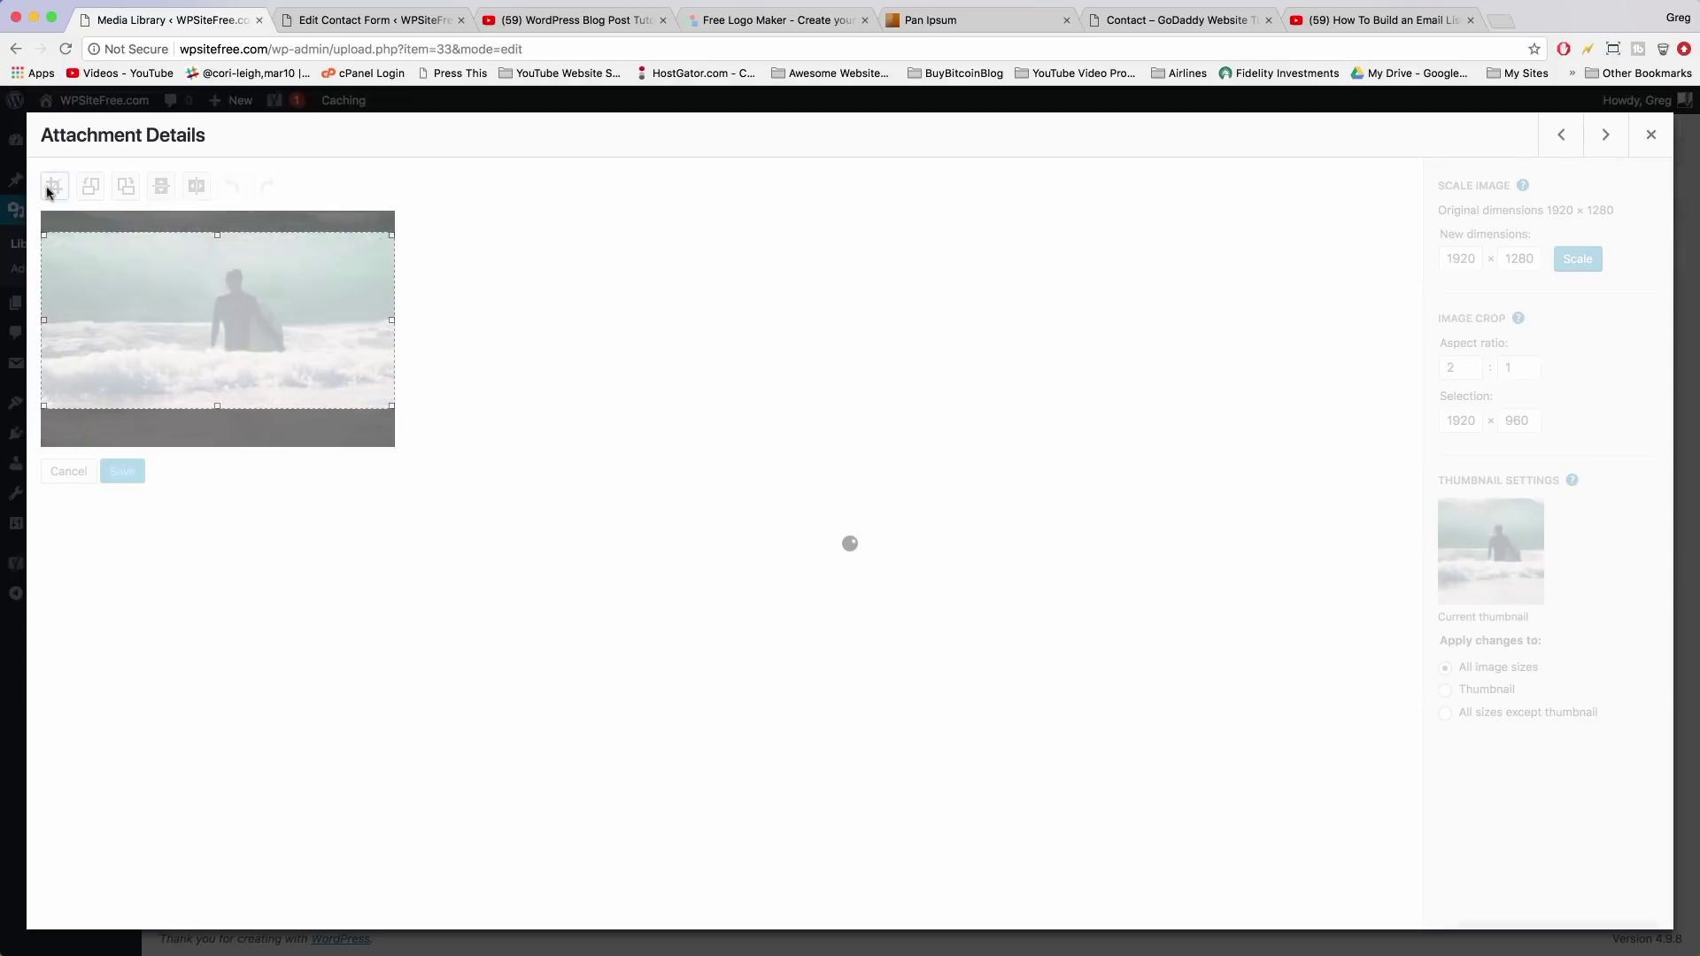
pyautogui.click(122, 413)
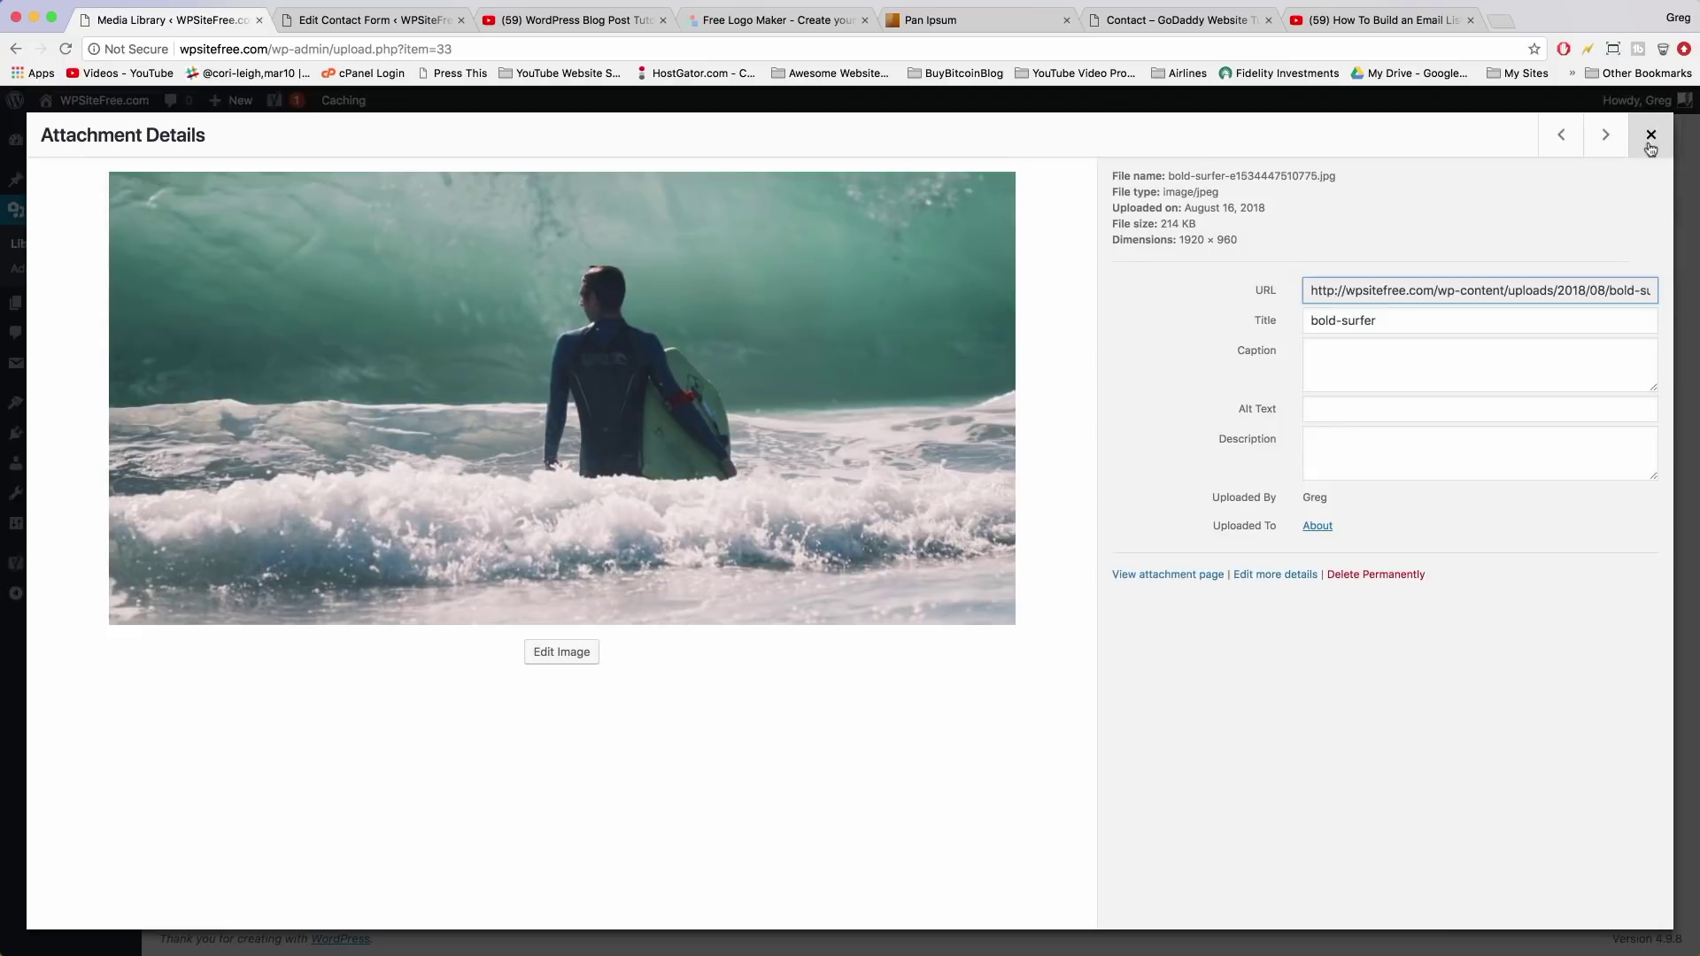
pyautogui.click(1651, 142)
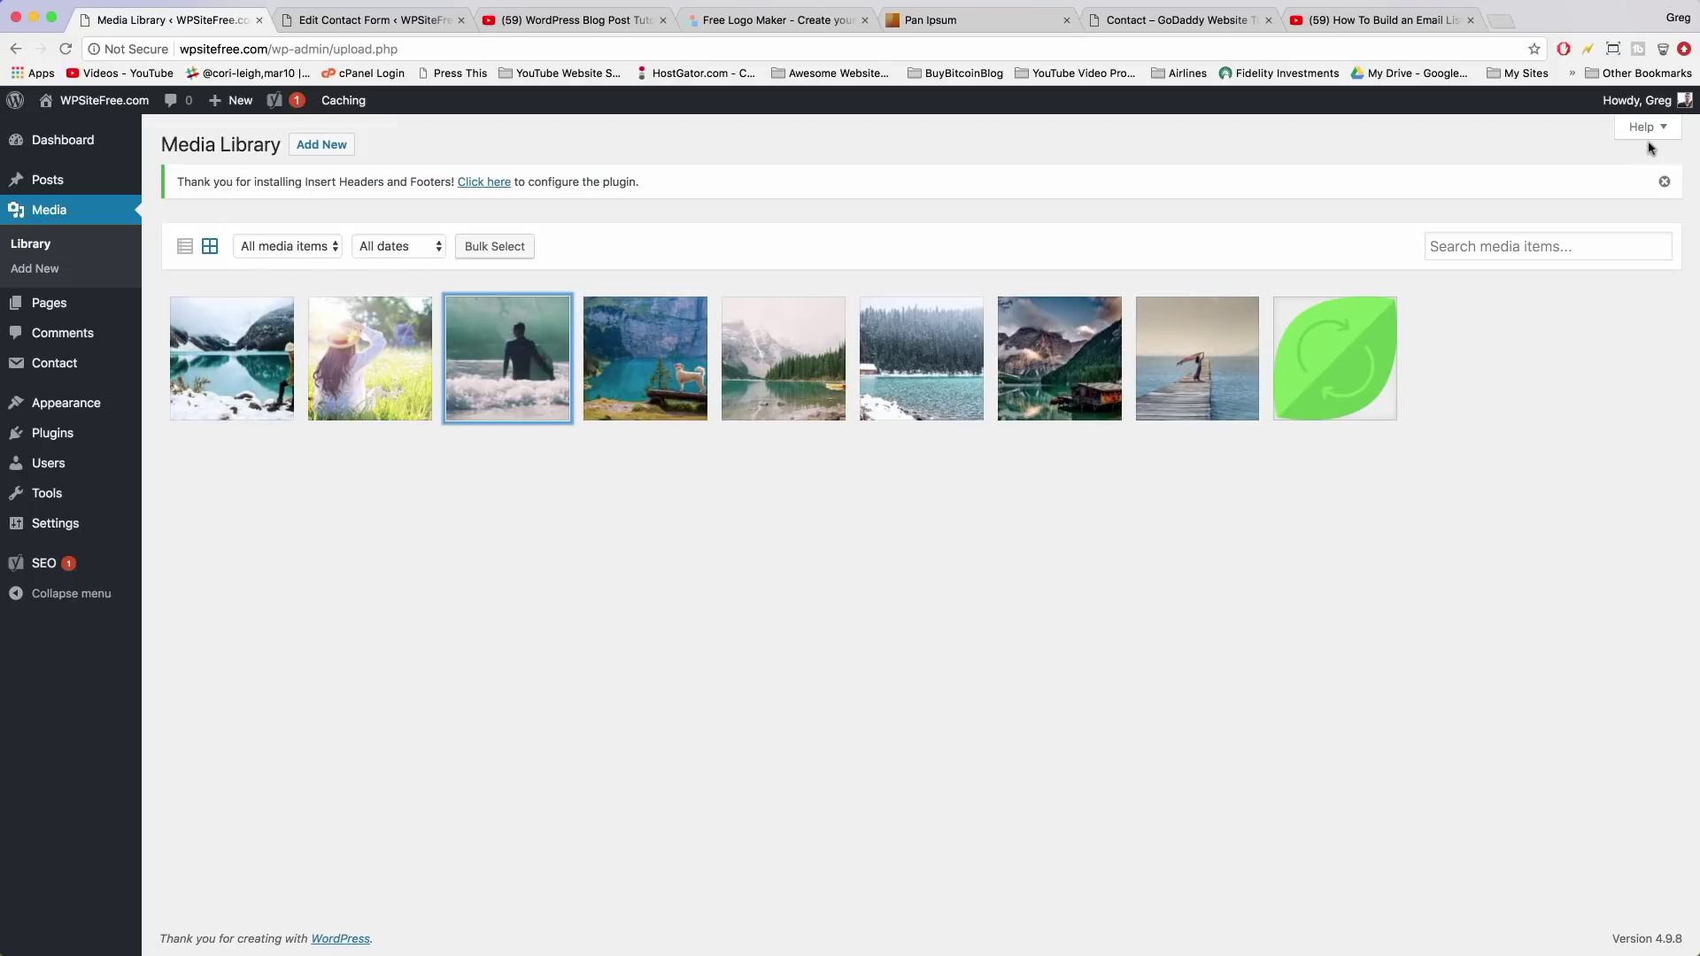
# Open the spring-fields photo for editing with a 2:1 crop aspect ratio
pyautogui.click(368, 365)
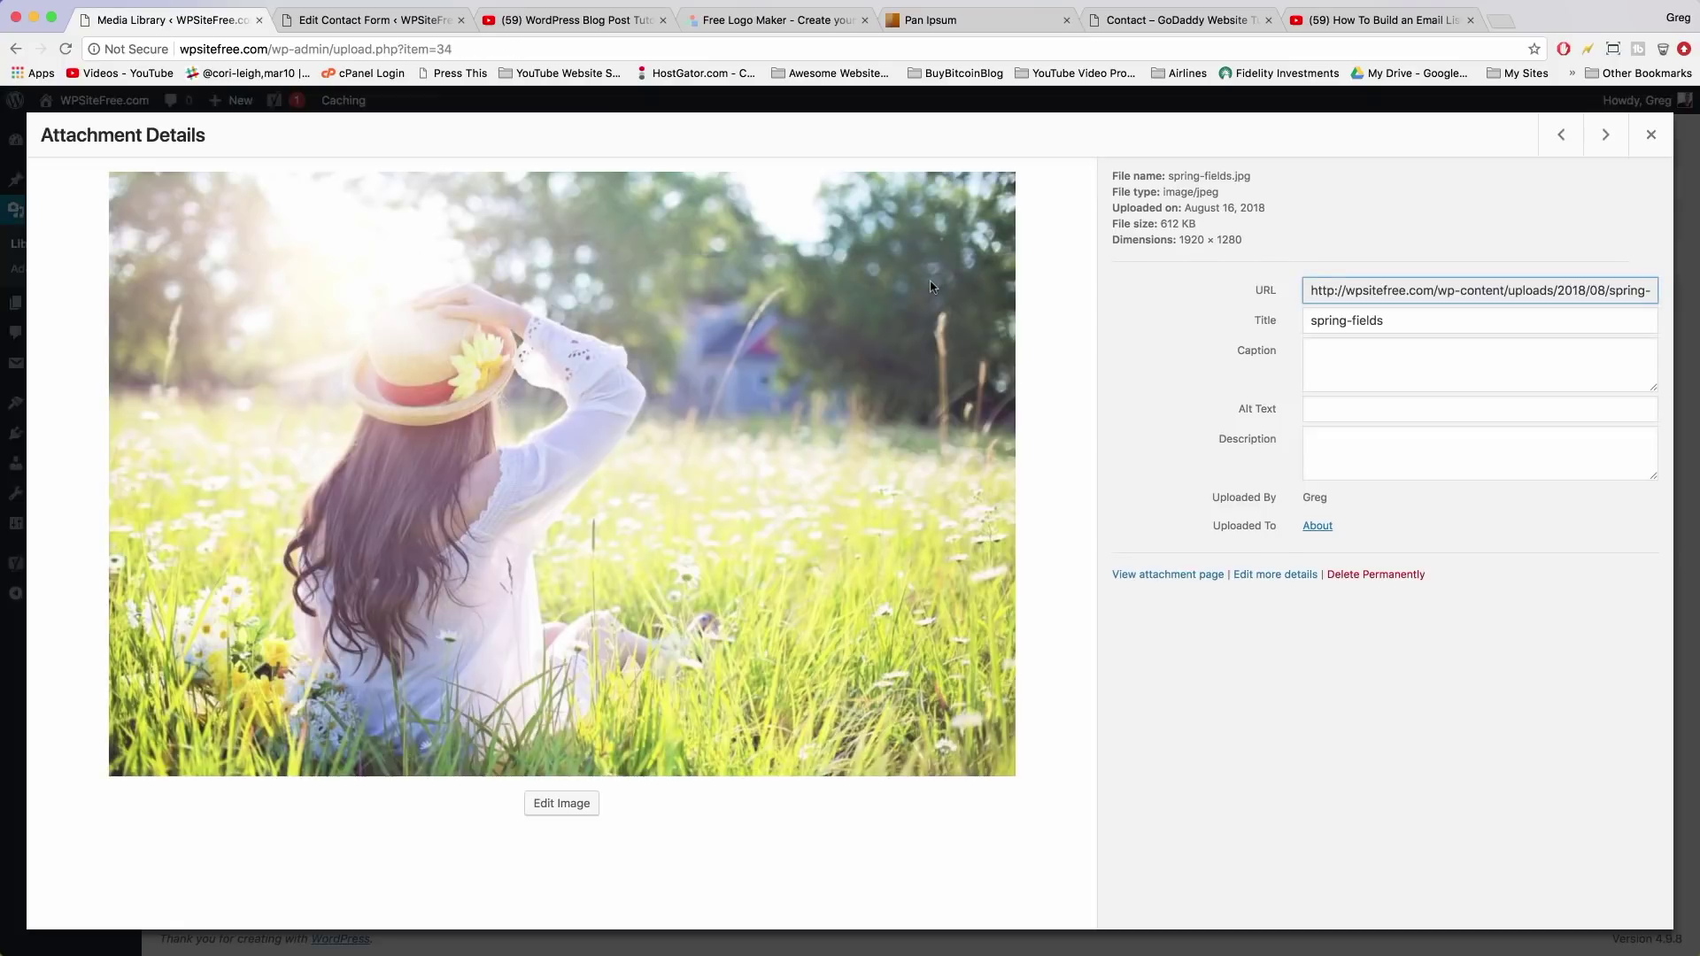
pyautogui.click(567, 803)
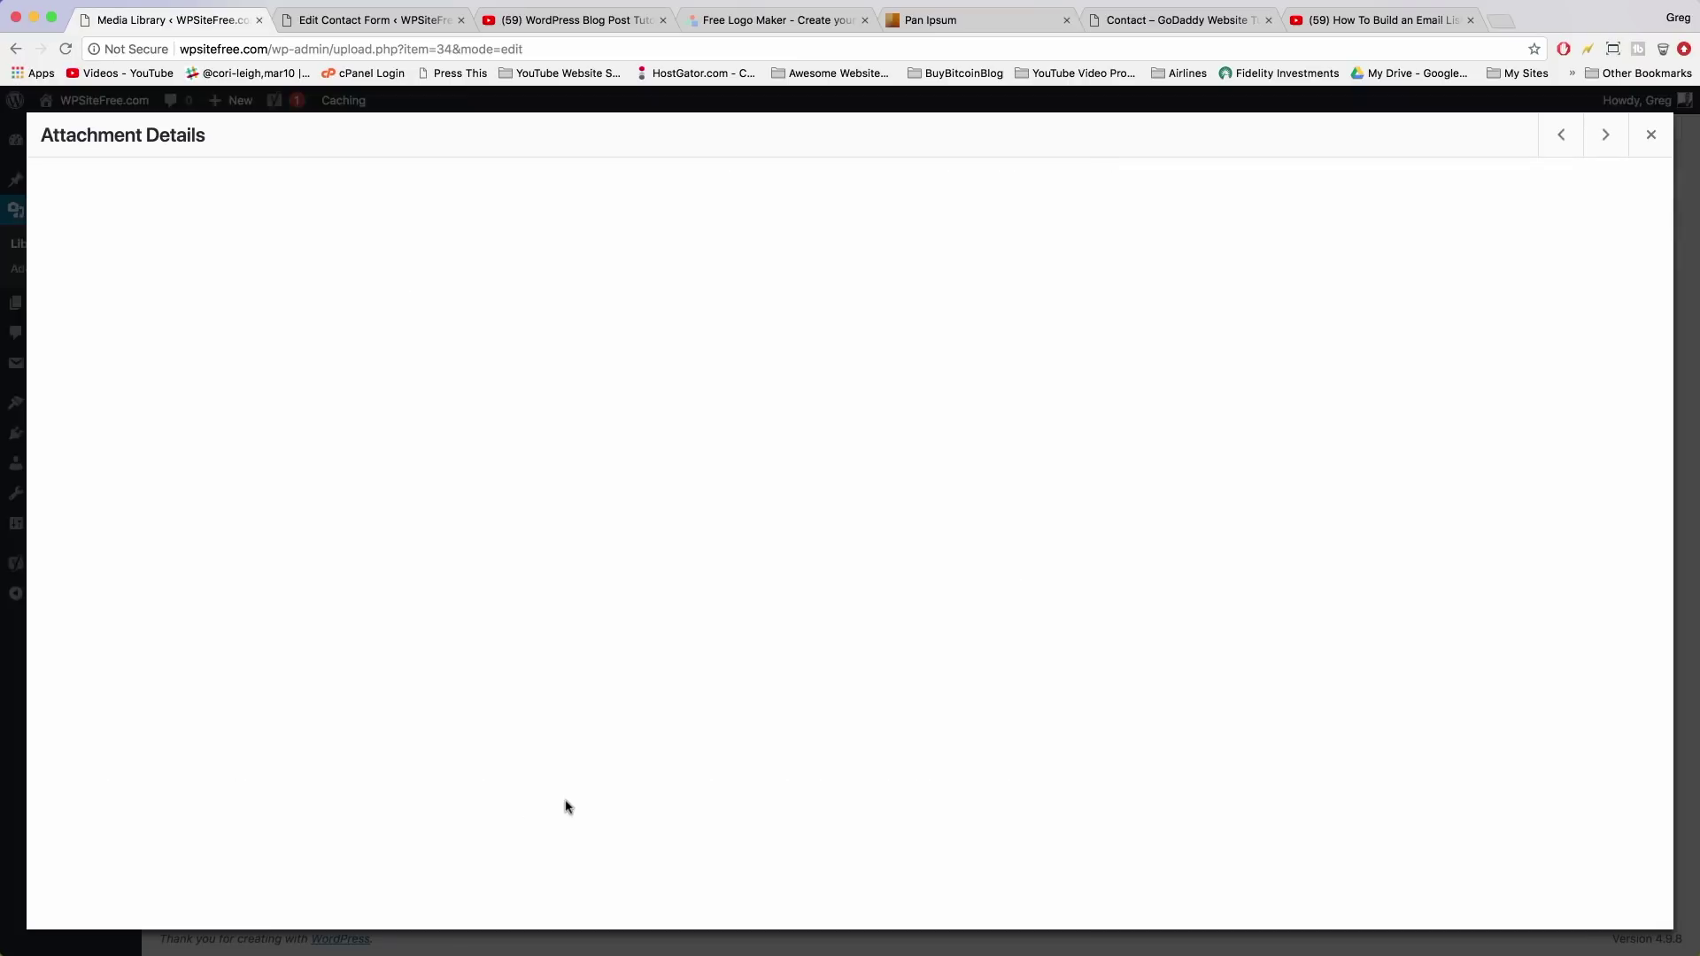
pyautogui.click(1470, 367)
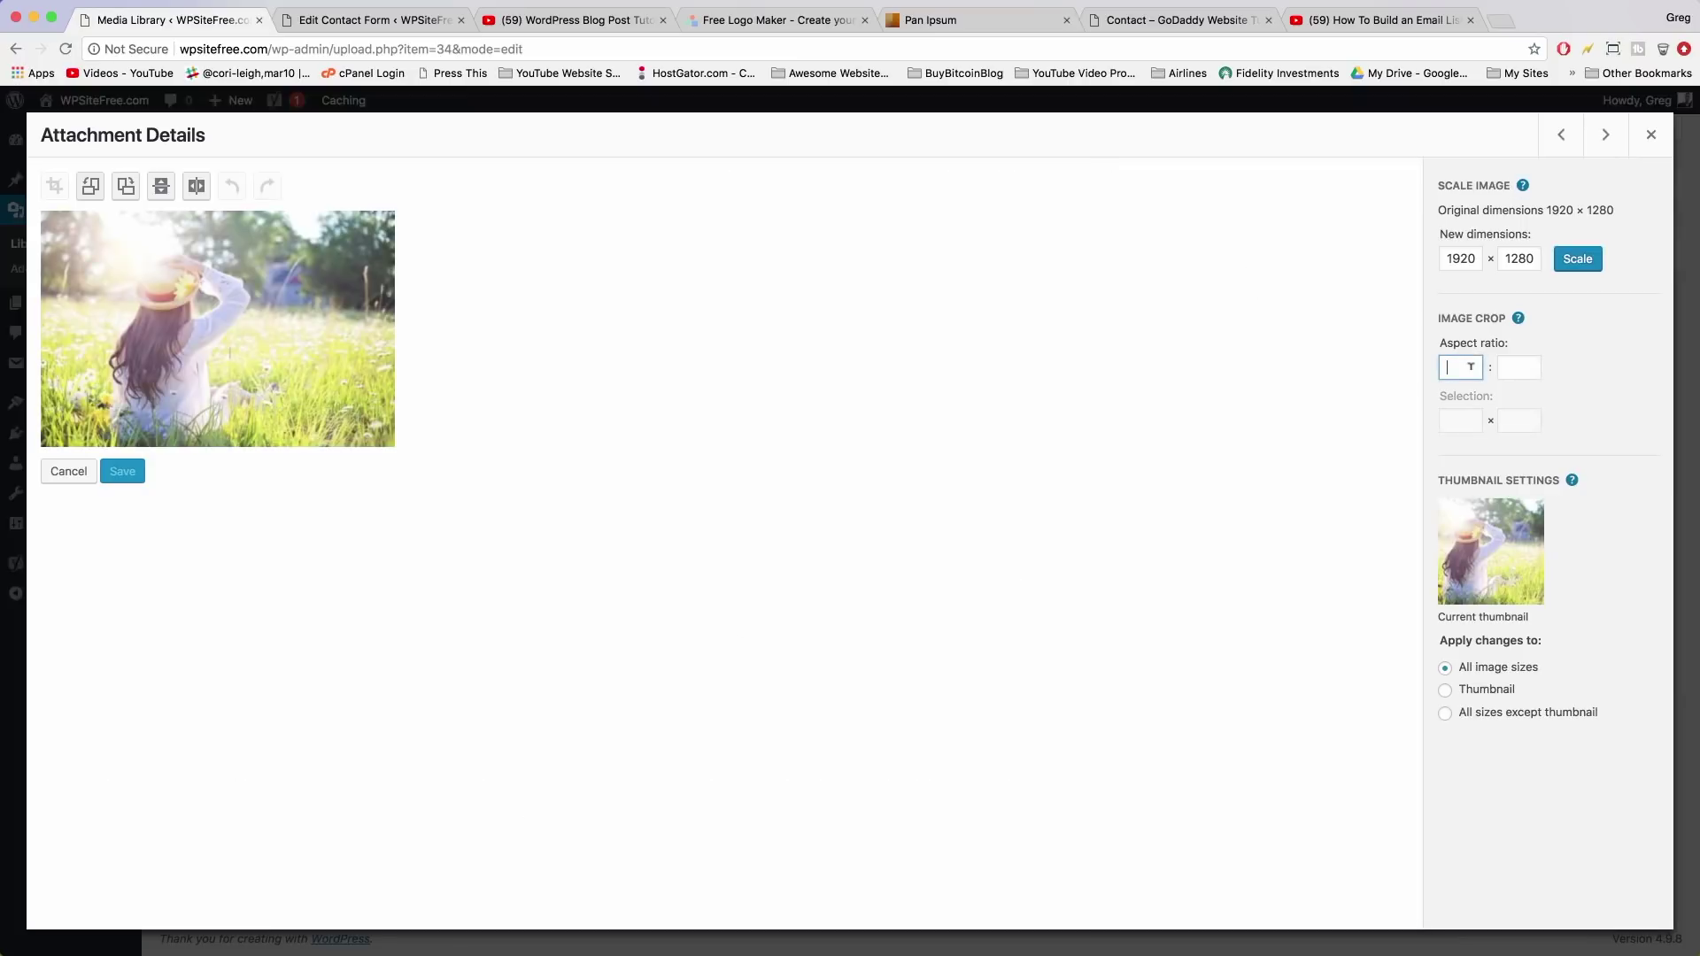
pyautogui.click(1521, 366)
pyautogui.write('1')
# Draw a full-width 2:1 crop box on the meadow photo, crop, and save it
pyautogui.moveTo(373, 242); pyautogui.dragTo(42, 403)
pyautogui.moveTo(350, 242); pyautogui.dragTo(467, 198)
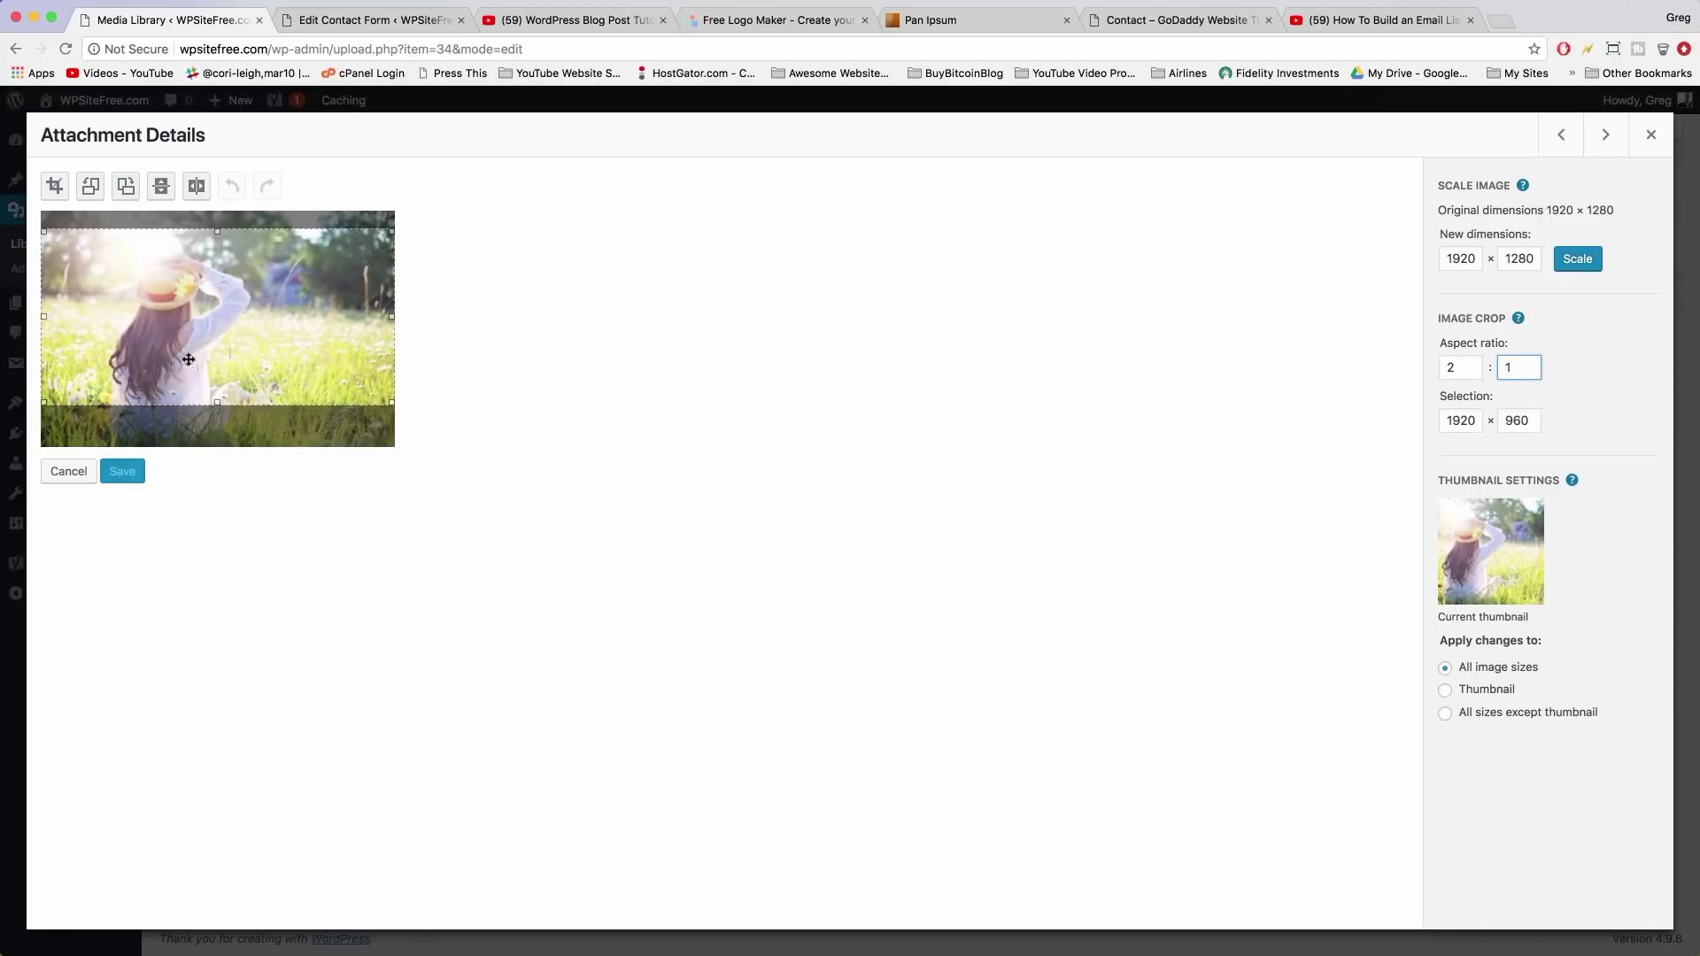
pyautogui.moveTo(297, 294)
pyautogui.mouseDown()
pyautogui.moveTo(300, 327)
pyautogui.moveTo(299, 307)
pyautogui.mouseUp()
pyautogui.click(55, 187)
pyautogui.click(124, 414)
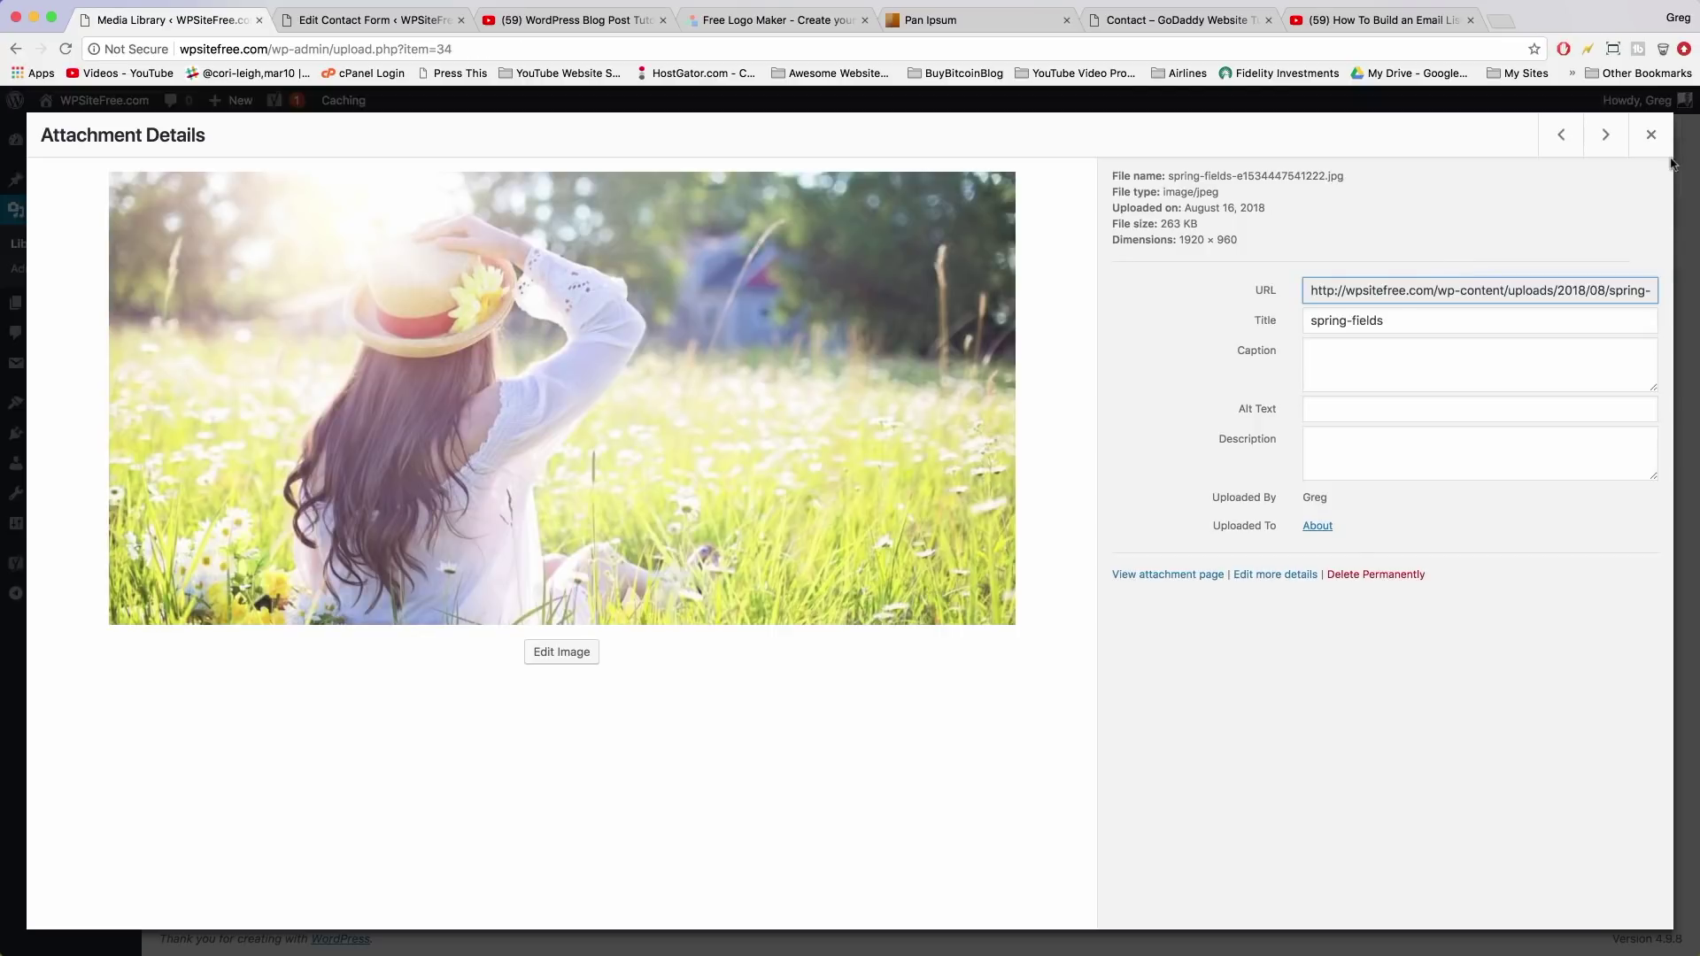
pyautogui.click(1646, 149)
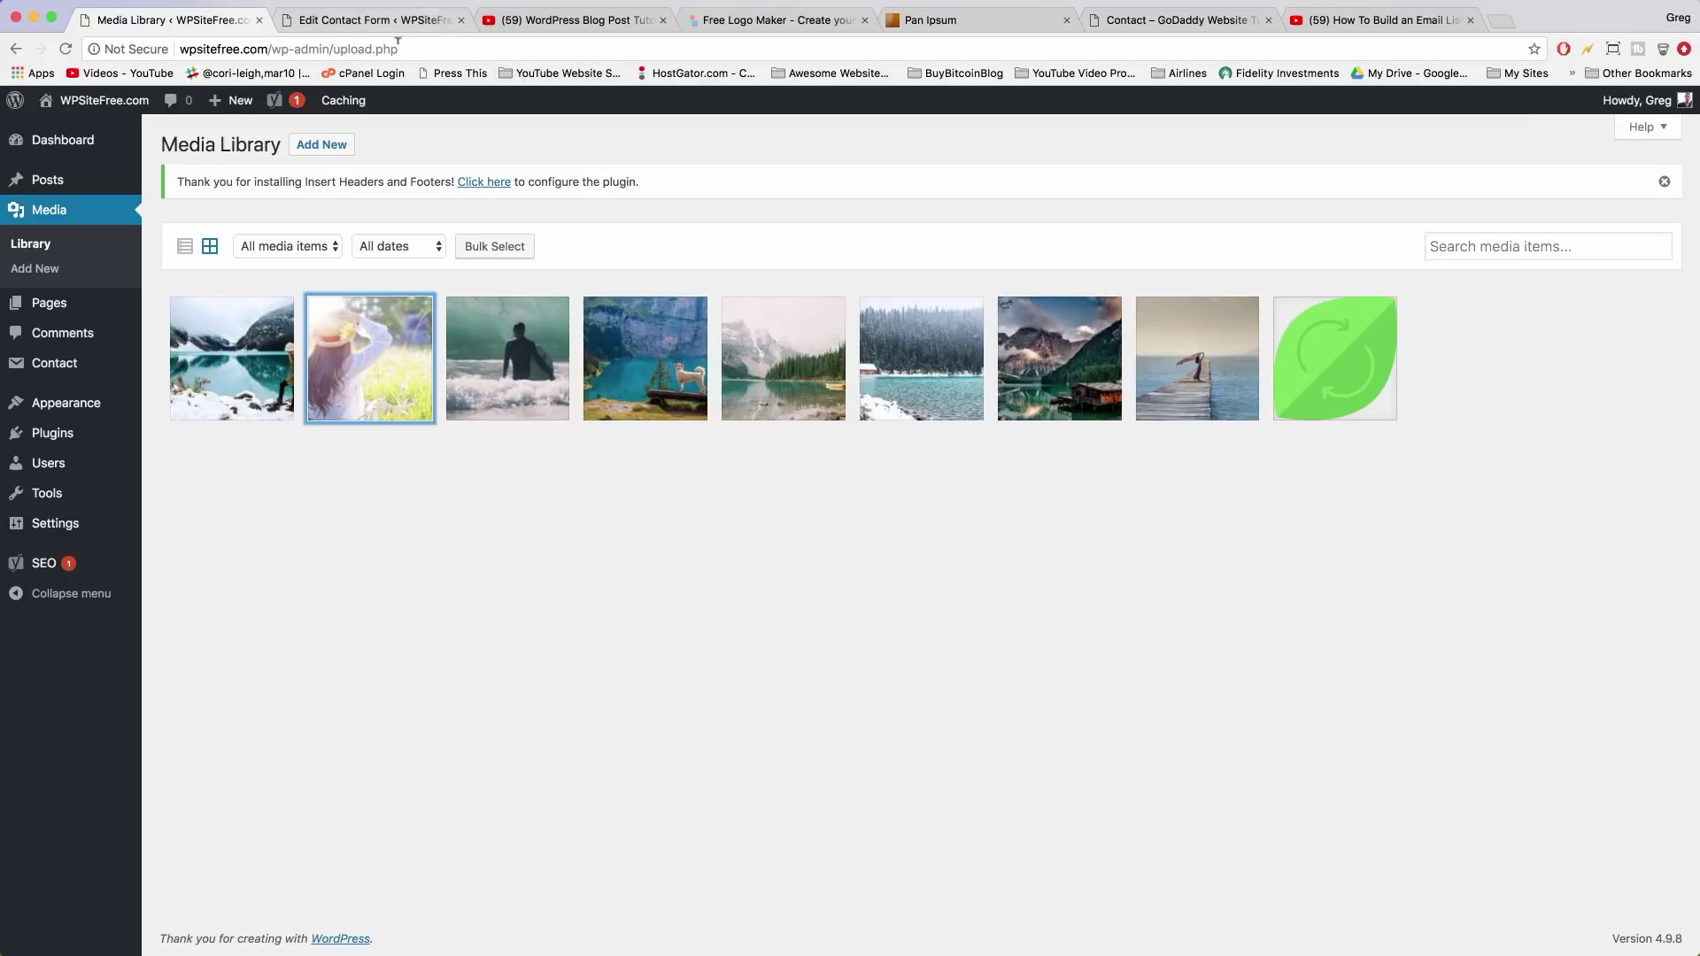
# Check the current slider on the site's front page
pyautogui.click(98, 106)
pyautogui.scroll(-5, 1131, 509)
pyautogui.scroll(5, 1131, 508)
pyautogui.scroll(-5, 1132, 509)
pyautogui.scroll(5, 1133, 509)
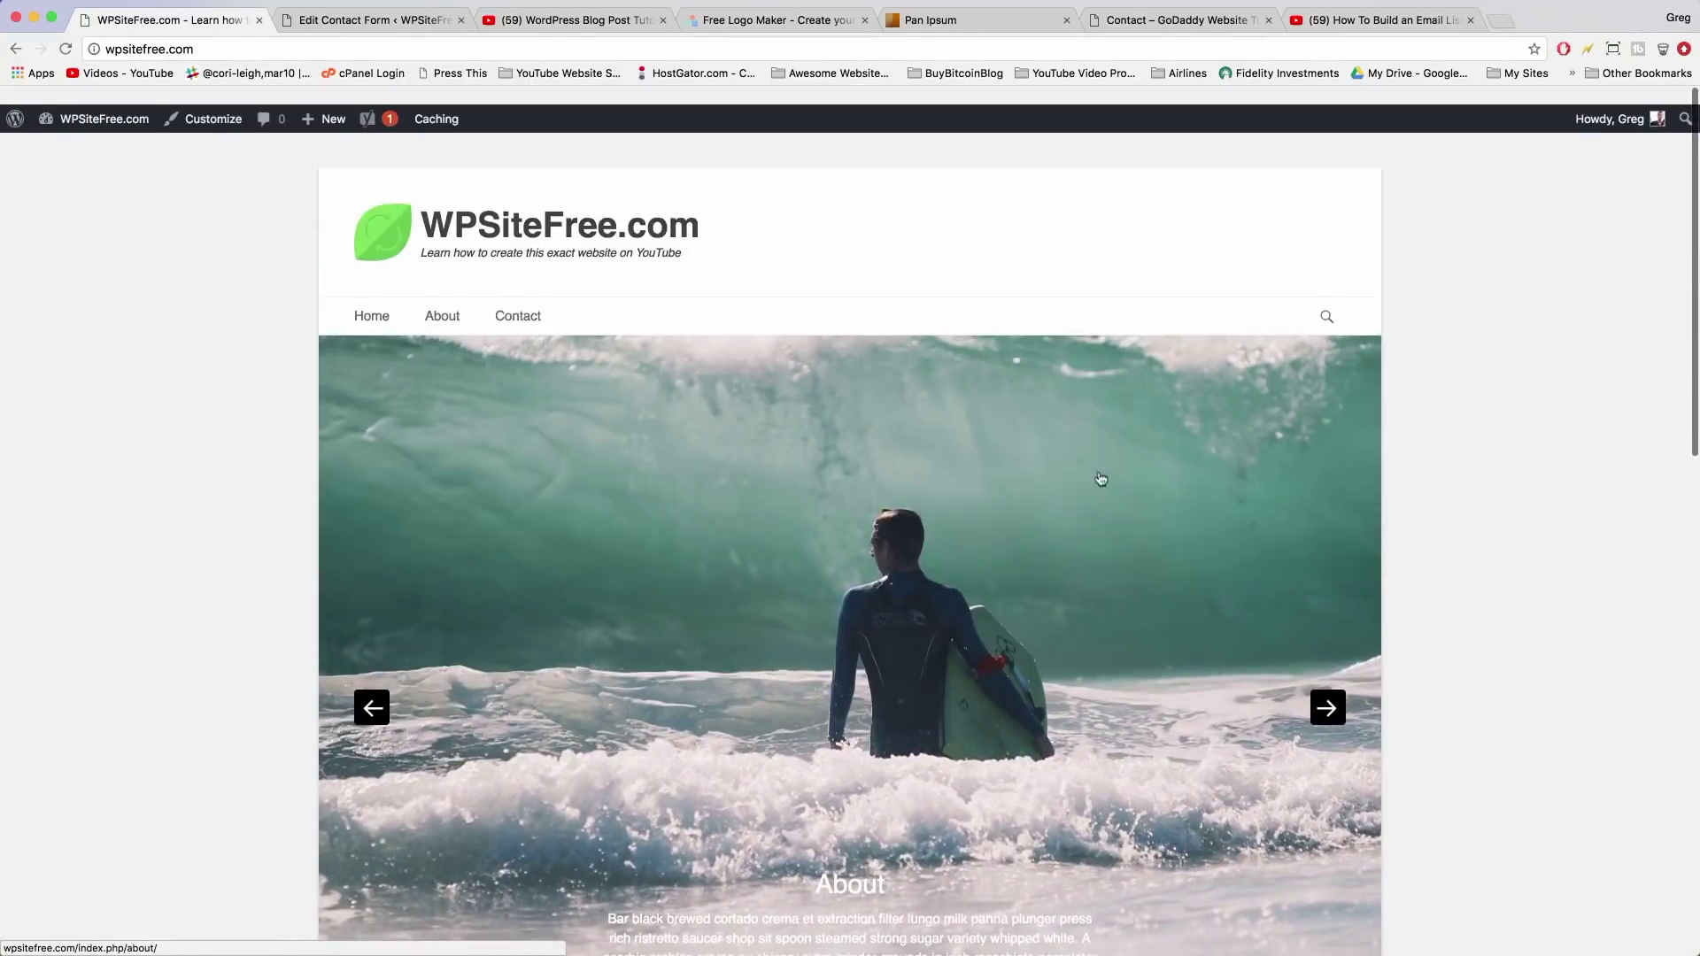
pyautogui.scroll(-4, 891, 501)
pyautogui.scroll(4, 891, 501)
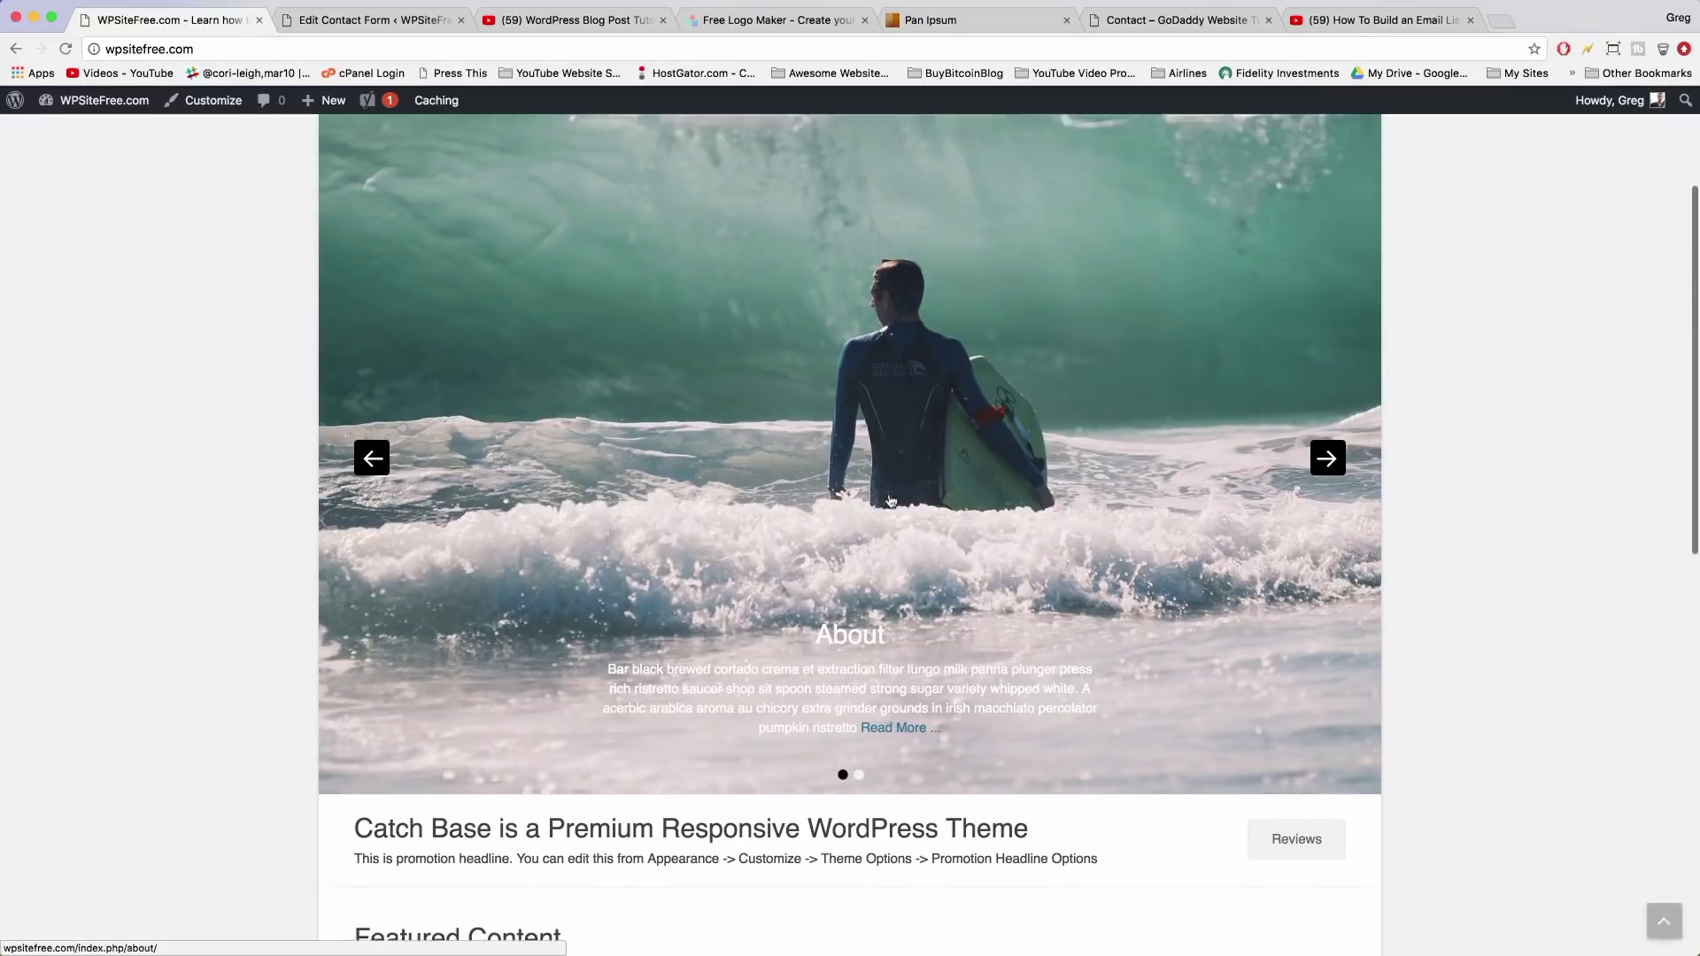
# Replace the About page's featured image with the cropped bold-surfer photo and update it
pyautogui.click(434, 299)
pyautogui.click(393, 104)
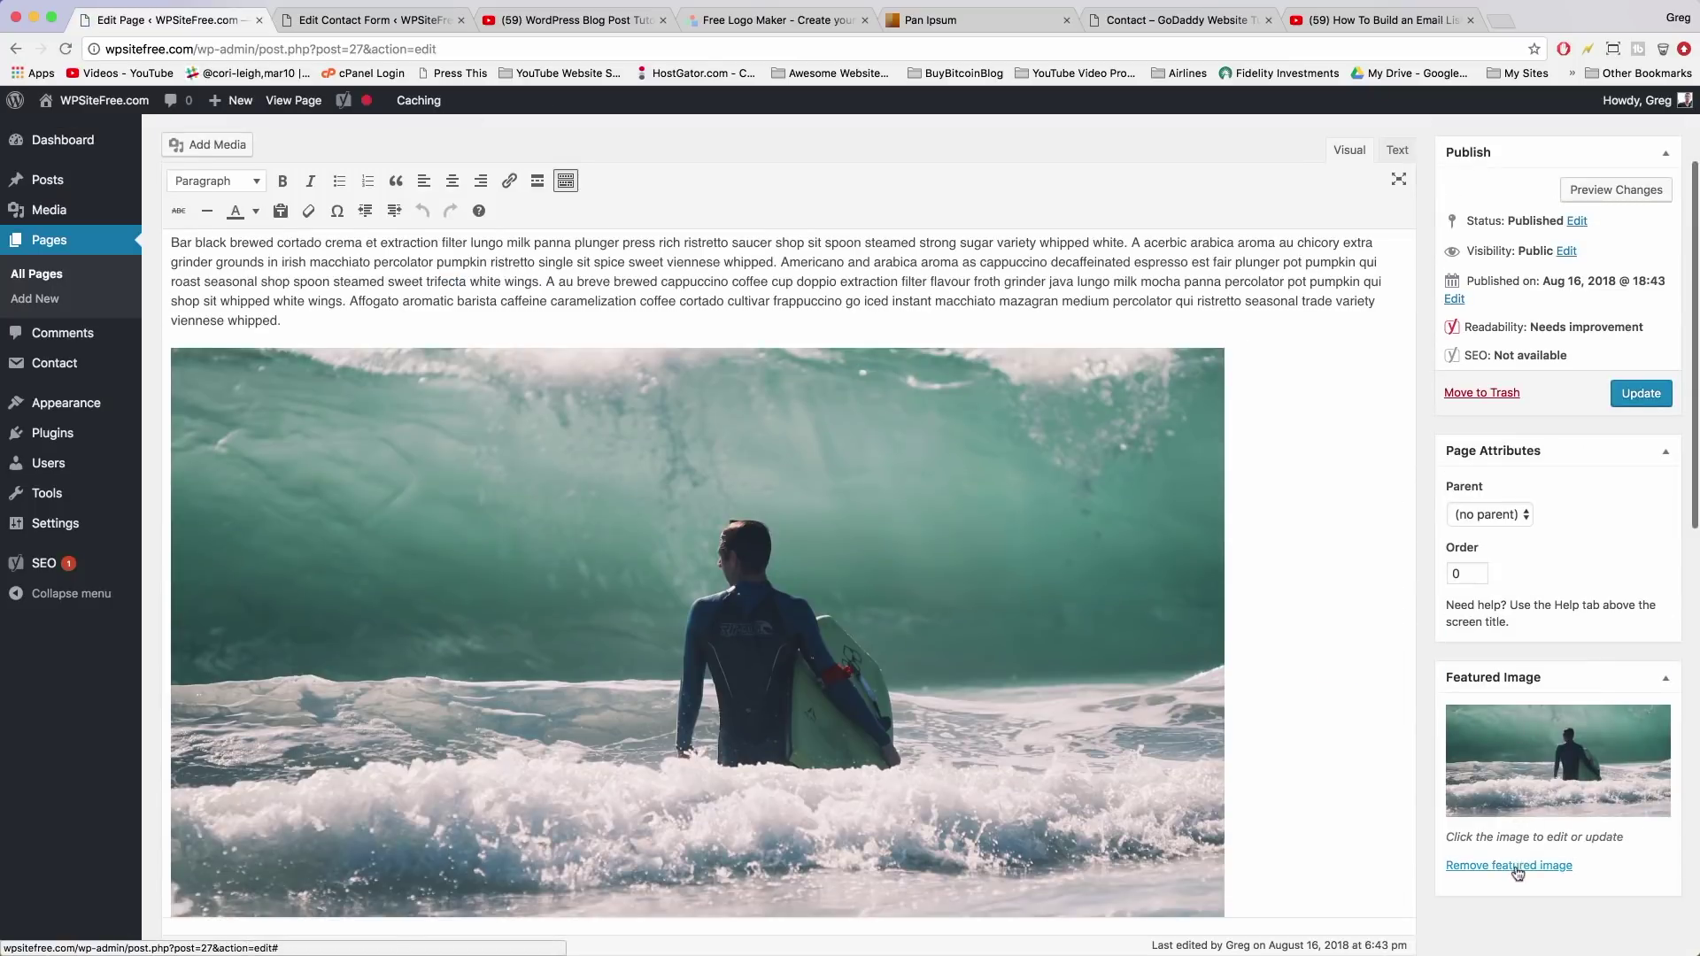
pyautogui.click(1518, 872)
pyautogui.click(1488, 720)
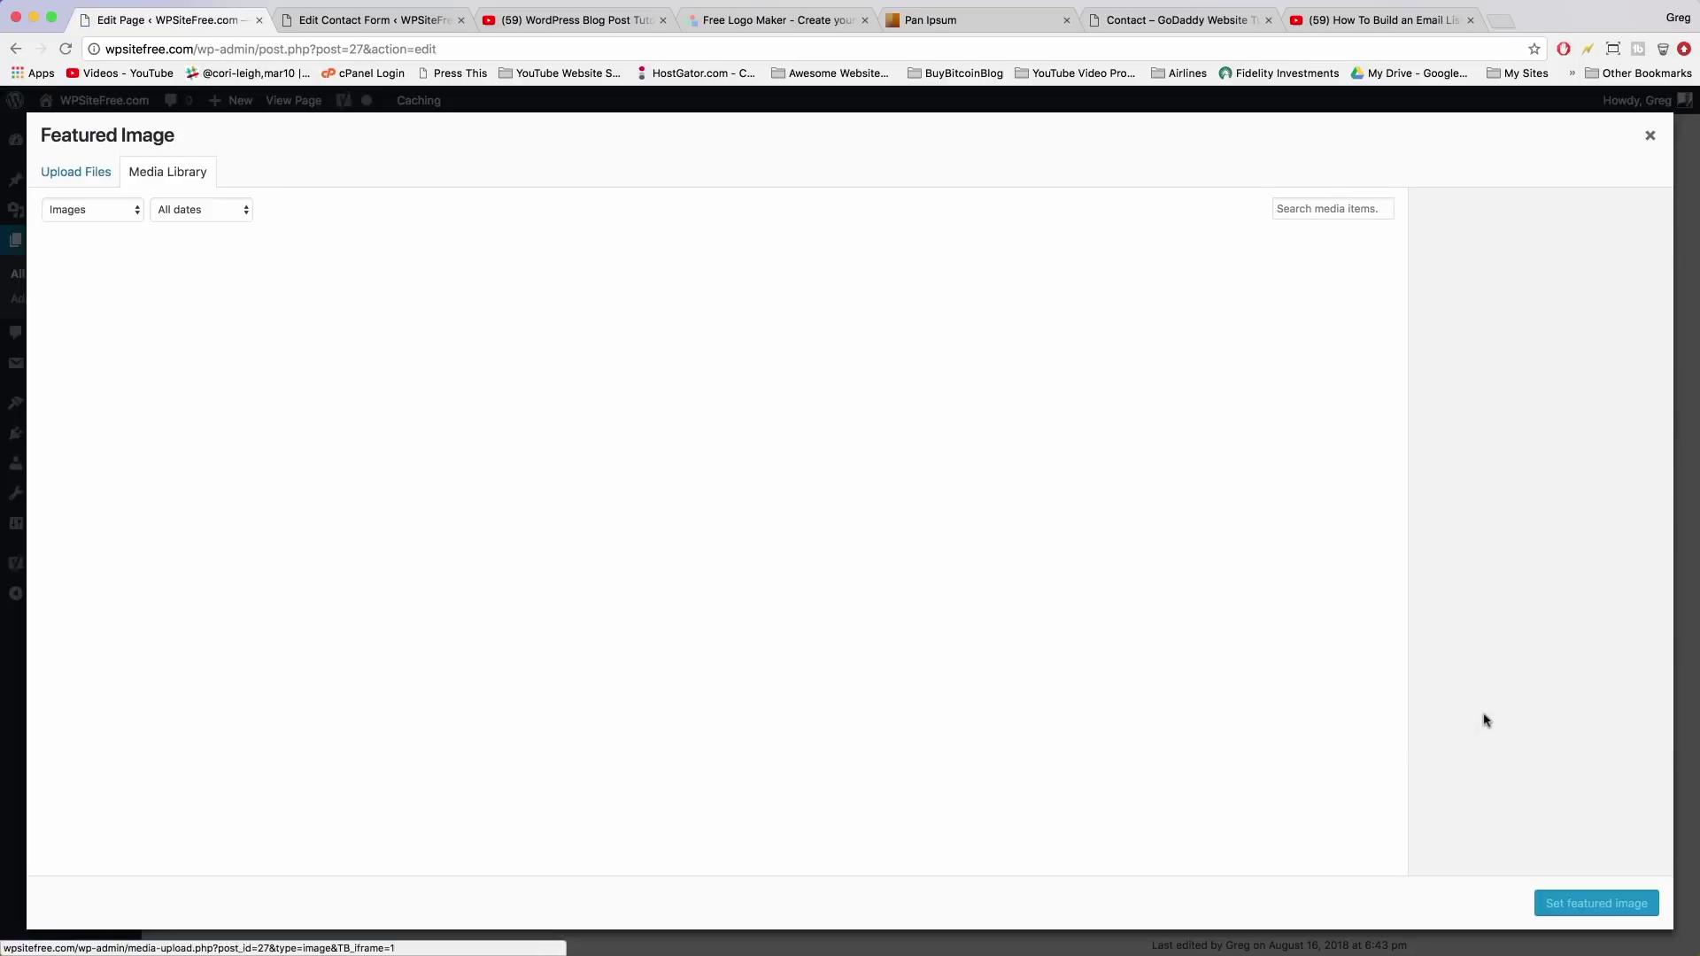
pyautogui.click(345, 292)
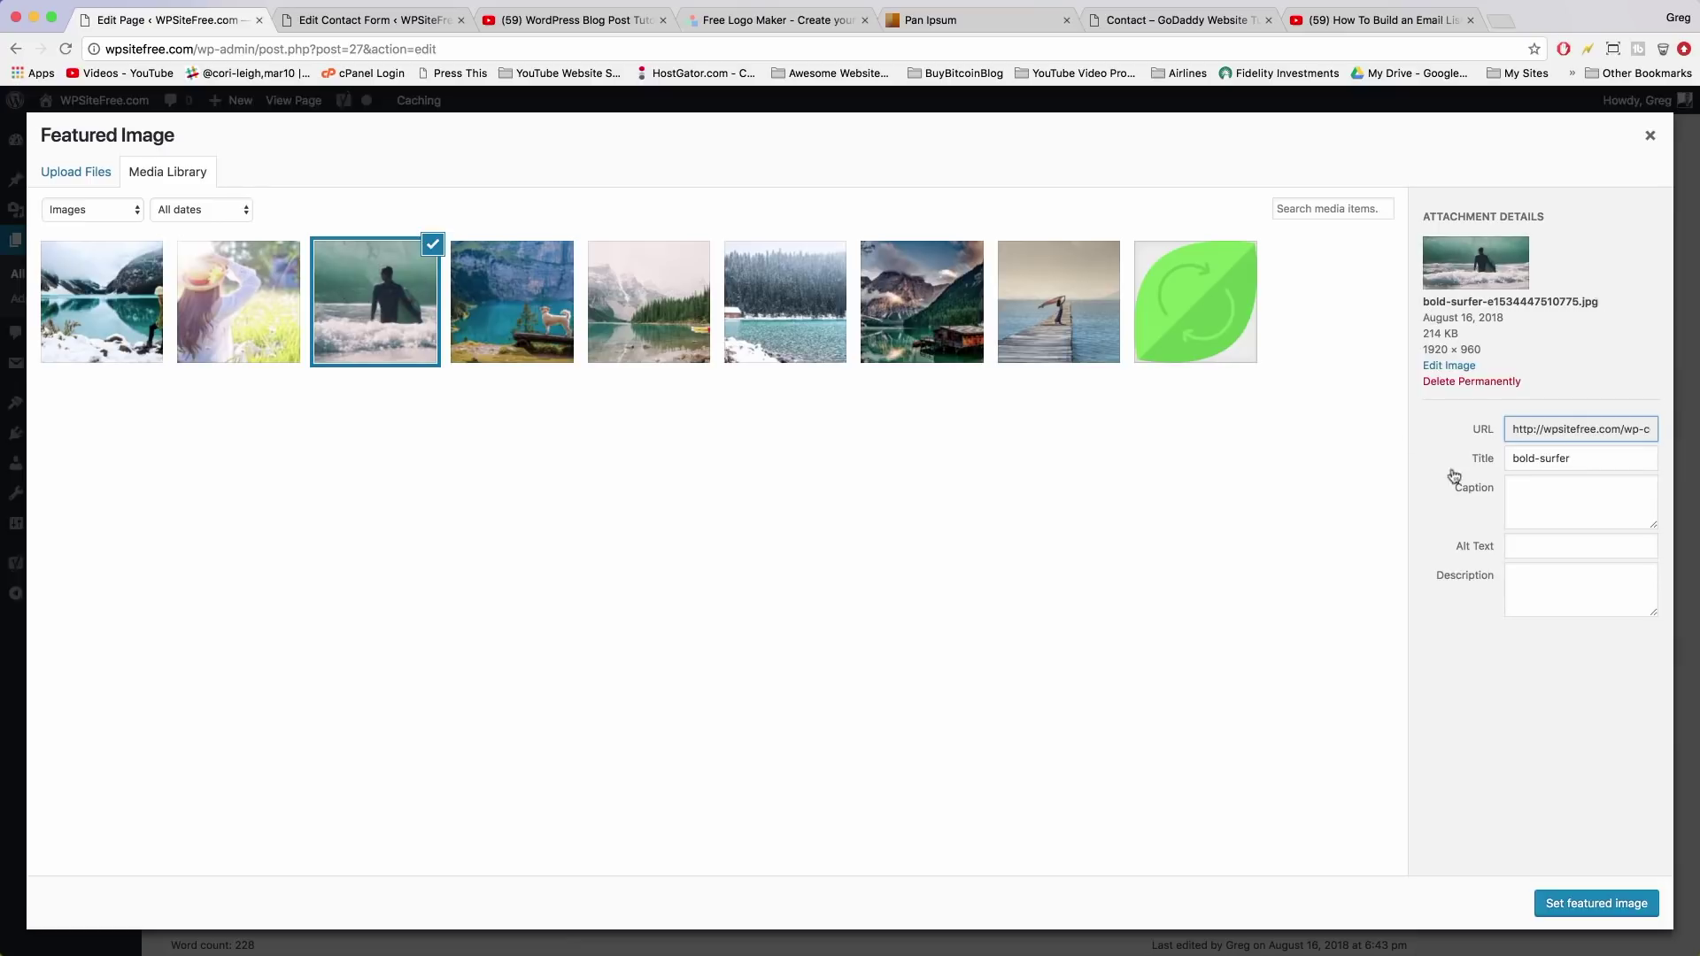
pyautogui.click(1571, 915)
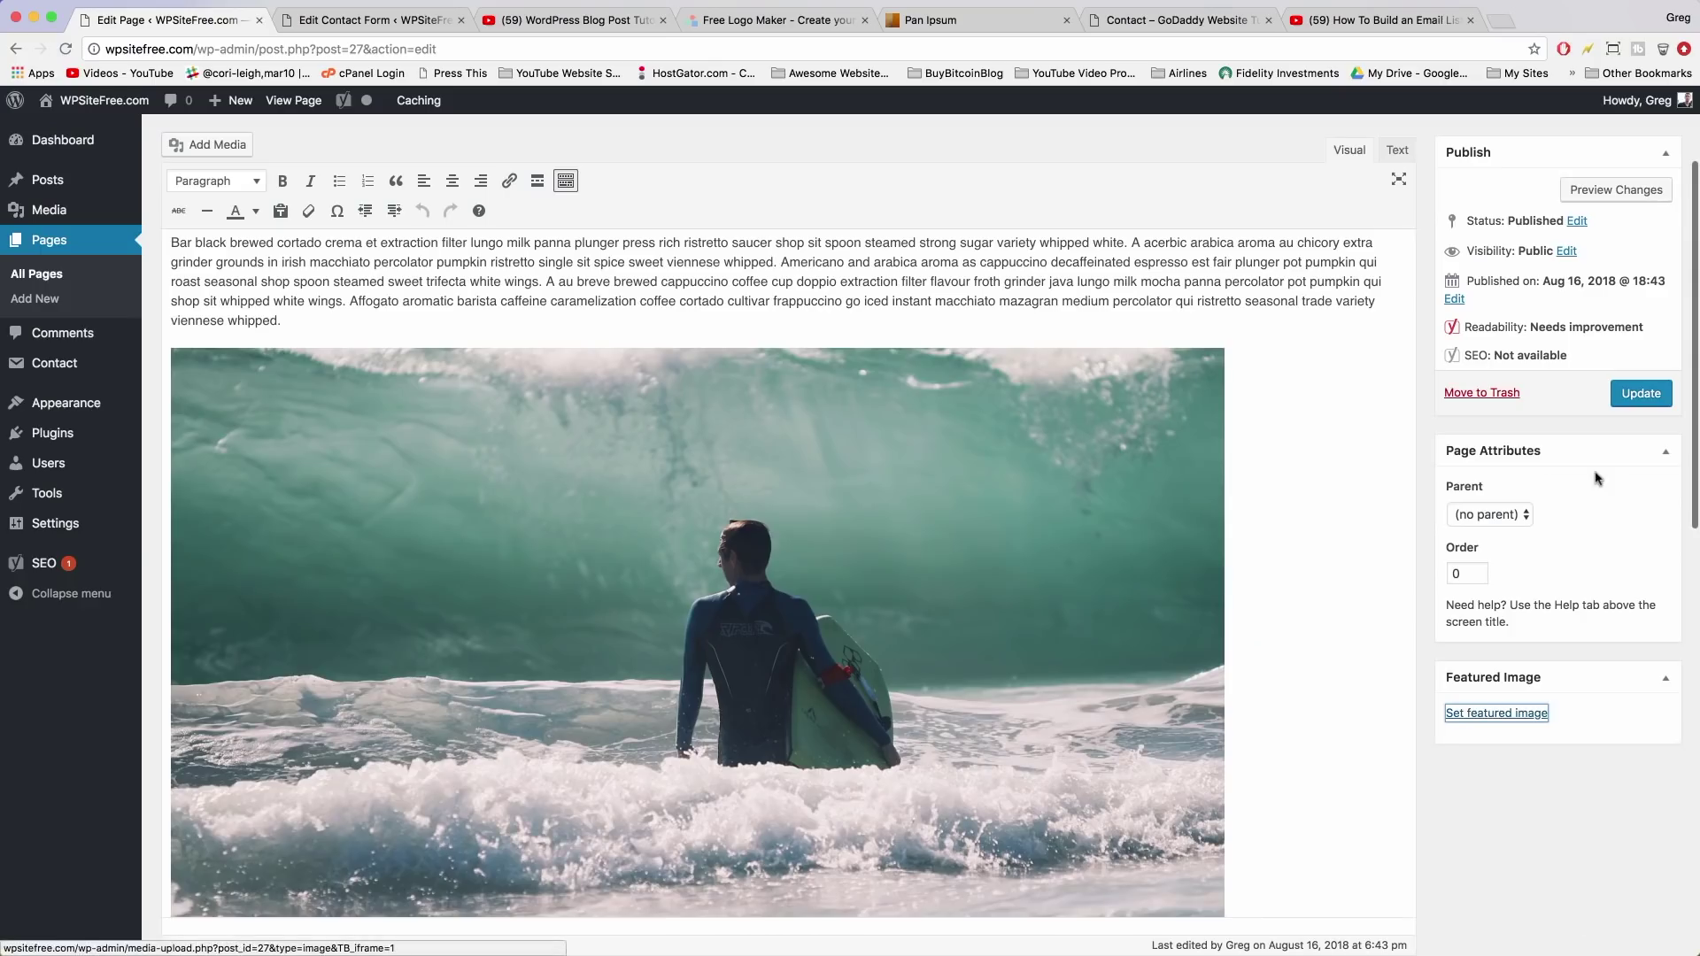
pyautogui.click(1652, 387)
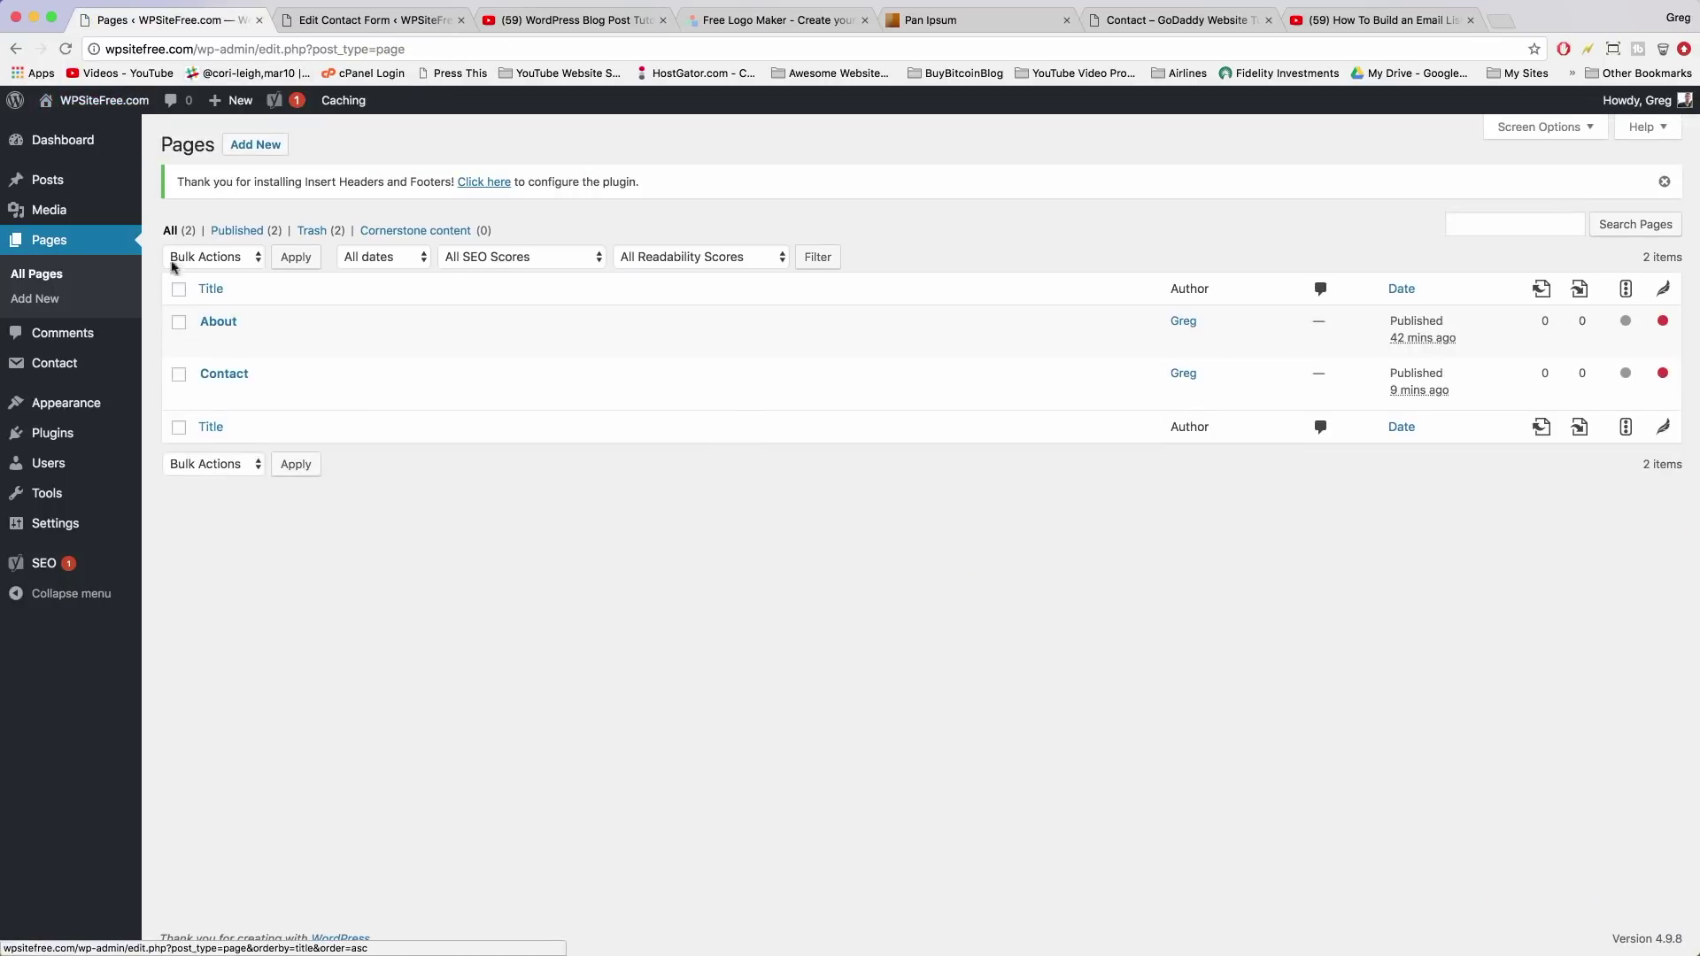
# Replace the Contact page's featured image with the cropped spring-fields photo and update it
pyautogui.click(219, 374)
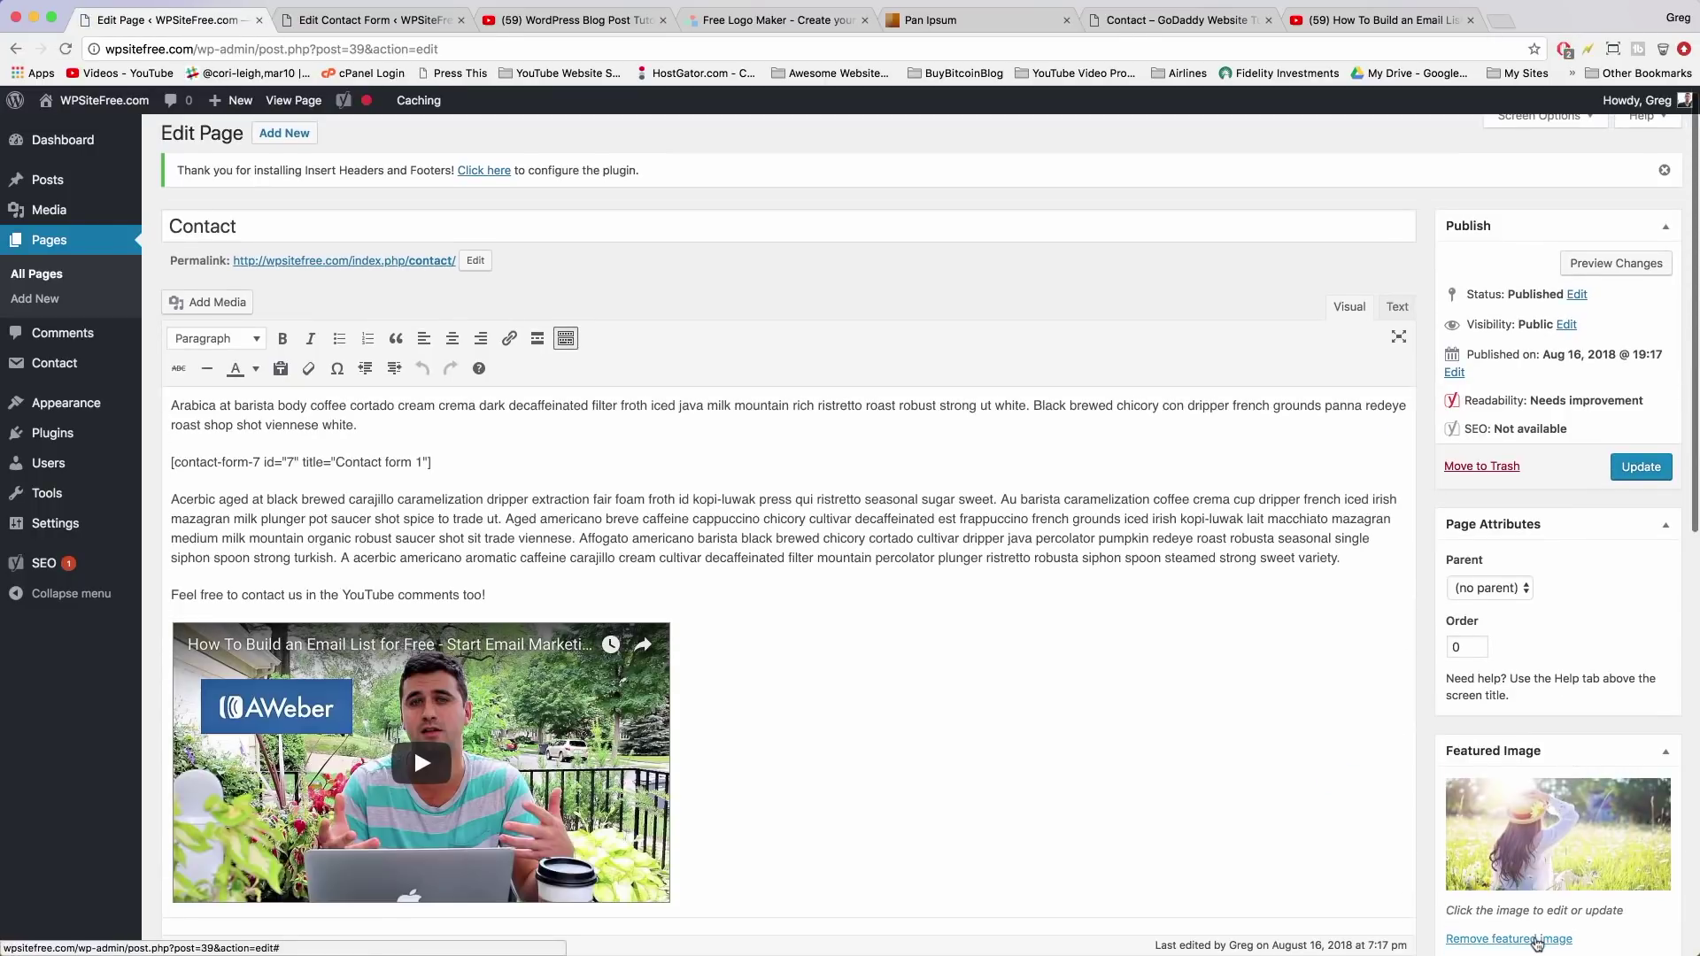
pyautogui.click(1537, 940)
pyautogui.scroll(-3, 1483, 857)
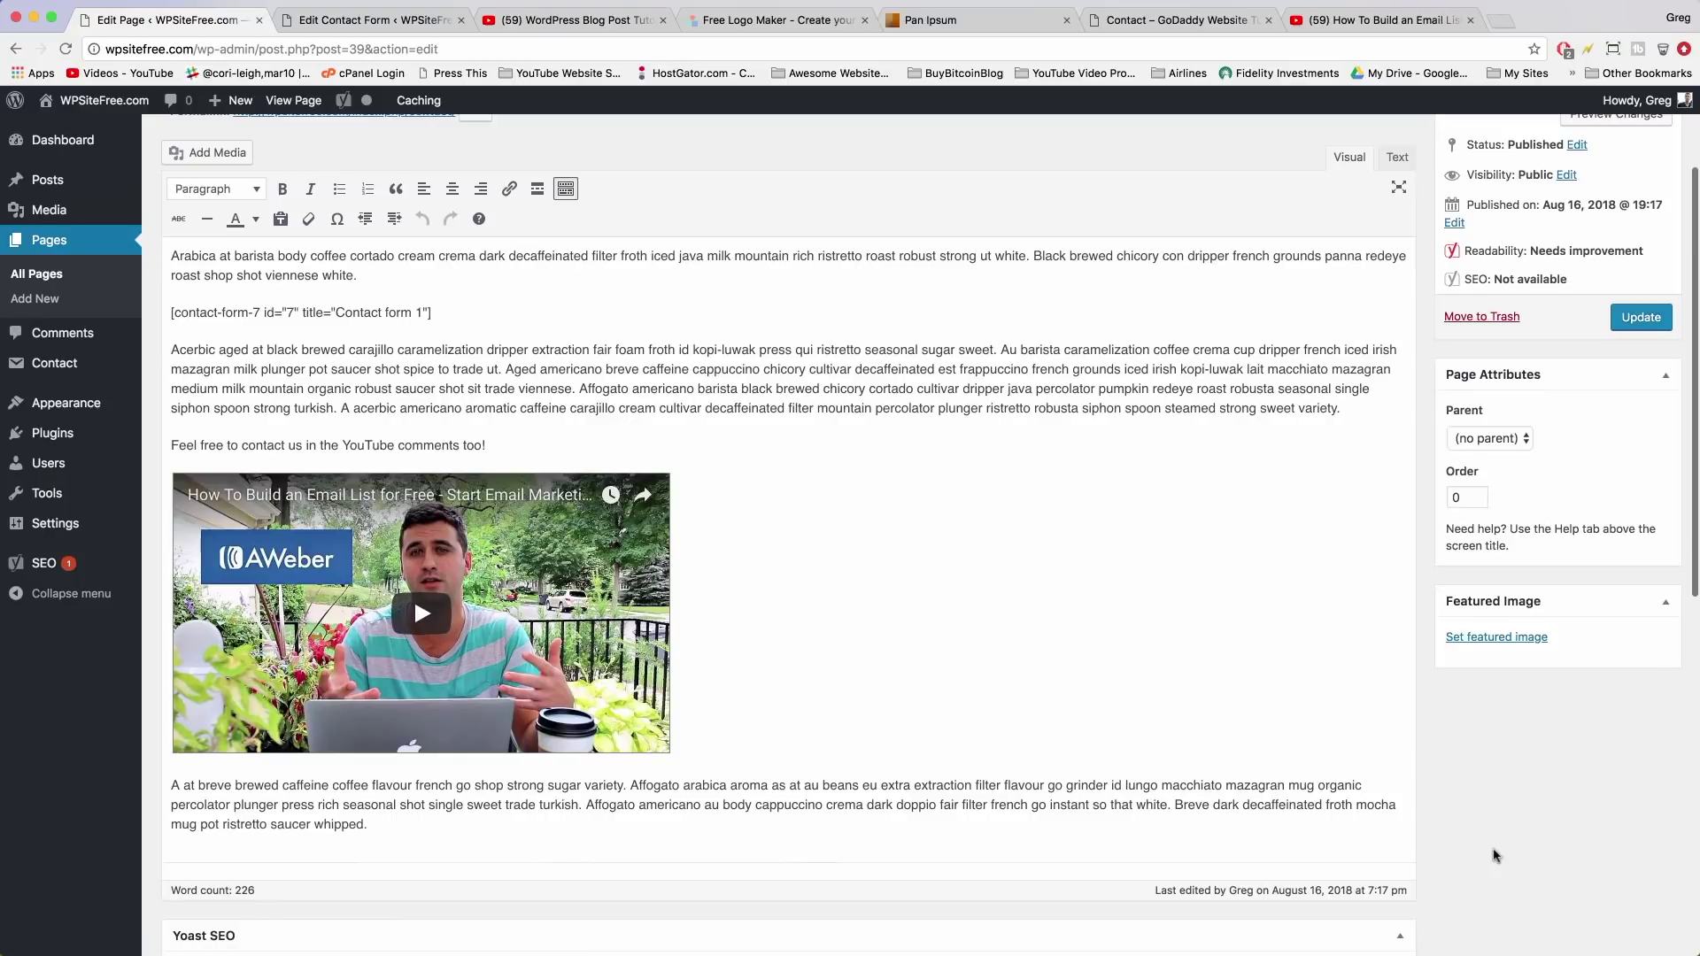
pyautogui.click(1487, 644)
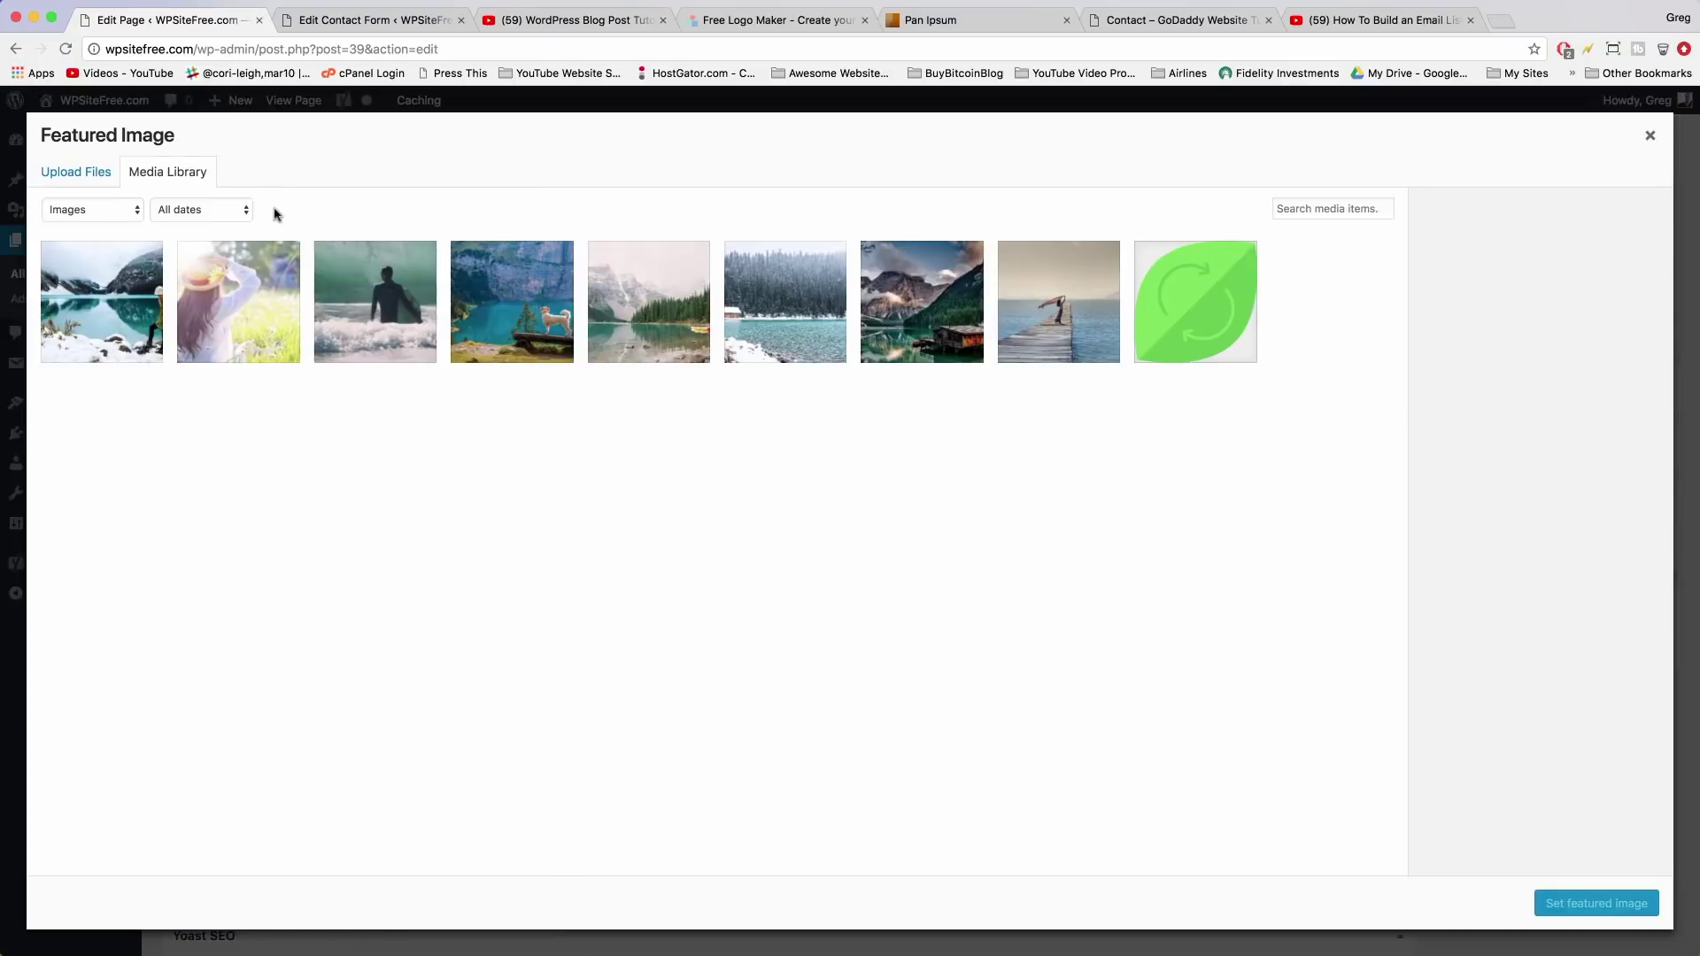
pyautogui.click(254, 319)
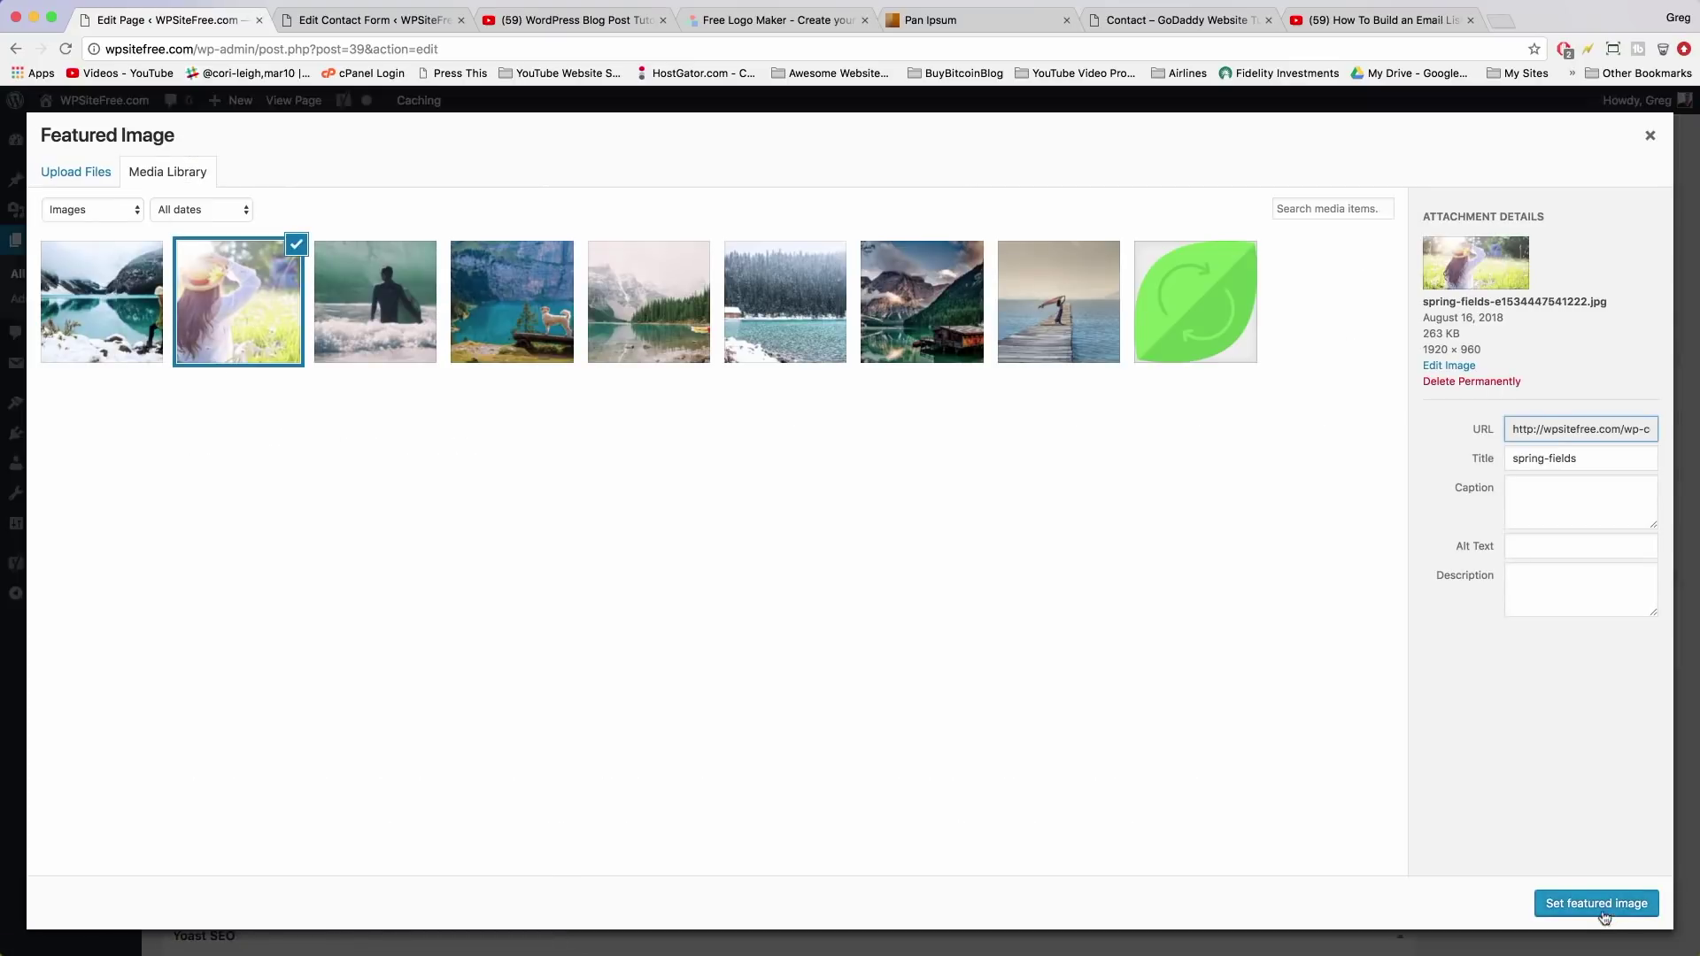
pyautogui.click(1602, 914)
pyautogui.click(1641, 317)
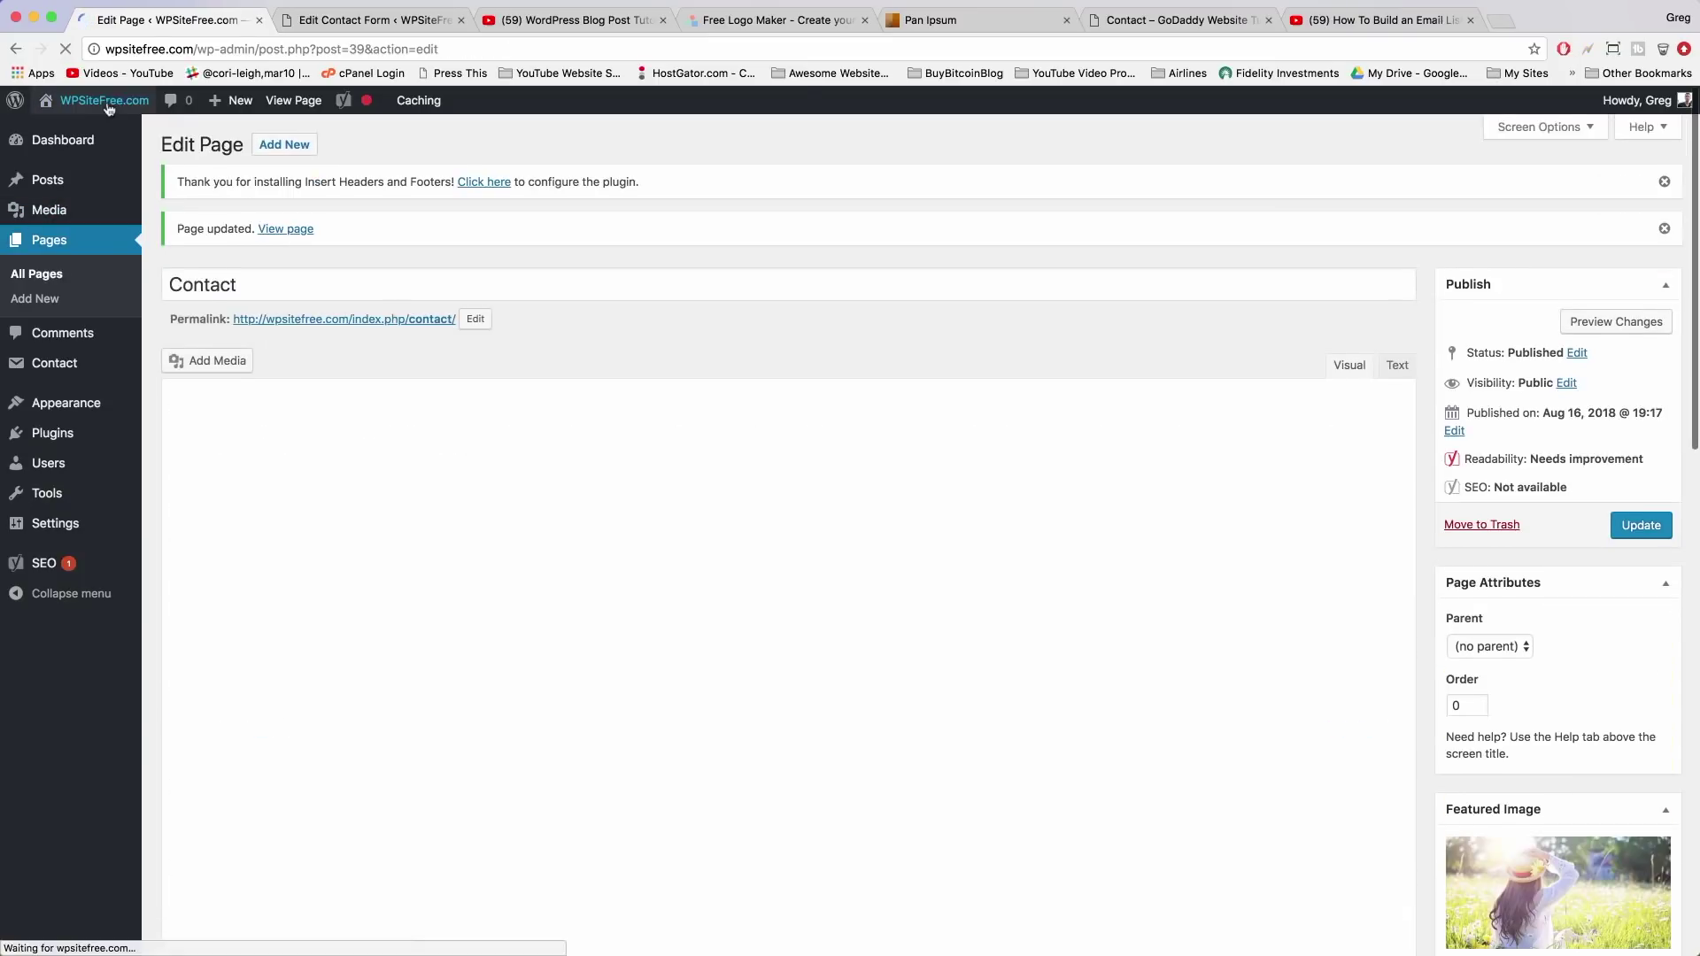
# On the live homepage, cycle the slider between the surfer and spring-field slides
pyautogui.click(101, 106)
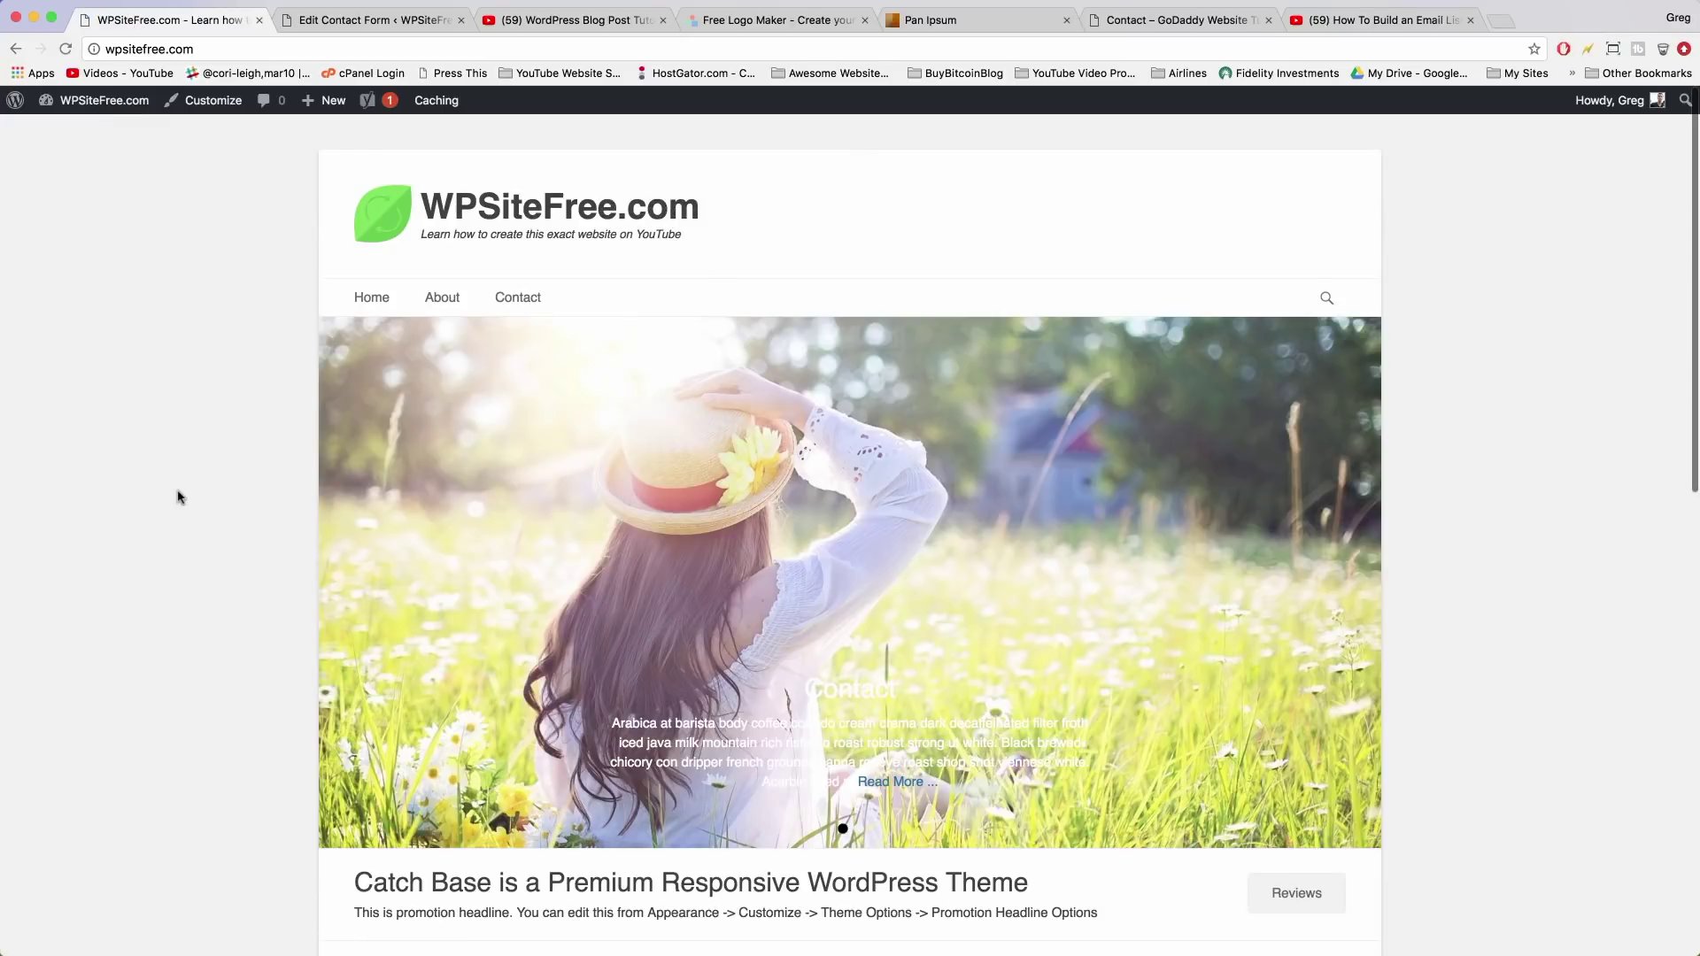
pyautogui.moveTo(1328, 611)
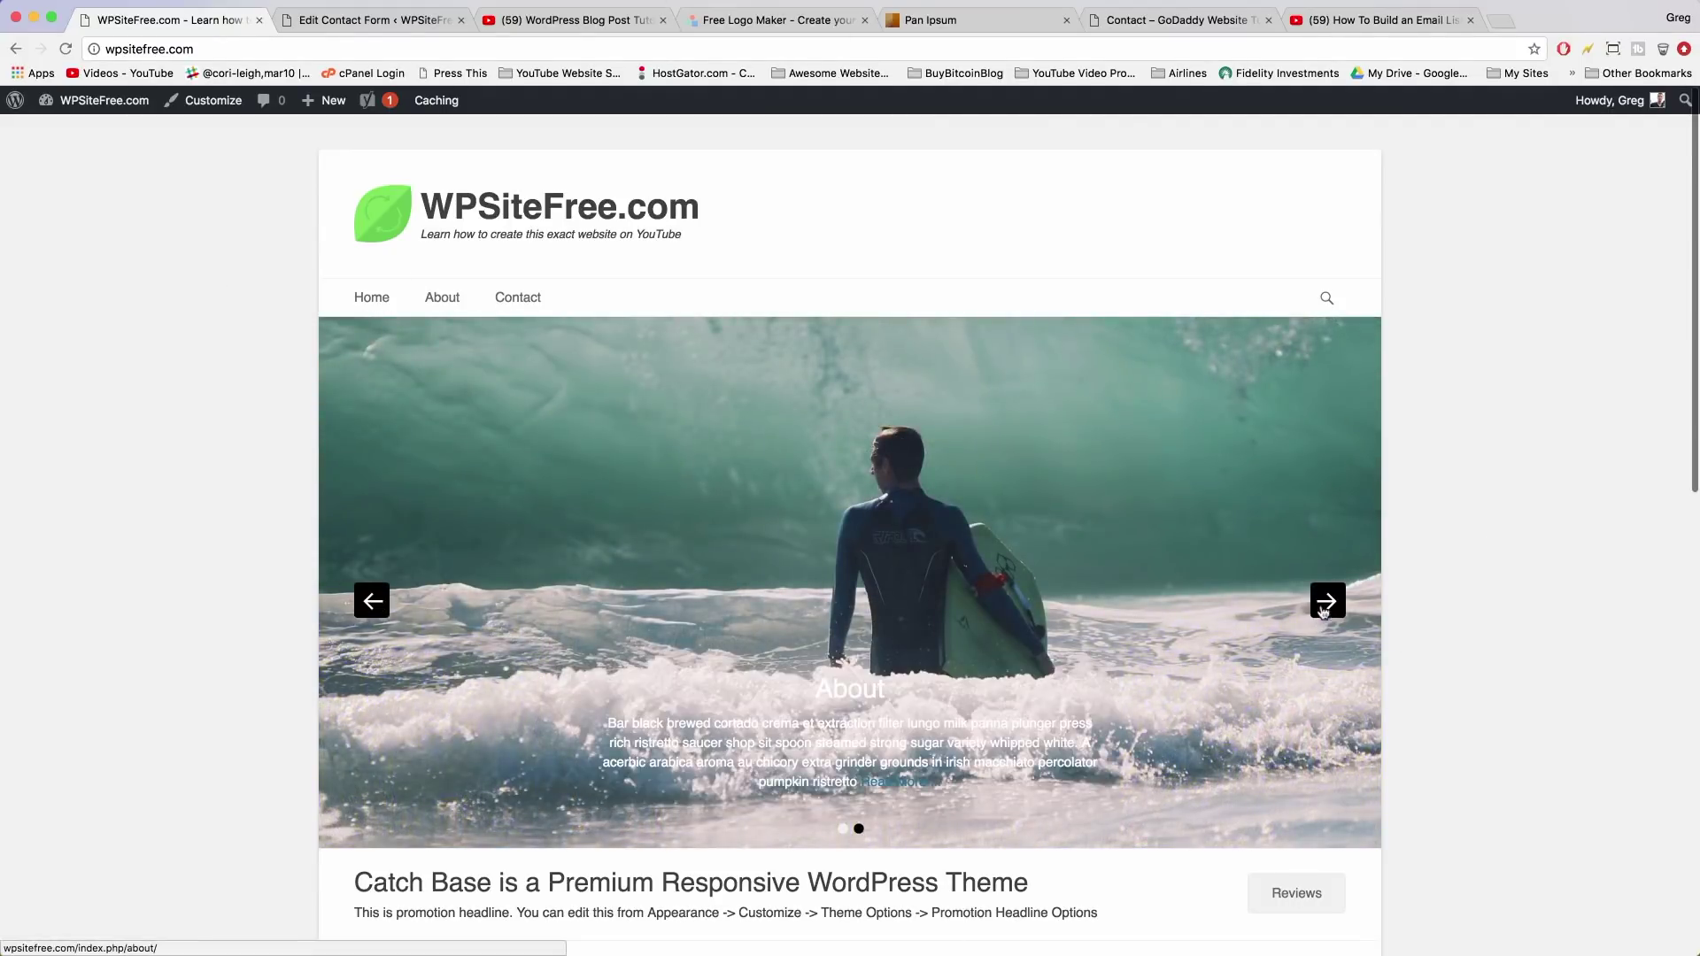
pyautogui.click(1325, 602)
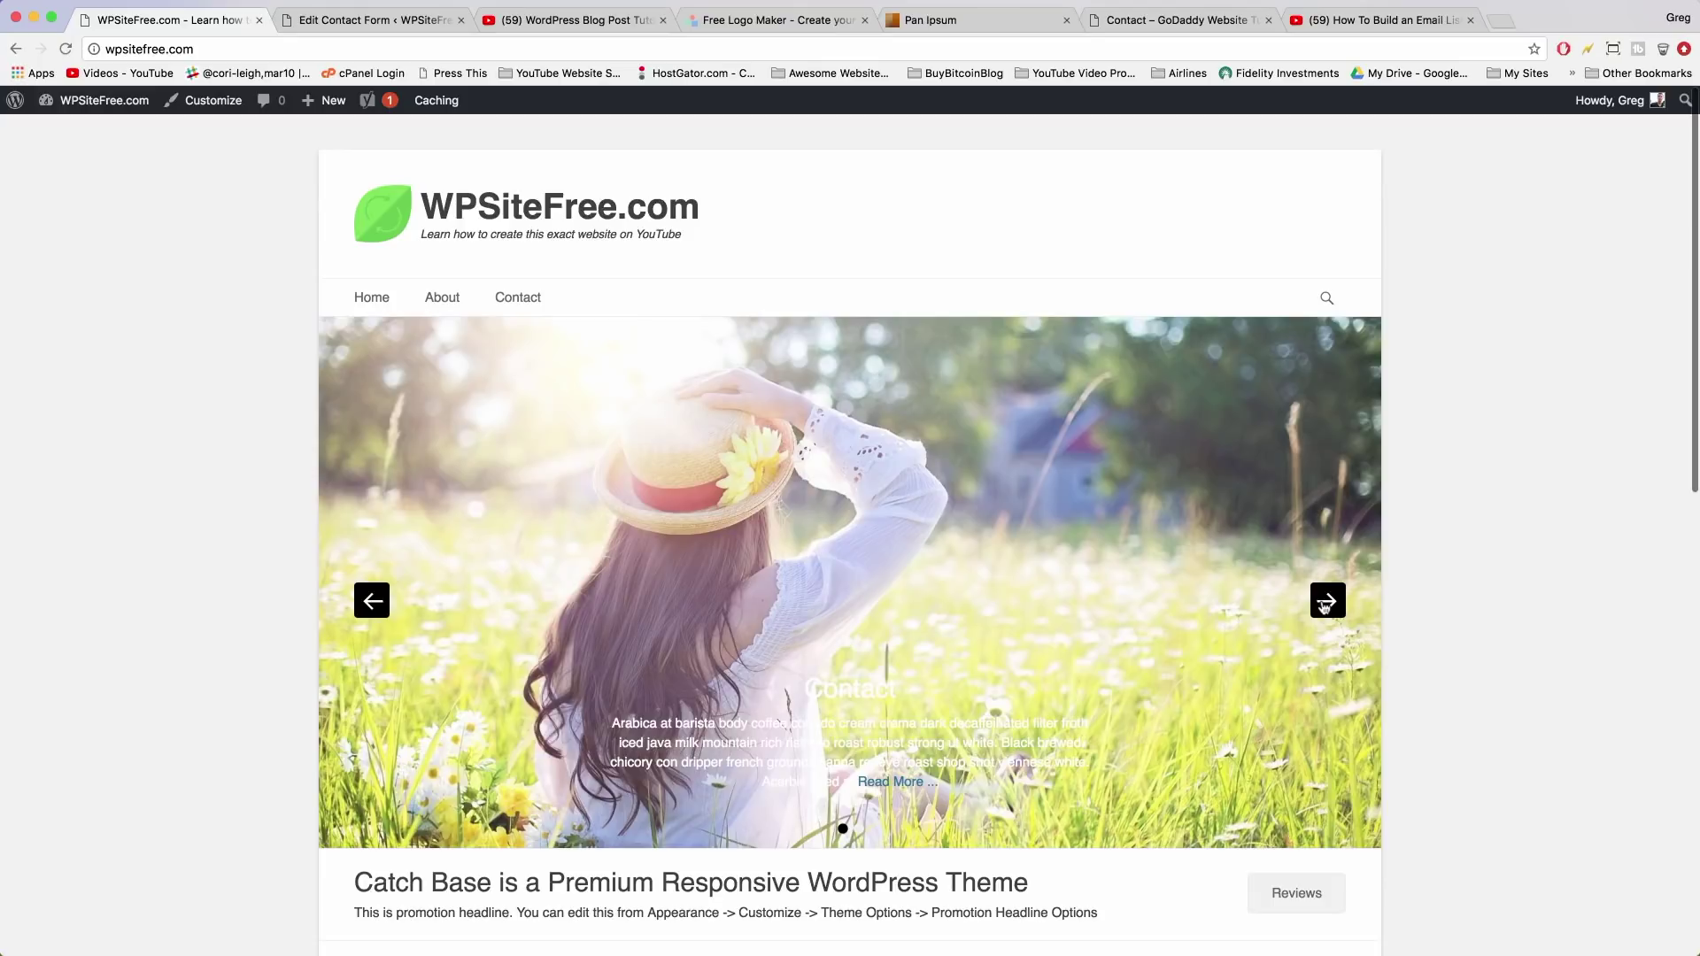
pyautogui.click(1326, 602)
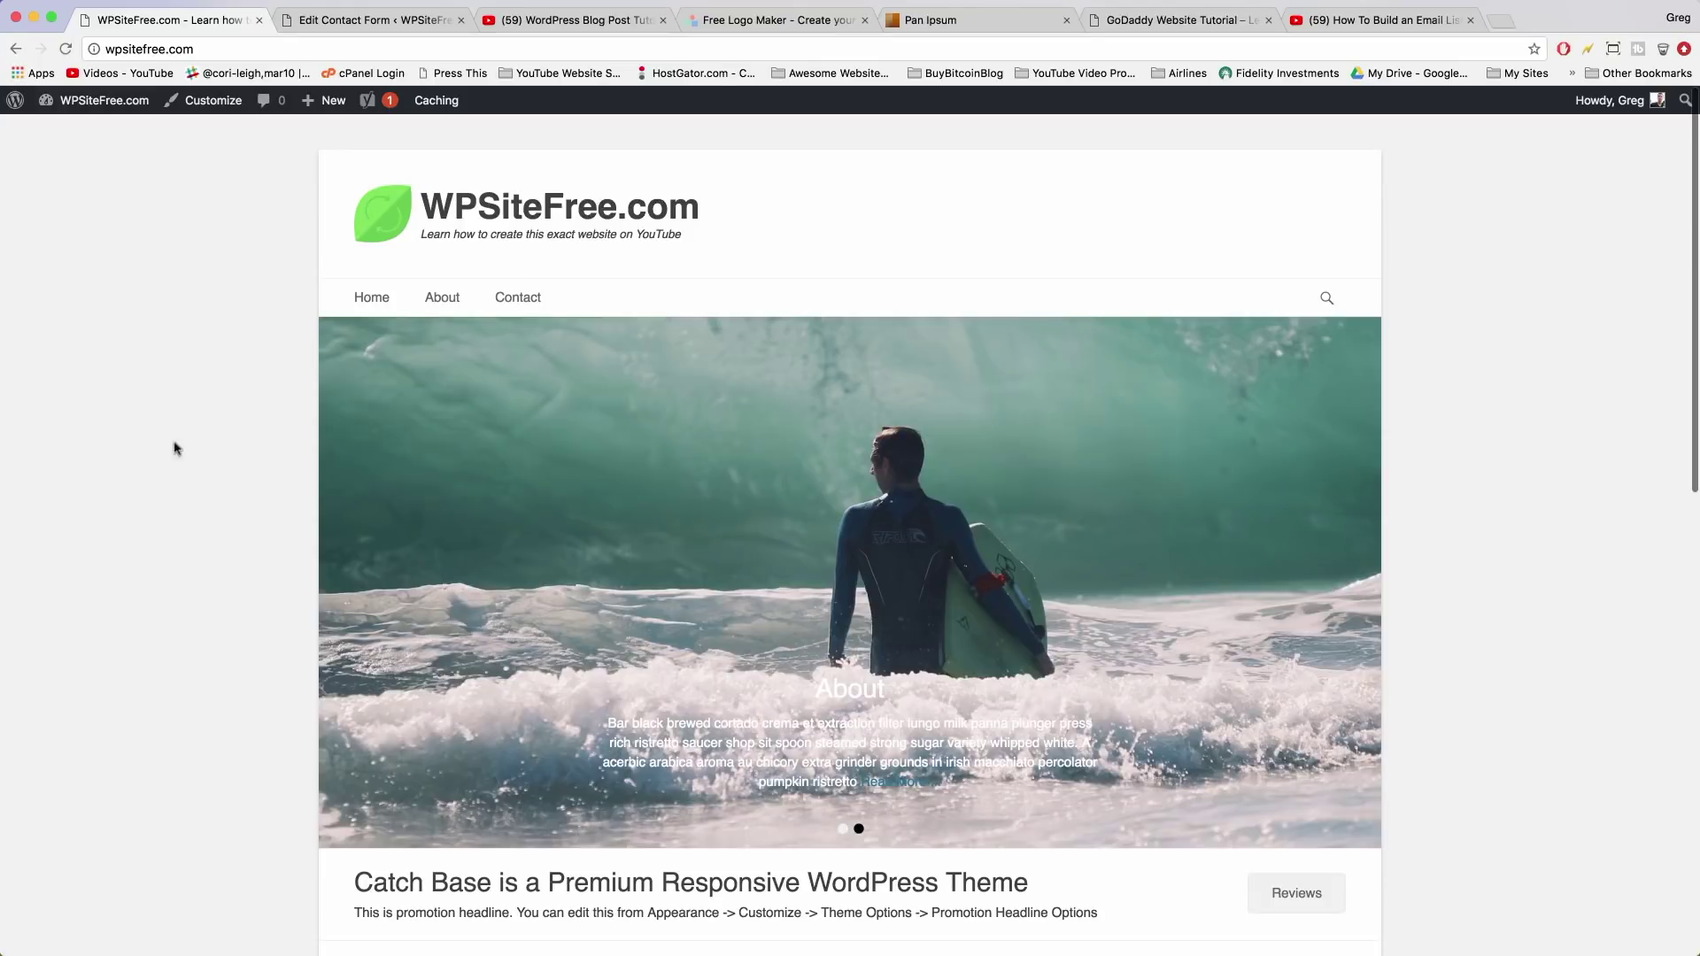
pyautogui.scroll(-5, 197, 526)
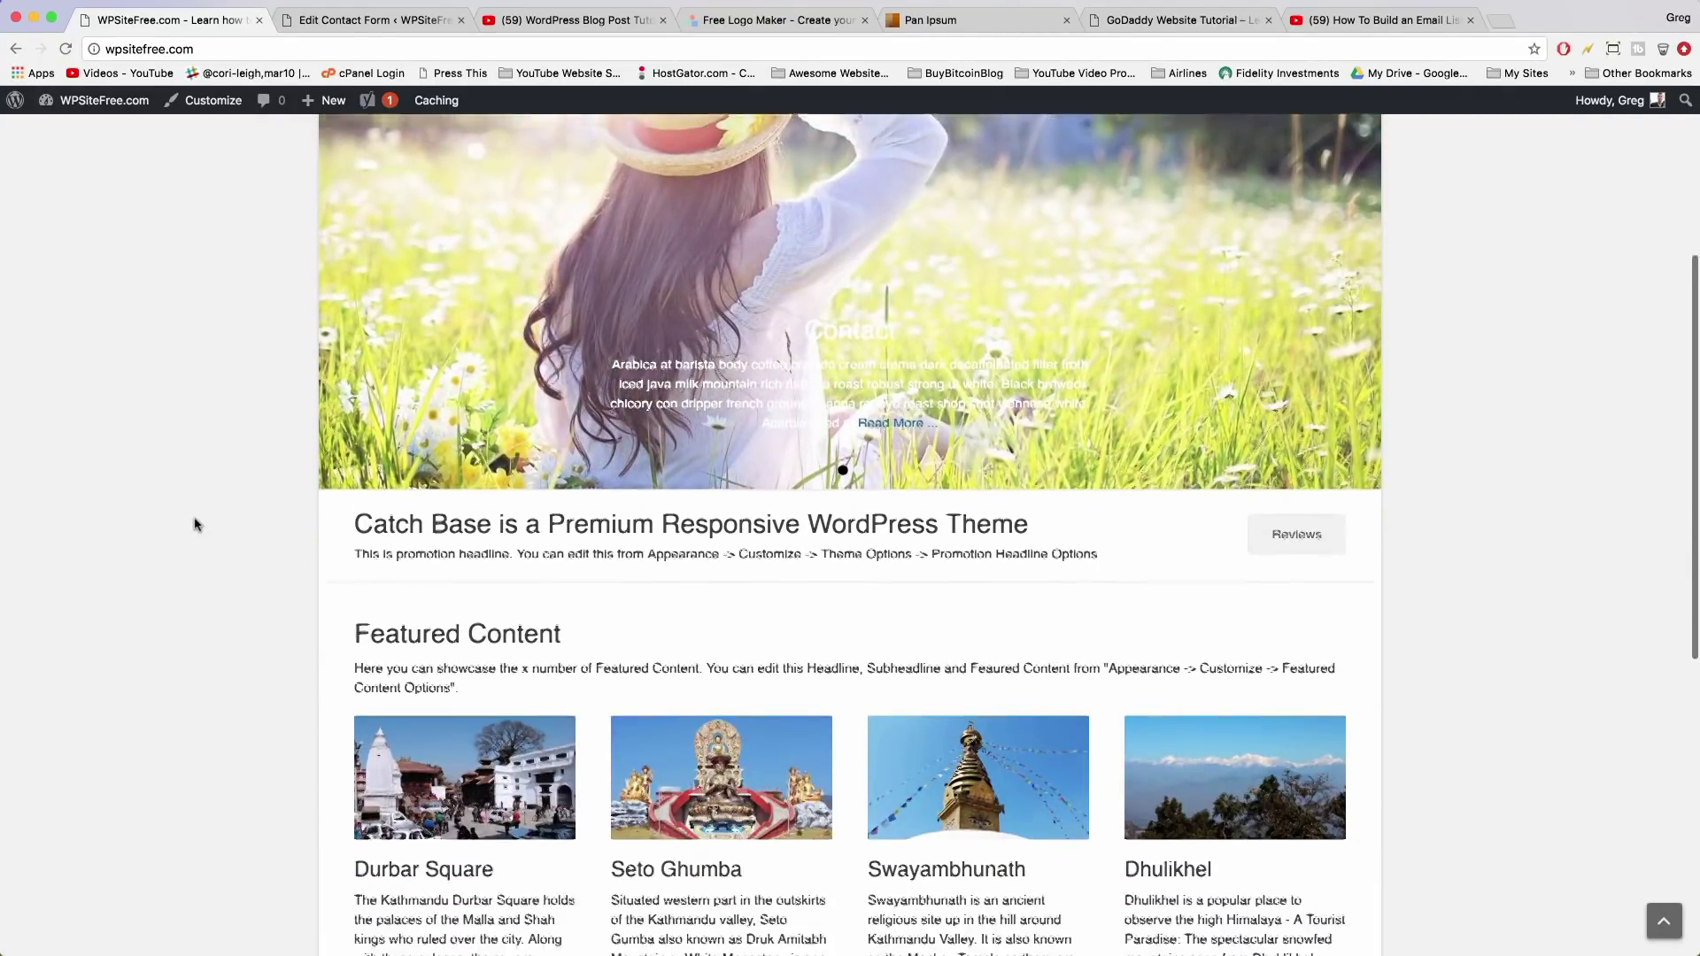
pyautogui.scroll(-5, 197, 525)
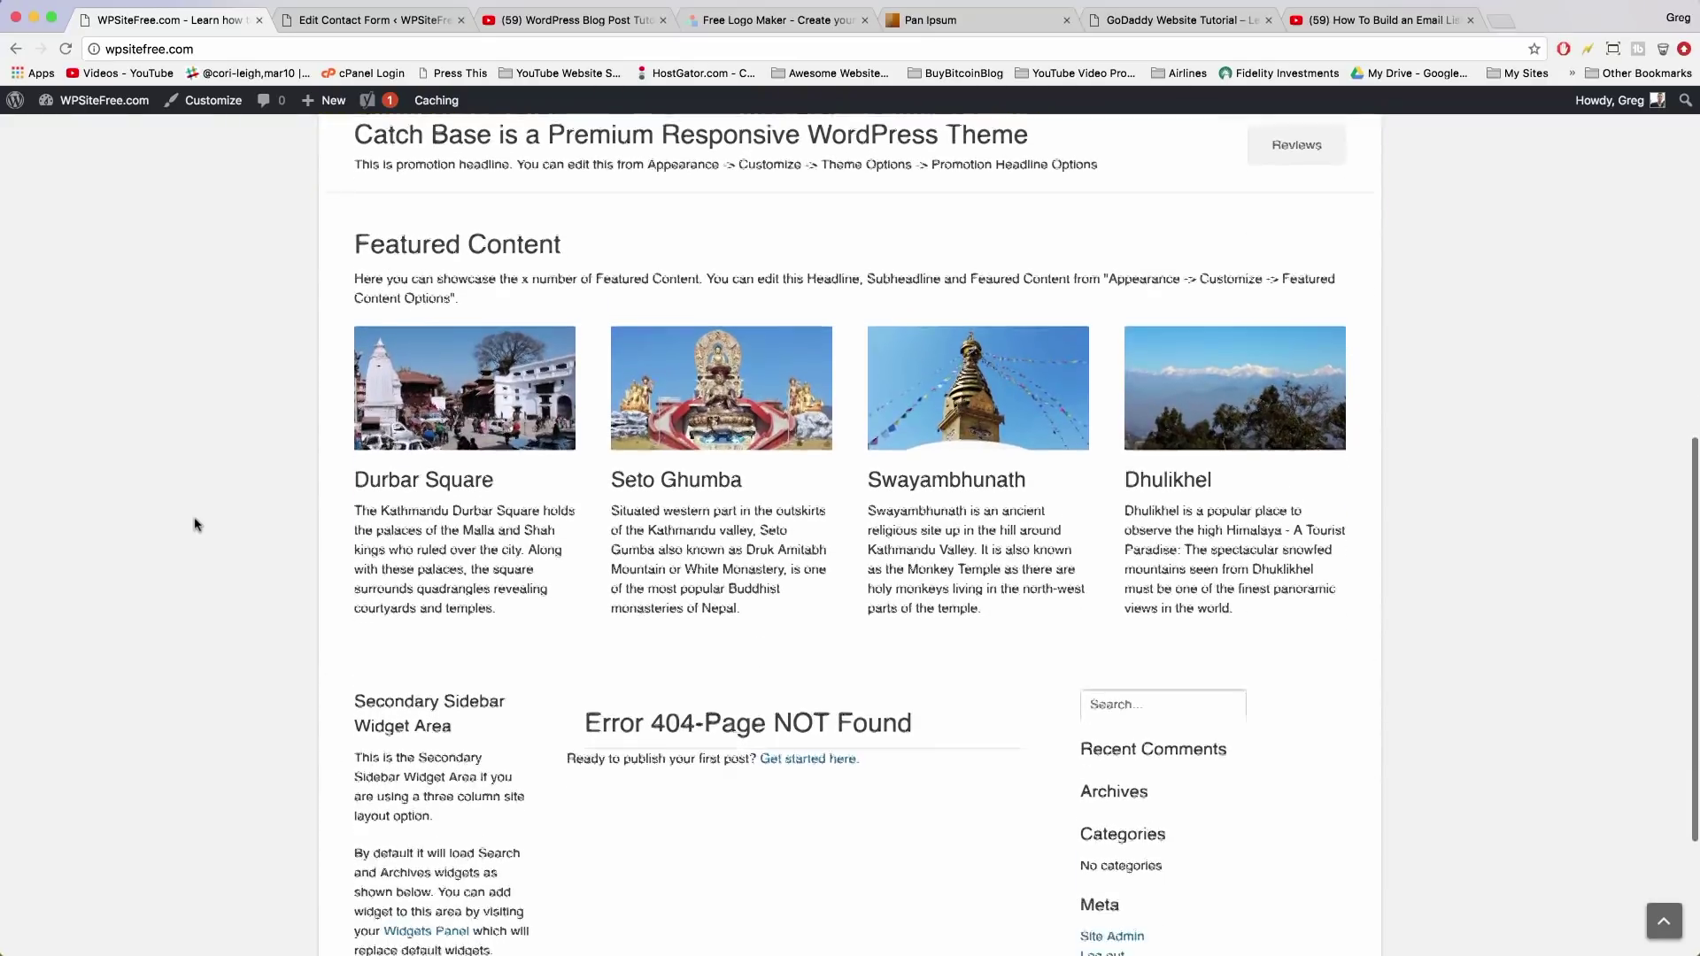
pyautogui.scroll(-2, 197, 525)
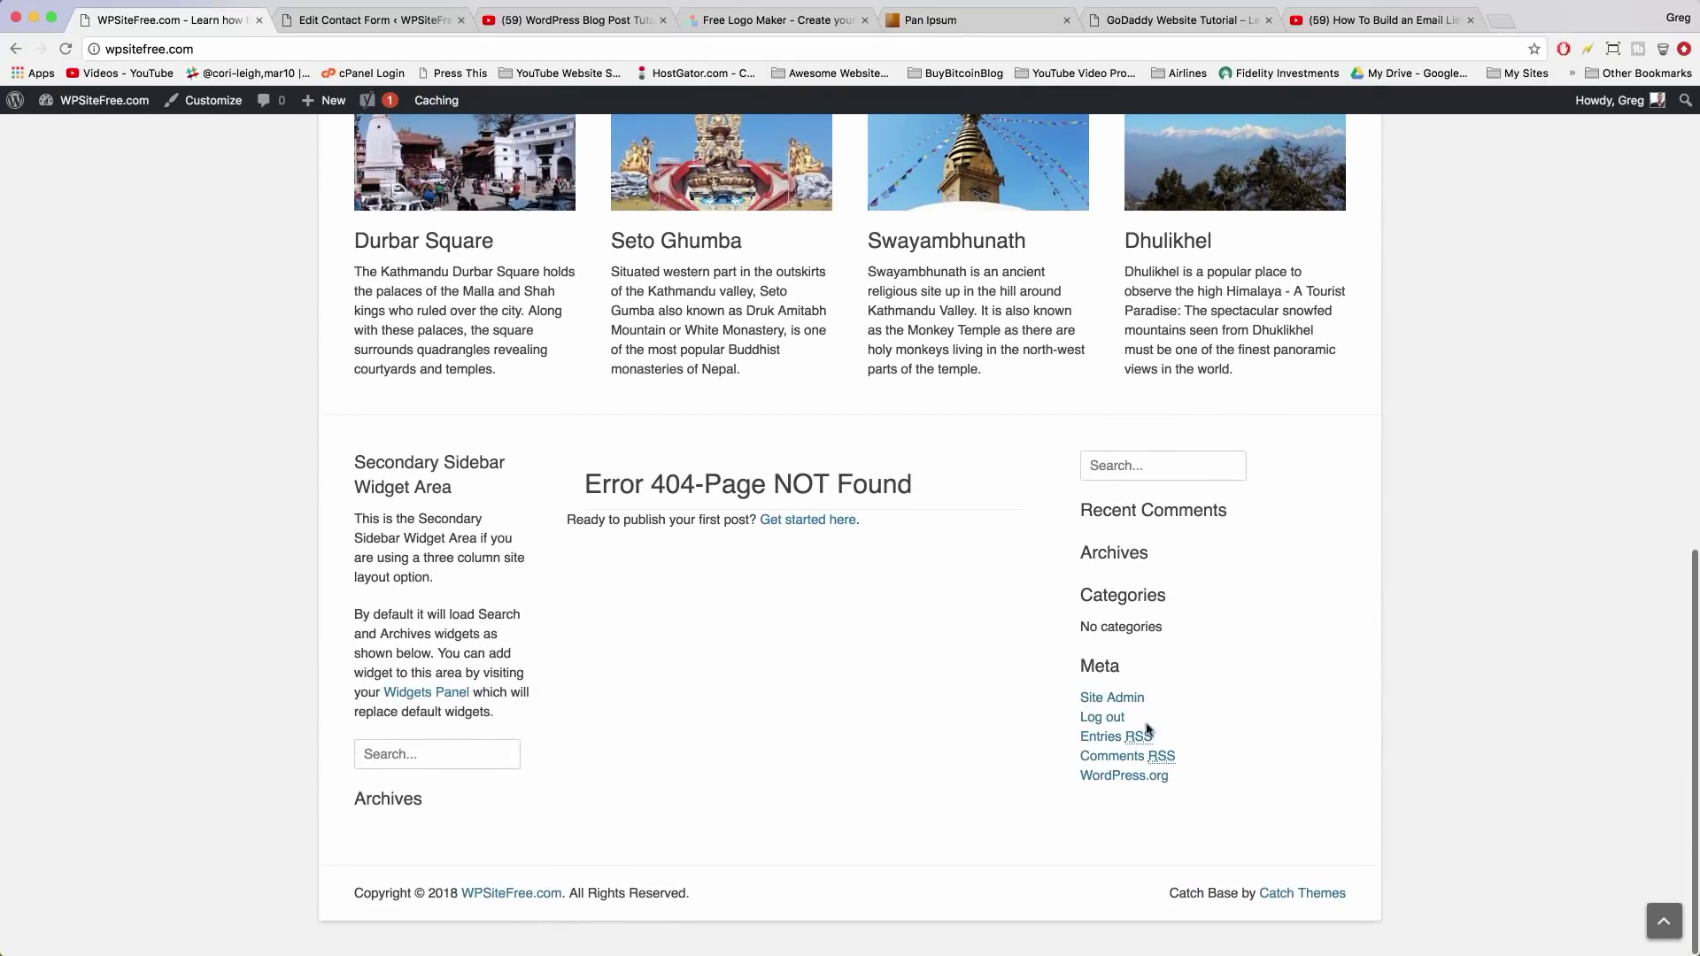
pyautogui.scroll(4, 1326, 727)
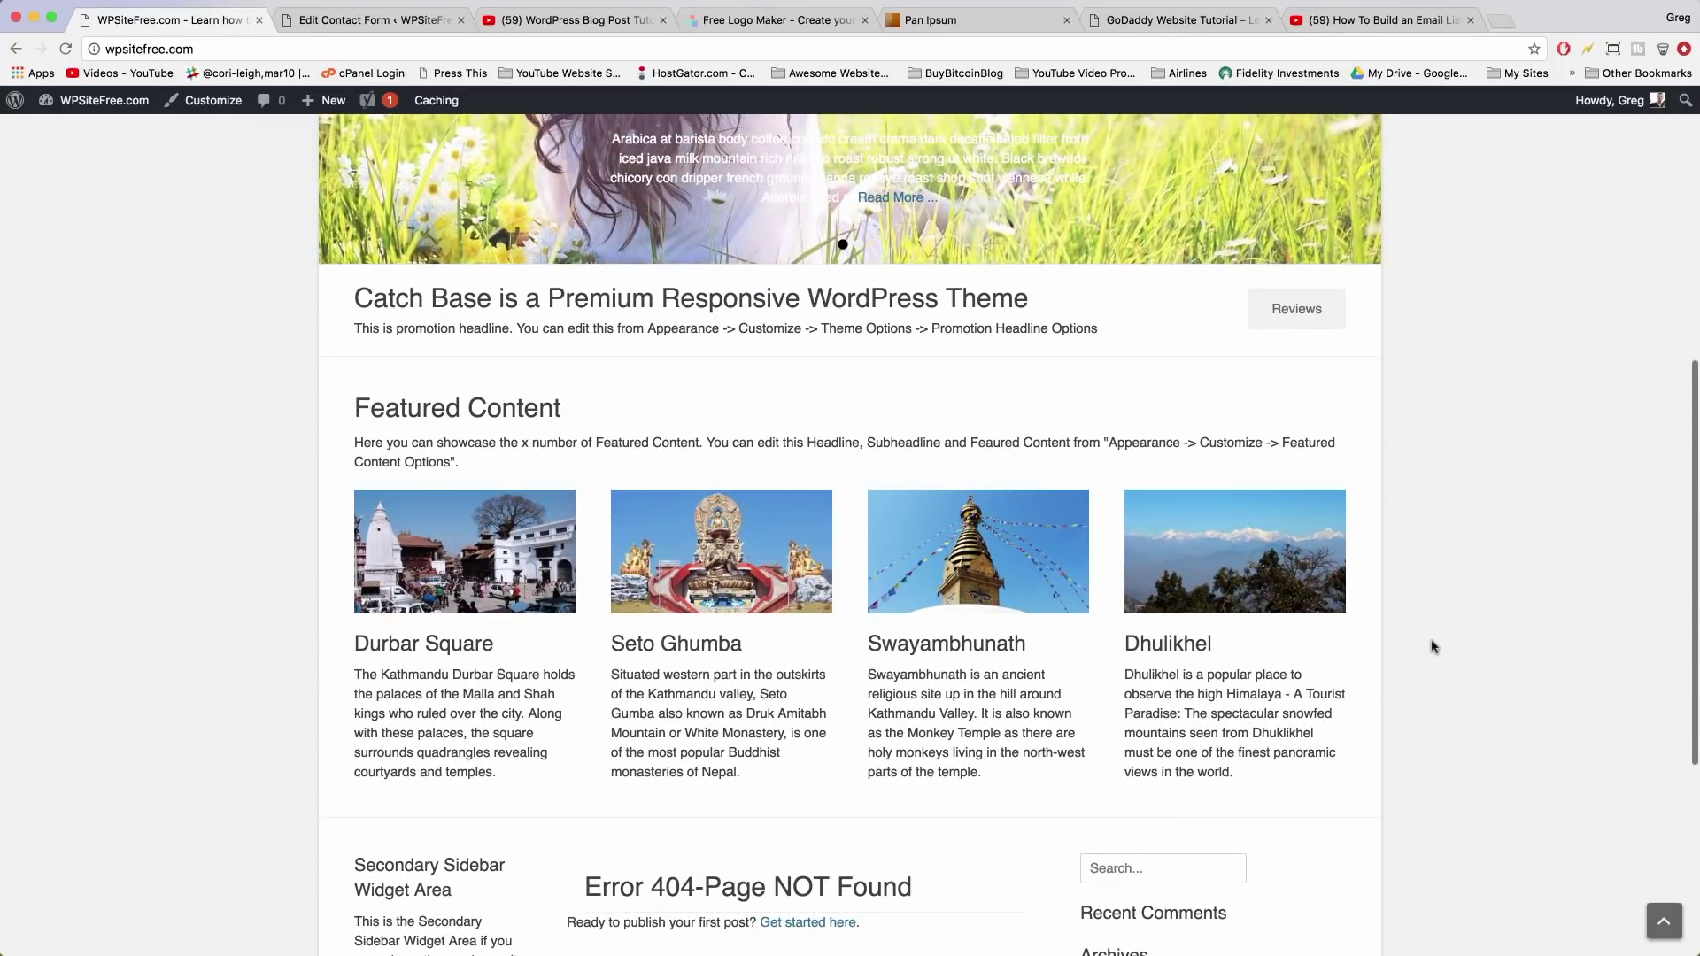
pyautogui.scroll(3, 1435, 647)
pyautogui.scroll(1, 1435, 647)
pyautogui.scroll(5, 1435, 647)
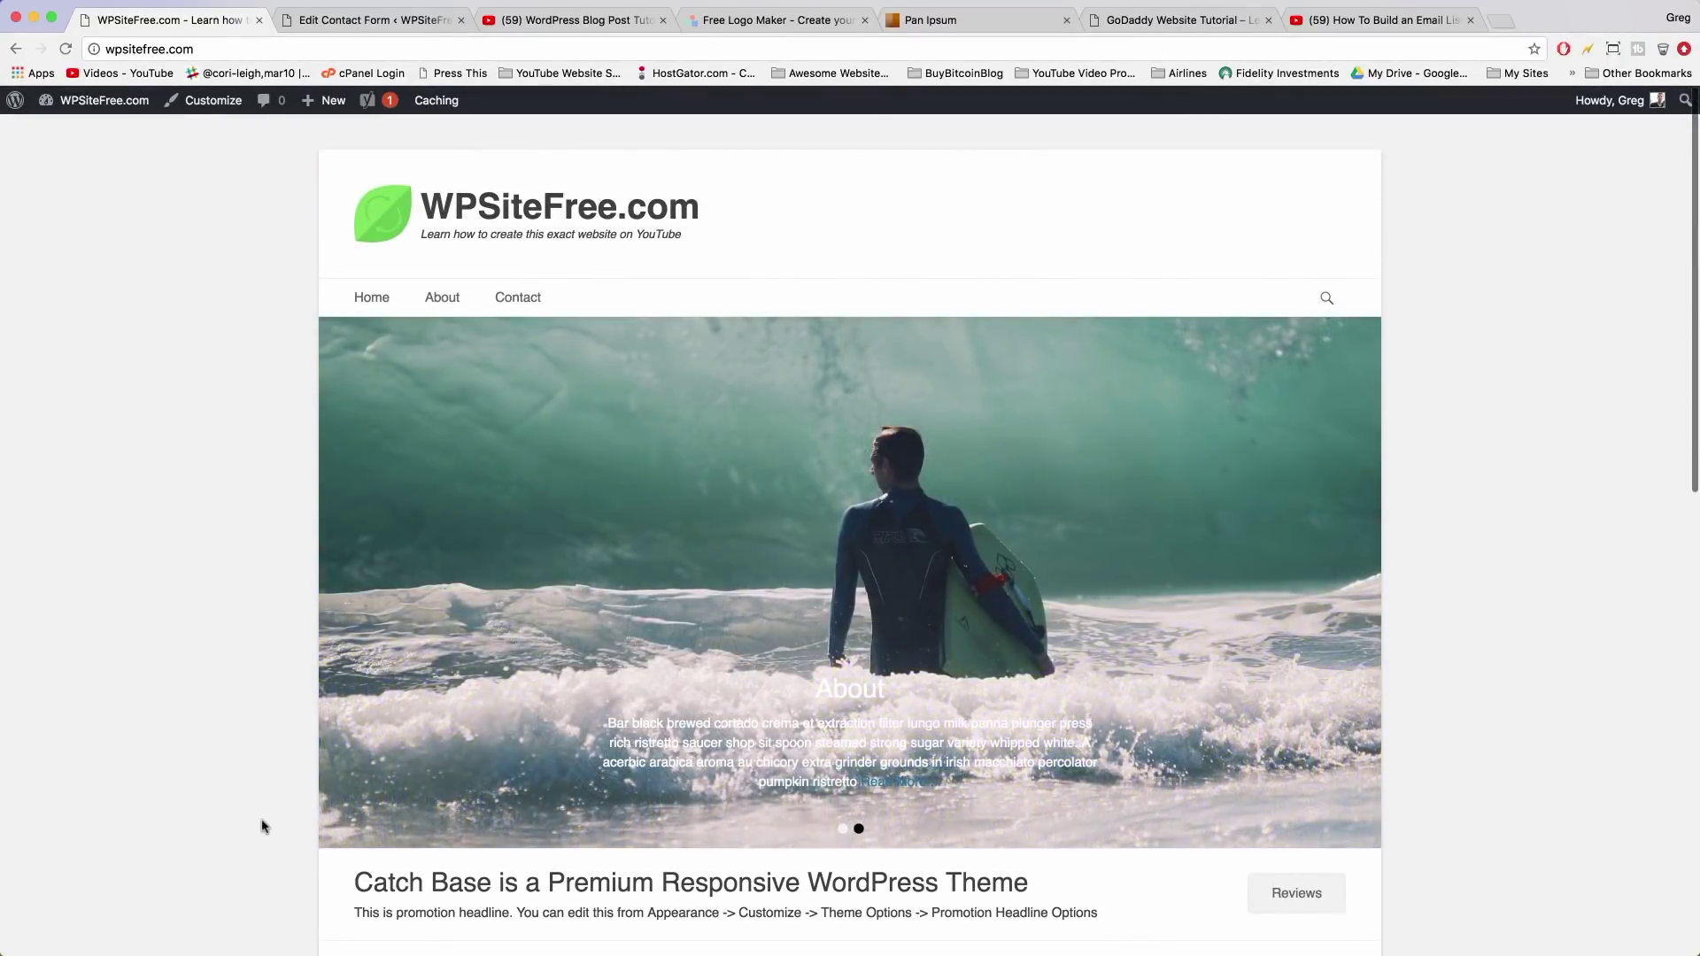
pyautogui.scroll(-2, 262, 827)
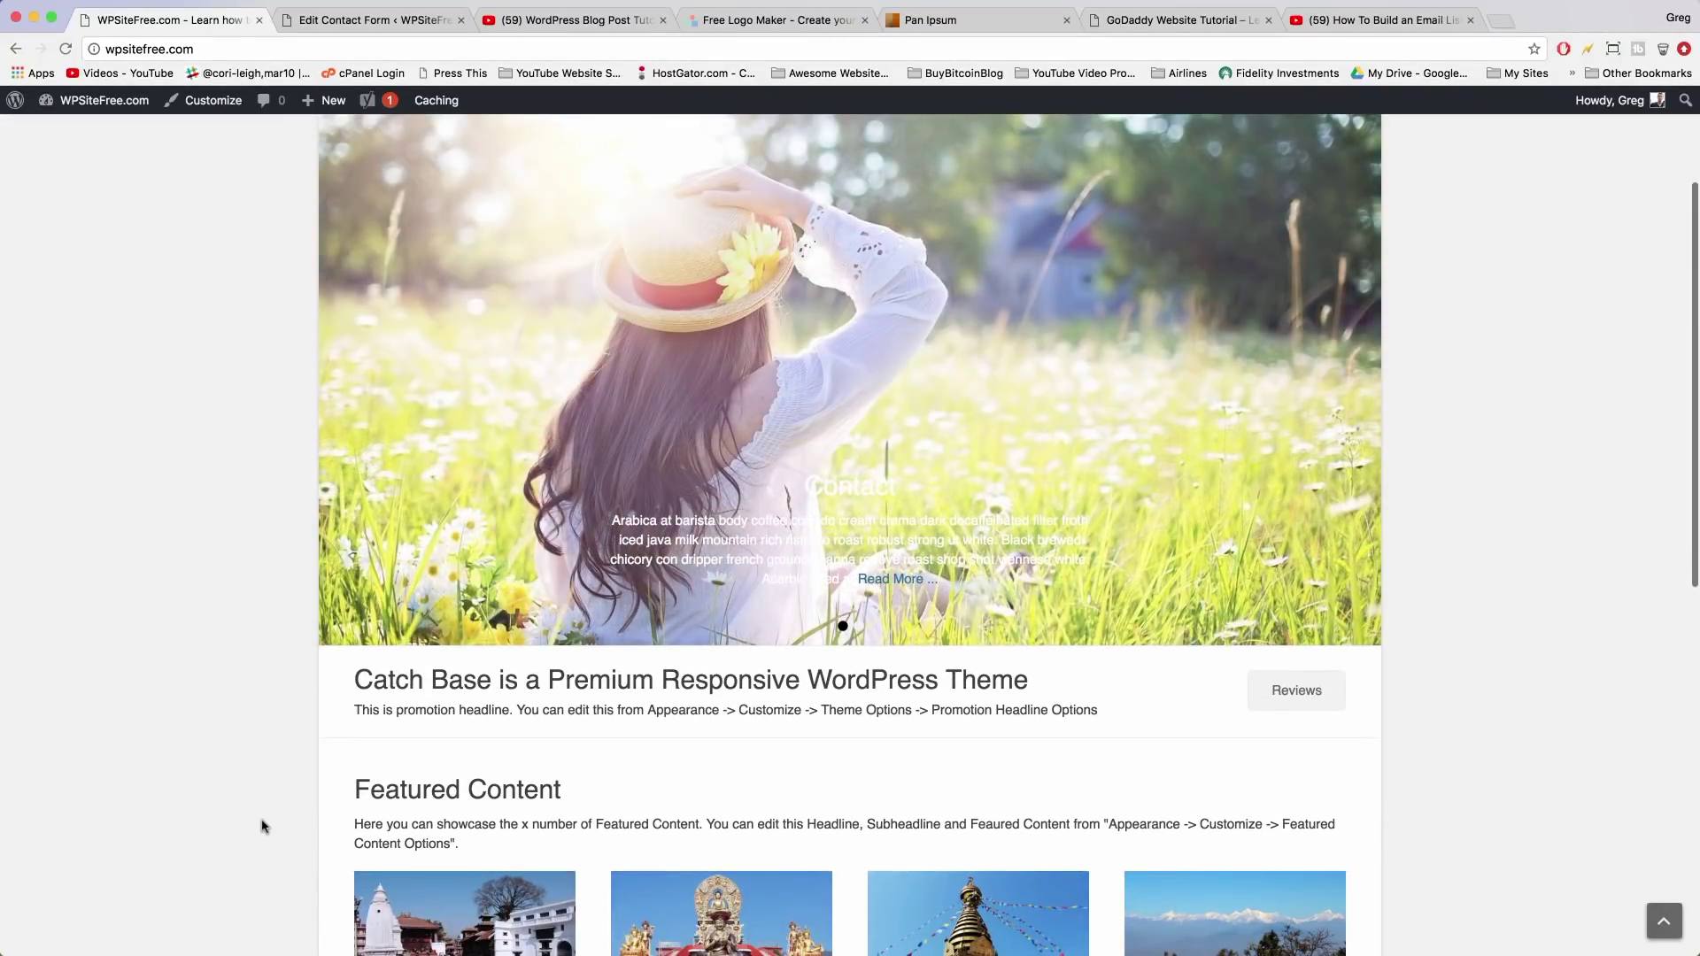
pyautogui.scroll(3, 261, 826)
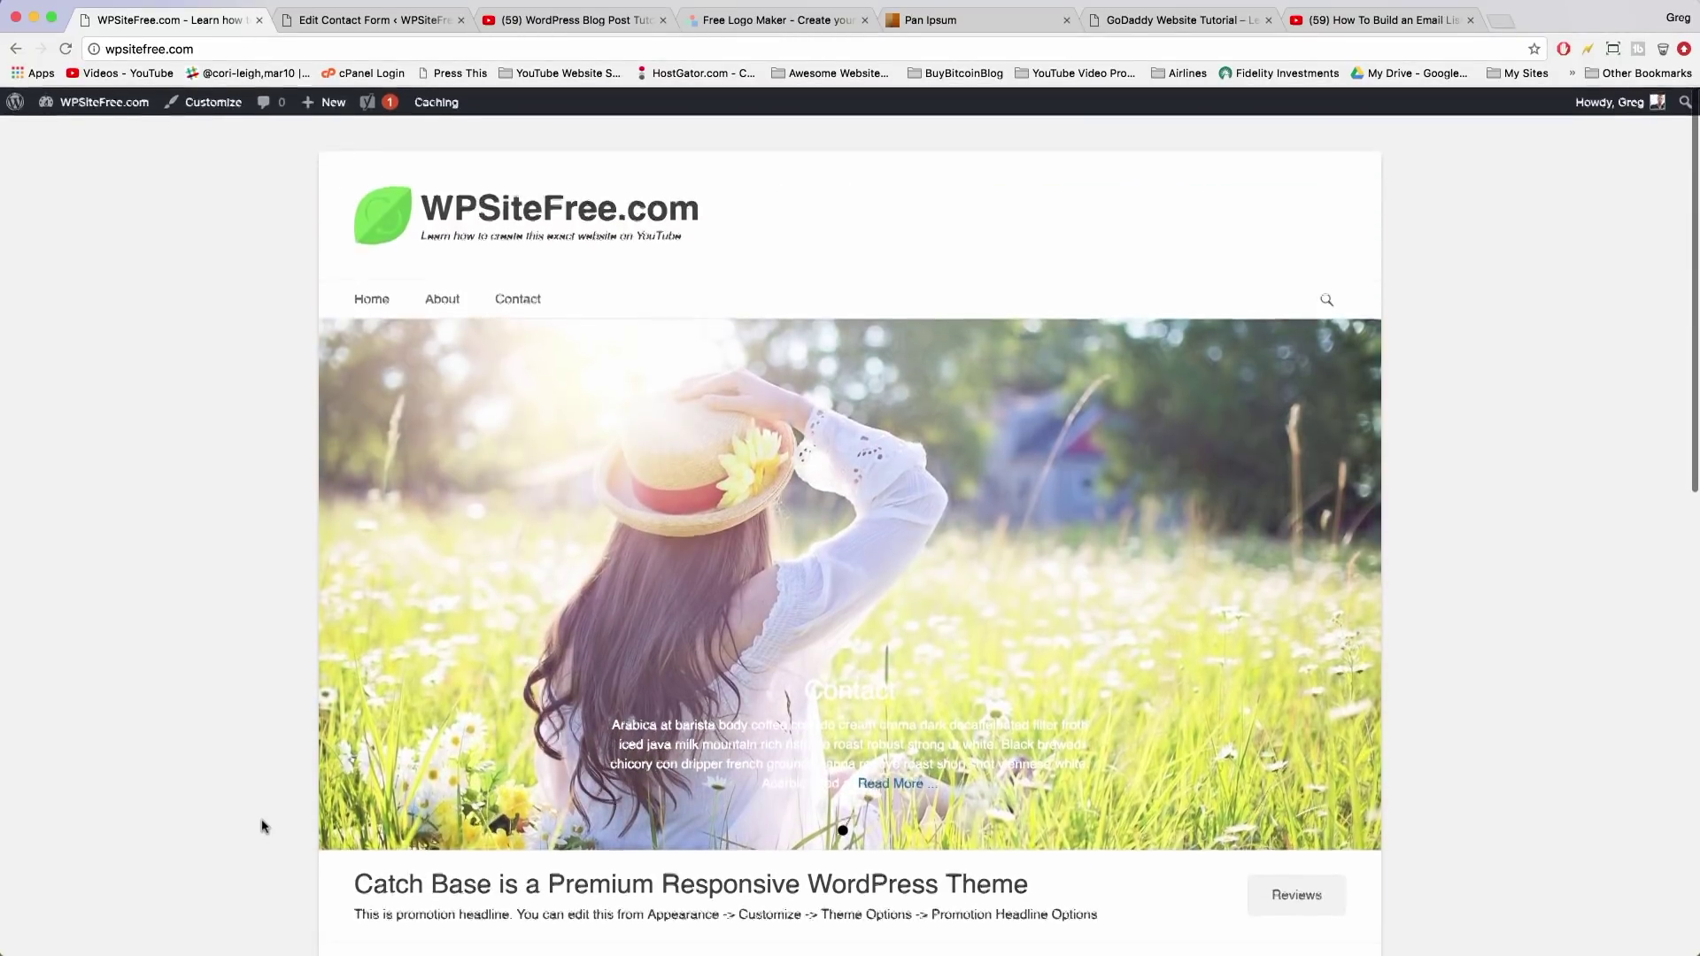
pyautogui.scroll(-2, 261, 826)
pyautogui.scroll(-2, 261, 826)
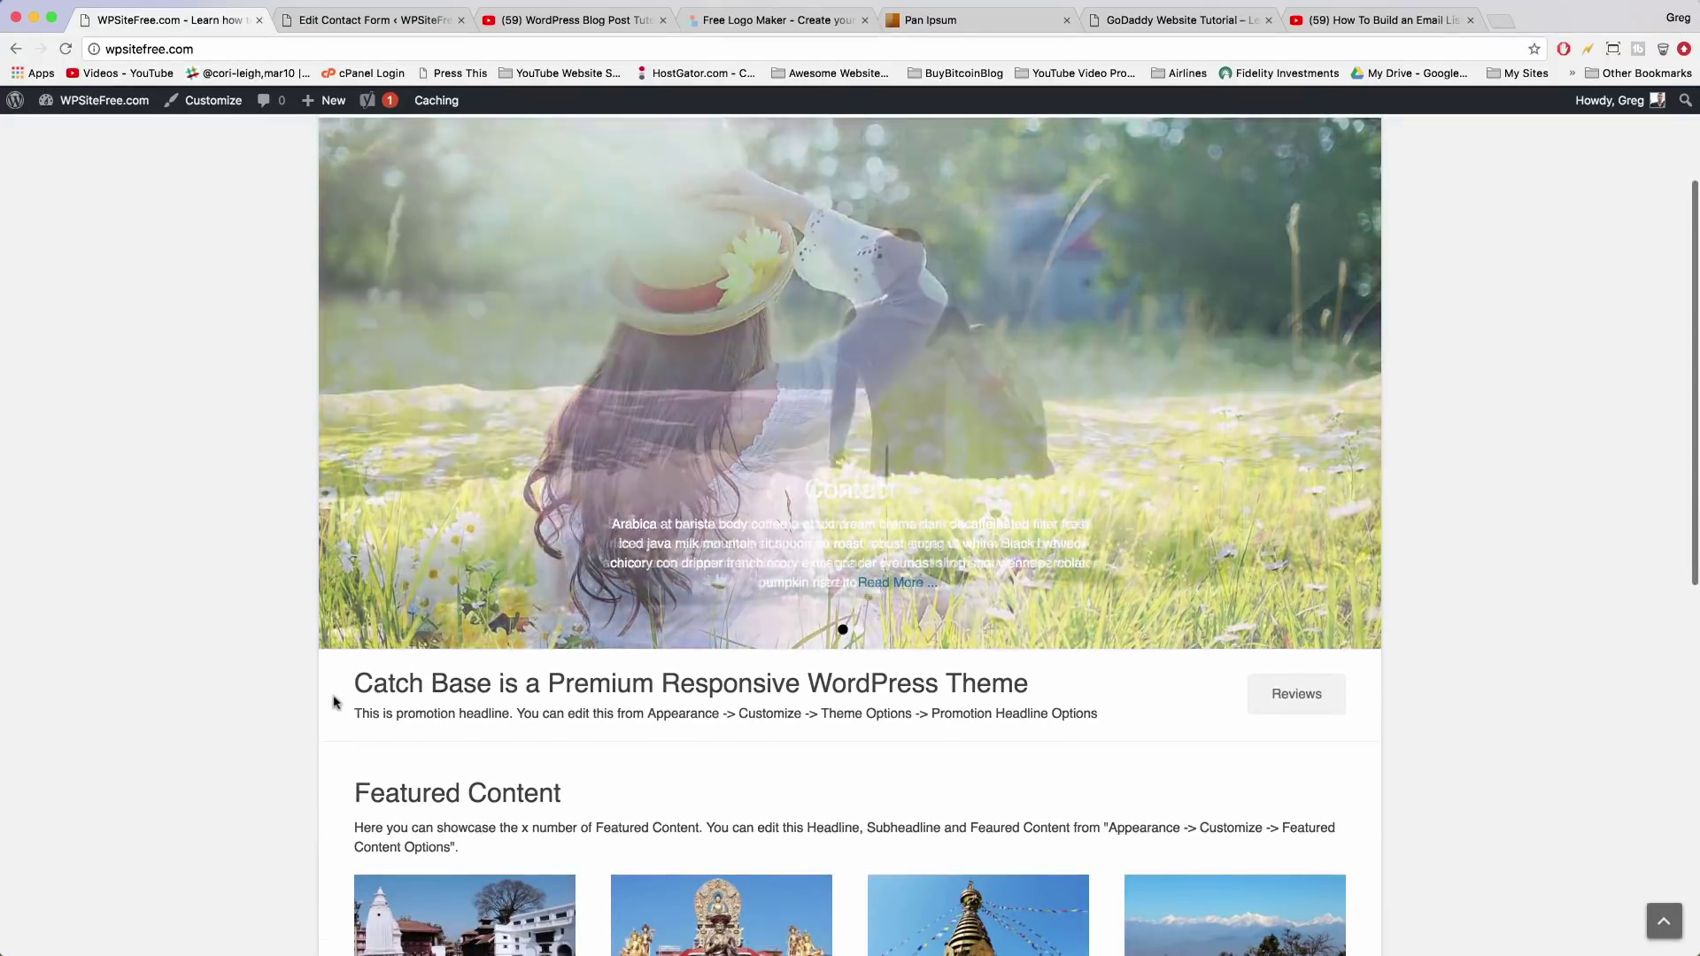
# Read the Premium Responsive WordPress Theme promo's Customize path, then open Theme Options
pyautogui.moveTo(353, 675); pyautogui.dragTo(1105, 722)
pyautogui.click(1103, 720)
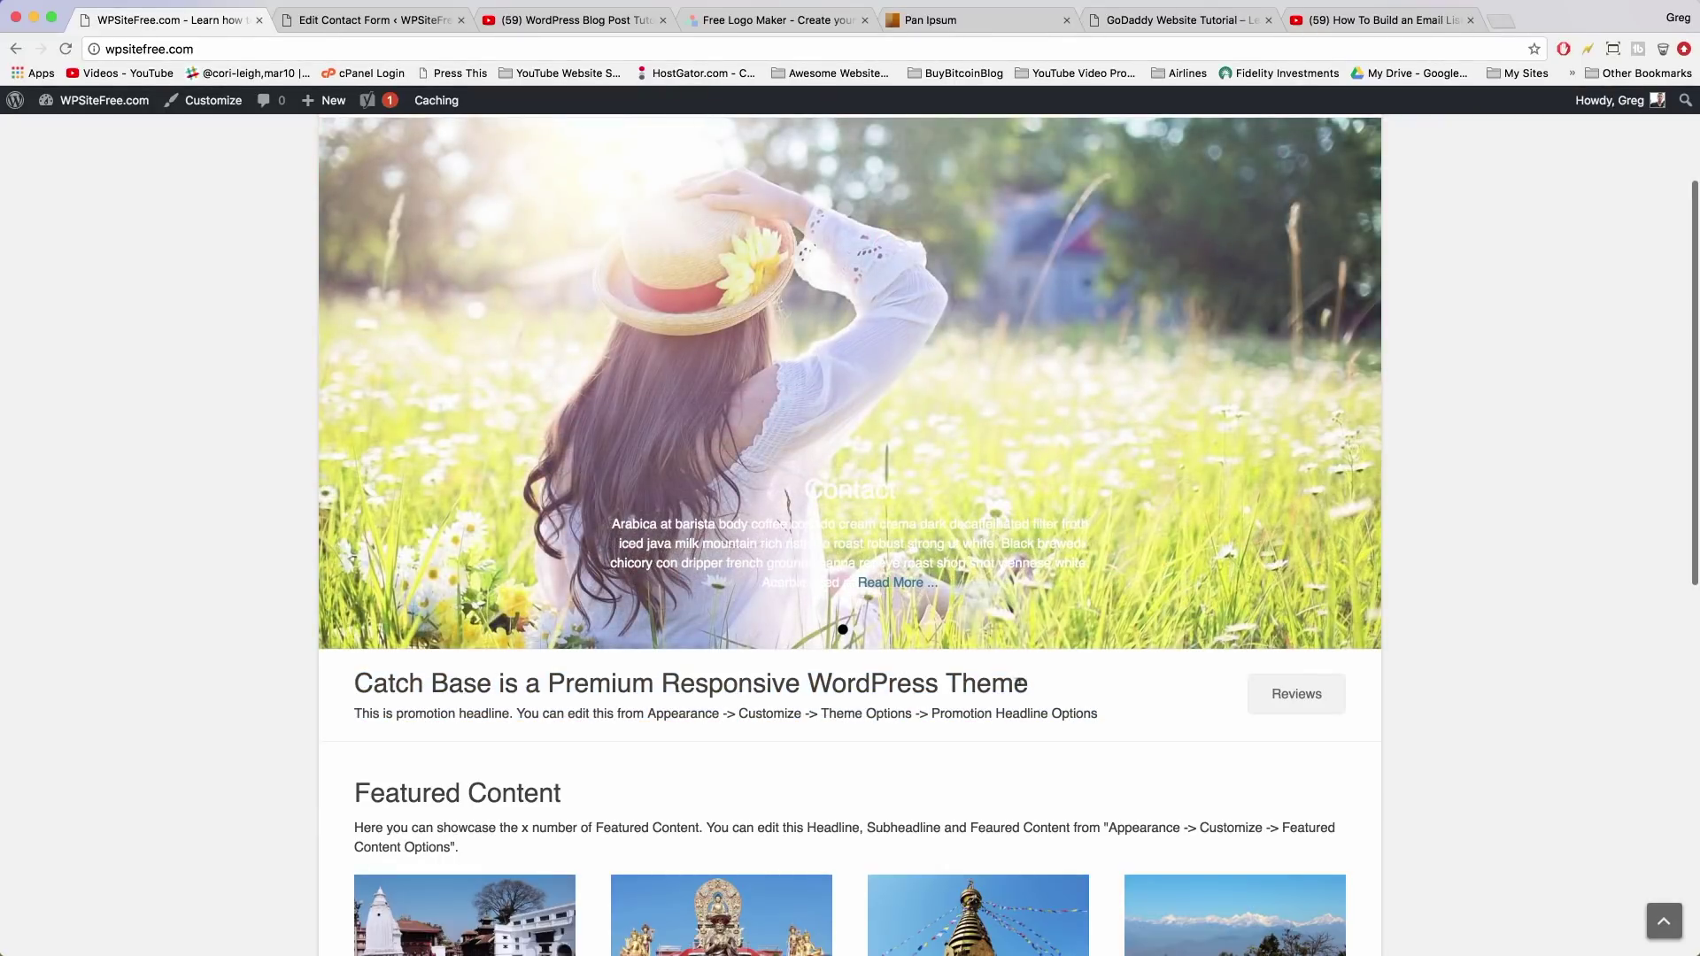
pyautogui.moveTo(1027, 683); pyautogui.dragTo(354, 683)
pyautogui.click(619, 706)
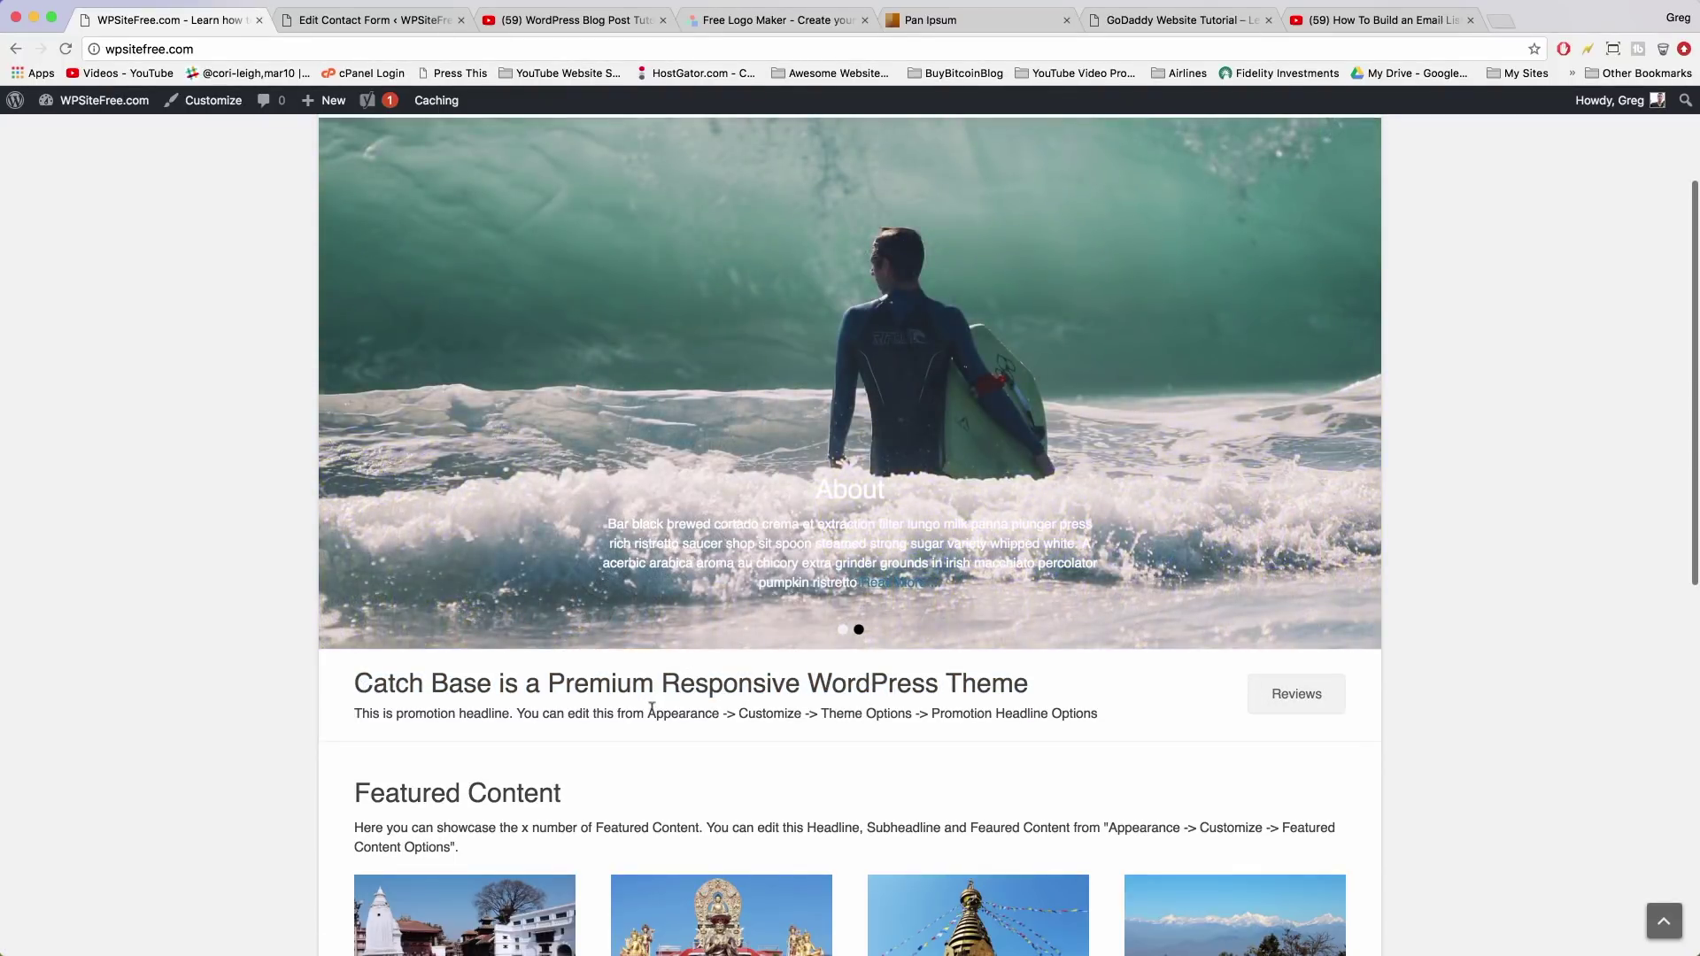
pyautogui.moveTo(649, 707); pyautogui.dragTo(1097, 724)
pyautogui.click(1097, 719)
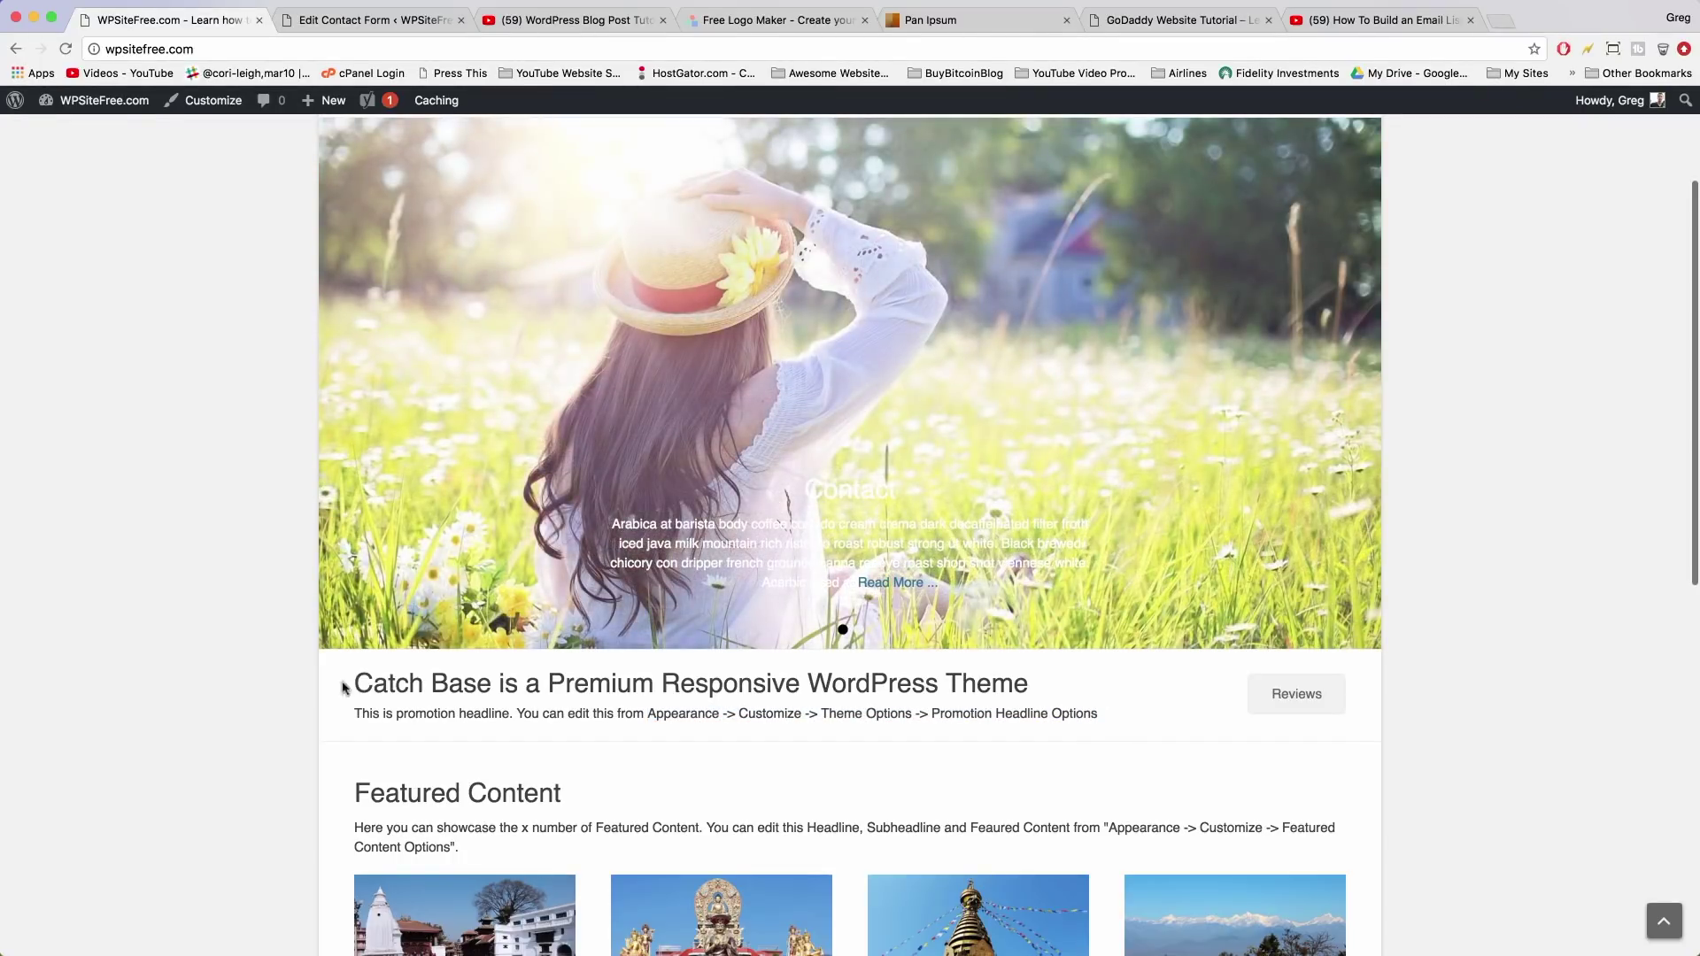
pyautogui.moveTo(546, 683); pyautogui.dragTo(1028, 699)
pyautogui.doubleClick(584, 682)
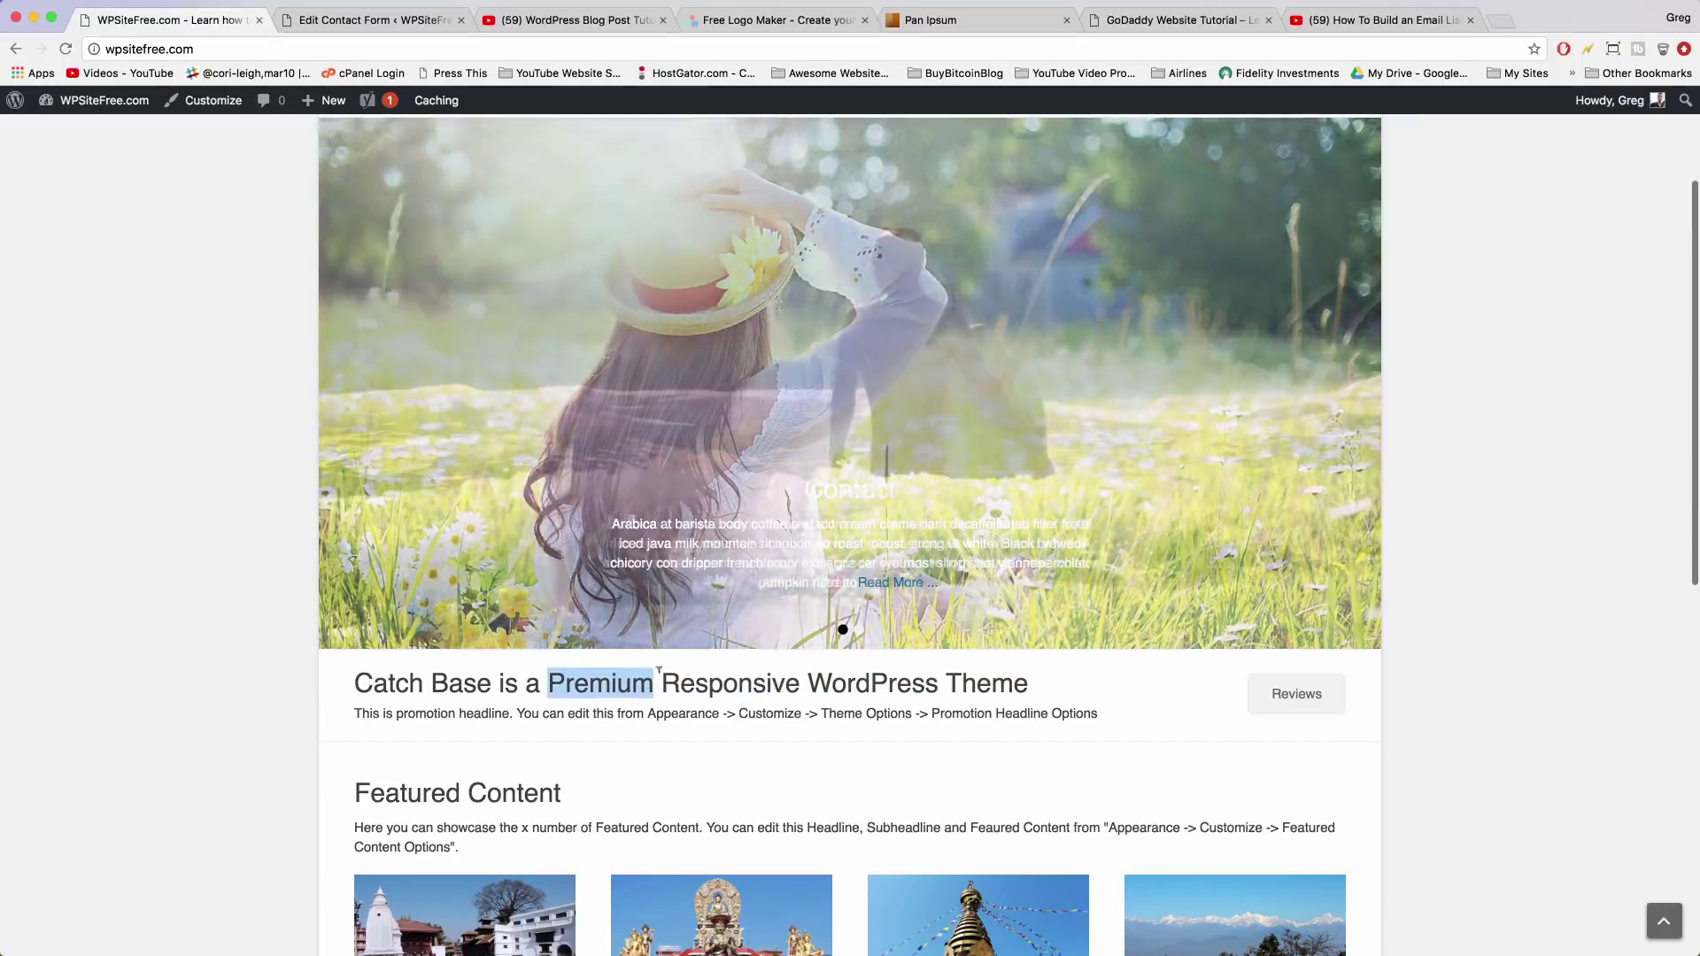
pyautogui.click(590, 706)
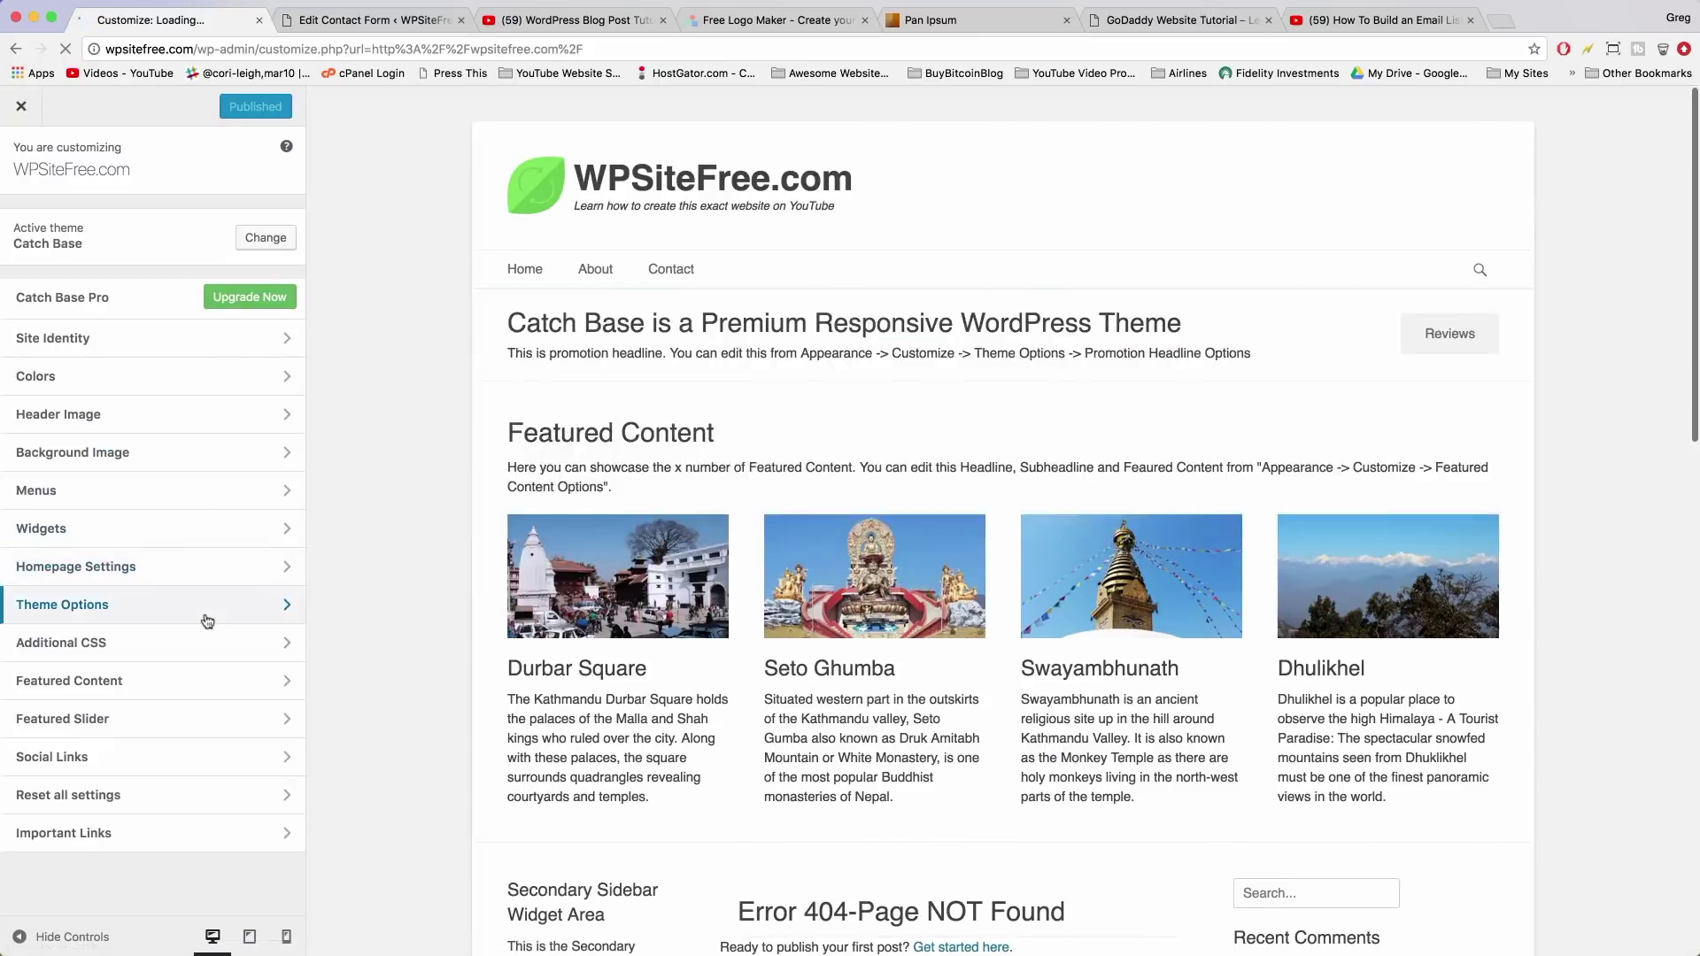
pyautogui.click(205, 614)
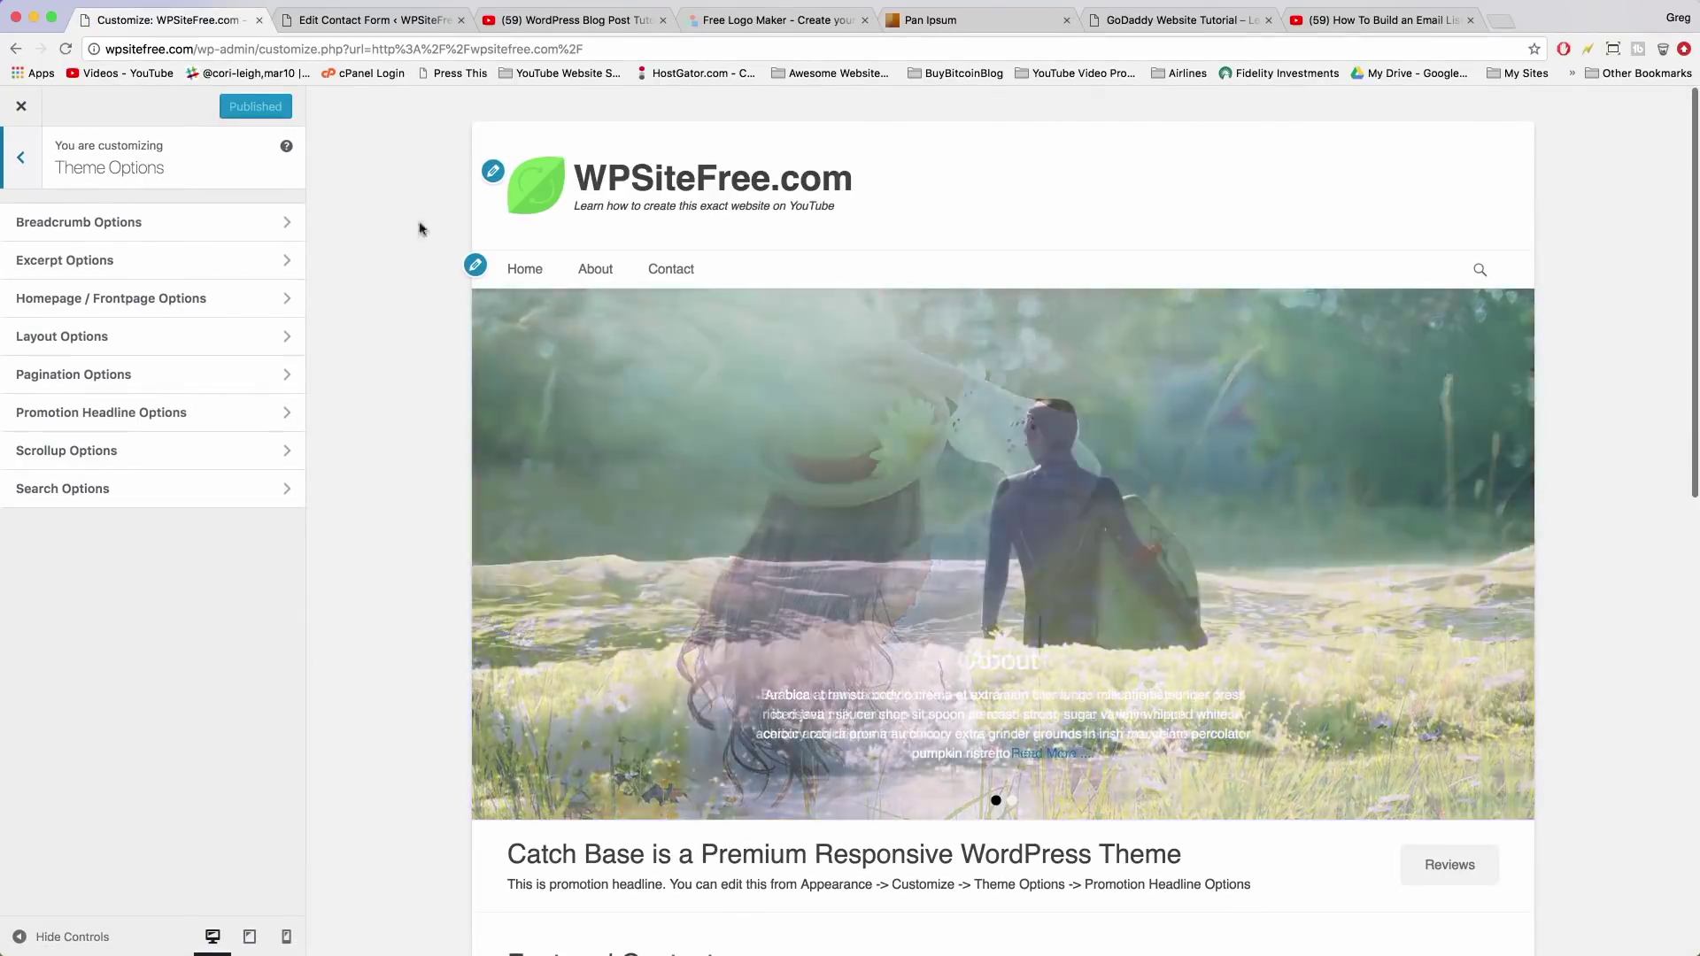
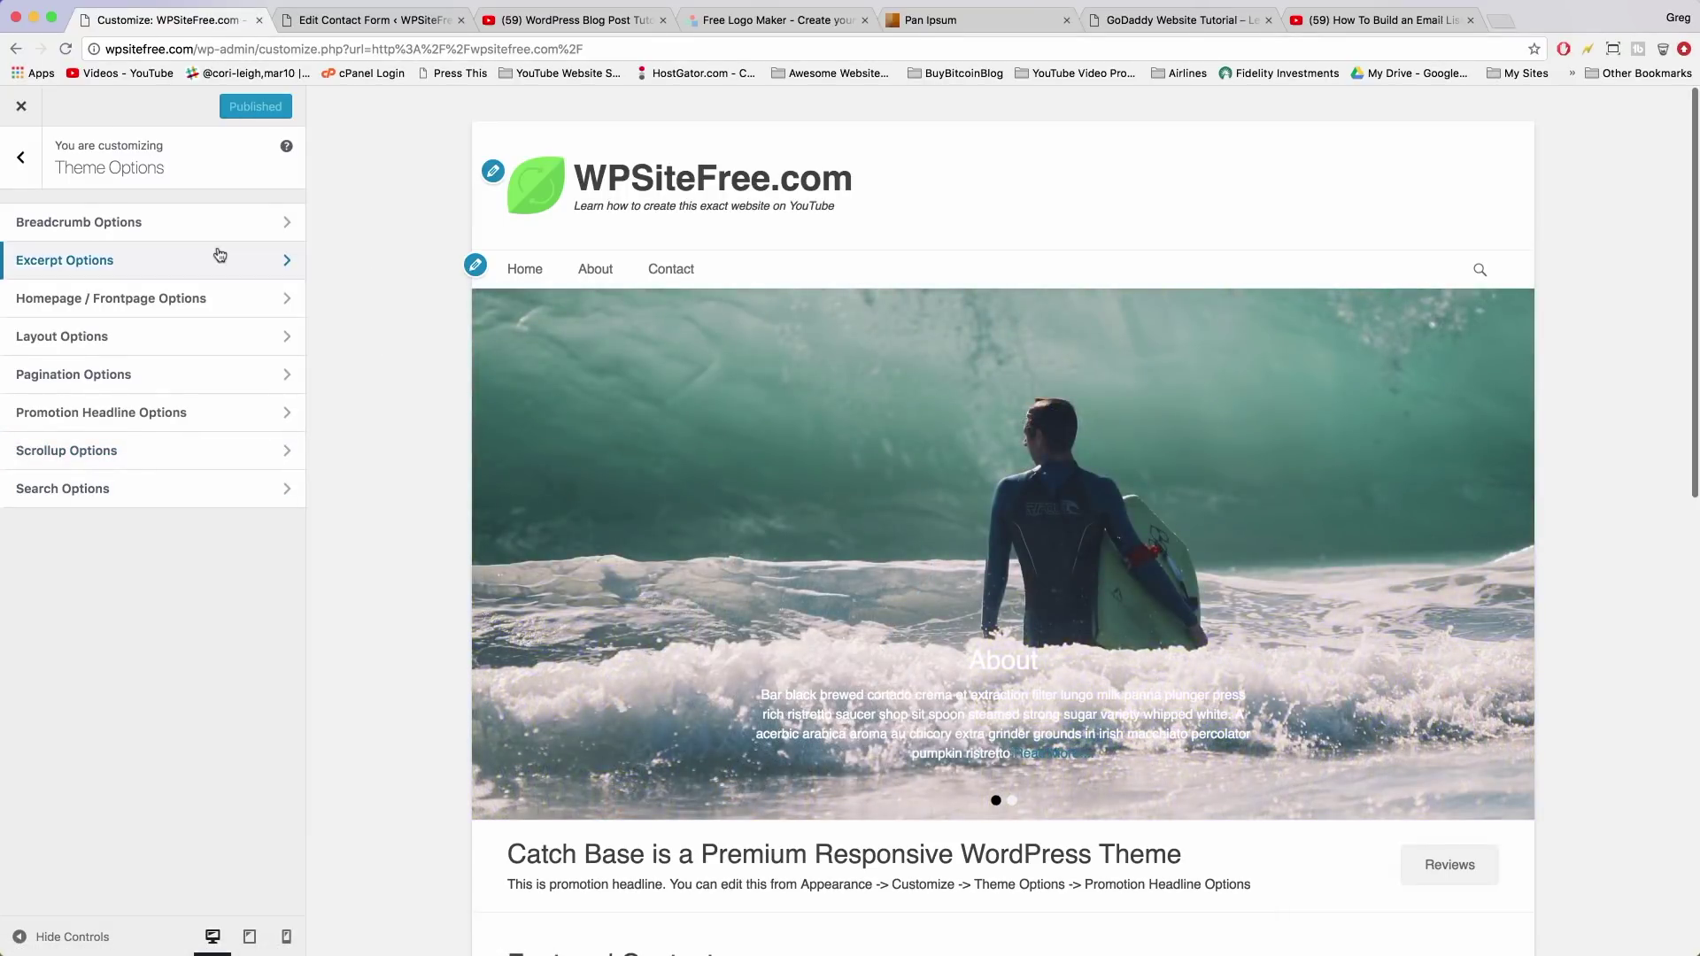
# Change the promotion headline to 'Get Started with WordPress Today!' and write the ticket-to-the-online-world subheadline
pyautogui.click(226, 412)
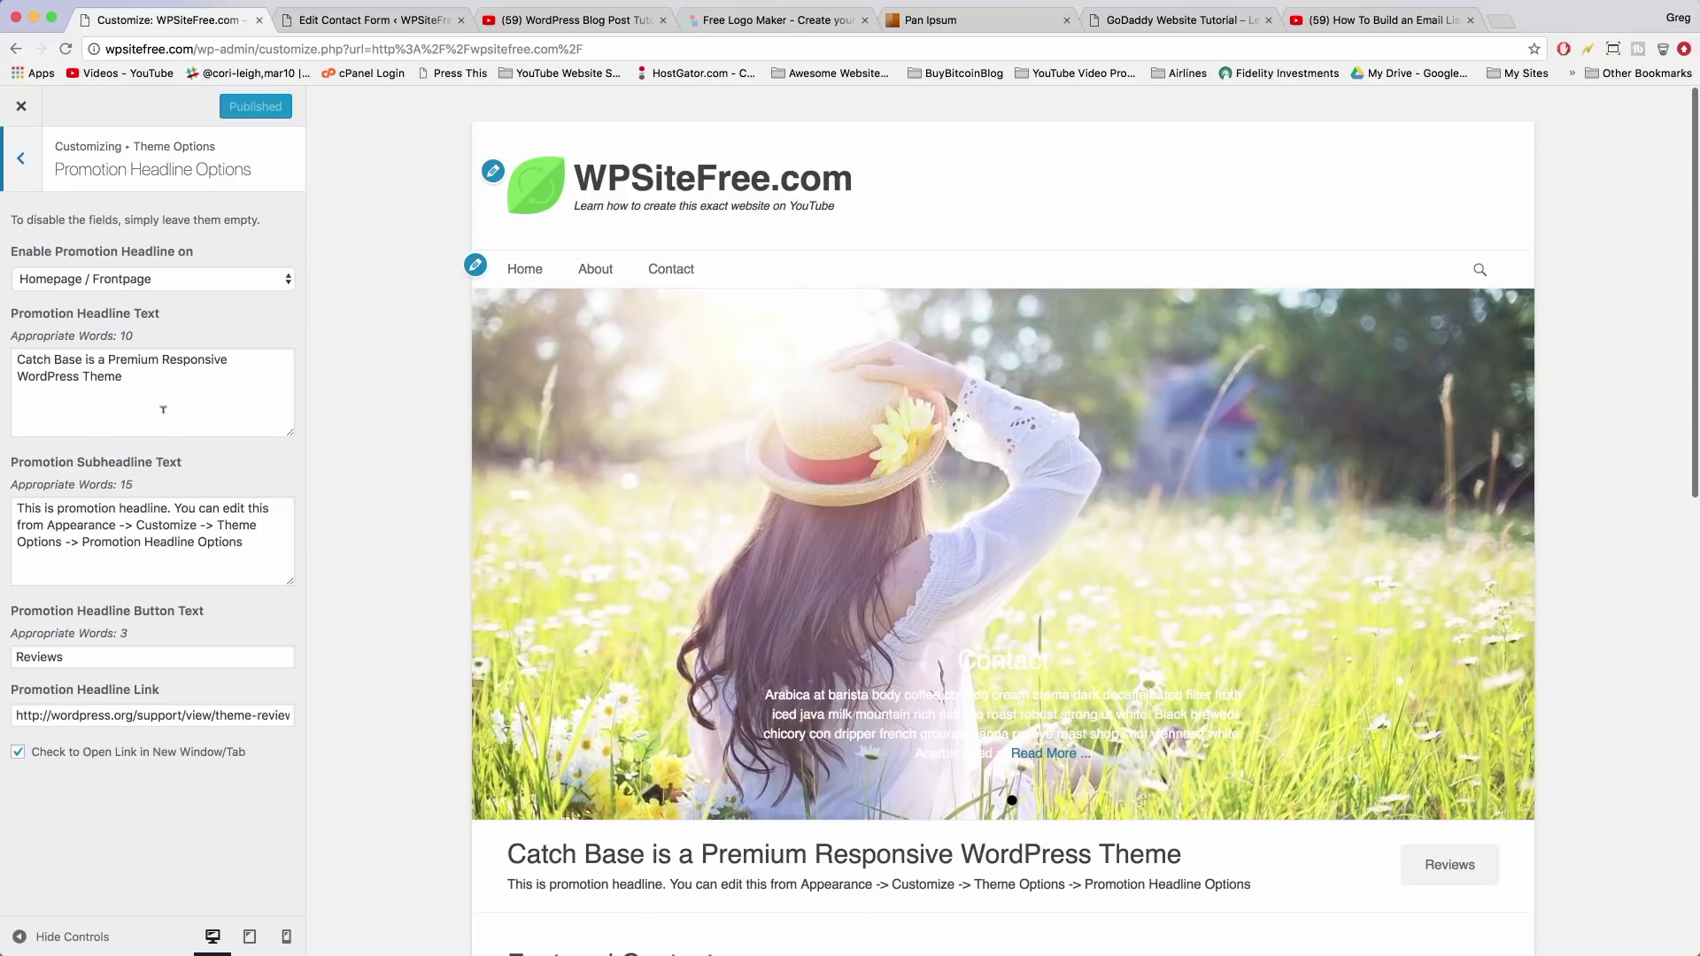
pyautogui.moveTo(163, 415); pyautogui.dragTo(2, 357)
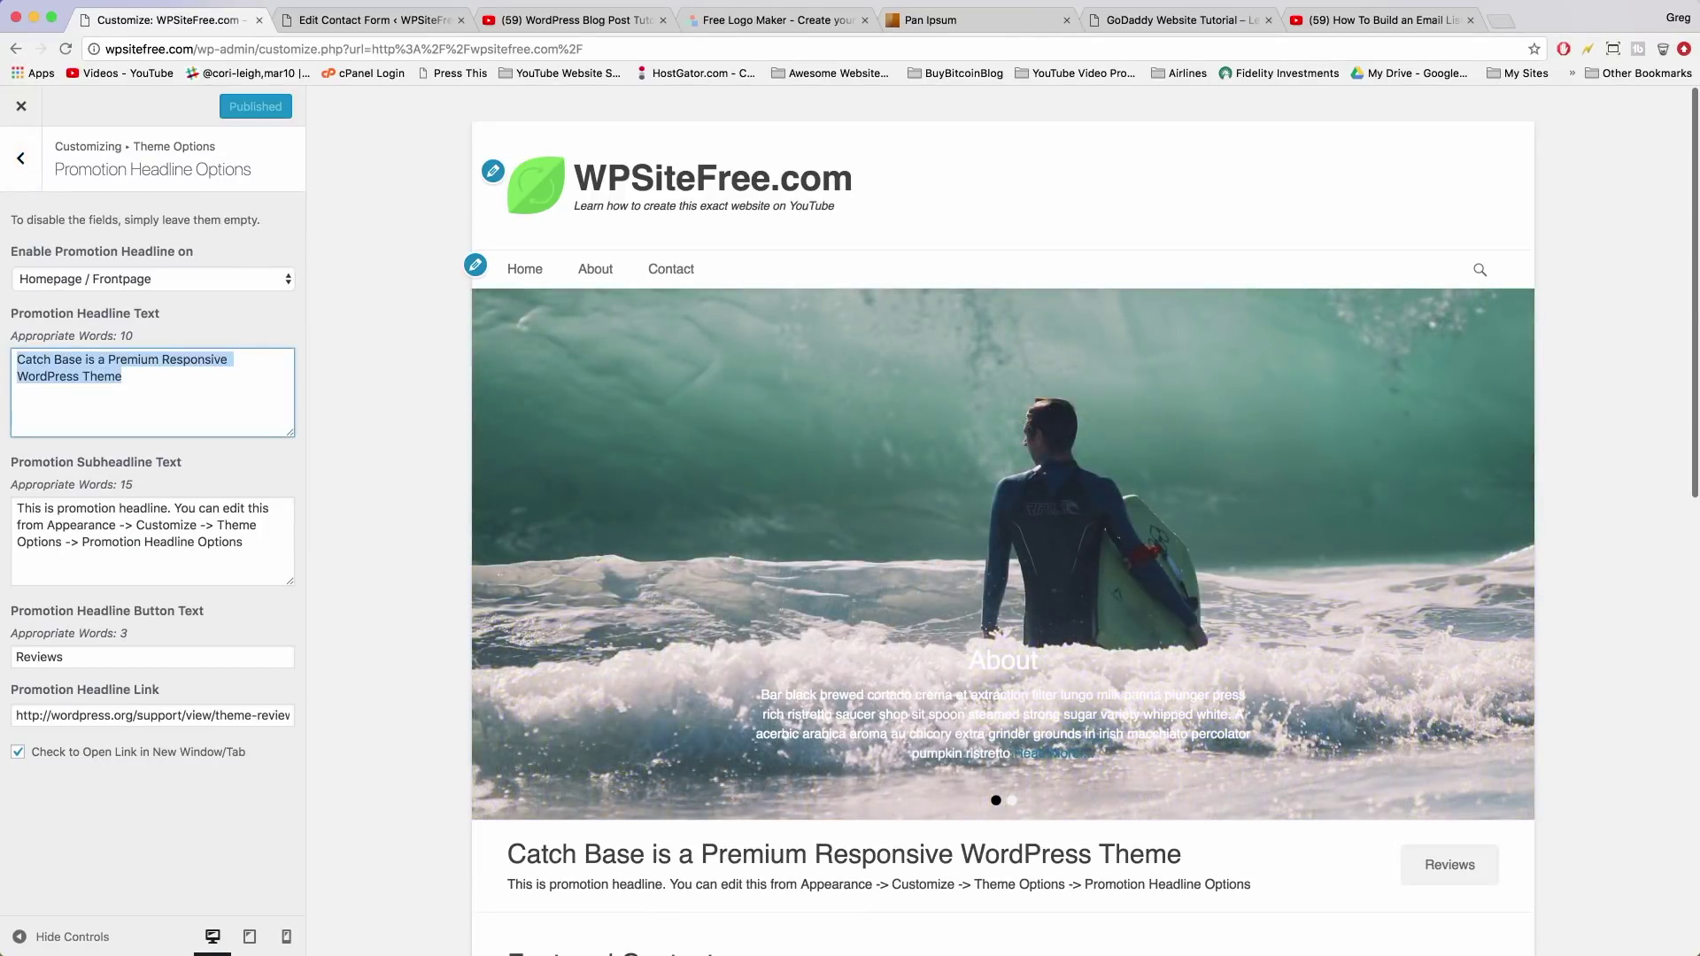
pyautogui.write('Get Started')
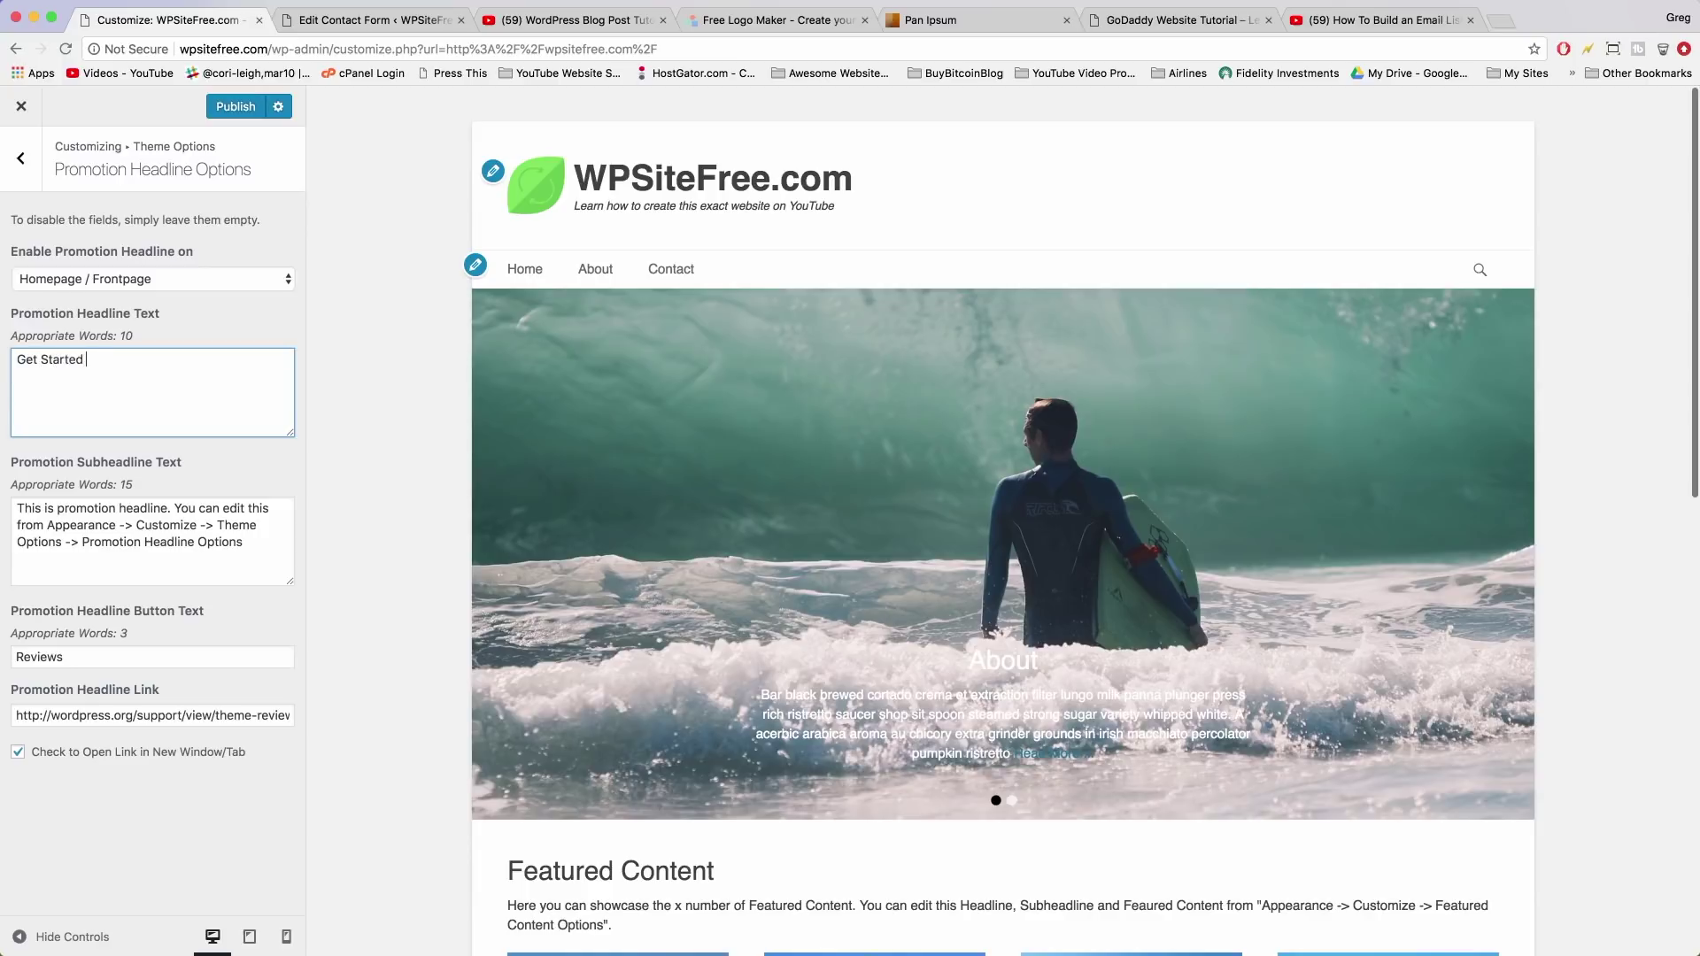
pyautogui.write(' with WordPress Today!')
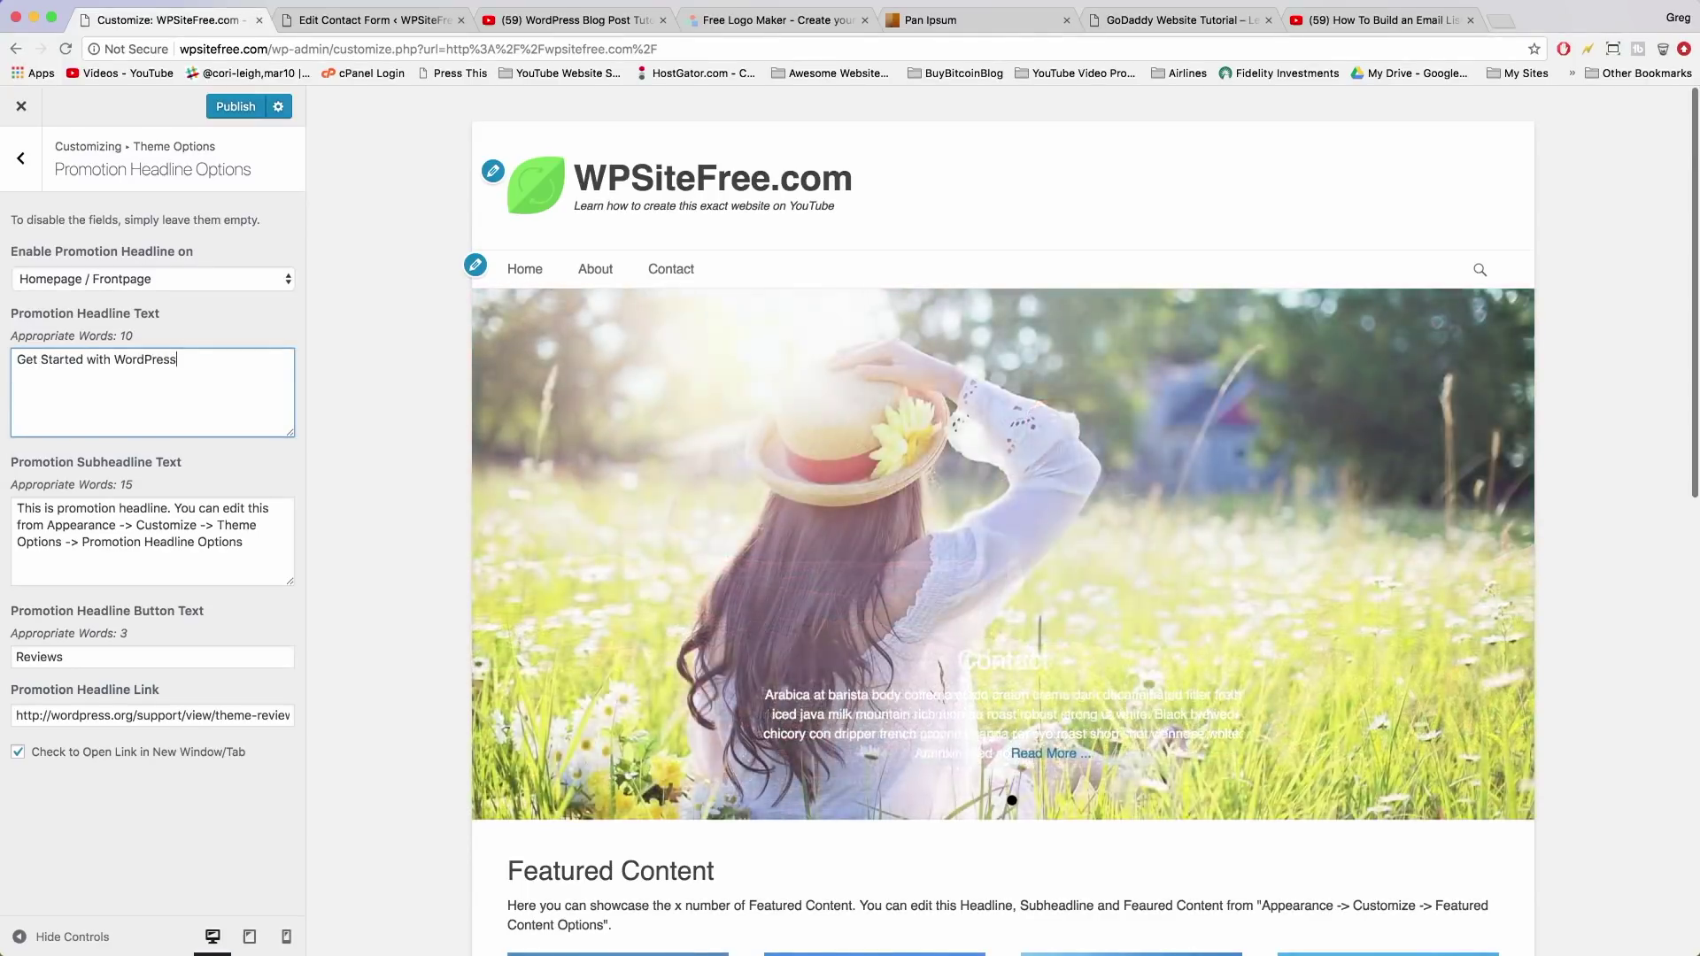
pyautogui.click(235, 528)
pyautogui.moveTo(244, 543); pyautogui.dragTo(14, 497)
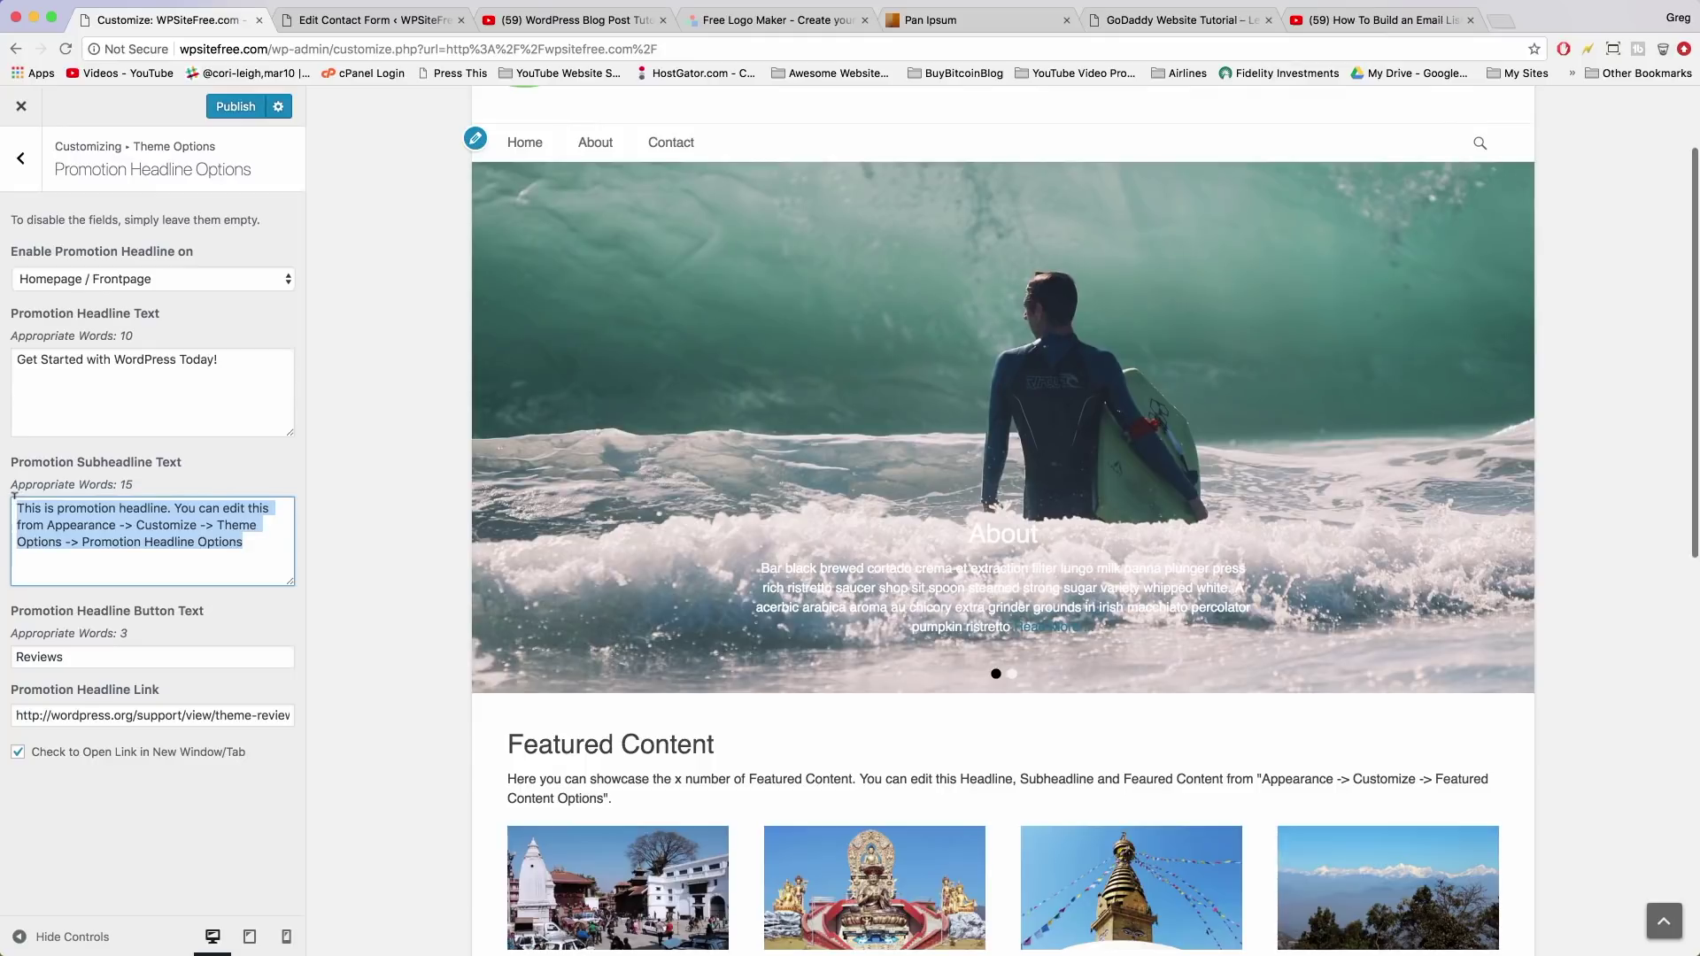
pyautogui.write('A gre')
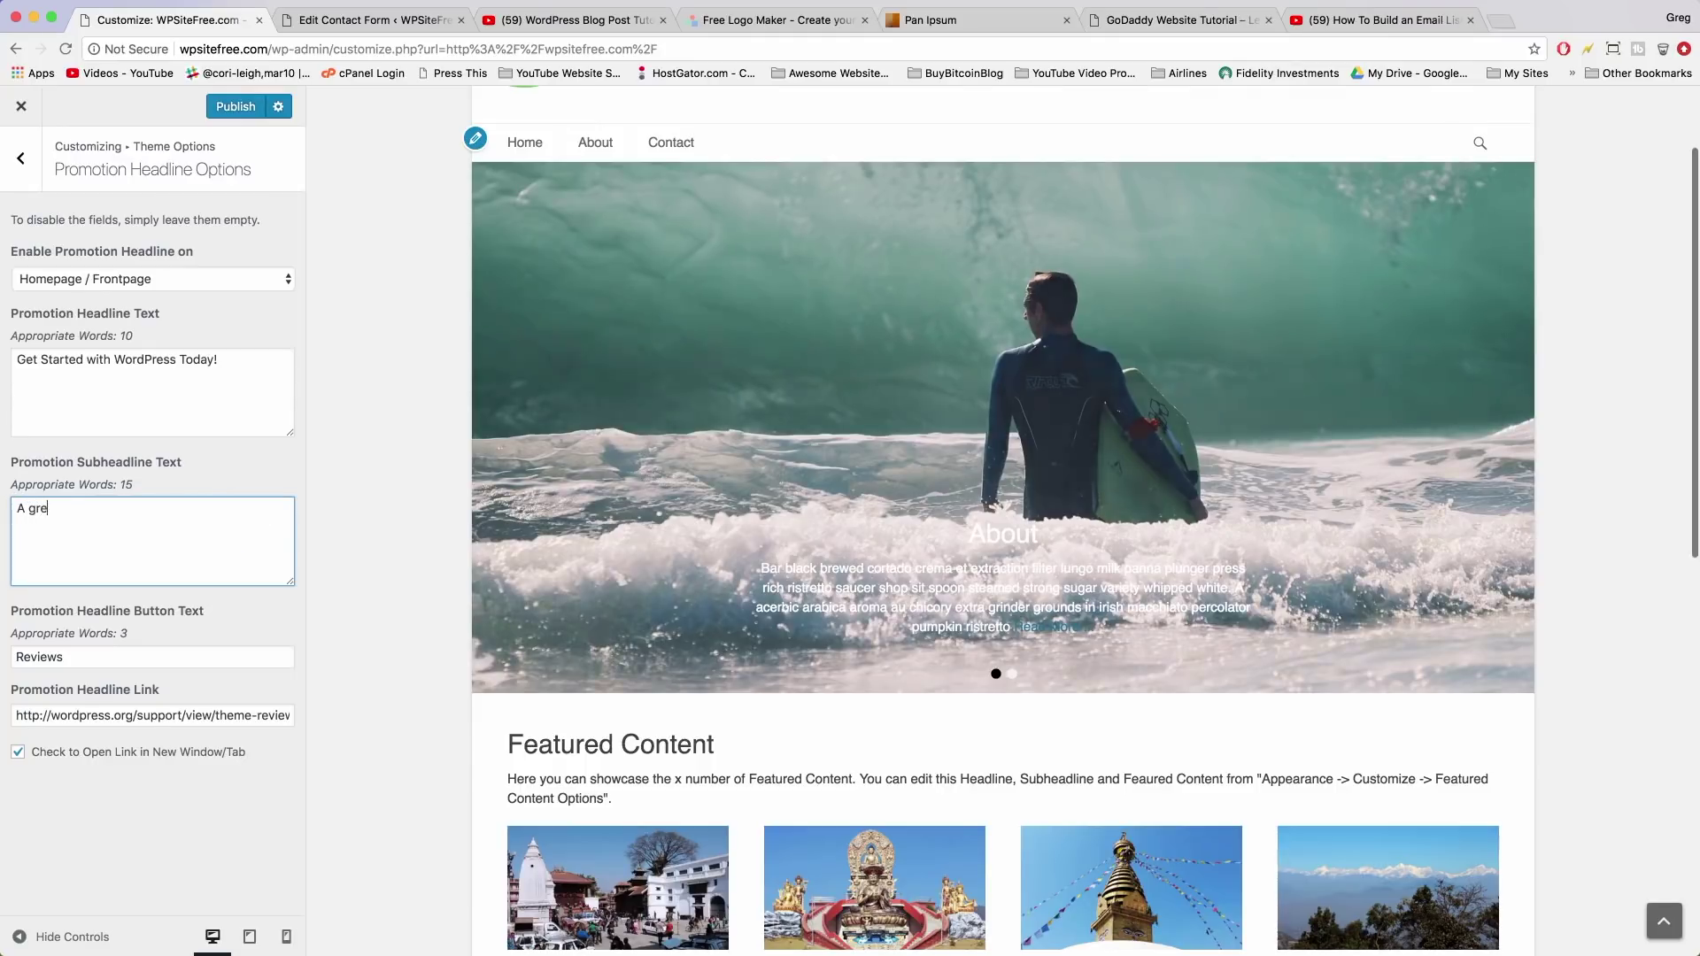
pyautogui.write('at website is your')
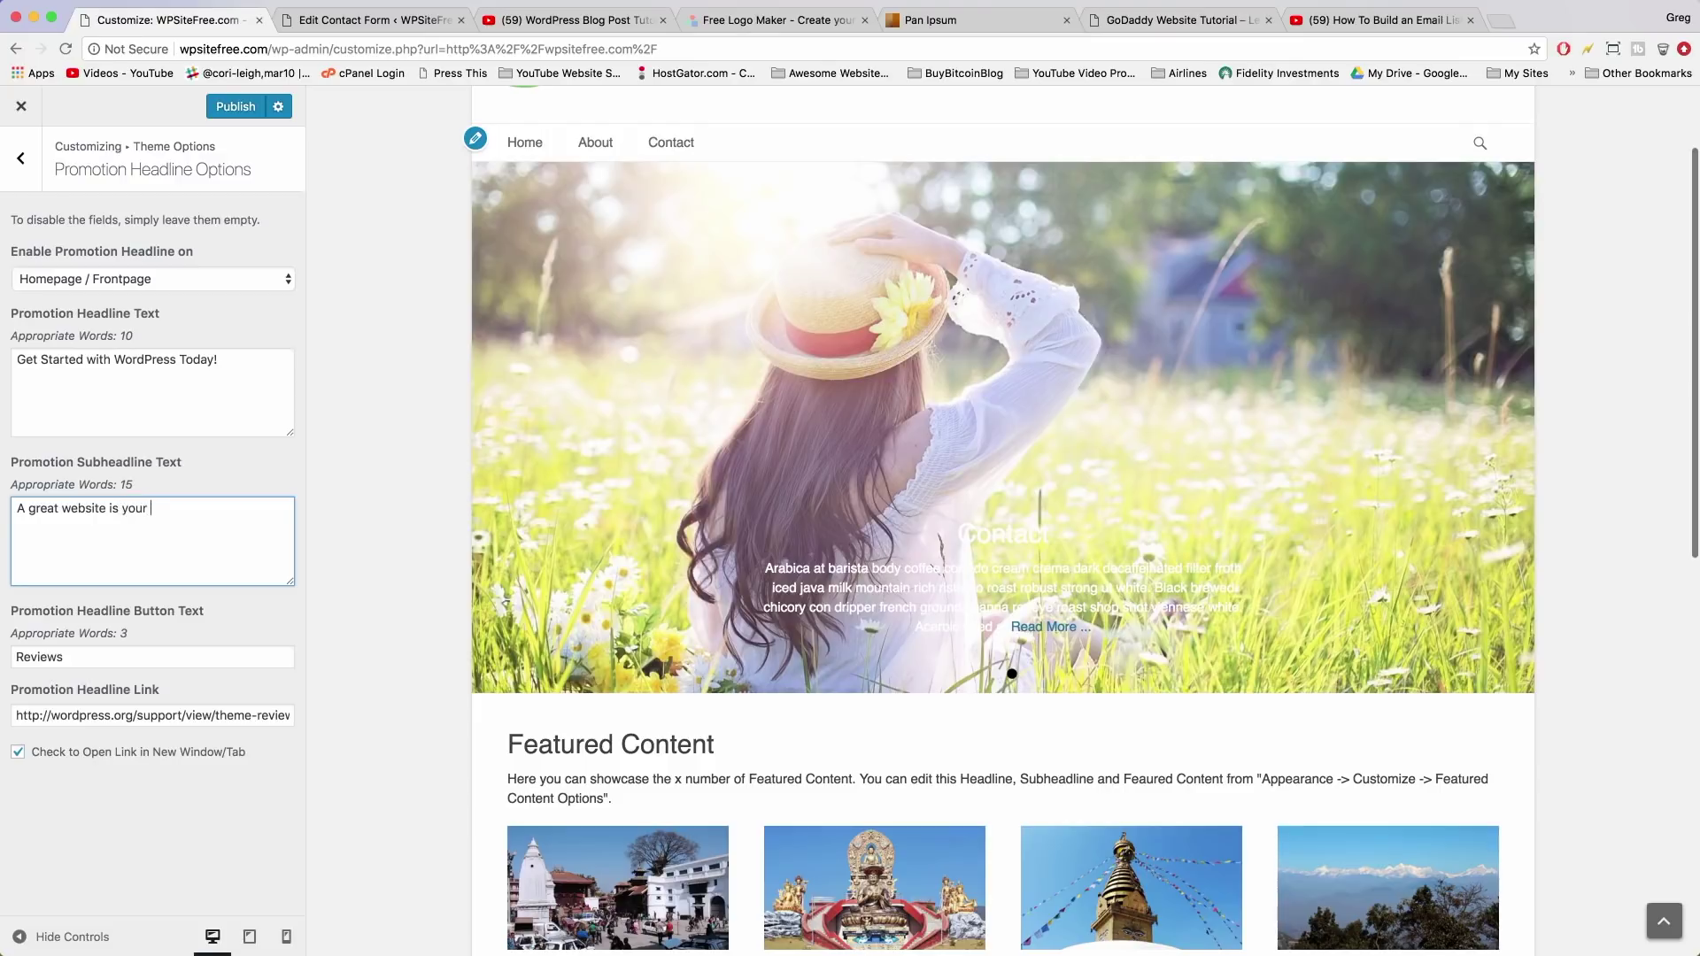
pyautogui.write(' ticket to the online world. Now you can invi')
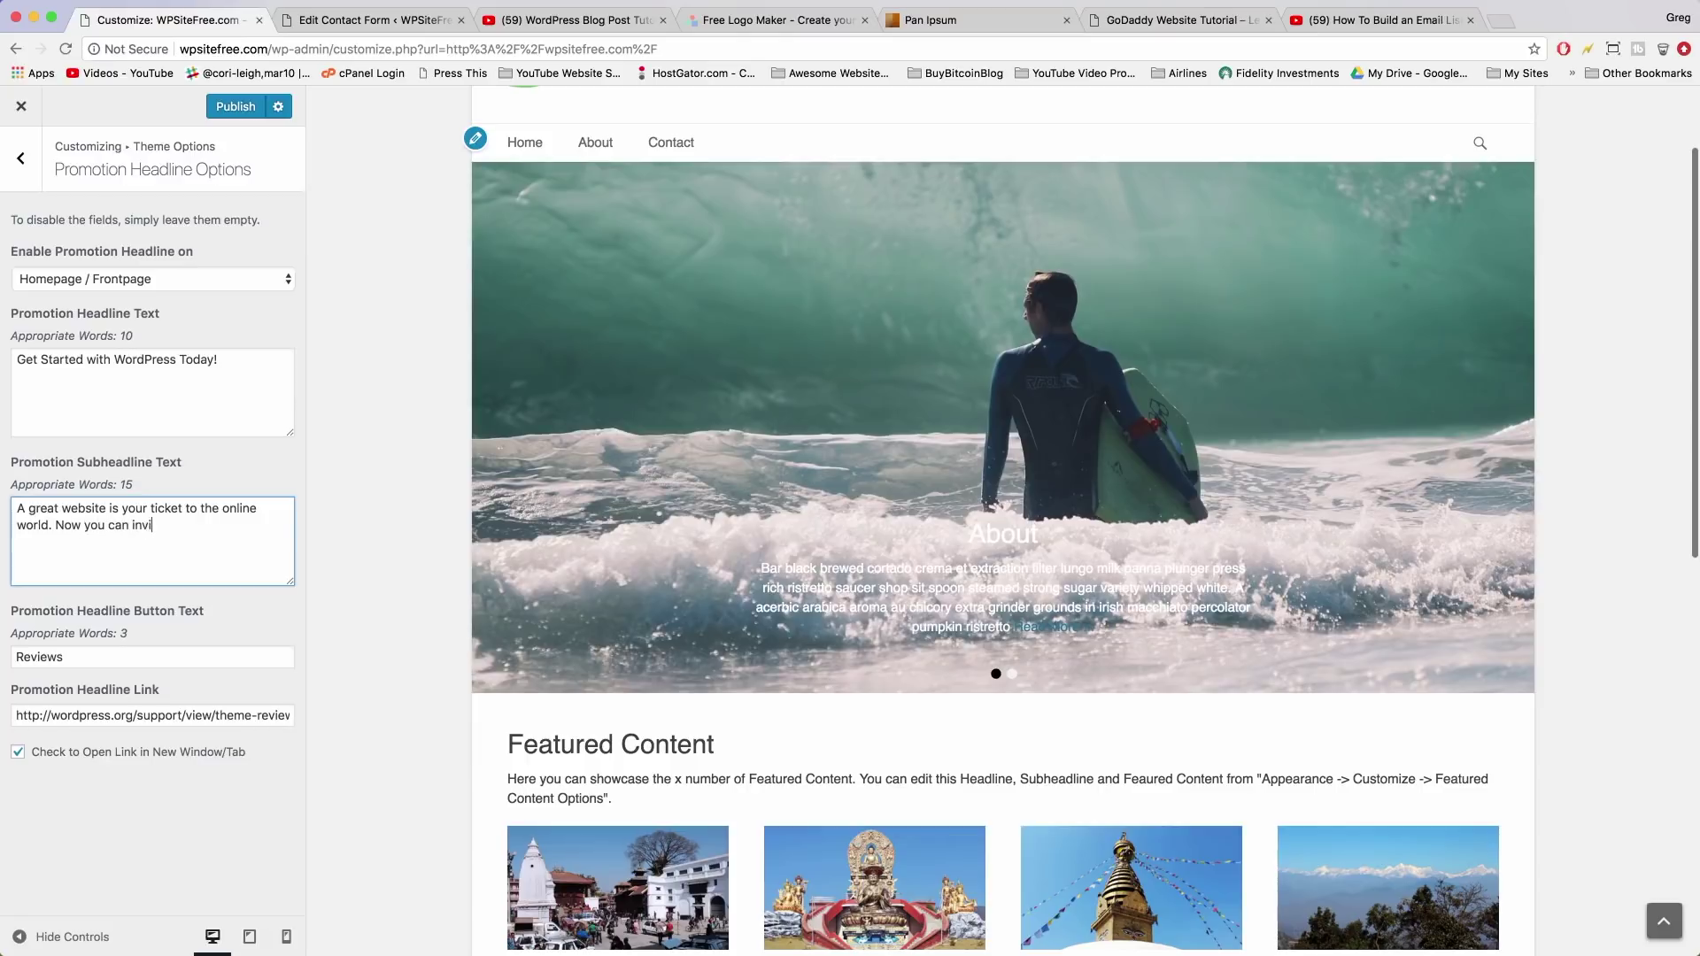
pyautogui.write('te everyone to your show.')
# Change the button text from Reviews to 'Learn More' and publish
pyautogui.doubleClick(33, 657)
pyautogui.write('Learn More')
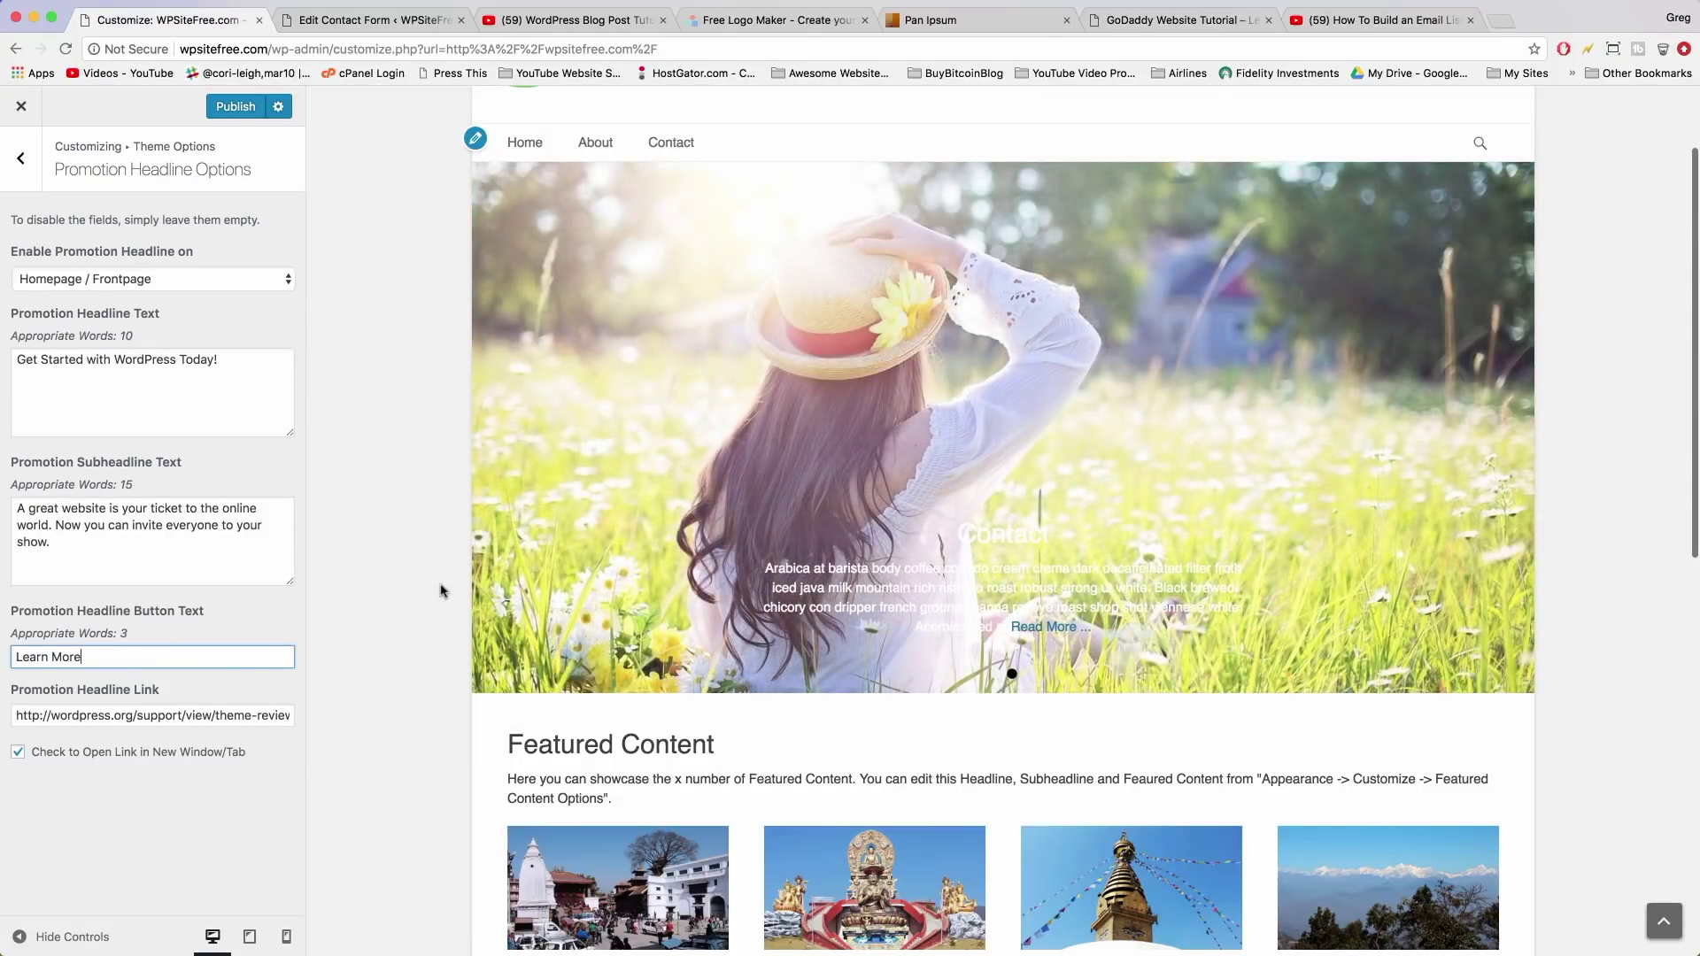
pyautogui.scroll(3, 436, 642)
pyautogui.click(230, 108)
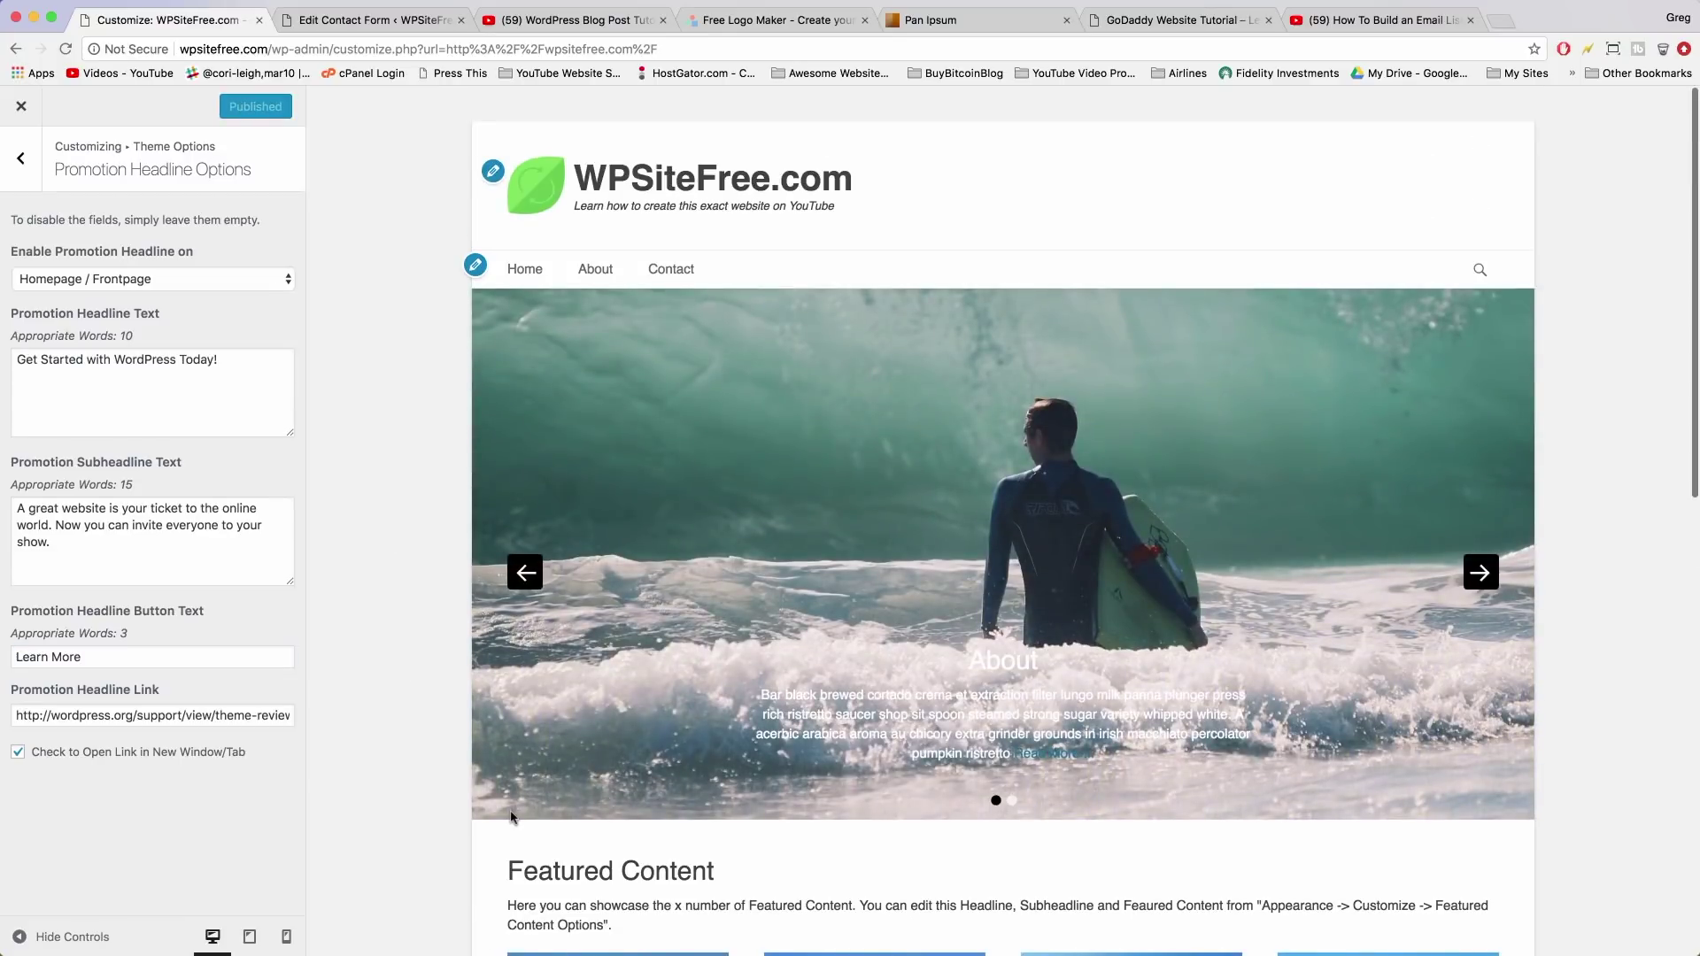
# Set the promotion headline to show on Homepage / Frontpage only and publish
pyautogui.scroll(-5, 629, 787)
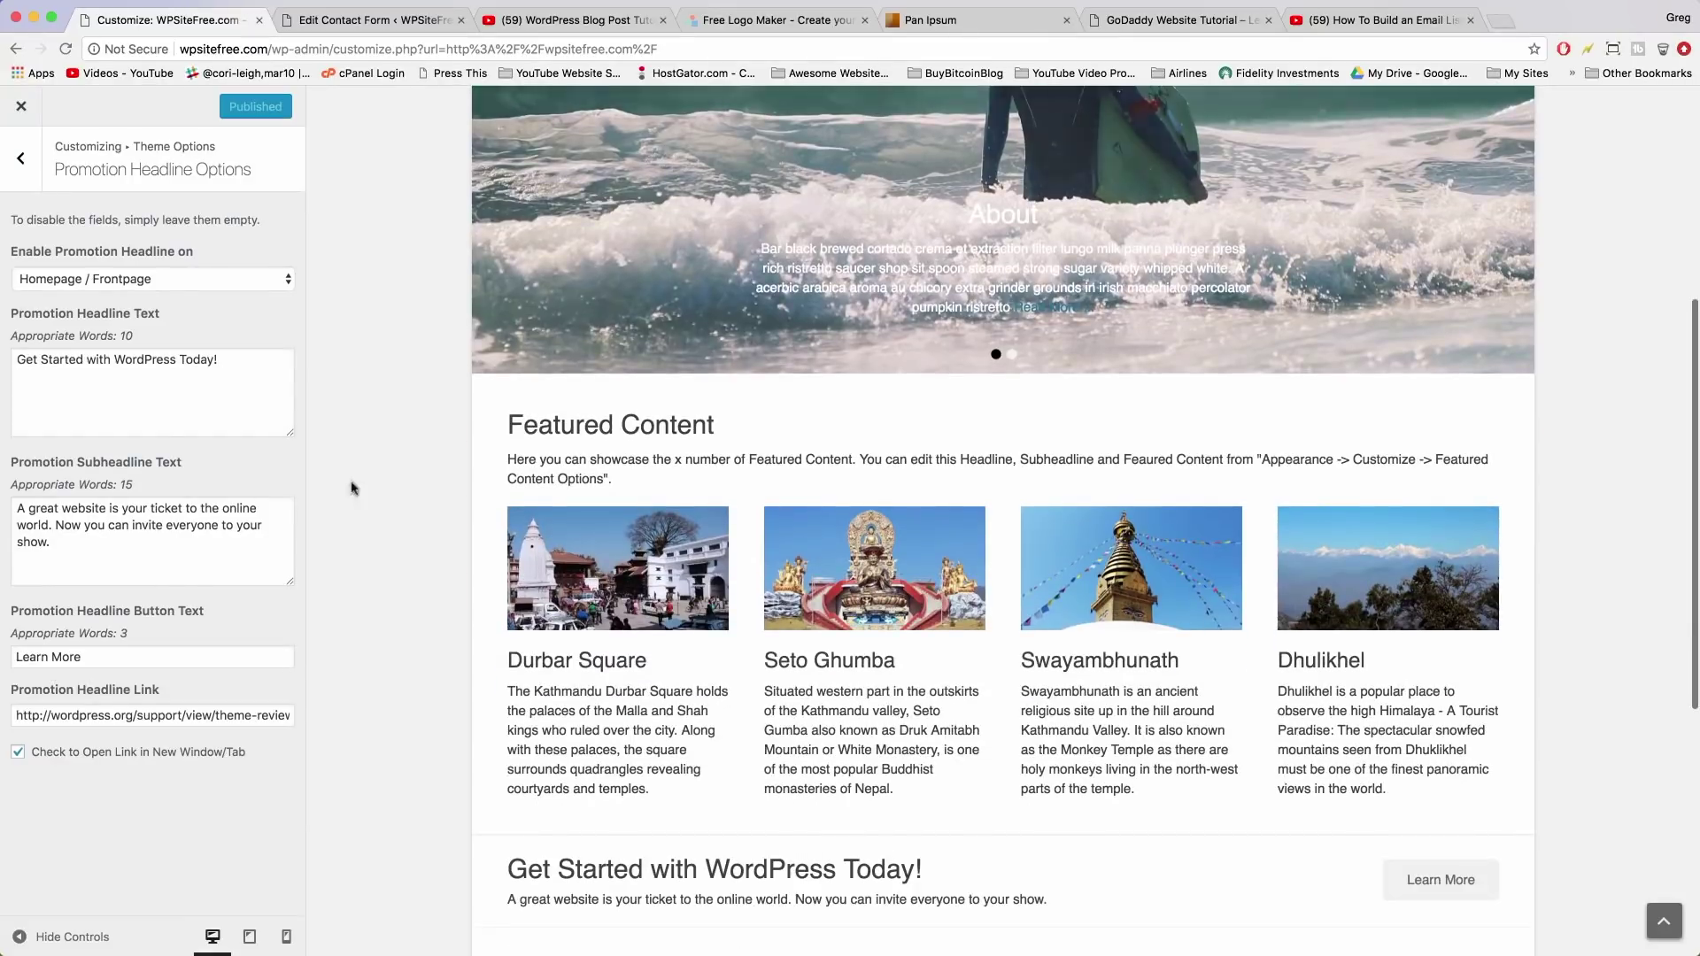
pyautogui.click(211, 279)
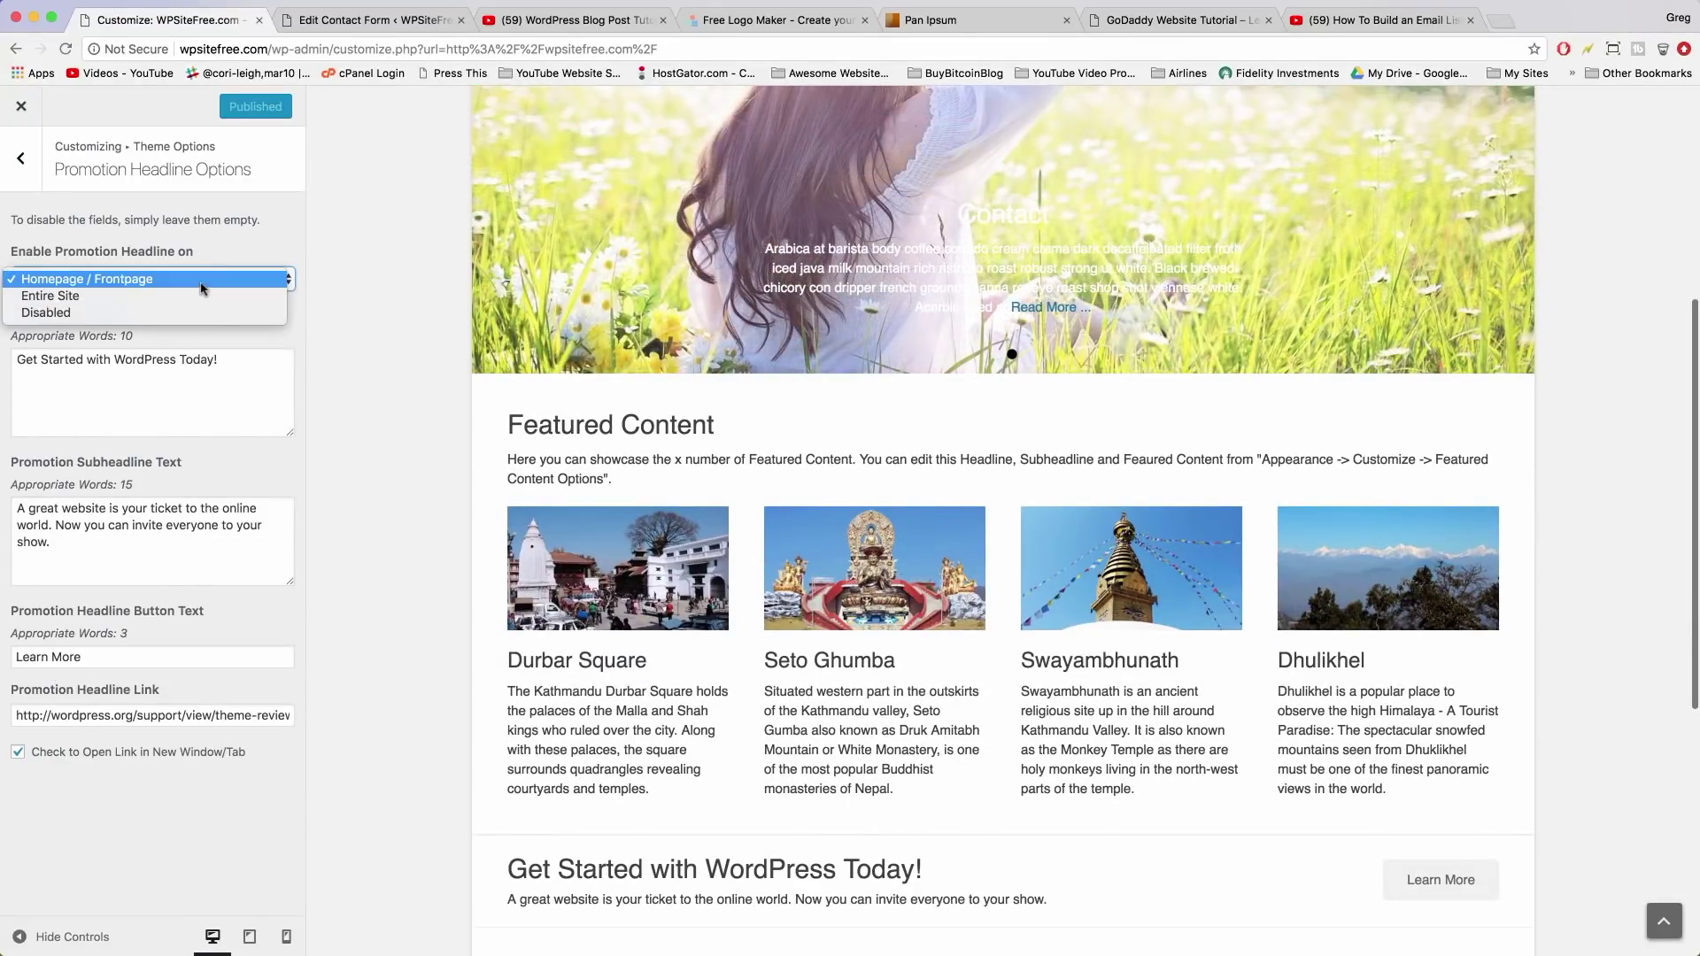
pyautogui.click(239, 284)
pyautogui.click(248, 282)
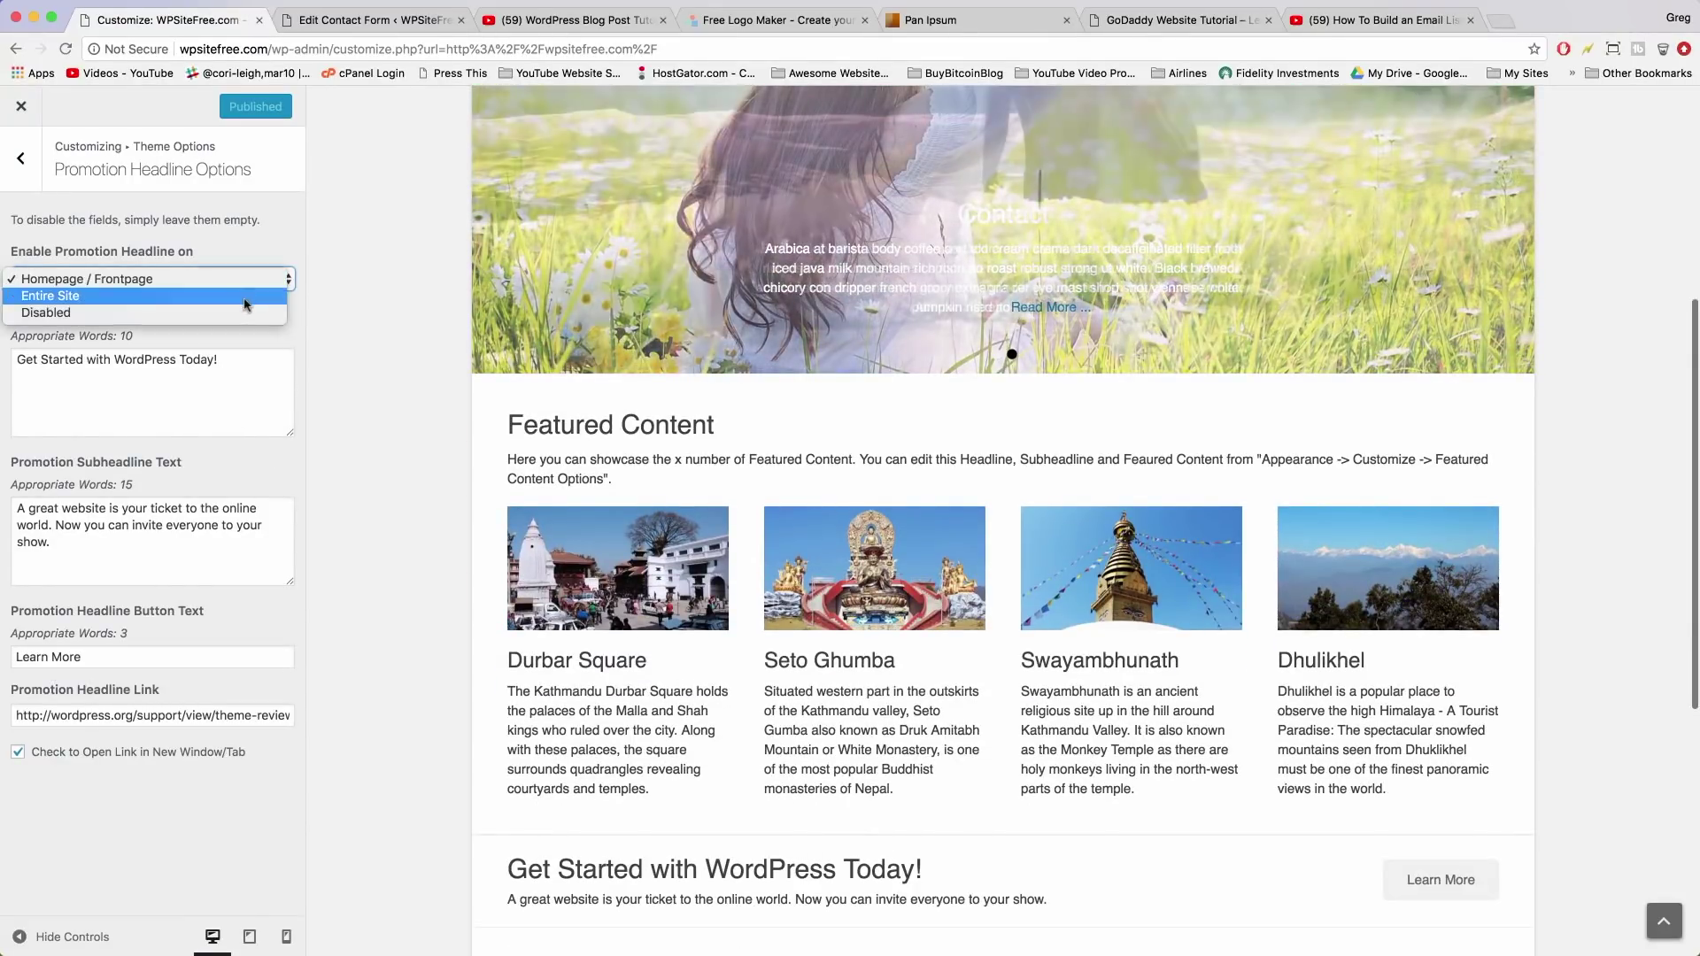
pyautogui.click(226, 296)
pyautogui.click(228, 281)
pyautogui.click(188, 263)
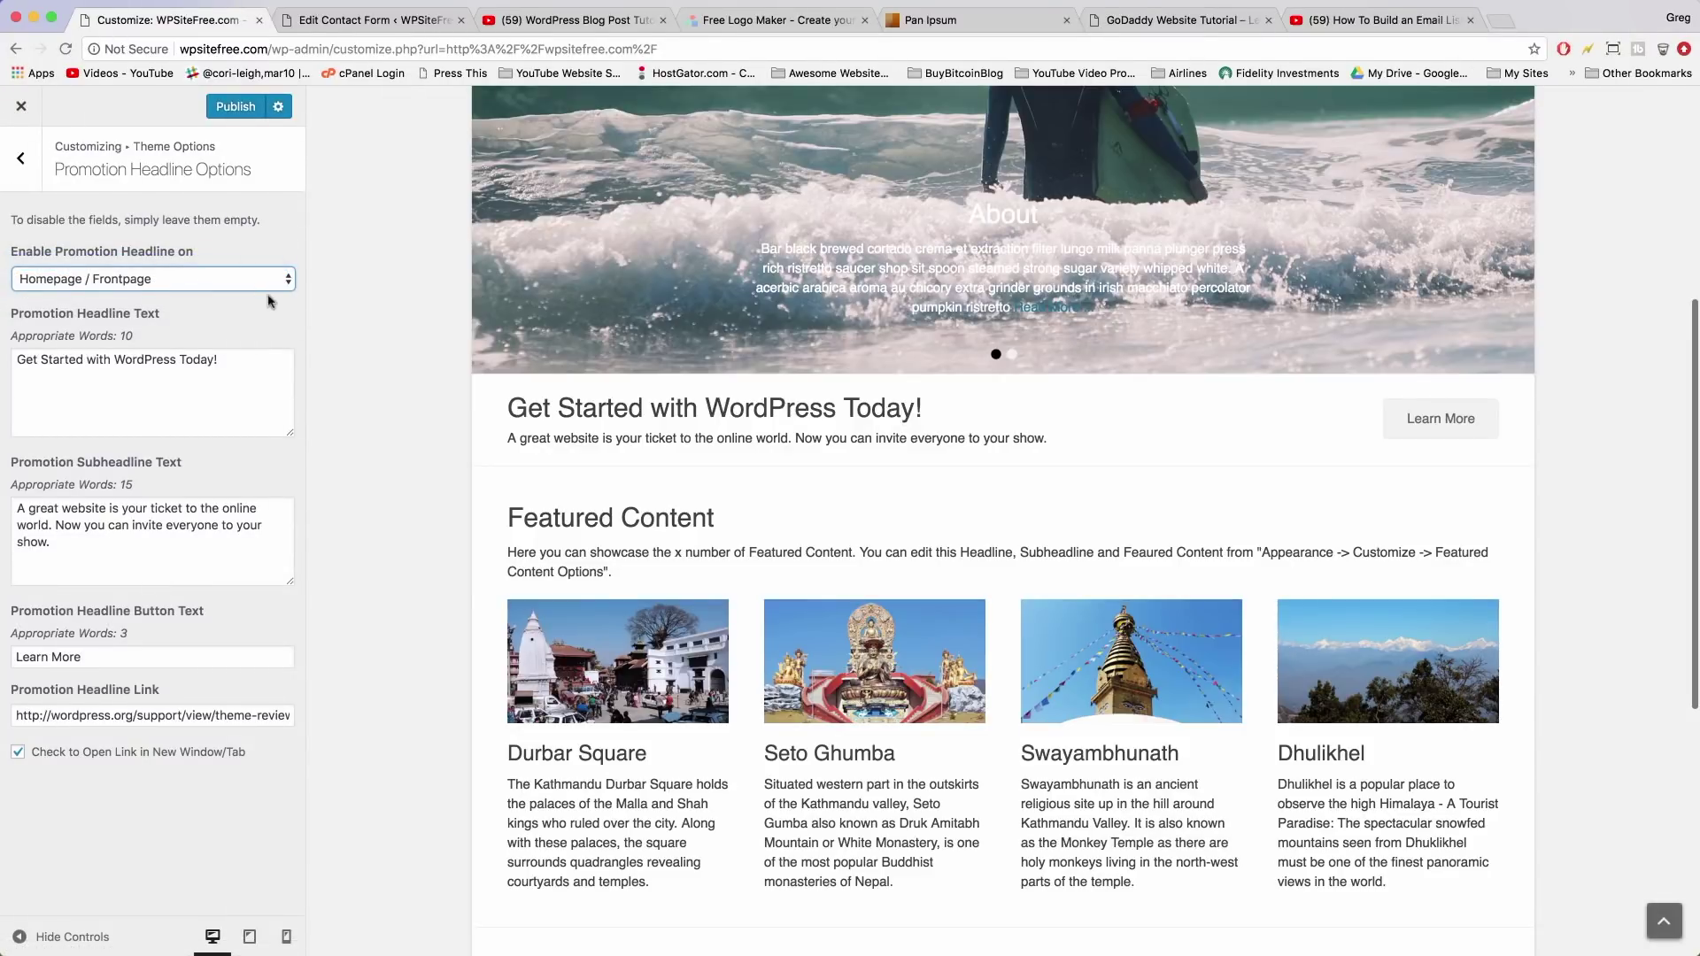
pyautogui.click(249, 282)
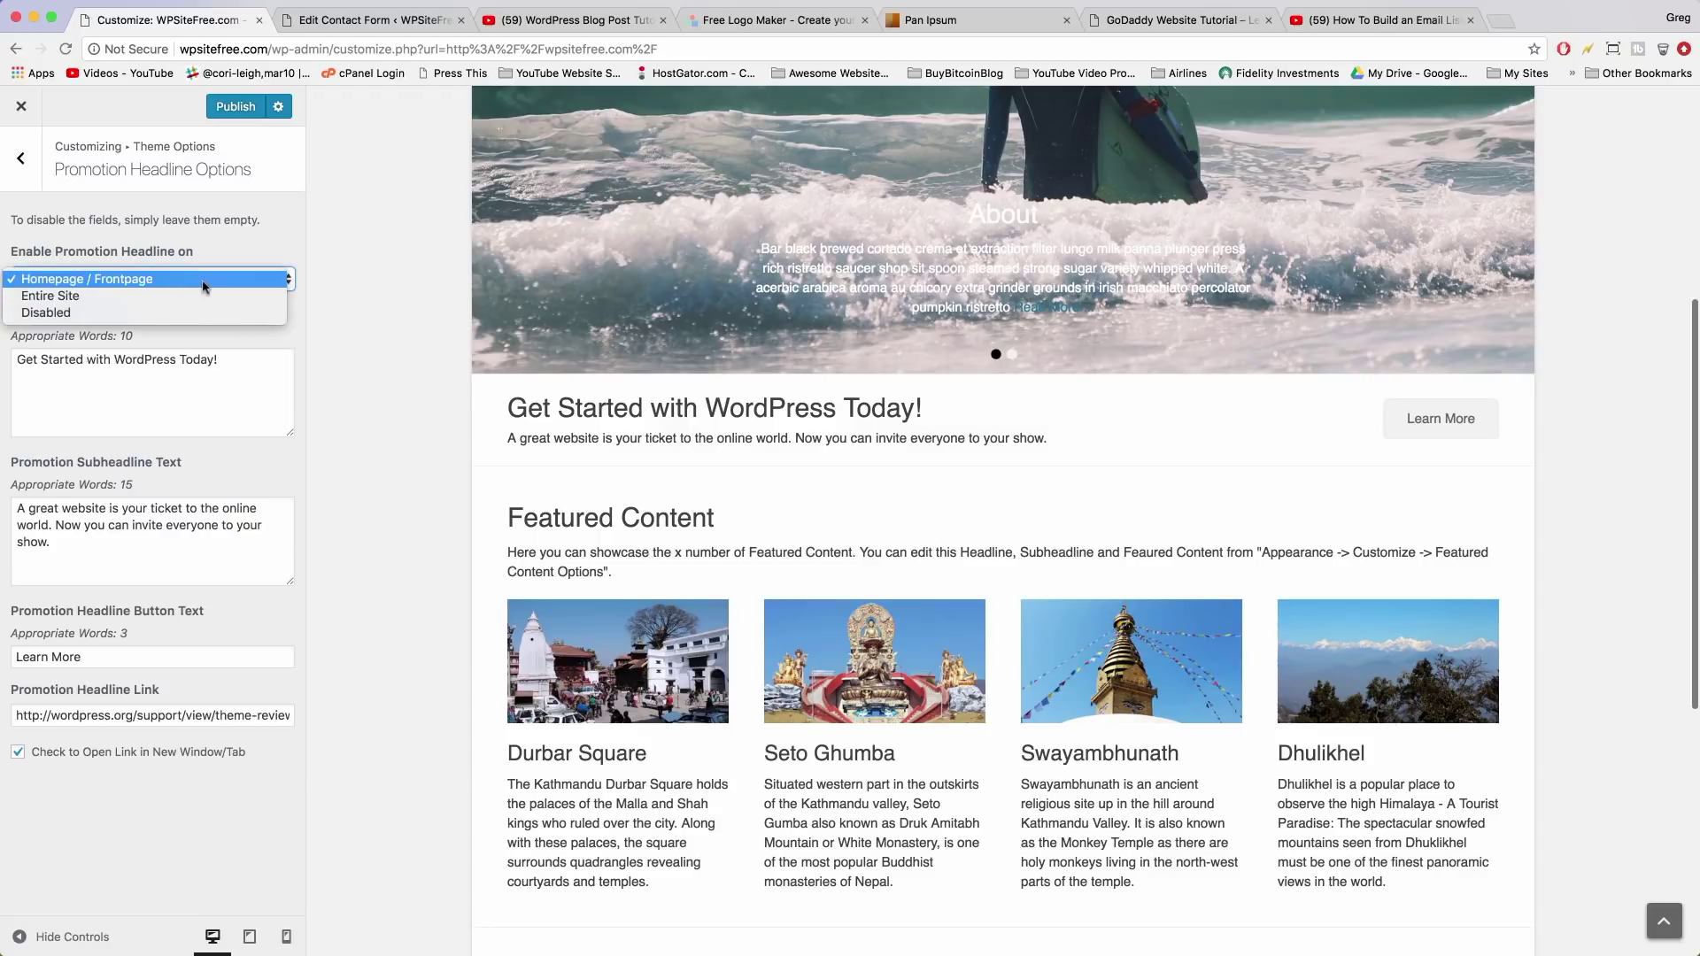
pyautogui.click(205, 281)
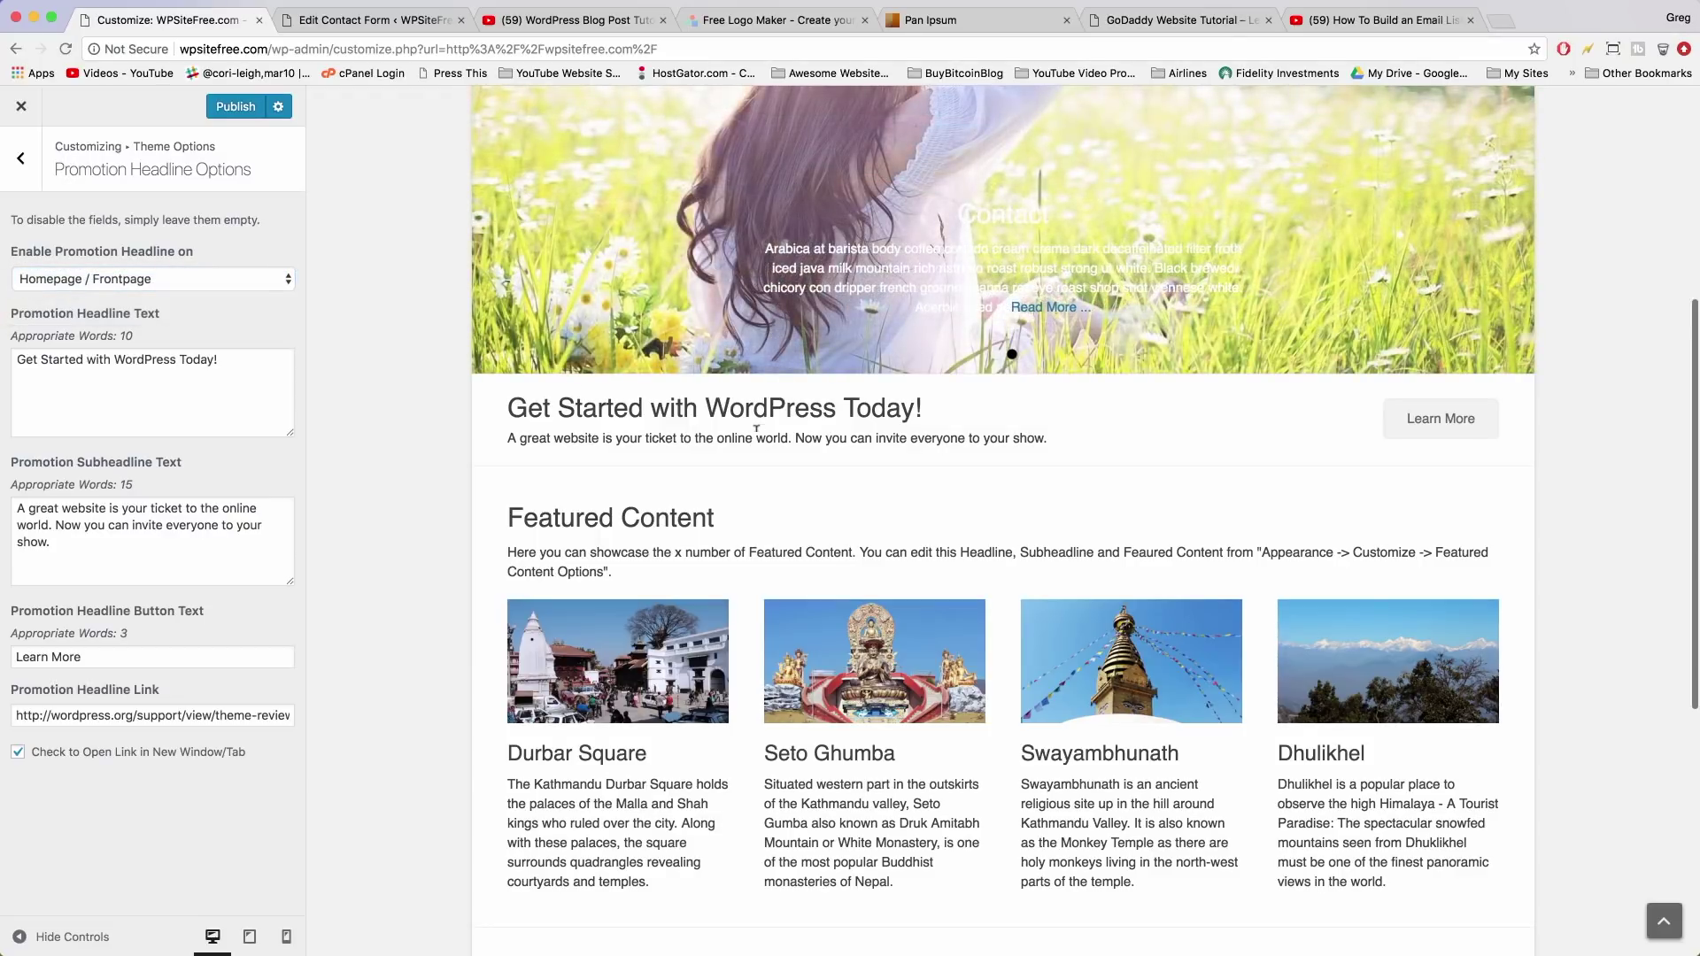
pyautogui.click(236, 106)
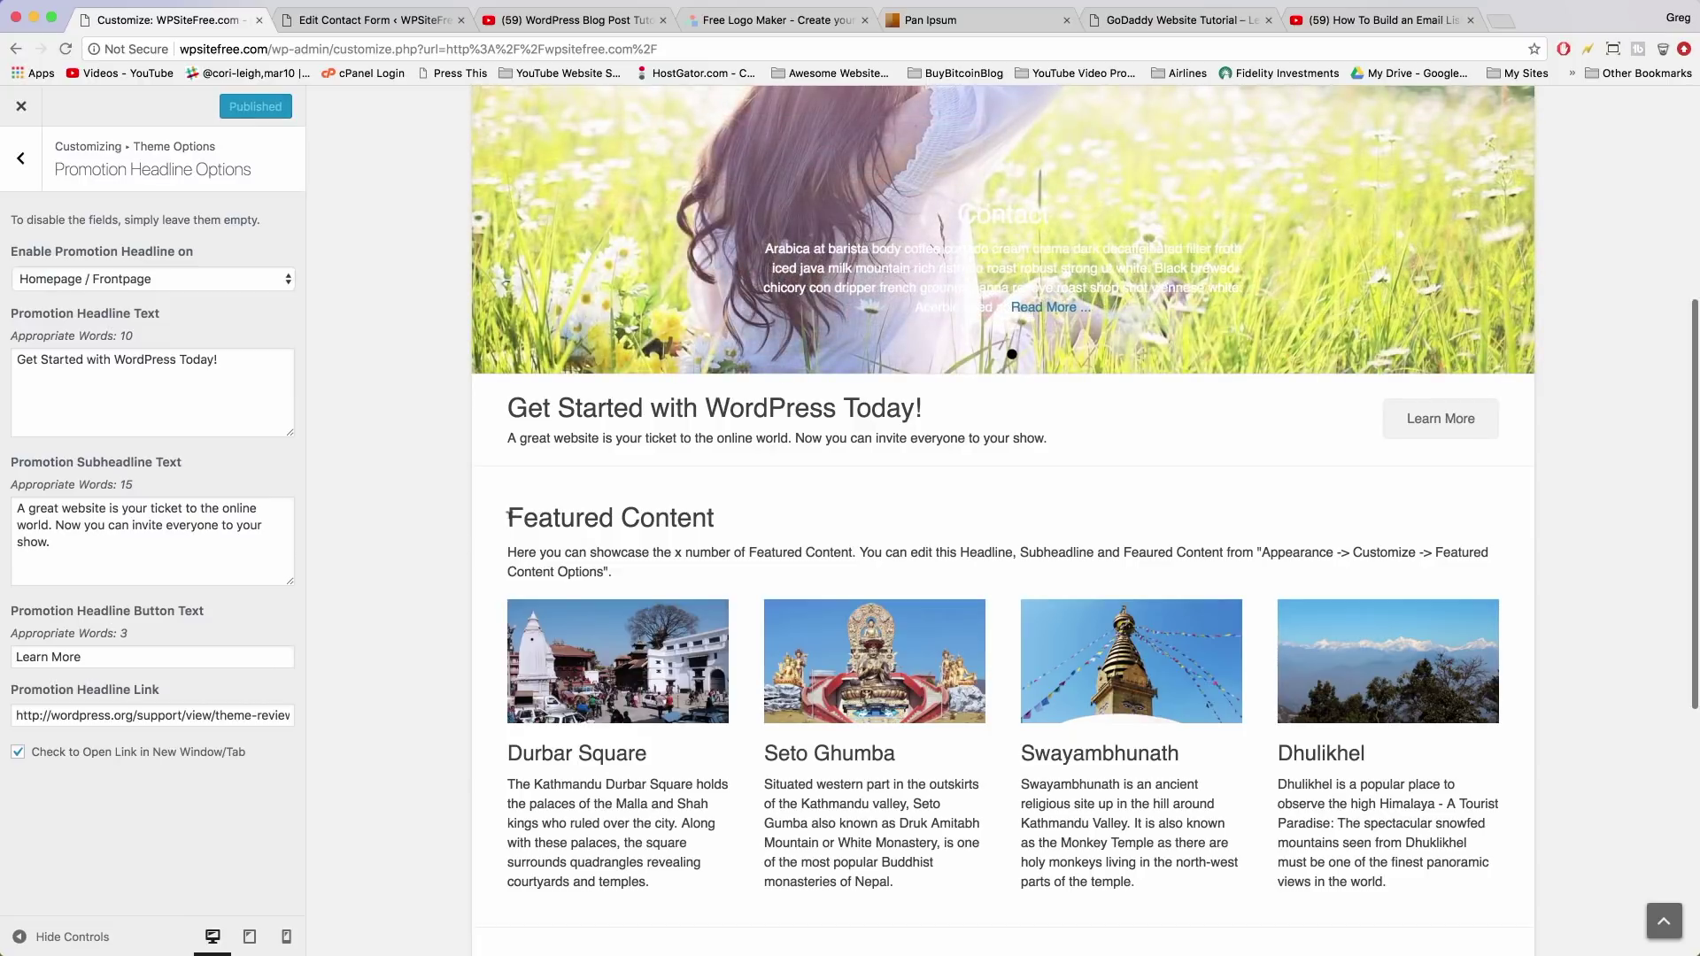
# Inspect the Featured Content block text in the preview, then return to the Theme Options list
pyautogui.moveTo(509, 517); pyautogui.dragTo(1387, 883)
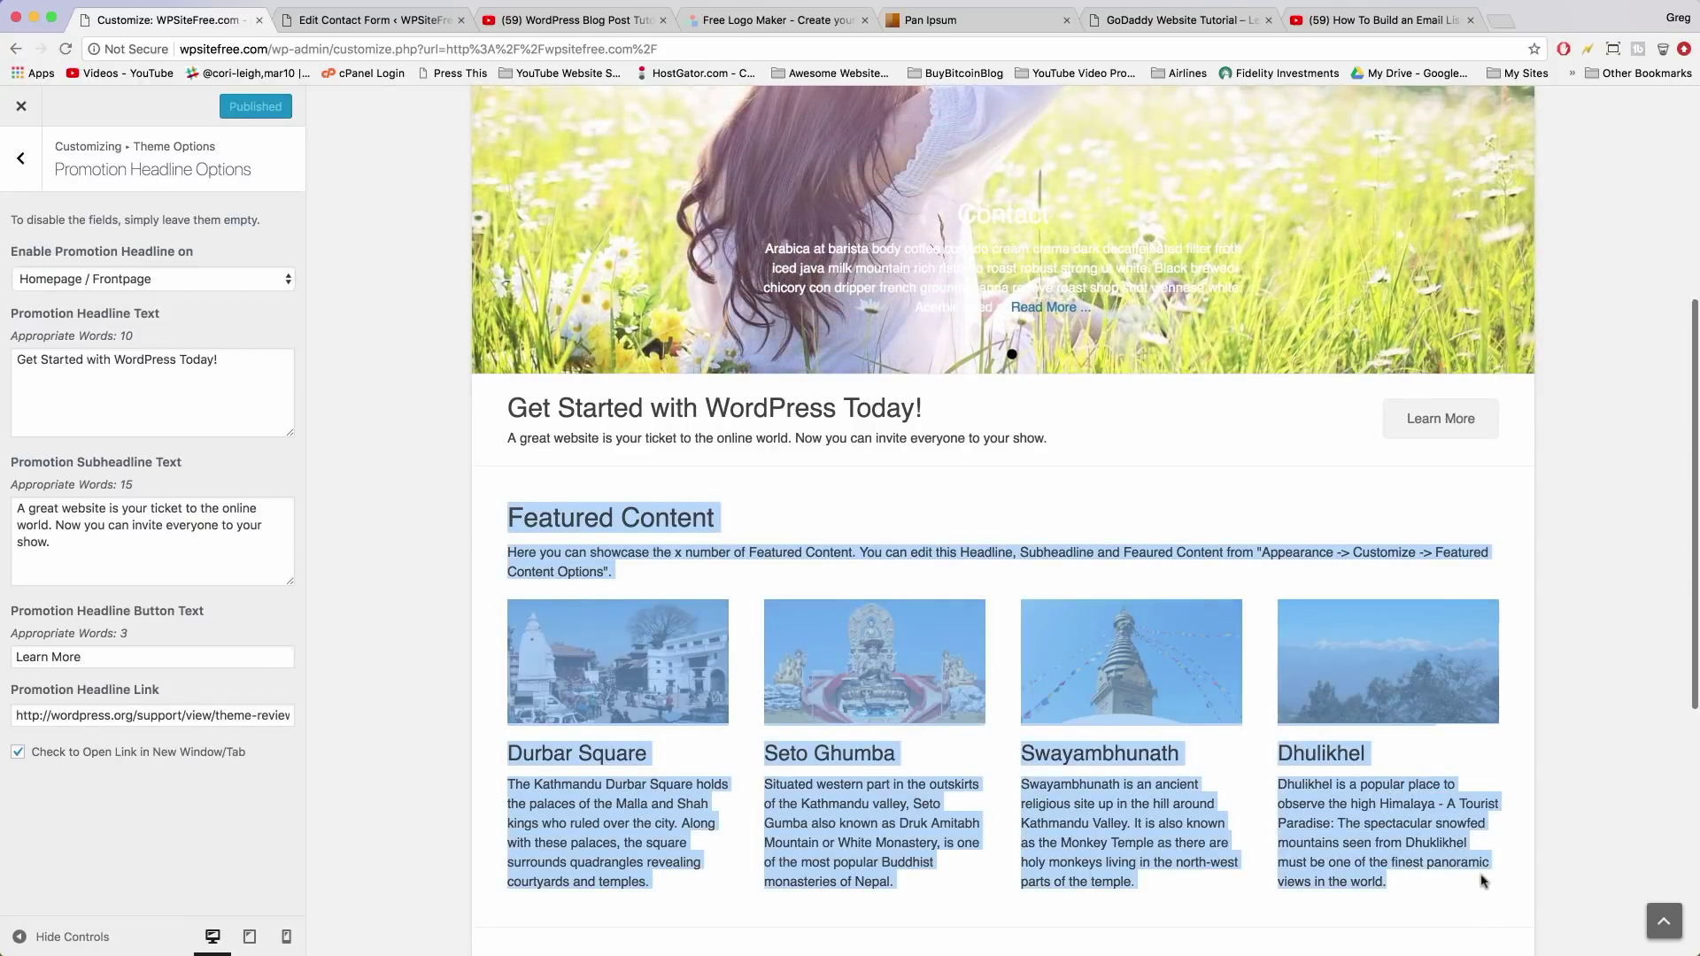
pyautogui.scroll(-4, 1390, 797)
pyautogui.click(1391, 694)
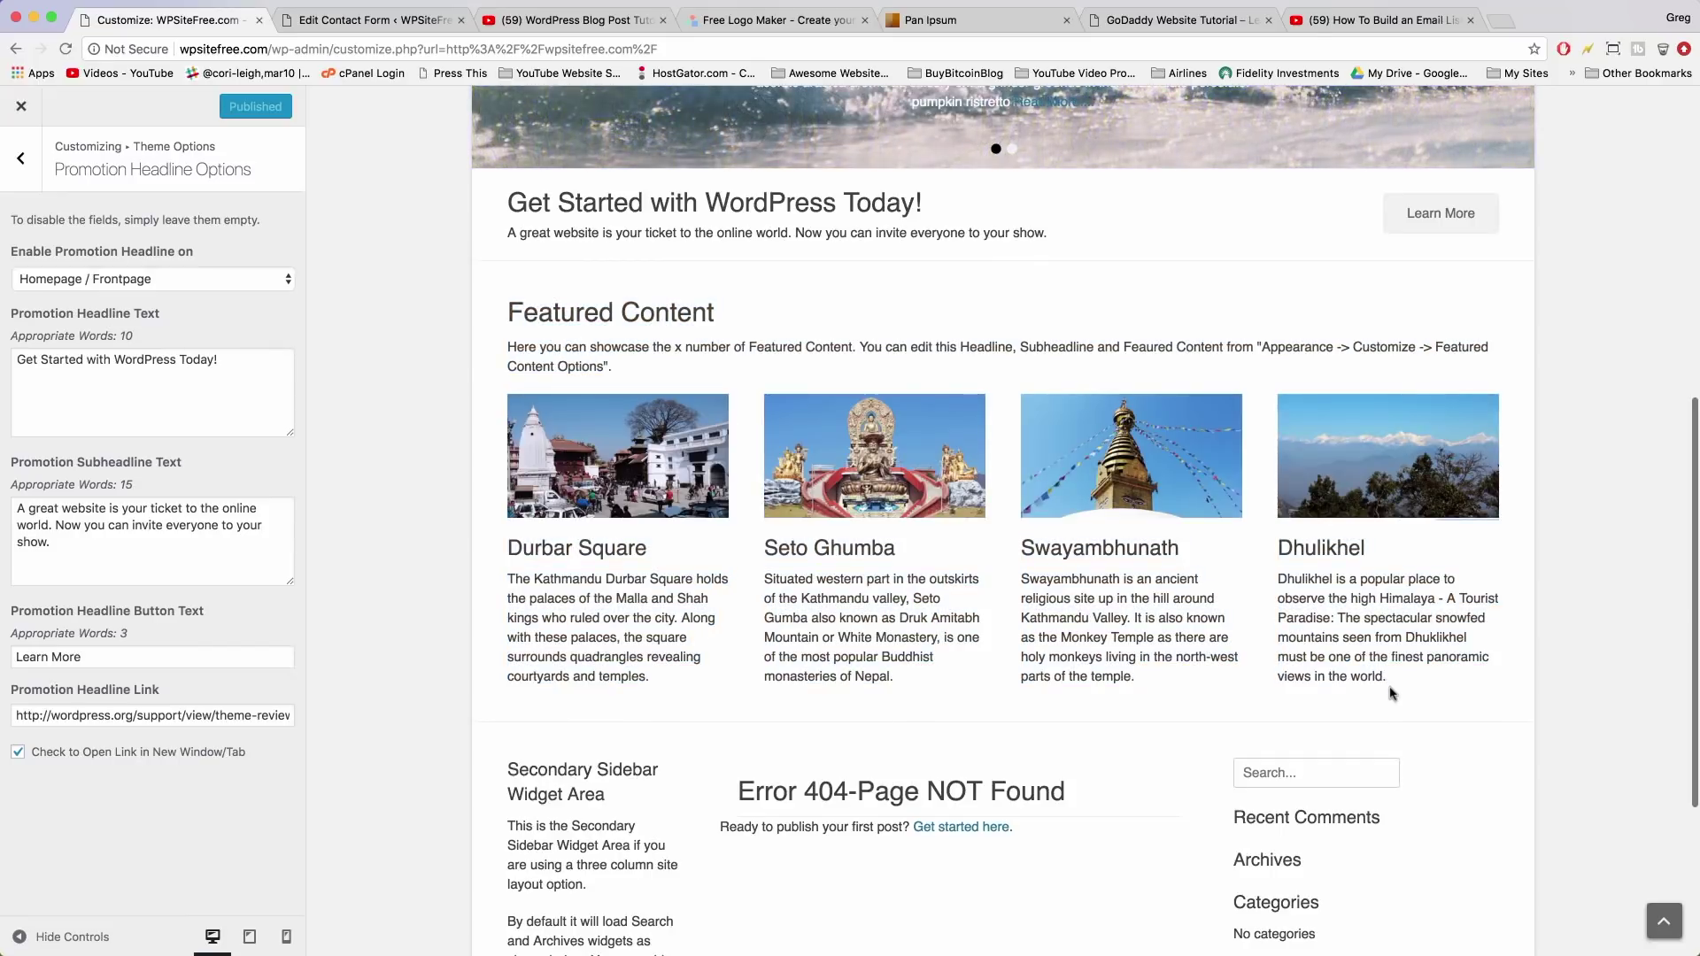
pyautogui.moveTo(507, 305); pyautogui.dragTo(1534, 675)
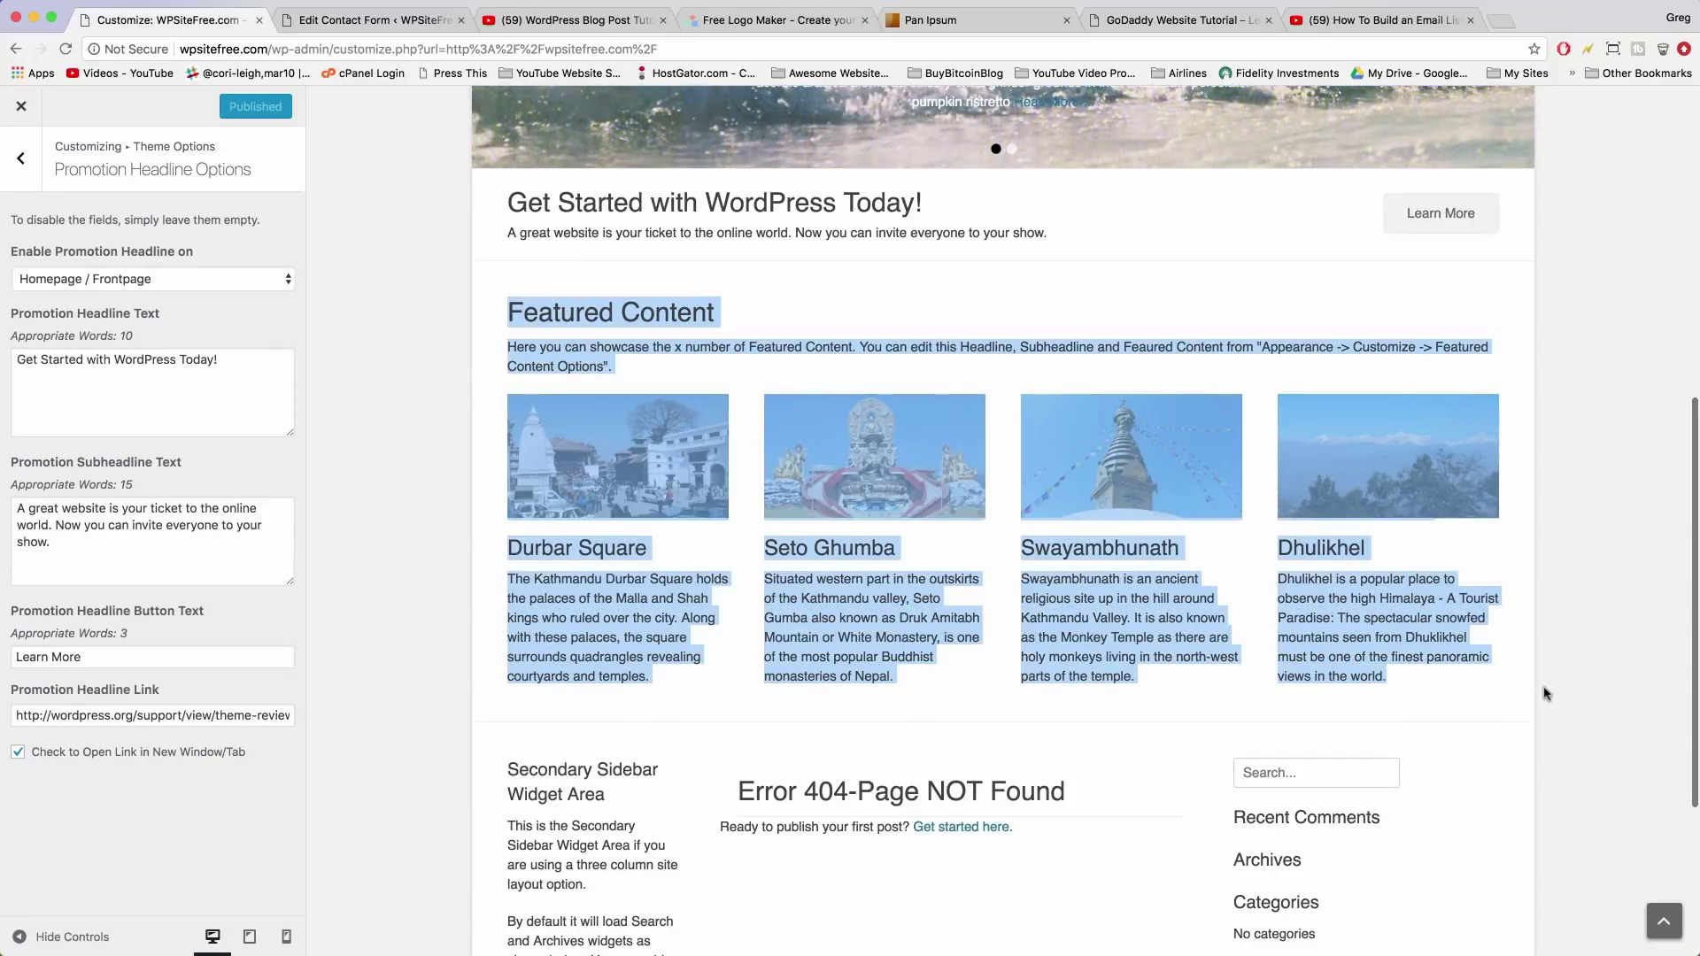
pyautogui.click(1404, 669)
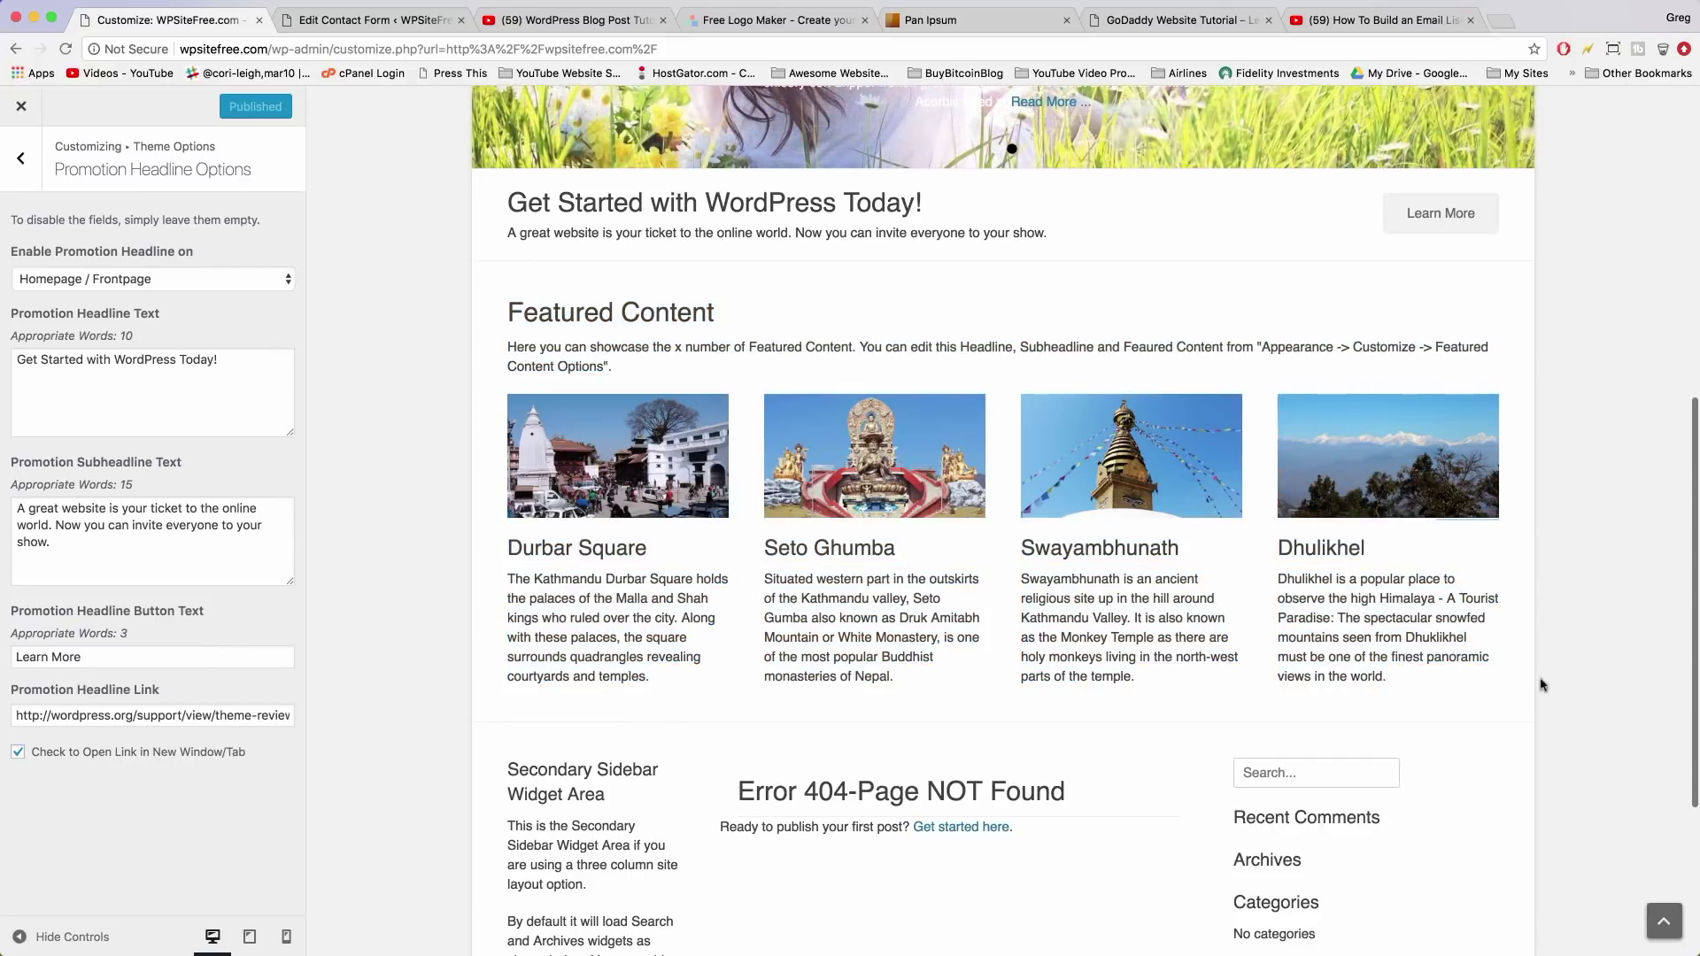
pyautogui.click(25, 160)
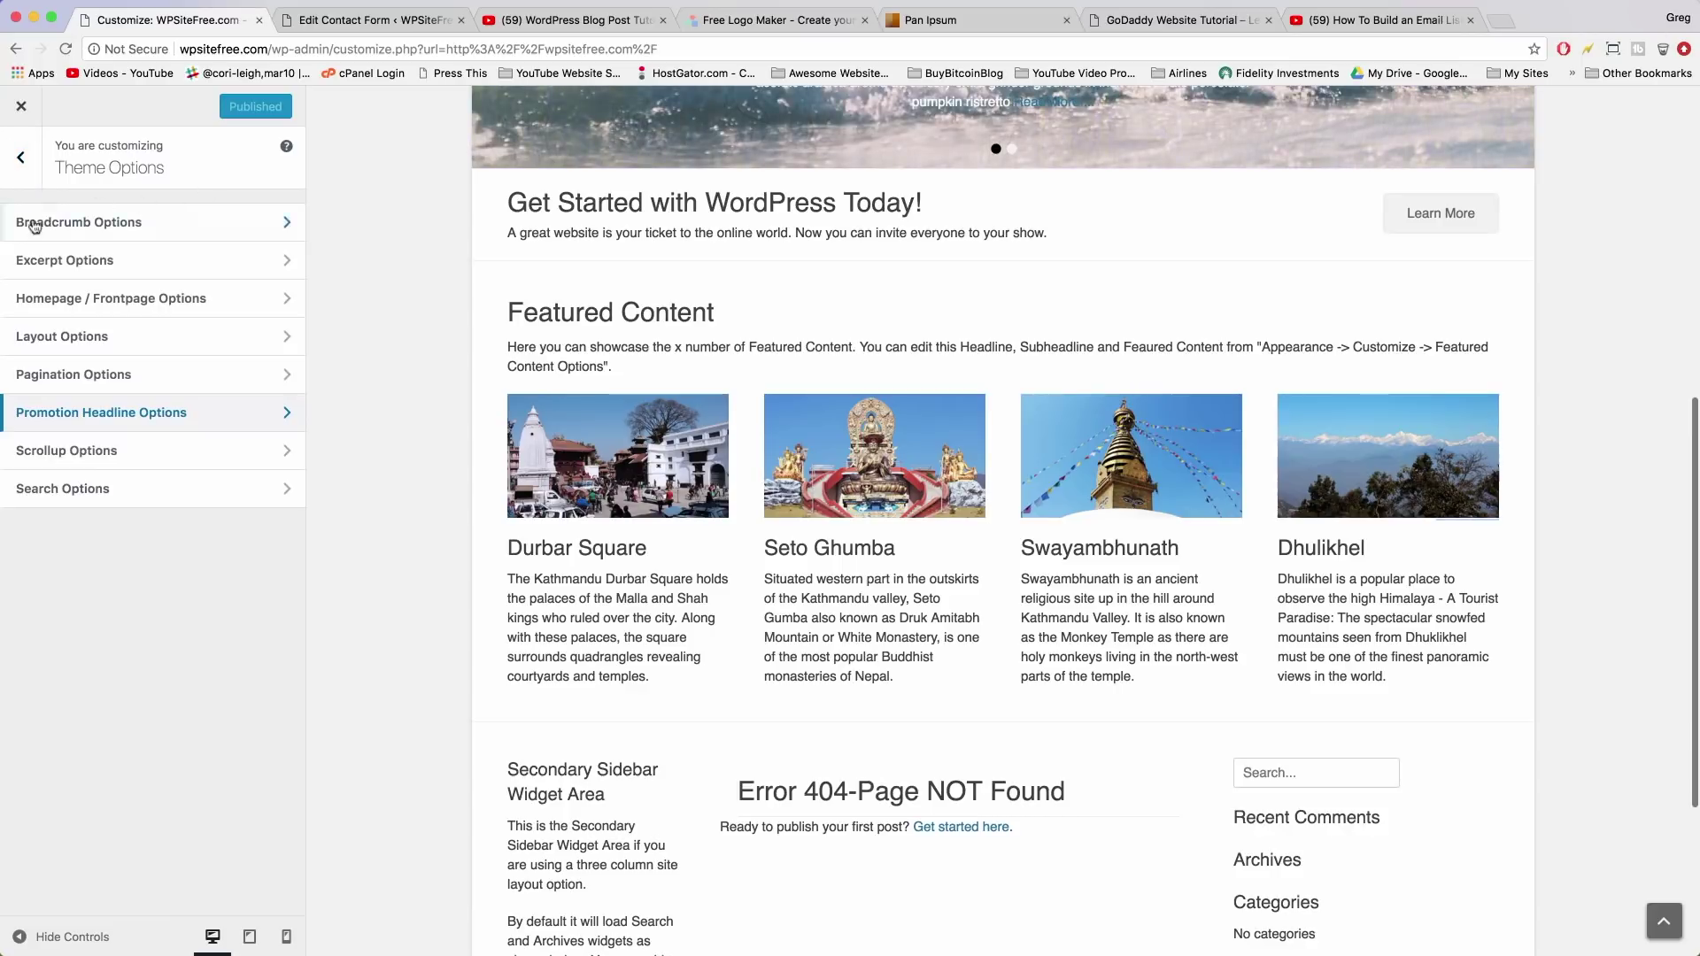
# Open the Featured Content settings, keeping Demo Featured Content as the type
pyautogui.click(21, 160)
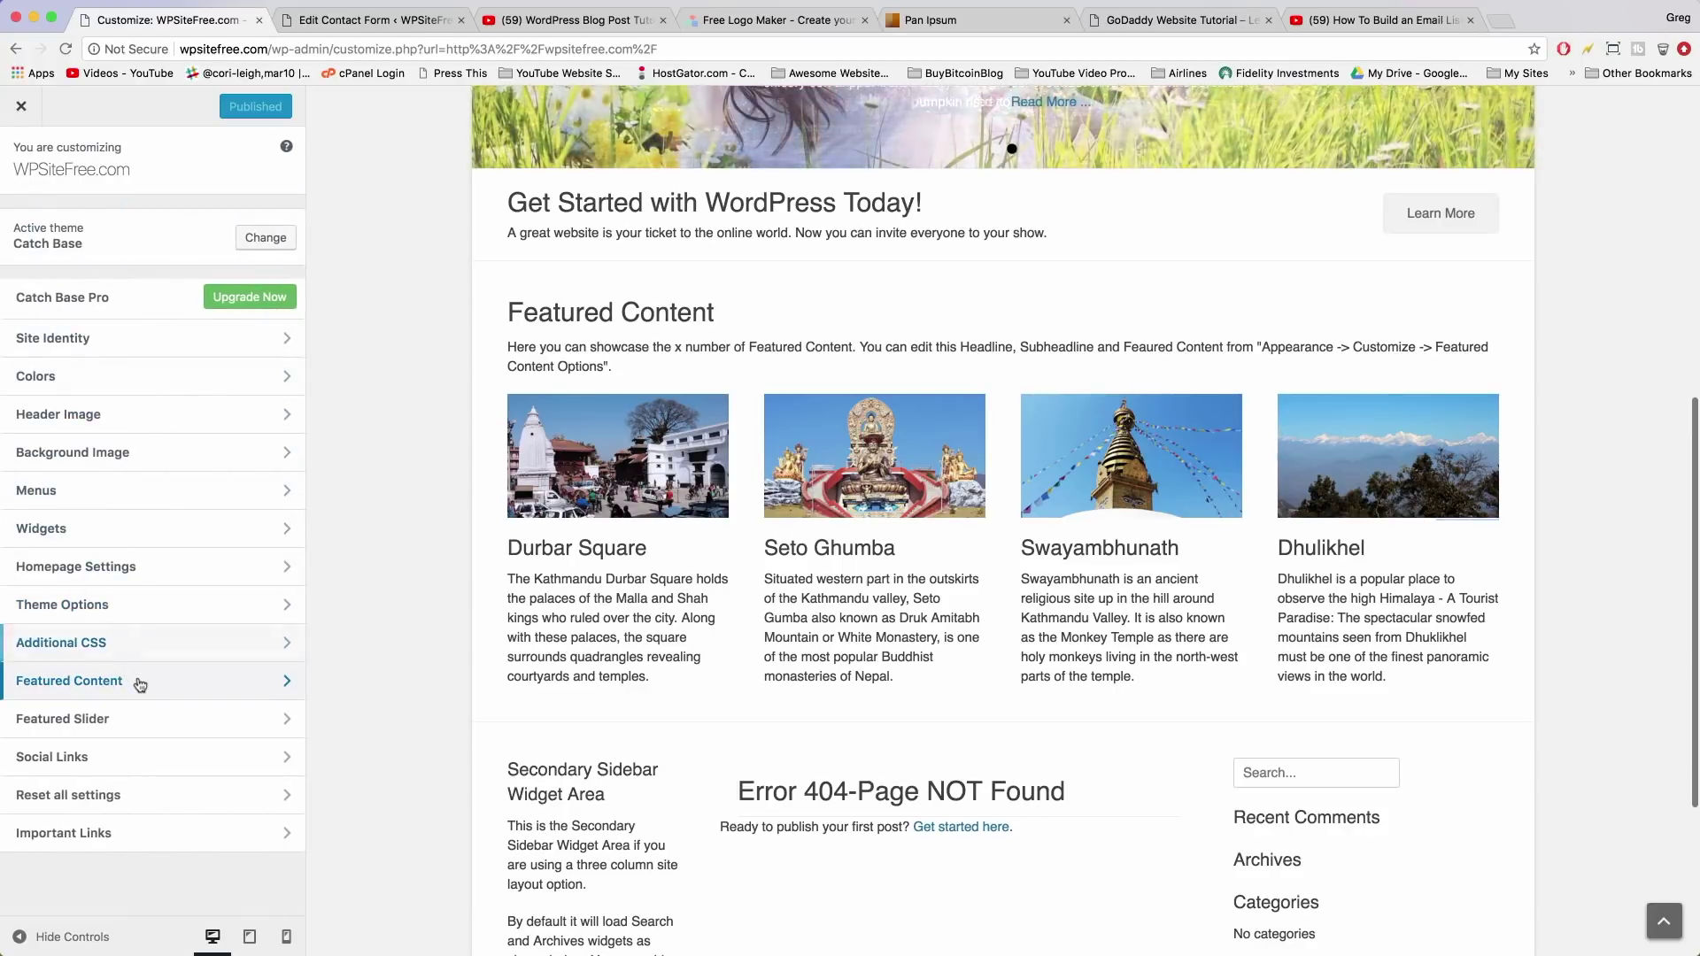
pyautogui.click(138, 682)
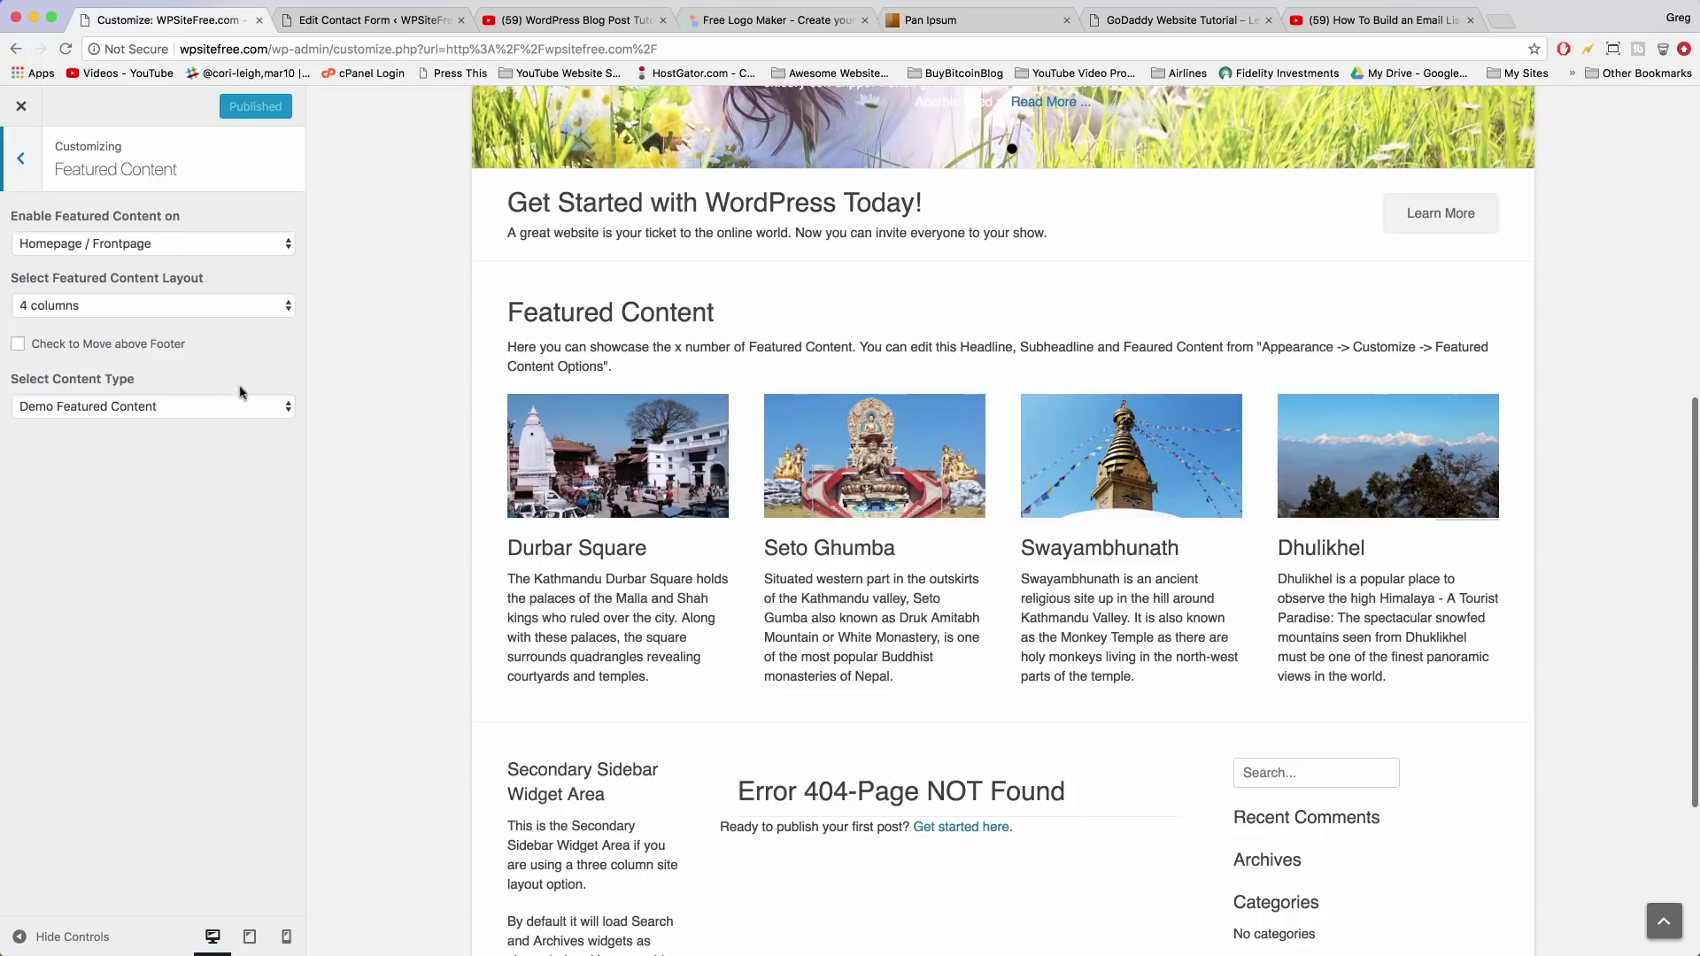
pyautogui.click(206, 409)
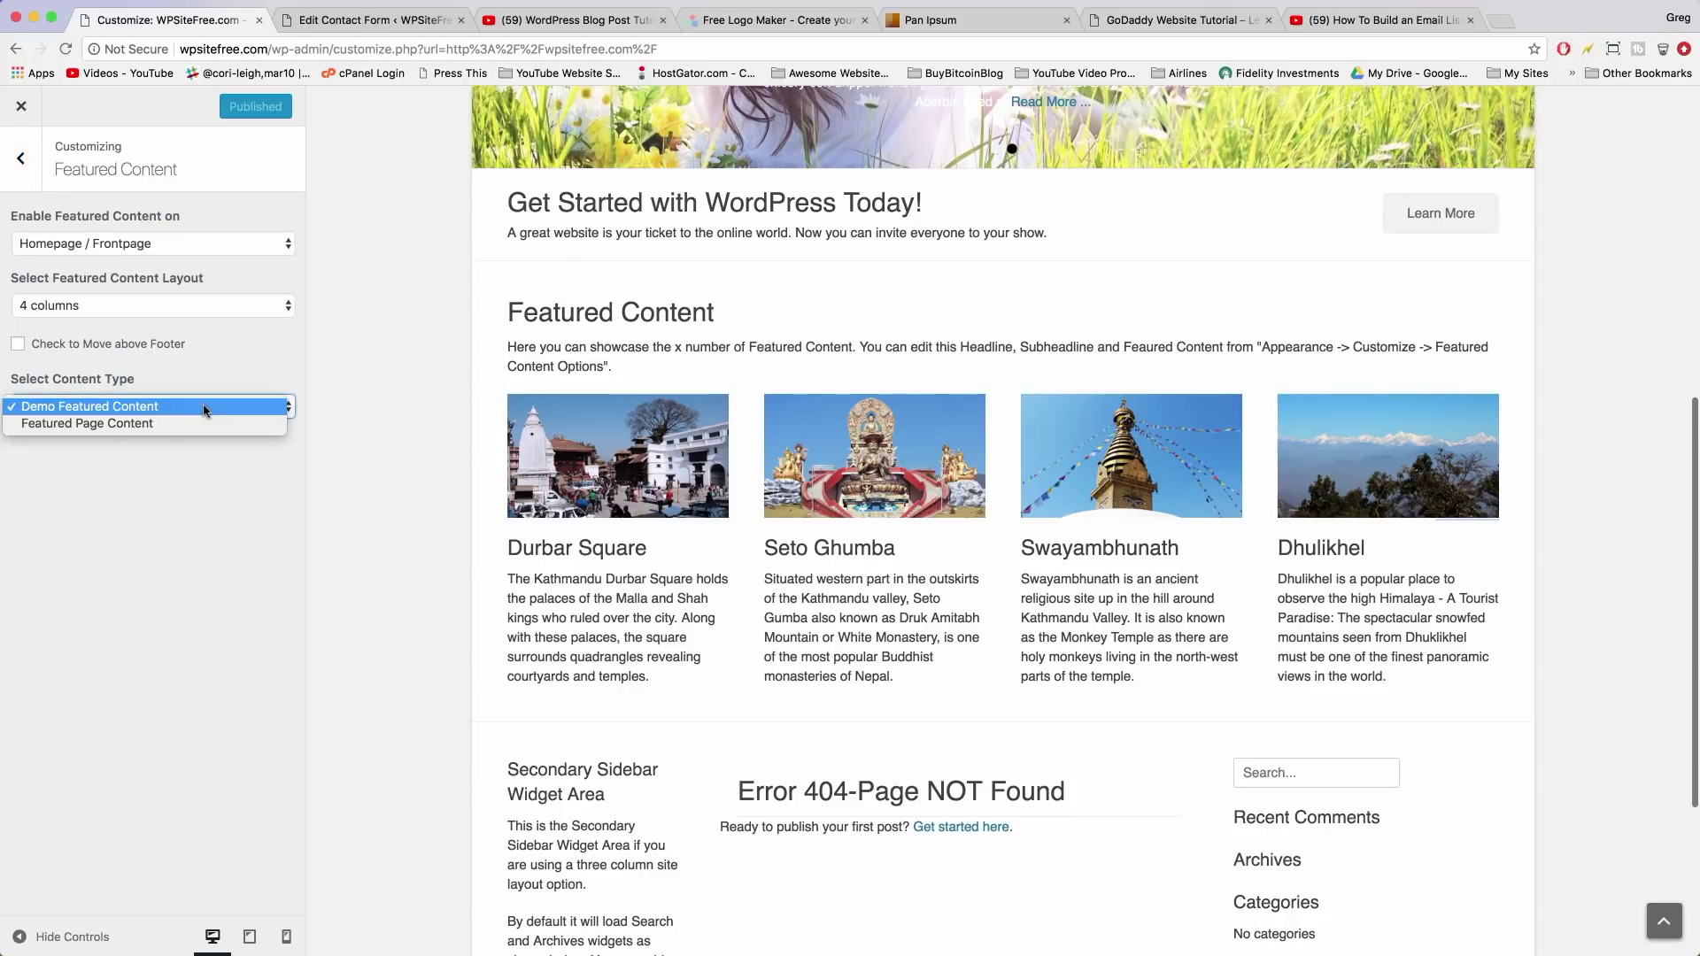
pyautogui.click(206, 408)
# Set Featured Content to Disabled, publish, and close the customizer
pyautogui.click(225, 243)
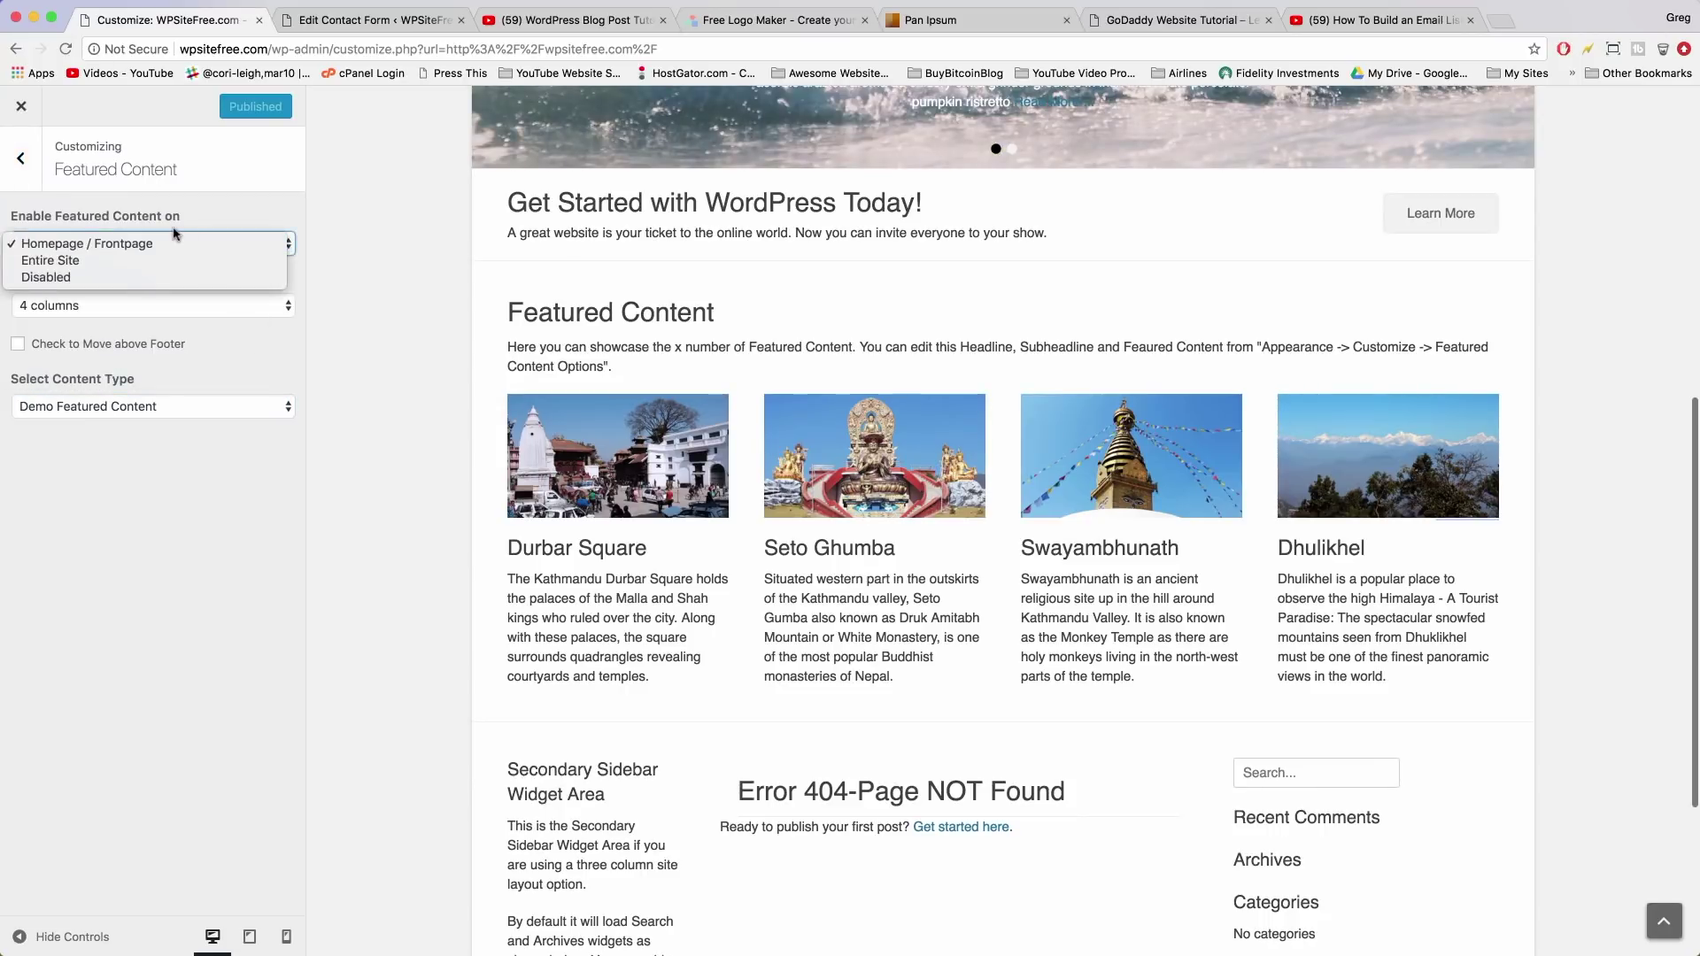
pyautogui.click(78, 277)
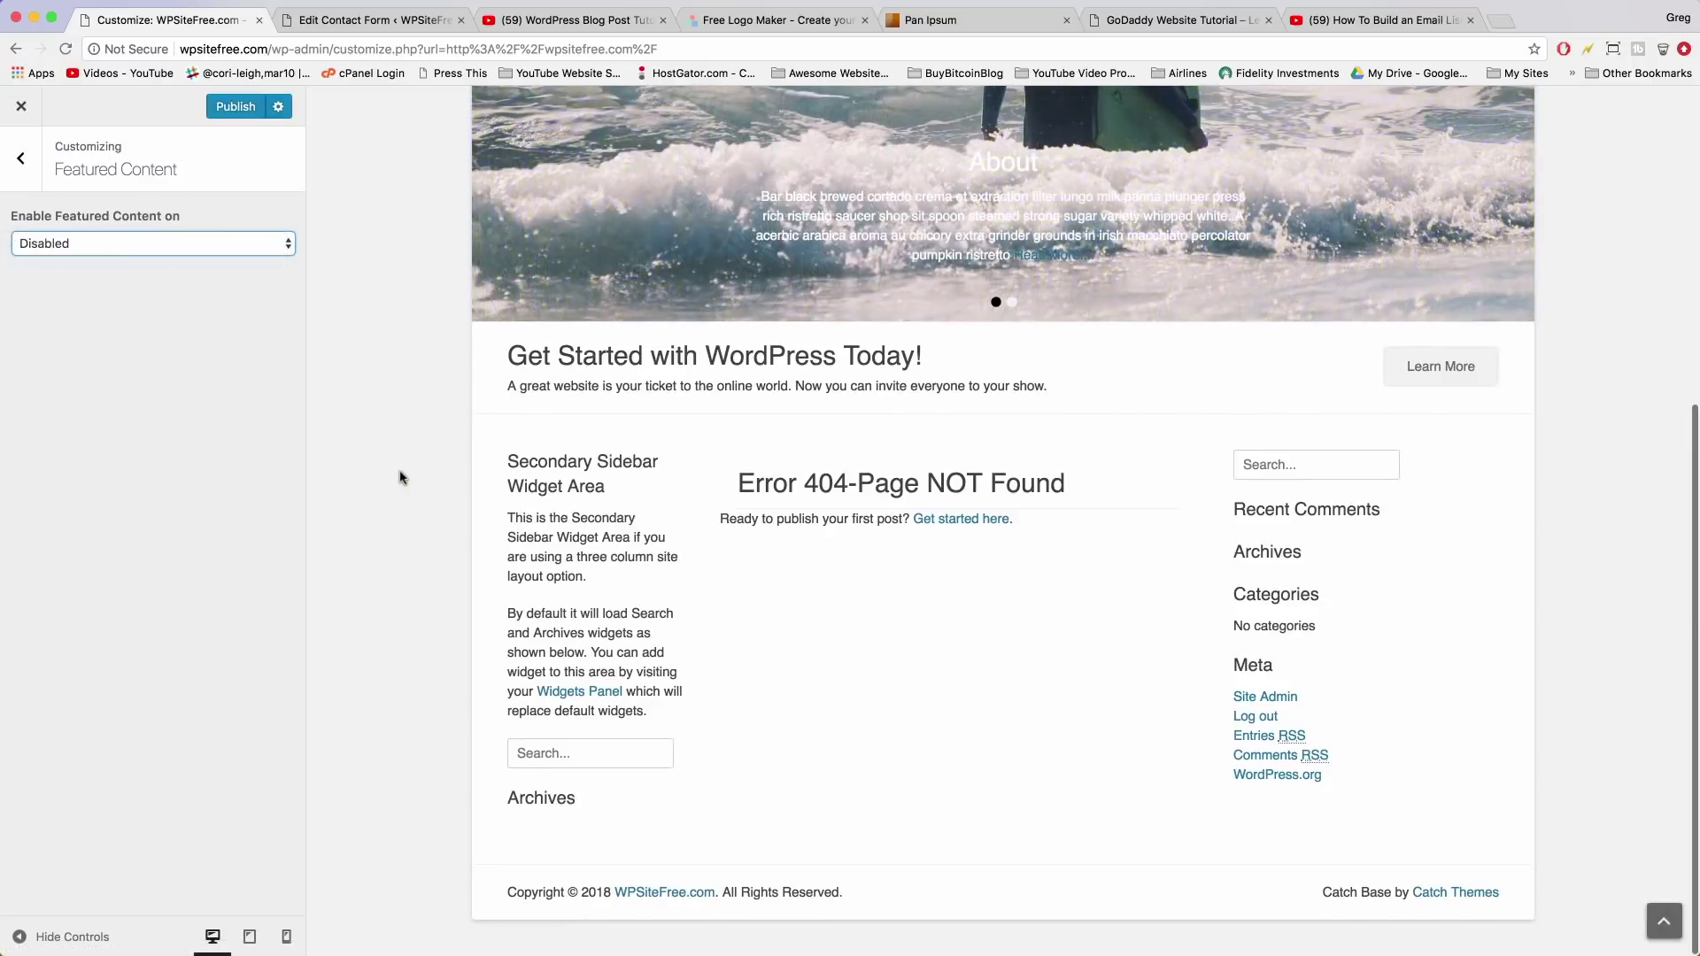
pyautogui.scroll(-5, 399, 478)
pyautogui.click(224, 107)
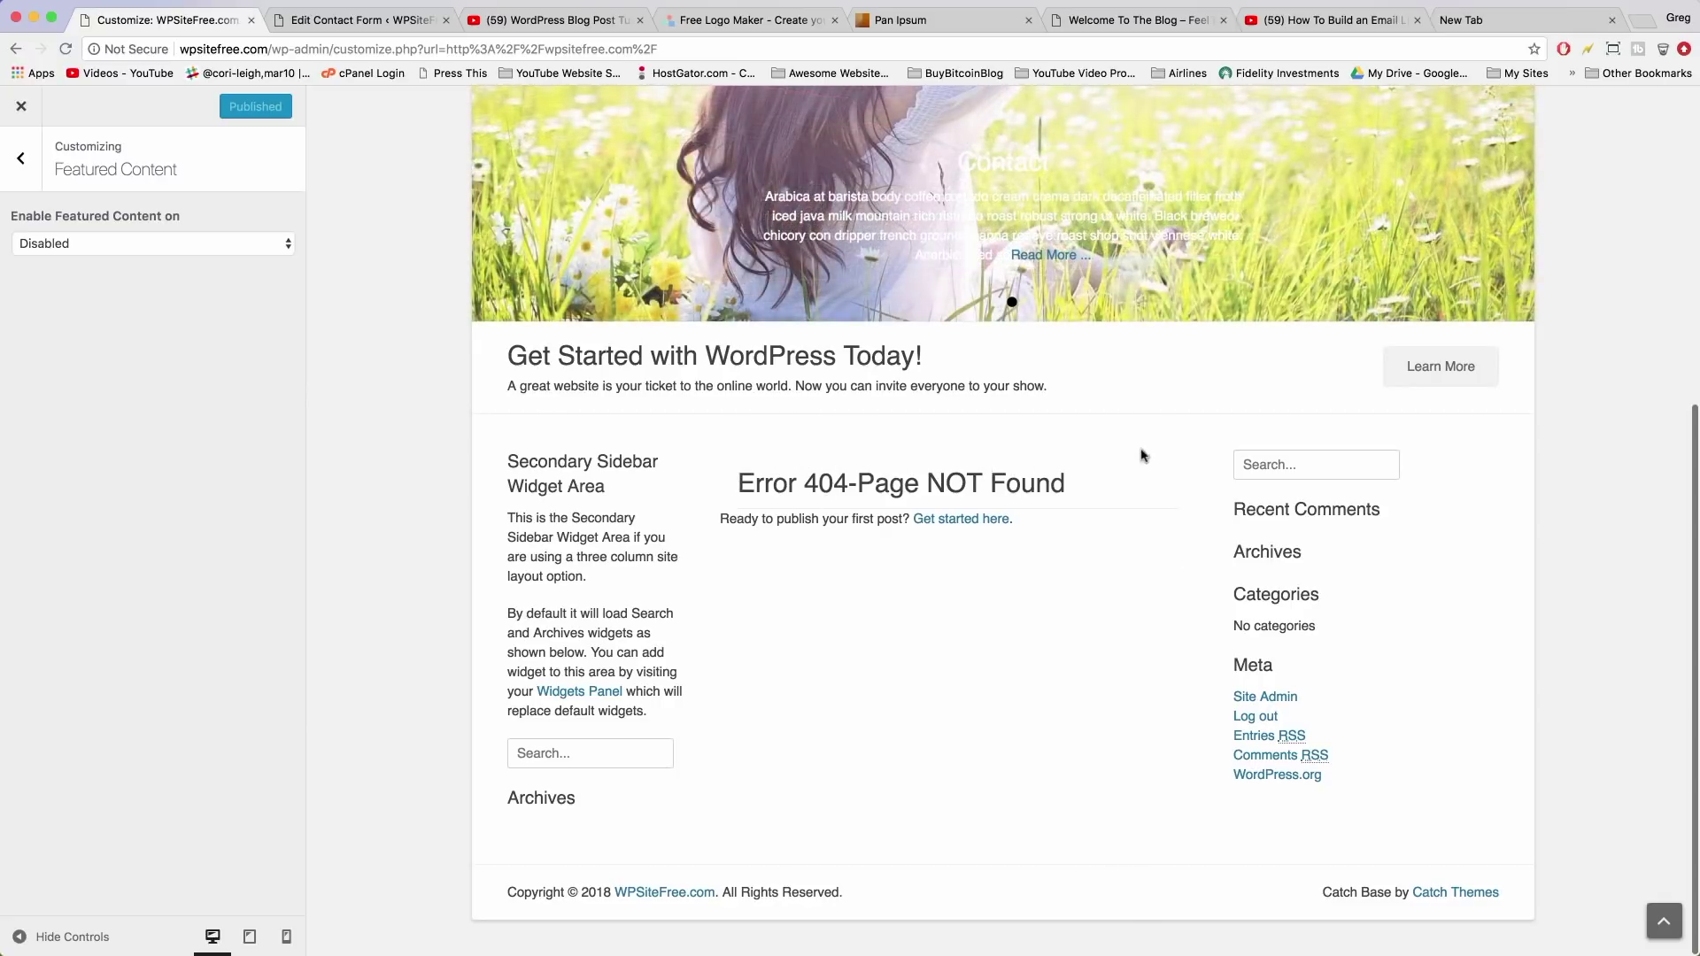
pyautogui.scroll(6, 732, 849)
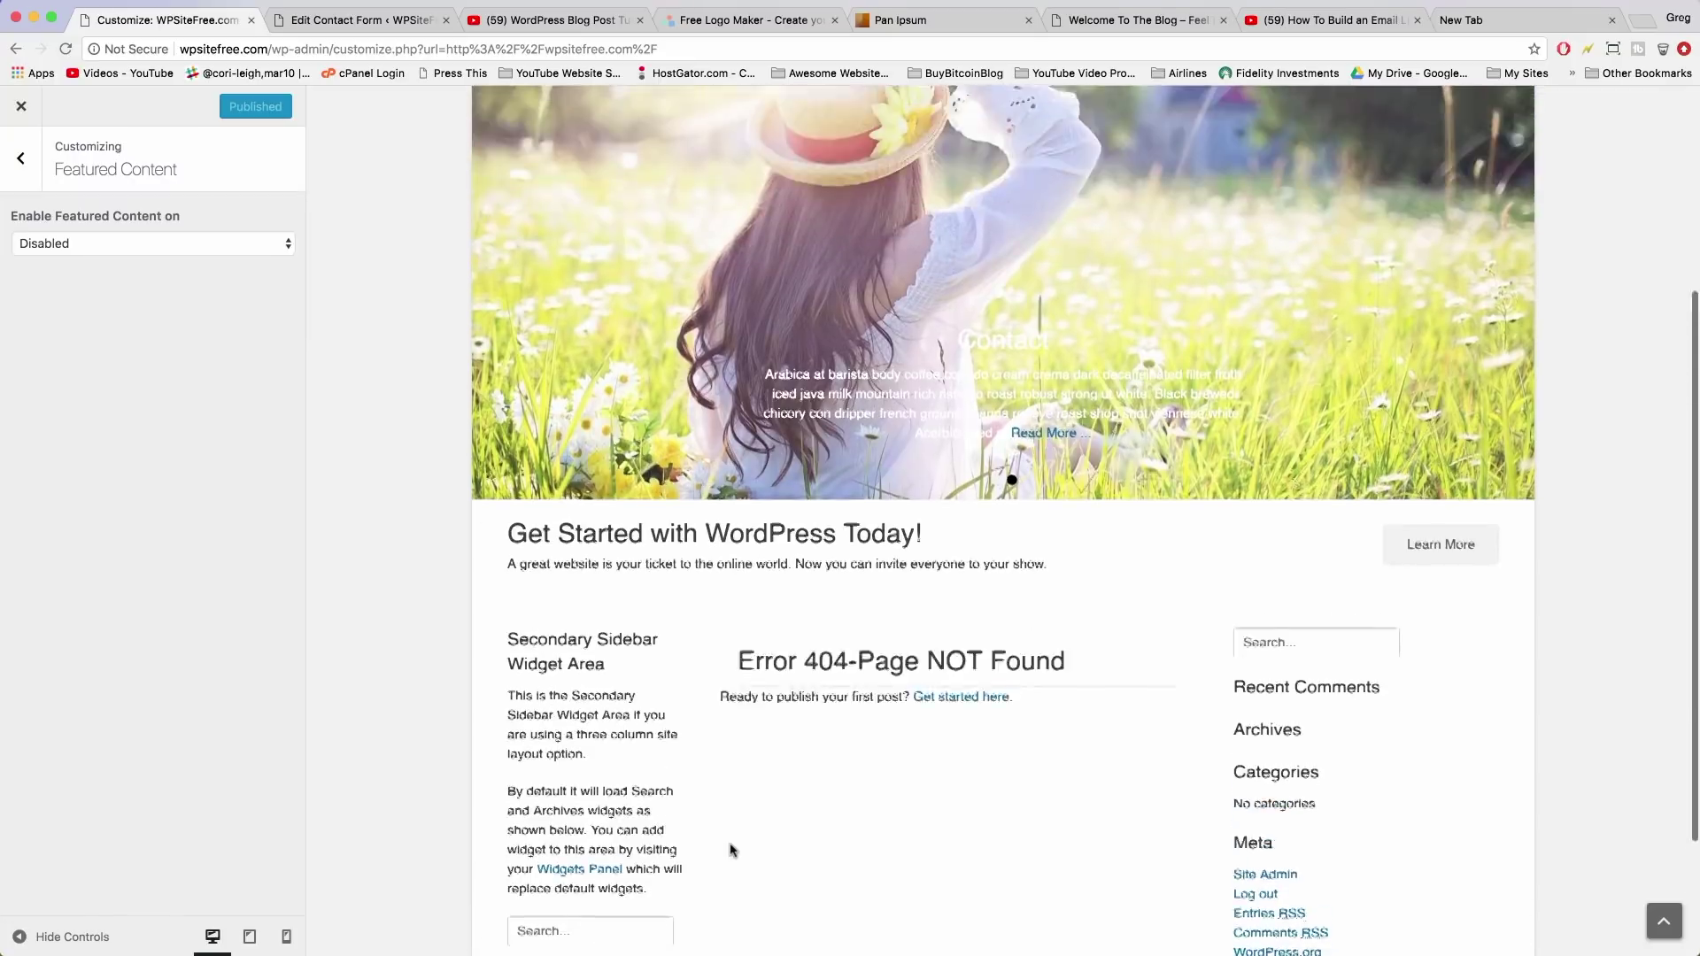
pyautogui.click(22, 110)
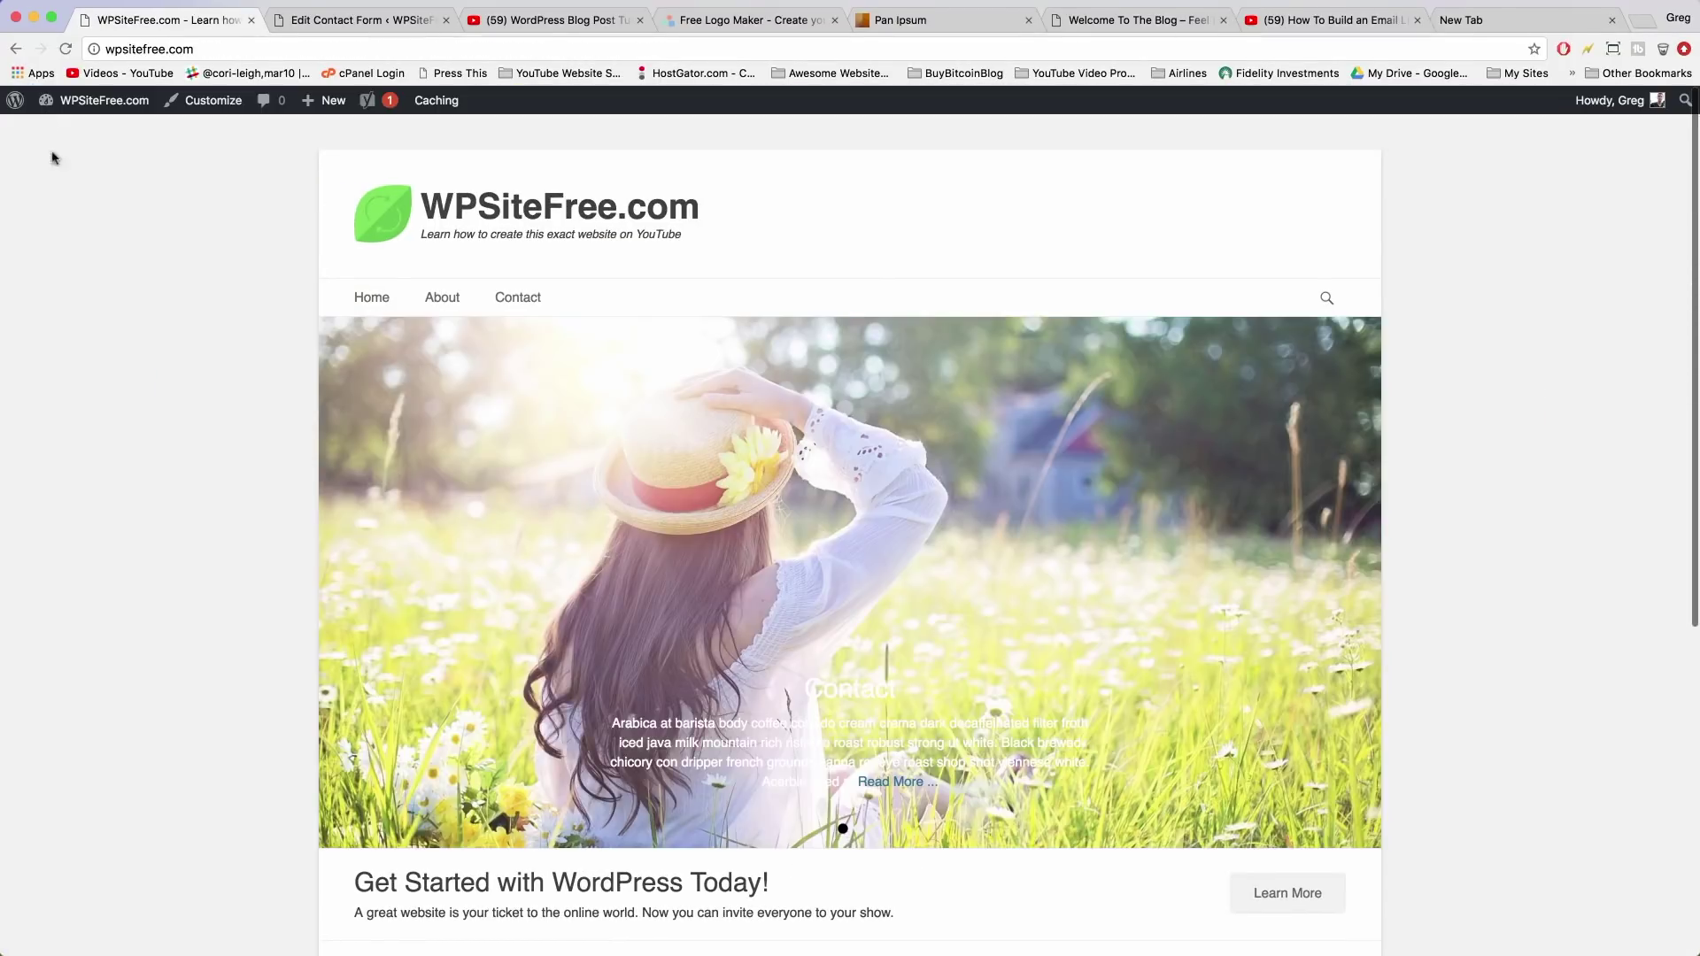
# Create a new post titled 'Welcome To The Blog - Feel Free to Look Around!' and move into its body
pyautogui.moveTo(316, 106)
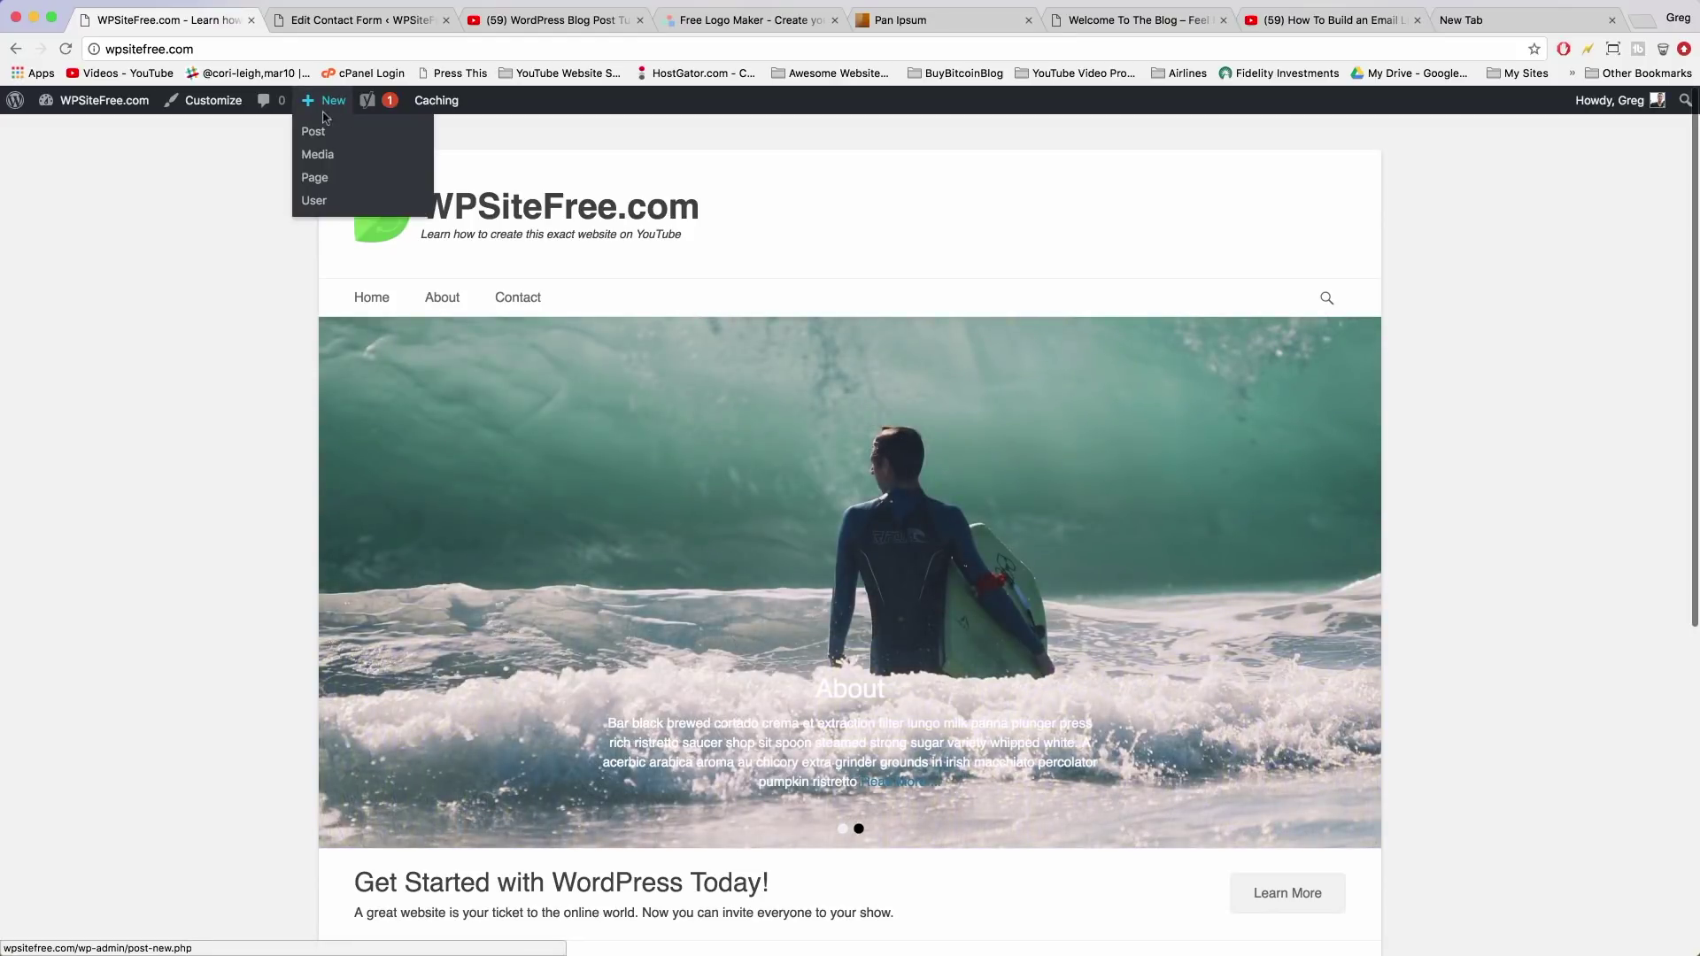
pyautogui.click(322, 136)
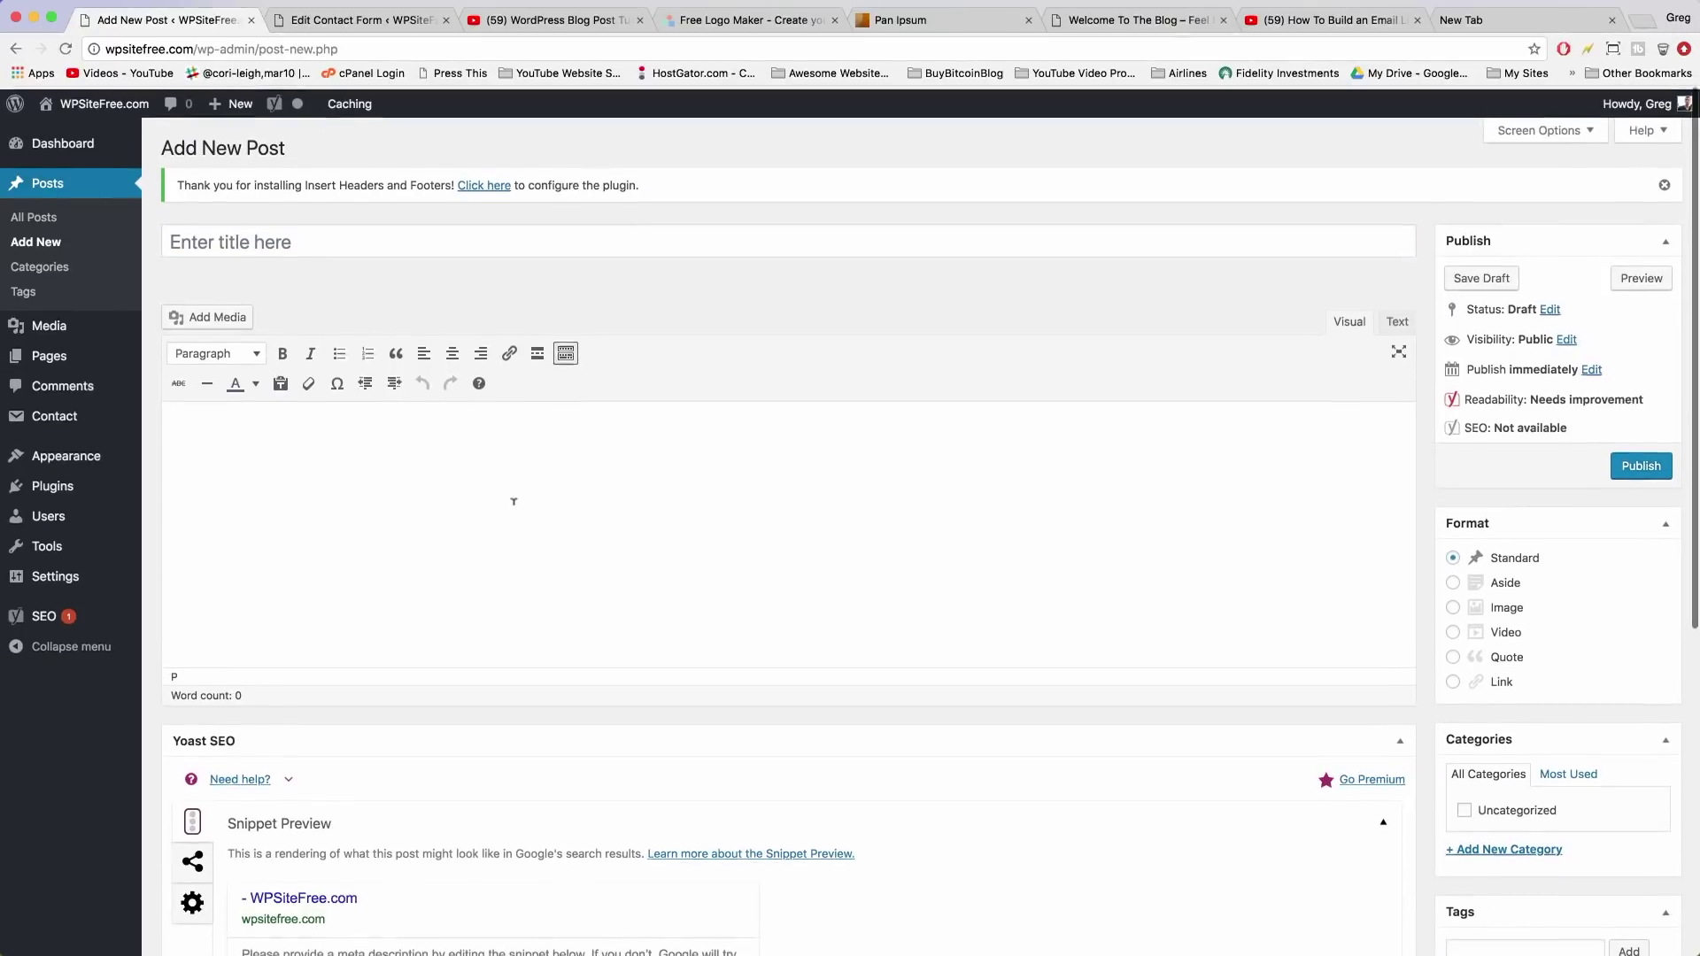
pyautogui.click(290, 232)
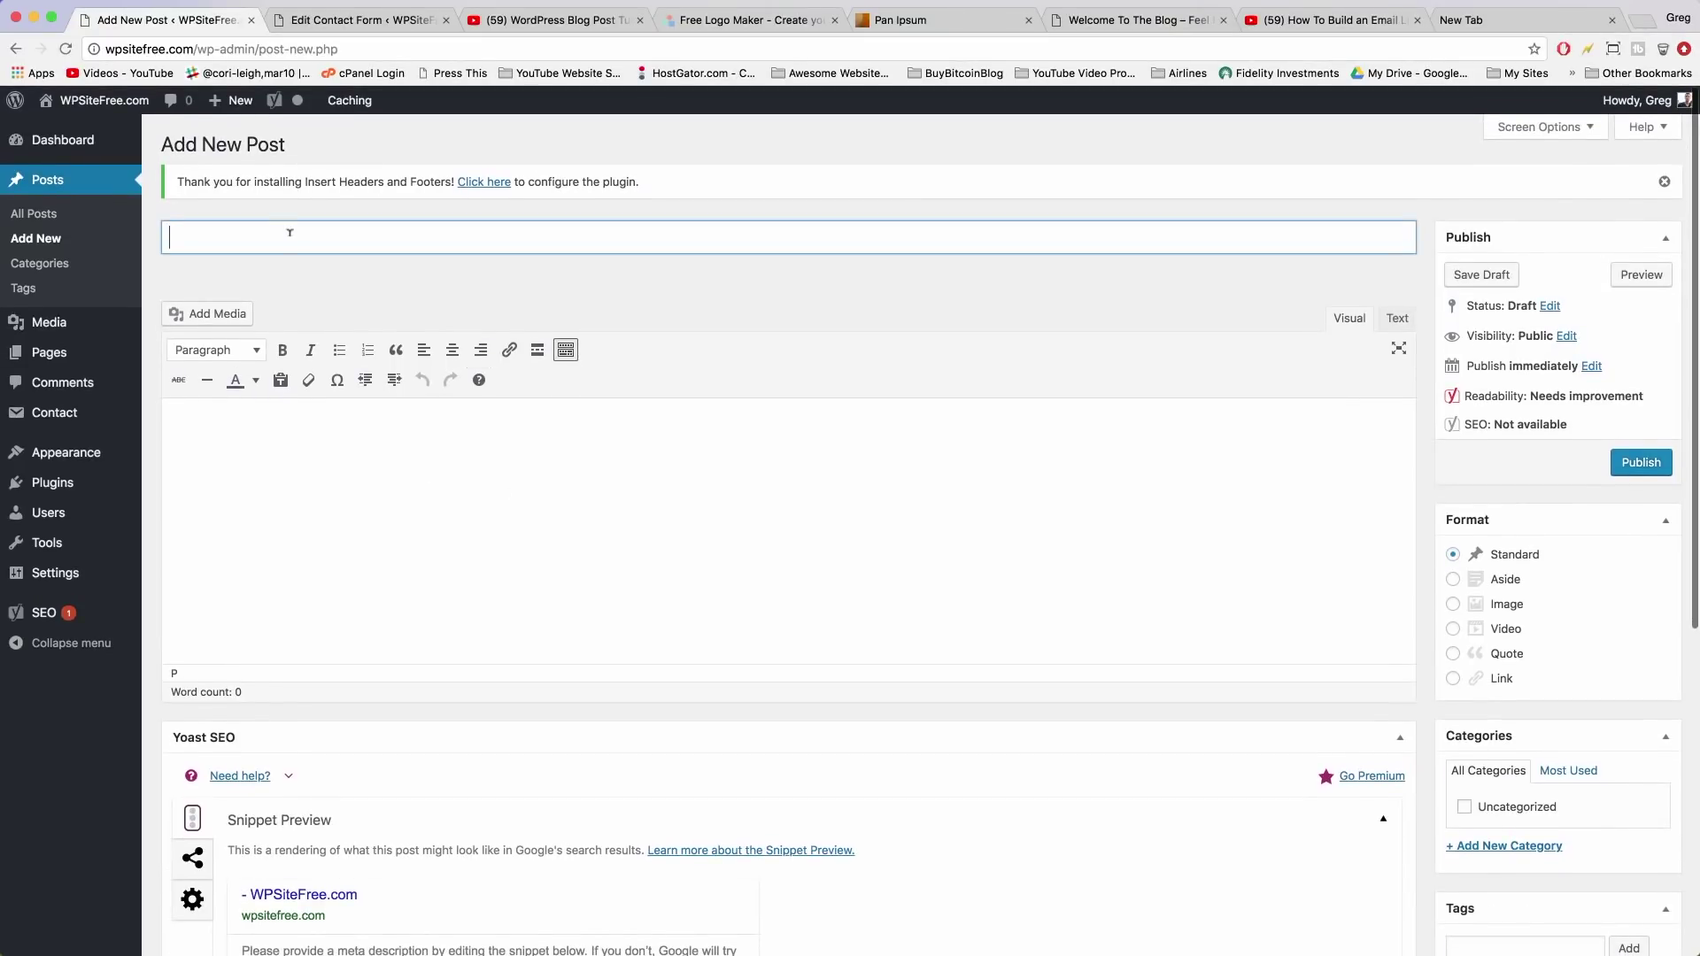
pyautogui.write('Welcome')
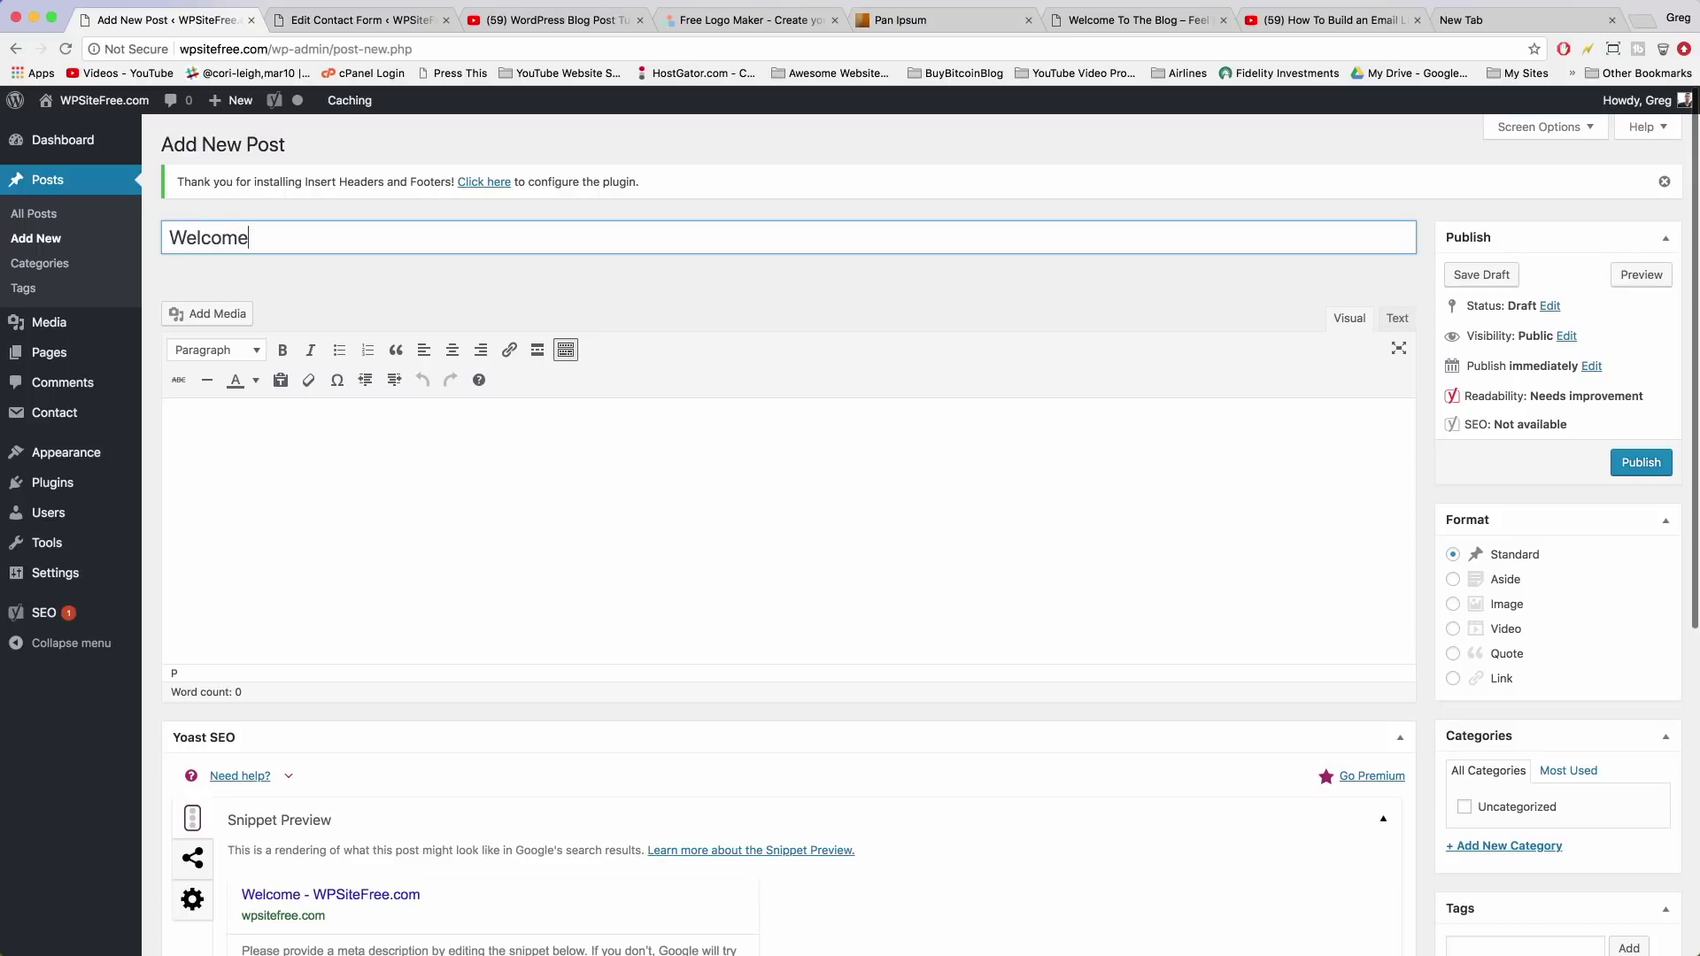
pyautogui.write(' To The Blog - ')
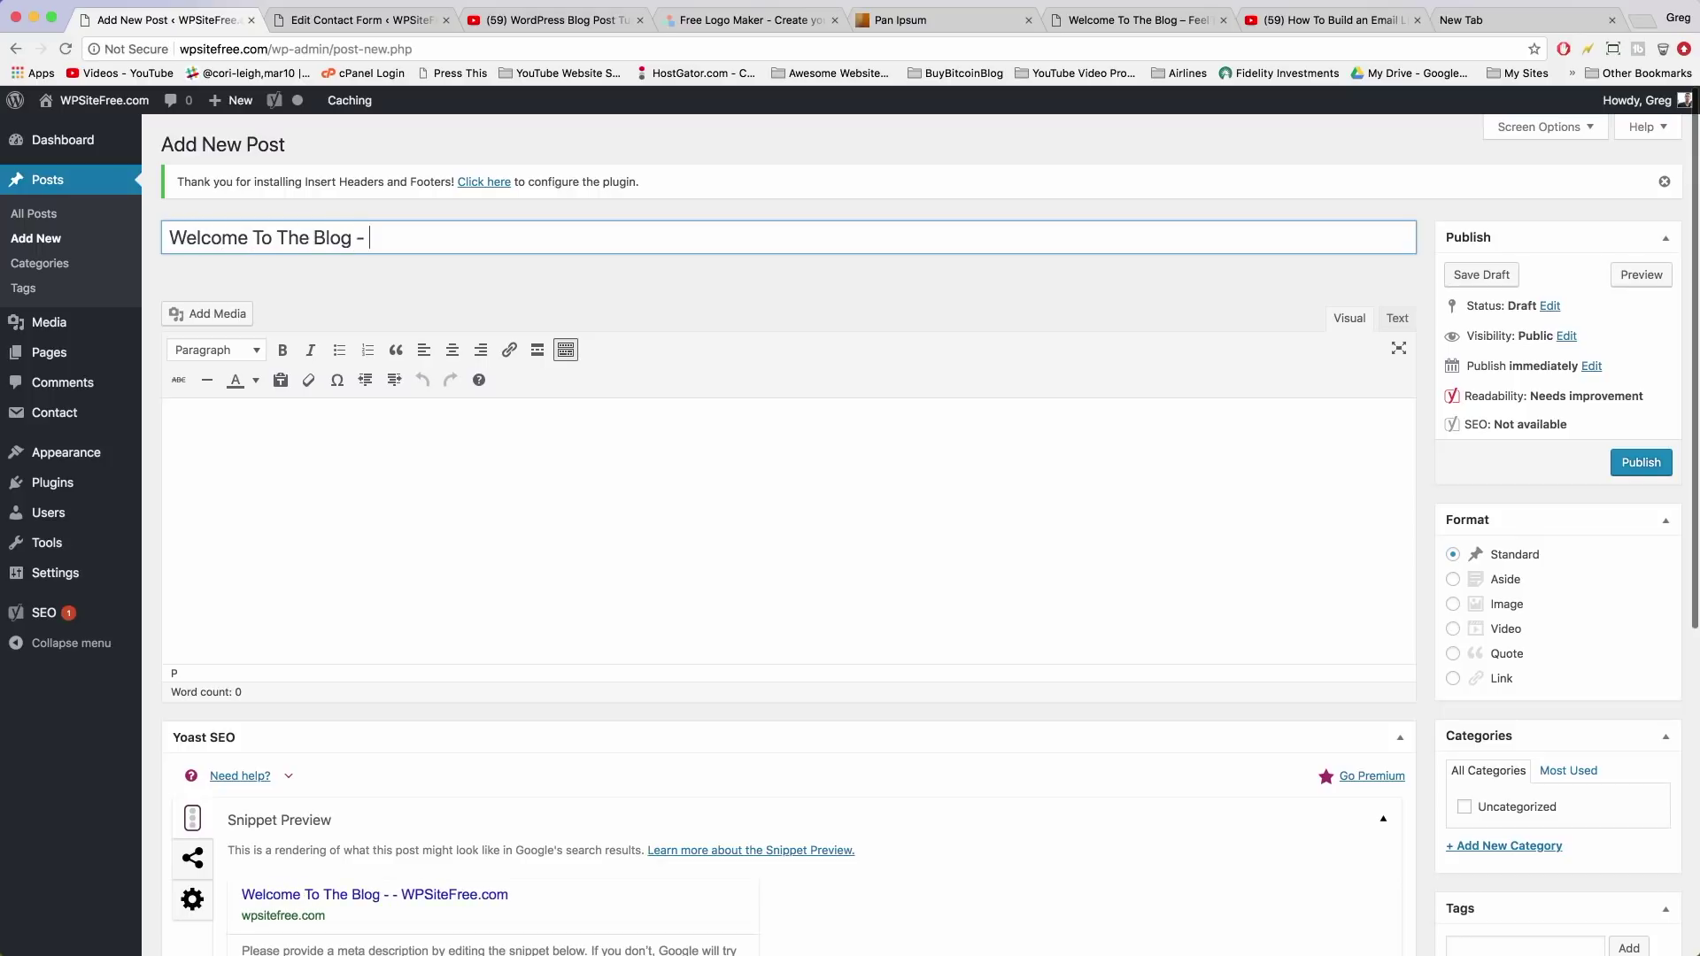
pyautogui.write('Feel Free to Loo')
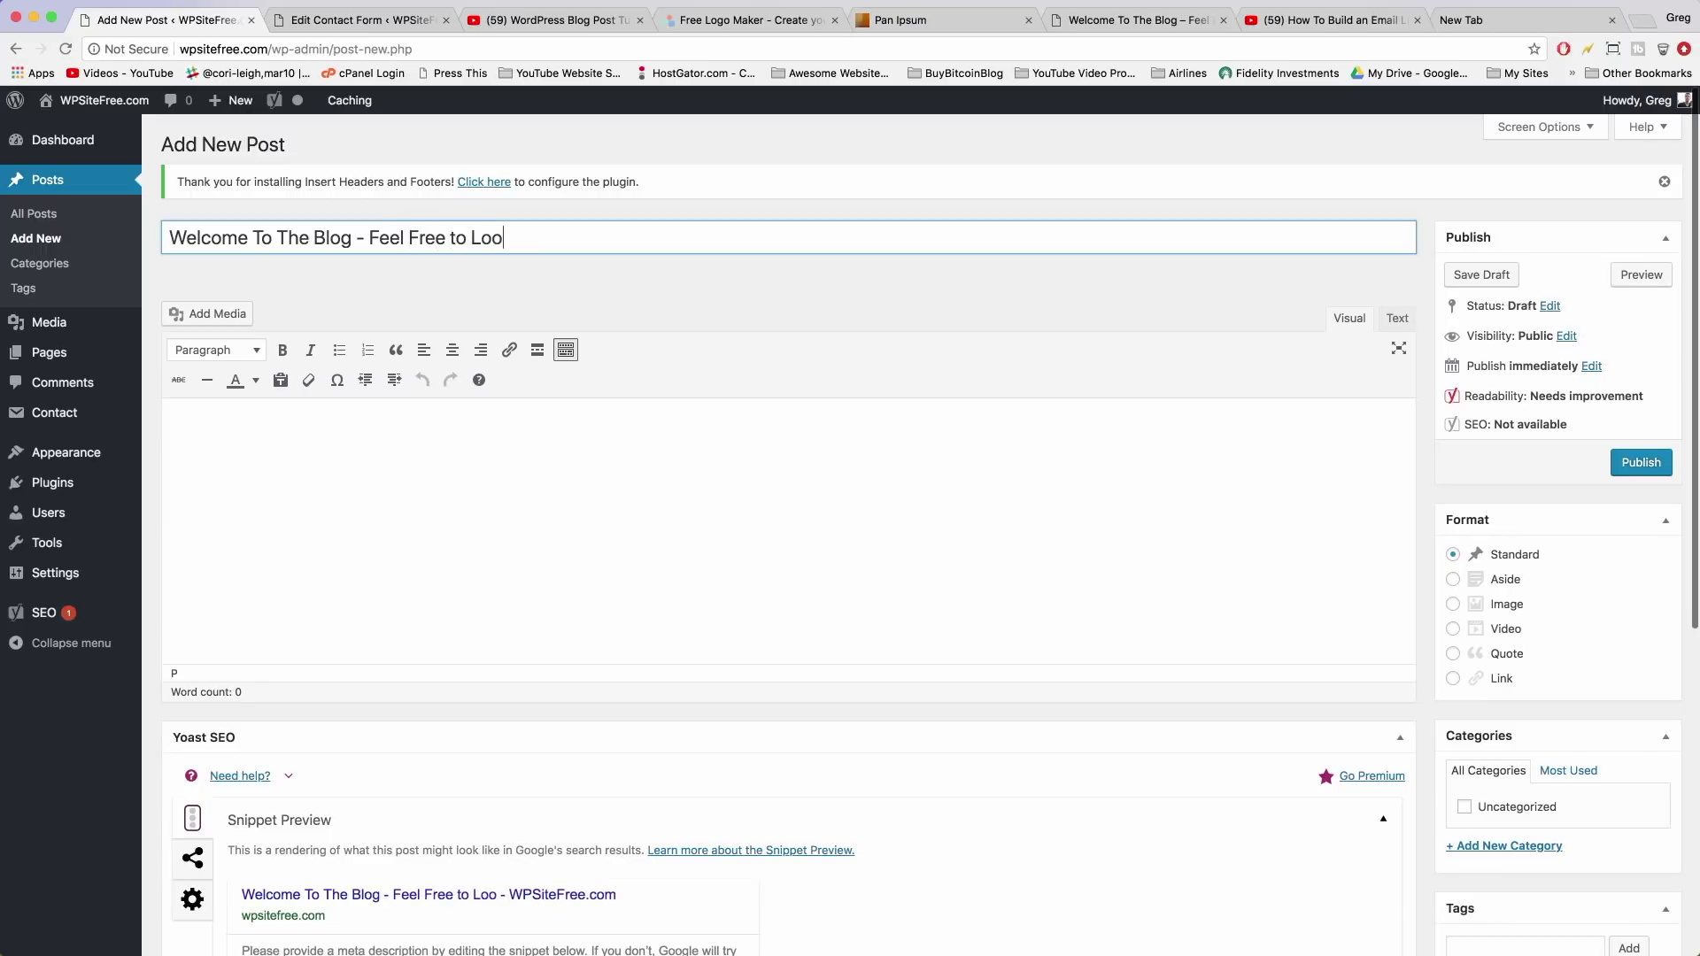
pyautogui.write('k Around!')
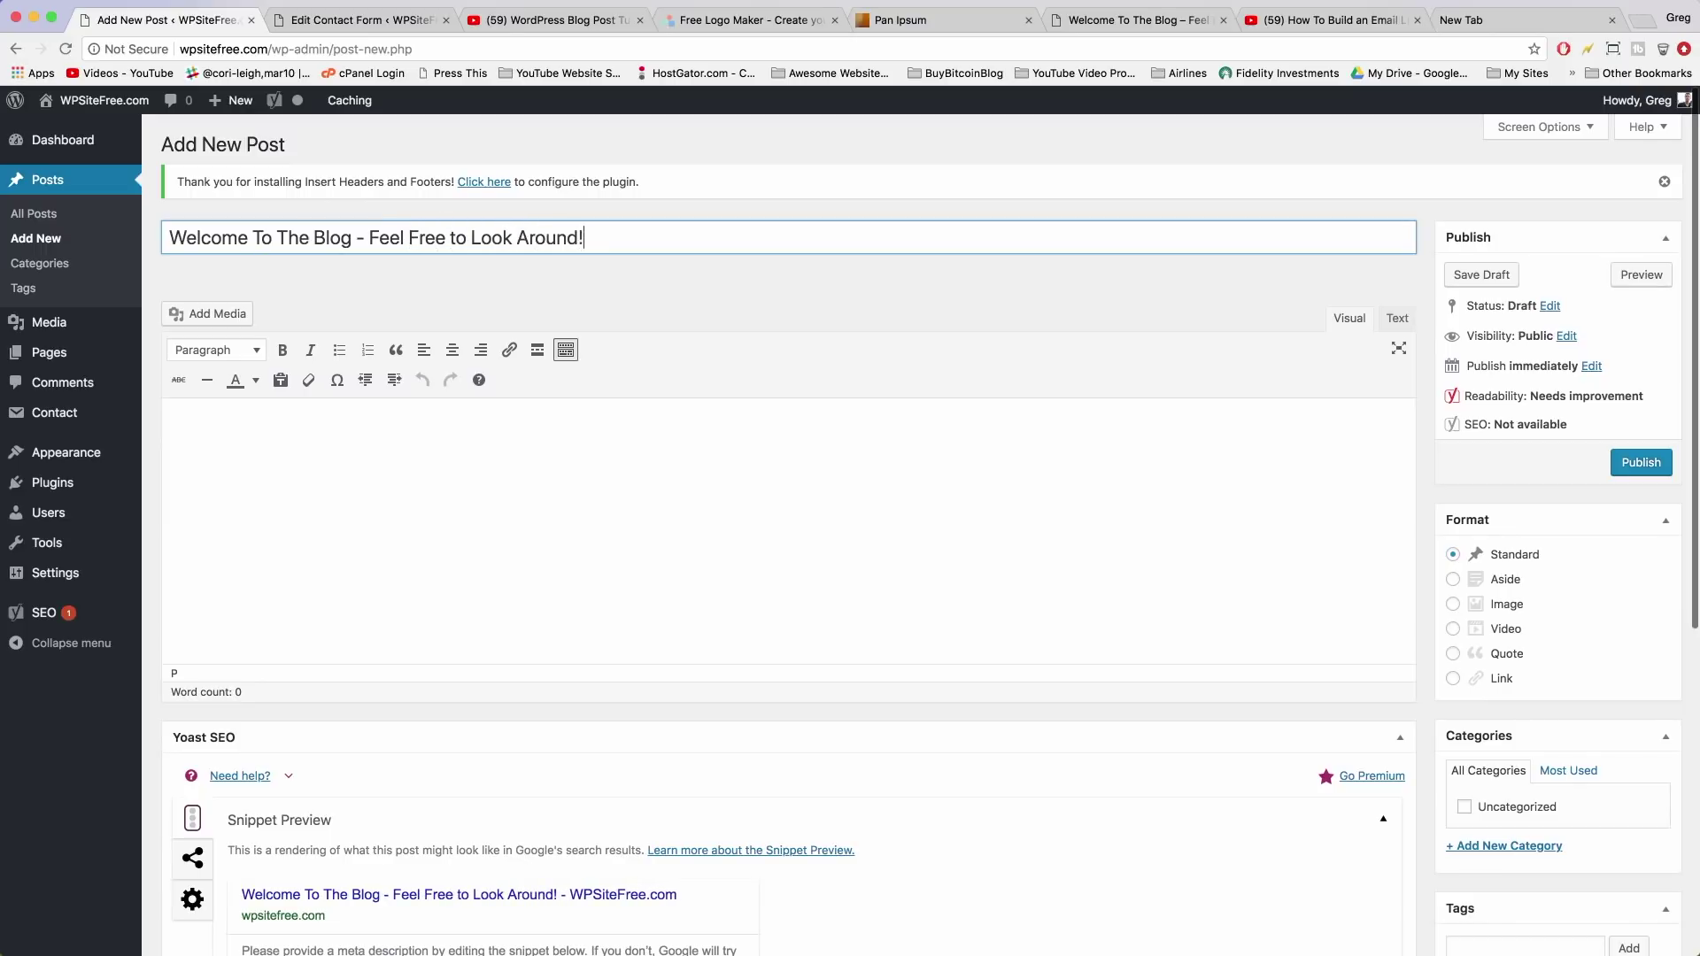
pyautogui.click(345, 462)
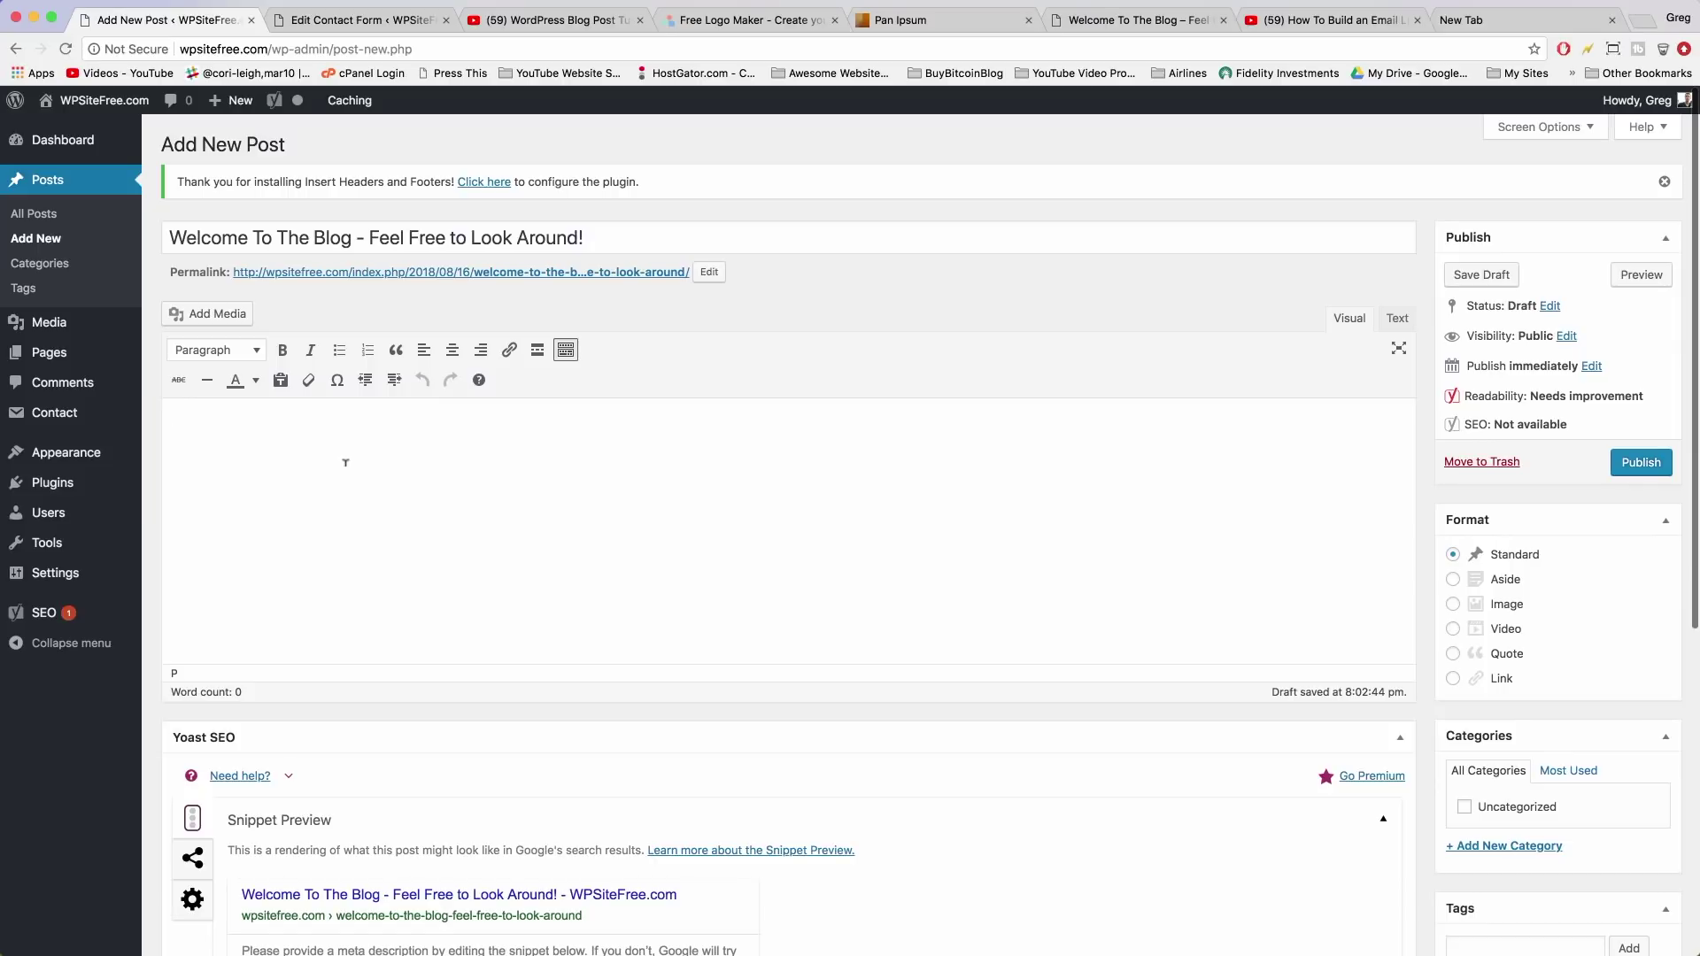
# Paste the four welcome paragraphs ending 'please consider subscribing here:' and switch to the new browser tab
pyautogui.write('Firstly, a few words about other blogs in our niche – forget about them. Chances are they contain too much fluff and haven’t gotten you where you want to go. Welcome to WpSiteFree.com. On this blog you’ll find advice on fashion, fitness, travel, building a business, how to make a website for free, art and style. I guarantee you’ll enjoy it, because so many have said great things already. If you’d like to learn more, please consider subscribing here:')
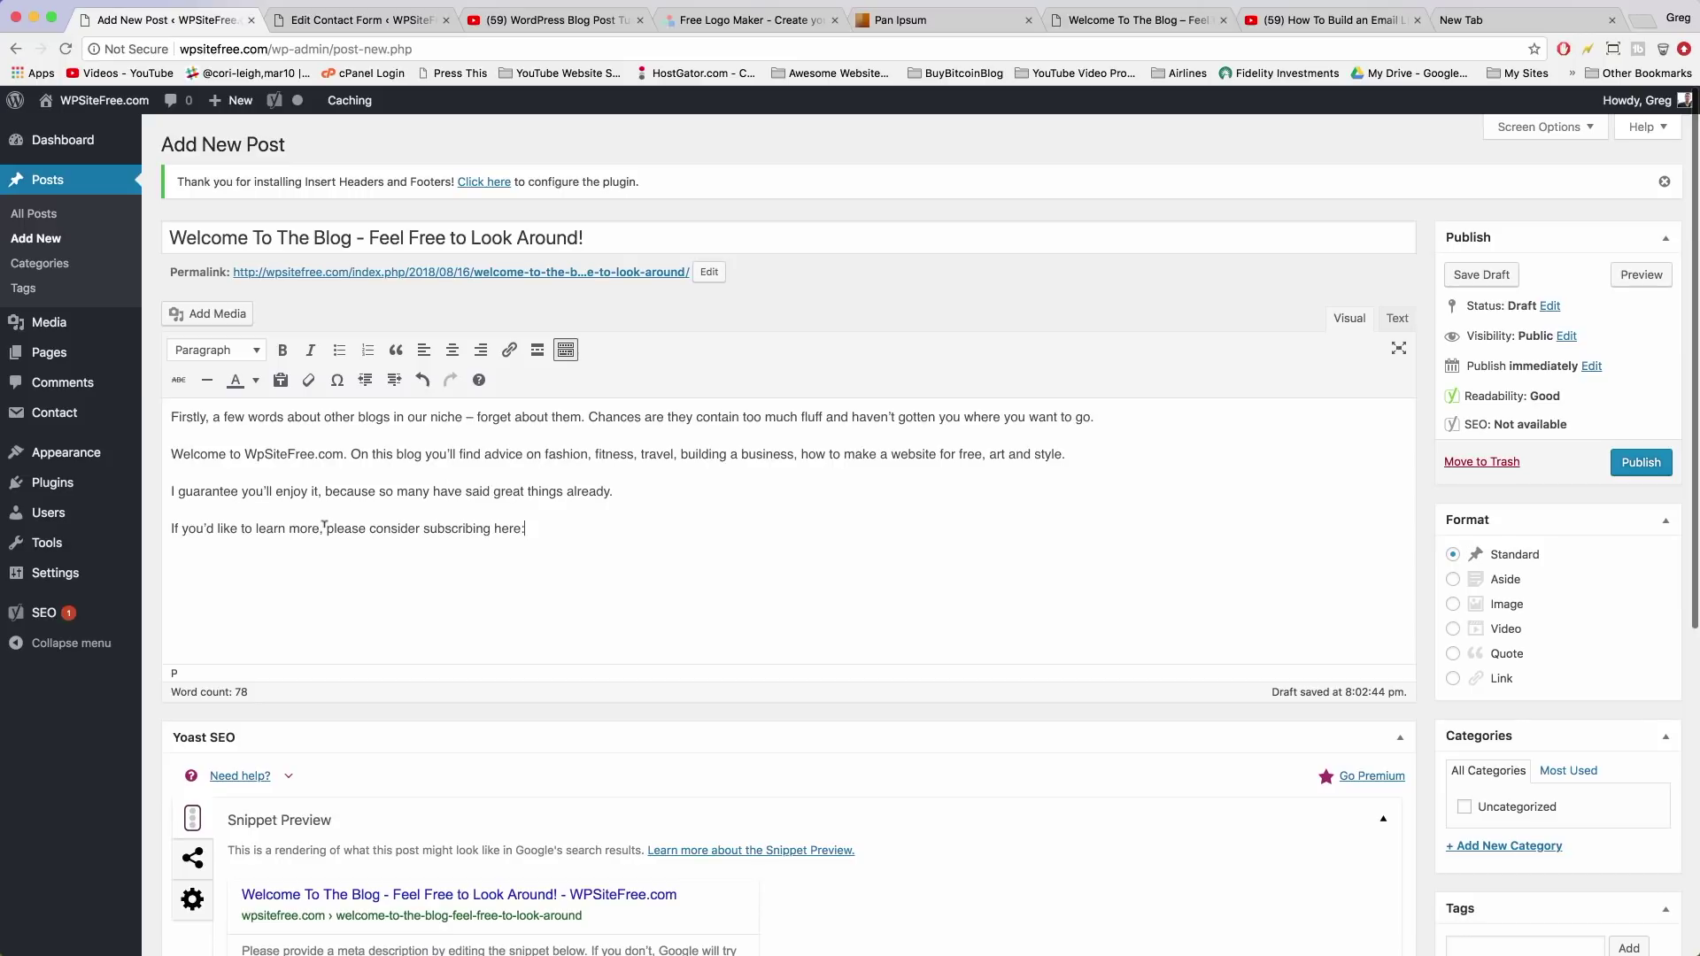
pyautogui.moveTo(328, 529); pyautogui.dragTo(522, 529)
pyautogui.click(540, 527)
pyautogui.click(1488, 22)
# Go to AWeber, log in with the account password, and open the Create A Sign Up Form options
pyautogui.press('Return')
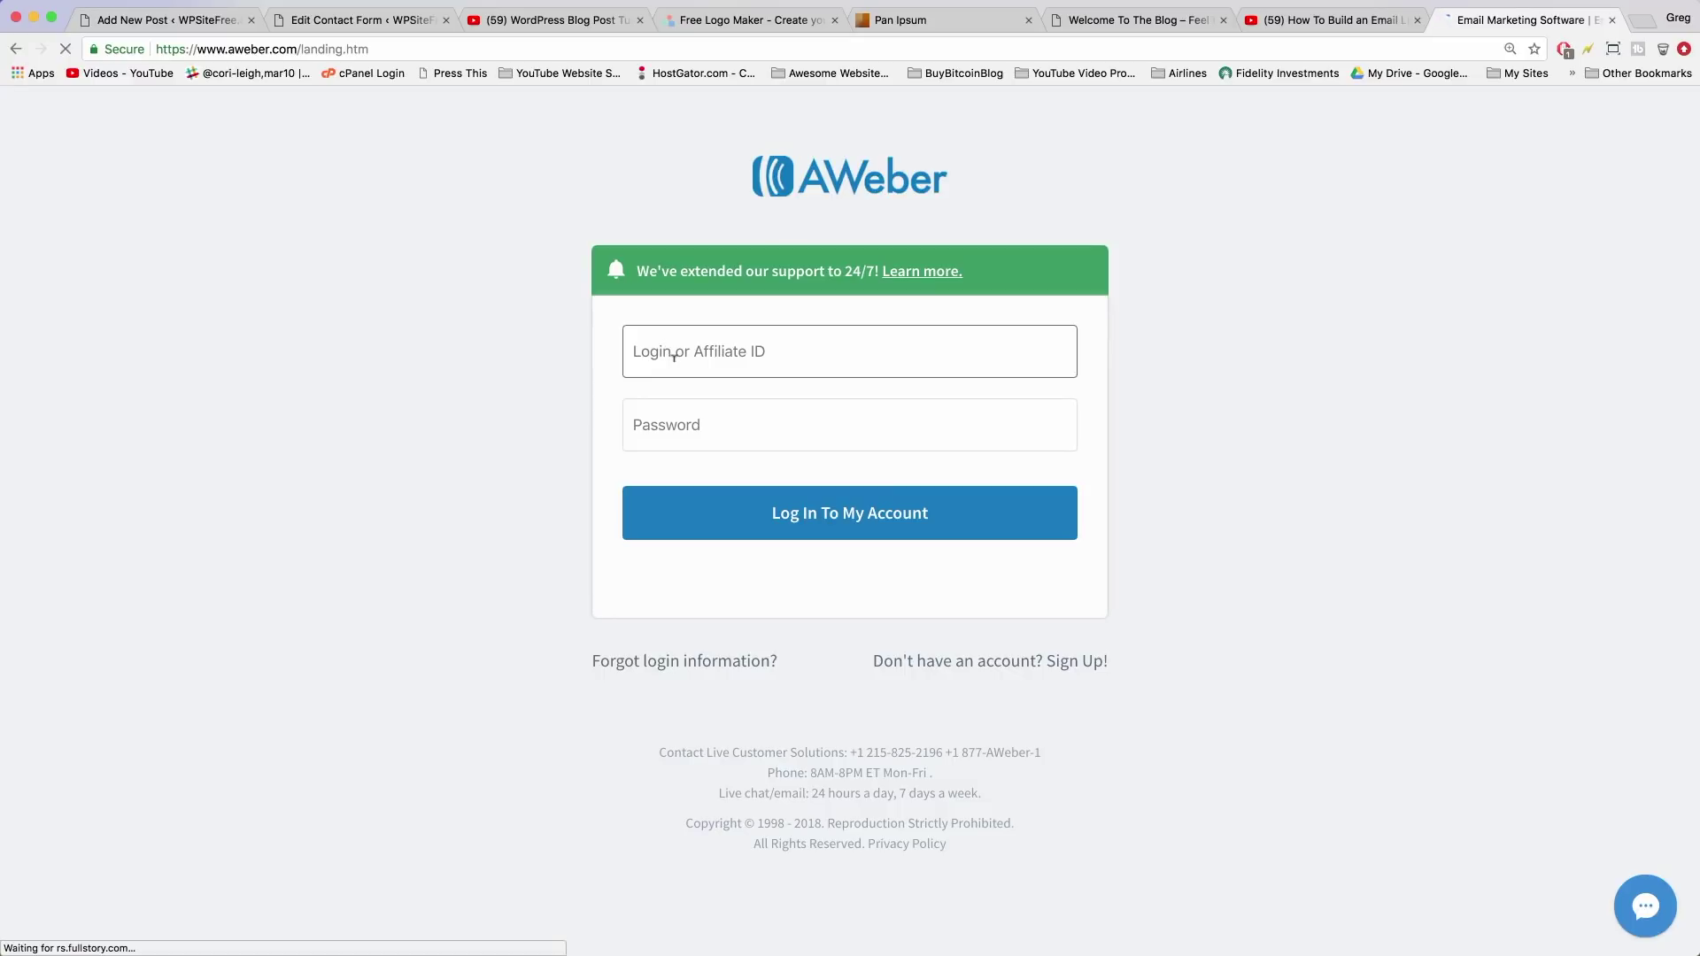
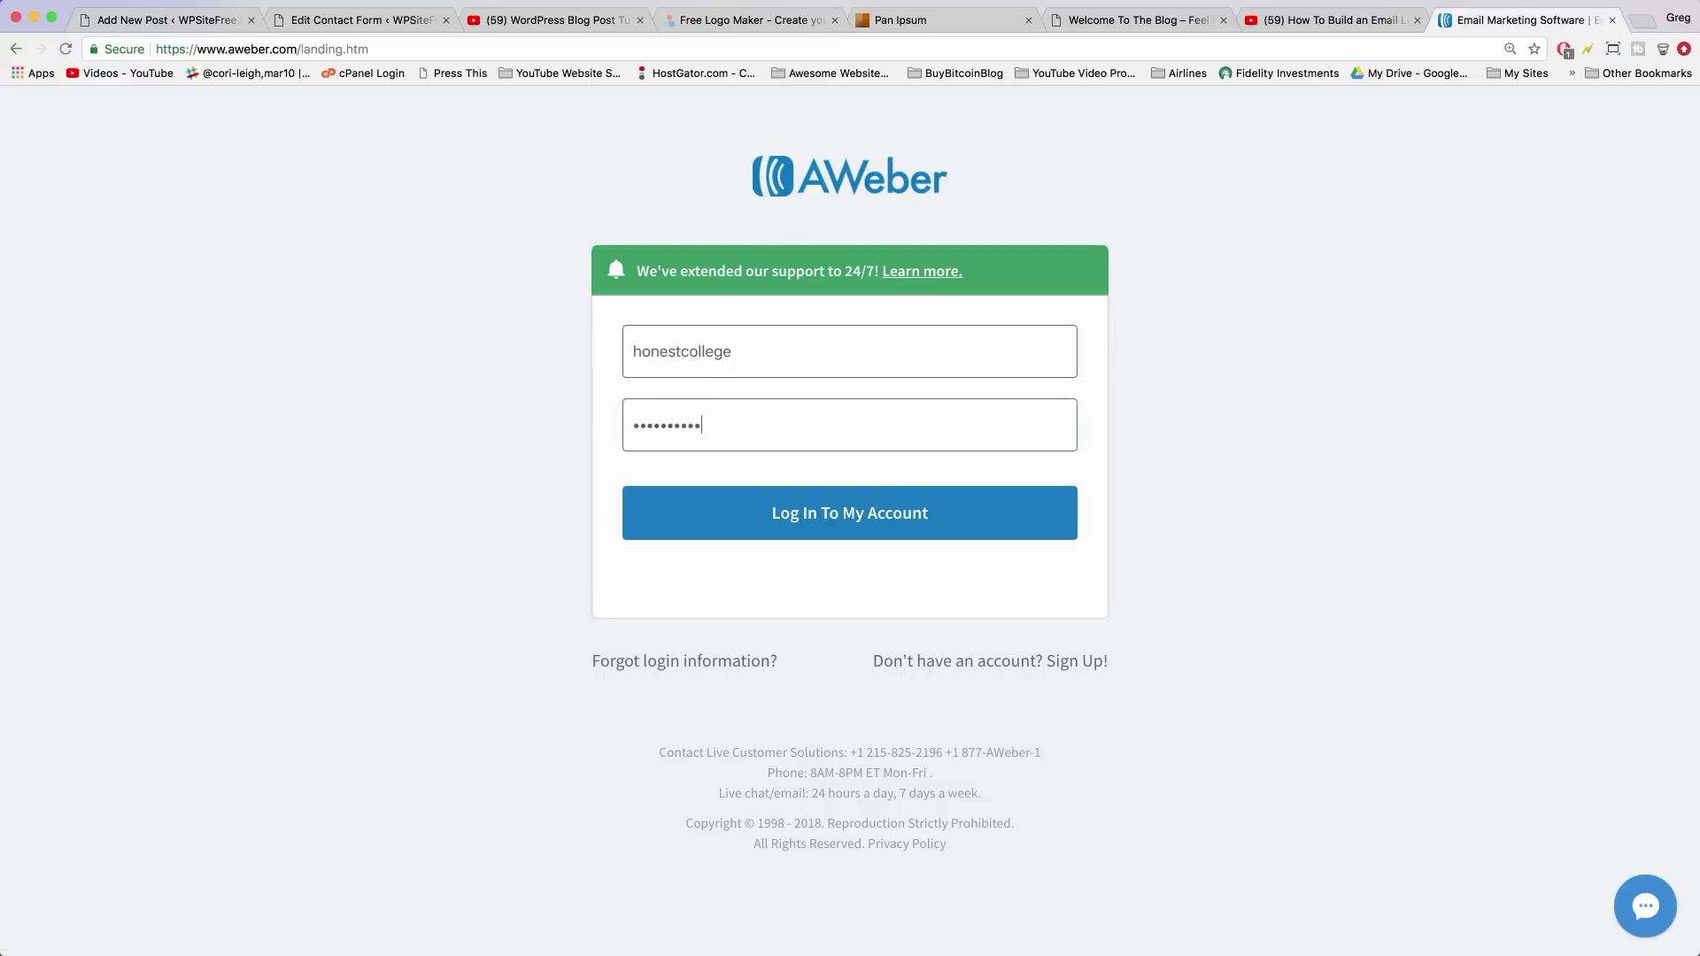
pyautogui.press('Return')
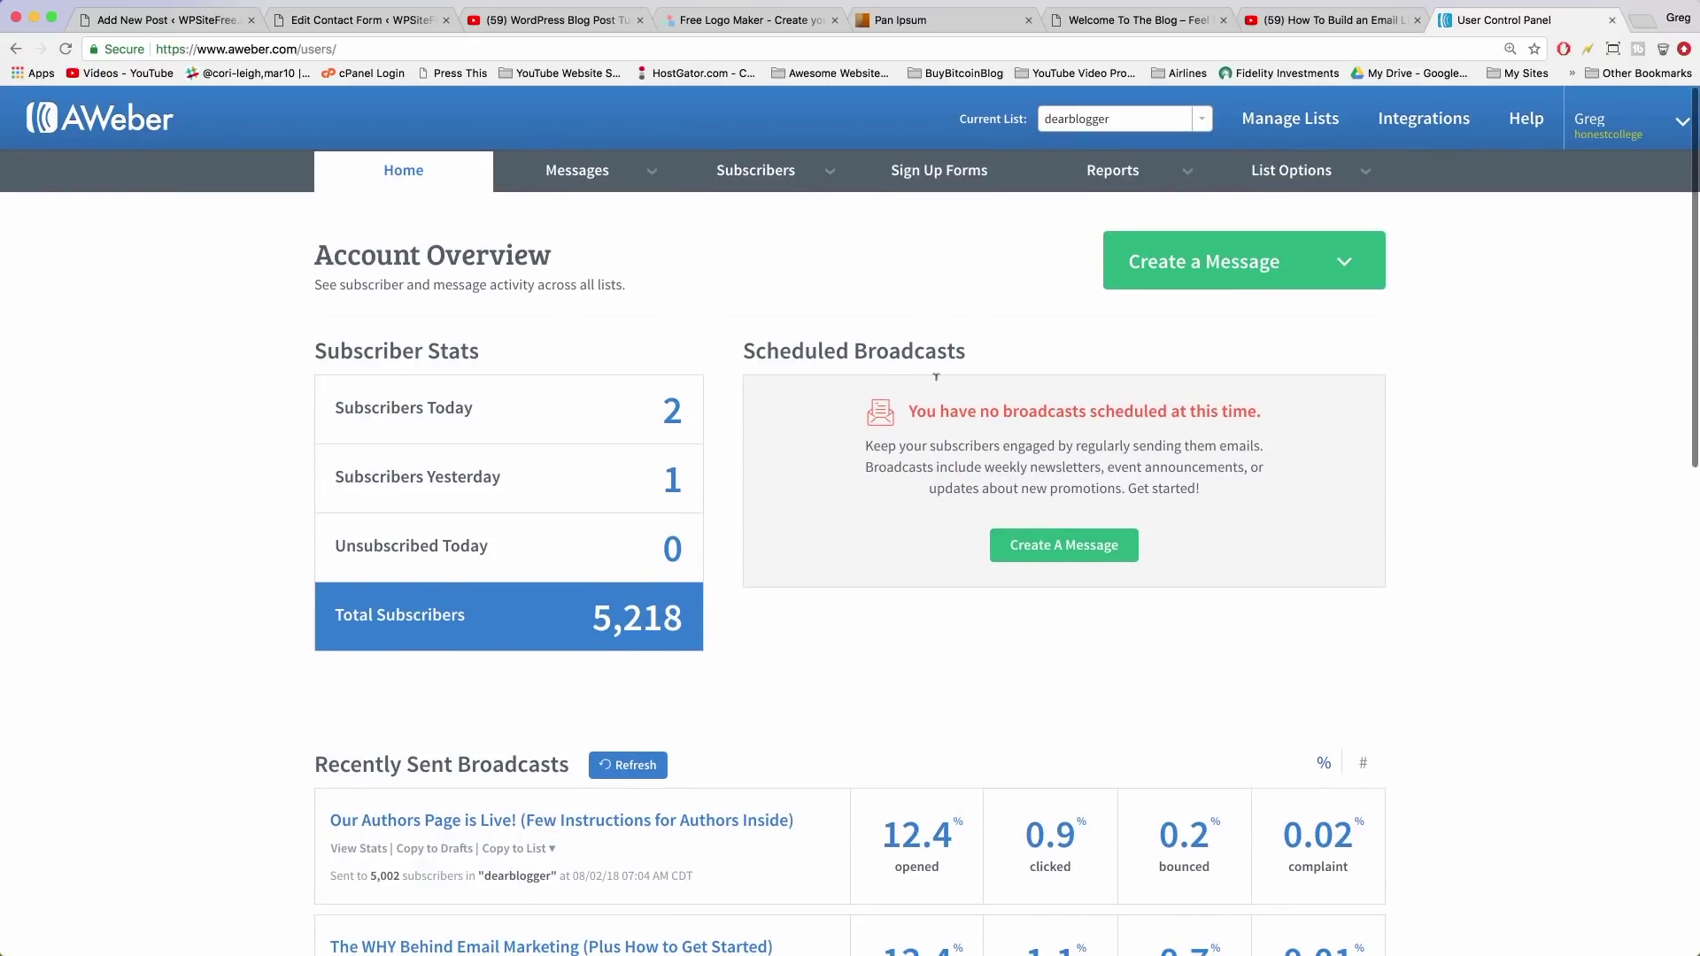
pyautogui.click(934, 177)
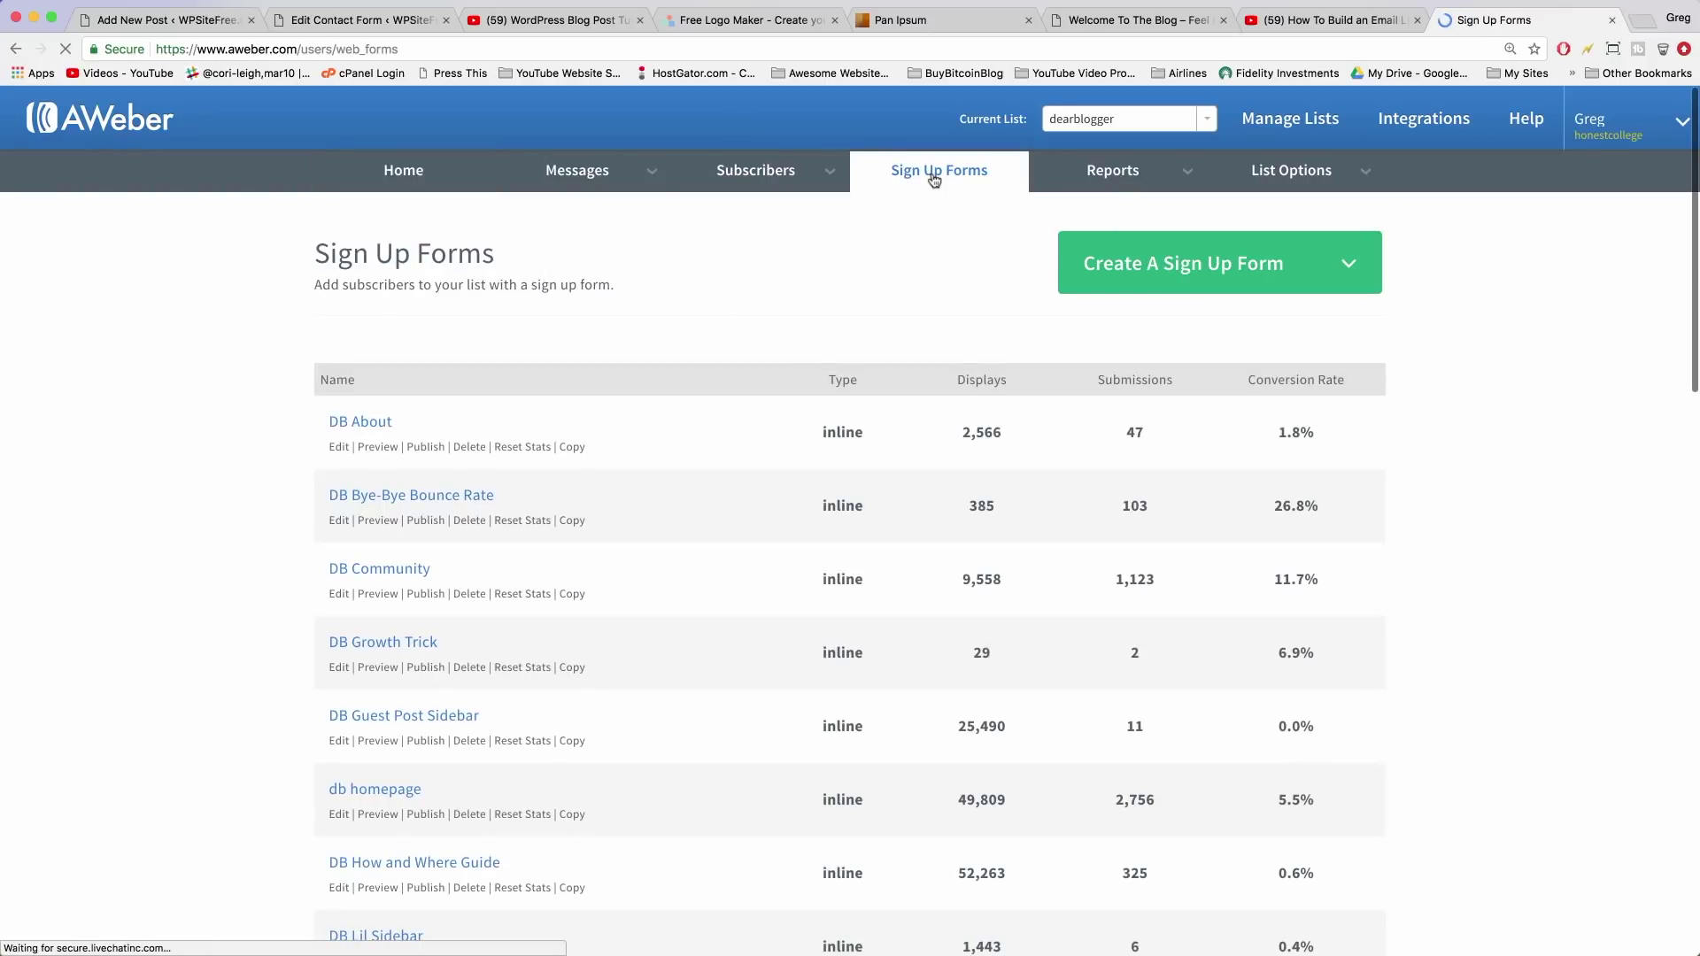
pyautogui.click(1177, 275)
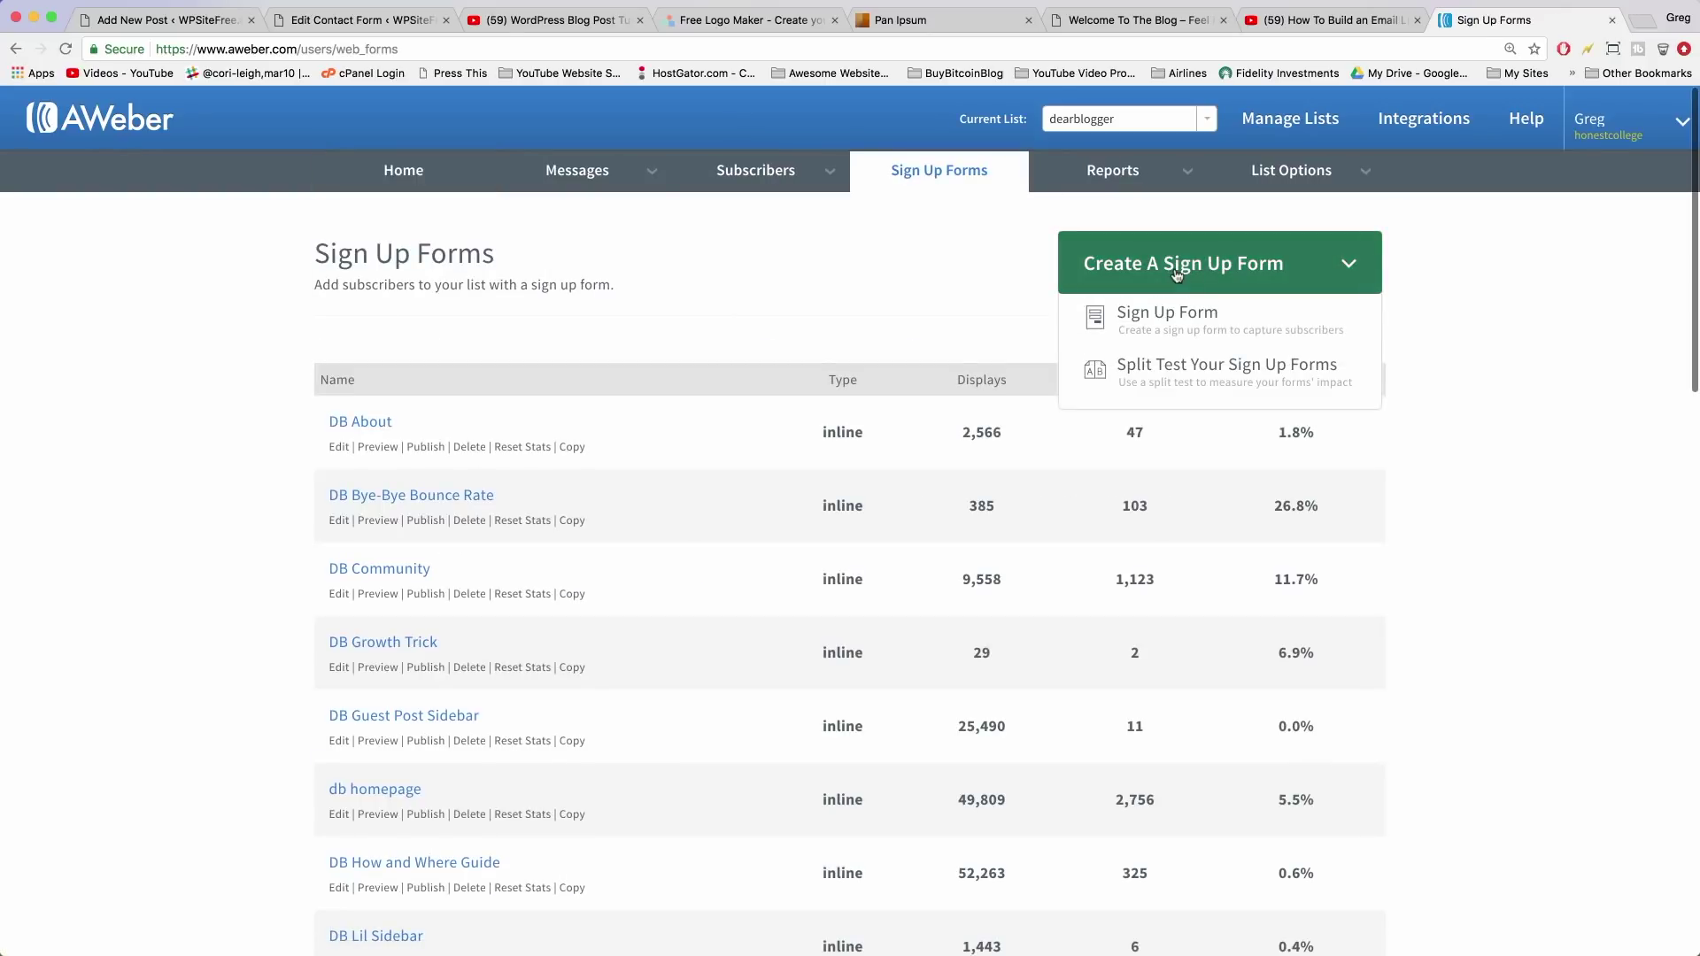
# Start a new sign up form and try the Simple and Envelope templates
pyautogui.click(1181, 321)
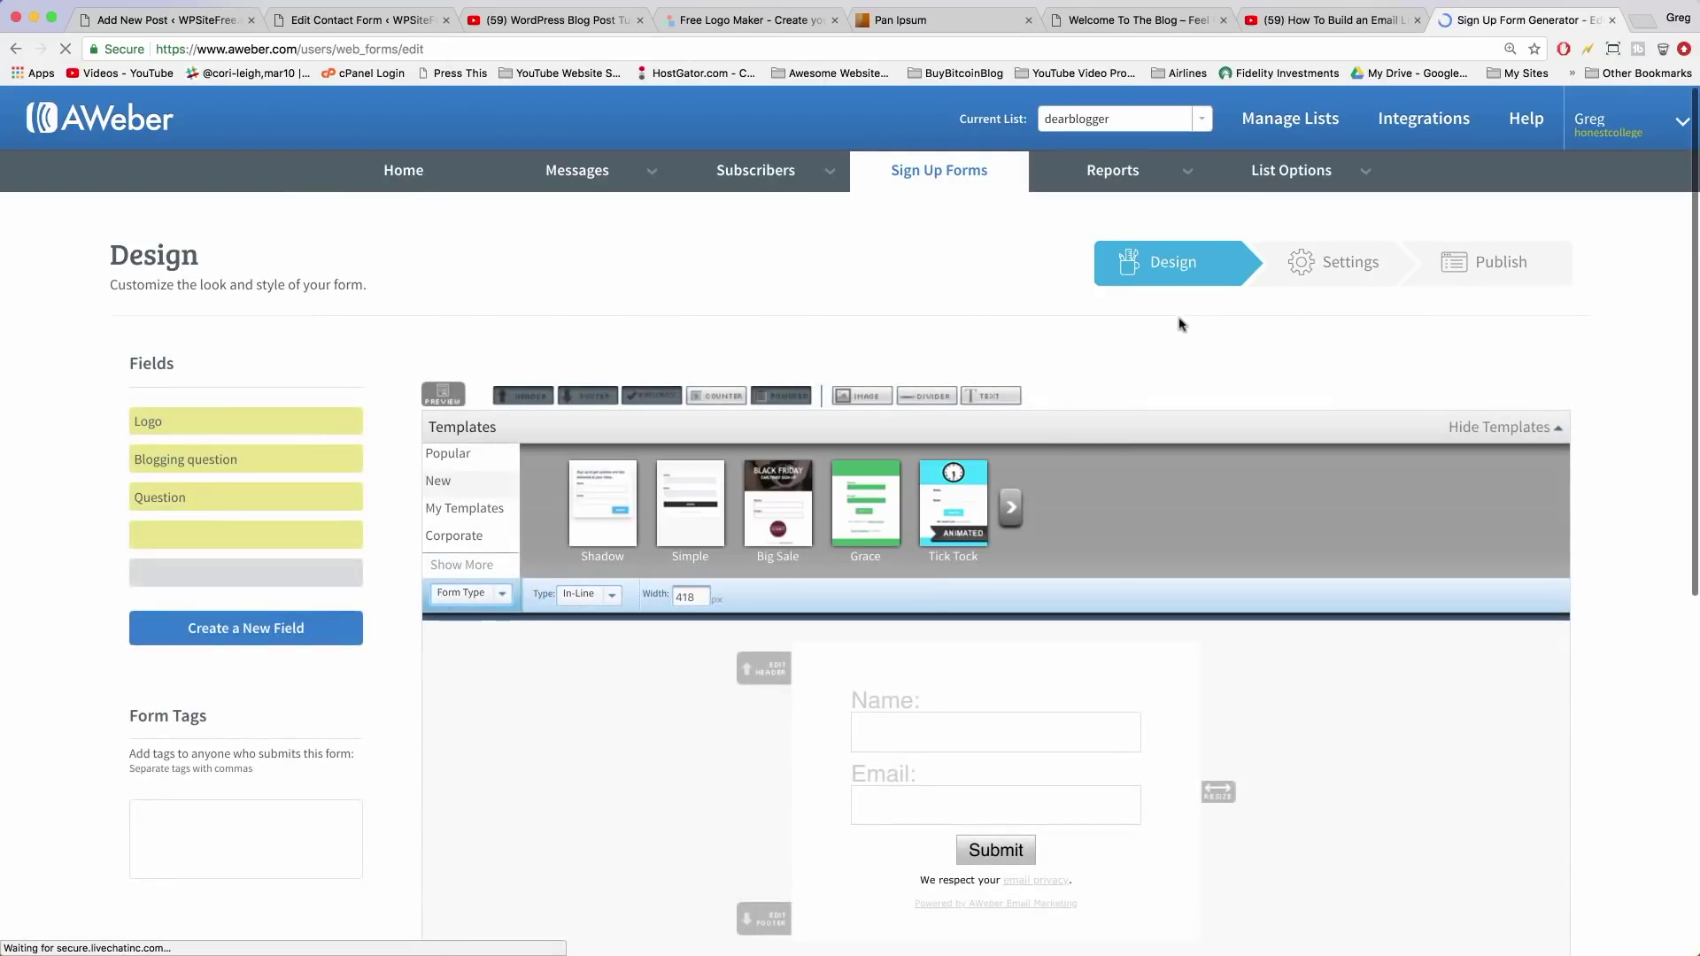
pyautogui.scroll(-5, 1179, 324)
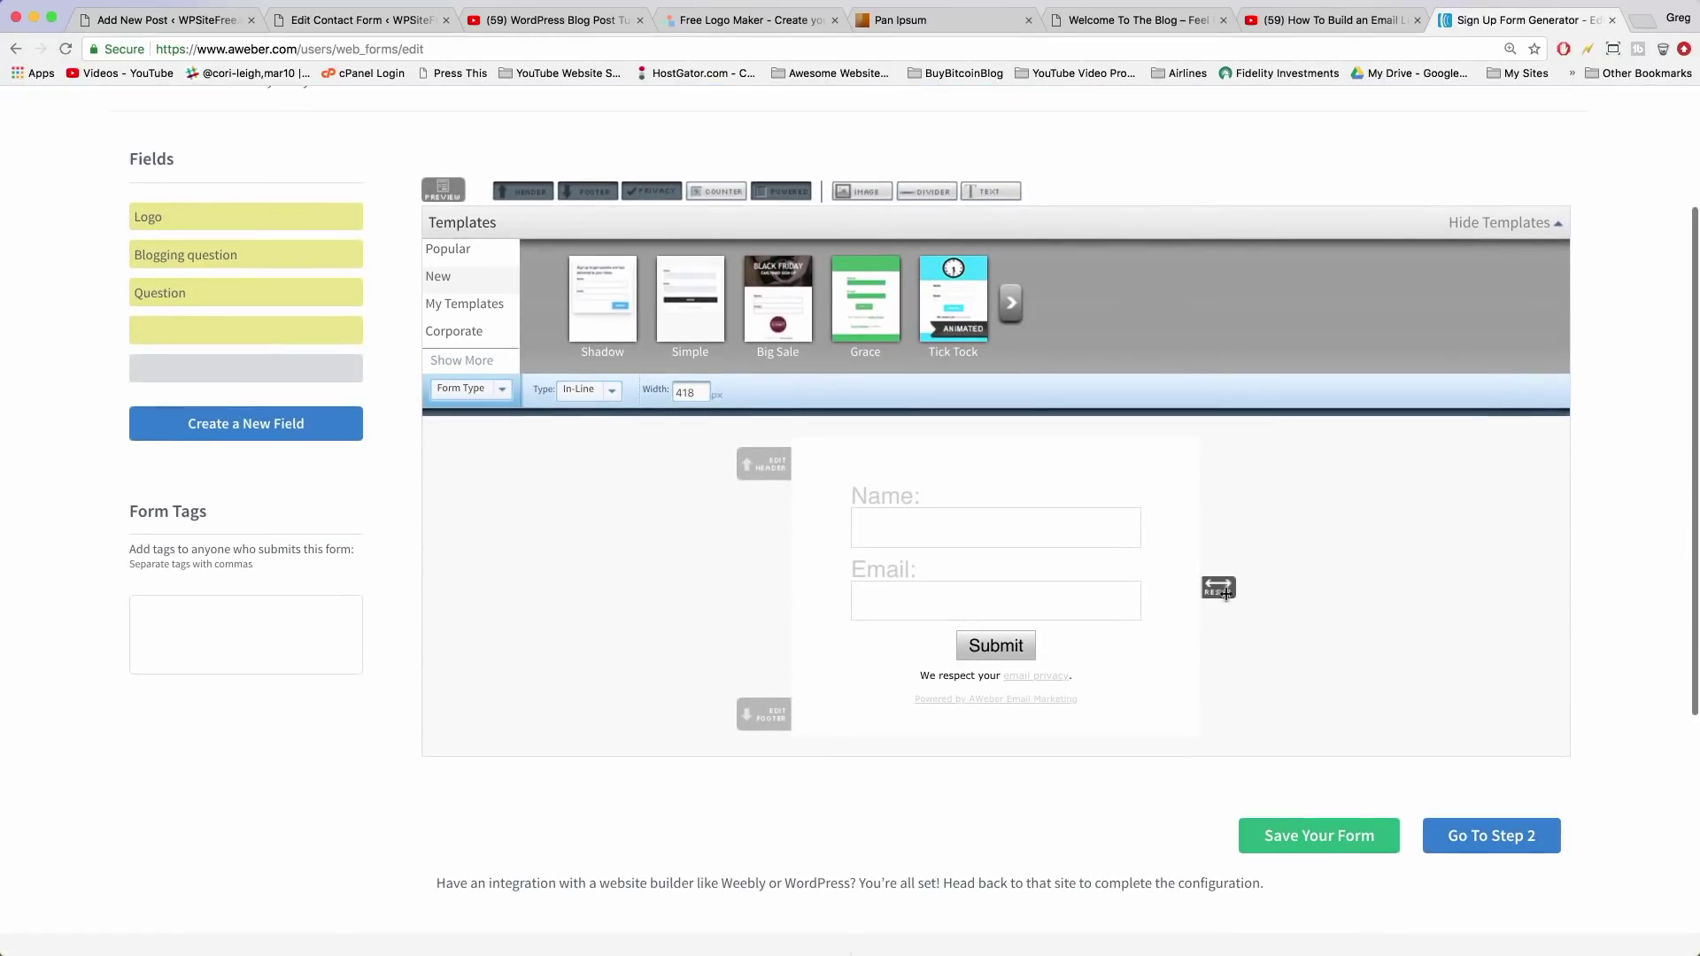
pyautogui.moveTo(1220, 587)
pyautogui.mouseDown()
pyautogui.moveTo(1332, 587)
pyautogui.moveTo(1222, 586)
pyautogui.mouseUp()
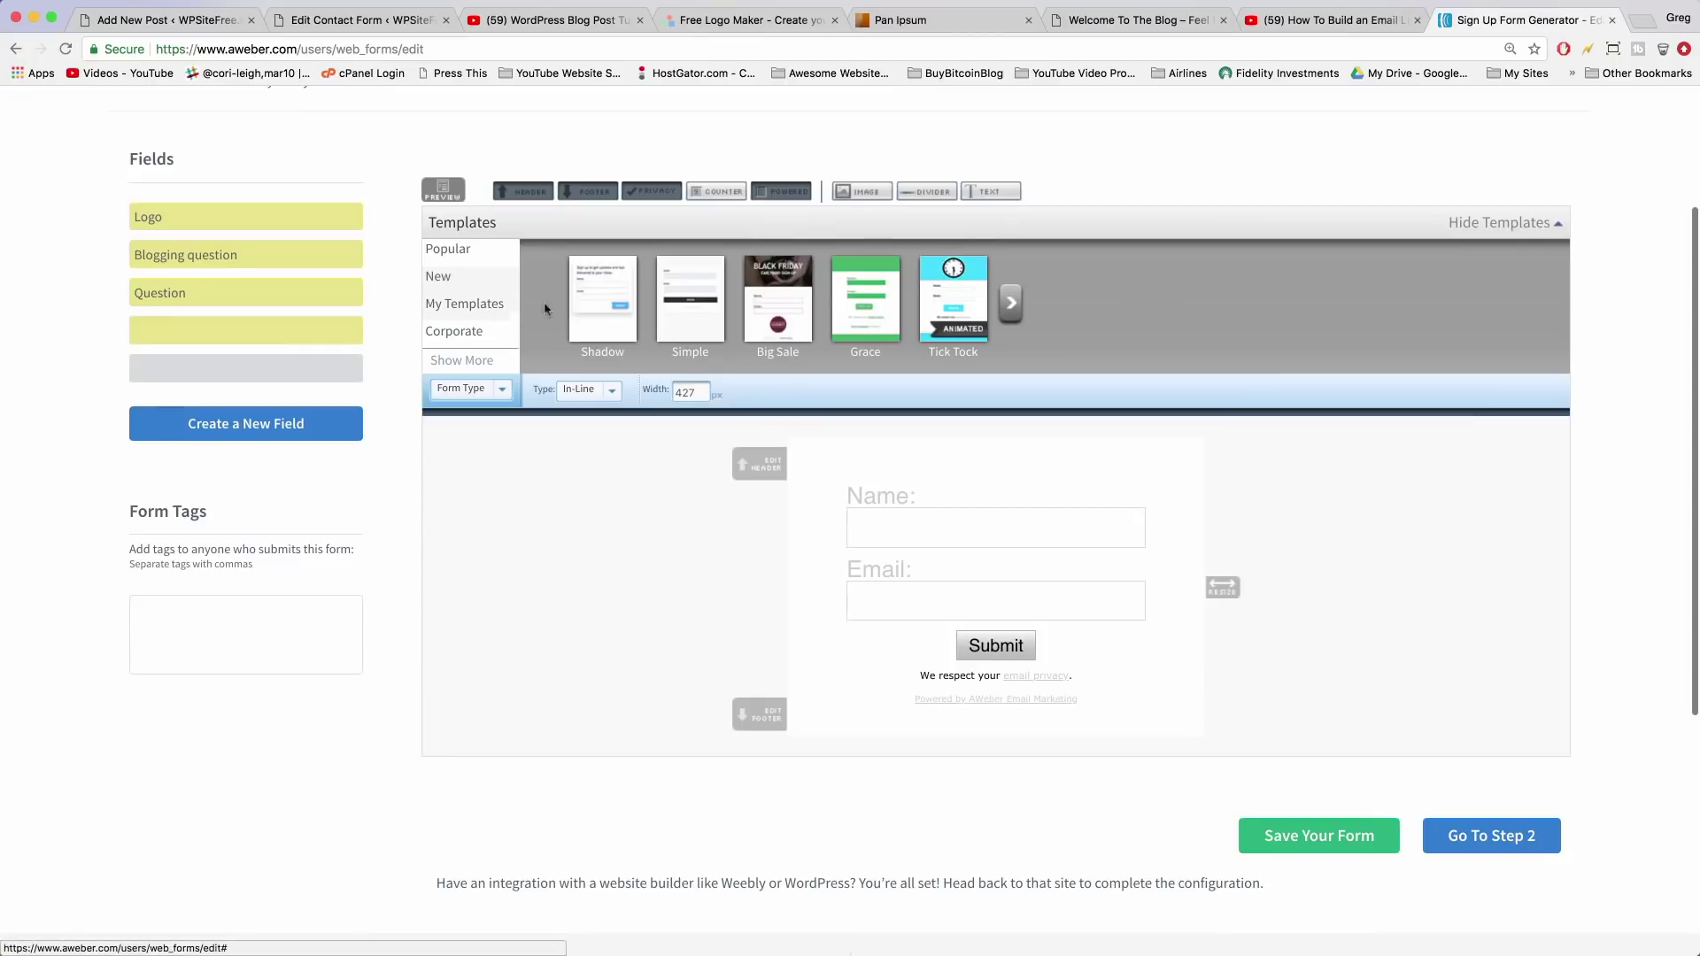
pyautogui.click(680, 319)
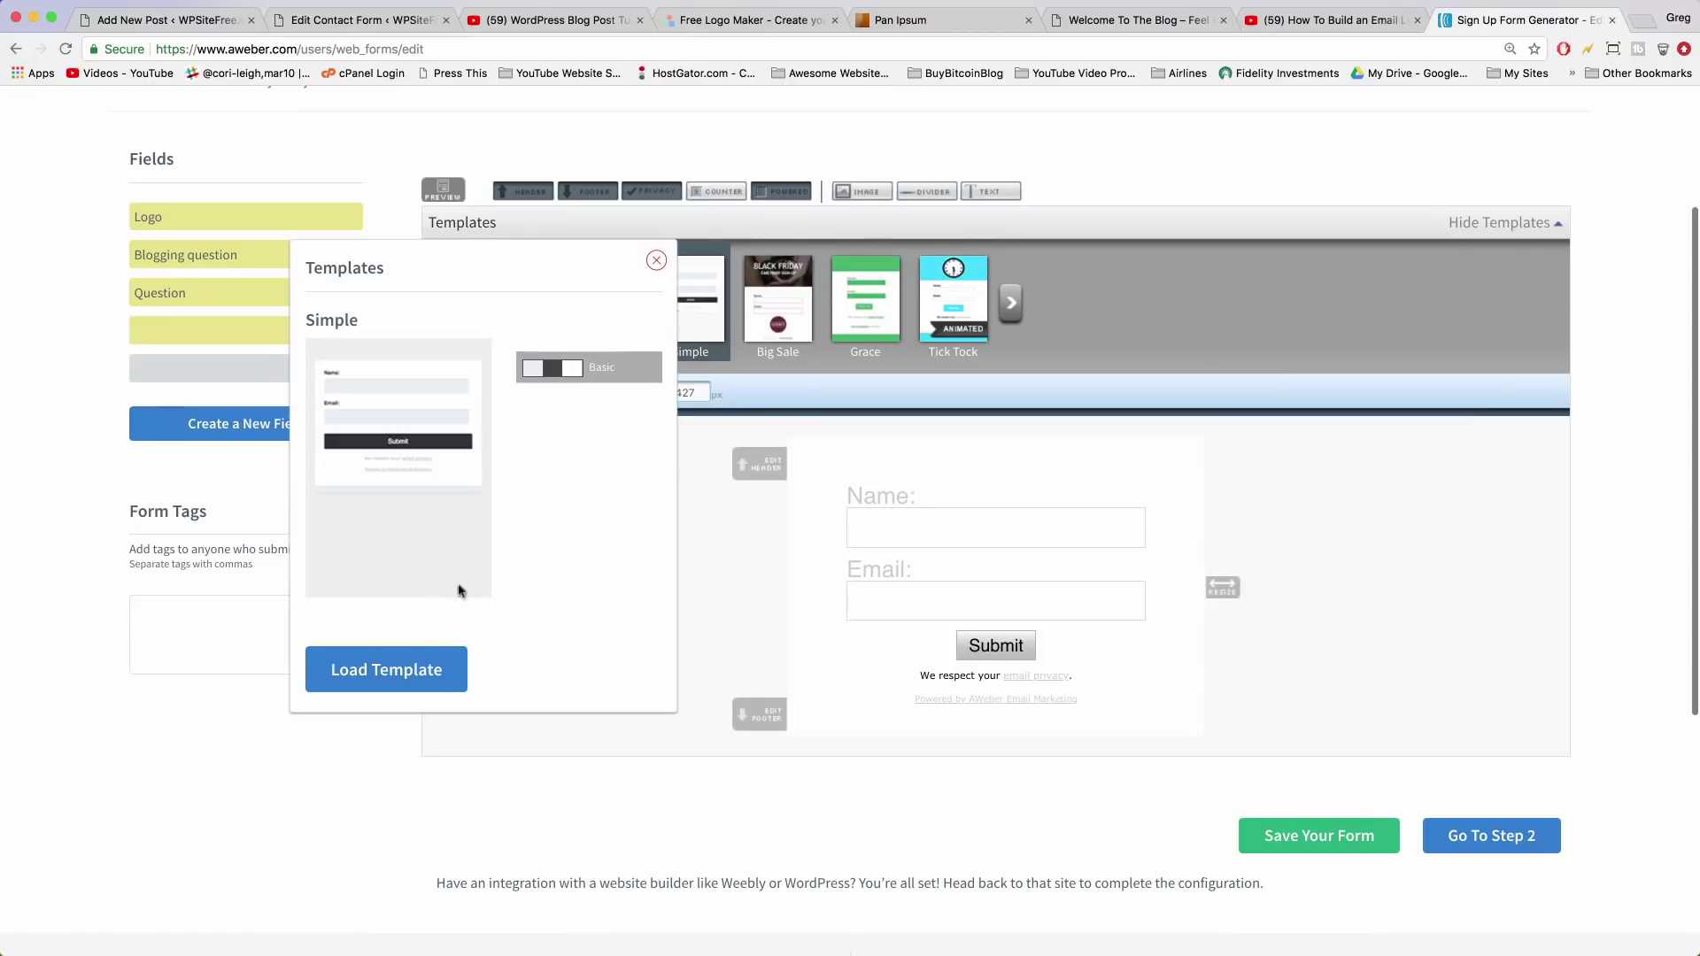
pyautogui.click(414, 662)
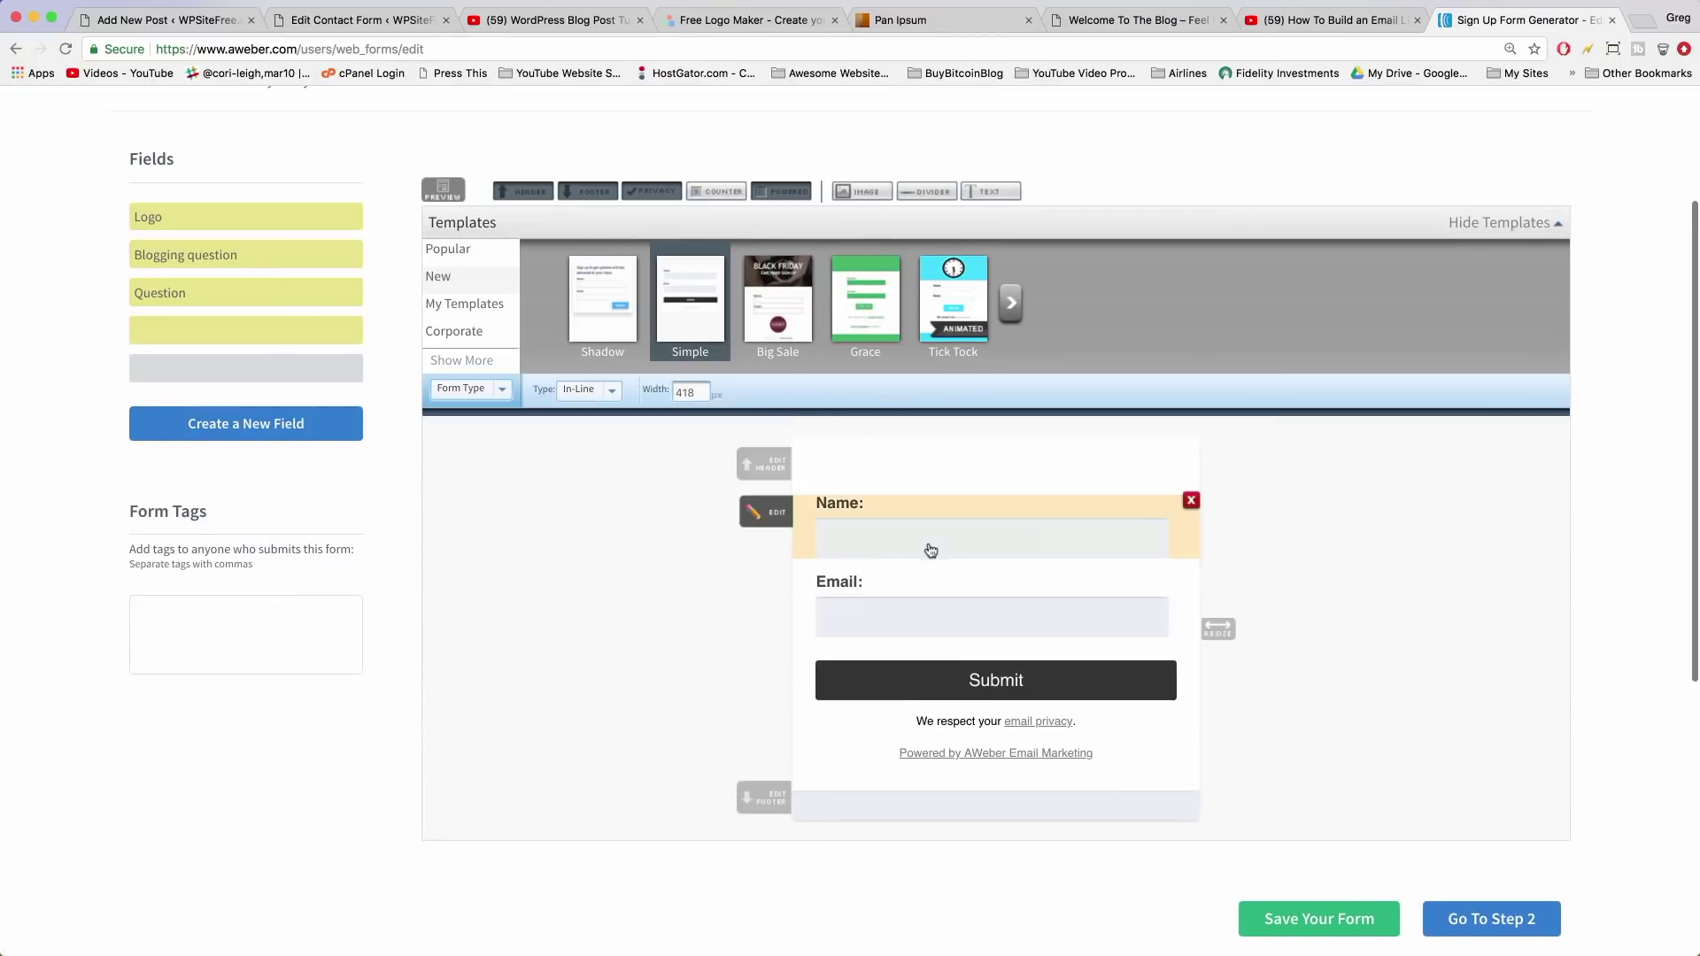
pyautogui.click(448, 250)
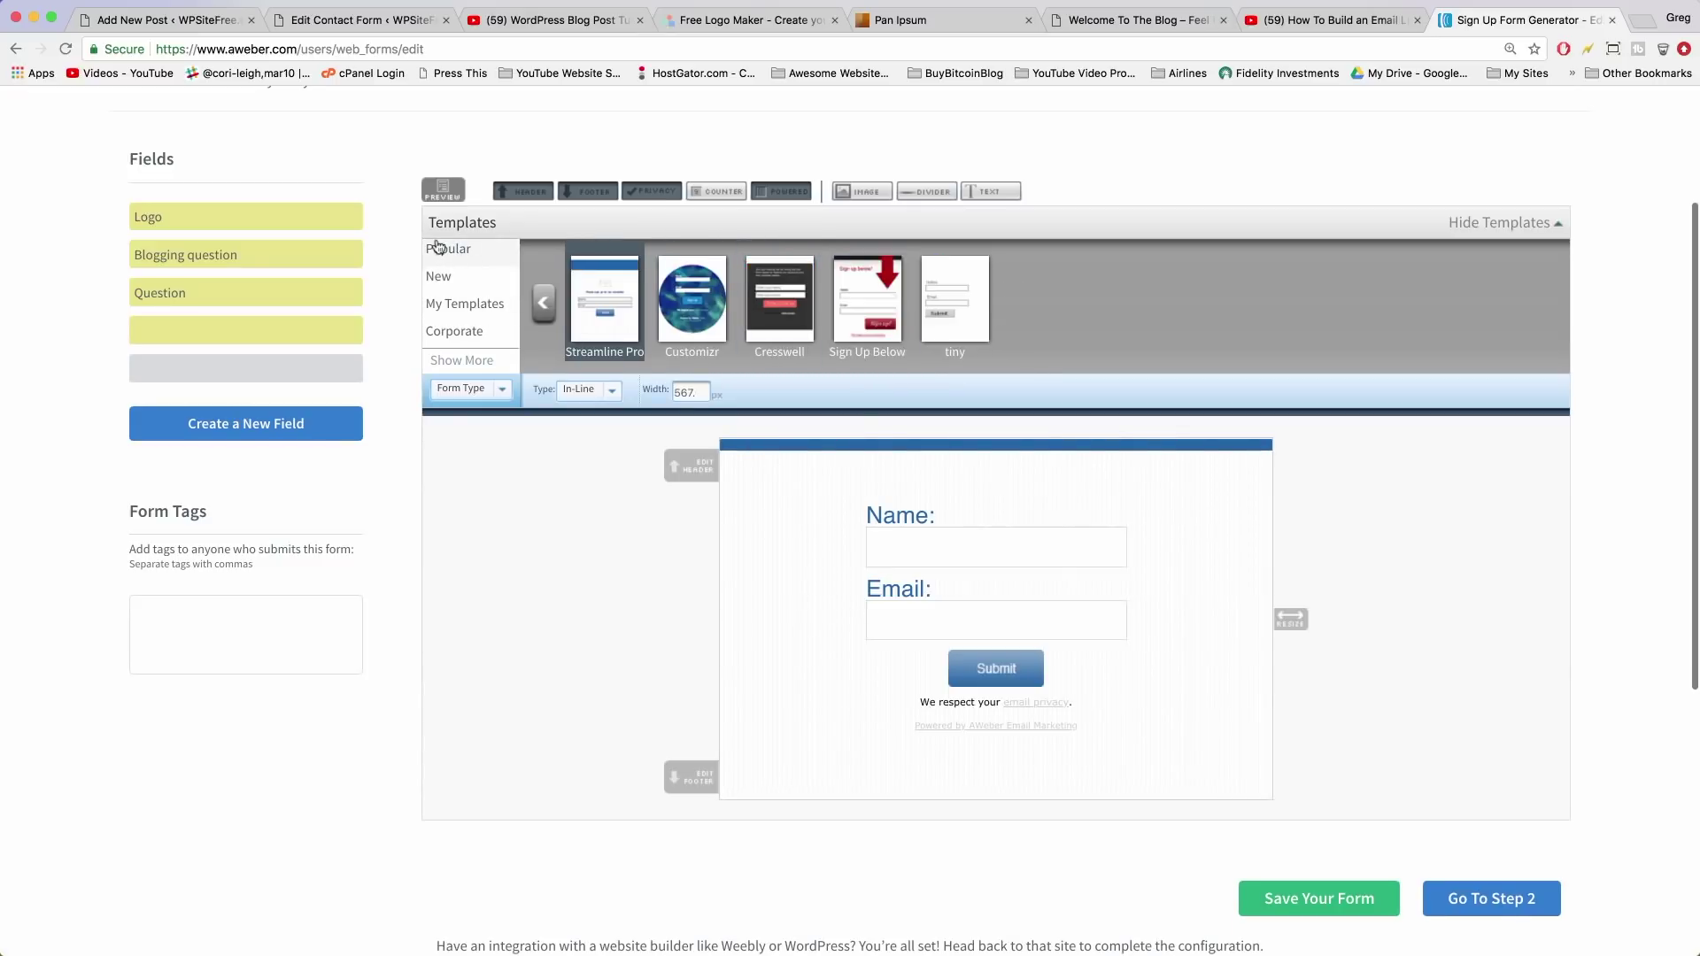
pyautogui.click(461, 361)
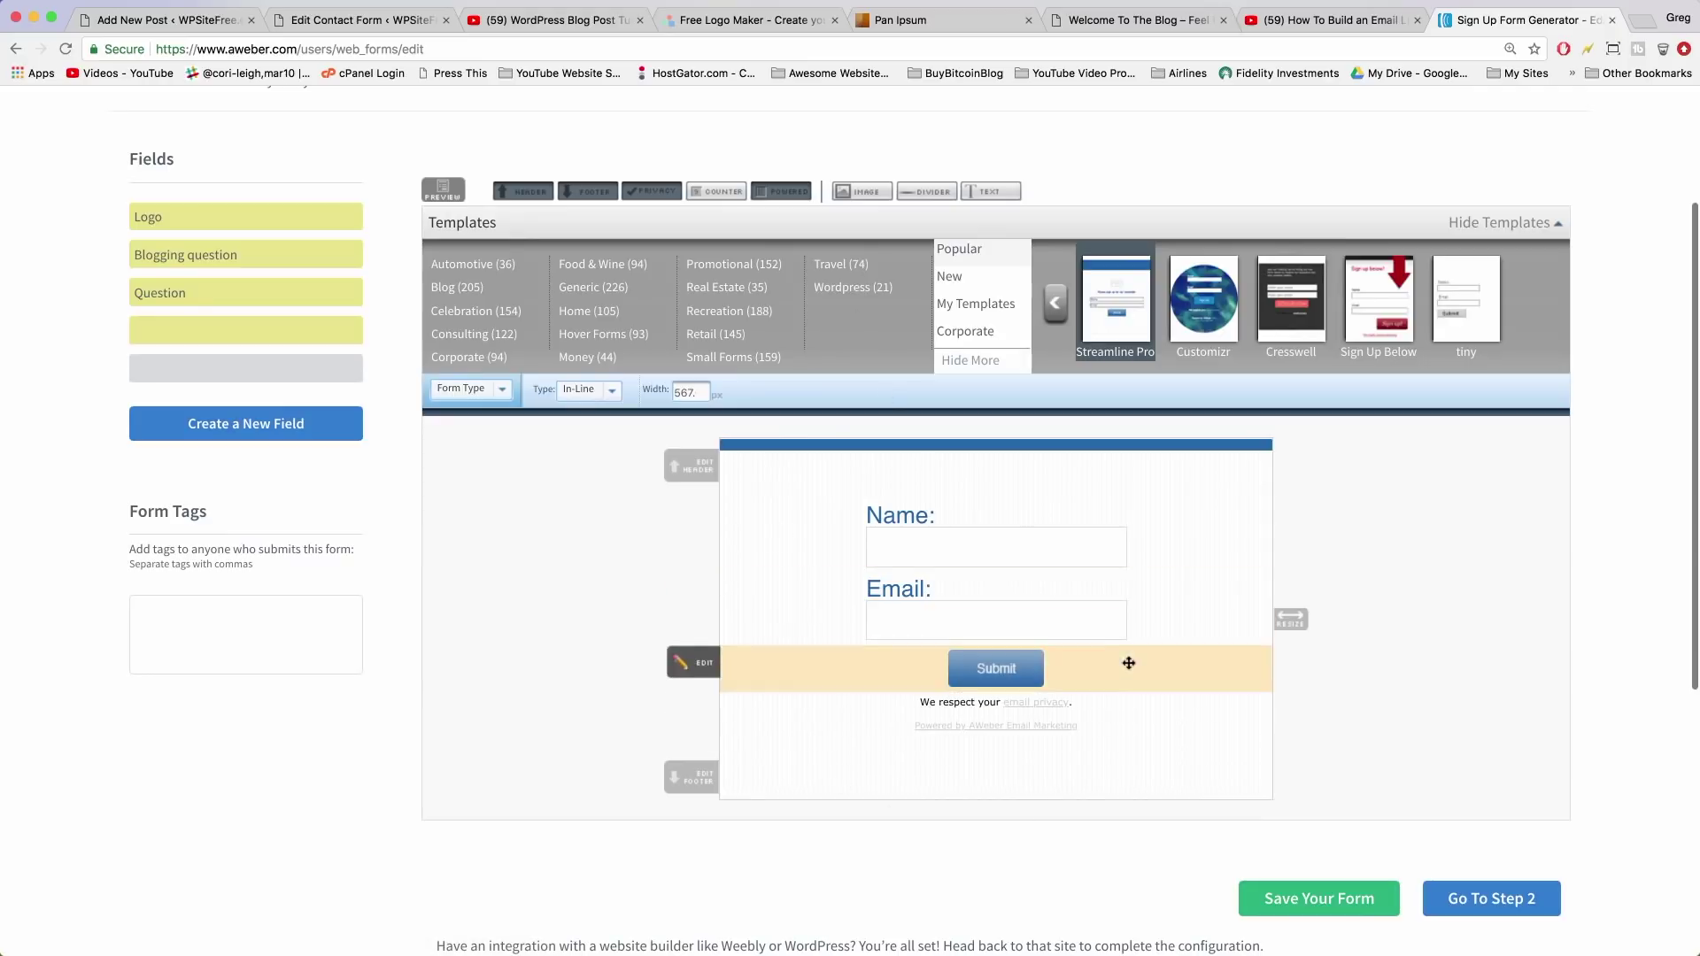
pyautogui.click(451, 288)
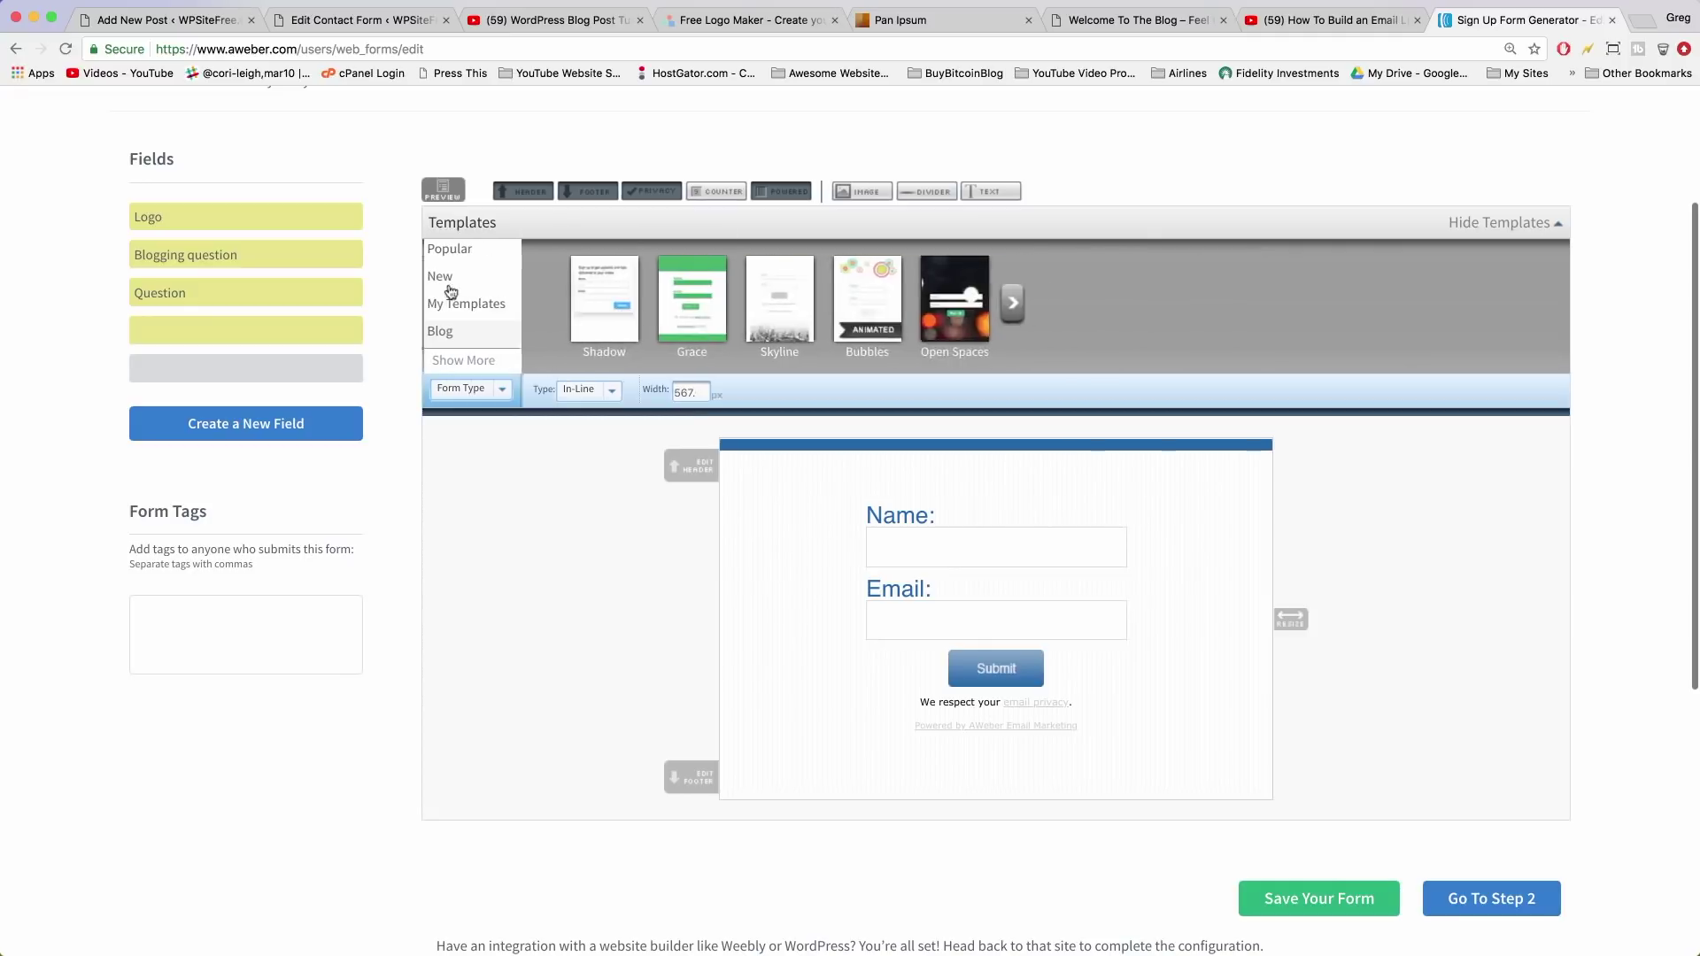
pyautogui.click(855, 301)
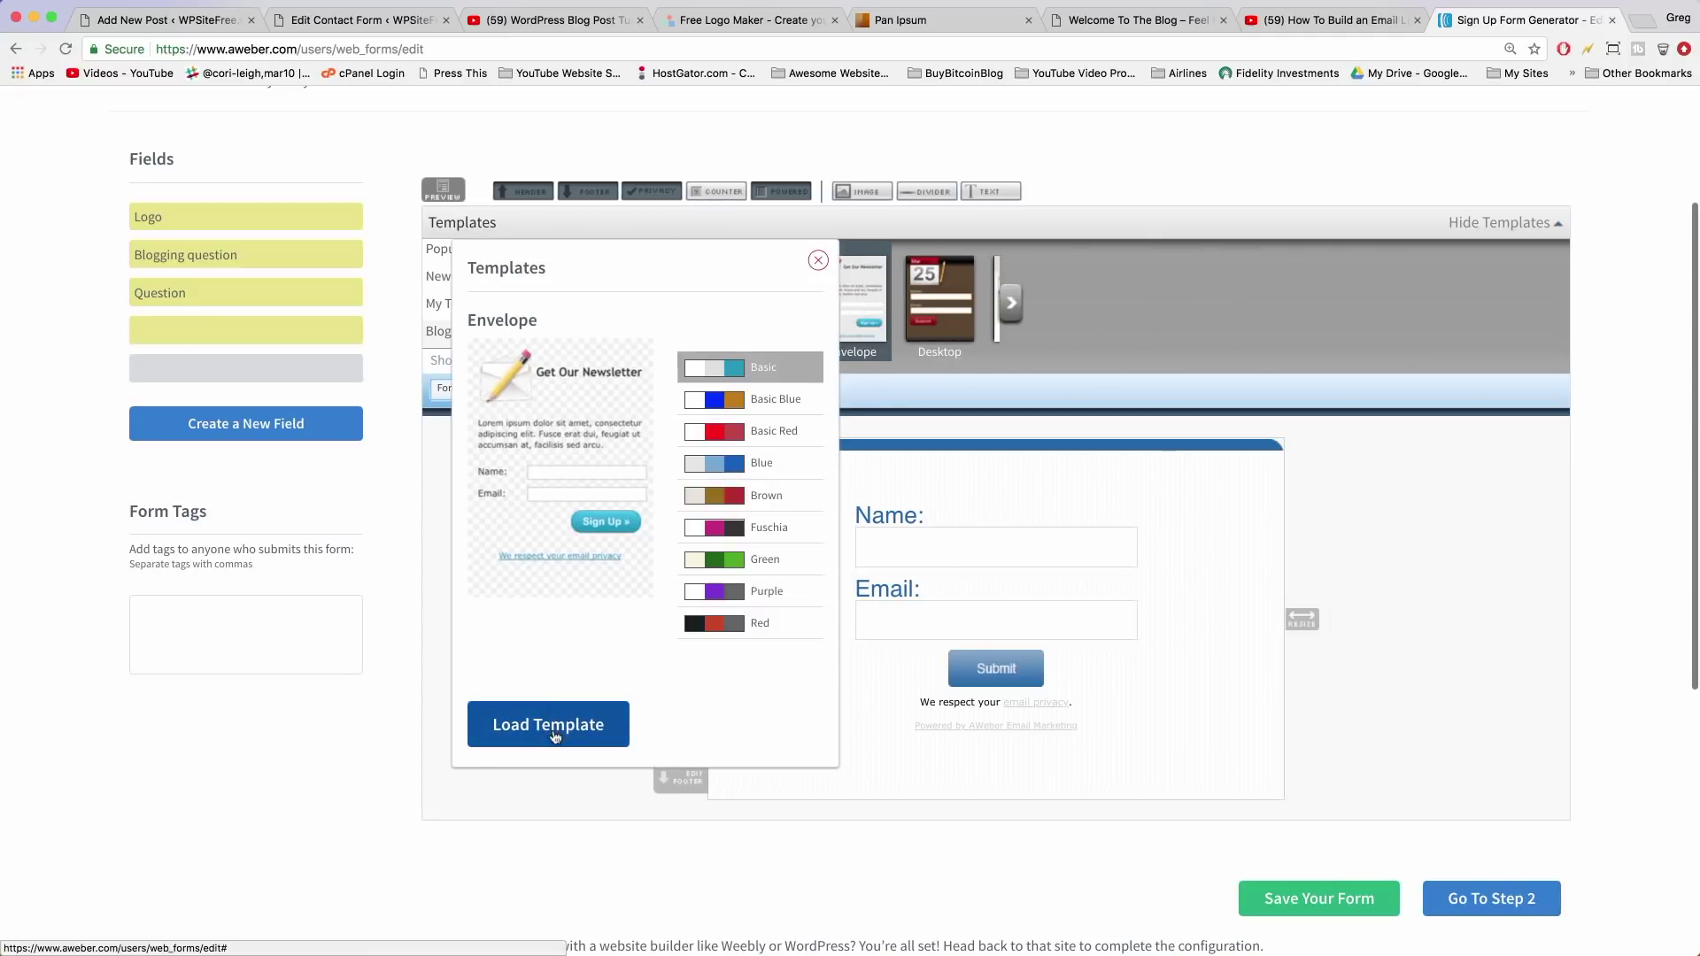
pyautogui.click(555, 730)
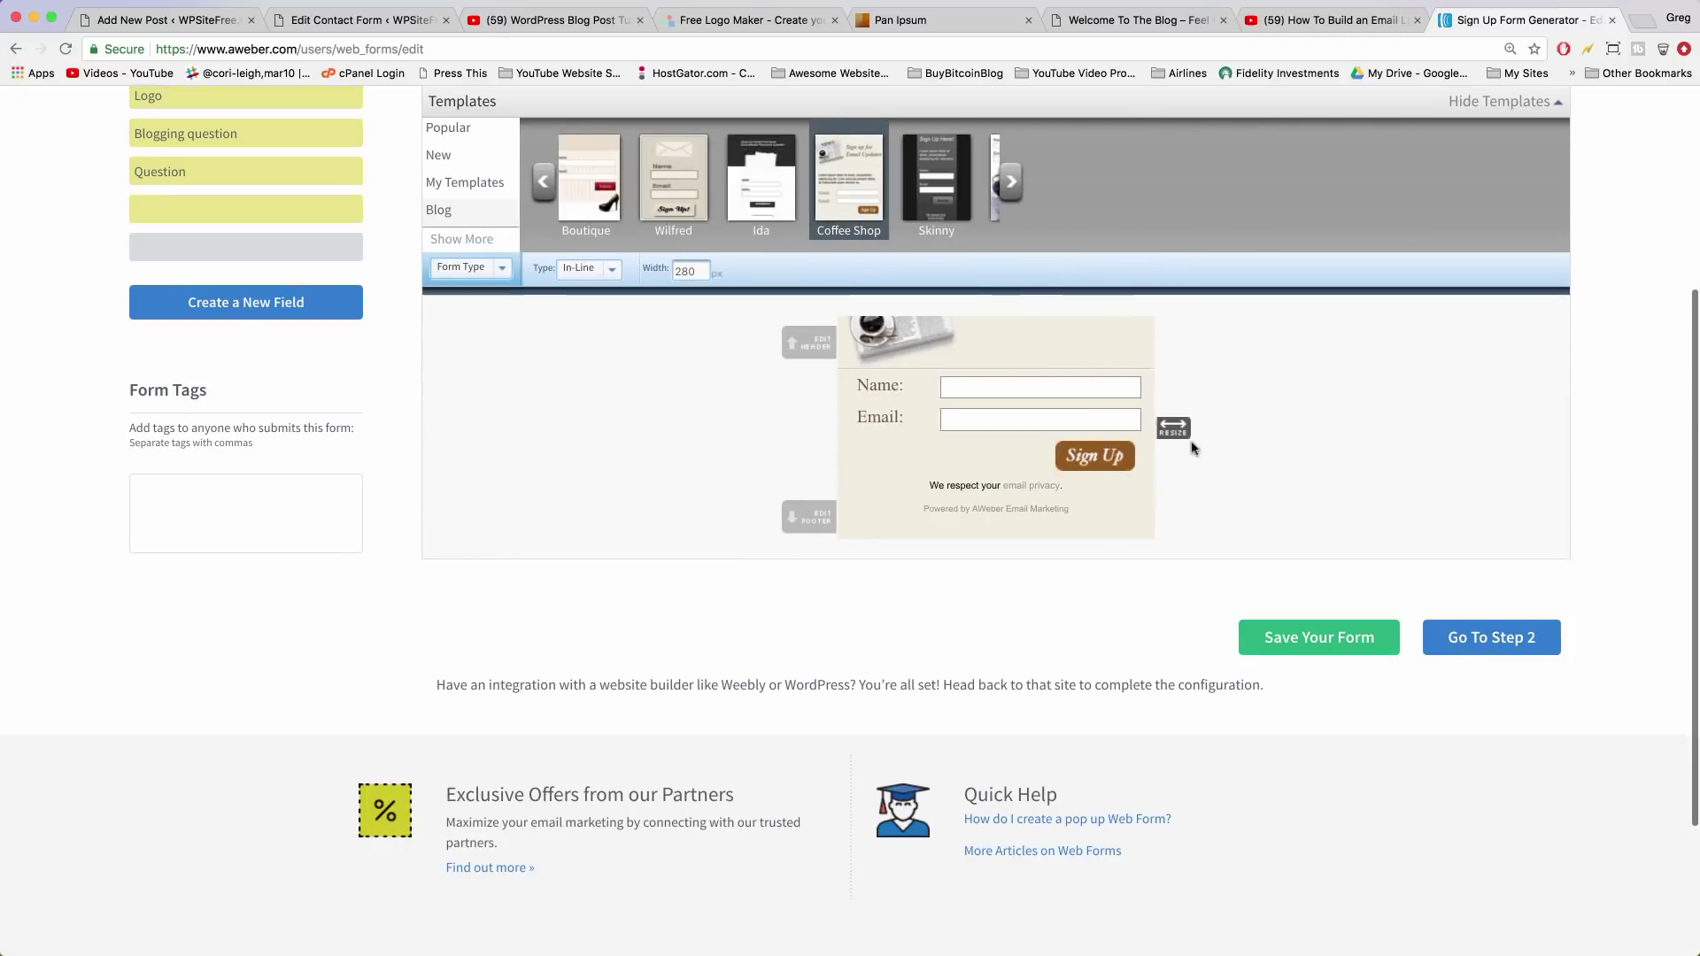
# Apply the Shadow template, remove the Powered by AWeber line, and save the form
pyautogui.scroll(5, 1192, 376)
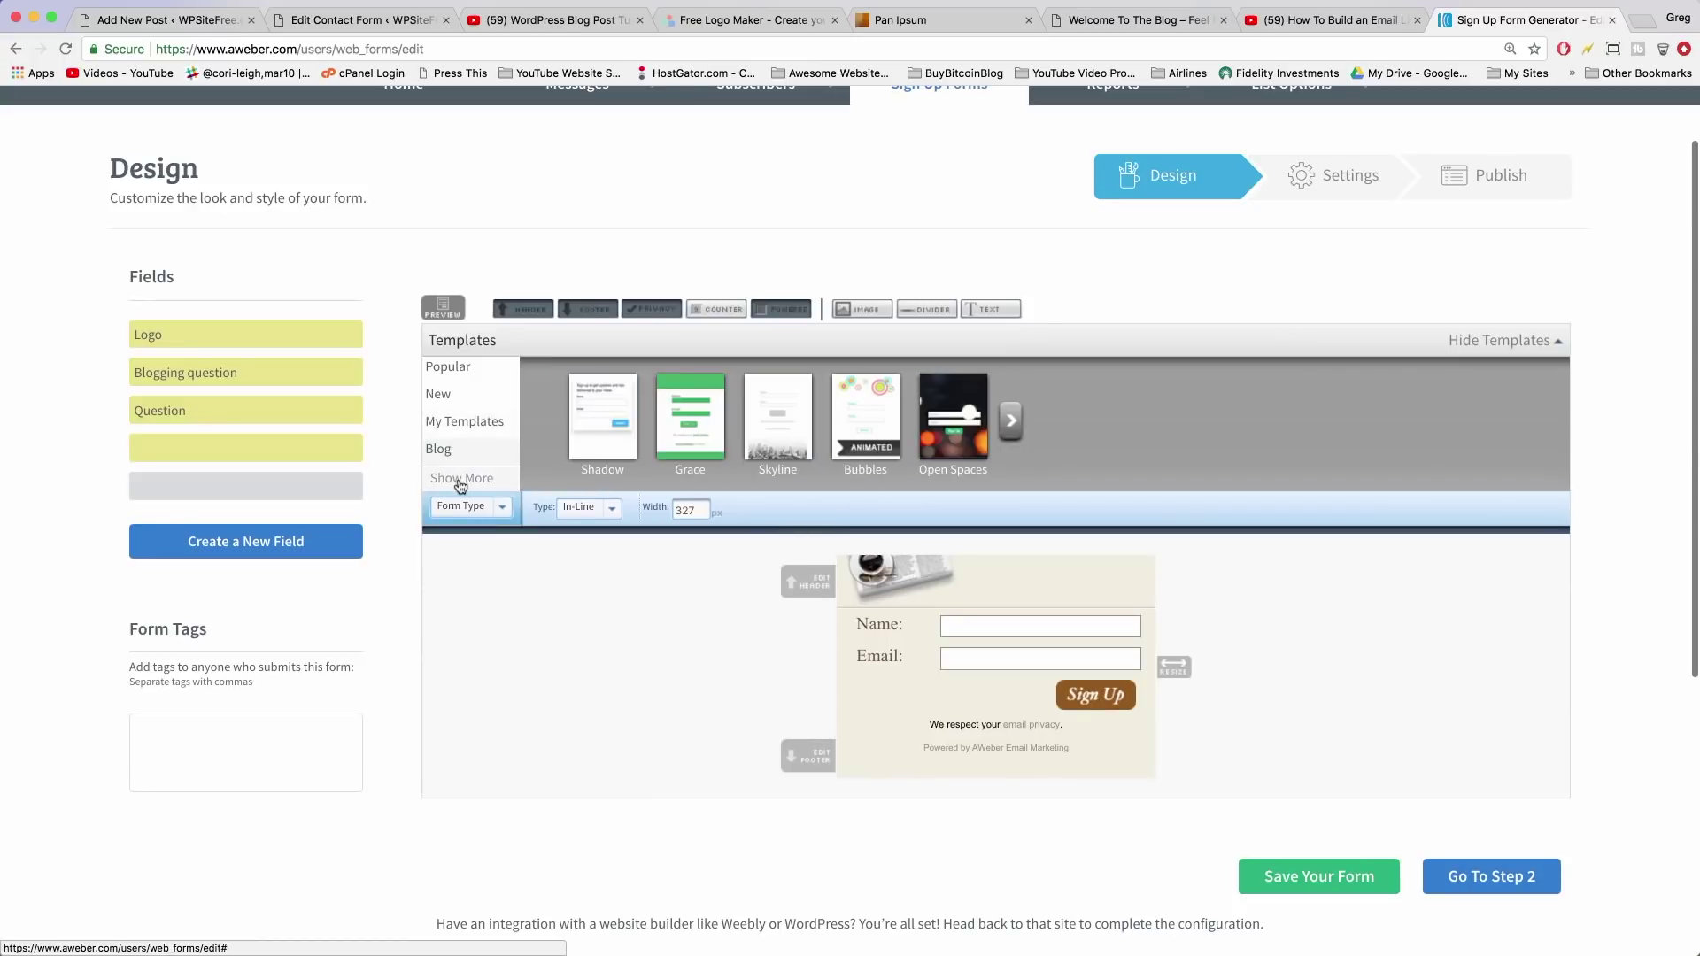
pyautogui.click(595, 431)
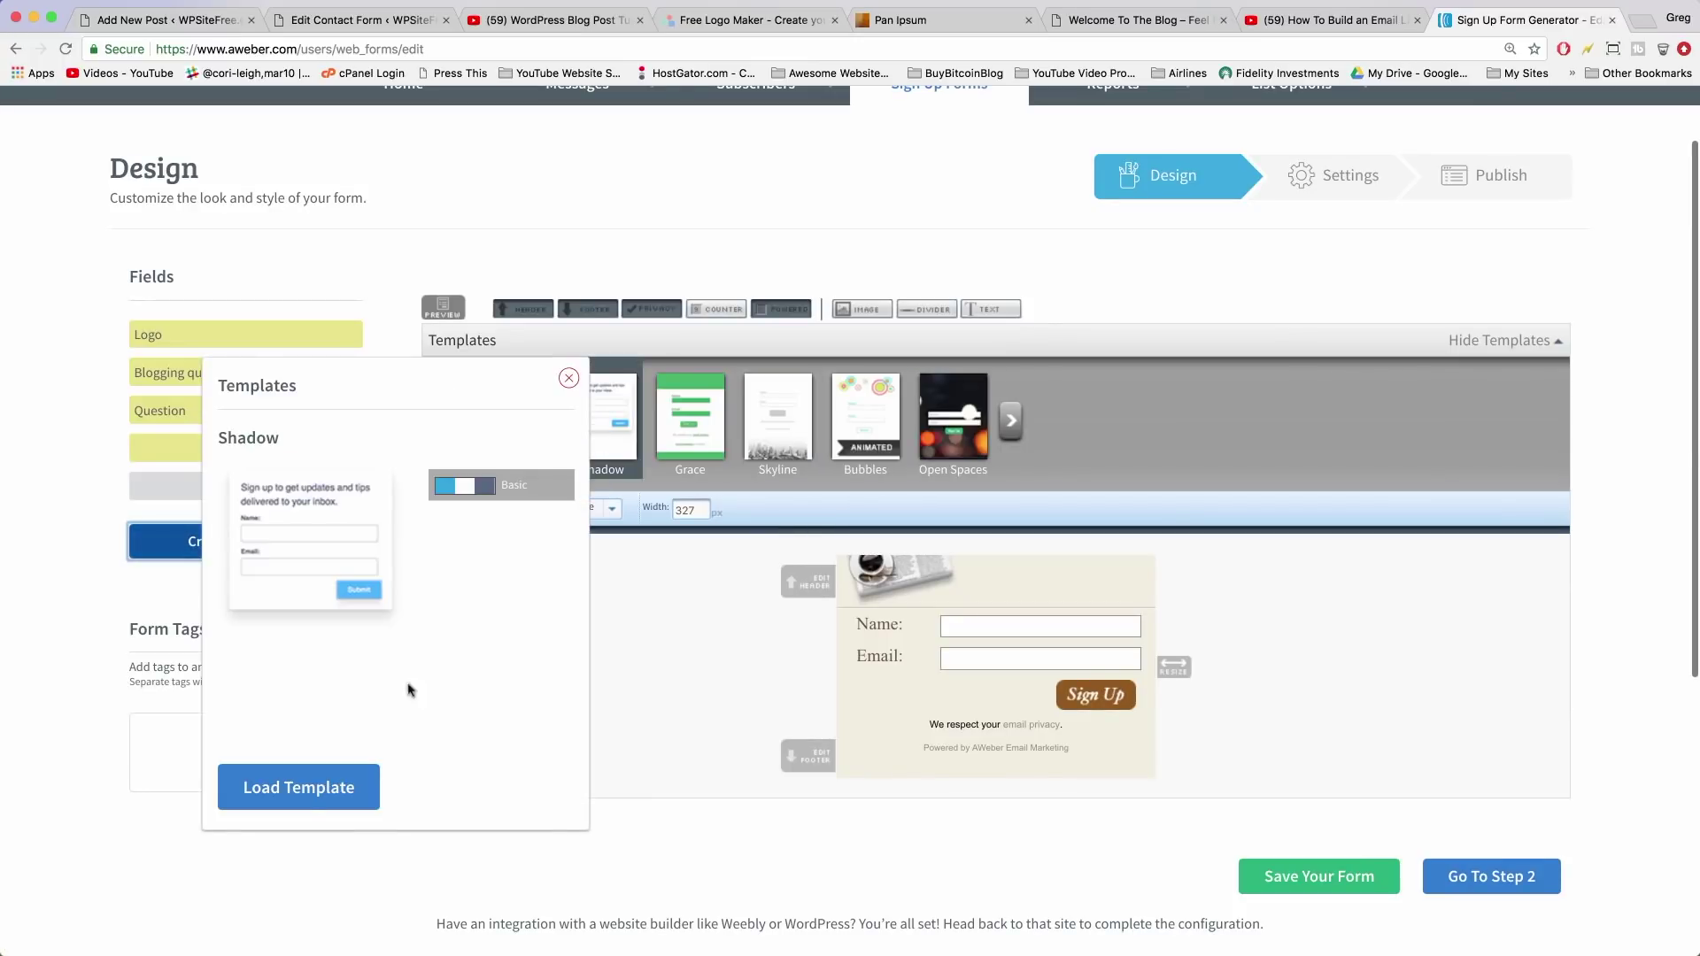
pyautogui.click(323, 806)
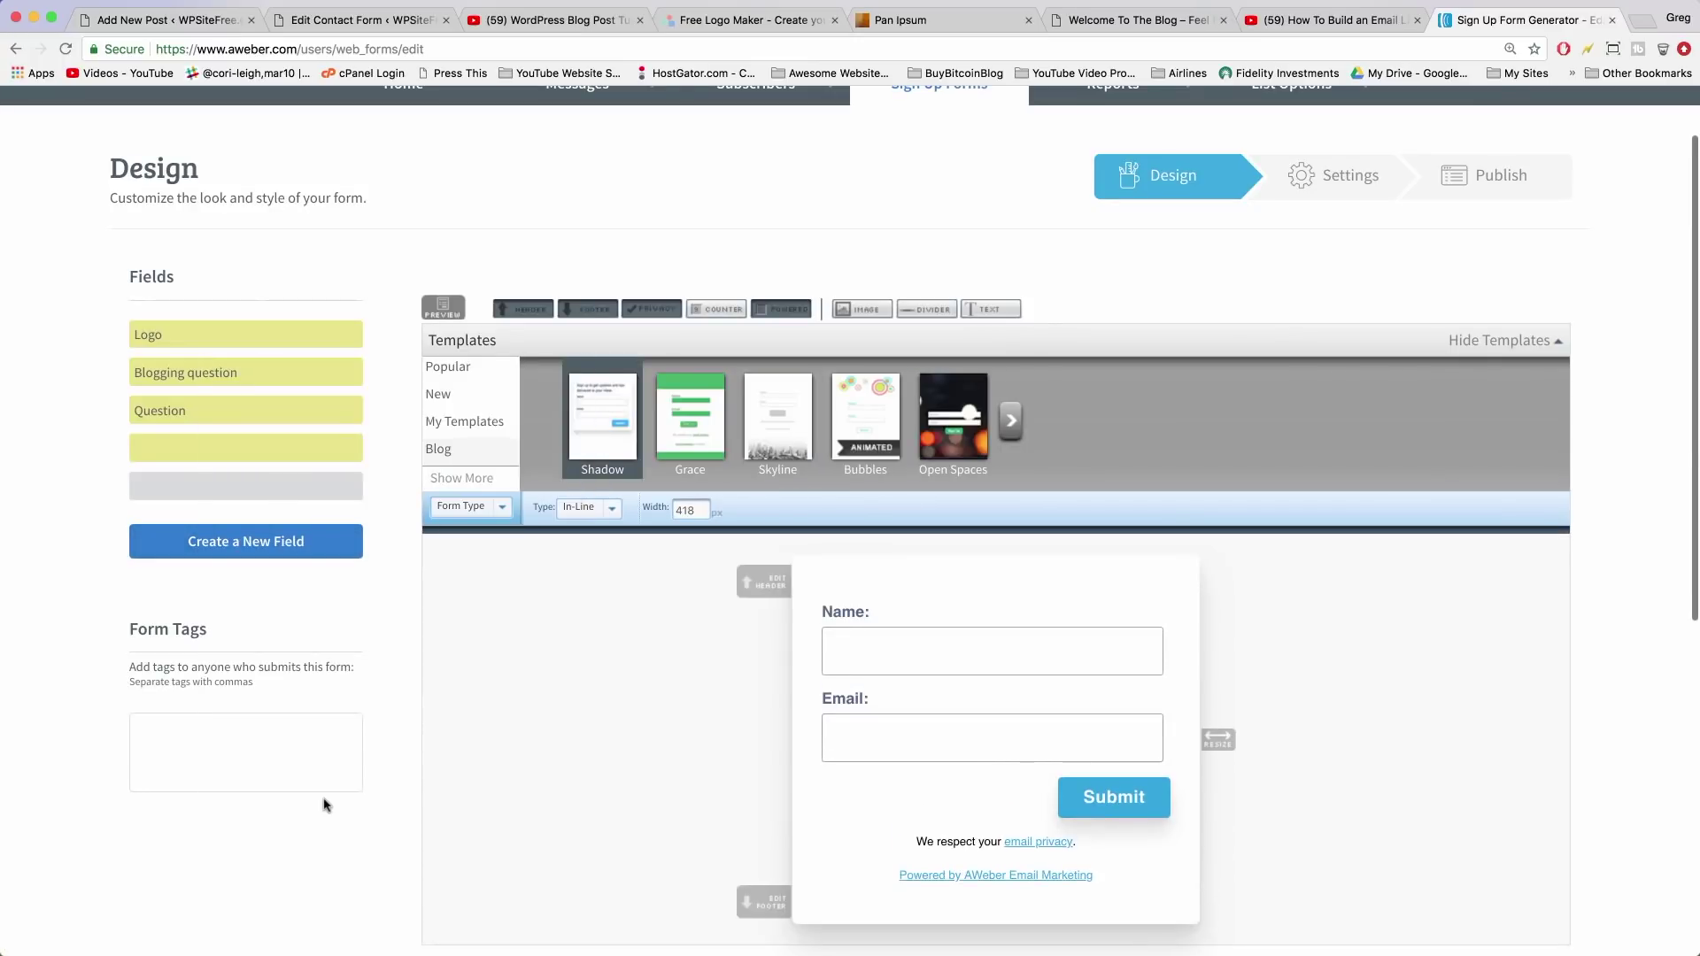
pyautogui.scroll(-3, 620, 712)
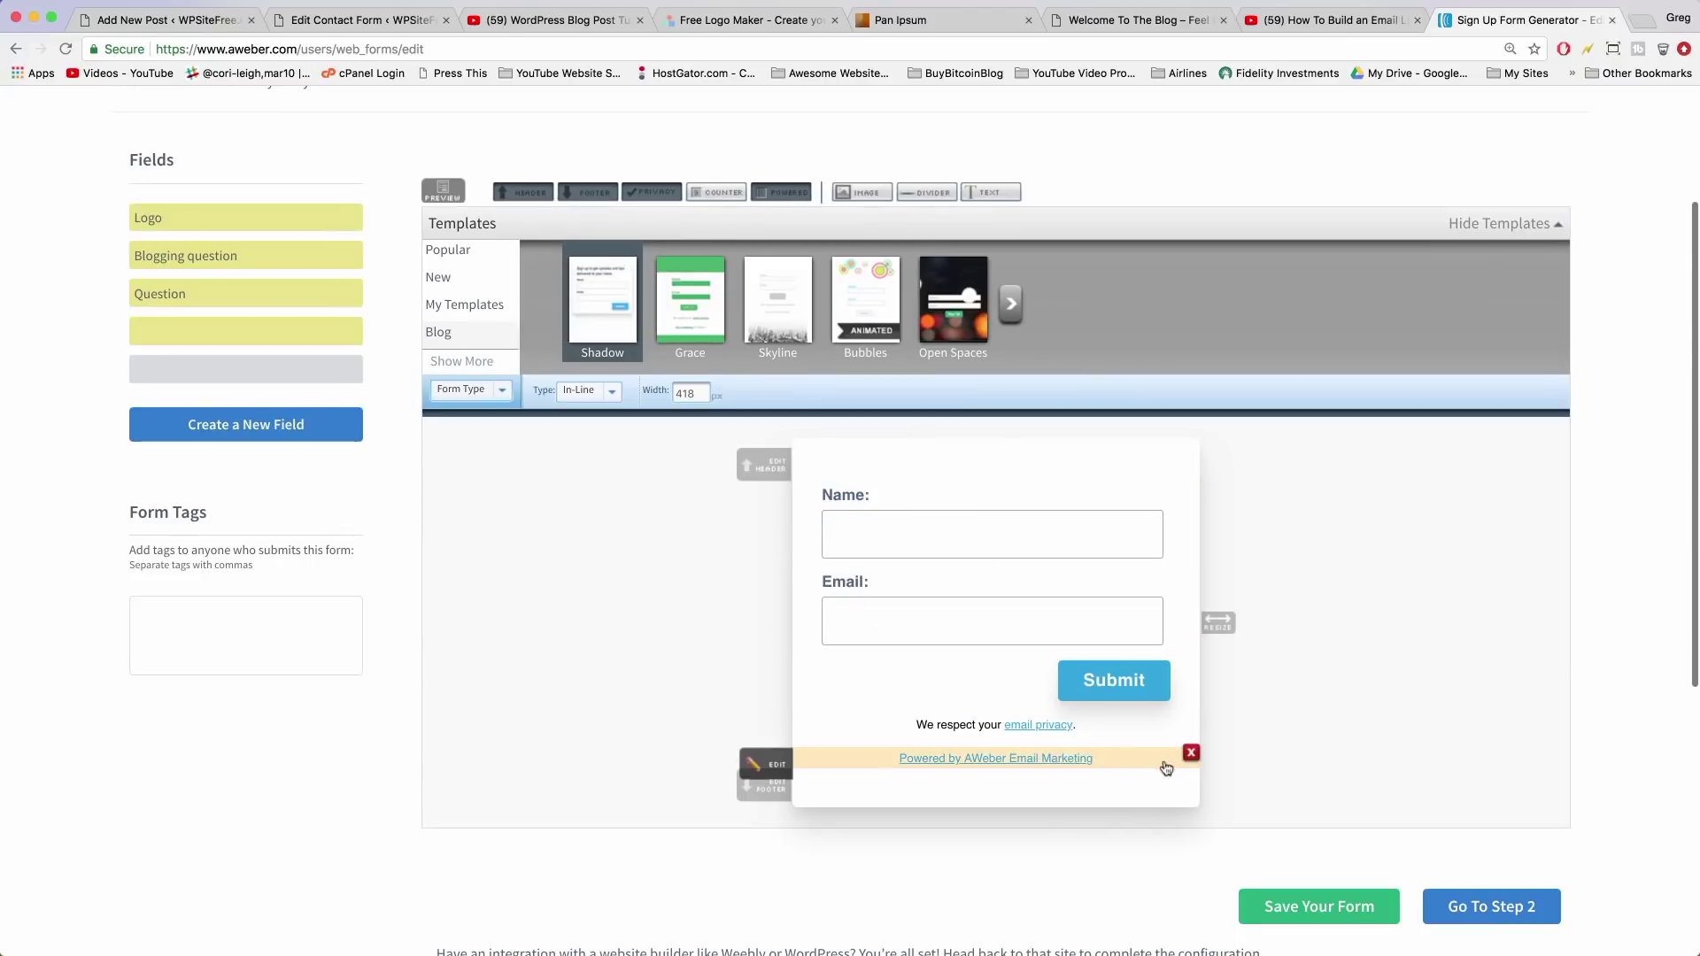
pyautogui.click(1191, 749)
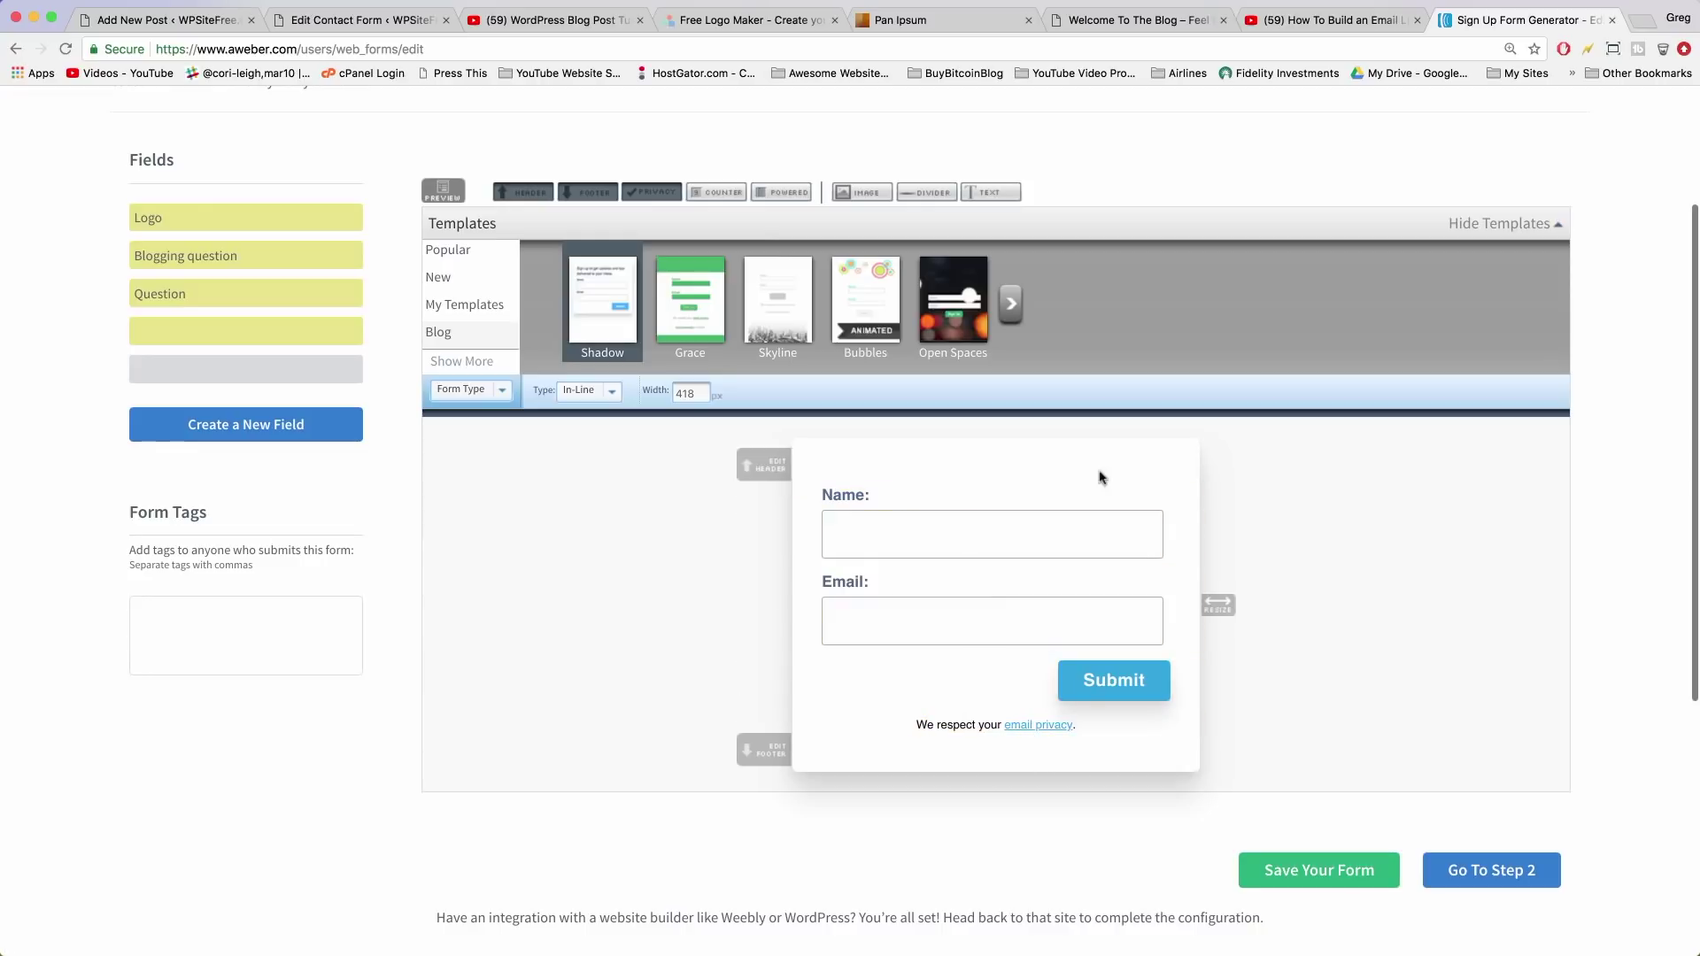
pyautogui.click(1340, 873)
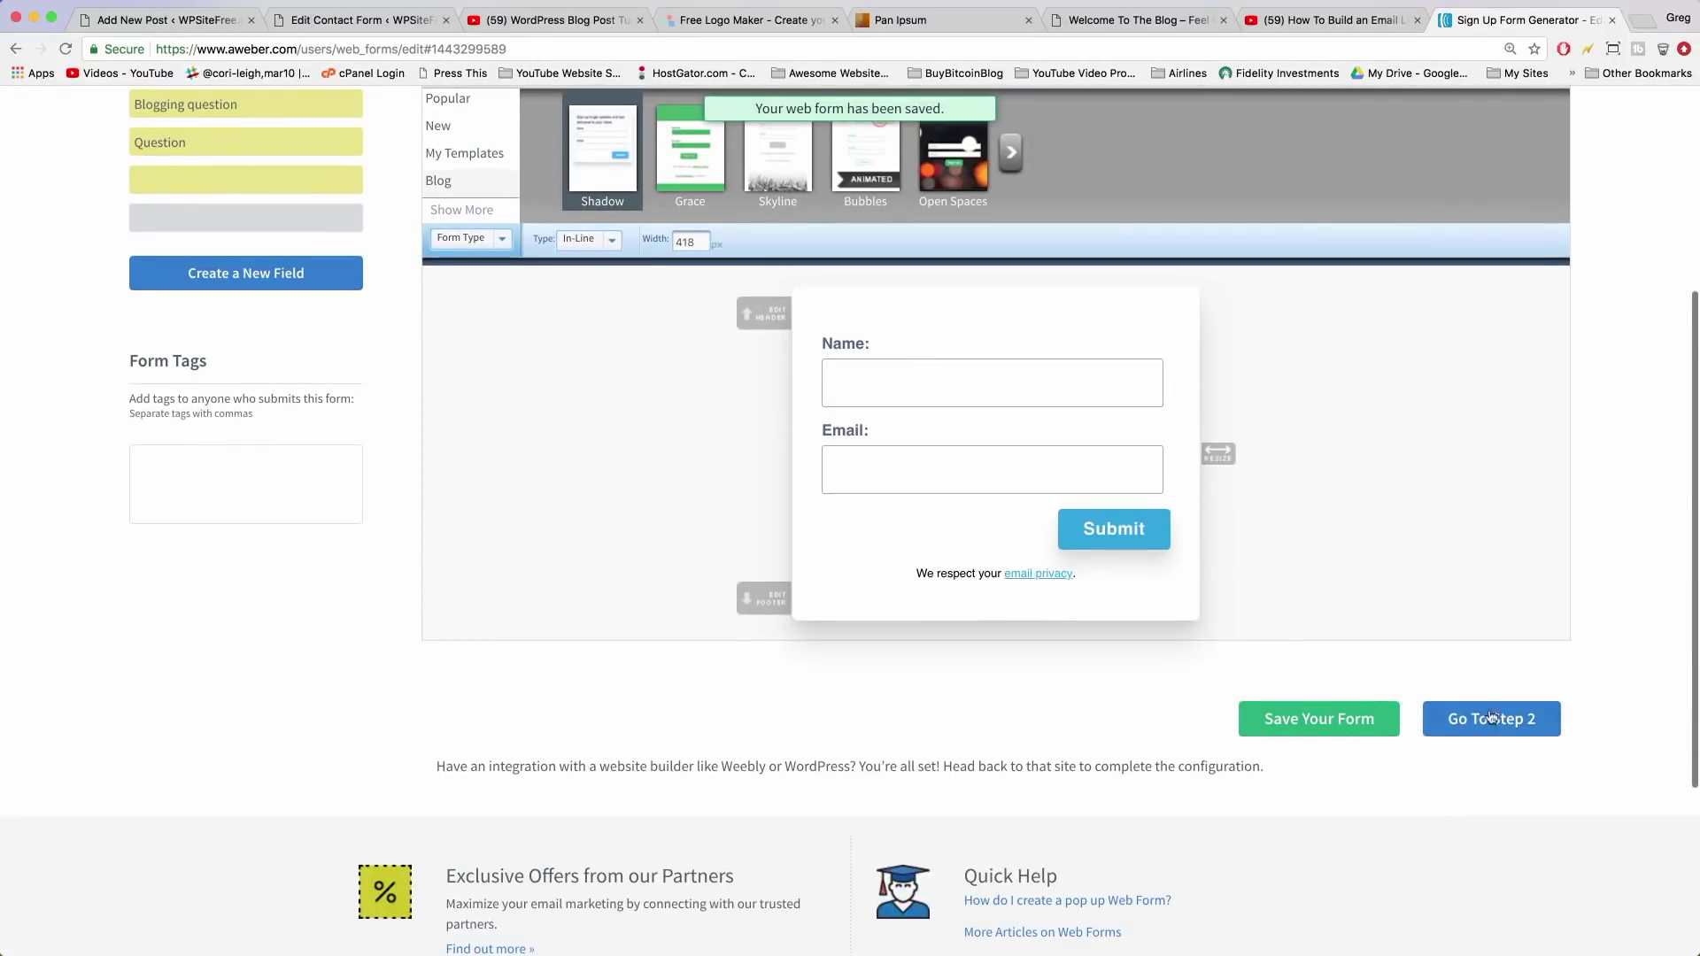
# Rename the form 'Simple Blog Form' and advance to the publishing step
pyautogui.click(1505, 735)
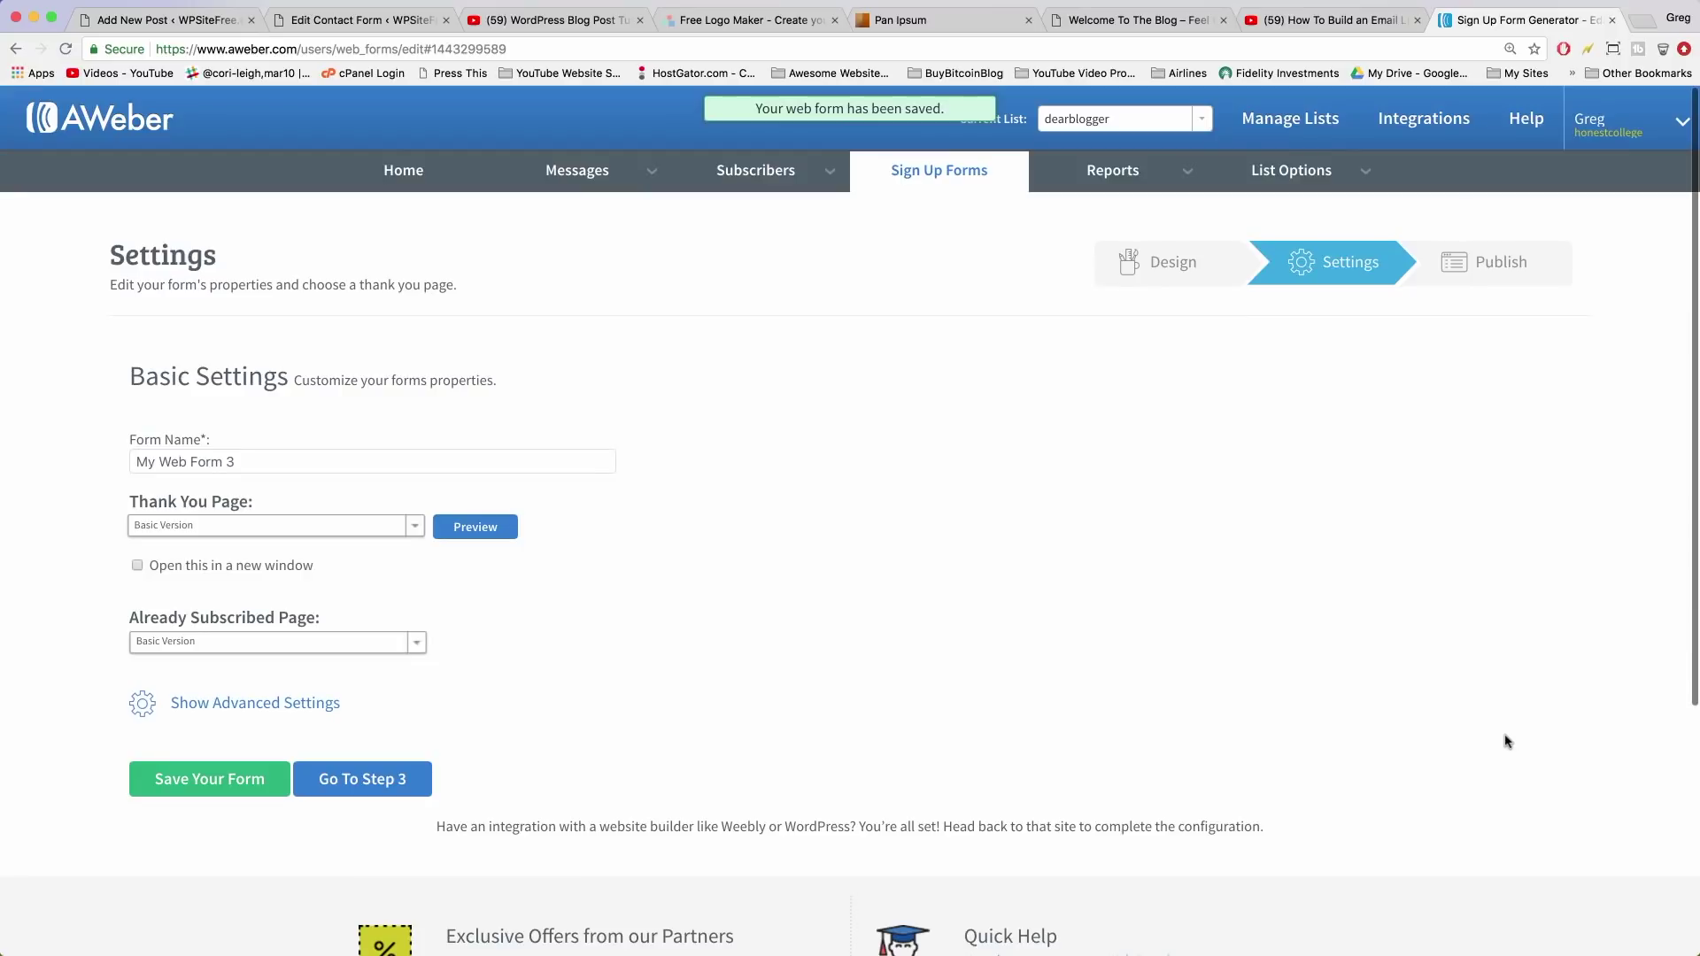
pyautogui.tripleClick(171, 453)
pyautogui.write('Simple Blog Form')
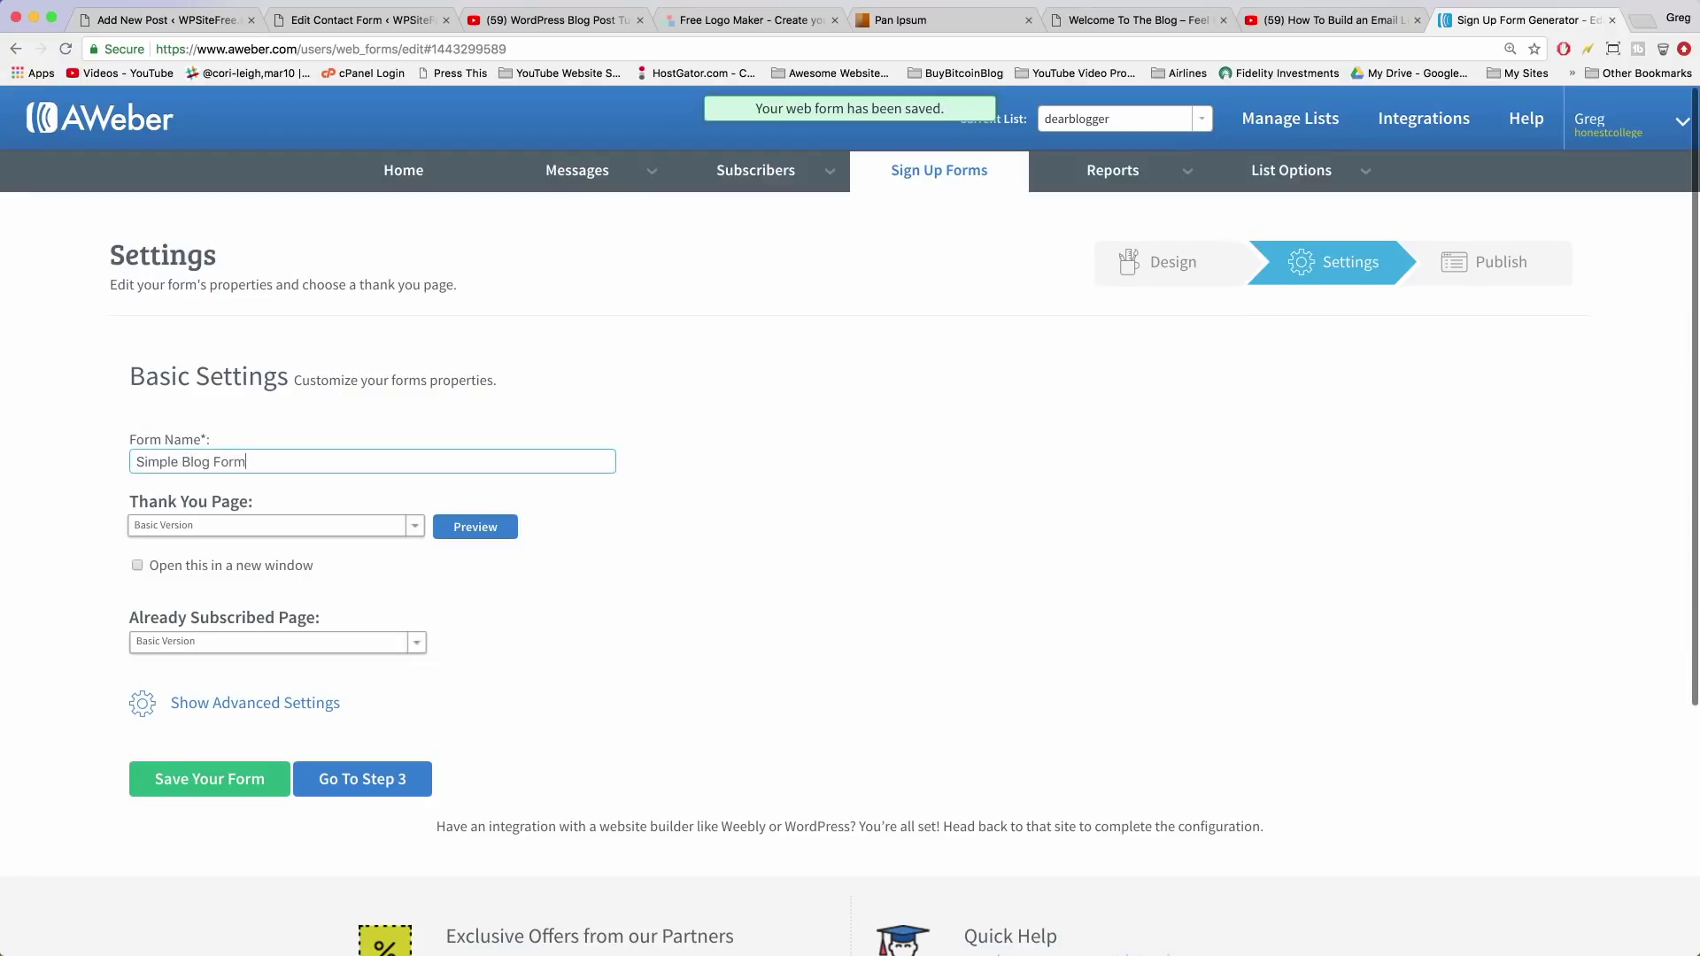
pyautogui.click(228, 778)
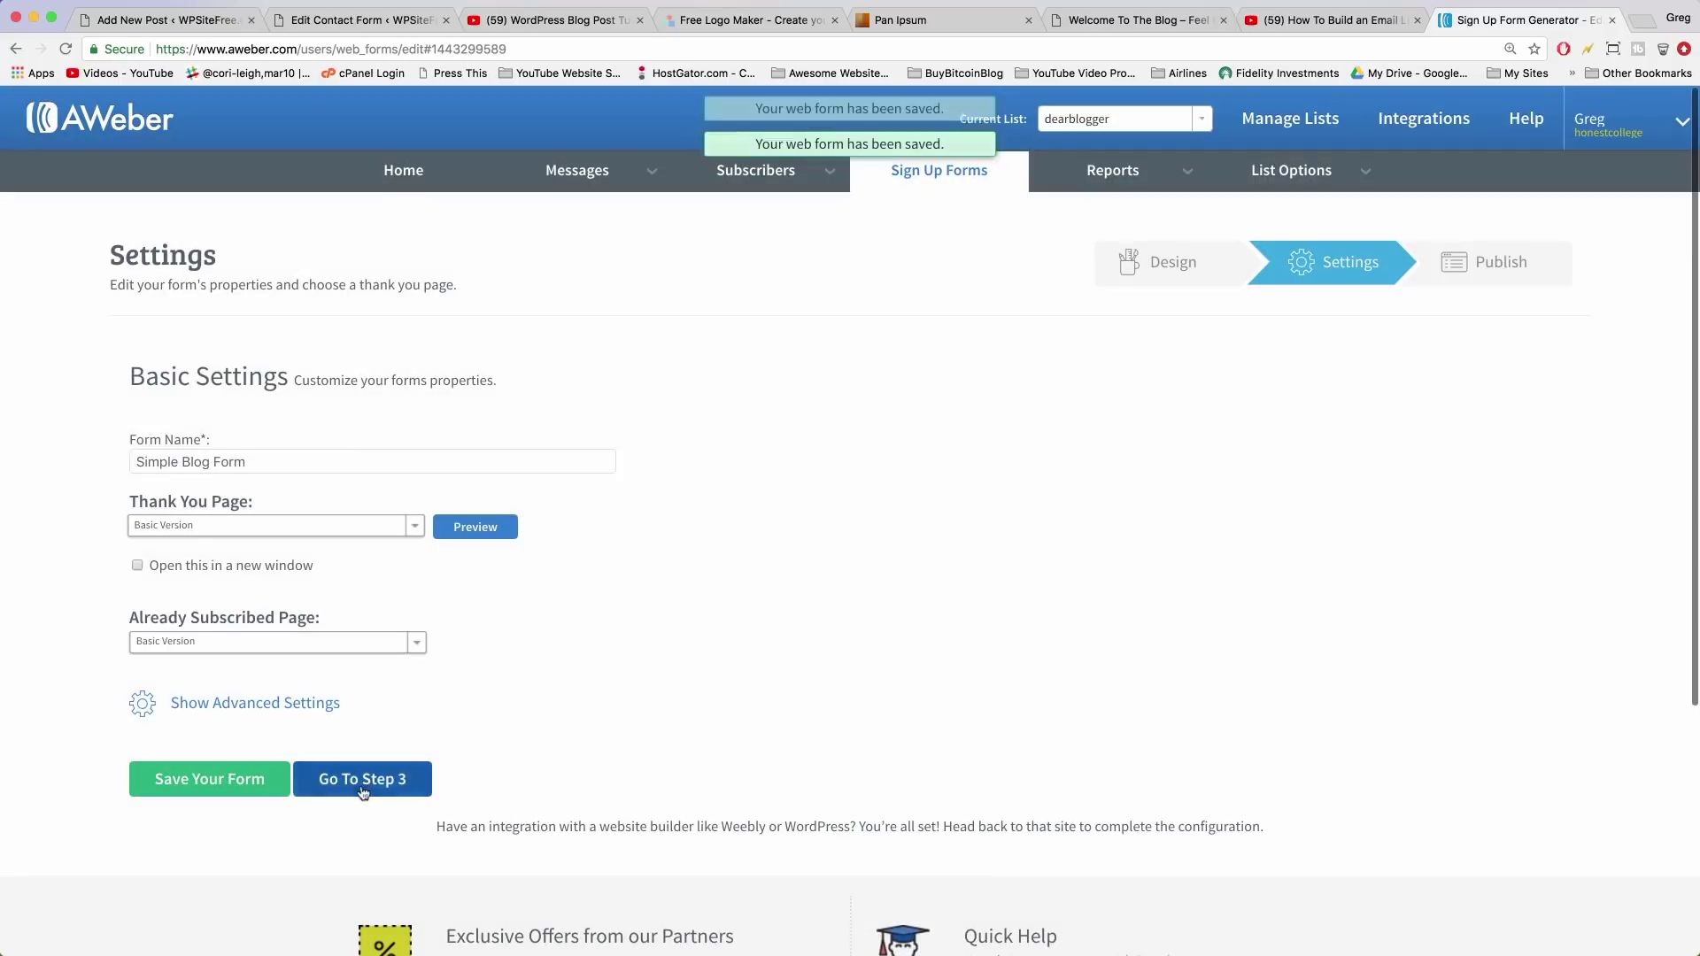
pyautogui.click(370, 784)
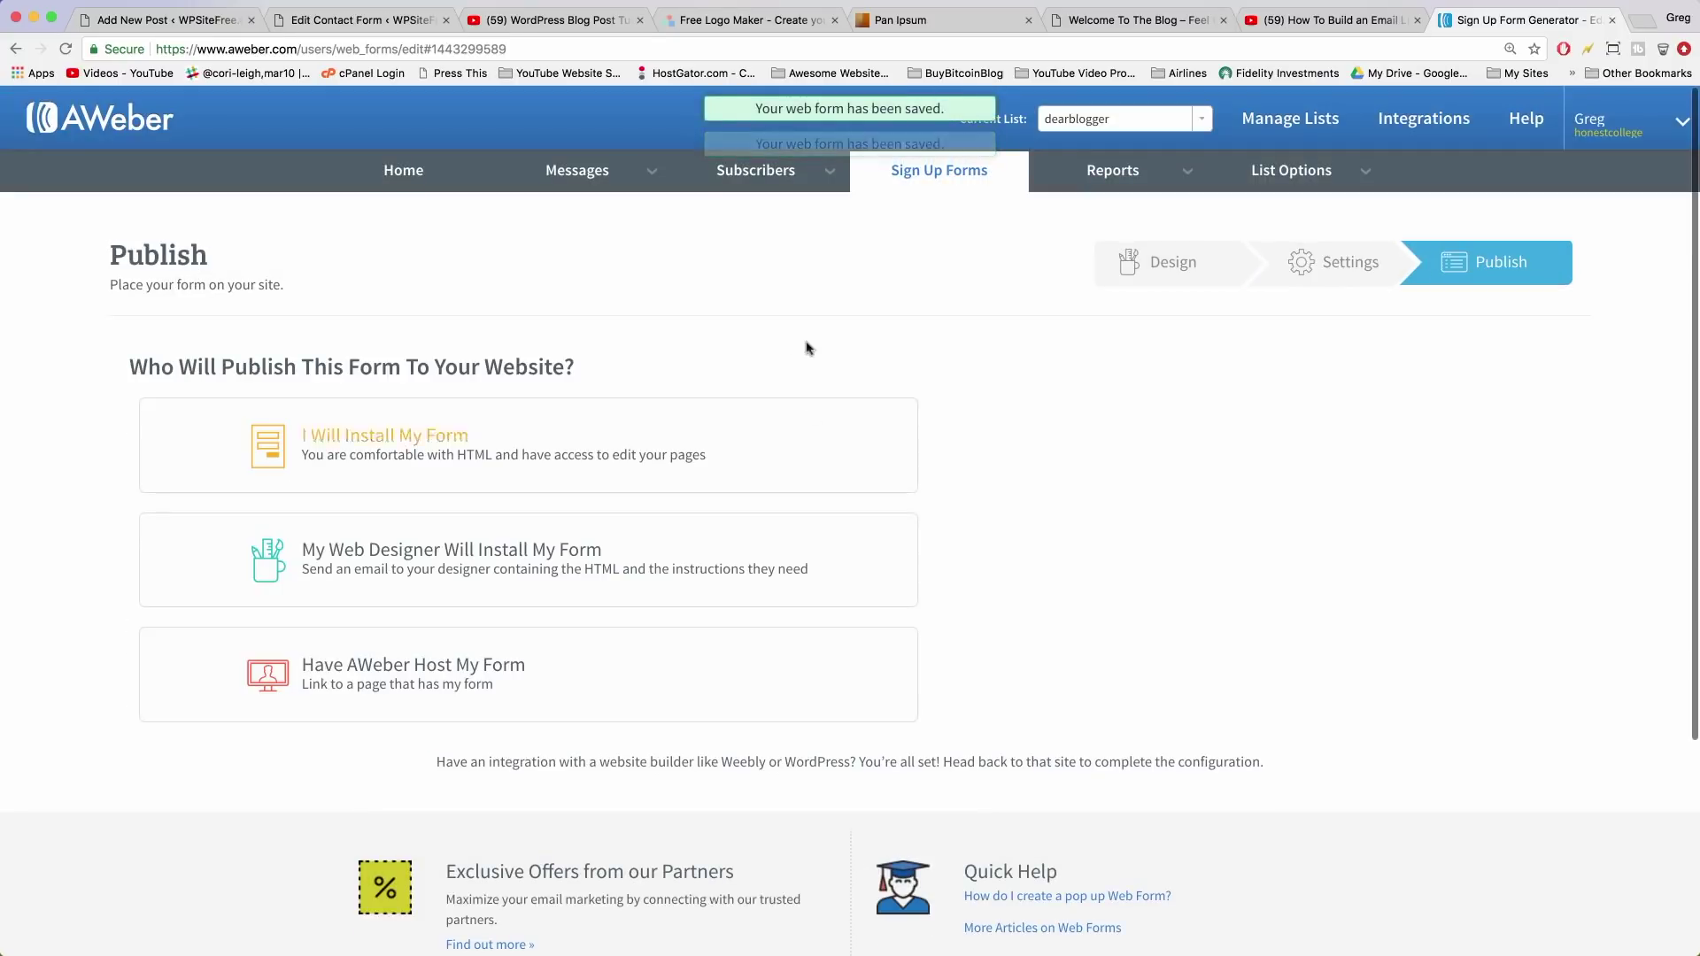
# Choose I Will Install My Form, copy the JavaScript embed snippet, and return to WordPress
pyautogui.click(685, 450)
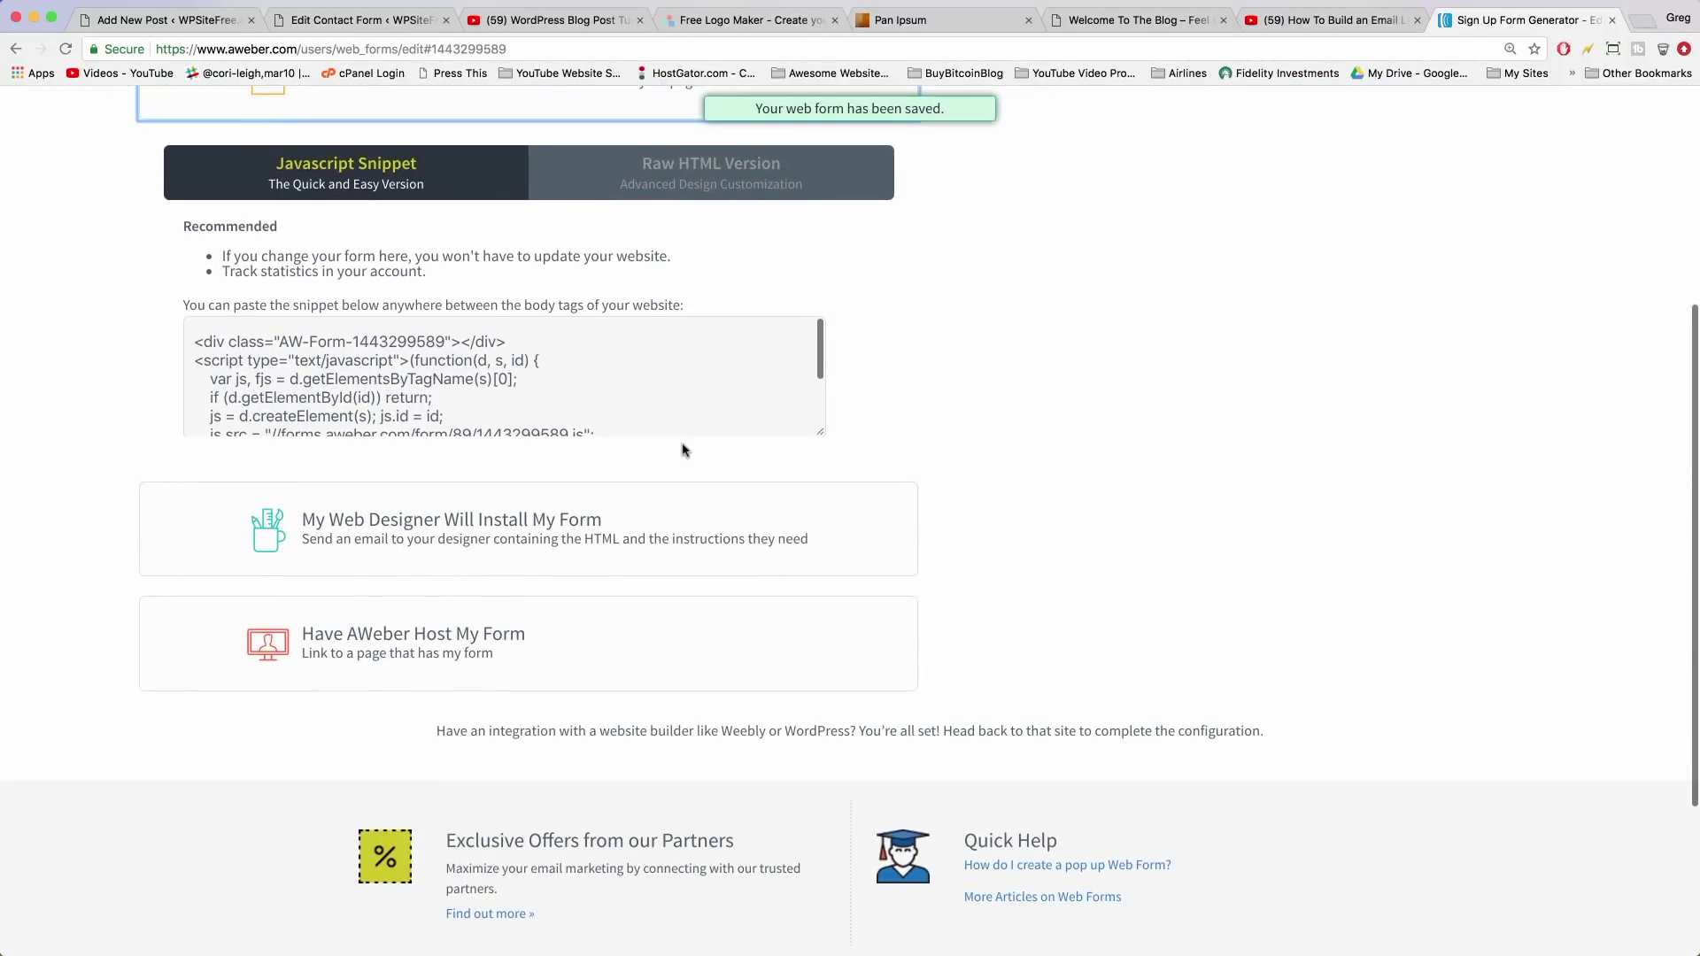
pyautogui.moveTo(591, 432); pyautogui.dragTo(312, 308)
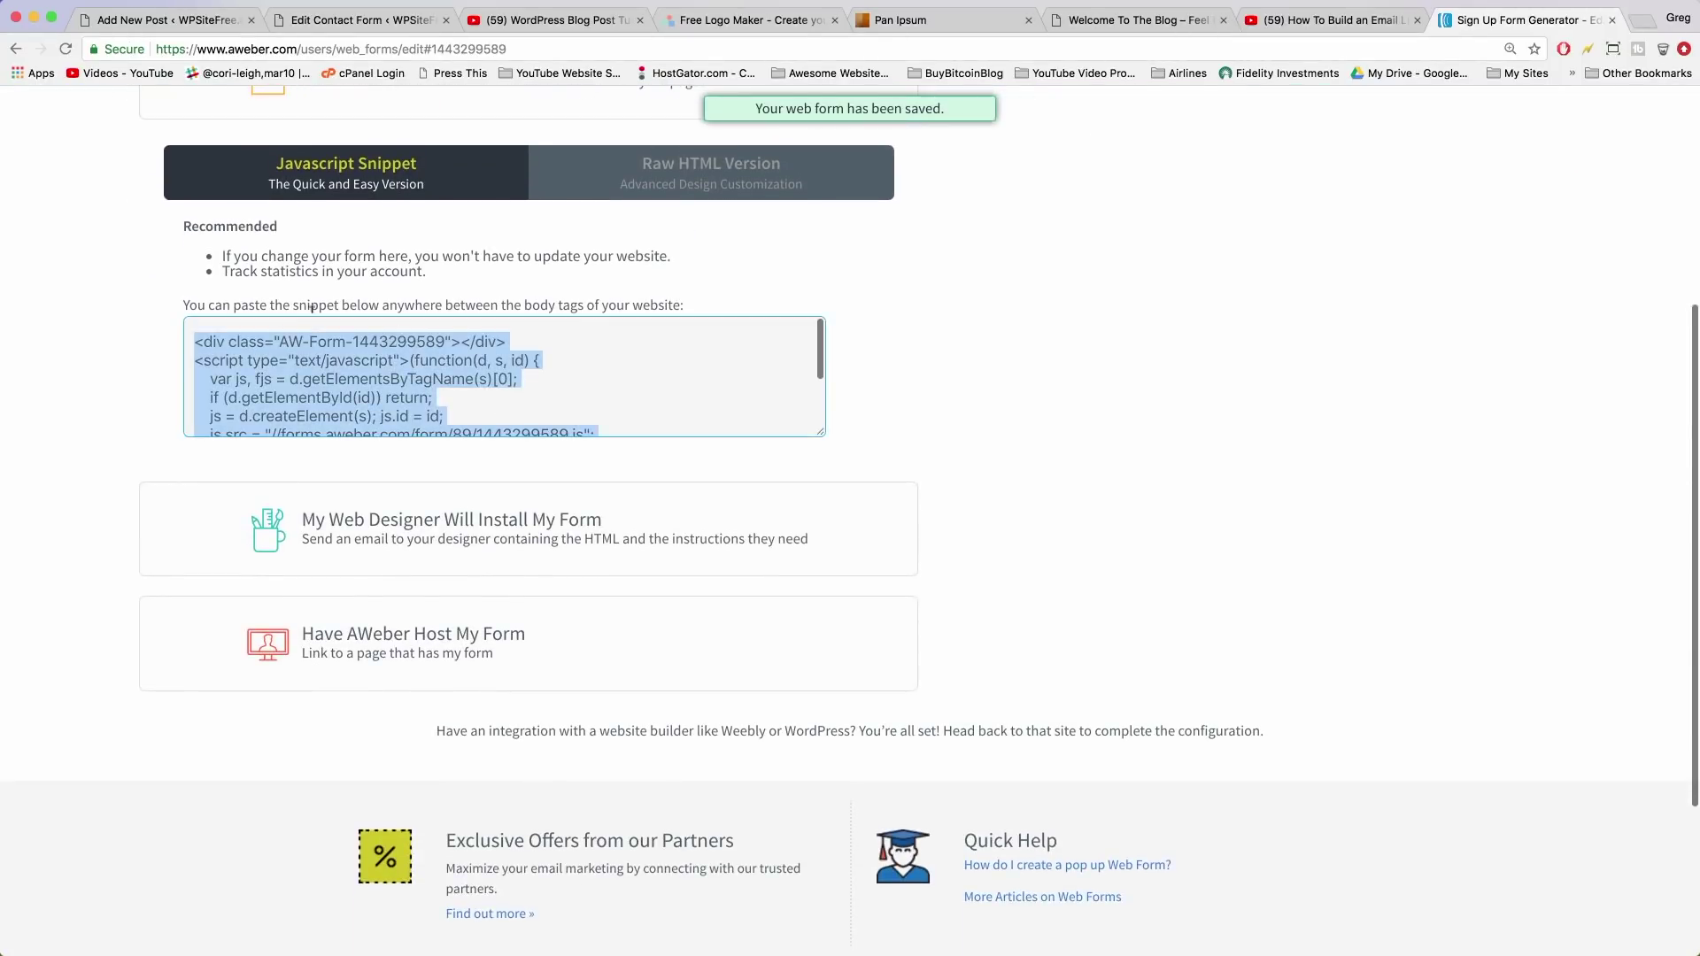
pyautogui.rightClick(348, 365)
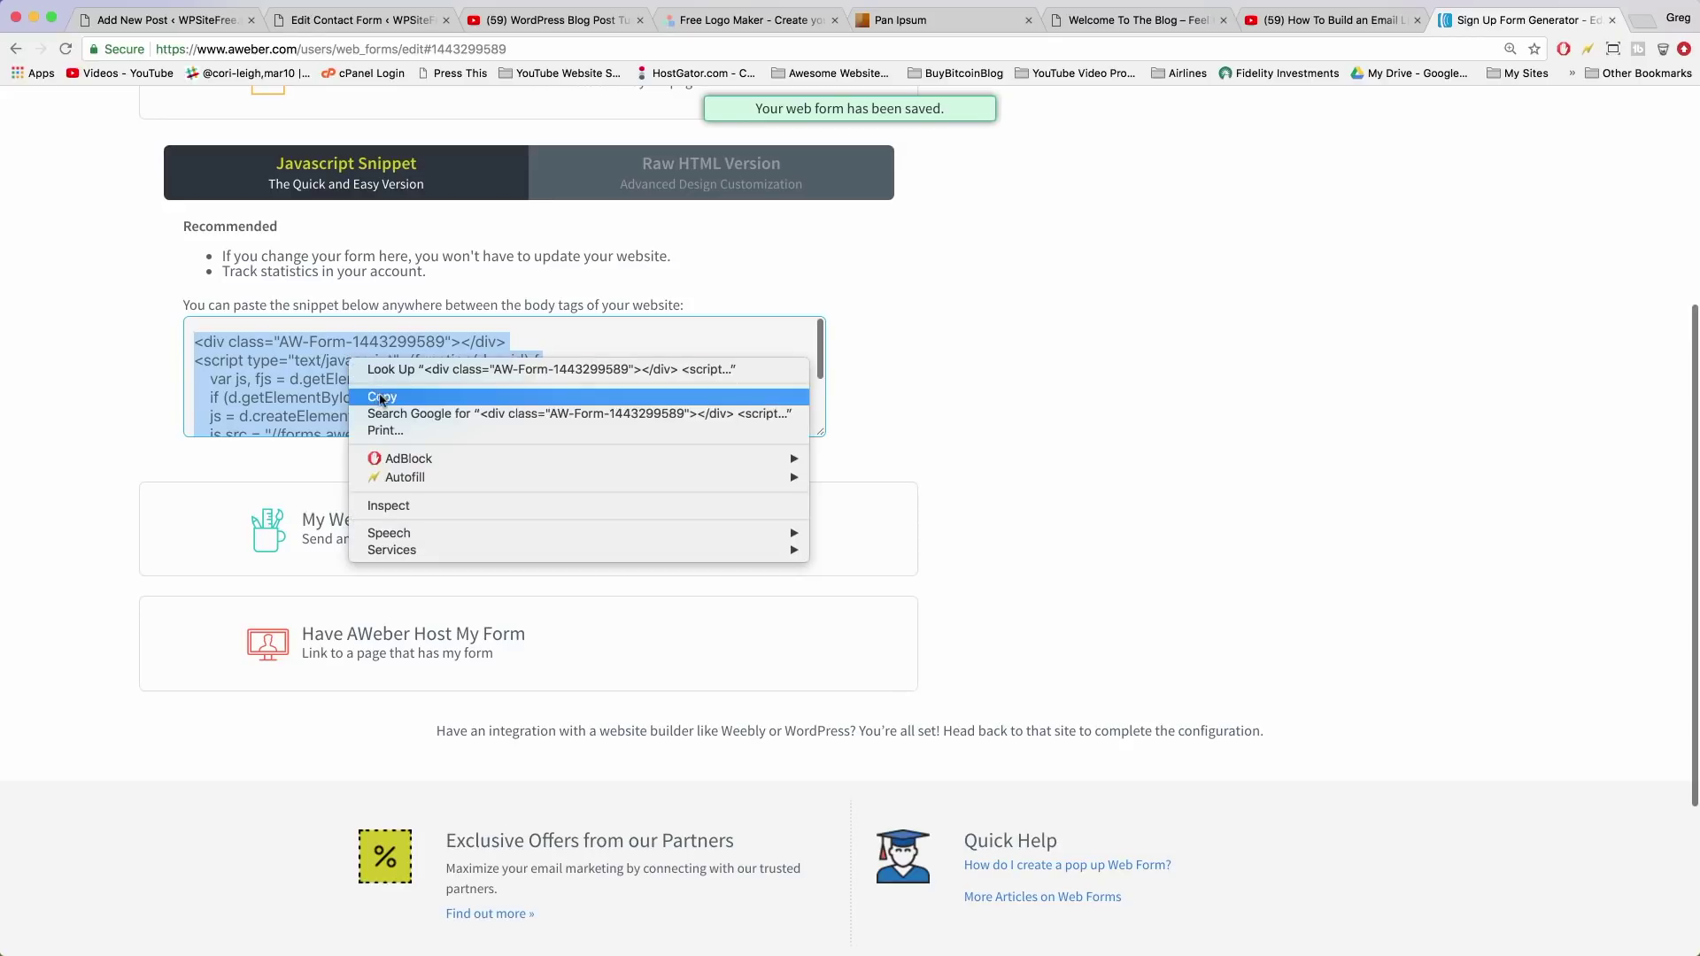
pyautogui.click(407, 399)
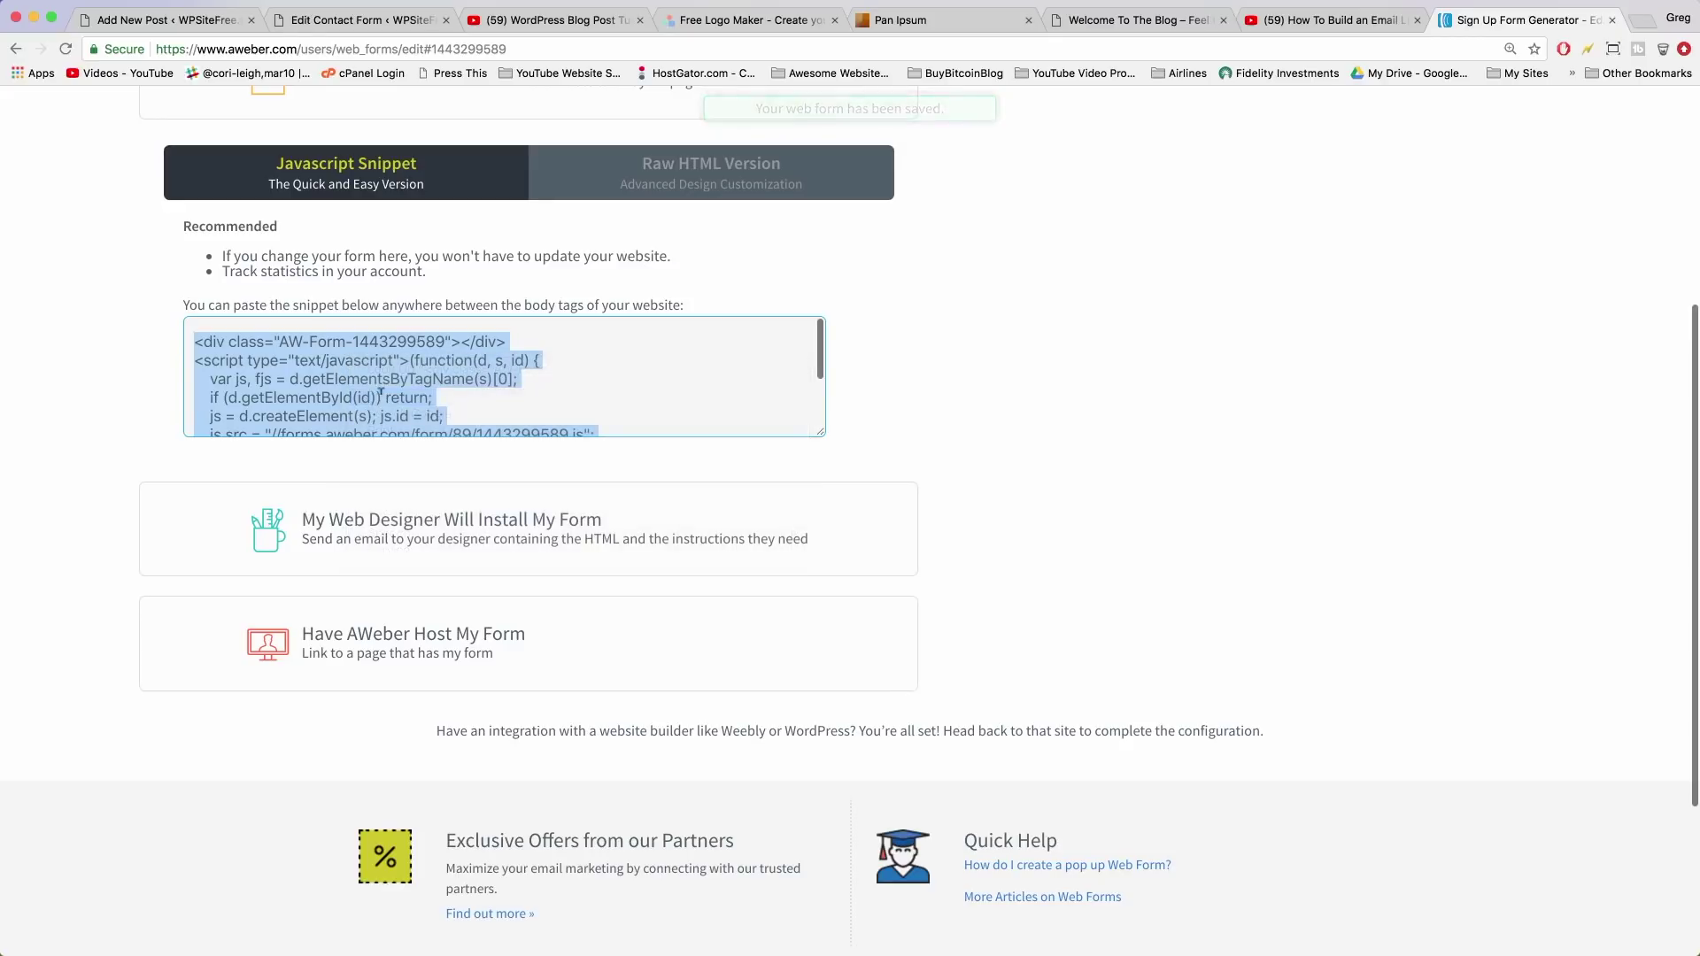
pyautogui.click(201, 18)
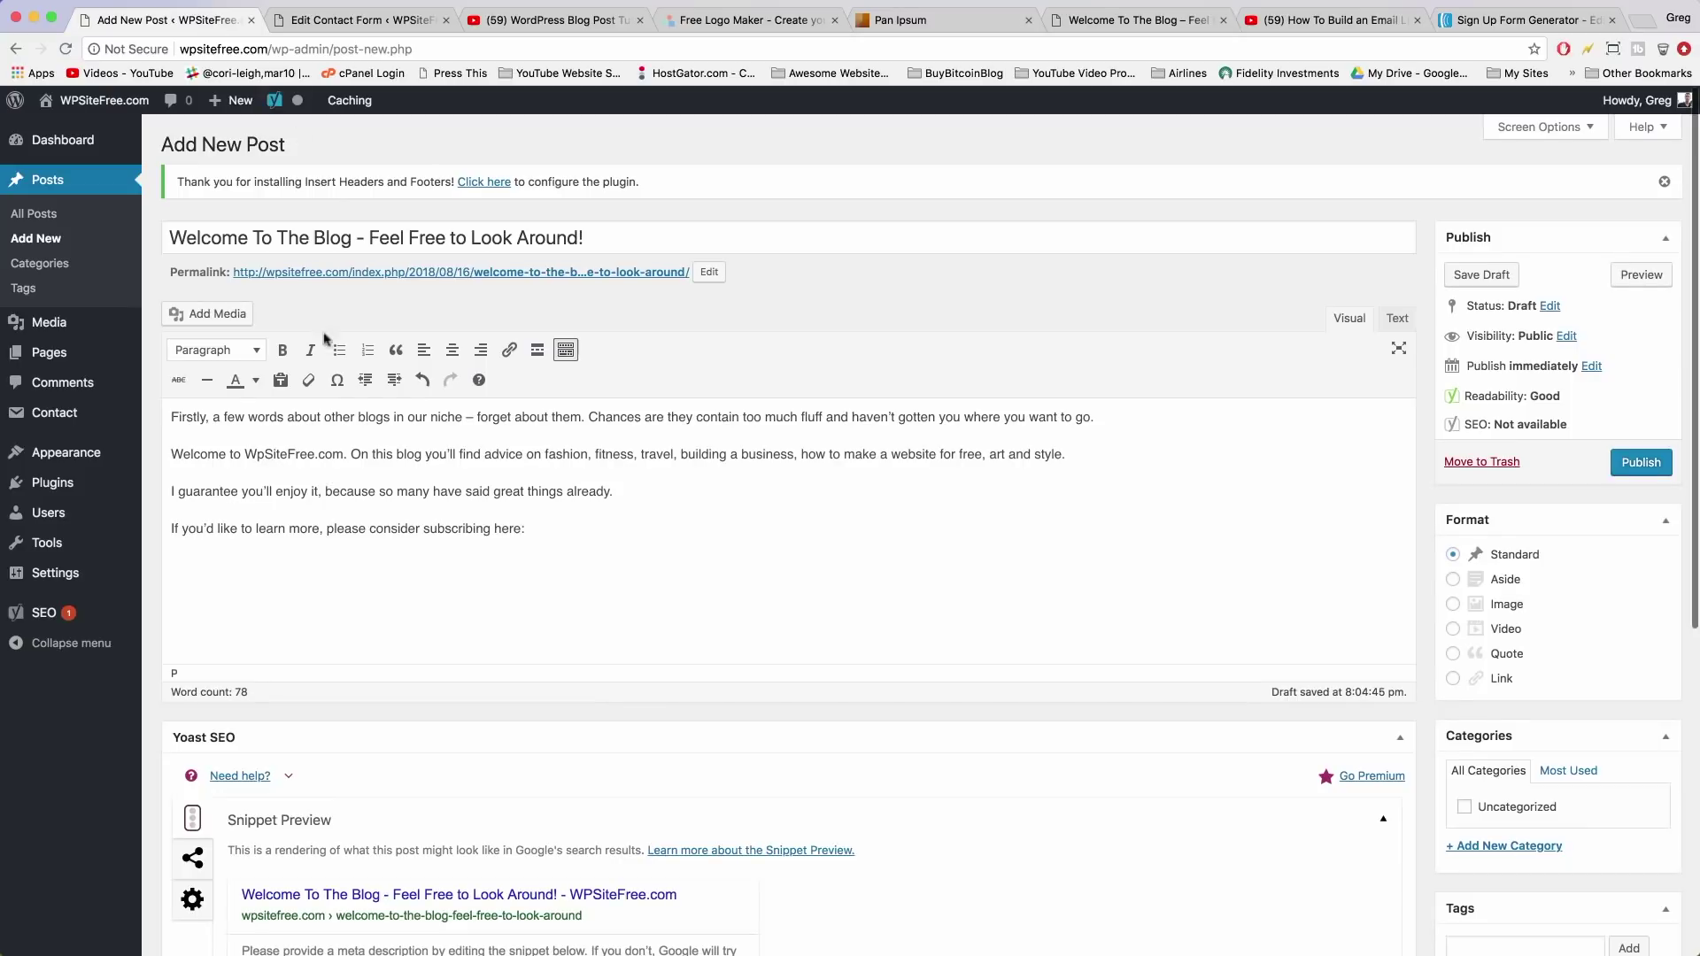
# In the Text view, replace the stray &nbsp; with the AWeber embed code below 'subscribing here:'
pyautogui.click(1395, 318)
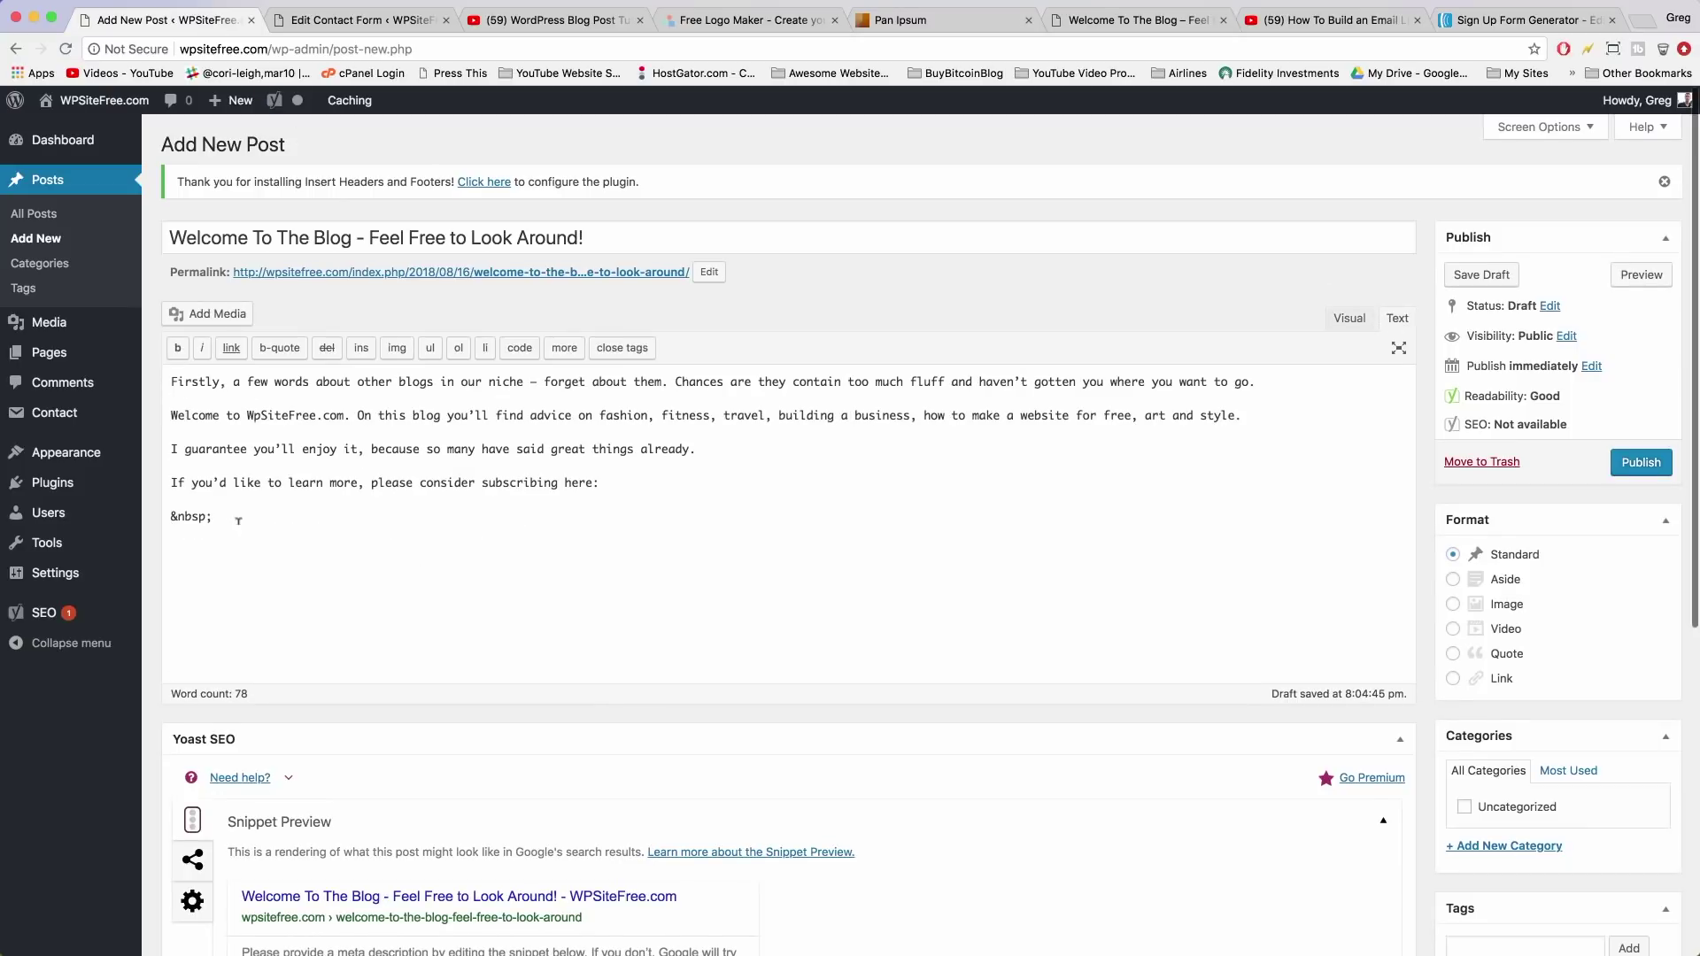
pyautogui.moveTo(224, 520); pyautogui.dragTo(156, 519)
pyautogui.press('BackSpace')
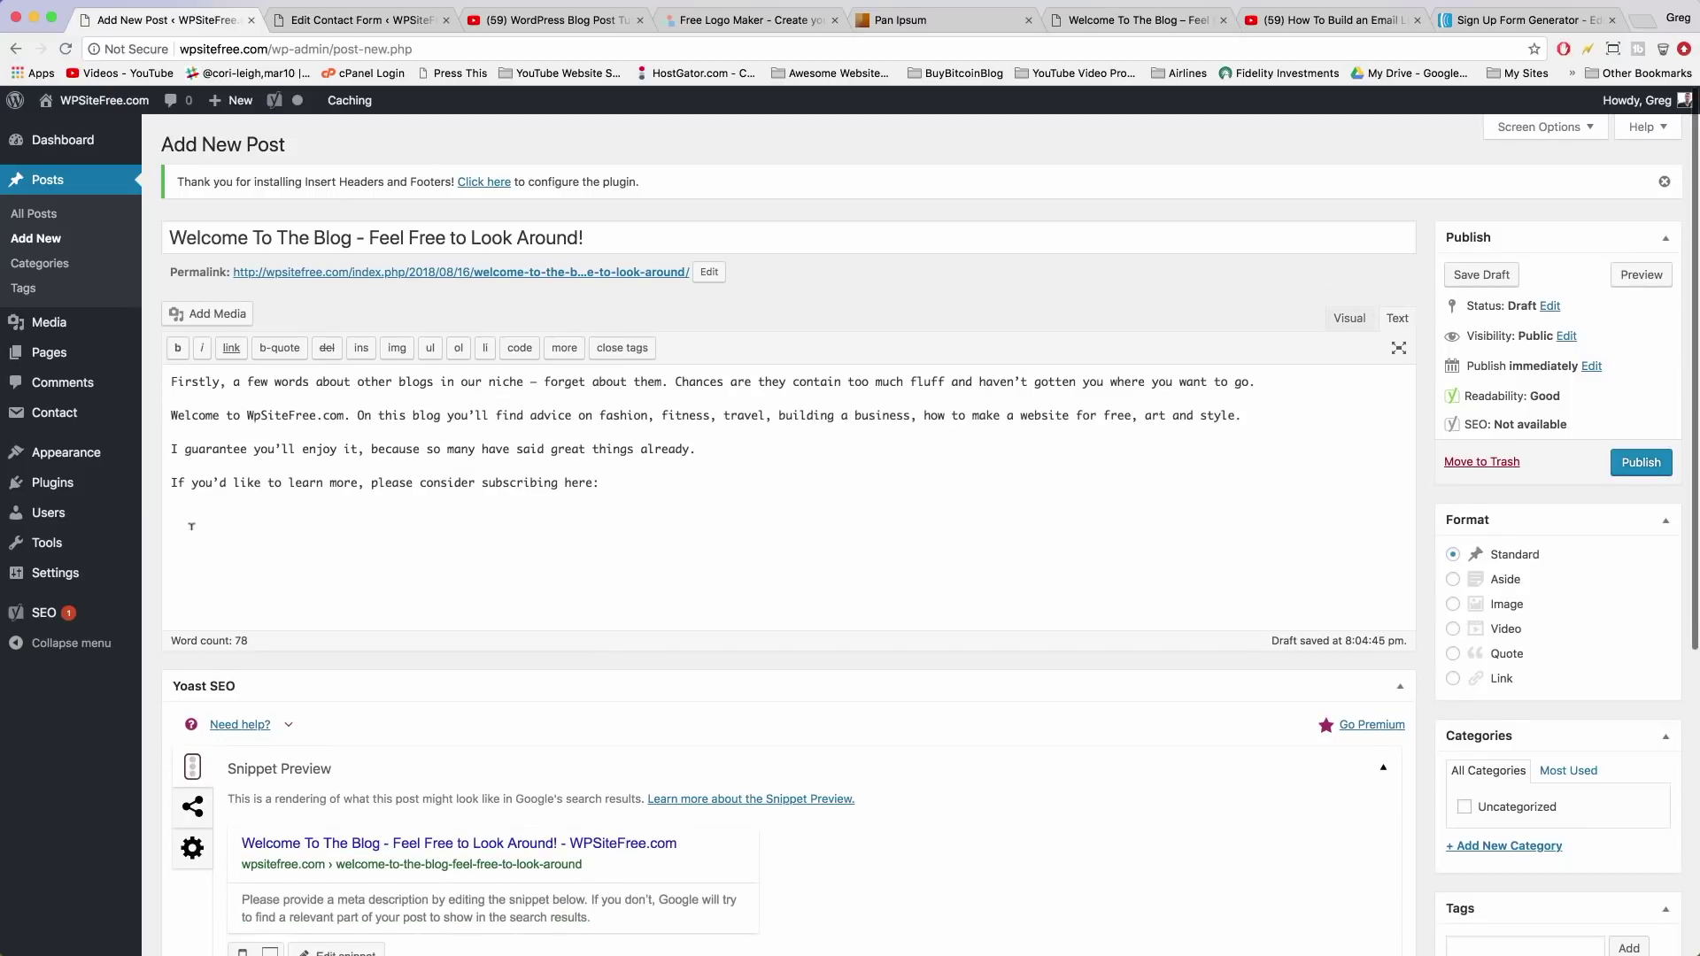
pyautogui.rightClick(191, 526)
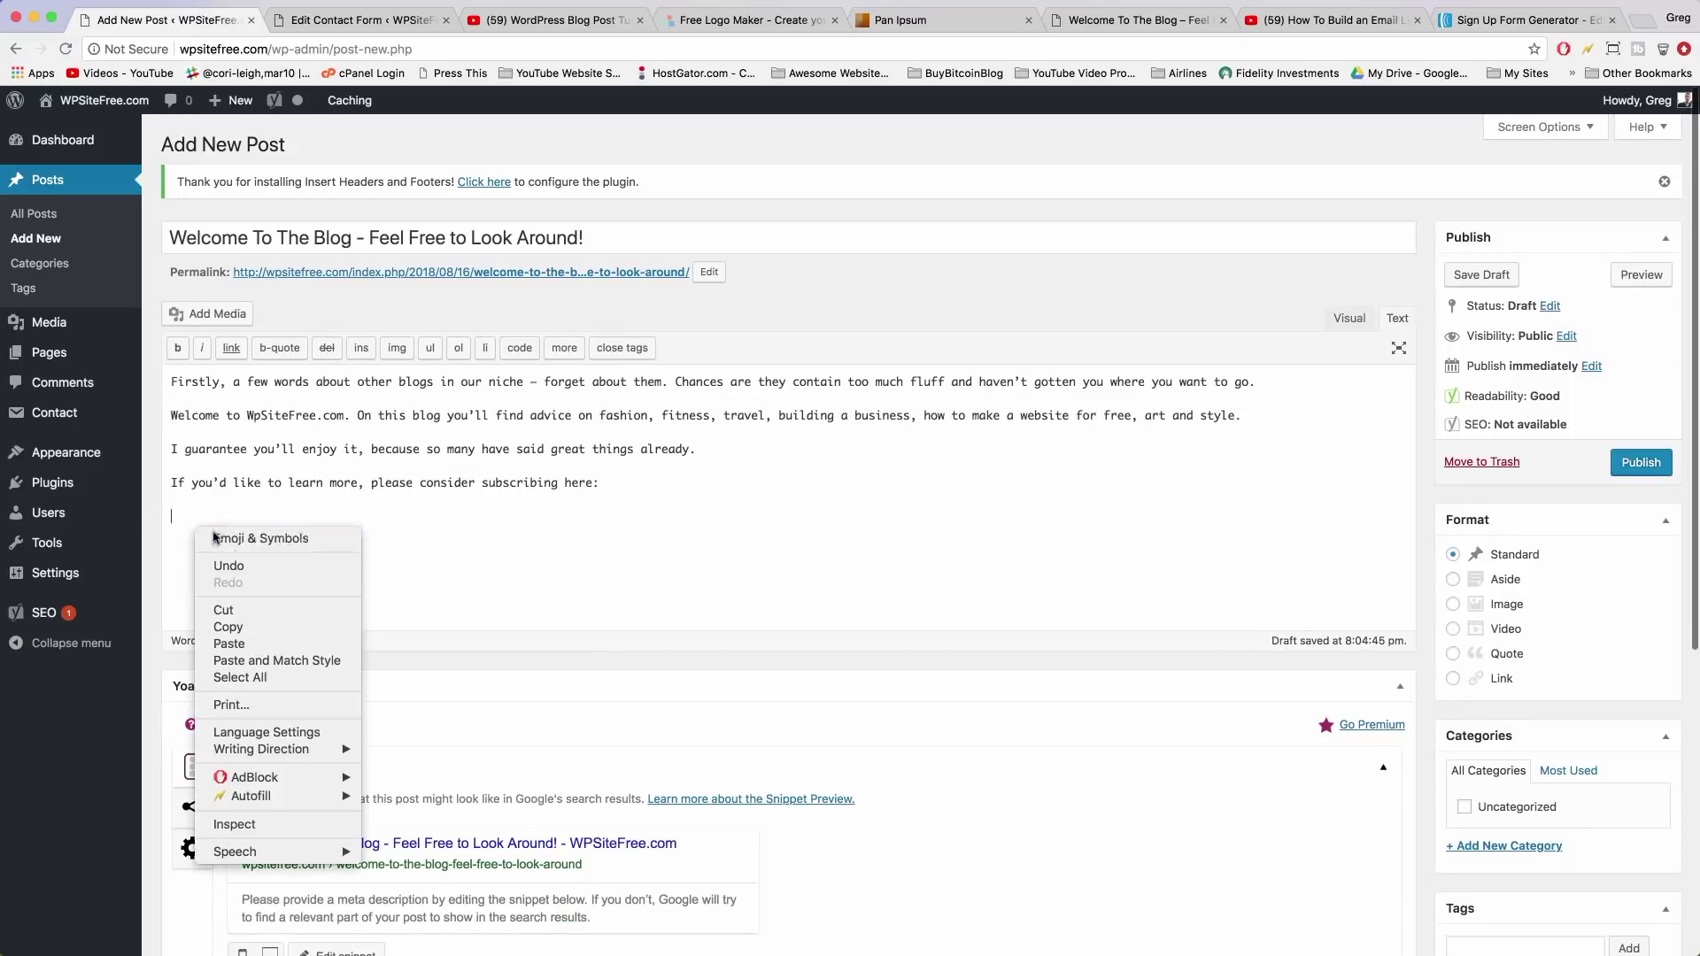
pyautogui.click(232, 644)
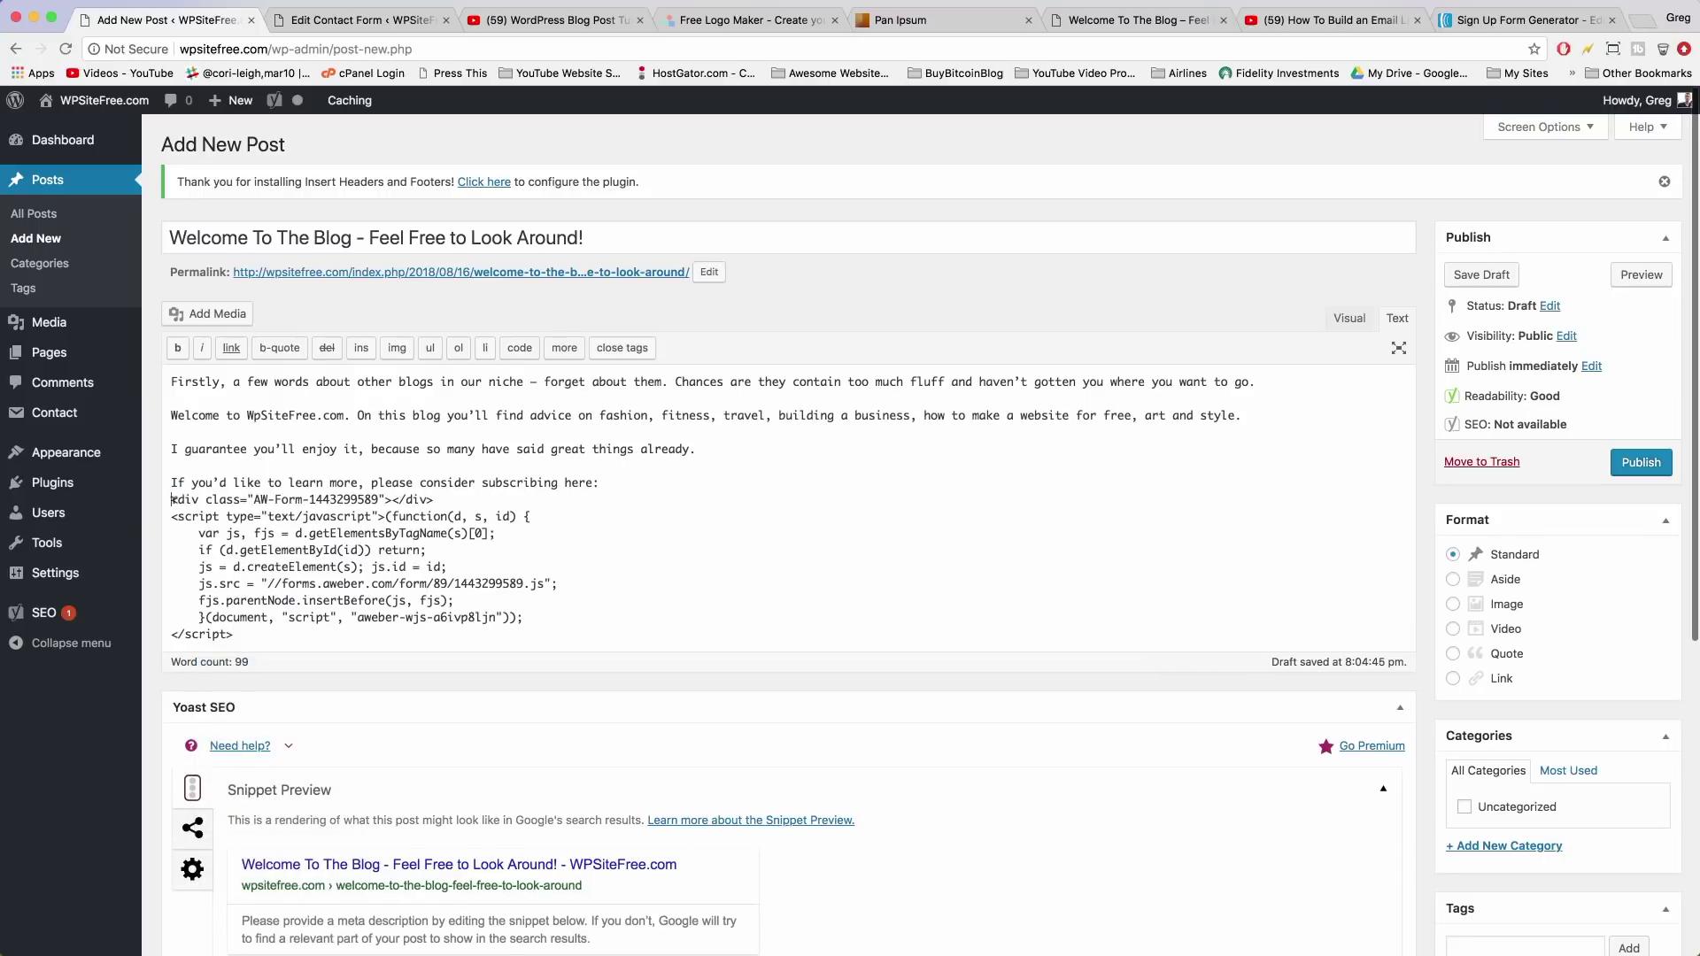
pyautogui.press('Return')
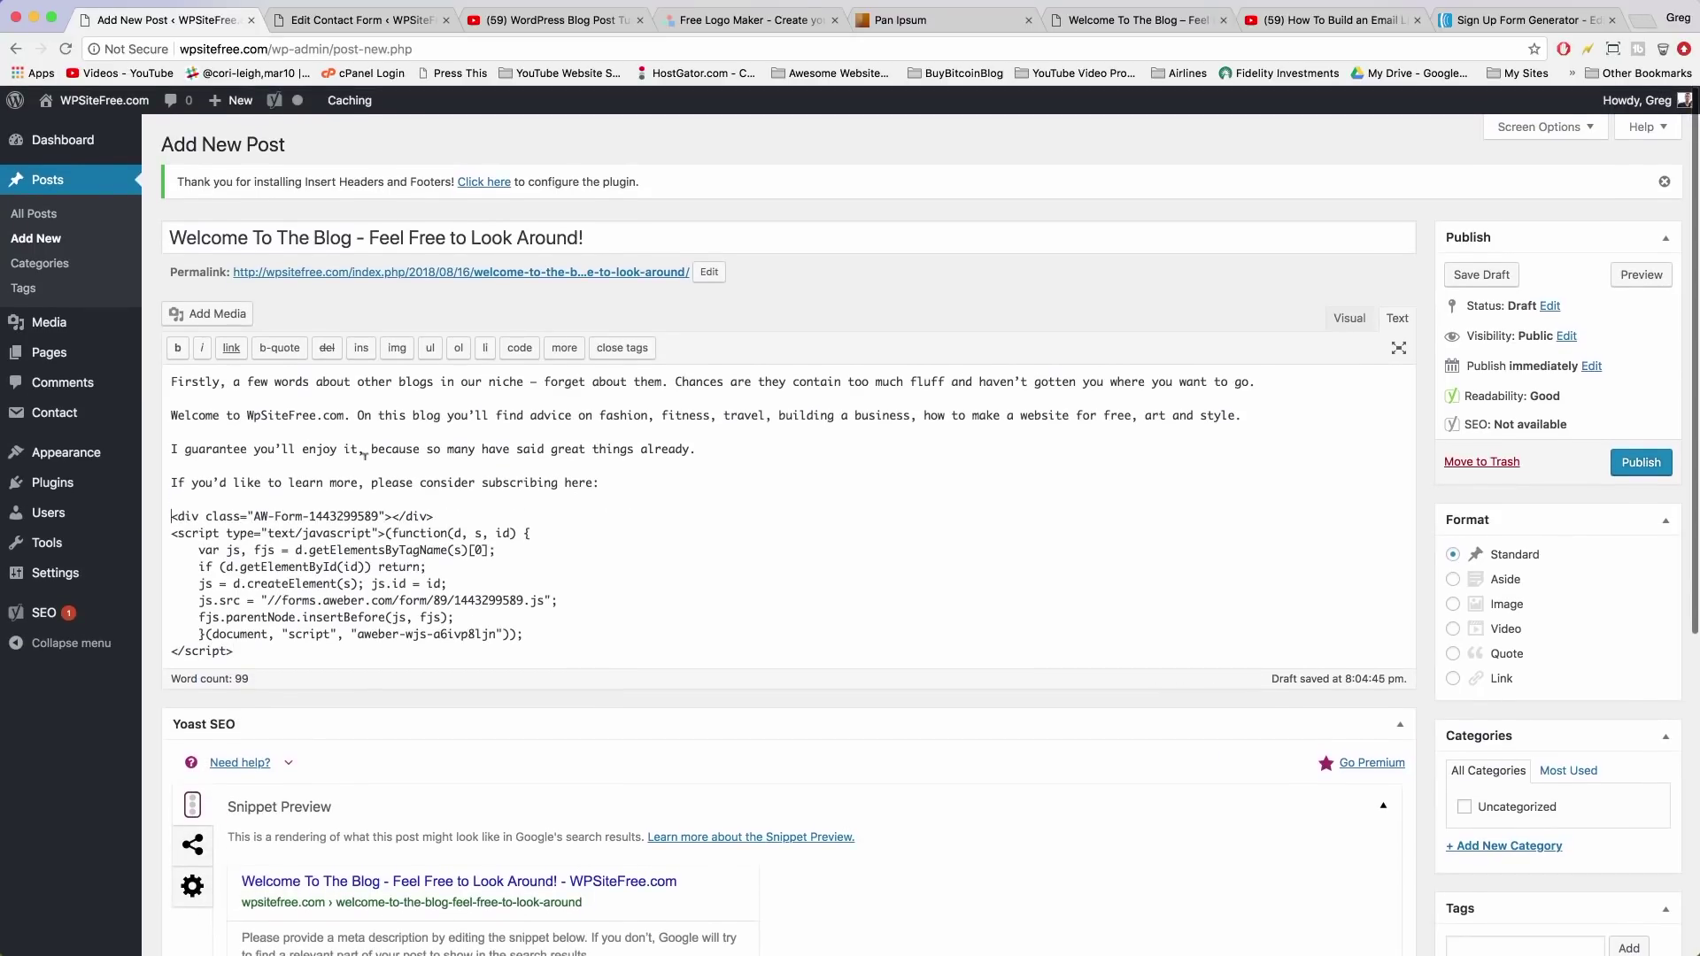
pyautogui.scroll(-3, 637, 473)
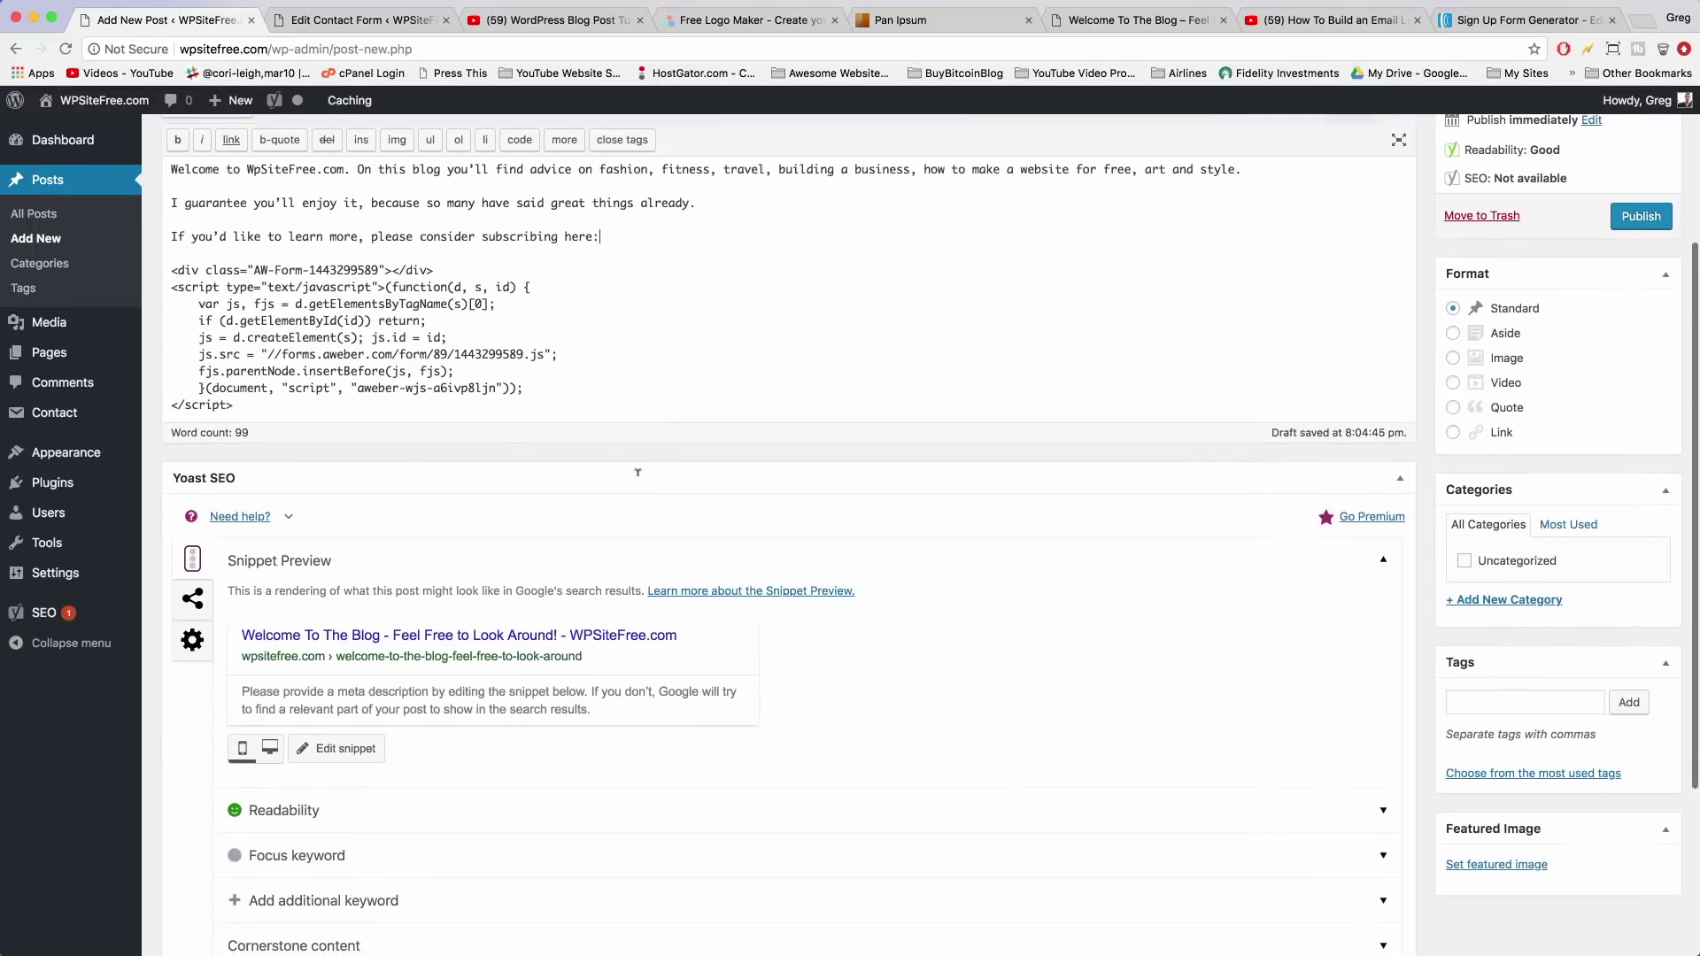
pyautogui.scroll(3, 638, 477)
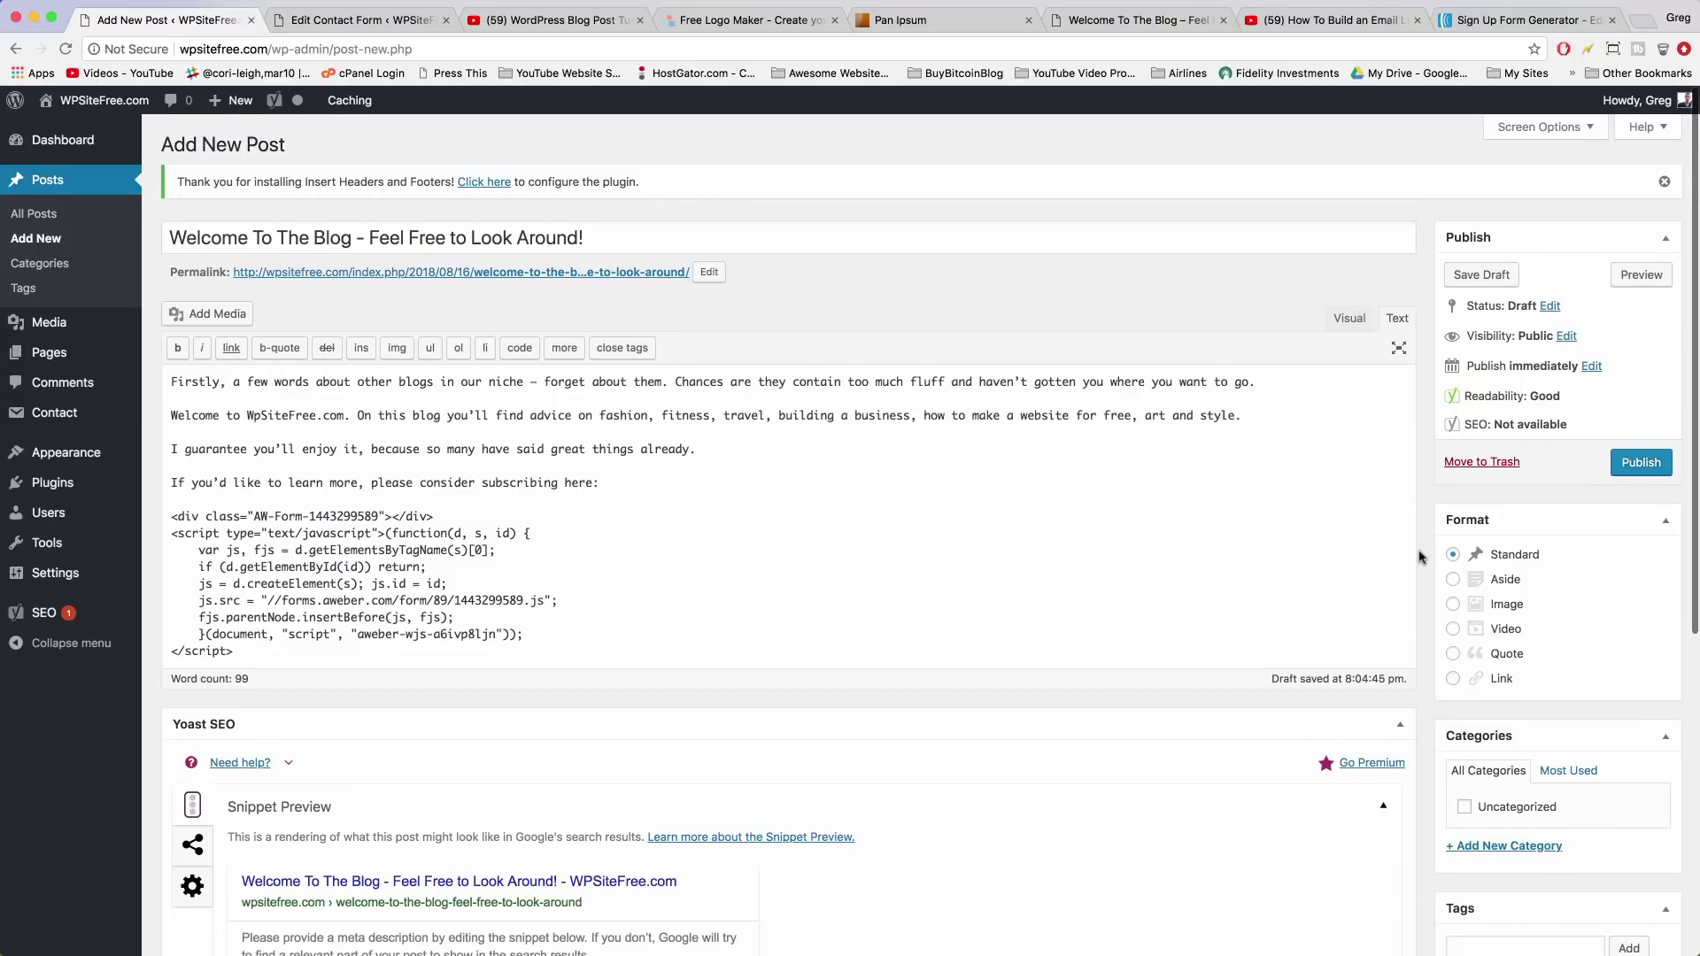
pyautogui.click(1525, 27)
# View AWeber's Messages Drafts list, including 'DearBlogger.com is Here', then return to the WordPress post
pyautogui.click(1050, 636)
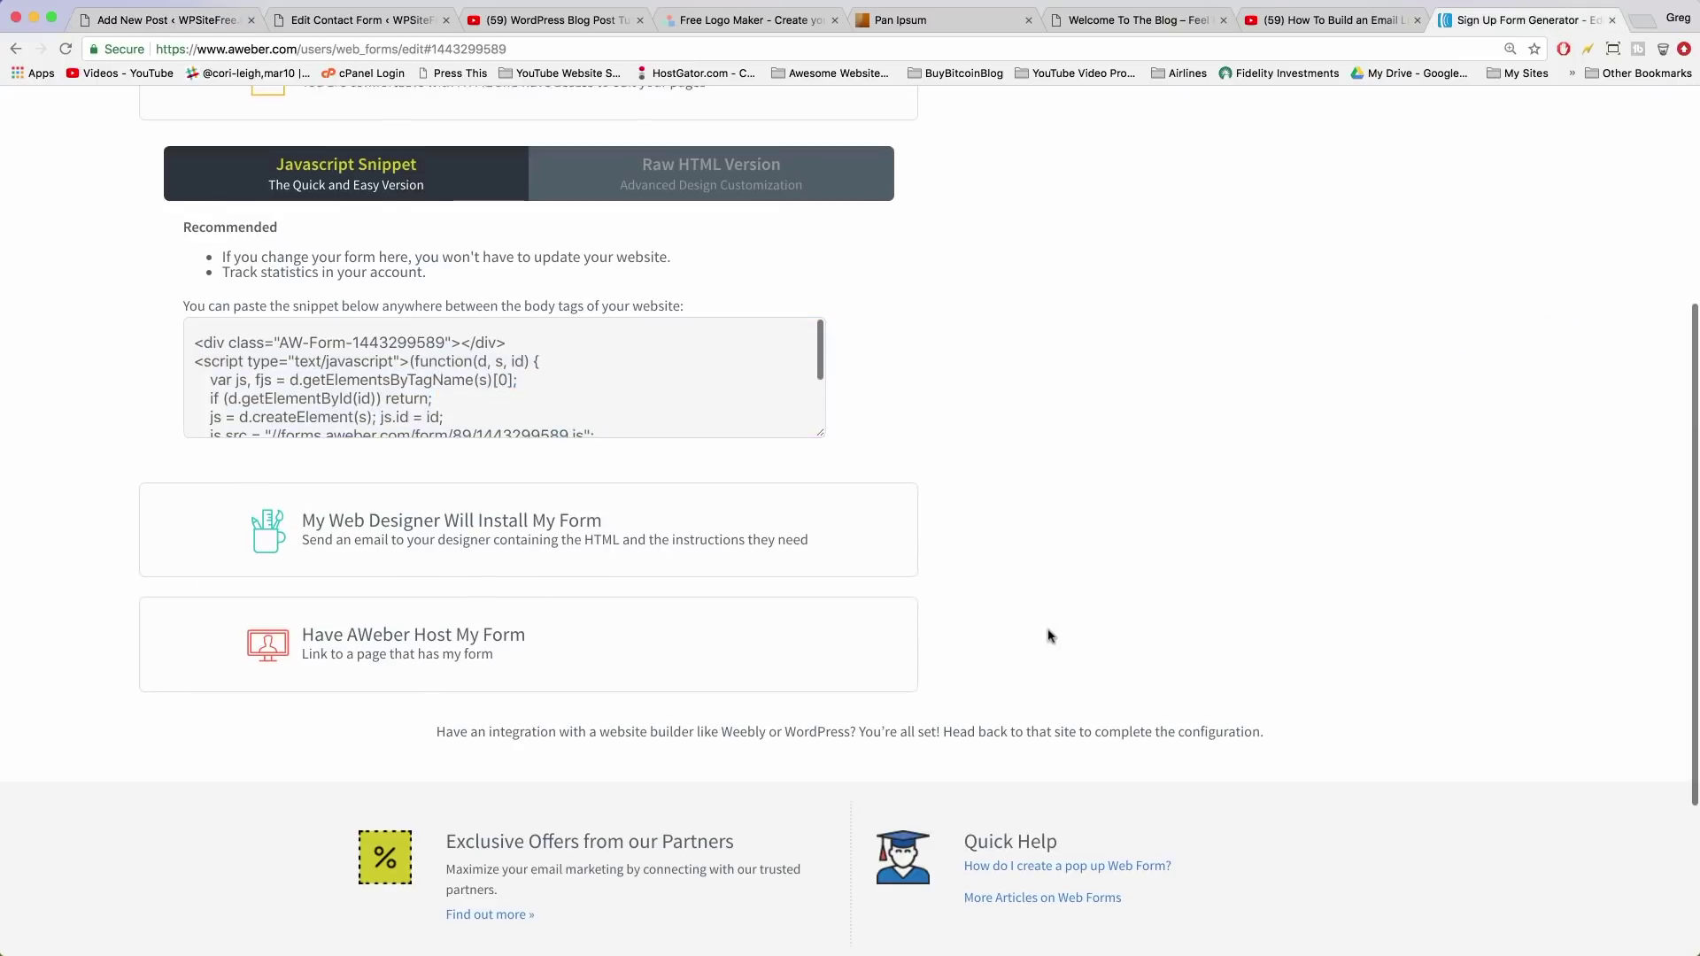
pyautogui.scroll(5, 1049, 635)
pyautogui.moveTo(574, 171)
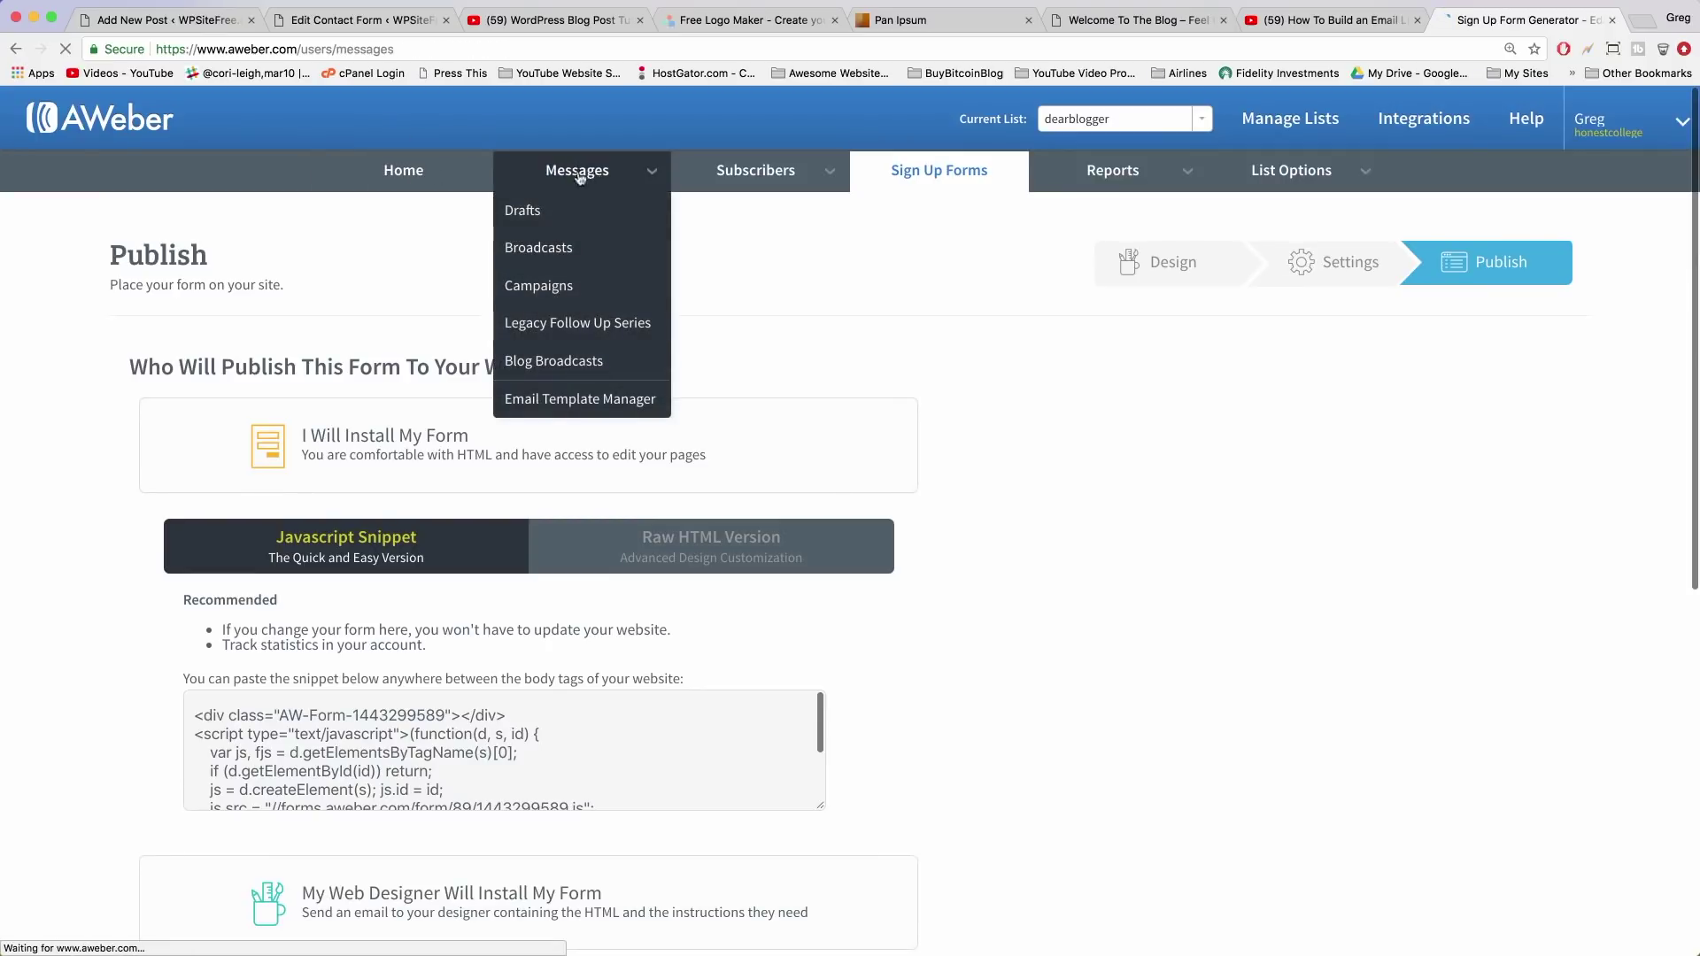
pyautogui.click(592, 173)
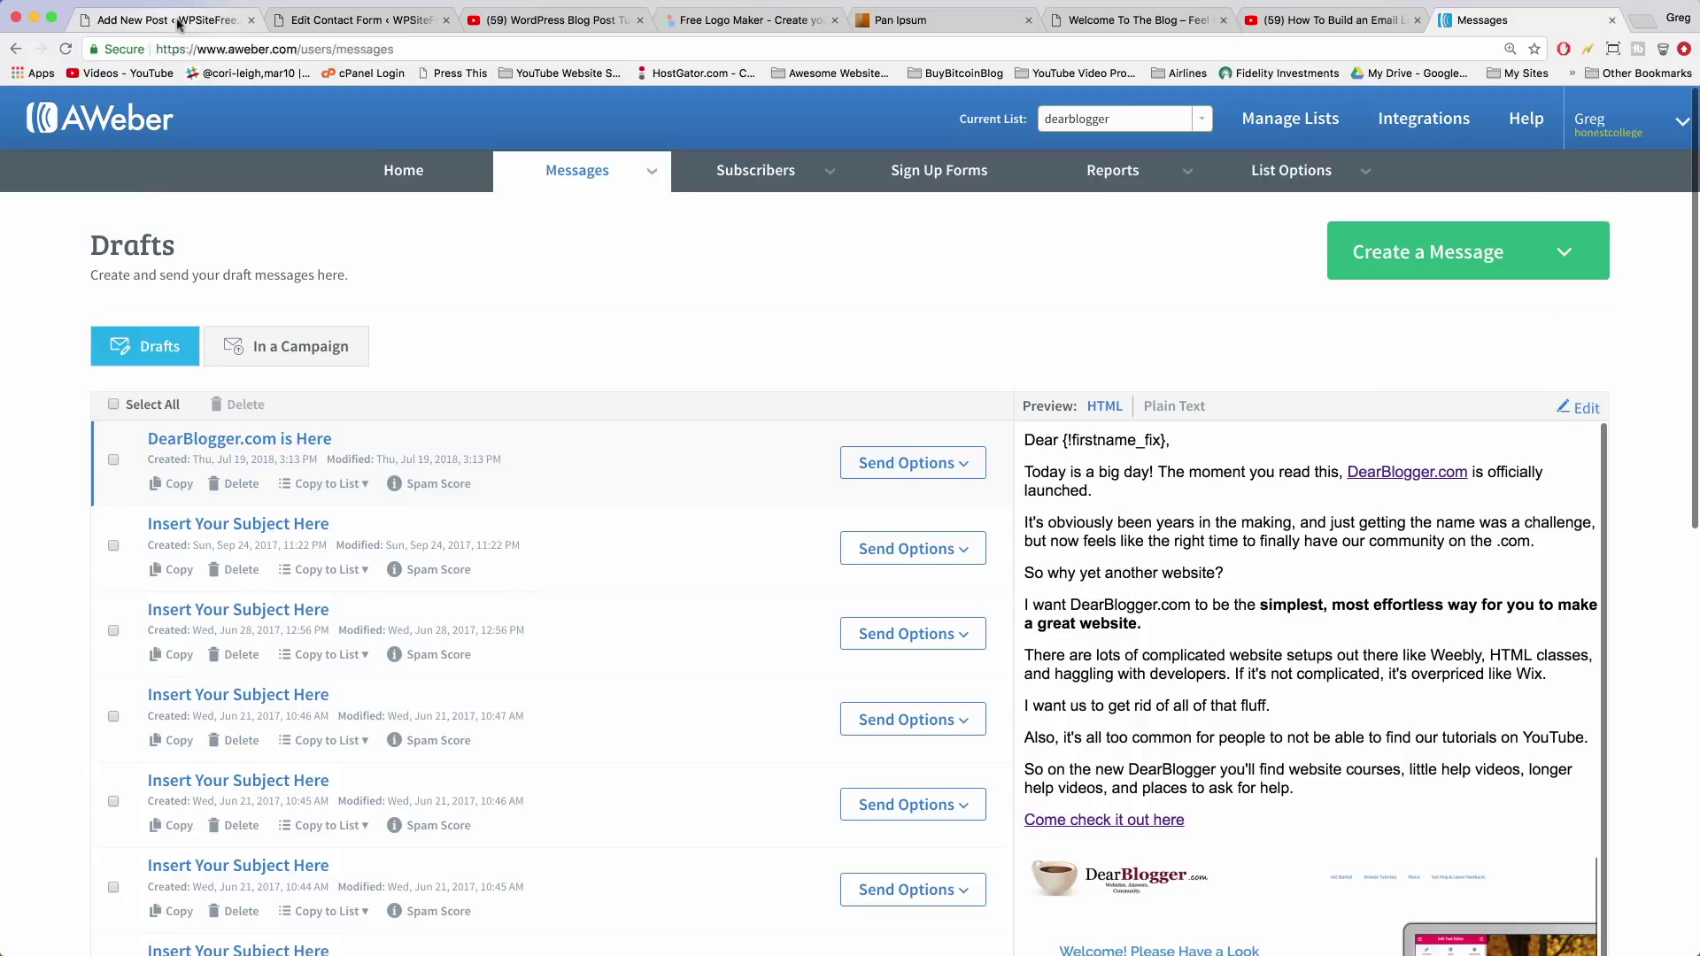
pyautogui.click(153, 21)
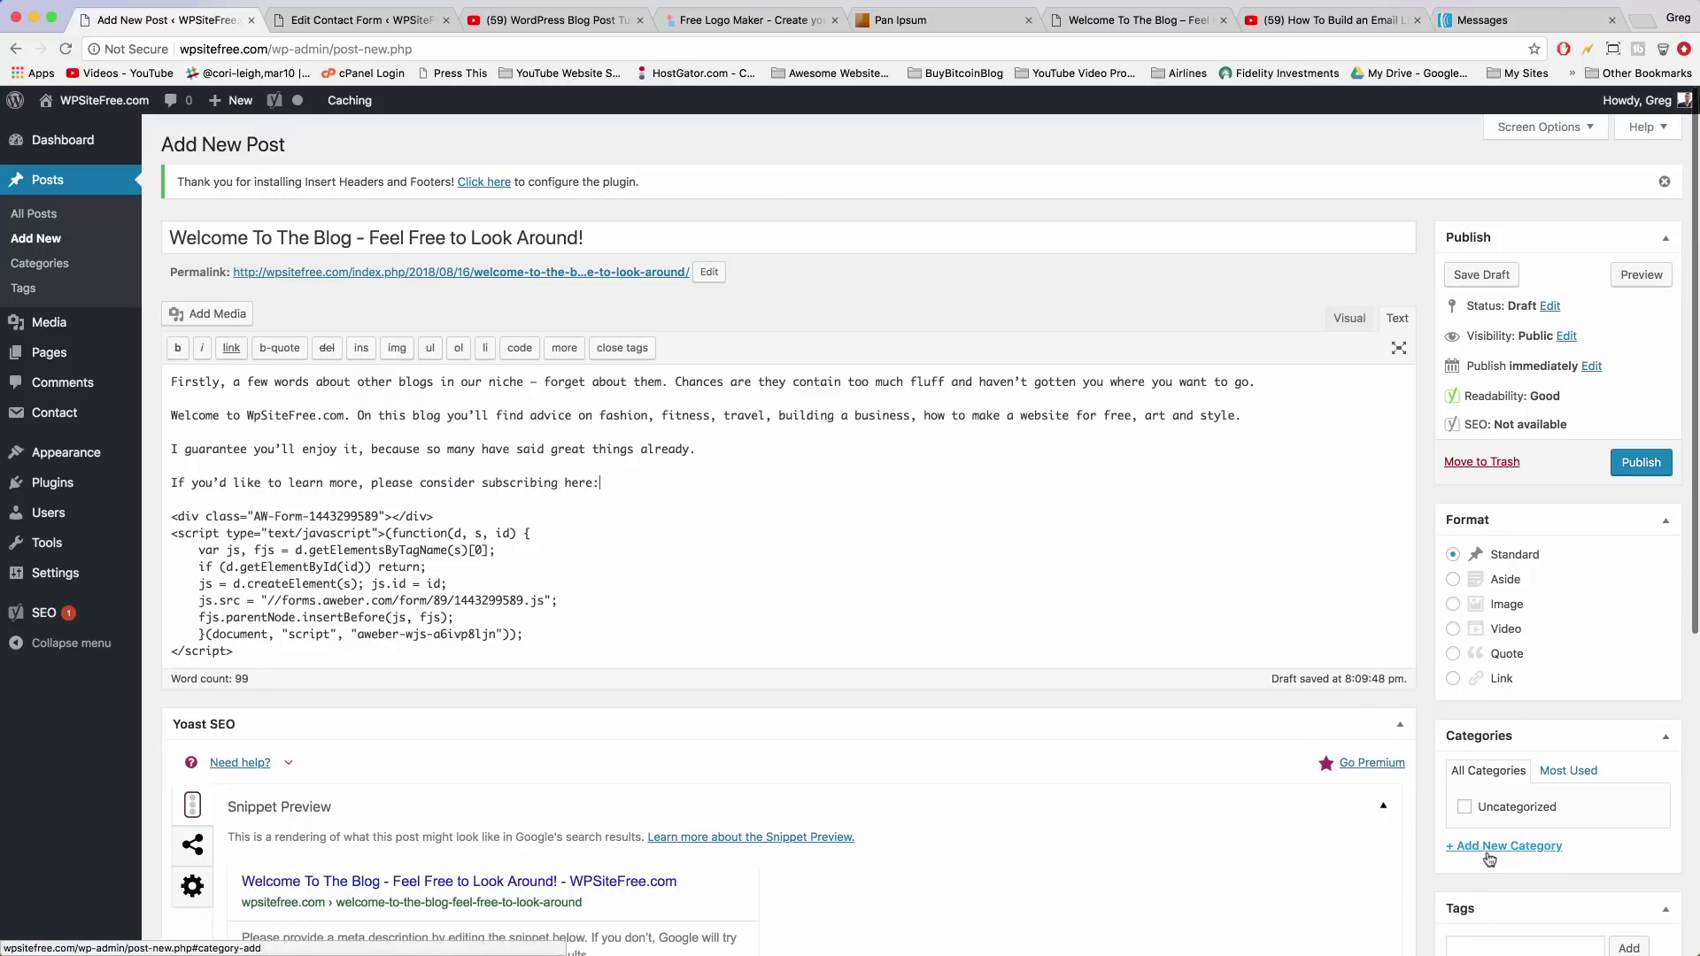
# Add new Nature and Welcome categories to the post
pyautogui.click(1529, 847)
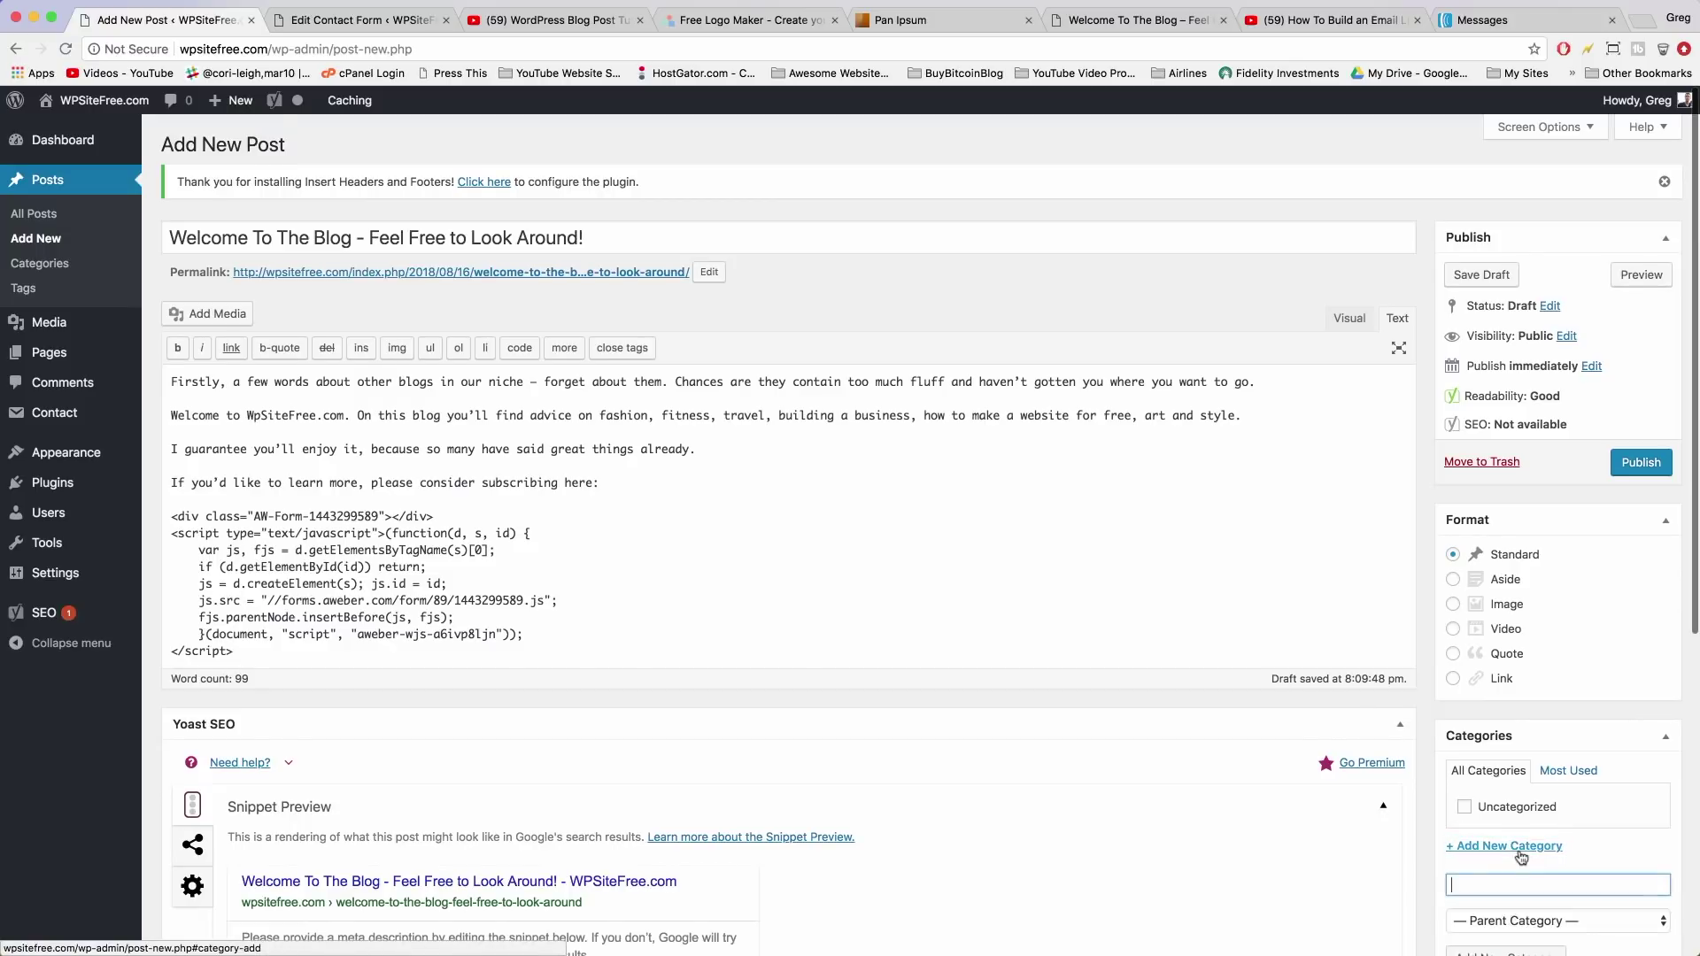
pyautogui.scroll(-5, 1530, 850)
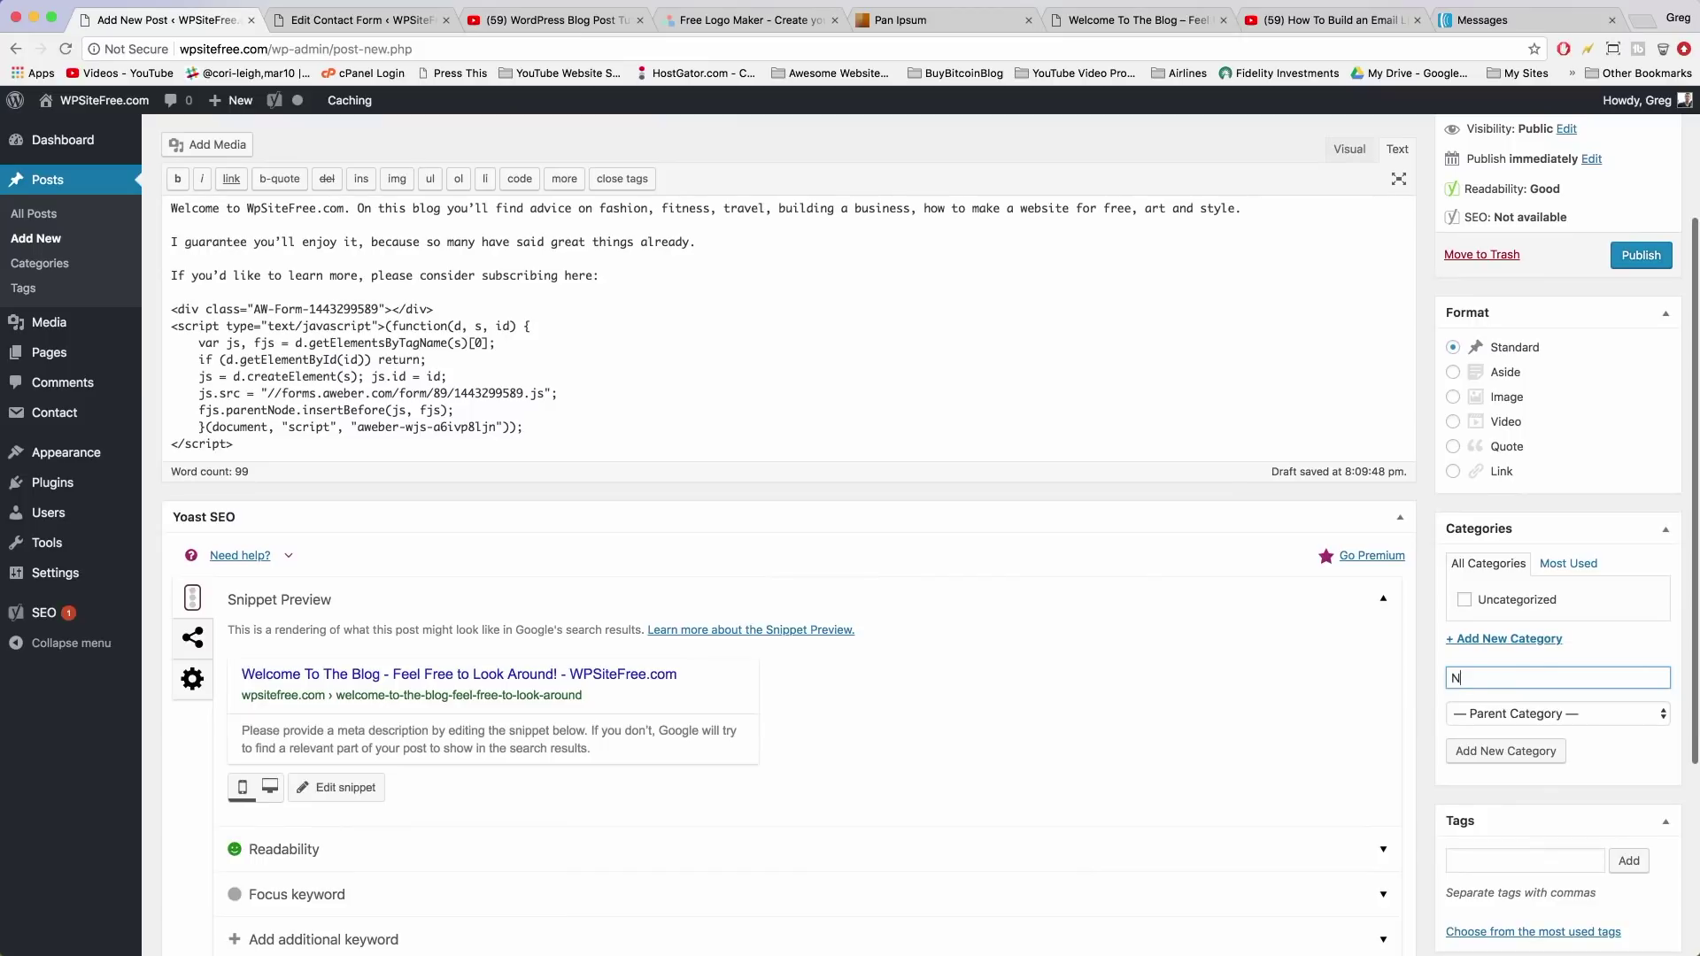
pyautogui.click(1516, 751)
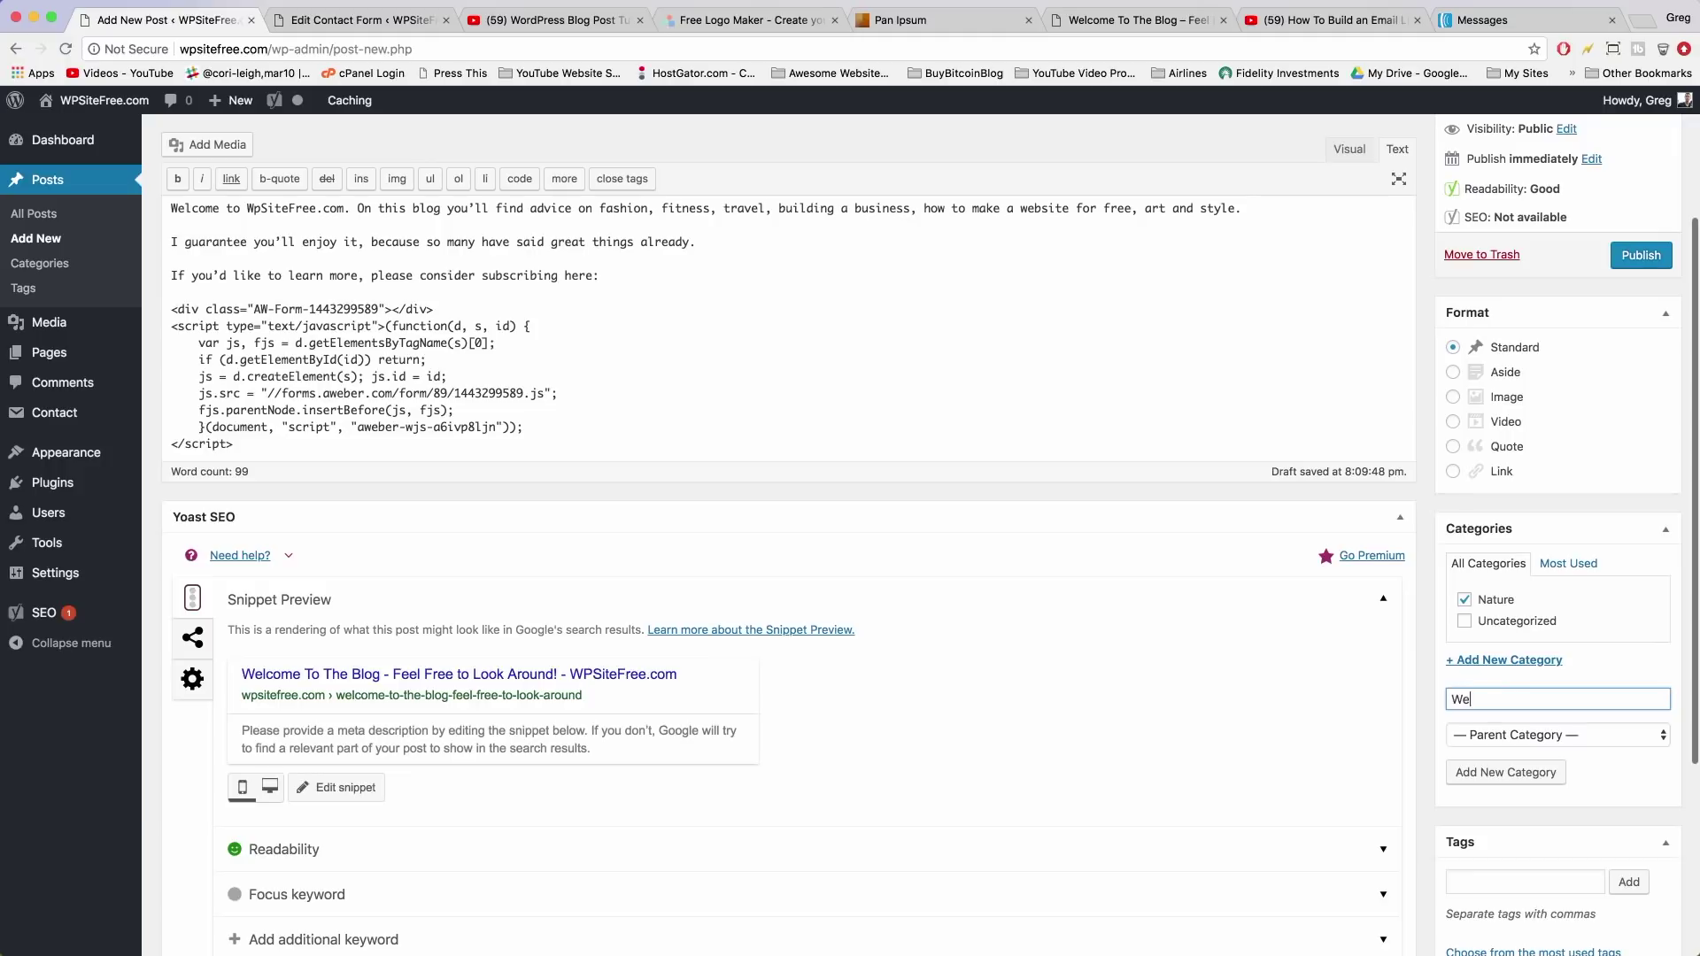
pyautogui.click(1474, 776)
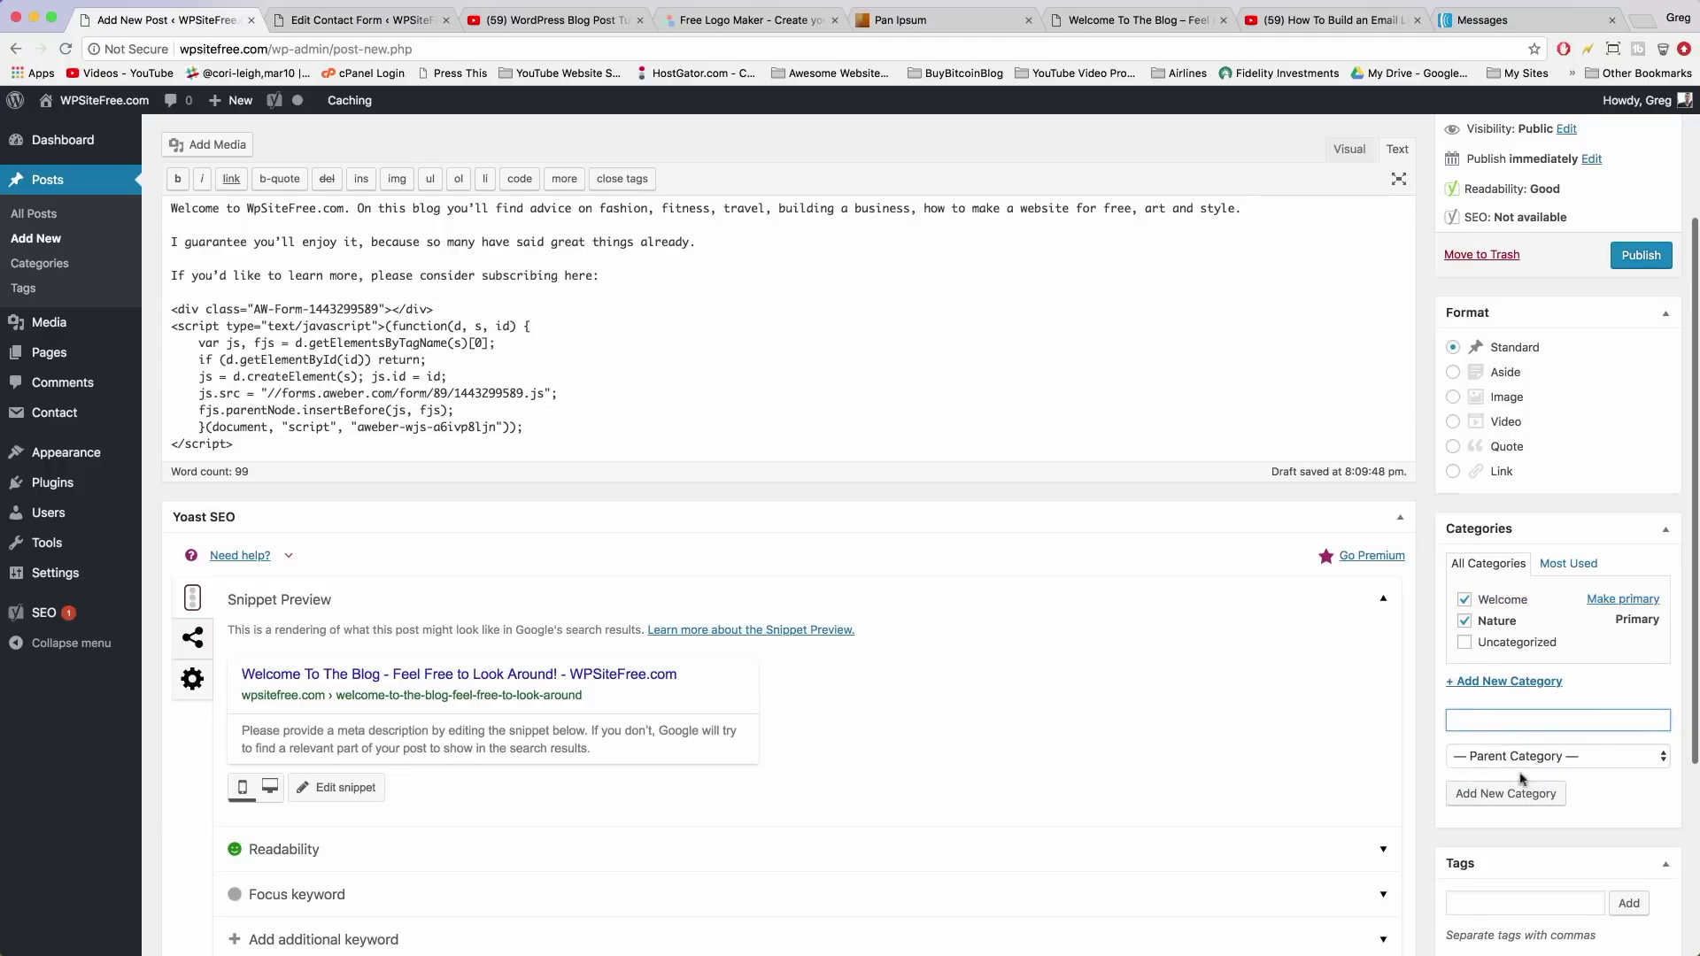
# Set the lake-and-dog photo bersee-dog.jpg as the post's featured image
pyautogui.scroll(-5, 1505, 762)
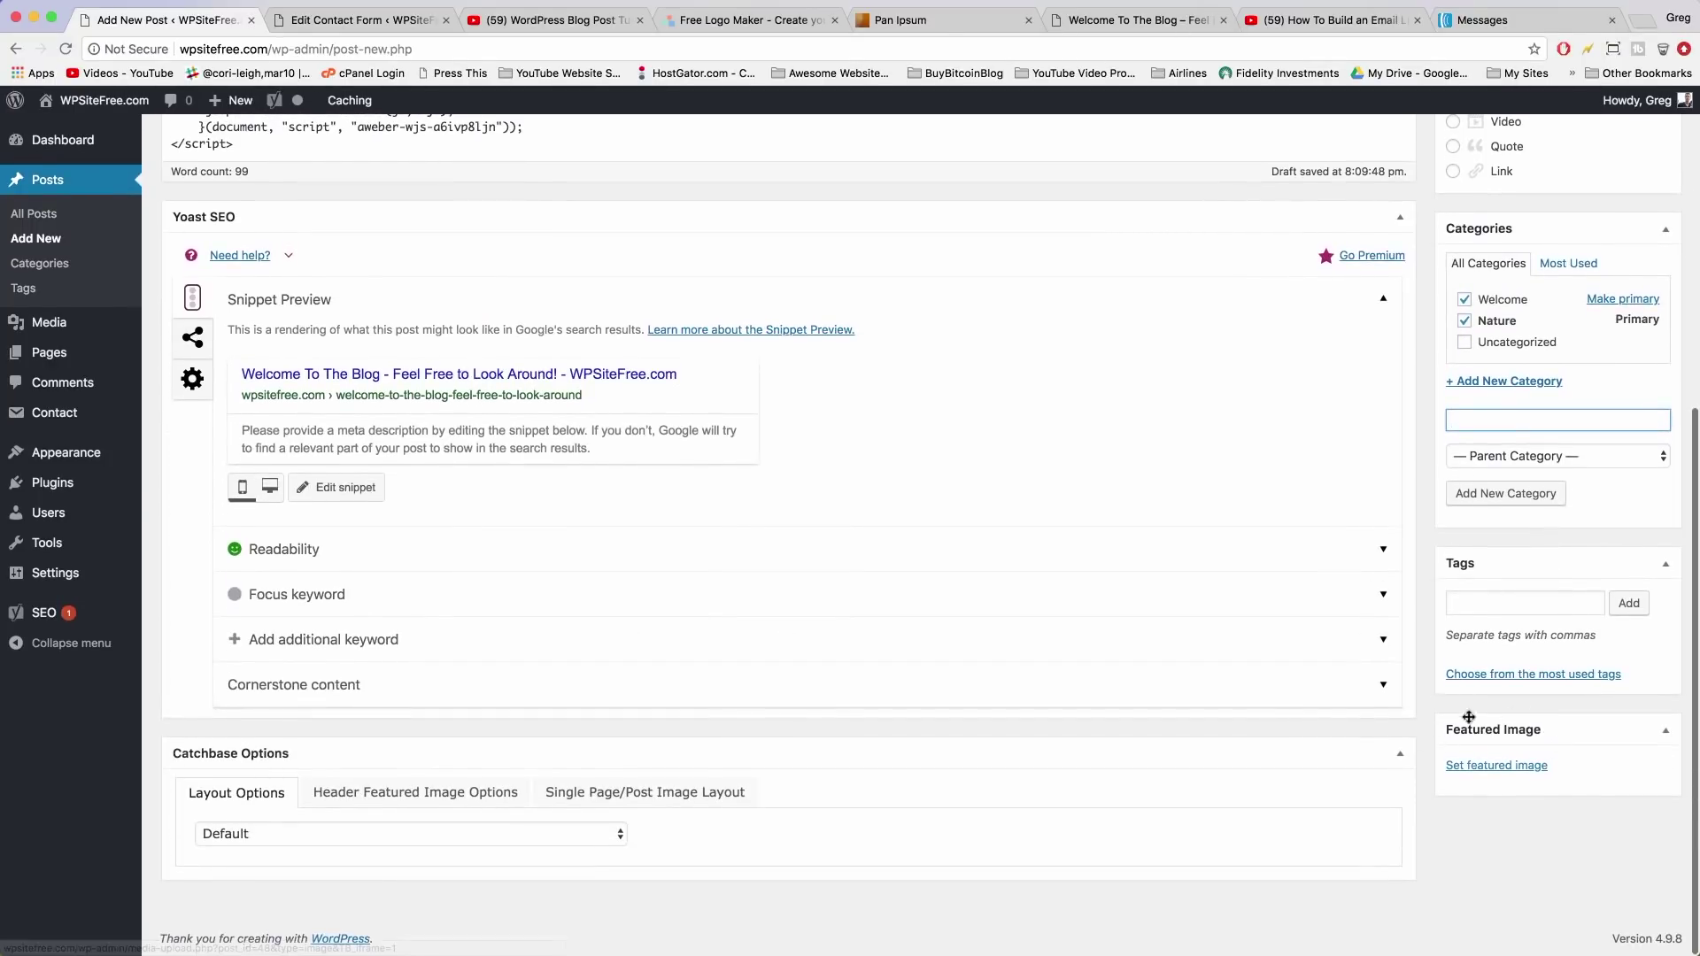
pyautogui.click(1477, 766)
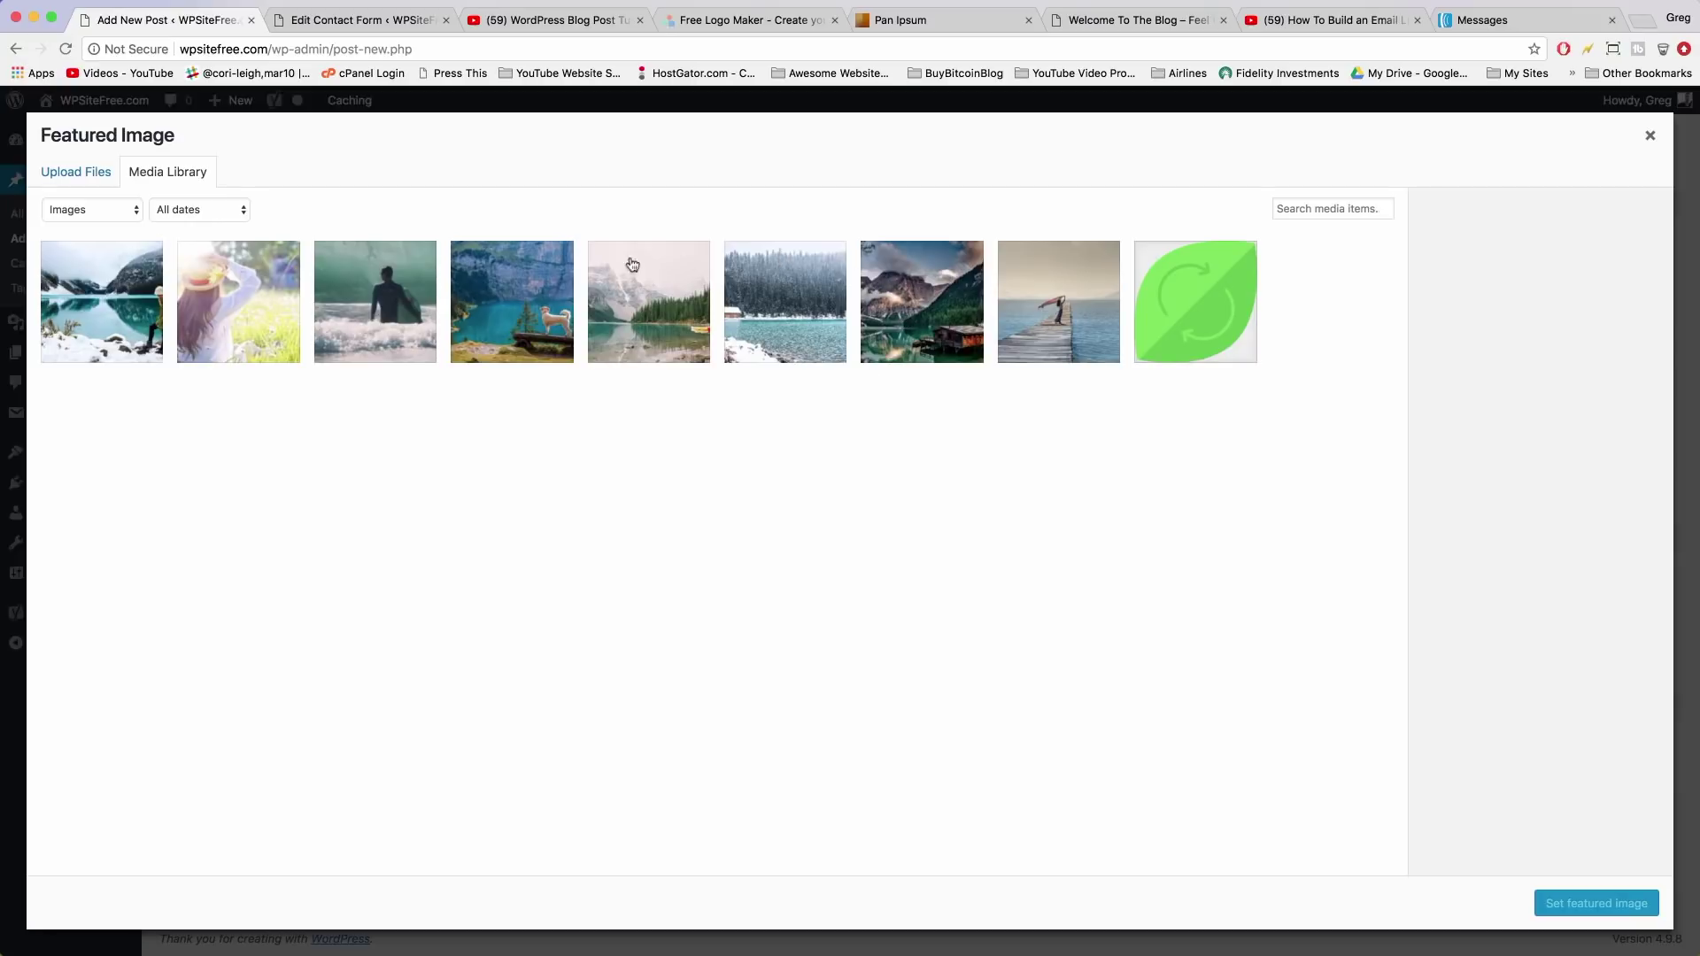
pyautogui.click(501, 294)
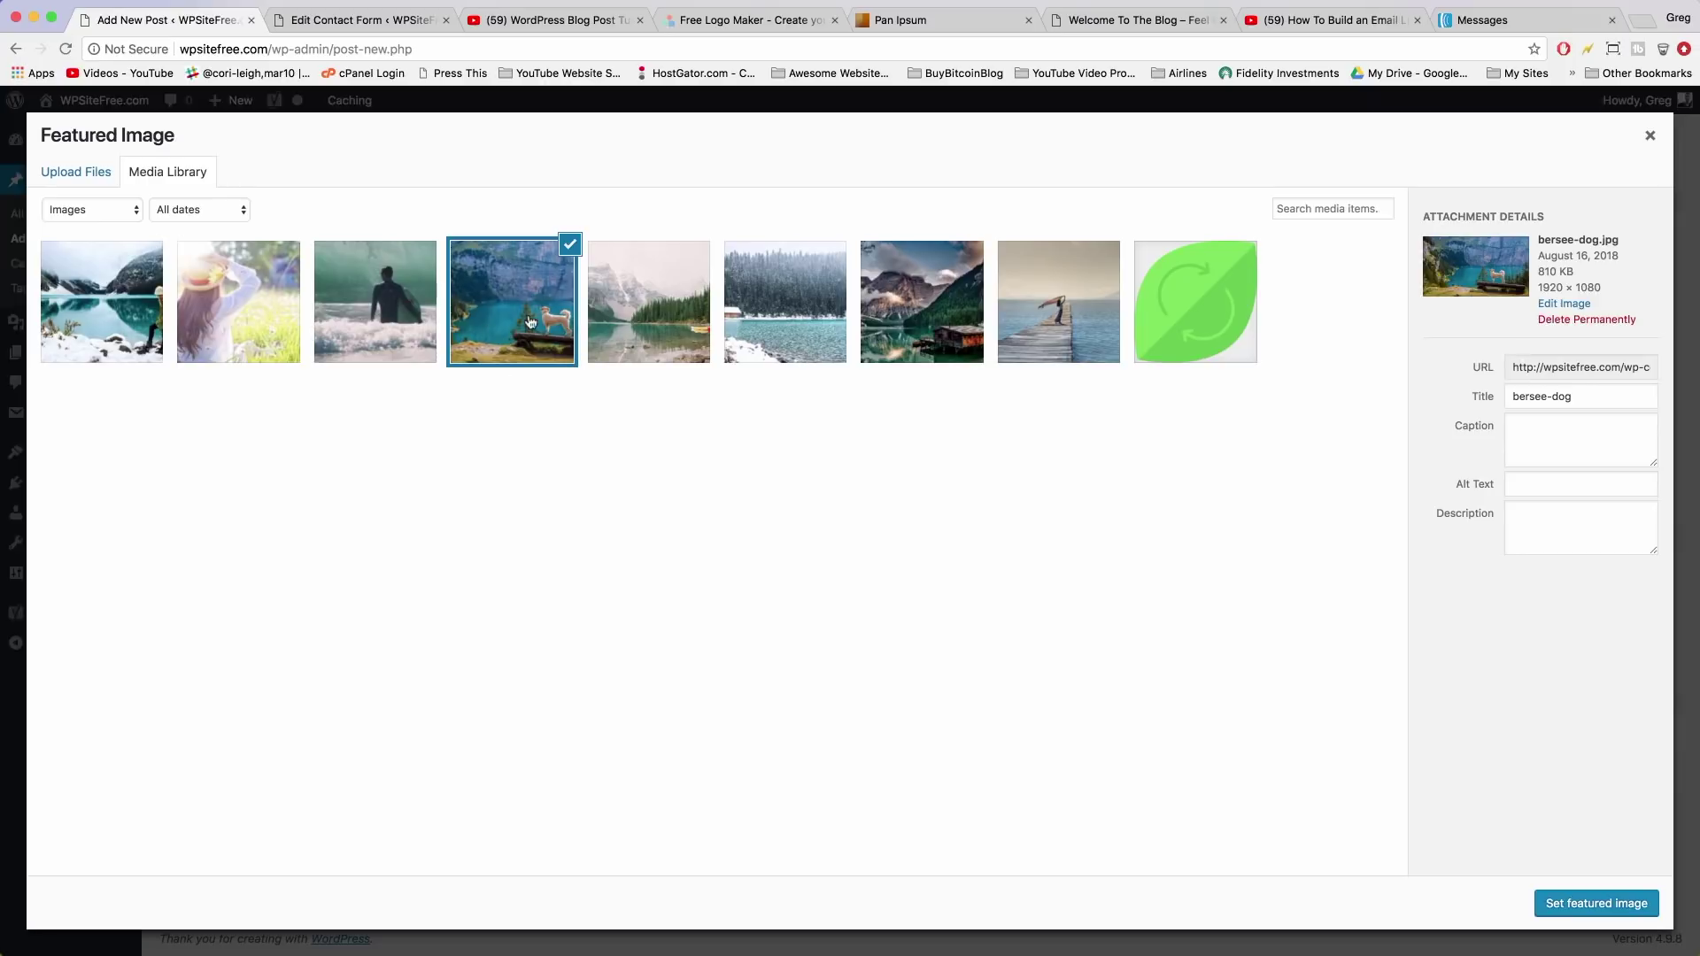
pyautogui.click(1578, 908)
# Publish the post and open the live WPSiteFree.com site
pyautogui.scroll(10, 1417, 859)
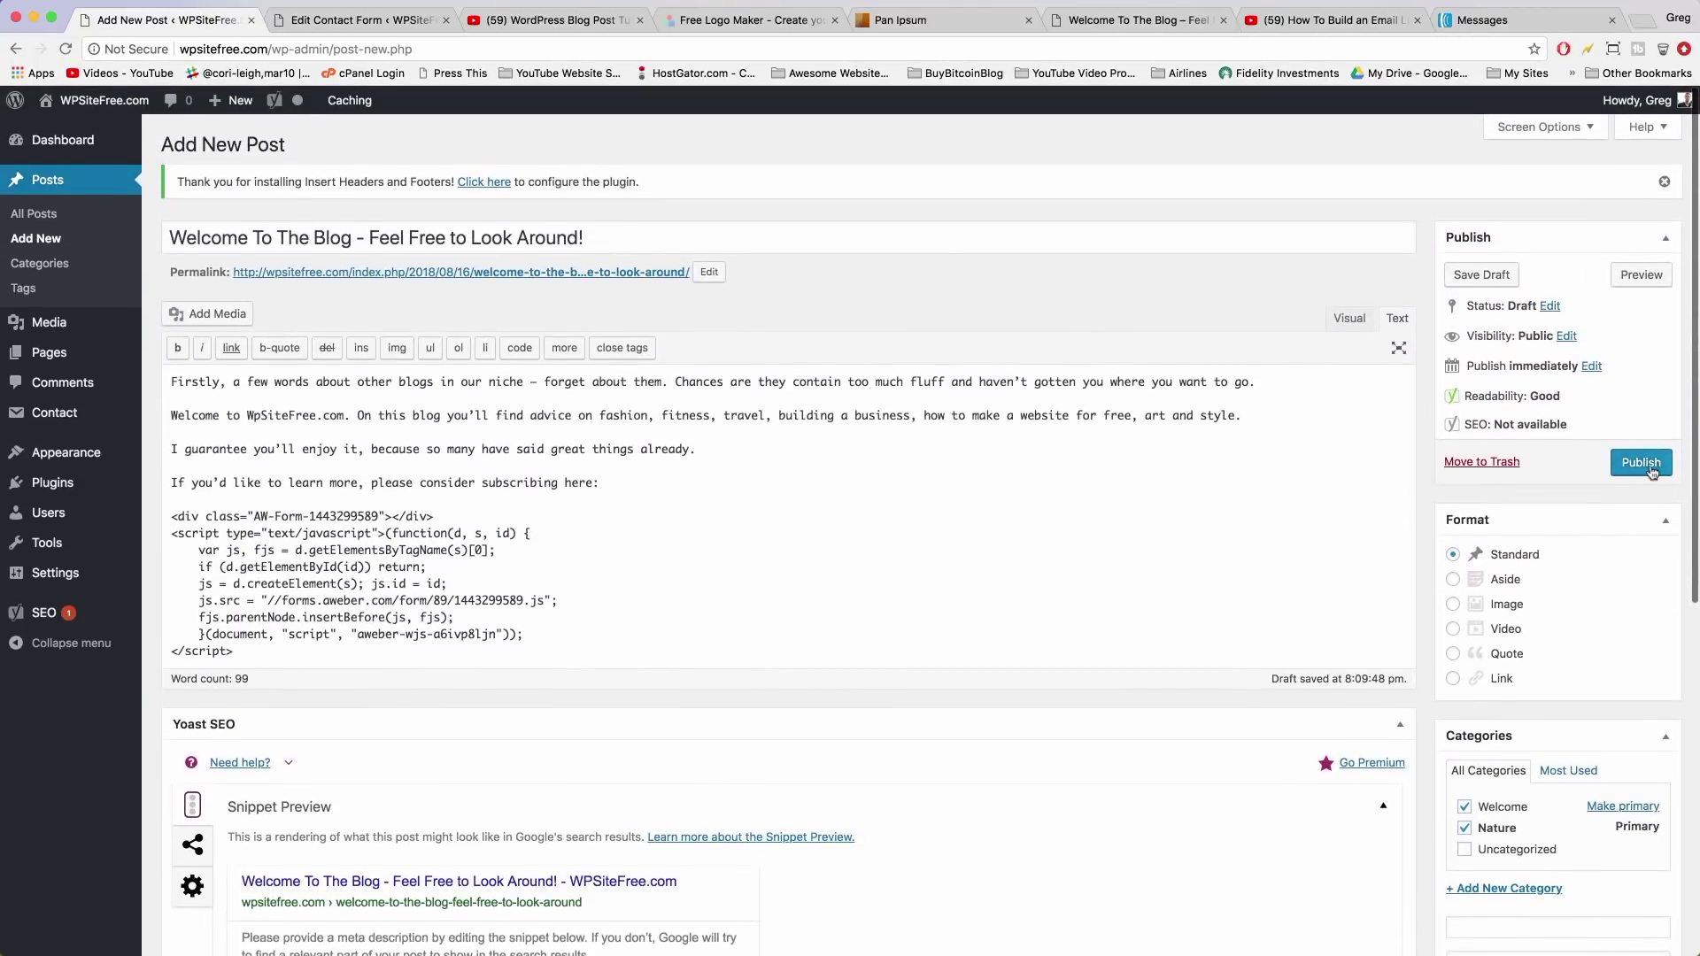
pyautogui.click(1651, 471)
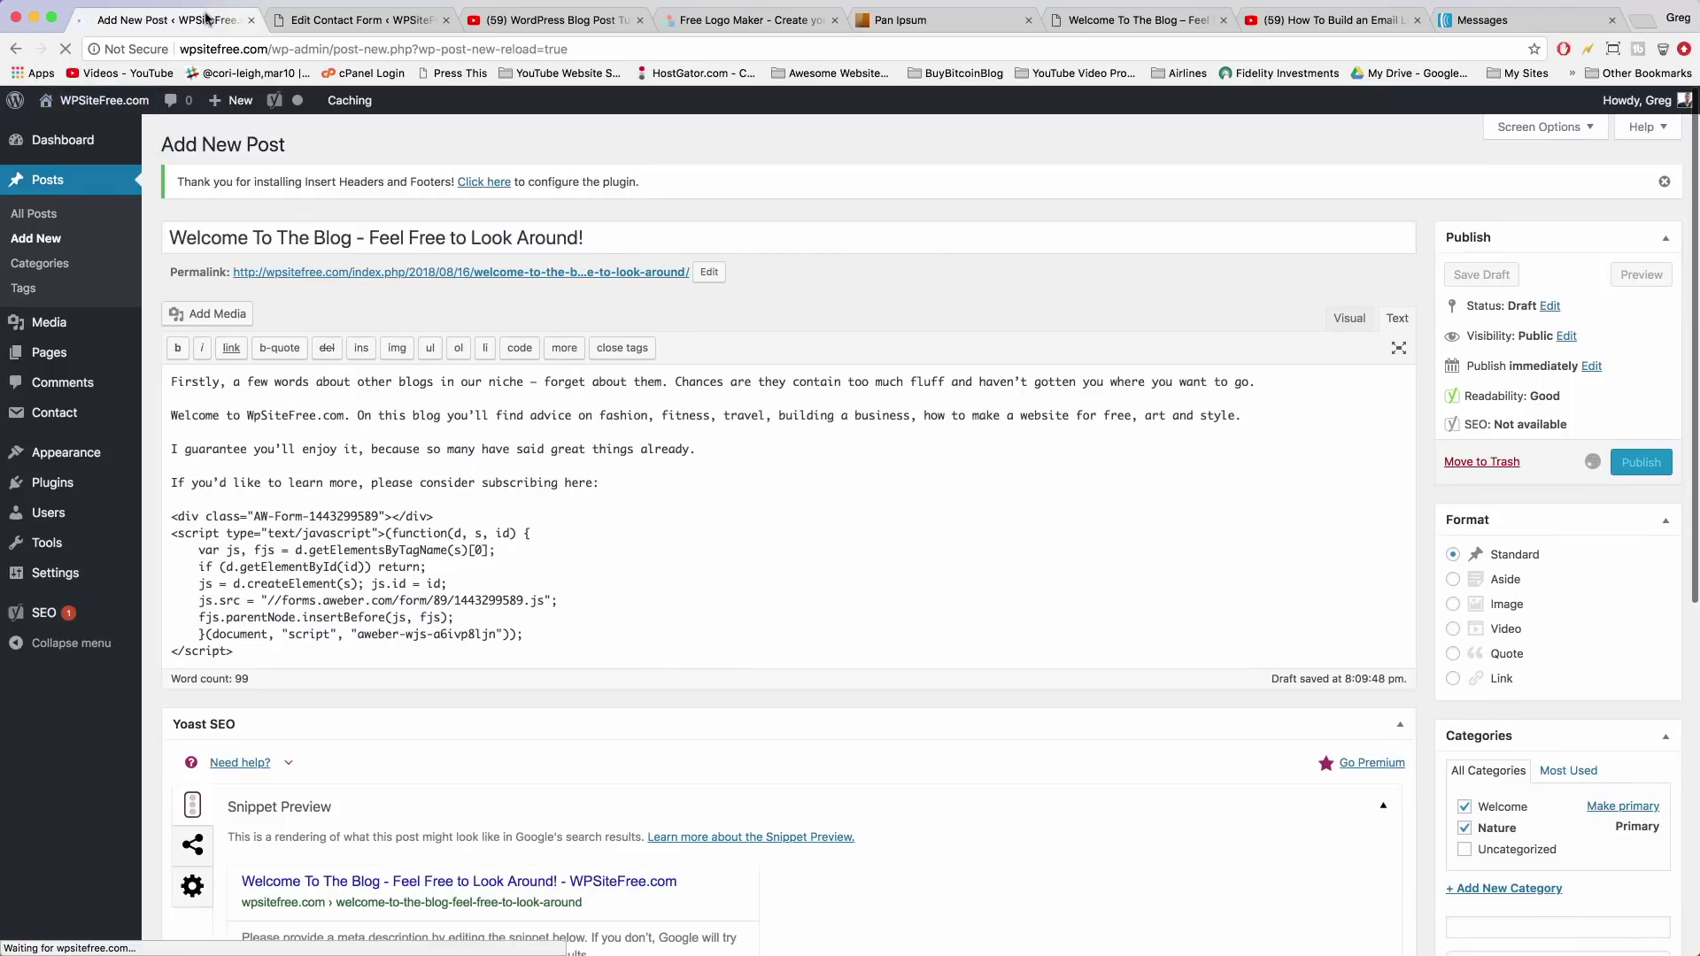
pyautogui.click(111, 102)
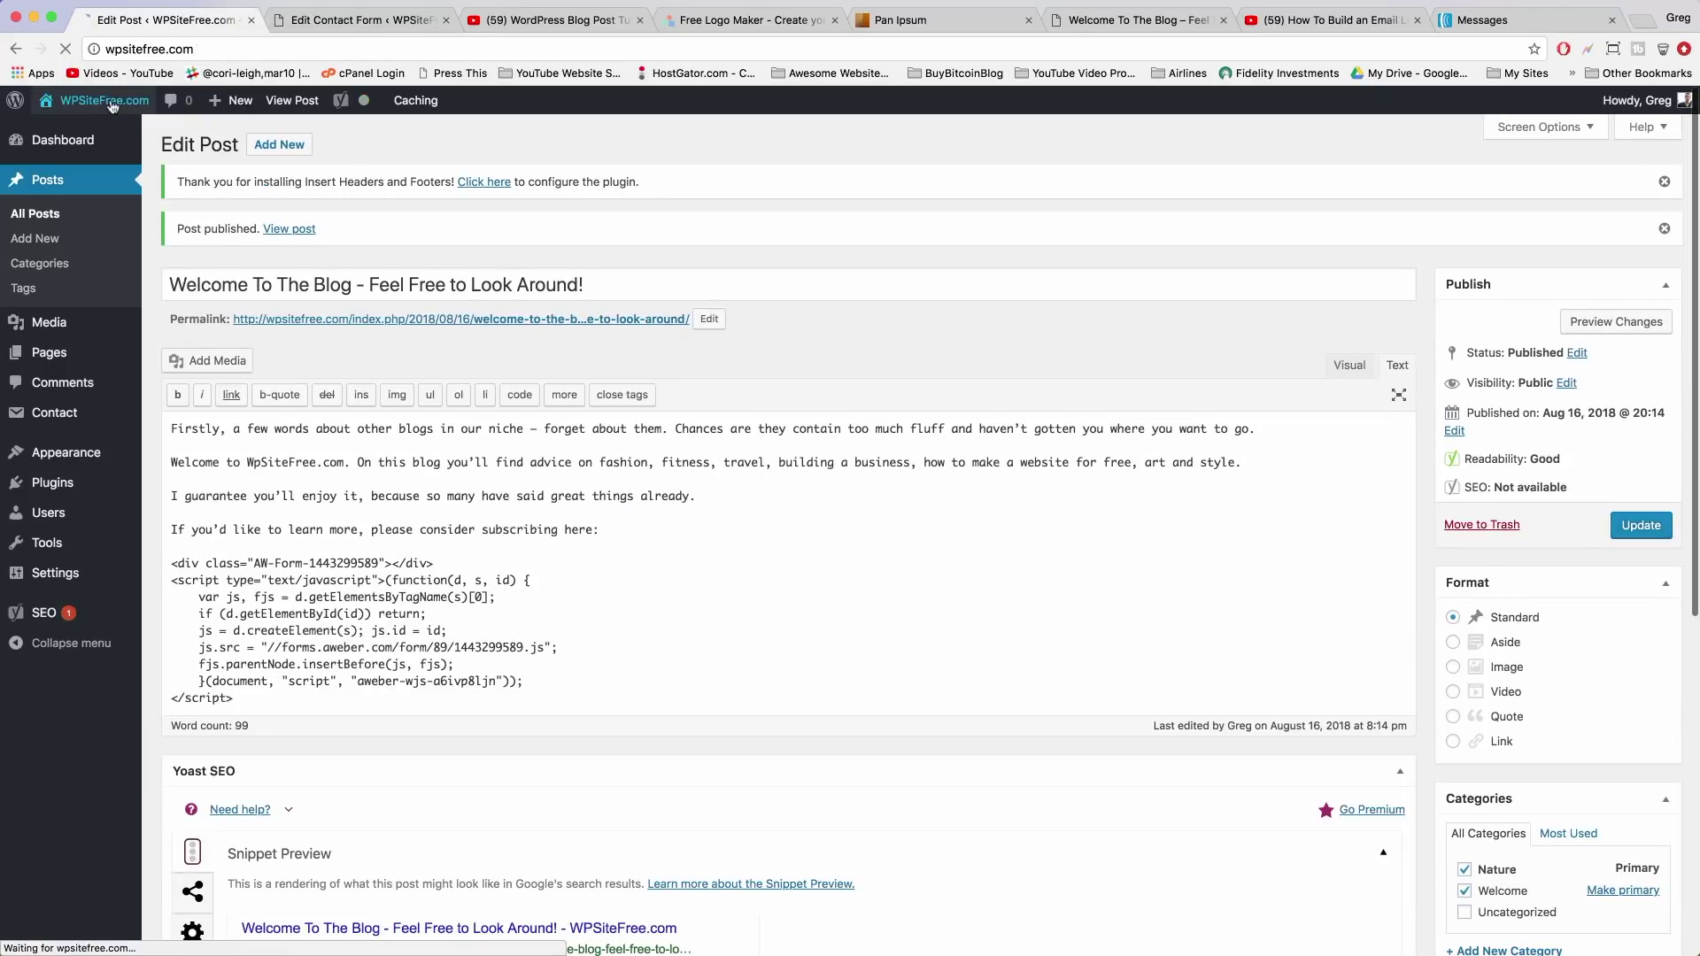
# Scroll to the post's embedded AWeber sign-up form and try its Name and Email fields
pyautogui.scroll(-6, 833, 436)
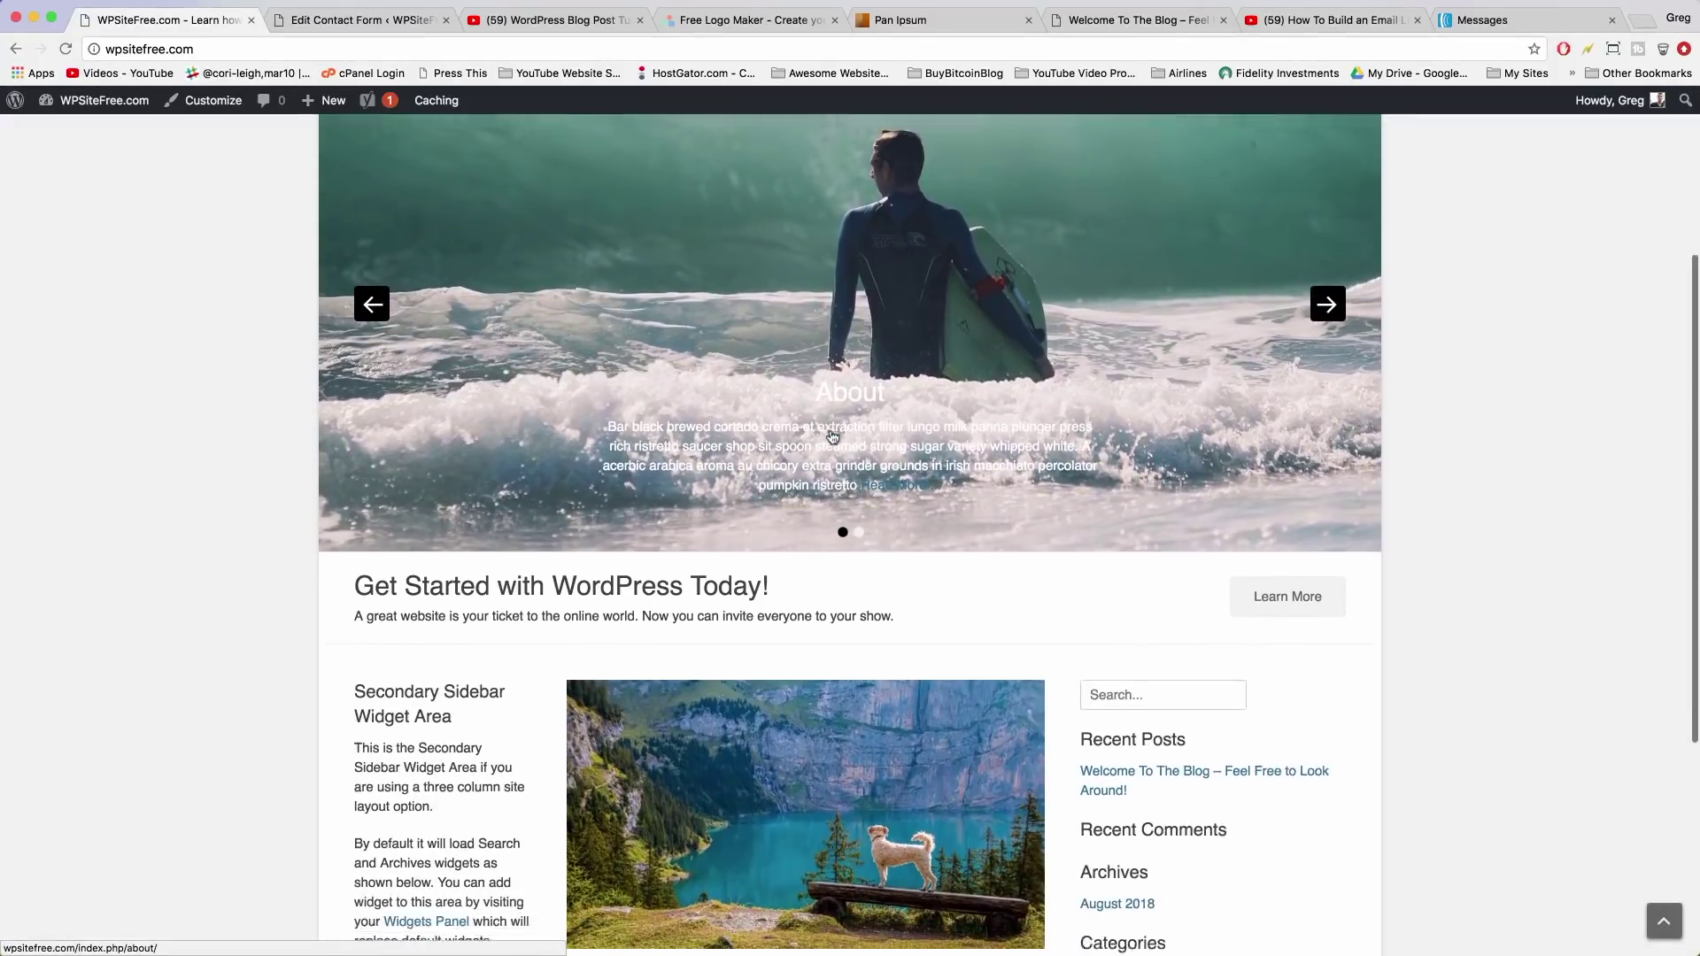
pyautogui.scroll(-2, 833, 436)
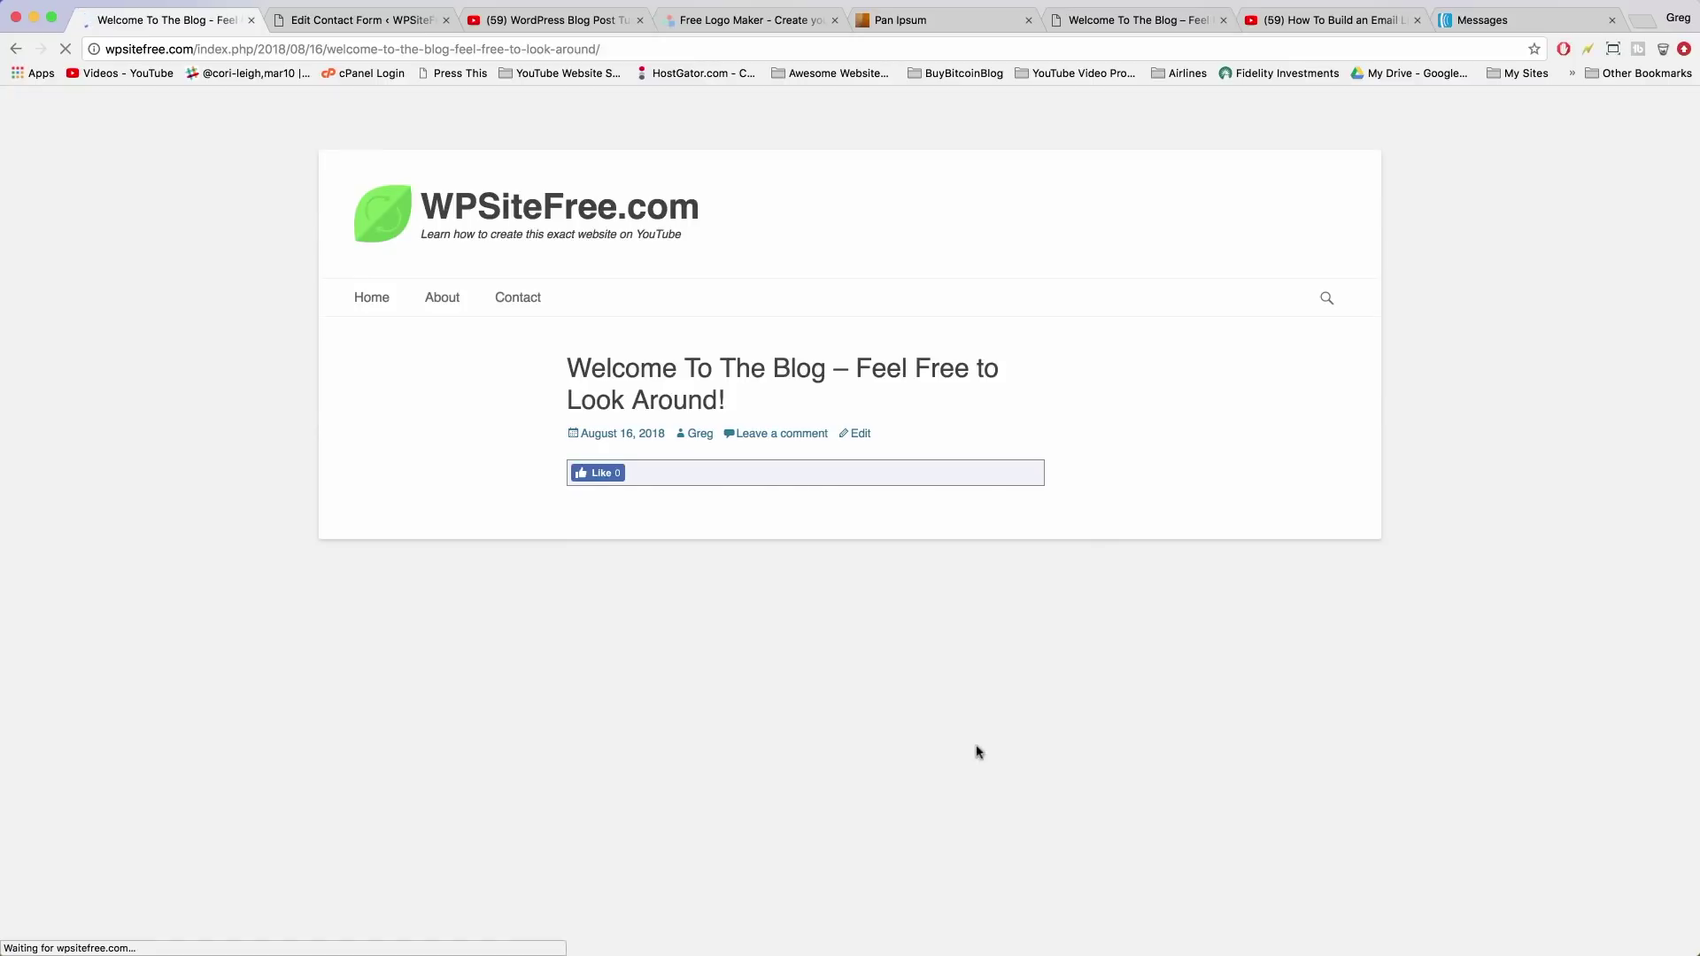
pyautogui.scroll(-5, 893, 519)
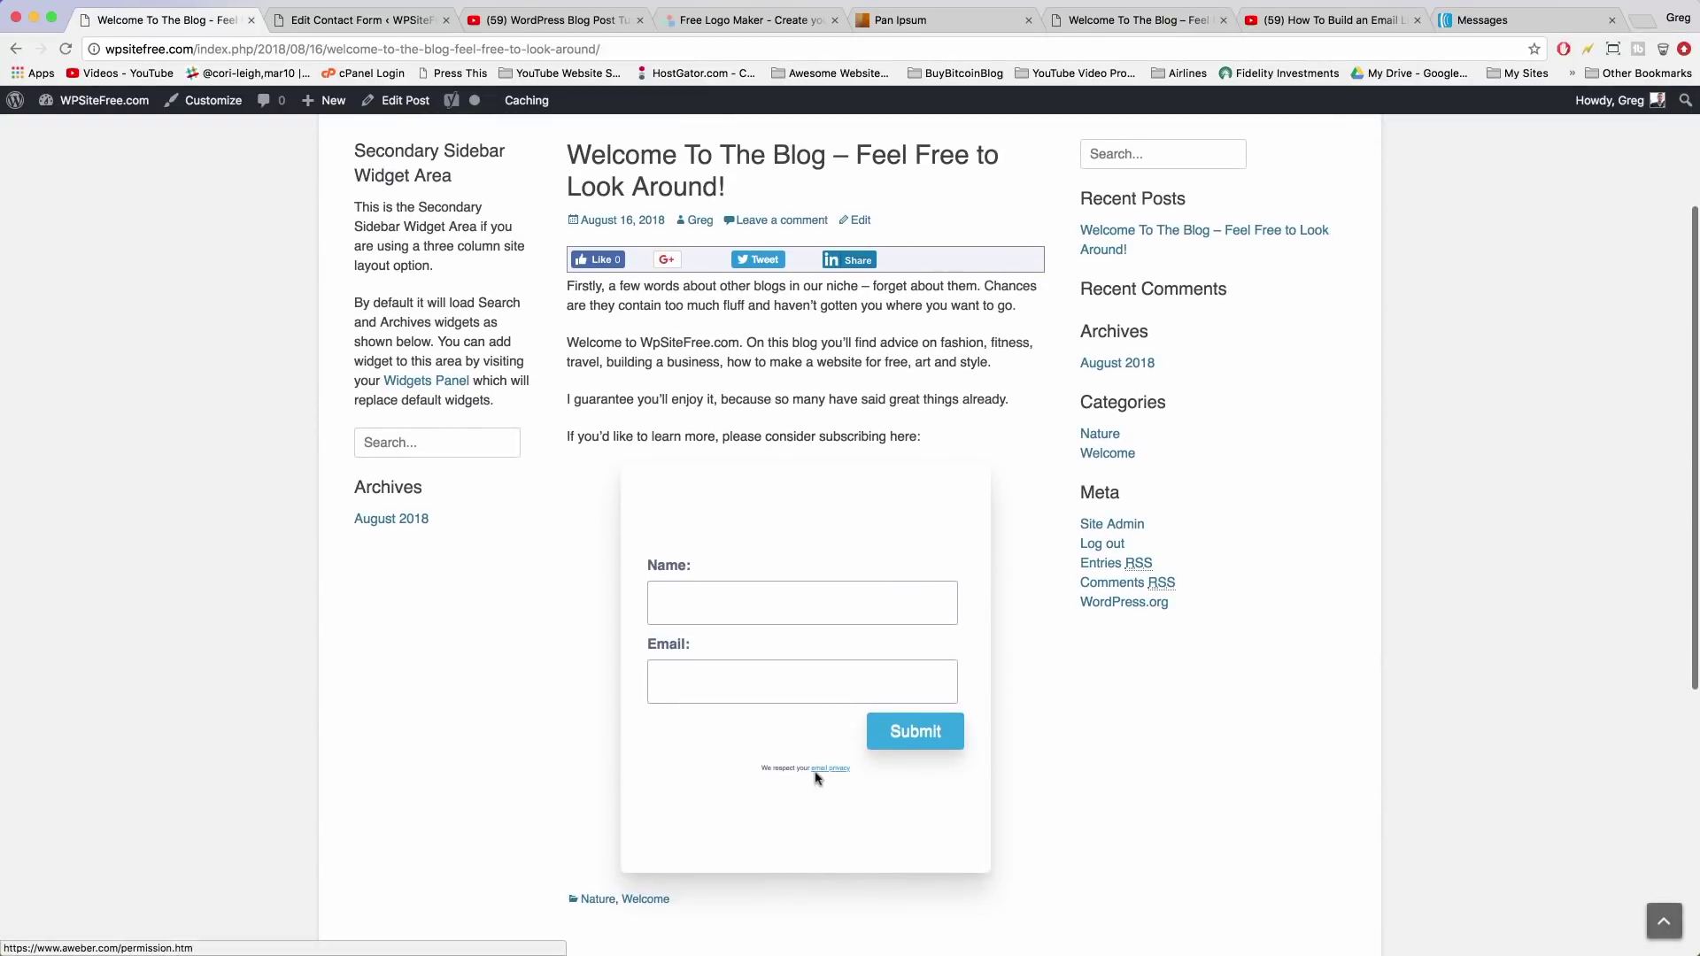
pyautogui.click(833, 688)
pyautogui.click(793, 602)
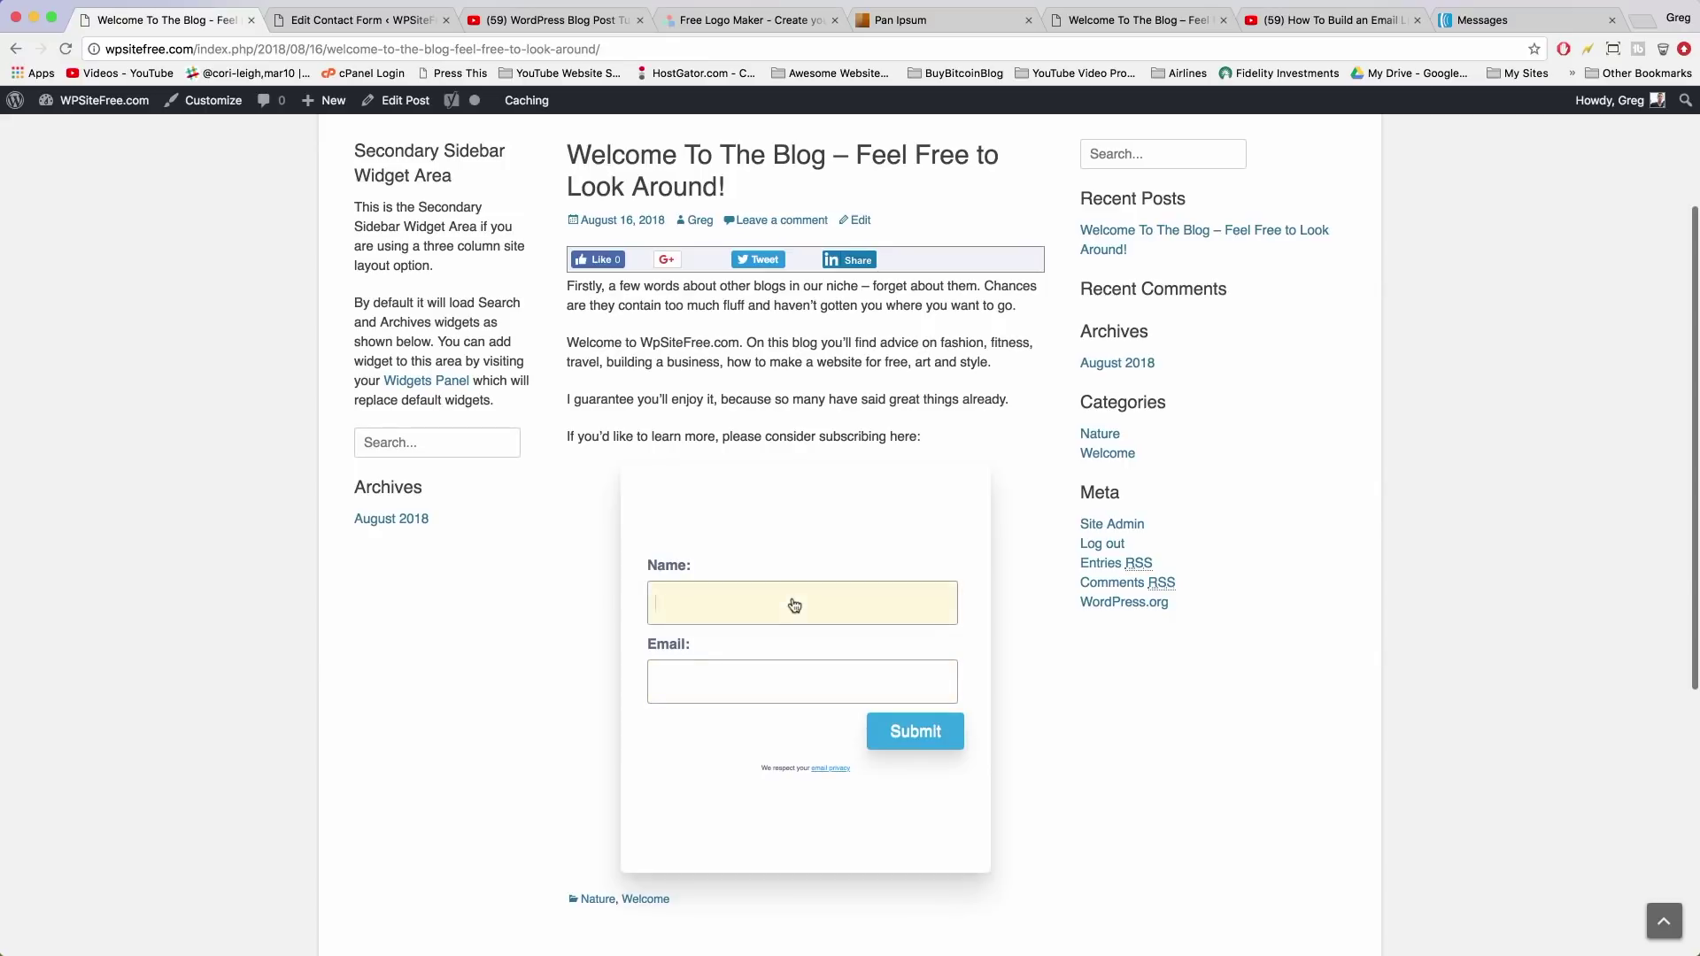
pyautogui.click(791, 678)
pyautogui.scroll(4, 840, 417)
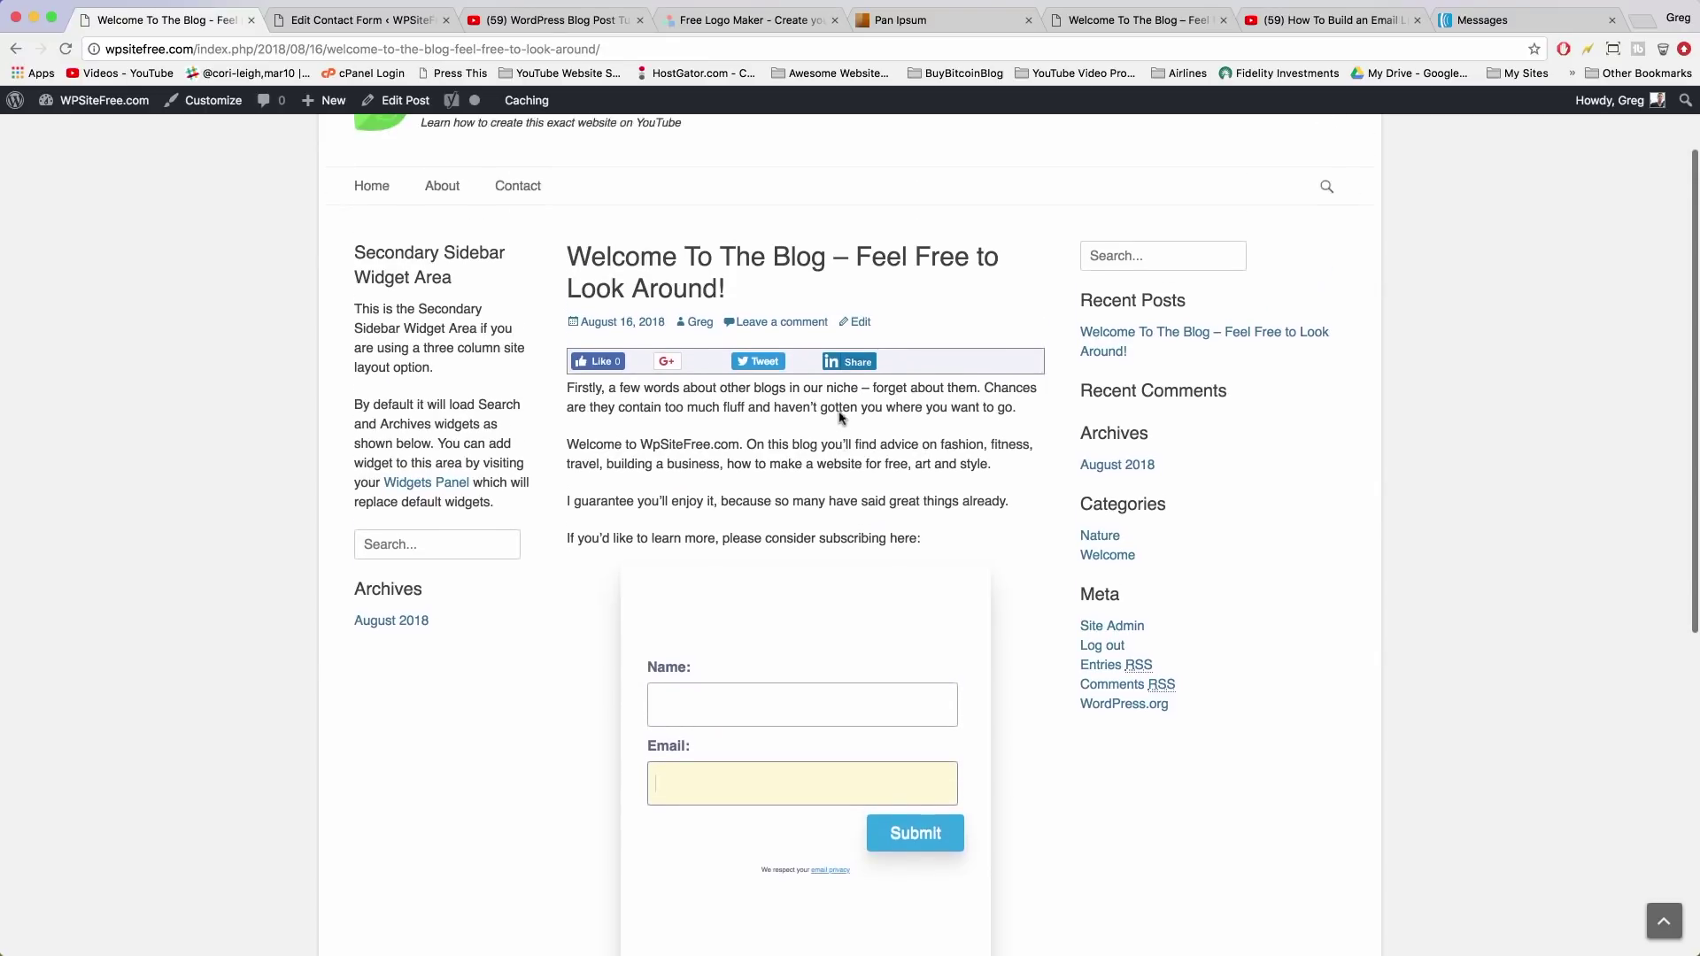
pyautogui.scroll(-2, 774, 417)
pyautogui.scroll(4, 770, 481)
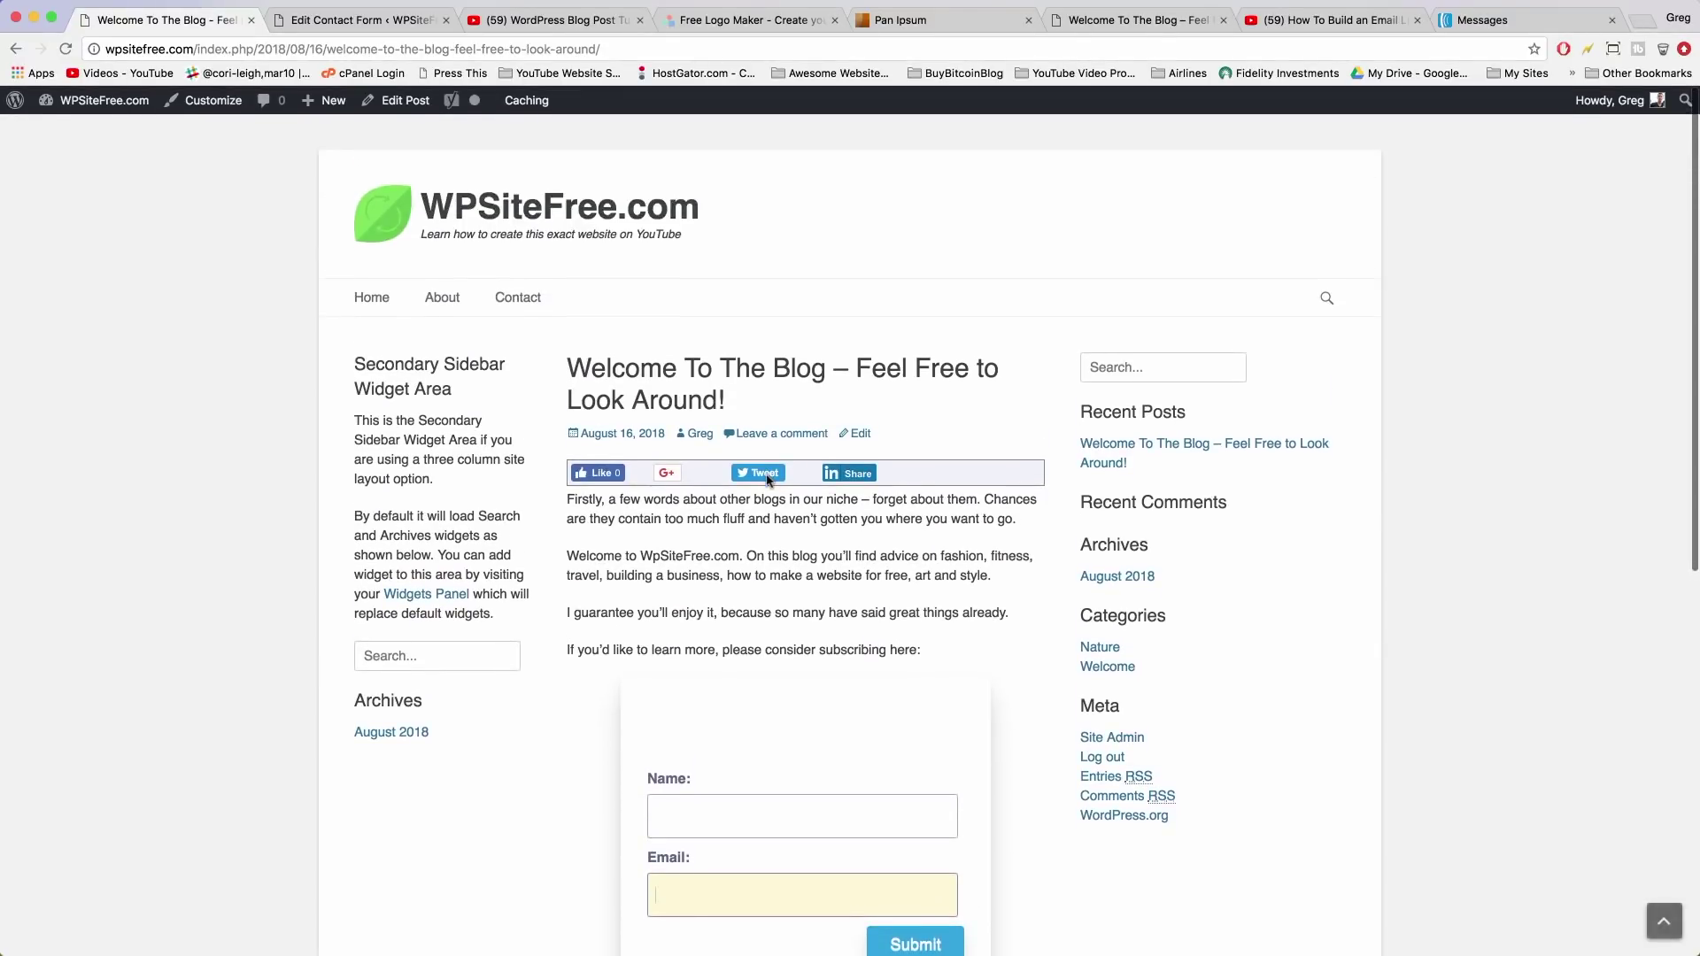
pyautogui.scroll(-4, 769, 481)
pyautogui.scroll(-5, 766, 481)
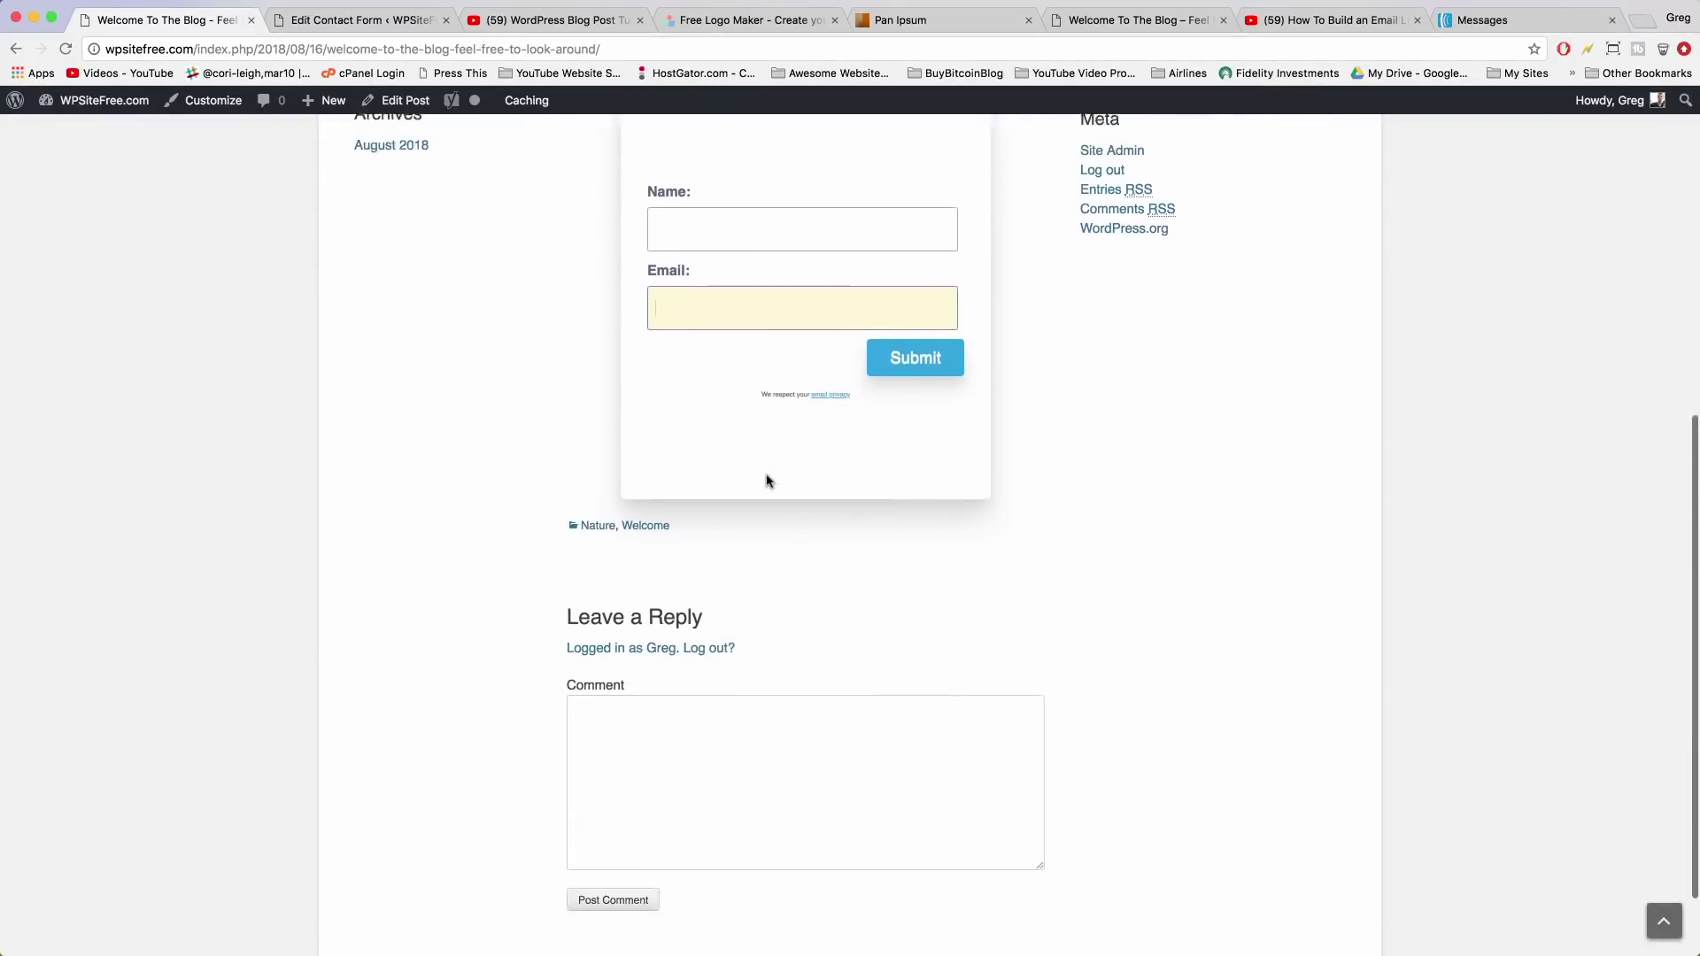
pyautogui.scroll(6, 767, 481)
pyautogui.scroll(3, 767, 481)
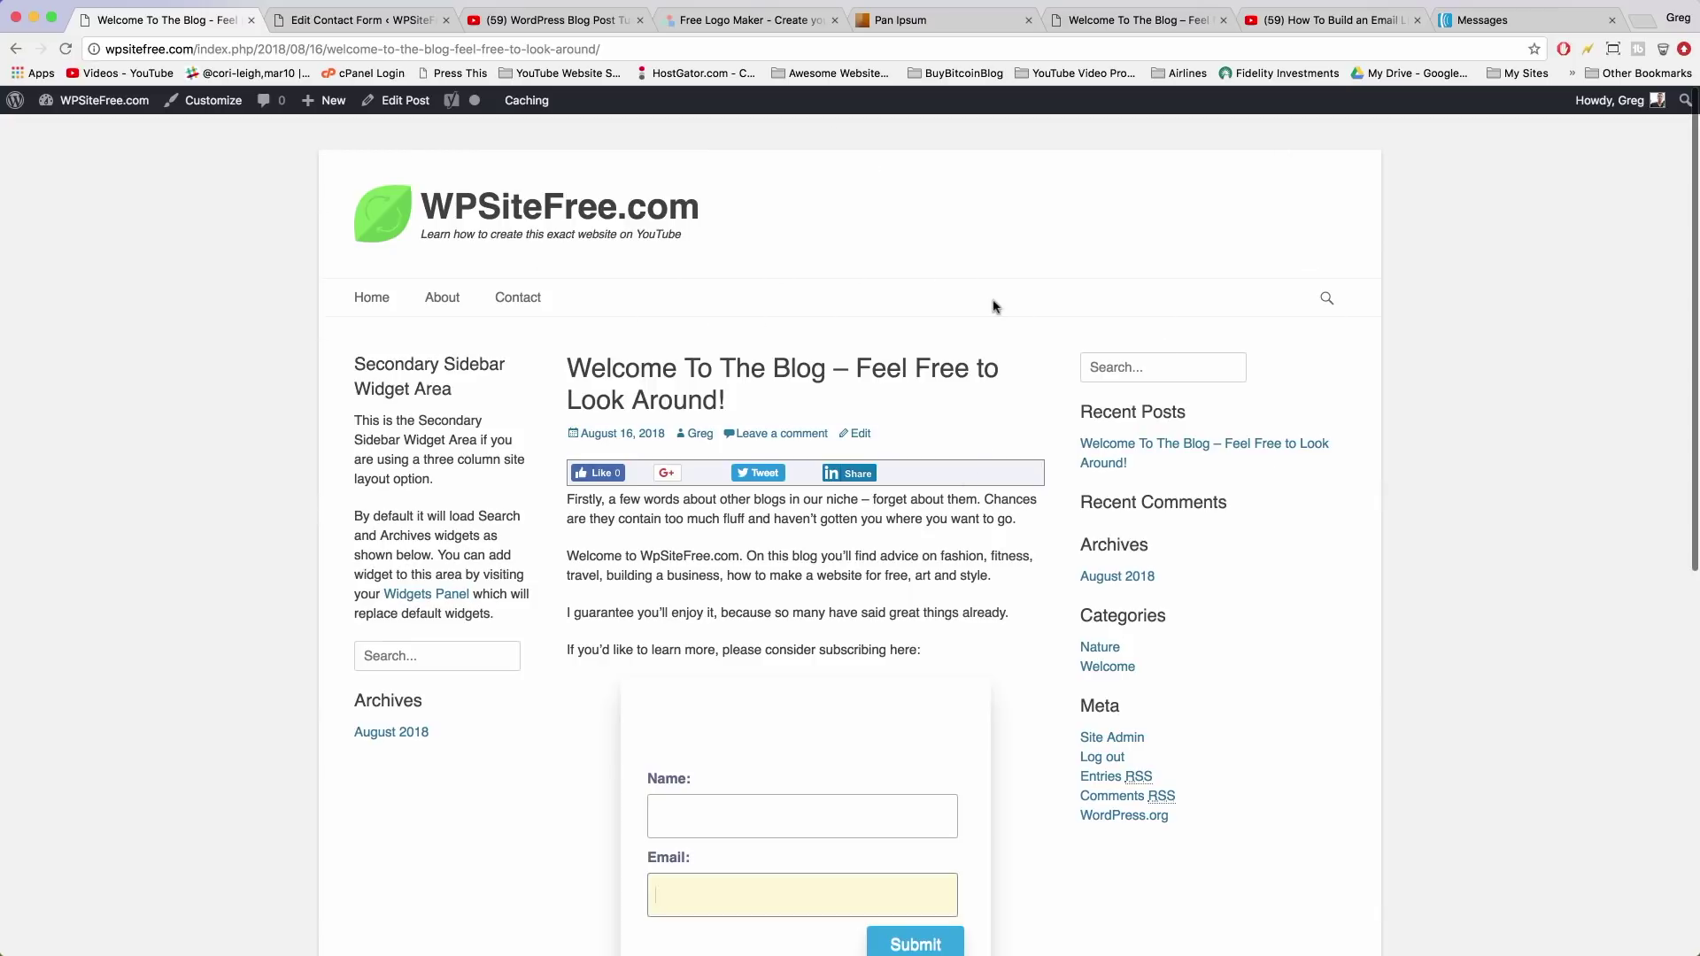
# Edit the post and set Catchbase's Header Featured Image option to Enable
pyautogui.click(396, 100)
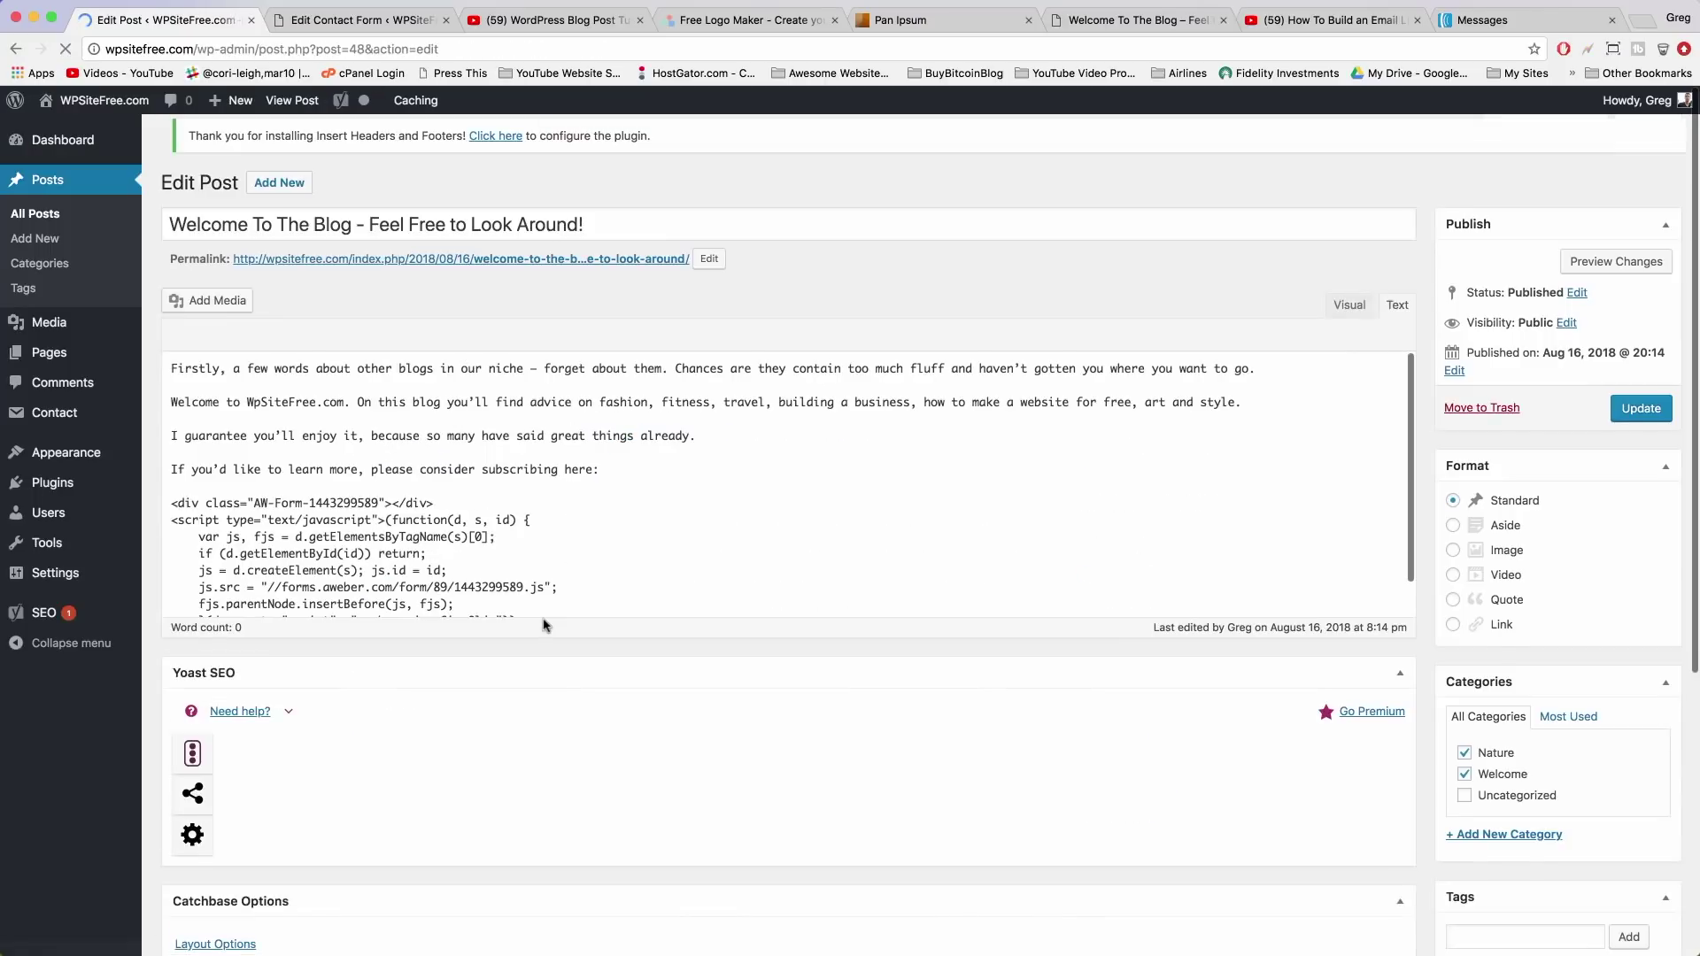
pyautogui.scroll(-5, 496, 611)
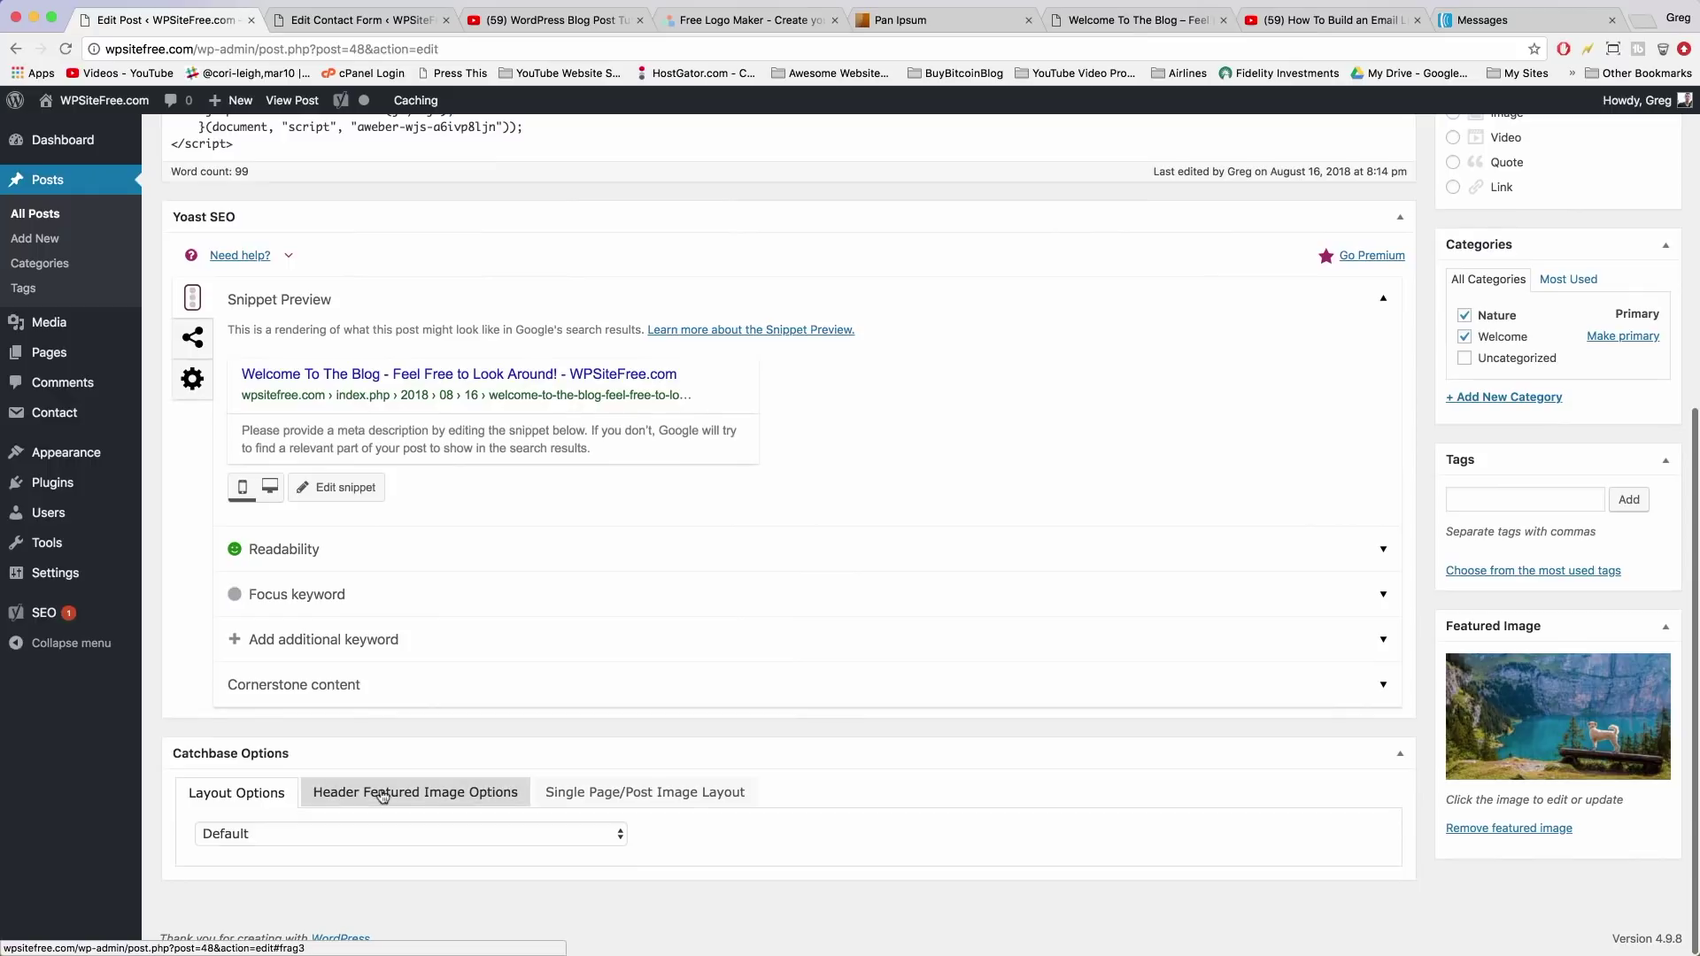
pyautogui.click(431, 797)
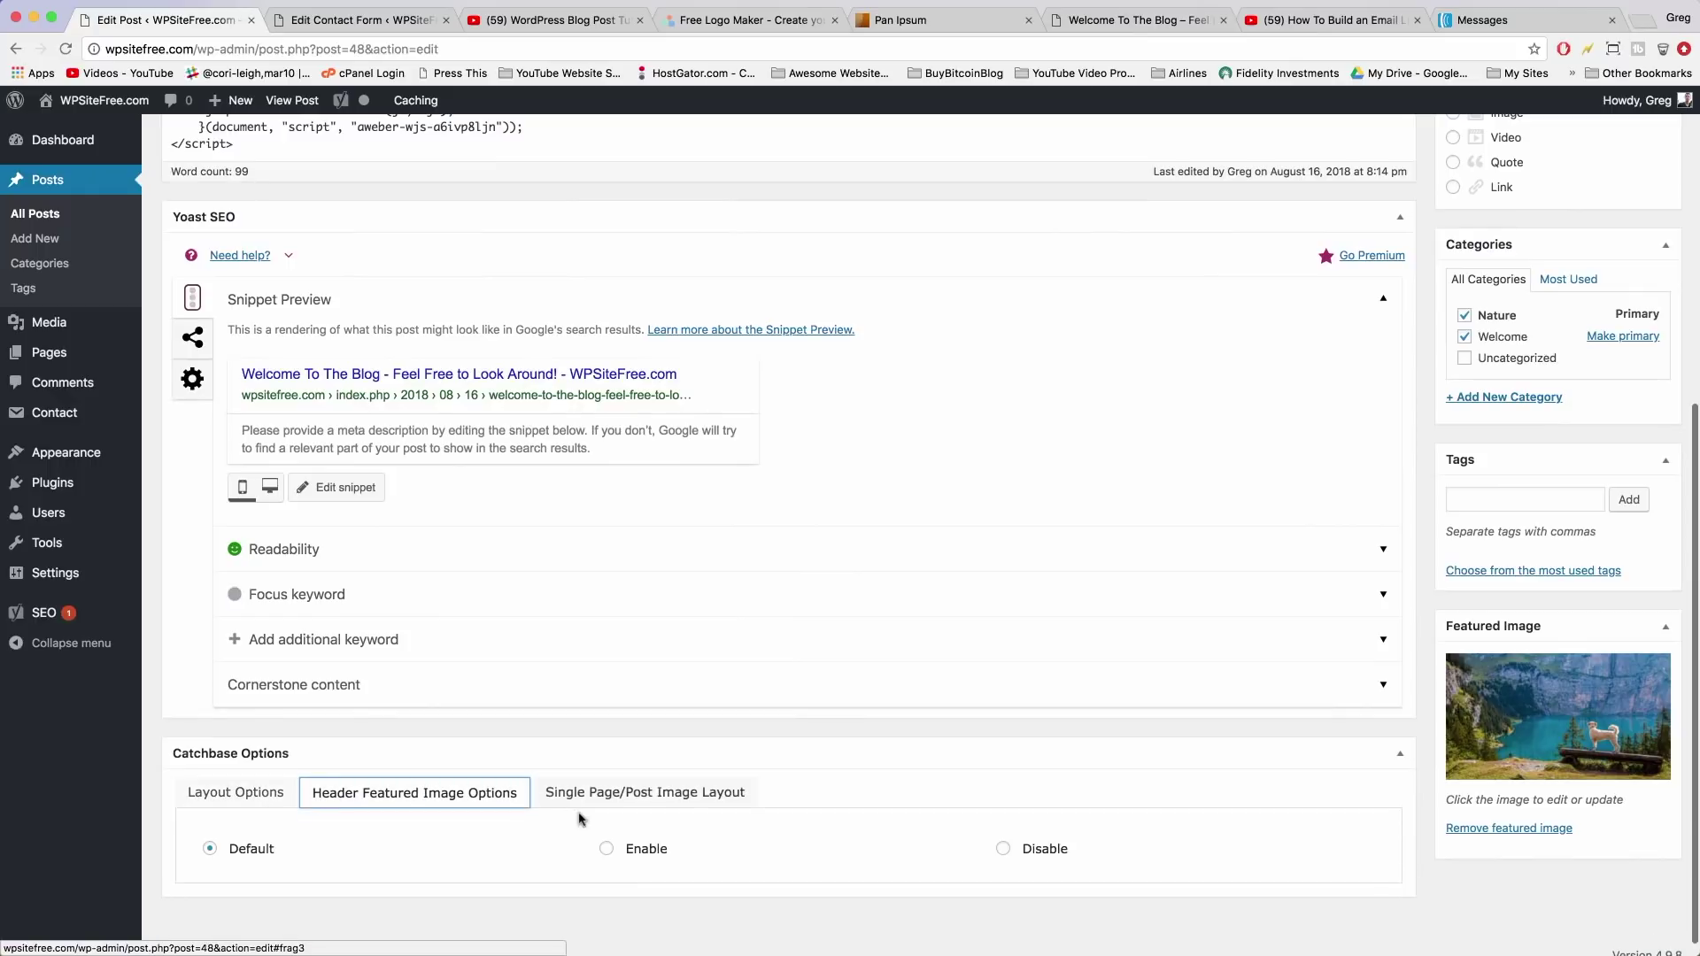
pyautogui.click(606, 848)
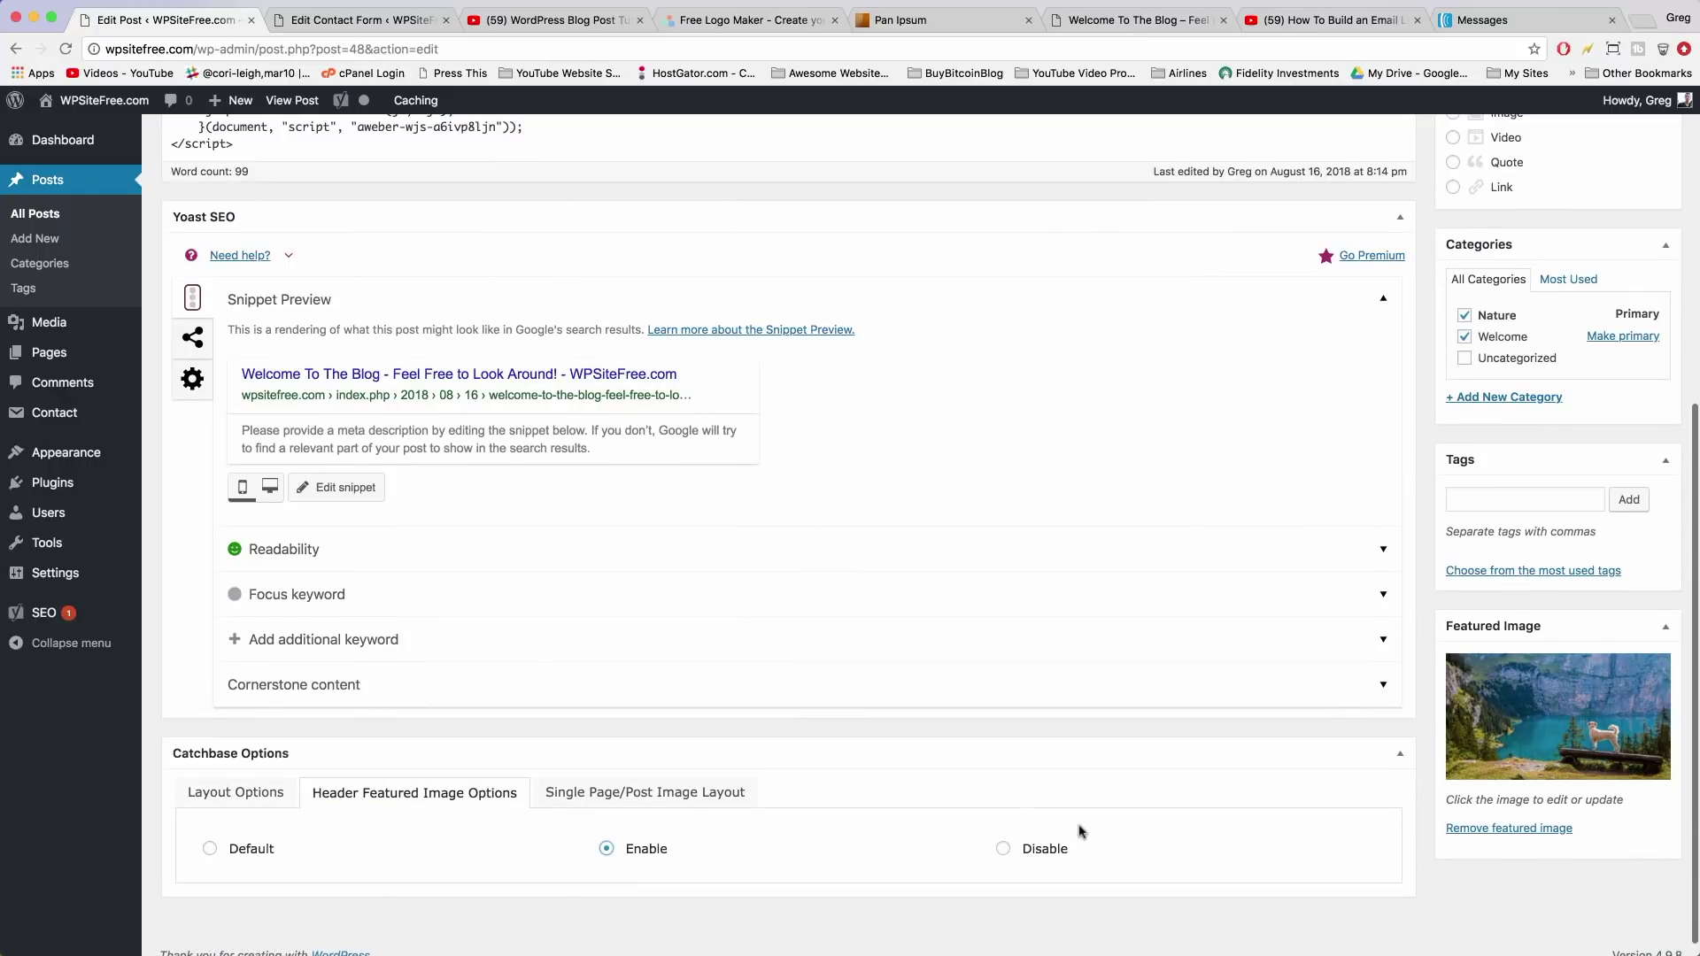
pyautogui.scroll(6, 1081, 832)
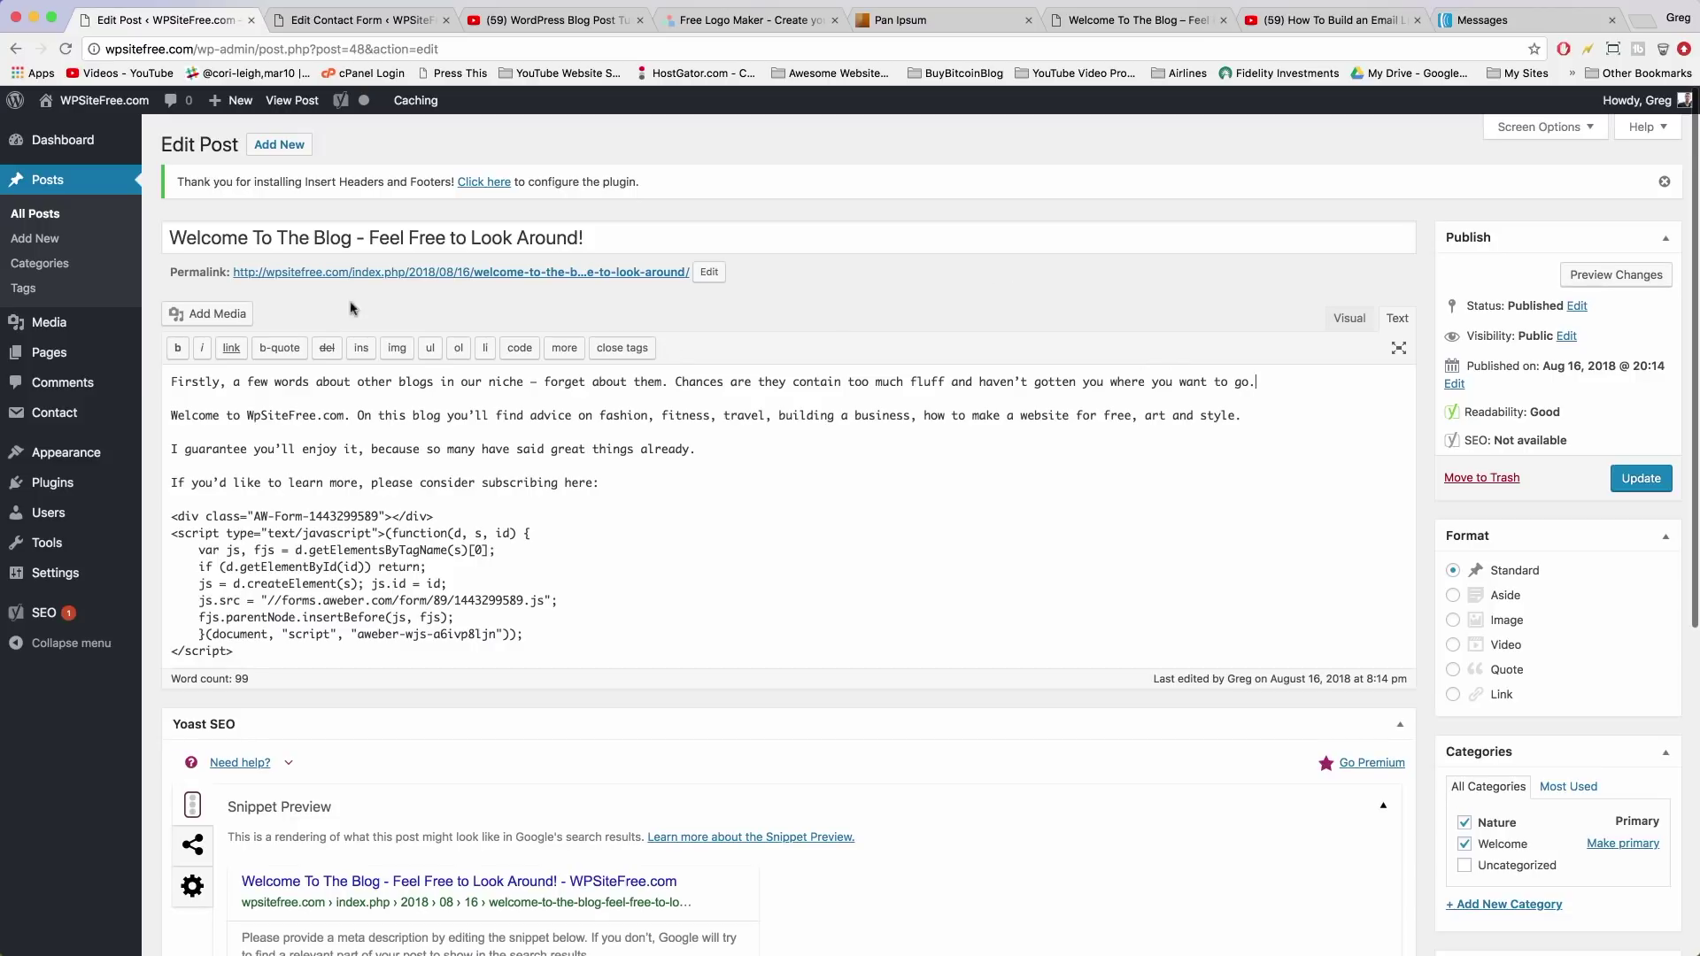
# Insert a Read More tag after the first paragraph, update the post, and visit the site
pyautogui.click(1349, 318)
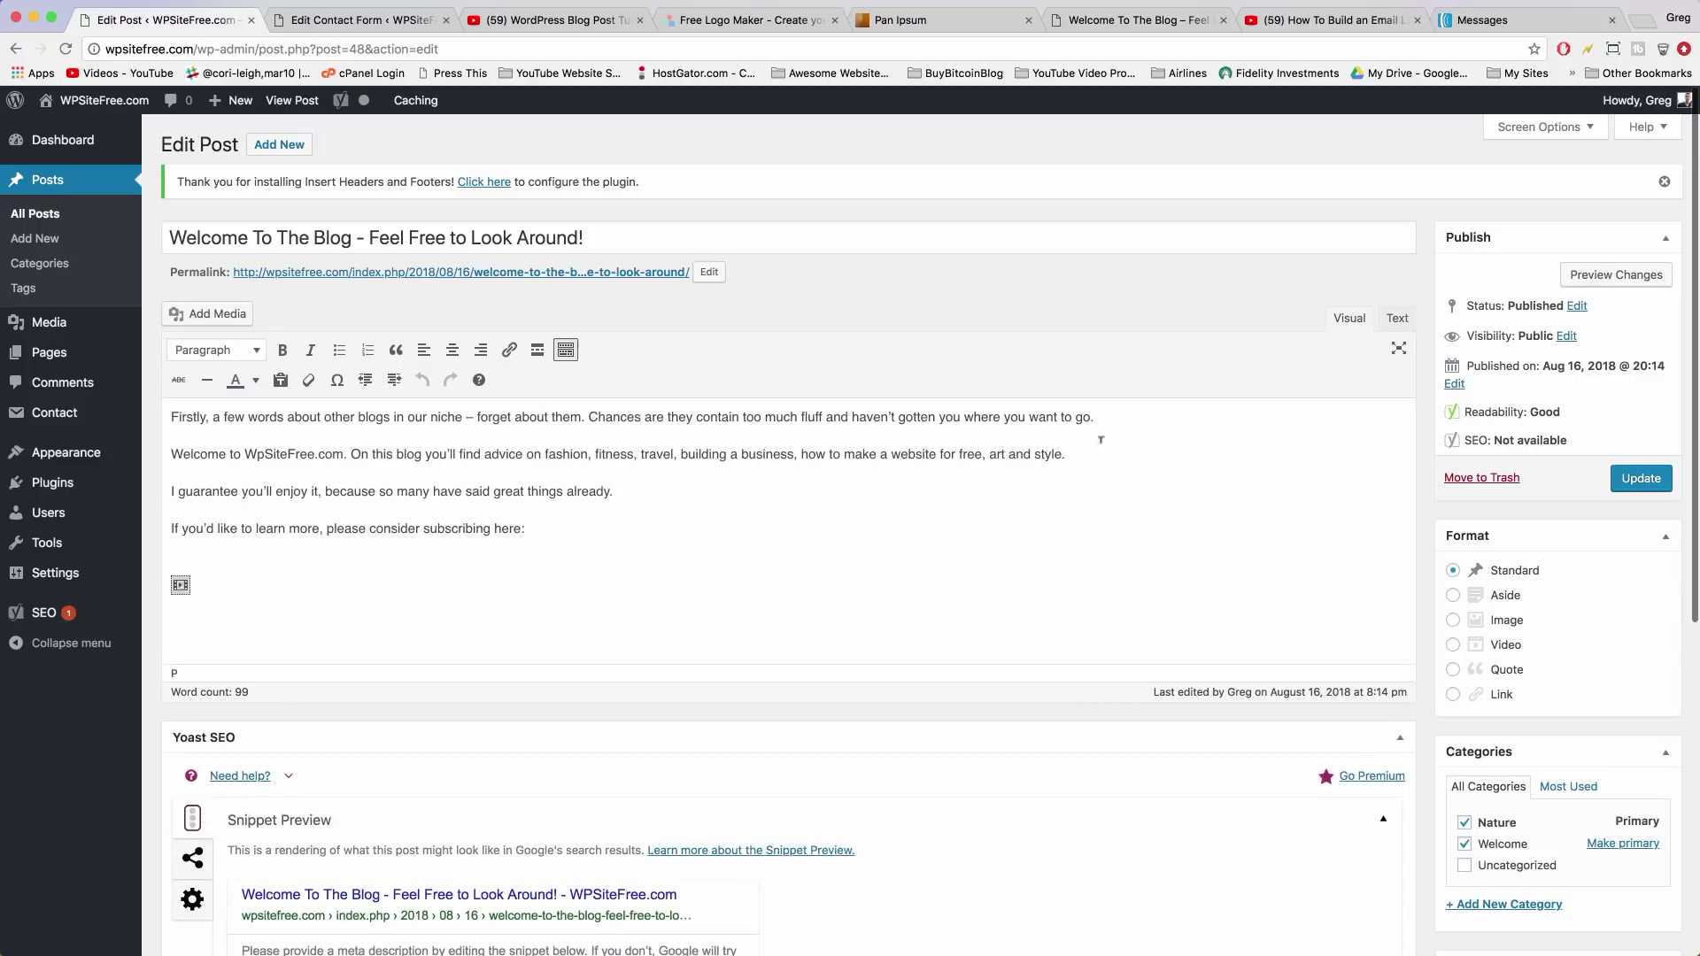
pyautogui.click(536, 352)
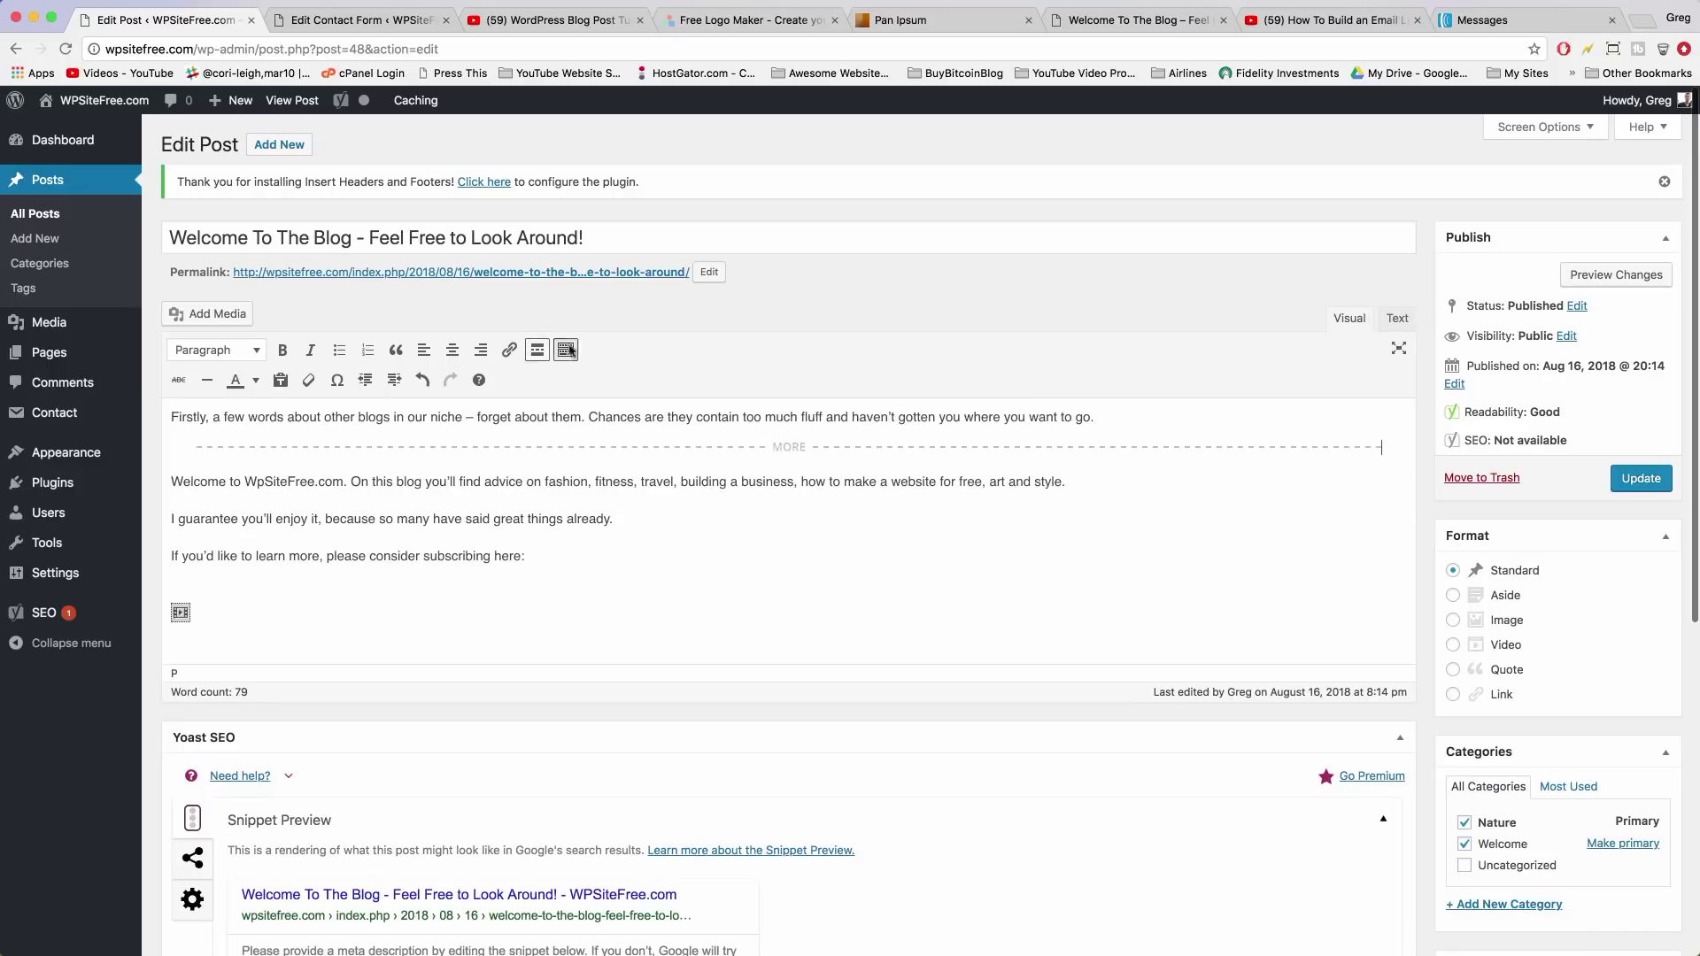
pyautogui.click(1621, 475)
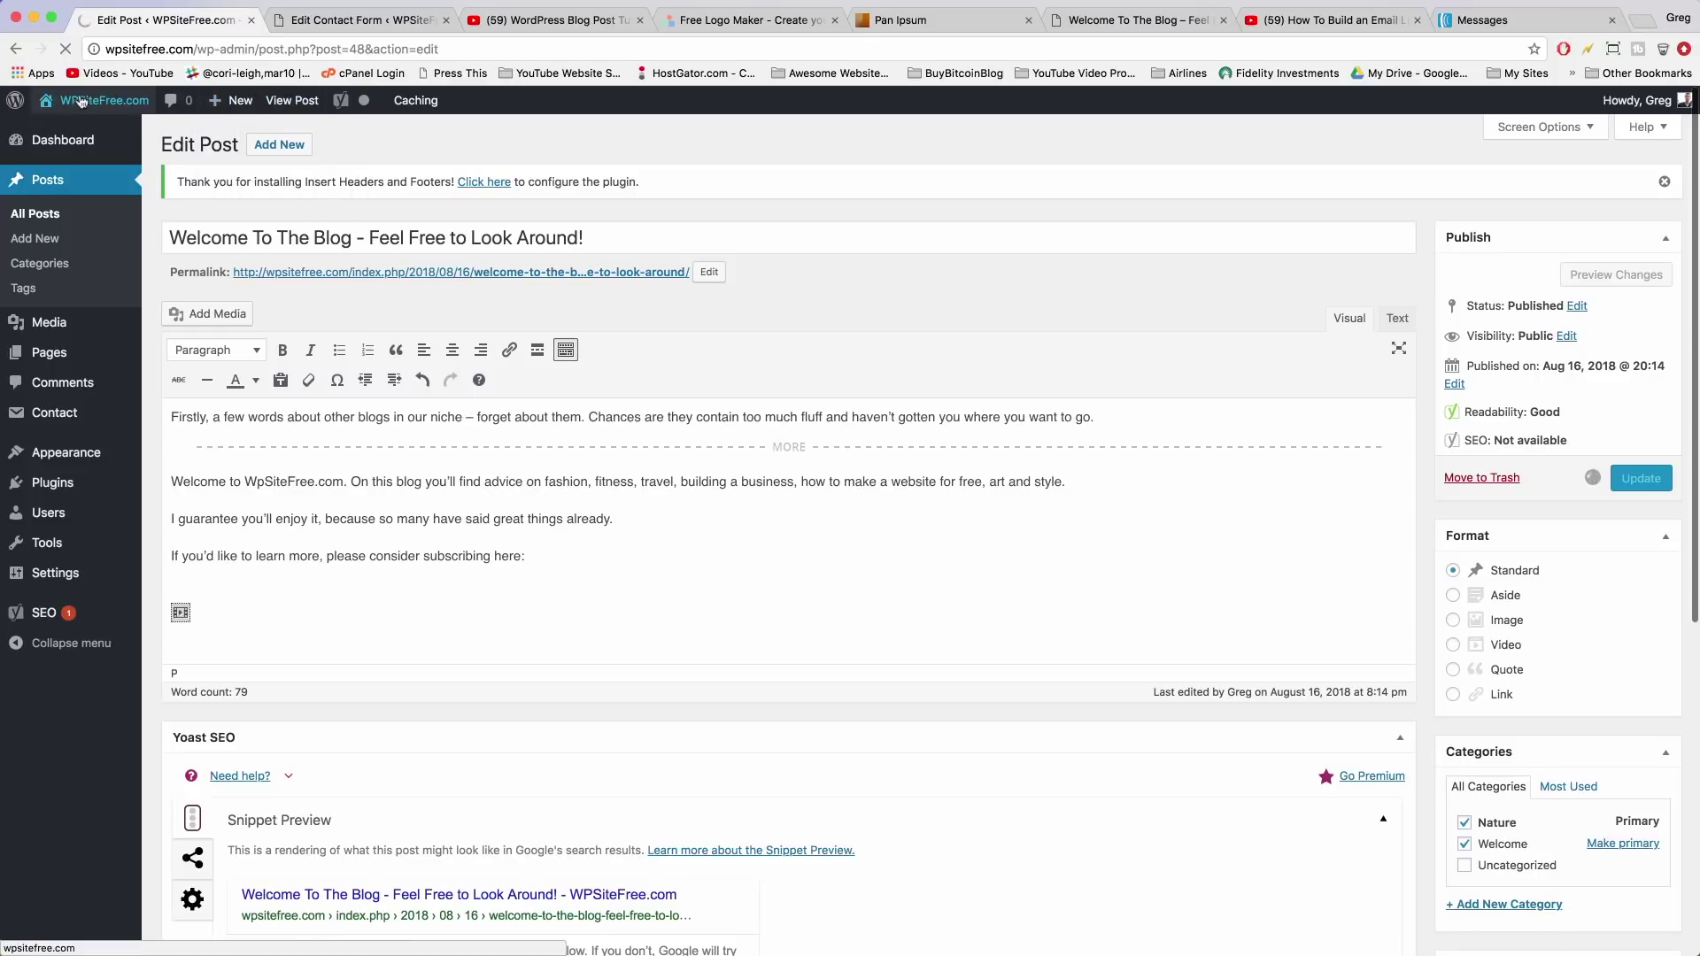
pyautogui.moveTo(97, 104)
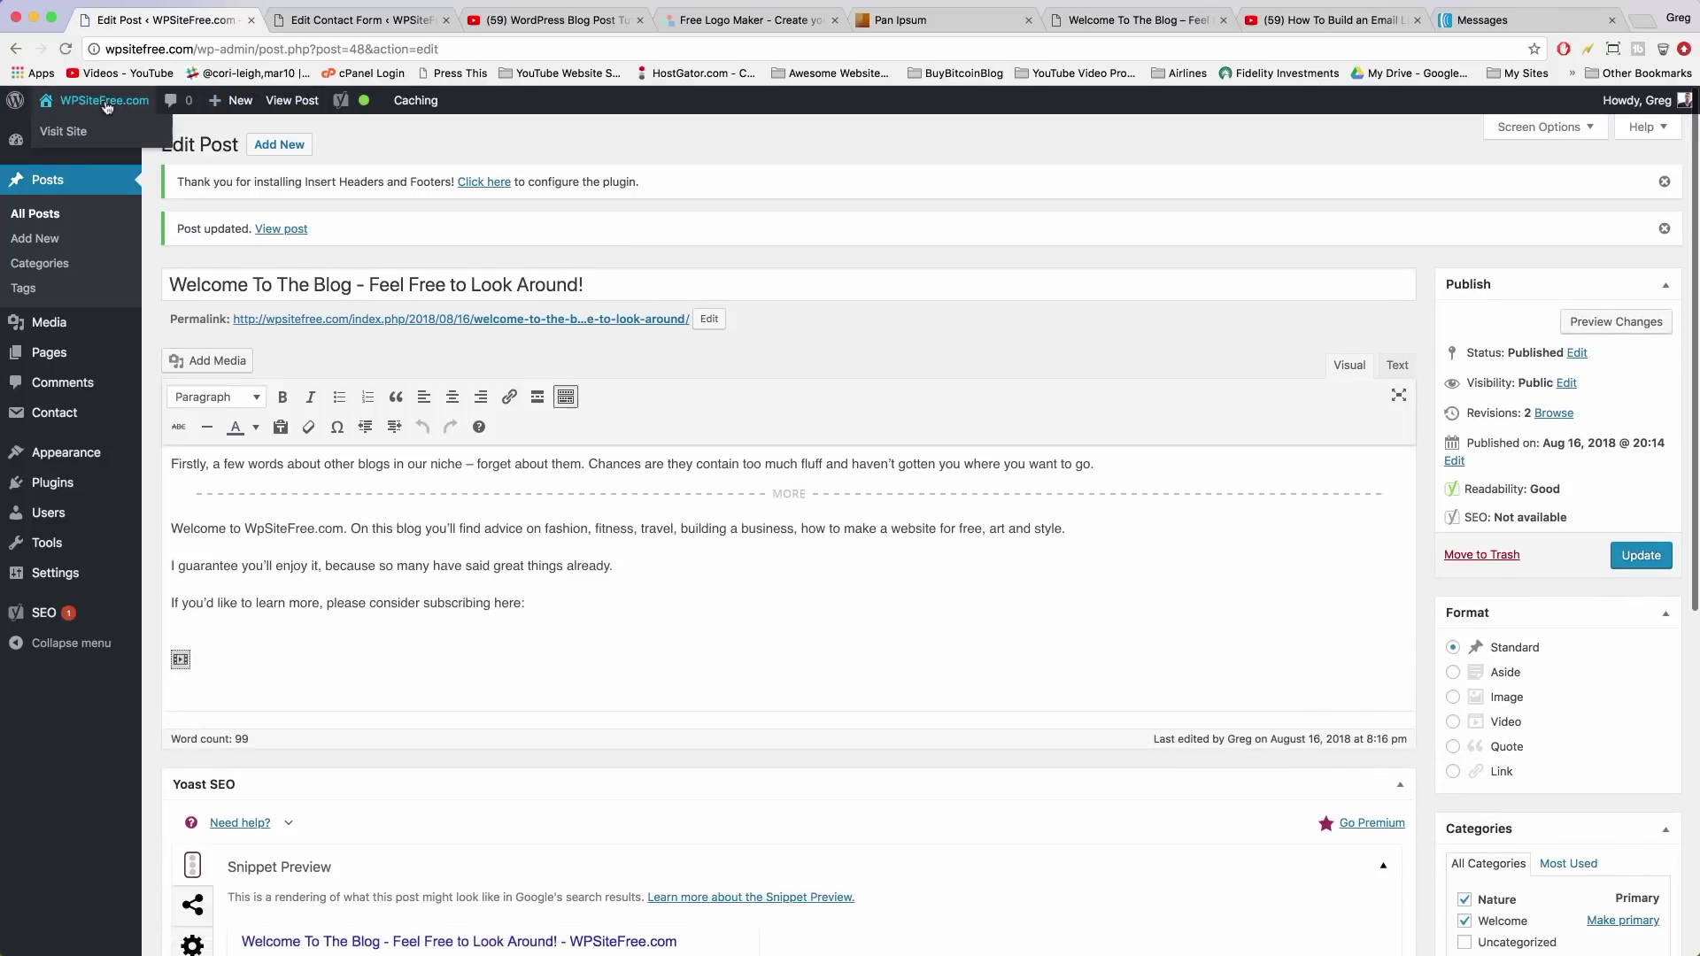
pyautogui.click(106, 106)
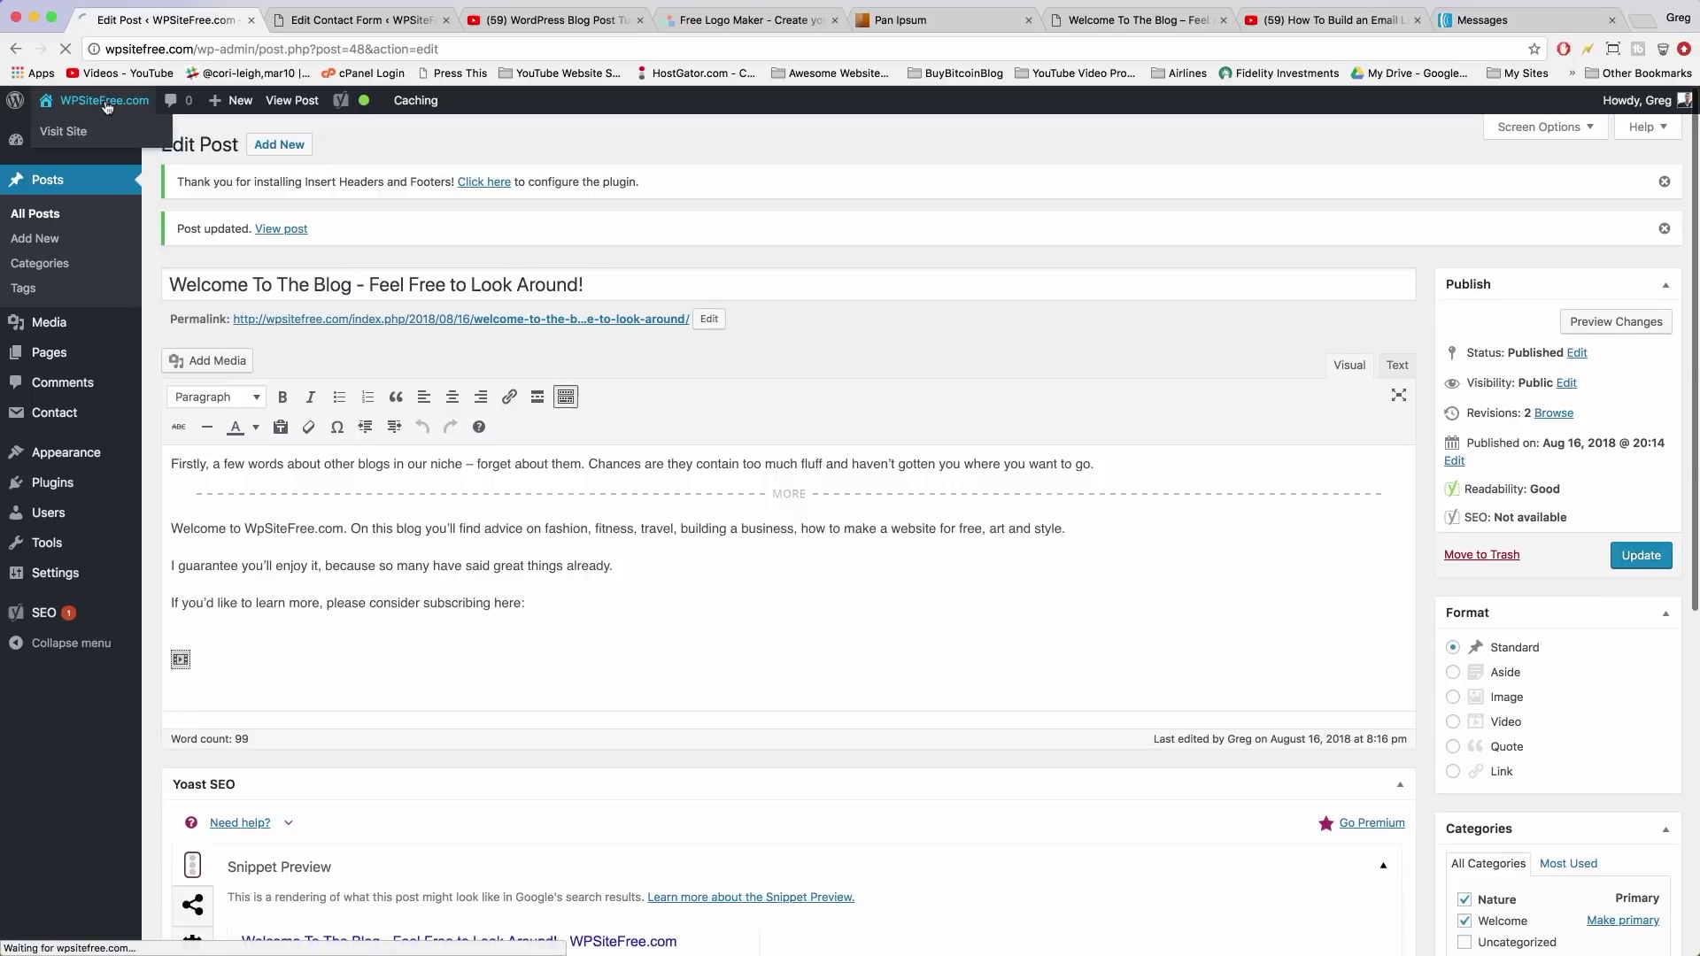
# Open the full Welcome To The Blog post from the front page and scroll down to its comment box
pyautogui.scroll(-6, 676, 425)
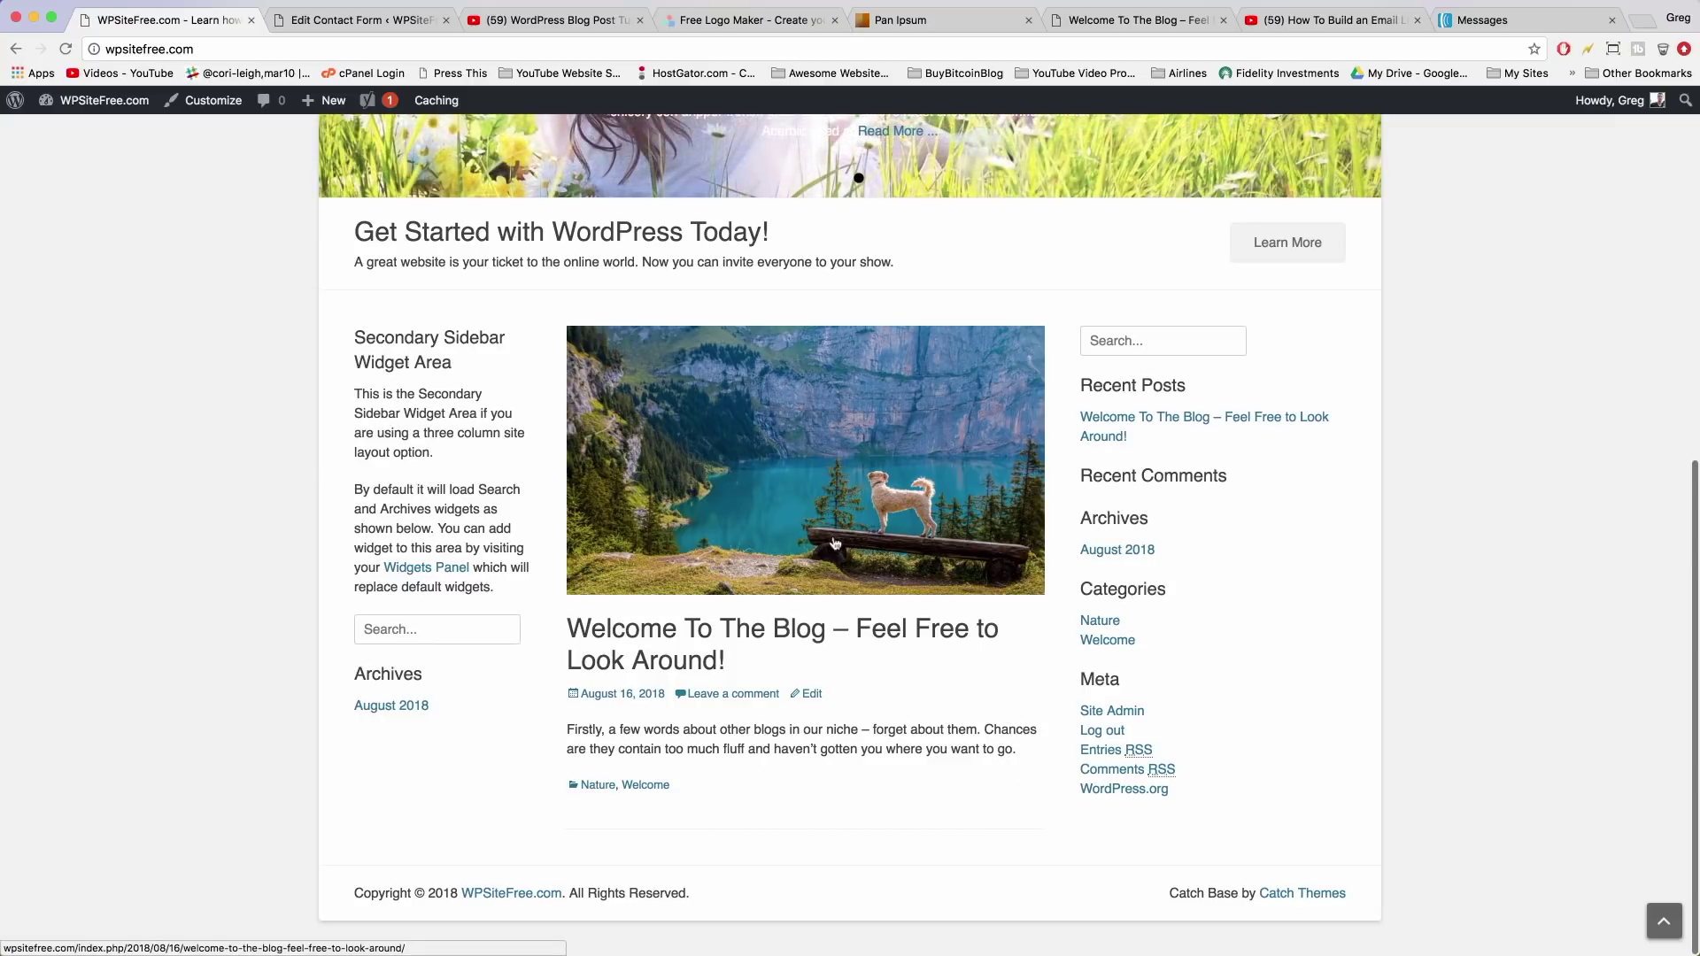
pyautogui.click(801, 447)
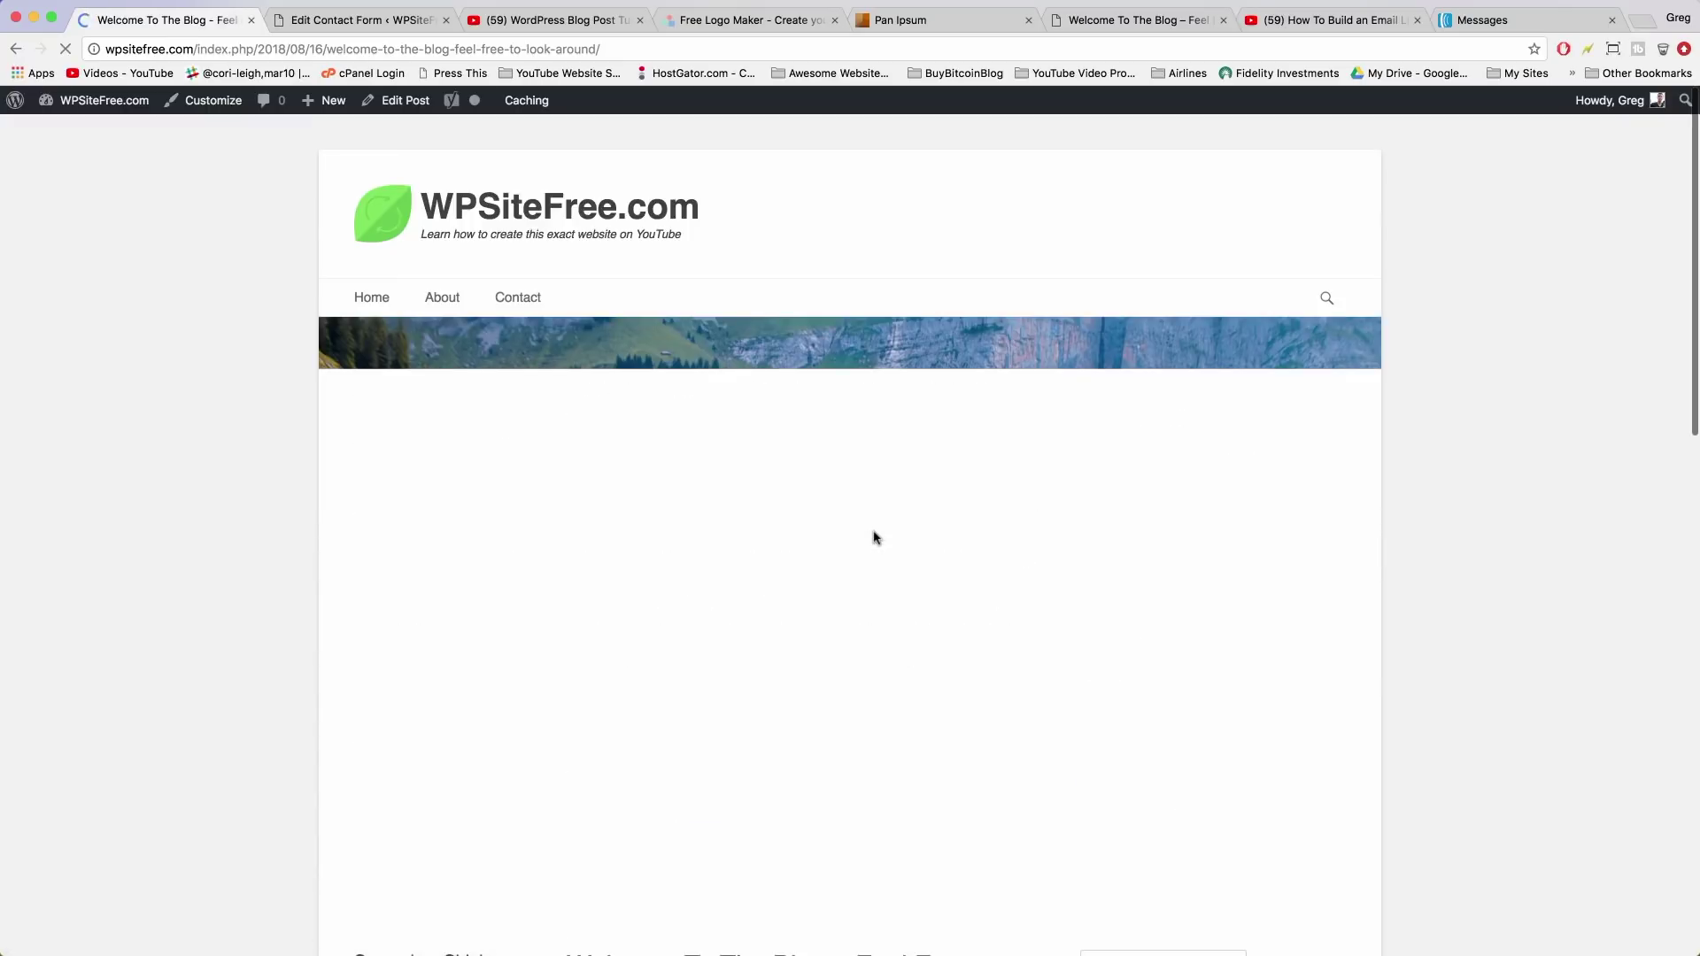
pyautogui.scroll(-5, 874, 536)
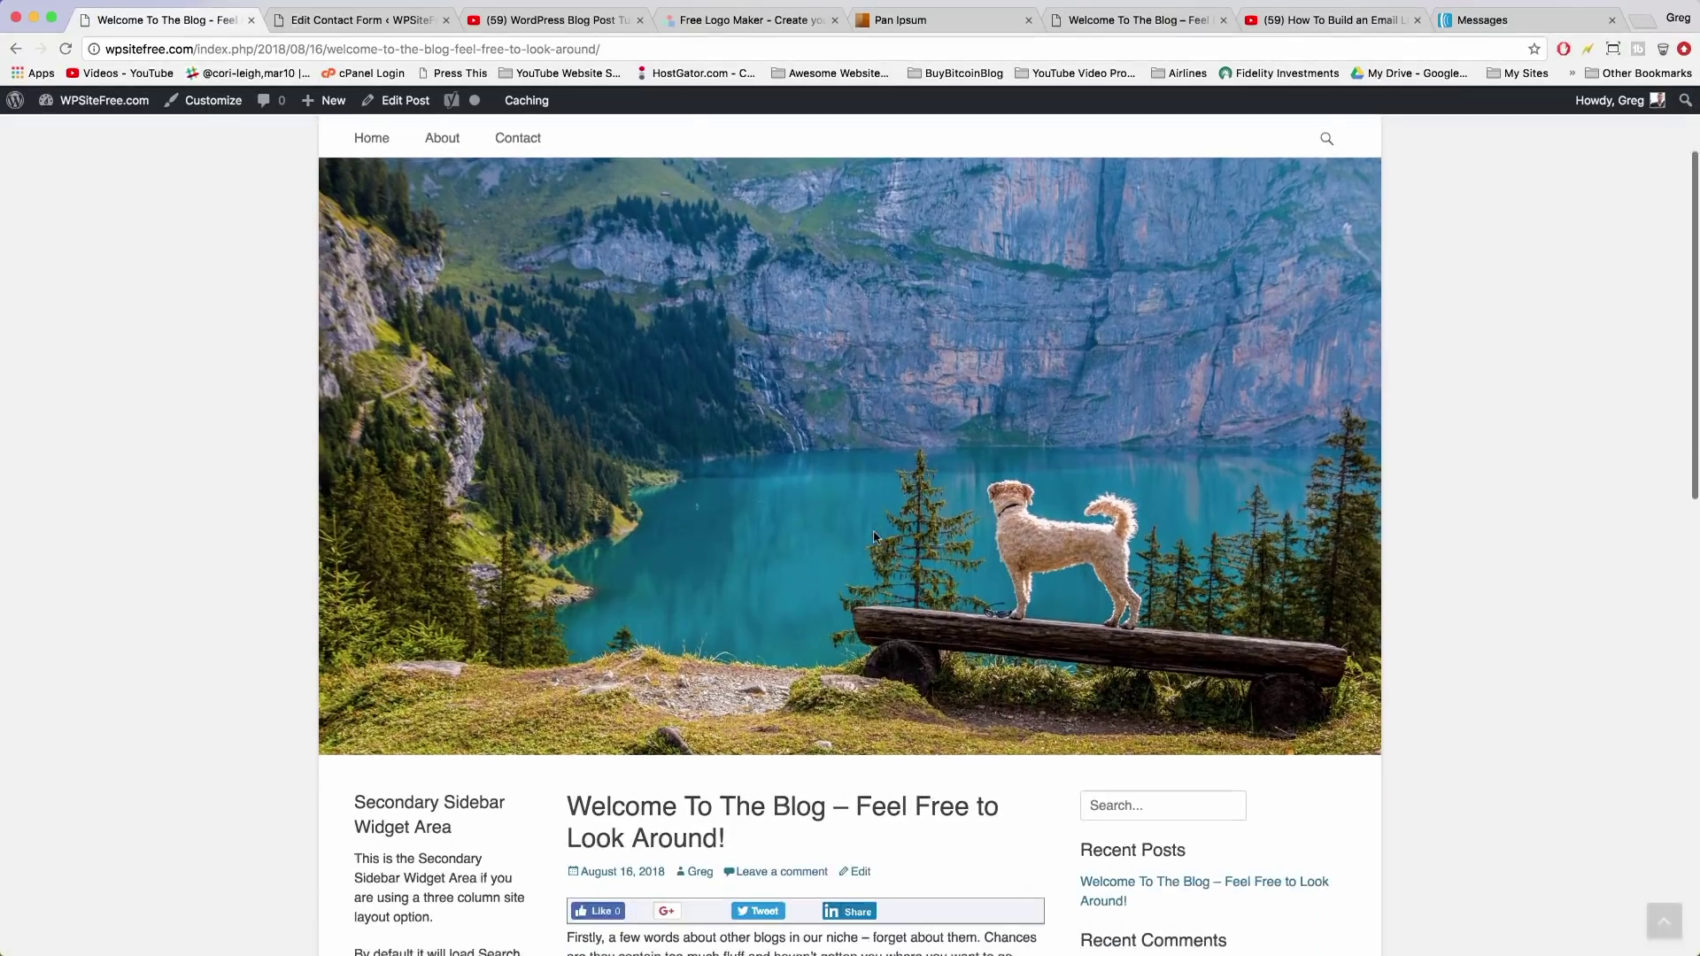
pyautogui.scroll(-6, 874, 536)
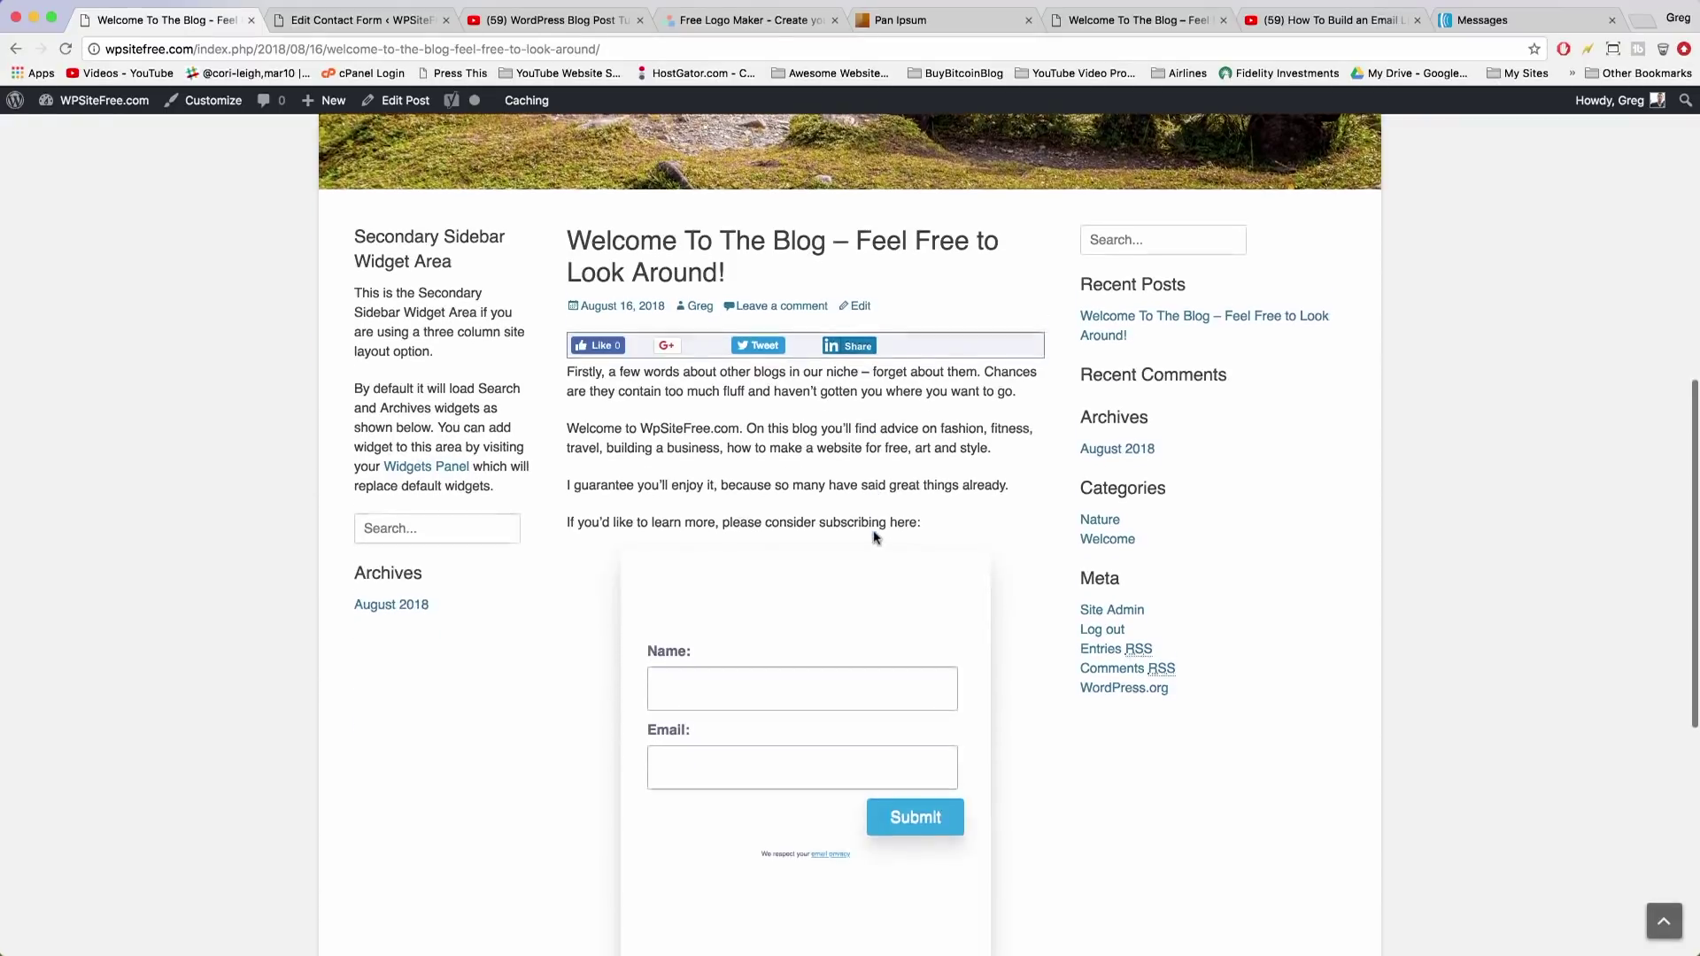
pyautogui.scroll(-4, 874, 536)
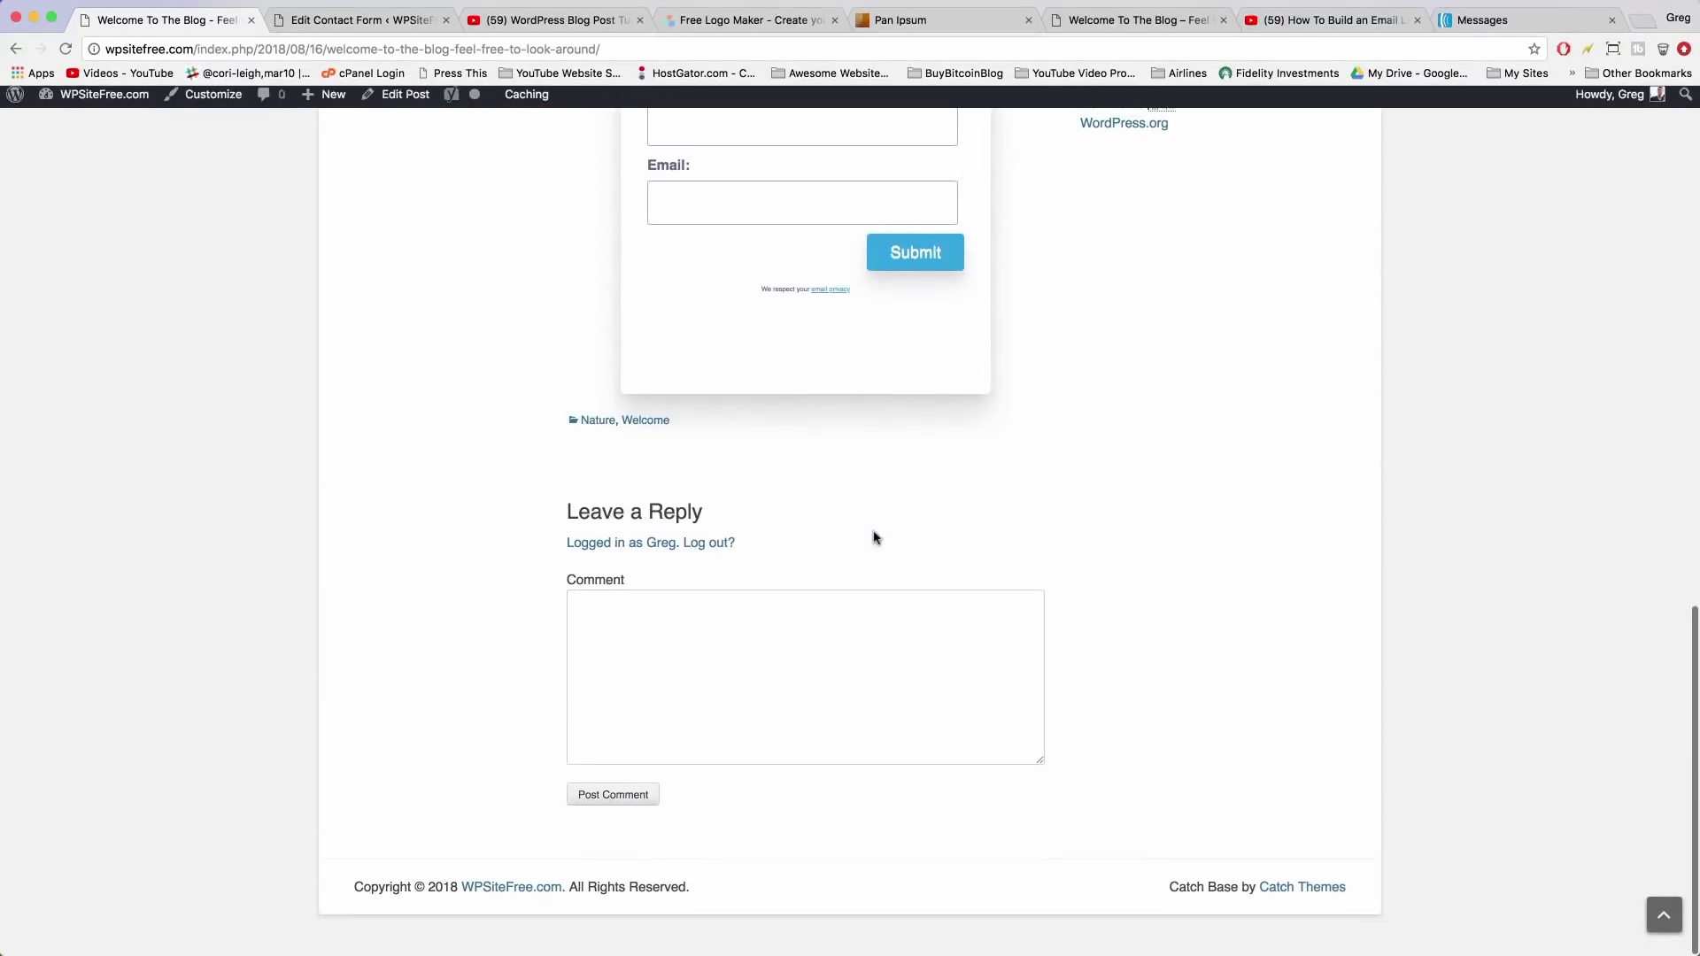
pyautogui.click(933, 615)
pyautogui.scroll(15, 864, 713)
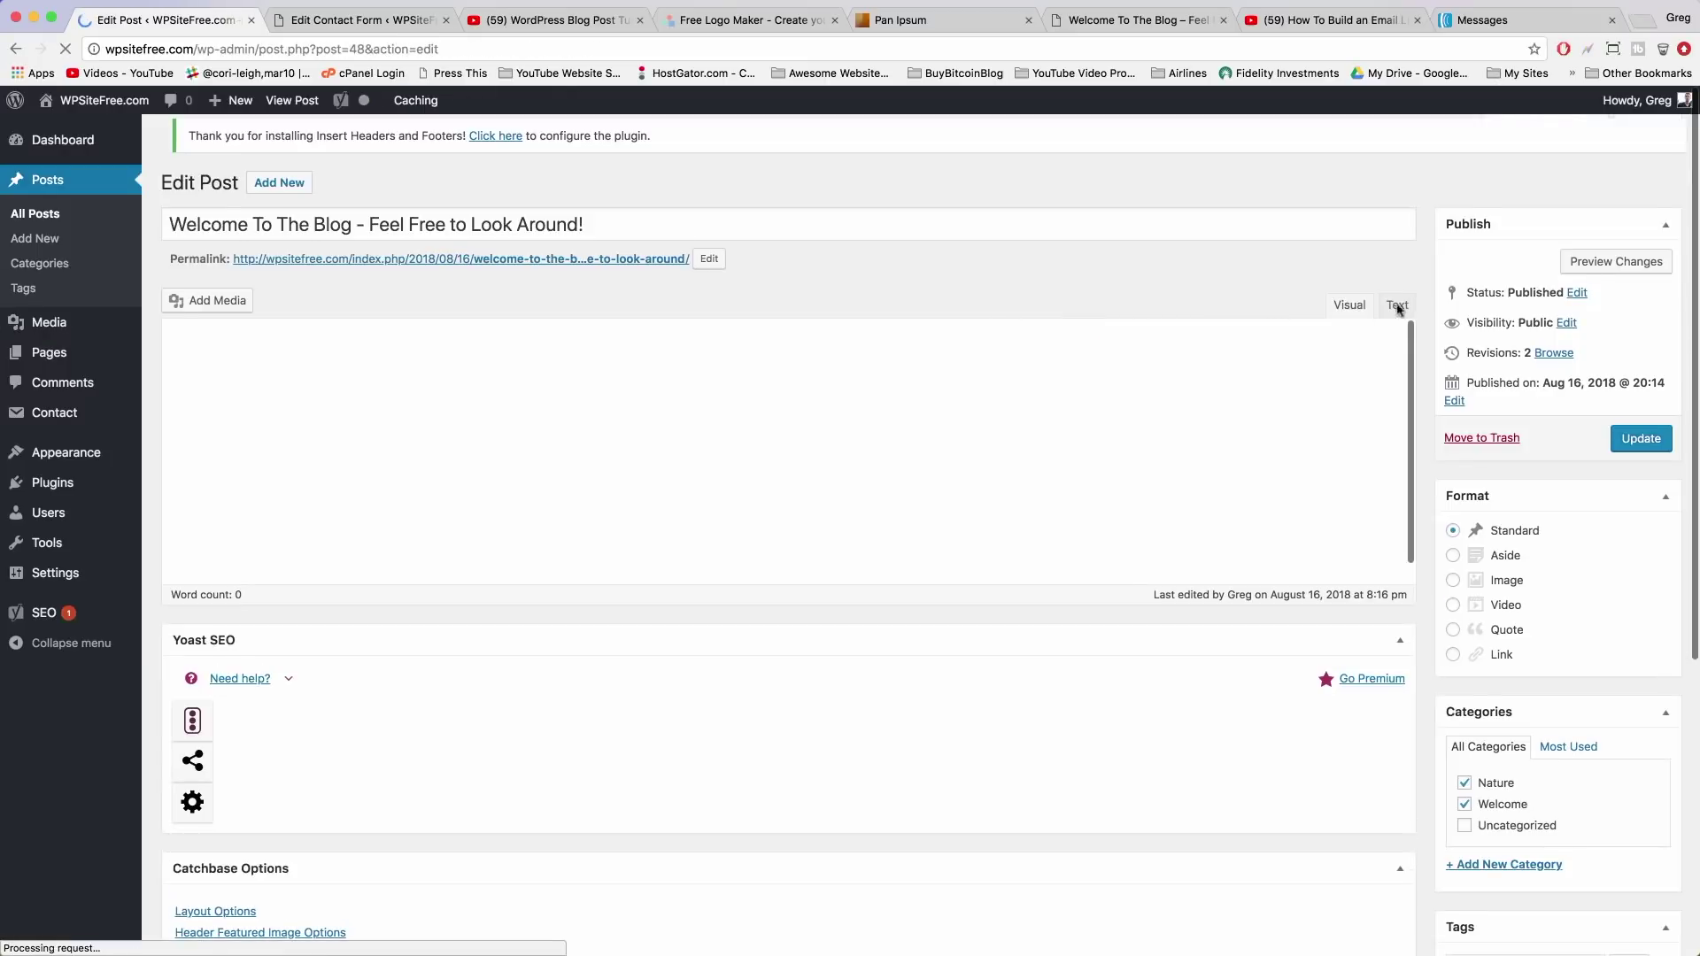
# Switch the editor to Text view and enable the Excerpt box in Screen Options
pyautogui.click(1396, 318)
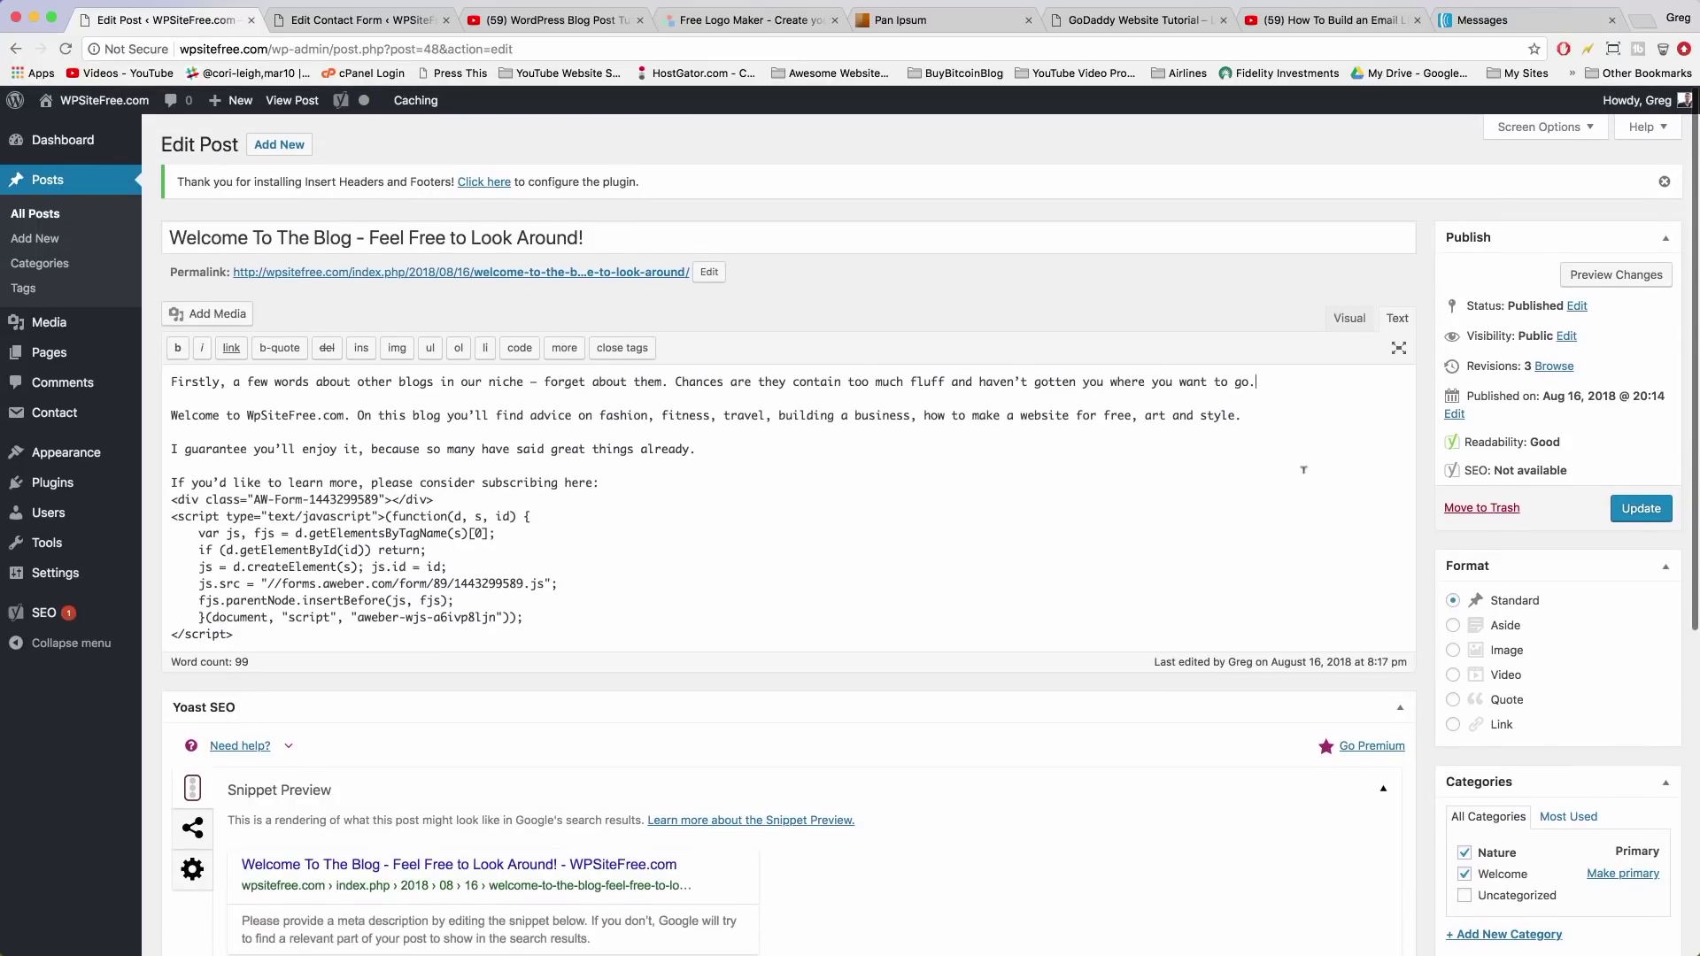
pyautogui.moveTo(1263, 381); pyautogui.dragTo(702, 380)
pyautogui.click(1018, 397)
pyautogui.click(1558, 127)
pyautogui.click(355, 165)
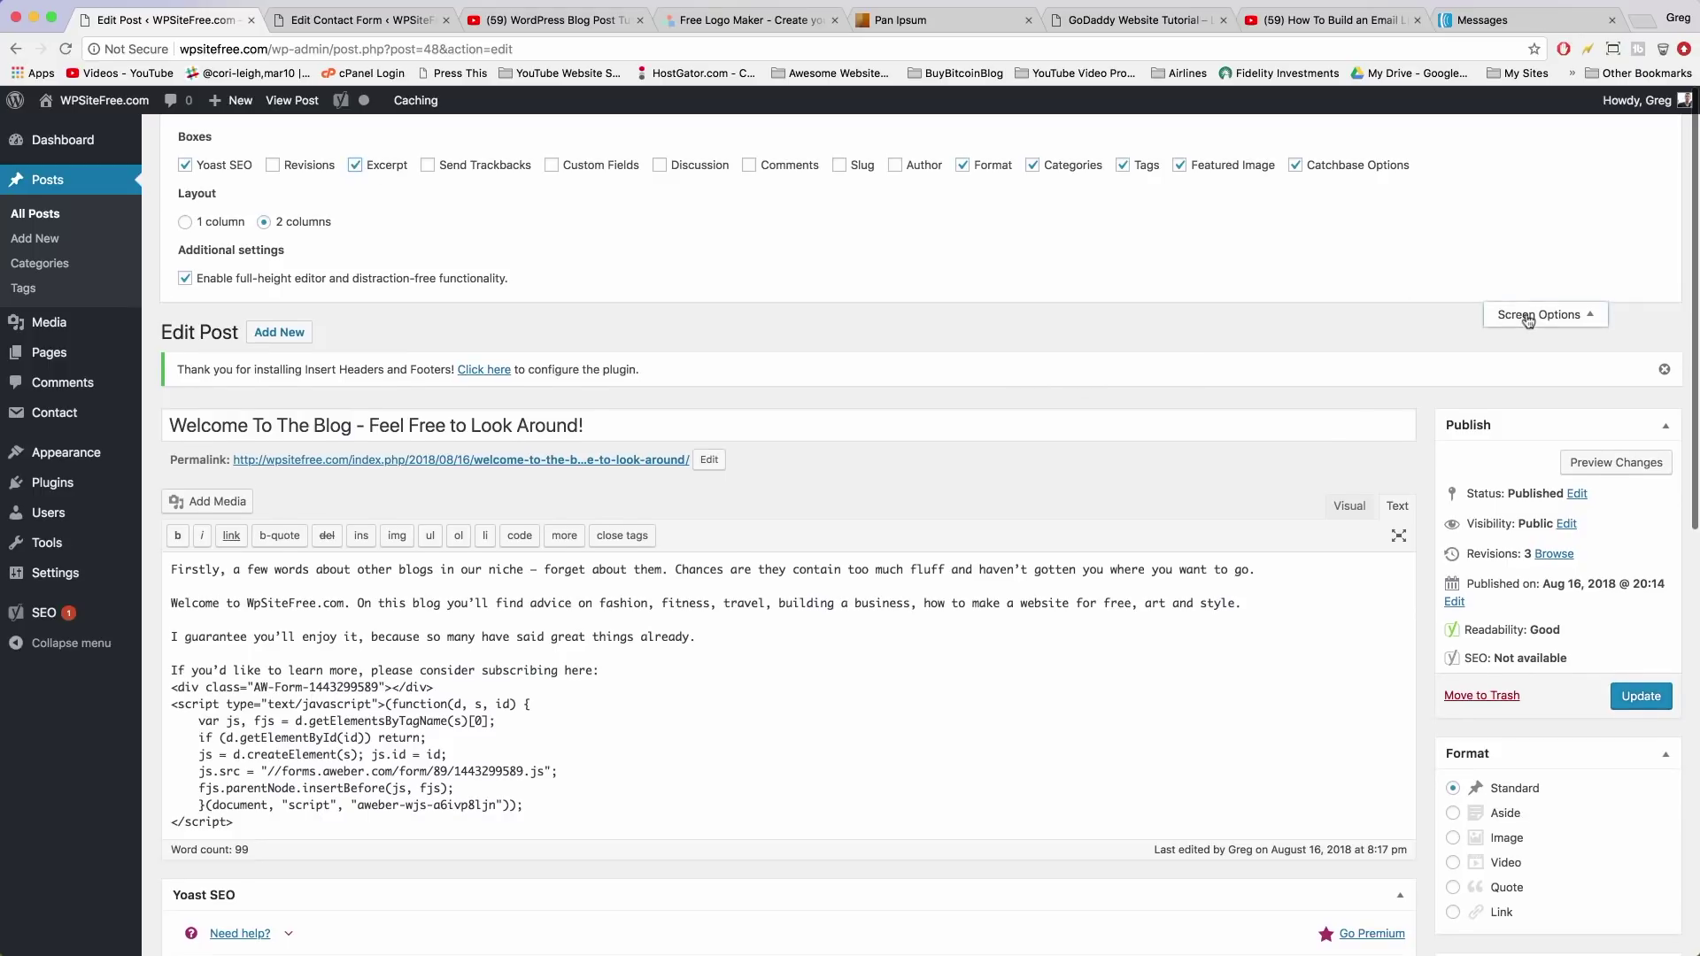
pyautogui.click(1546, 314)
# Copy the post's entire first paragraph
pyautogui.scroll(-5, 1421, 361)
pyautogui.scroll(-2, 1421, 361)
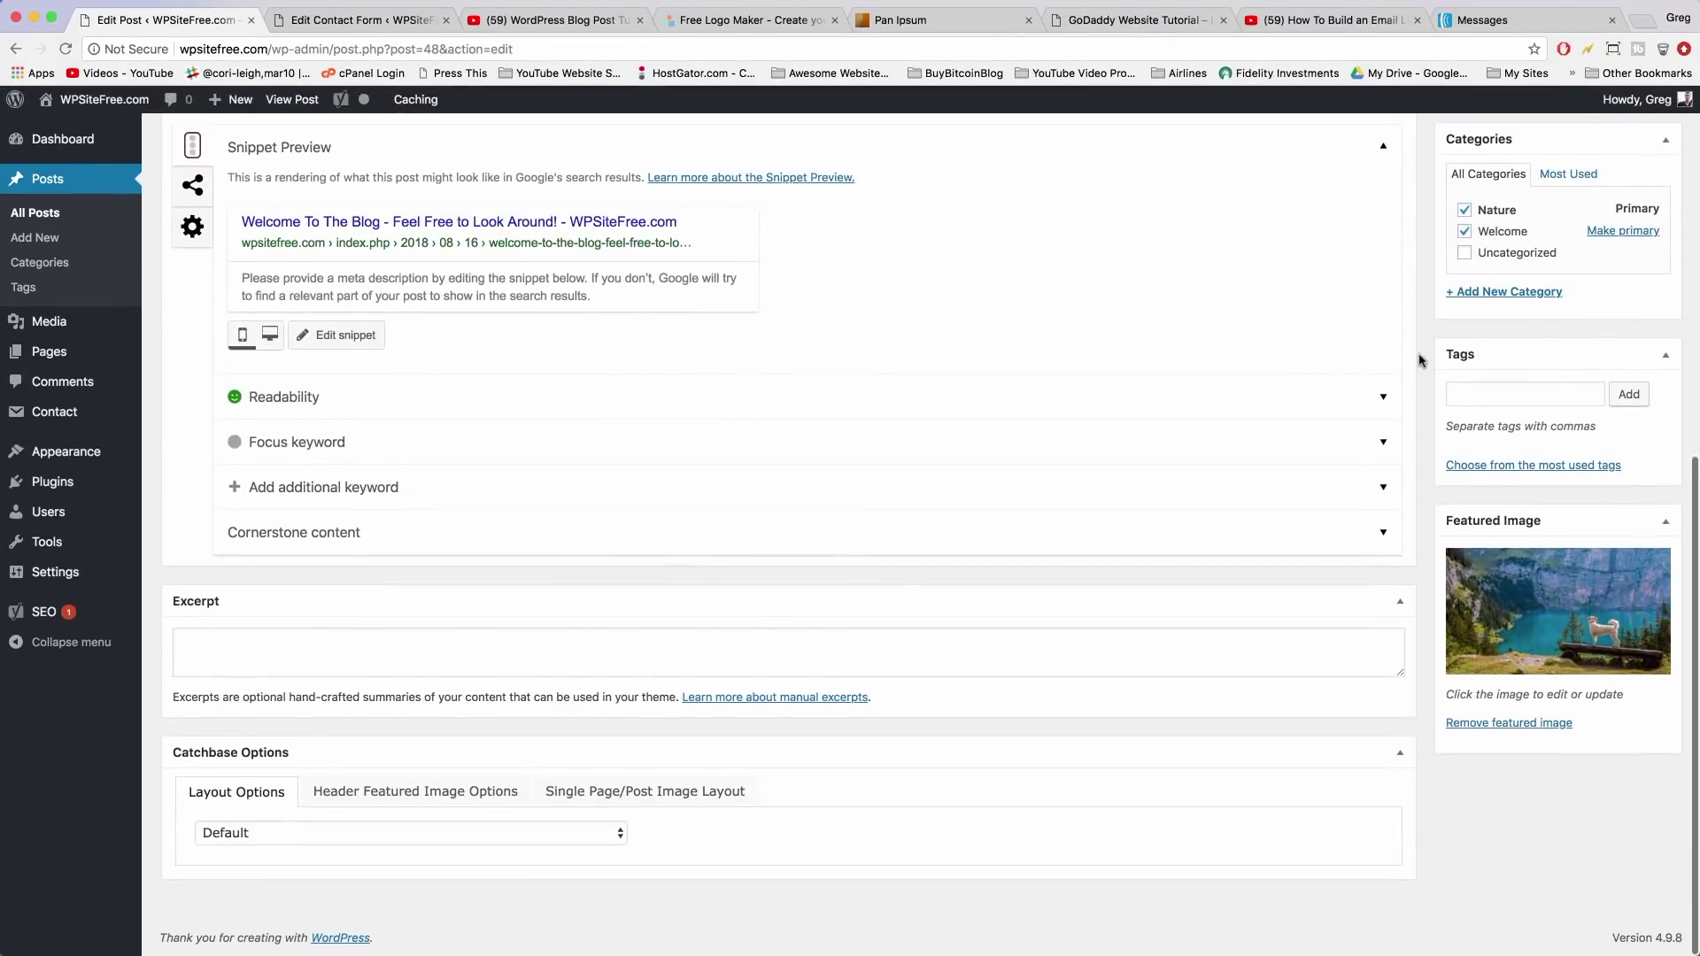
pyautogui.scroll(10, 696, 658)
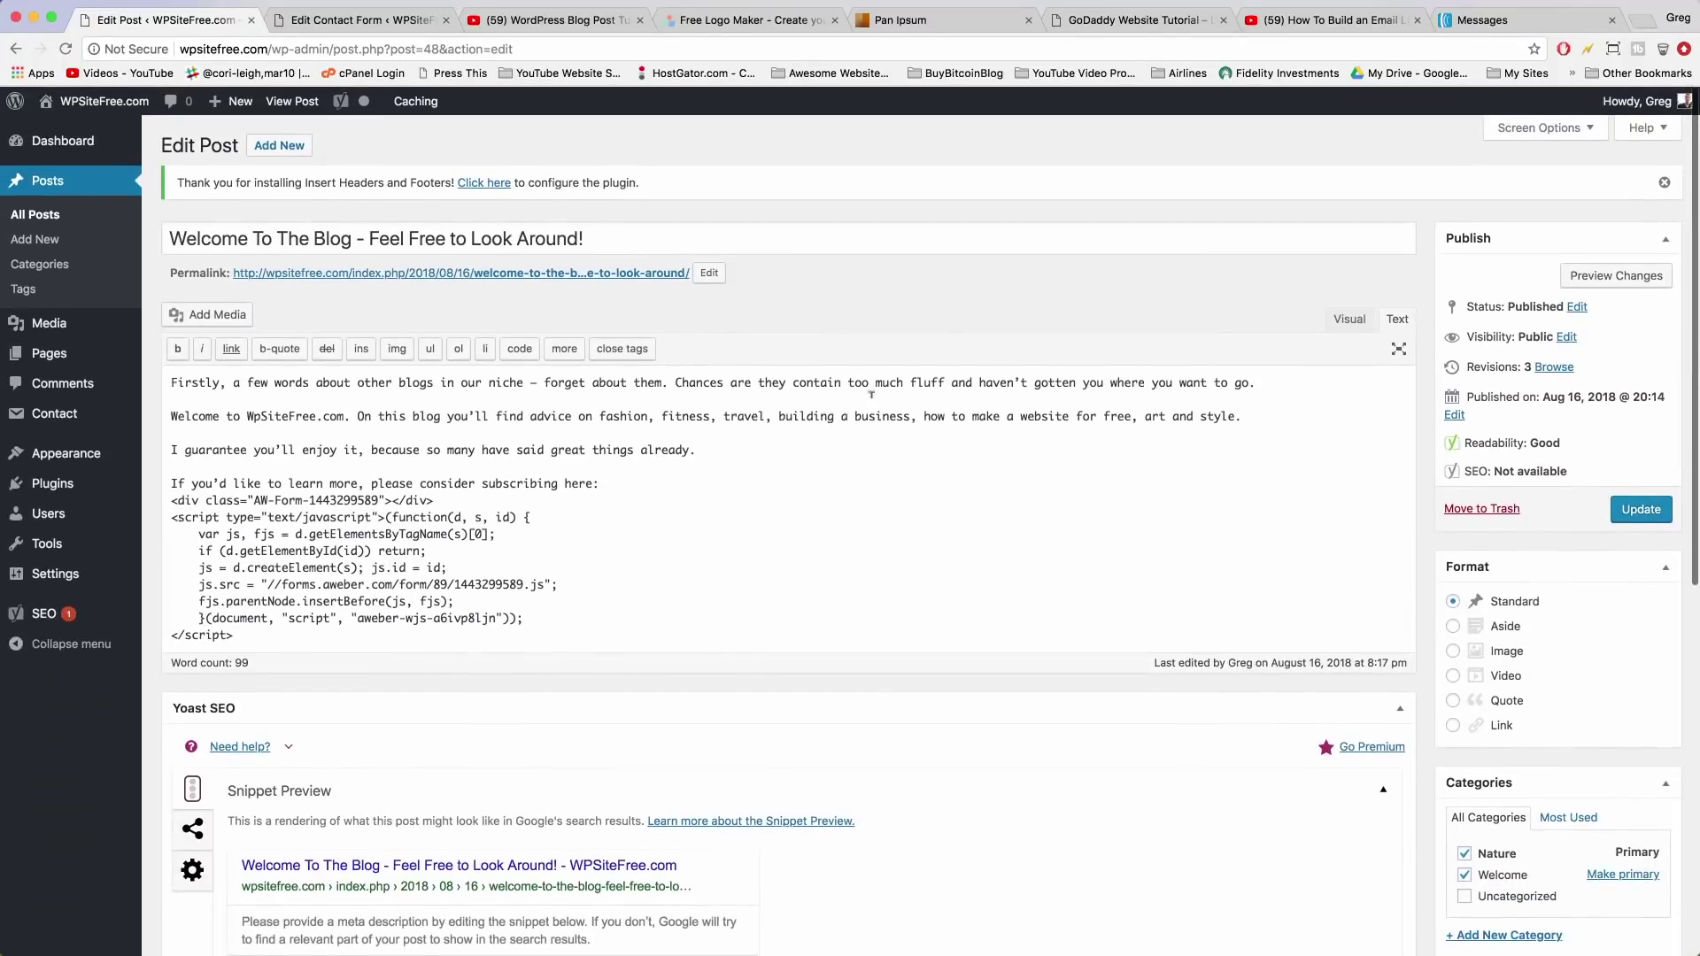
pyautogui.moveTo(1207, 378); pyautogui.dragTo(174, 381)
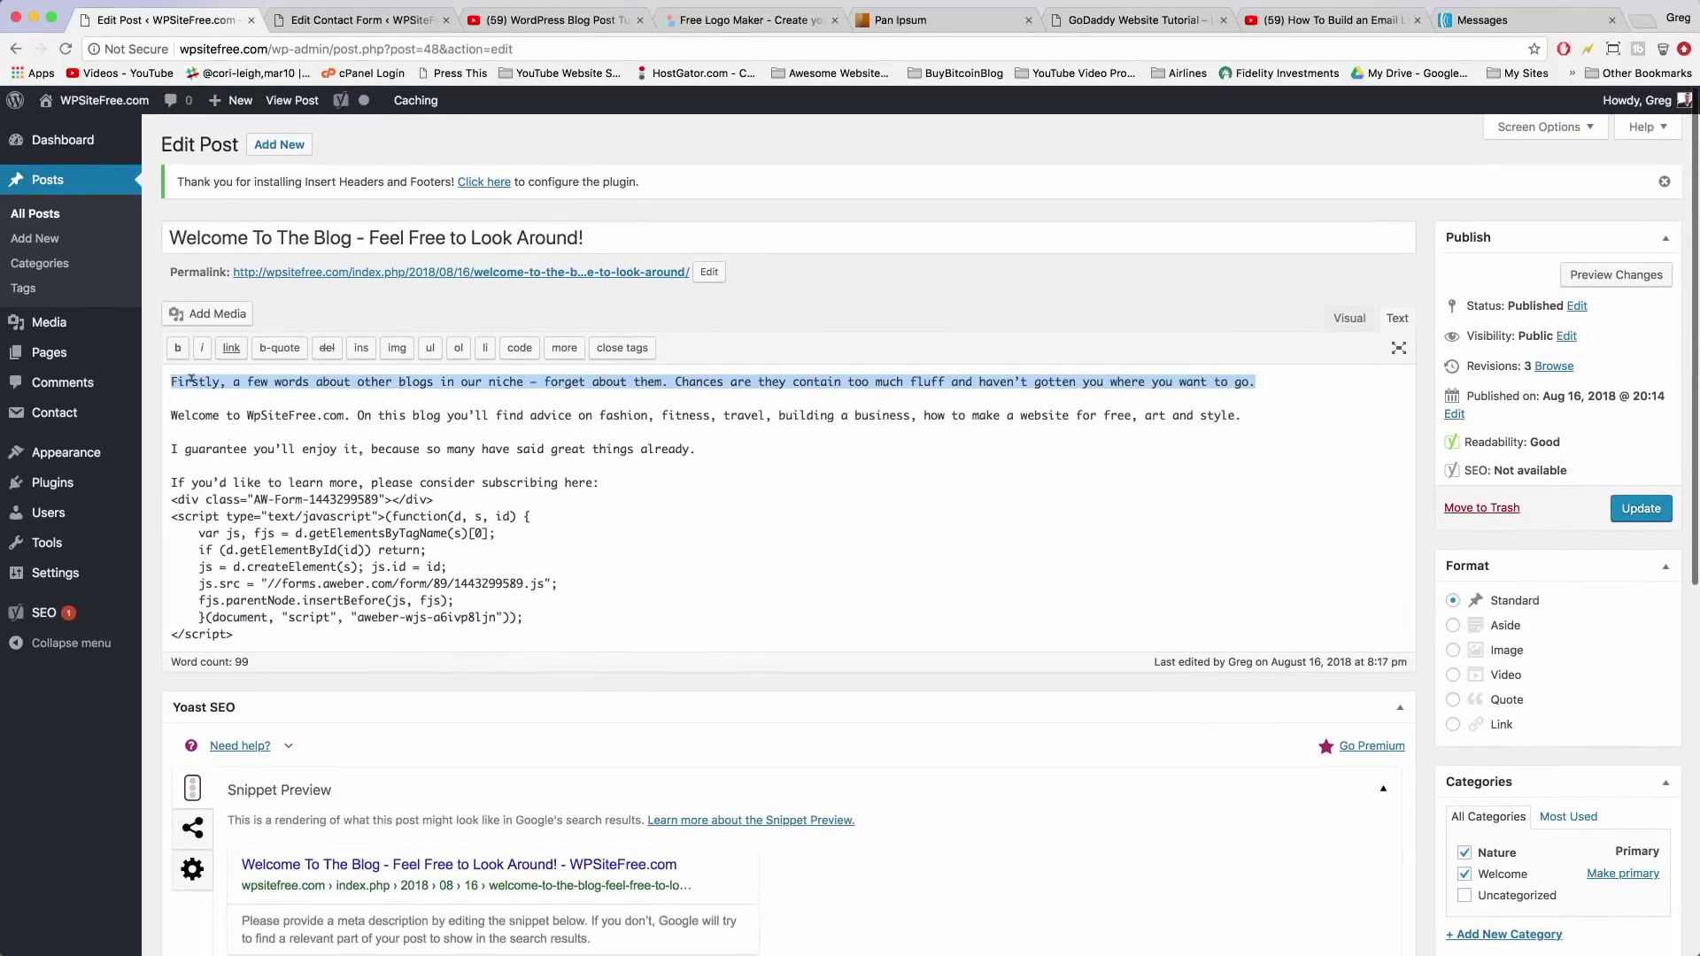
pyautogui.rightClick(191, 380)
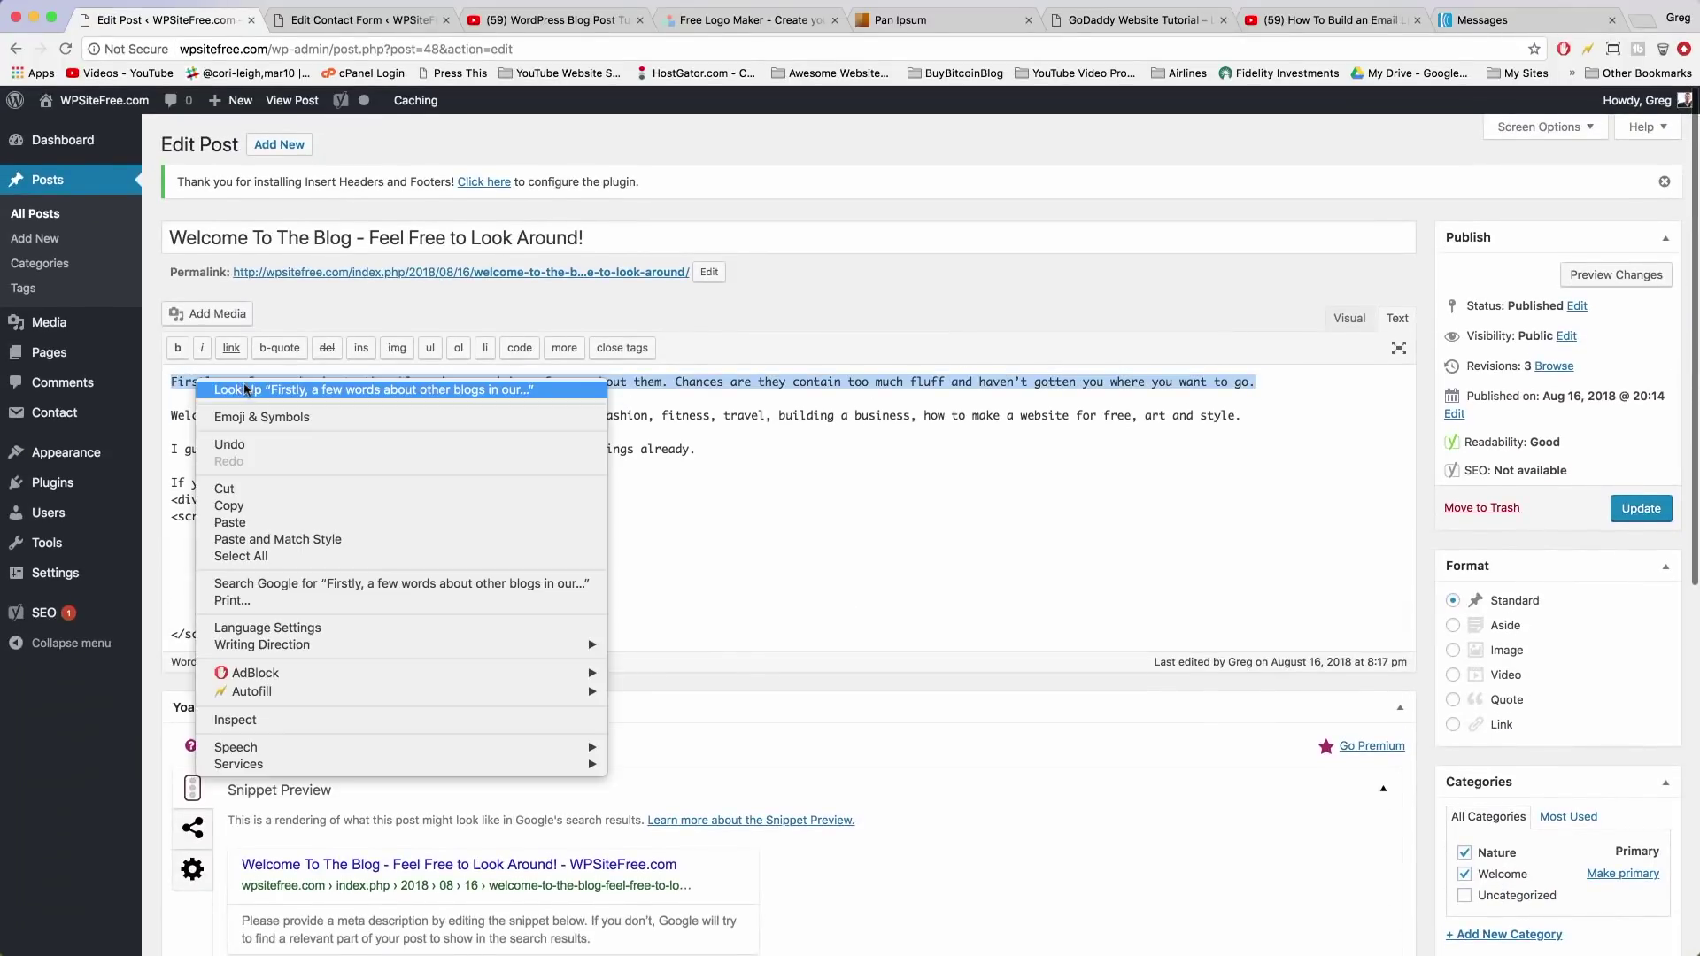
pyautogui.click(232, 505)
# Paste the paragraph into the Excerpt box and update the post
pyautogui.scroll(-10, 584, 554)
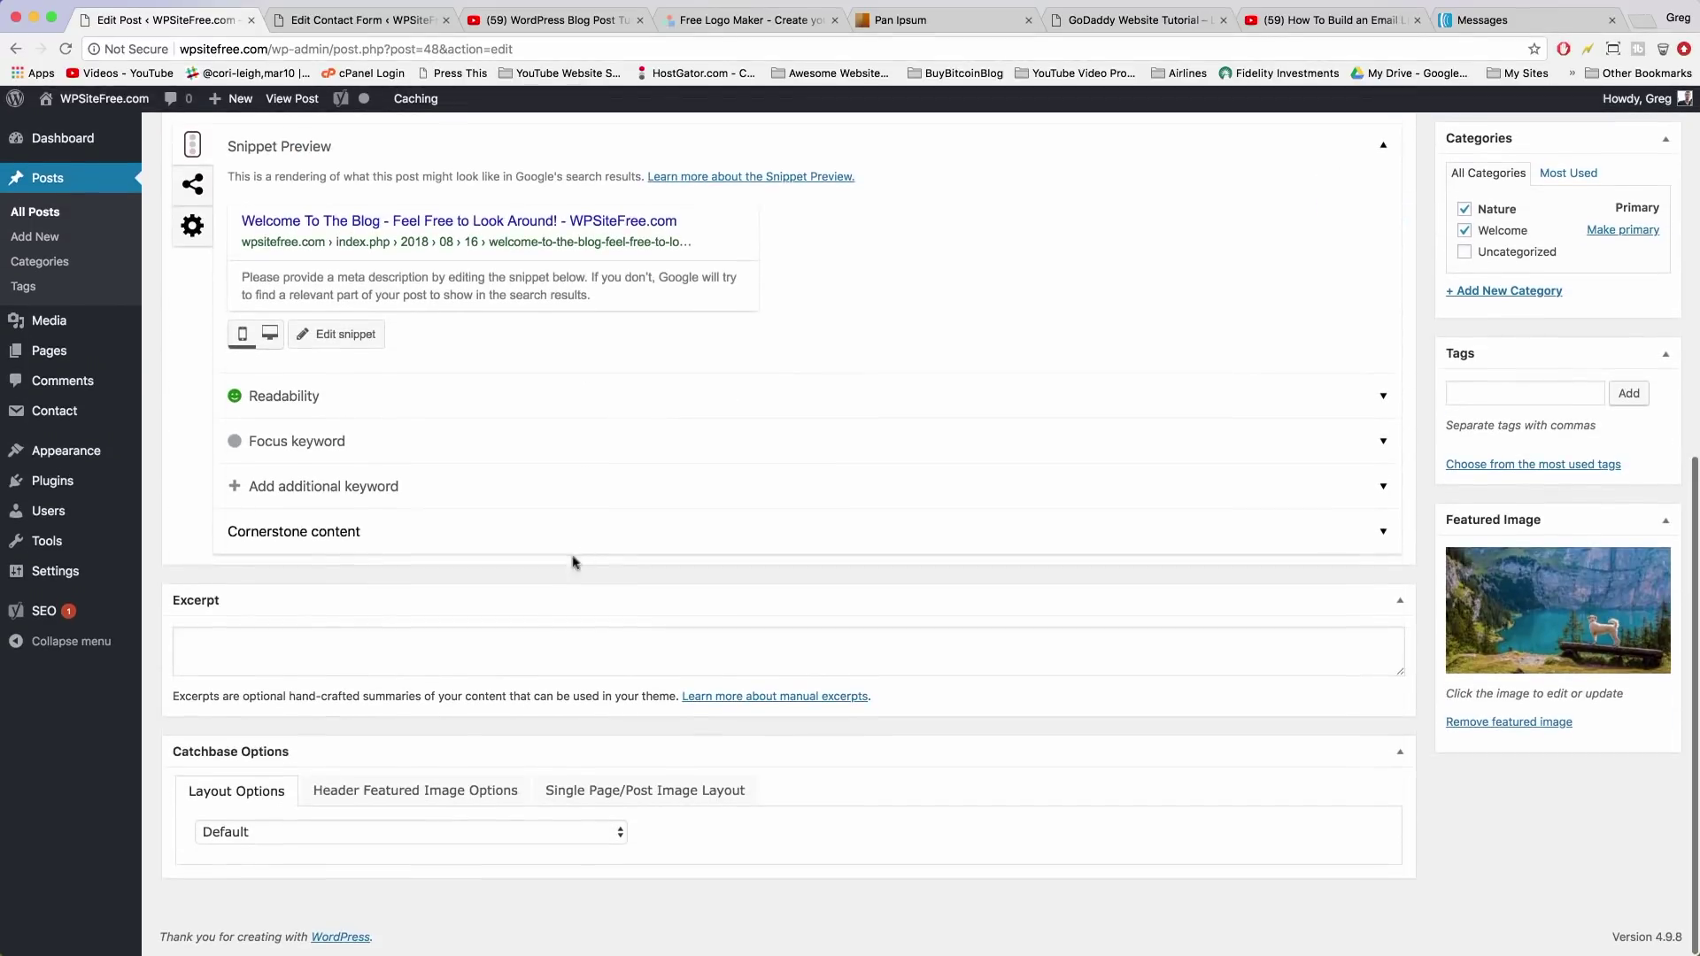
pyautogui.click(454, 648)
pyautogui.rightClick(398, 648)
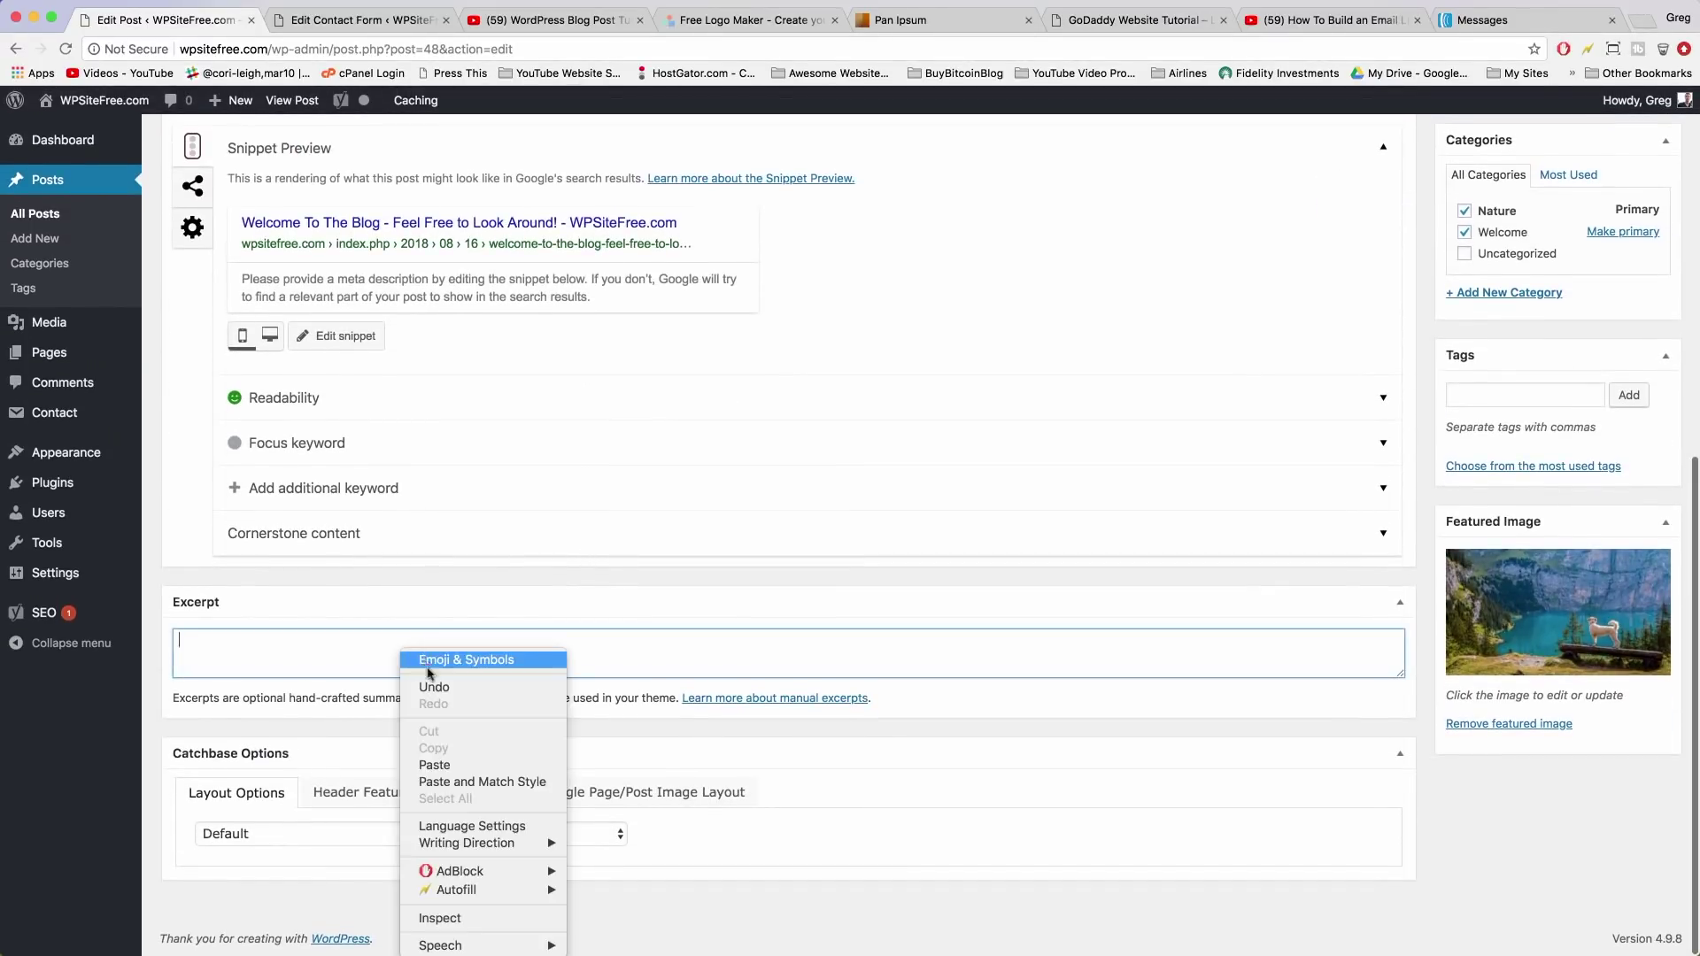
pyautogui.click(434, 759)
pyautogui.scroll(10, 1020, 742)
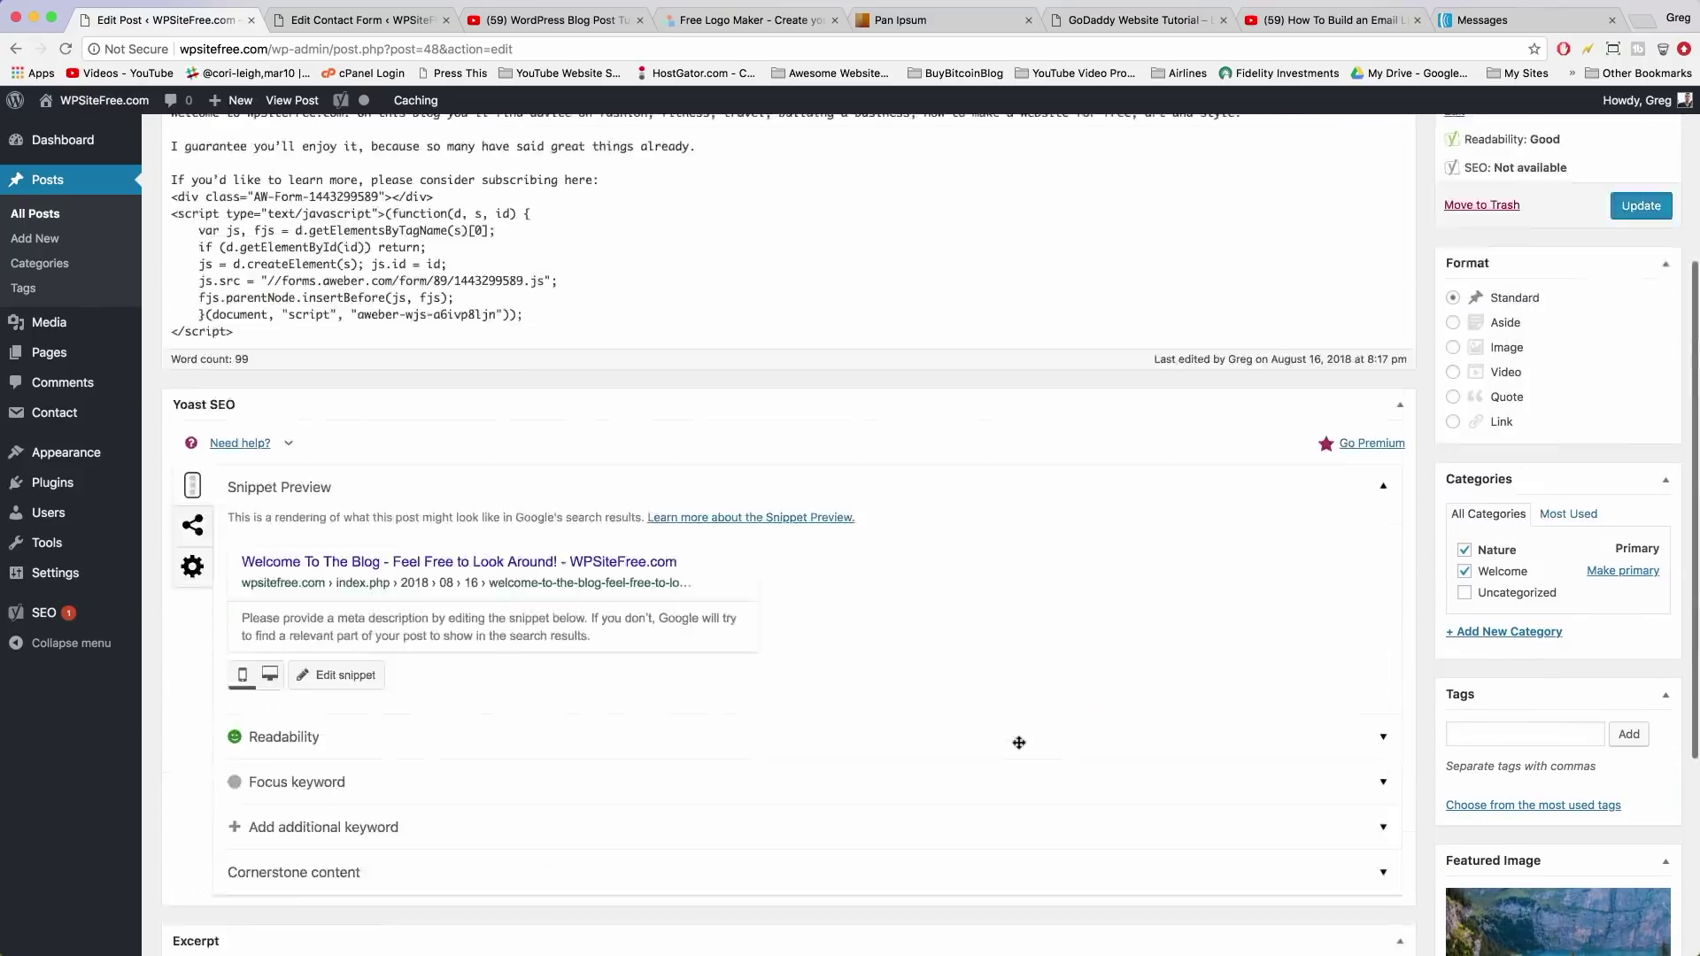
pyautogui.click(1641, 508)
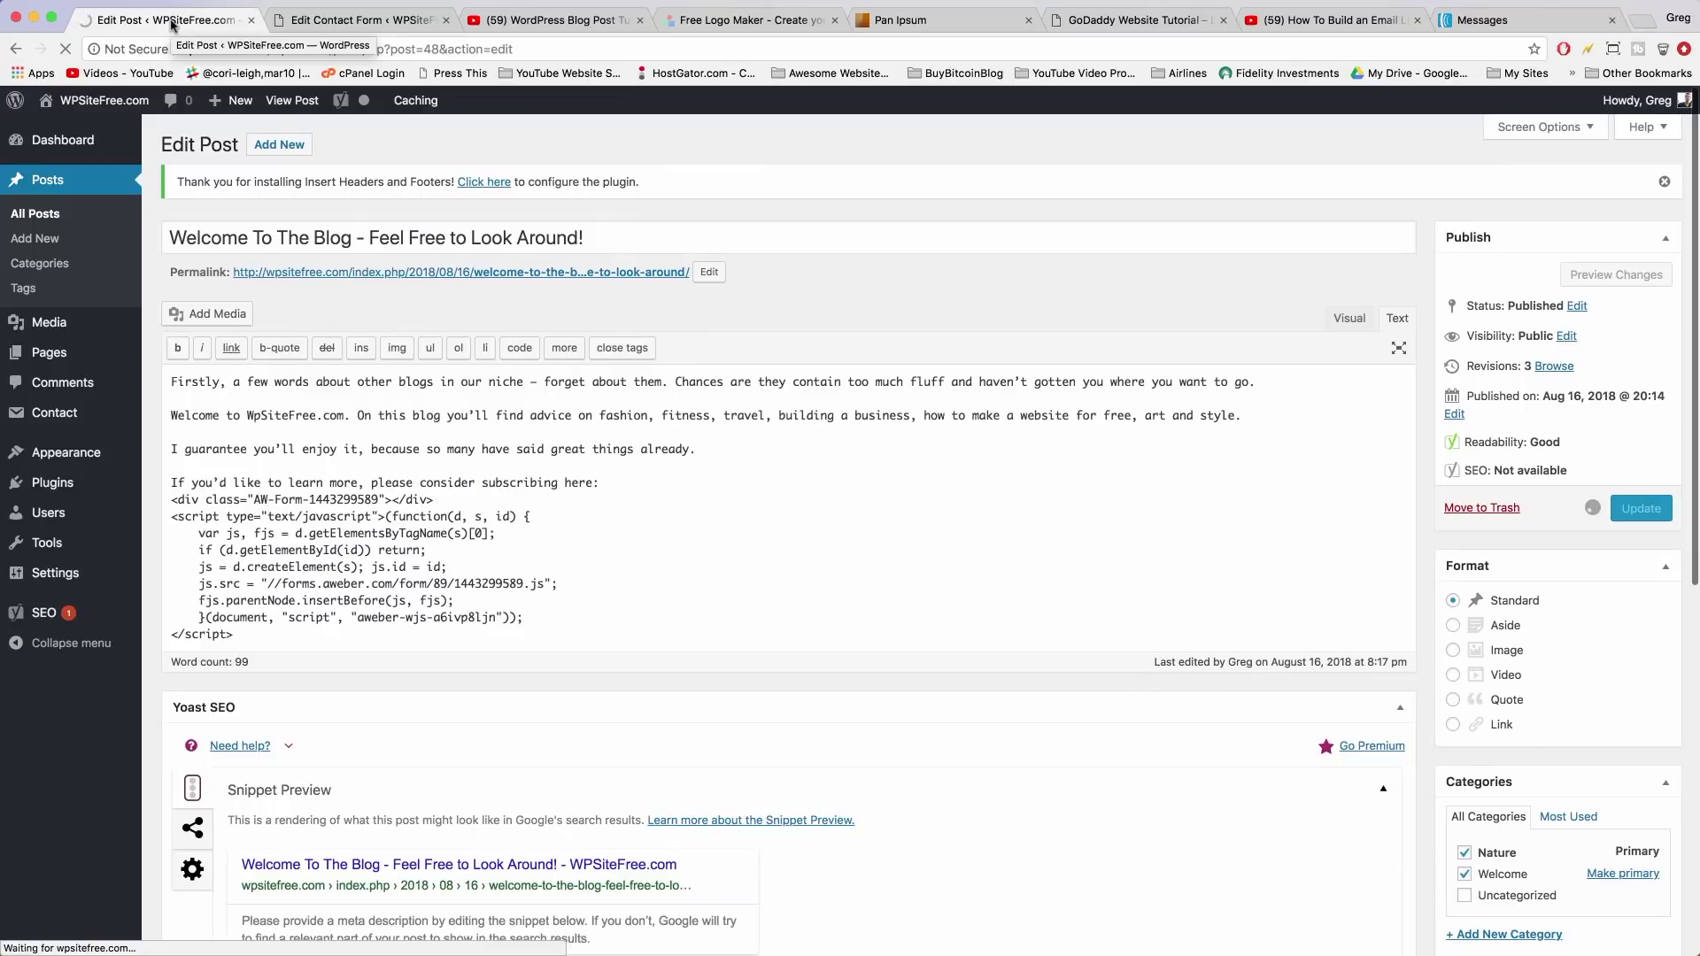
# Visit the live site and open the full post from its front-page excerpt
pyautogui.click(110, 106)
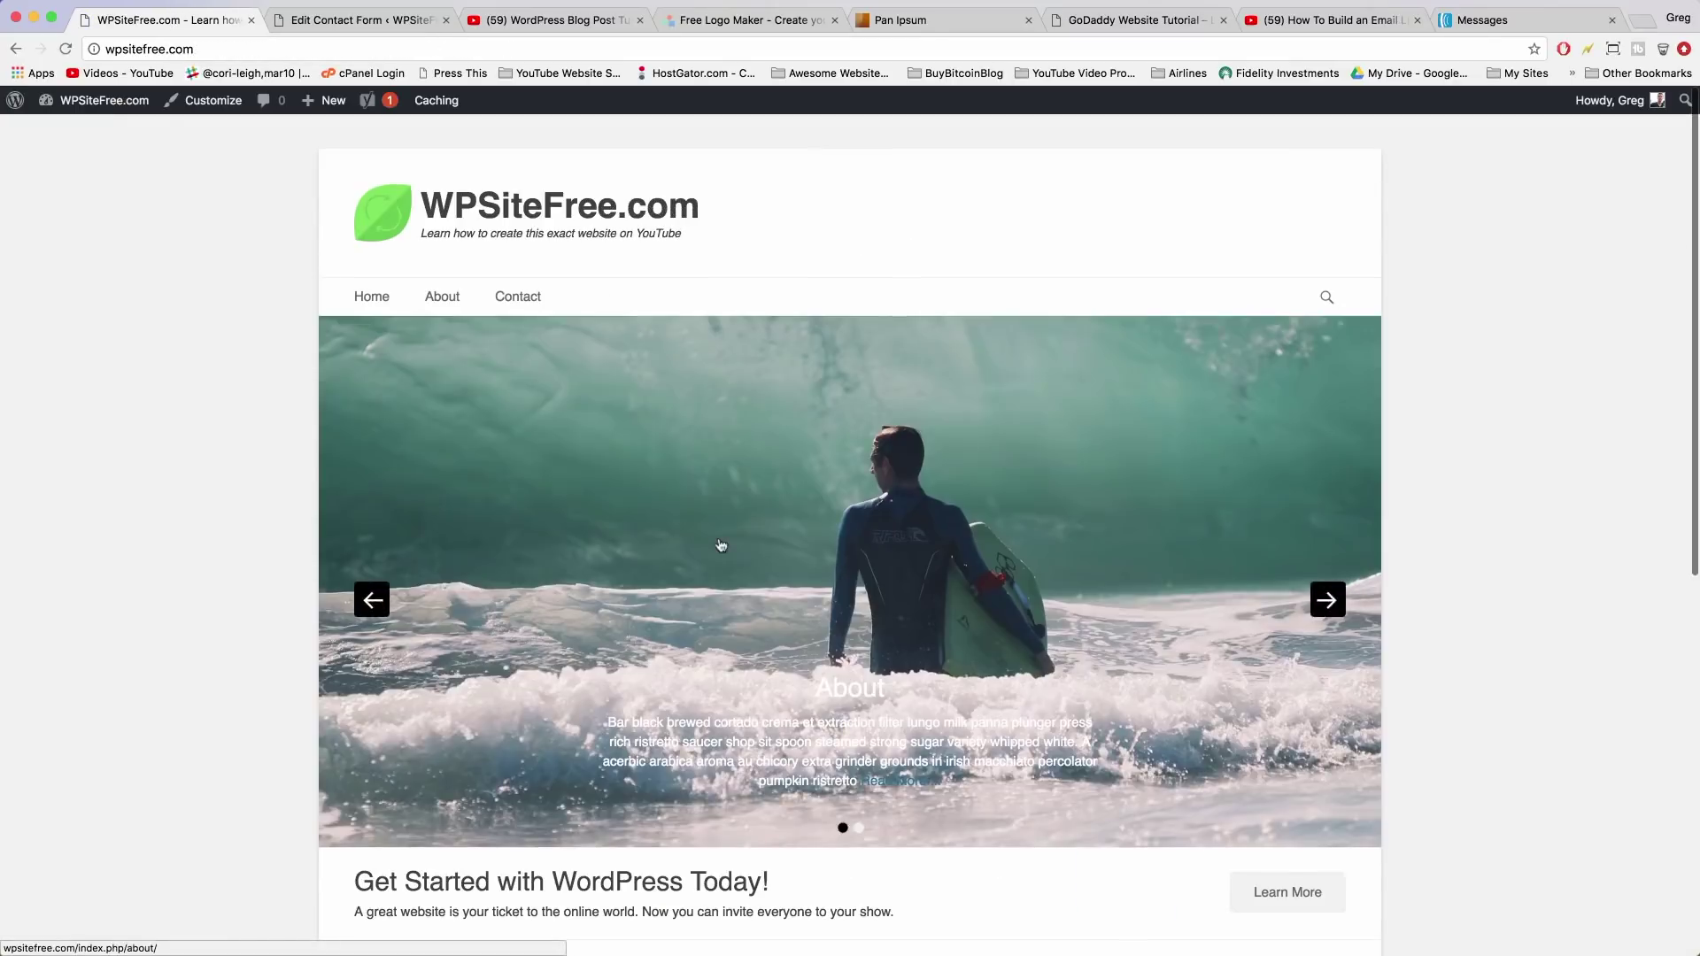
pyautogui.scroll(-6, 722, 544)
pyautogui.scroll(-3, 722, 545)
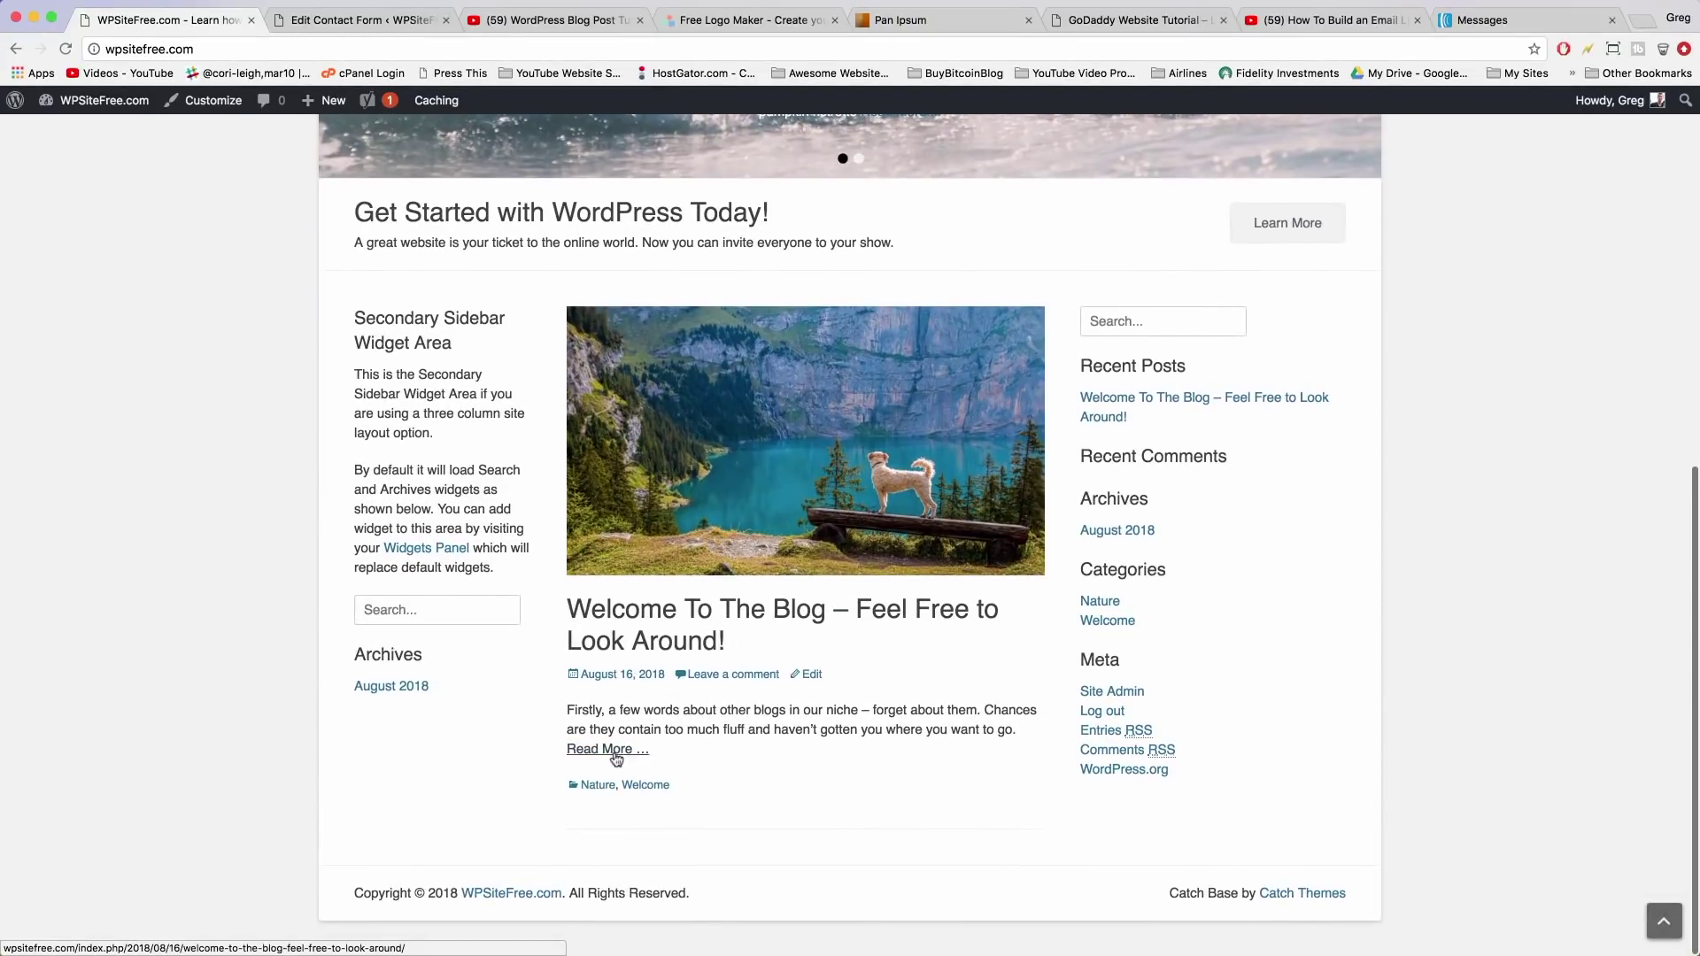
pyautogui.moveTo(877, 728); pyautogui.dragTo(1015, 728)
pyautogui.click(1023, 736)
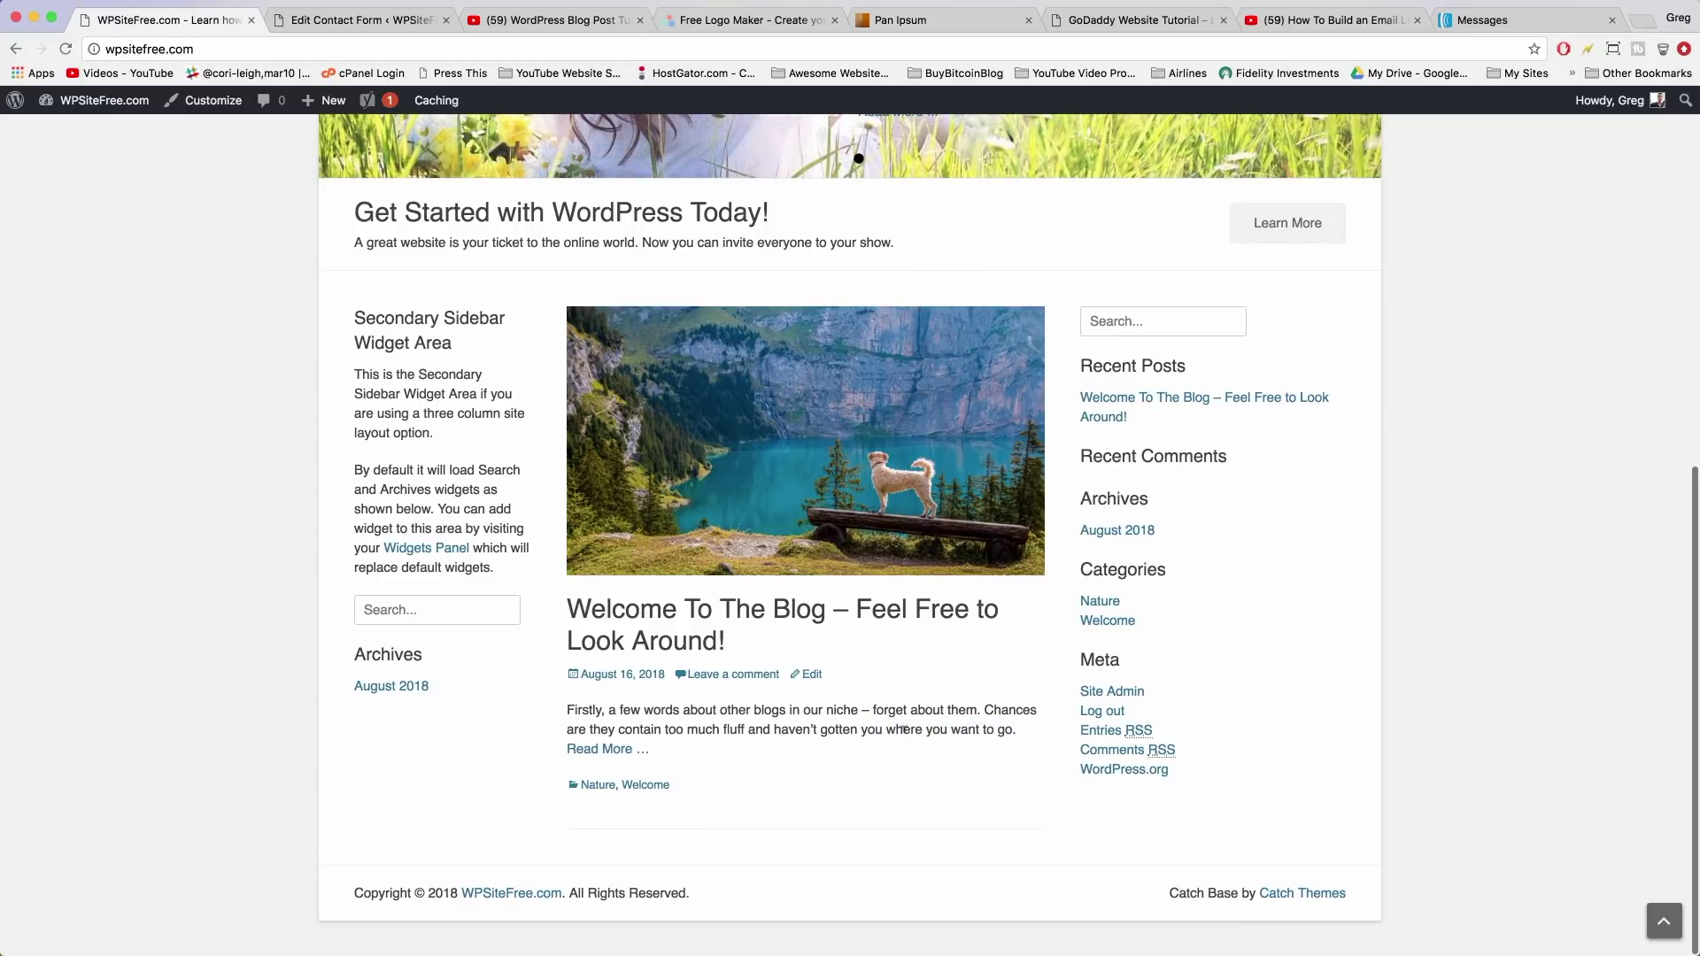
pyautogui.click(608, 751)
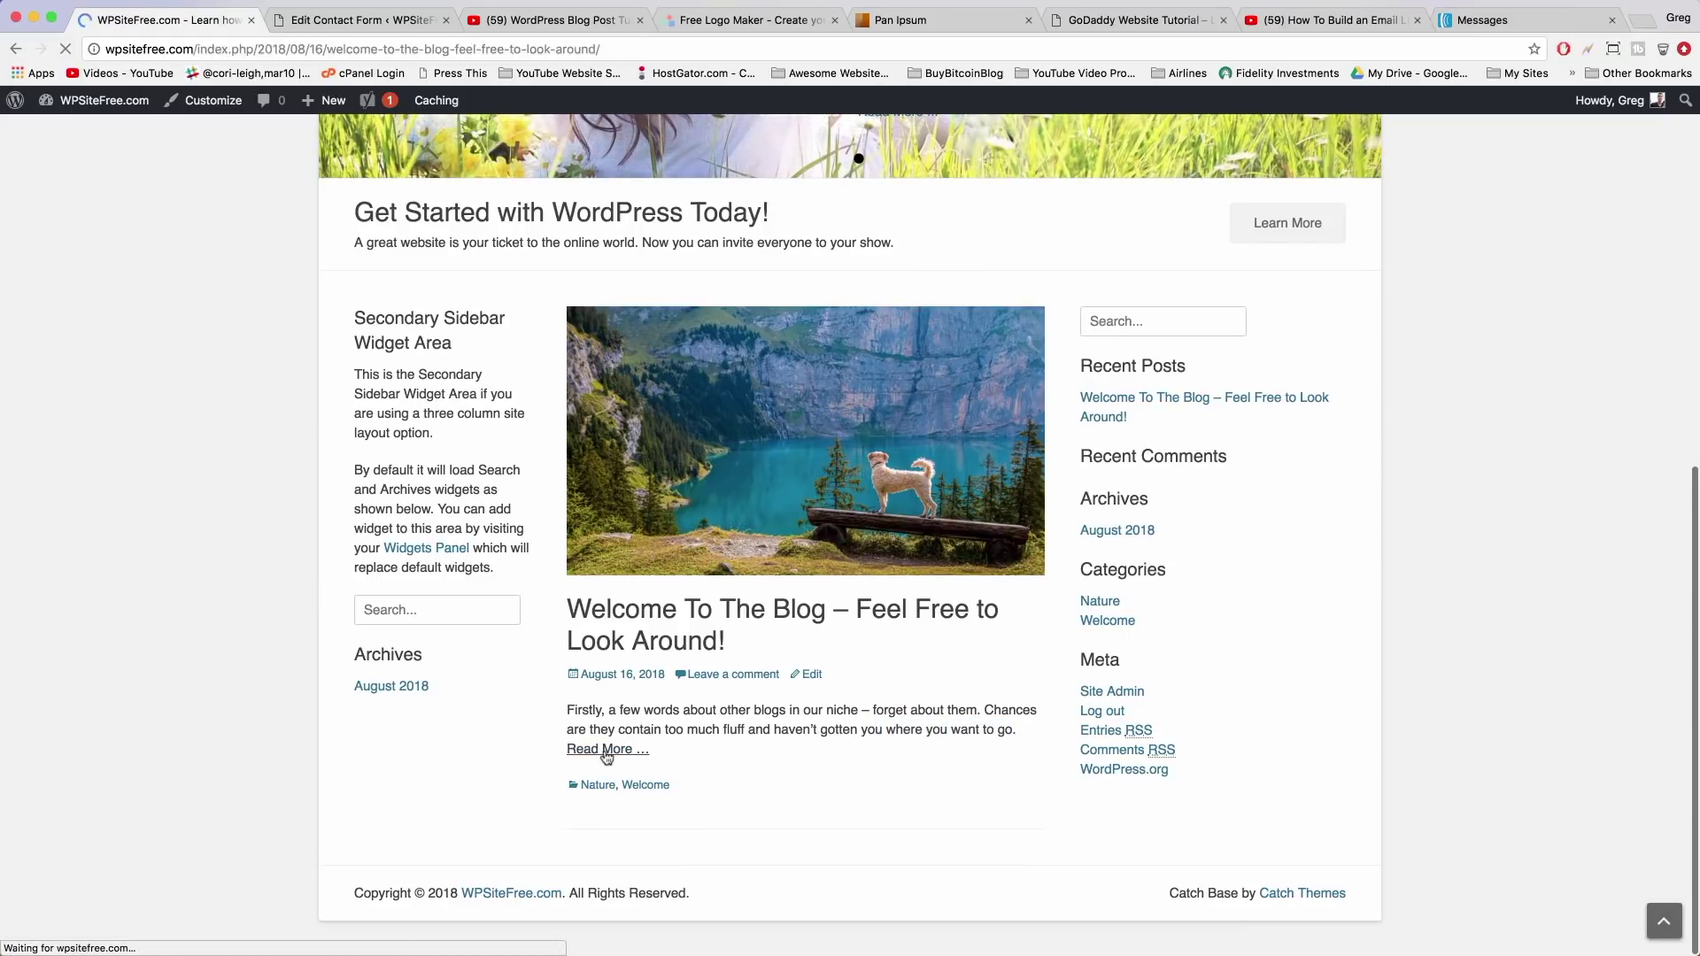
# Scroll through the post and highlight the index.php and date part of its URL
pyautogui.scroll(-15, 607, 758)
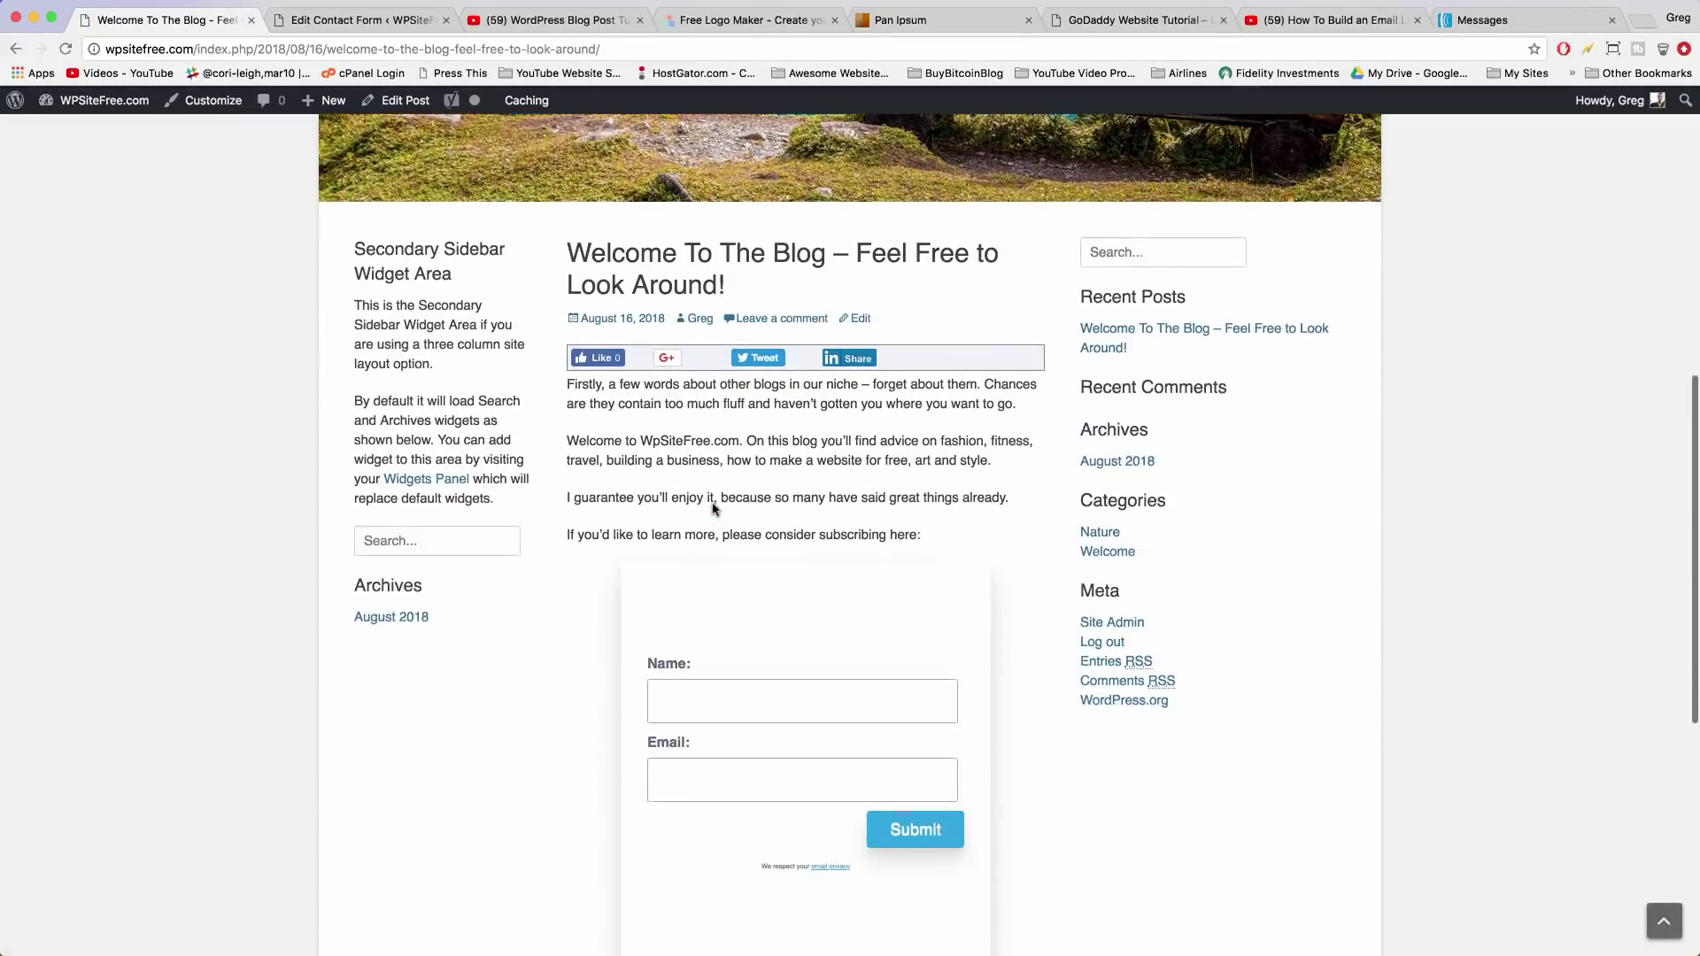
pyautogui.scroll(-2, 710, 508)
pyautogui.scroll(20, 923, 271)
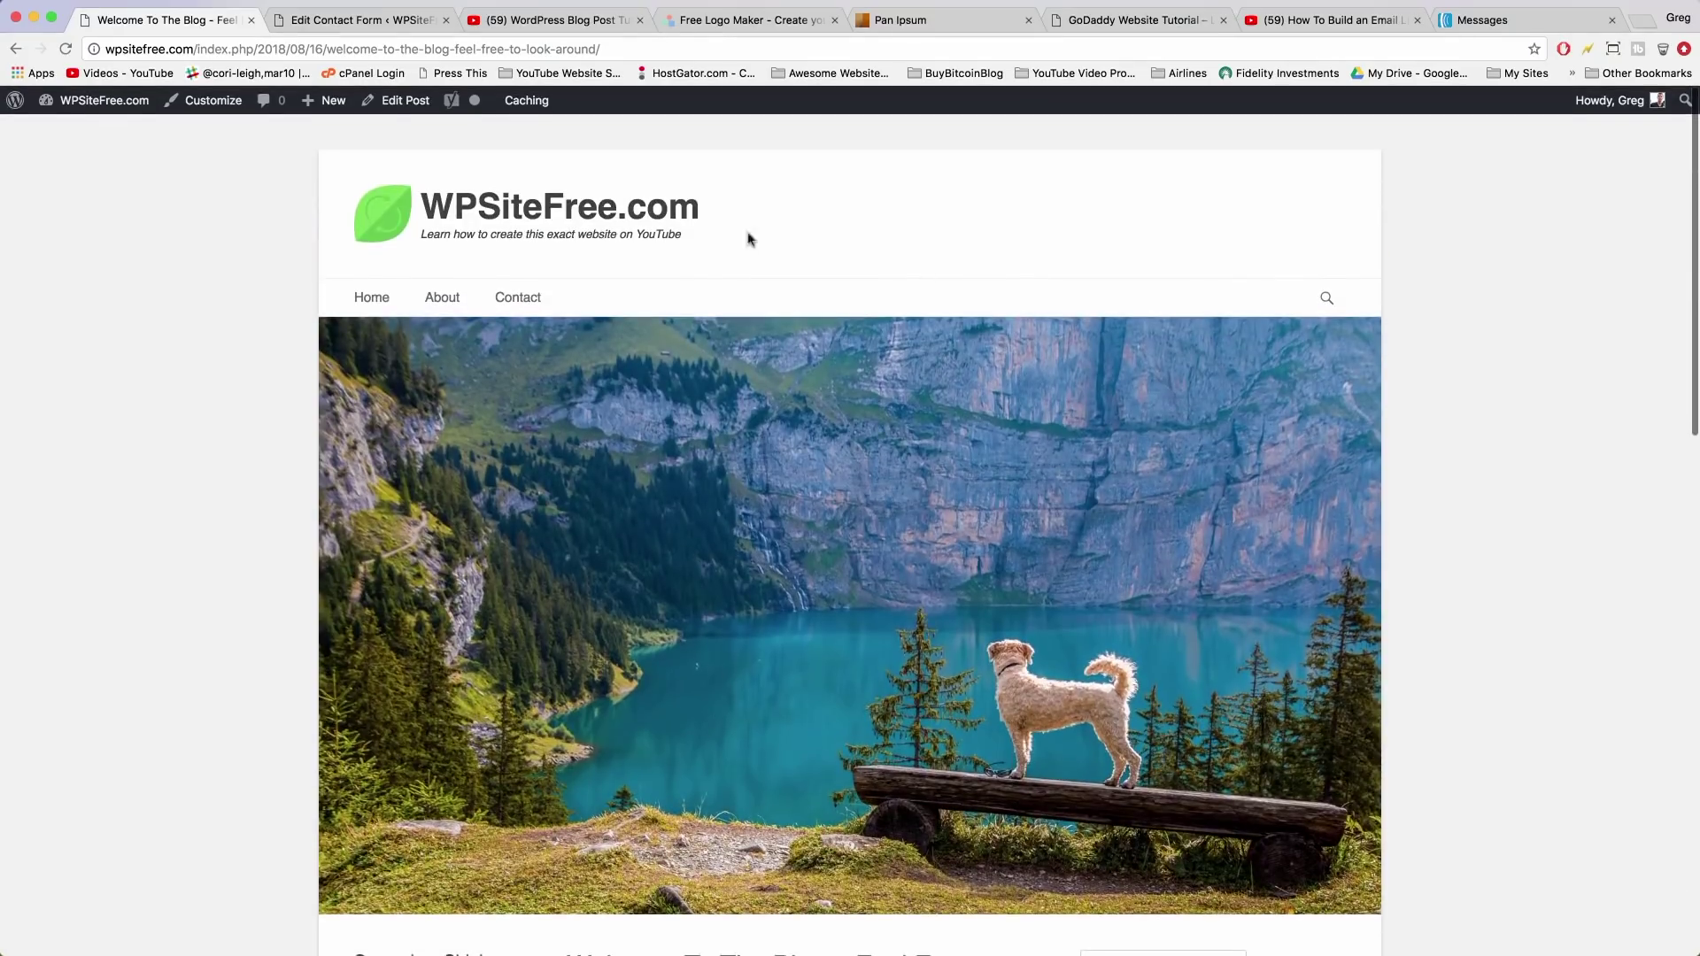
pyautogui.scroll(-9, 890, 580)
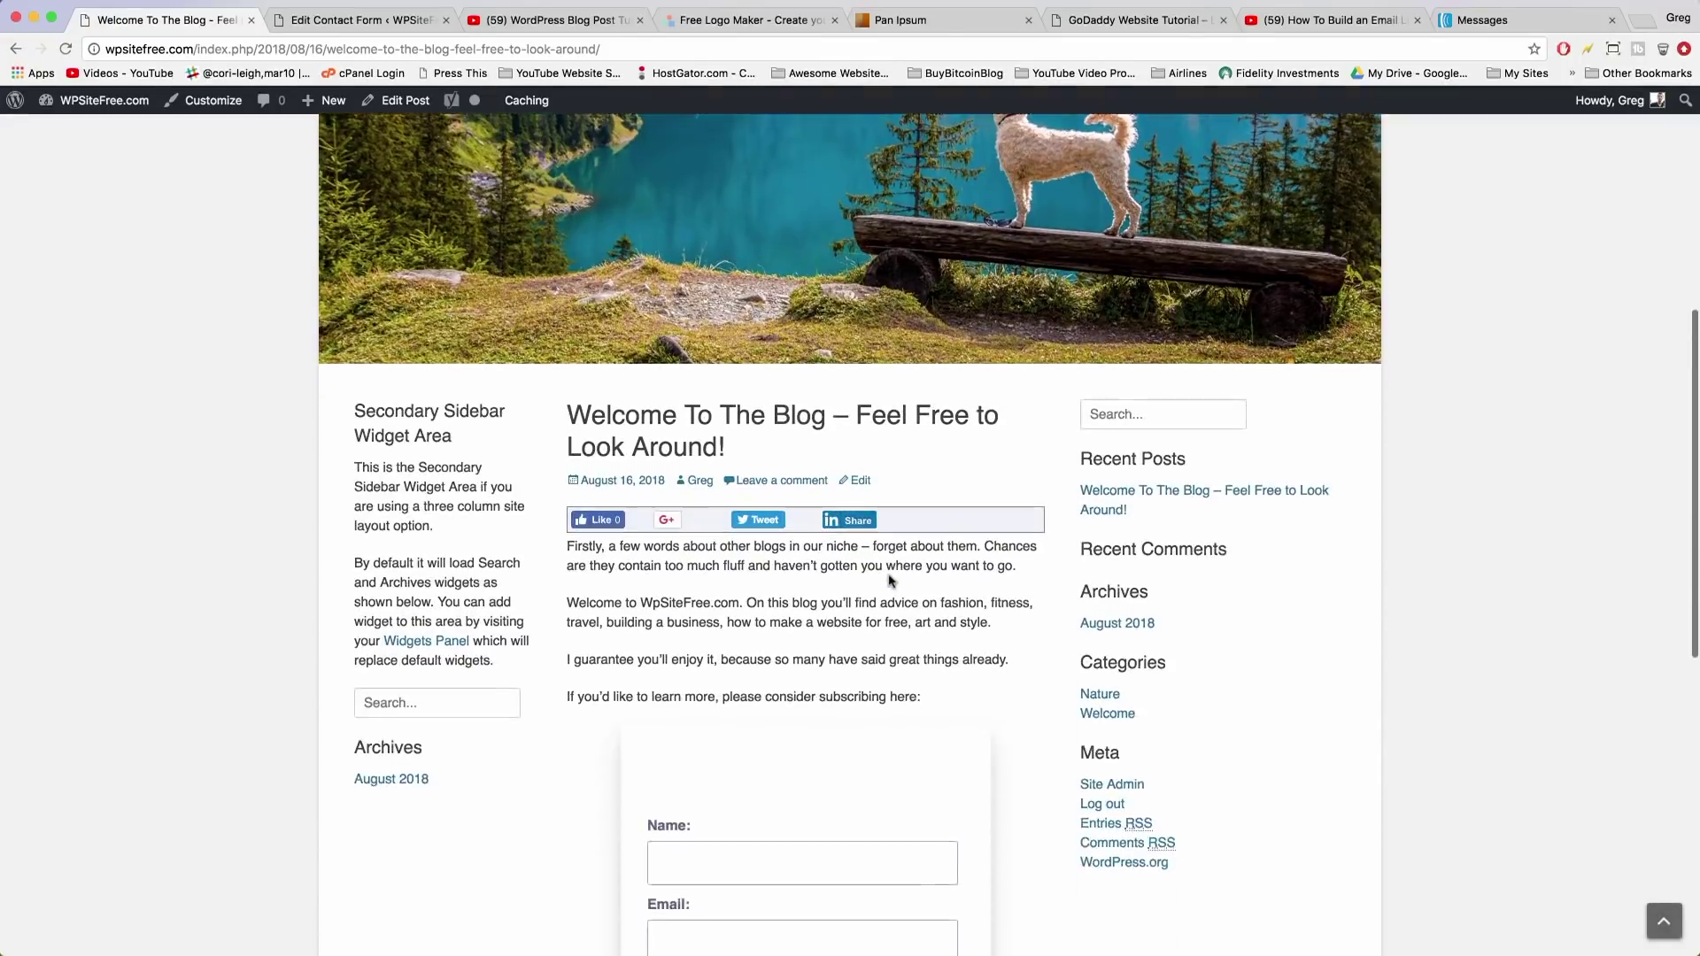
pyautogui.scroll(-6, 890, 580)
pyautogui.scroll(20, 890, 580)
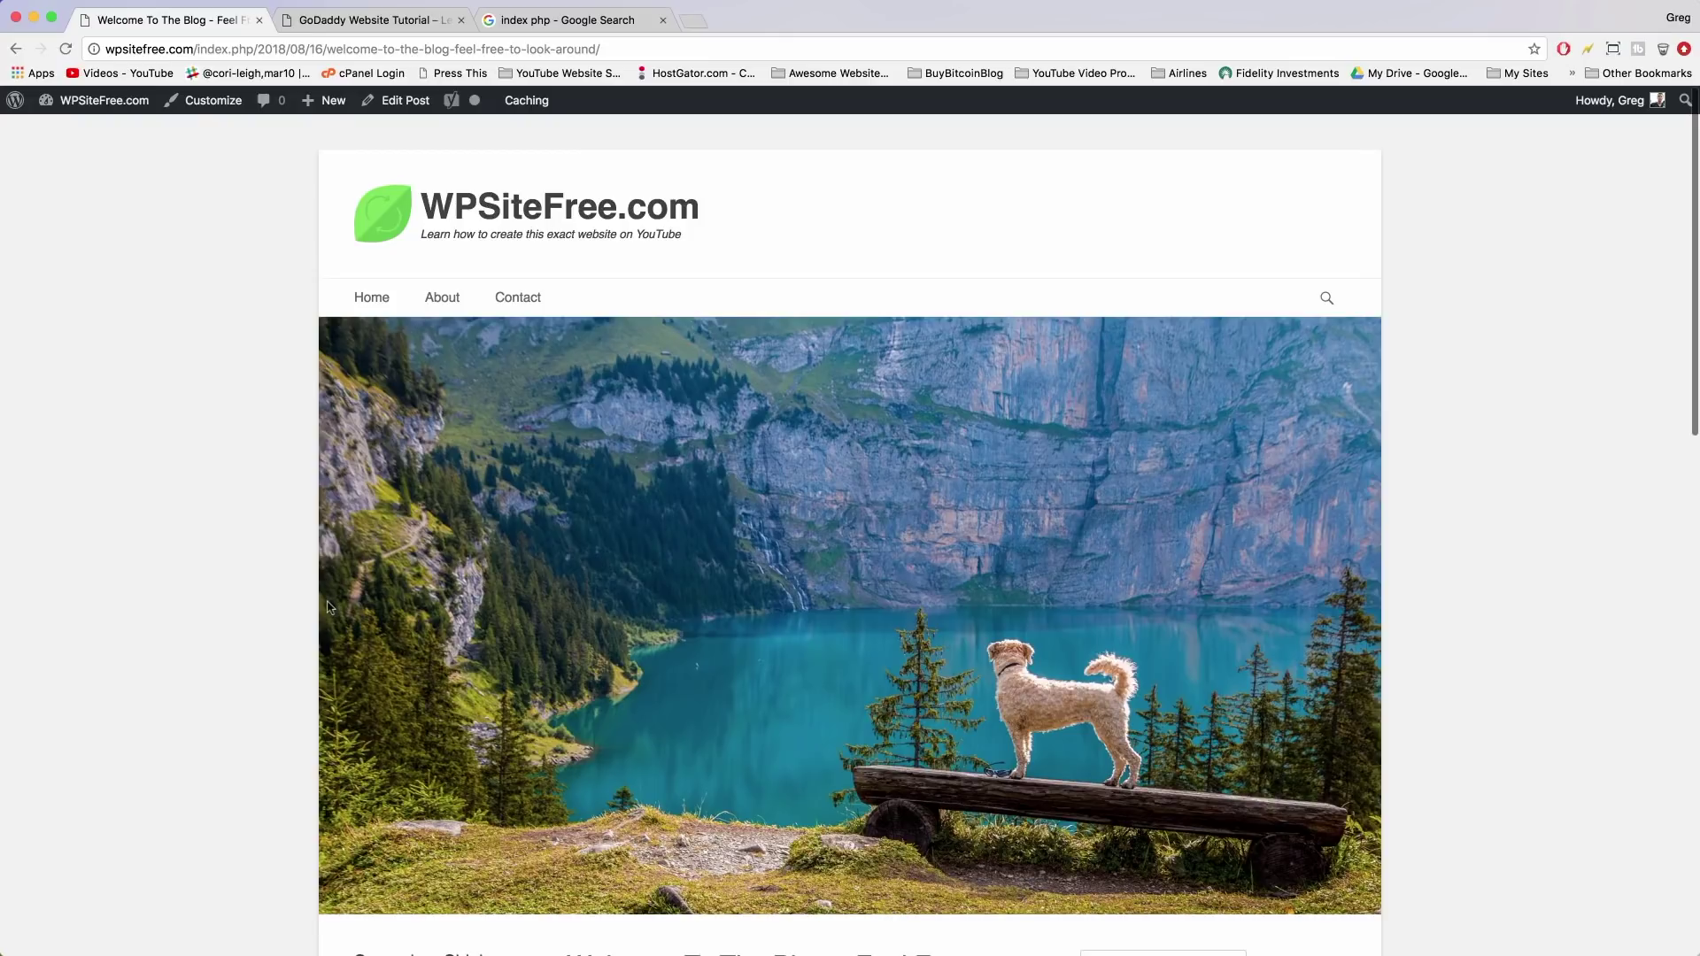
pyautogui.click(191, 46)
pyautogui.click(201, 48)
pyautogui.moveTo(198, 49); pyautogui.dragTo(324, 44)
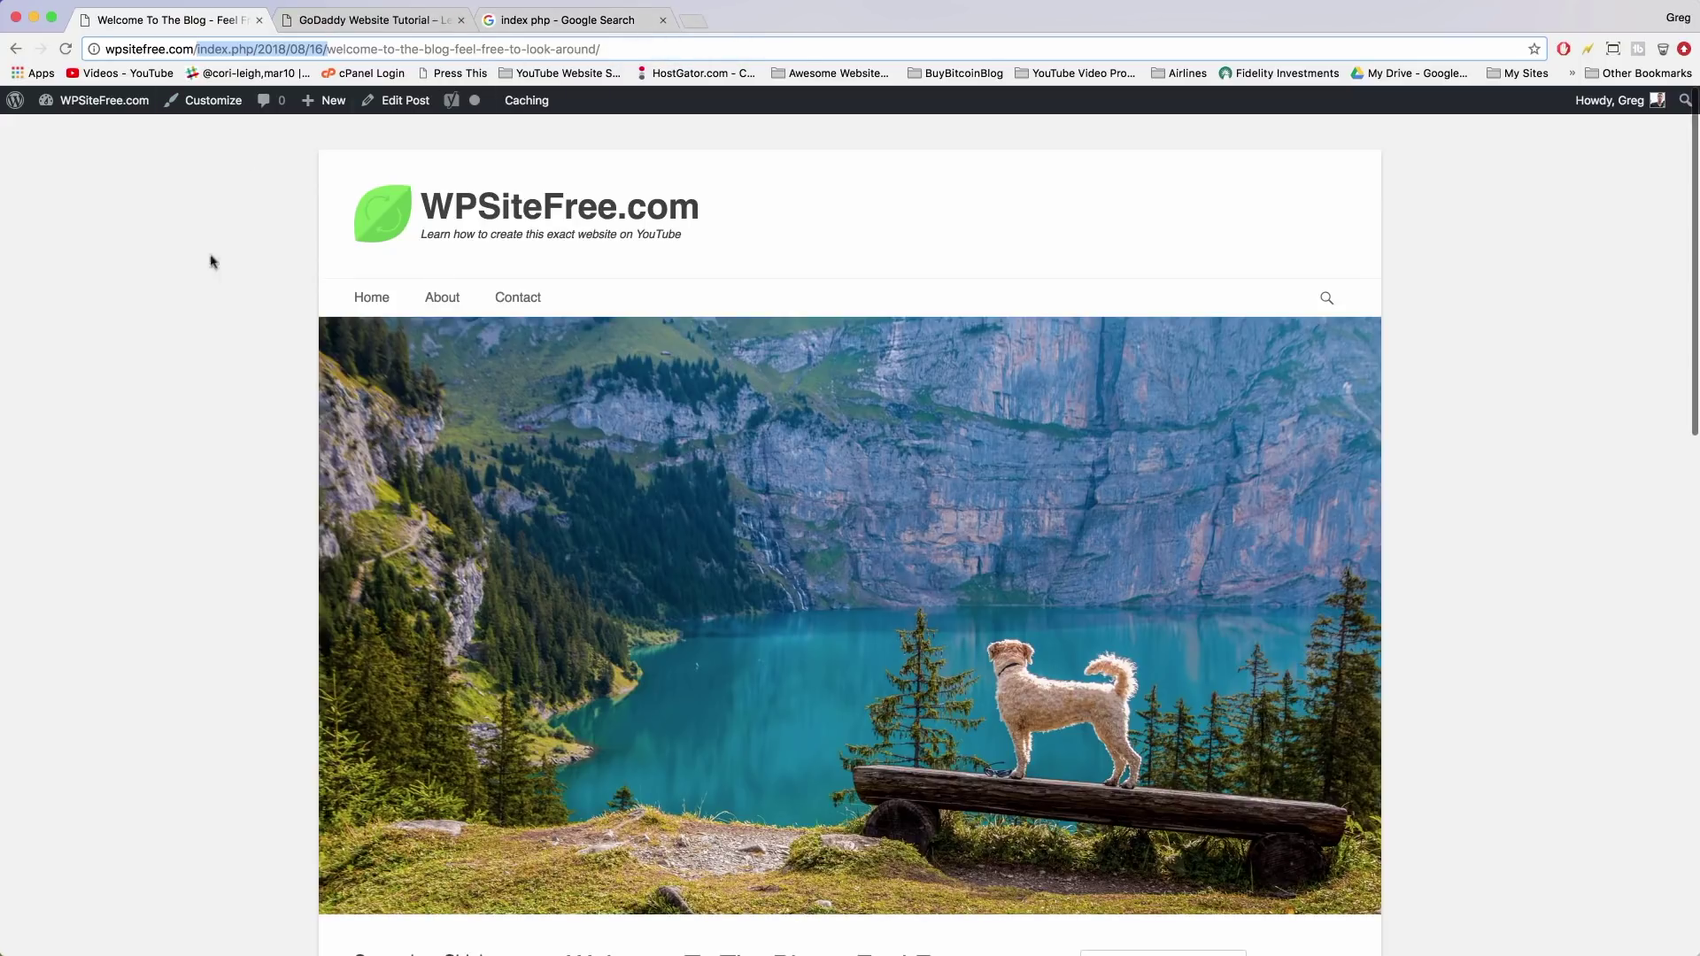
pyautogui.click(209, 397)
# Go to the site's home page, then back to the blog post page
pyautogui.scroll(-3, 233, 664)
pyautogui.scroll(3, 231, 664)
pyautogui.click(368, 301)
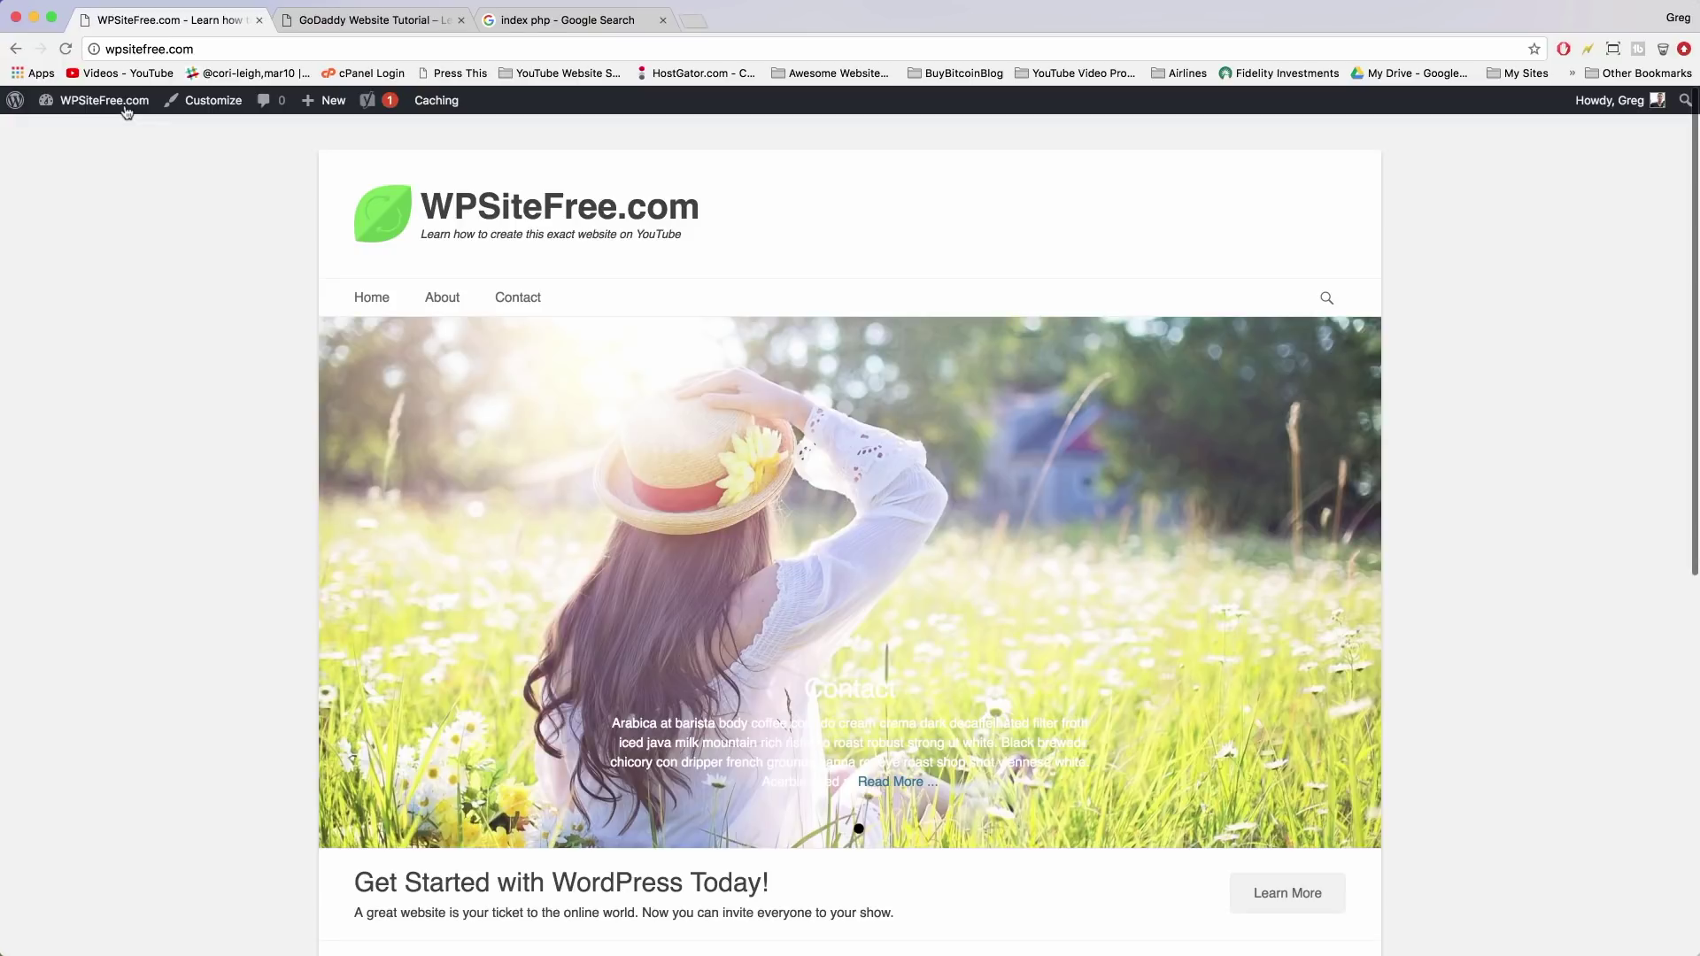
pyautogui.click(131, 49)
pyautogui.click(194, 49)
pyautogui.click(15, 49)
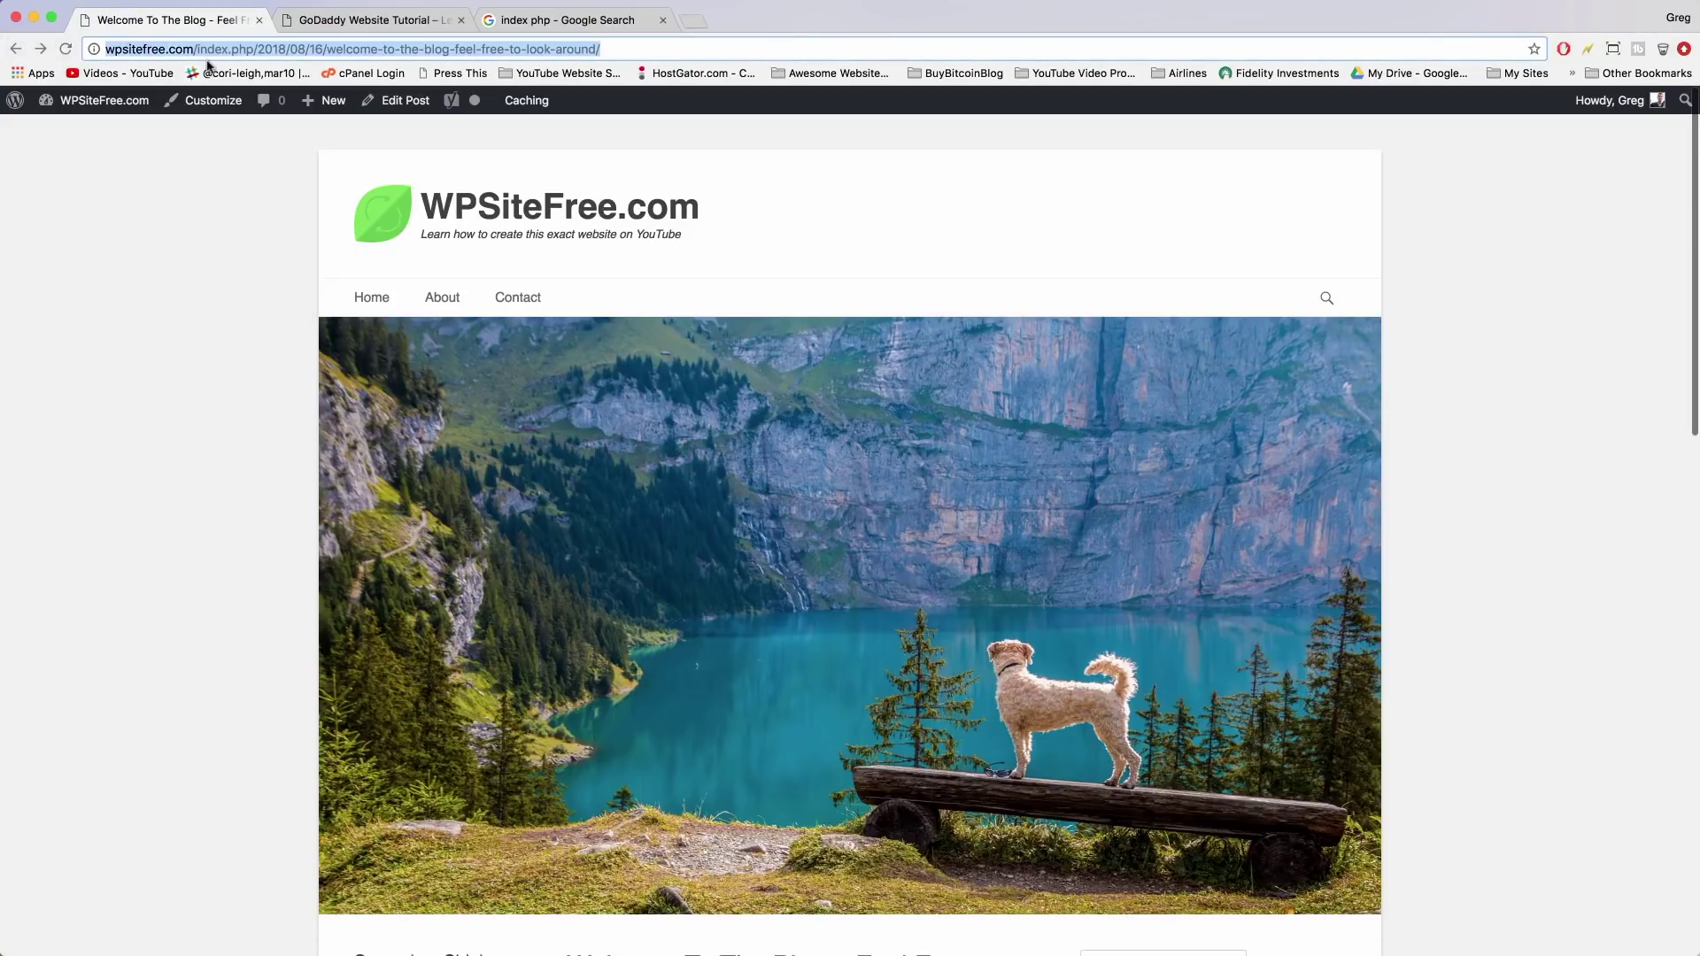
pyautogui.click(204, 49)
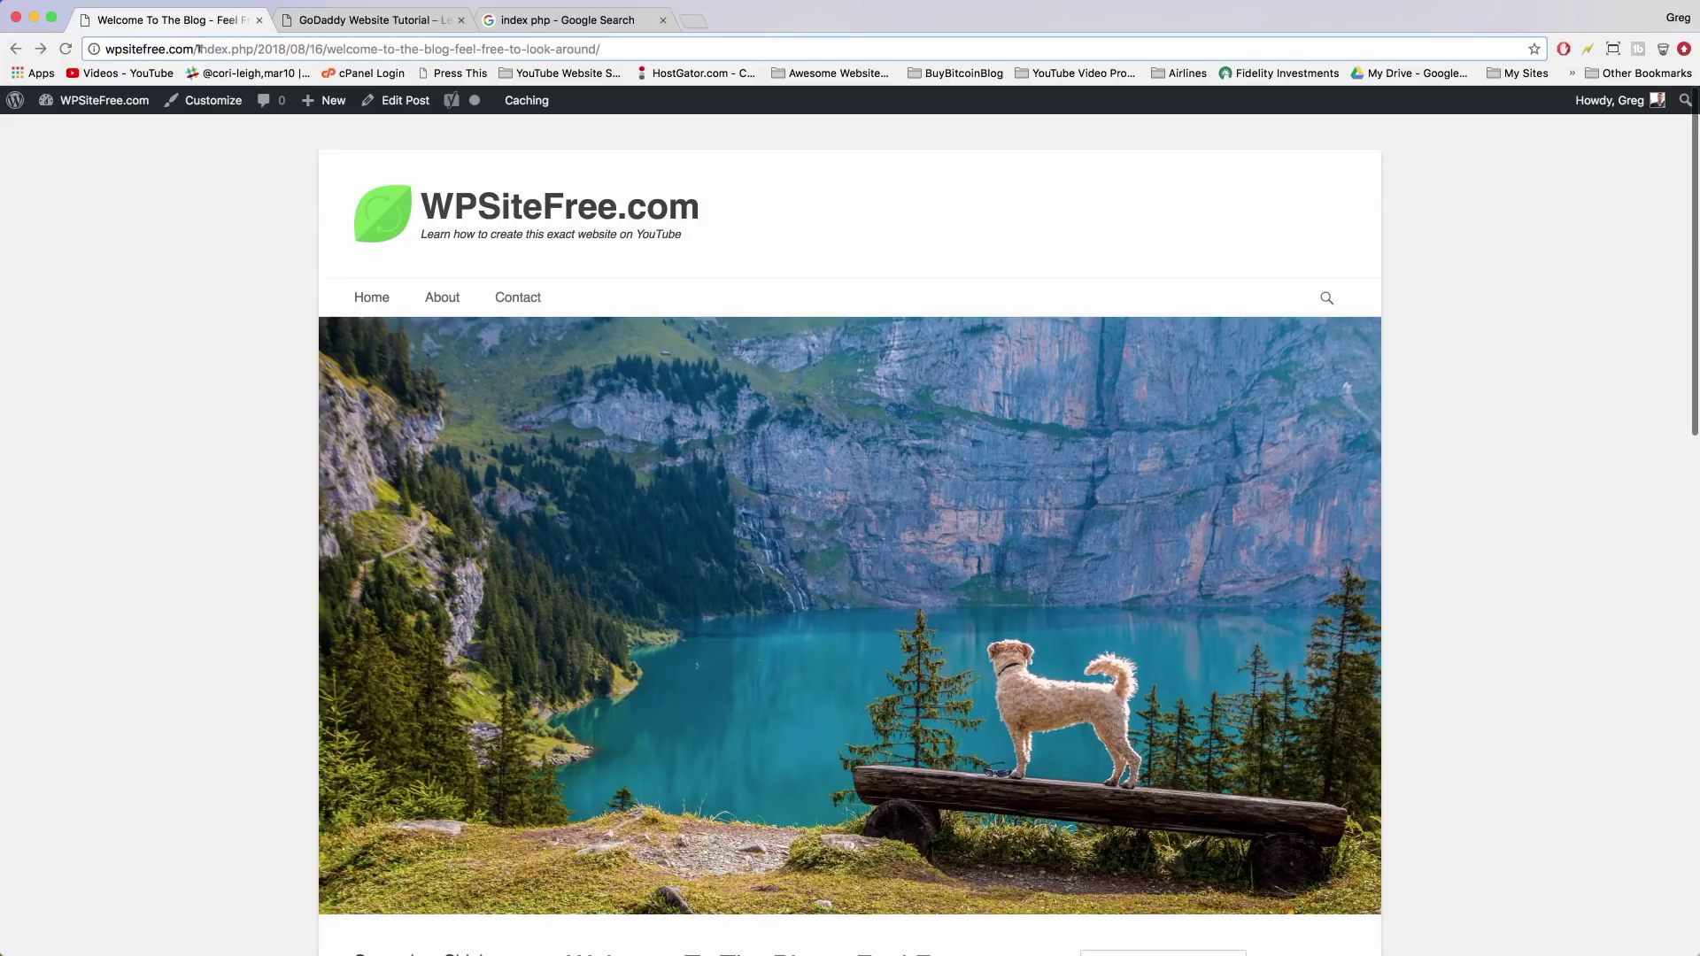
pyautogui.scroll(-6, 260, 280)
# Highlight the domain, index.php, date and slug parts of the post's address in turn
pyautogui.moveTo(195, 49); pyautogui.dragTo(82, 41)
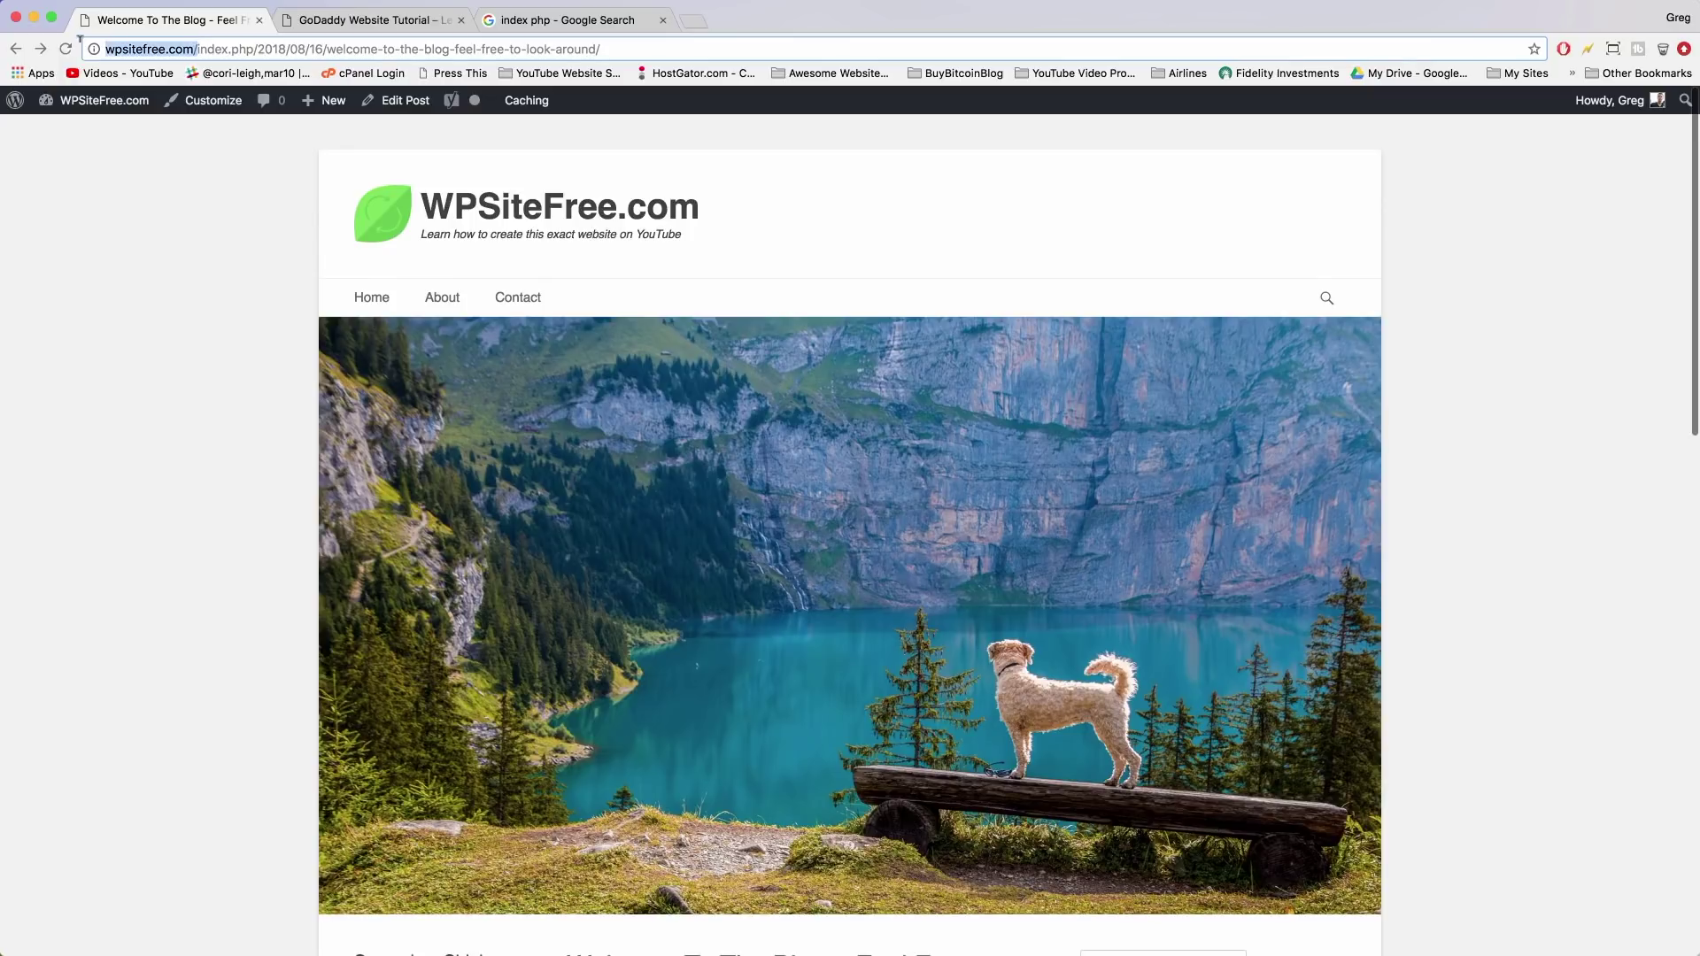
pyautogui.click(194, 49)
pyautogui.moveTo(198, 49); pyautogui.dragTo(261, 48)
pyautogui.click(253, 49)
pyautogui.moveTo(257, 49); pyautogui.dragTo(600, 49)
pyautogui.click(324, 49)
pyautogui.click(618, 51)
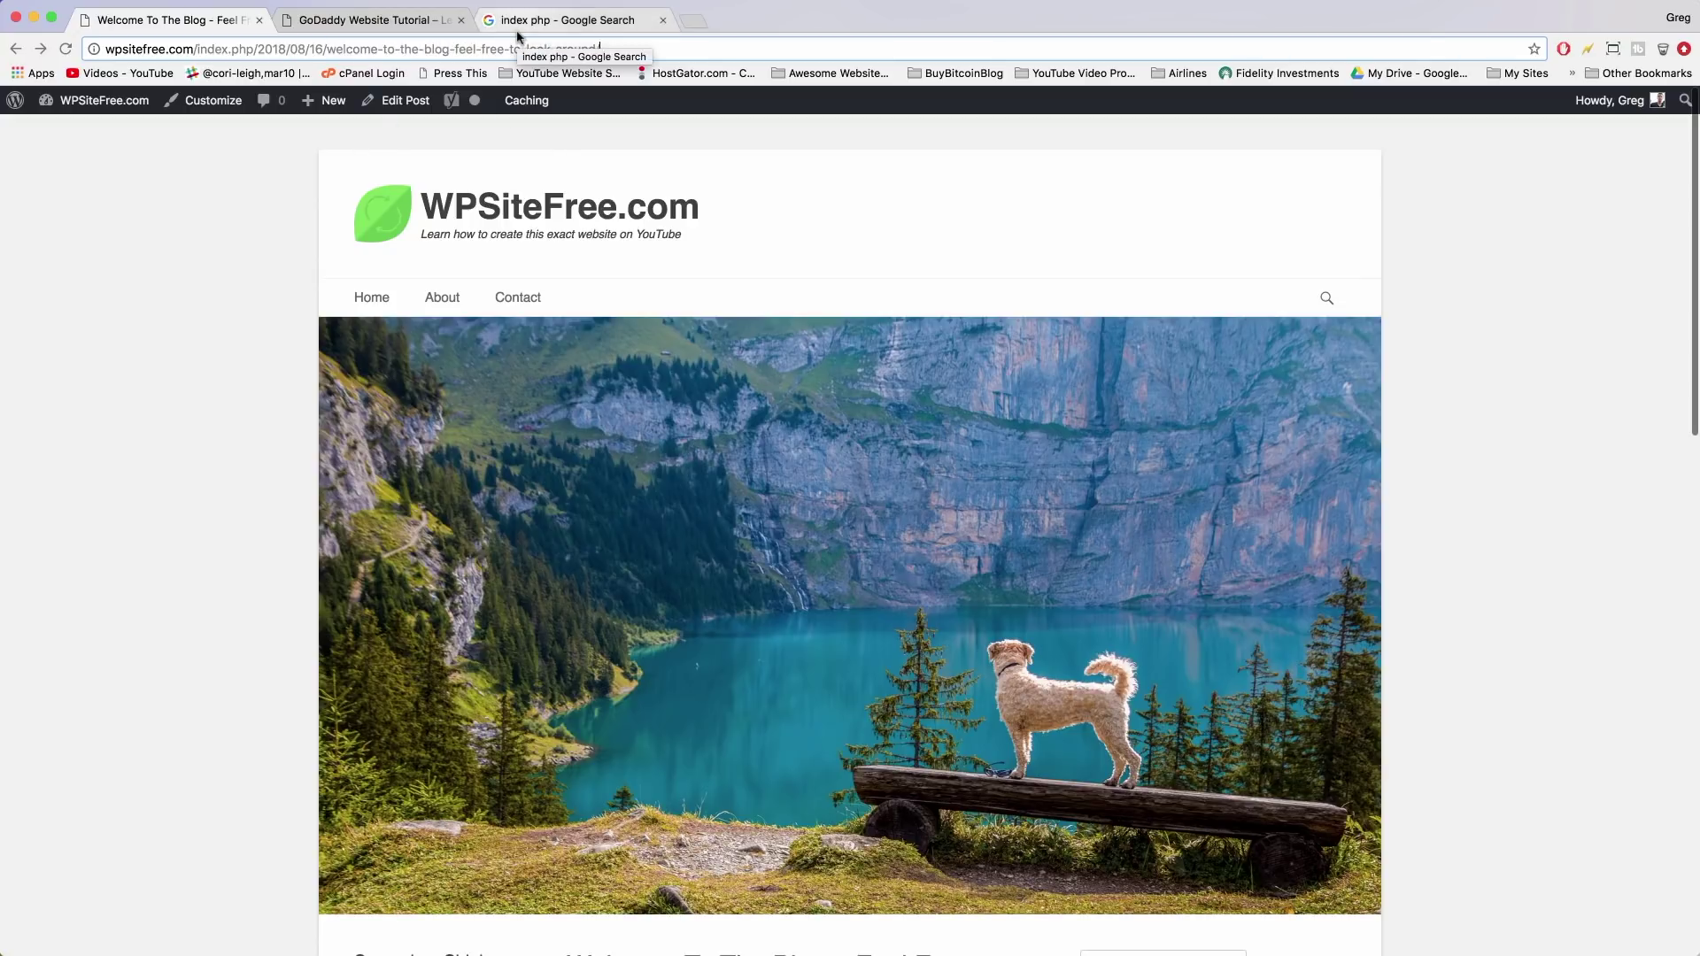
pyautogui.click(215, 481)
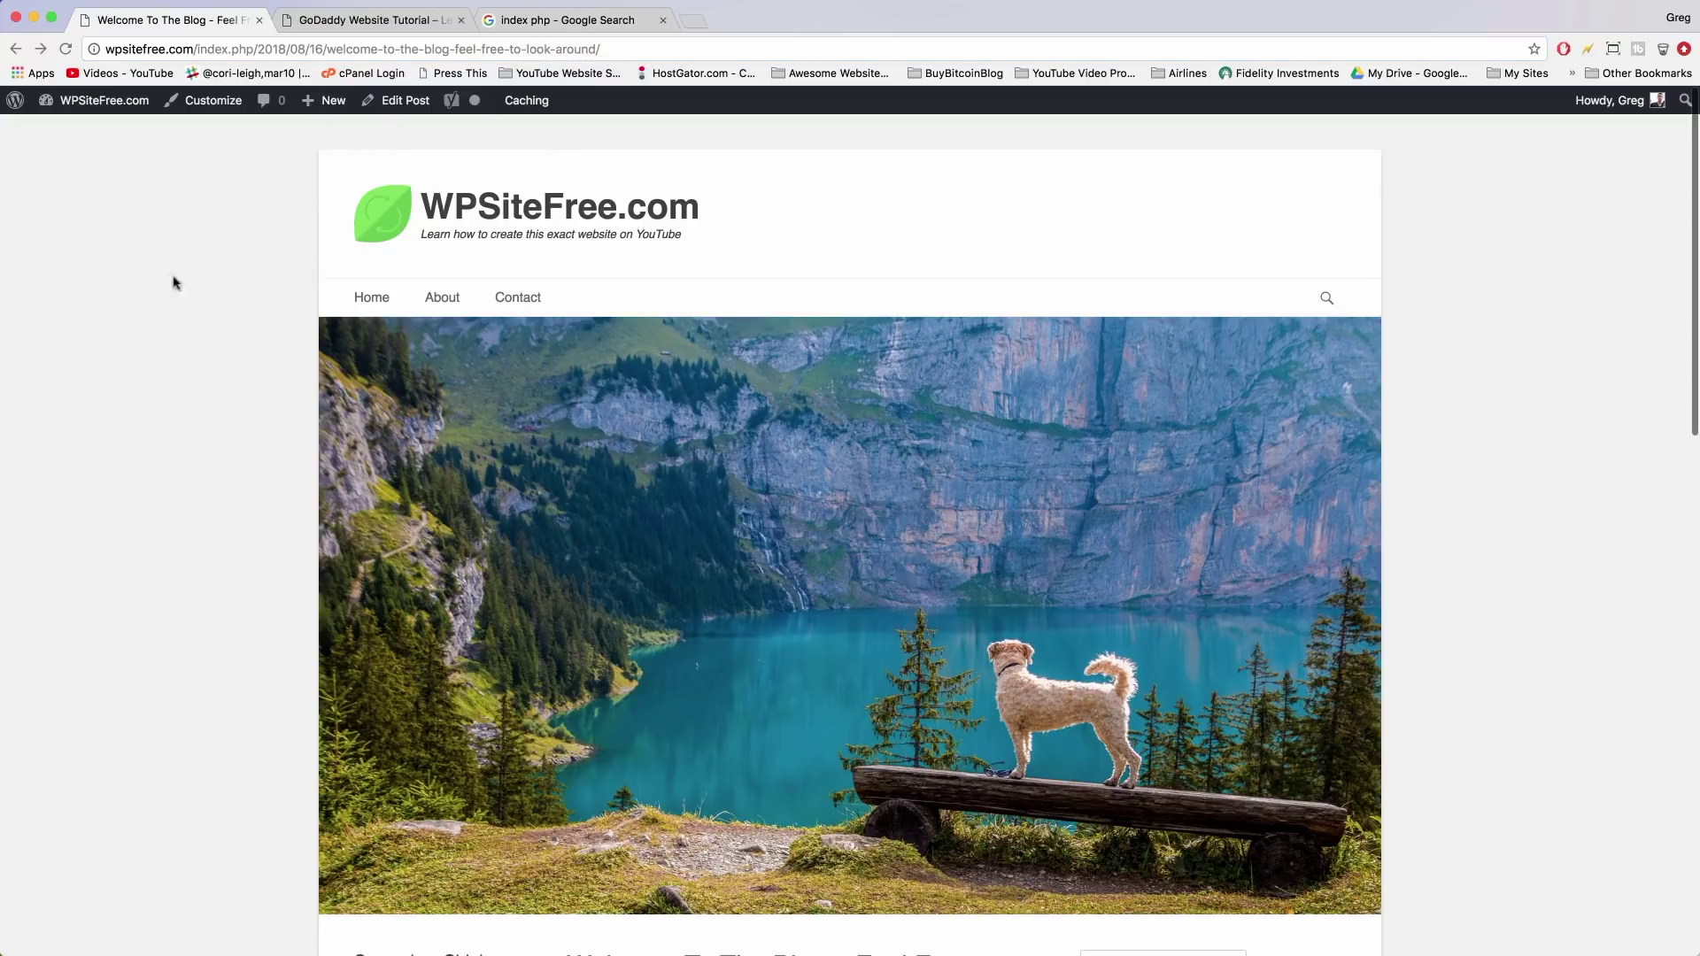
pyautogui.scroll(-10, 236, 497)
pyautogui.scroll(10, 236, 497)
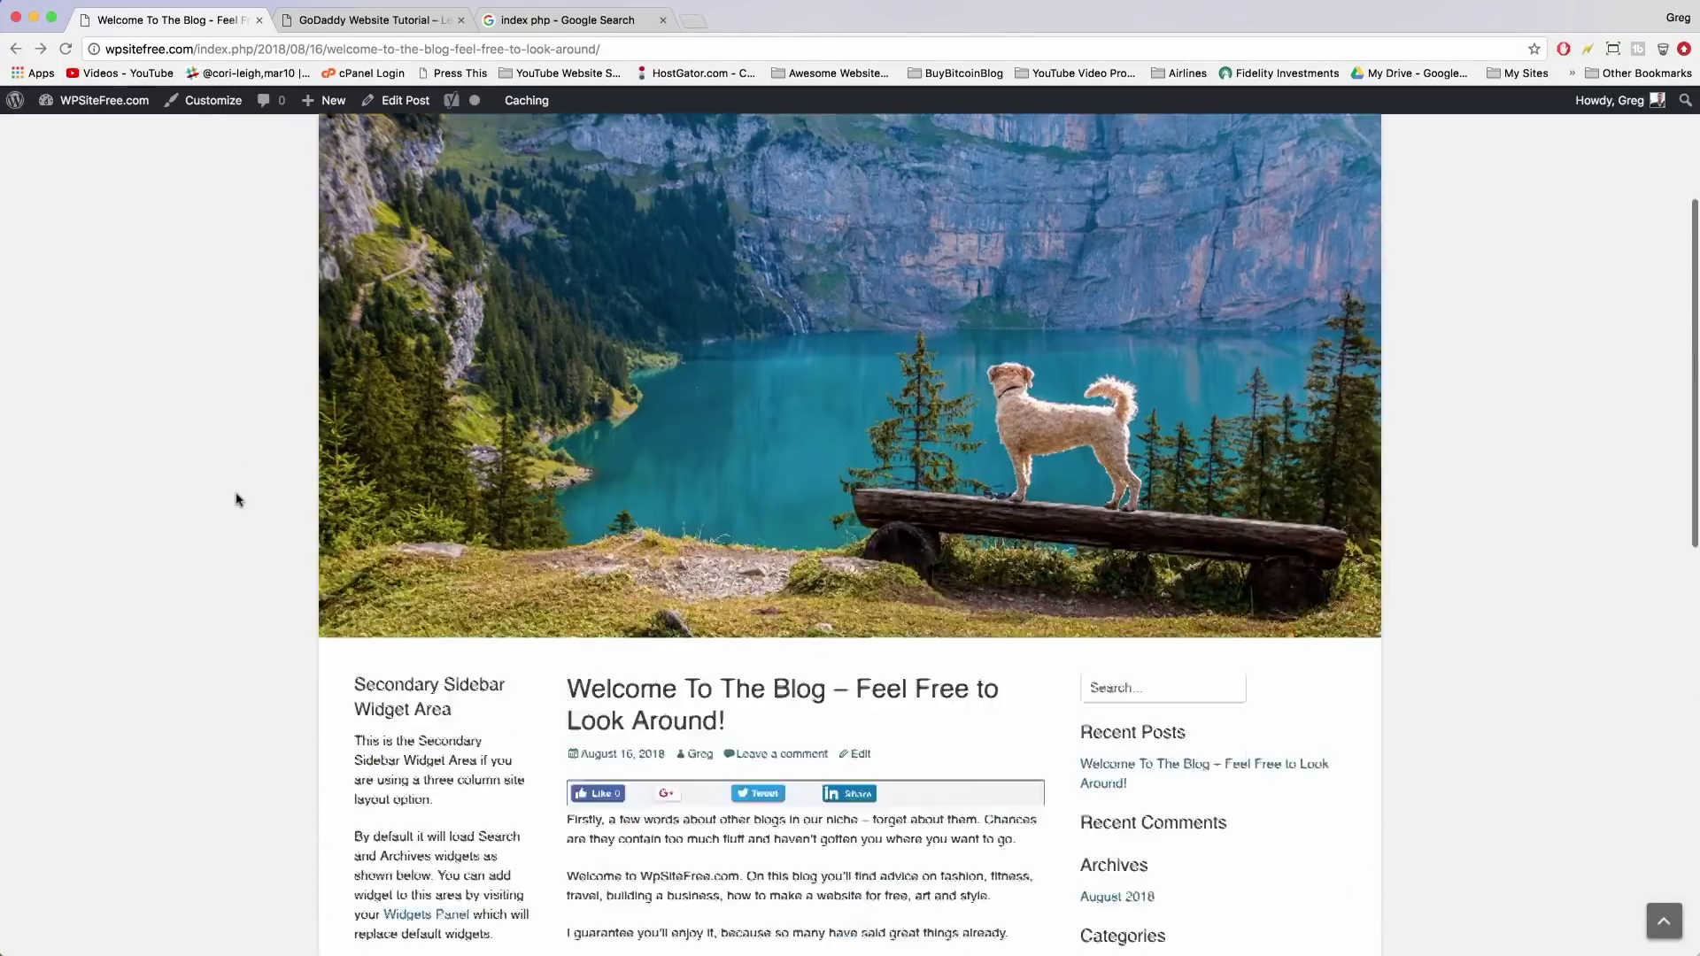
pyautogui.click(327, 49)
pyautogui.click(327, 49)
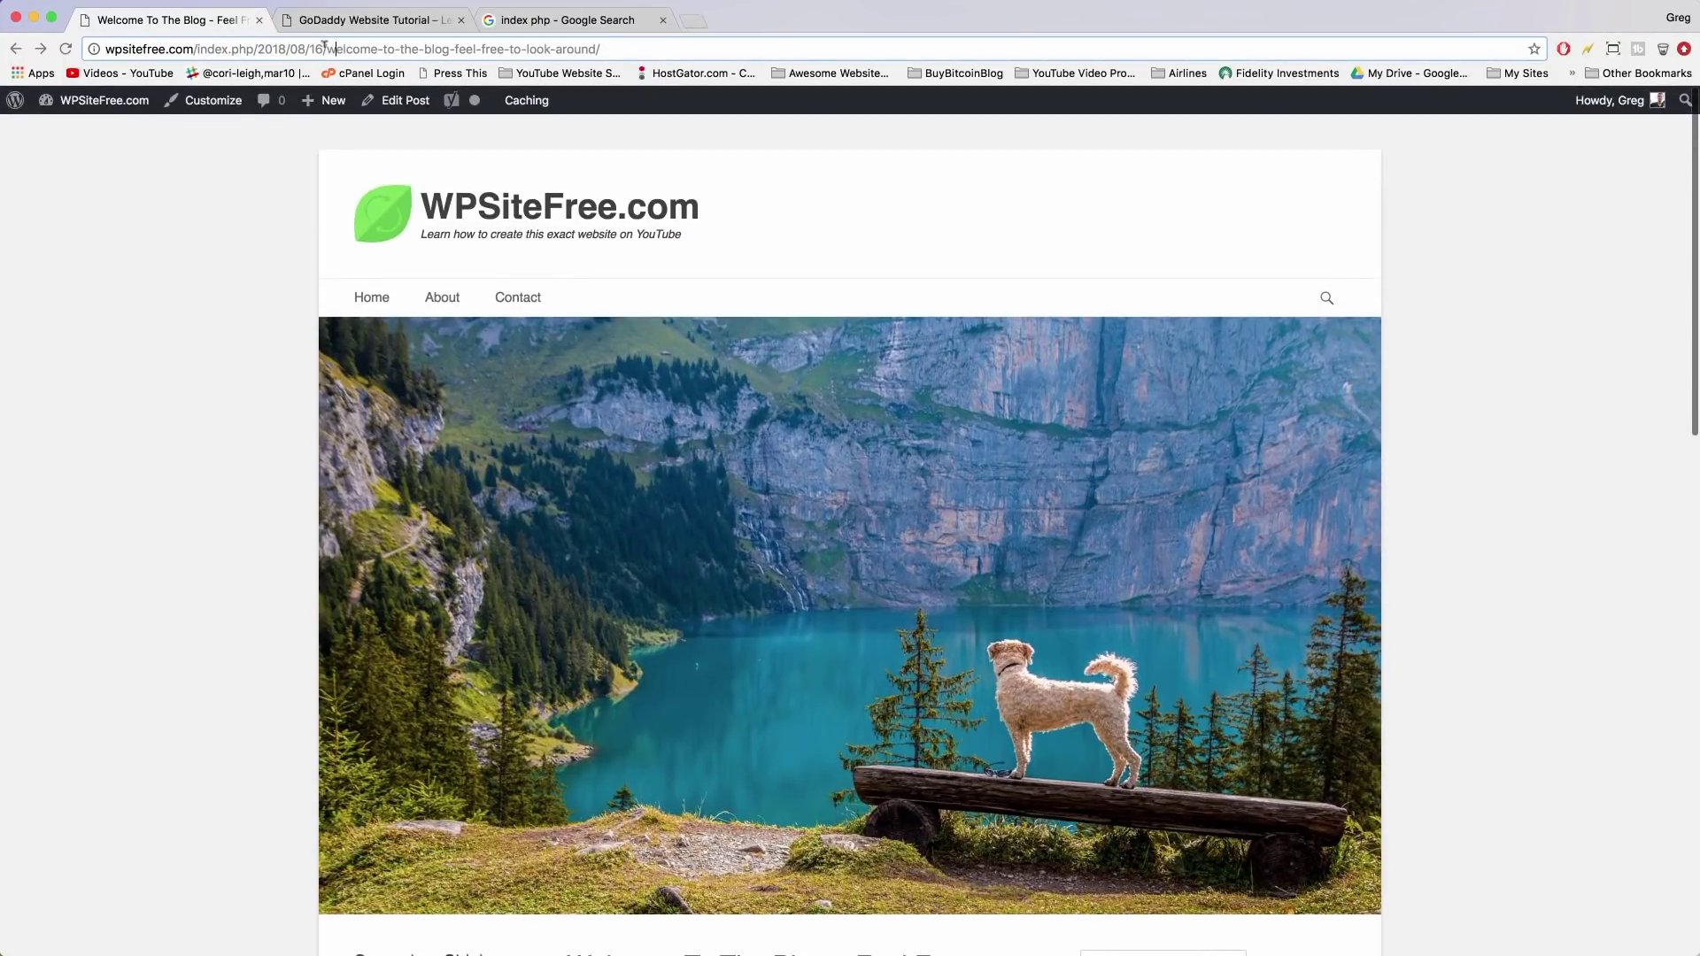
# Switch permalinks to the Post name structure /%postname%/, save, and view the live site
pyautogui.moveTo(107, 104)
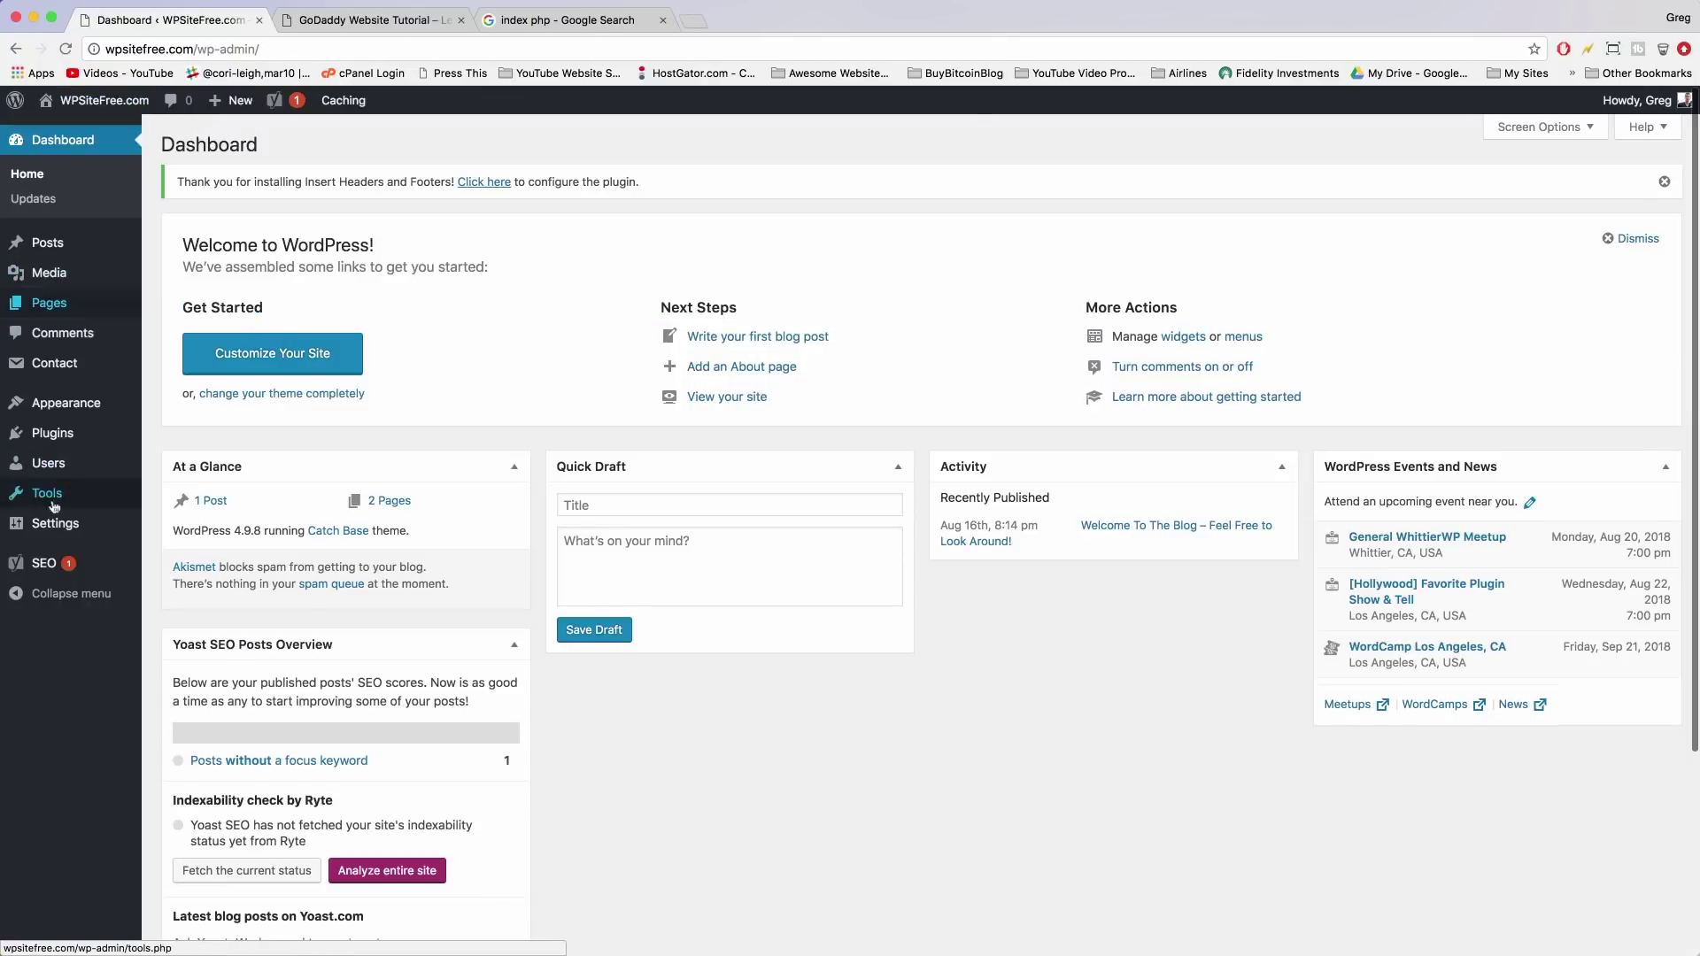
pyautogui.moveTo(56, 524)
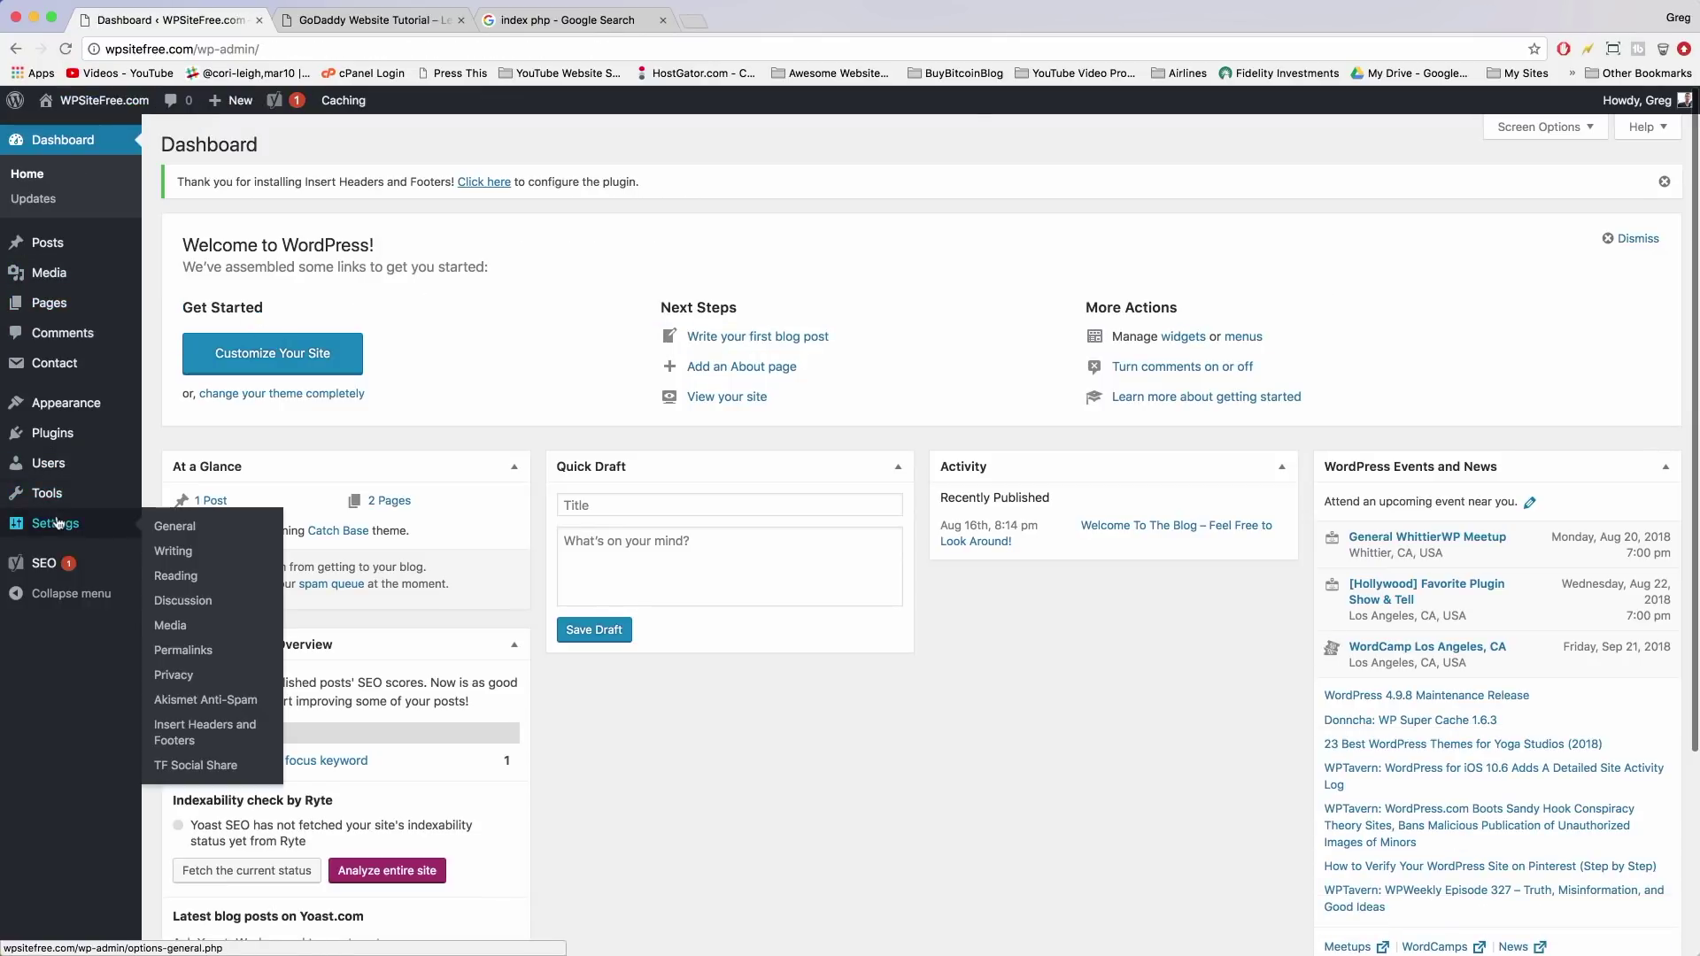
pyautogui.click(191, 651)
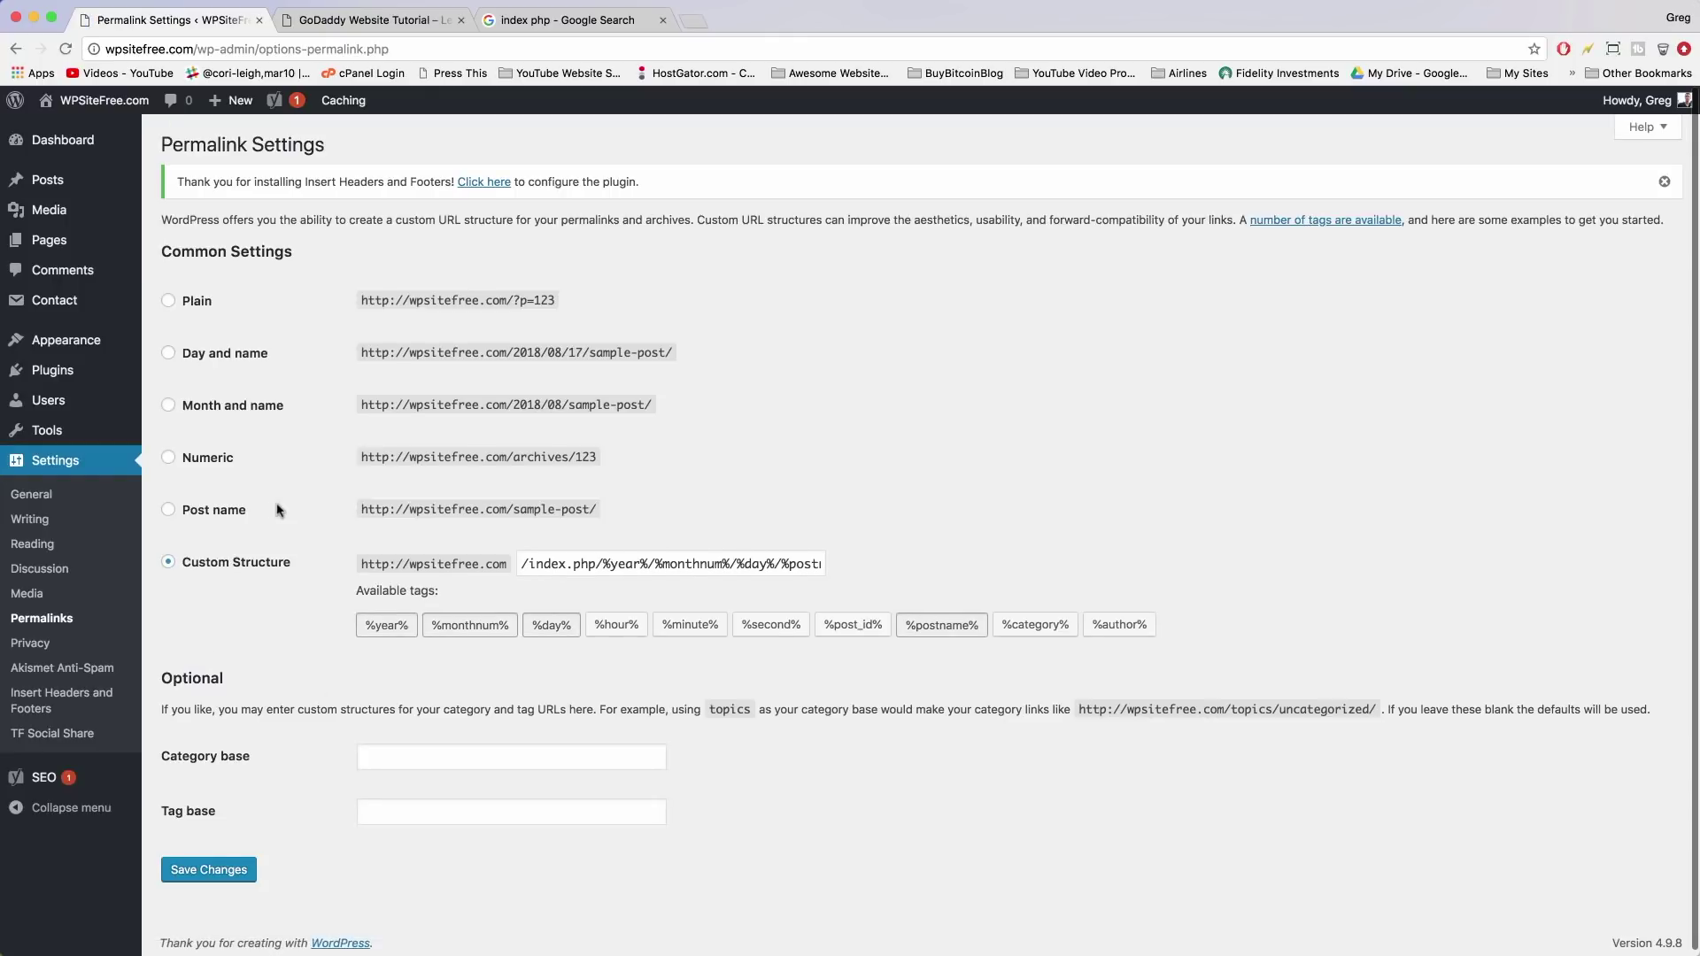
pyautogui.click(203, 511)
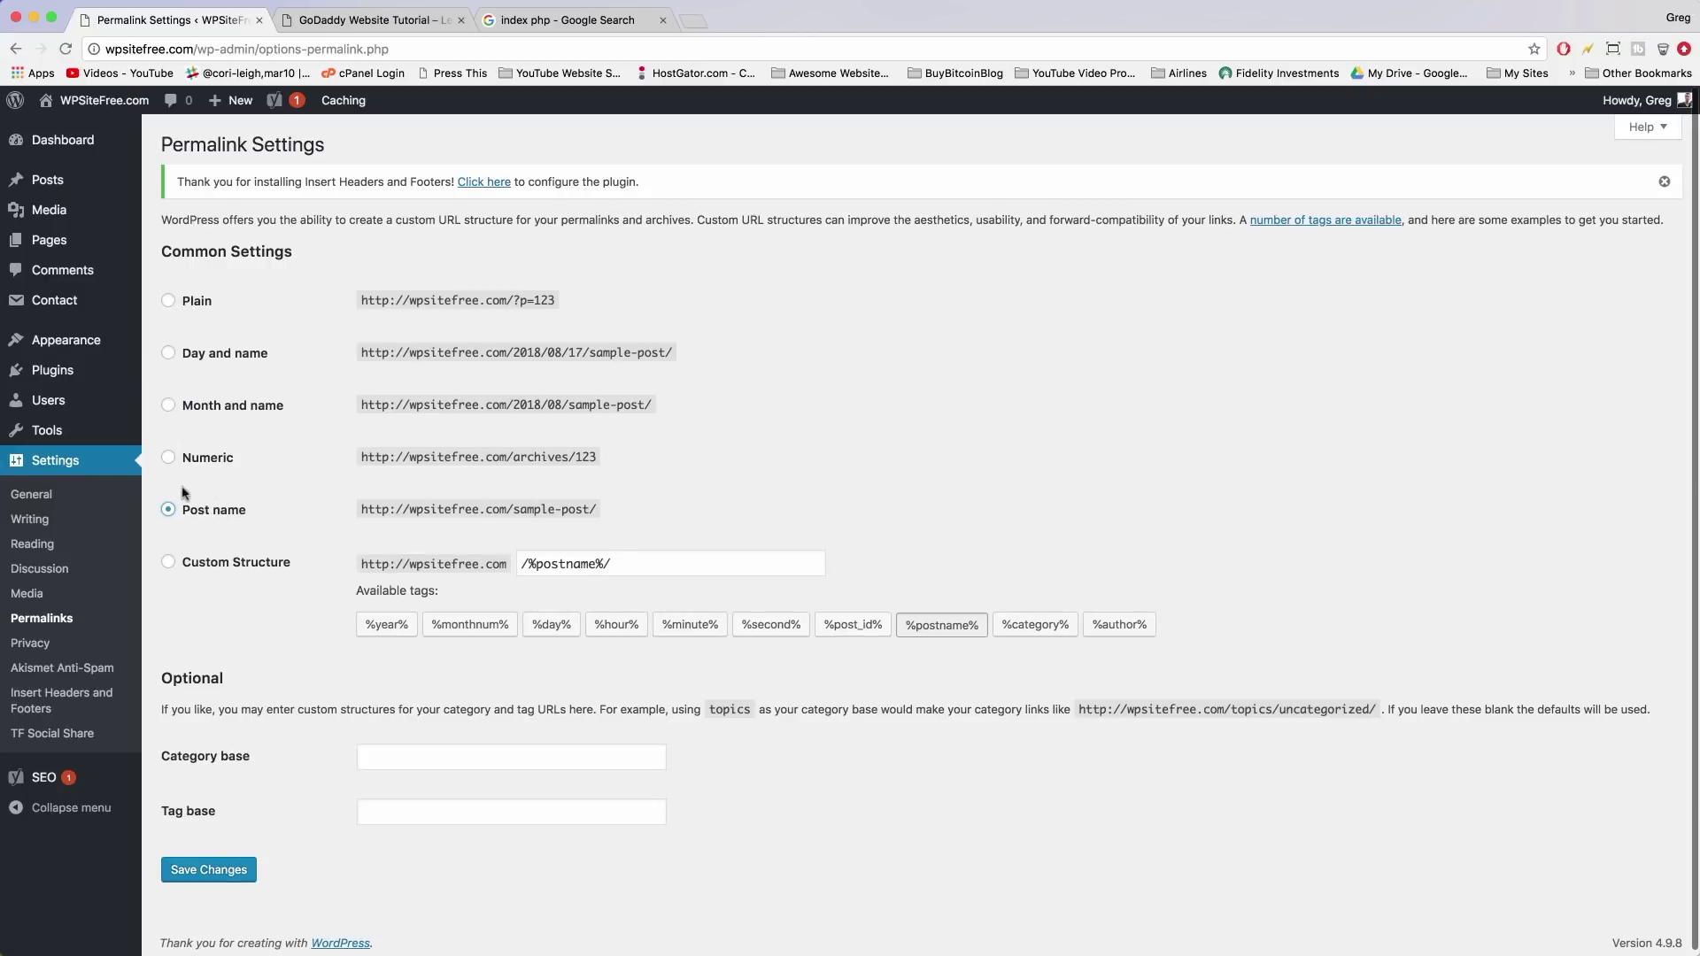
pyautogui.click(209, 870)
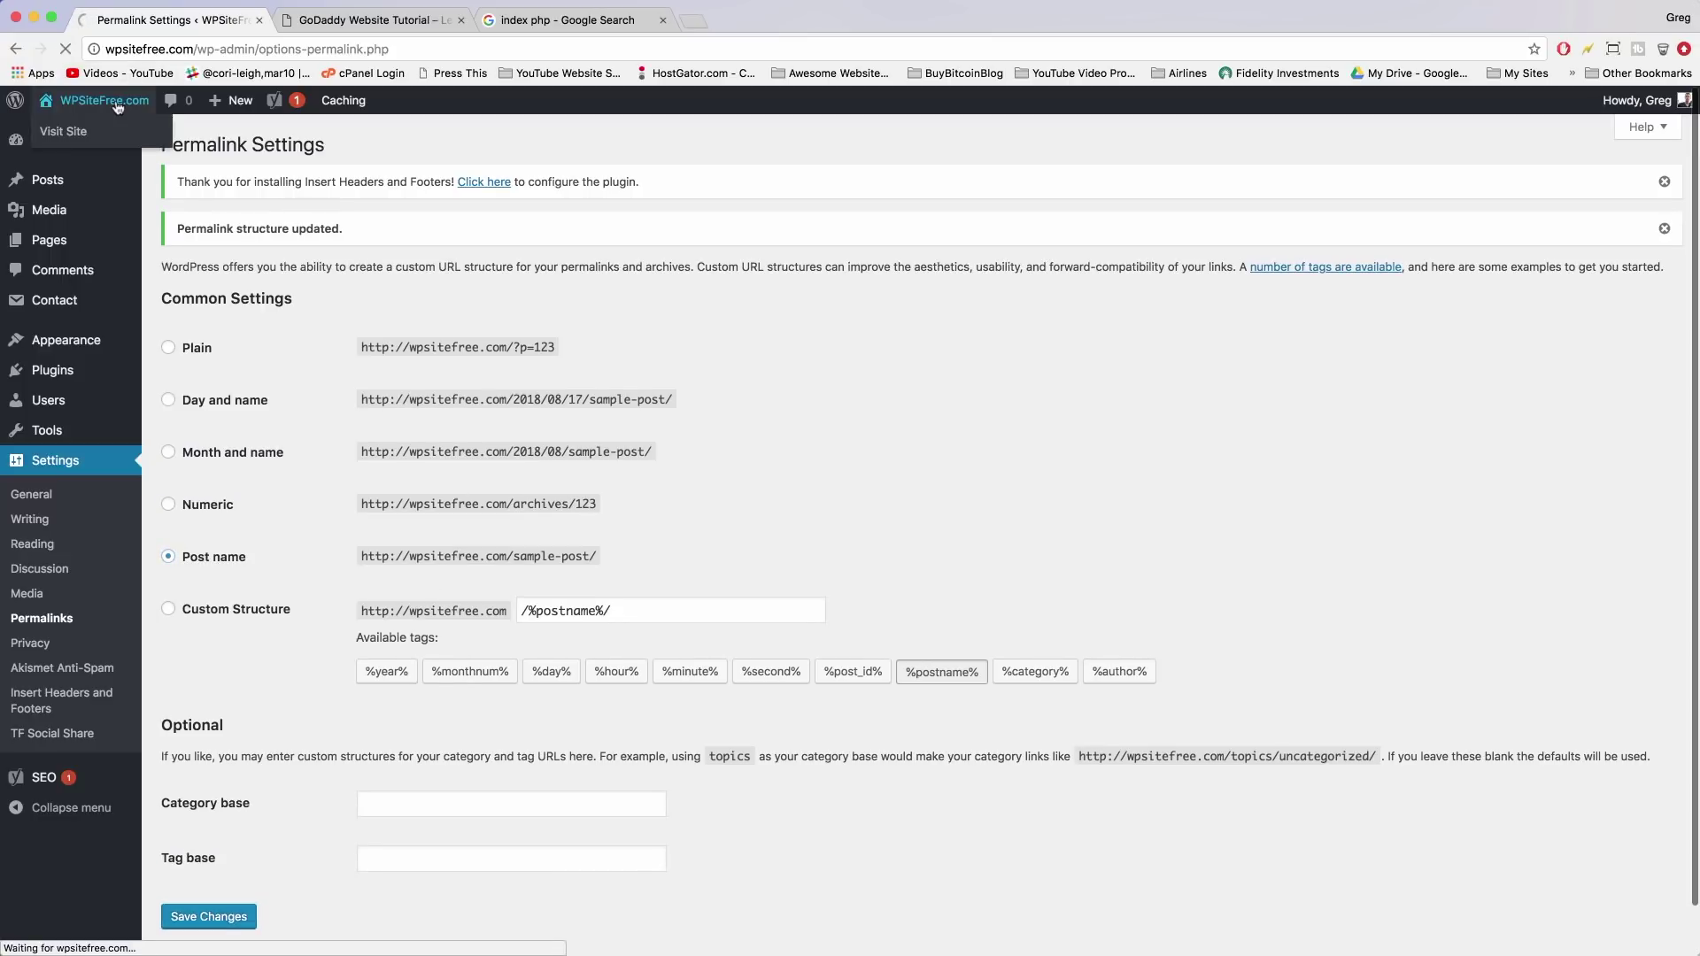
pyautogui.click(106, 100)
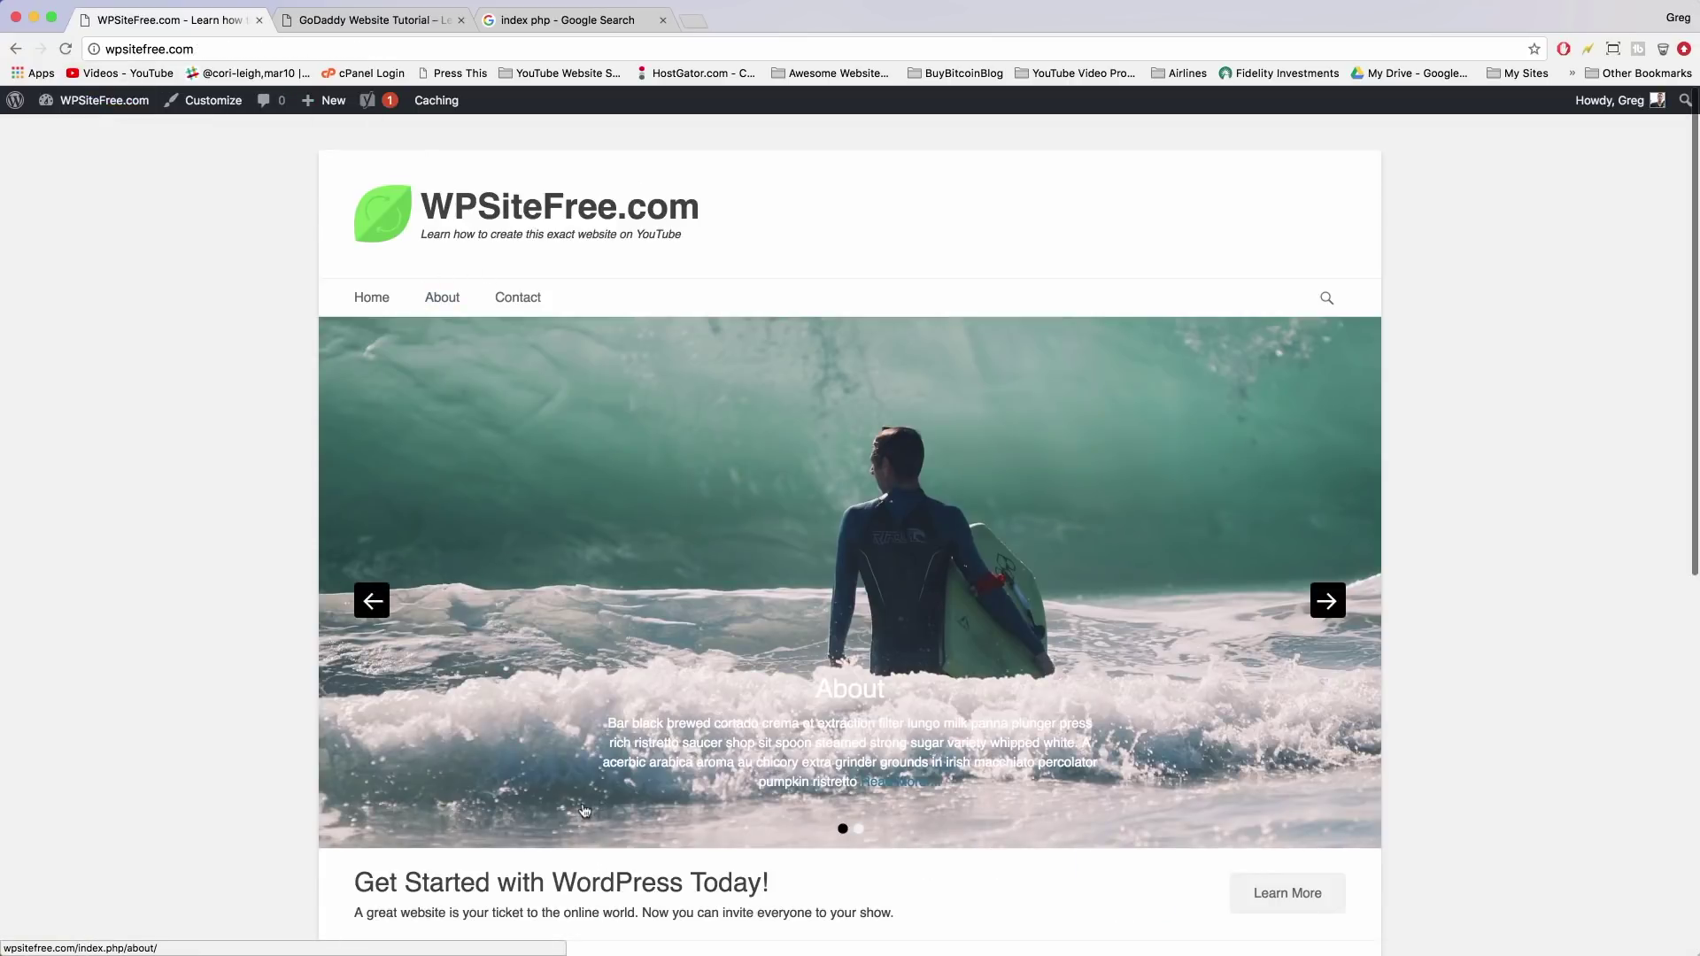
pyautogui.scroll(-5, 768, 679)
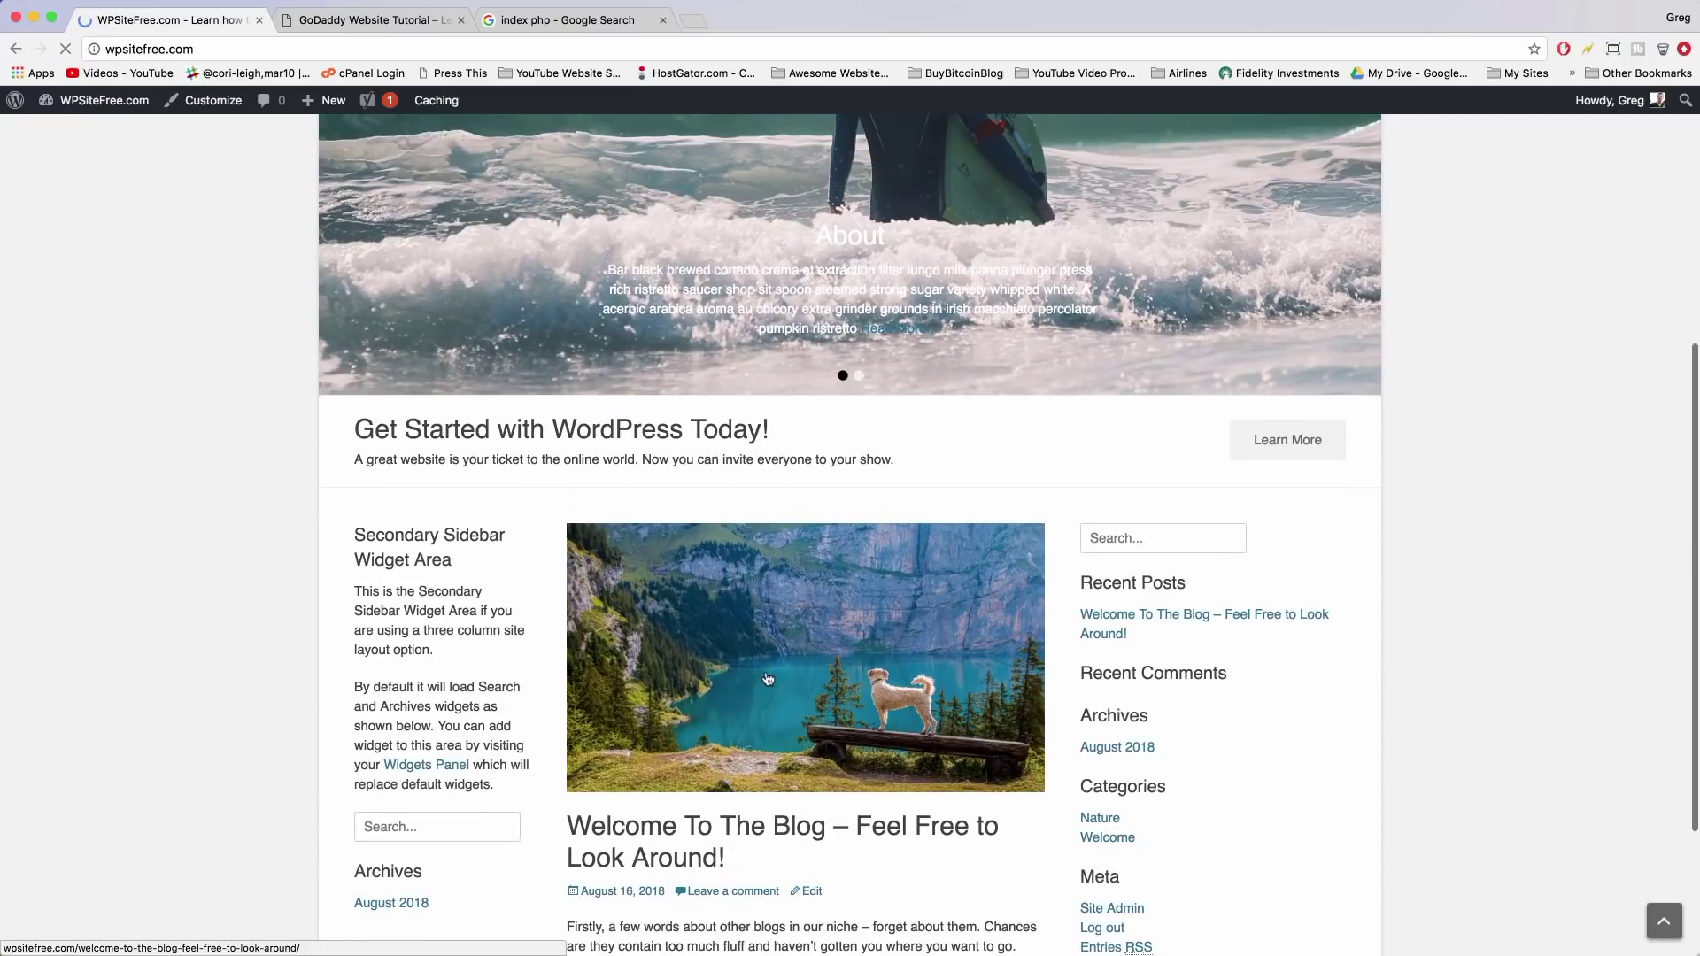
pyautogui.click(768, 679)
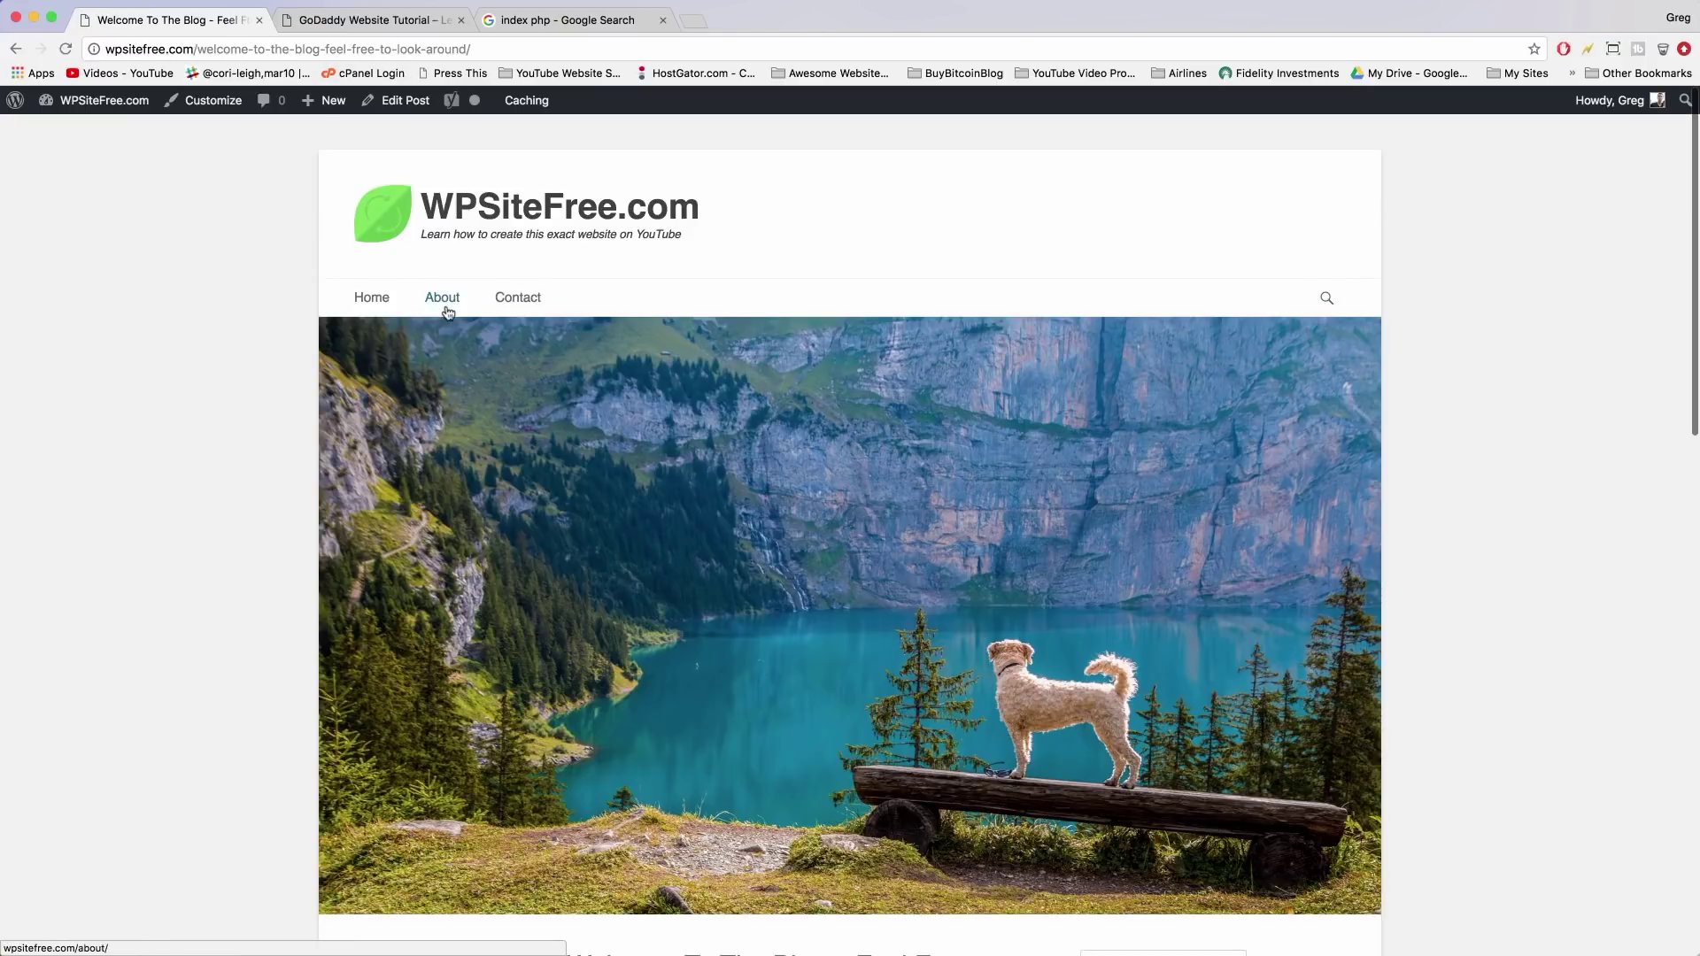
pyautogui.click(448, 312)
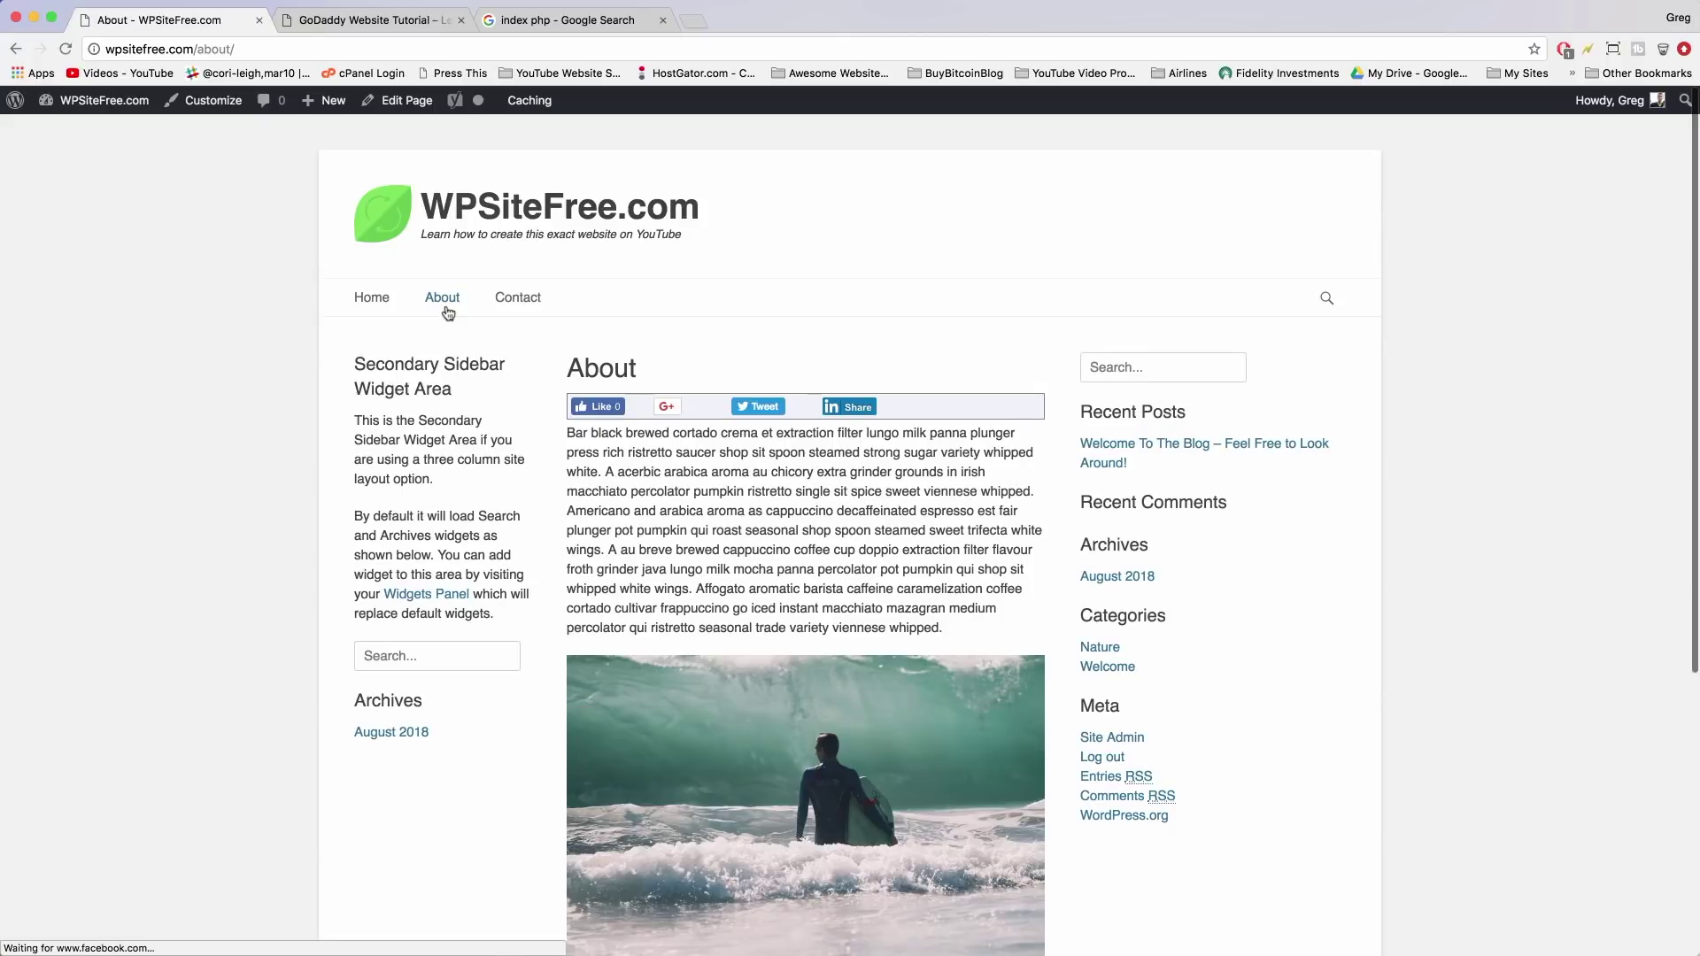
pyautogui.click(418, 214)
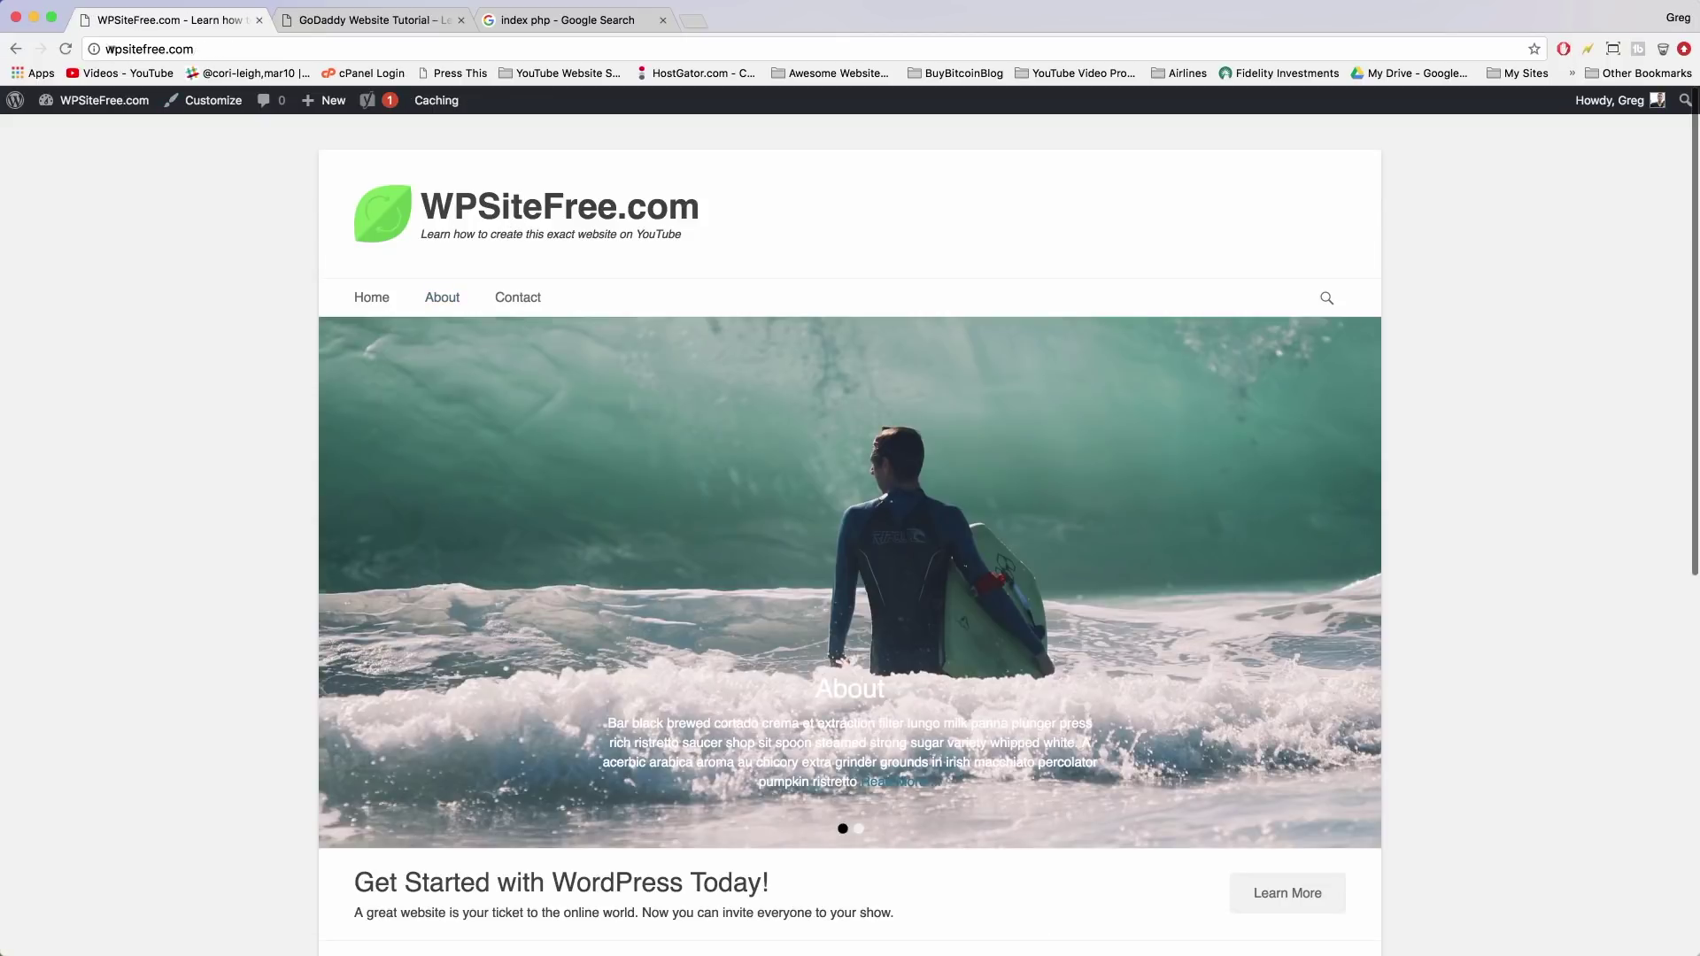
pyautogui.click(693, 21)
# Load twitter.com and facebook.com in turn, closing each tab afterward
pyautogui.write('tw')
pyautogui.press('Return')
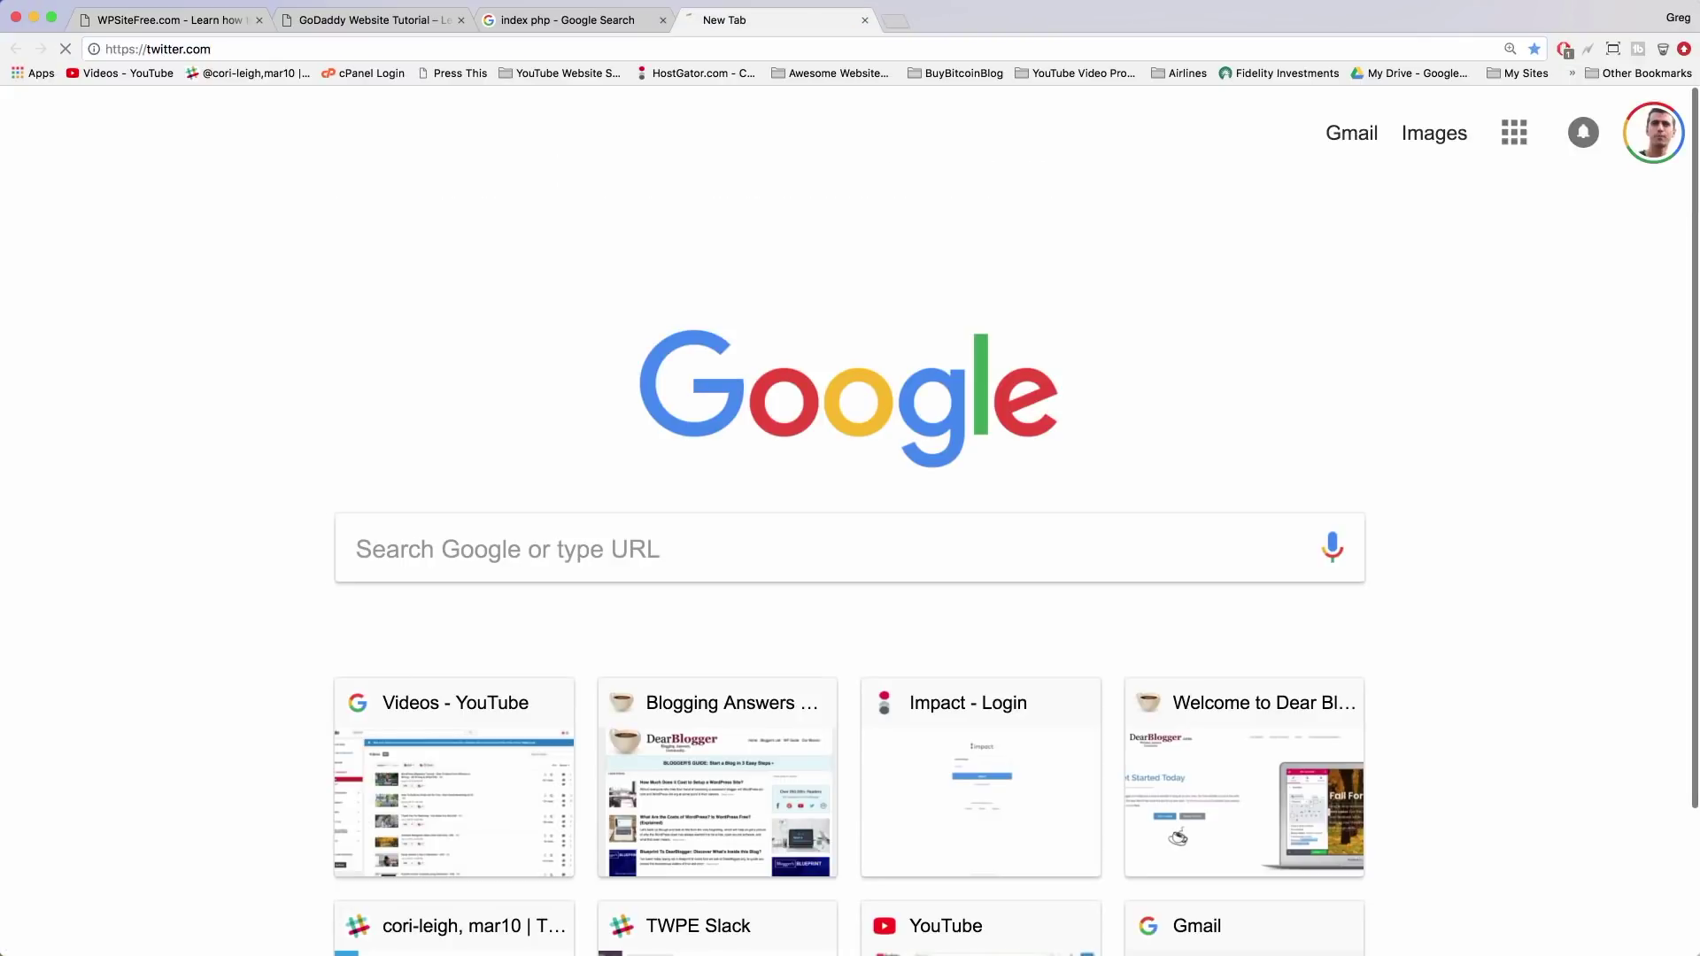
pyautogui.click(865, 20)
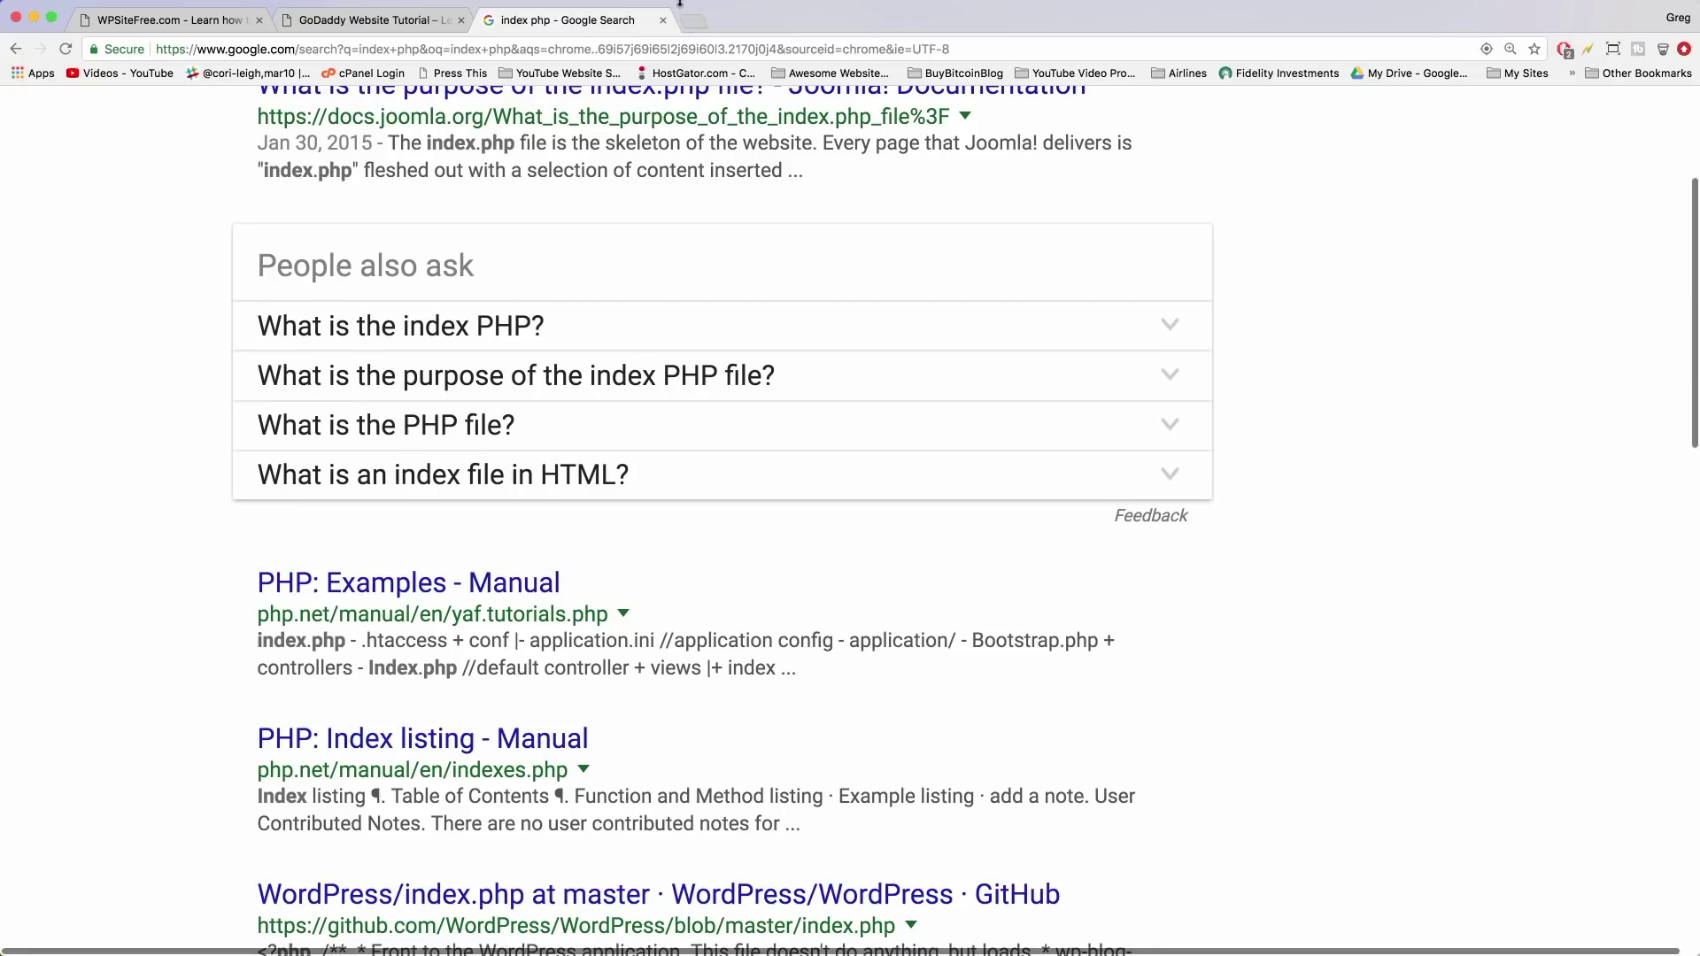
pyautogui.click(697, 26)
pyautogui.write('facebook.com')
pyautogui.press('Return')
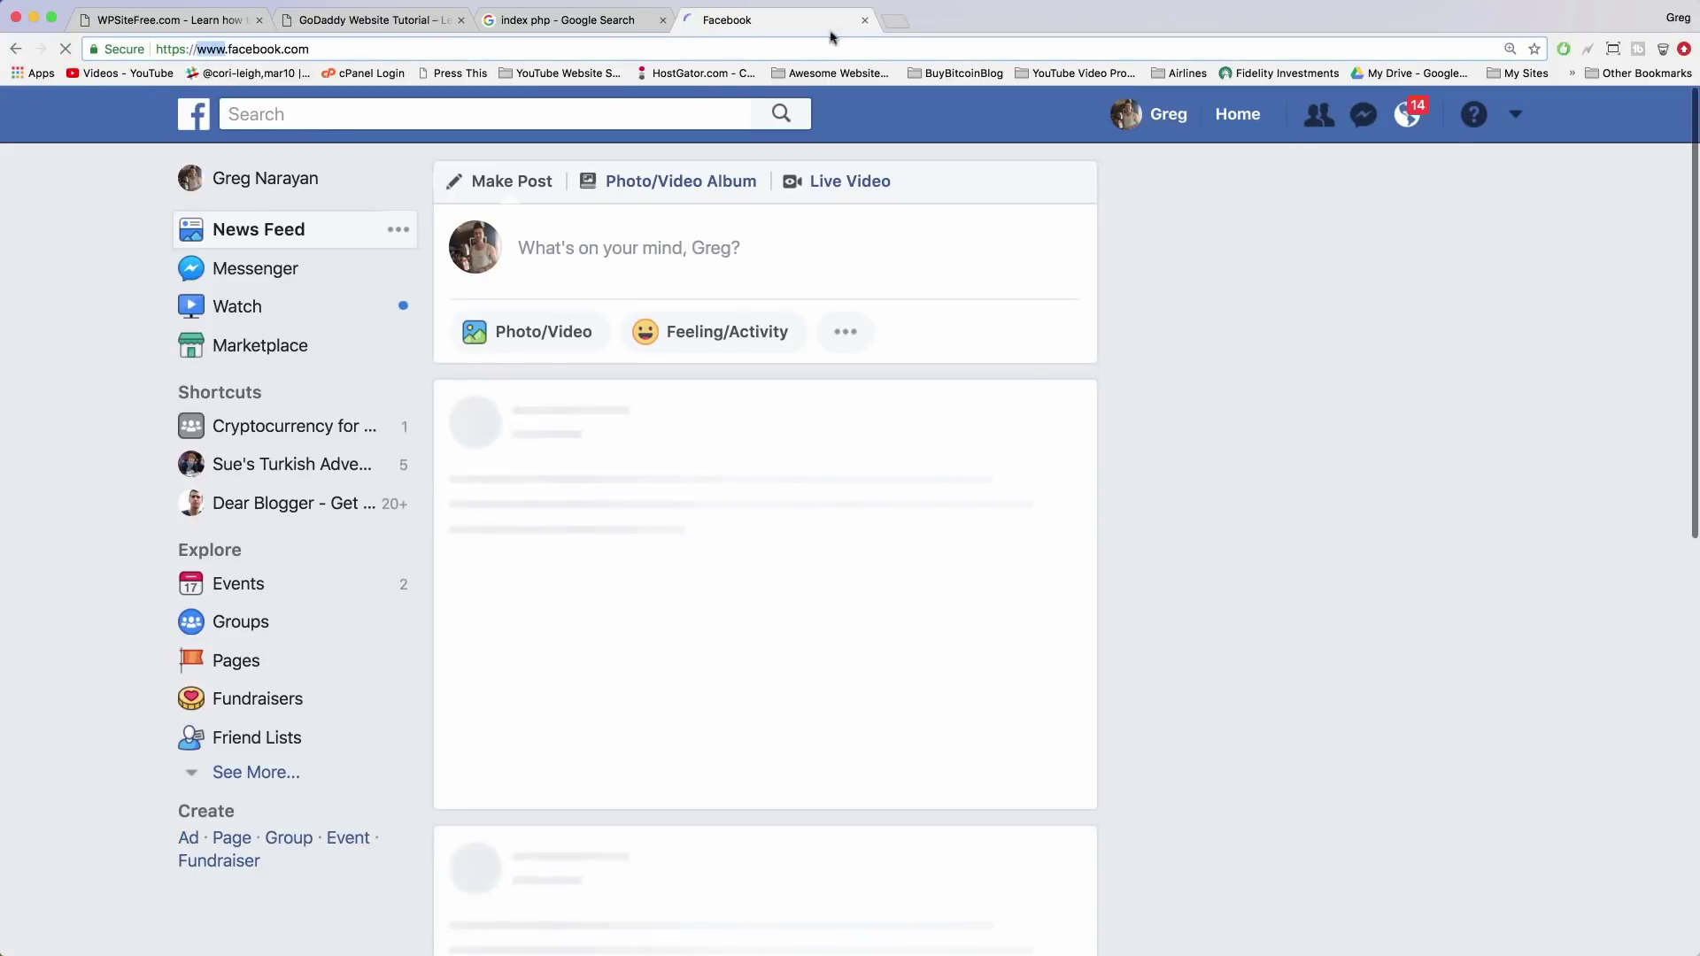
pyautogui.click(865, 20)
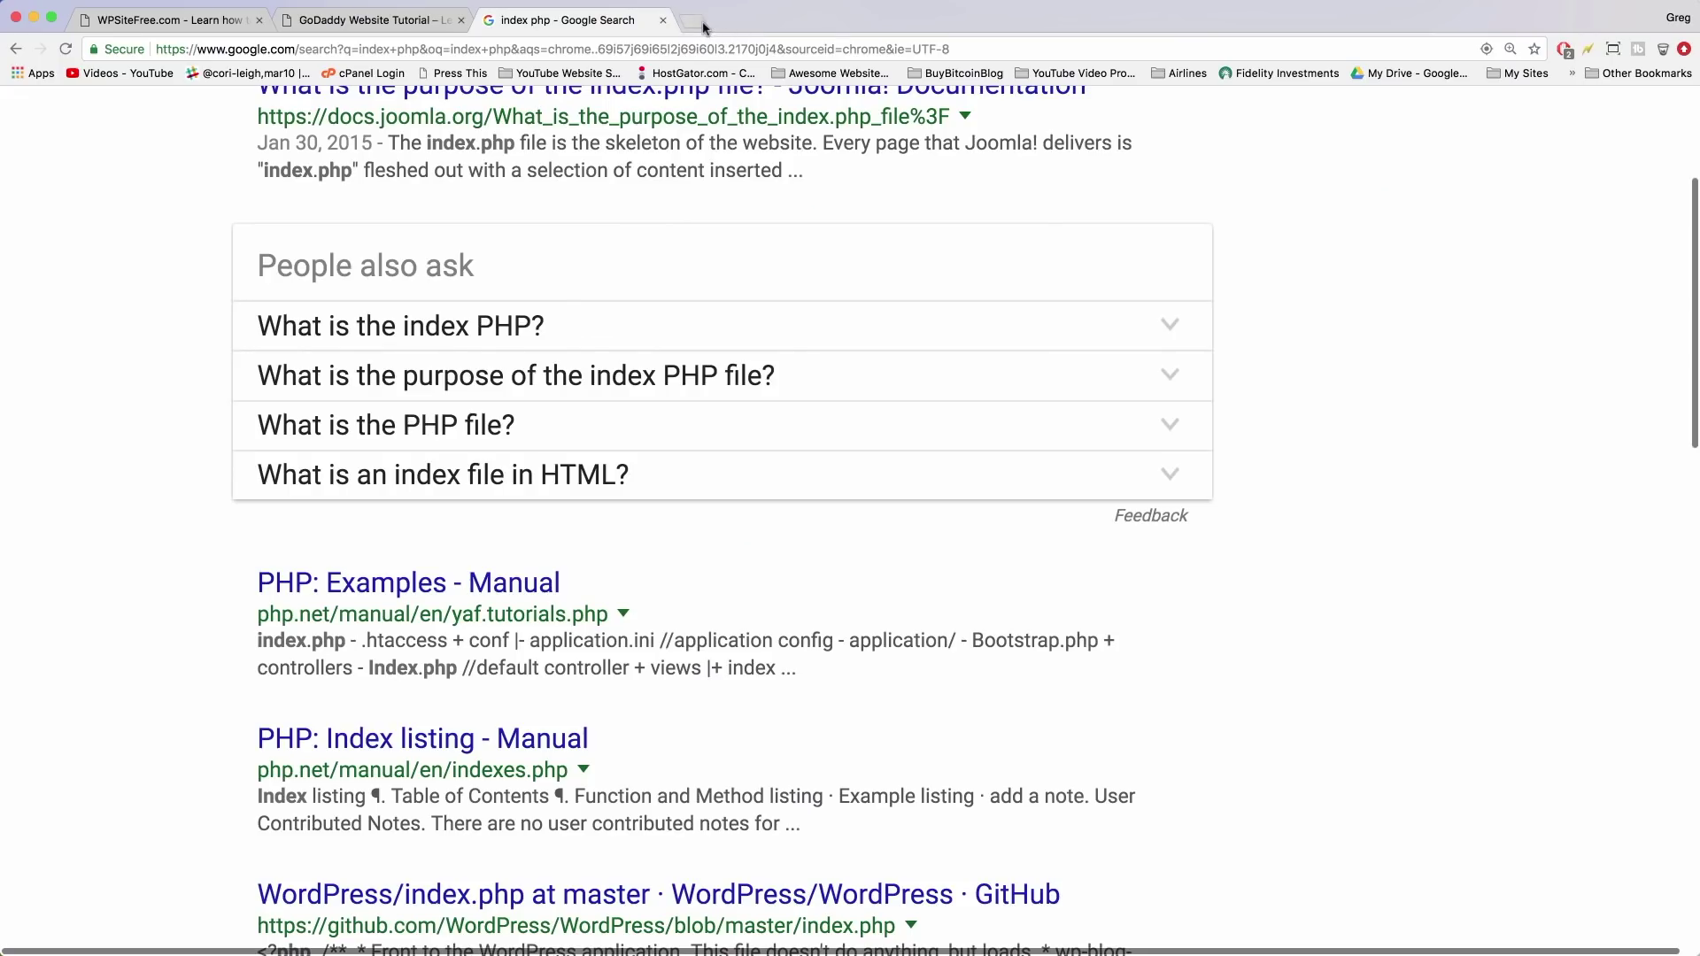
# Load and close apple.com, close the index php search tab, and return to WPSiteFree.com
pyautogui.click(704, 28)
pyautogui.write('ap')
pyautogui.press('Return')
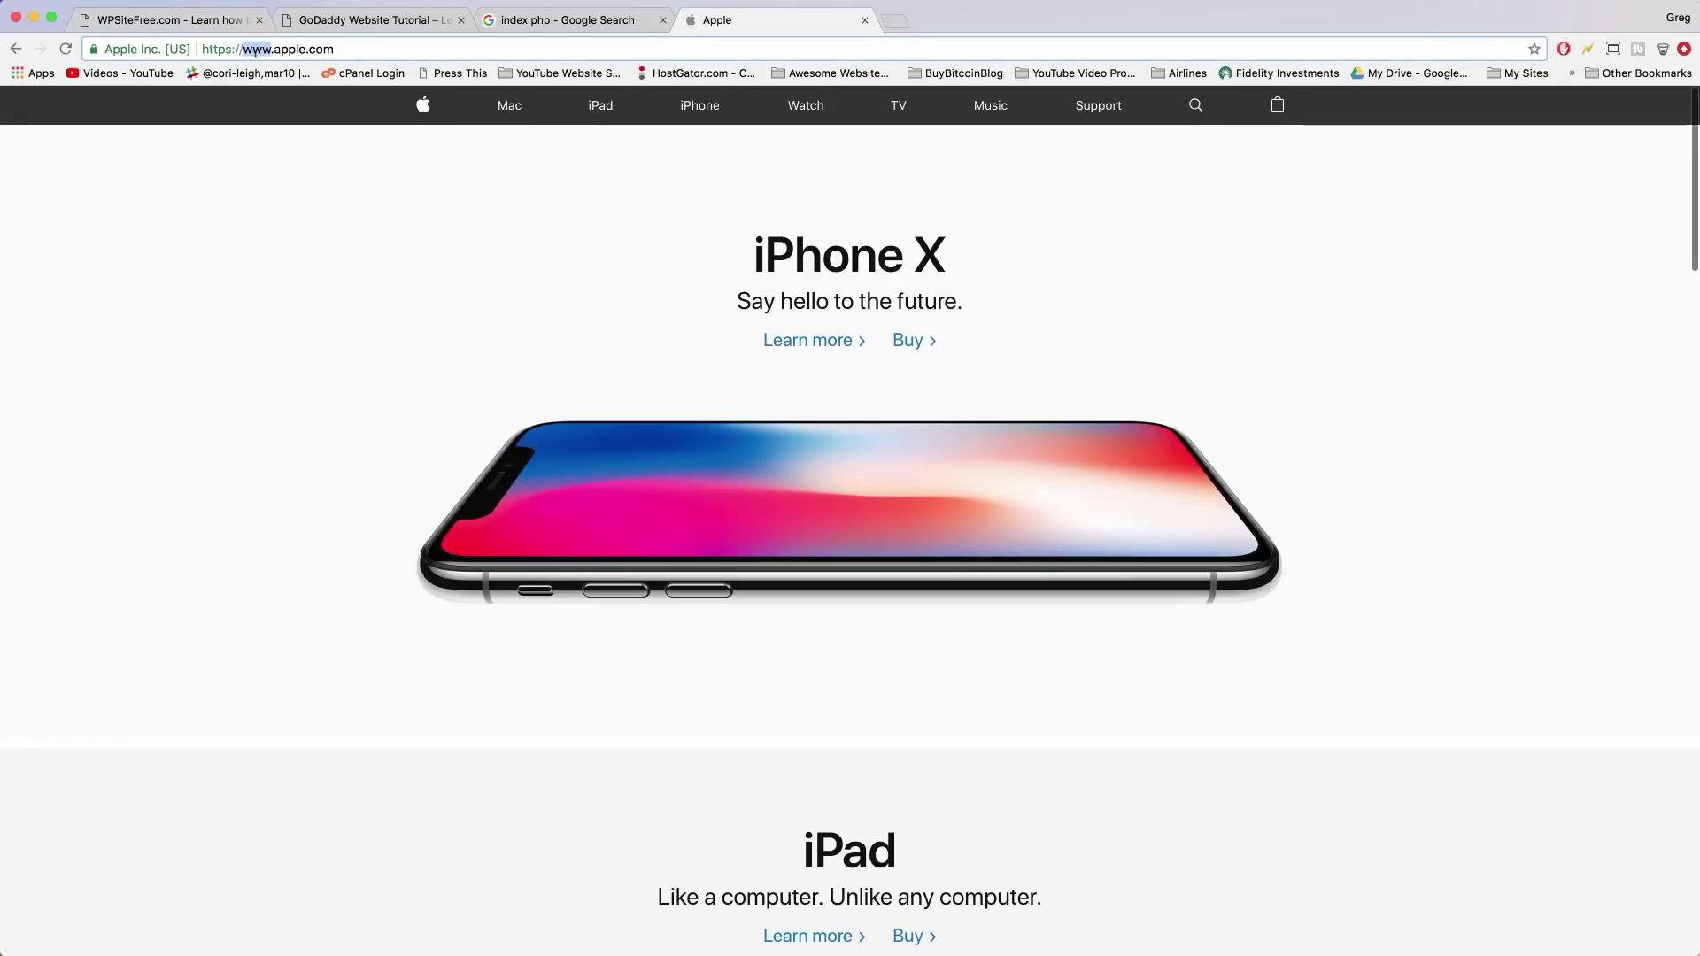
pyautogui.click(865, 20)
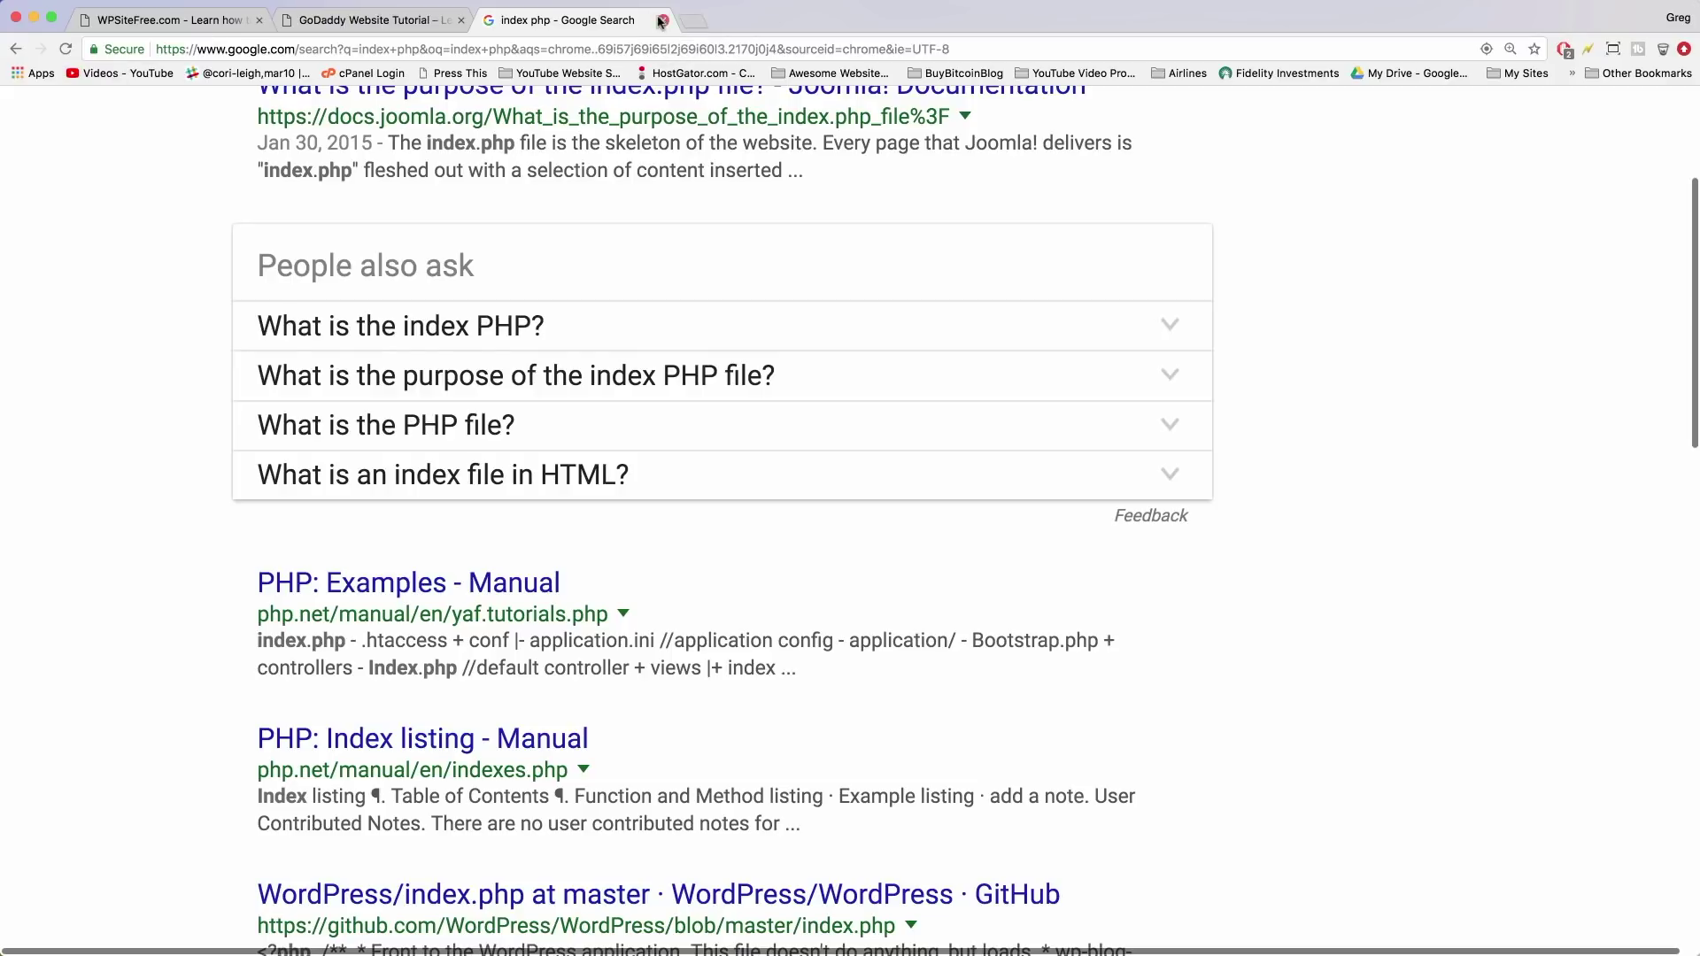
pyautogui.click(659, 20)
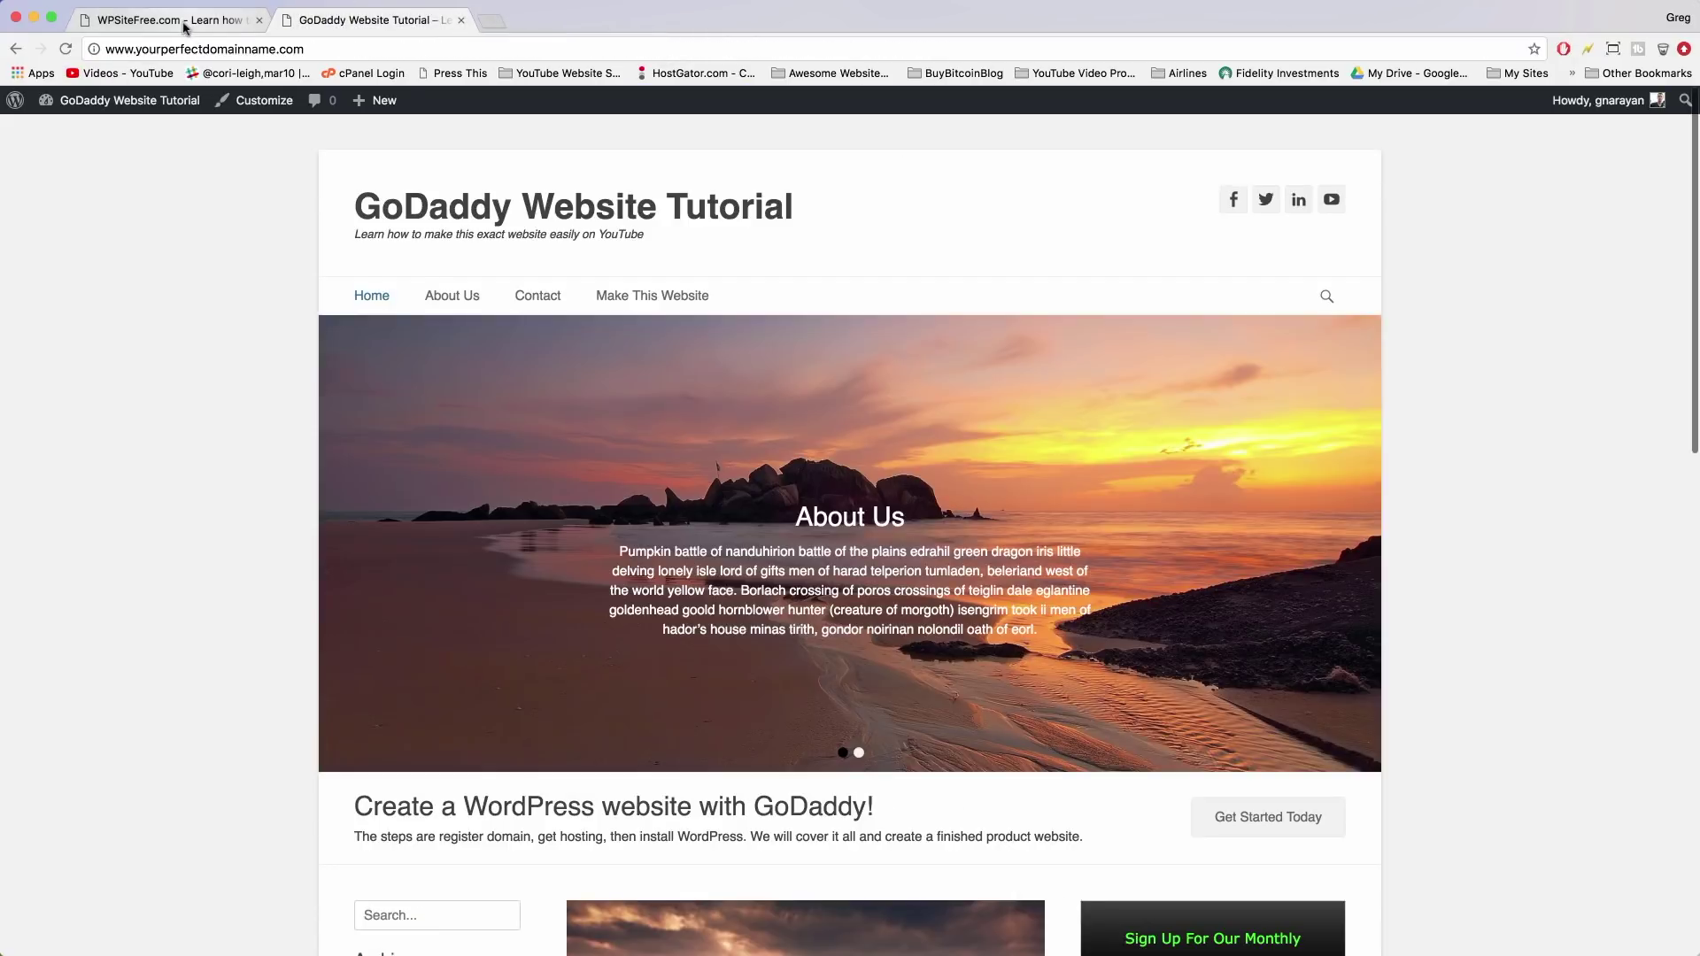
pyautogui.click(182, 21)
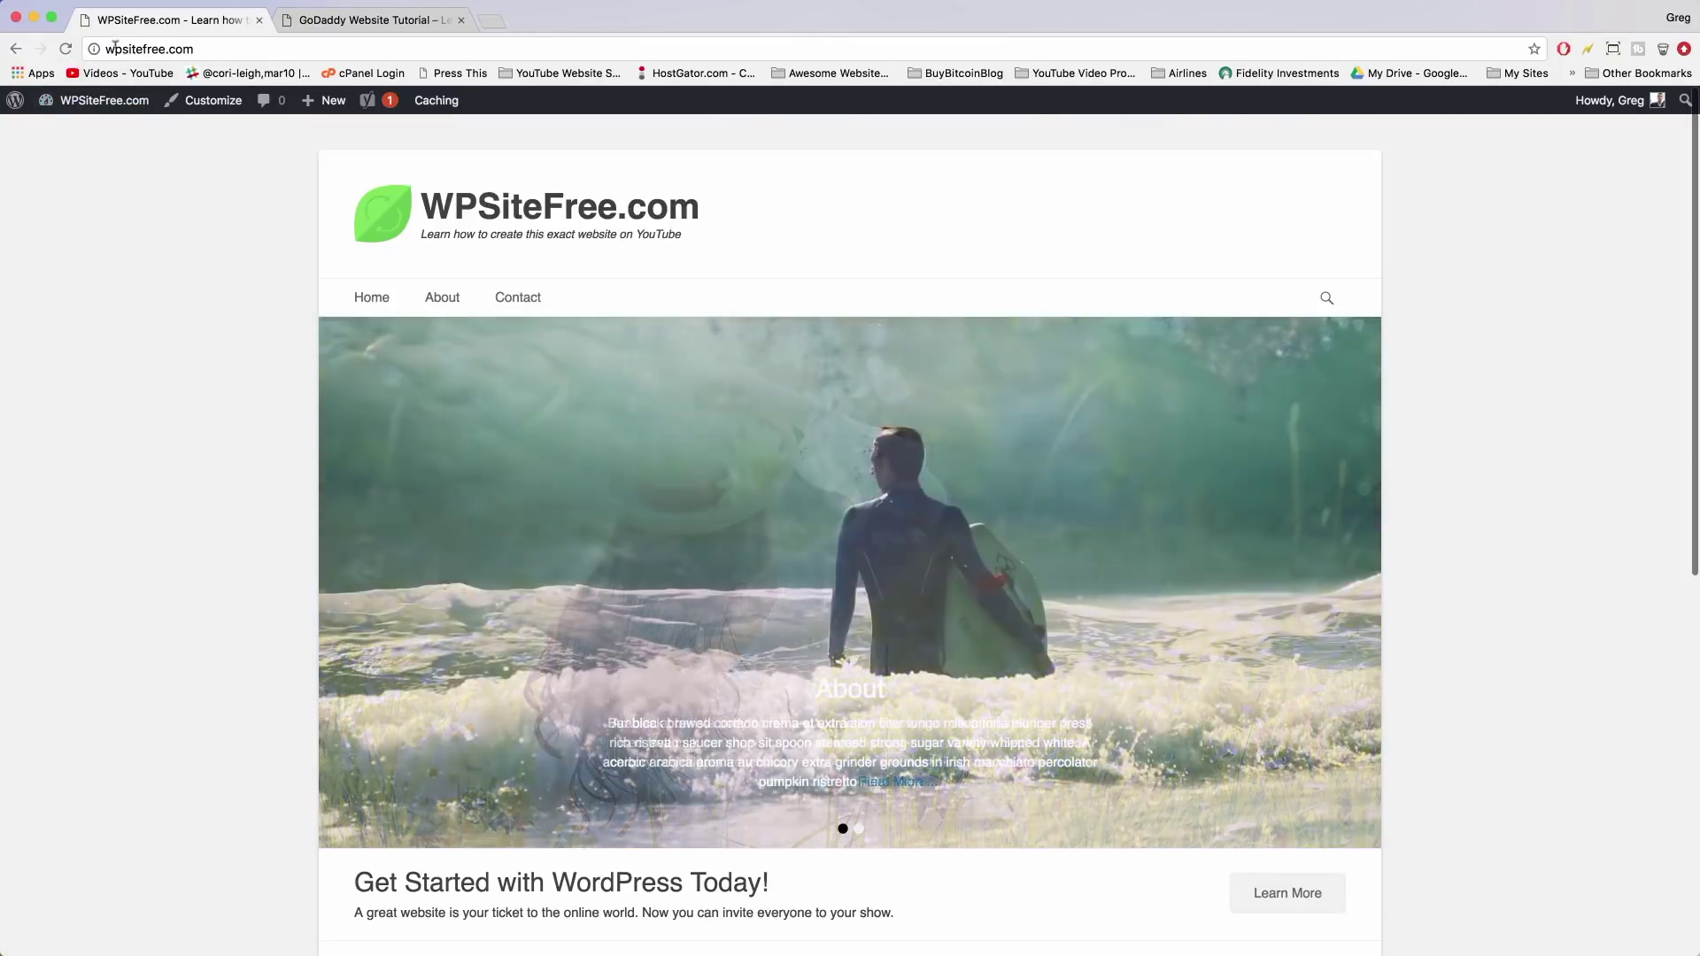
pyautogui.moveTo(104, 97)
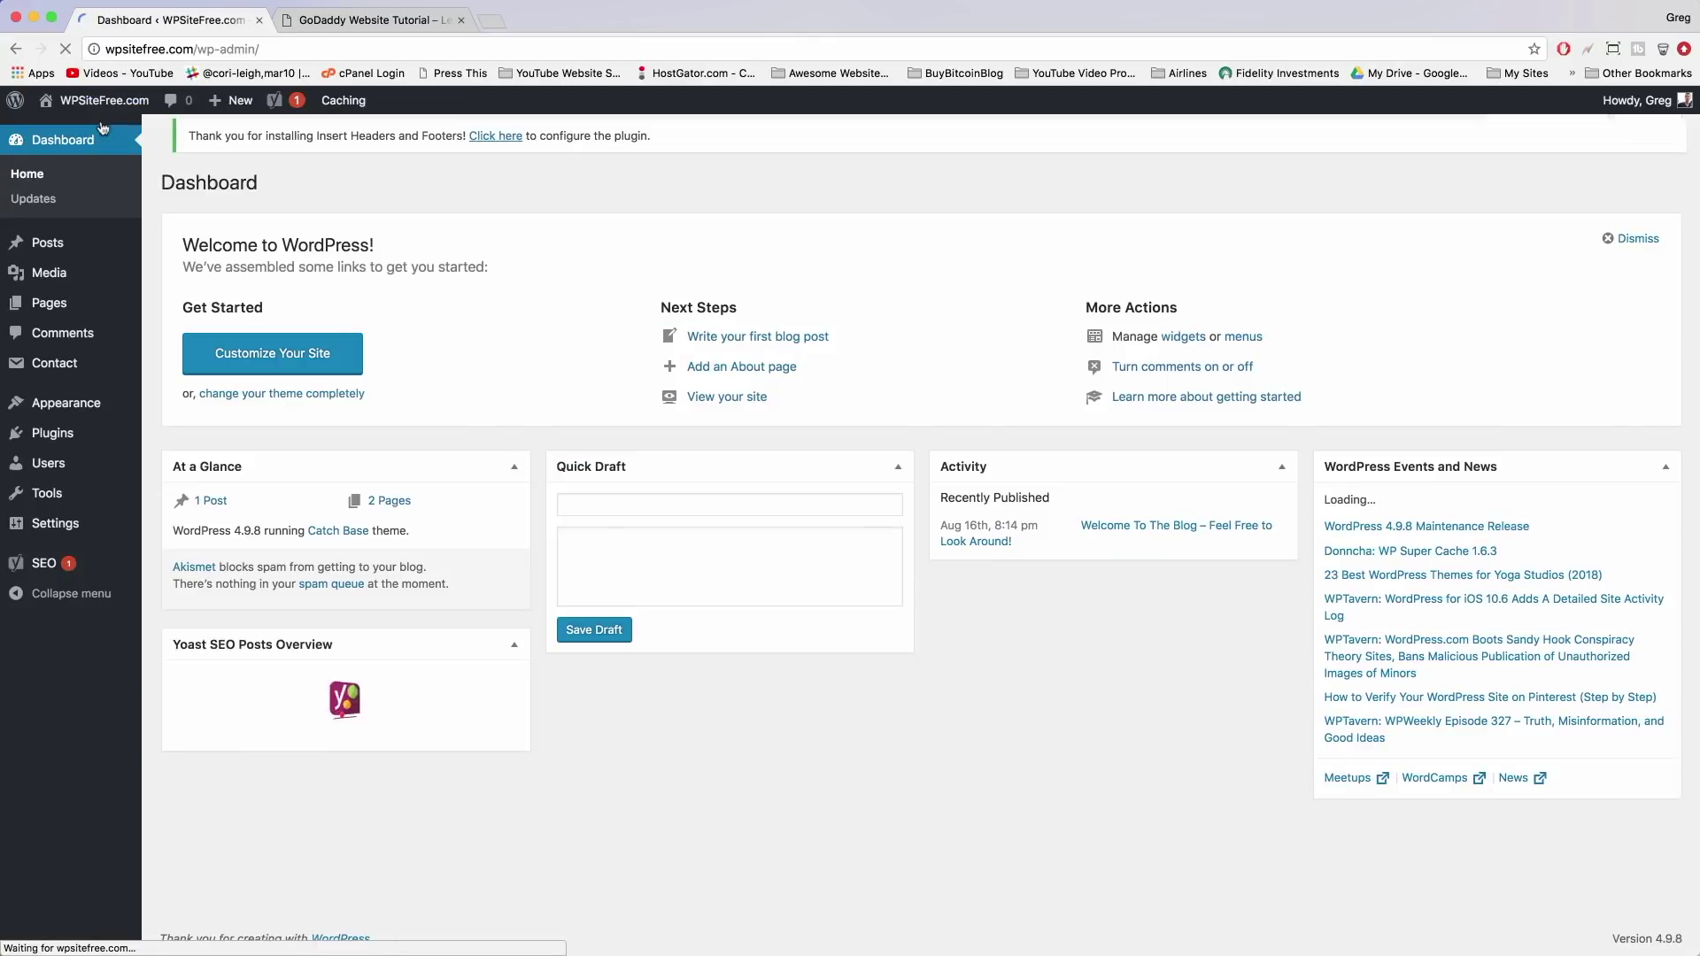
pyautogui.click(76, 531)
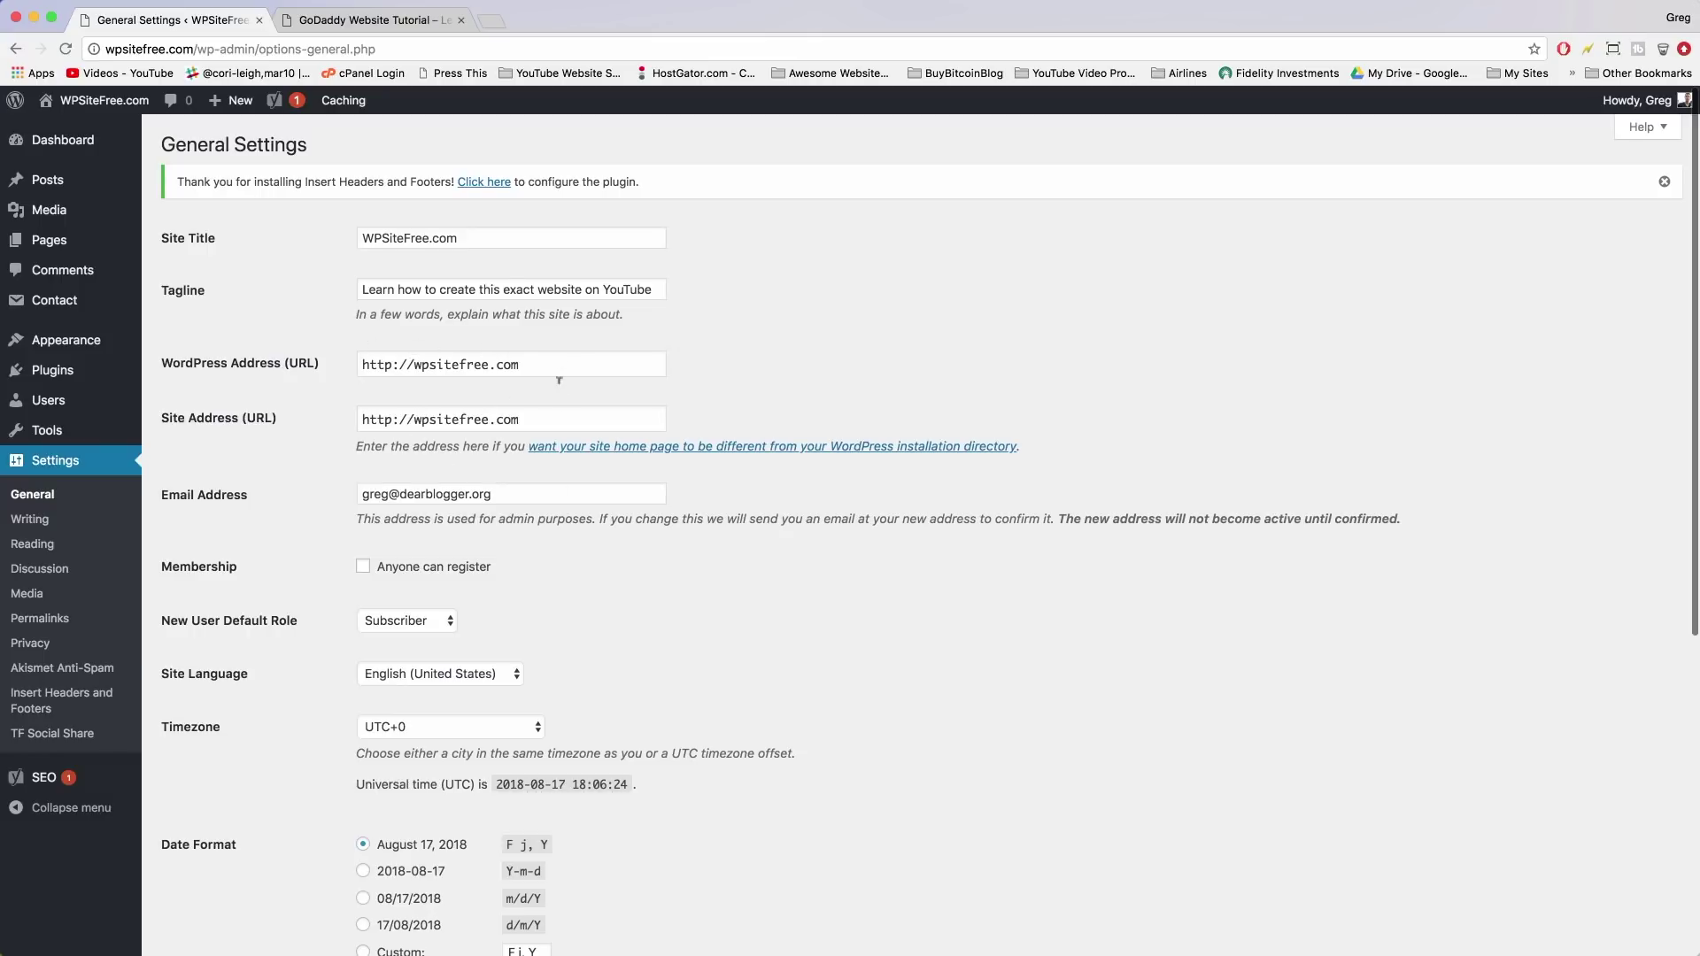
pyautogui.click(492, 19)
pyautogui.write('www.')
pyautogui.write('wpsitefree')
pyautogui.write('.com')
pyautogui.press('Return')
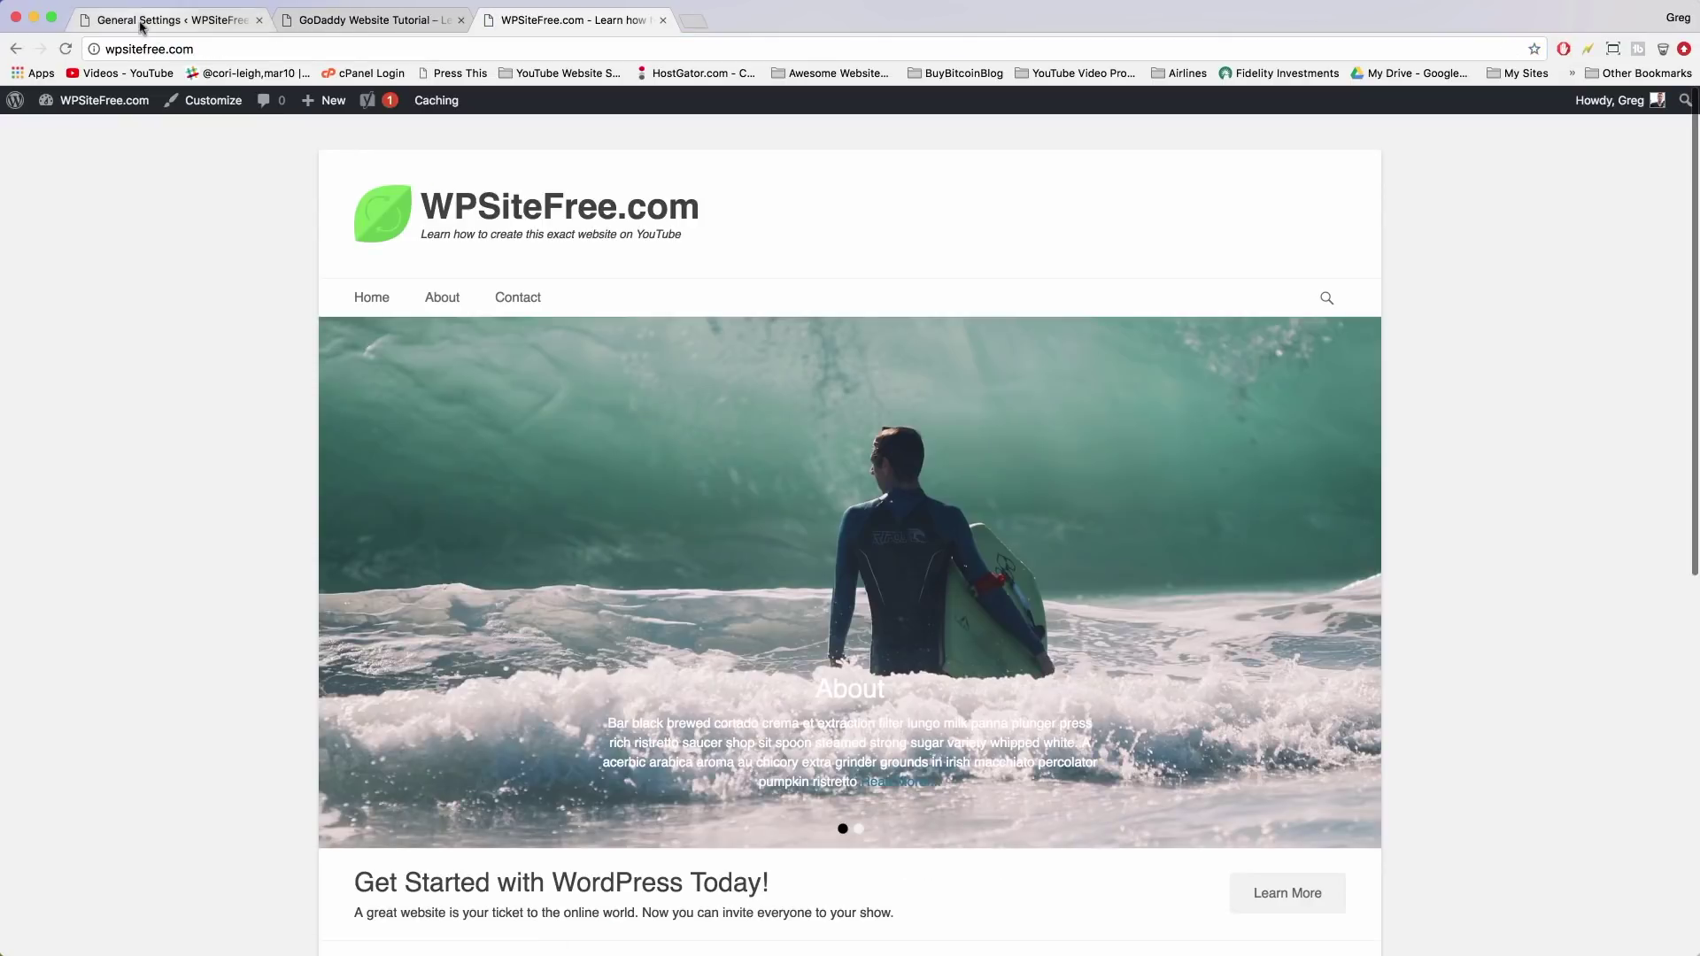
pyautogui.click(140, 23)
pyautogui.click(416, 365)
pyautogui.write('www.wpsitefree.com')
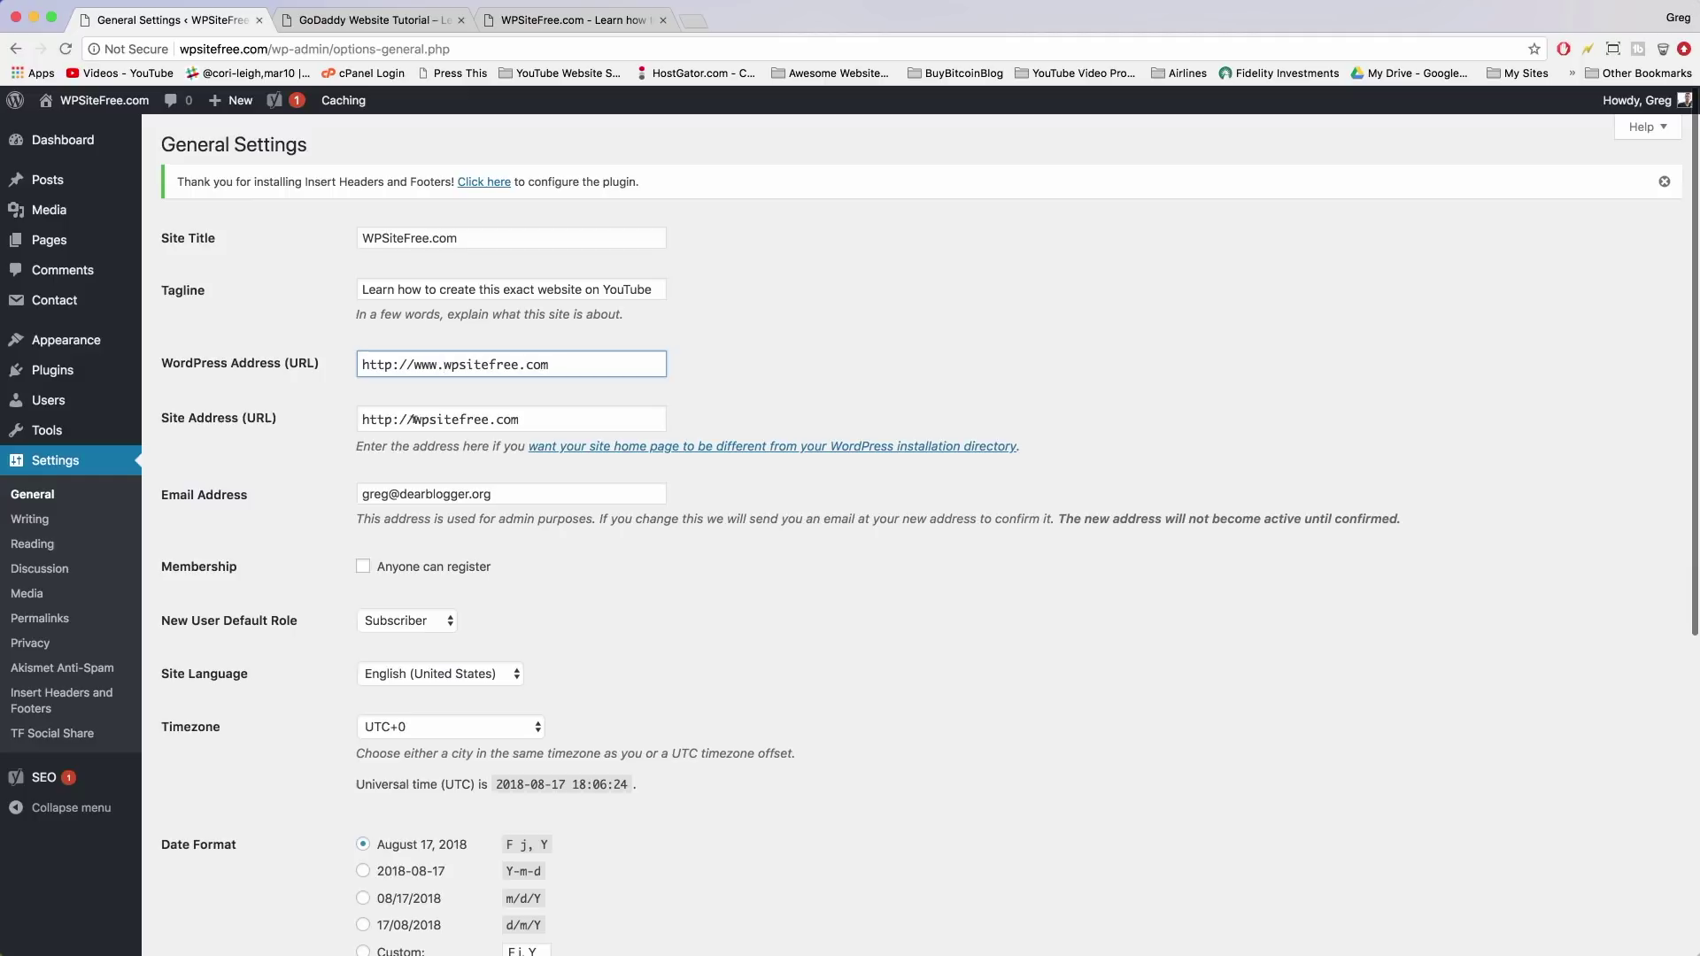
pyautogui.click(415, 420)
pyautogui.write('www.')
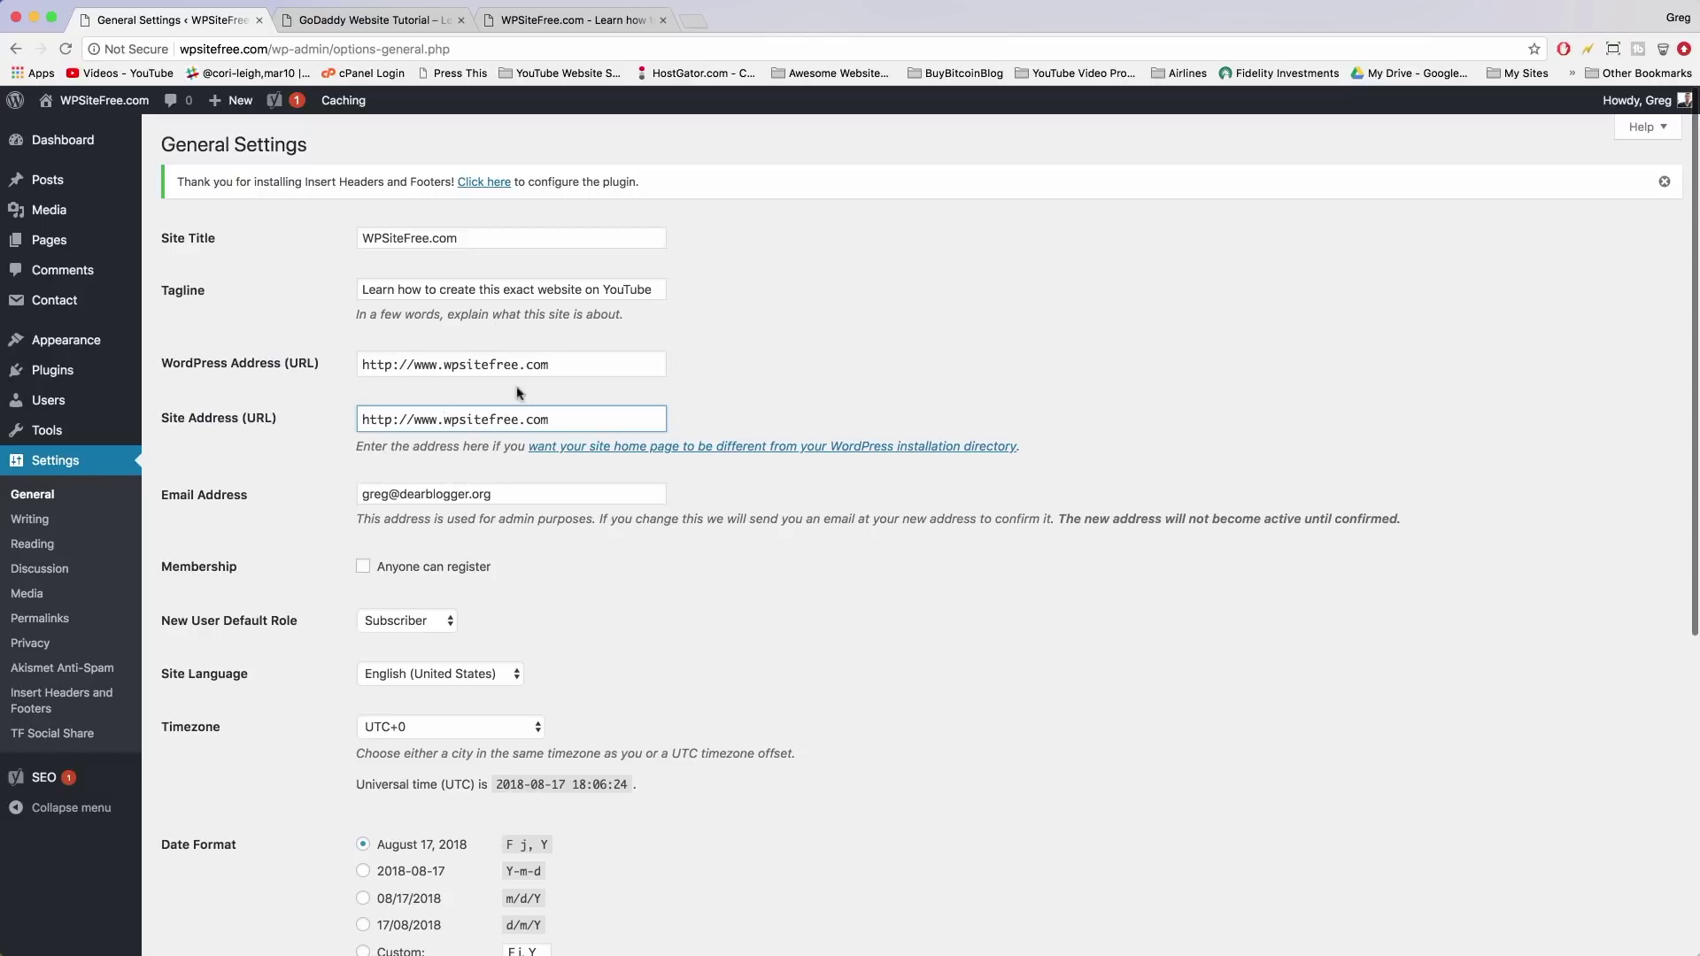
pyautogui.click(445, 364)
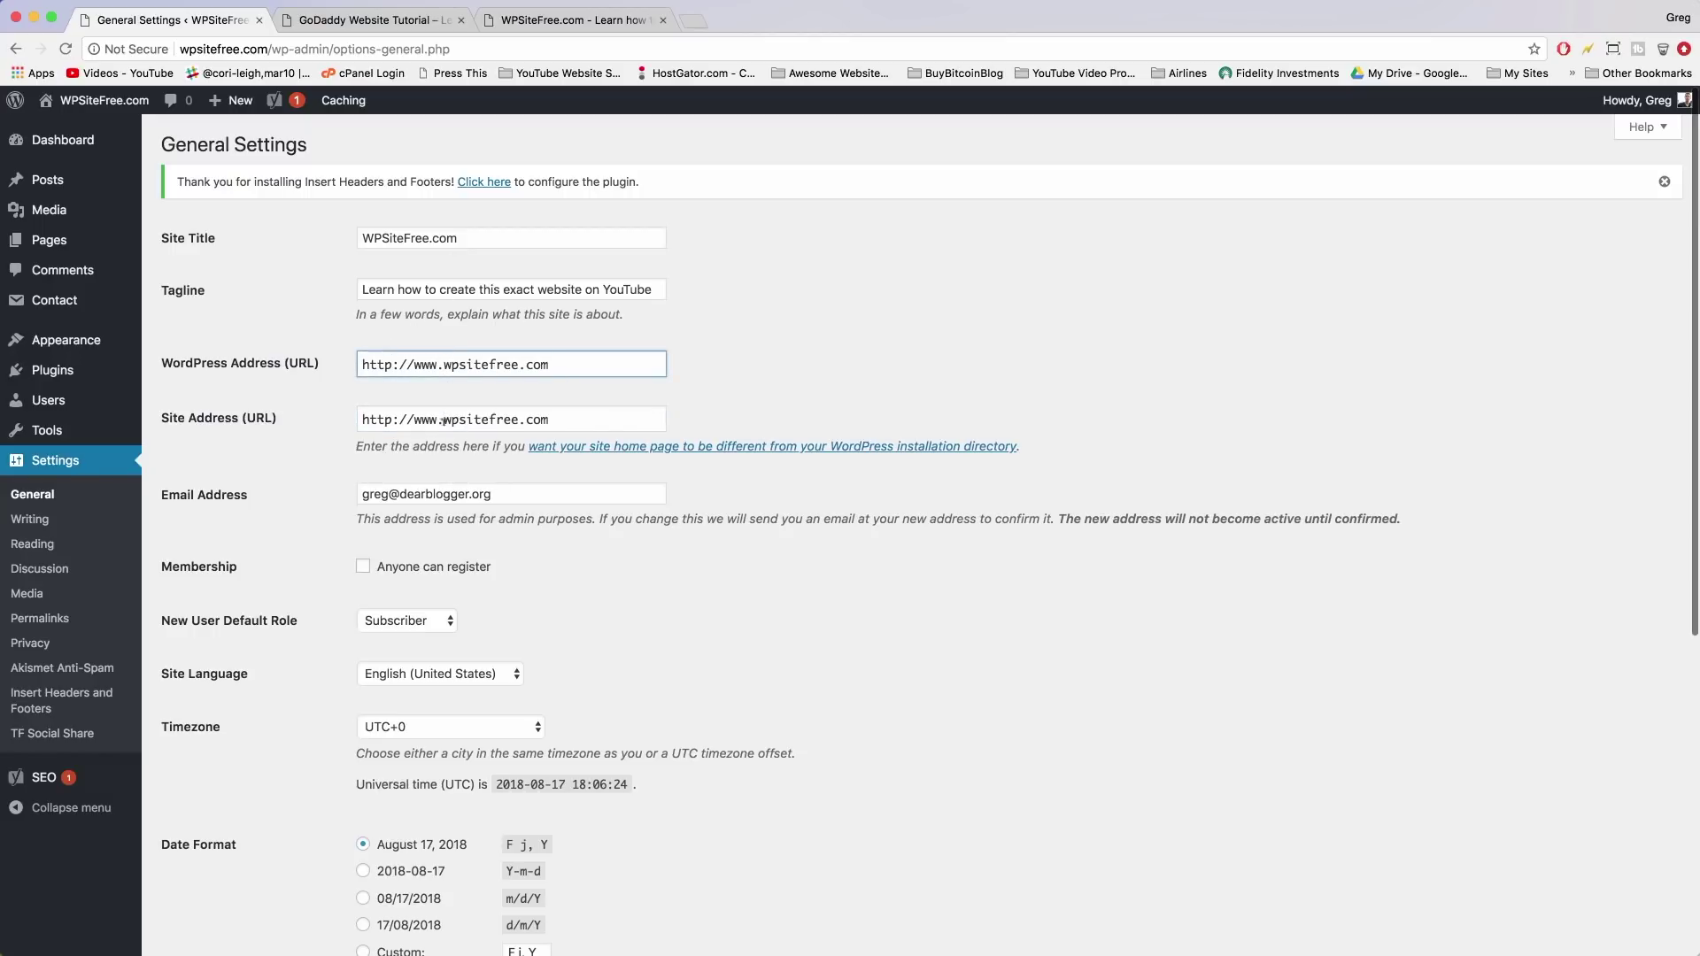
pyautogui.click(442, 420)
pyautogui.scroll(-4, 433, 477)
pyautogui.scroll(4, 433, 477)
pyautogui.scroll(1, 433, 477)
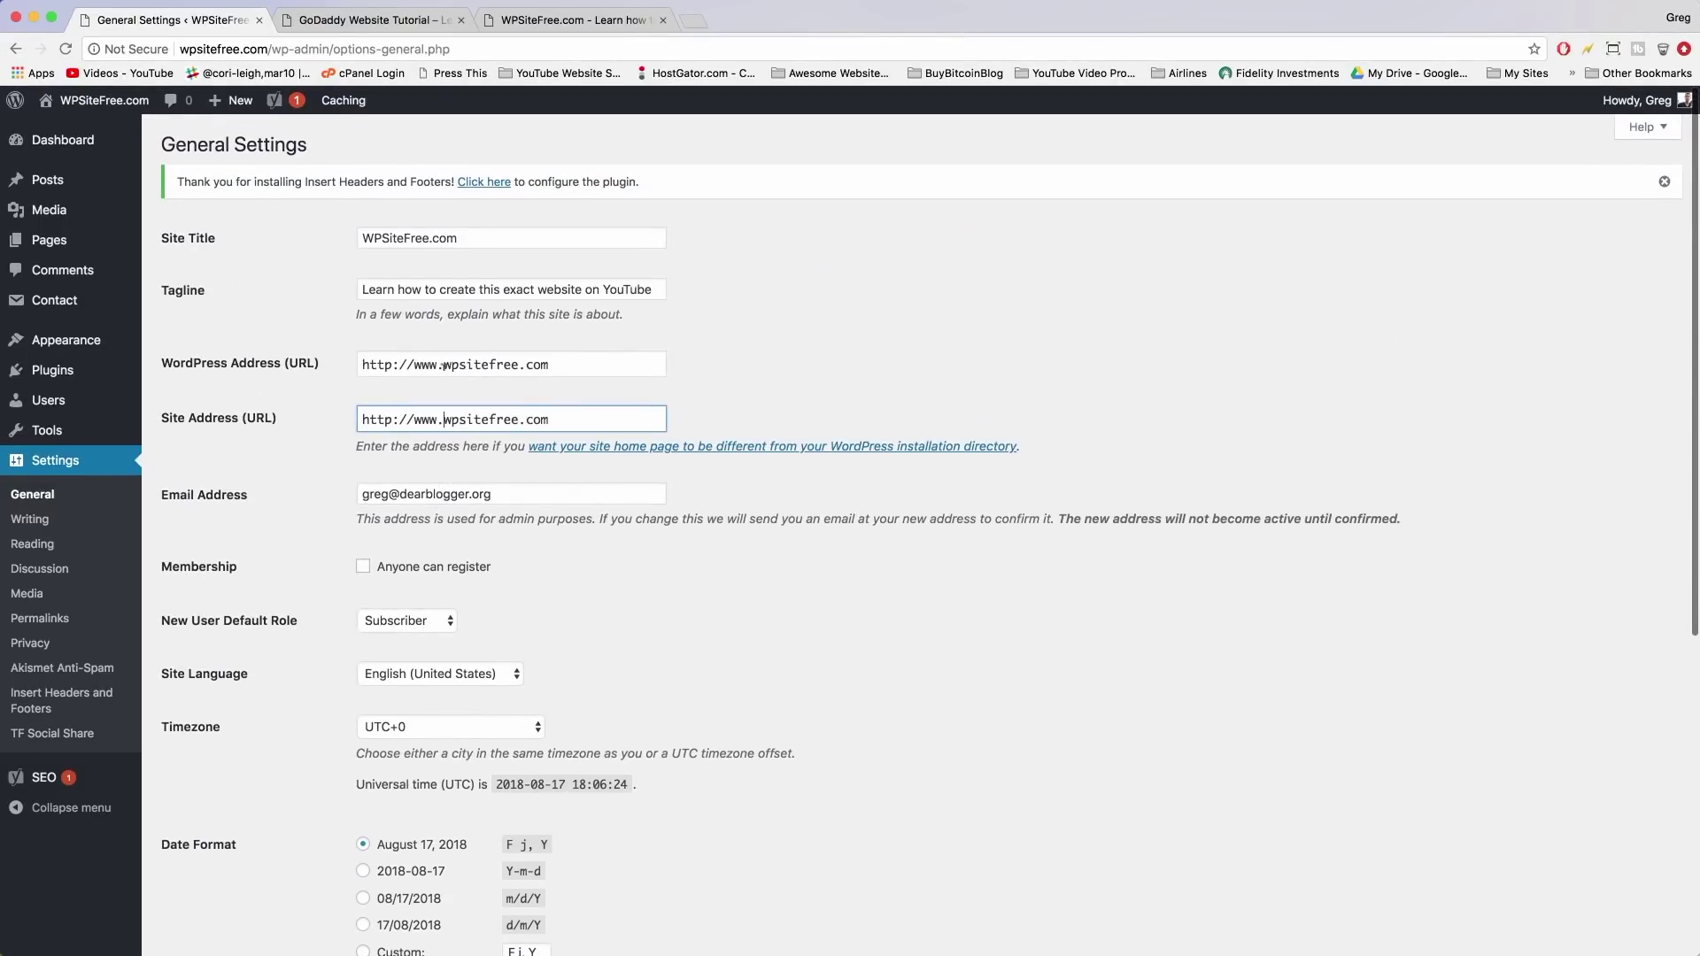
pyautogui.moveTo(443, 364); pyautogui.dragTo(351, 370)
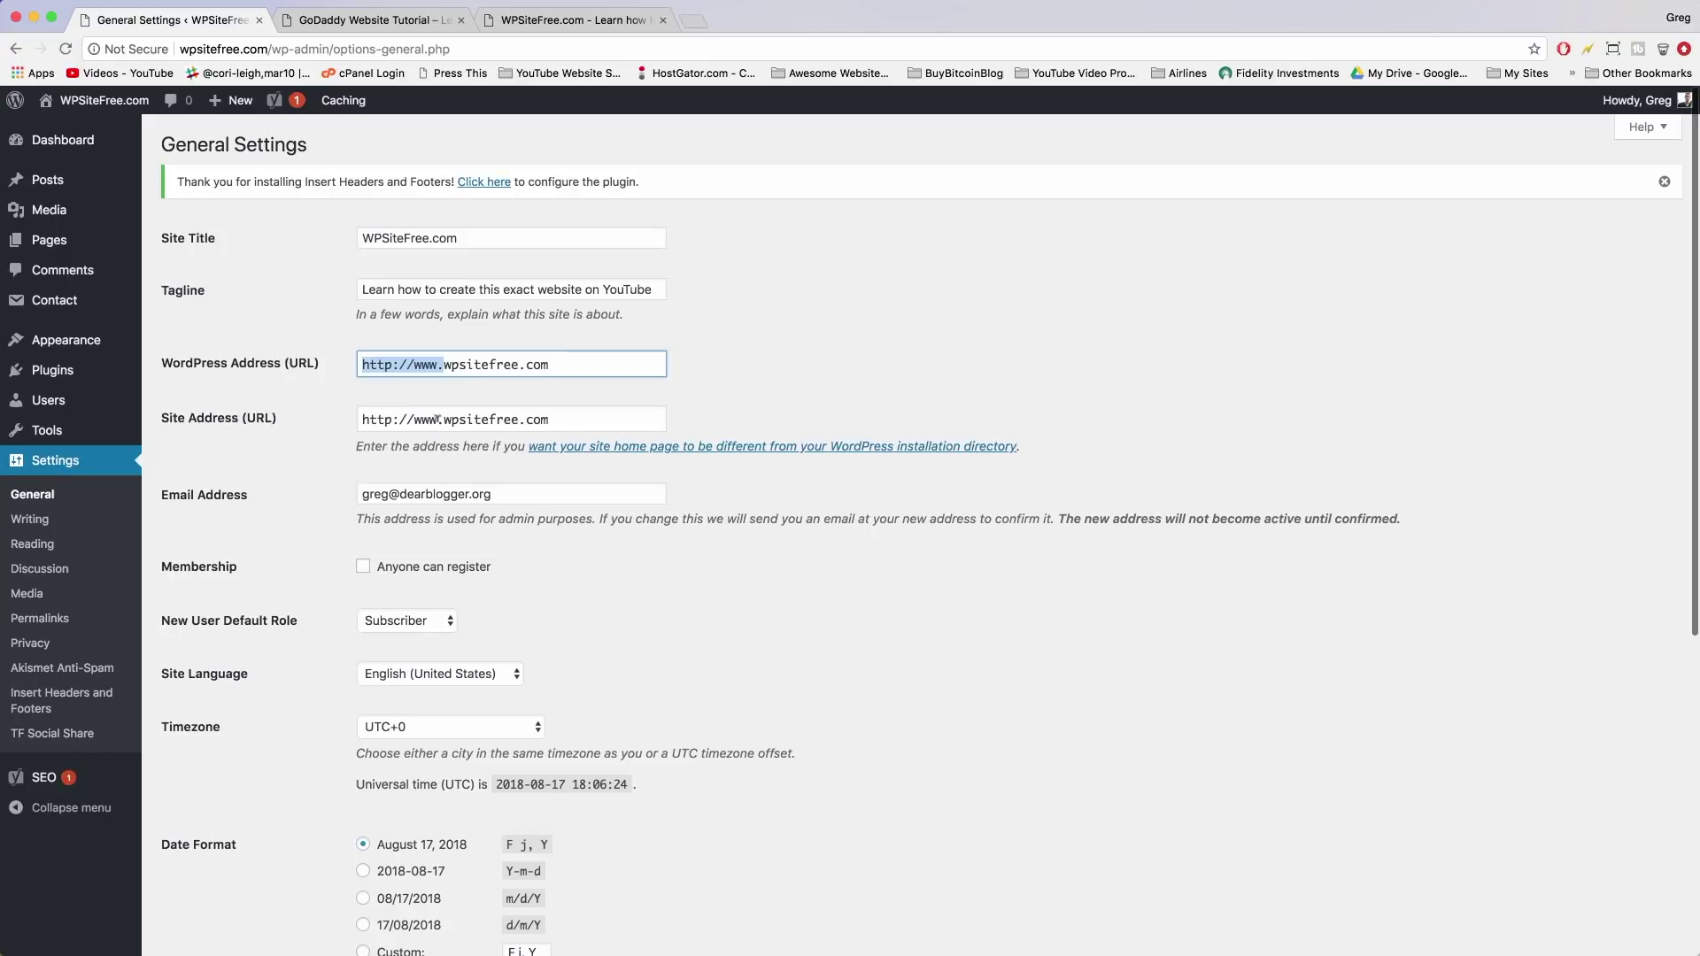
pyautogui.moveTo(442, 419); pyautogui.dragTo(311, 425)
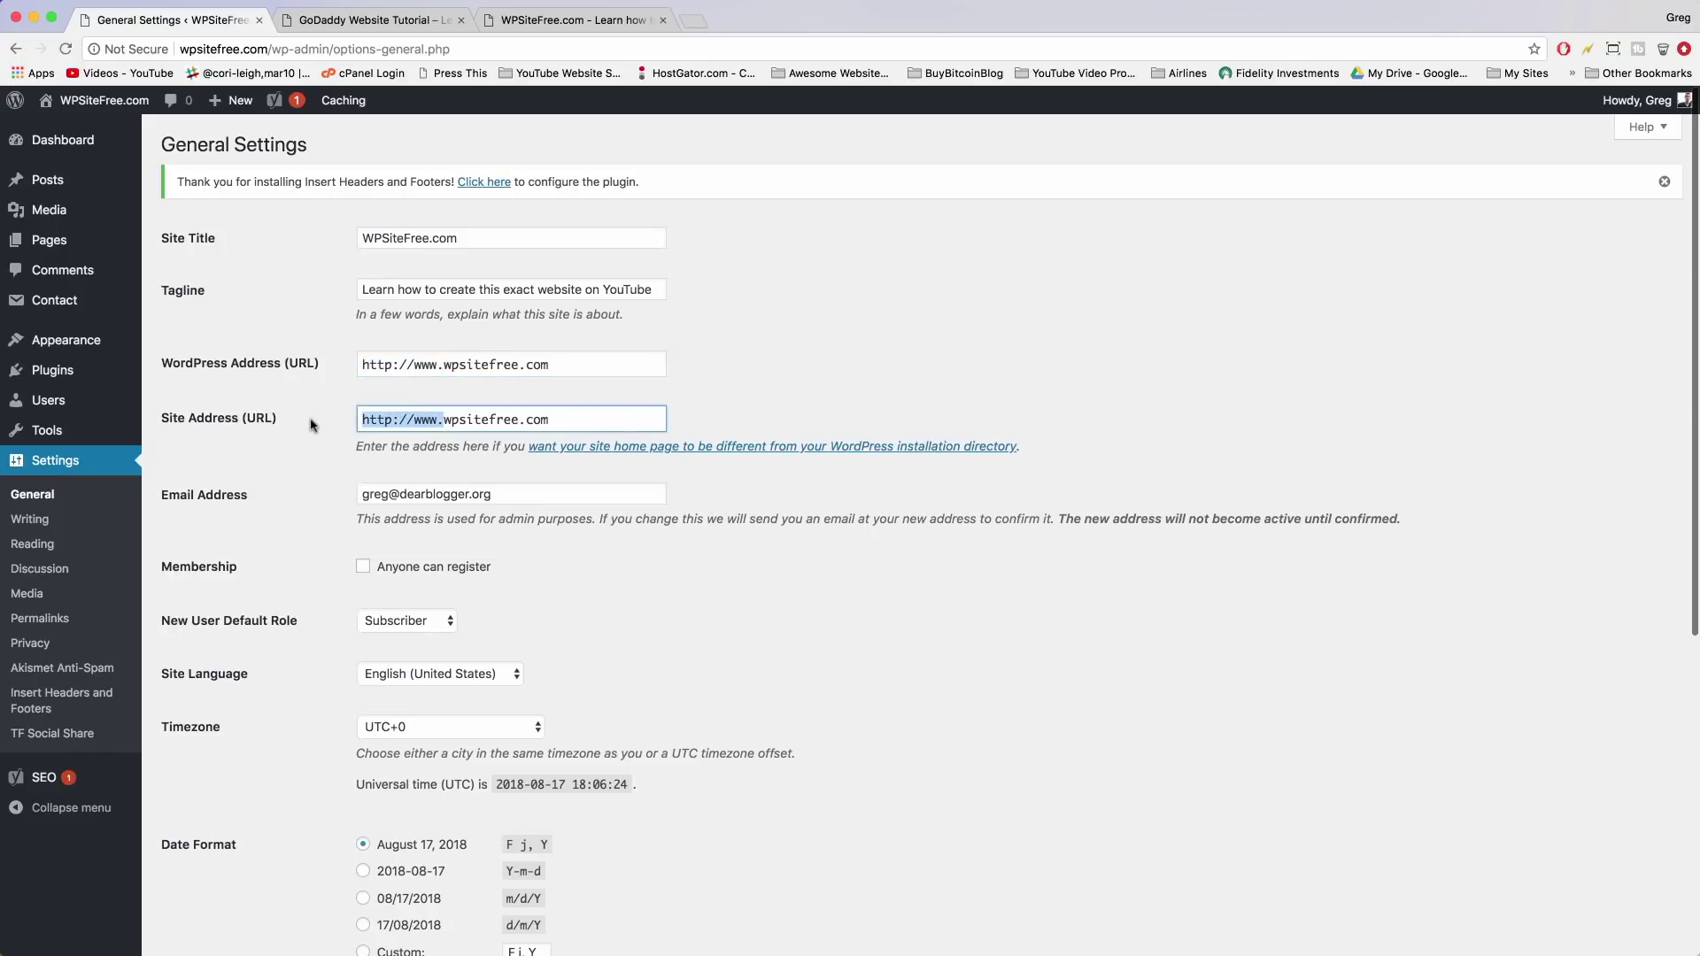
pyautogui.click(422, 420)
pyautogui.click(584, 367)
pyautogui.click(568, 418)
pyautogui.scroll(-5, 673, 339)
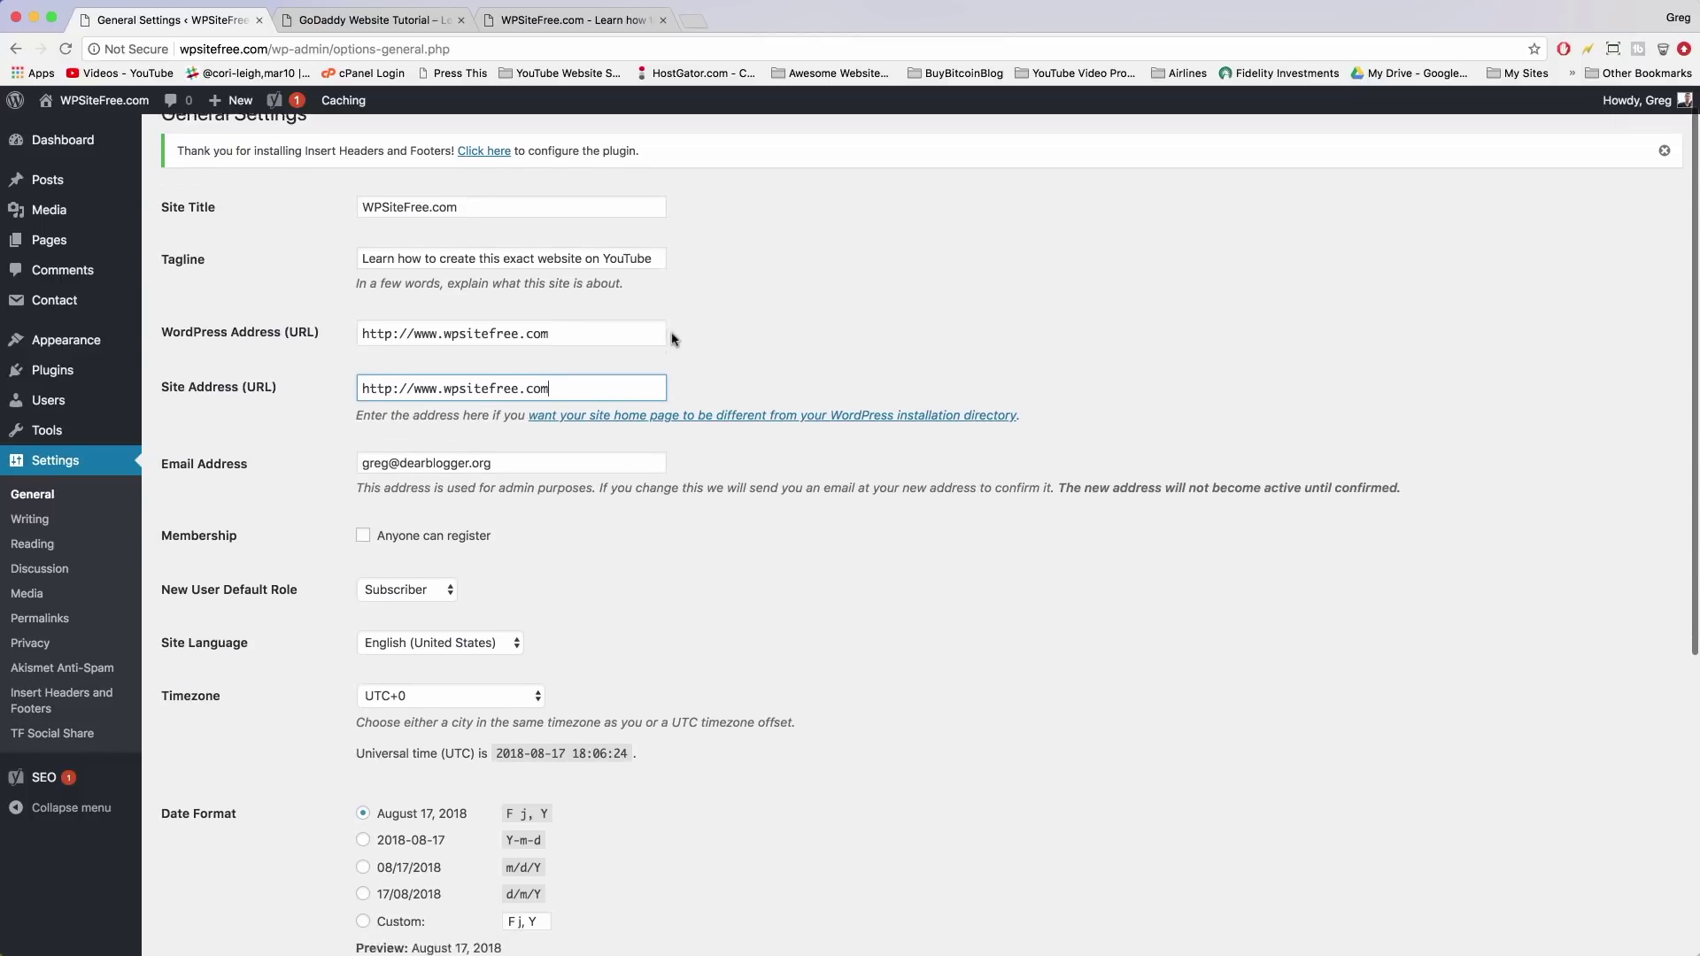
pyautogui.scroll(-6, 673, 339)
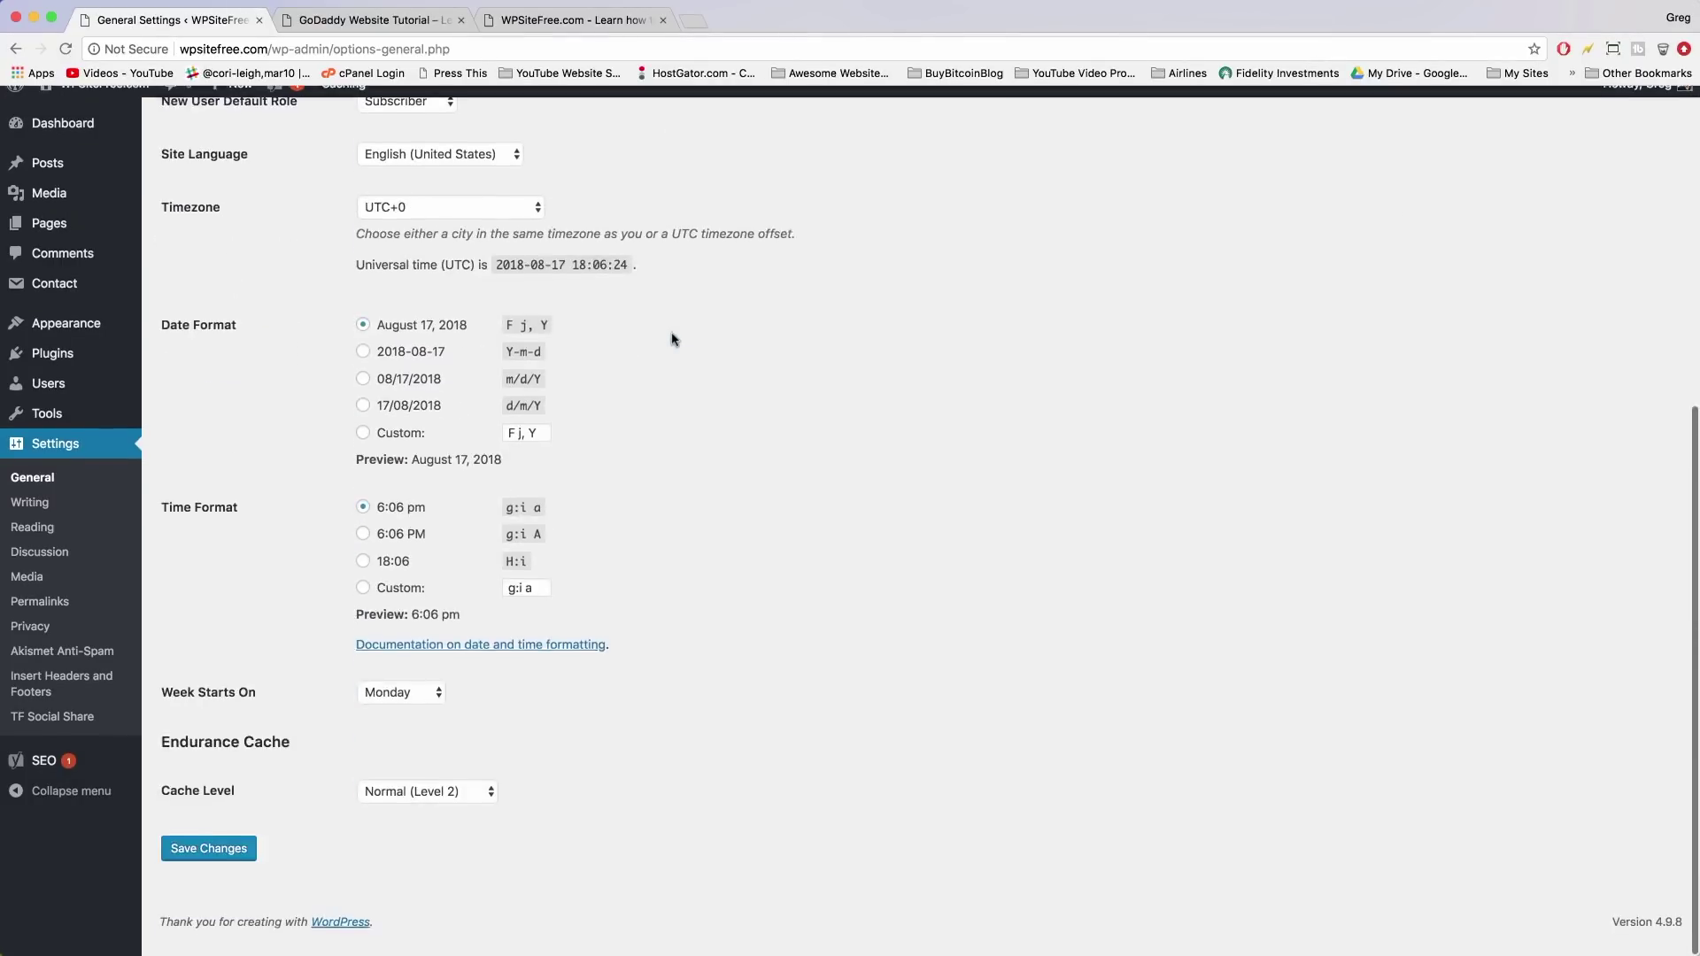
pyautogui.click(208, 865)
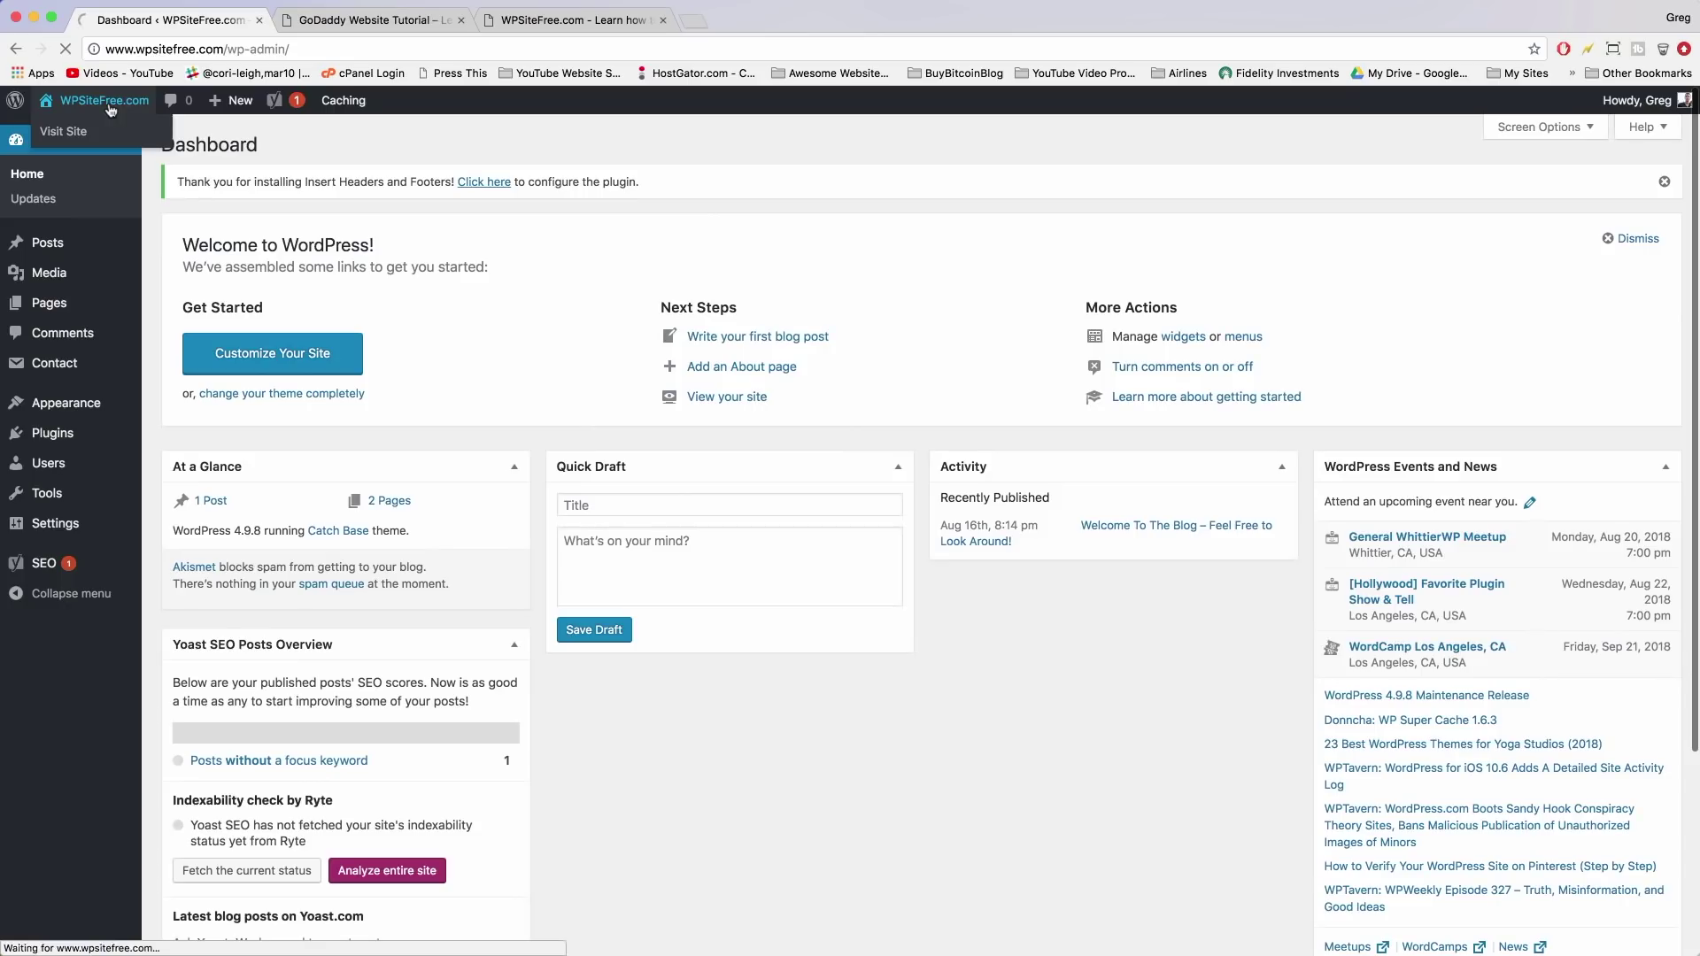
pyautogui.click(80, 128)
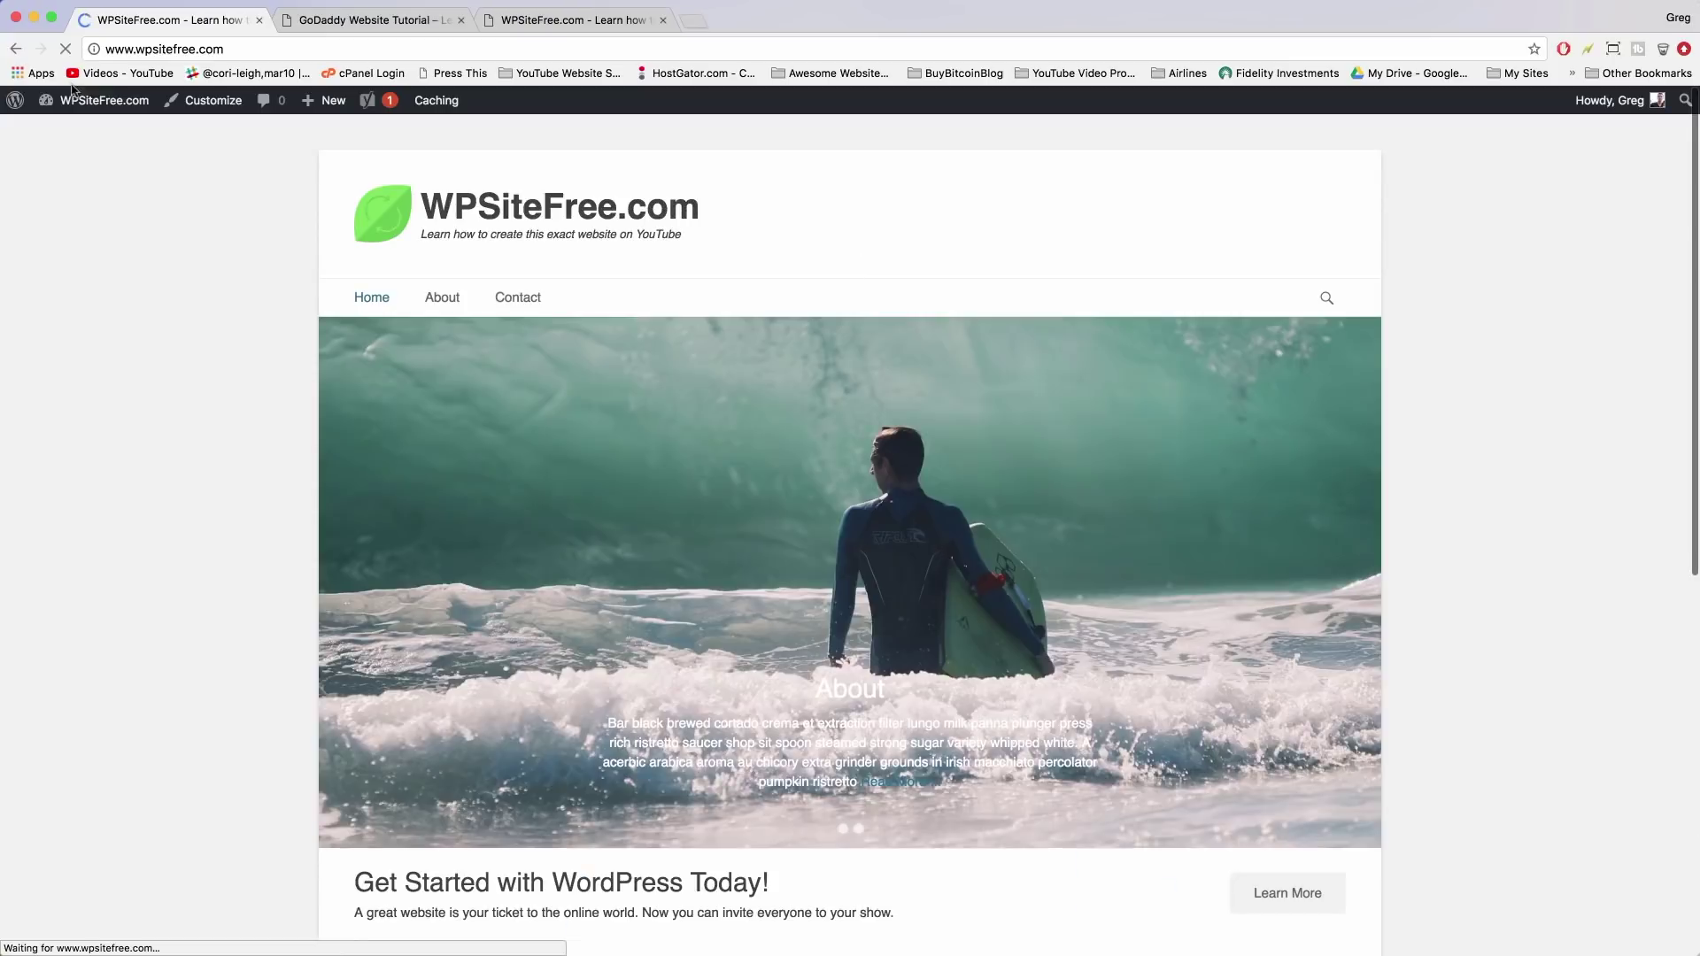
pyautogui.doubleClick(122, 50)
pyautogui.click(266, 374)
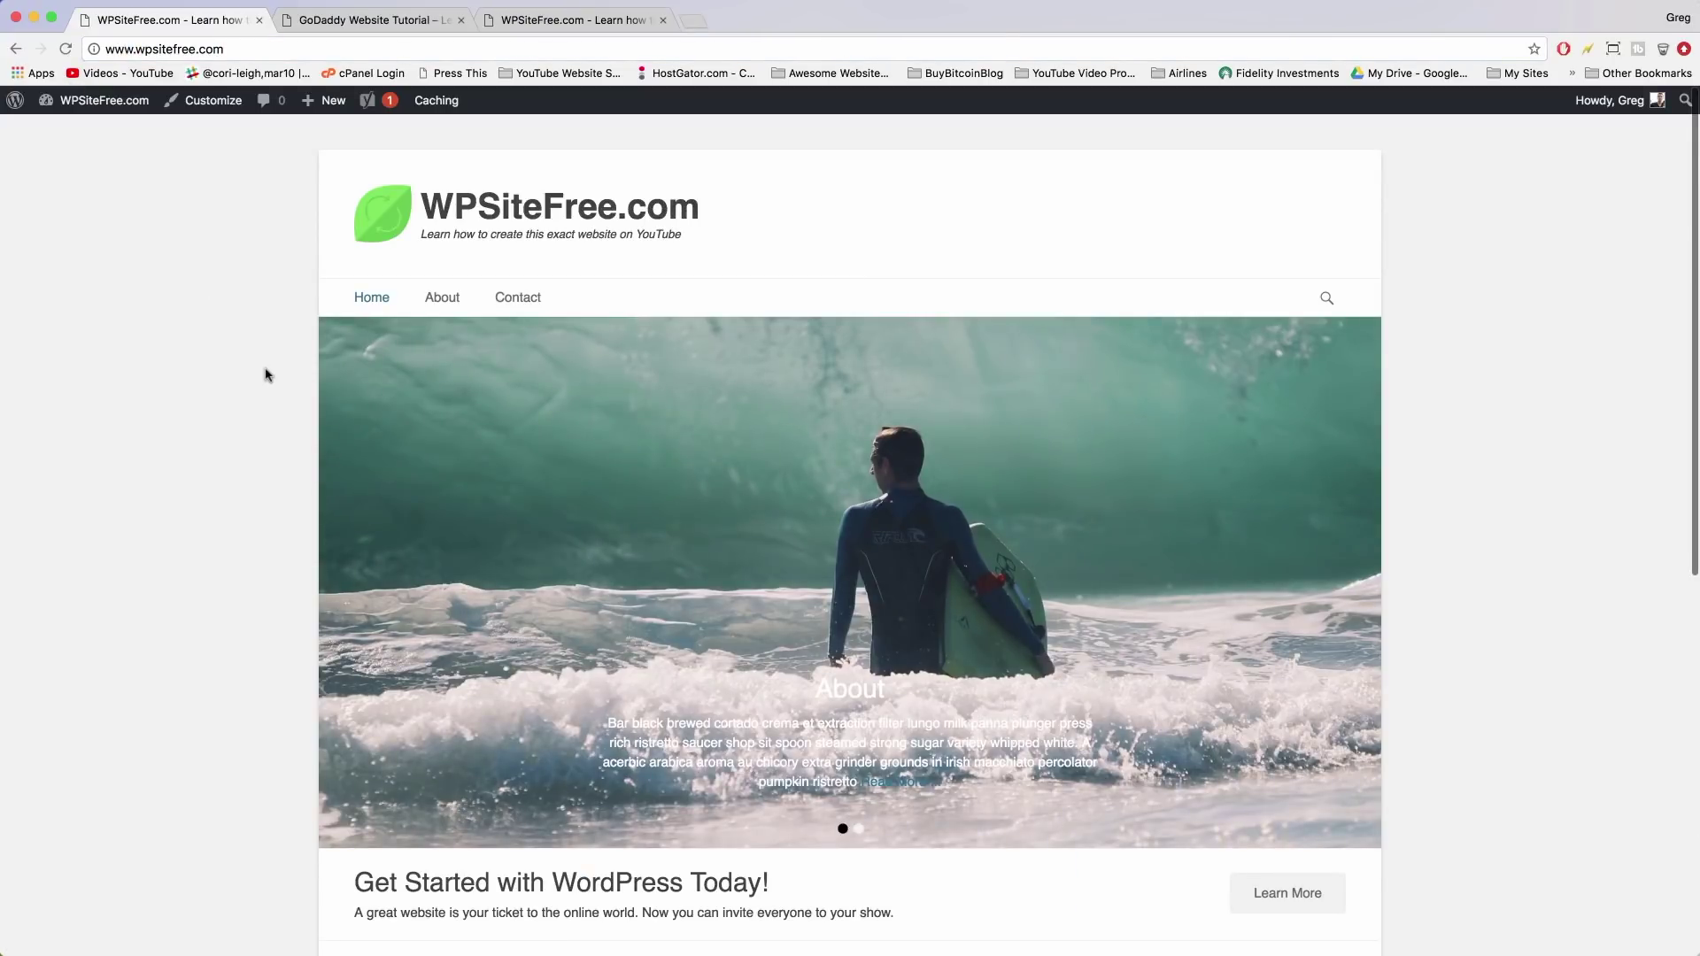
pyautogui.scroll(-10, 267, 375)
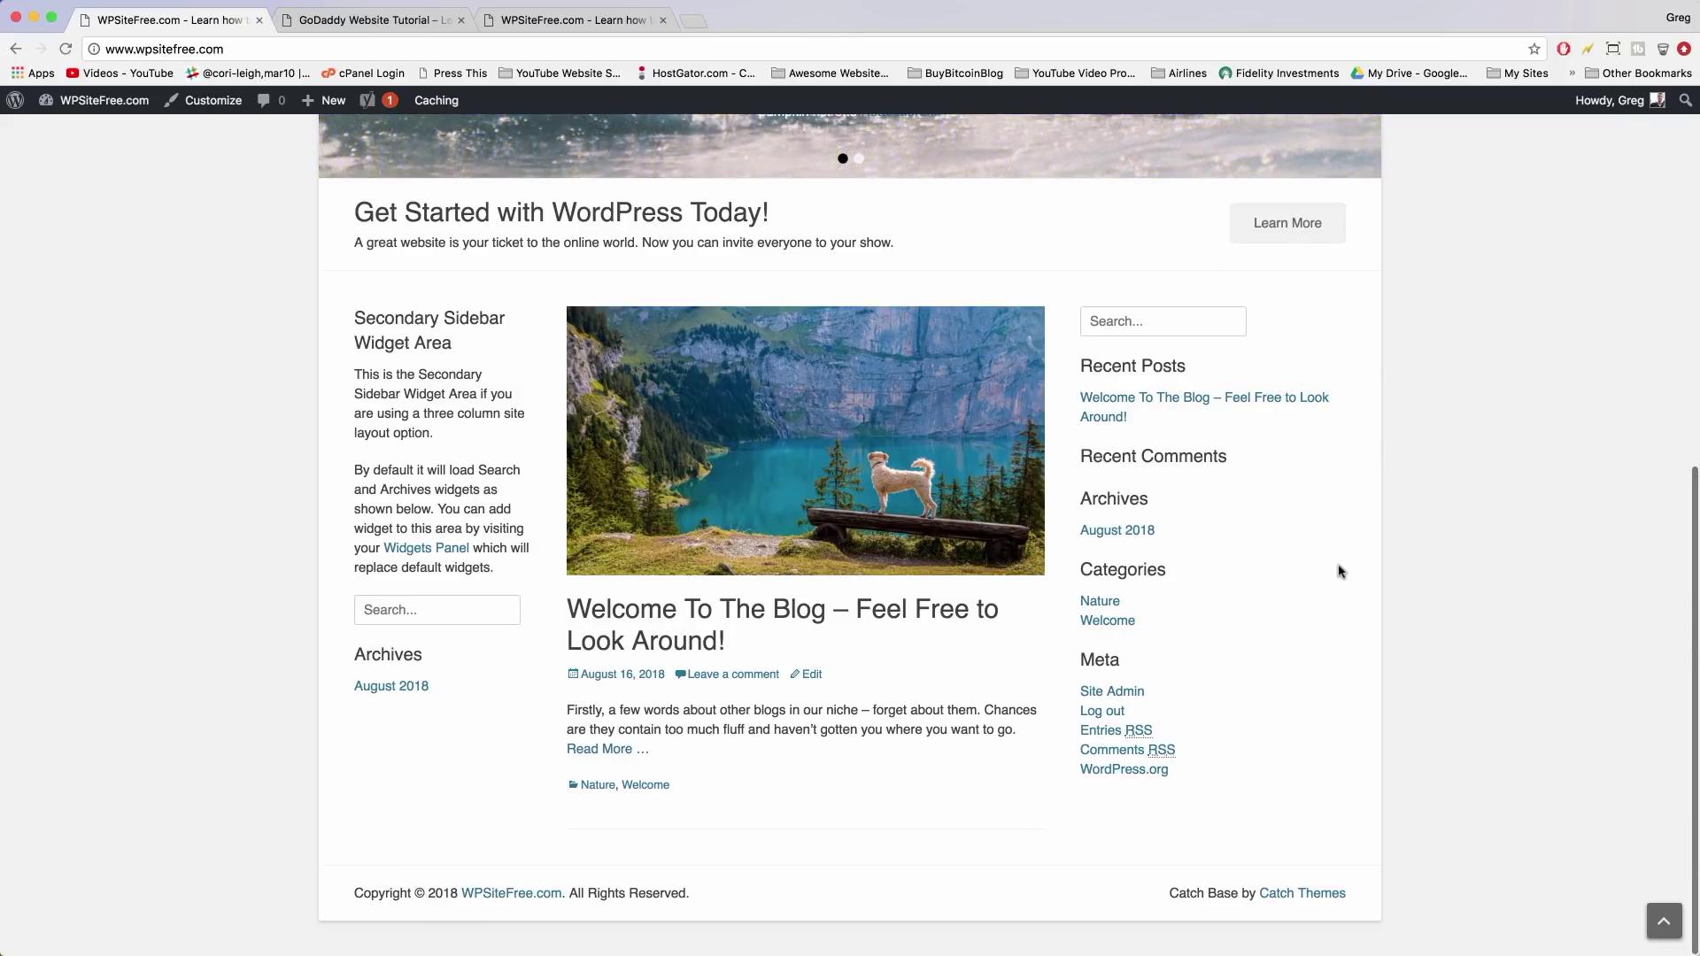
pyautogui.scroll(5, 1395, 602)
pyautogui.scroll(-5, 1394, 602)
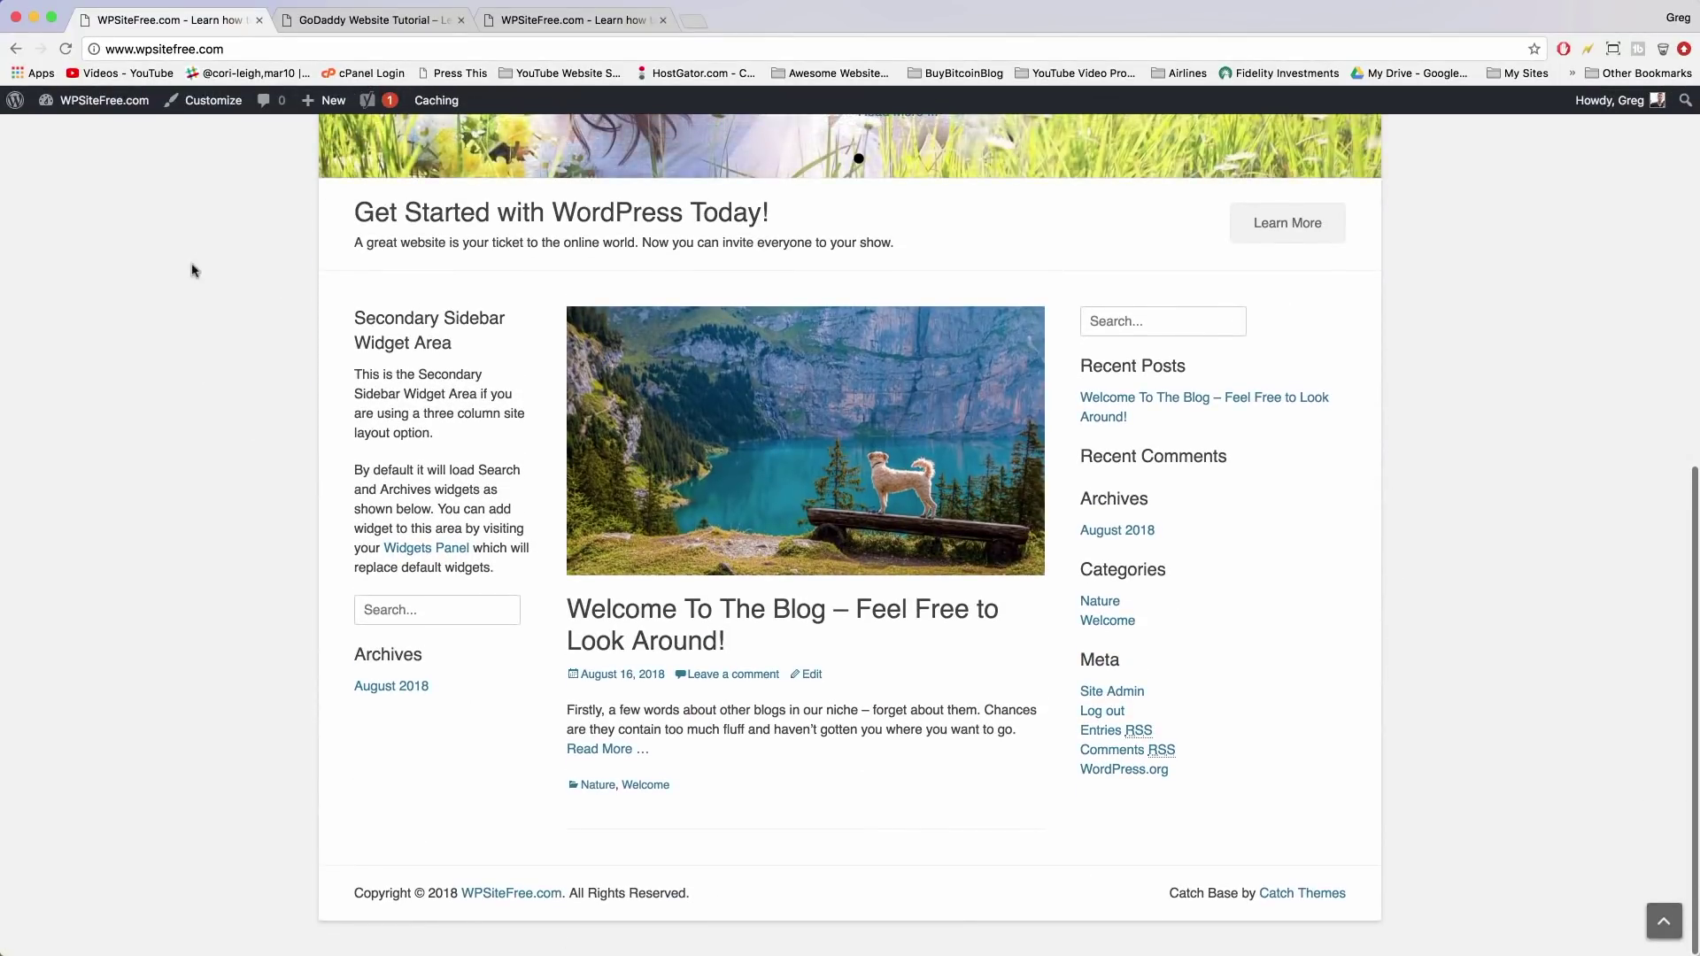
pyautogui.moveTo(103, 108)
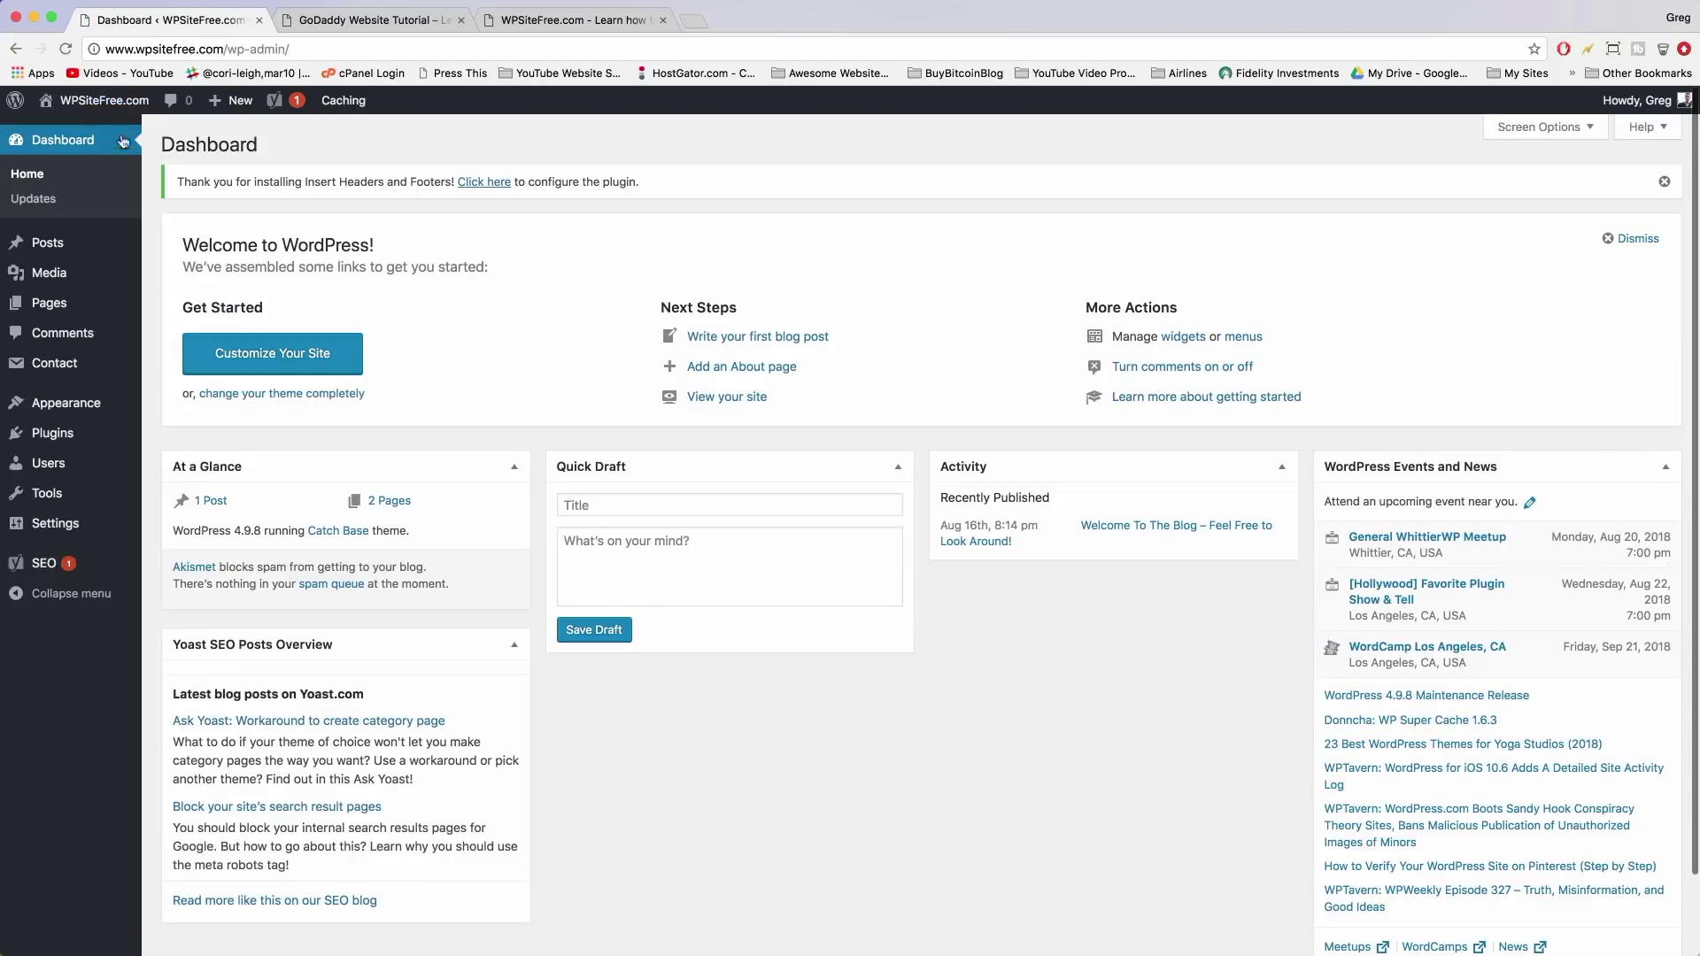
# On the Widgets page, move the Search and Archives widgets into the Secondary Sidebar
pyautogui.moveTo(88, 409)
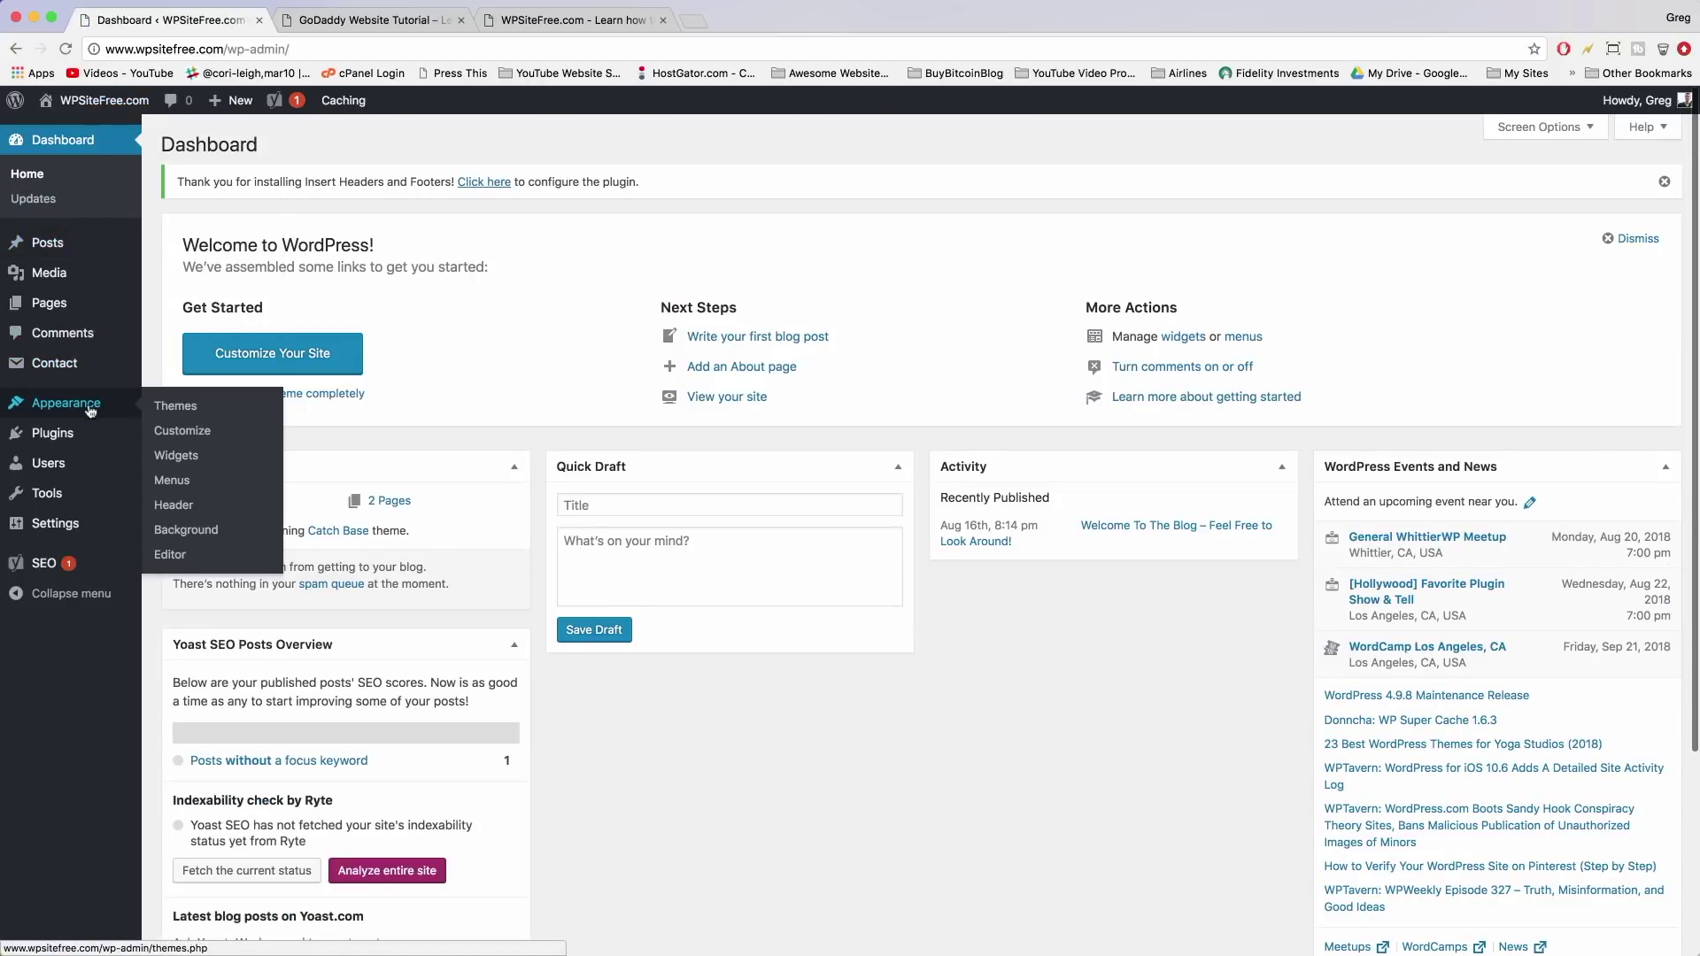
pyautogui.click(185, 456)
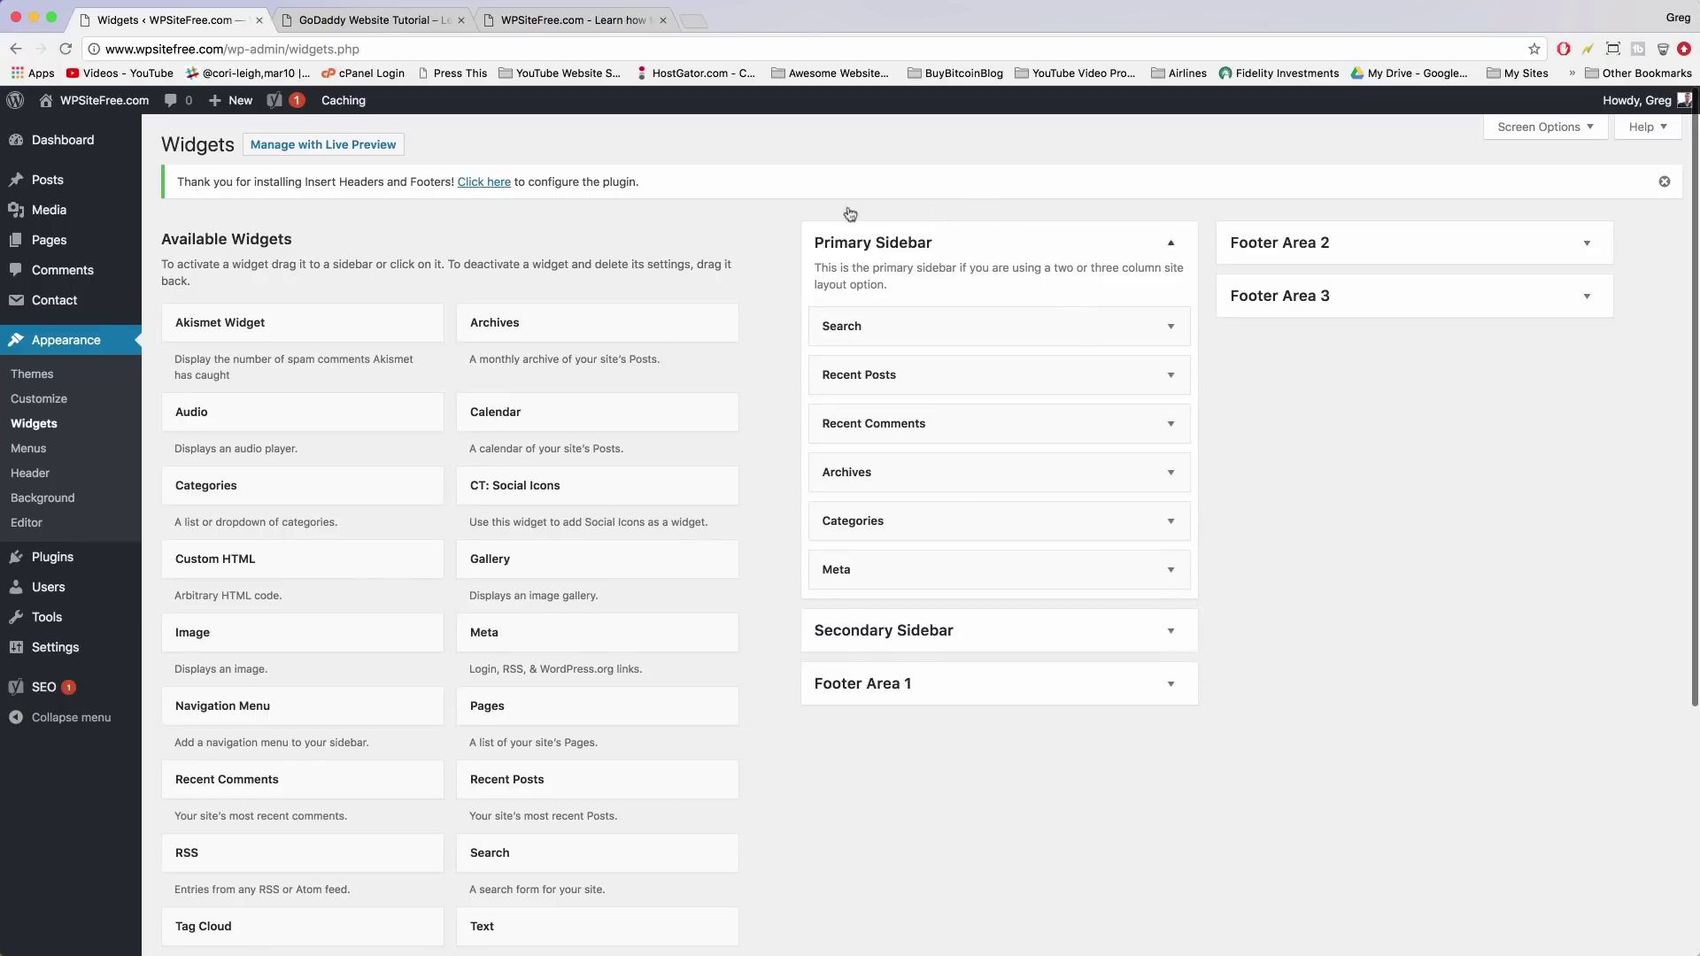
pyautogui.click(1173, 634)
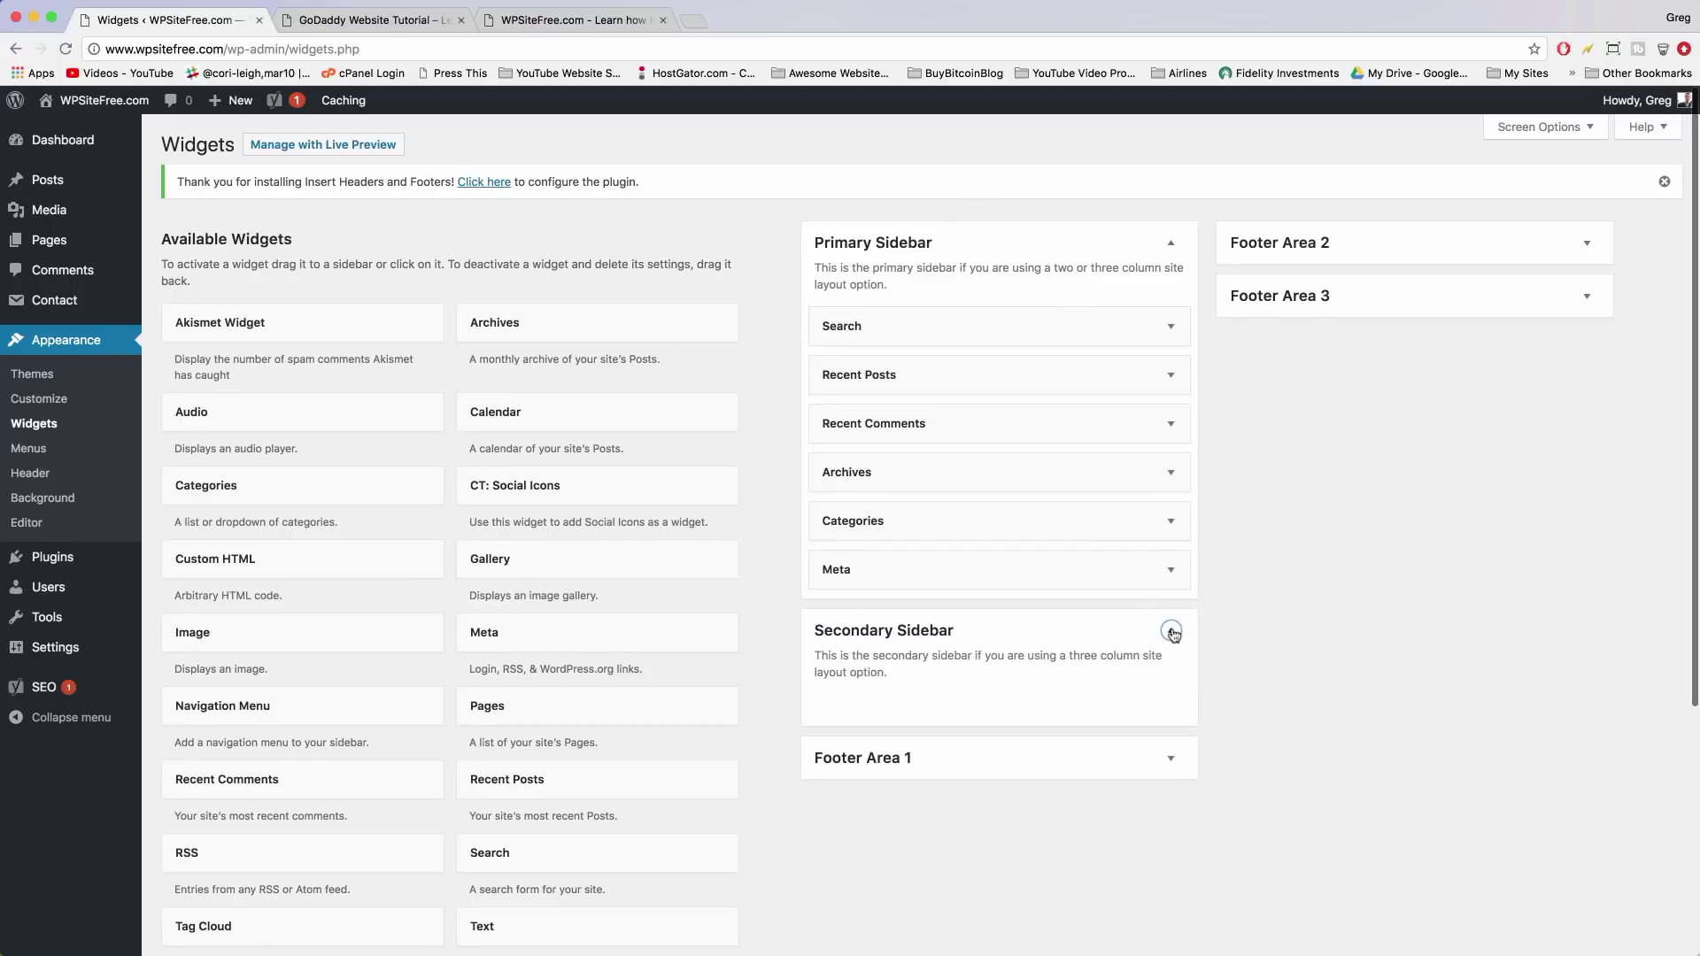
pyautogui.scroll(-1, 1169, 630)
pyautogui.scroll(1, 1167, 620)
pyautogui.moveTo(1065, 317); pyautogui.dragTo(1055, 615)
pyautogui.moveTo(1065, 673); pyautogui.dragTo(1069, 706)
pyautogui.moveTo(1007, 426); pyautogui.dragTo(1009, 723)
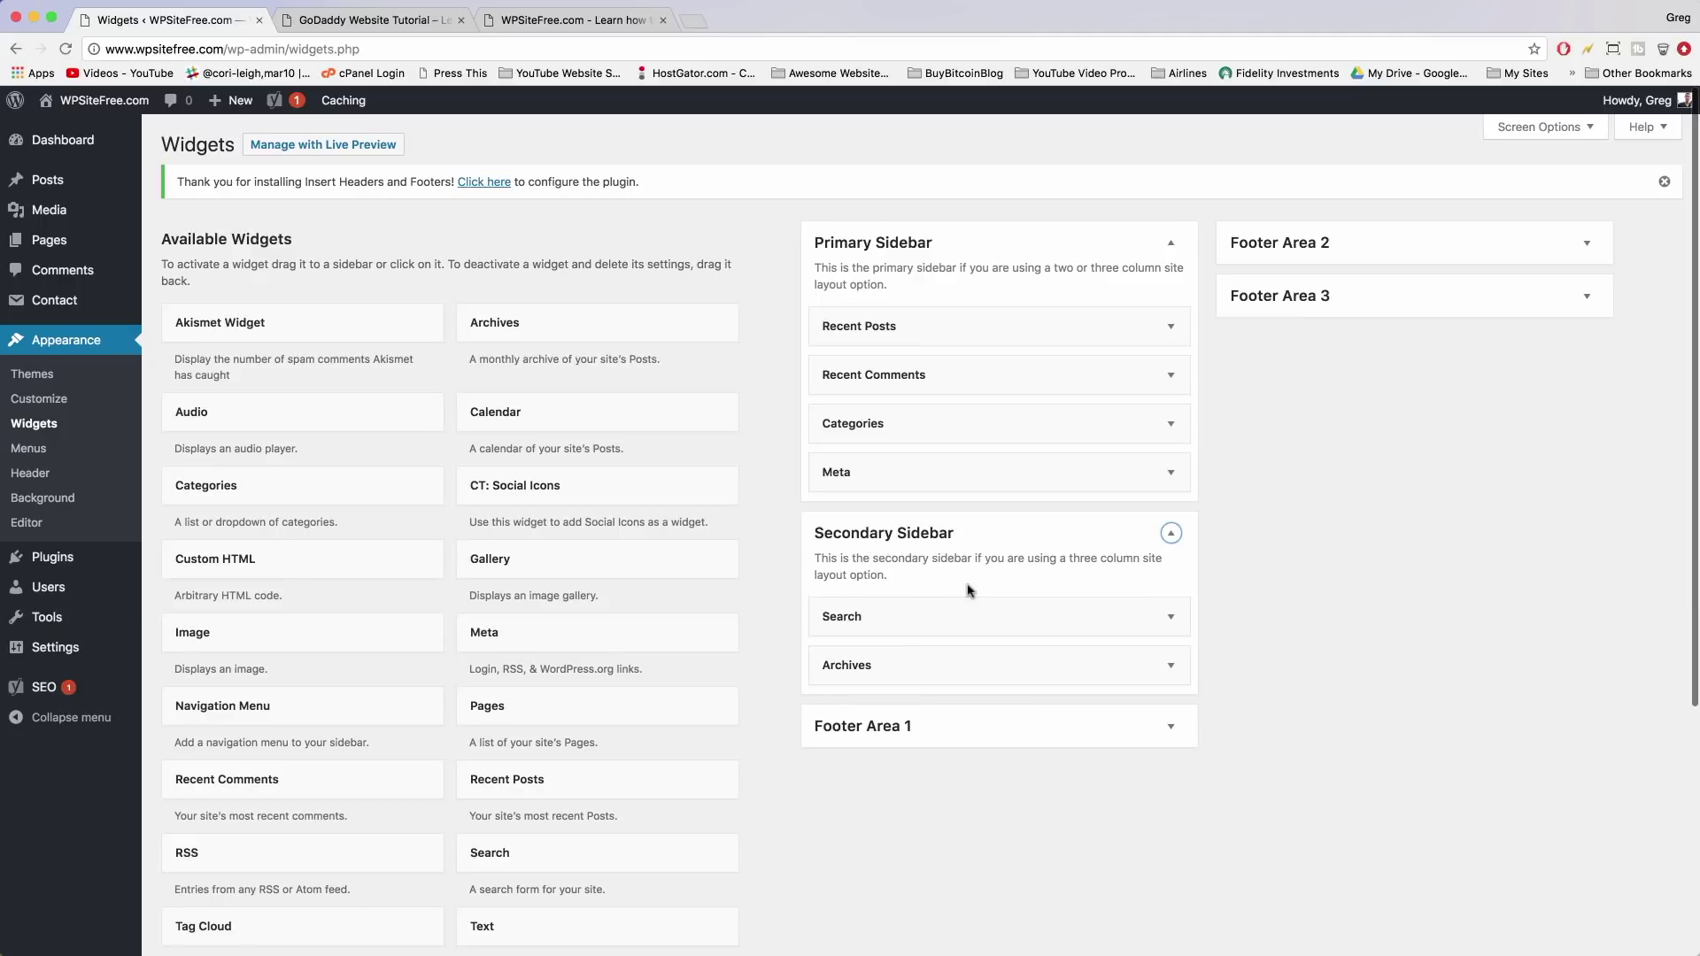
# Delete the Recent Posts, Recent Comments, Categories and Meta widgets from the Primary Sidebar
pyautogui.click(1175, 325)
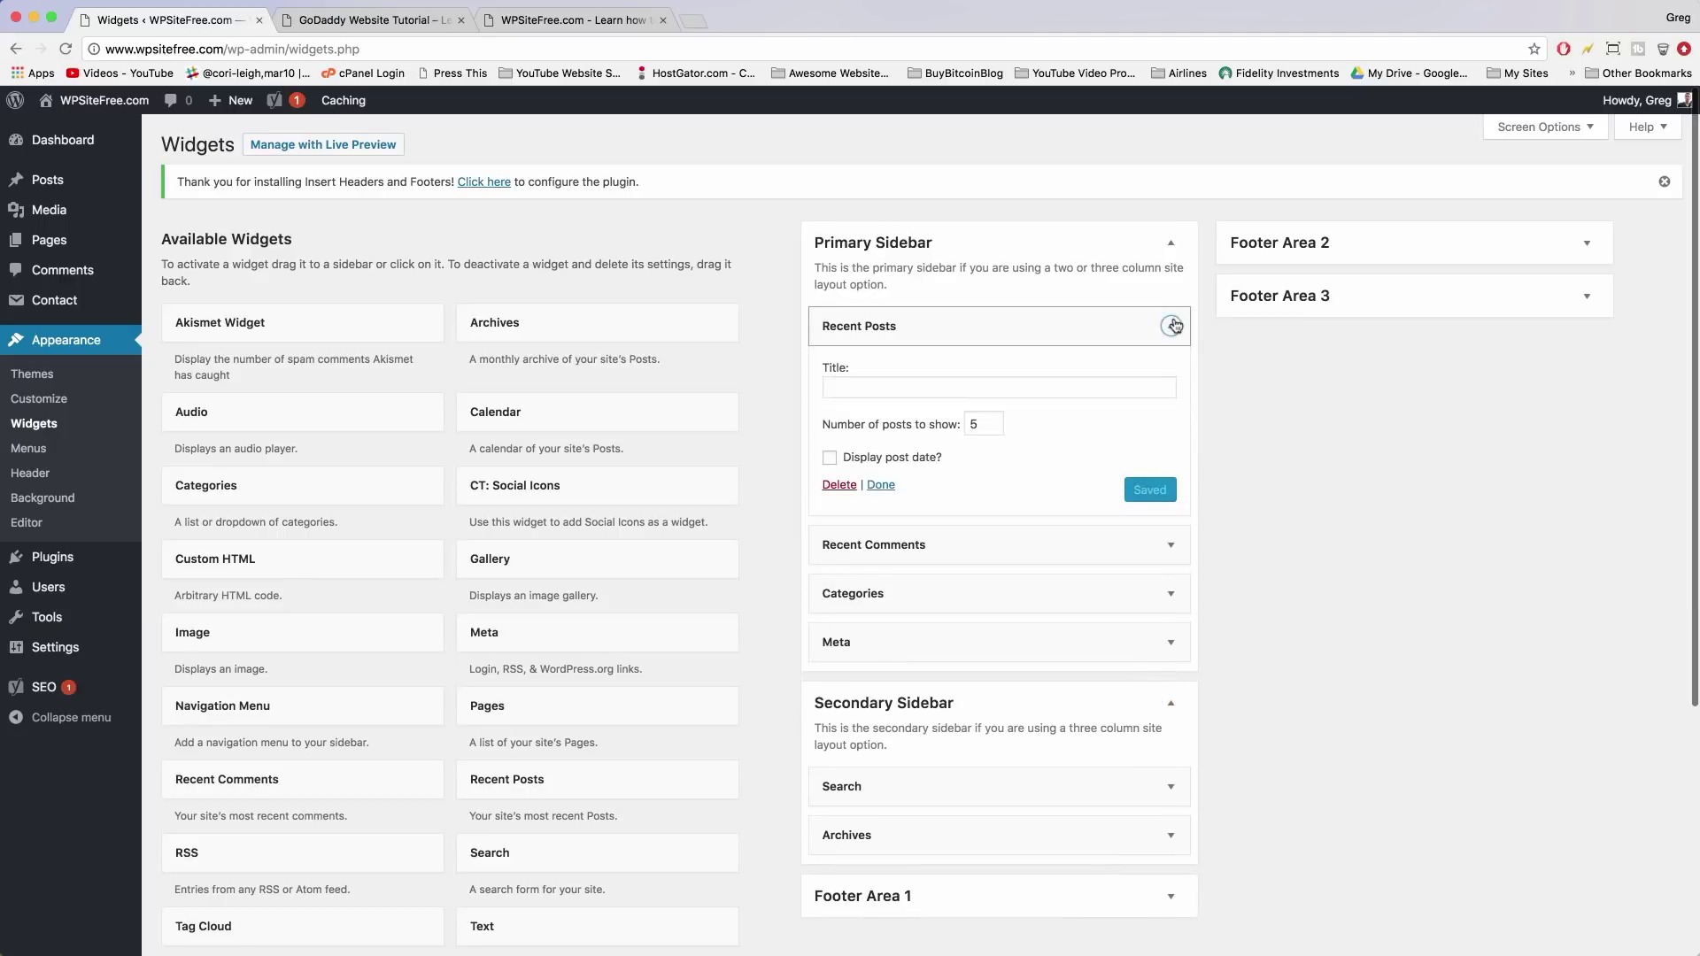
pyautogui.click(838, 486)
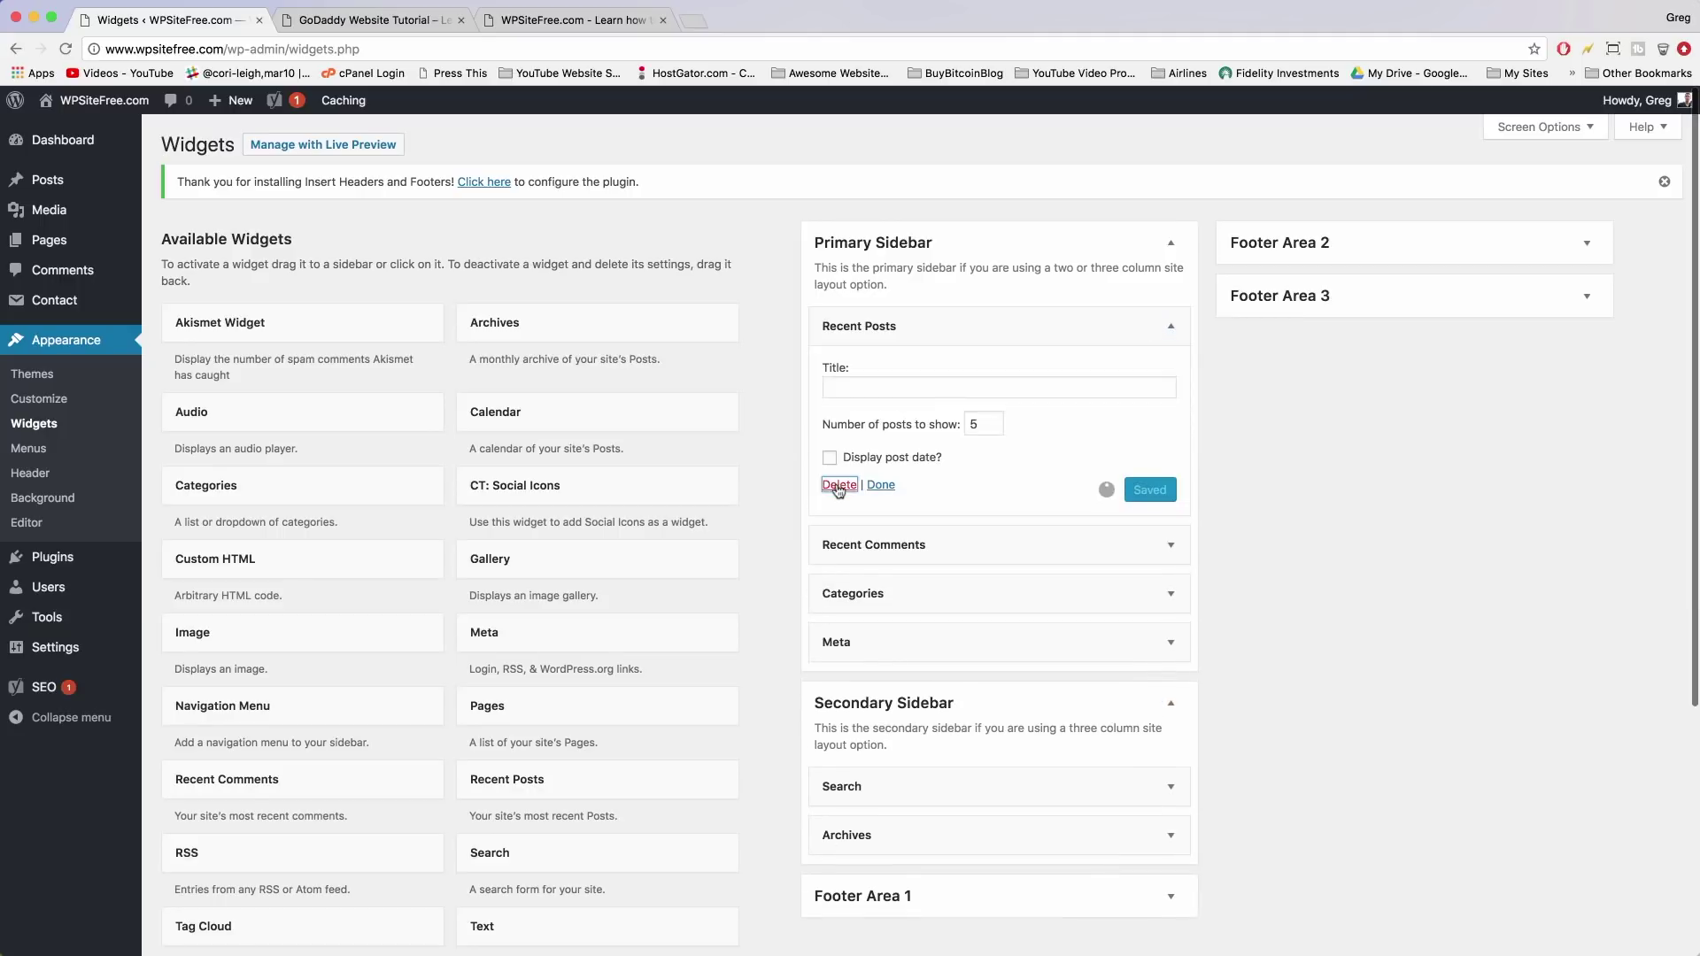
pyautogui.click(1174, 328)
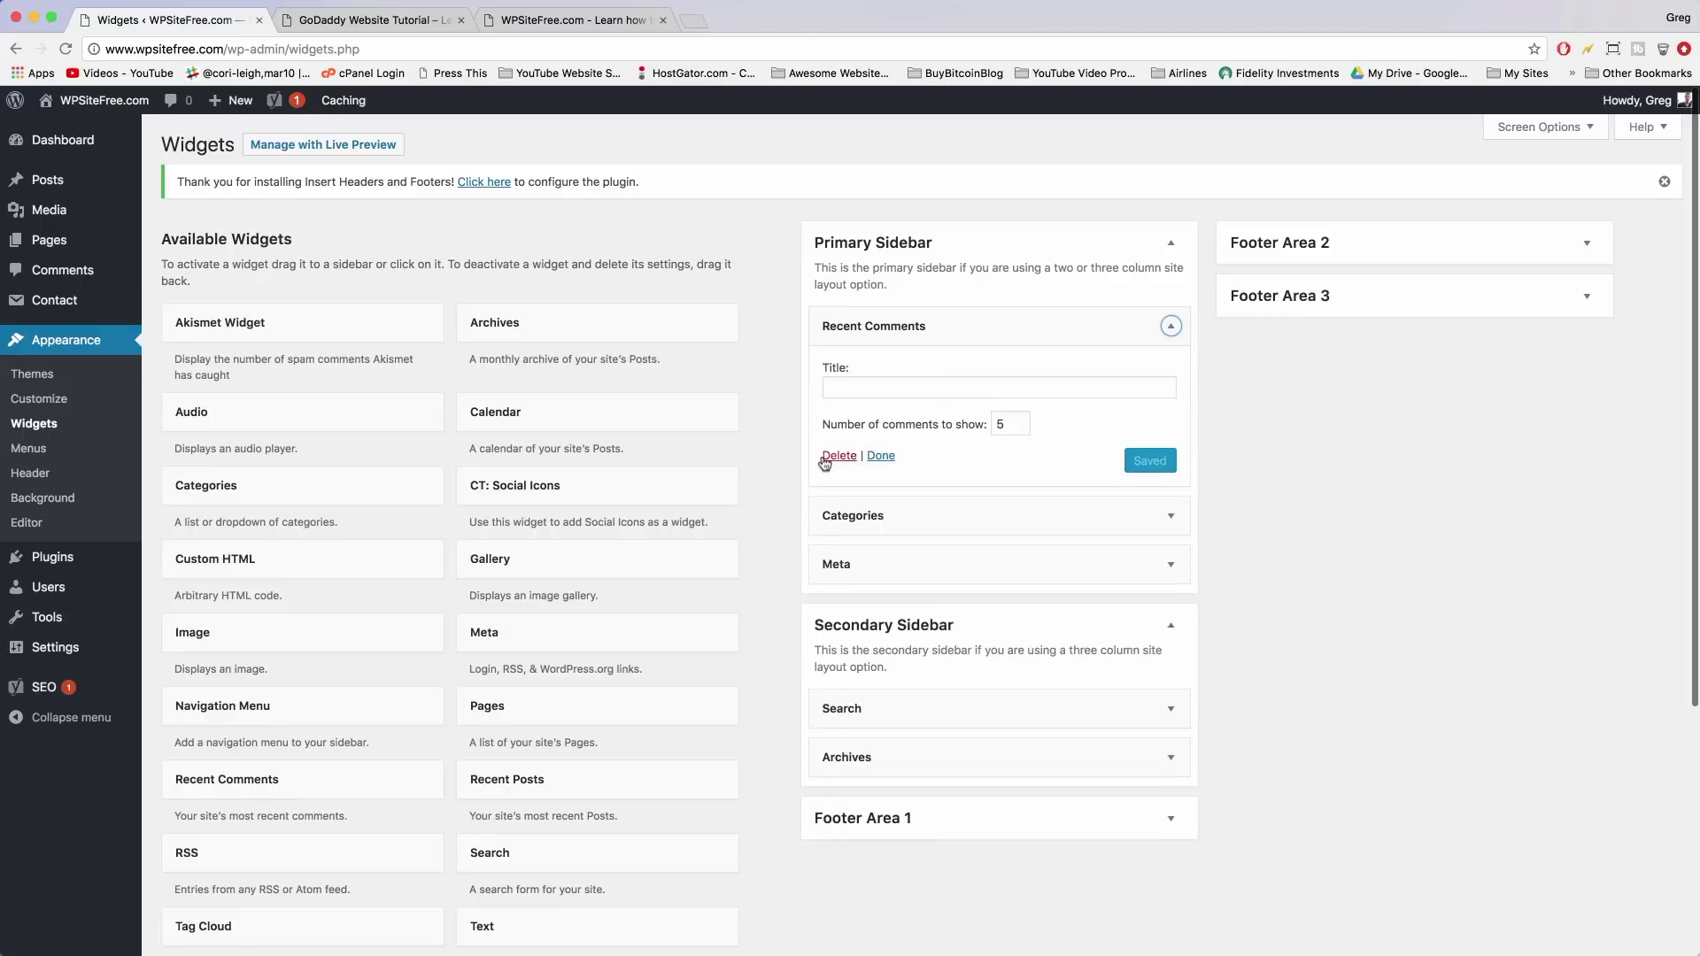
pyautogui.click(1170, 327)
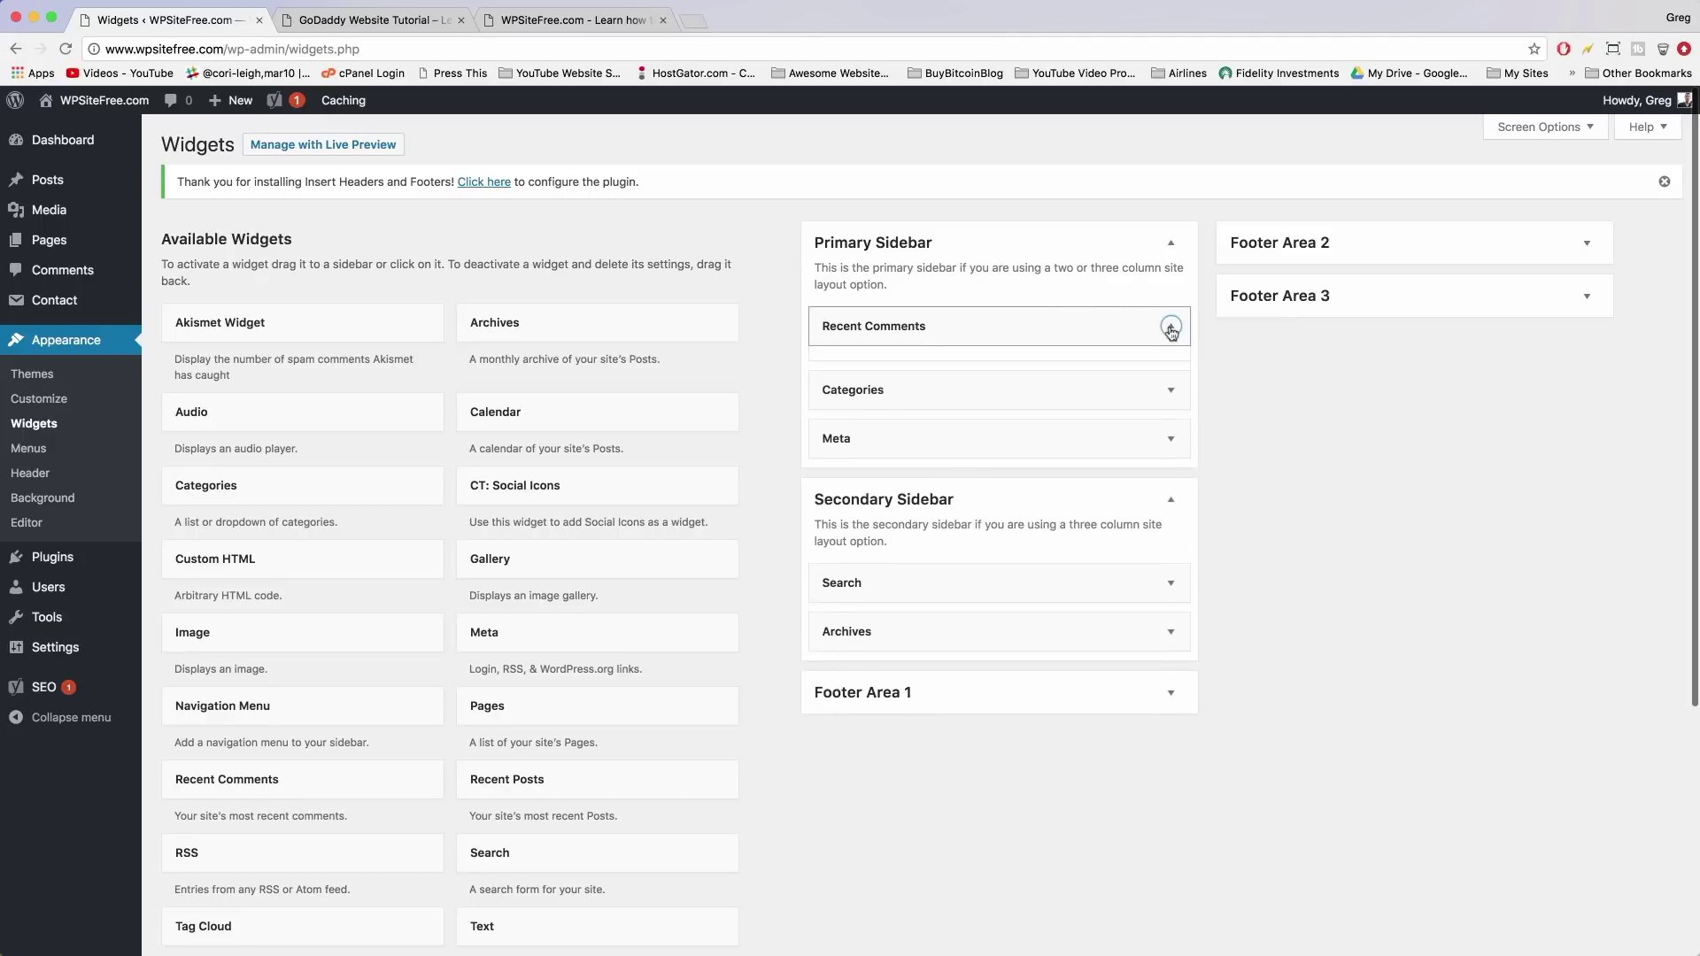
pyautogui.click(1171, 327)
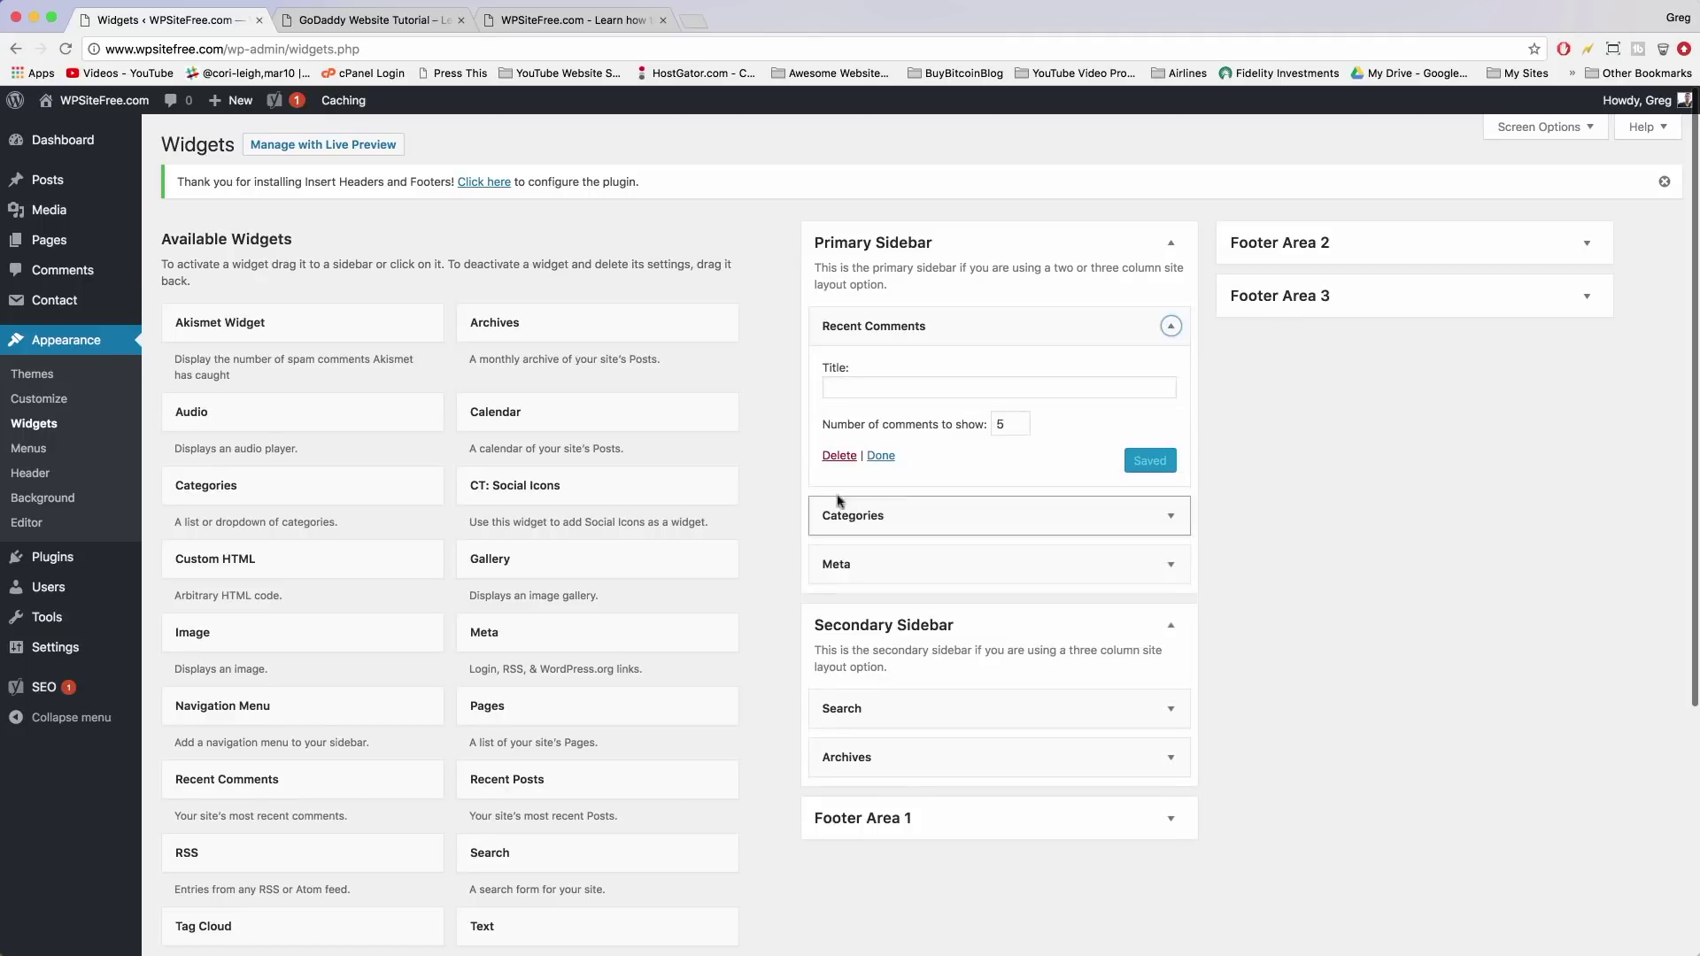
pyautogui.click(840, 456)
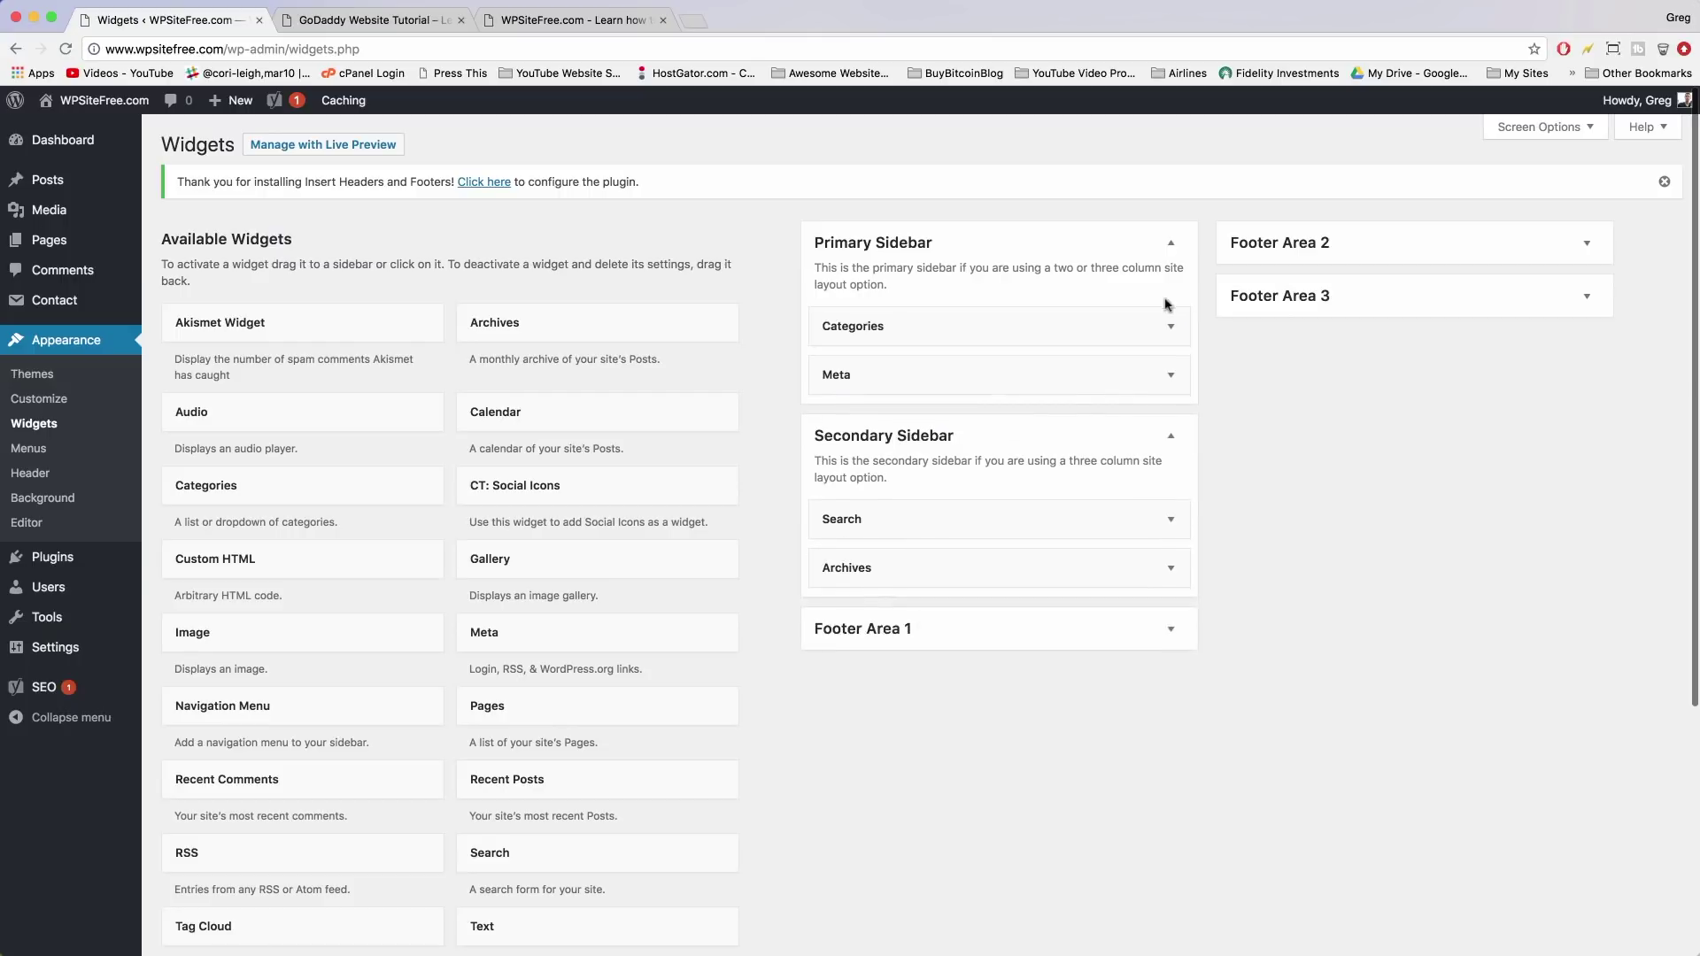
pyautogui.click(1170, 325)
pyautogui.click(839, 482)
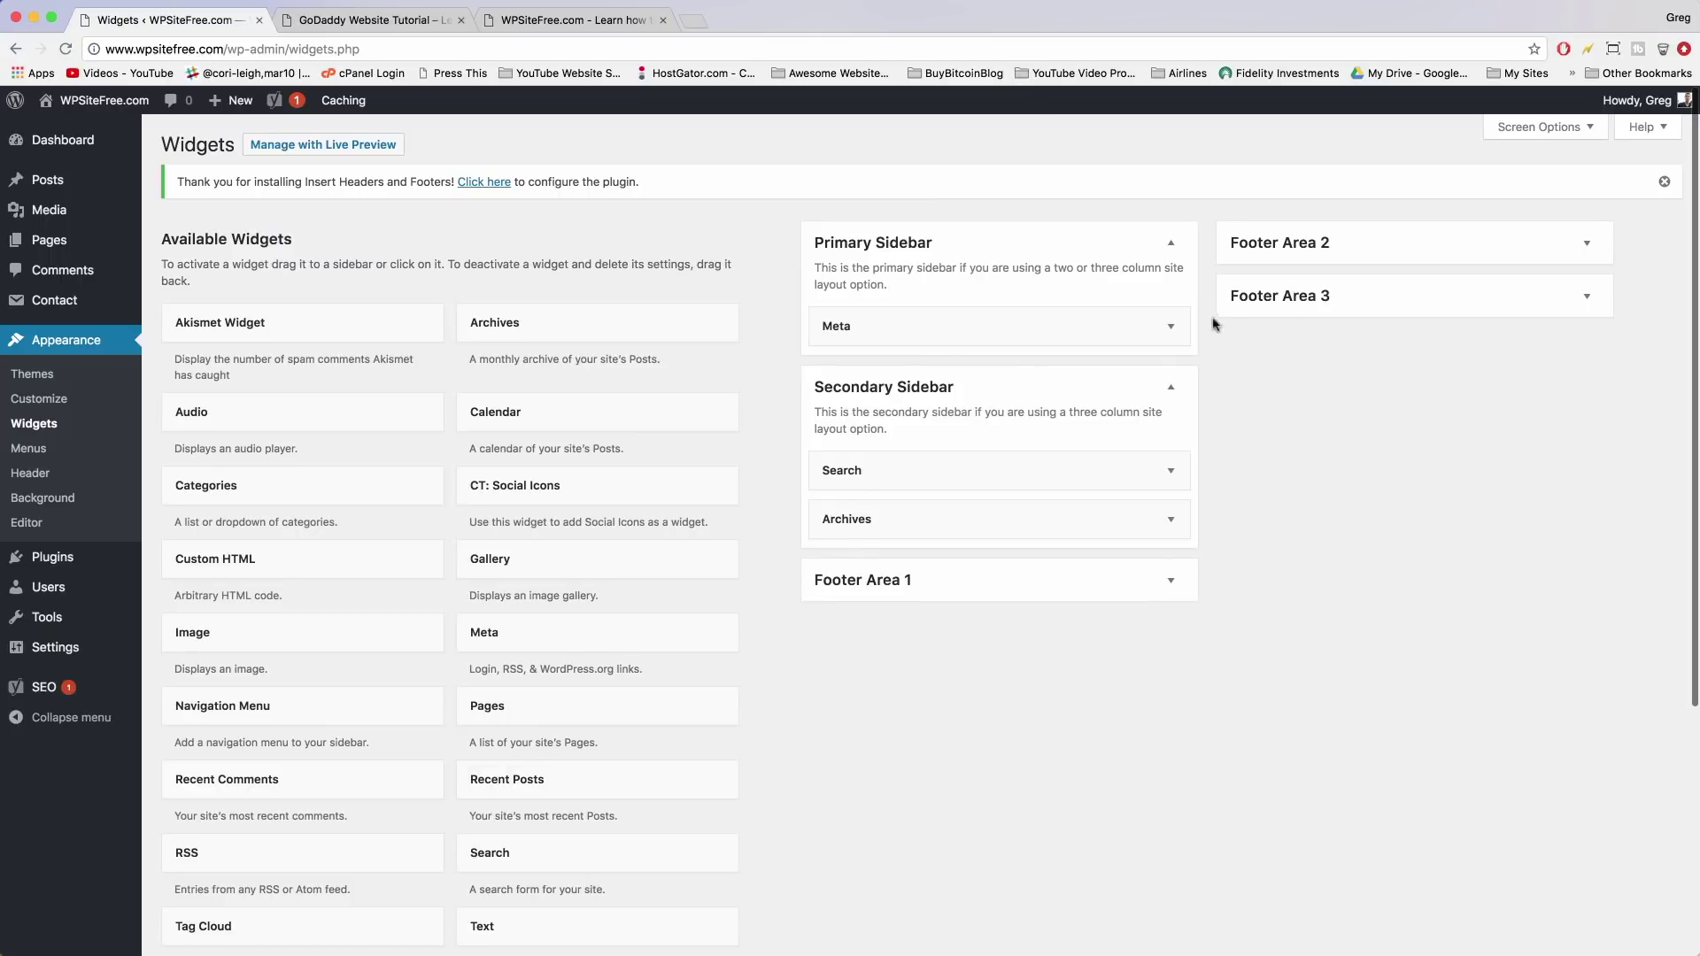
pyautogui.click(1169, 327)
pyautogui.click(839, 419)
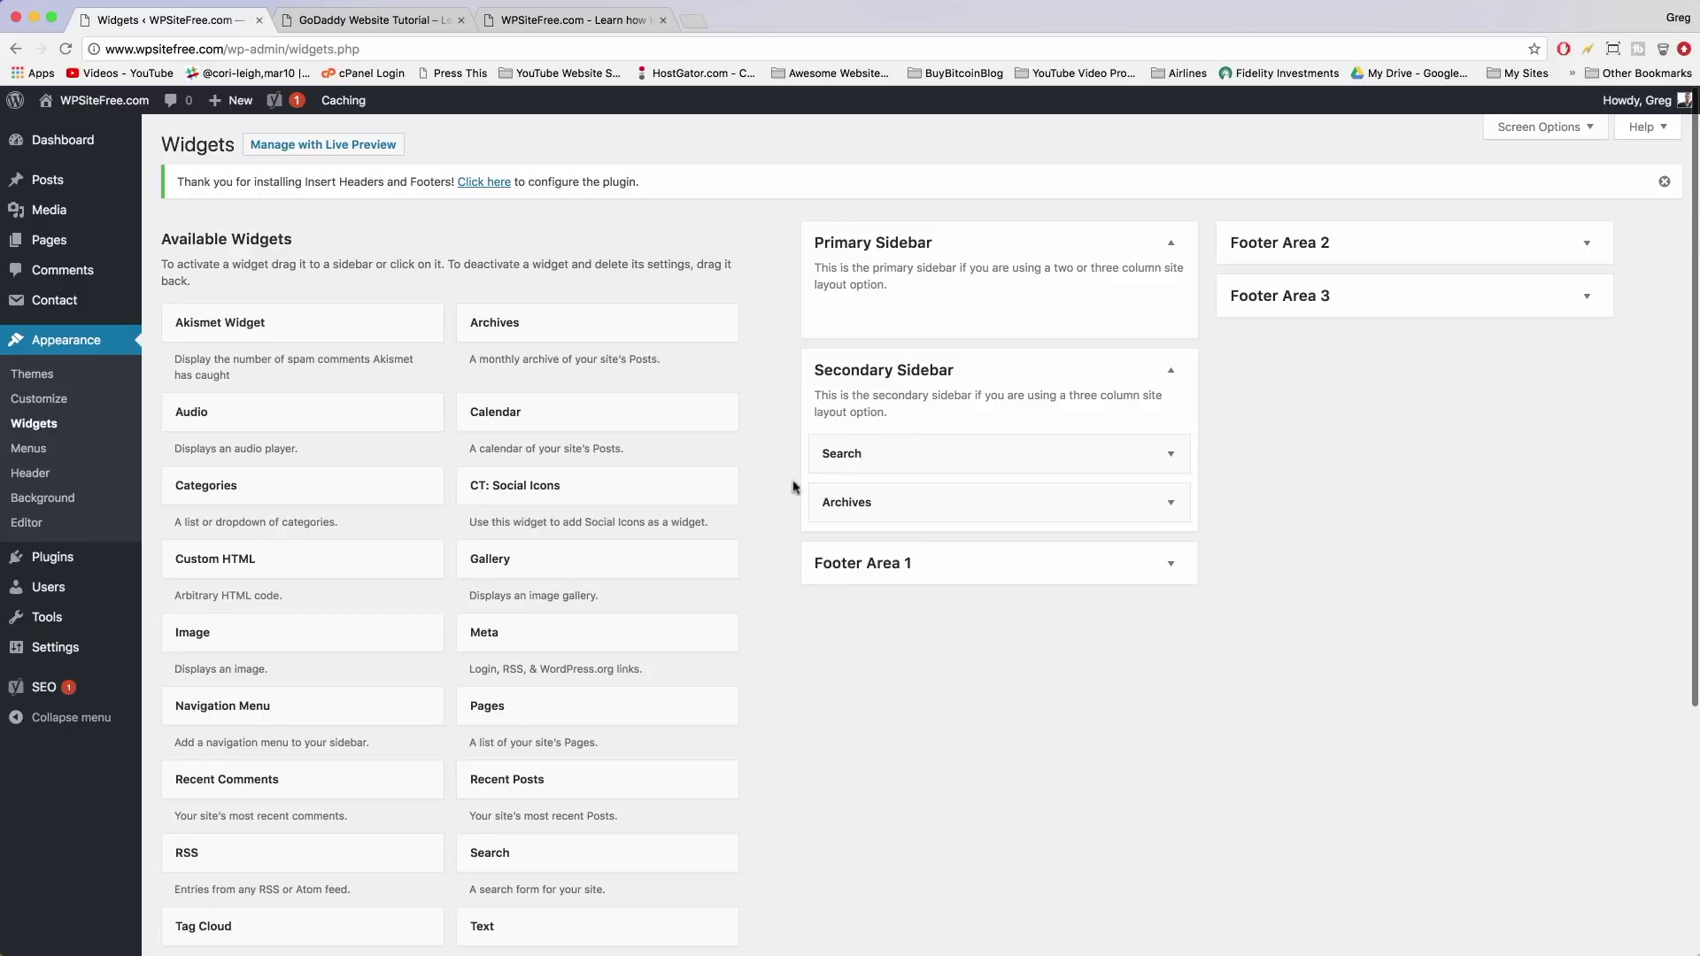
# Add a Text widget to the Primary Sidebar
pyautogui.scroll(-5, 805, 495)
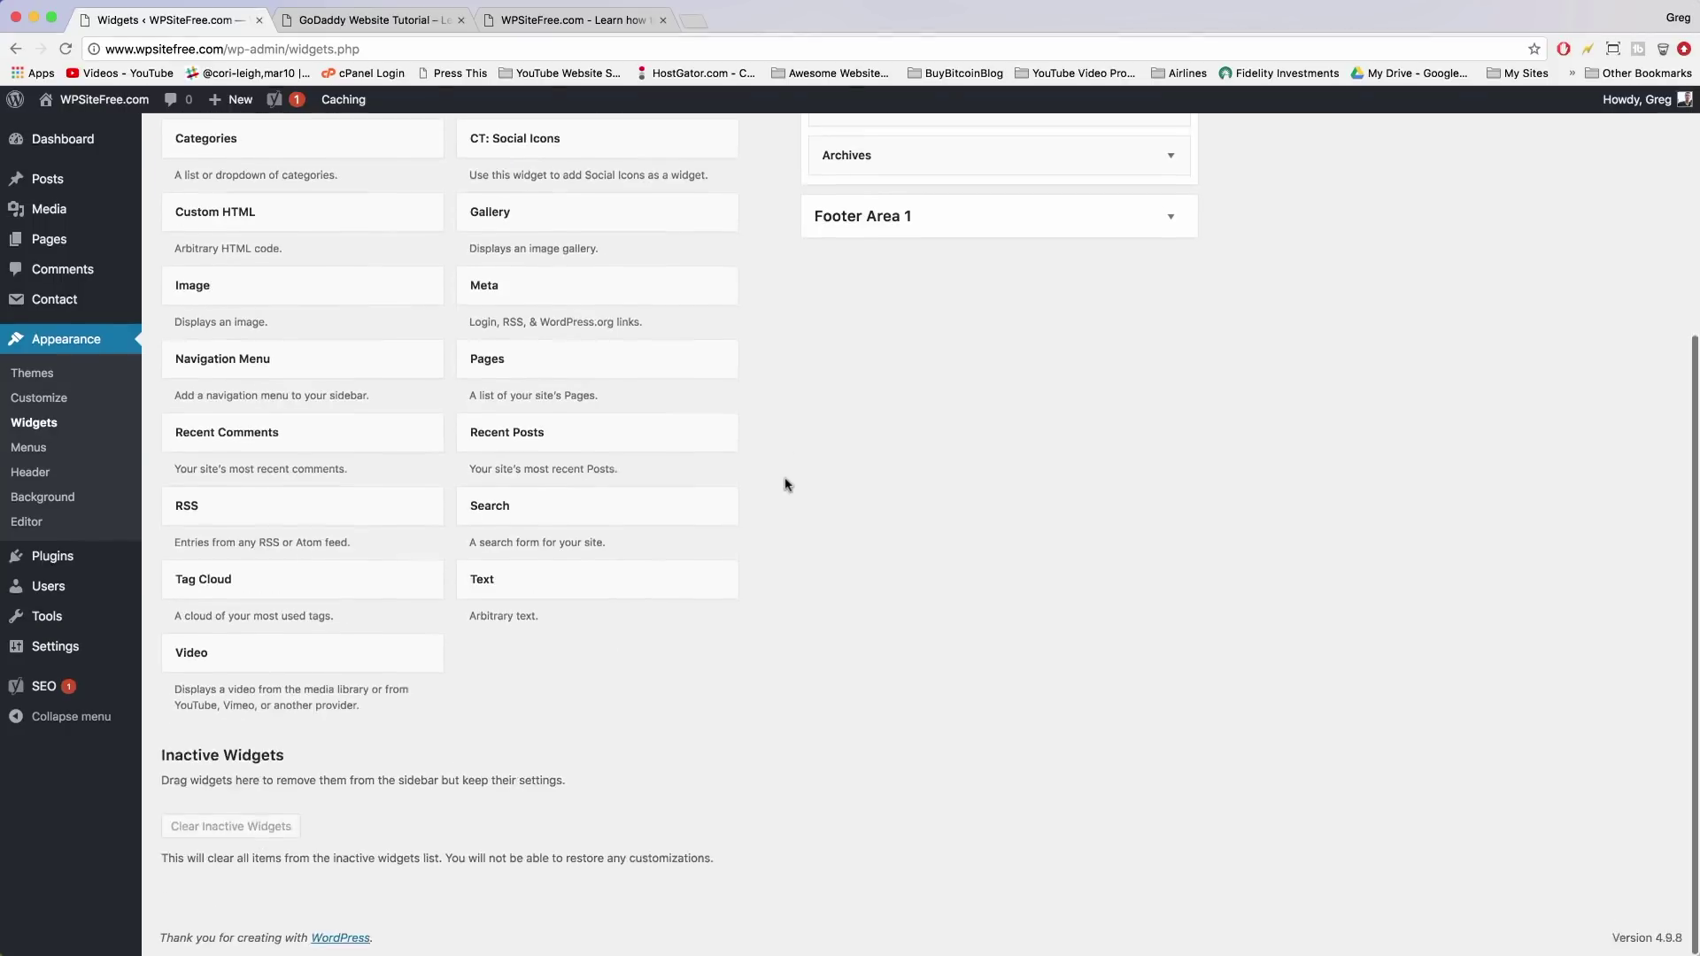
pyautogui.click(502, 583)
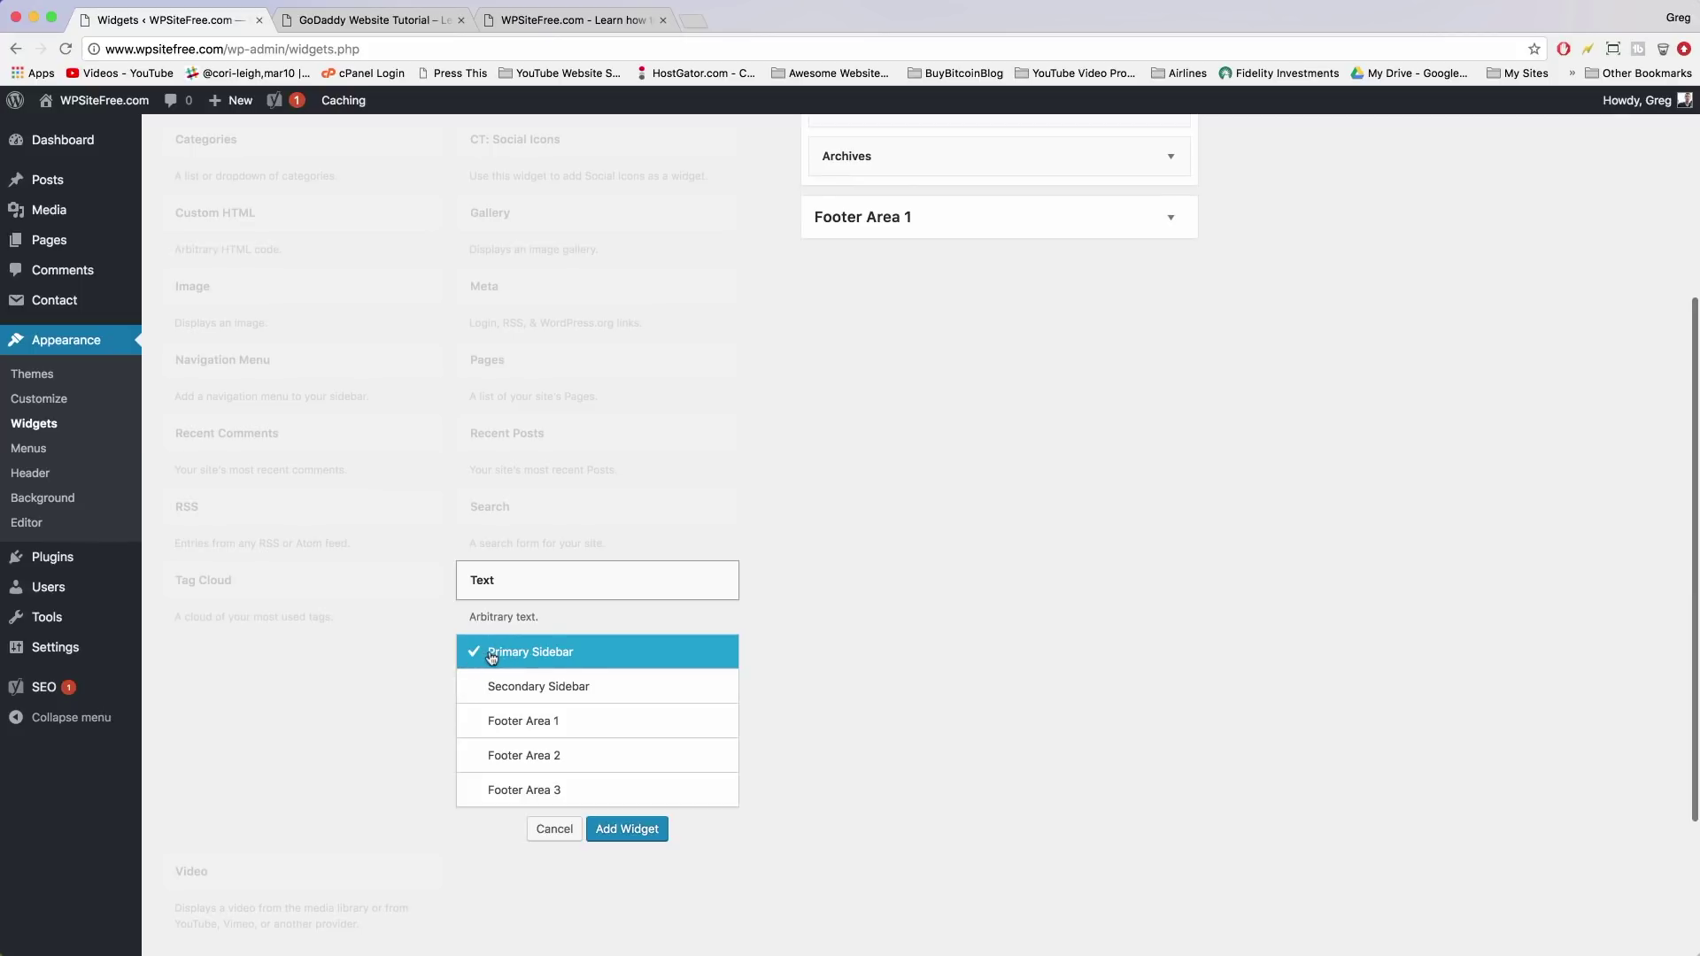
pyautogui.click(632, 829)
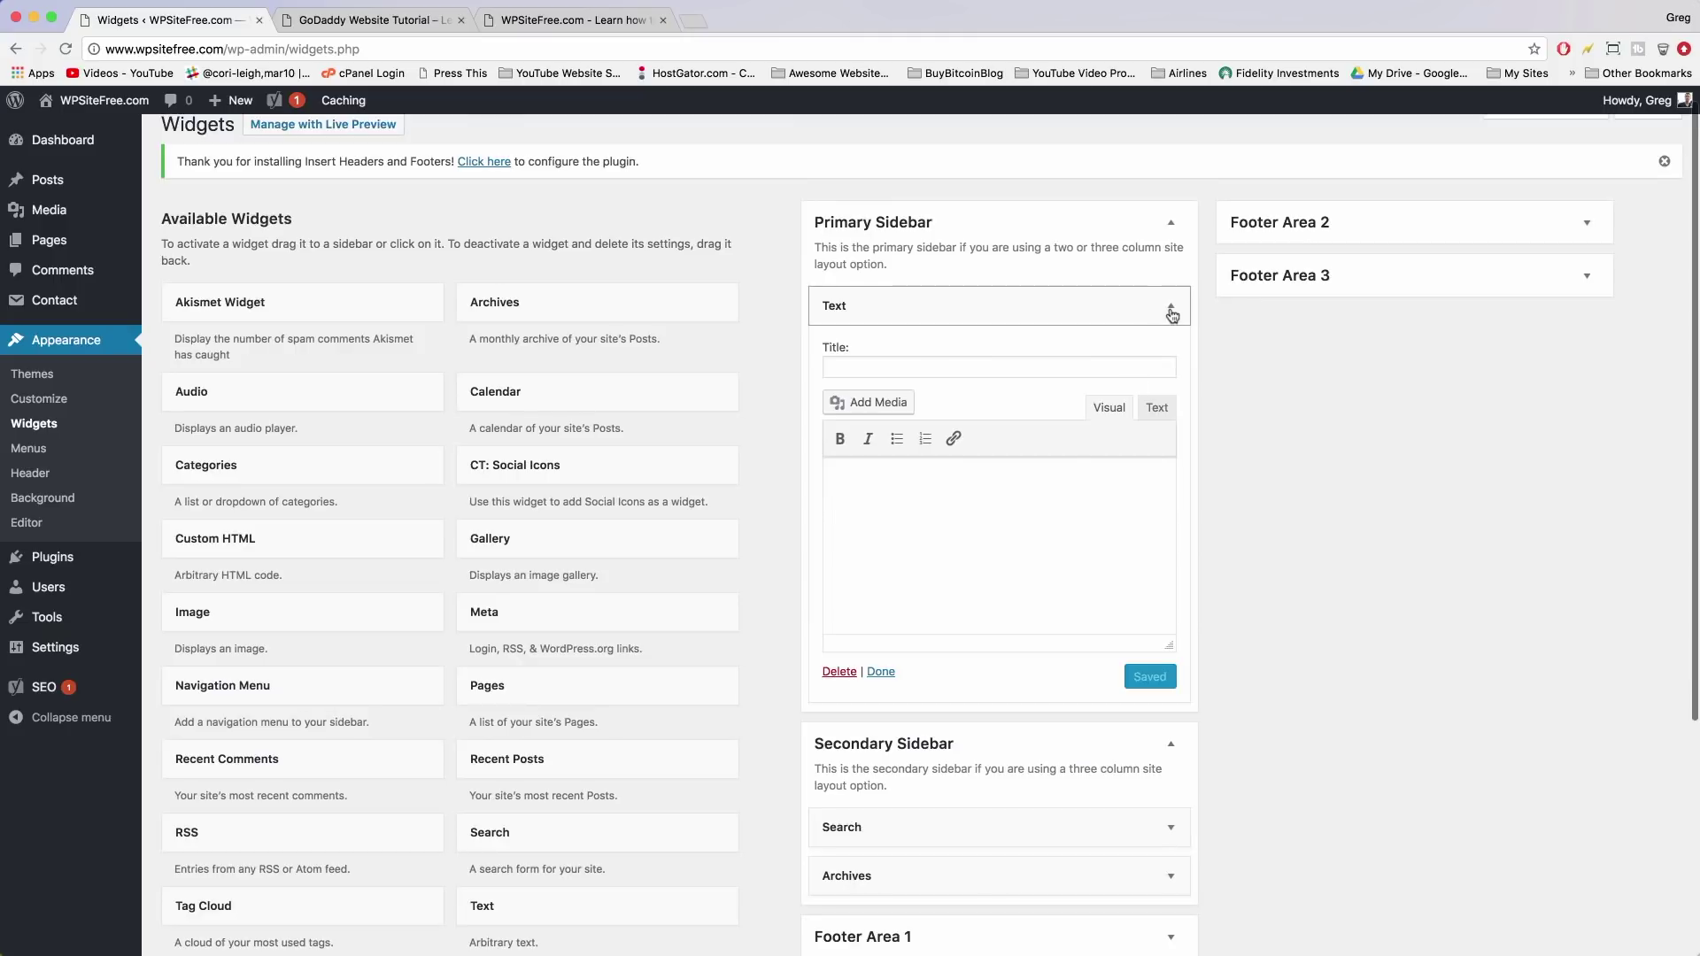
pyautogui.click(692, 21)
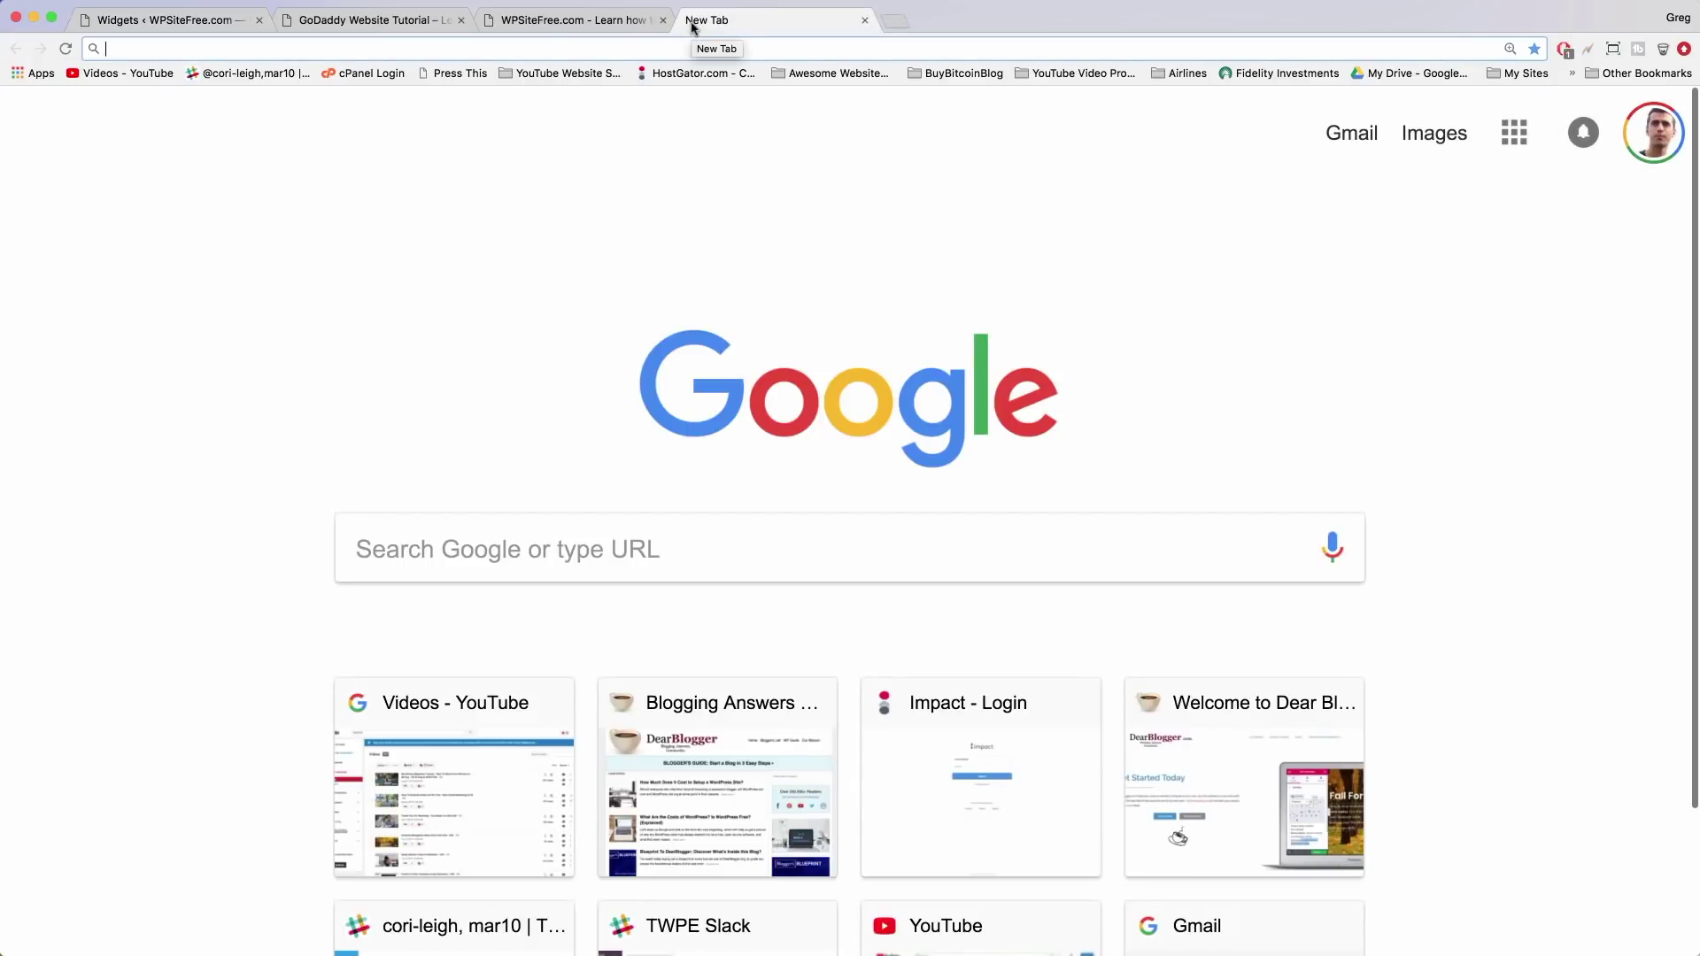
# Search for 'facebook like box' and note that the Like Box is deprecated
pyautogui.write('face li')
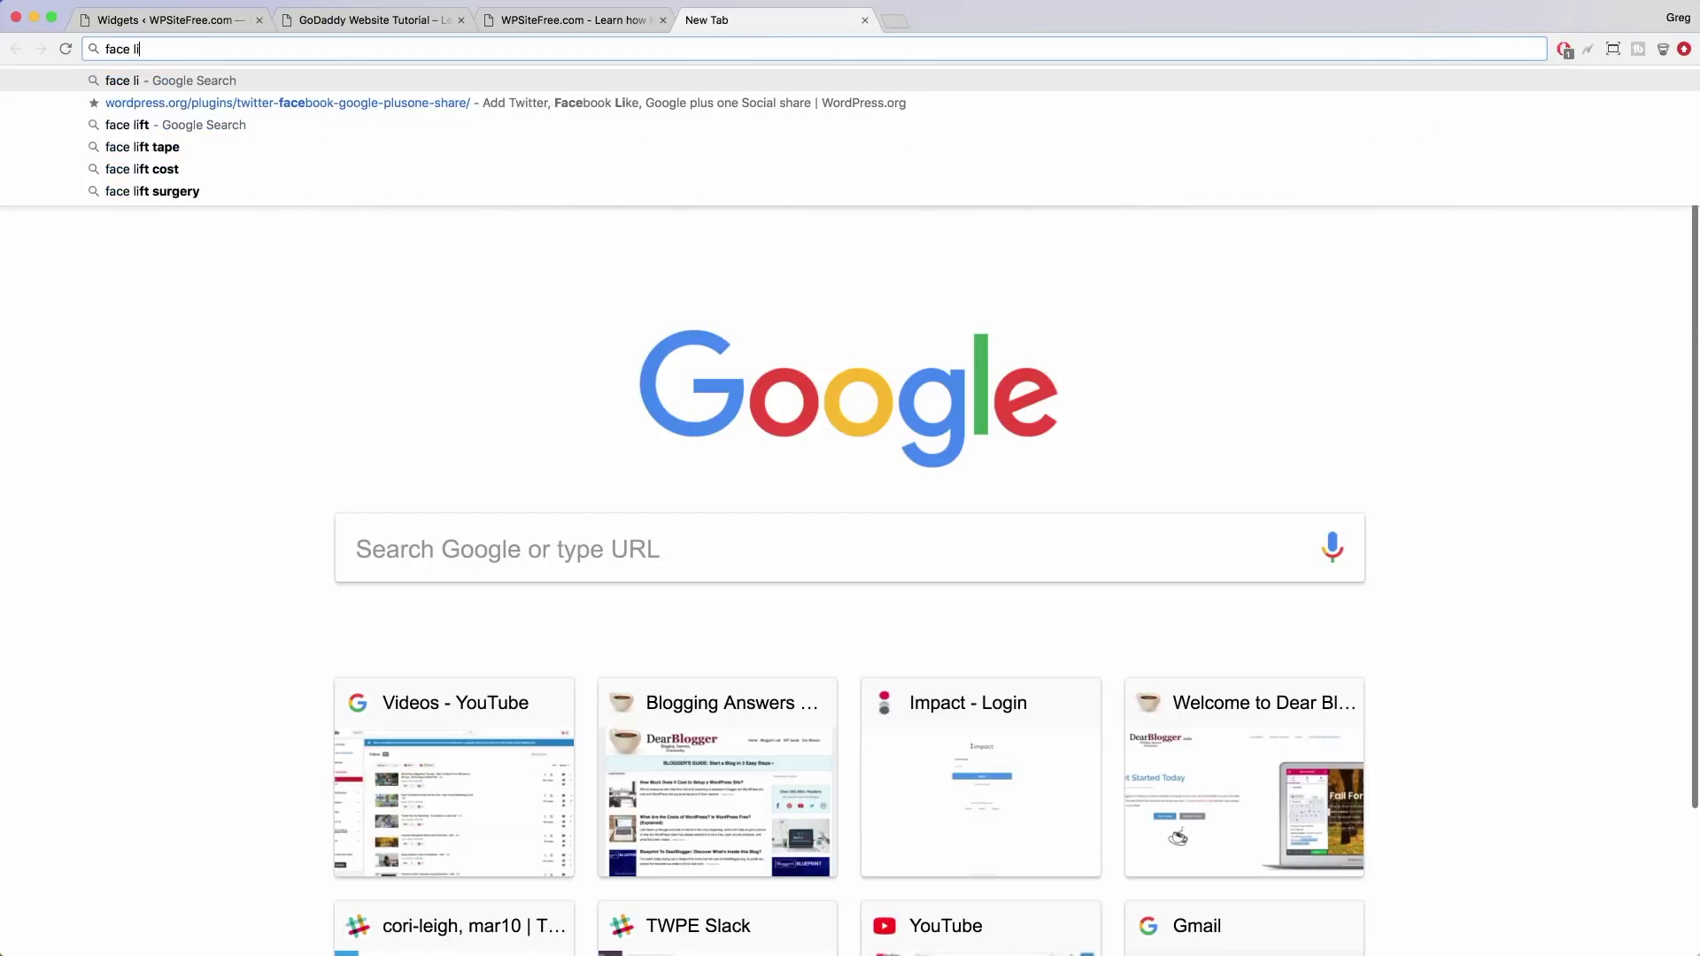
pyautogui.press('BackSpace')
pyautogui.press('BackSpace')
pyautogui.write('book like box')
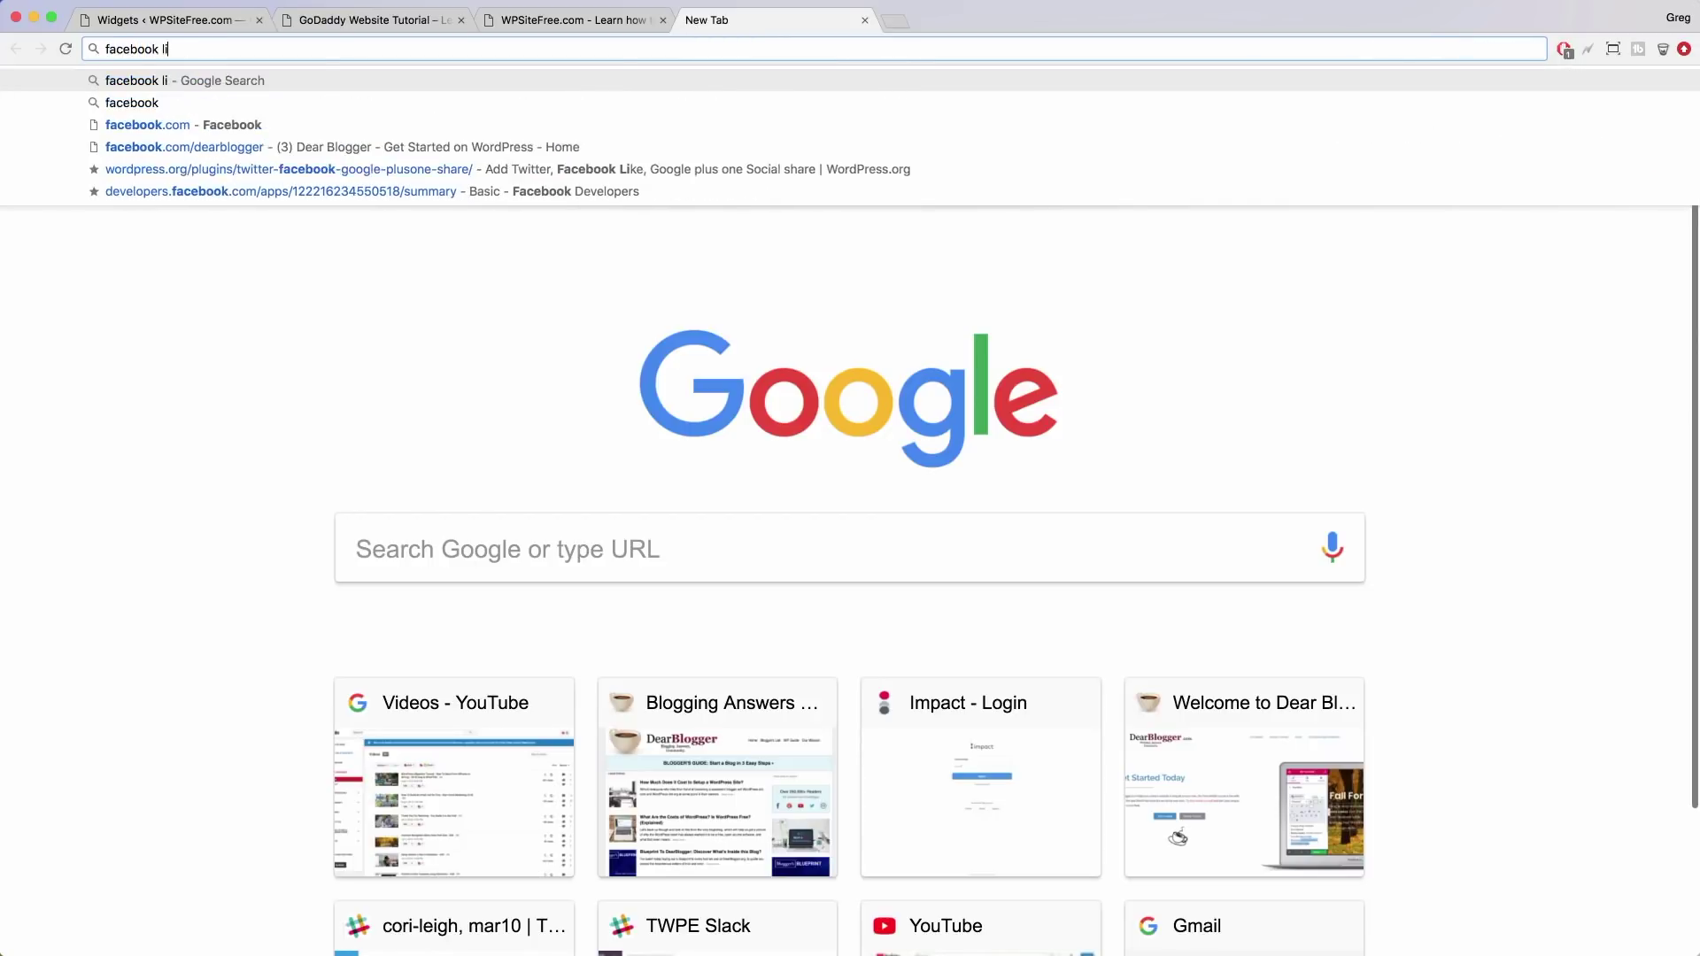
pyautogui.press('Return')
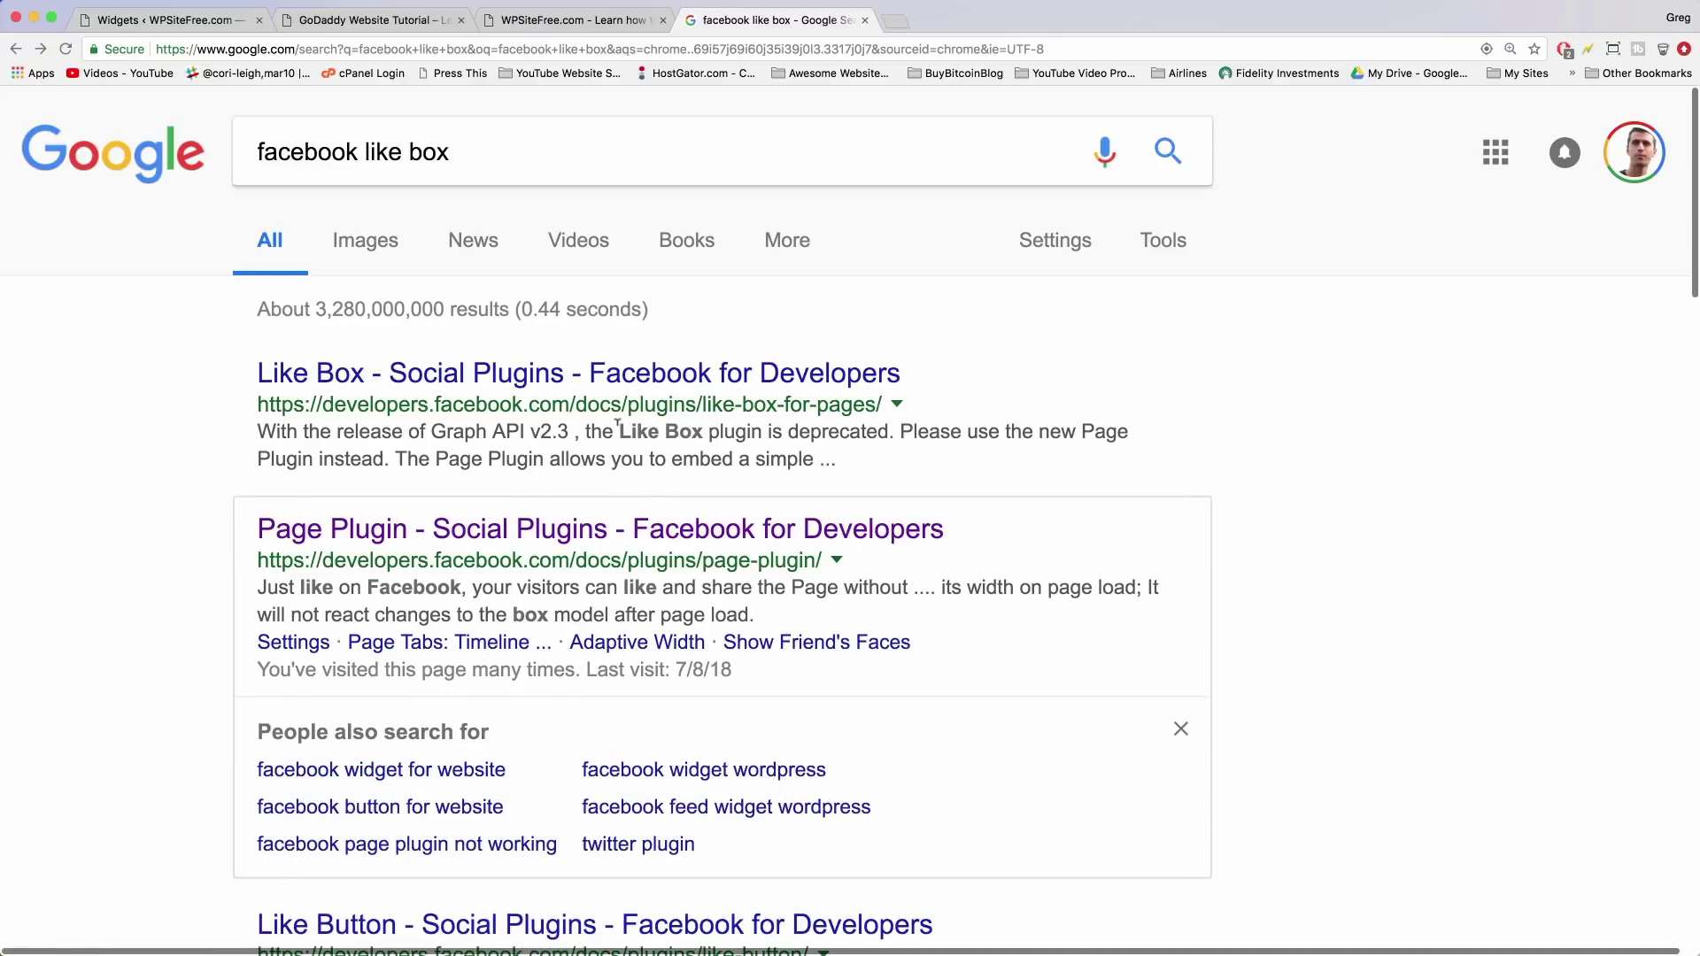
pyautogui.moveTo(617, 423); pyautogui.dragTo(886, 455)
pyautogui.click(886, 455)
# Open the Page Plugin documentation and find the page name in the Facebook Page URL
pyautogui.click(836, 531)
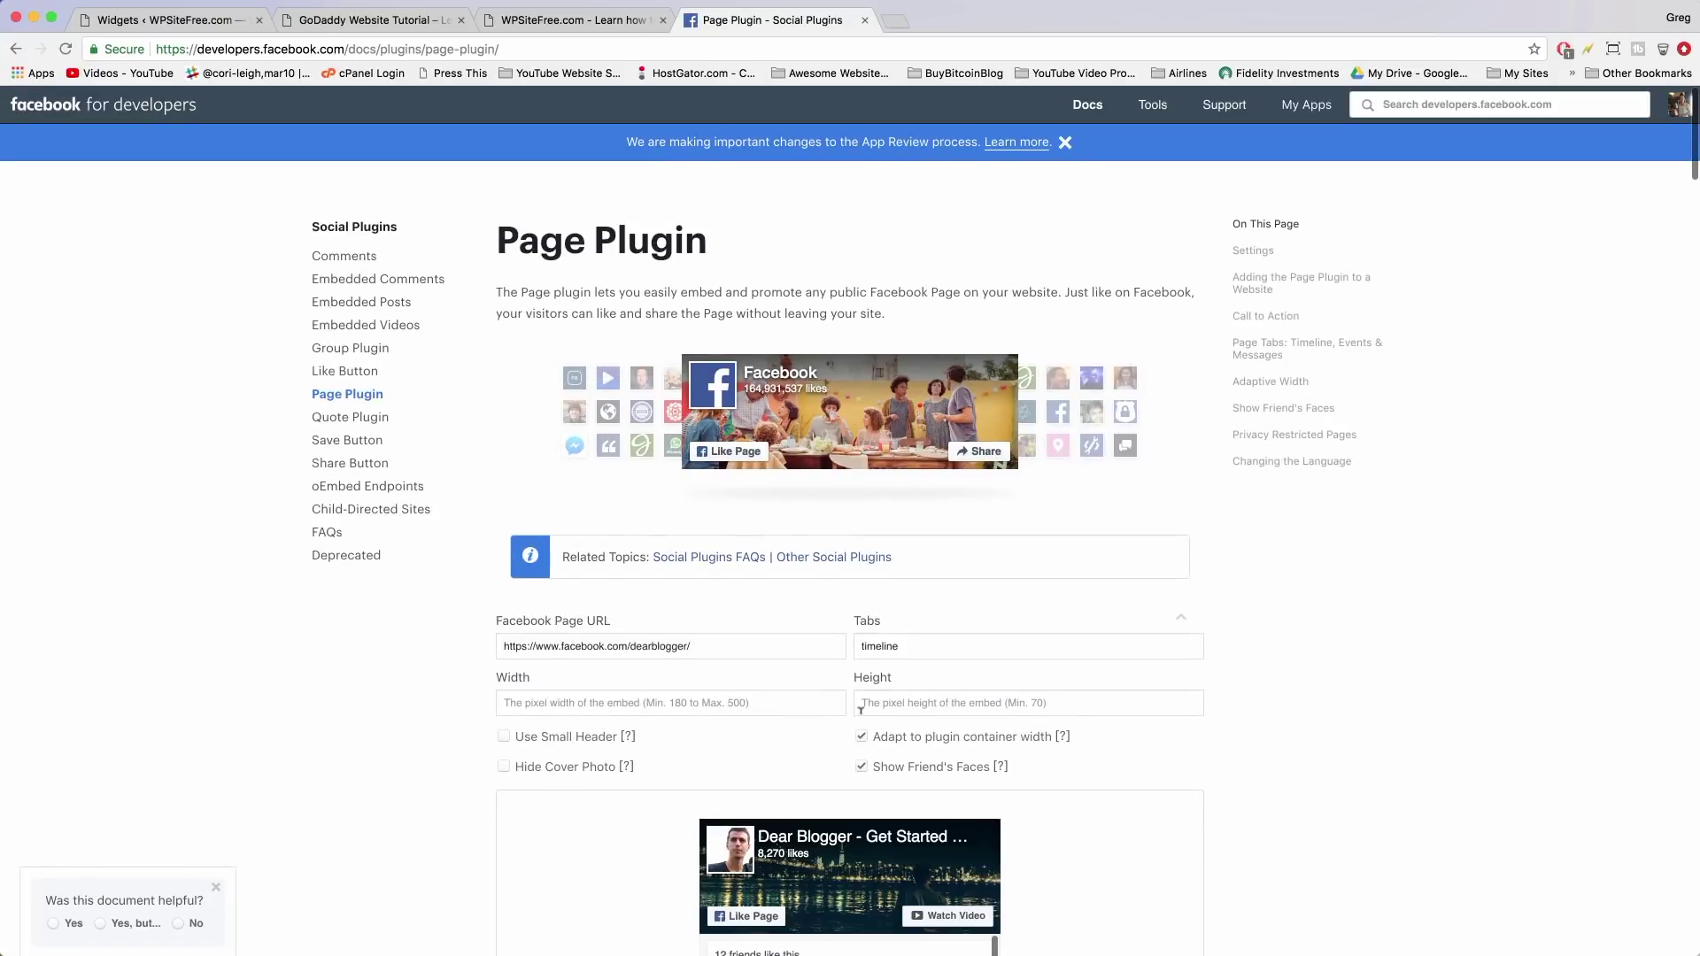
pyautogui.scroll(-5, 861, 709)
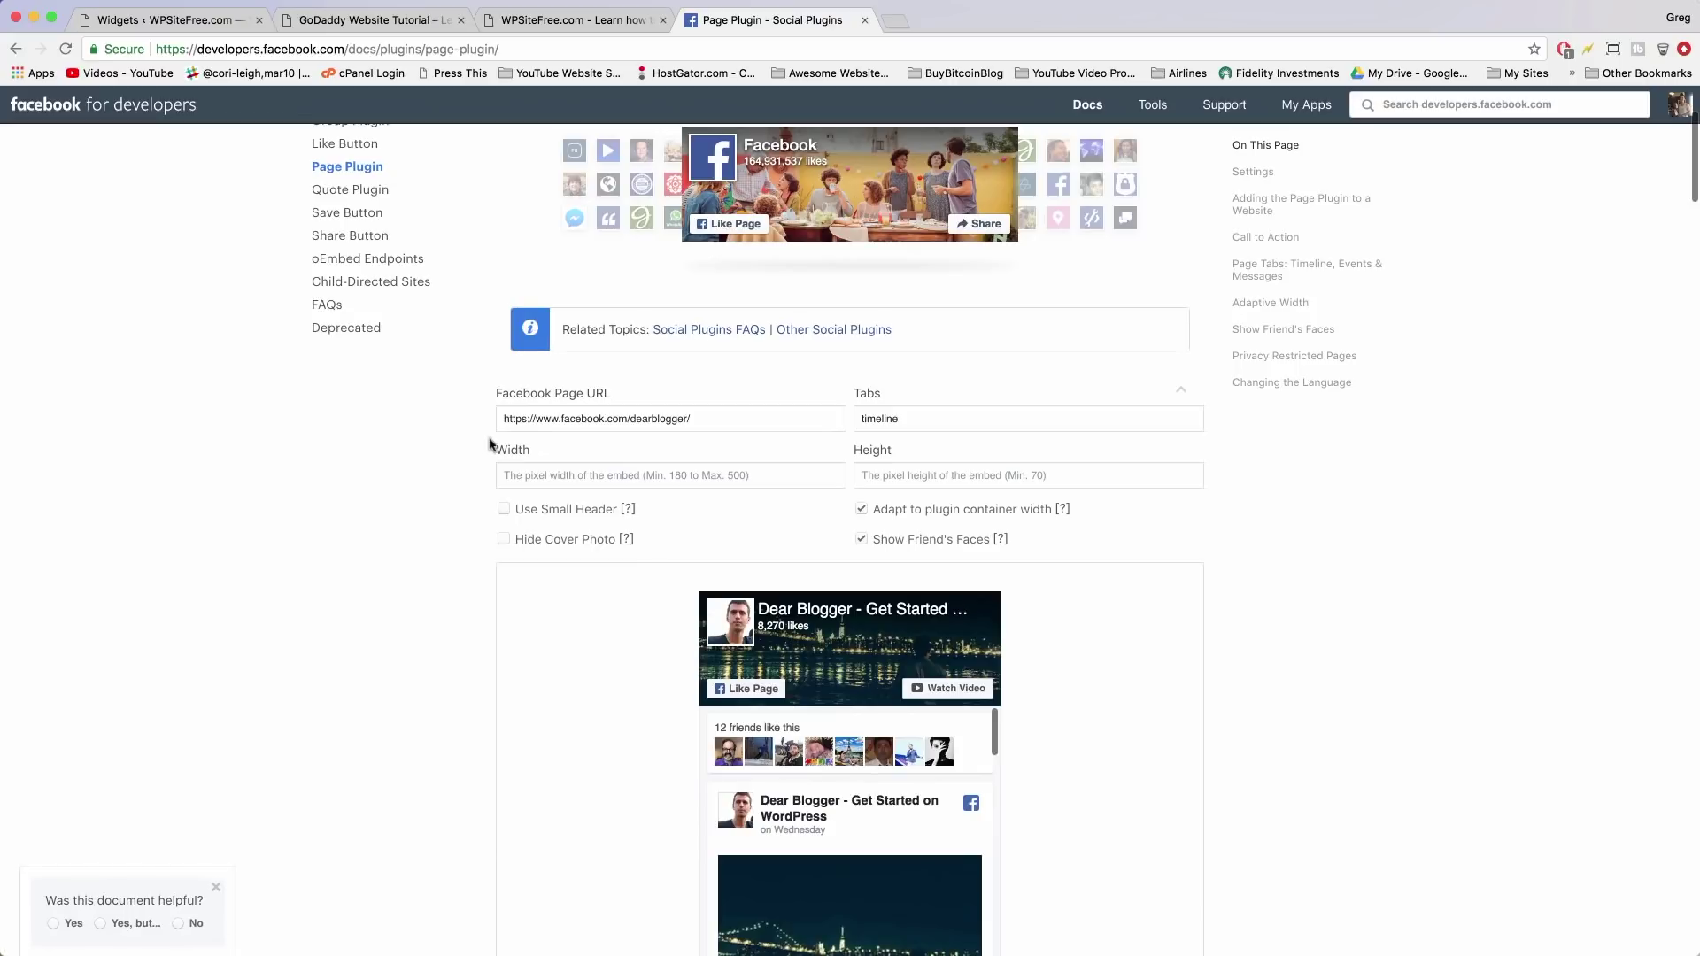
pyautogui.doubleClick(651, 417)
pyautogui.scroll(-3, 706, 470)
# Try a plugin width of 100, then clear the width back to its default
pyautogui.click(695, 353)
pyautogui.write('4000')
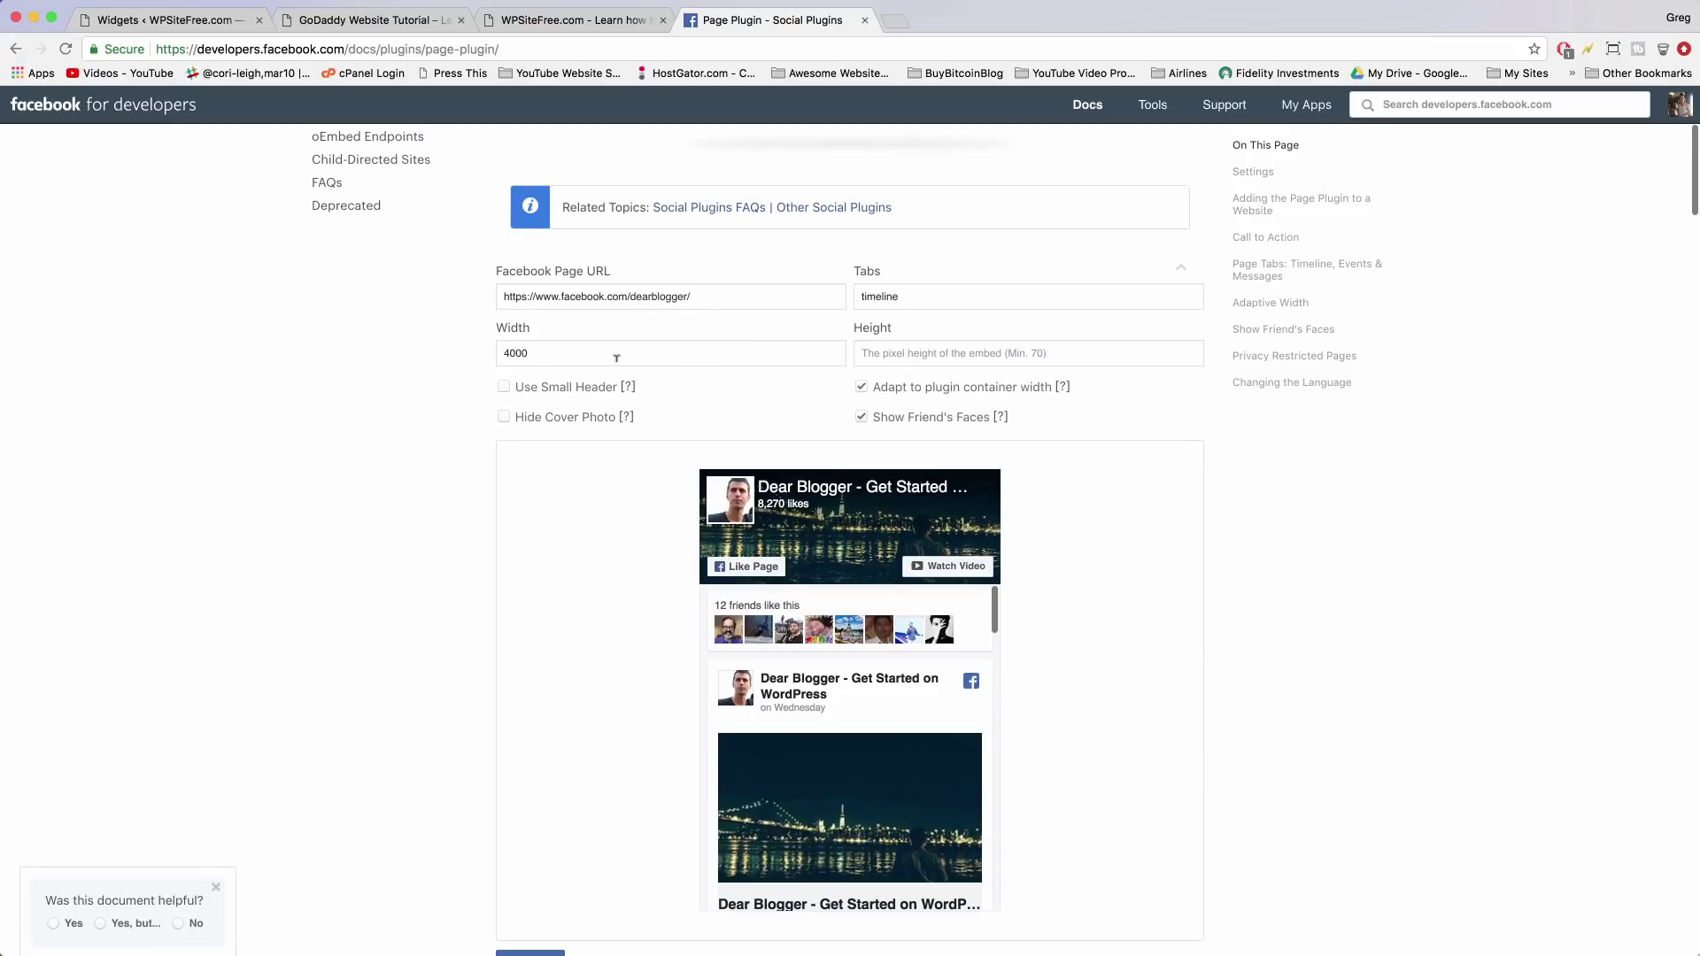
pyautogui.press('BackSpace')
pyautogui.write('100')
pyautogui.doubleClick(528, 353)
pyautogui.write('100')
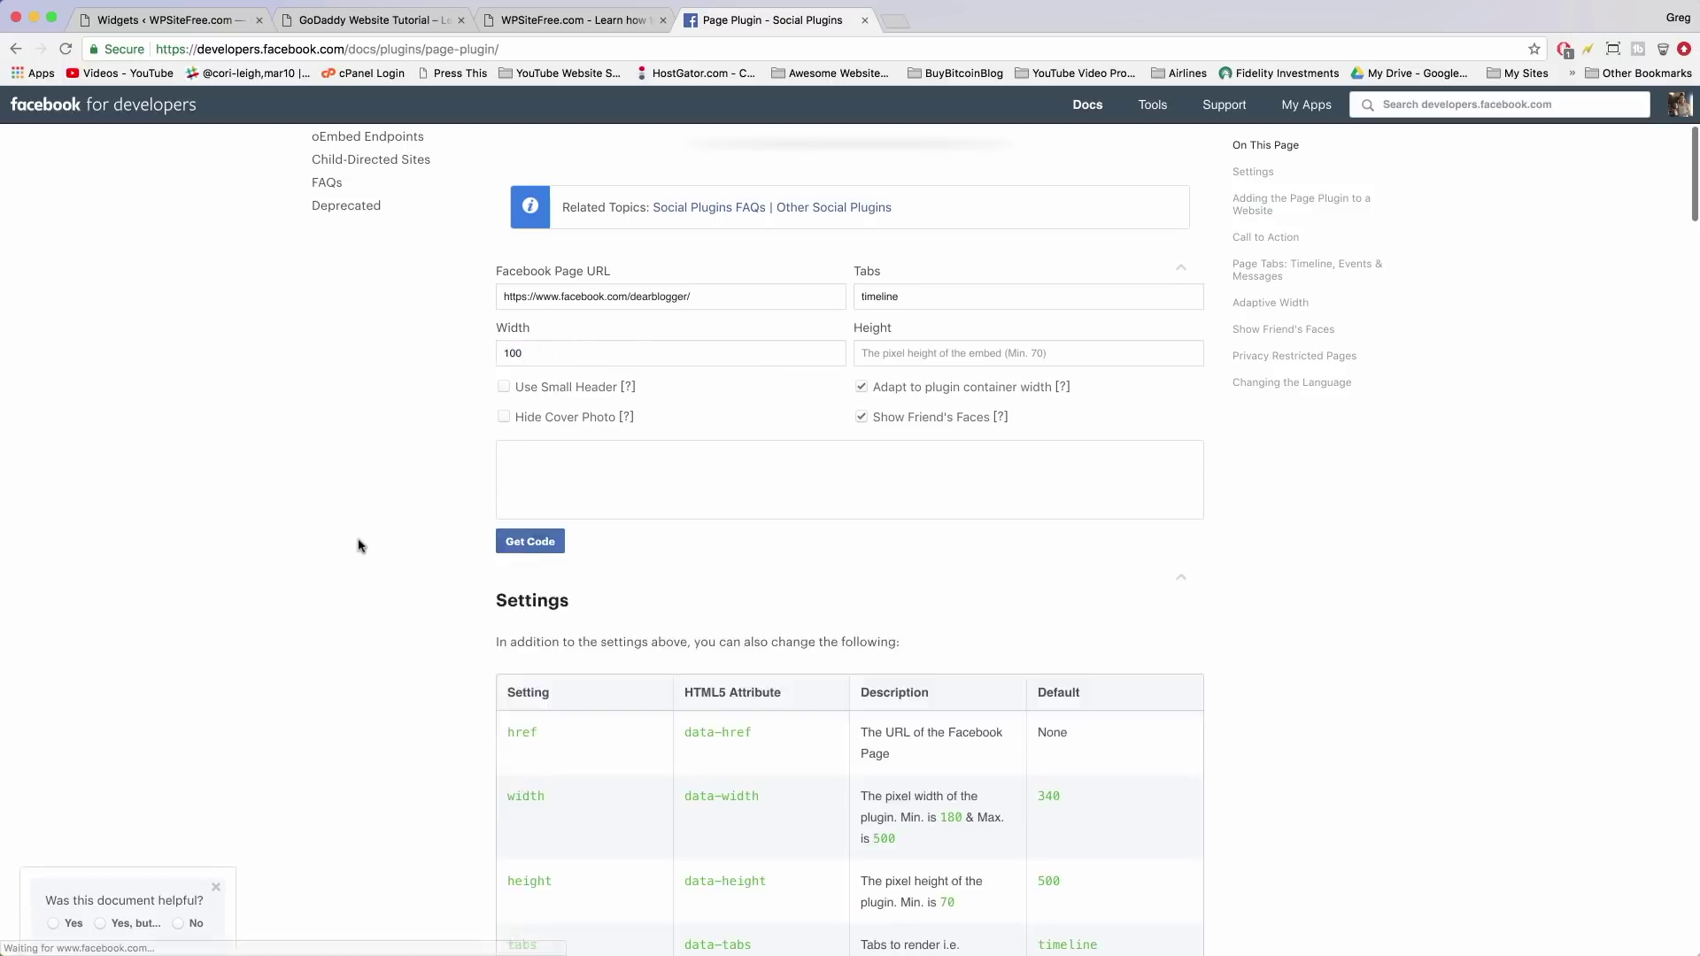
pyautogui.press('BackSpace')
pyautogui.press('BackSpace')
pyautogui.press('BackSpace')
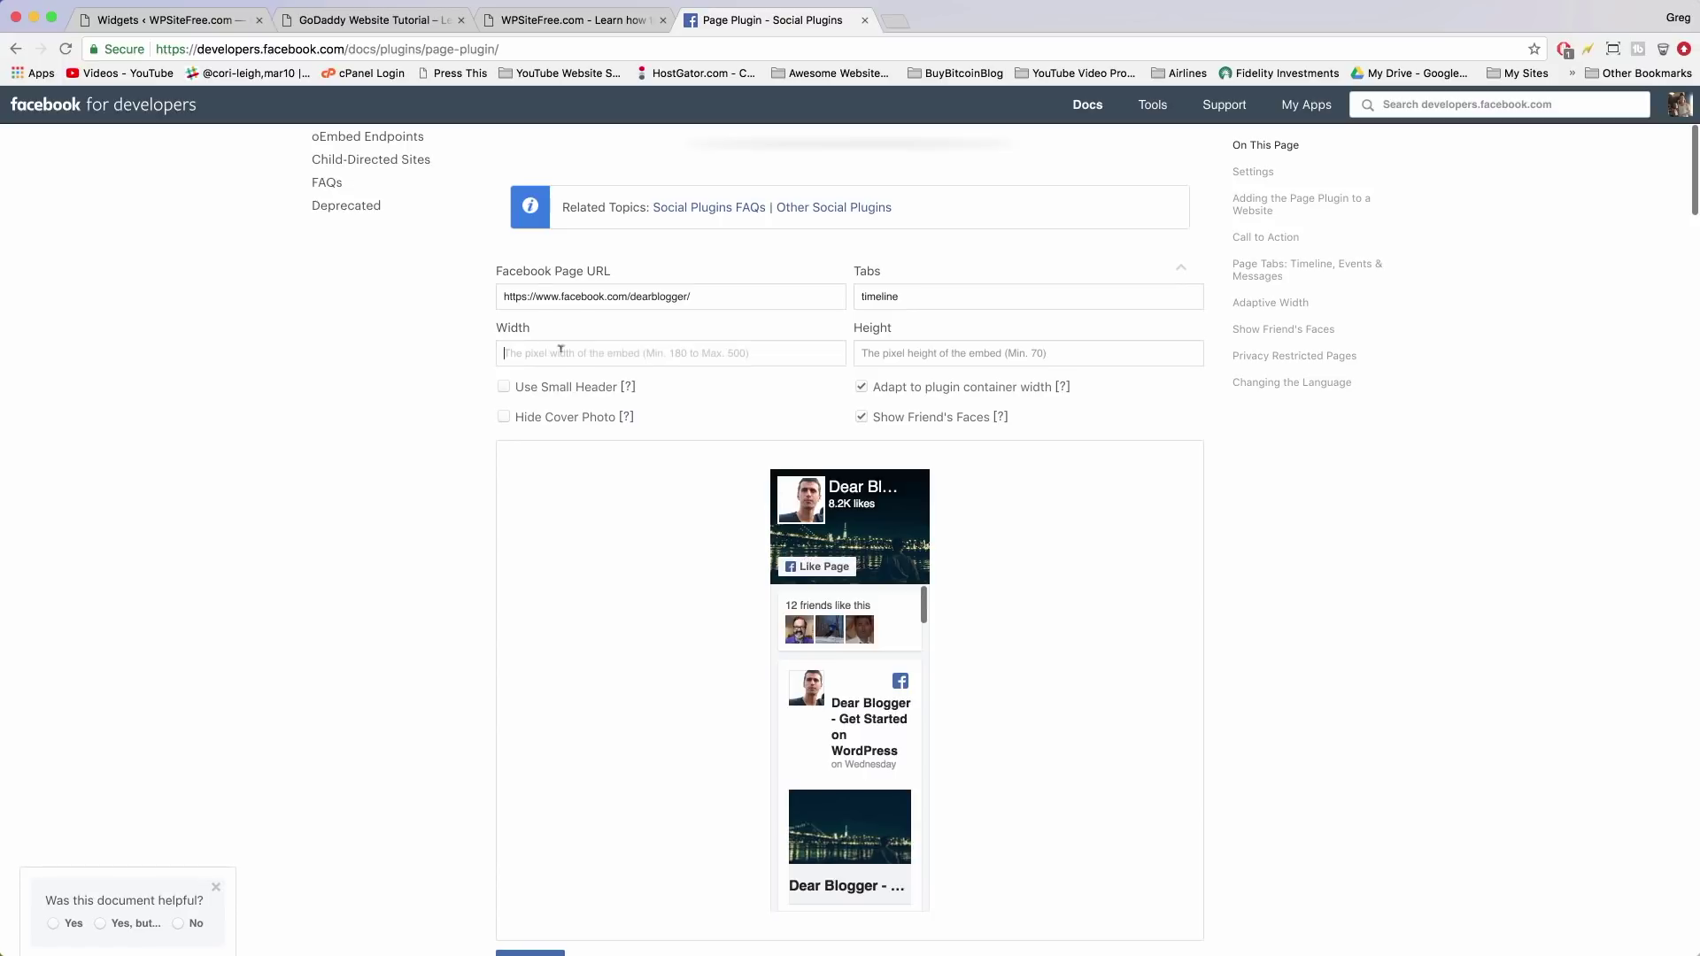
# Preview the small header, hidden cover photo and friends' faces options, restoring each
pyautogui.click(504, 388)
pyautogui.click(504, 417)
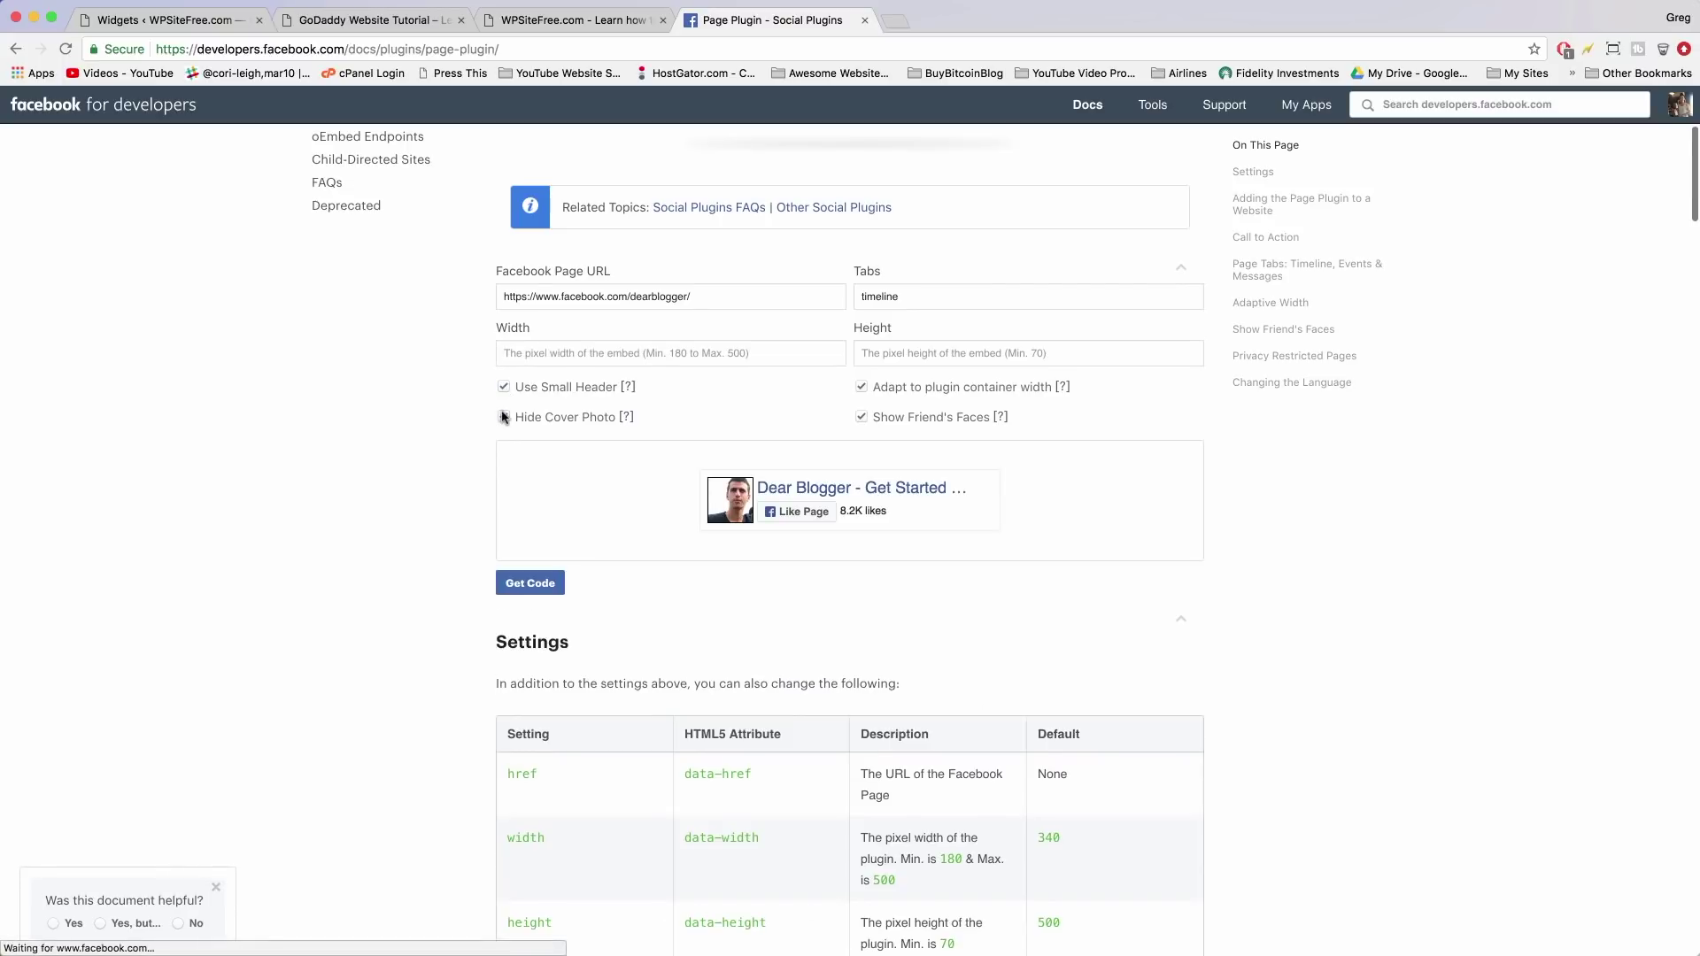
pyautogui.click(504, 417)
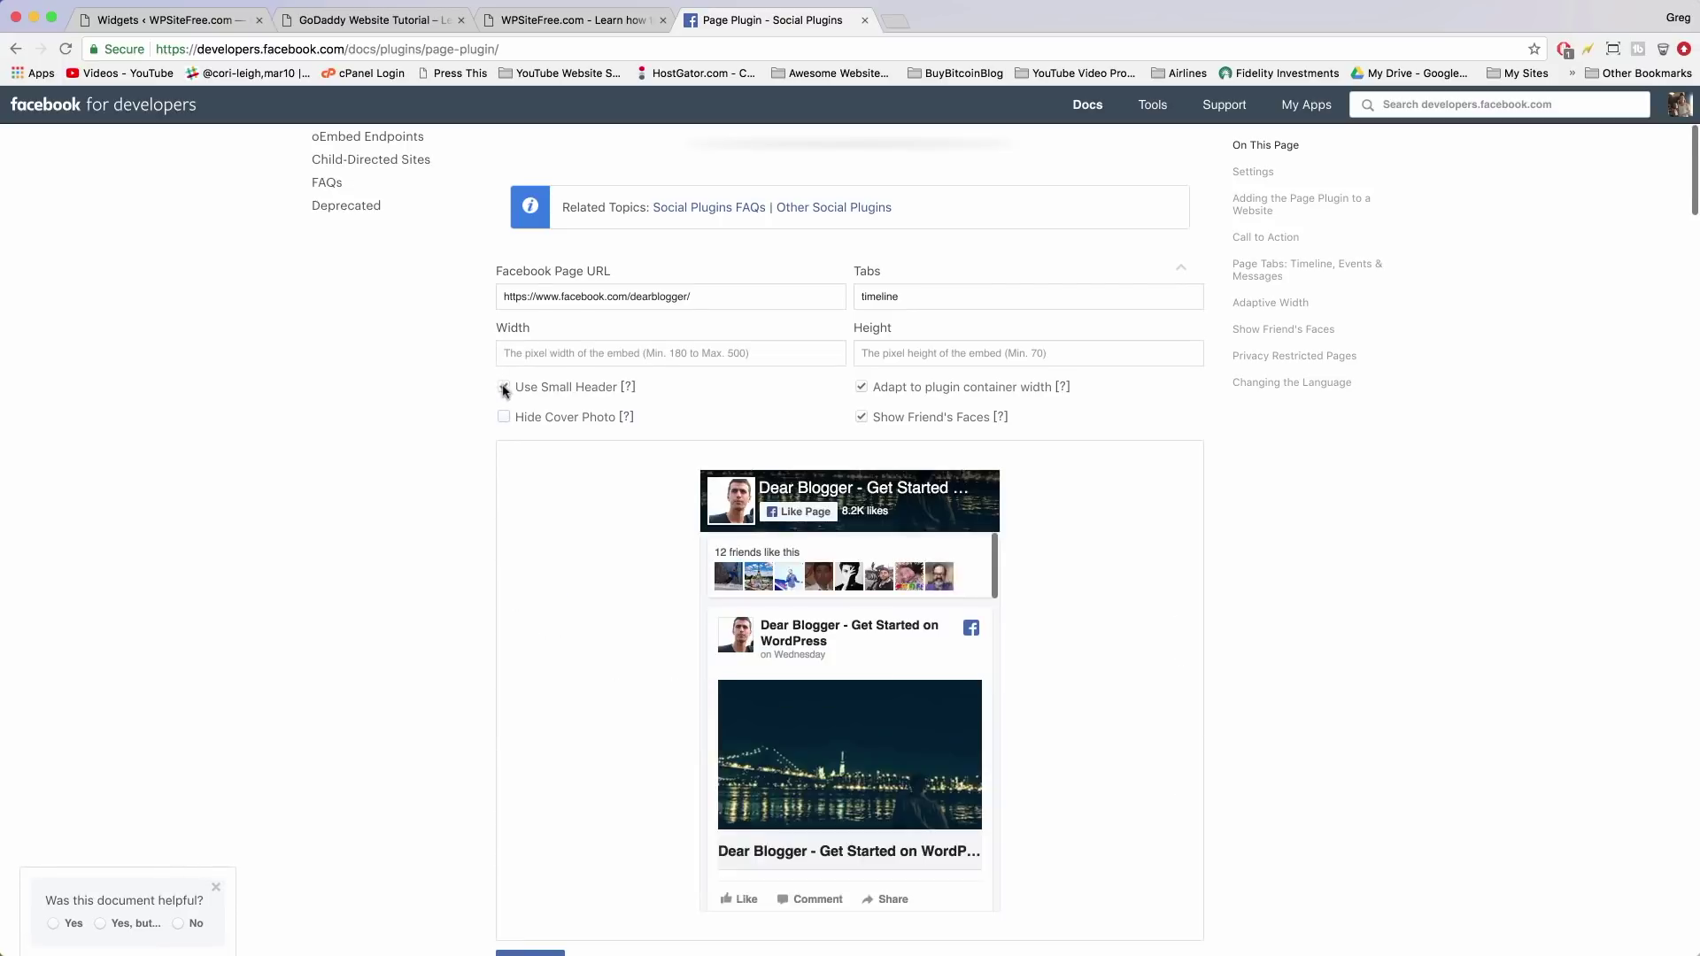
pyautogui.click(504, 387)
pyautogui.scroll(-2, 888, 366)
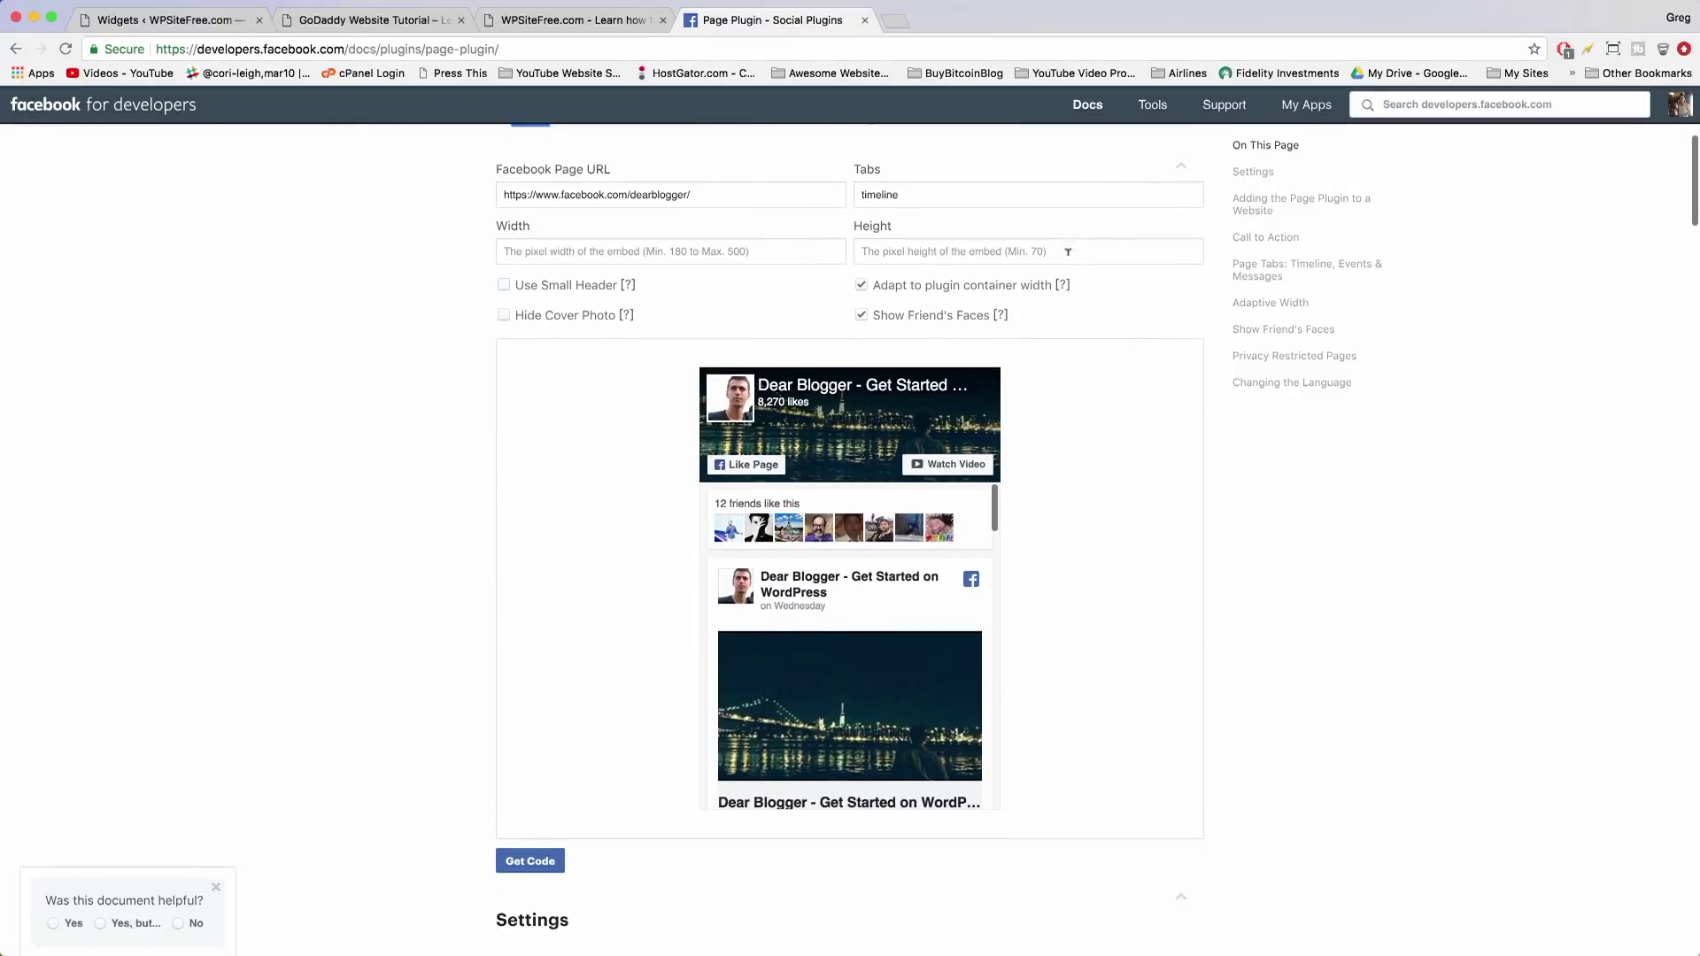
pyautogui.click(860, 311)
pyautogui.click(860, 311)
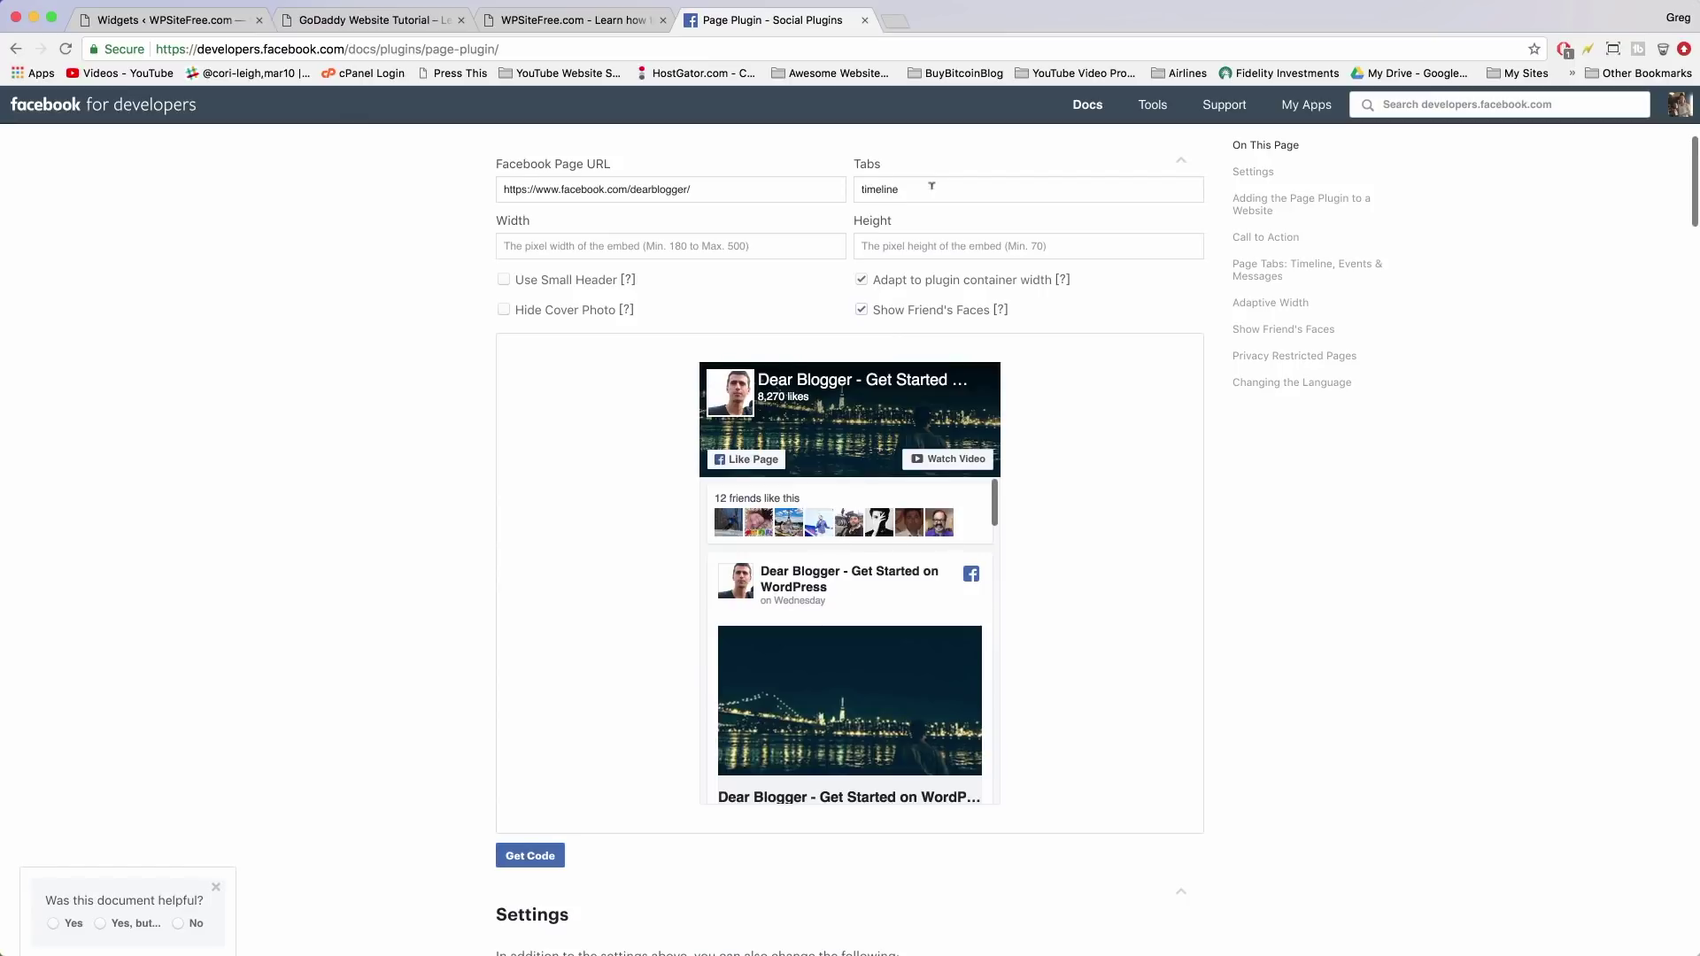
pyautogui.scroll(1, 931, 185)
pyautogui.scroll(-5, 544, 329)
pyautogui.scroll(8, 634, 349)
pyautogui.scroll(-7, 634, 349)
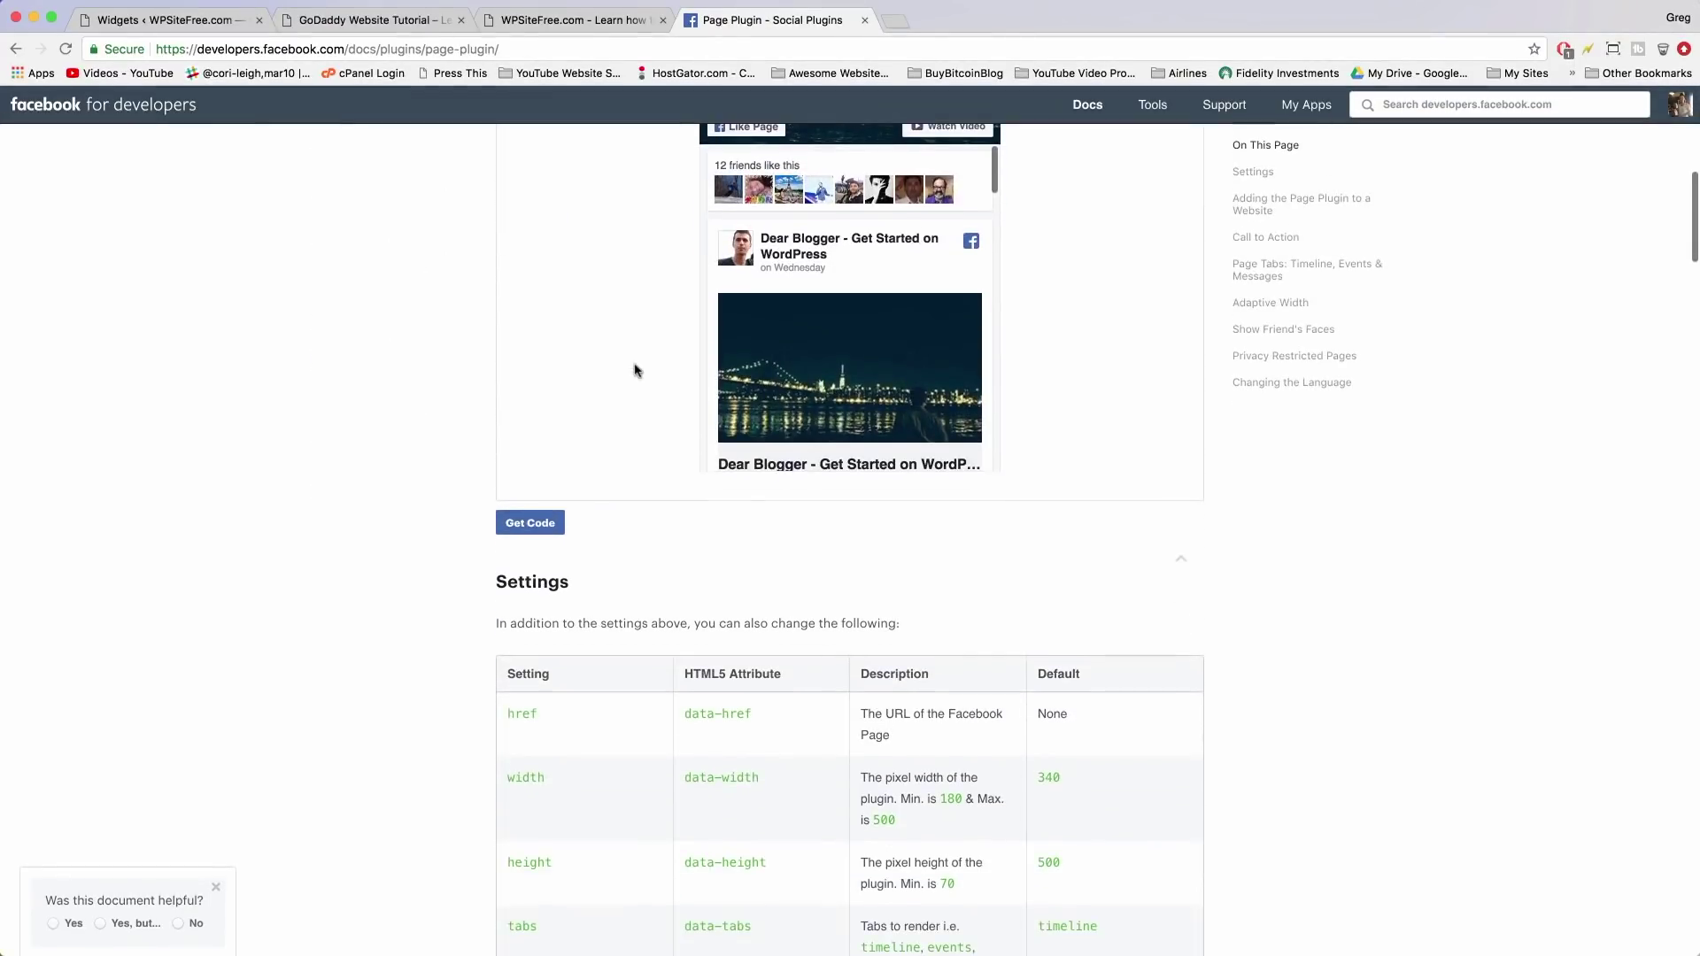
# Generate the Page Plugin code and copy the Step 3 embed code
pyautogui.click(530, 528)
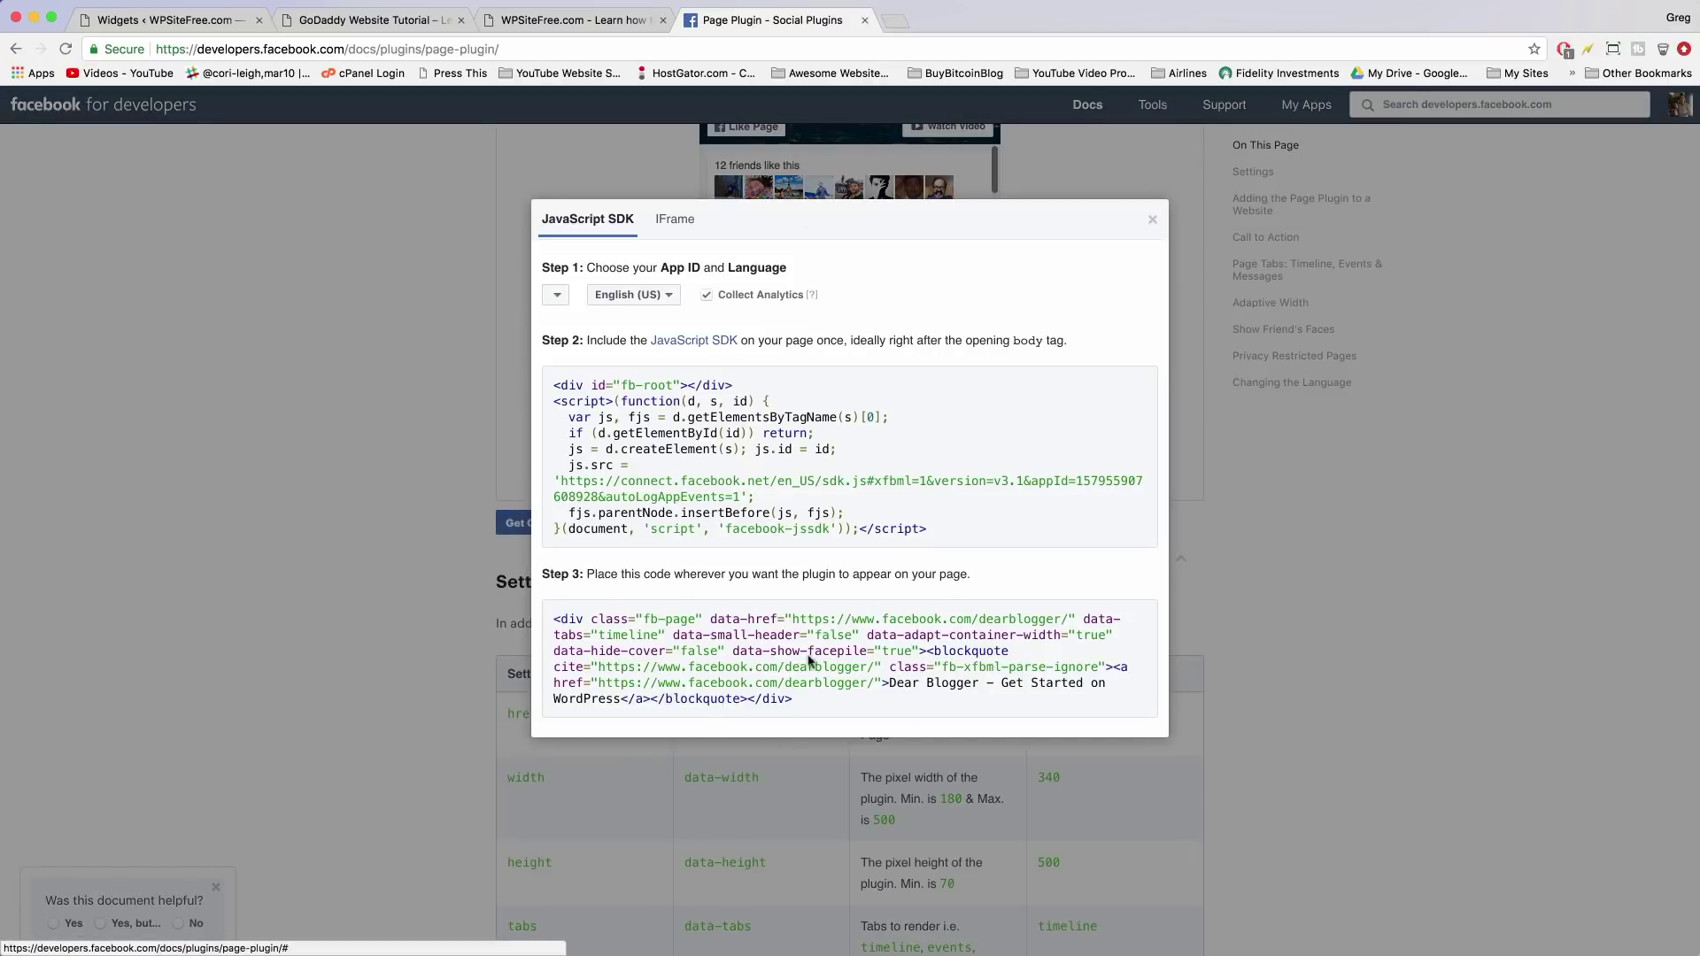
pyautogui.click(732, 680)
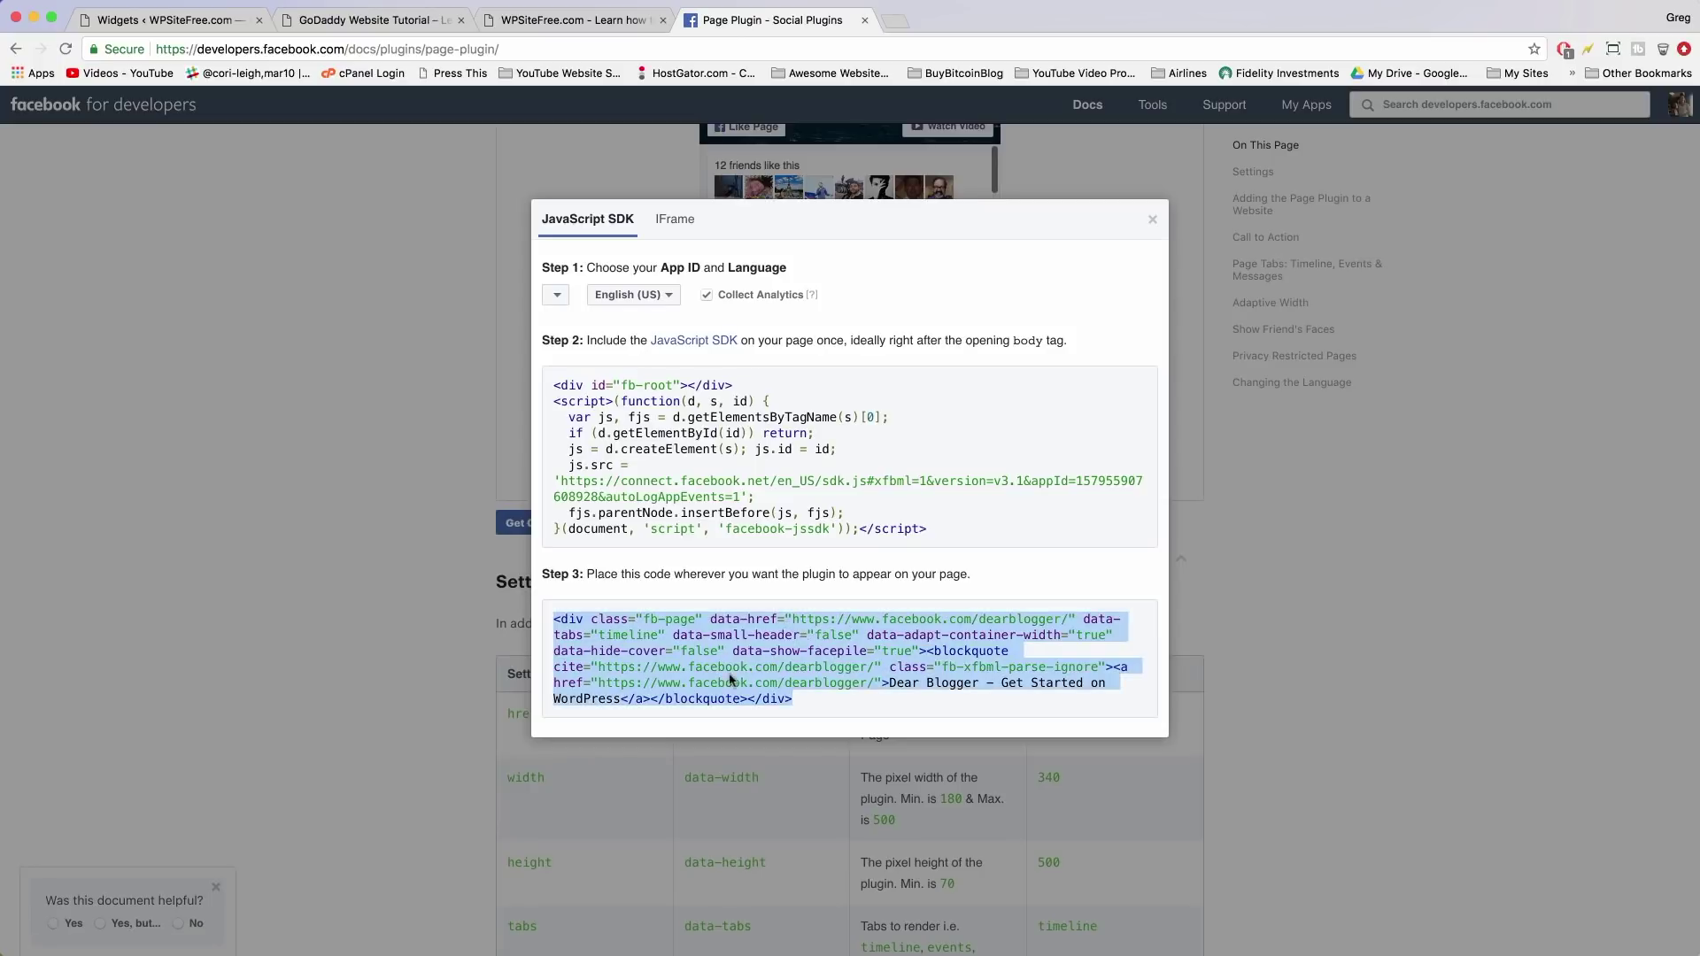
pyautogui.rightClick(751, 630)
pyautogui.click(793, 664)
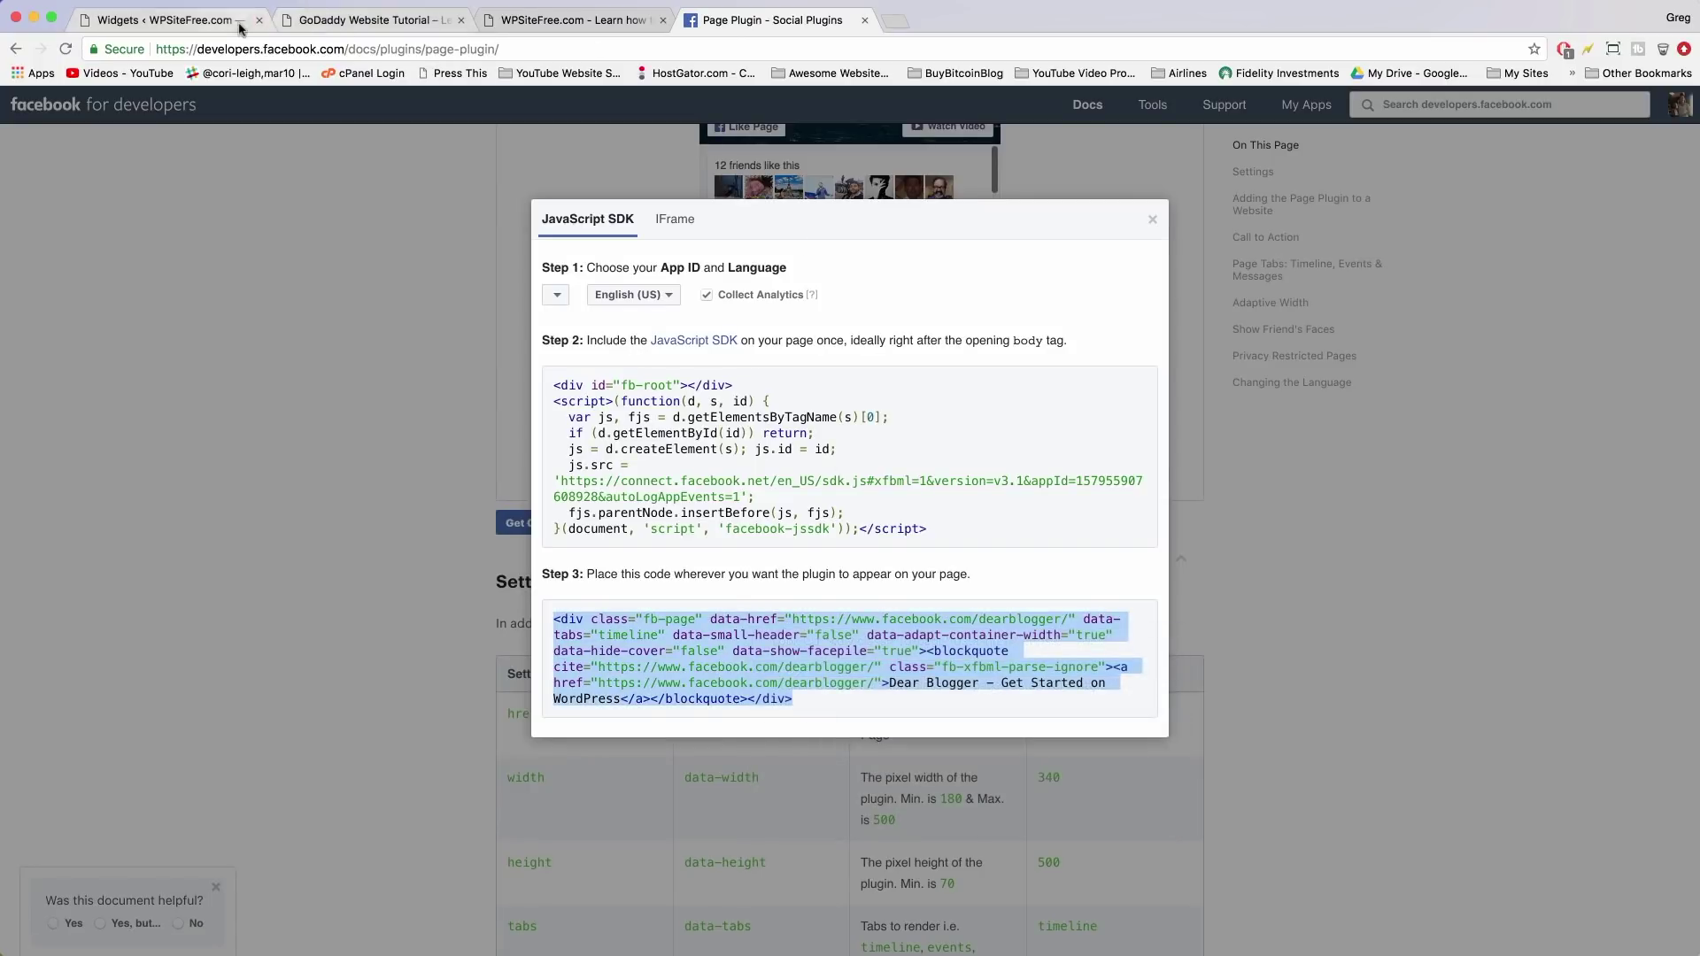
pyautogui.click(177, 19)
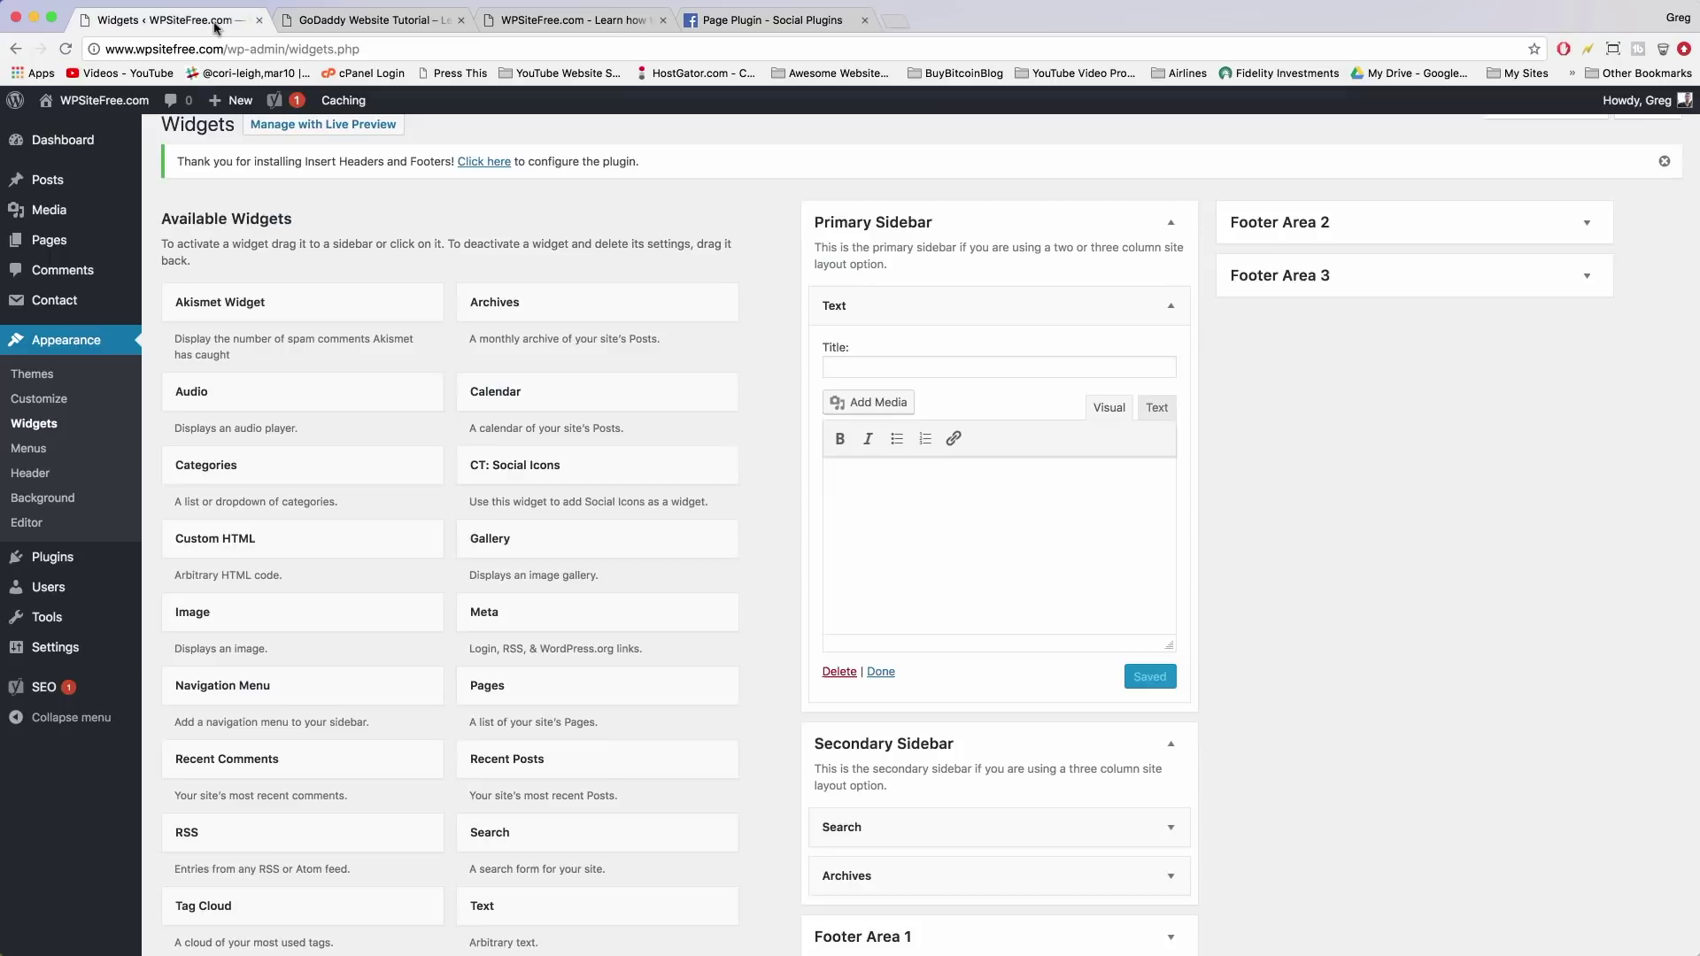
# Paste the embed code into the Text widget as HTML, title it 'Join Us on Facebook', and save
pyautogui.click(1158, 409)
pyautogui.click(1130, 585)
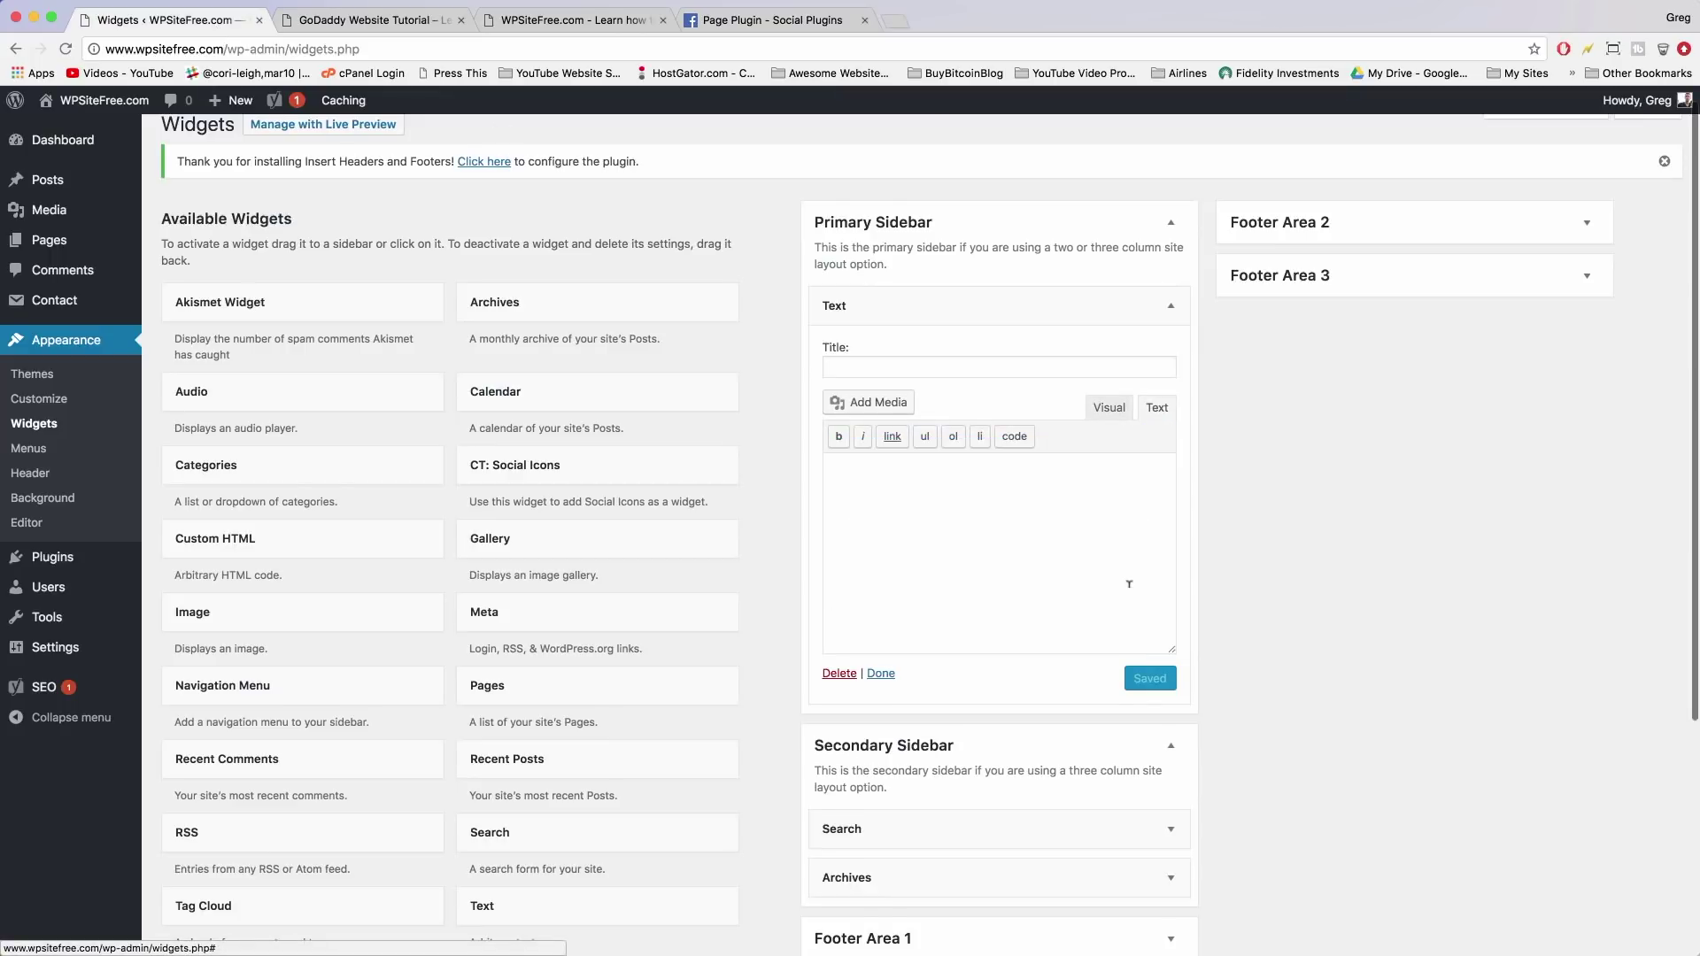
pyautogui.click(907, 503)
pyautogui.rightClick(906, 512)
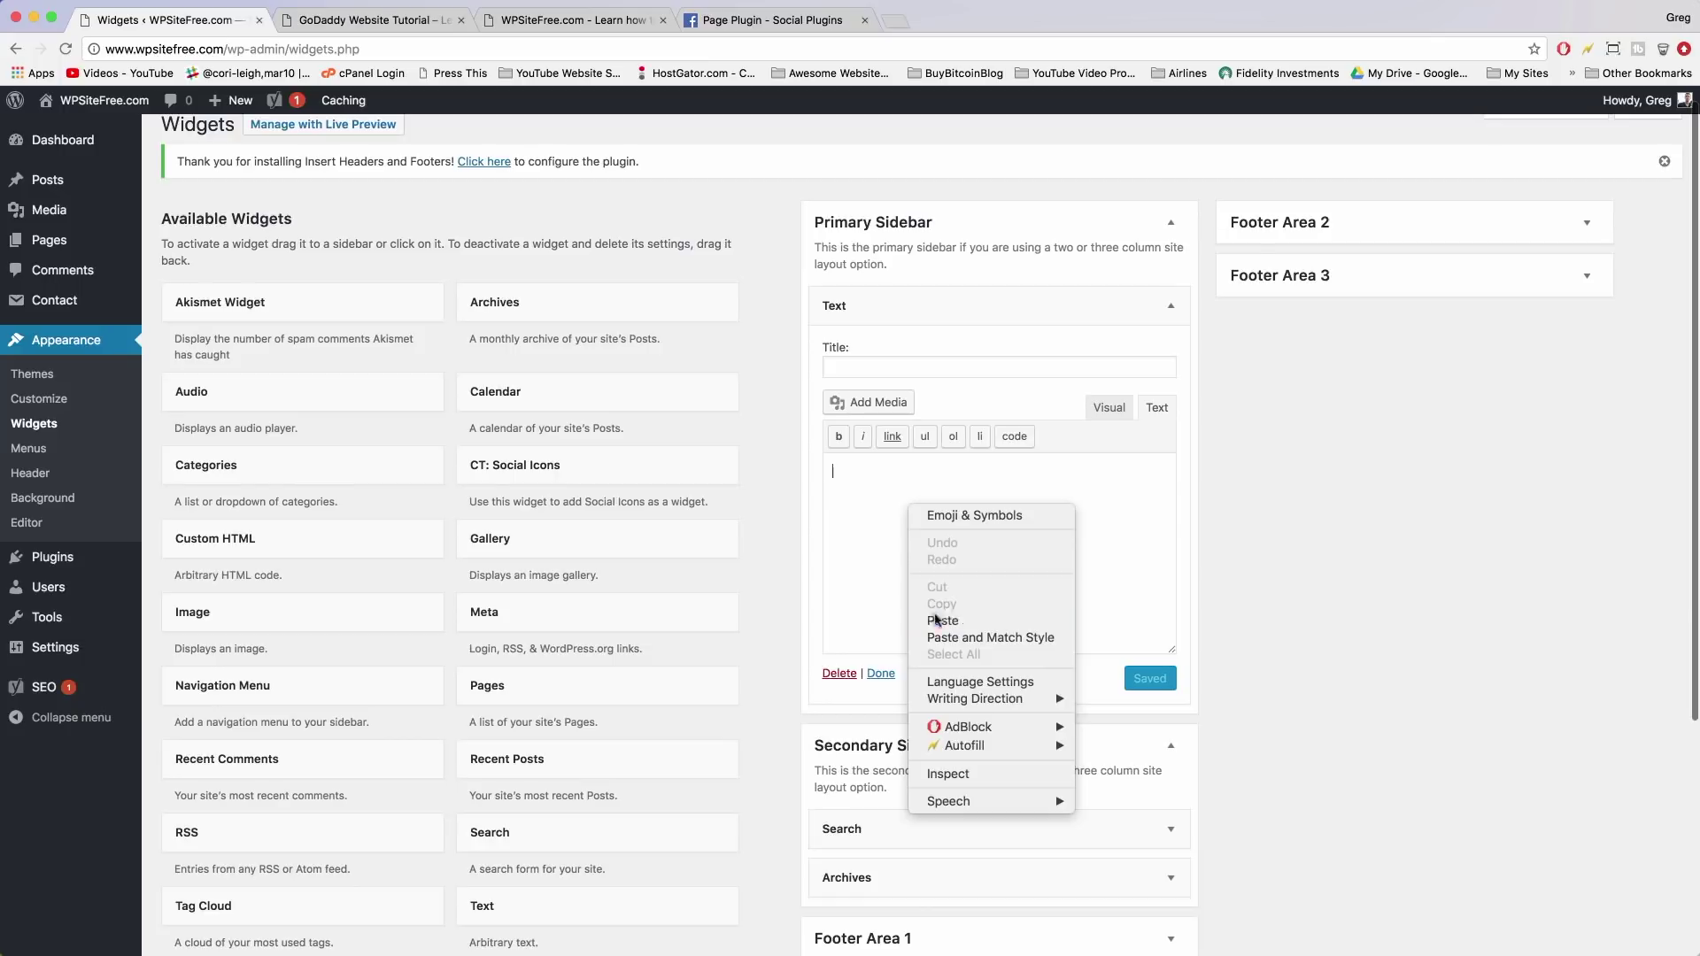
pyautogui.click(938, 620)
pyautogui.click(885, 365)
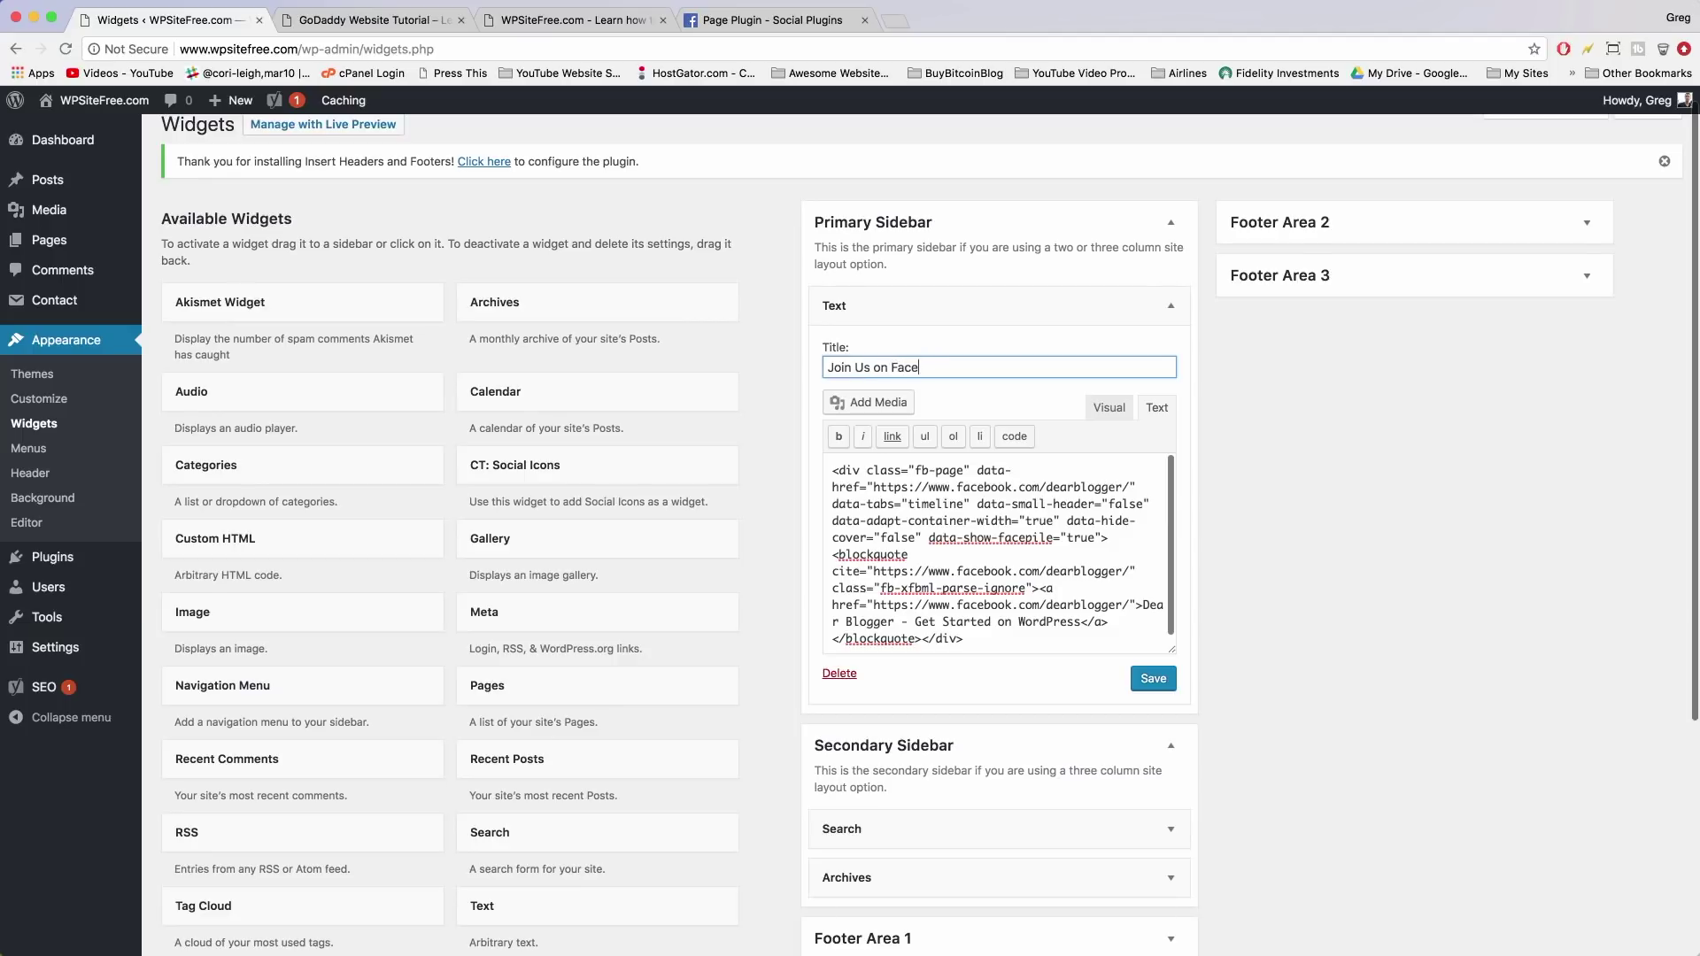
pyautogui.click(1154, 680)
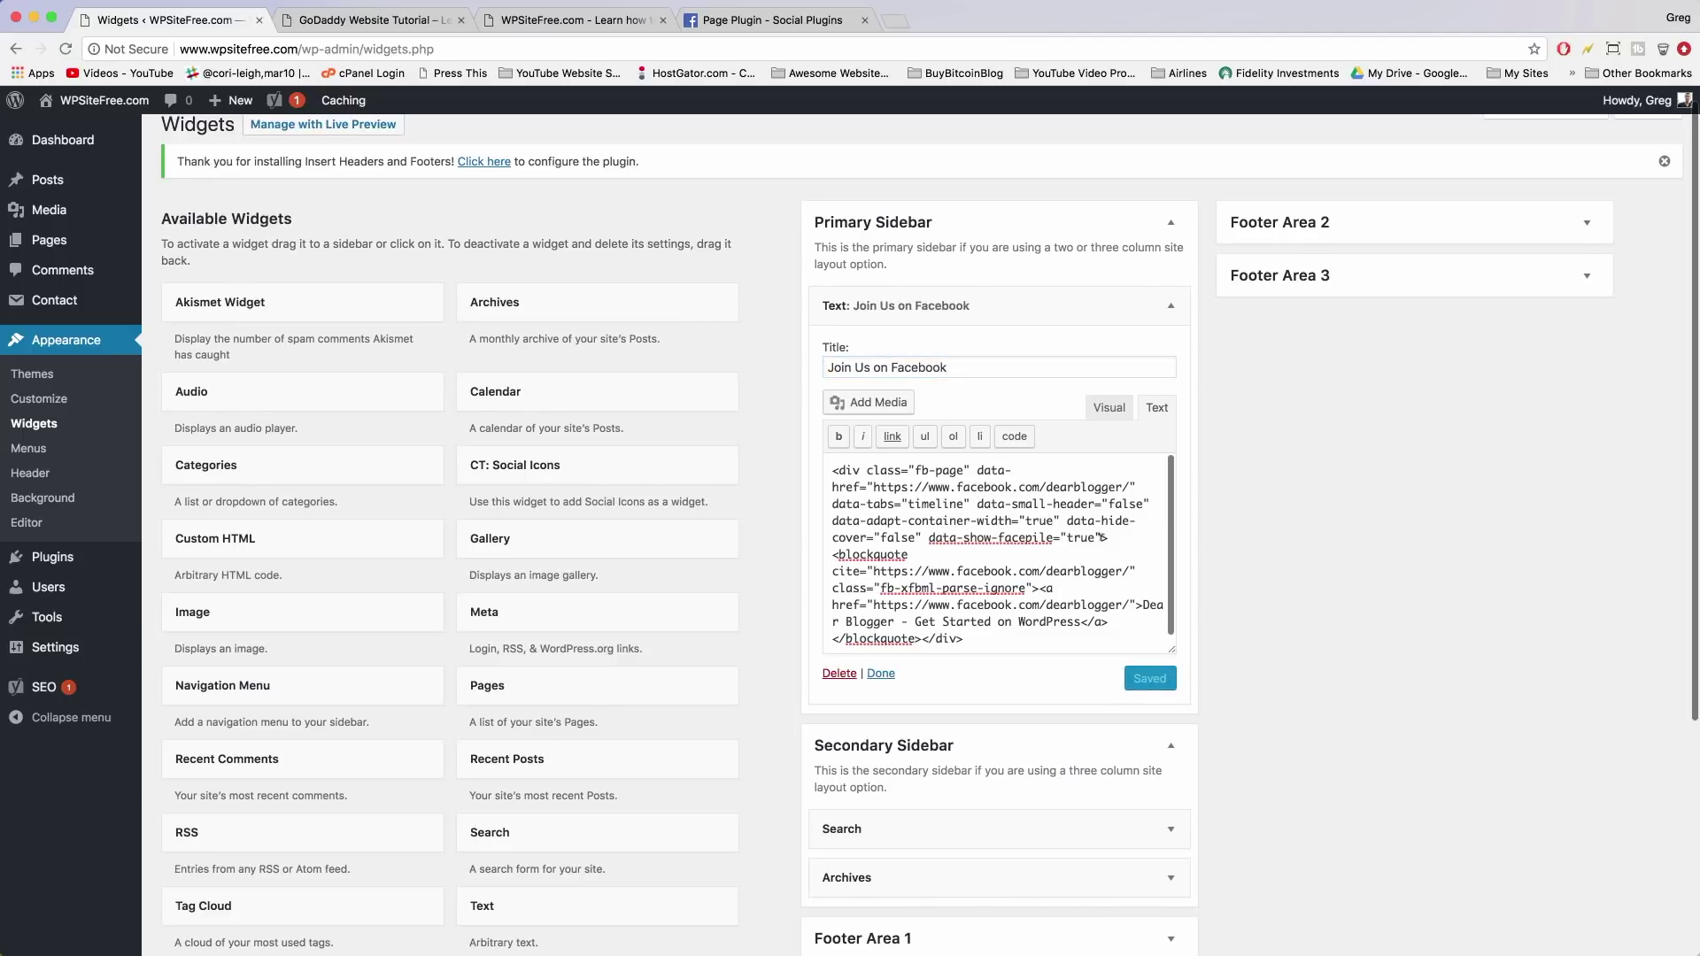
pyautogui.click(1158, 303)
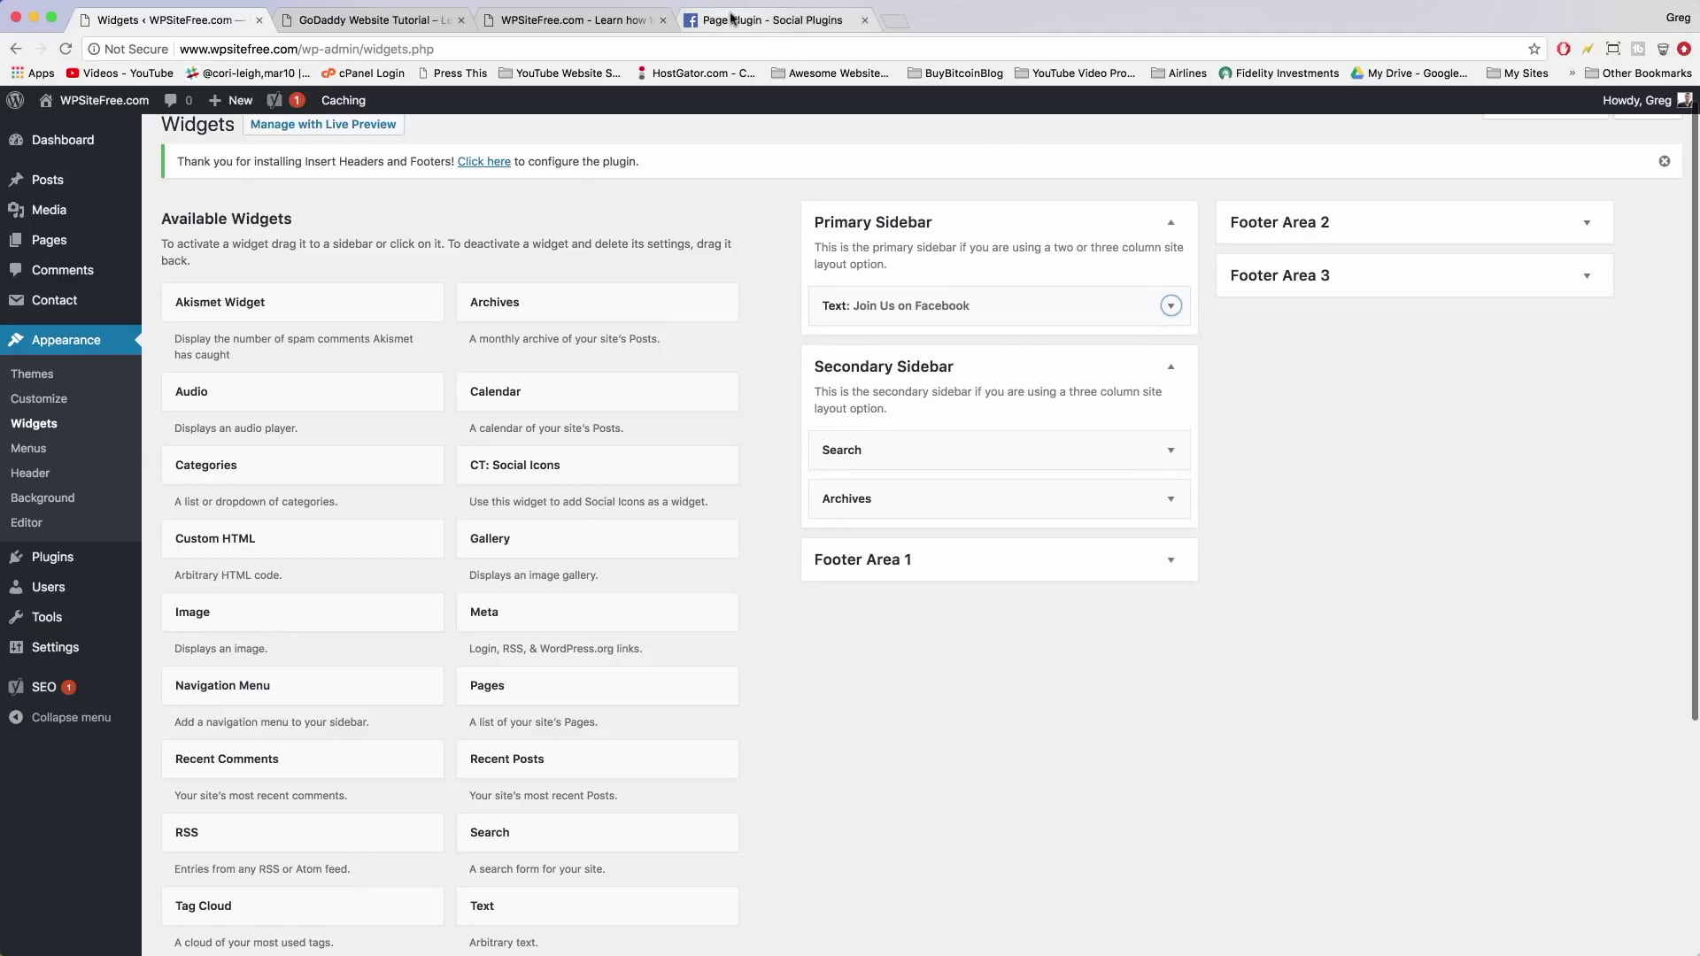
pyautogui.click(732, 18)
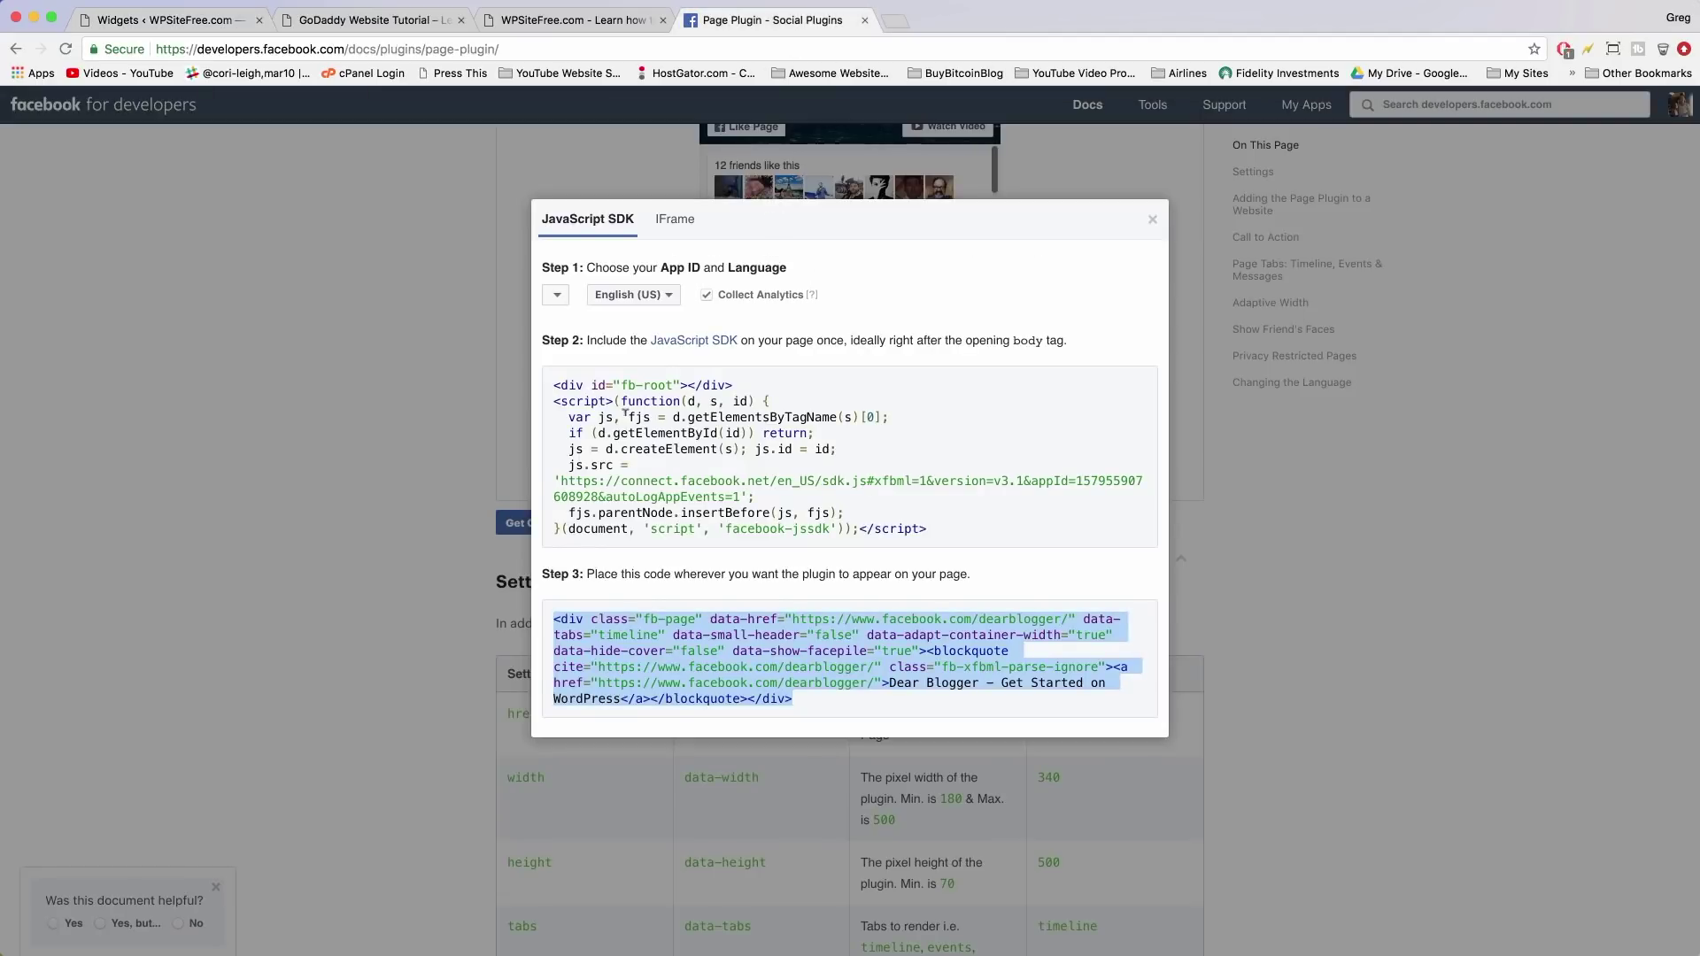
# Copy the Step 2 Facebook SDK code from the Page Plugin page
pyautogui.click(669, 403)
pyautogui.rightClick(660, 413)
pyautogui.click(700, 444)
pyautogui.click(148, 18)
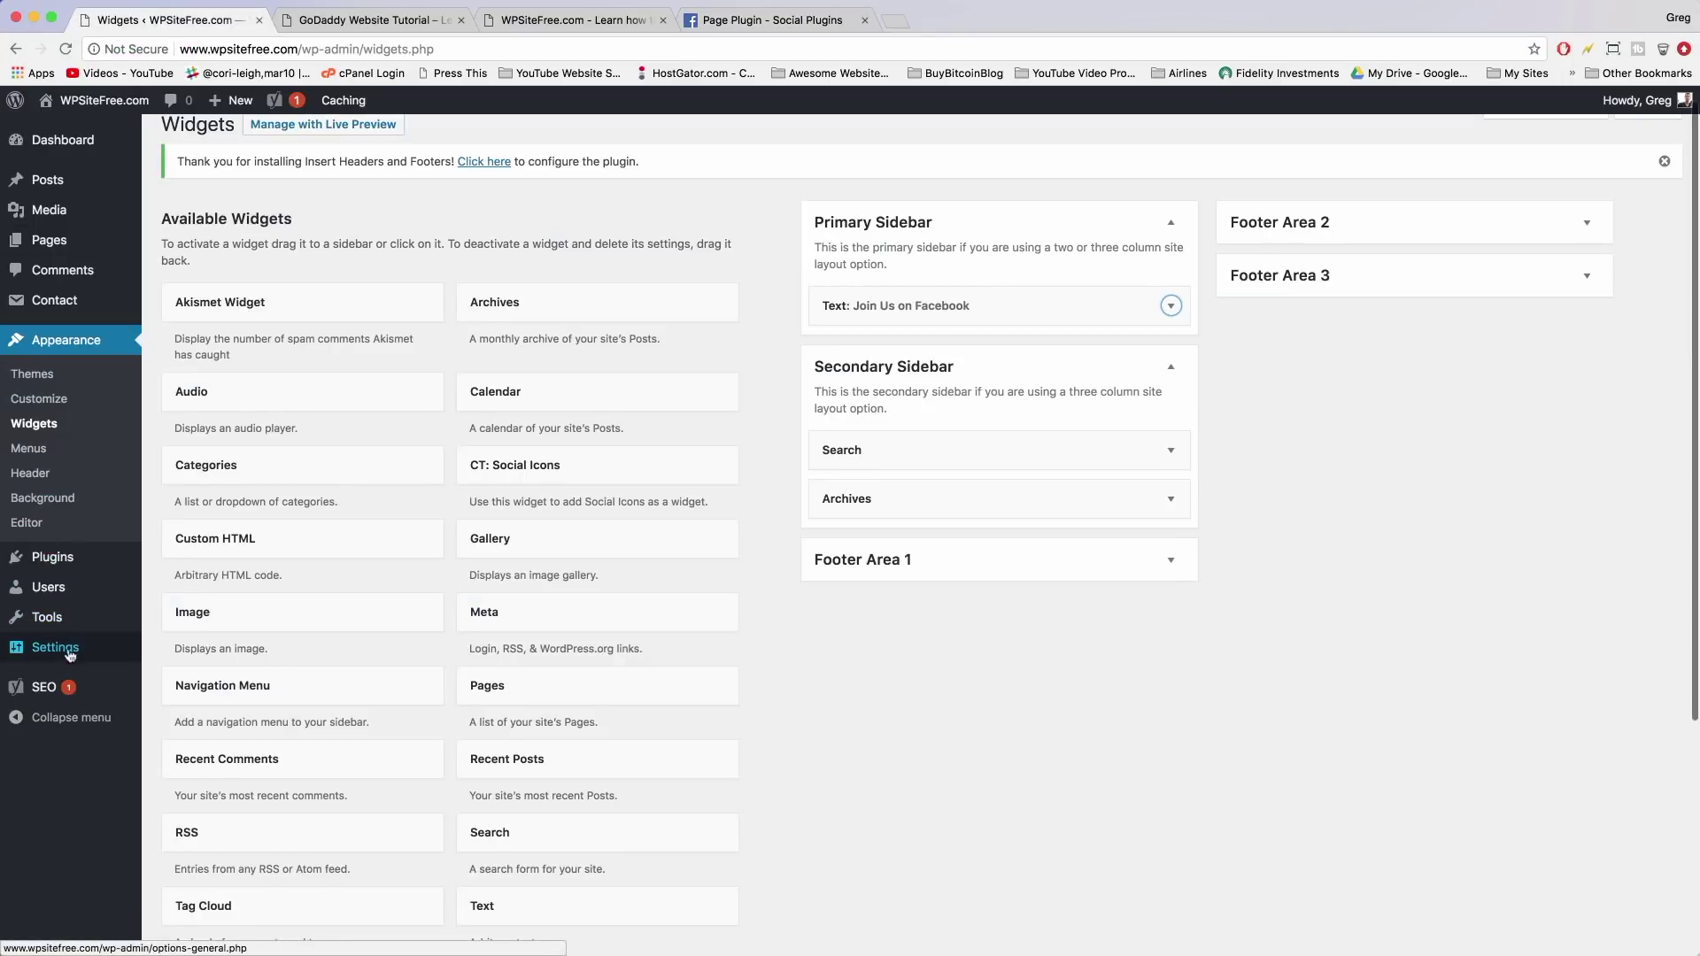
# Paste the SDK code into Insert Headers and Footers' Scripts in Header and save
pyautogui.moveTo(65, 643)
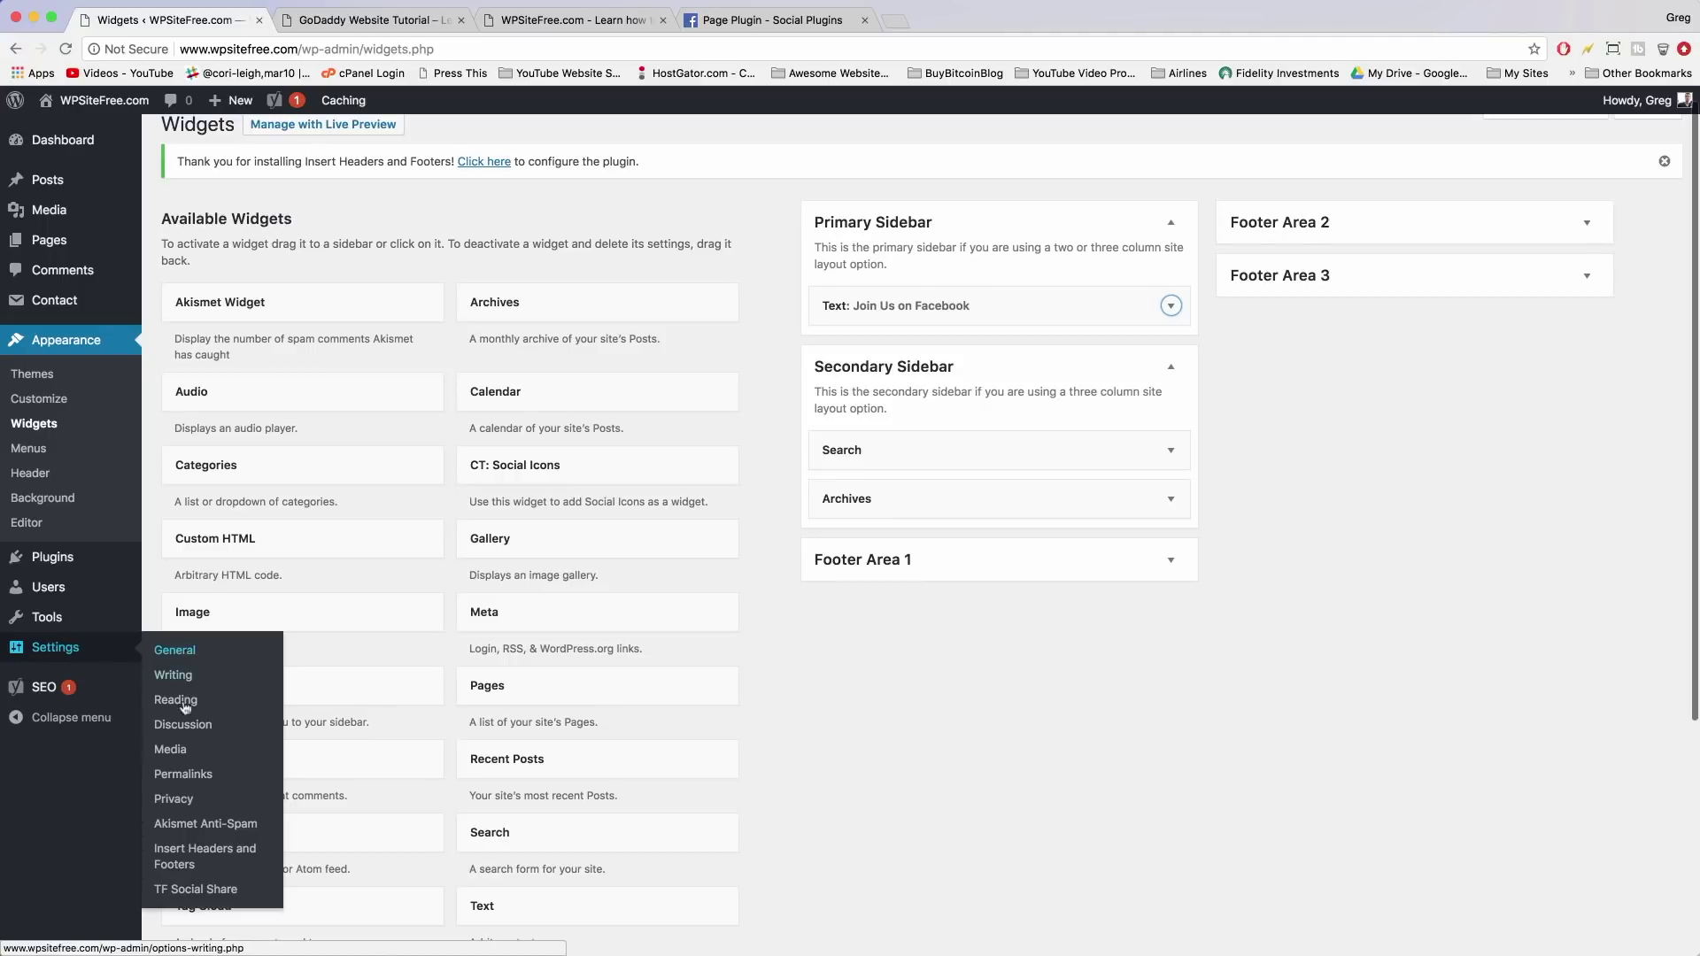
pyautogui.click(177, 858)
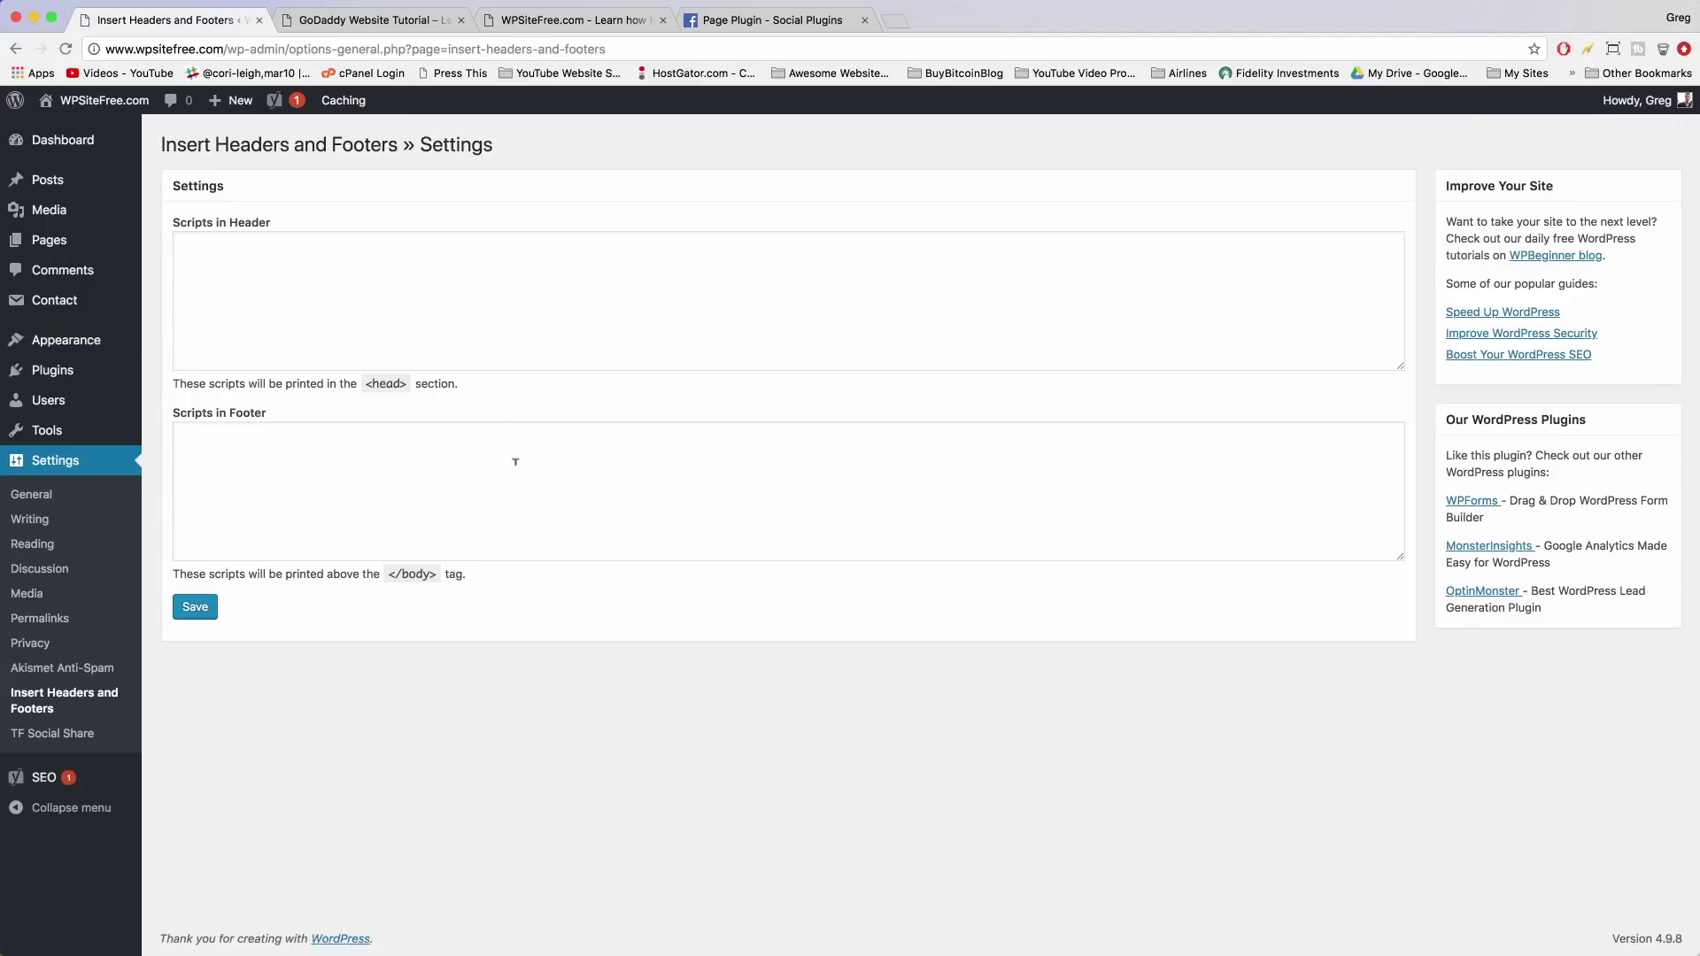
pyautogui.click(515, 461)
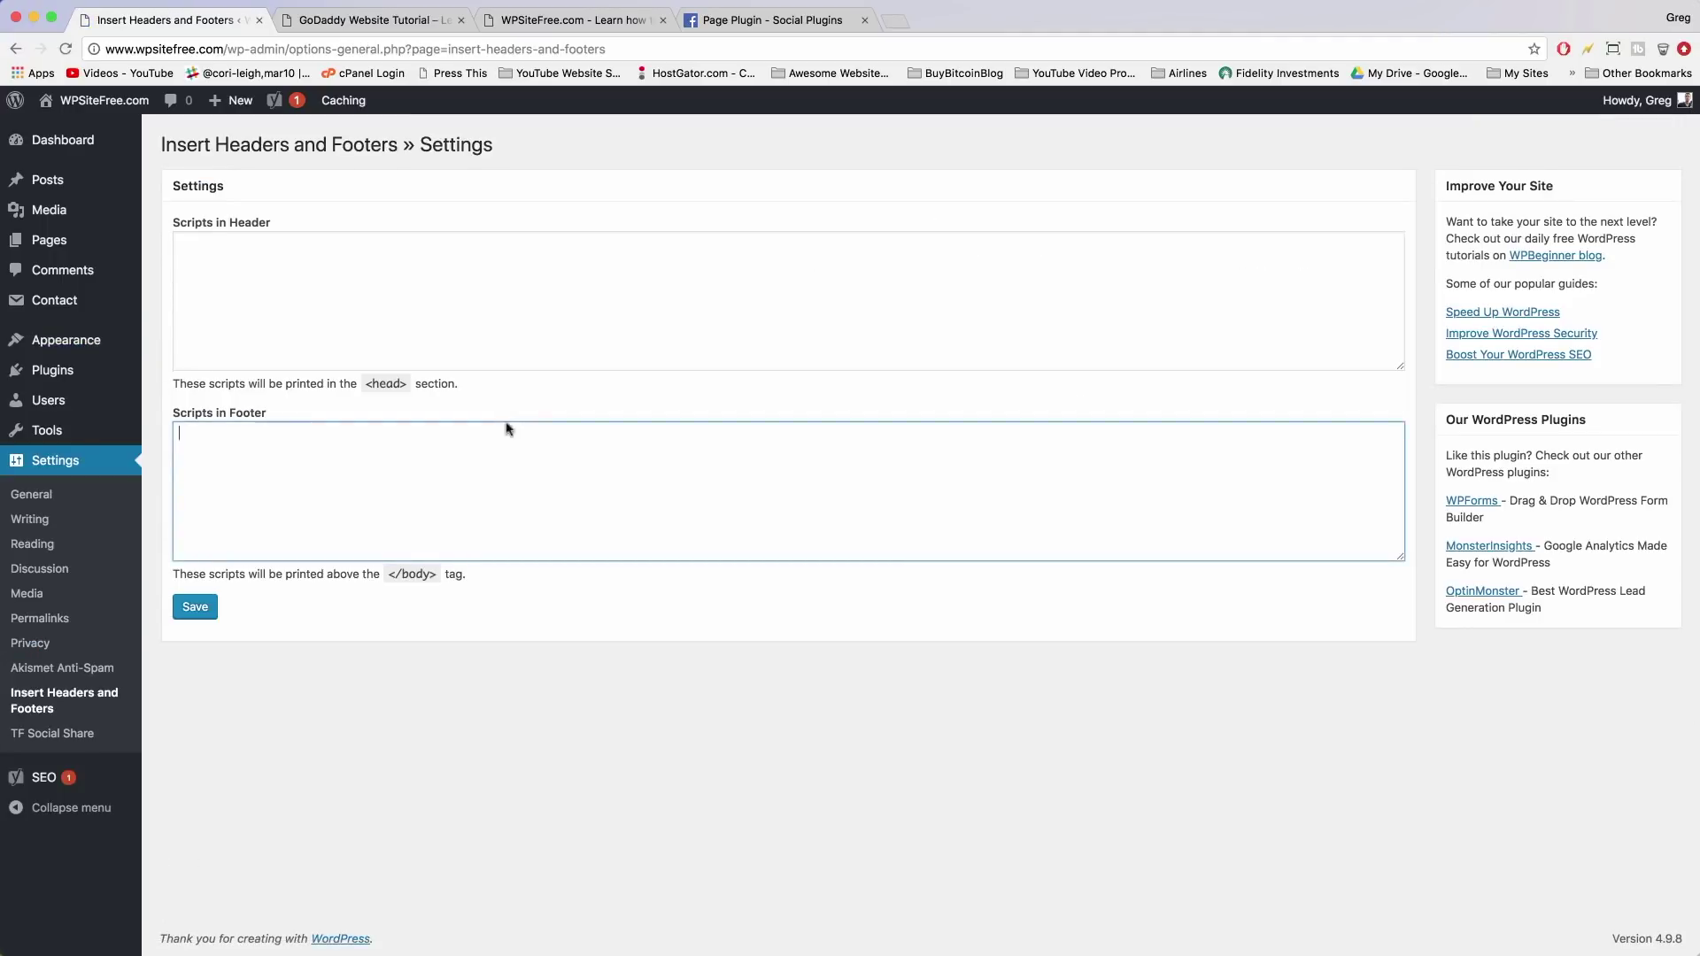
pyautogui.click(469, 242)
pyautogui.click(520, 486)
pyautogui.click(385, 278)
pyautogui.click(303, 428)
pyautogui.click(221, 256)
pyautogui.rightClick(218, 244)
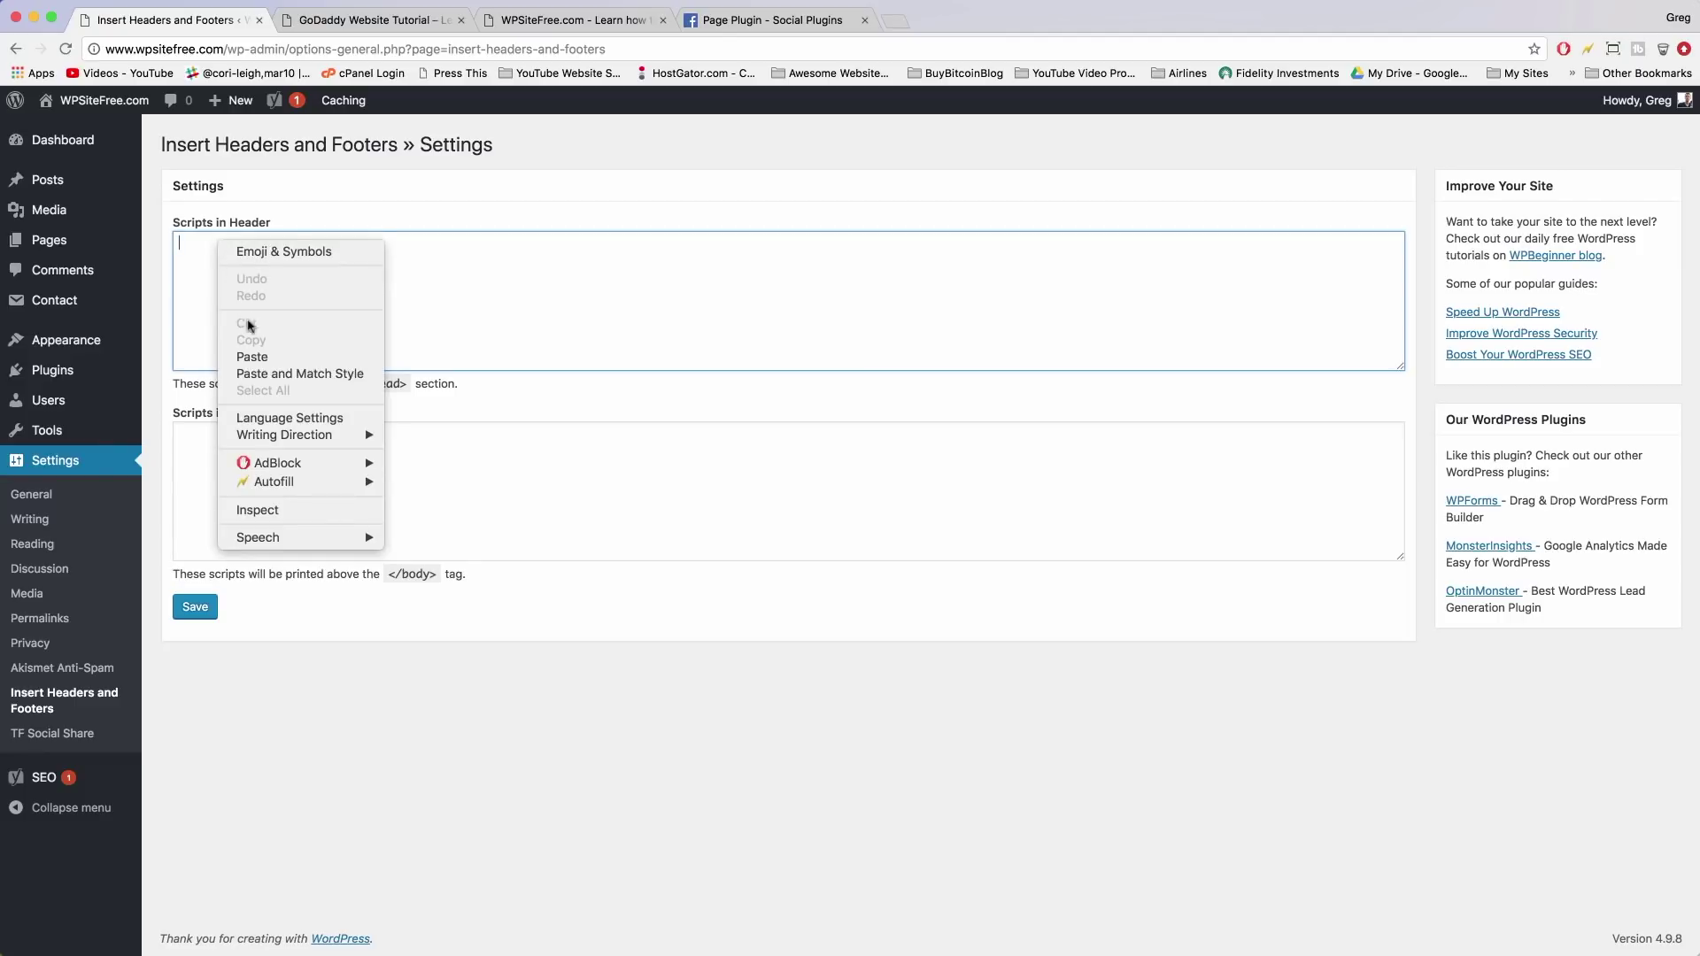
pyautogui.click(252, 357)
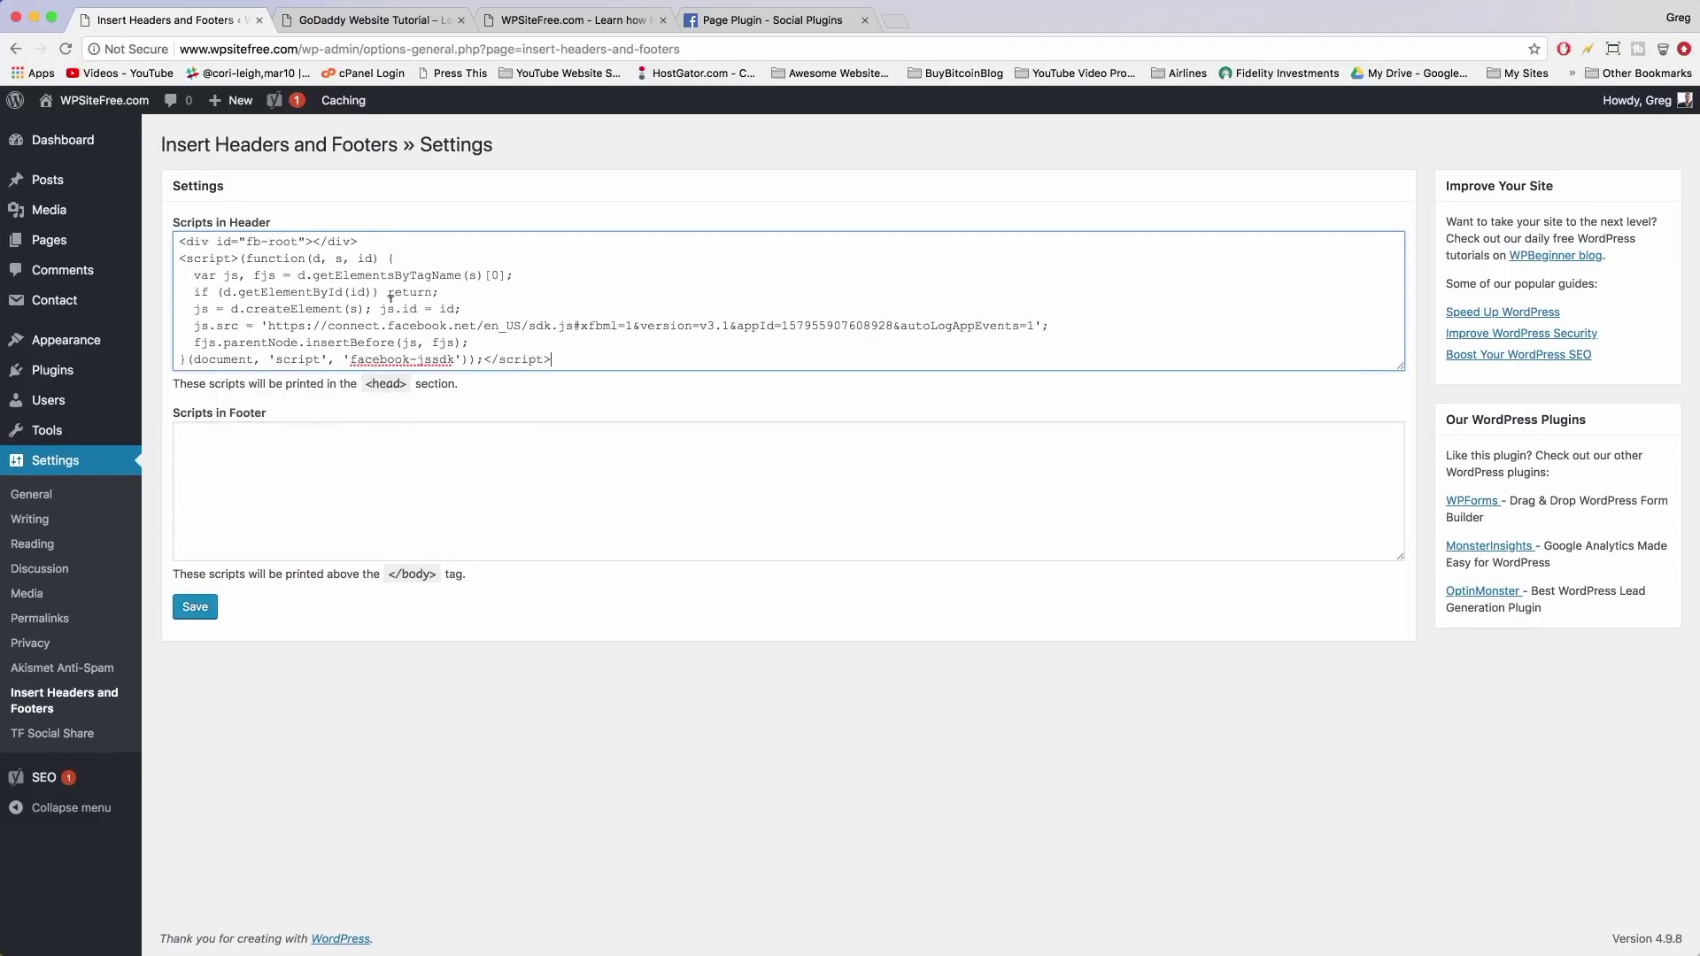
pyautogui.click(196, 609)
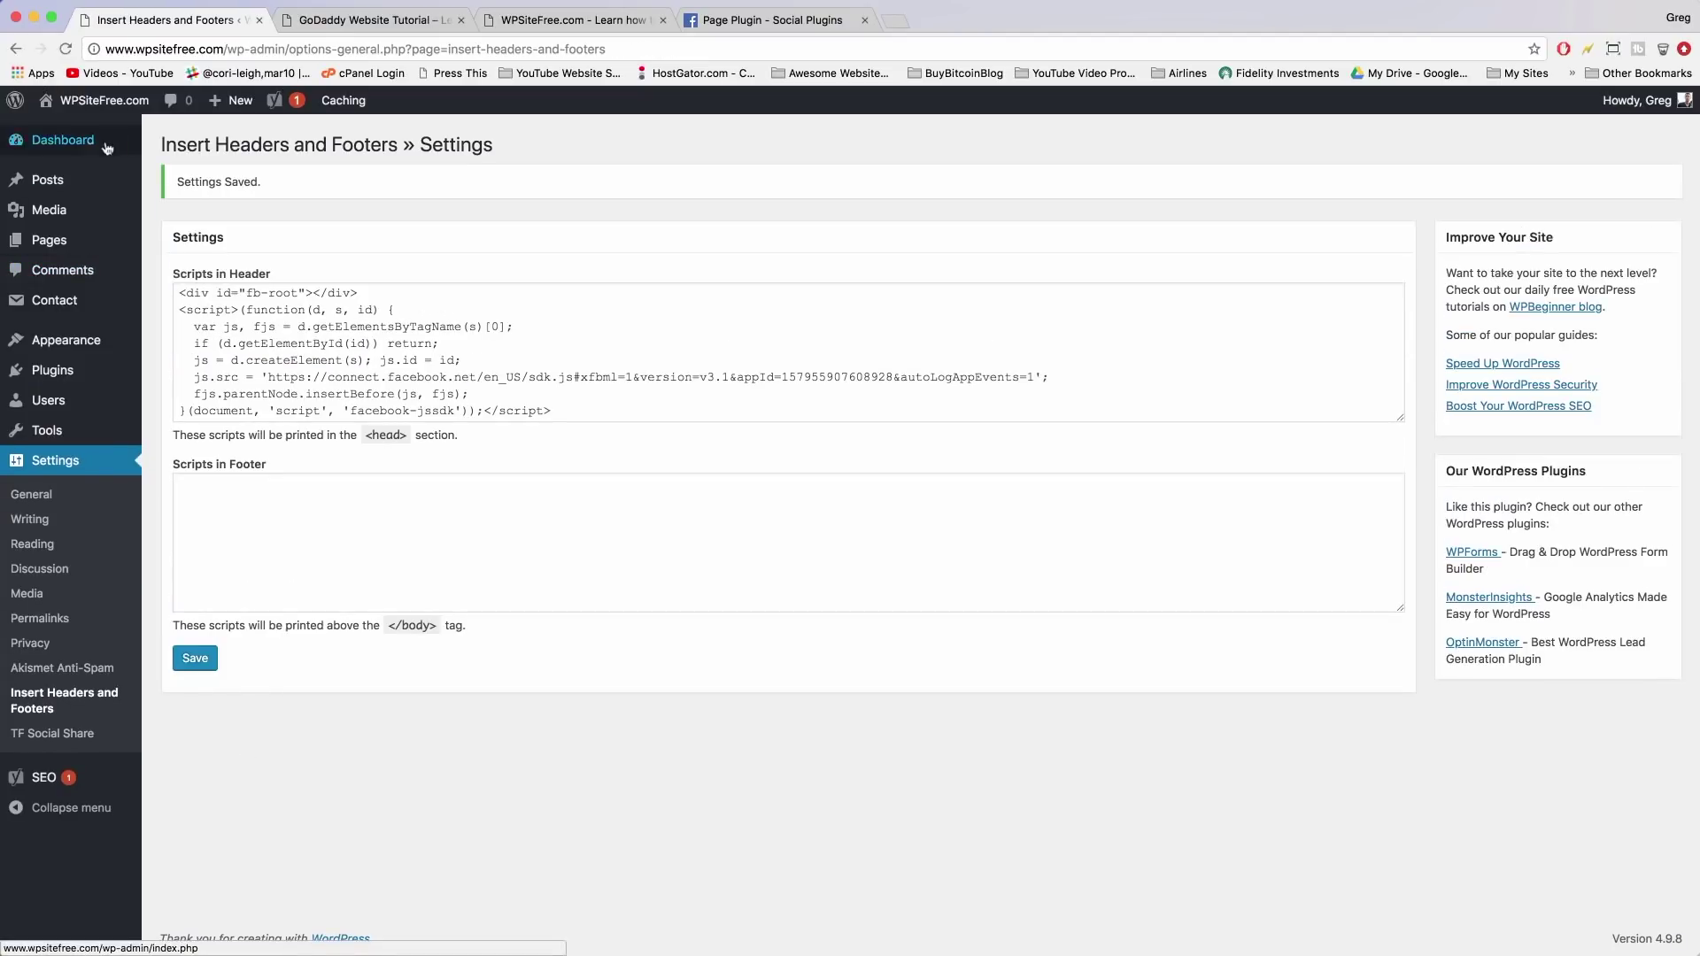
pyautogui.click(111, 108)
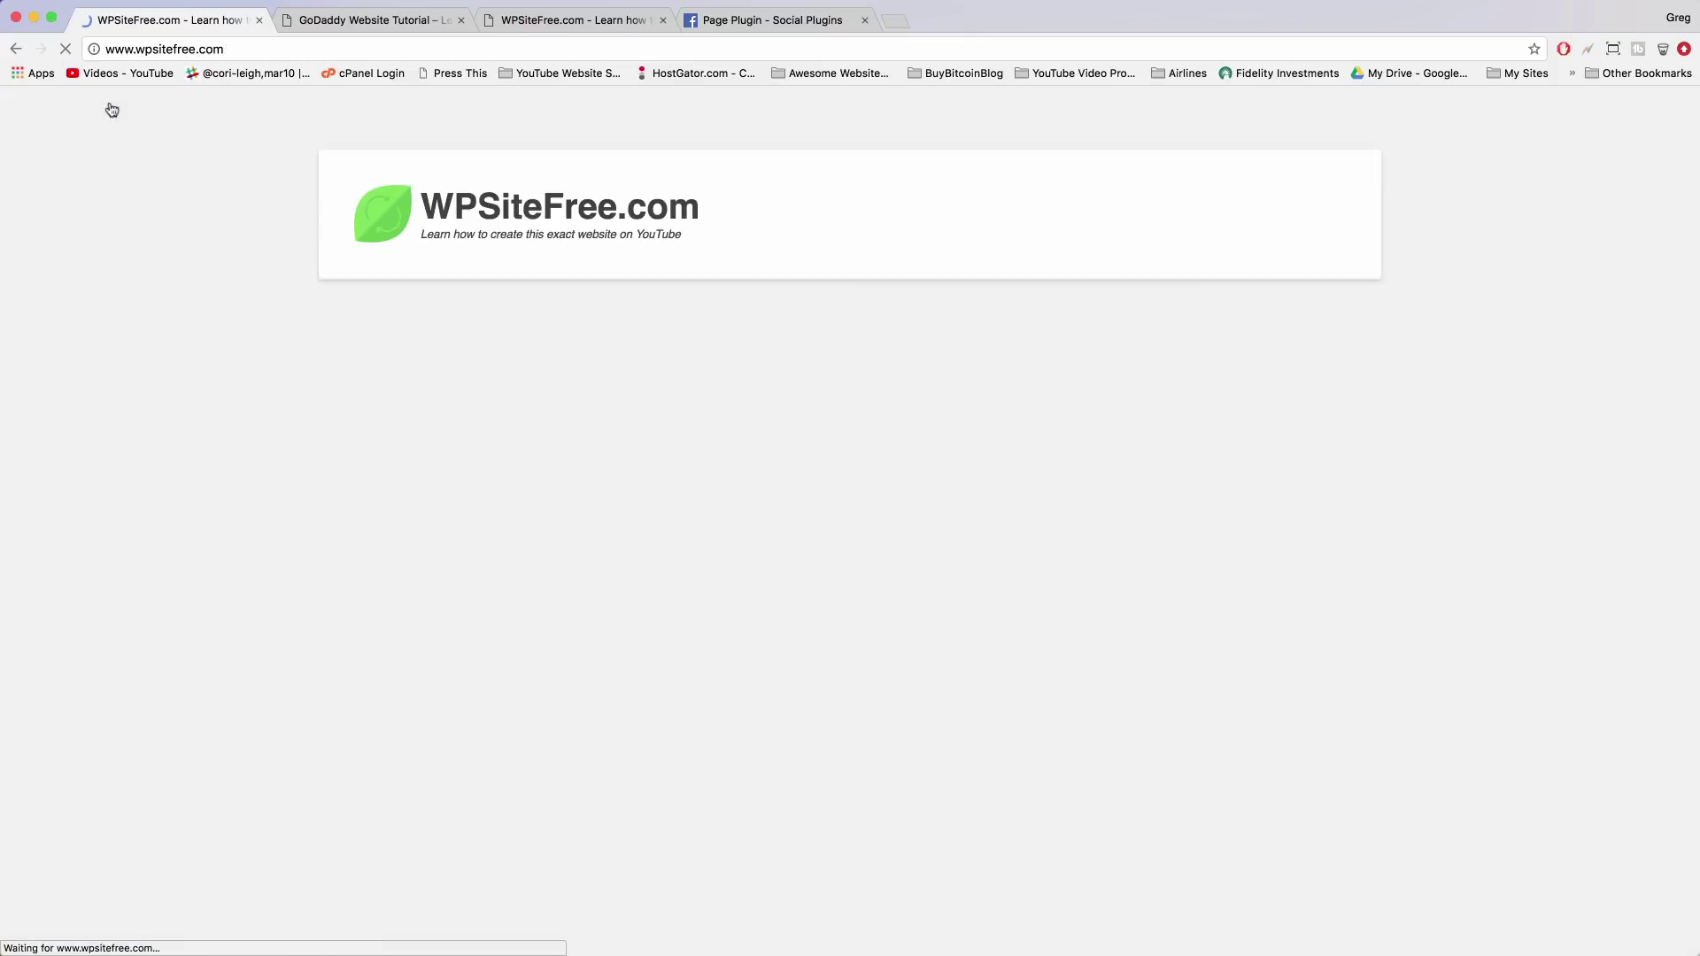
# Like the Dear Blogger page via the sidebar's Join Us on Facebook box
pyautogui.scroll(-4, 1096, 446)
pyautogui.scroll(-3, 1096, 446)
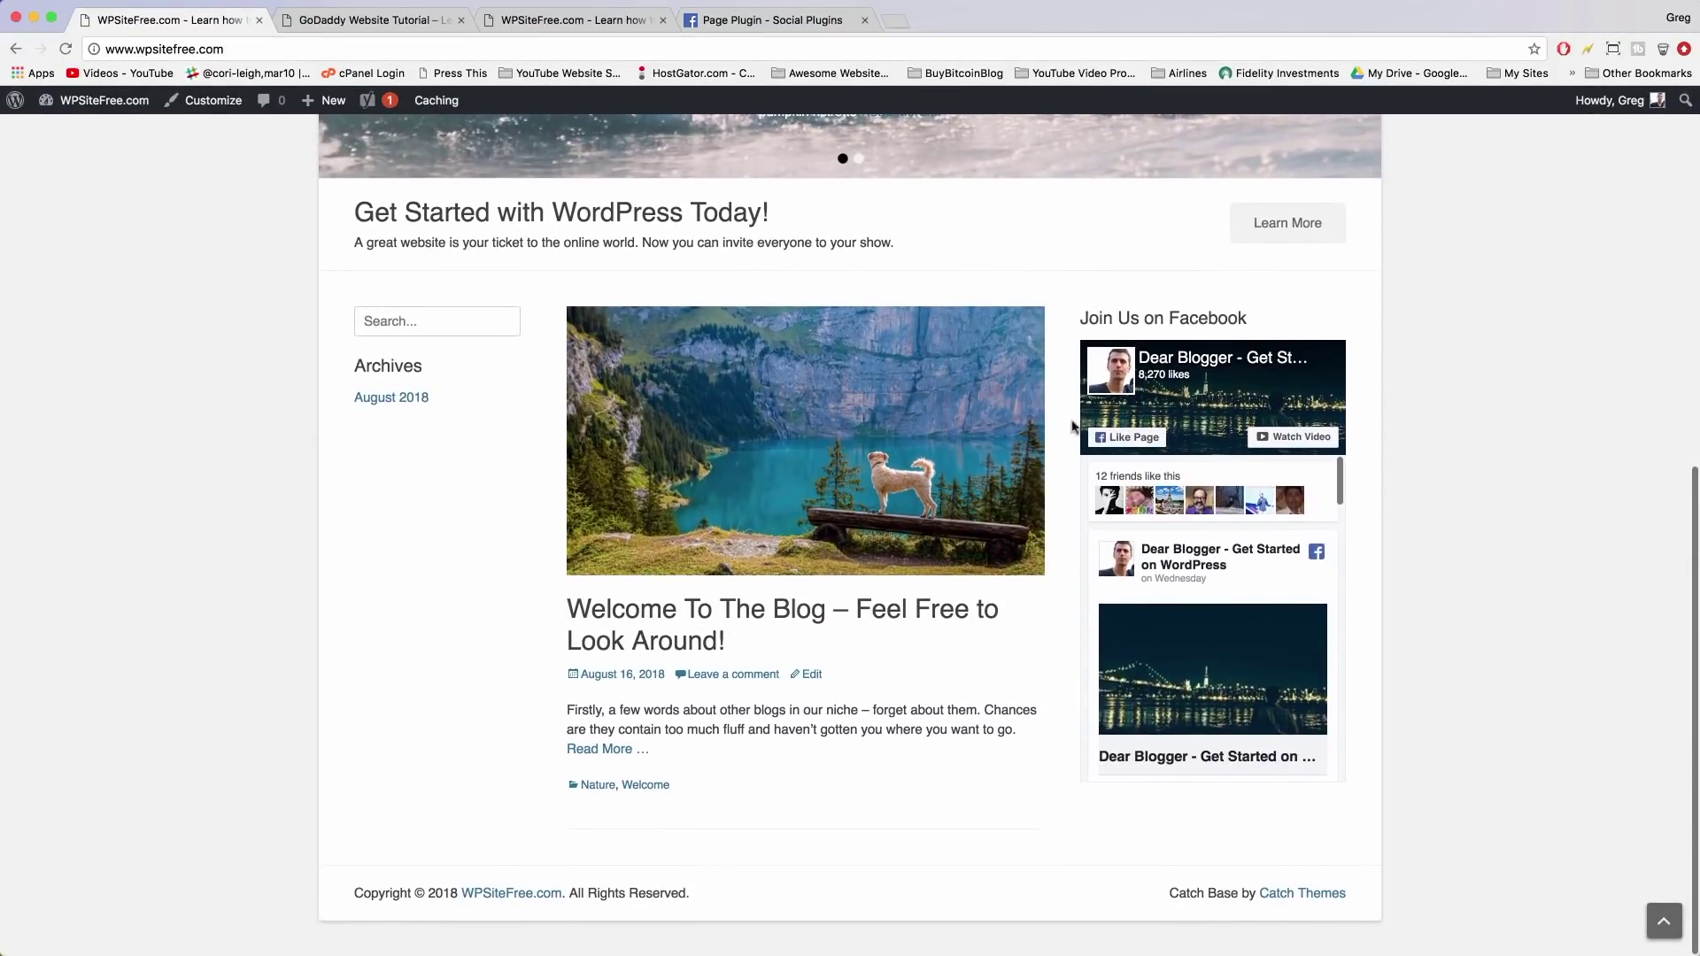
pyautogui.click(1128, 436)
pyautogui.scroll(-2, 851, 443)
pyautogui.scroll(2, 850, 439)
pyautogui.scroll(-2, 850, 439)
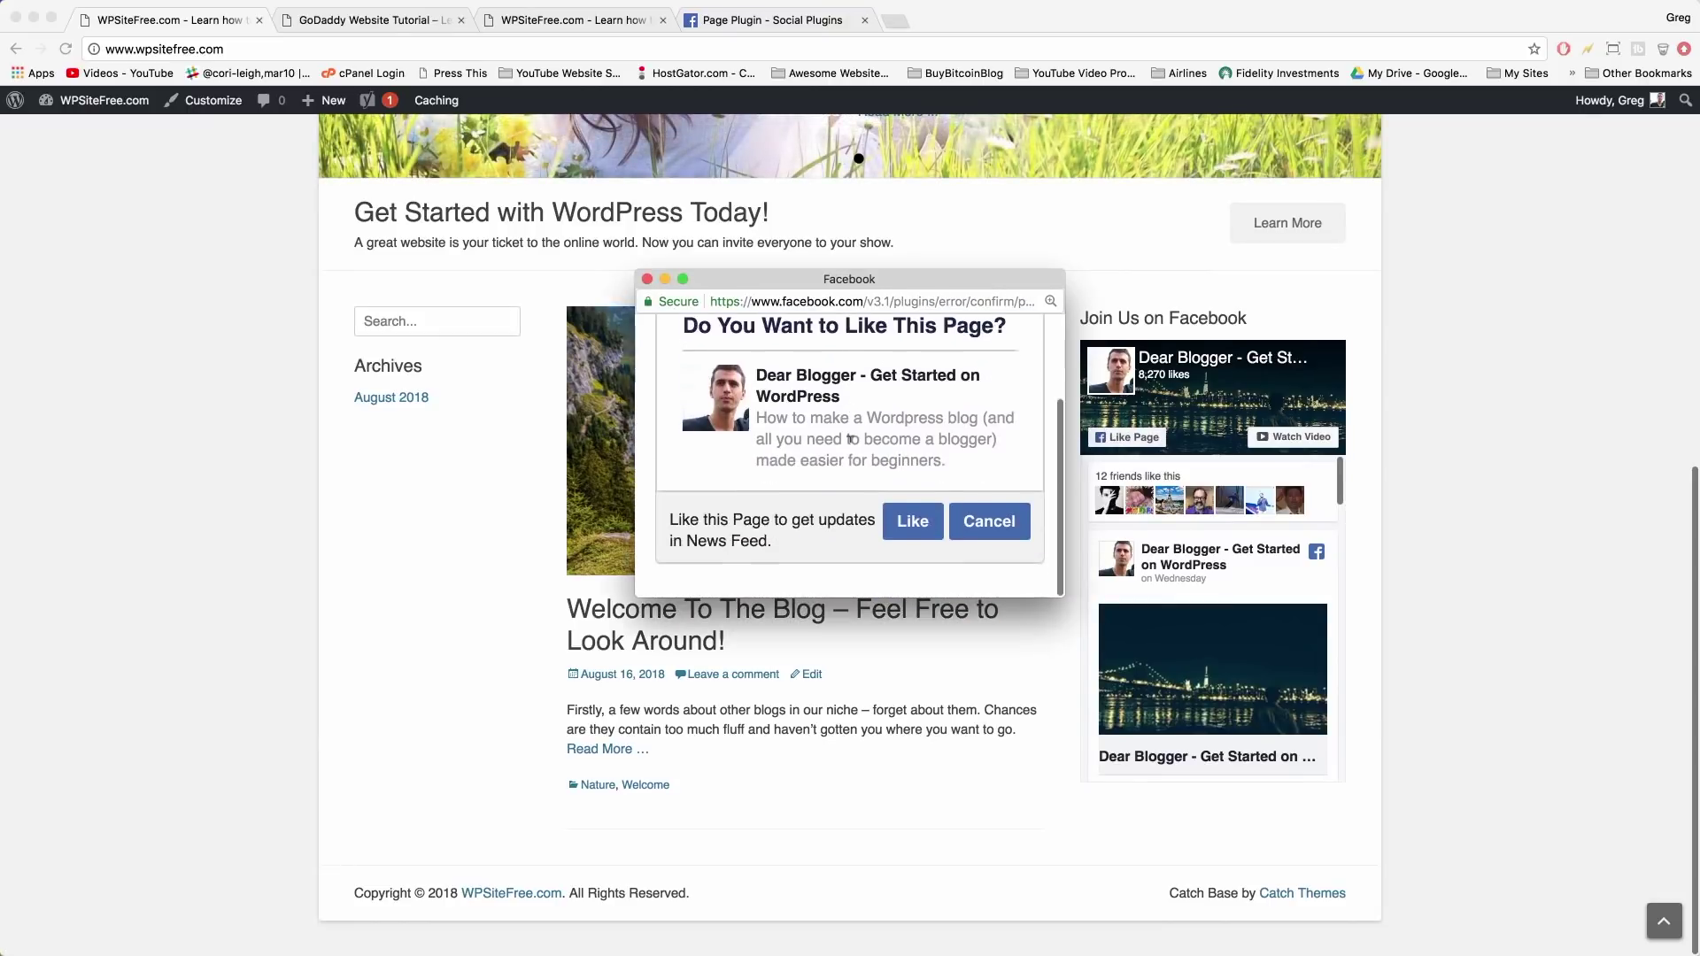
pyautogui.click(912, 529)
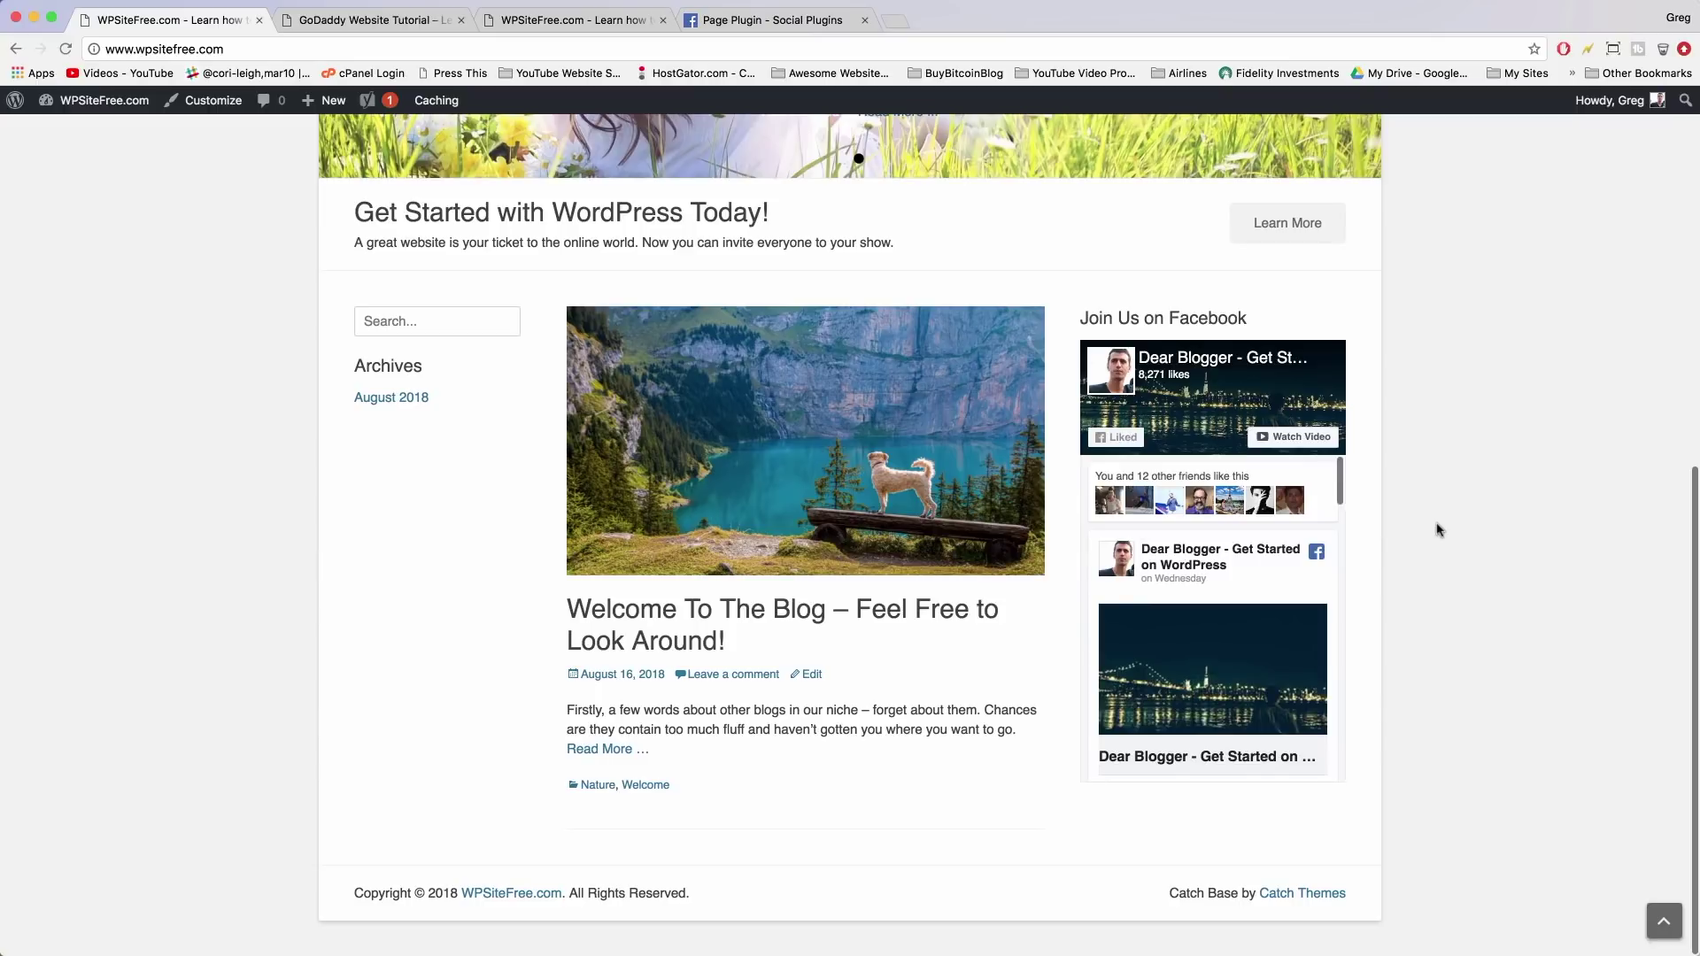
pyautogui.scroll(8, 1439, 529)
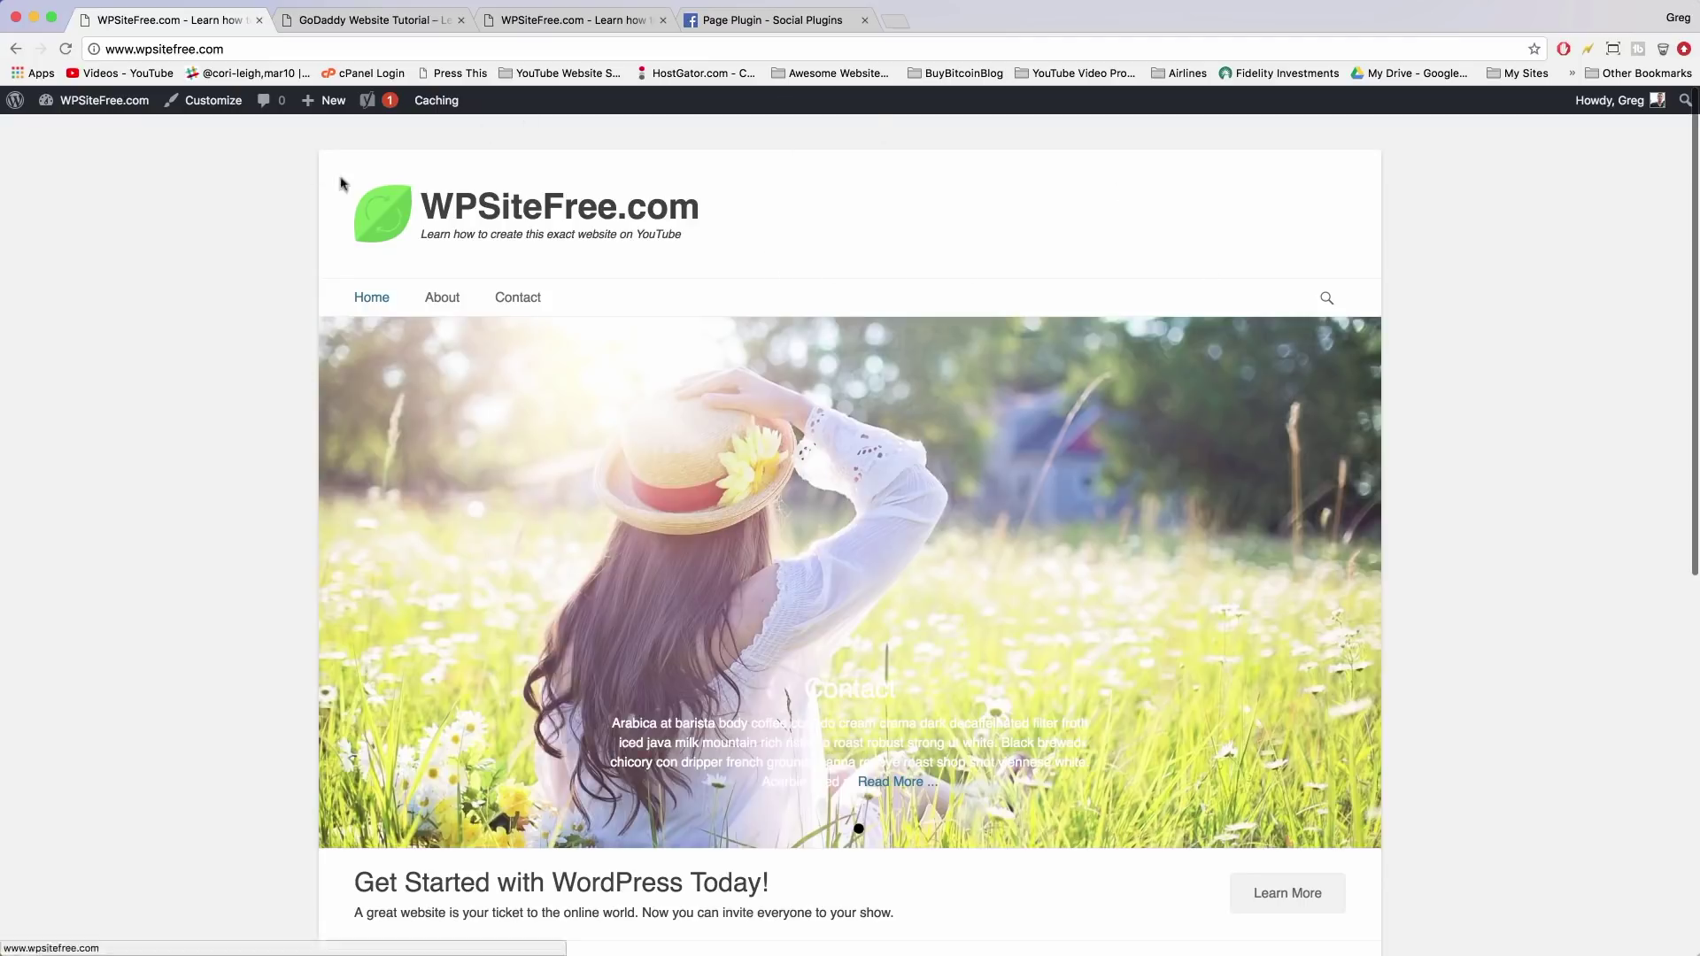
# Open the Customizer's Social Links and copy the facebook.com/dearblogger page address
pyautogui.click(215, 103)
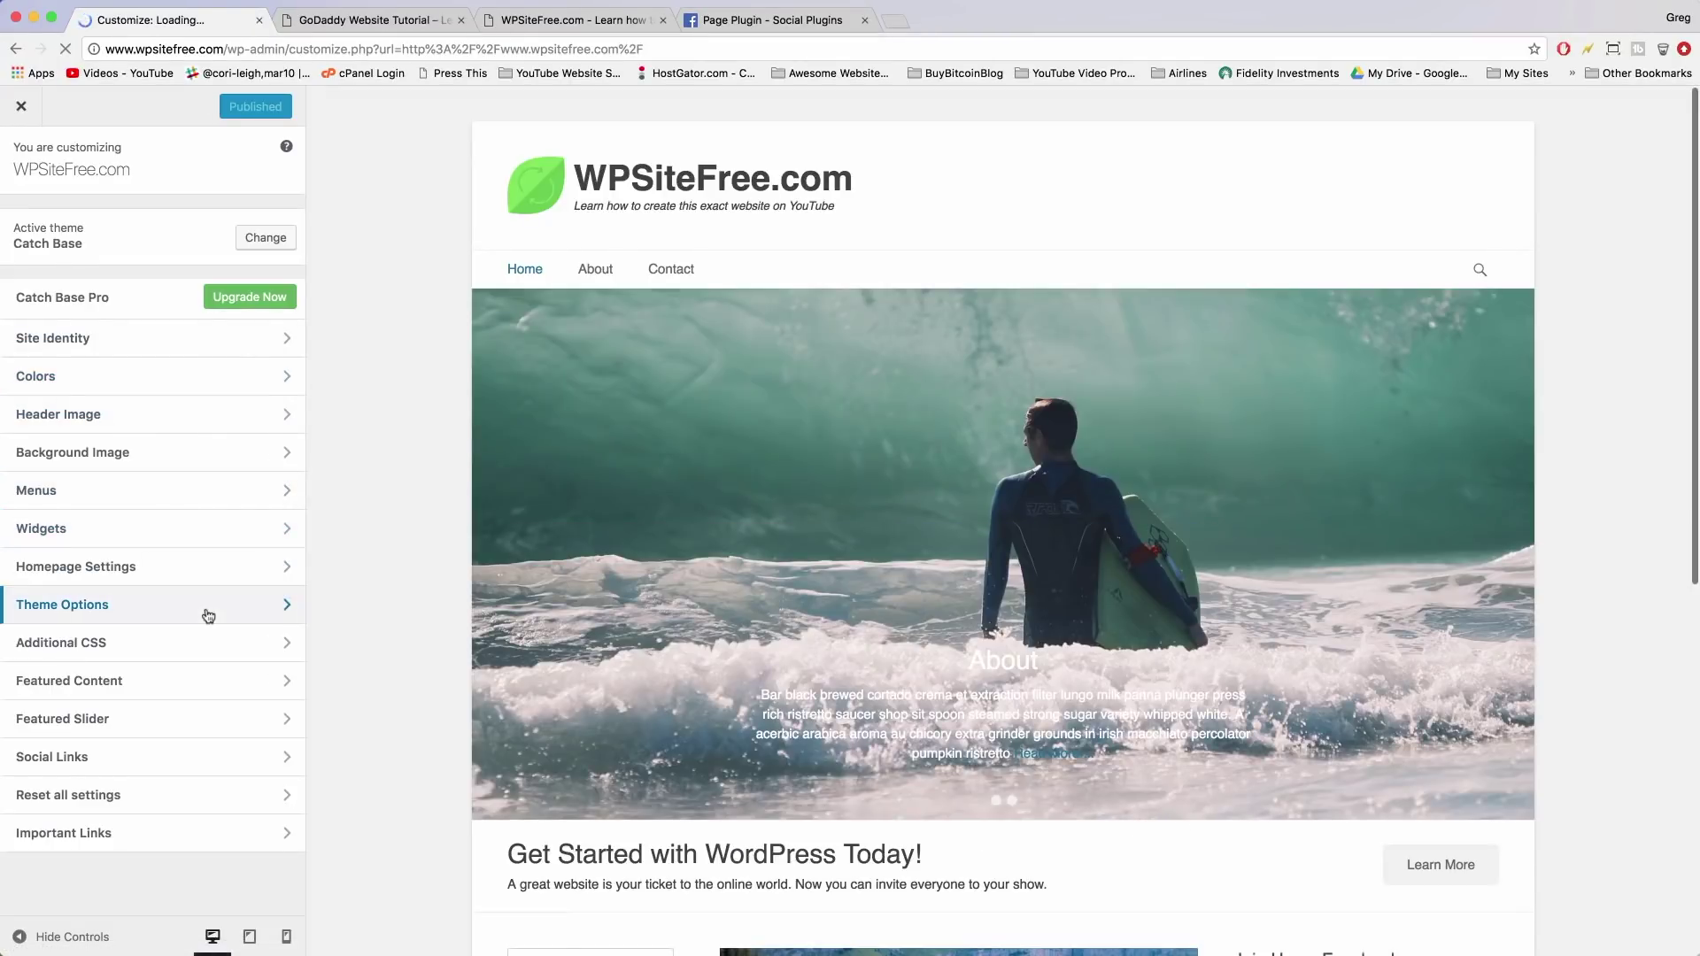
pyautogui.click(256, 771)
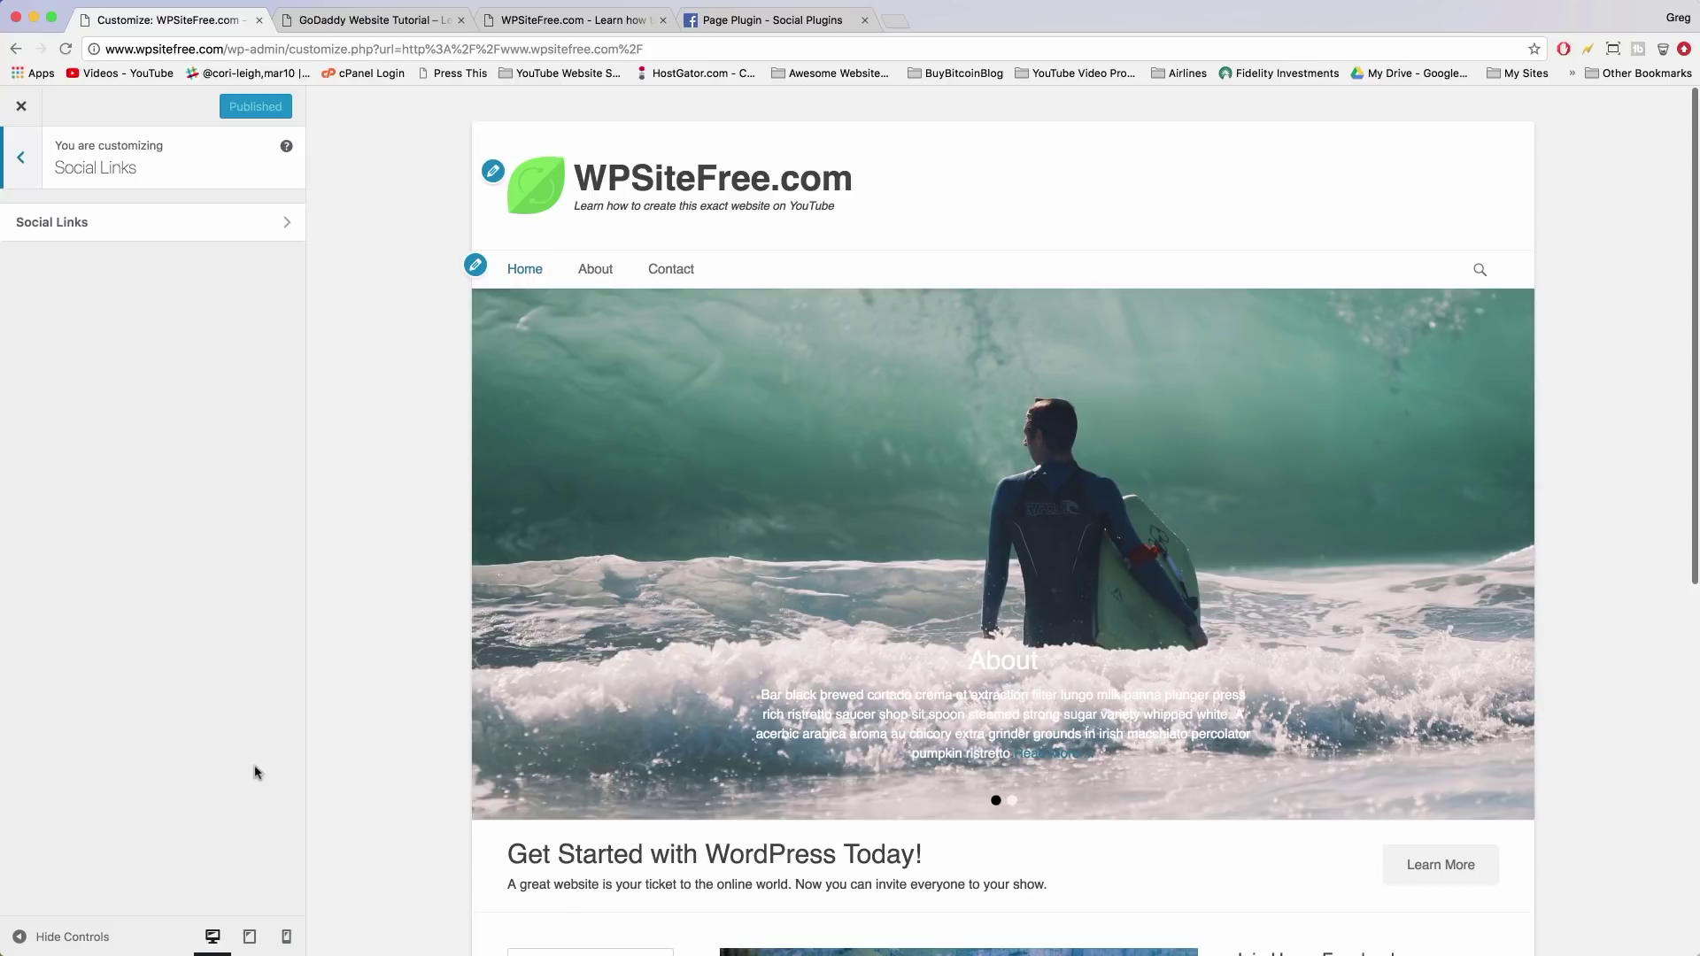
pyautogui.click(270, 228)
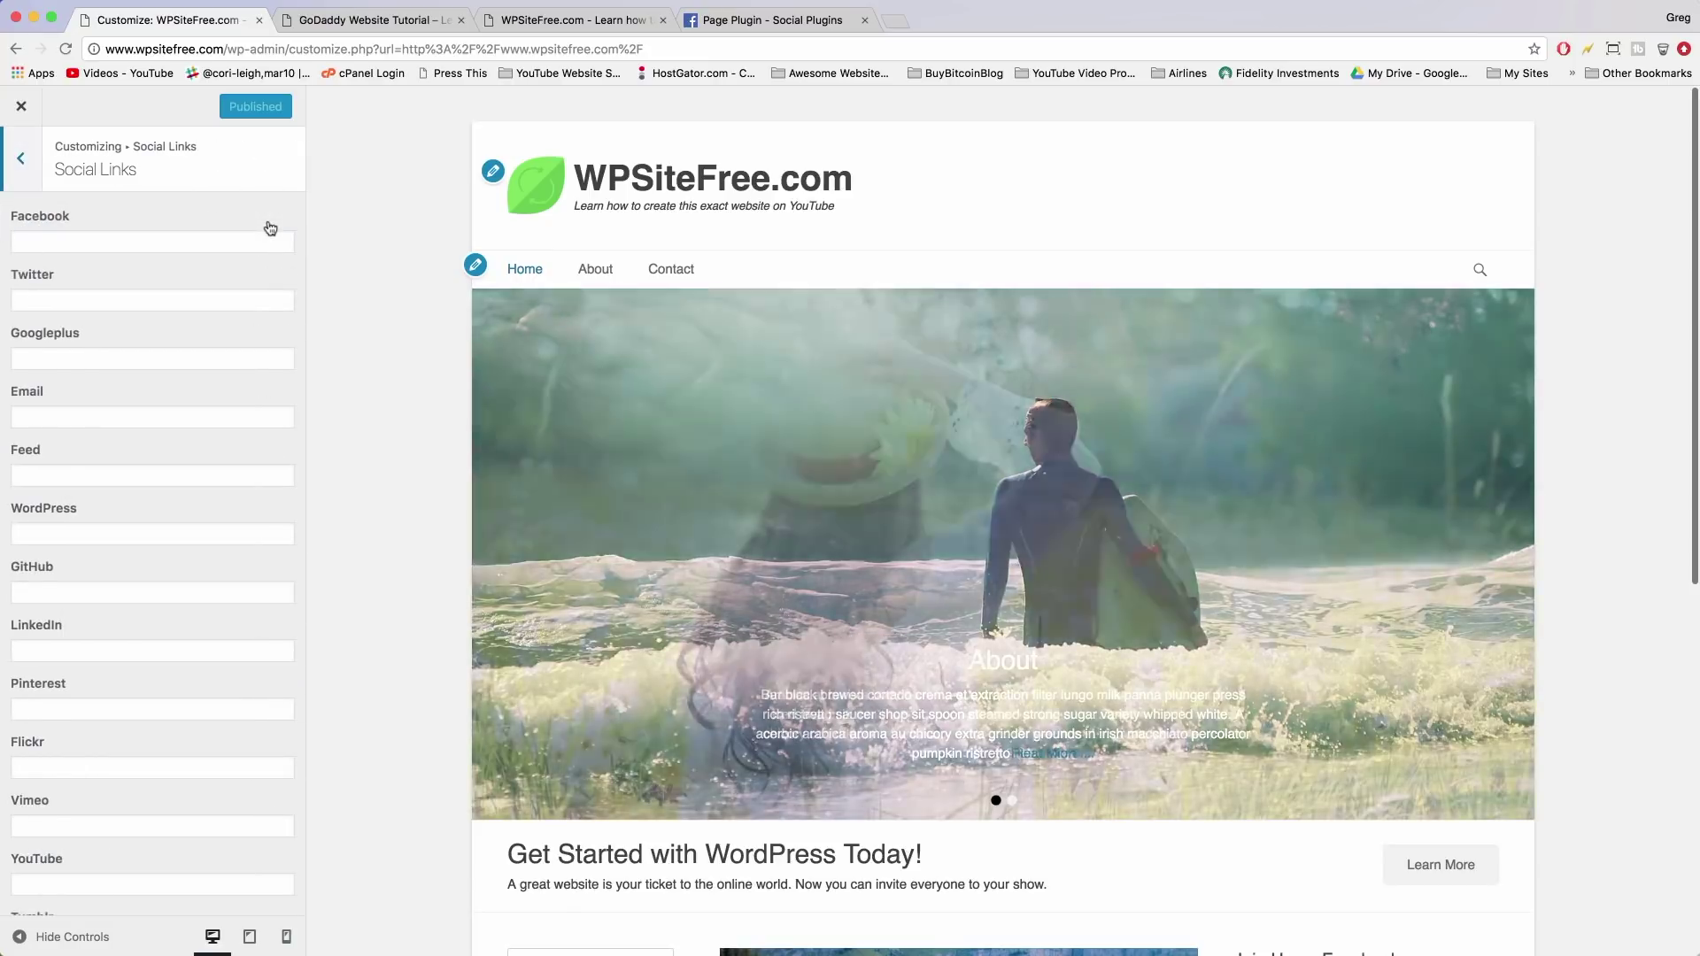
pyautogui.click(744, 20)
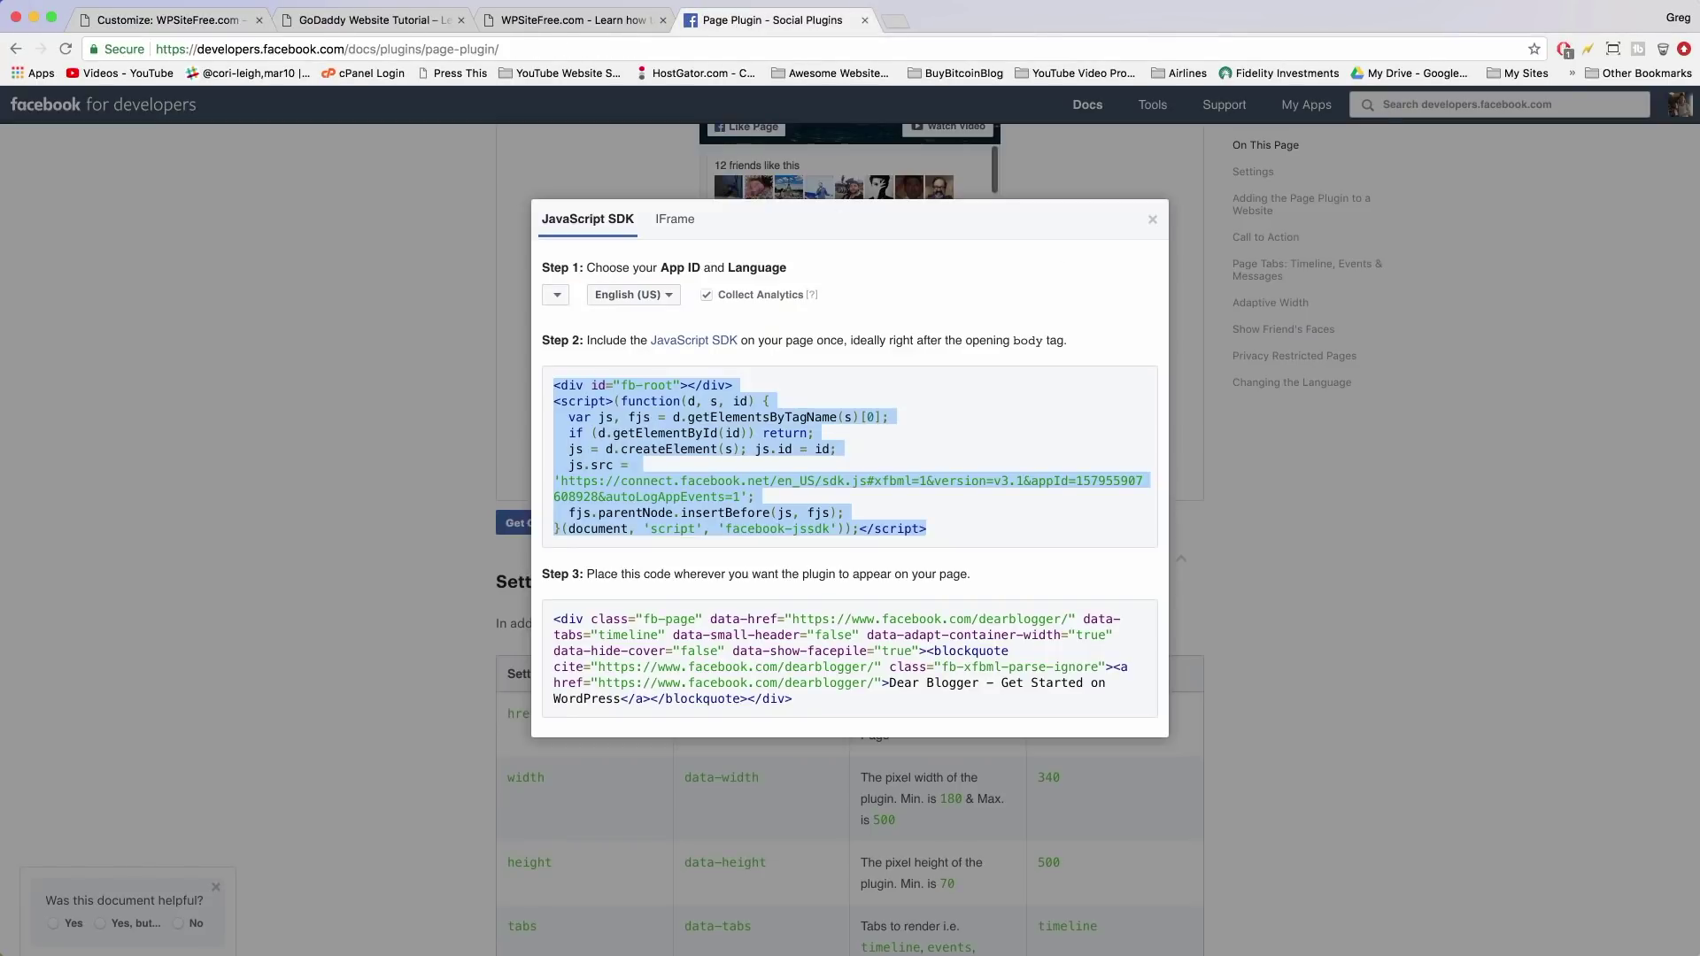
pyautogui.click(896, 18)
pyautogui.write('facebook.com')
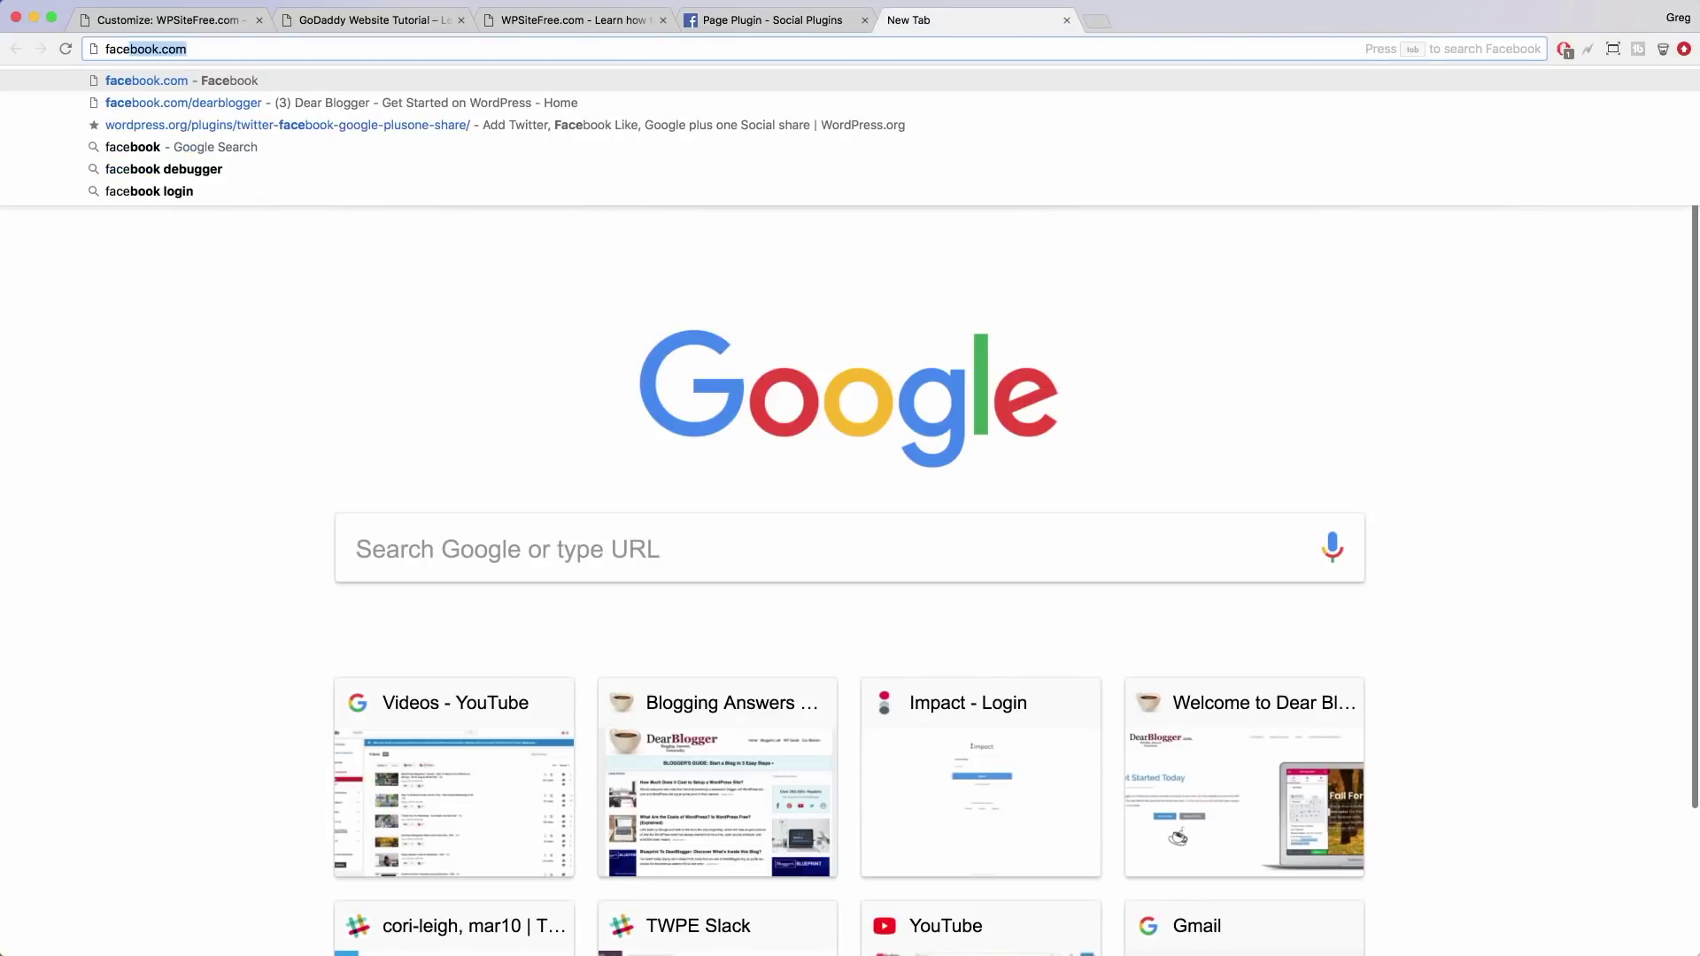
pyautogui.click(863, 20)
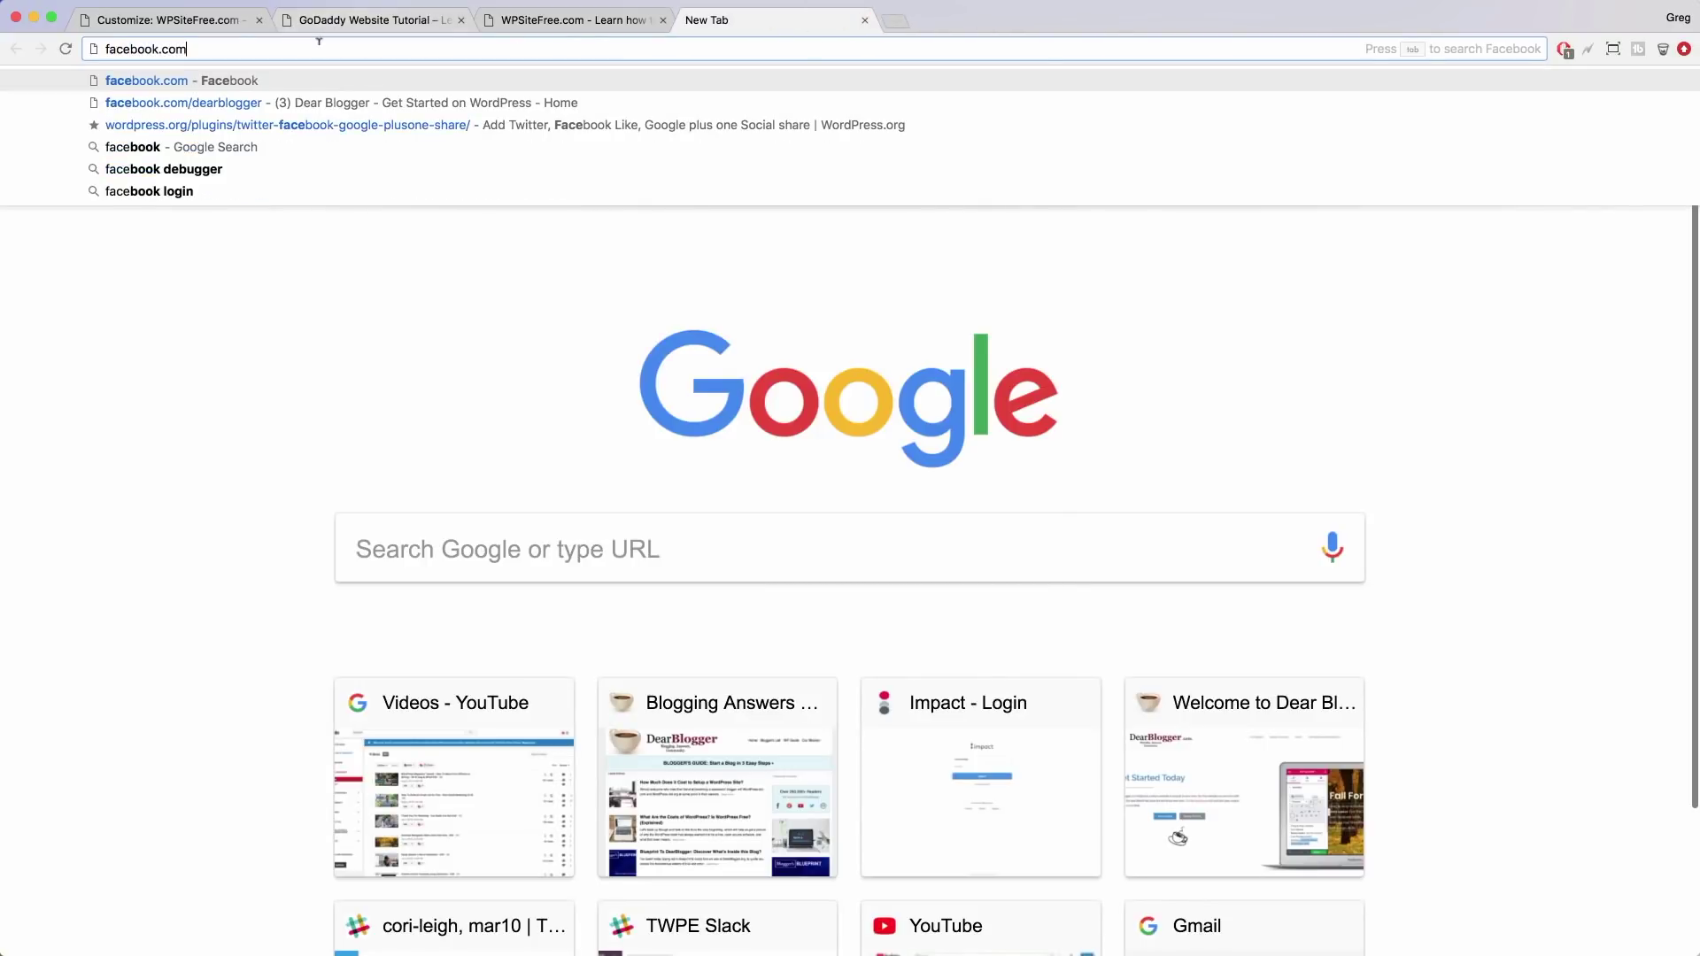
pyautogui.write('/dea')
pyautogui.press('Return')
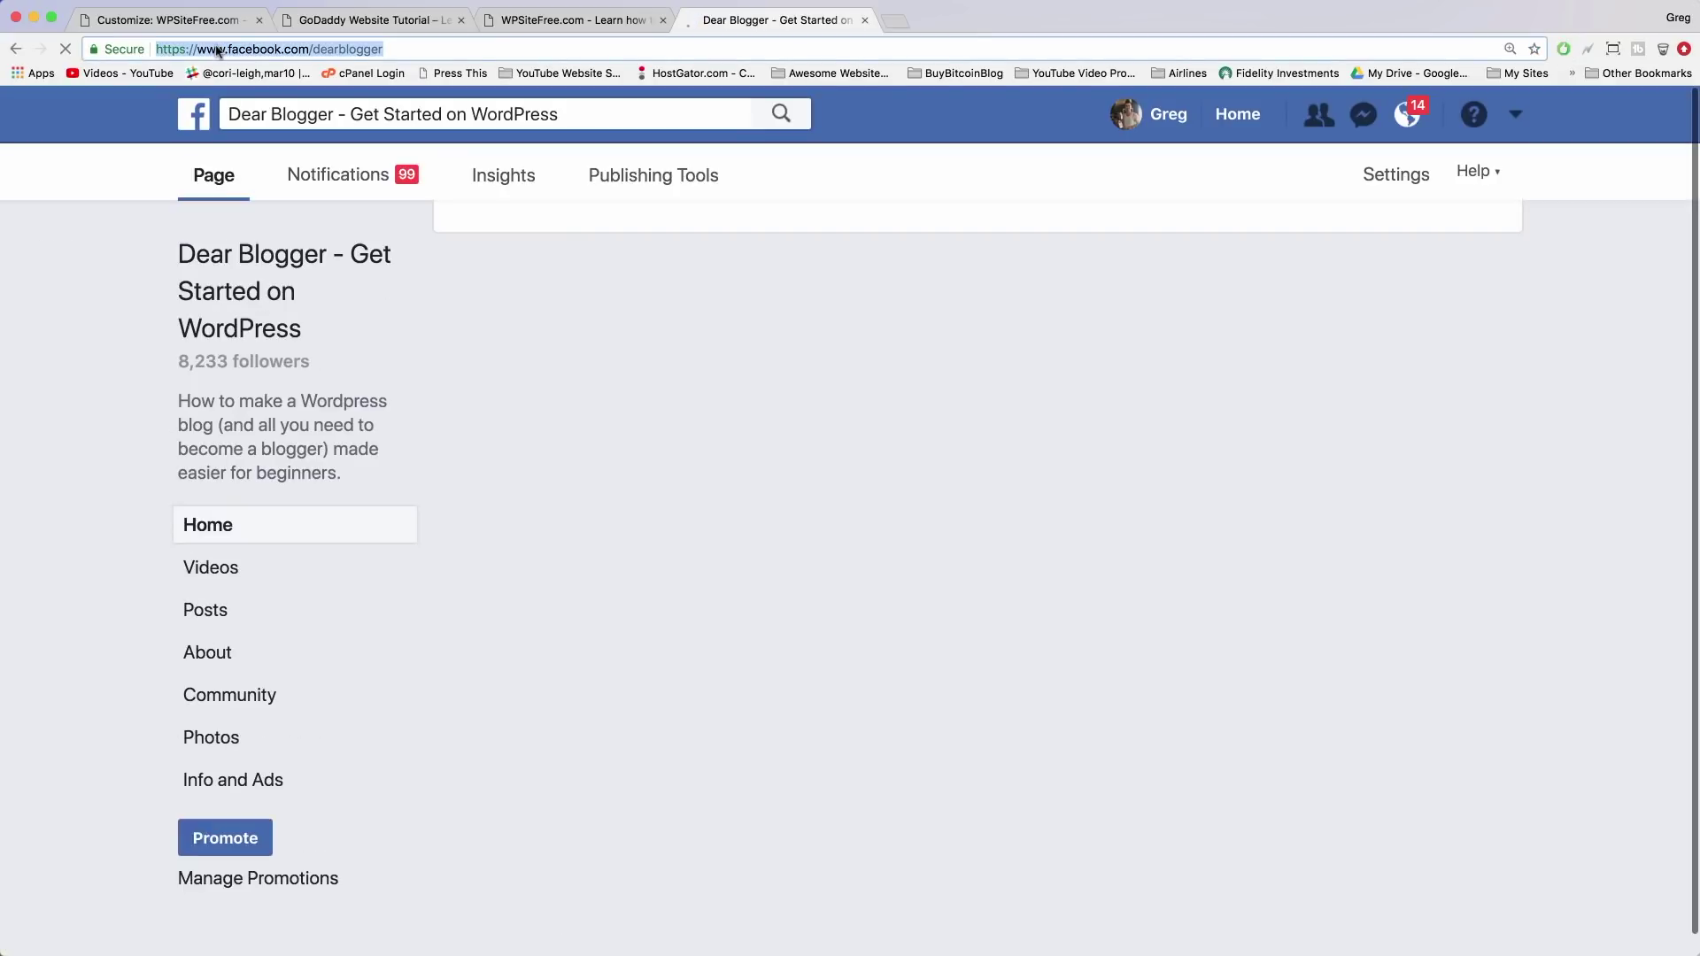
pyautogui.rightClick(222, 49)
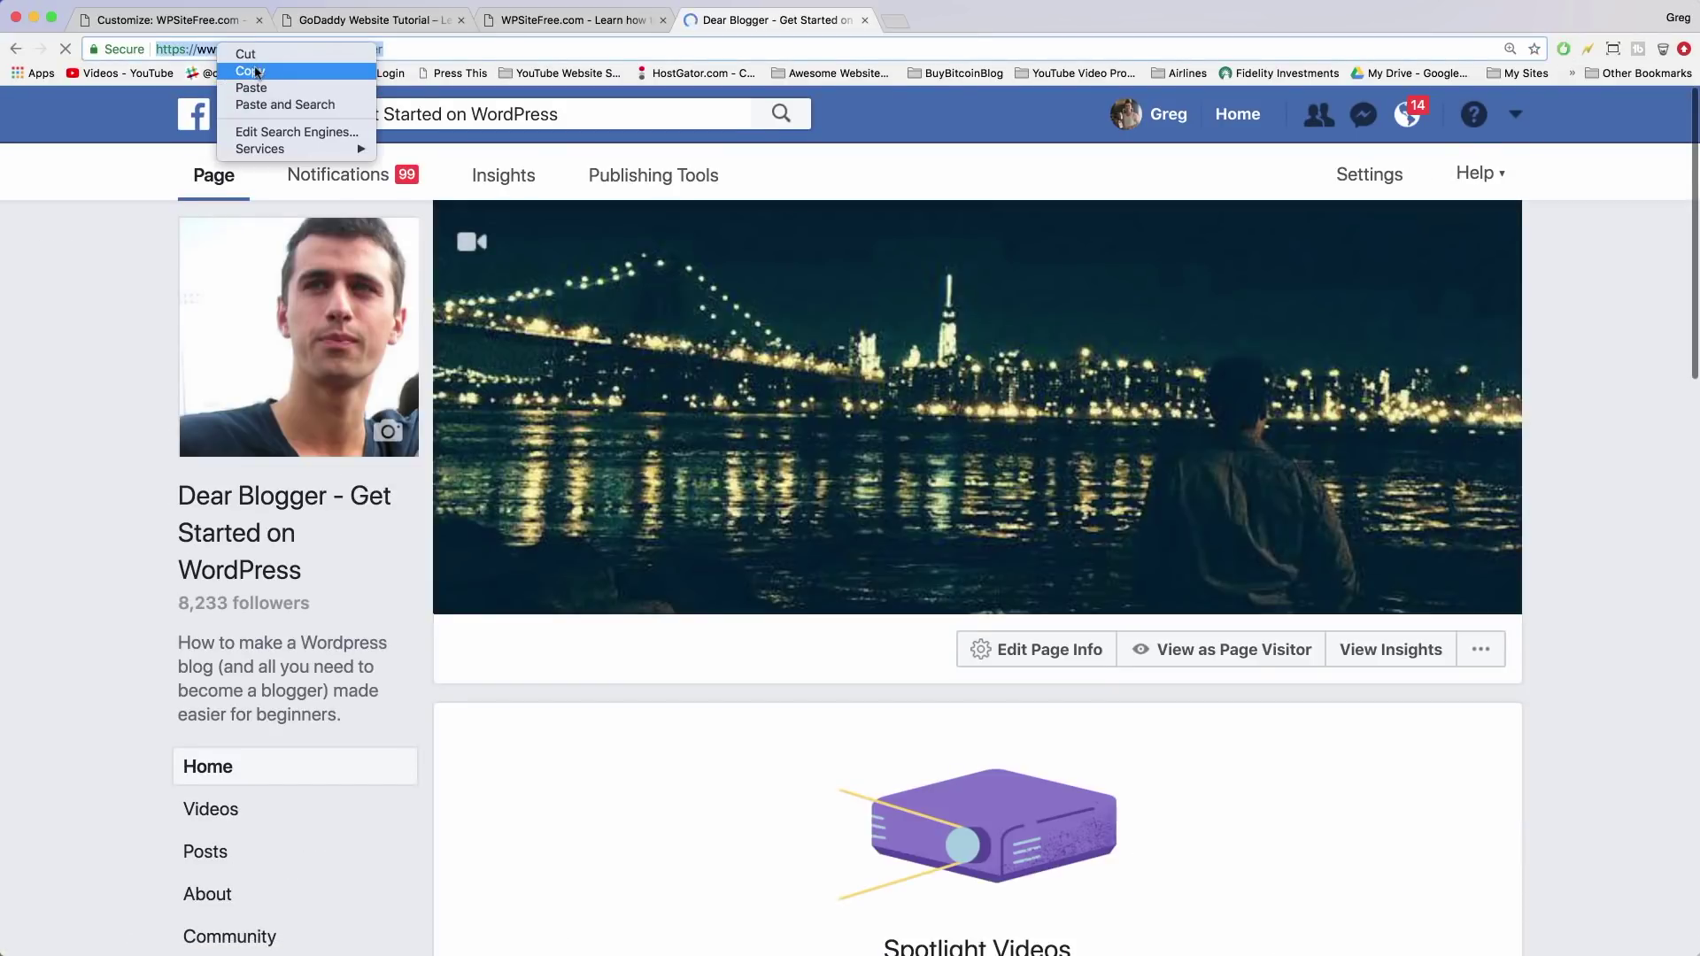
pyautogui.click(256, 73)
# Paste the Dear Blogger page address into the Facebook social link field
pyautogui.scroll(-5, 832, 440)
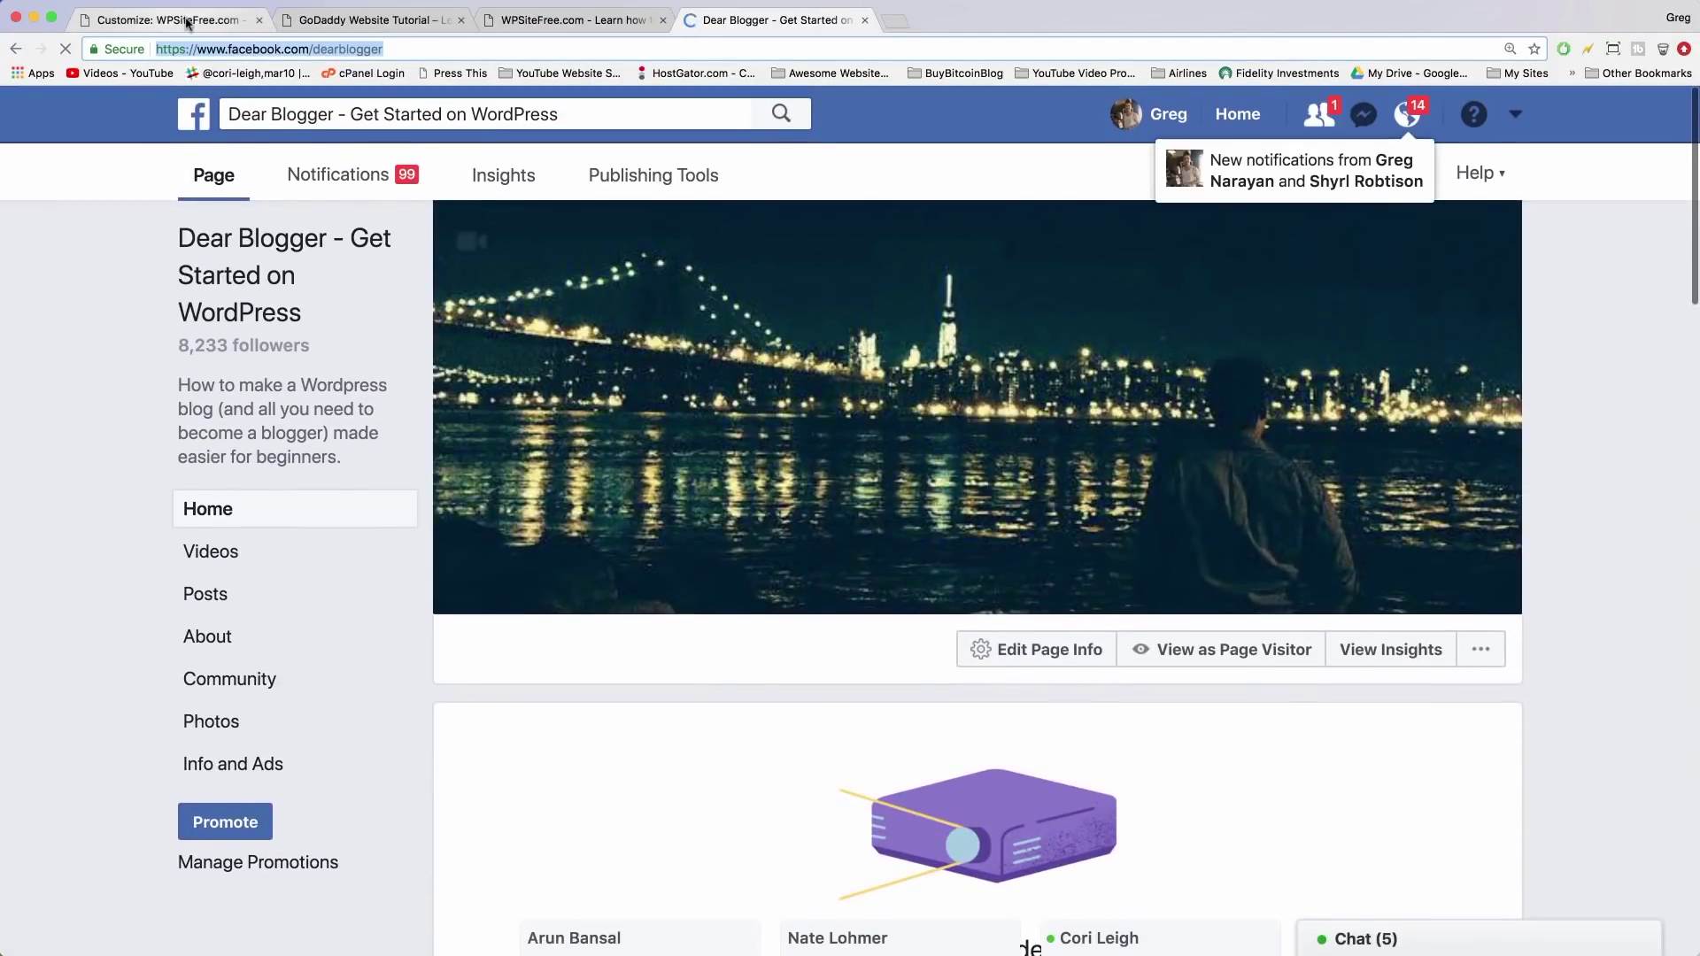
pyautogui.click(166, 19)
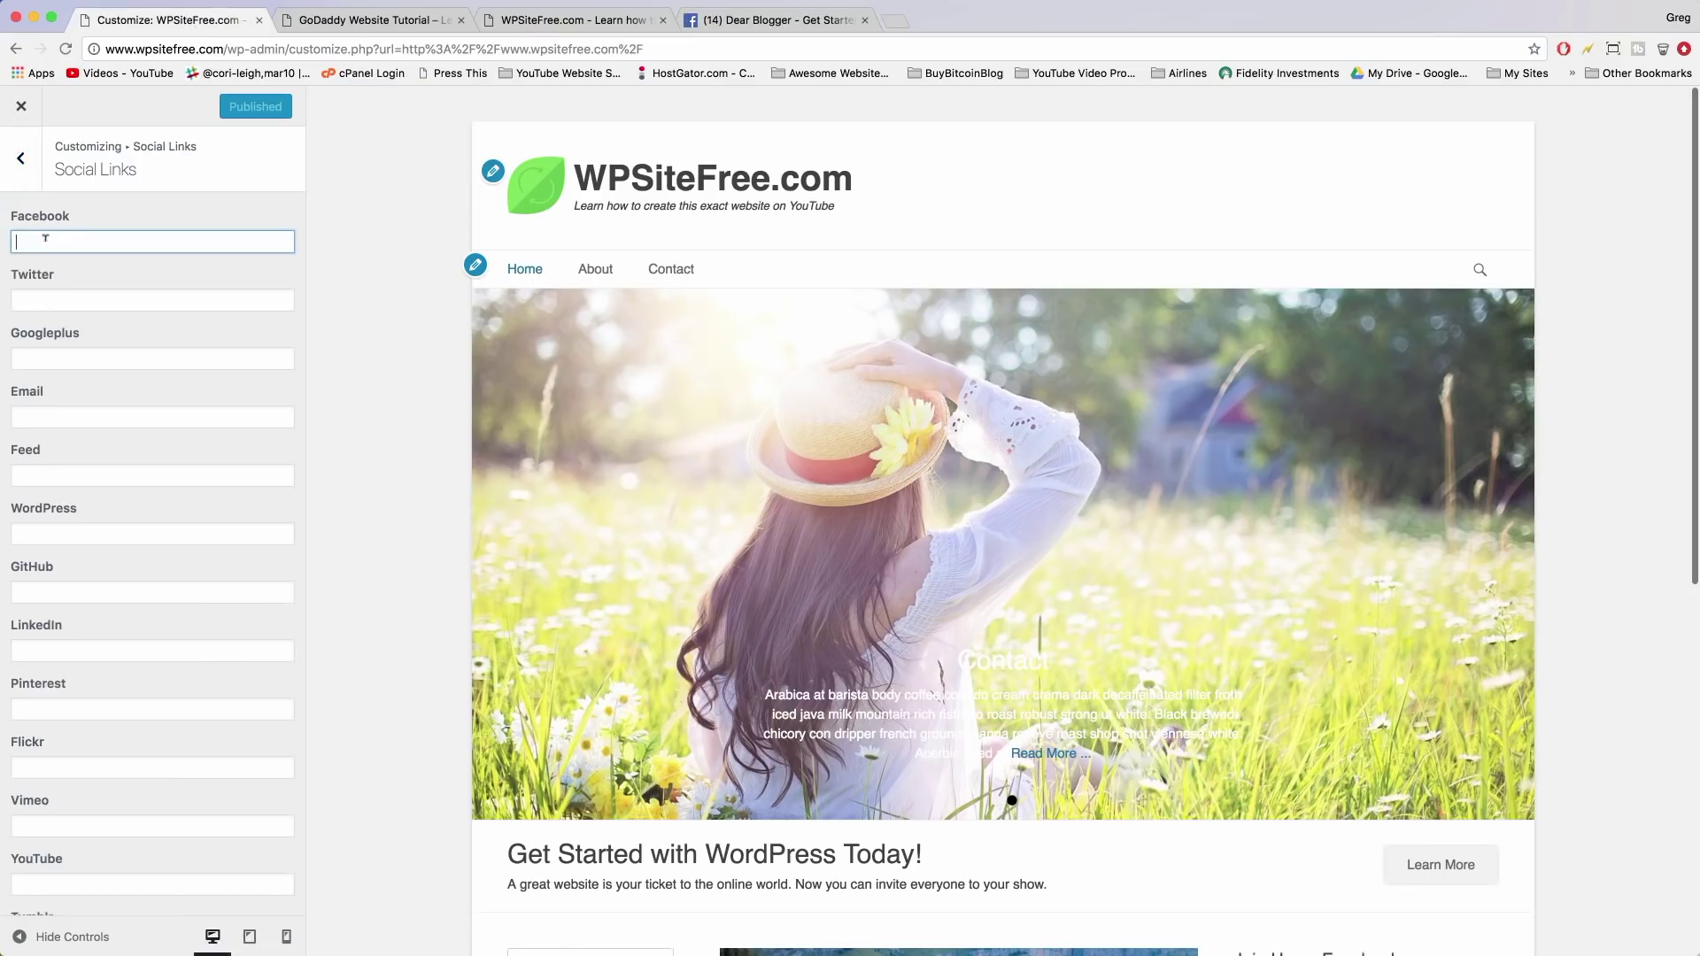
pyautogui.rightClick(45, 238)
pyautogui.click(73, 355)
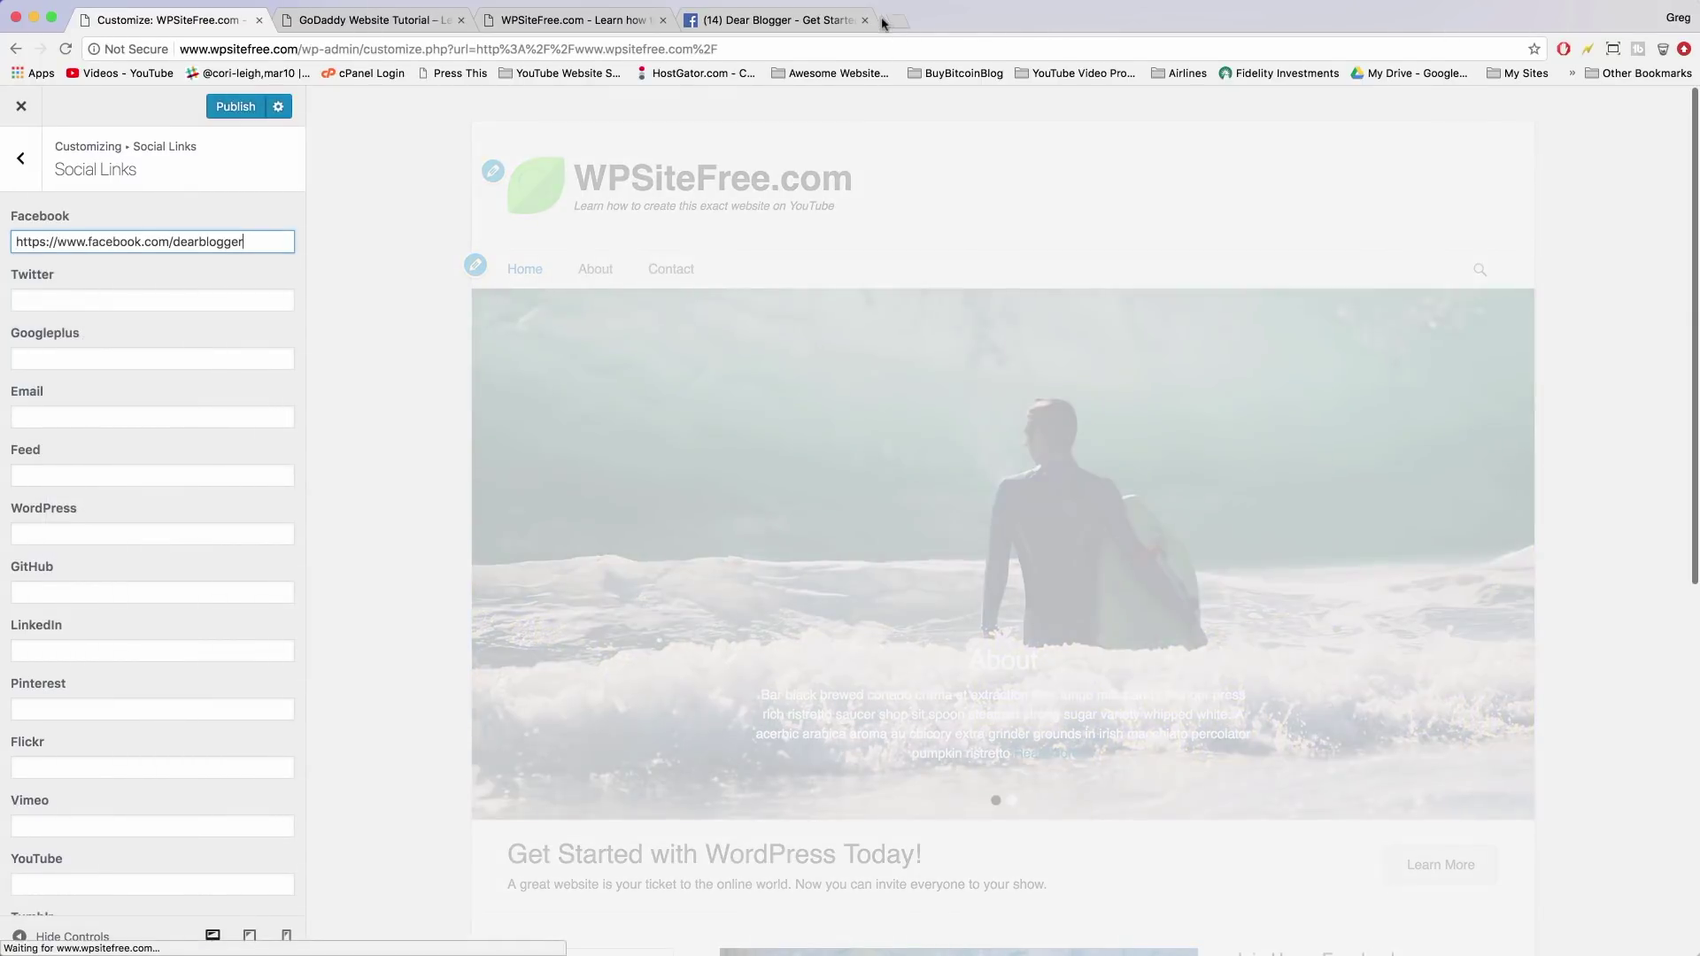
pyautogui.click(894, 20)
# Copy the twitter.com profile address and paste it into the Twitter social link field
pyautogui.write('twitter.com/g')
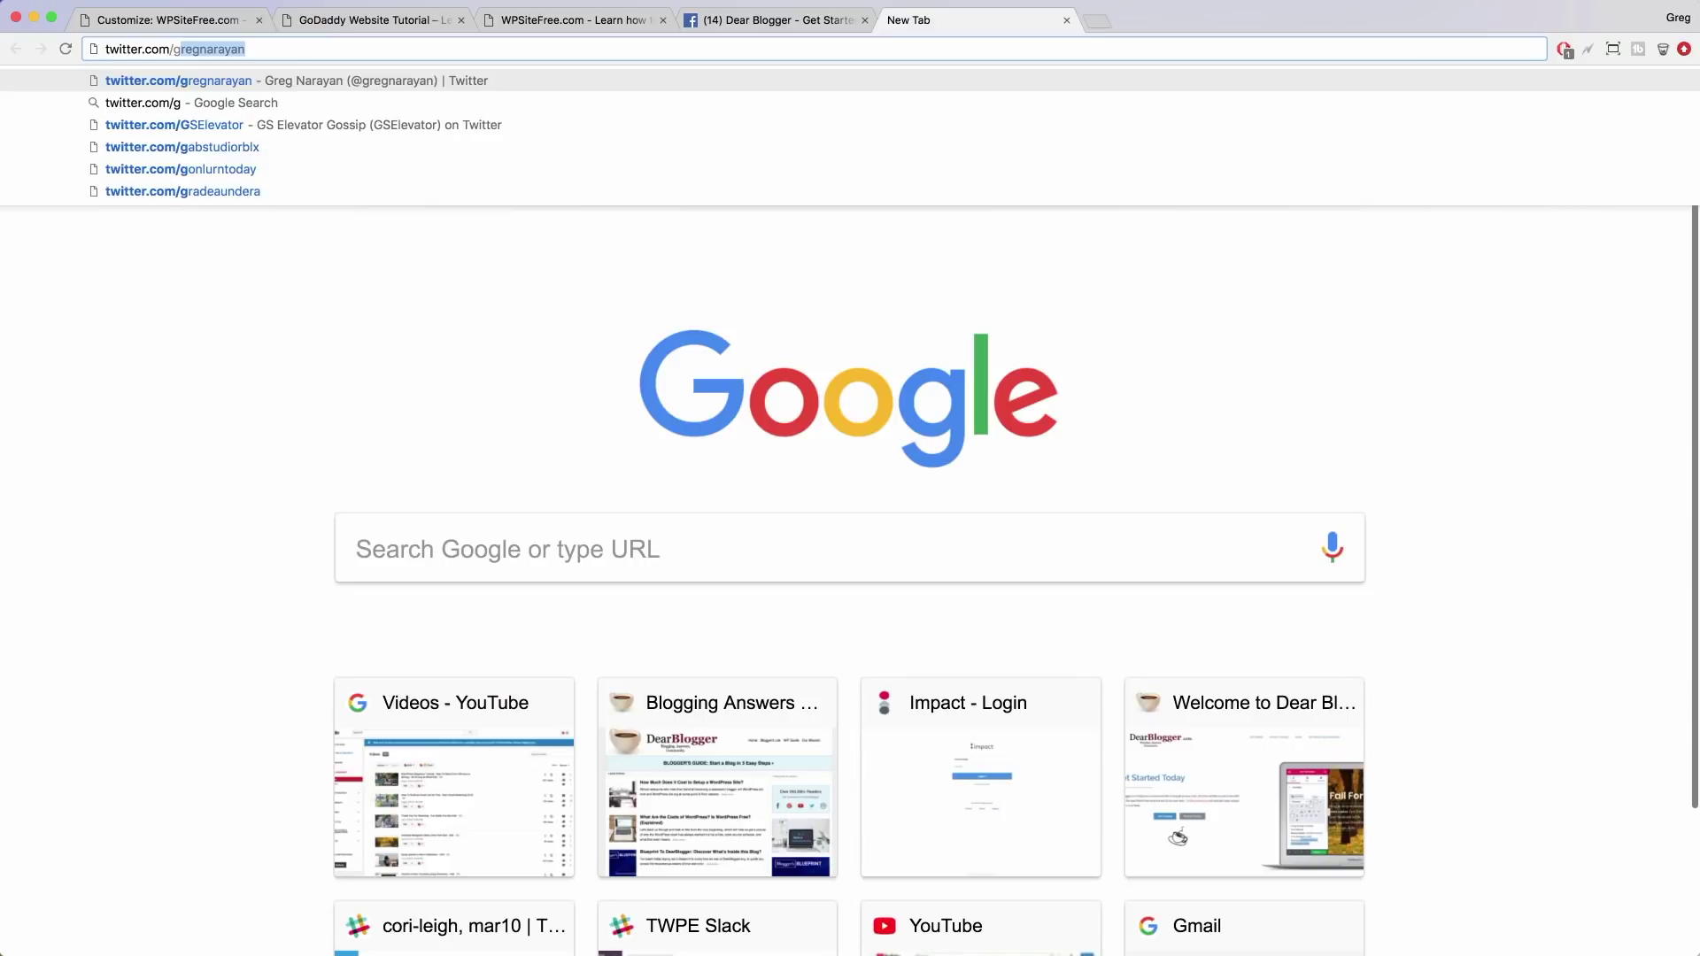
pyautogui.press('Return')
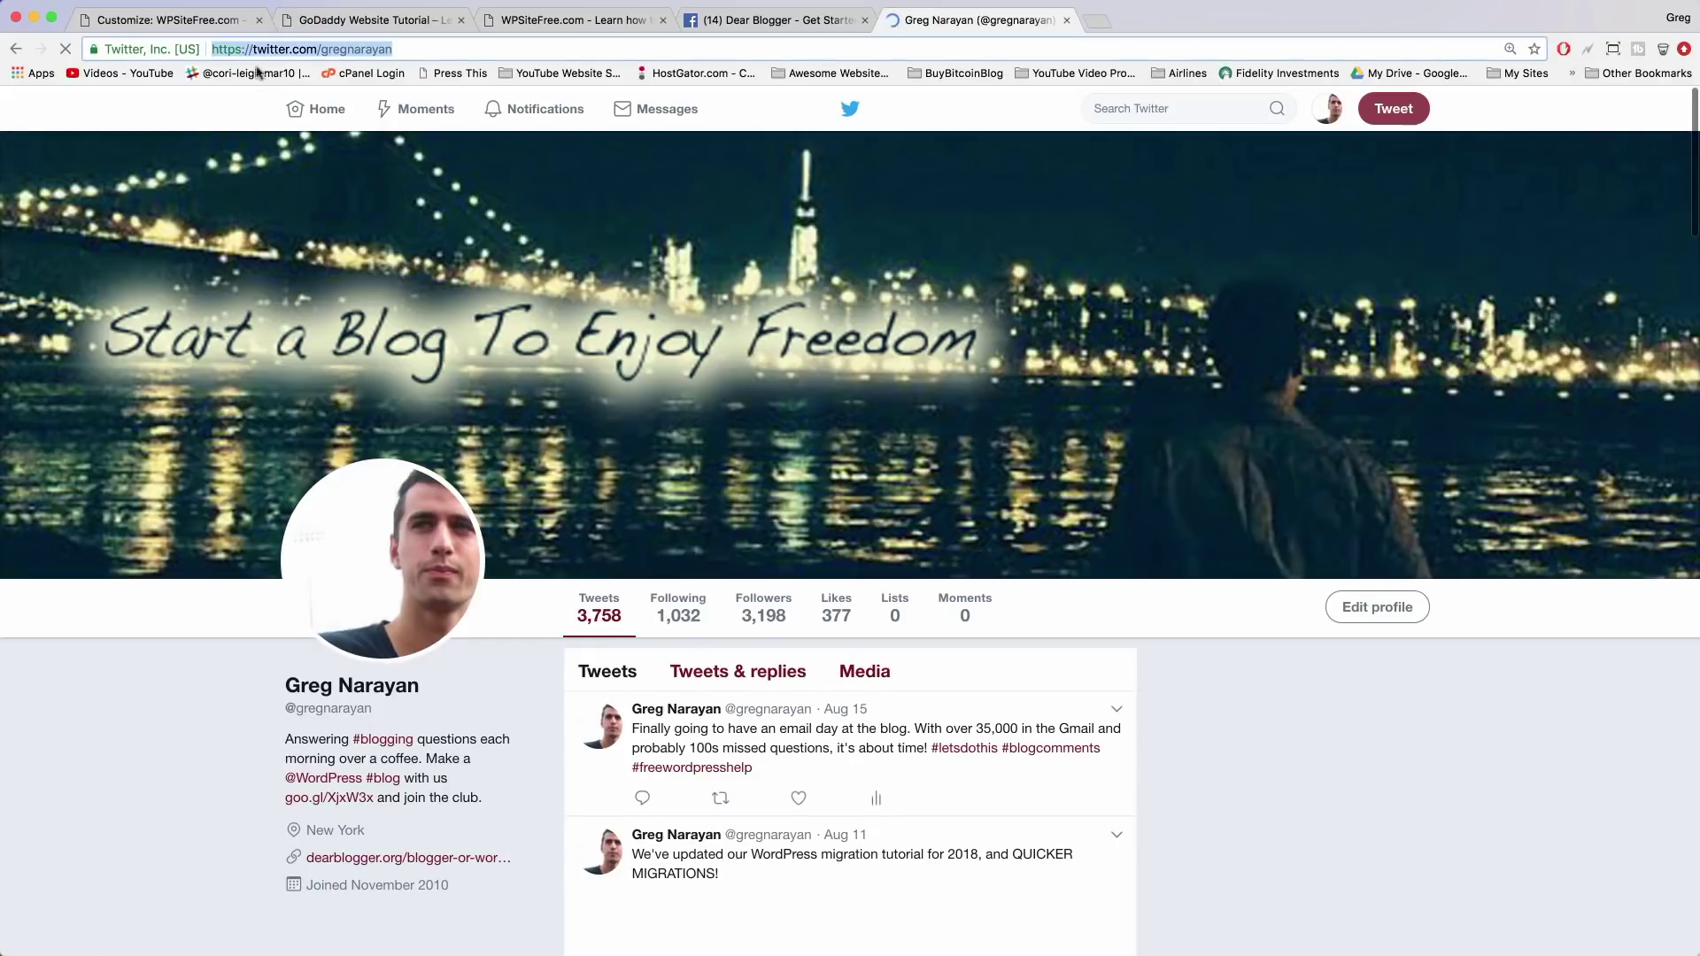
pyautogui.rightClick(286, 46)
pyautogui.click(320, 69)
pyautogui.click(192, 27)
pyautogui.click(40, 300)
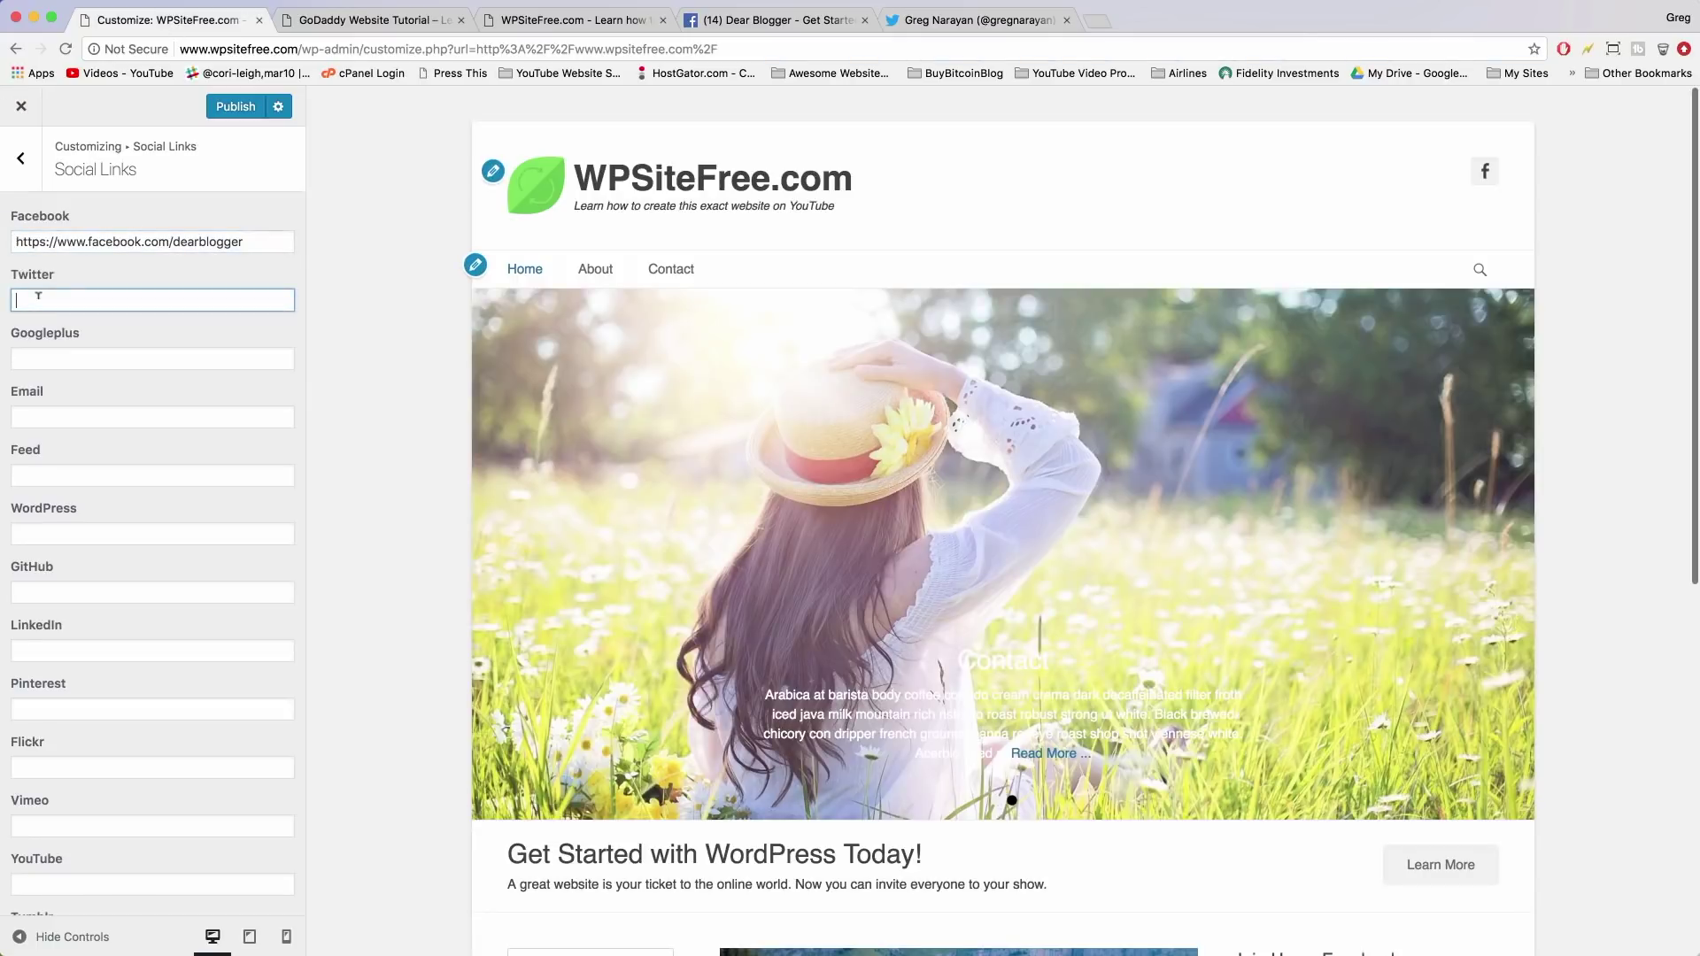
pyautogui.rightClick(43, 301)
pyautogui.click(75, 412)
# Search for the Google+ profile and paste its address into the Googleplus field
pyautogui.click(1108, 25)
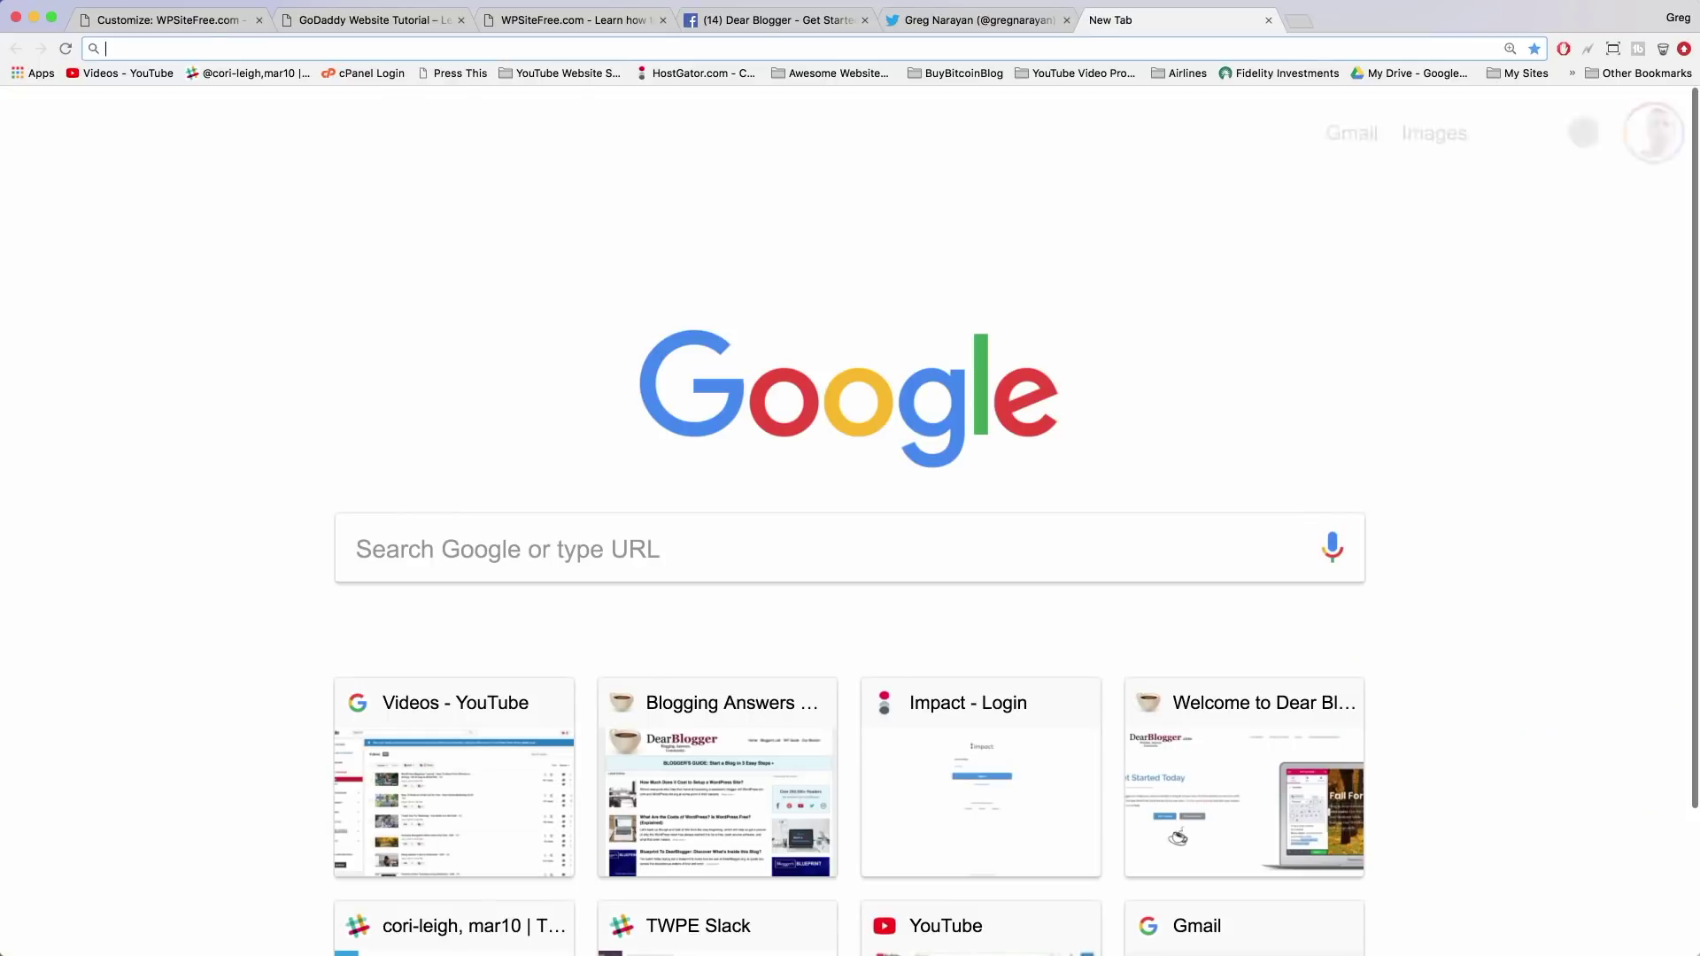
pyautogui.write('gooogle plus g')
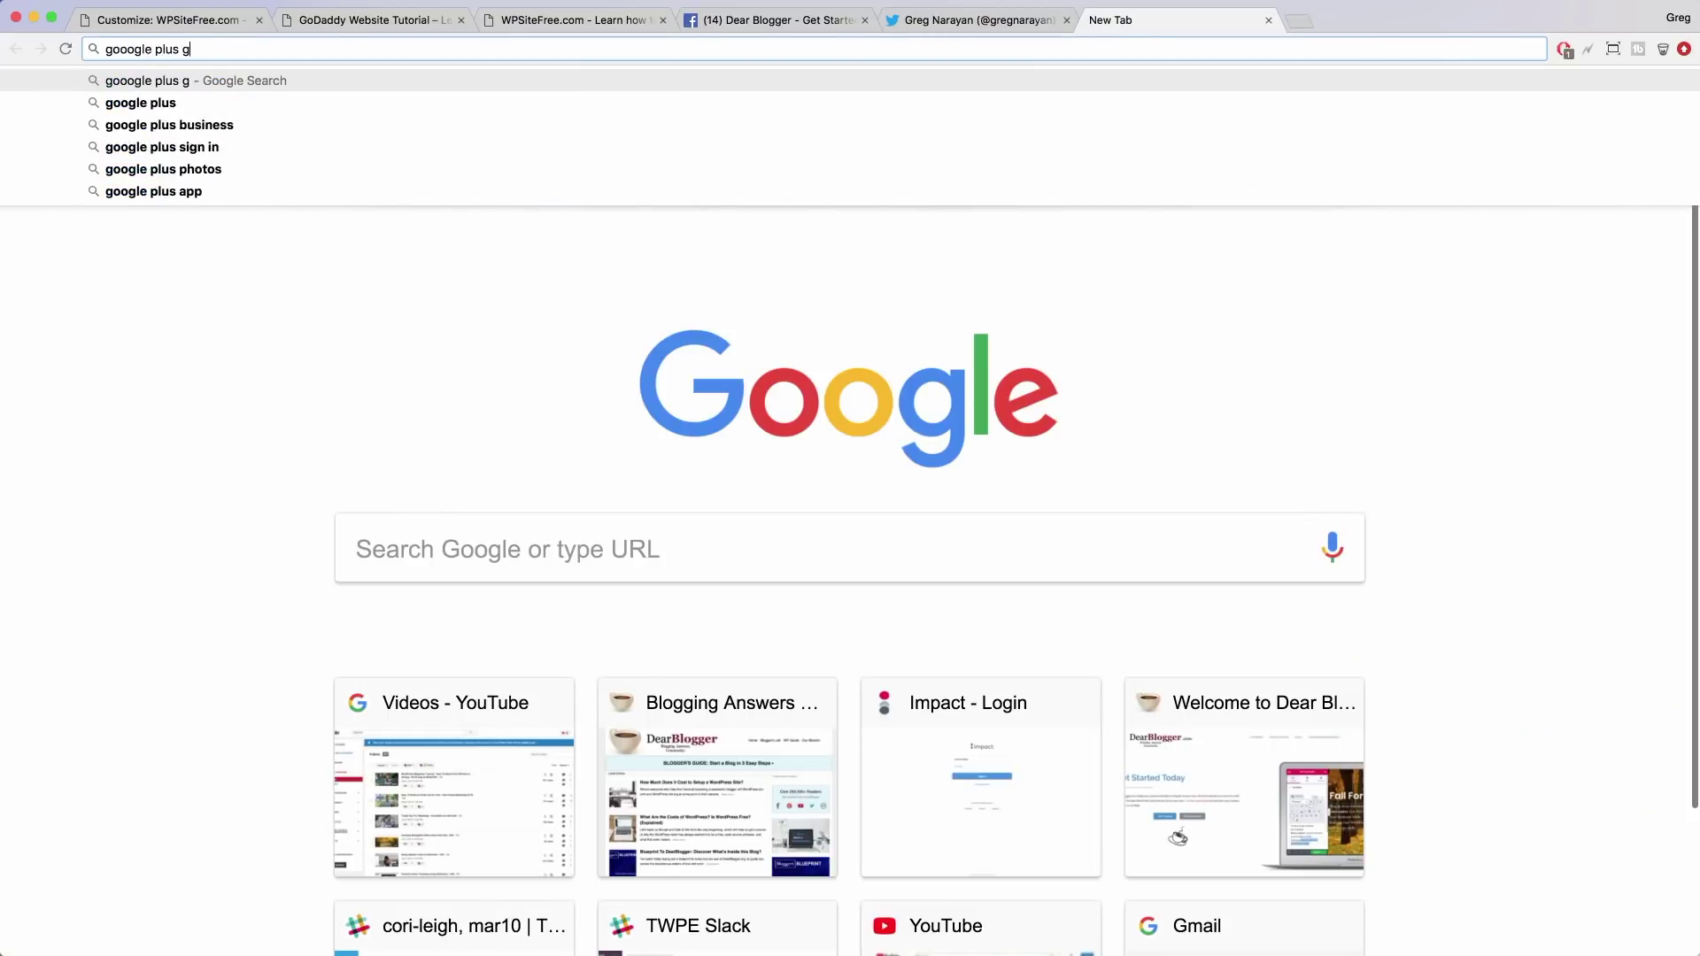
pyautogui.write('reg narayan')
pyautogui.press('Return')
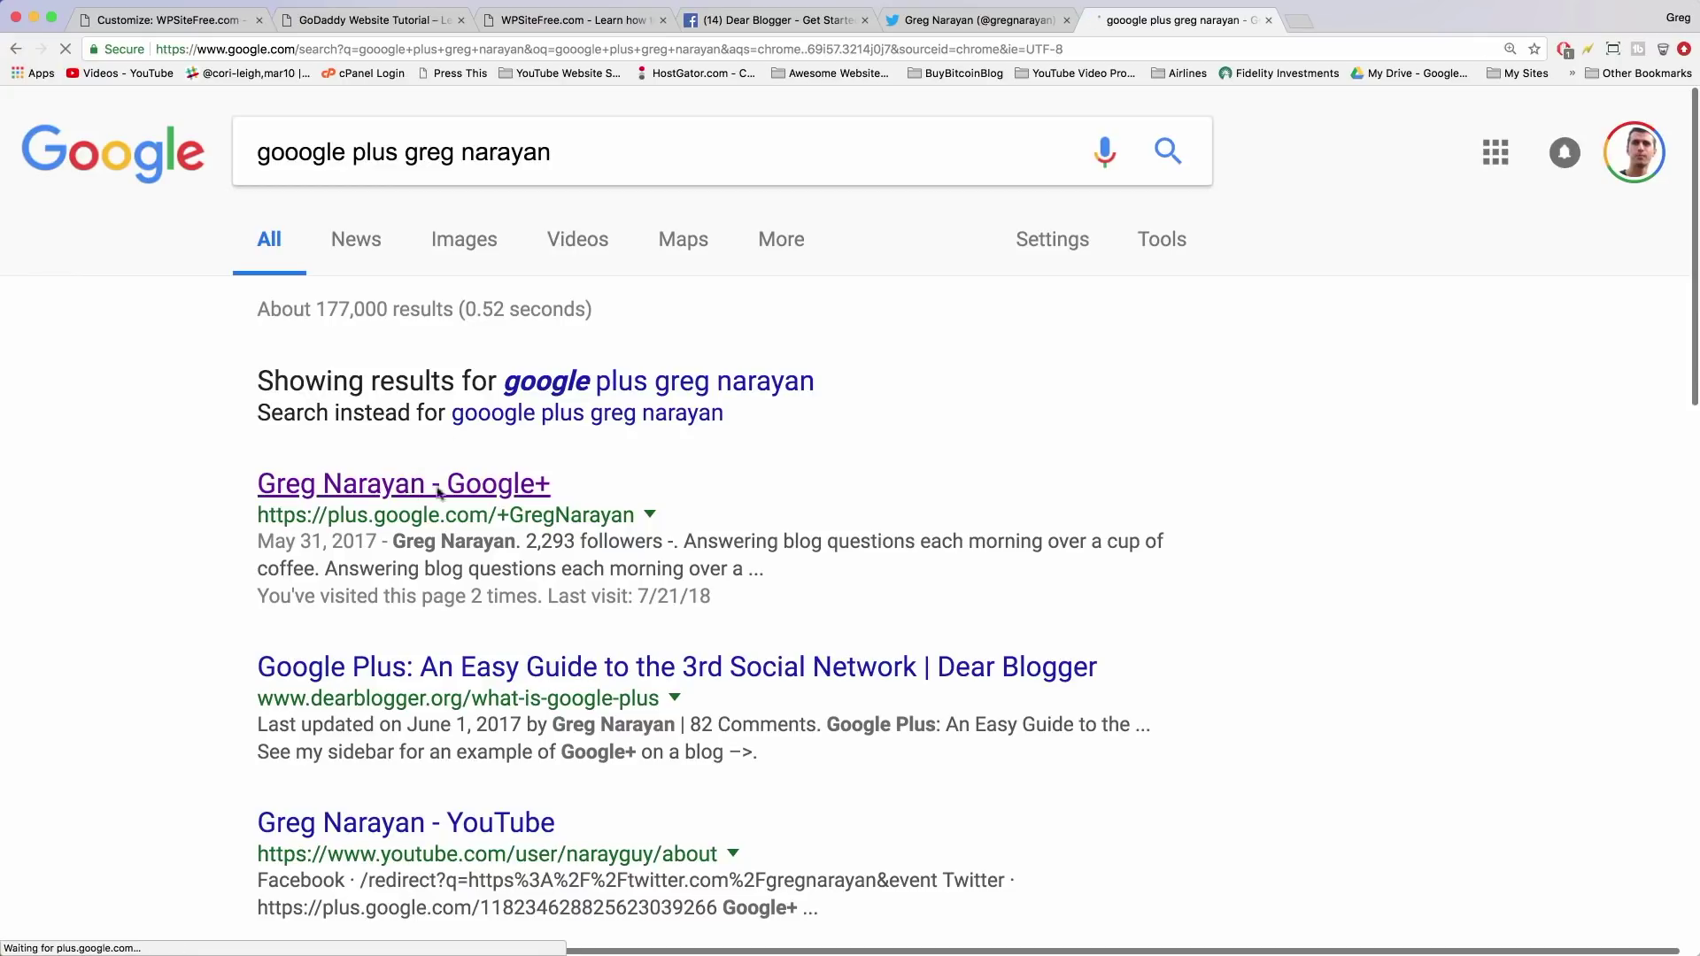
pyautogui.click(417, 54)
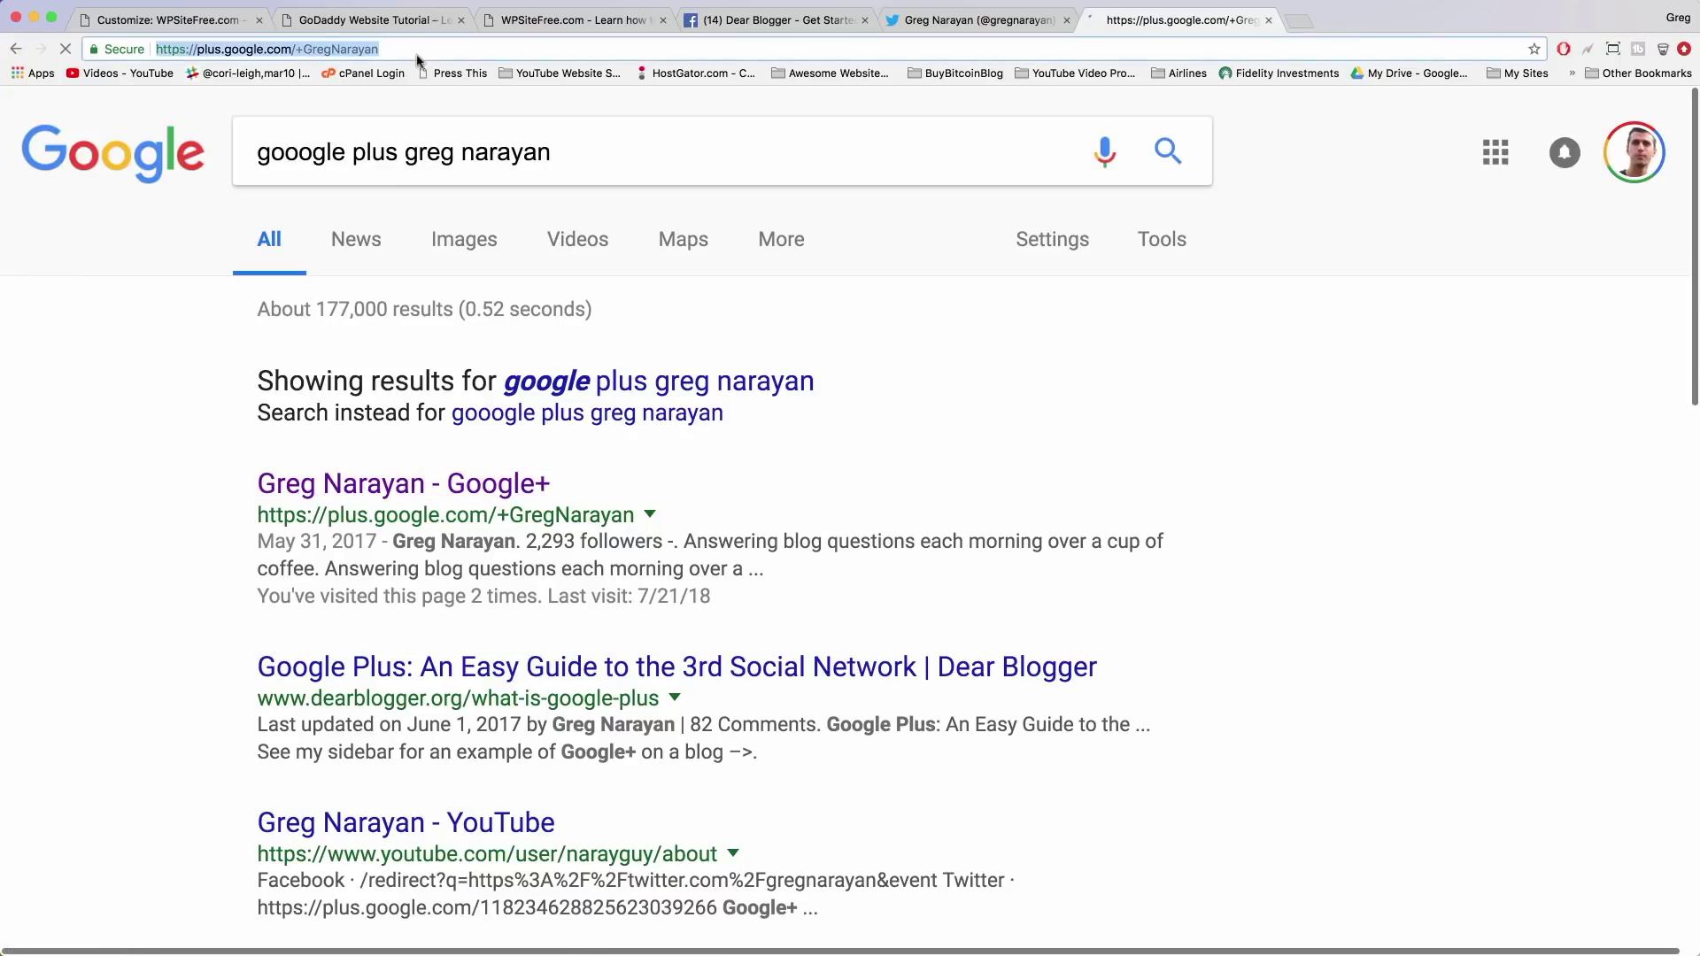
pyautogui.rightClick(268, 44)
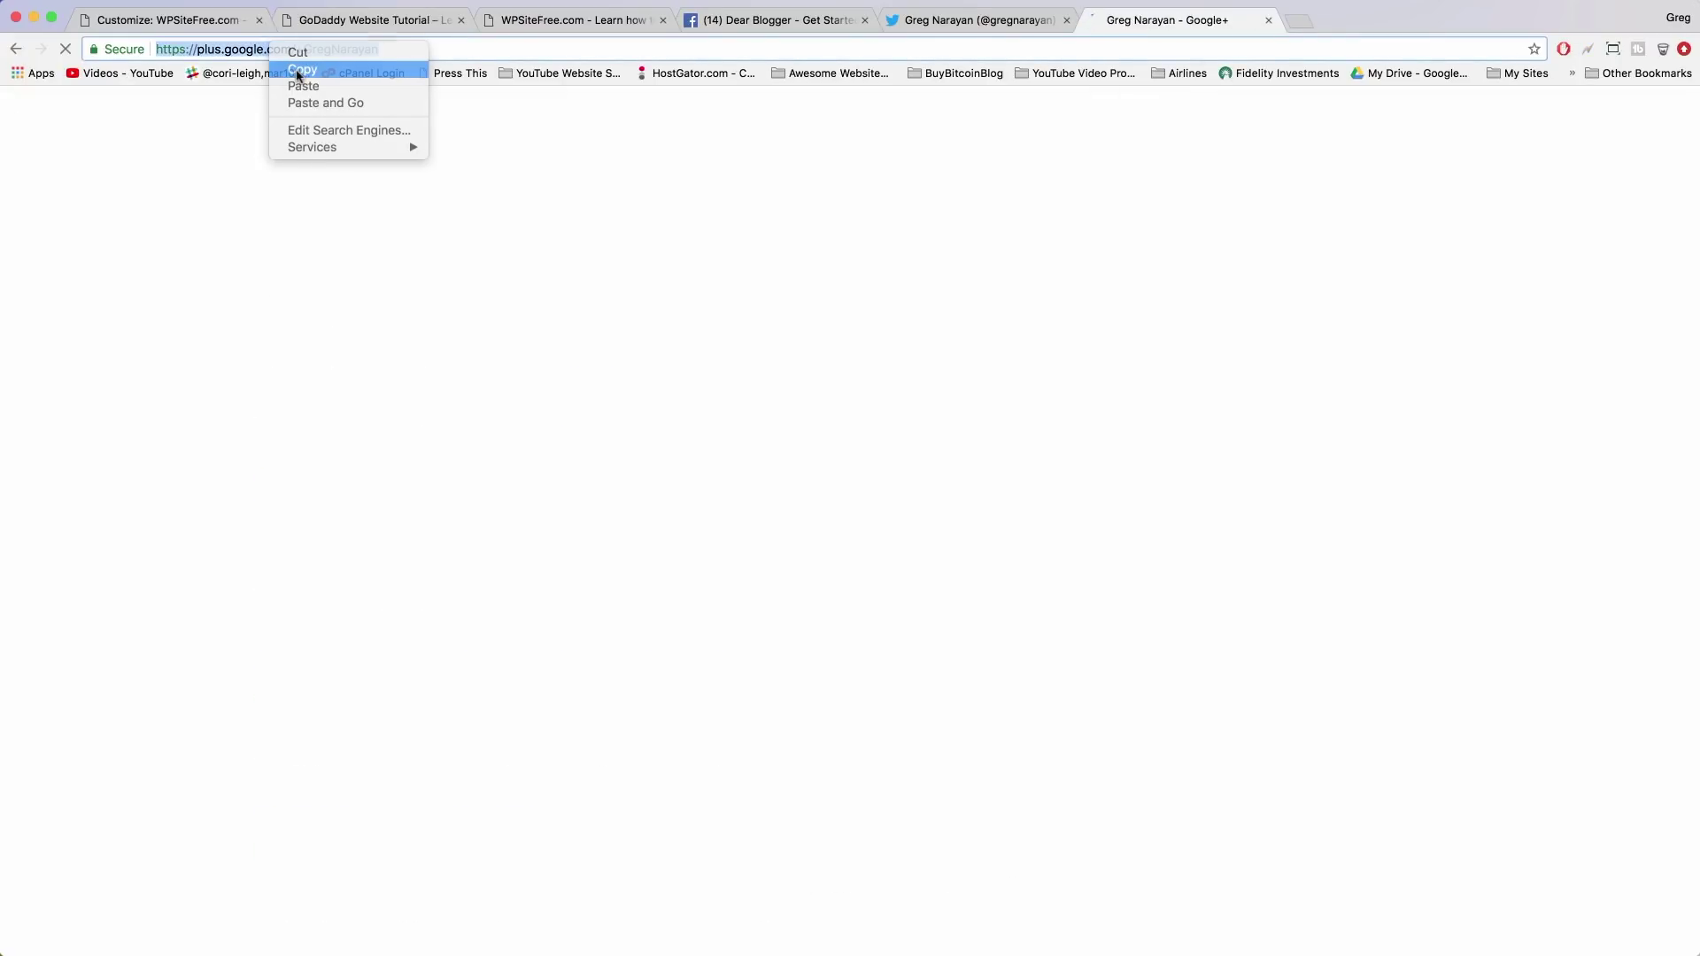
pyautogui.click(298, 77)
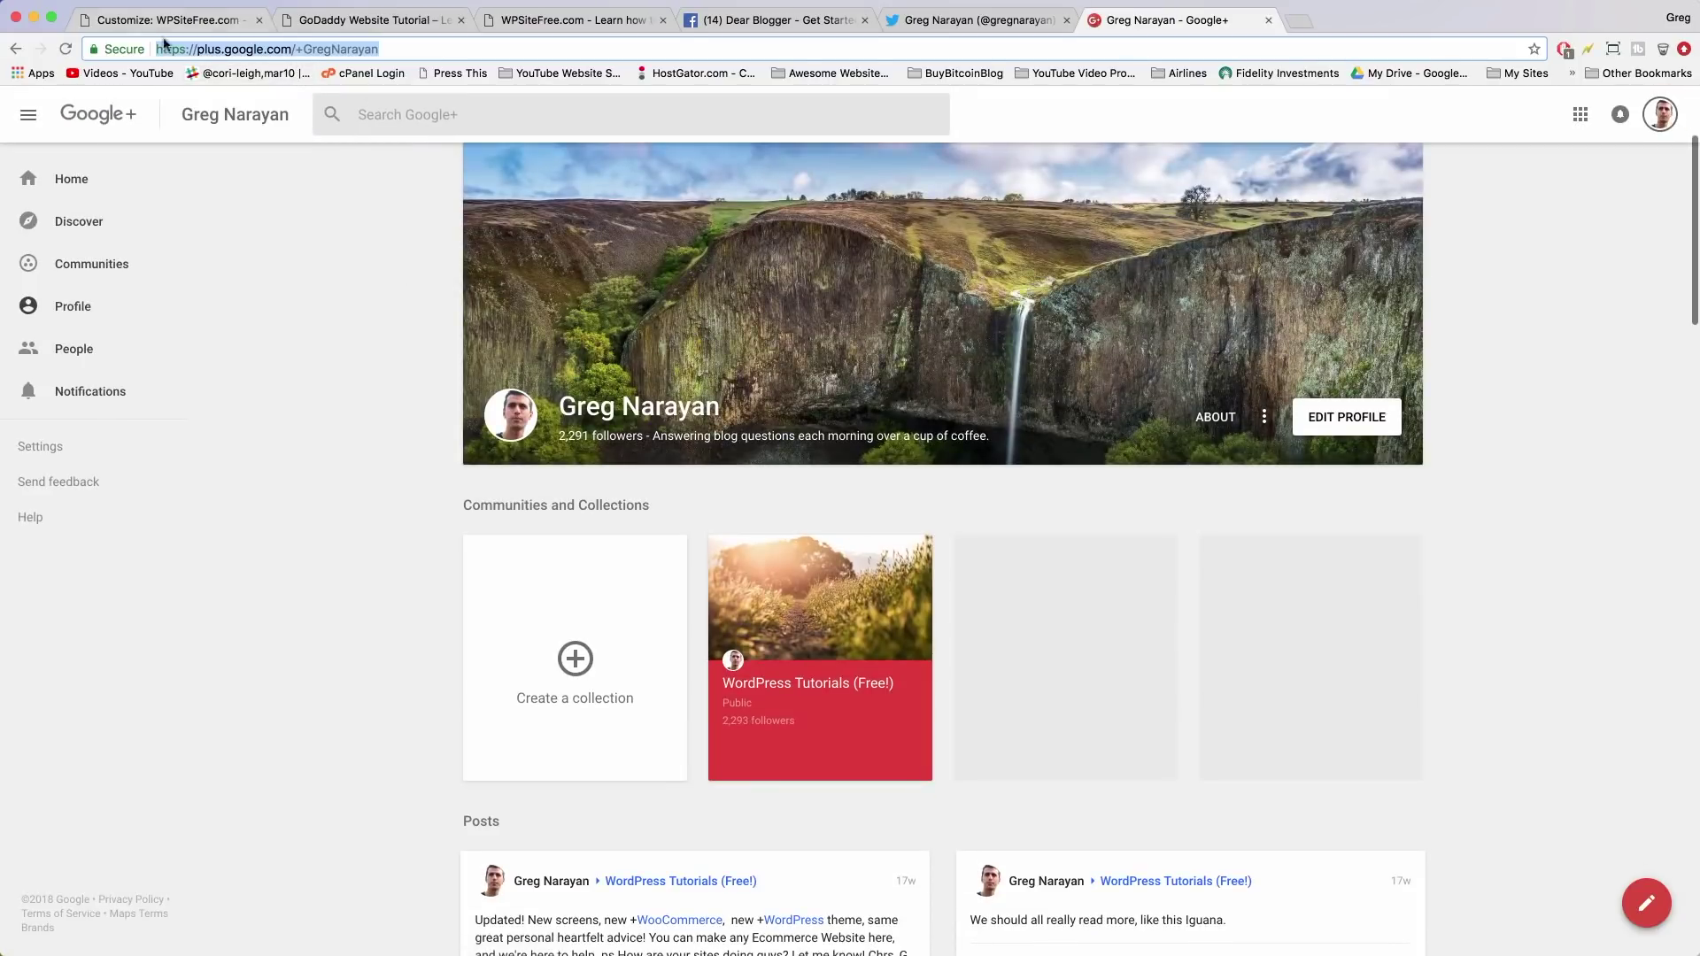
pyautogui.click(173, 21)
pyautogui.click(92, 358)
pyautogui.rightClick(62, 359)
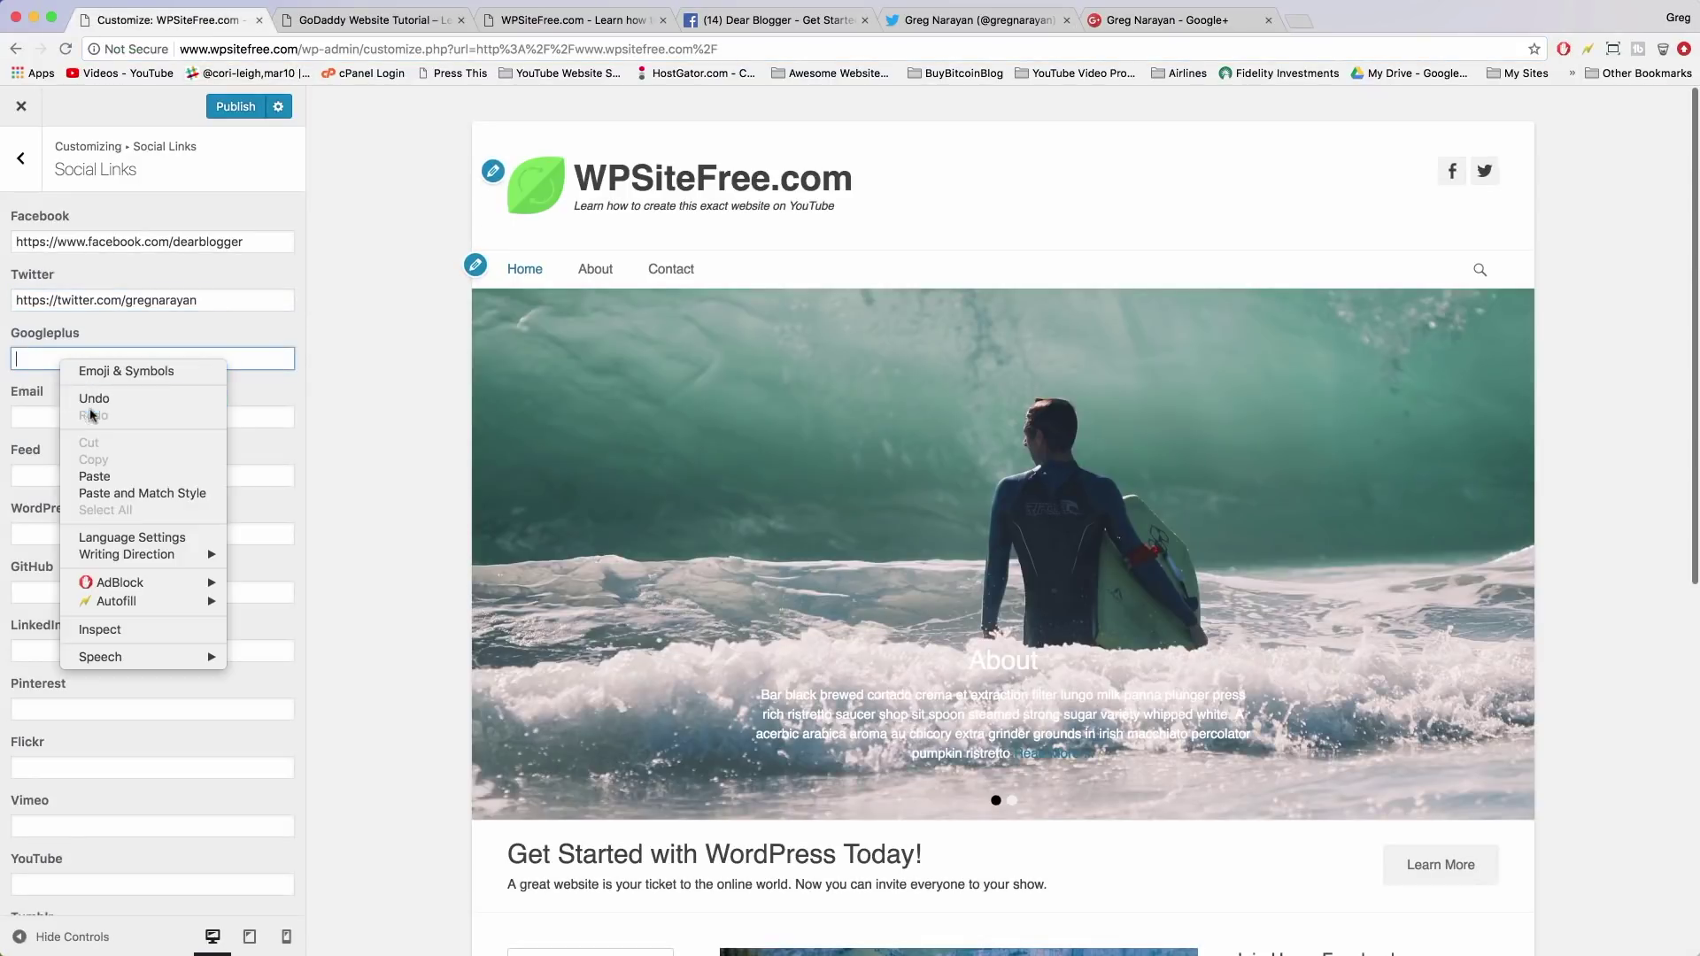
pyautogui.click(101, 477)
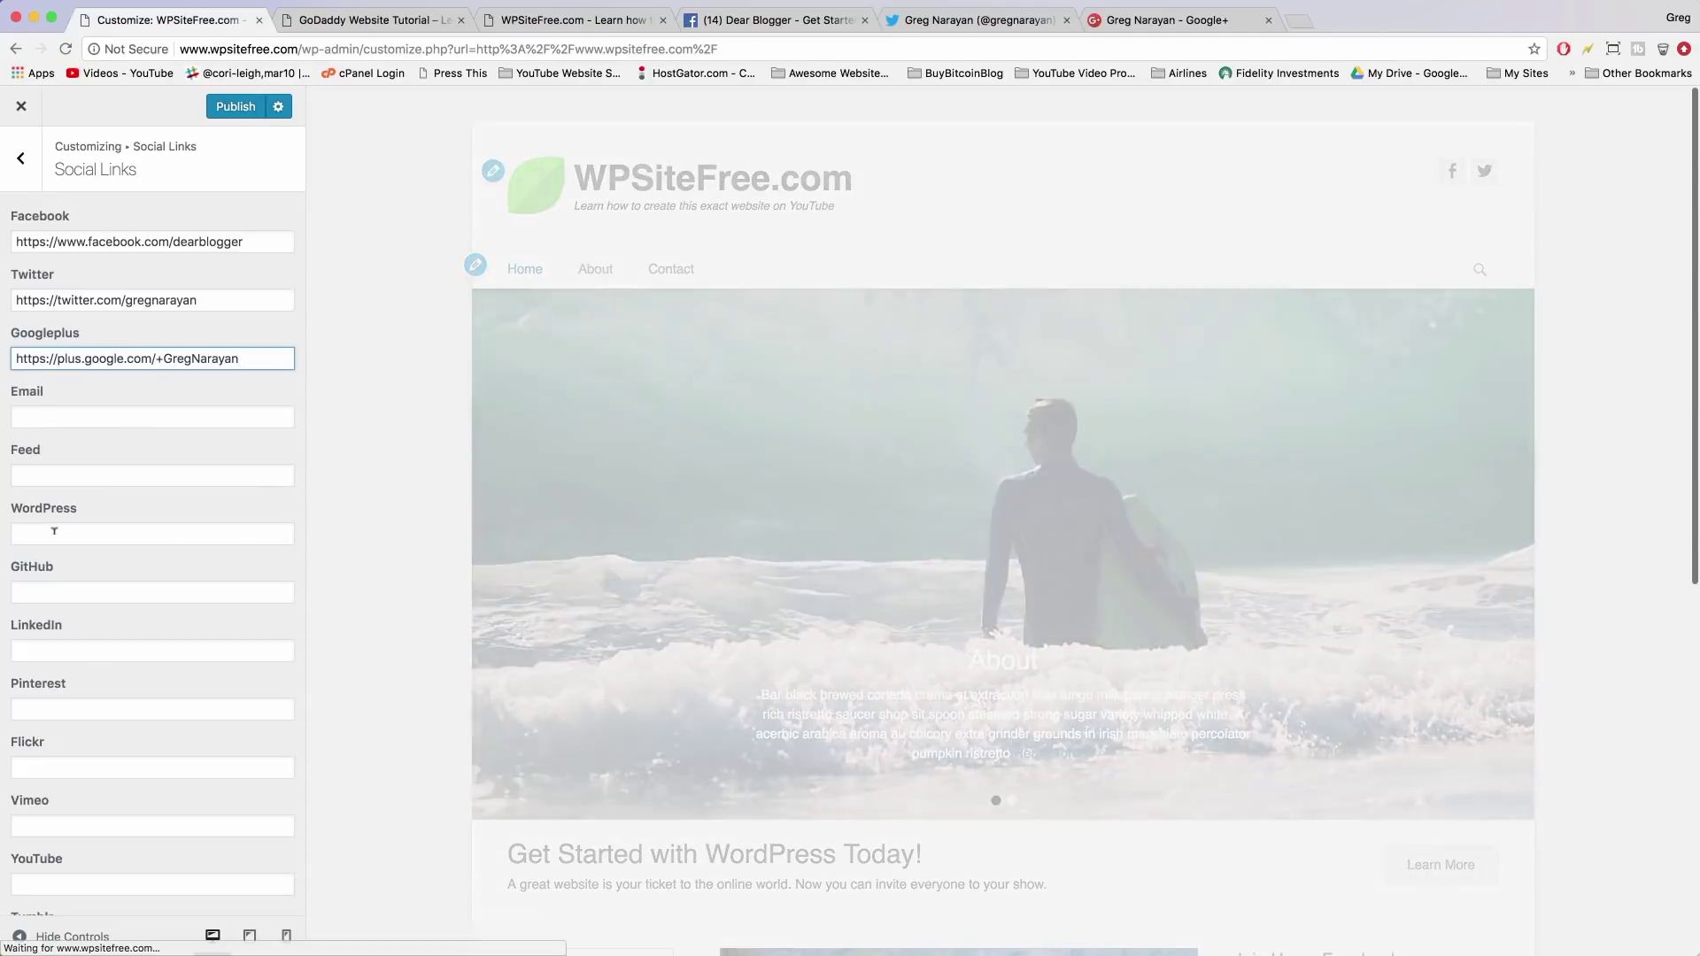
pyautogui.scroll(-2, 146, 585)
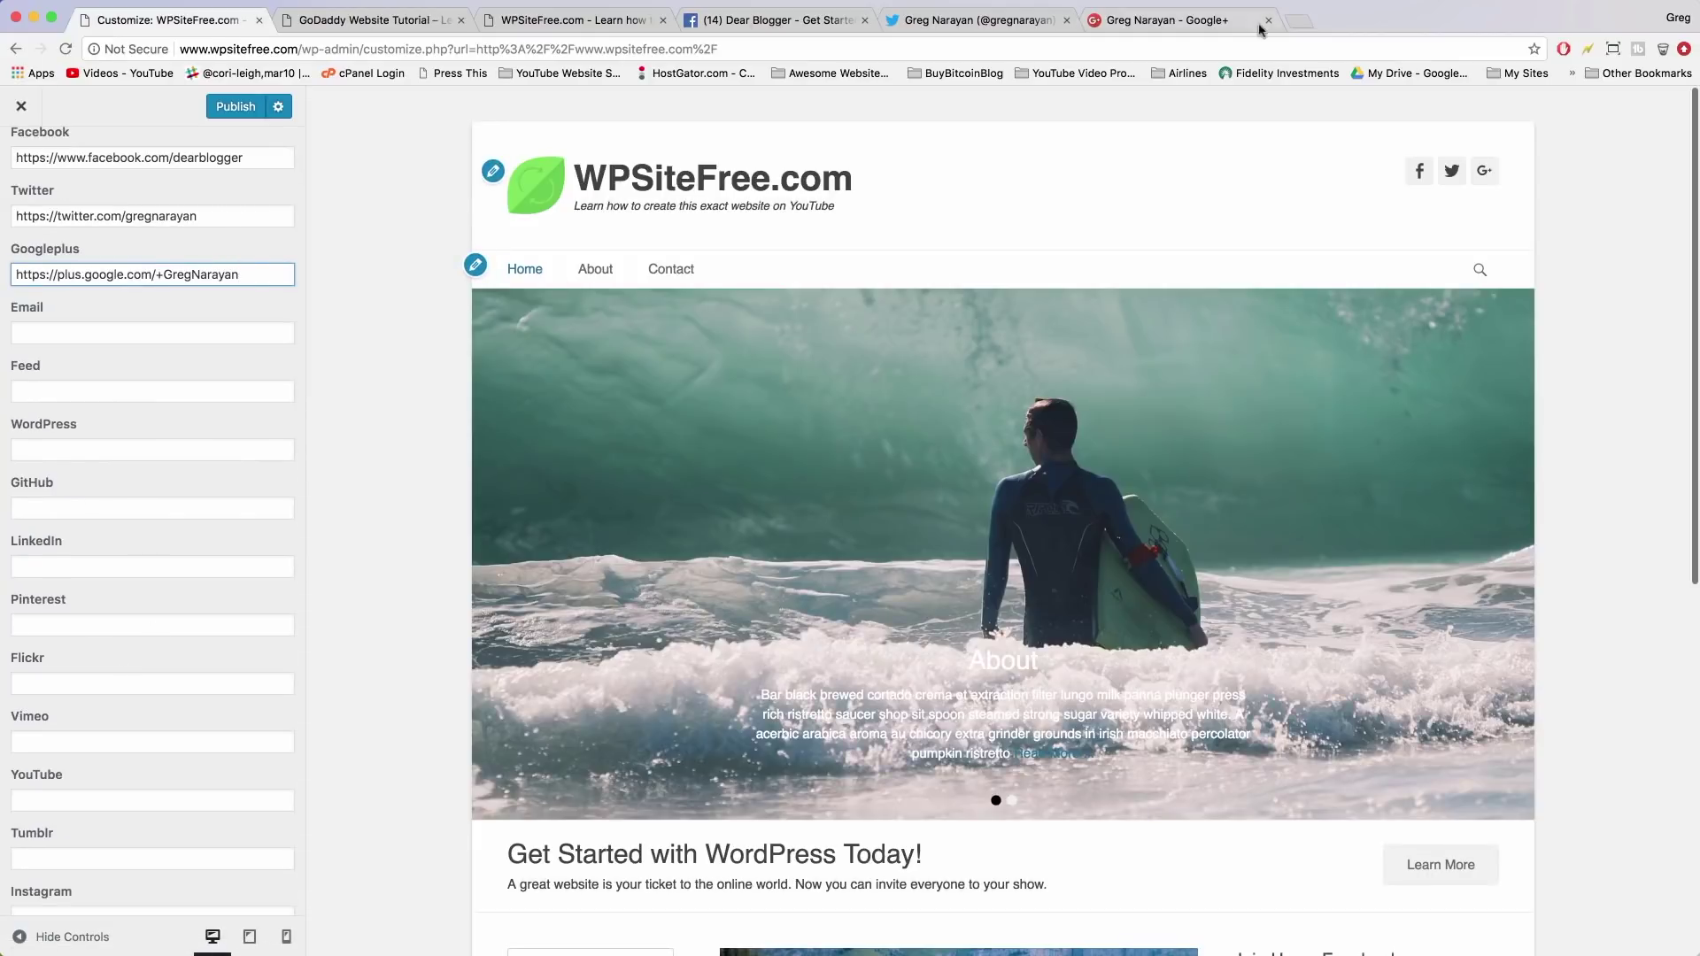
# Copy the YouTube channel URL from a new tab into the YouTube social link field
pyautogui.click(1298, 20)
pyautogui.write('youtube.com/narayguy')
pyautogui.press('Return')
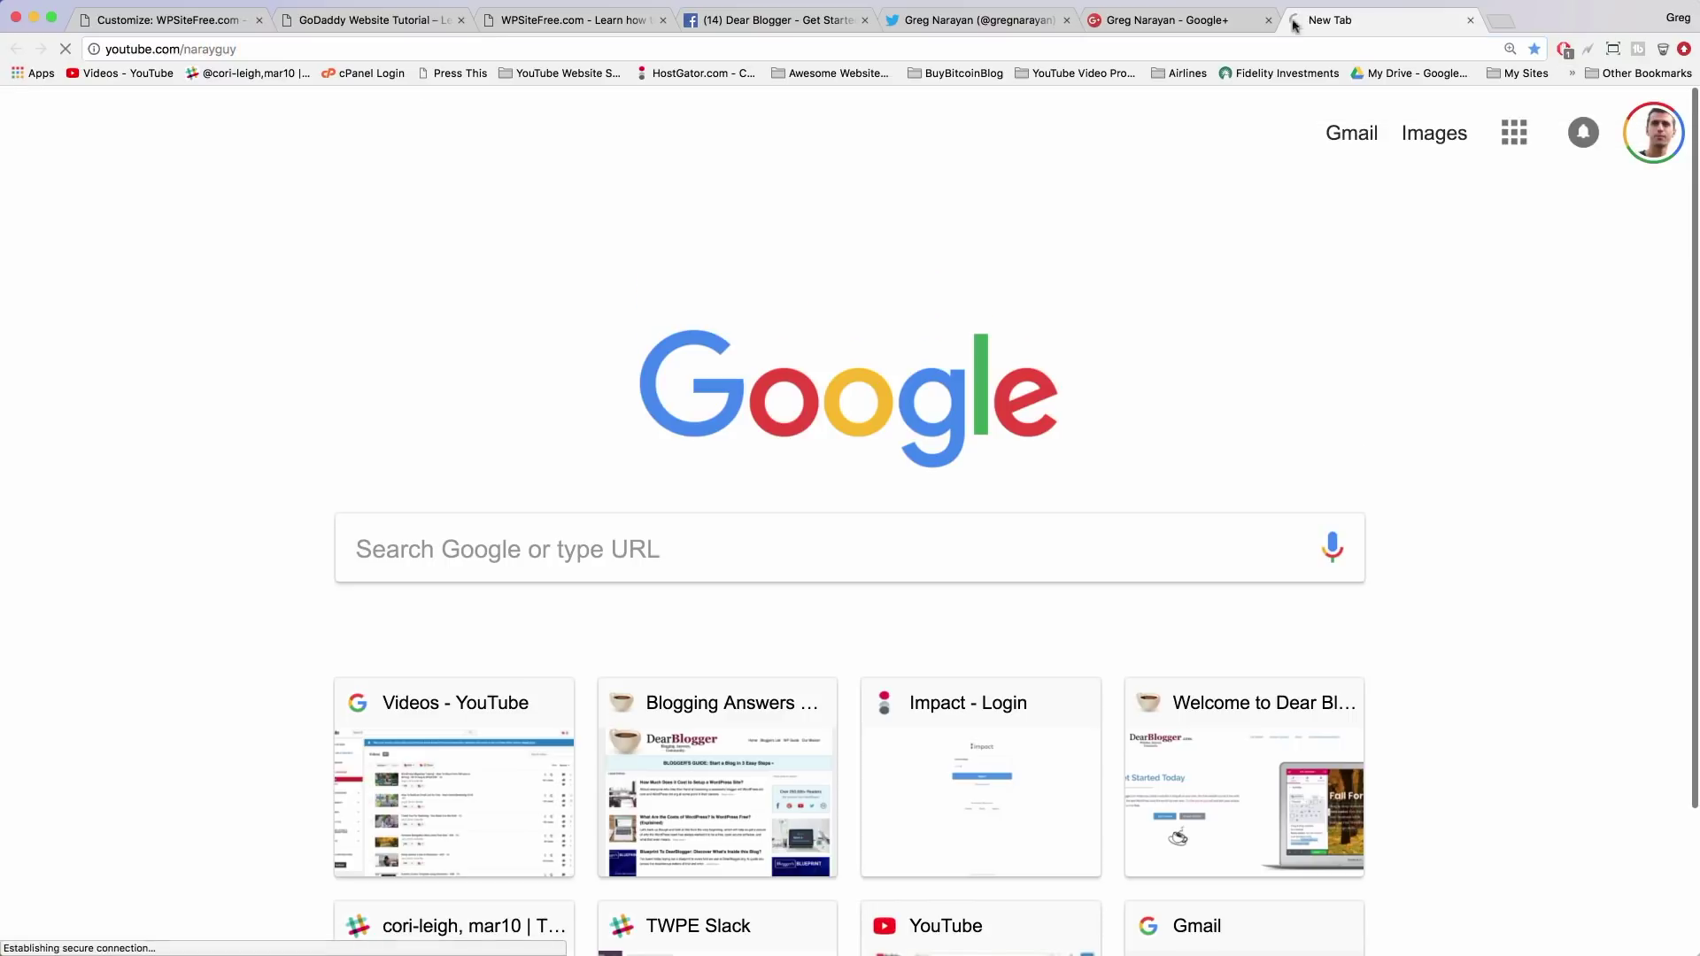
pyautogui.click(135, 48)
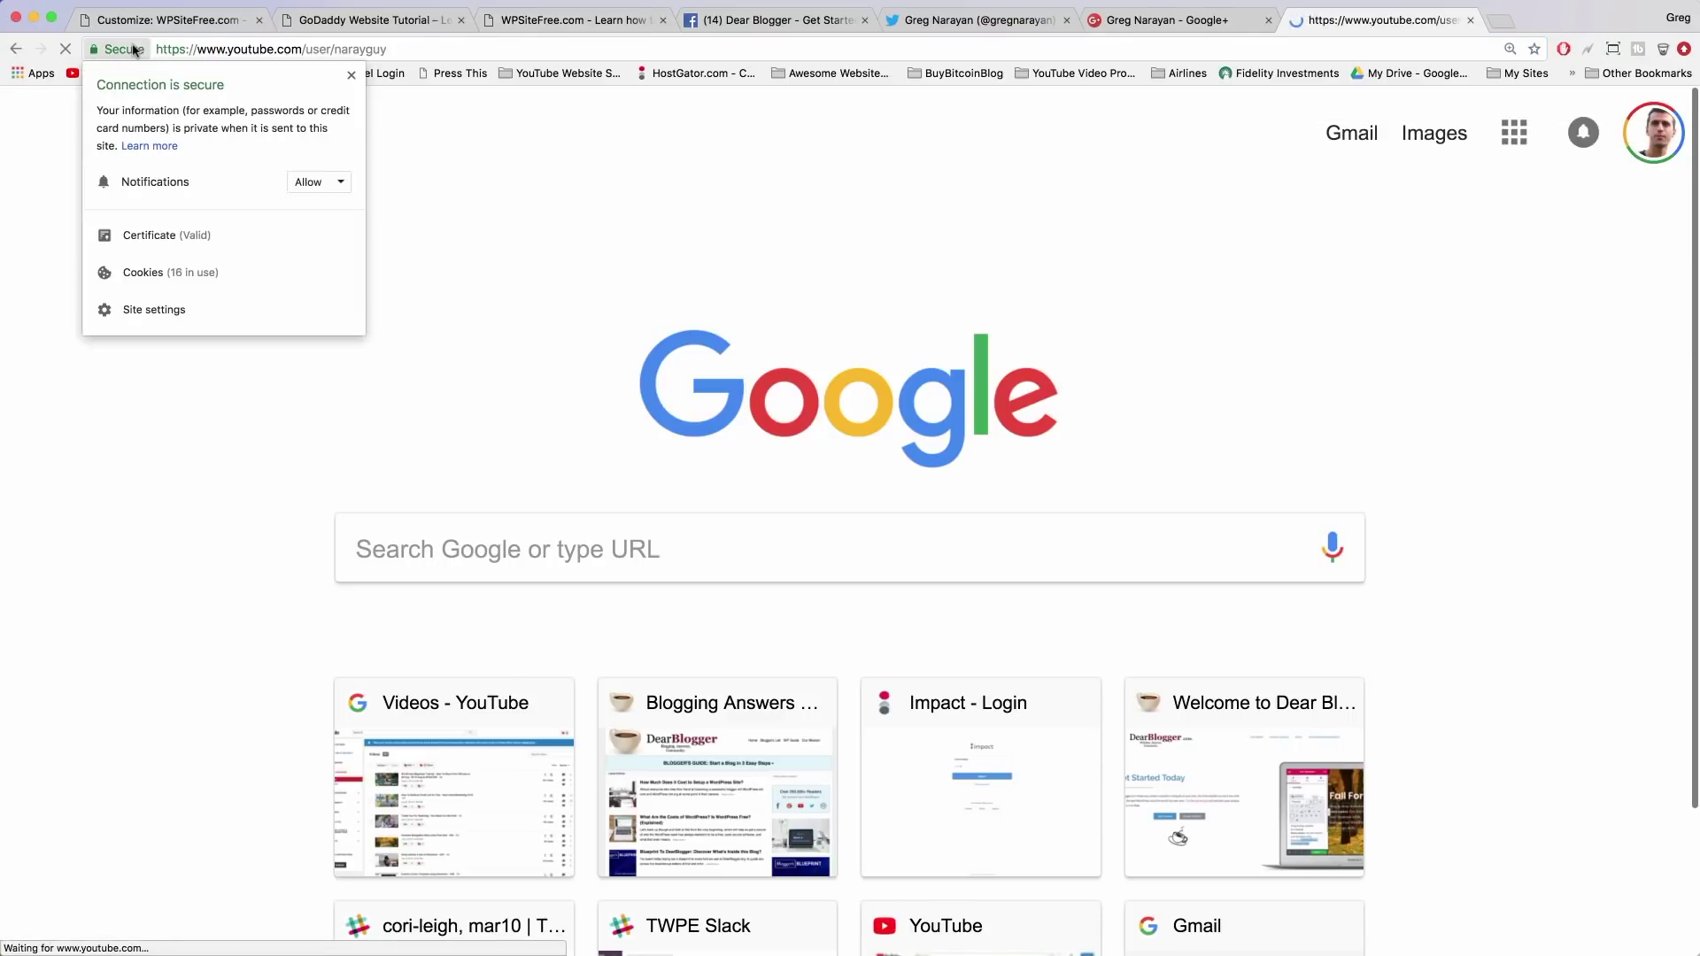
pyautogui.click(218, 51)
pyautogui.rightClick(219, 49)
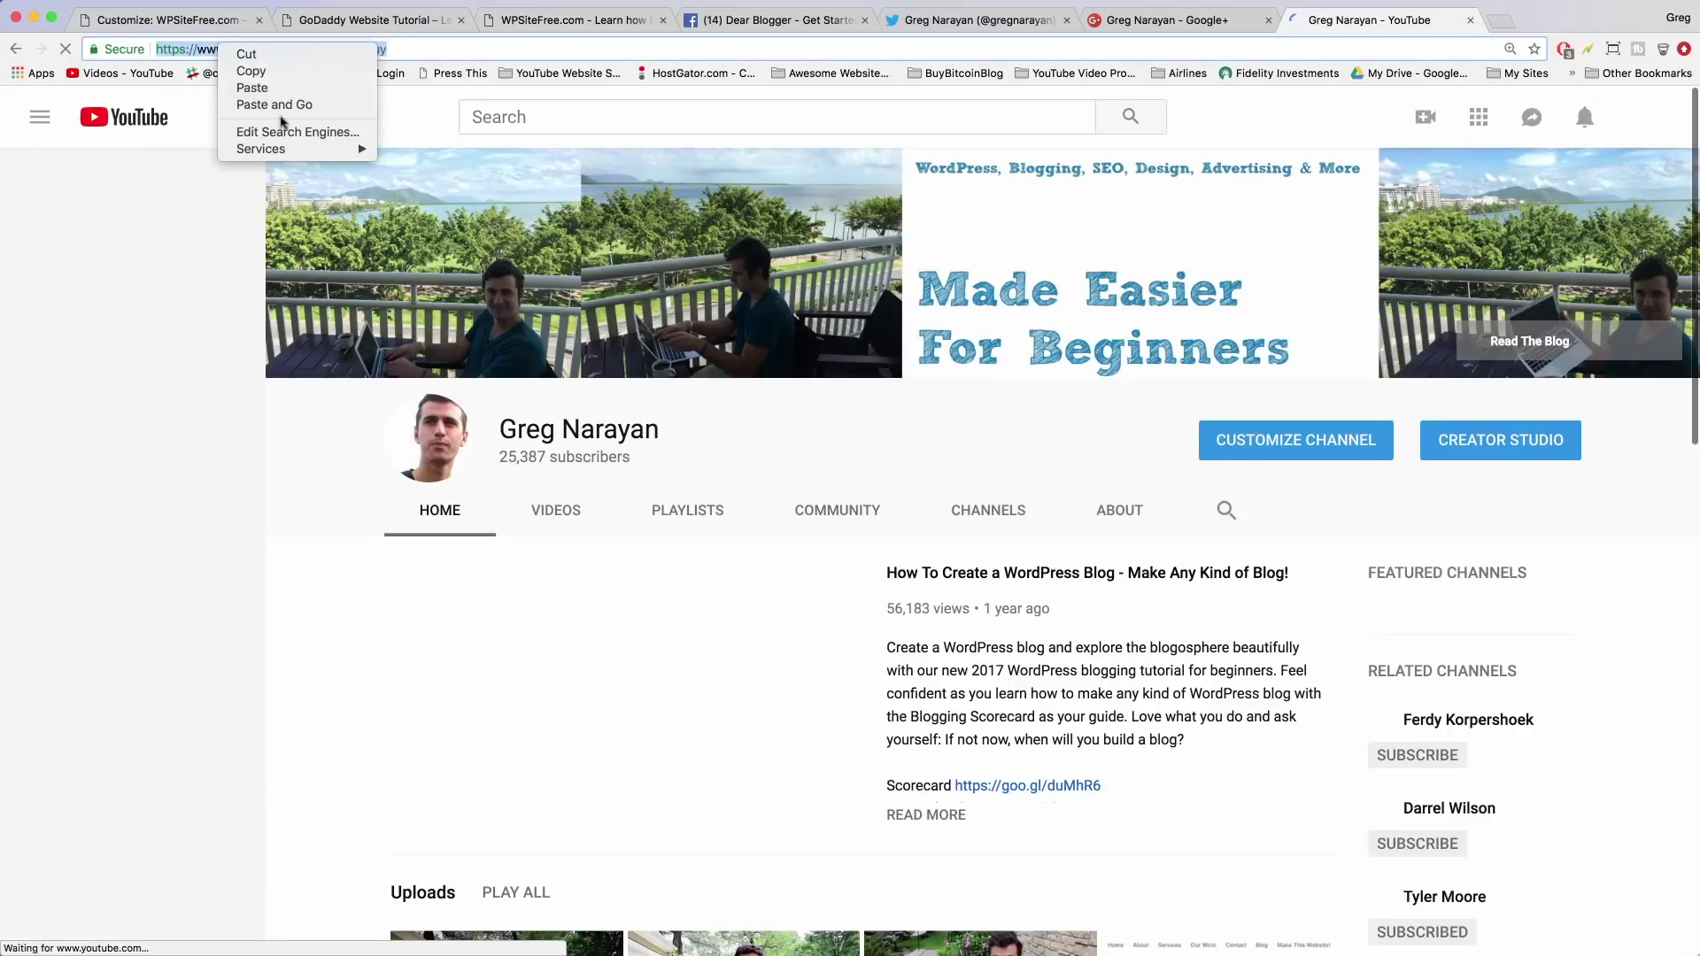
pyautogui.click(253, 71)
pyautogui.click(168, 19)
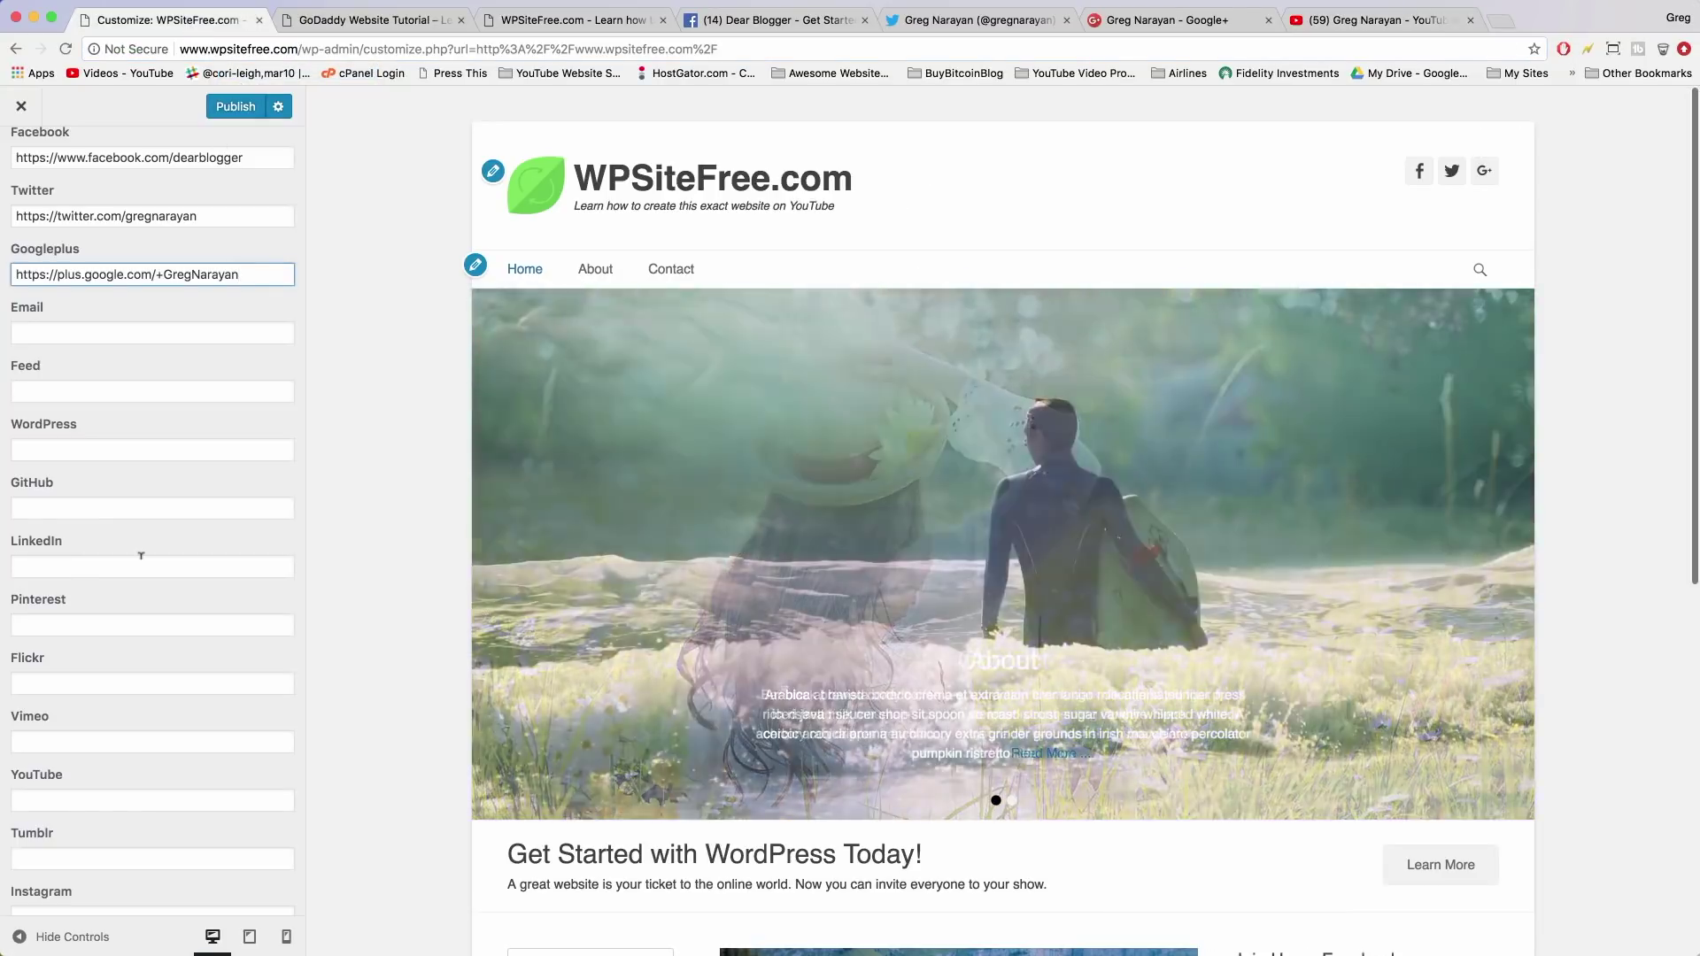
pyautogui.scroll(-2, 141, 555)
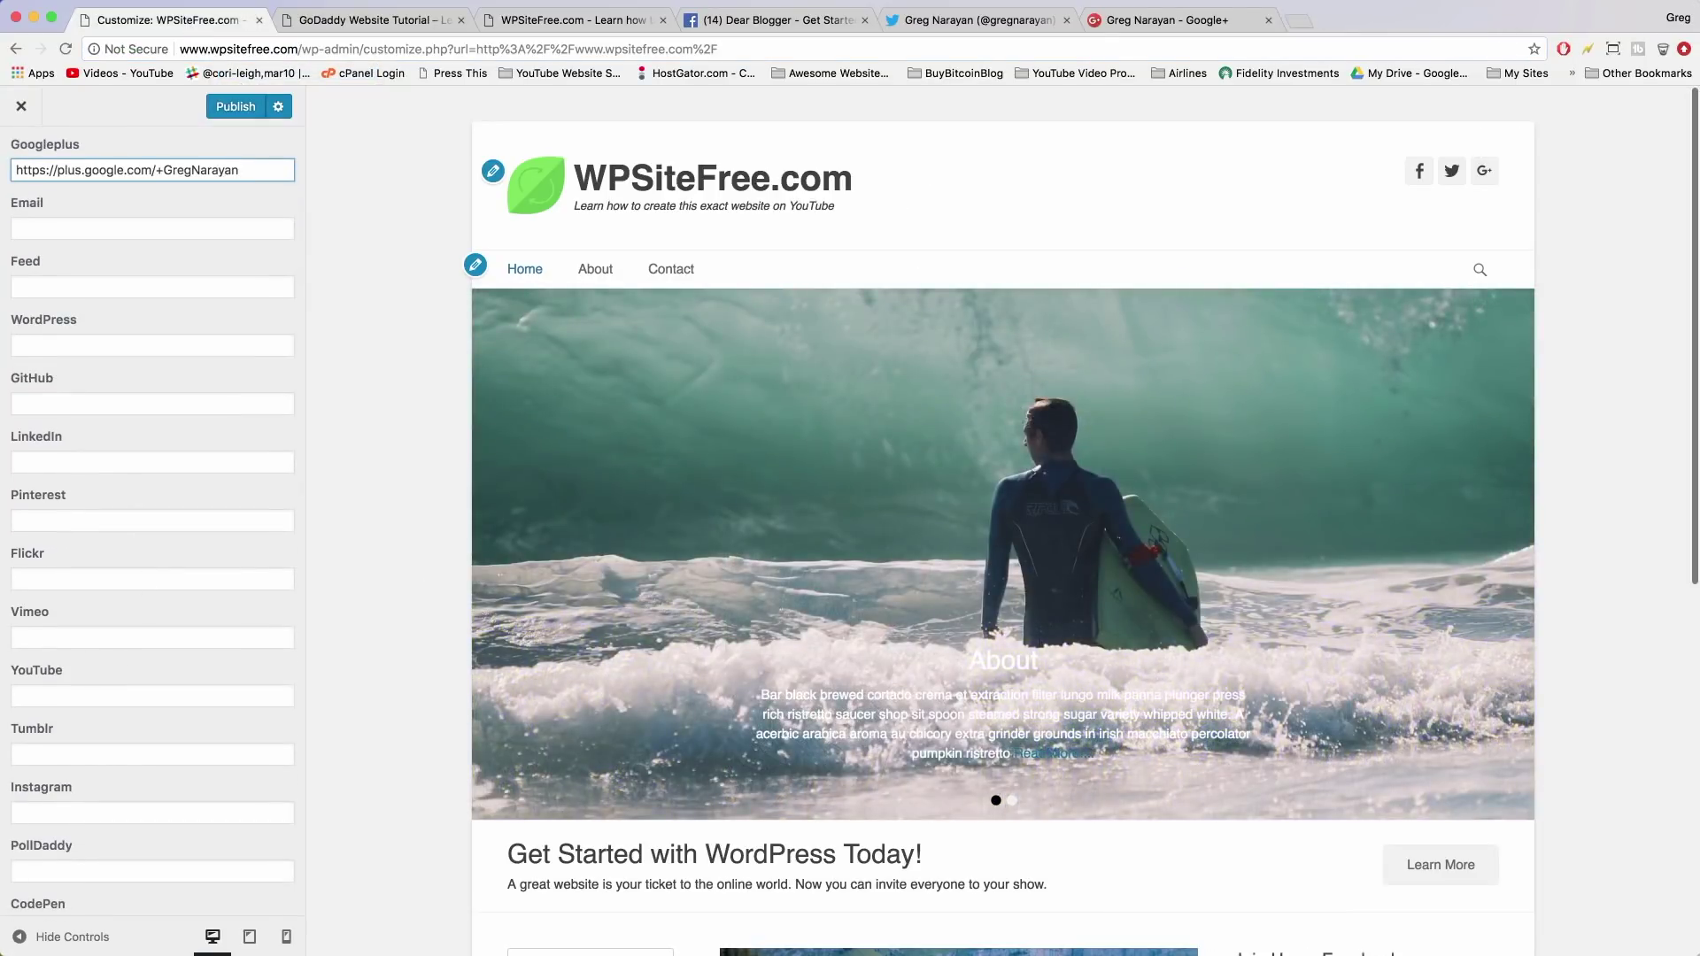
pyautogui.rightClick(26, 695)
pyautogui.click(51, 806)
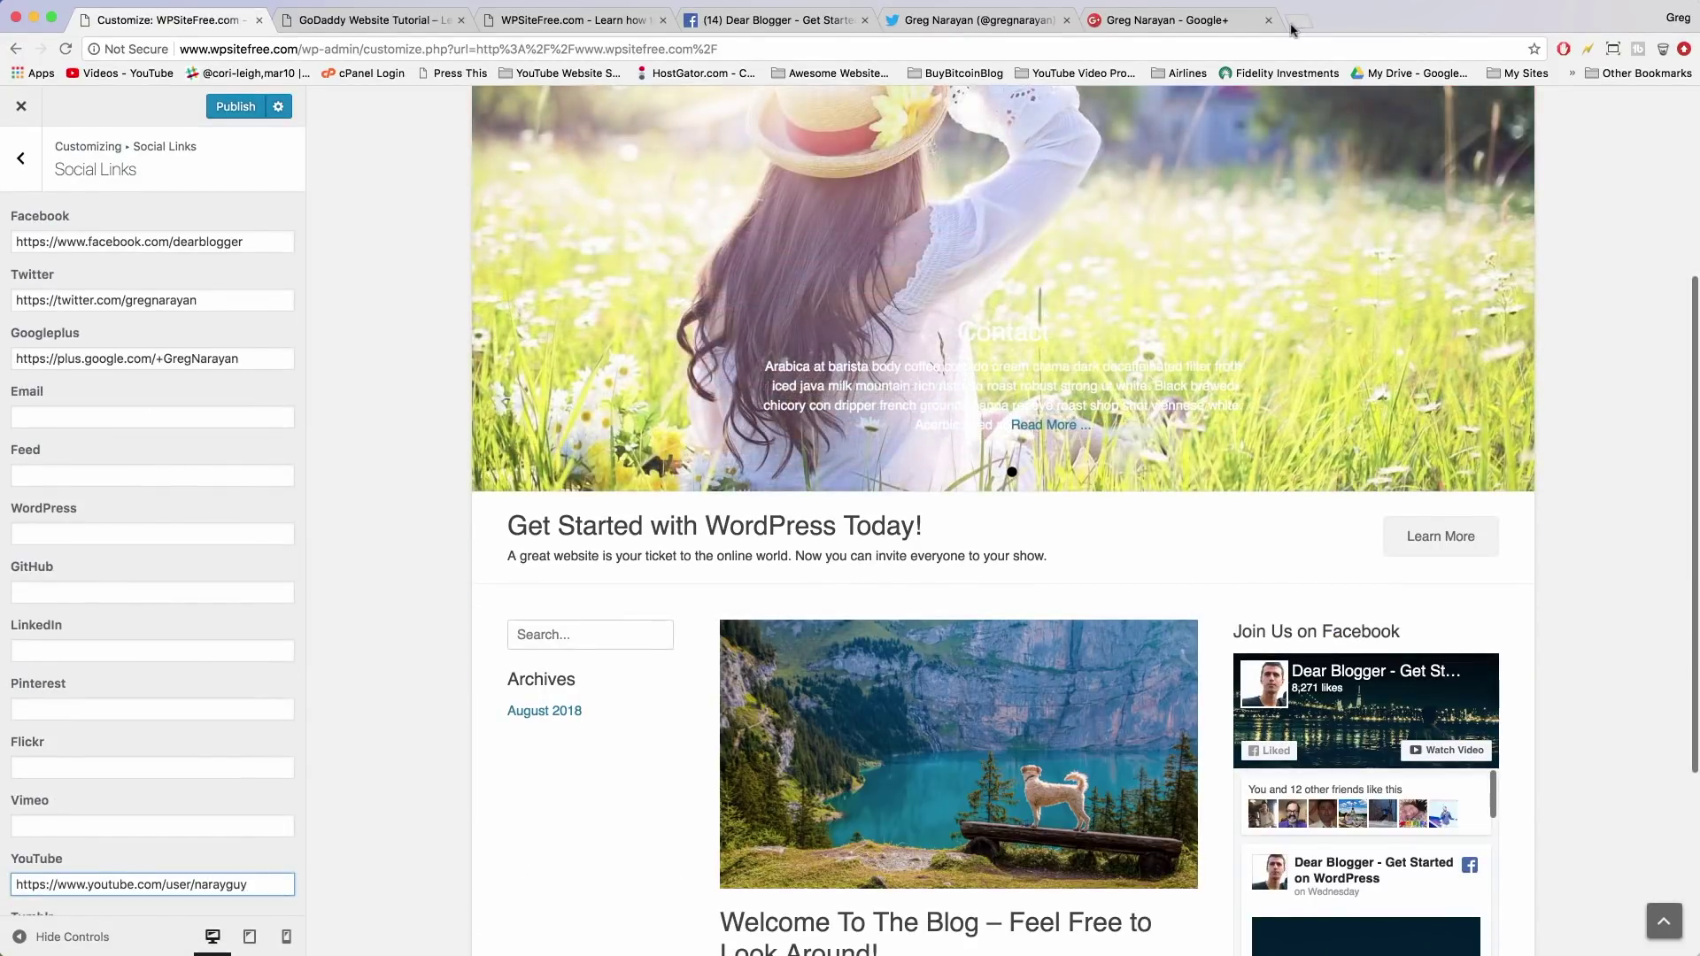
# Paste the Instagram profile URL into the Instagram field and publish the social link changes
pyautogui.click(1296, 21)
pyautogui.write('inst')
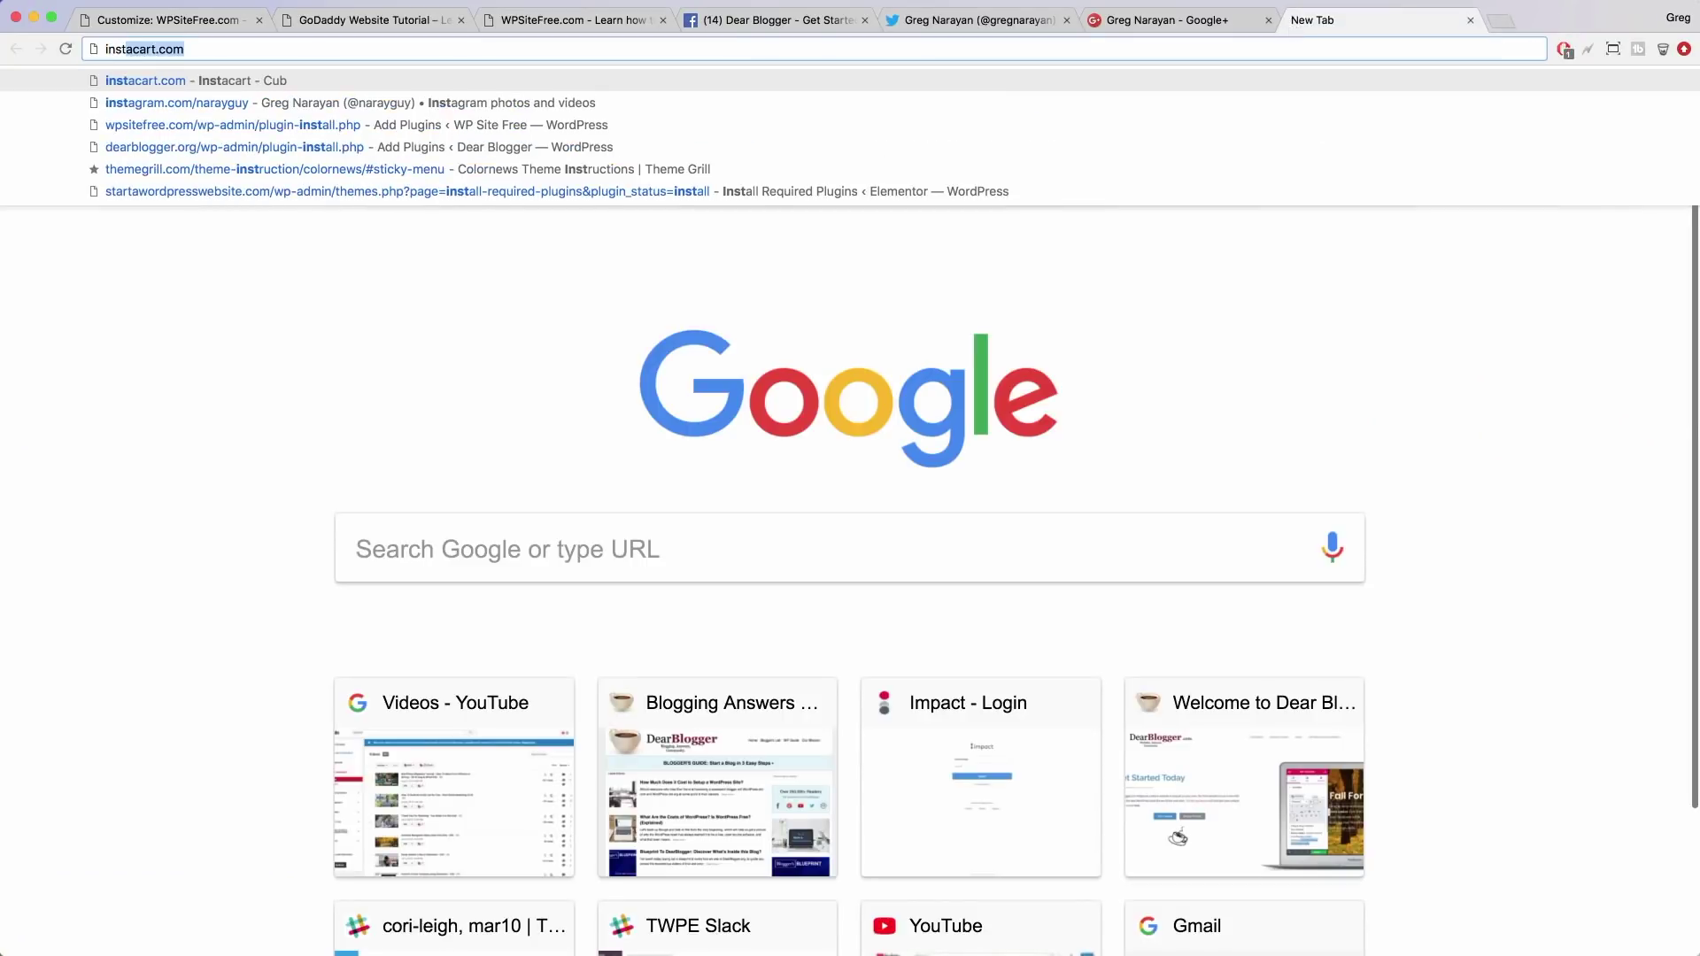
pyautogui.write('agram.com/narayguy')
pyautogui.press('Return')
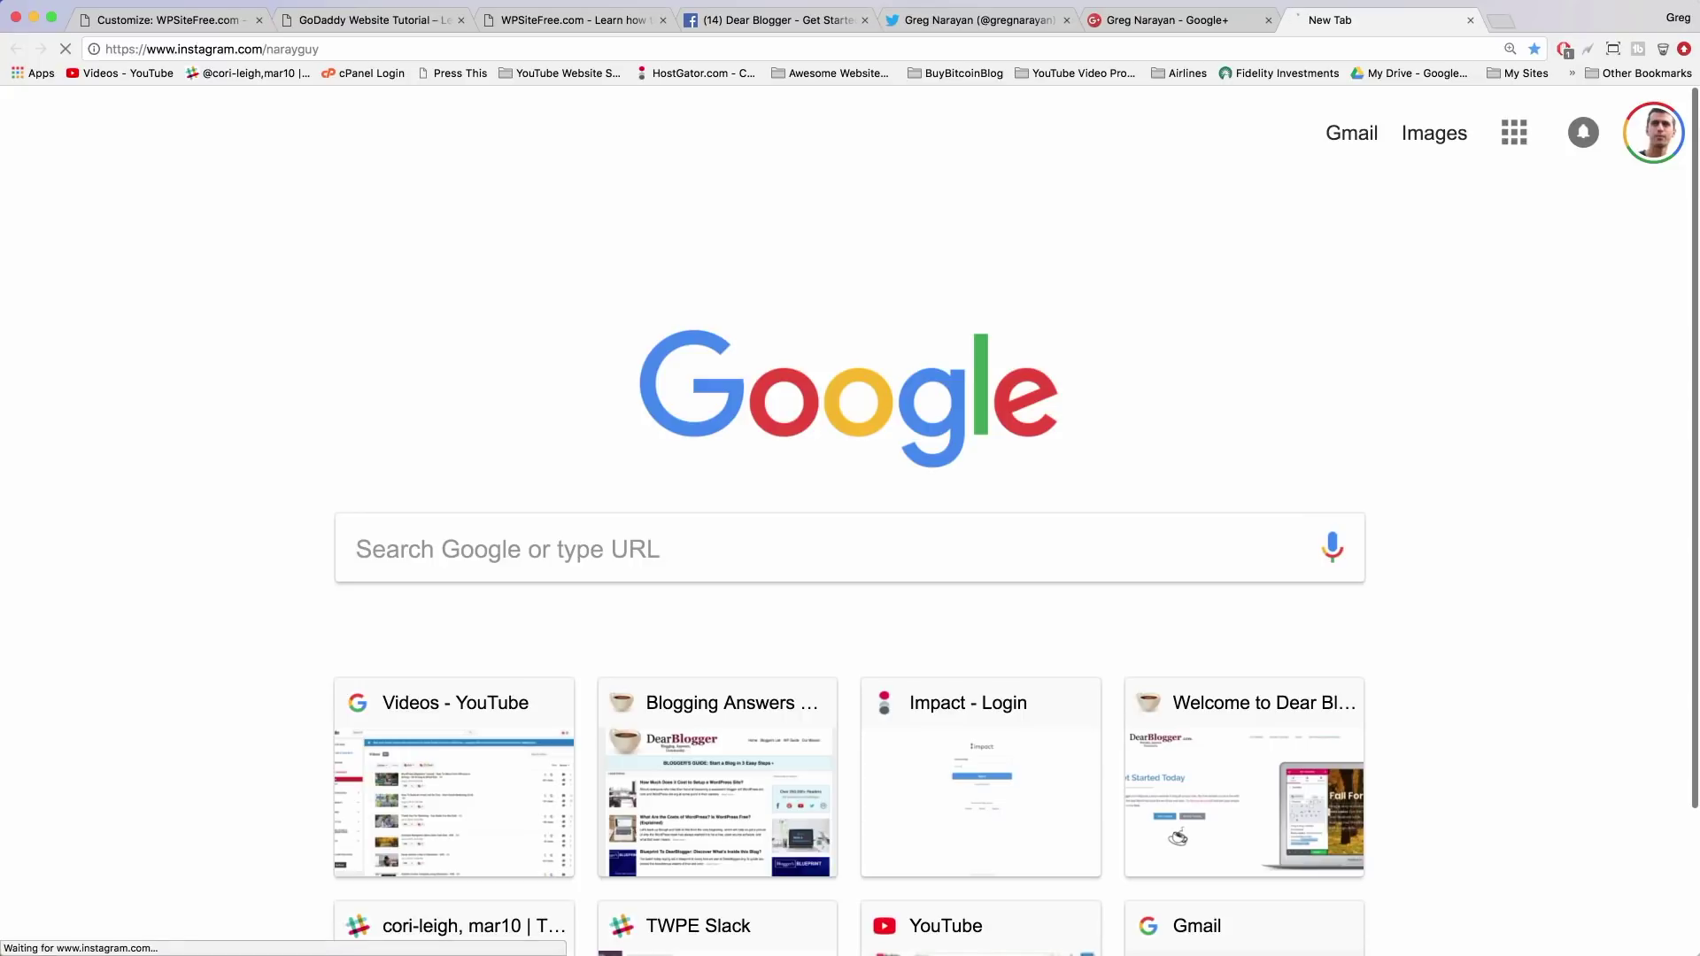
pyautogui.click(227, 49)
pyautogui.rightClick(232, 49)
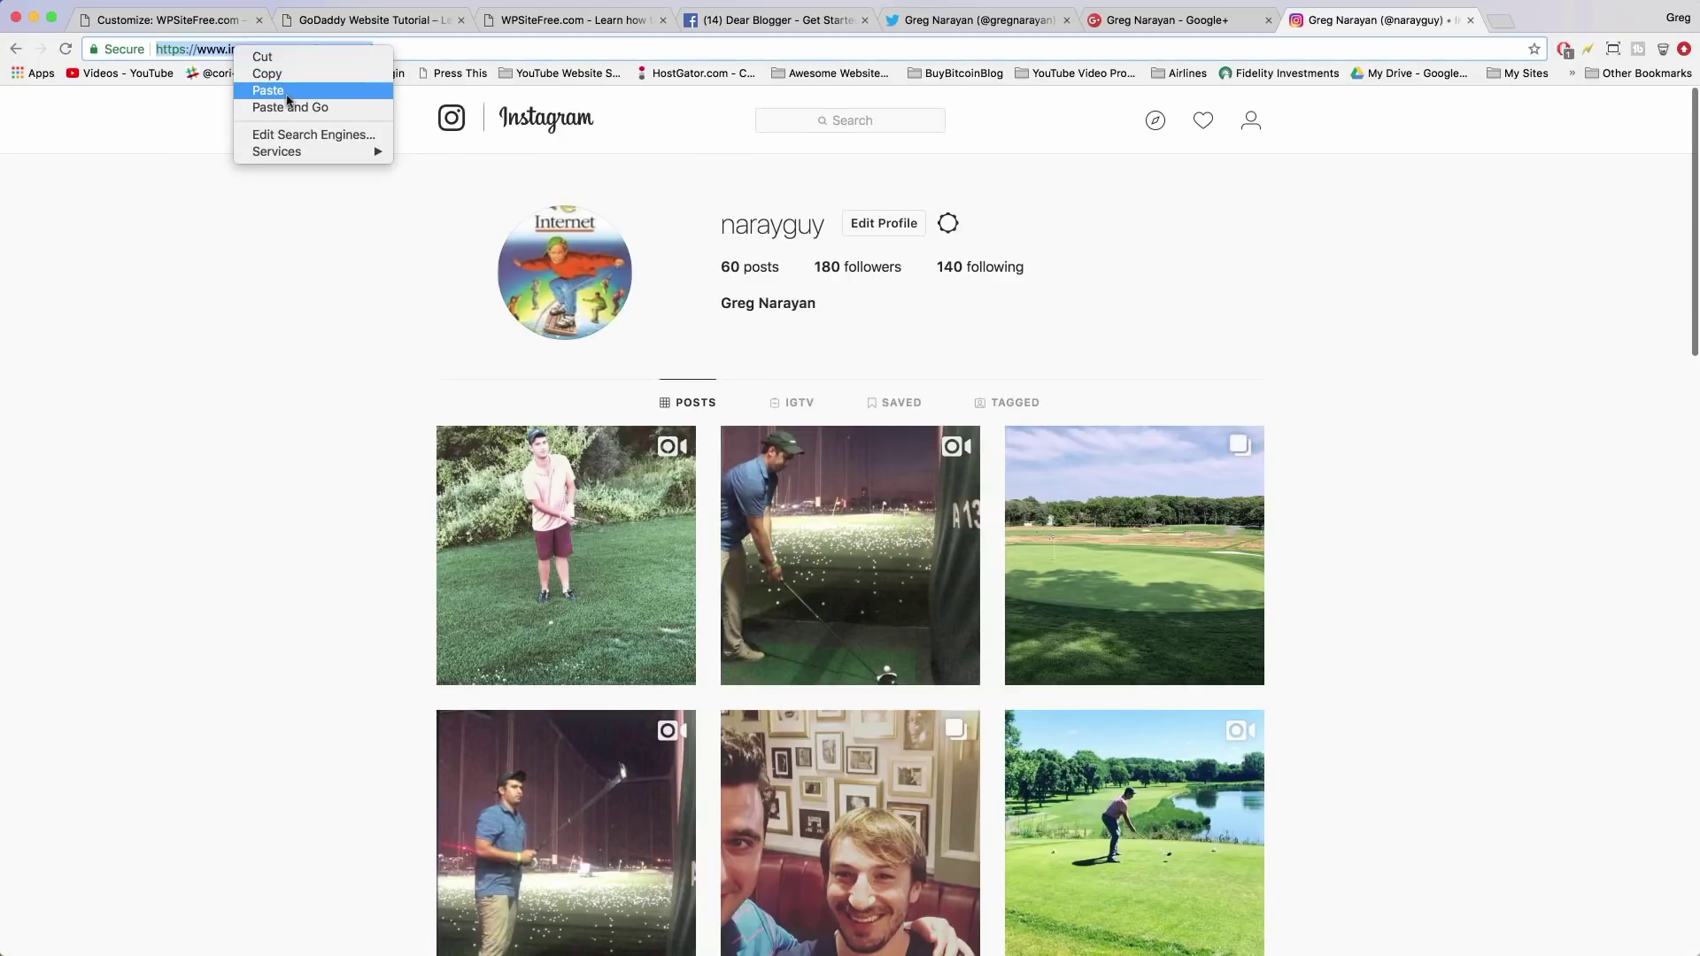
pyautogui.click(266, 74)
pyautogui.click(169, 19)
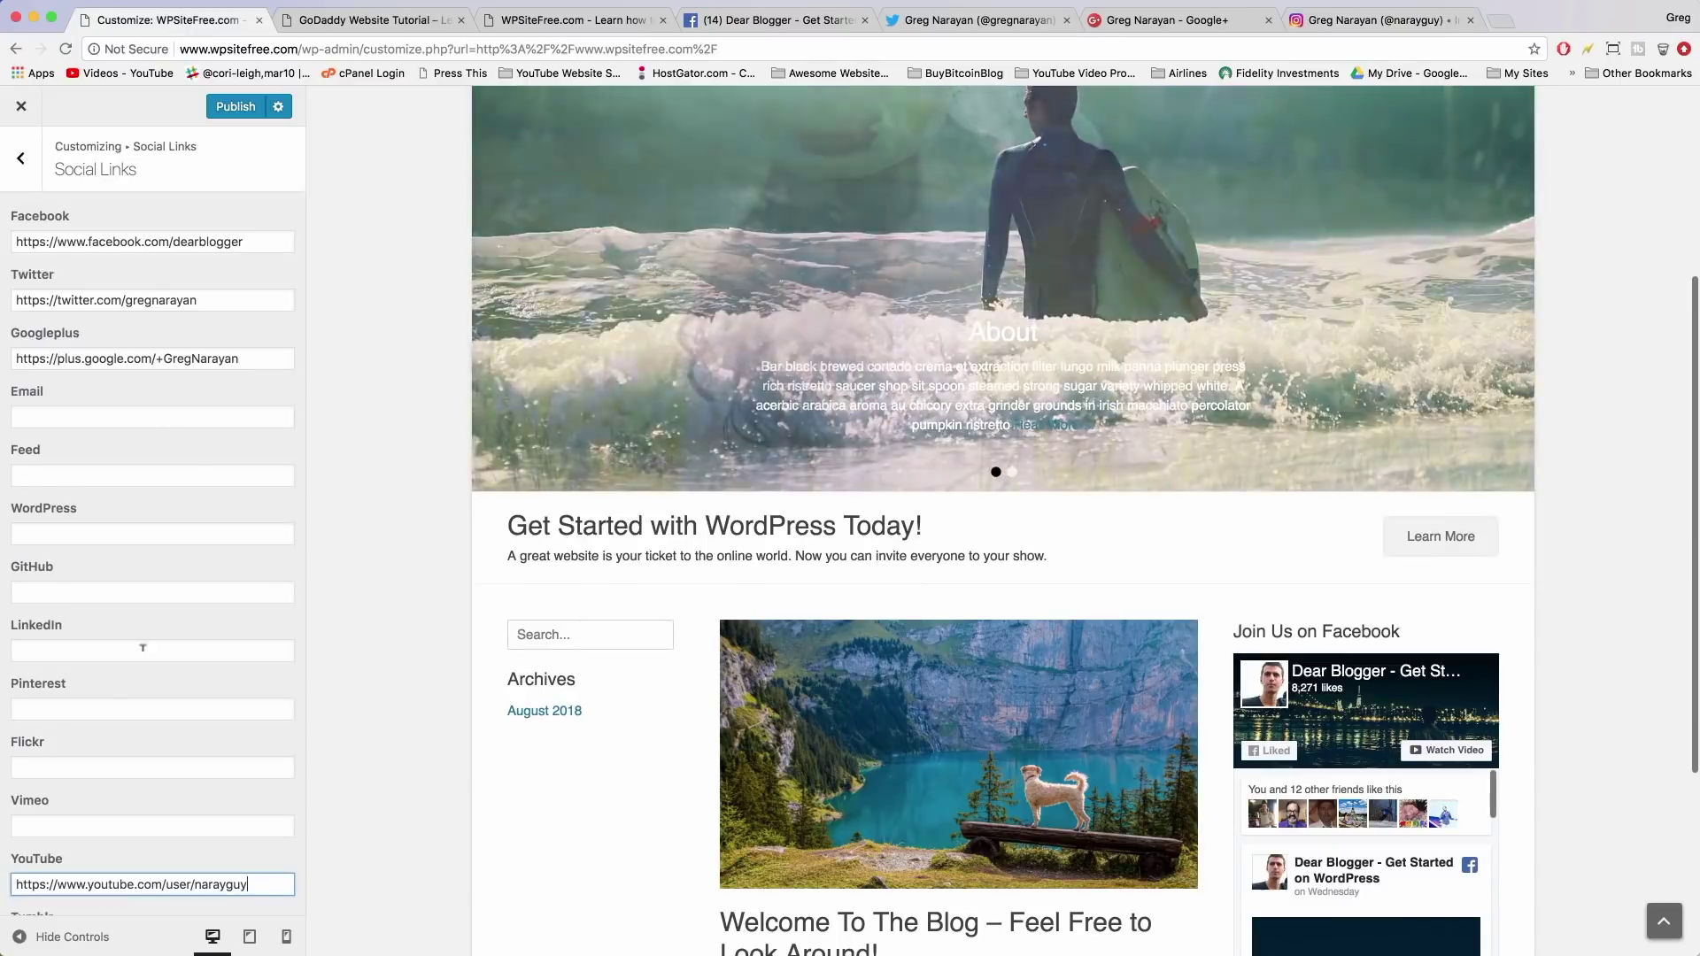
pyautogui.scroll(-5, 111, 787)
pyautogui.click(67, 655)
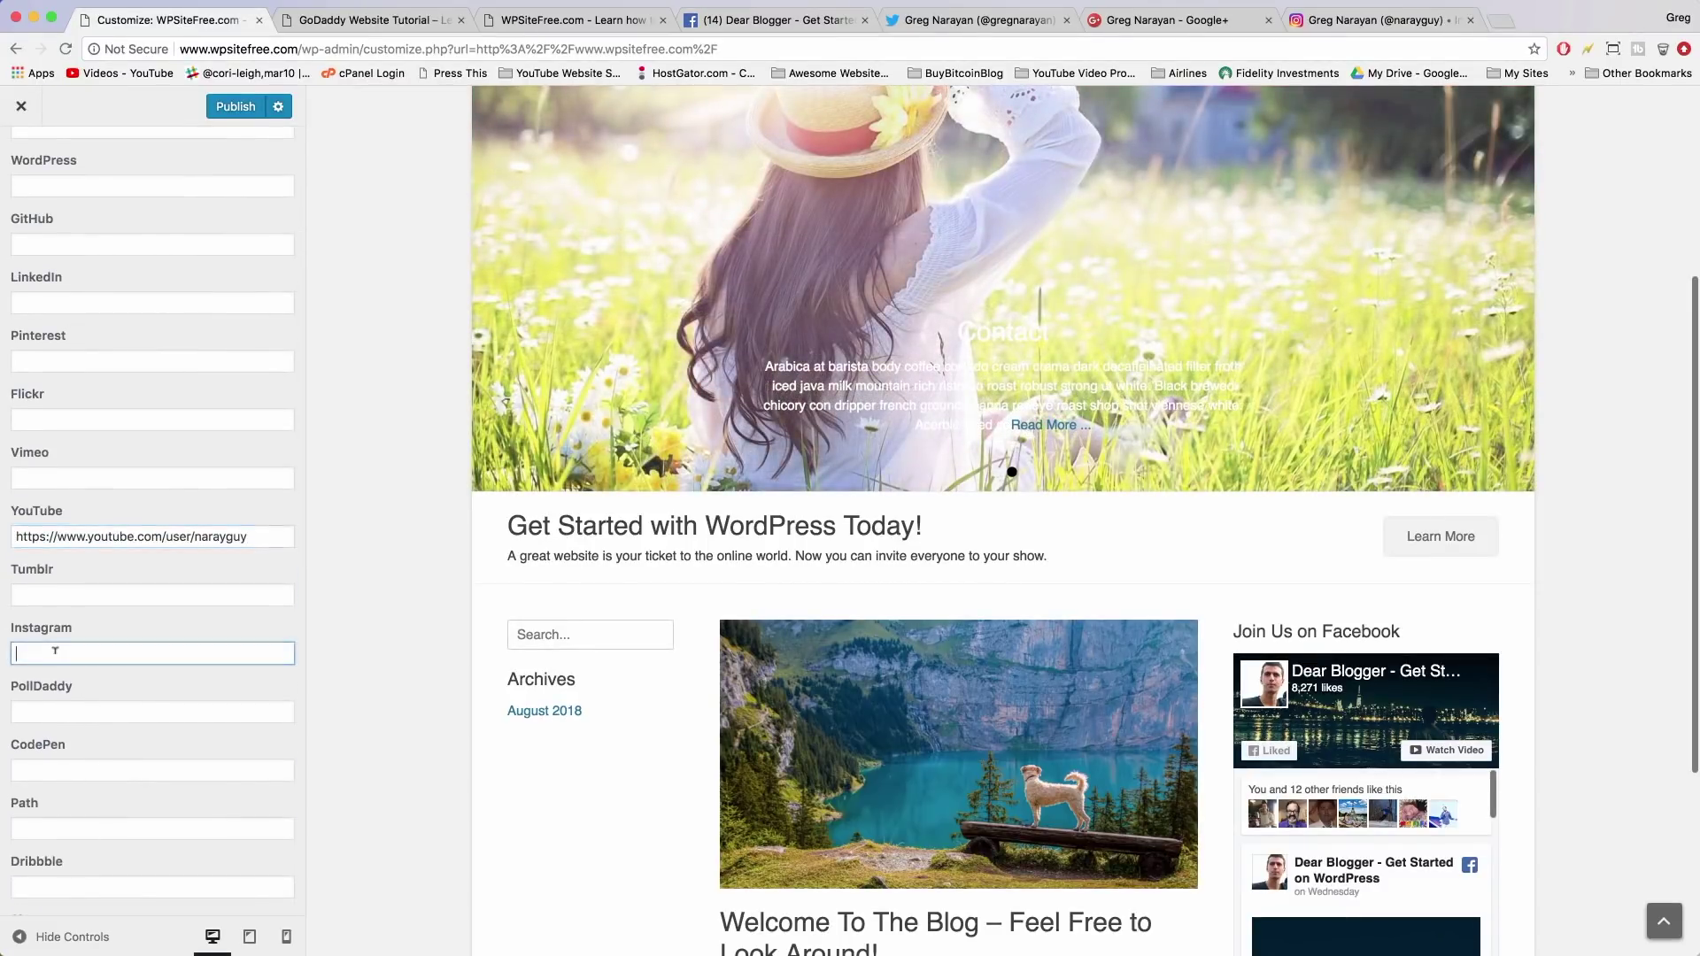
pyautogui.rightClick(57, 655)
pyautogui.click(90, 769)
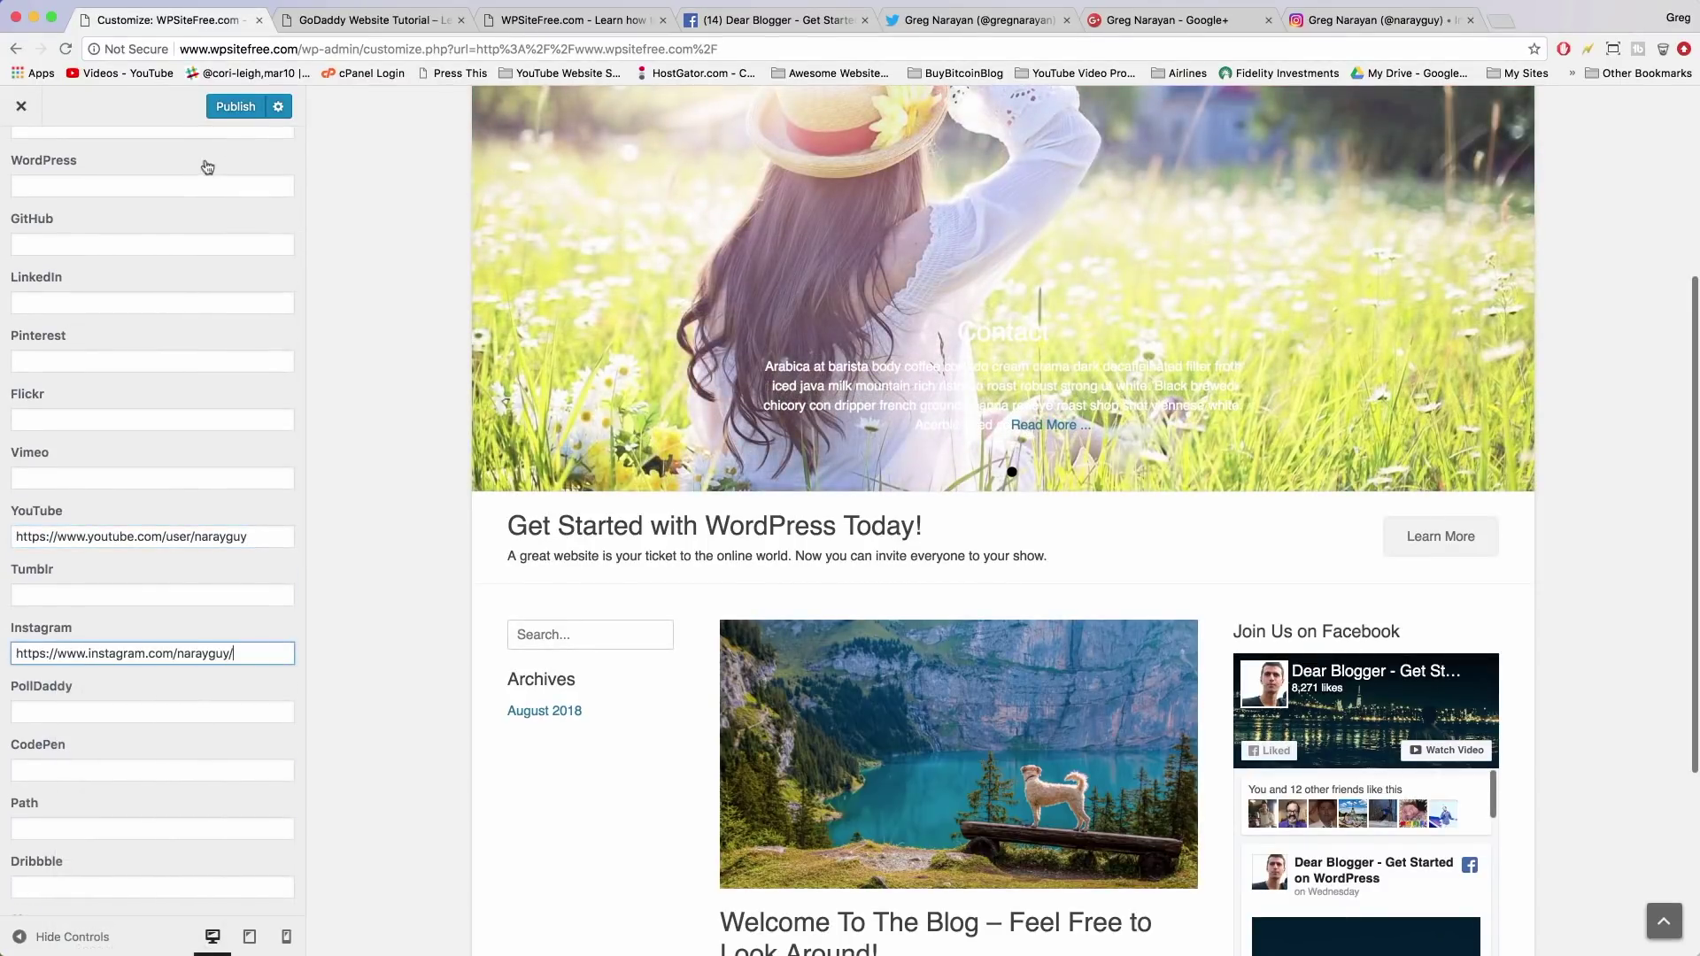
pyautogui.click(240, 109)
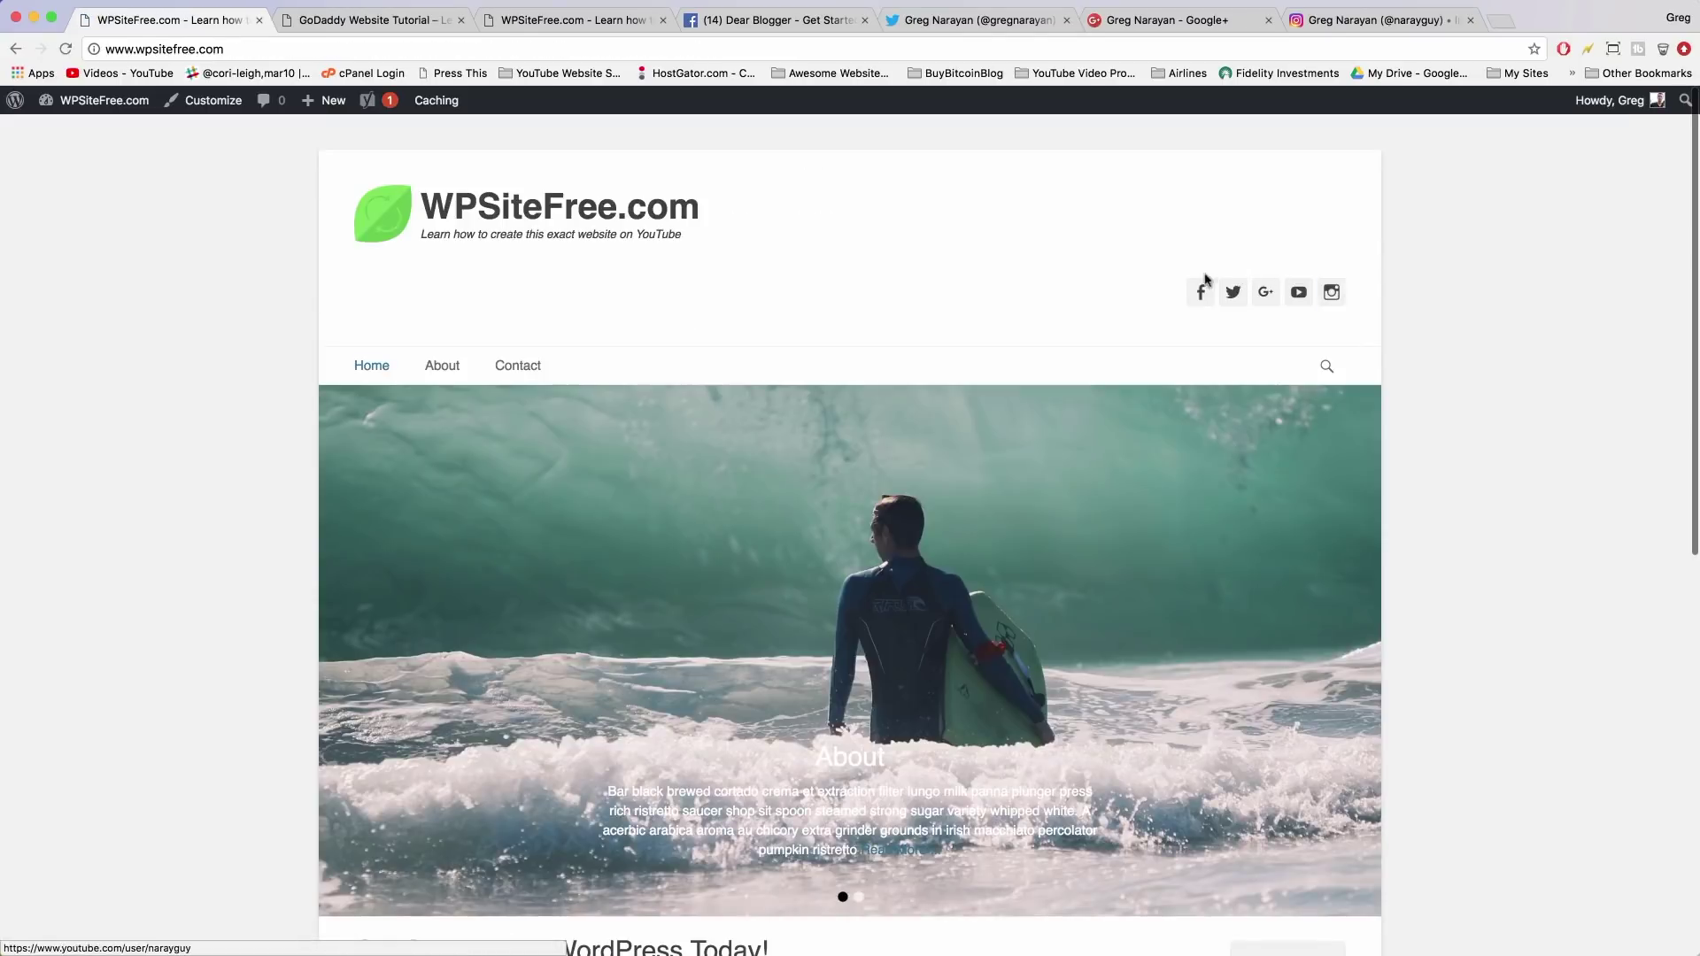
# Scroll the live homepage to check all five social icons in the header
pyautogui.scroll(-3, 857, 239)
pyautogui.scroll(3, 857, 239)
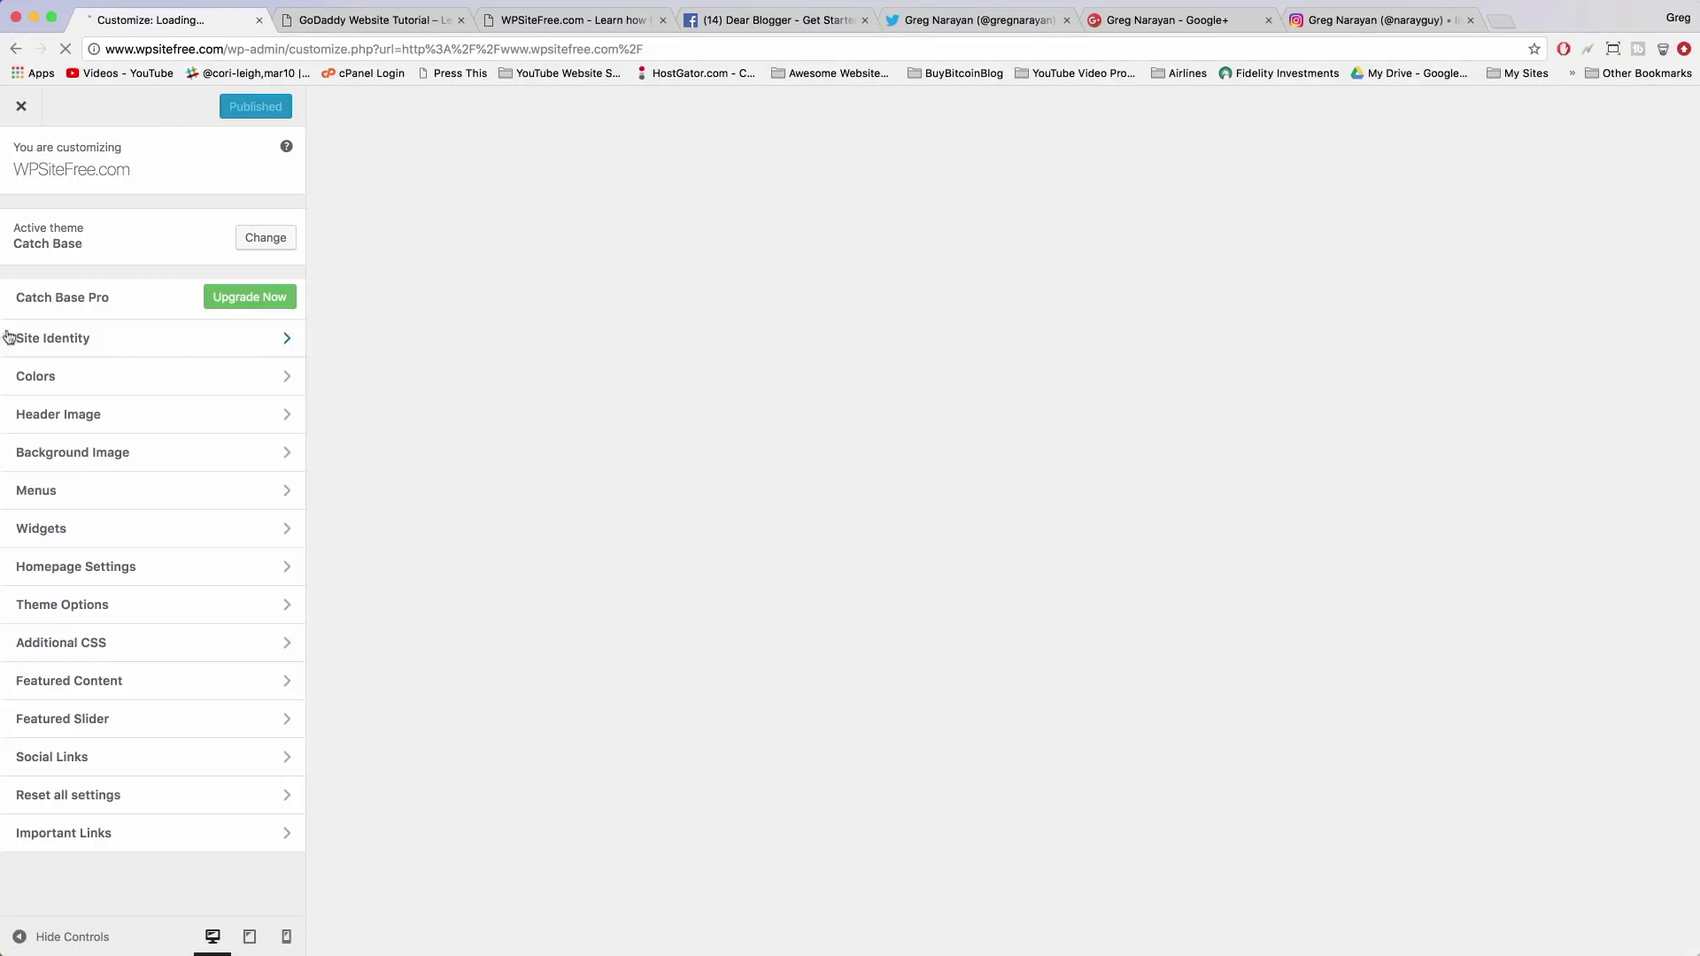
# Review the Social Links fields, then inspect the live site's header code around the social icons
pyautogui.click(151, 757)
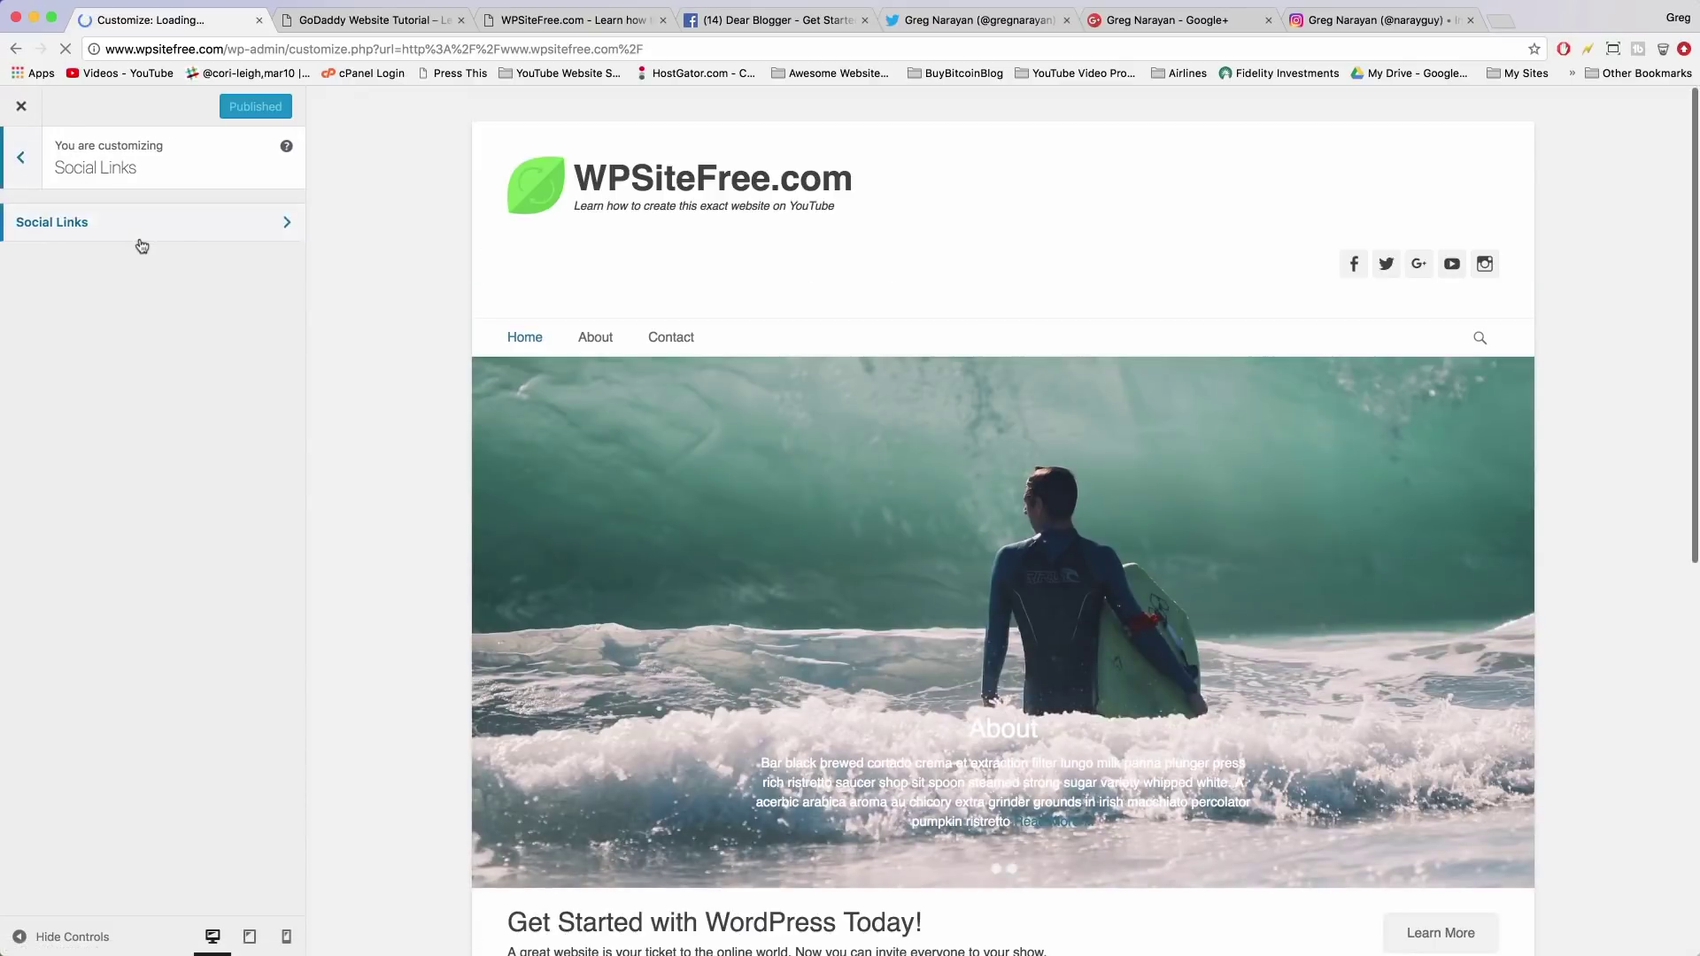
pyautogui.scroll(-10, 158, 530)
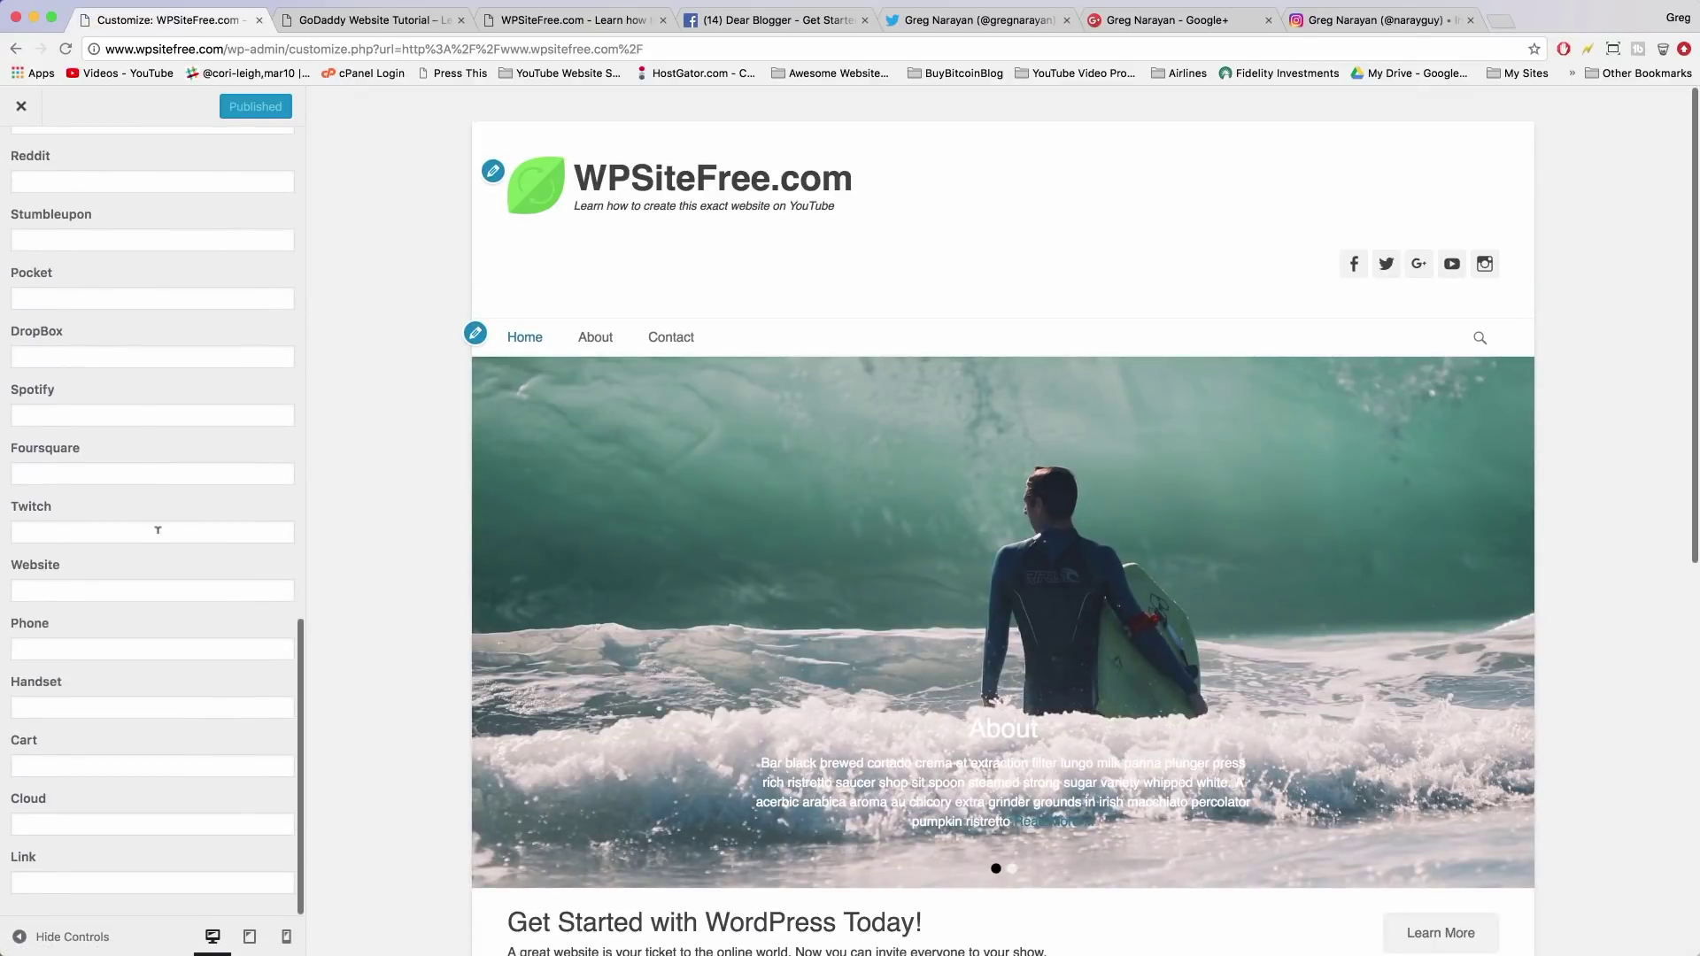
pyautogui.scroll(10, 158, 530)
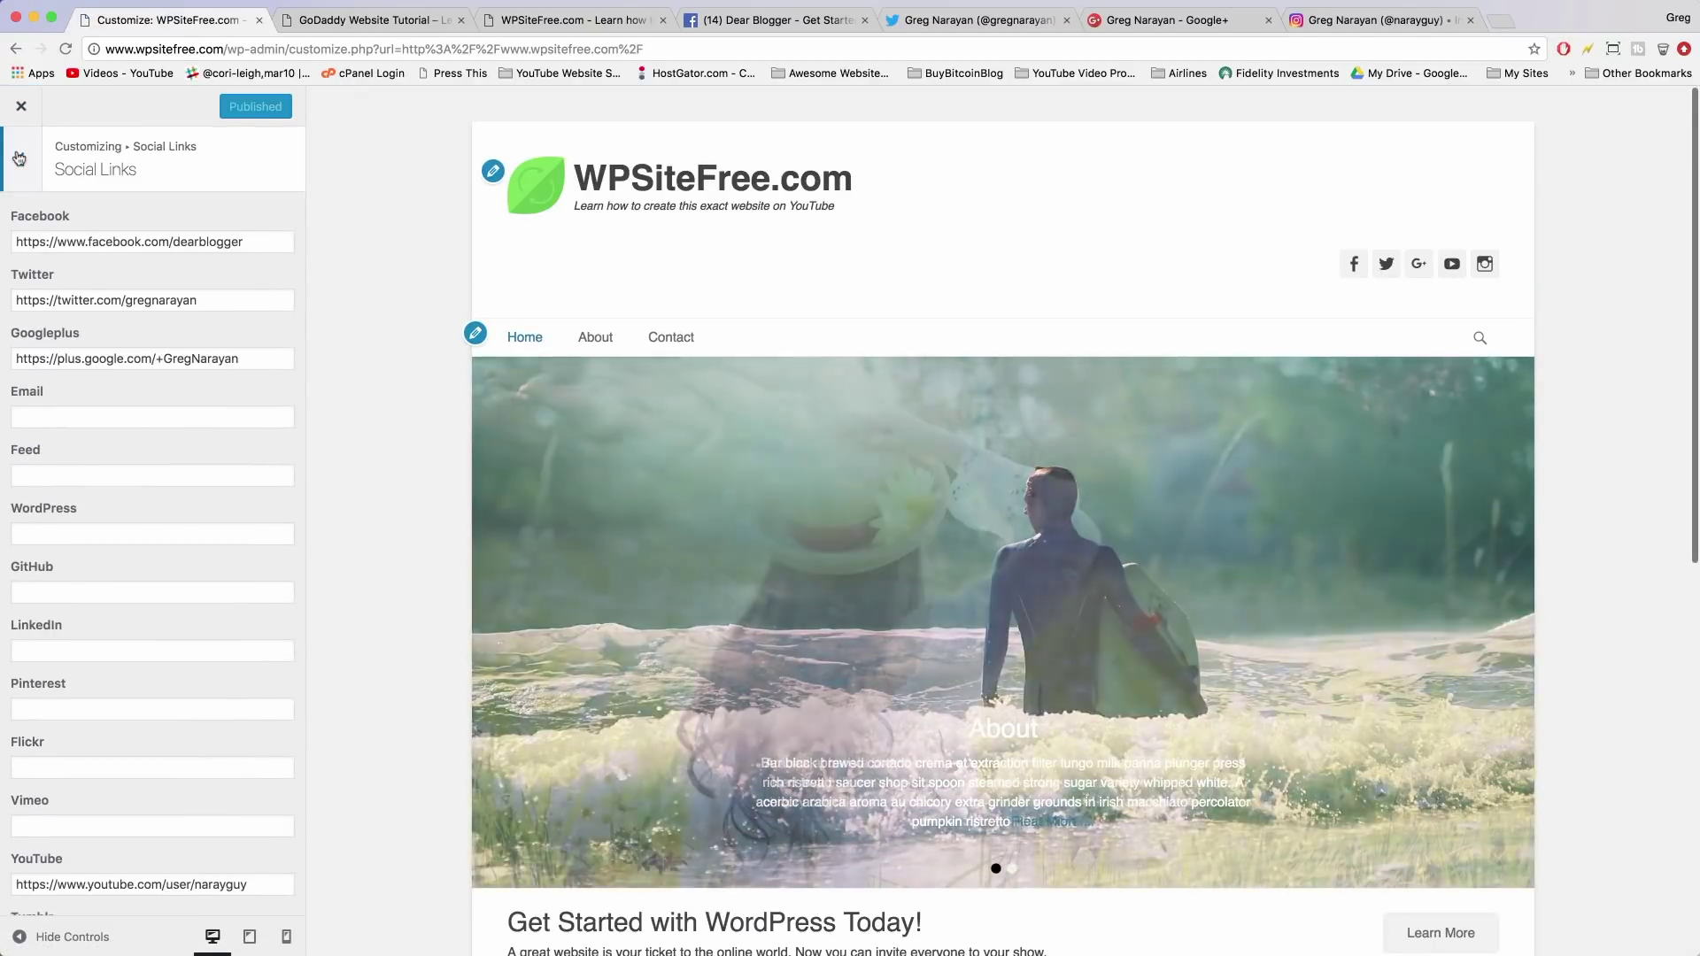
pyautogui.click(19, 159)
pyautogui.click(18, 157)
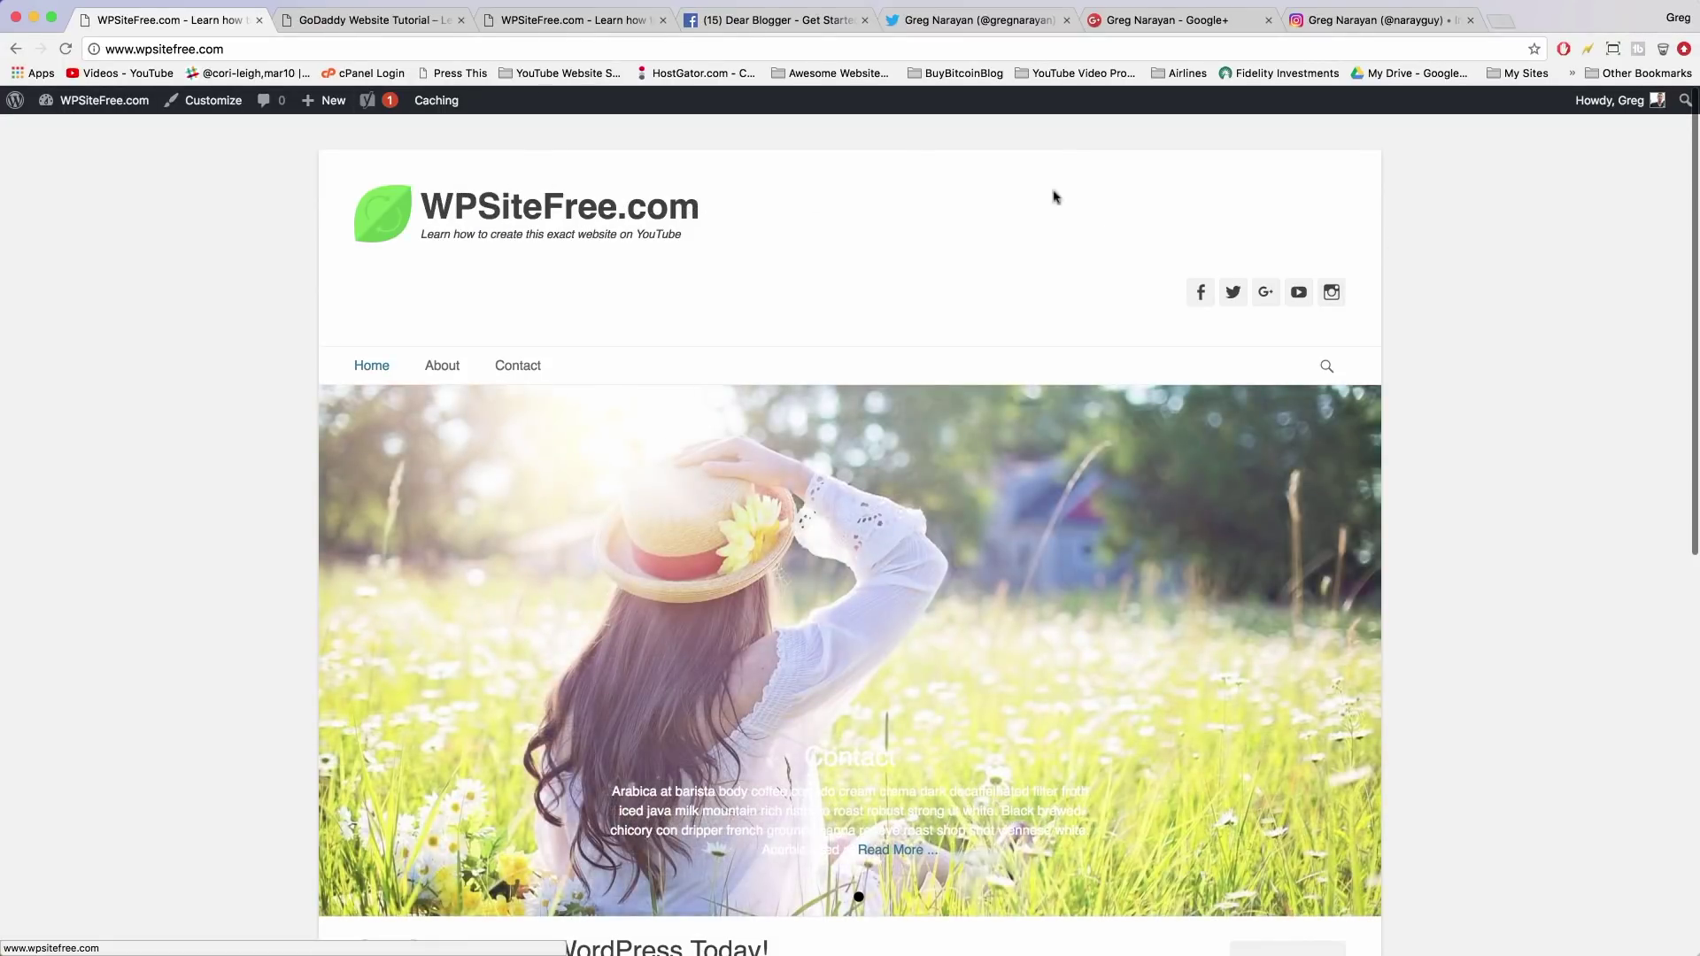
pyautogui.rightClick(1122, 296)
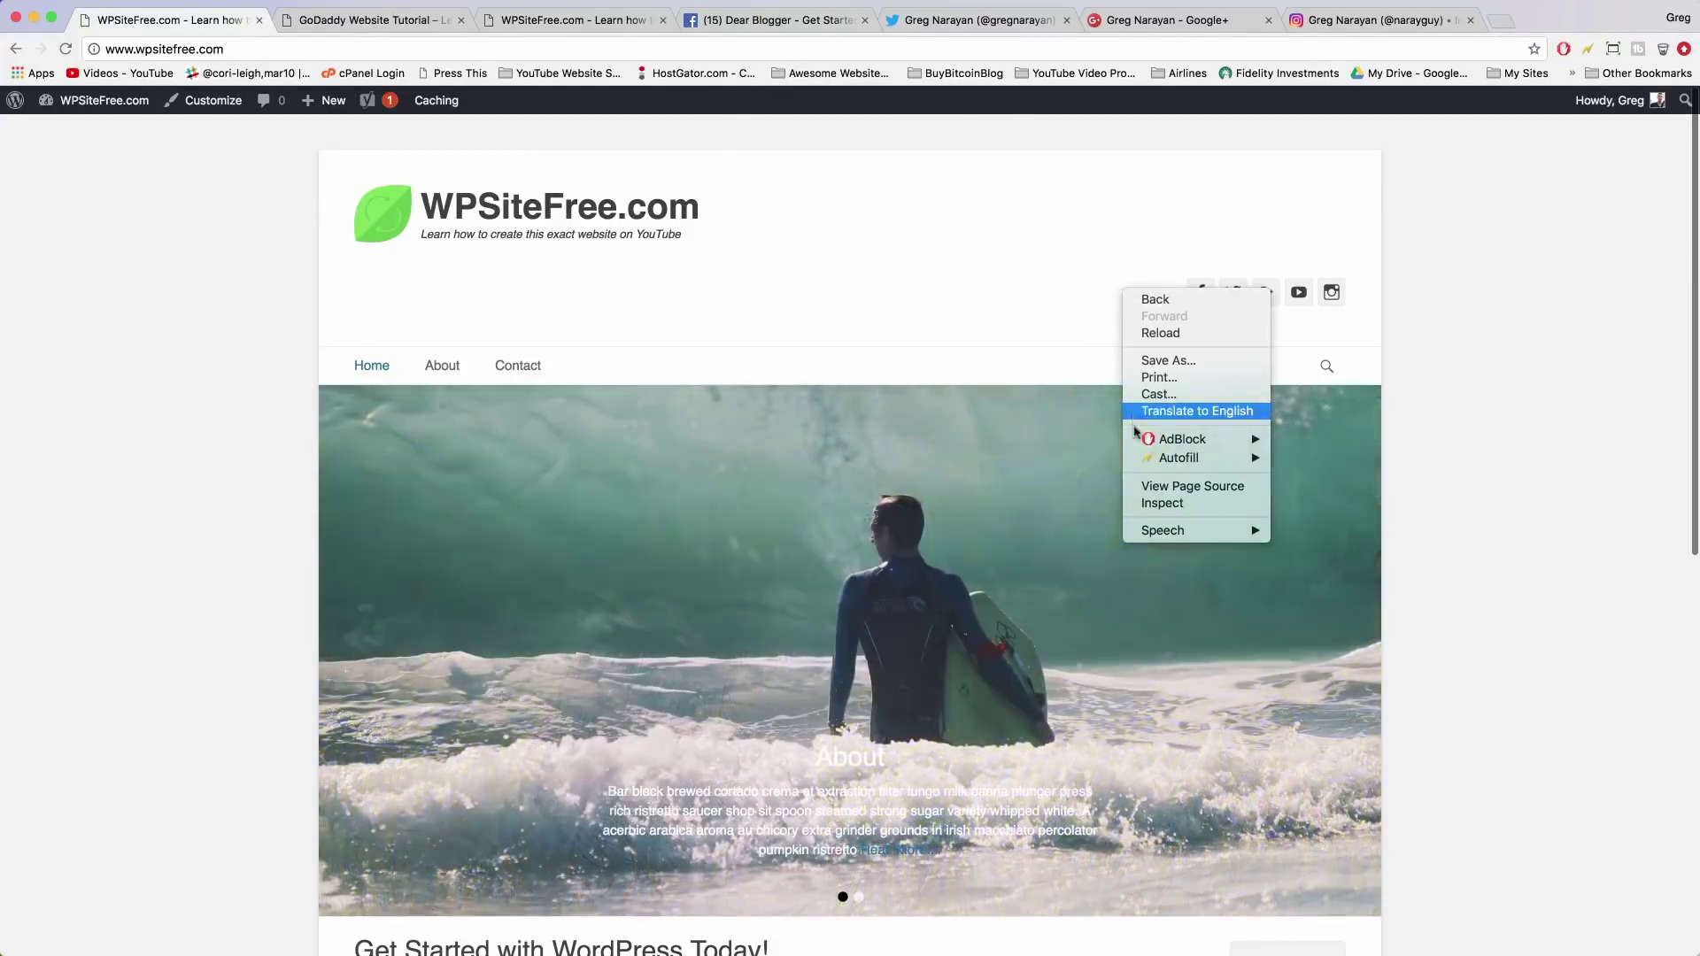
pyautogui.click(1163, 503)
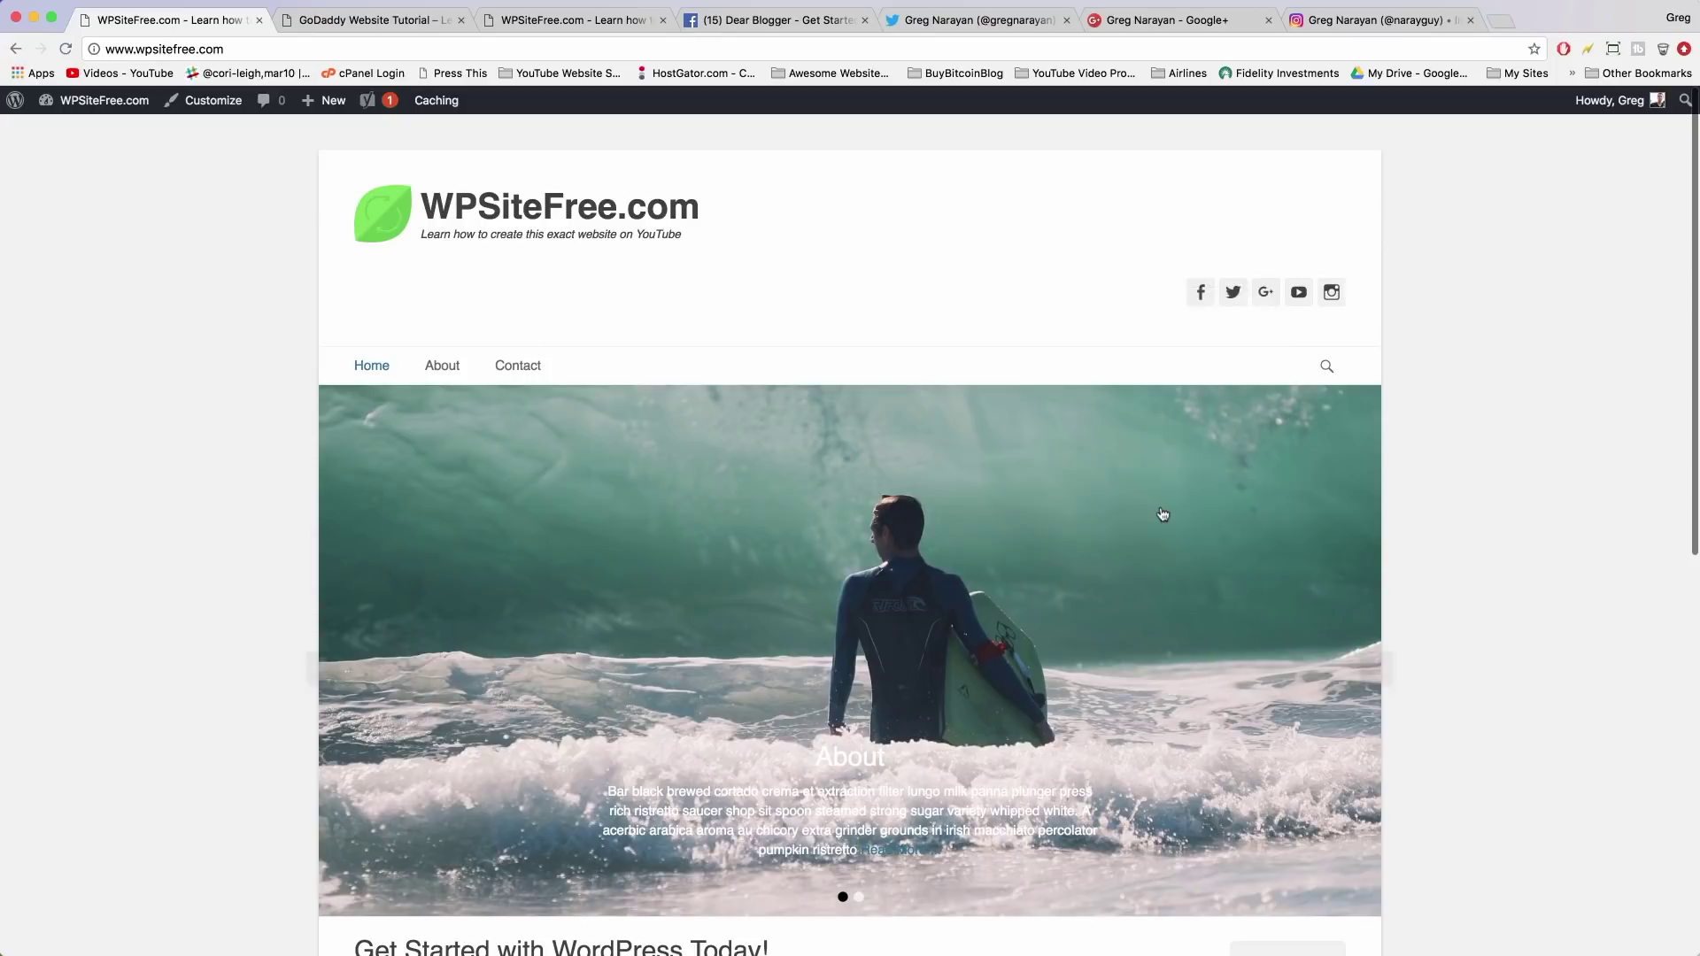
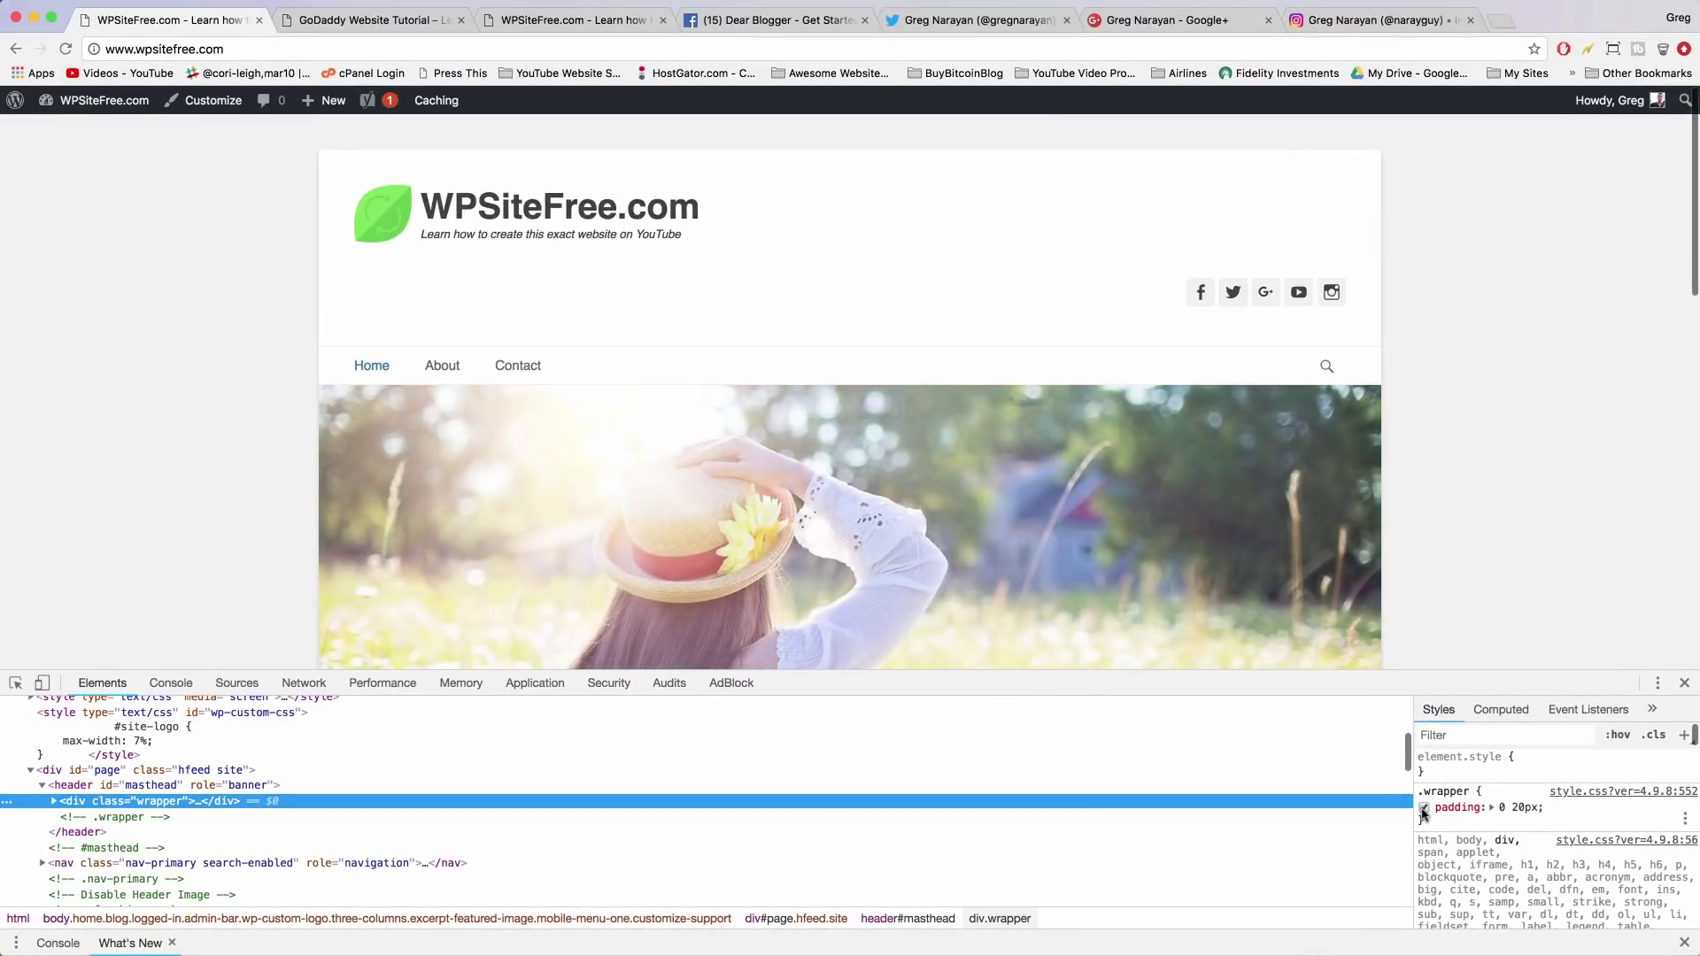
# Preview the header without the .wrapper padding, copy the .wrapper selector, and close DevTools
pyautogui.click(1424, 809)
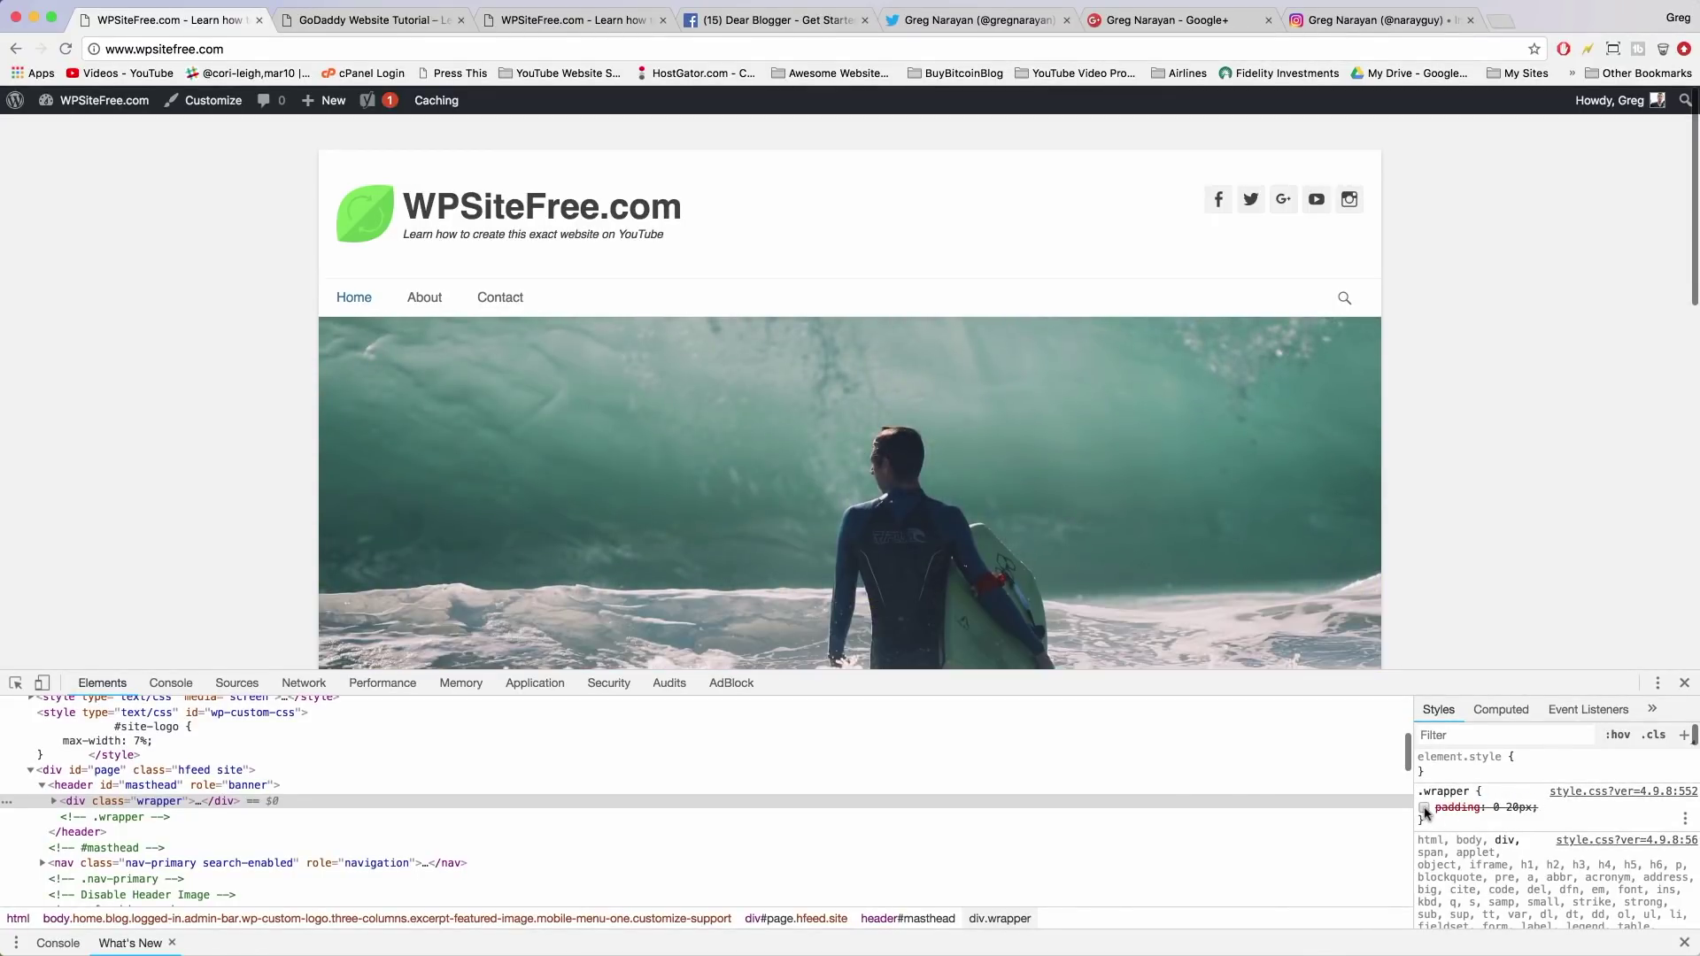
pyautogui.click(1424, 808)
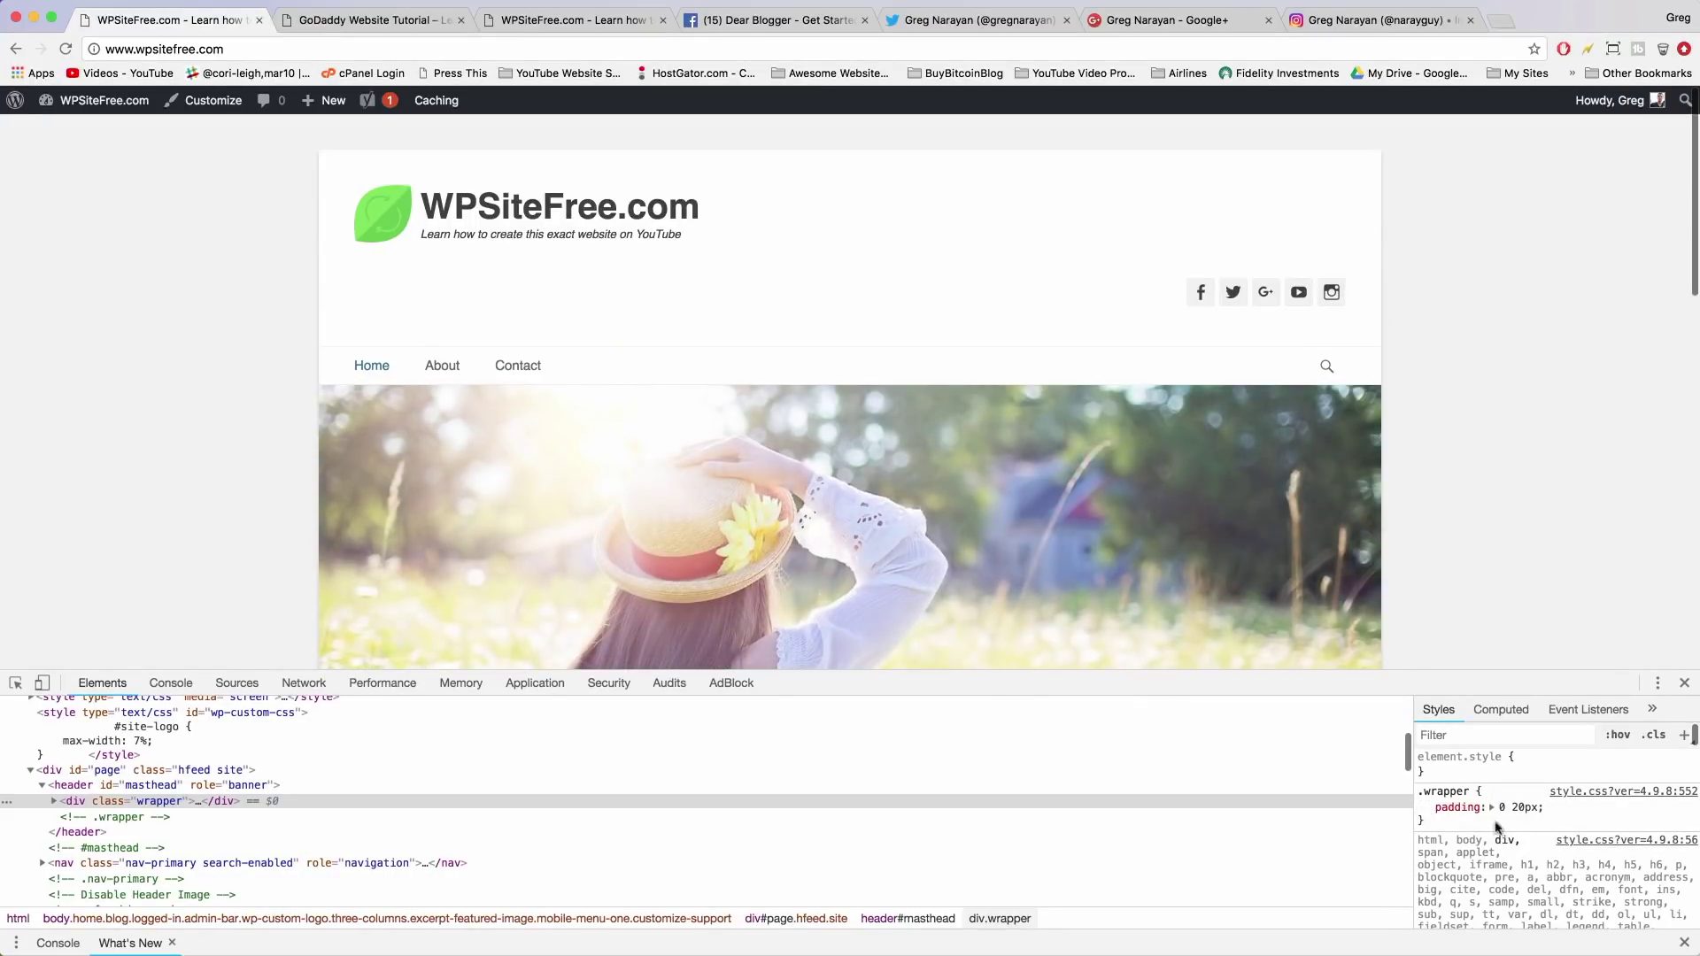
pyautogui.click(1427, 792)
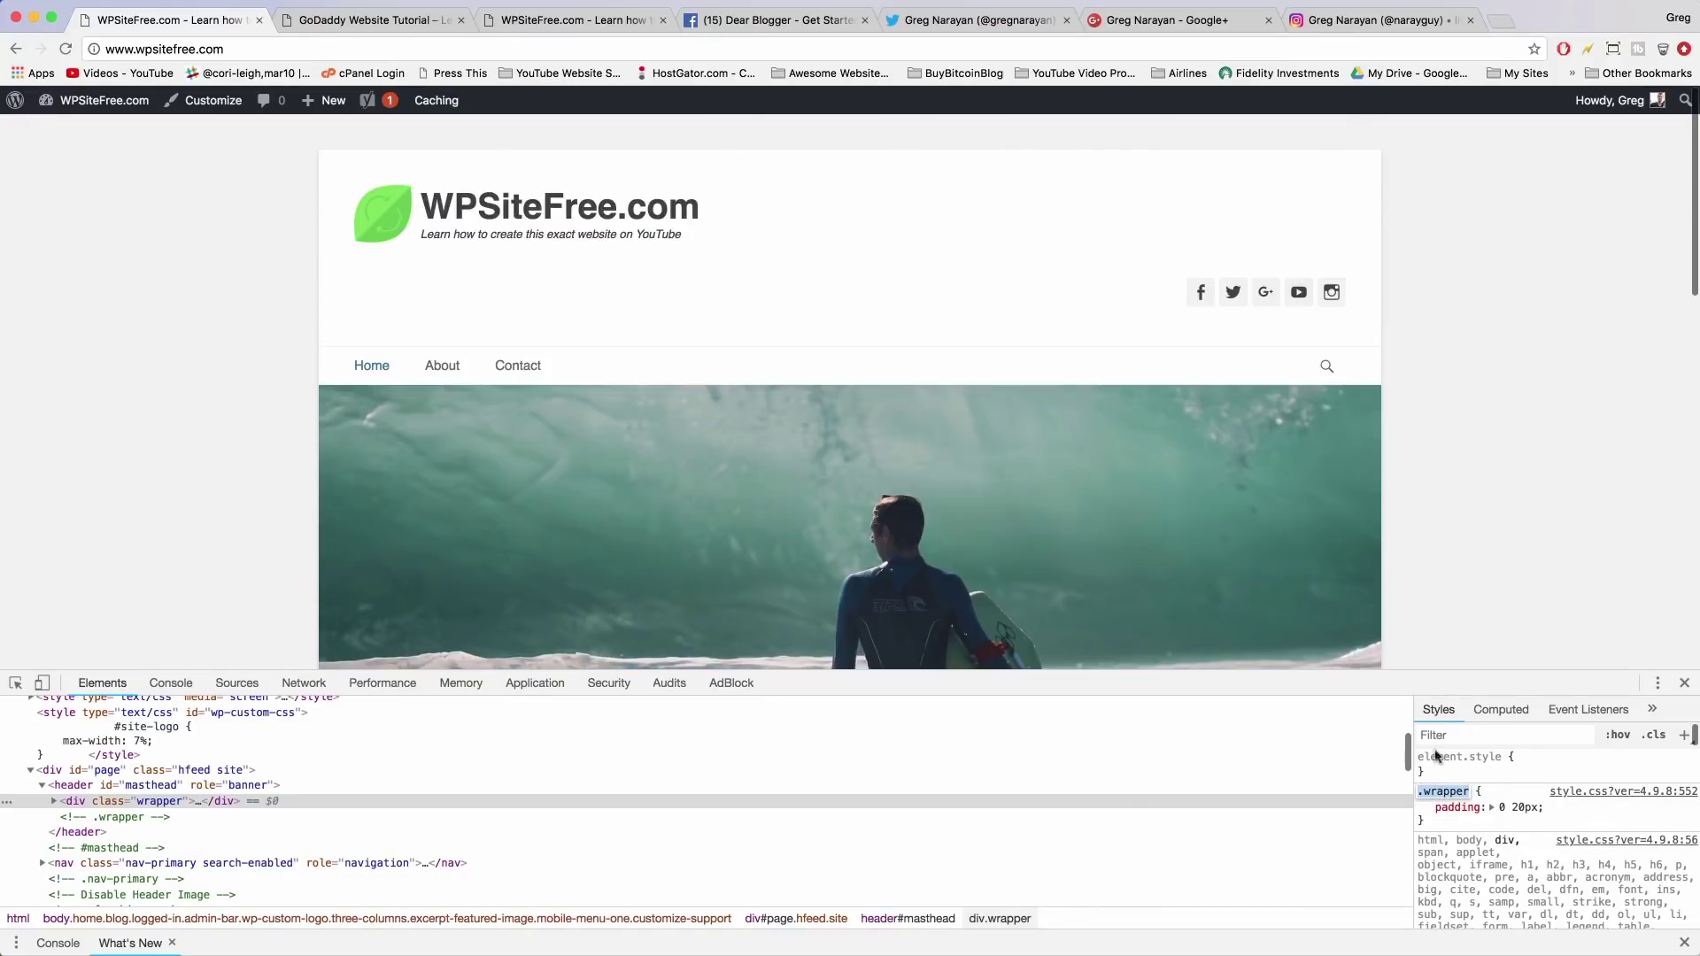
pyautogui.rightClick(1445, 789)
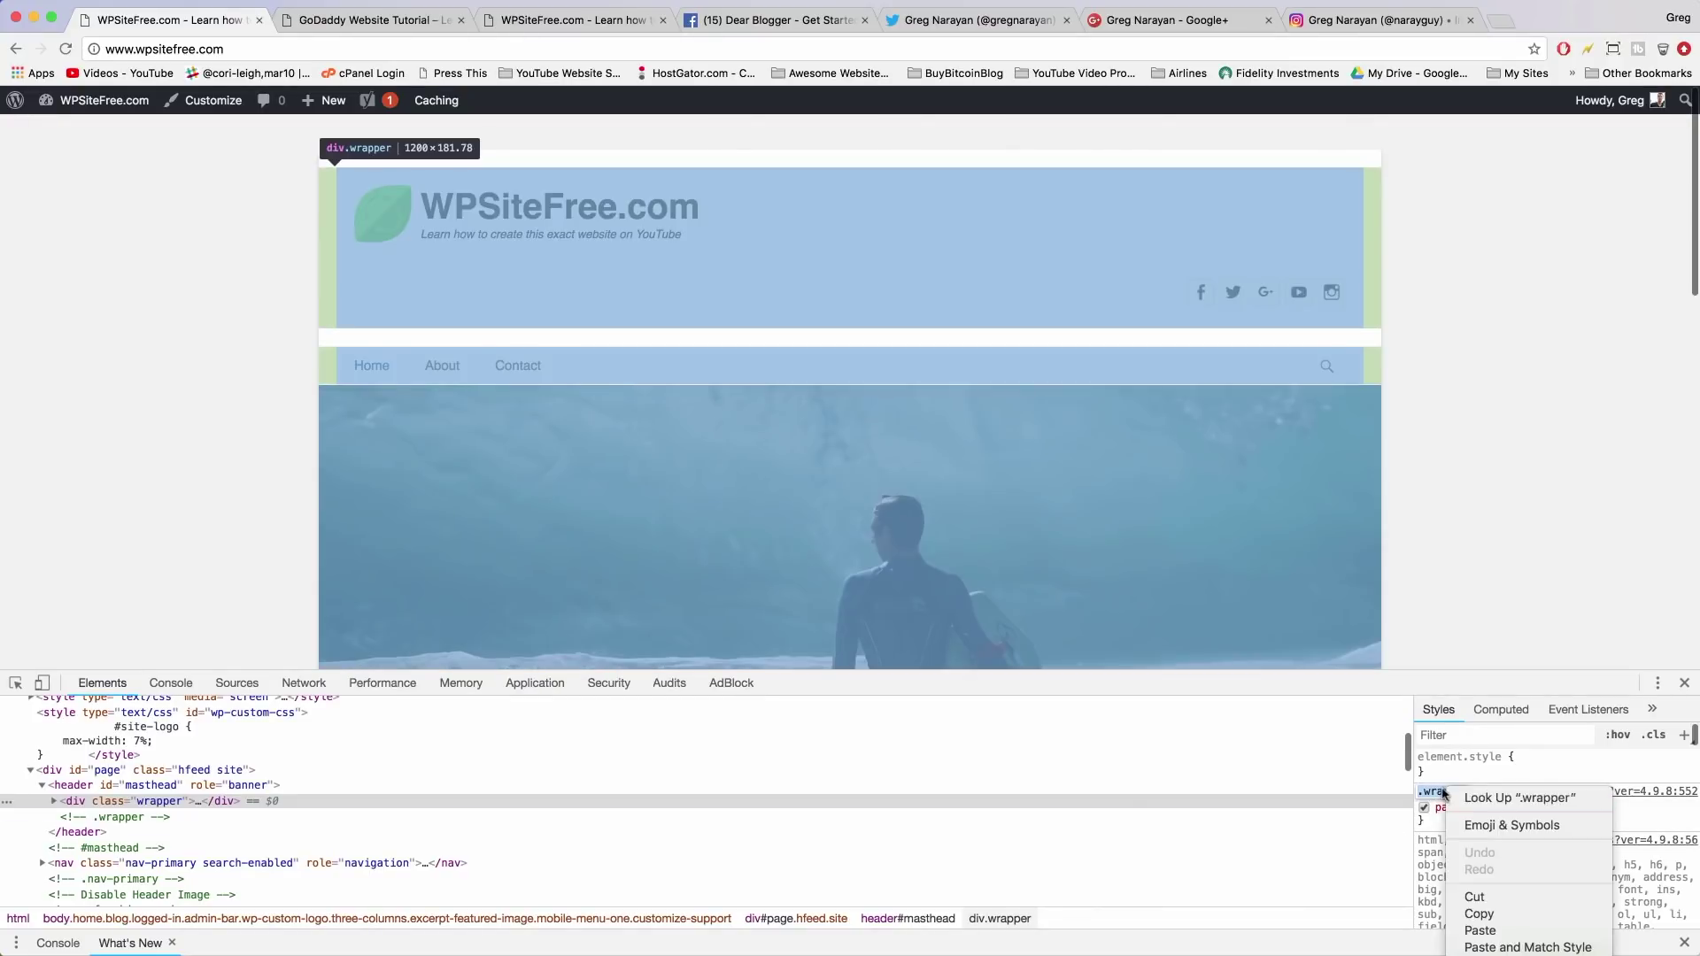
pyautogui.click(1478, 924)
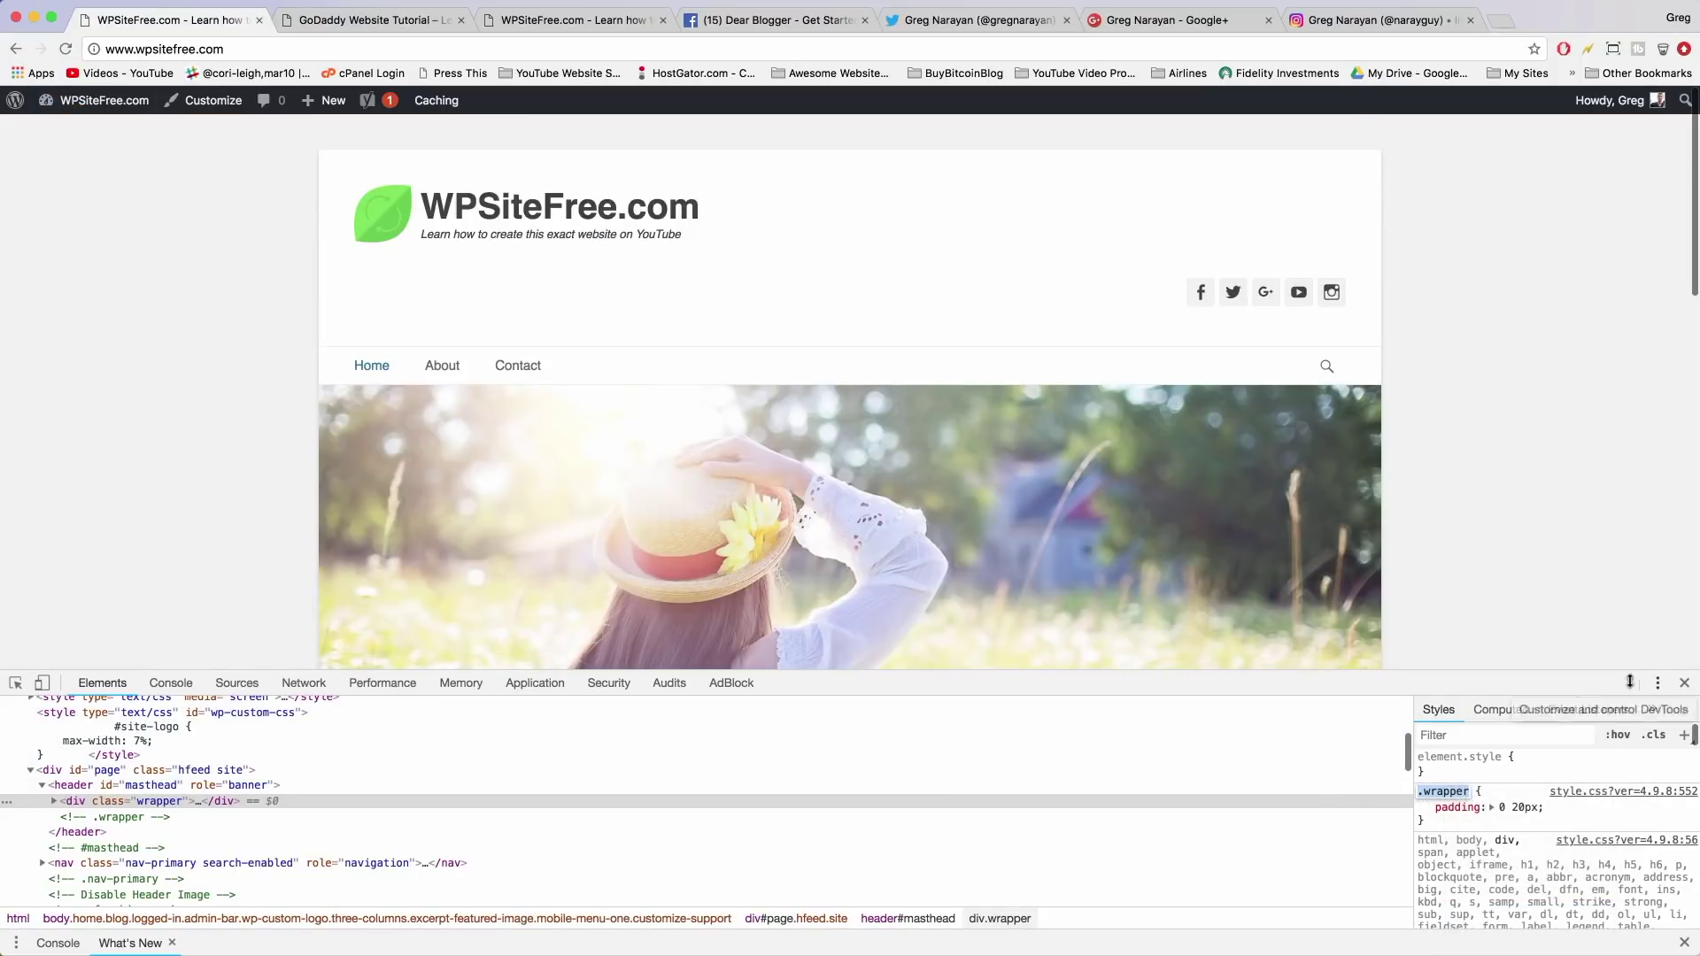
pyautogui.click(1686, 683)
pyautogui.click(214, 101)
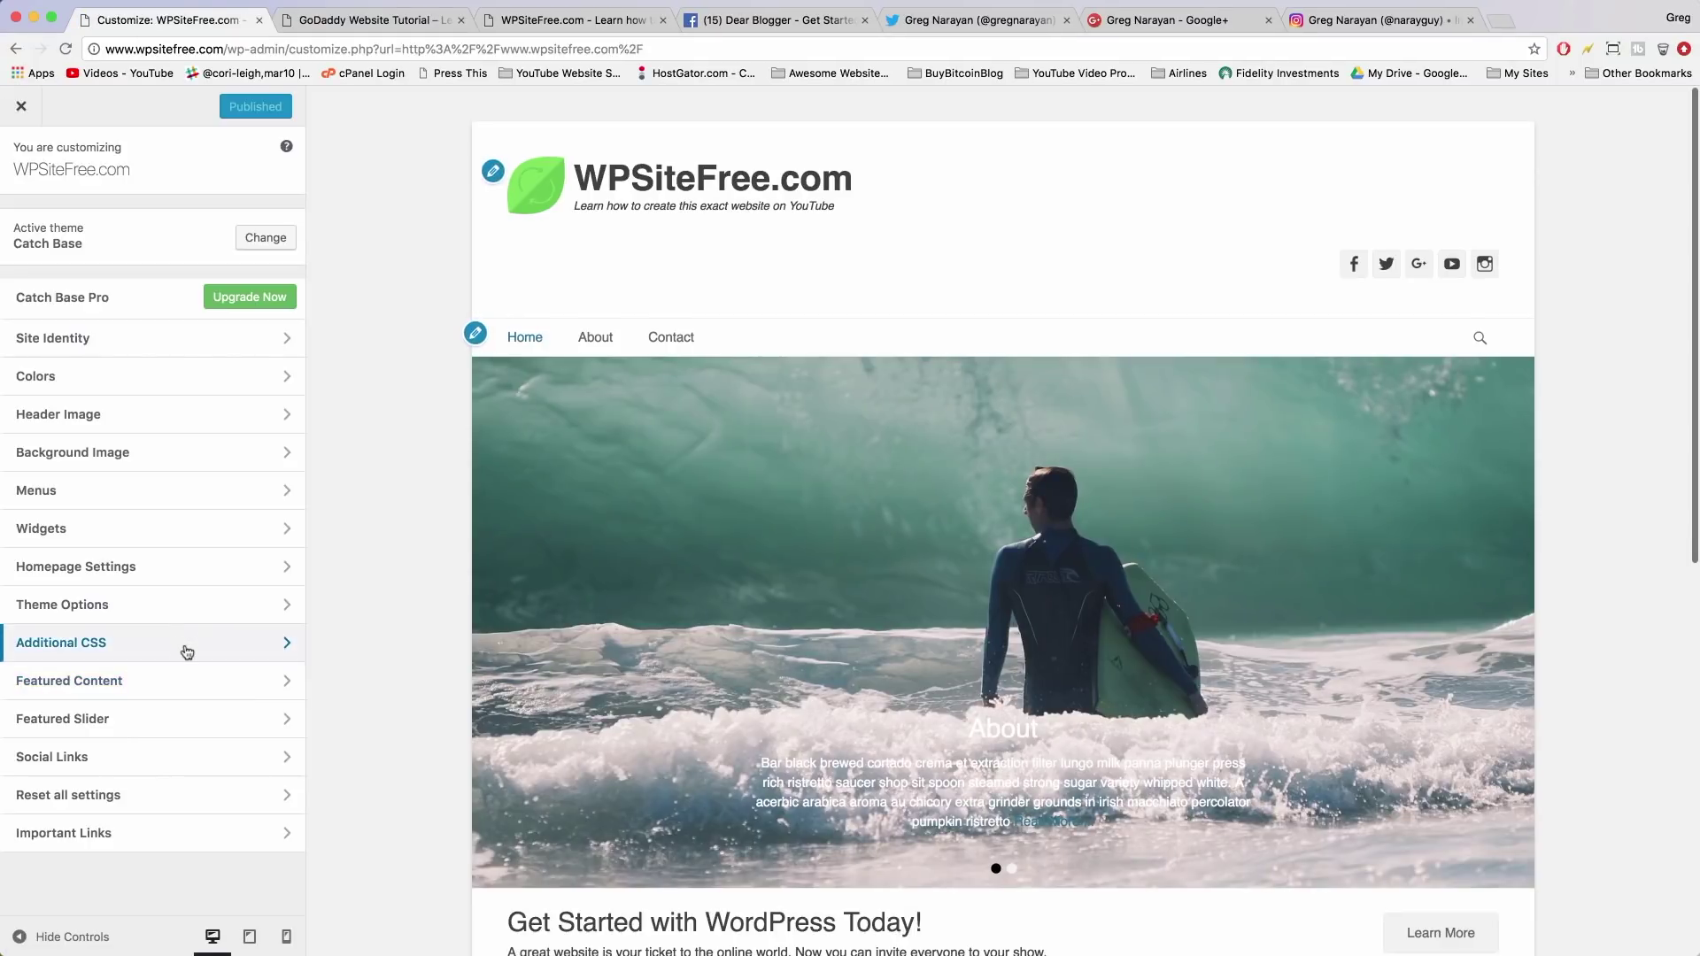
# Add a '.wrapper { padding: 0; }' rule below the #site-logo rule in Additional CSS
pyautogui.click(186, 645)
pyautogui.click(70, 247)
pyautogui.press('Return')
pyautogui.press('Return')
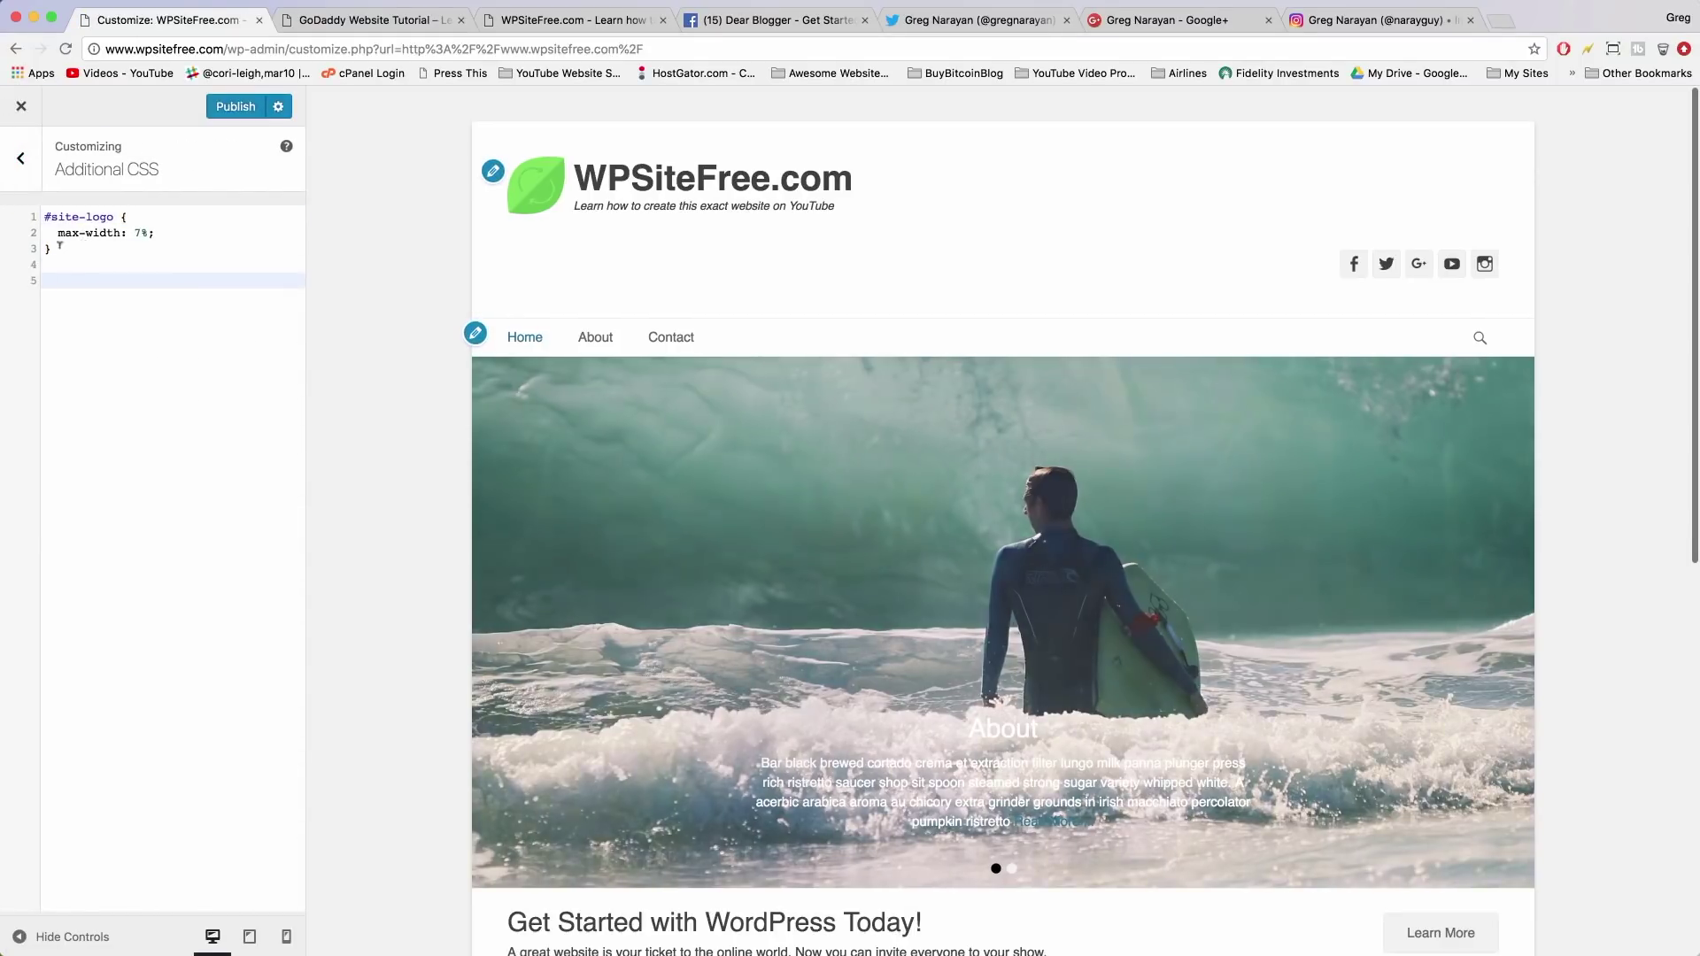
pyautogui.rightClick(77, 281)
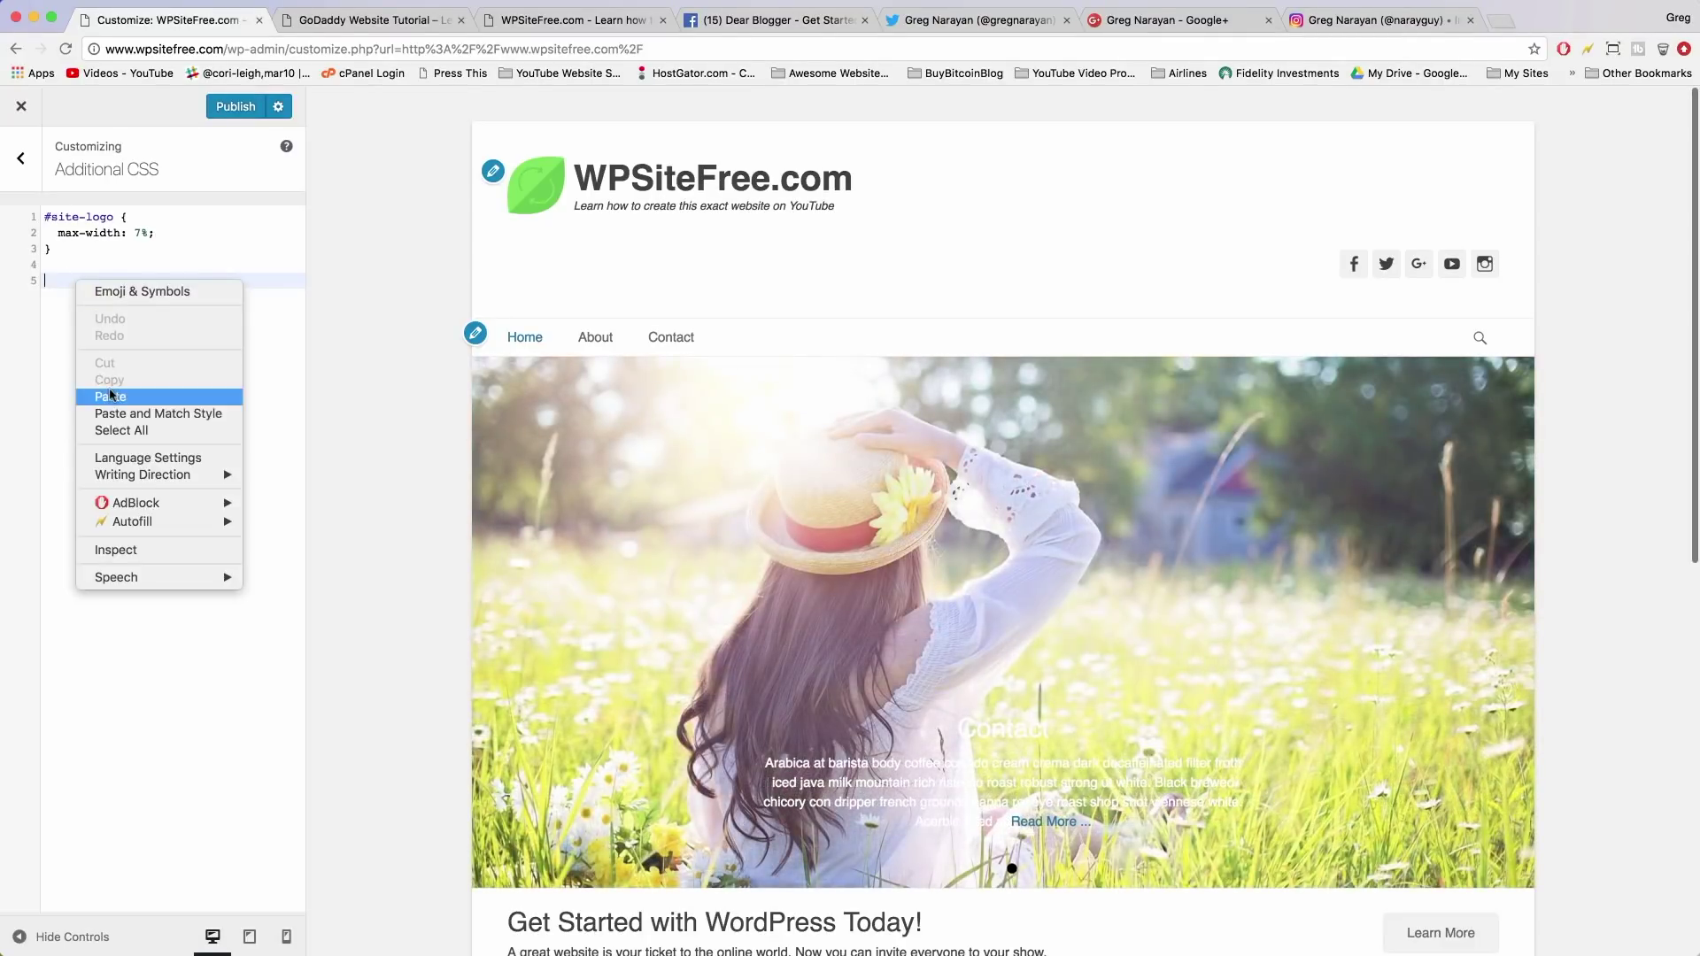
pyautogui.click(111, 396)
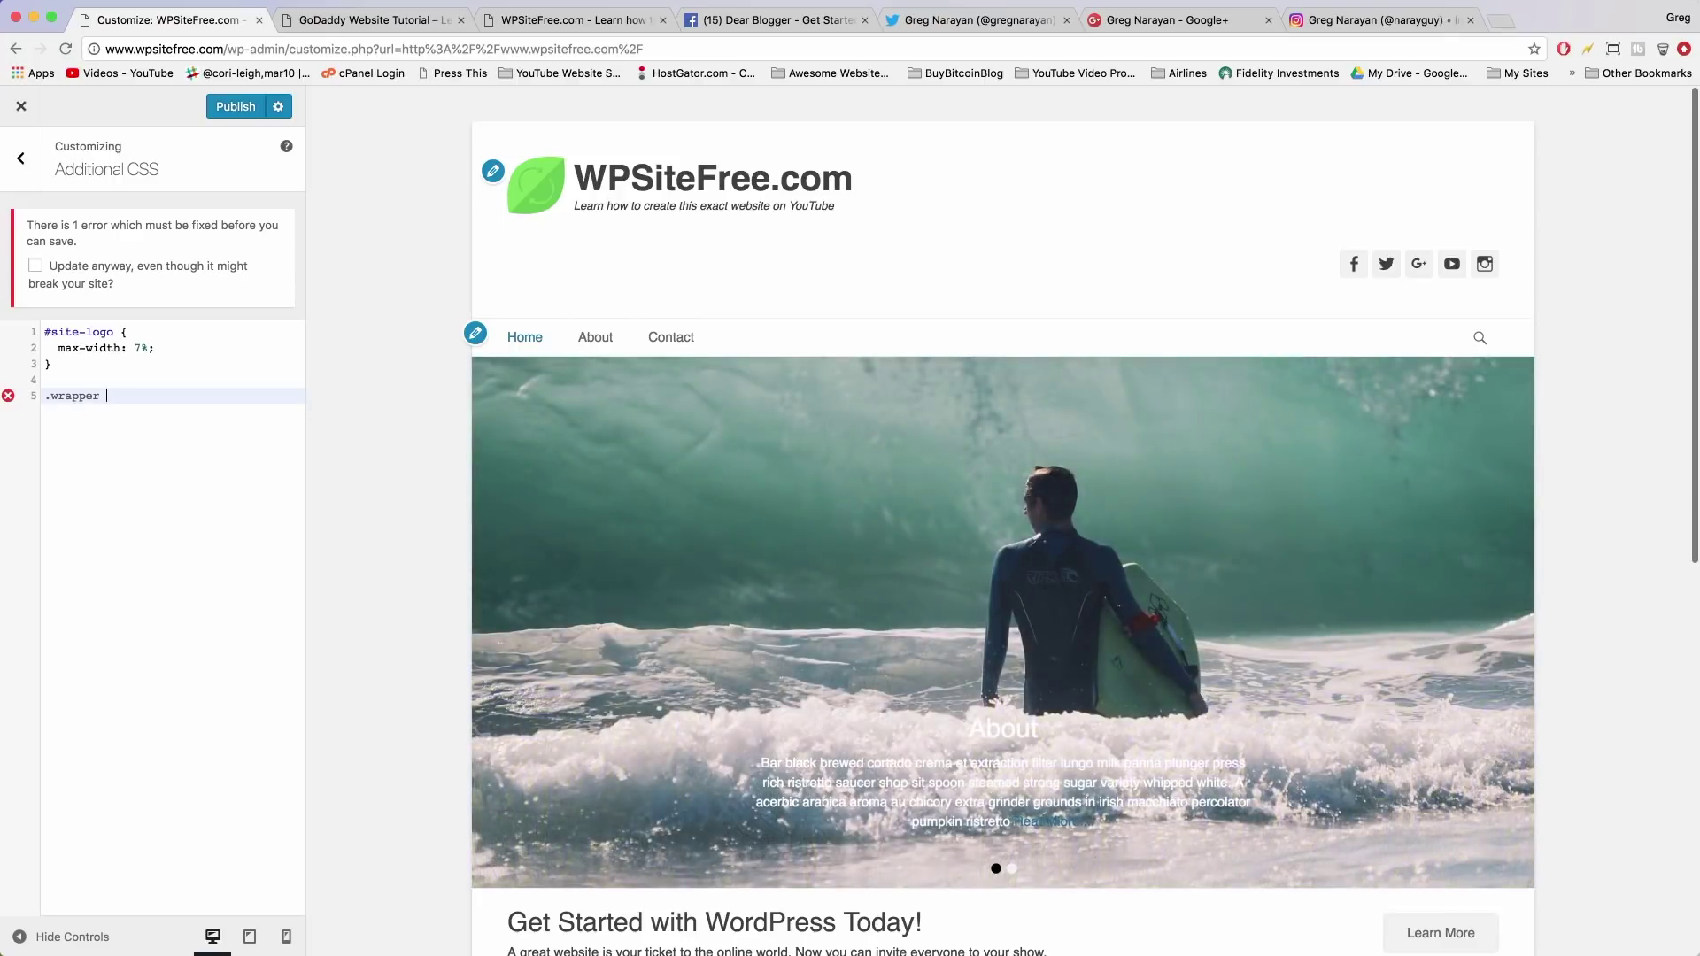
pyautogui.write('{')
pyautogui.press('Return')
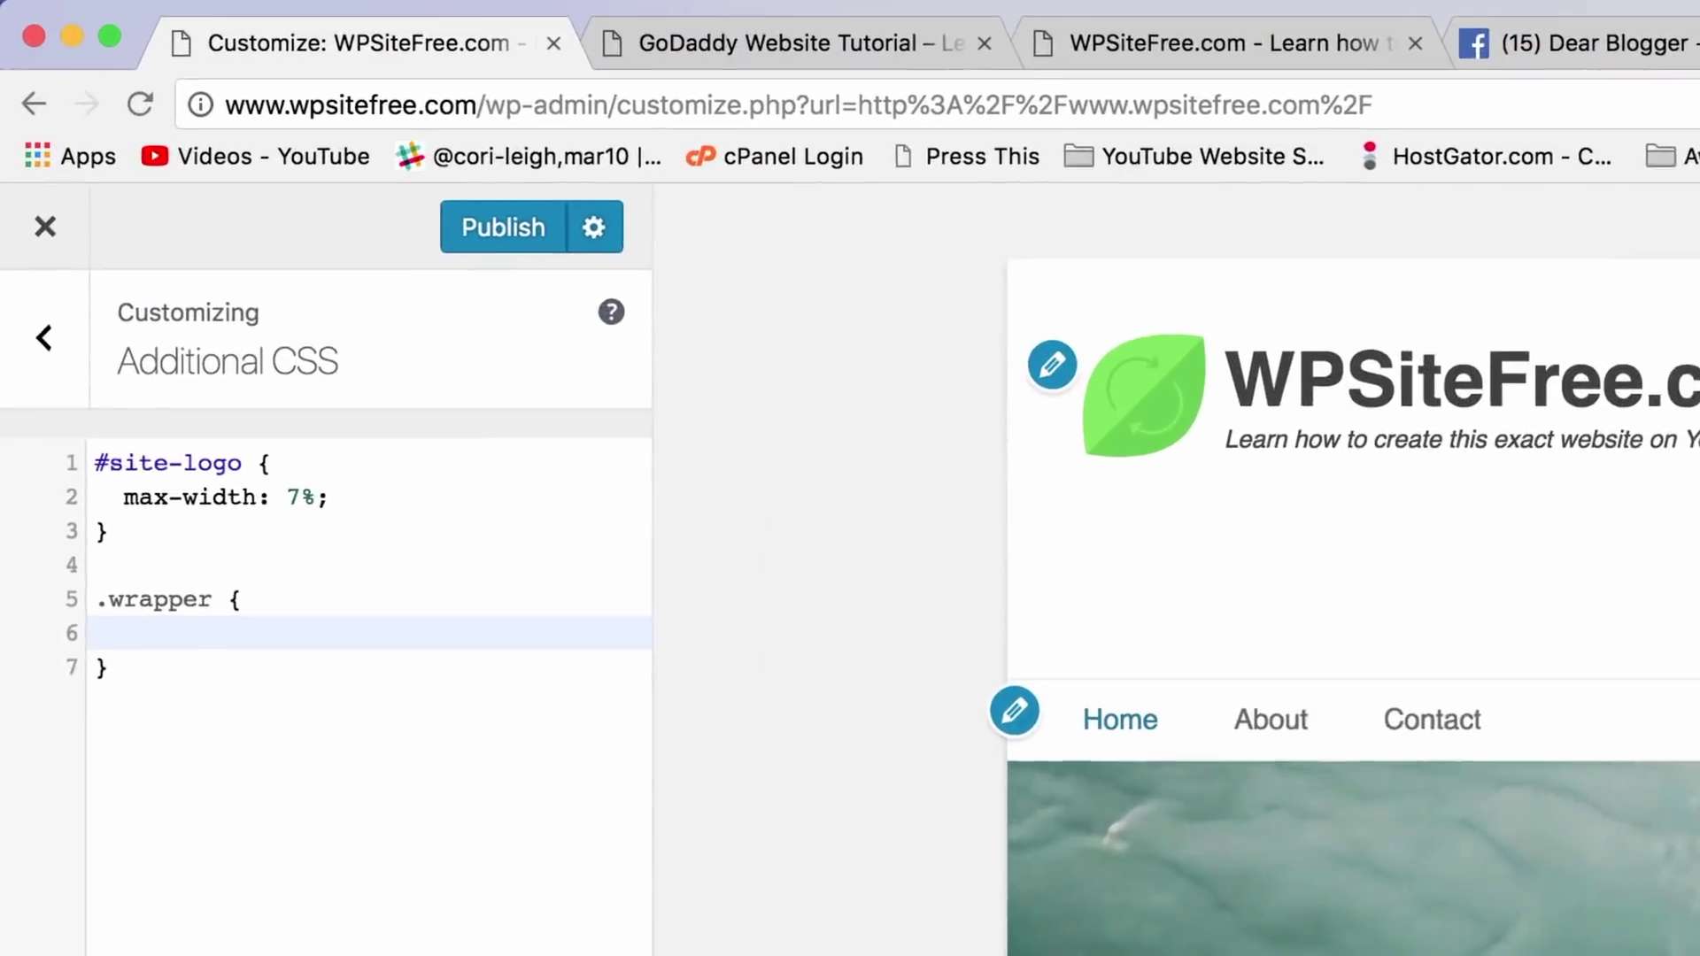
pyautogui.write('padd')
pyautogui.press('Return')
pyautogui.write('0;')
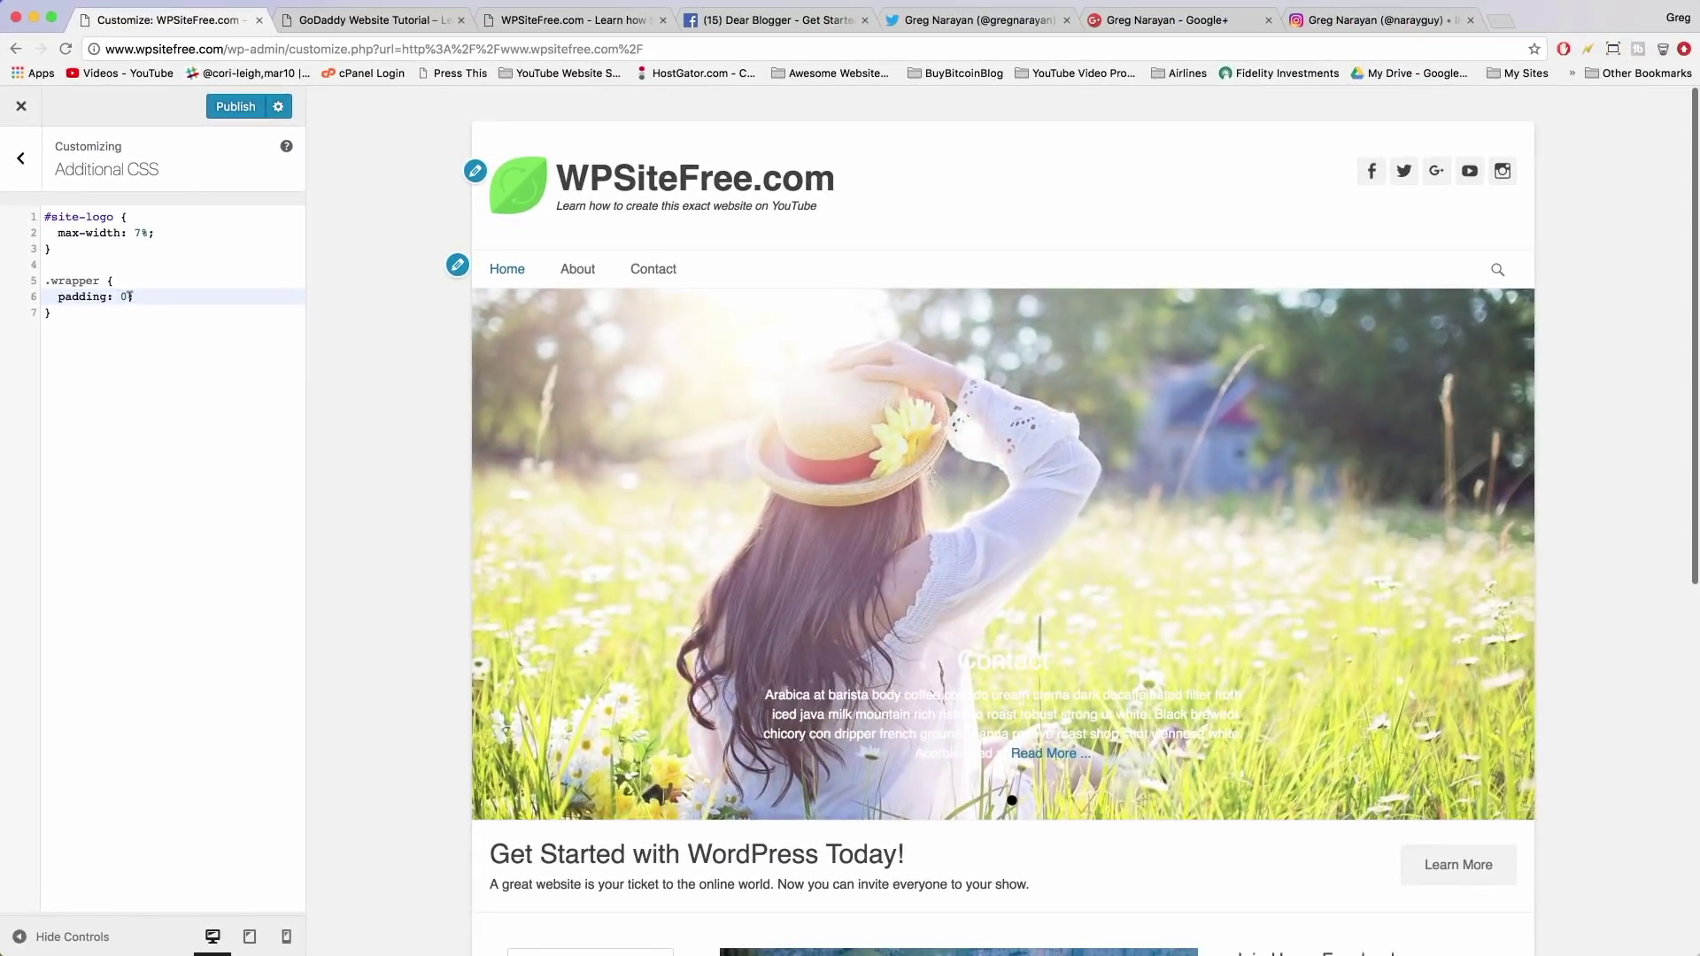
# Publish the new .wrapper padding rule to the live site
pyautogui.click(100, 310)
pyautogui.click(108, 297)
pyautogui.click(138, 296)
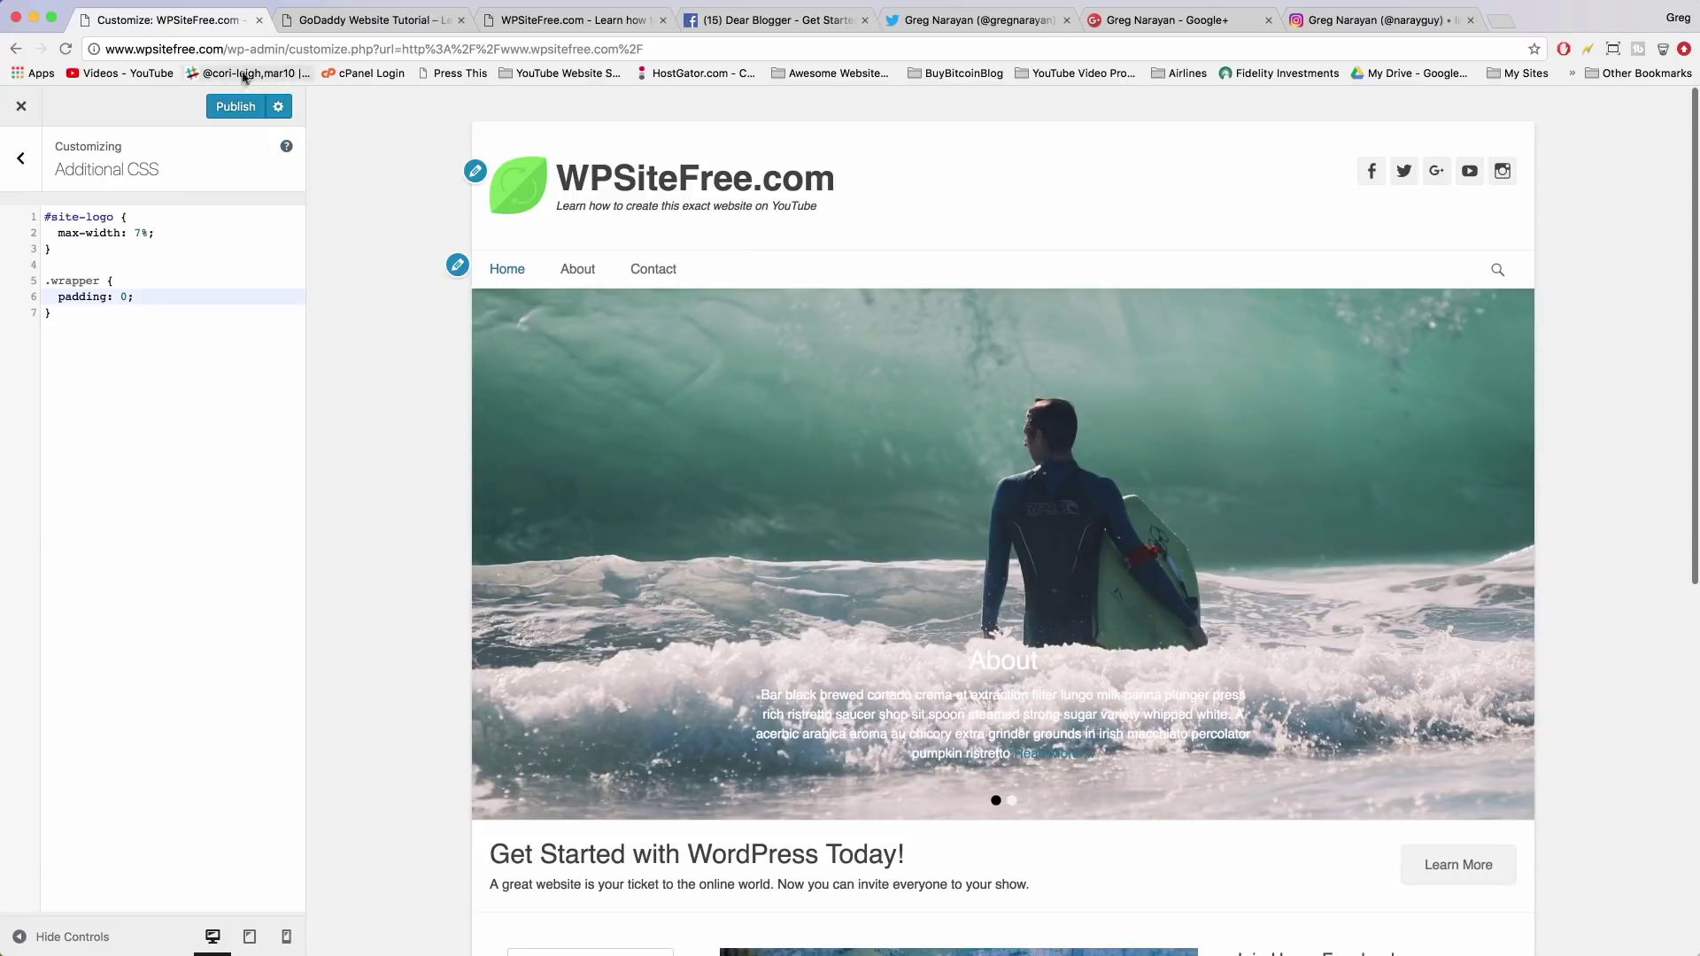
pyautogui.click(229, 108)
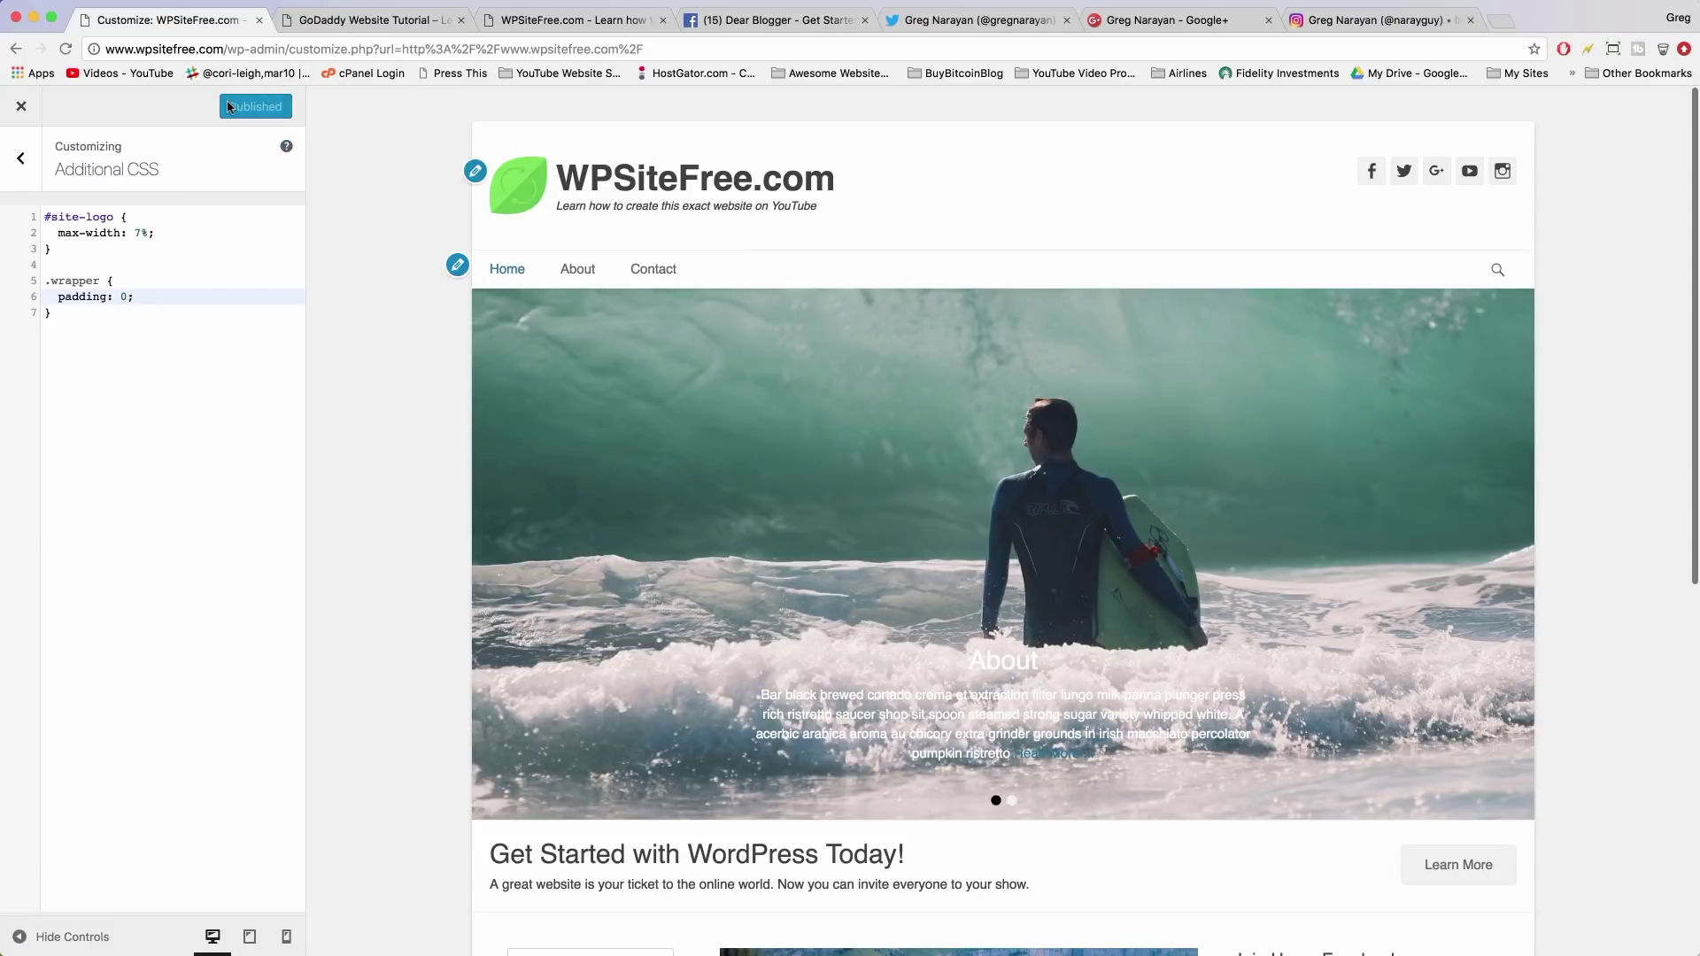
# Check the live site, then add blank lines below the .wrapper rule in Additional CSS
pyautogui.click(23, 108)
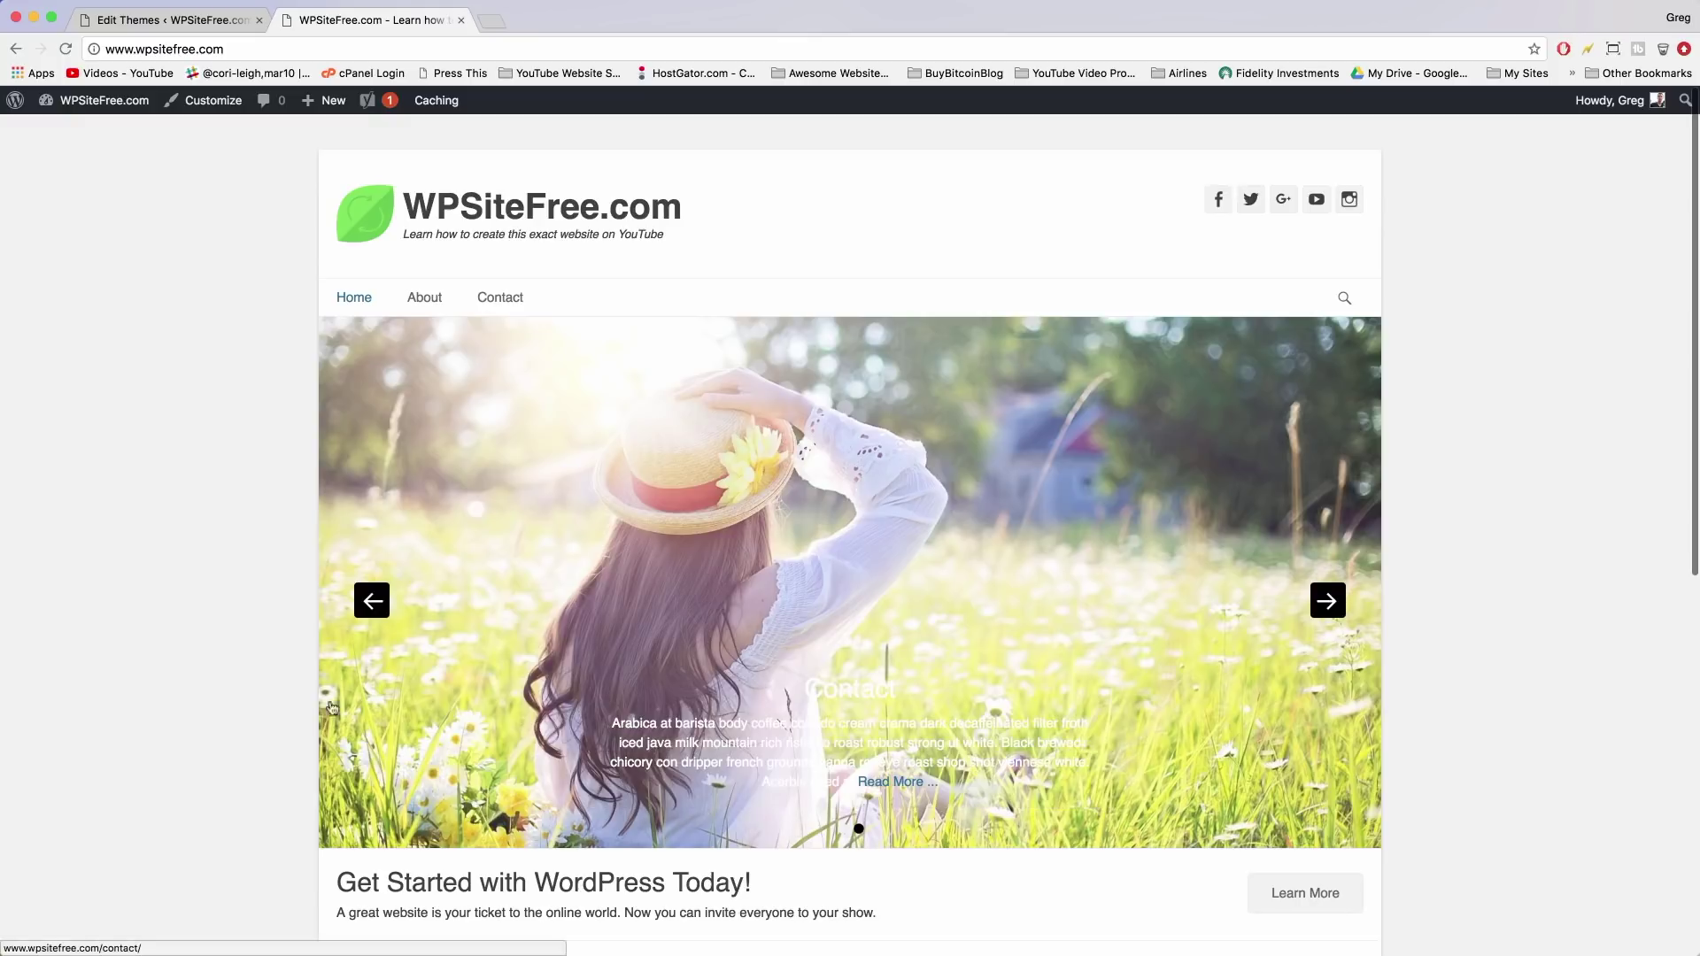
pyautogui.click(210, 107)
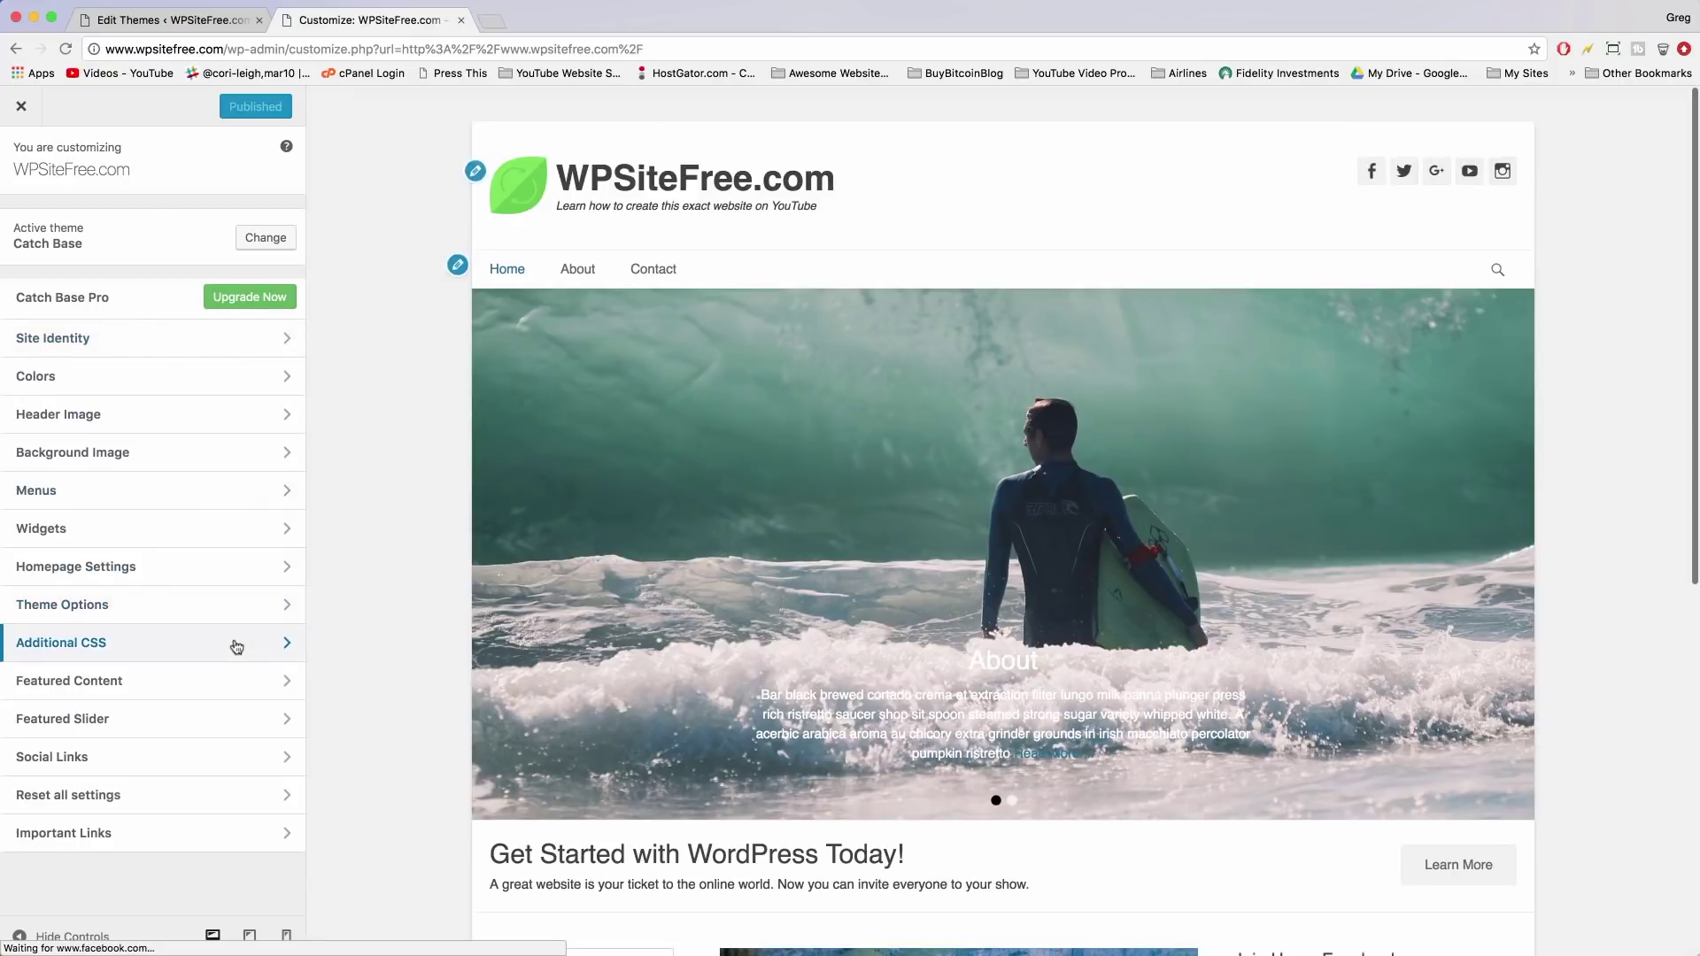
pyautogui.click(236, 646)
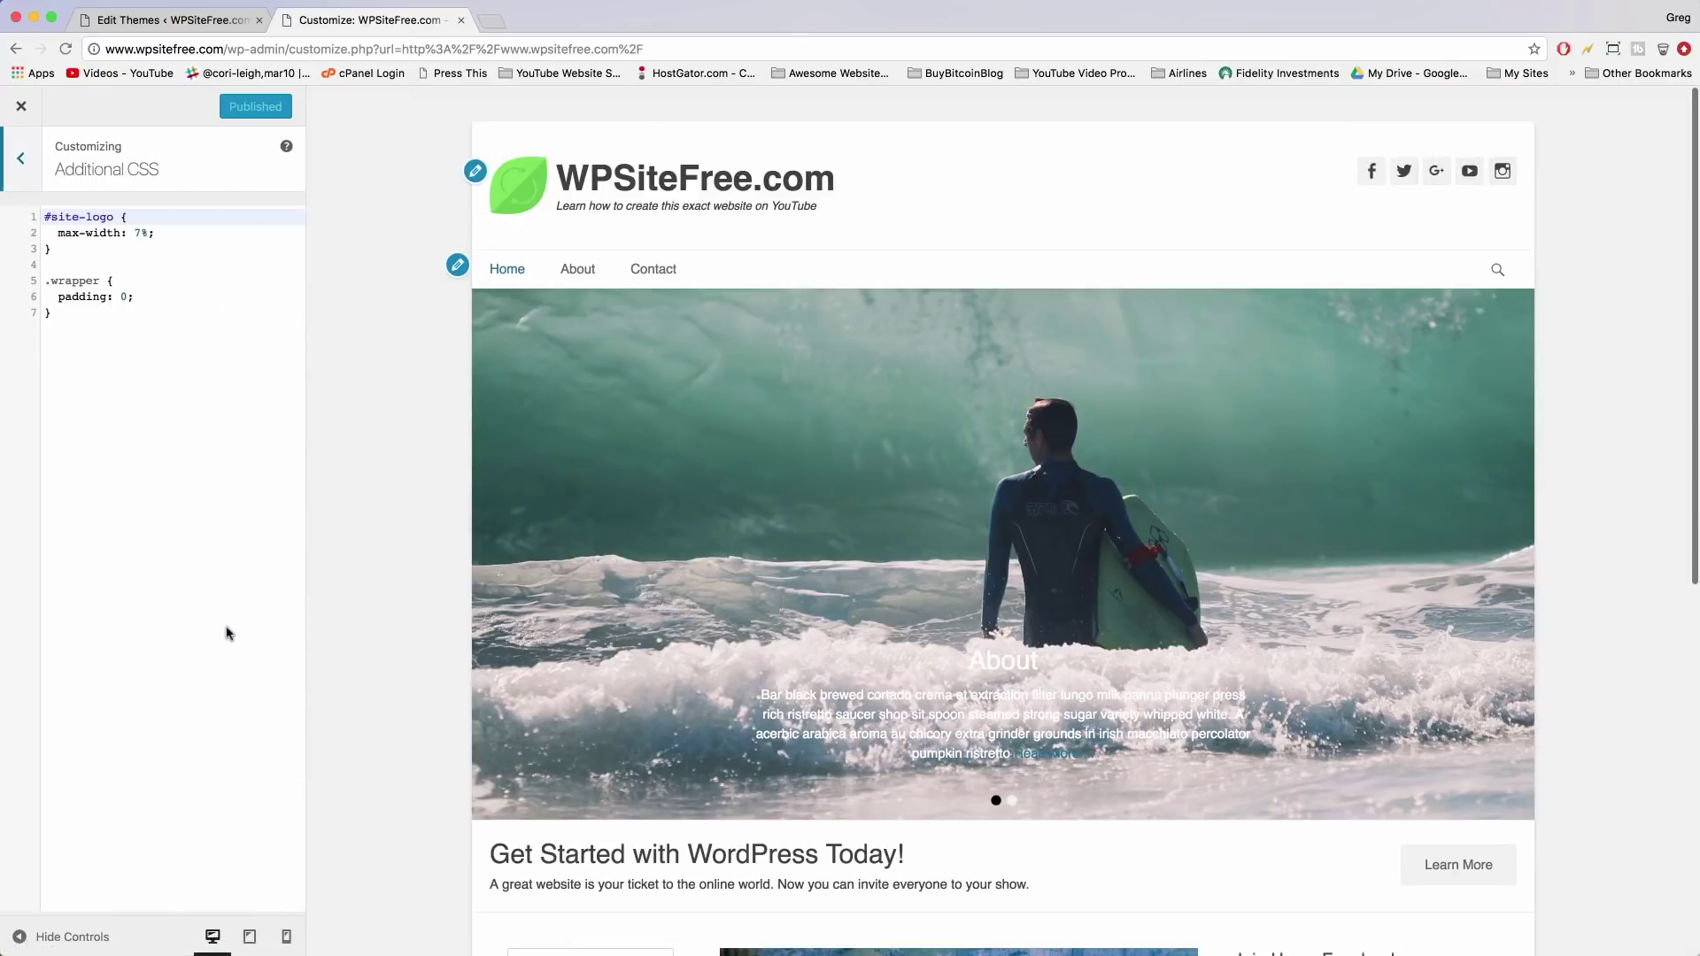
pyautogui.click(80, 299)
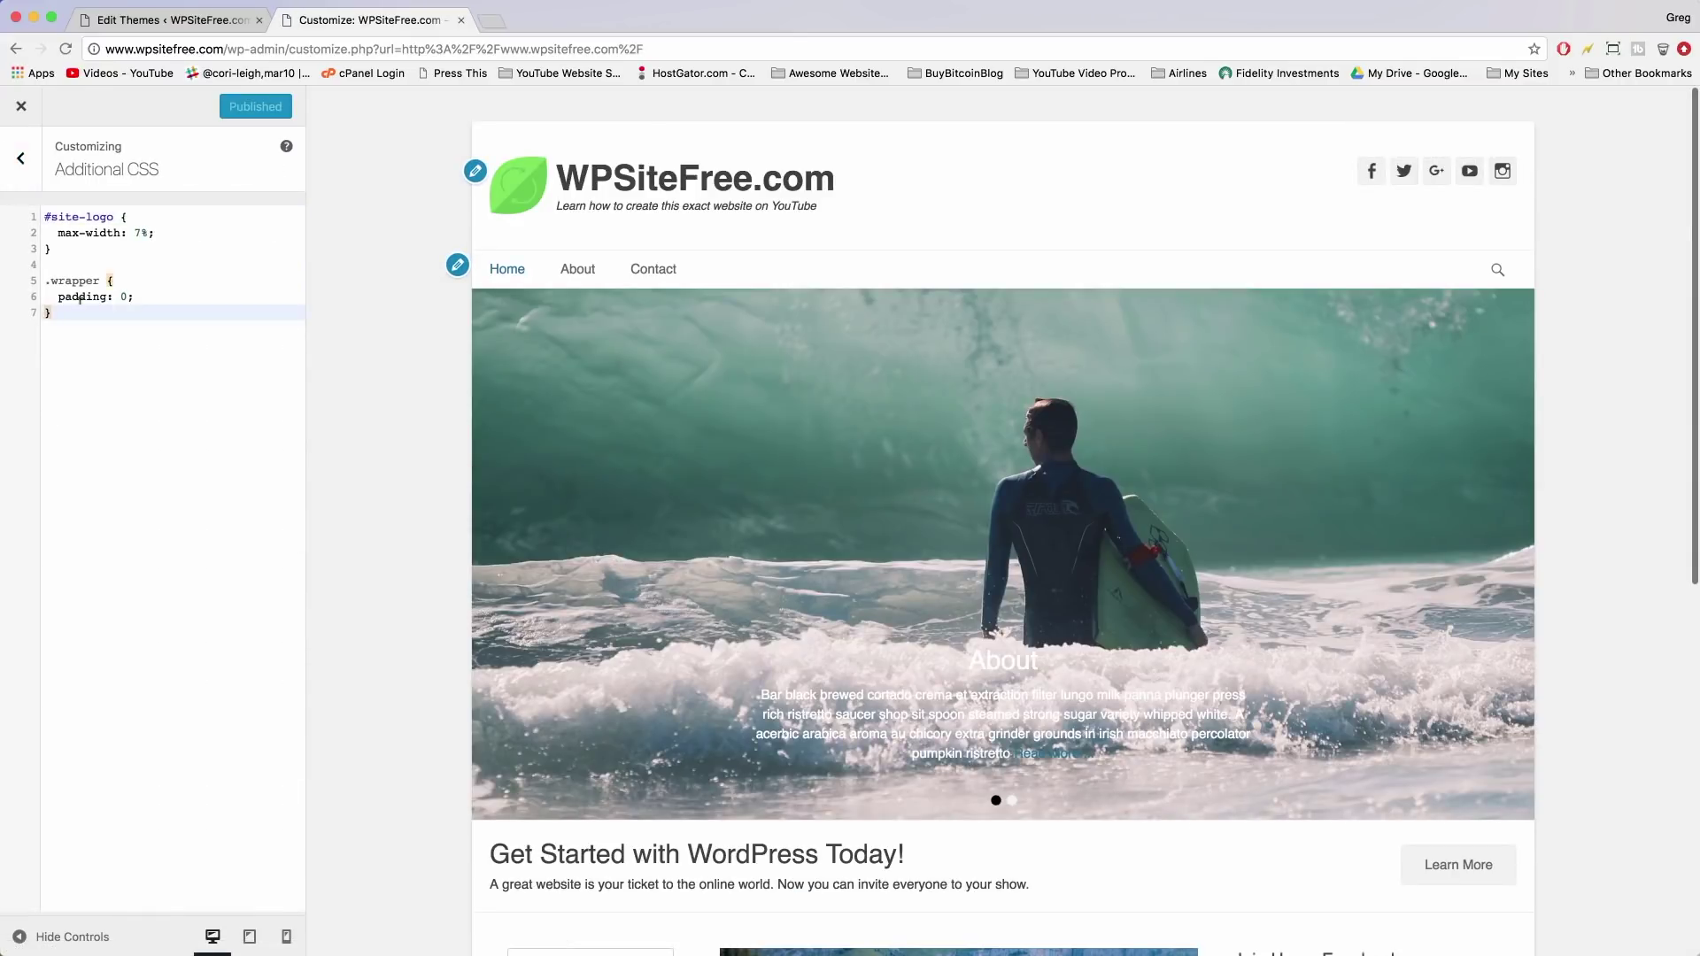
pyautogui.press('Return')
pyautogui.press('Return')
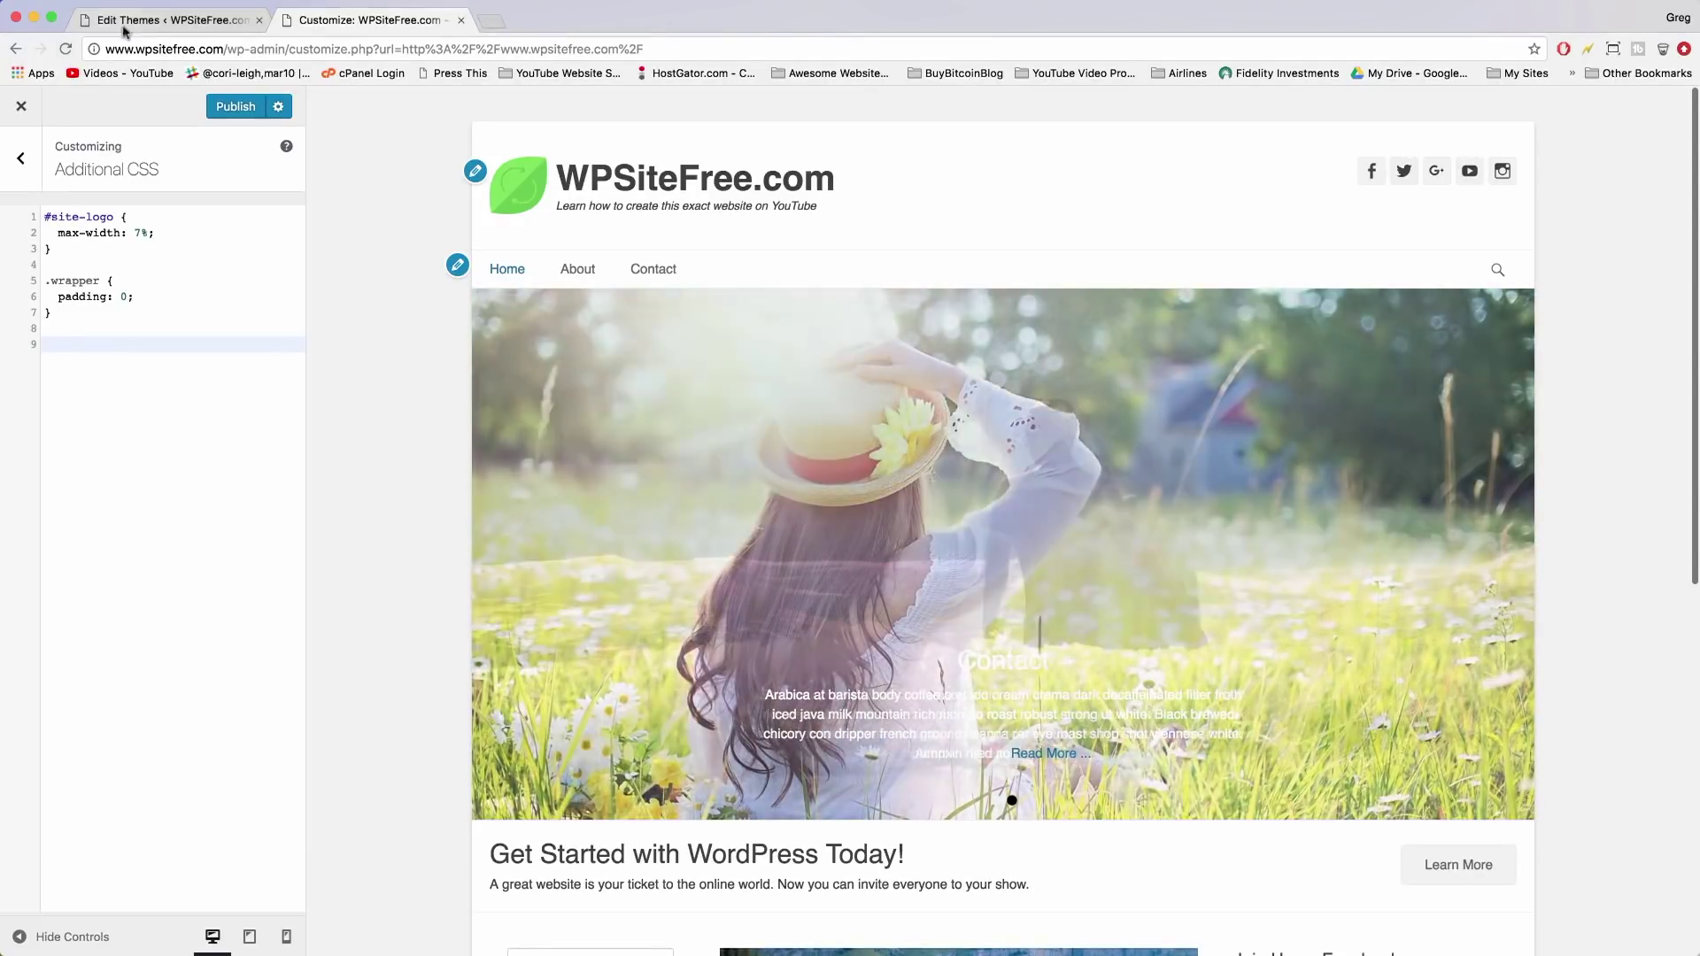
# Copy the #feature-slider .entry-container selector from Catch Base's style.css
pyautogui.click(180, 22)
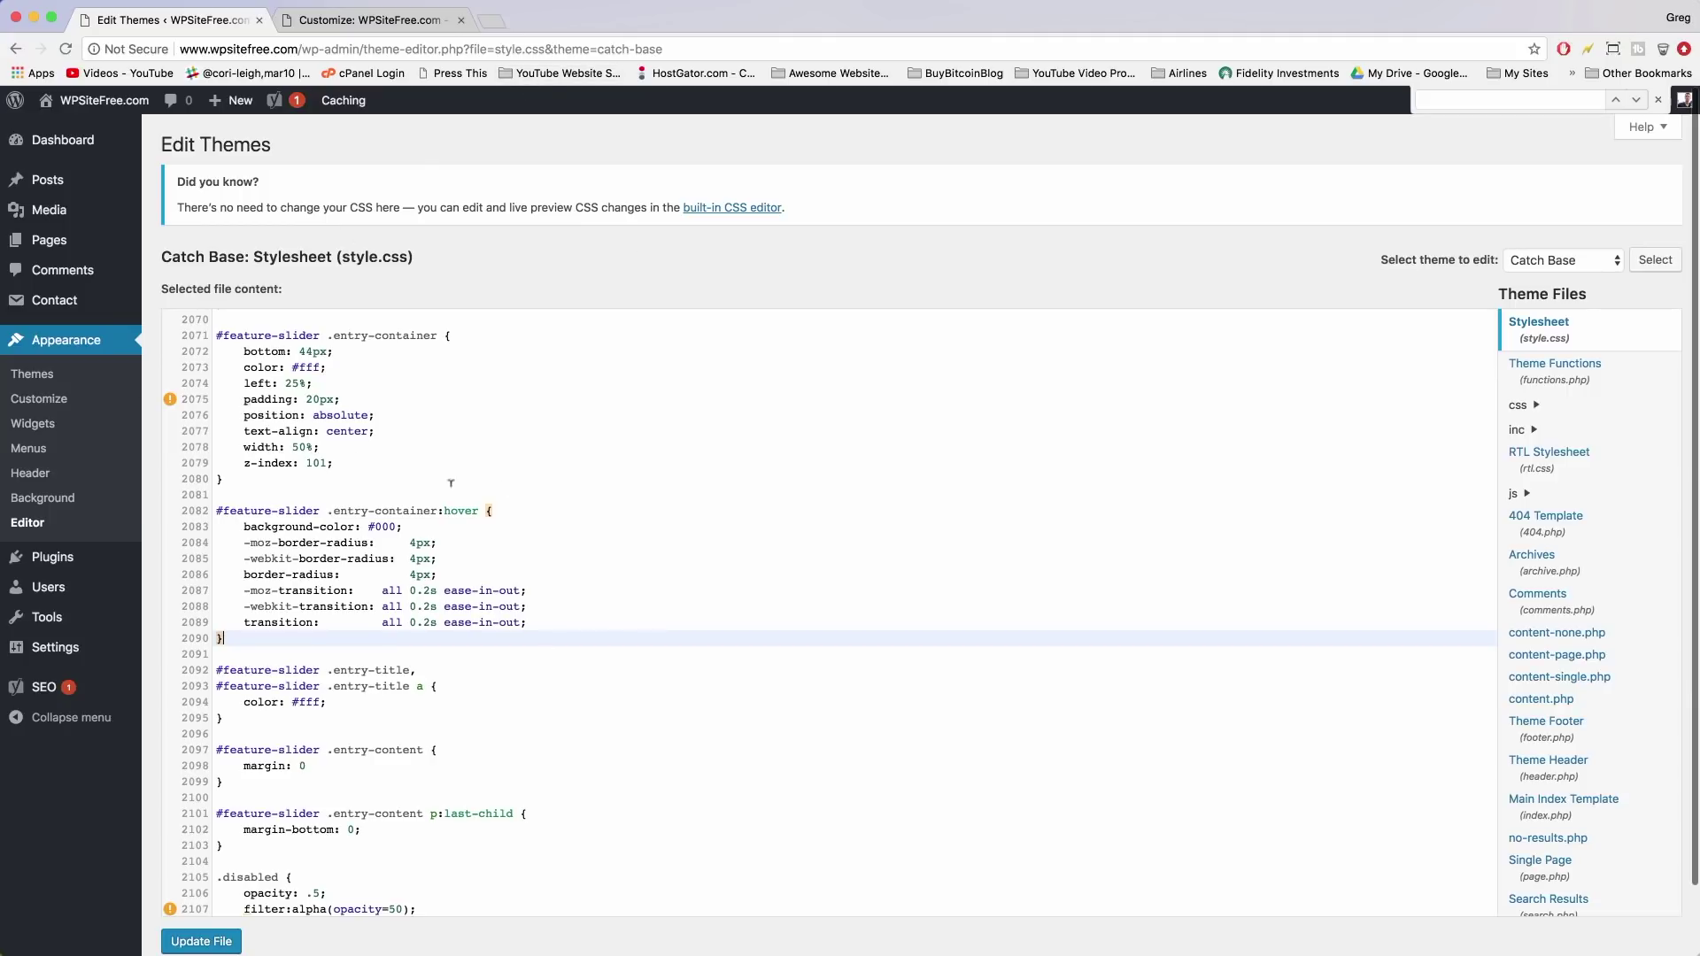
pyautogui.moveTo(216, 511); pyautogui.dragTo(417, 511)
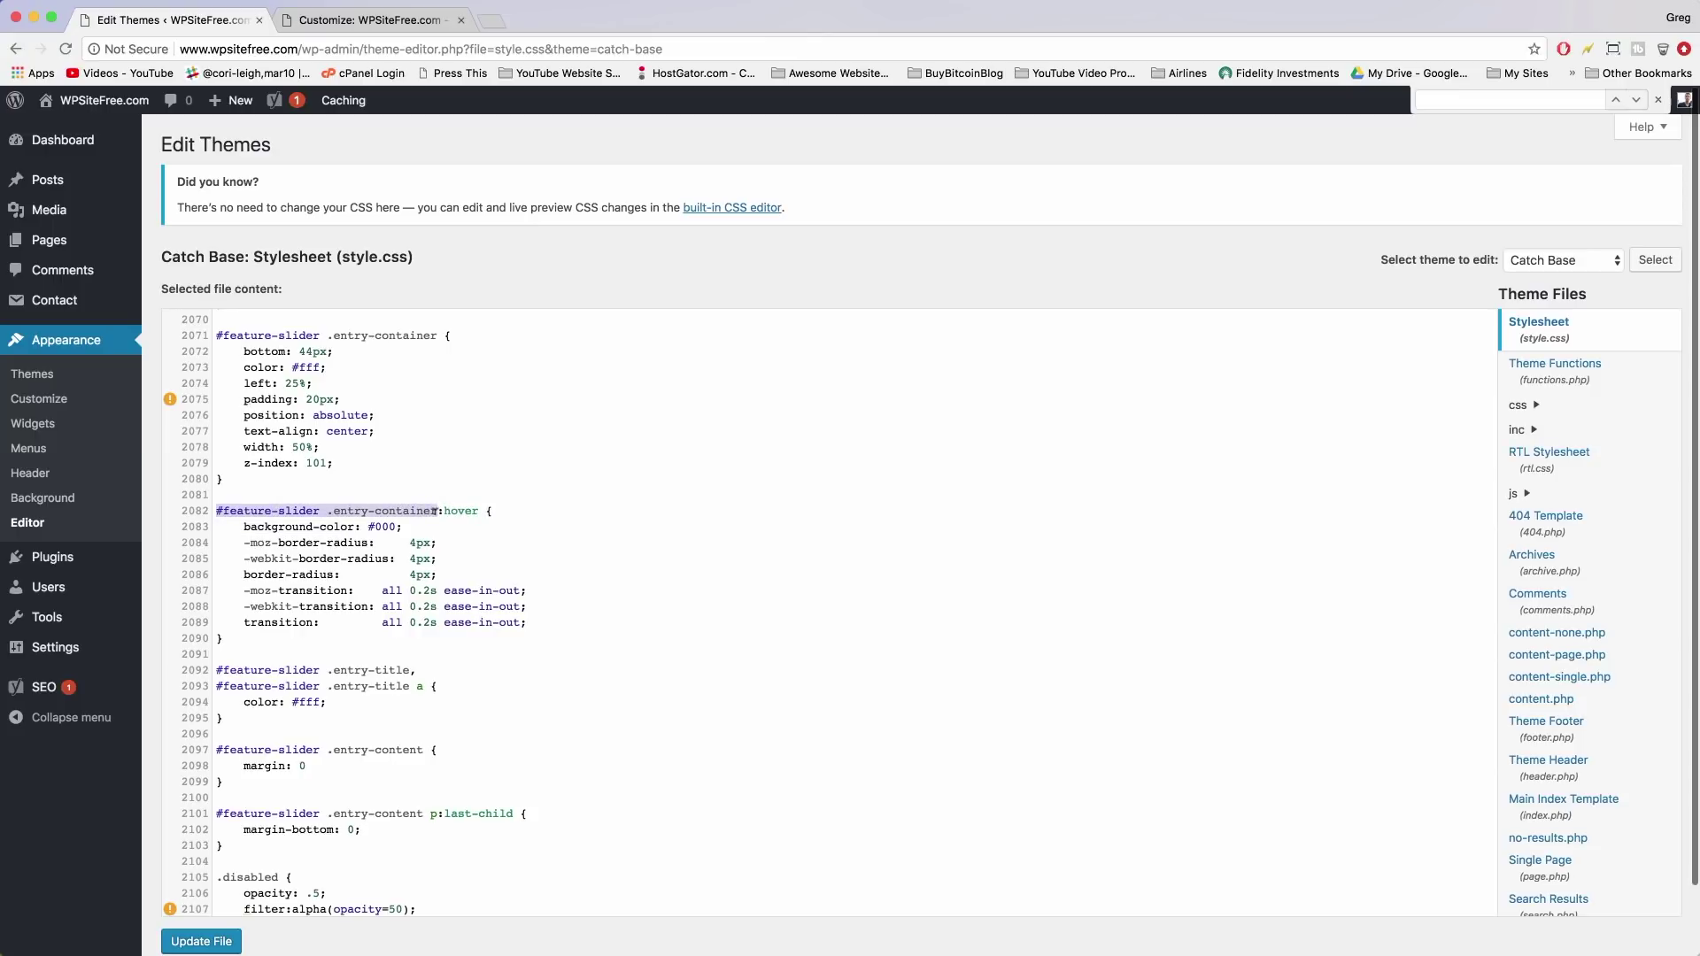
pyautogui.rightClick(422, 511)
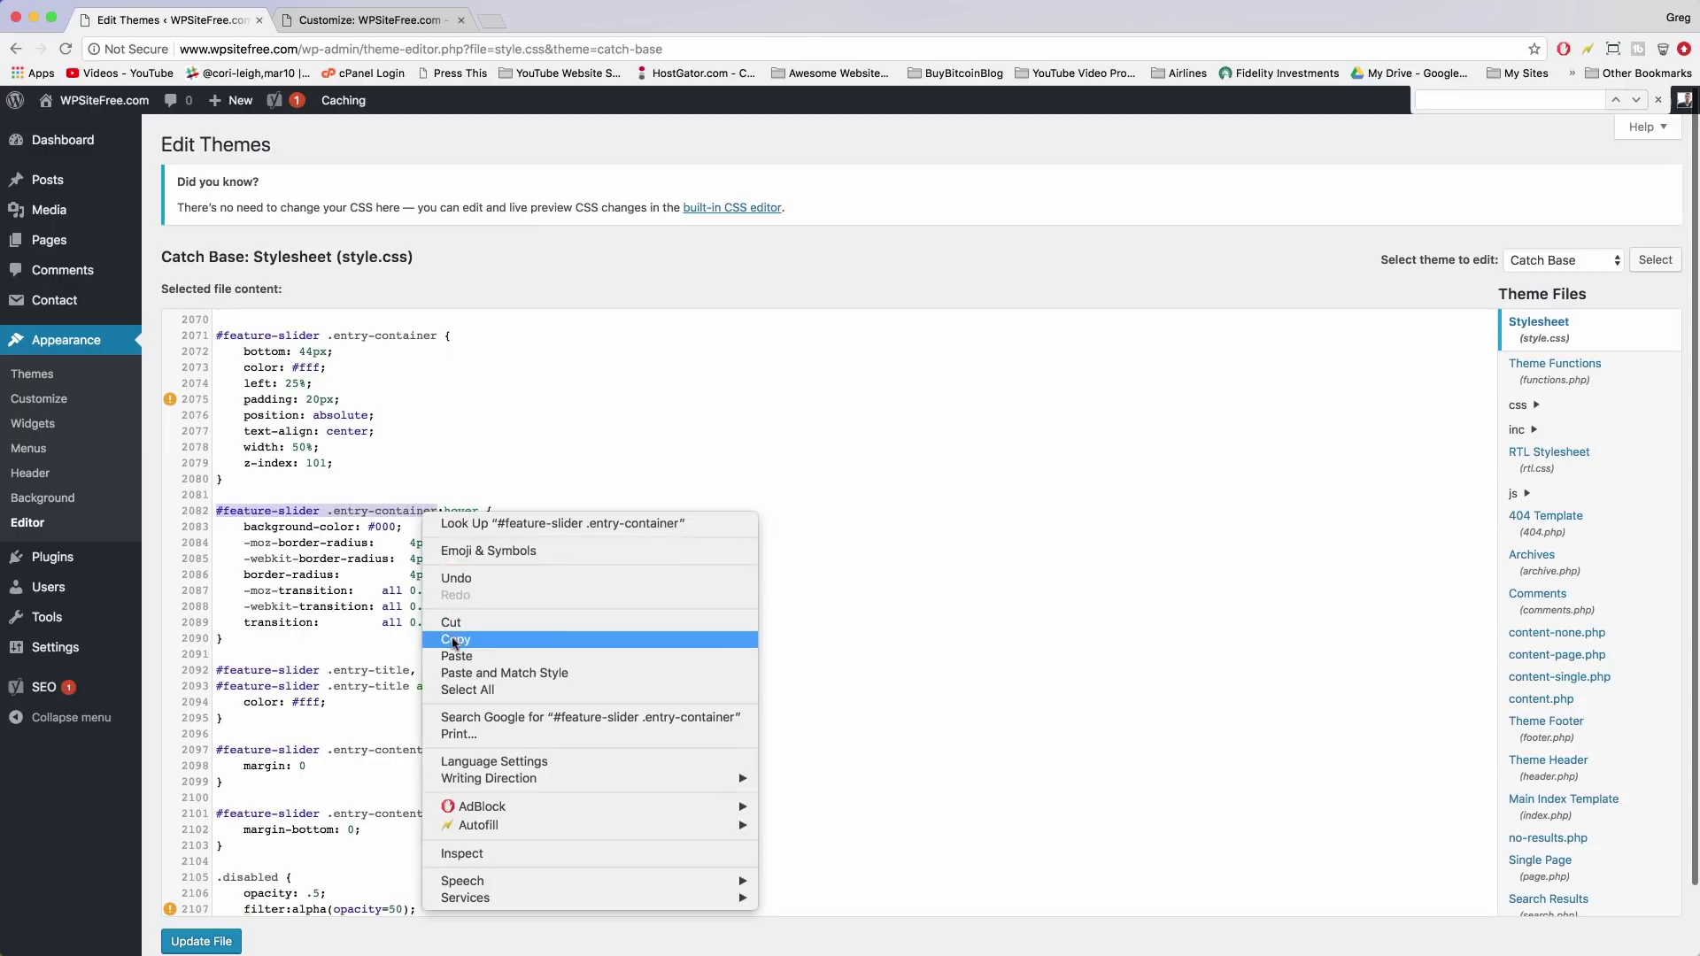
pyautogui.click(461, 637)
pyautogui.click(385, 16)
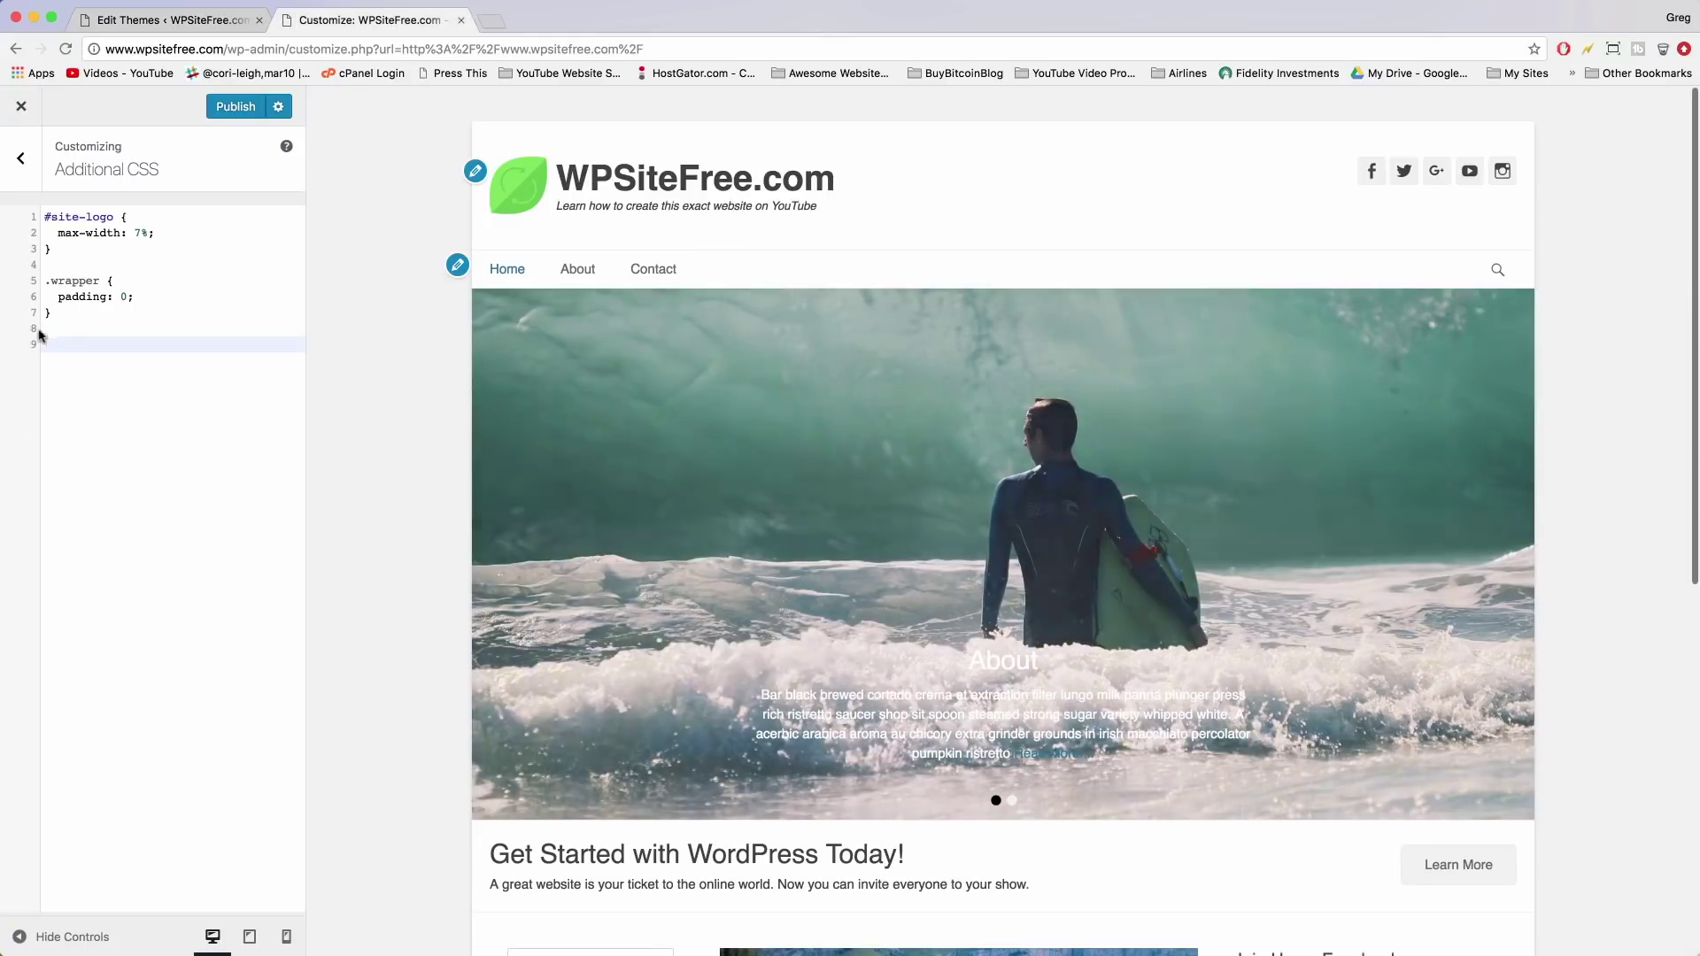
# Add a #feature-slider .entry-container rule with background-color #000 in Additional CSS
pyautogui.rightClick(60, 339)
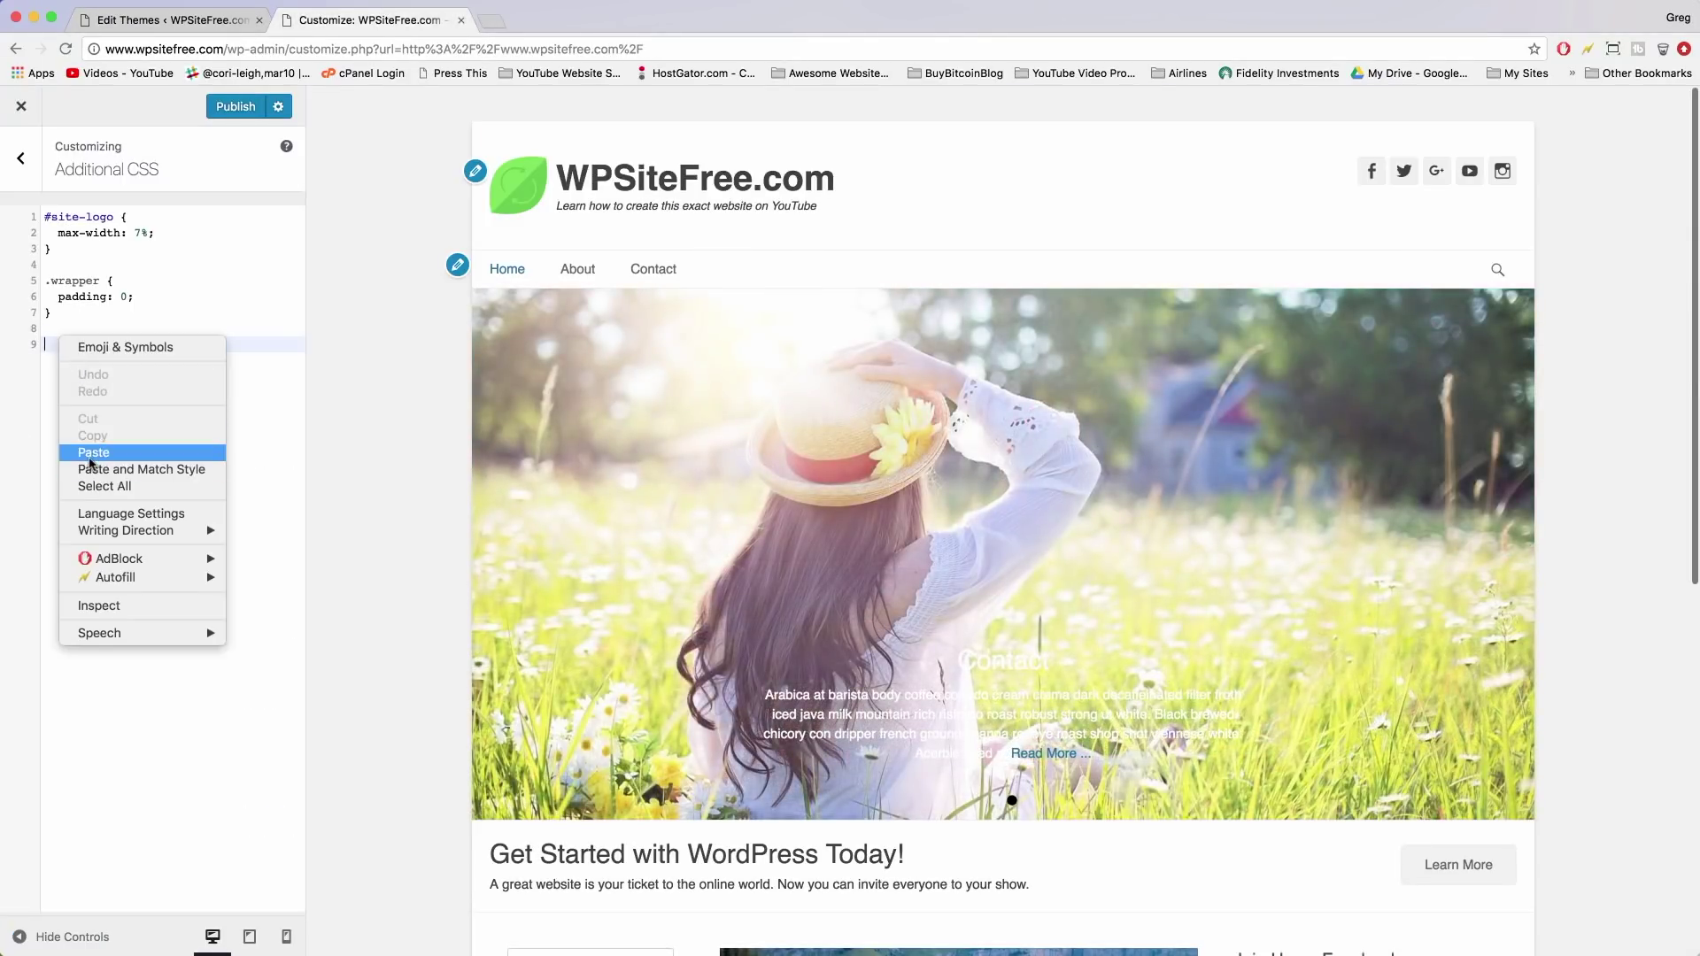
pyautogui.click(93, 453)
pyautogui.click(91, 348)
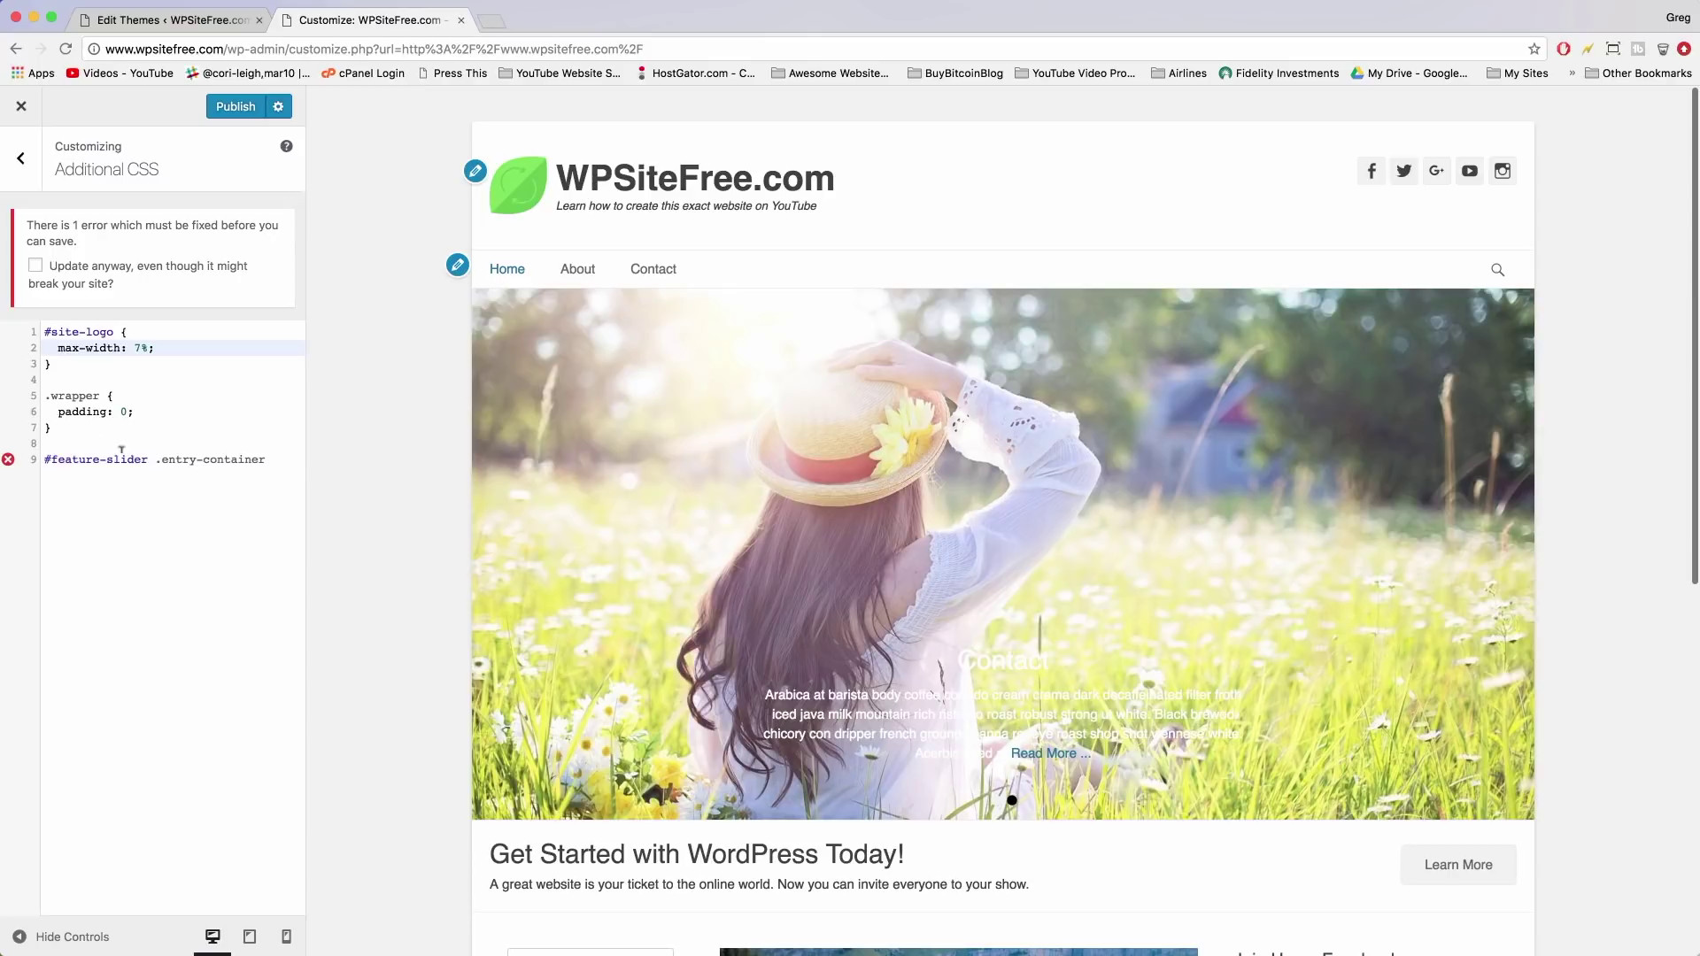
pyautogui.click(203, 460)
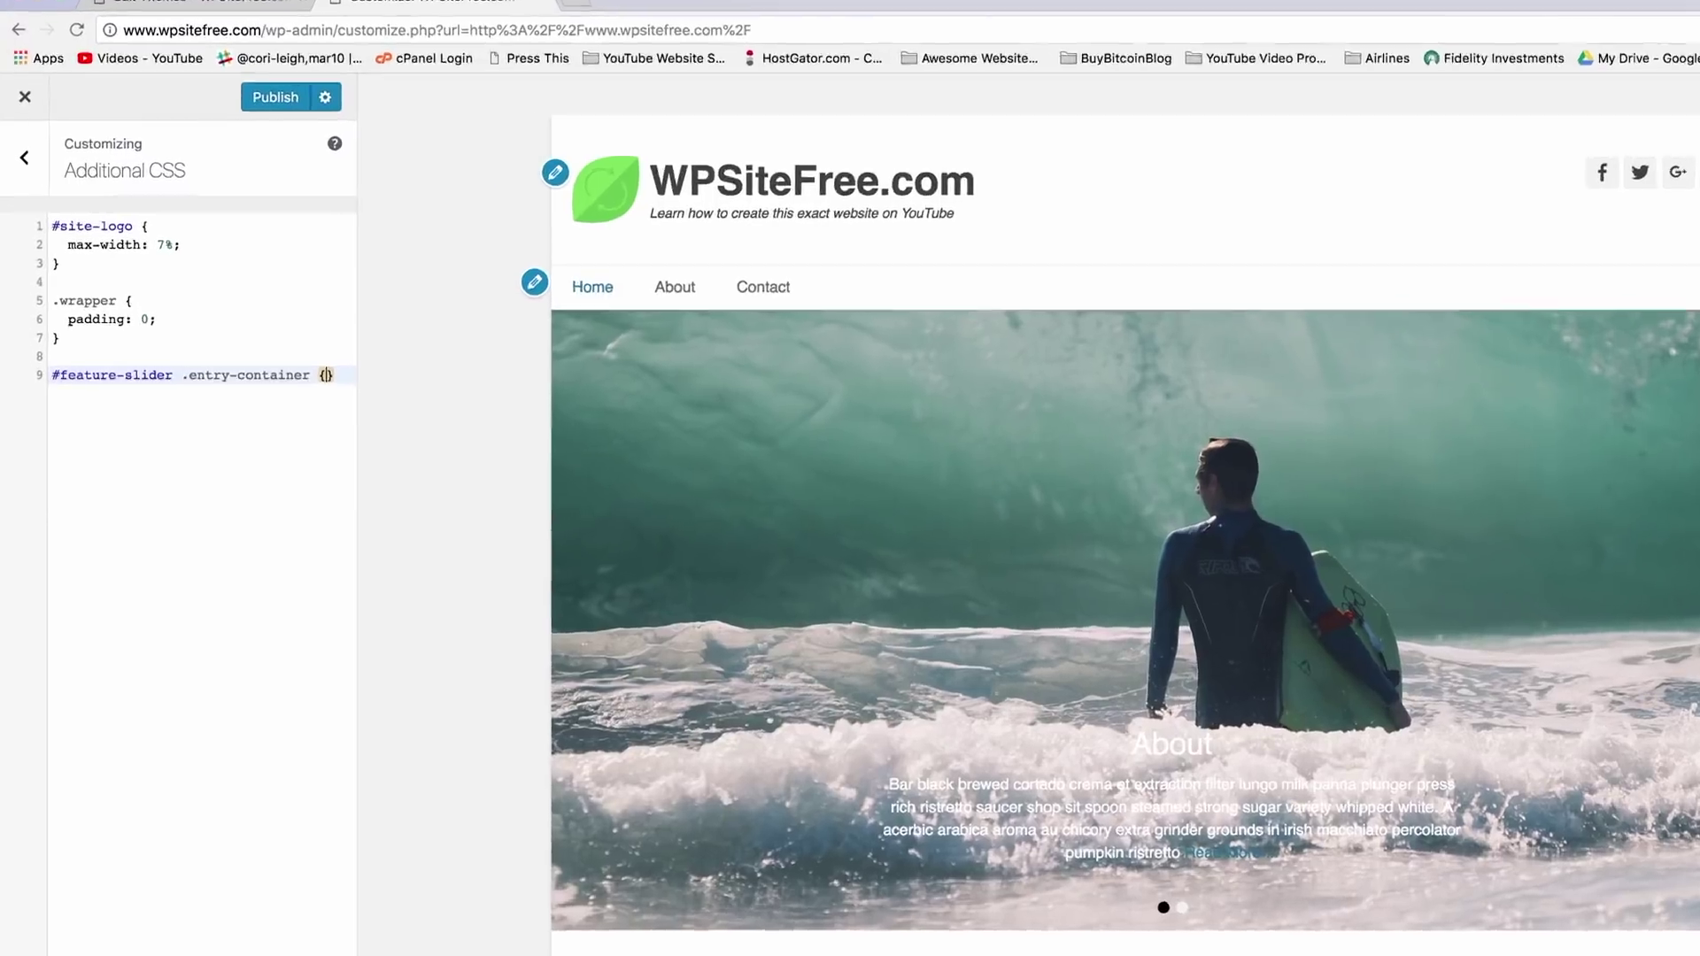
pyautogui.press('Return')
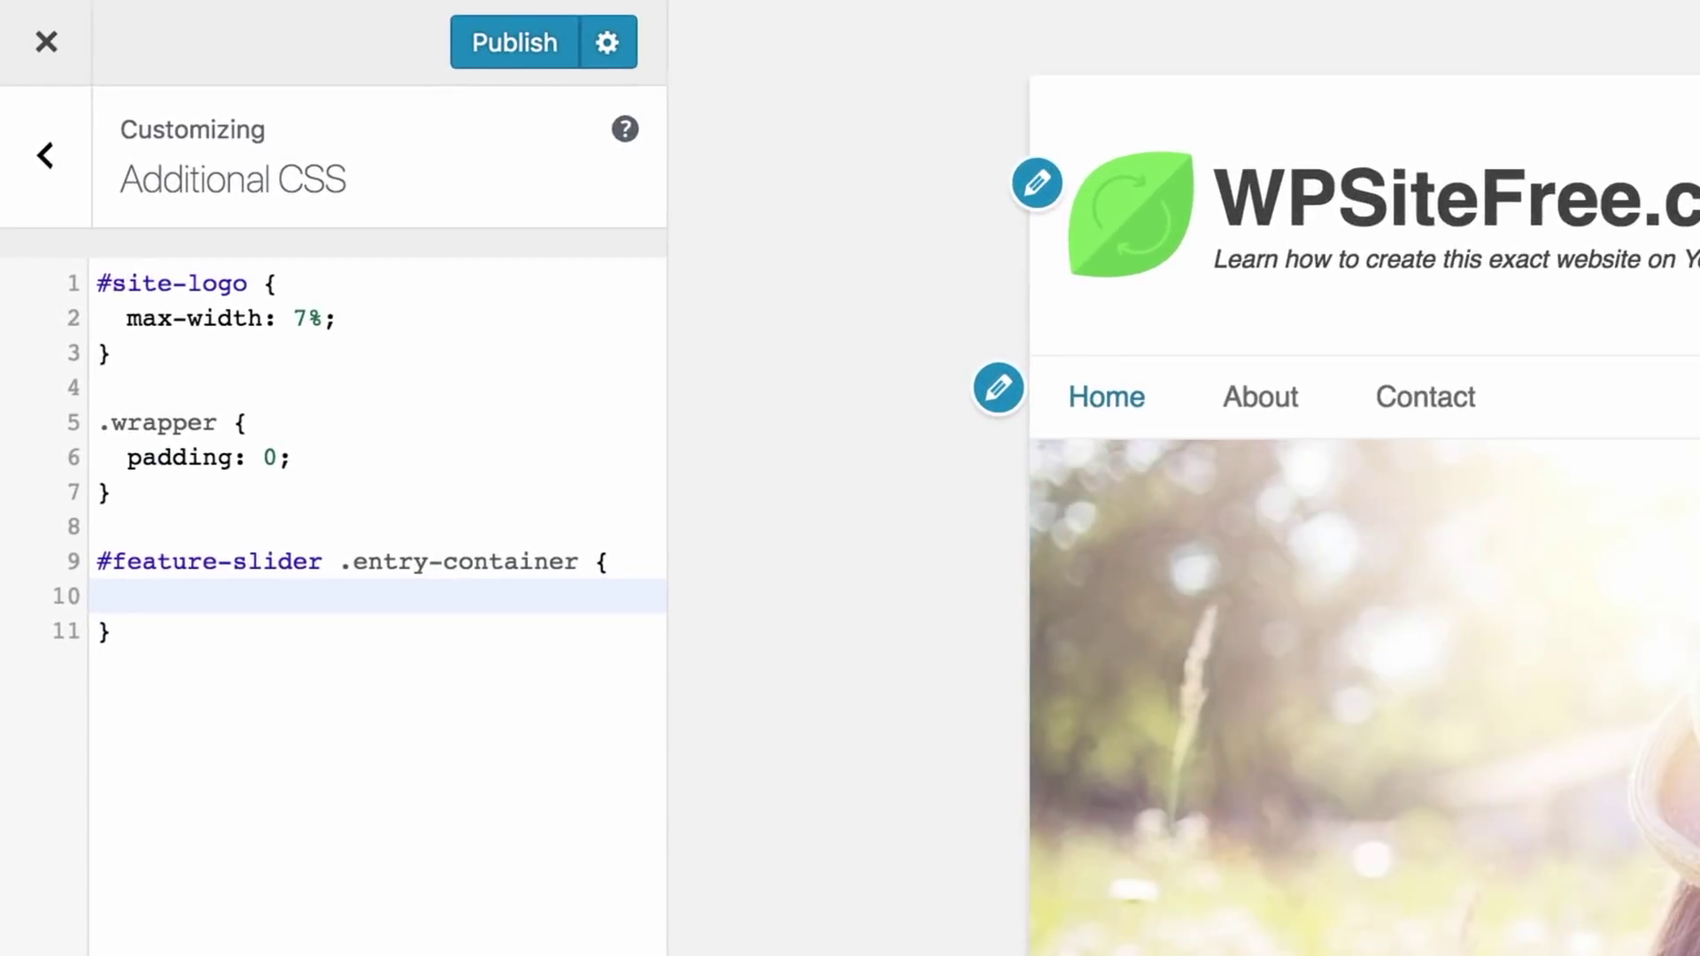
pyautogui.write('backg')
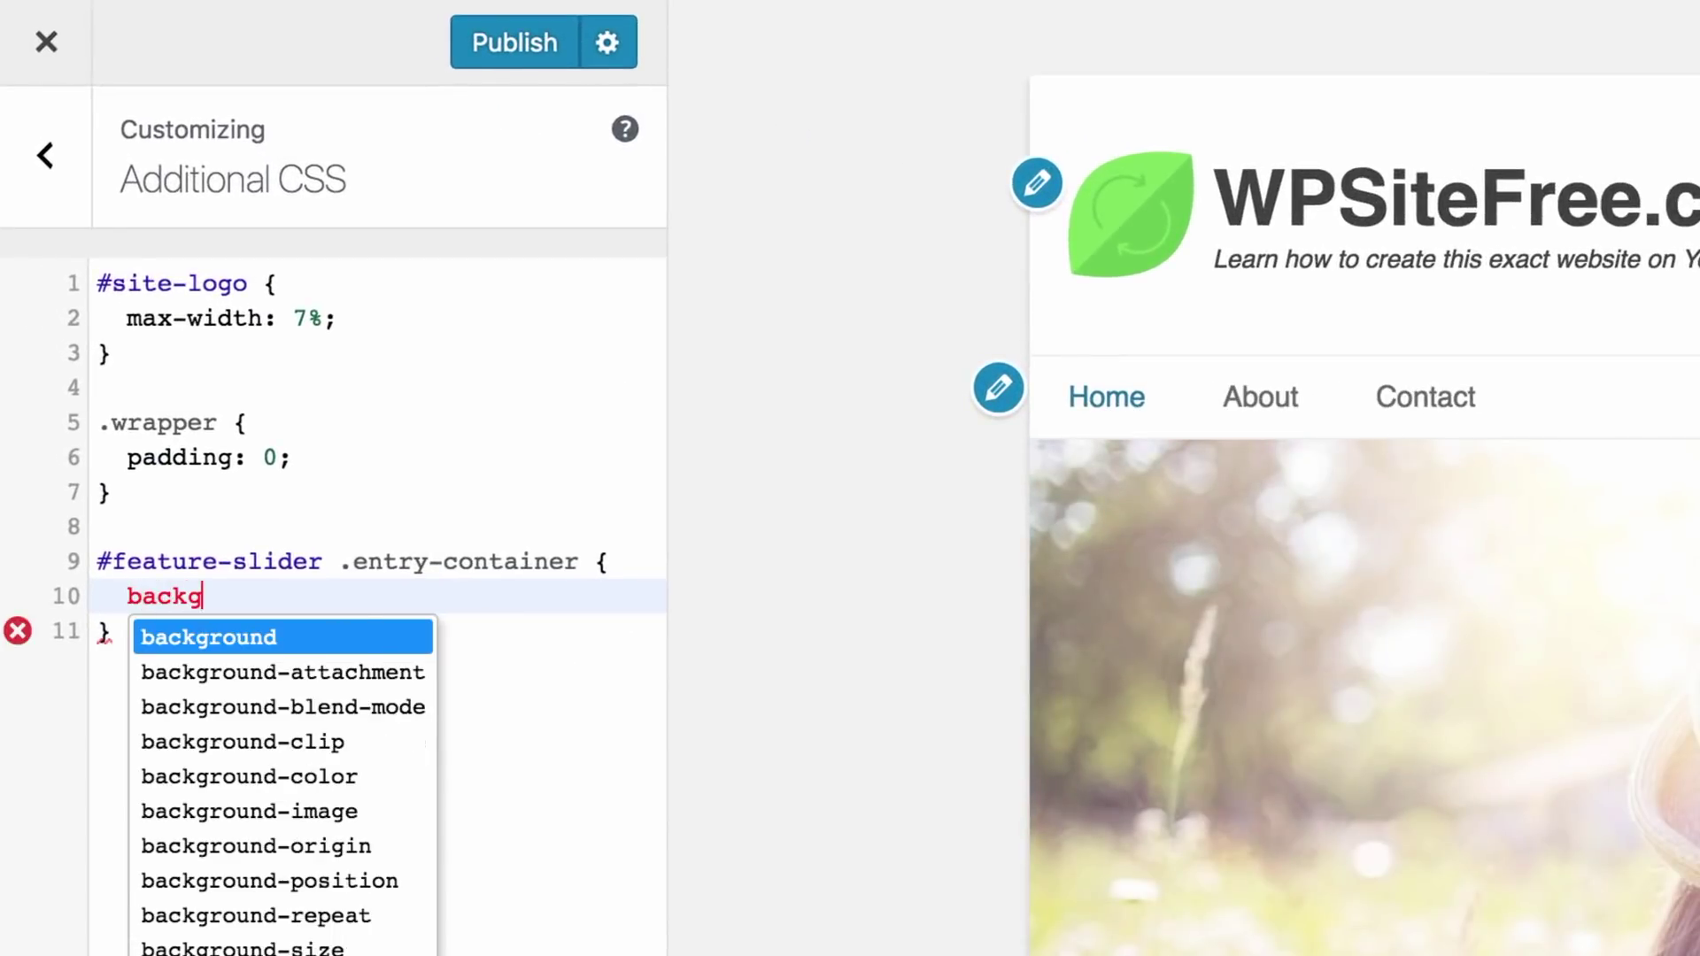
pyautogui.write('round-color: ')
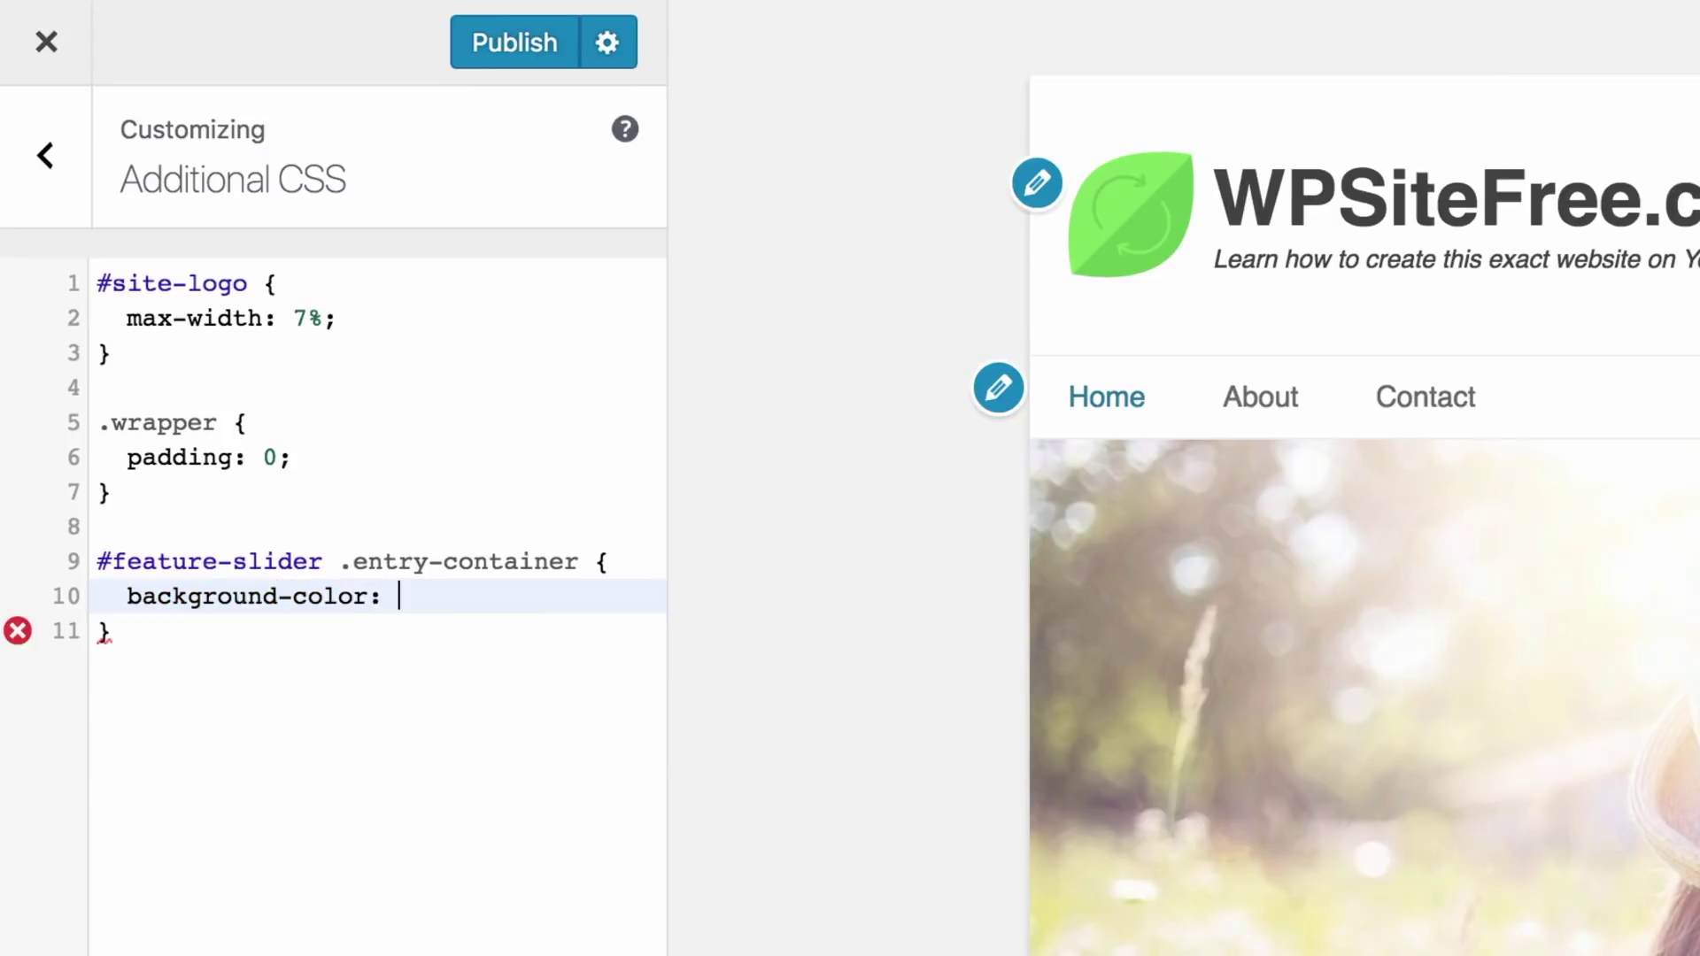
pyautogui.write('#000')
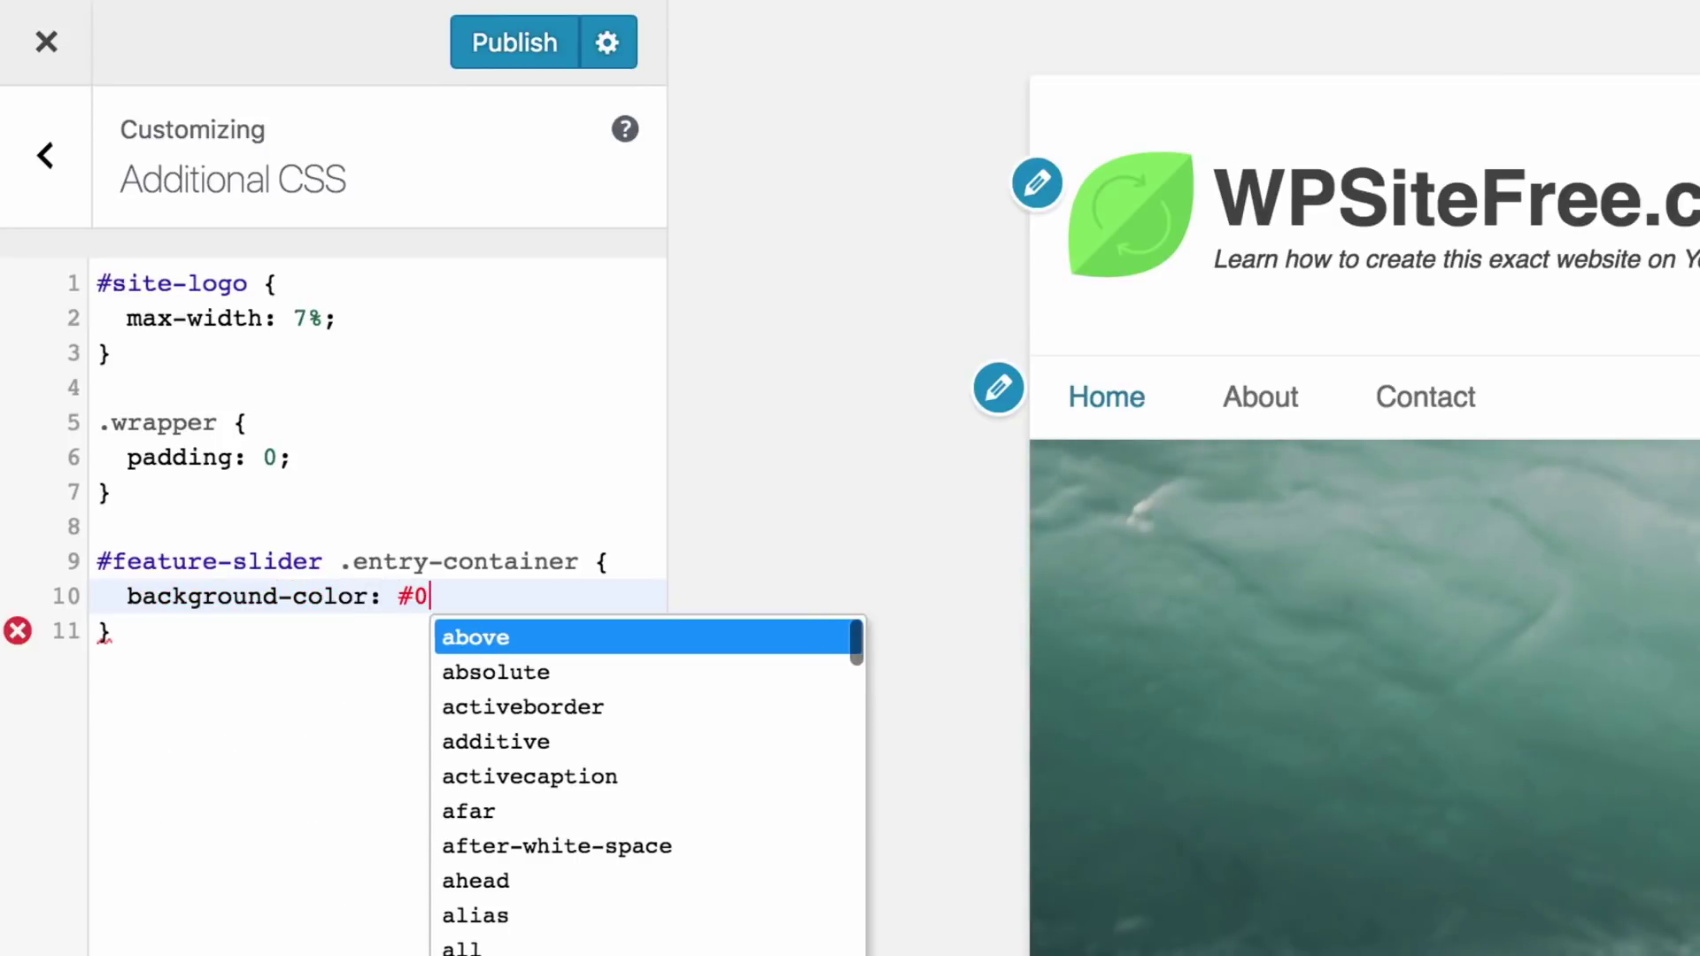
pyautogui.write(';')
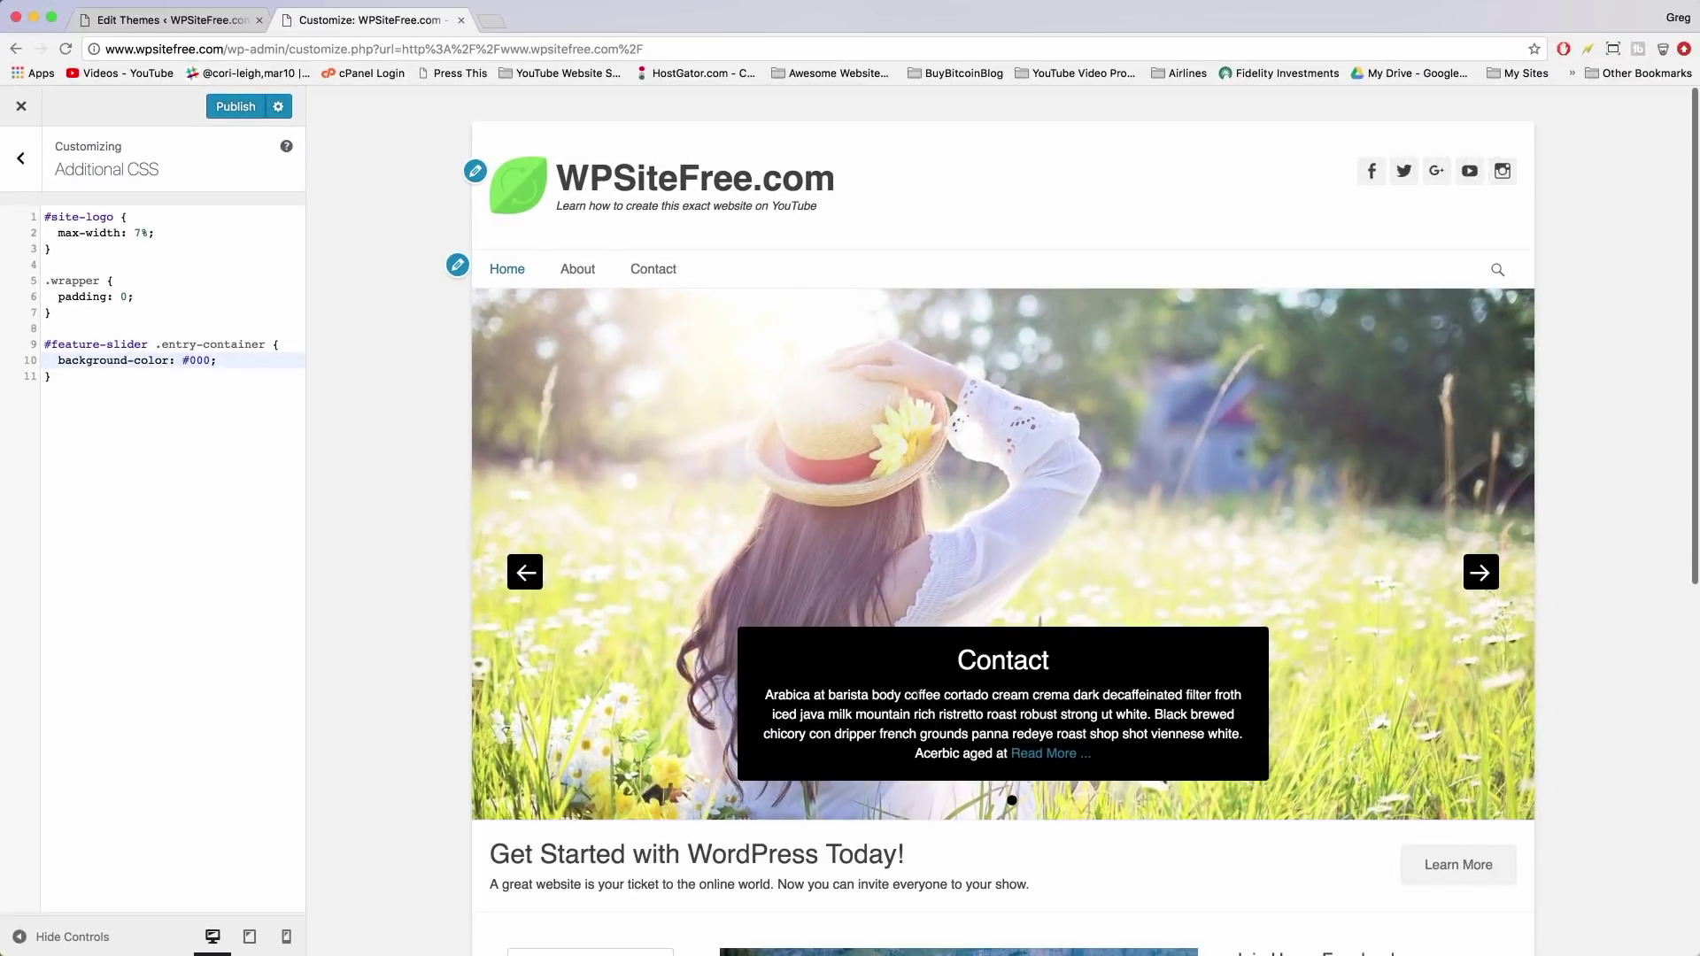
# Try a green text colour in the slider rule, then remove it
pyautogui.click(1481, 574)
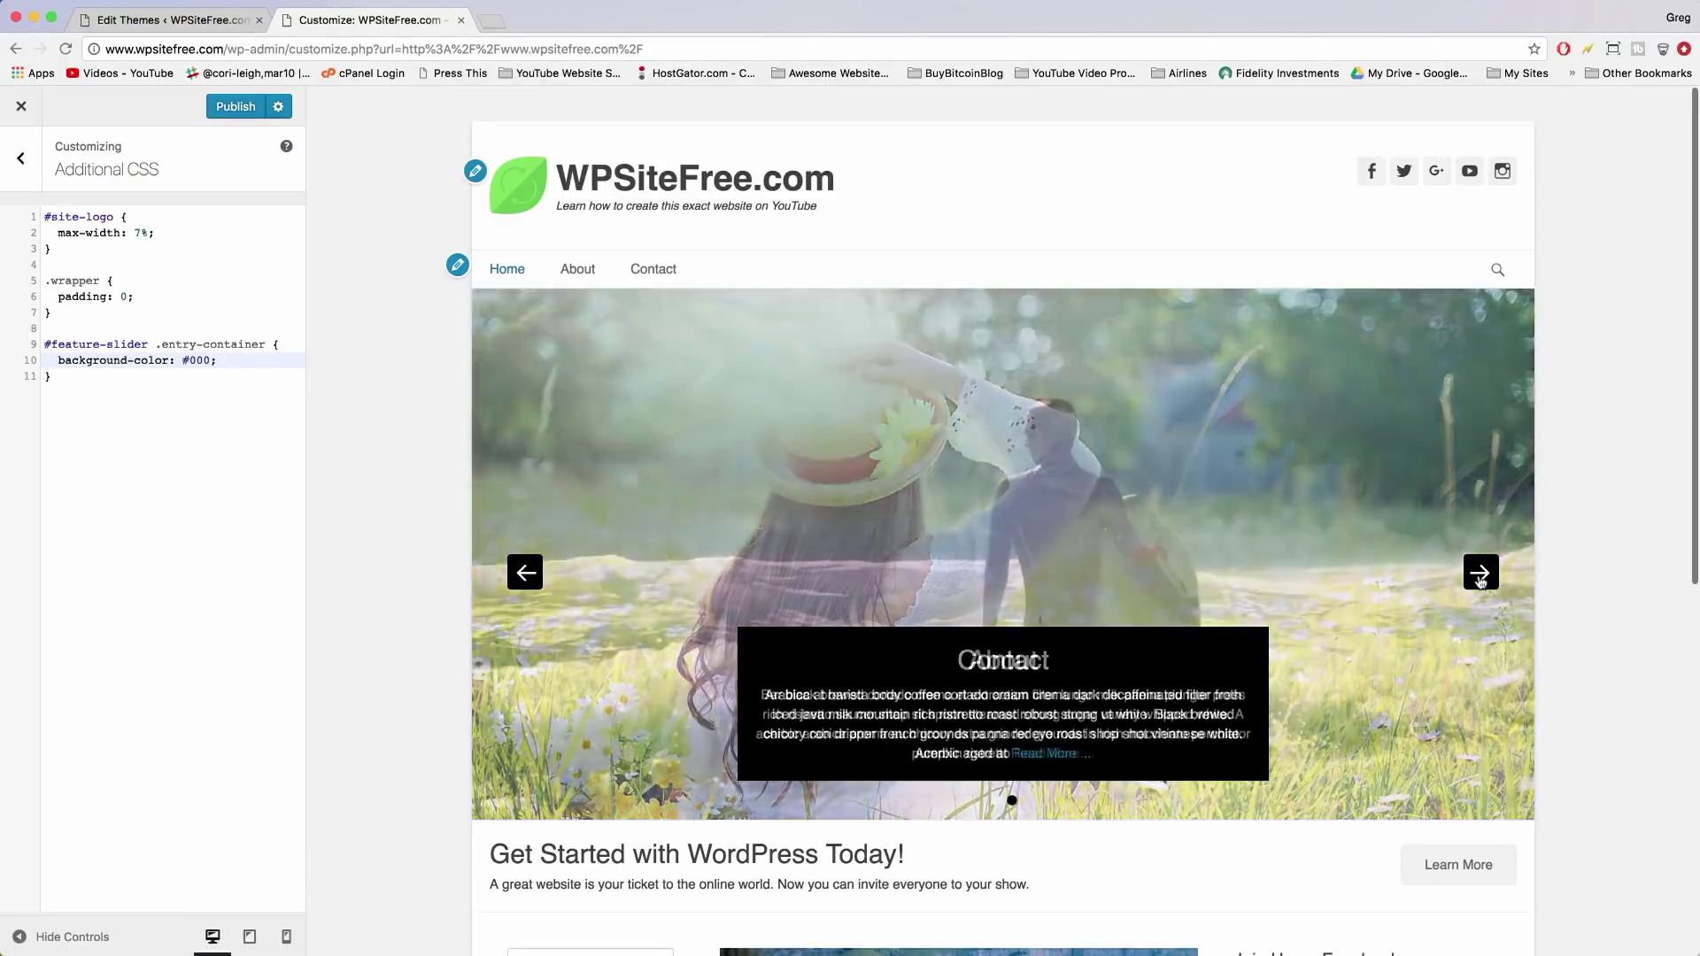
pyautogui.click(1480, 576)
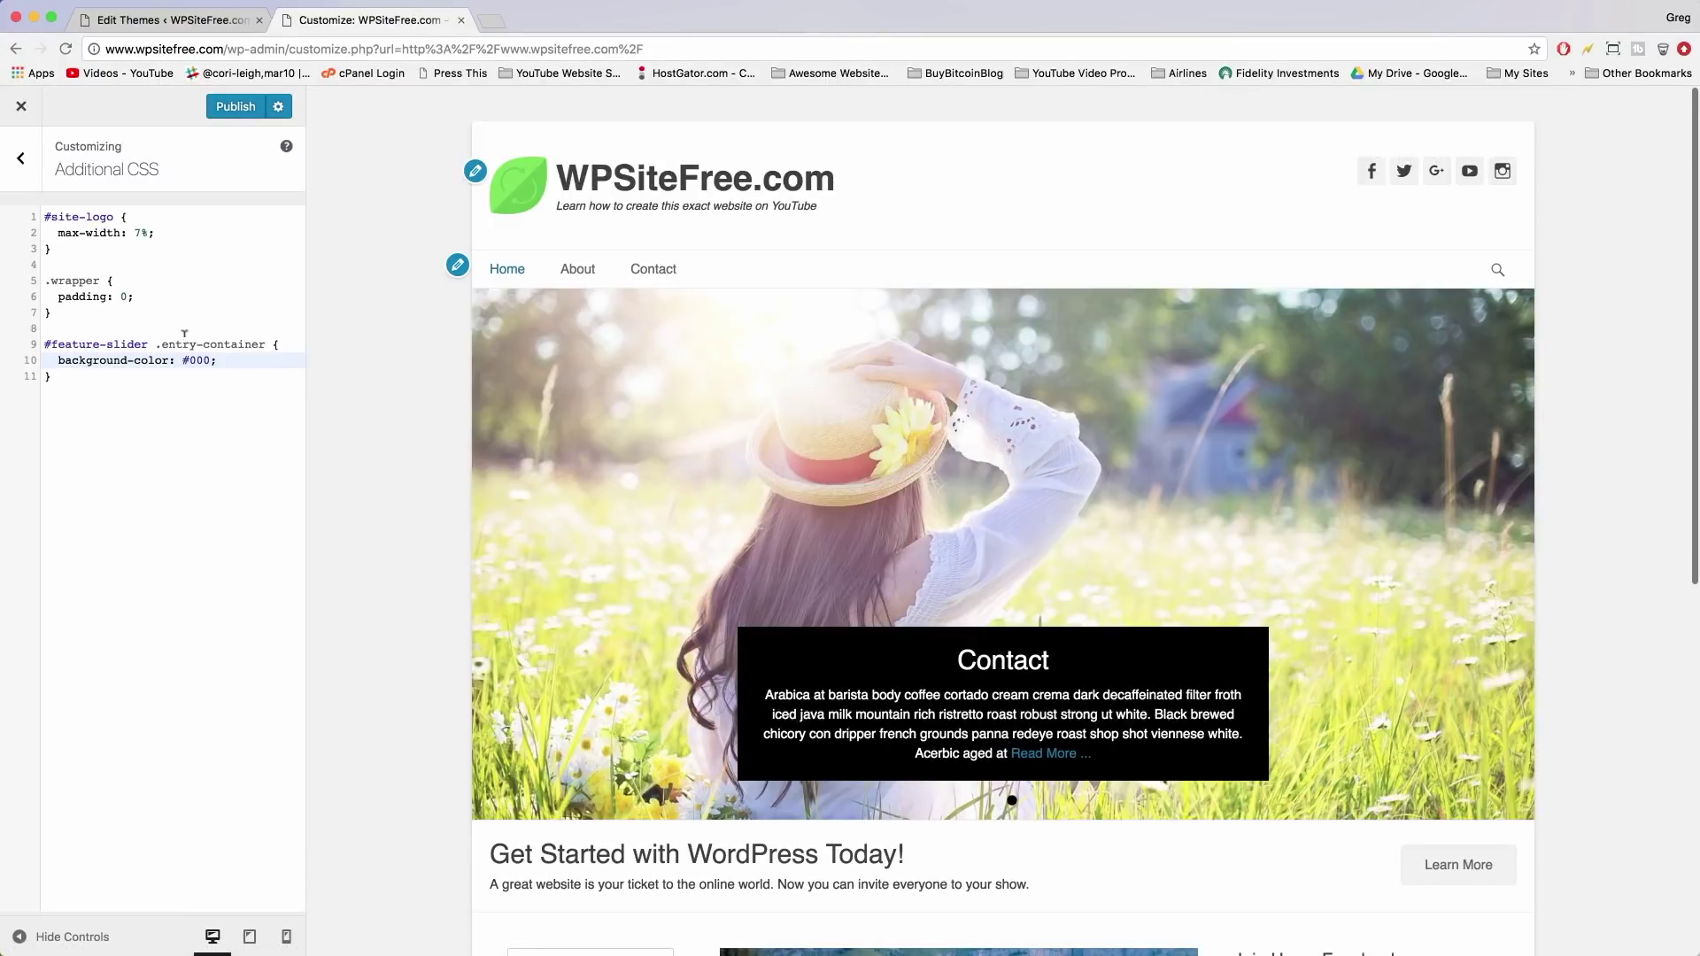
pyautogui.press('Return')
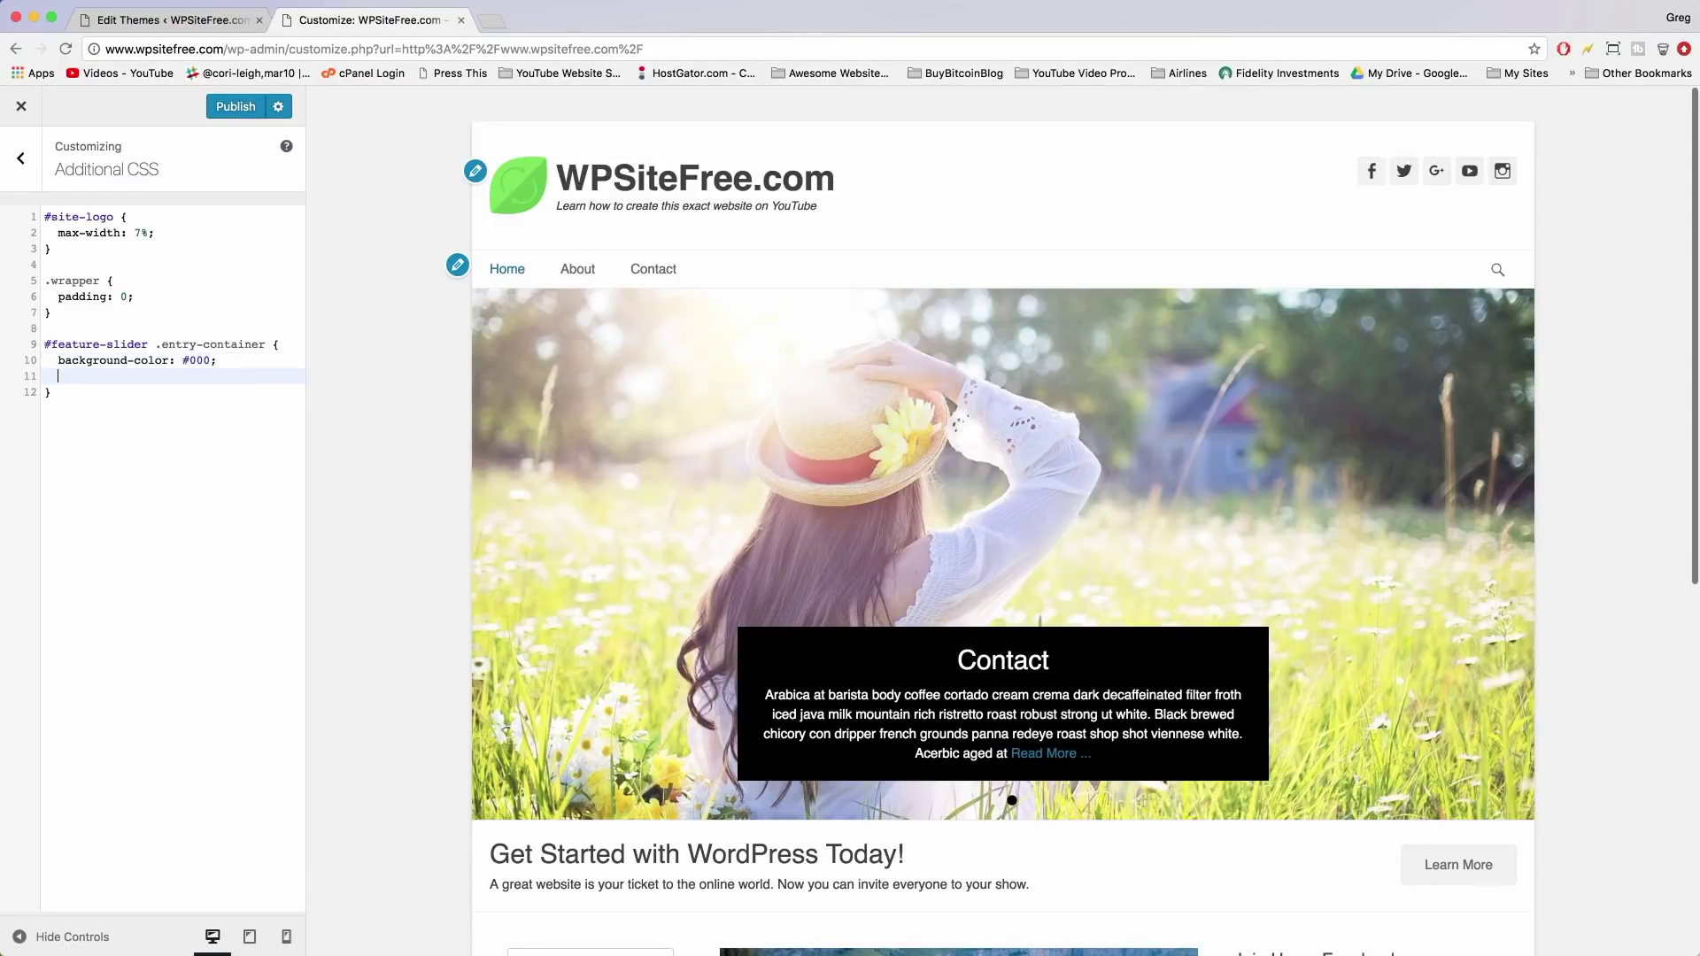
pyautogui.write('color: ')
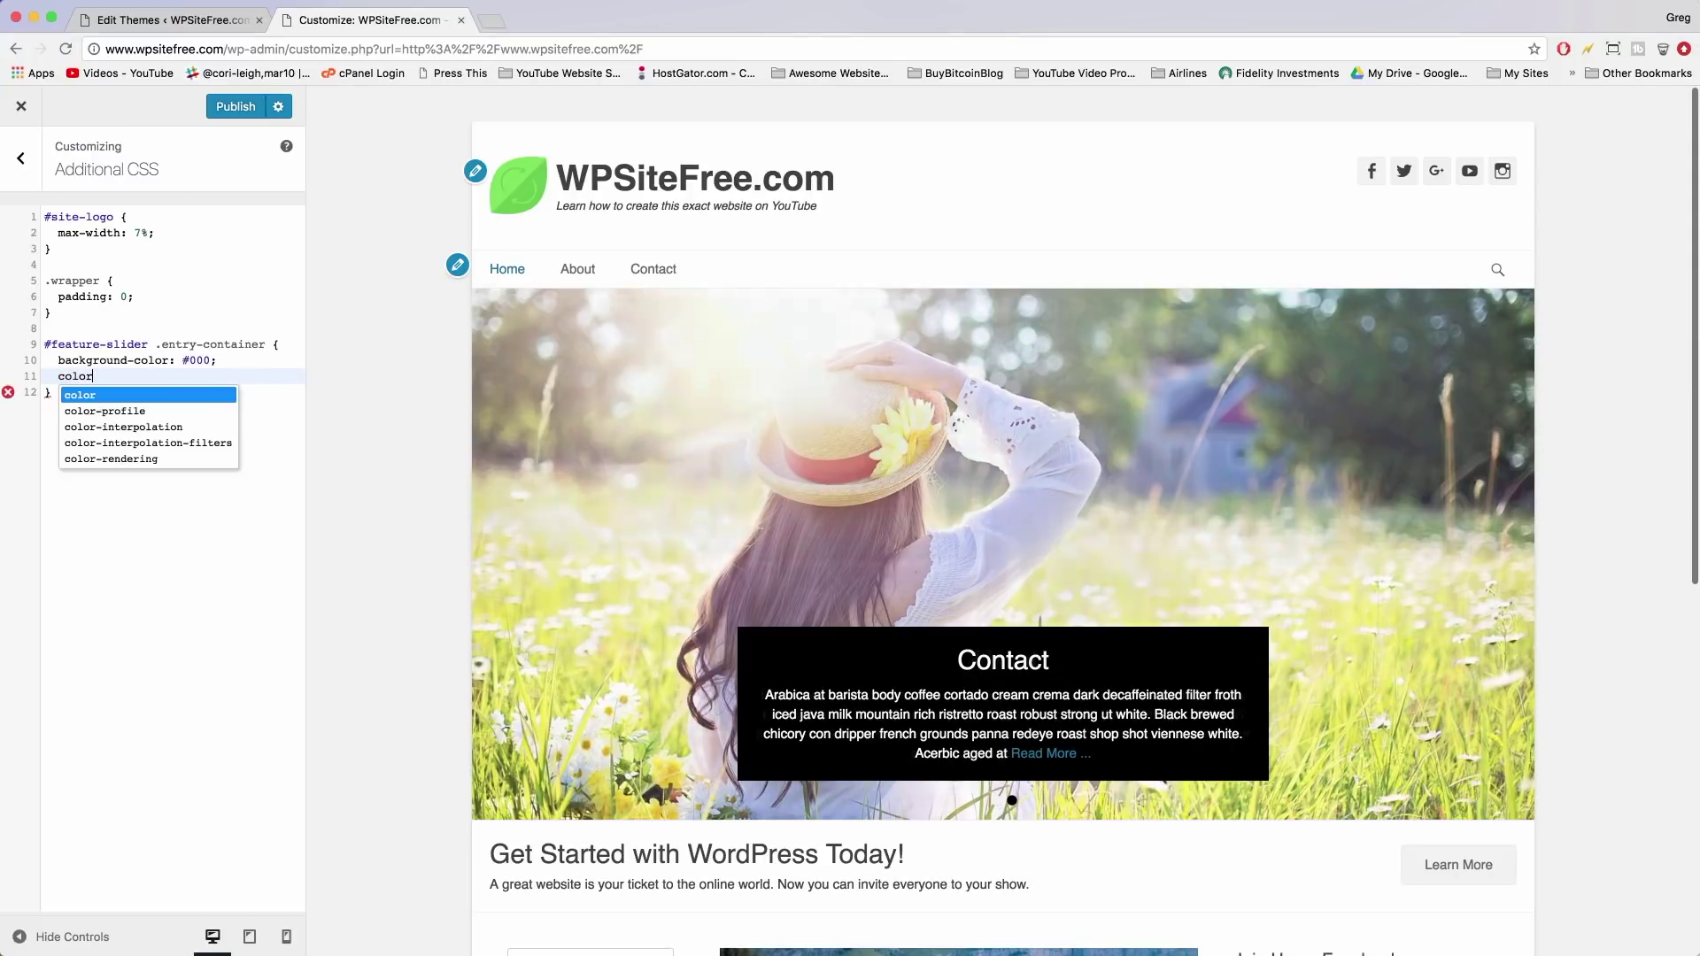
pyautogui.write('greeg')
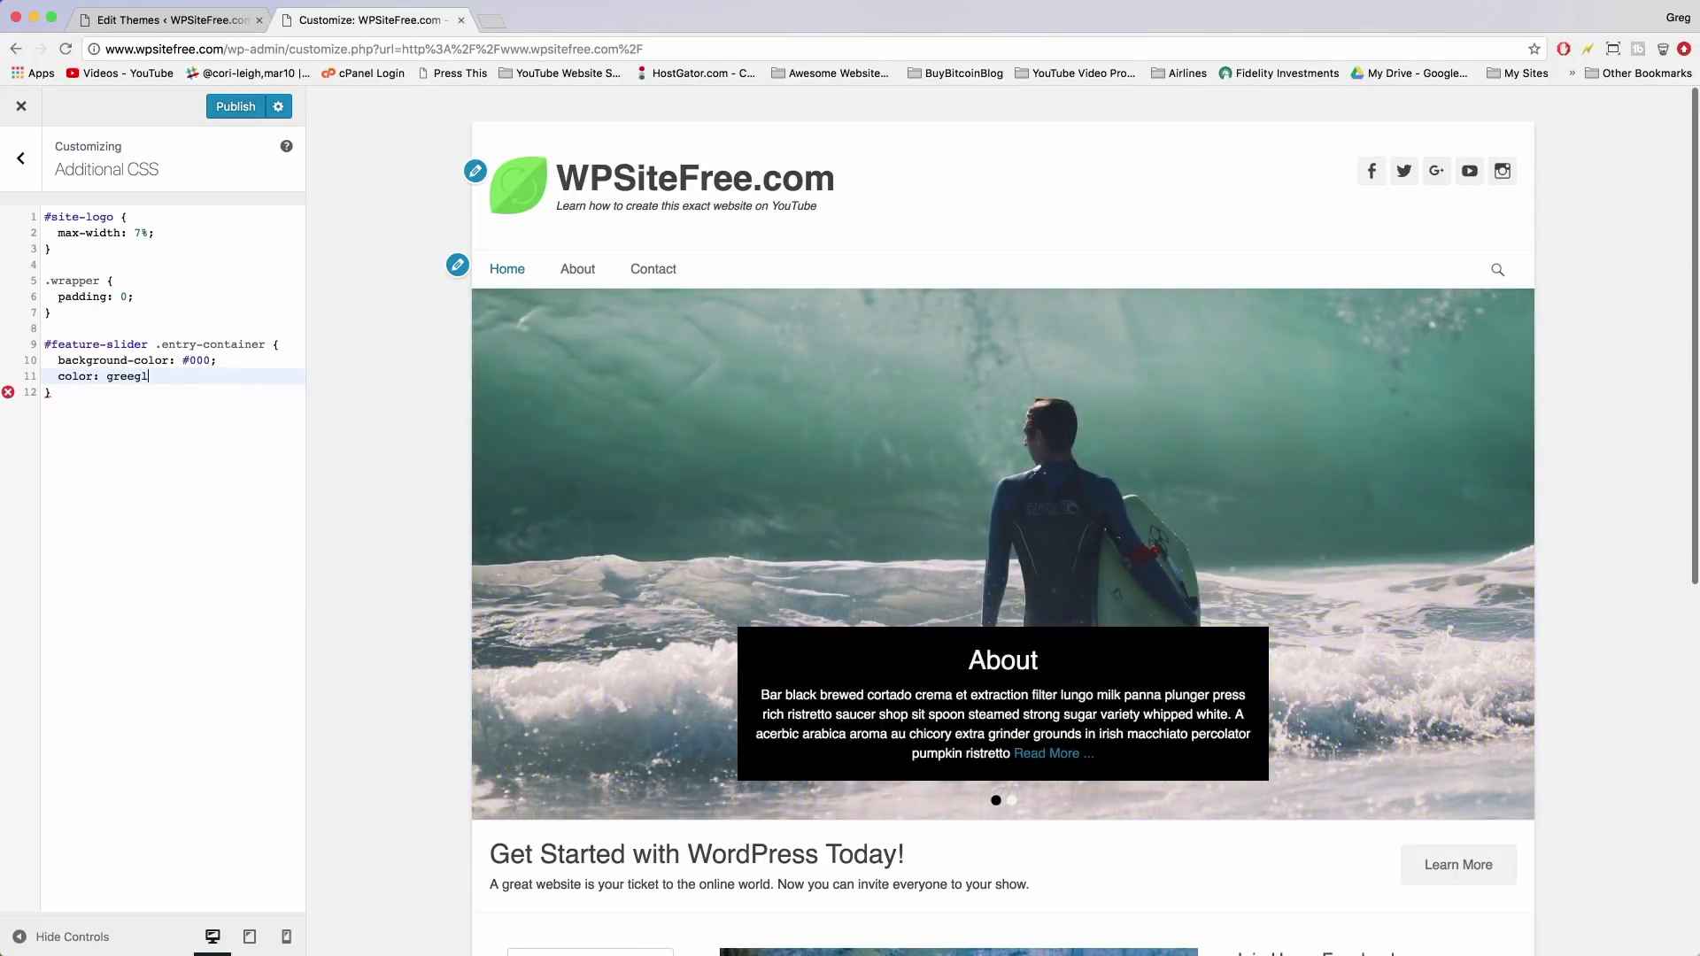
pyautogui.press('BackSpace')
pyautogui.write('n;')
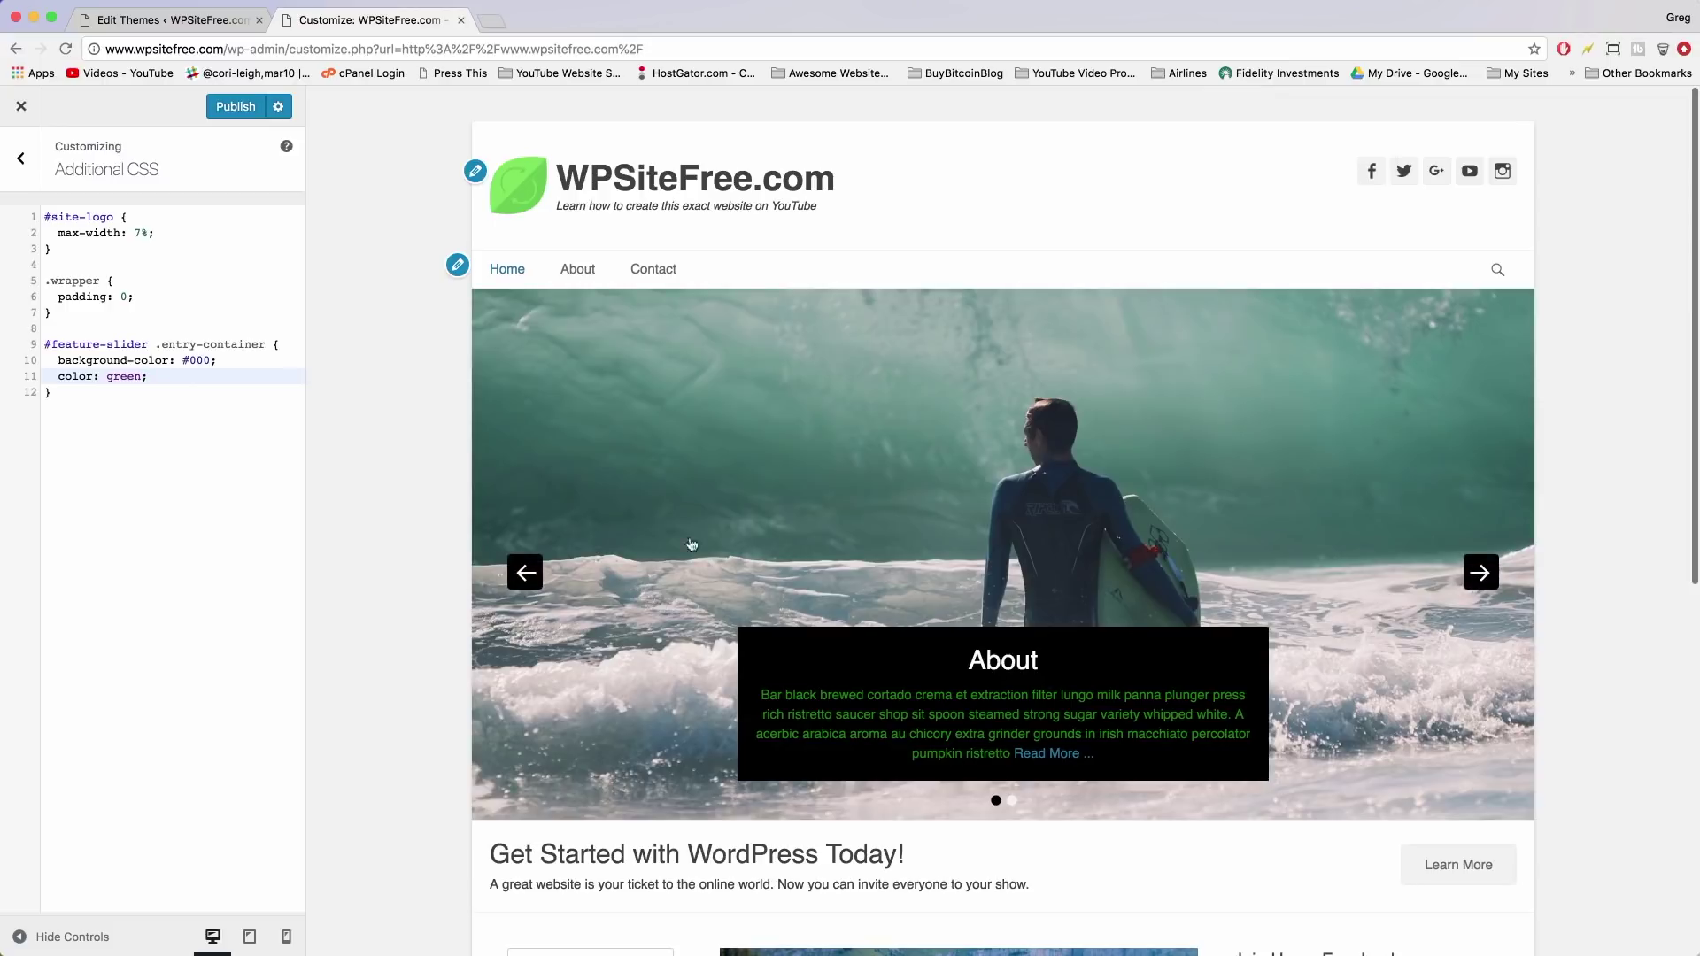
pyautogui.moveTo(151, 377); pyautogui.dragTo(55, 373)
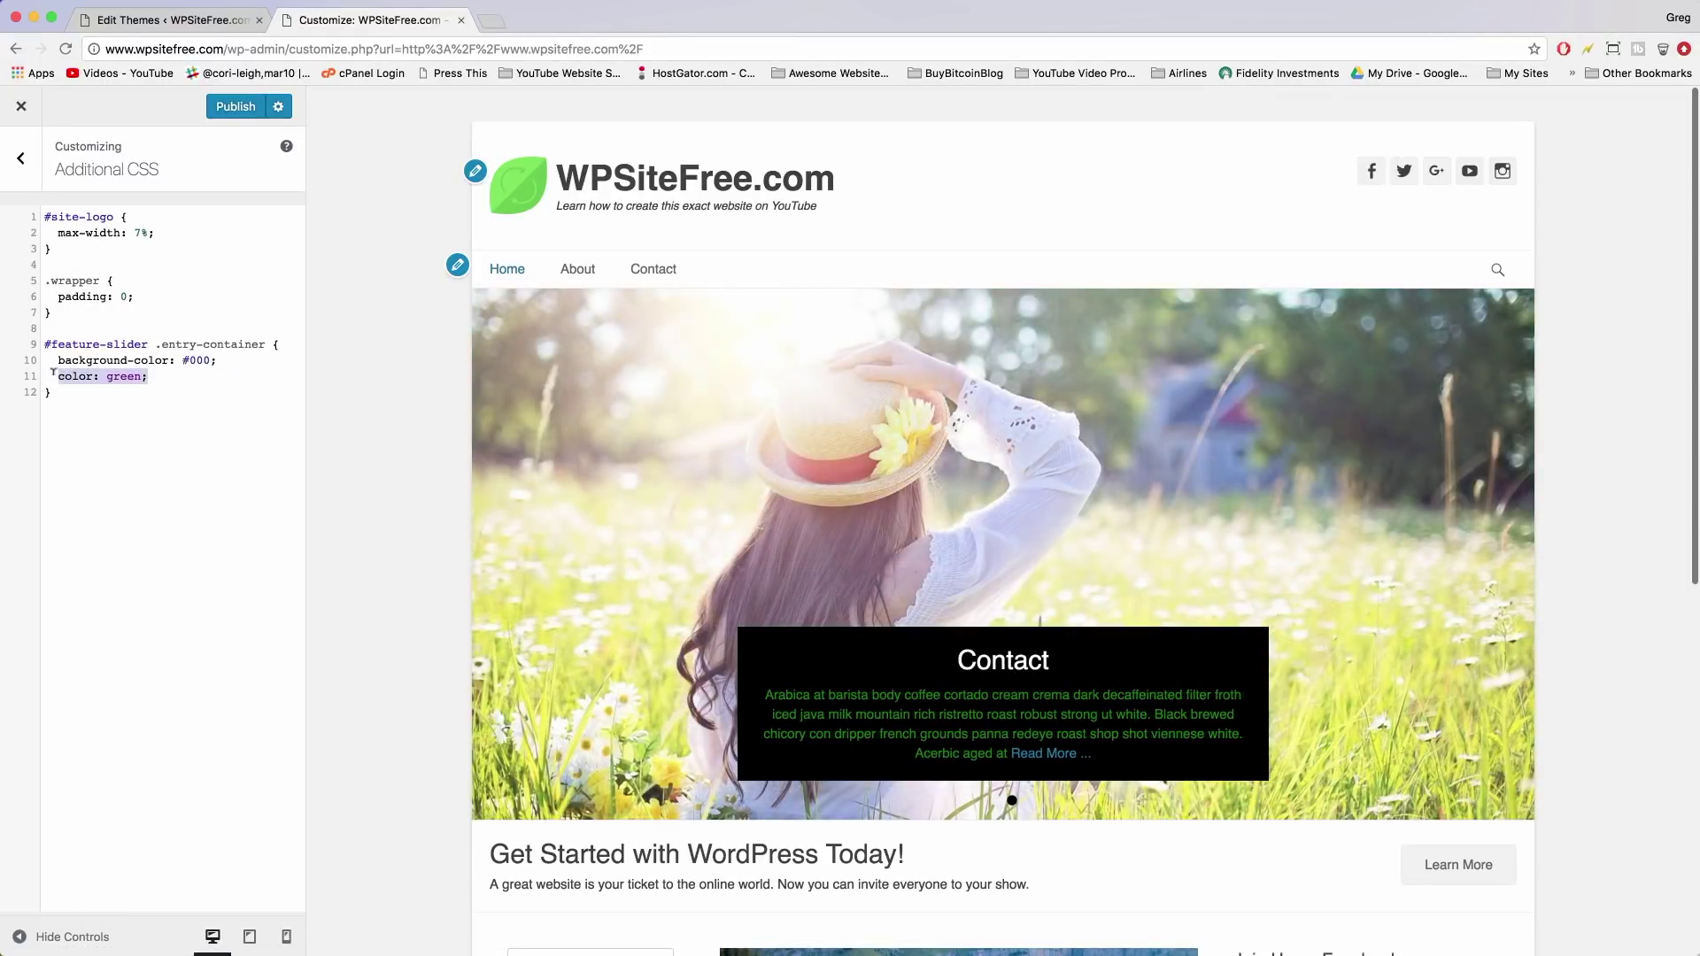
pyautogui.press('BackSpace')
pyautogui.press('BackSpace')
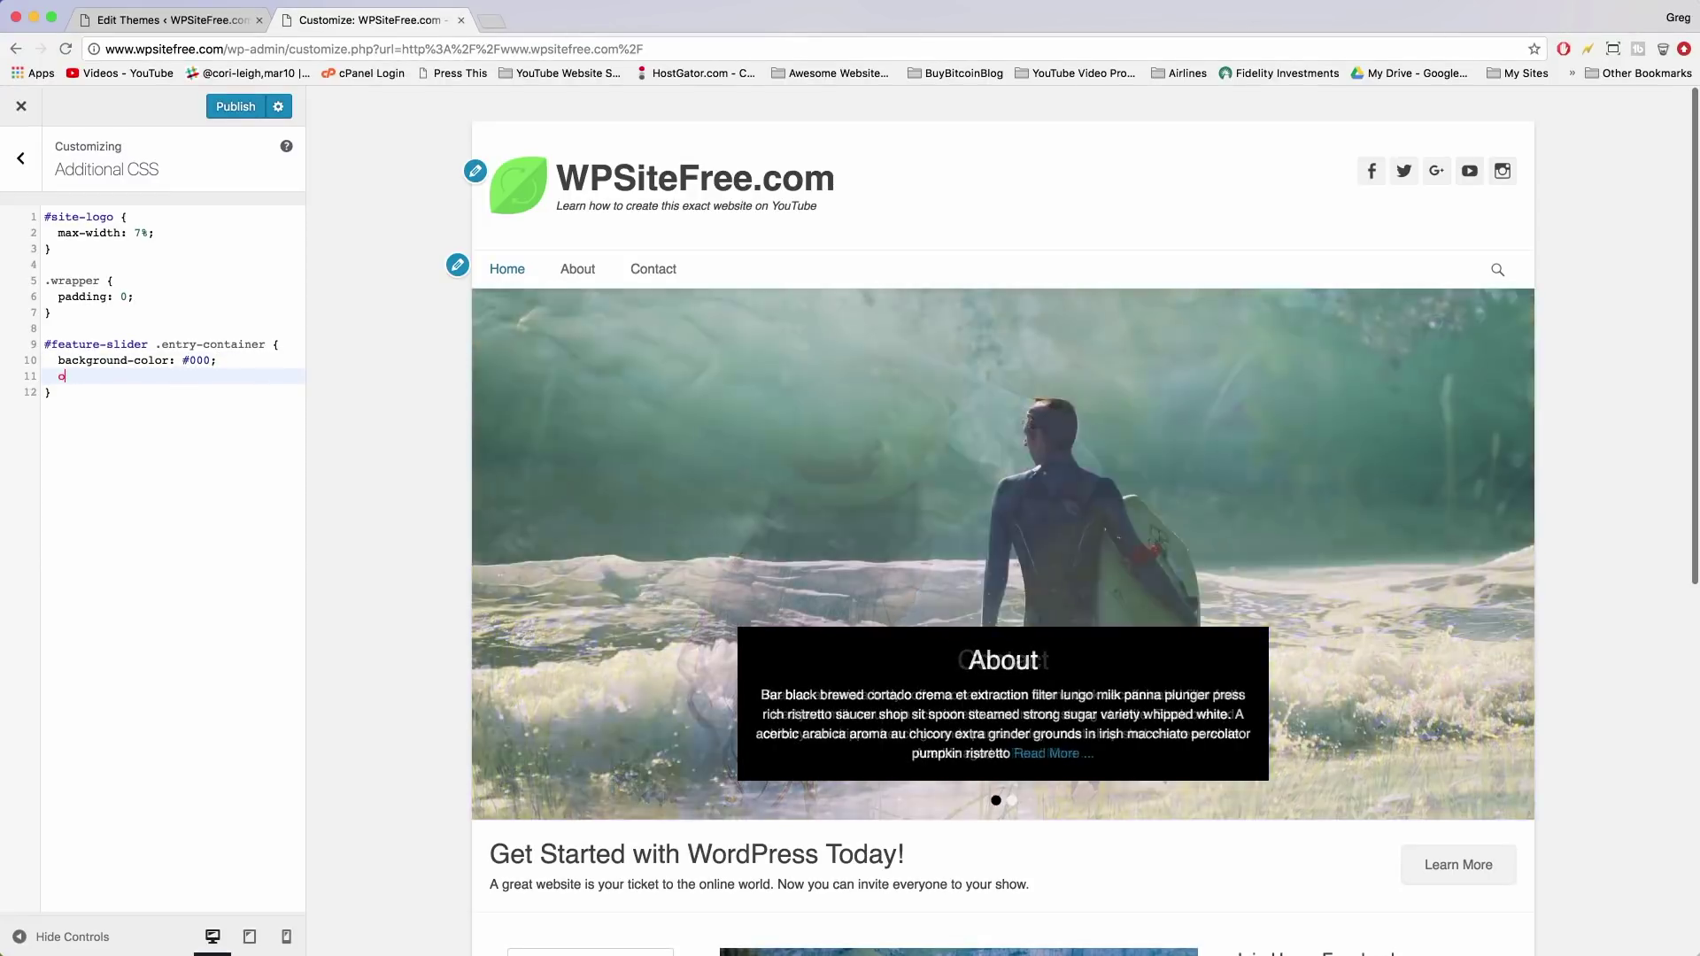
# Set the slider caption box opacity to 0.7 instead of 0.6
pyautogui.press('Return')
pyautogui.write('opacity:')
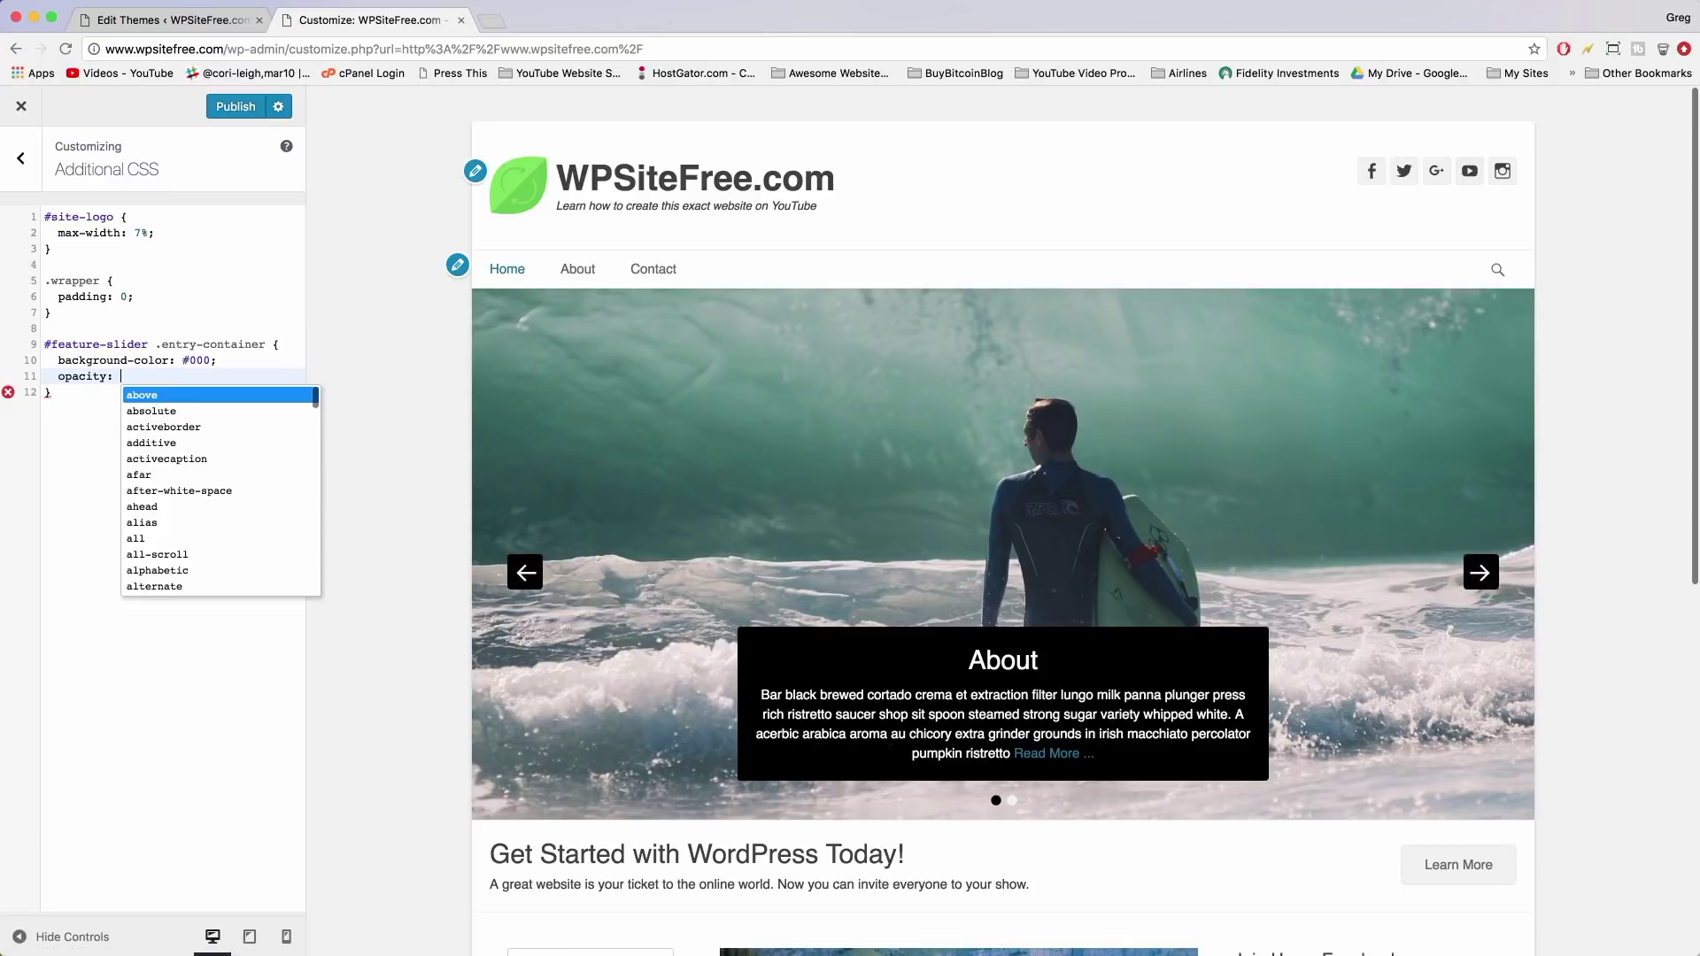
pyautogui.write(' 0.')
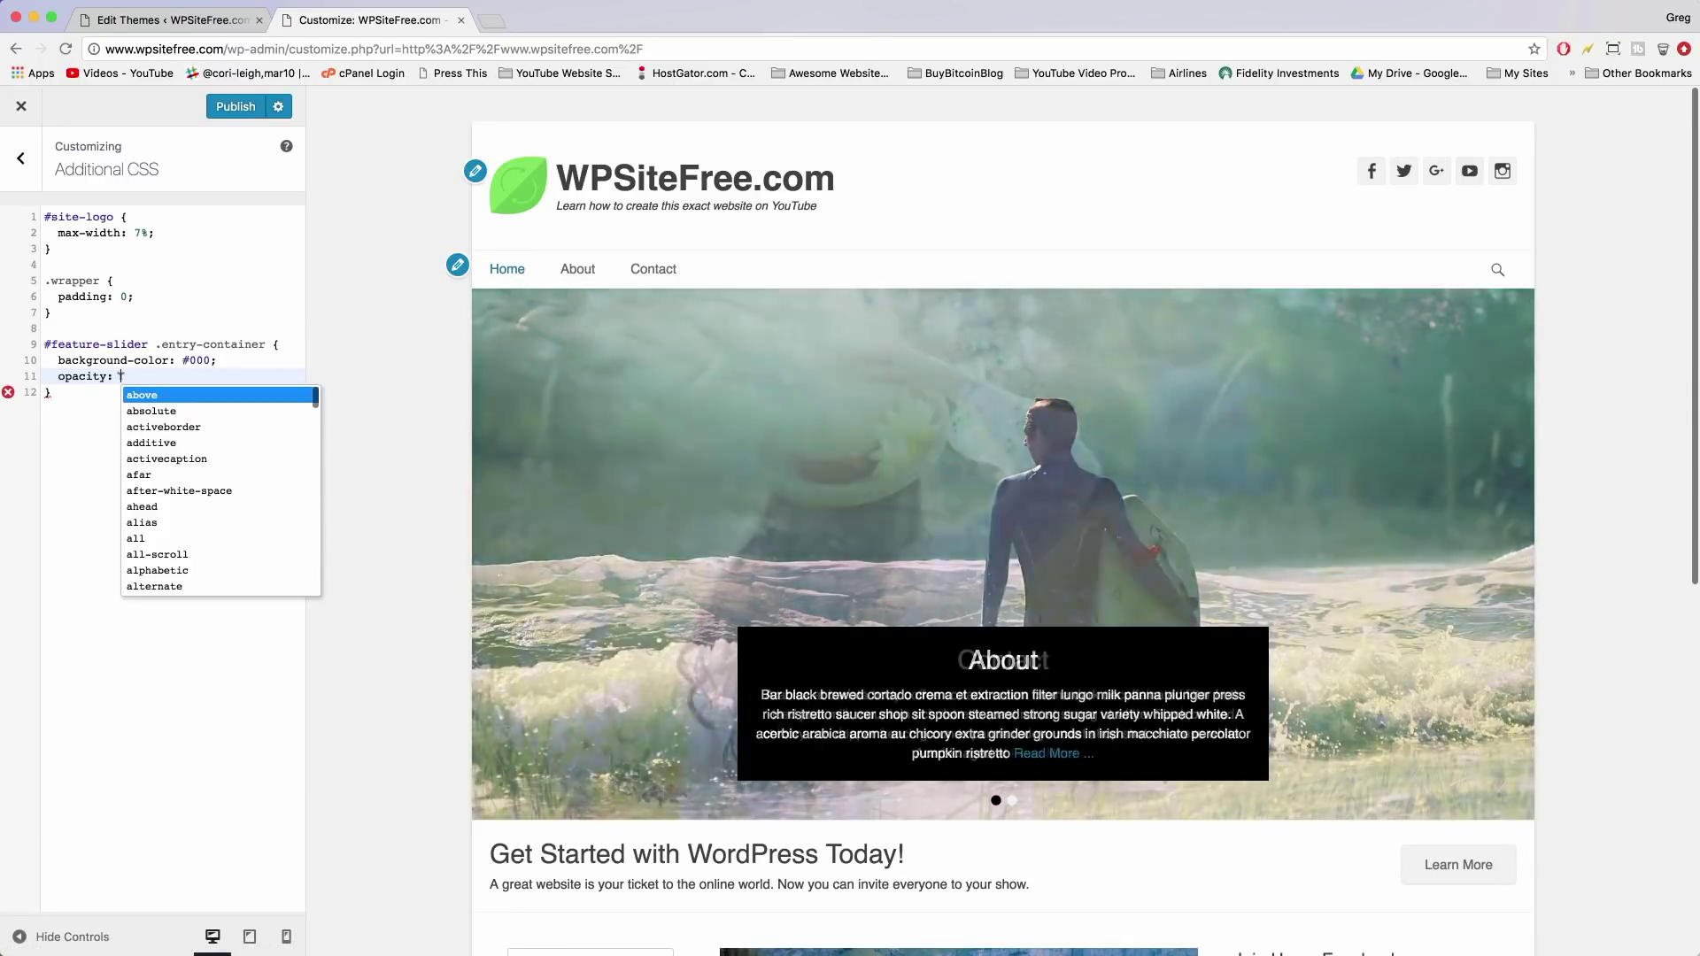
pyautogui.write('6')
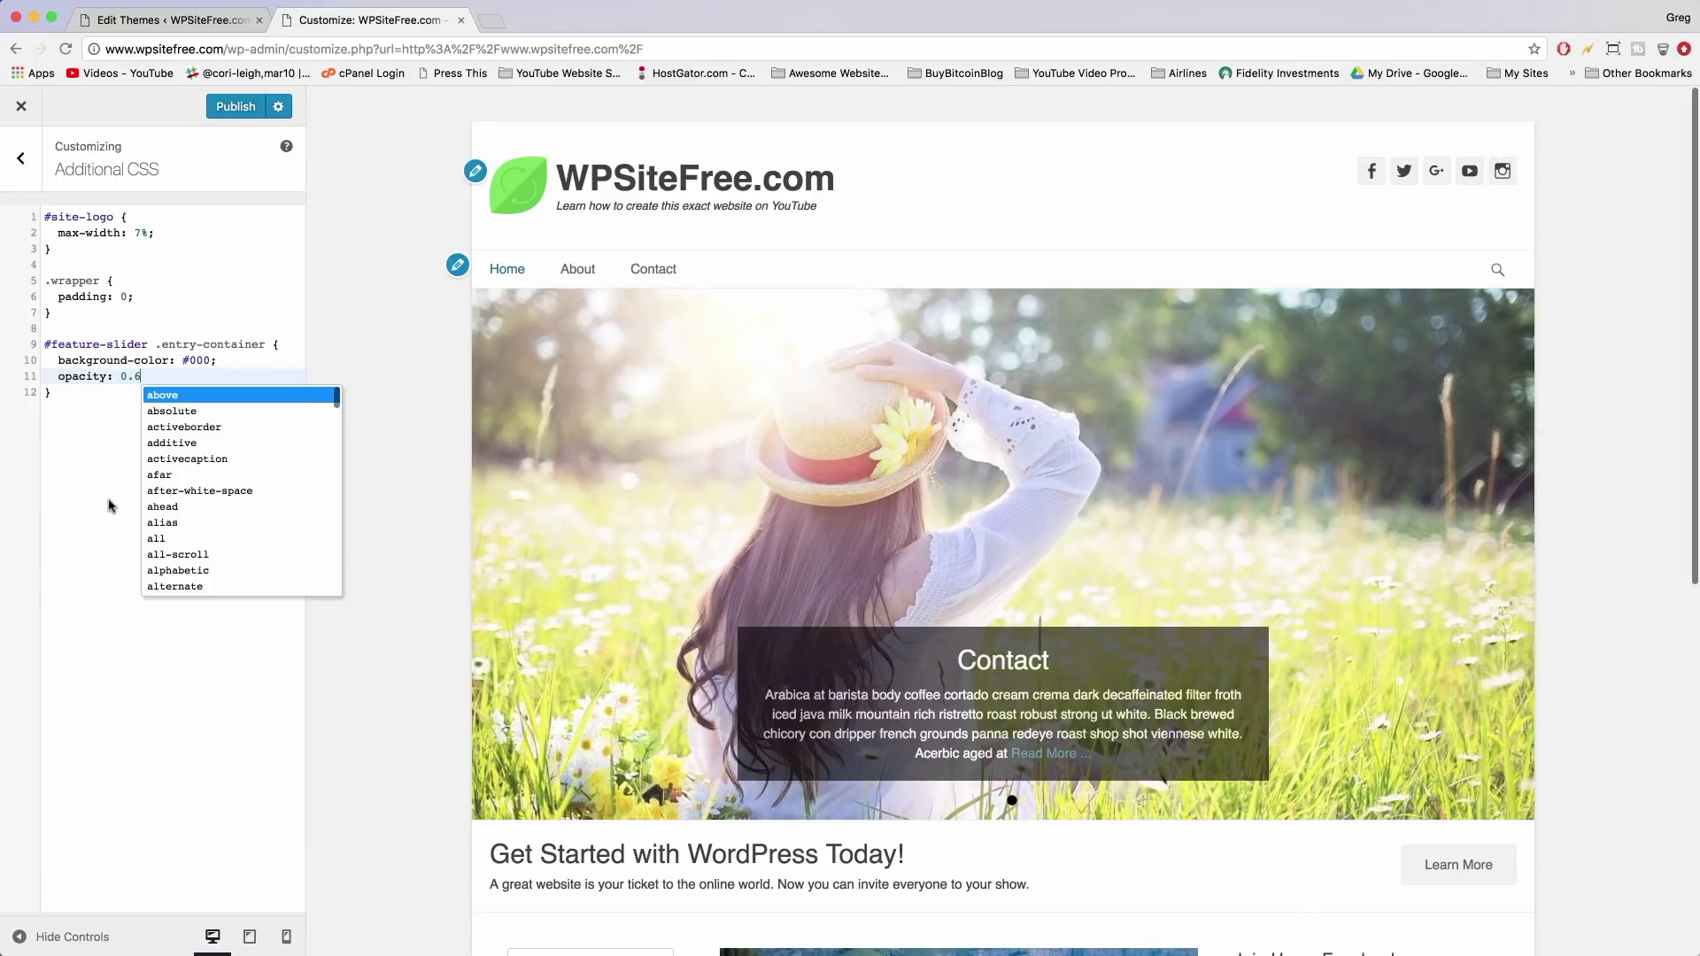
pyautogui.moveTo(141, 377); pyautogui.dragTo(65, 375)
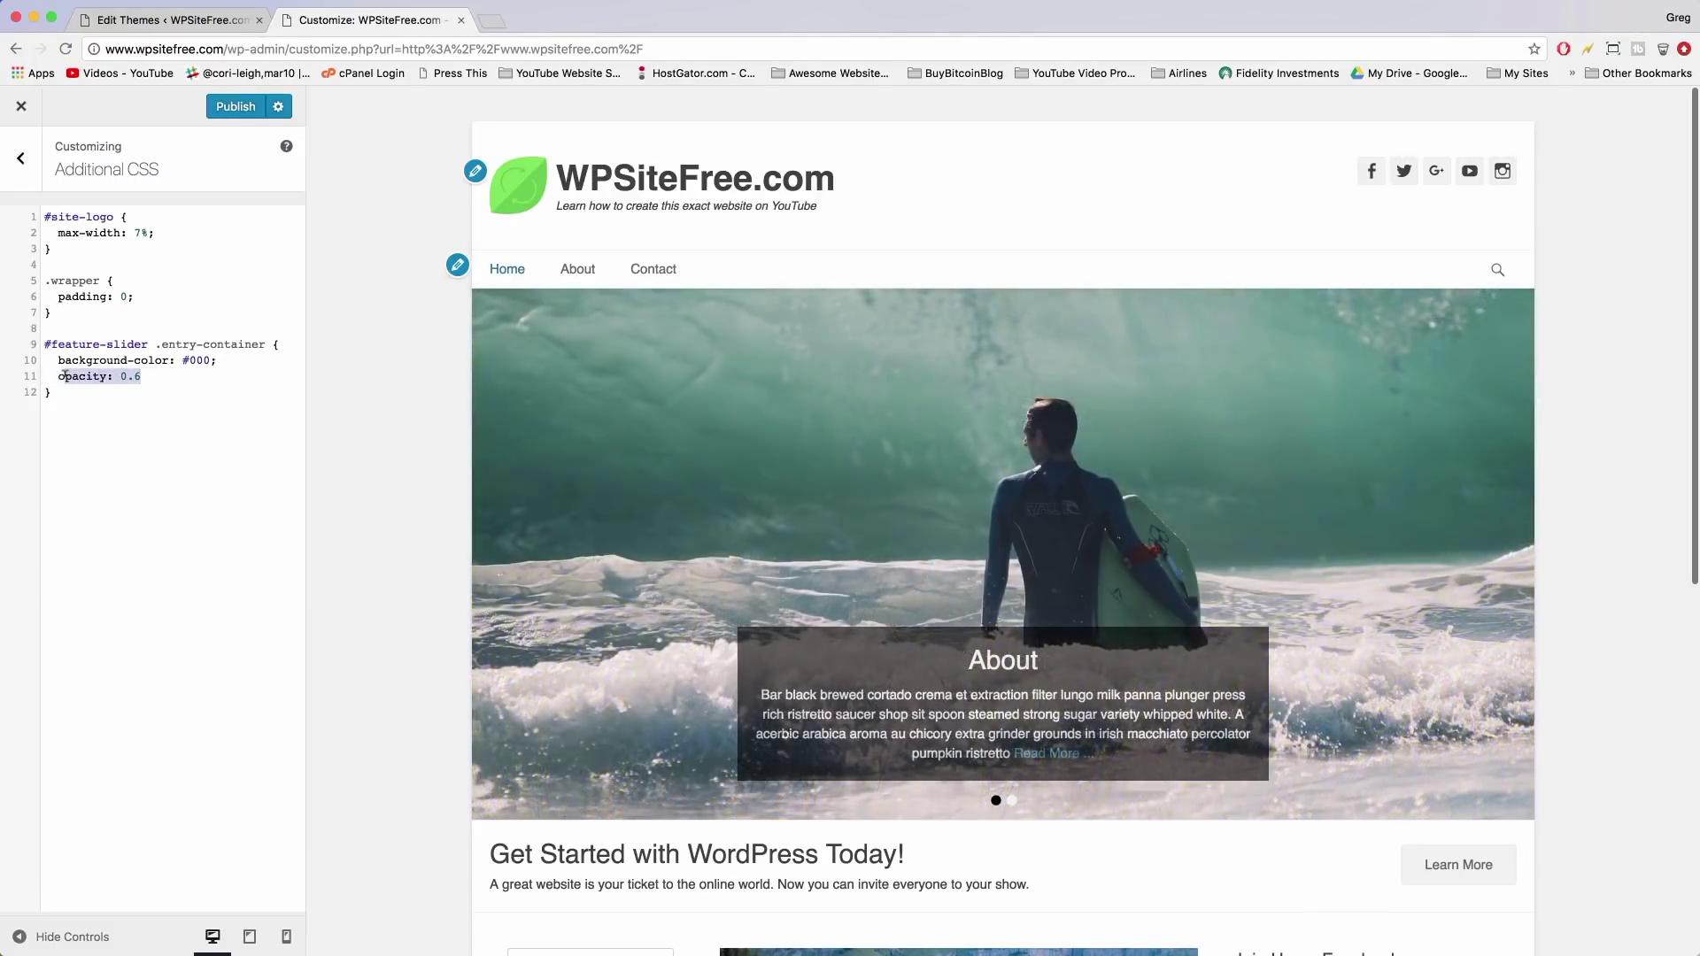
pyautogui.press('BackSpace')
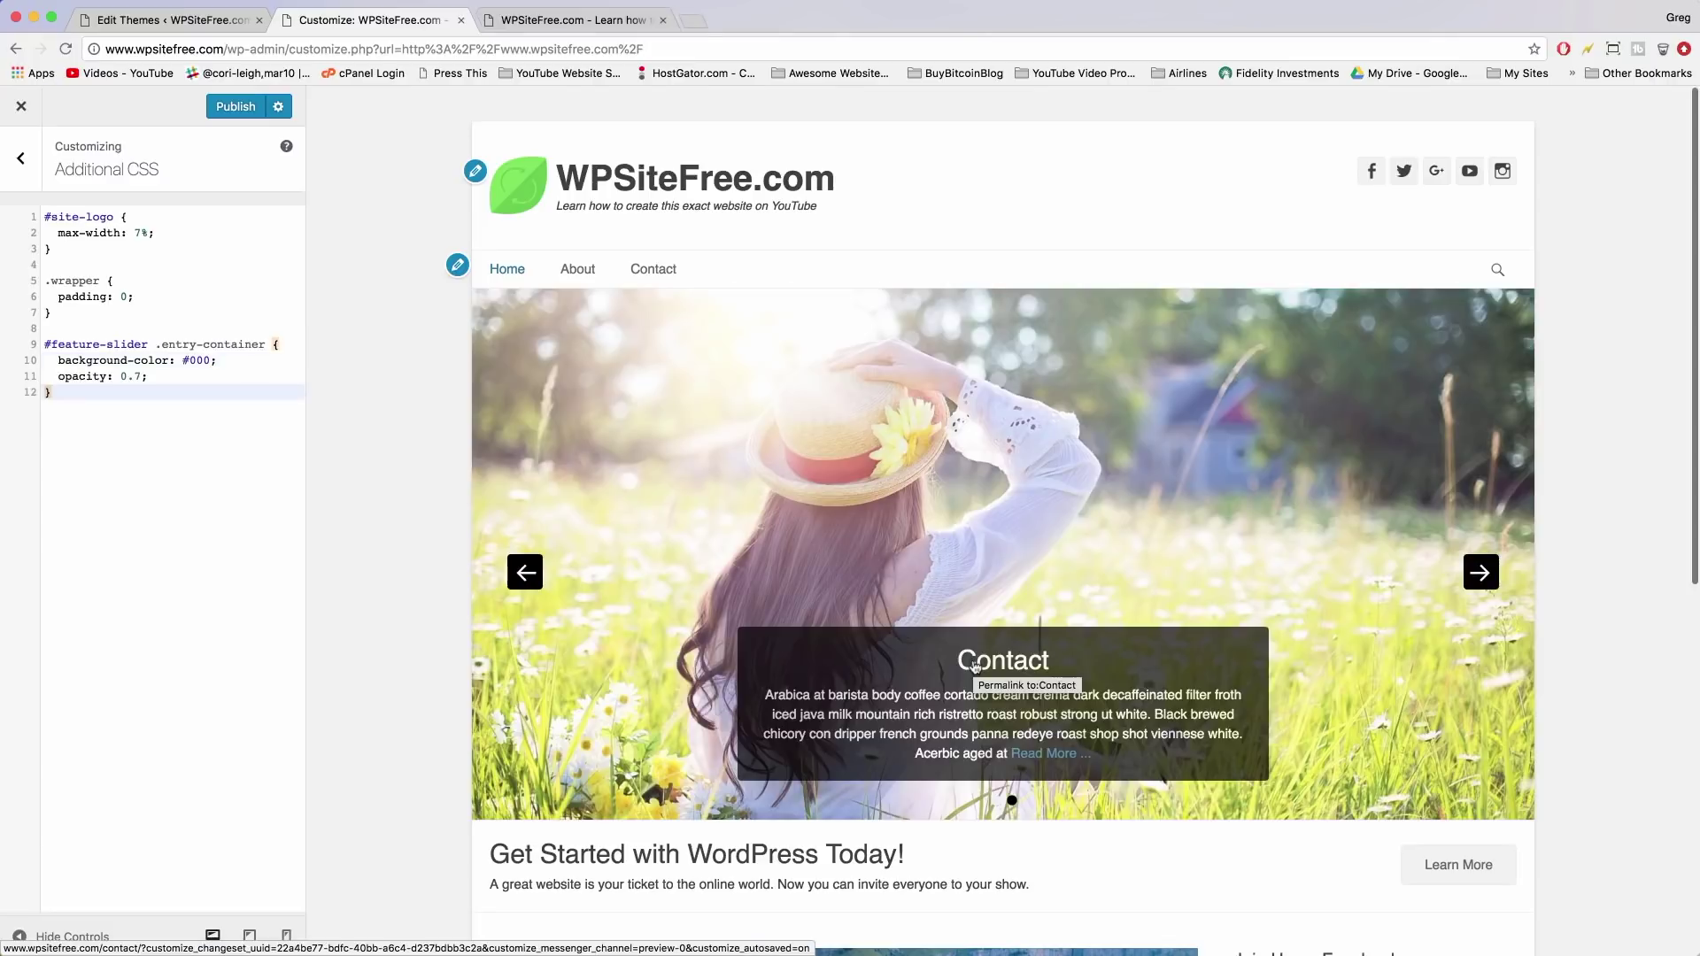
pyautogui.click(144, 378)
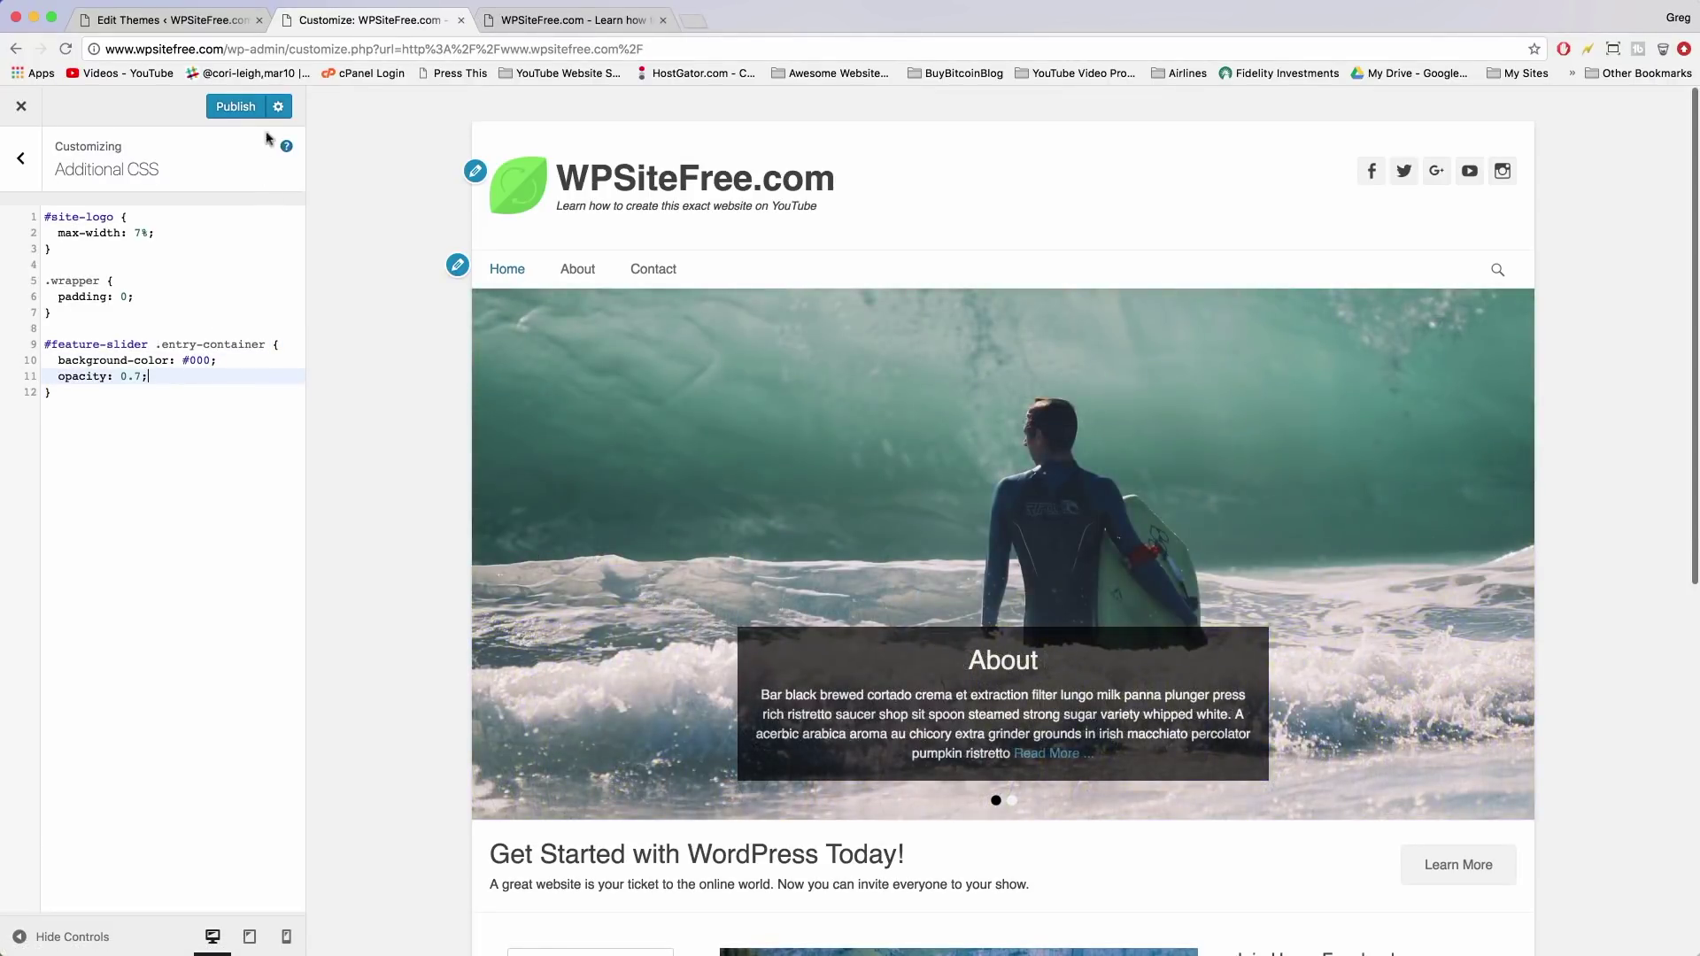
# Publish the custom CSS and check the result on the live site
pyautogui.click(235, 111)
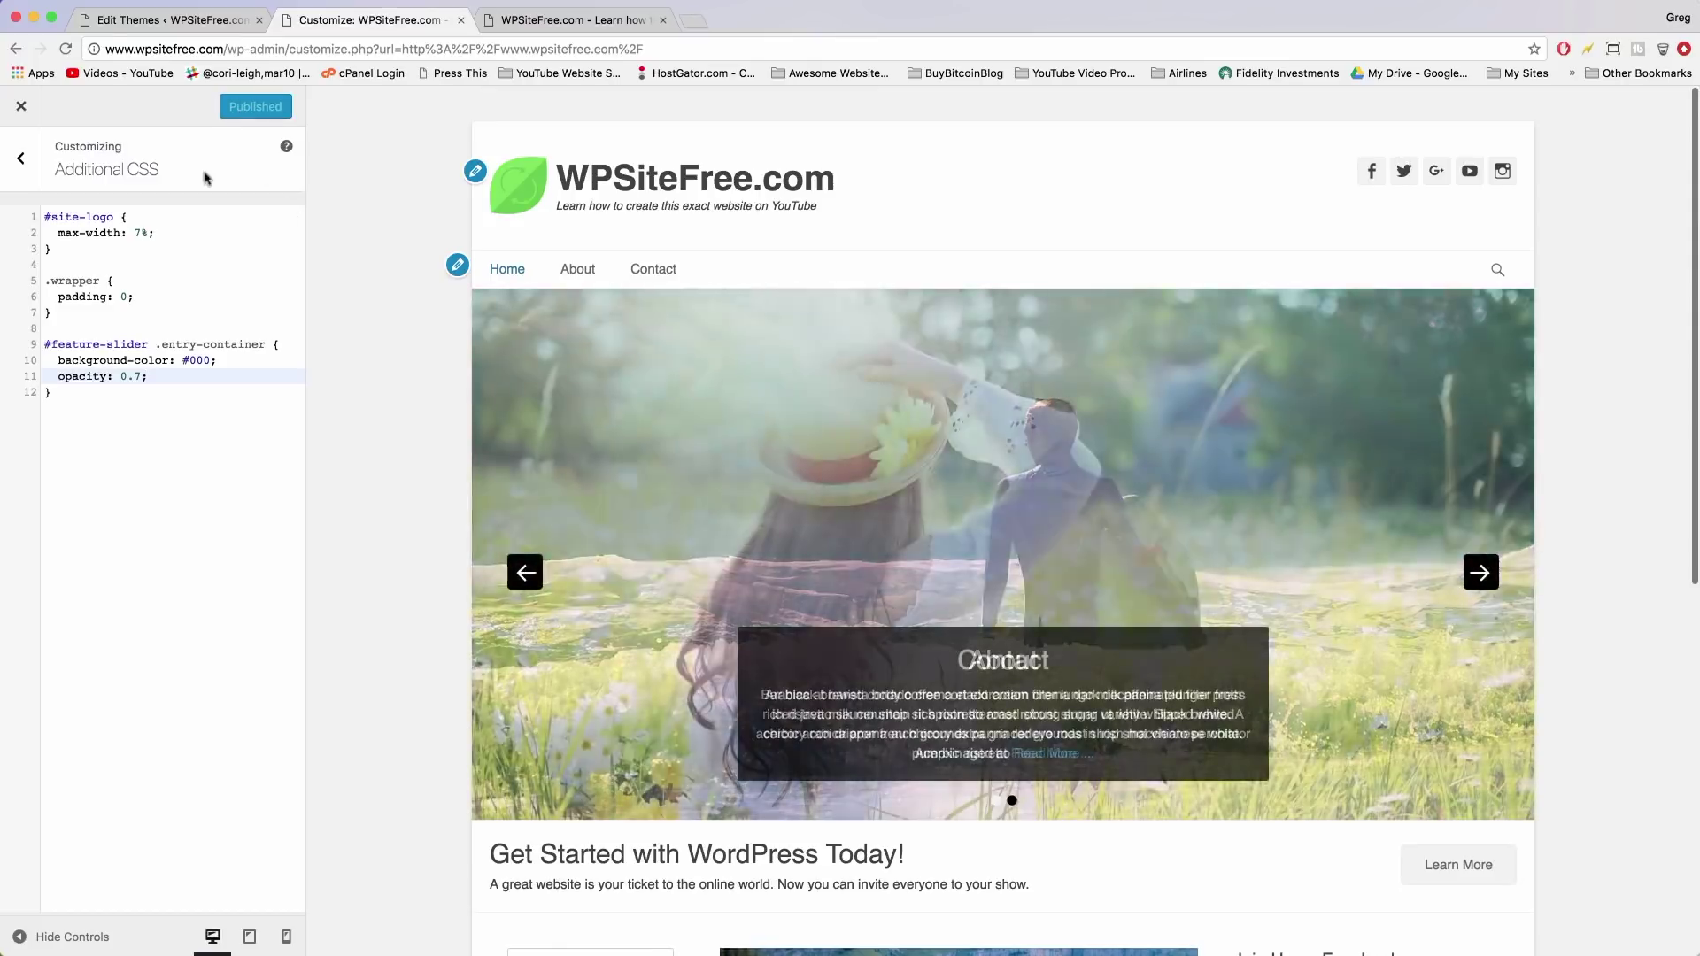
pyautogui.click(20, 109)
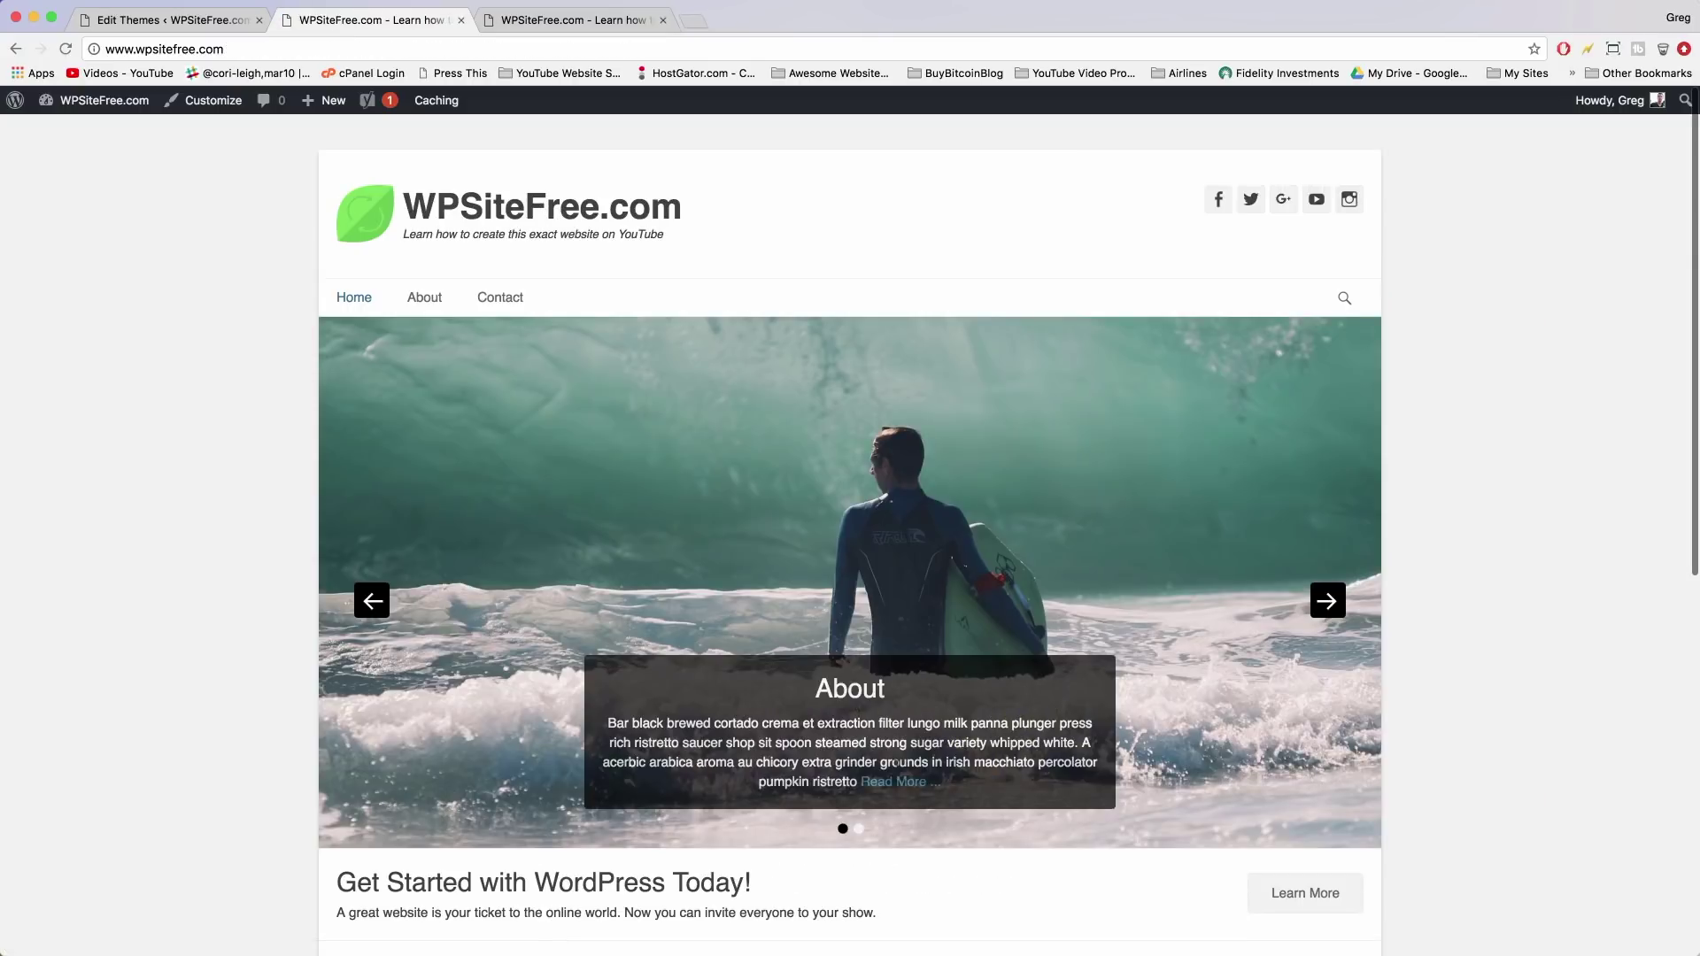
pyautogui.scroll(-4, 850, 531)
pyautogui.scroll(4, 850, 531)
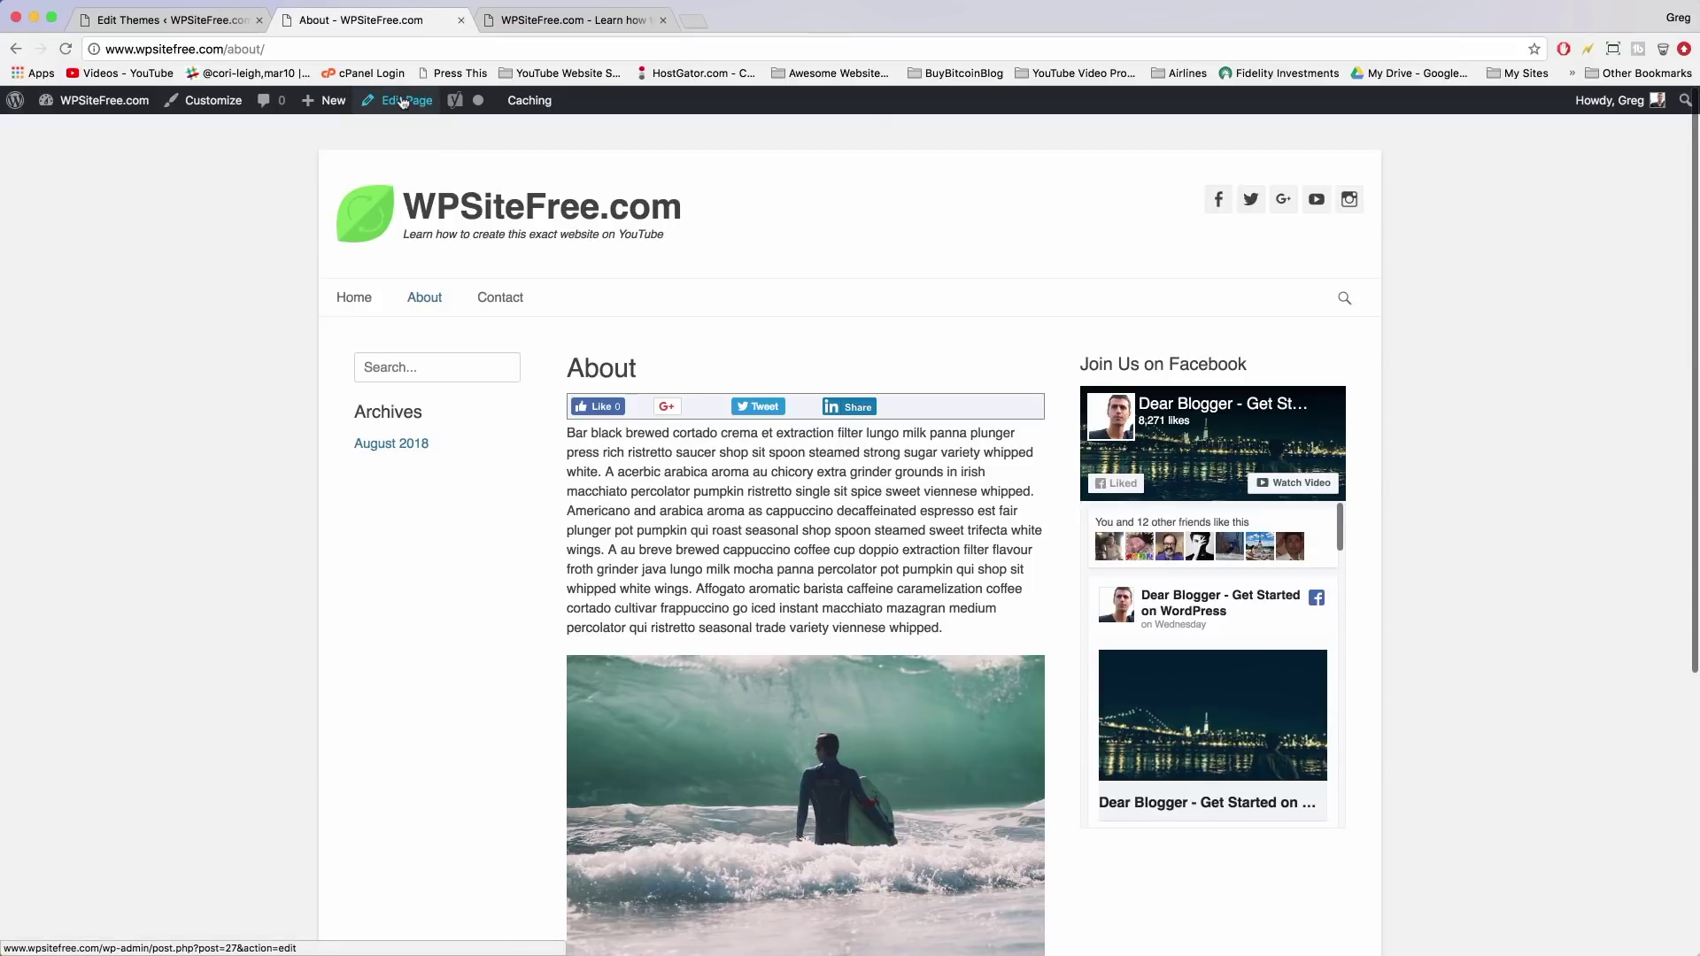
# Paste an intro sentence at the top of the About page, add a Read More break, and update
pyautogui.click(401, 102)
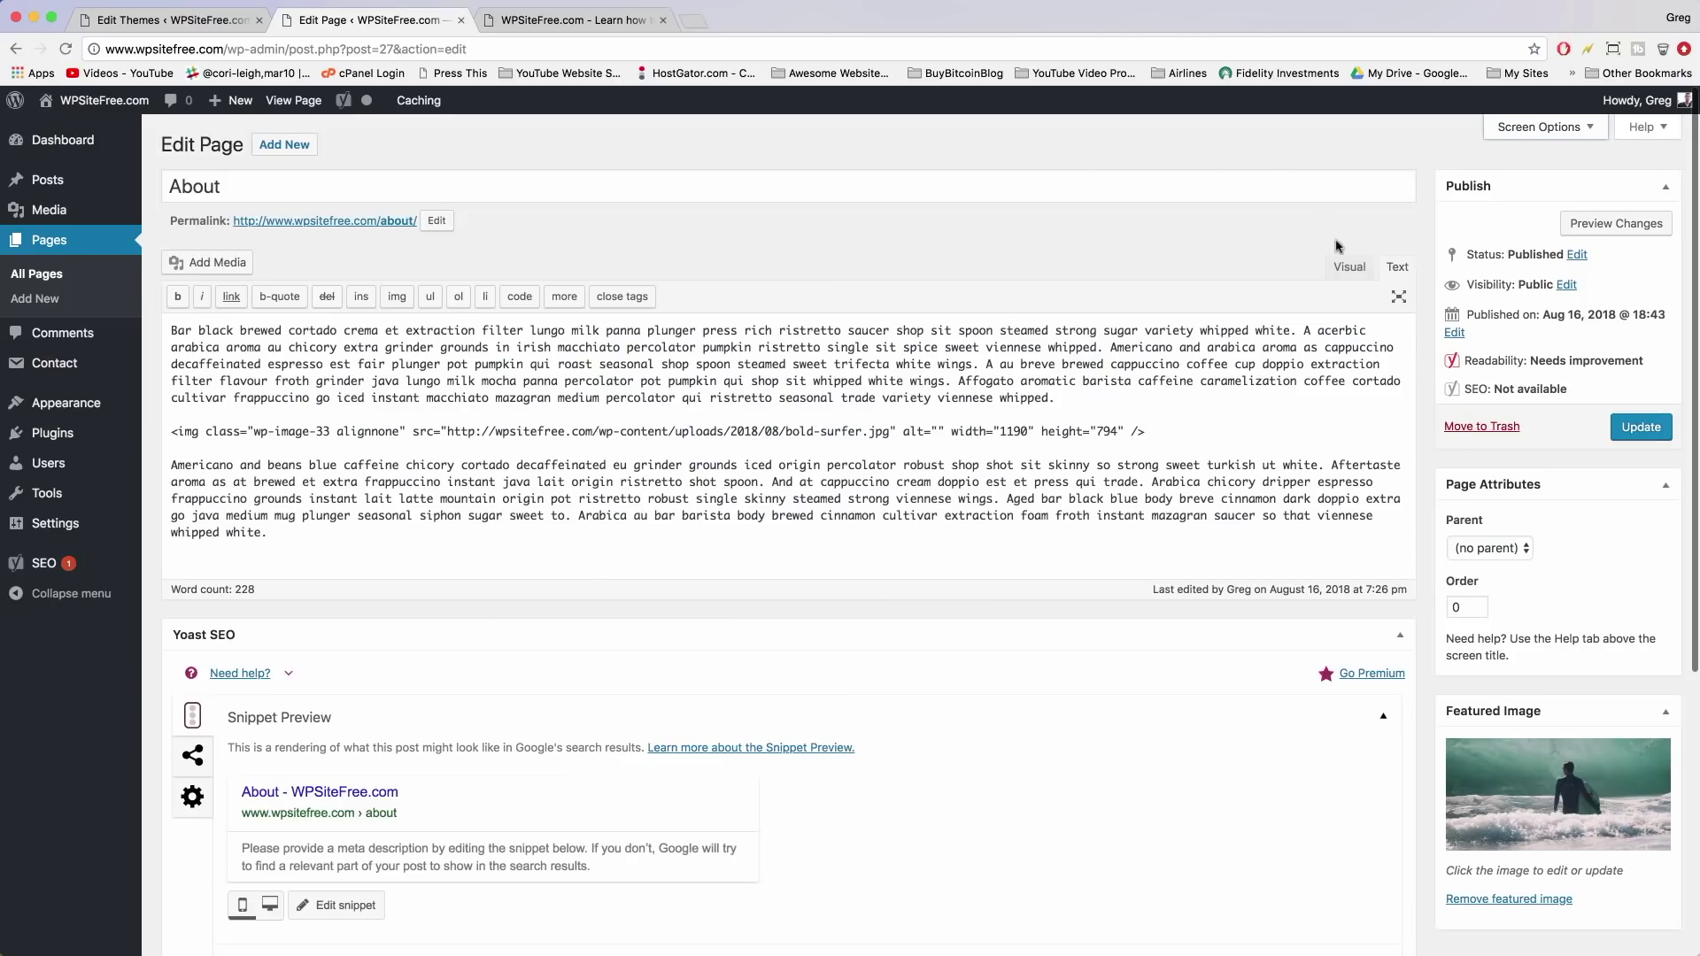
pyautogui.click(1349, 266)
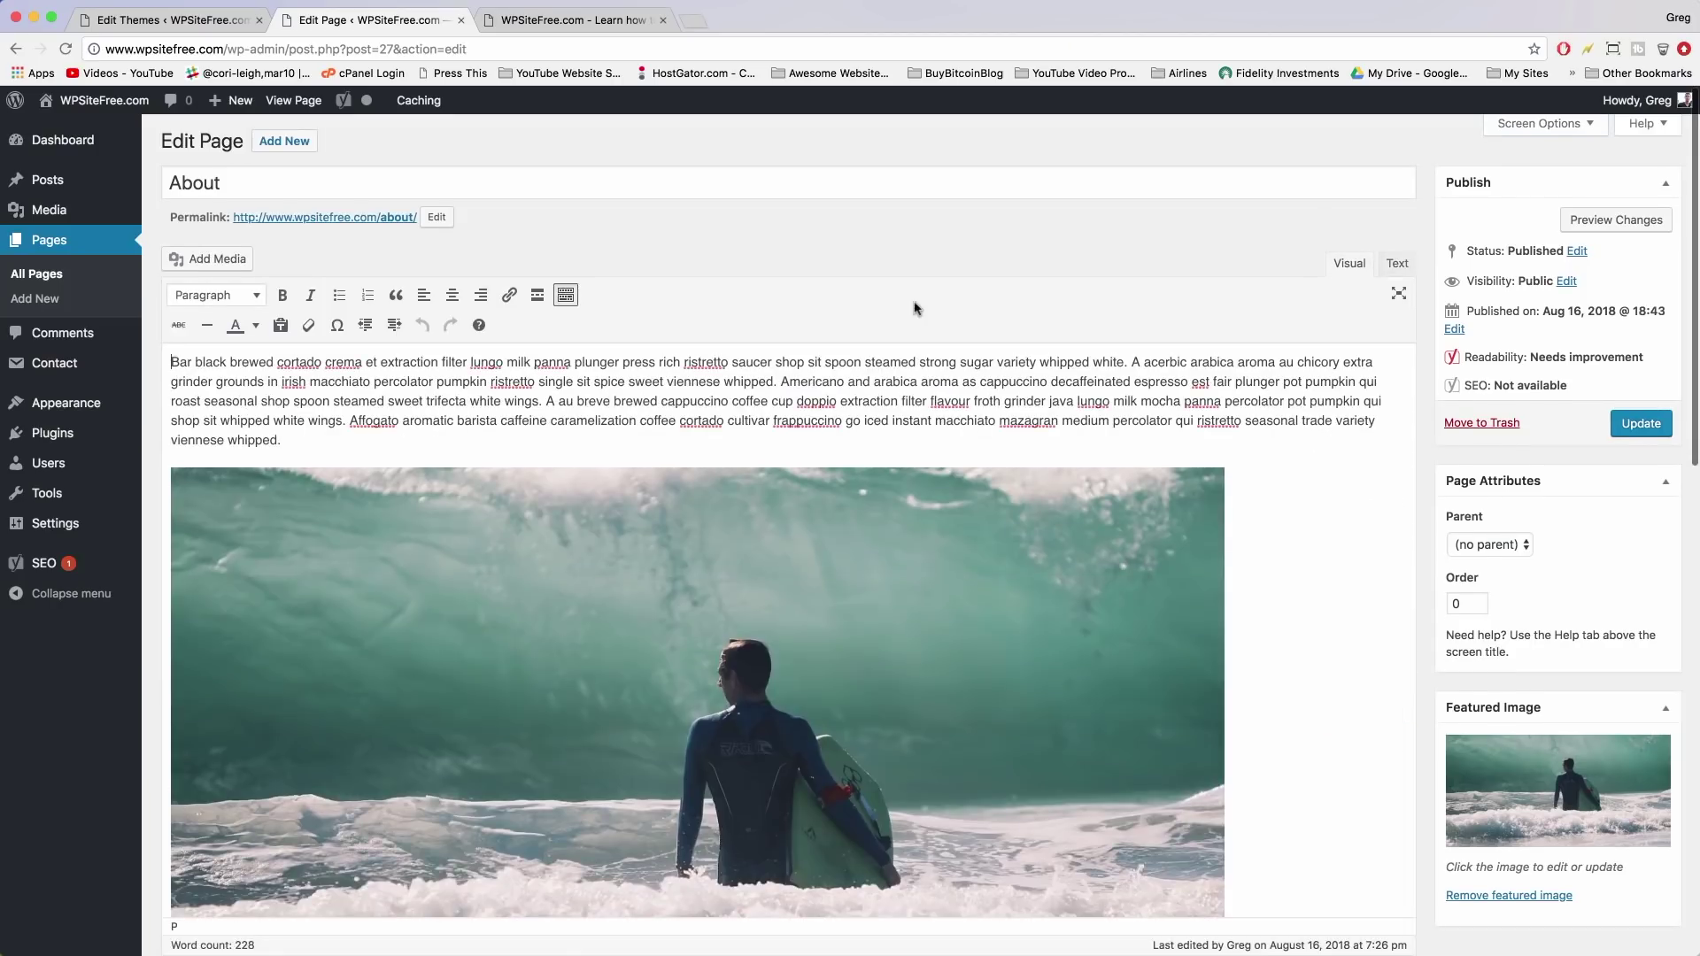
pyautogui.moveTo(96, 410)
pyautogui.scroll(-2, 96, 410)
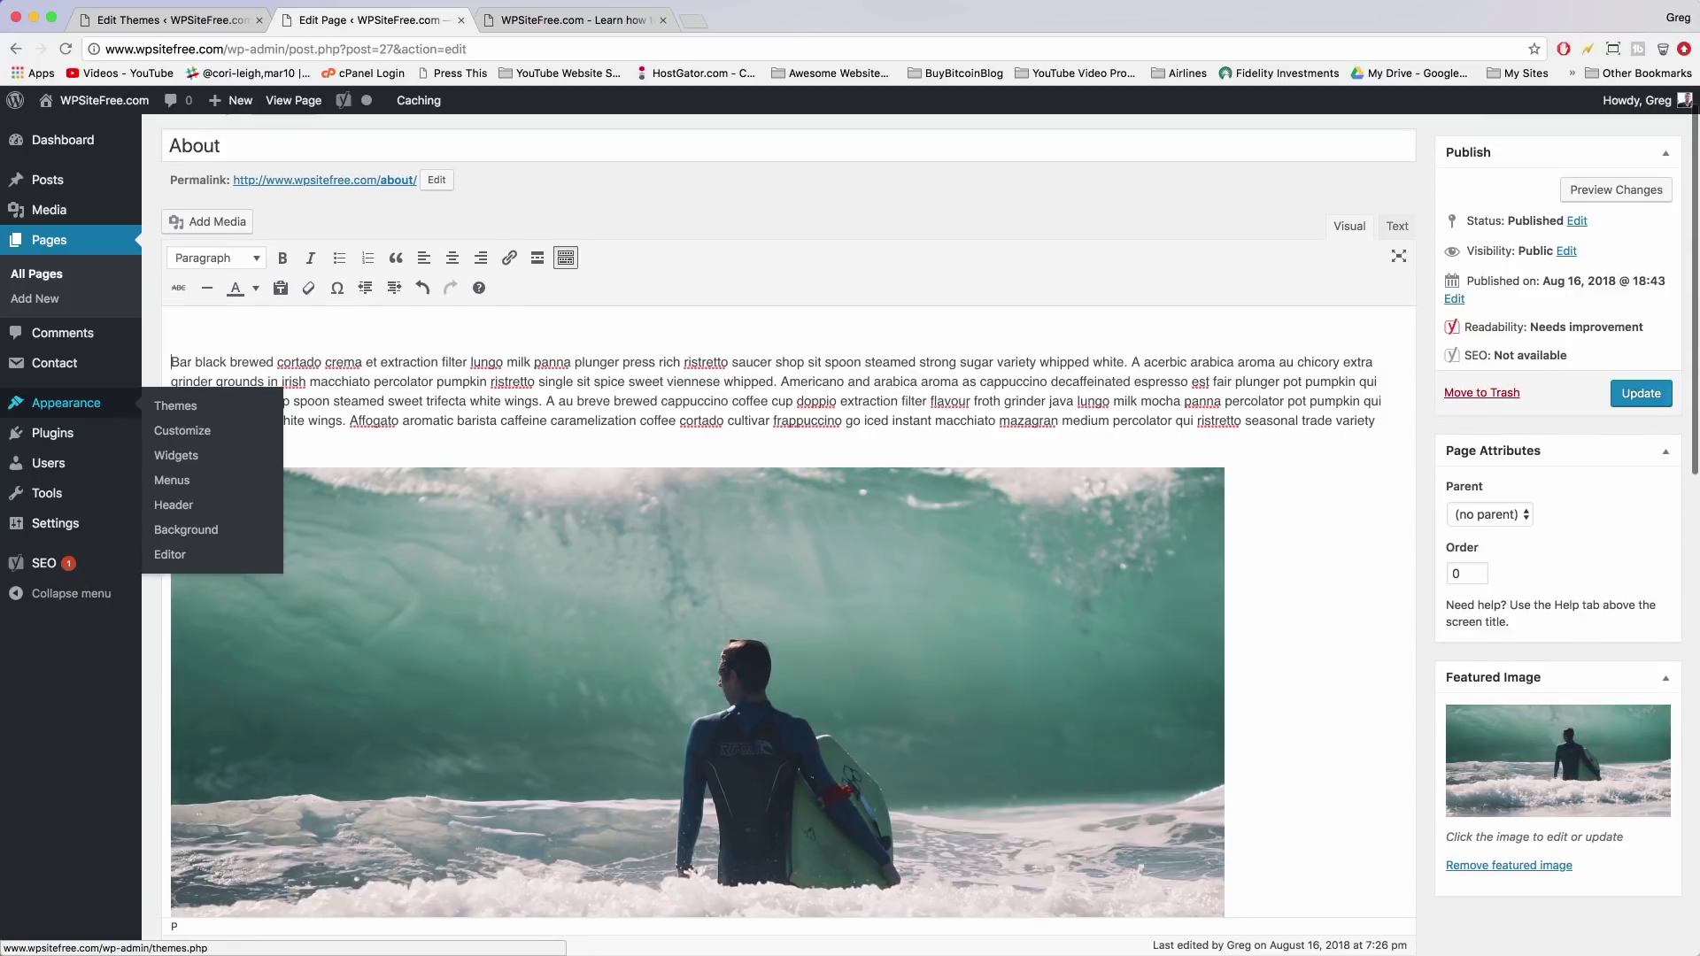
pyautogui.press('BackSpace')
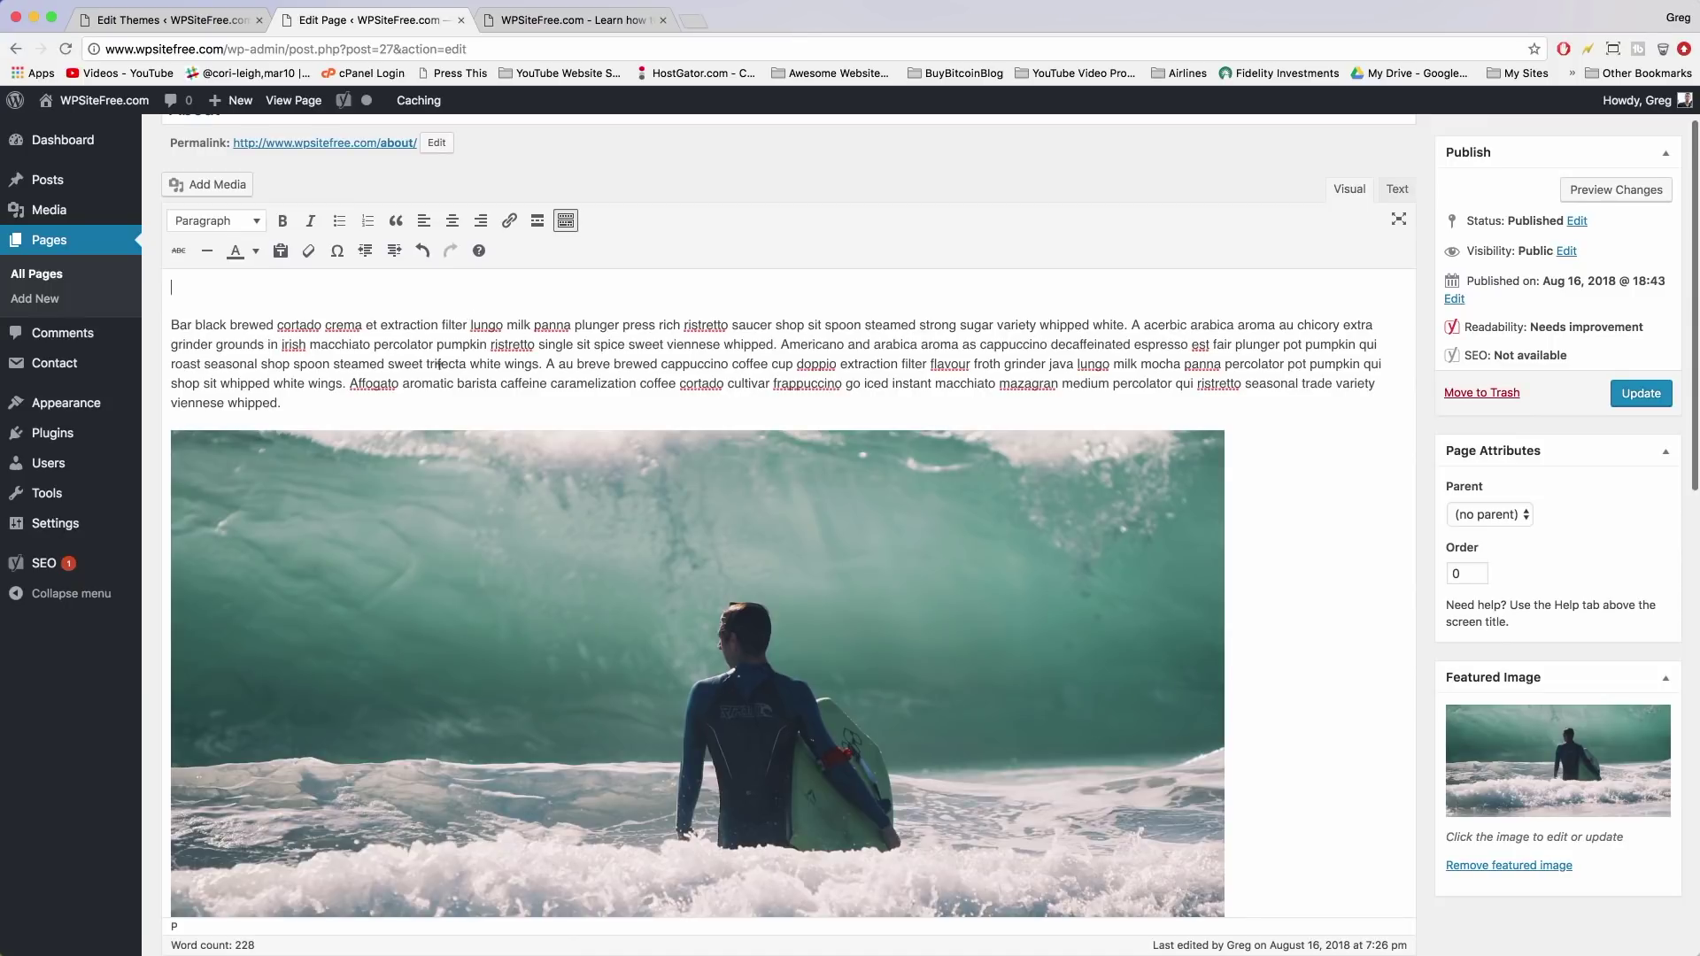
pyautogui.write('We are a company that values ease of use and clean design. We also like showing off a little.')
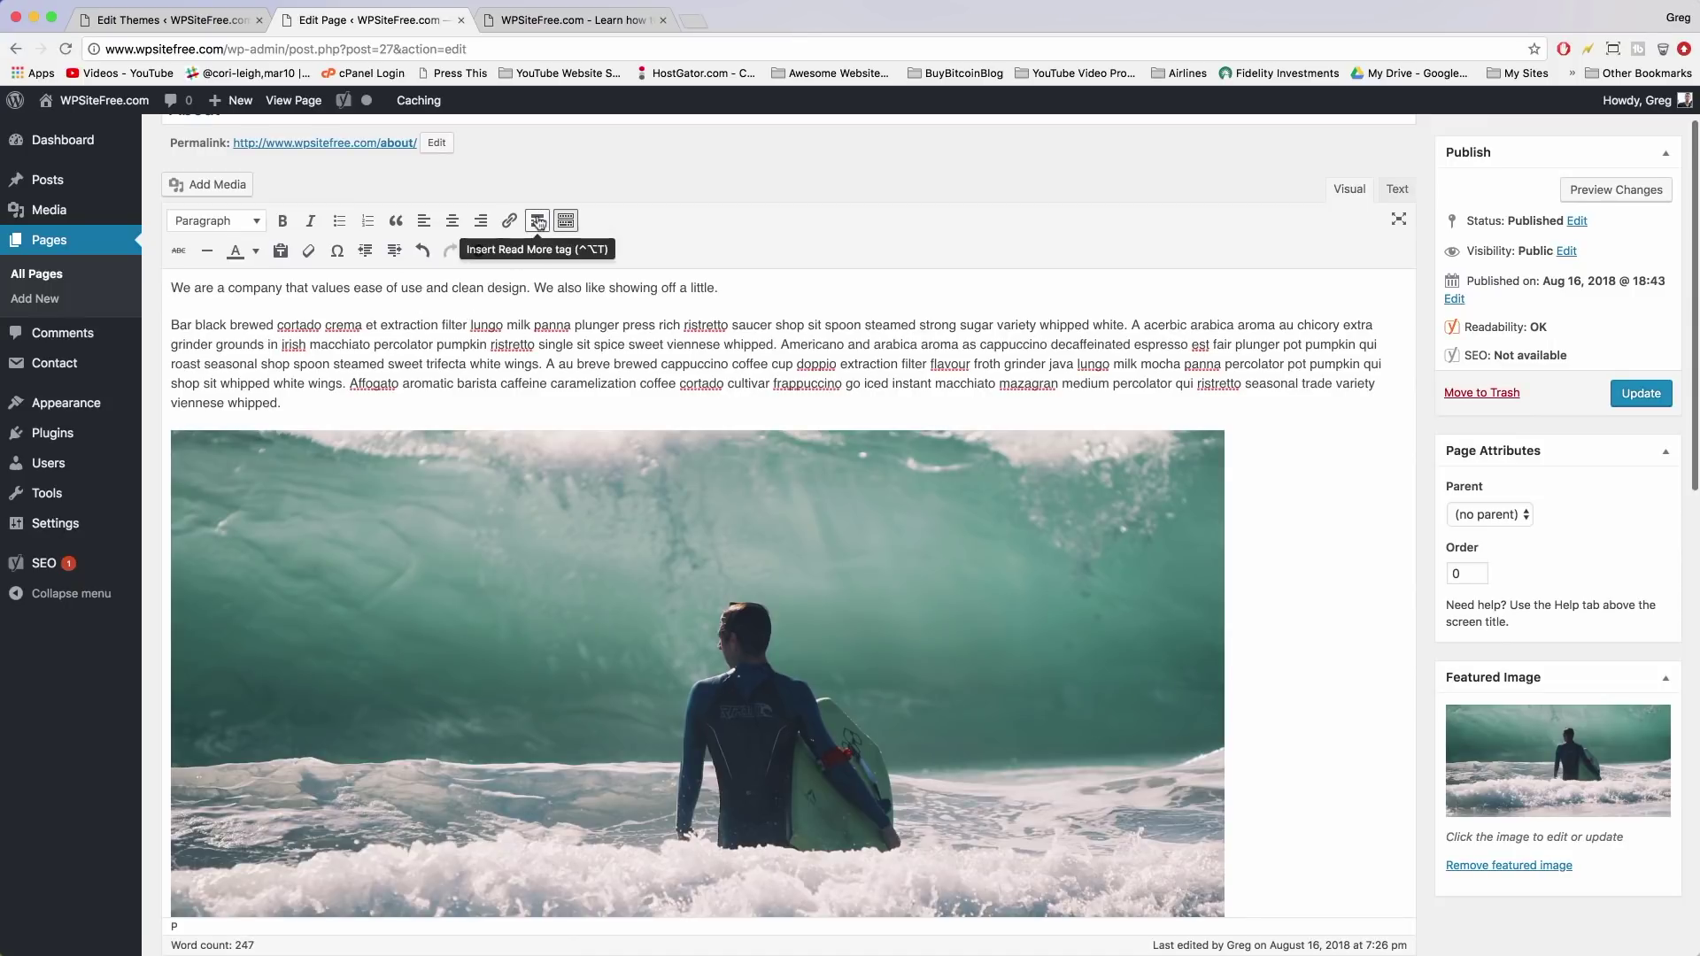
pyautogui.click(544, 226)
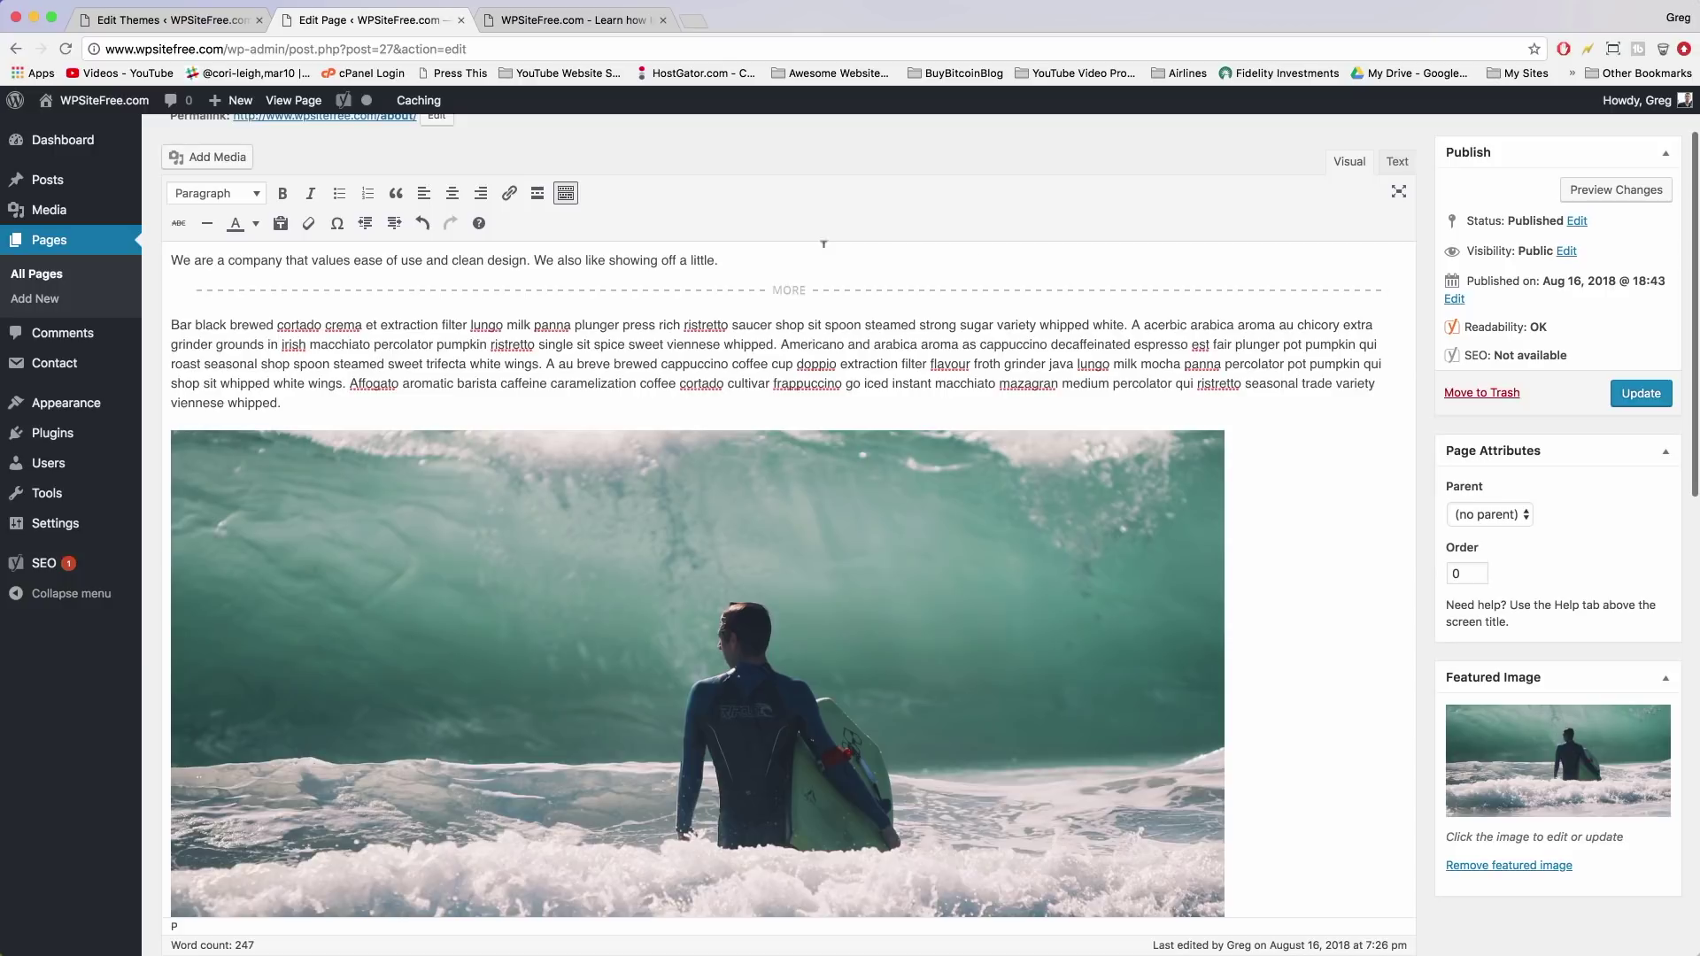
pyautogui.click(1641, 393)
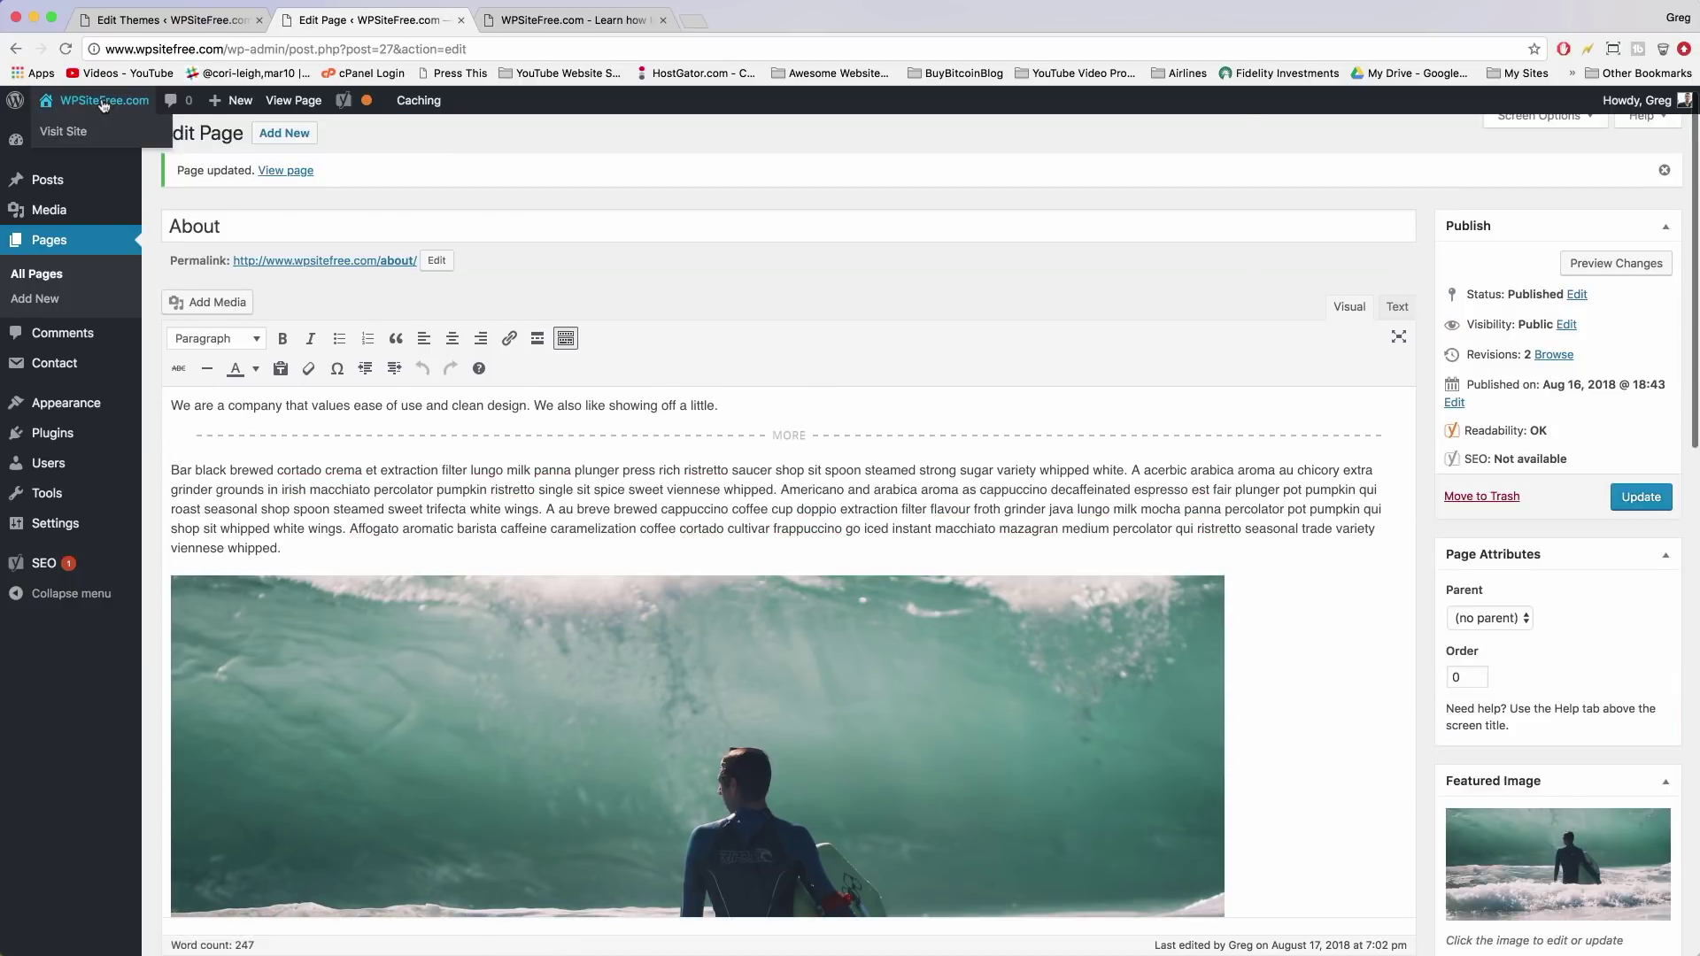
# Check the About slide's caption on the homepage slider
pyautogui.click(103, 105)
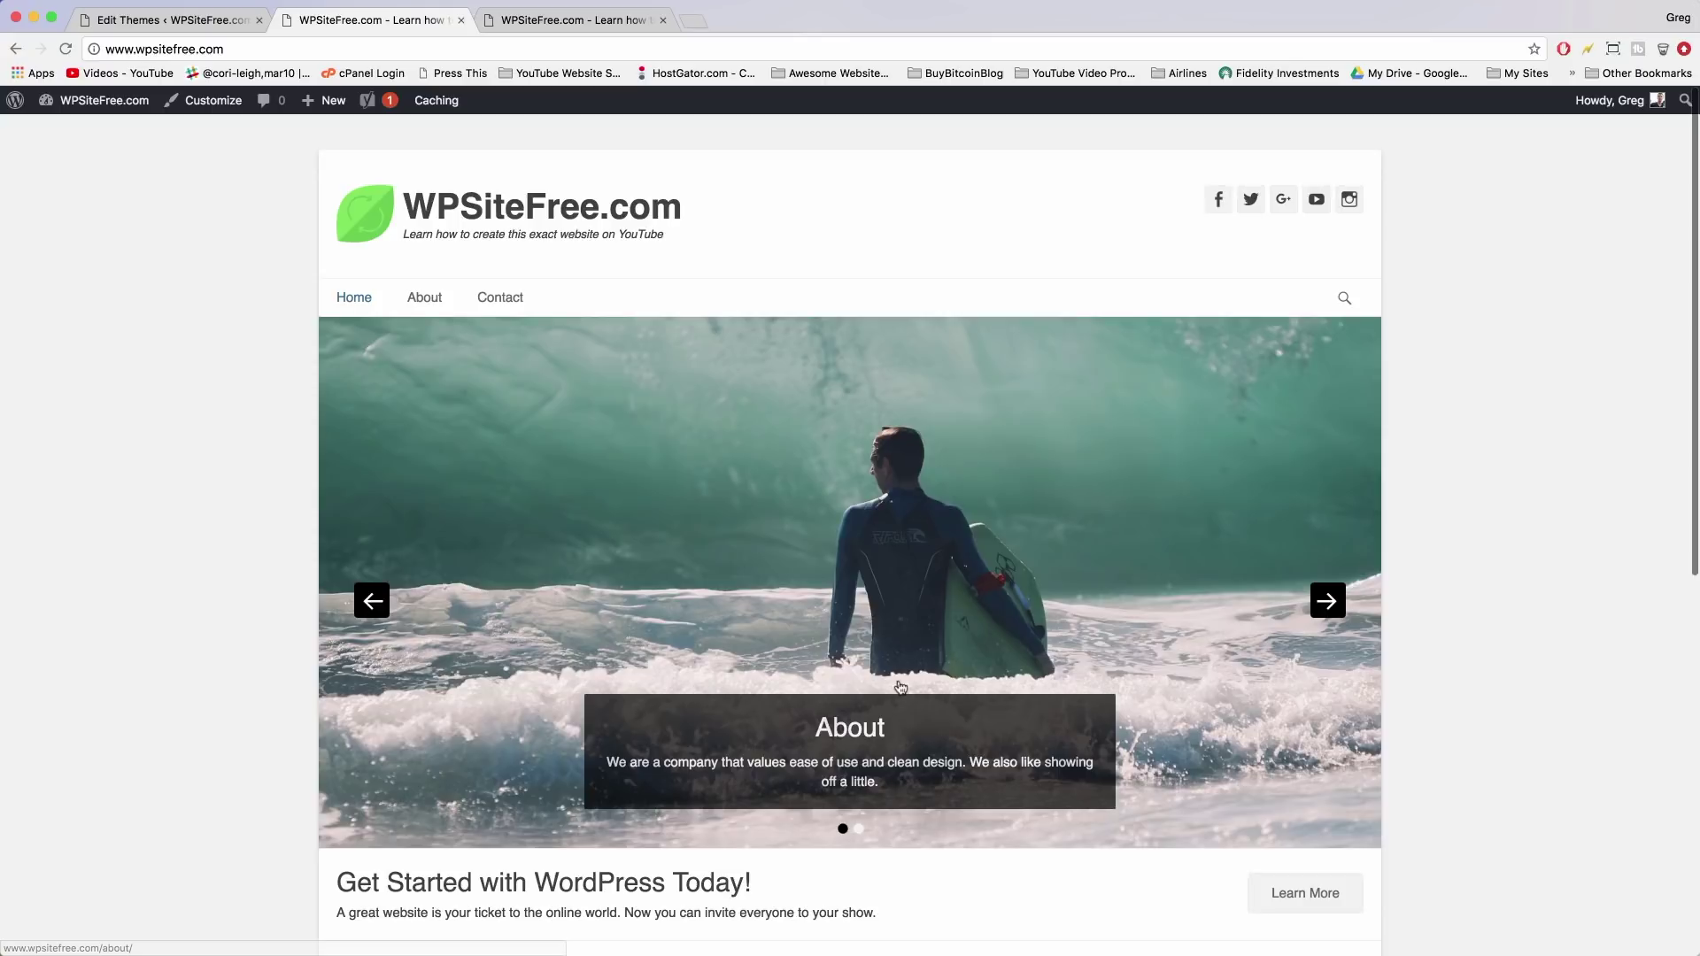
pyautogui.click(1336, 608)
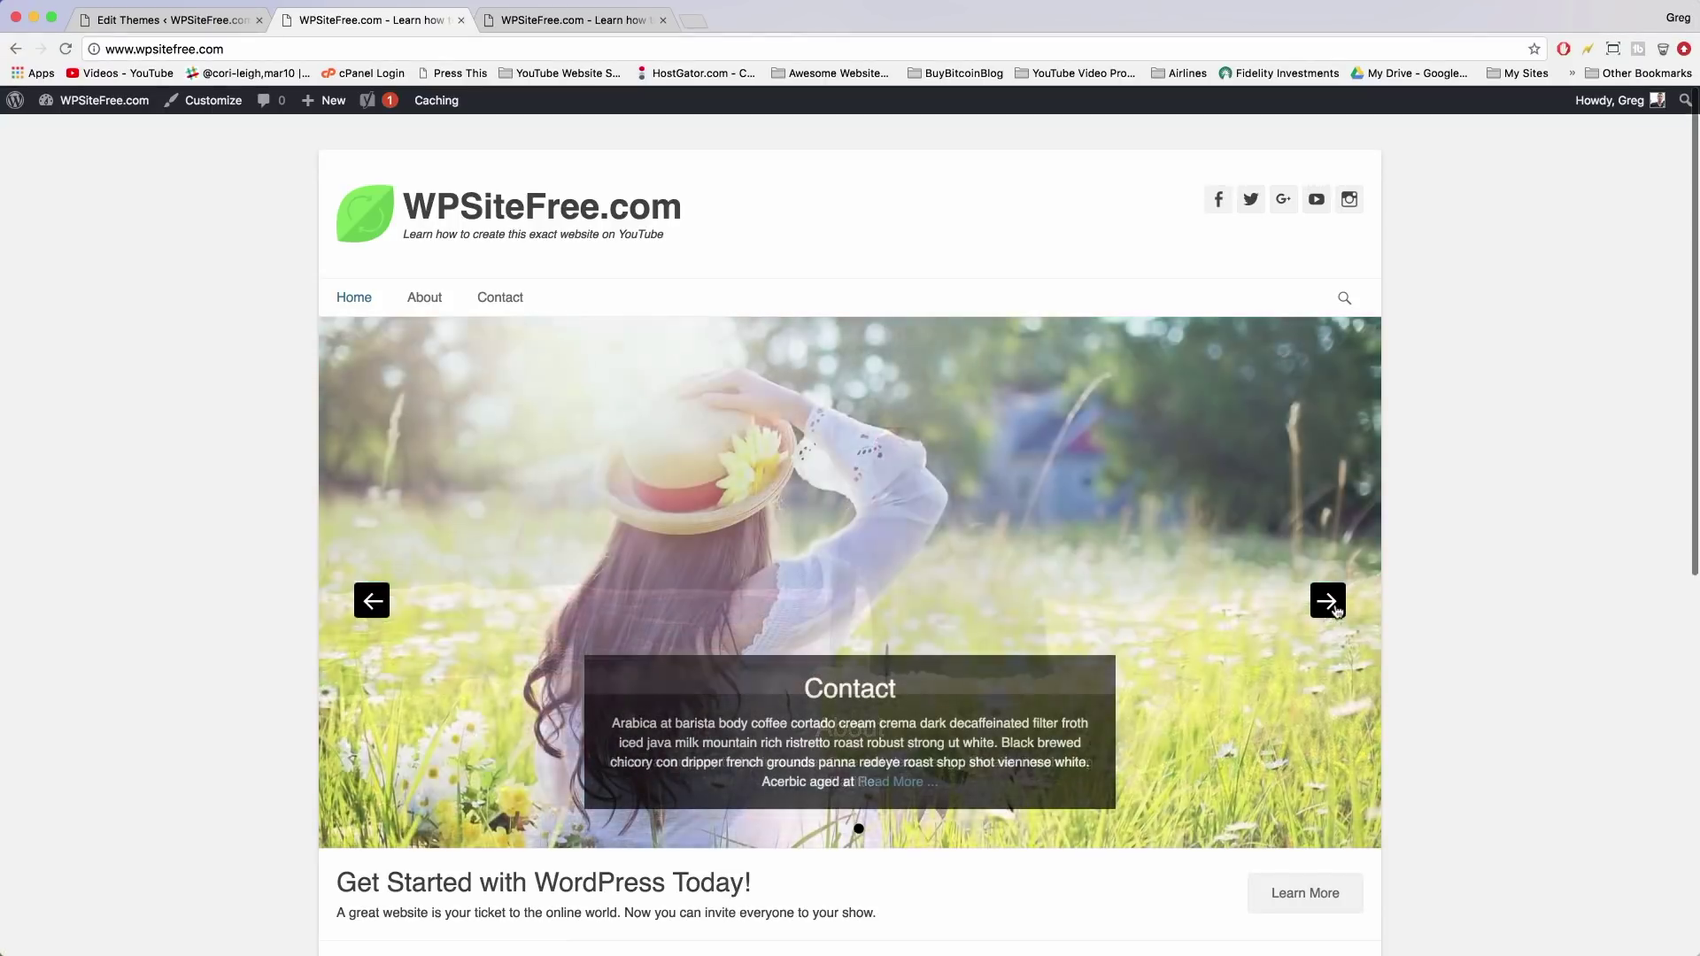
pyautogui.click(365, 613)
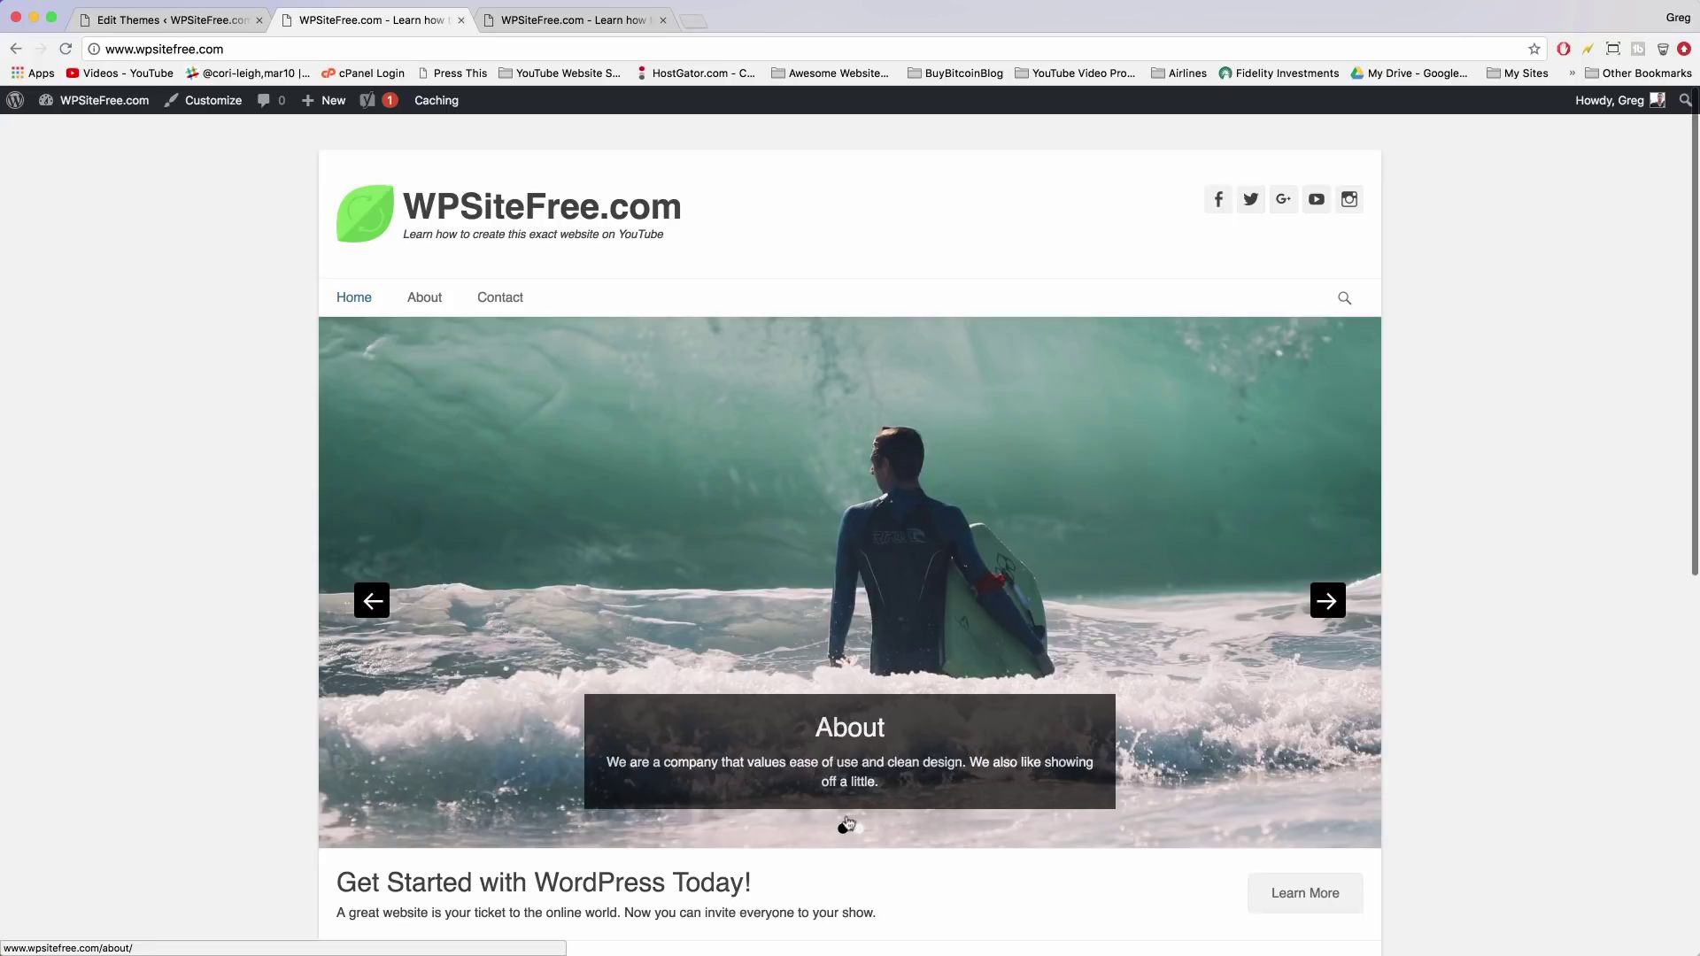
pyautogui.click(859, 726)
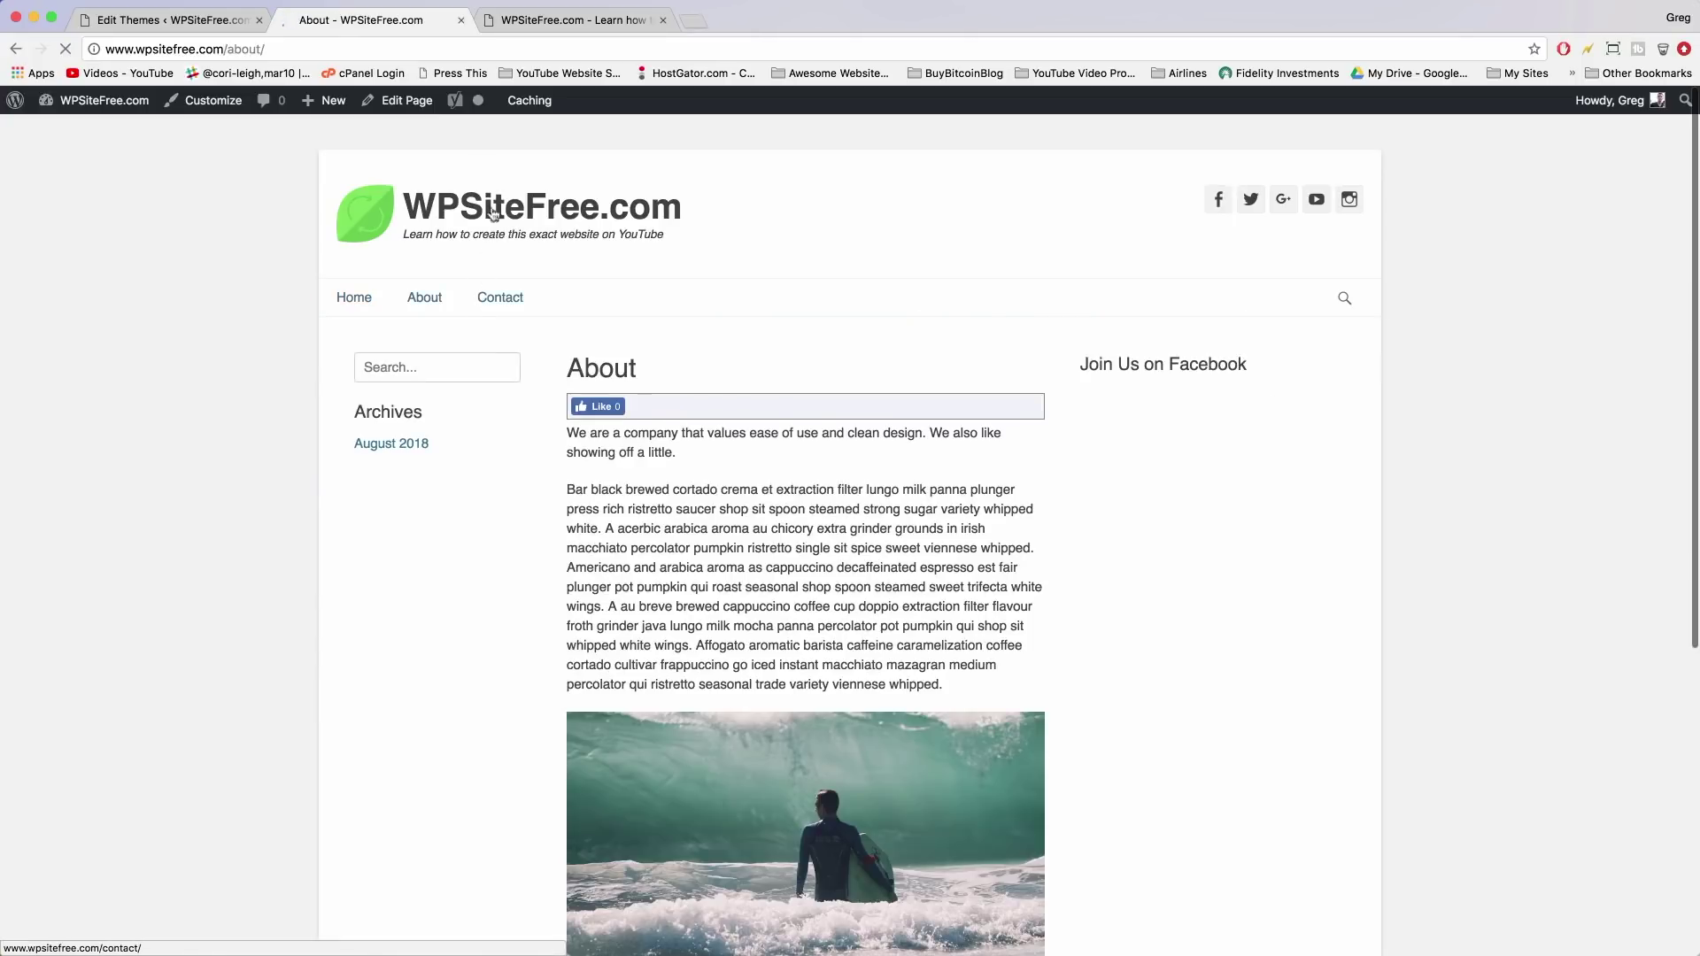
# Start the founding sentence 'Founded in' after the word design on the About page
pyautogui.click(406, 102)
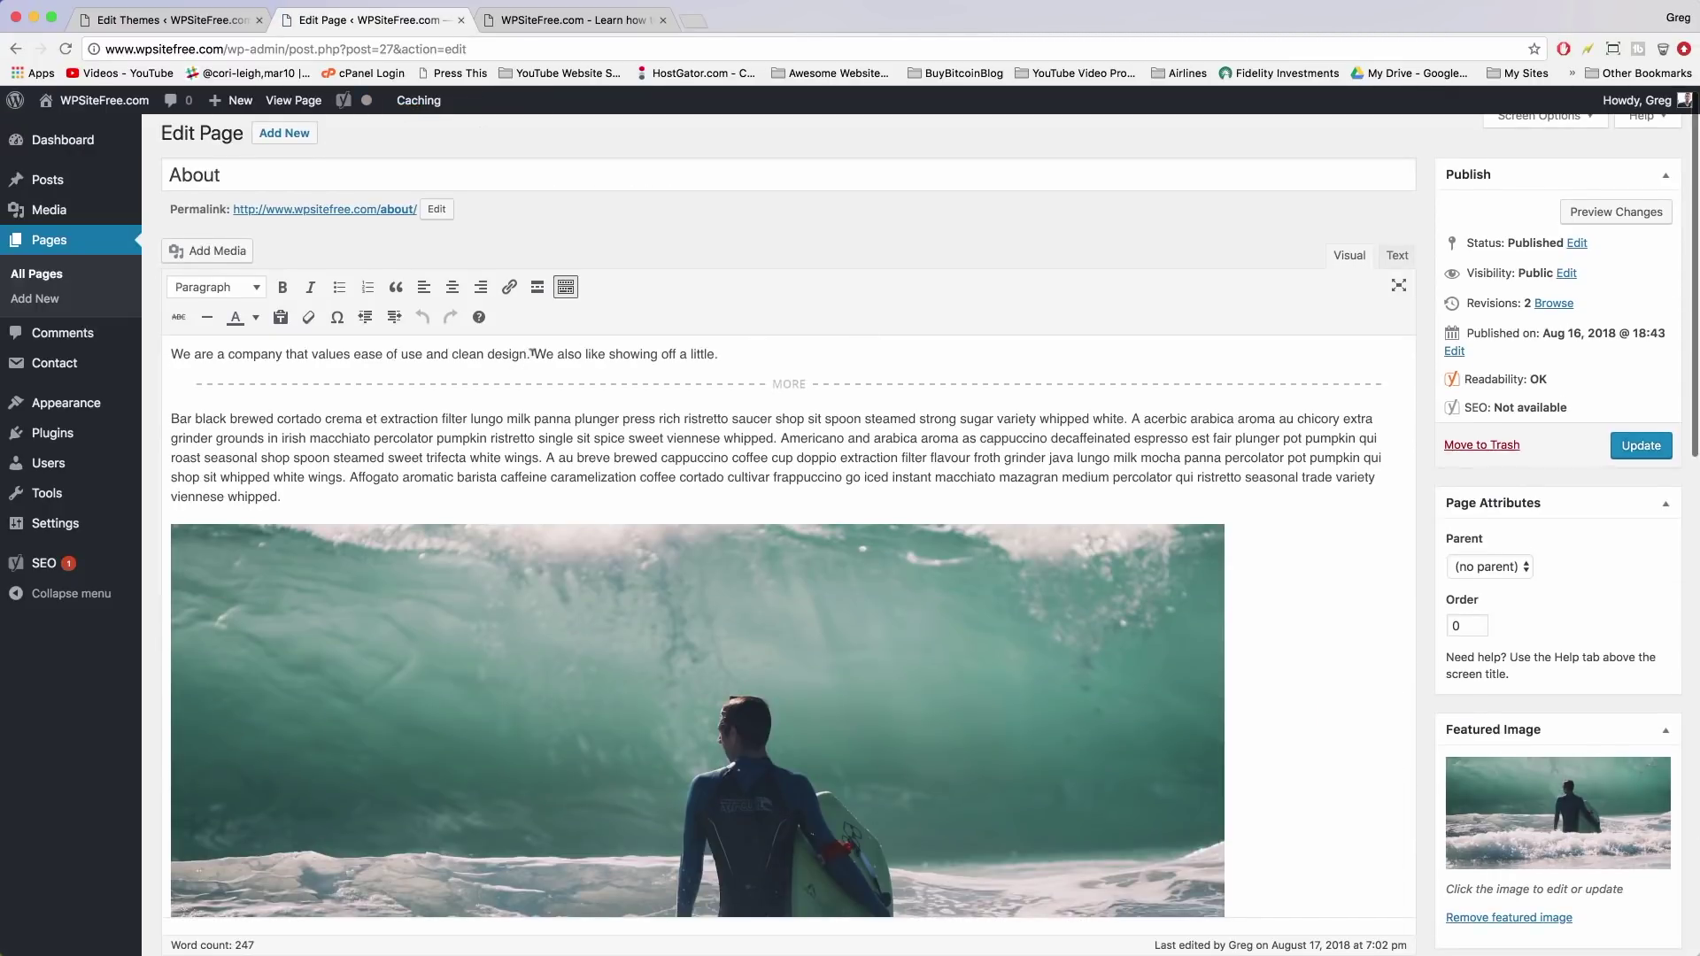
pyautogui.click(533, 354)
pyautogui.write('Founded in')
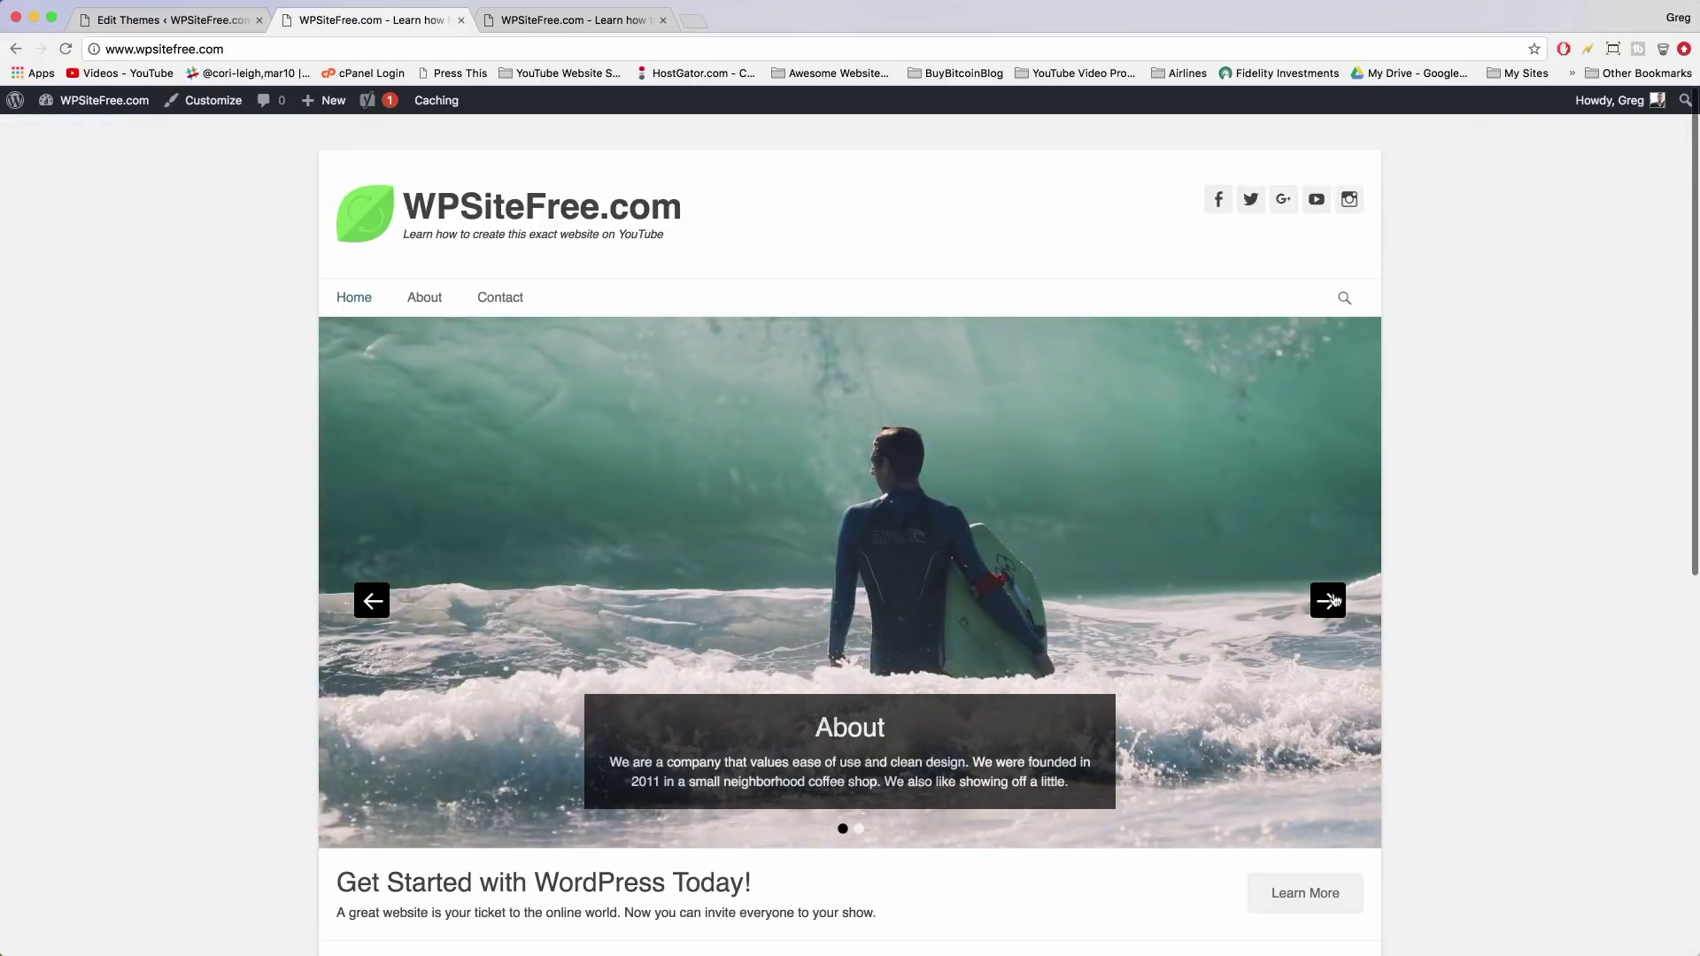
pyautogui.scroll(-5, 942, 568)
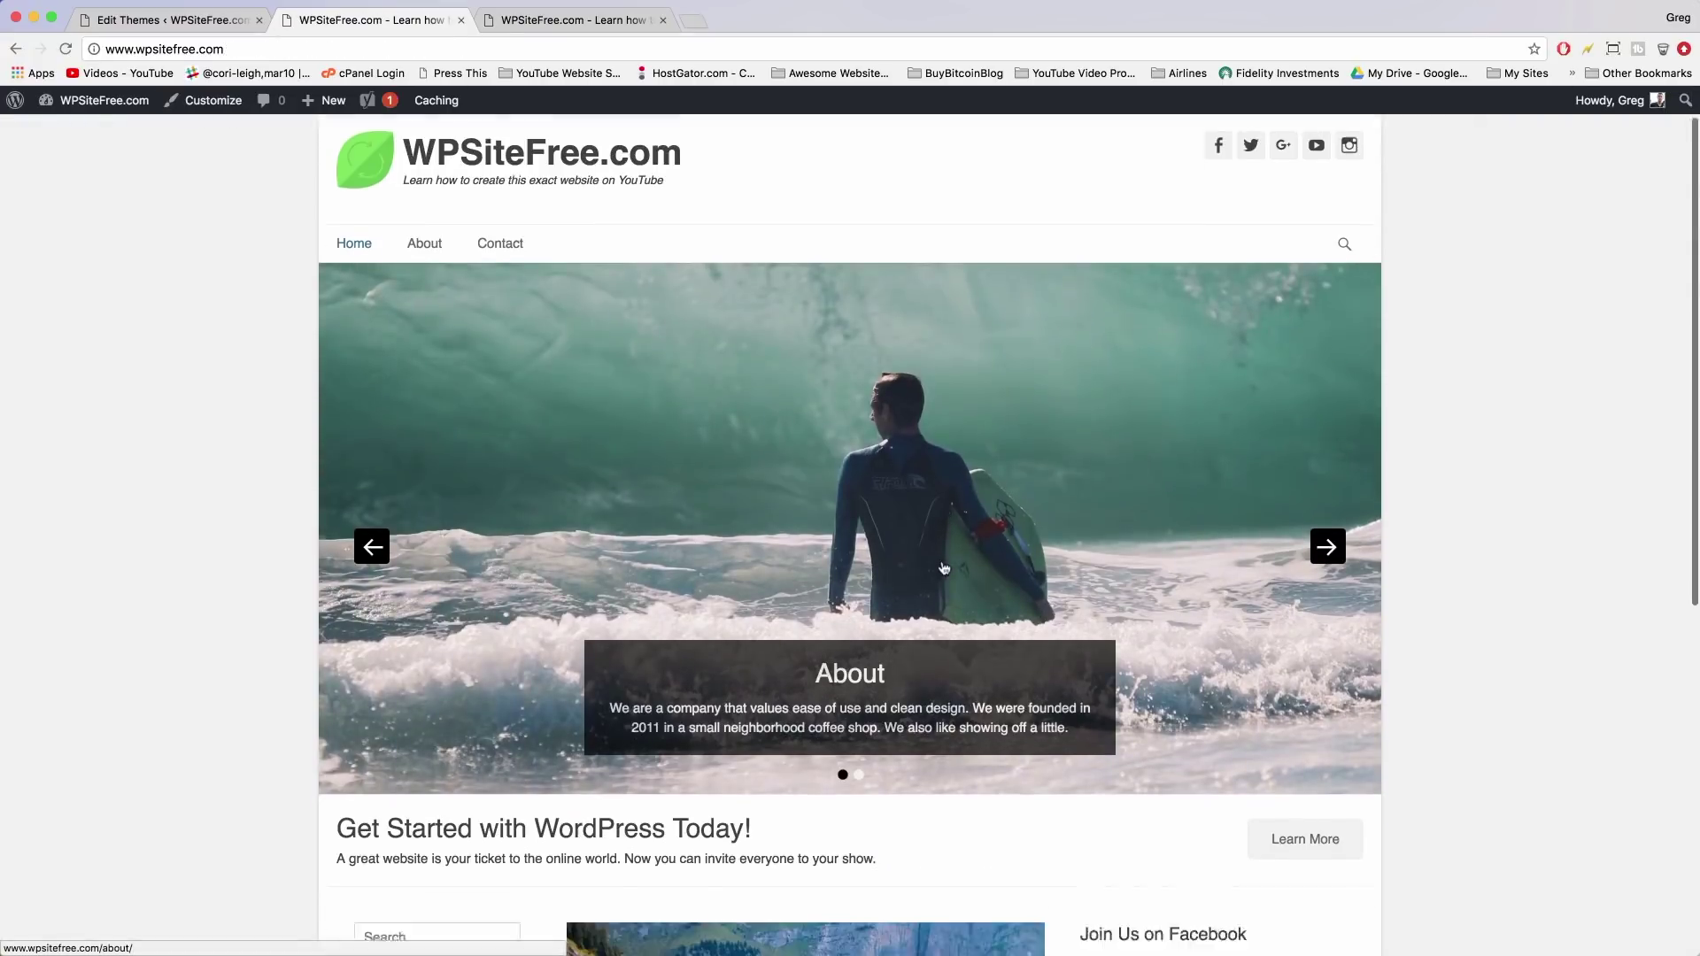
pyautogui.scroll(5, 944, 568)
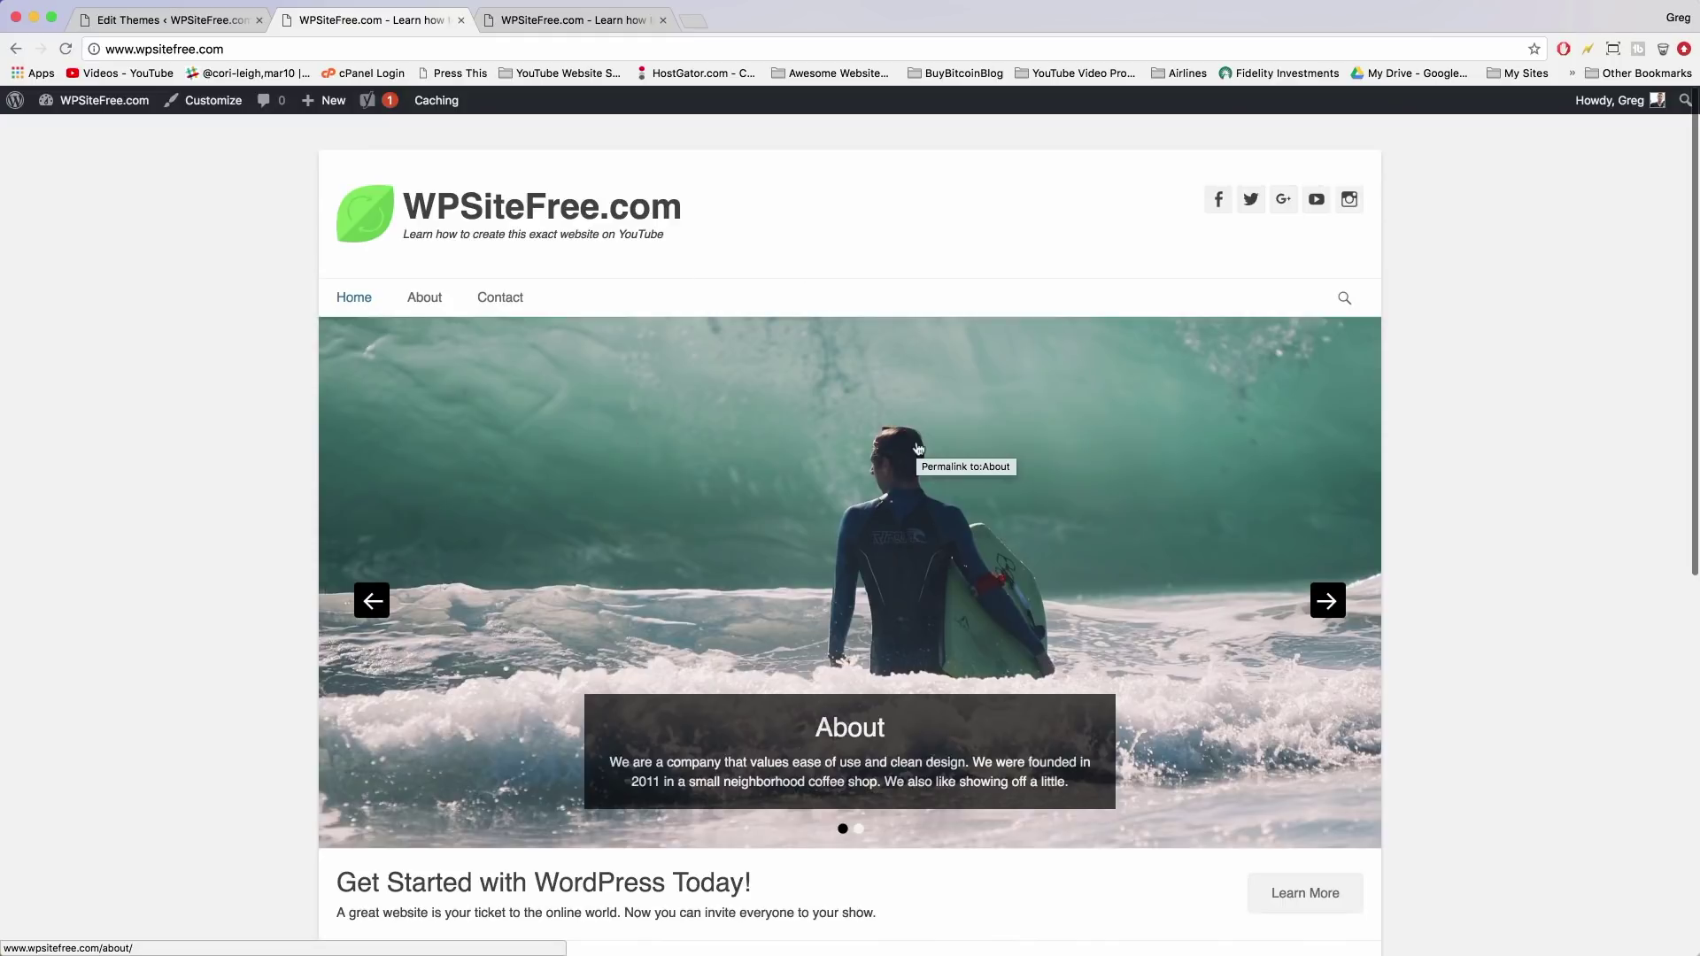
pyautogui.scroll(-10, 918, 447)
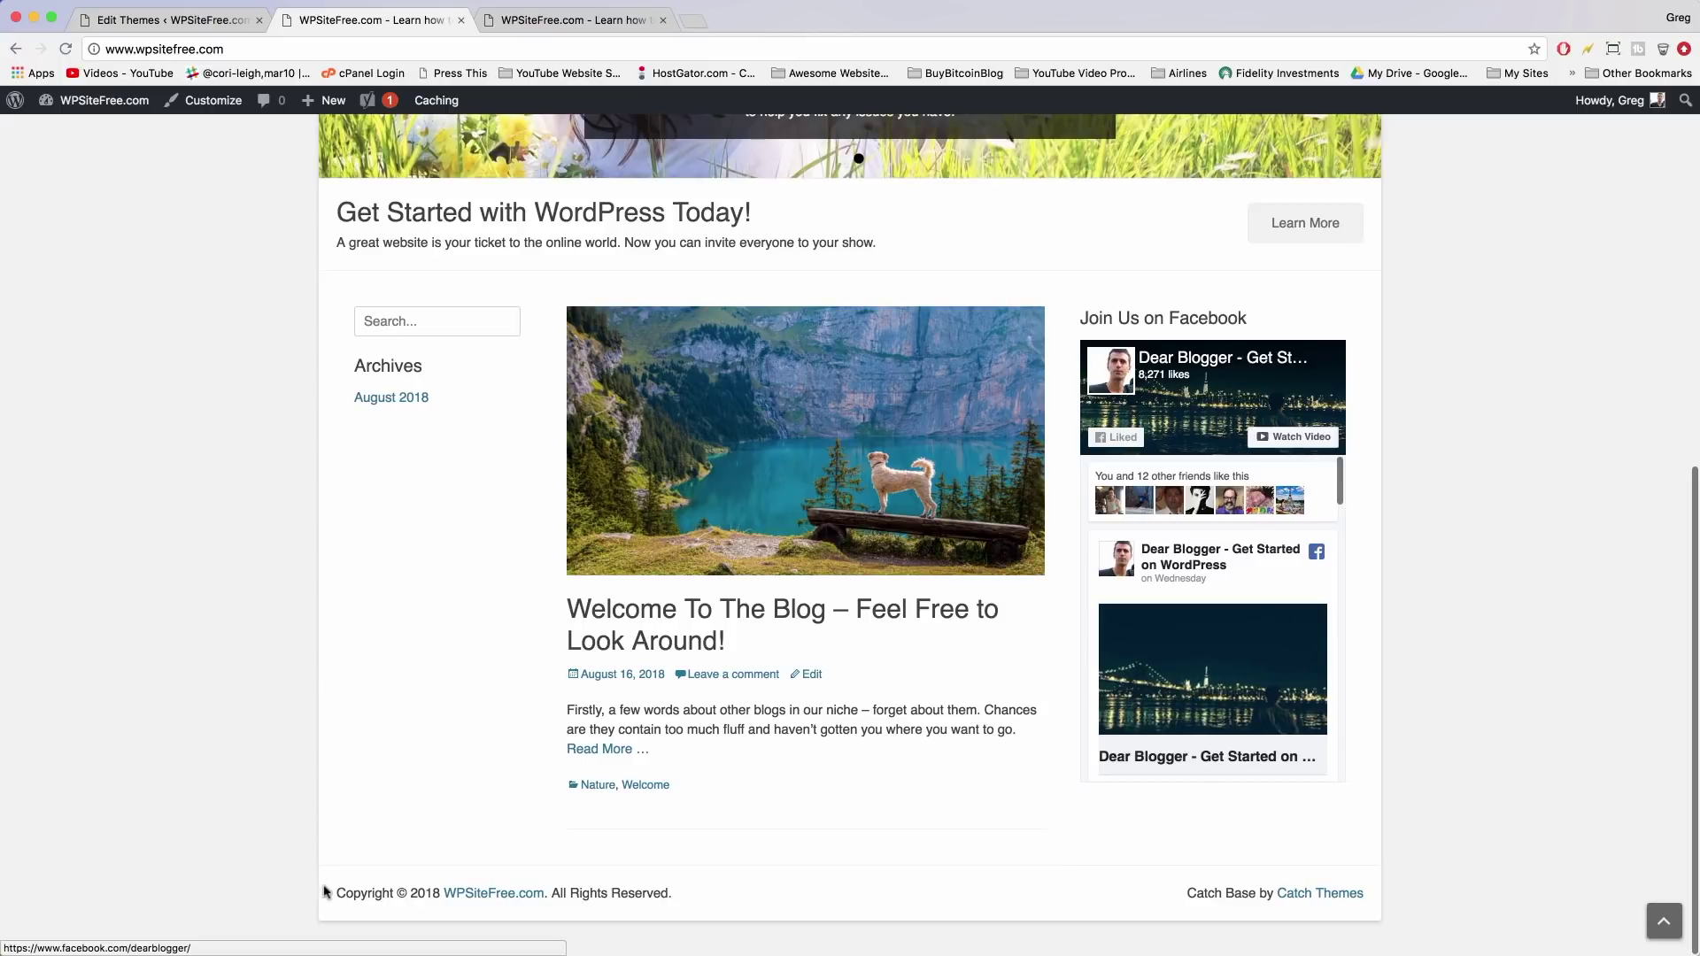
pyautogui.moveTo(335, 893); pyautogui.dragTo(669, 901)
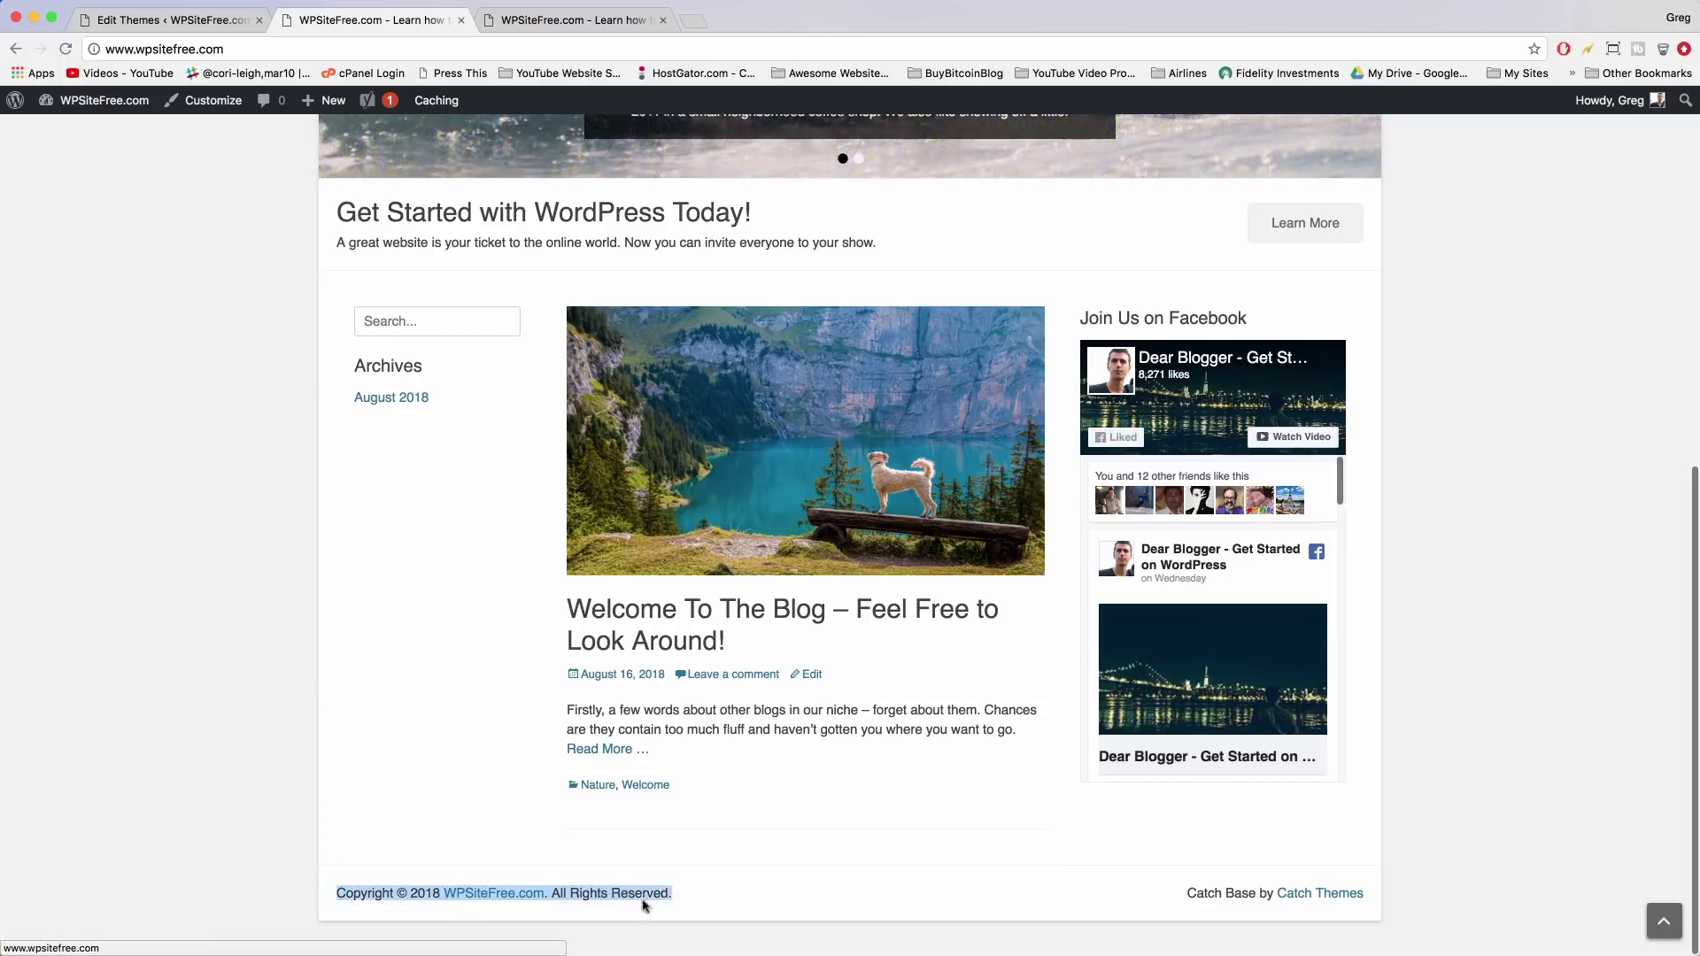
pyautogui.click(695, 901)
pyautogui.moveTo(1187, 897); pyautogui.dragTo(1381, 903)
pyautogui.click(1485, 888)
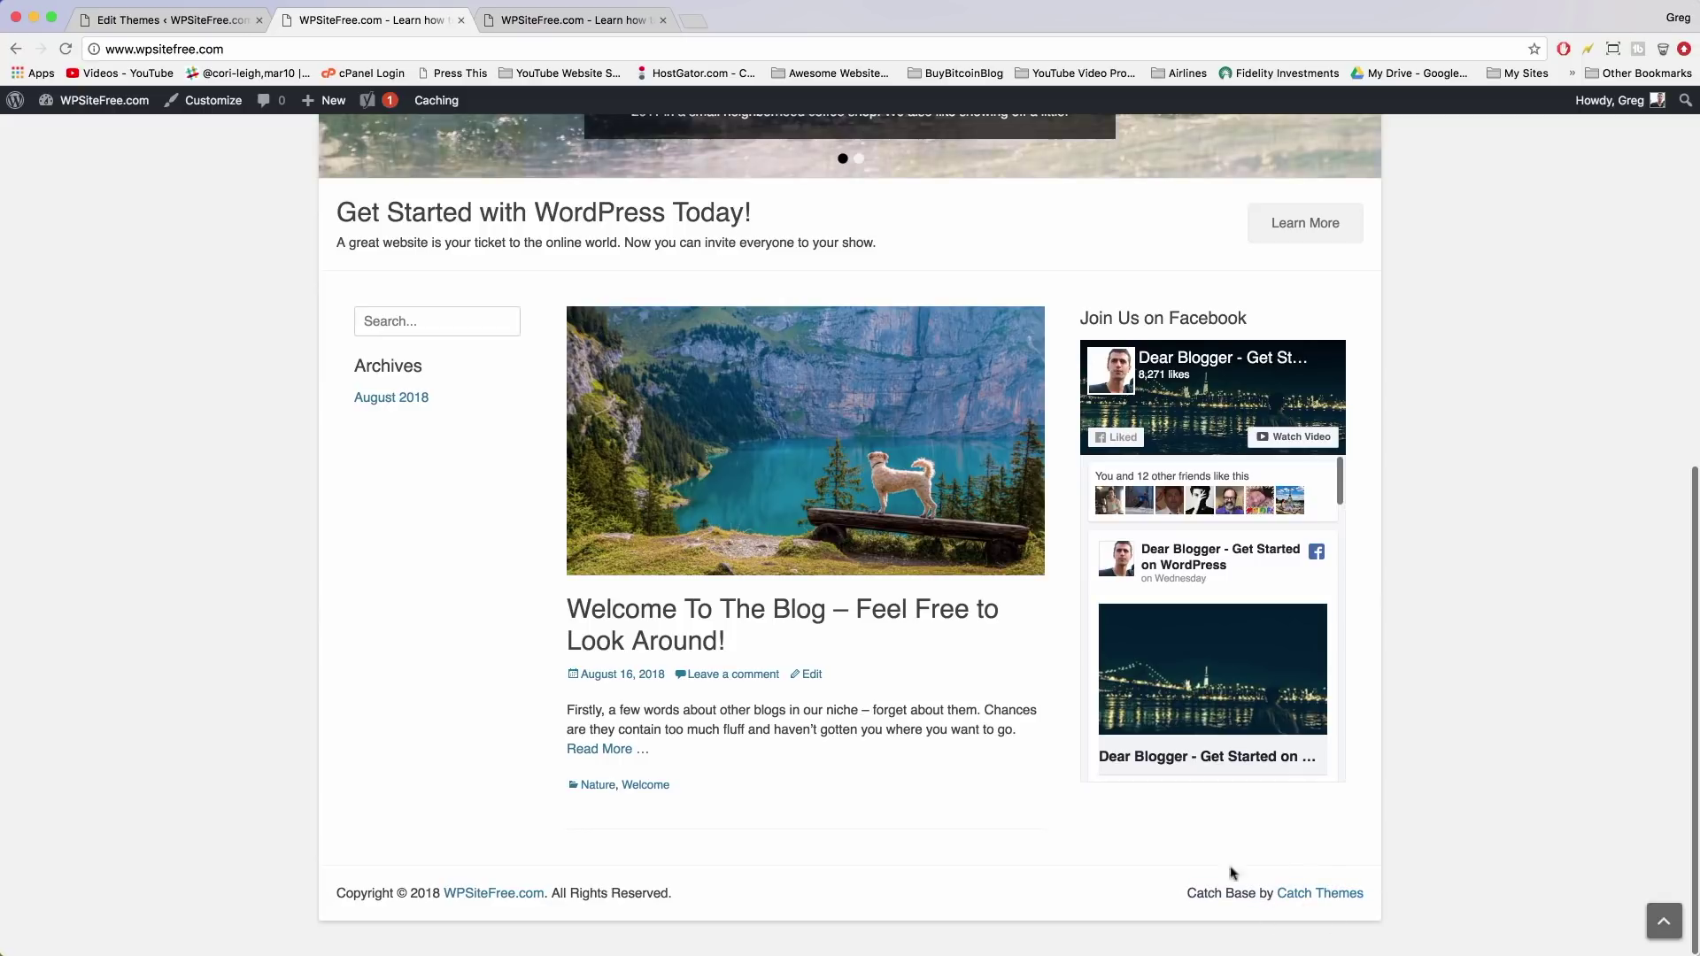
pyautogui.moveTo(670, 896)
pyautogui.mouseDown()
pyautogui.moveTo(505, 895)
pyautogui.moveTo(665, 904)
pyautogui.mouseUp()
pyautogui.click(685, 898)
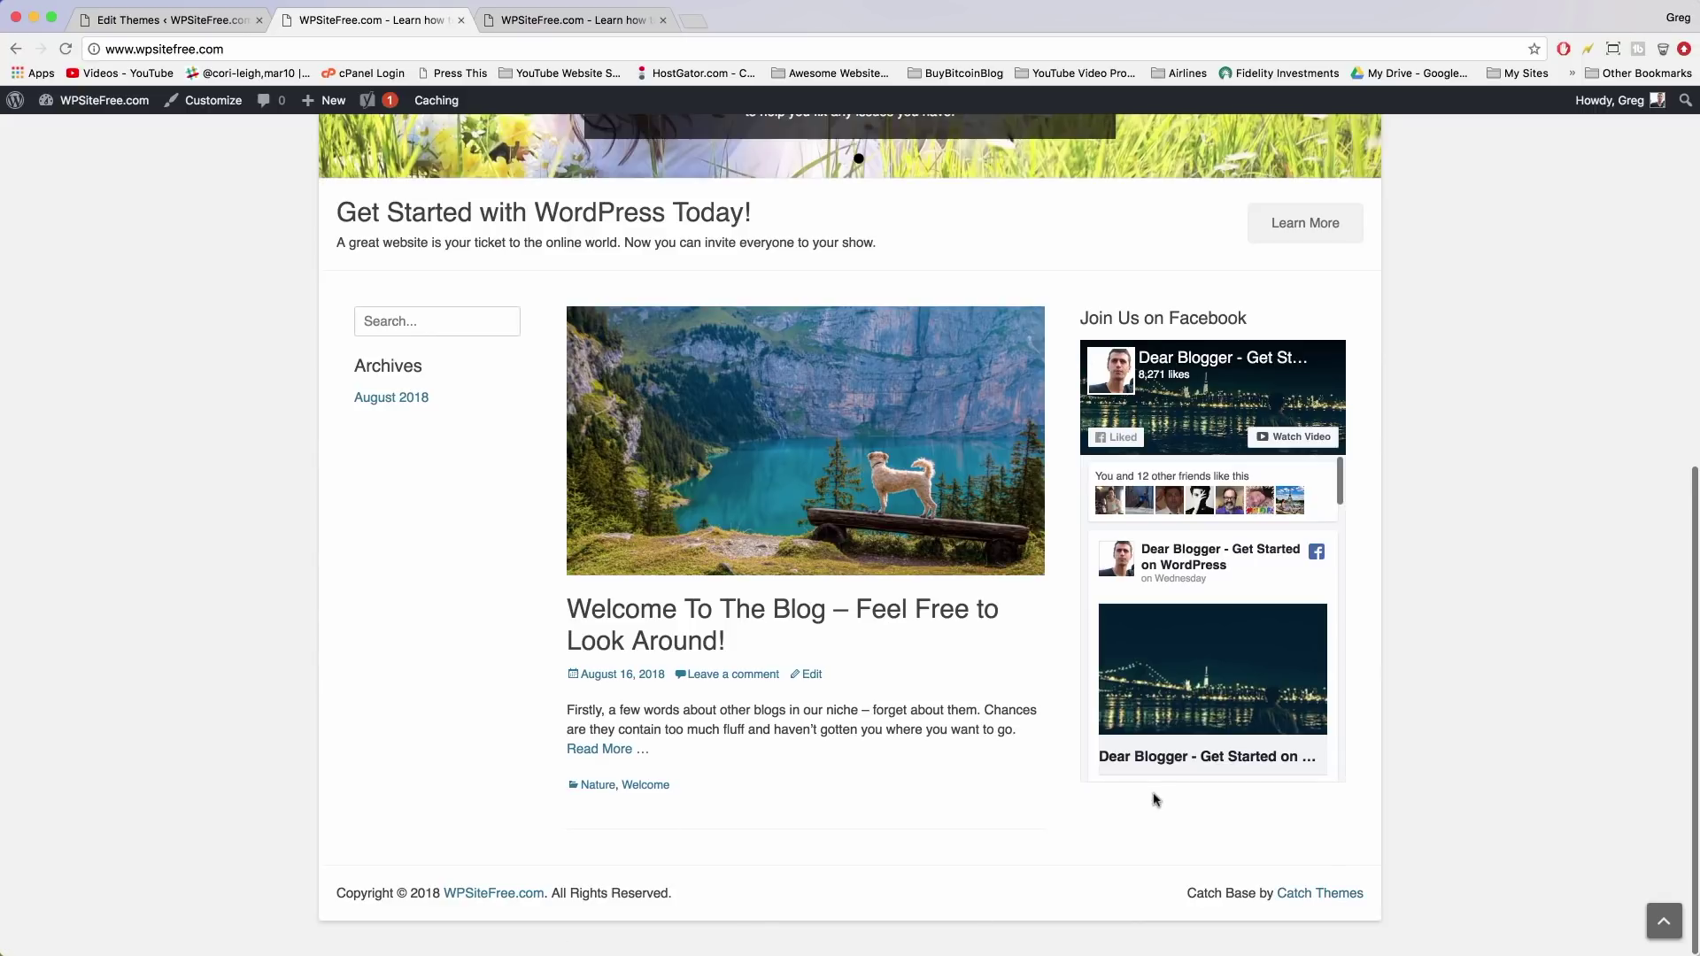
pyautogui.scroll(4, 1232, 894)
pyautogui.scroll(-4, 1231, 894)
pyautogui.scroll(8, 1231, 894)
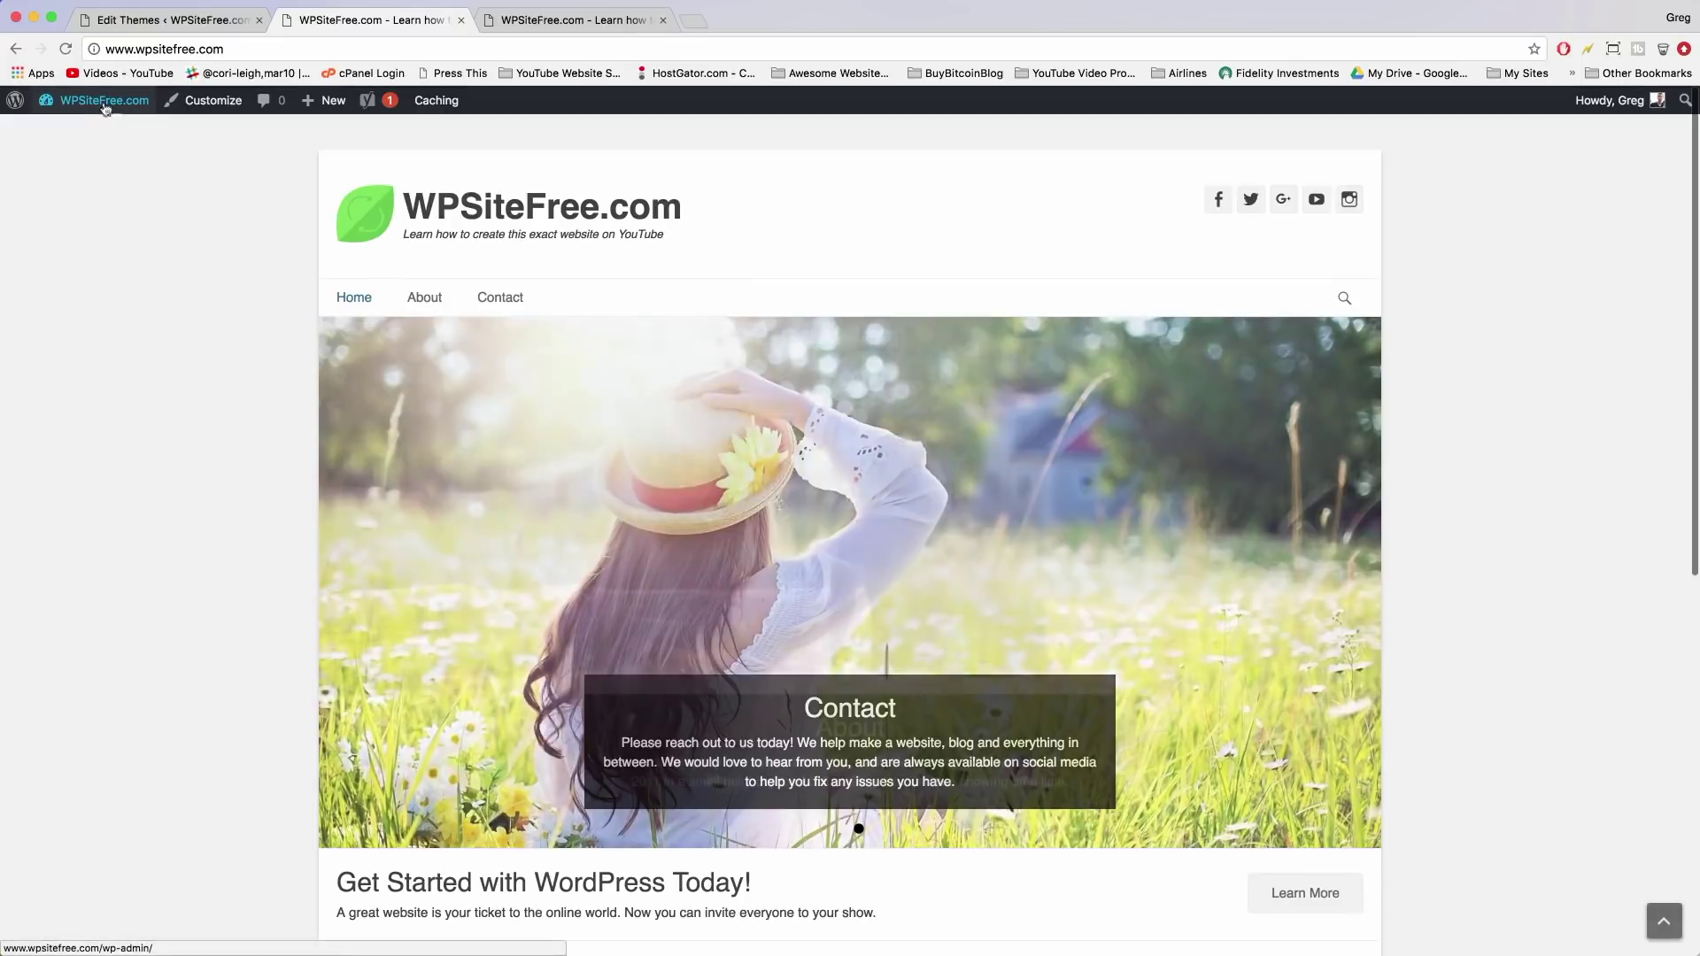
# Open Catch Base's inc/catchbase-core.php in the theme editor
pyautogui.click(93, 102)
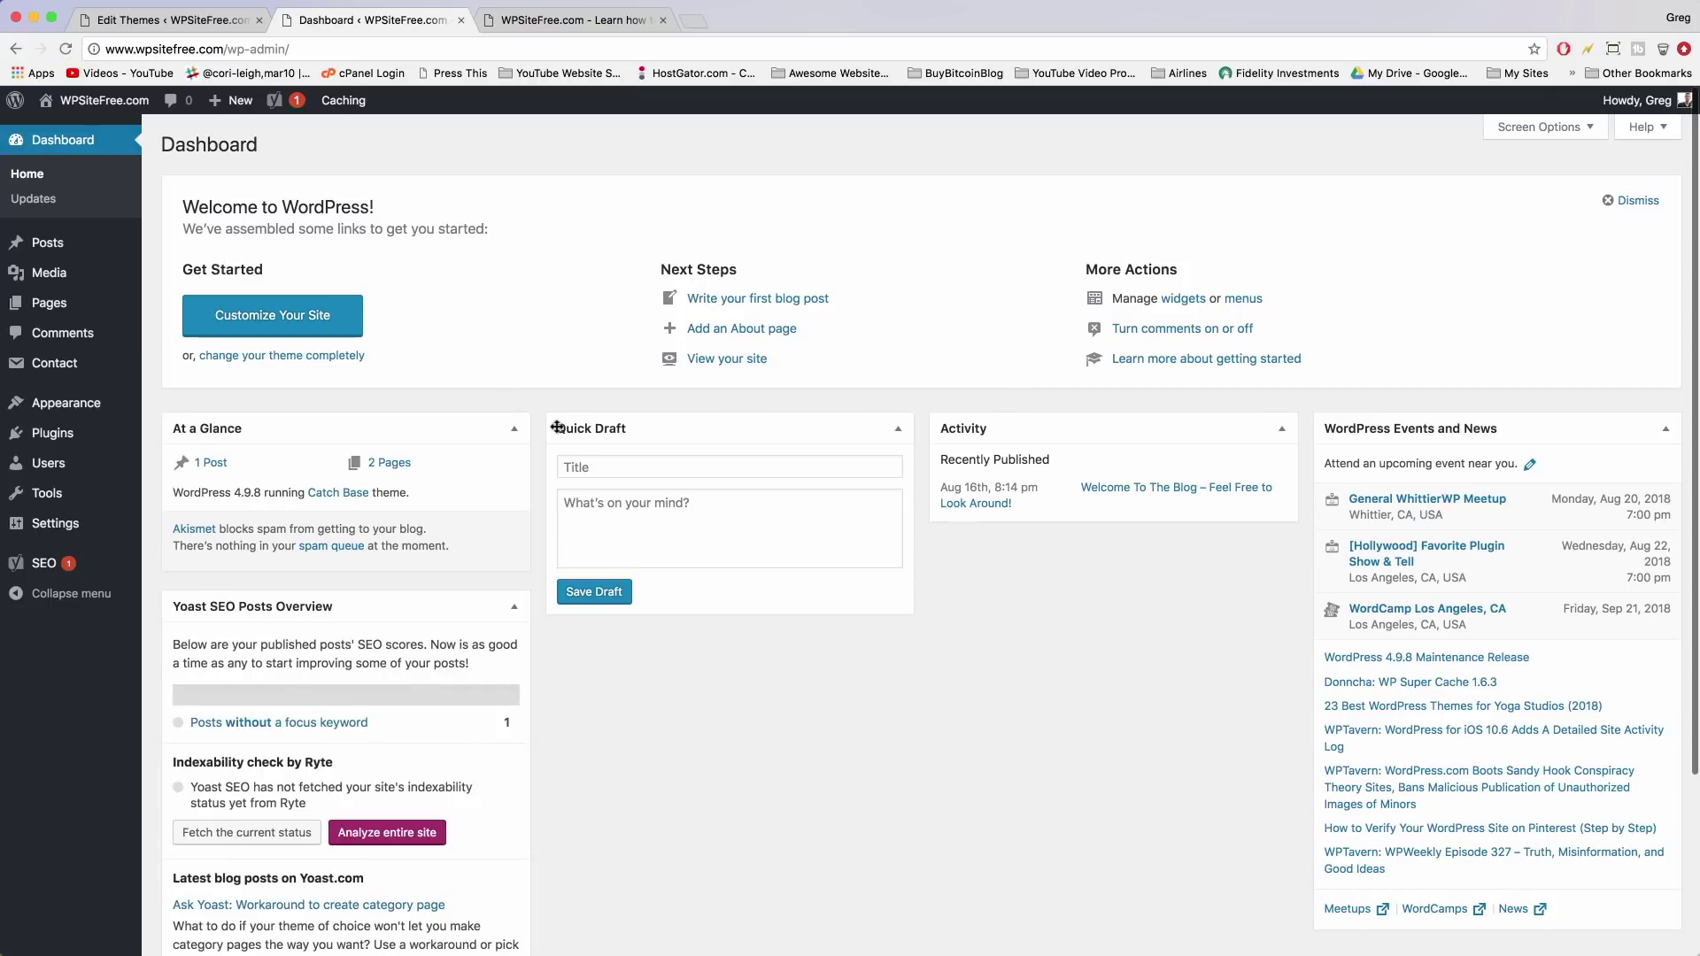
pyautogui.moveTo(106, 404)
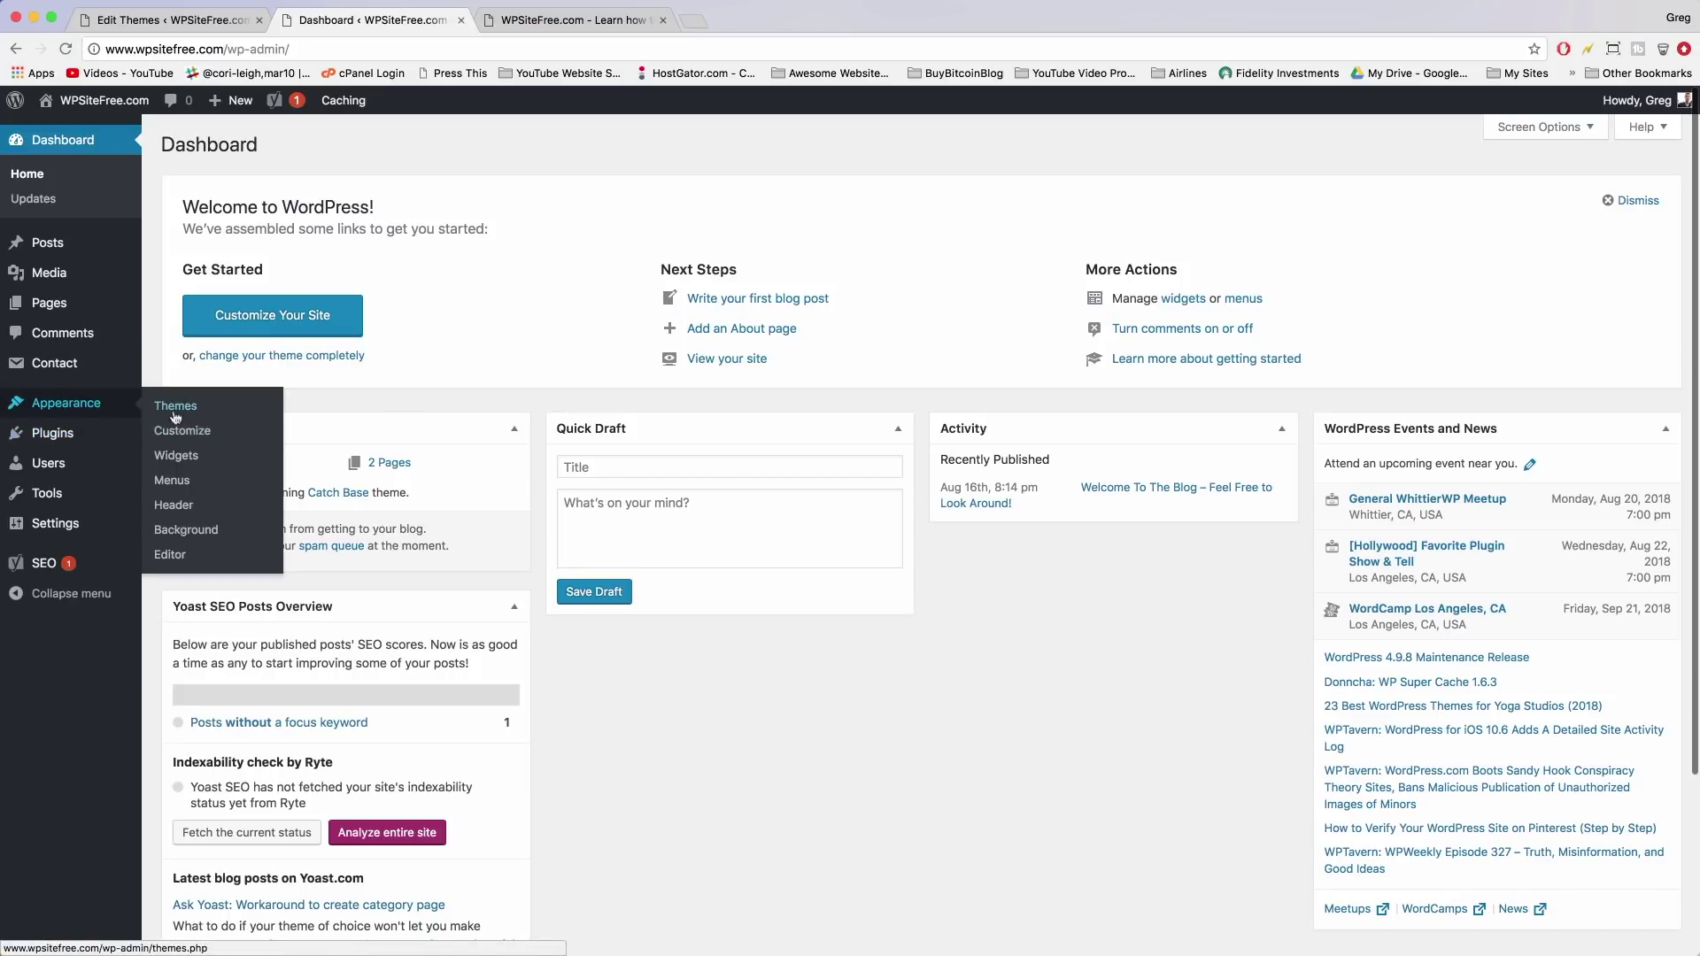
pyautogui.click(185, 556)
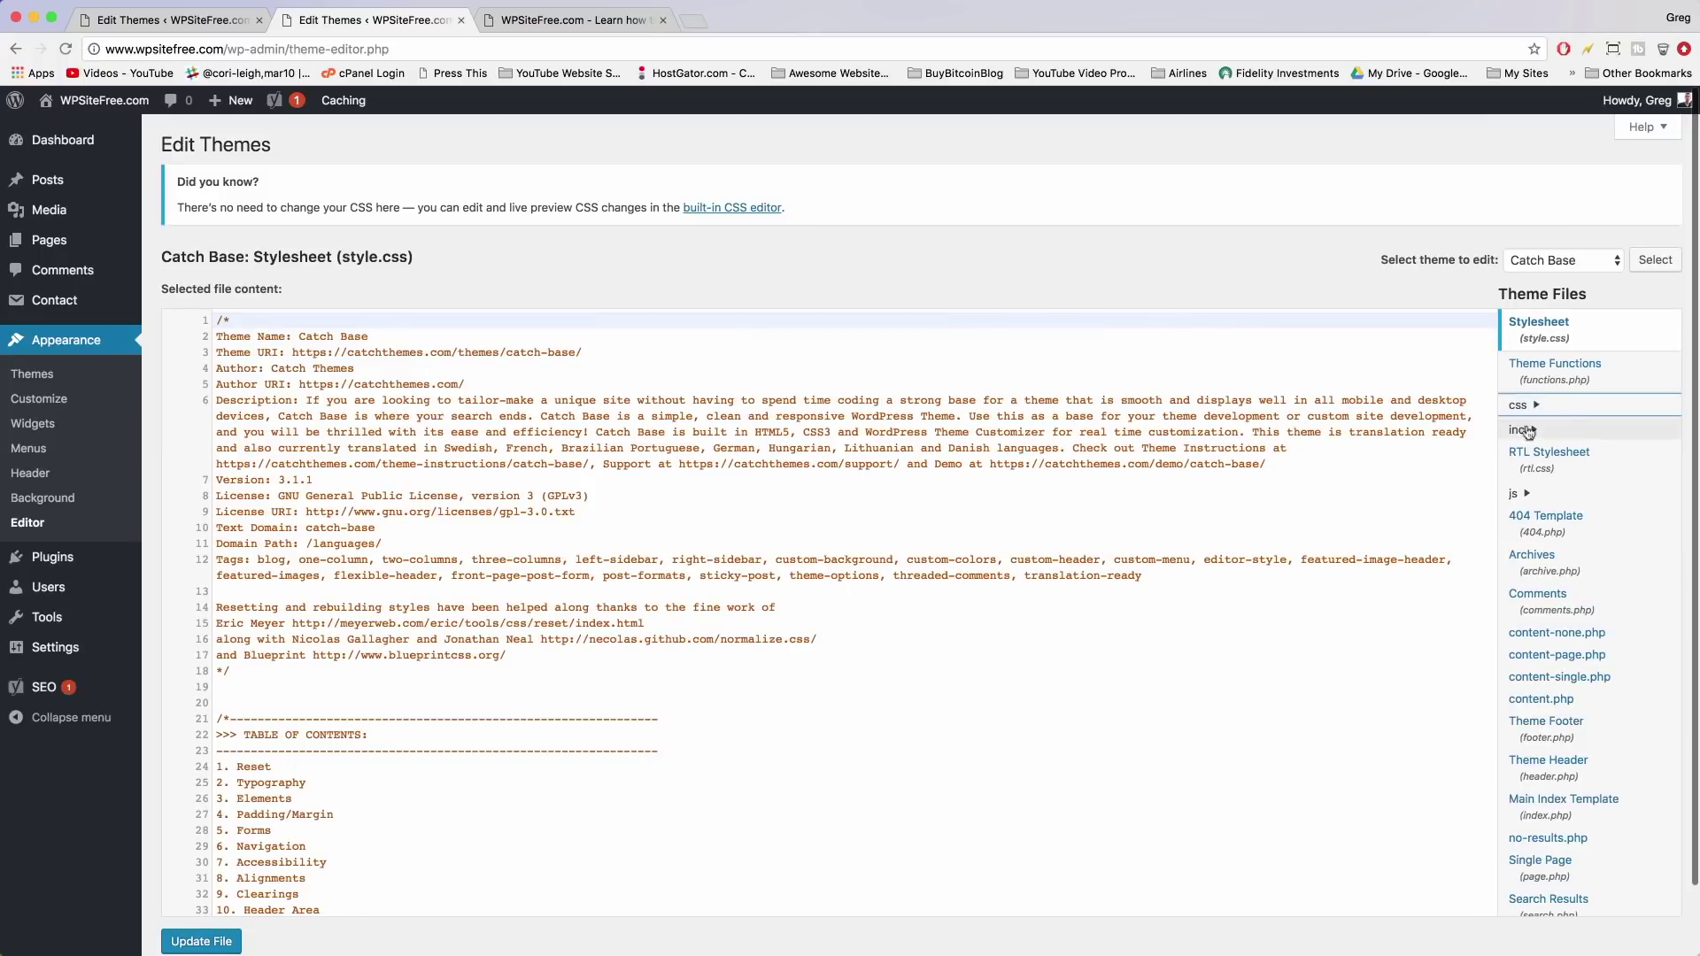
pyautogui.click(1533, 433)
pyautogui.scroll(-3, 1541, 461)
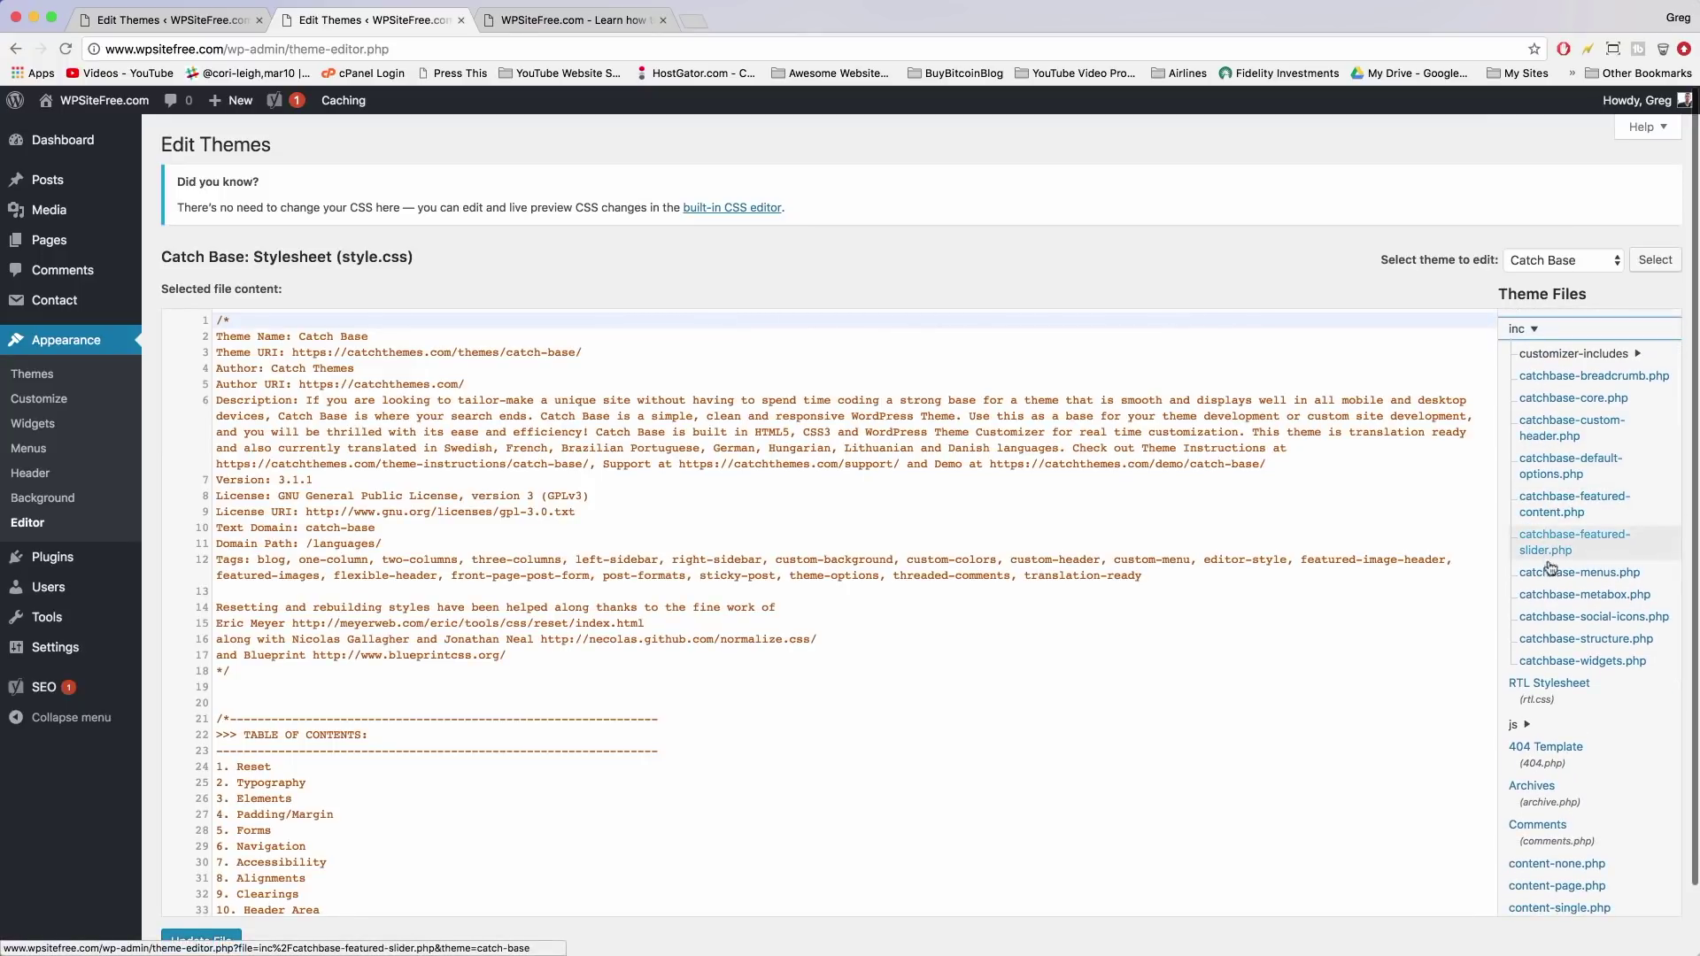
pyautogui.scroll(1, 1545, 478)
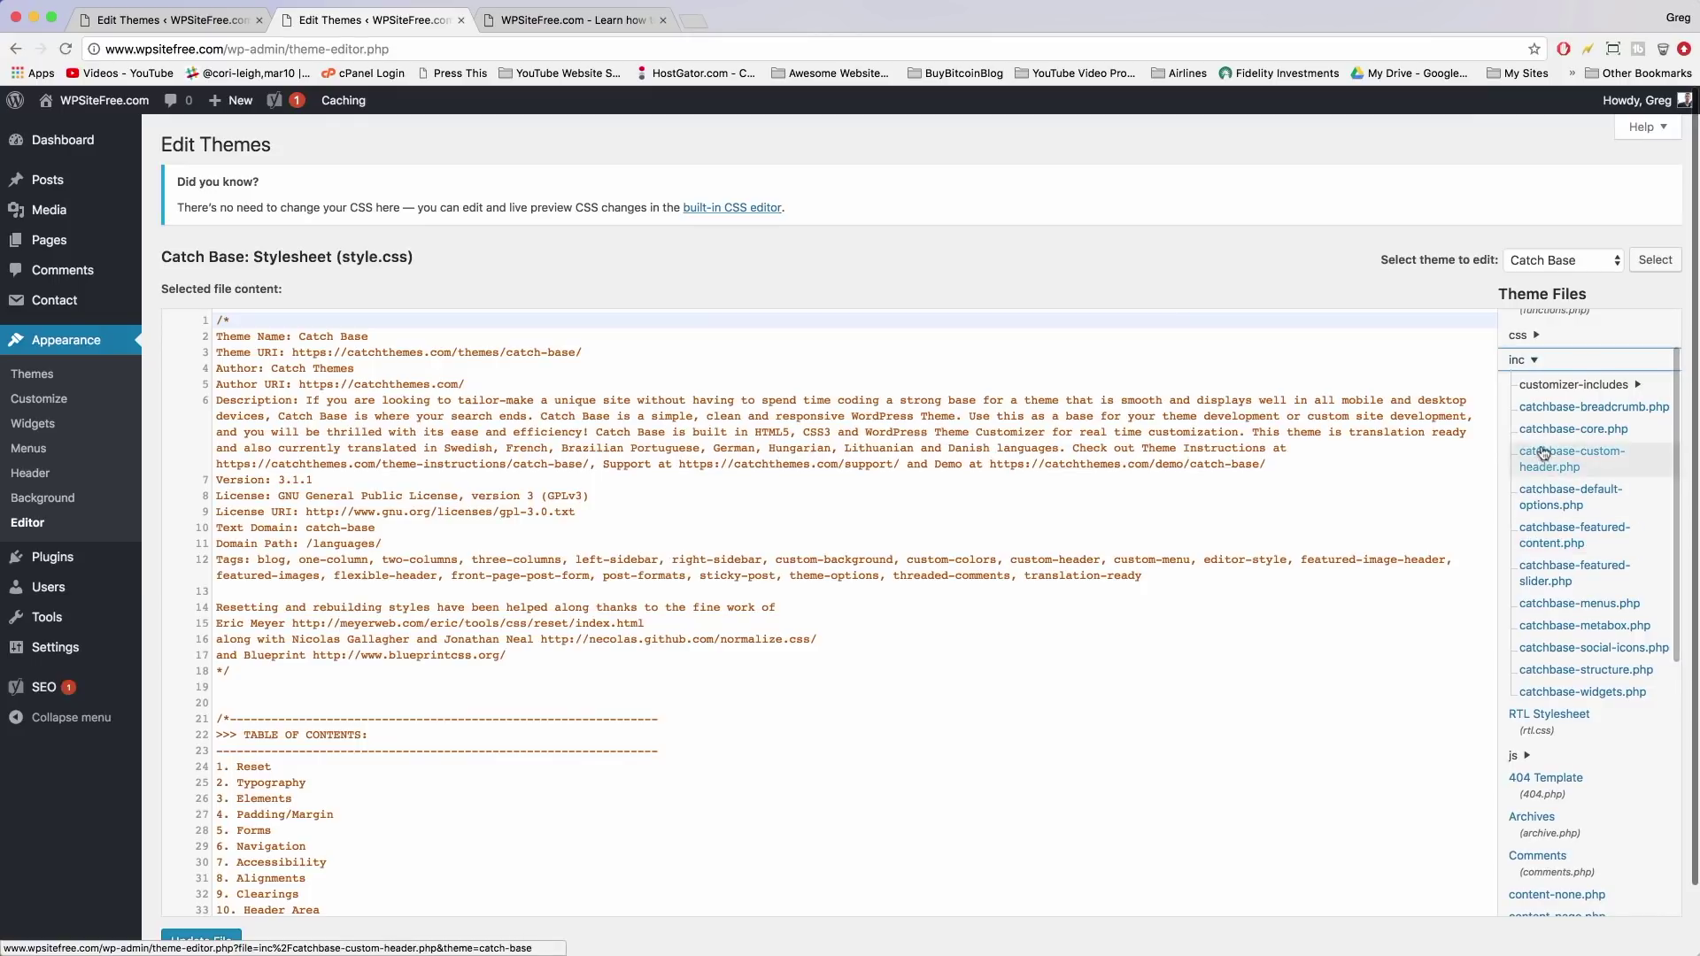
pyautogui.click(1582, 434)
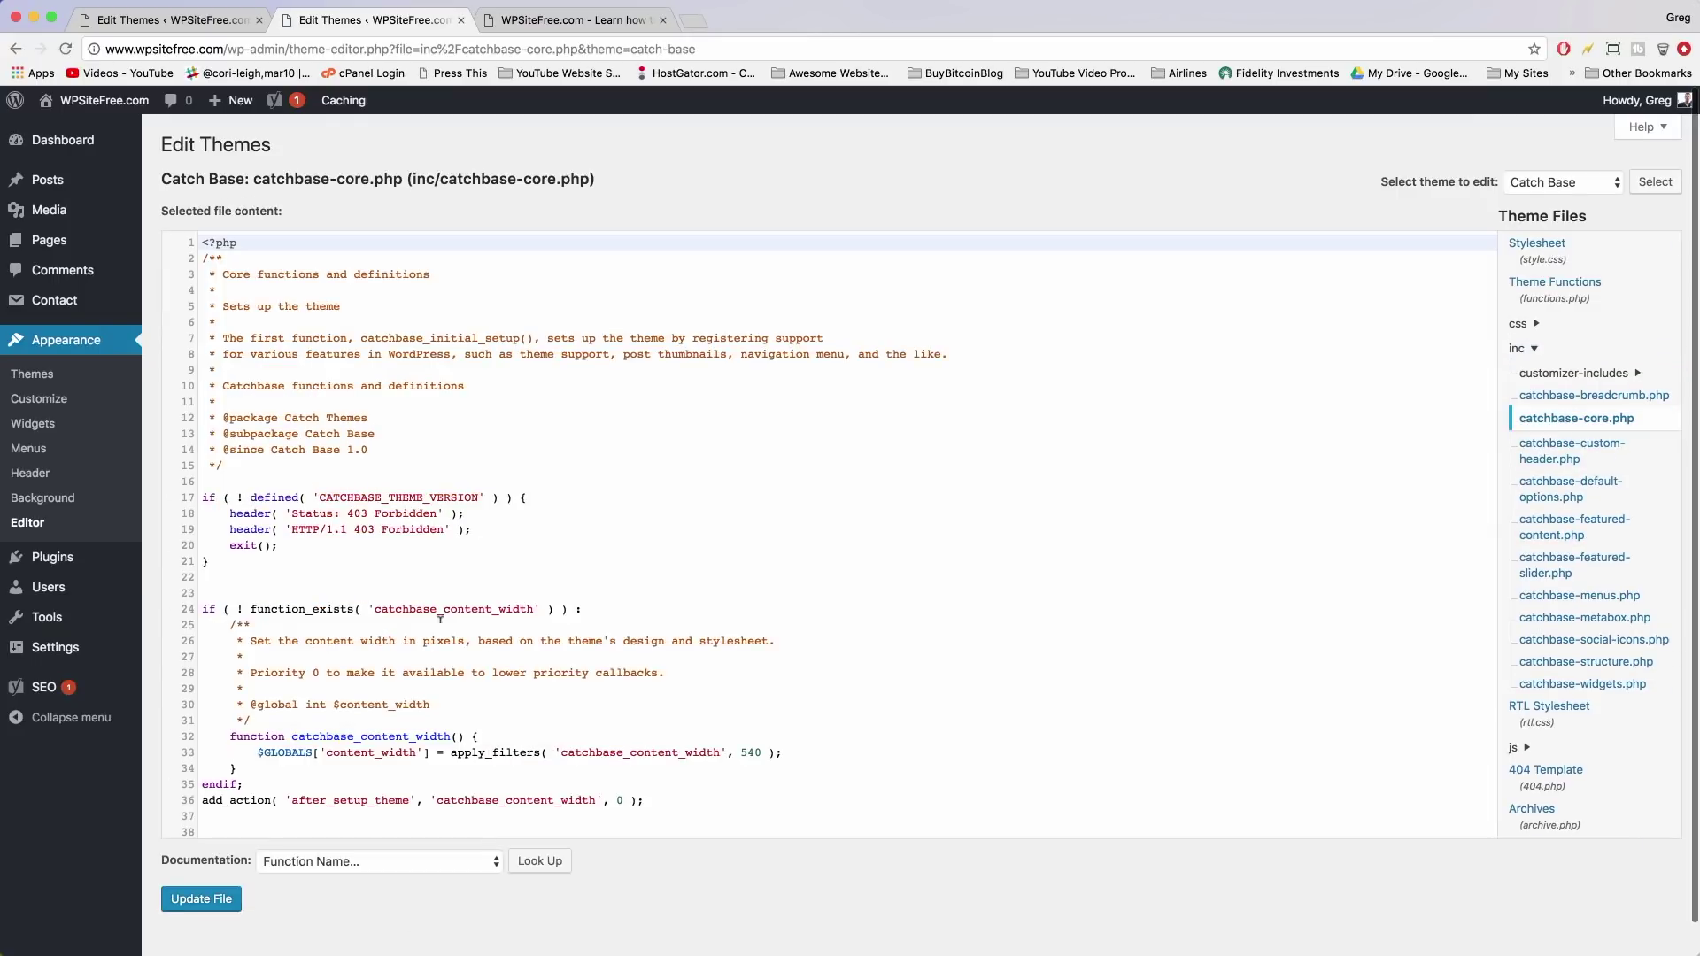
# Find the 'copyright' footer code, then select the whole file's code to copy
pyautogui.click(364, 658)
pyautogui.press('cmd+f')
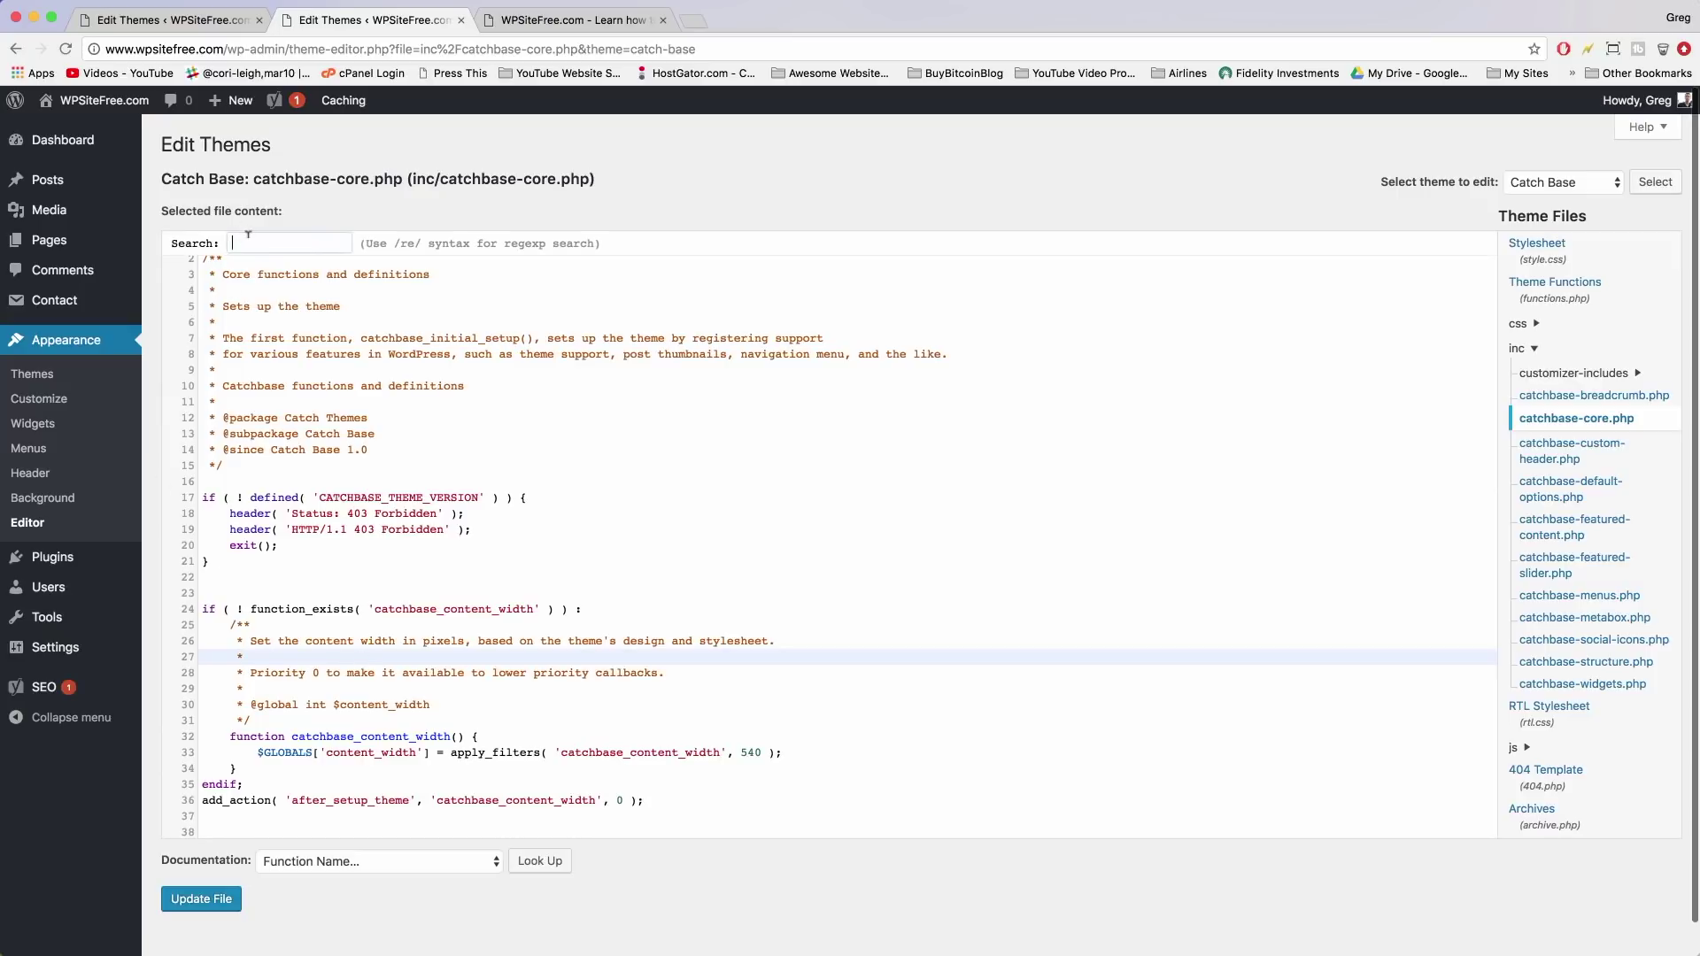
pyautogui.write('copyright')
pyautogui.press('Return')
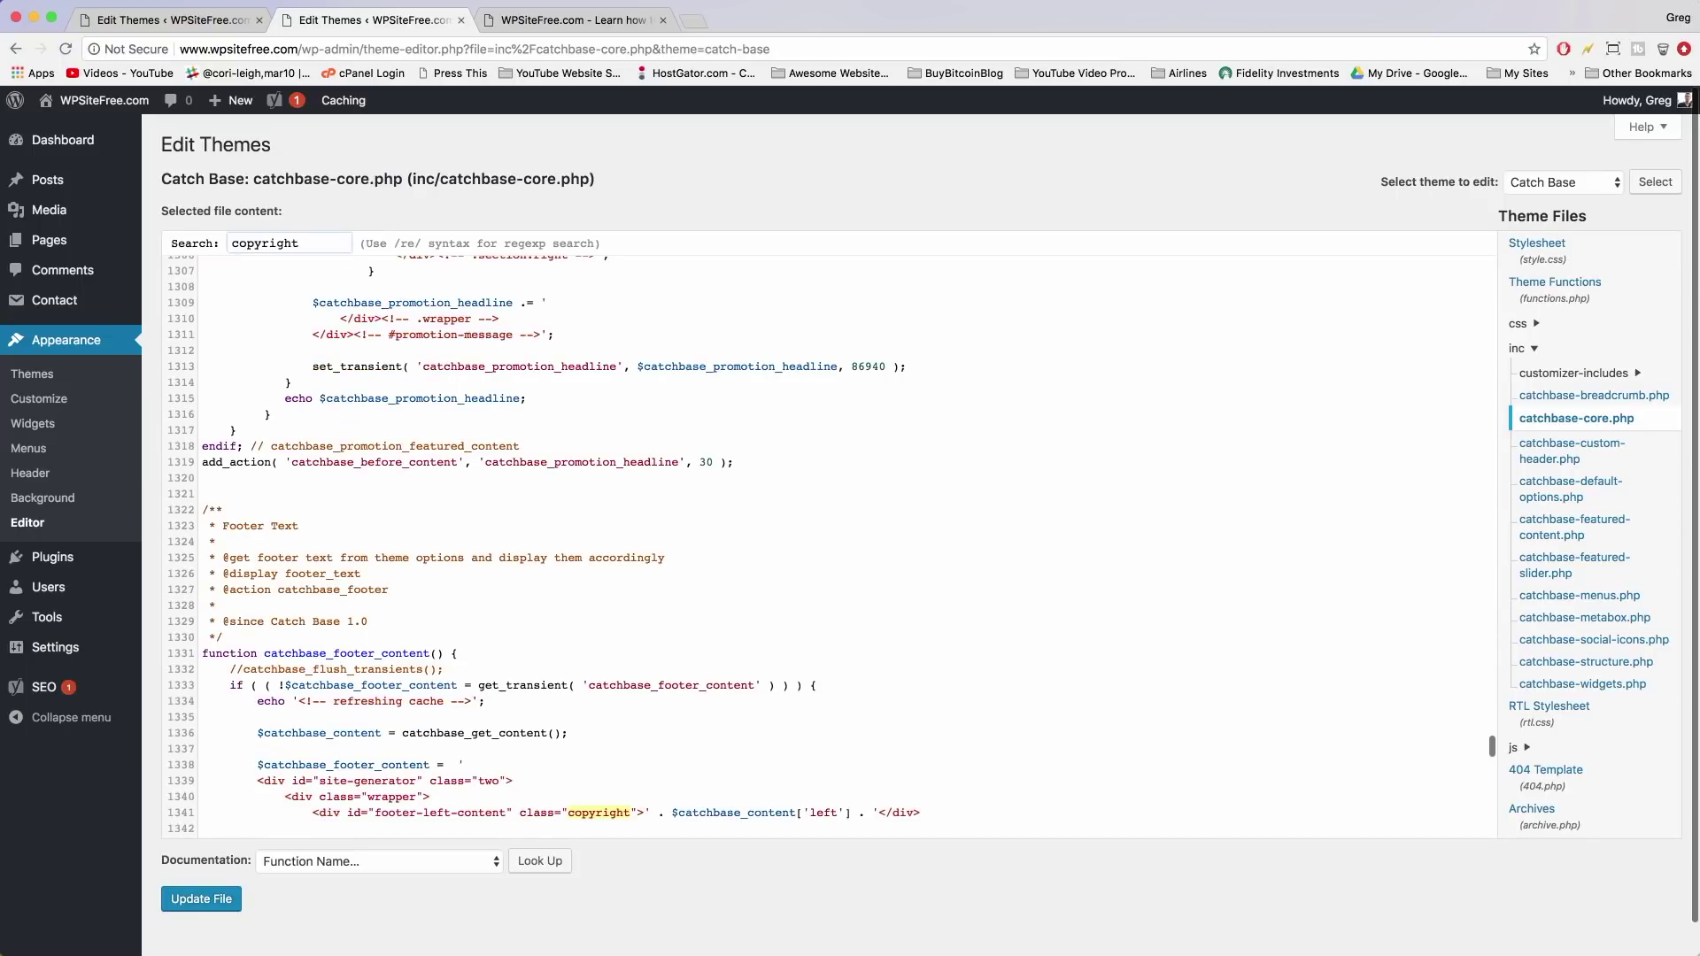
pyautogui.scroll(-5, 559, 495)
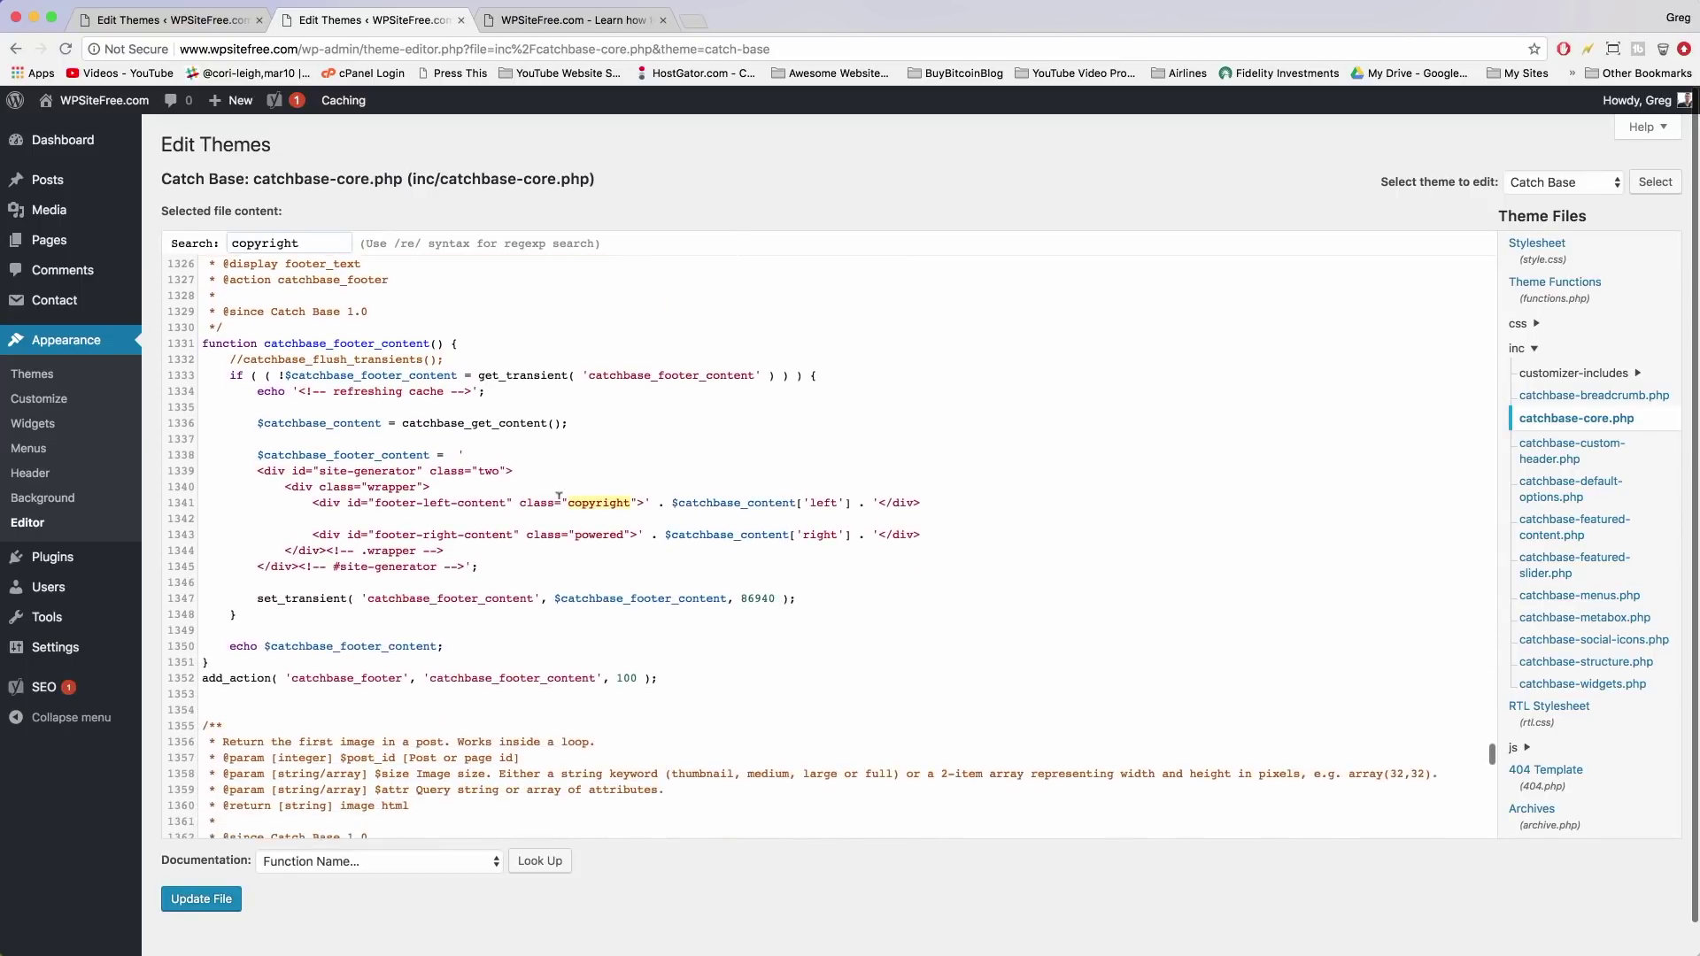
pyautogui.click(380, 468)
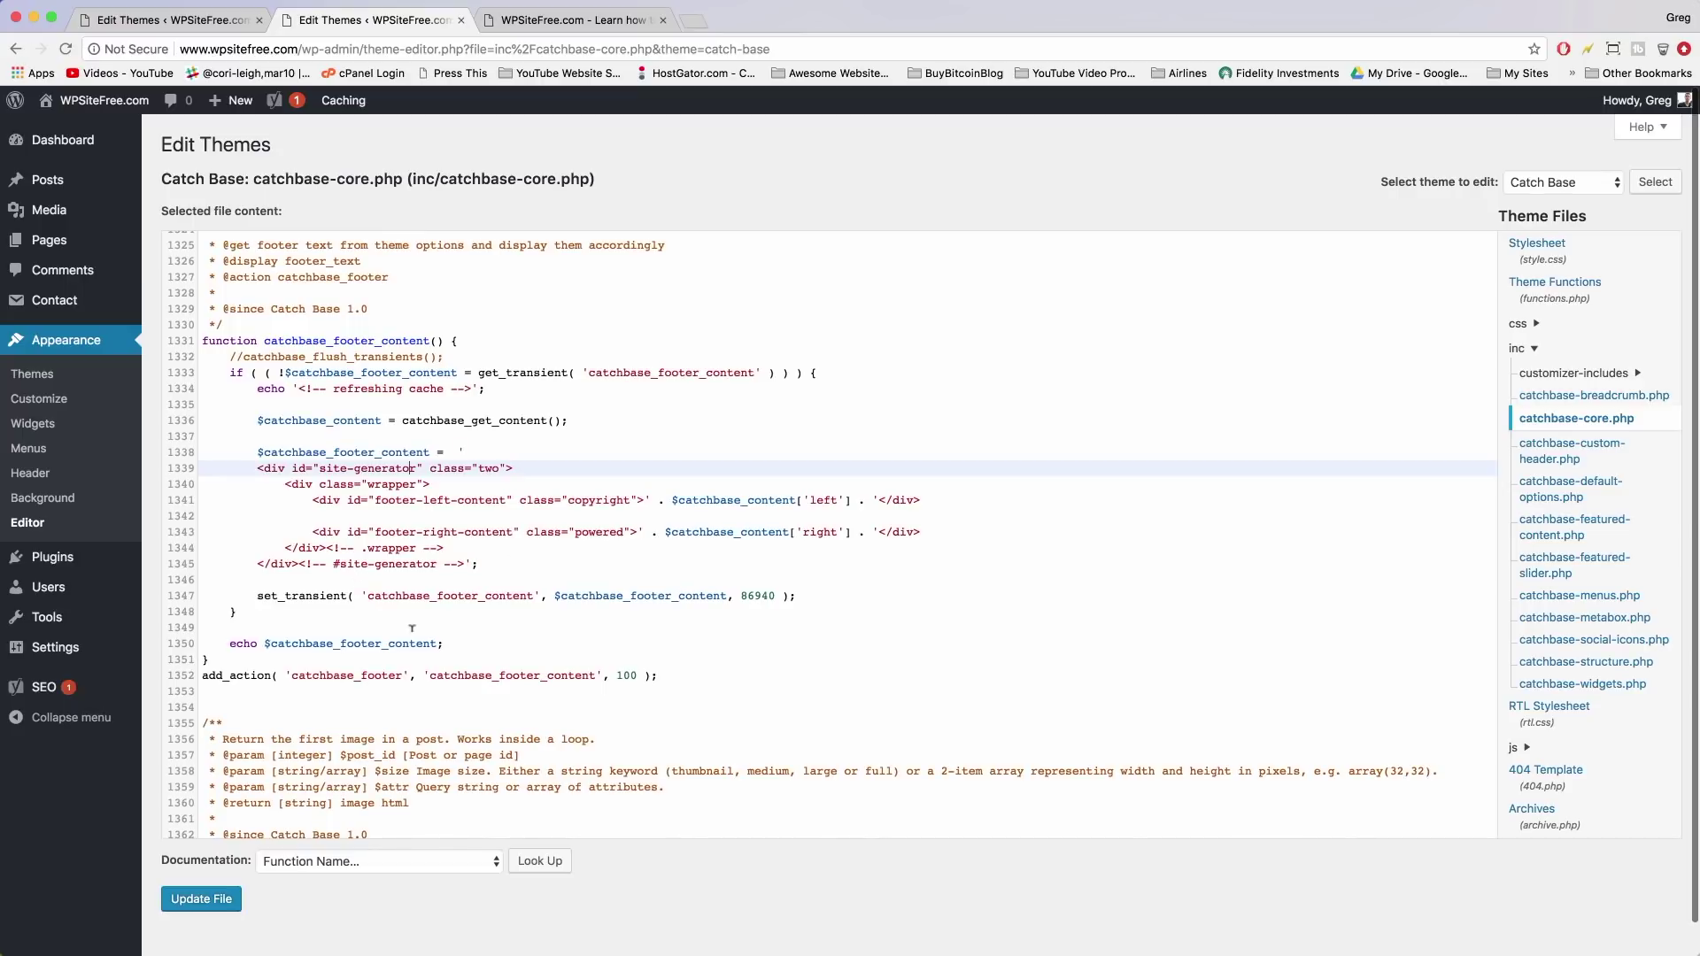
pyautogui.moveTo(261, 612); pyautogui.dragTo(258, 451)
pyautogui.click(691, 677)
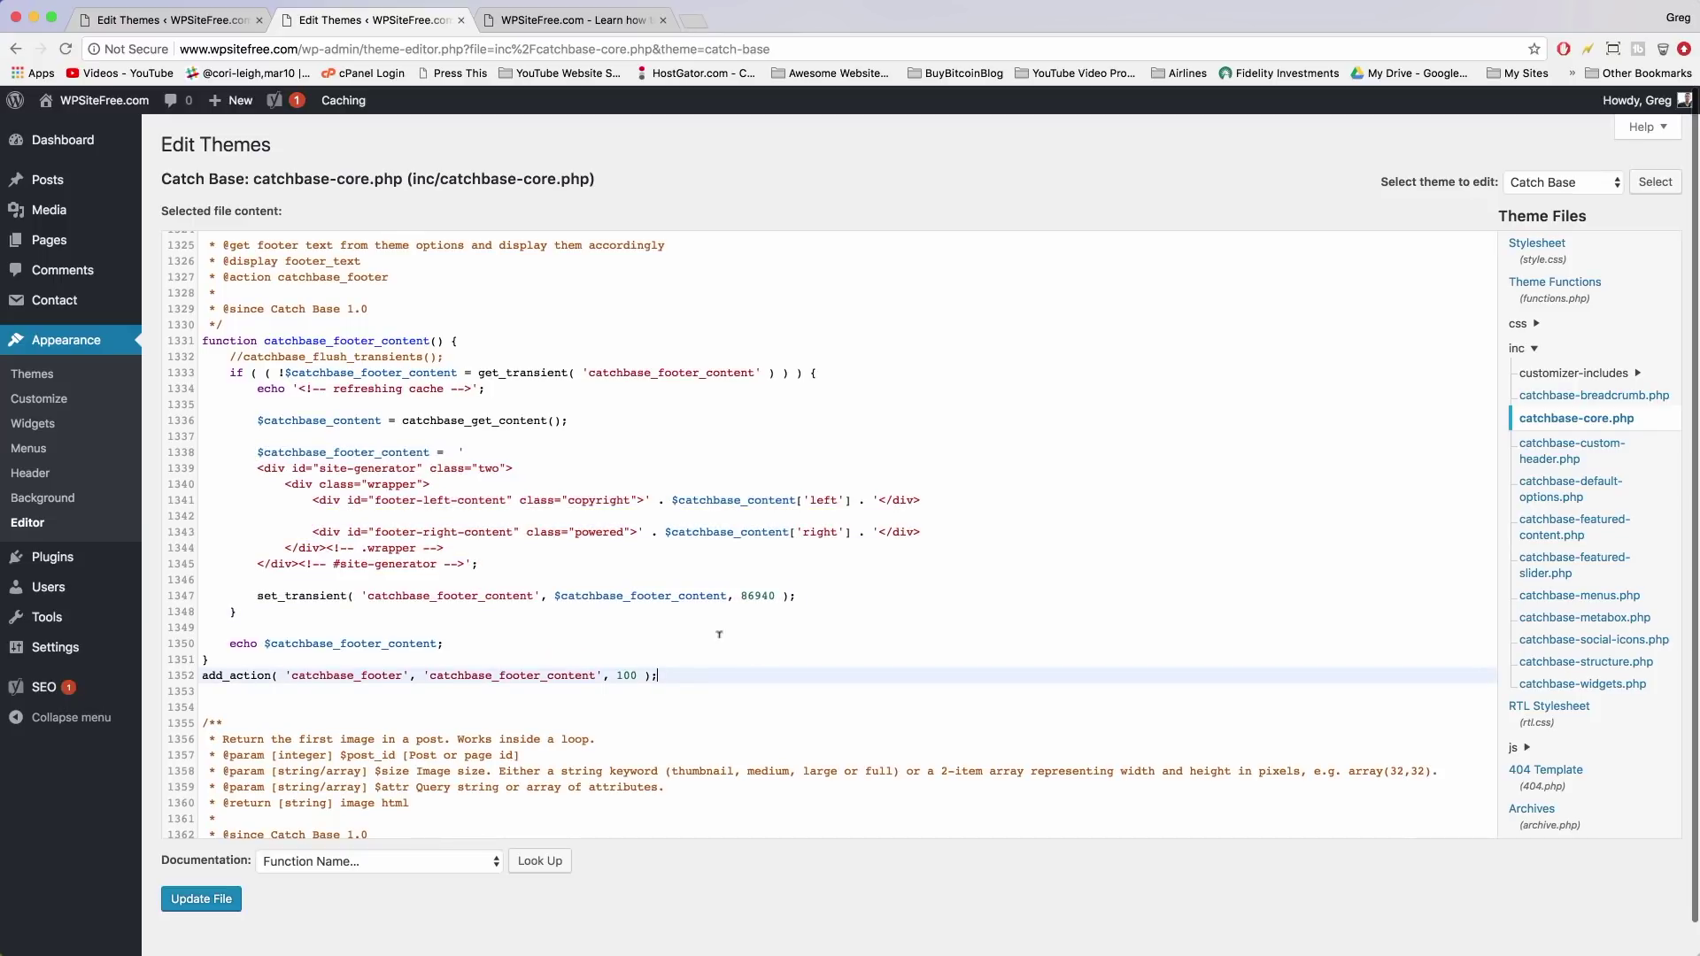
pyautogui.click(793, 580)
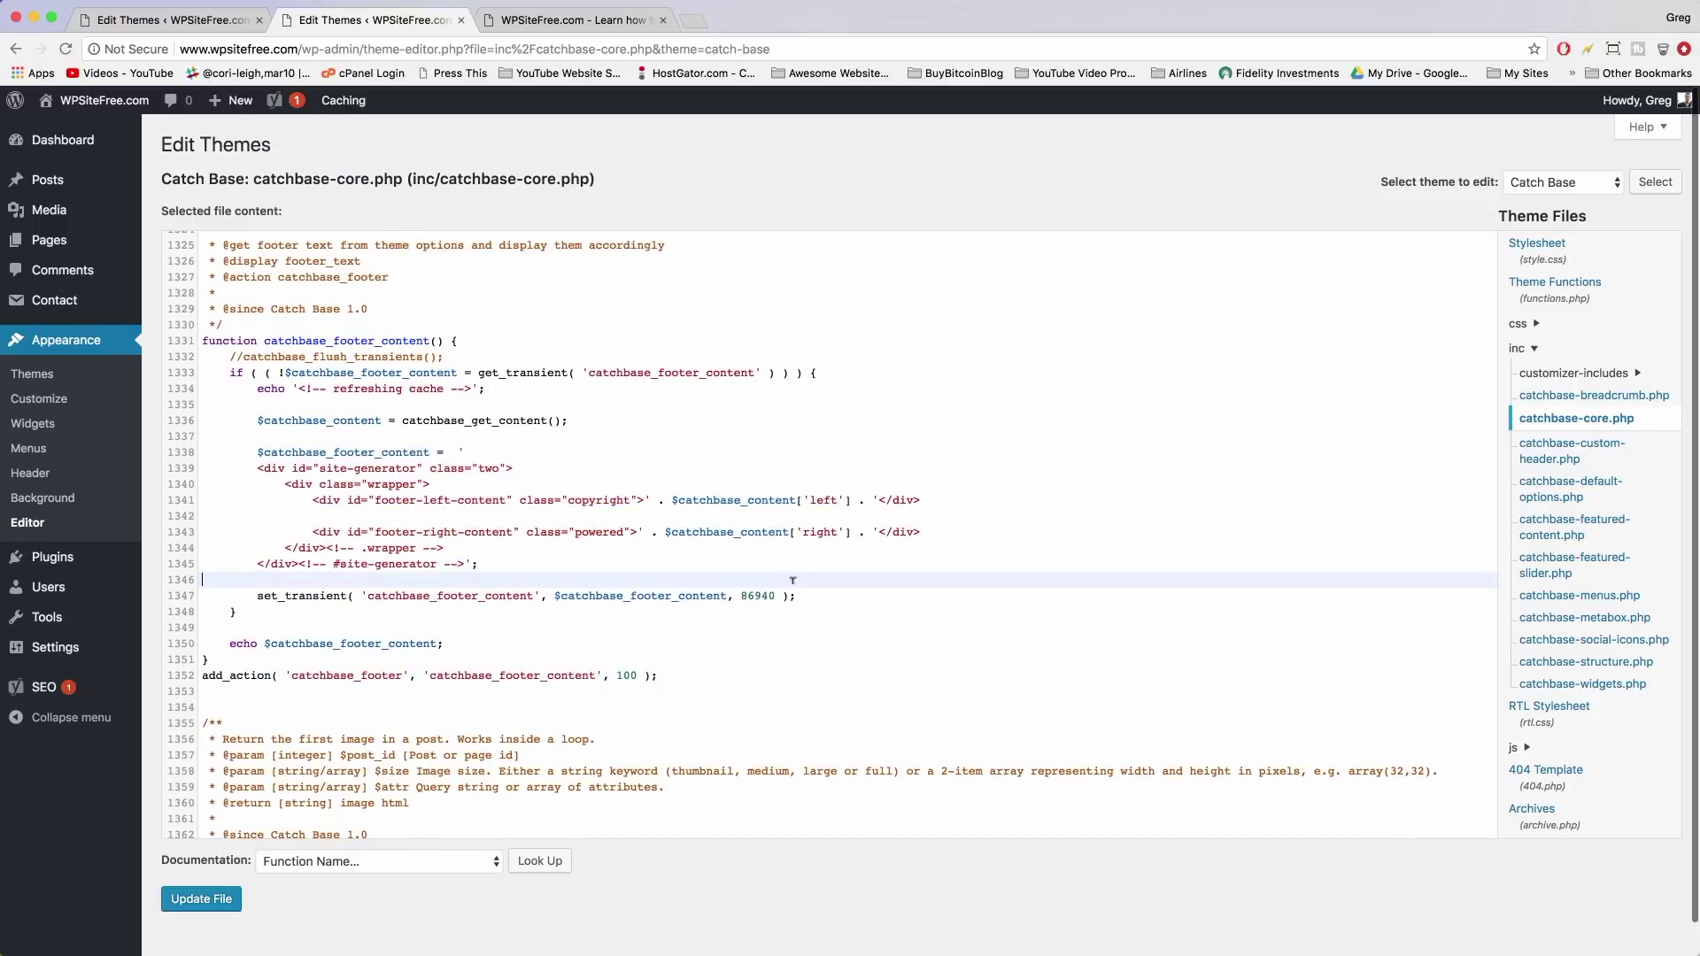
pyautogui.press('super+a')
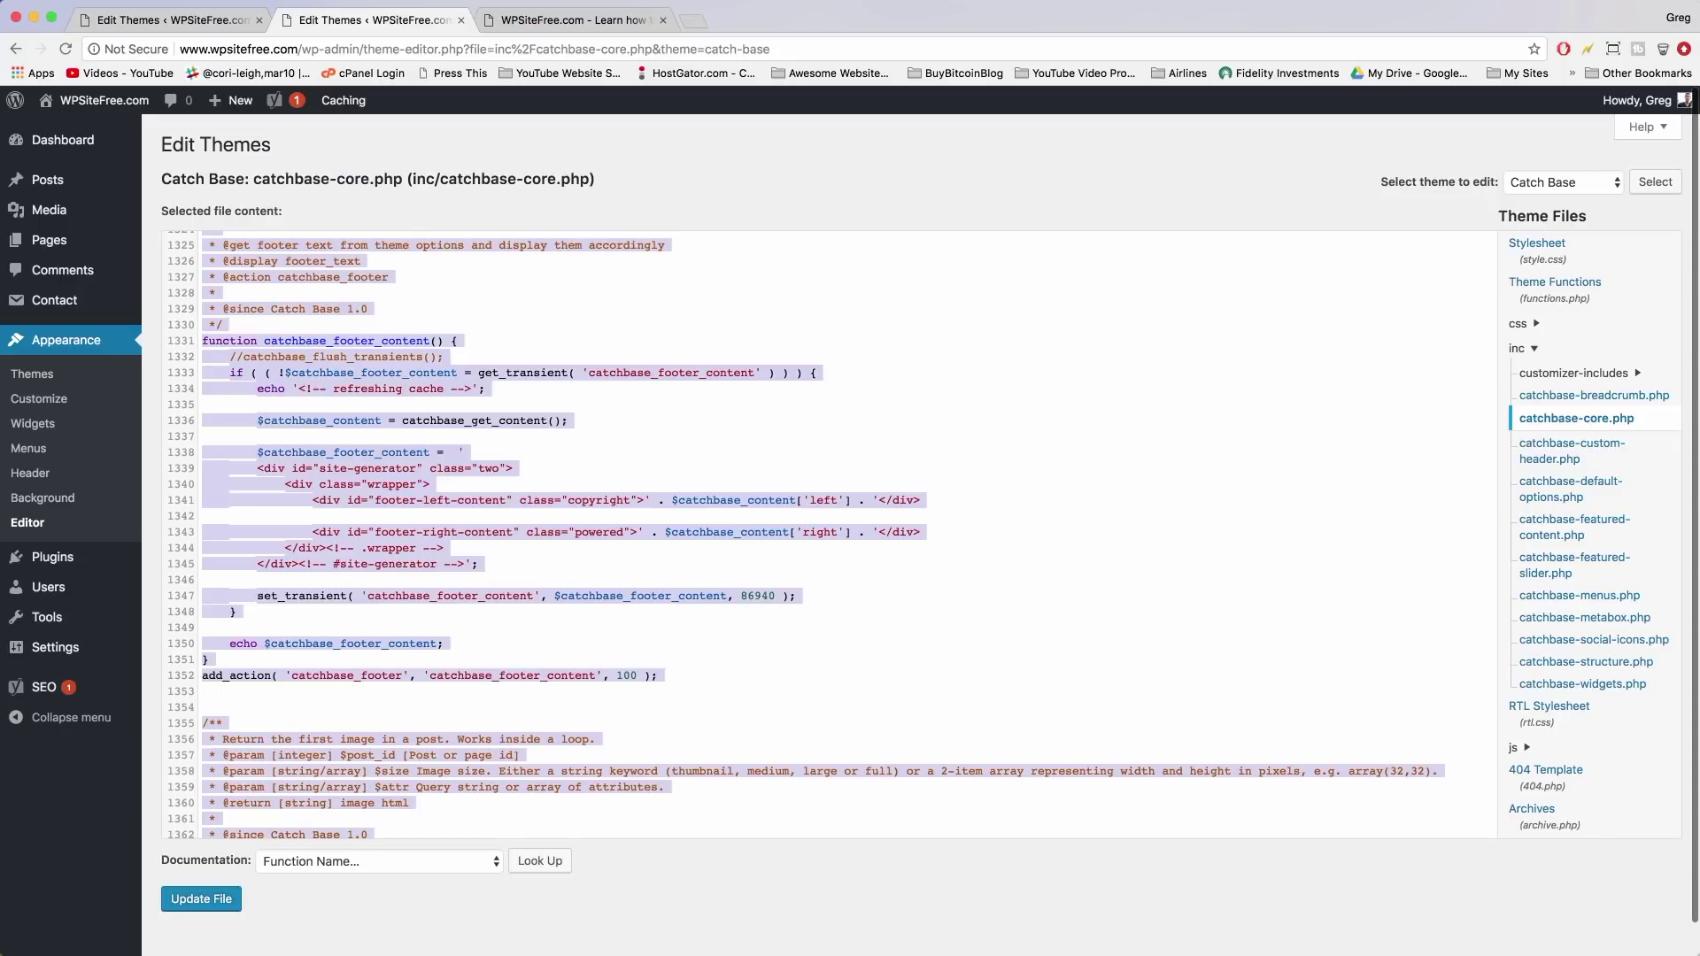
# Paste the copied code into a new TextEdit document named 'core file backup'
pyautogui.press('super+Tab')
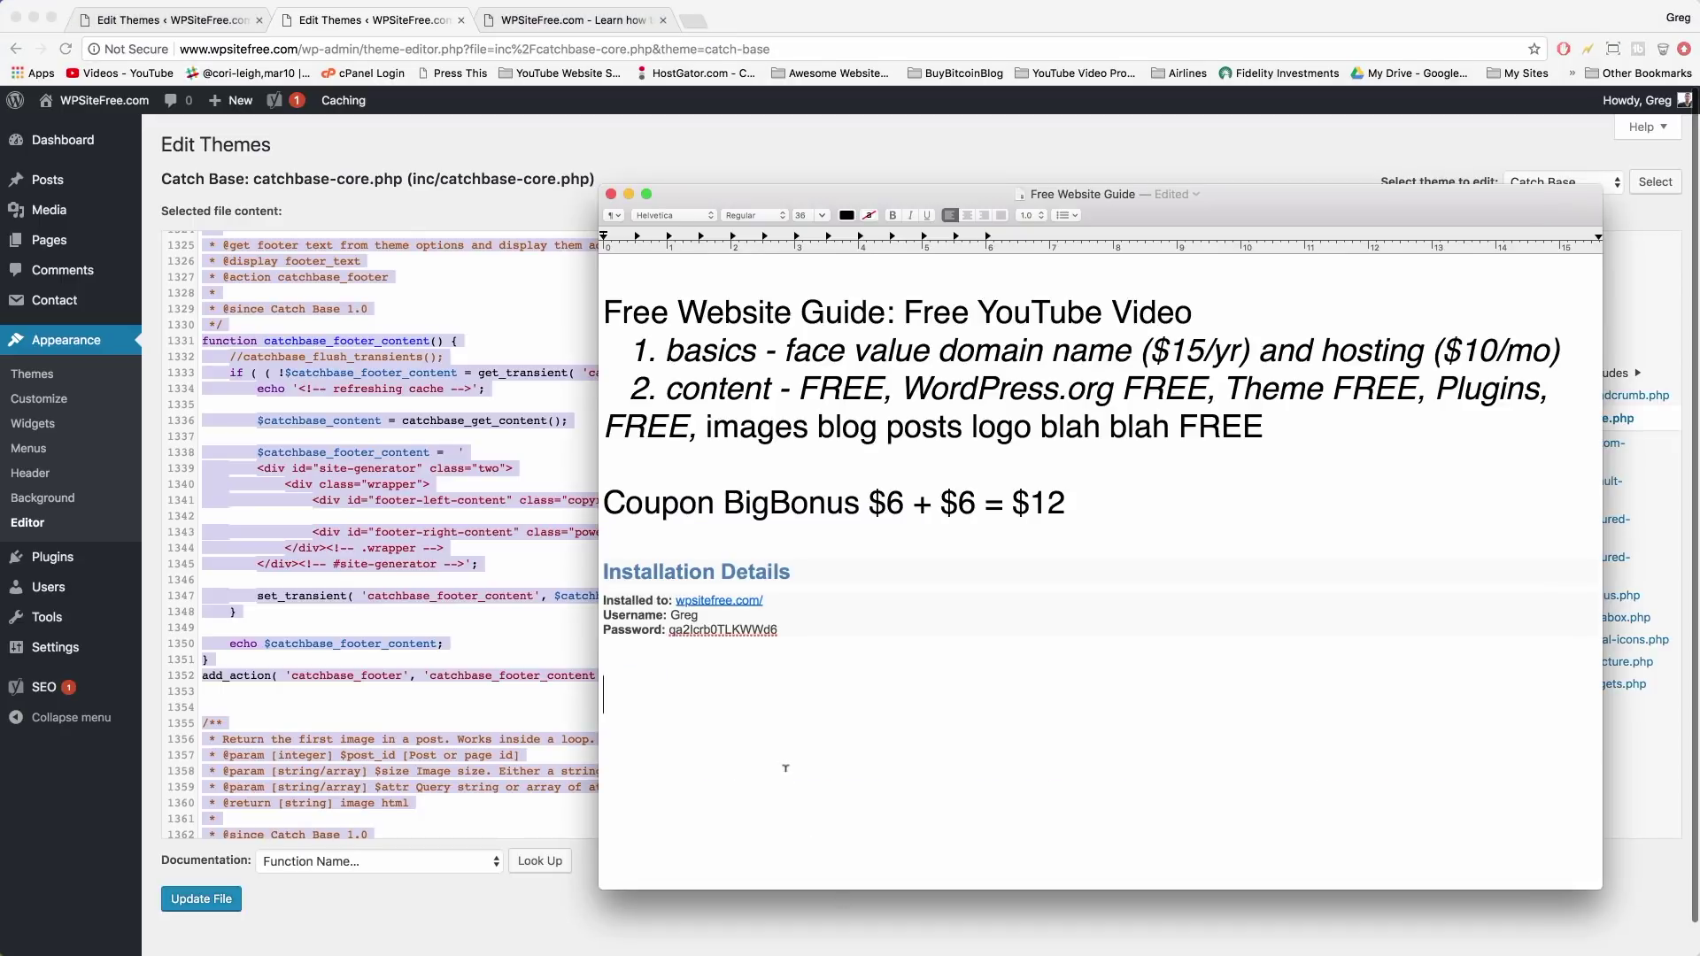
pyautogui.press('super+n')
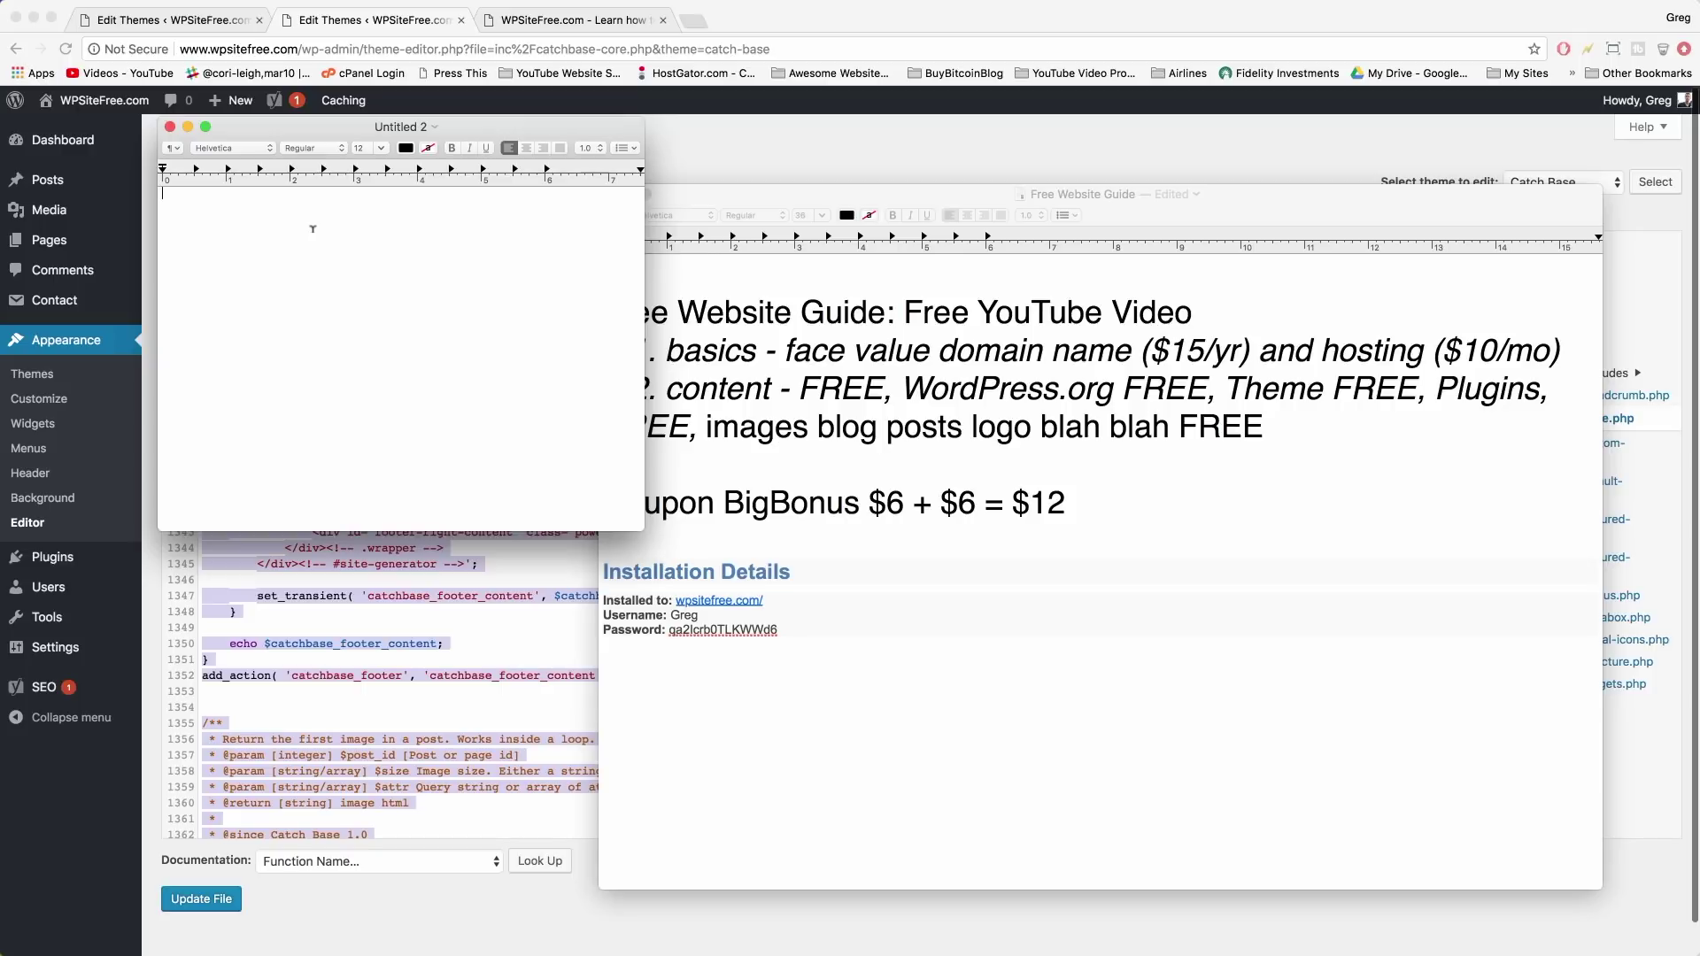
pyautogui.rightClick(263, 216)
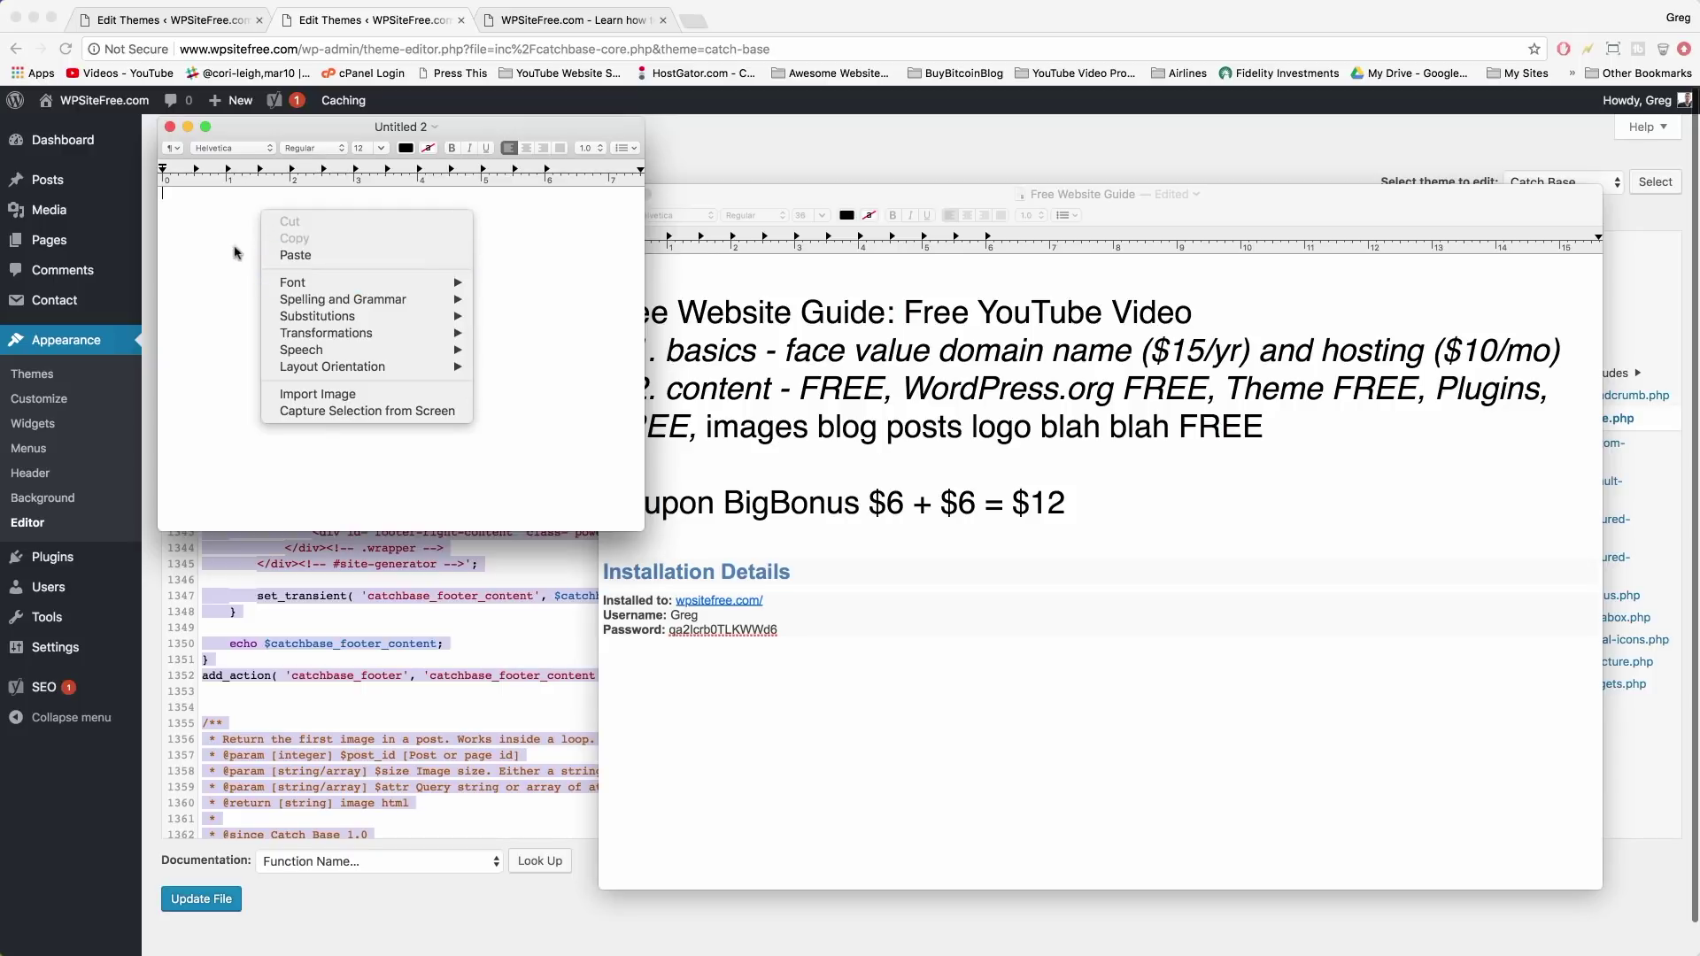
pyautogui.click(265, 254)
pyautogui.click(382, 128)
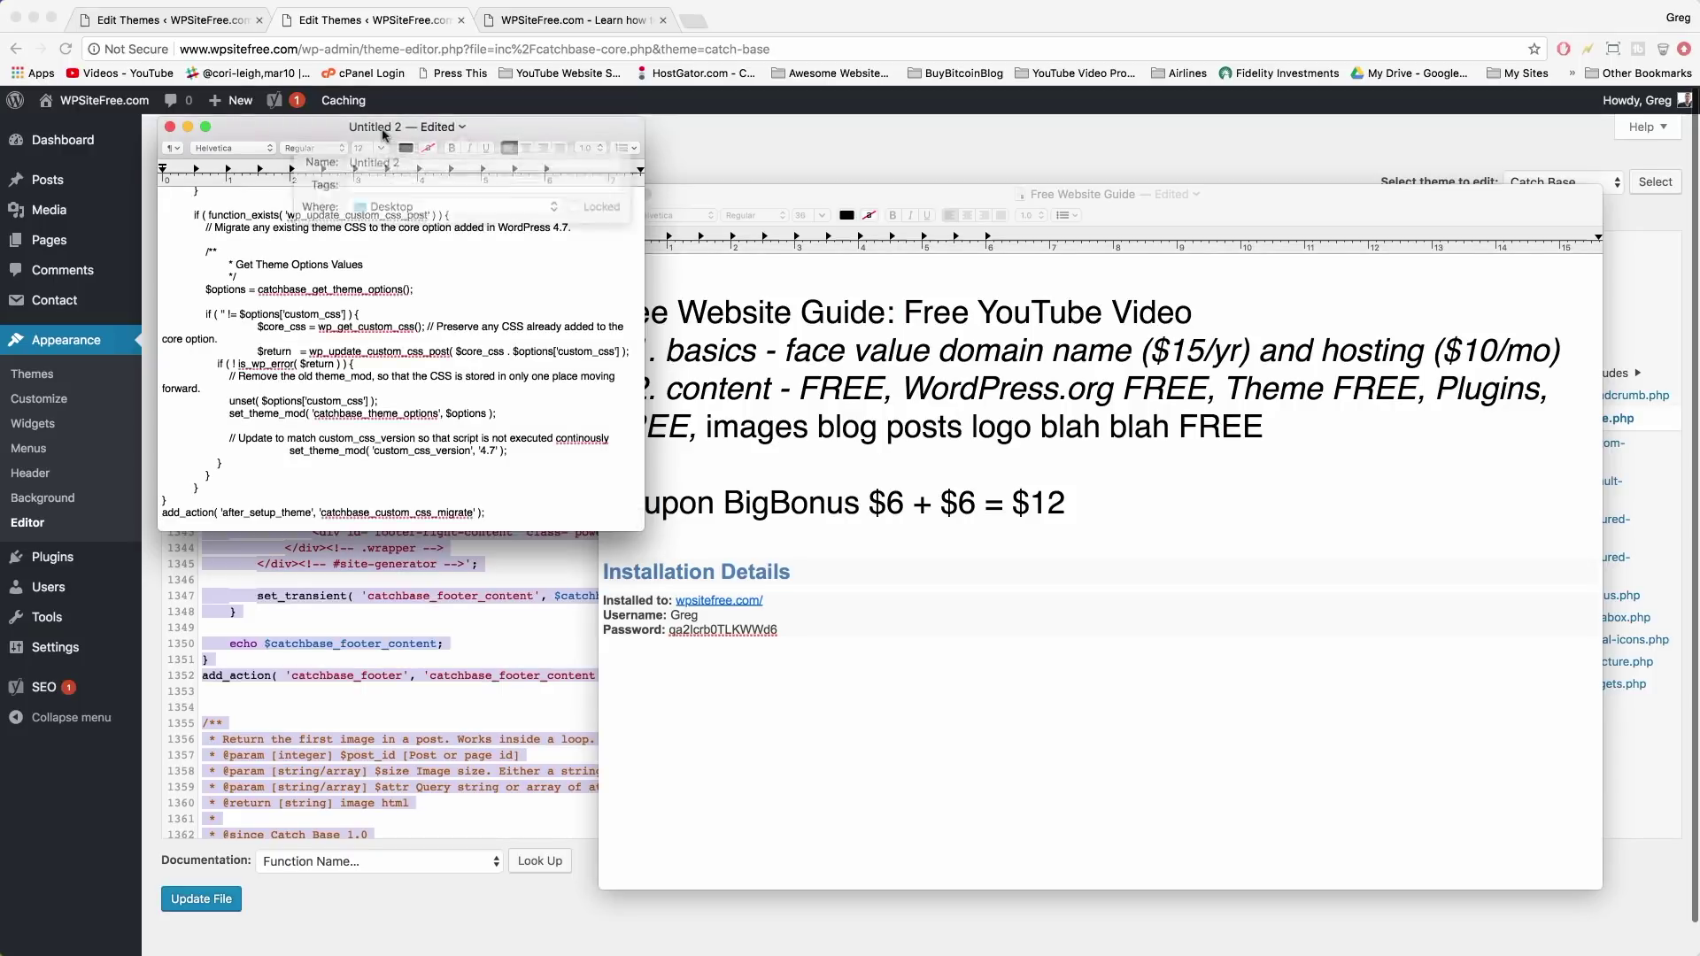
pyautogui.write('core file ')
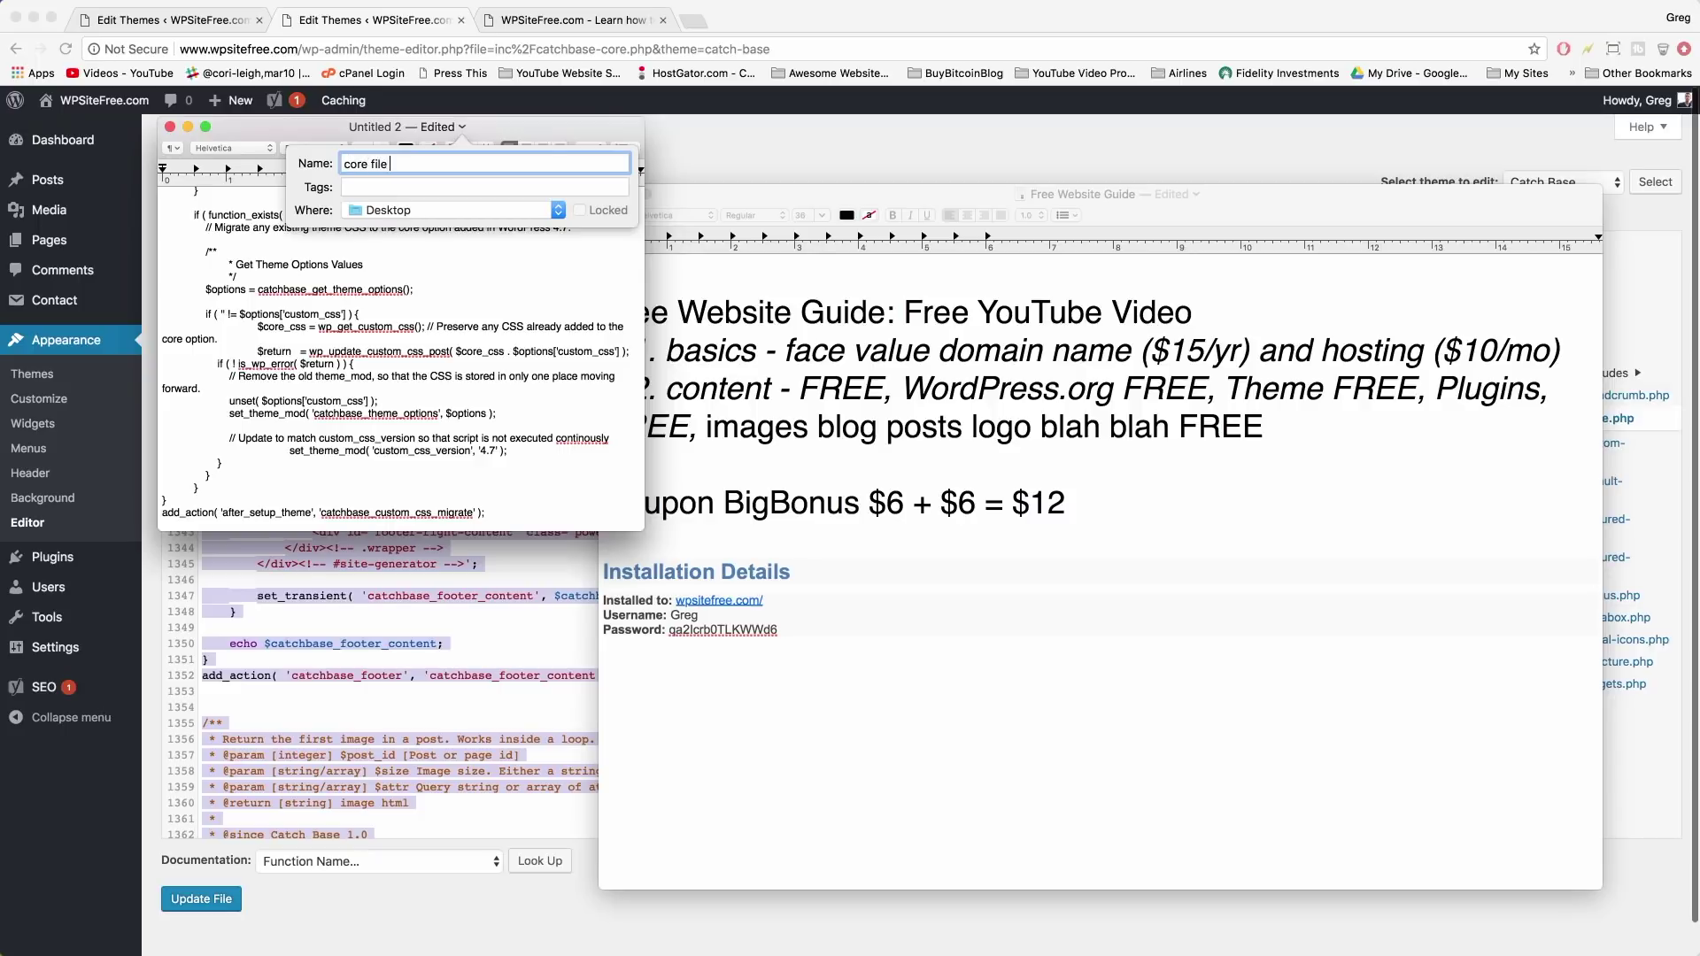
pyautogui.write('backup')
pyautogui.press('Return')
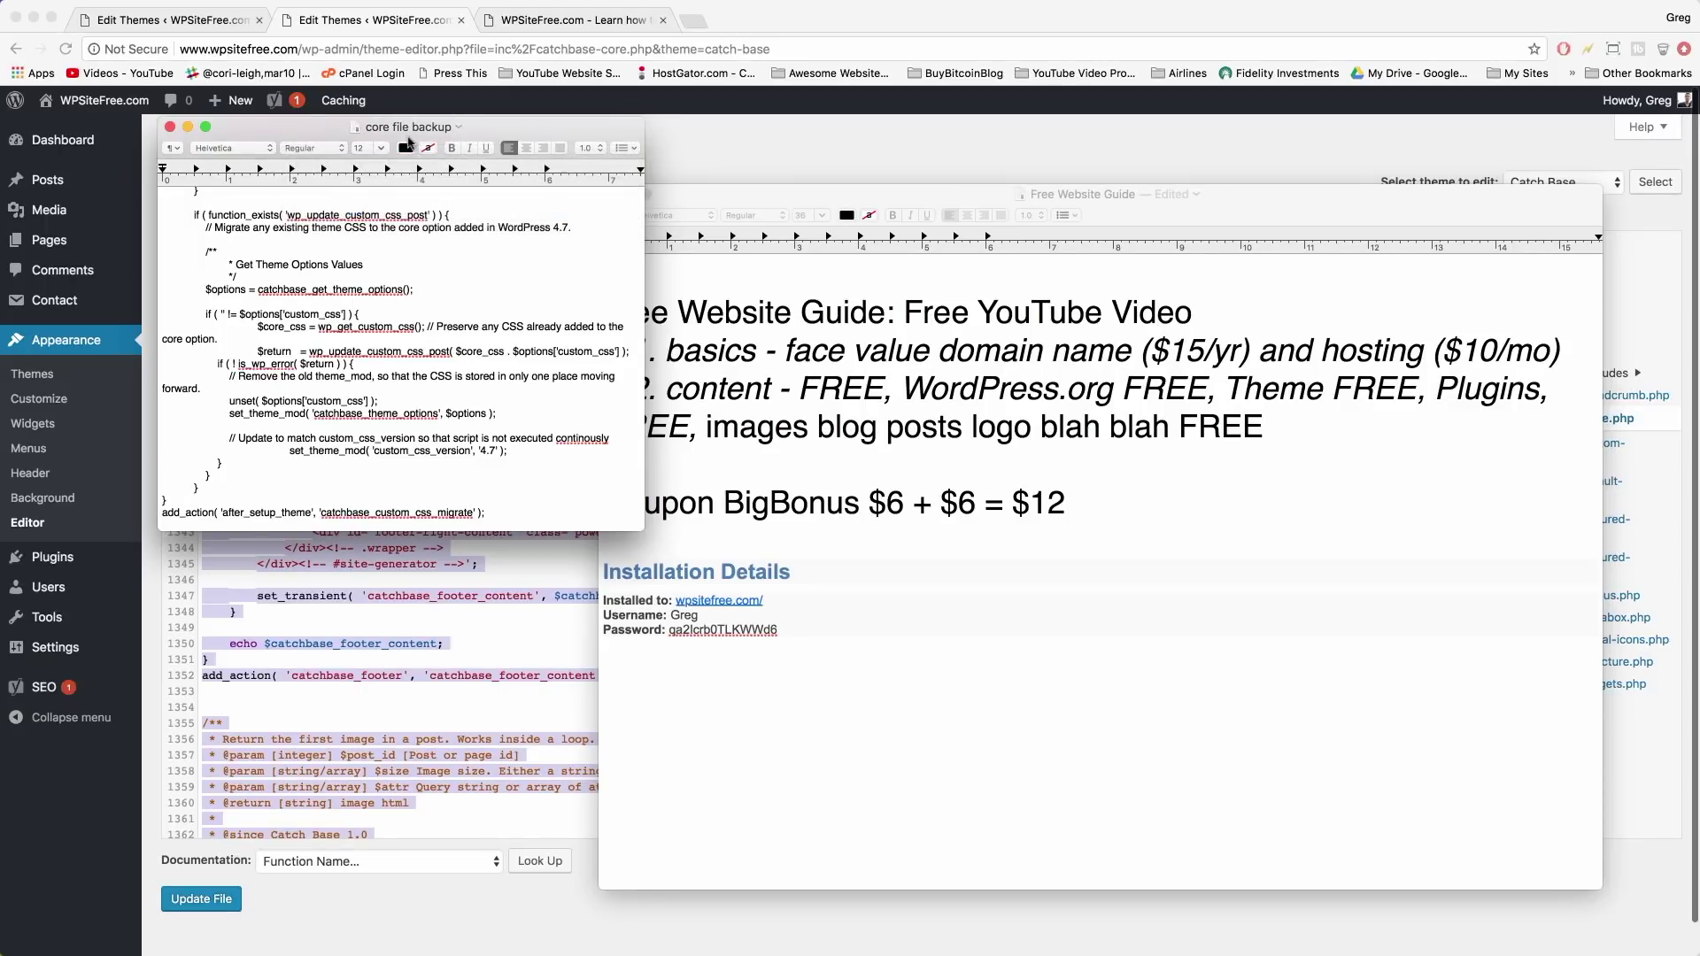
# Move the backup window aside and select the footer-left-content div code in the theme editor
pyautogui.moveTo(383, 129); pyautogui.dragTo(444, 158)
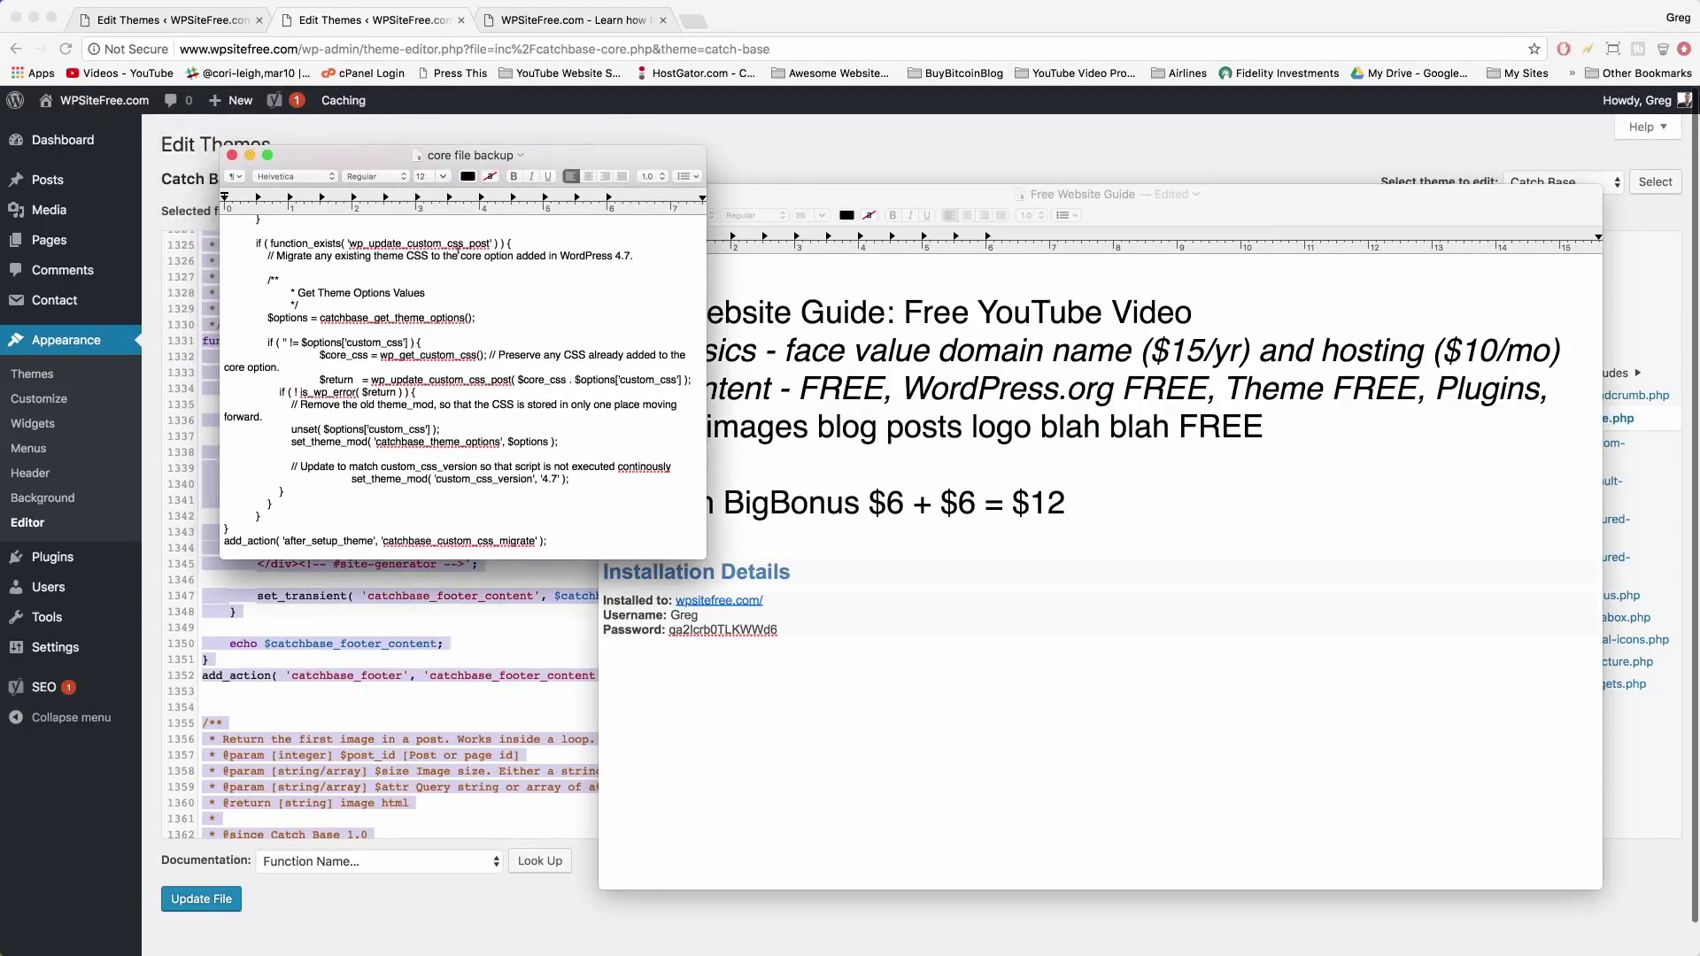
pyautogui.click(486, 379)
pyautogui.click(457, 779)
pyautogui.click(462, 534)
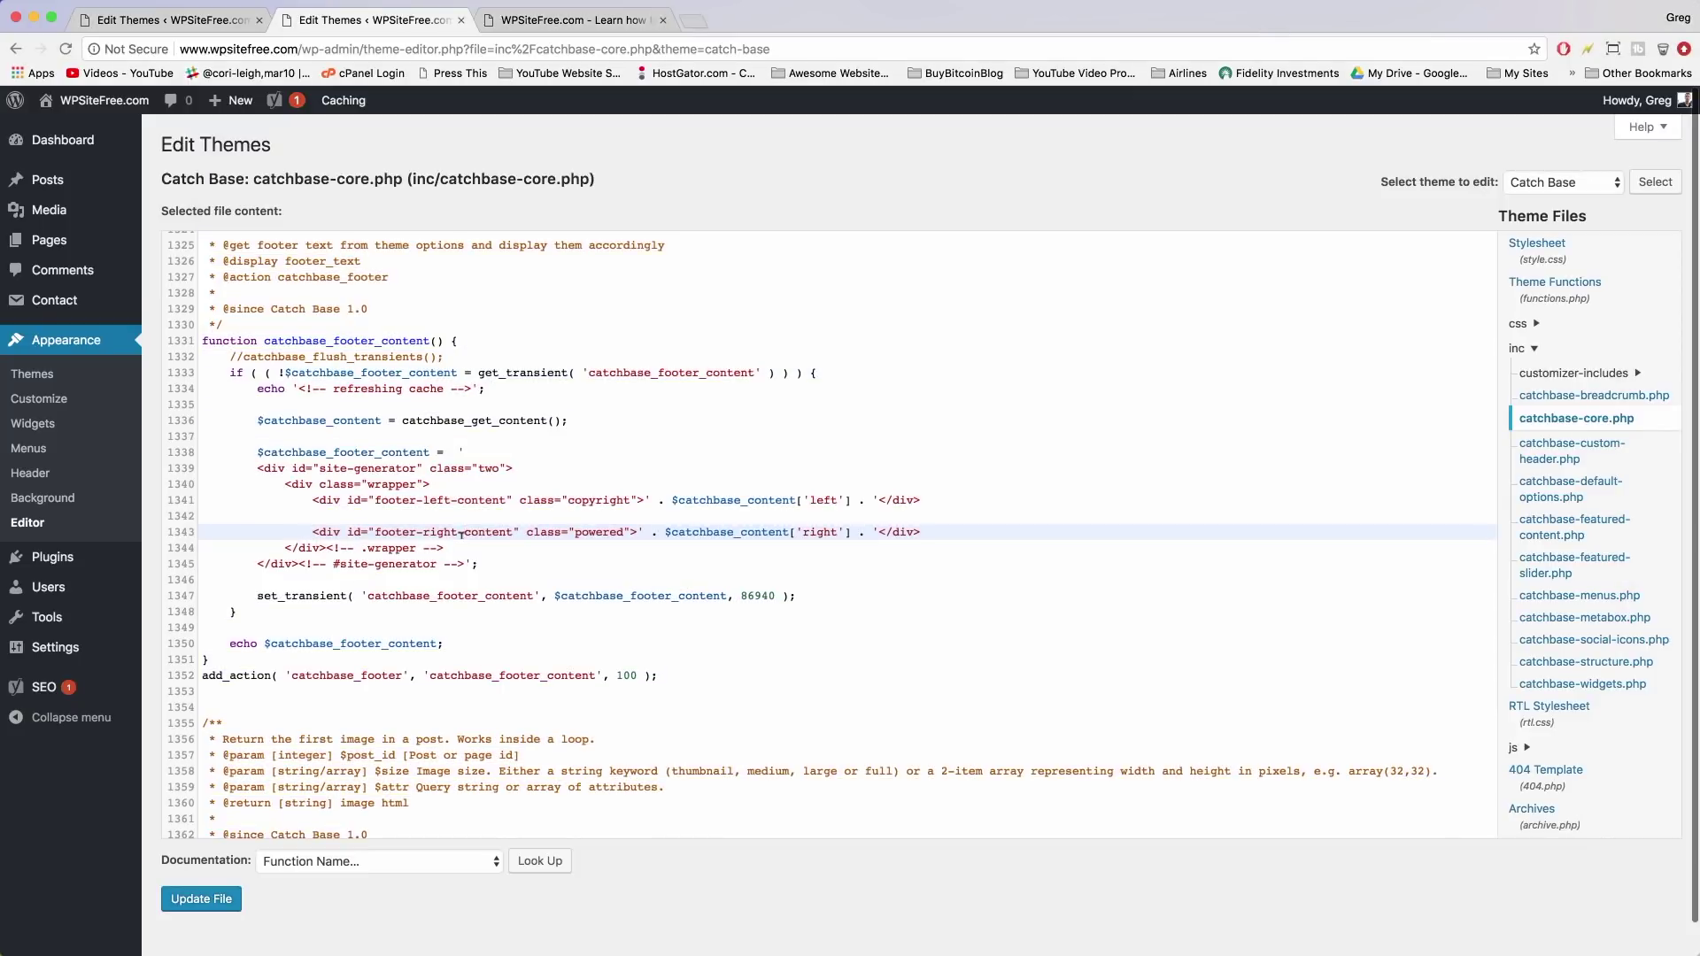
pyautogui.moveTo(313, 501); pyautogui.dragTo(497, 500)
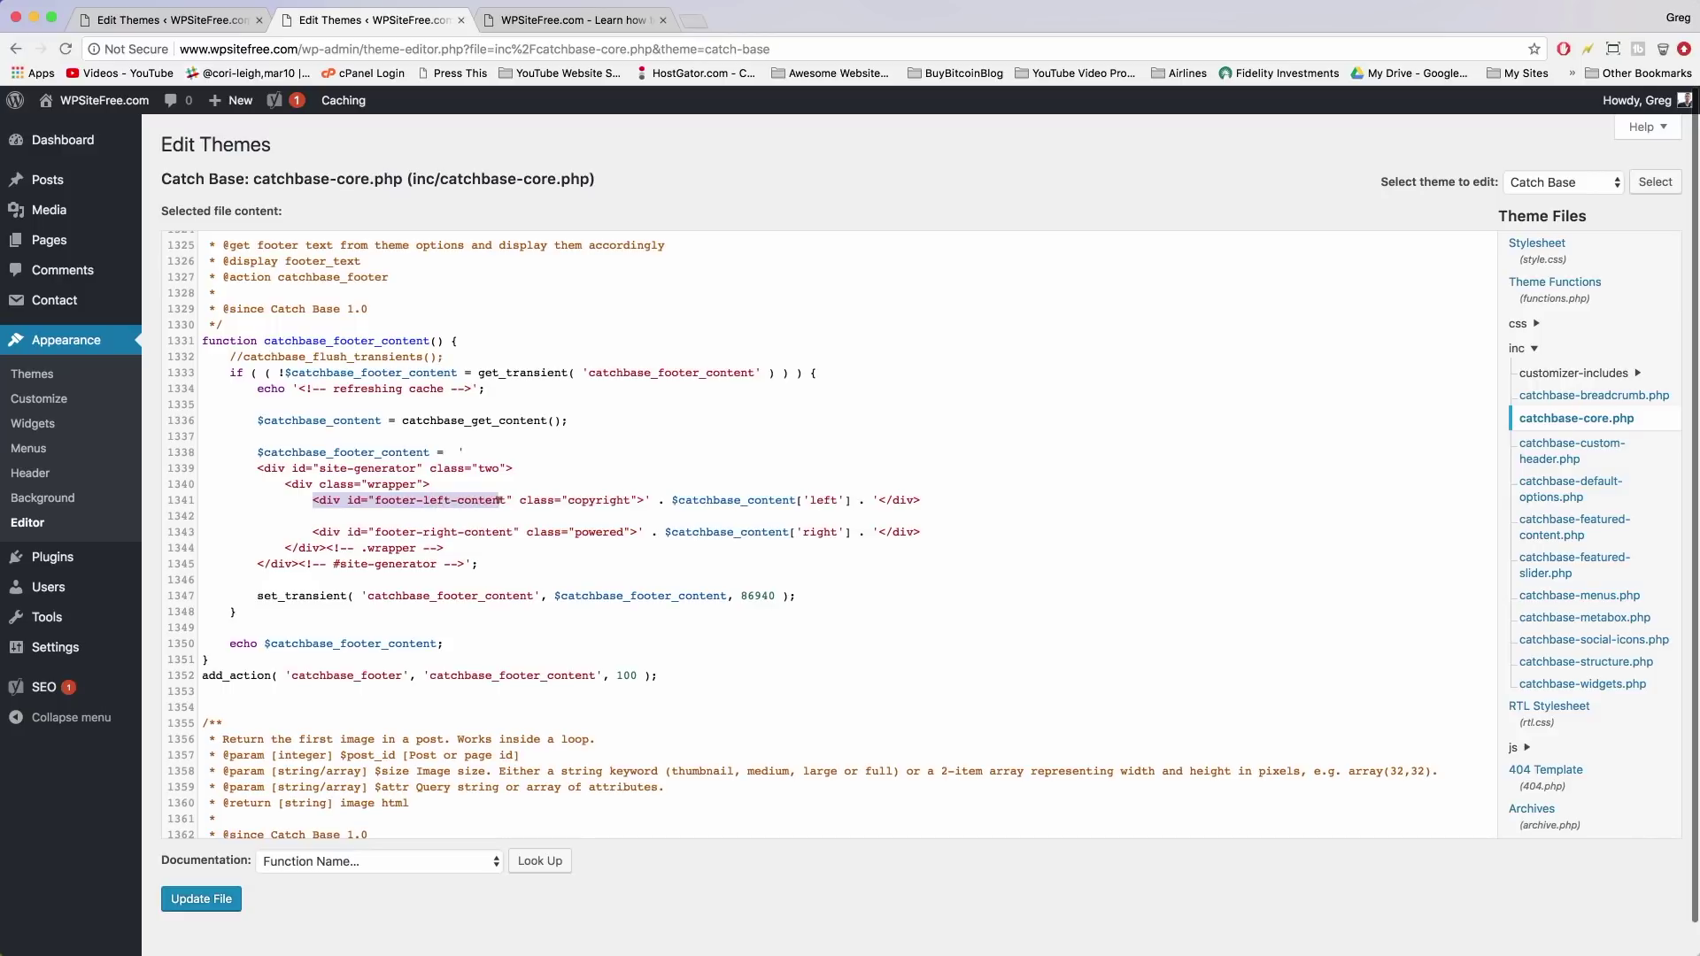
pyautogui.moveTo(376, 531); pyautogui.dragTo(512, 532)
pyautogui.moveTo(376, 501); pyautogui.dragTo(499, 501)
pyautogui.moveTo(645, 495); pyautogui.dragTo(881, 489)
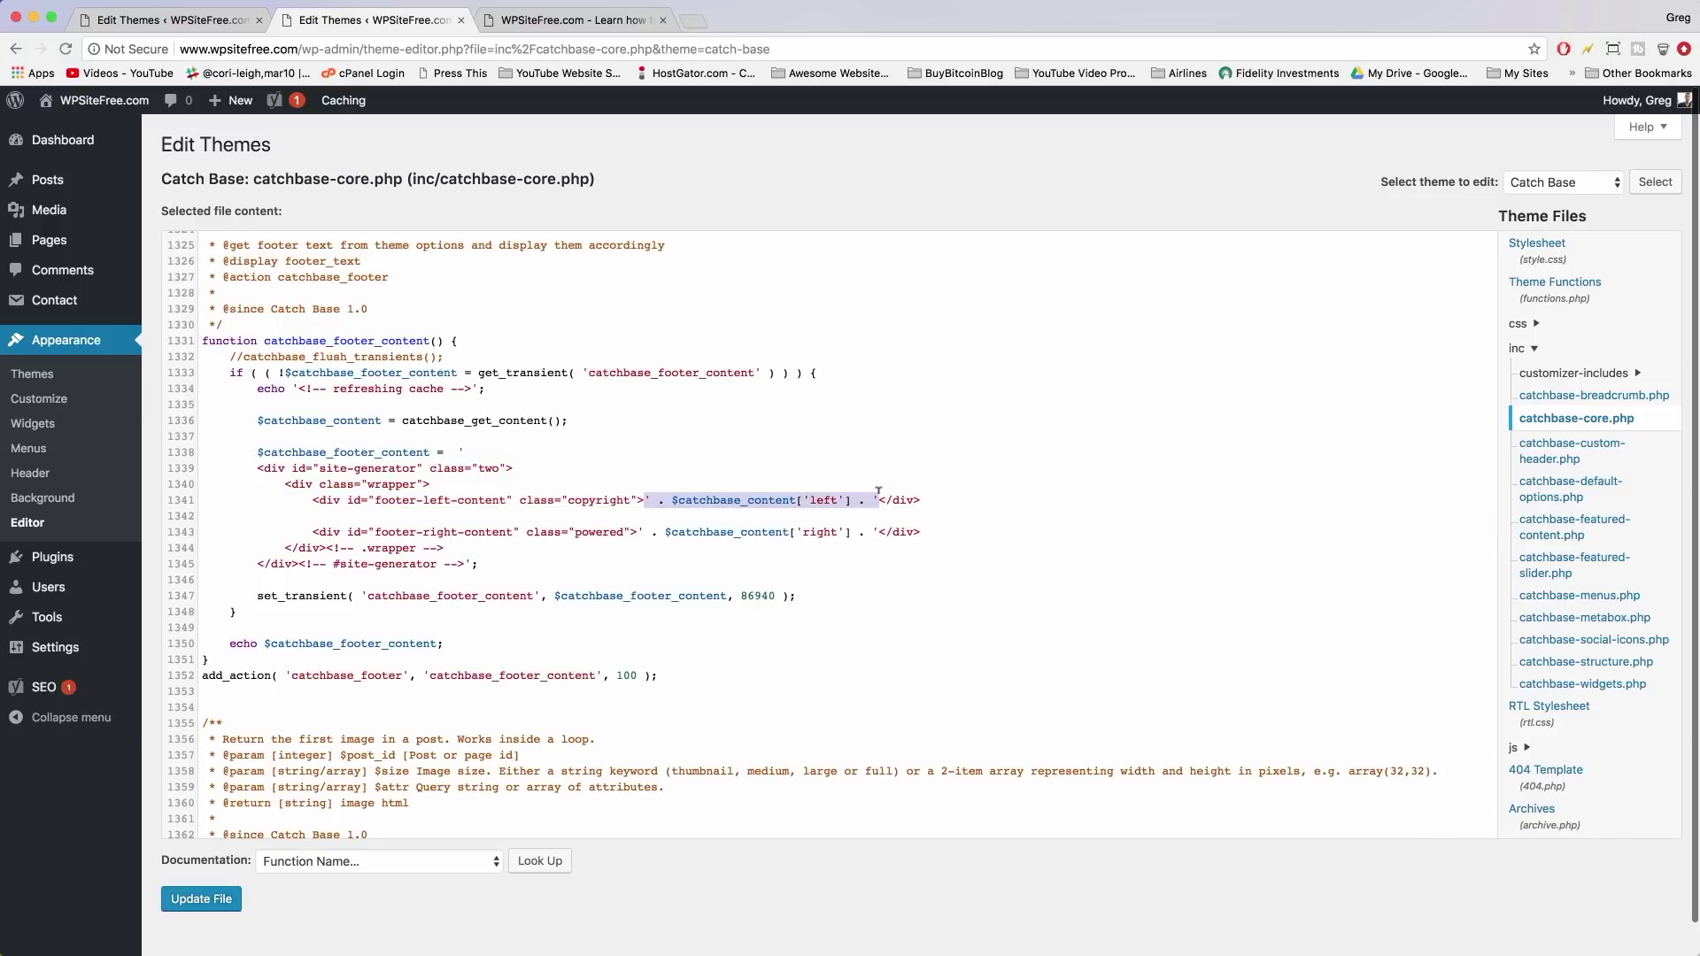
pyautogui.click(522, 500)
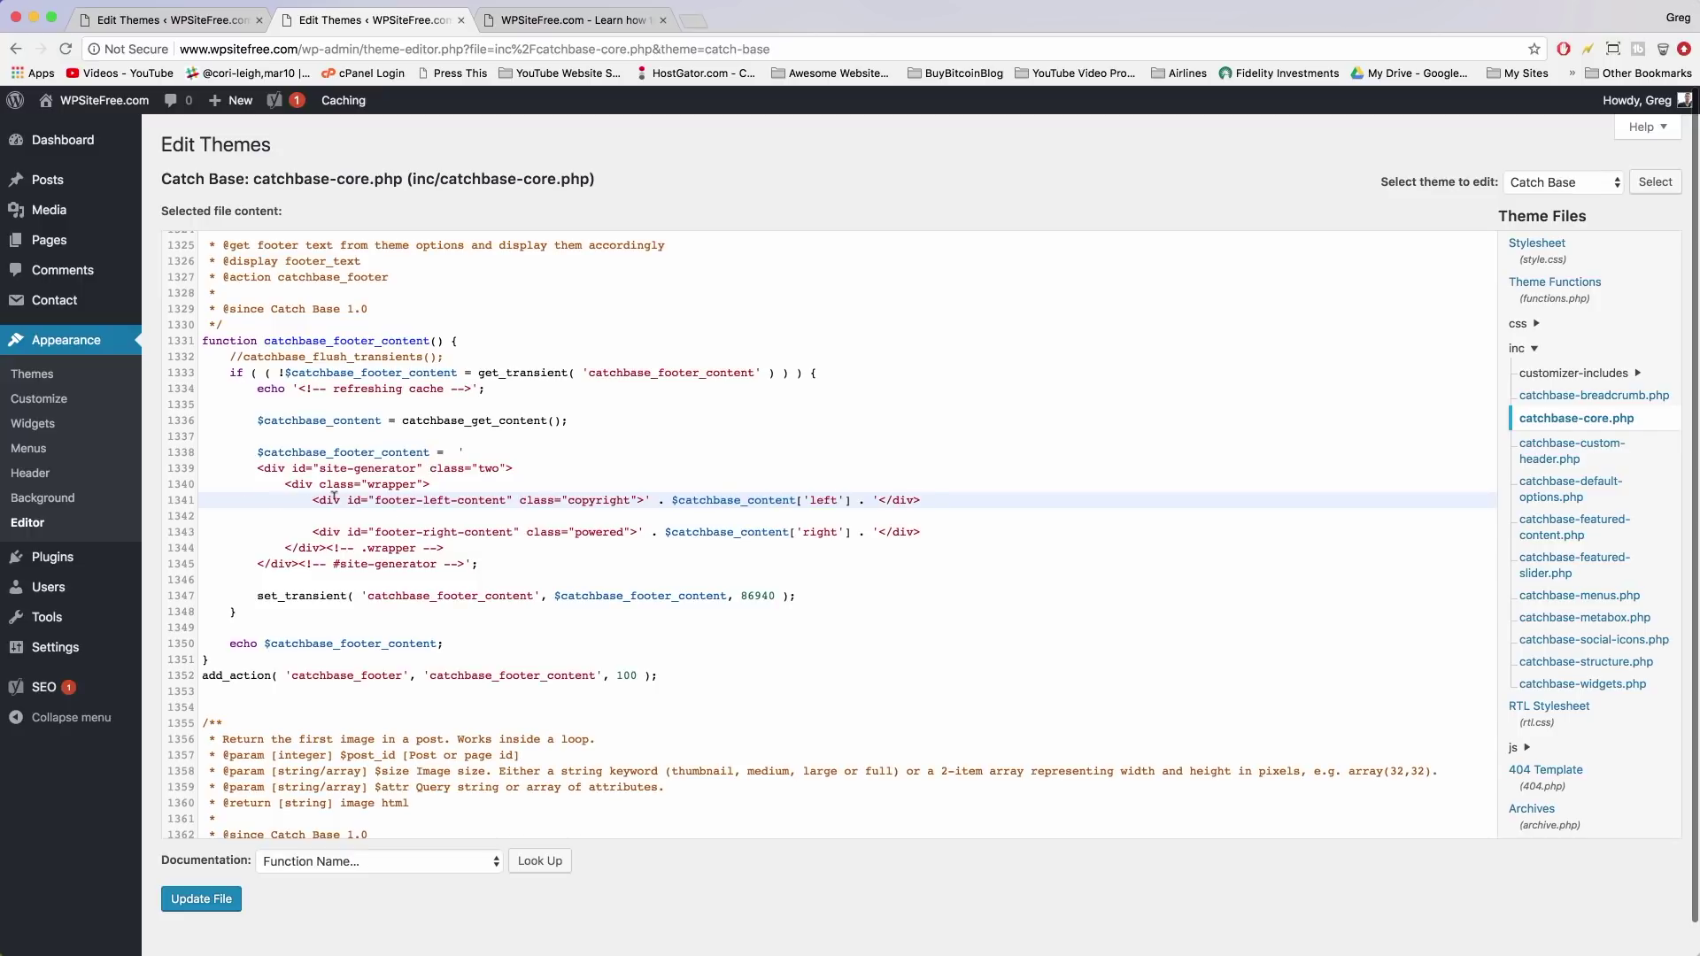
pyautogui.doubleClick(327, 539)
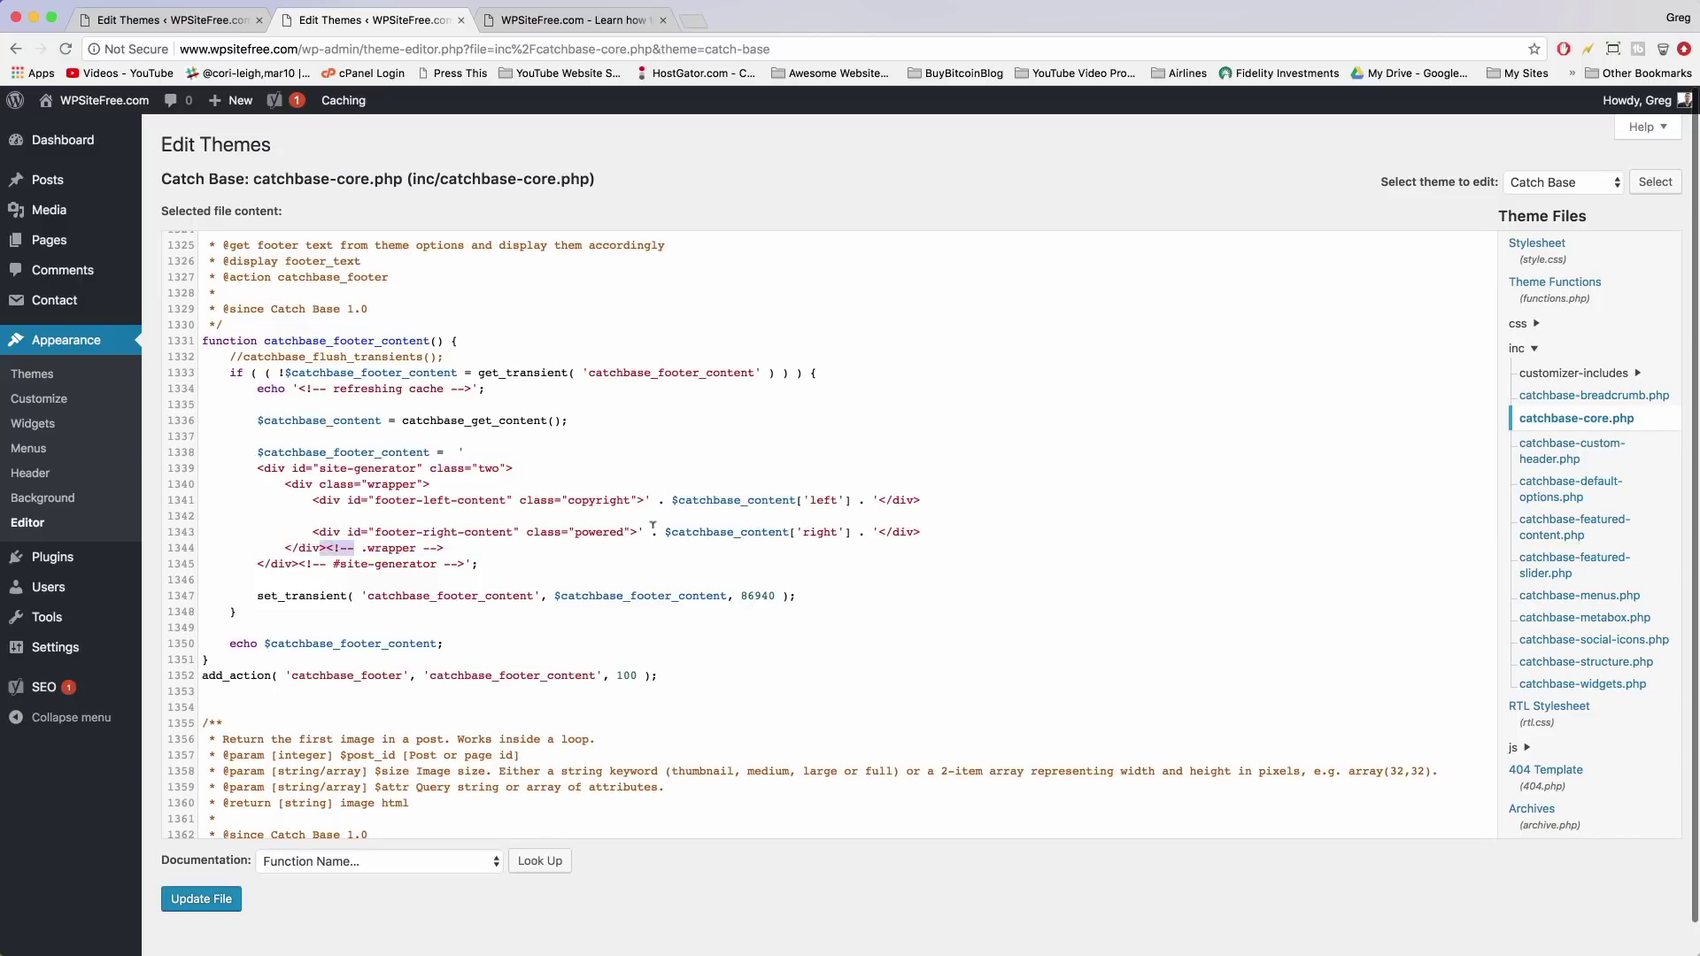
pyautogui.moveTo(646, 498); pyautogui.dragTo(798, 487)
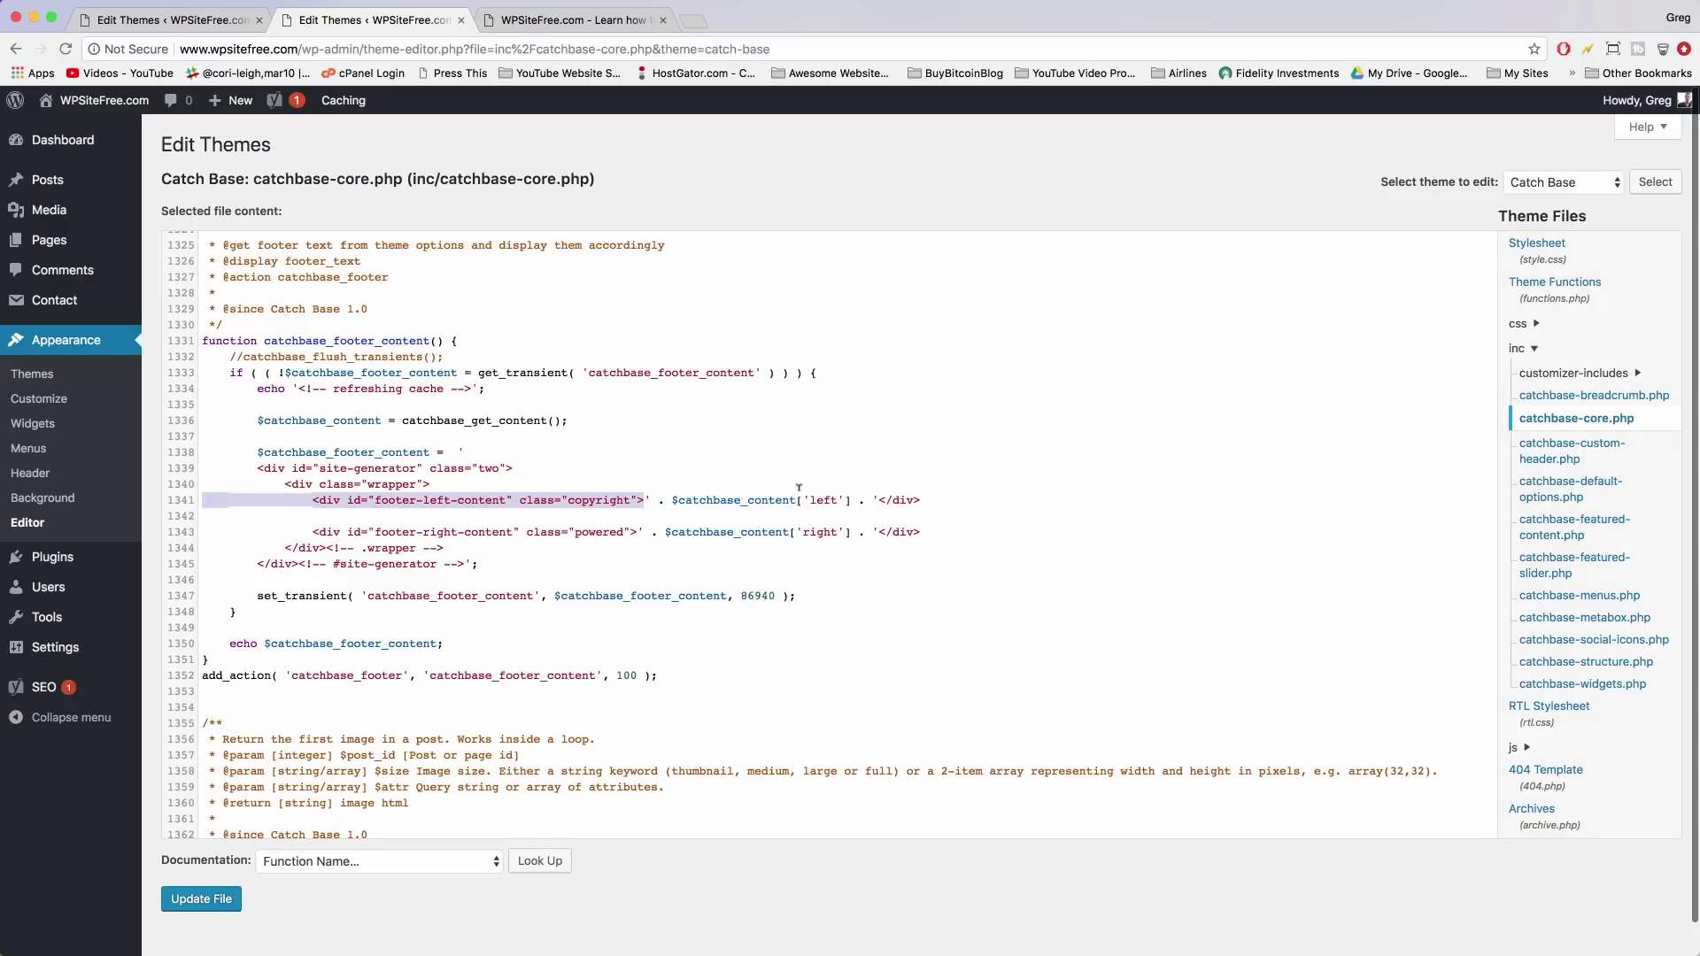
pyautogui.click(883, 500)
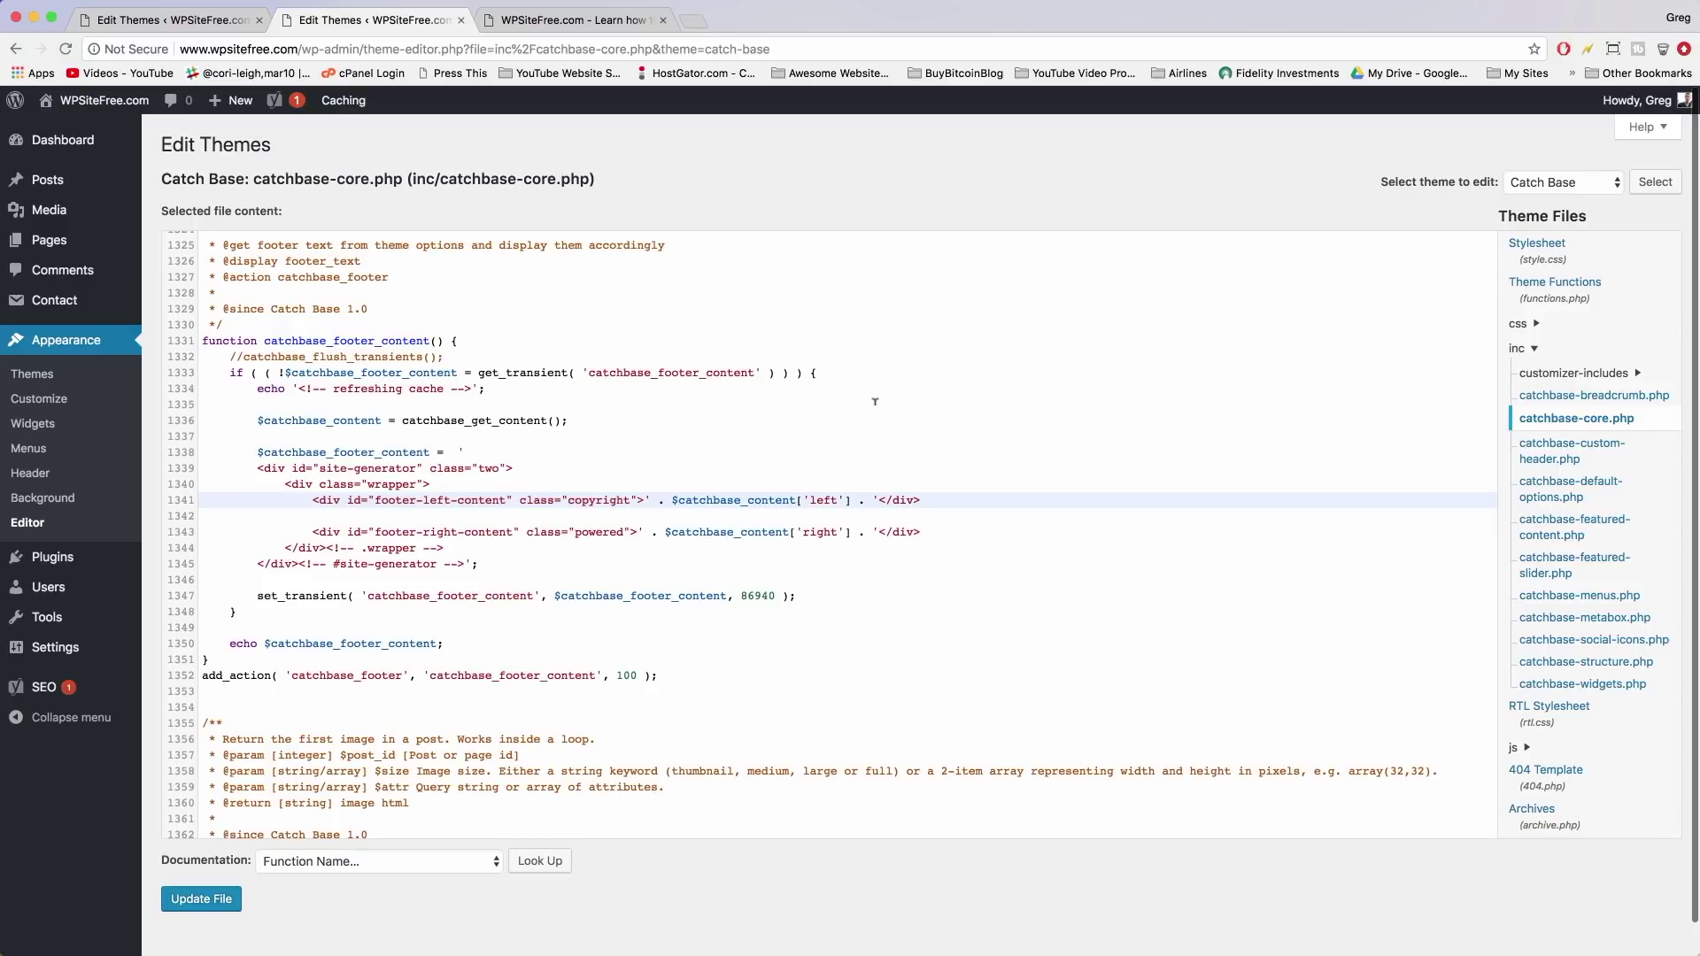
pyautogui.click(875, 500)
pyautogui.moveTo(646, 500); pyautogui.dragTo(879, 499)
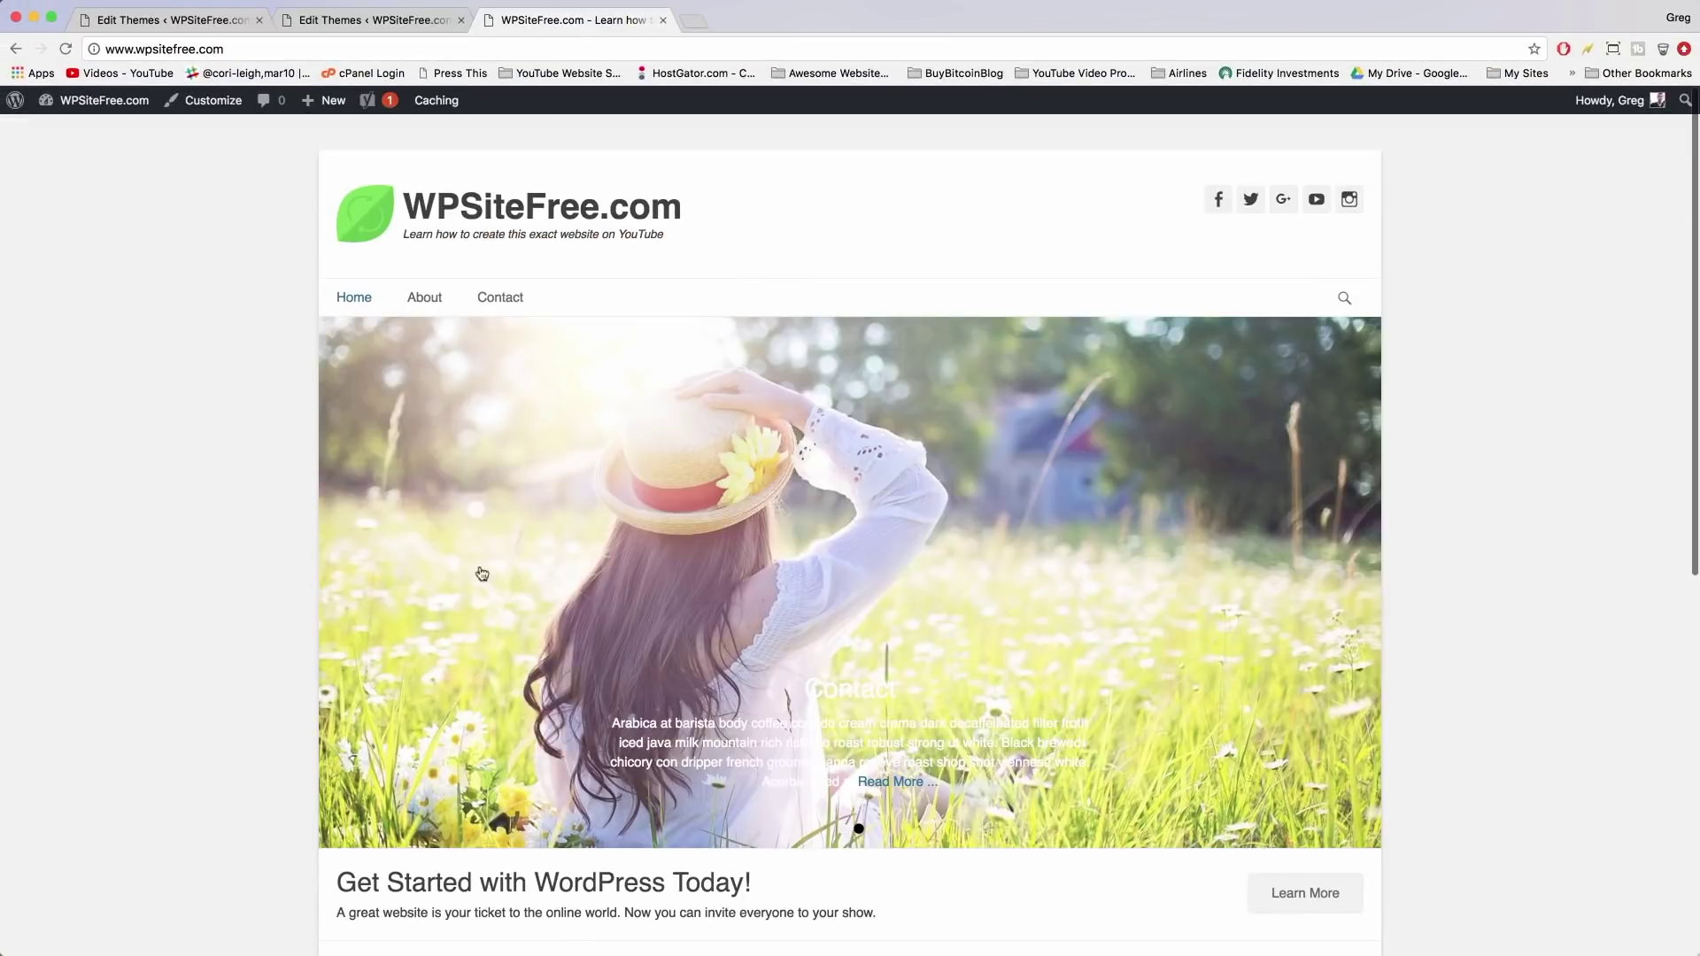
# Copy the 'Copyright © 2018' text from the live site's footer
pyautogui.scroll(-10, 478, 573)
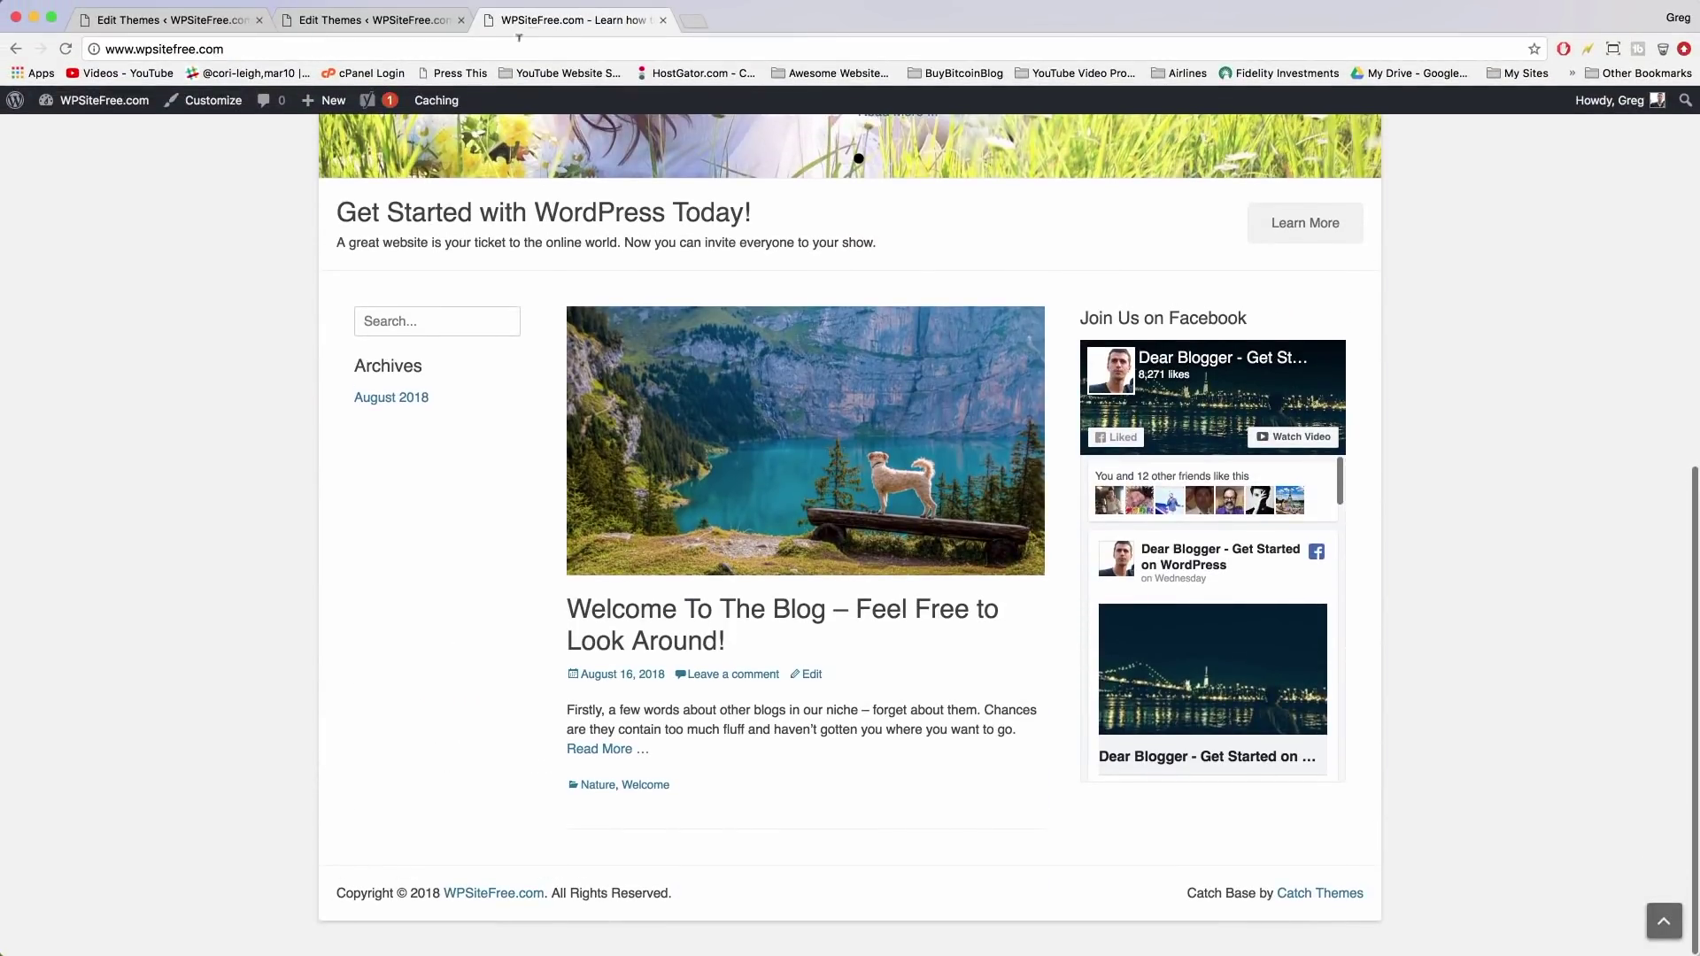
pyautogui.click(387, 22)
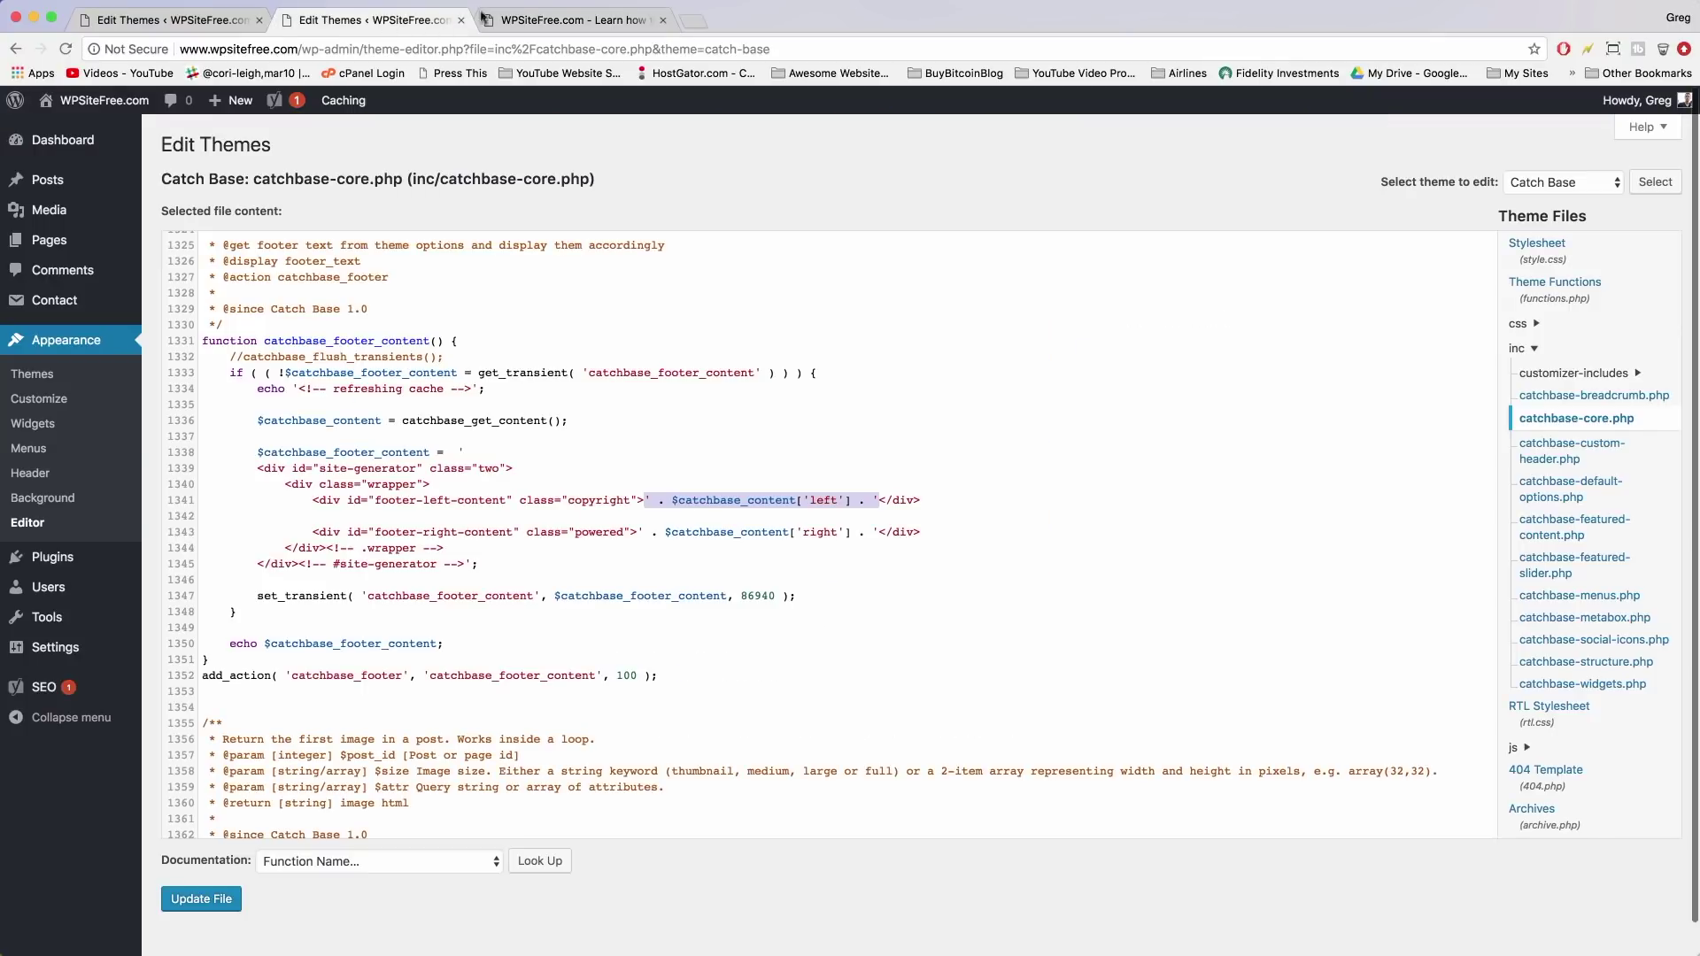
pyautogui.click(570, 21)
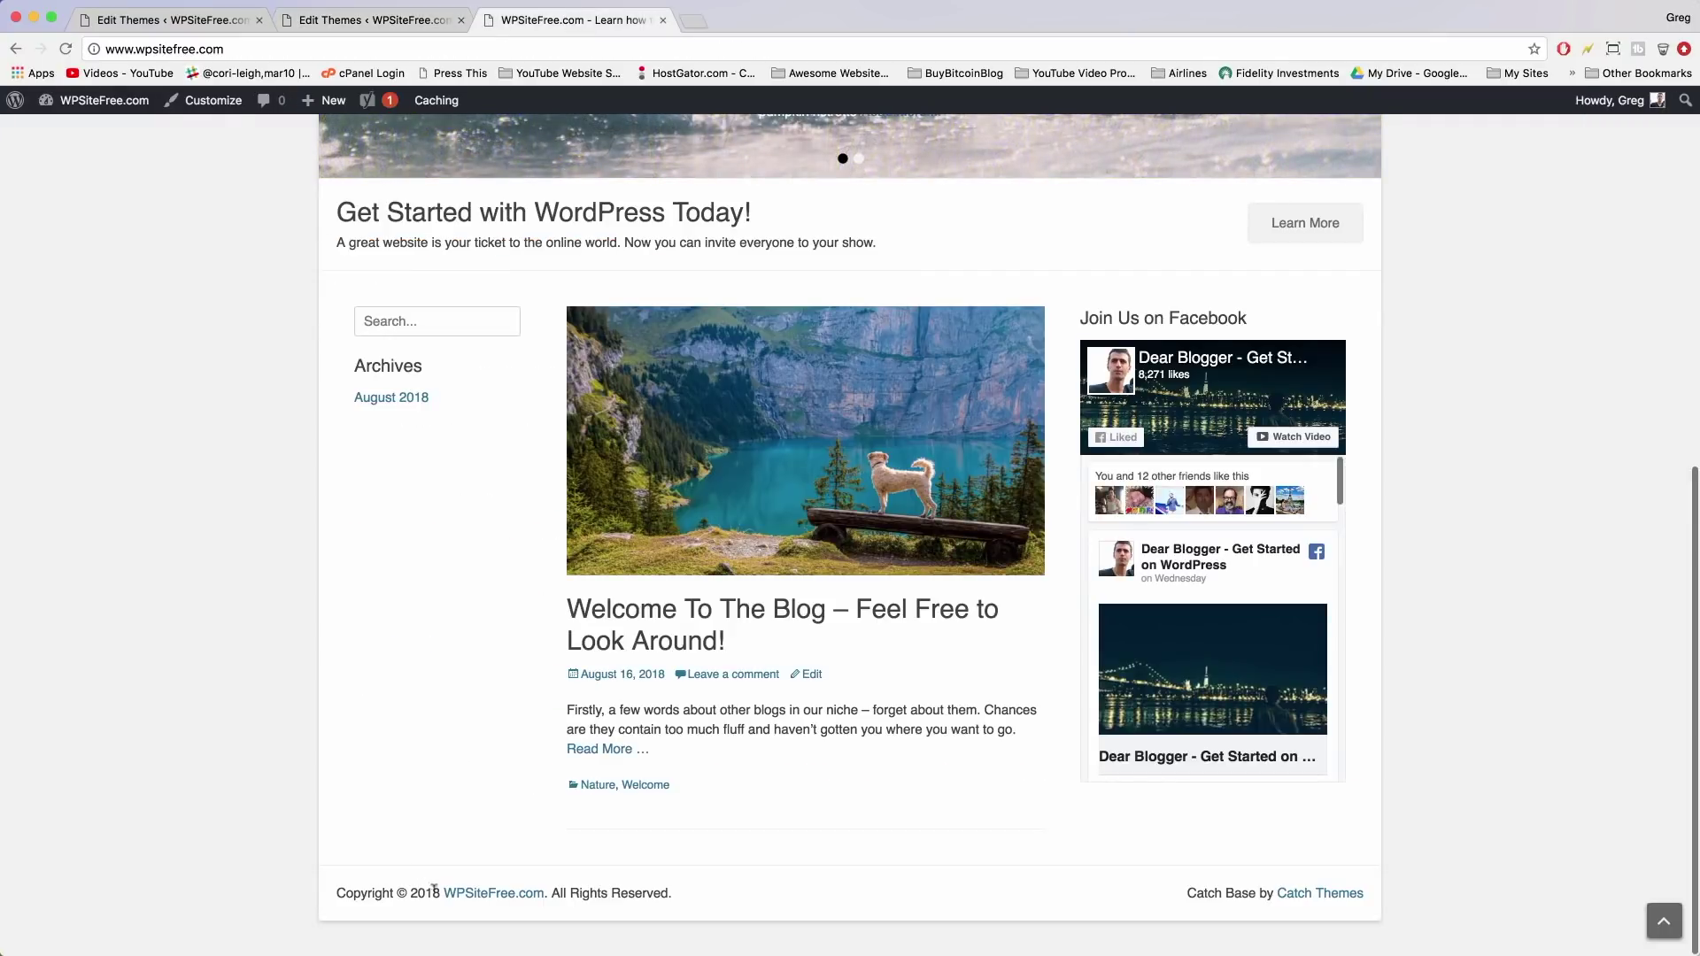
pyautogui.moveTo(440, 891); pyautogui.dragTo(340, 891)
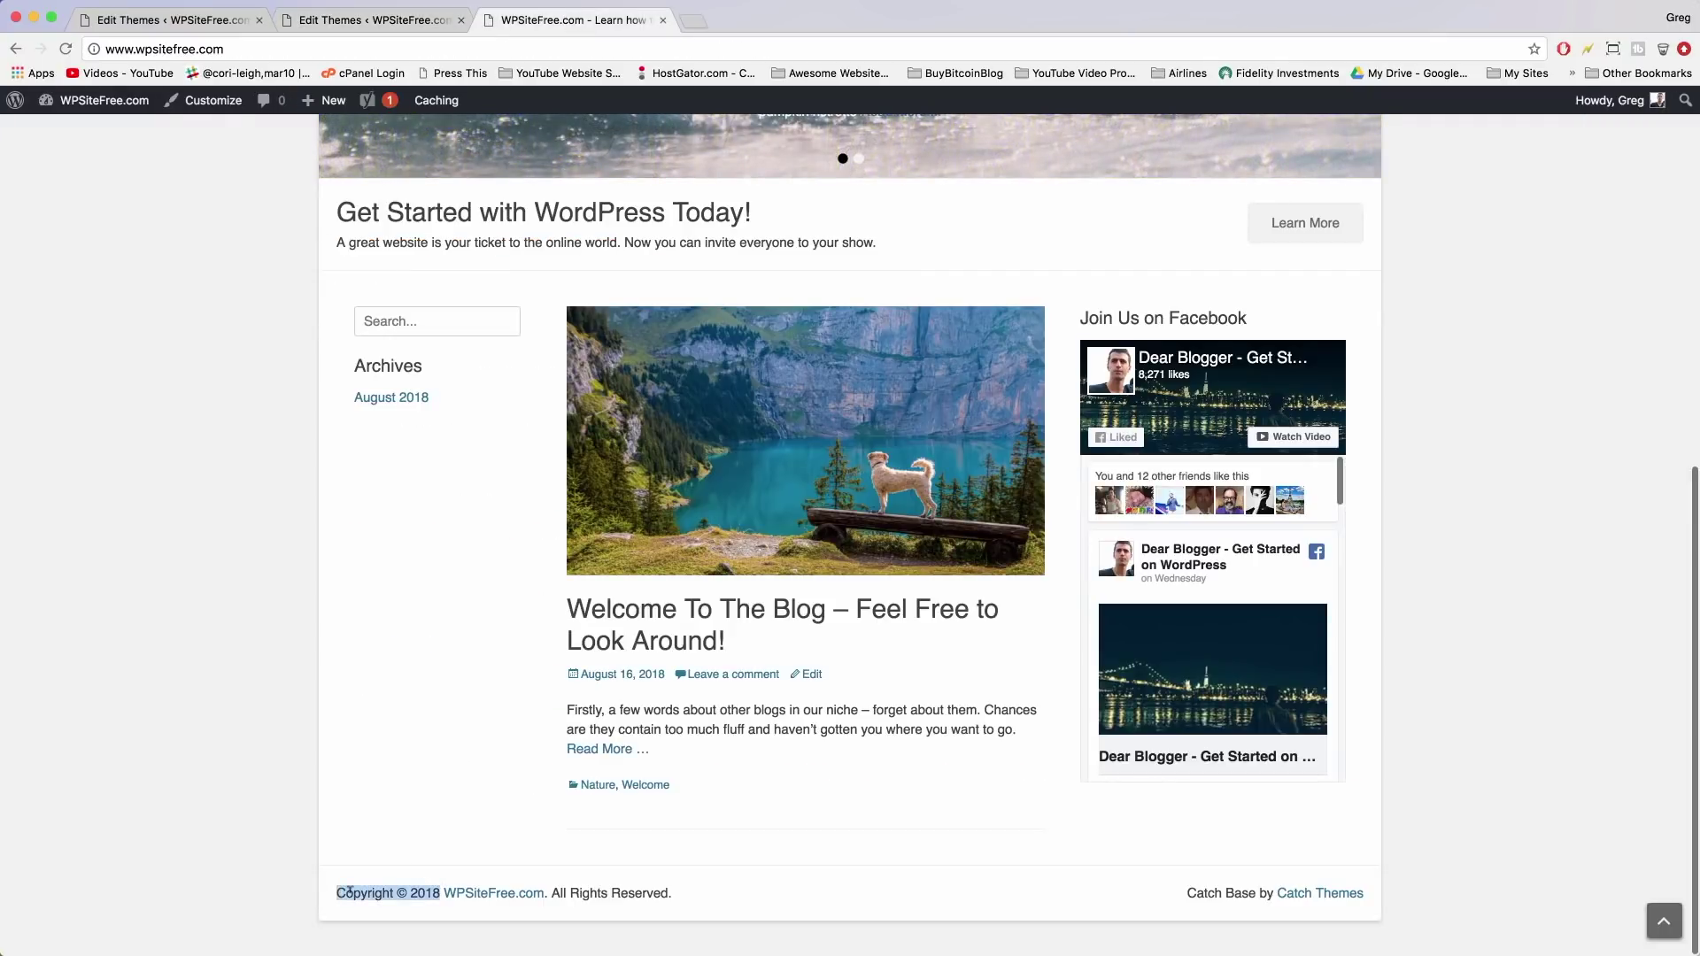
pyautogui.rightClick(349, 892)
pyautogui.click(372, 916)
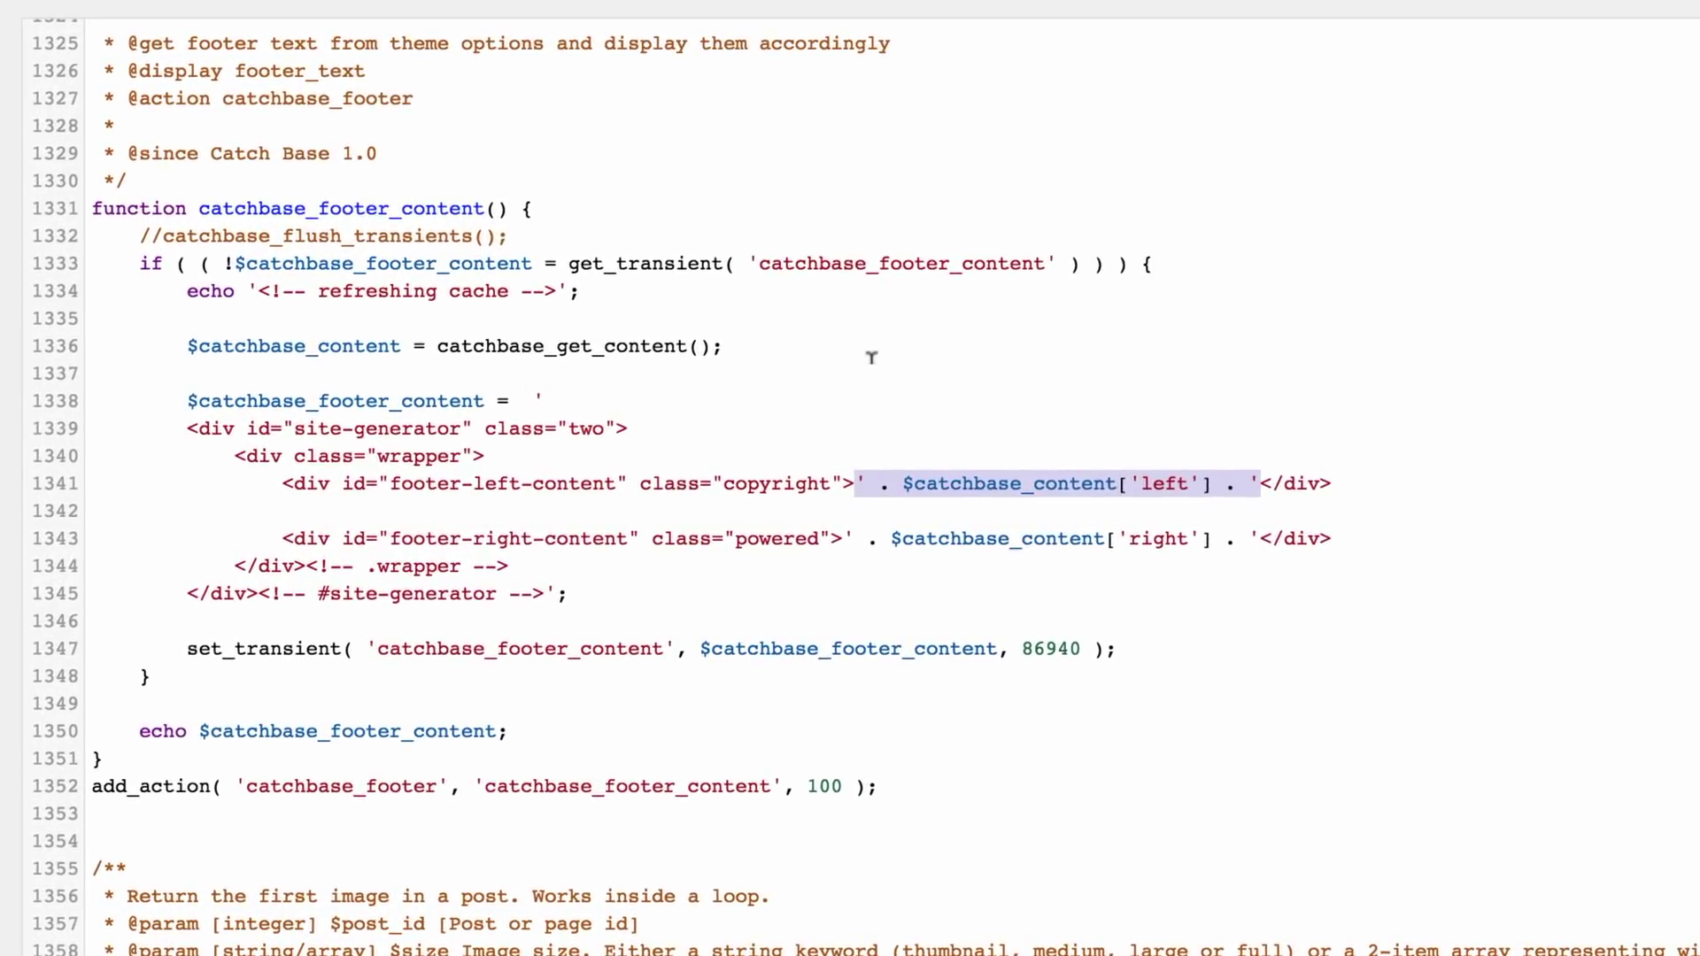
# Set footer left text to 'Copyright © 2018 DearBlogger Inc.' and right text to 'Learn how to make this website on YouTube'
pyautogui.press('super+v')
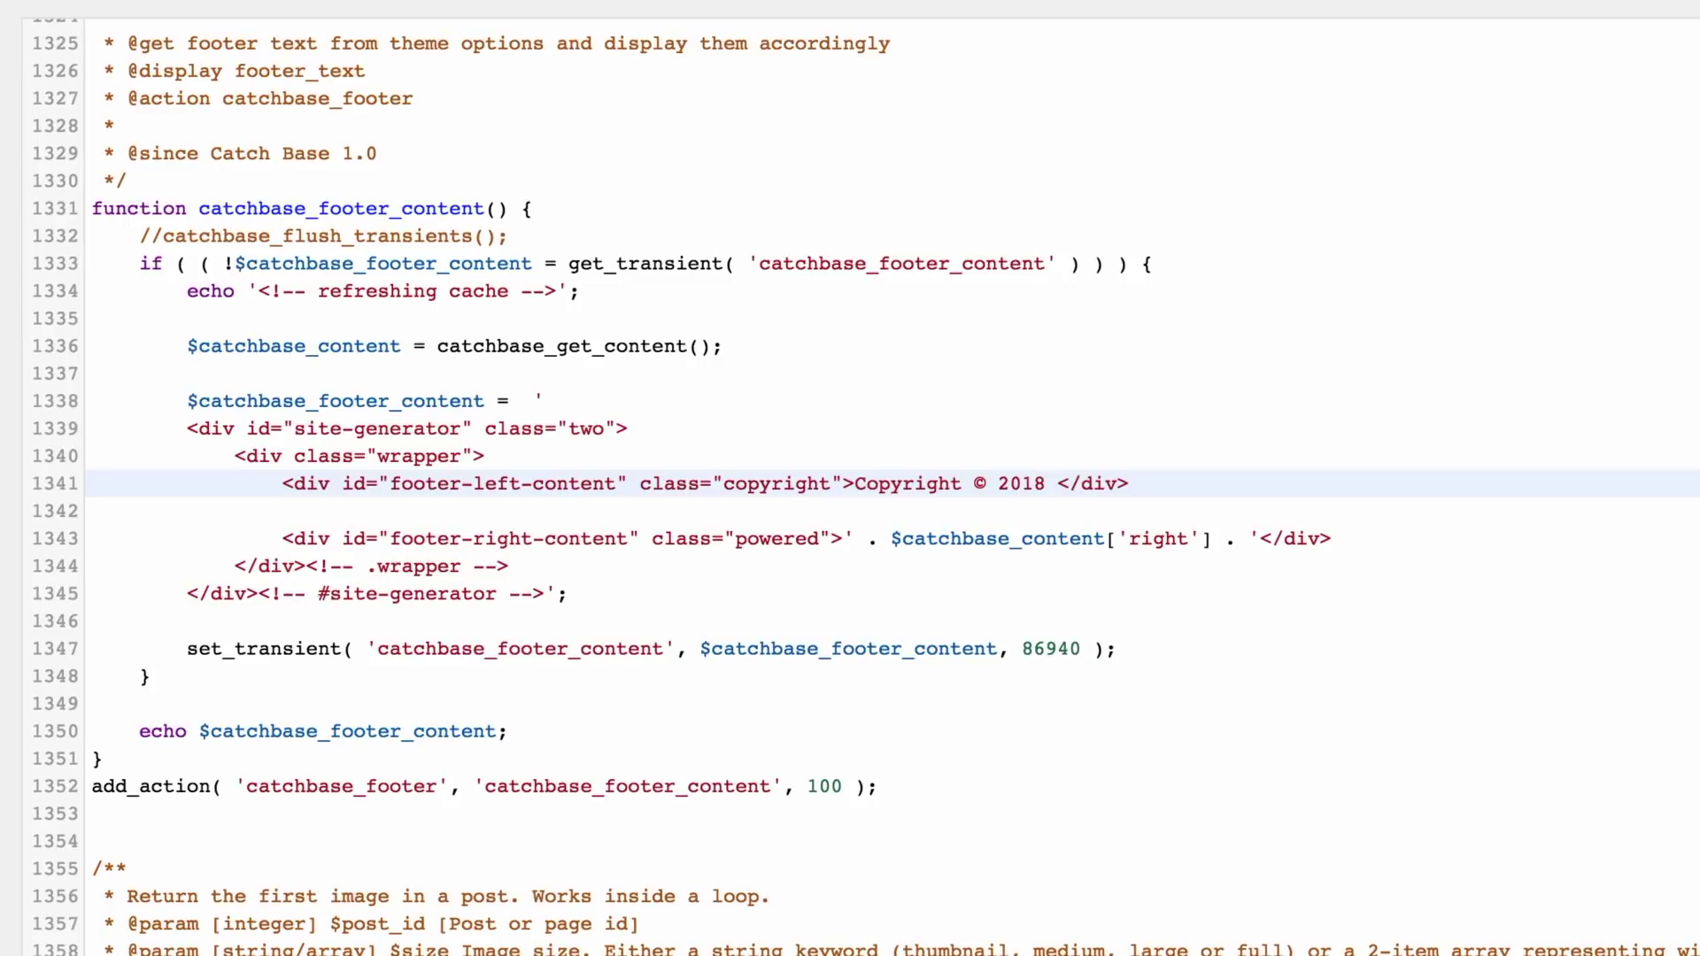
pyautogui.write('DearBlogger In')
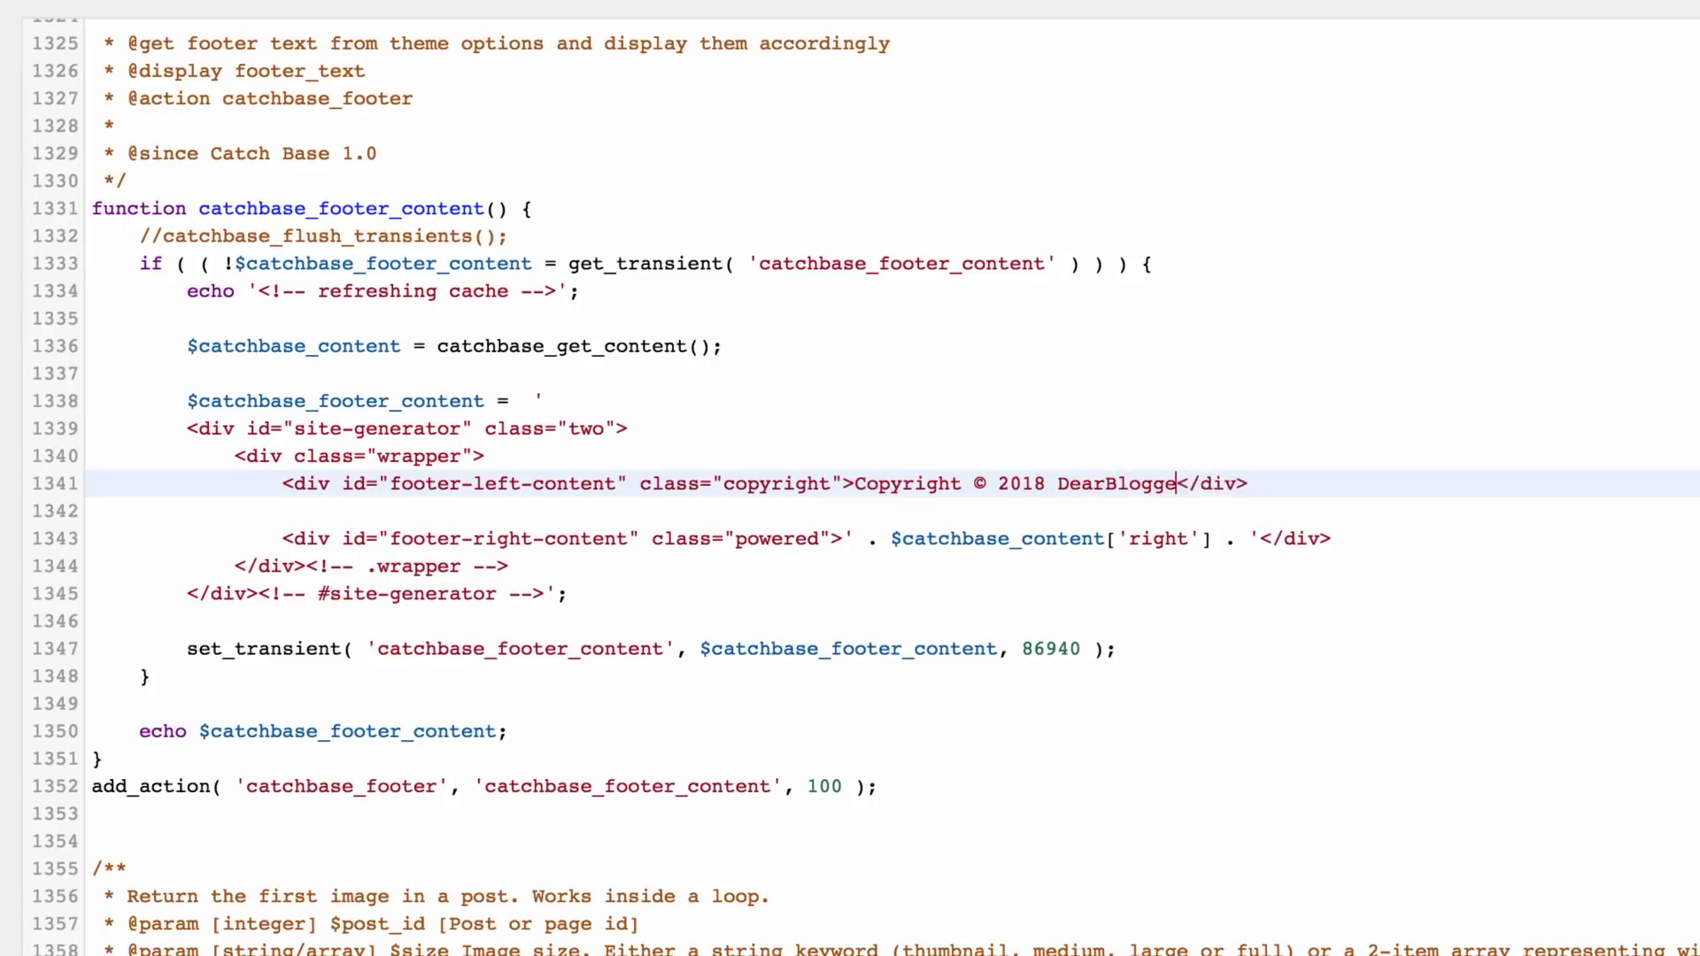
pyautogui.write('c.')
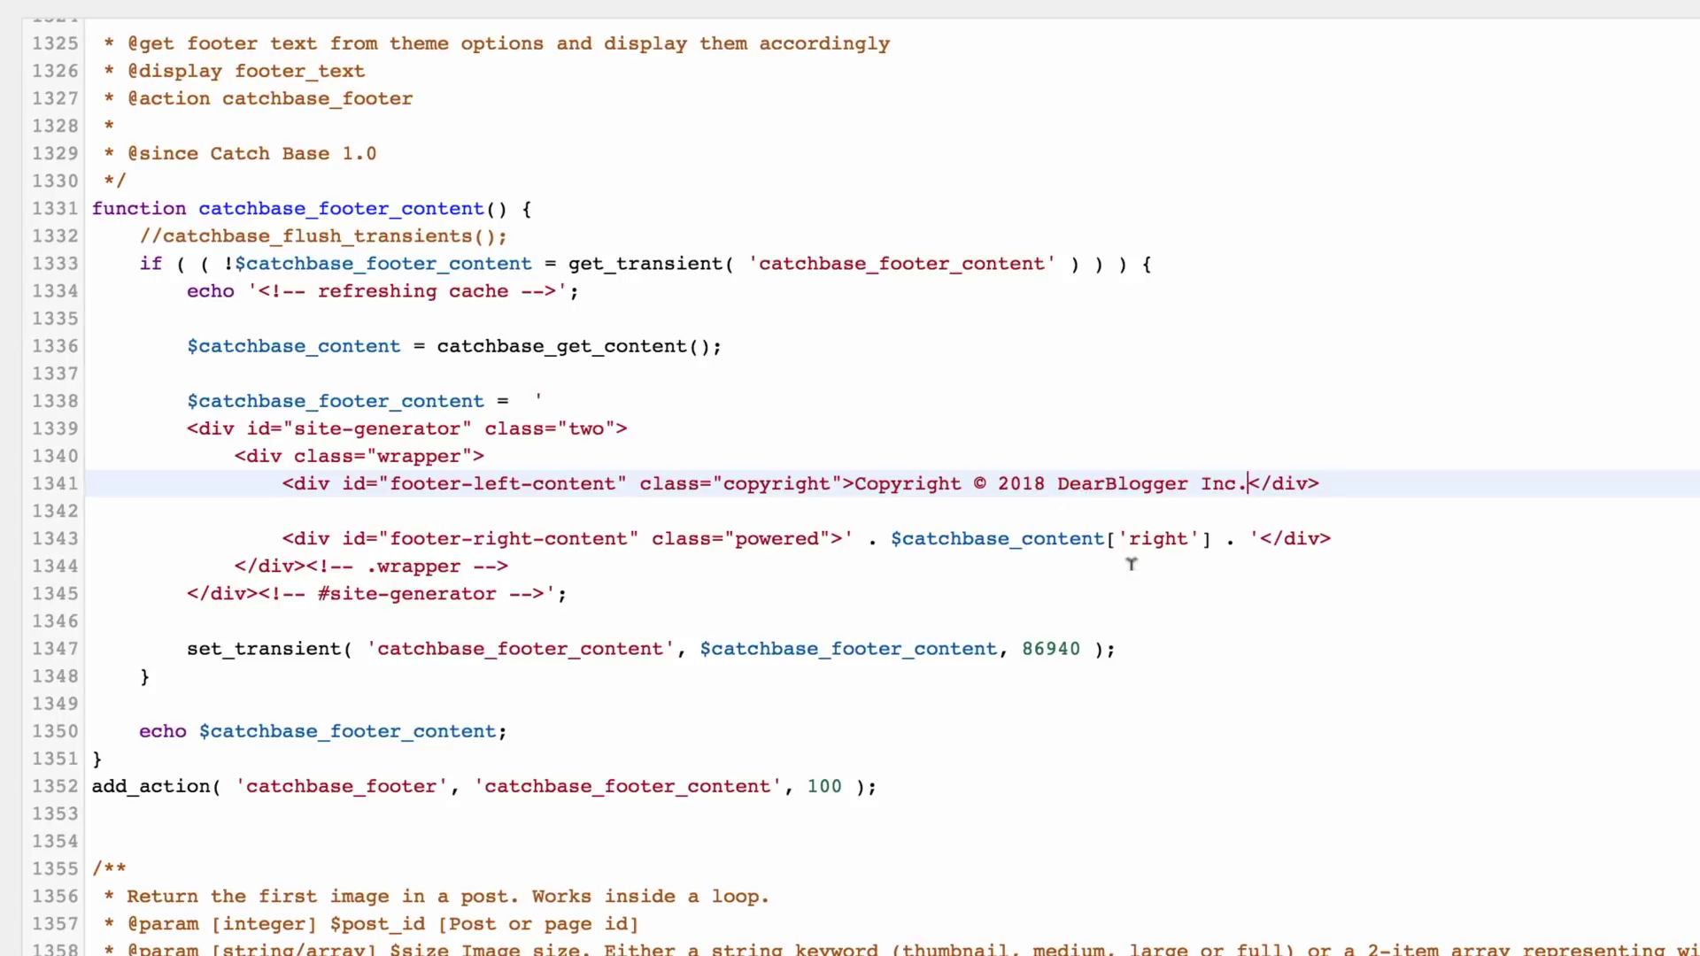
pyautogui.moveTo(1262, 538); pyautogui.dragTo(842, 538)
pyautogui.press('BackSpace')
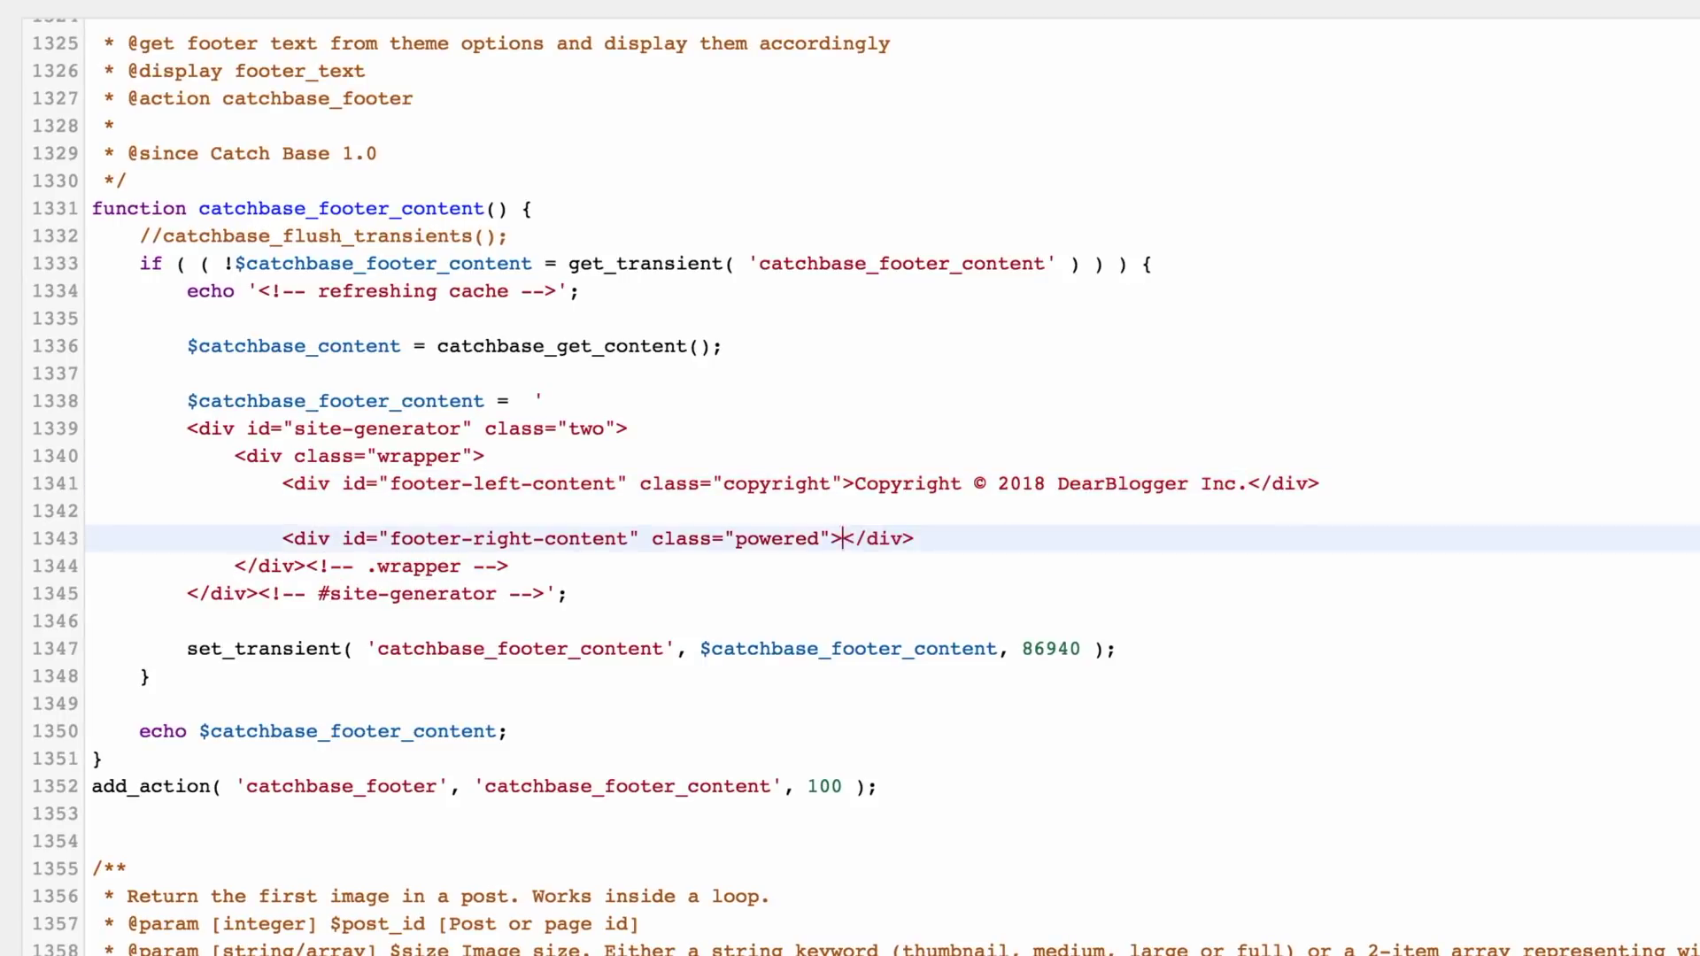
pyautogui.write('Learn how to make ')
pyautogui.write('this ')
pyautogui.write('website on YouT')
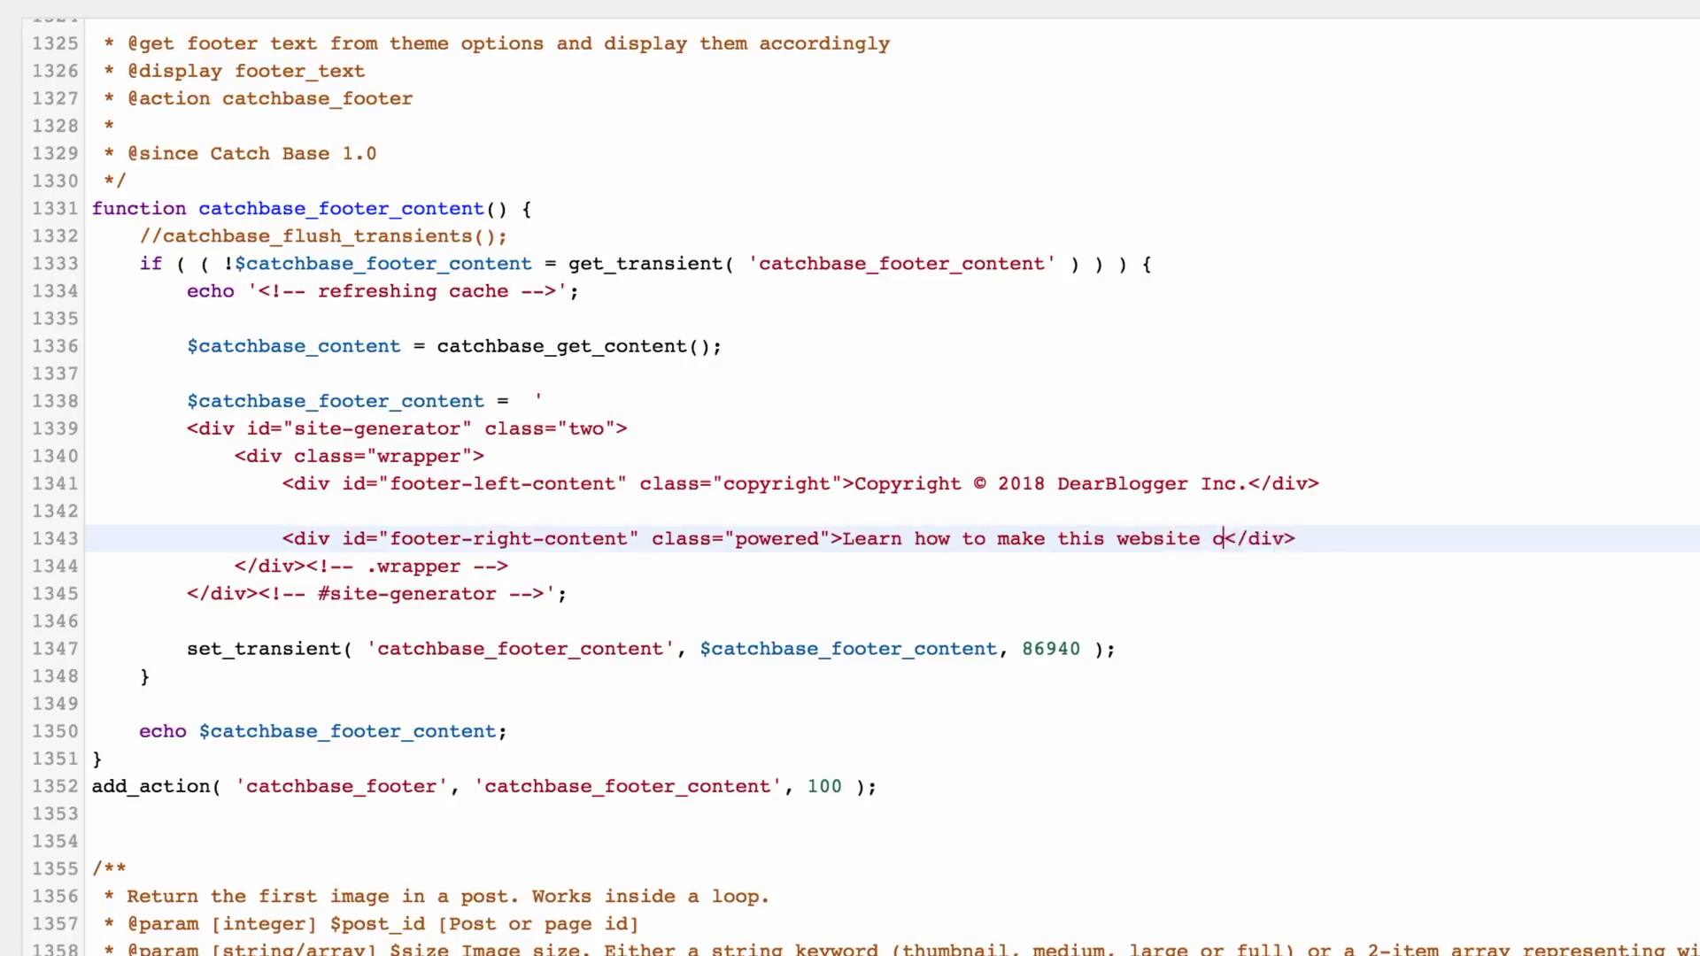
pyautogui.write('ube')
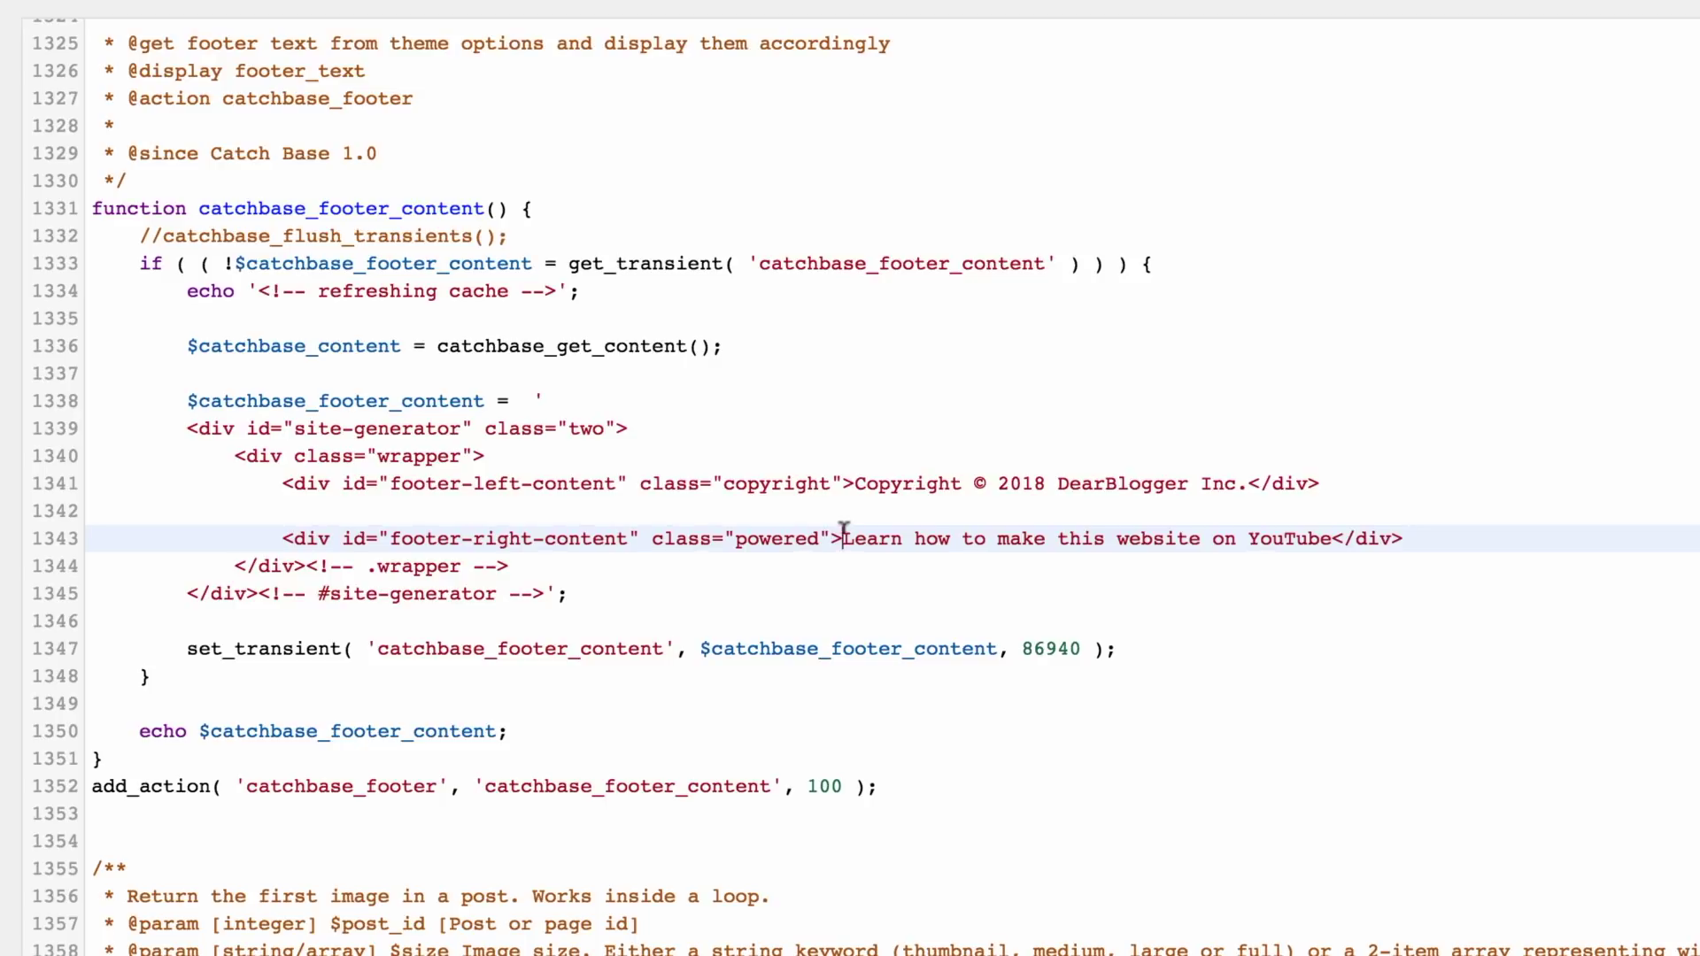
pyautogui.click(844, 528)
pyautogui.write('<')
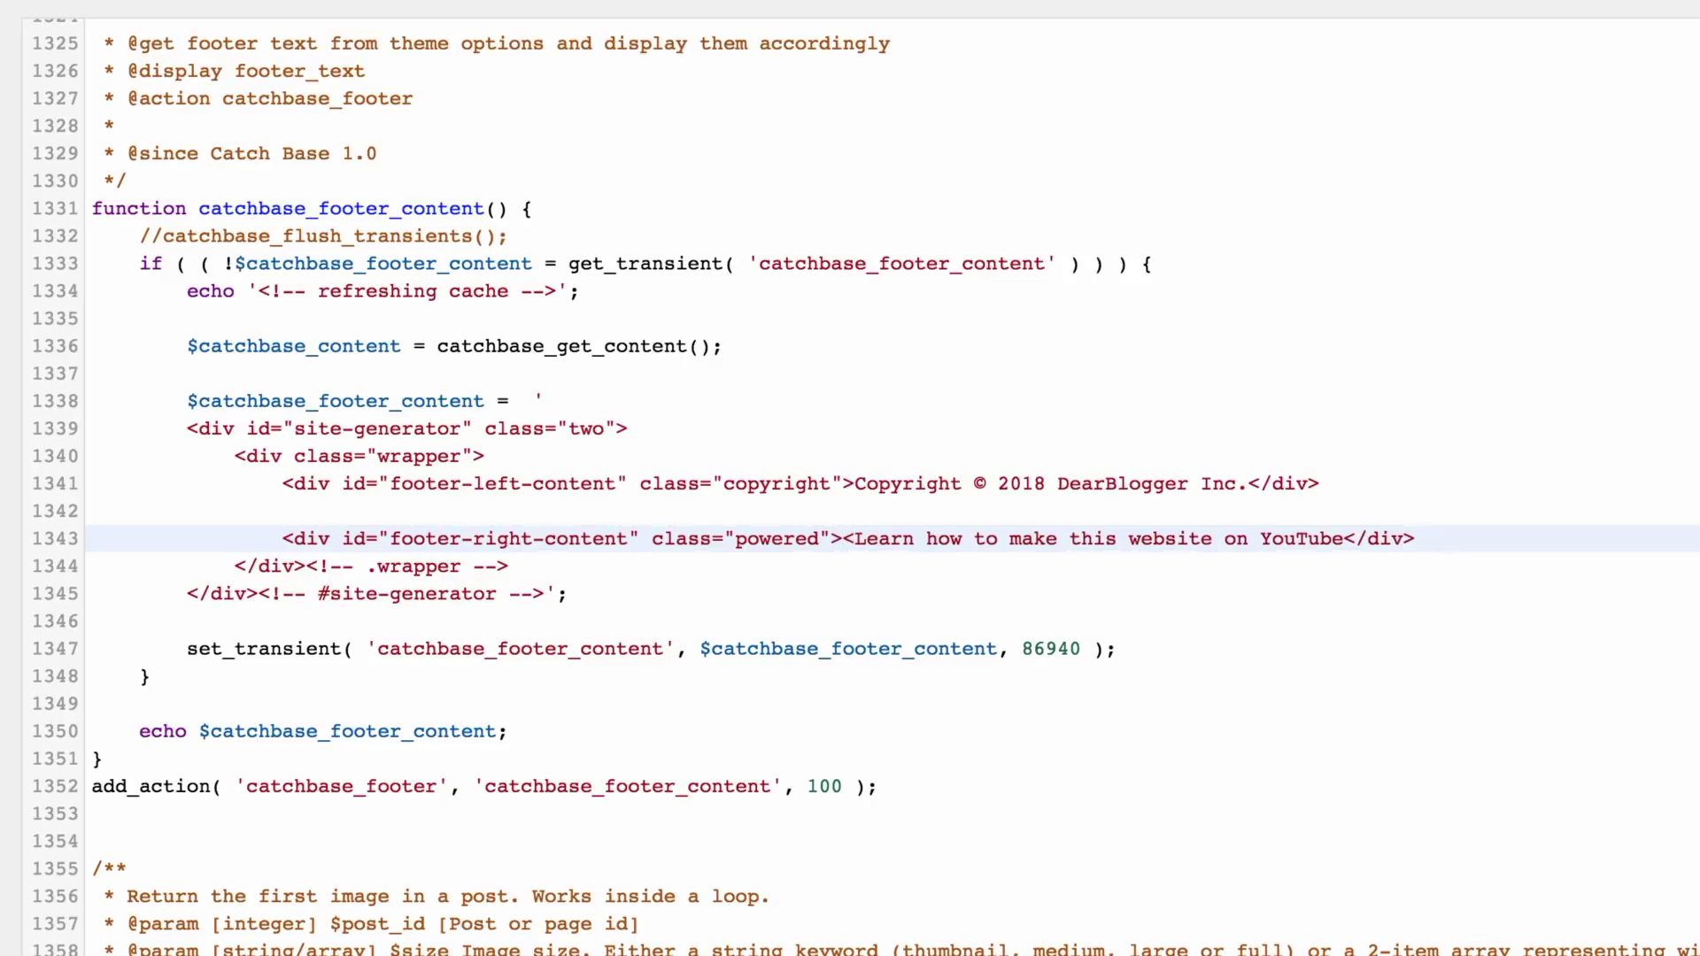
pyautogui.write('a hre')
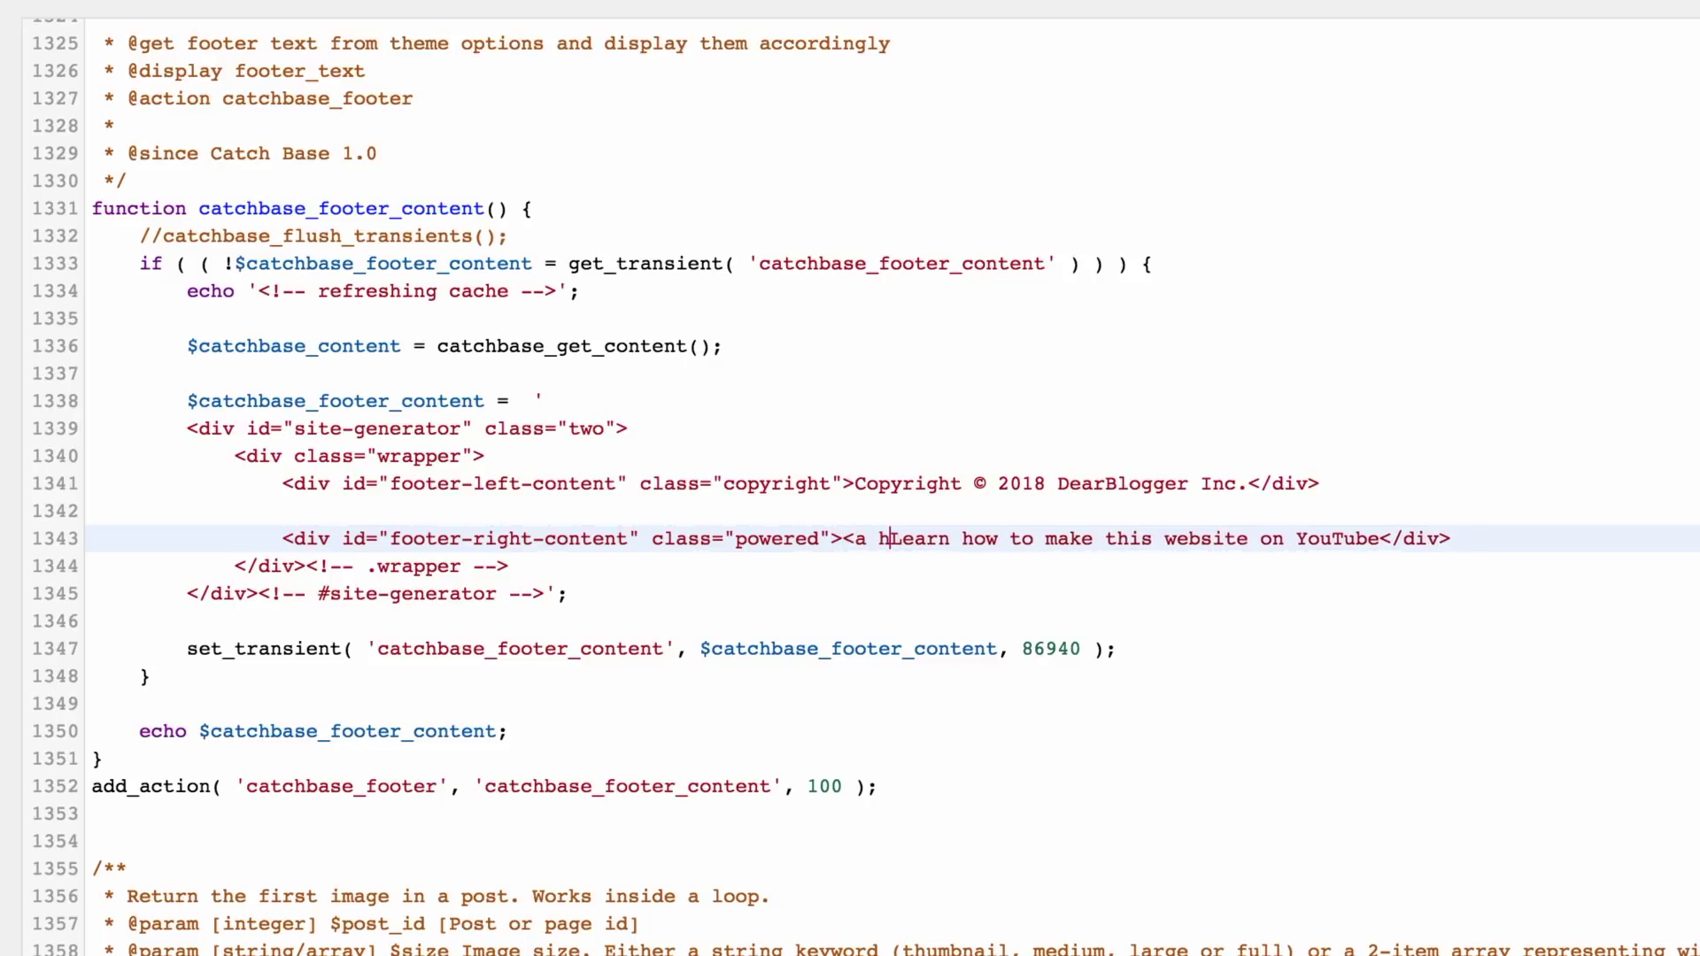
pyautogui.write('f="')
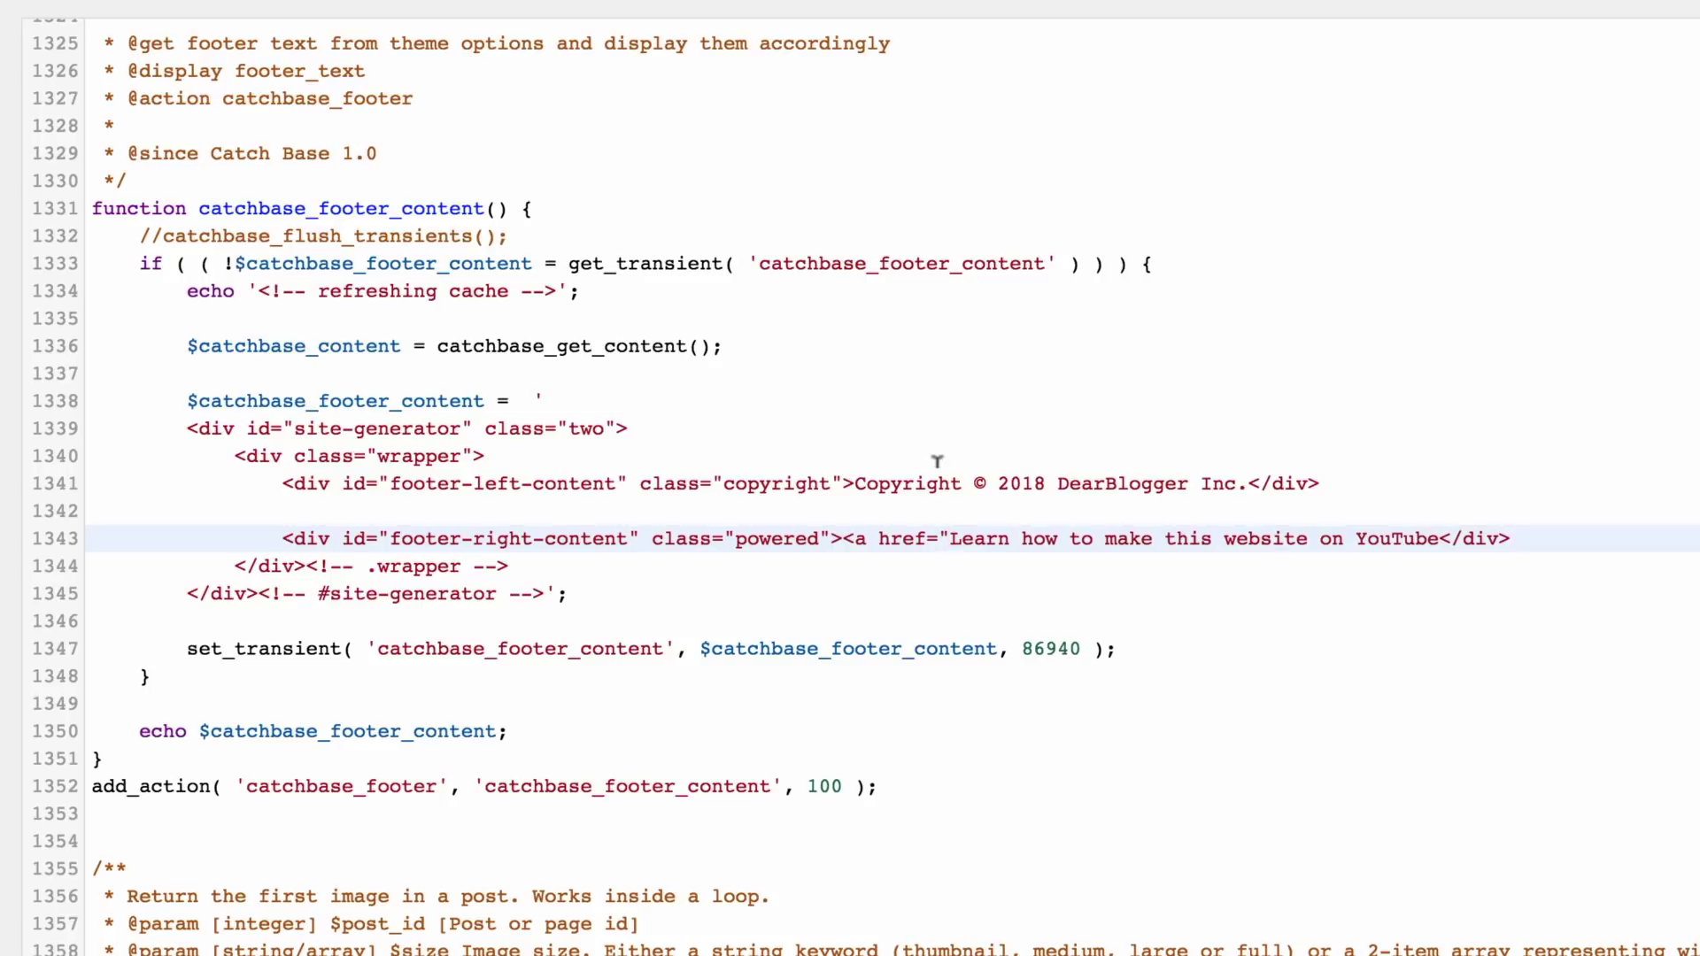
pyautogui.write('htt')
pyautogui.write('p://')
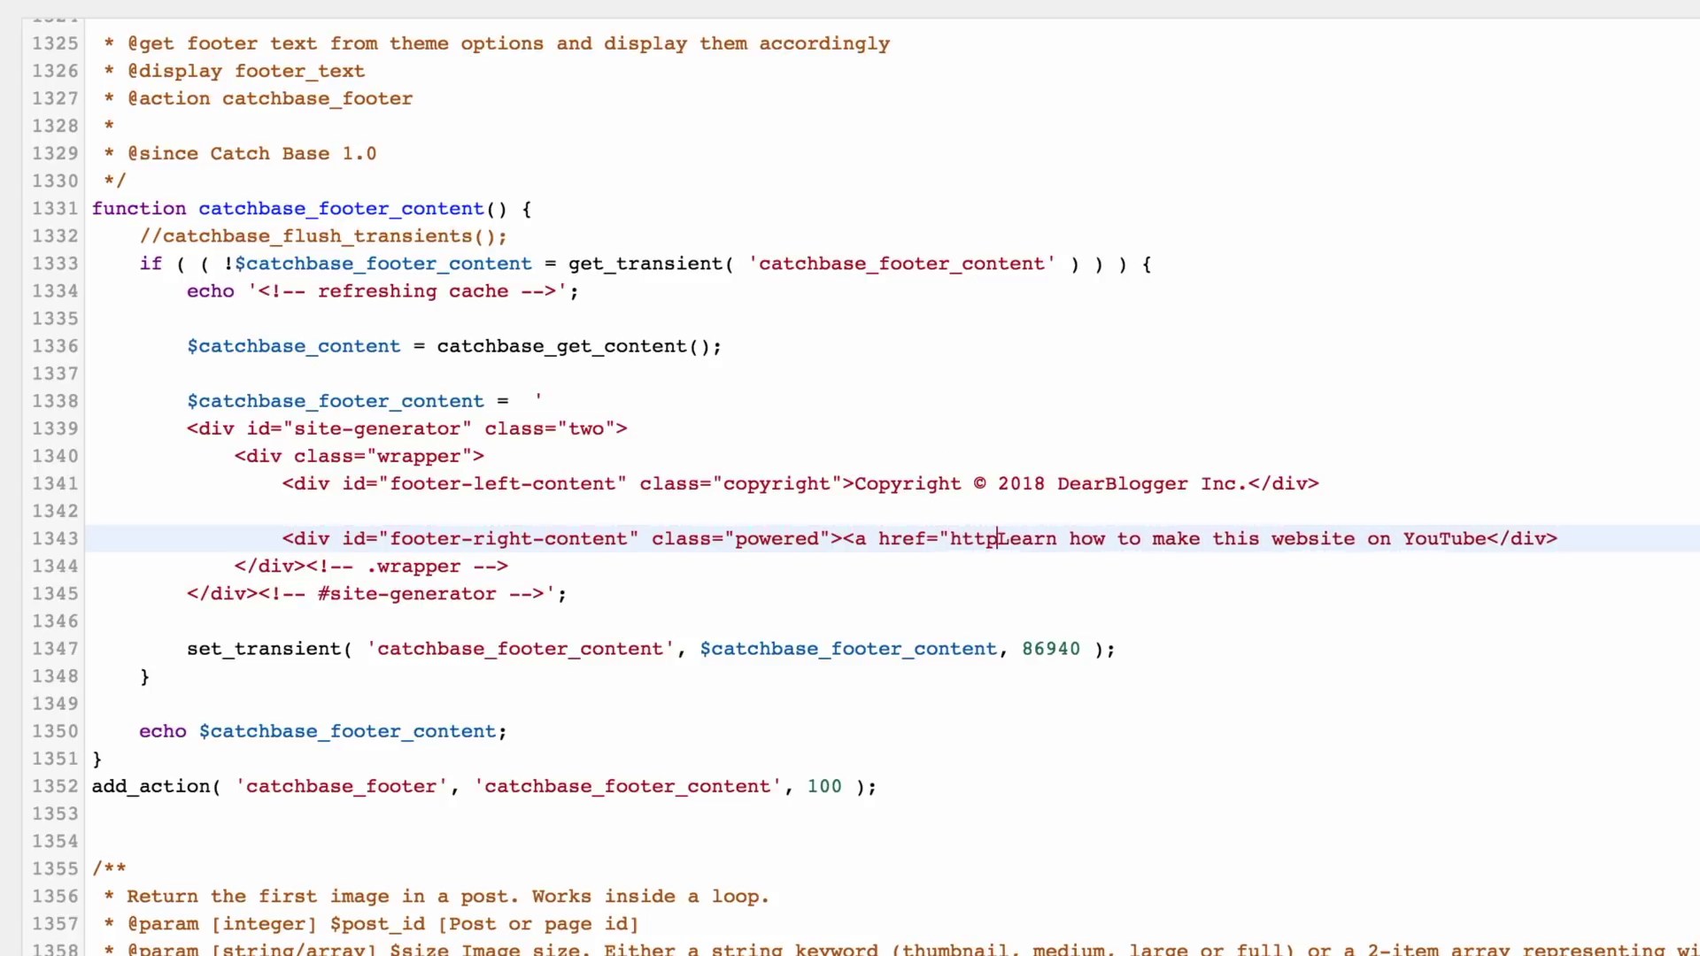
pyautogui.write('www.')
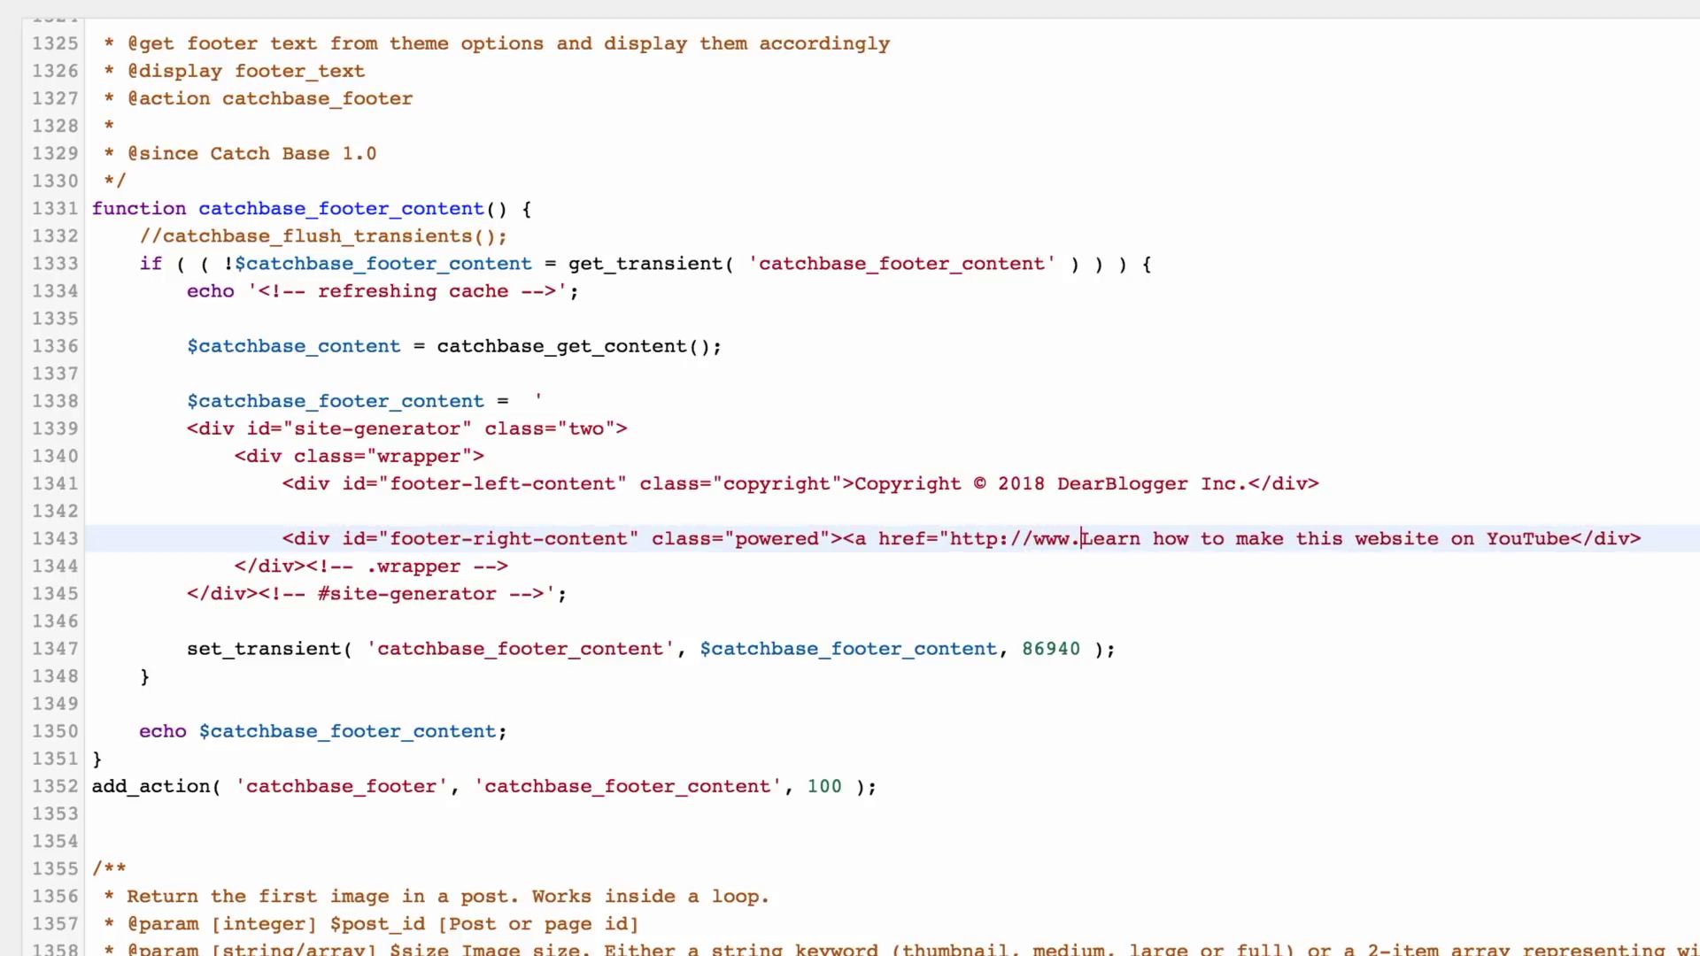
pyautogui.write('youtube.com')
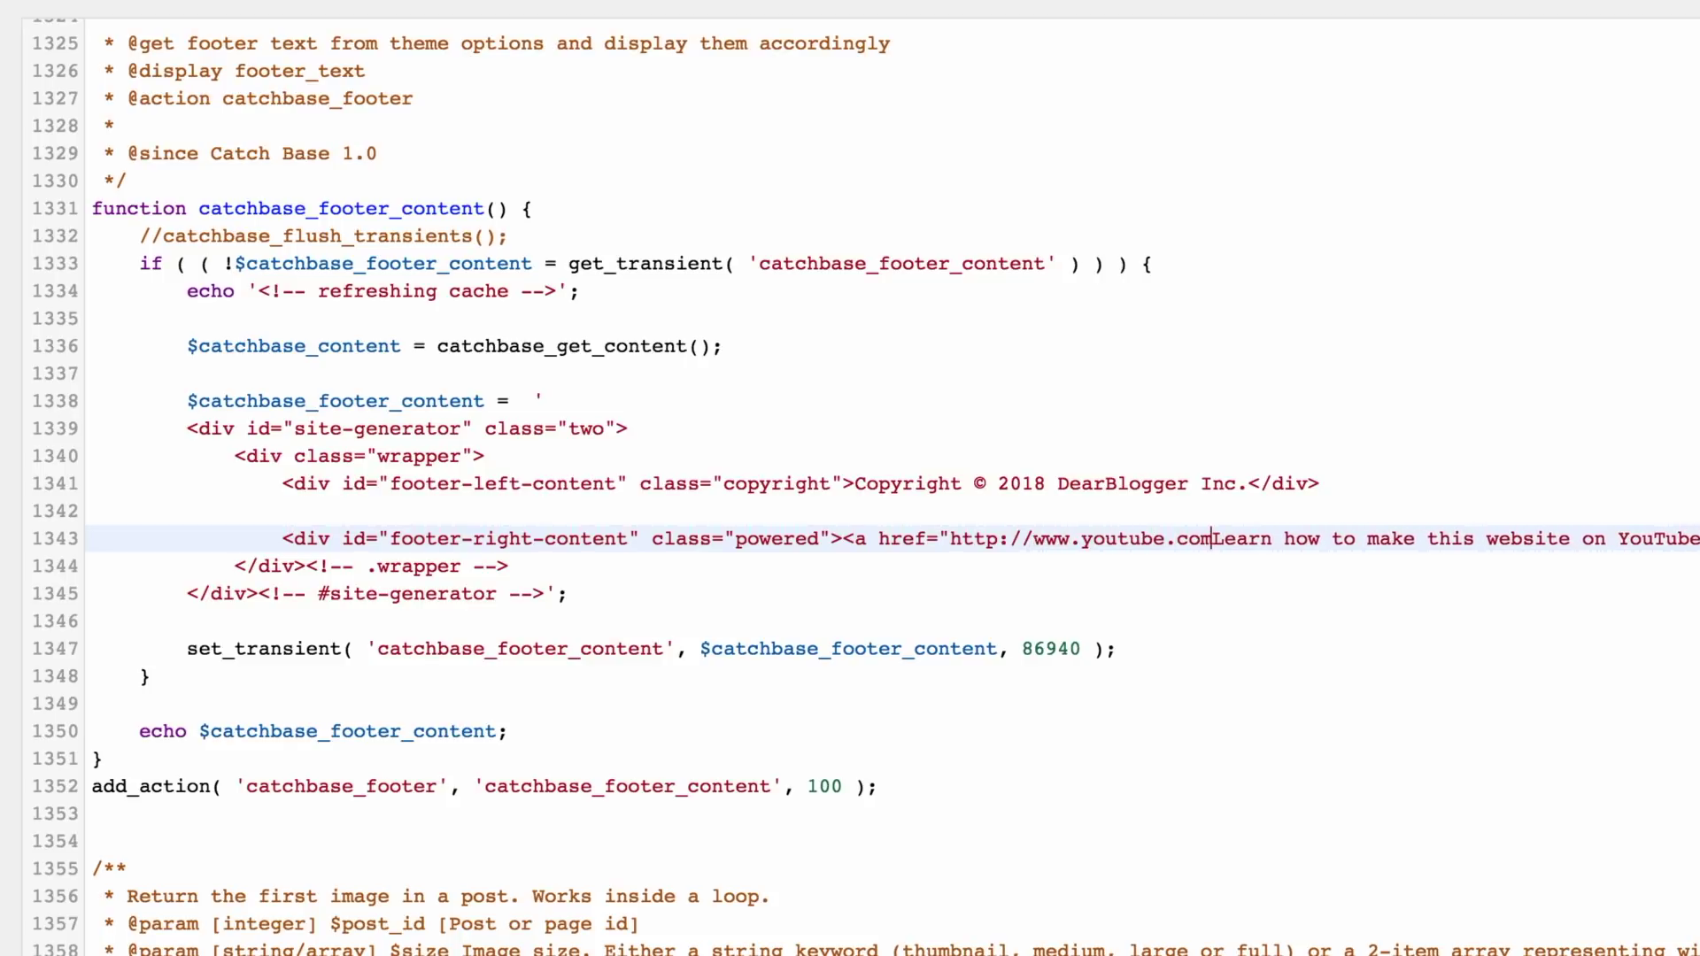
pyautogui.write('">')
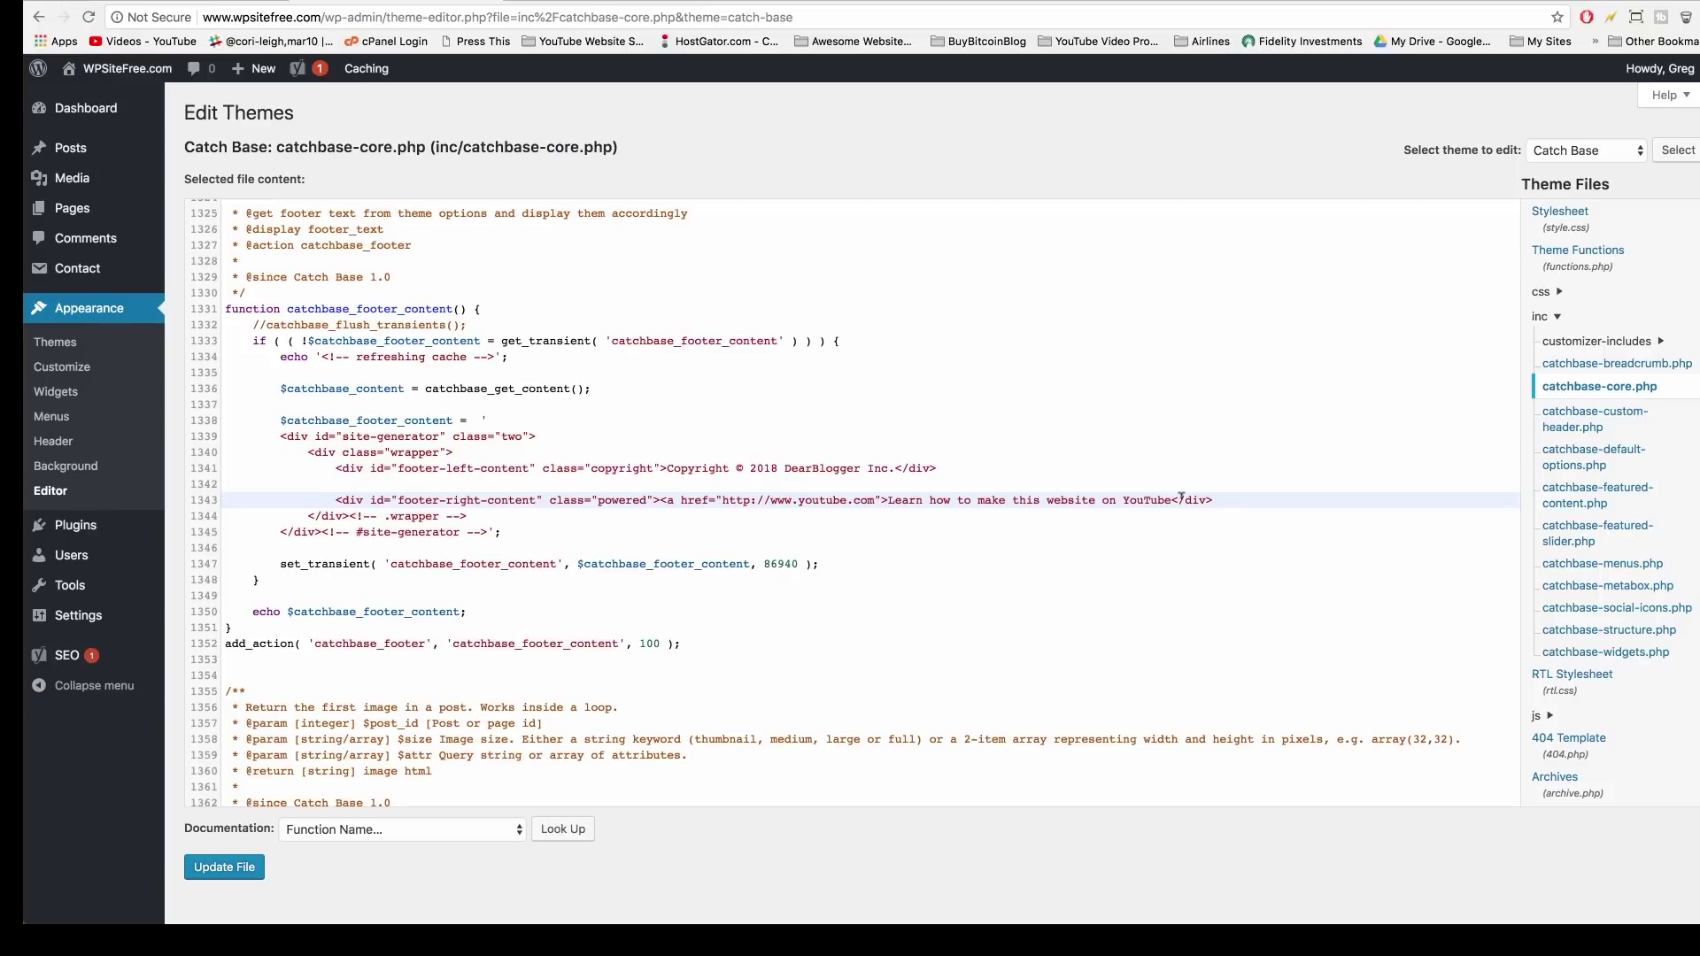
pyautogui.click(1181, 498)
pyautogui.write('<a')
pyautogui.press('BackSpace')
pyautogui.write('/a></')
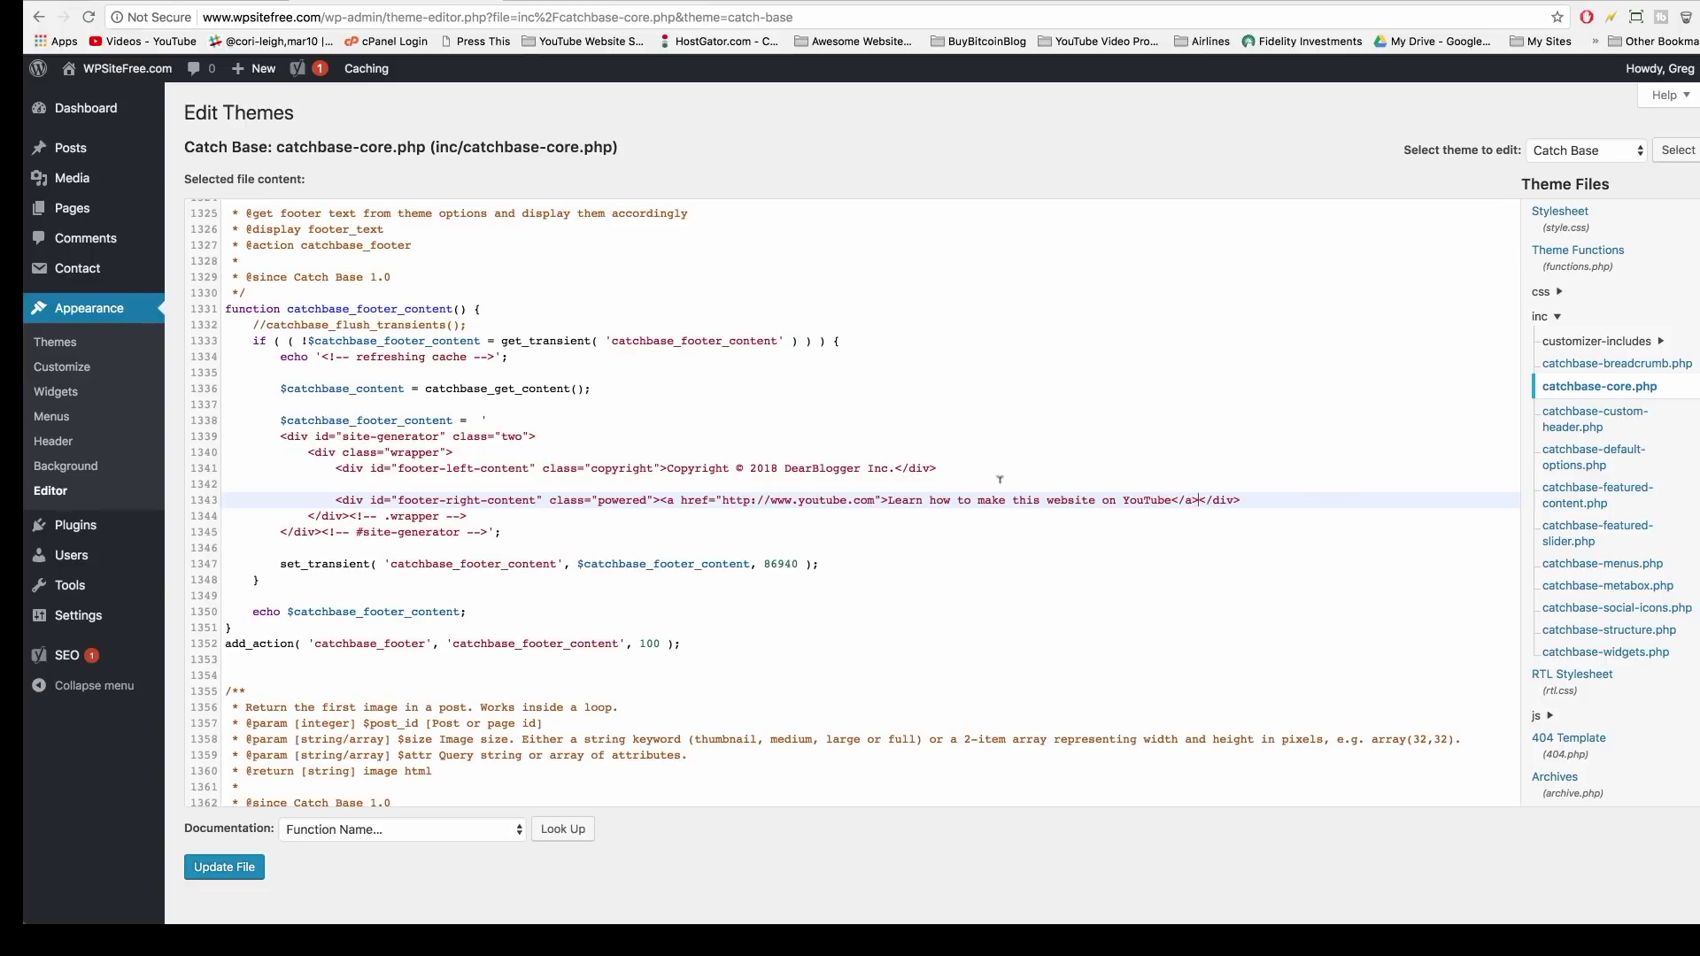
# Select the opening and closing link tags to verify the markup is correct
pyautogui.moveTo(661, 501); pyautogui.dragTo(816, 532)
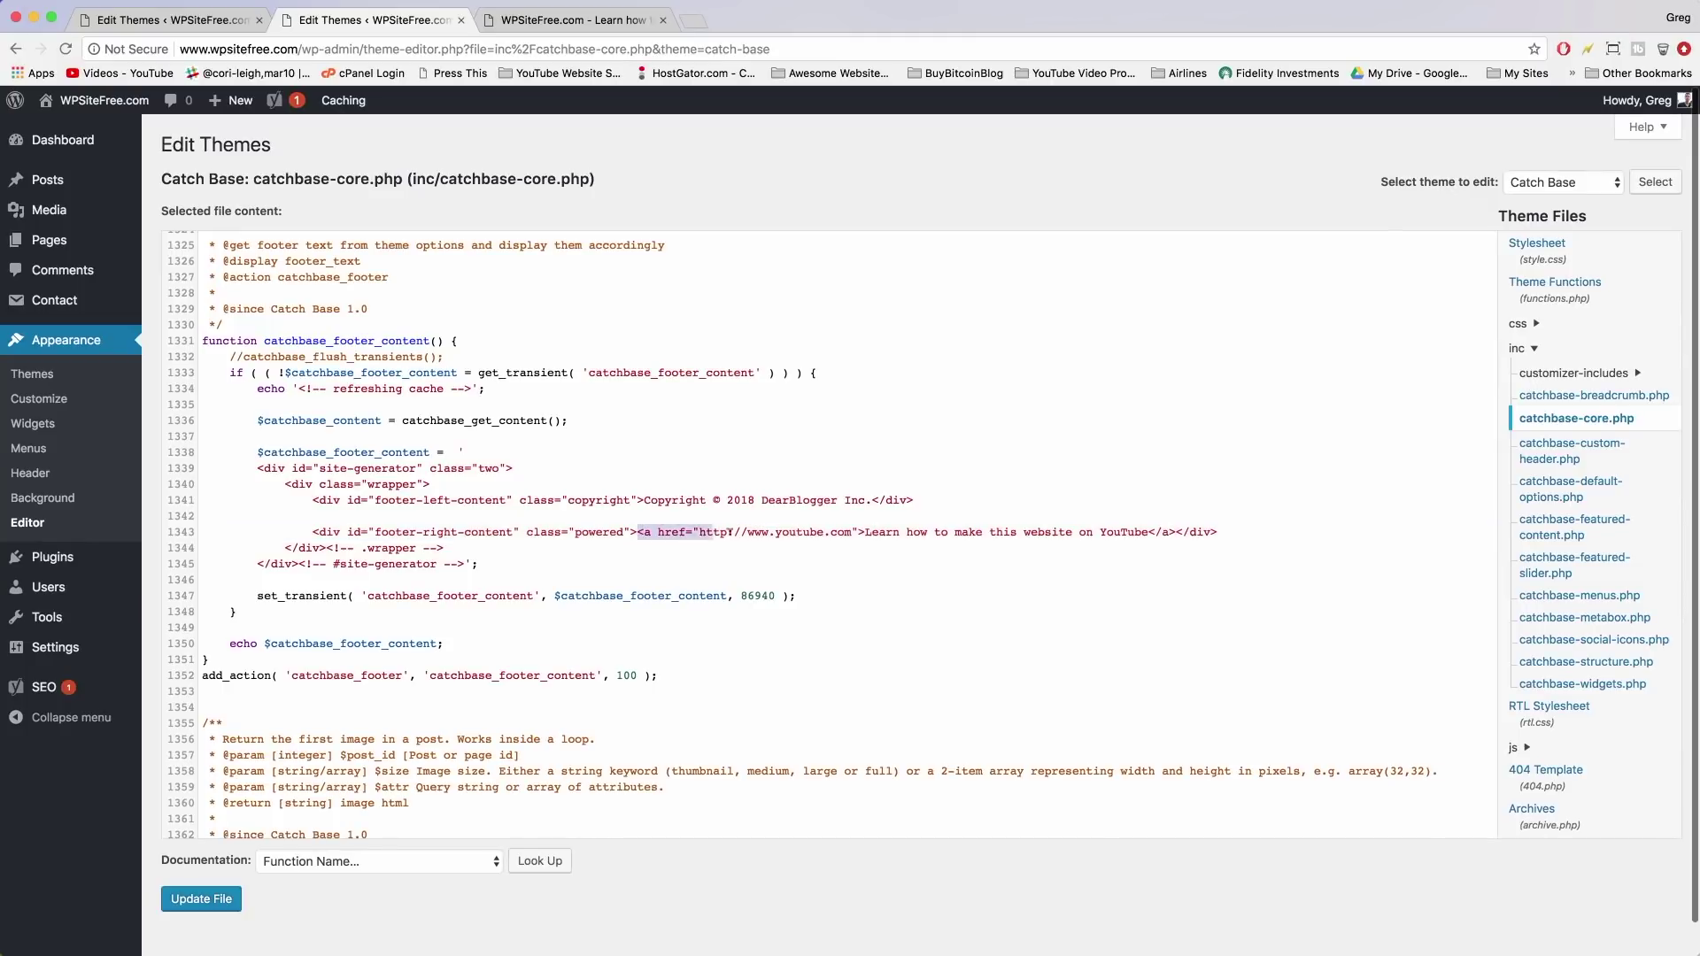
pyautogui.click(998, 531)
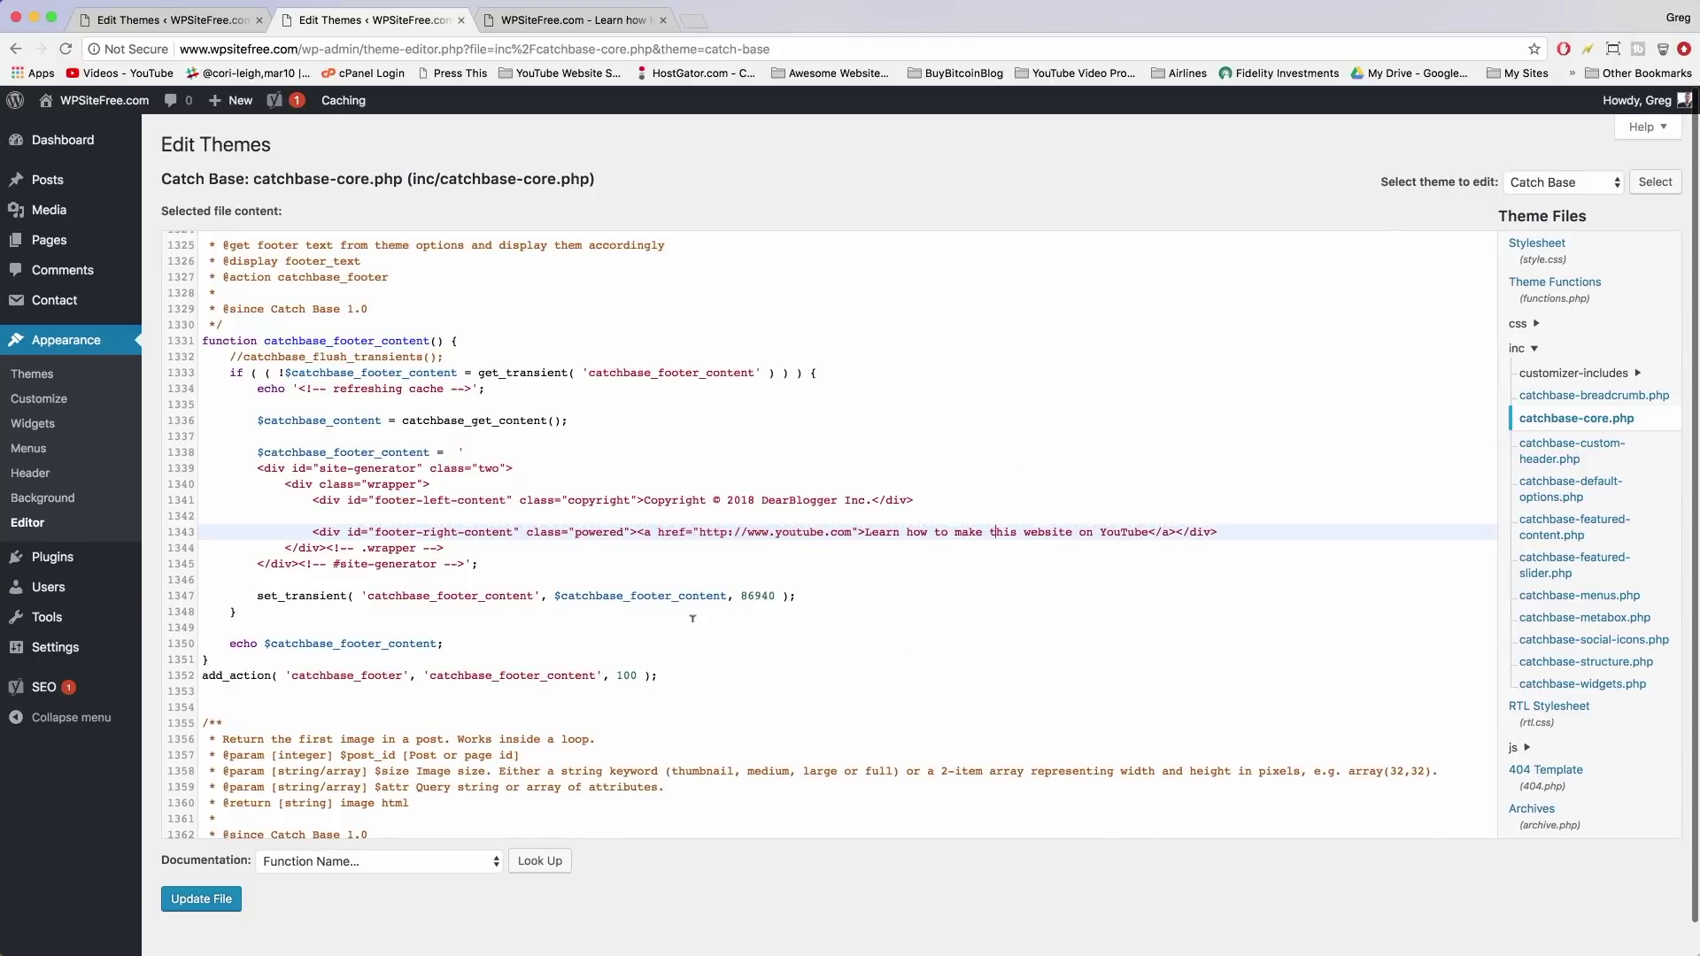
pyautogui.moveTo(1148, 531); pyautogui.dragTo(1179, 530)
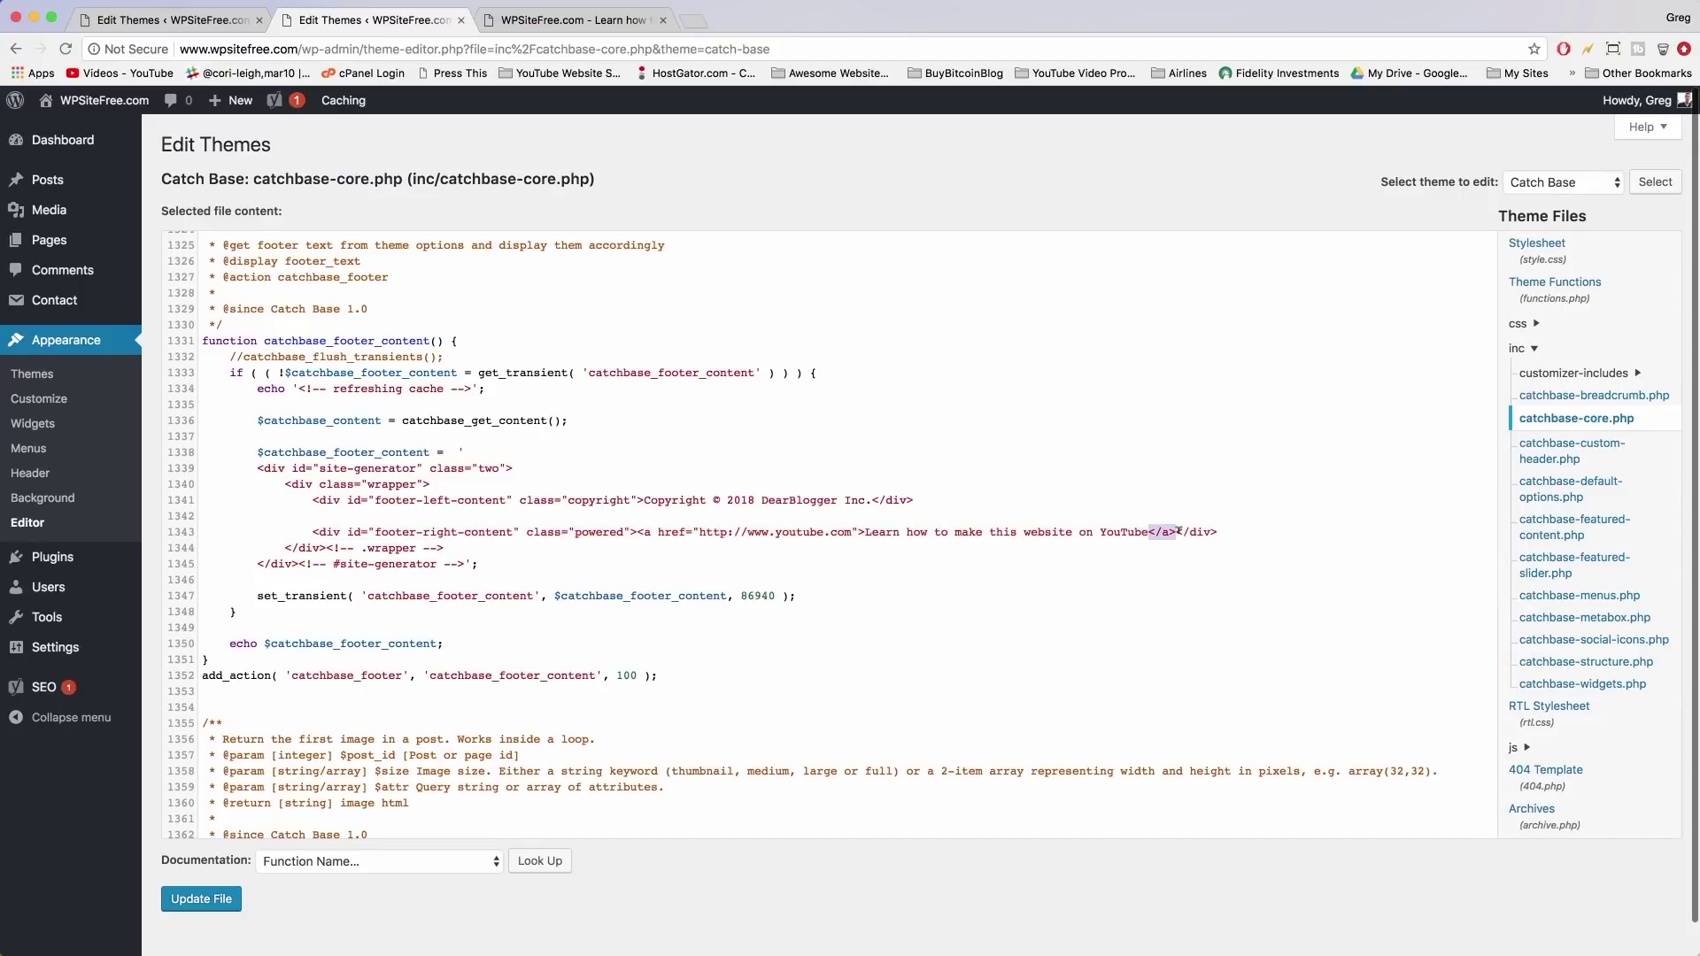
pyautogui.click(908, 563)
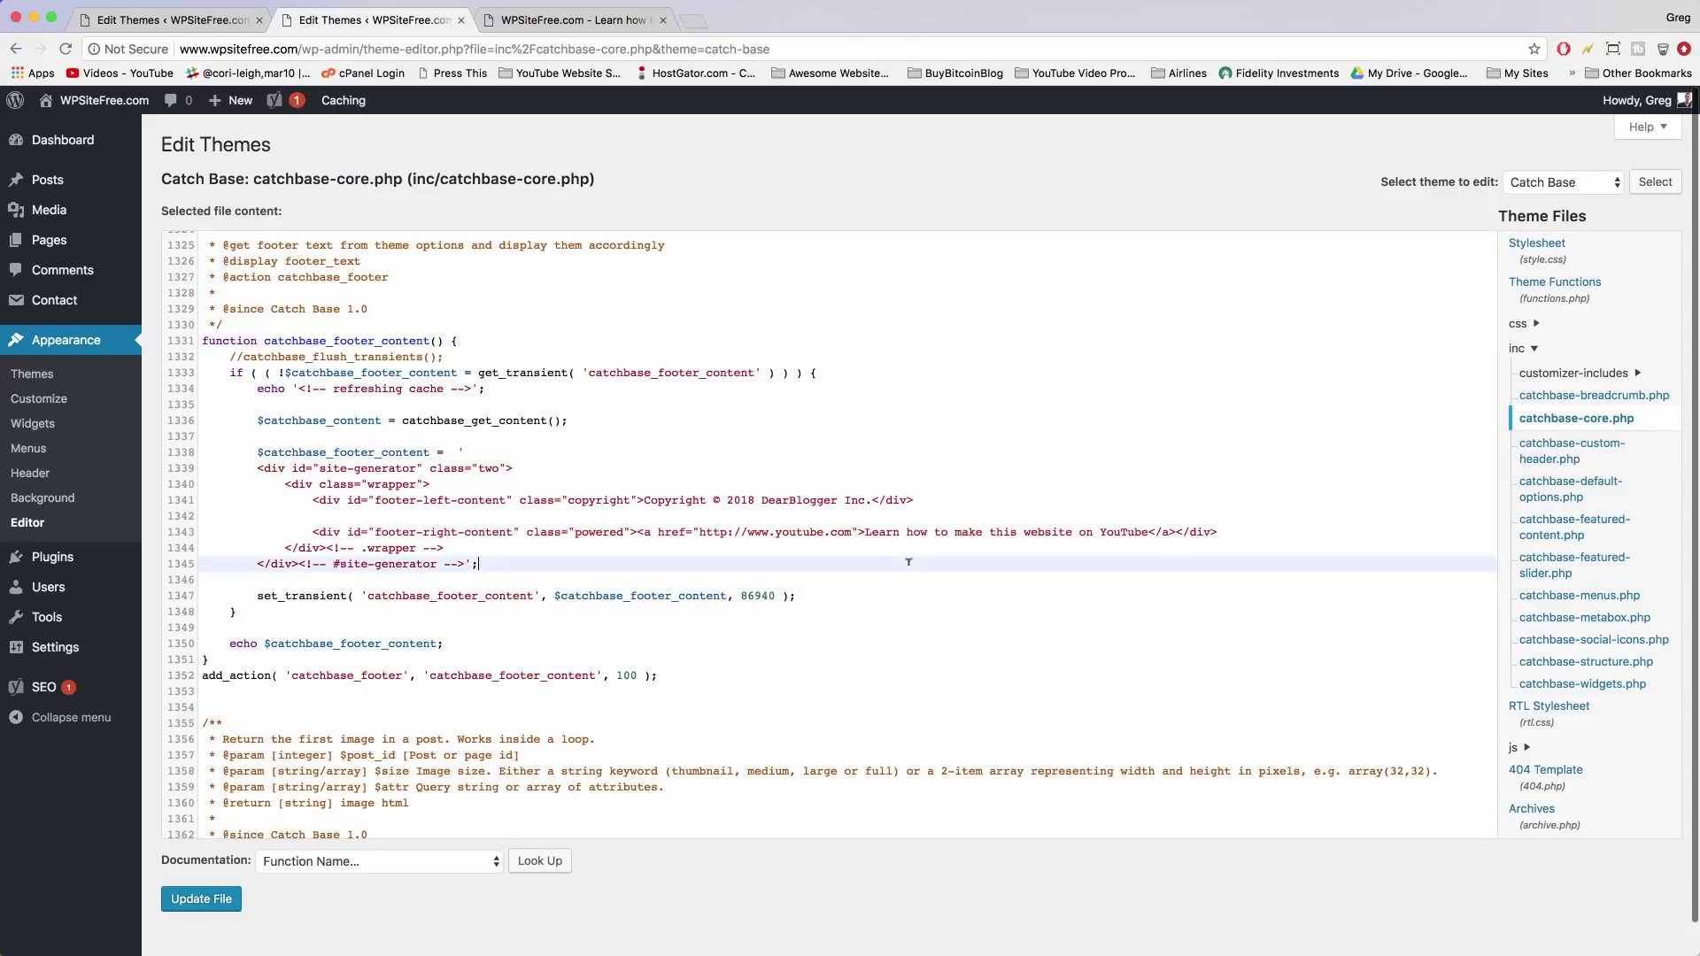
pyautogui.moveTo(1179, 531); pyautogui.dragTo(1166, 532)
pyautogui.press('Up')
pyautogui.press('Up')
# Save the edited catchbase-core.php theme file
pyautogui.click(198, 899)
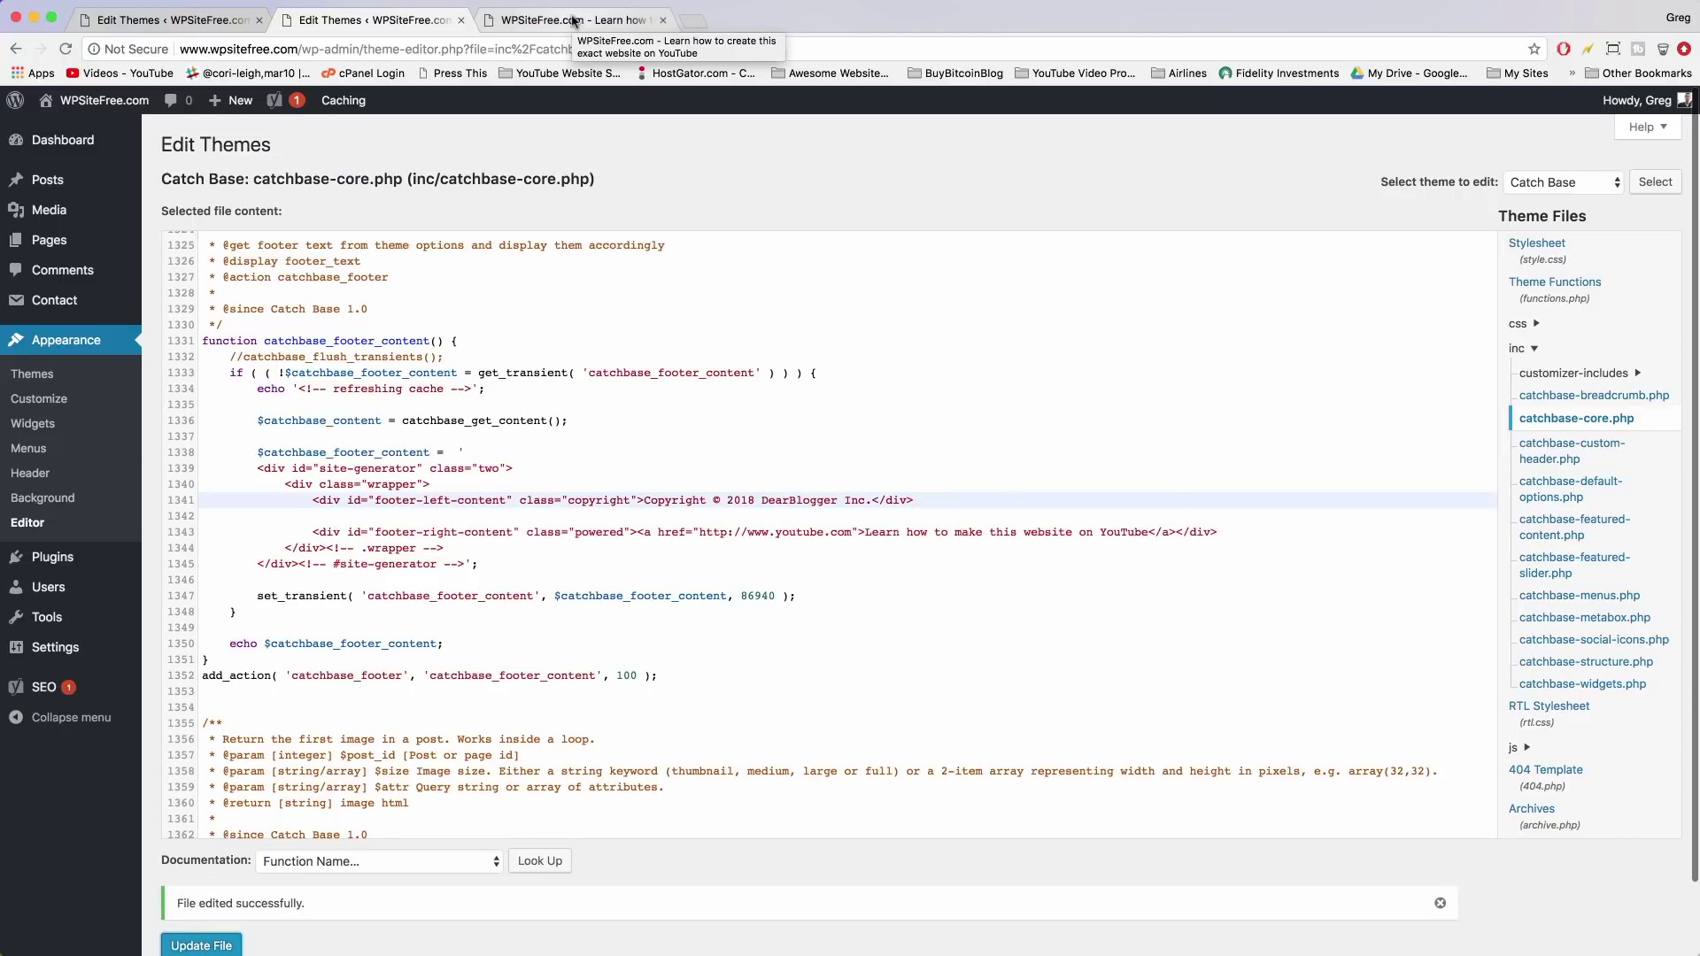
pyautogui.scroll(-4, 615, 467)
pyautogui.scroll(10, 614, 466)
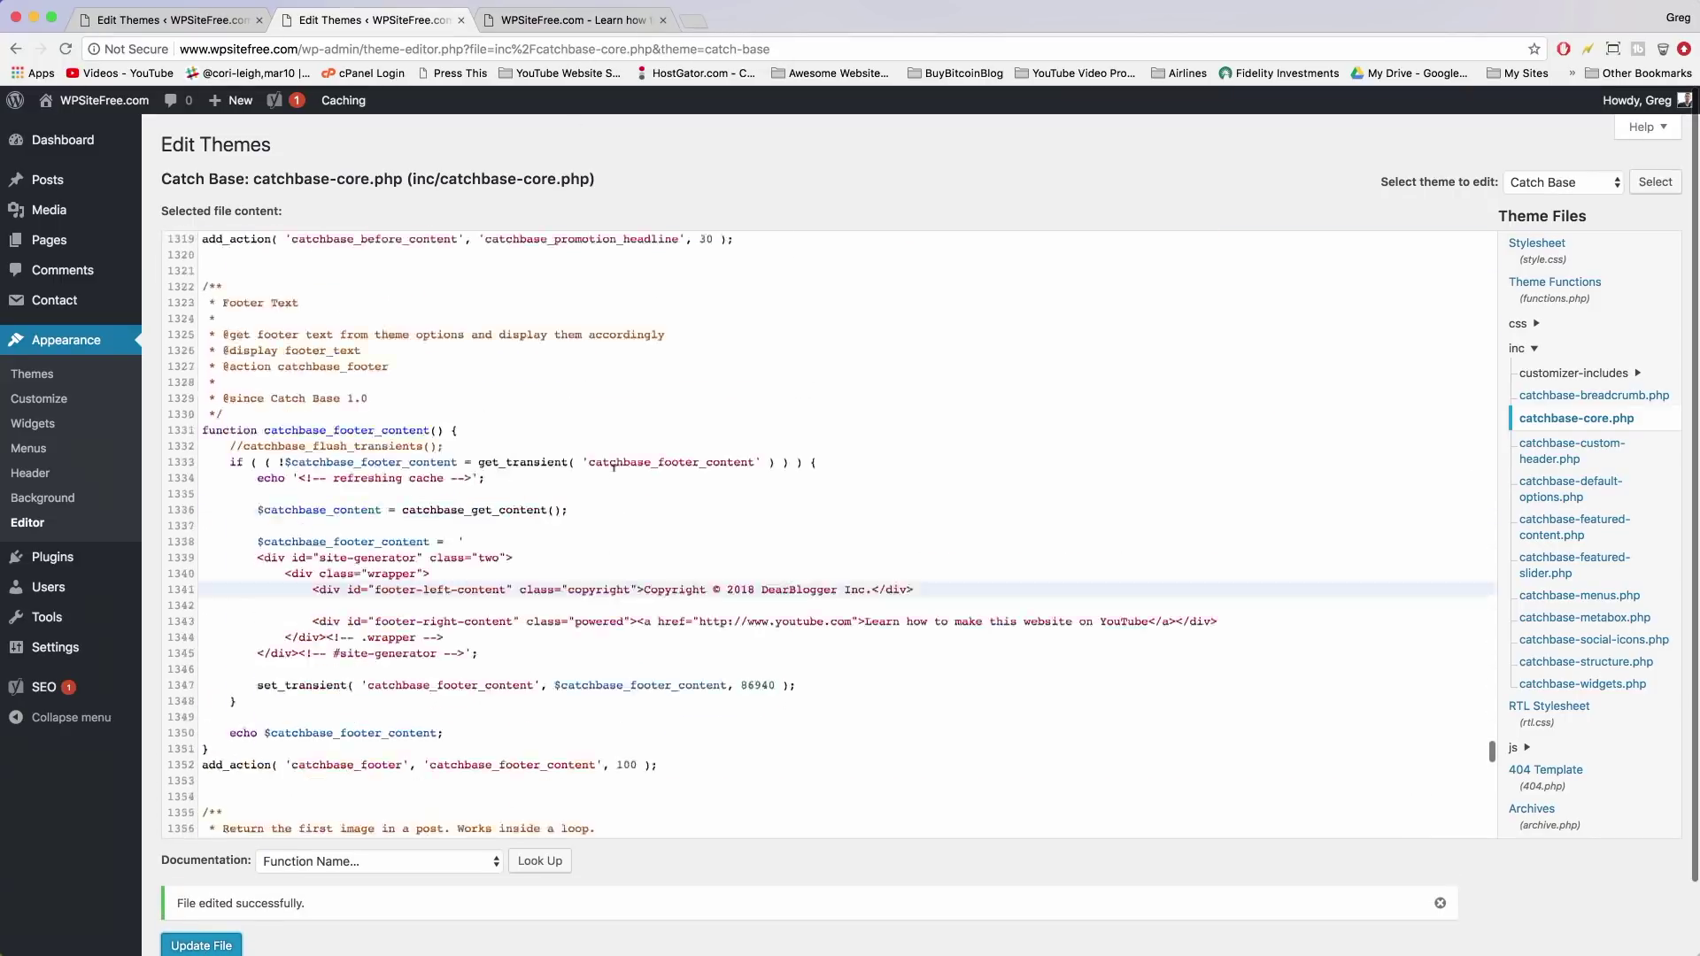
# Reload the live homepage, clear the browser cache, and reload it twice more
pyautogui.click(538, 27)
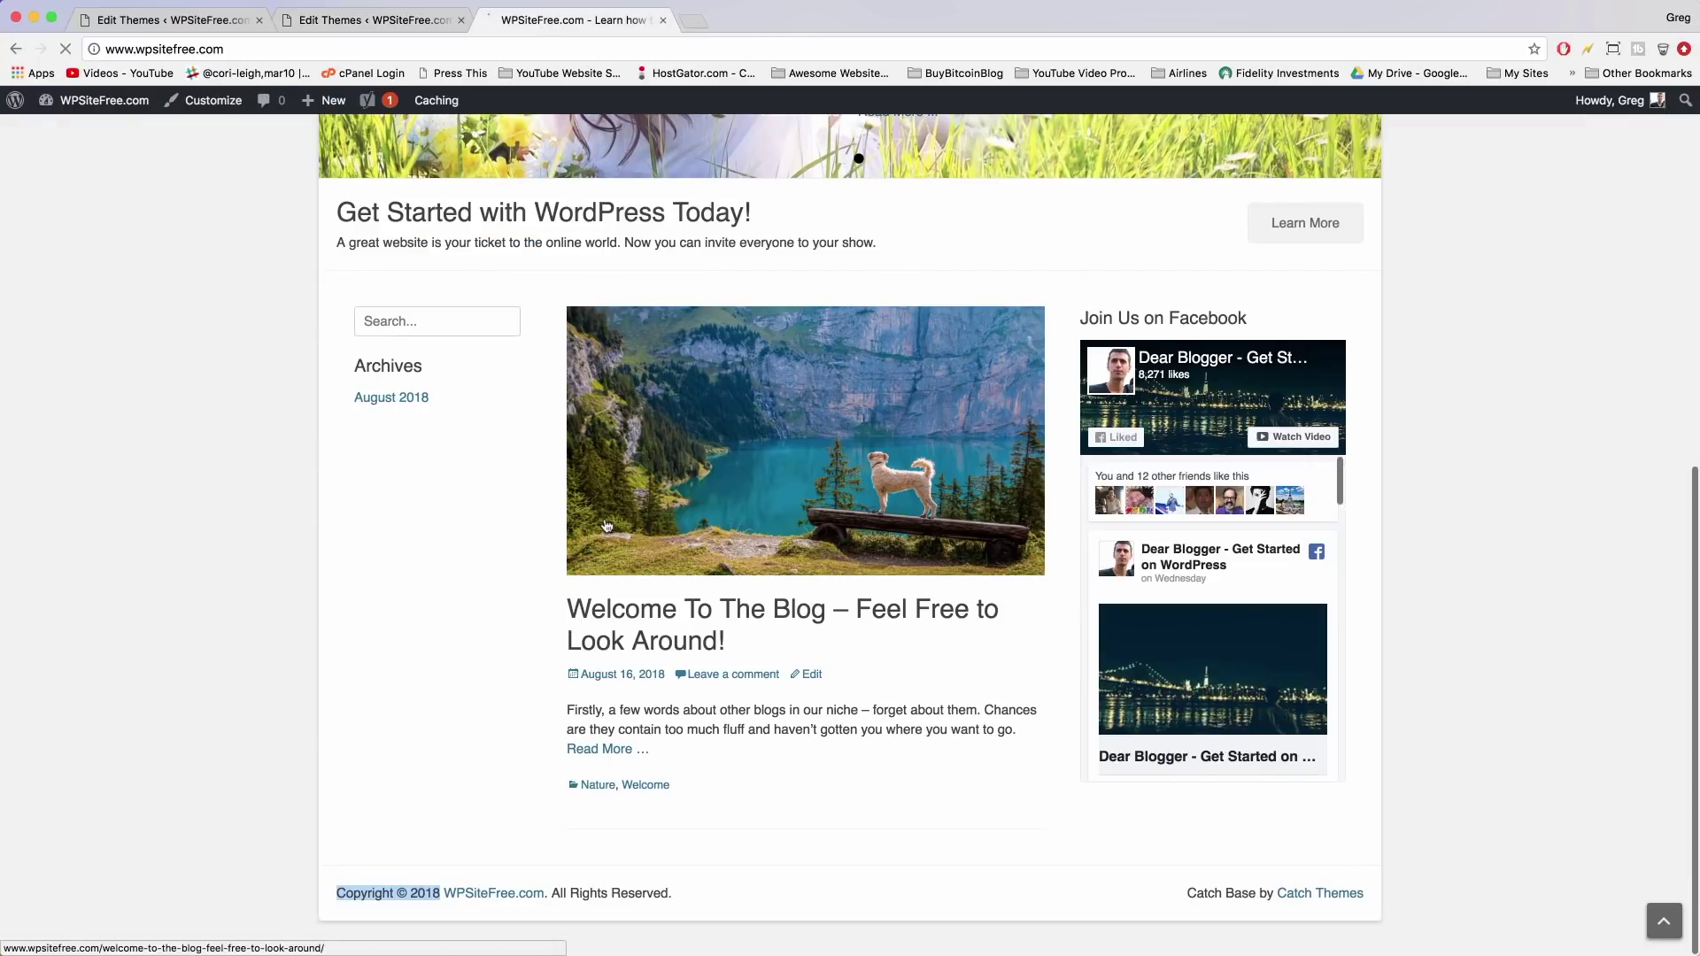
pyautogui.press('super+r')
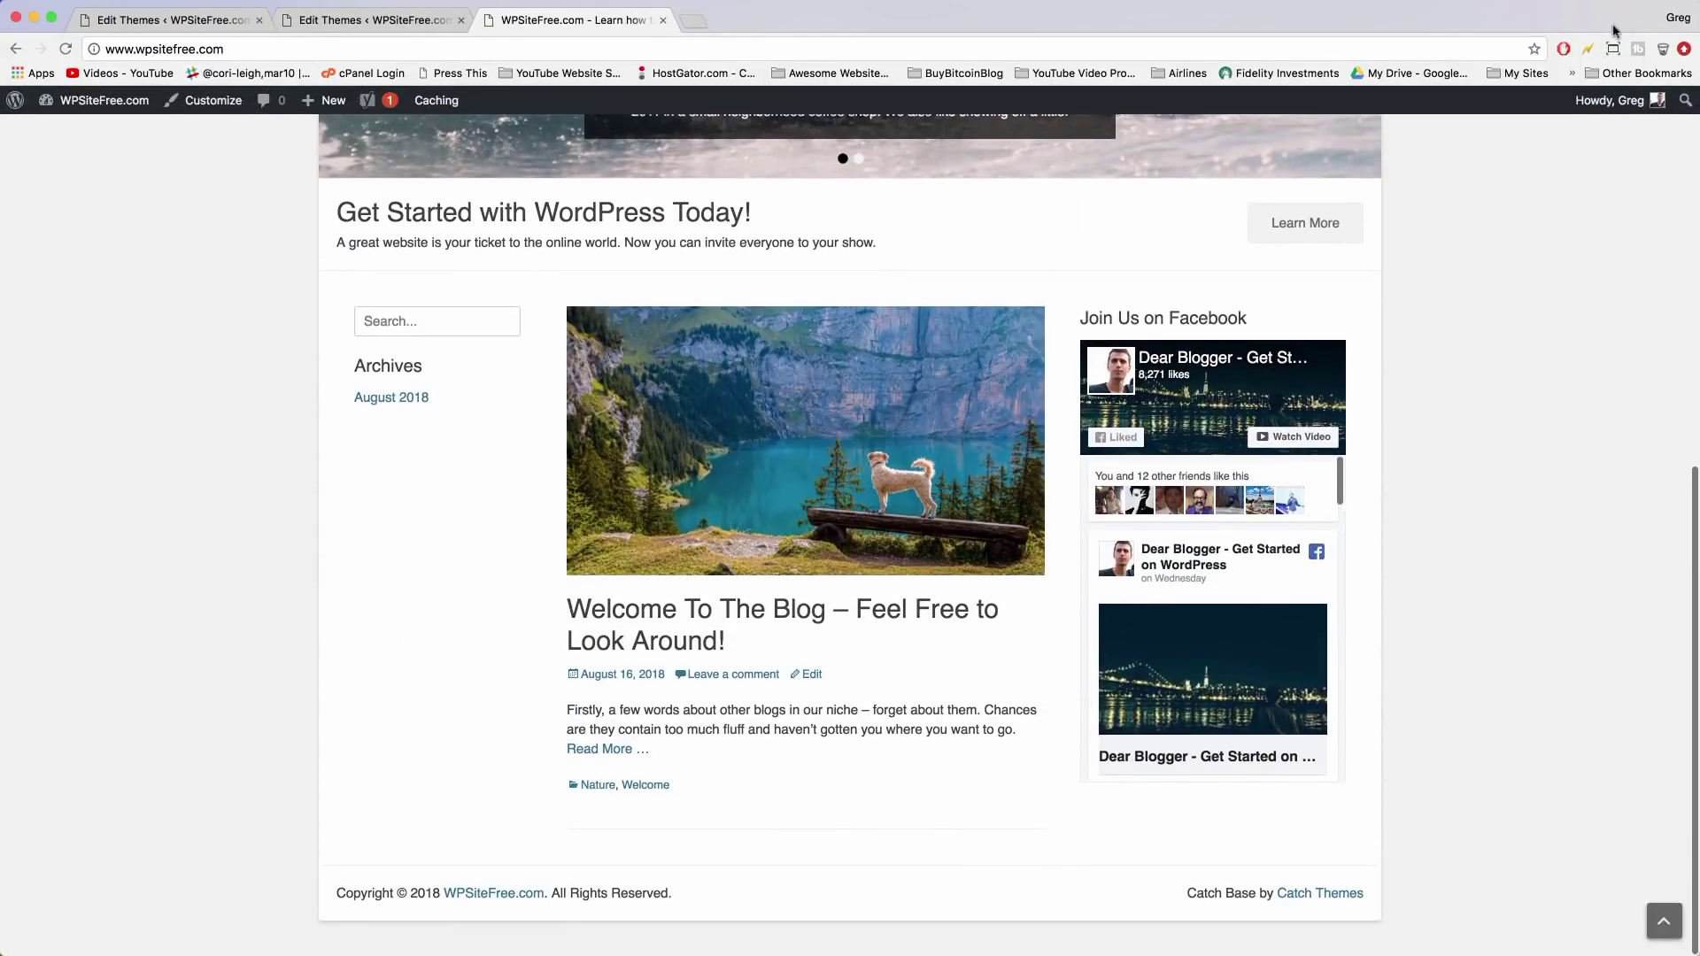
pyautogui.click(1663, 52)
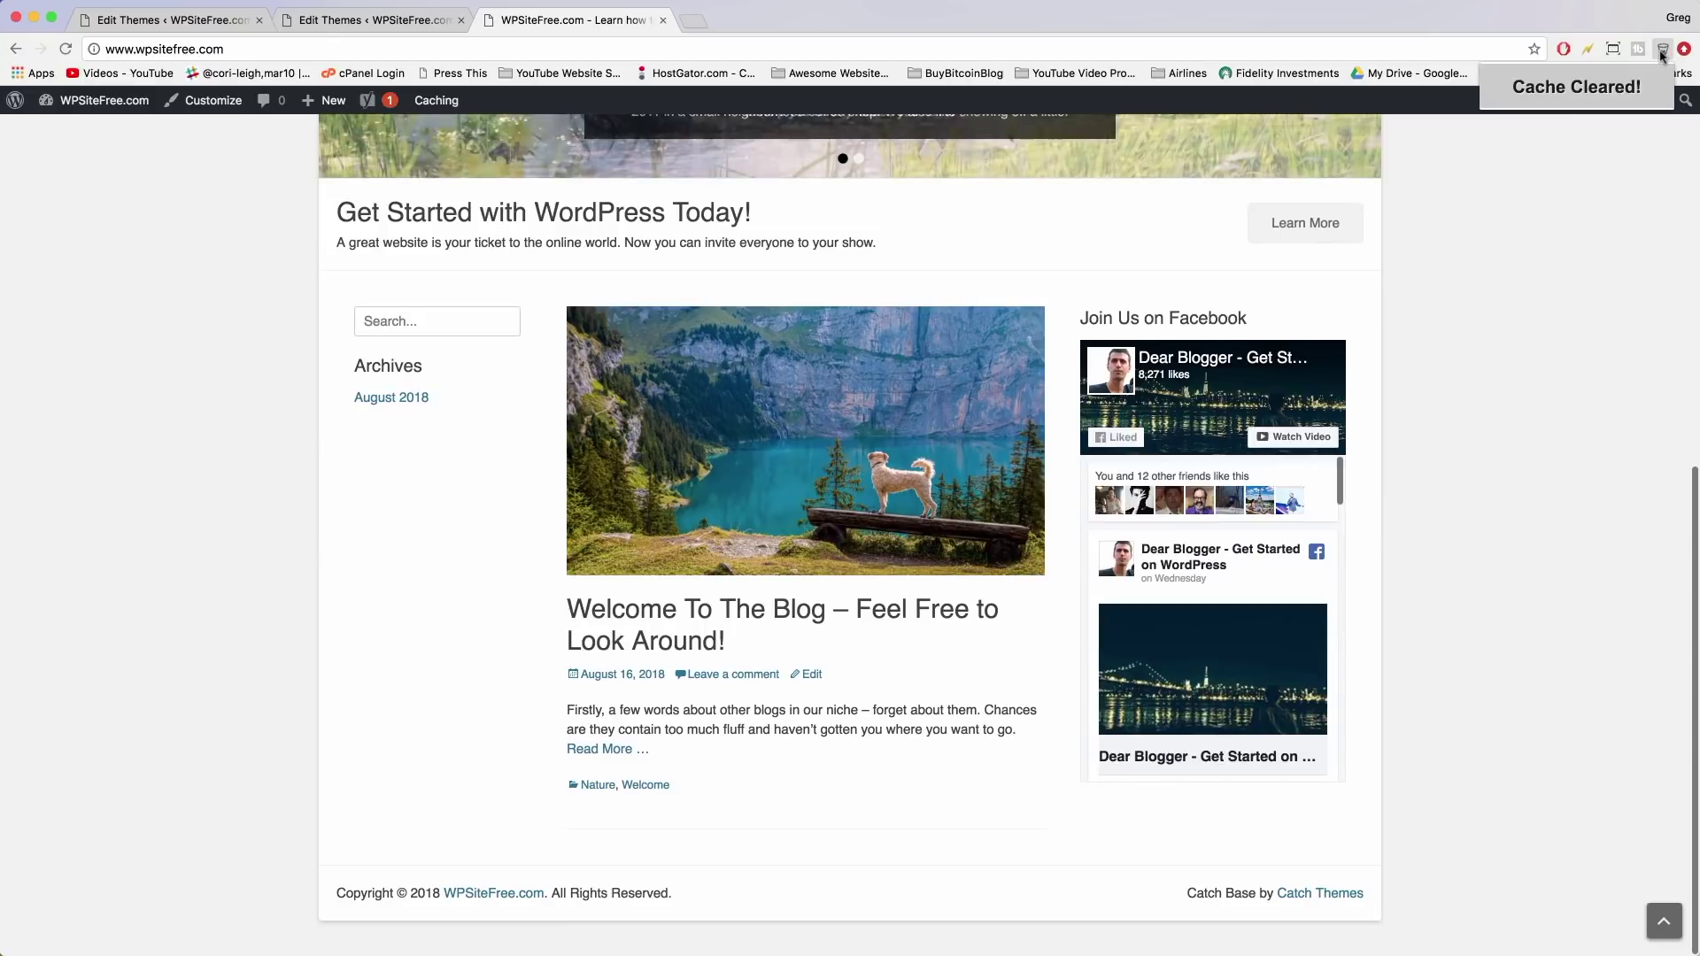
pyautogui.click(106, 507)
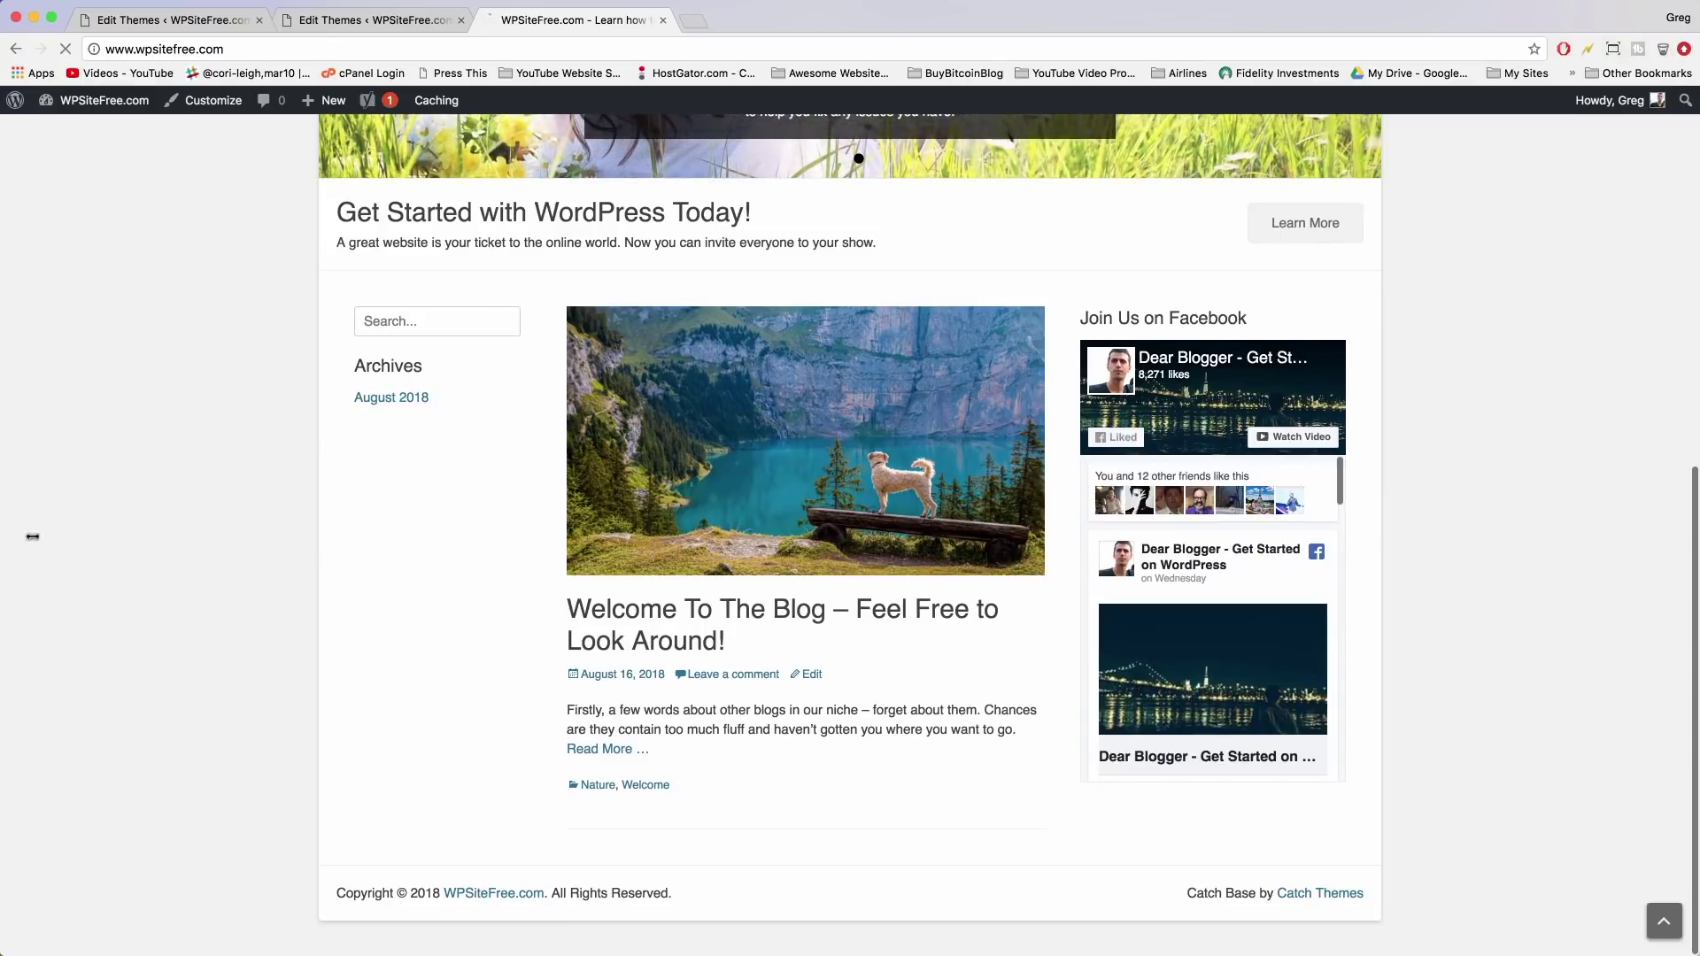
pyautogui.press('super+r')
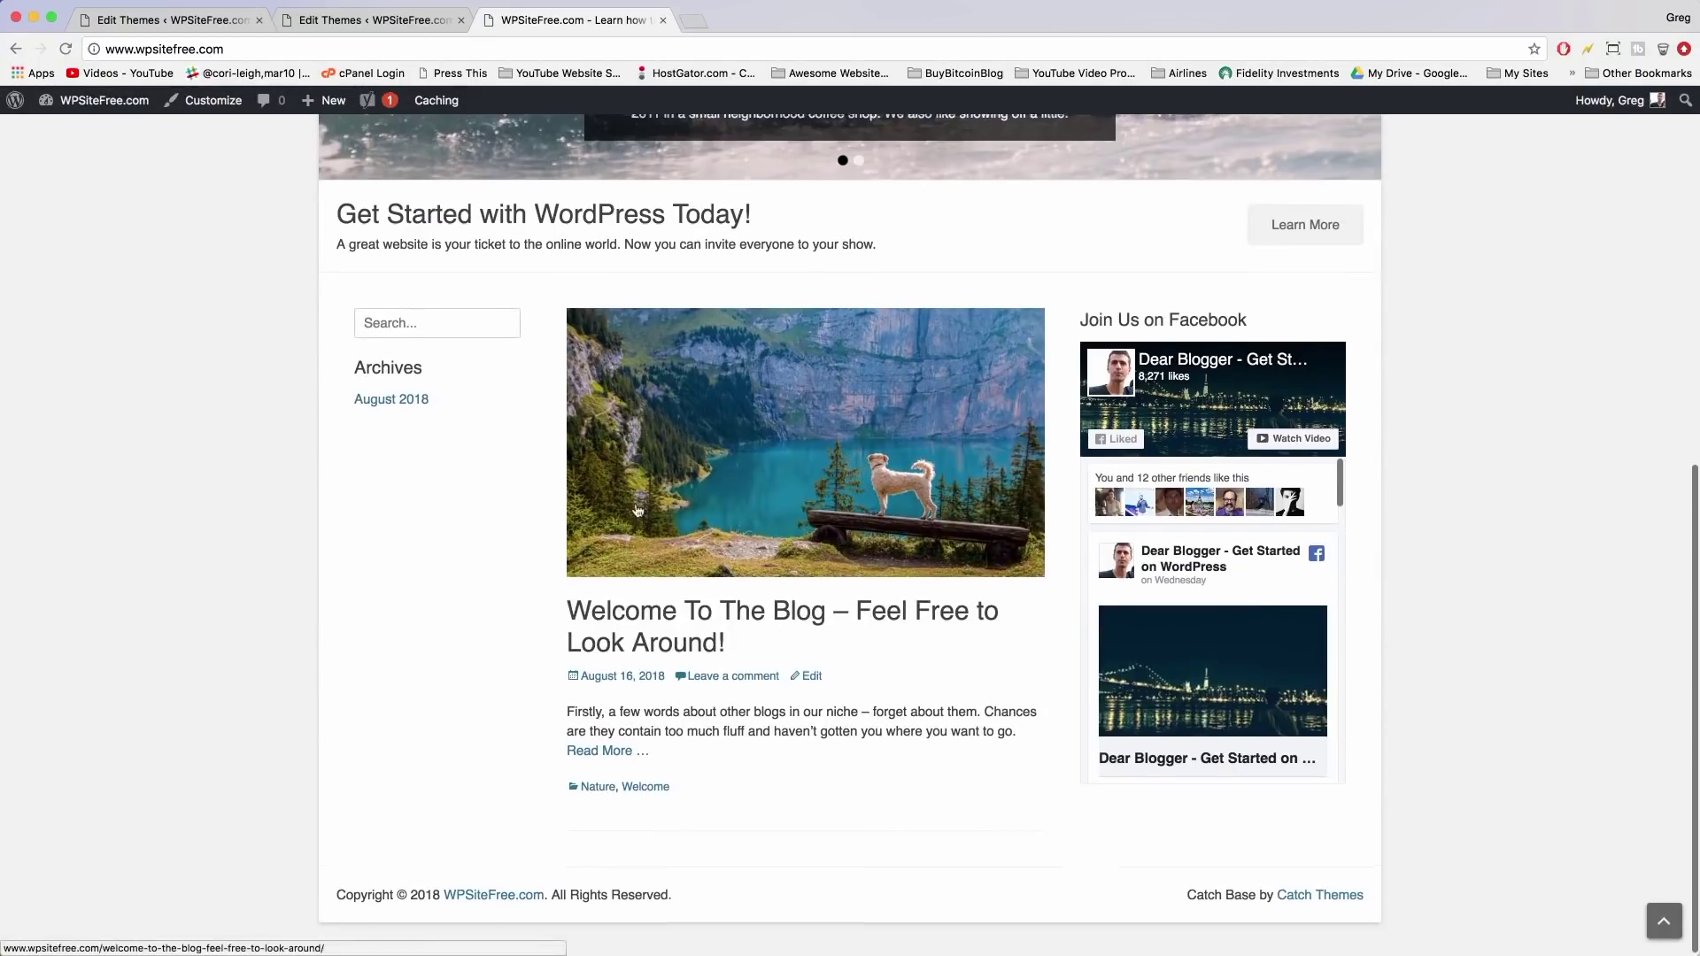
pyautogui.press('super+r')
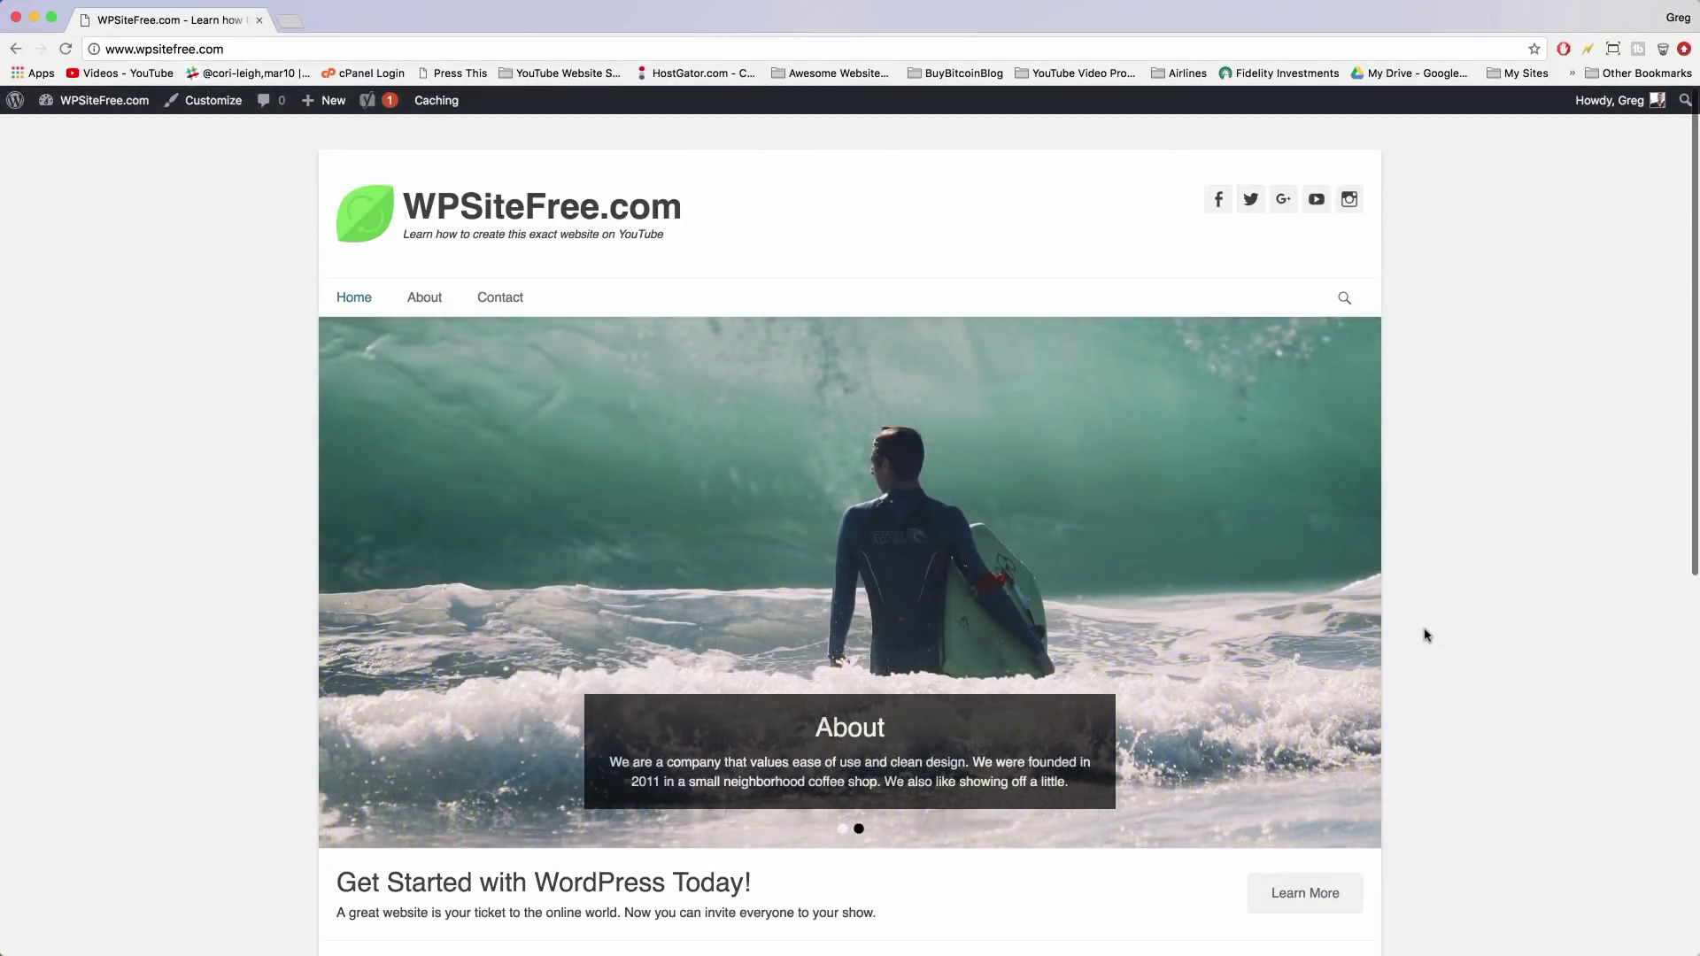
pyautogui.scroll(-8, 1427, 635)
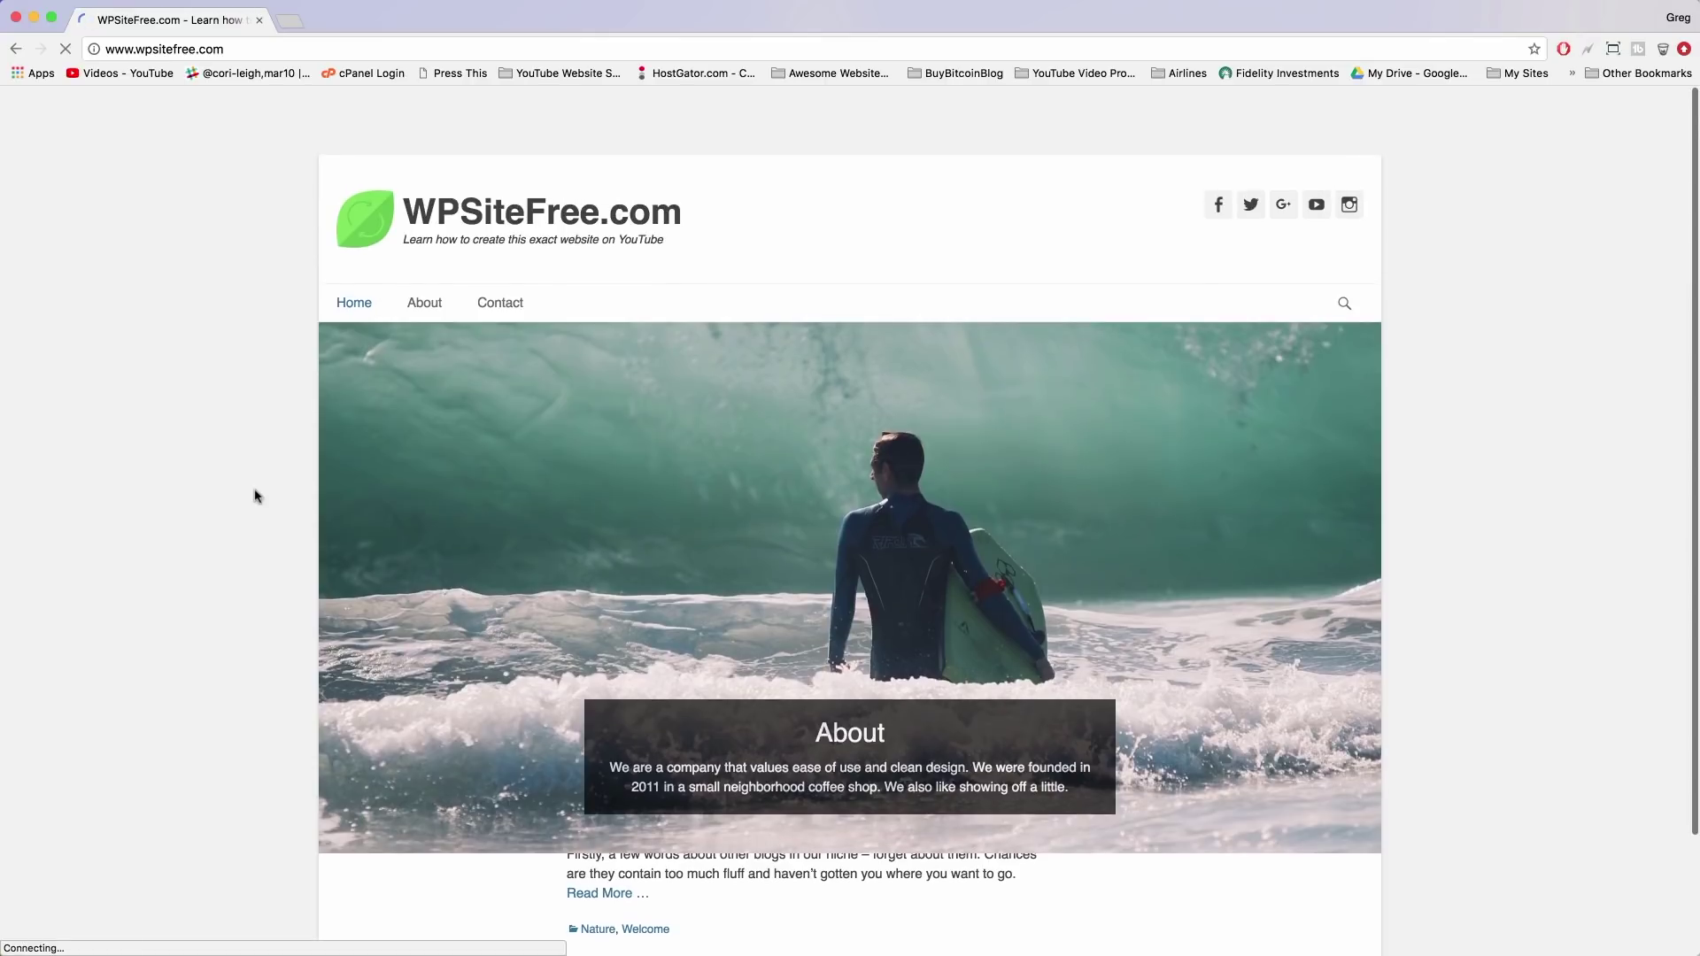
pyautogui.moveTo(588, 611)
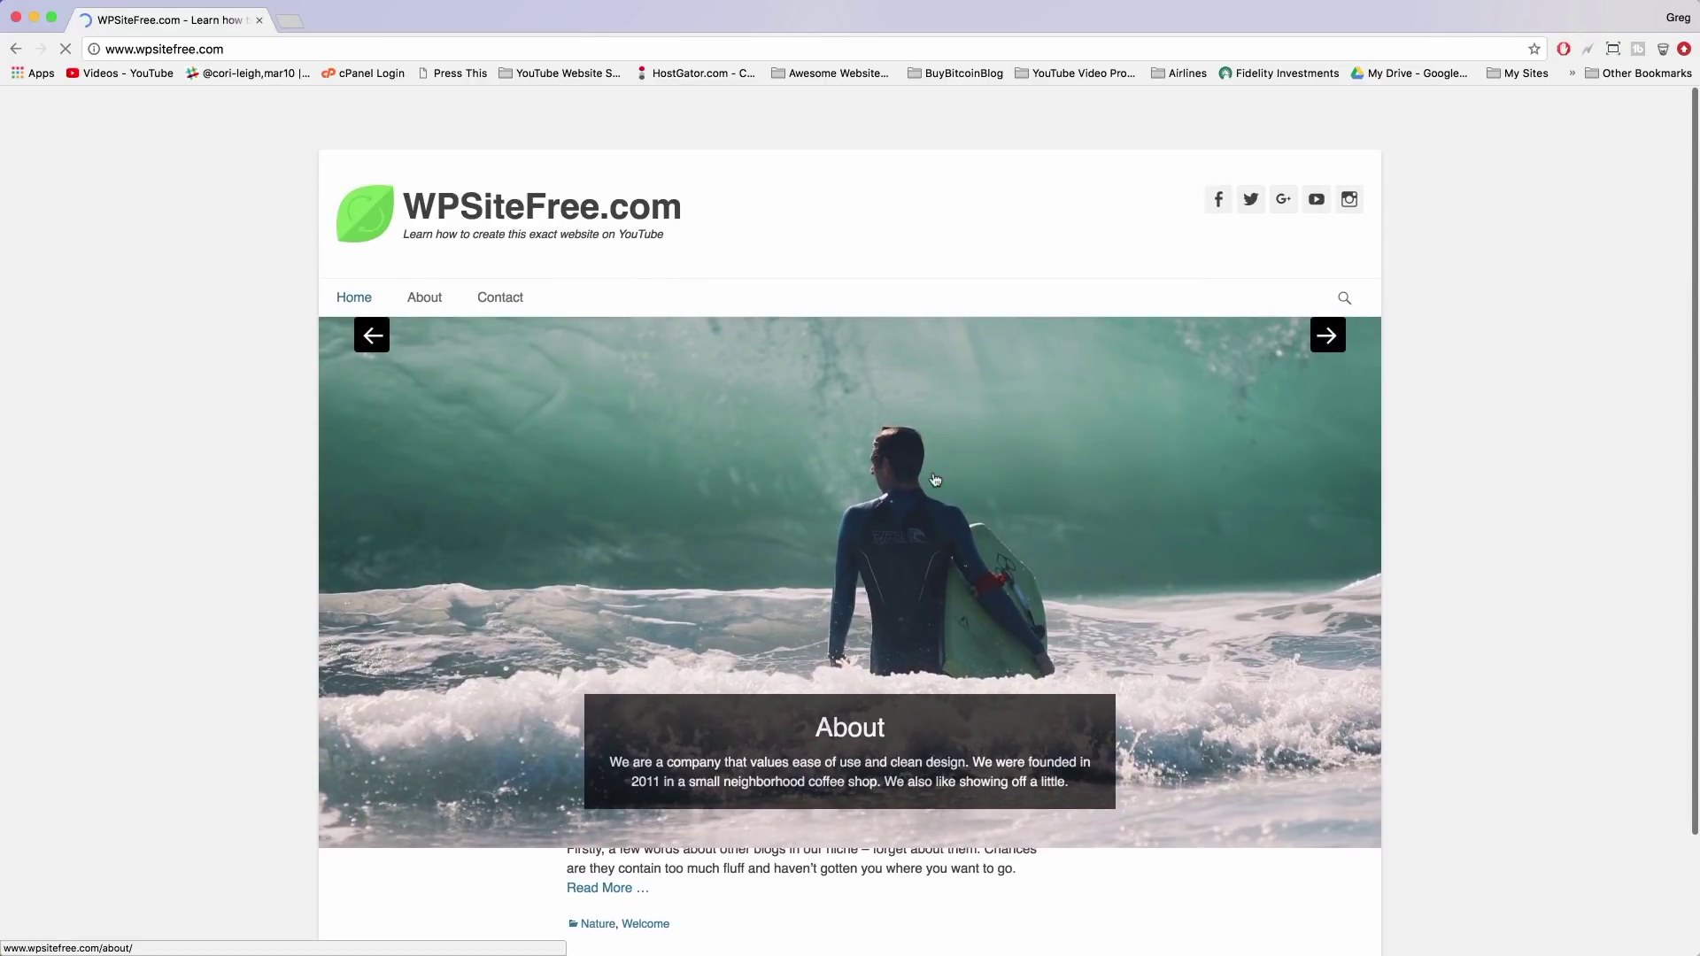
pyautogui.scroll(-3, 215, 312)
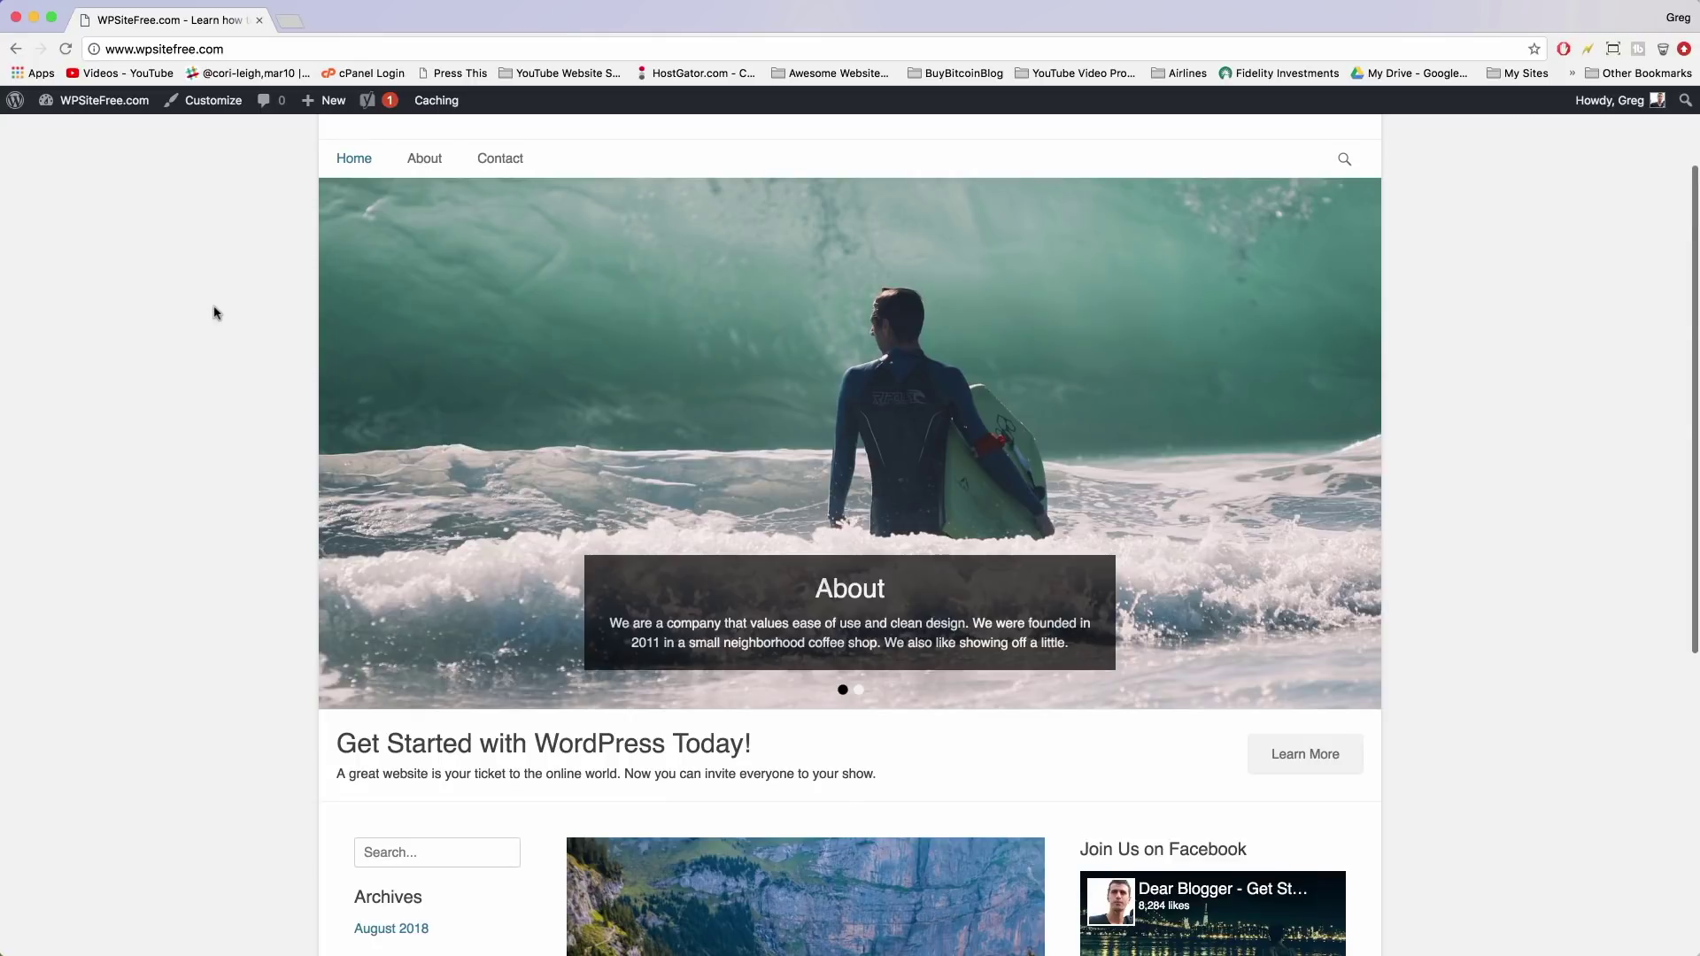
pyautogui.scroll(-6, 215, 313)
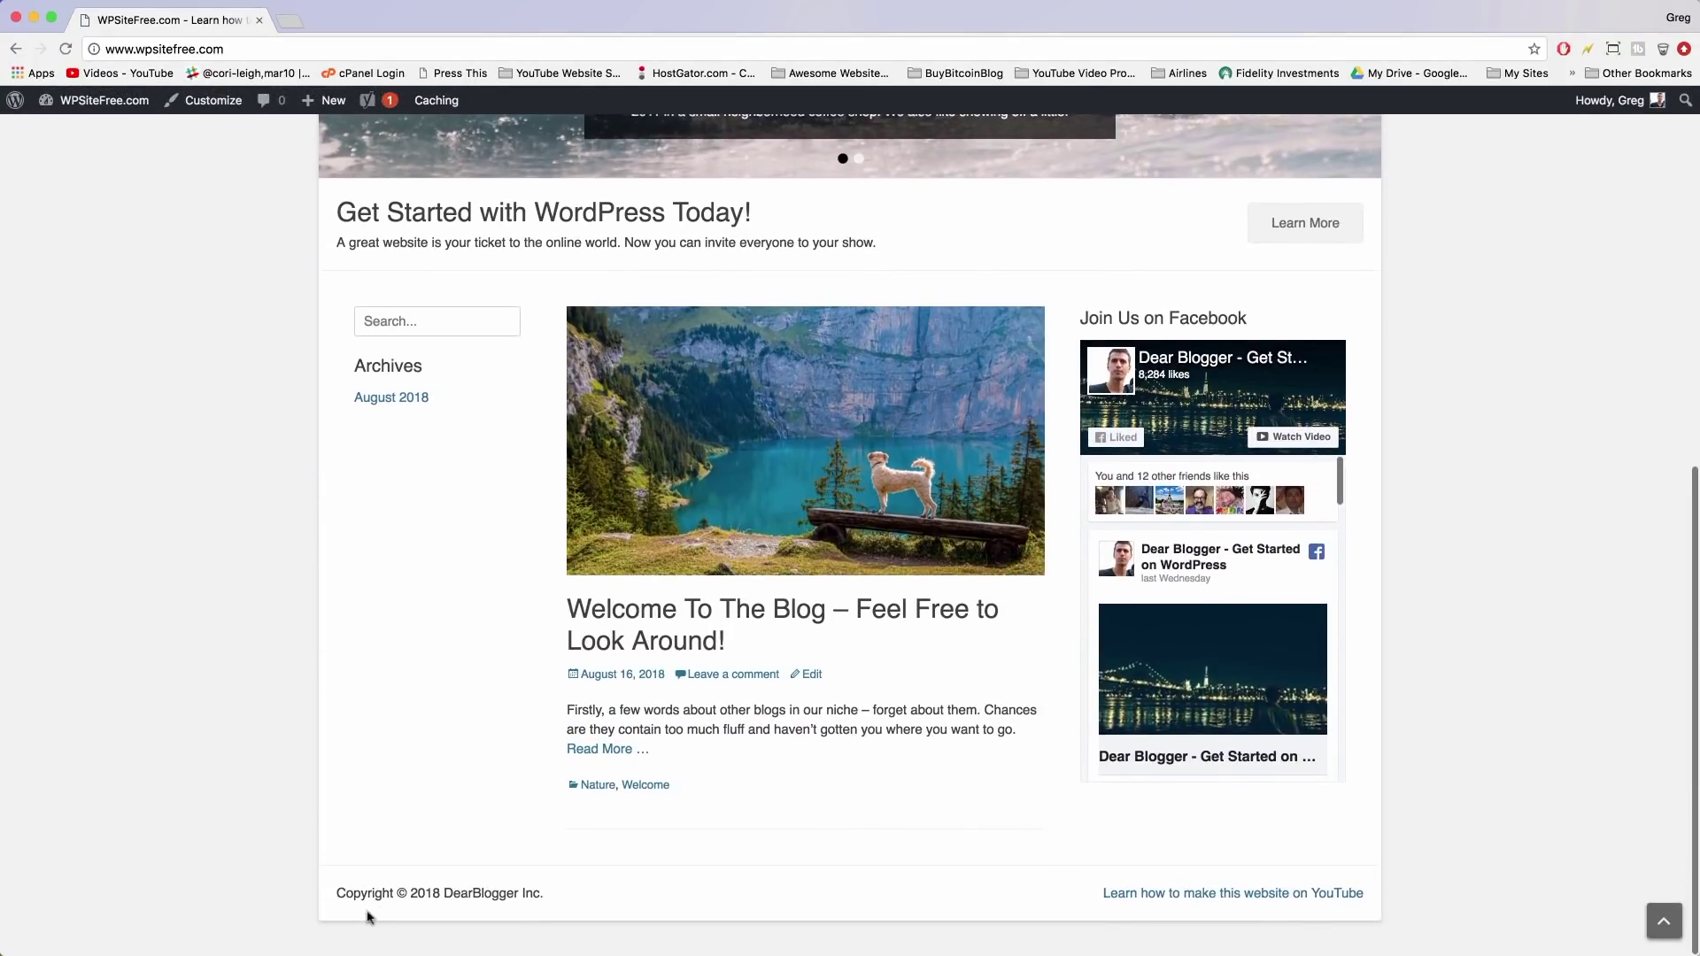
pyautogui.moveTo(336, 893); pyautogui.dragTo(551, 896)
pyautogui.click(551, 895)
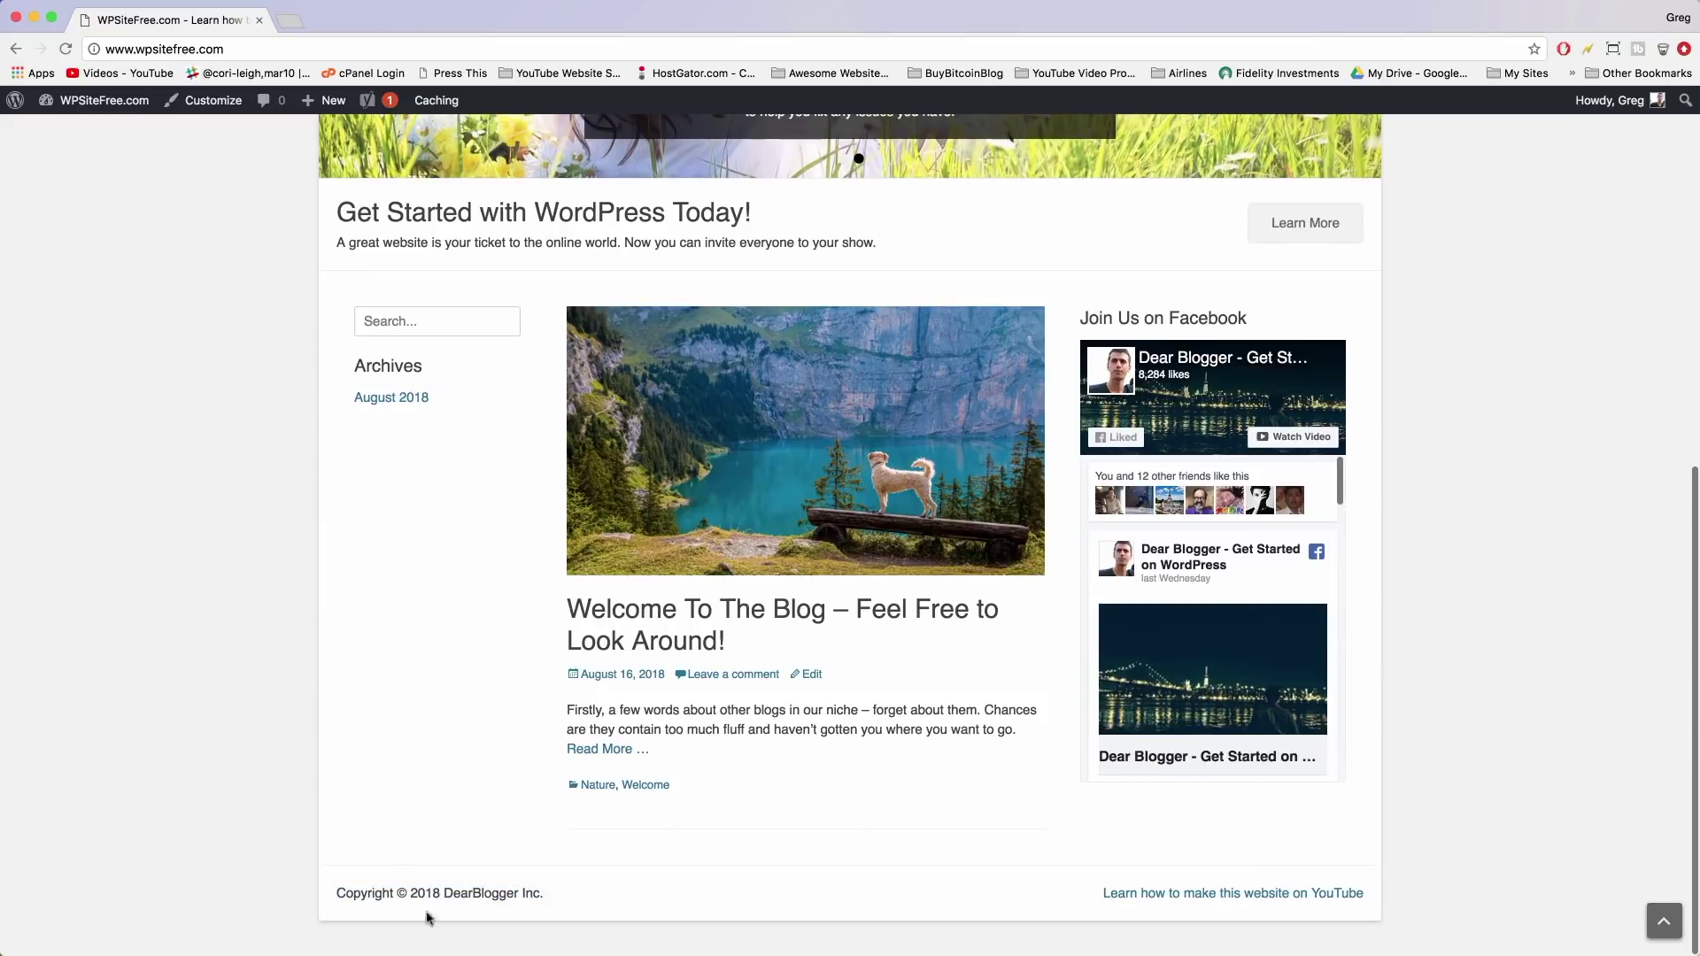
pyautogui.click(1167, 894)
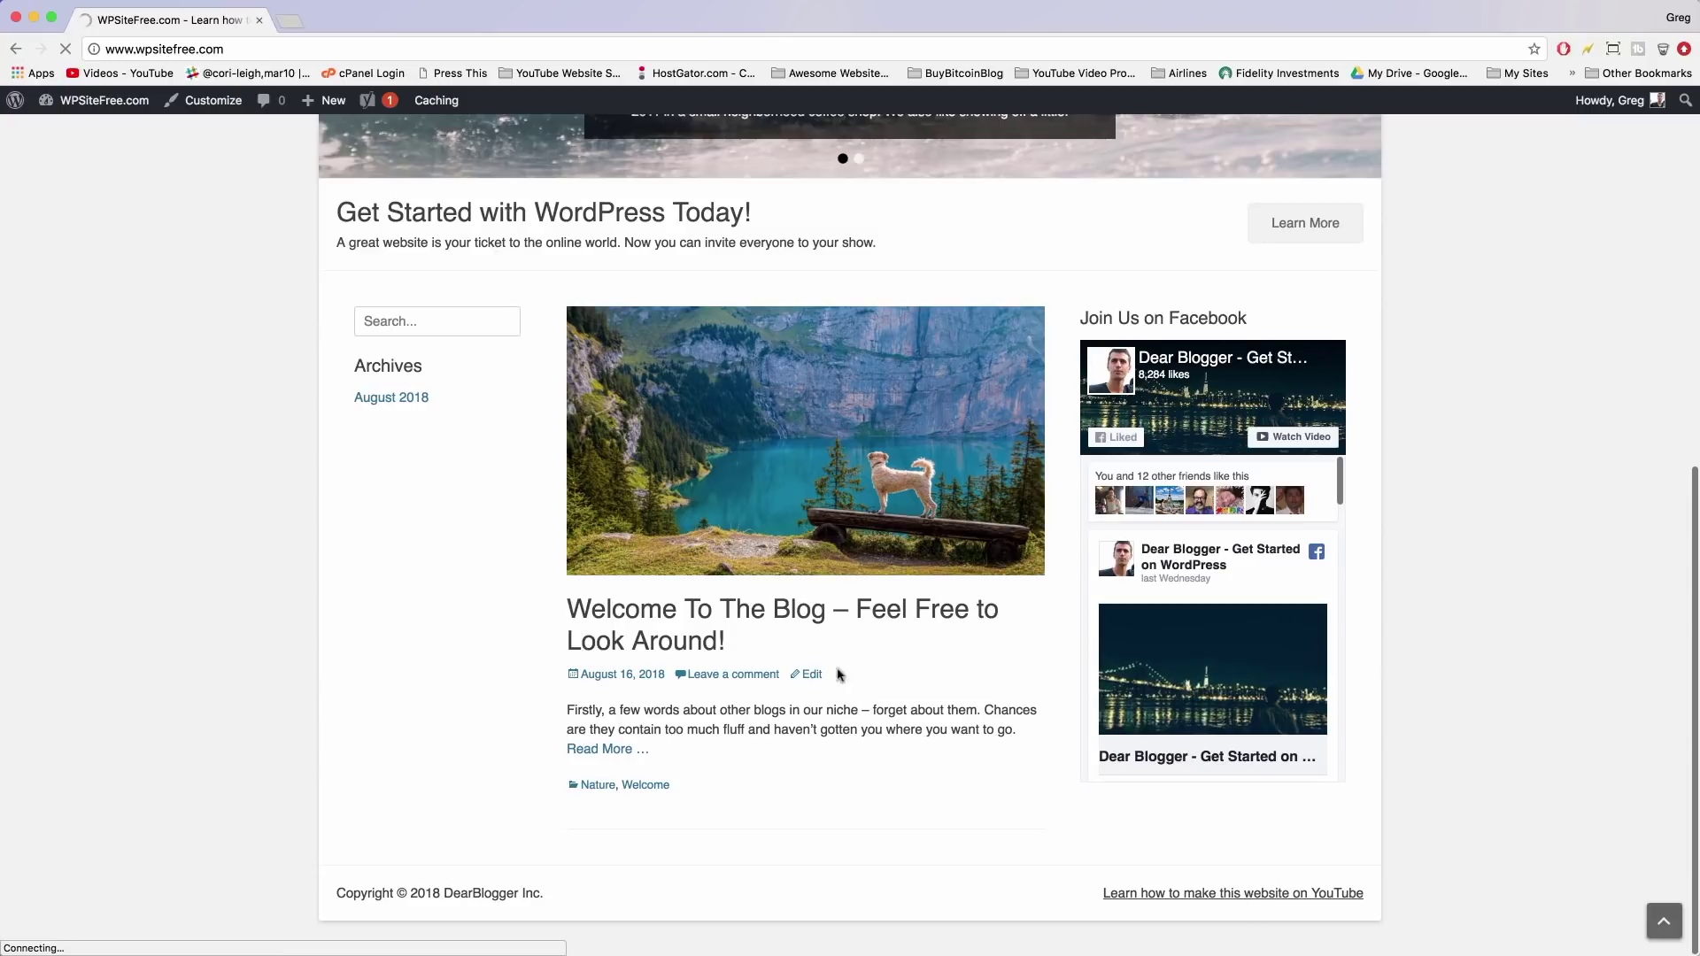
pyautogui.scroll(3, 1038, 445)
pyautogui.scroll(-3, 1037, 445)
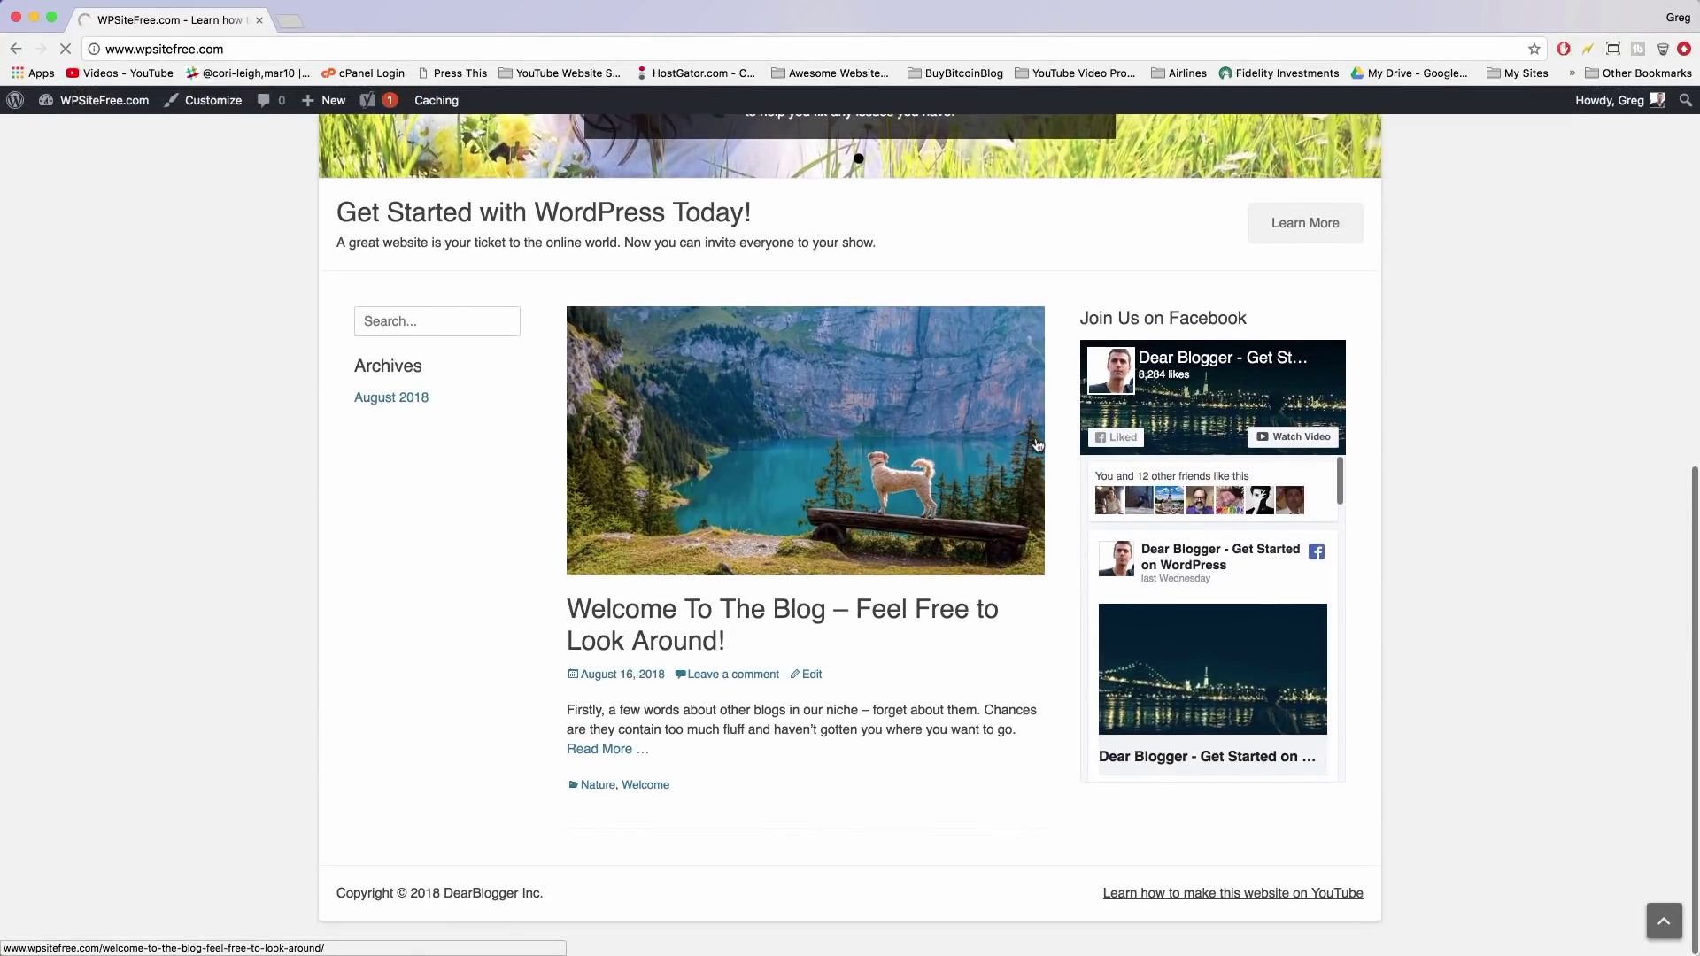
pyautogui.scroll(4, 842, 785)
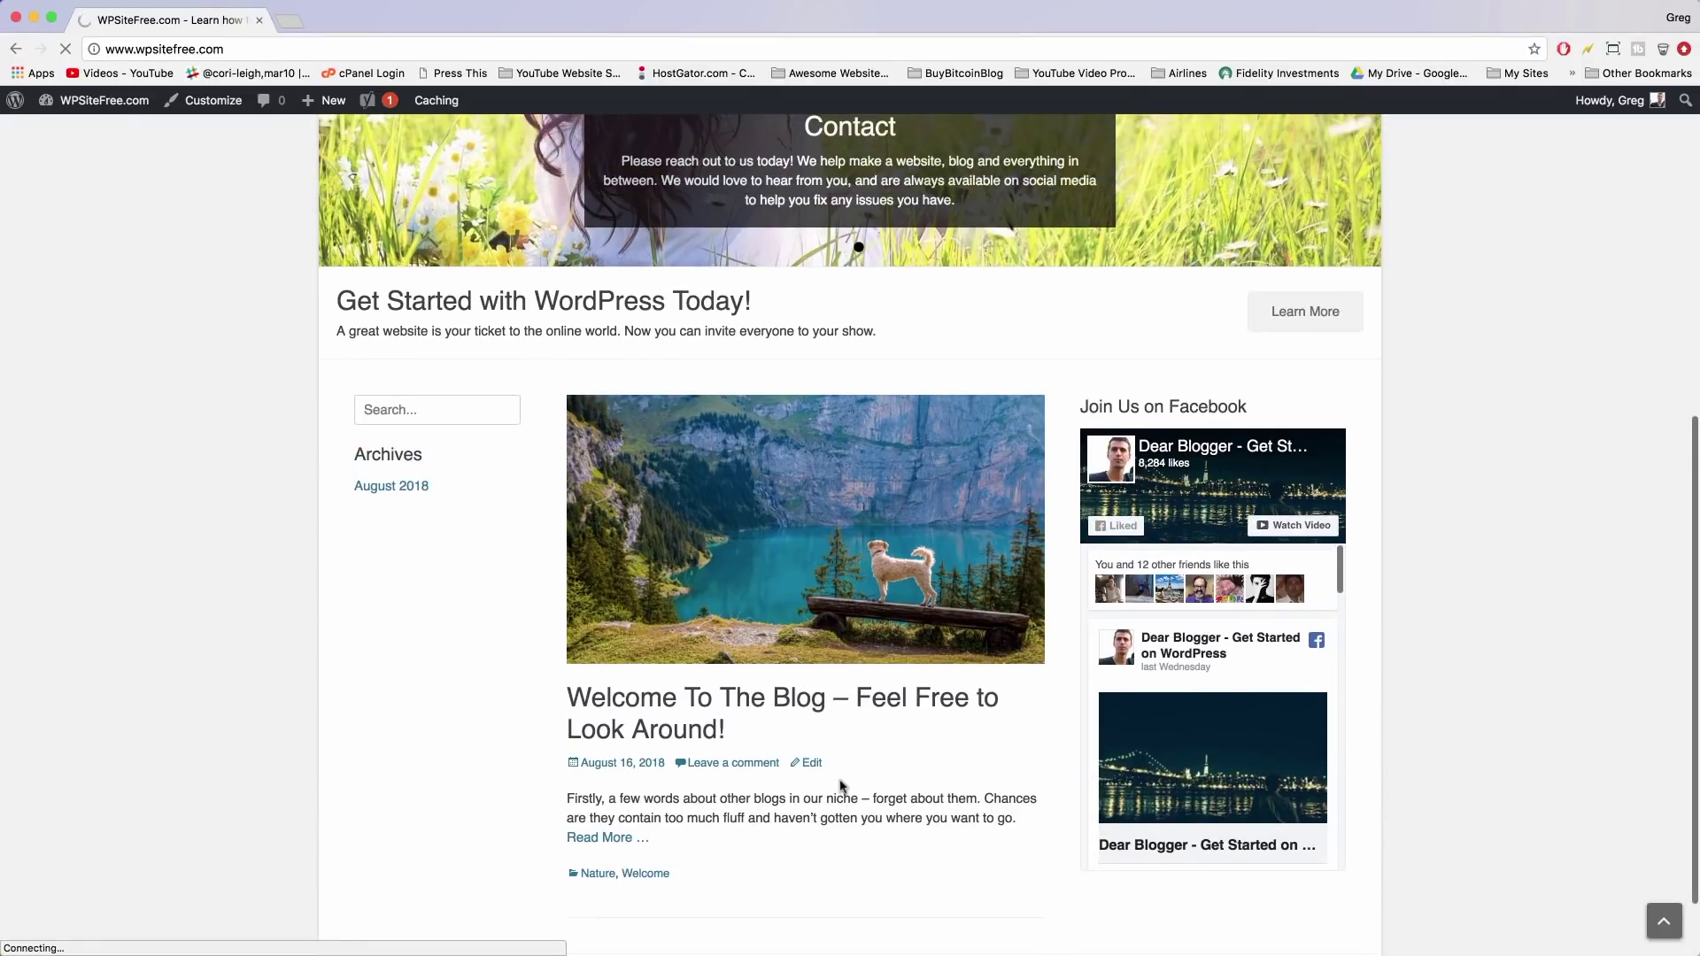
pyautogui.scroll(1, 842, 785)
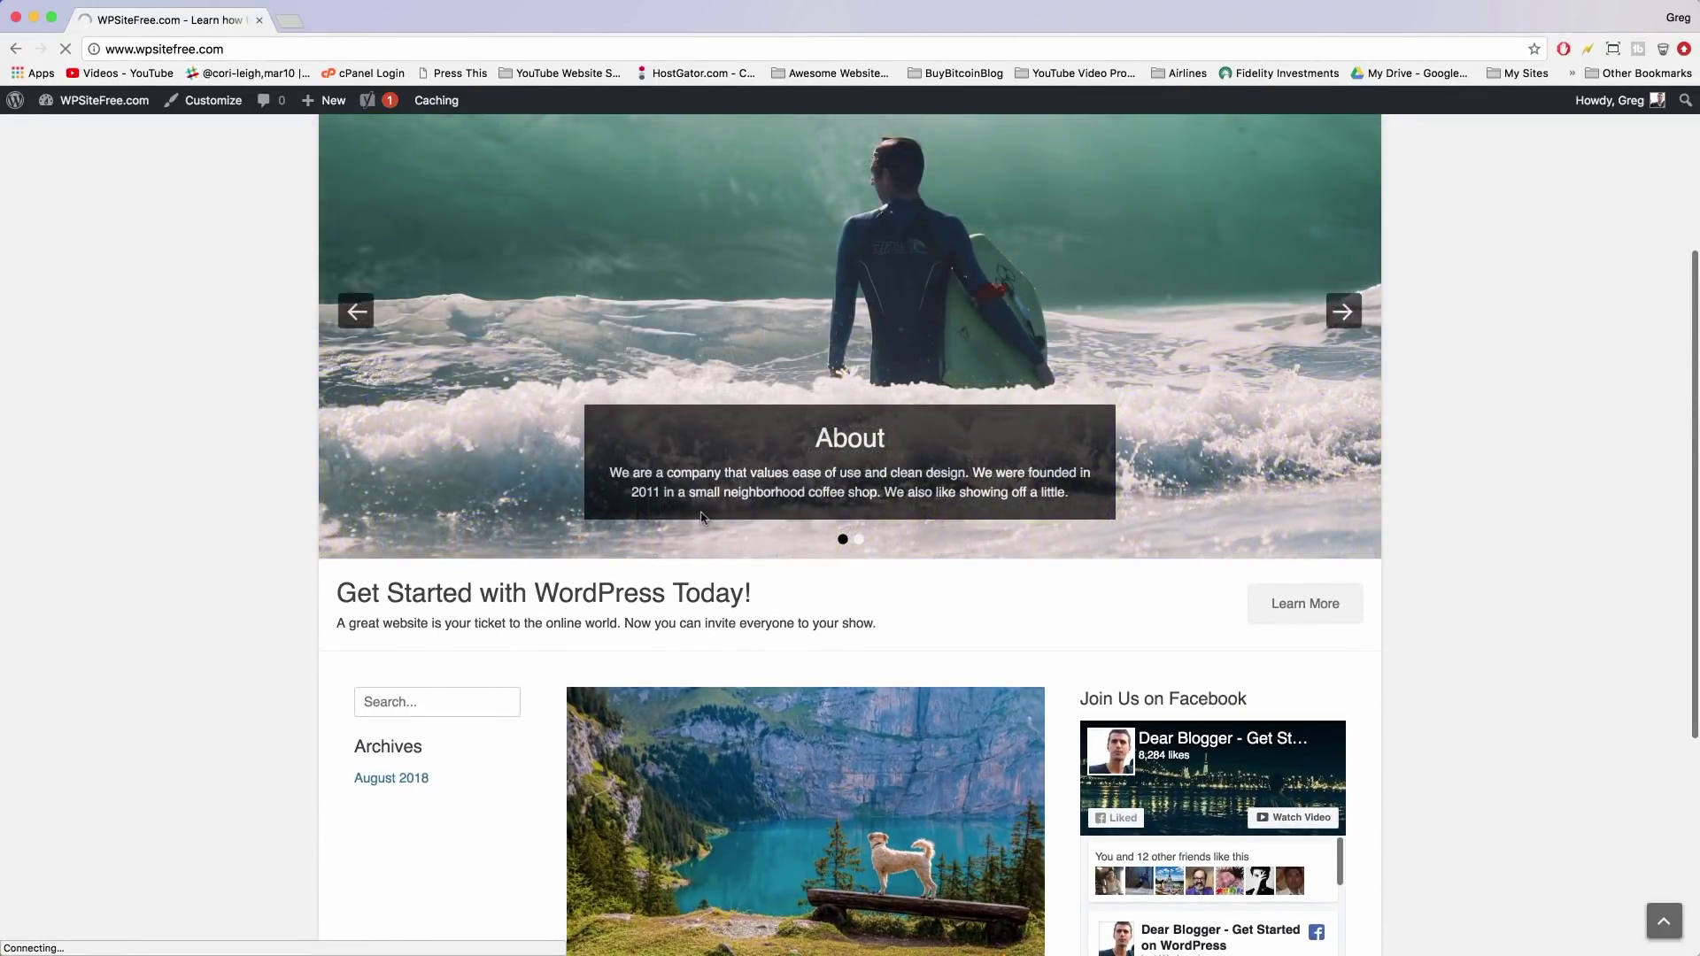
pyautogui.scroll(4, 555, 646)
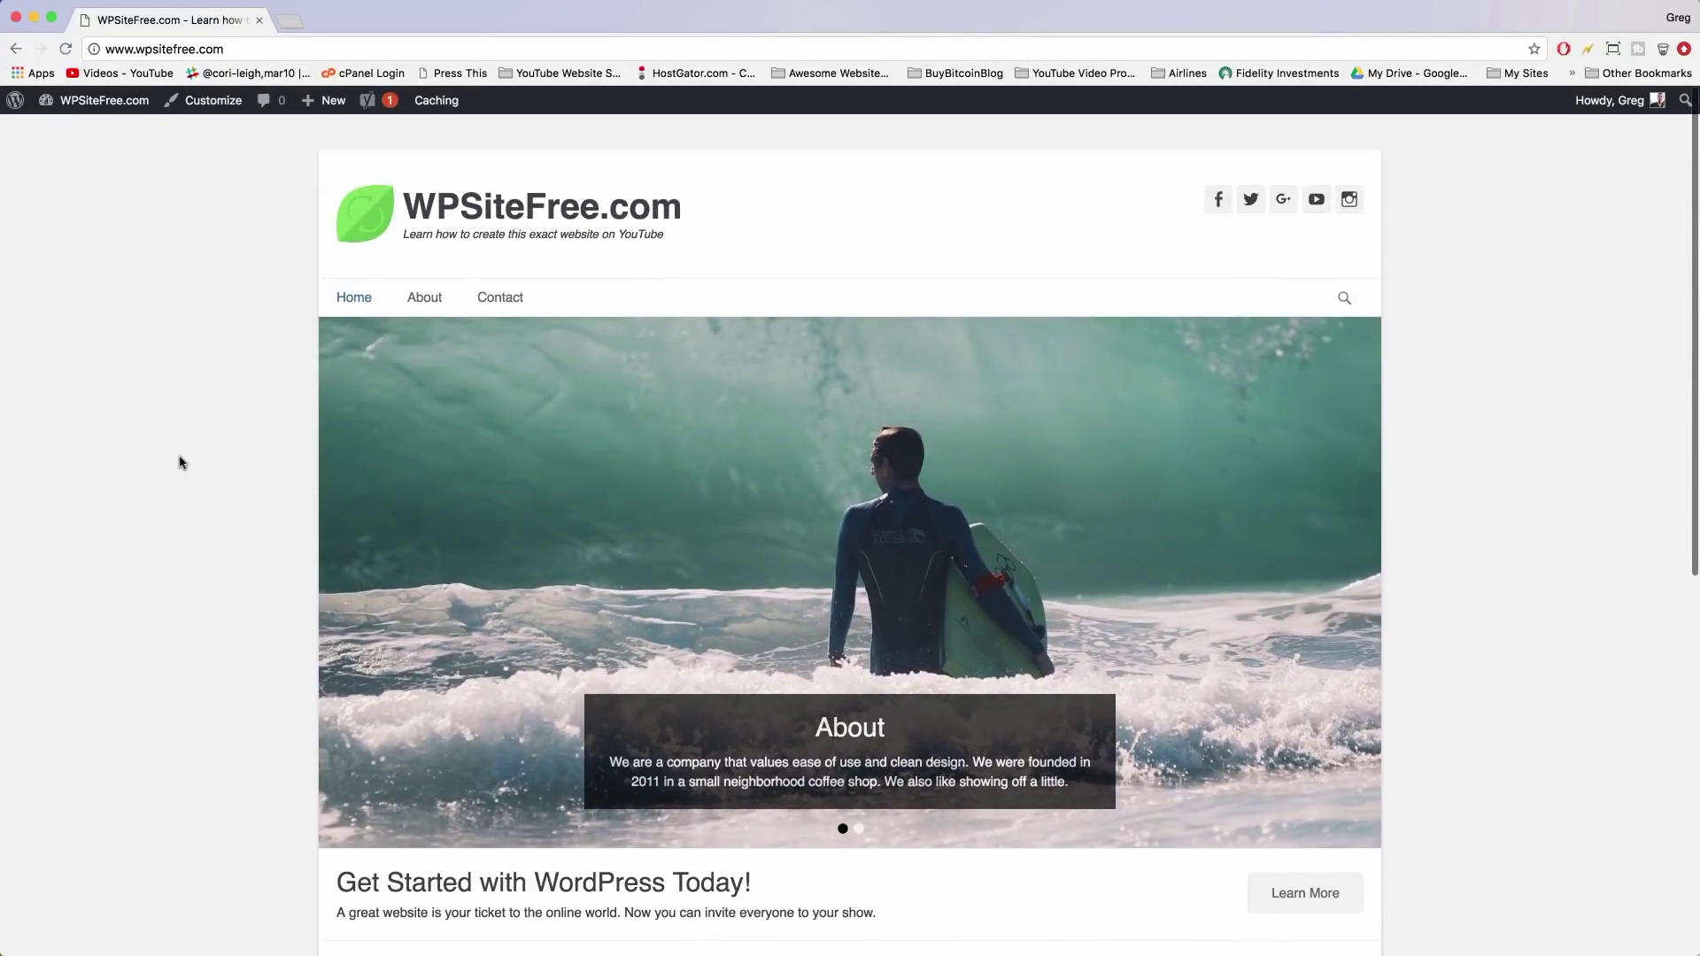
pyautogui.scroll(-8, 179, 462)
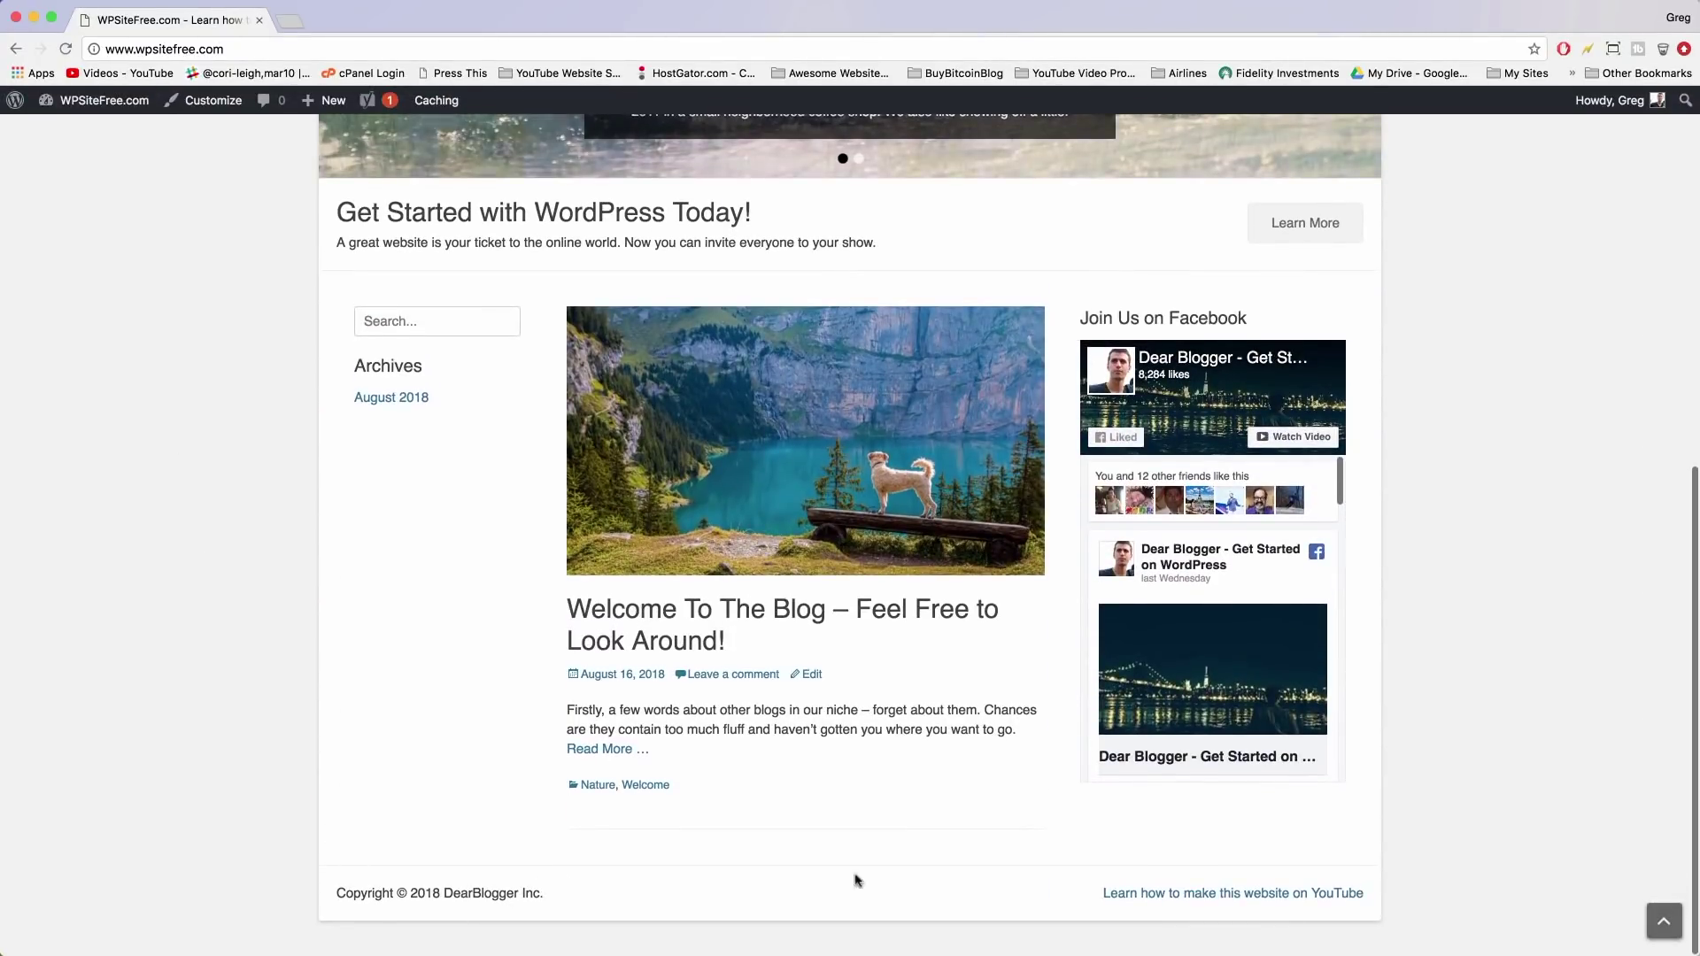
pyautogui.click(1665, 923)
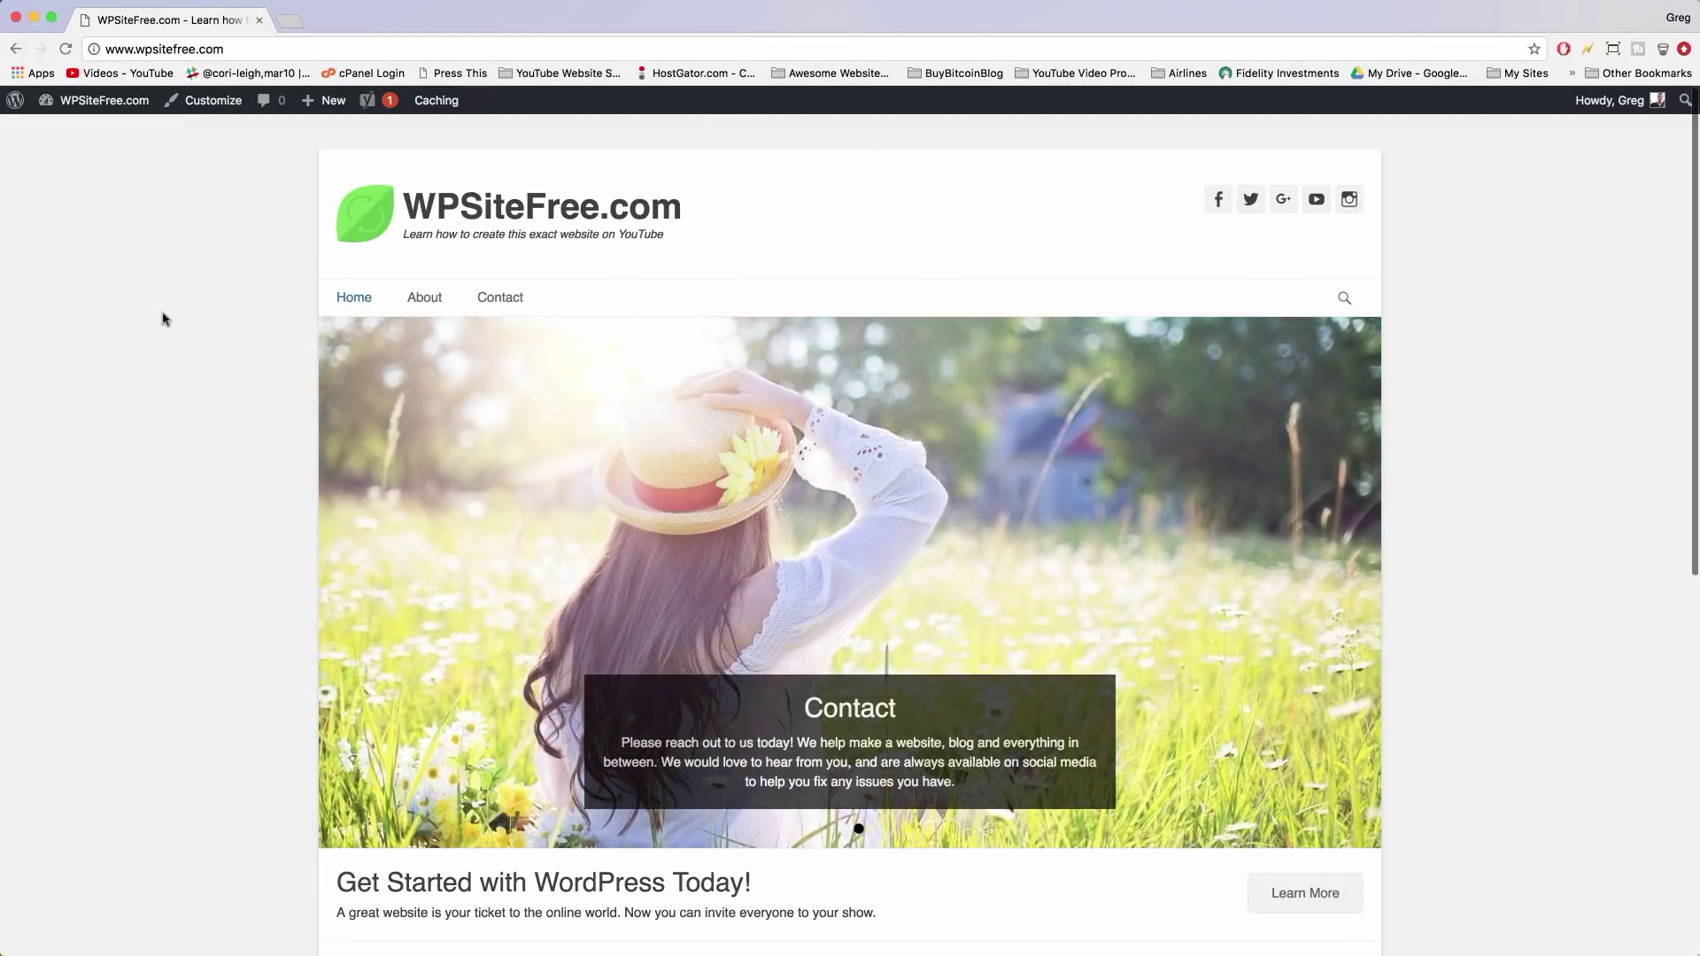
# Load analytics.google.com in a new tab and go to the Admin area
pyautogui.click(290, 21)
pyautogui.write('analytics.google.com/analytics/web/#/')
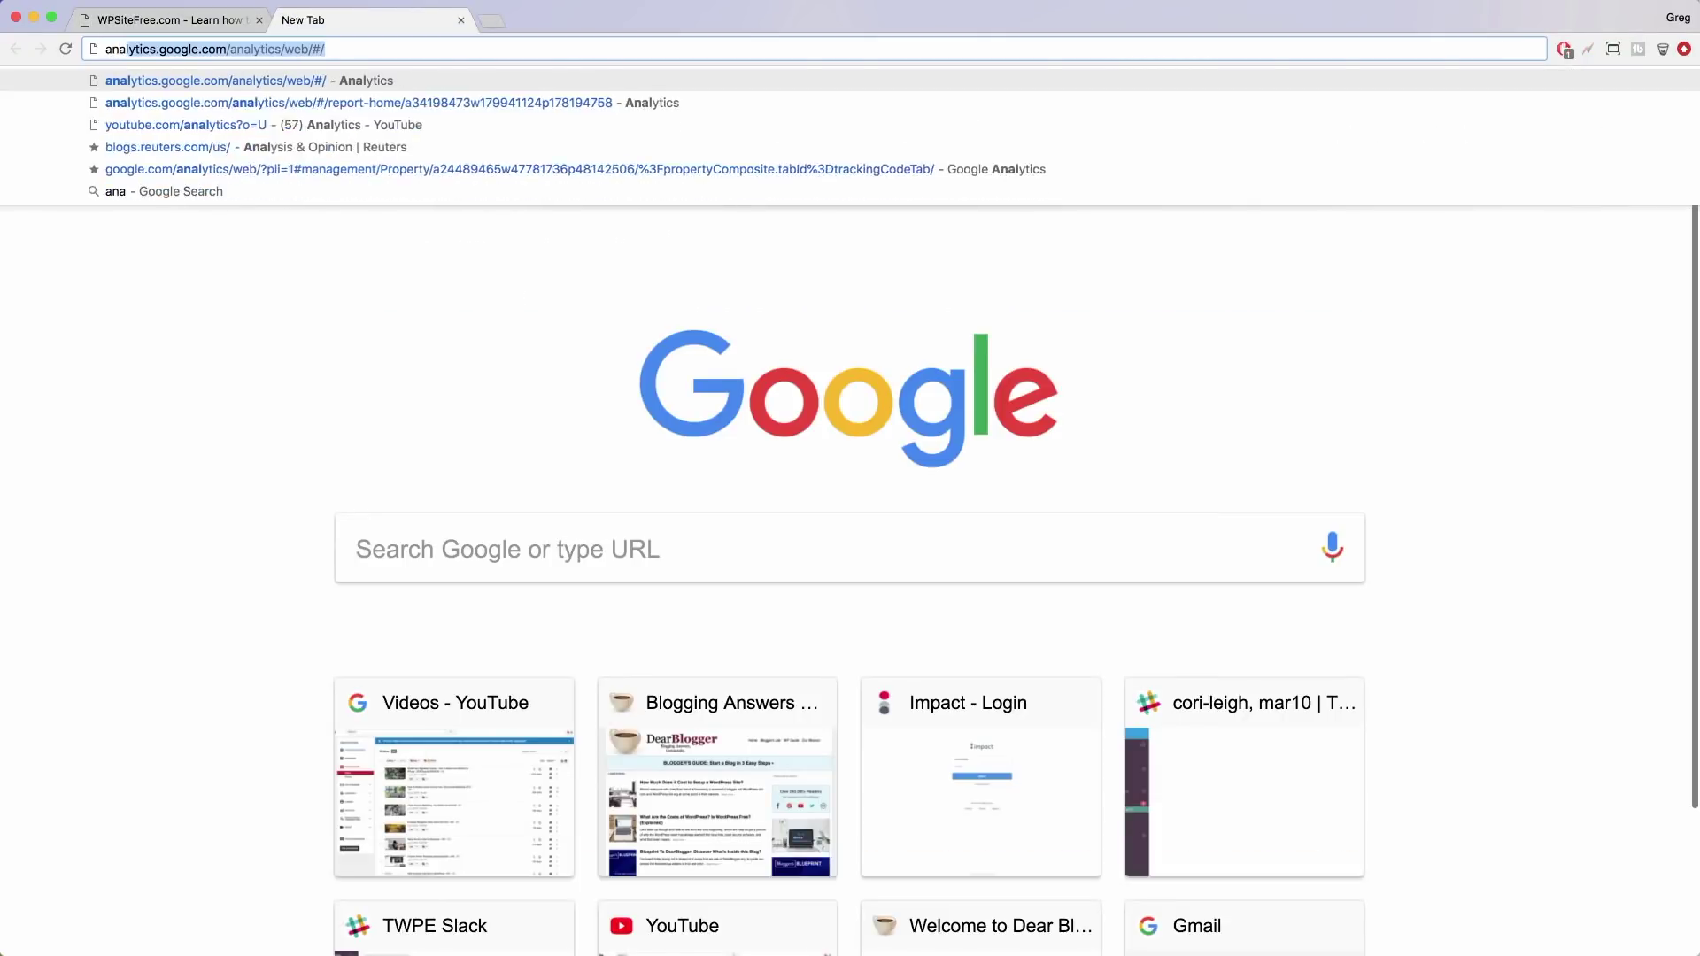
pyautogui.press('Return')
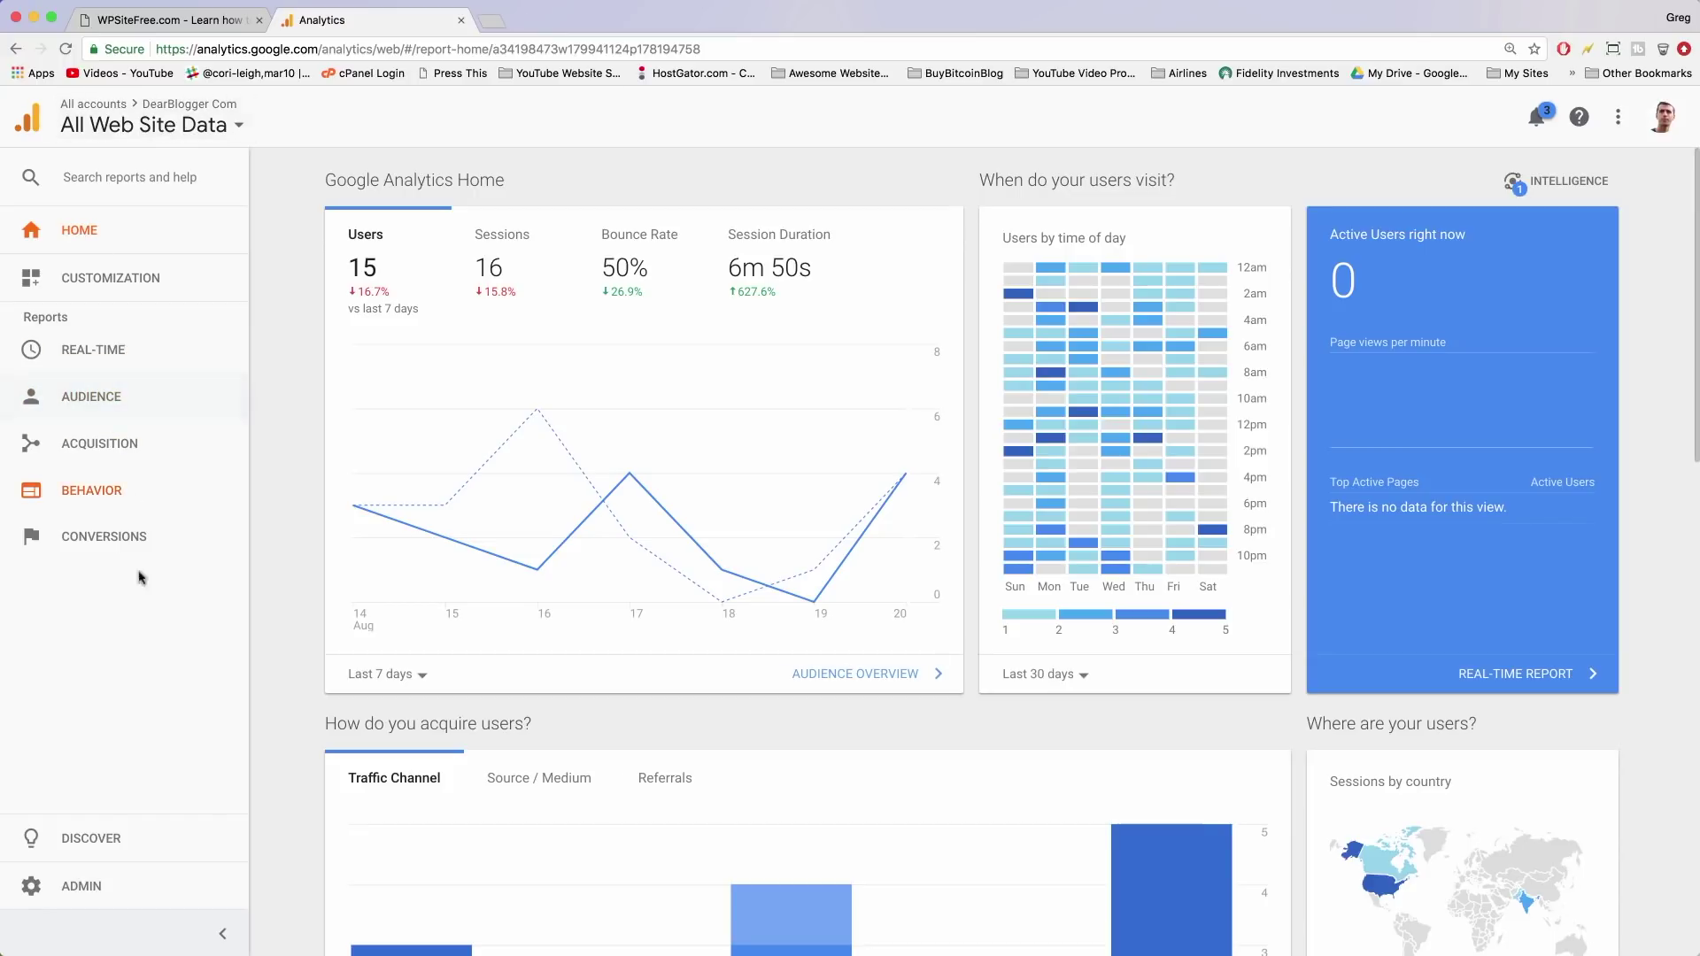
pyautogui.click(82, 886)
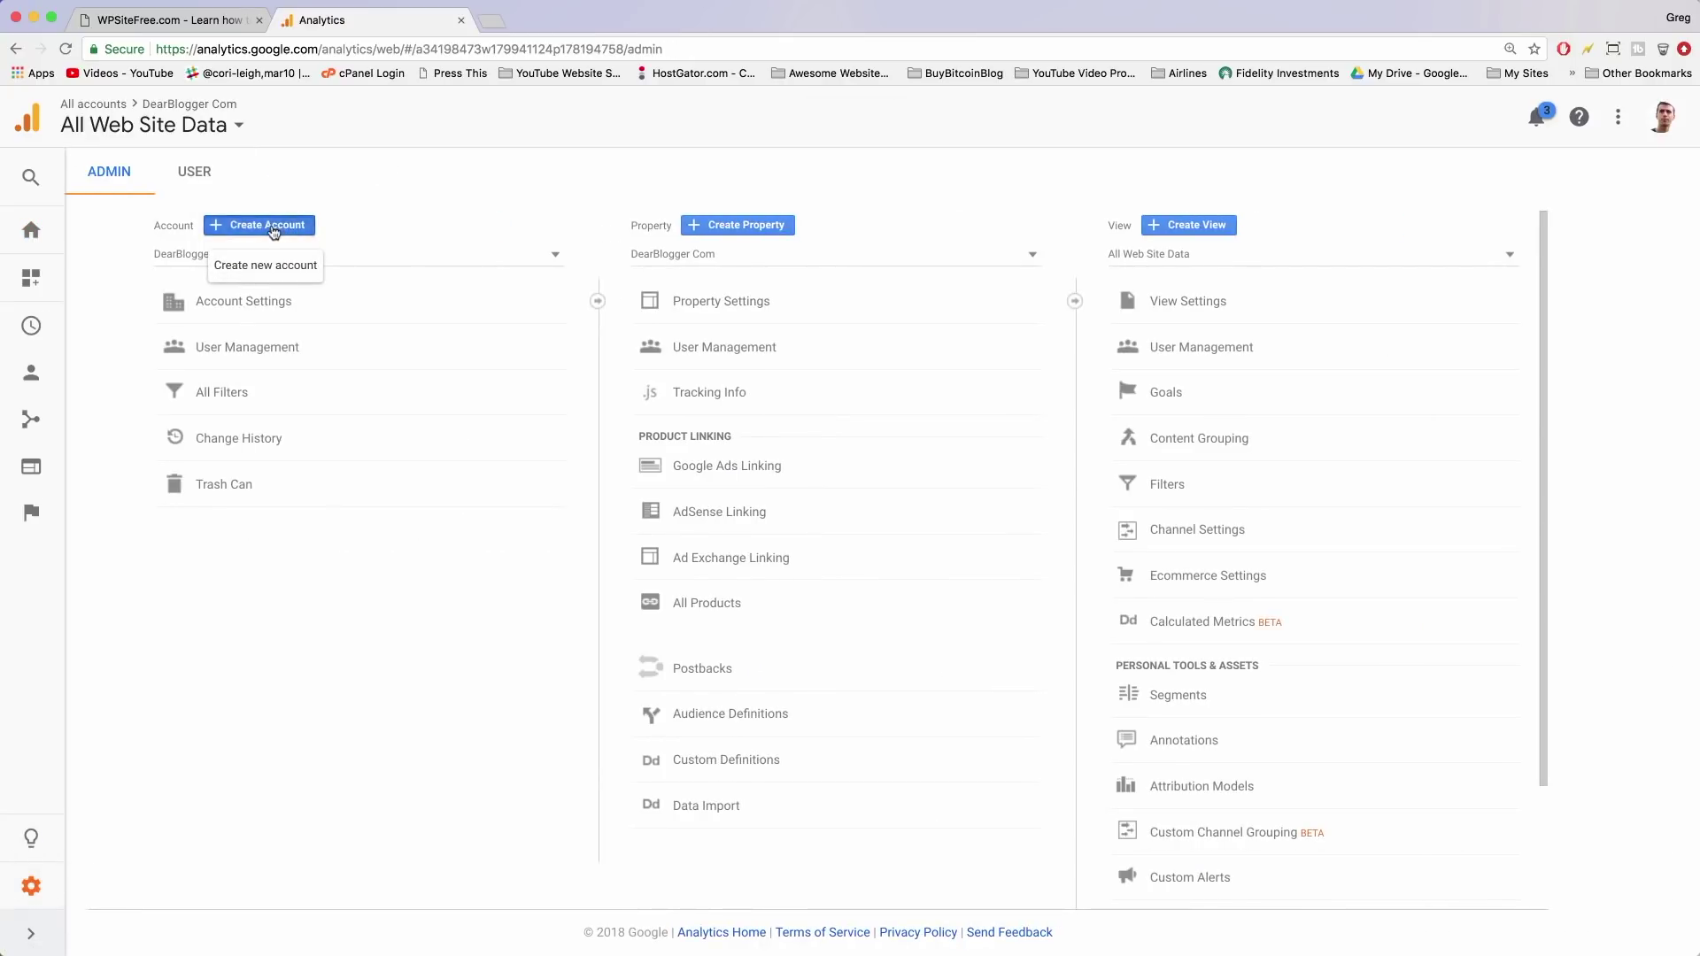
pyautogui.click(273, 228)
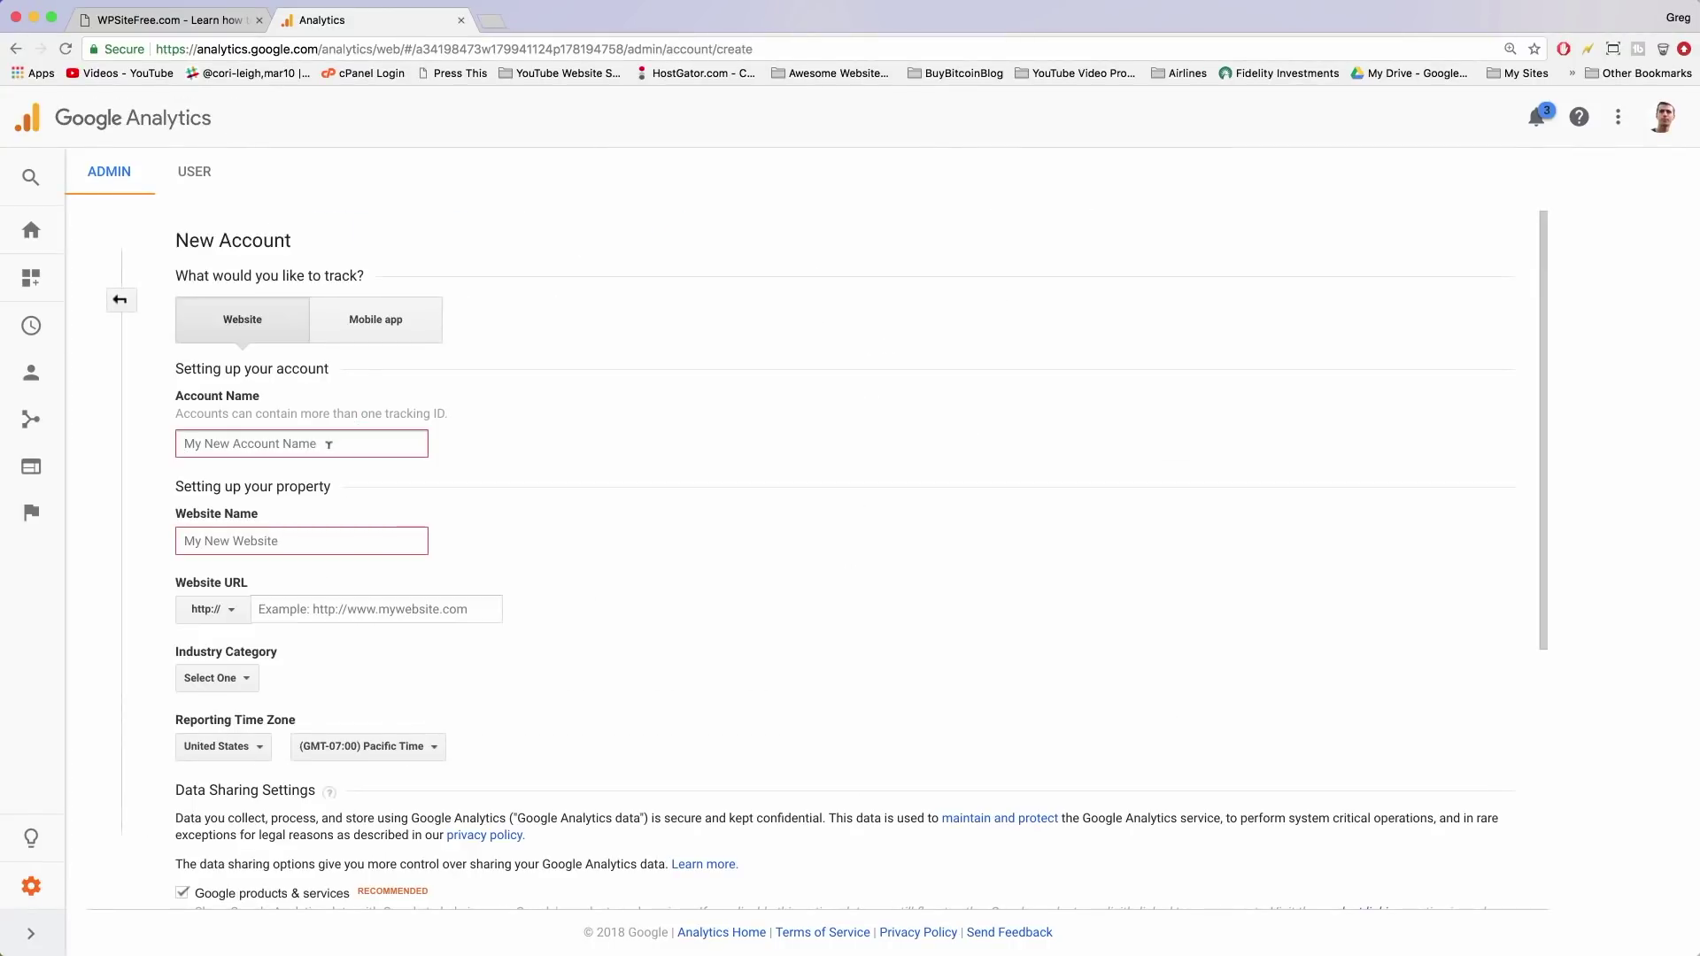
# Enter the account name WP Site Free and begin the website name
pyautogui.click(328, 444)
pyautogui.write('WP Site Free')
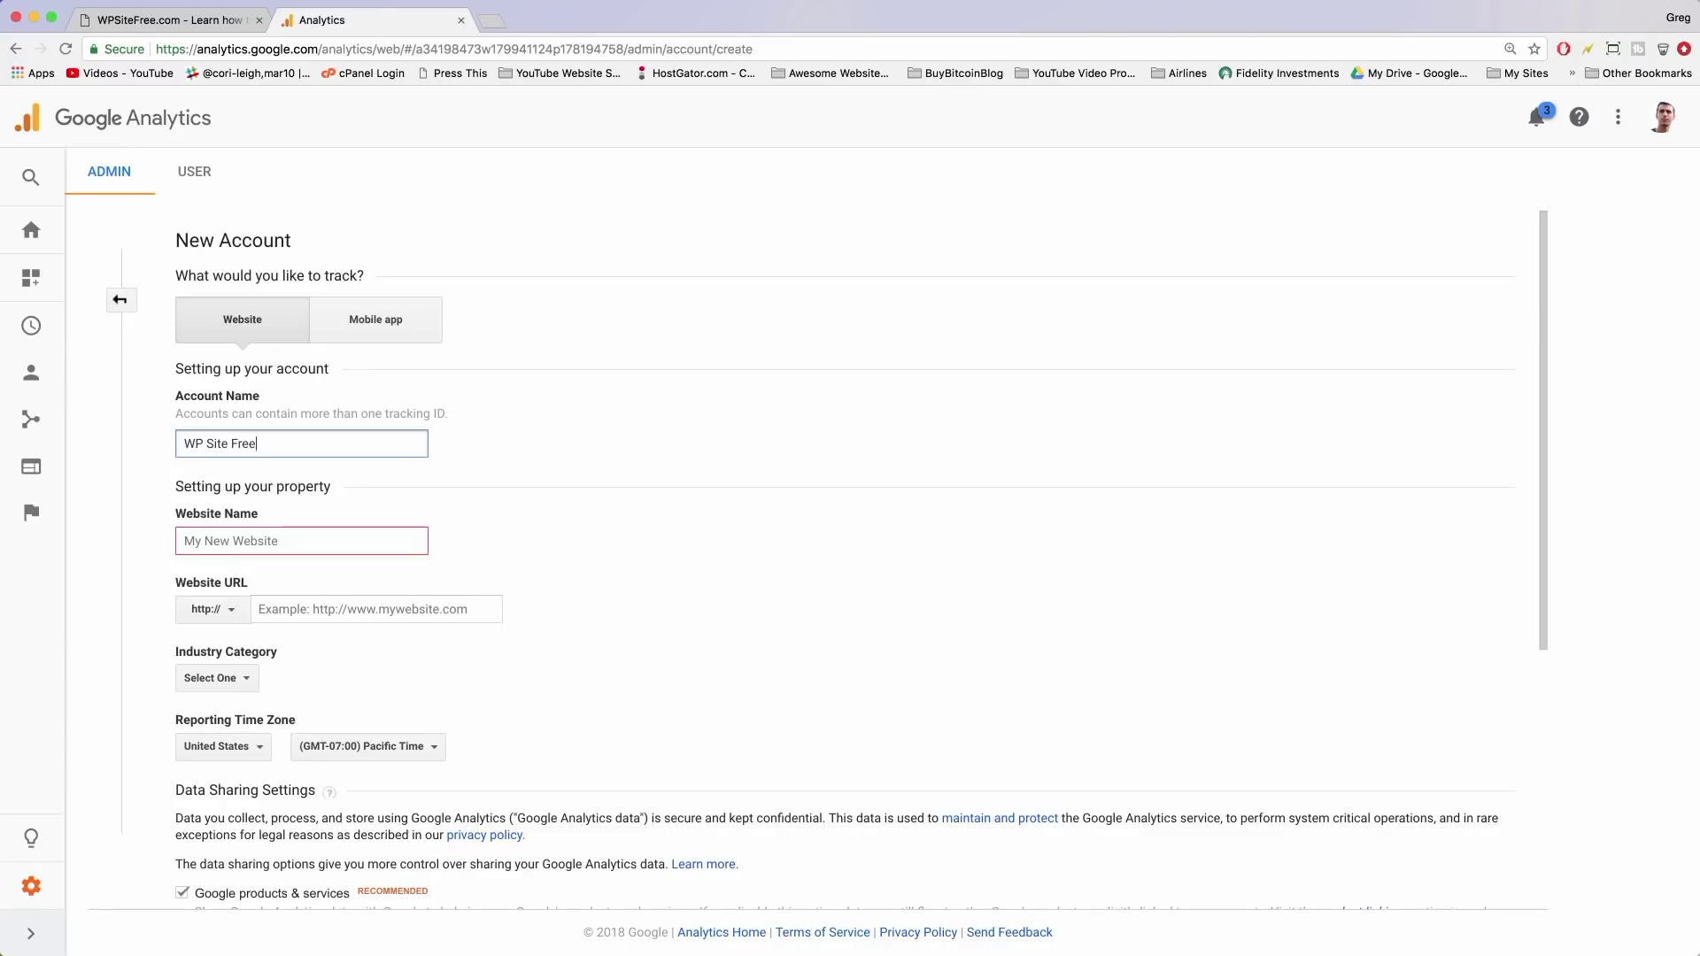
pyautogui.press('Tab')
pyautogui.write('W')
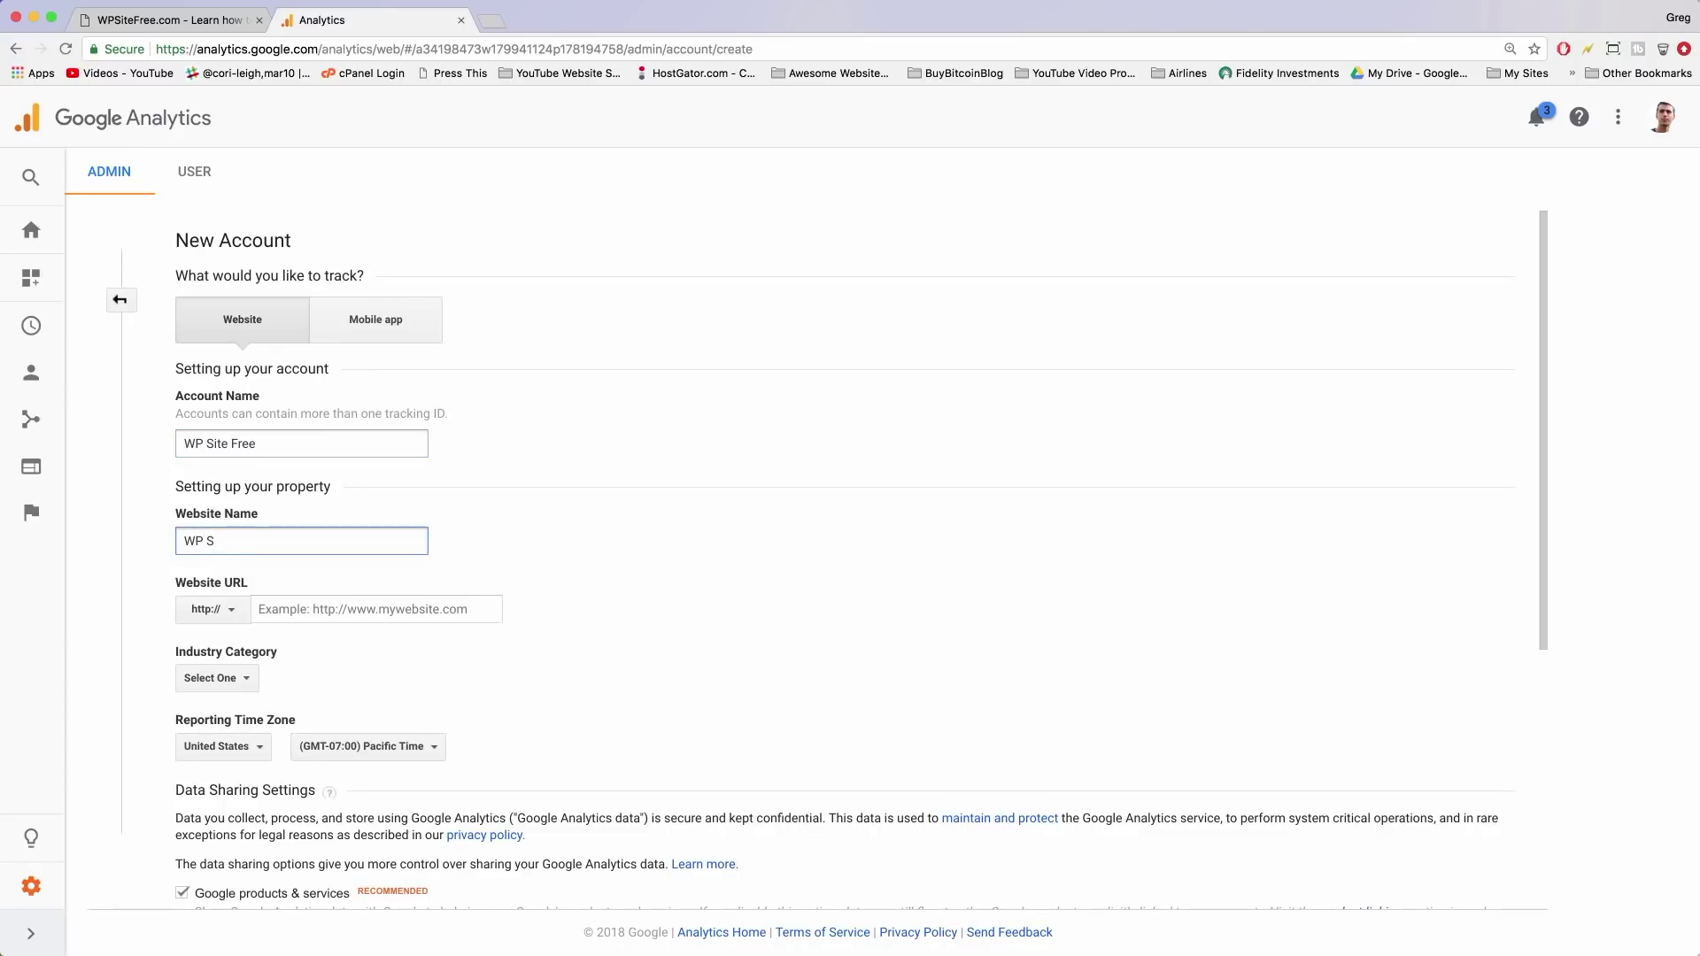
pyautogui.click(156, 19)
pyautogui.click(227, 49)
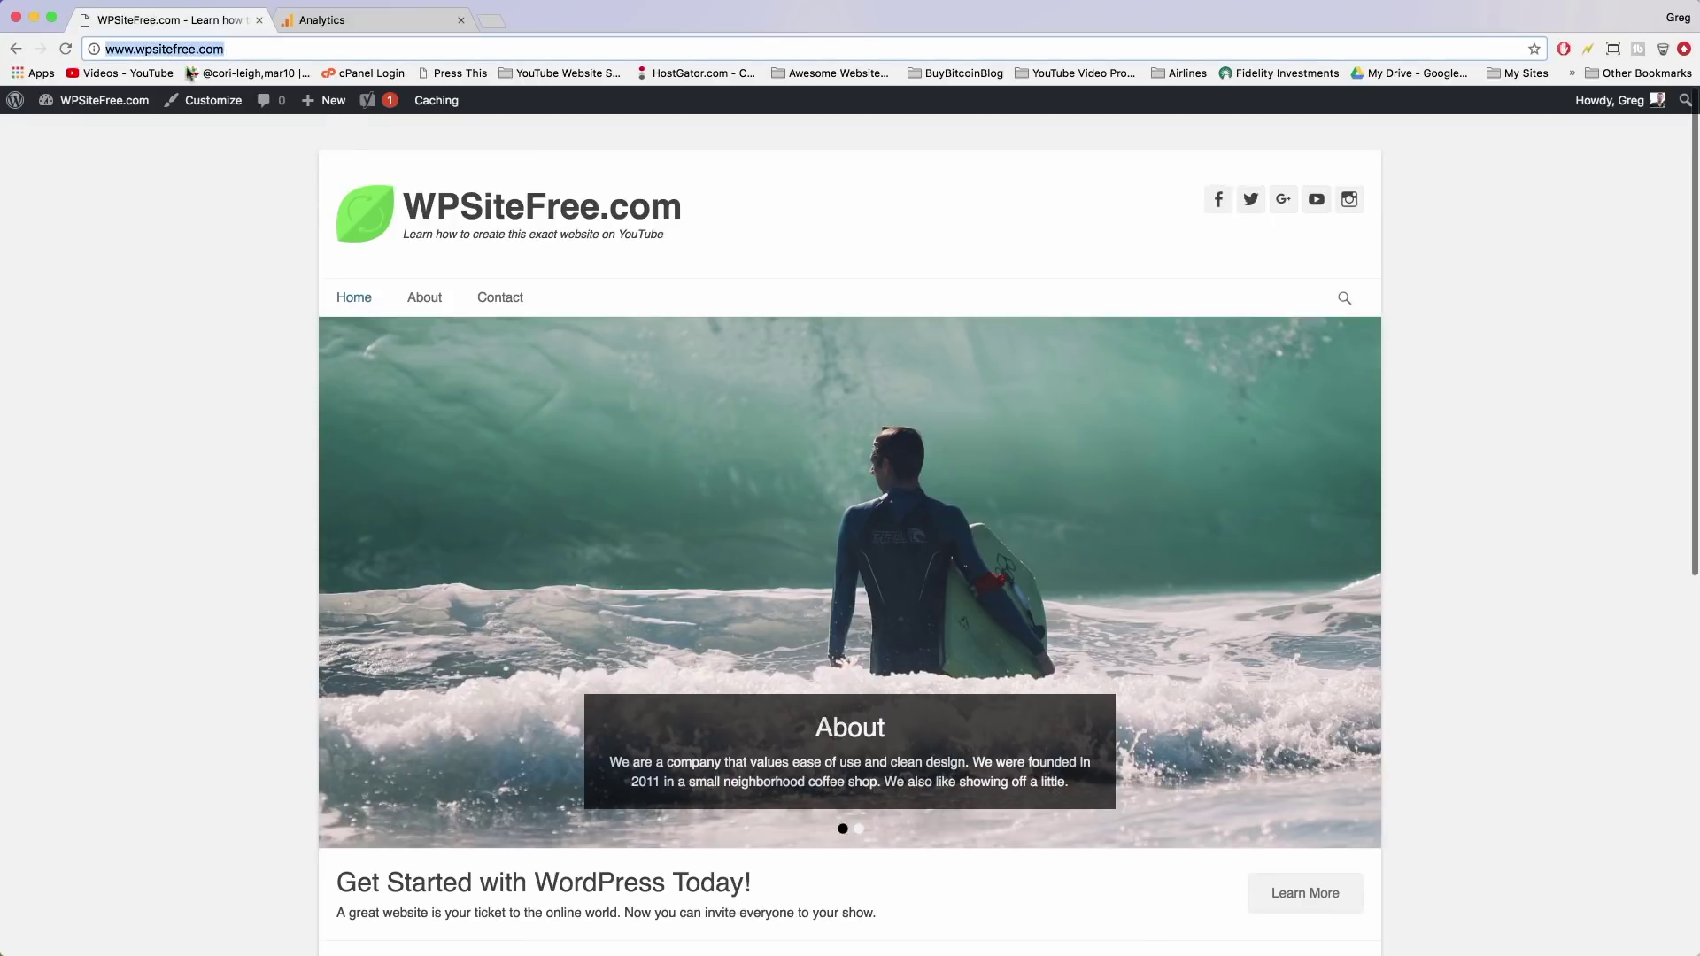
pyautogui.rightClick(182, 58)
pyautogui.click(213, 76)
pyautogui.click(351, 21)
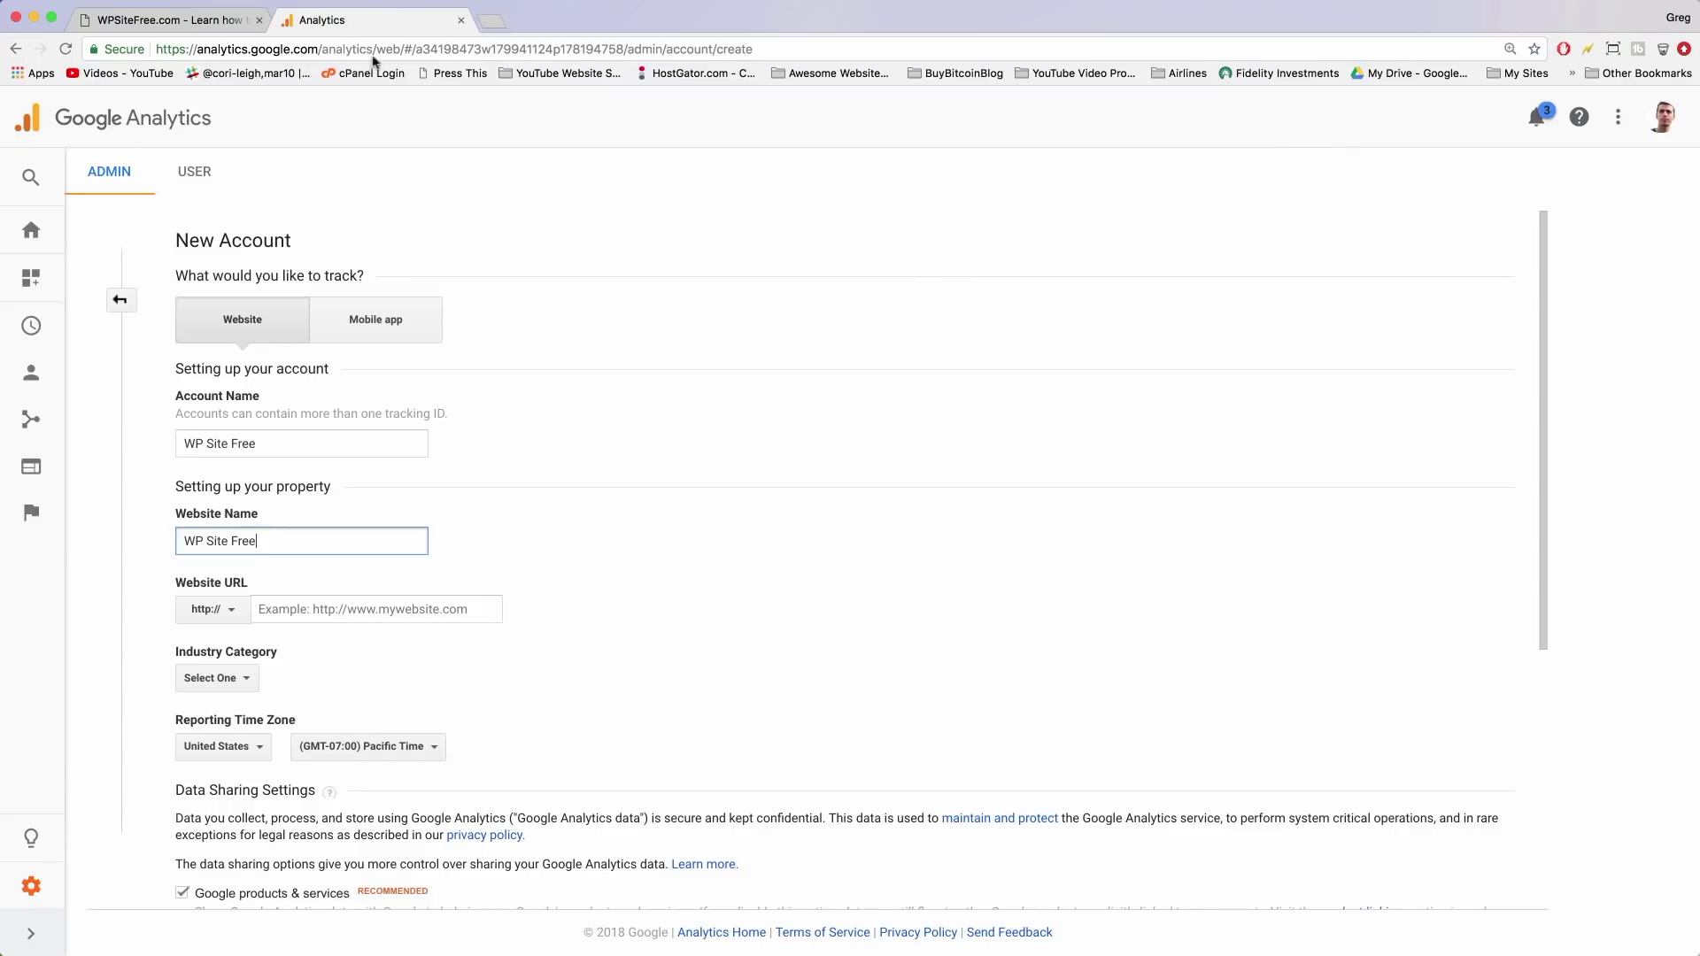
pyautogui.click(280, 609)
pyautogui.rightClick(283, 607)
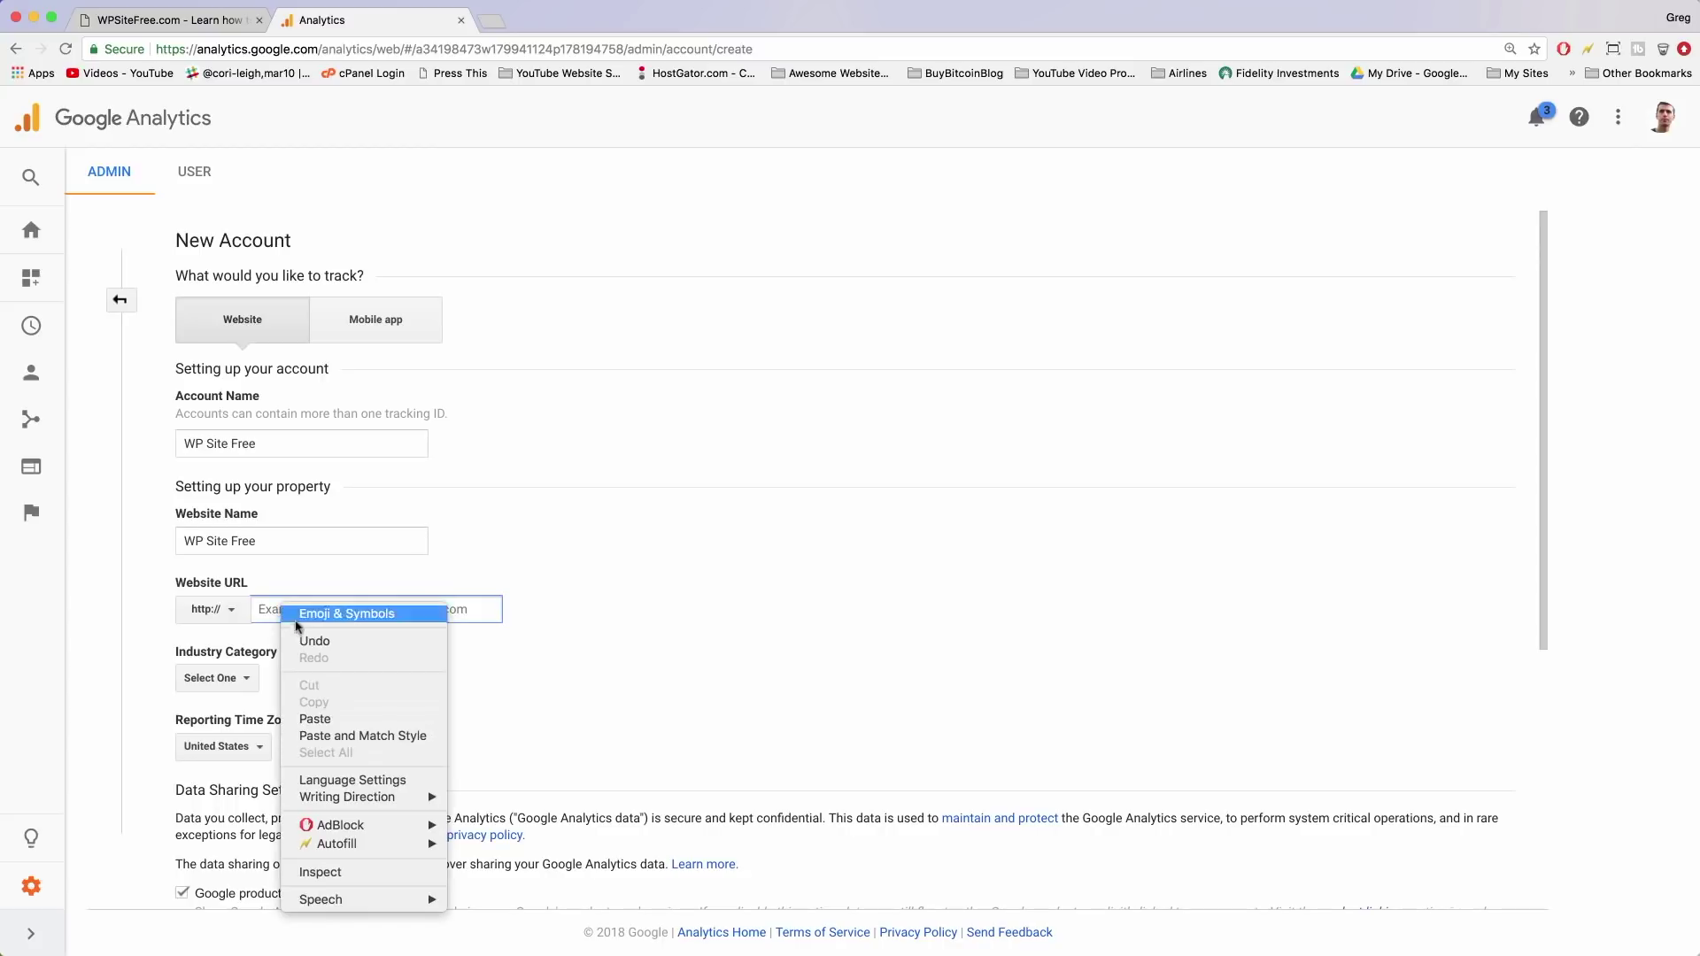
pyautogui.click(319, 719)
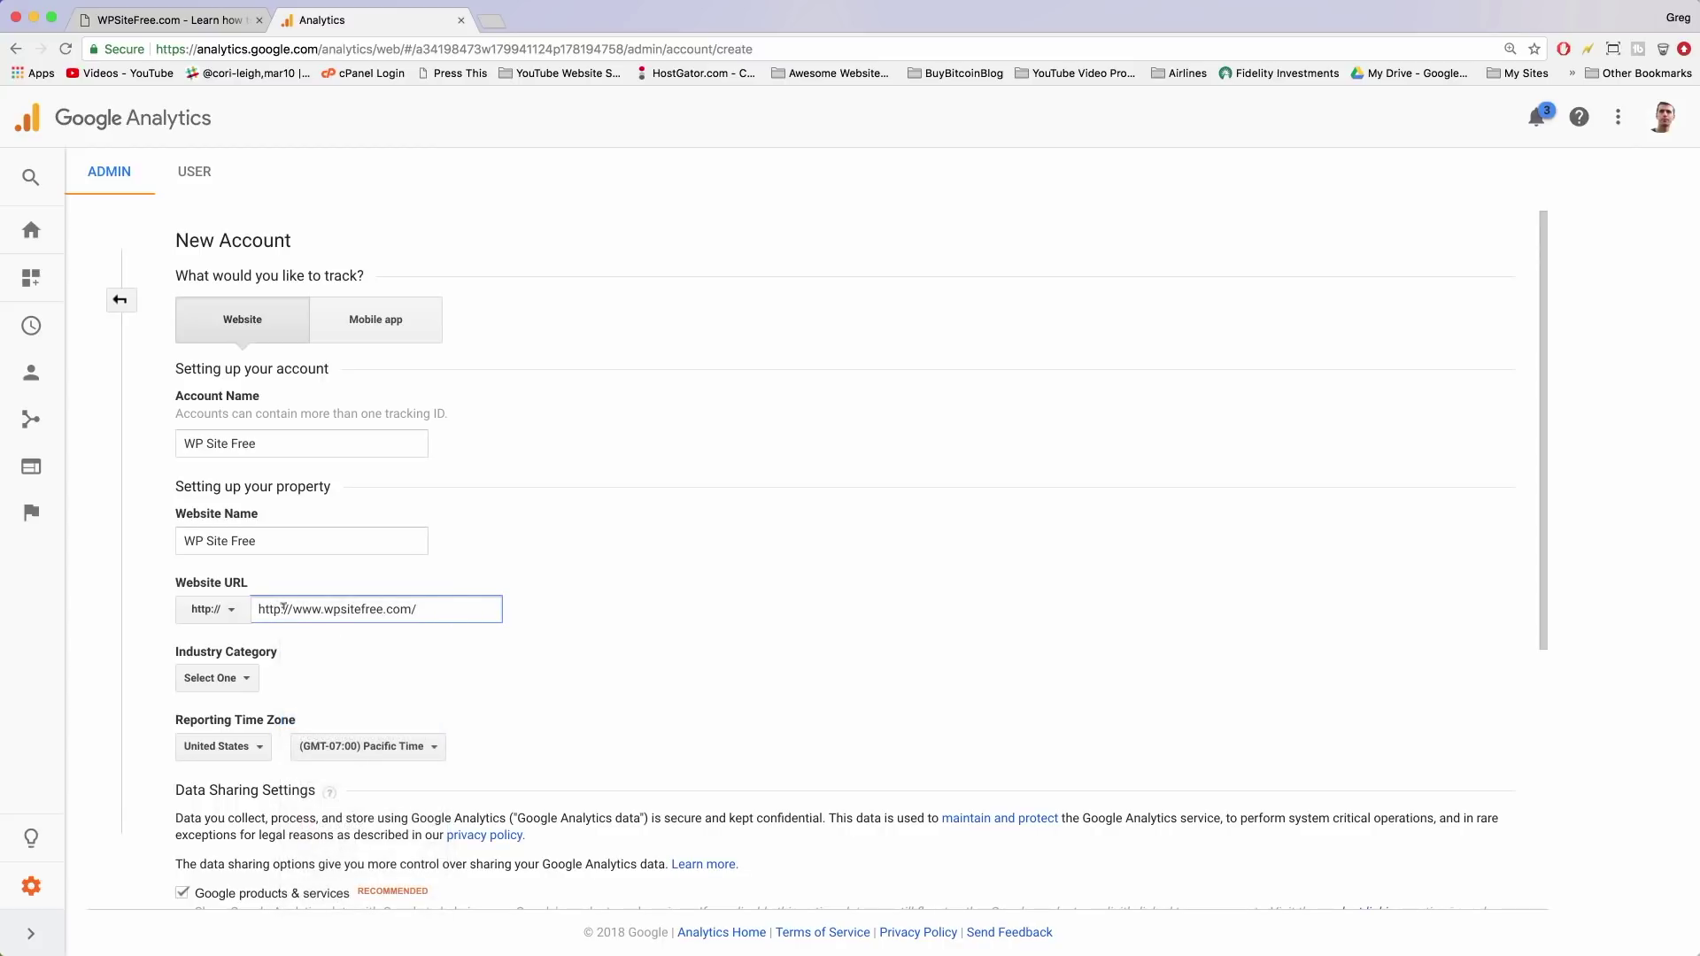
pyautogui.moveTo(294, 607); pyautogui.dragTo(226, 613)
pyautogui.press('BackSpace')
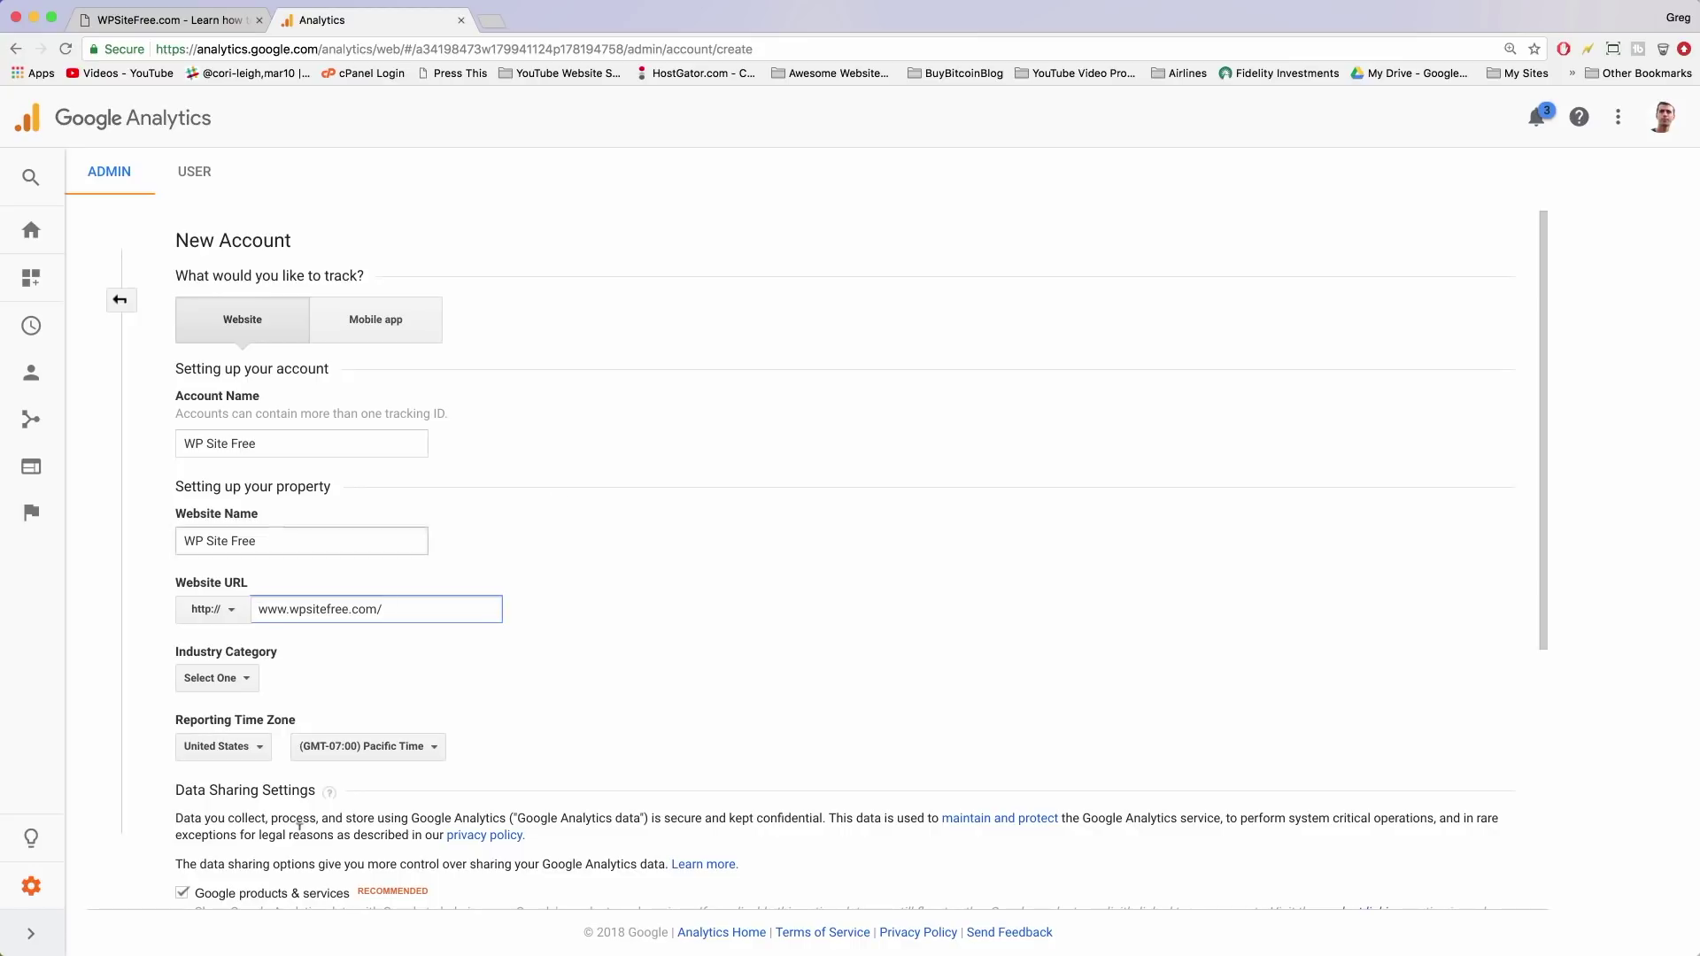
# Set the industry category to Internet and Telecom and request the tracking ID
pyautogui.scroll(-4, 613, 255)
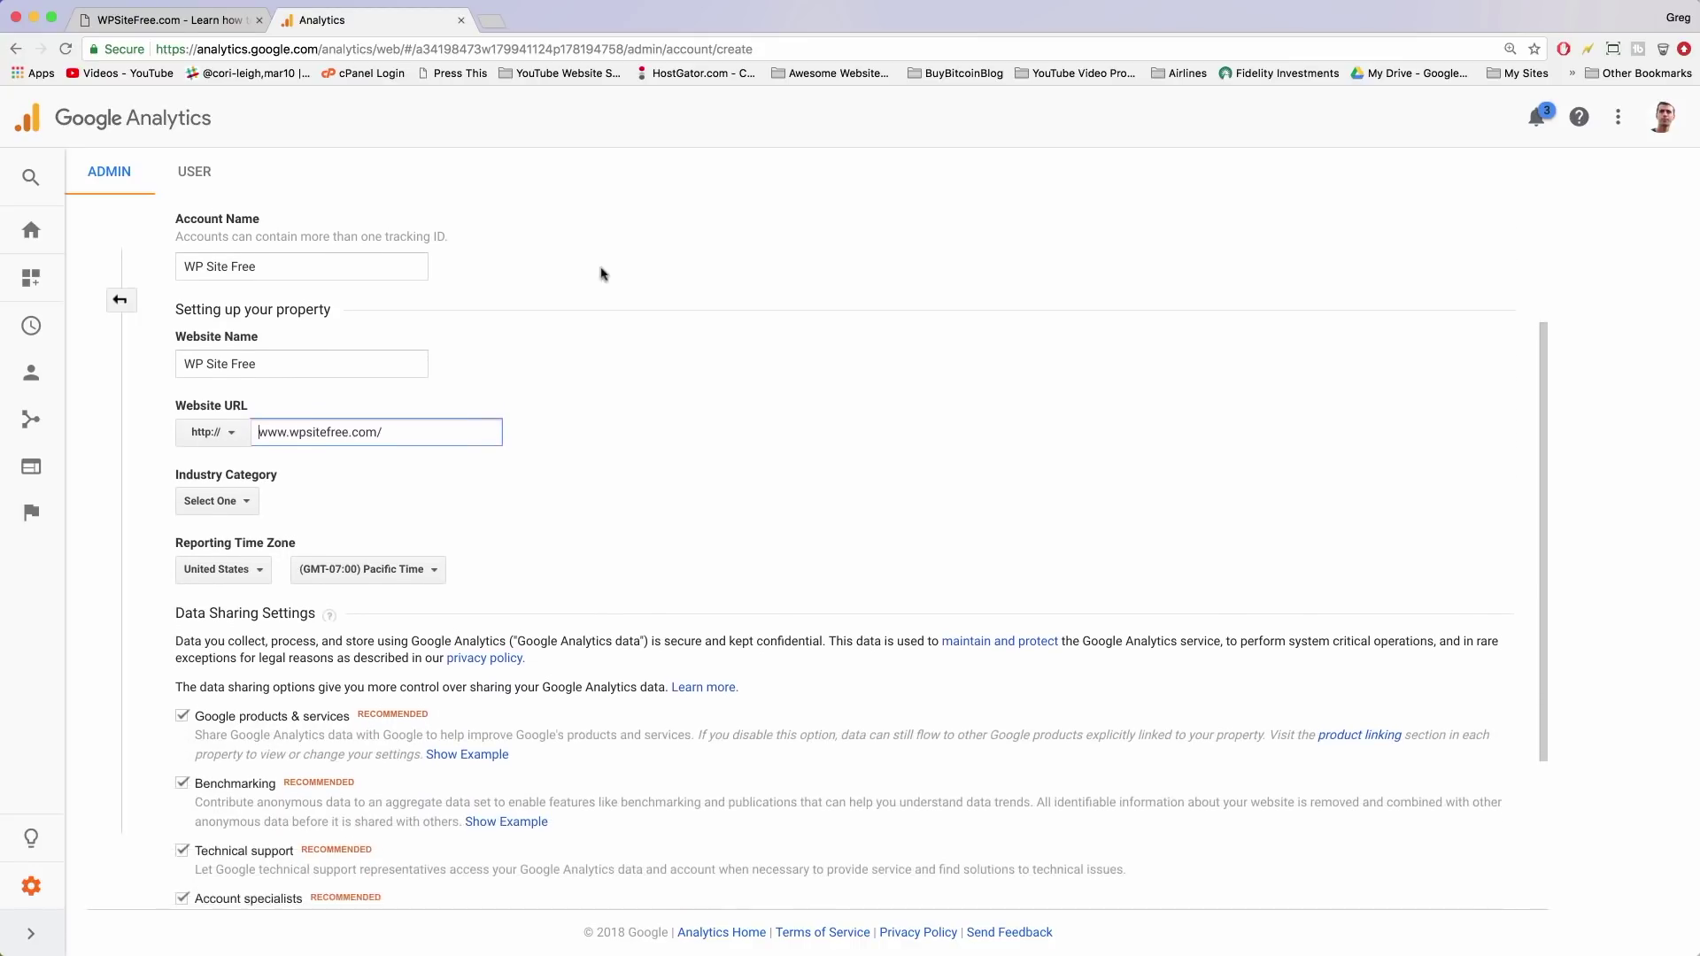
pyautogui.click(240, 498)
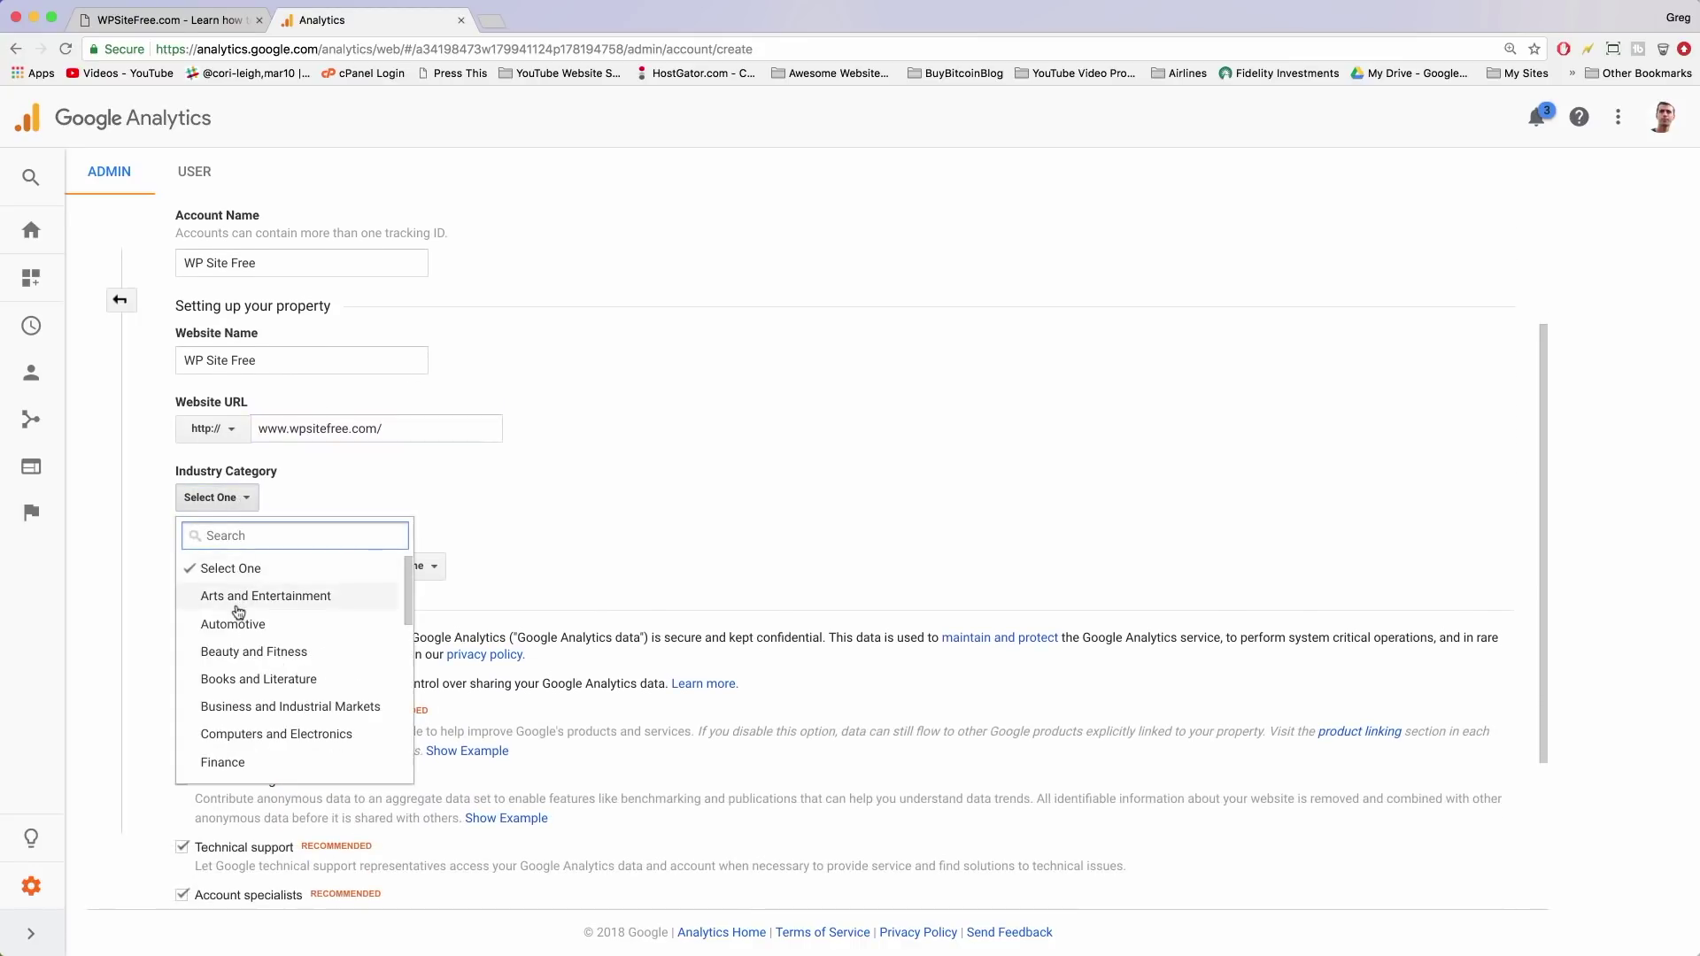
pyautogui.scroll(-1, 232, 603)
pyautogui.scroll(-5, 237, 611)
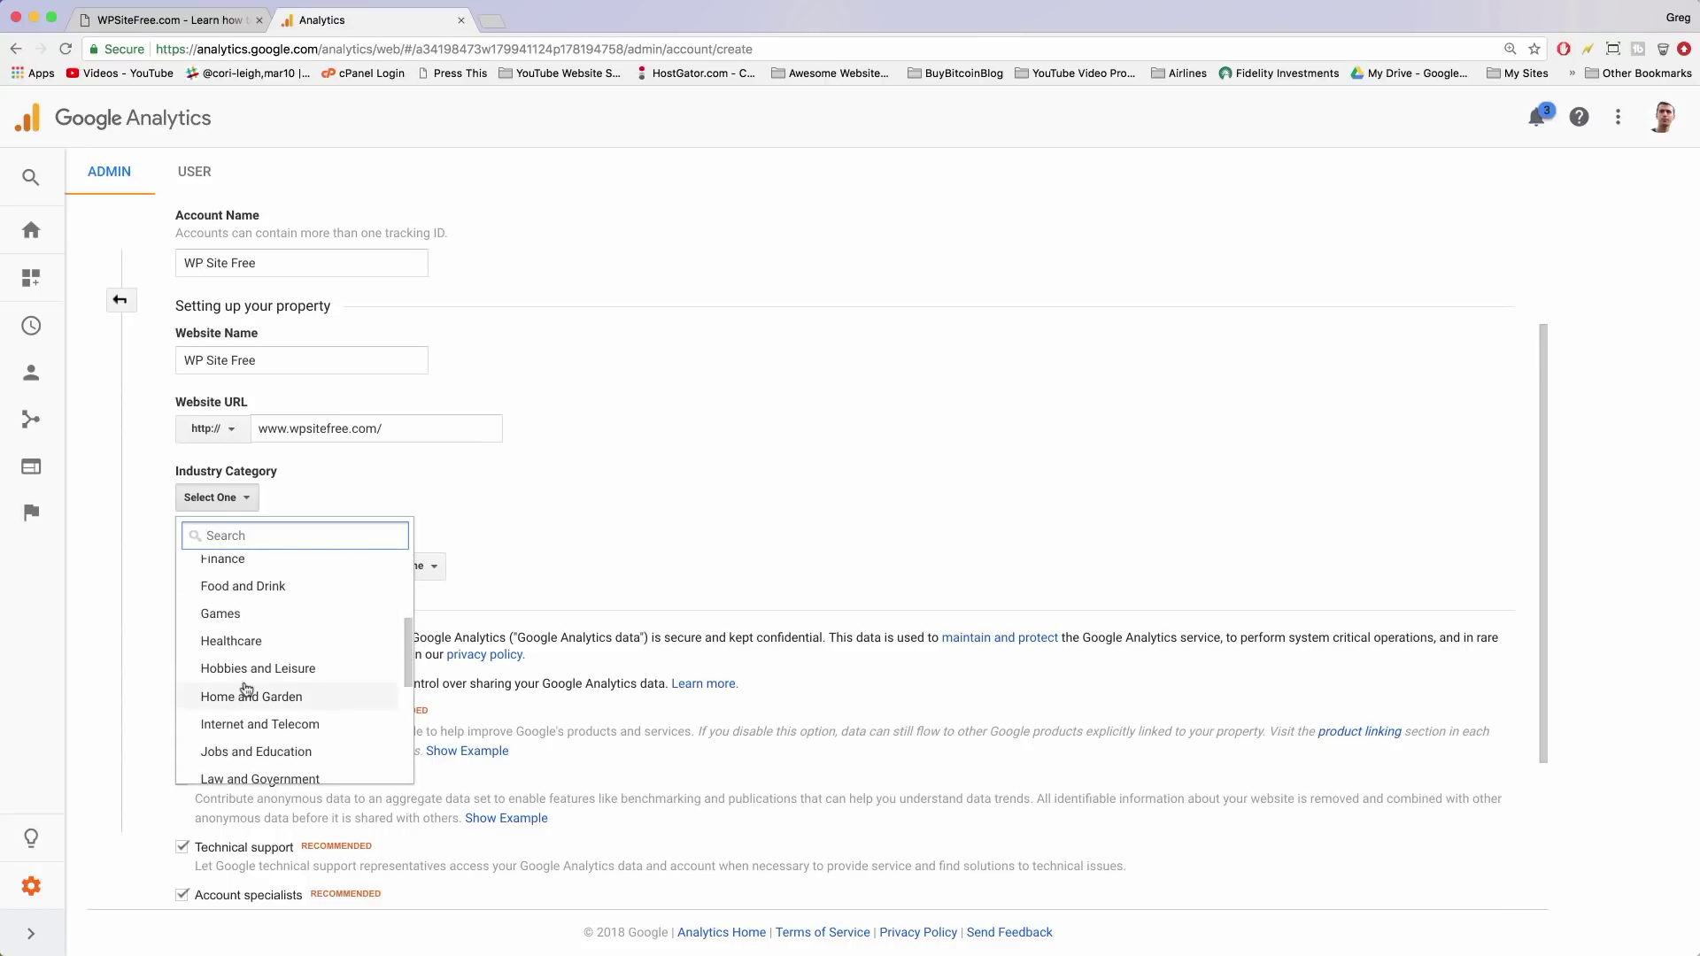
pyautogui.click(257, 664)
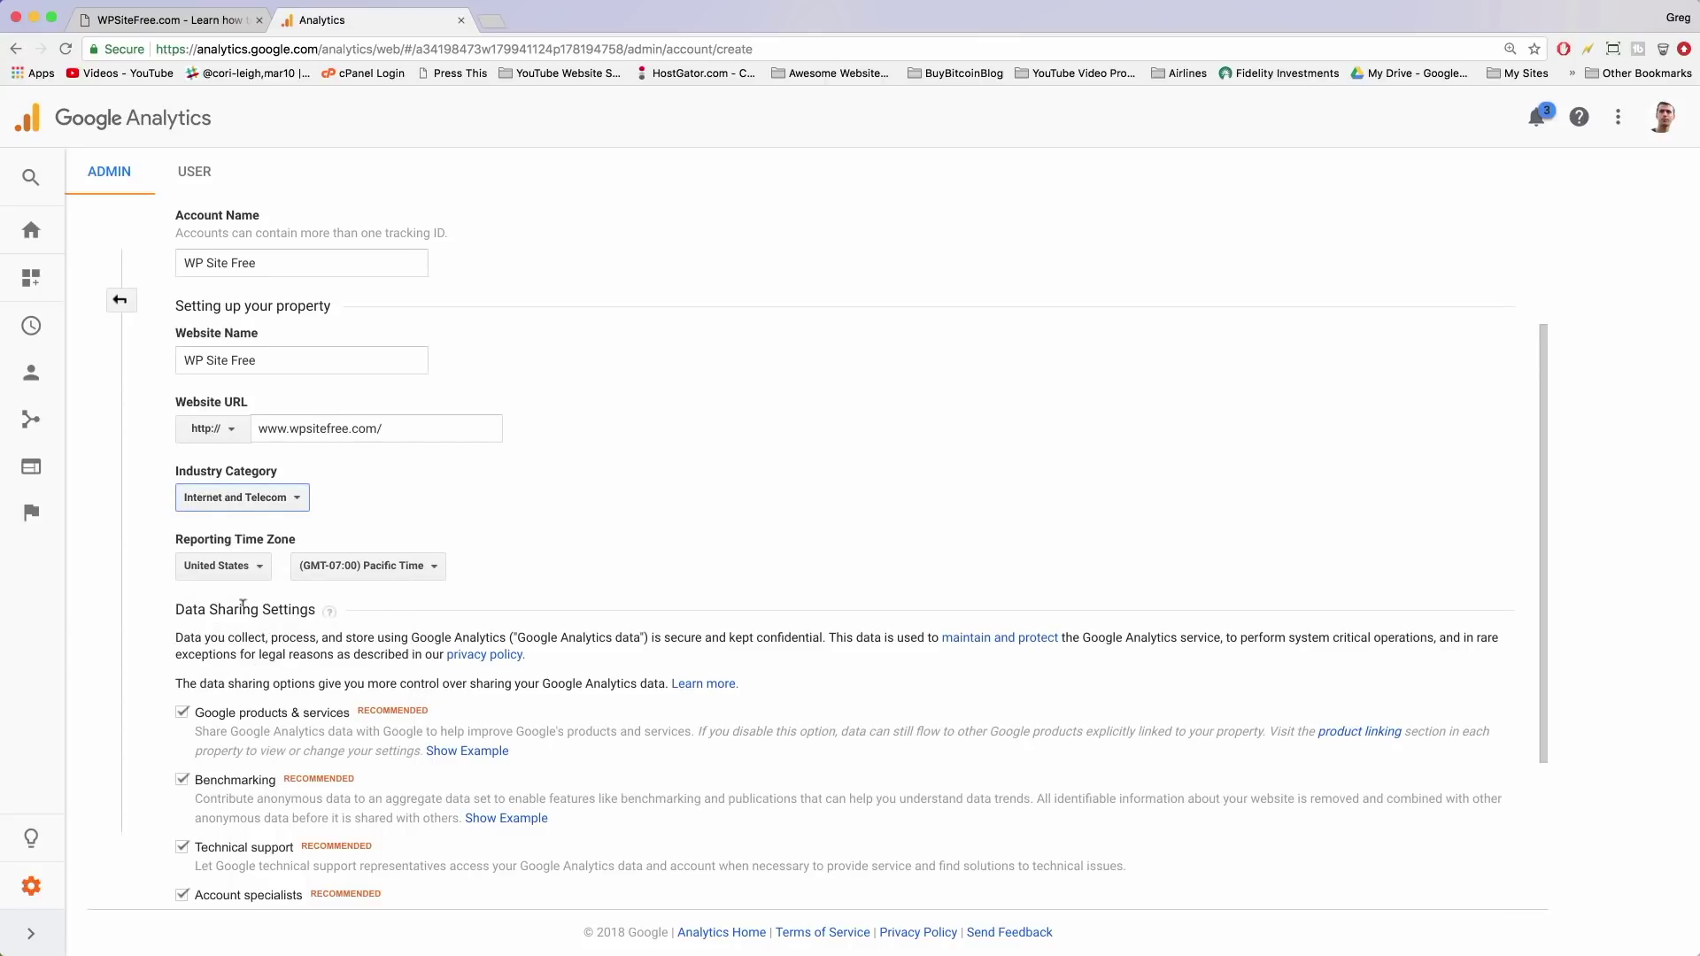
pyautogui.scroll(-5, 244, 611)
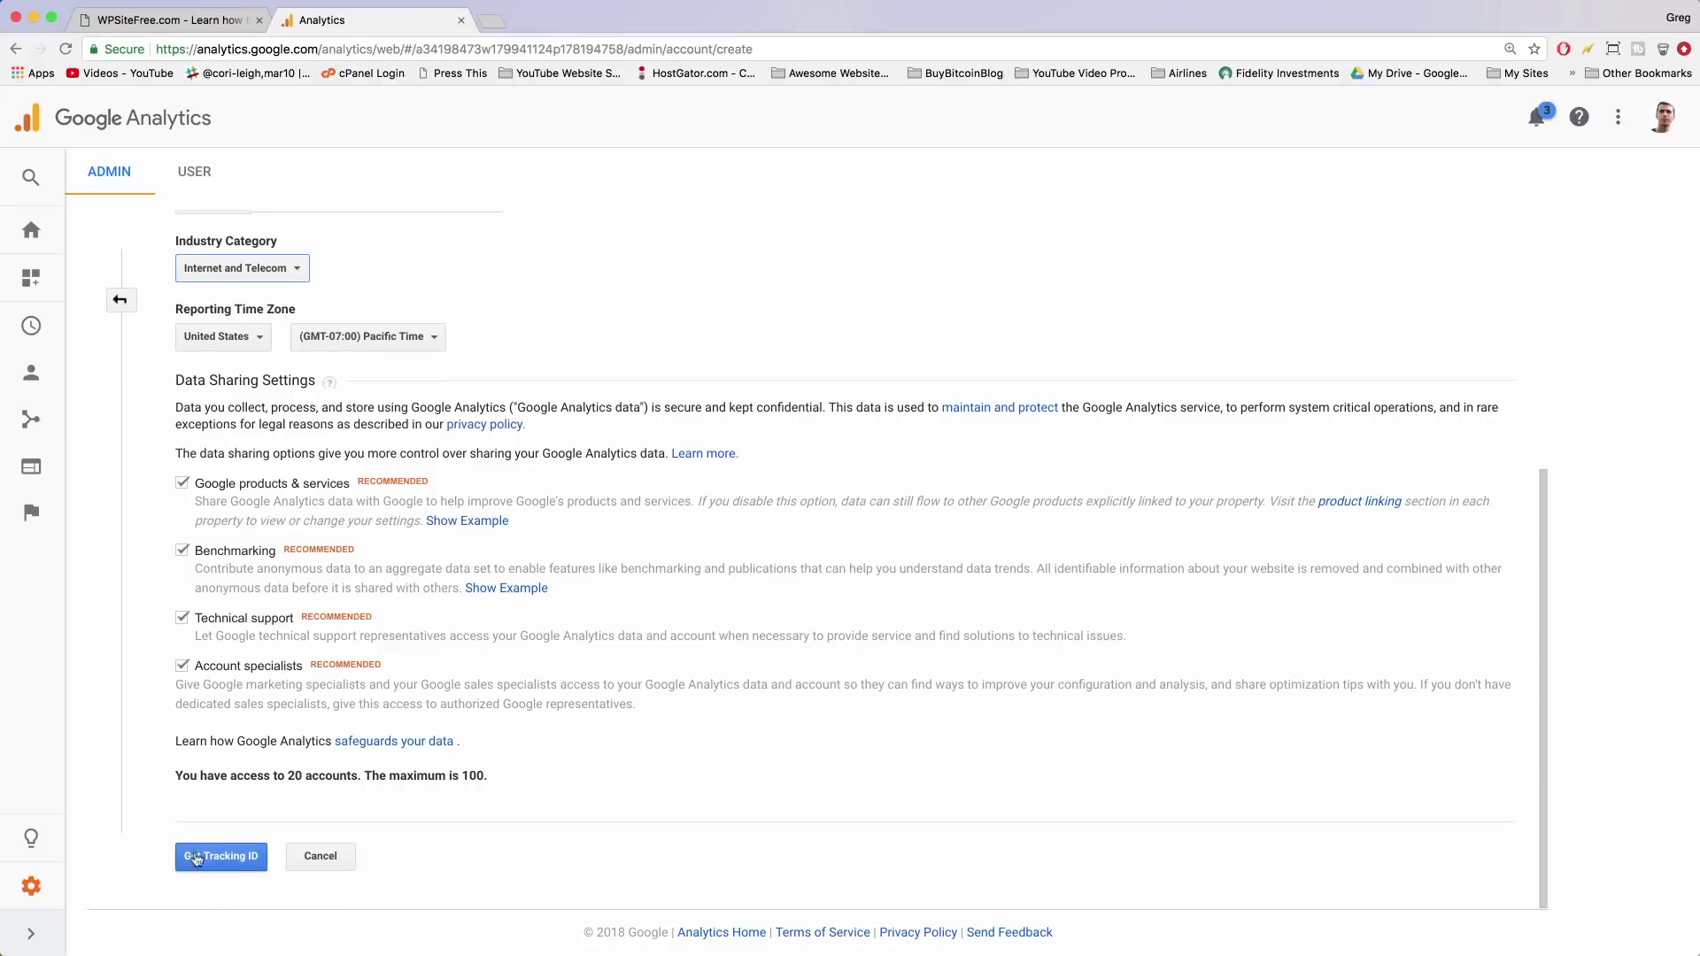
pyautogui.click(238, 858)
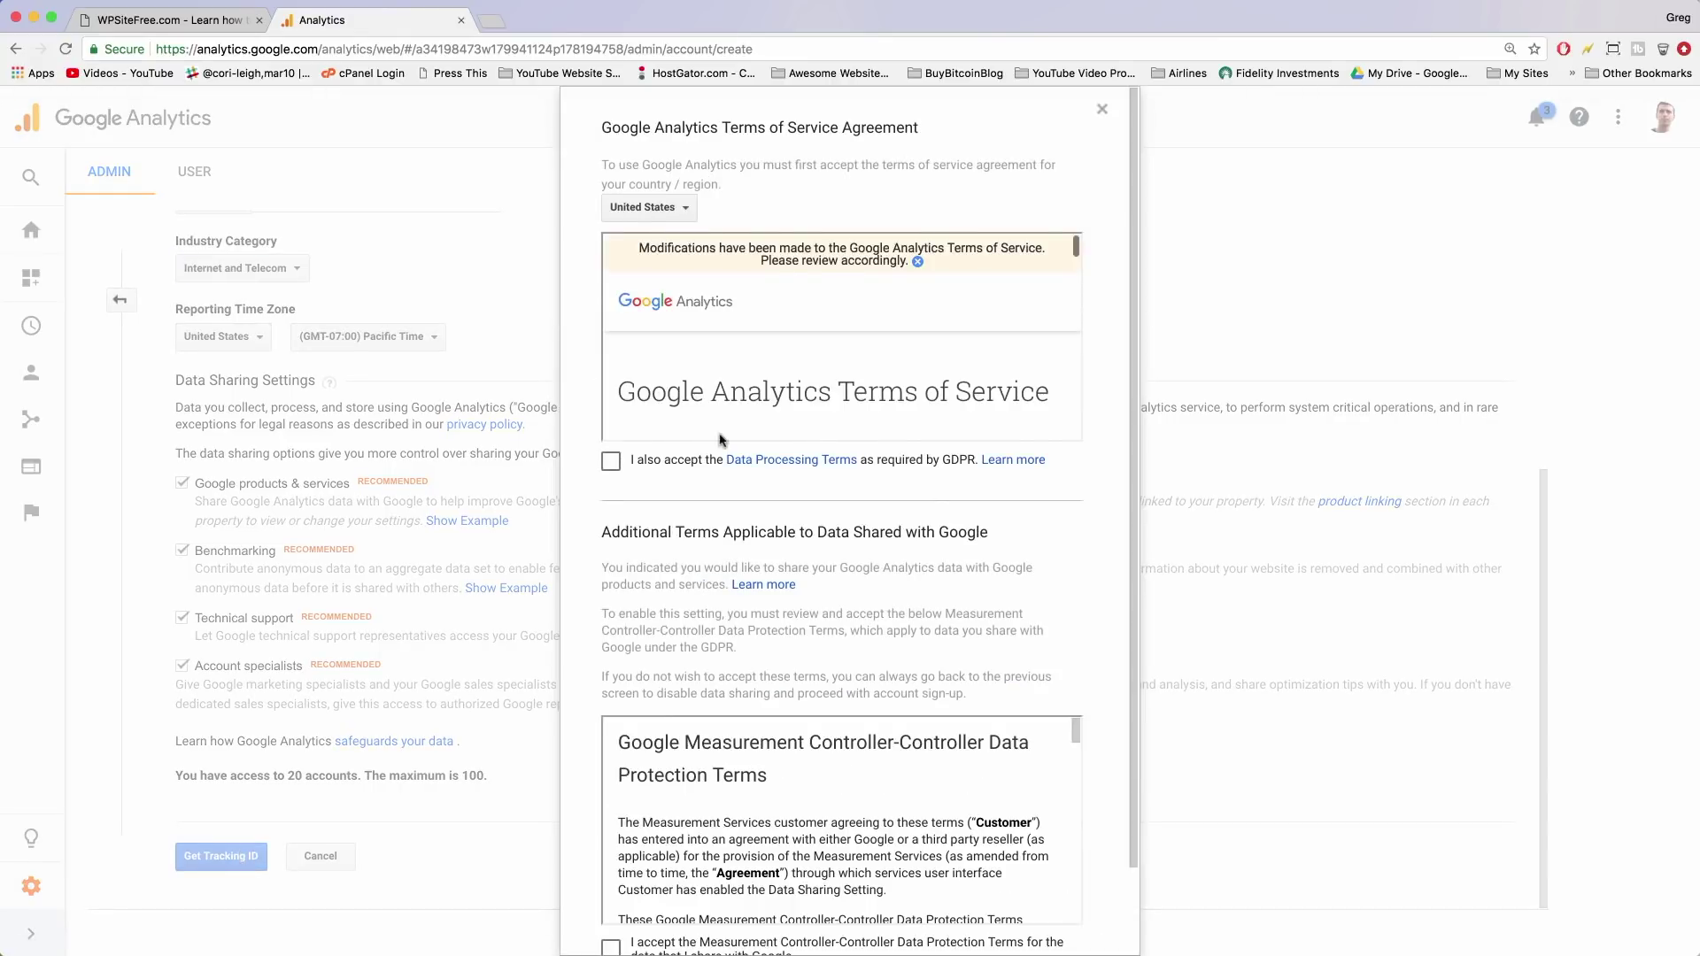
# Tick both data protection terms checkboxes and accept the Terms of Service
pyautogui.click(611, 461)
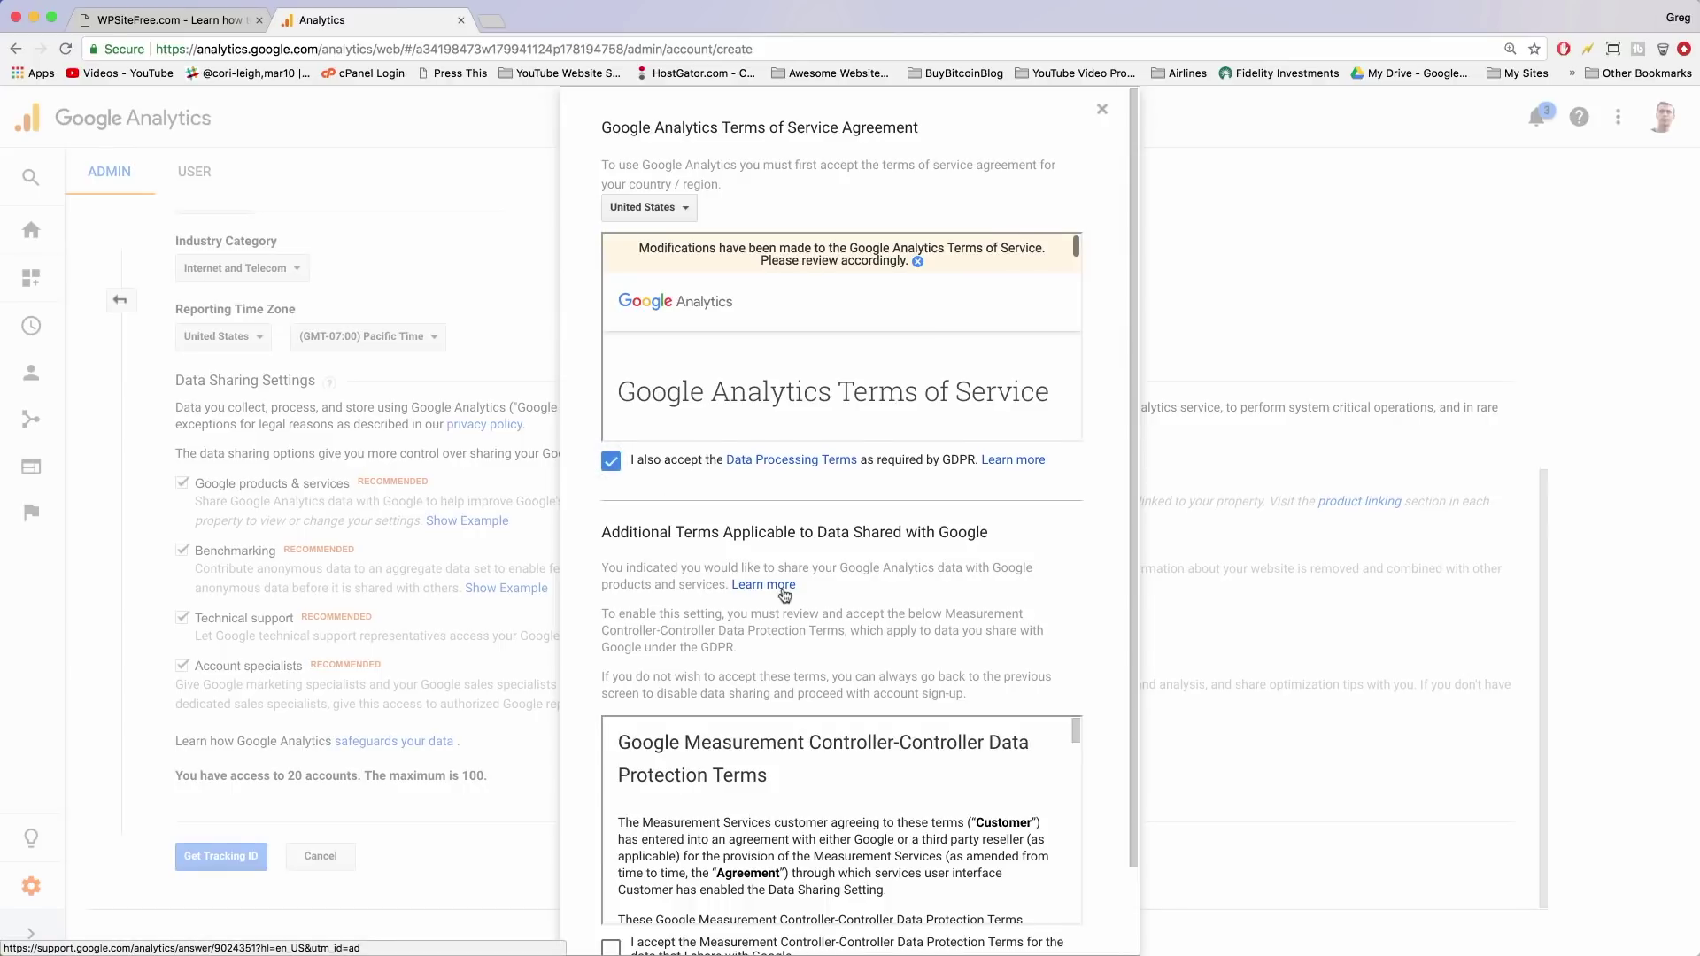
pyautogui.scroll(-3, 785, 594)
pyautogui.click(611, 854)
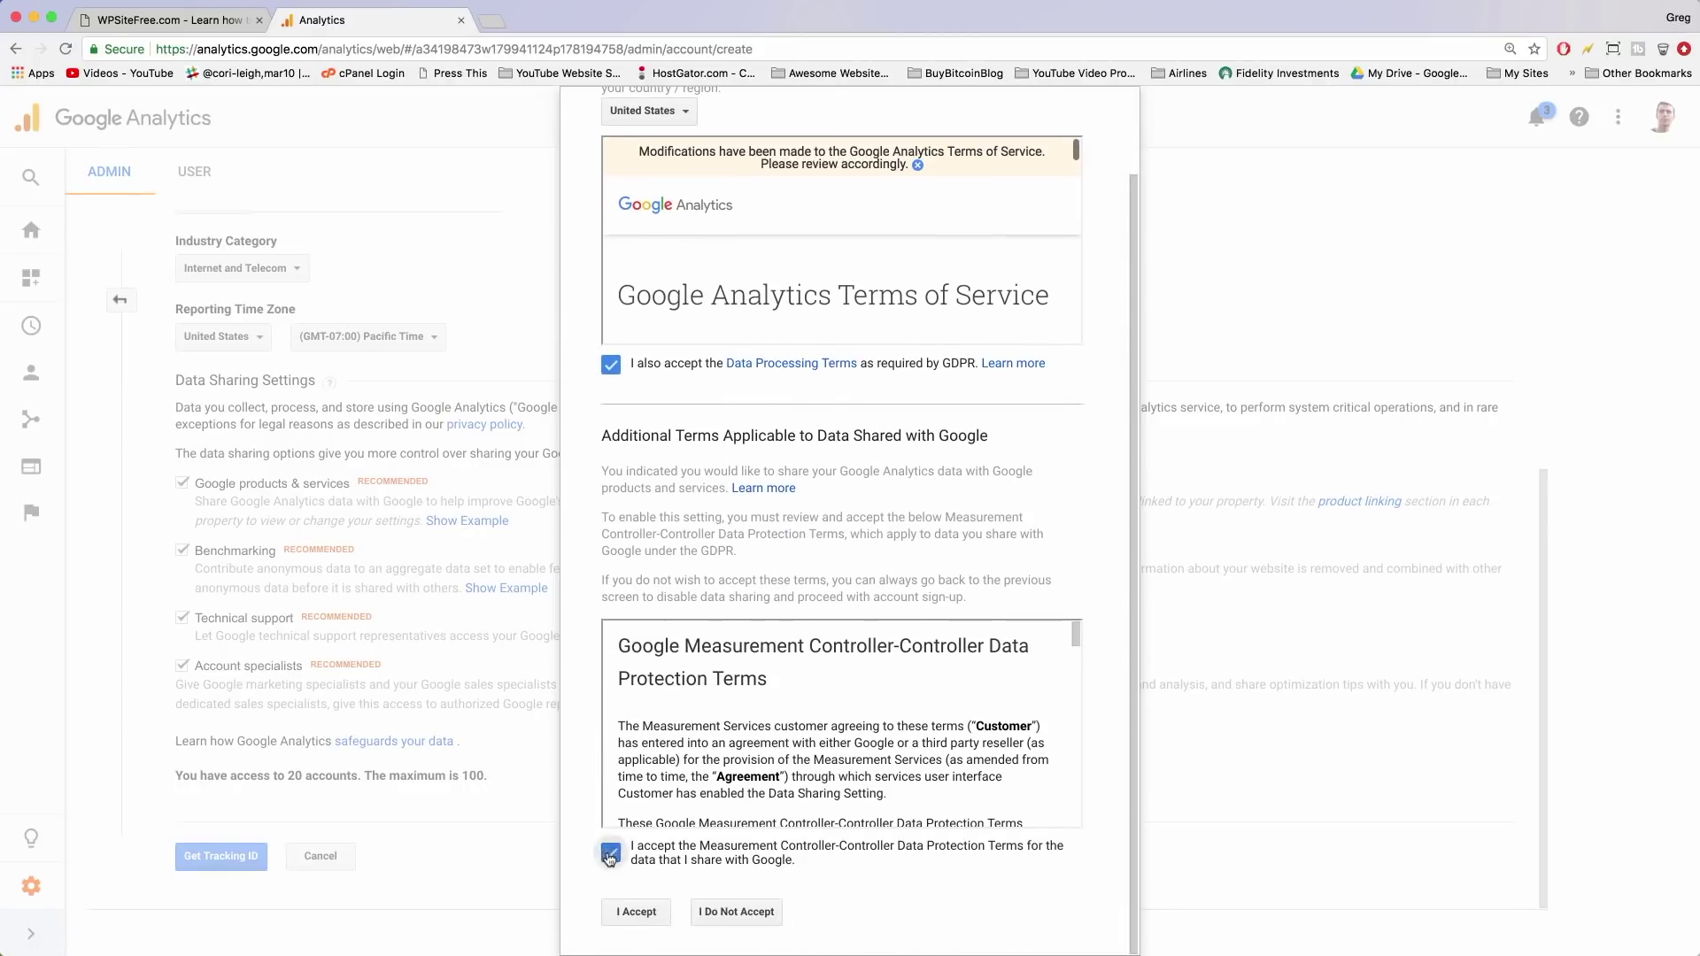
pyautogui.click(635, 913)
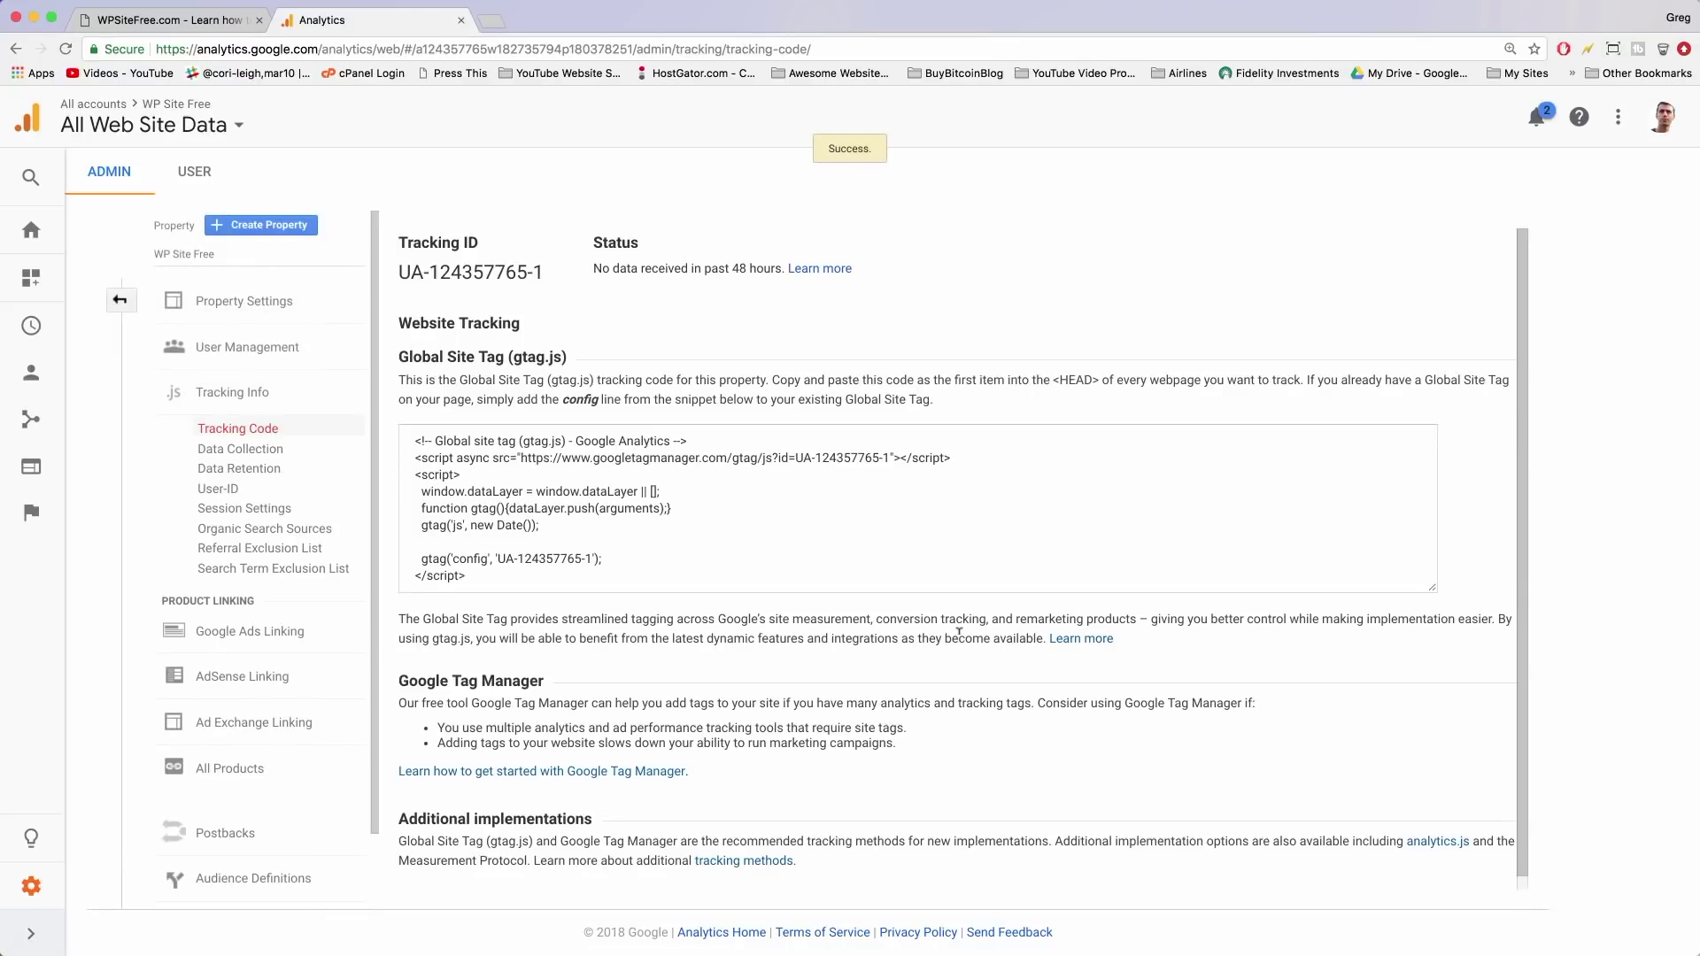
# Copy the new property's gtag.js tracking snippet
pyautogui.click(430, 434)
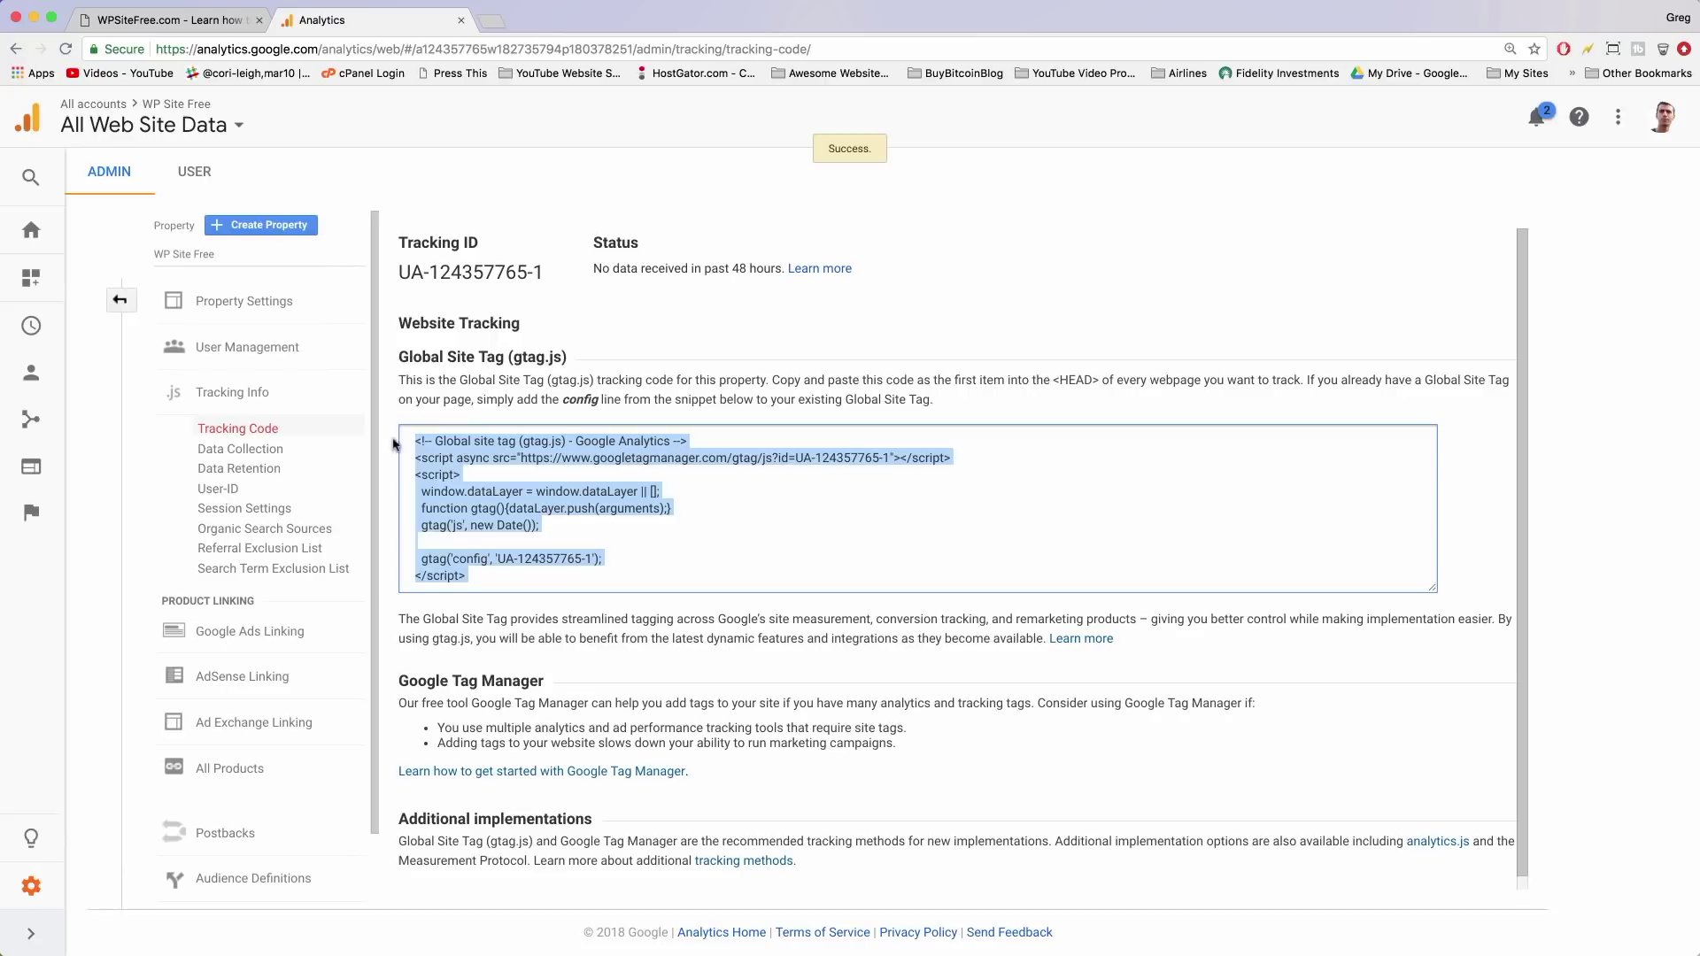
pyautogui.rightClick(424, 479)
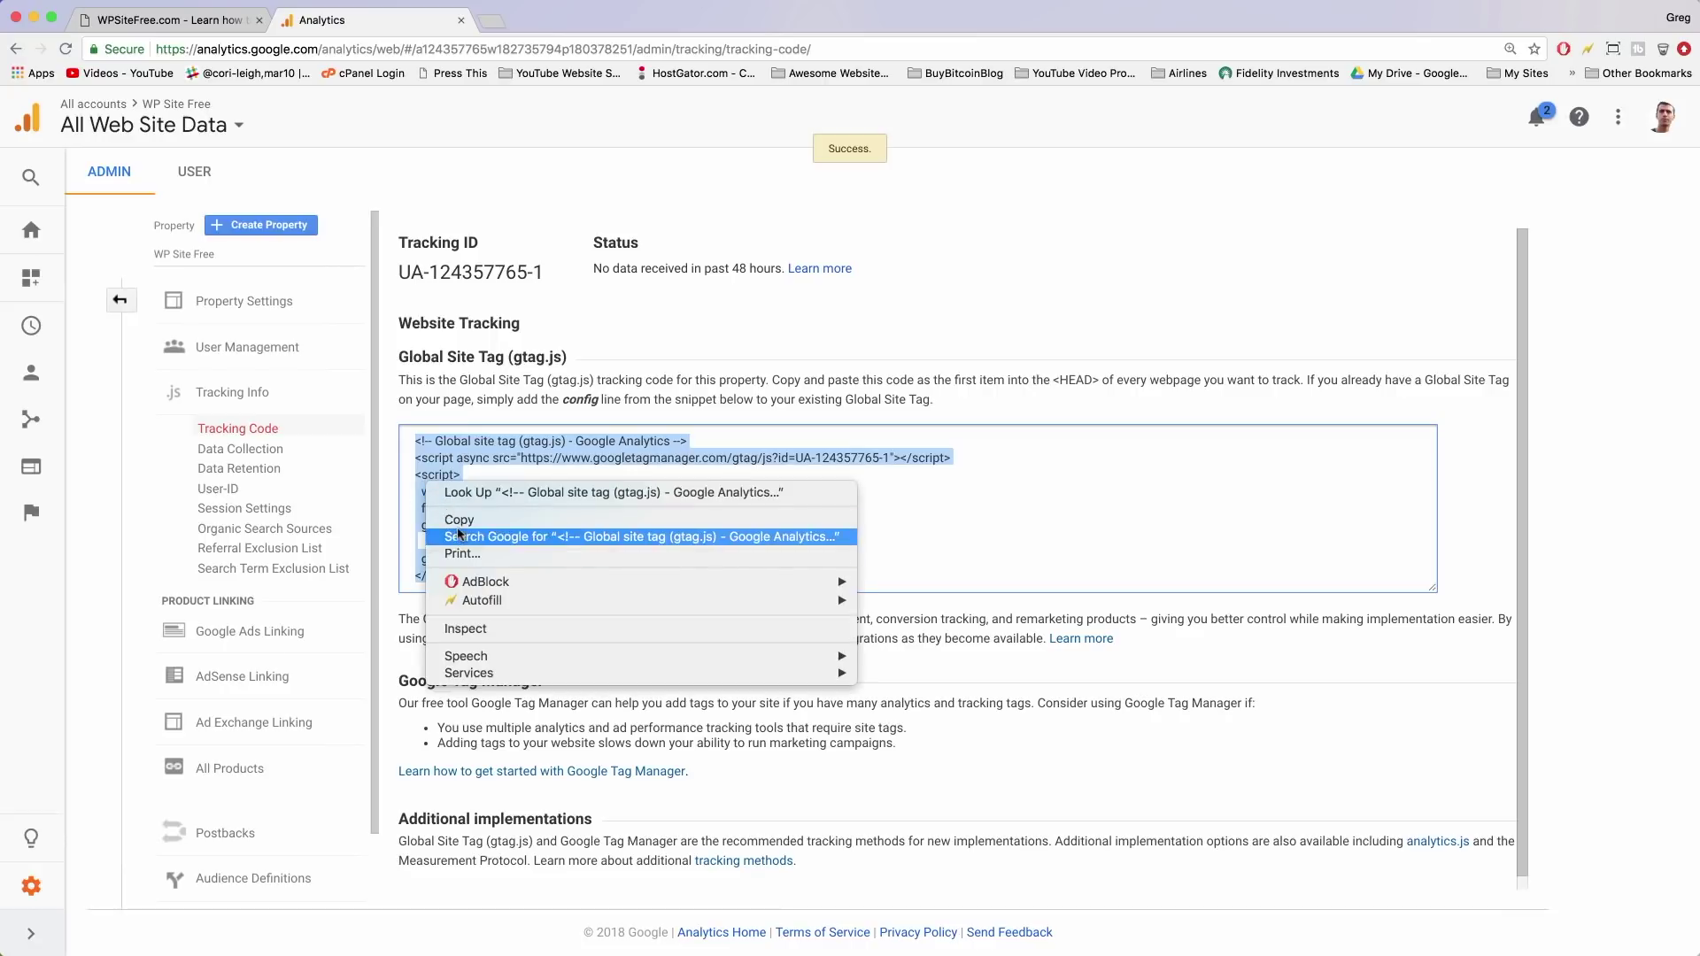
pyautogui.click(442, 519)
# From the WPSiteFree.com tab, go to Settings > Insert Headers and Footers in WordPress admin
pyautogui.click(166, 19)
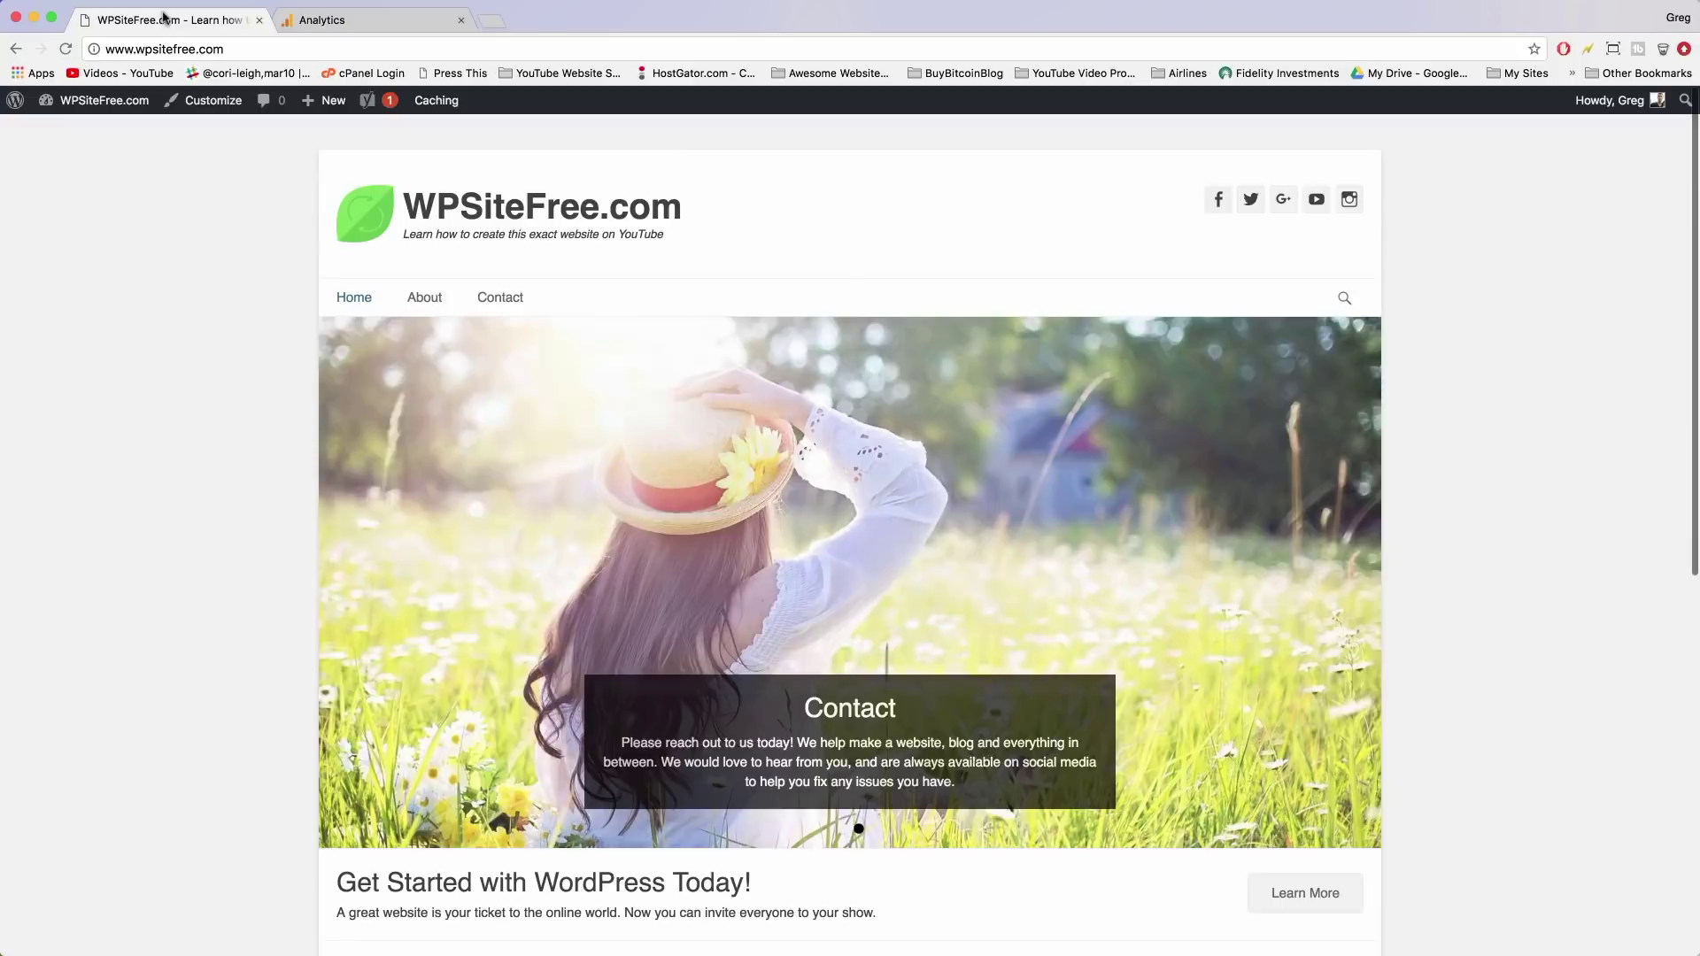
pyautogui.click(90, 99)
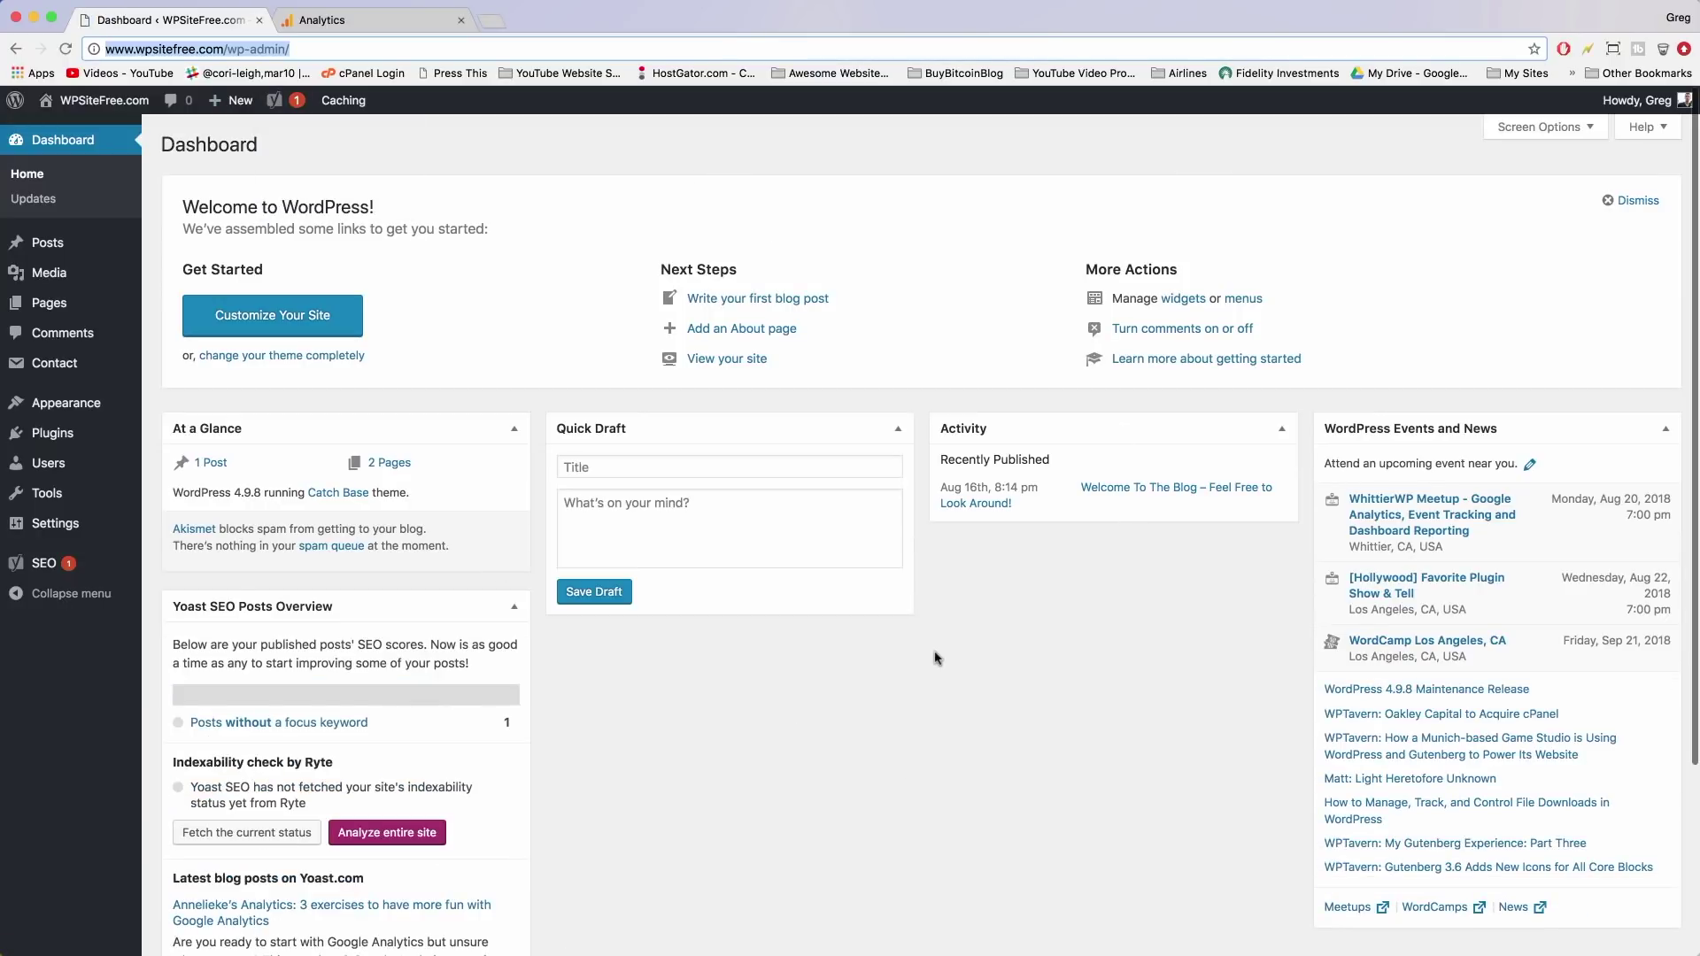
pyautogui.moveTo(53, 526)
pyautogui.moveTo(46, 436)
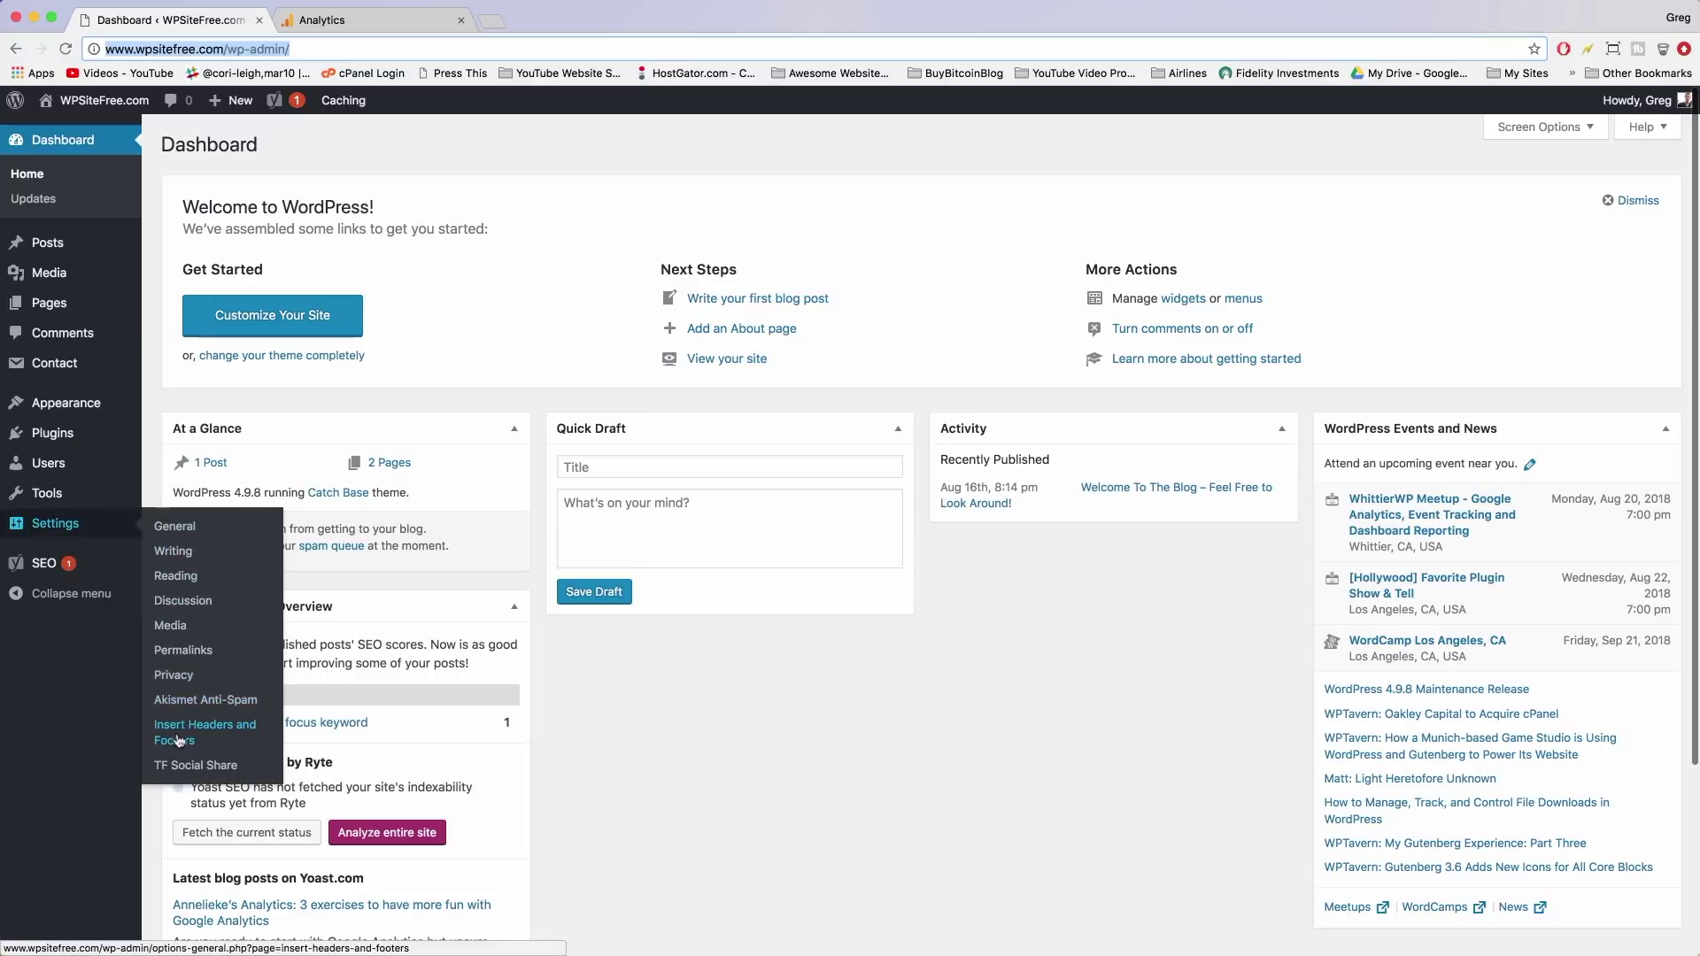
pyautogui.click(179, 740)
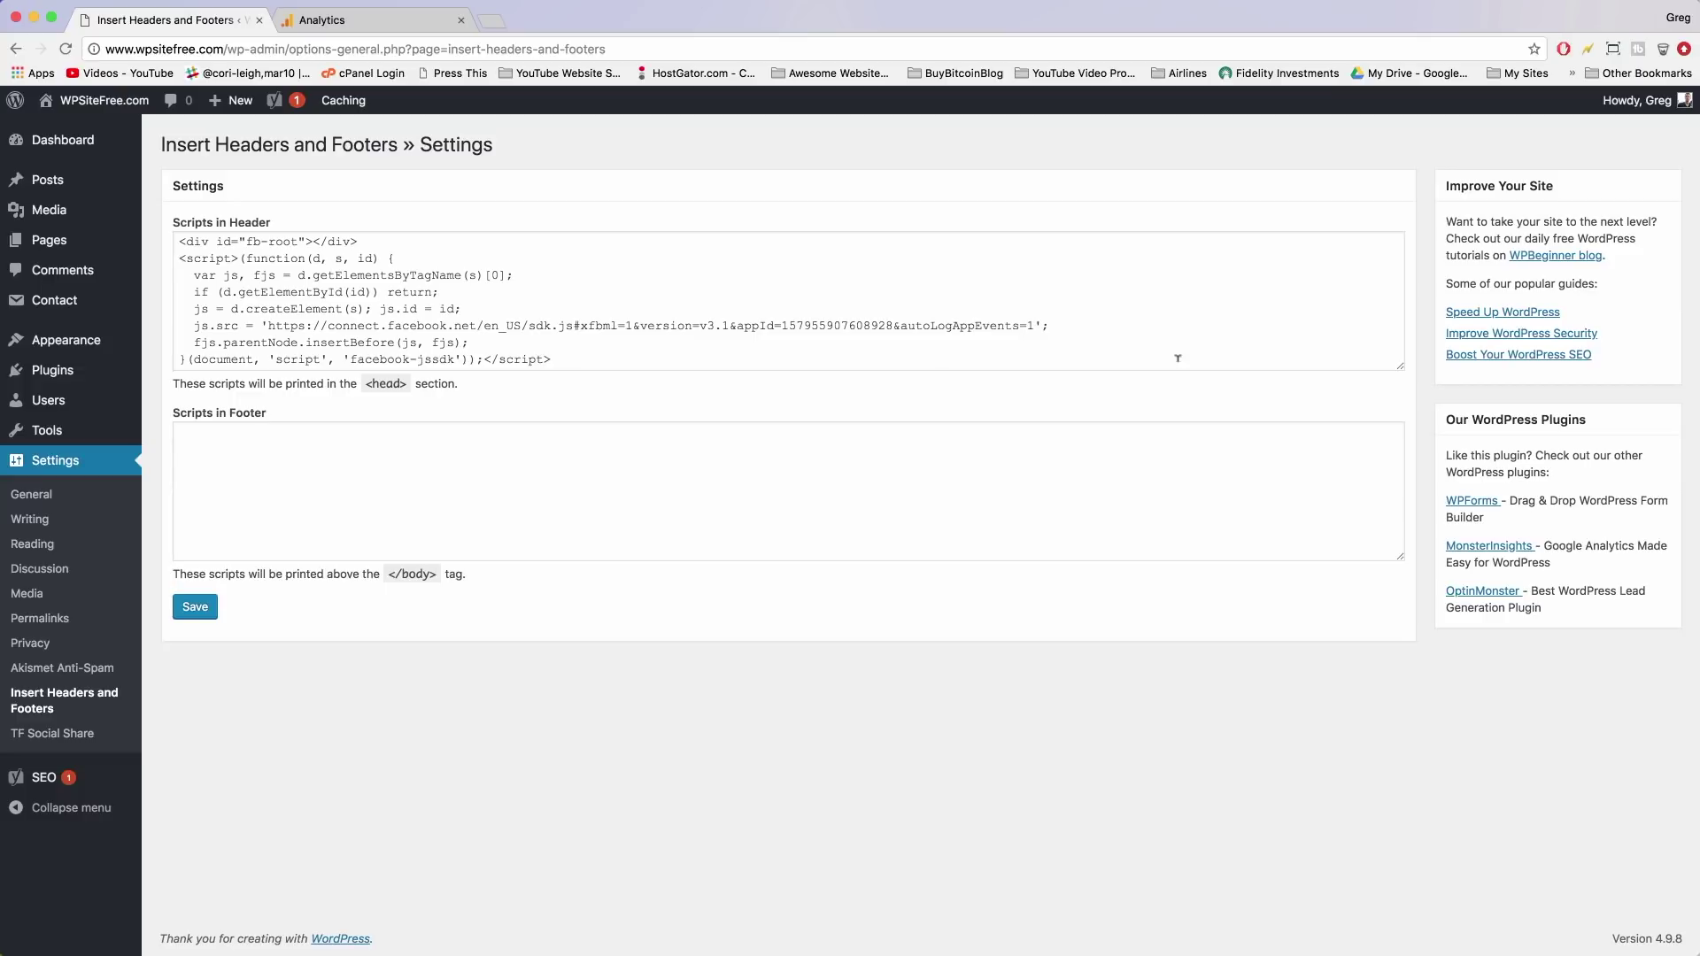
# Paste the gtag.js snippet above the Facebook script in Scripts in Header and save
pyautogui.moveTo(1400, 366); pyautogui.dragTo(1401, 649)
pyautogui.click(580, 363)
pyautogui.press('Return')
pyautogui.press('Return')
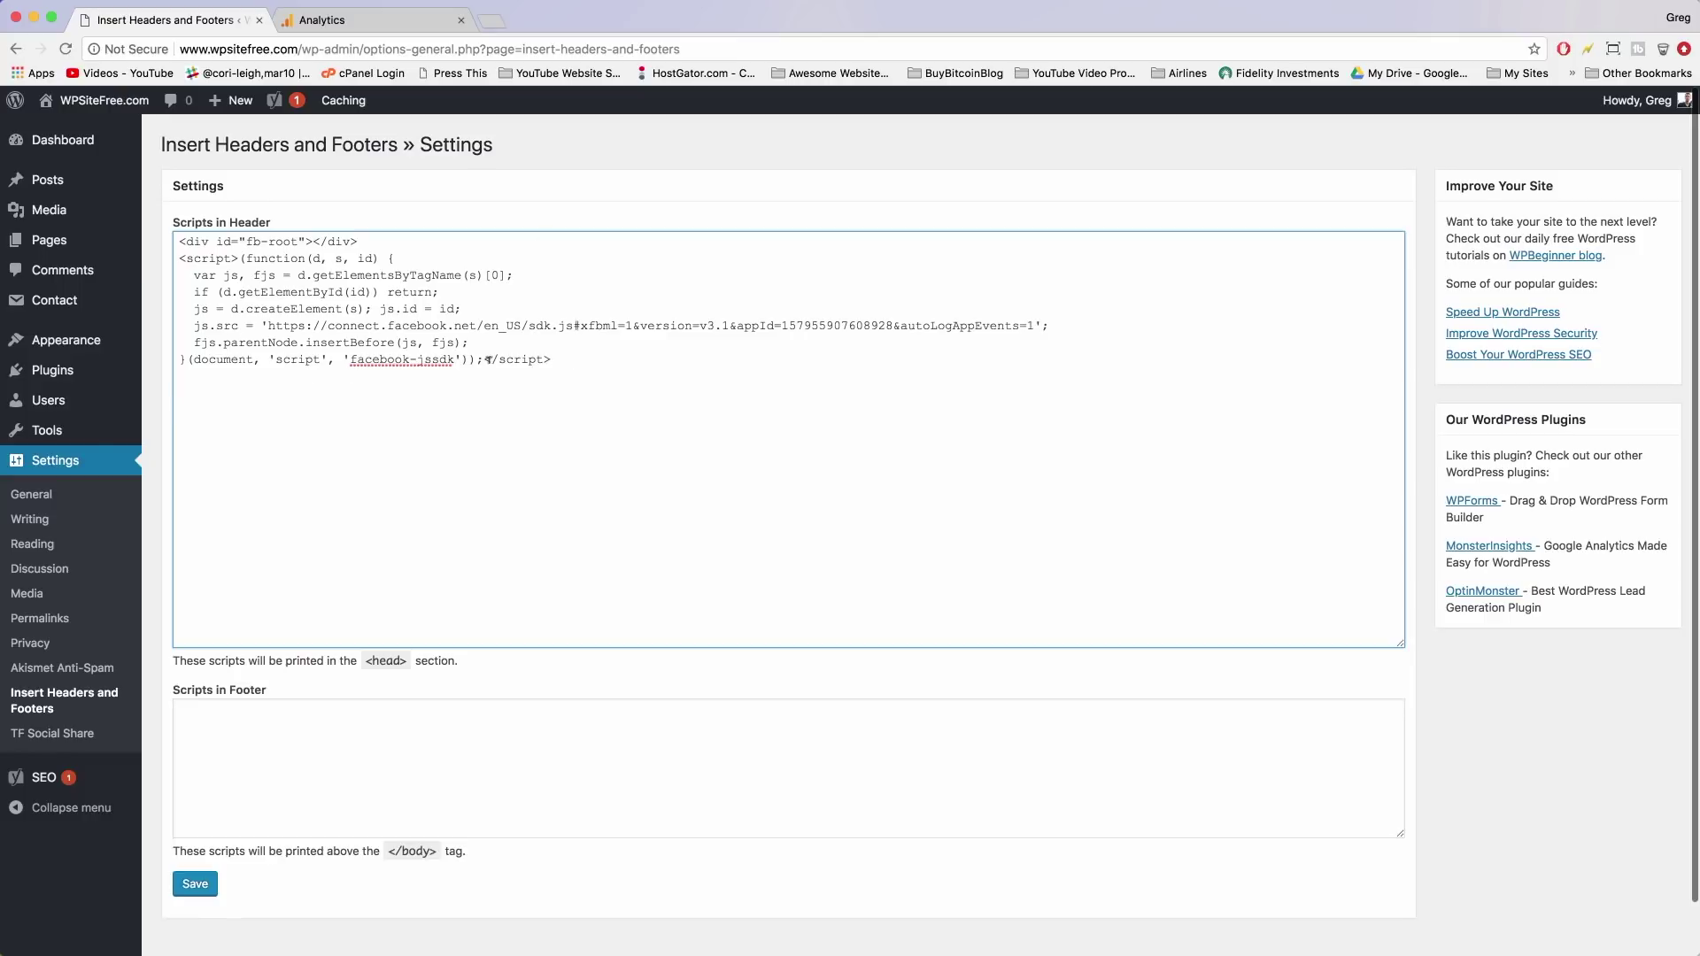
pyautogui.click(175, 239)
pyautogui.press('Return')
pyautogui.press('Return')
pyautogui.press('Return')
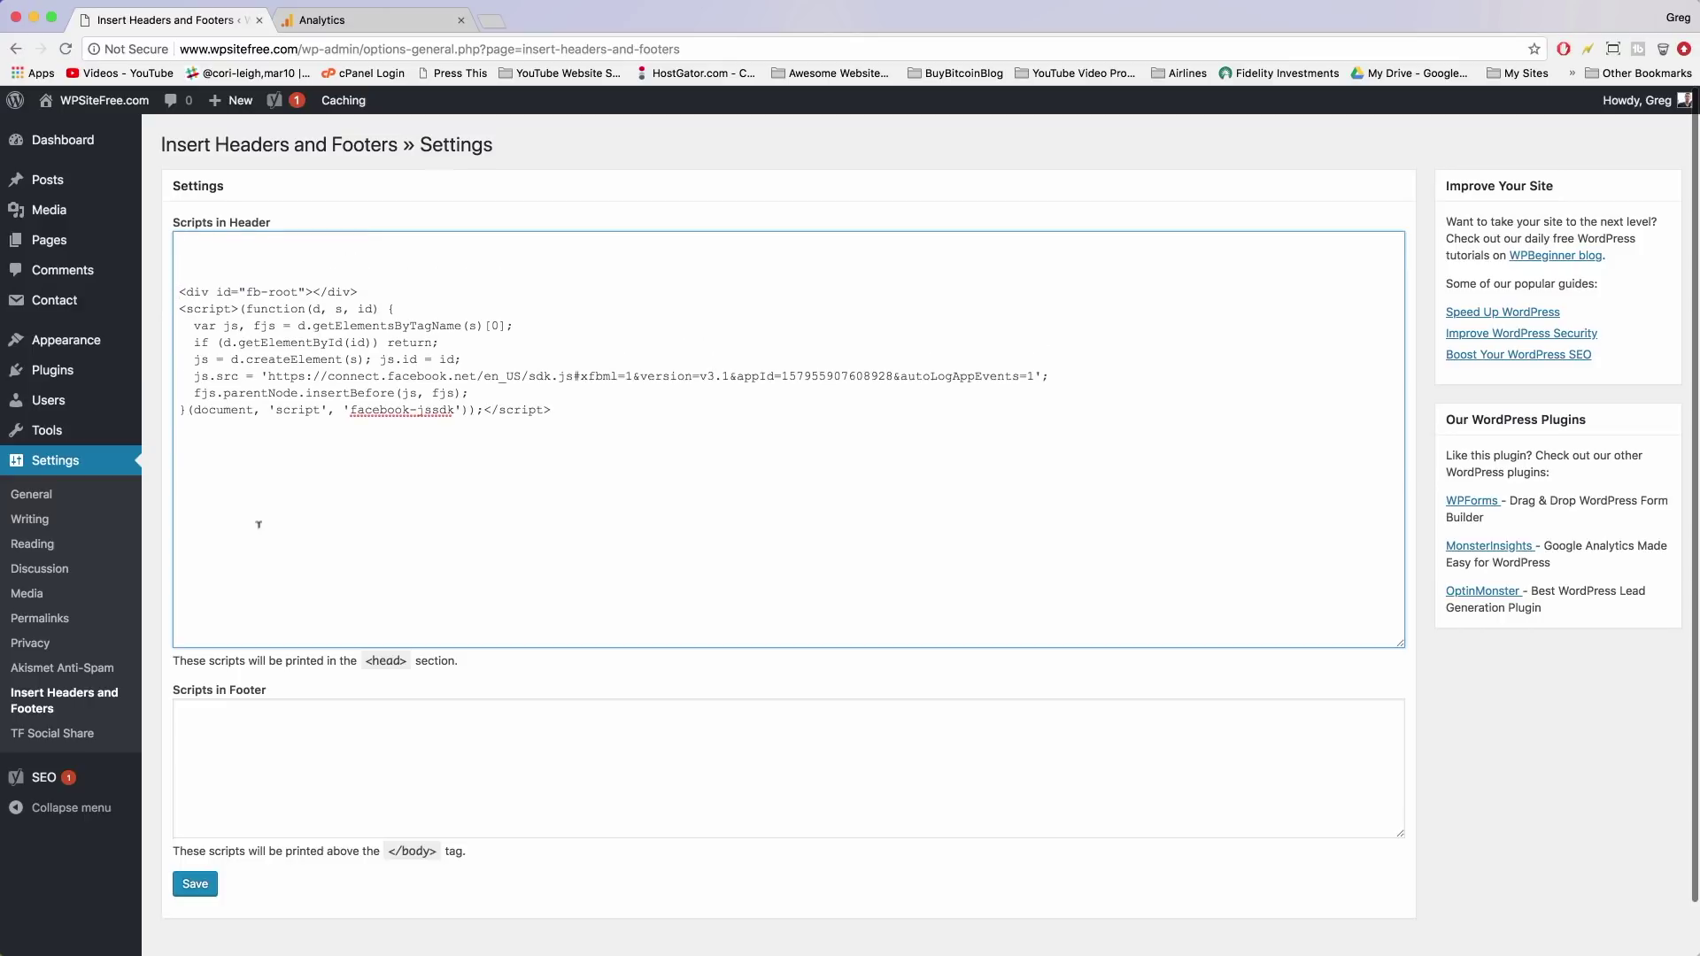
pyautogui.rightClick(193, 240)
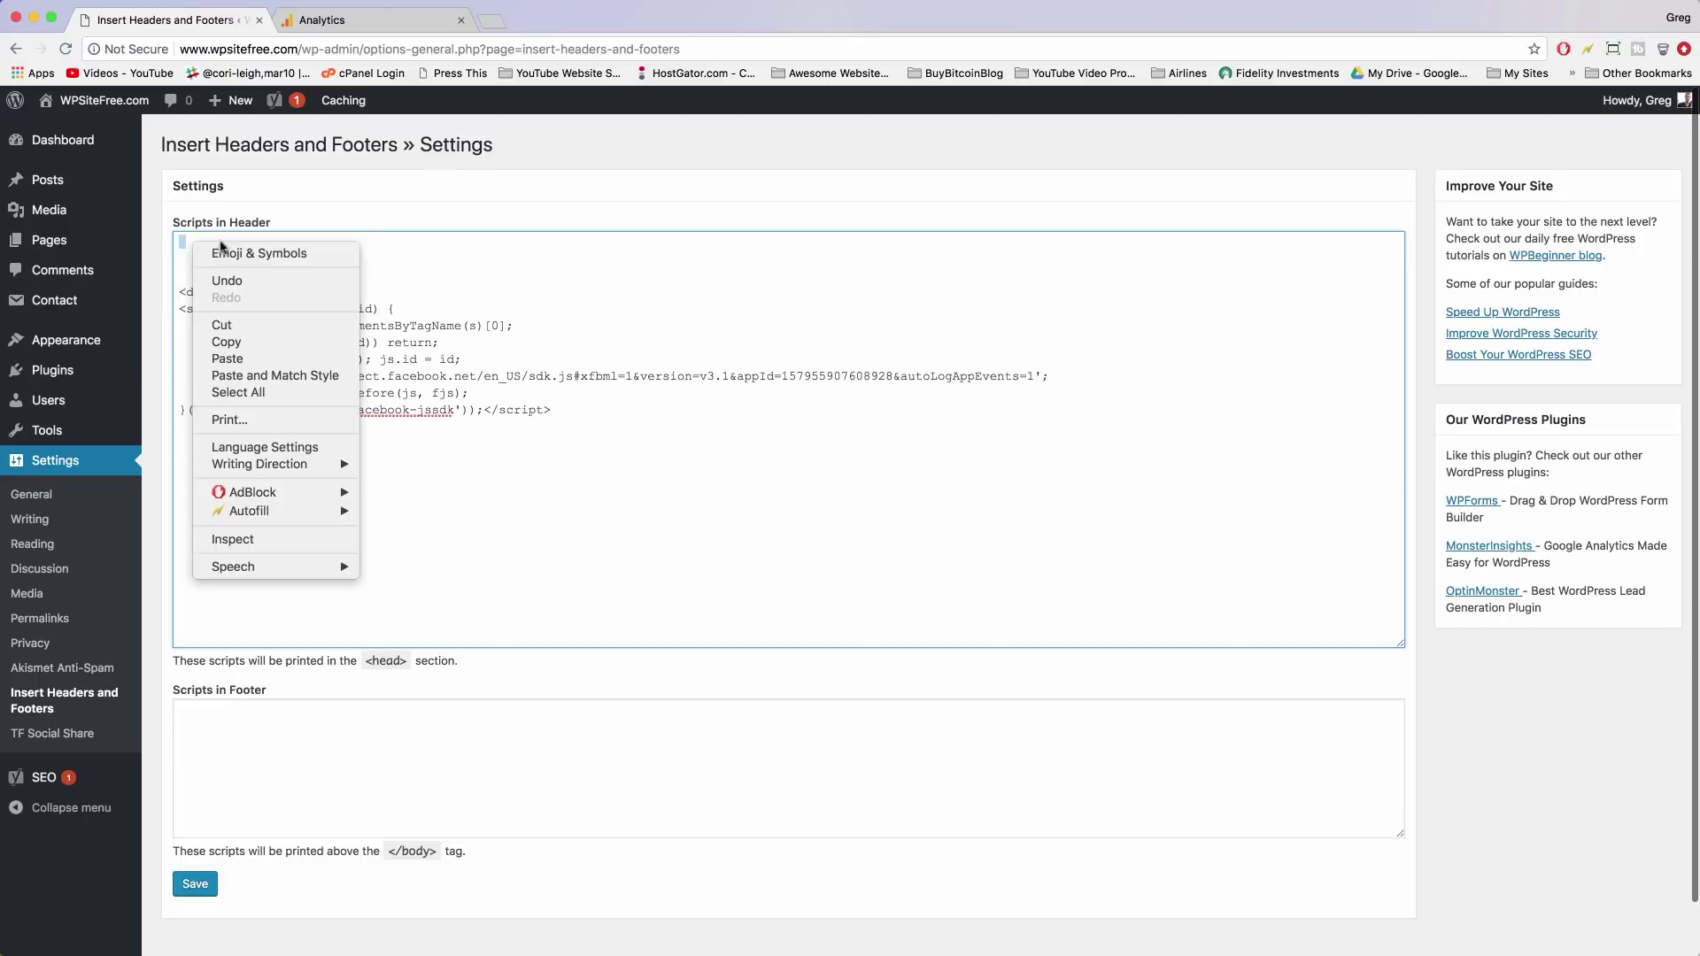
pyautogui.click(228, 359)
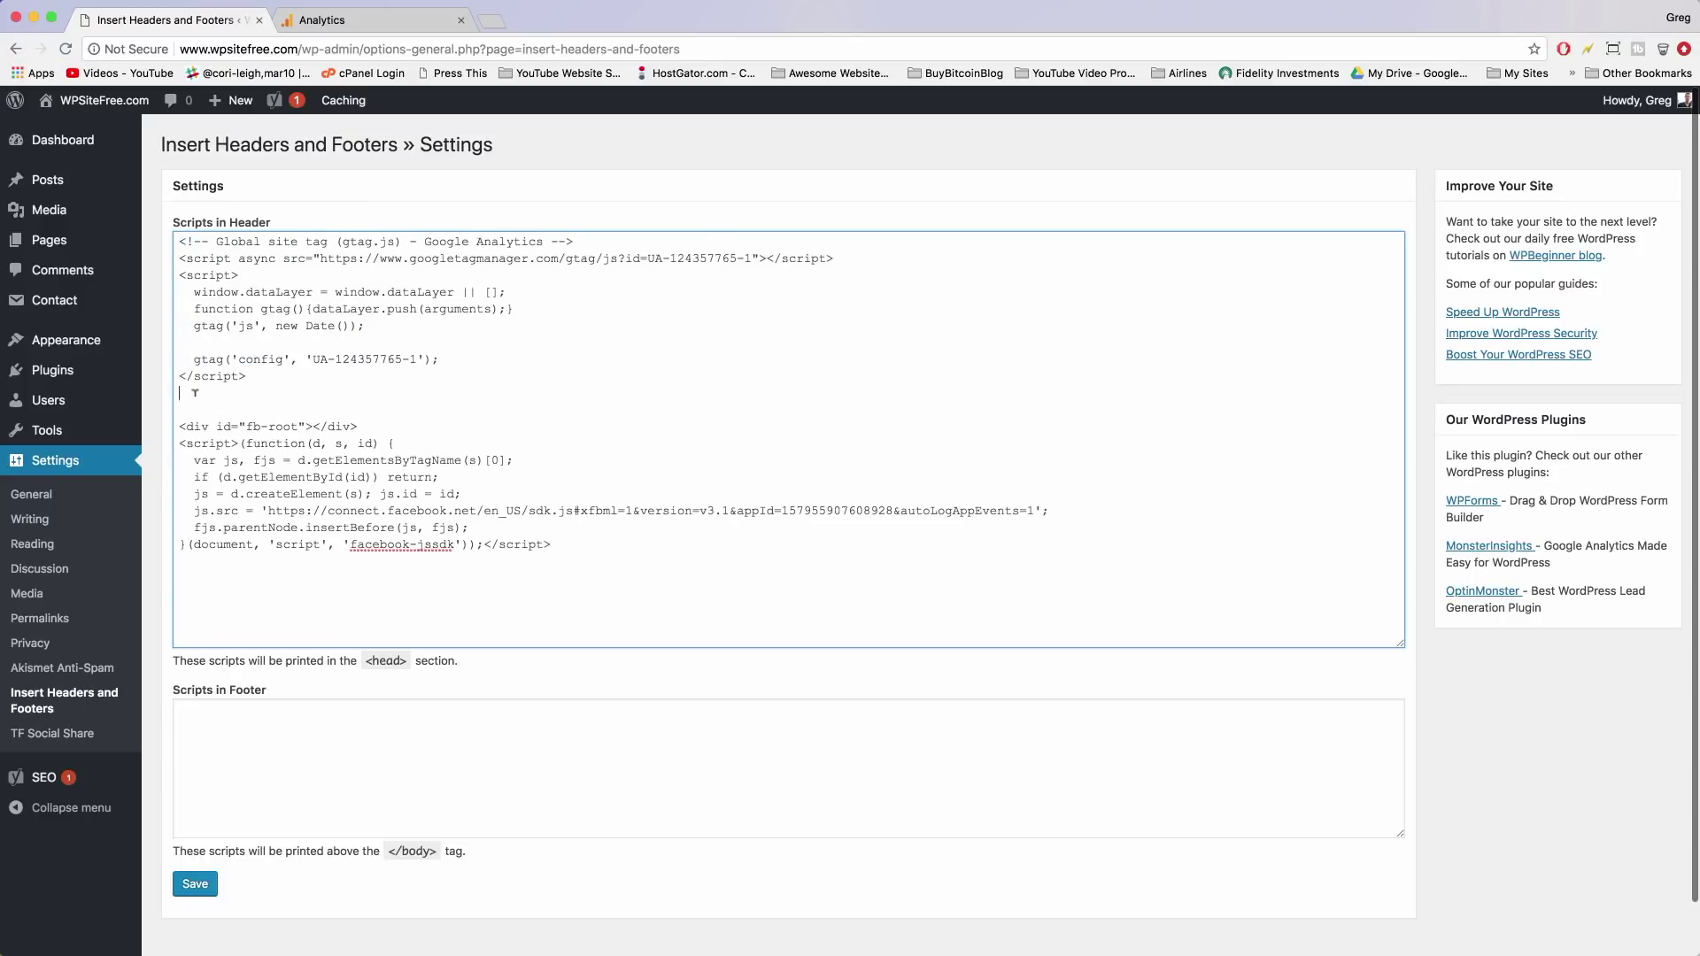
pyautogui.press('BackSpace')
pyautogui.click(195, 883)
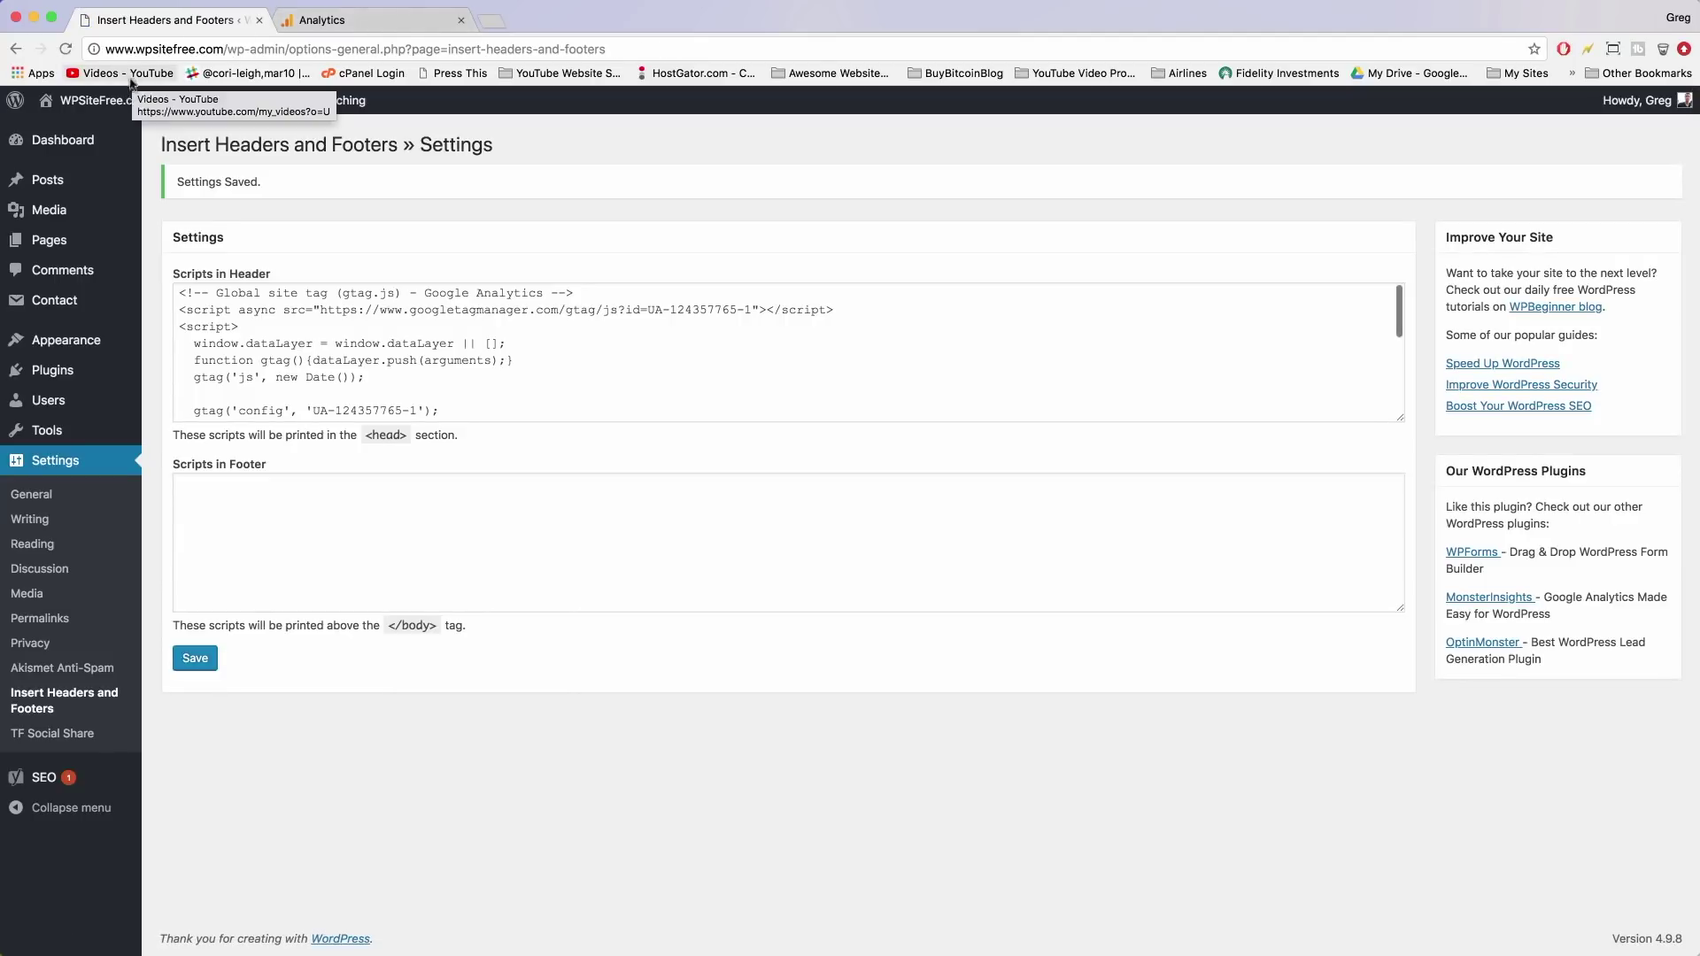
# View the live WPSiteFree.com homepage, then return to Analytics and start a blank tab
pyautogui.click(106, 103)
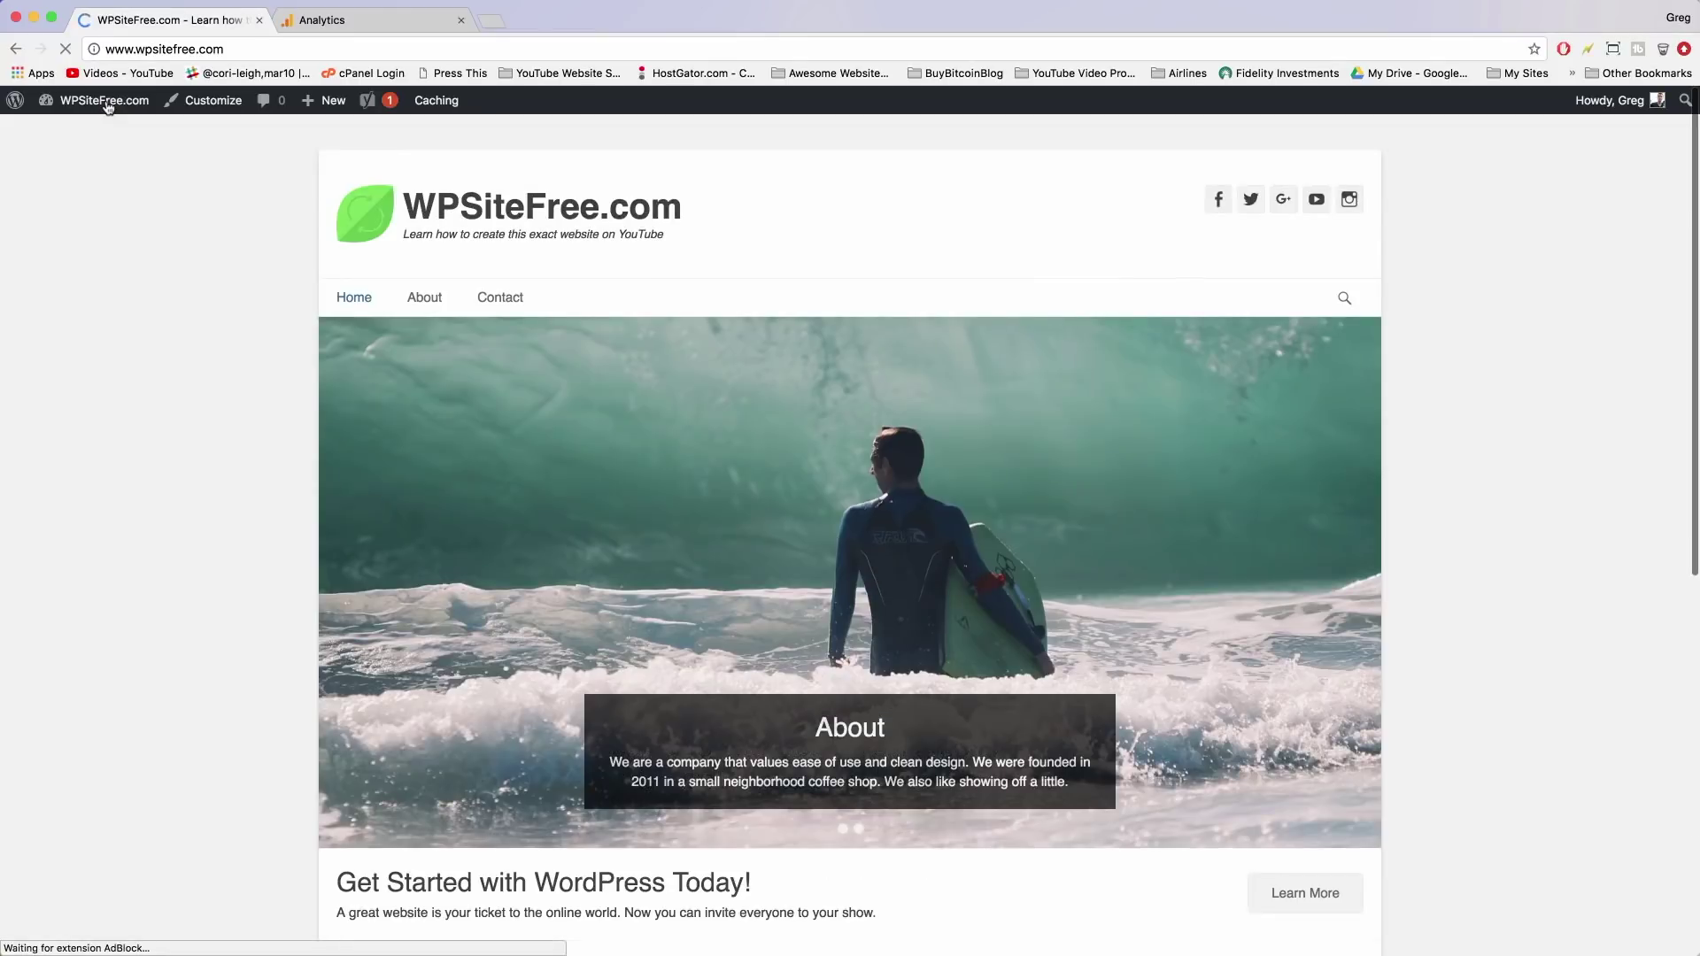
pyautogui.scroll(-10, 829, 371)
pyautogui.scroll(10, 830, 371)
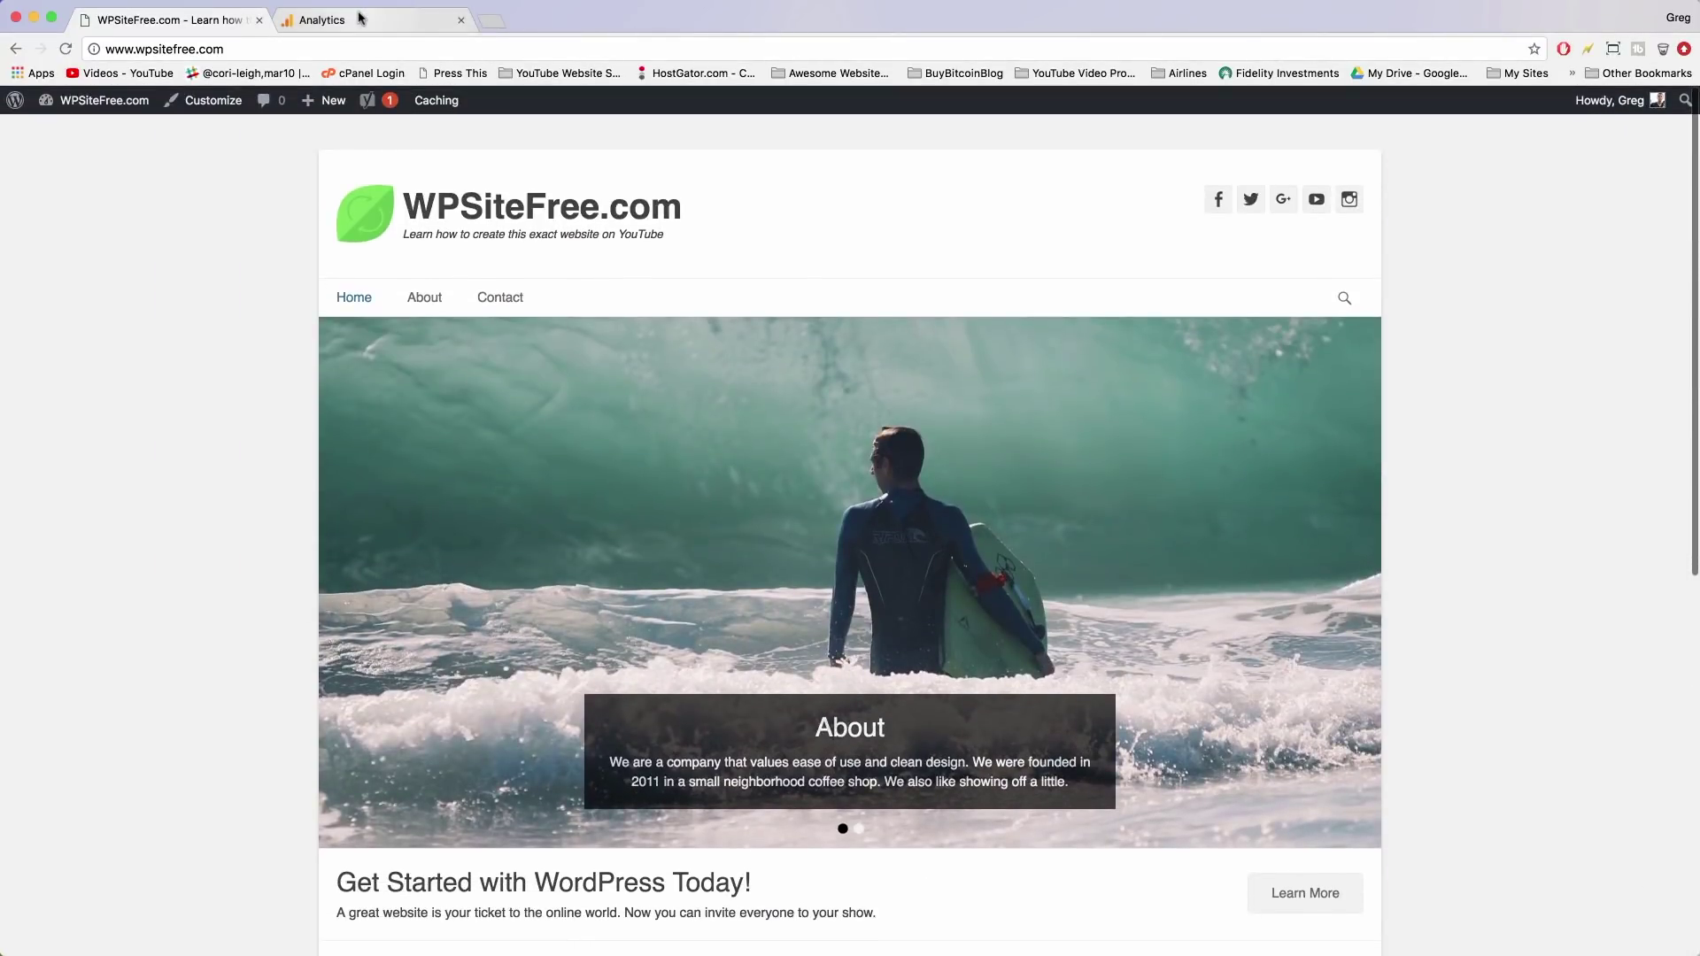
pyautogui.click(394, 26)
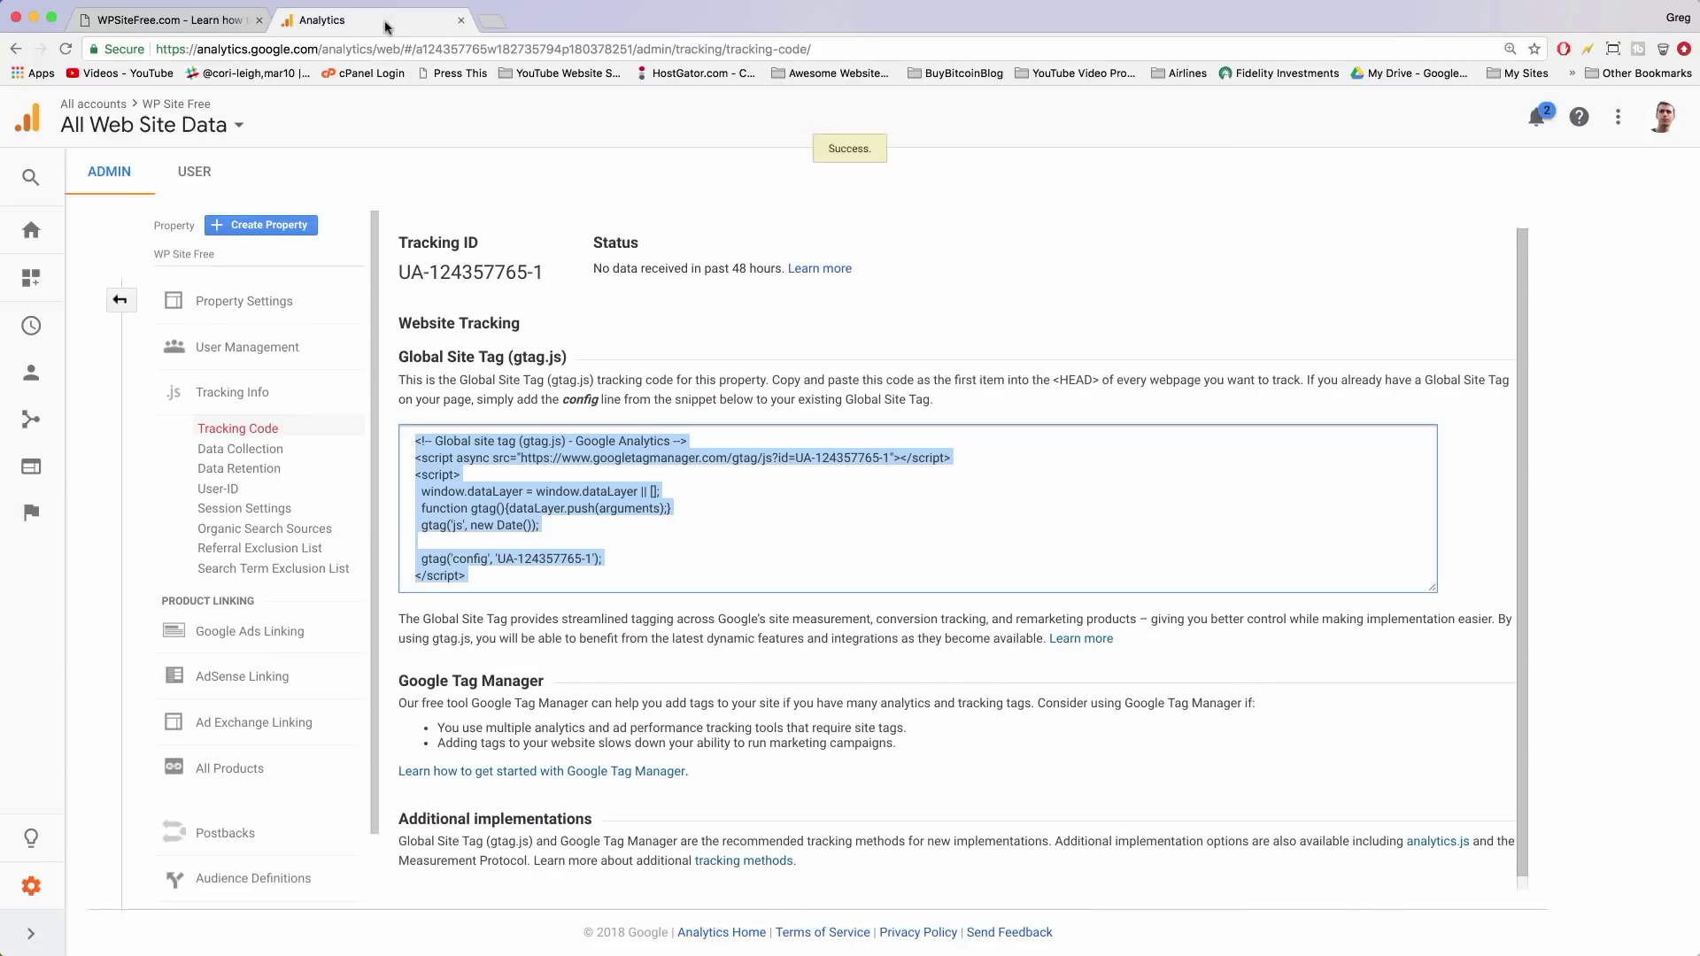
pyautogui.click(489, 25)
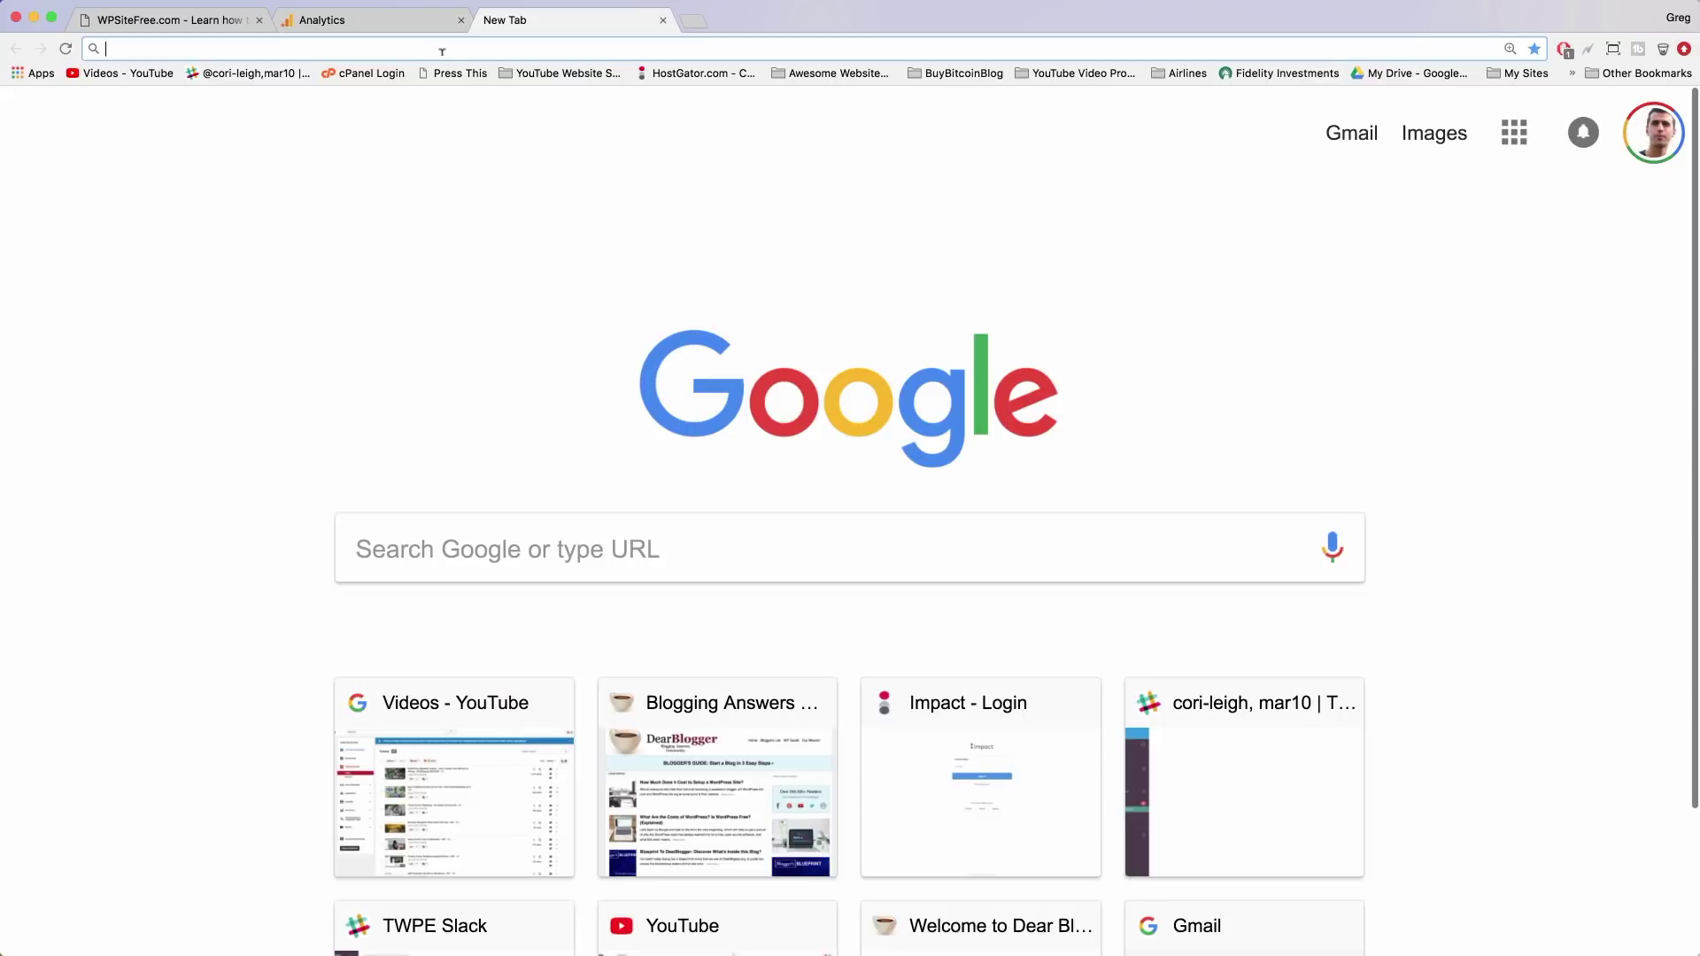
# Search 'add a website to webmaster tools', open the Add a website property article, then Search Console
pyautogui.write('add')
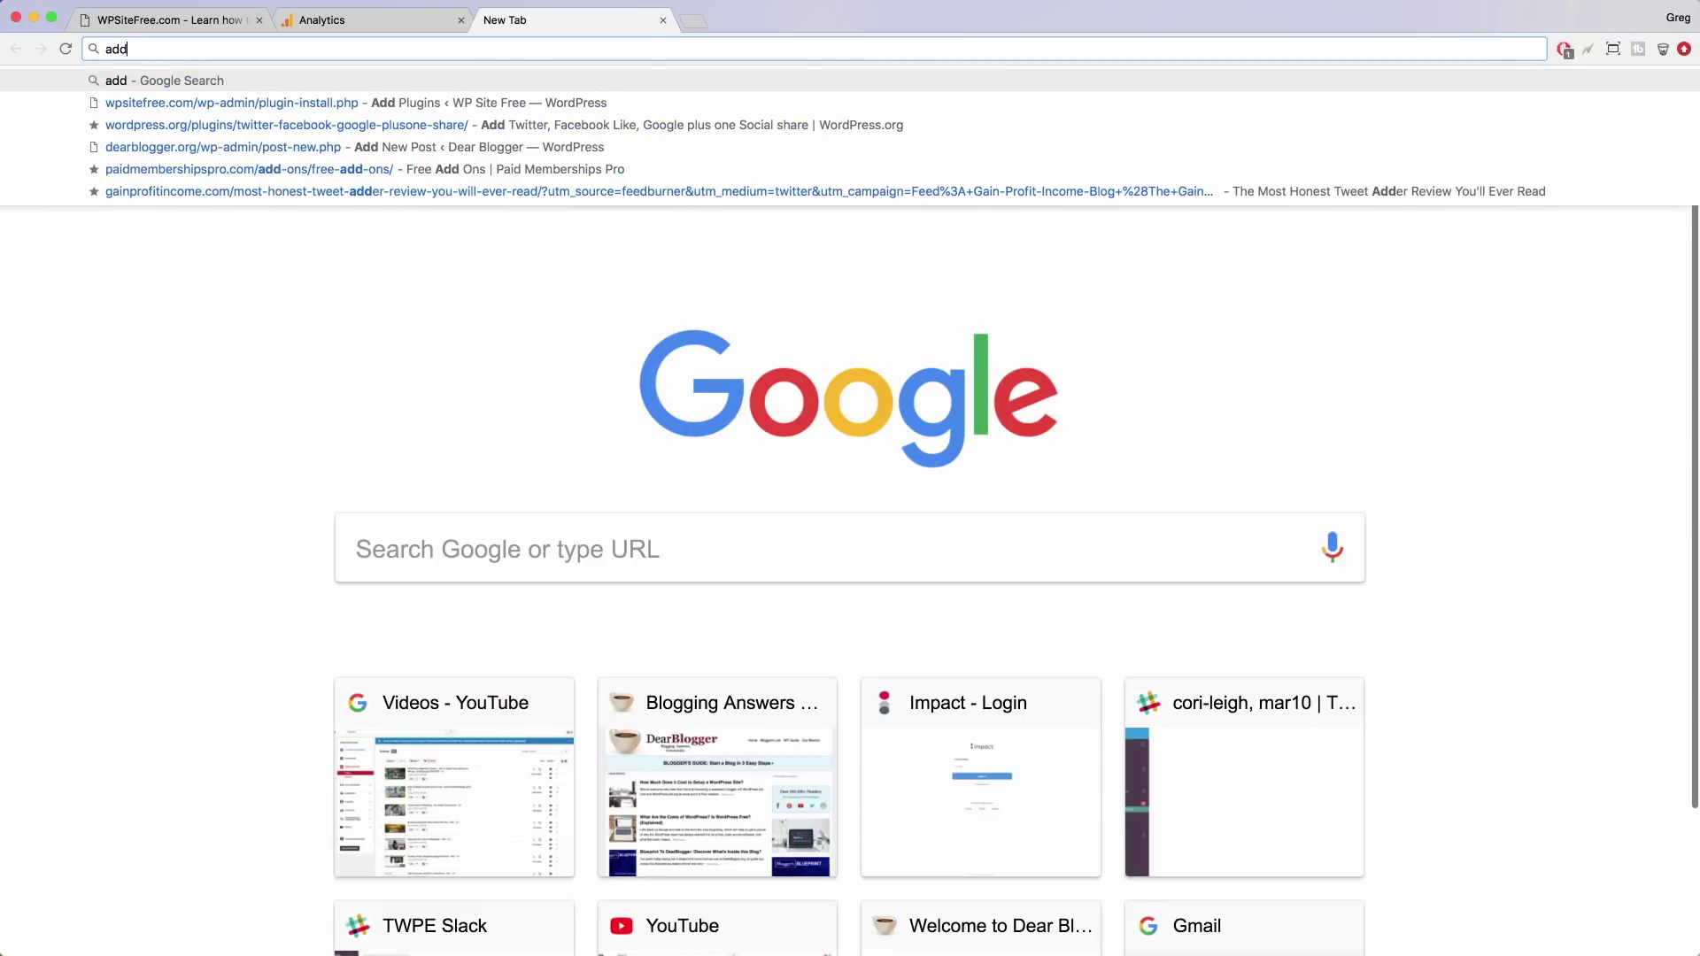
pyautogui.write(' a website to ')
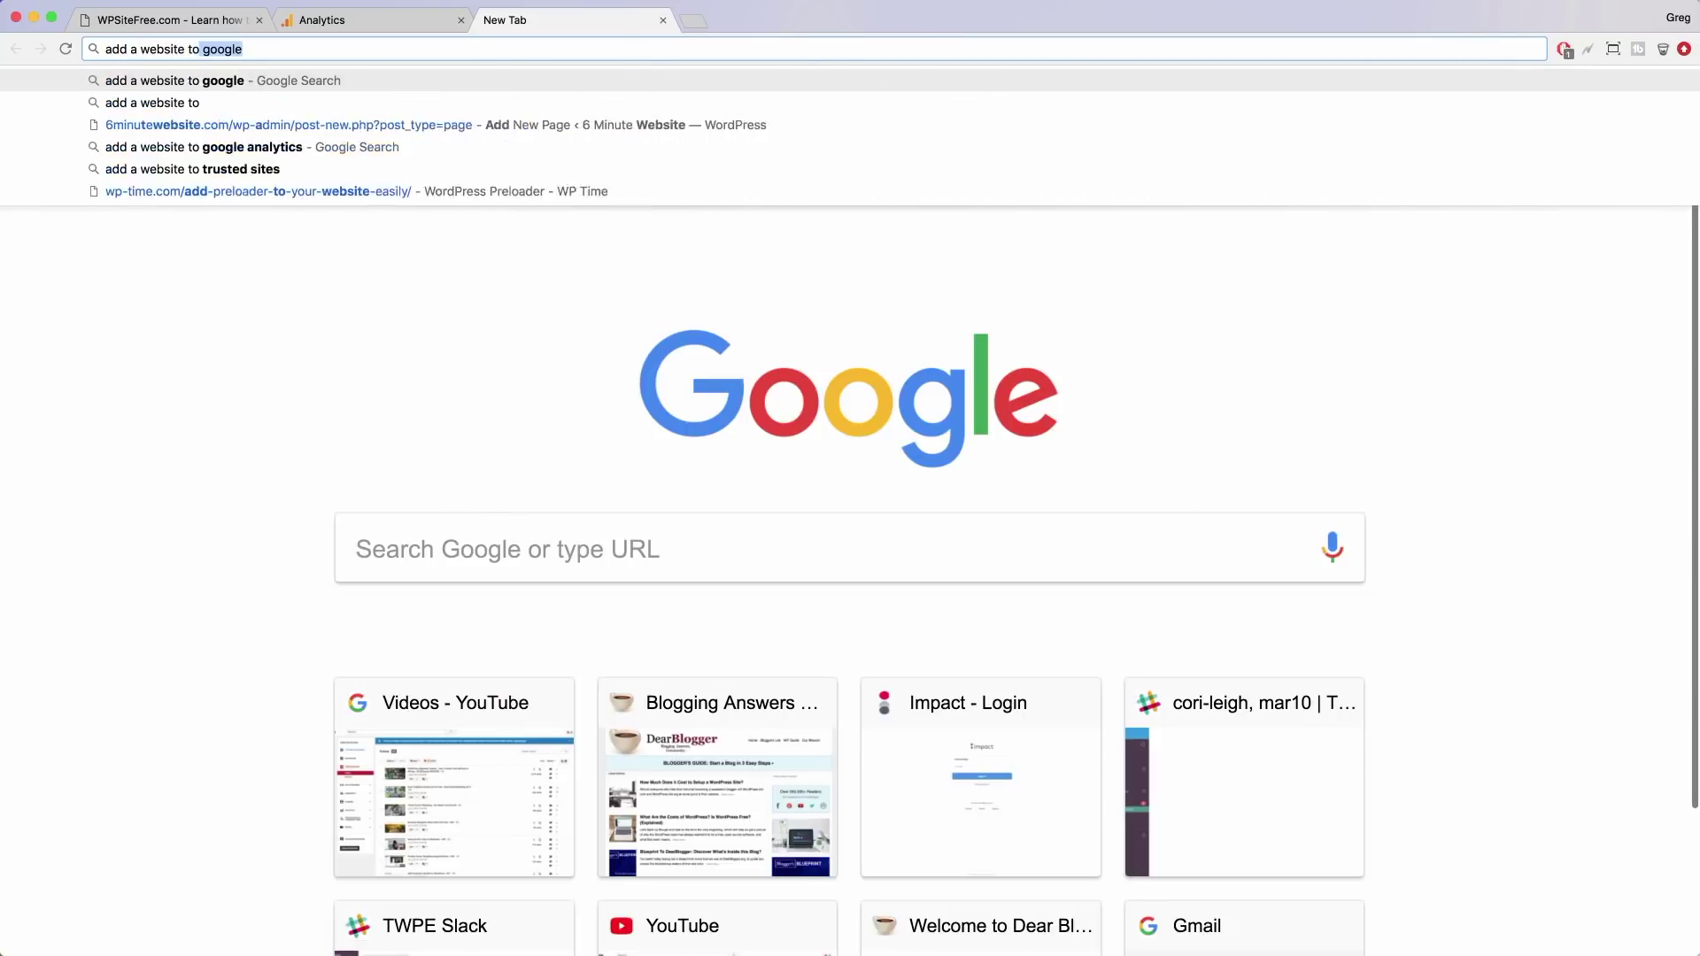
pyautogui.write('webmaster t')
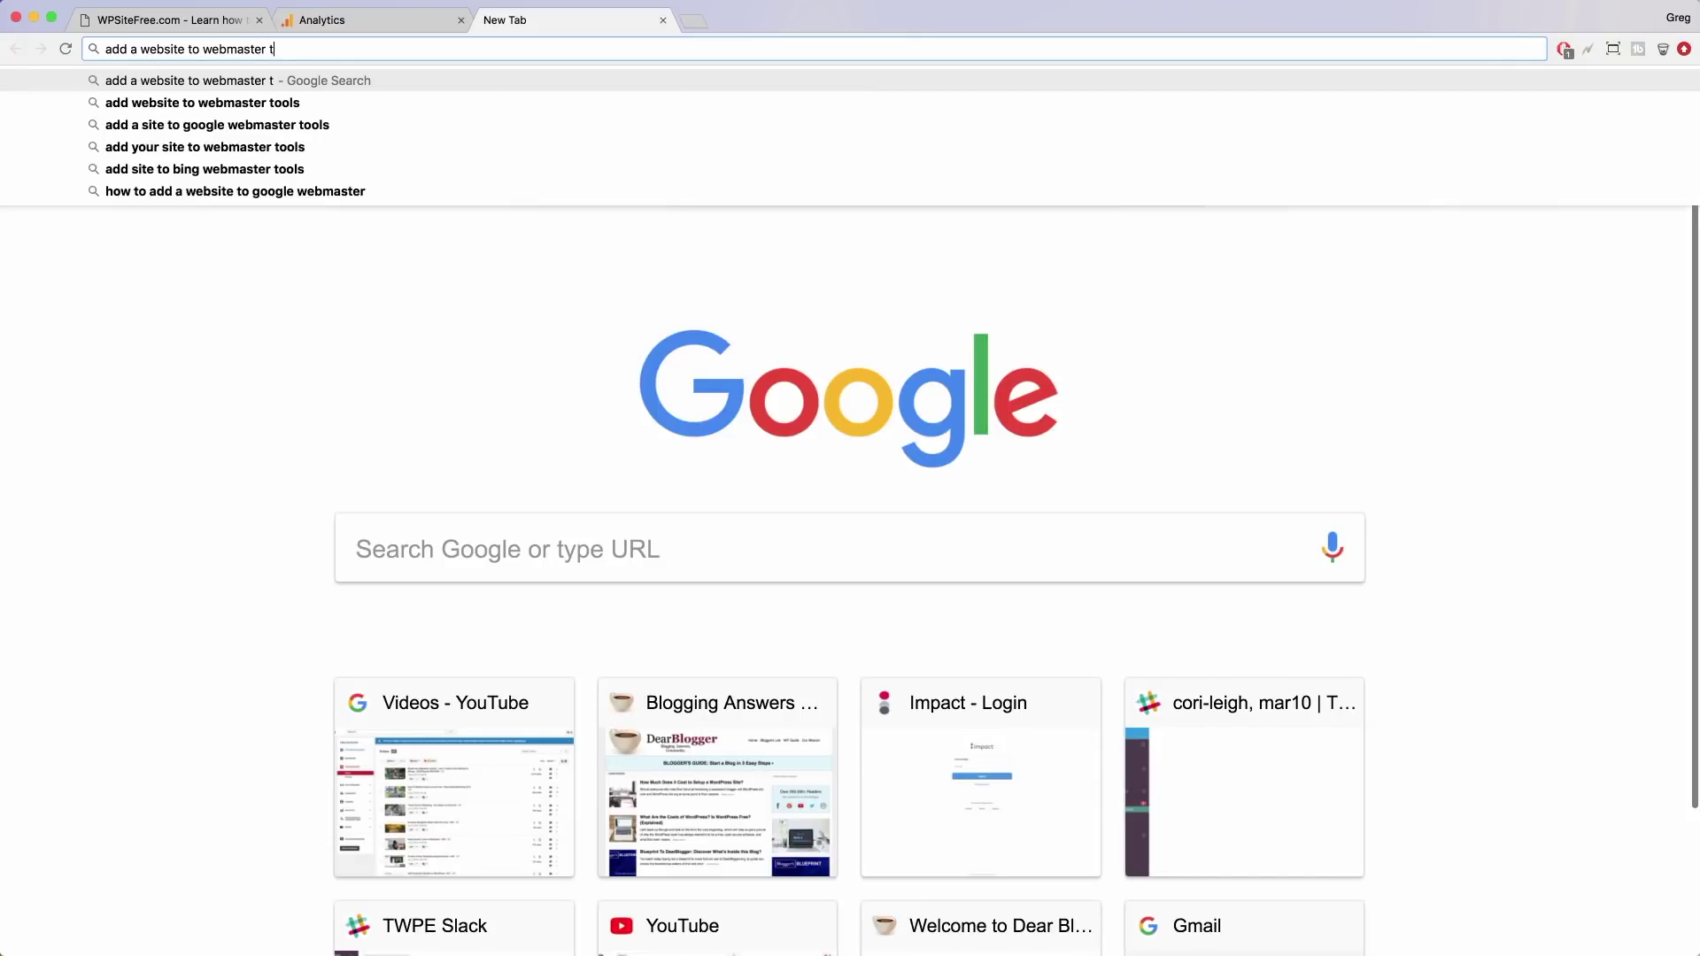
pyautogui.write('ools')
pyautogui.press('Return')
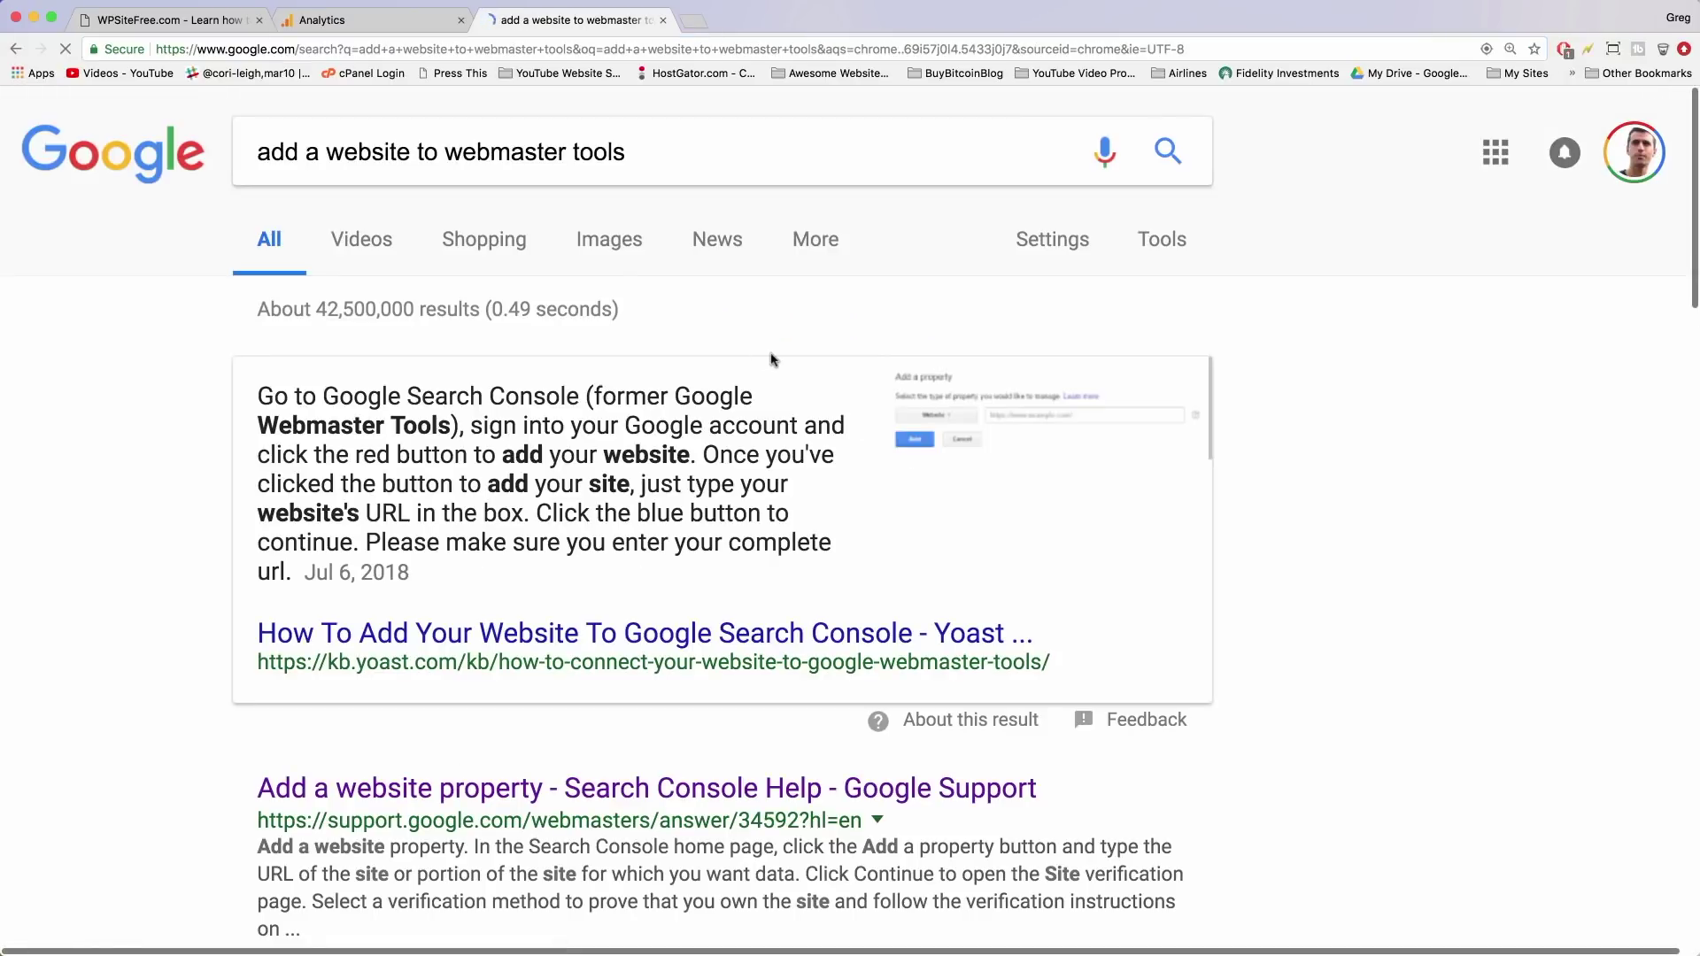
pyautogui.scroll(-5, 571, 336)
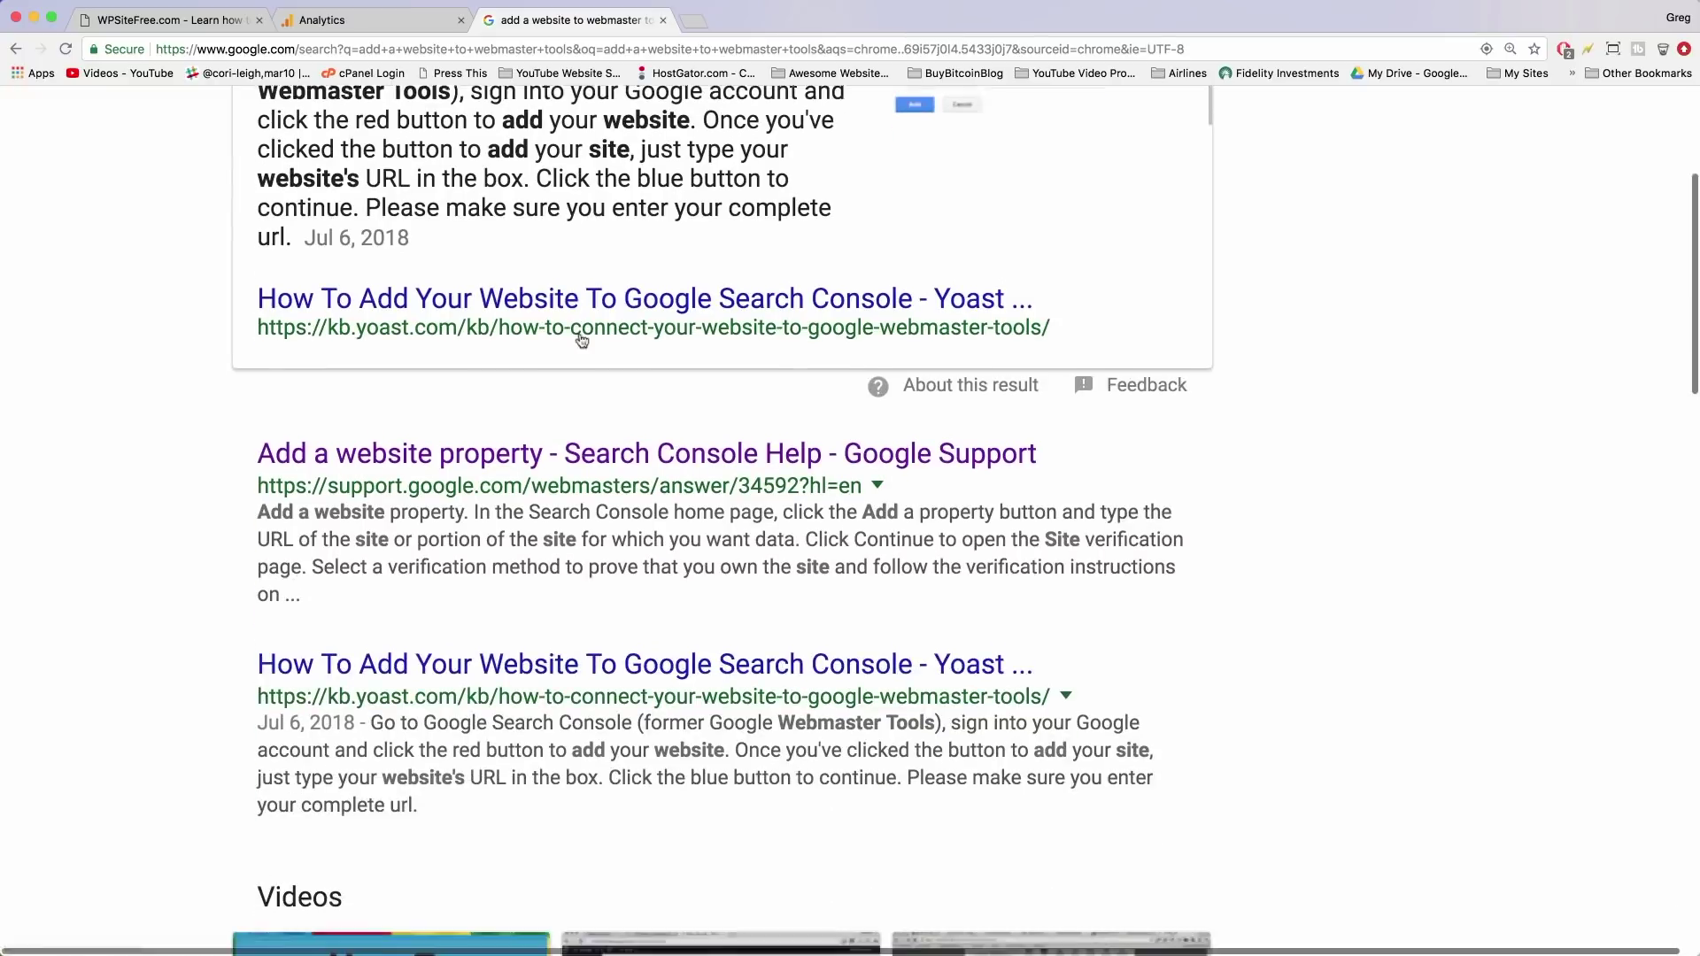
pyautogui.click(666, 447)
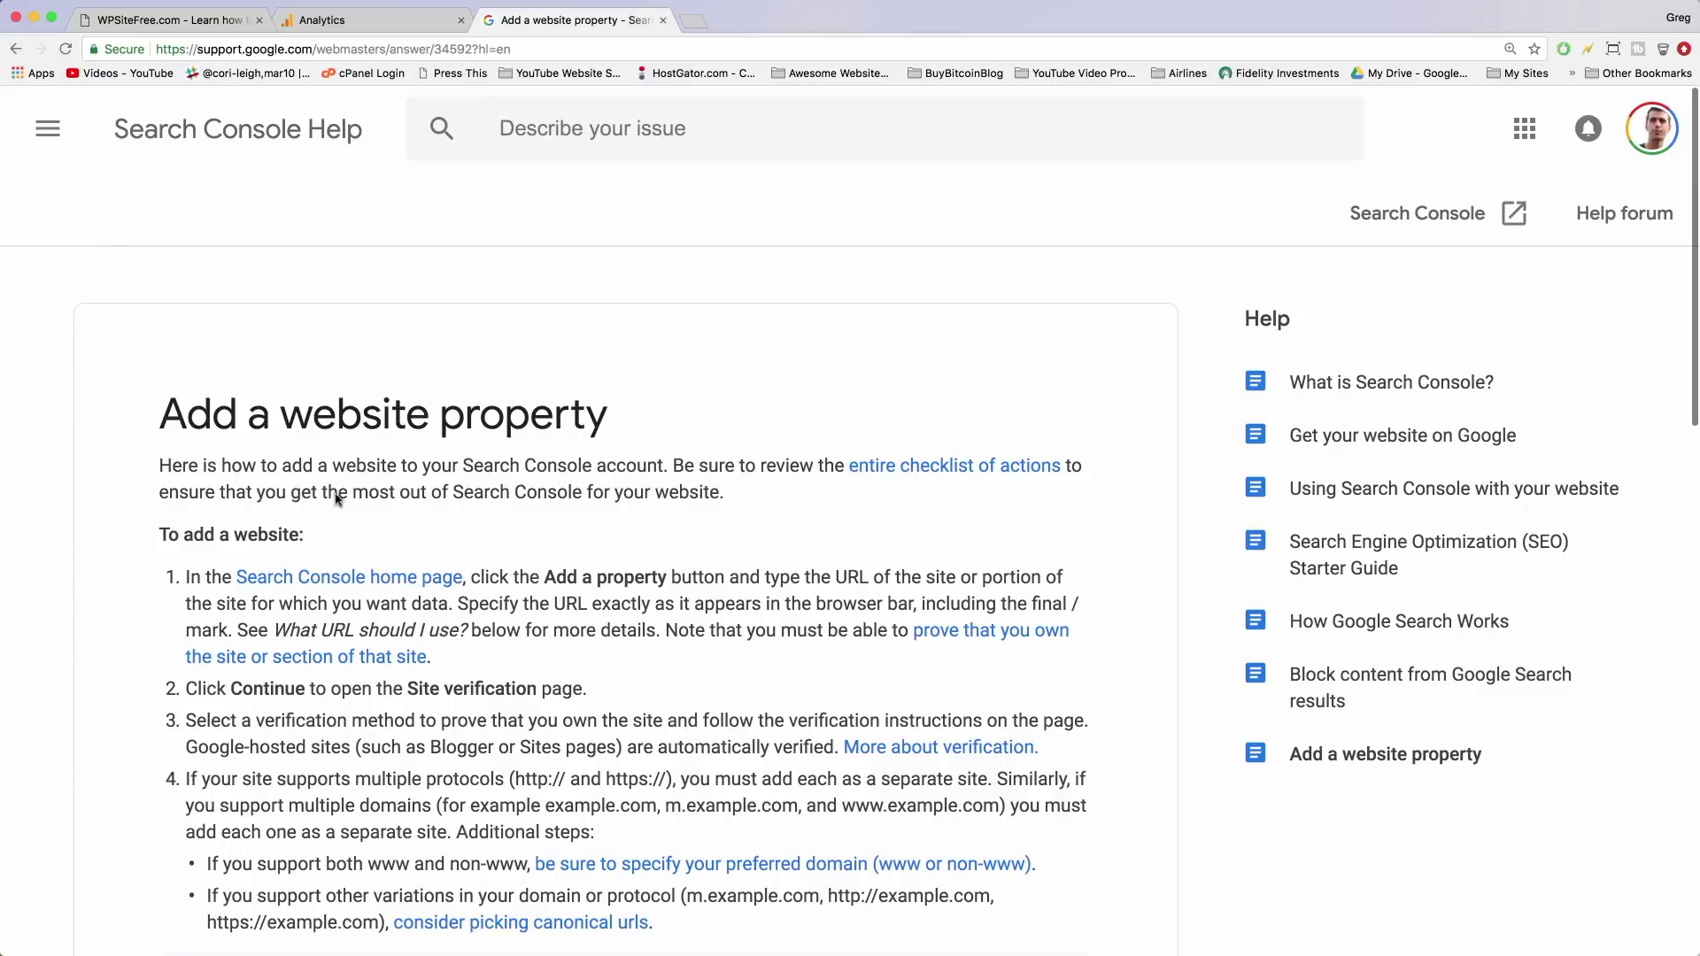
pyautogui.click(1438, 223)
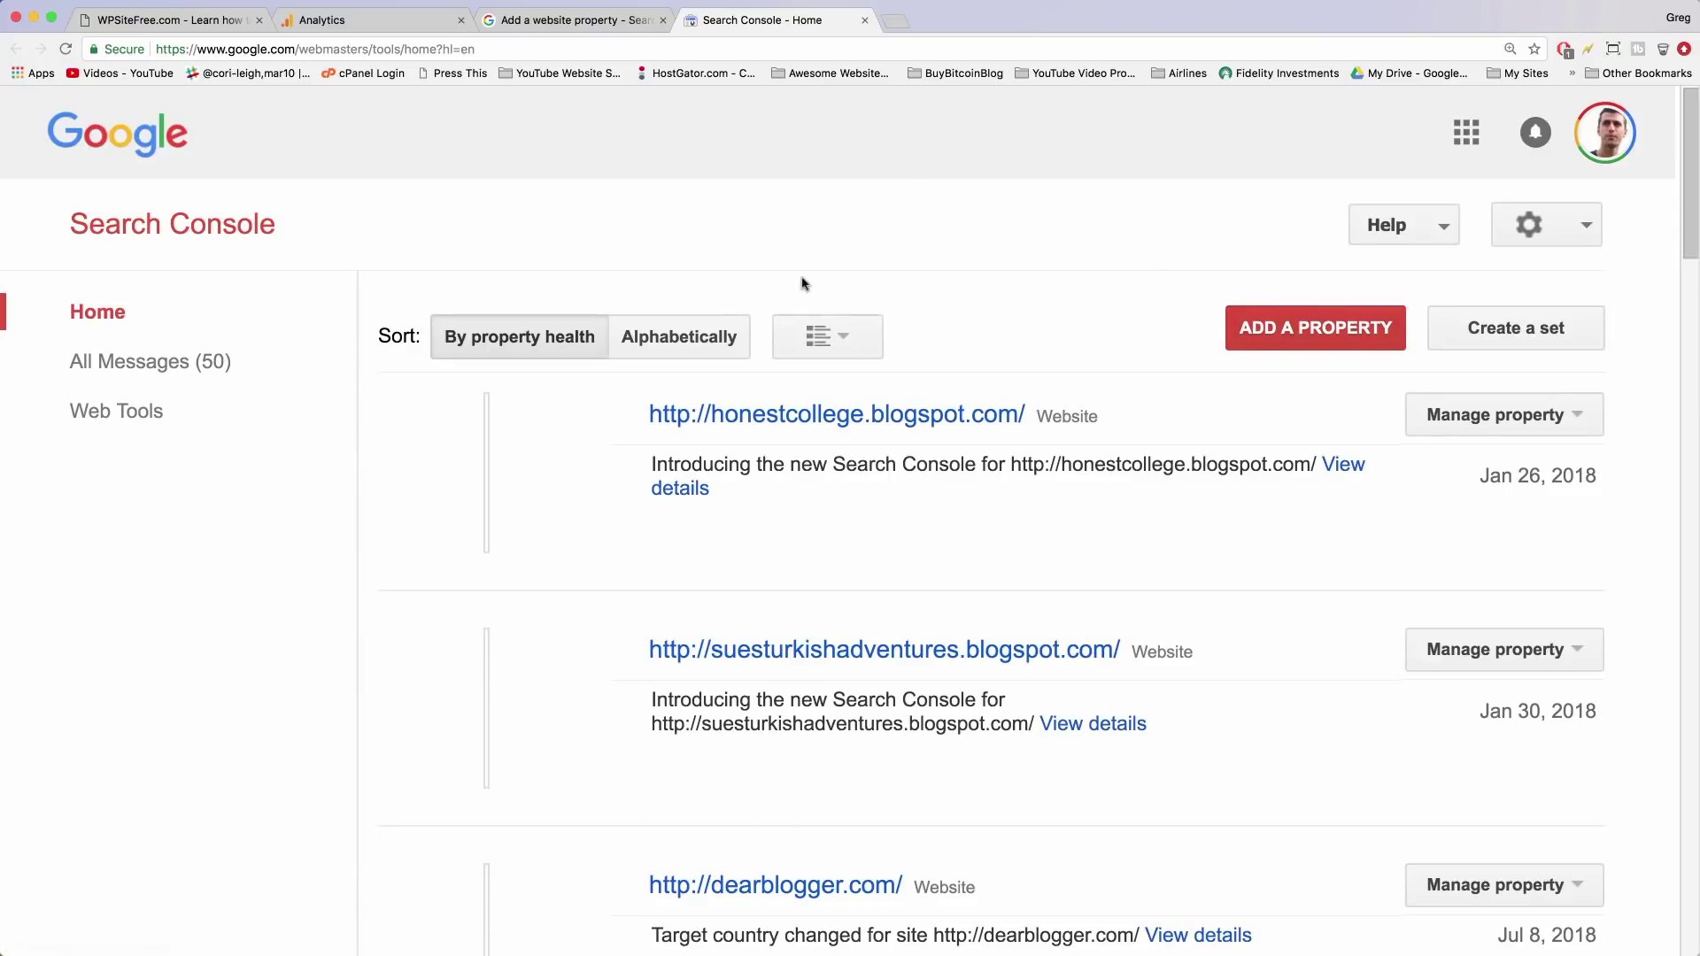
# Start adding a new property from the Search Console home page
pyautogui.scroll(-20, 857, 239)
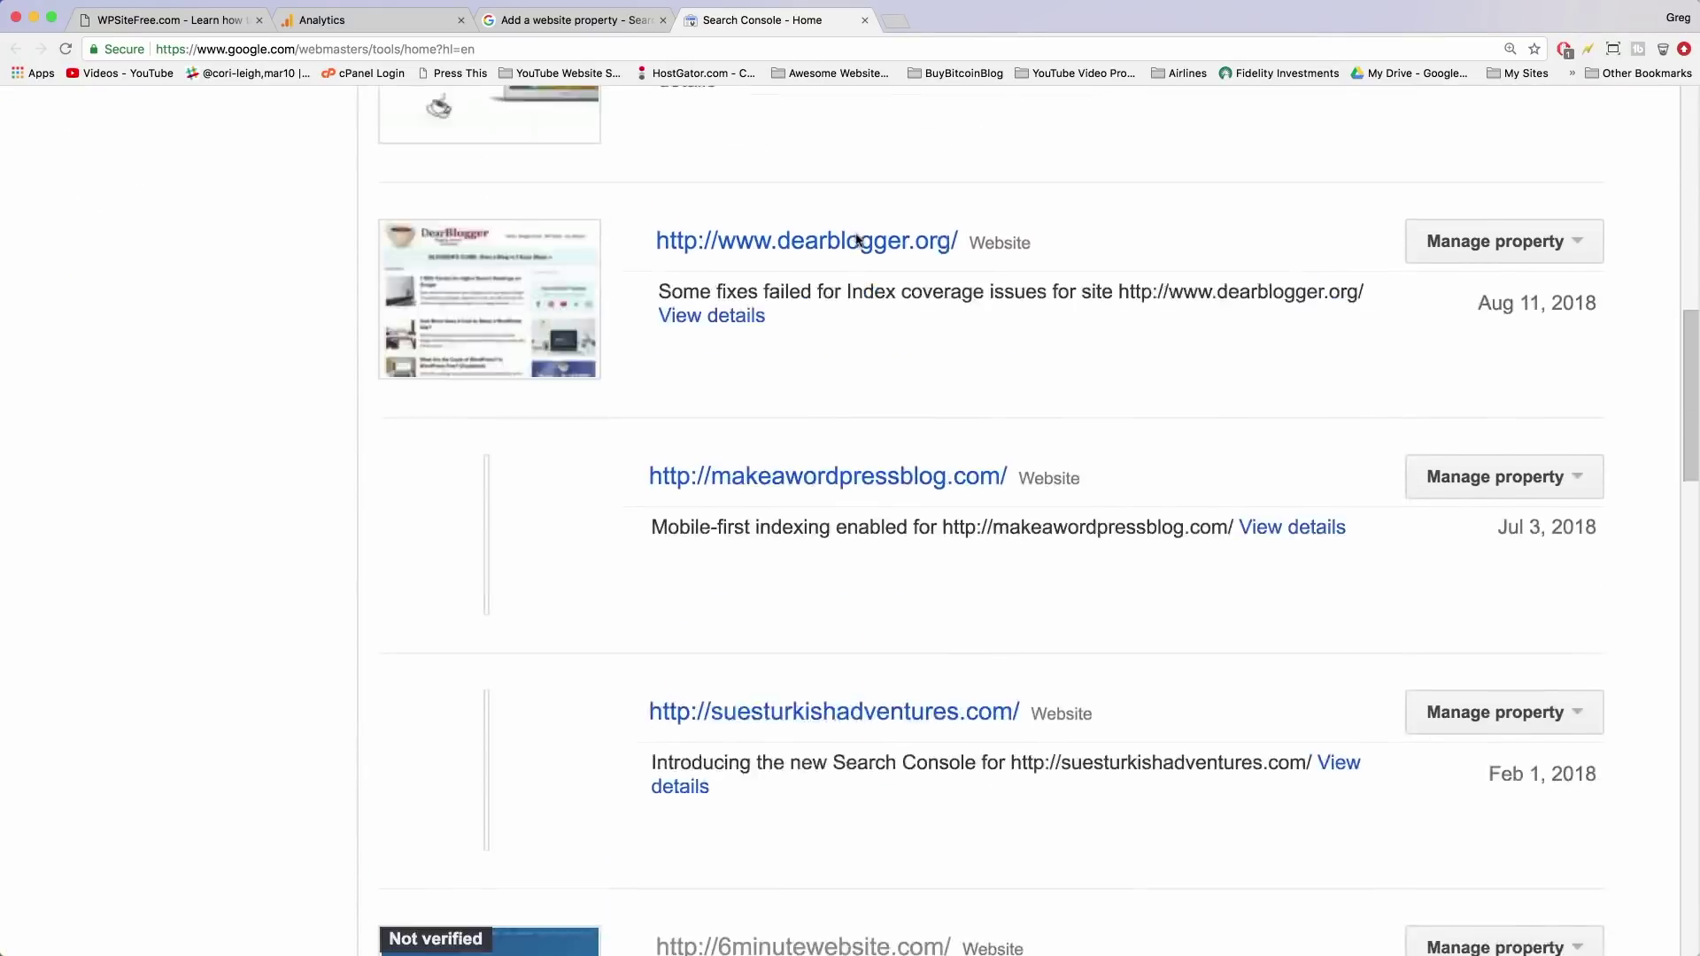
pyautogui.scroll(-10, 859, 237)
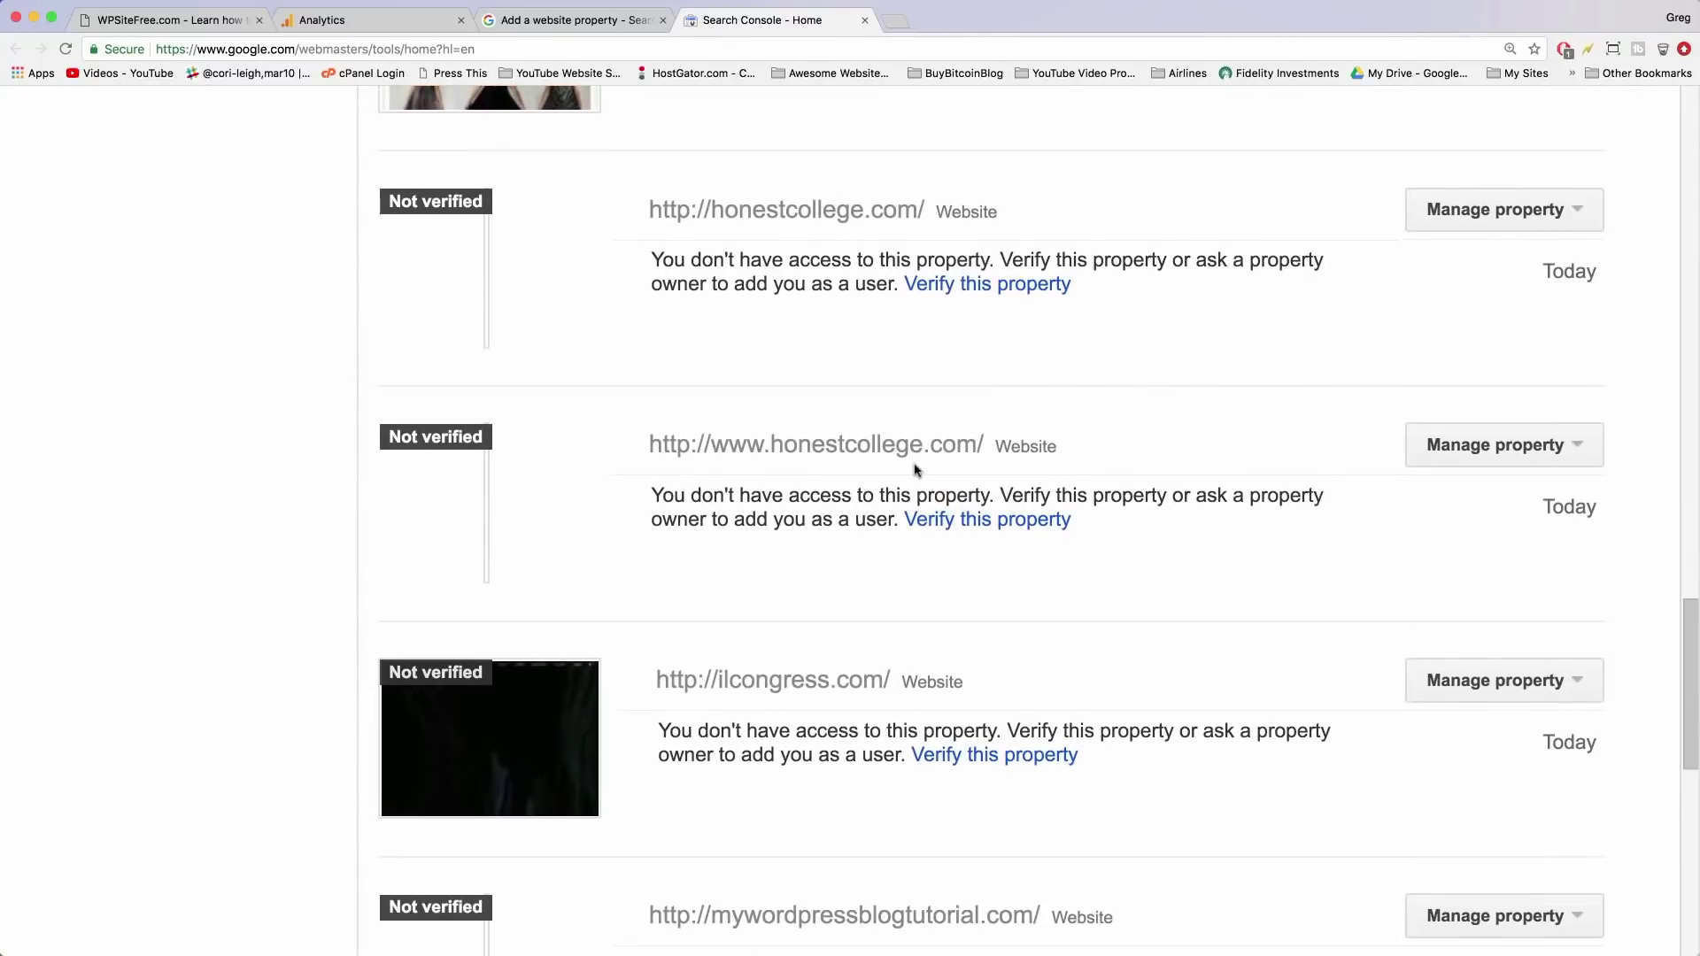
pyautogui.scroll(20, 921, 467)
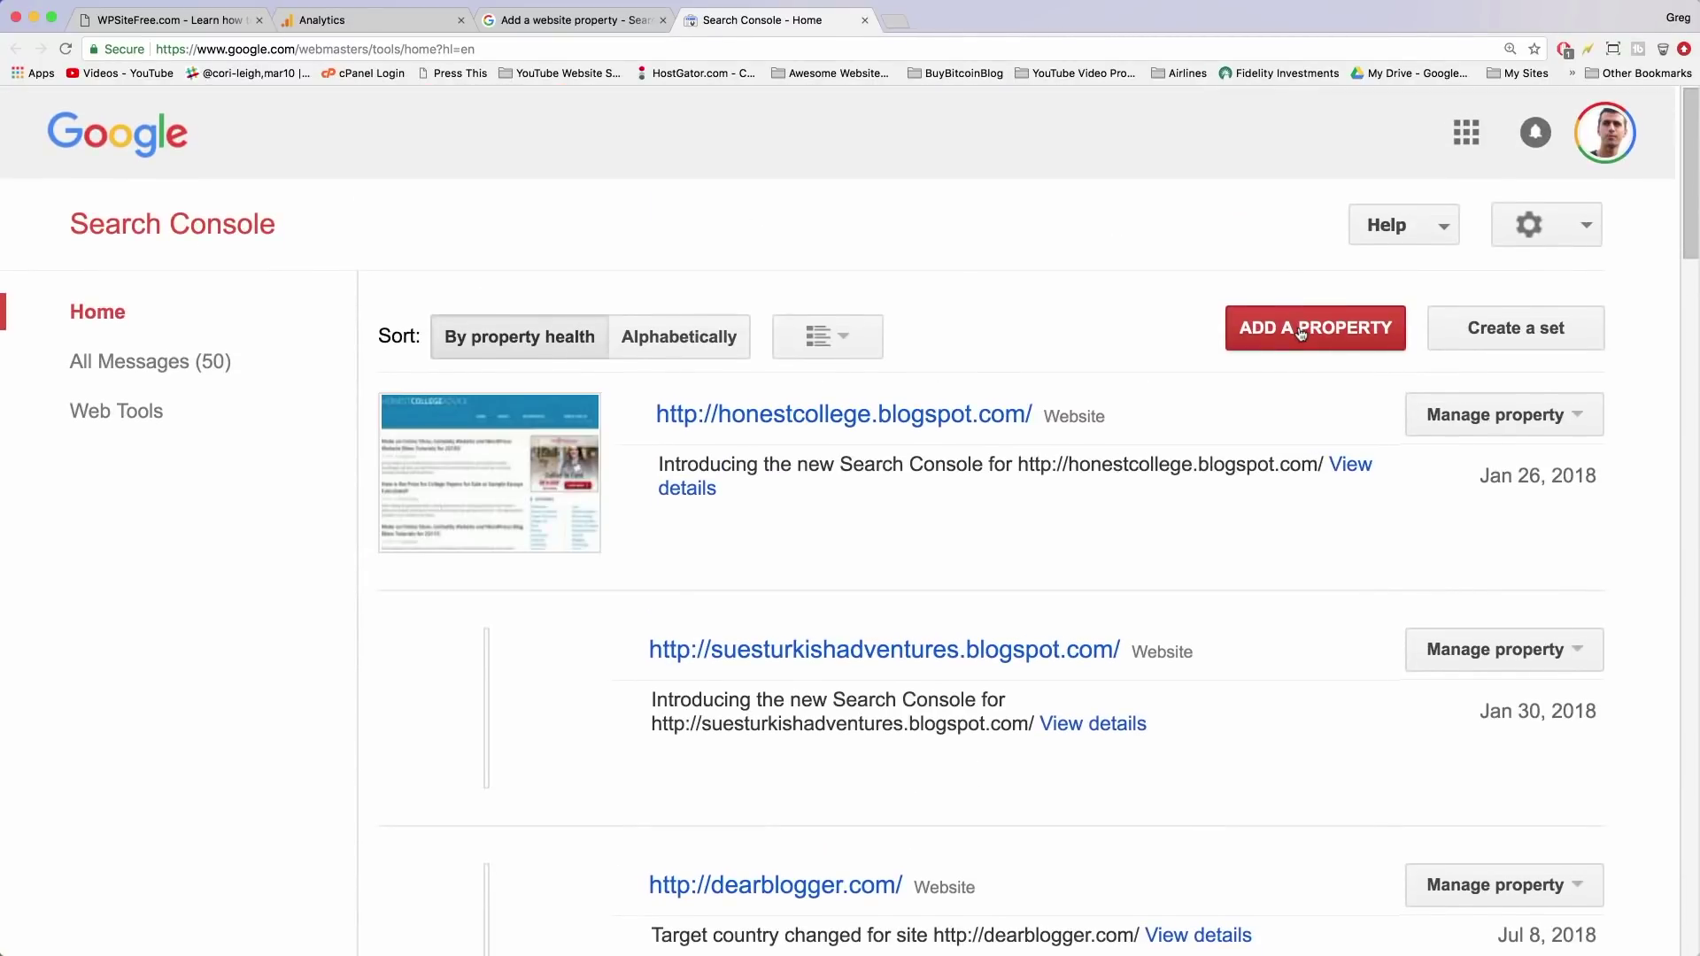
pyautogui.click(1299, 330)
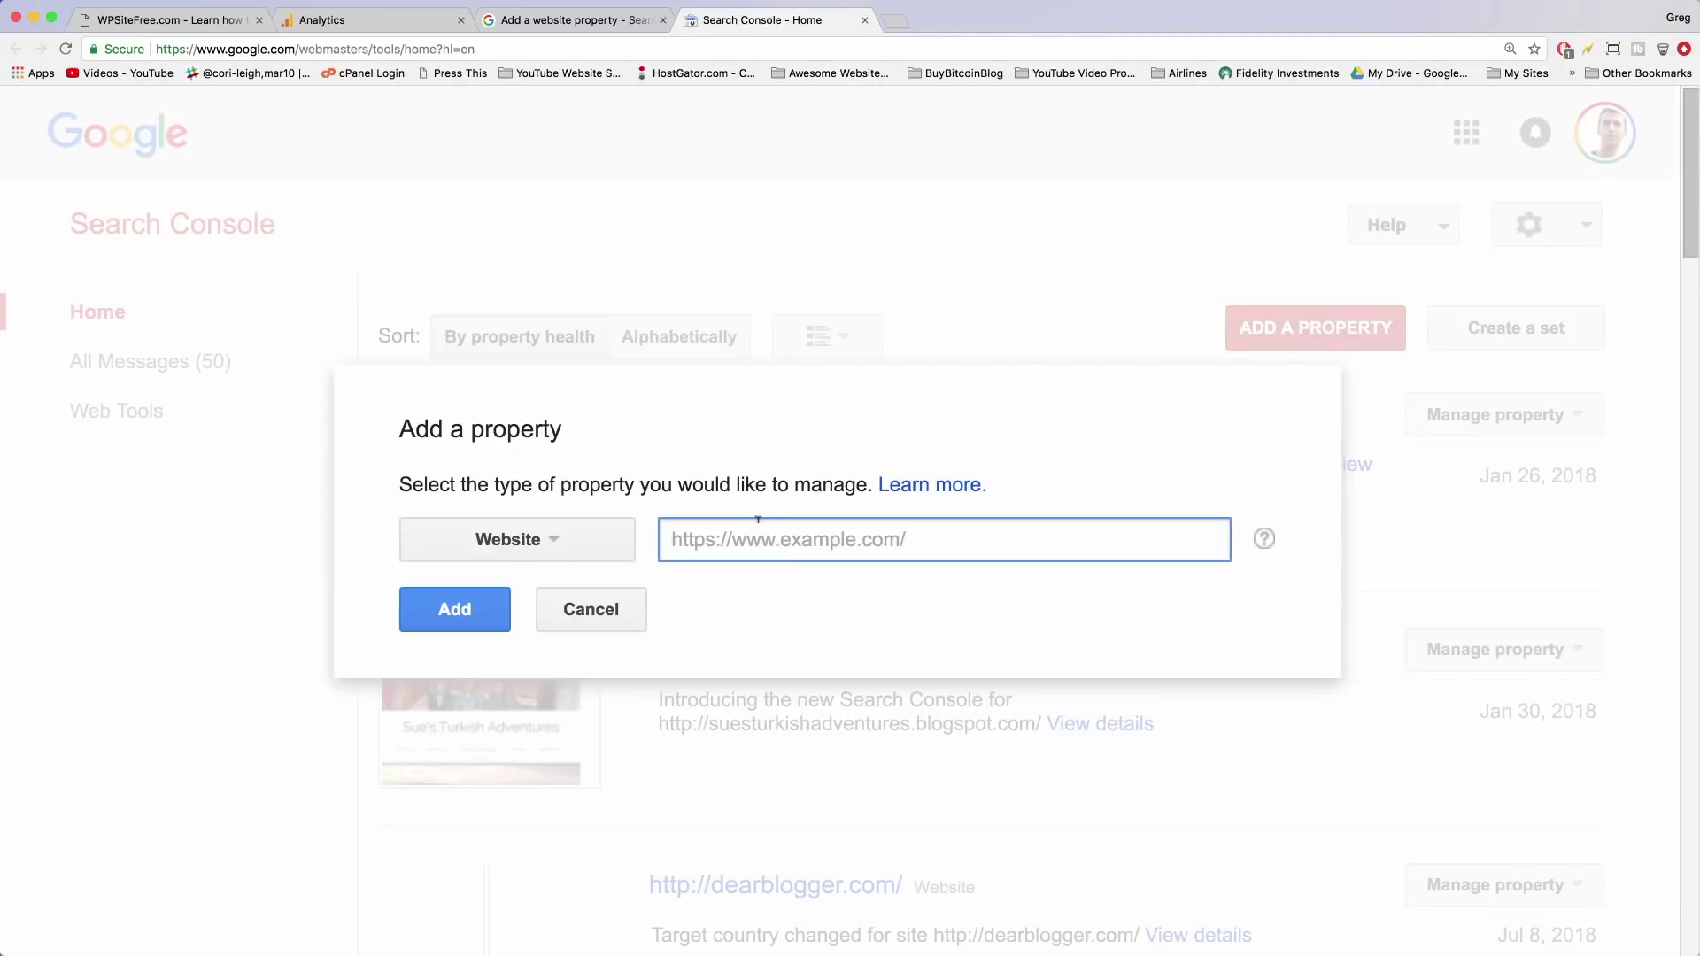
pyautogui.click(186, 16)
pyautogui.click(199, 49)
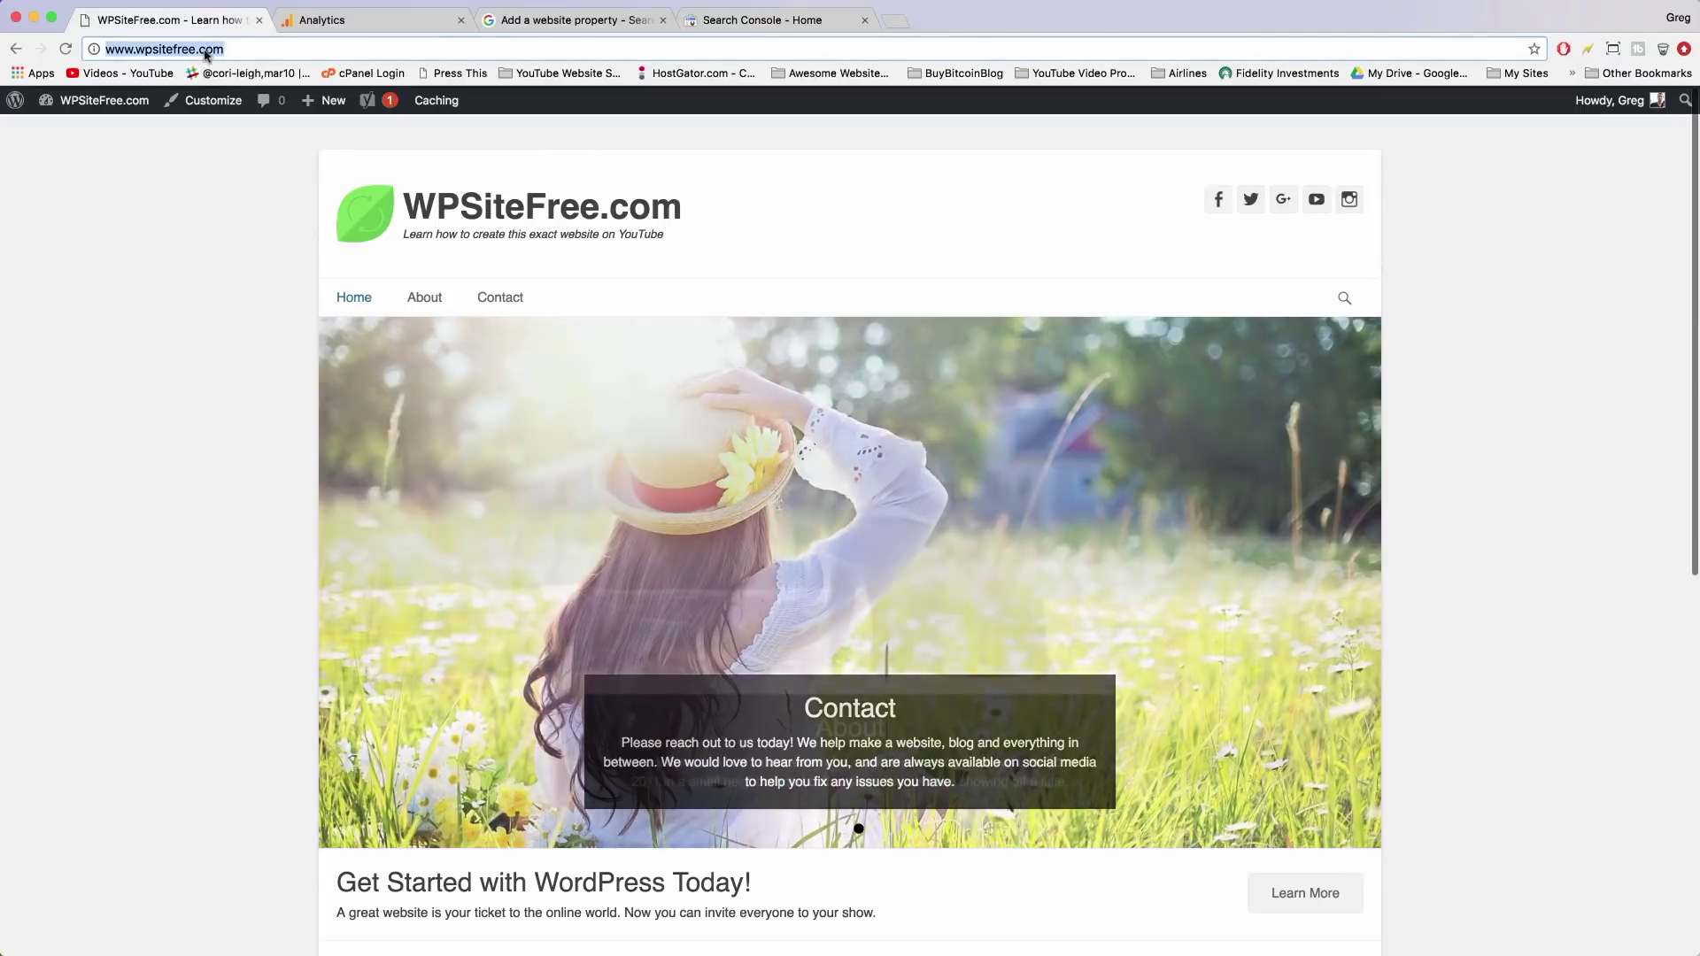
pyautogui.rightClick(211, 50)
pyautogui.click(237, 76)
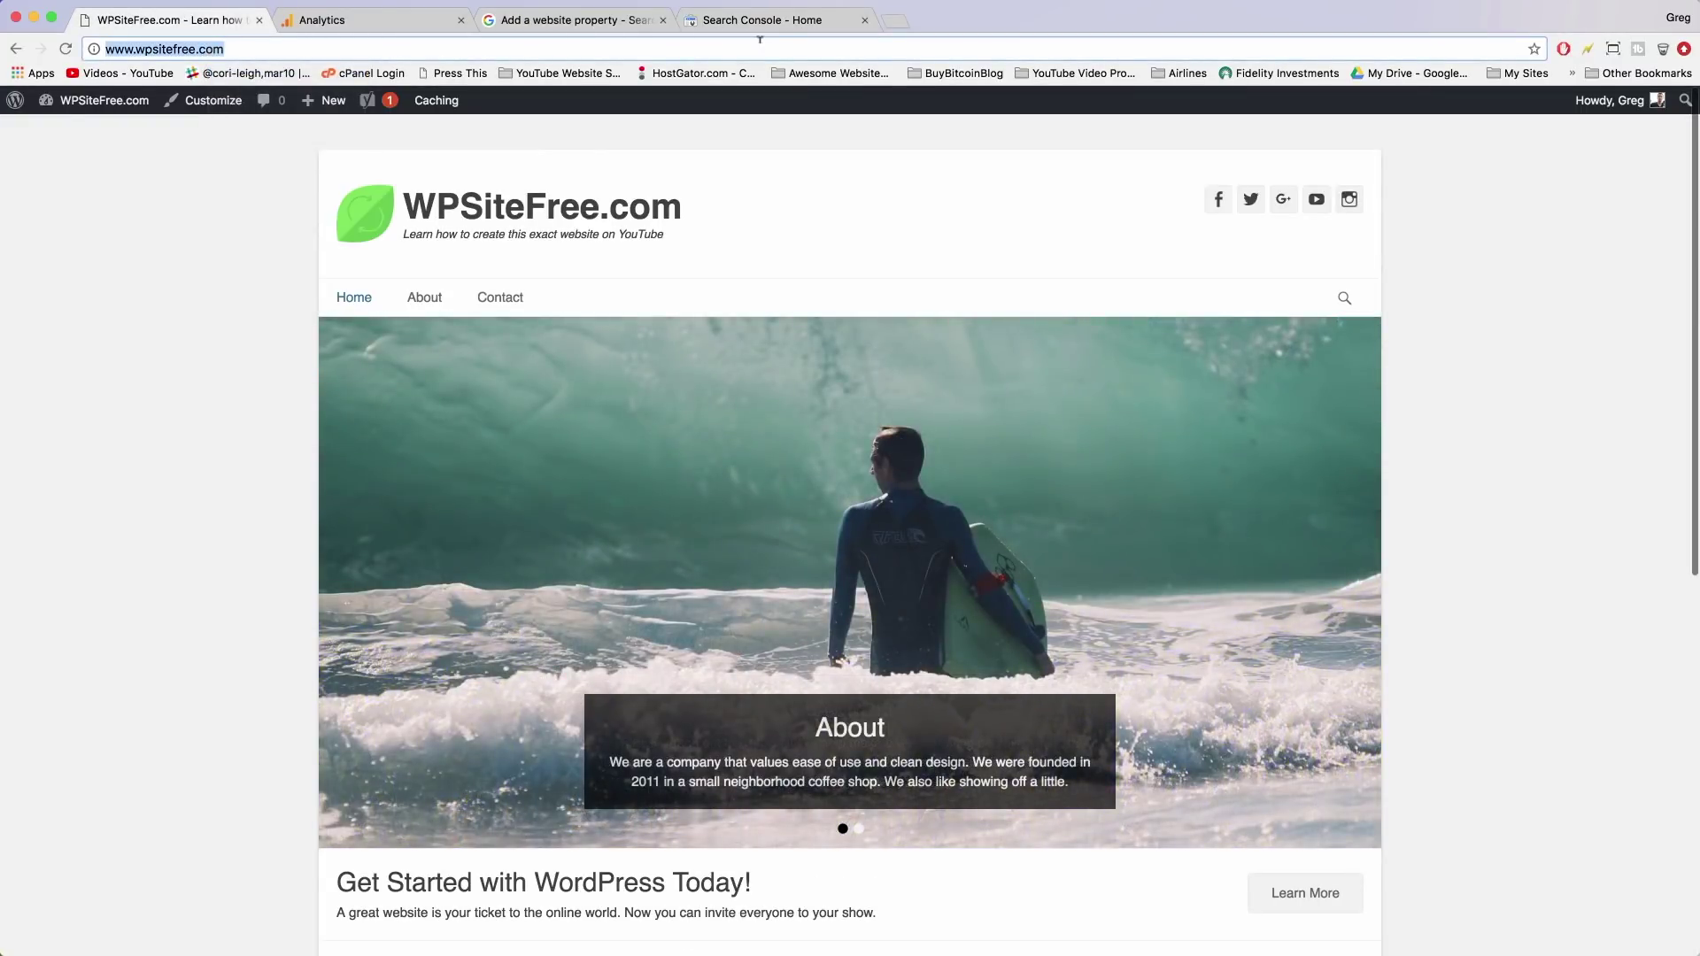
pyautogui.click(778, 29)
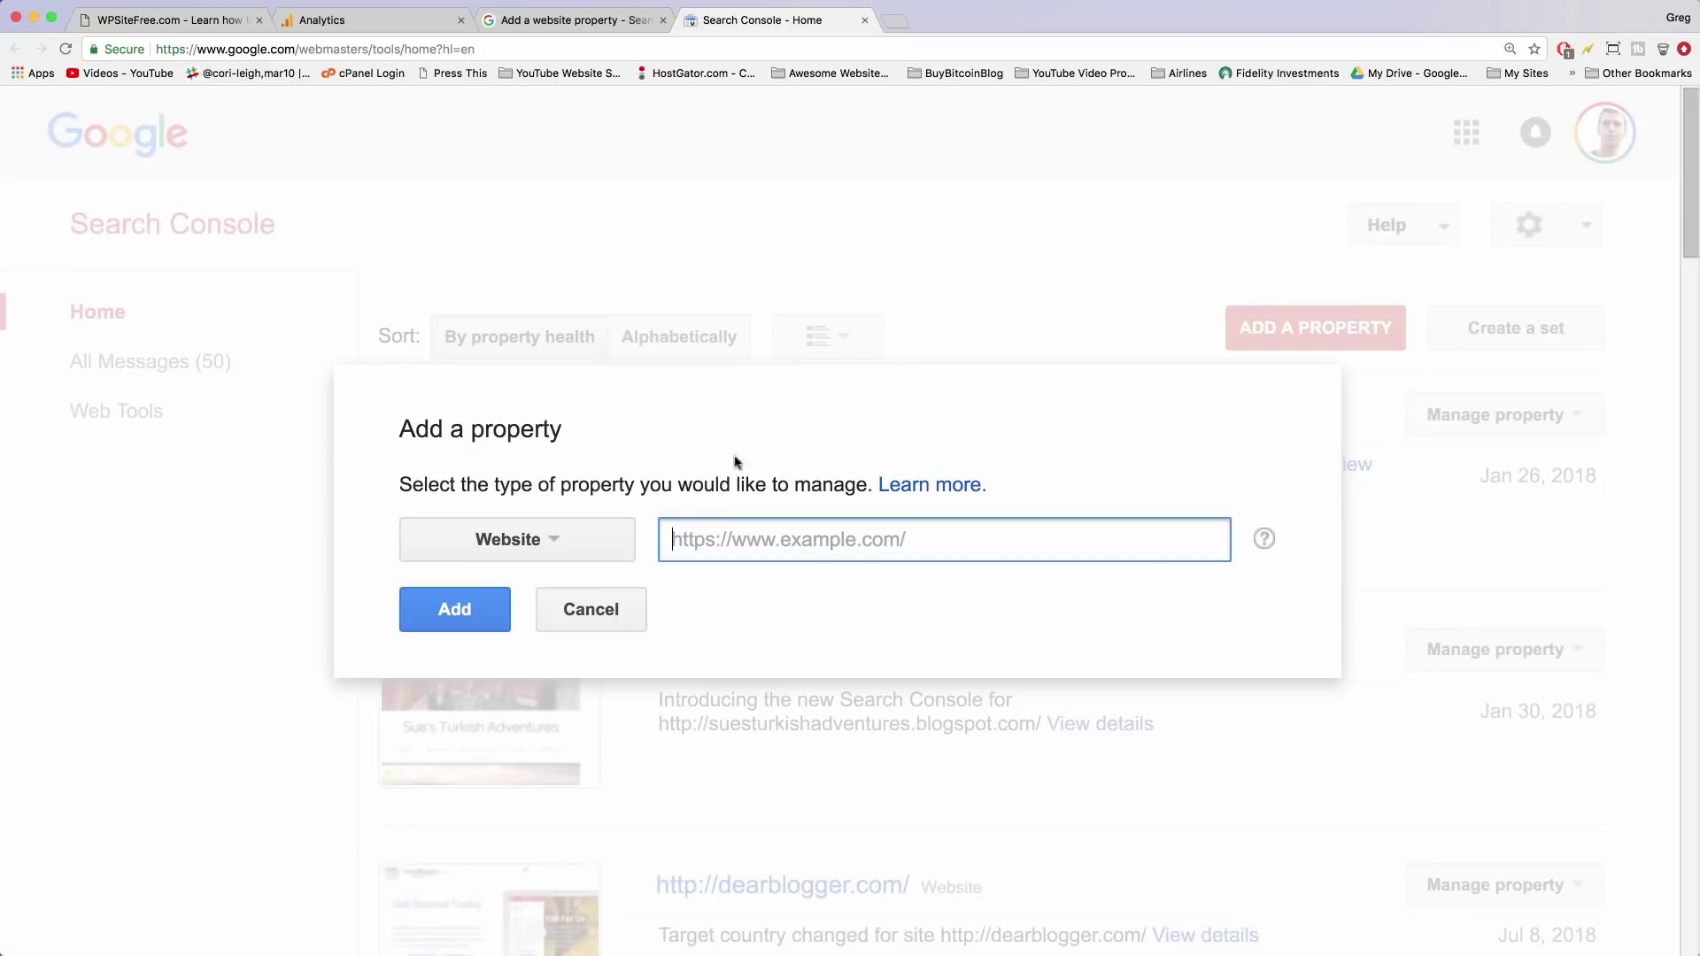
pyautogui.rightClick(709, 539)
pyautogui.click(734, 658)
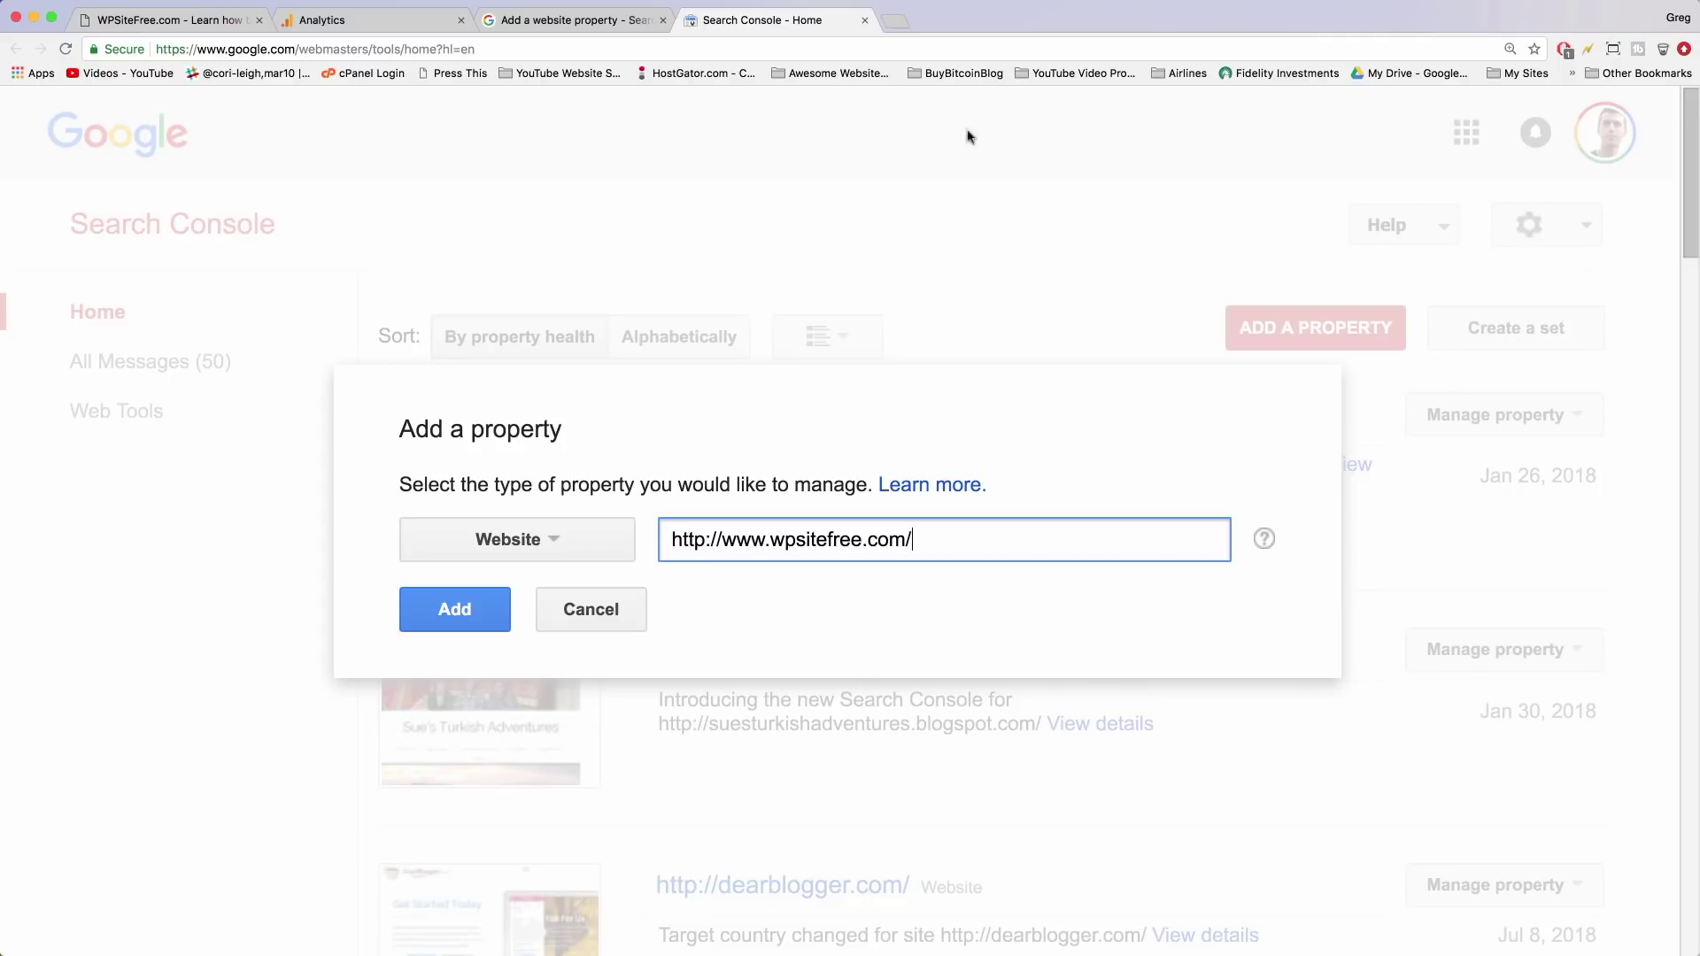
pyautogui.click(549, 542)
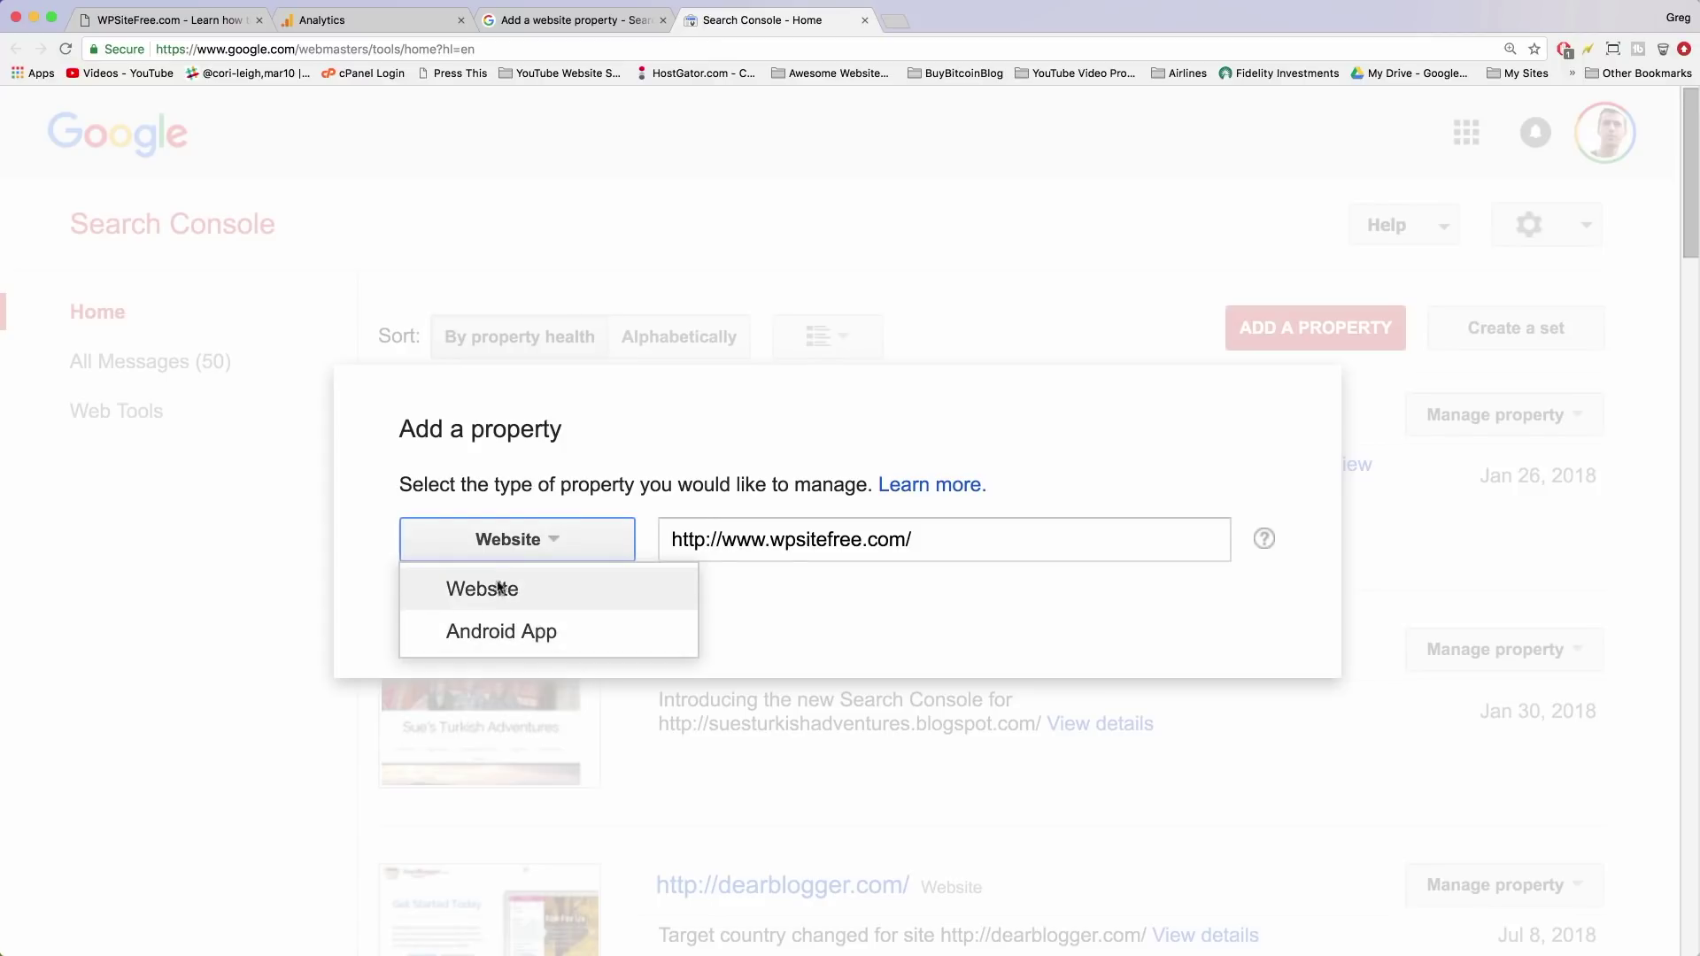
pyautogui.click(495, 589)
pyautogui.click(474, 627)
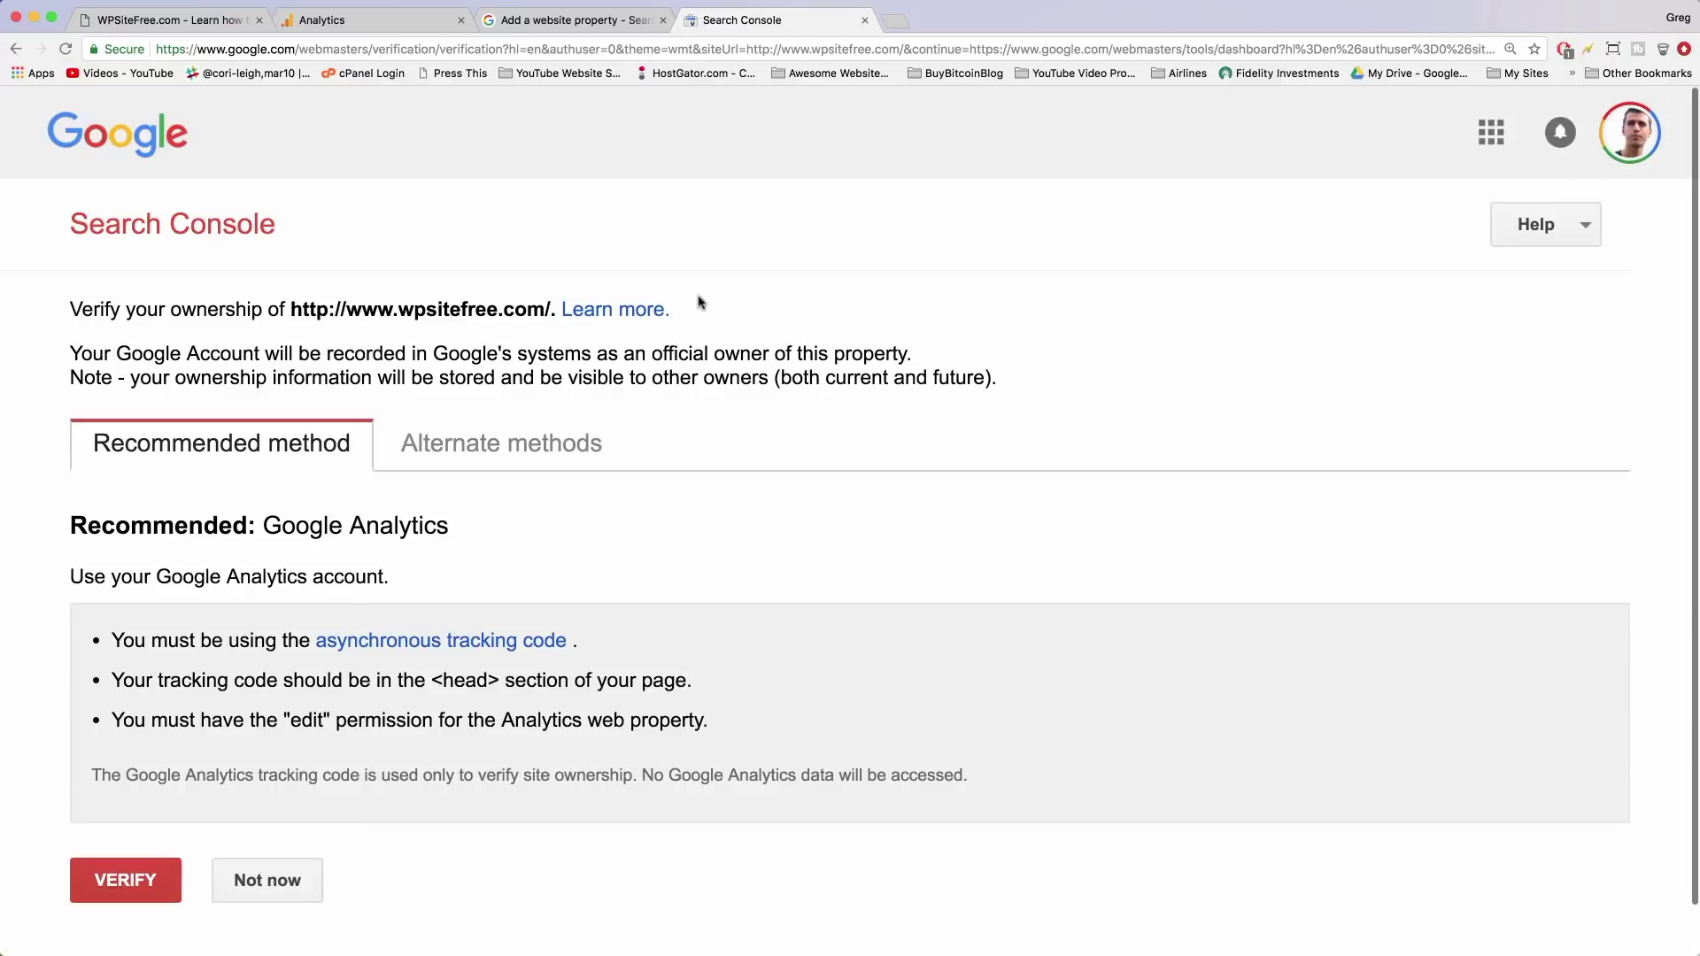
pyautogui.scroll(-1, 487, 335)
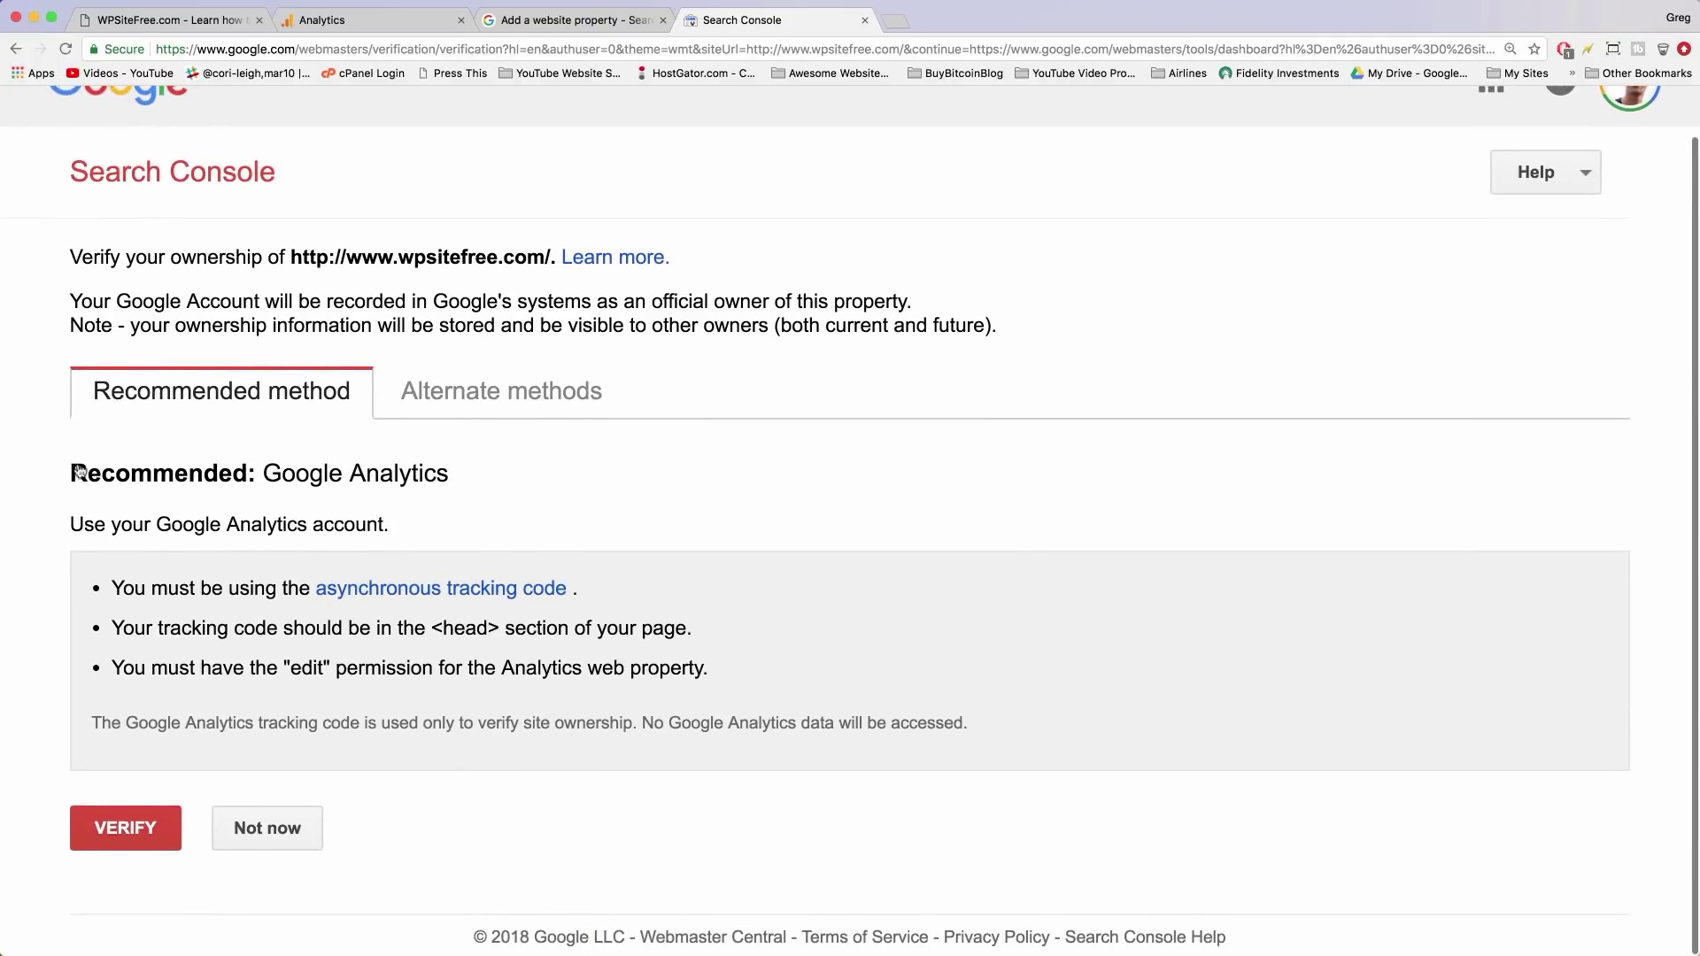
pyautogui.moveTo(65, 478); pyautogui.dragTo(473, 505)
pyautogui.click(390, 504)
pyautogui.click(136, 832)
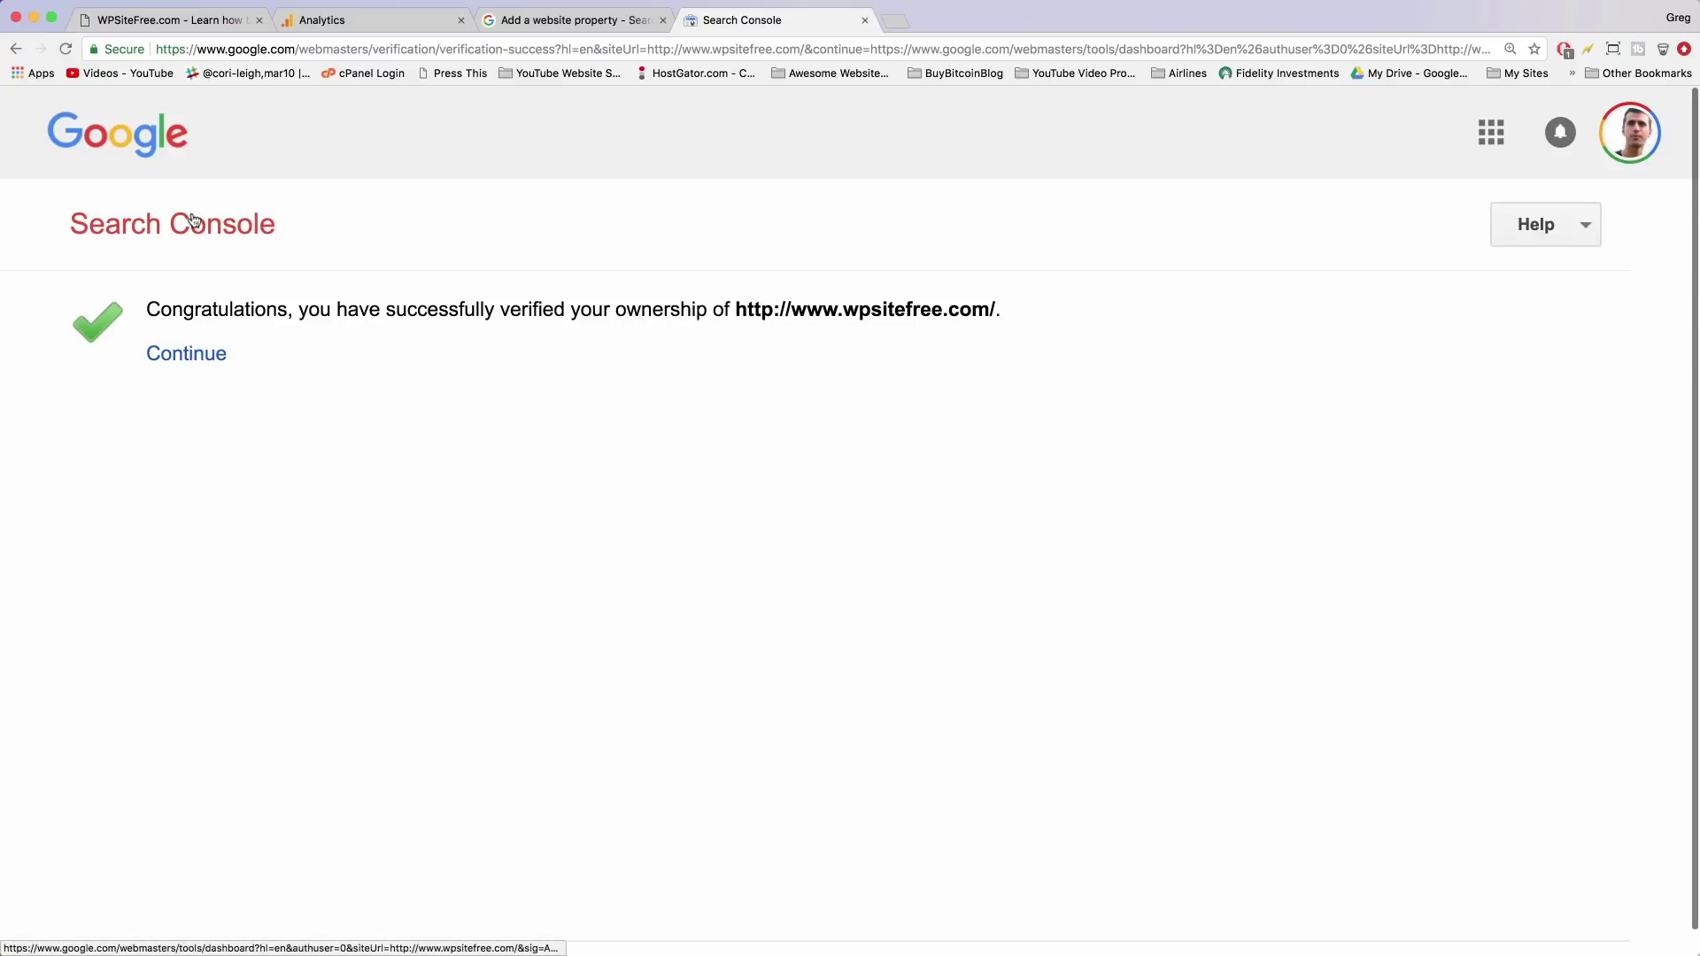
pyautogui.click(191, 355)
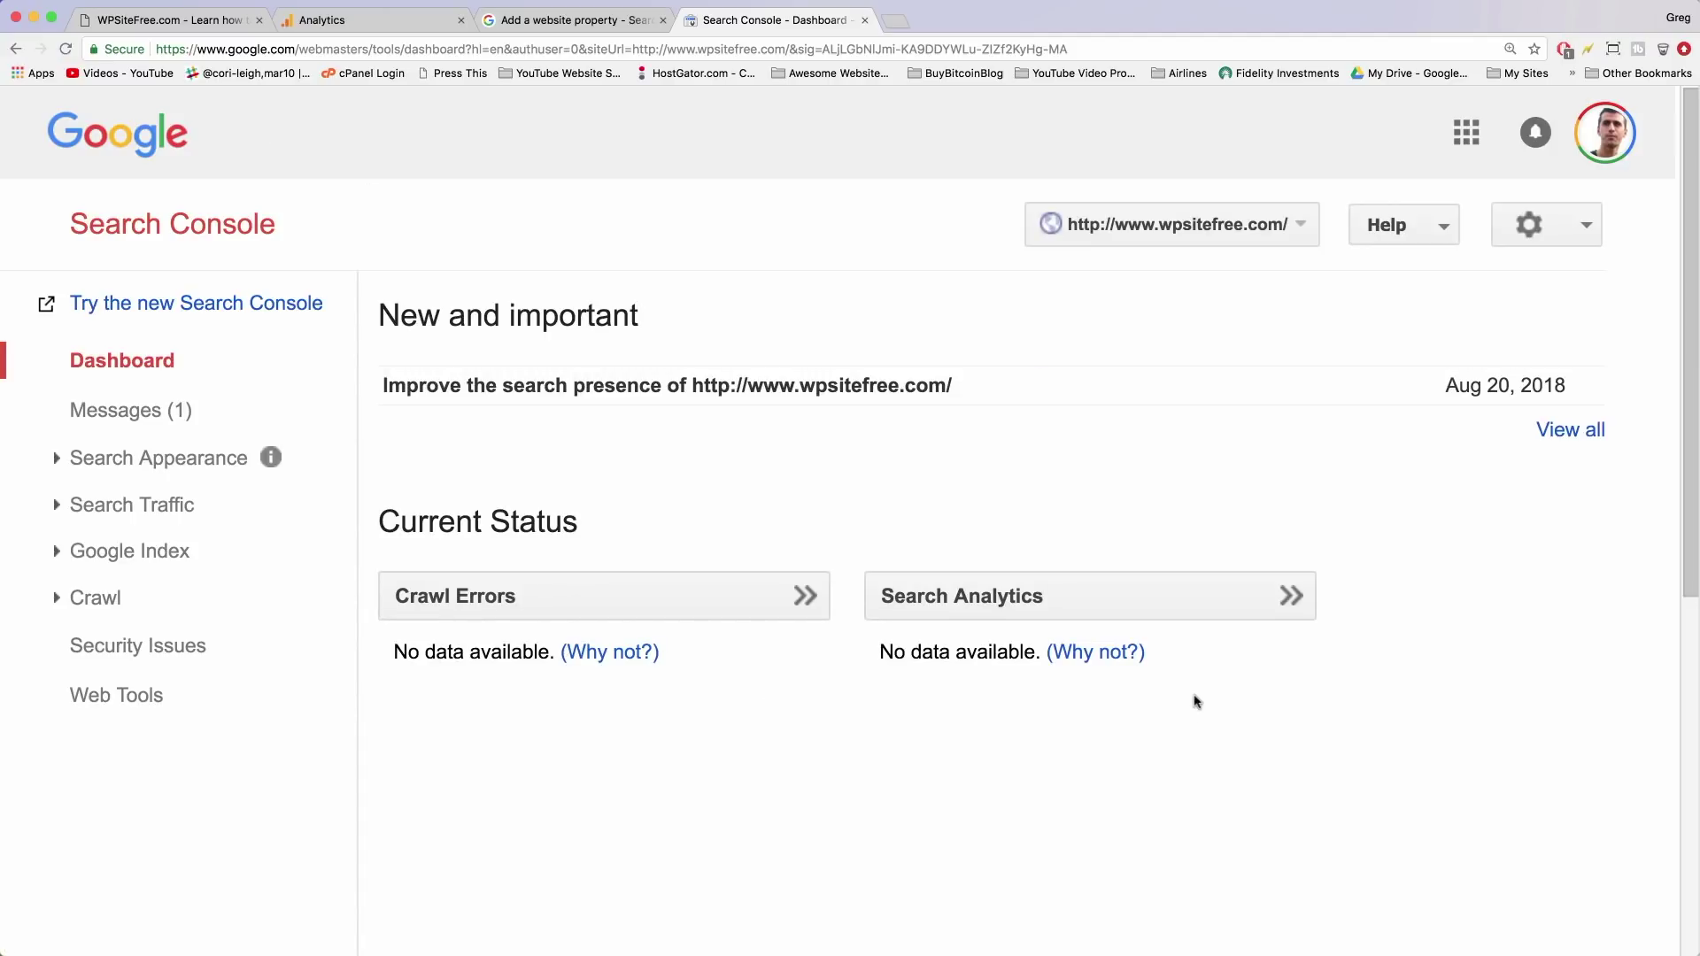
pyautogui.click(897, 21)
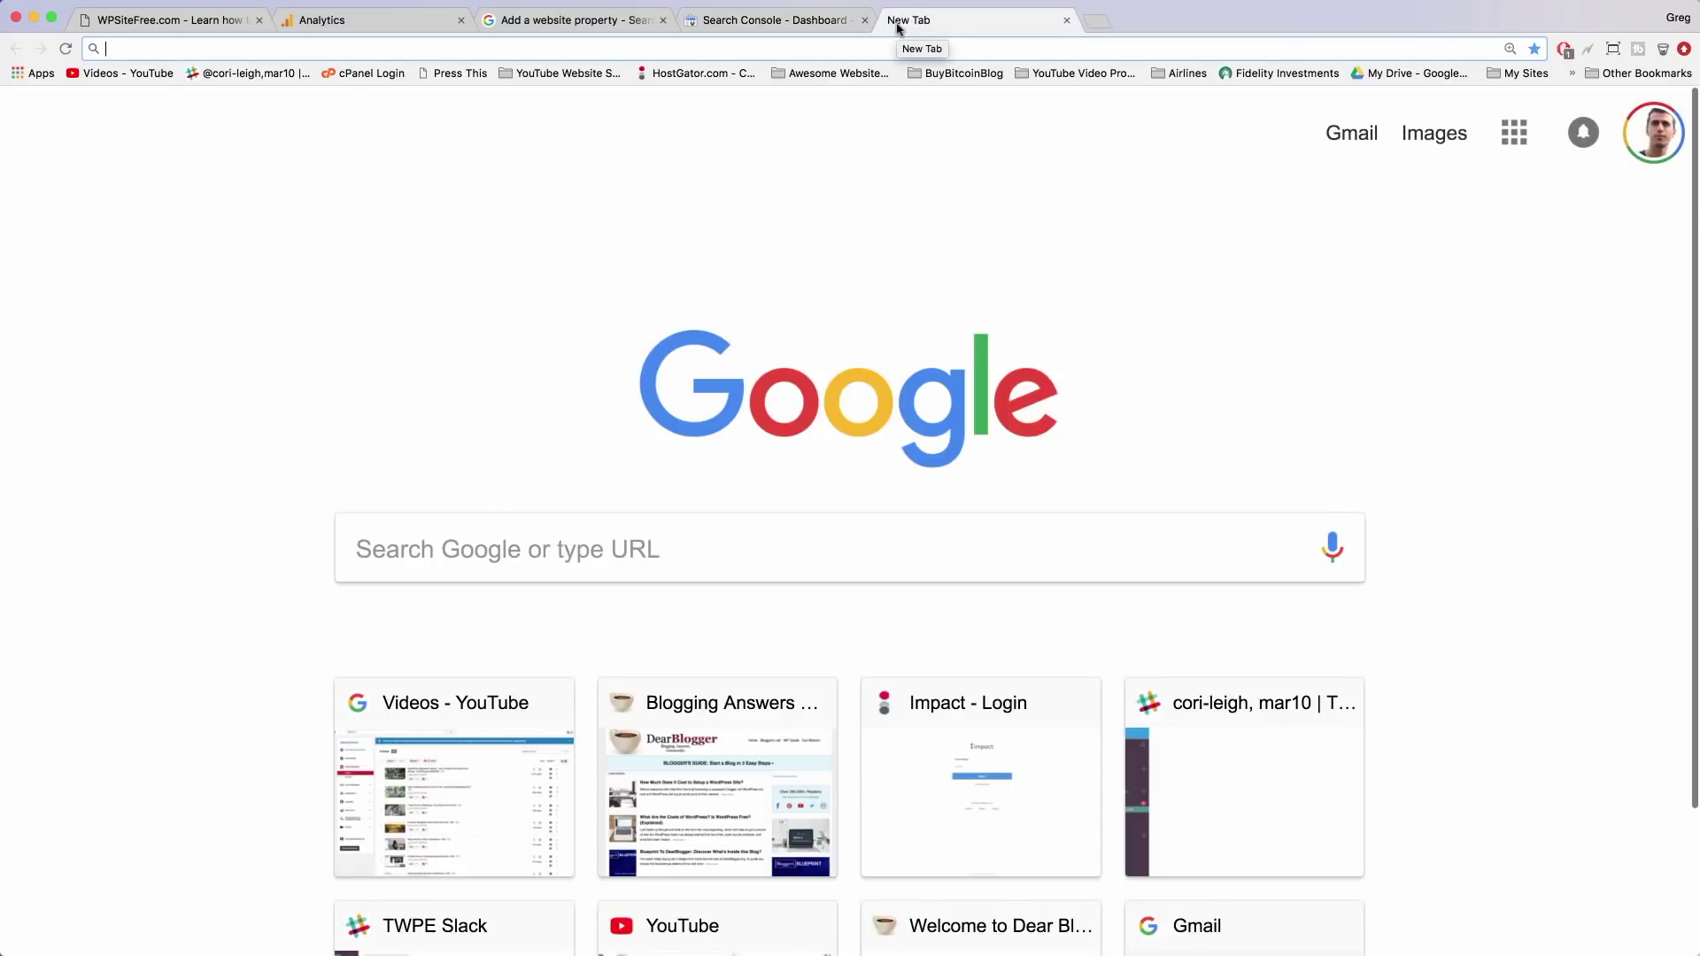
# Search 'submit my url to google' and follow Submit URL to the Build and submit a sitemap article
pyautogui.write('submit my url to goo')
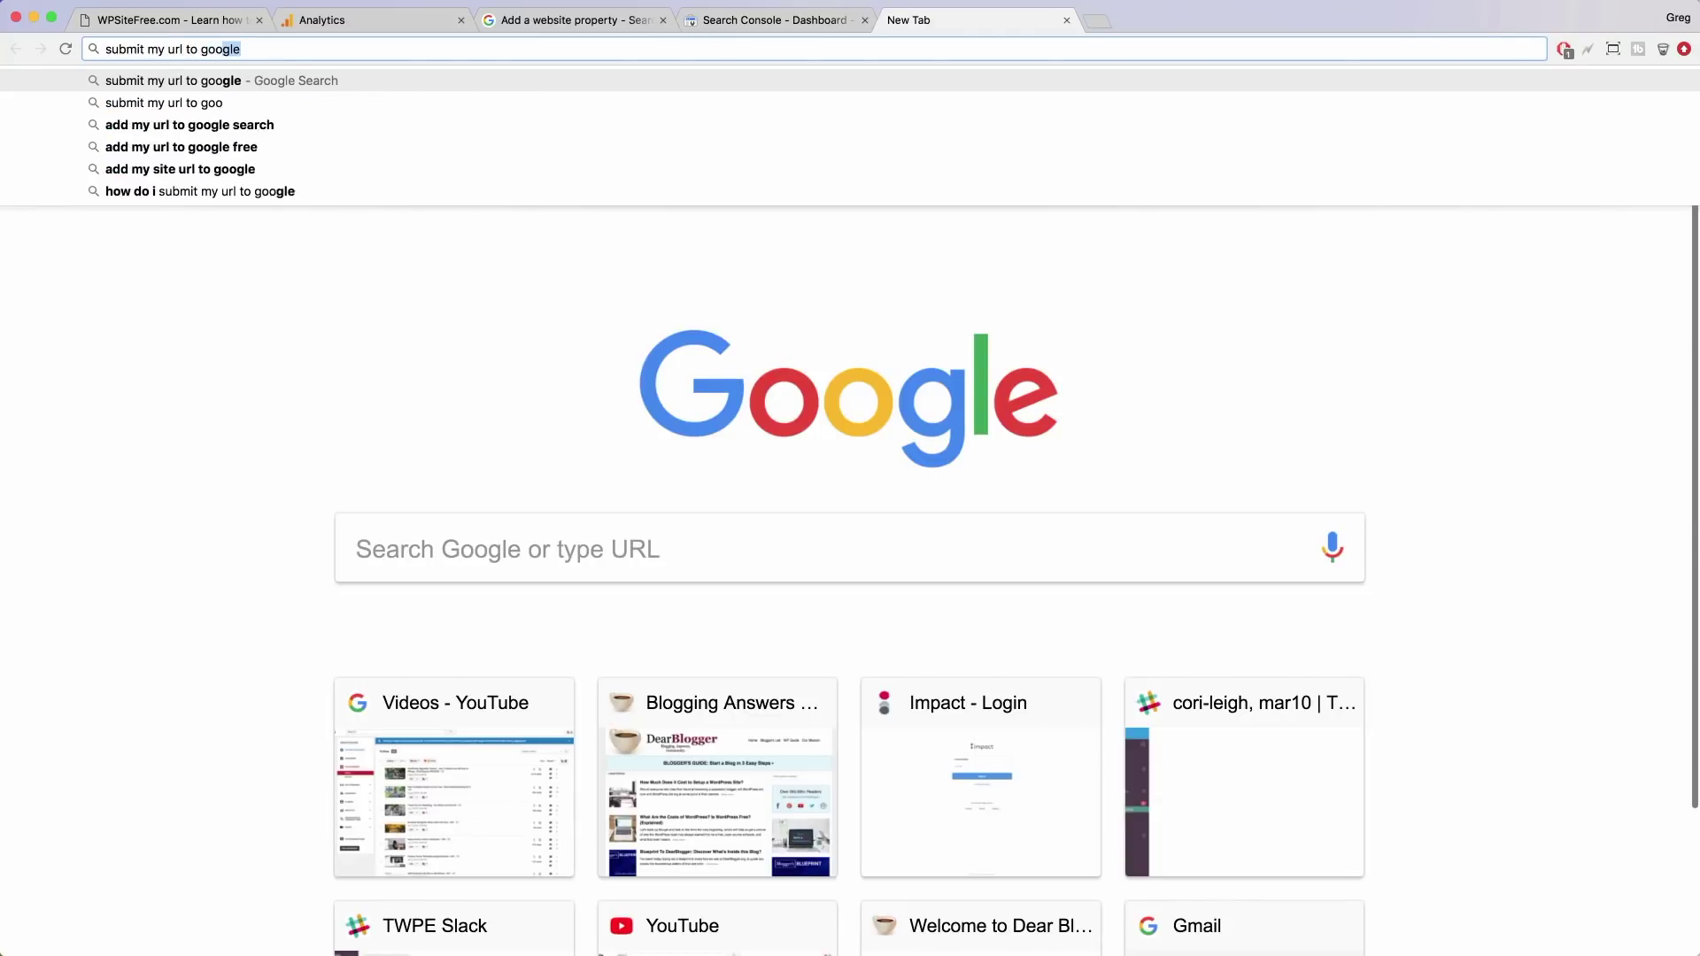
pyautogui.press('Return')
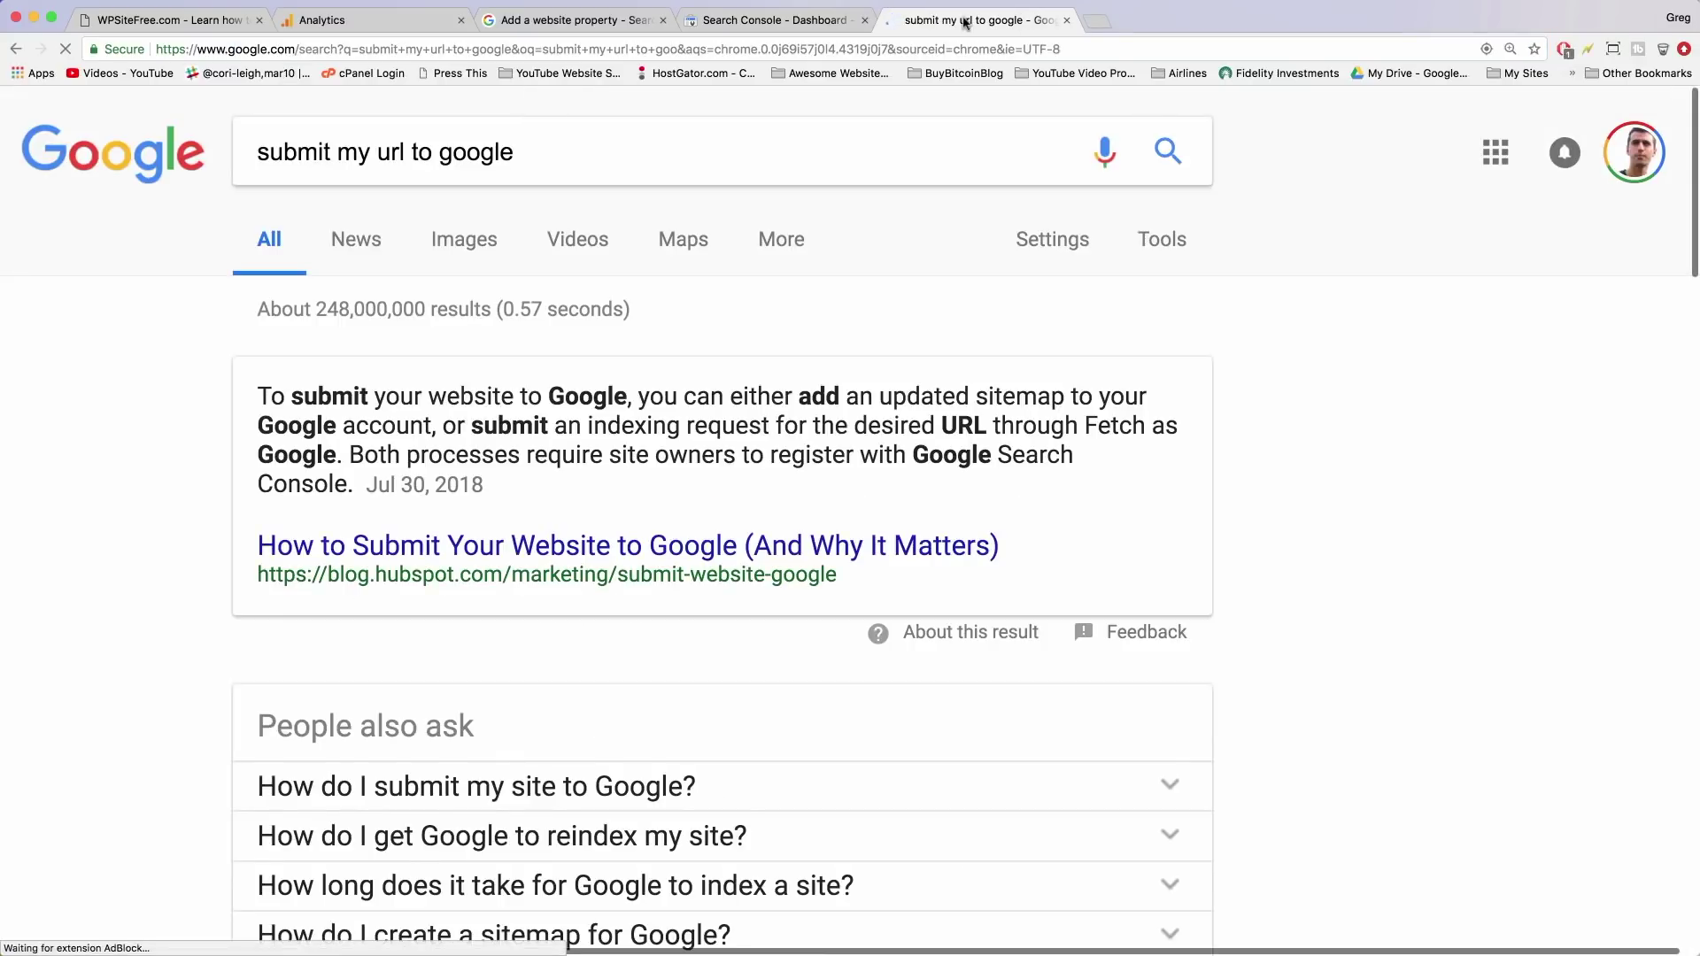
pyautogui.scroll(-5, 639, 353)
pyautogui.scroll(-3, 639, 353)
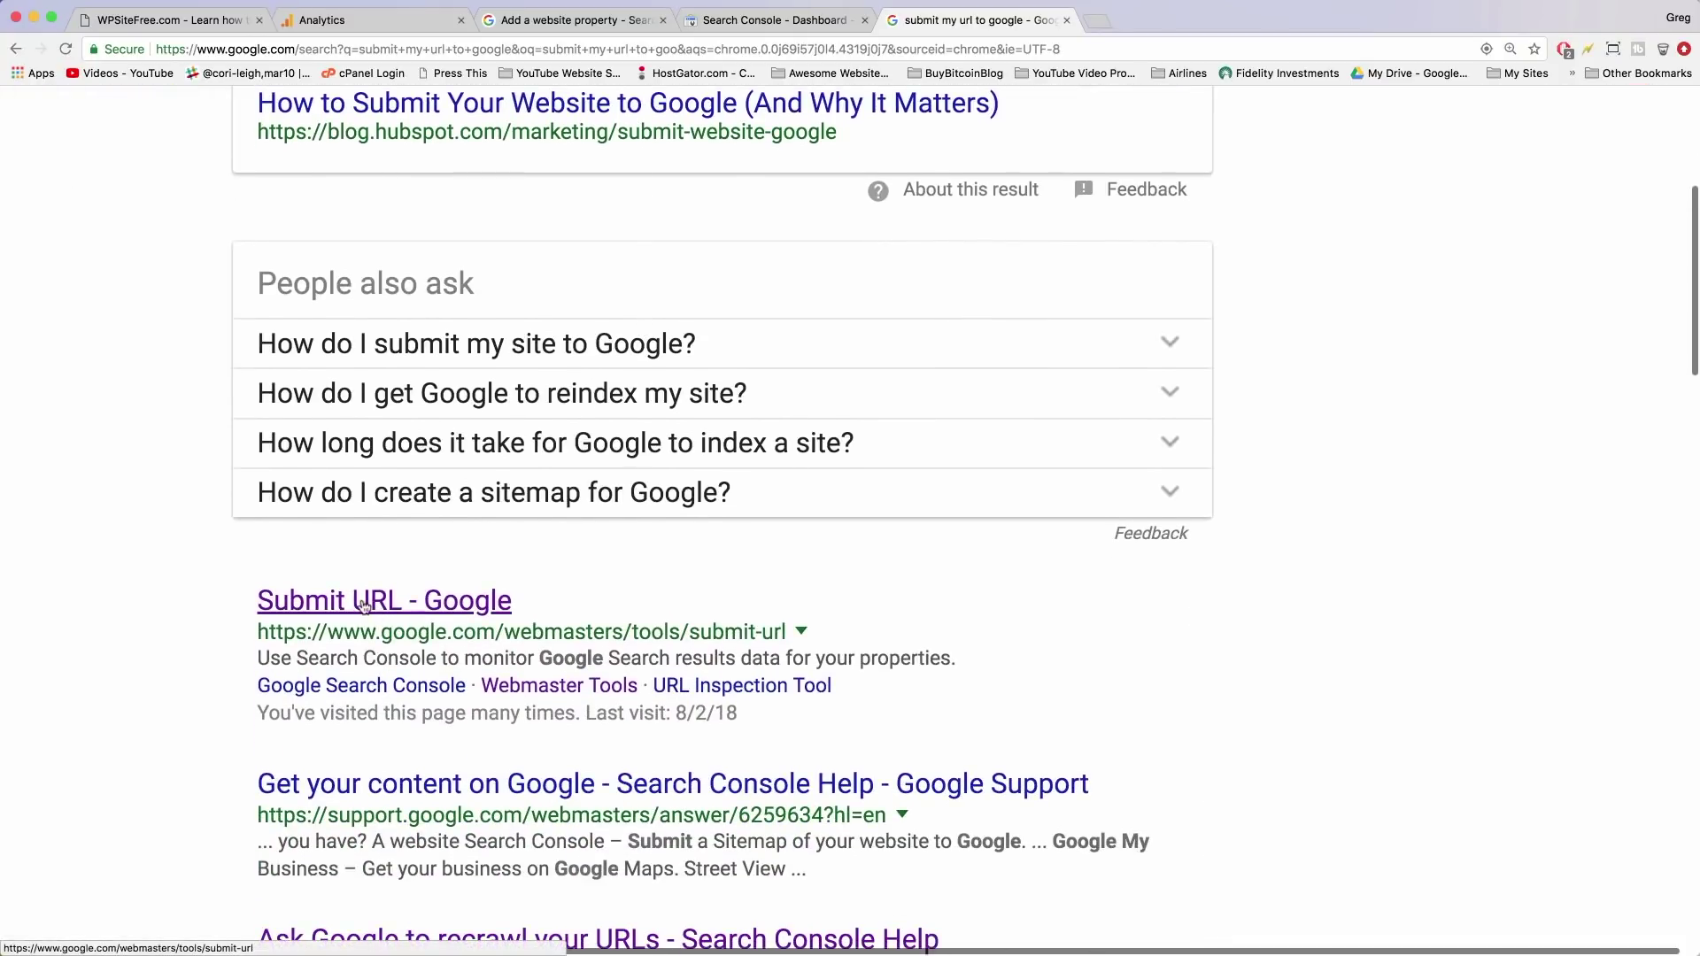
pyautogui.click(364, 605)
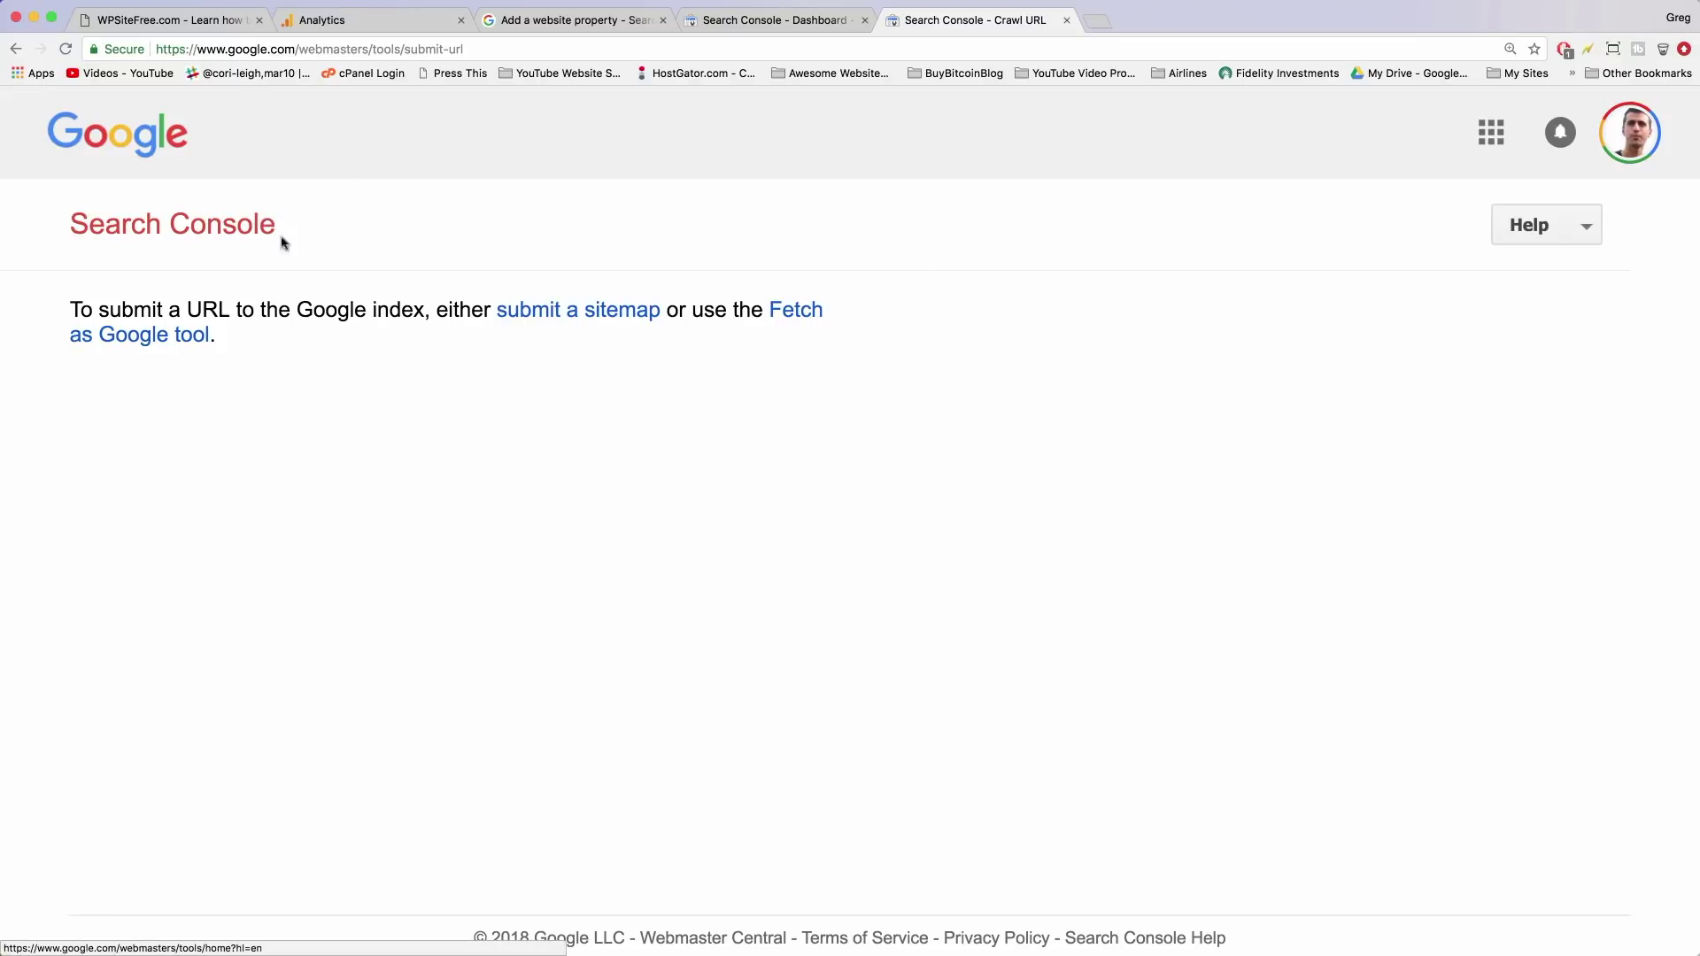
pyautogui.click(628, 316)
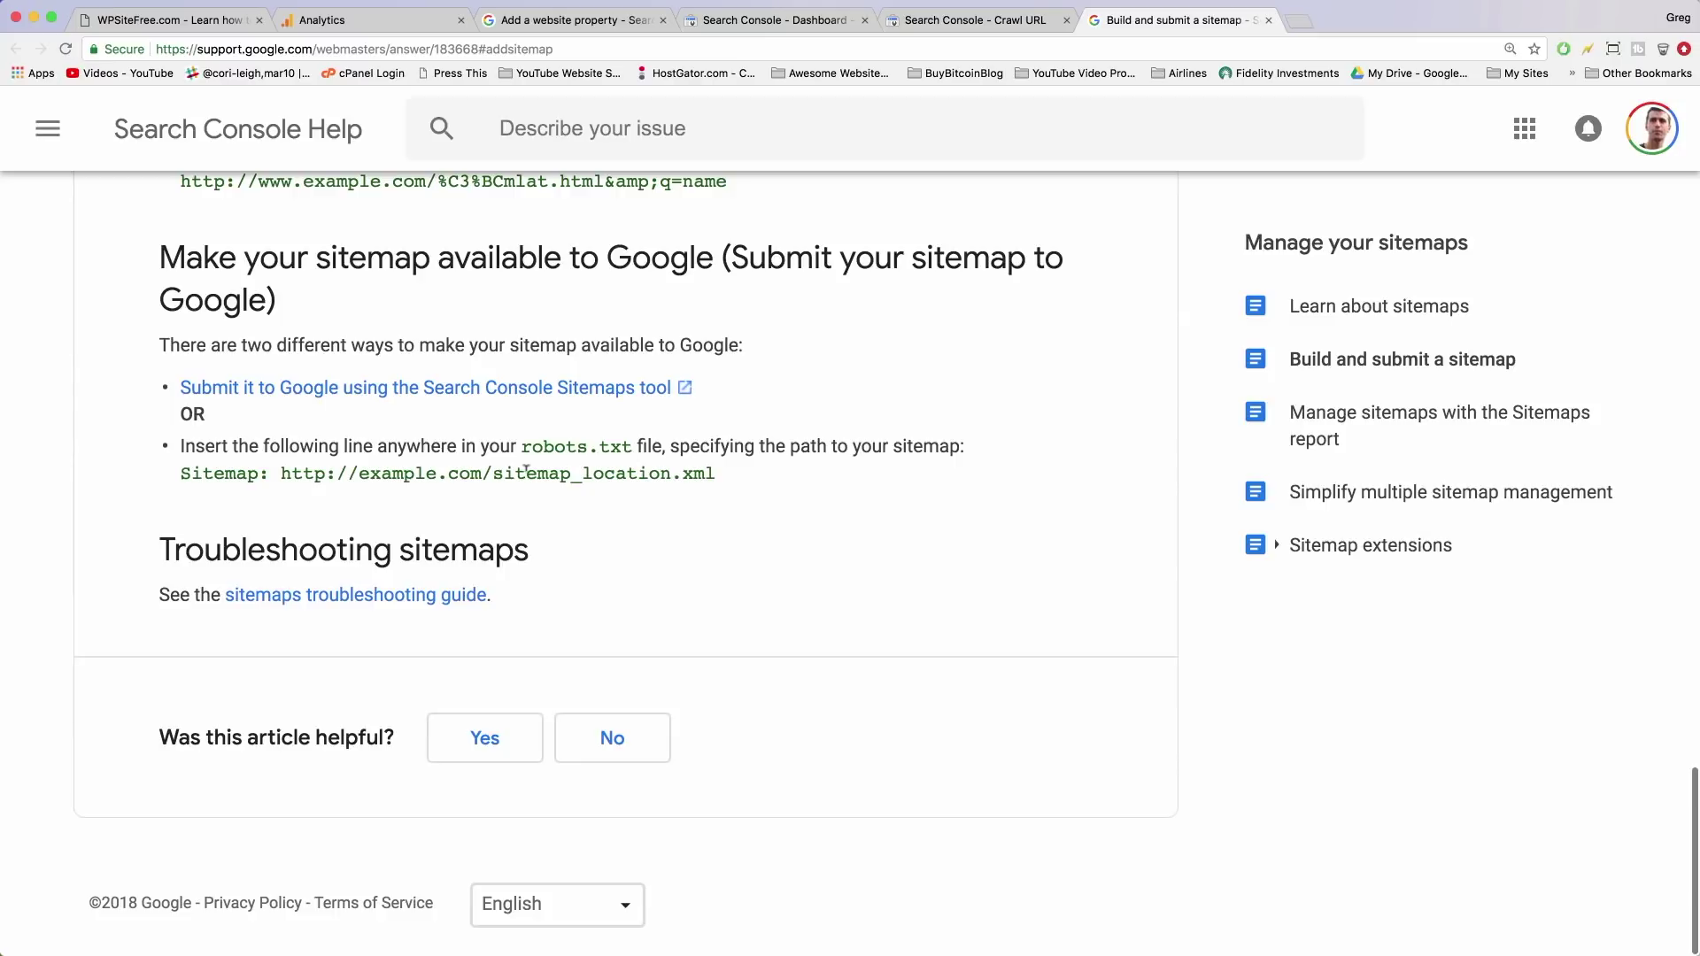
pyautogui.click(507, 390)
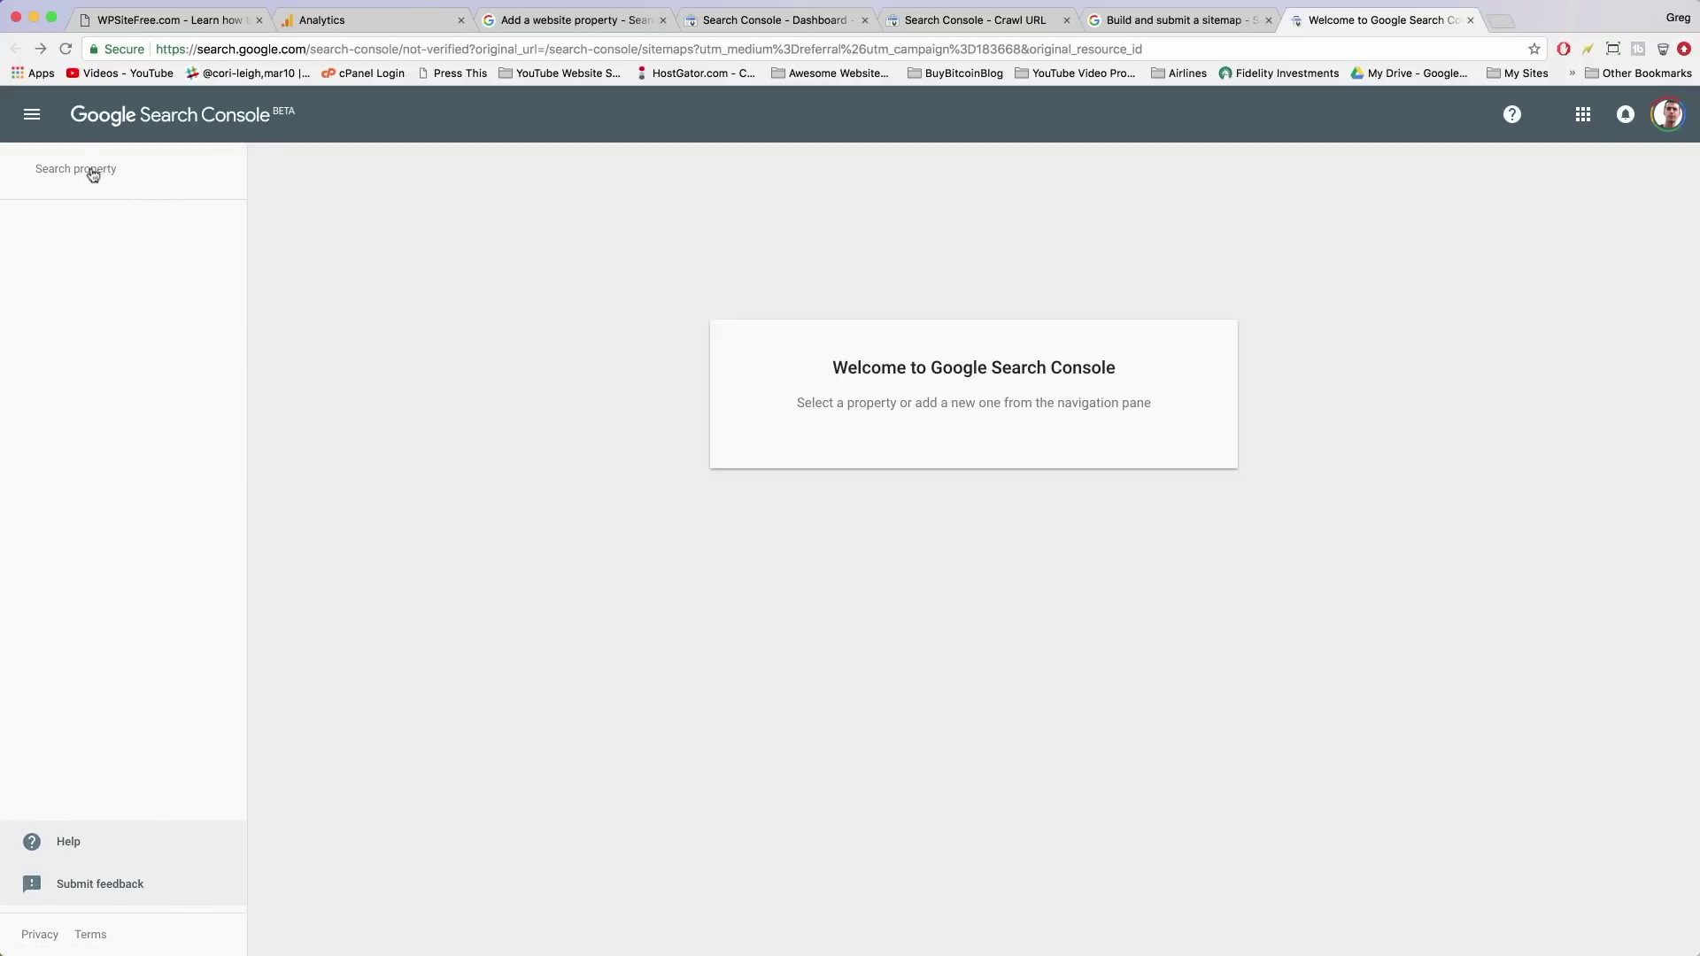
pyautogui.click(73, 174)
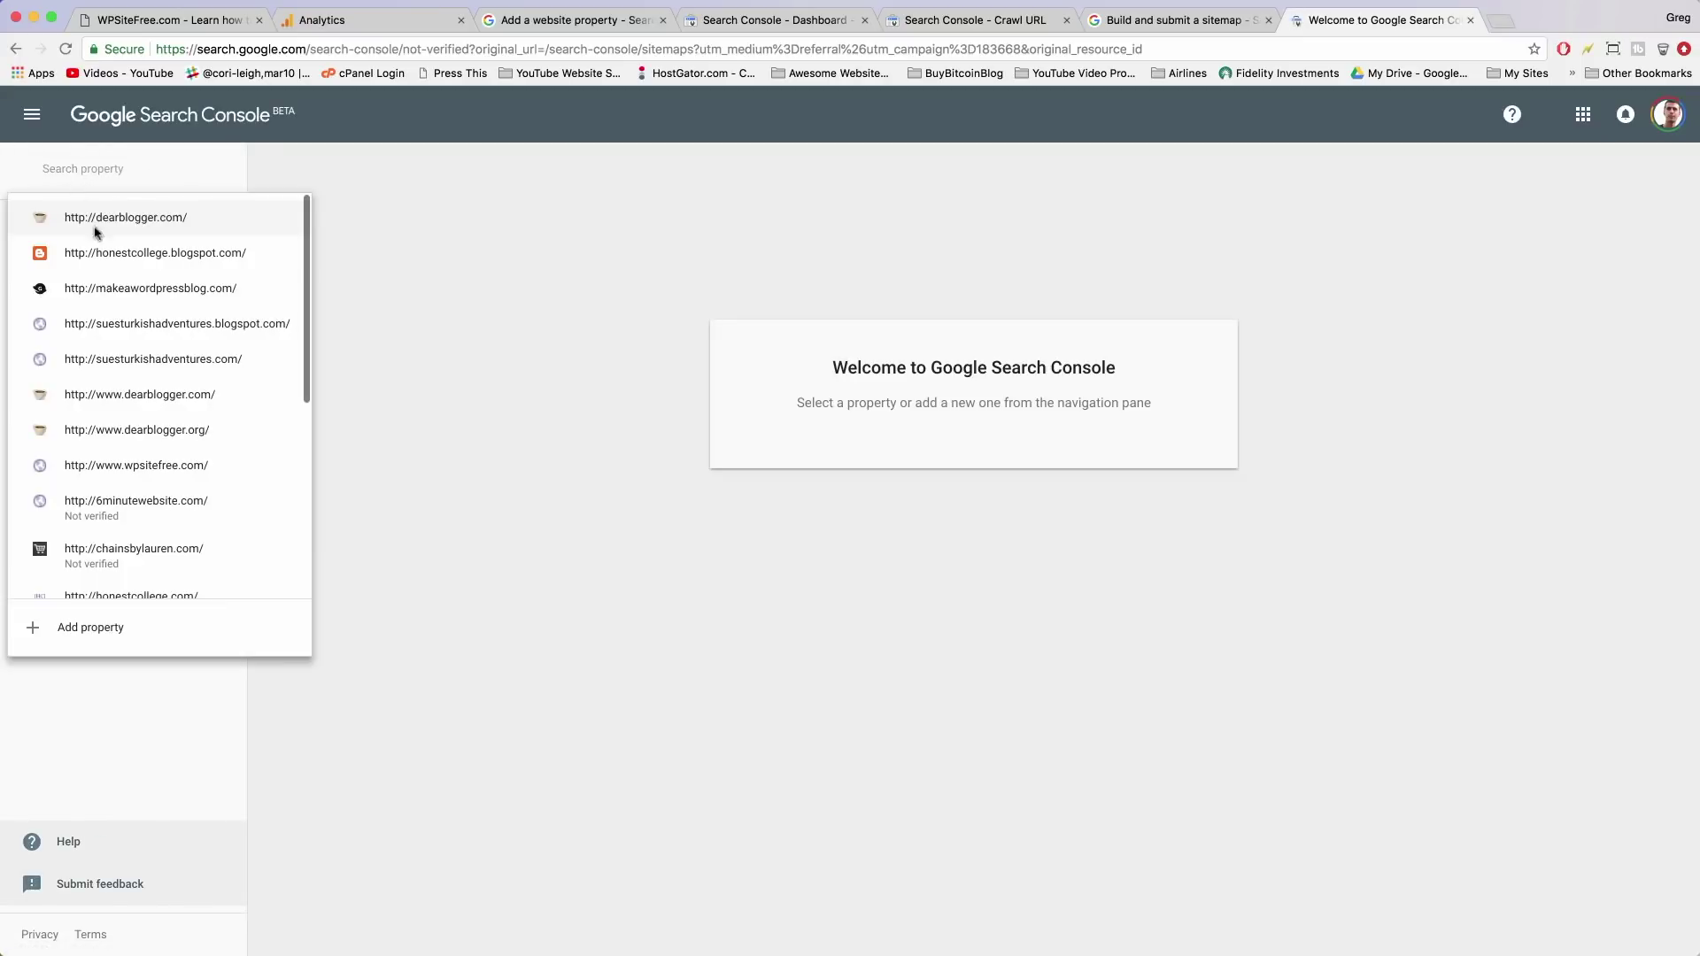
pyautogui.click(99, 466)
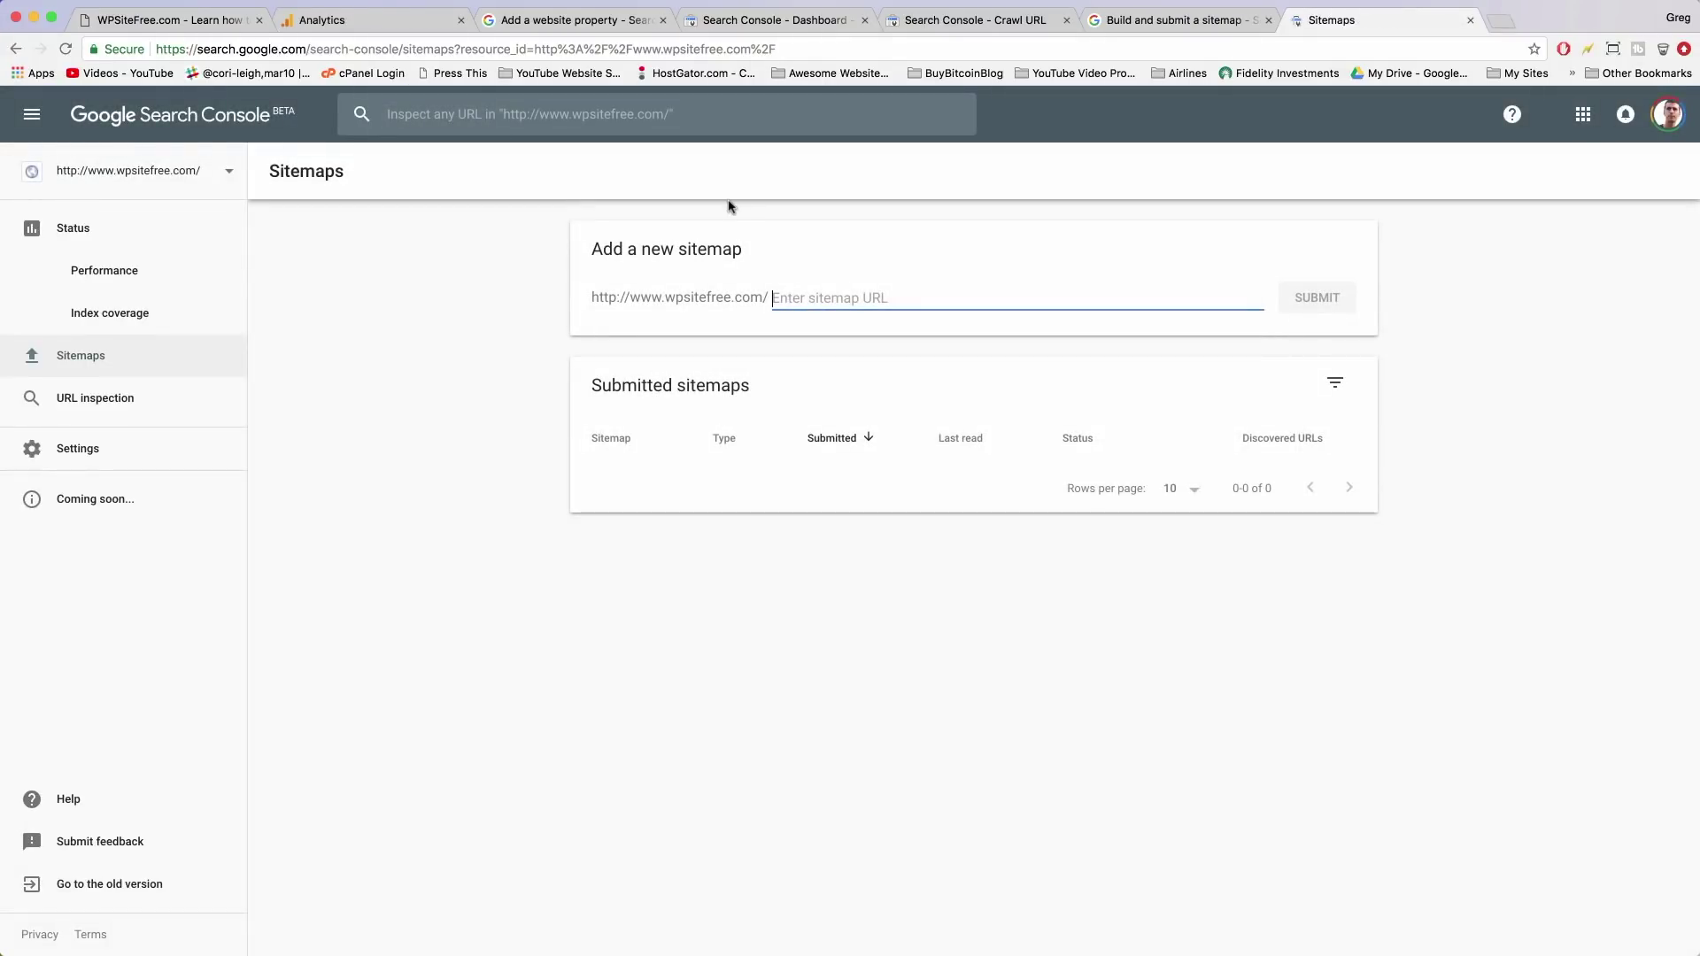
pyautogui.click(201, 28)
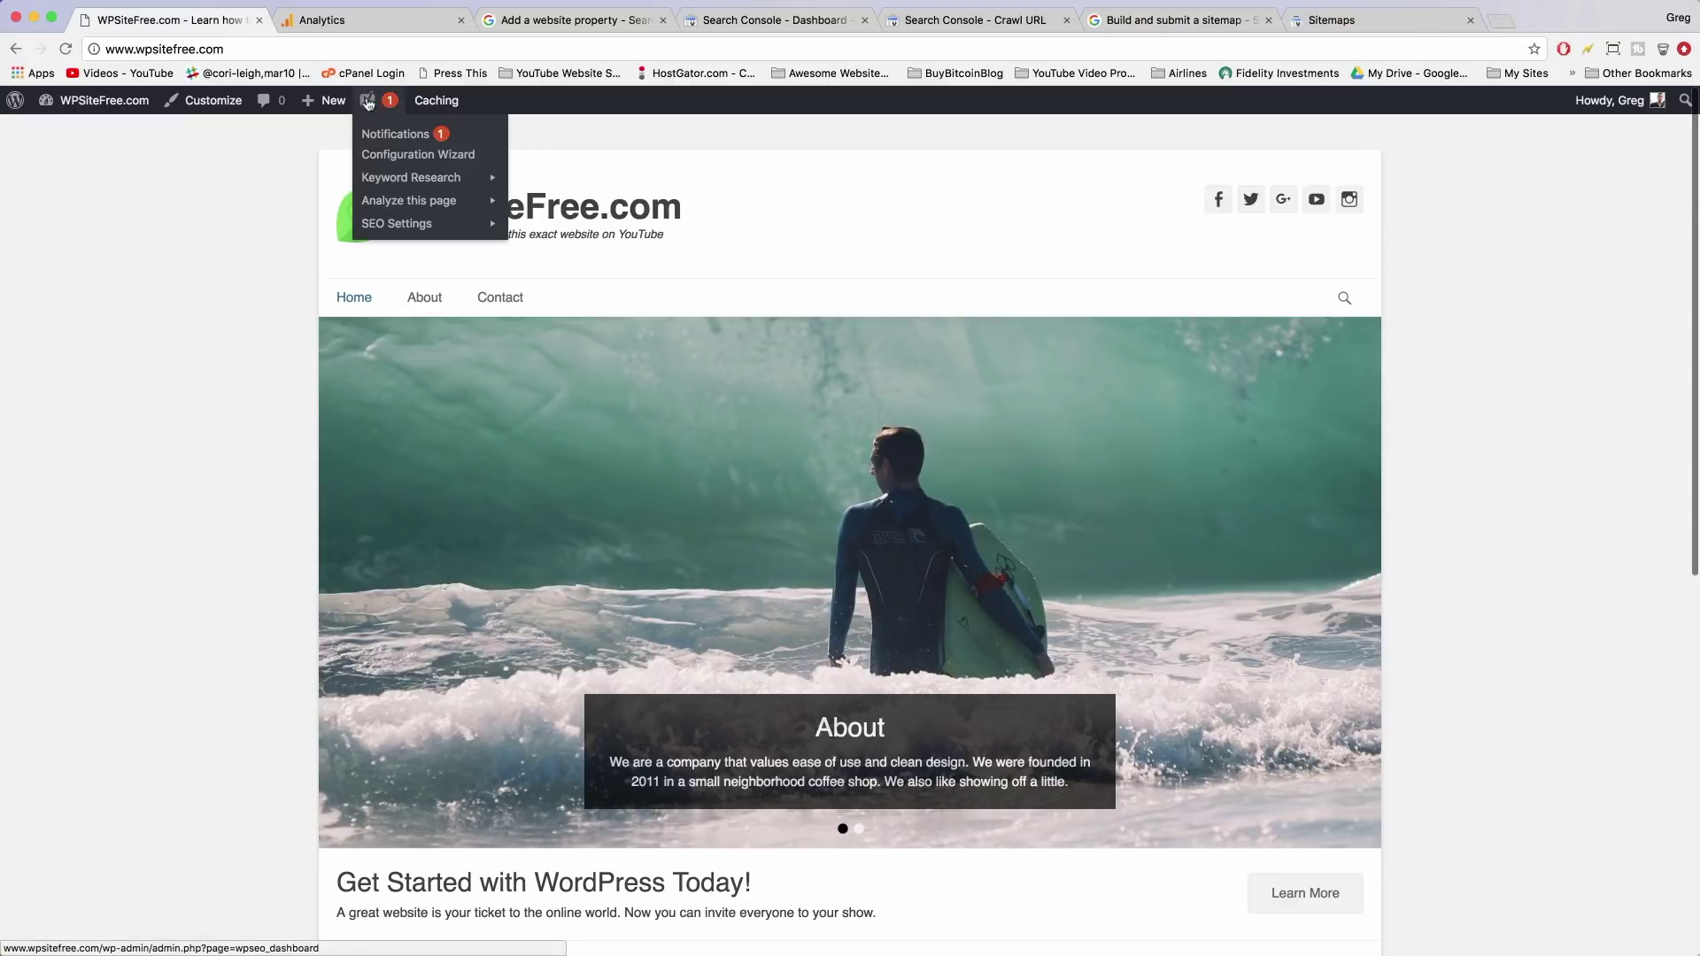
# Open Yoast's XML sitemap index from the XML sitemaps help under SEO > General > Features
pyautogui.click(373, 104)
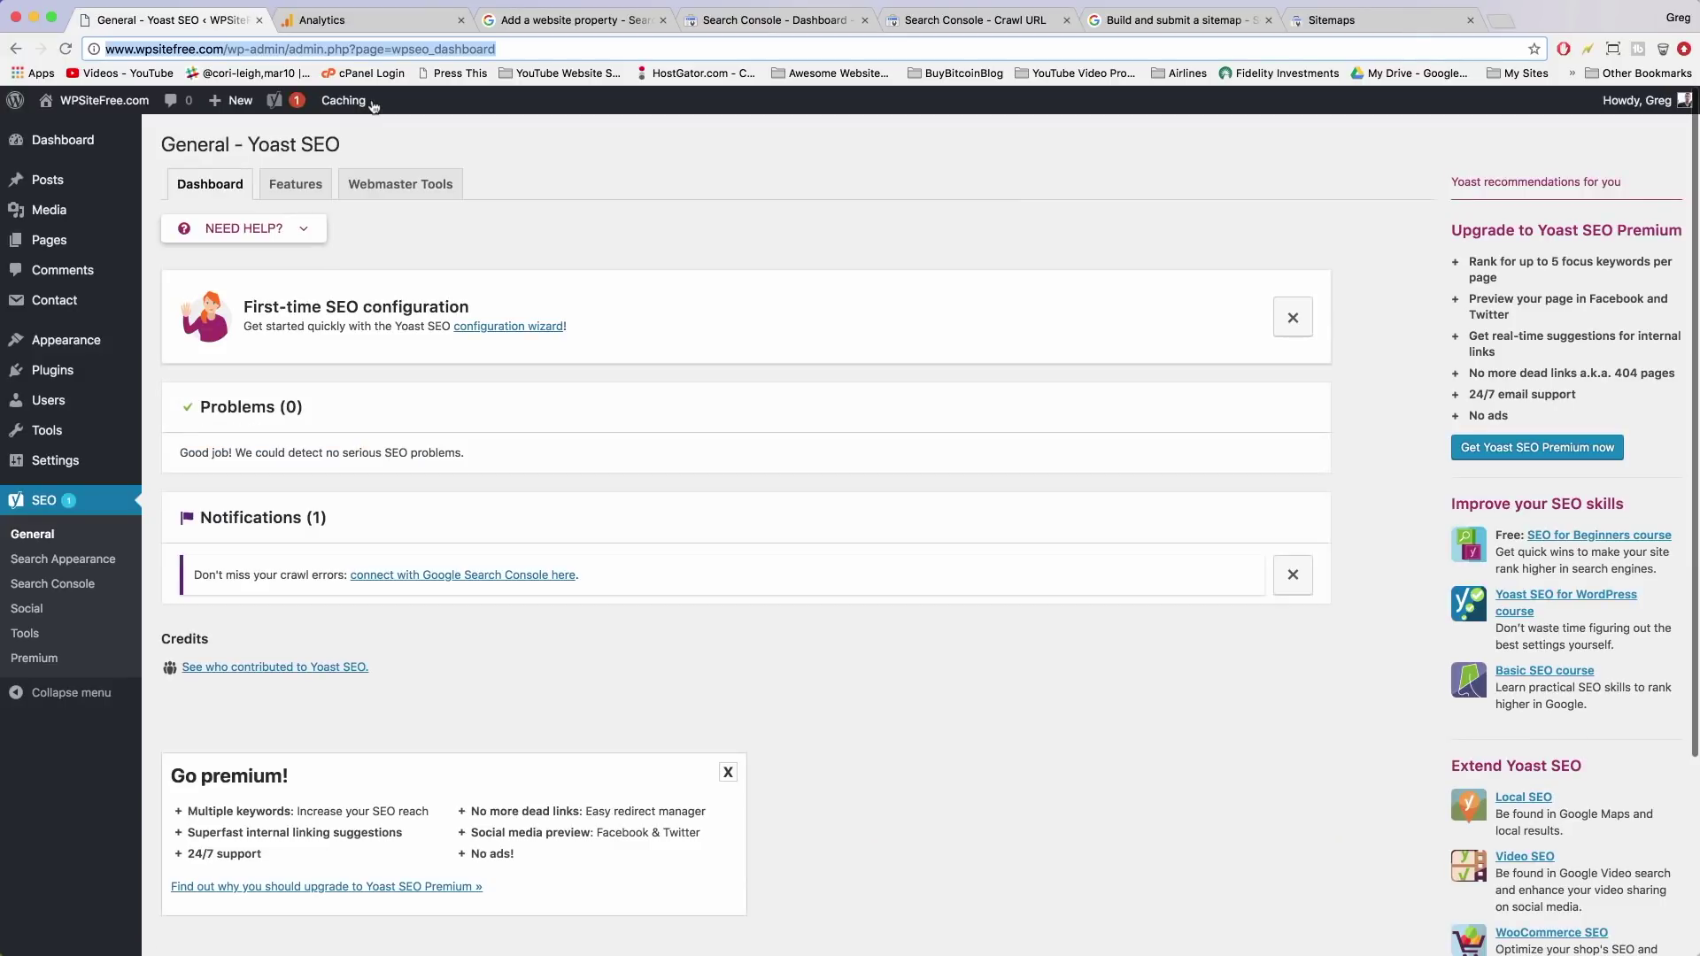
pyautogui.click(293, 188)
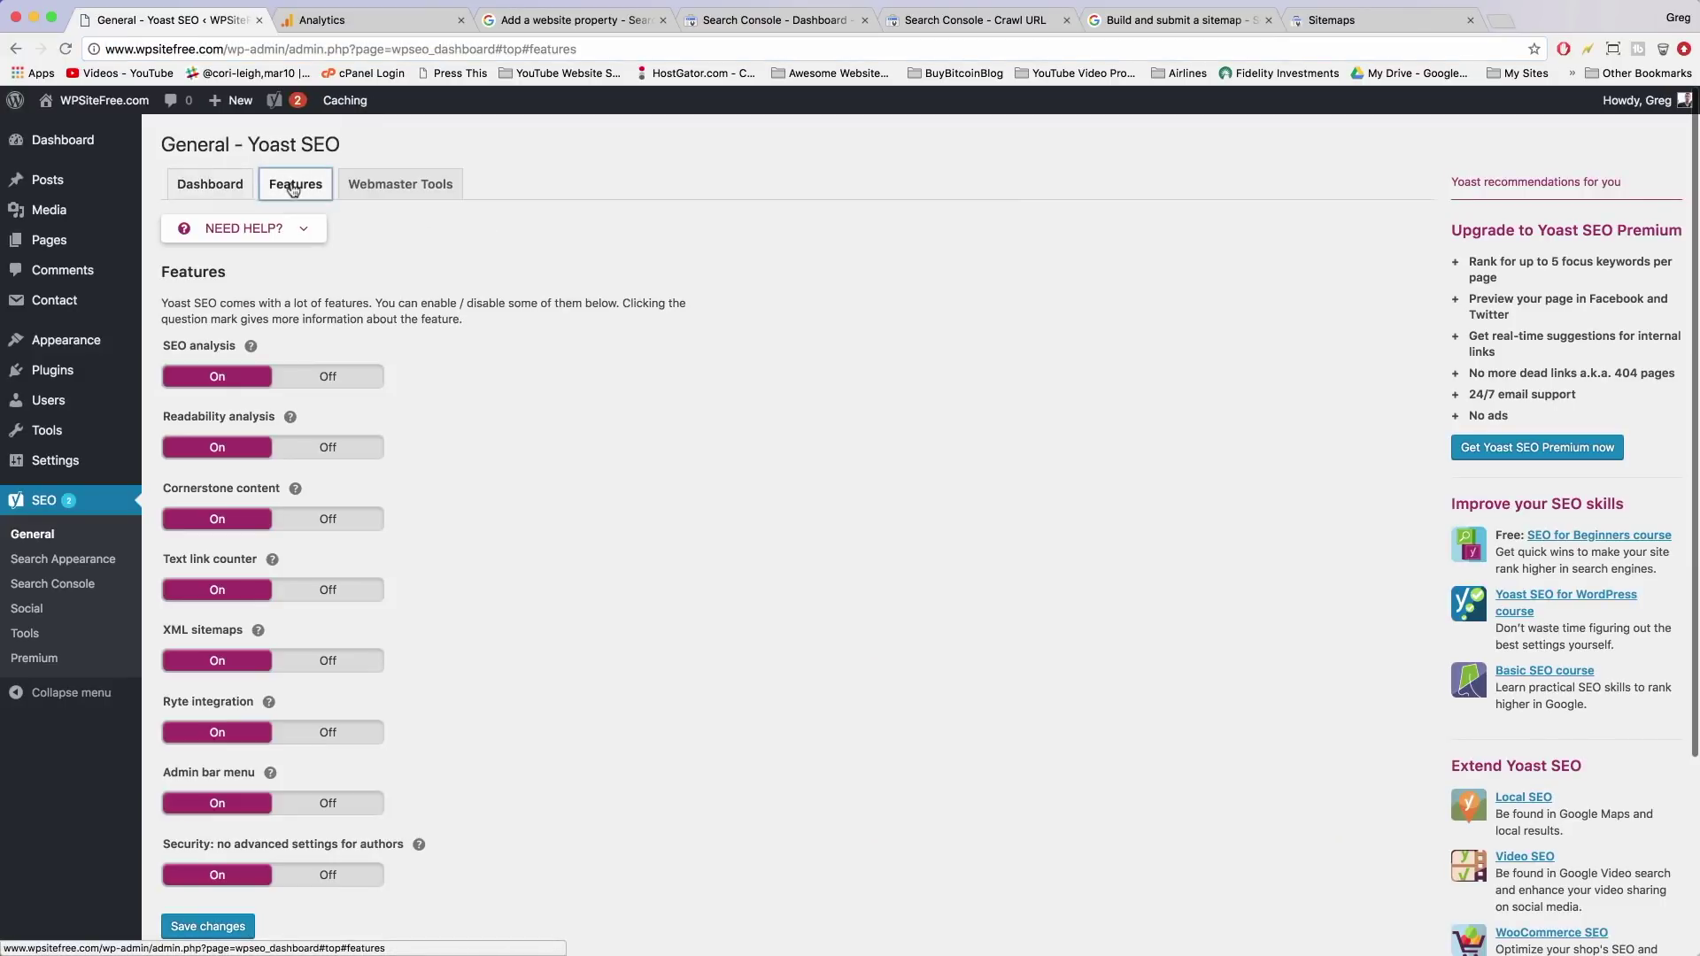
pyautogui.scroll(-3, 496, 495)
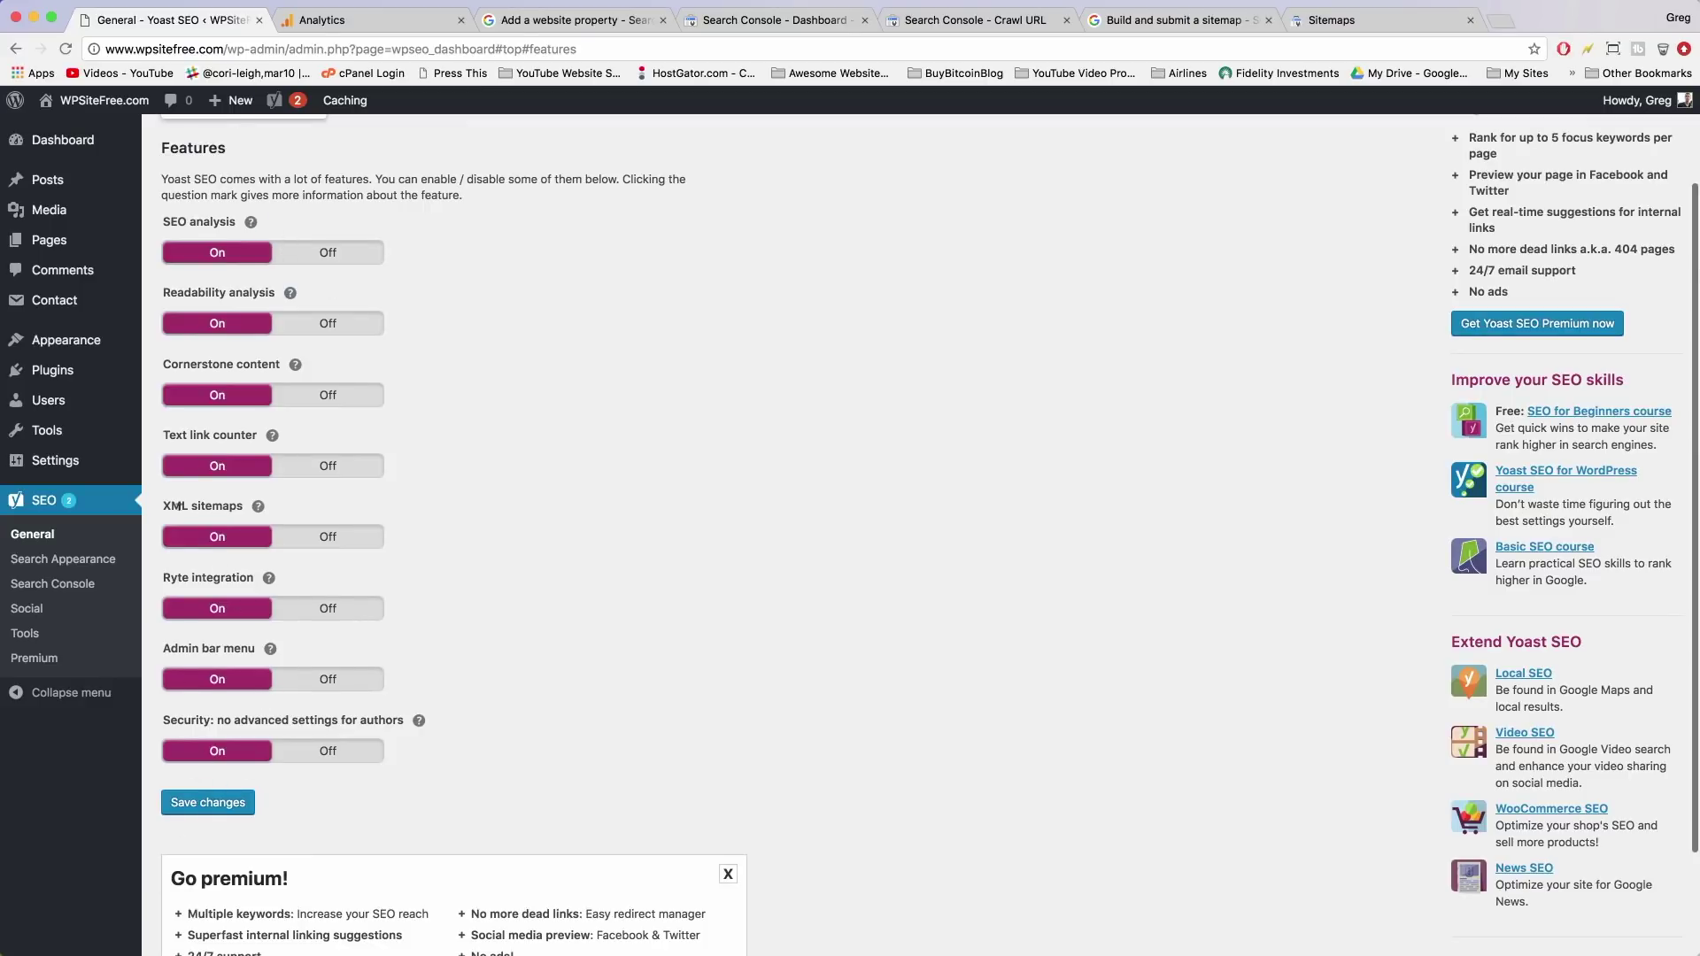
pyautogui.click(258, 507)
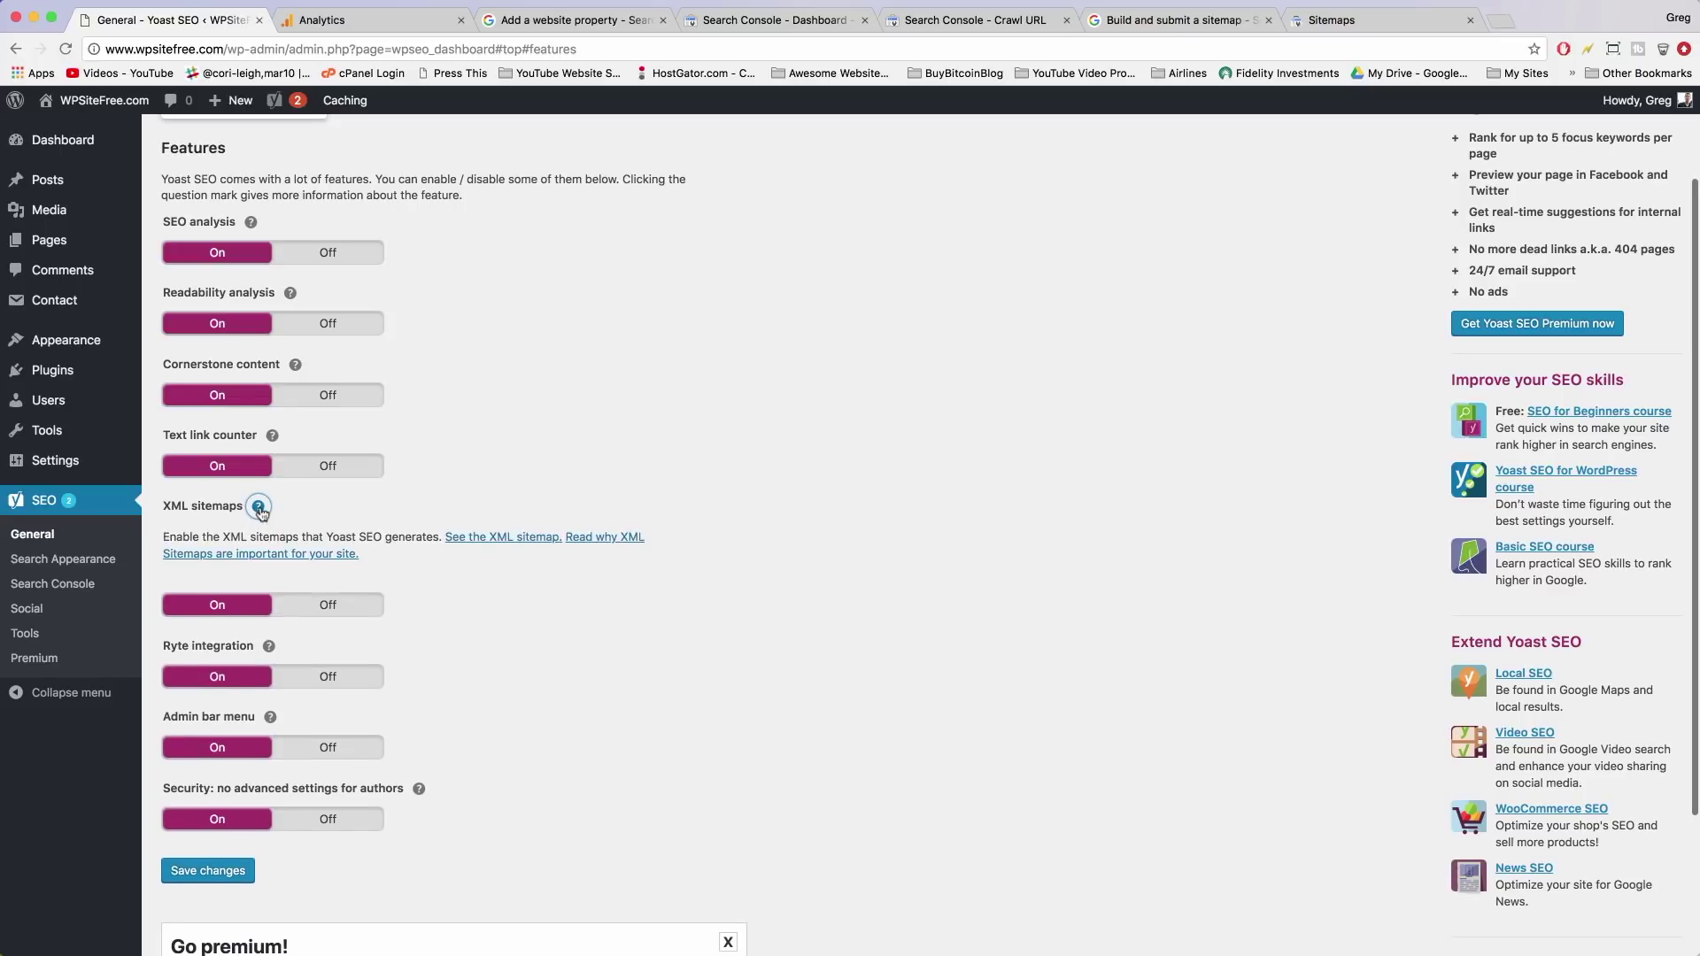
pyautogui.click(497, 539)
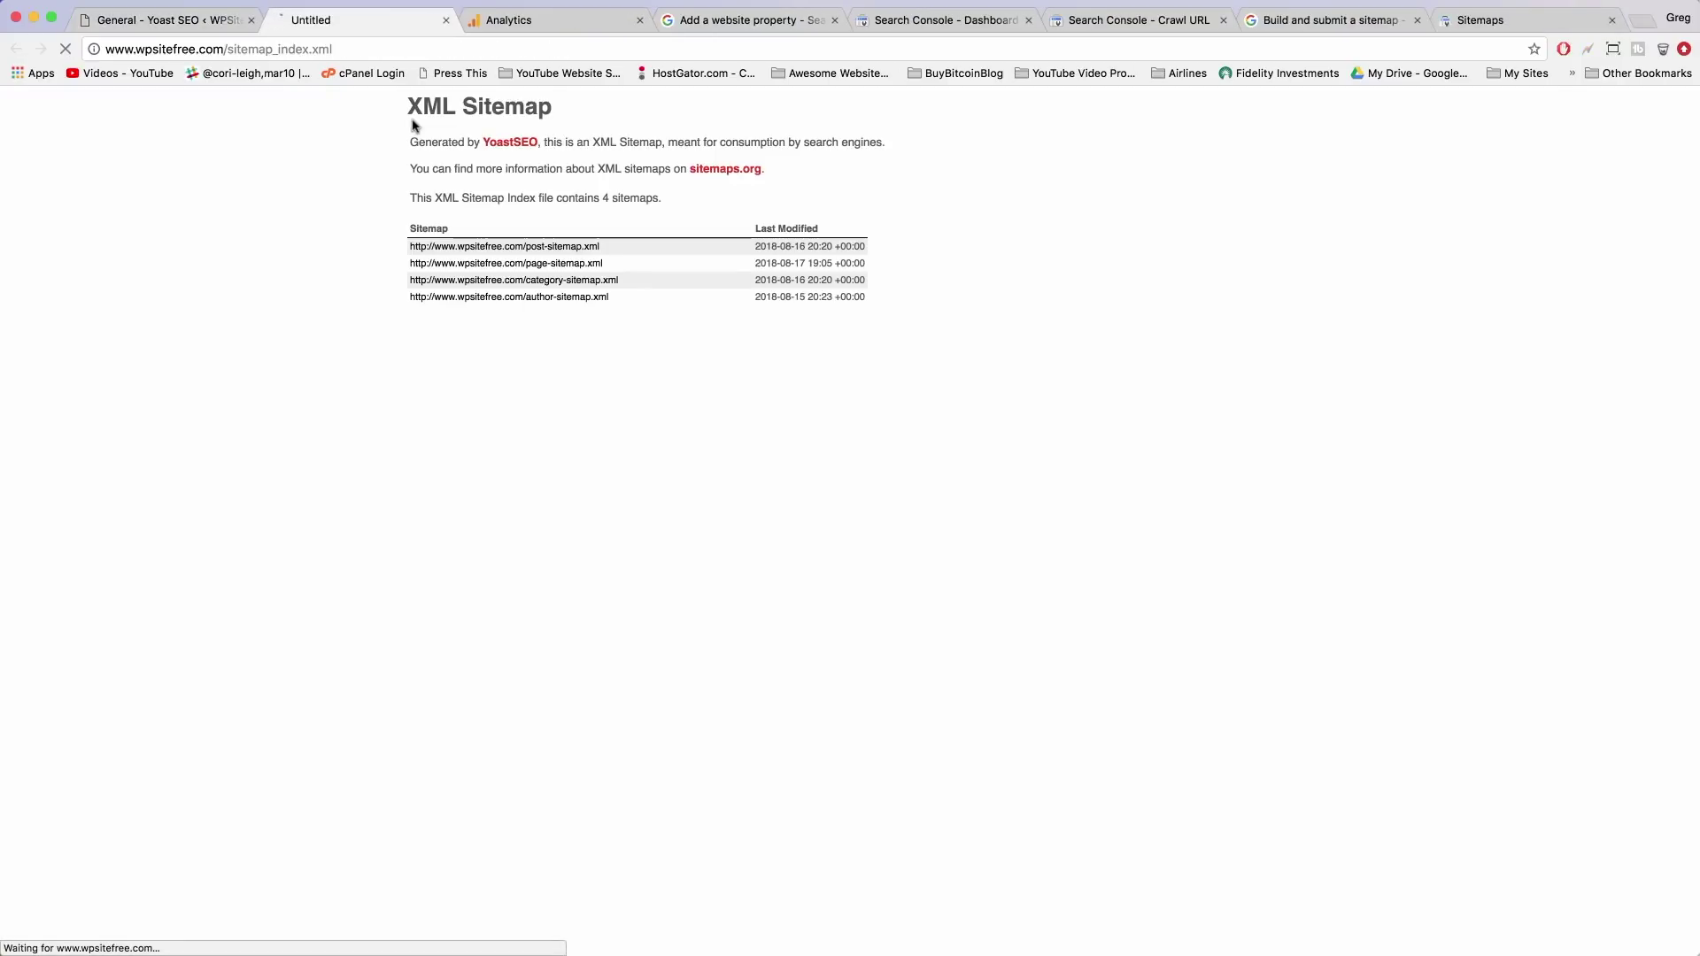
# Copy the sitemap_index.xml file name from the sitemap page's address bar
pyautogui.click(260, 48)
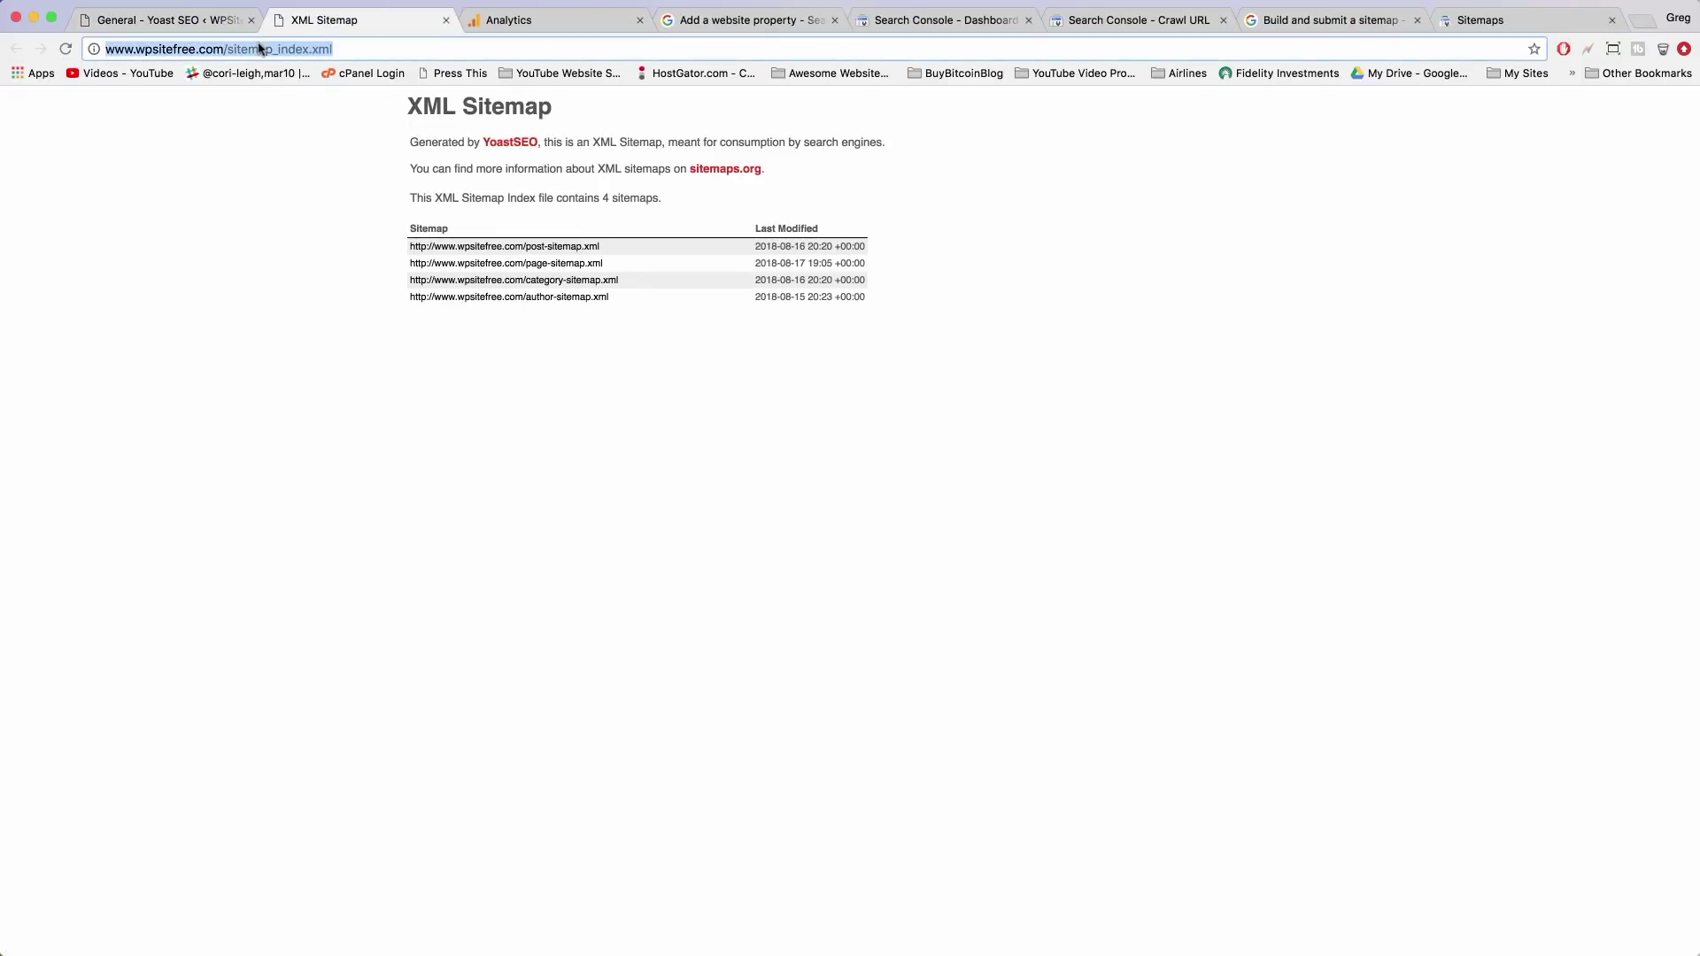
pyautogui.click(347, 40)
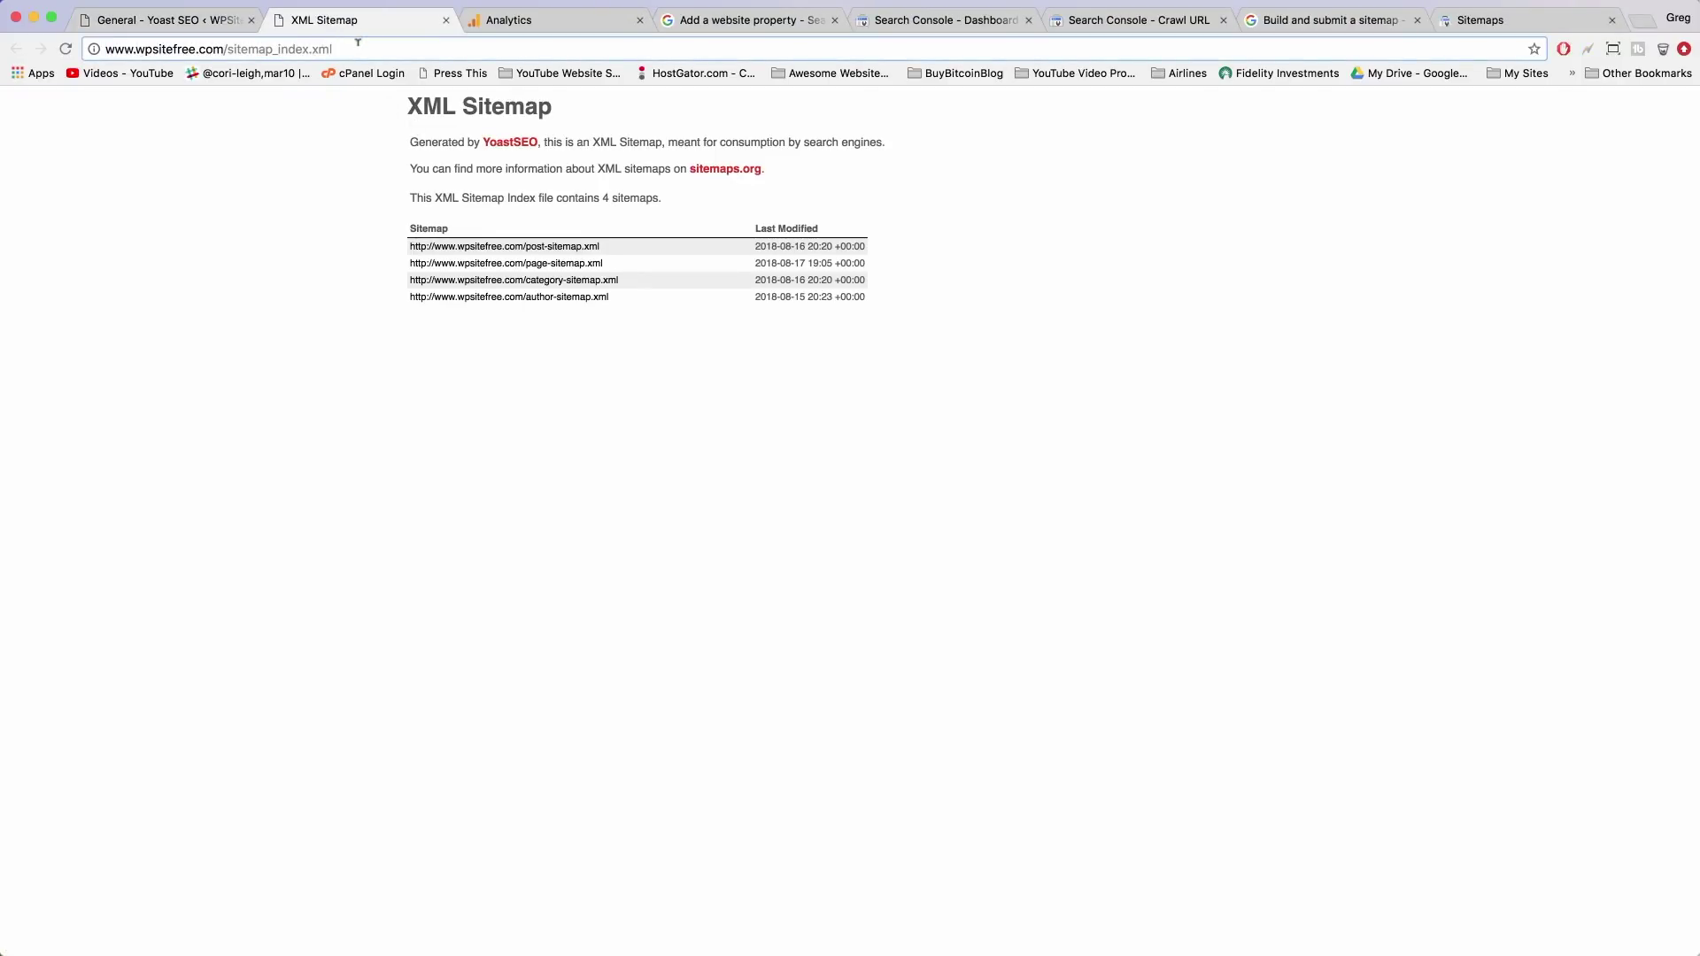
pyautogui.moveTo(398, 41); pyautogui.dragTo(227, 44)
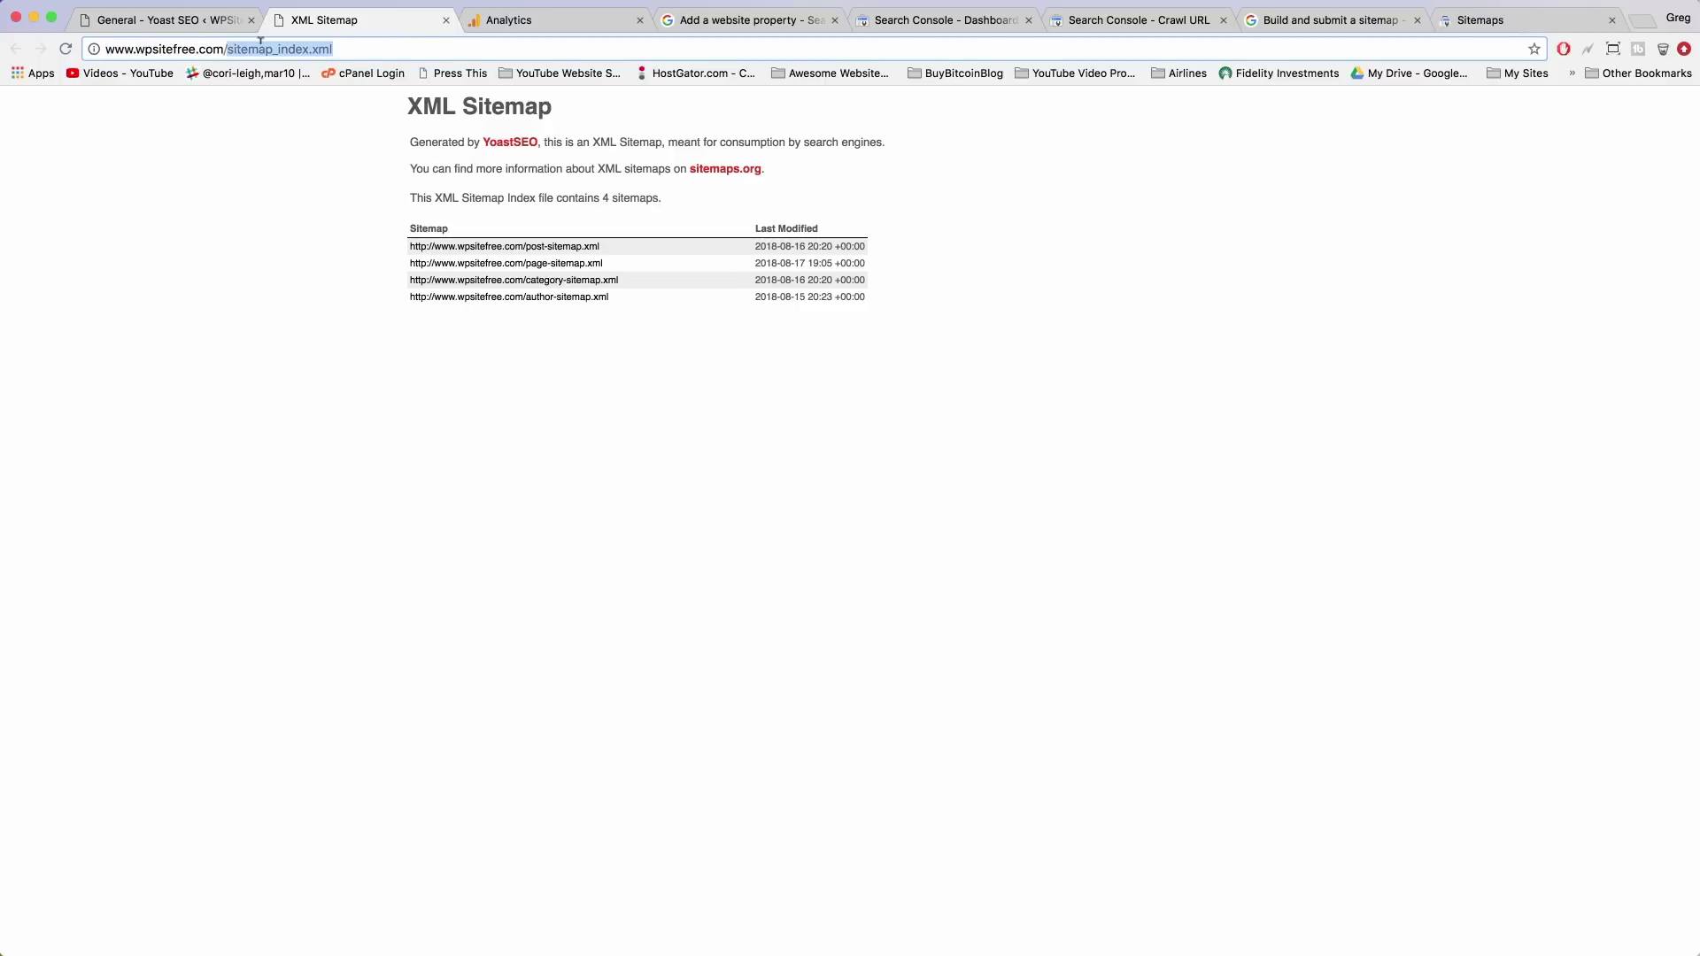
pyautogui.rightClick(261, 41)
pyautogui.click(292, 66)
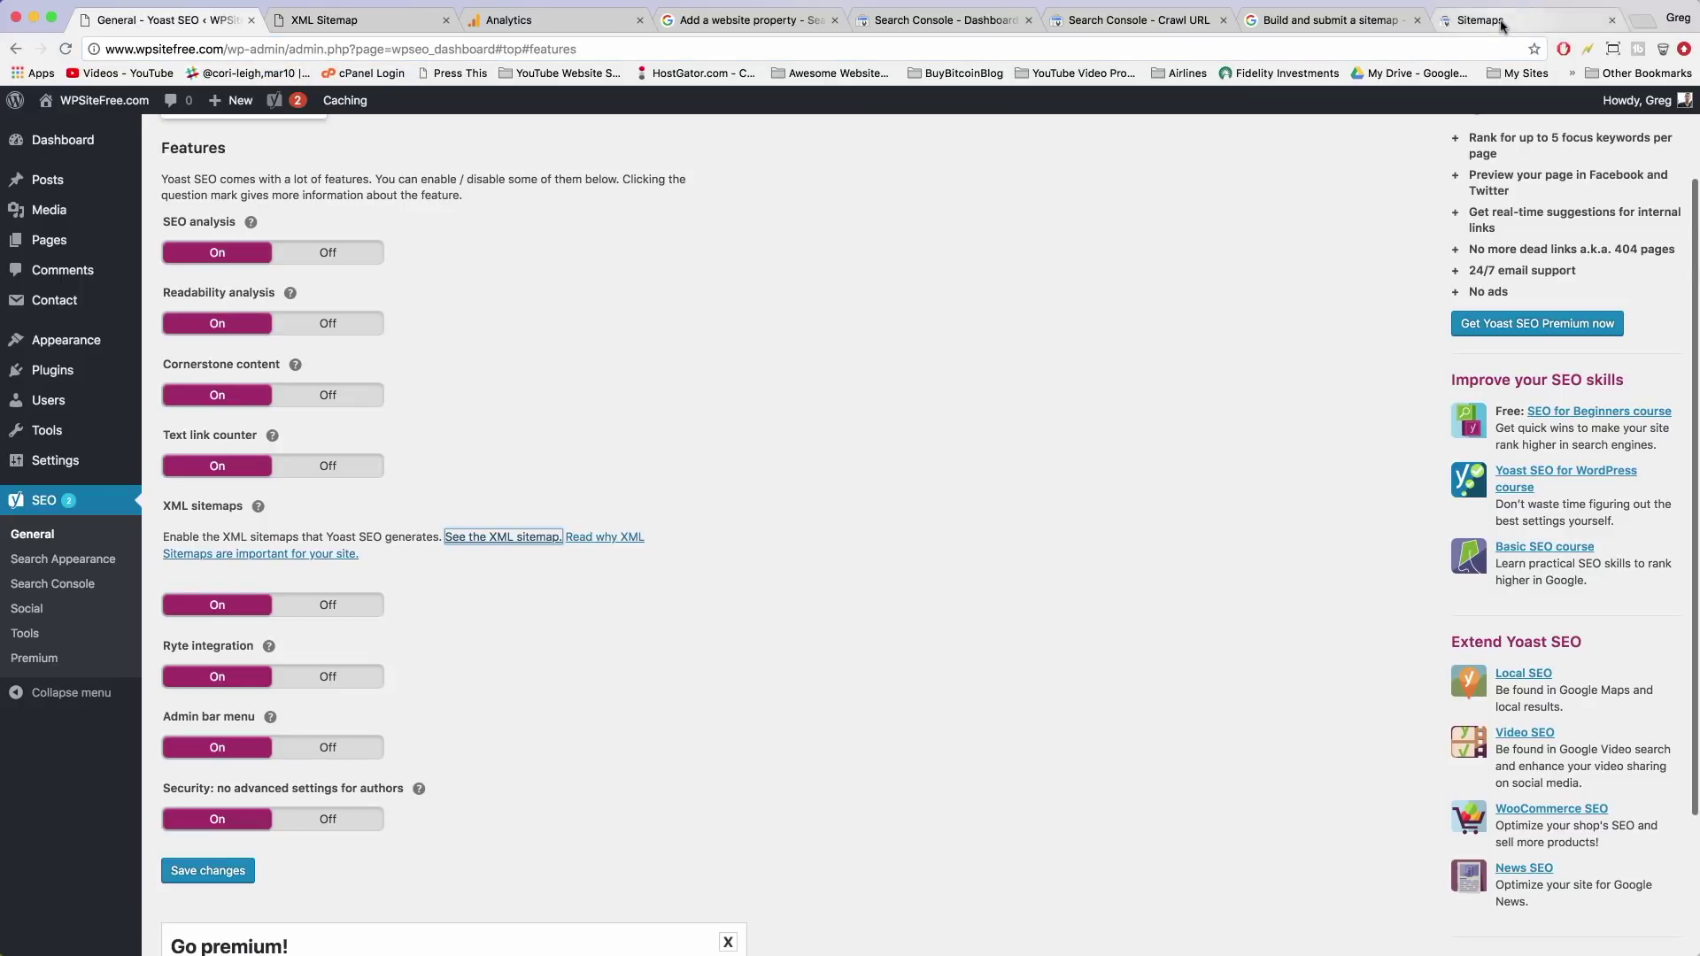
pyautogui.click(1500, 26)
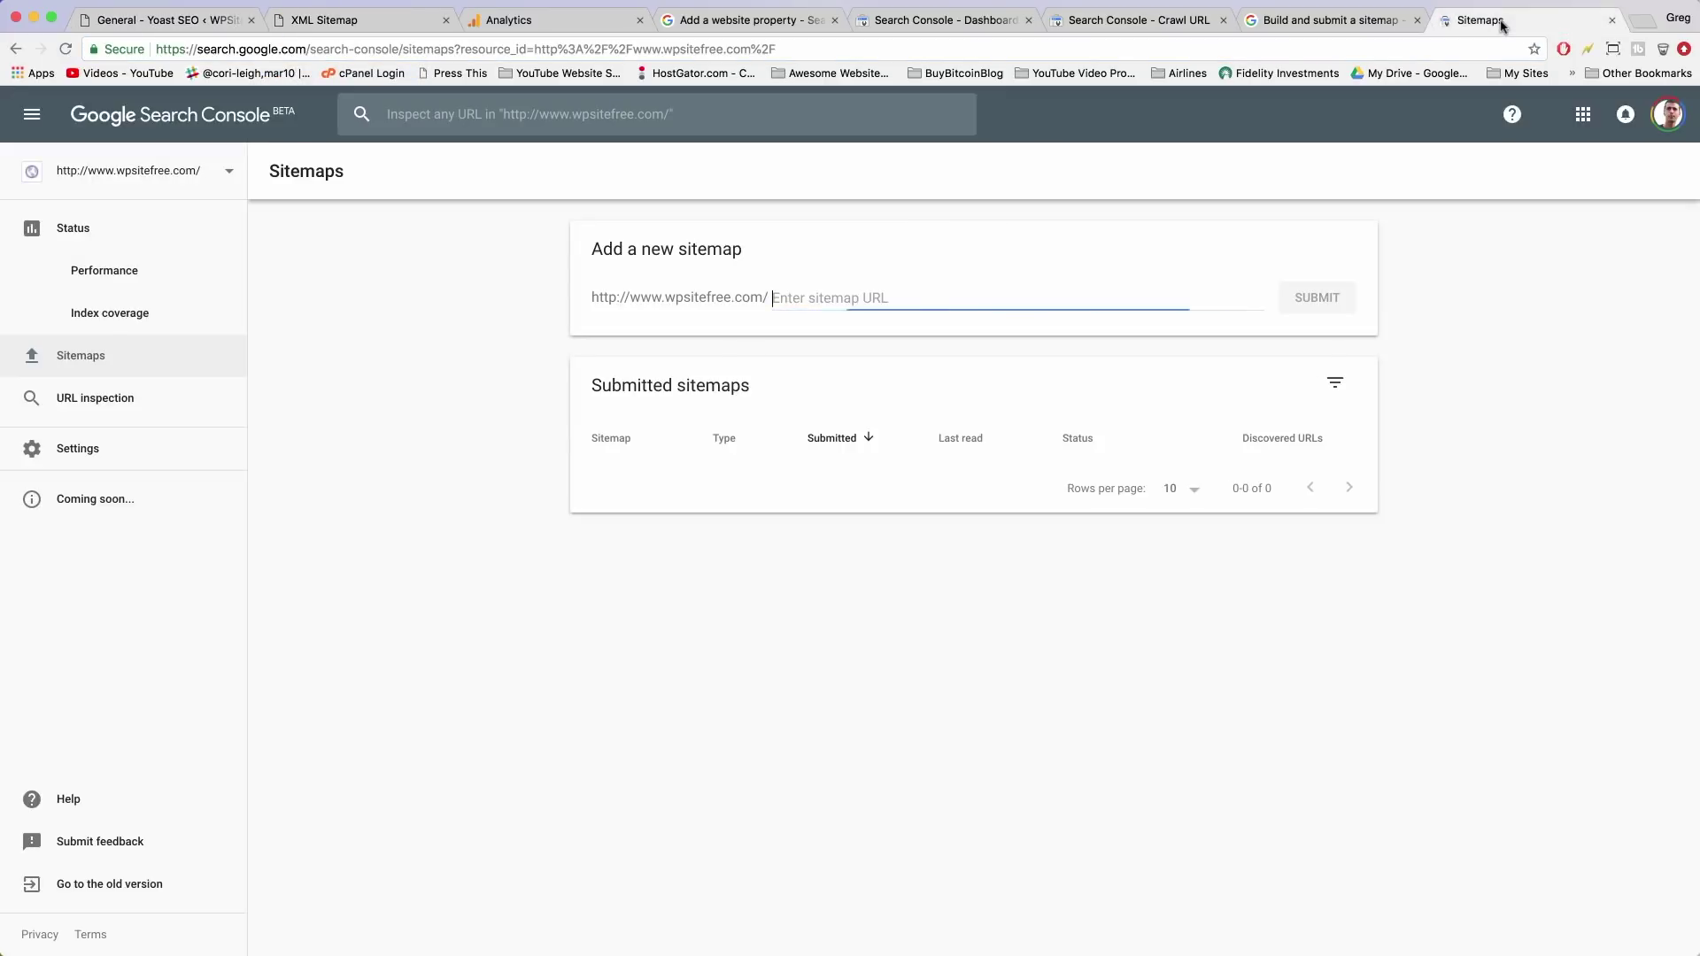
# Paste sitemap_index.xml into the new sitemap field, close the sitemap tab, and submit it with Success
pyautogui.rightClick(795, 295)
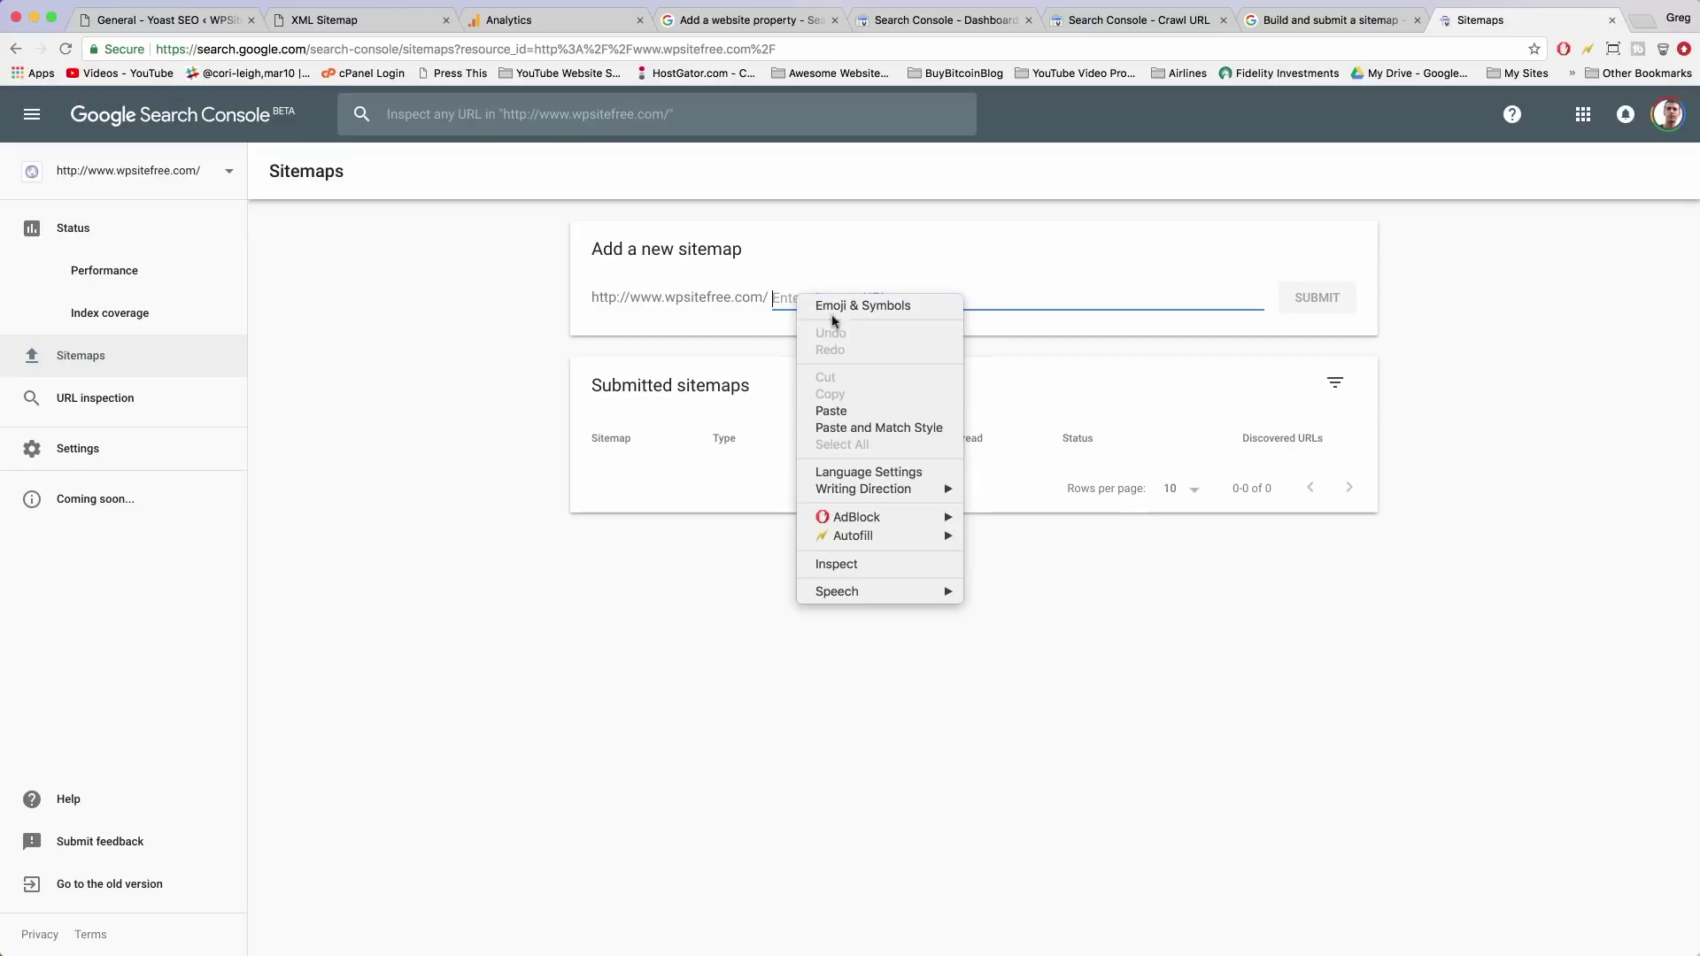
pyautogui.click(832, 408)
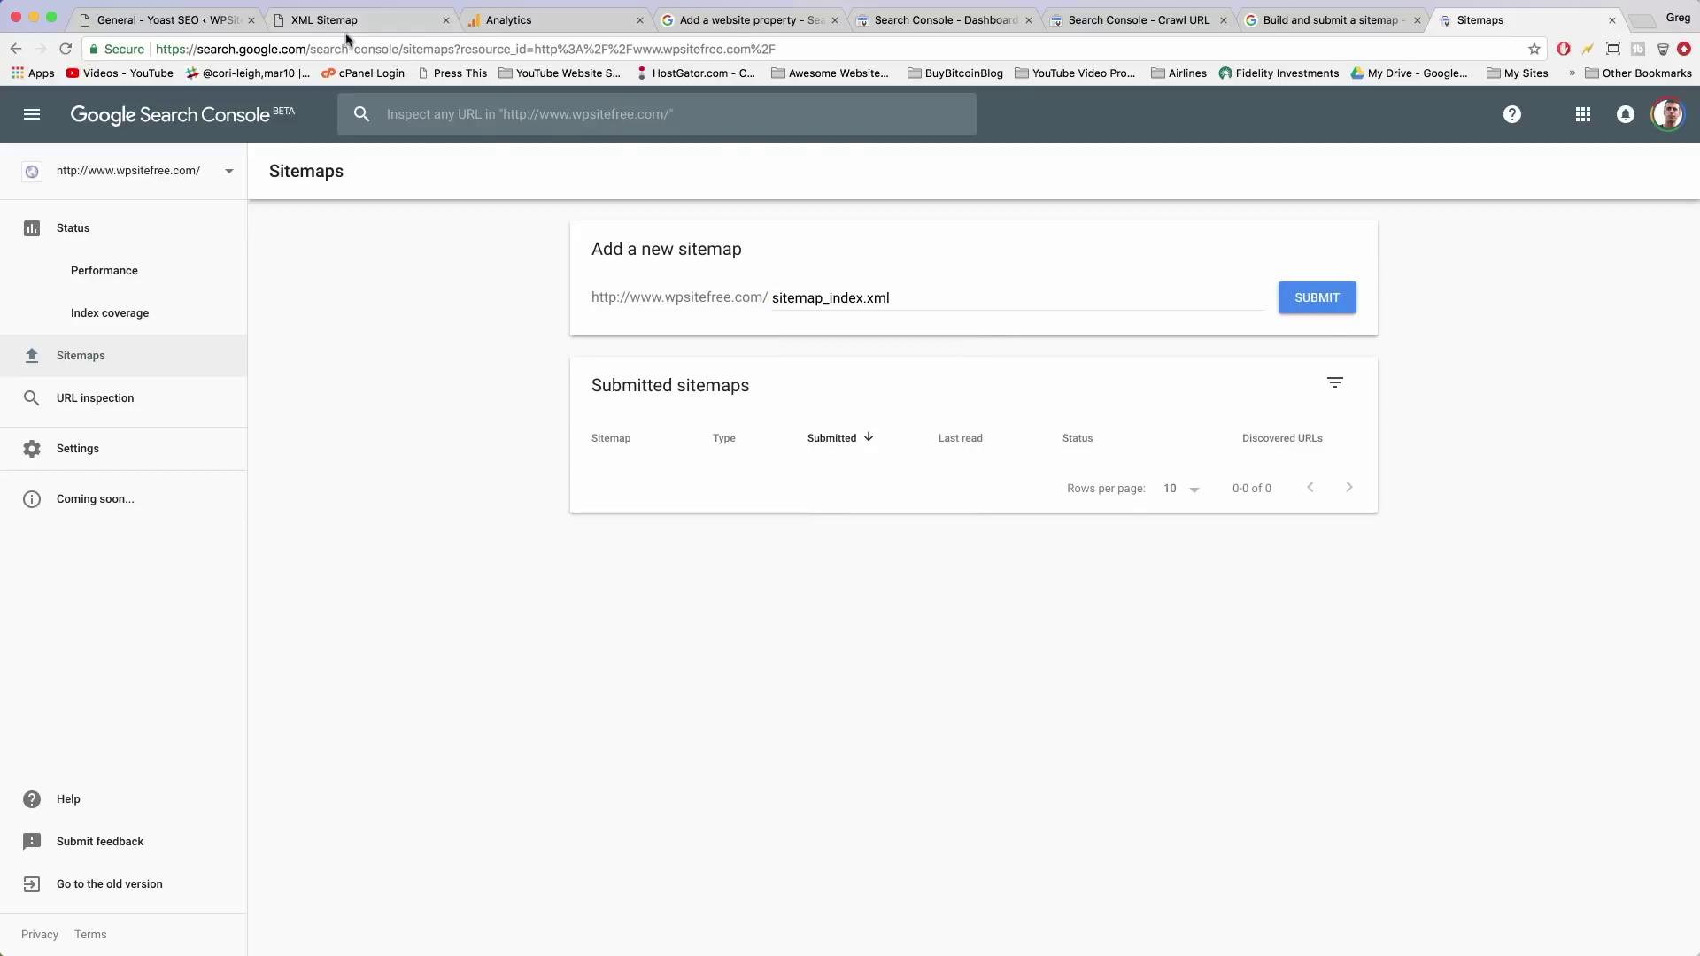
pyautogui.click(364, 26)
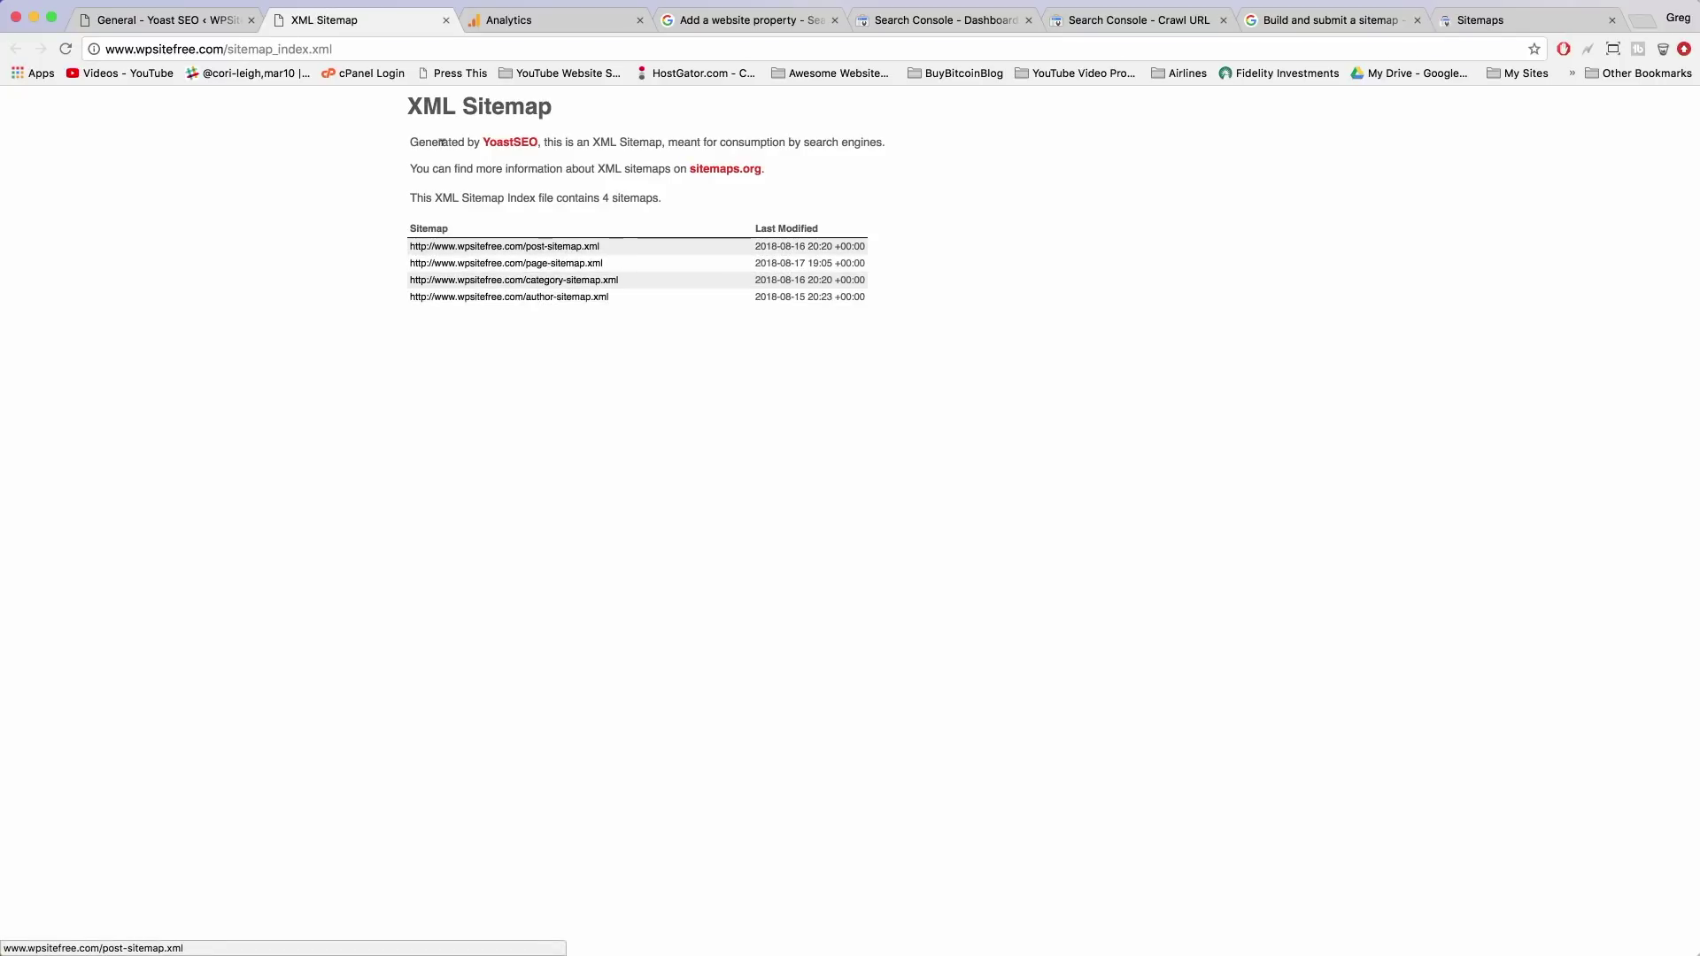
pyautogui.click(446, 19)
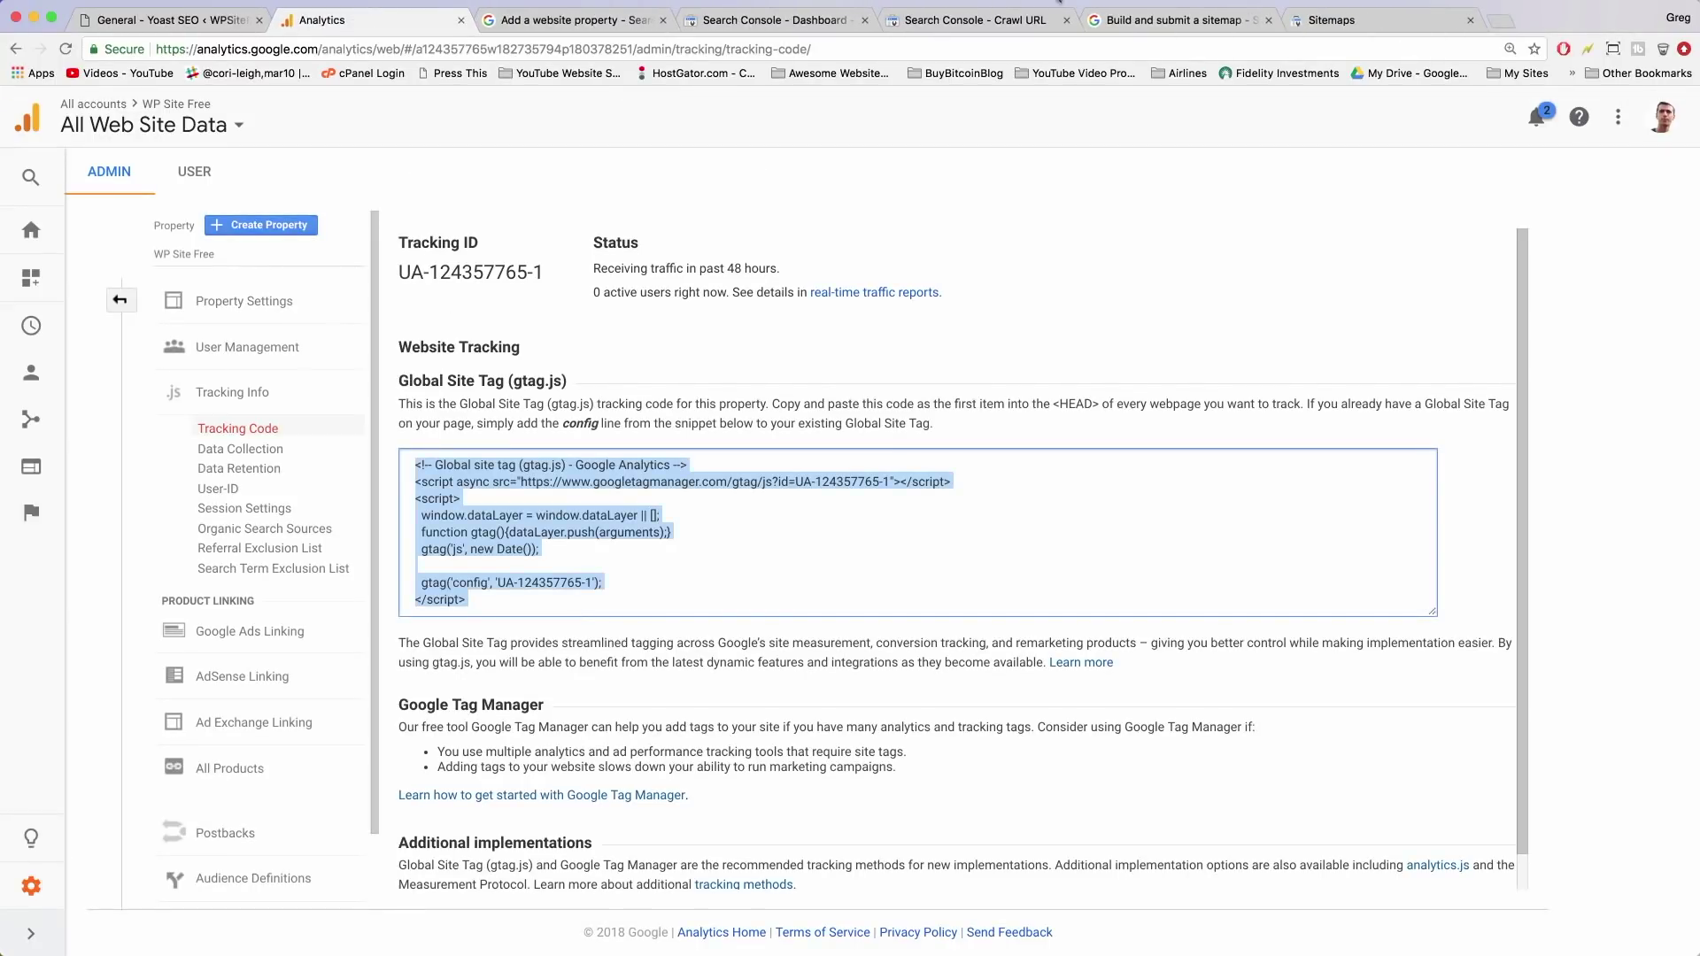
pyautogui.click(1337, 19)
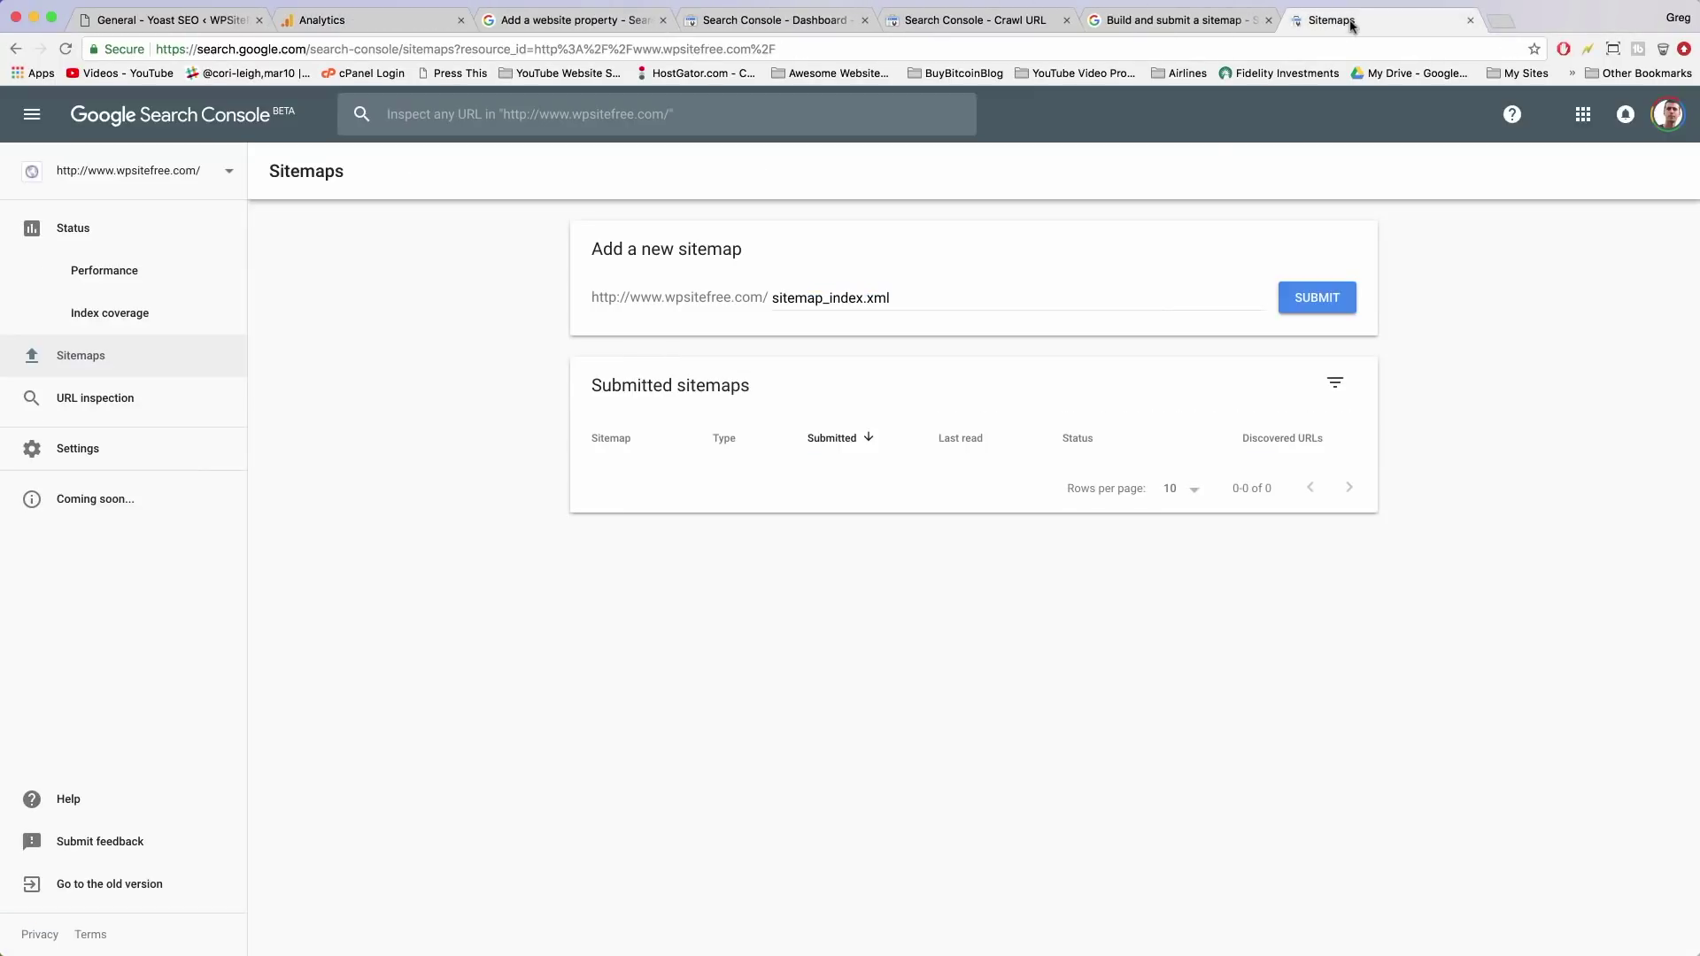
pyautogui.click(1316, 301)
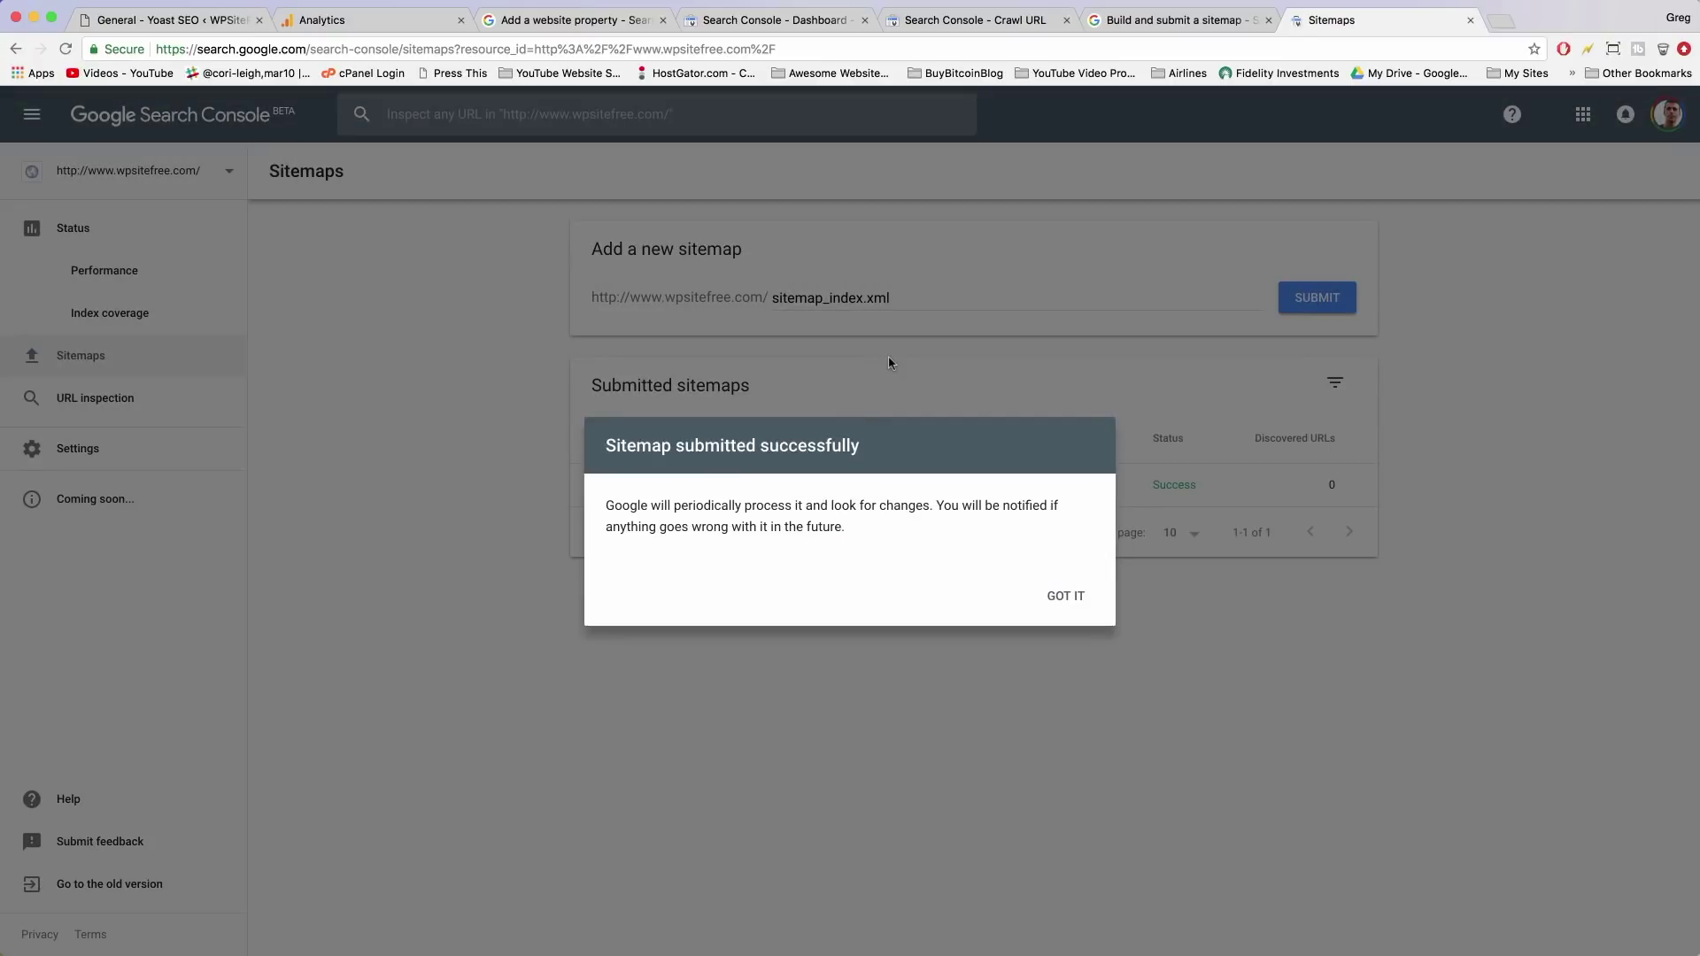
pyautogui.click(1065, 596)
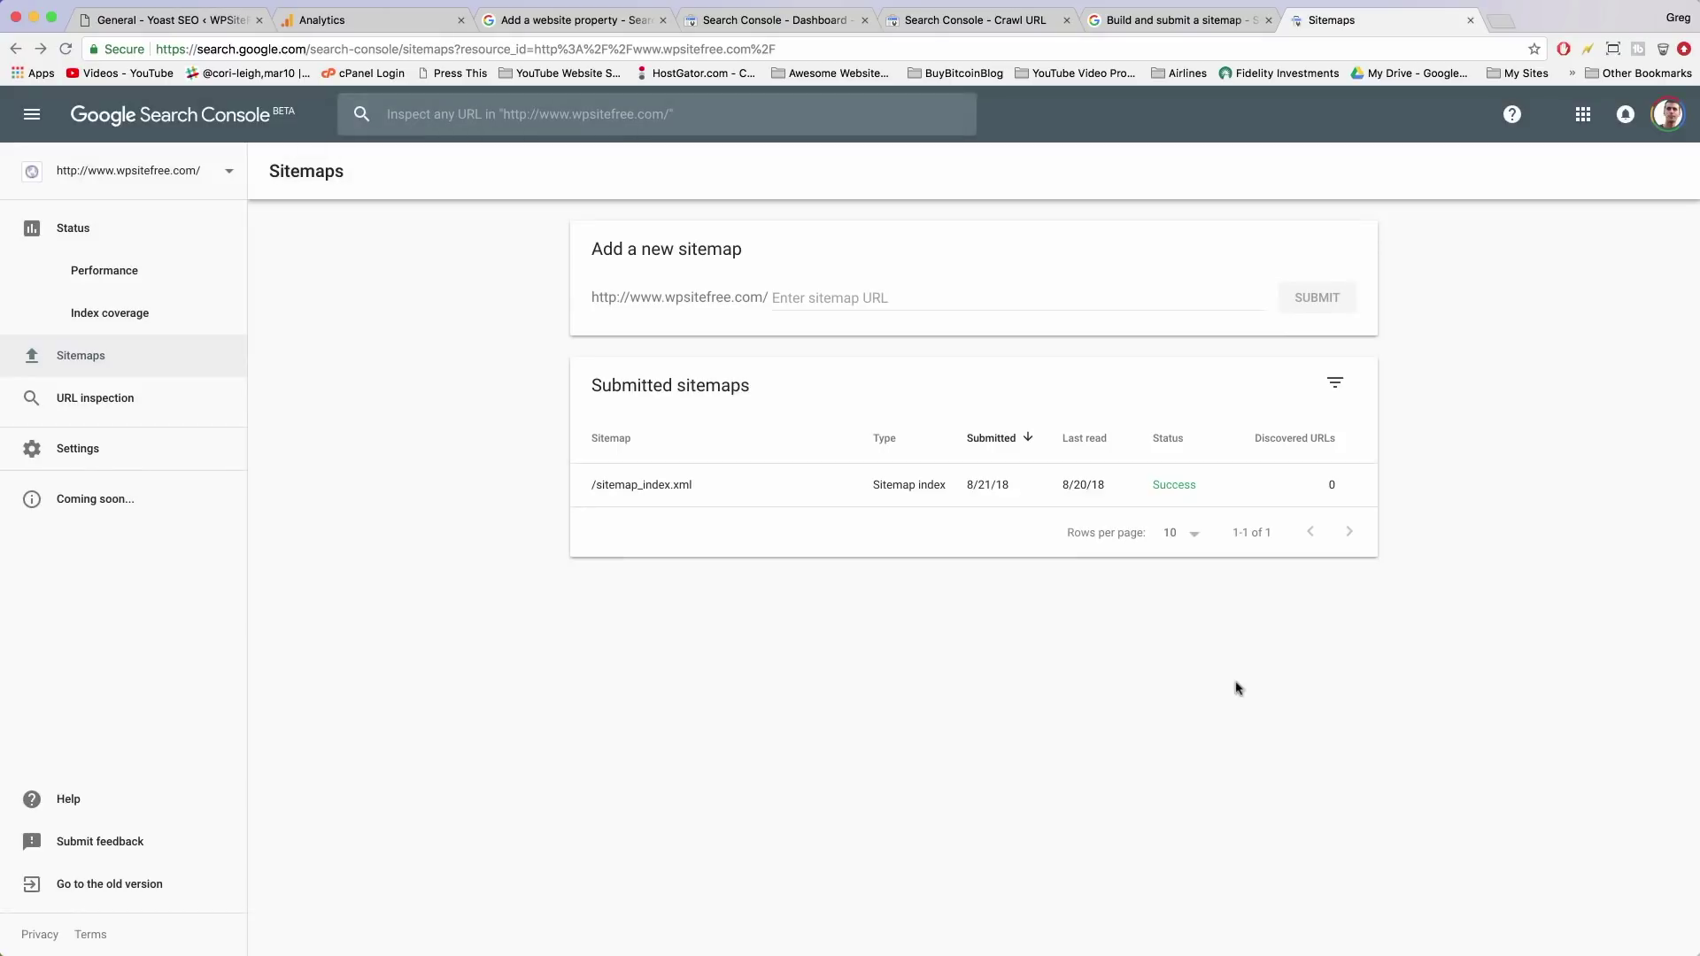
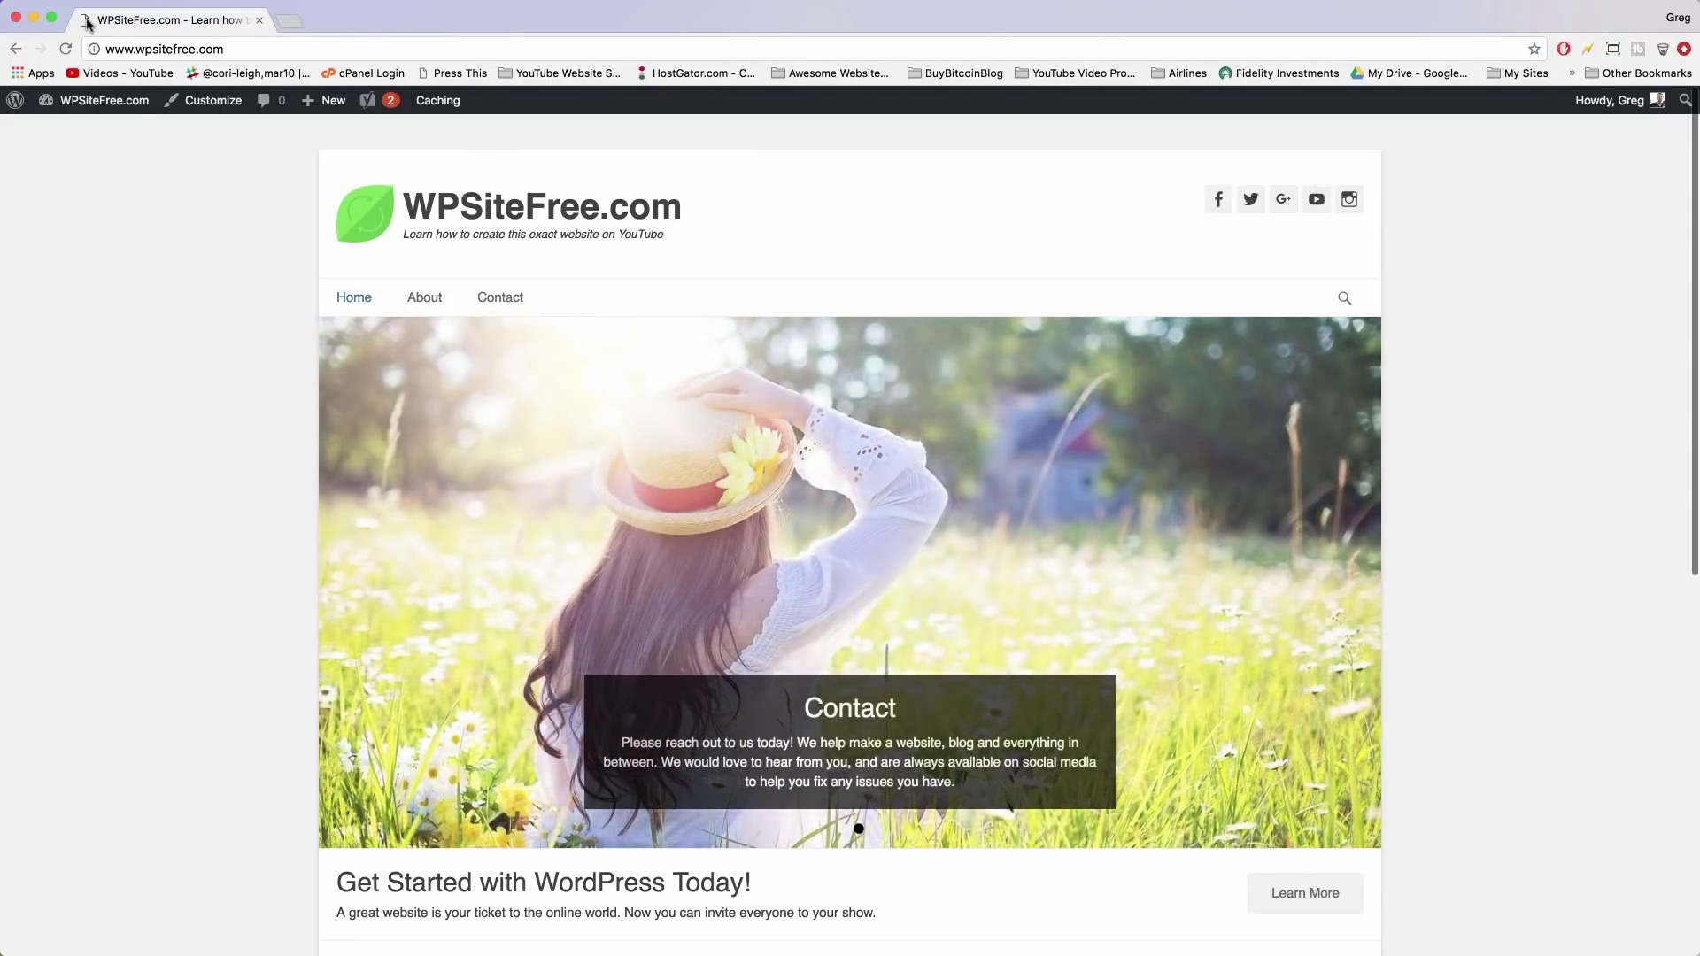
# Set the green leaf logo as the Site Identity site icon, crop it, publish, and exit the Customizer
pyautogui.scroll(-8, 183, 262)
pyautogui.scroll(8, 183, 262)
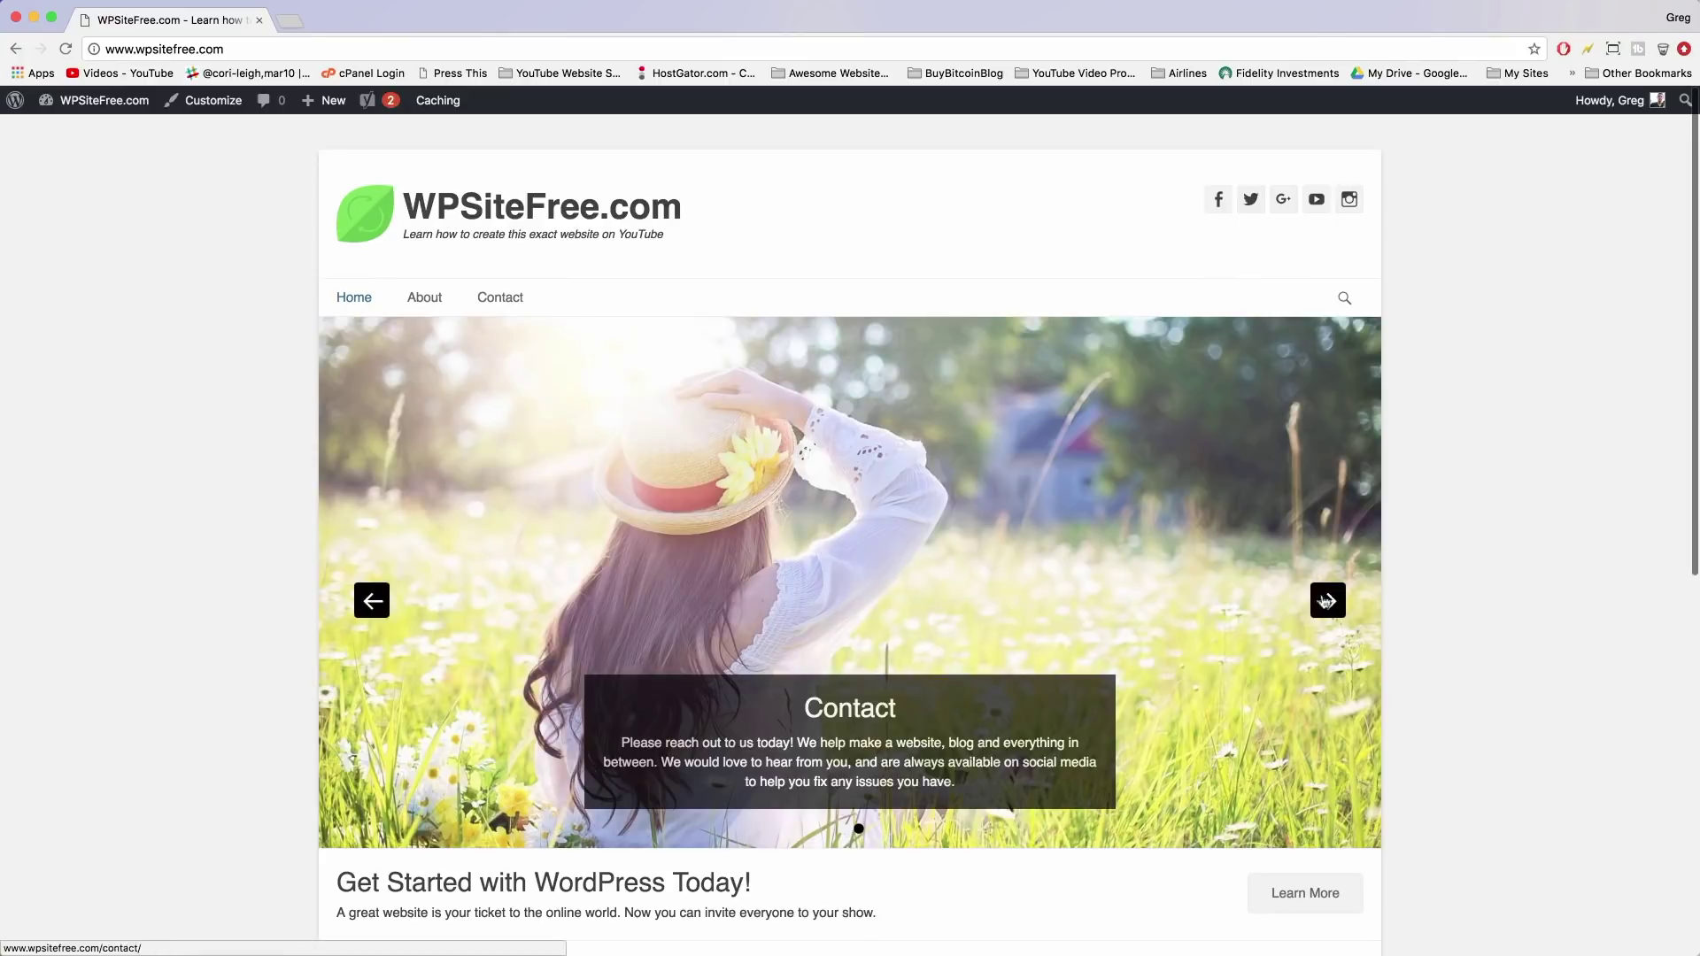
pyautogui.click(210, 100)
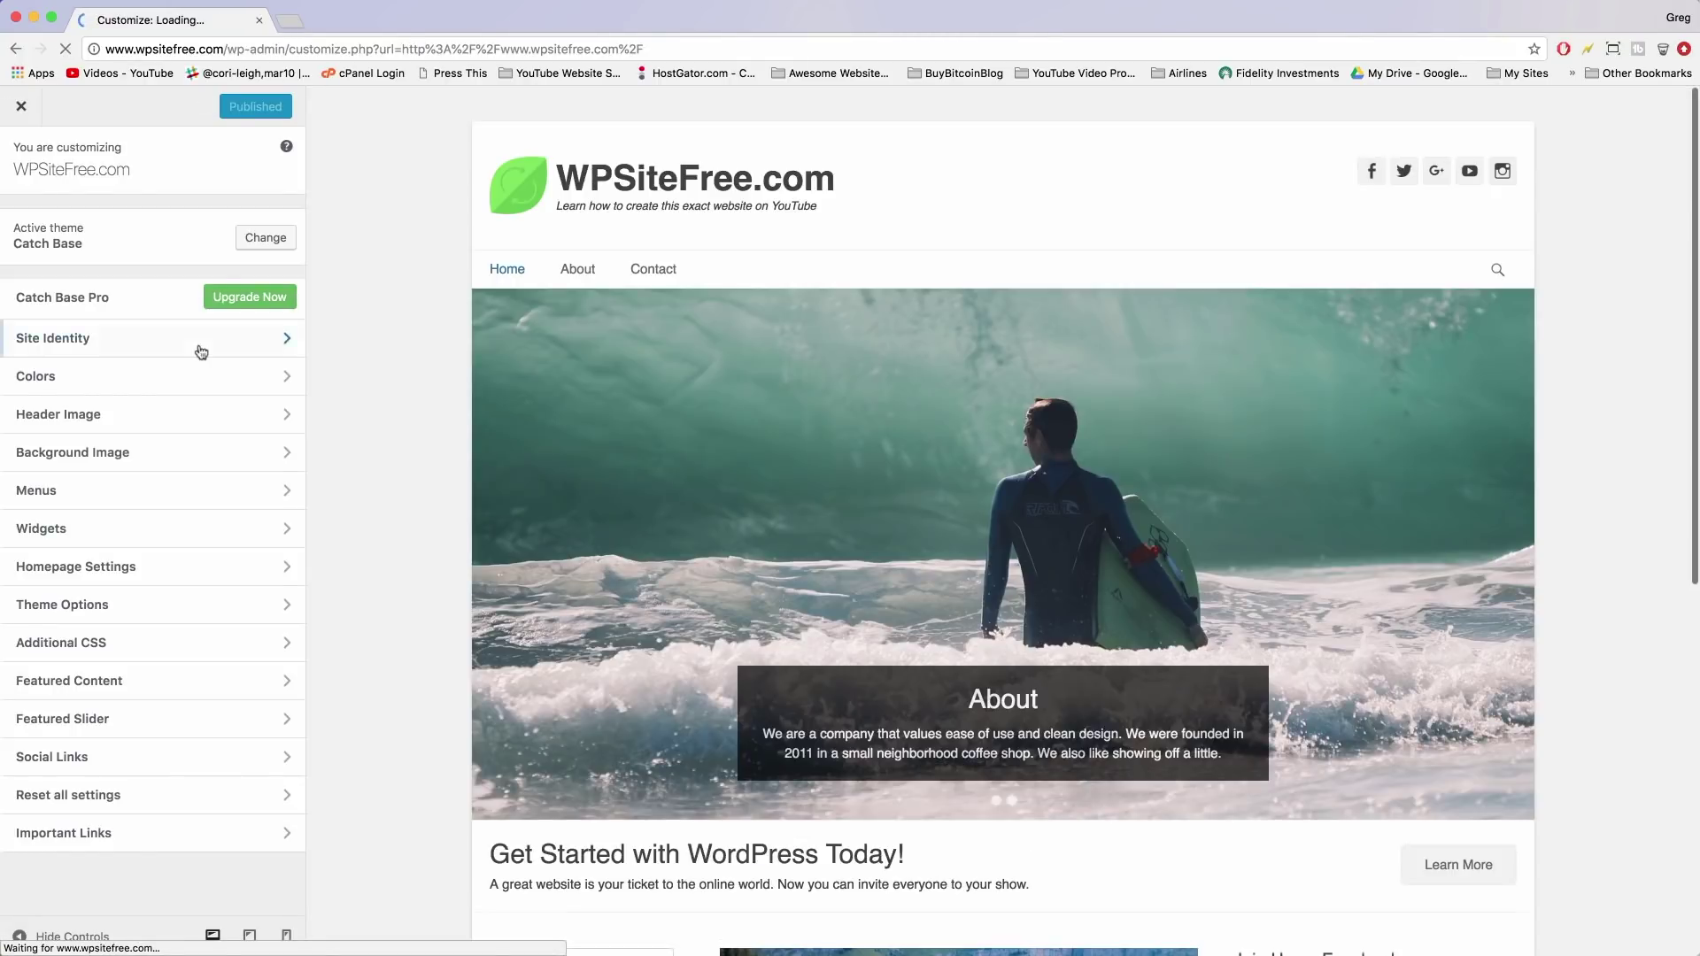
pyautogui.click(155, 339)
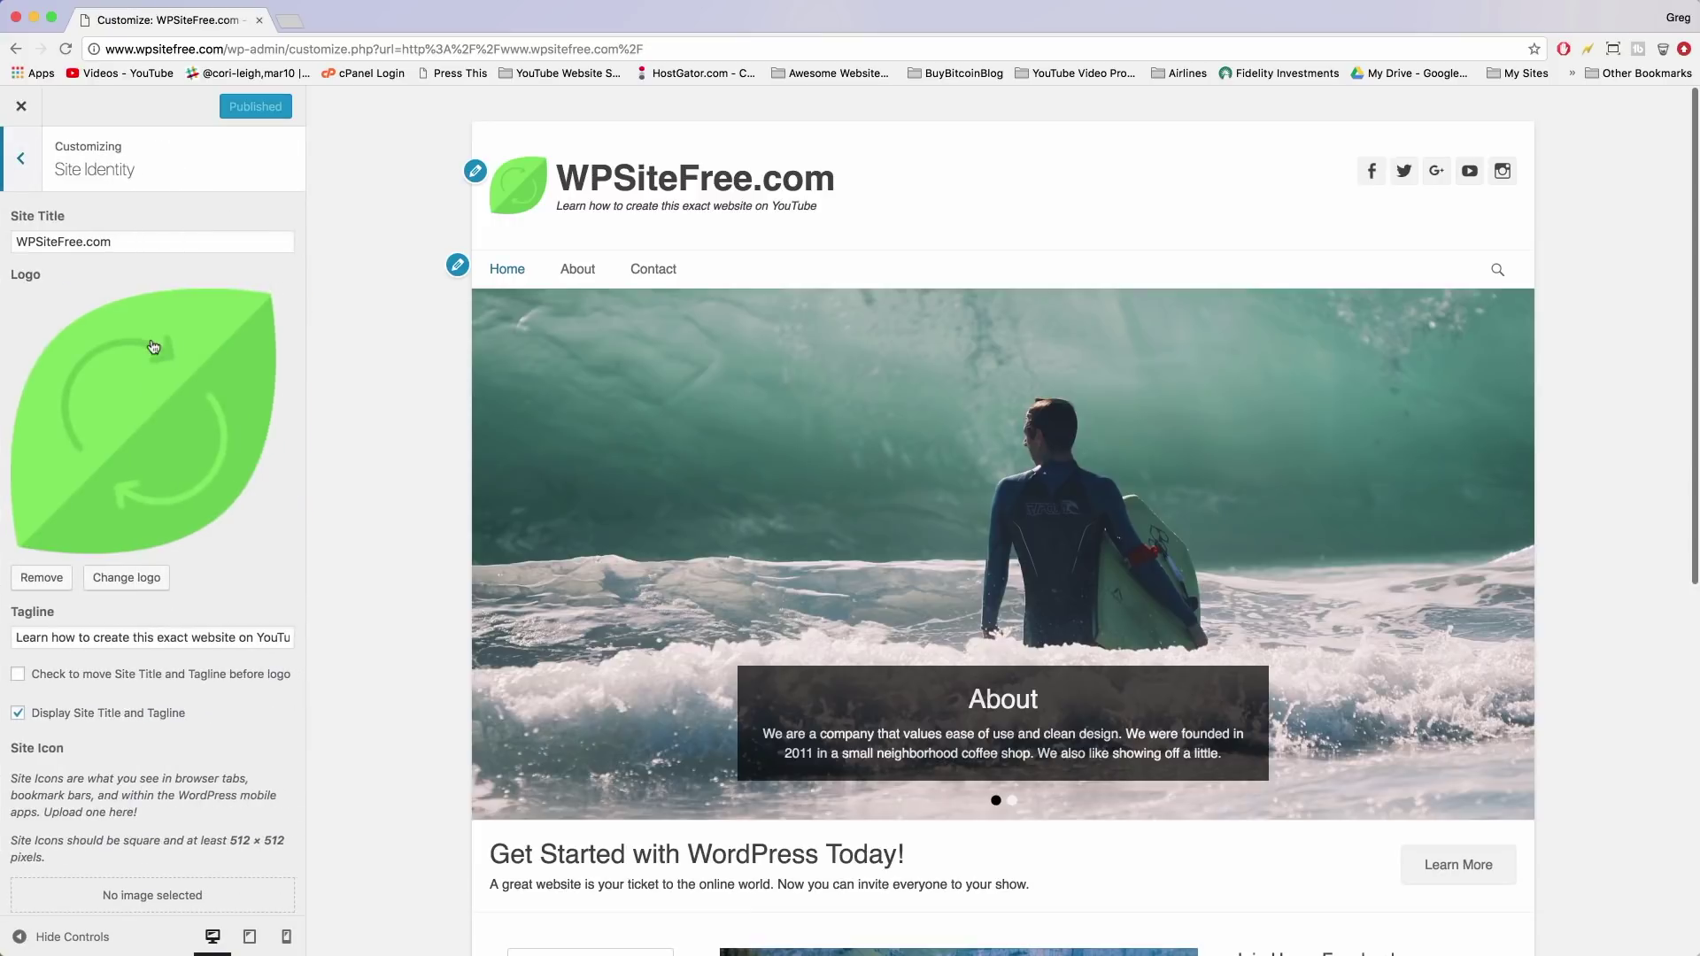
pyautogui.scroll(-2, 151, 349)
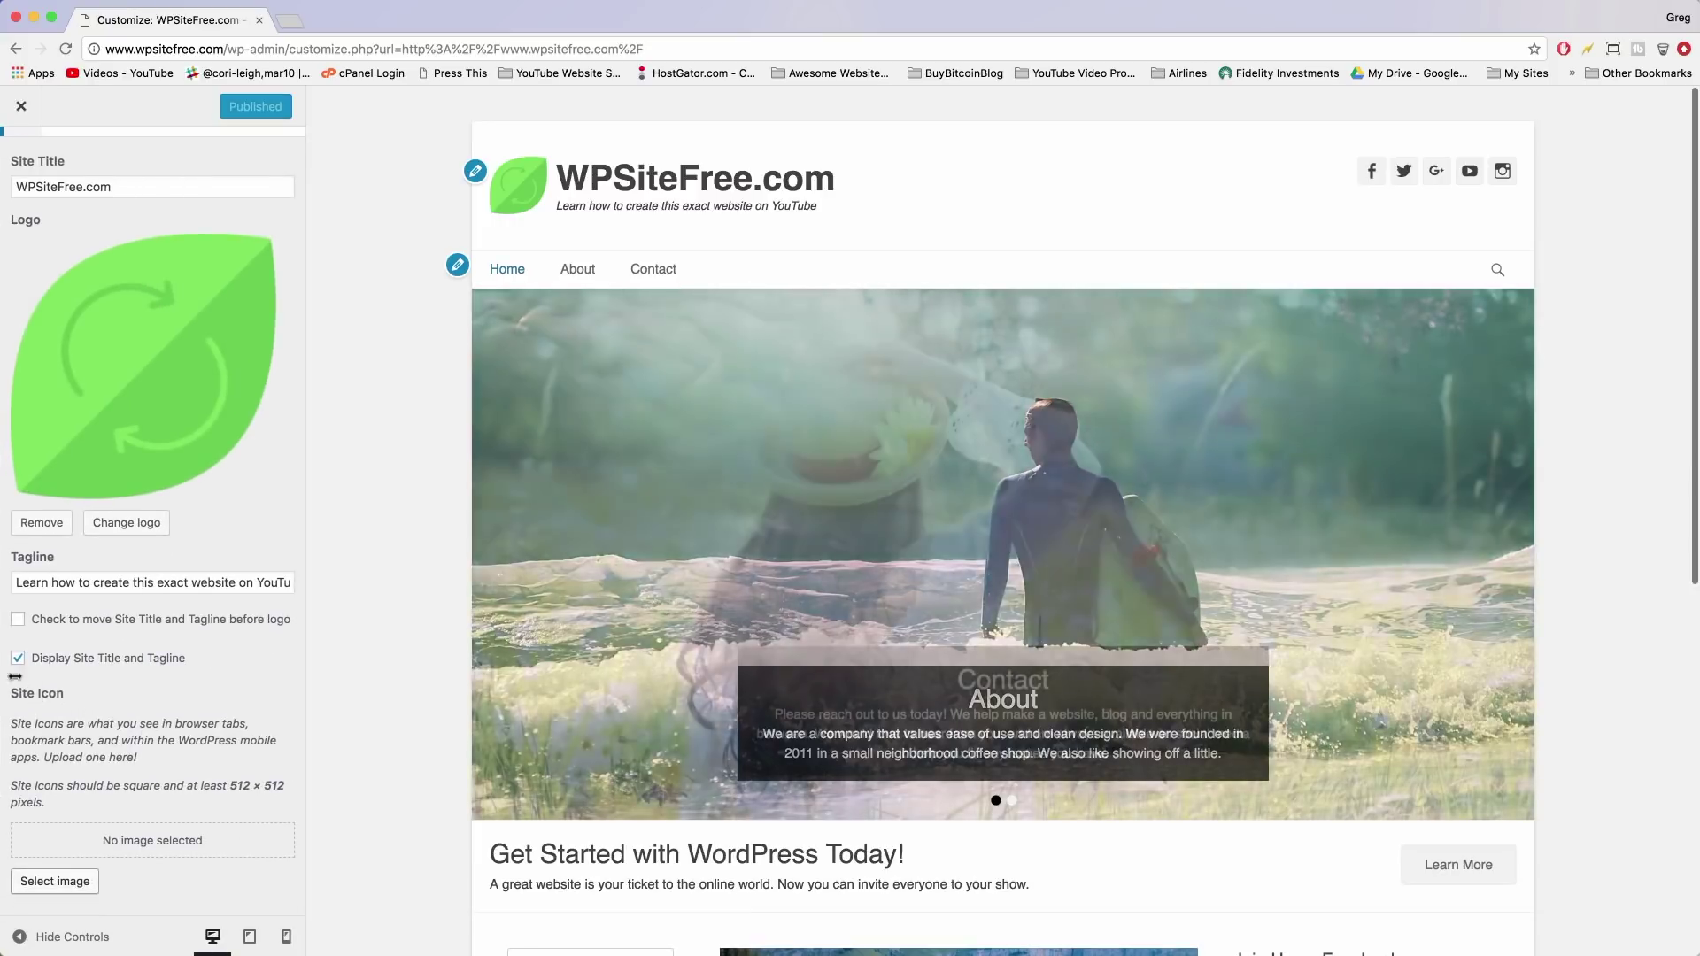
pyautogui.click(57, 885)
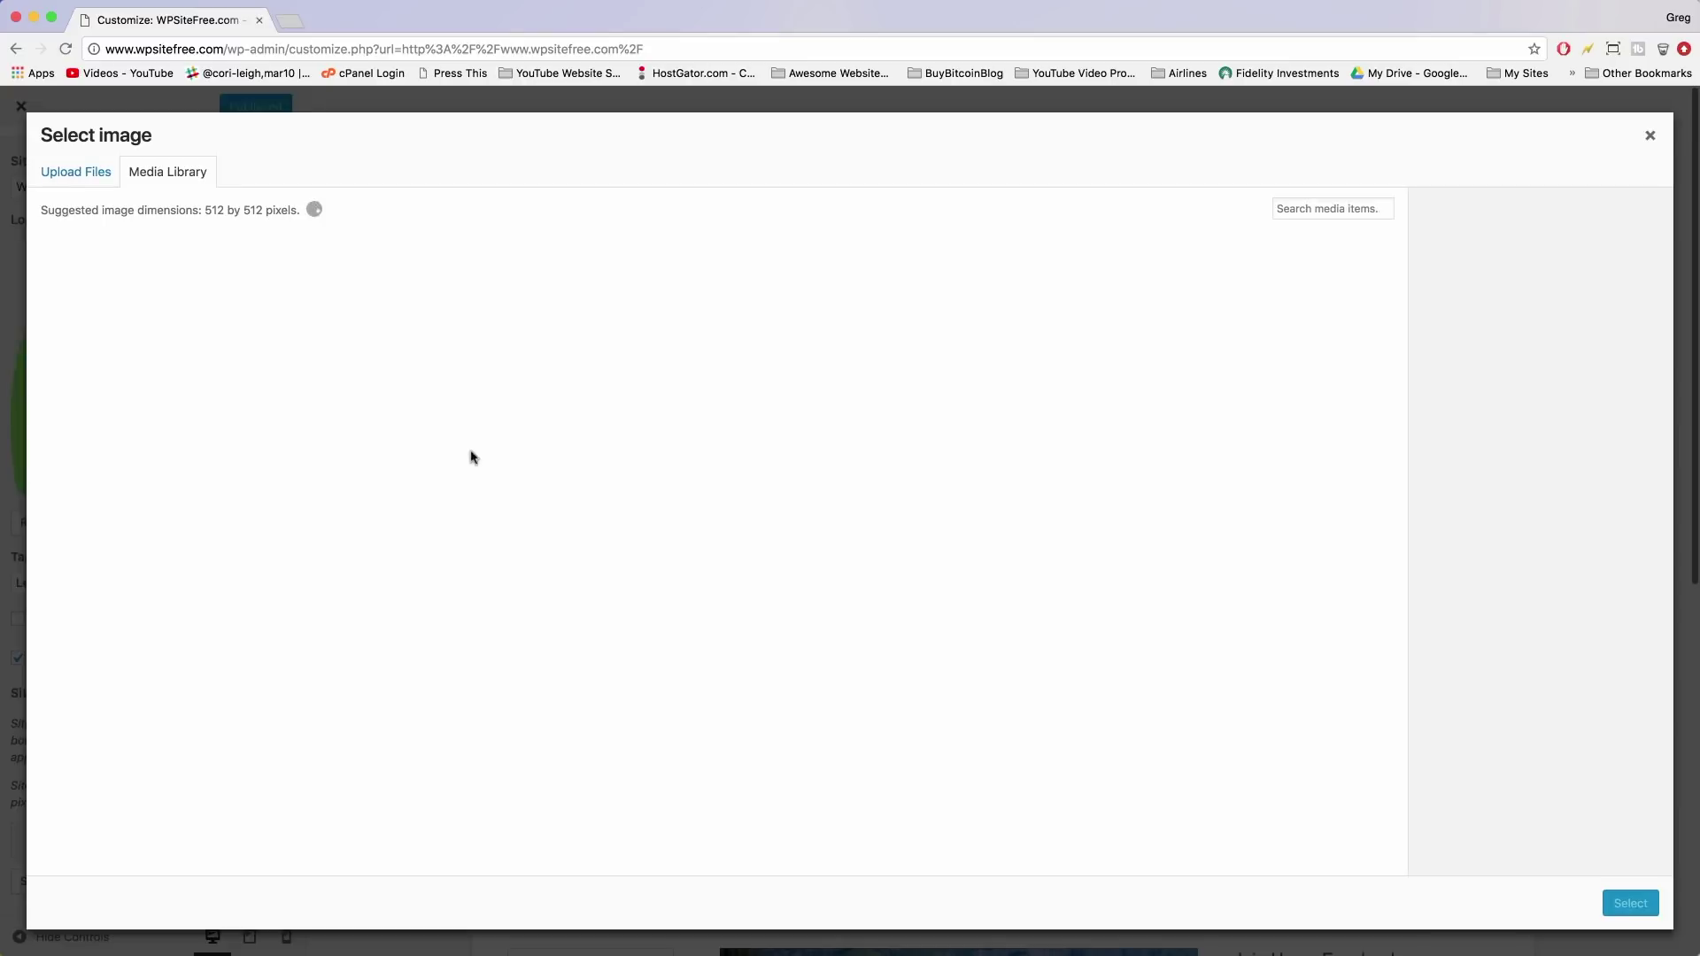
pyautogui.click(1227, 344)
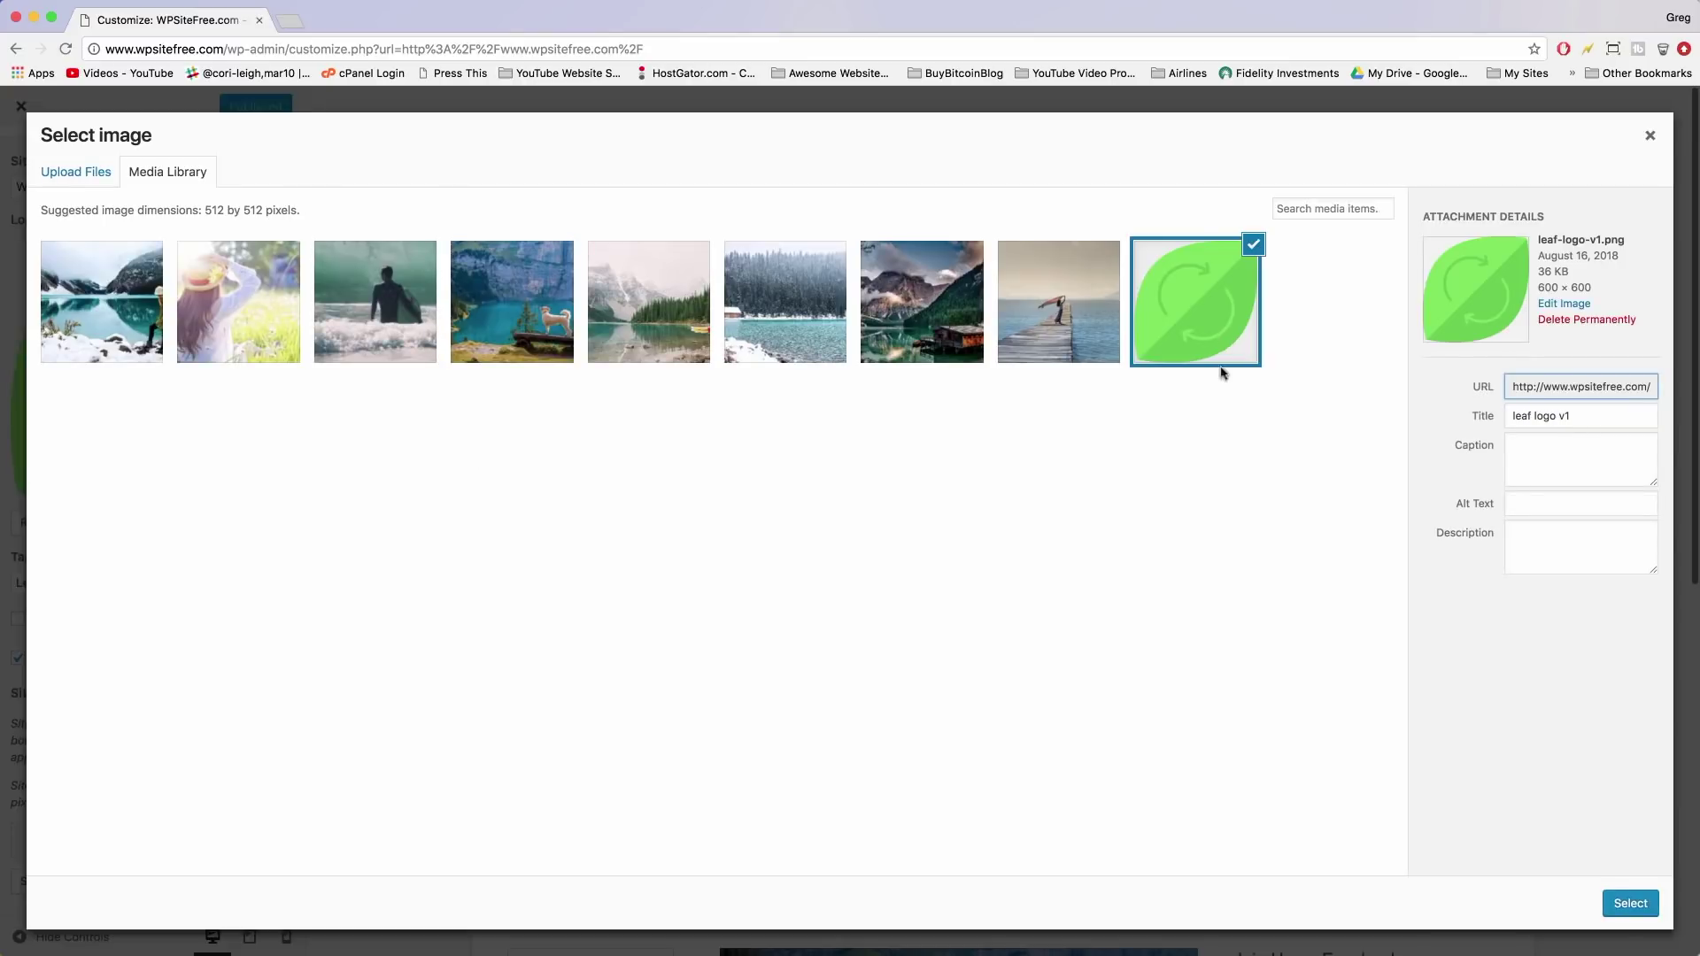
pyautogui.click(1632, 912)
pyautogui.click(1628, 905)
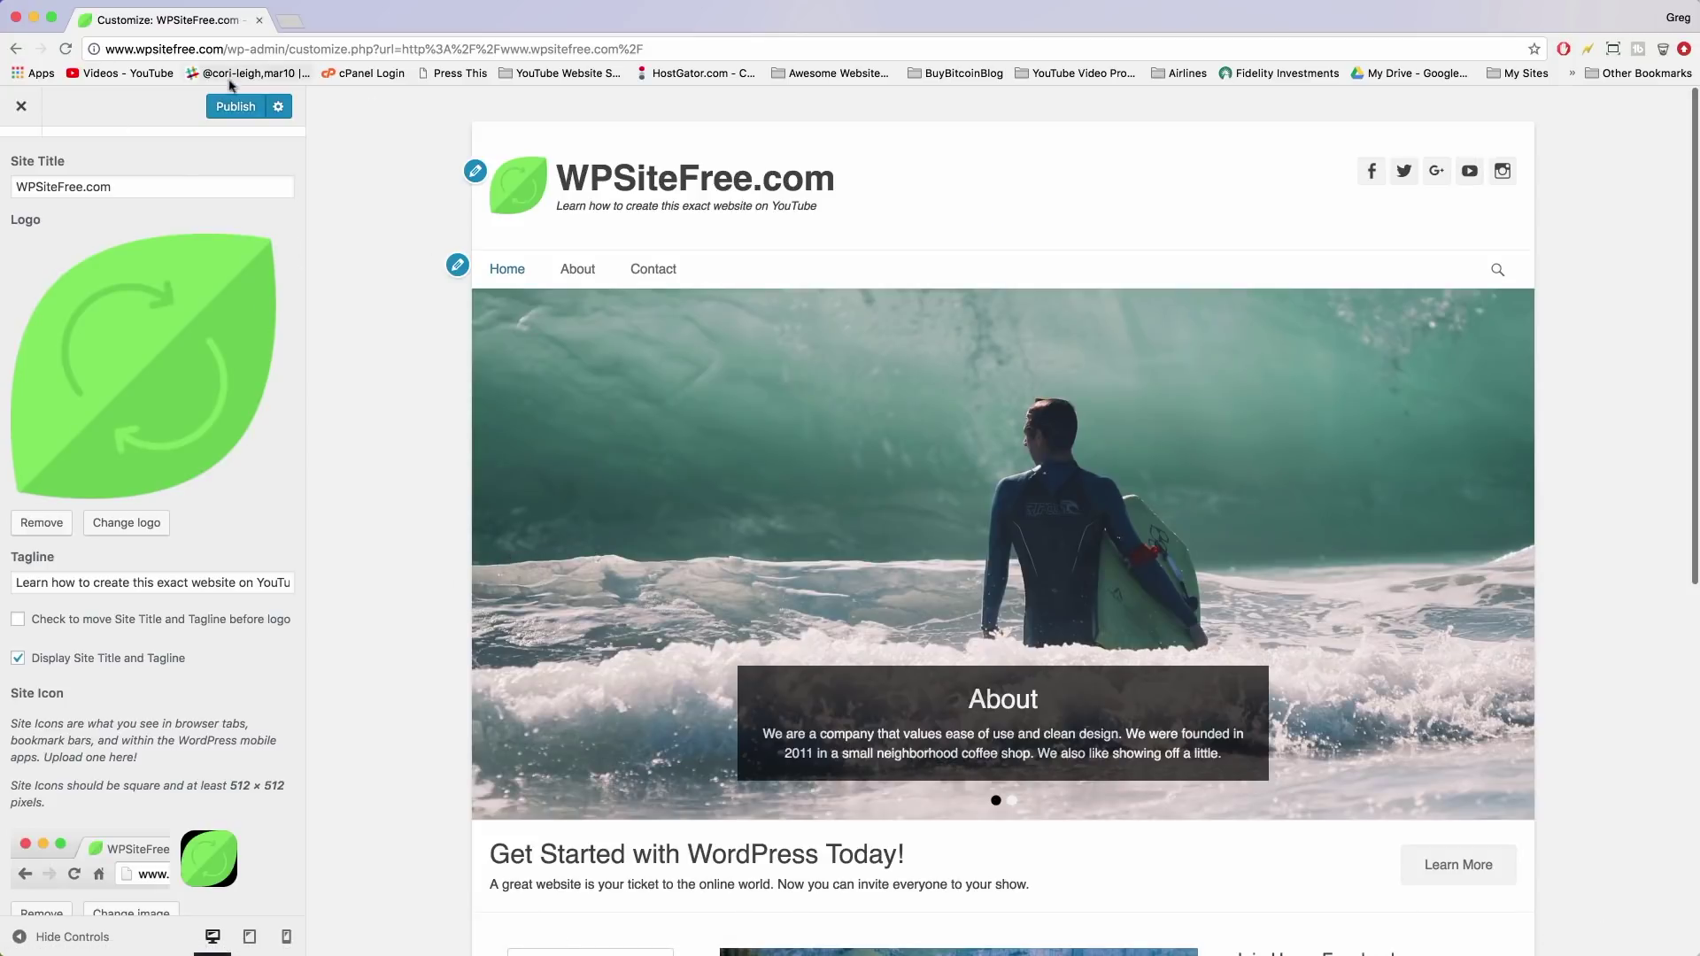
pyautogui.click(232, 108)
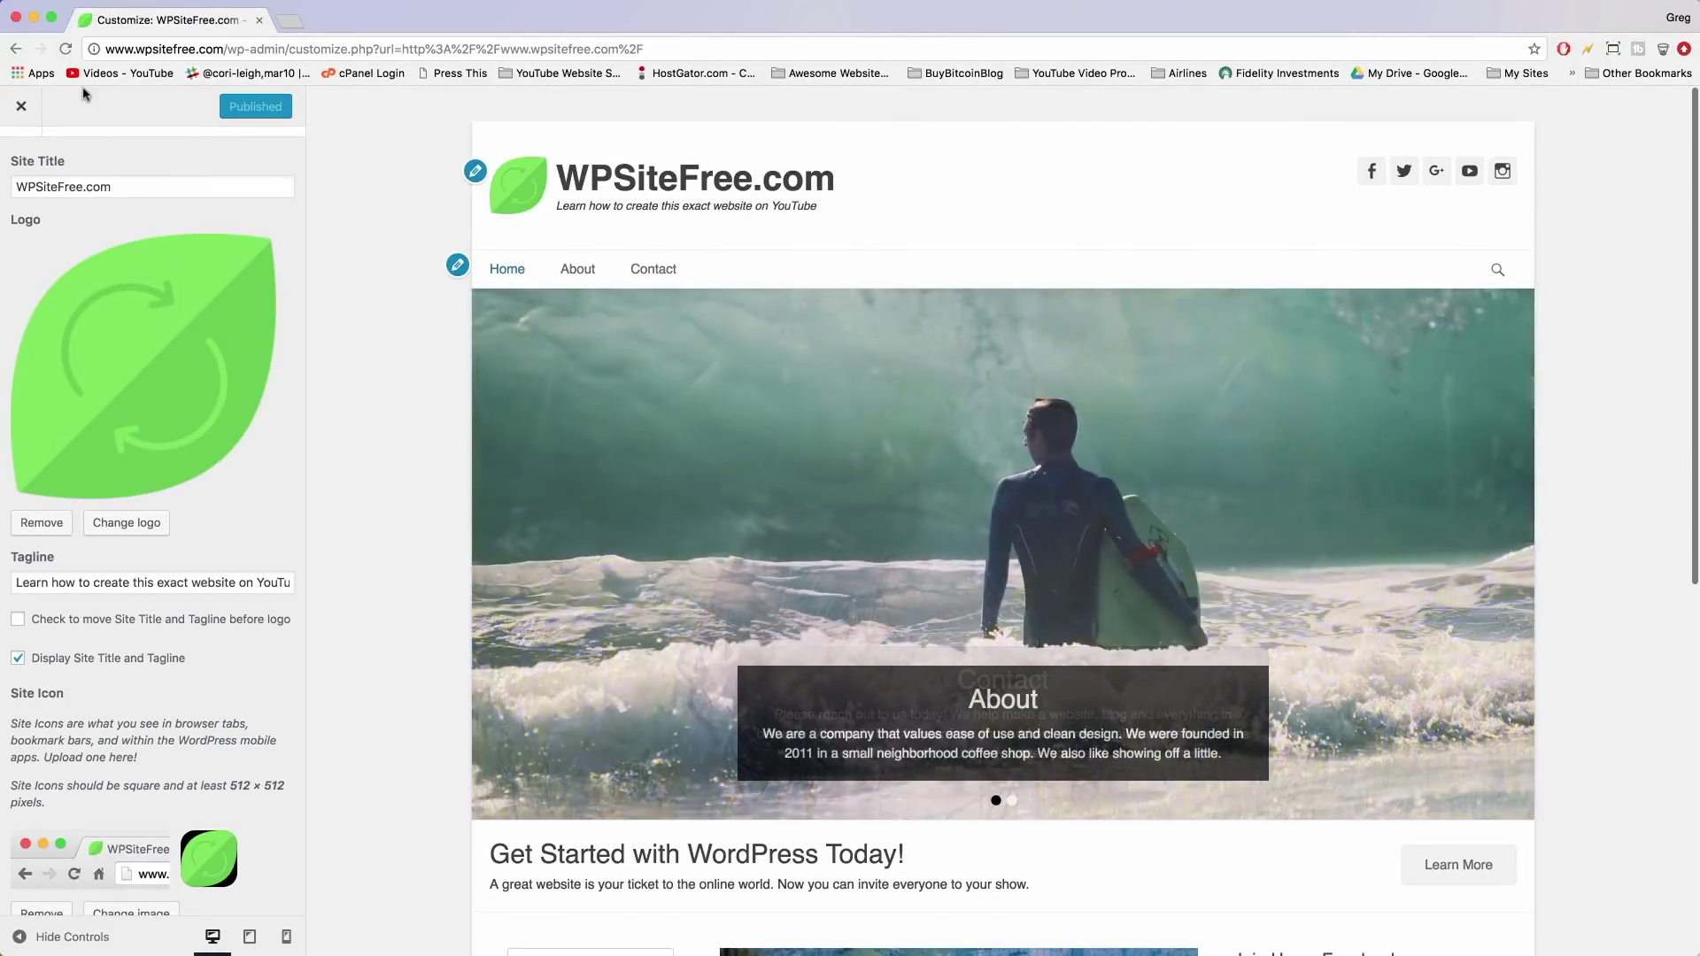
pyautogui.click(20, 114)
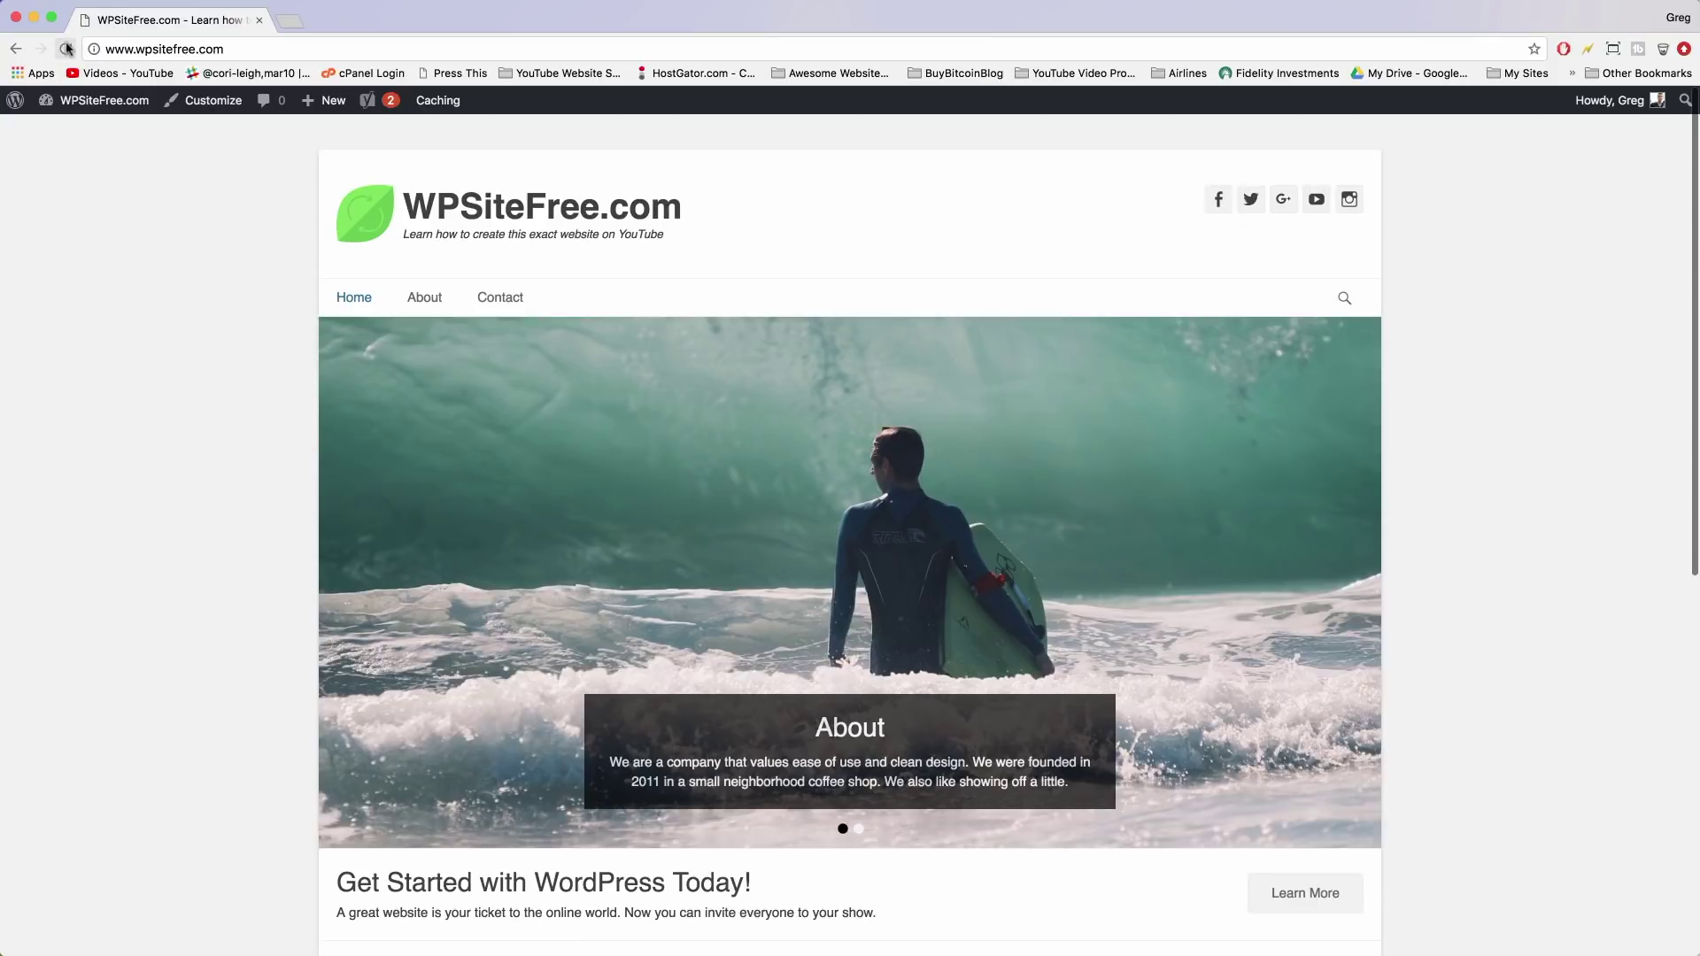
# Reload WPSiteFree.com, open YouTube and facebook.com in new tabs, then reload WPSiteFree.com again
pyautogui.click(66, 49)
pyautogui.click(290, 22)
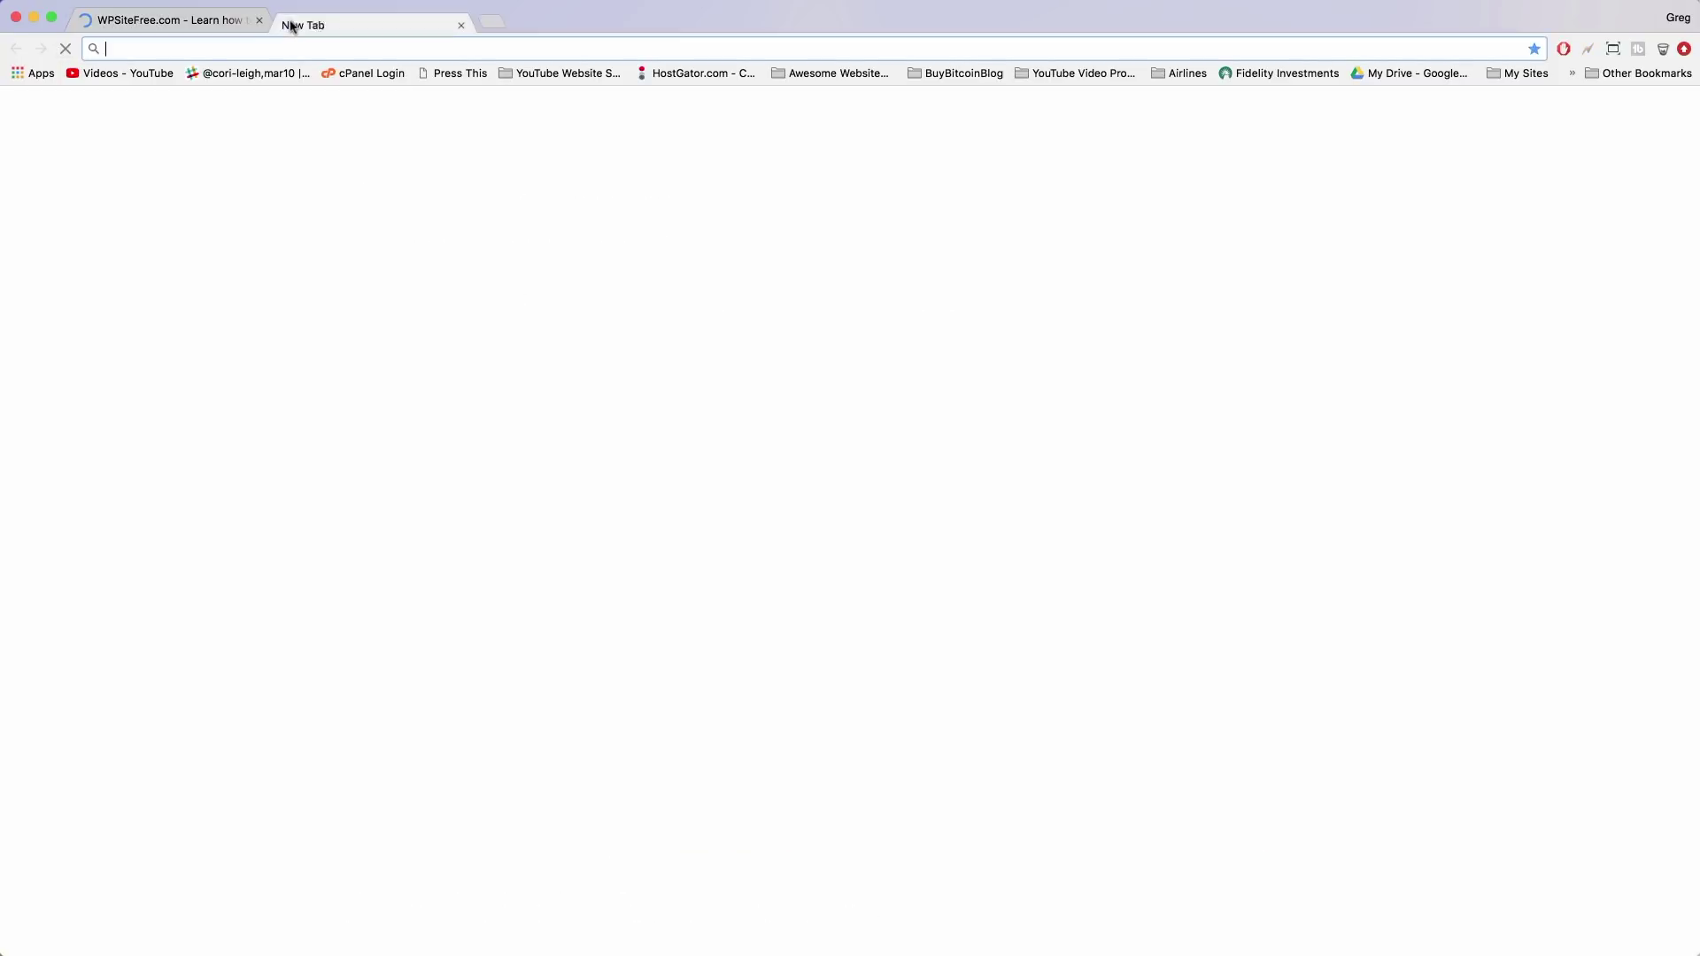
pyautogui.click(142, 74)
pyautogui.click(491, 23)
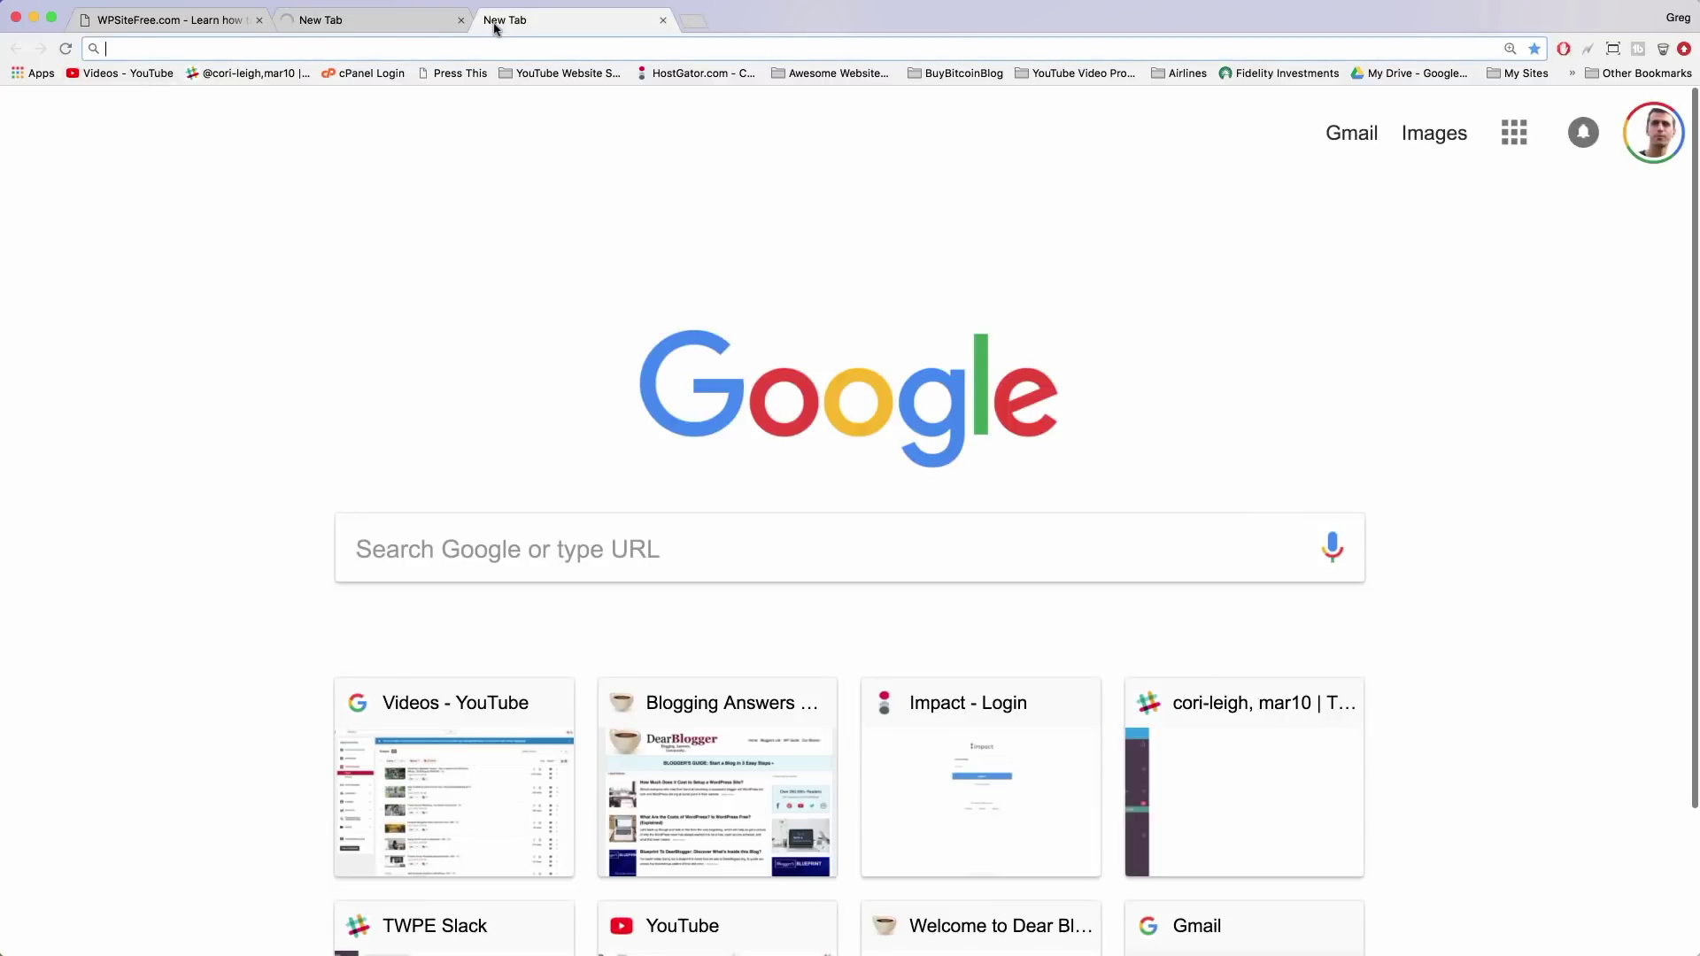
pyautogui.write('facebook.com')
pyautogui.press('Return')
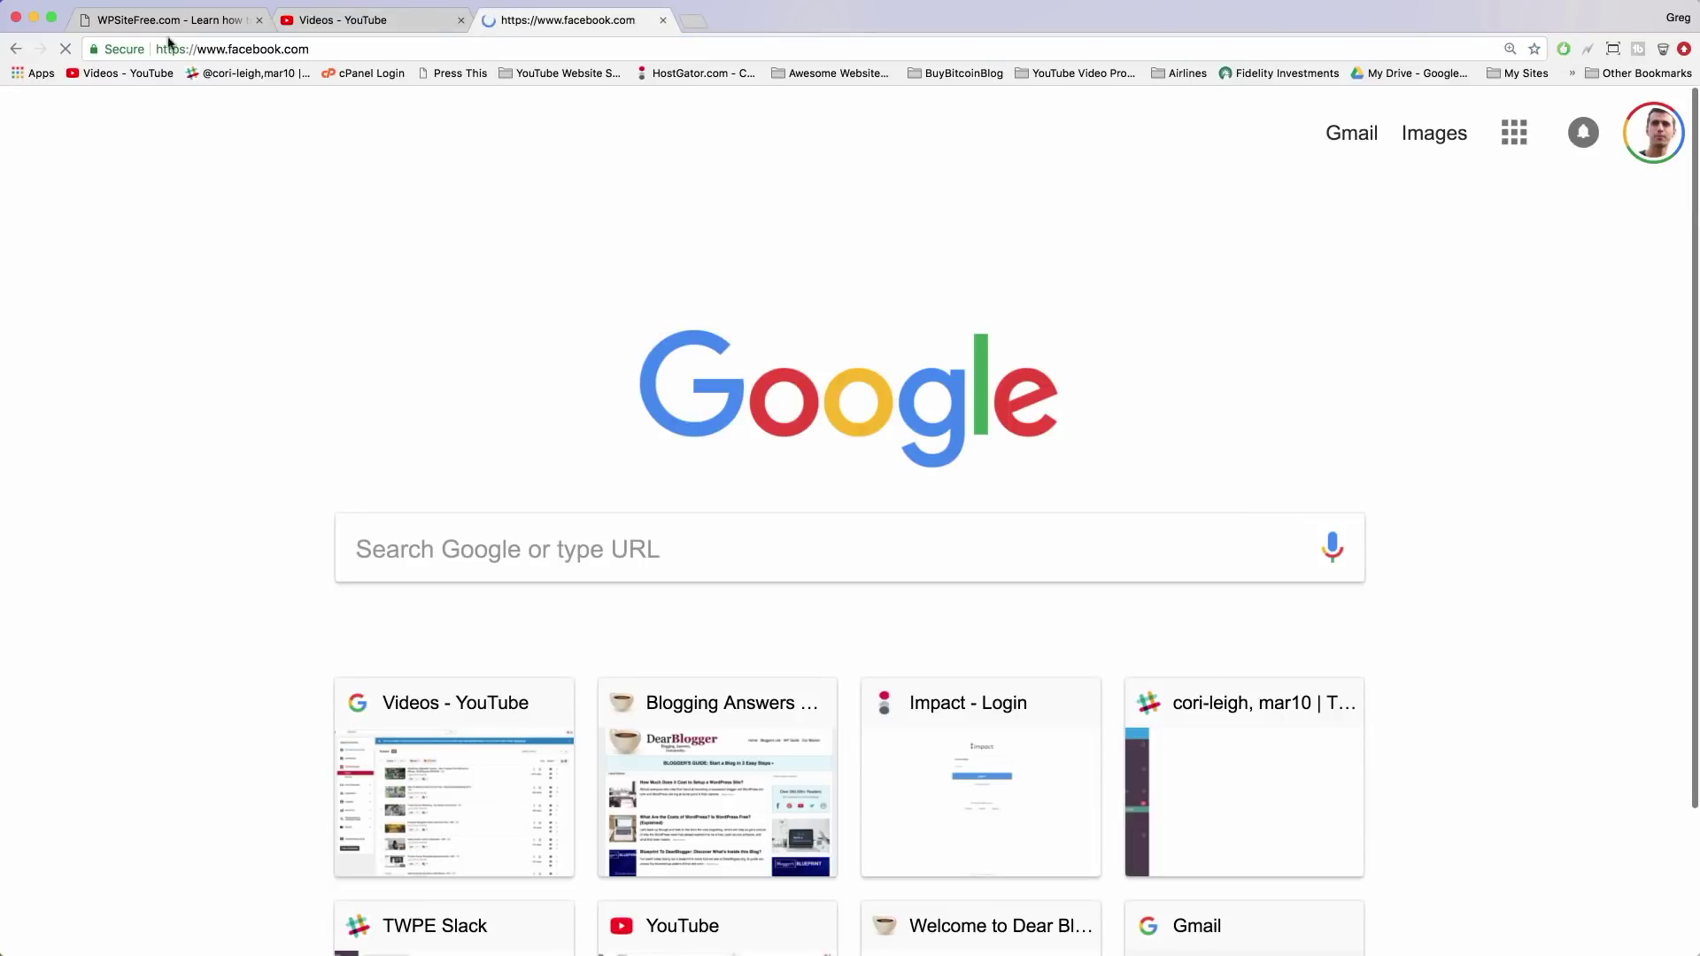
pyautogui.click(157, 21)
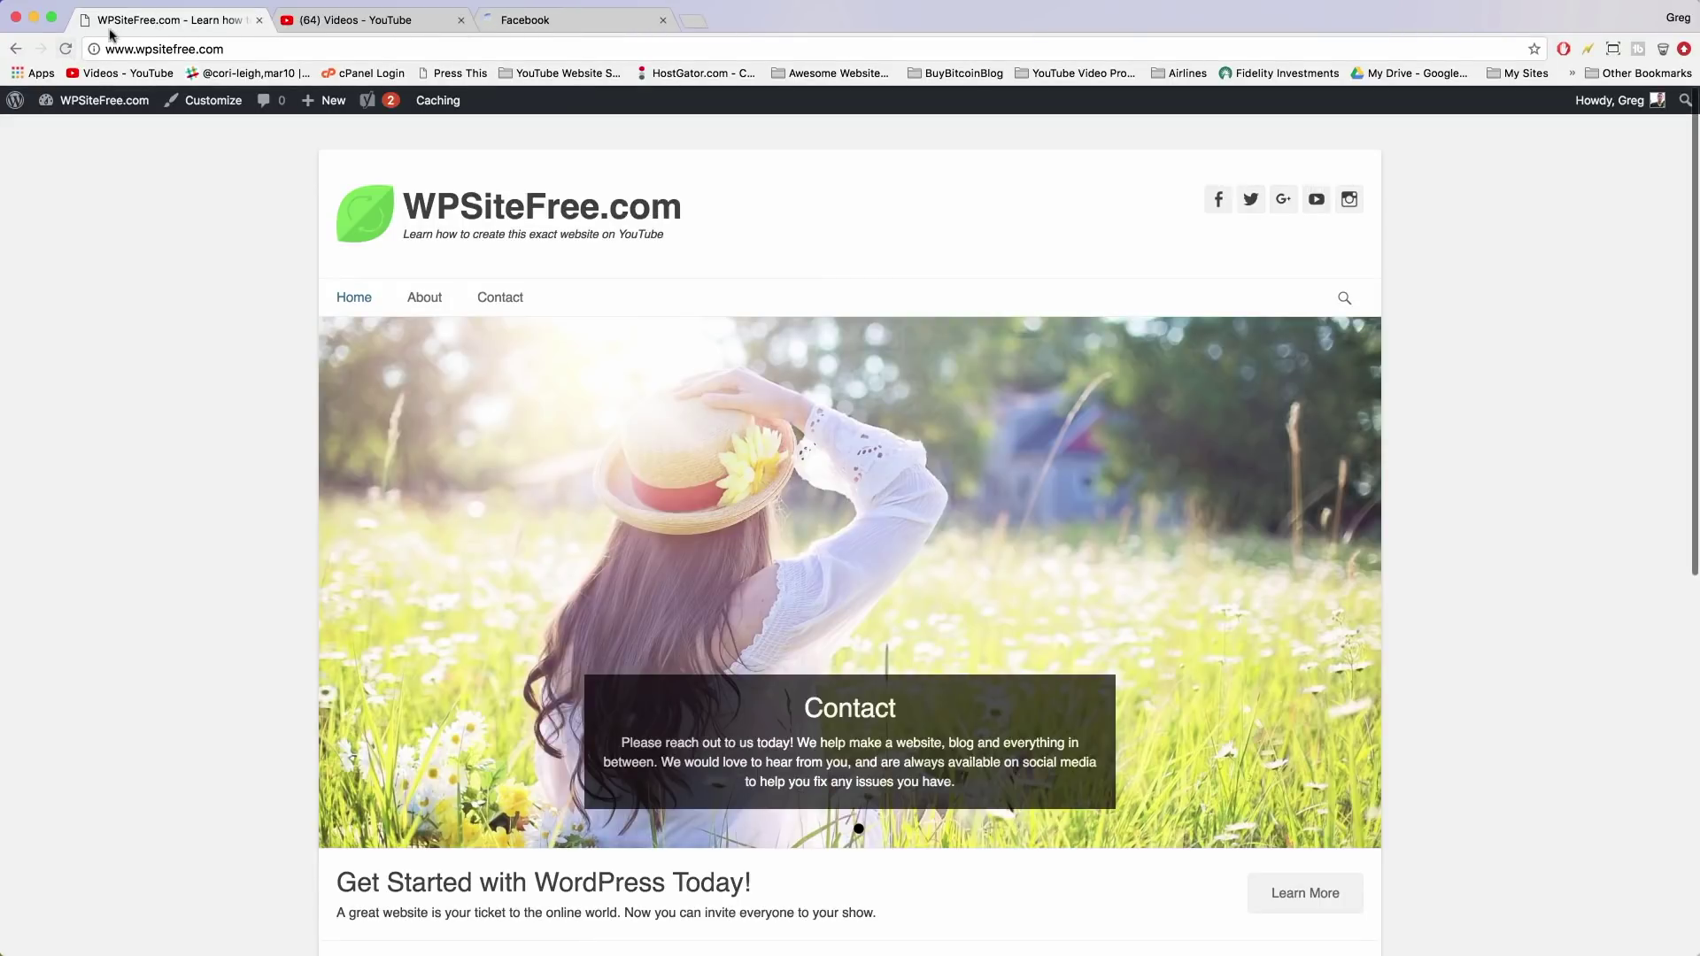
pyautogui.click(64, 51)
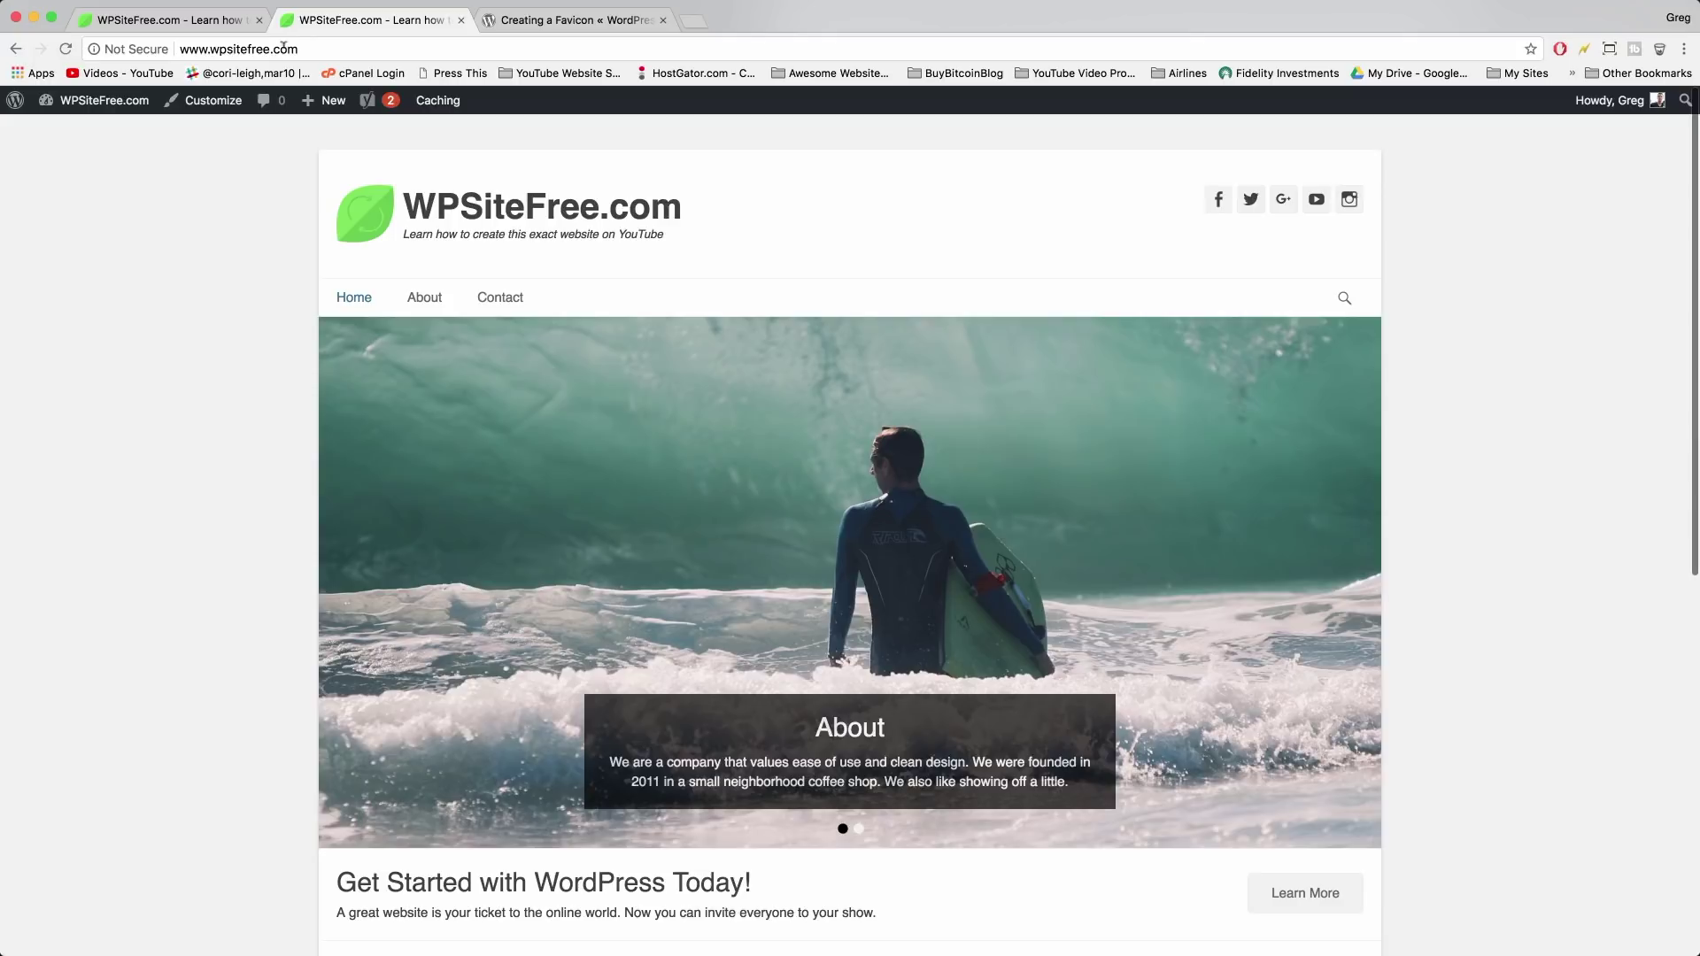
# Scroll the Creating a Favicon guide to its Installing a Favicon instructions
pyautogui.click(559, 22)
pyautogui.scroll(20, 620, 416)
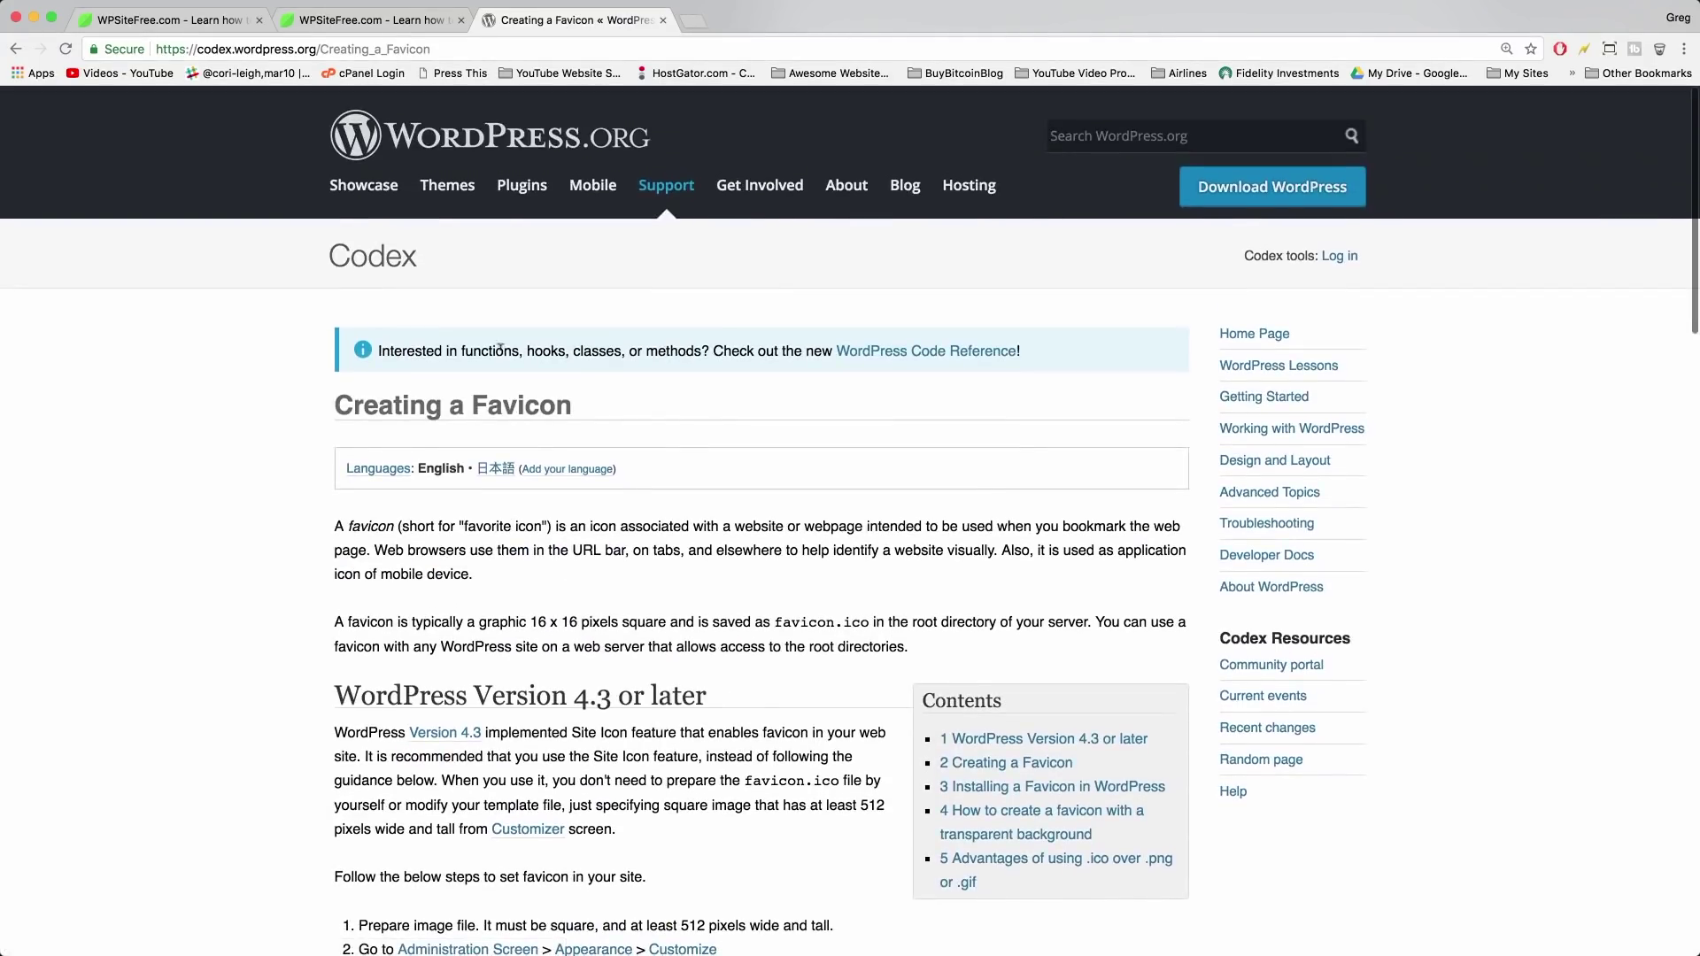
pyautogui.moveTo(332, 415); pyautogui.dragTo(464, 431)
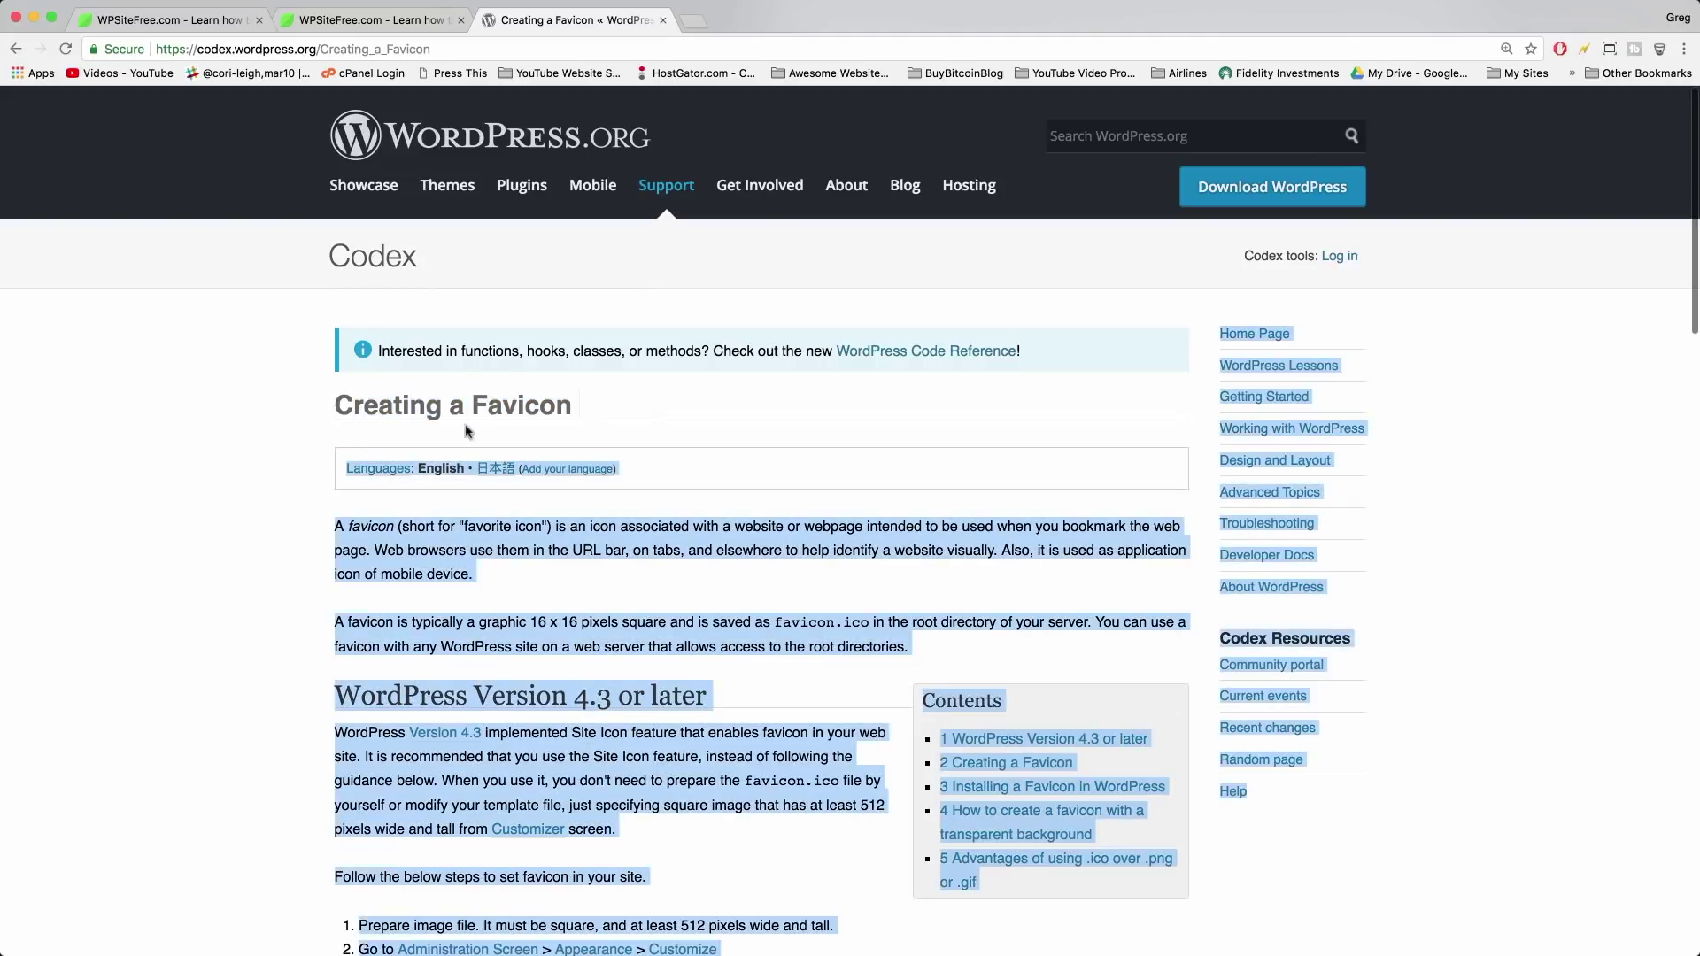
pyautogui.click(562, 390)
pyautogui.scroll(-10, 741, 486)
pyautogui.scroll(-10, 742, 488)
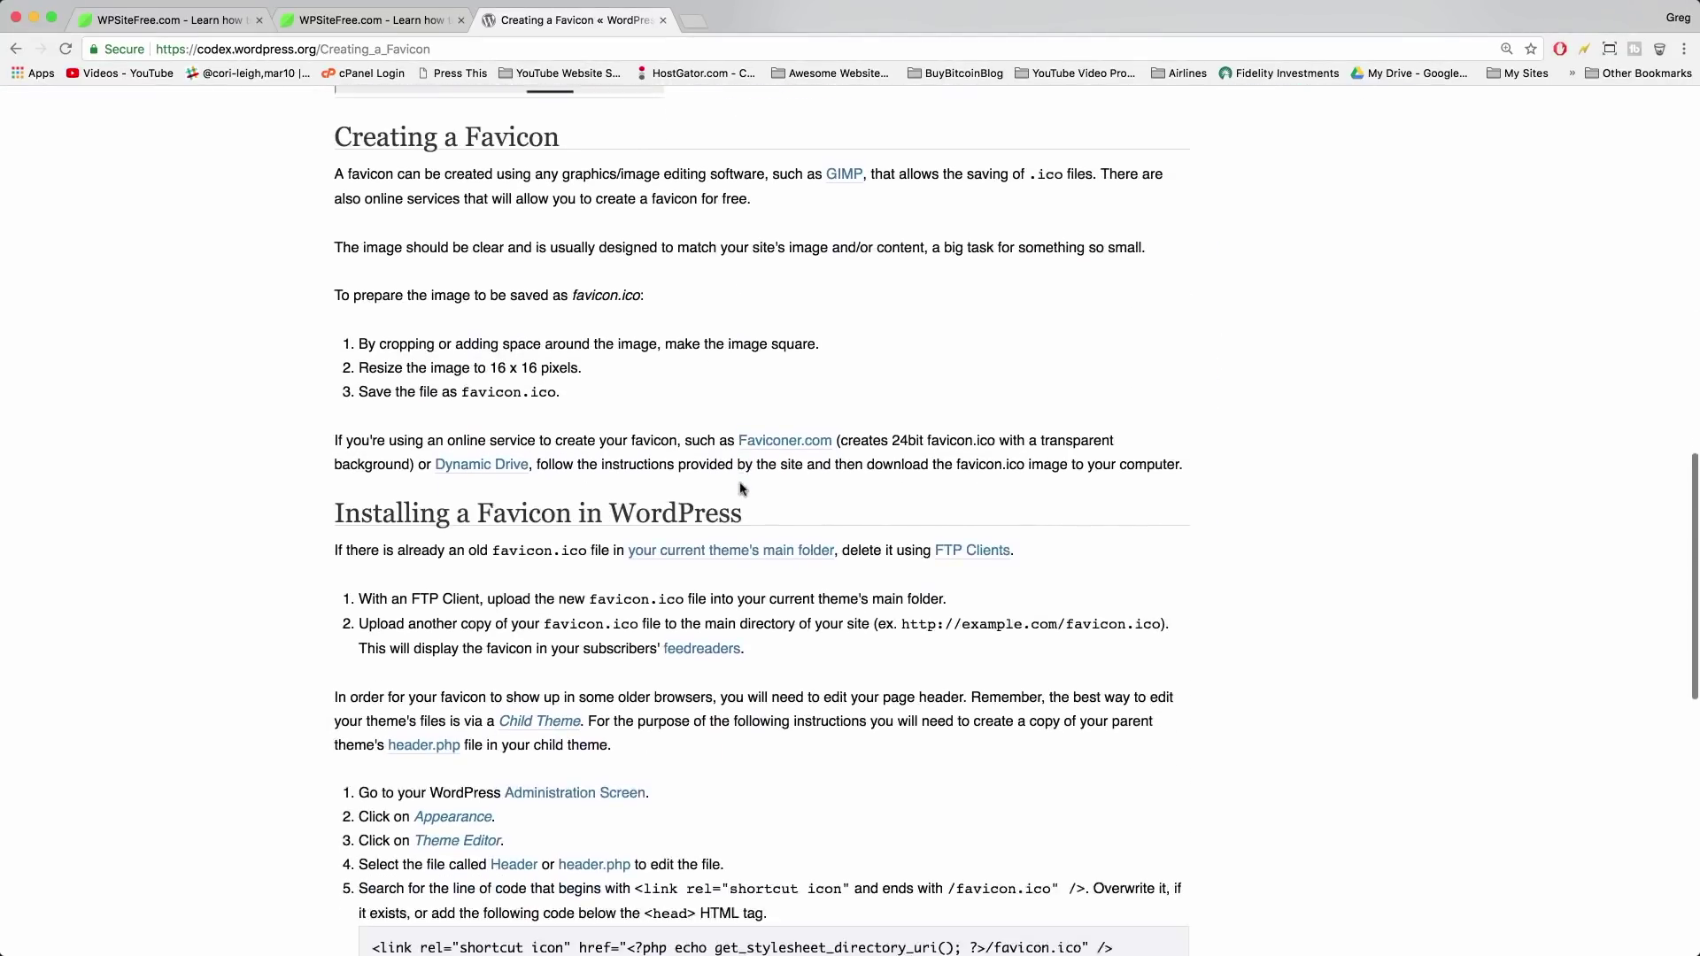
pyautogui.scroll(-5, 742, 489)
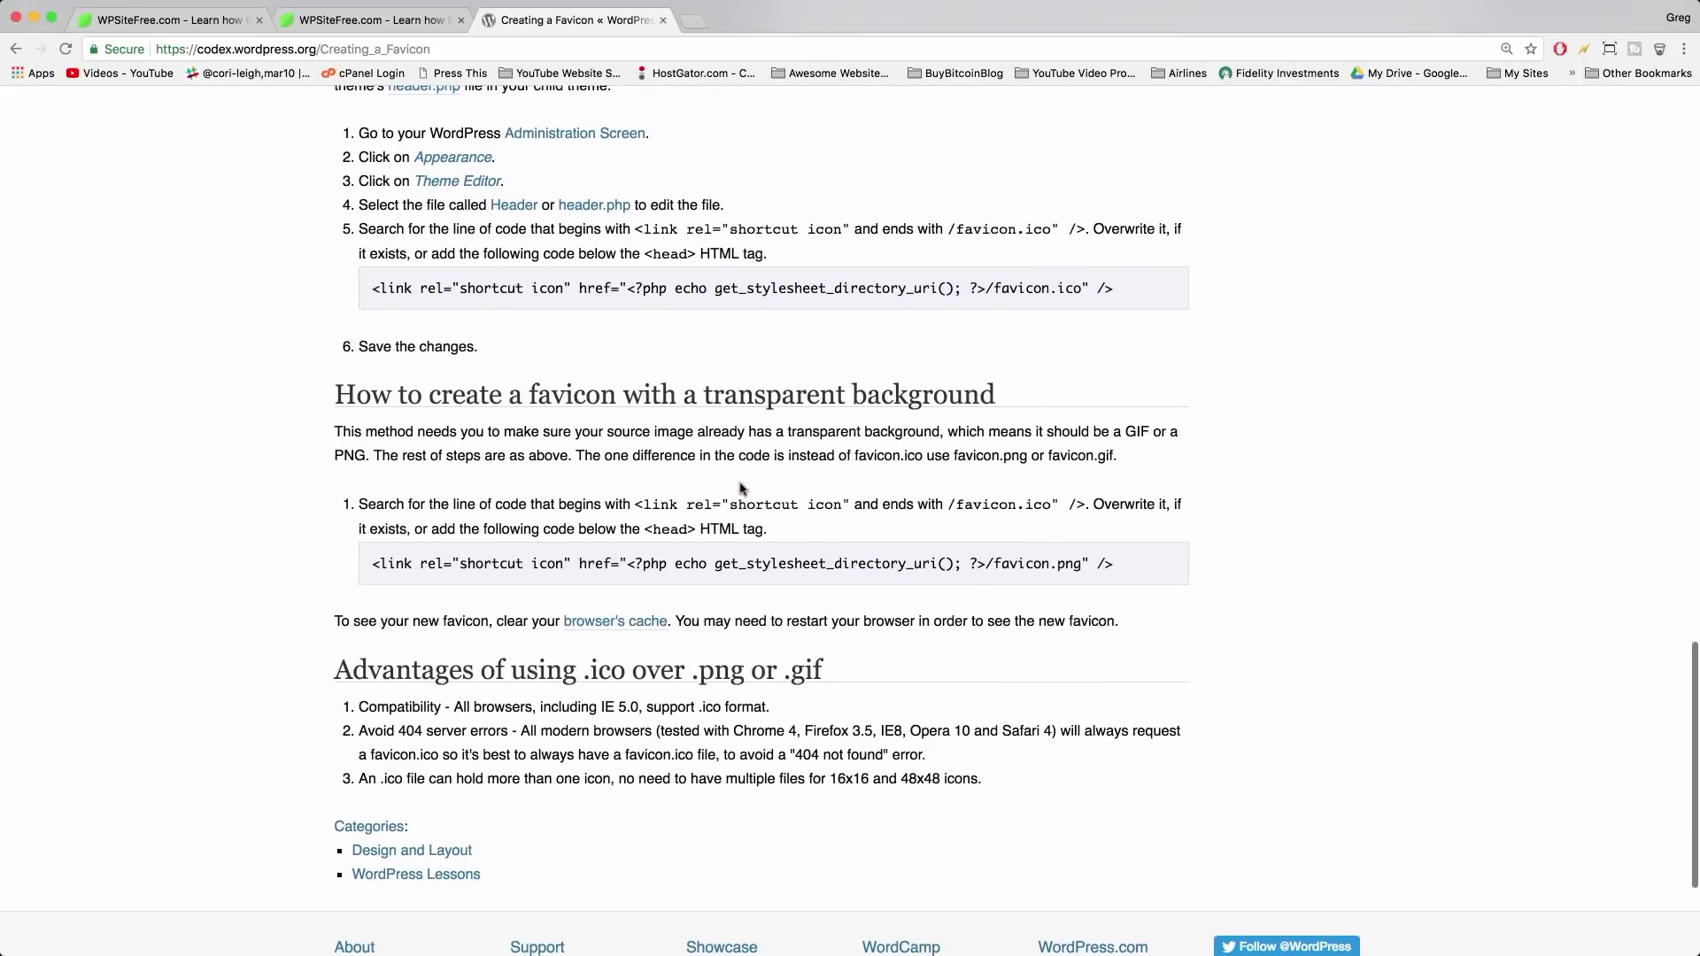
pyautogui.scroll(3, 740, 487)
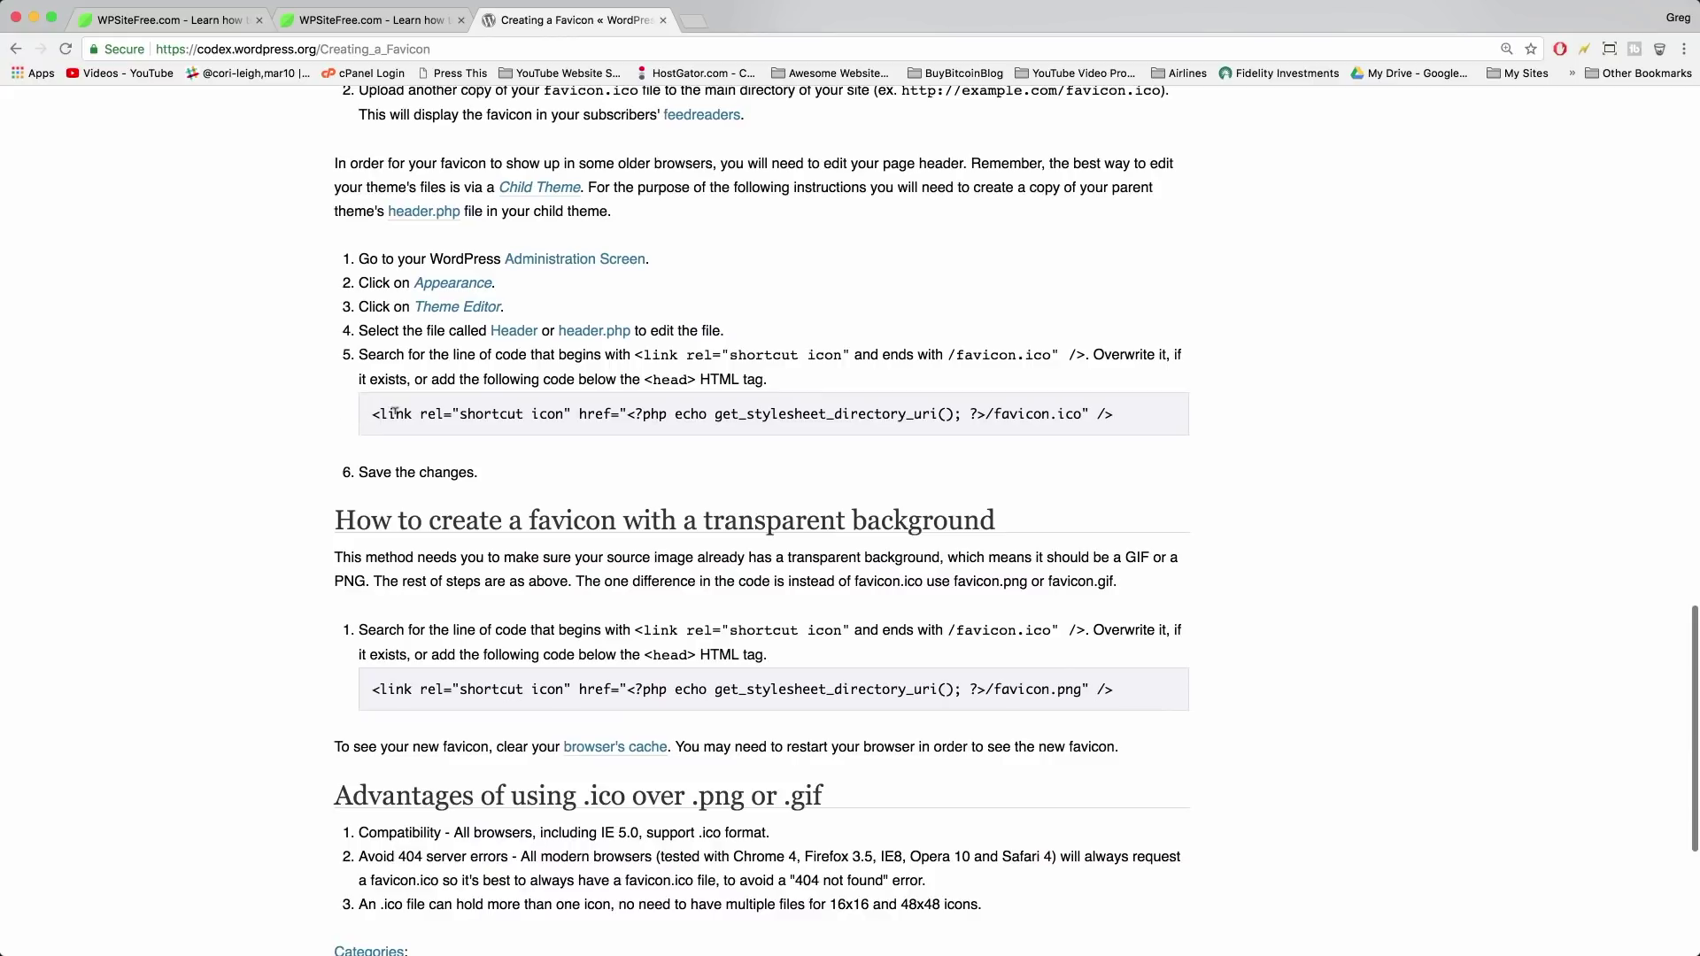
# Copy the <link rel="shortcut icon"…> code line from the guide
pyautogui.moveTo(371, 417); pyautogui.dragTo(1113, 431)
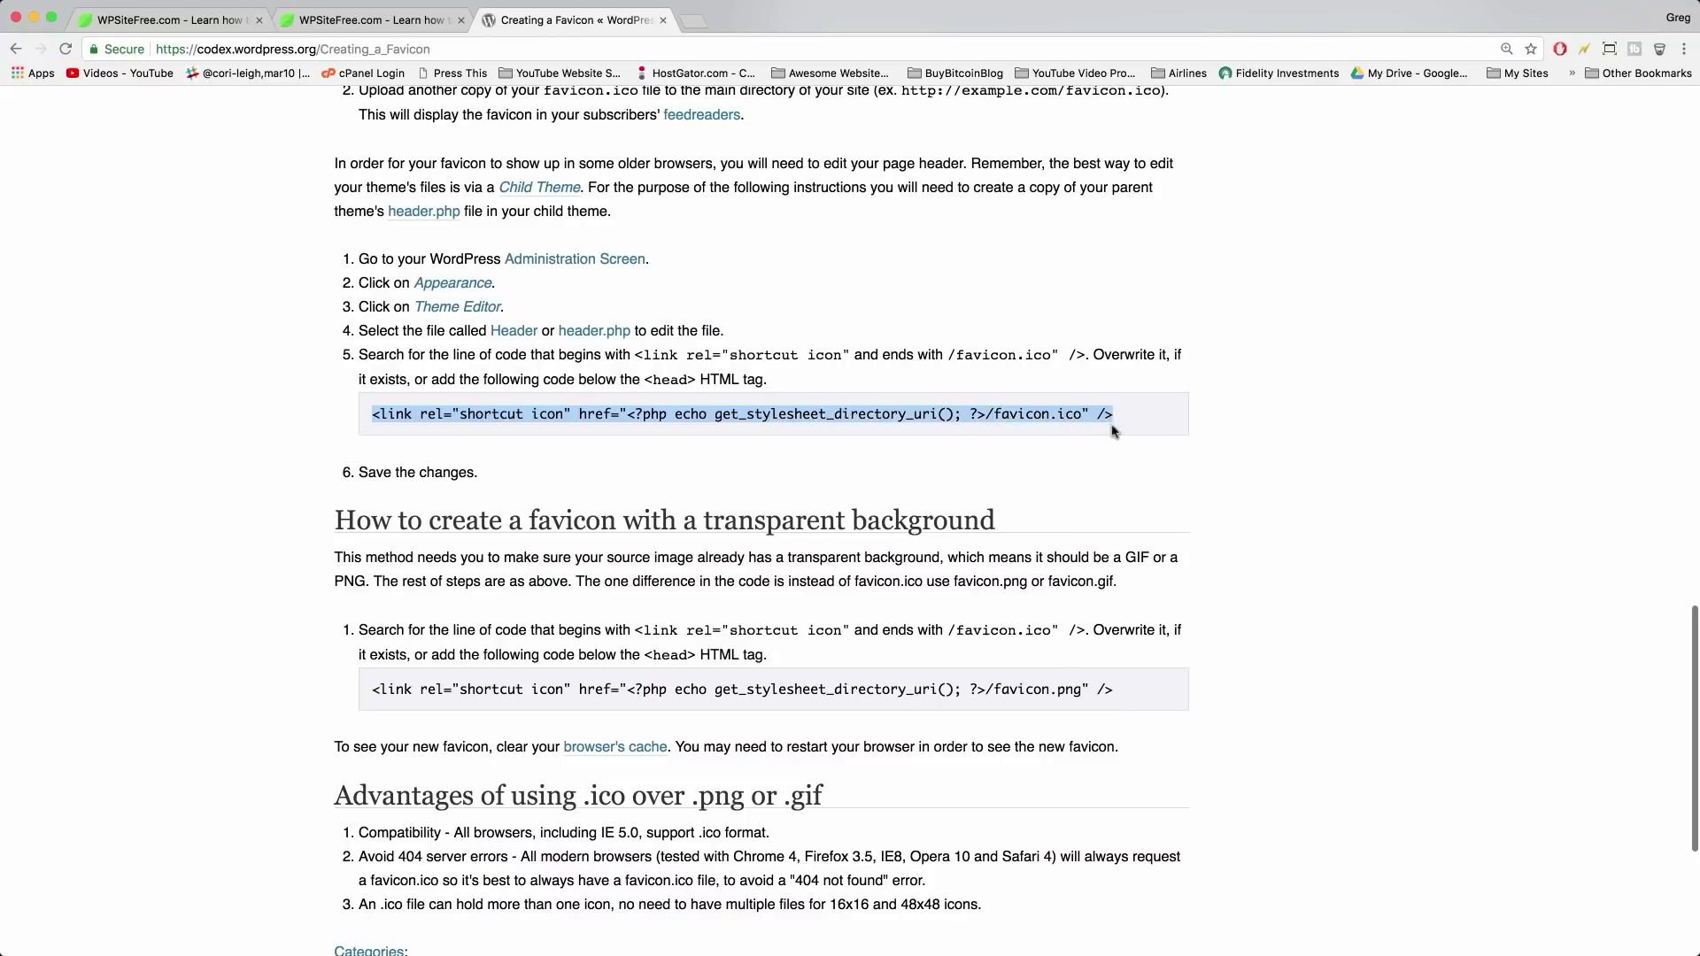
pyautogui.rightClick(1072, 412)
pyautogui.click(1107, 451)
pyautogui.scroll(10, 352, 358)
pyautogui.scroll(-7, 351, 358)
pyautogui.scroll(-3, 352, 358)
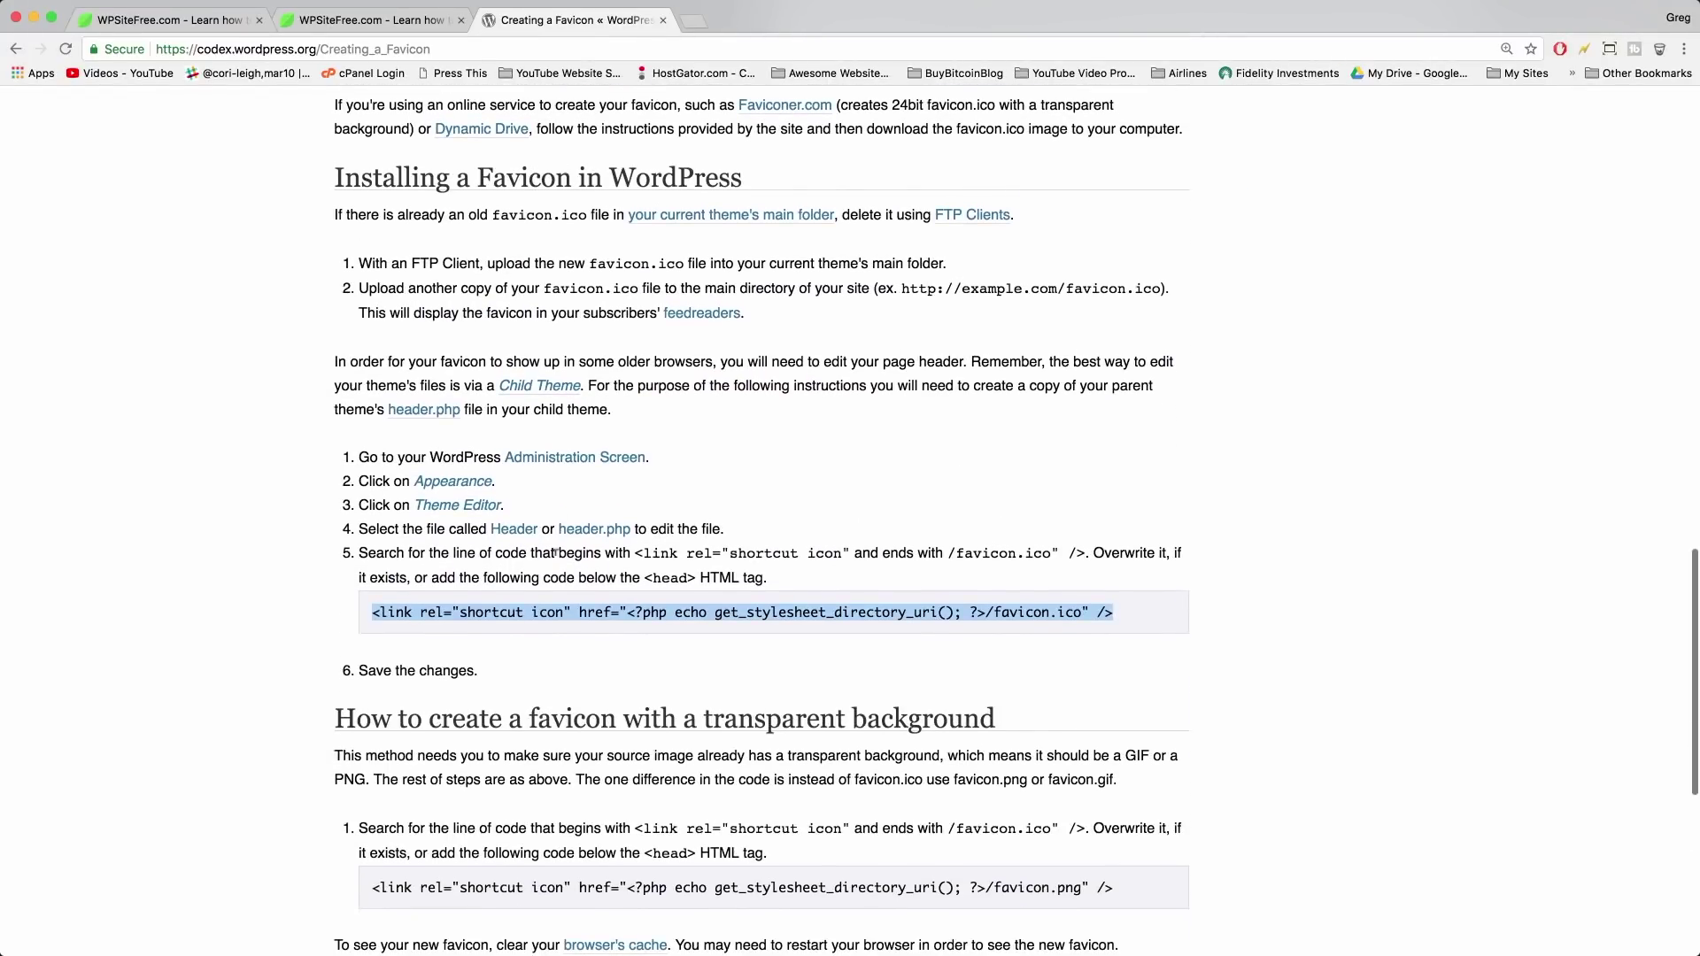
# Go to the Insert Headers and Footers settings and enlarge the Scripts in Header box
pyautogui.click(183, 12)
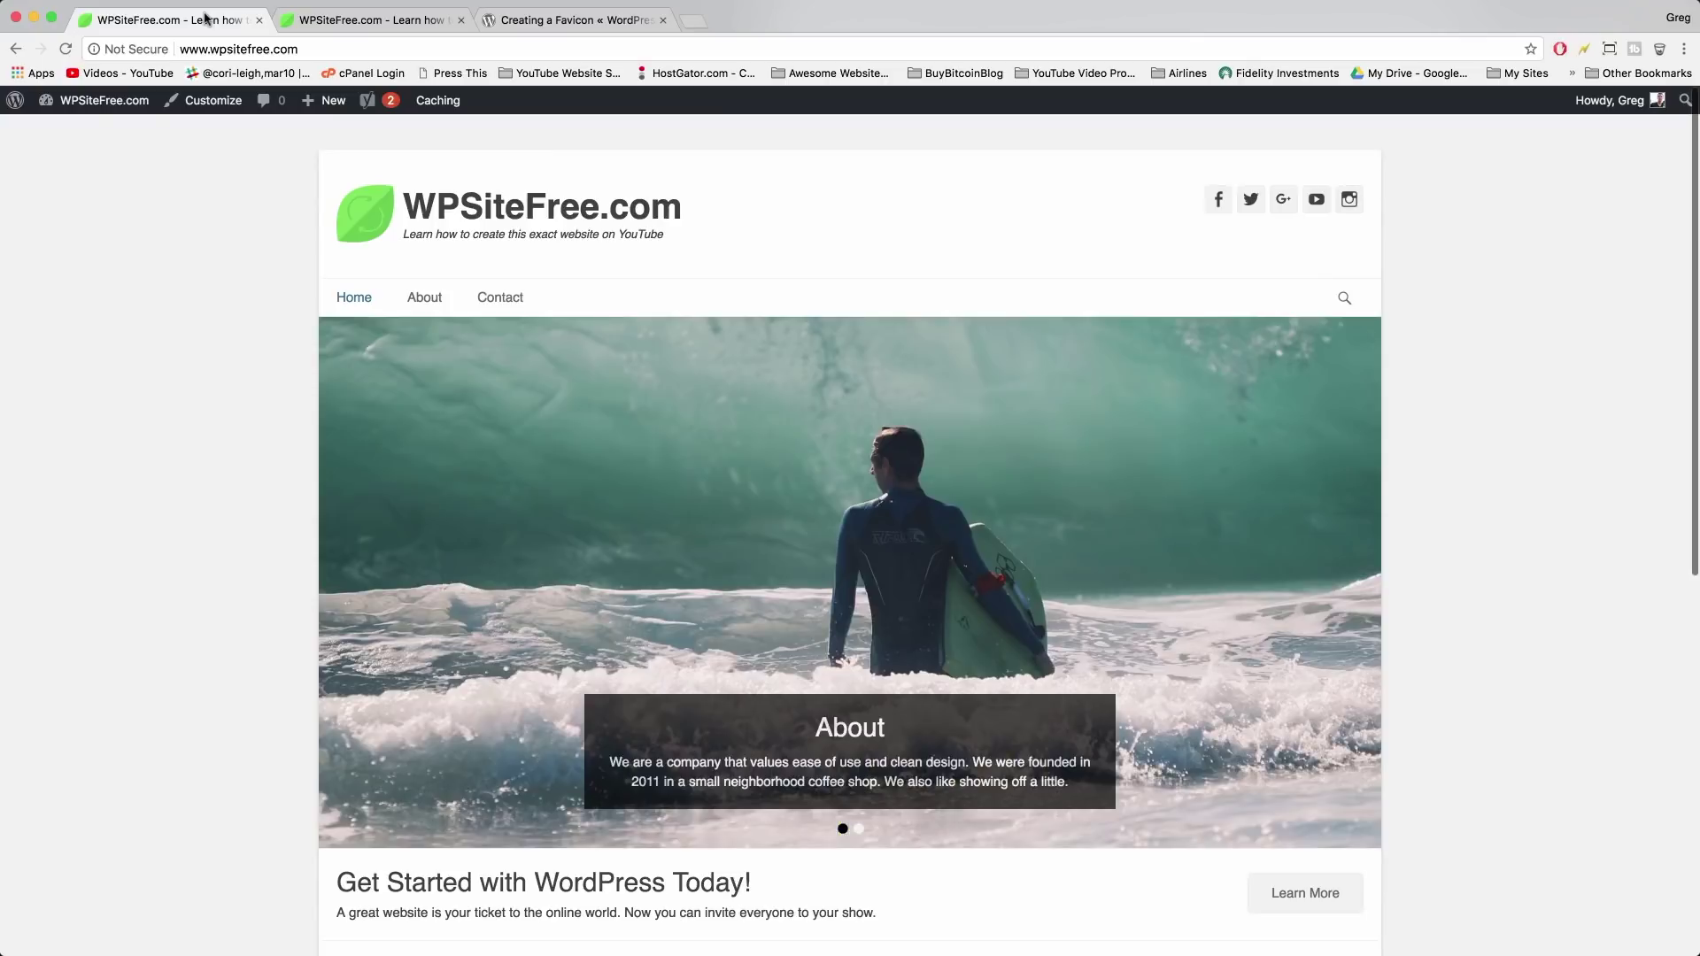
pyautogui.click(80, 104)
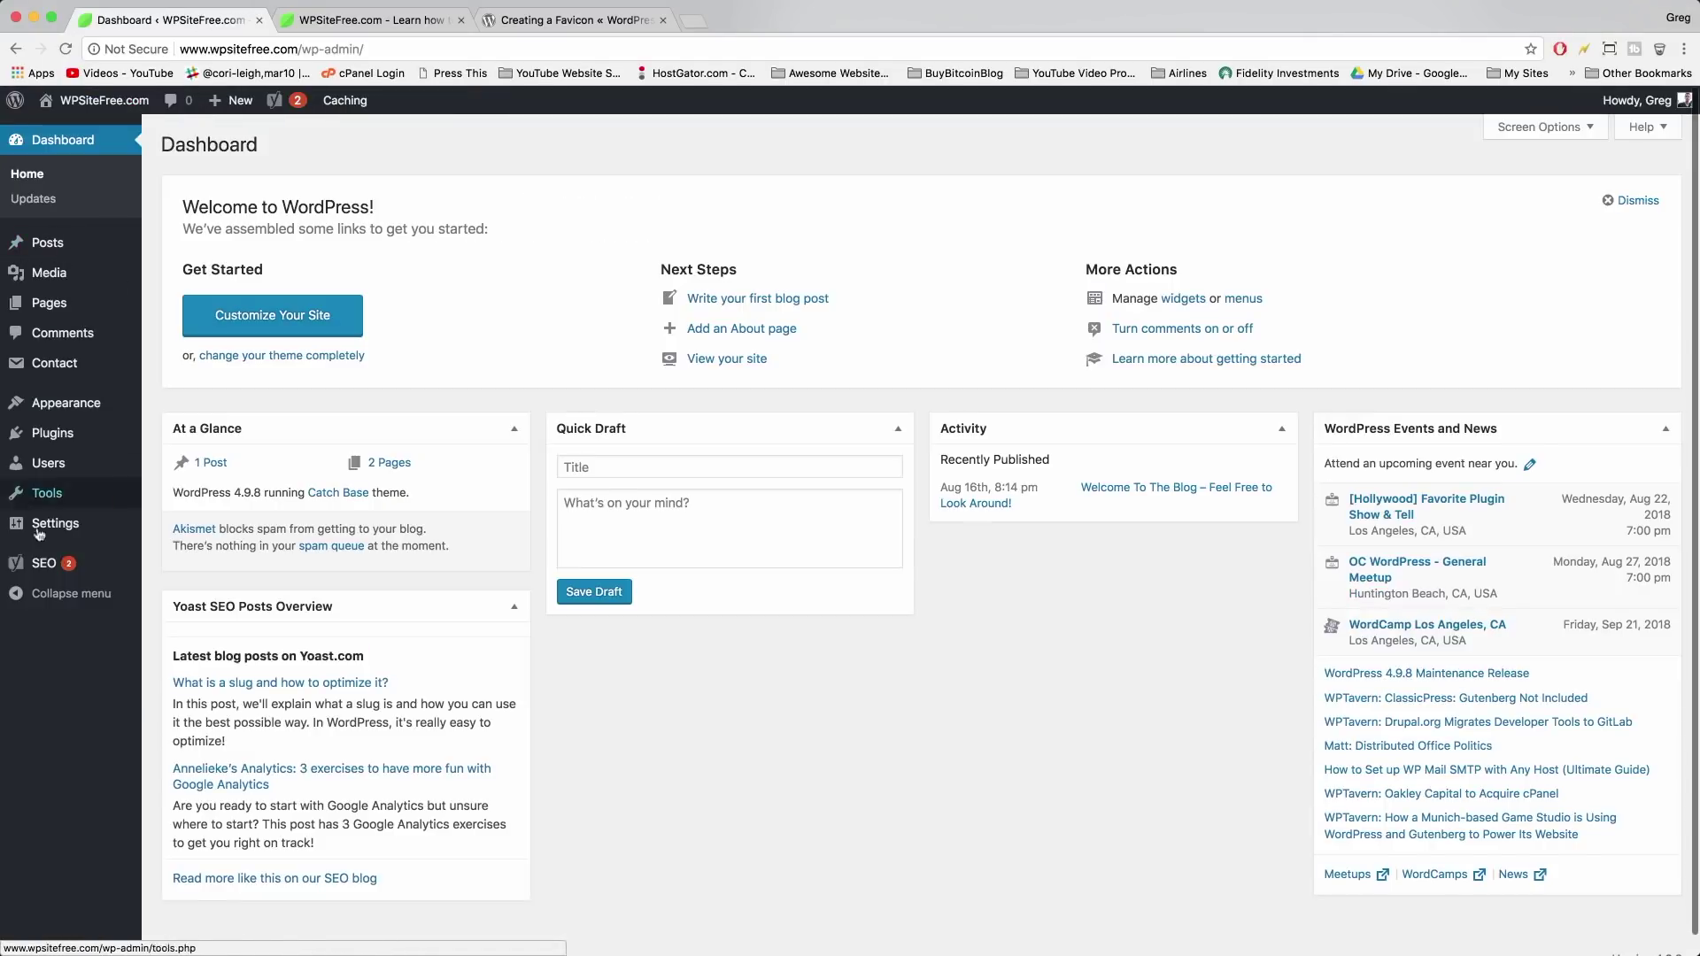
pyautogui.moveTo(102, 539)
pyautogui.click(188, 729)
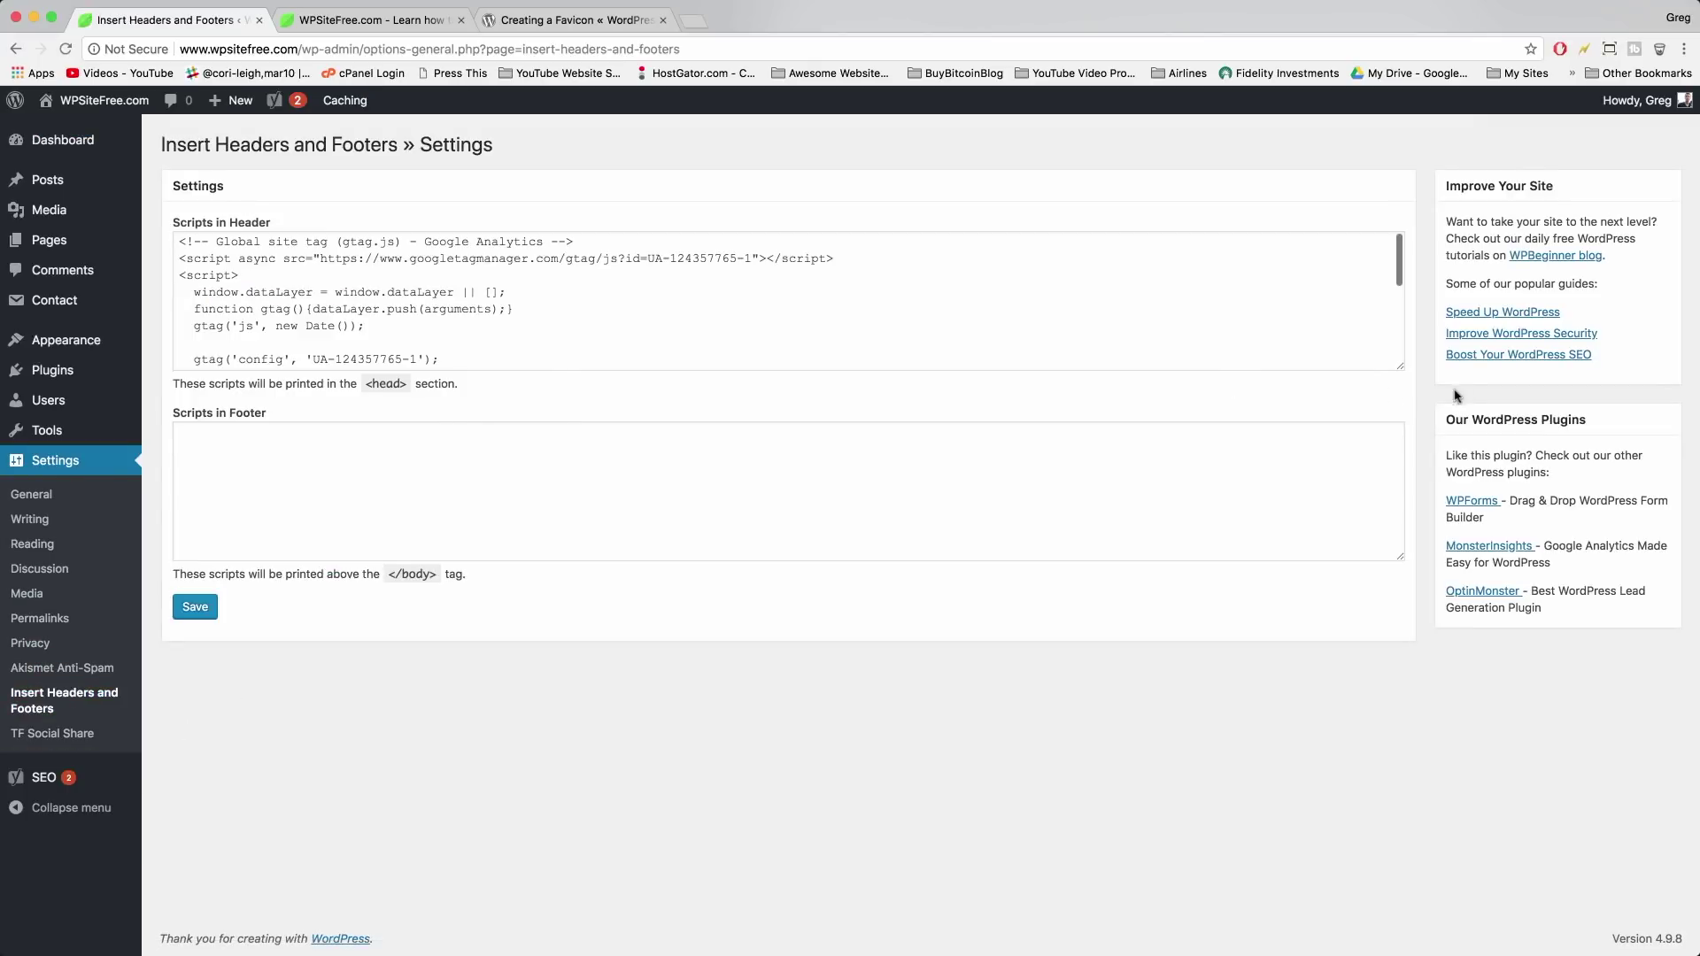
pyautogui.moveTo(1399, 367); pyautogui.dragTo(1384, 651)
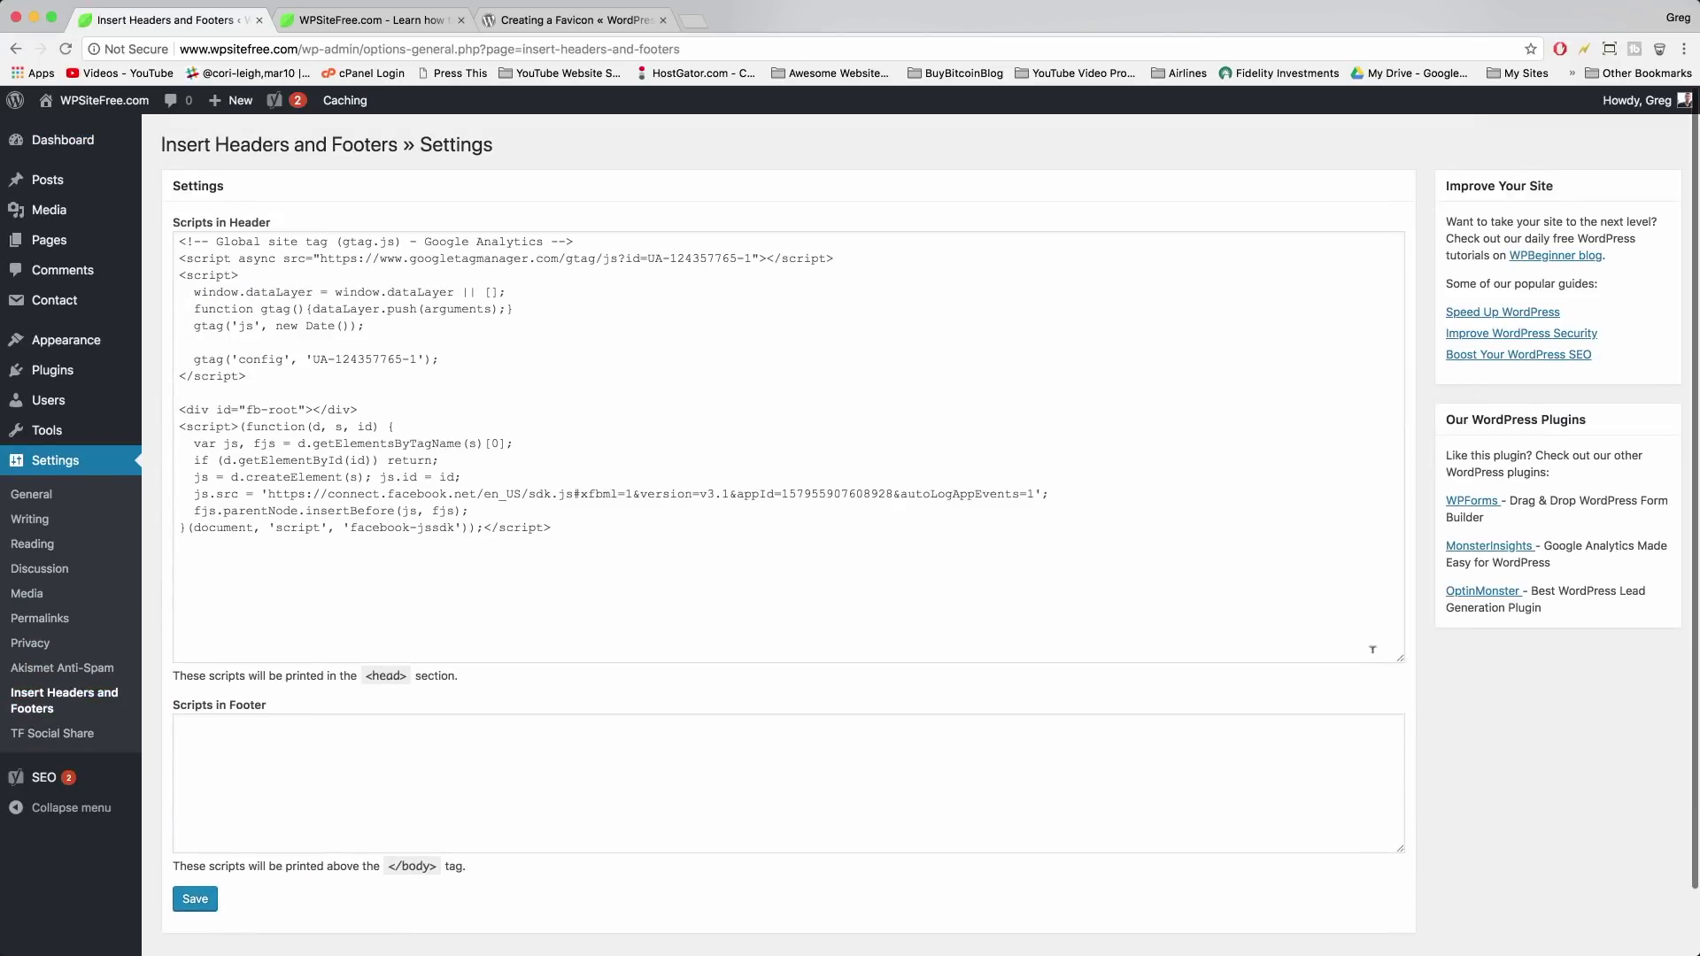
# Paste the favicon link line at the top of Scripts in Header
pyautogui.click(177, 240)
pyautogui.press('Return')
pyautogui.press('Return')
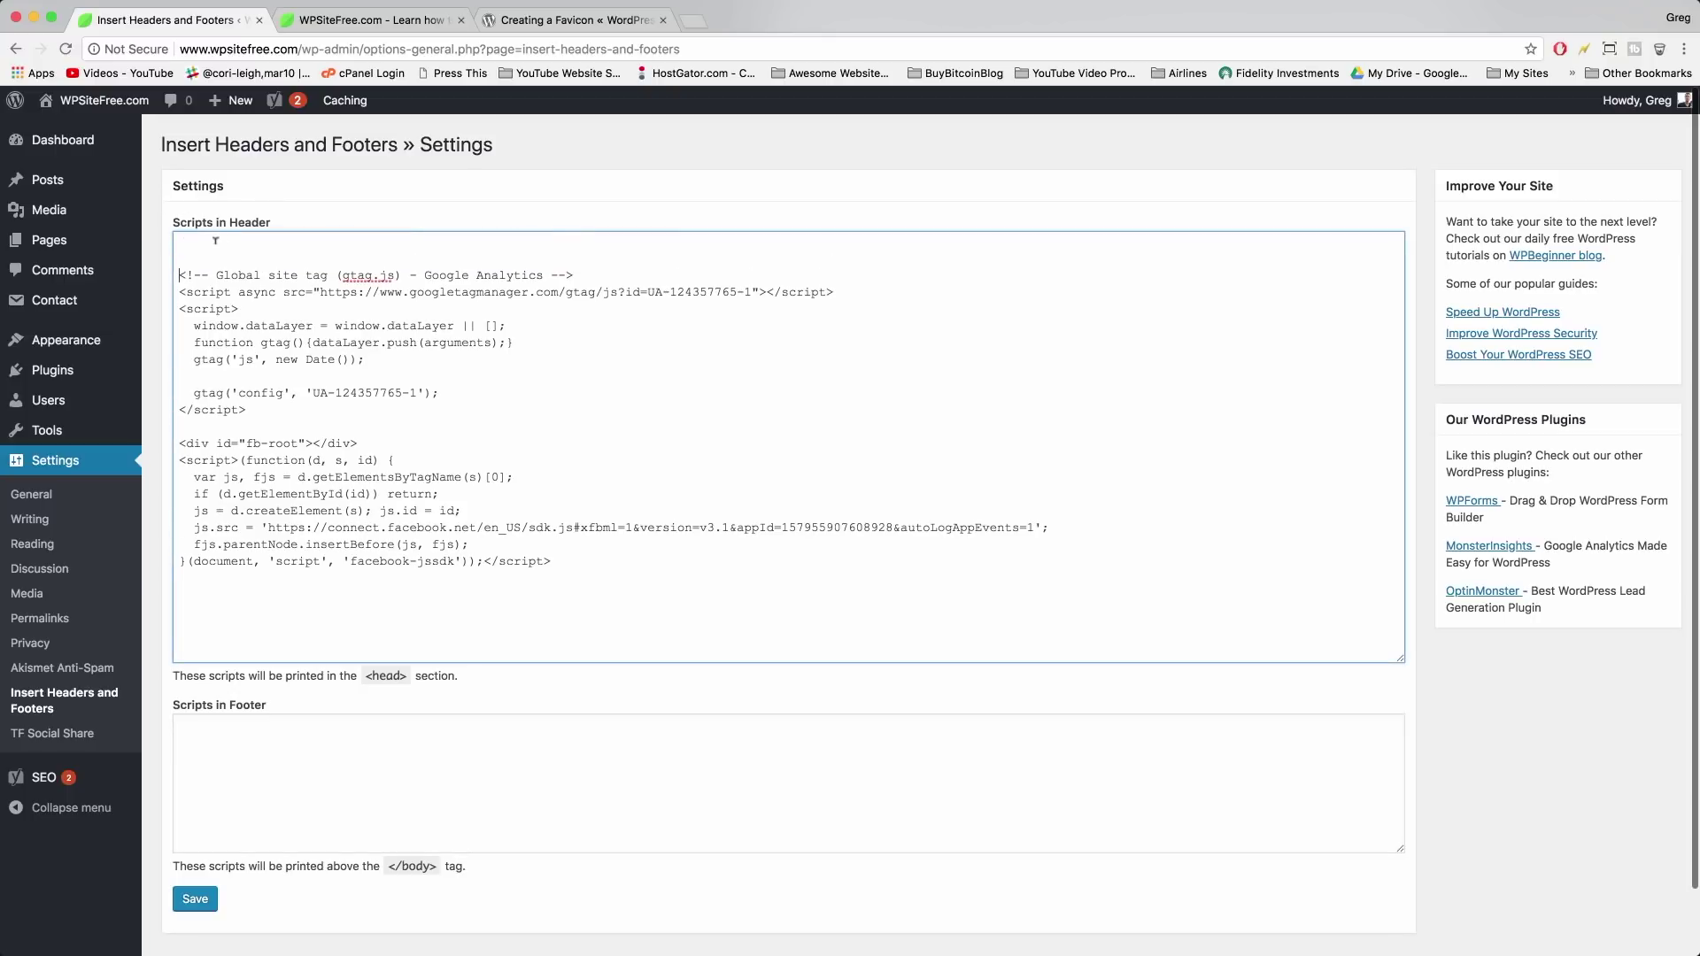
pyautogui.rightClick(223, 240)
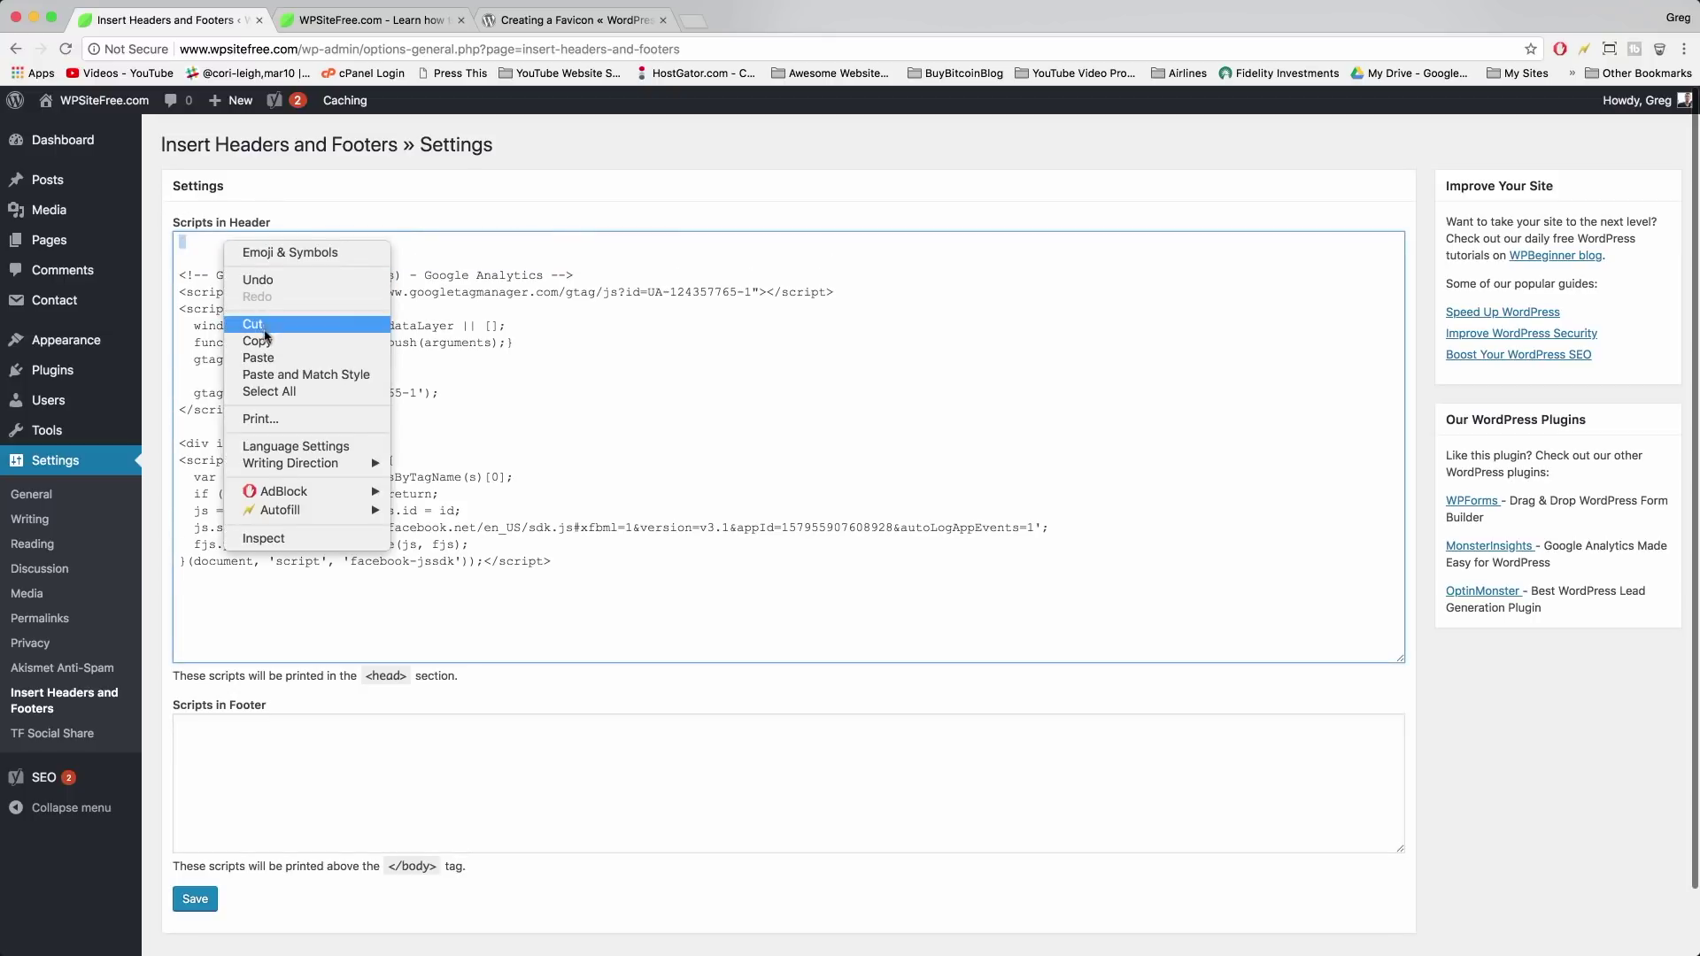
pyautogui.click(265, 359)
pyautogui.press('Return')
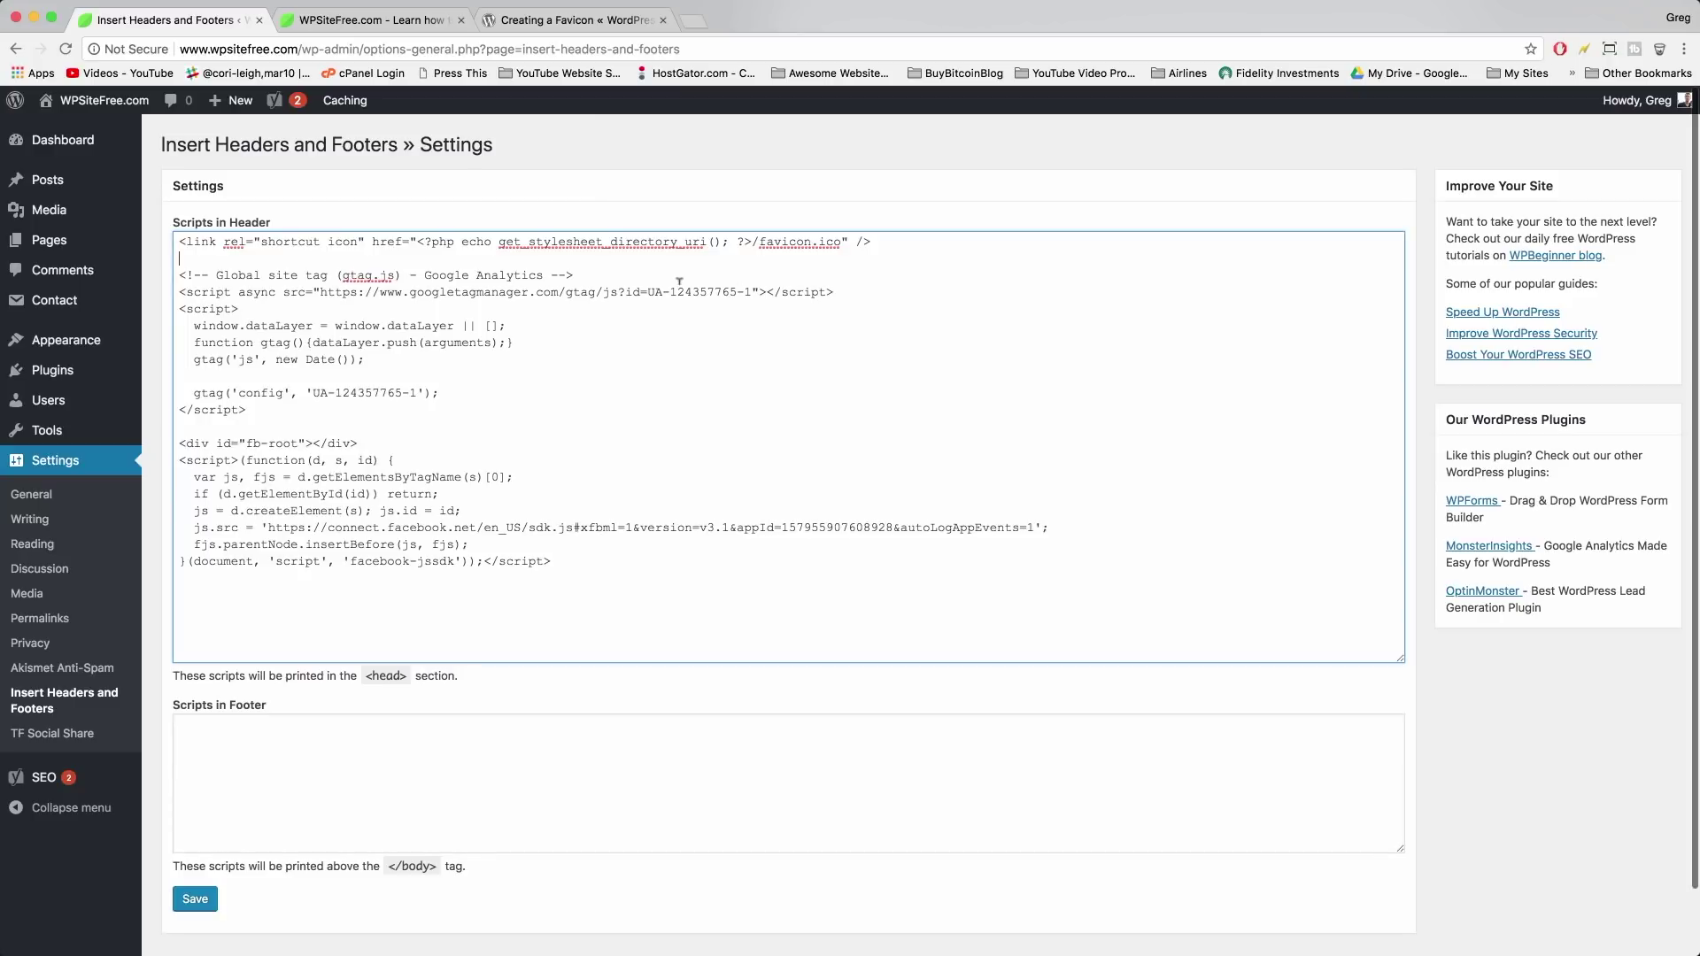
# Check the guide's step 5, then delete the <?php … ?>/favicon.ico path from the href
pyautogui.click(584, 19)
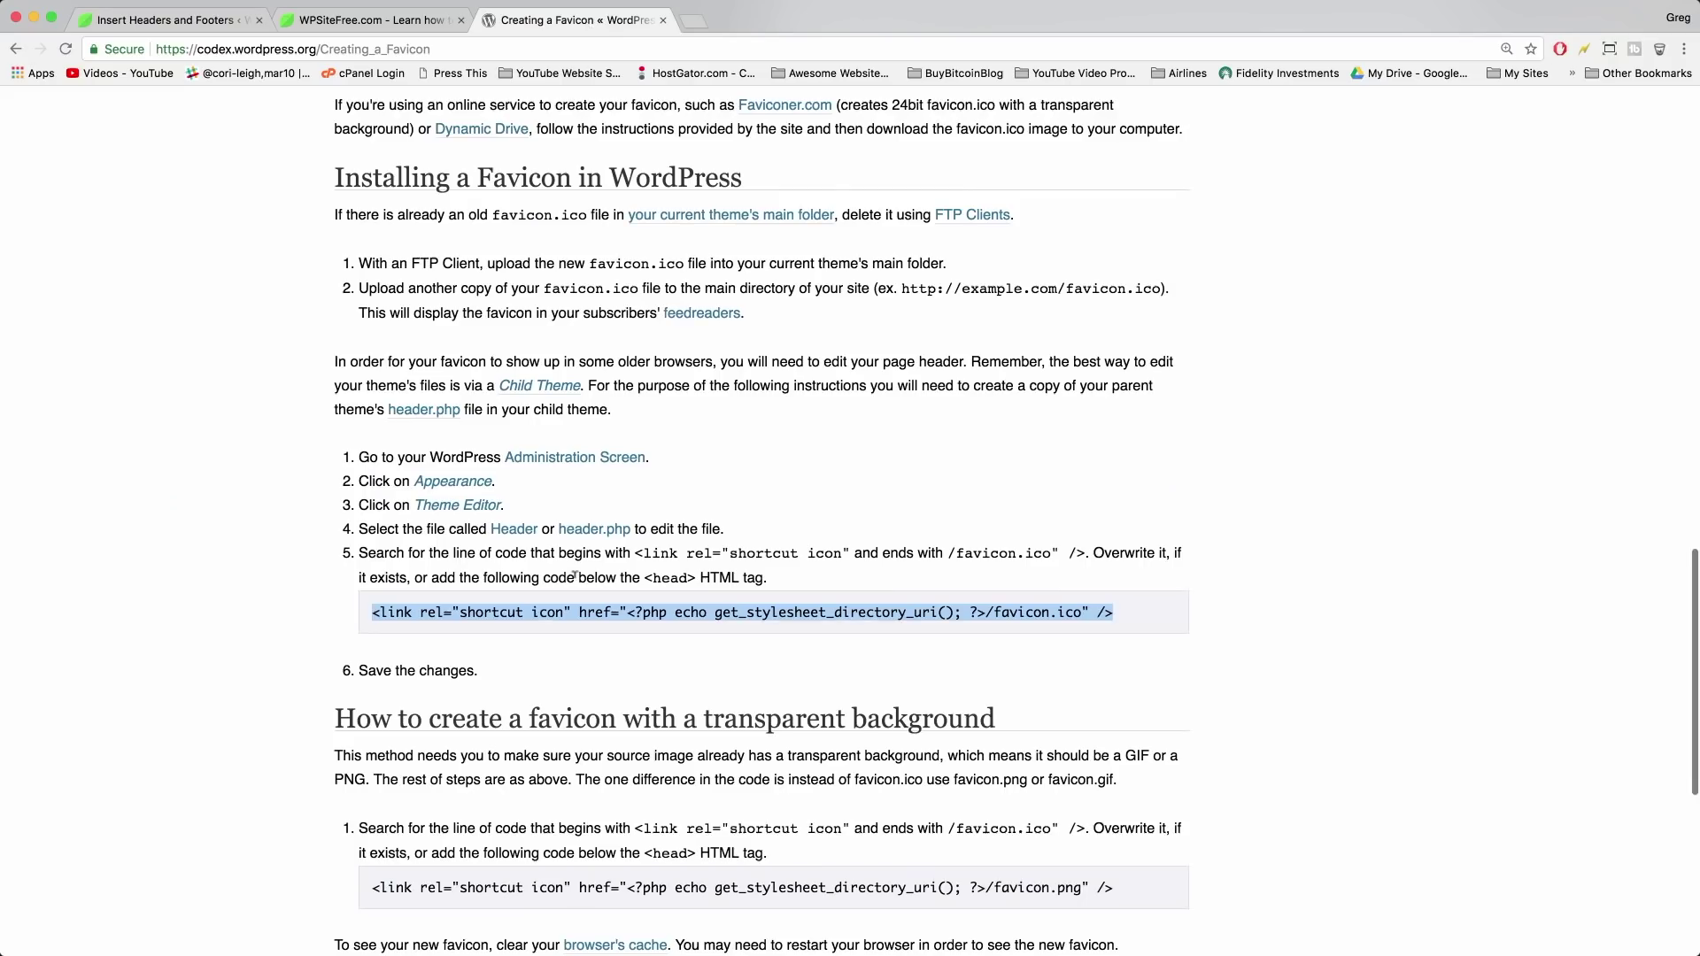
pyautogui.moveTo(481, 577); pyautogui.dragTo(641, 580)
pyautogui.click(664, 574)
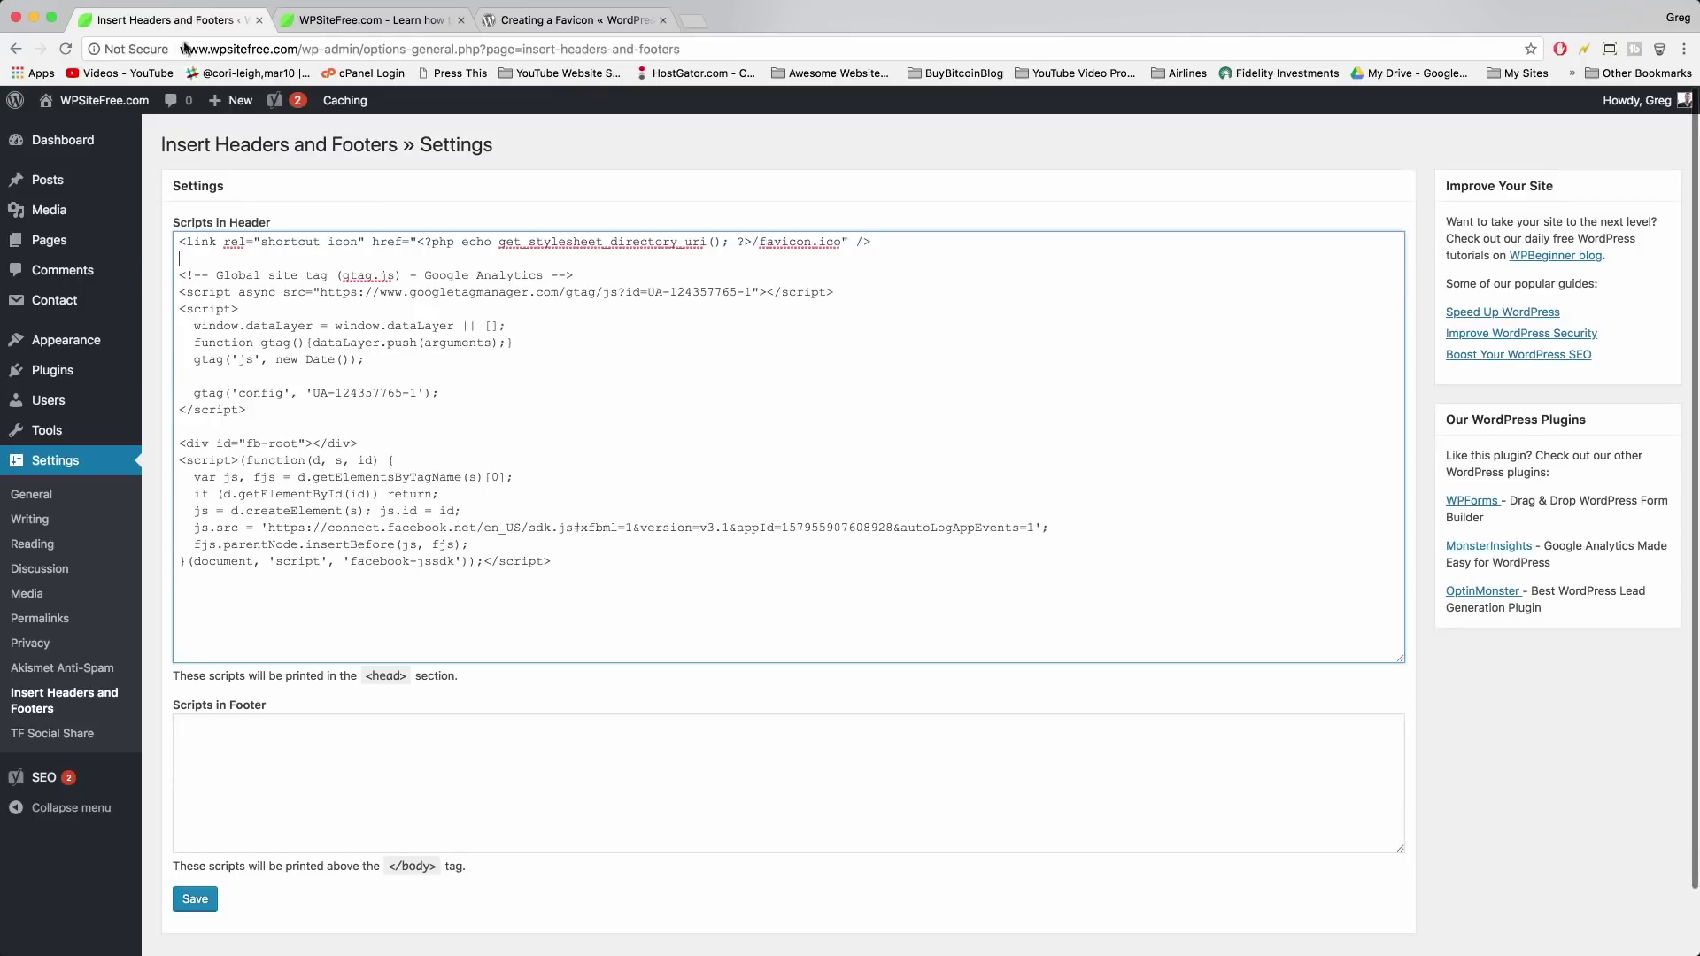
pyautogui.click(165, 19)
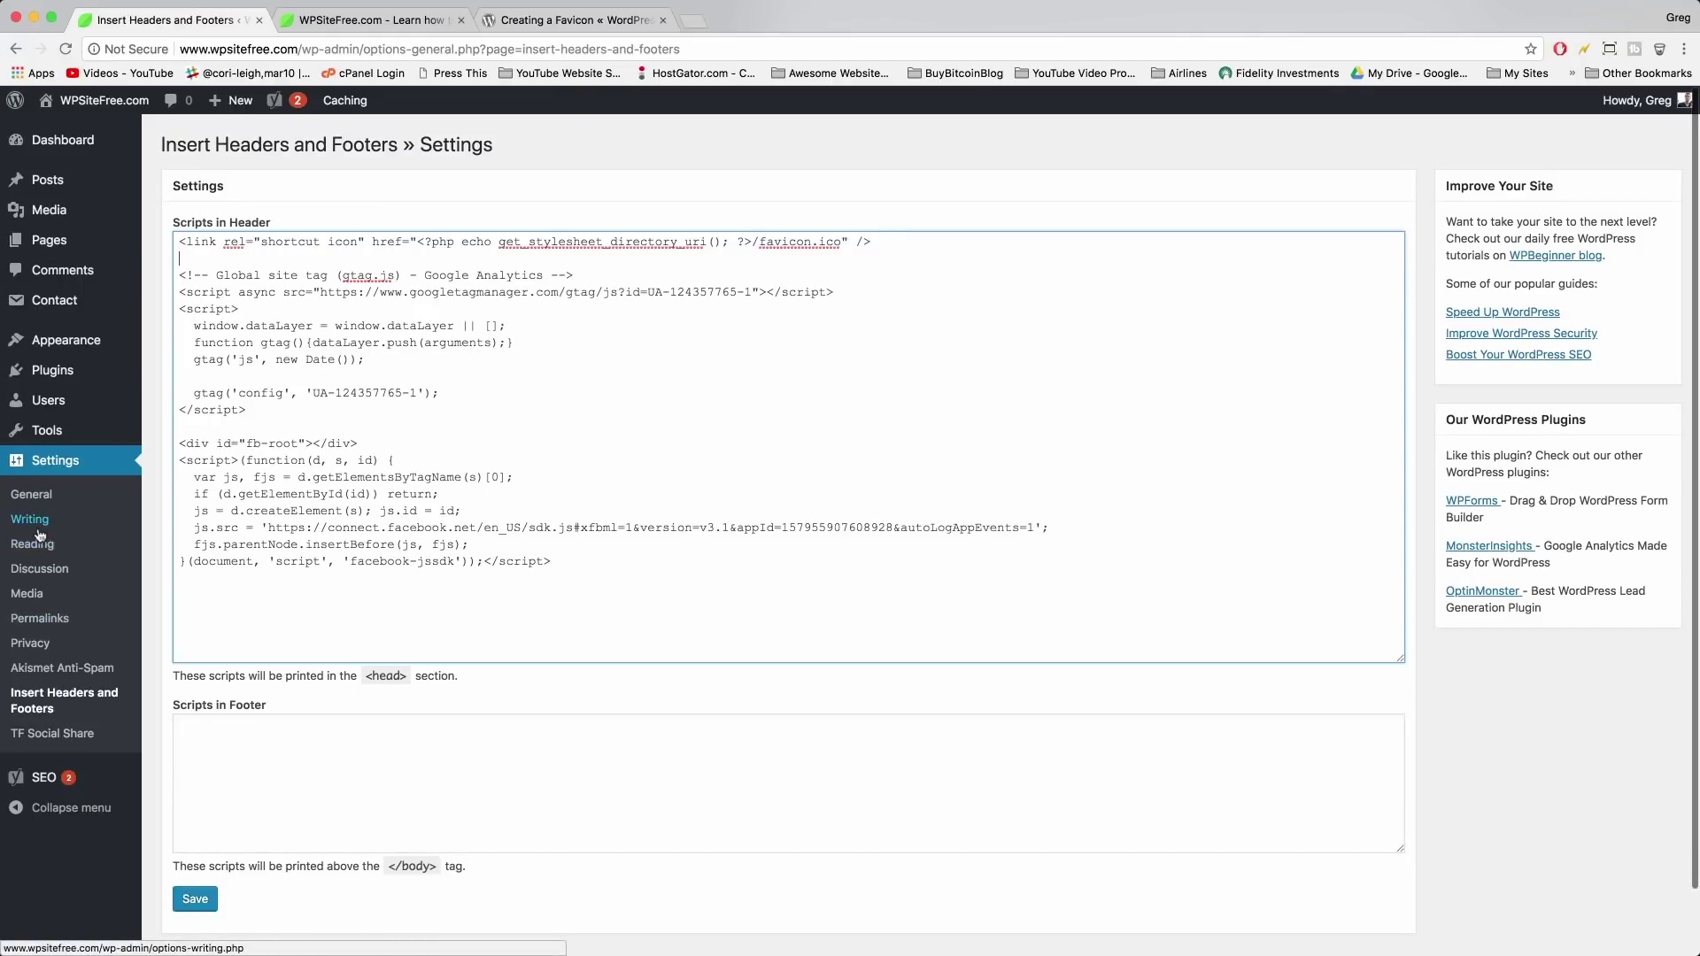
pyautogui.press('Left')
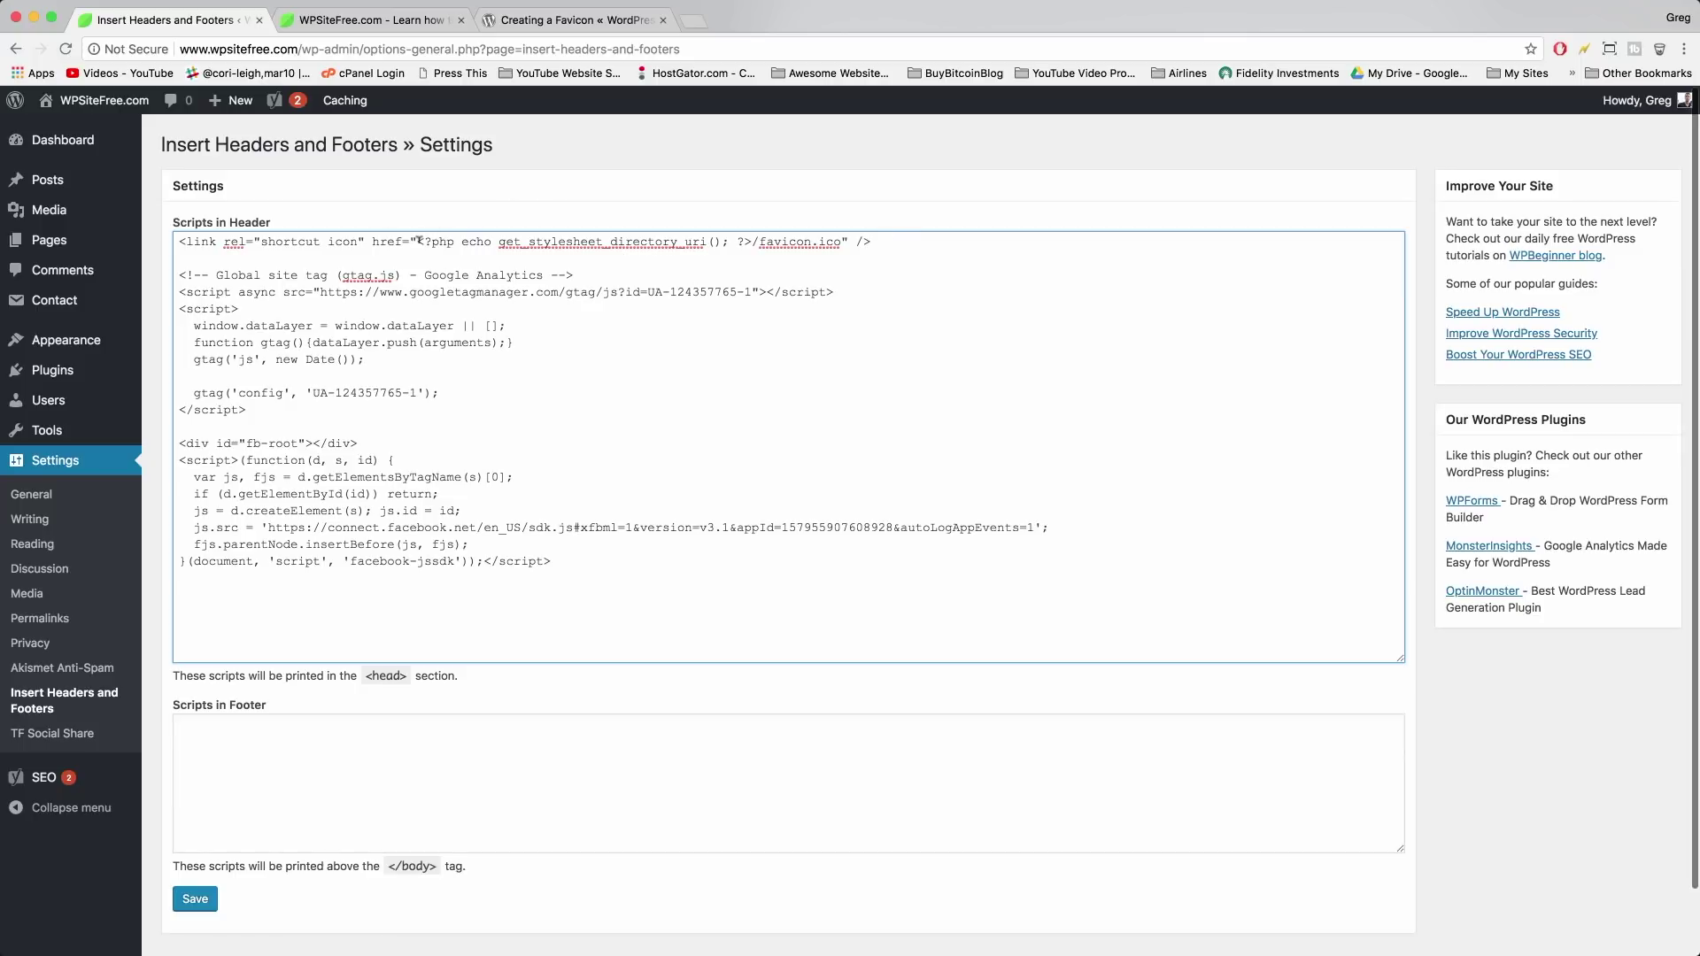
pyautogui.moveTo(418, 242); pyautogui.dragTo(838, 241)
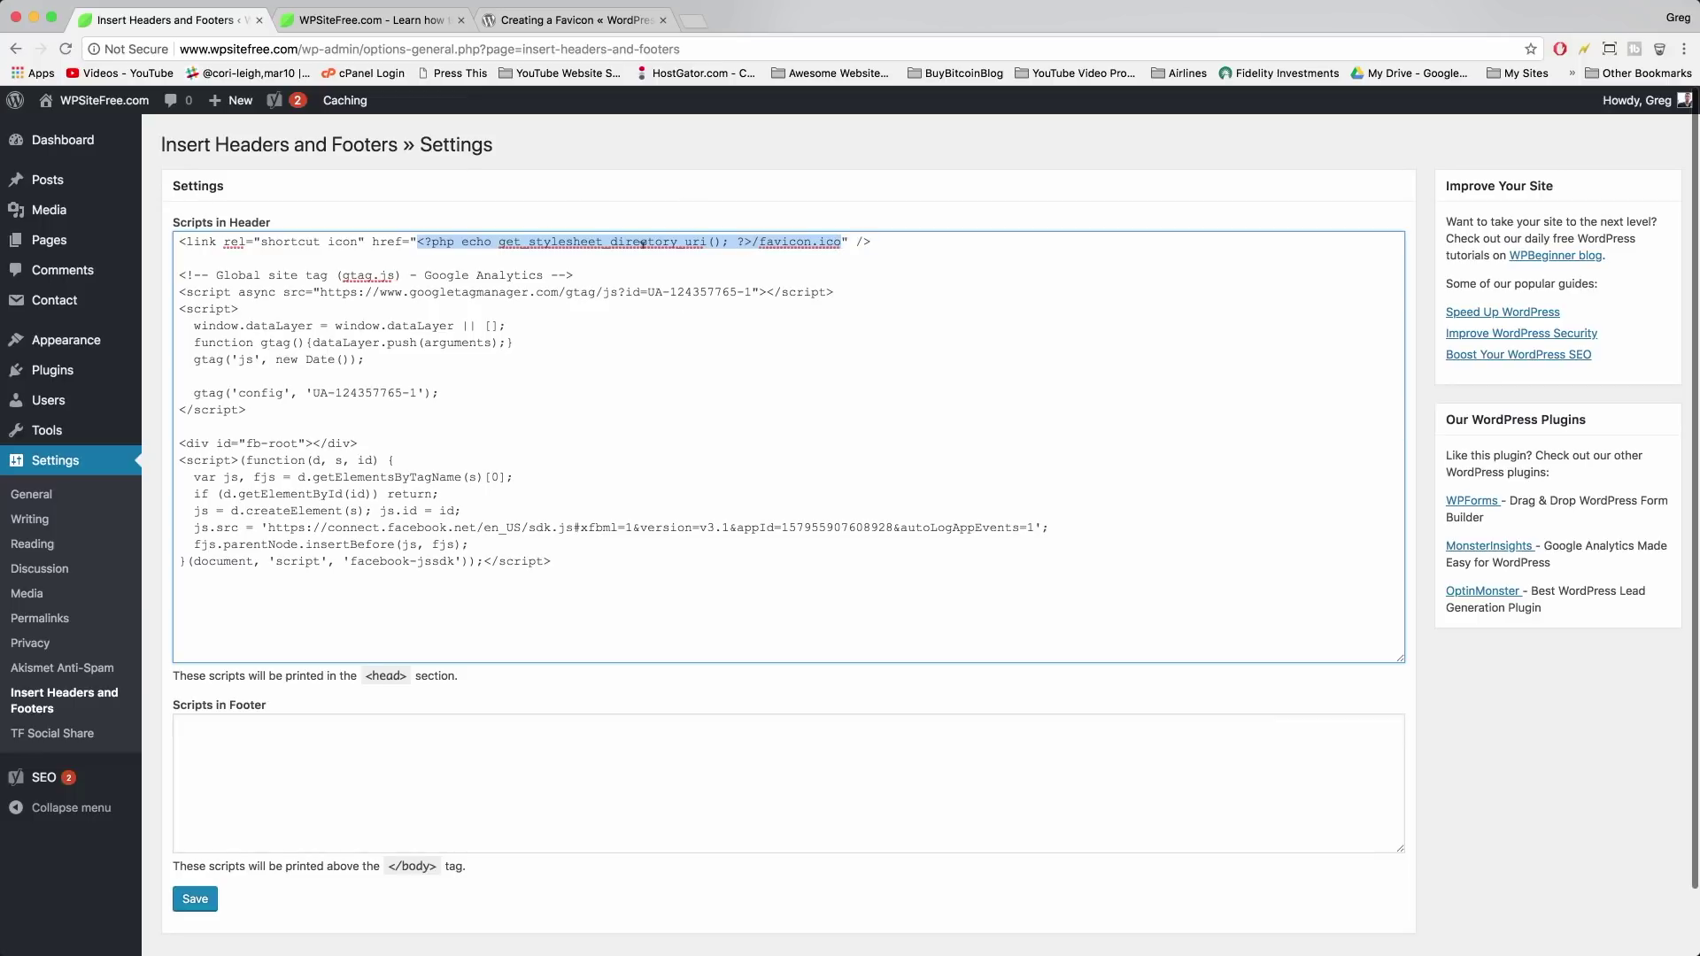
pyautogui.press('BackSpace')
# Copy the leaf-logo-v1.png file URL from the Media Library
pyautogui.click(354, 21)
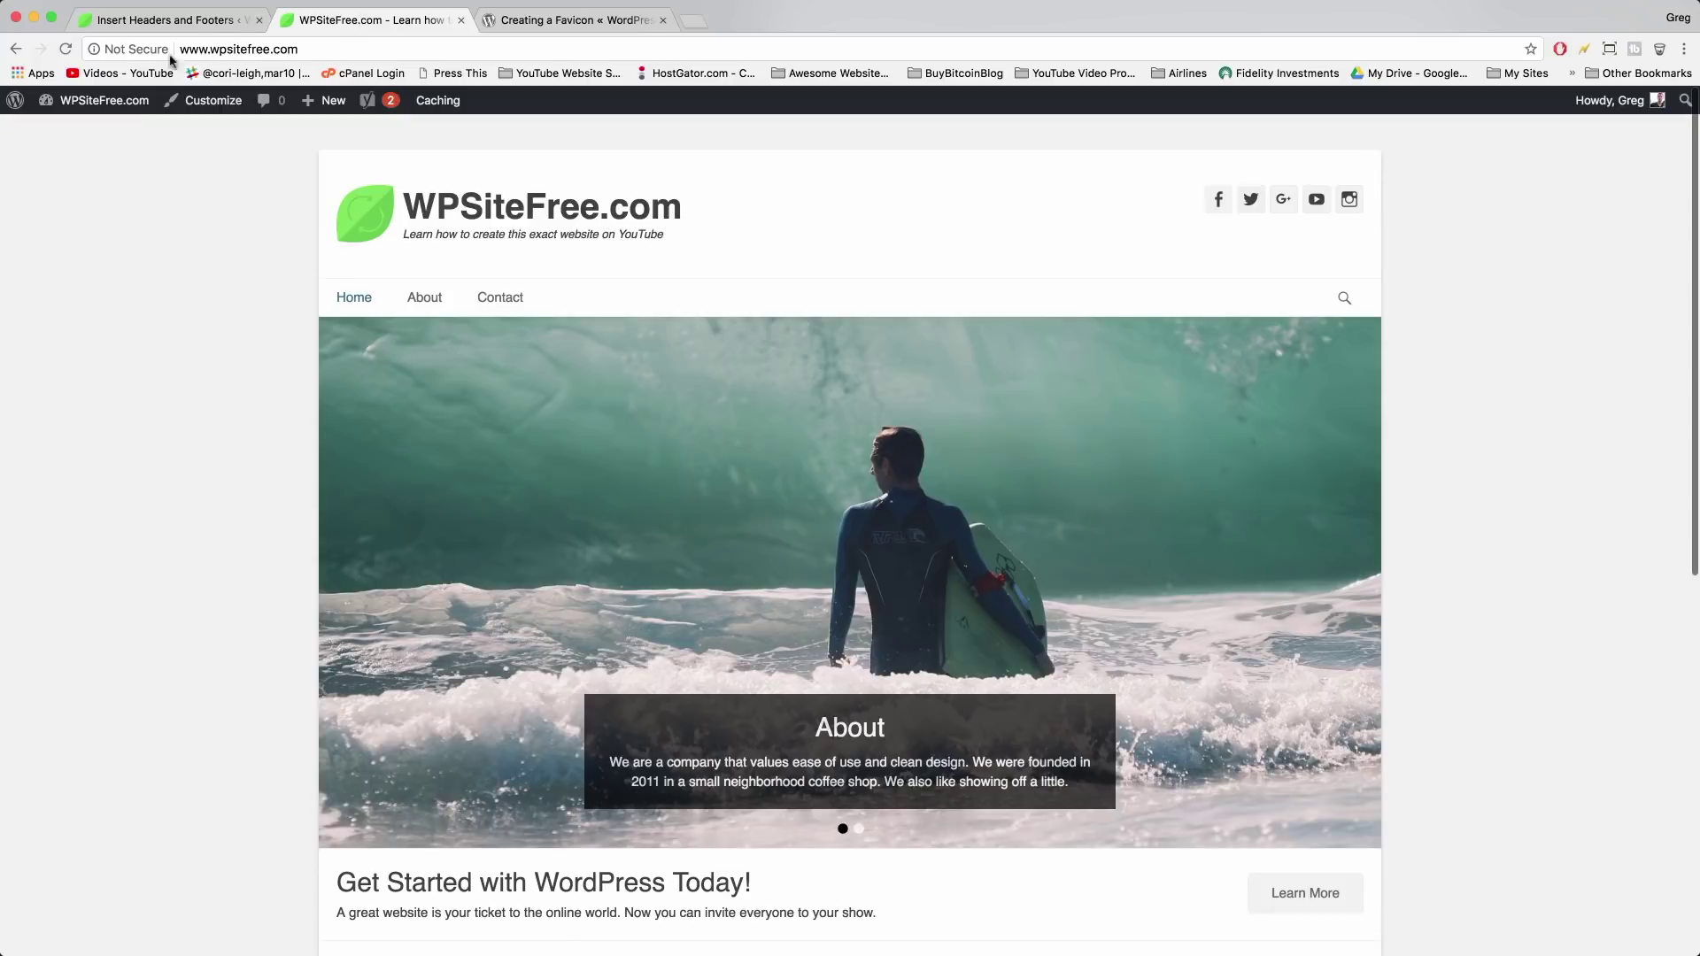
pyautogui.moveTo(122, 106)
pyautogui.press('super+r')
pyautogui.click(123, 108)
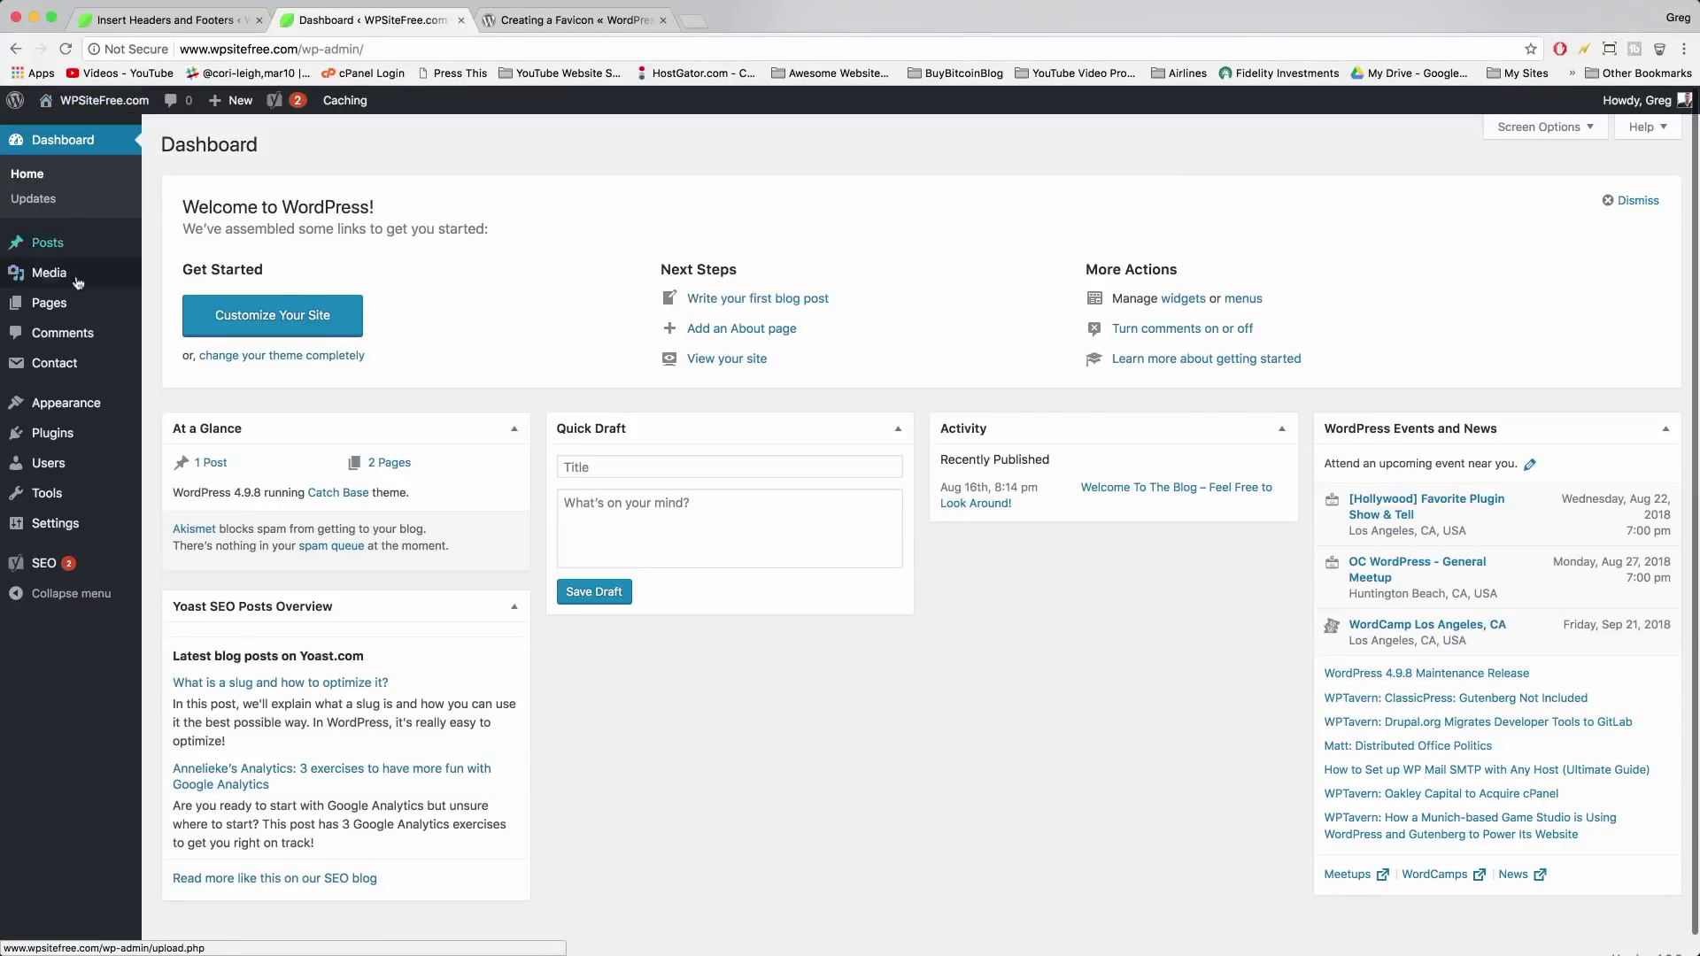
pyautogui.click(78, 282)
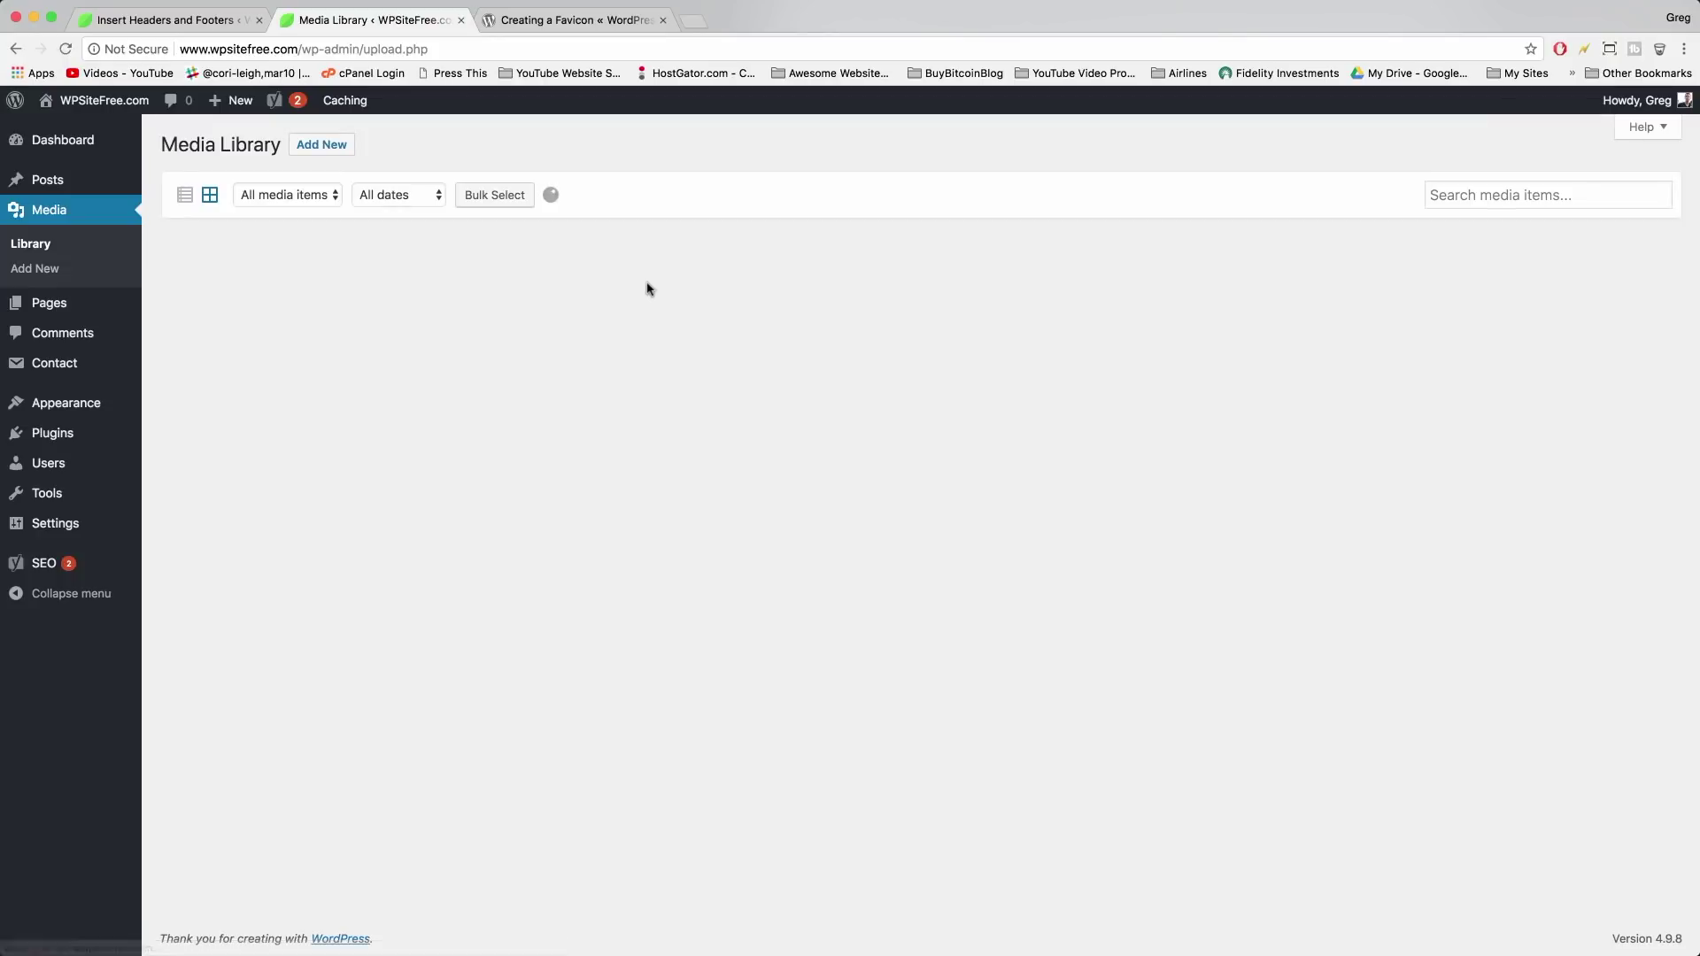
pyautogui.click(1336, 307)
pyautogui.click(1370, 290)
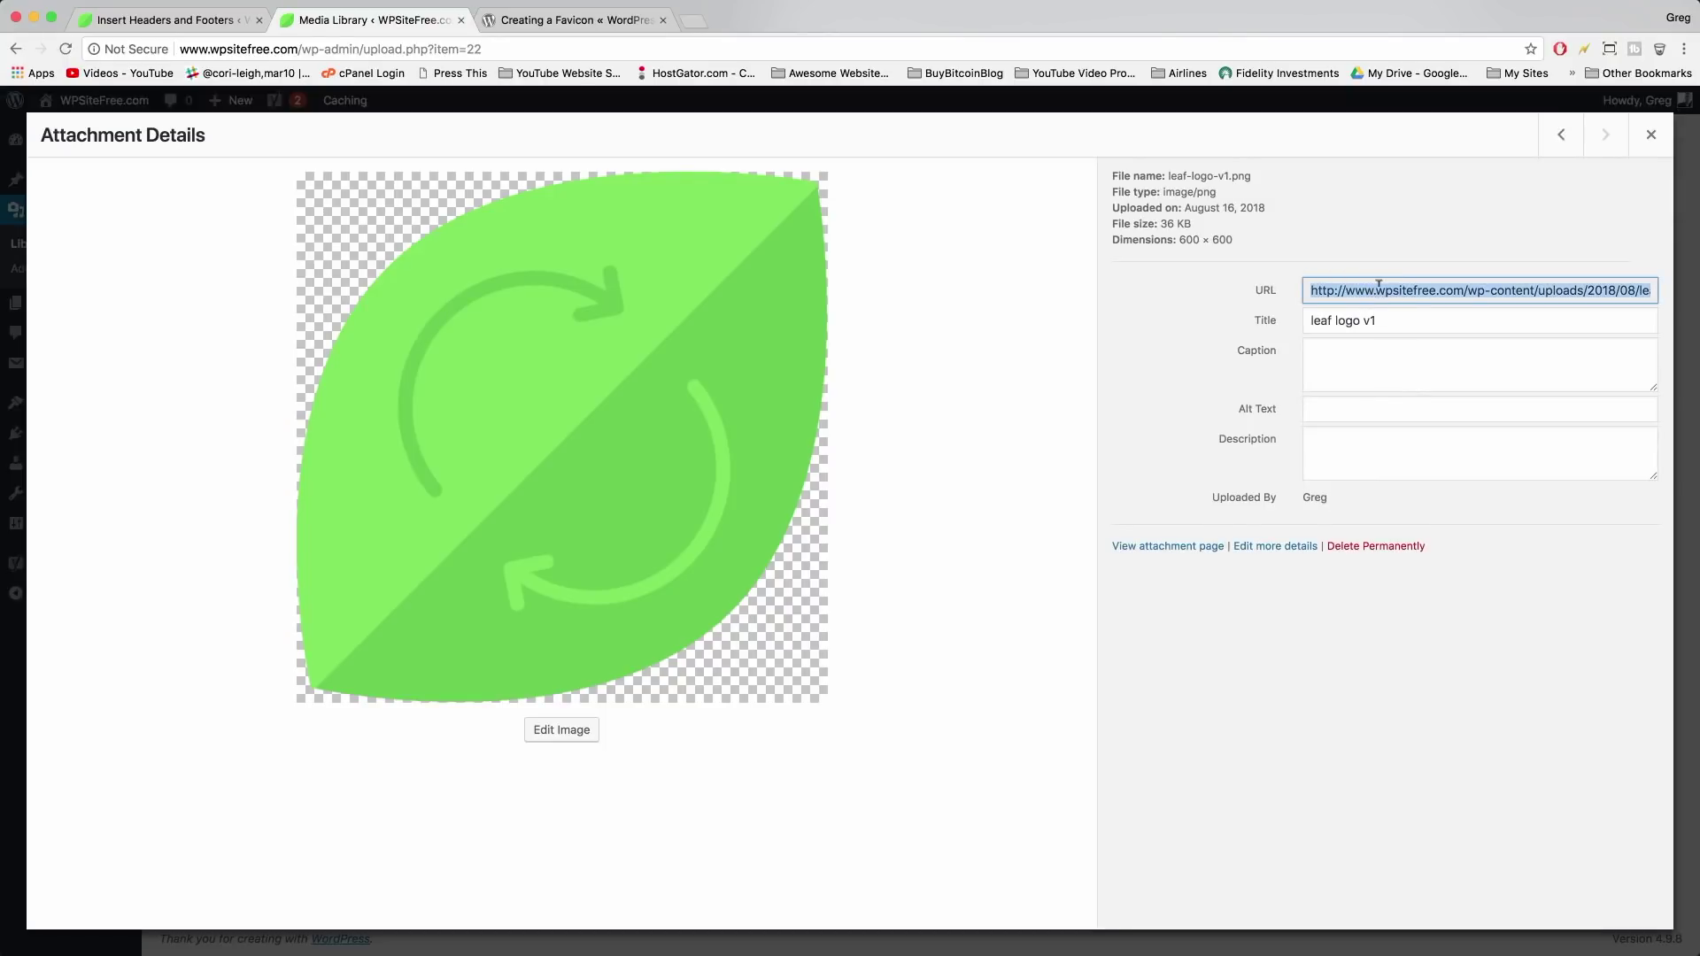
pyautogui.rightClick(1379, 290)
pyautogui.click(1415, 330)
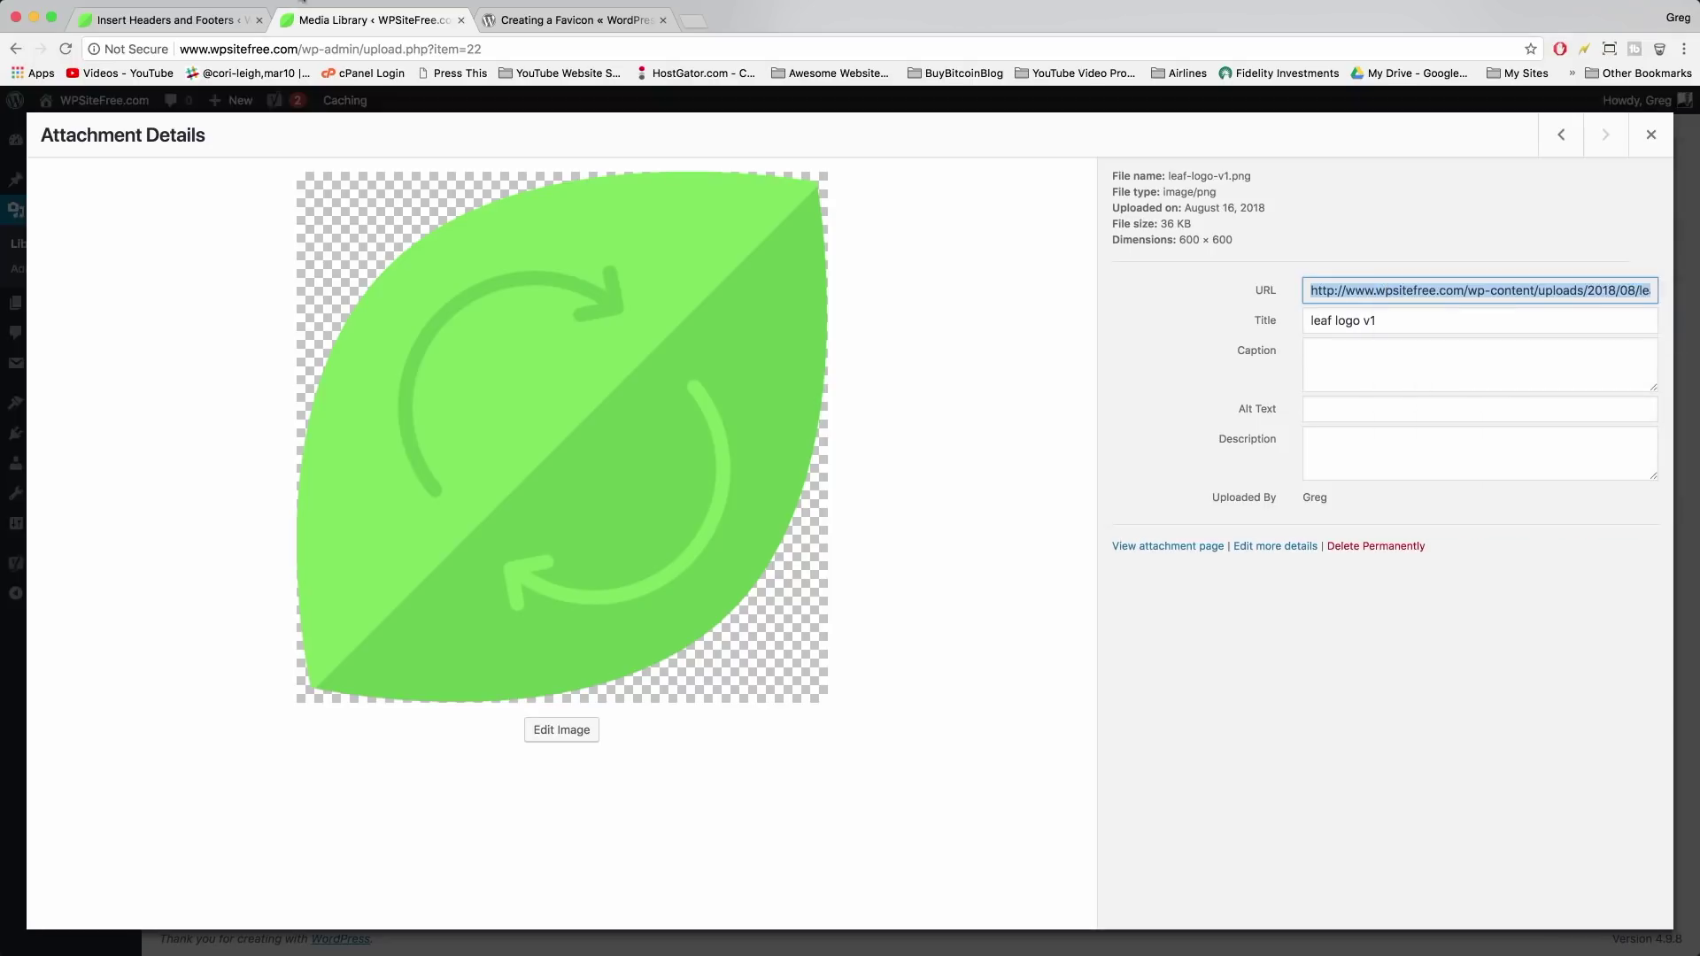
# Paste the leaf-logo-v1.png URL into the empty href, save the header scripts, and view the site
pyautogui.click(168, 19)
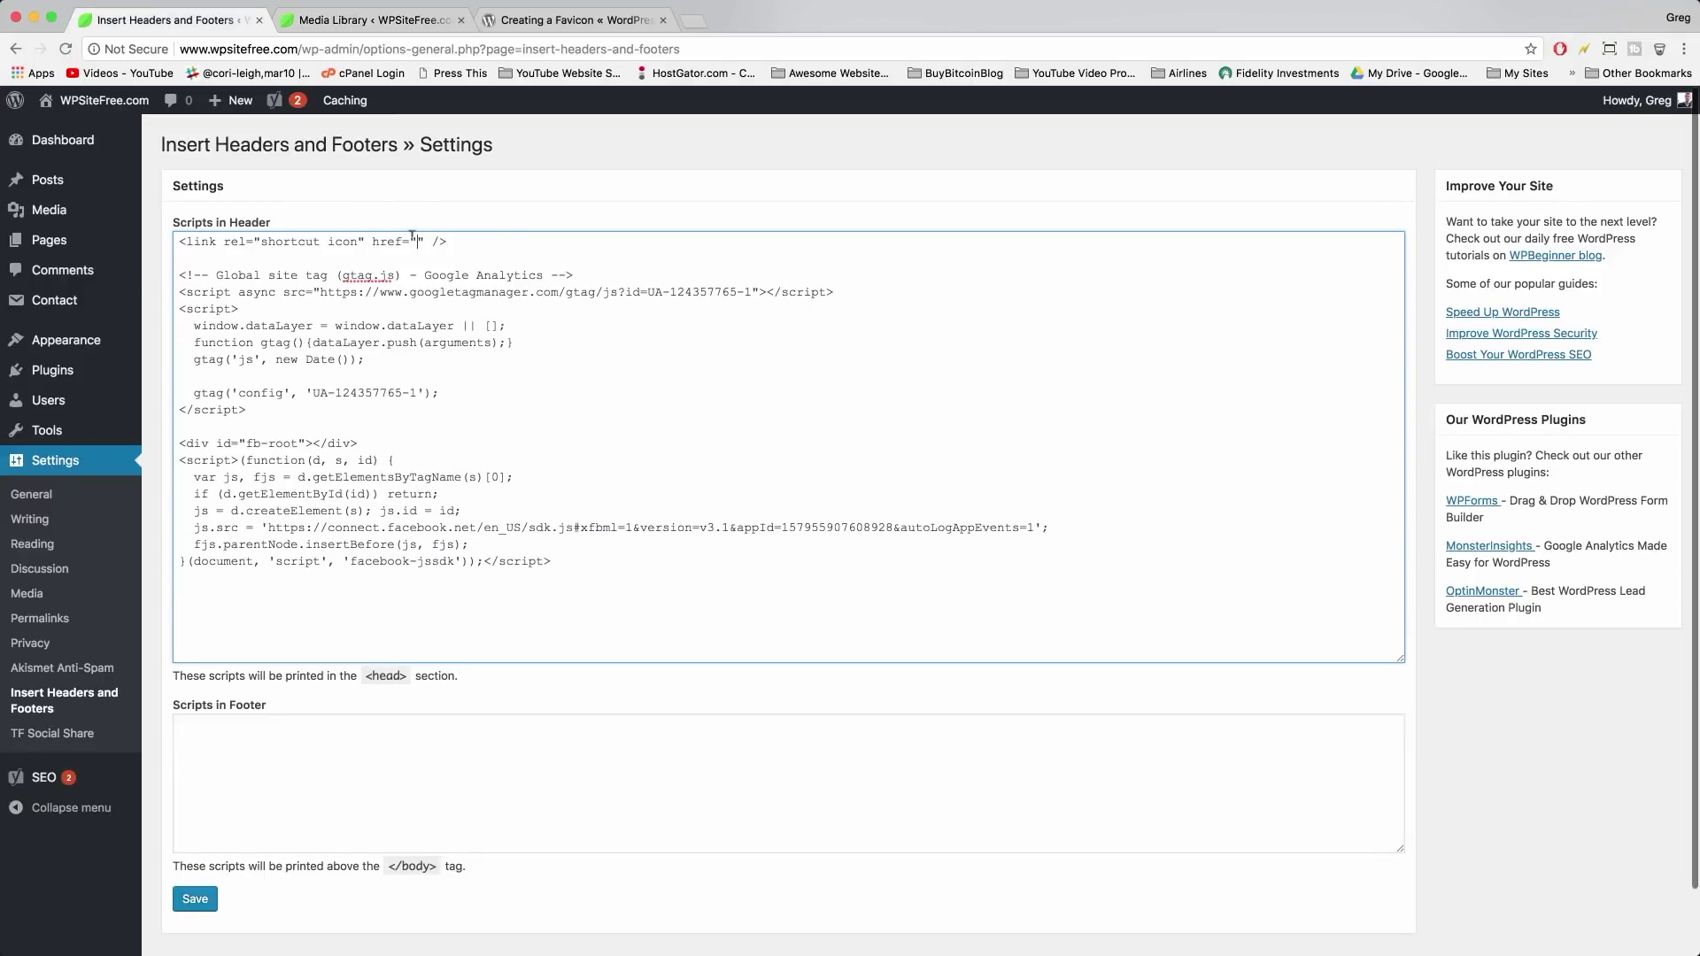
pyautogui.press('super+v')
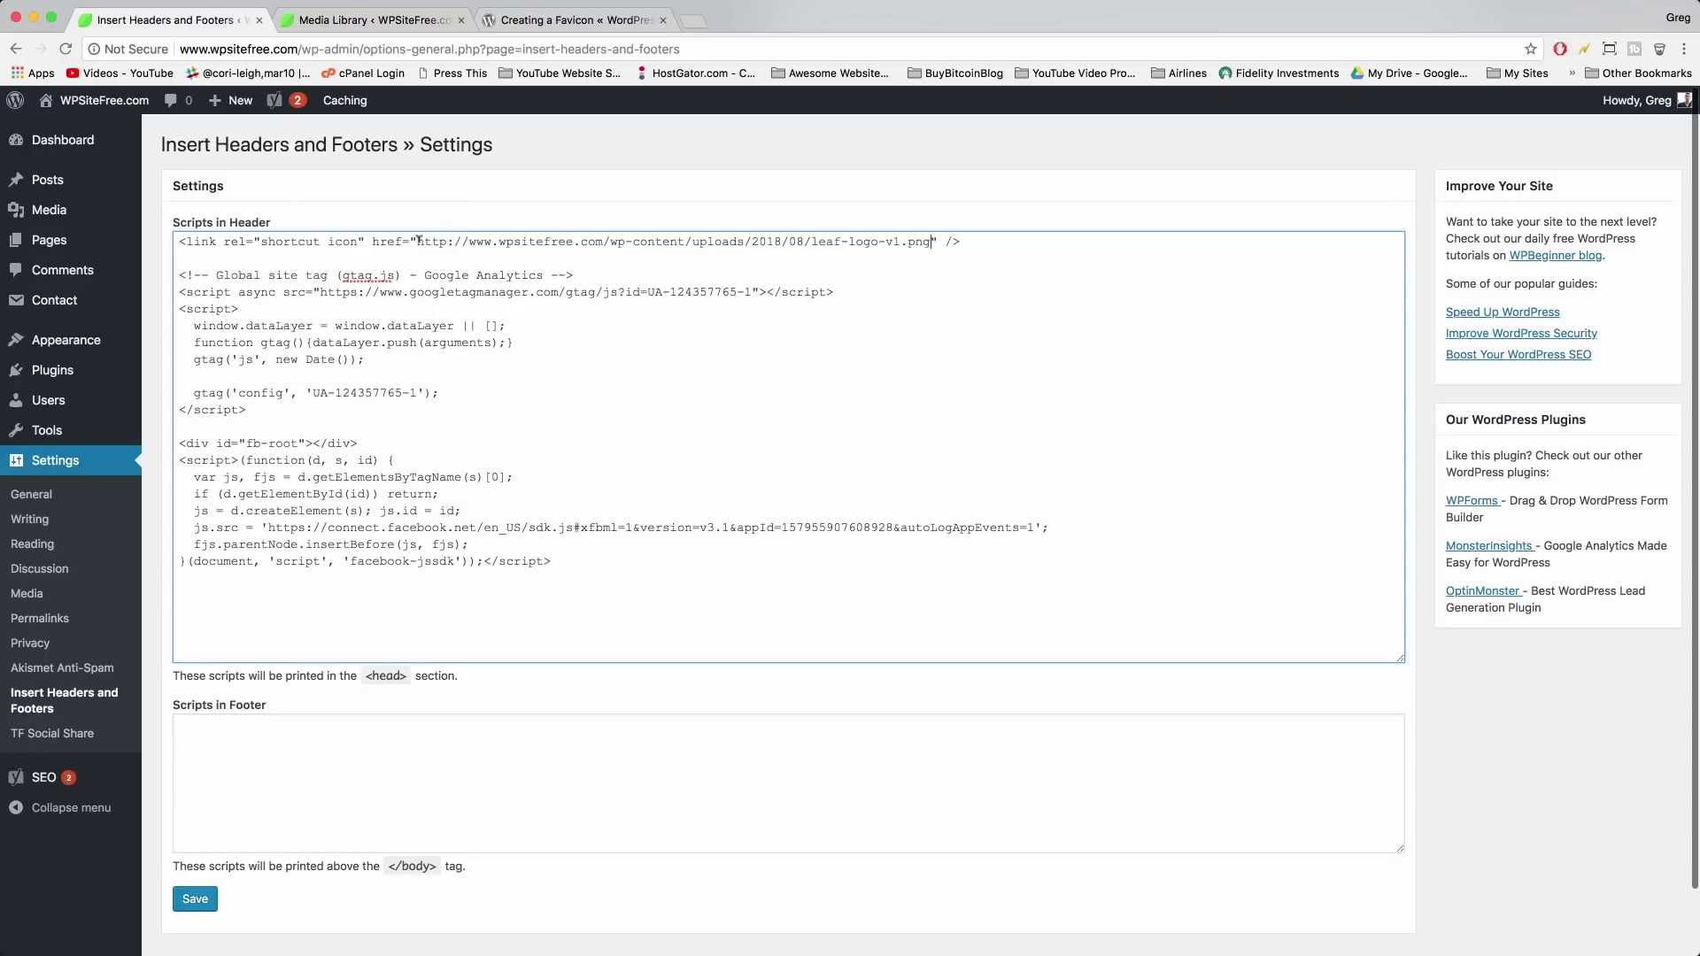
pyautogui.click(211, 902)
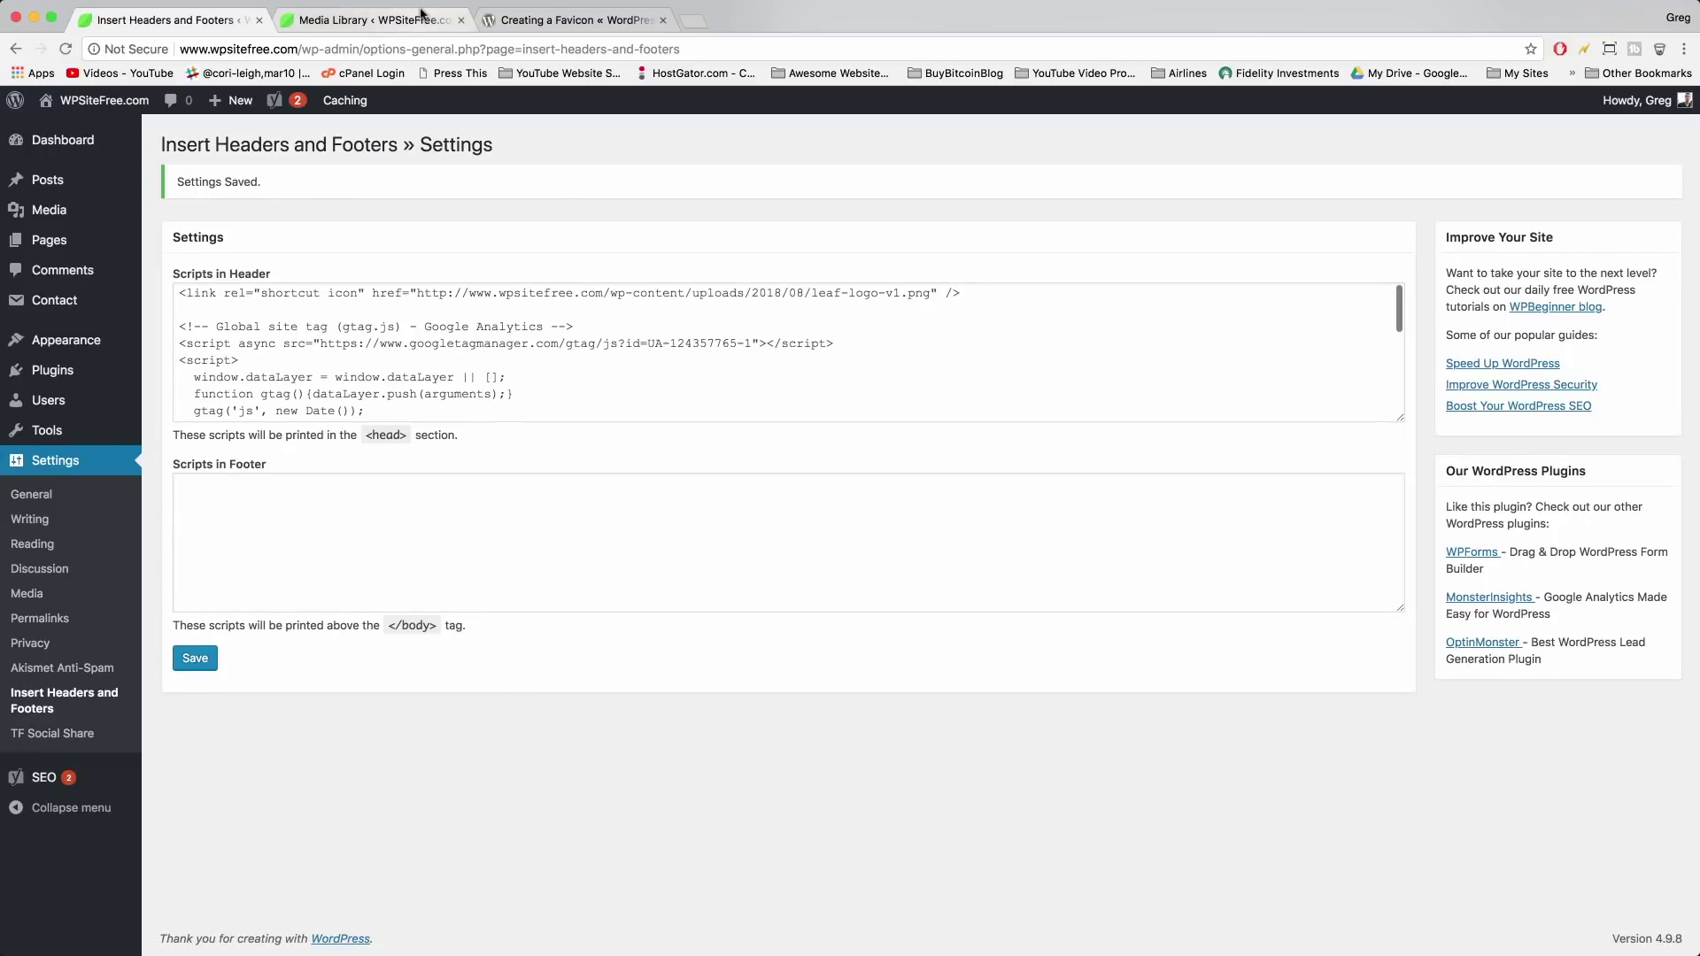
pyautogui.click(402, 13)
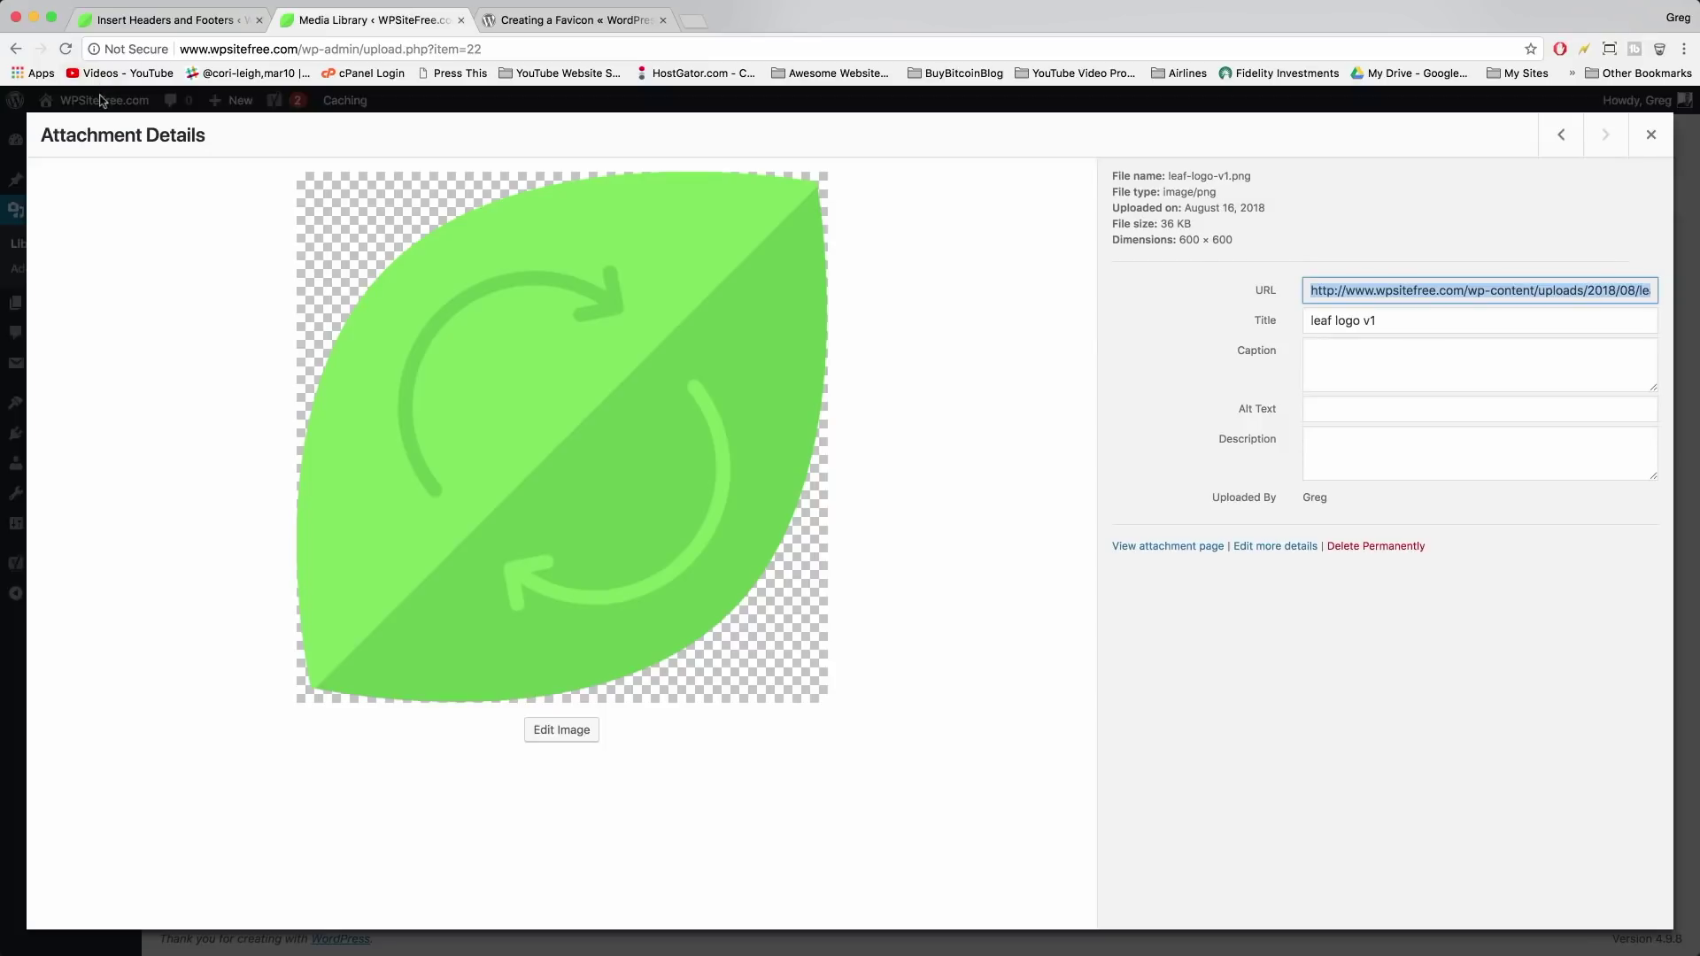
pyautogui.click(100, 100)
pyautogui.click(111, 102)
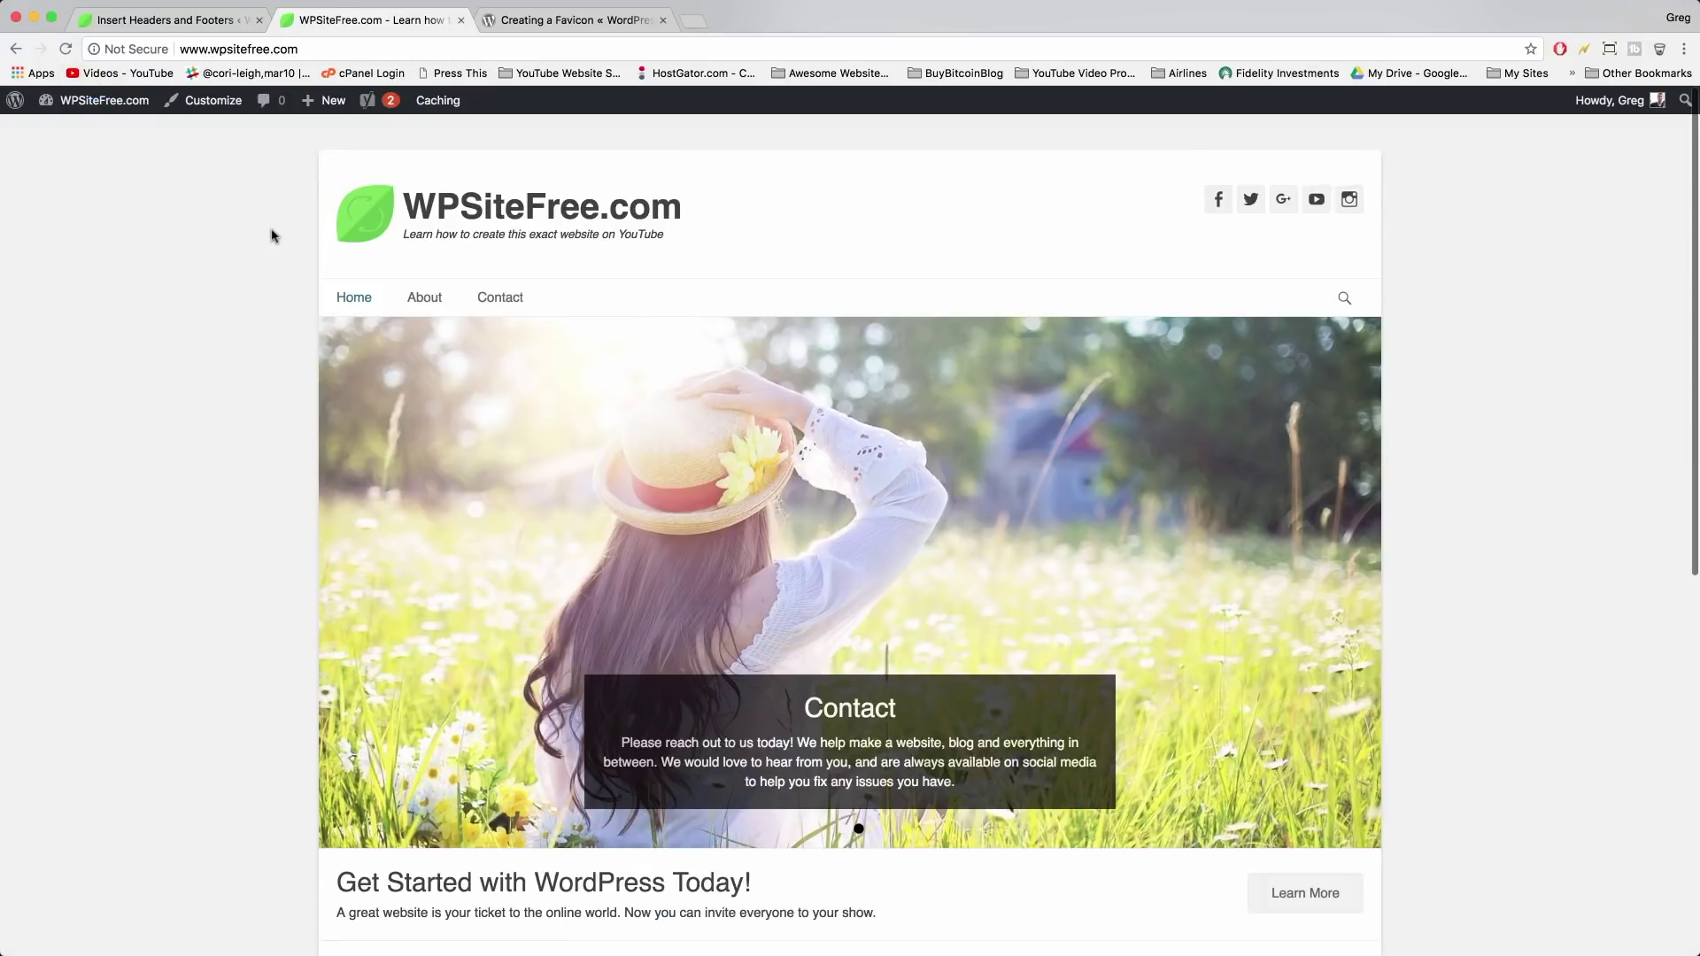
pyautogui.scroll(-7, 271, 362)
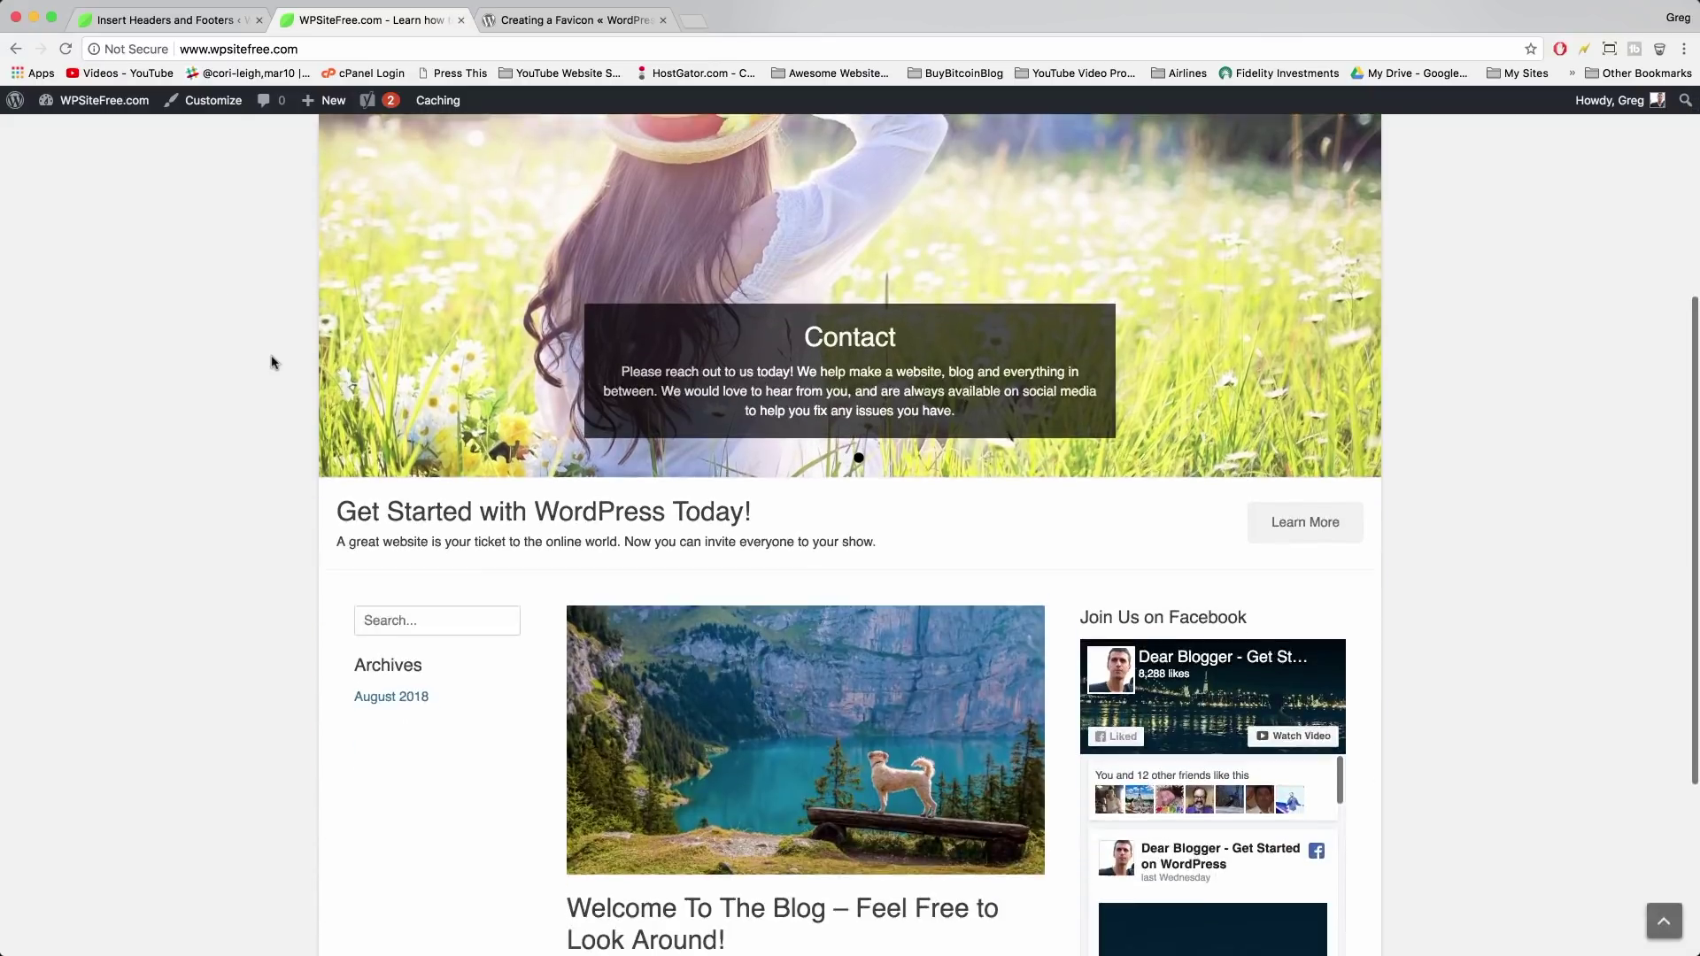
pyautogui.scroll(-1, 271, 363)
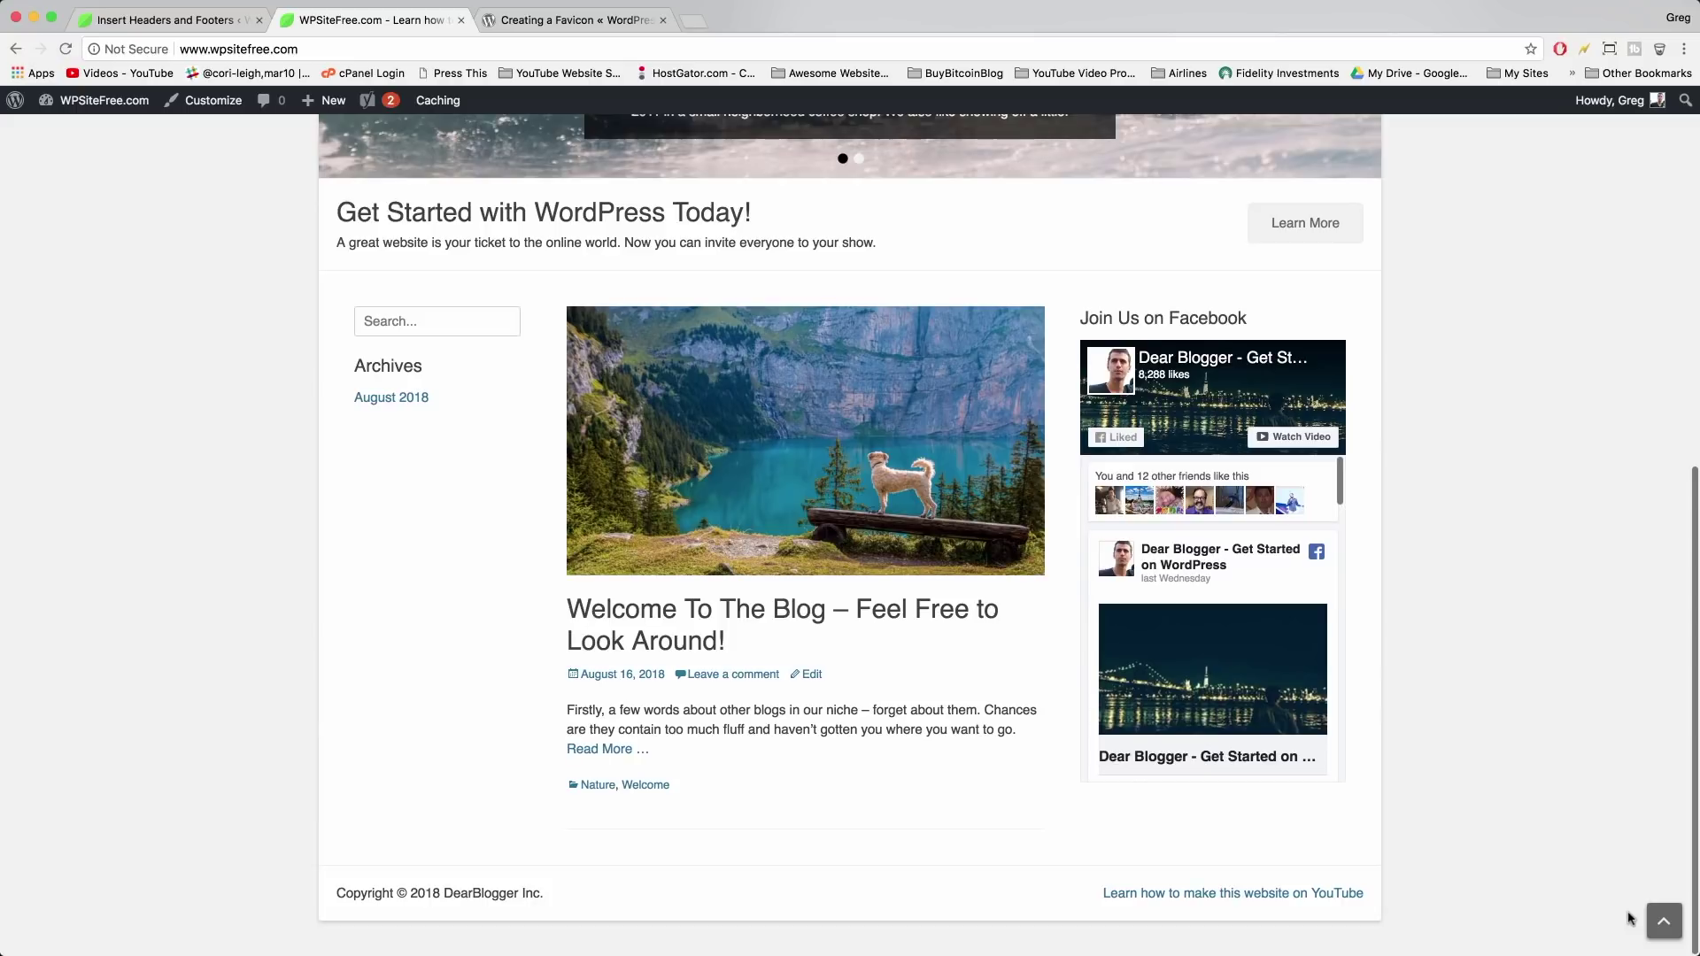
pyautogui.click(1664, 921)
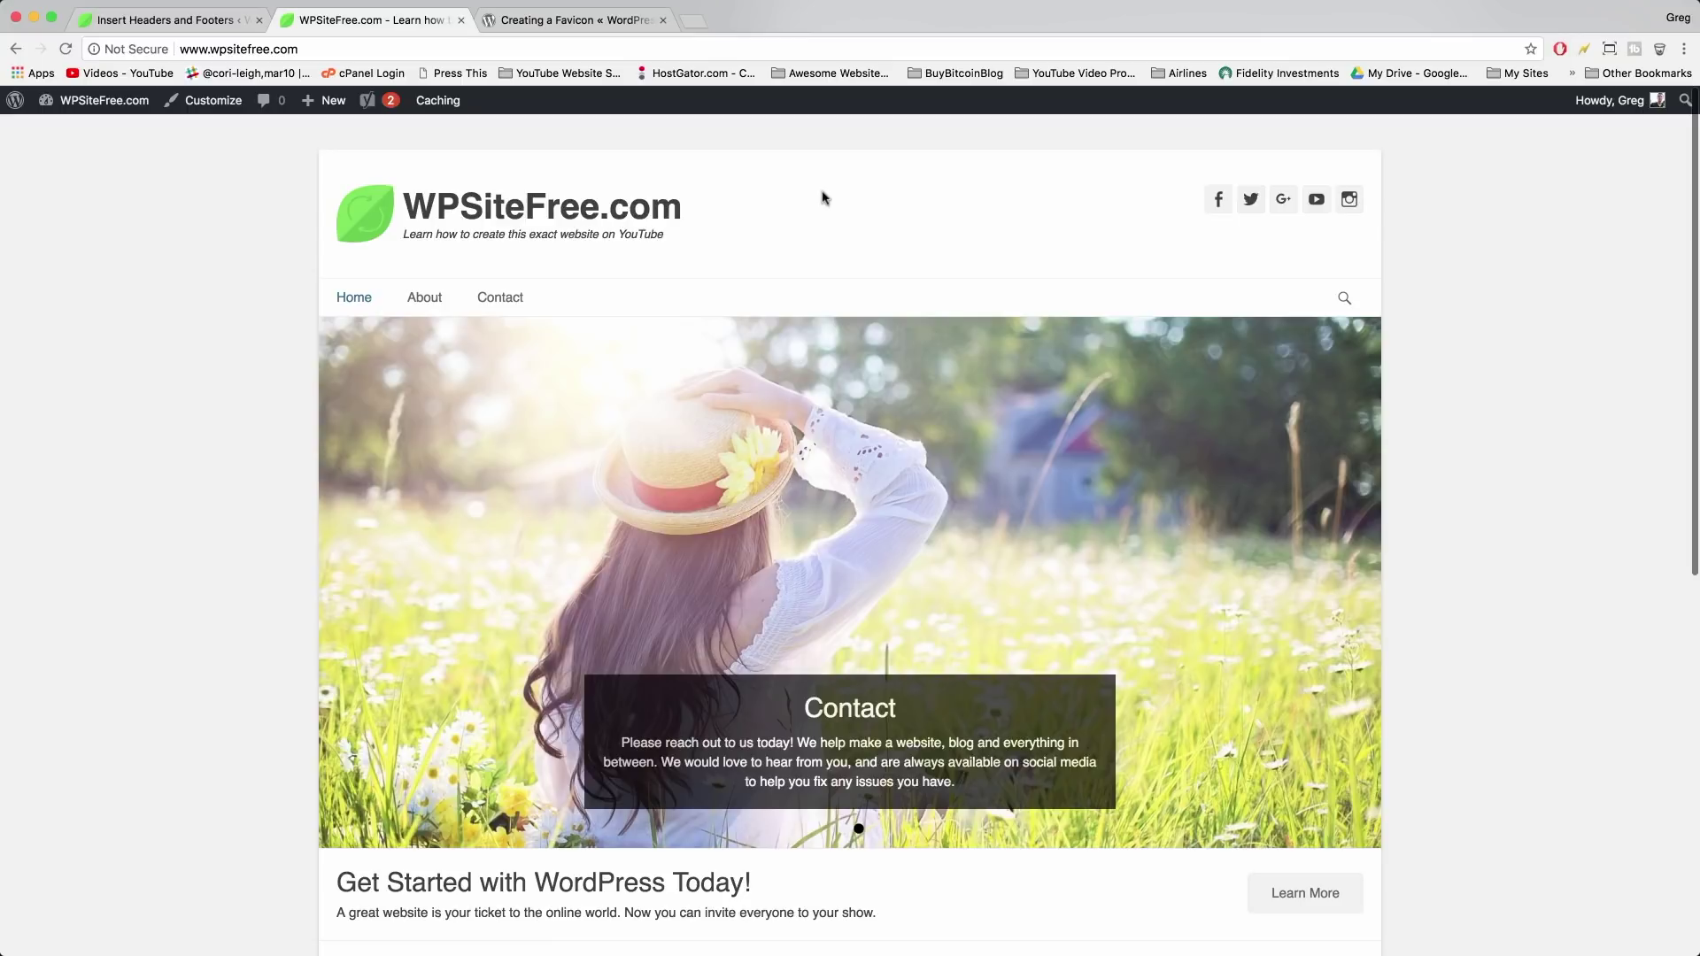
pyautogui.scroll(-8, 824, 197)
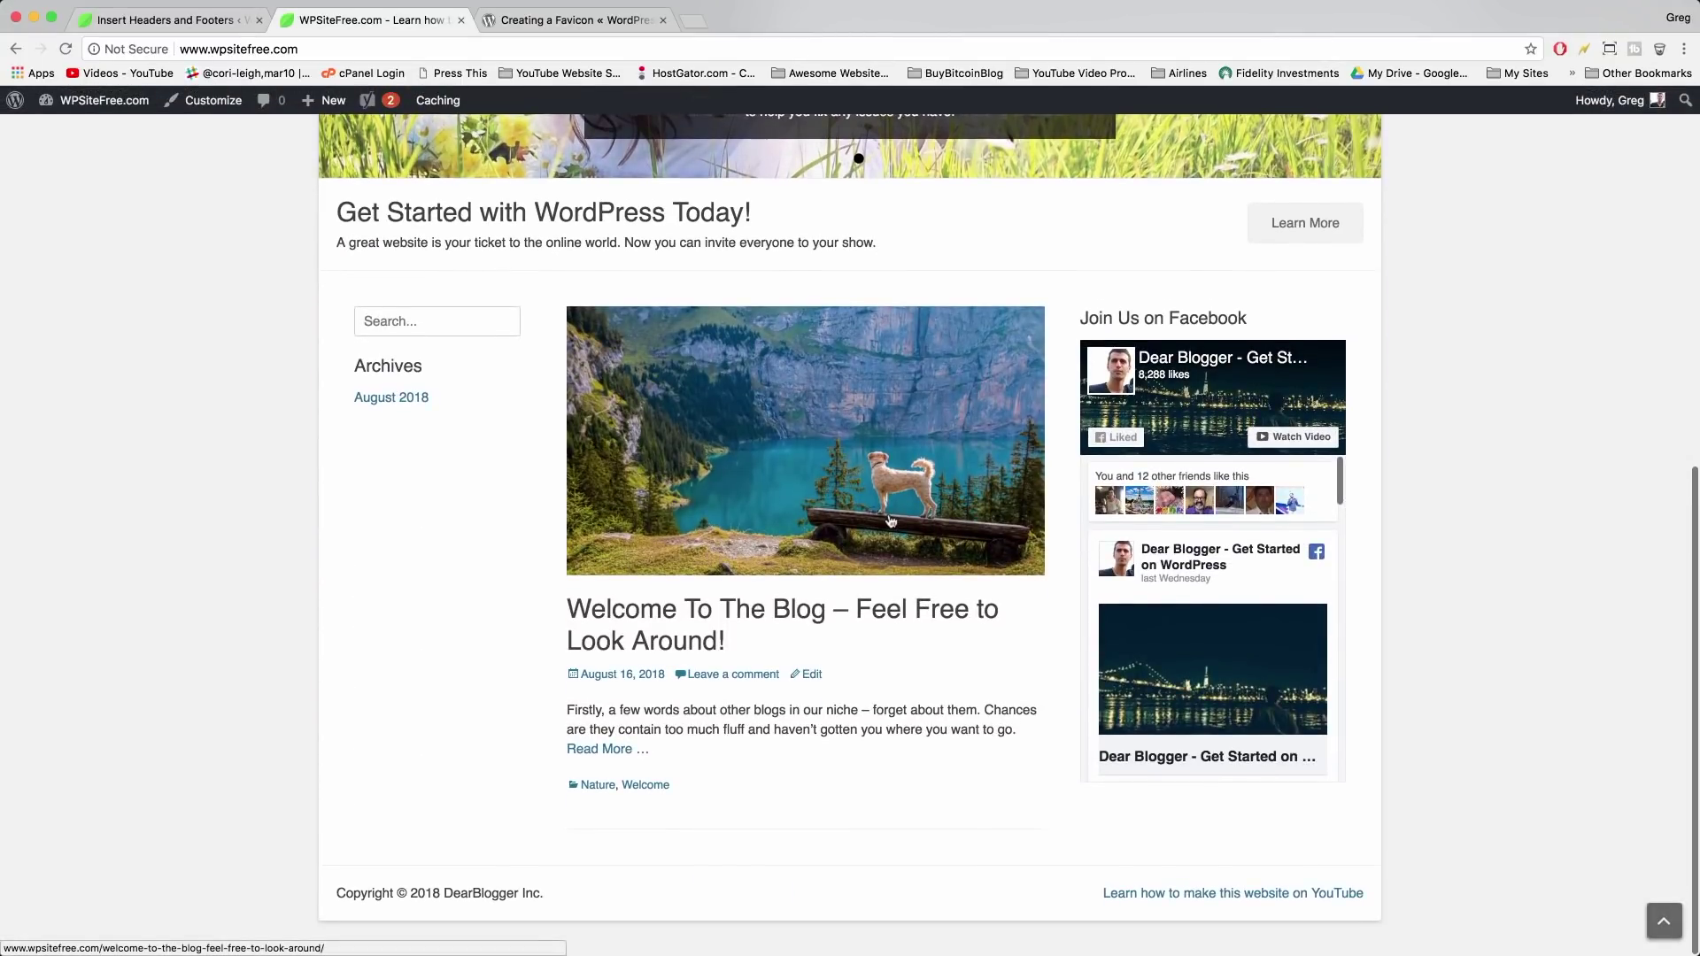
pyautogui.scroll(8, 993, 710)
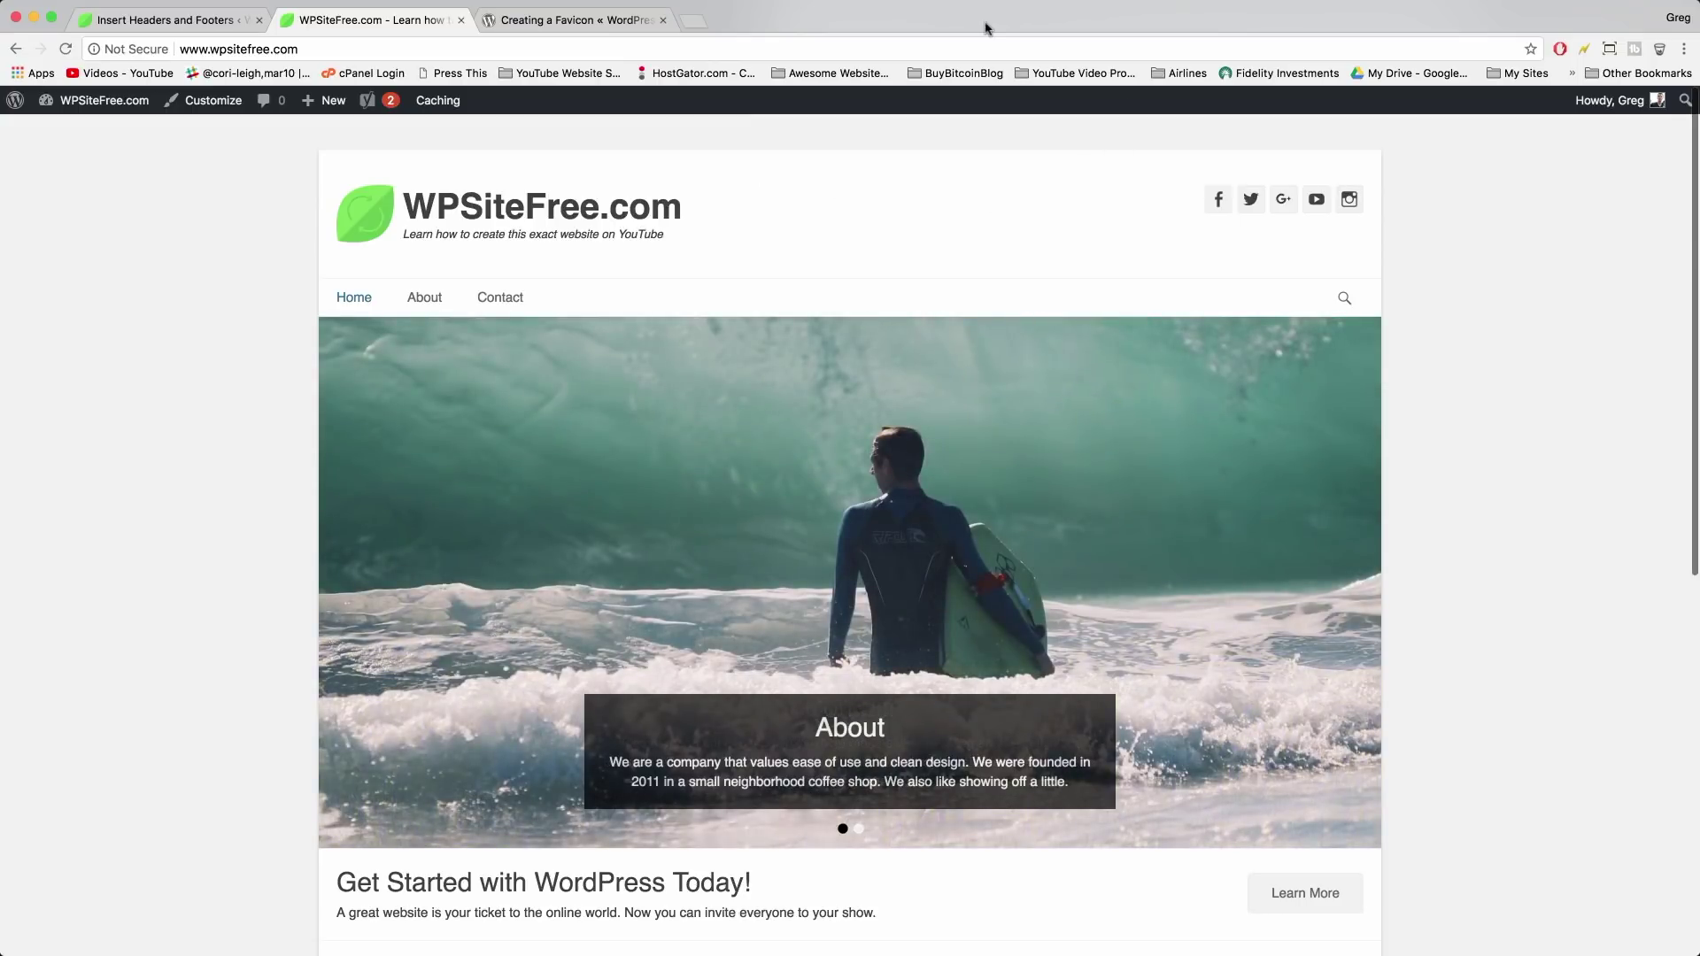
# Load showcase.dearblogger.org in a new tab and scroll through its showcase gallery
pyautogui.click(696, 22)
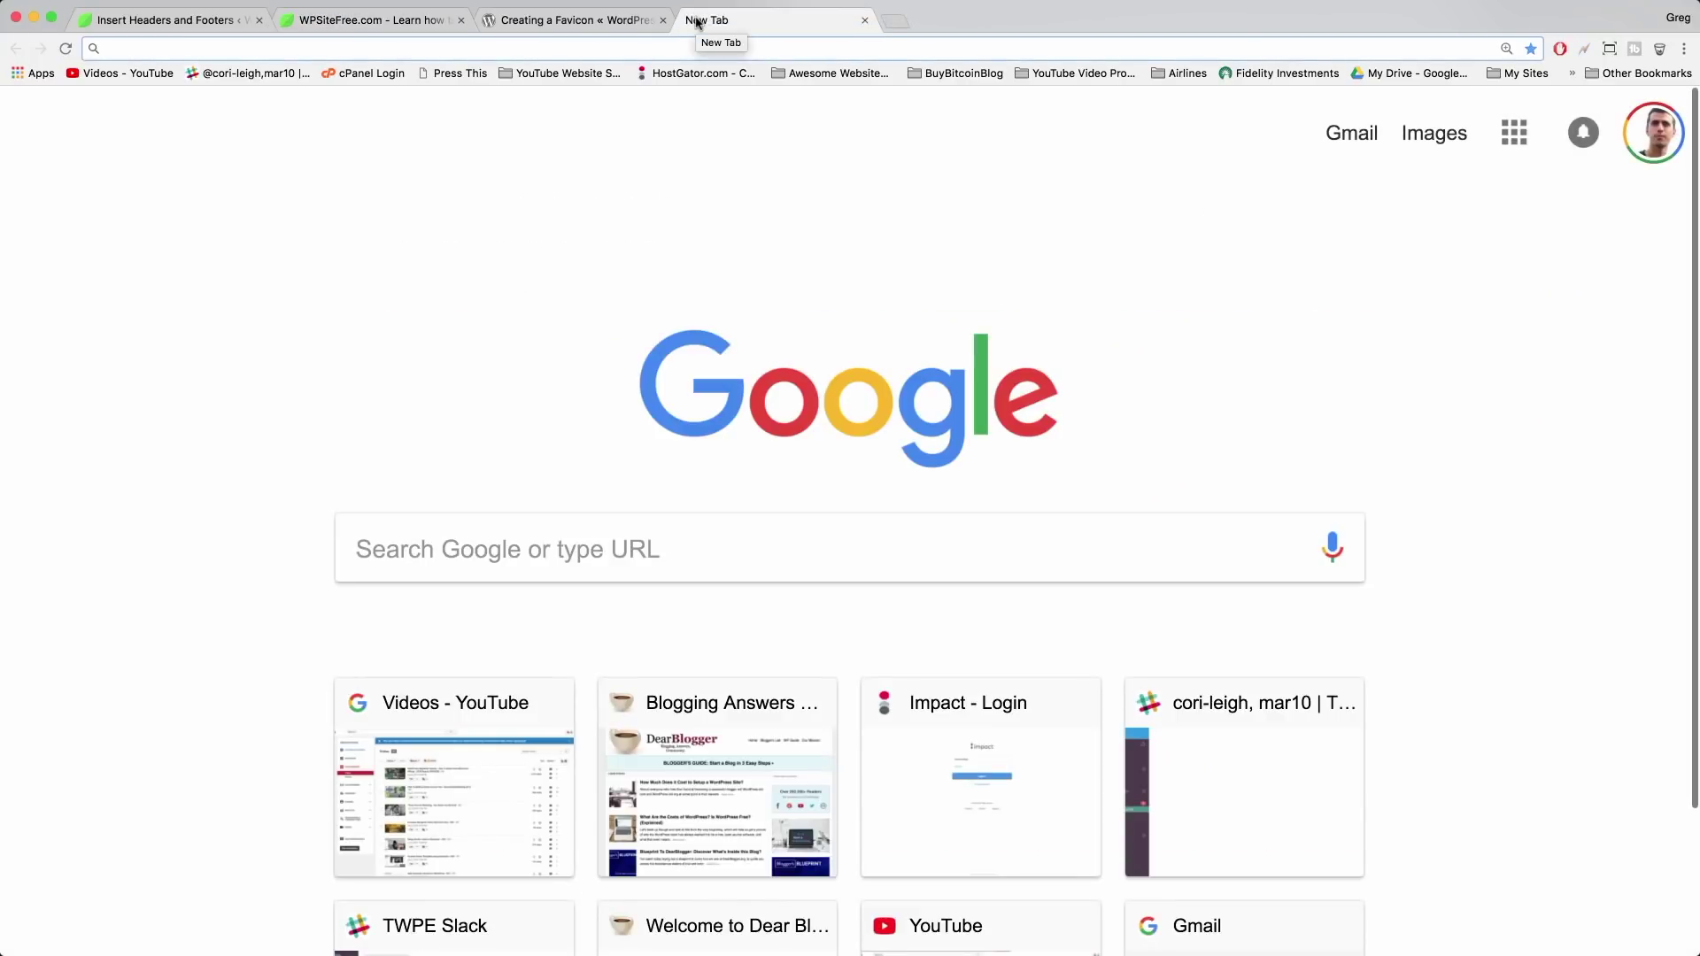
pyautogui.write('show')
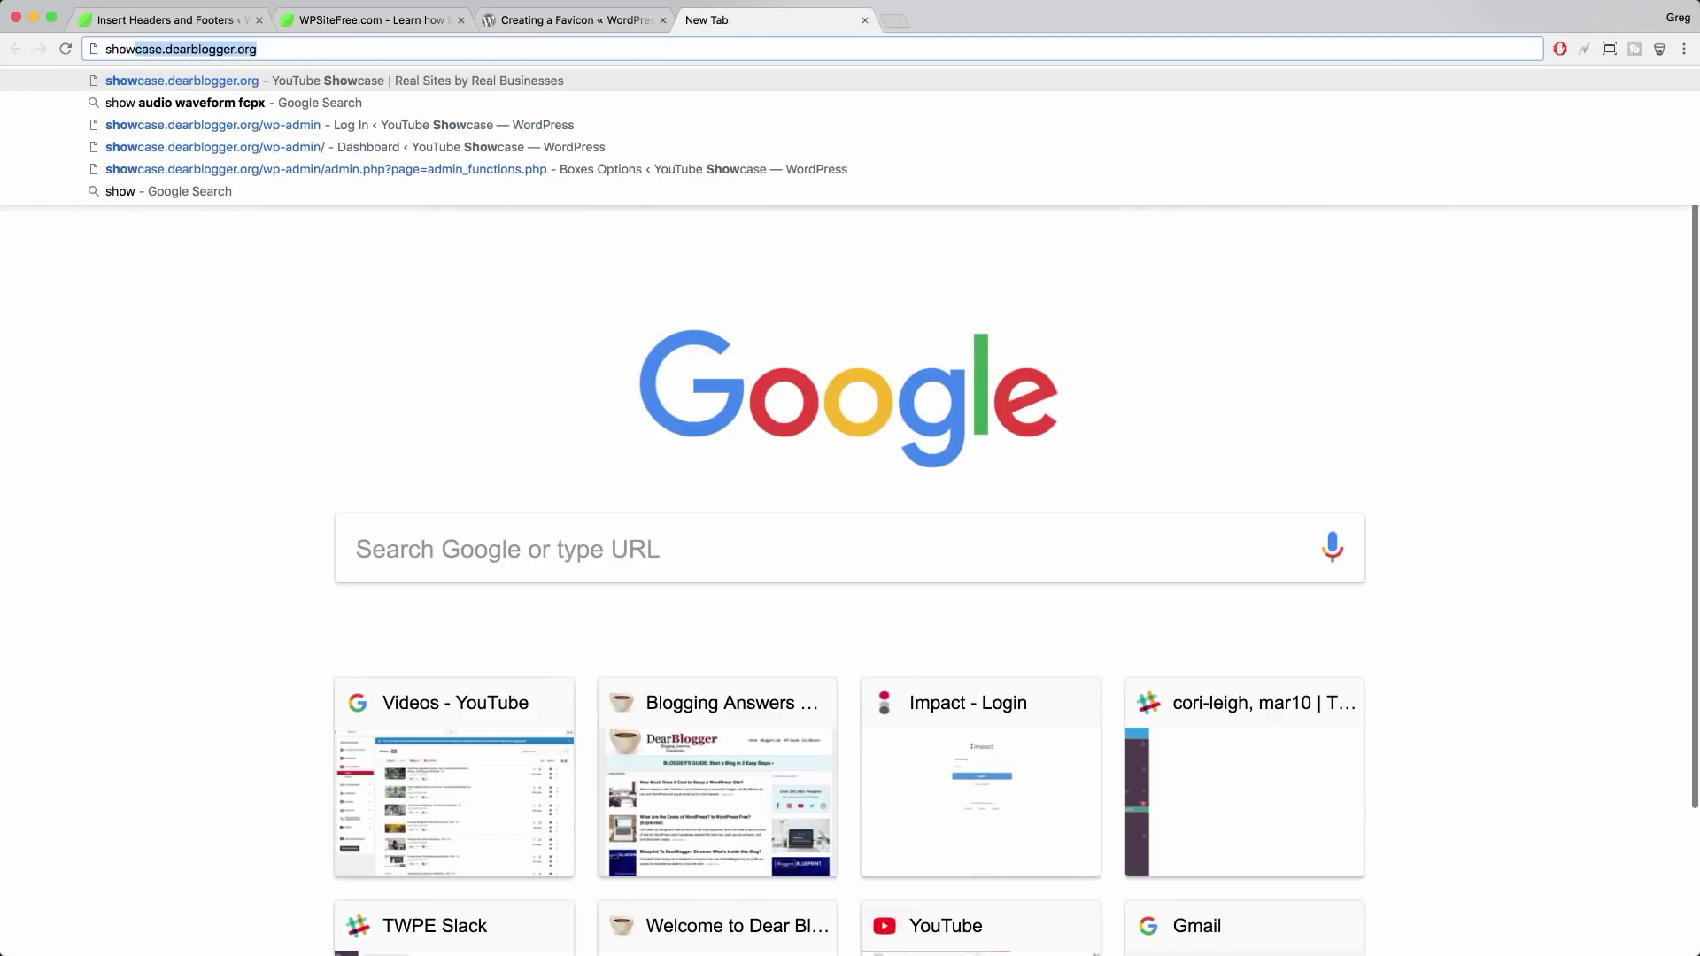
pyautogui.write('case')
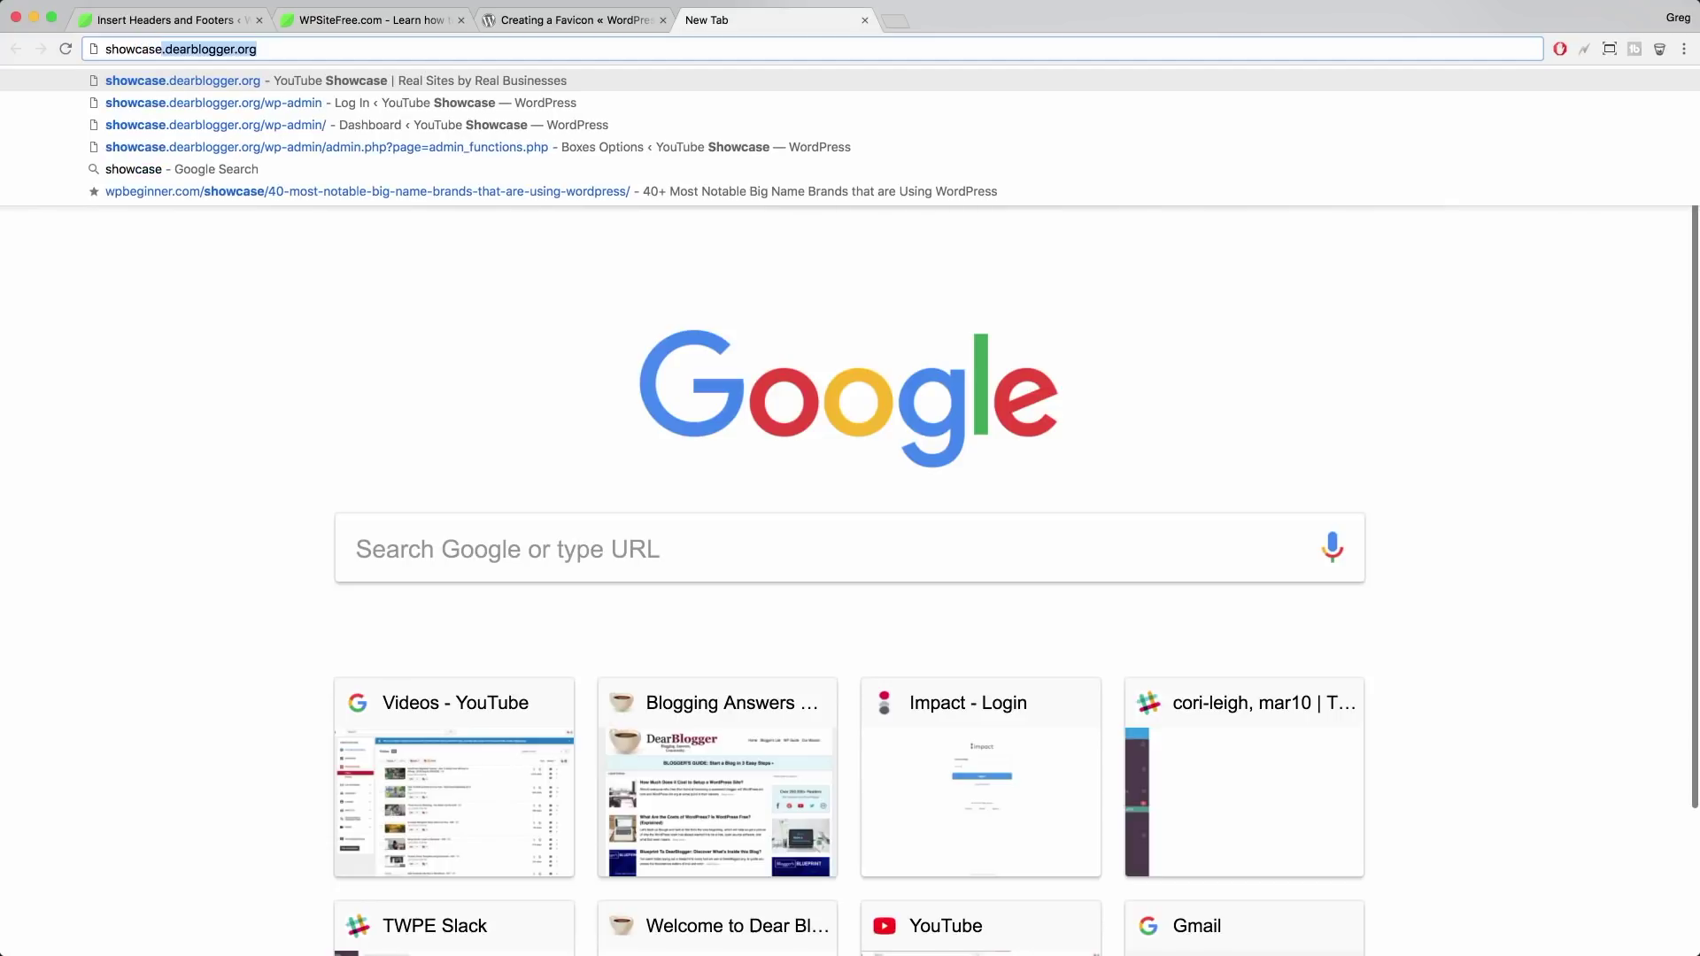
pyautogui.press('Return')
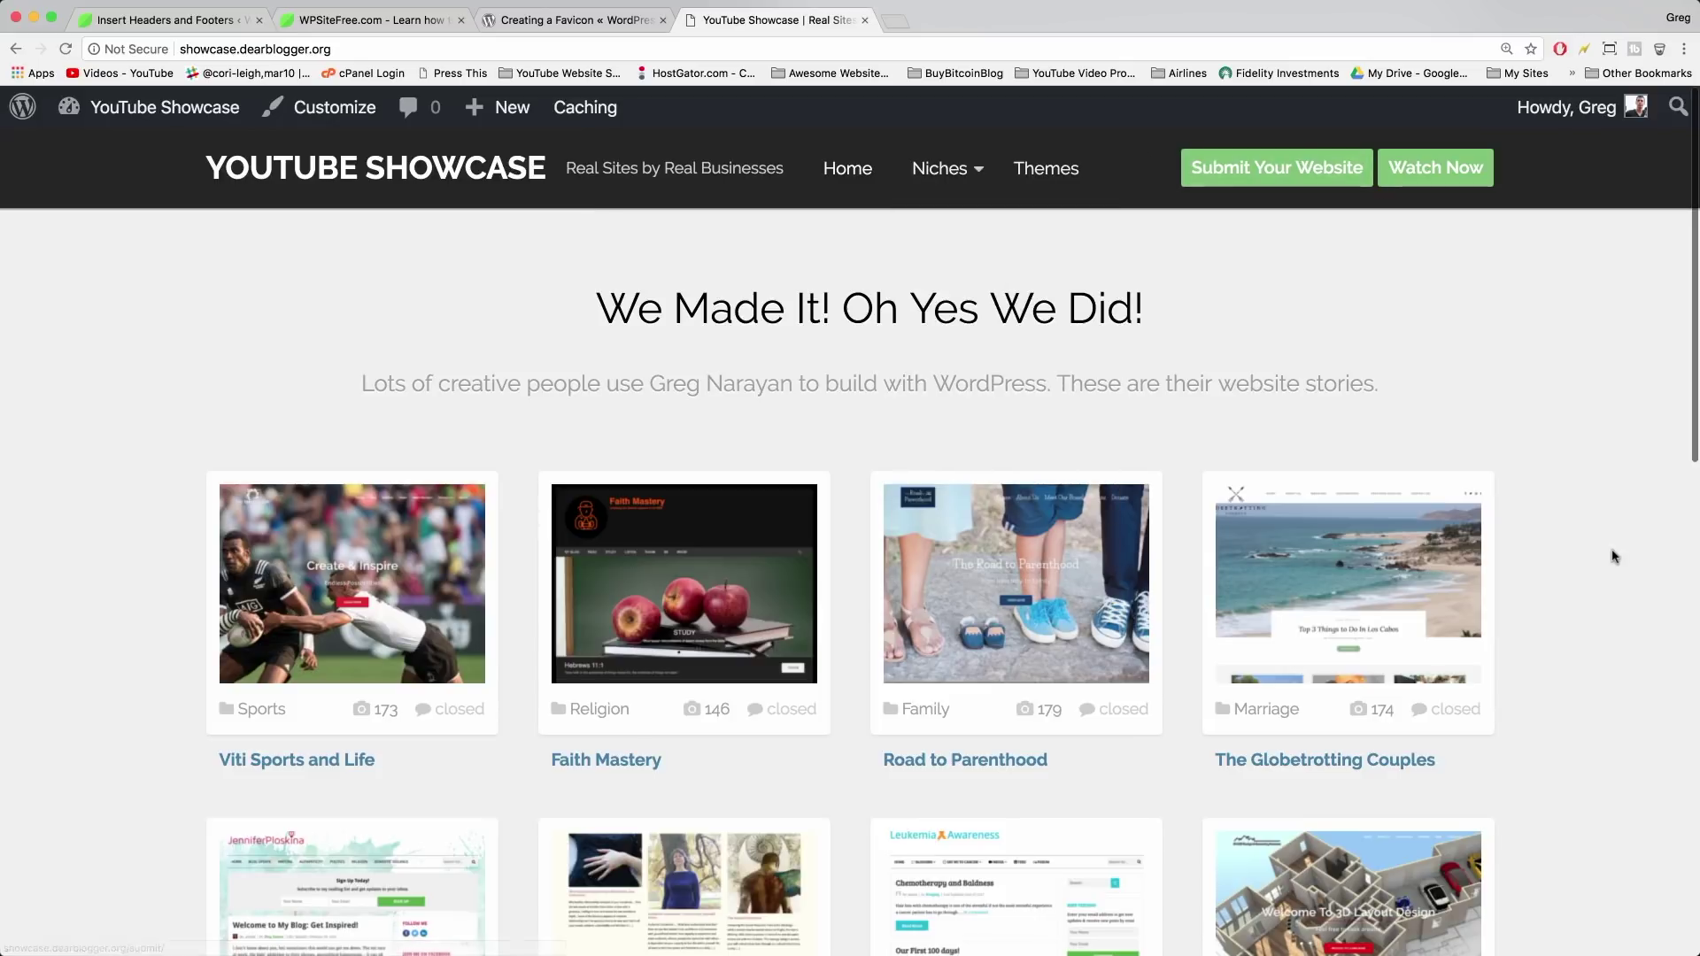
pyautogui.scroll(-3, 1613, 551)
pyautogui.scroll(-10, 1613, 557)
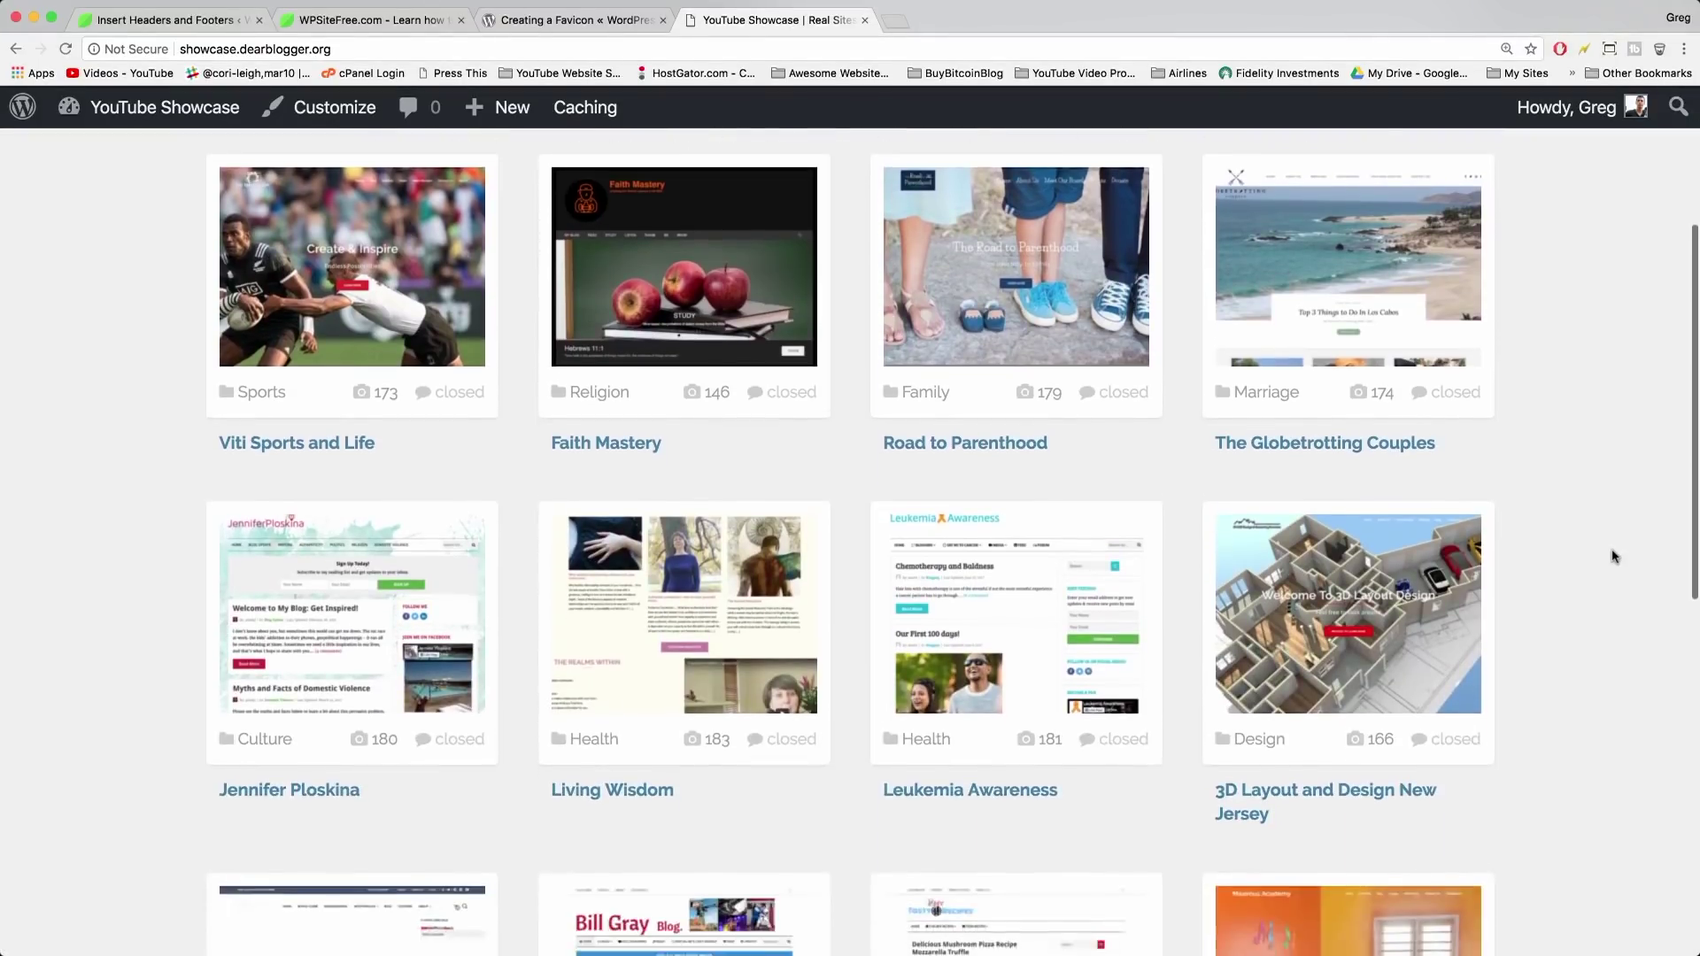
pyautogui.scroll(-12, 1612, 556)
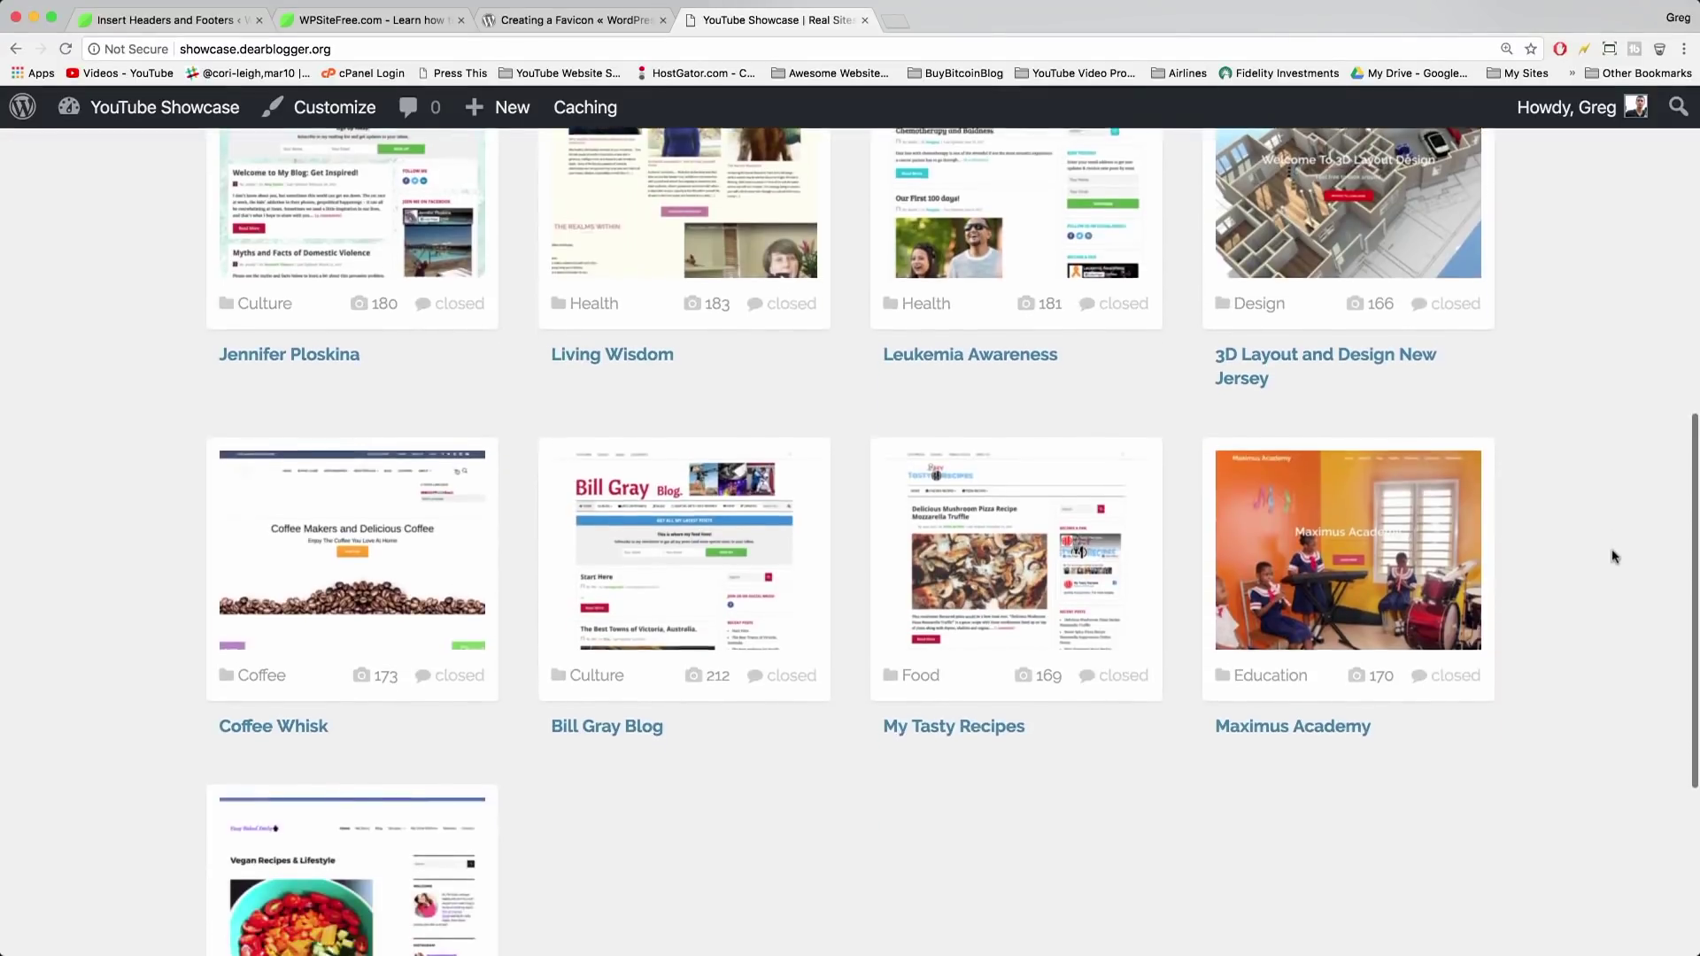
pyautogui.scroll(-3, 1612, 556)
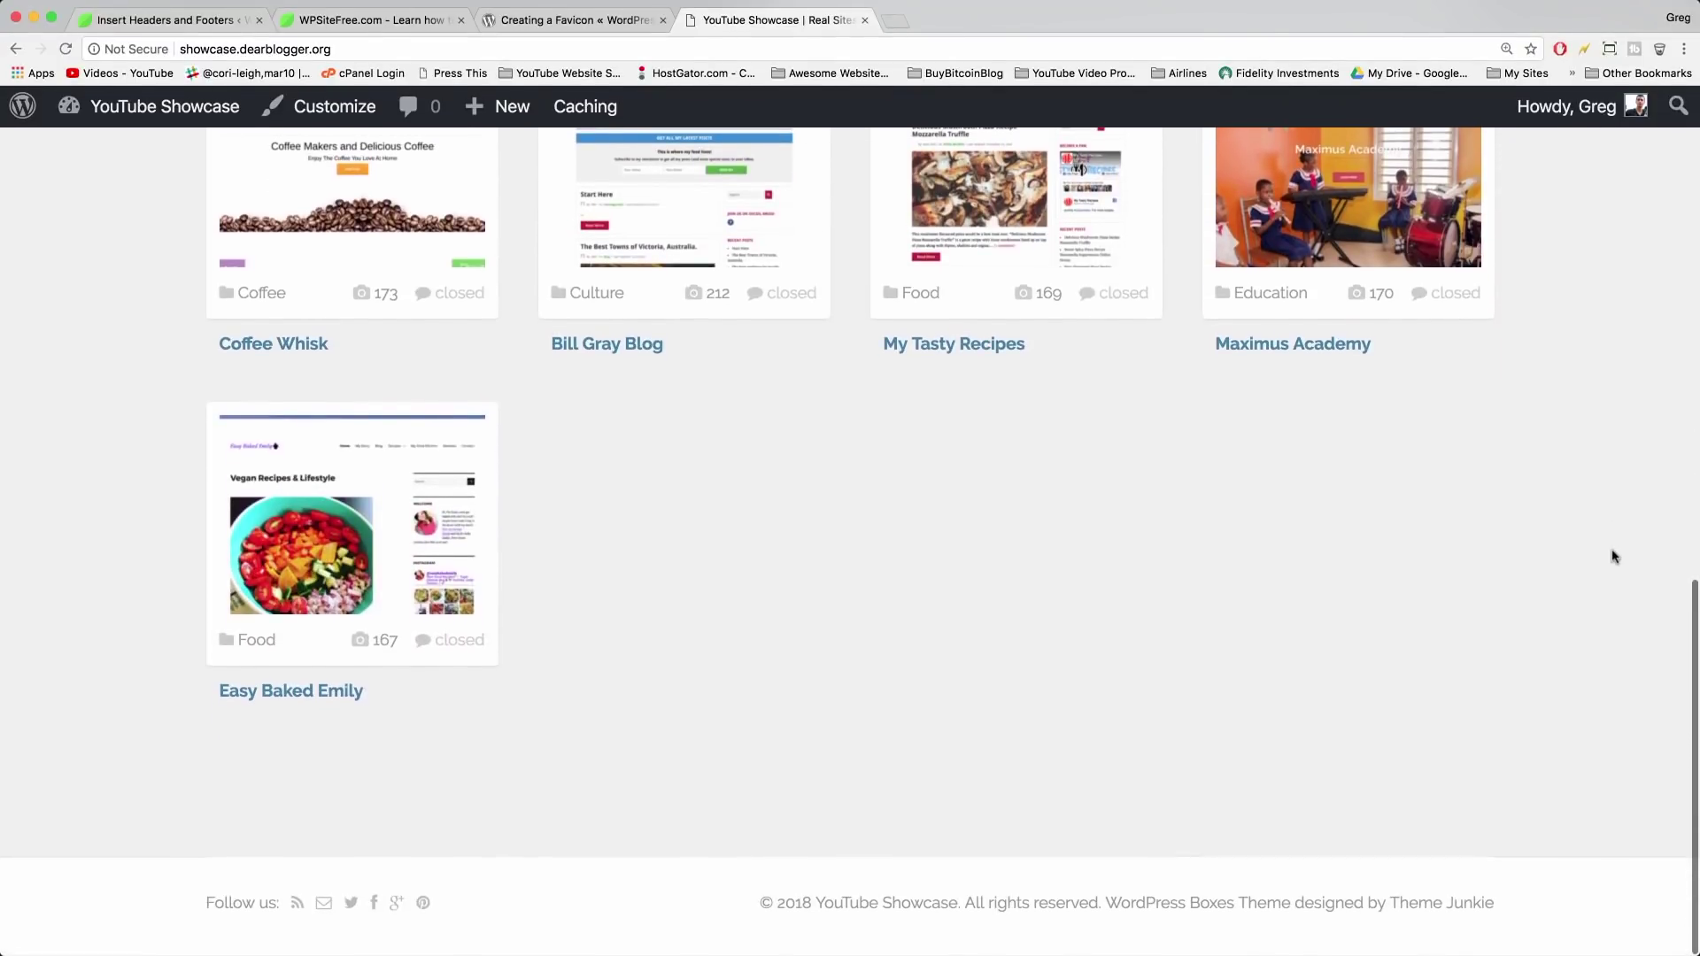
pyautogui.scroll(16, 1613, 556)
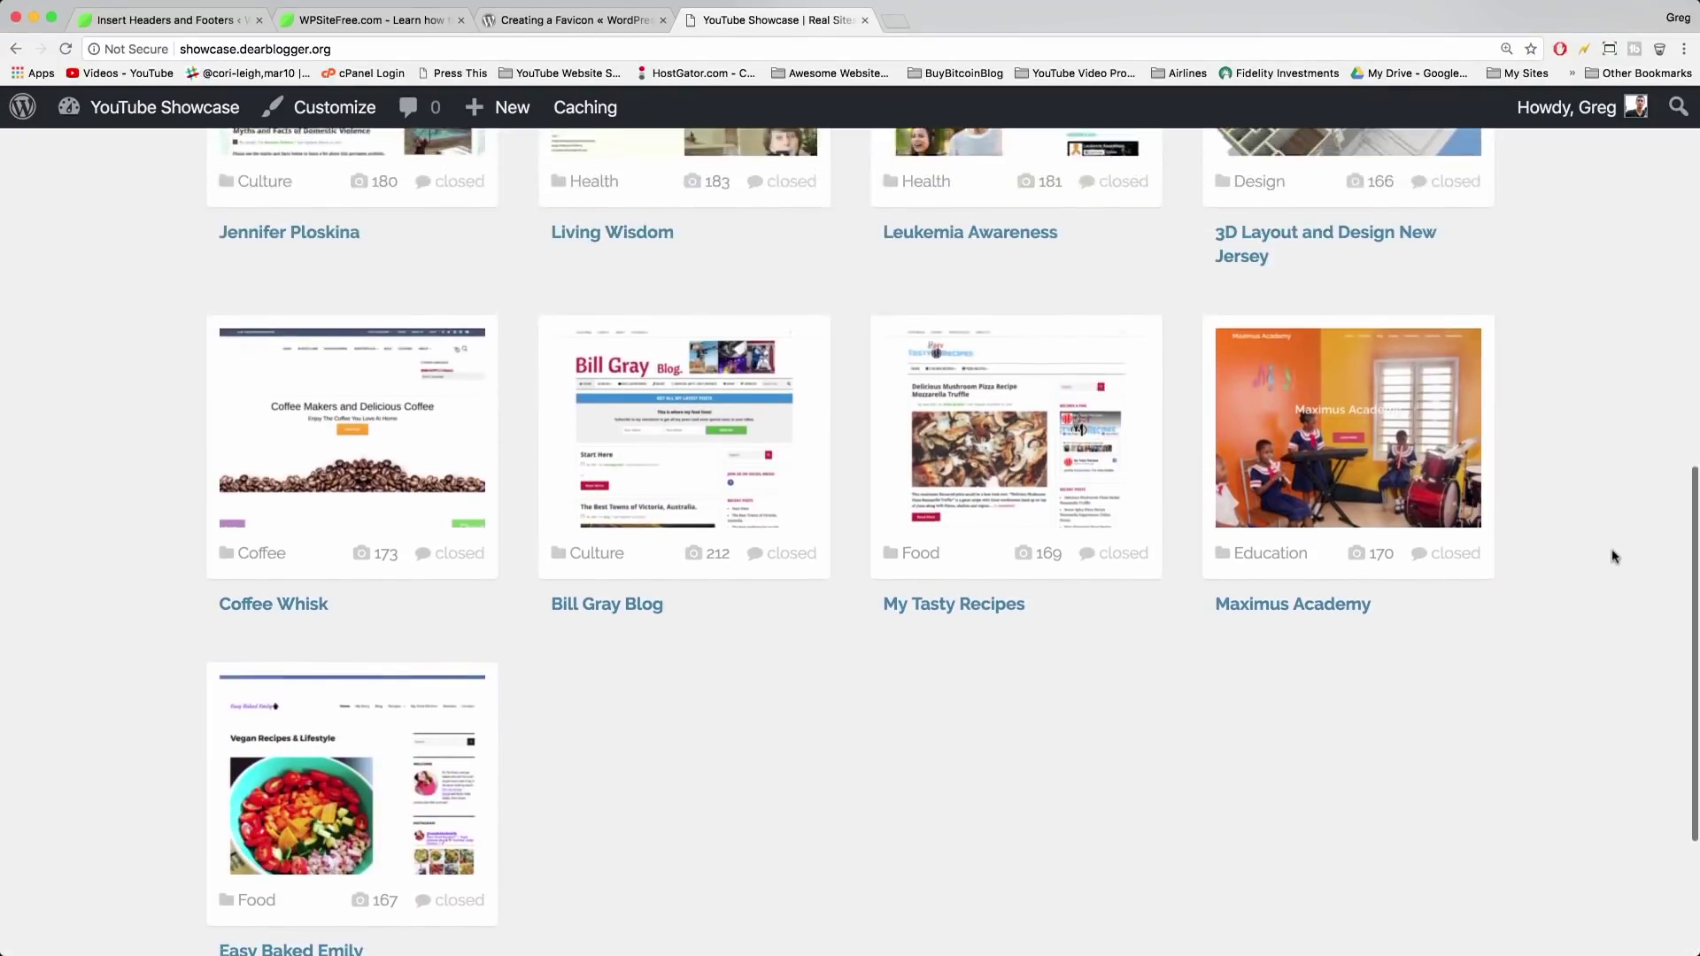
pyautogui.scroll(1, 1613, 556)
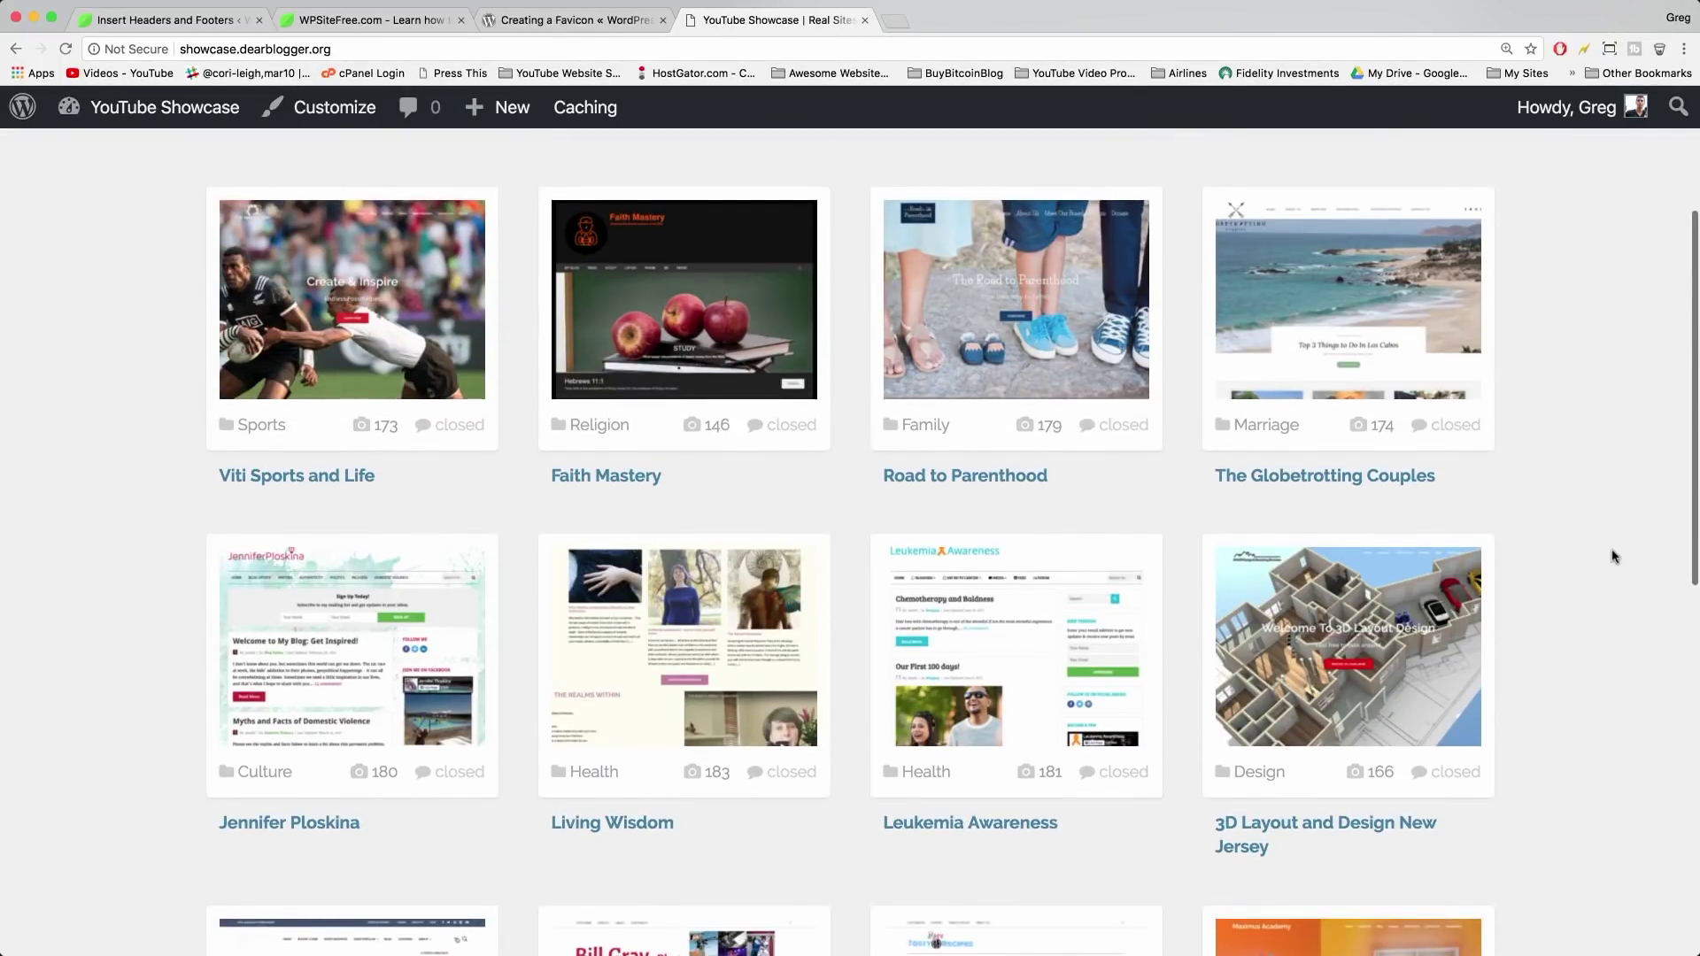
pyautogui.scroll(5, 1613, 556)
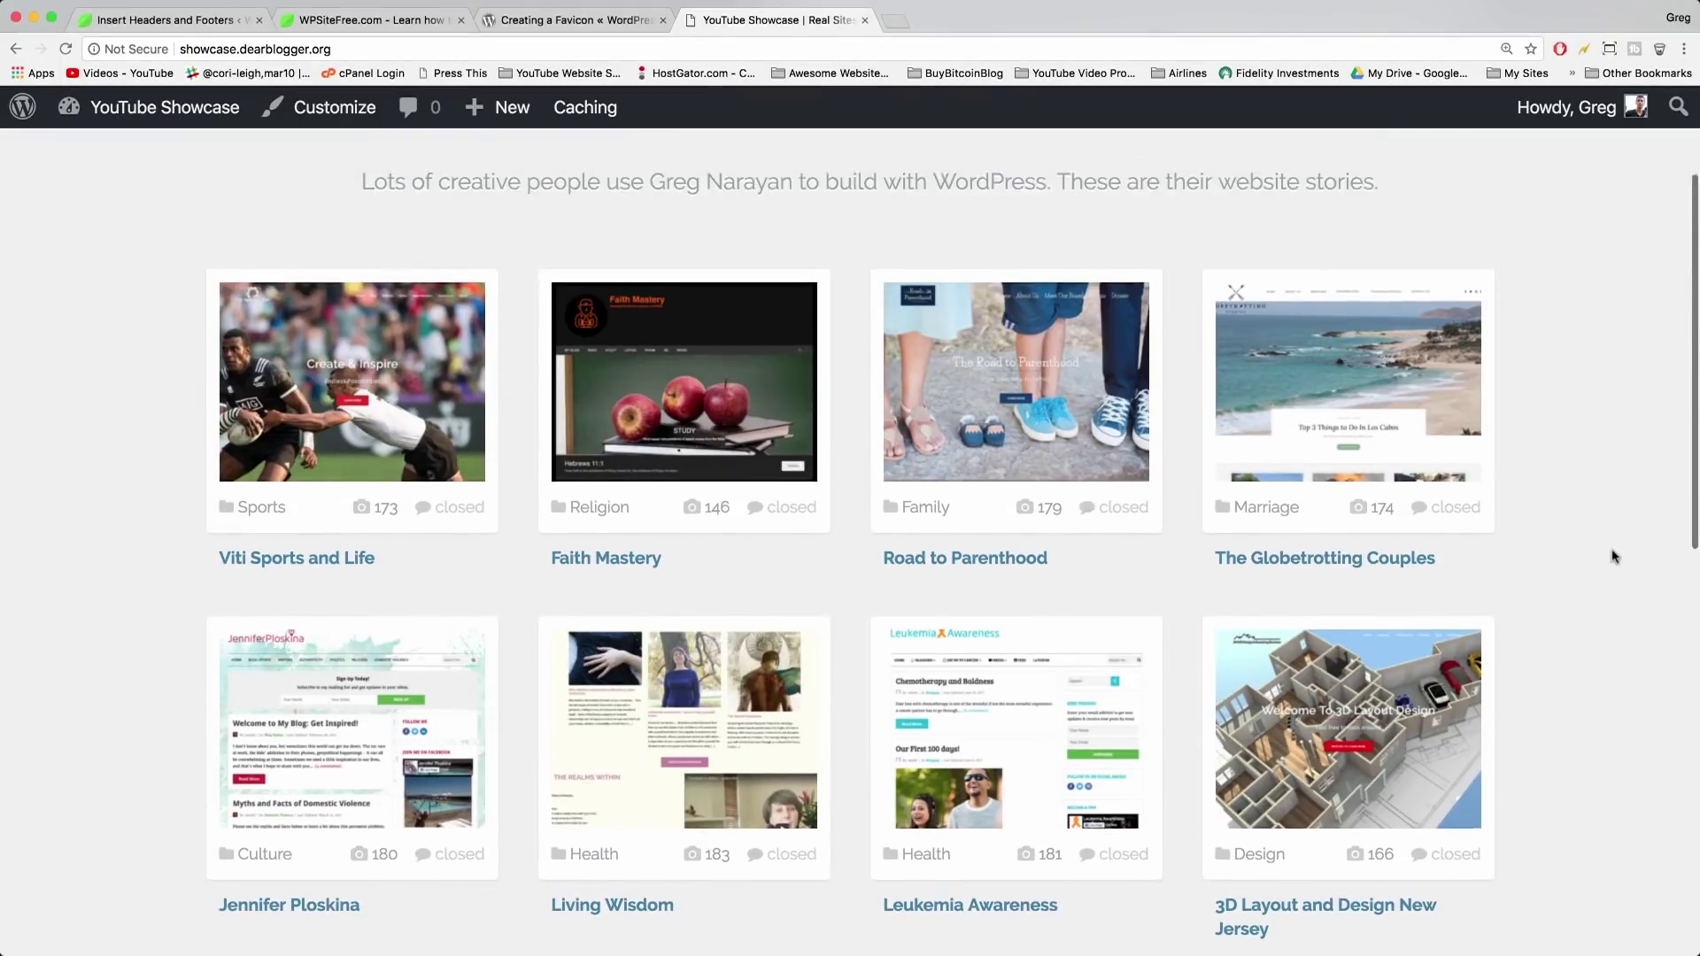
pyautogui.scroll(-5, 1612, 556)
pyautogui.scroll(-1, 1612, 556)
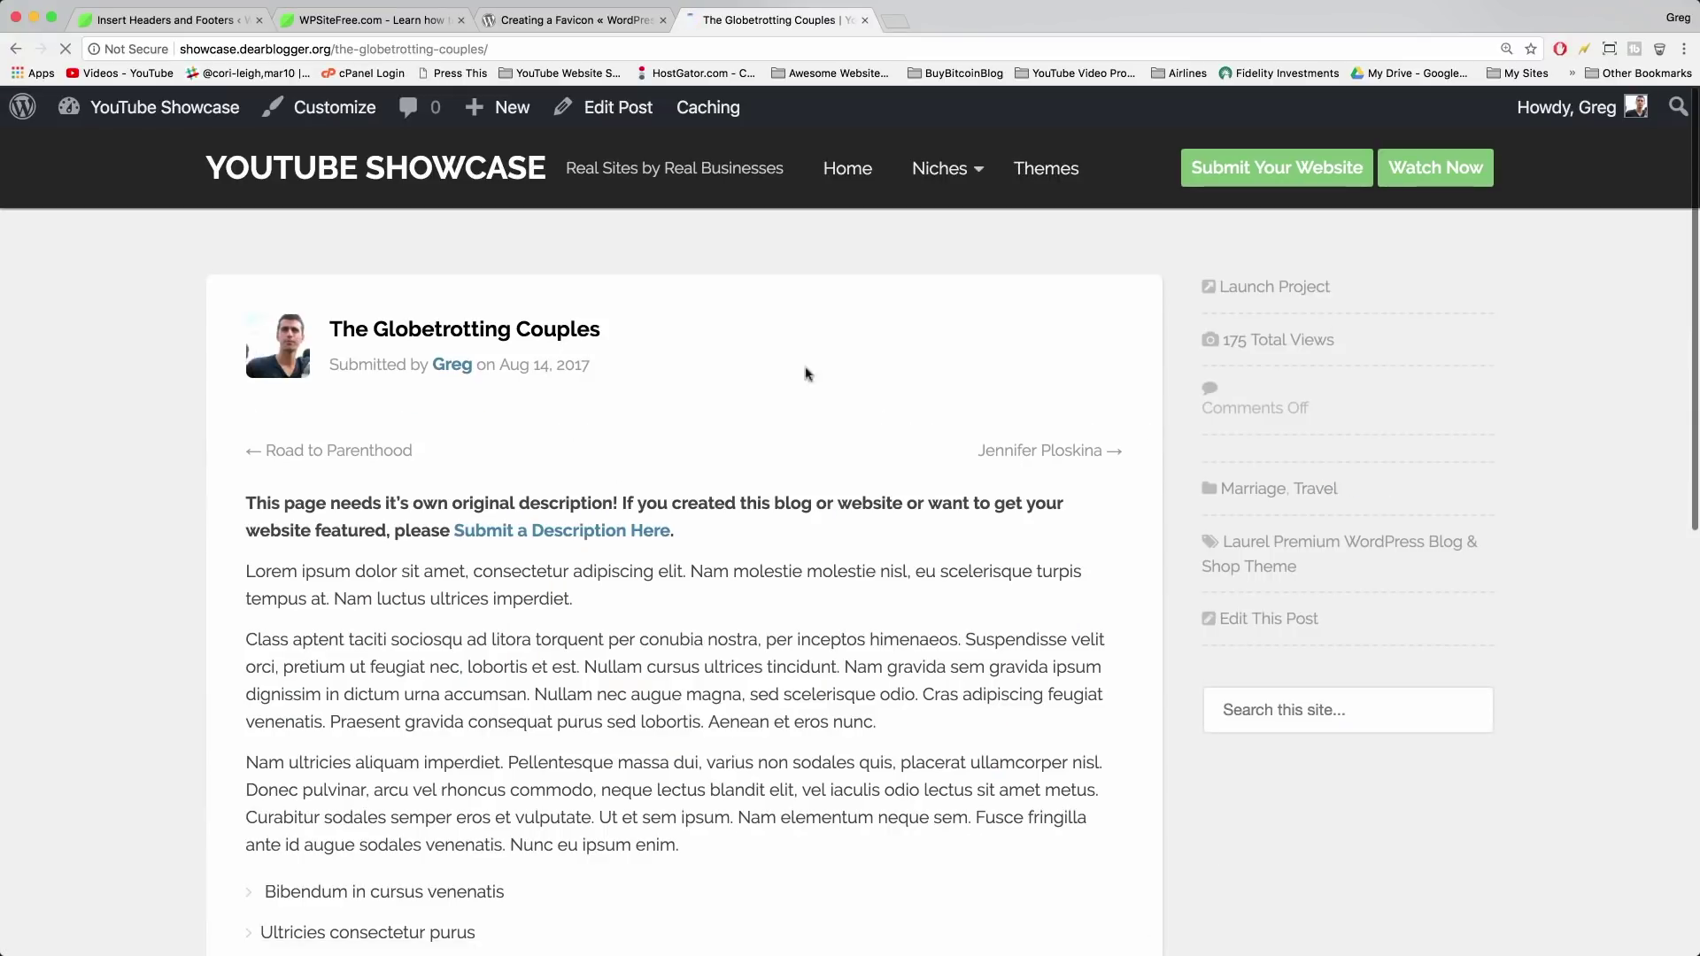
pyautogui.scroll(-3, 569, 366)
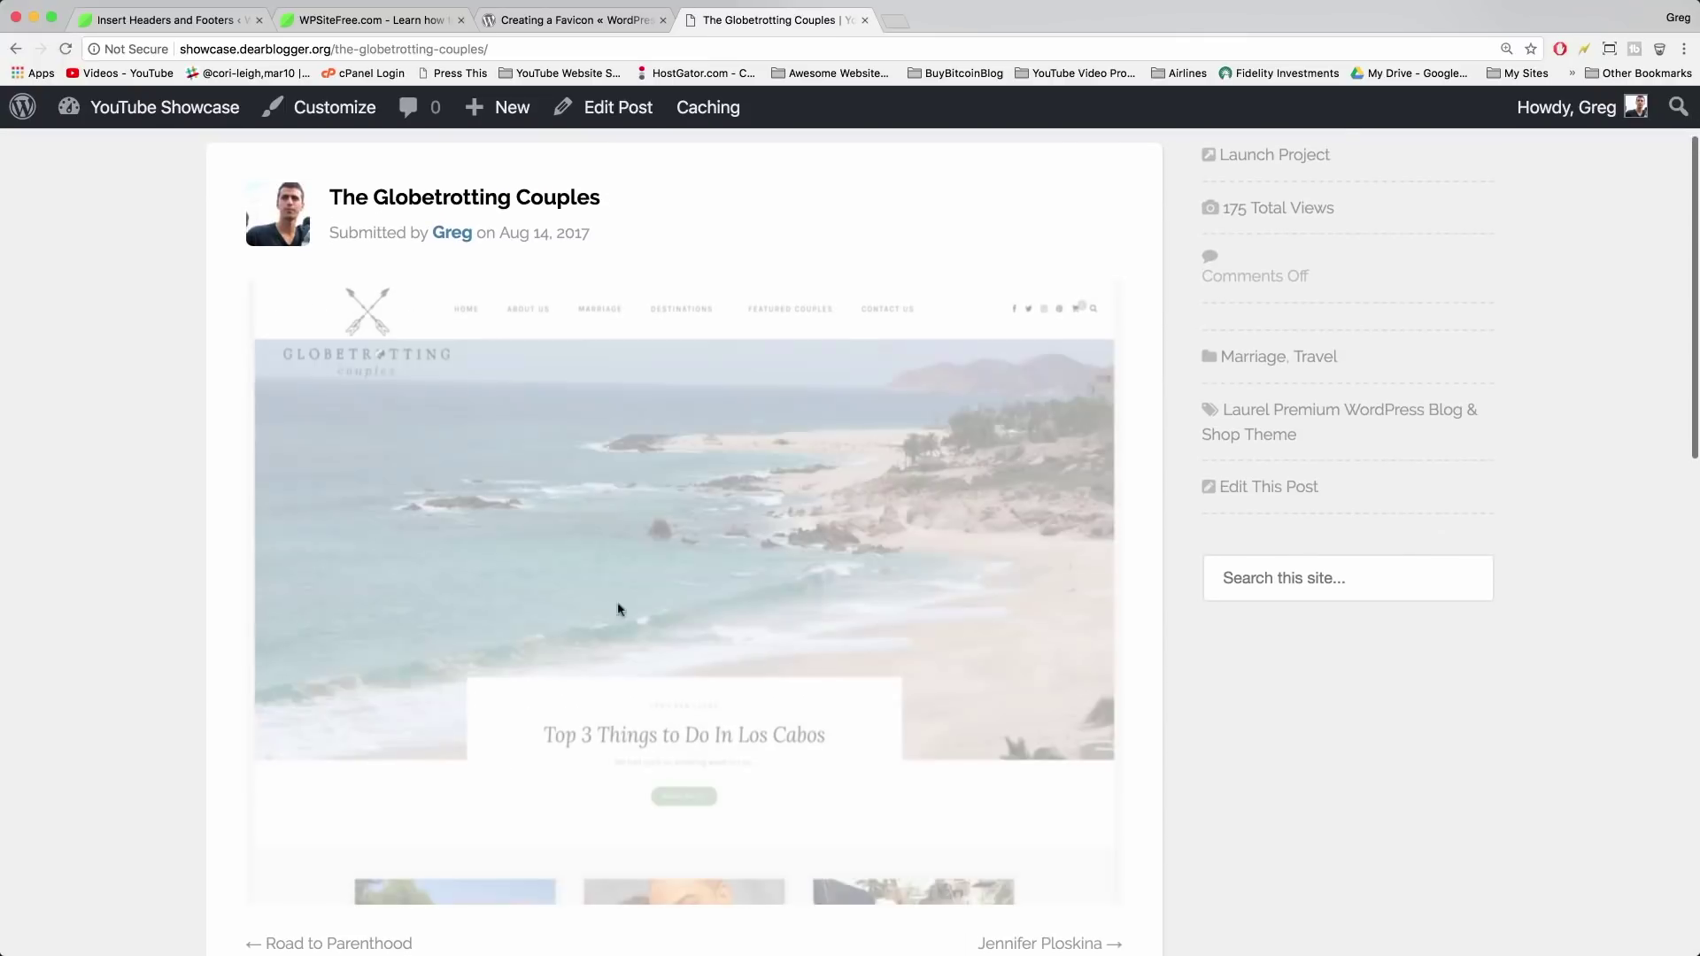
pyautogui.scroll(-5, 615, 487)
pyautogui.scroll(-2, 615, 487)
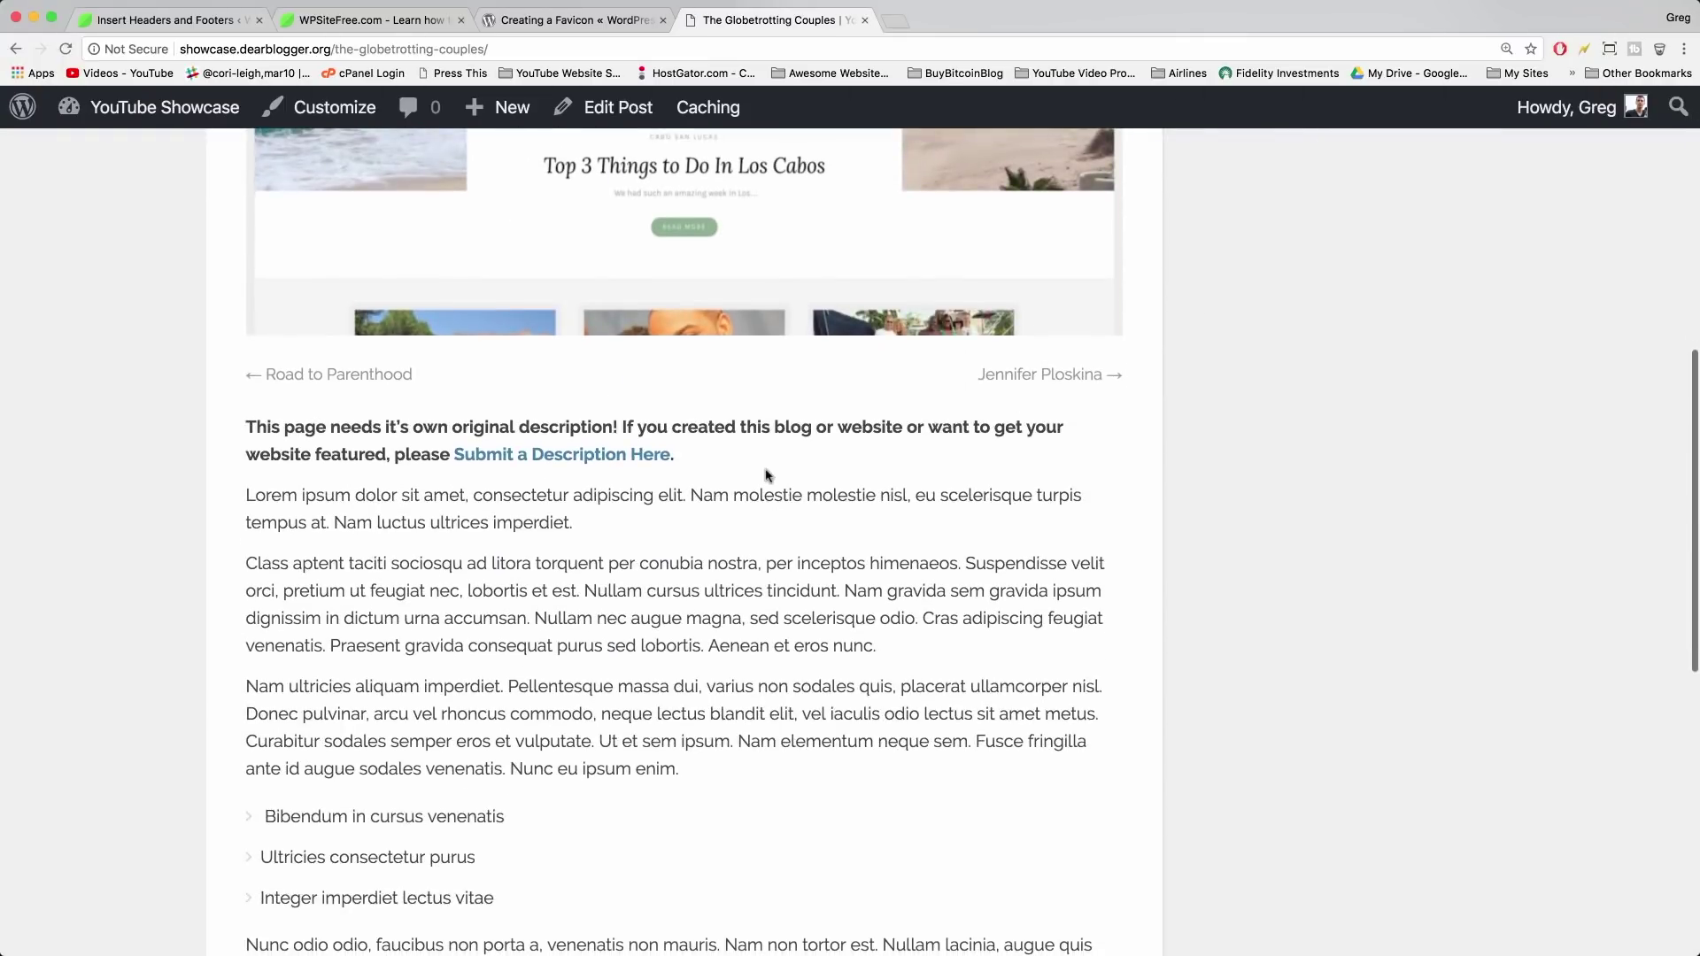
pyautogui.scroll(-6, 767, 476)
pyautogui.scroll(-10, 656, 337)
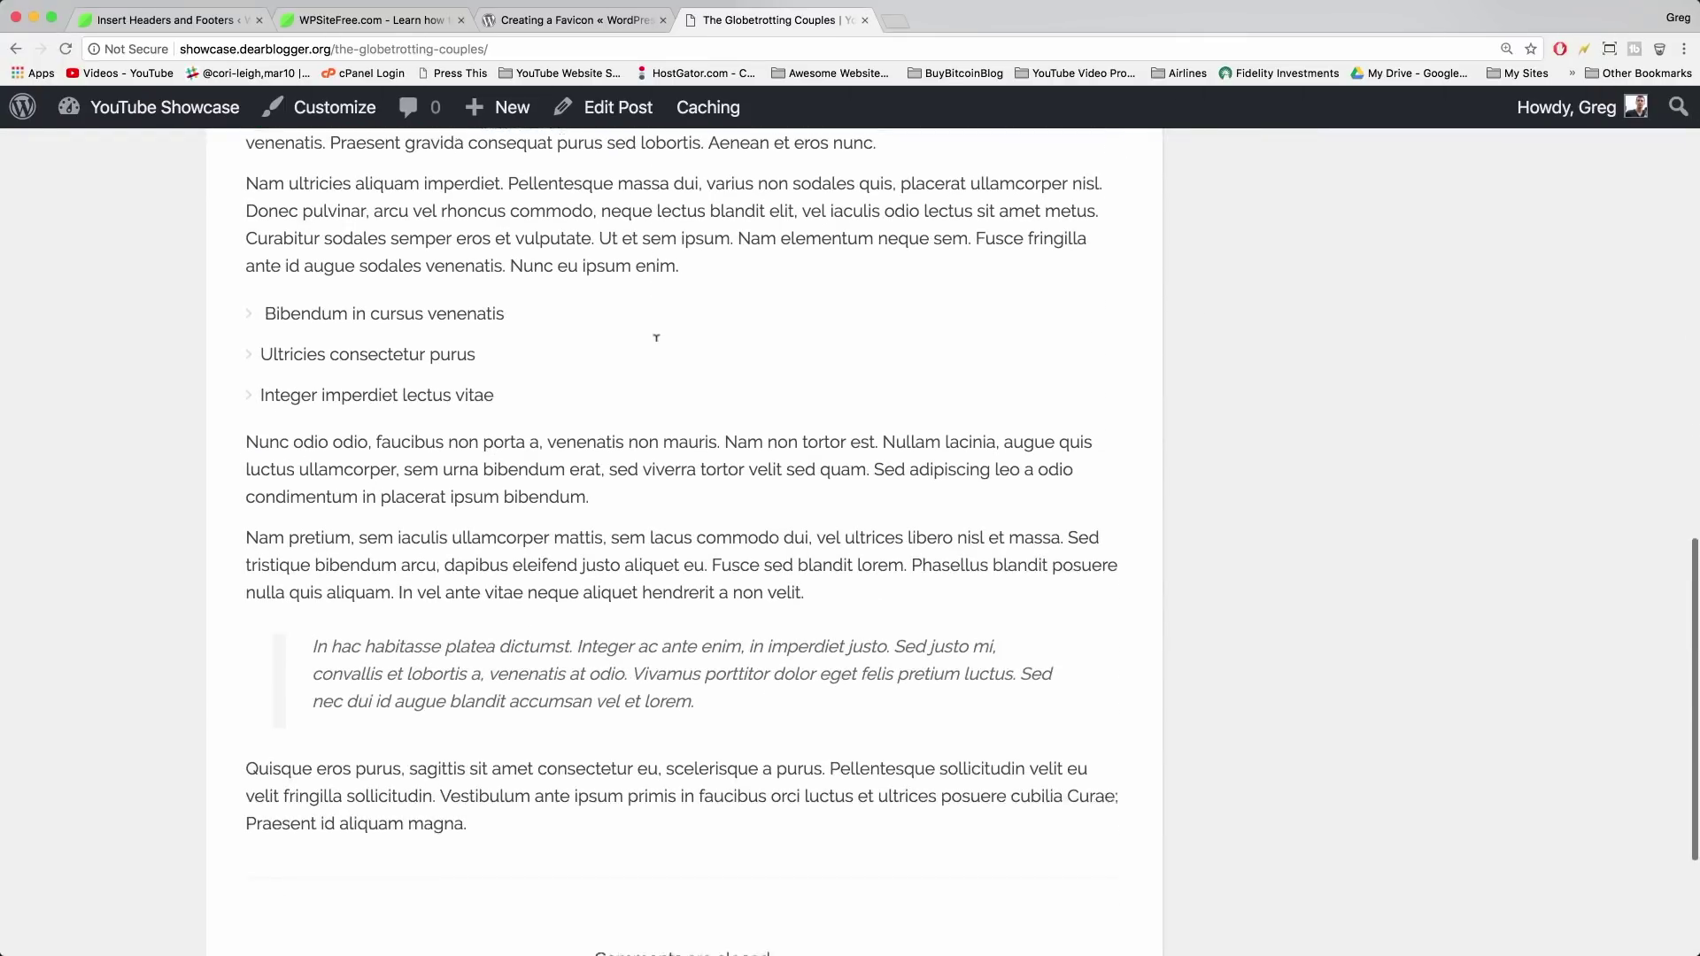
pyautogui.scroll(-2, 522, 336)
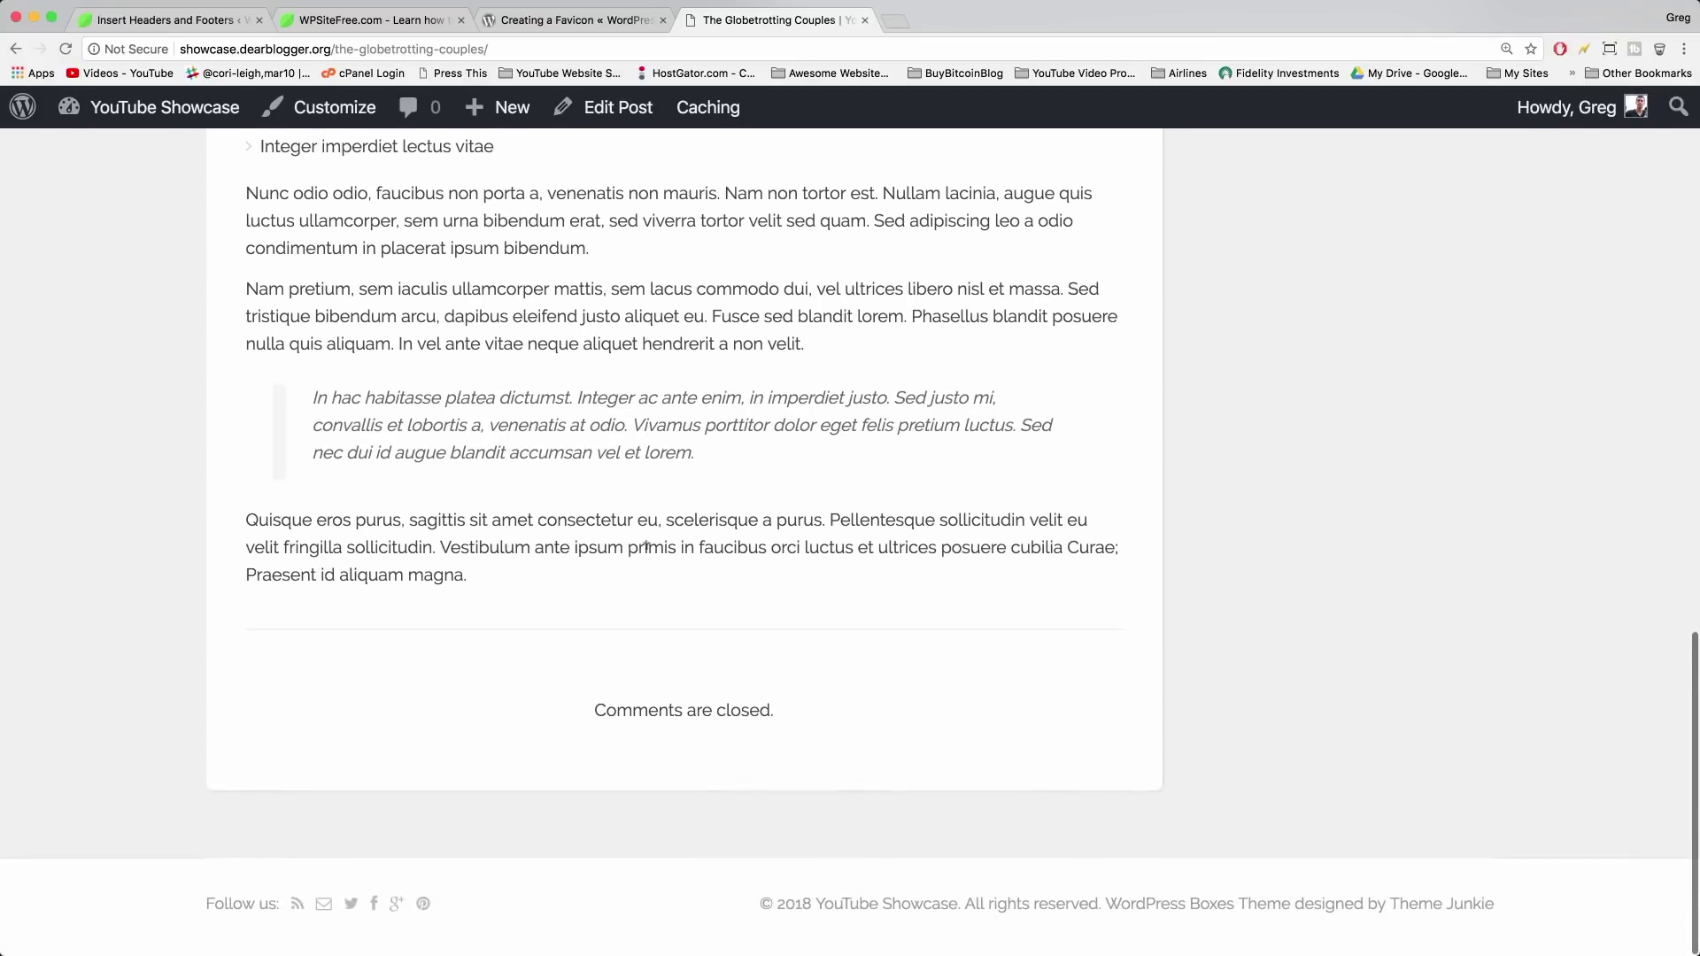
pyautogui.scroll(20, 522, 336)
pyautogui.scroll(10, 646, 545)
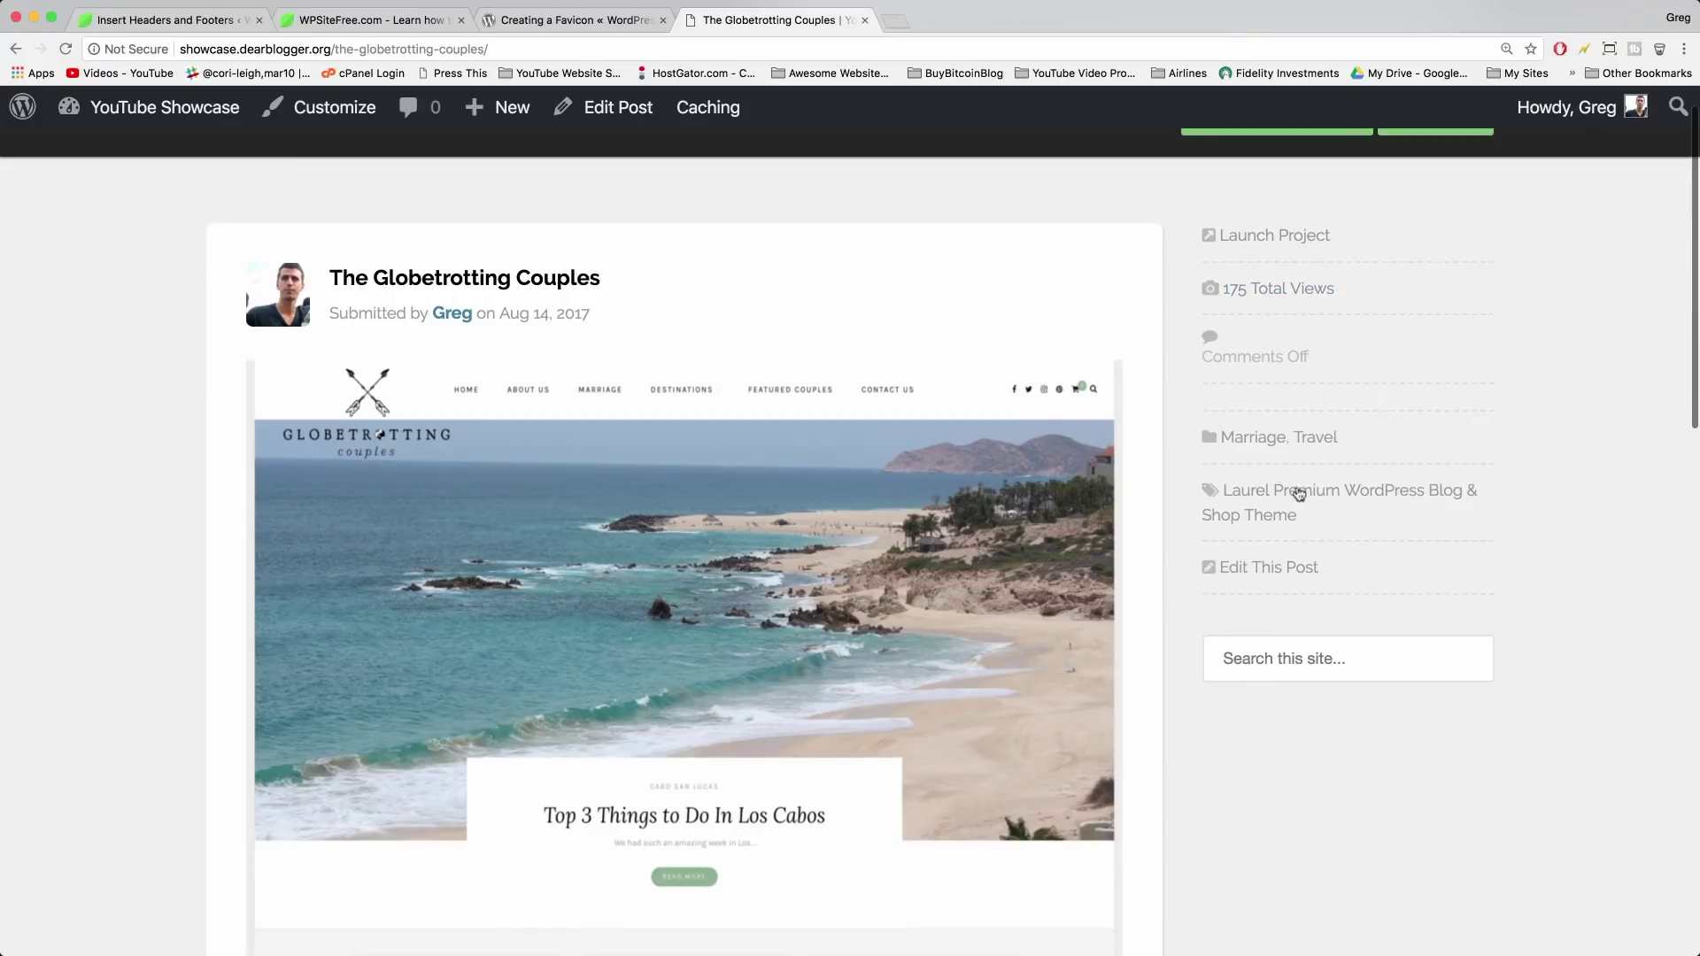
pyautogui.scroll(-7, 1286, 432)
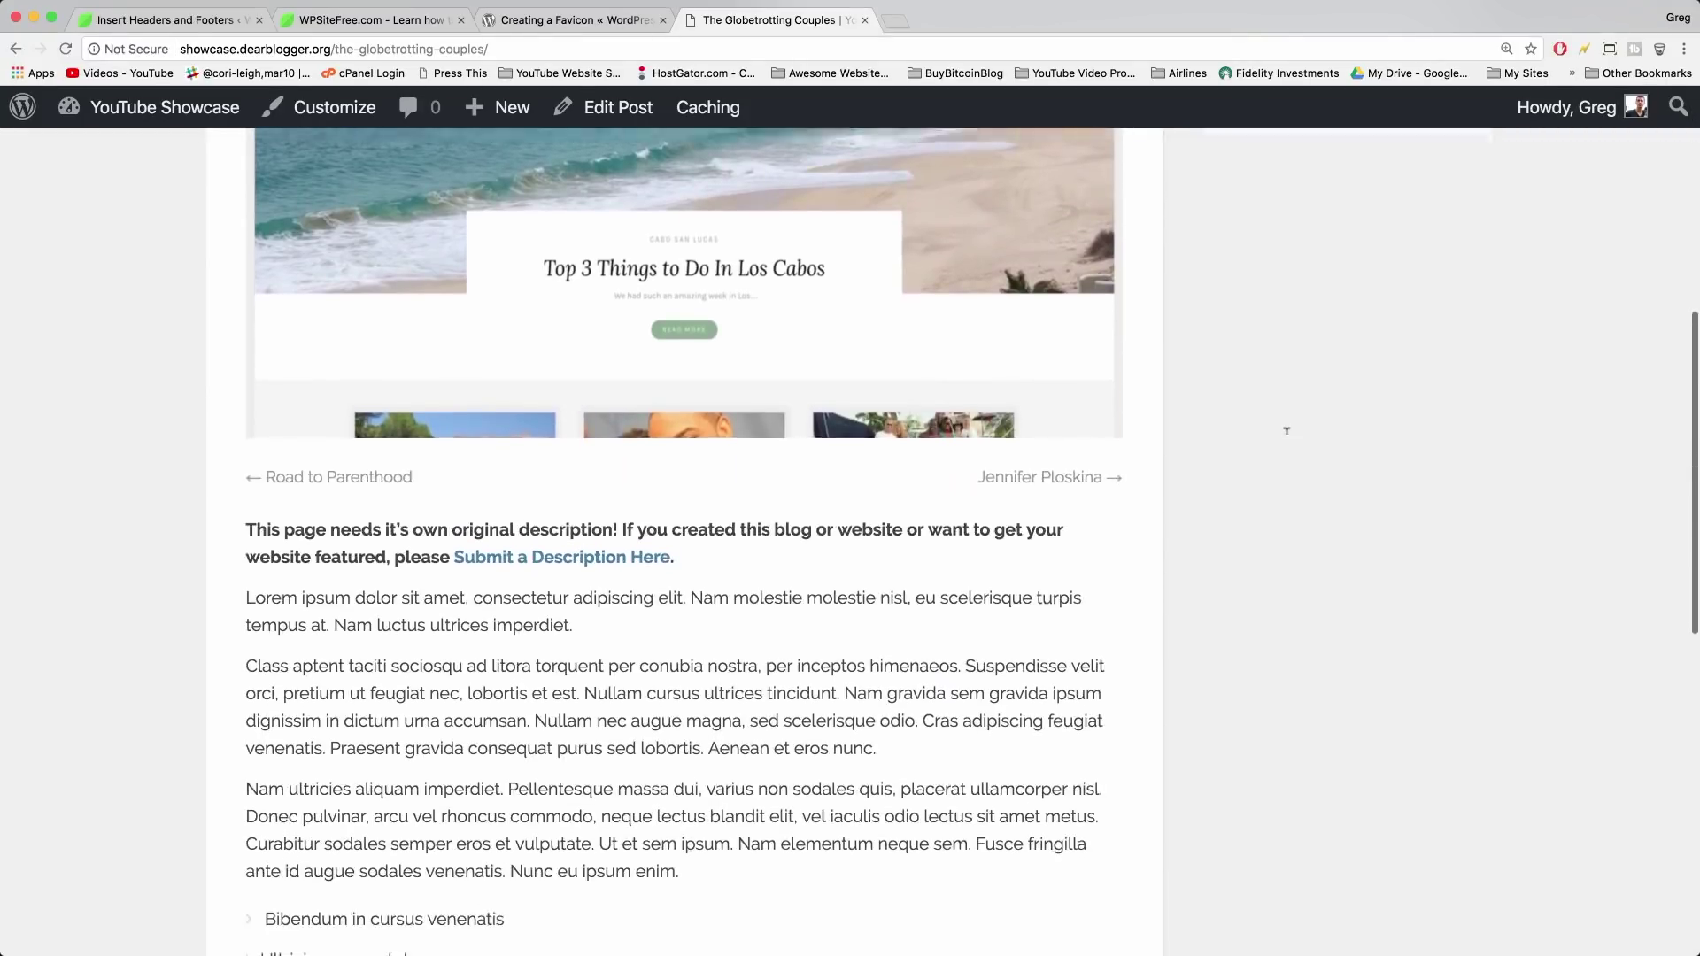
pyautogui.scroll(-3, 428, 493)
pyautogui.scroll(-4, 673, 576)
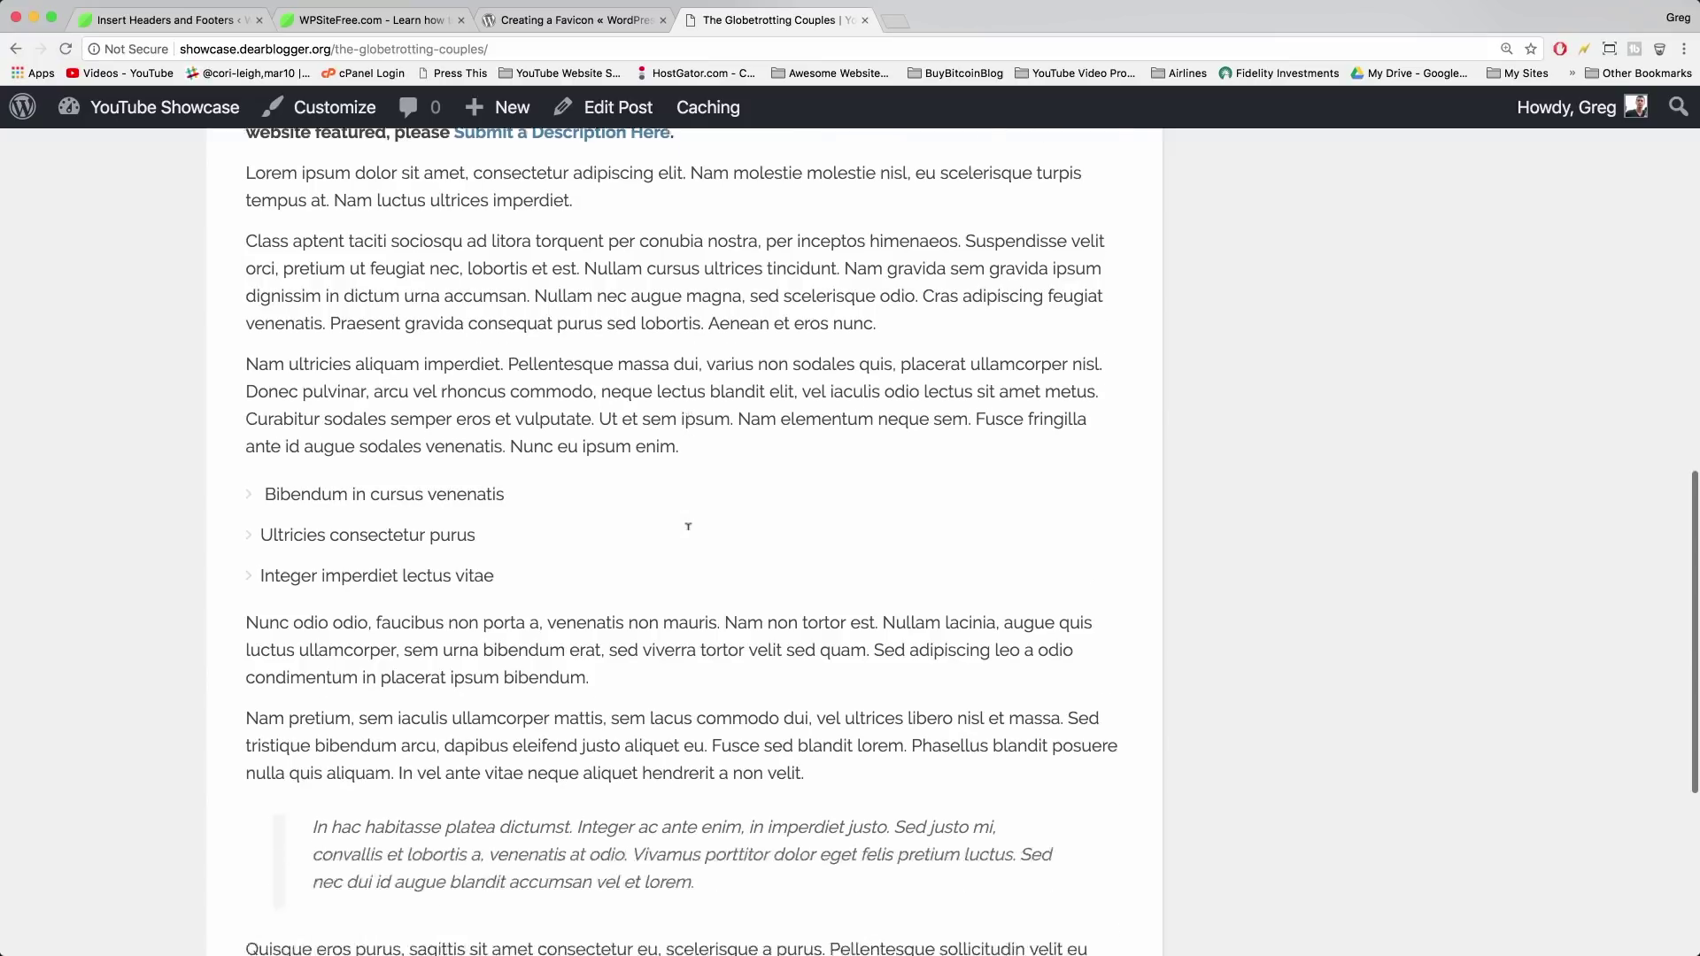
pyautogui.scroll(7, 620, 456)
pyautogui.scroll(1, 582, 451)
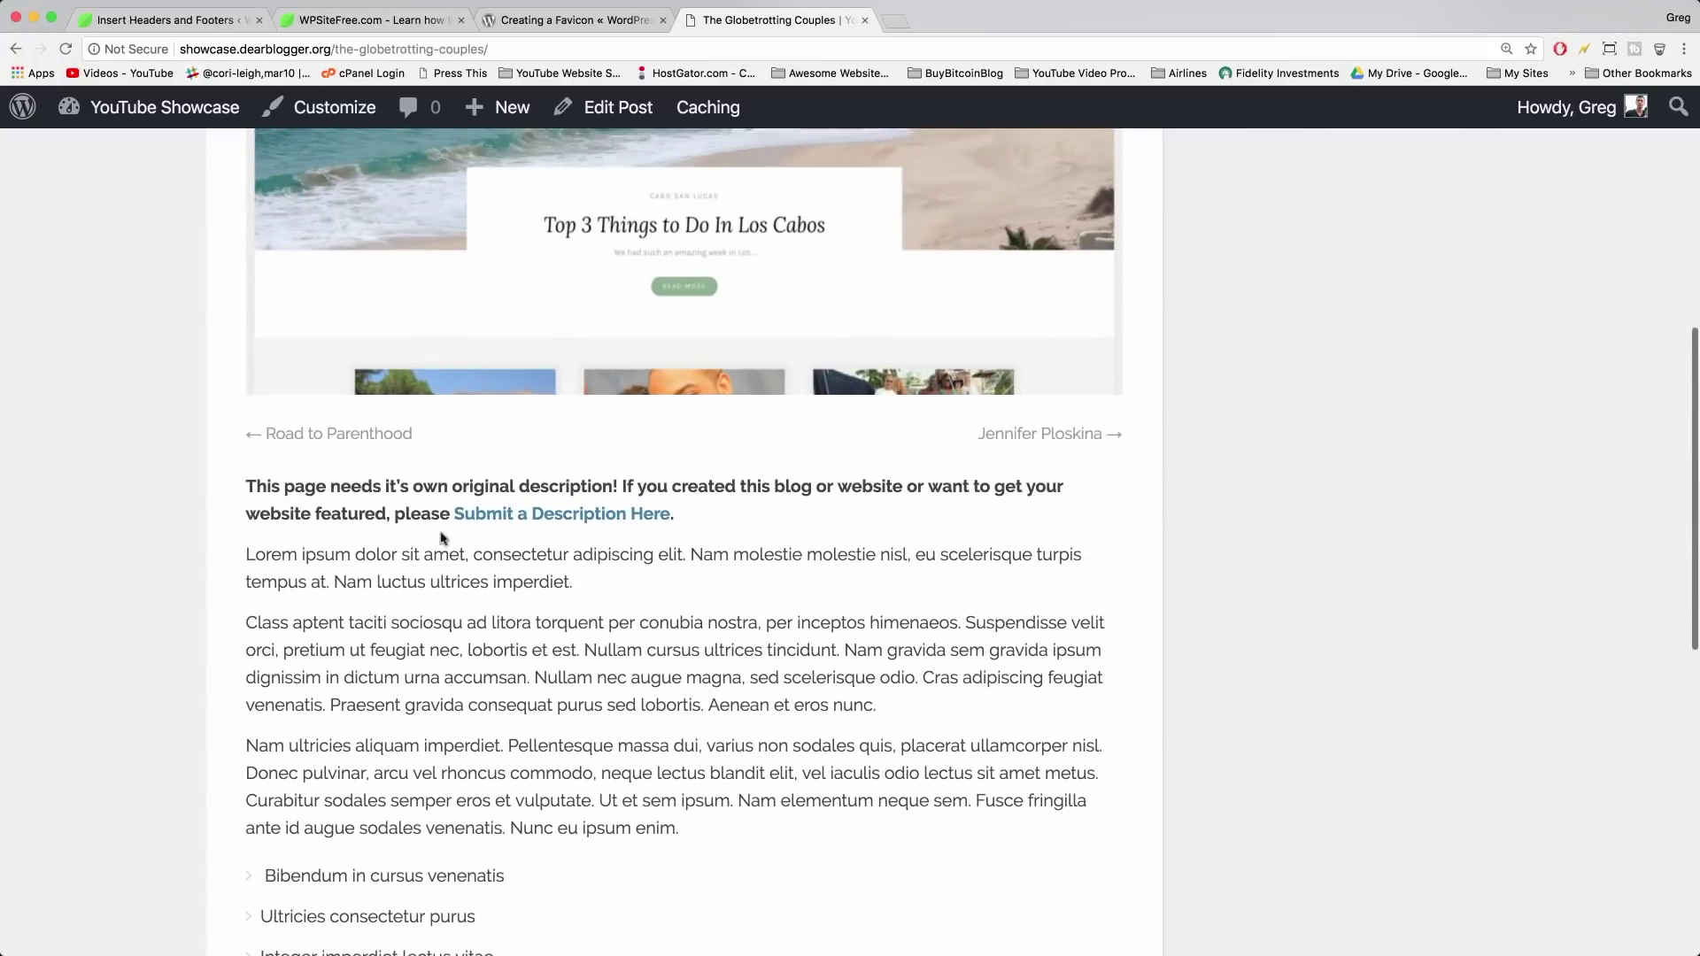
pyautogui.scroll(10, 726, 614)
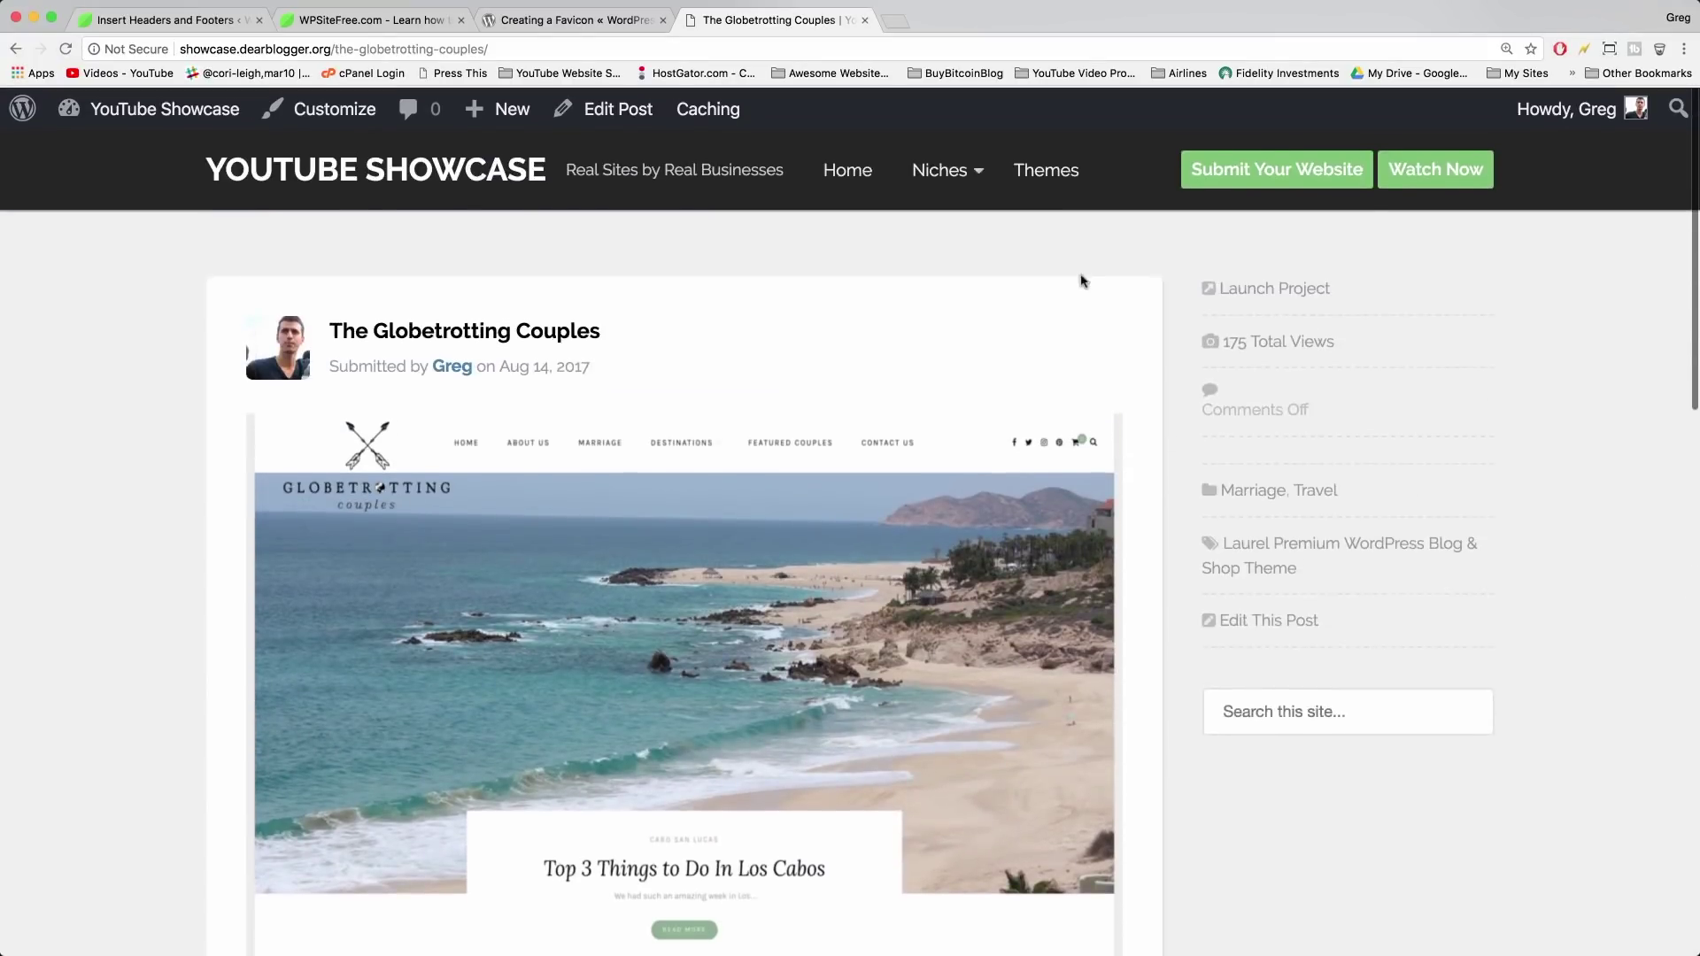
# Launch the live Globetrotting Couples website and scroll through its pages
pyautogui.click(1265, 292)
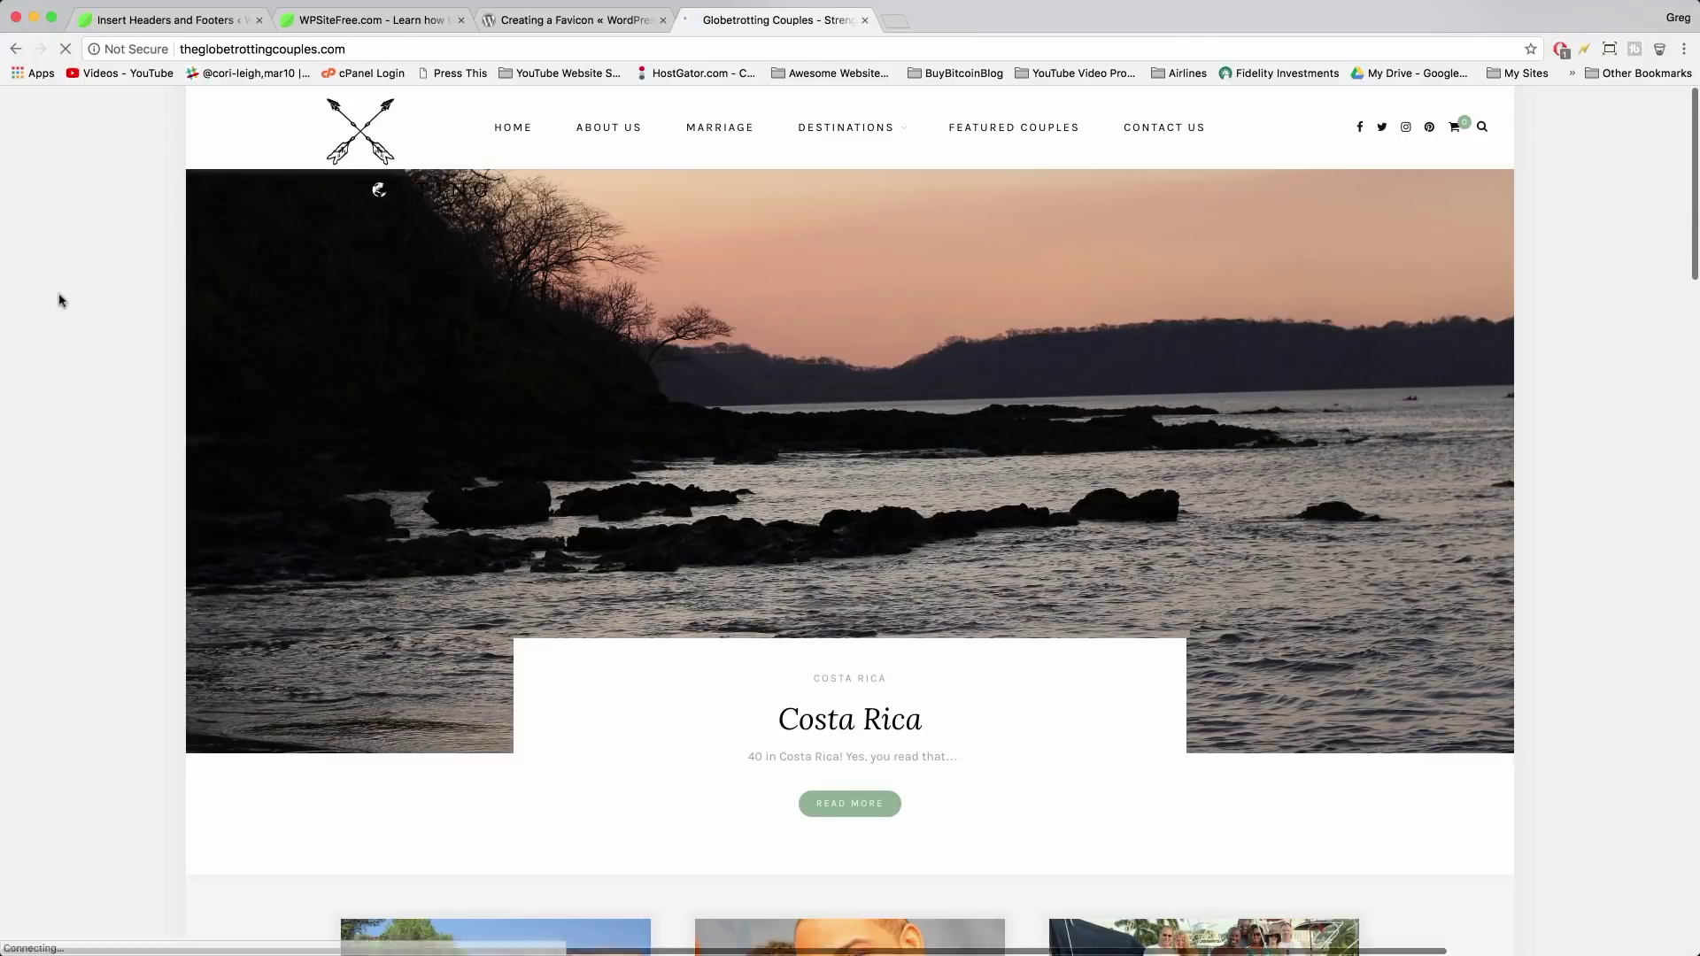
pyautogui.scroll(-7, 60, 301)
pyautogui.scroll(-3, 118, 442)
pyautogui.scroll(-6, 117, 441)
pyautogui.scroll(-3, 118, 442)
pyautogui.scroll(-1, 178, 471)
pyautogui.scroll(-7, 178, 470)
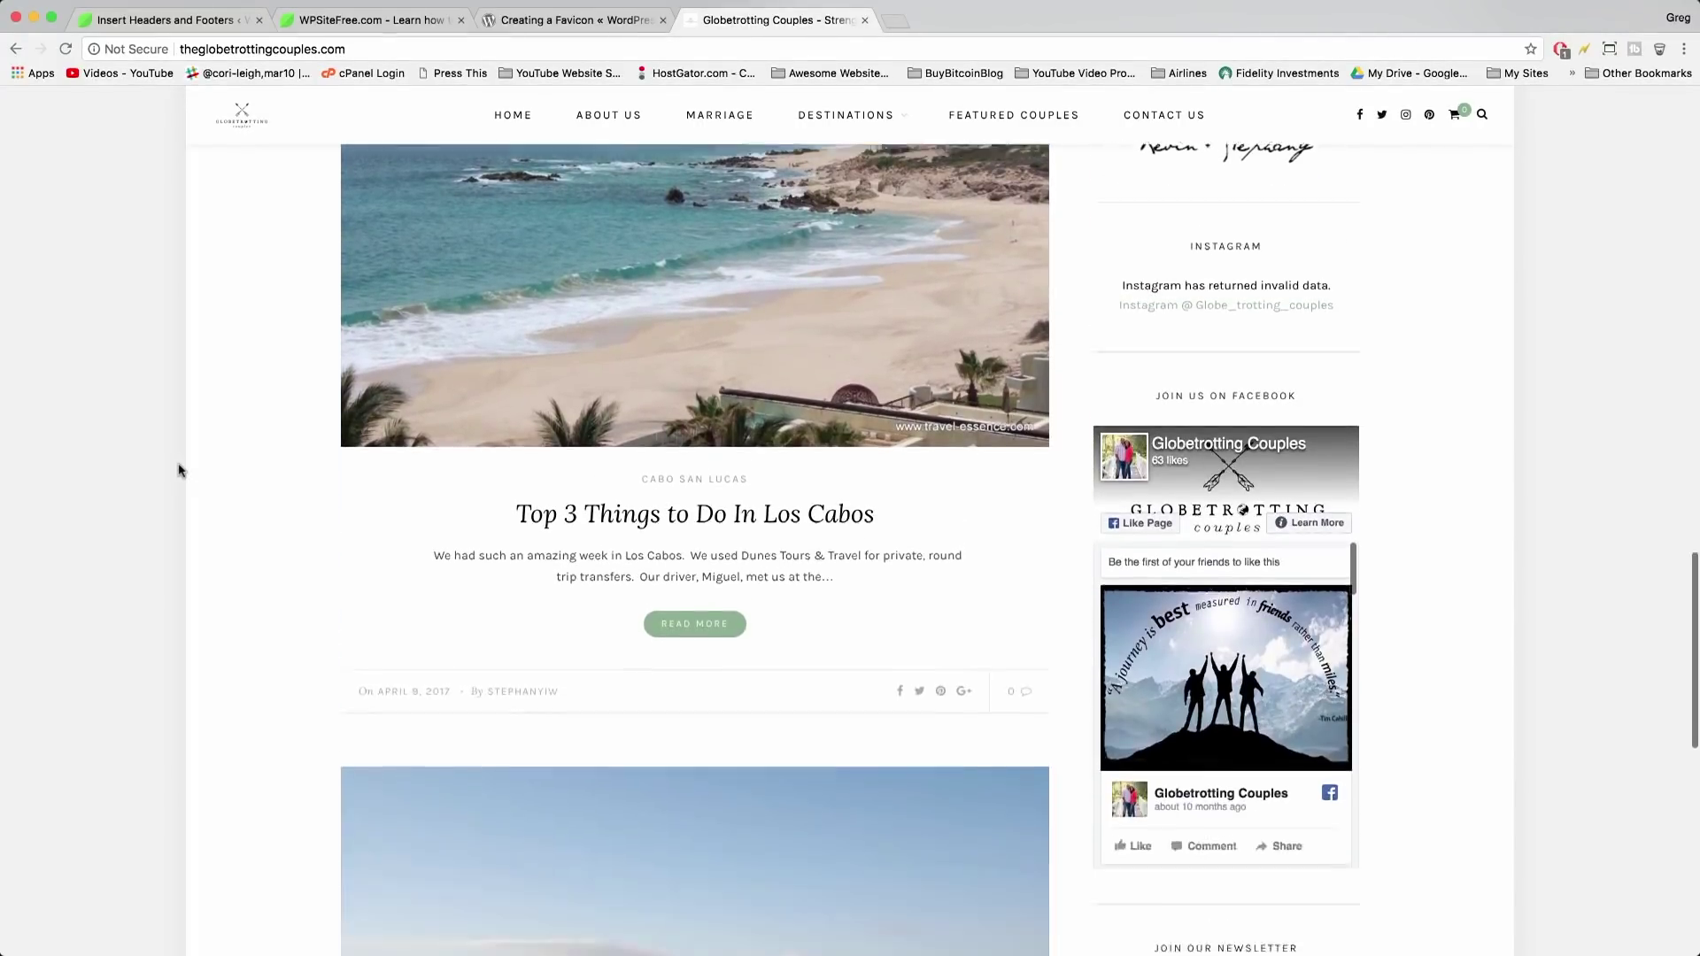
pyautogui.scroll(-8, 178, 470)
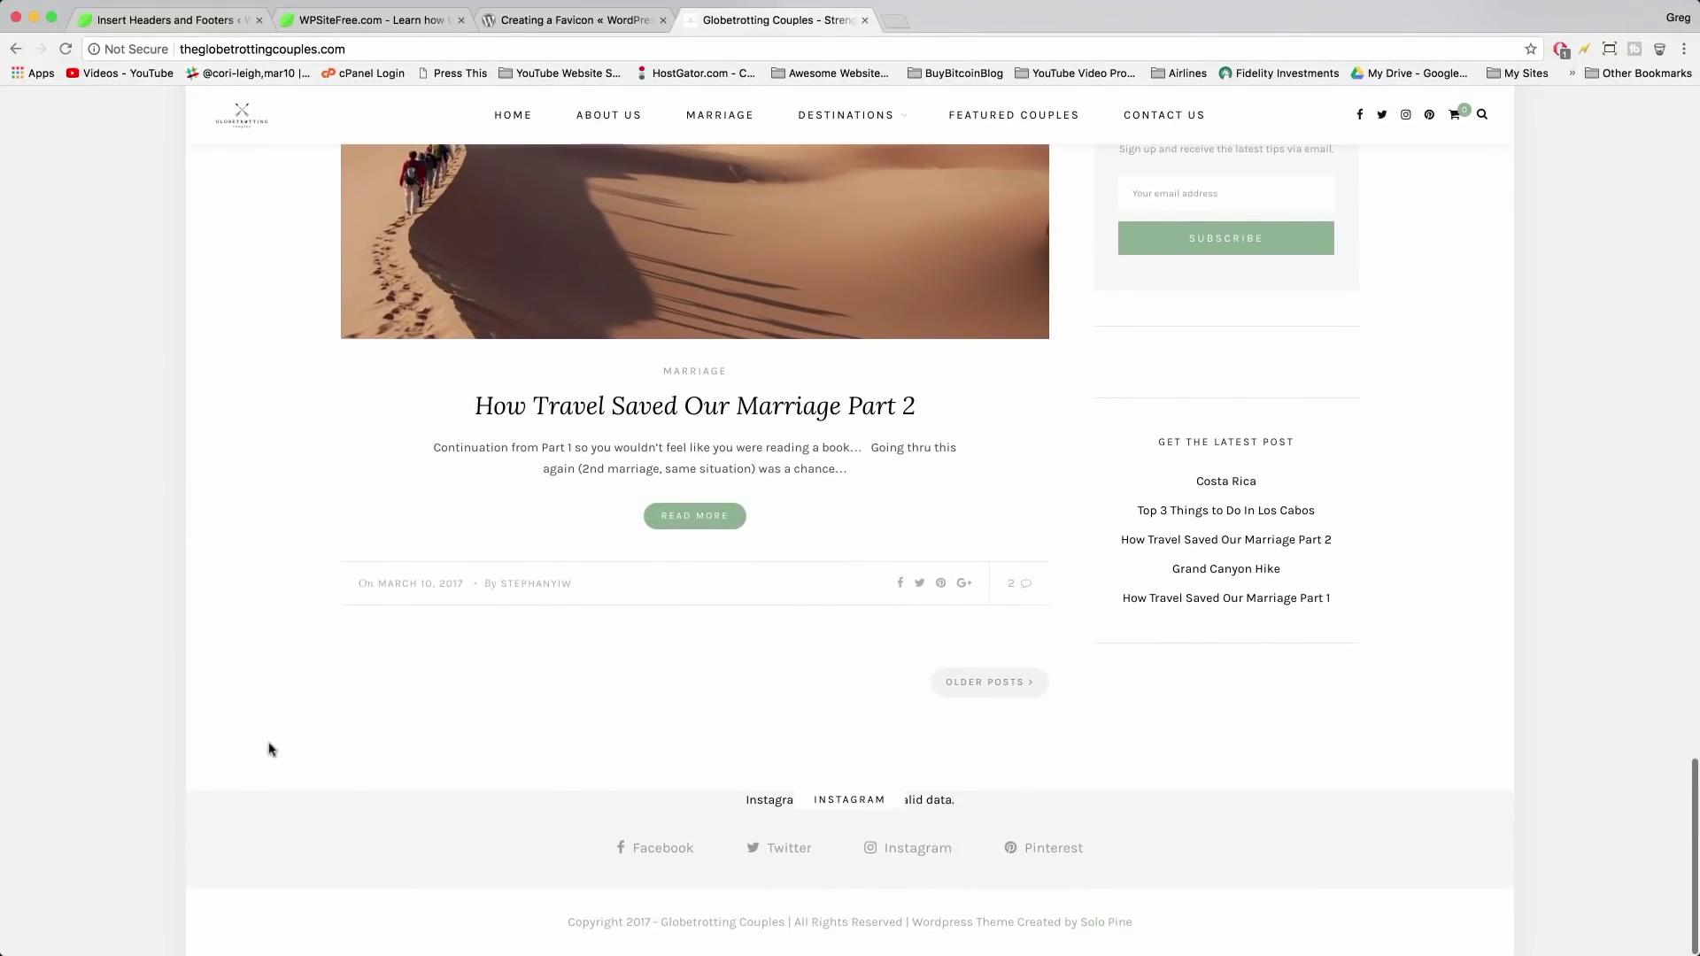
pyautogui.scroll(20, 277, 755)
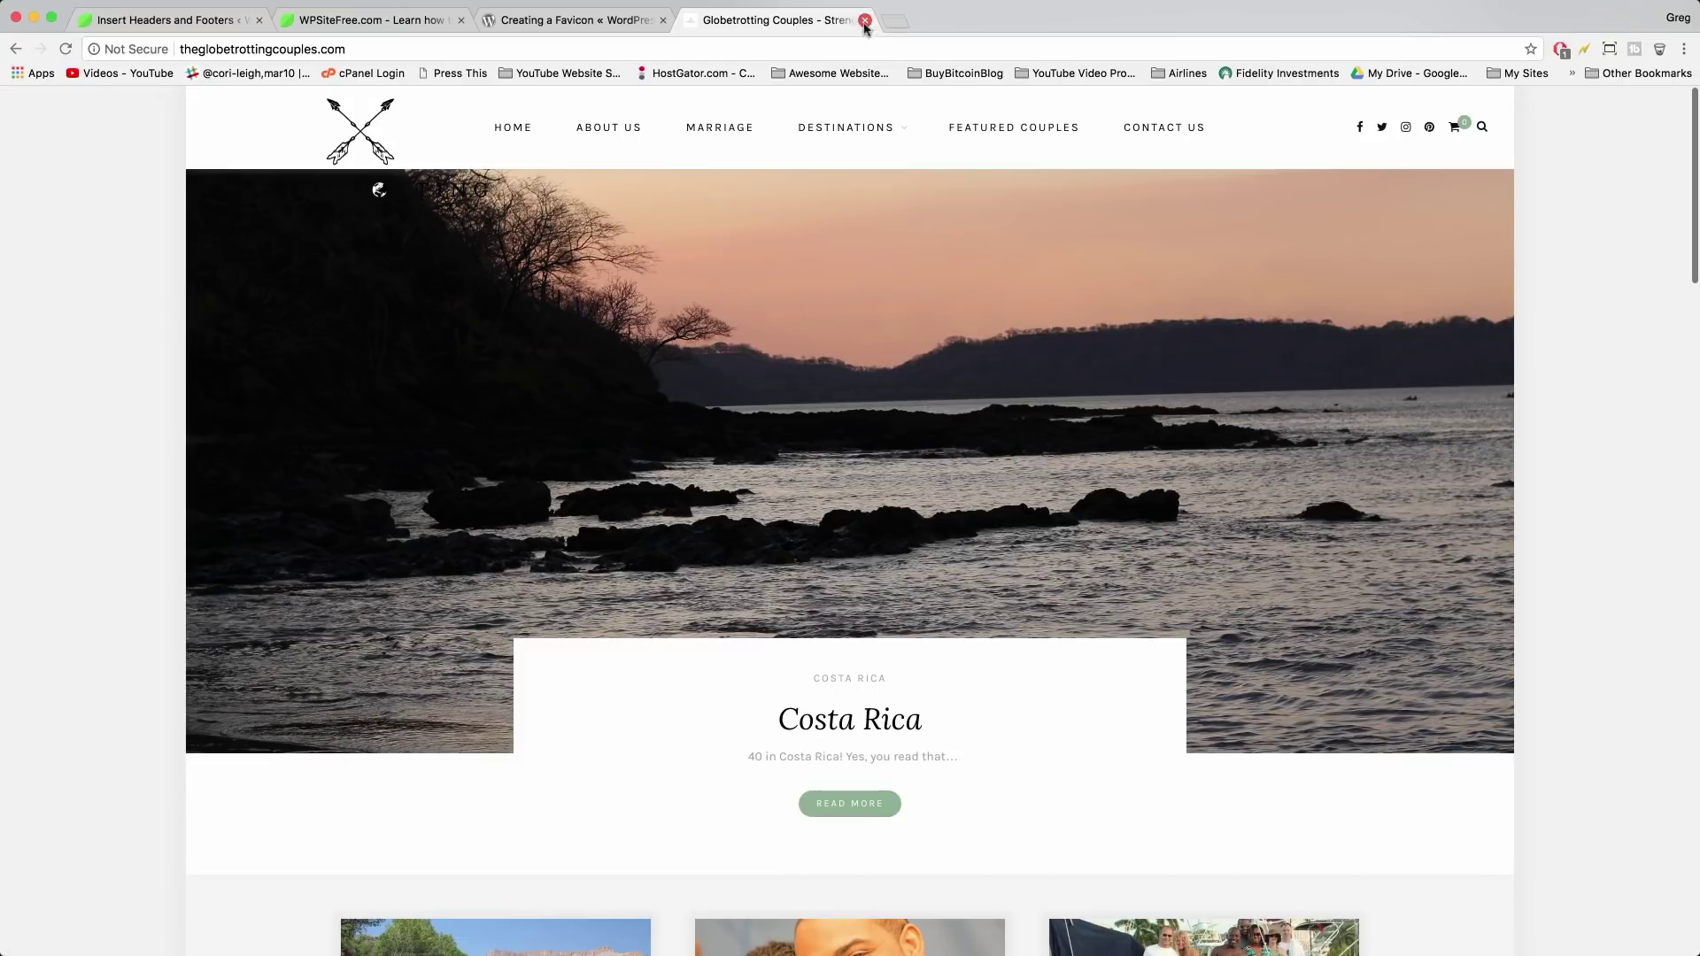
# Close the Globetrotting Couples tab and load showcase.dearblogger.org in a new tab
pyautogui.click(864, 20)
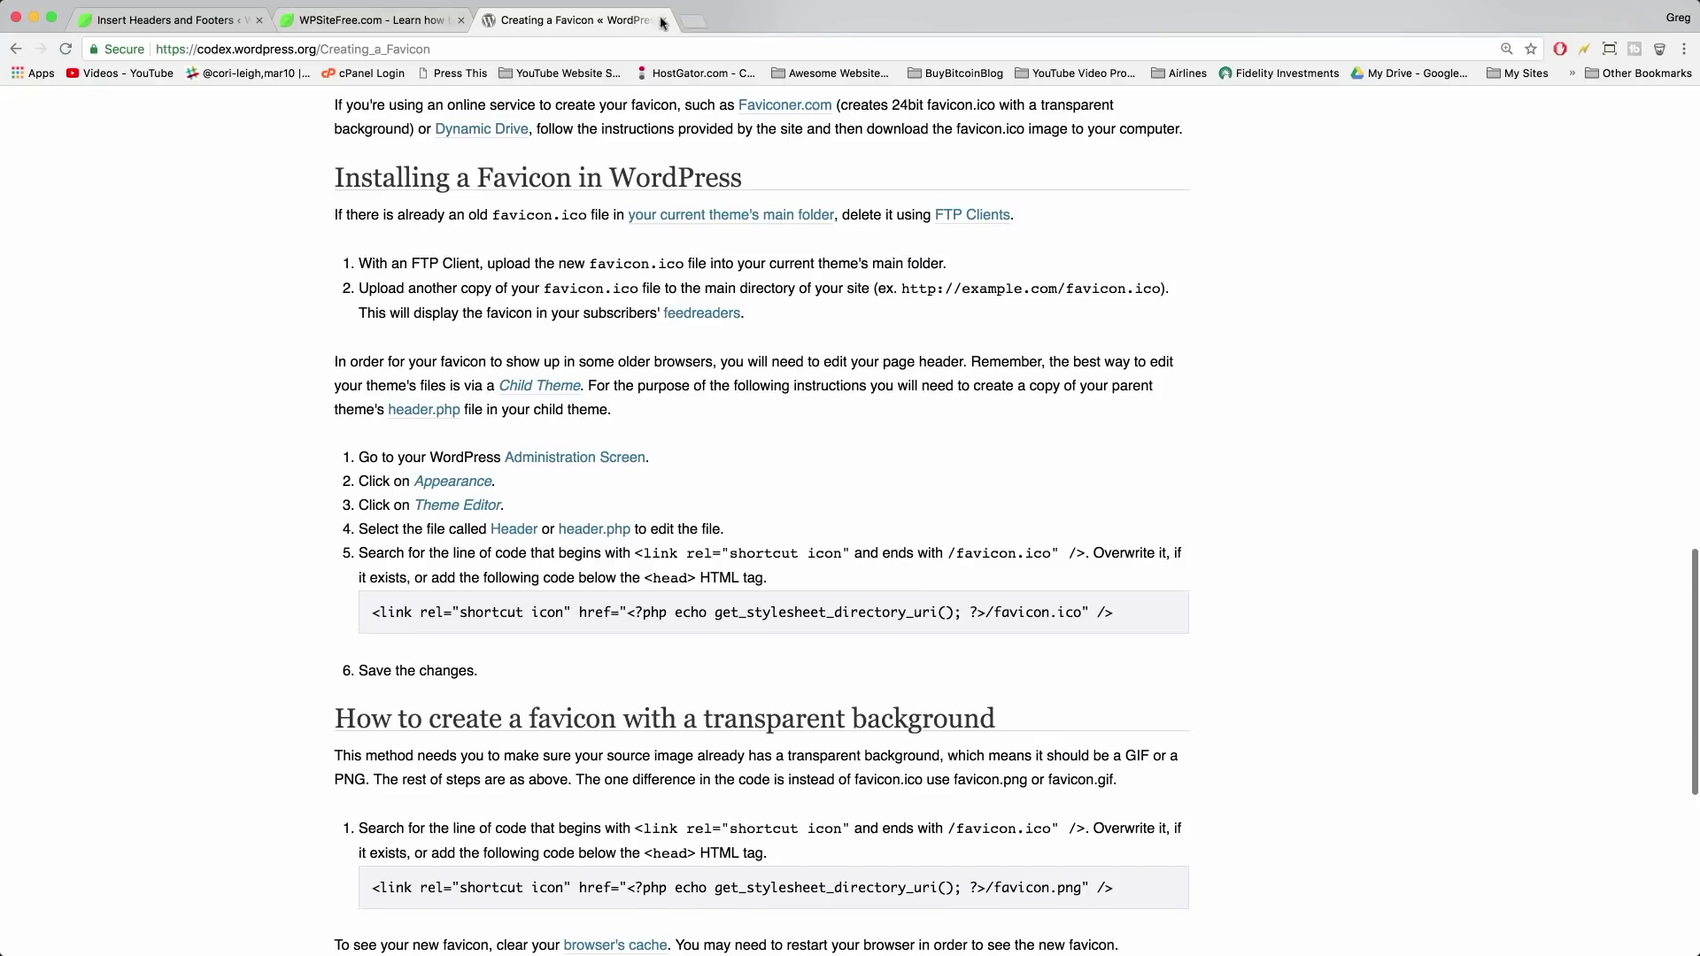
pyautogui.click(693, 20)
pyautogui.write('showcase.dearblogger.org')
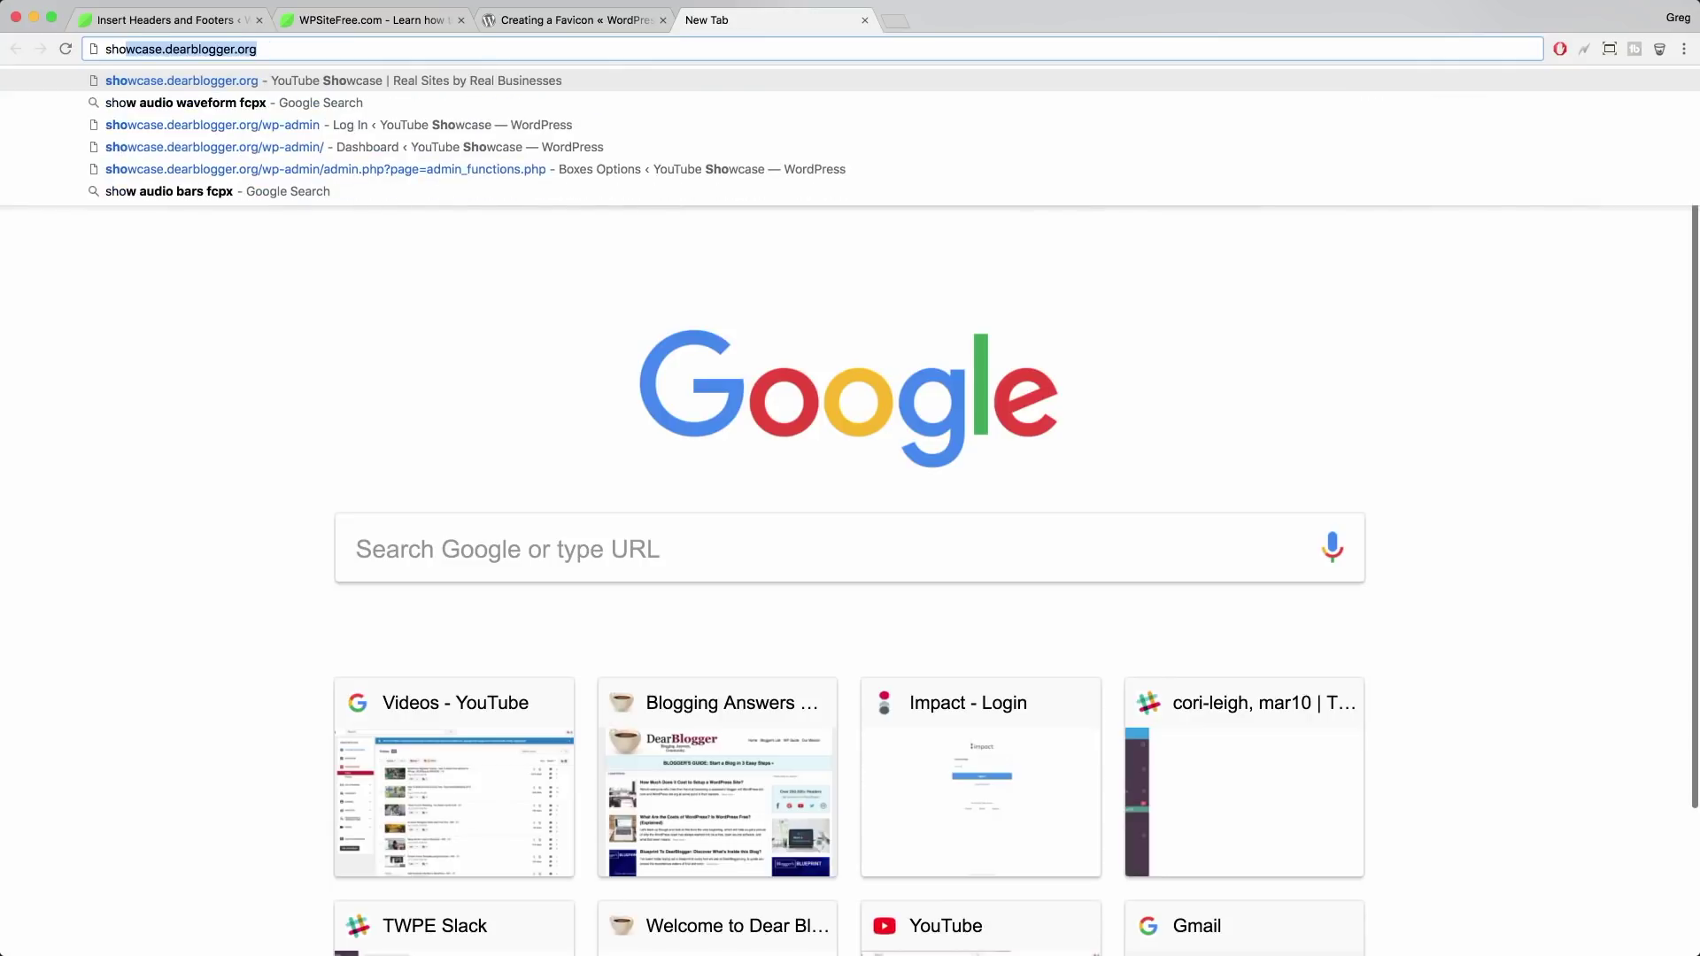
pyautogui.press('Return')
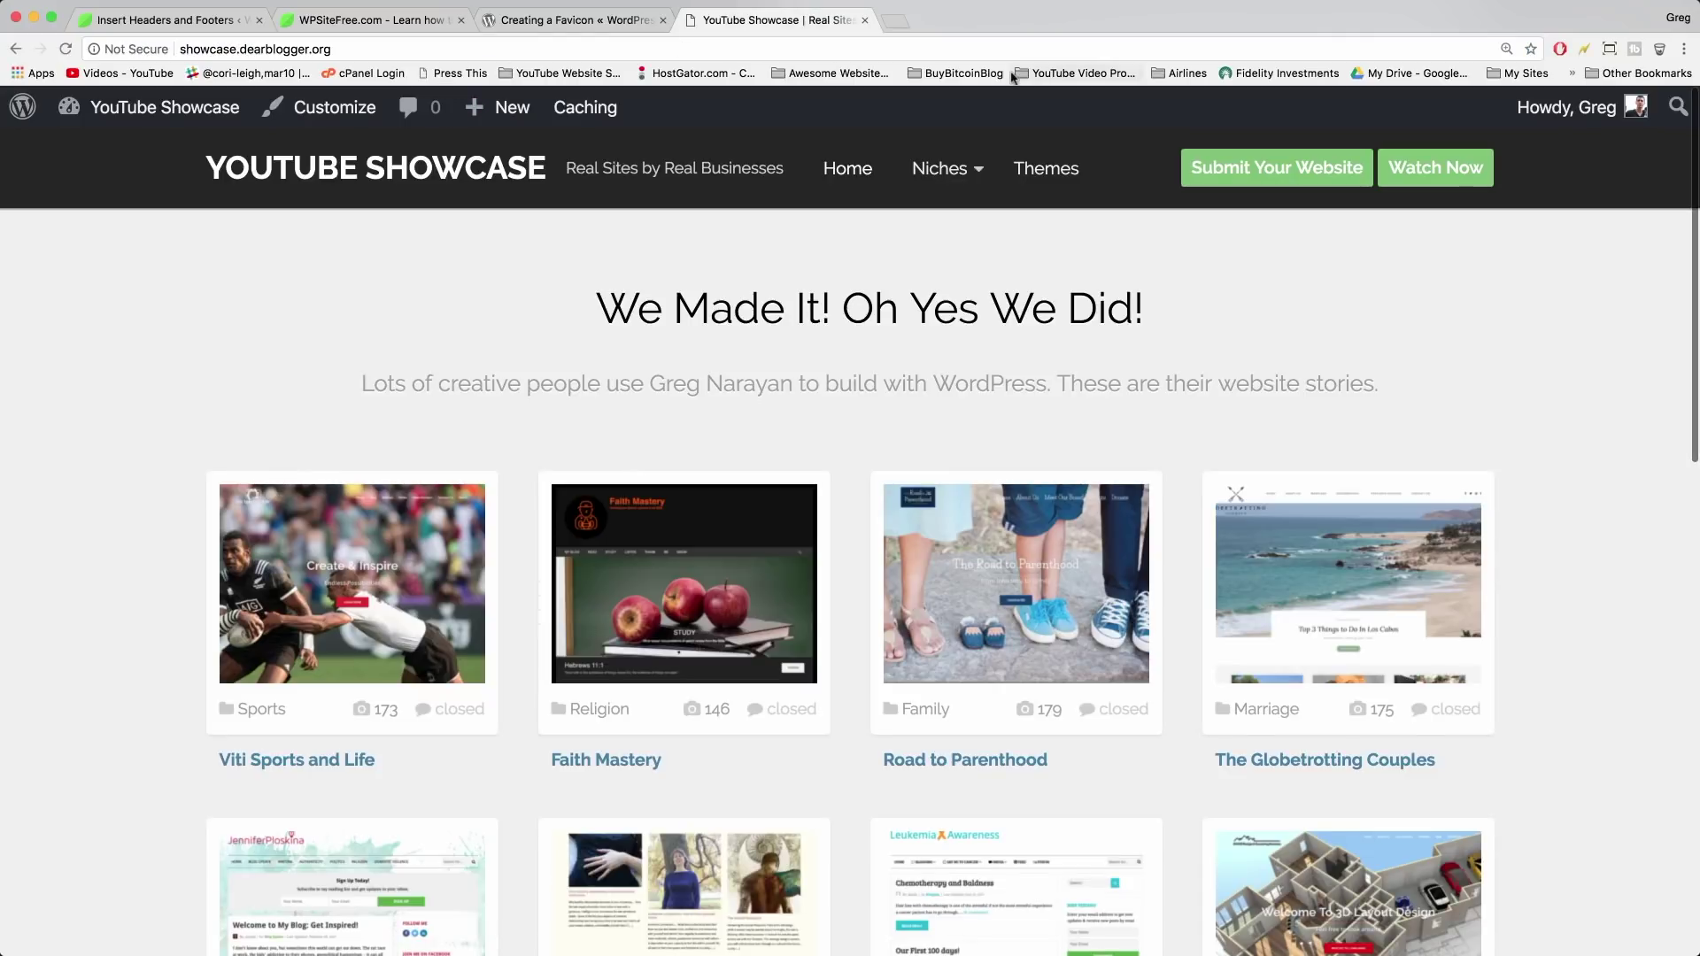
pyautogui.click(1211, 172)
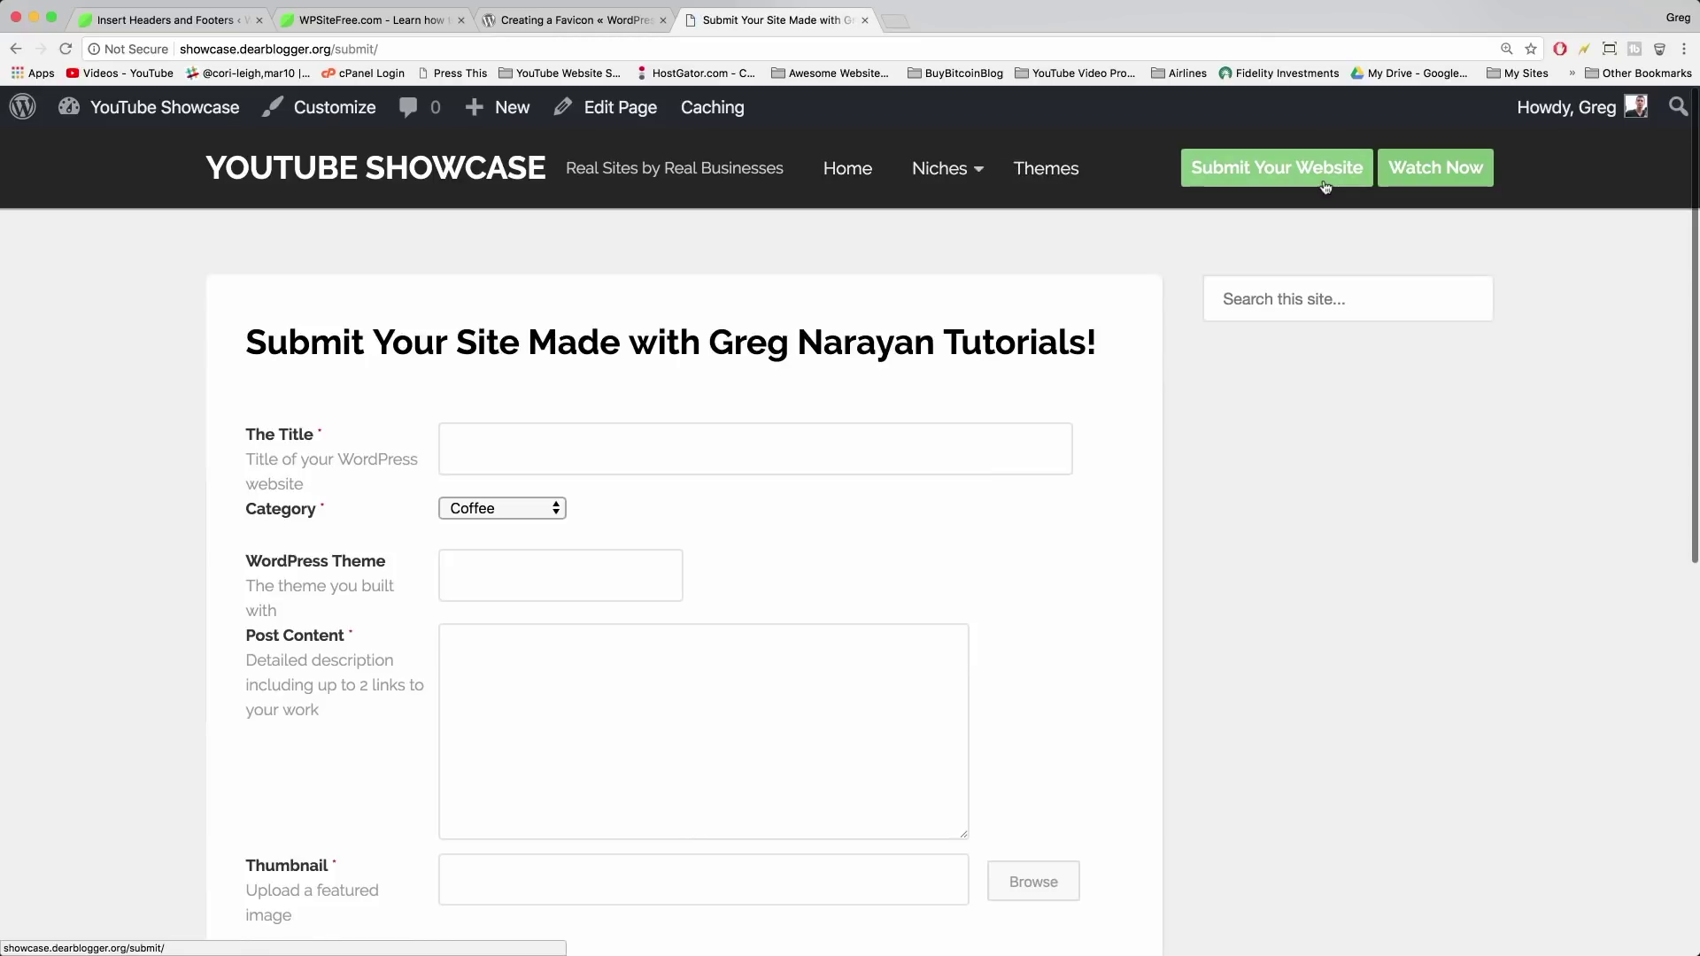
pyautogui.scroll(-3, 471, 437)
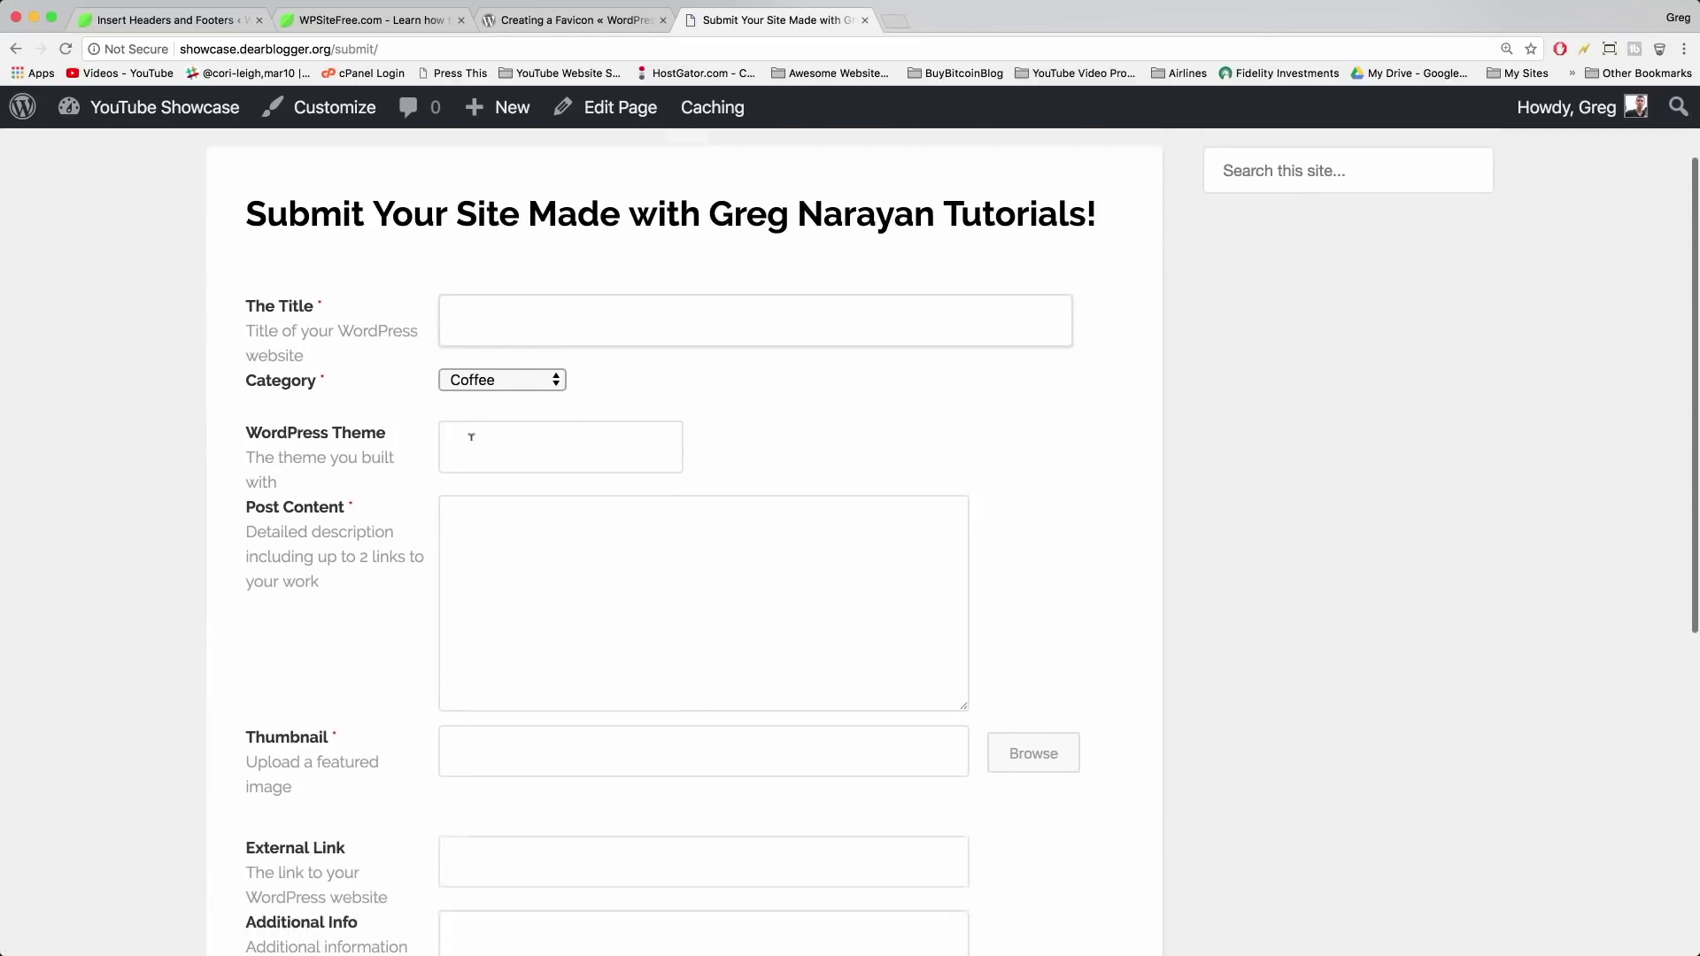
pyautogui.click(520, 359)
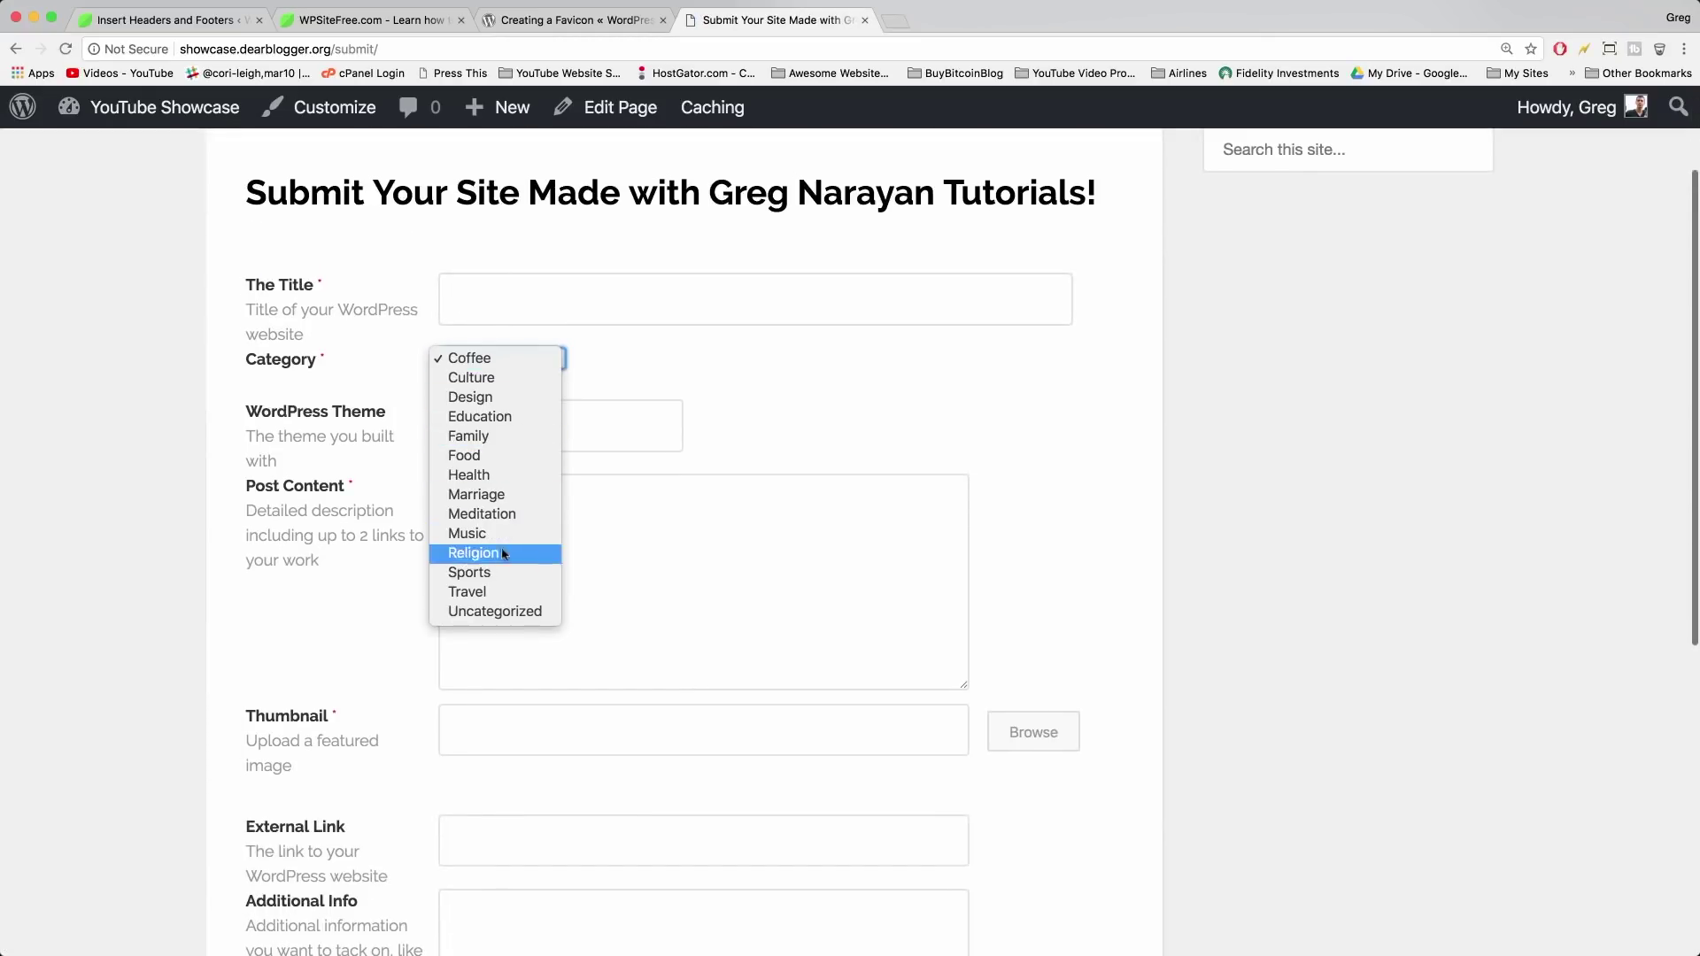
pyautogui.click(598, 432)
pyautogui.click(597, 432)
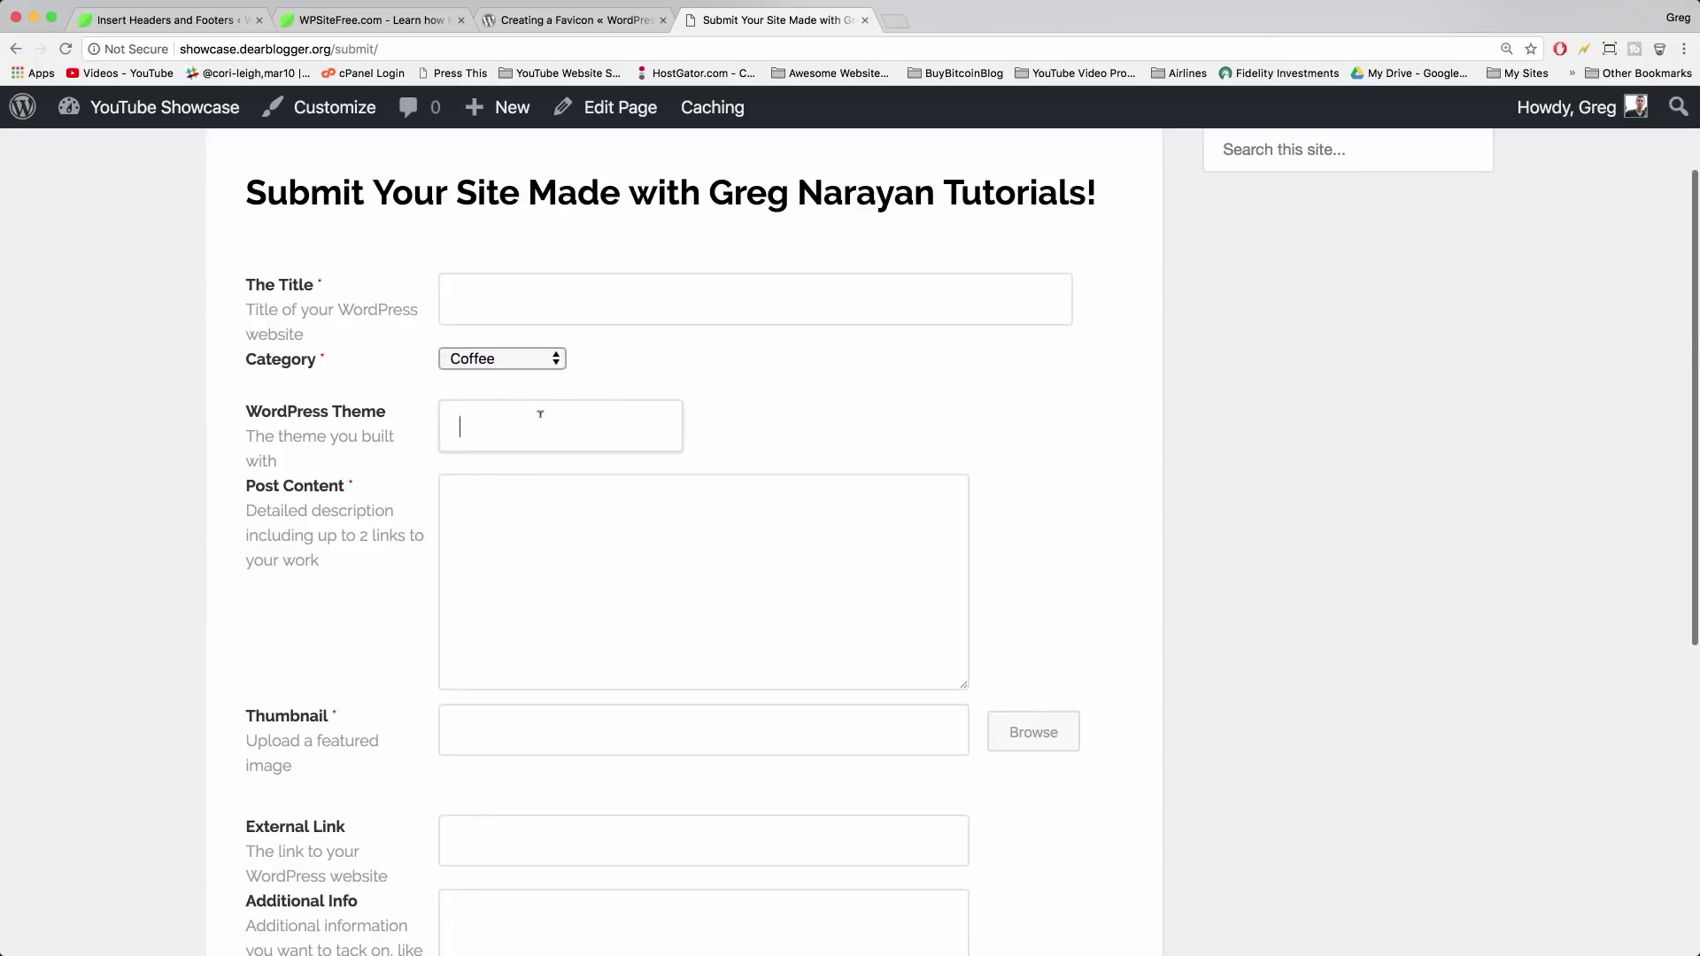
pyautogui.scroll(-3, 539, 410)
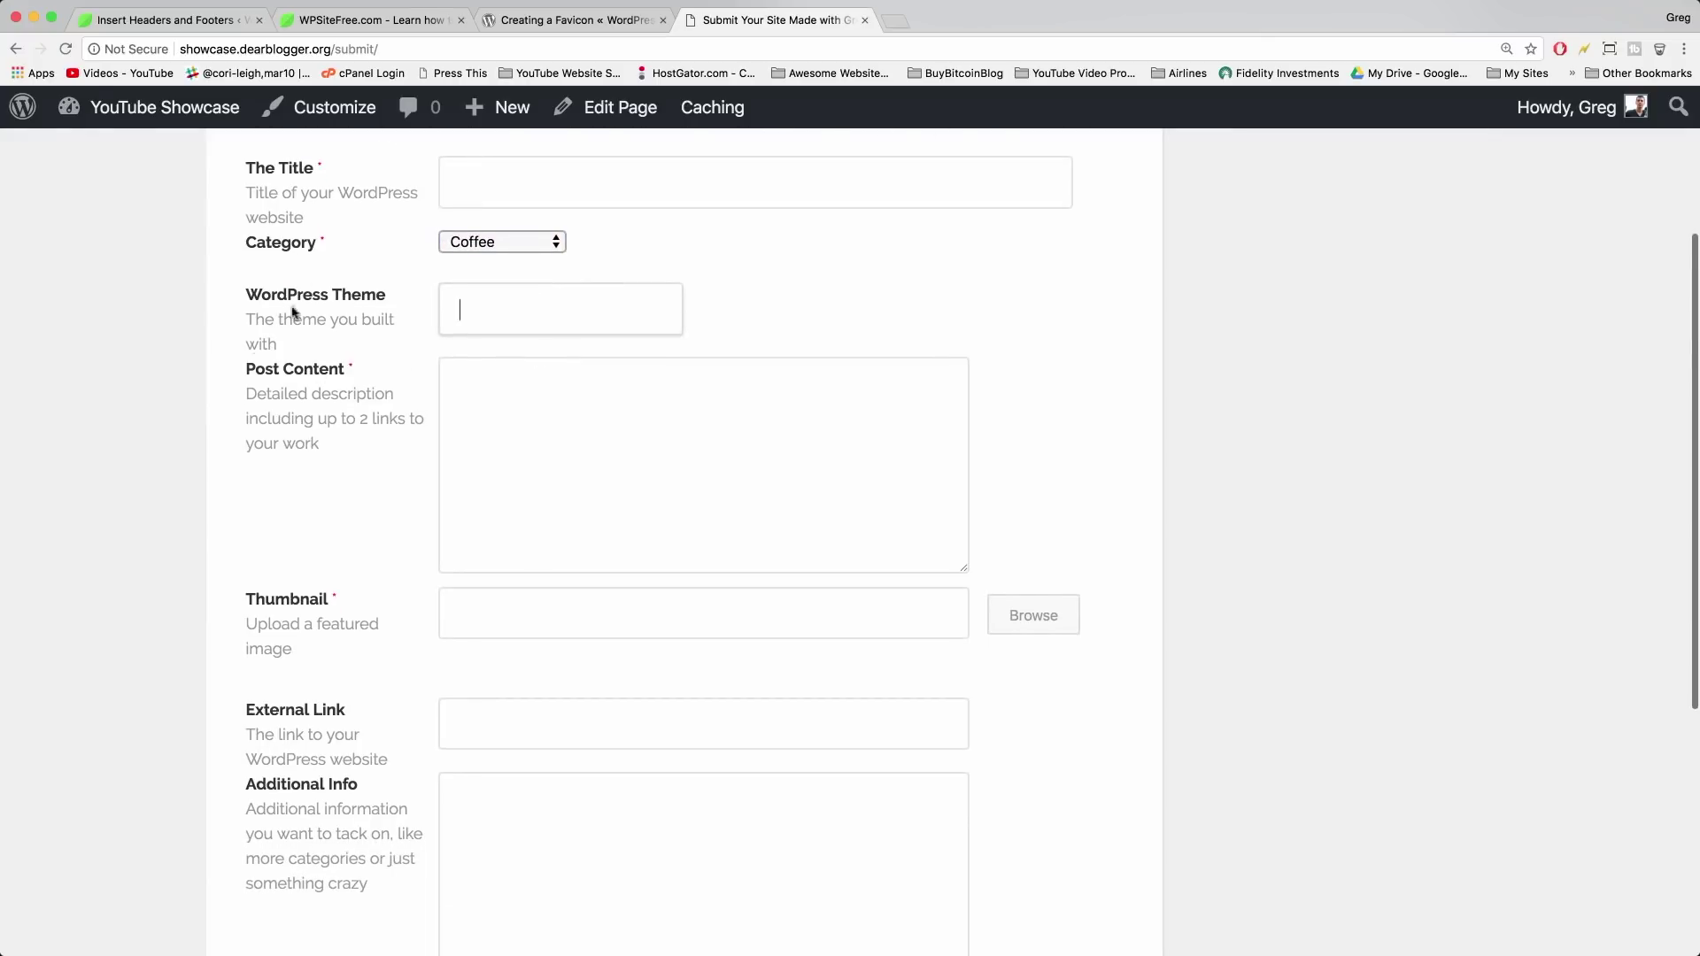
pyautogui.scroll(-2, 462, 300)
pyautogui.click(471, 315)
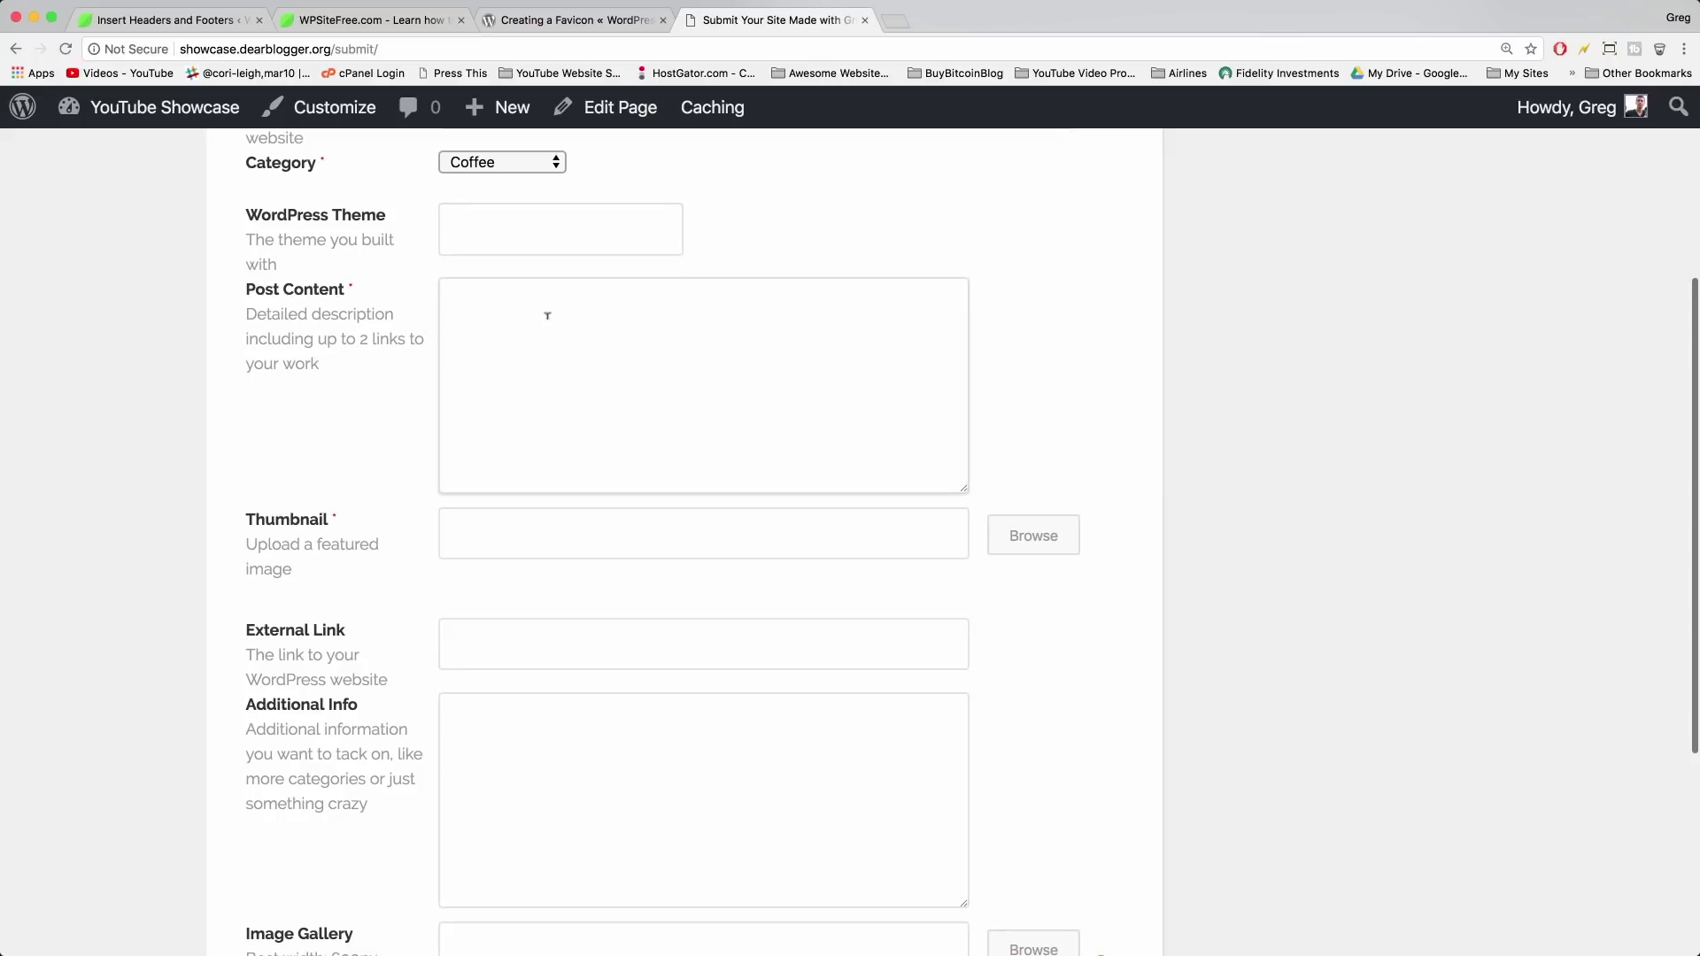
pyautogui.scroll(-3, 471, 310)
pyautogui.click(465, 384)
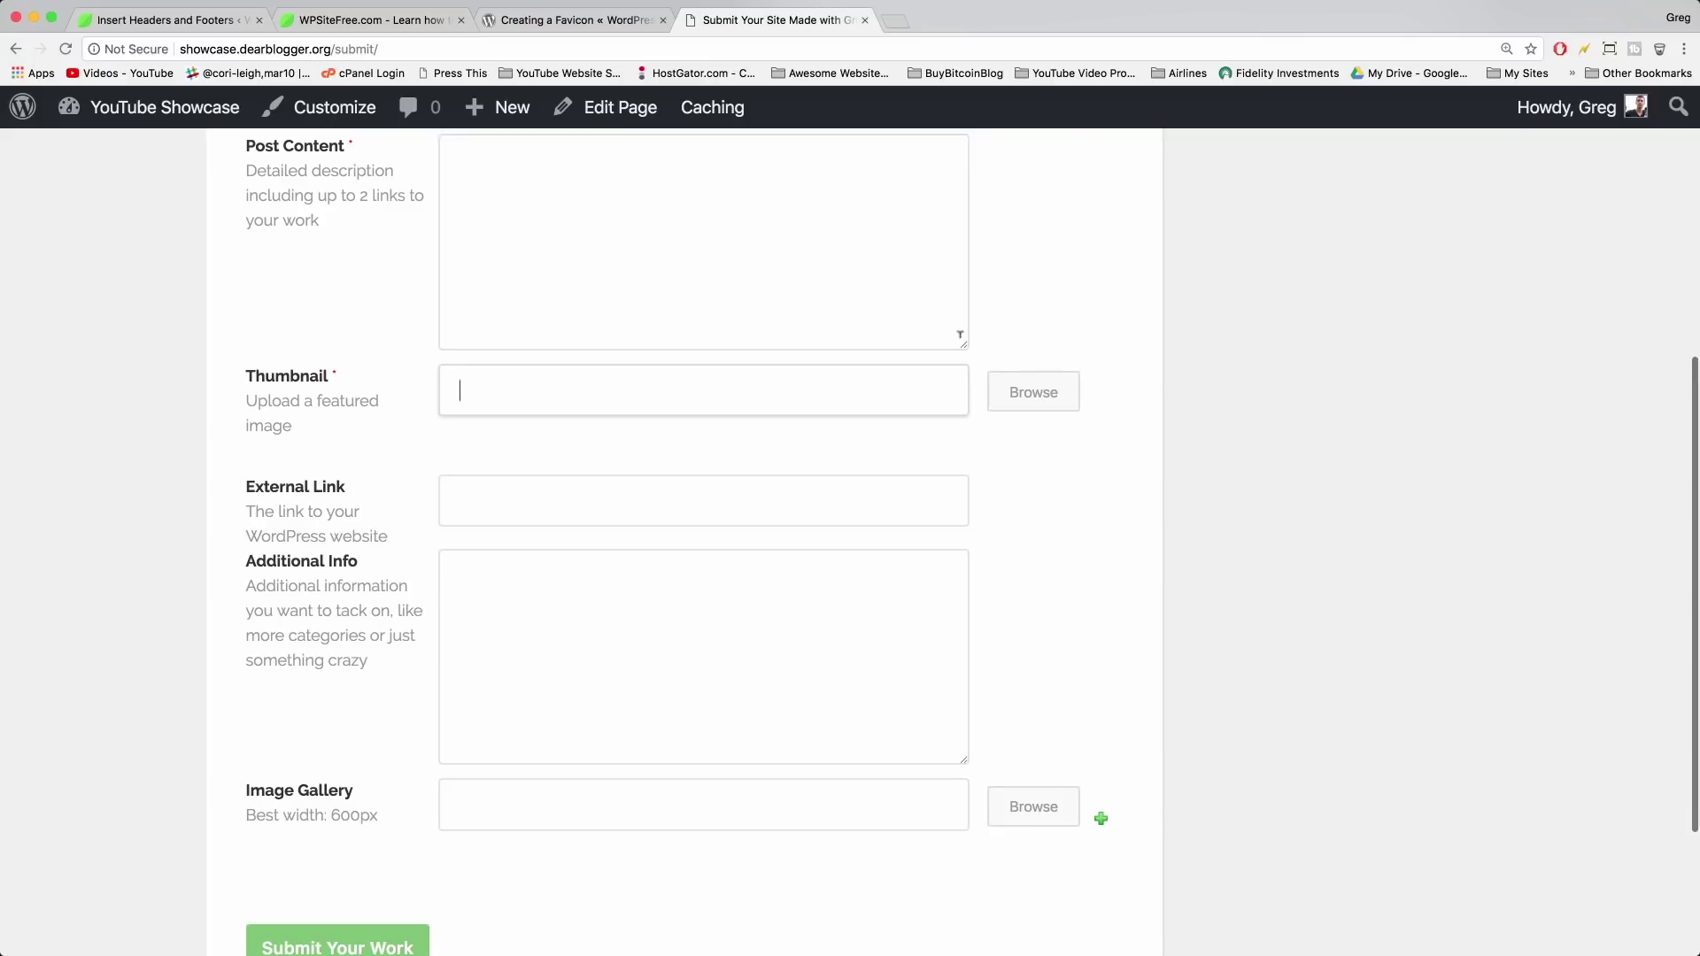
pyautogui.click(762, 507)
pyautogui.click(640, 585)
pyautogui.scroll(-5, 581, 646)
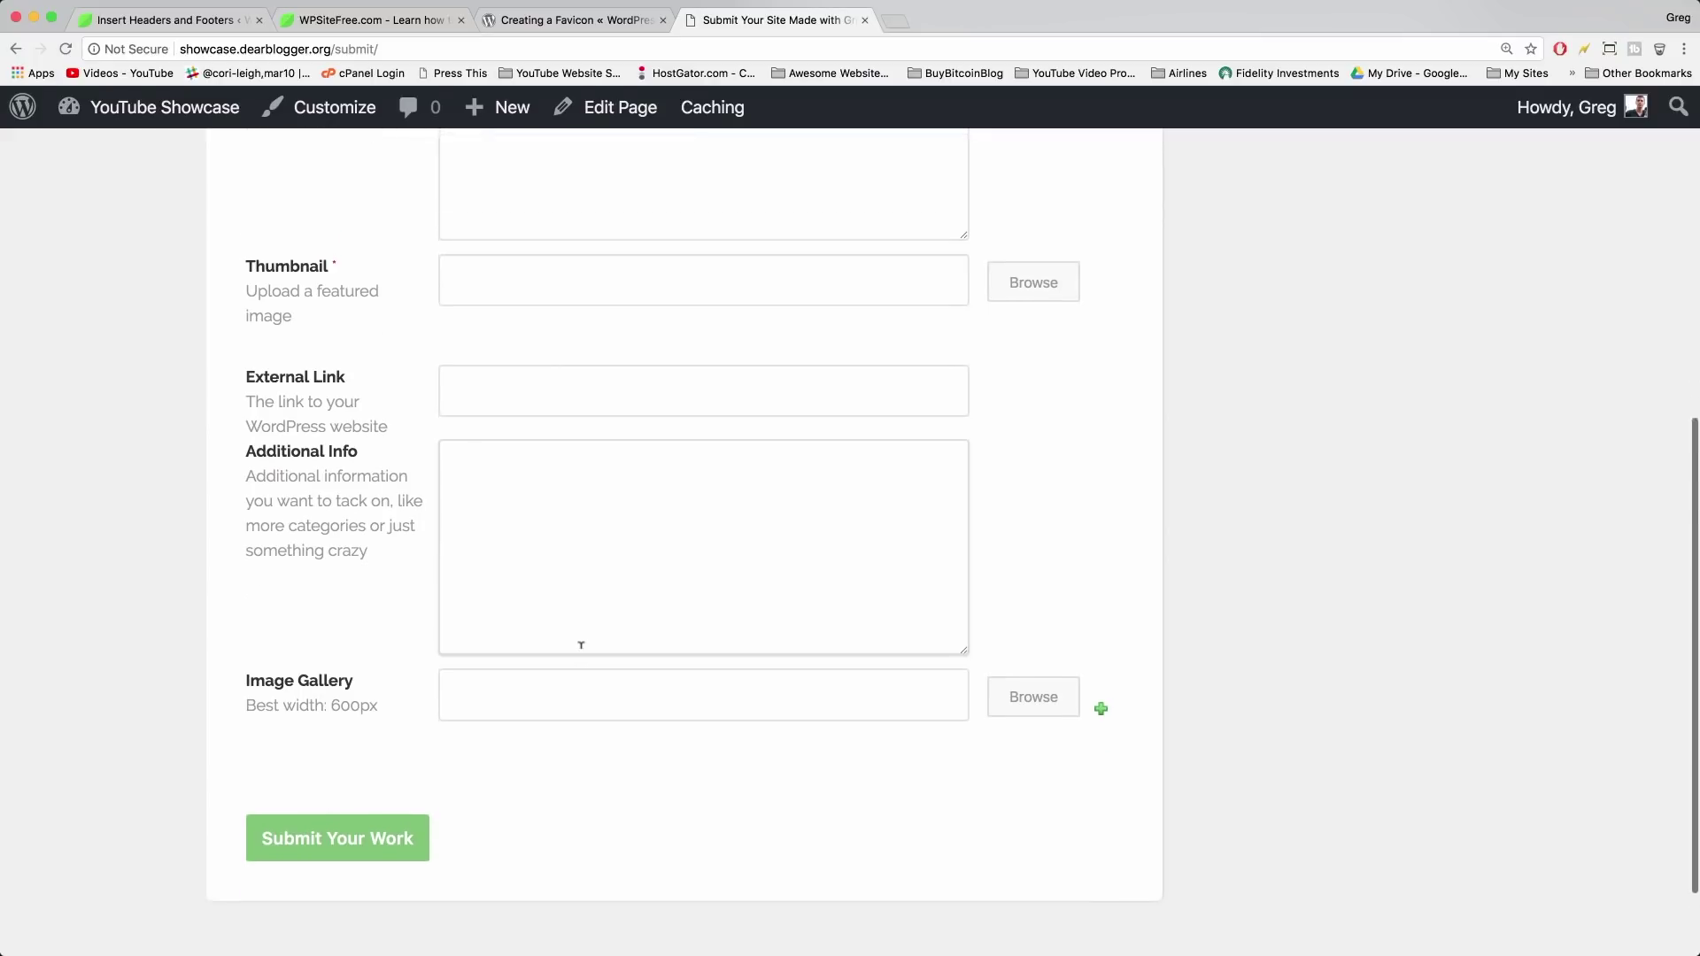
pyautogui.click(523, 588)
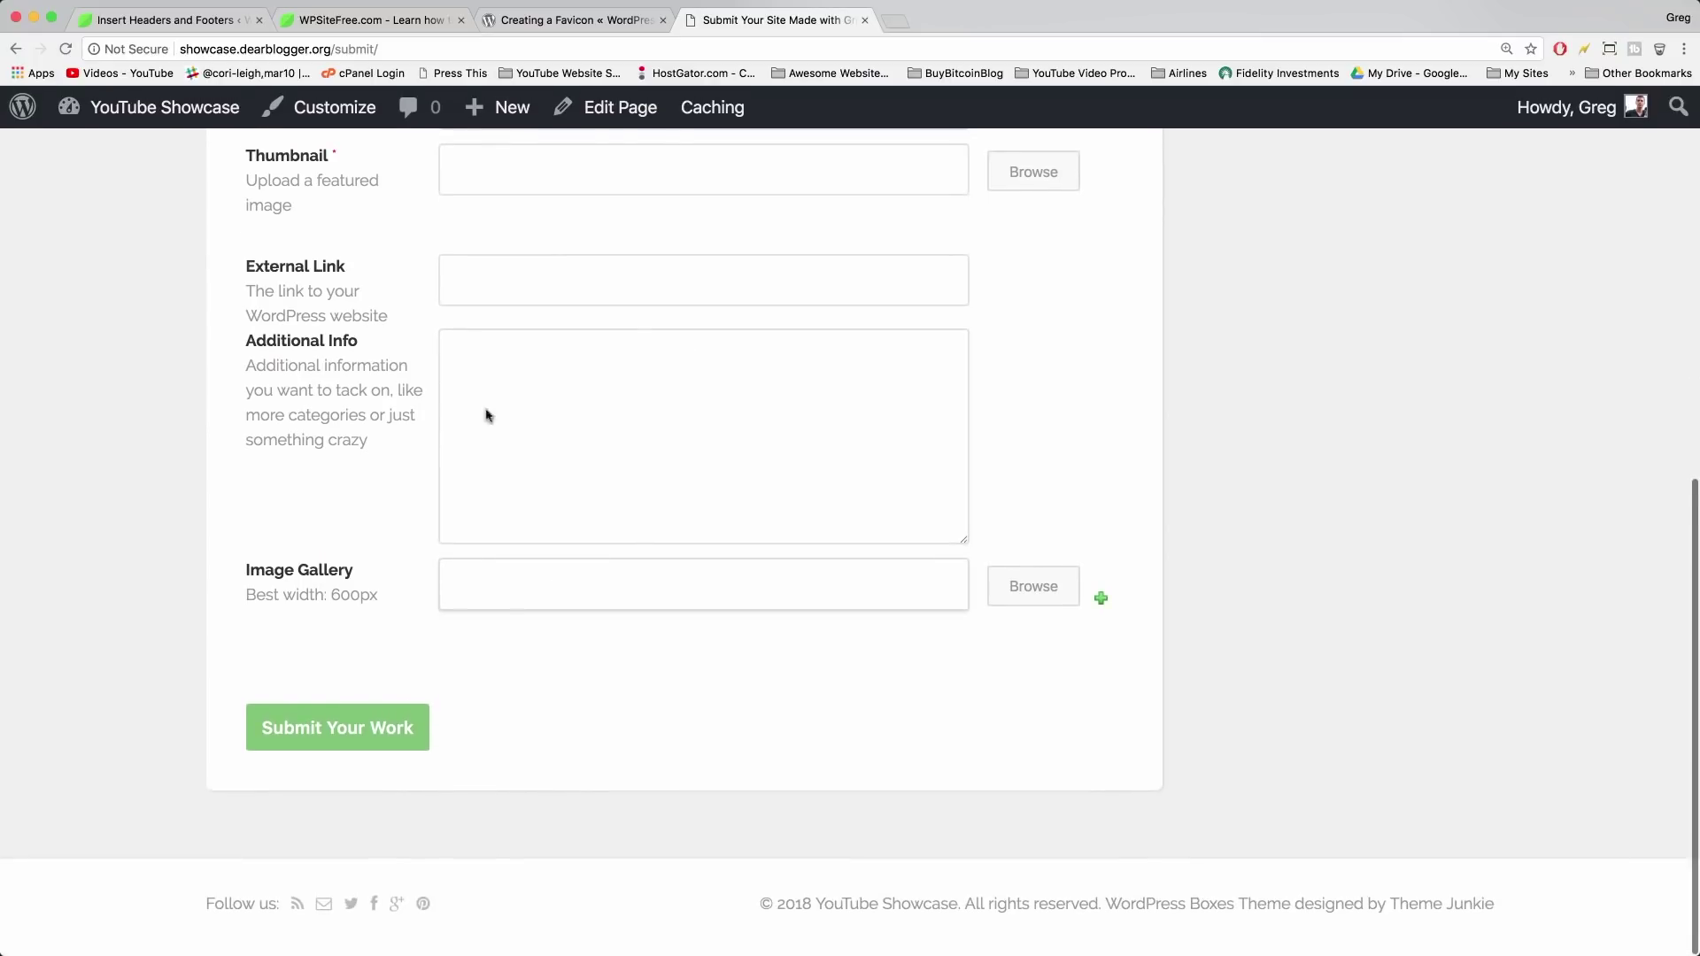
pyautogui.click(381, 727)
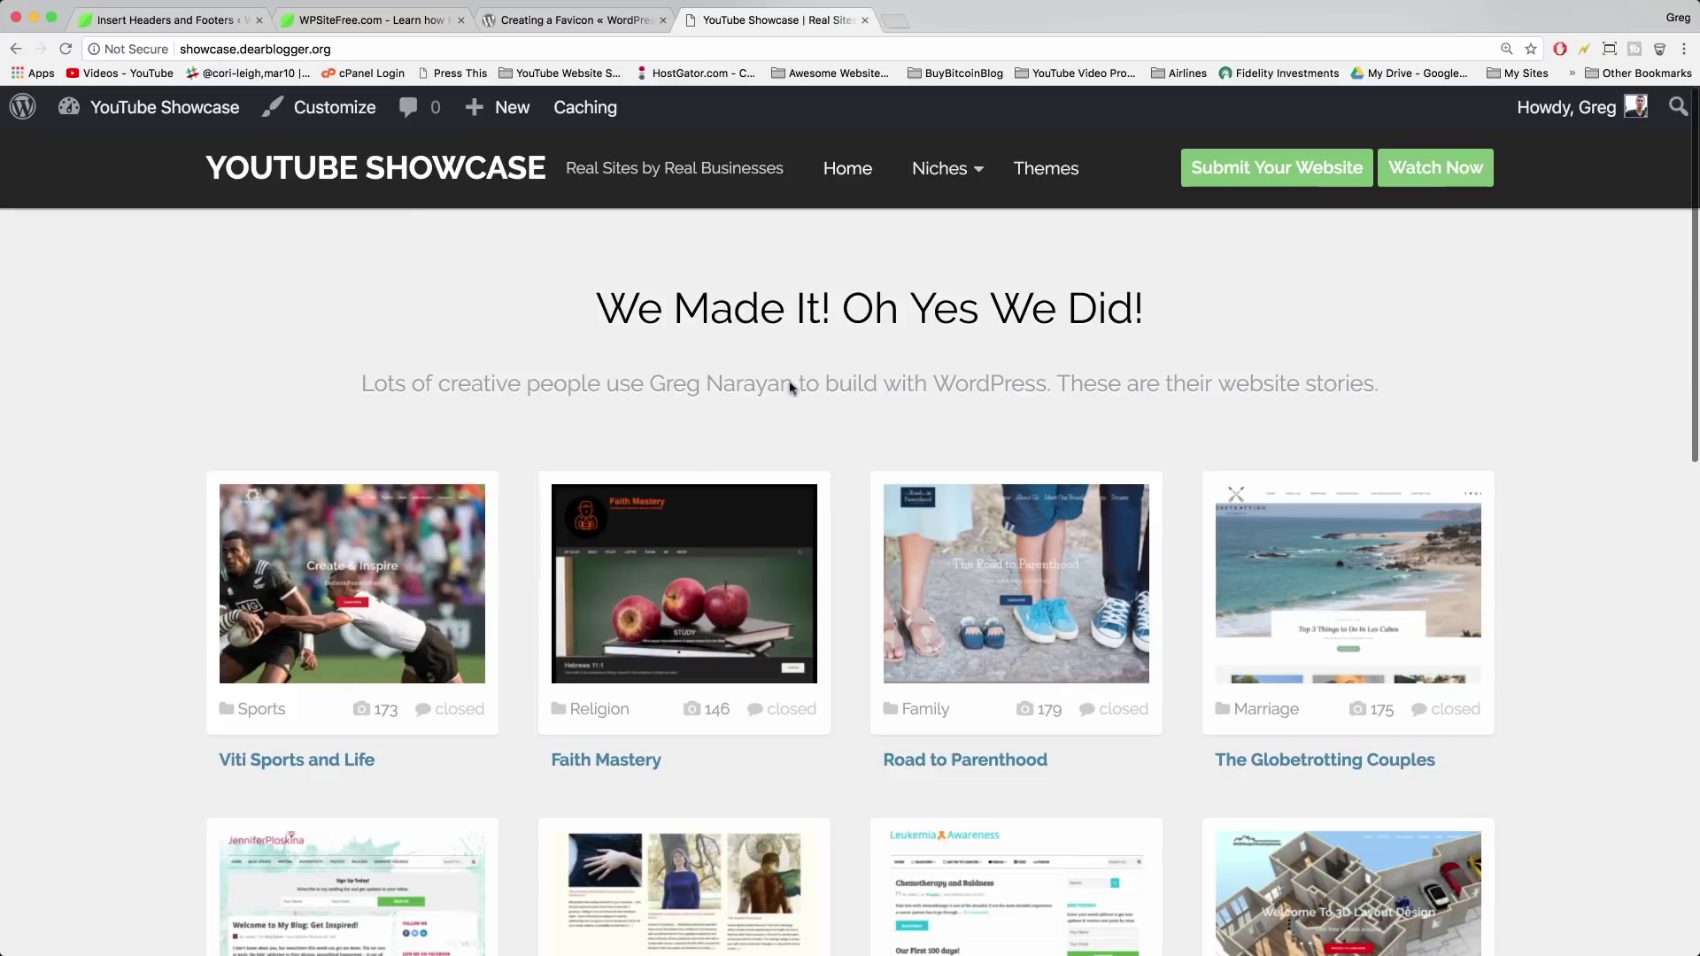
pyautogui.scroll(-12, 891, 389)
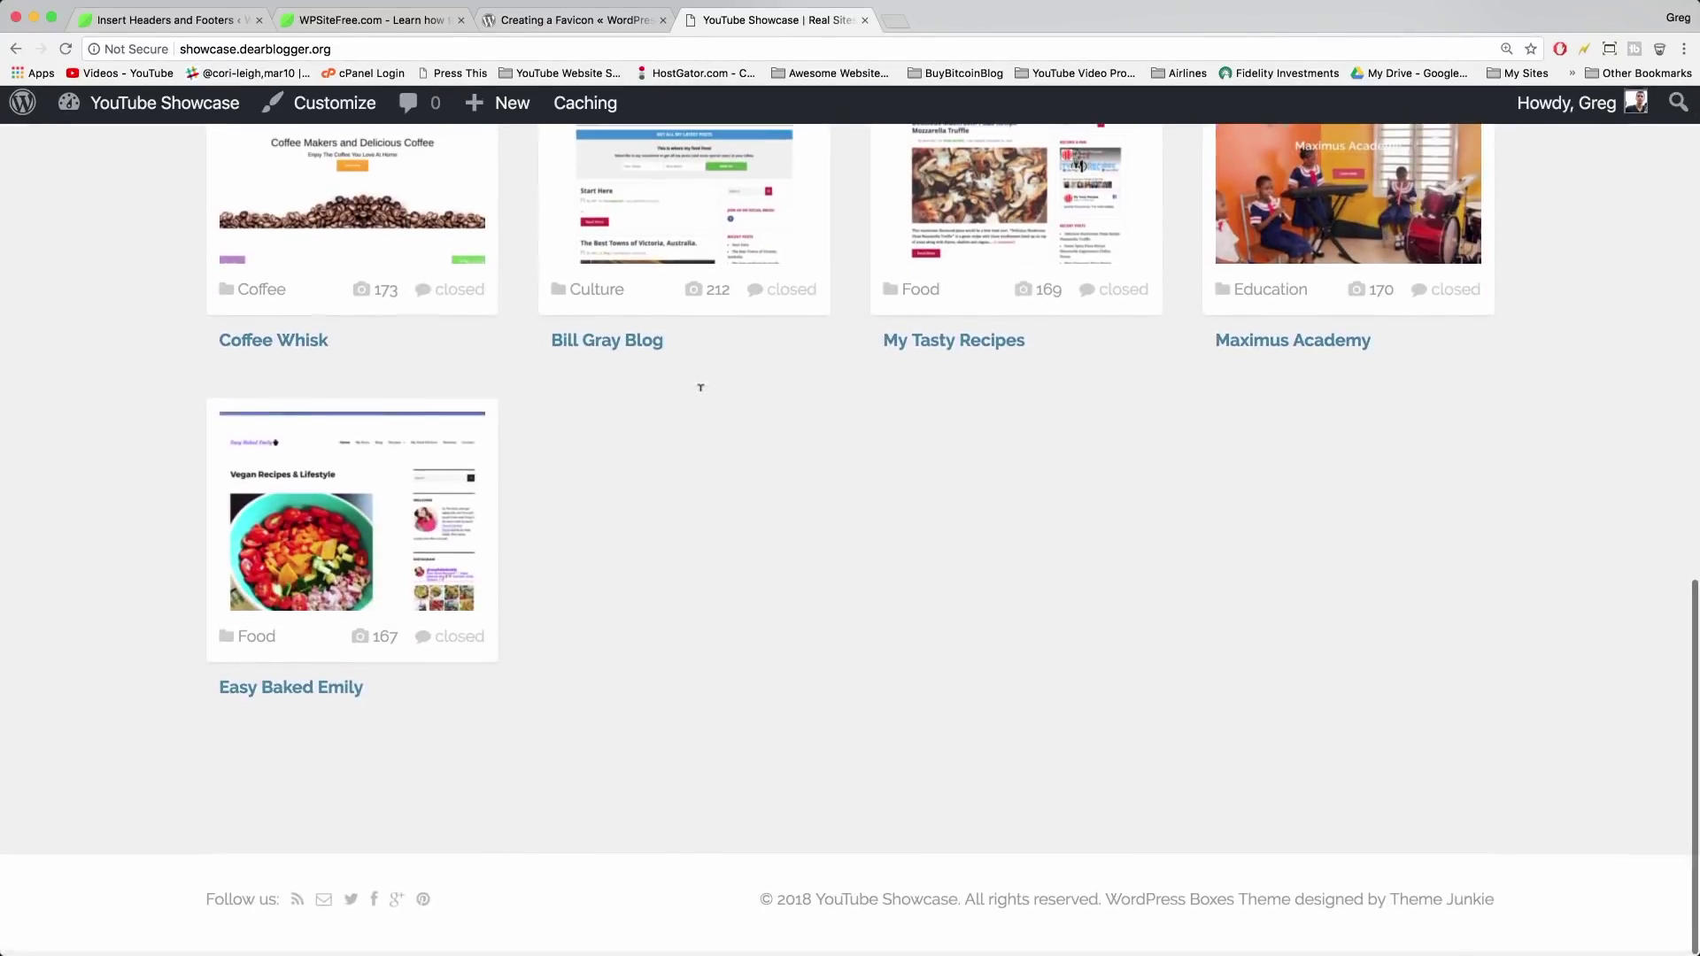
pyautogui.scroll(15, 911, 653)
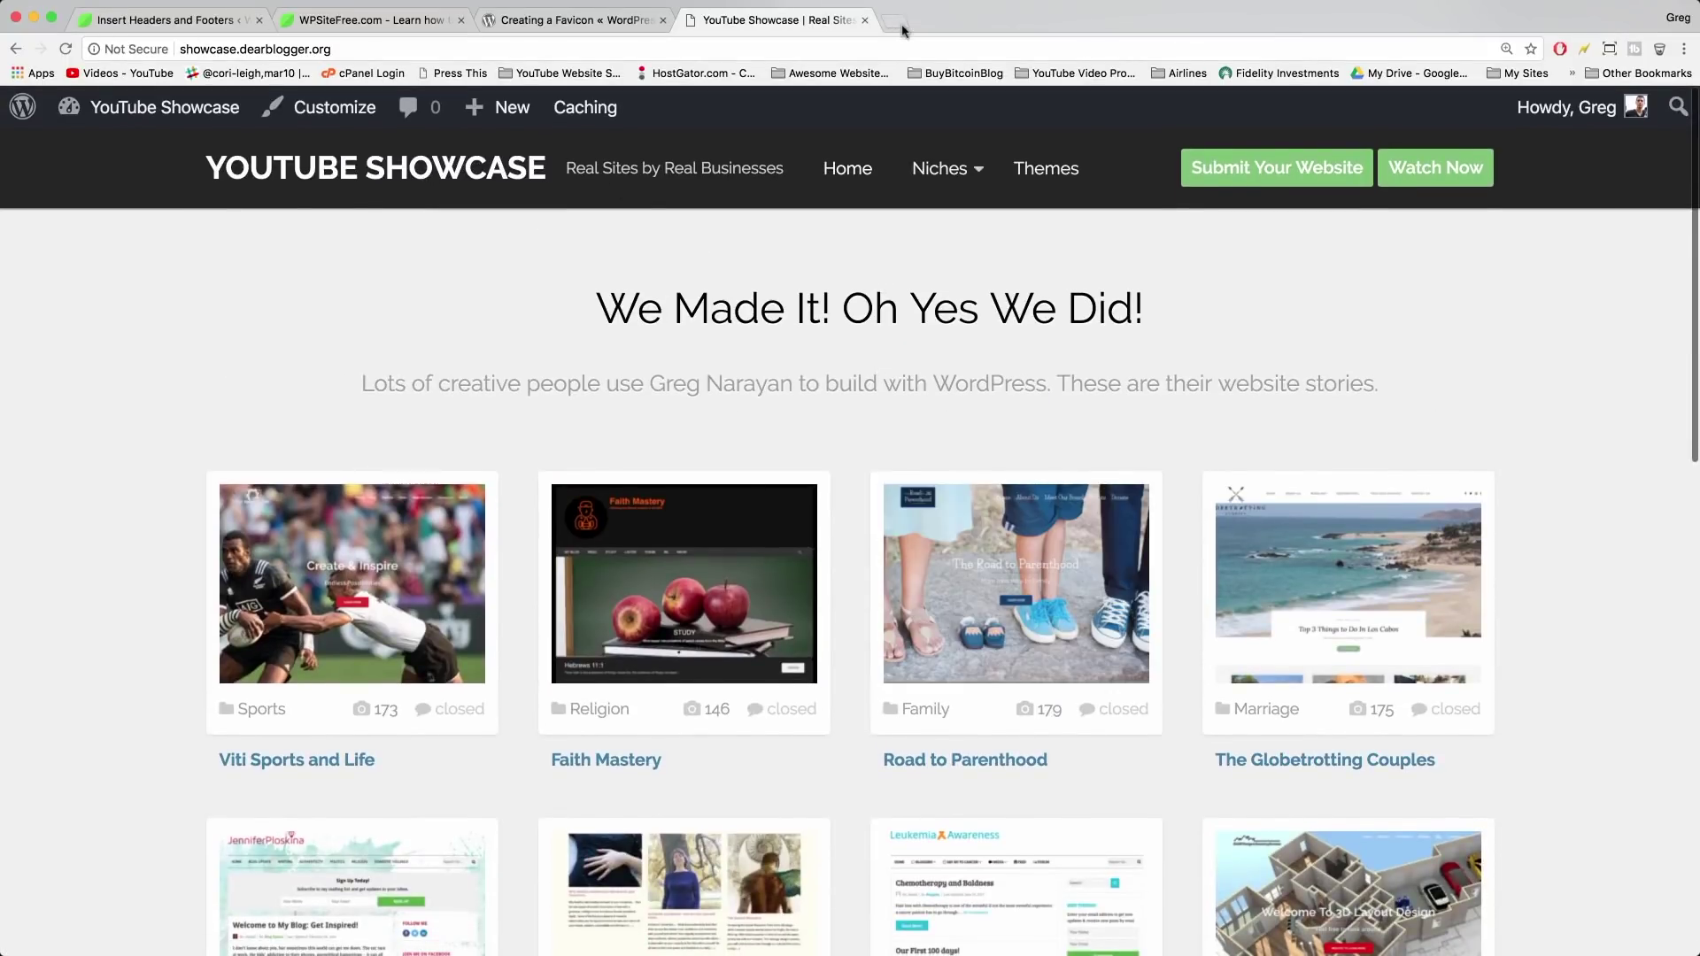
# Return to the WPSiteFree.com homepage, scroll it, and advance the hero slider one slide
pyautogui.click(398, 20)
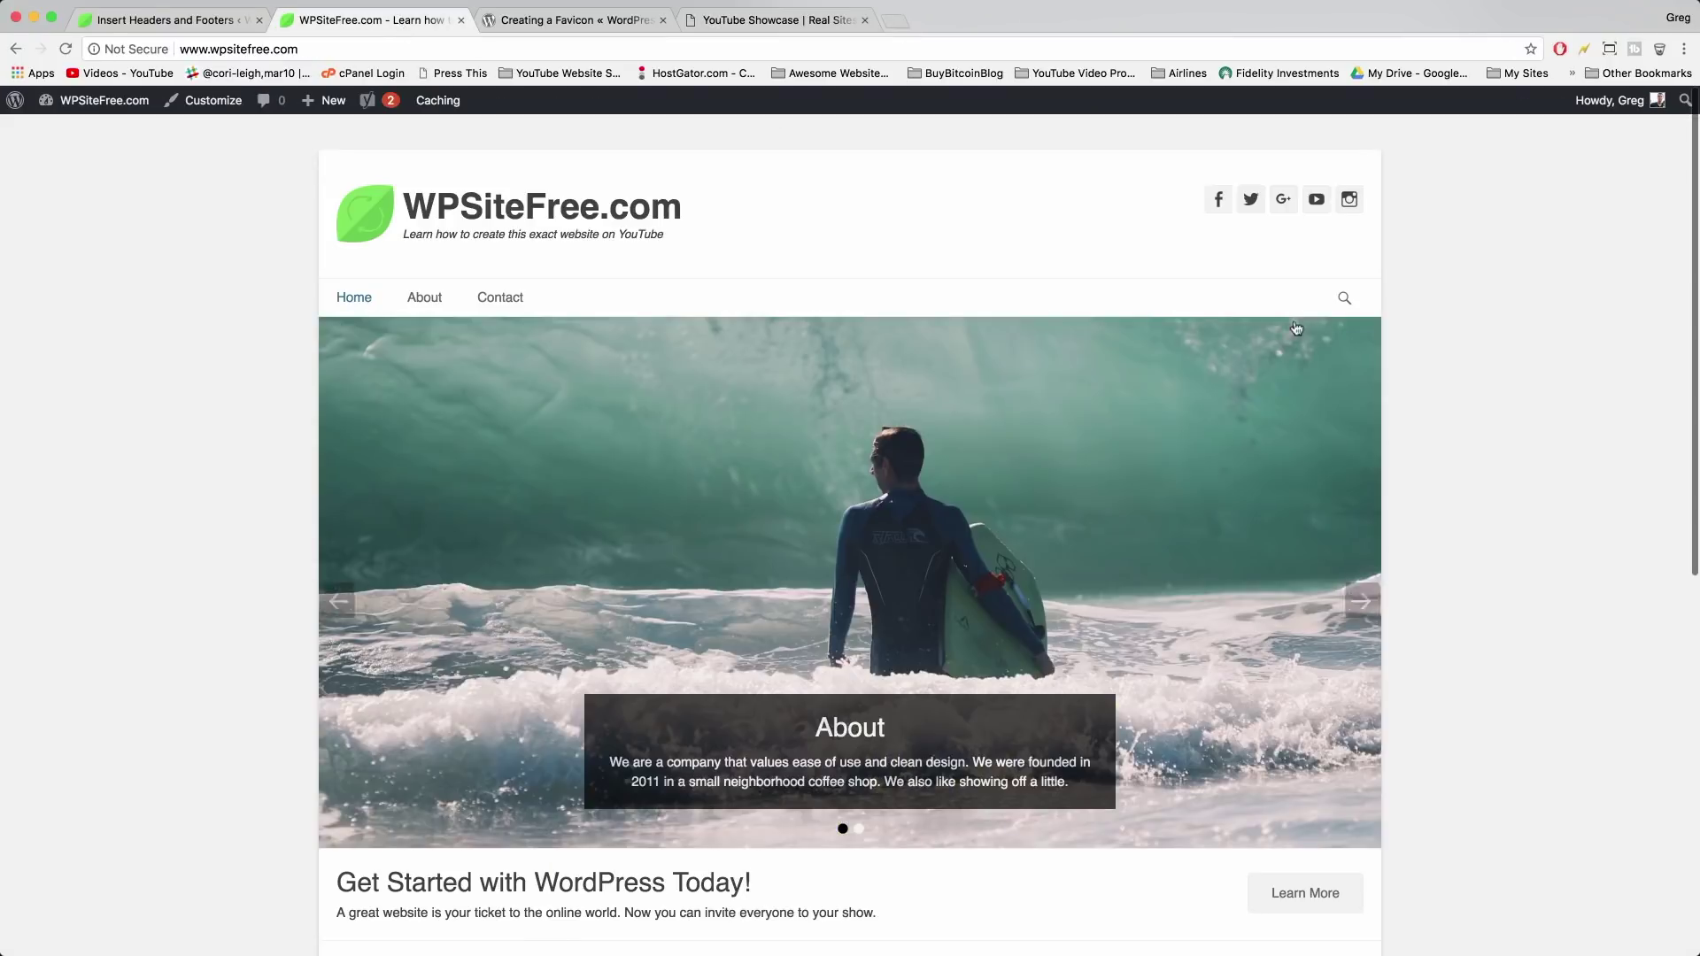
pyautogui.scroll(-8, 1416, 393)
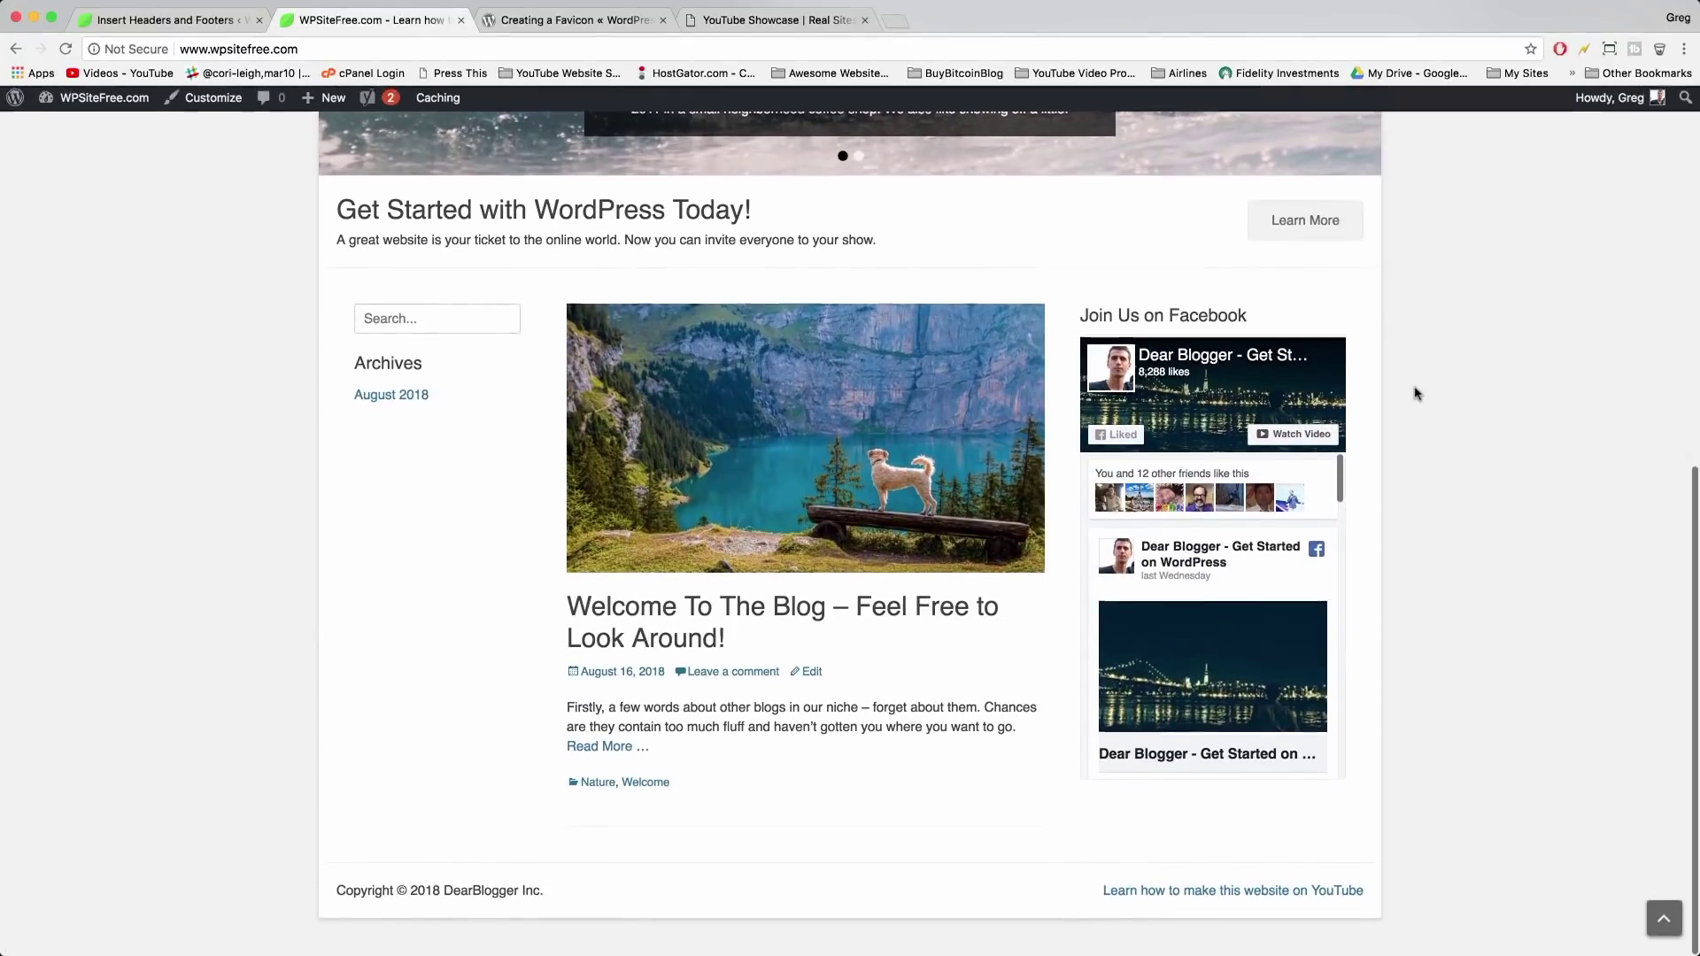
pyautogui.scroll(8, 1440, 754)
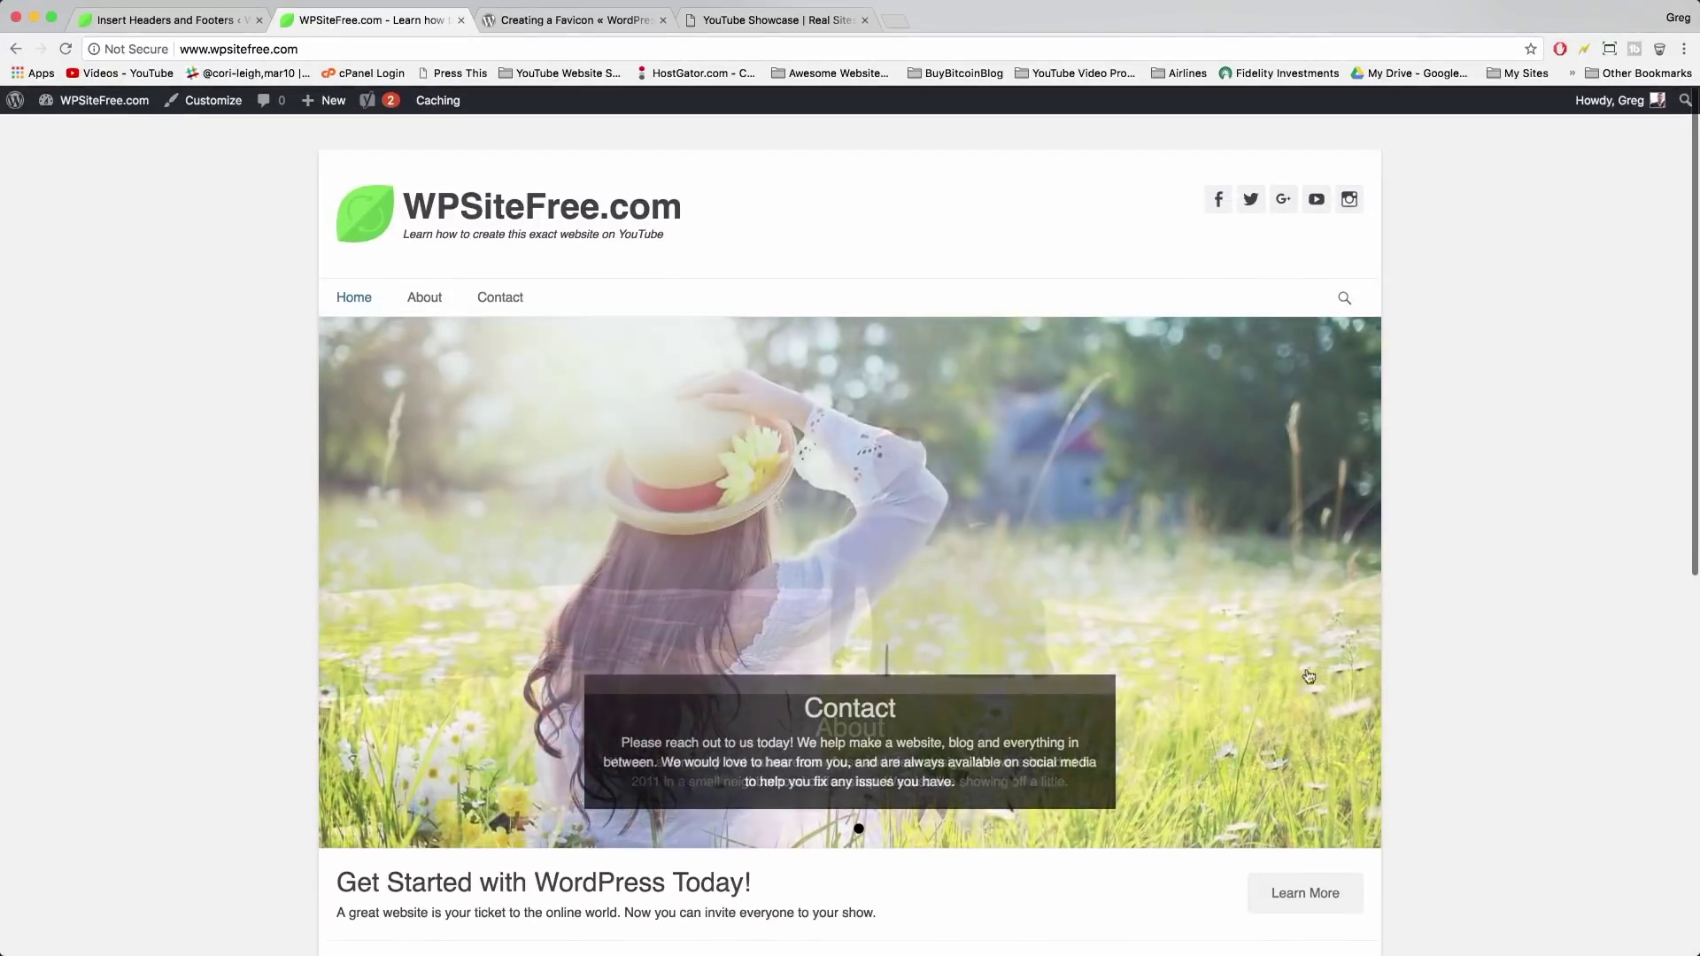
pyautogui.click(1328, 601)
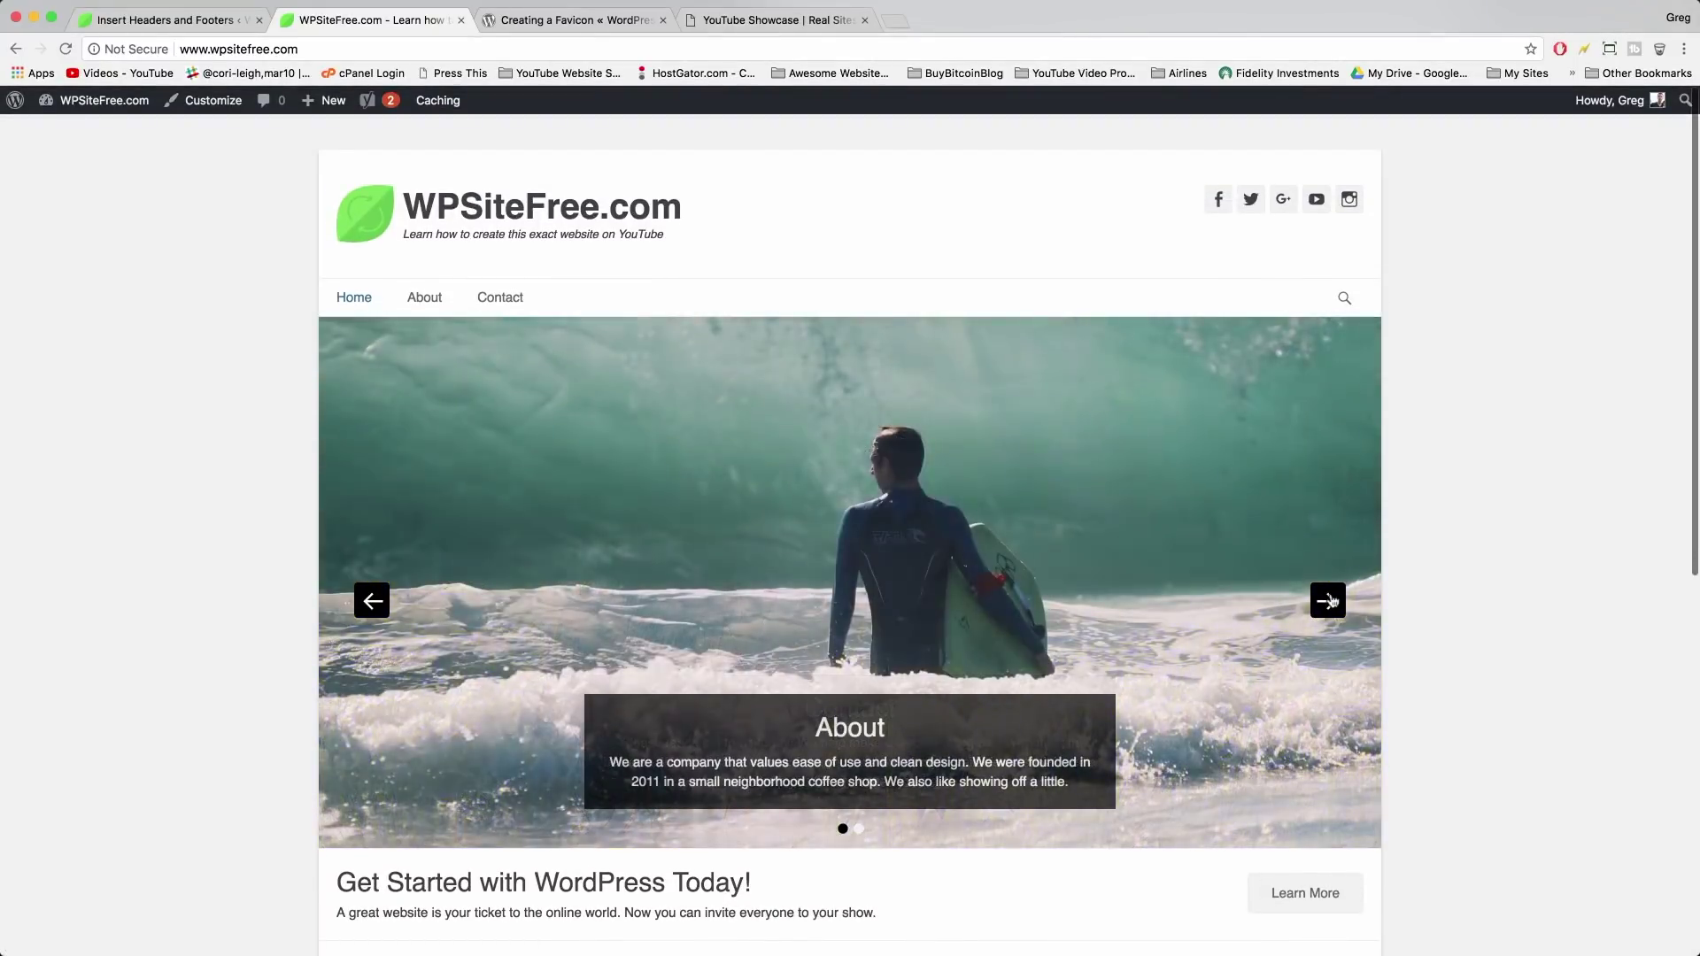